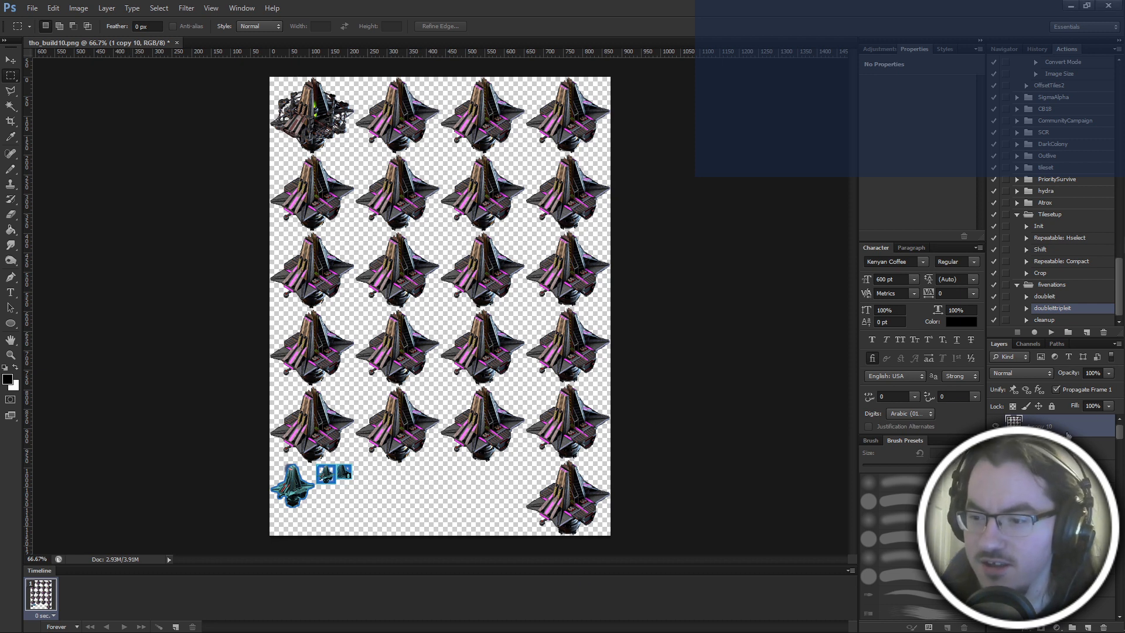
# Merge all visible layers of the sprite sheet into a single layer.
pyautogui.keyDown('shift'); pyautogui.click(1055, 606); pyautogui.keyUp('shift')
pyautogui.rightClick(1055, 607)
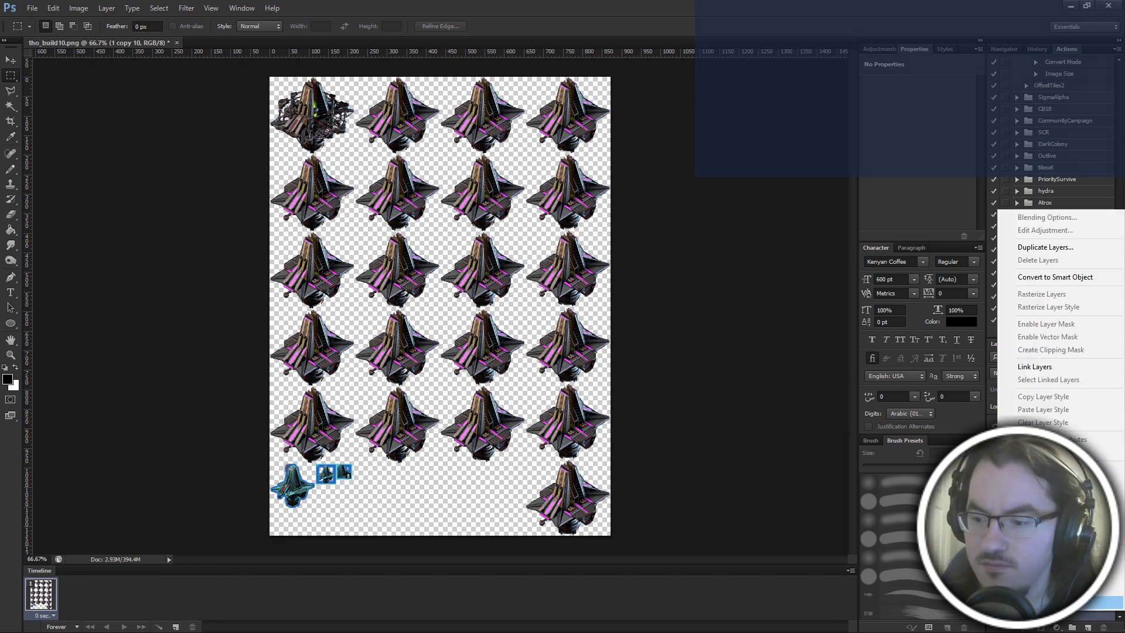
pyautogui.click(1050, 470)
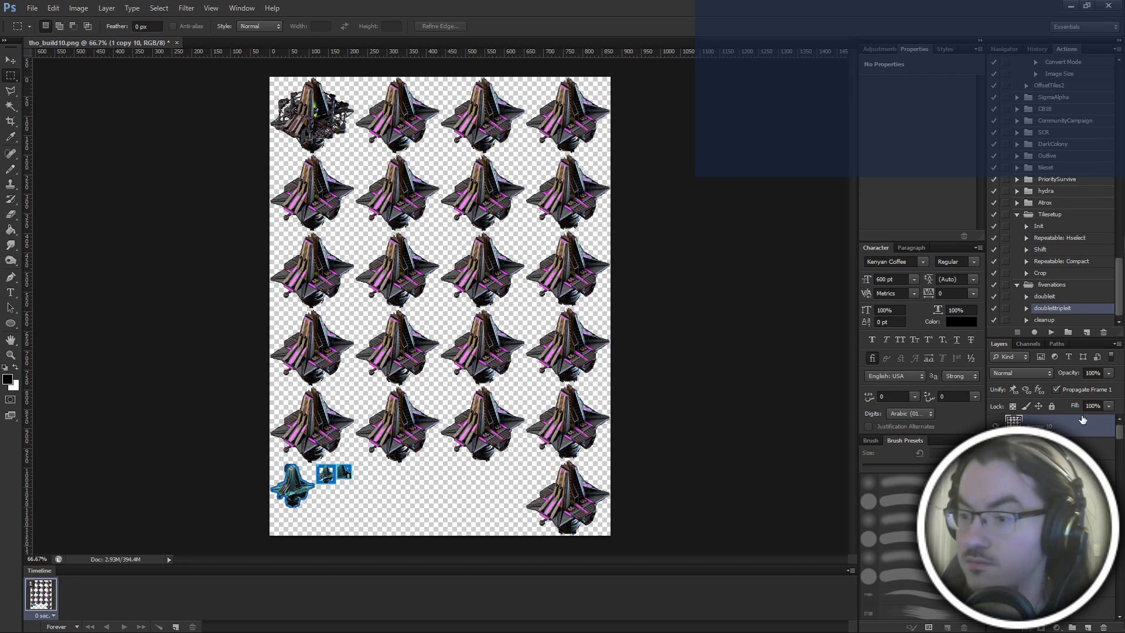
pyautogui.rightClick(1078, 440)
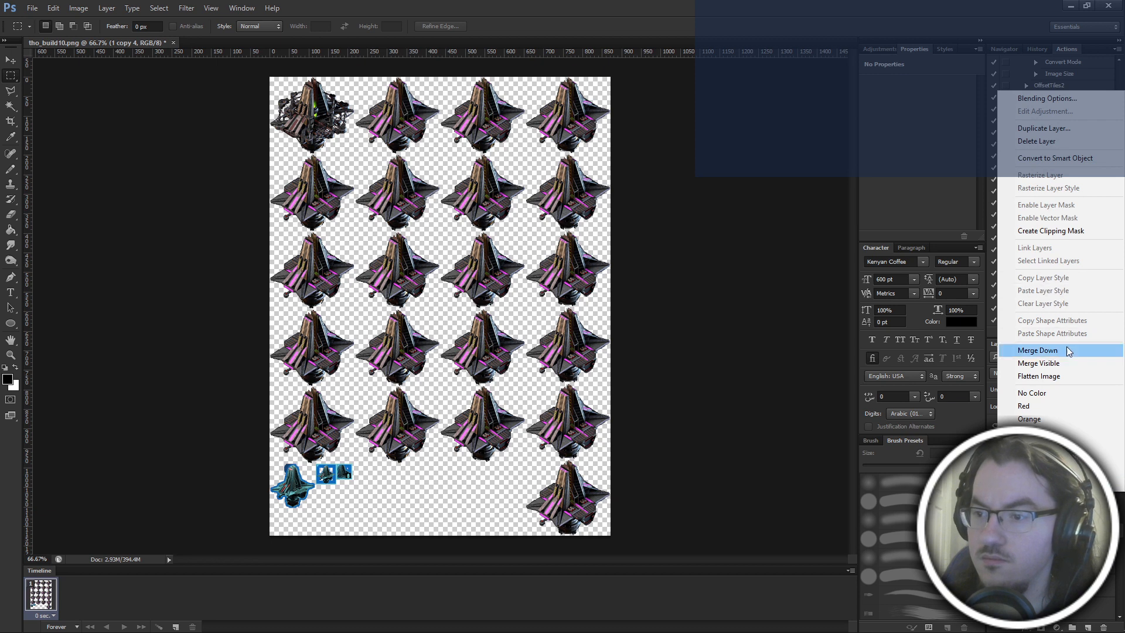
pyautogui.click(1061, 364)
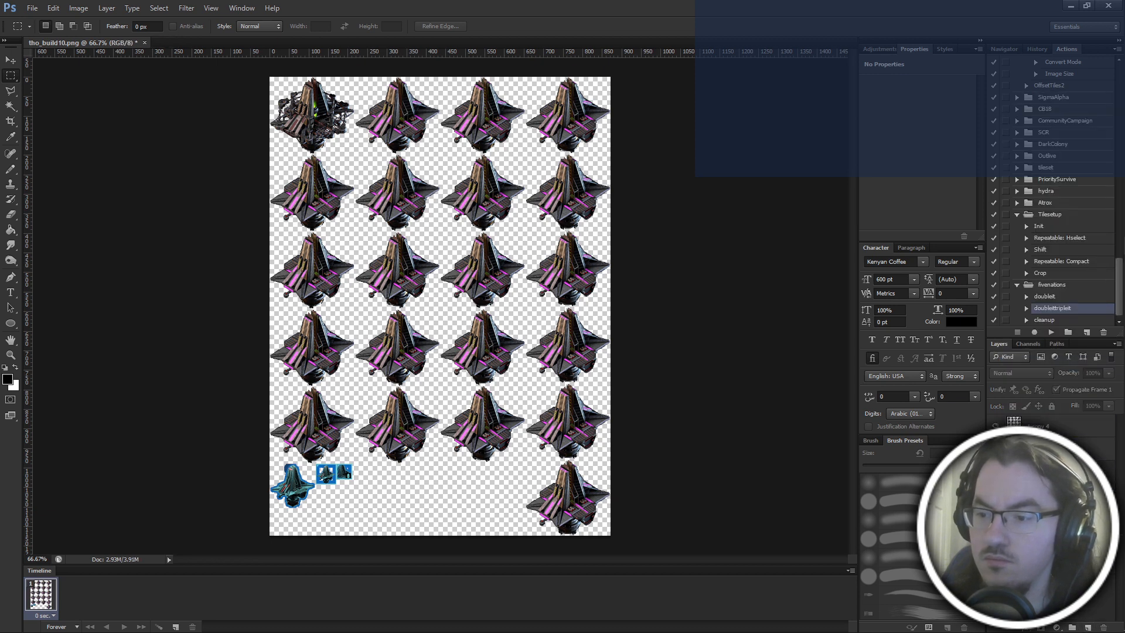
# Run the cleanup action from the fivenations set on the merged sprite sheet.
pyautogui.click(1049, 320)
pyautogui.click(1051, 333)
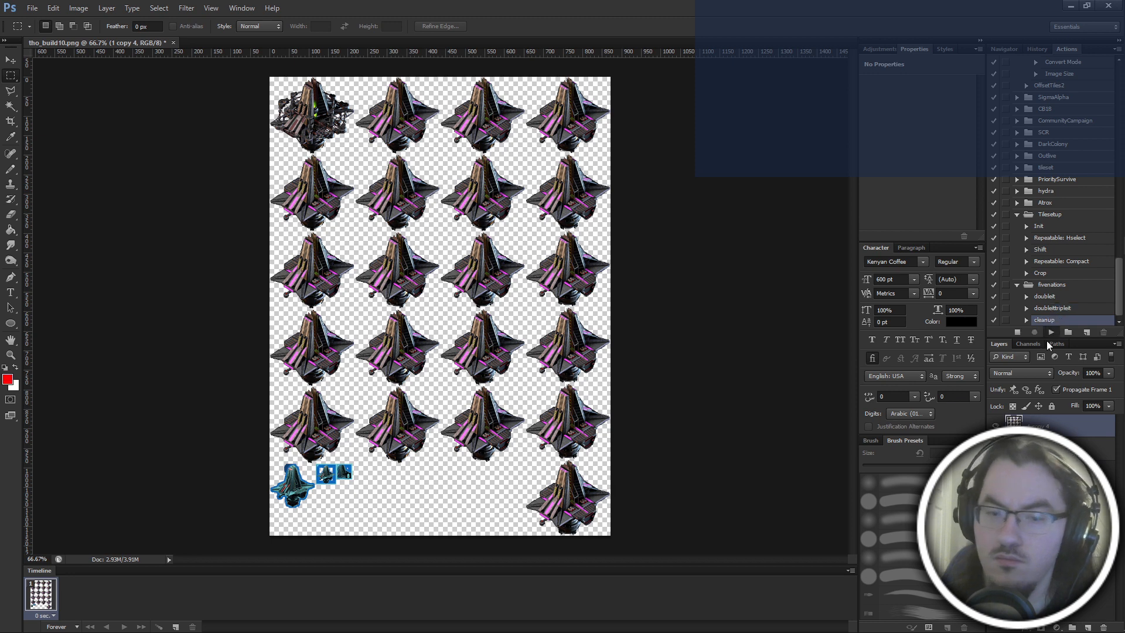
pyautogui.press('Return')
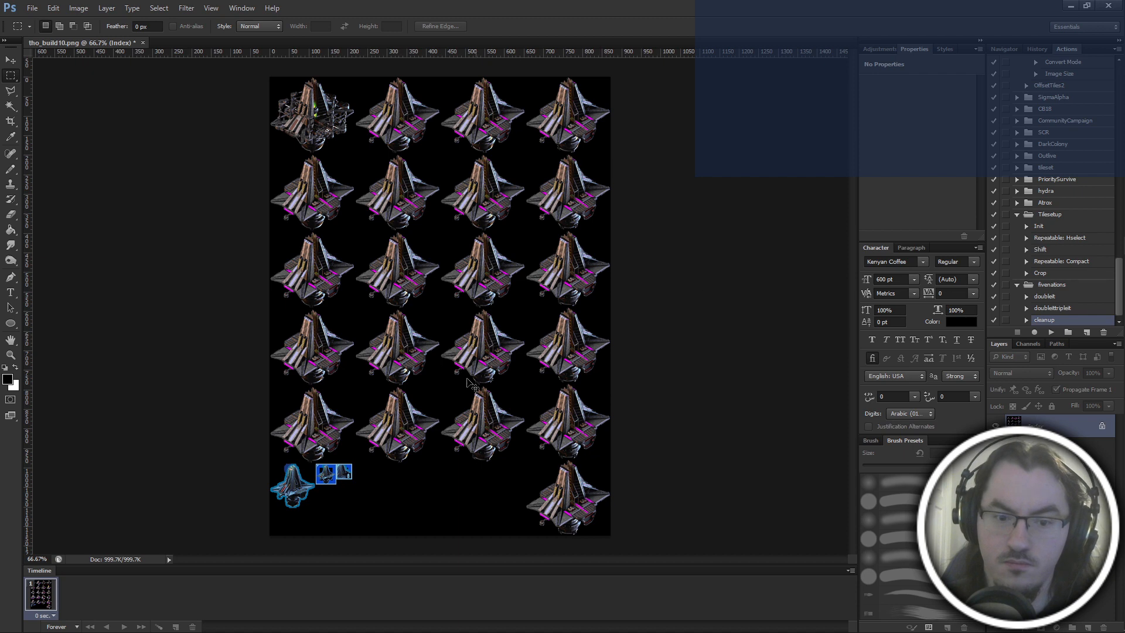
# Cut the blue-outlined building image and its two small icons out of the sprite sheet's bottom row.
pyautogui.moveTo(254, 543); pyautogui.dragTo(375, 463)
pyautogui.hotkey('ctrl', '+')
pyautogui.hotkey('ctrl', '+')
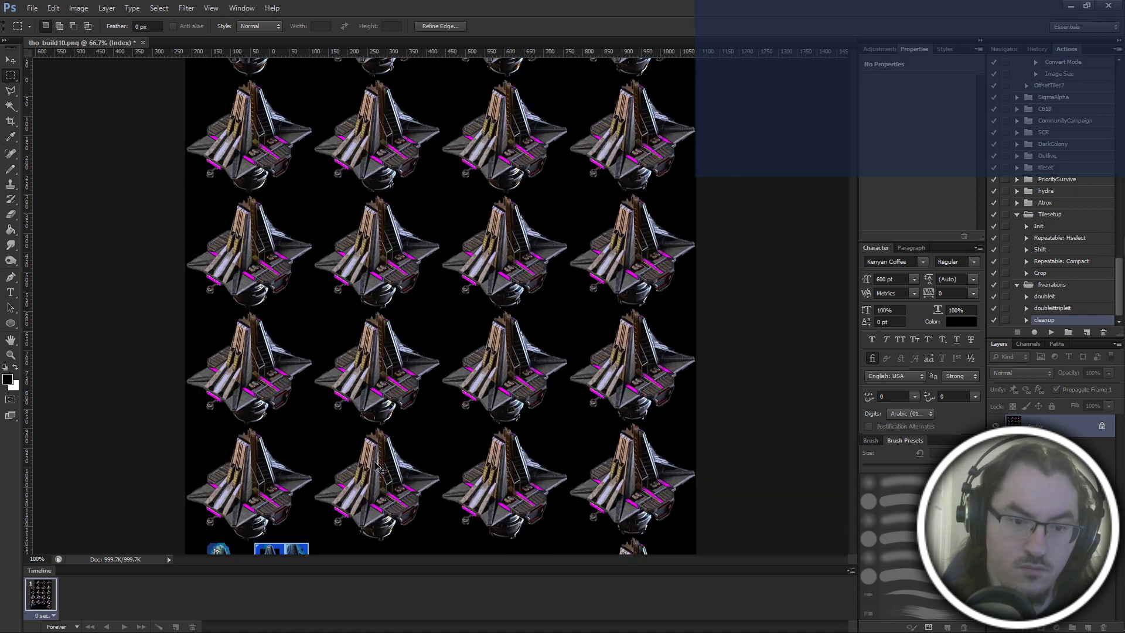
pyautogui.scroll(-7, 370, 467)
pyautogui.hscroll(-8, 368, 466)
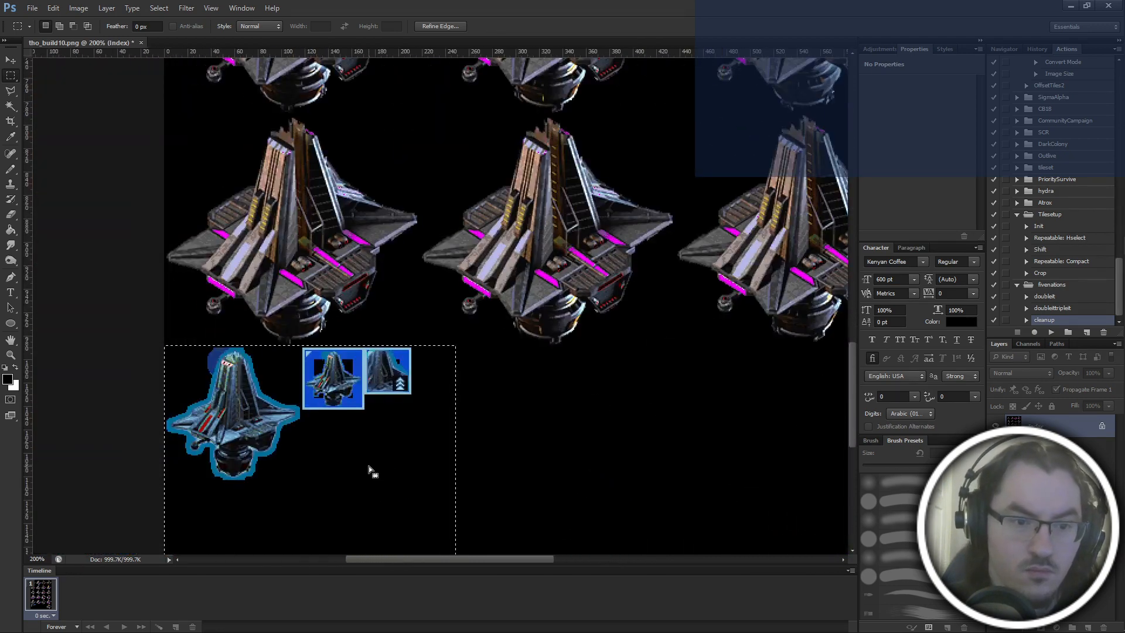
pyautogui.press('x')
pyautogui.hotkey('ctrl', 'x')
pyautogui.scroll(-7, 371, 461)
pyautogui.hotkey('ctrl', '+')
pyautogui.hotkey('ctrl', '+')
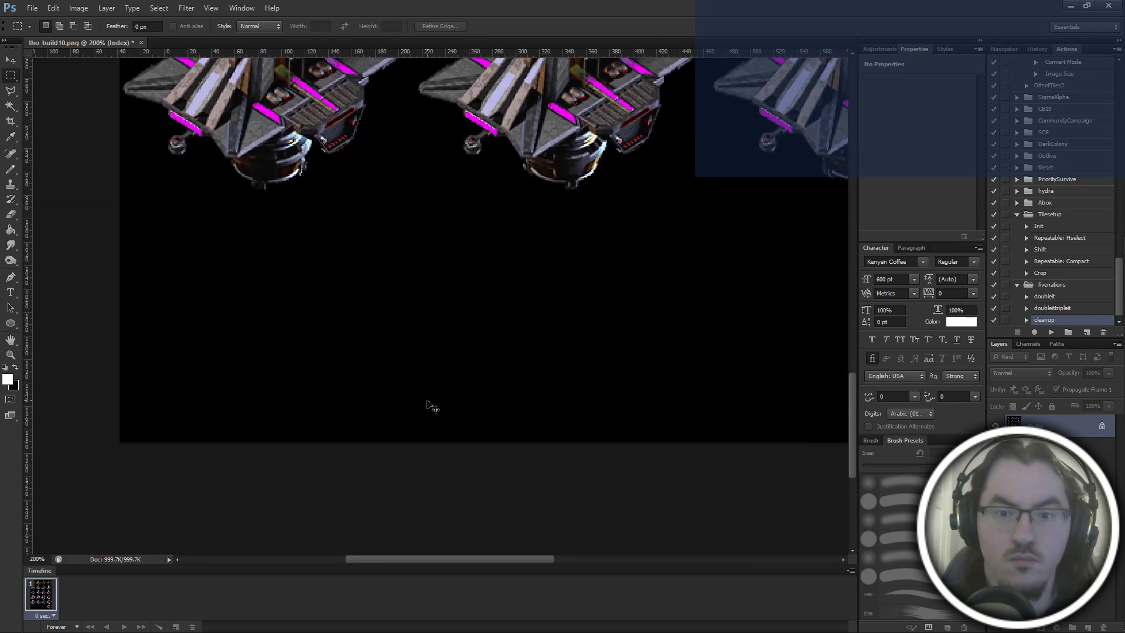
pyautogui.hotkey('ctrl', '-')
pyautogui.hotkey('ctrl', '-')
pyautogui.hotkey('ctrl', '-')
pyautogui.hotkey('ctrl', '-')
pyautogui.hotkey('ctrl', '-')
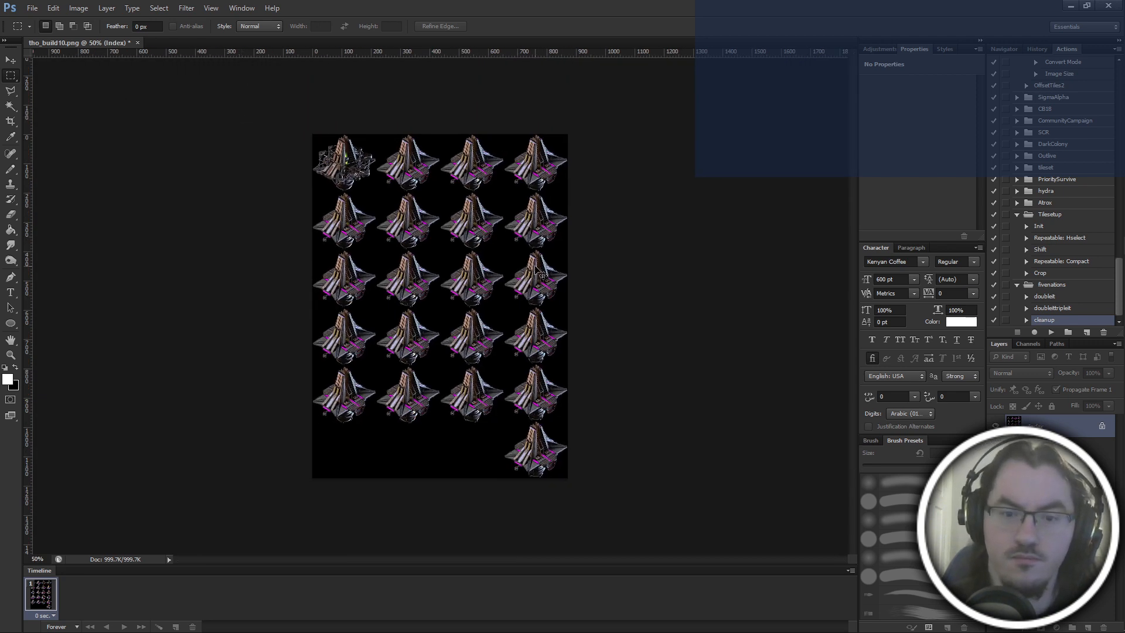
# Save the sheet in Photoshop format as tho_build10.psd in the thobuild10 folder.
pyautogui.hotkey('ctrl', 'shift', 's')
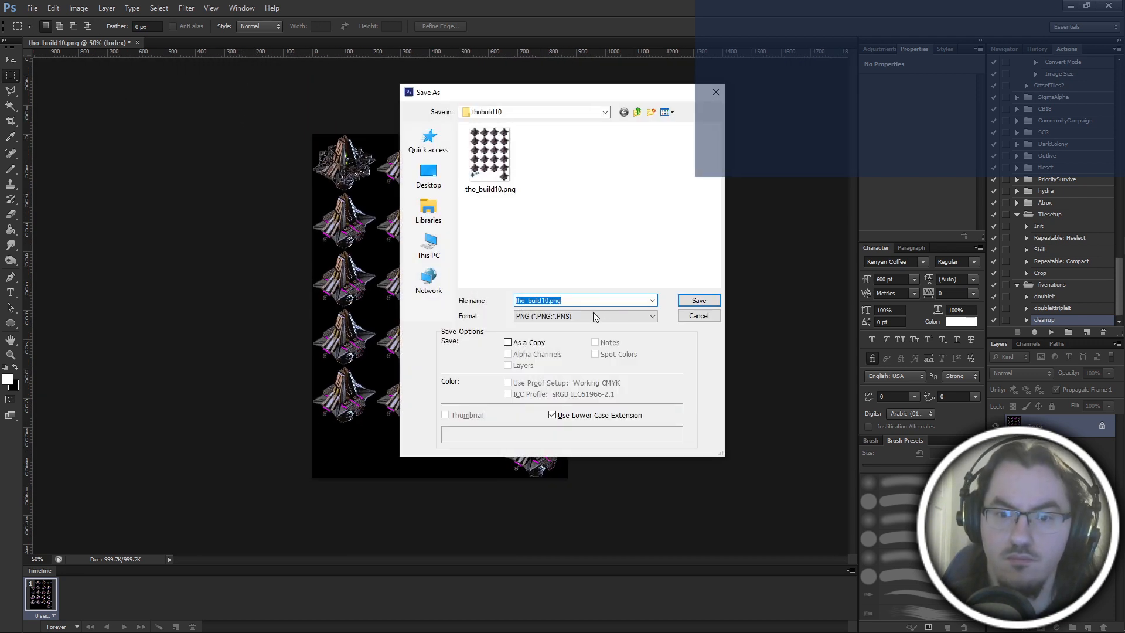
pyautogui.click(593, 315)
pyautogui.click(586, 327)
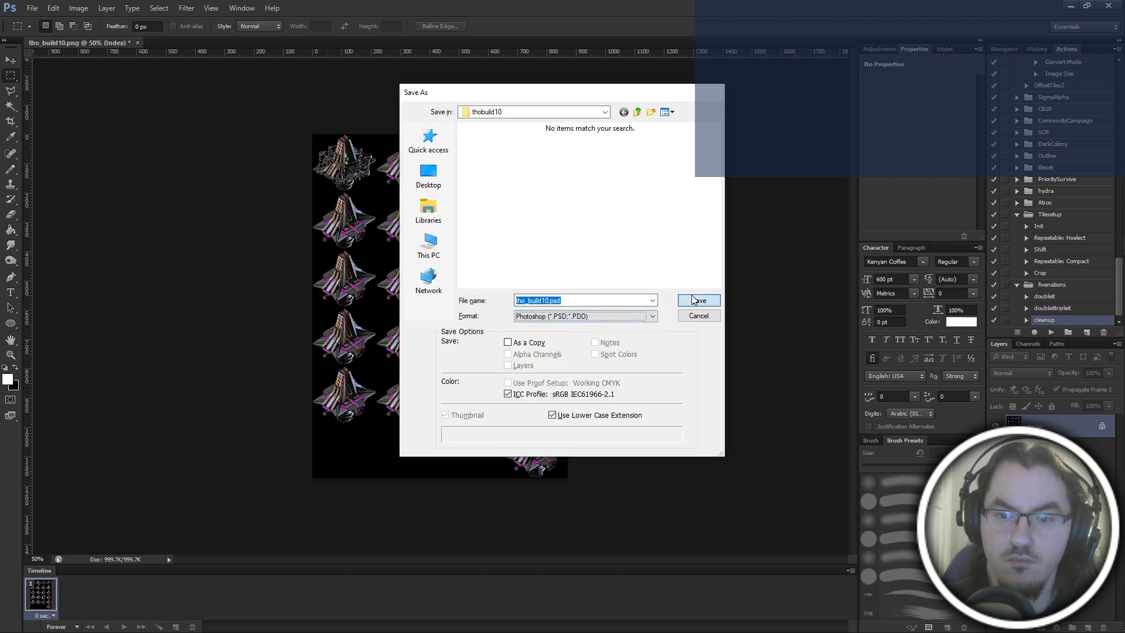
pyautogui.click(695, 301)
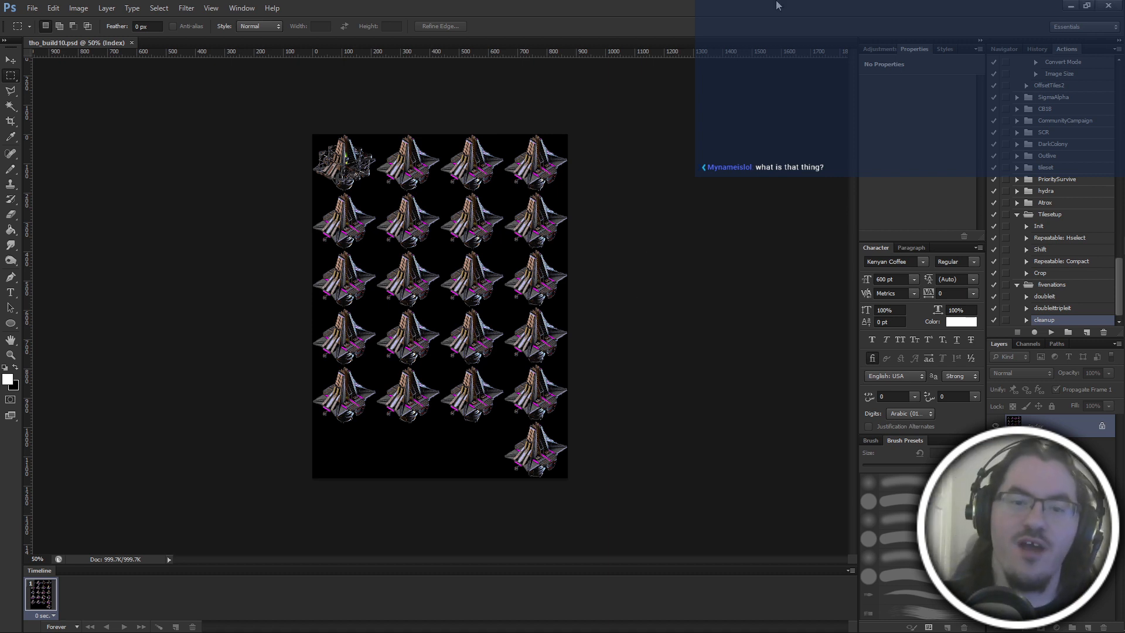
# Switch to File Explorer and go up from thobuild10 to the tho folder.
pyautogui.hotkey('alt', 'Tab')
pyautogui.click(690, 304)
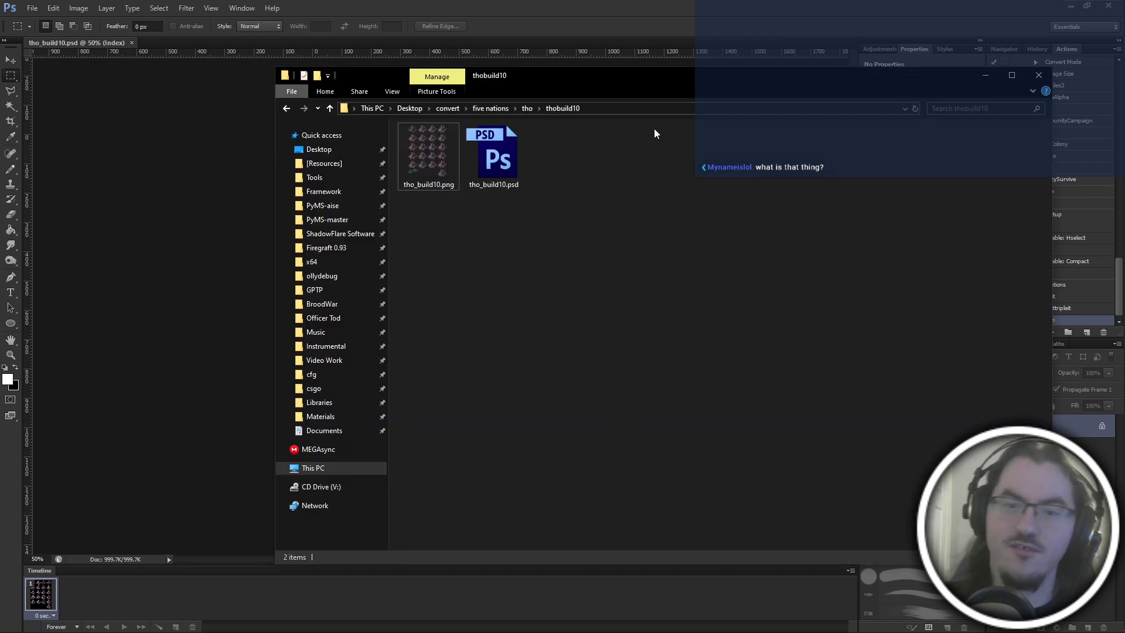
pyautogui.hotkey('alt', 'Up')
# Switch to Notepad++, check the terran-building entries in hydra_references.asc3, and return to Photoshop.
pyautogui.moveTo(1115, 133)
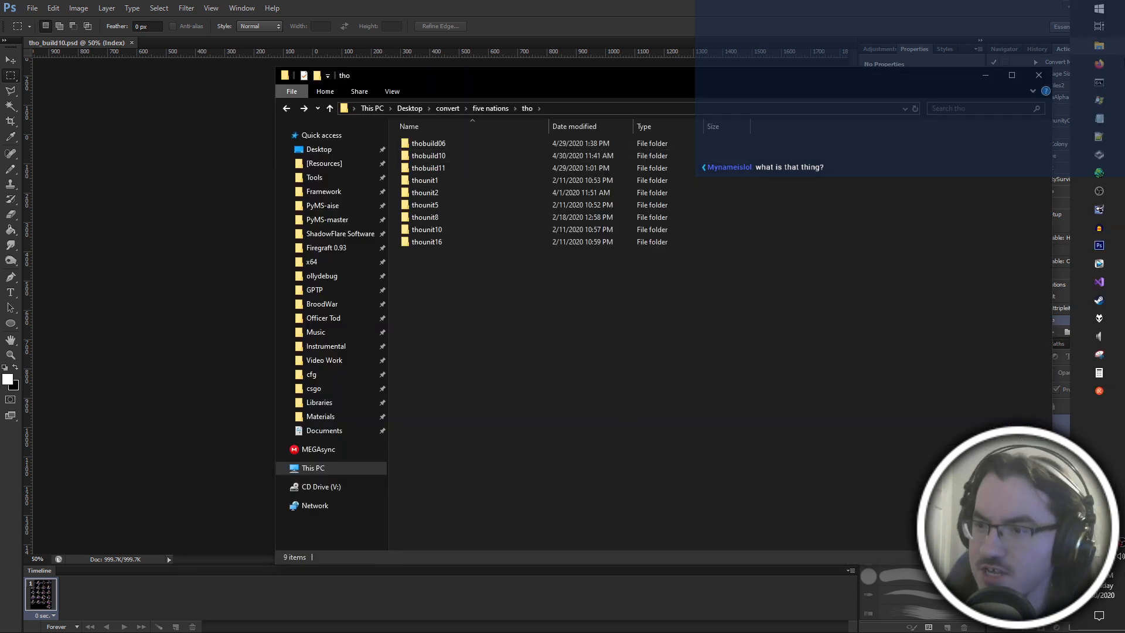
pyautogui.click(1113, 135)
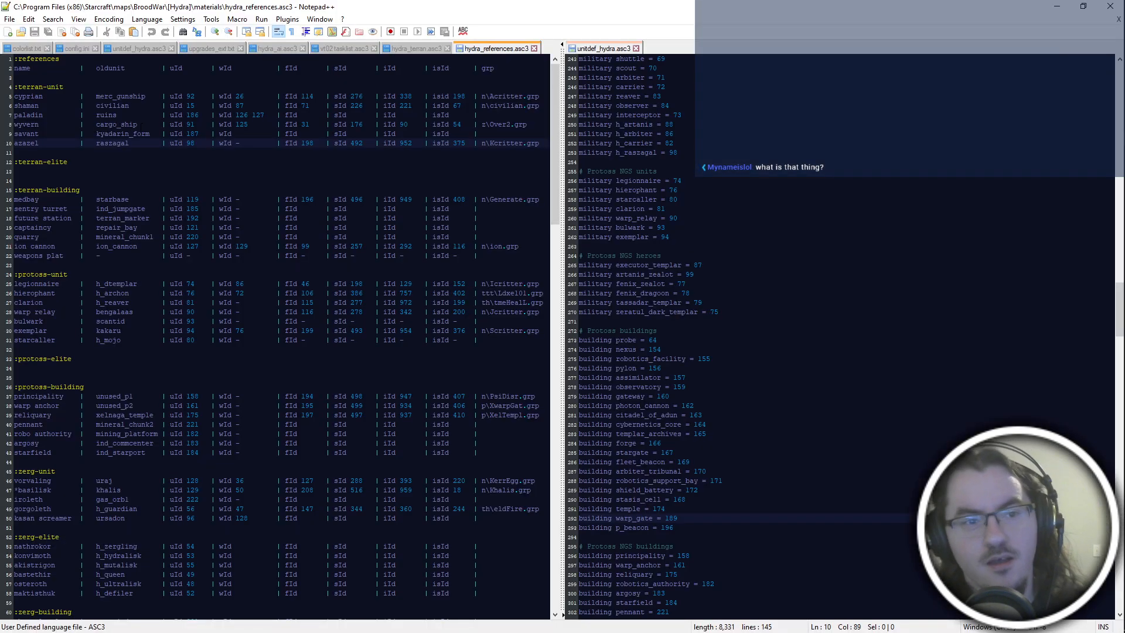
pyautogui.hotkey('alt', 'Tab')
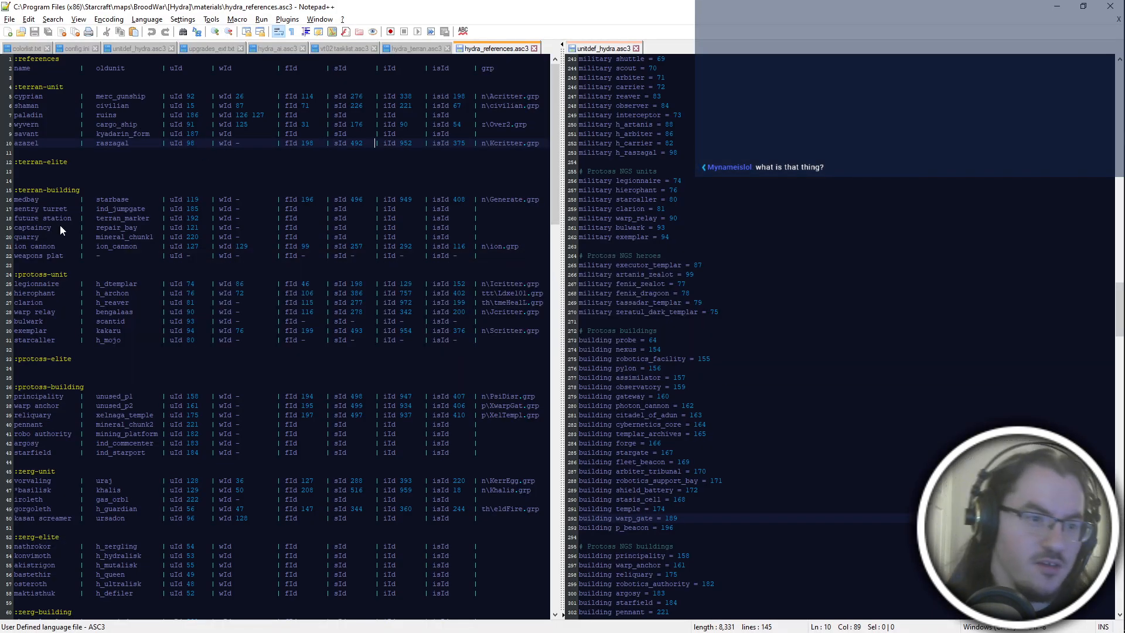
pyautogui.click(63, 265)
pyautogui.doubleClick(32, 228)
pyautogui.click(55, 256)
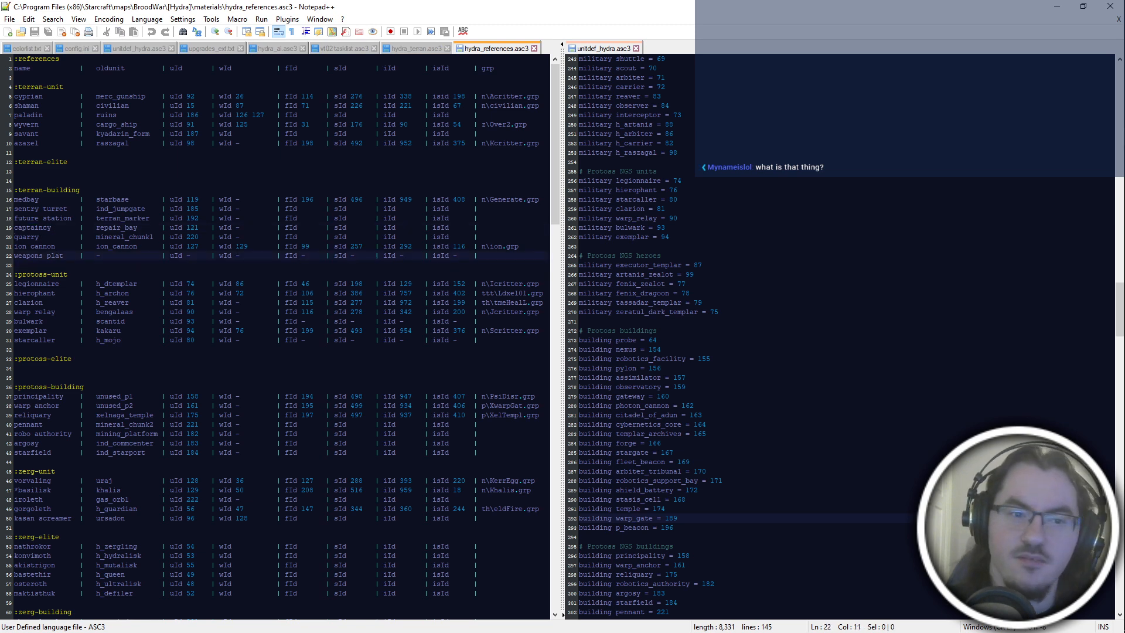
pyautogui.hotkey('alt', 'Tab')
pyautogui.click(515, 336)
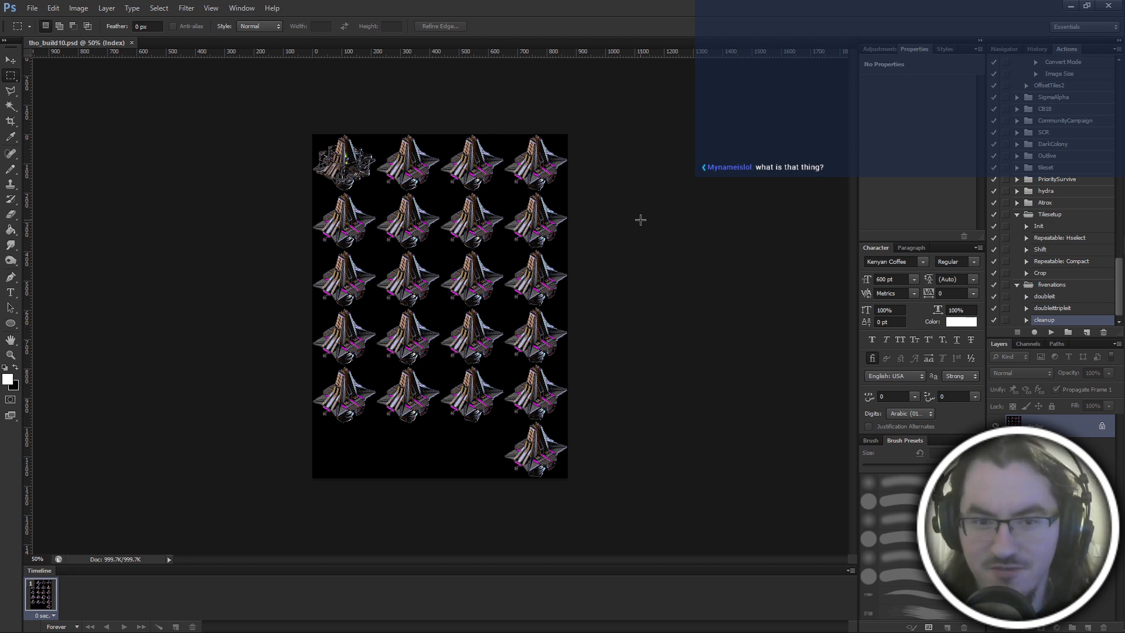
pyautogui.moveTo(1121, 175)
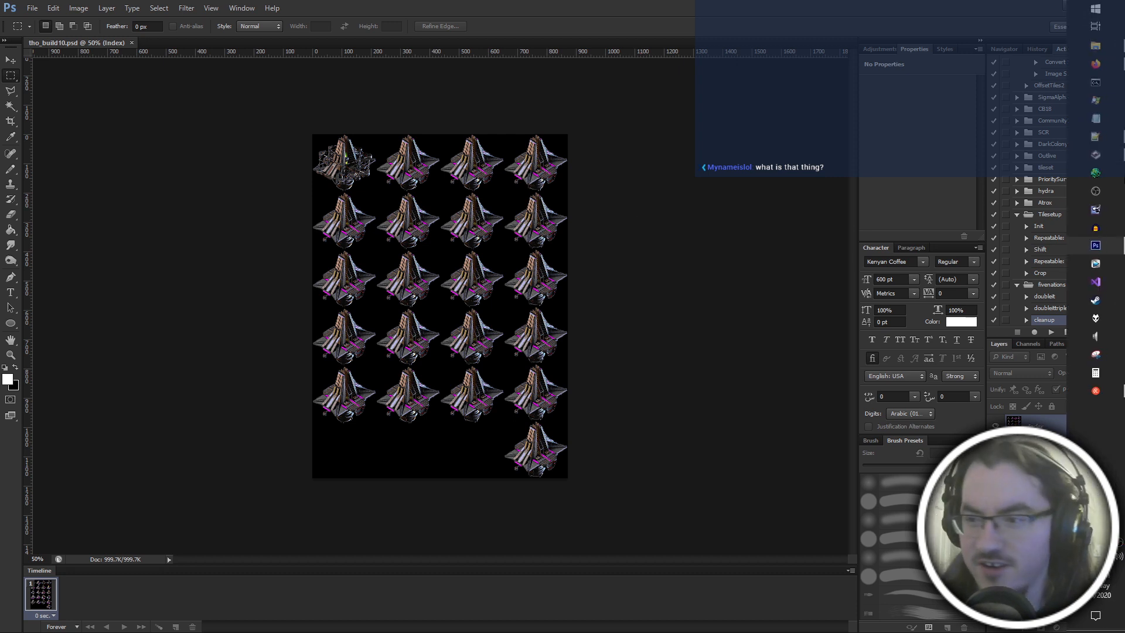
pyautogui.click(1121, 175)
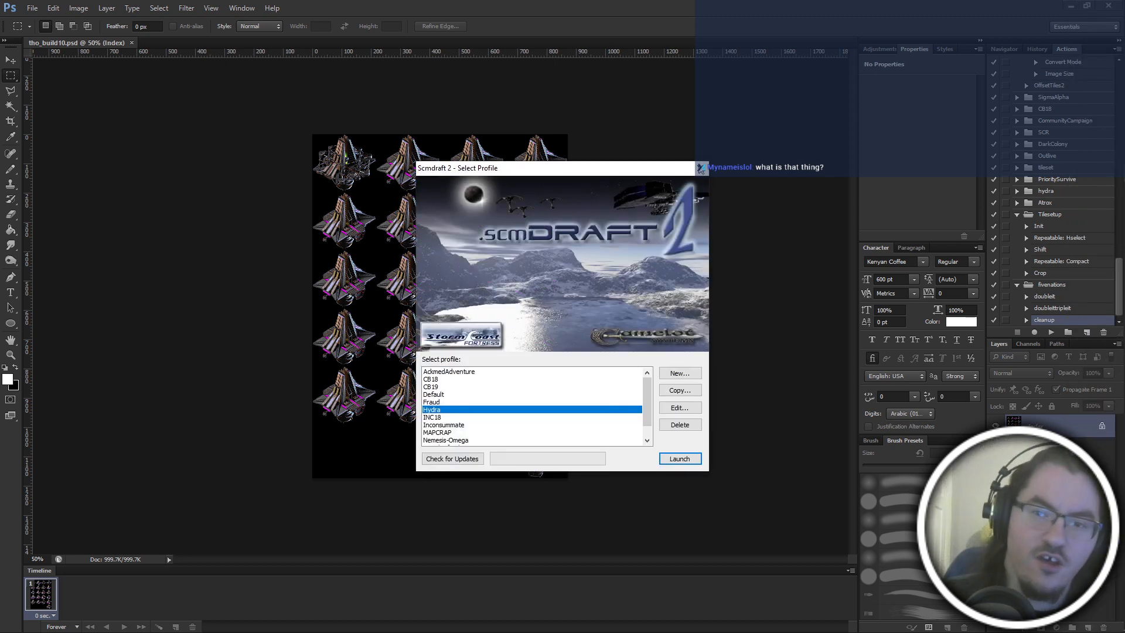
pyautogui.click(701, 168)
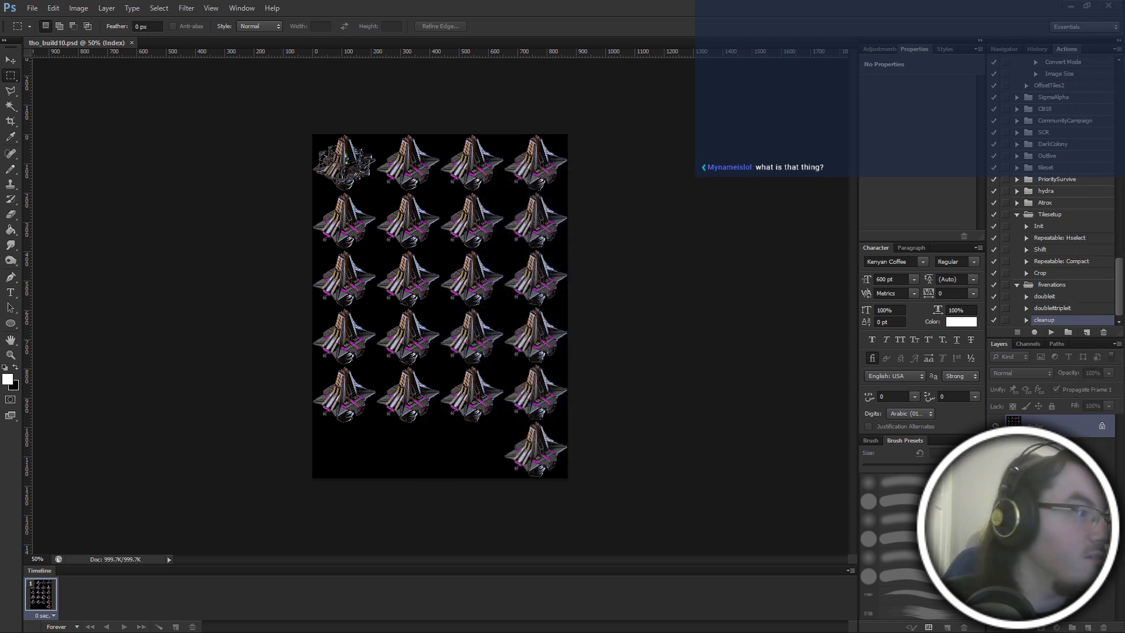
# Switch to the Hydra wiki page in Firefox and go to the Terran Heroes section.
pyautogui.hotkey('alt', 'Tab')
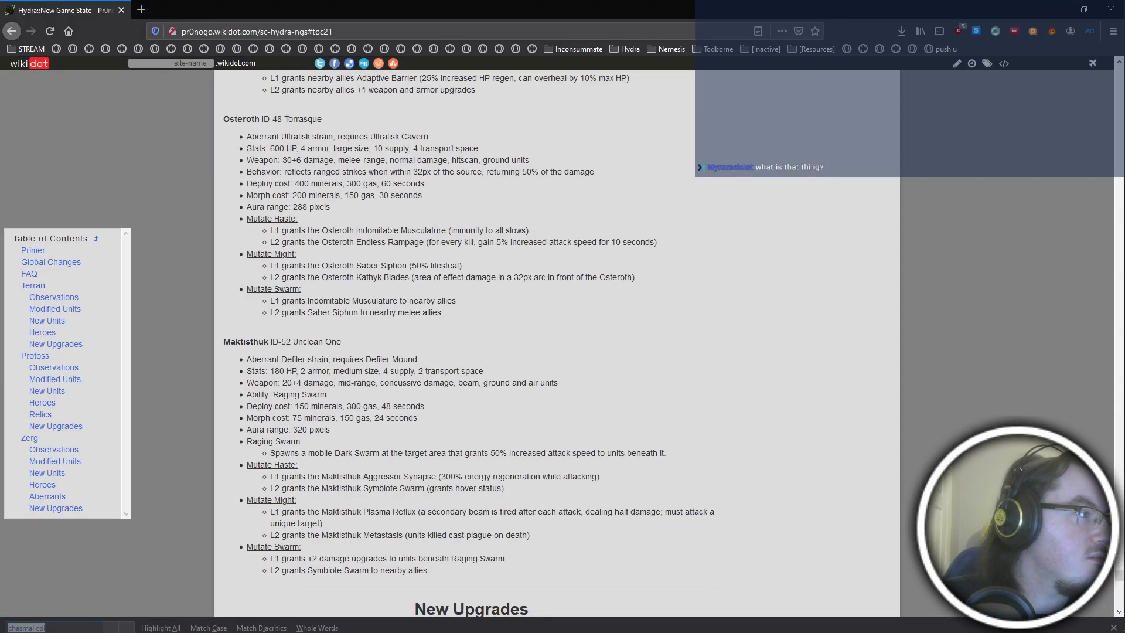
pyautogui.hotkey('ctrl', 'f')
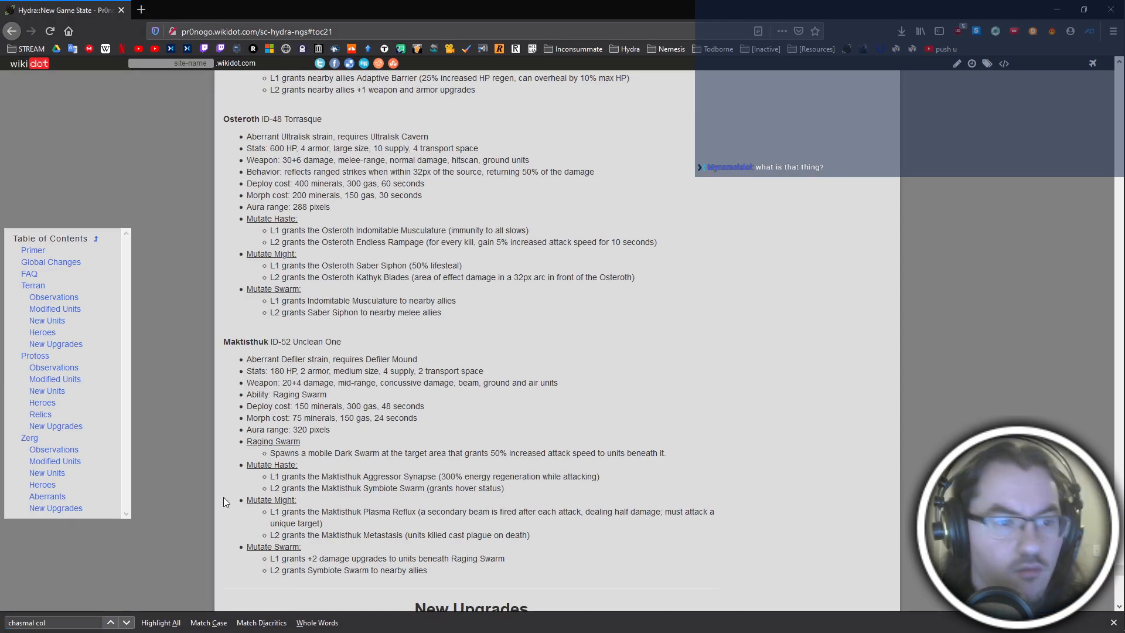
pyautogui.click(47, 332)
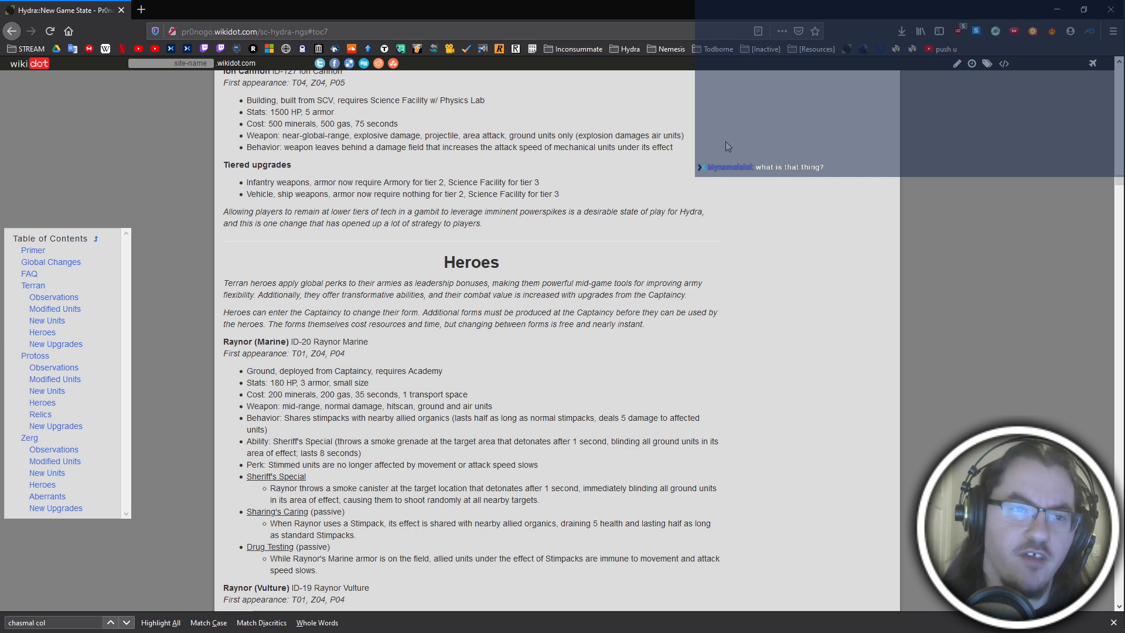
# Read the Terran Heroes introduction, the Raynor (Marine) entry and the Ion Cannon and tiered upgrades entries above it.
pyautogui.scroll(-2, 725, 147)
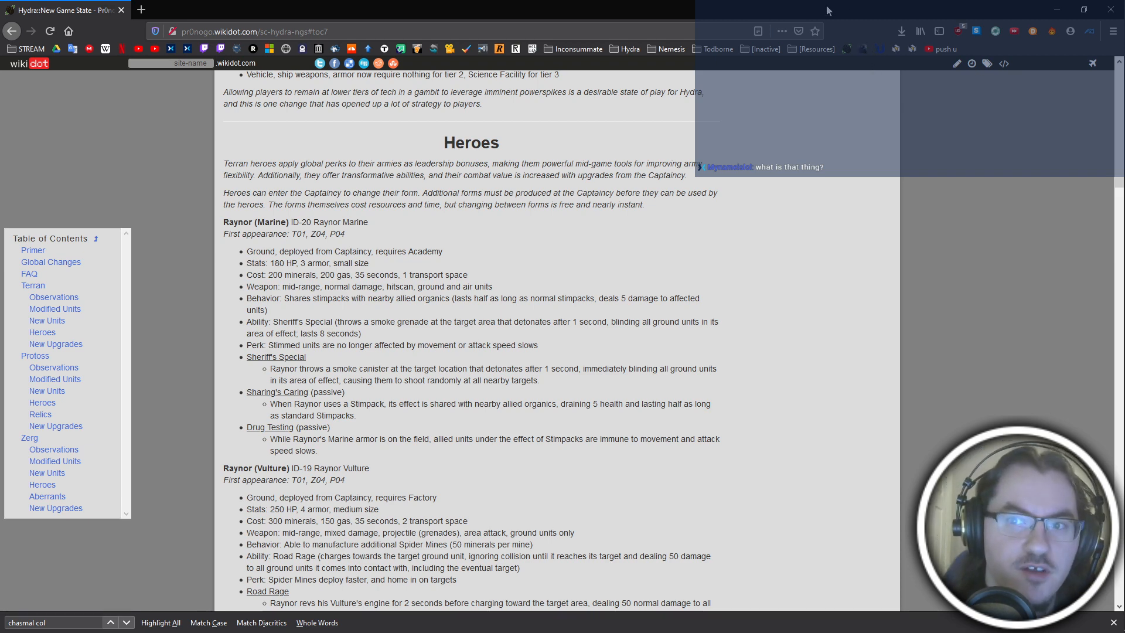
pyautogui.moveTo(444, 142); pyautogui.dragTo(725, 387)
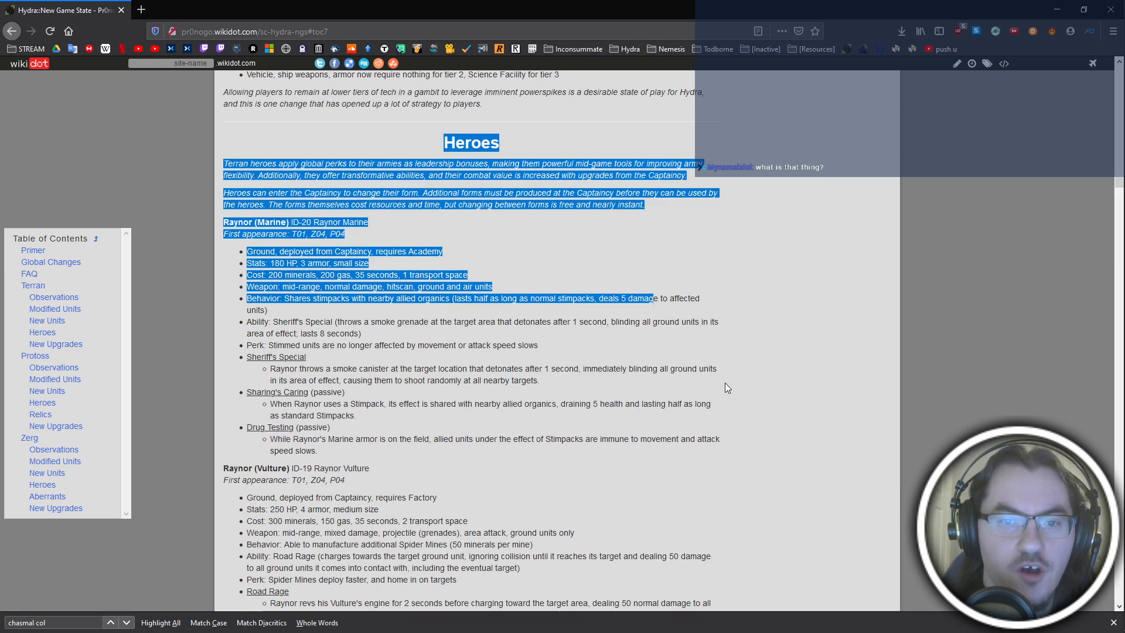
pyautogui.click(726, 384)
pyautogui.moveTo(516, 130); pyautogui.dragTo(889, 472)
pyautogui.click(890, 472)
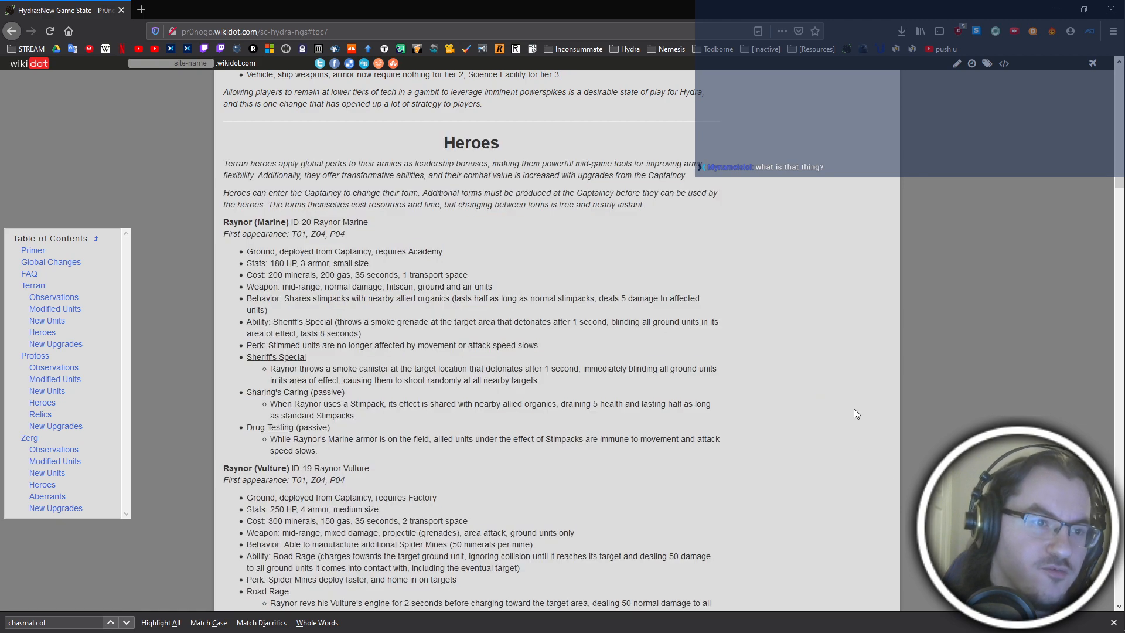
pyautogui.scroll(-2, 854, 409)
pyautogui.scroll(5, 853, 410)
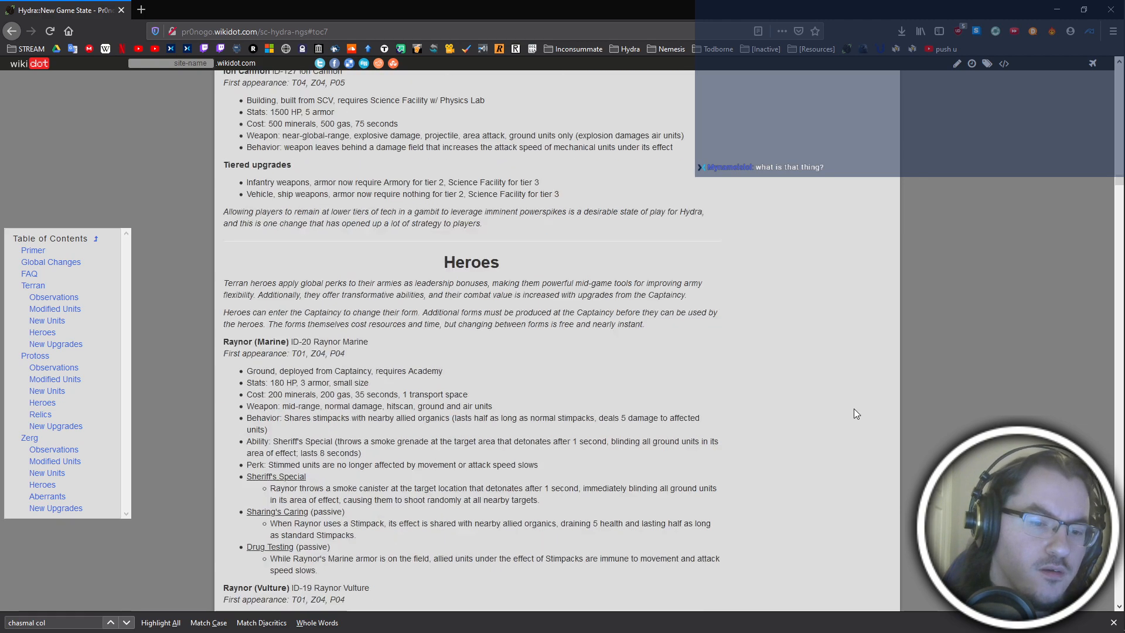
pyautogui.scroll(-1, 854, 409)
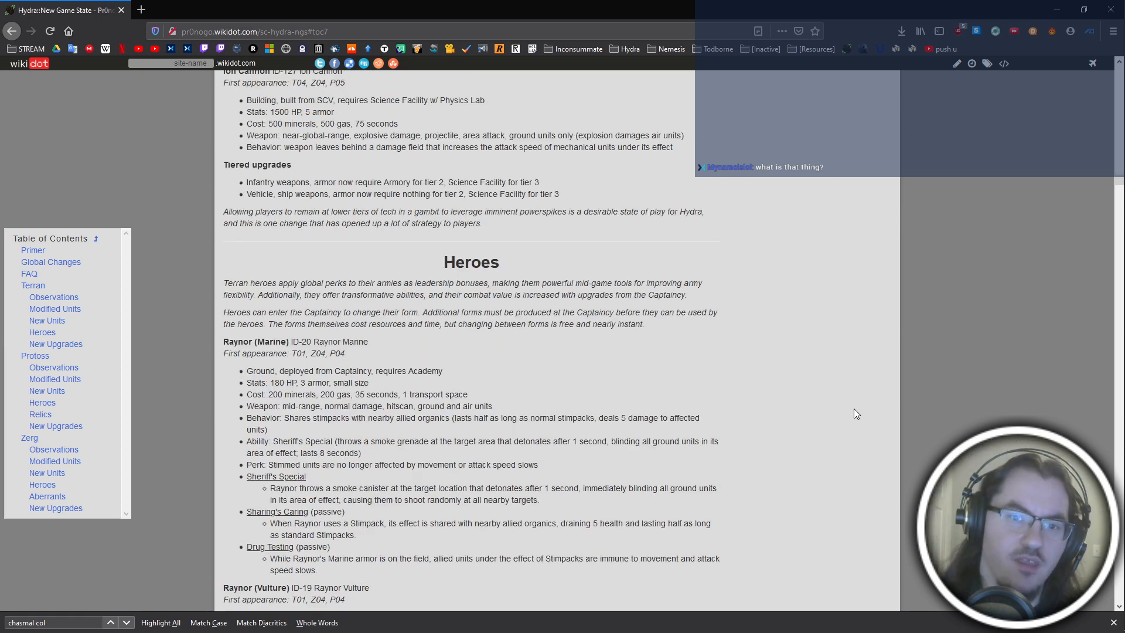
pyautogui.scroll(1, 856, 413)
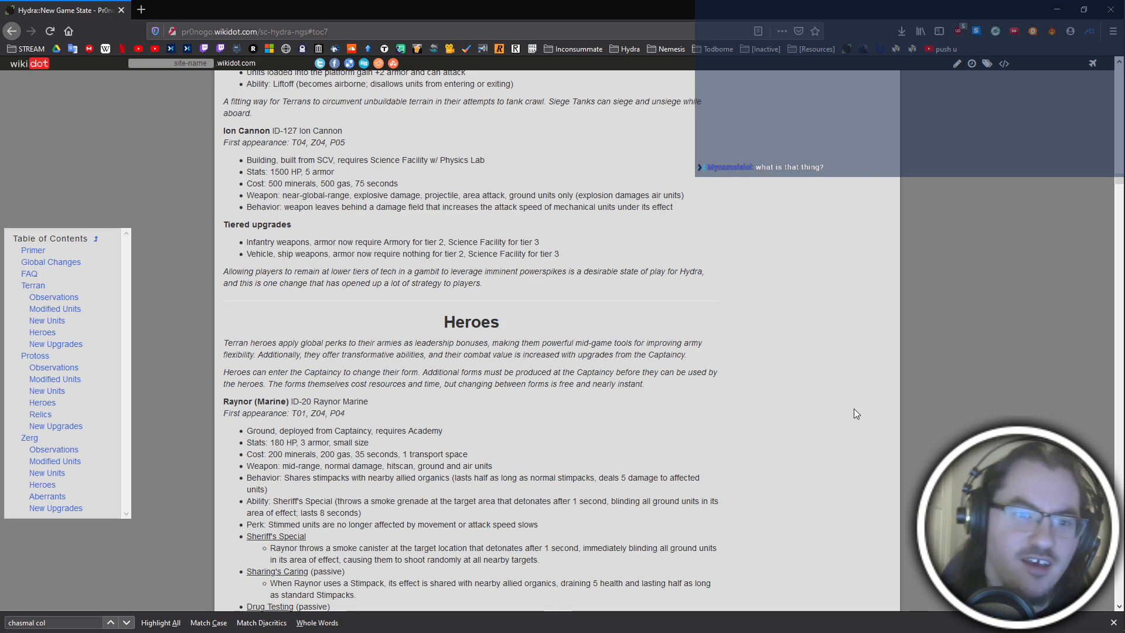
pyautogui.scroll(-2, 855, 410)
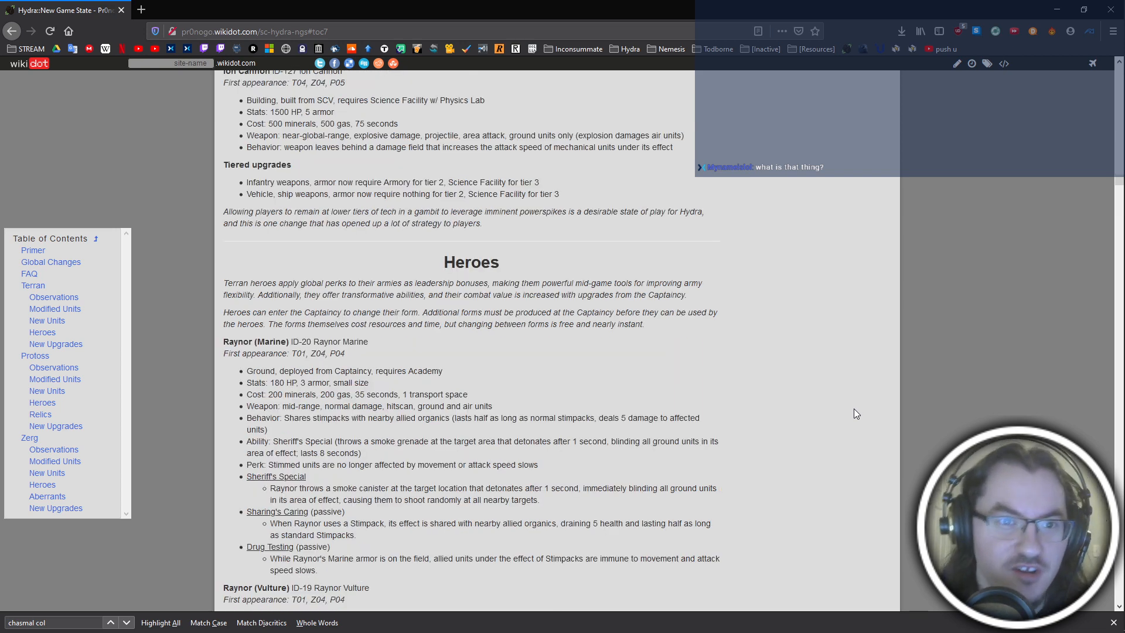
pyautogui.scroll(-2, 856, 413)
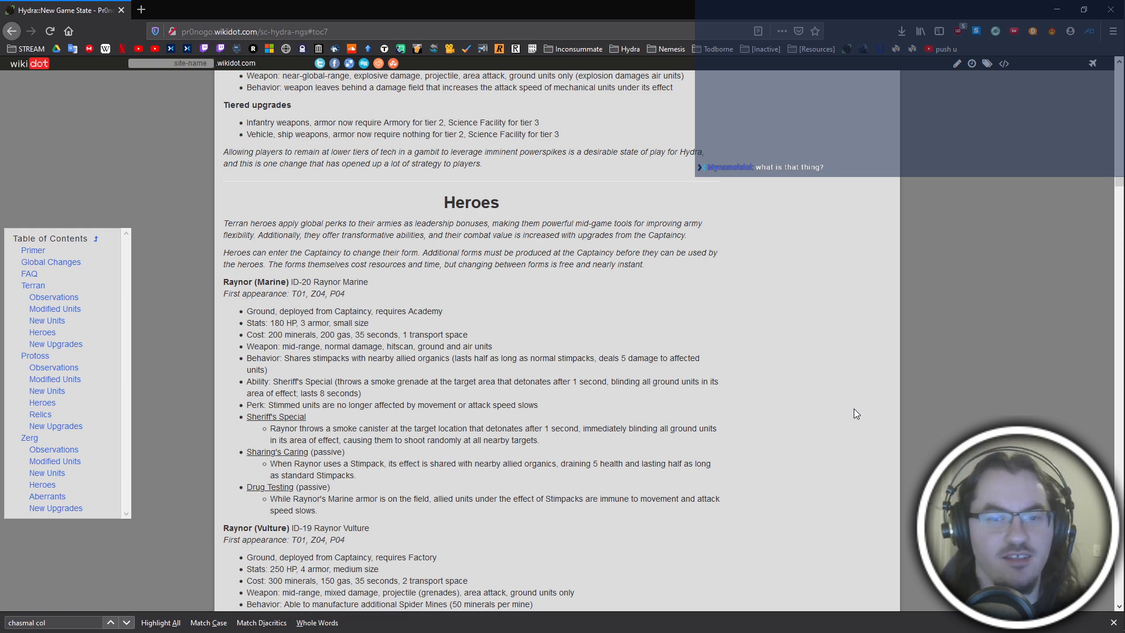
pyautogui.scroll(2, 853, 410)
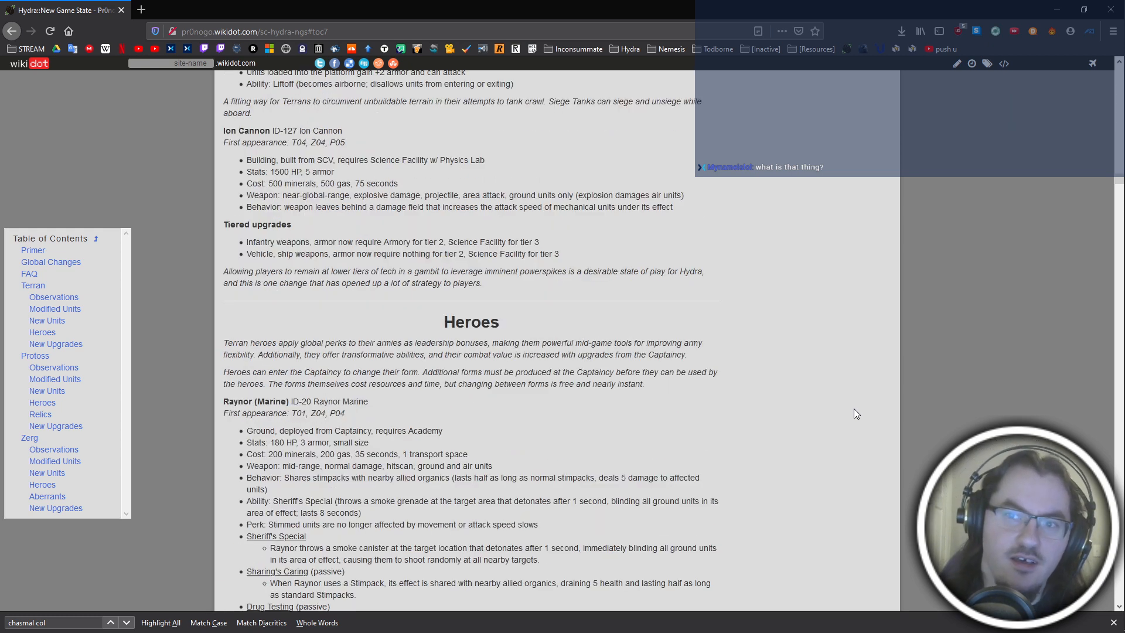
# Open the Heroes in RTS thread on the no frauds club forum in a new tab.
pyautogui.click(863, 50)
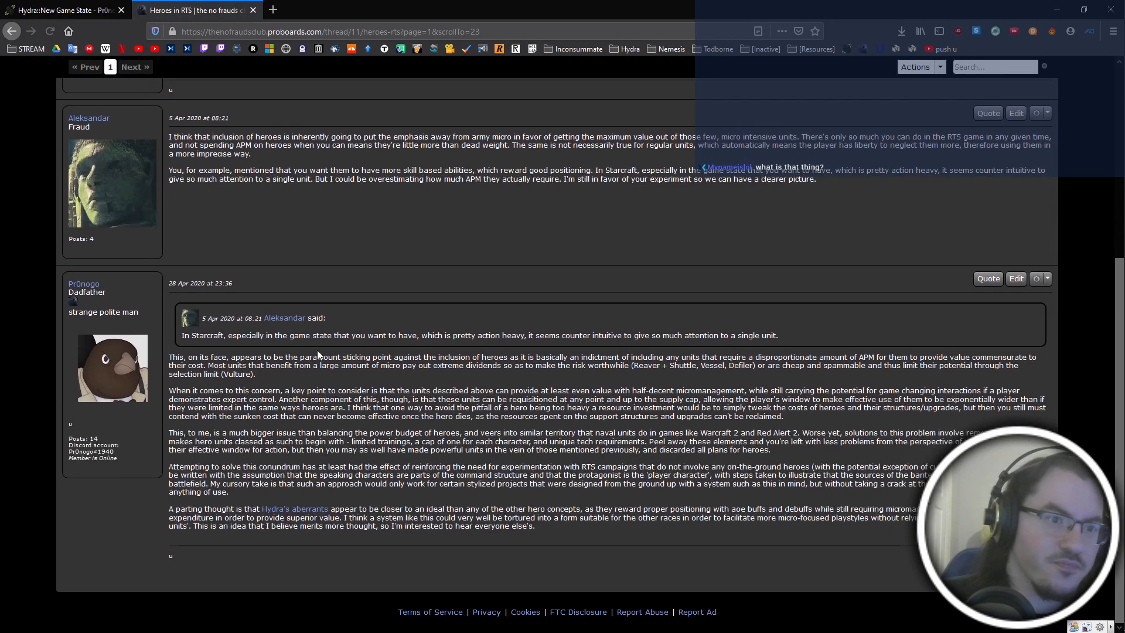
# Read the opening post and the 28 Apr 2020 reply about hero micromanagement in the Heroes in RTS thread.
pyautogui.moveTo(169, 359); pyautogui.dragTo(688, 553)
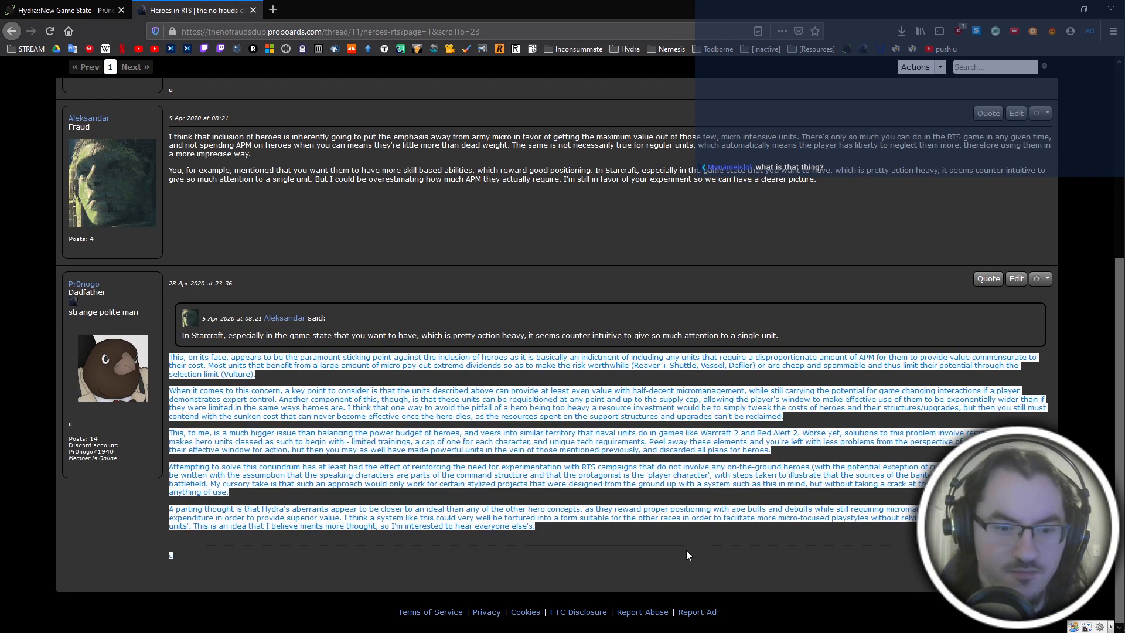
pyautogui.click(308, 202)
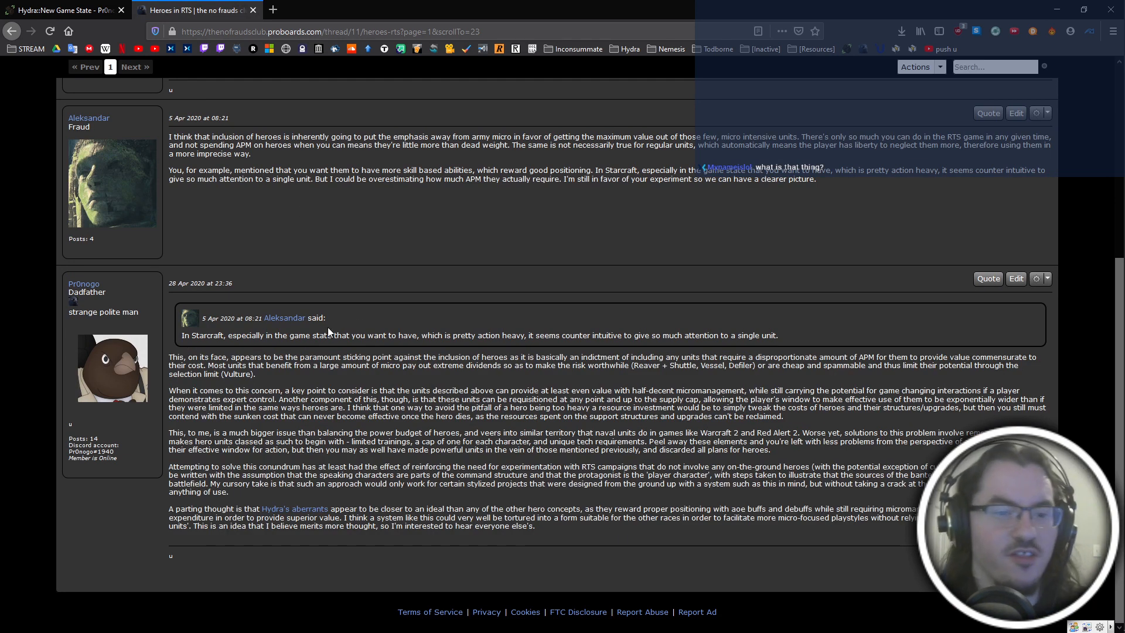
pyautogui.moveTo(132, 382); pyautogui.dragTo(479, 507)
pyautogui.click(538, 247)
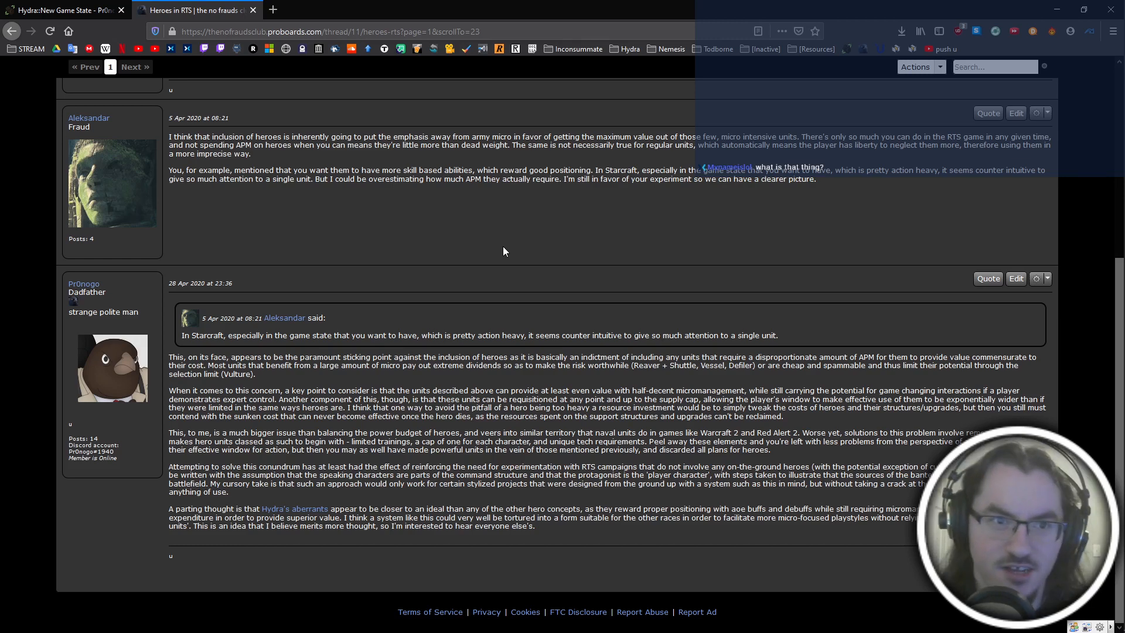
pyautogui.scroll(5, 503, 246)
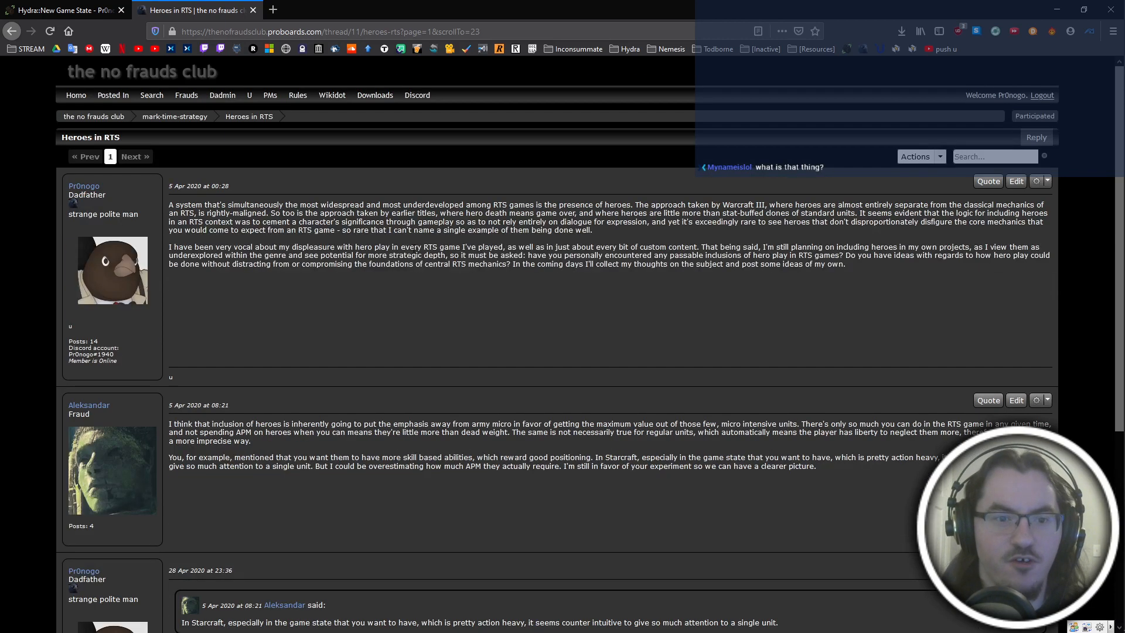
pyautogui.moveTo(198, 213); pyautogui.dragTo(572, 359)
pyautogui.click(507, 406)
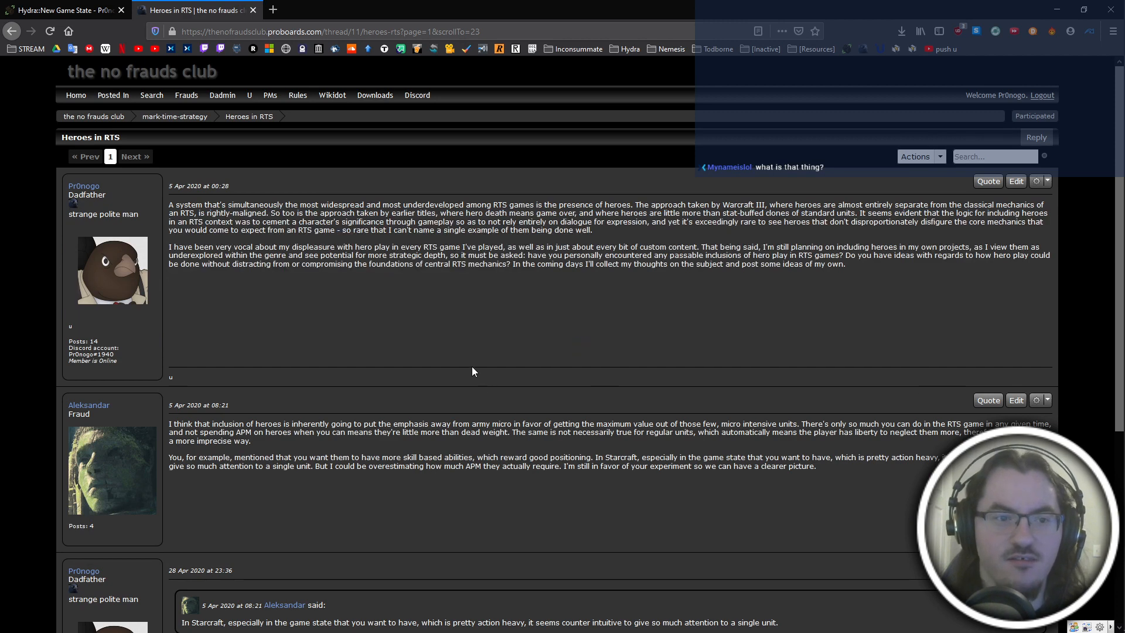
pyautogui.scroll(-5, 473, 367)
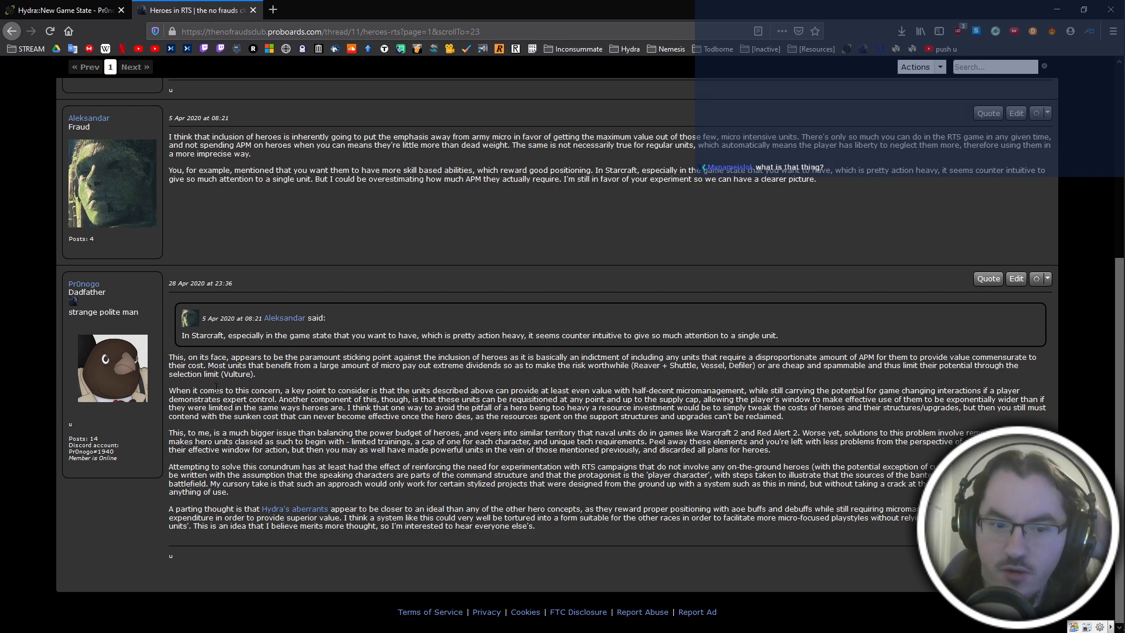
pyautogui.moveTo(169, 390); pyautogui.dragTo(375, 400)
pyautogui.click(473, 423)
pyautogui.moveTo(169, 357); pyautogui.dragTo(515, 364)
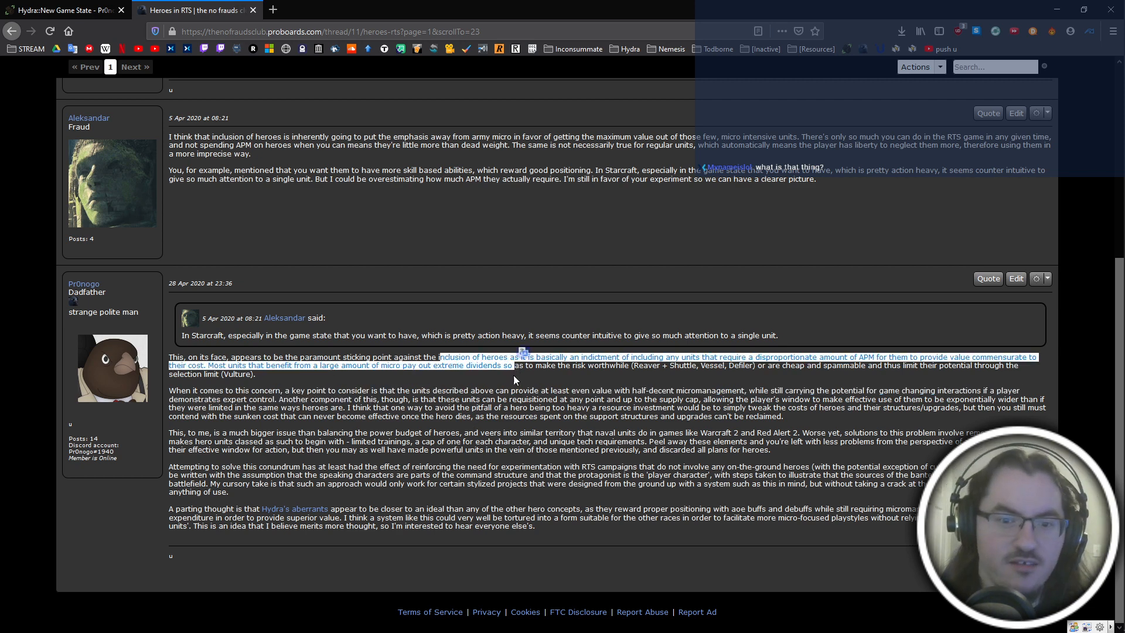
pyautogui.click(508, 383)
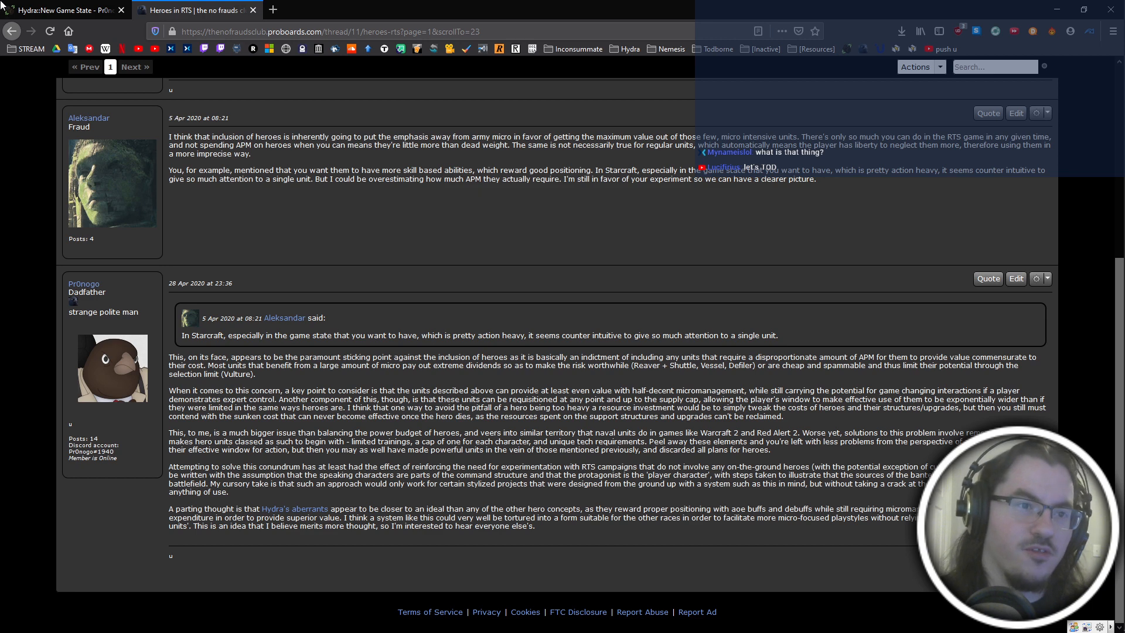
# Return to the Hydra wiki page and examine the Captaincy, Quarry, Weapons Platform and Ion Cannon entries above Heroes.
pyautogui.click(62, 10)
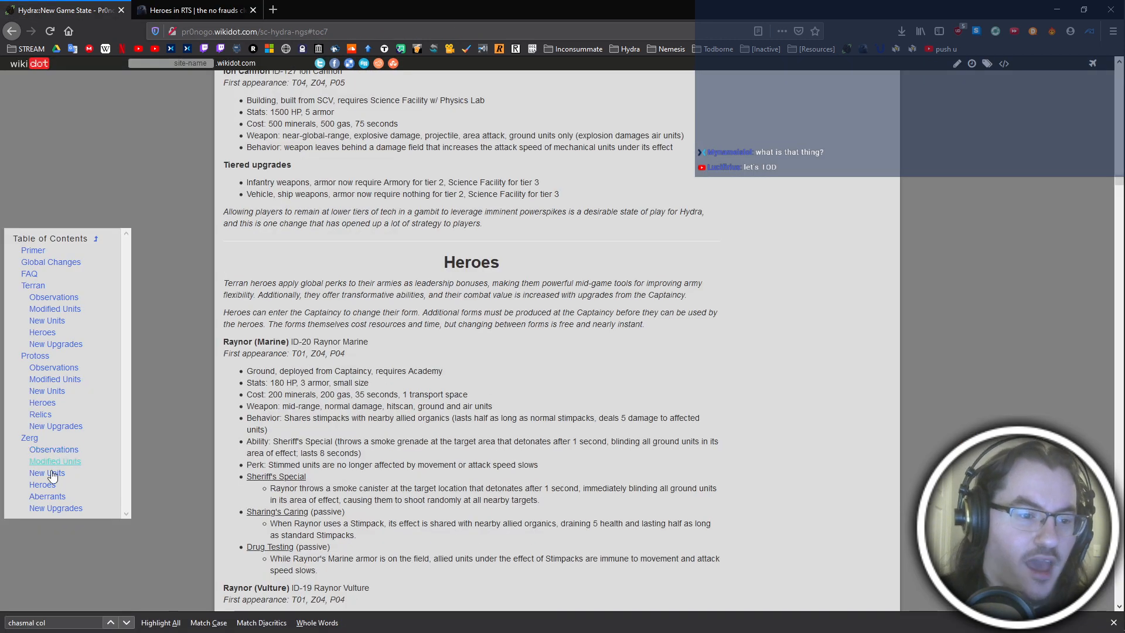
pyautogui.hotkey('ctrl', 'Tab')
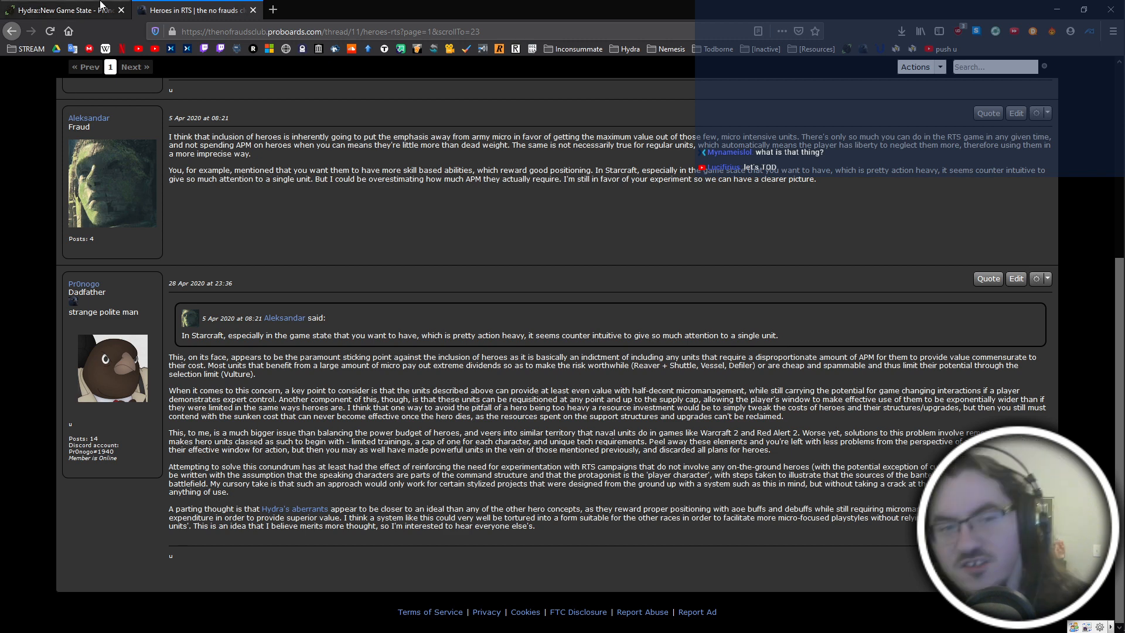
pyautogui.click(65, 10)
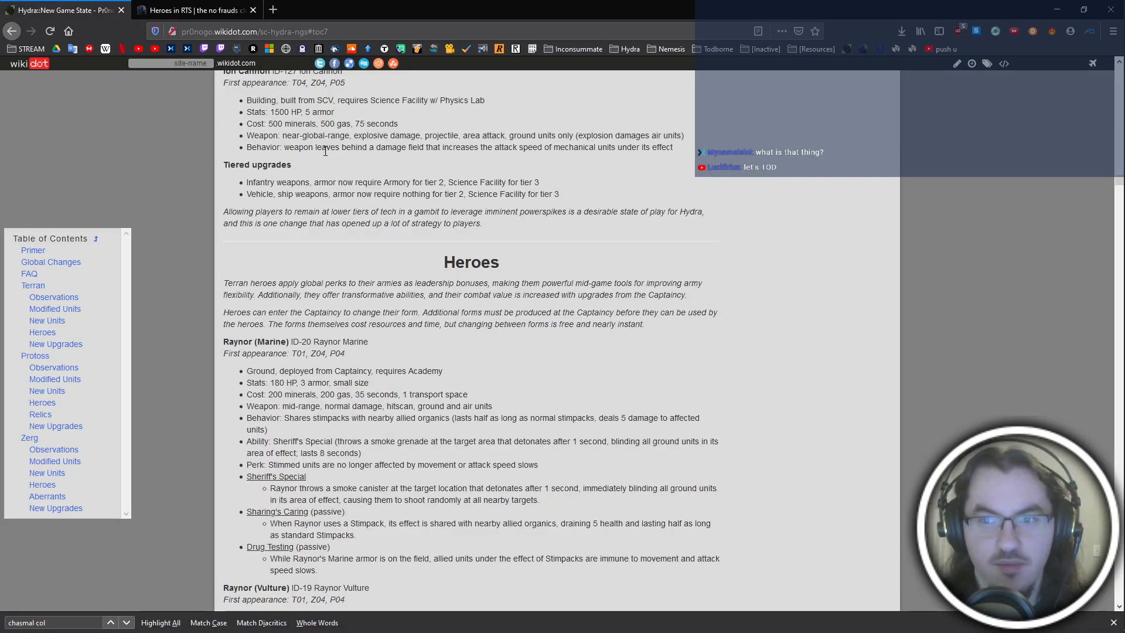
pyautogui.scroll(5, 461, 276)
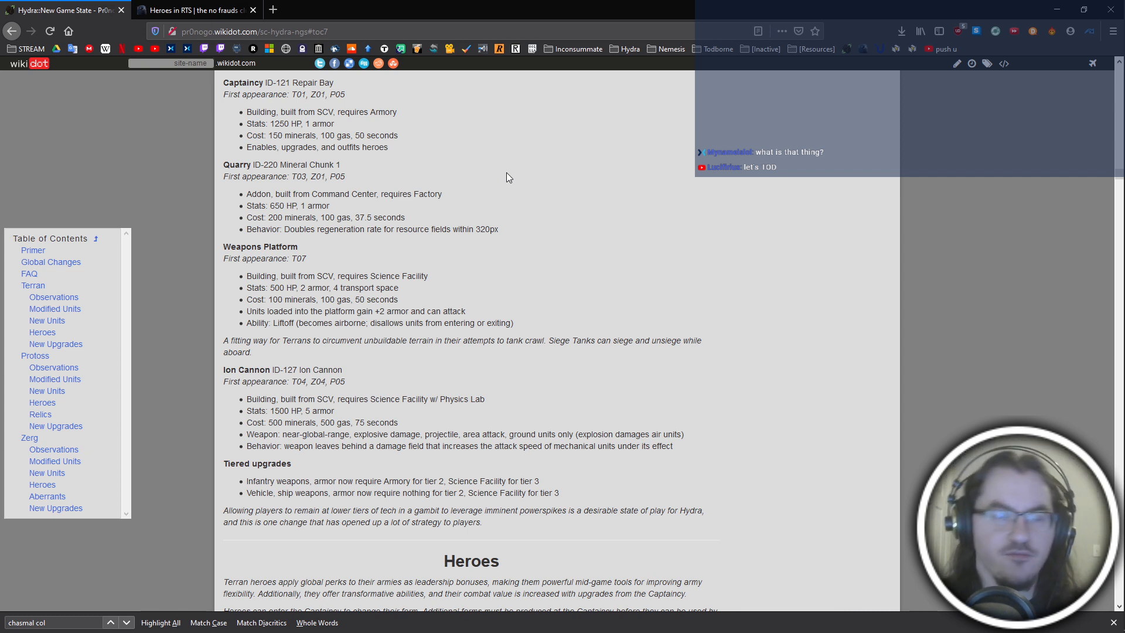
# Switch to Photoshop and copy the first frame, the building under construction, from the tho_build10 sheet.
pyautogui.hotkey('alt', 'Tab')
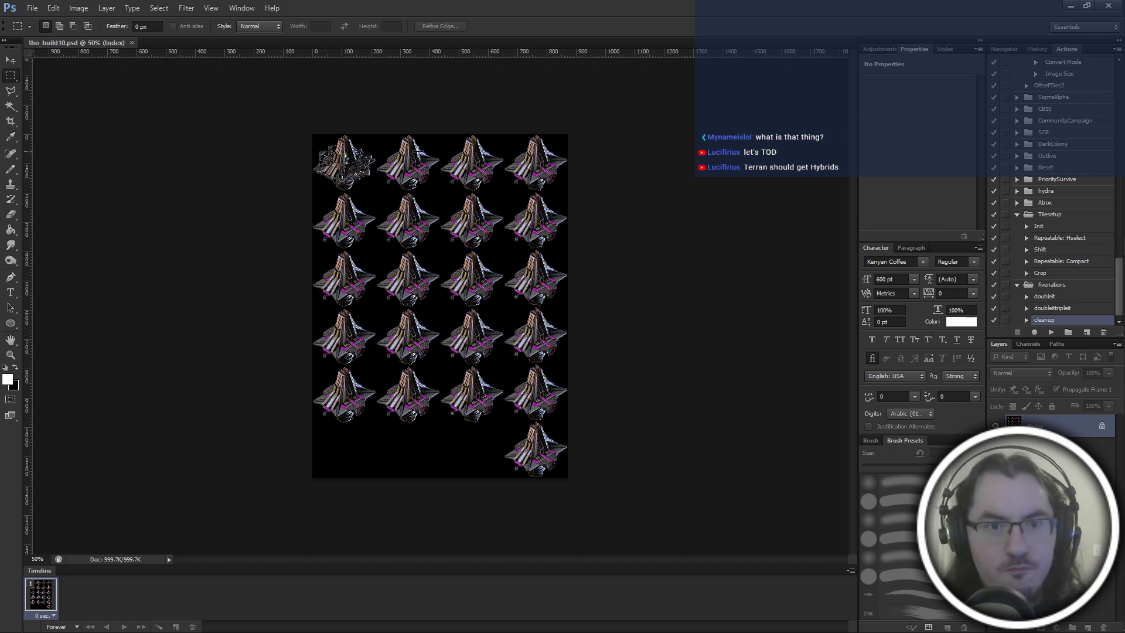
pyautogui.hotkey('ctrl', '+')
pyautogui.hotkey('ctrl', '+')
pyautogui.hotkey('ctrl', '+')
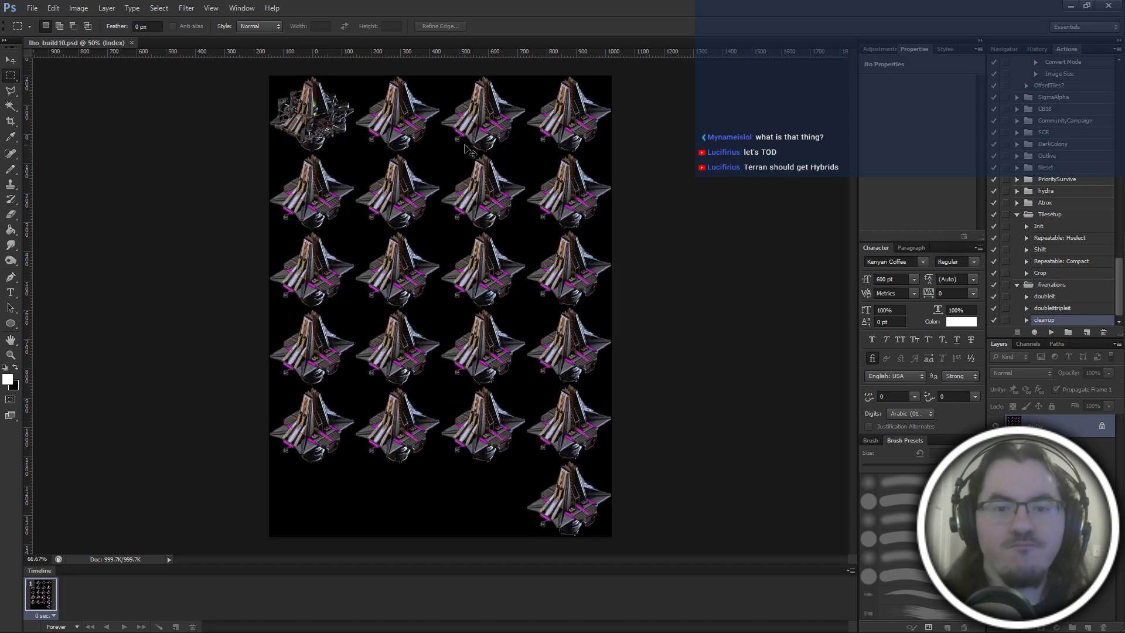
pyautogui.scroll(8, 462, 146)
pyautogui.scroll(2, 426, 239)
pyautogui.hscroll(-4, 426, 239)
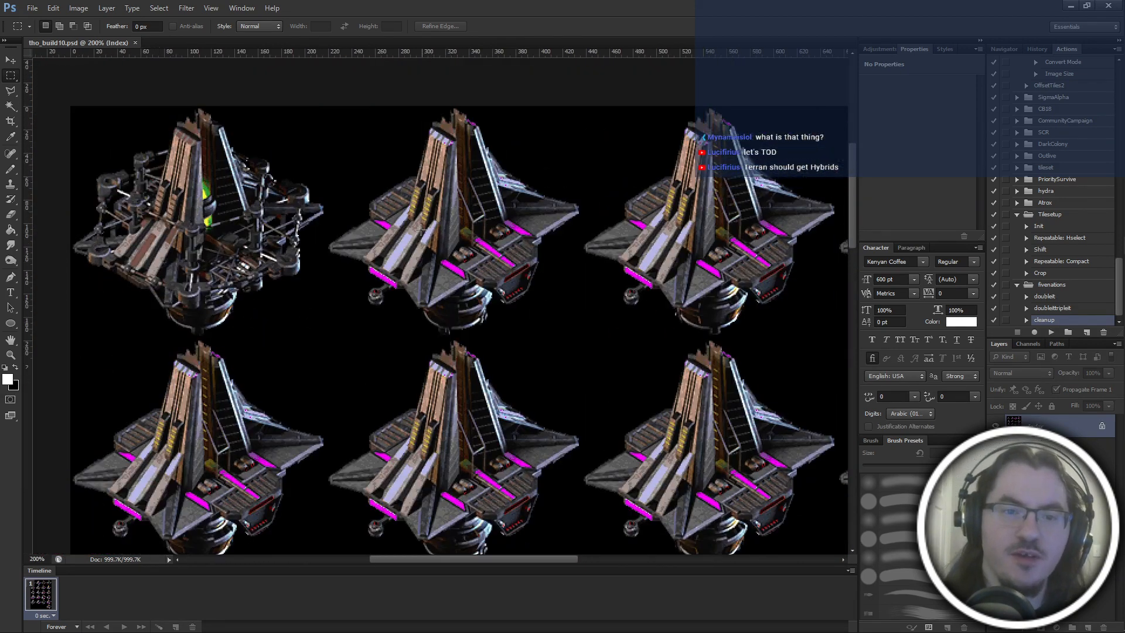
pyautogui.moveTo(71, 144); pyautogui.dragTo(327, 375)
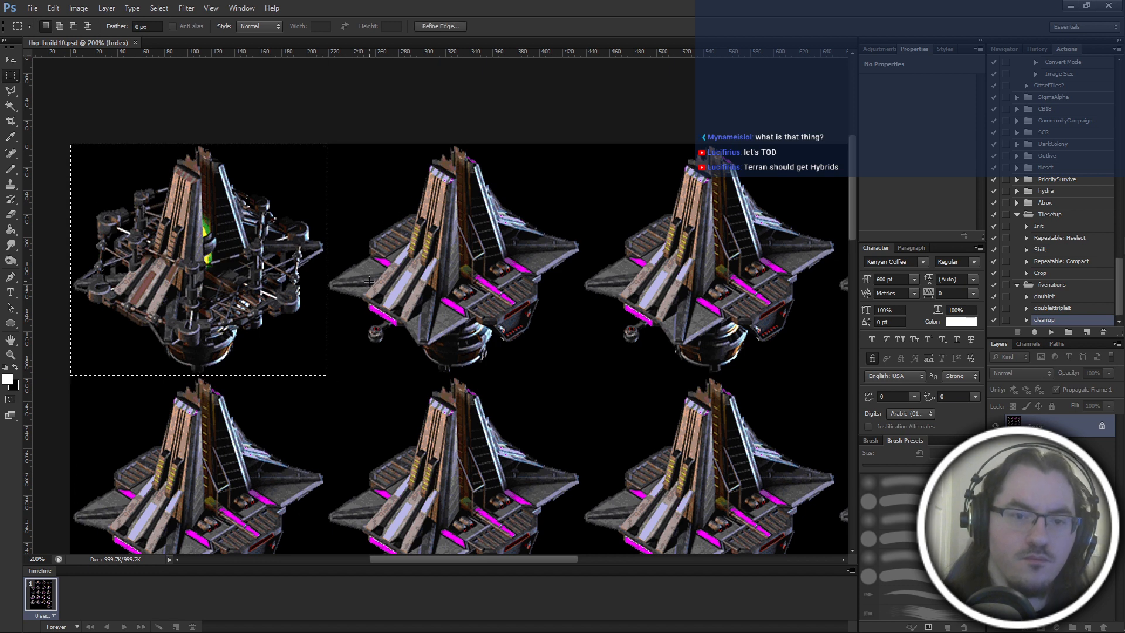
pyautogui.hotkey('ctrl', 'c')
# Create a new 220 × 220 pixel RGB document with transparent background contents.
pyautogui.hotkey('ctrl', 'n')
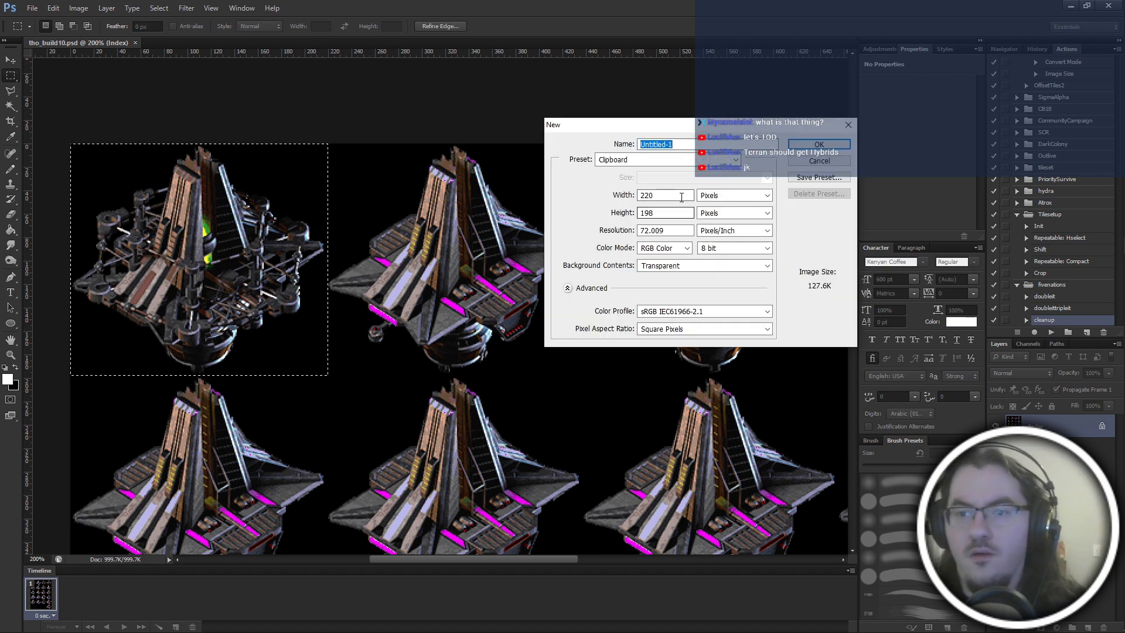
pyautogui.moveTo(666, 213); pyautogui.dragTo(623, 215)
pyautogui.press('Down')
pyautogui.press('Down')
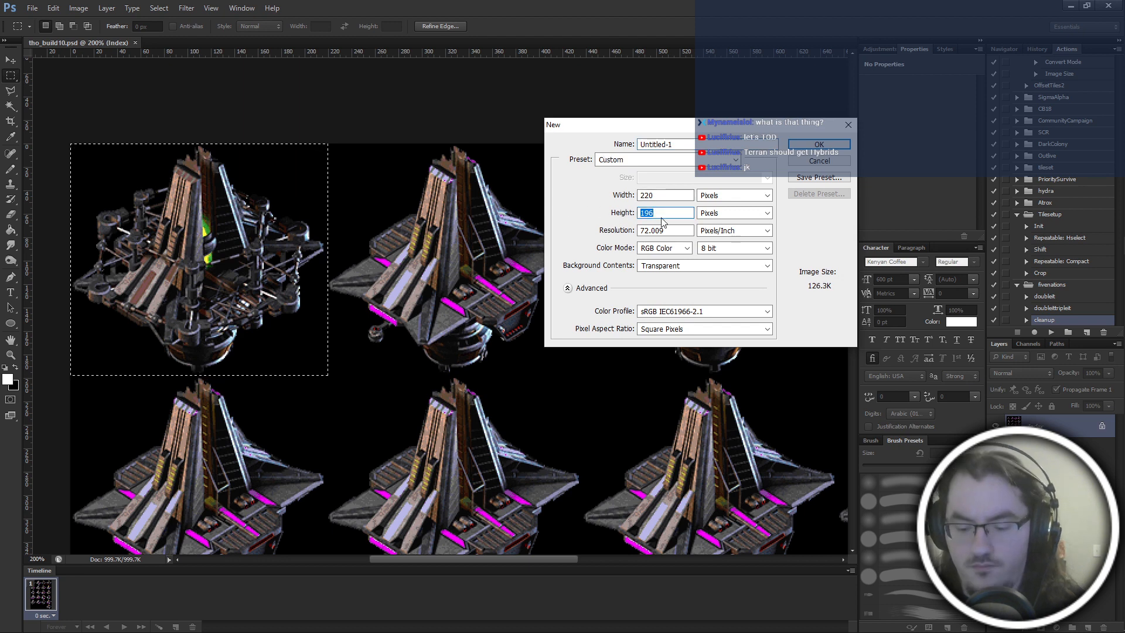
pyautogui.write('220')
pyautogui.click(820, 144)
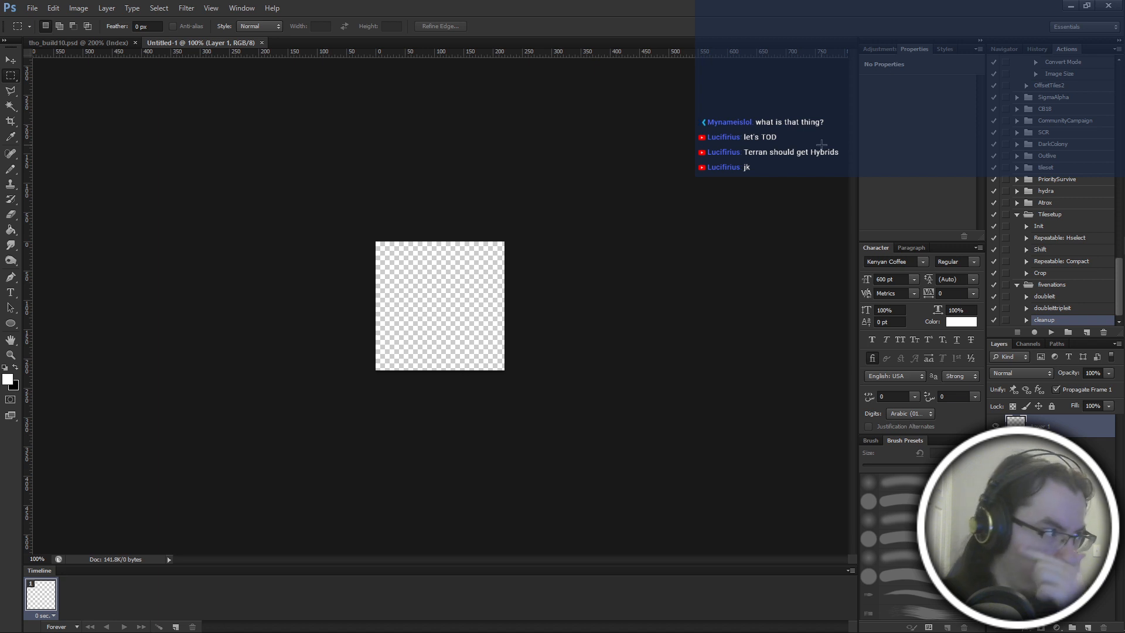
# Fill the new document's layer with black and add an empty layer above it.
pyautogui.press('g')
pyautogui.press('x')
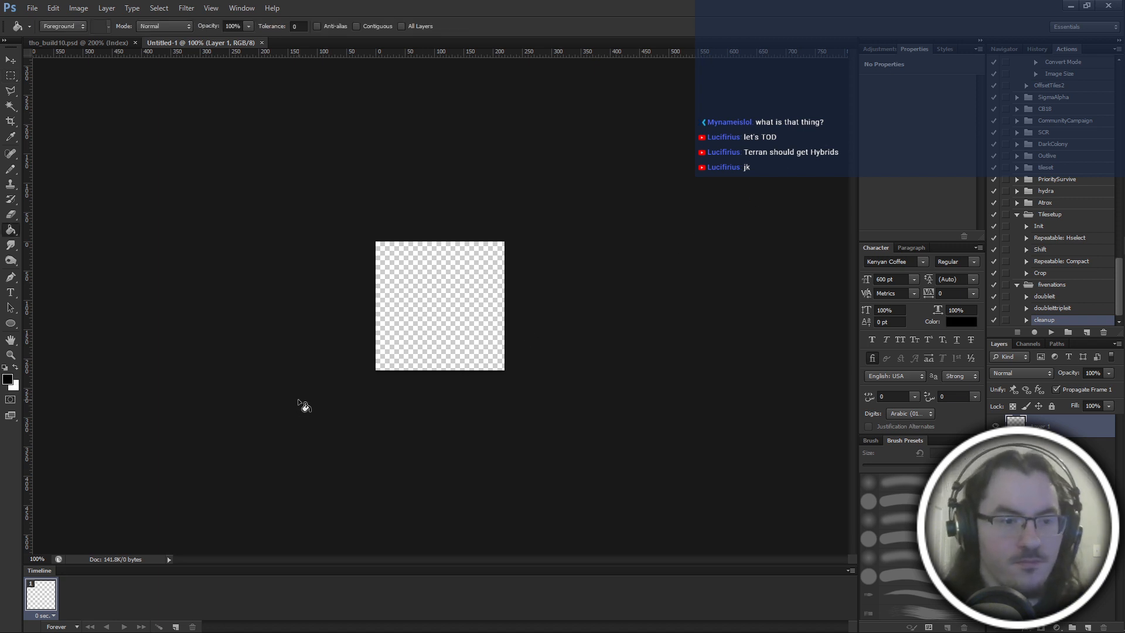
pyautogui.click(417, 331)
pyautogui.click(1088, 627)
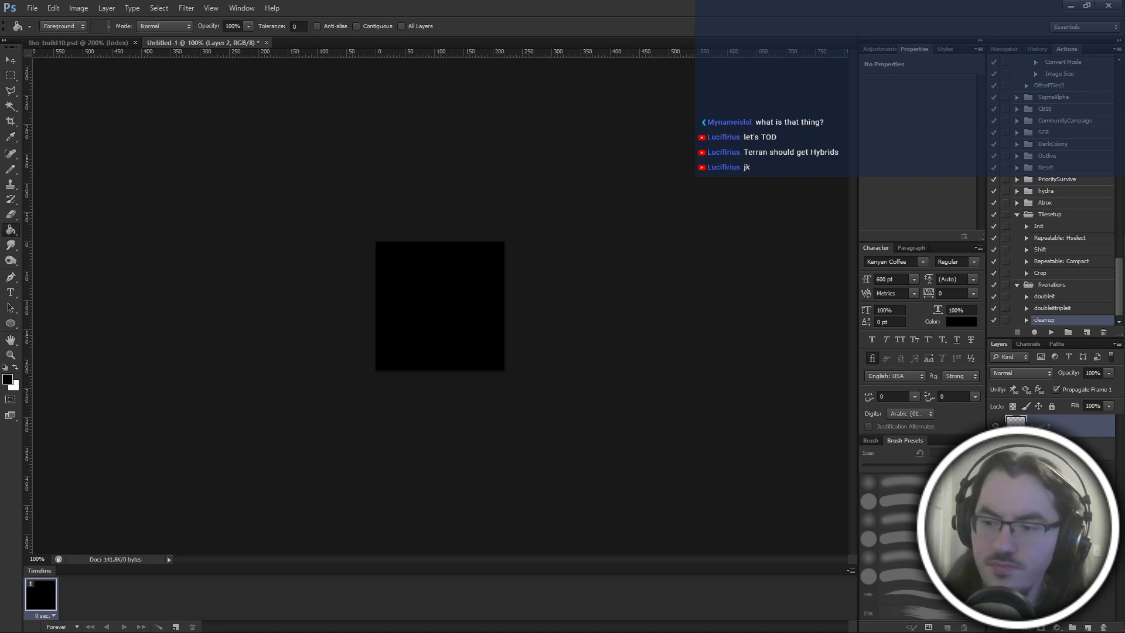
# Paste the copied construction frame into the empty upper layer and put that layer in a group.
pyautogui.click(1049, 449)
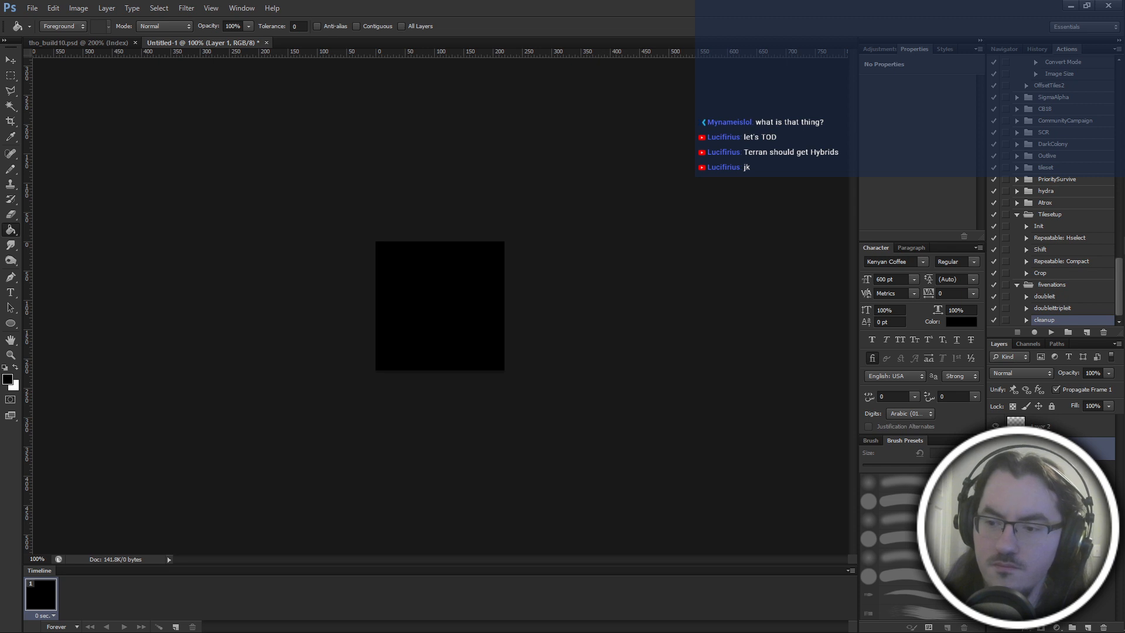
pyautogui.click(1049, 429)
pyautogui.hotkey('ctrl', 'v')
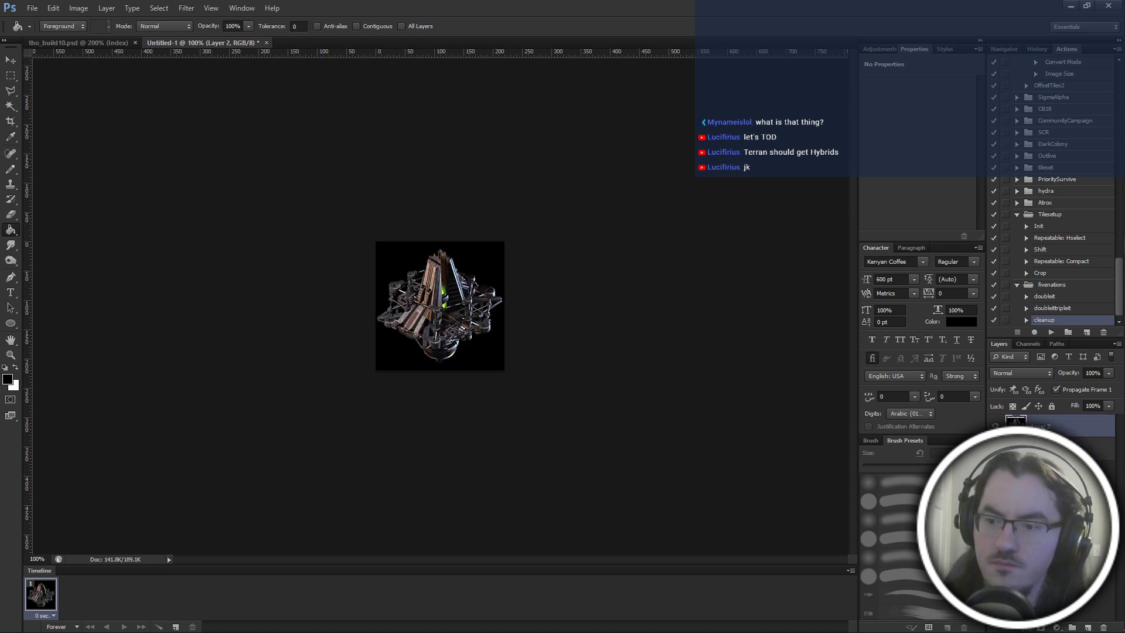
pyautogui.hotkey('ctrl', 'g')
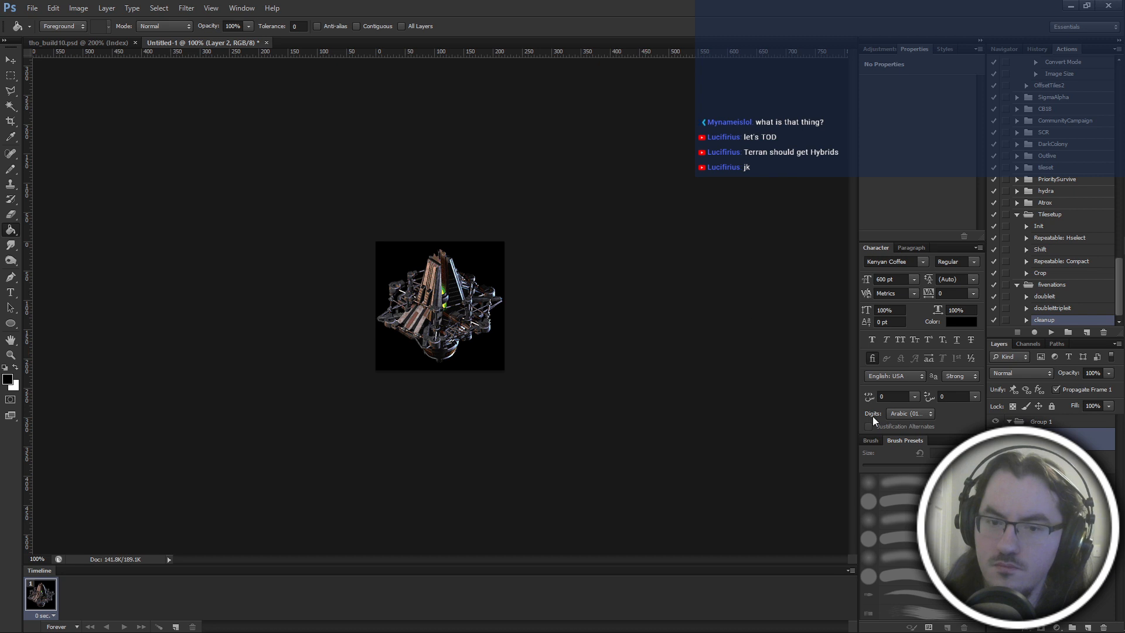
pyautogui.press('w')
pyautogui.click(496, 280)
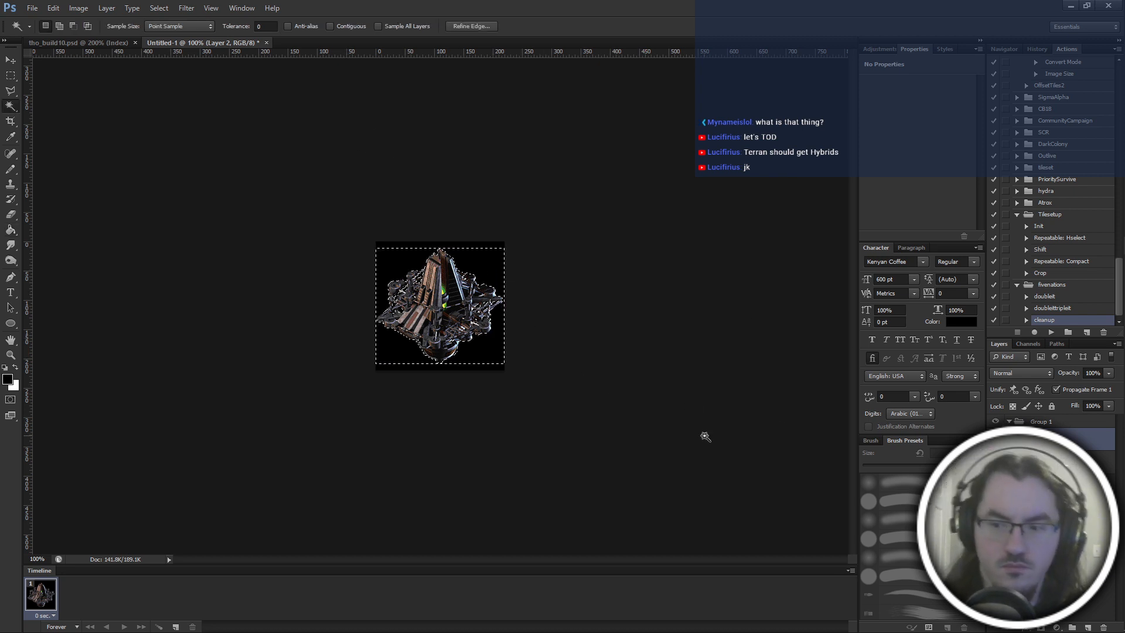
pyautogui.hotkey('ctrl', 'd')
pyautogui.press('m')
# Go back to the tho_build10 sheet, convert it to RGB and select all of its black background.
pyautogui.click(104, 45)
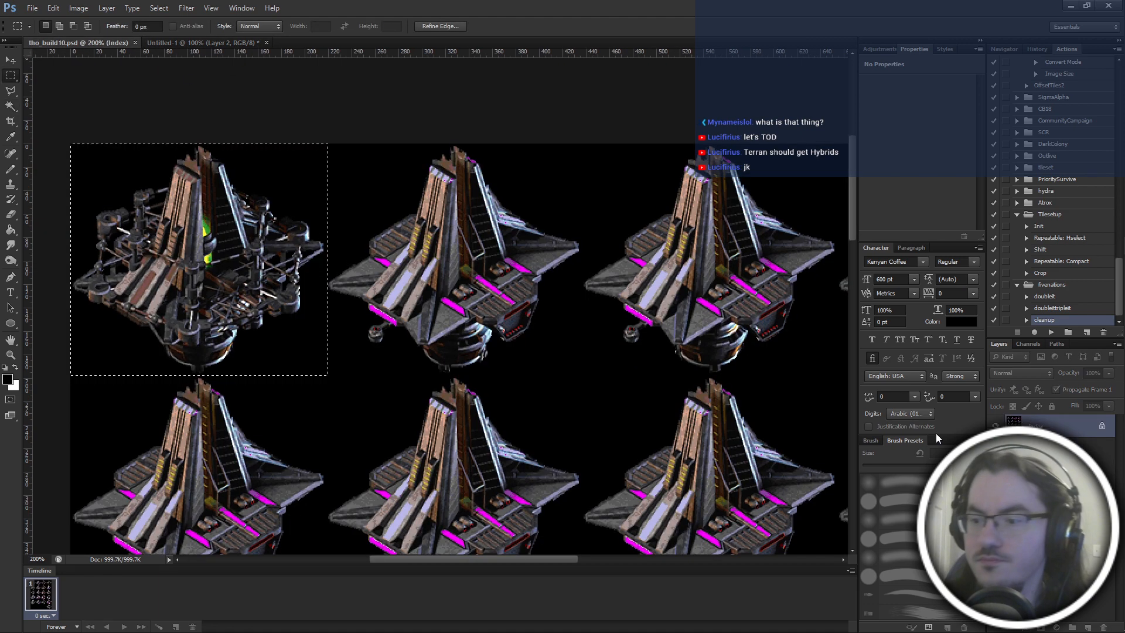
pyautogui.press('w')
pyautogui.click(346, 392)
pyautogui.press('Delete')
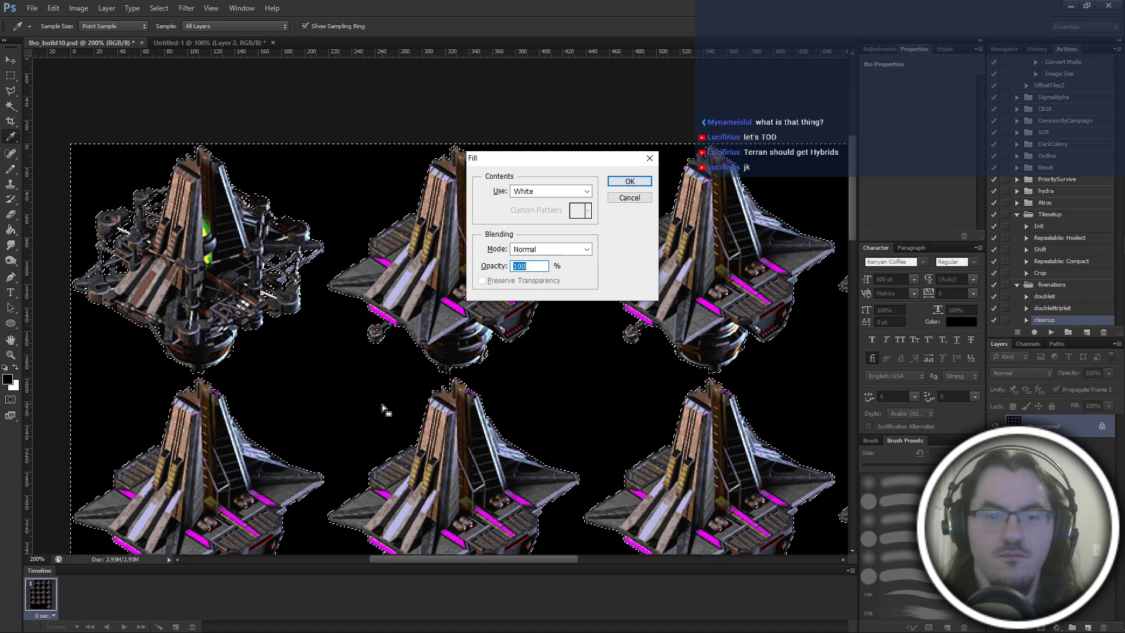
pyautogui.click(626, 199)
# Turn the locked background into a regular layer and delete the selected black around the building frames.
pyautogui.press('e')
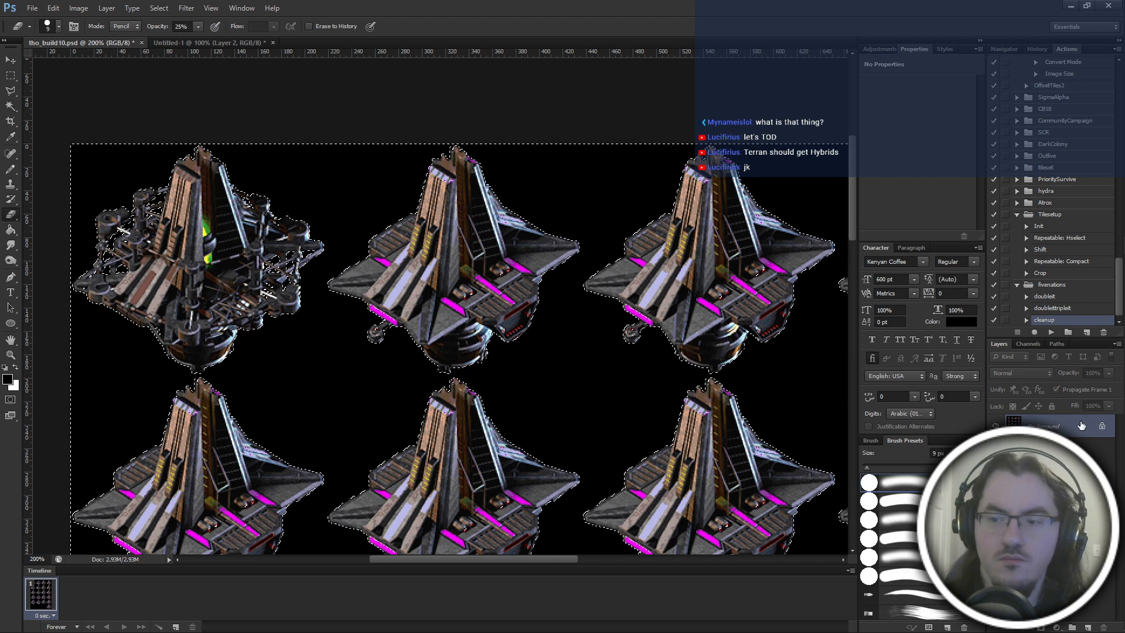
pyautogui.click(412, 354)
pyautogui.press('Return')
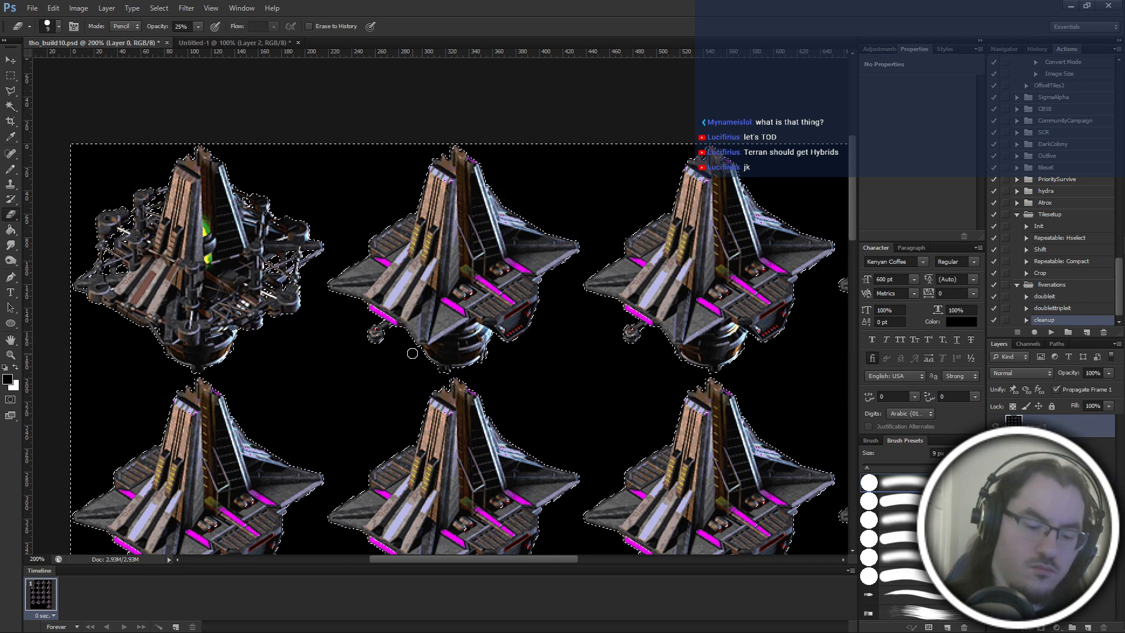
pyautogui.press('Delete')
pyautogui.press('m')
pyautogui.hotkey('ctrl', 'd')
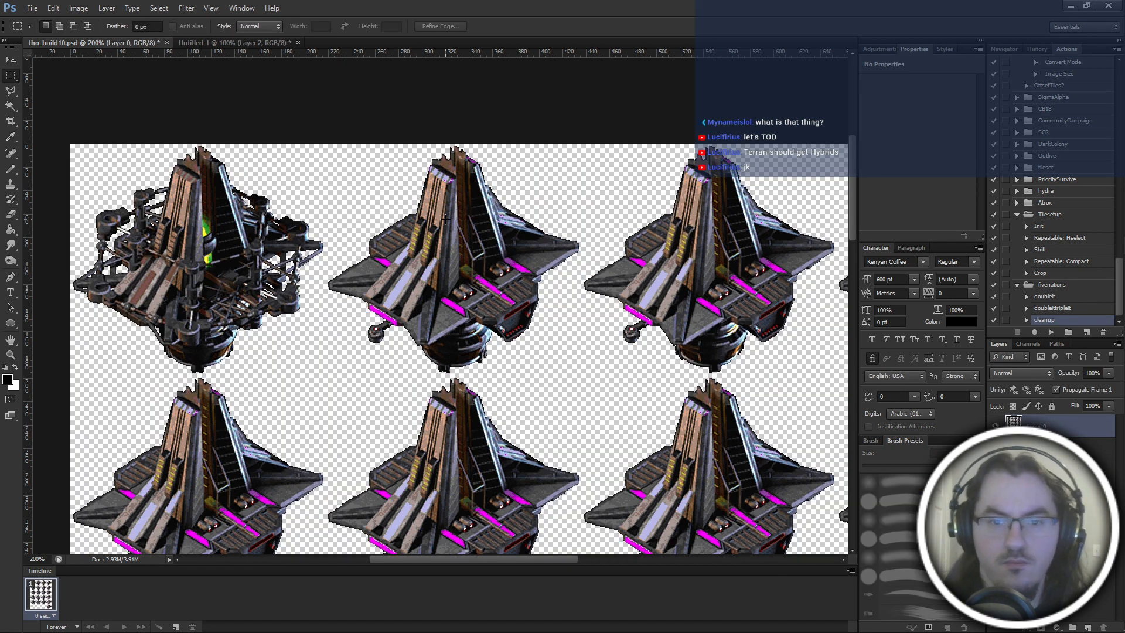
# Restore the background selection and examine the building frames up close for transparent holes inside their artwork.
pyautogui.hotkey('ctrl', 'z')
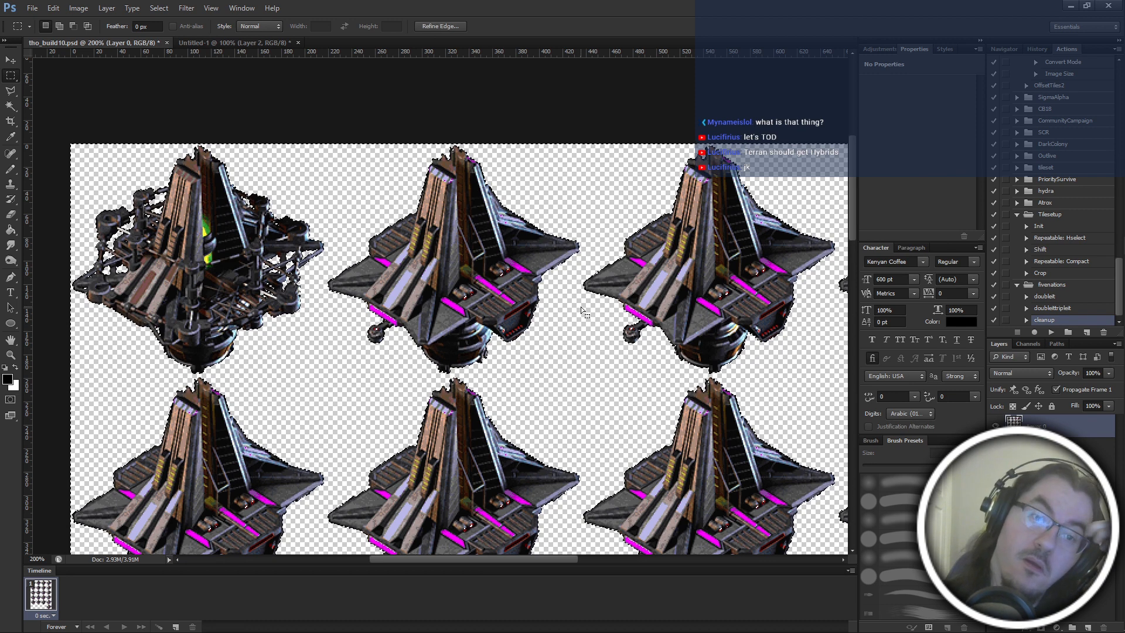
pyautogui.scroll(-3, 581, 307)
pyautogui.hotkey('ctrl', '+')
pyautogui.hotkey('ctrl', '+')
pyautogui.hotkey('ctrl', '+')
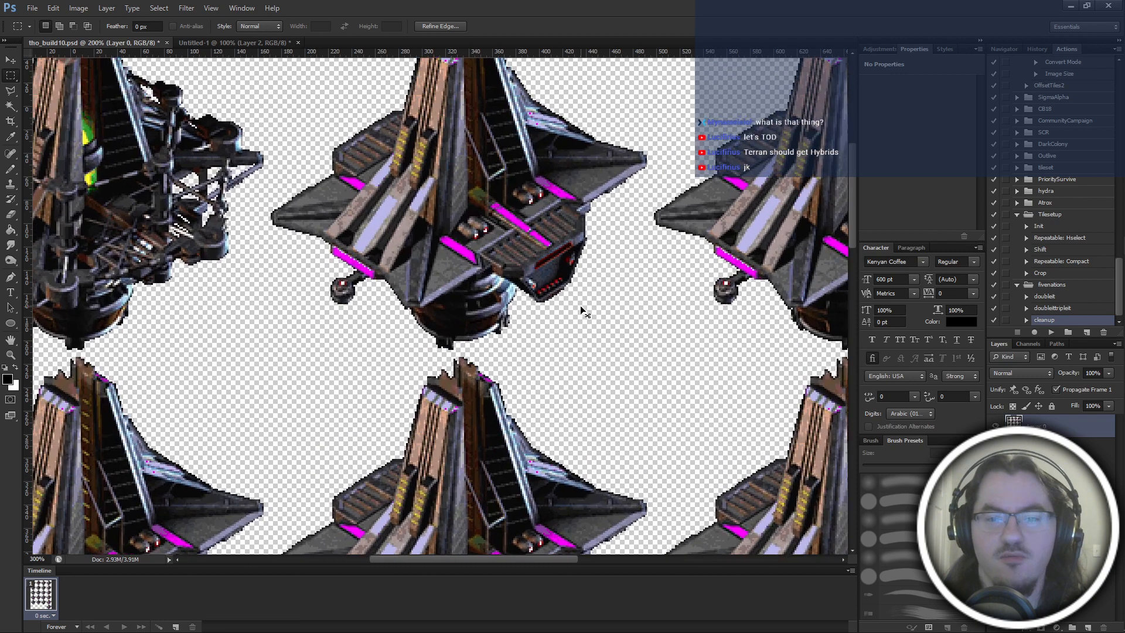
pyautogui.hotkey('ctrl', 'd')
pyautogui.scroll(2, 582, 307)
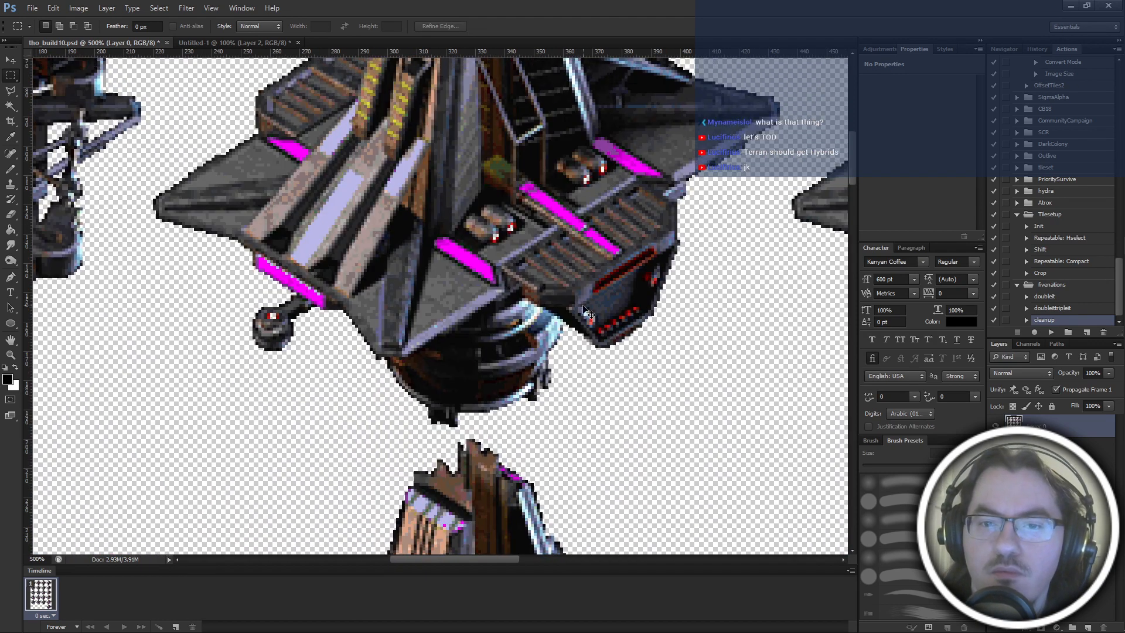
pyautogui.hscroll(3, 521, 260)
pyautogui.scroll(5, 521, 261)
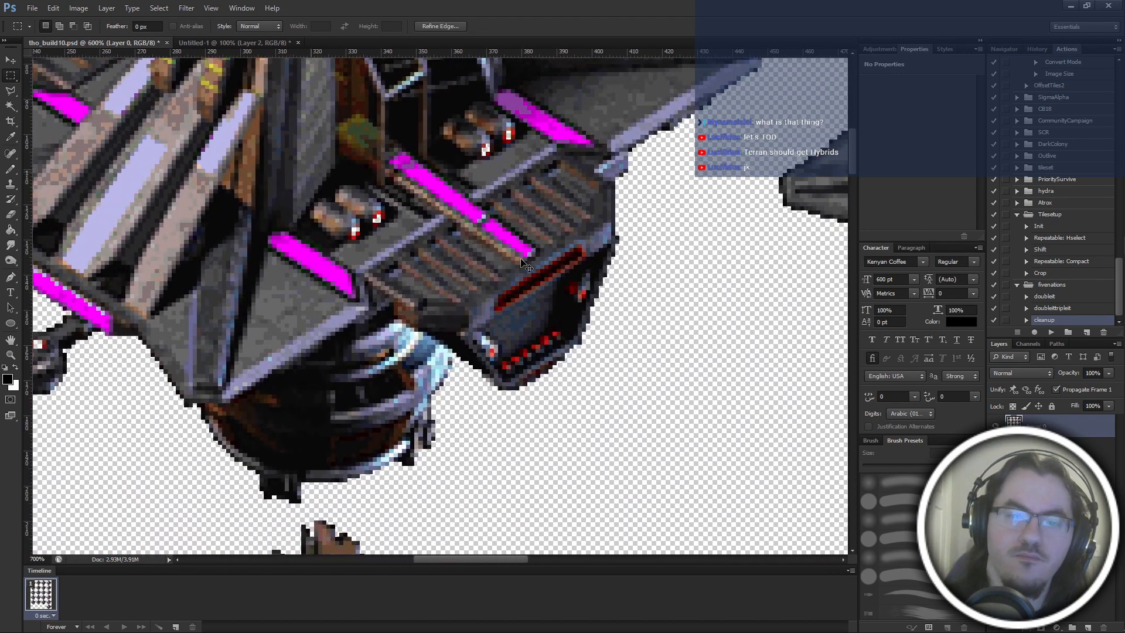
pyautogui.scroll(-3, 522, 281)
pyautogui.press('b')
pyautogui.scroll(7, 511, 328)
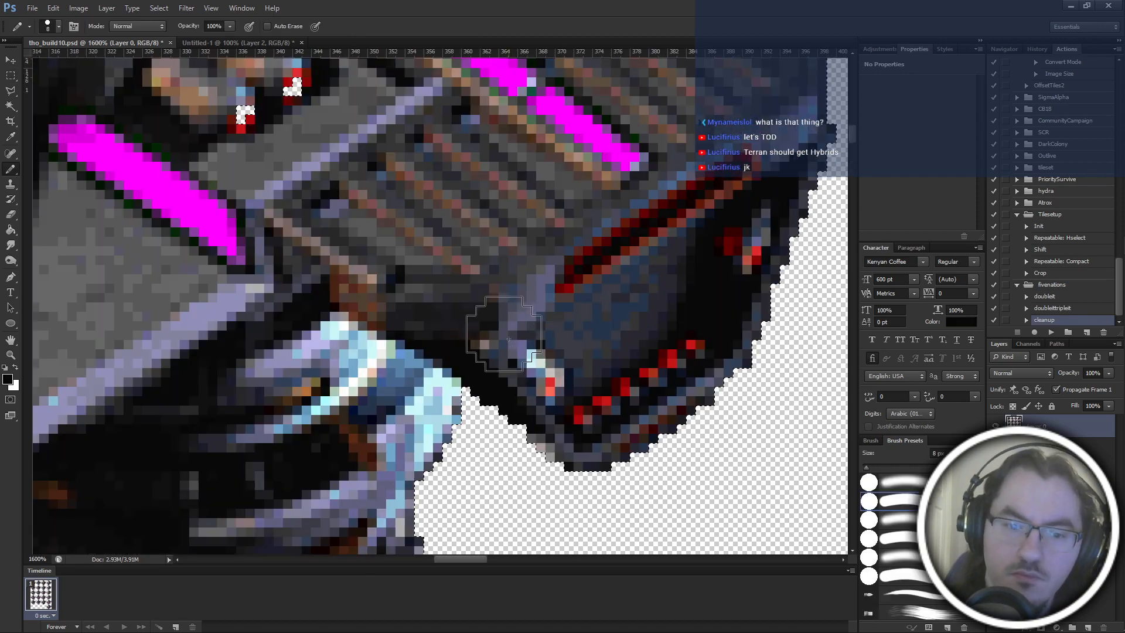
pyautogui.scroll(-1, 230, 299)
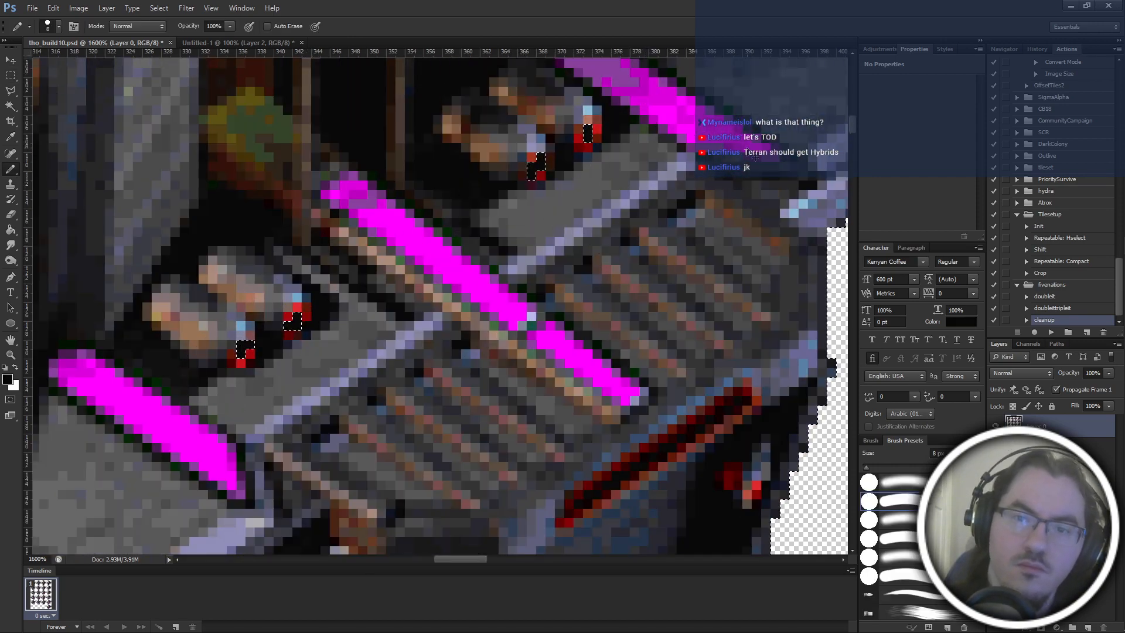
# Subtract the outer background from the selection, keeping only the small transparent holes inside the building frames selected.
pyautogui.scroll(-3, 703, 117)
pyautogui.scroll(-5, 755, 157)
pyautogui.scroll(-3, 551, 273)
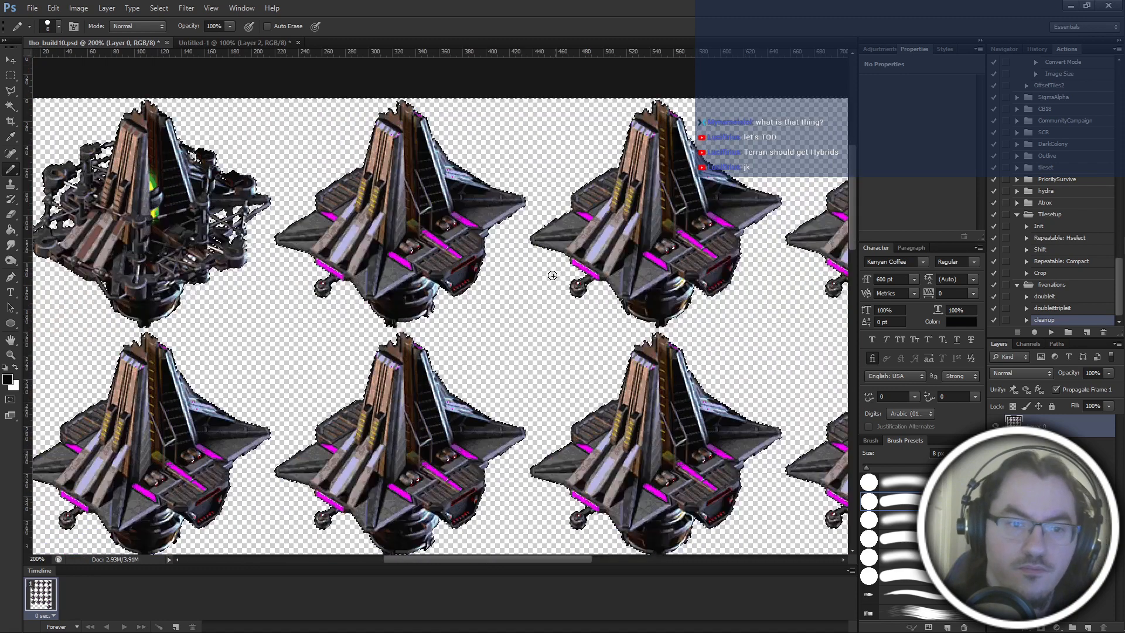
pyautogui.press('w')
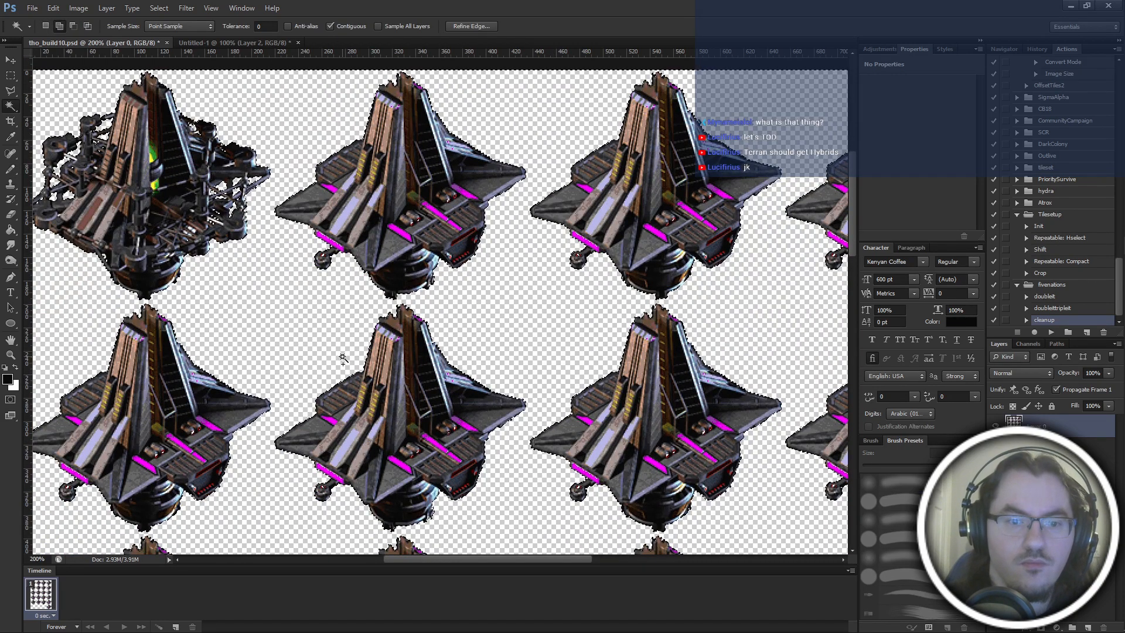
pyautogui.keyDown('alt'); pyautogui.click(326, 339); pyautogui.keyUp('alt')
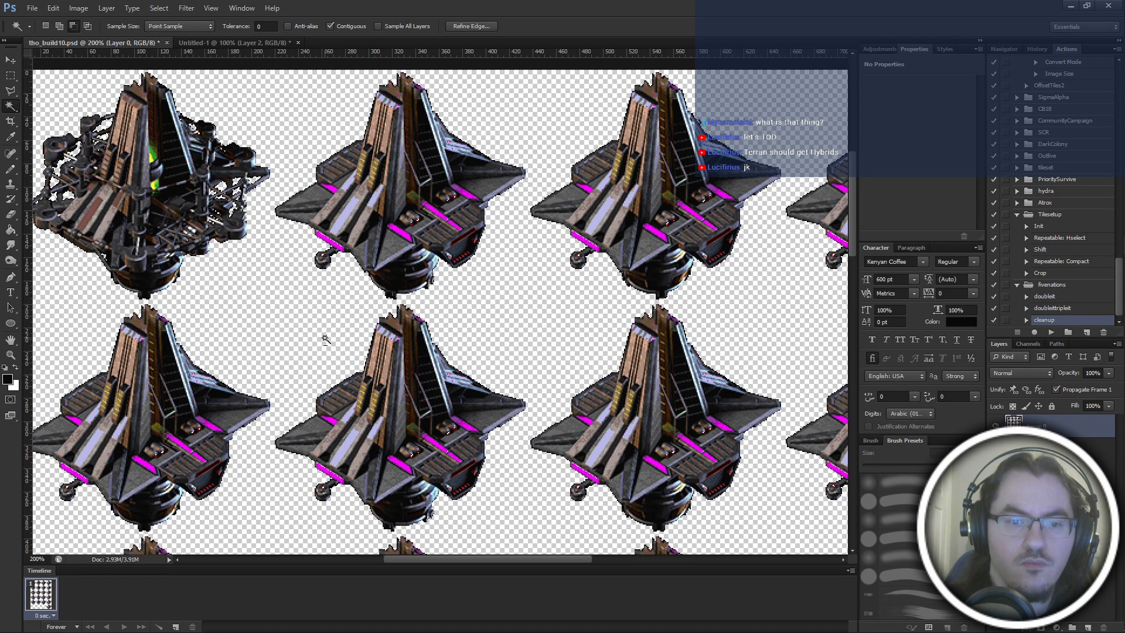
# Check the remaining selection across all rows and columns of building frames on the sheet.
pyautogui.scroll(-5, 402, 353)
pyautogui.press('b')
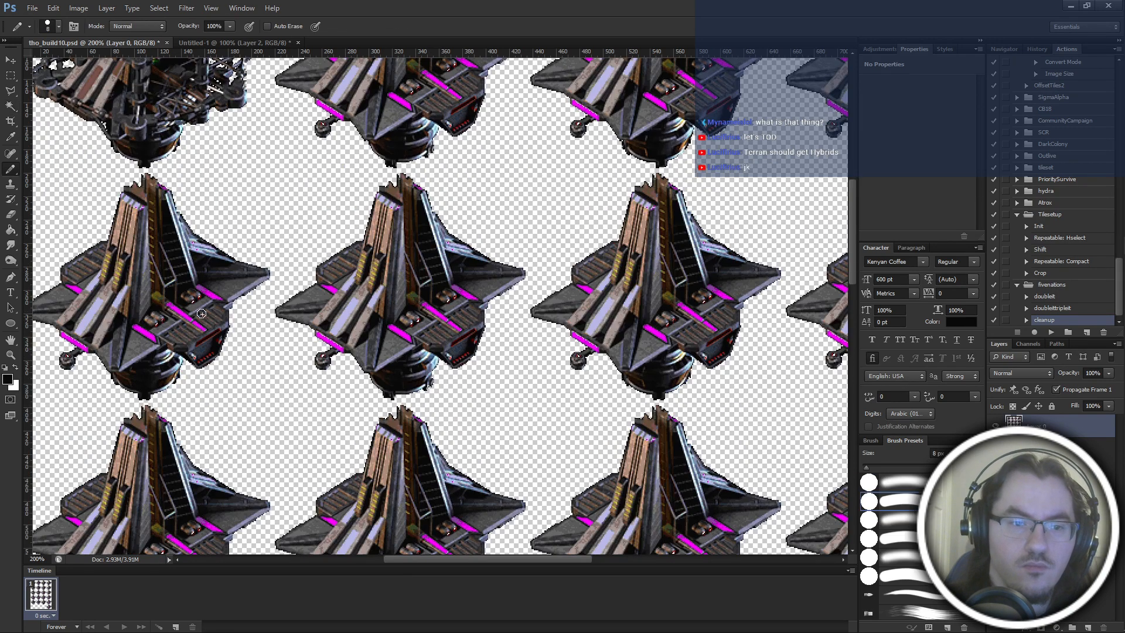
pyautogui.scroll(3, 346, 369)
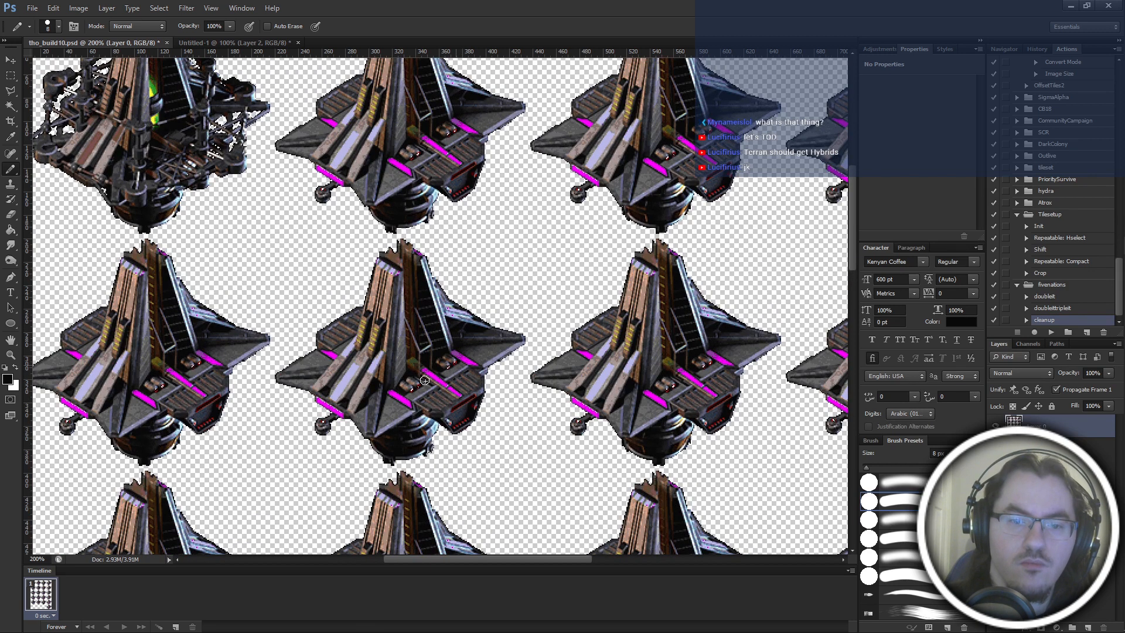
pyautogui.scroll(3, 457, 350)
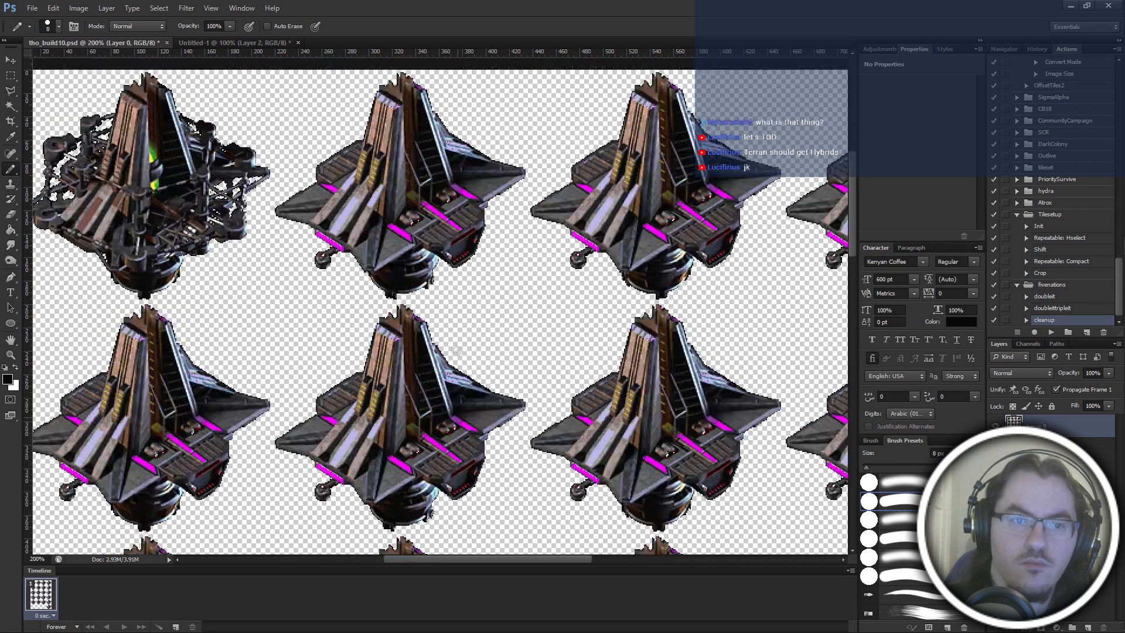
pyautogui.hscroll(5, 327, 351)
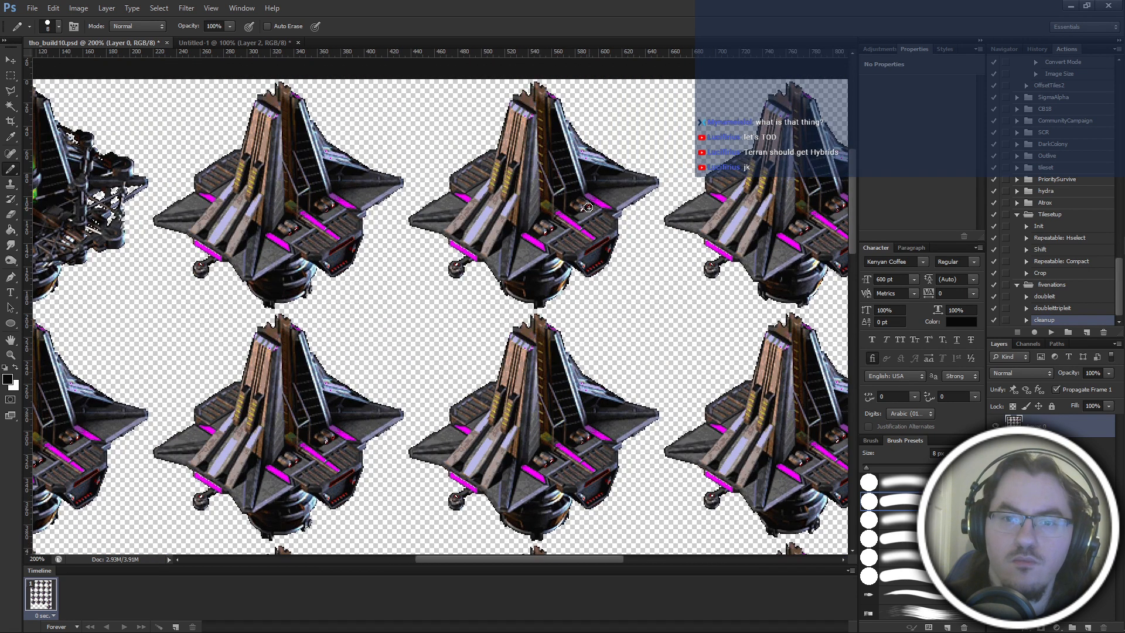
pyautogui.hscroll(10, 522, 274)
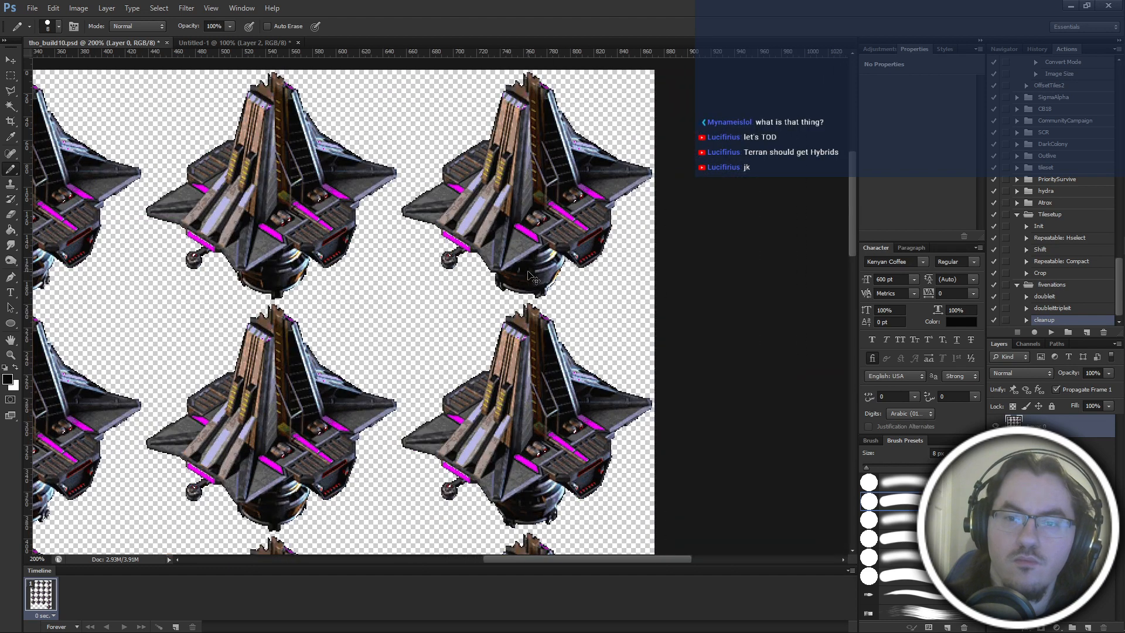
pyautogui.hotkey('ctrl', '-')
pyautogui.hotkey('ctrl', '-')
pyautogui.hotkey('ctrl', '+')
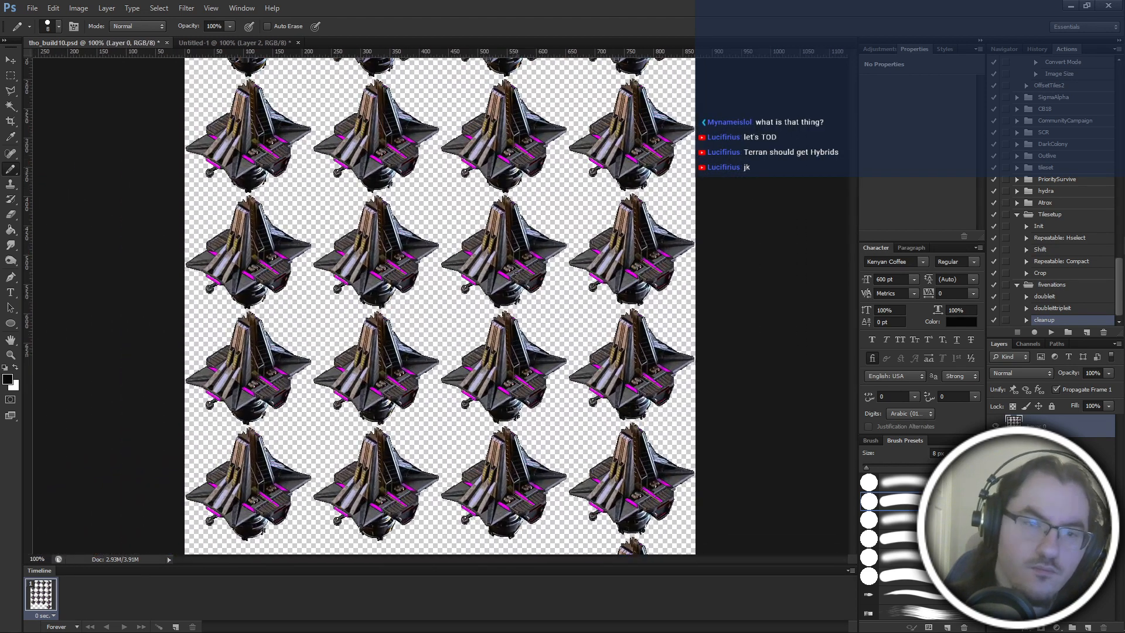
# Fill the selected transparent holes inside the building frames with black and clear the selection.
pyautogui.scroll(6, 517, 275)
pyautogui.press('m')
pyautogui.moveTo(276, 170); pyautogui.dragTo(316, 233)
pyautogui.hotkey('ctrl', '+')
pyautogui.hotkey('ctrl', '+')
pyautogui.hotkey('ctrl', '+')
pyautogui.hotkey('ctrl', '+')
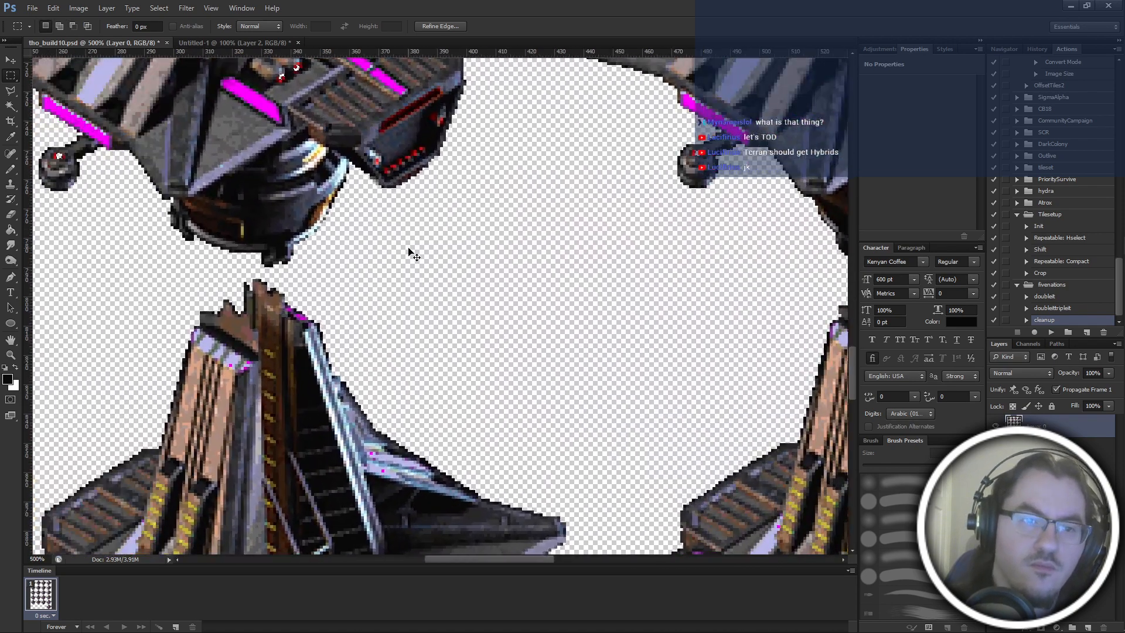
pyautogui.moveTo(409, 252); pyautogui.dragTo(515, 496)
pyautogui.hotkey('ctrl', '+')
pyautogui.hotkey('ctrl', '+')
pyautogui.hotkey('ctrl', '+')
pyautogui.hotkey('ctrl', '+')
pyautogui.hotkey('ctrl', '+')
pyautogui.hotkey('ctrl', '+')
pyautogui.press('g')
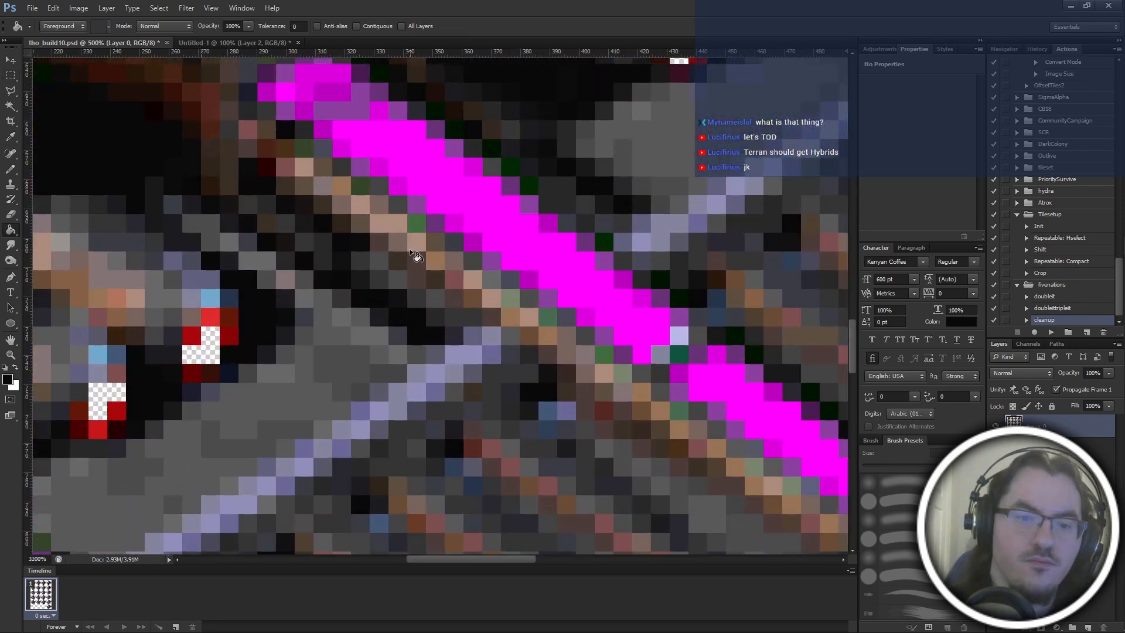
pyautogui.click(211, 357)
pyautogui.press('m')
pyautogui.hotkey('ctrl', 'd')
# Examine the filled spots on the building frames and the first row of the sheet.
pyautogui.hotkey('ctrl', '-')
pyautogui.hotkey('ctrl', '-')
pyautogui.hotkey('ctrl', '-')
pyautogui.hotkey('ctrl', '-')
pyautogui.hotkey('ctrl', '-')
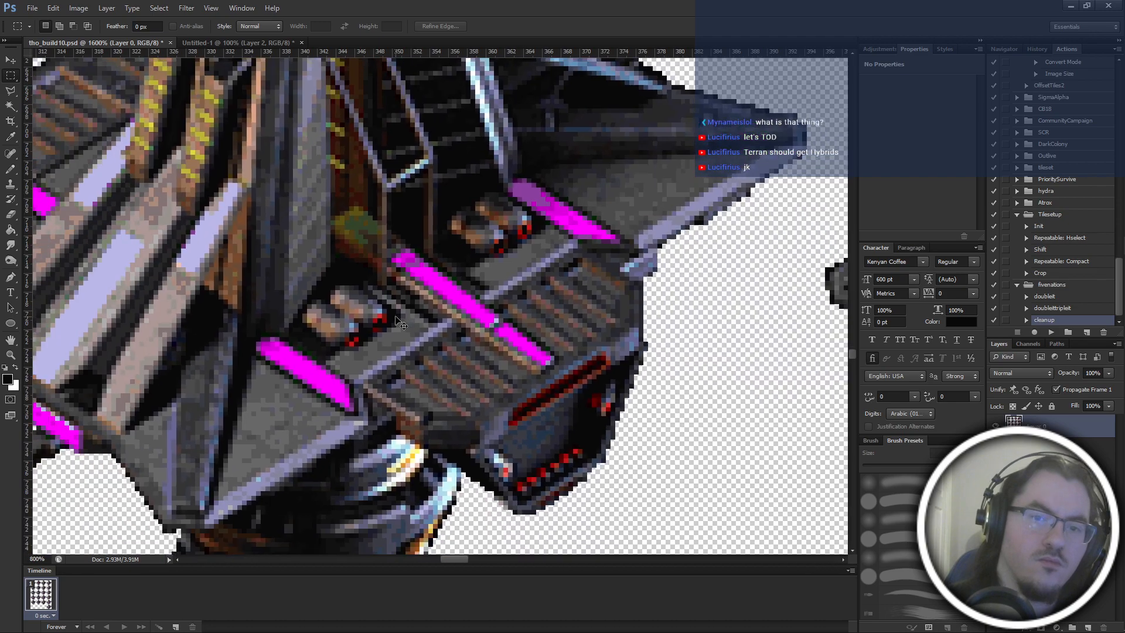
pyautogui.hotkey('ctrl', '-')
pyautogui.scroll(-10, 402, 328)
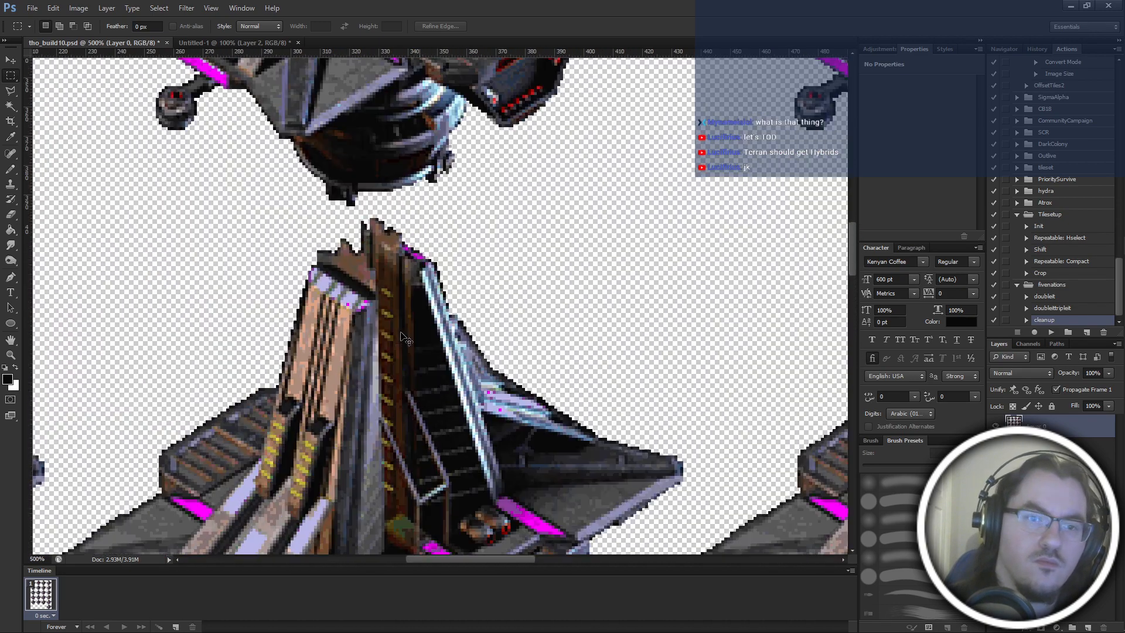
pyautogui.hotkey('ctrl', '-')
pyautogui.scroll(10, 432, 374)
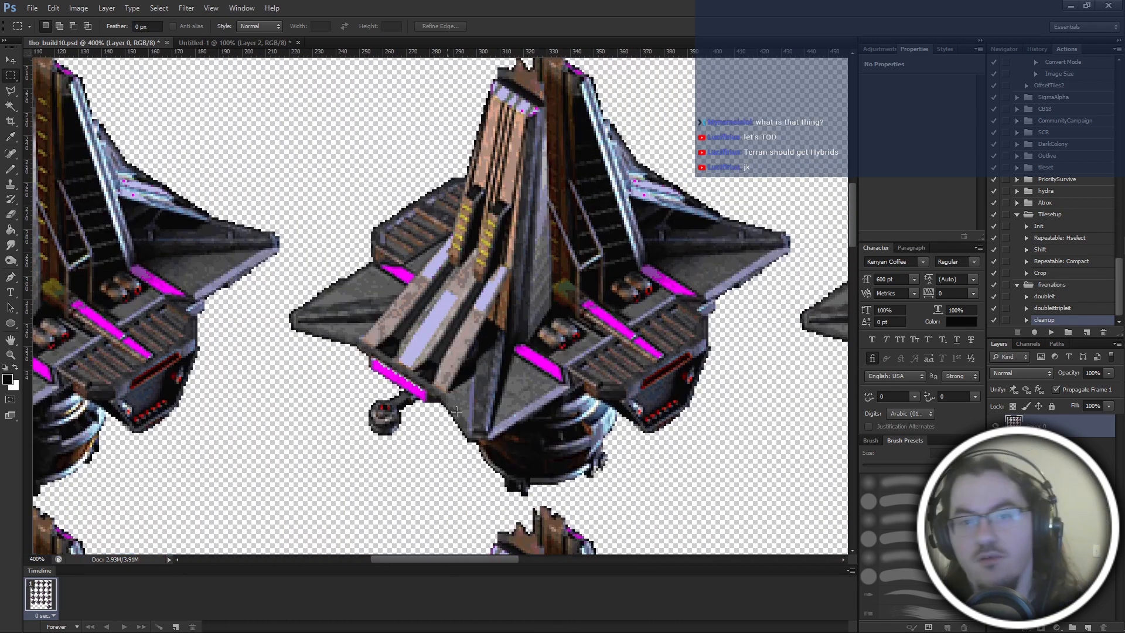
pyautogui.hotkey('ctrl', '-')
pyautogui.scroll(4, 469, 414)
pyautogui.hscroll(1, 478, 410)
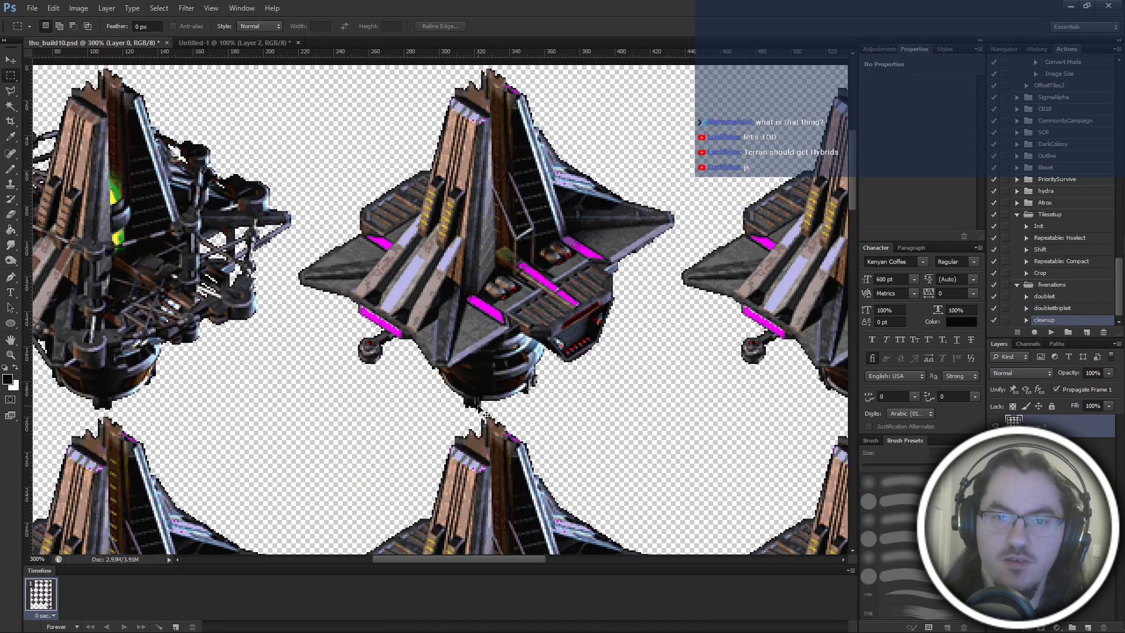
# Draw a rectangular selection about 220 px wide around the second frame of the first row and move its outline to the third frame.
pyautogui.hotkey('ctrl', '+')
pyautogui.hscroll(2, 480, 411)
pyautogui.hotkey('ctrl', '-')
pyautogui.scroll(1, 419, 201)
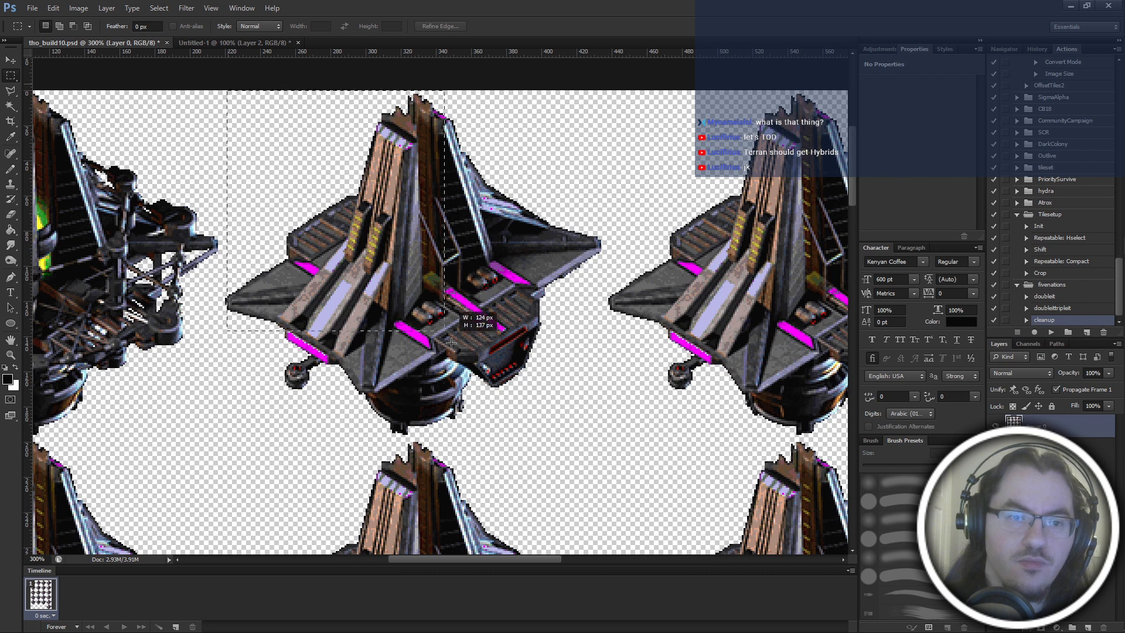
pyautogui.moveTo(452, 343); pyautogui.dragTo(457, 352)
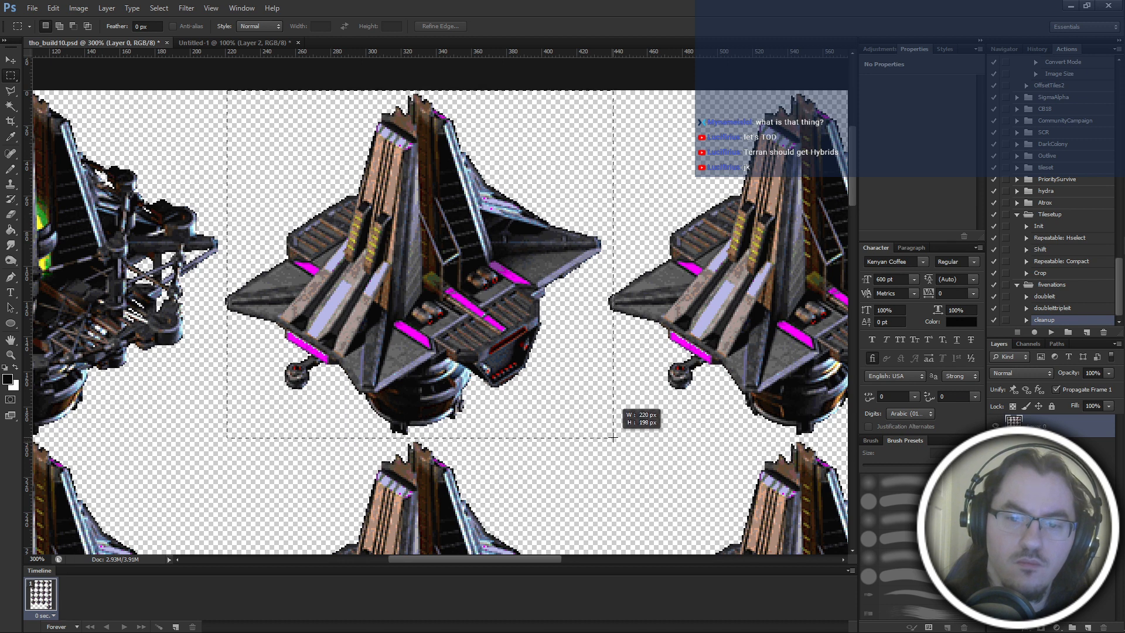
pyautogui.moveTo(613, 437); pyautogui.dragTo(614, 434)
pyautogui.moveTo(499, 267); pyautogui.dragTo(587, 262)
pyautogui.hotkey('ctrl', '-')
pyautogui.hotkey('ctrl', '-')
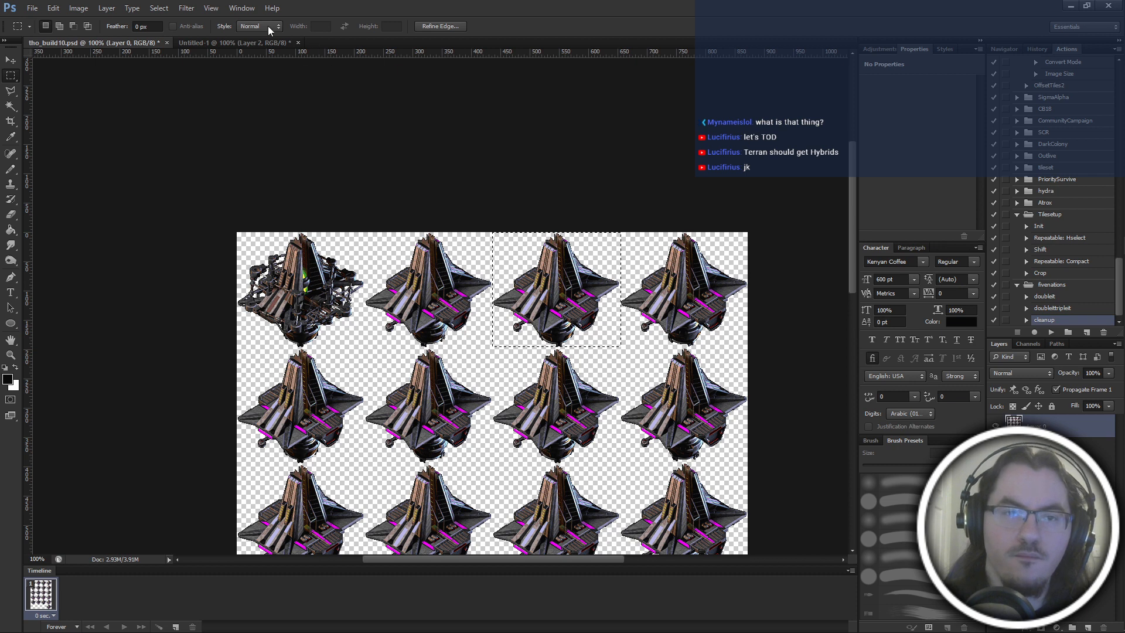
# Place vertical guides at the boundaries between the frame columns and a horizontal guide beneath the first row, using the moved selection as reference.
pyautogui.moveTo(273, 53); pyautogui.dragTo(493, 241)
pyautogui.moveTo(506, 56); pyautogui.dragTo(621, 164)
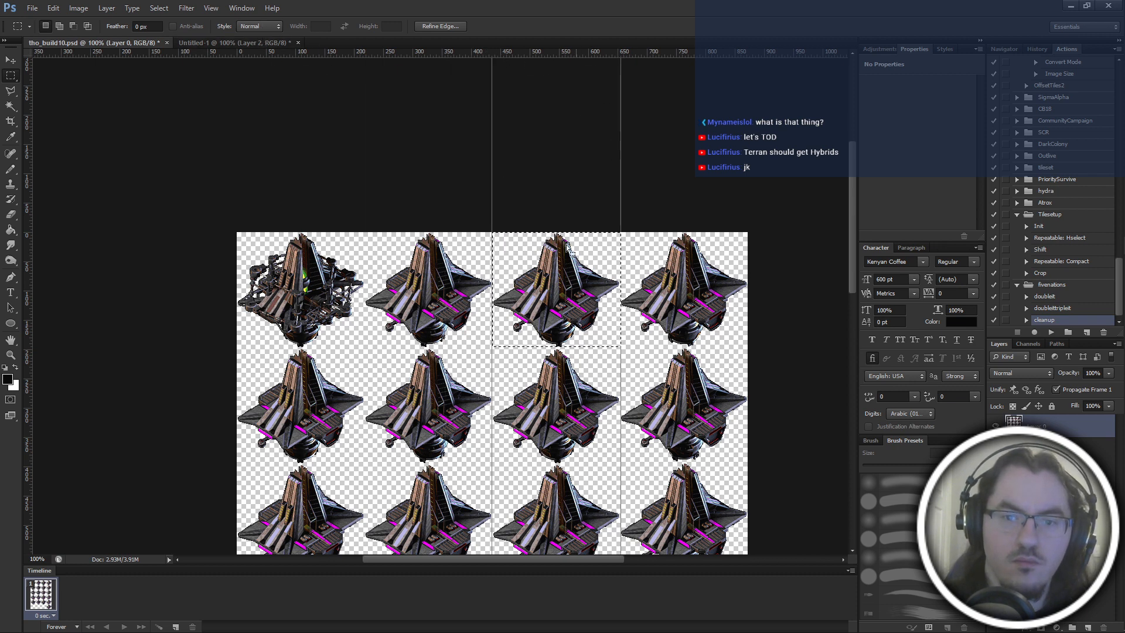
pyautogui.moveTo(572, 267); pyautogui.dragTo(444, 246)
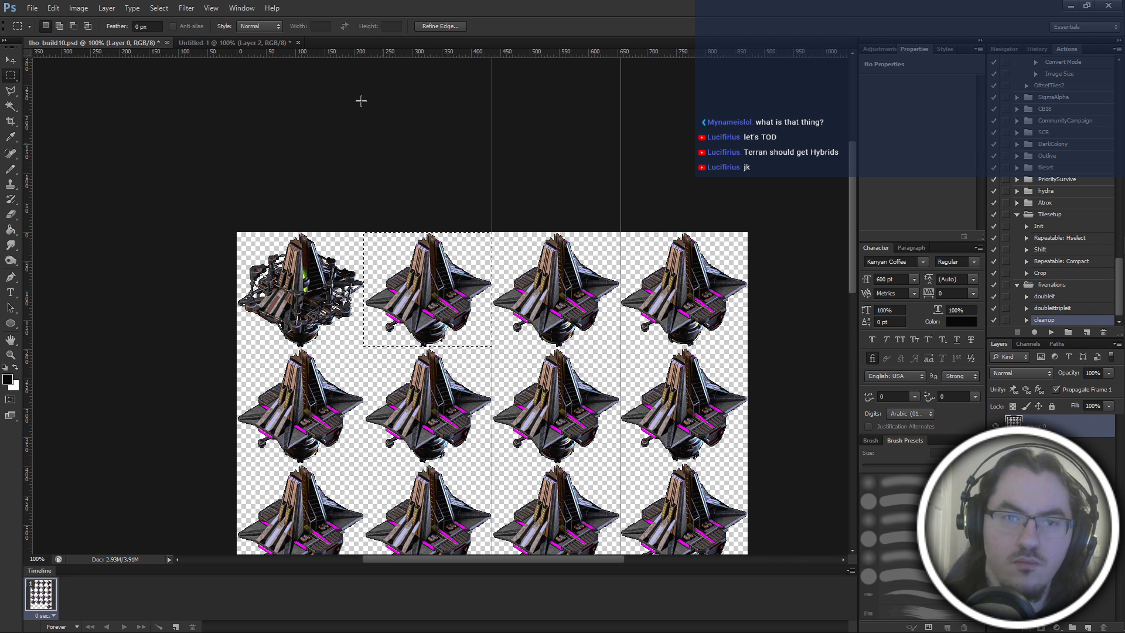
pyautogui.moveTo(363, 57); pyautogui.dragTo(361, 201)
pyautogui.scroll(-5, 361, 201)
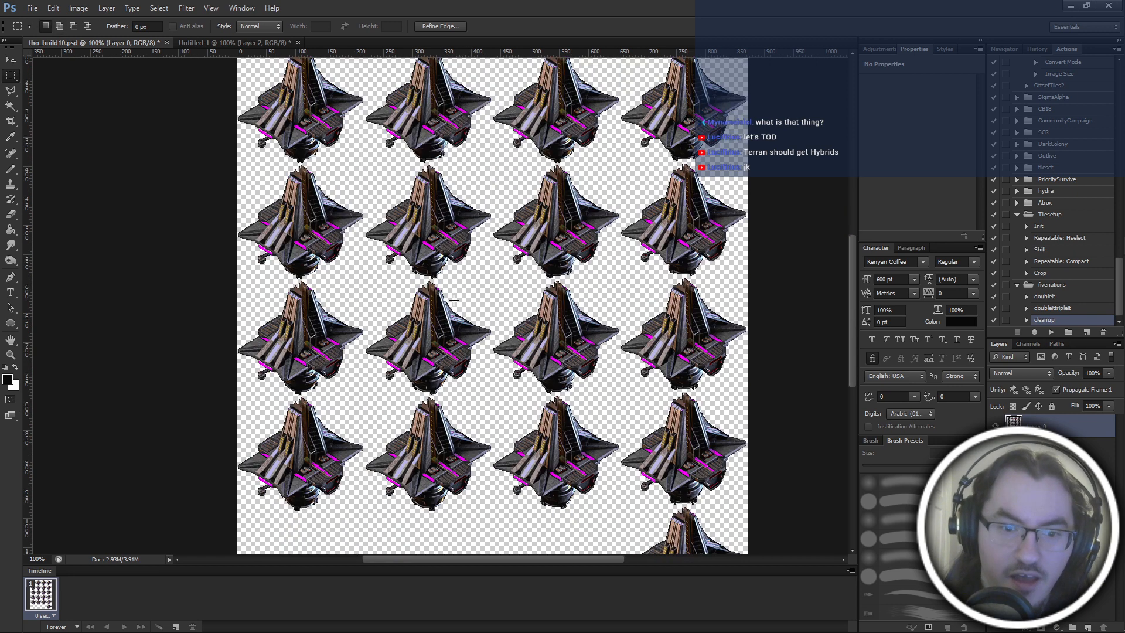
pyautogui.scroll(5, 452, 292)
pyautogui.moveTo(469, 201); pyautogui.dragTo(598, 201)
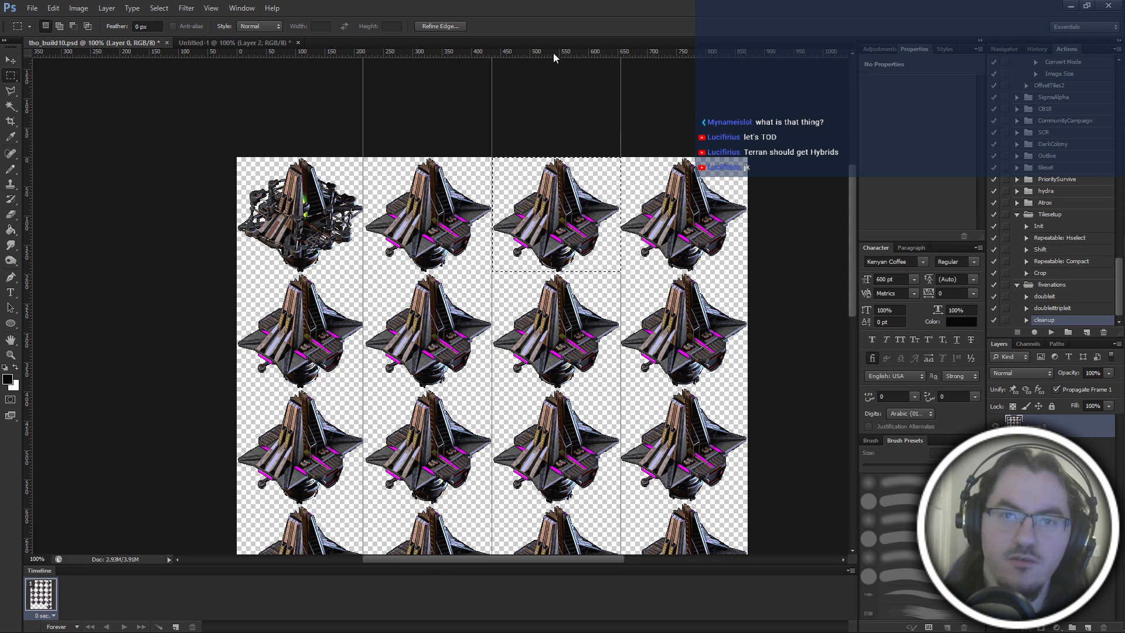
pyautogui.moveTo(553, 56); pyautogui.dragTo(589, 272)
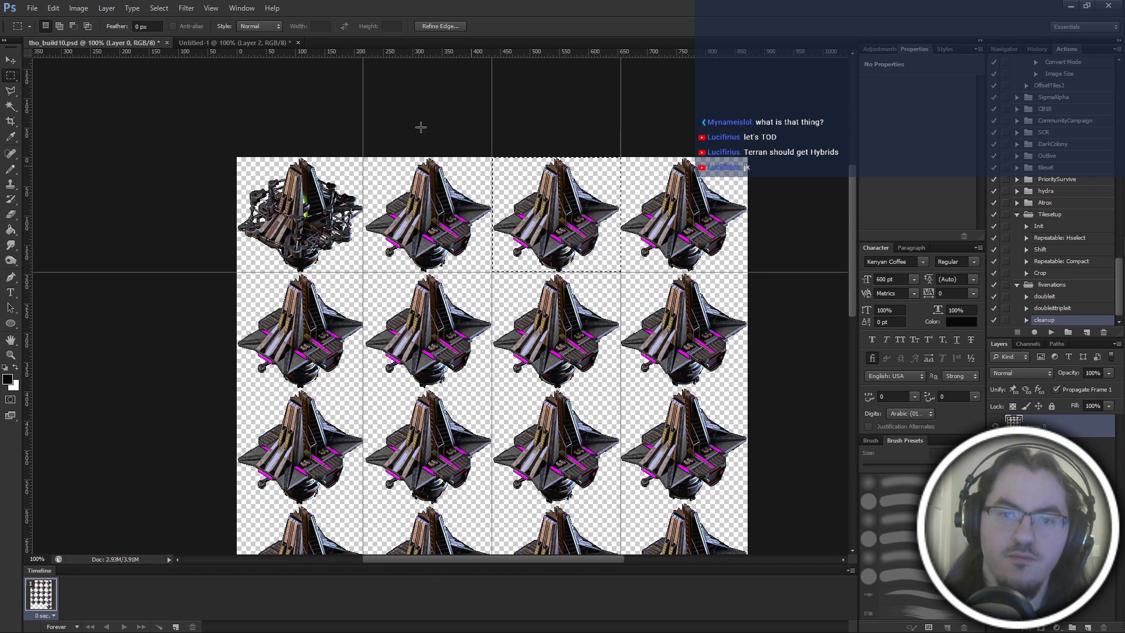
# Name the construction-frame layer almostbuilt in Untitled-1 and paste a building frame from the sheet as a new layer.
pyautogui.moveTo(434, 171); pyautogui.dragTo(508, 176)
pyautogui.click(214, 42)
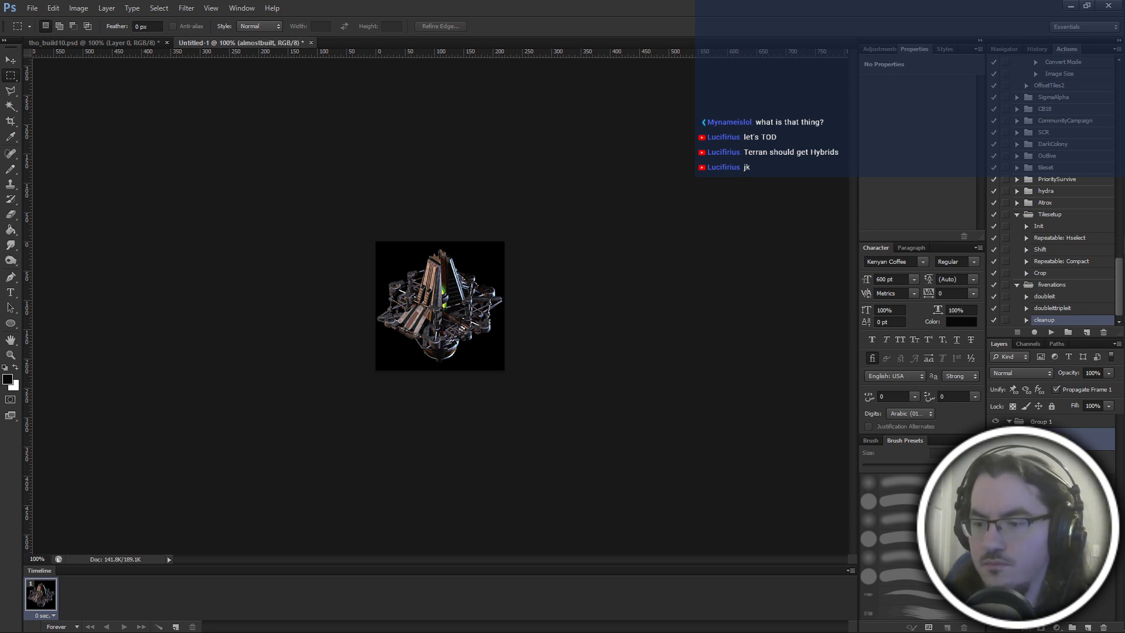
pyautogui.hotkey('ctrl', 'v')
# Copy the fourth building frame of the sheet's first row and paste it as a new layer in Untitled-1.
pyautogui.click(93, 42)
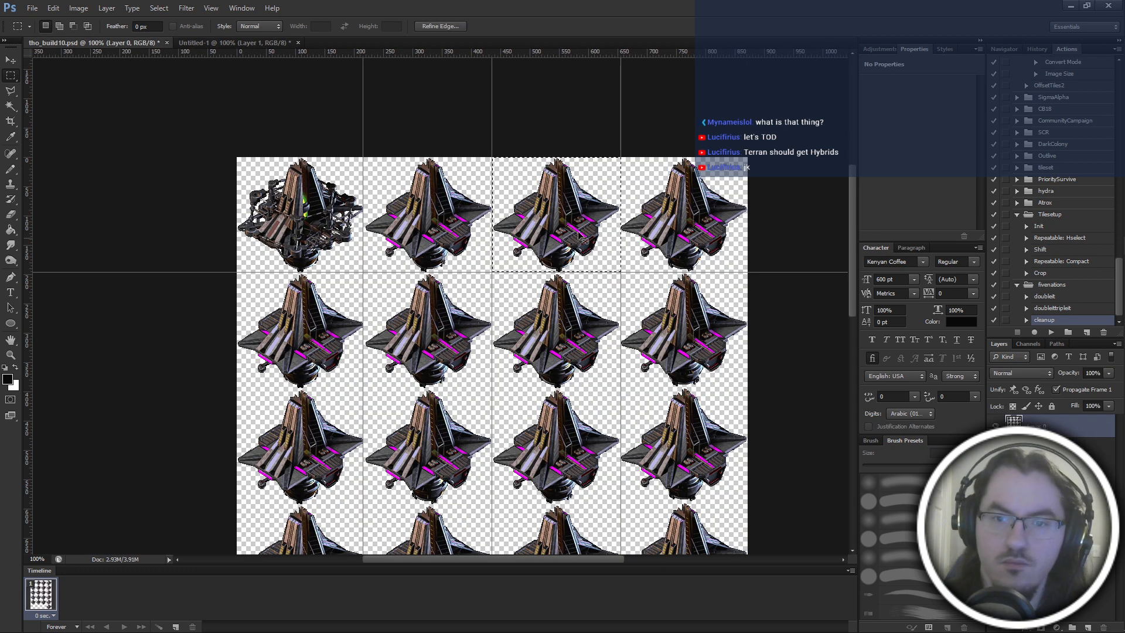
pyautogui.moveTo(587, 189); pyautogui.dragTo(709, 192)
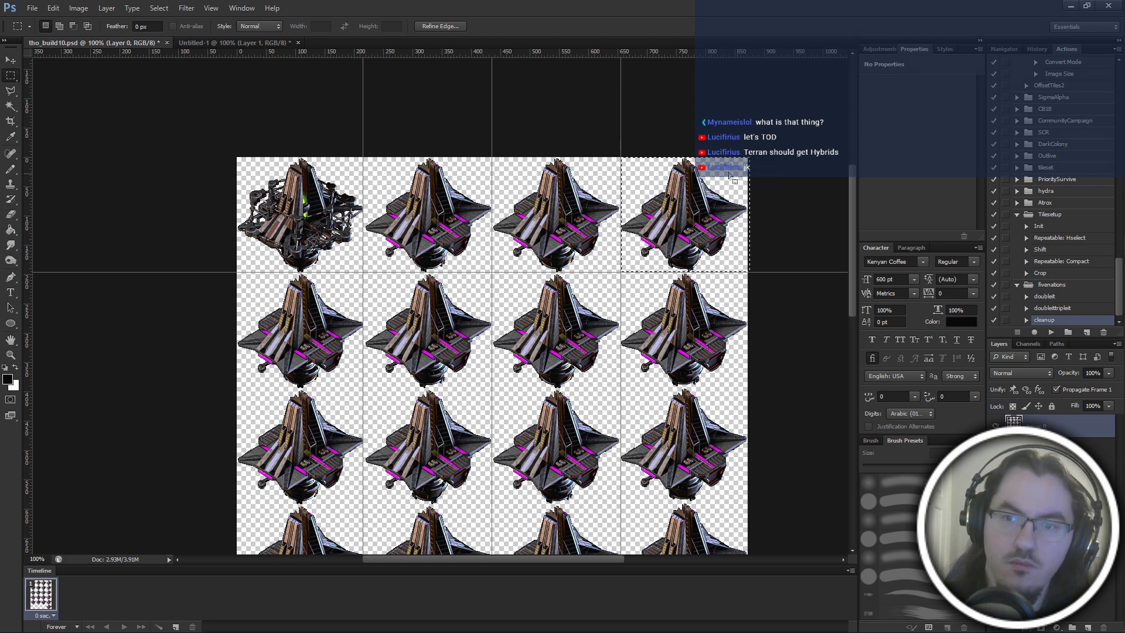
pyautogui.hotkey('ctrl', 'c')
pyautogui.click(234, 43)
pyautogui.hotkey('ctrl', 'v')
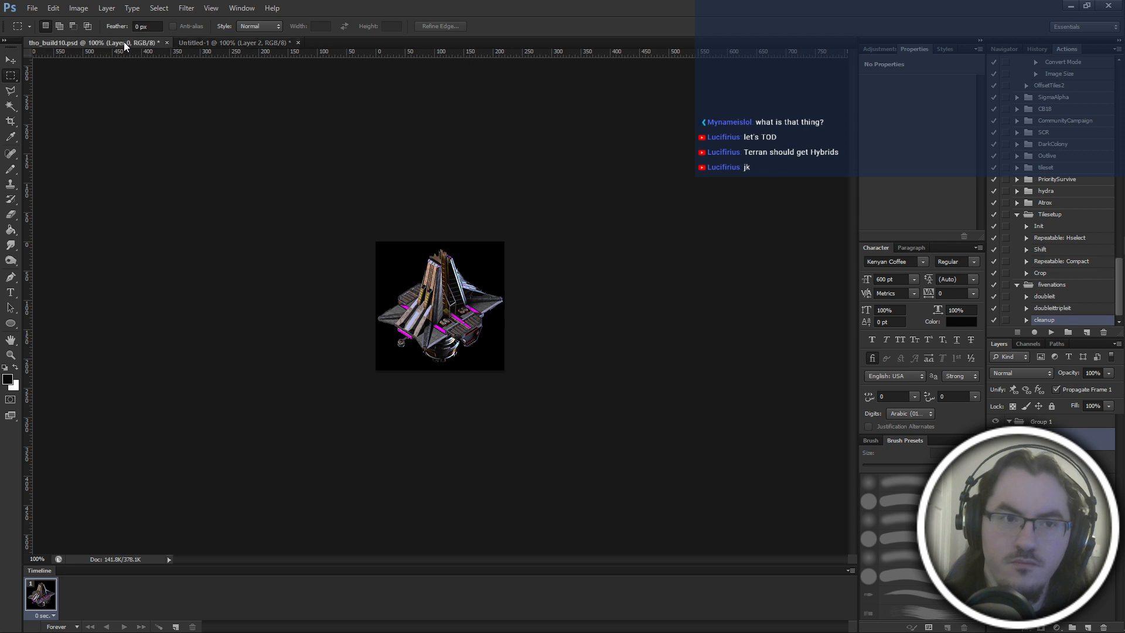
# Copy the selected building frame from tho_build10 again and paste it as another layer in Untitled-1.
pyautogui.click(125, 44)
pyautogui.hotkey('ctrl', 'c')
pyautogui.click(209, 43)
pyautogui.hotkey('ctrl', 'v')
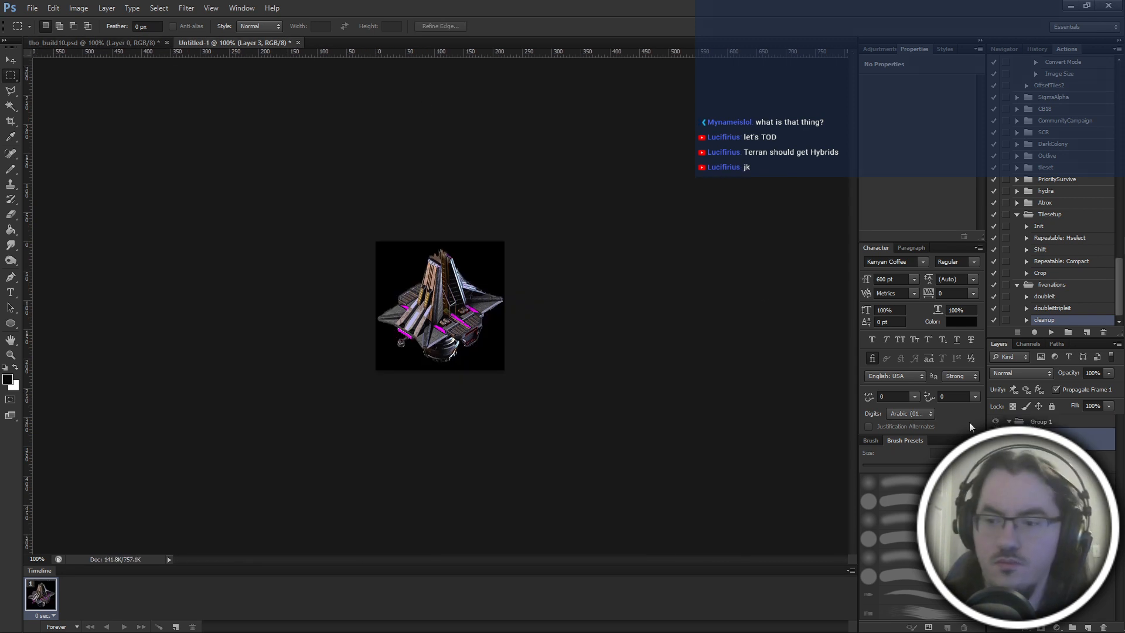
# Move the selection in tho_build10 to the second row's first frame and place a horizontal guide beneath that row.
pyautogui.click(74, 43)
pyautogui.moveTo(713, 194); pyautogui.dragTo(314, 292)
pyautogui.hotkey('ctrl', 'z')
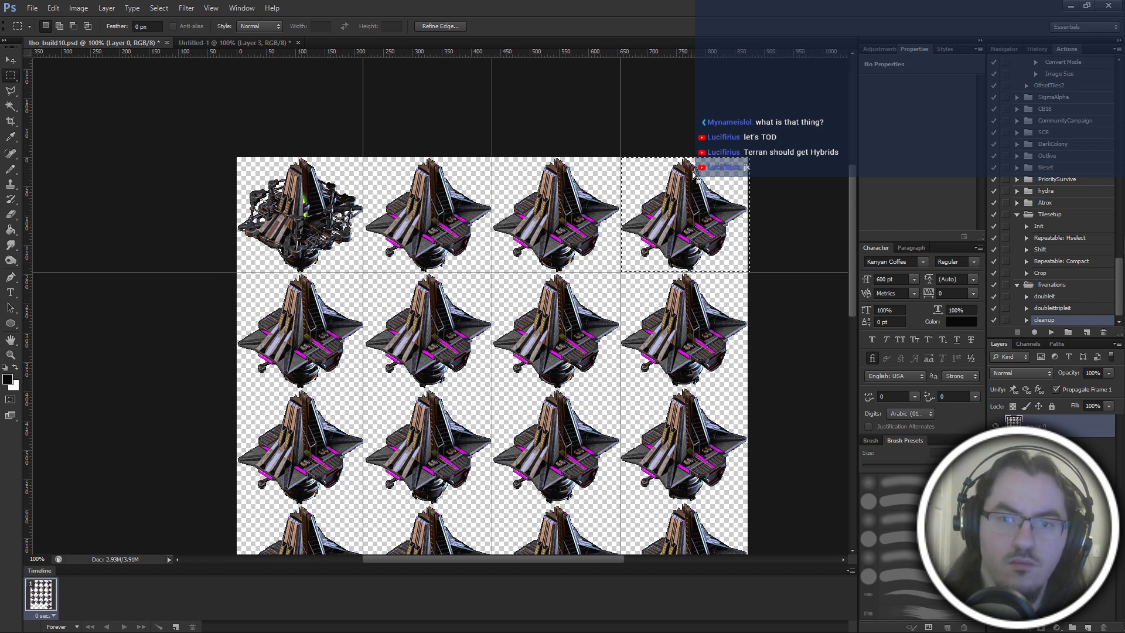
pyautogui.moveTo(694, 181); pyautogui.dragTo(347, 282)
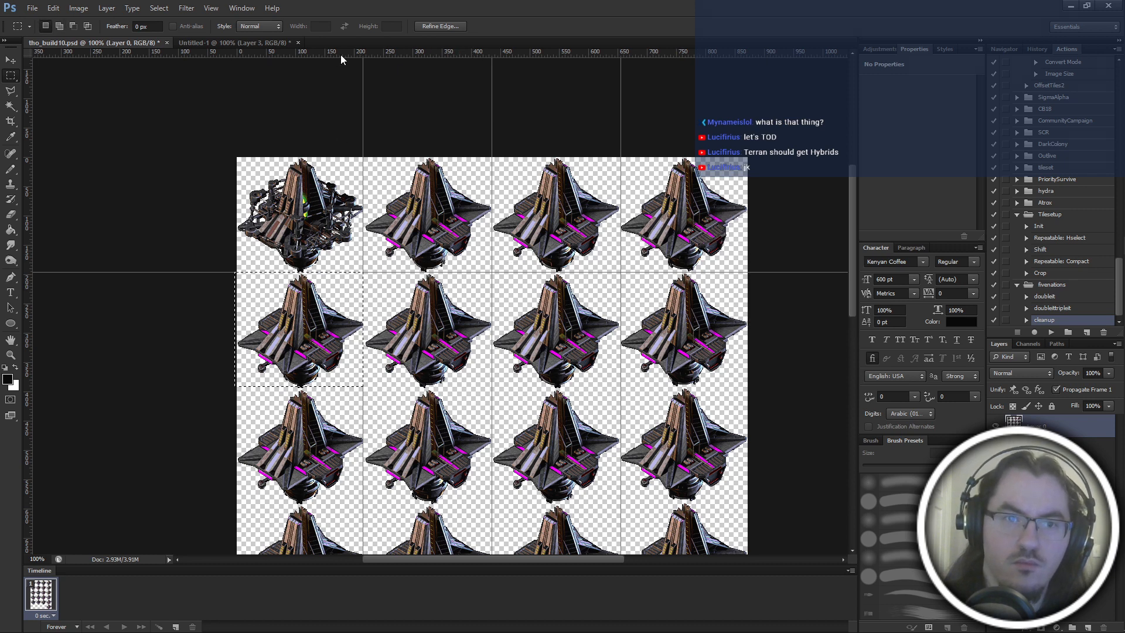
pyautogui.moveTo(342, 54); pyautogui.dragTo(355, 388)
# Move the selection to the second row's second frame and paste the copied building frame as a new layer in Untitled-1.
pyautogui.moveTo(352, 299); pyautogui.dragTo(469, 299)
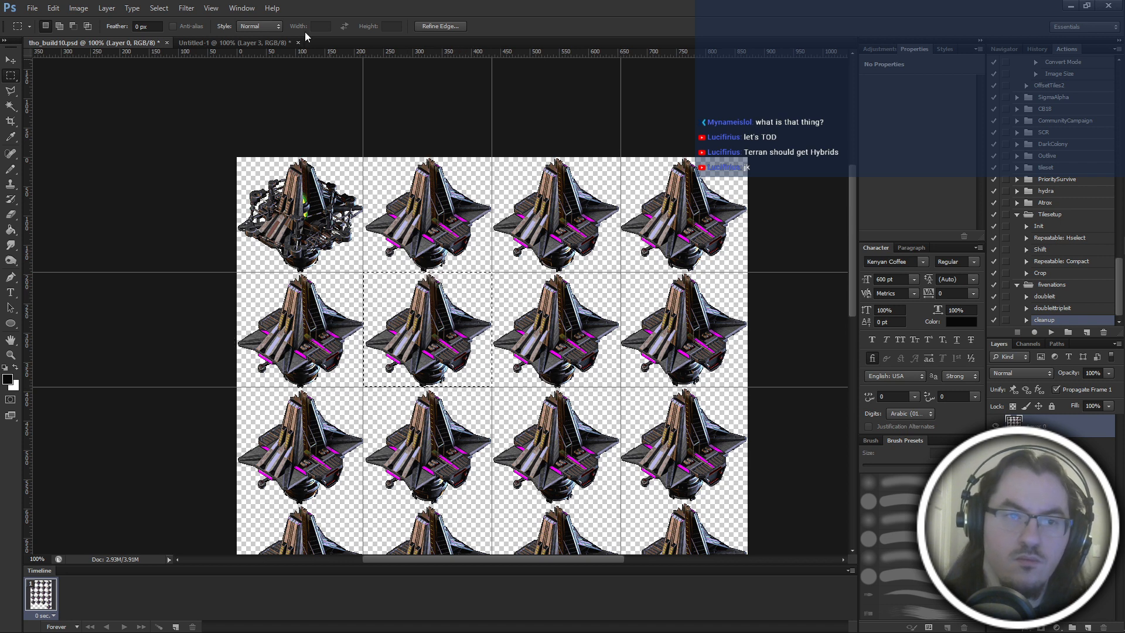
pyautogui.click(243, 44)
pyautogui.hotkey('ctrl', 'v')
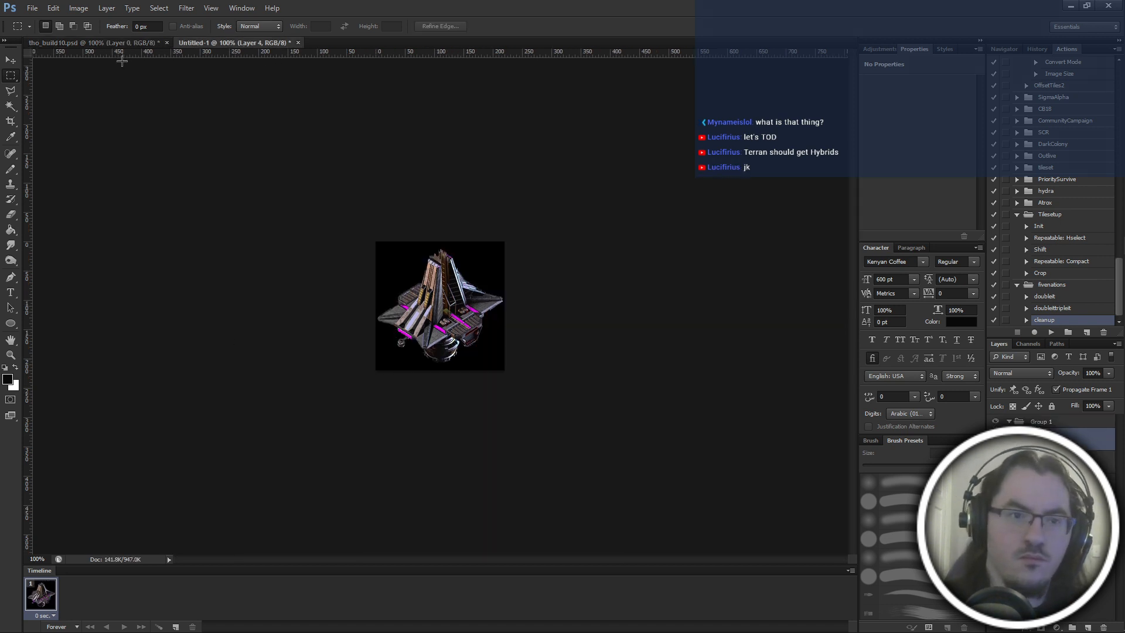
# Copy the third building frame of the sheet's second row and paste it as a new layer in Untitled-1.
pyautogui.hotkey('ctrl', 'Tab')
pyautogui.moveTo(460, 300); pyautogui.dragTo(588, 300)
pyautogui.hotkey('ctrl', 'c')
pyautogui.hotkey('ctrl', 'Tab')
pyautogui.hotkey('ctrl', 'v')
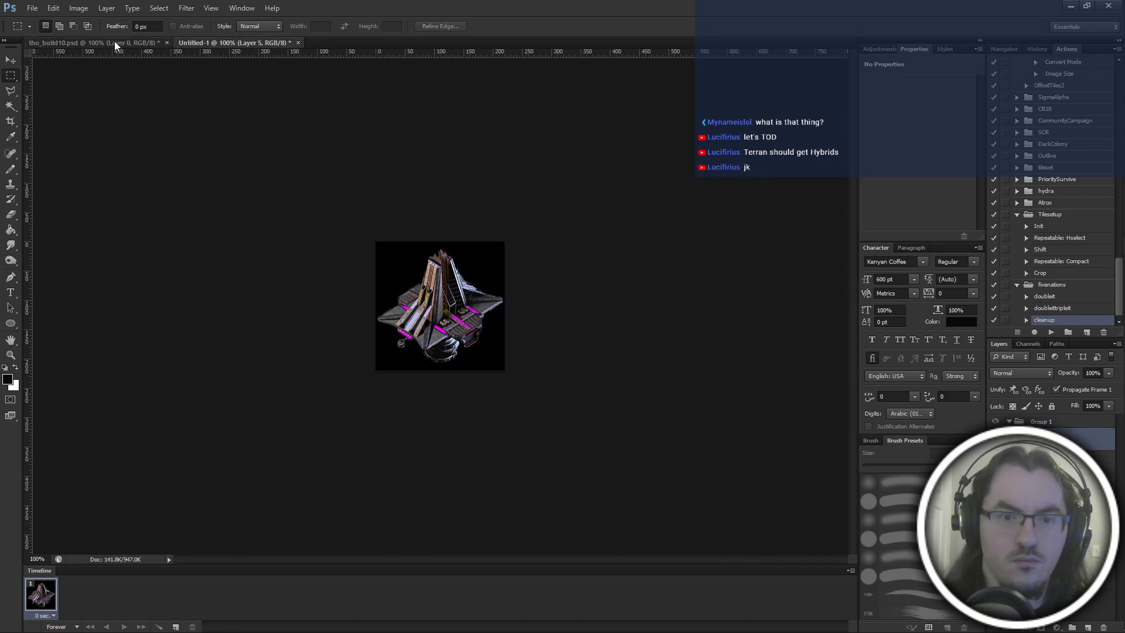
# Copy the fourth building frame of the sheet's second row and paste it as a new layer in Untitled-1.
pyautogui.click(115, 42)
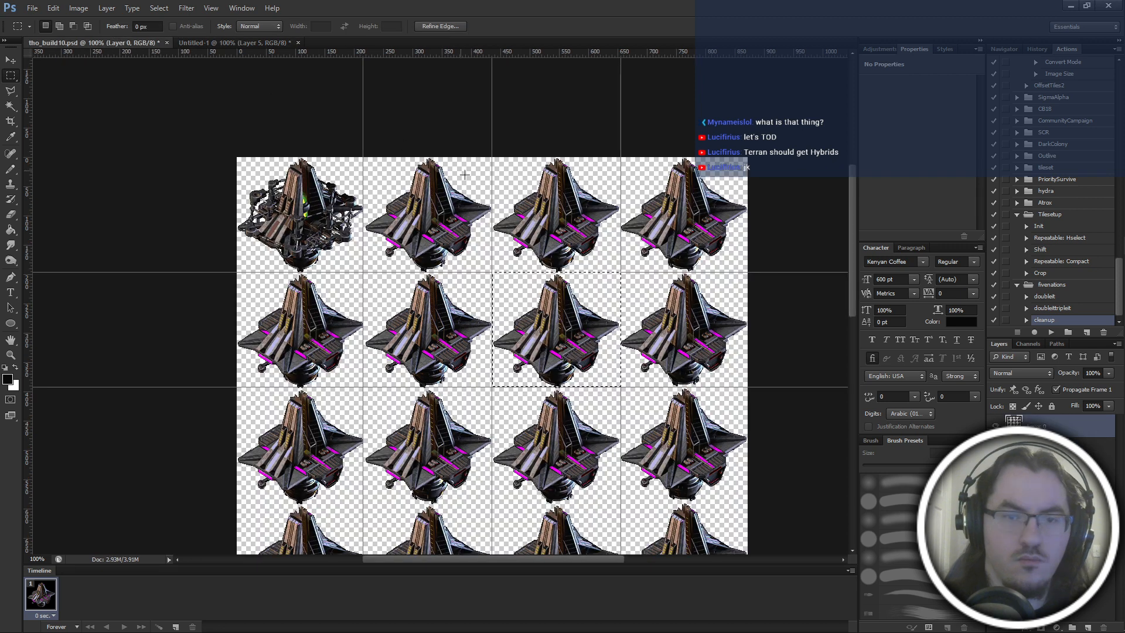
pyautogui.moveTo(542, 294); pyautogui.dragTo(671, 295)
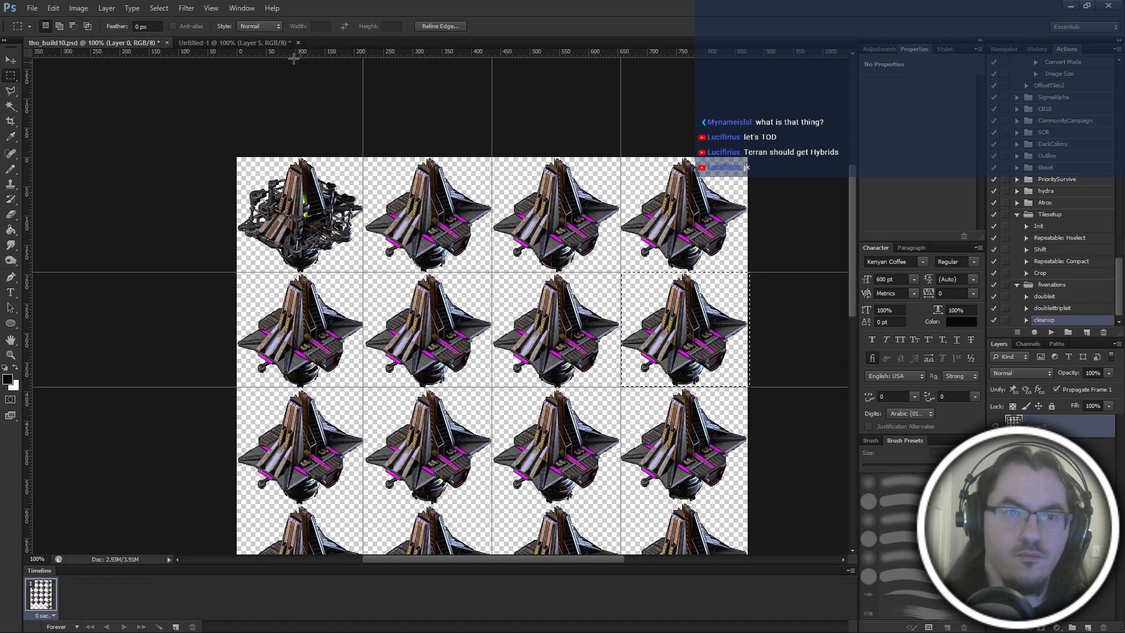
pyautogui.hotkey('ctrl', 'c')
pyautogui.click(258, 43)
pyautogui.hotkey('ctrl', 'v')
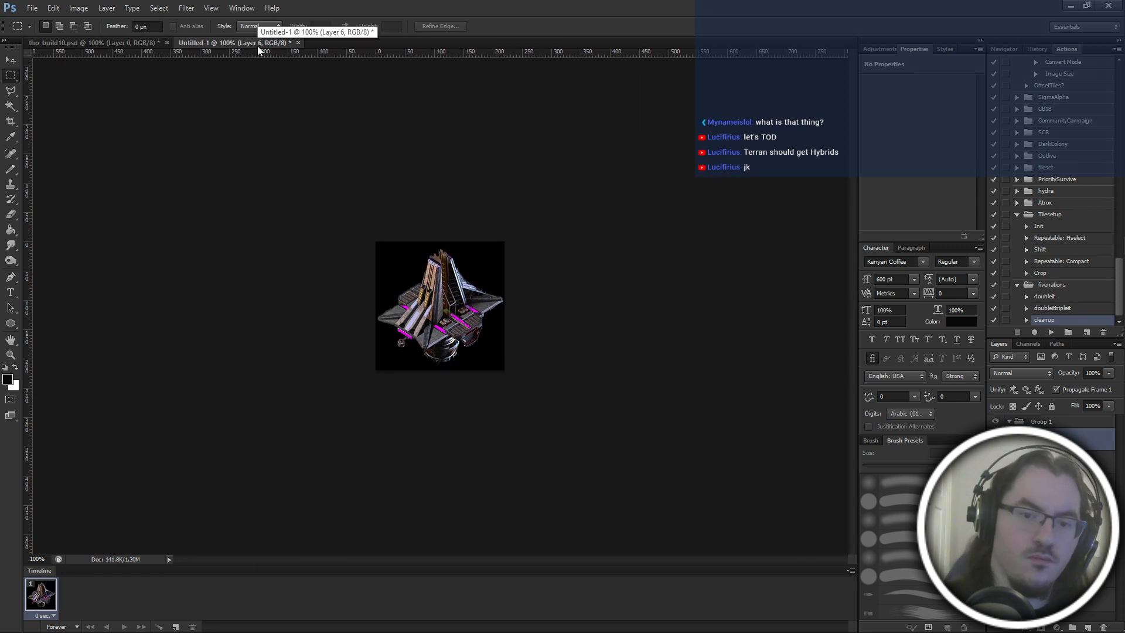
# Try to align the selection with the third row's first frame, checking its edges against the guides and neighbouring rows.
pyautogui.click(140, 43)
pyautogui.moveTo(707, 316); pyautogui.dragTo(317, 430)
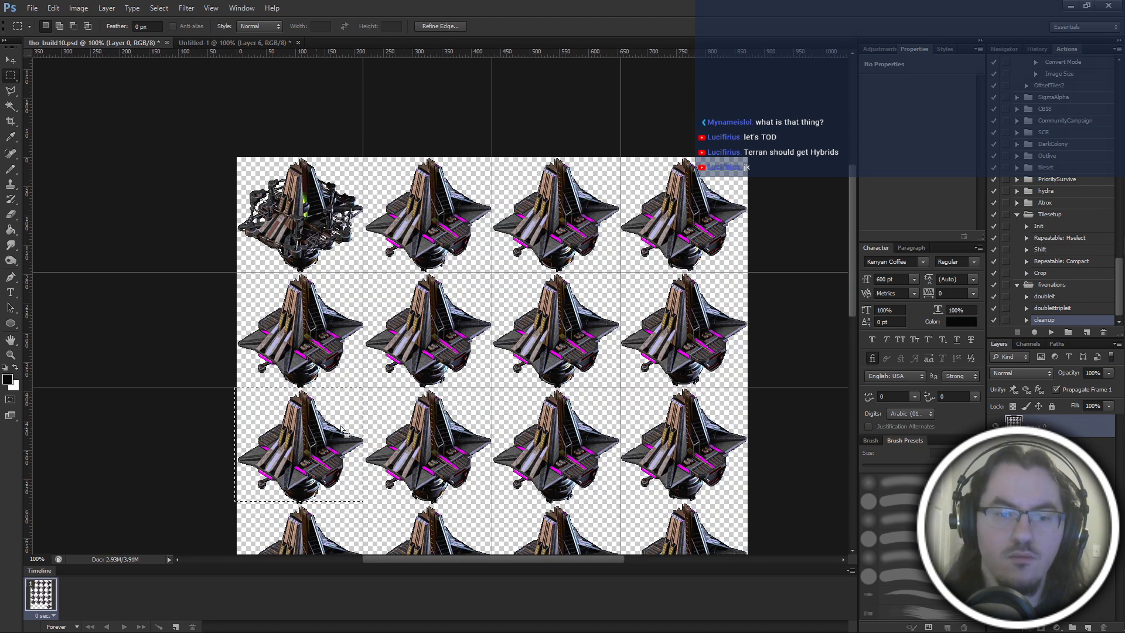
pyautogui.scroll(-4, 380, 199)
pyautogui.moveTo(401, 56); pyautogui.dragTo(401, 382)
pyautogui.hotkey('ctrl', 'd')
pyautogui.hotkey('ctrl', '+')
pyautogui.hotkey('ctrl', 'z')
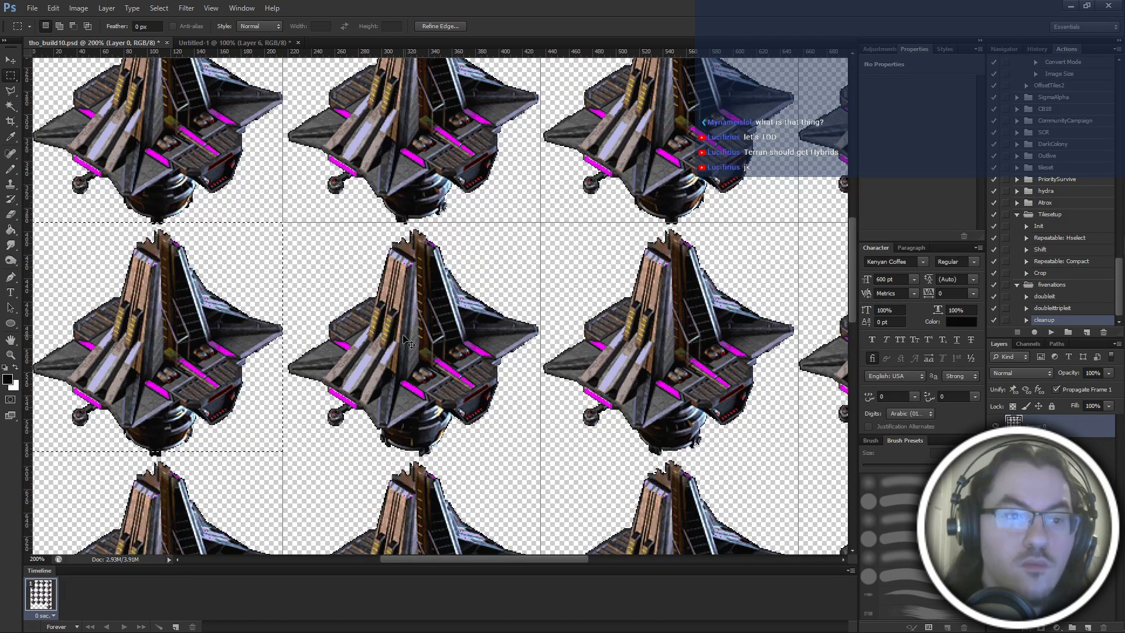
pyautogui.moveTo(244, 282); pyautogui.dragTo(243, 283)
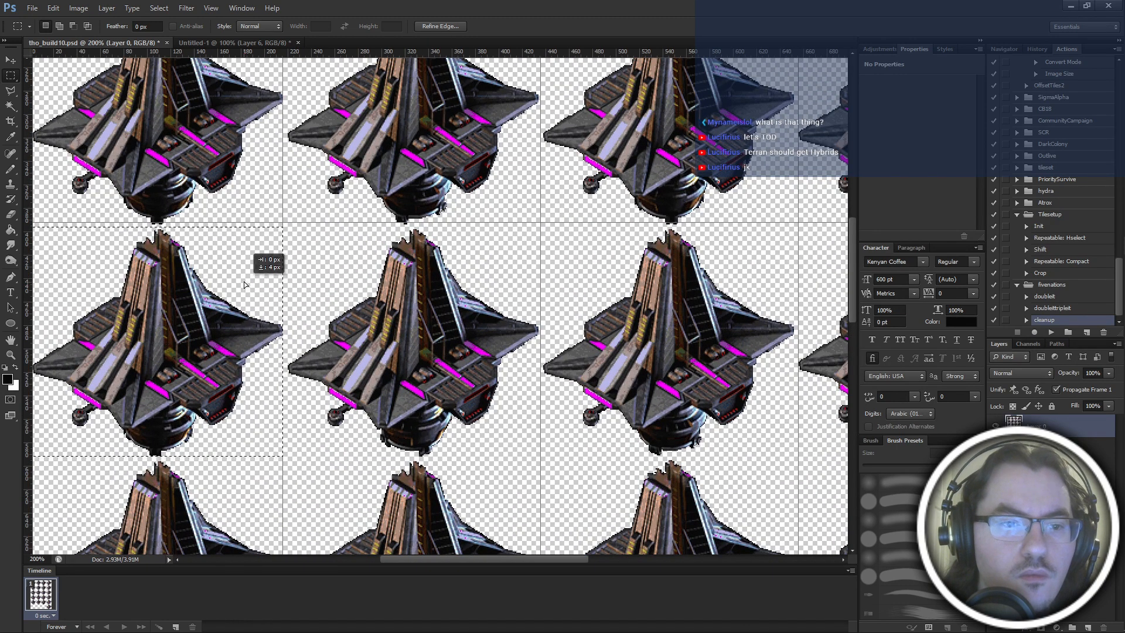
pyautogui.hotkey('ctrl', '-')
pyautogui.hotkey('ctrl', '+')
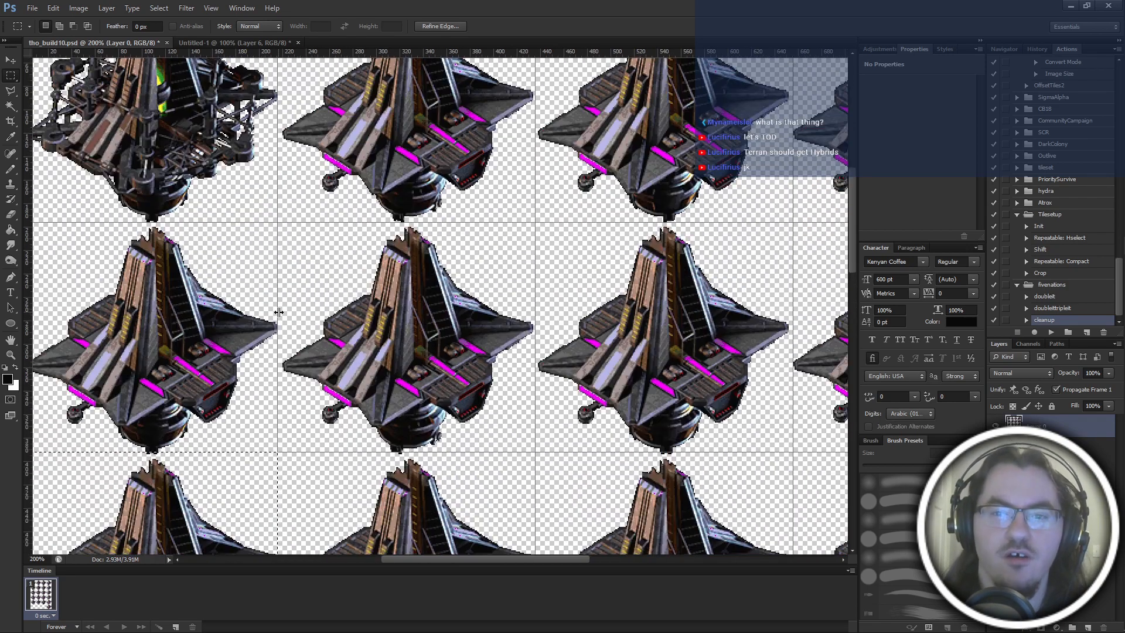
pyautogui.hotkey('ctrl', '-')
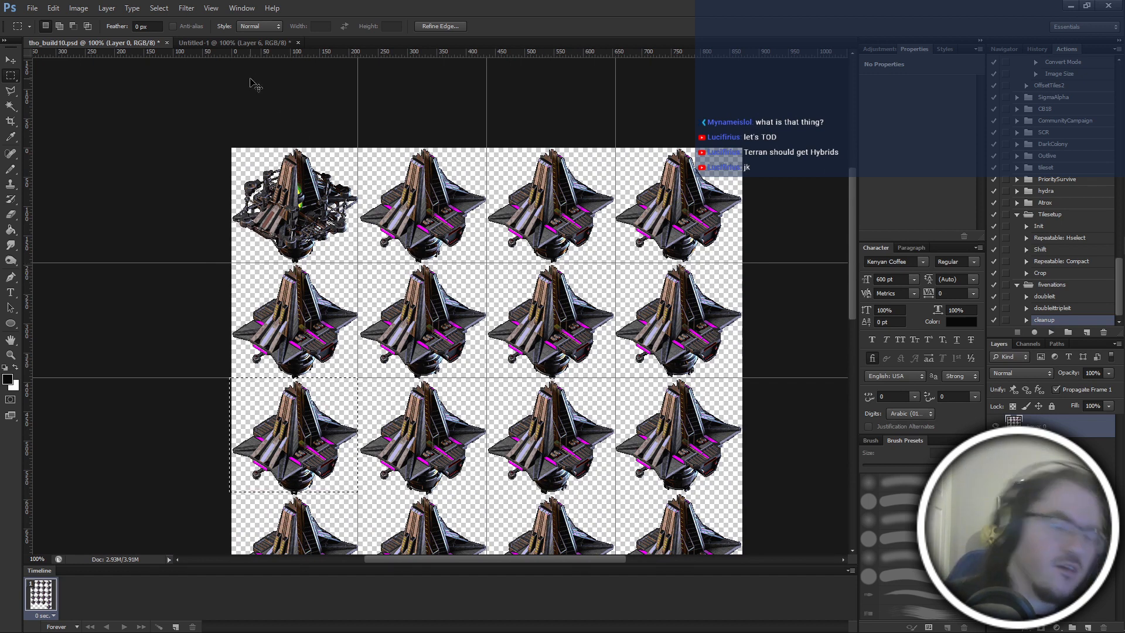
# Undo the recent selection moves and the horizontal guides beneath the frame rows in tho_build10.
pyautogui.hotkey('ctrl', 'alt', 'z')
pyautogui.hotkey('ctrl', 'alt', 'z')
pyautogui.hotkey('ctrl', 'alt', 'z')
pyautogui.hotkey('ctrl', 'alt', 'z')
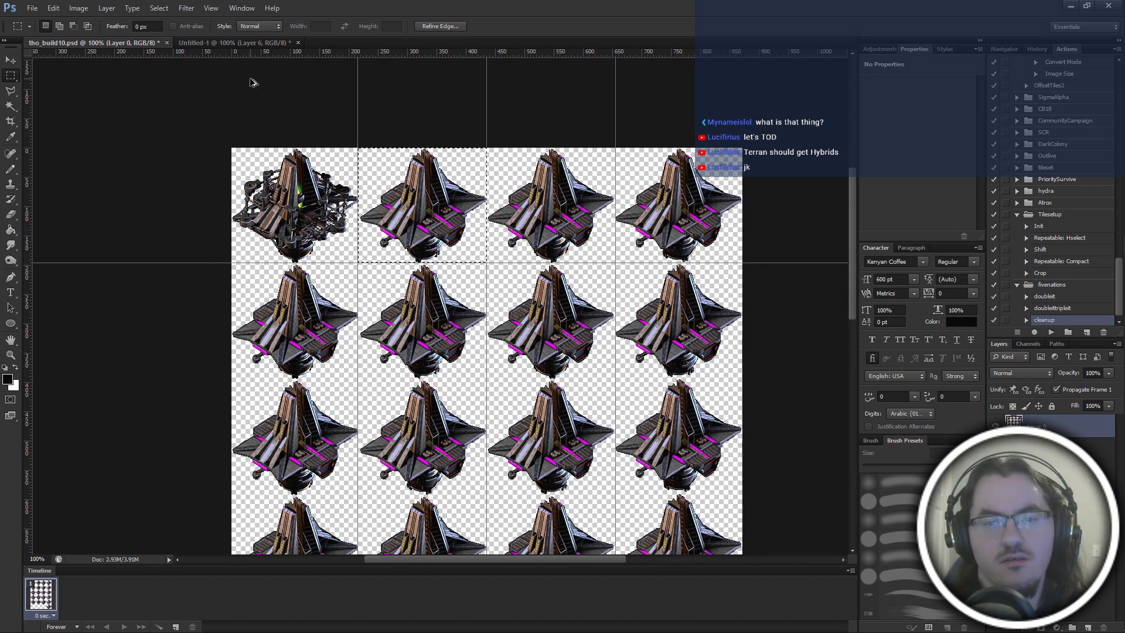
pyautogui.hotkey('ctrl', 'alt', 'z')
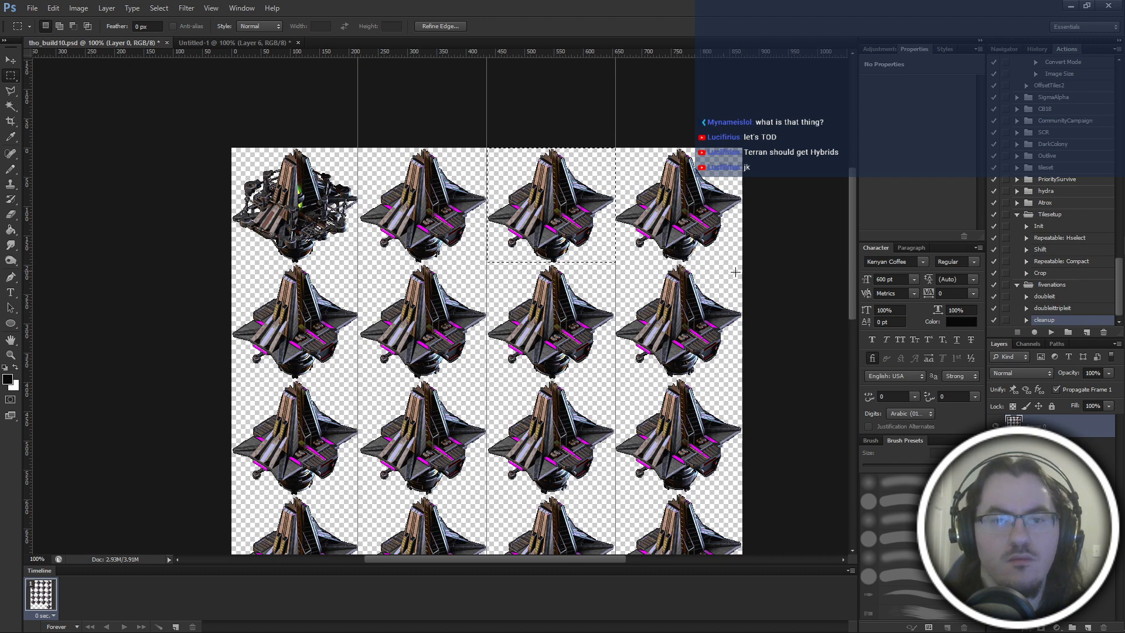
# Nudge the selection on the first row's third frame slightly down and place a horizontal guide along its lower edge.
pyautogui.scroll(3, 623, 274)
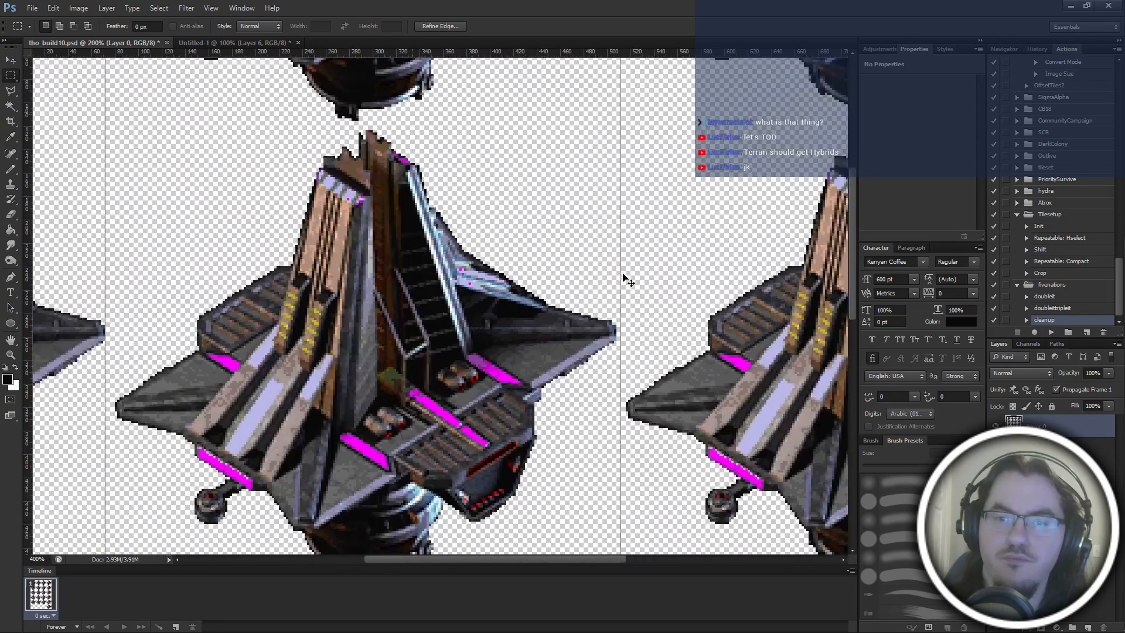
pyautogui.scroll(1, 599, 278)
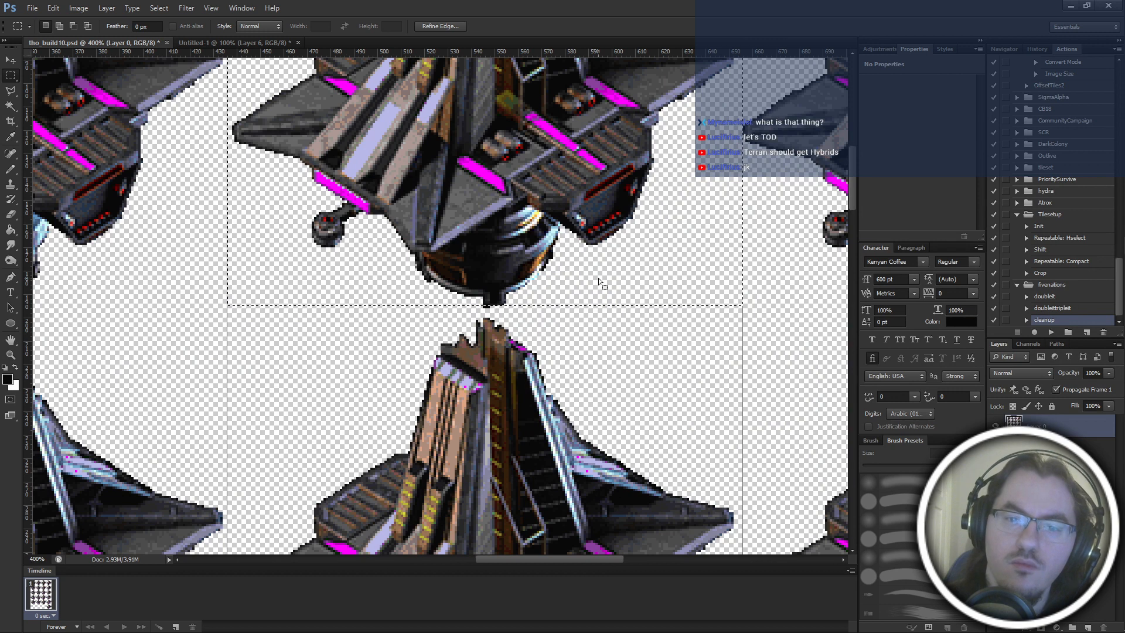
pyautogui.press('Down')
pyautogui.press('Down')
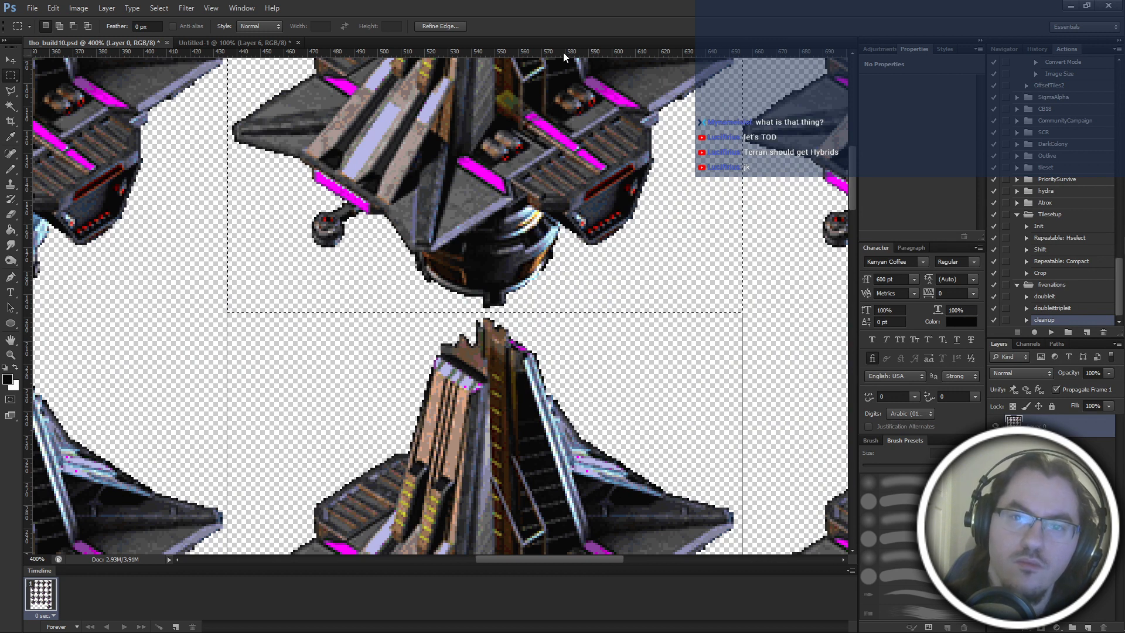
pyautogui.moveTo(589, 54); pyautogui.dragTo(573, 313)
pyautogui.scroll(-3, 573, 313)
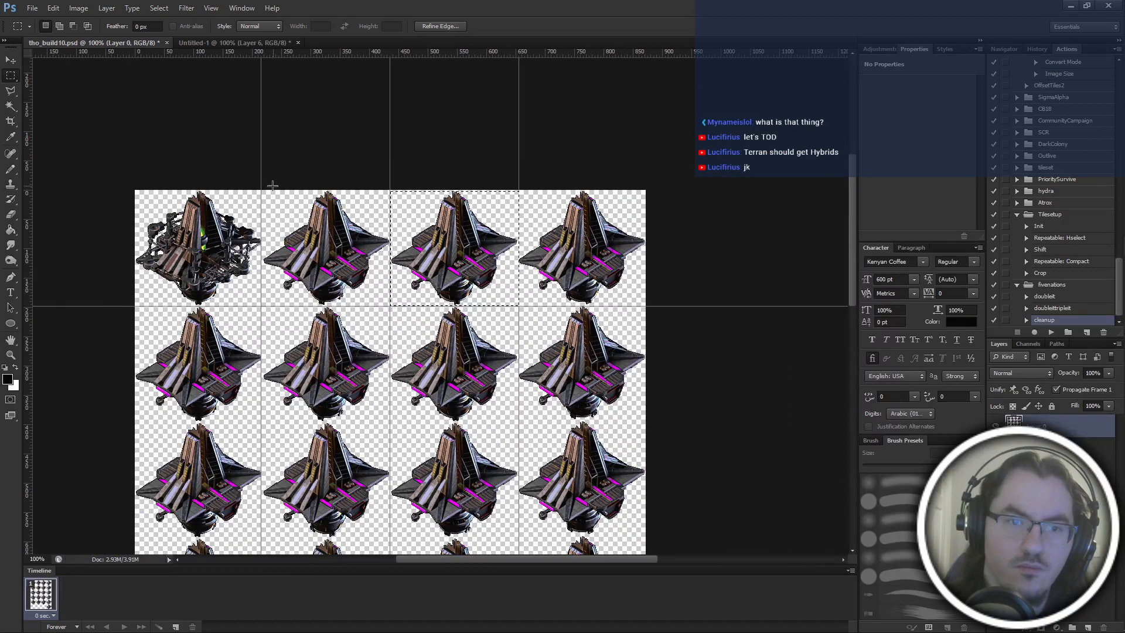
# Select the first row's third frame, delete the previously pasted frame layers in Untitled-1, and paste the copied frame as a new layer.
pyautogui.moveTo(261, 190)
pyautogui.mouseDown()
pyautogui.moveTo(344, 250)
pyautogui.moveTo(390, 305)
pyautogui.mouseUp()
pyautogui.moveTo(370, 252); pyautogui.dragTo(504, 243)
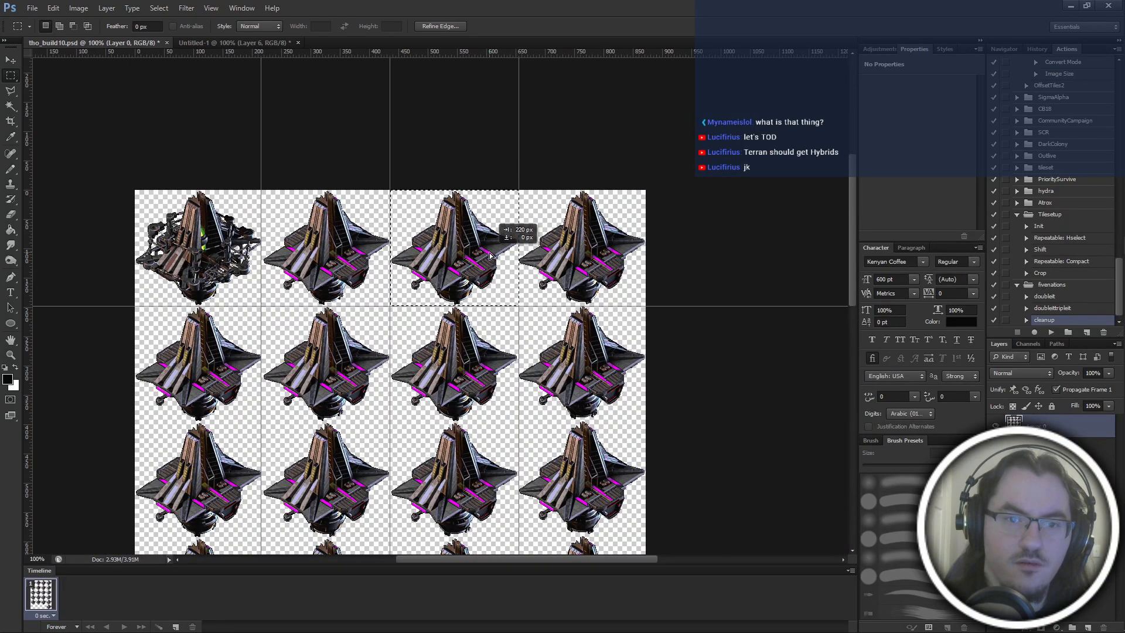
pyautogui.click(253, 42)
pyautogui.press('Delete')
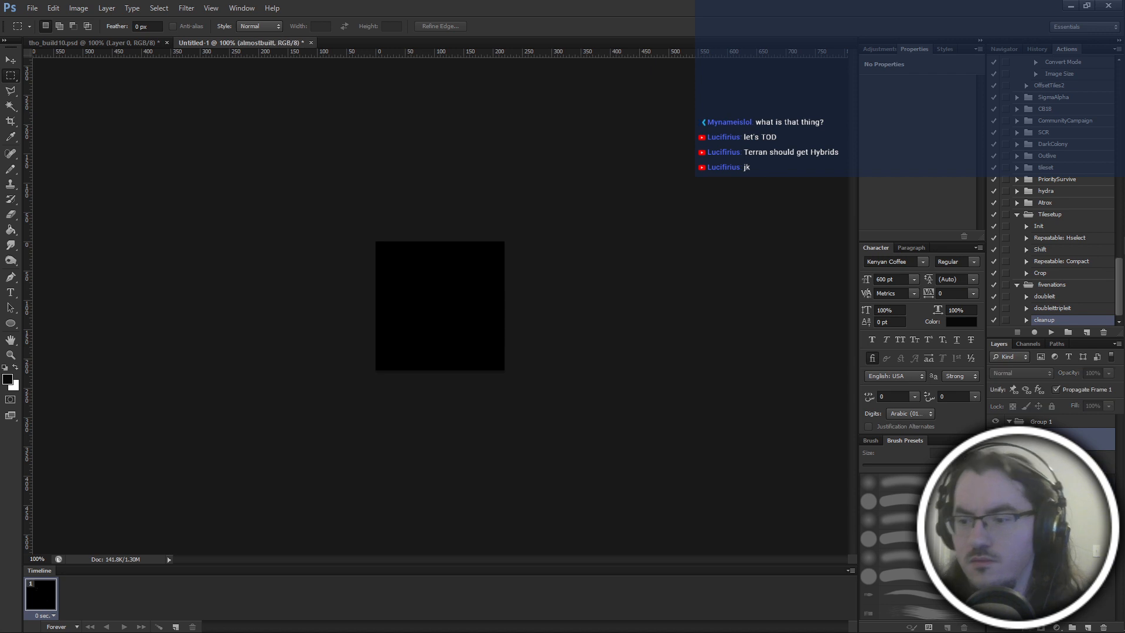
pyautogui.hotkey('ctrl', 'v')
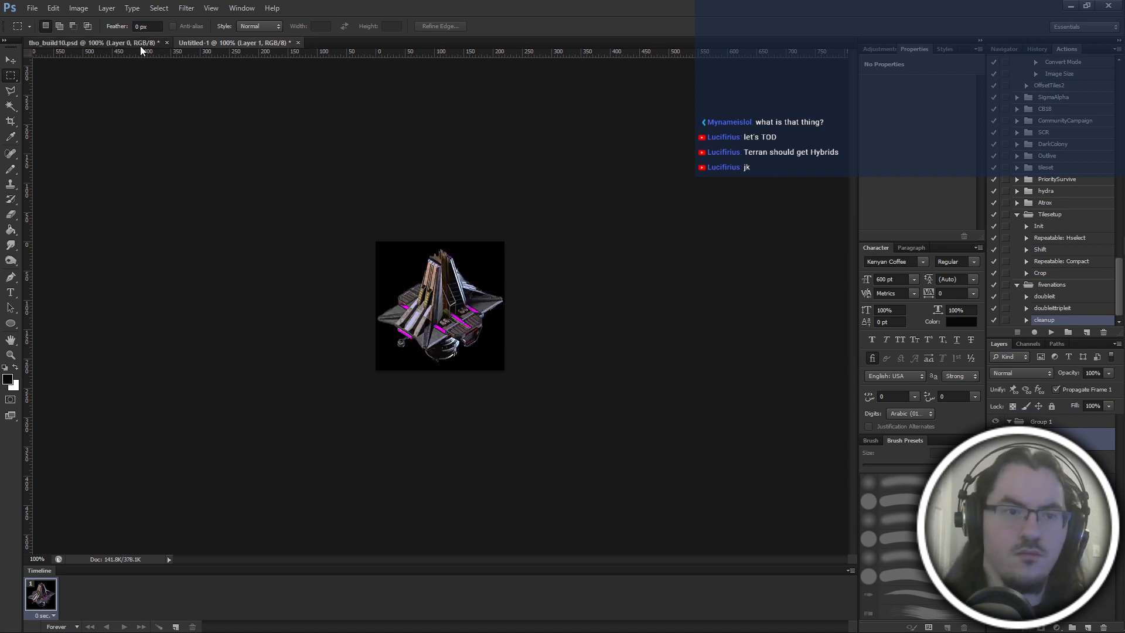
# Copy the fourth building frame of the sheet's first row and paste it twice as new layers in Untitled-1.
pyautogui.click(139, 46)
pyautogui.moveTo(491, 226); pyautogui.dragTo(616, 225)
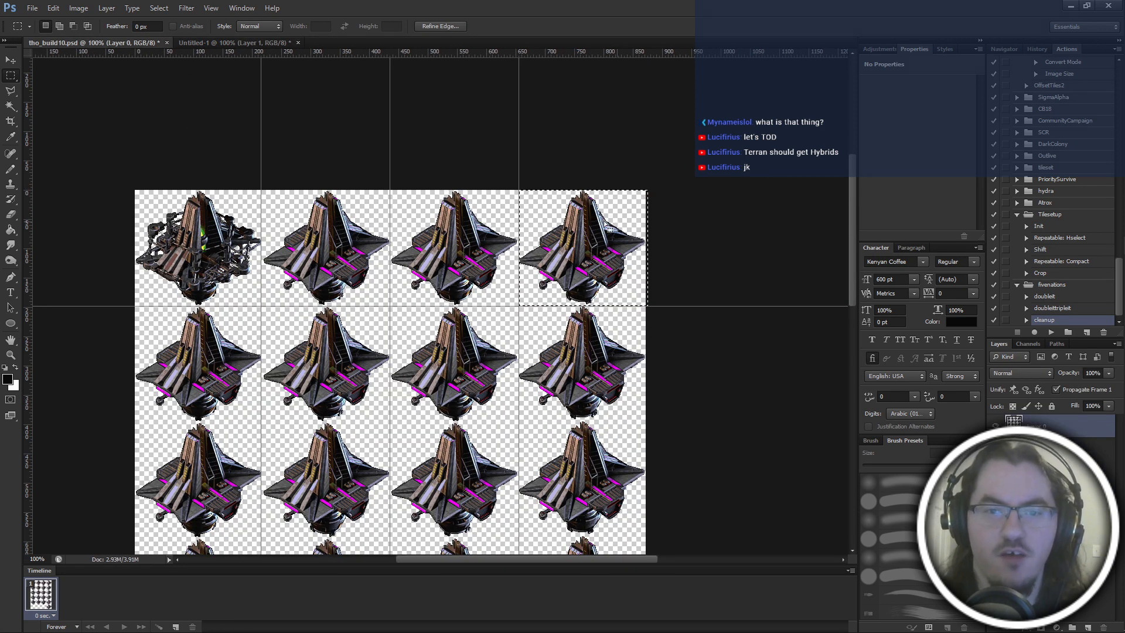
pyautogui.hotkey('ctrl', 'c')
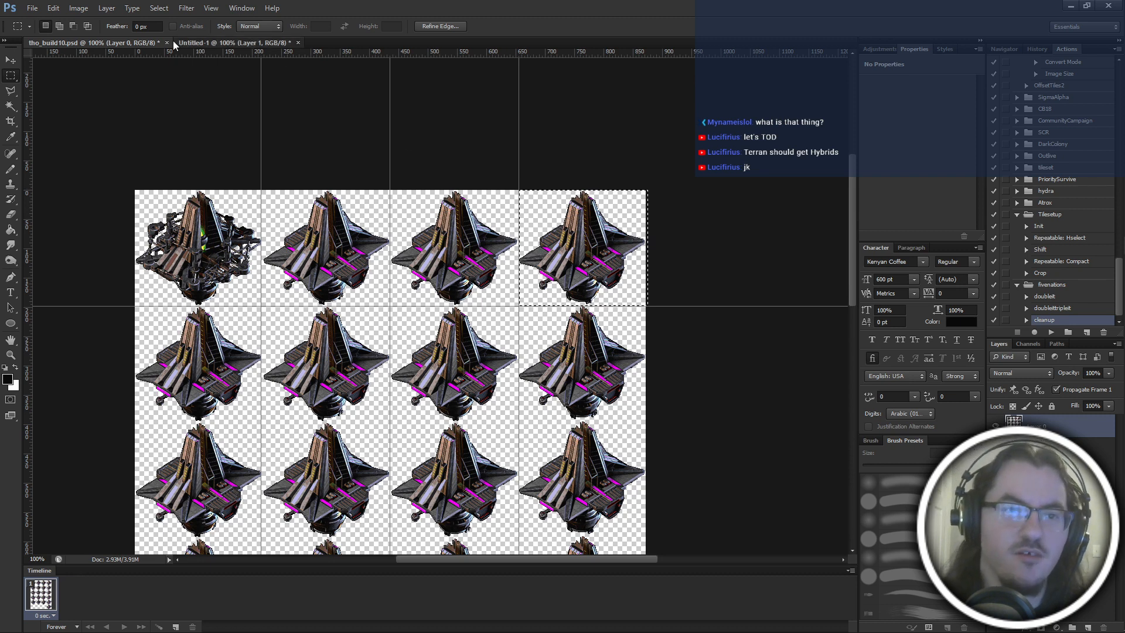
pyautogui.click(240, 42)
pyautogui.hotkey('ctrl', 'v')
pyautogui.click(117, 45)
pyautogui.click(237, 43)
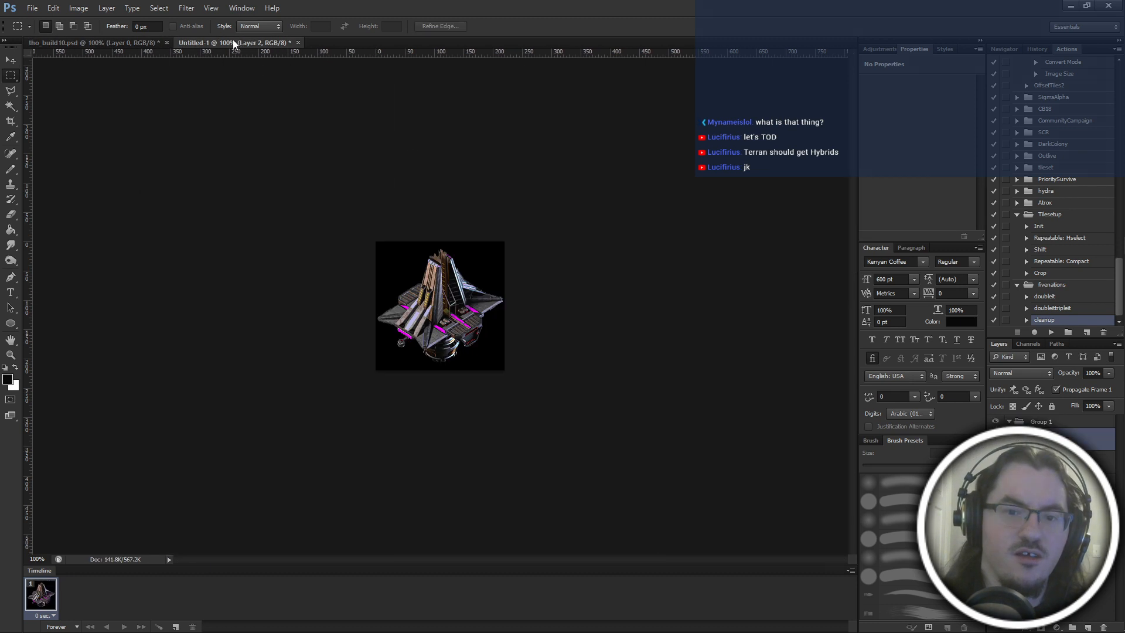
pyautogui.hotkey('ctrl', 'v')
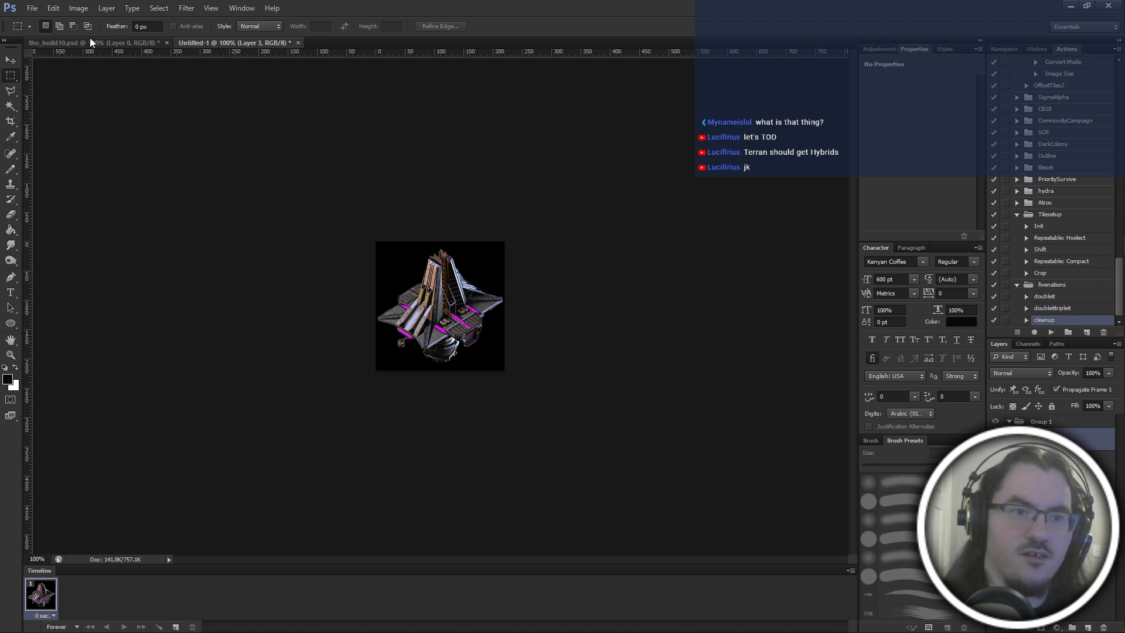
# Move the selection to the second row's first frame and add a horizontal guide along its lower edge.
pyautogui.click(89, 37)
pyautogui.moveTo(608, 239); pyautogui.dragTo(211, 354)
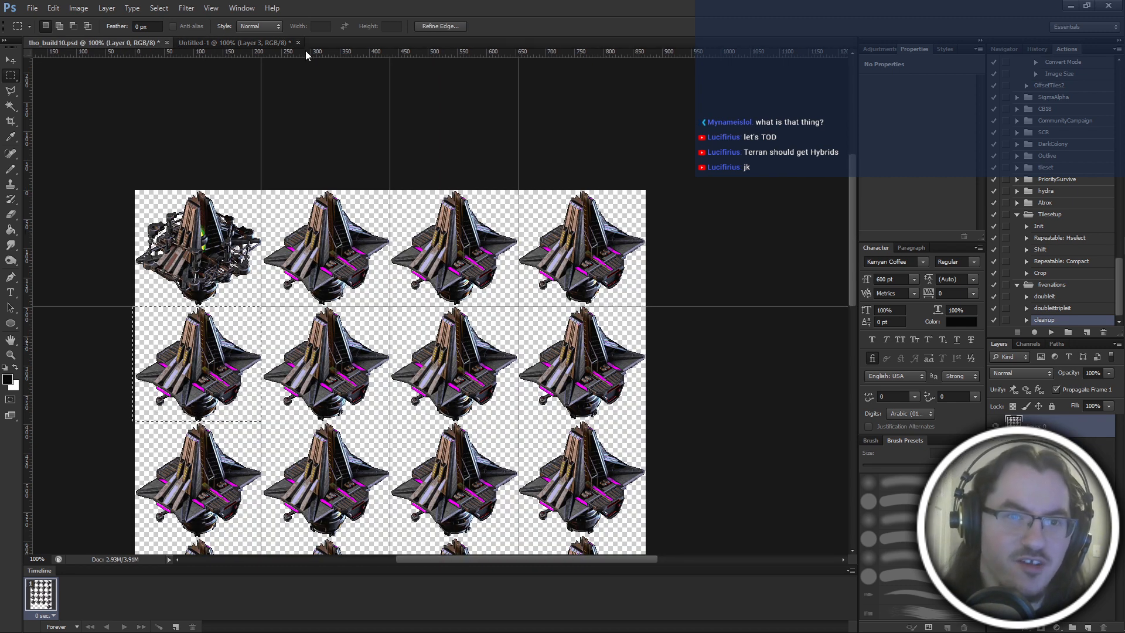
pyautogui.moveTo(305, 53); pyautogui.dragTo(301, 422)
# Copy the next building frame from the sheet's second row and paste it as a new layer in Untitled-1.
pyautogui.moveTo(254, 336); pyautogui.dragTo(491, 342)
pyautogui.hotkey('ctrl', 'c')
pyautogui.click(254, 42)
pyautogui.hotkey('ctrl', 'v')
# Copy the third building frame of the second row and paste it as a new layer in Untitled-1.
pyautogui.click(115, 41)
pyautogui.moveTo(487, 342); pyautogui.dragTo(487, 343)
pyautogui.hotkey('ctrl', 'c')
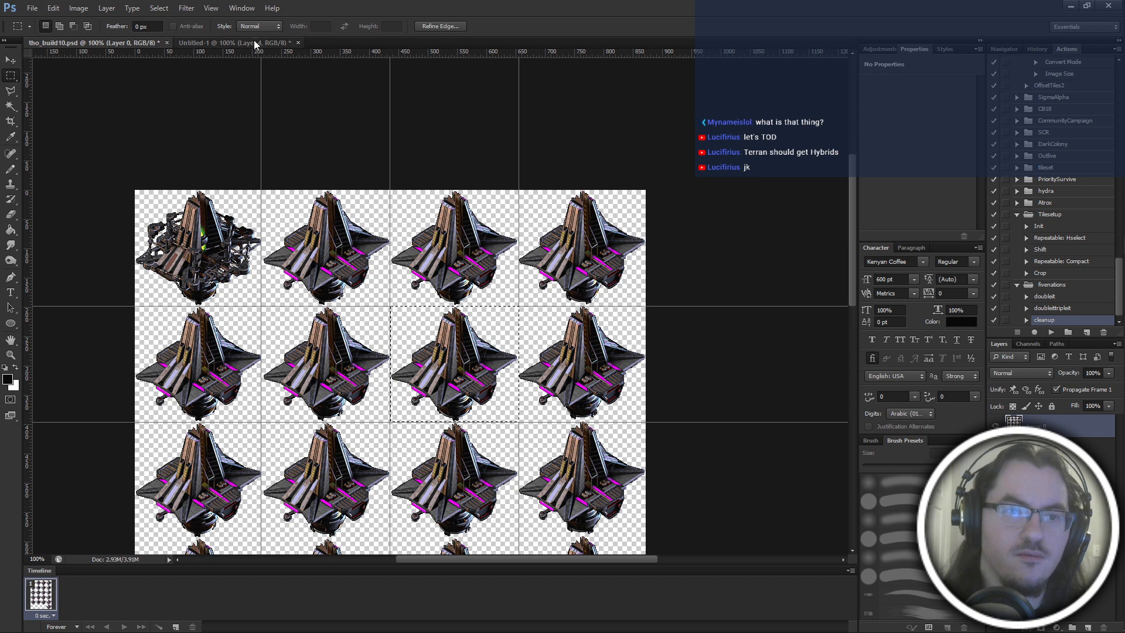
pyautogui.click(254, 42)
pyautogui.hotkey('ctrl', 'v')
# Copy the fourth building frame of the second row and paste it twice as new layers in Untitled-1.
pyautogui.click(110, 42)
pyautogui.moveTo(417, 327); pyautogui.dragTo(592, 332)
pyautogui.hotkey('ctrl', 'c')
pyautogui.click(222, 42)
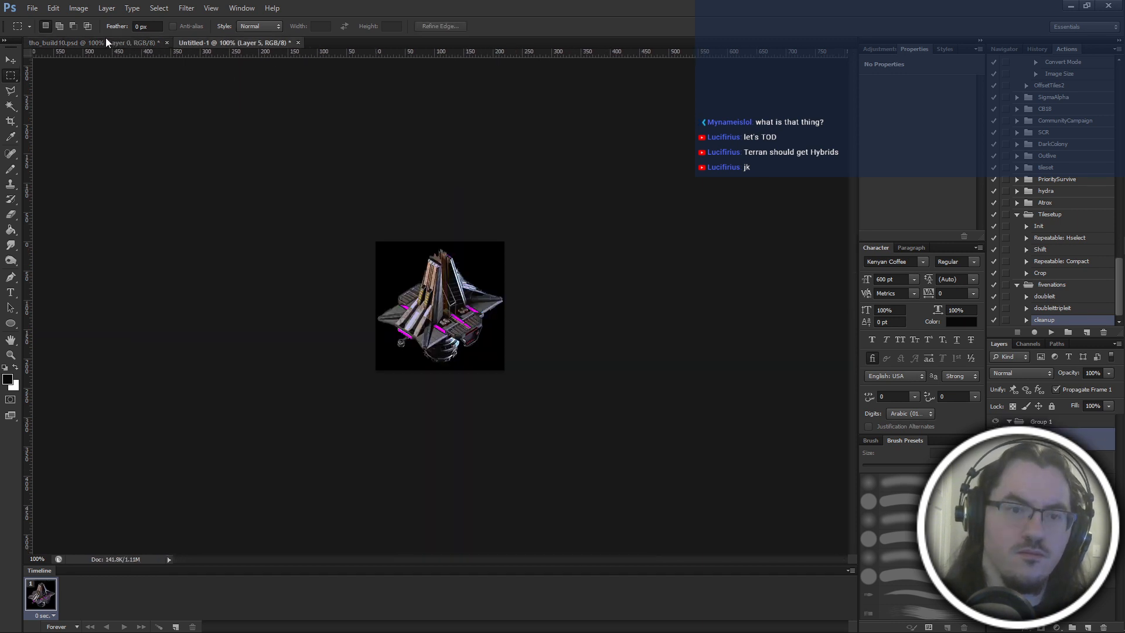
pyautogui.hotkey('ctrl', 'v')
pyautogui.click(104, 41)
pyautogui.click(241, 42)
pyautogui.hotkey('ctrl', 'v')
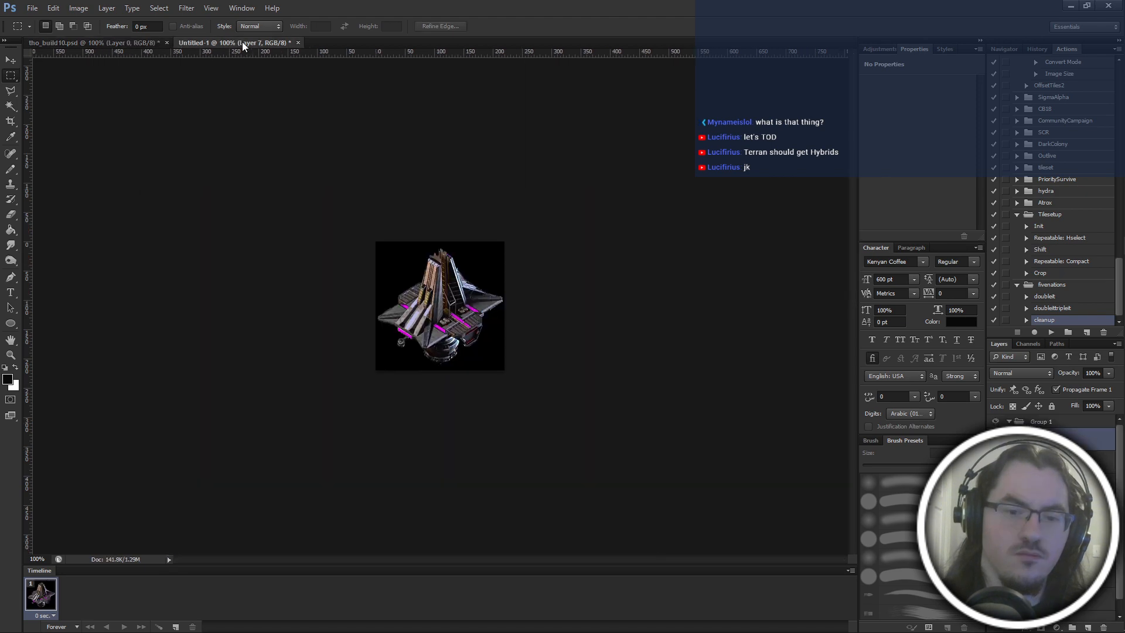
# Move the selection to the third row's first frame and place a horizontal guide beneath that row.
pyautogui.click(100, 43)
pyautogui.moveTo(638, 234); pyautogui.dragTo(259, 346)
pyautogui.scroll(-3, 260, 346)
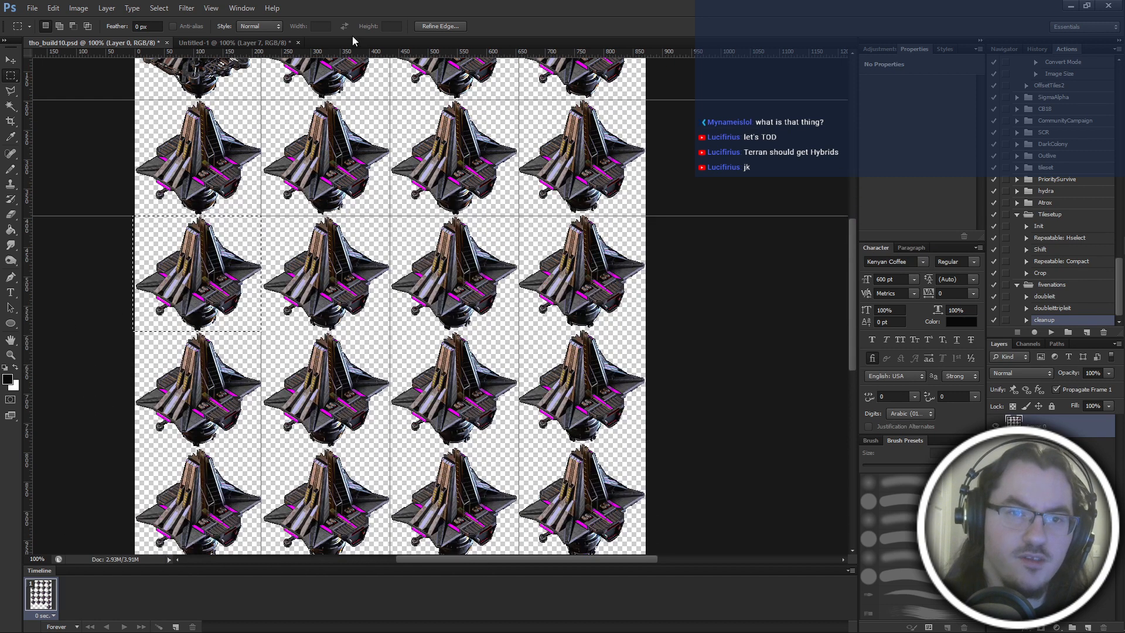
pyautogui.moveTo(352, 54); pyautogui.dragTo(338, 332)
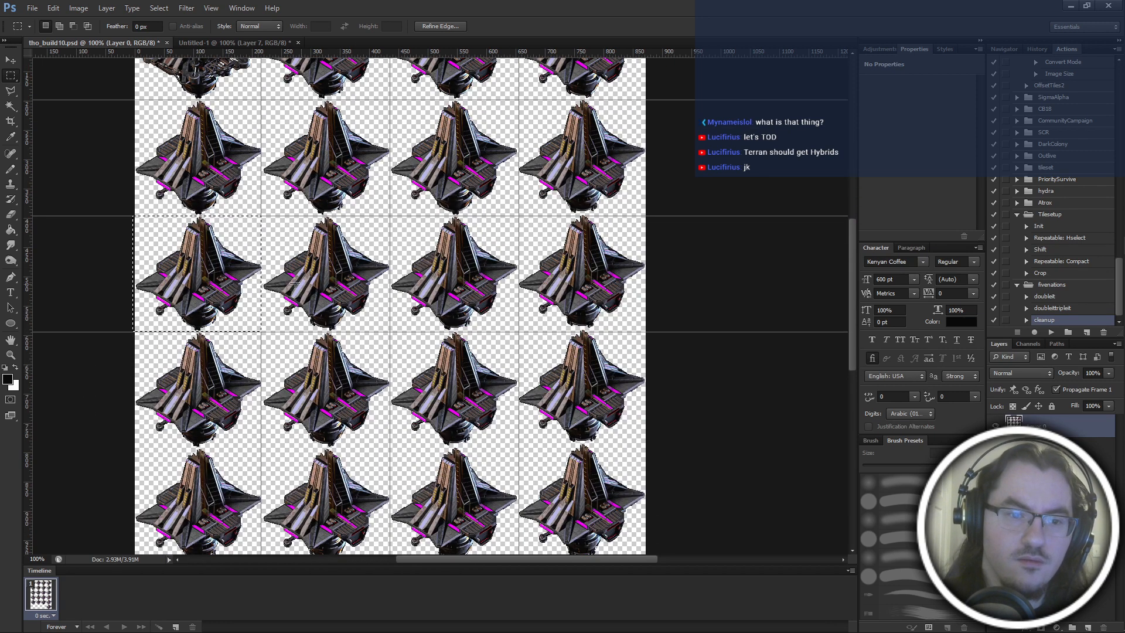
# Copy the second building frame of the third row and paste it as a new layer in Untitled-1.
pyautogui.moveTo(246, 254); pyautogui.dragTo(373, 254)
pyautogui.click(212, 47)
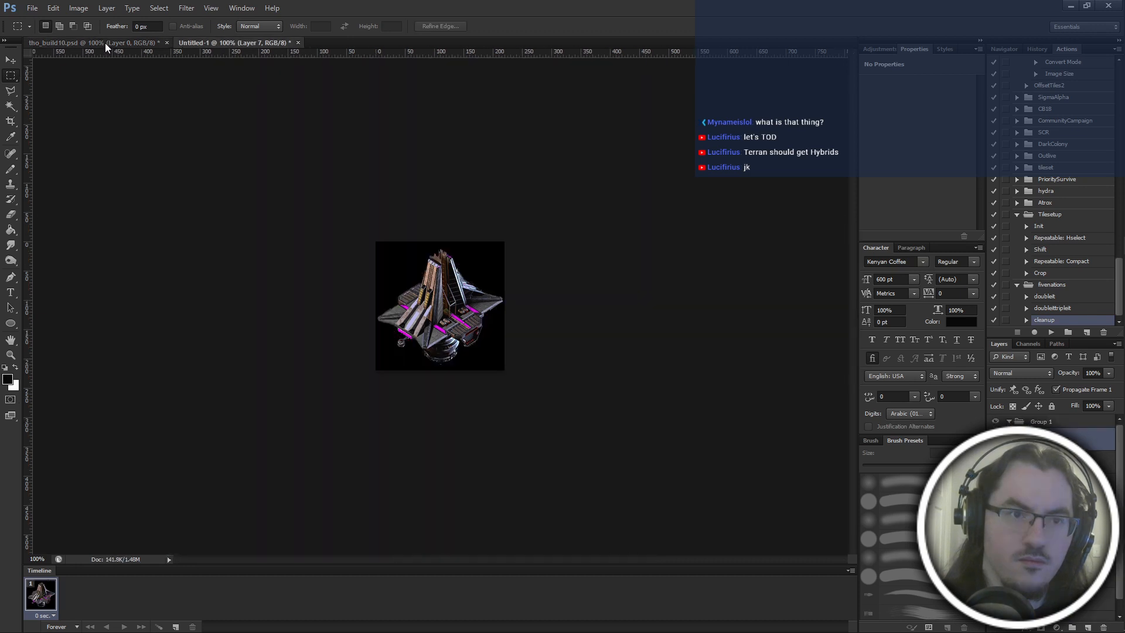
pyautogui.click(104, 42)
pyautogui.hotkey('ctrl', 'c')
pyautogui.click(183, 46)
pyautogui.hotkey('ctrl', 'v')
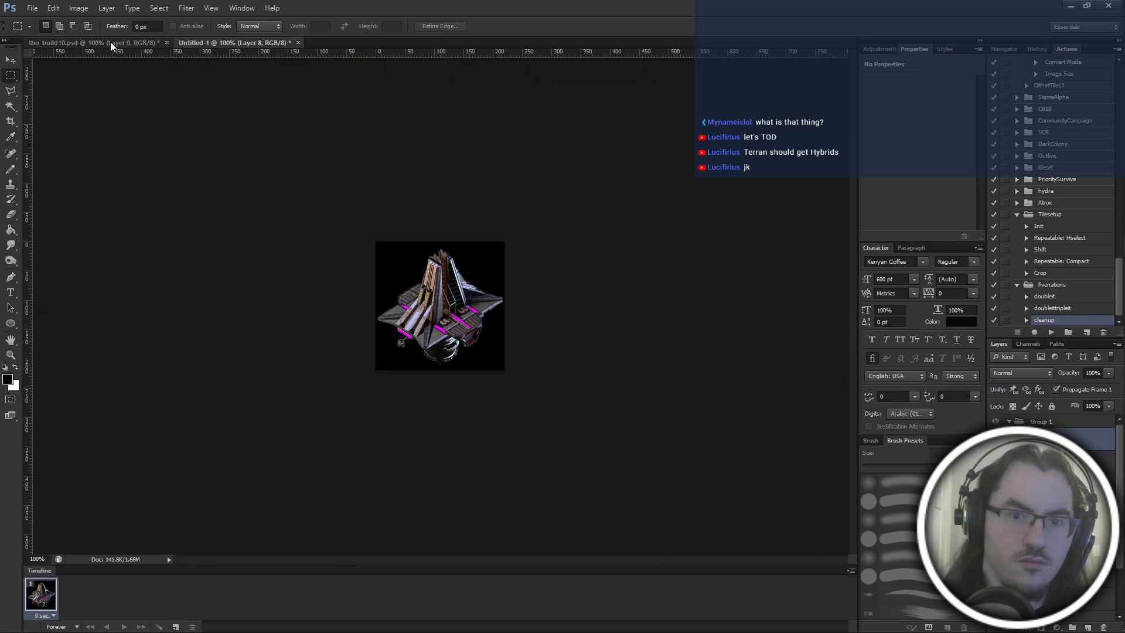
# Copy the third building frame of the third row and paste it as a new layer in Untitled-1.
pyautogui.click(110, 41)
pyautogui.moveTo(375, 285); pyautogui.dragTo(503, 281)
pyautogui.hotkey('ctrl', 'c')
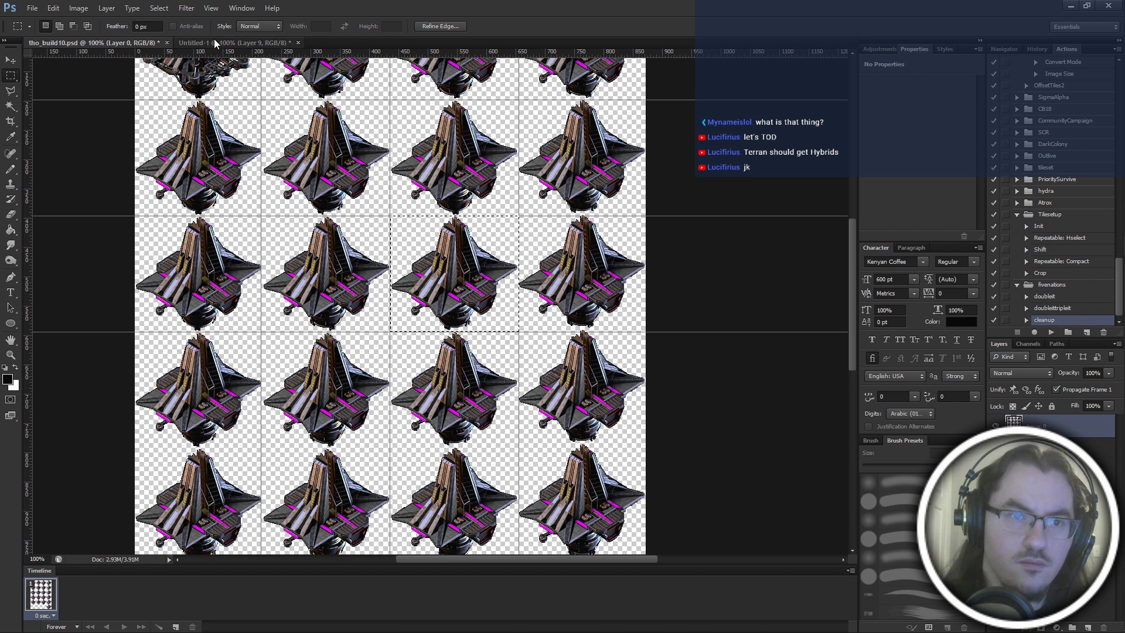
pyautogui.click(200, 42)
pyautogui.hotkey('ctrl', 'v')
# Copy the fourth building frame of the third row and paste it as a new layer in Untitled-1.
pyautogui.click(114, 41)
pyautogui.moveTo(411, 230); pyautogui.dragTo(591, 240)
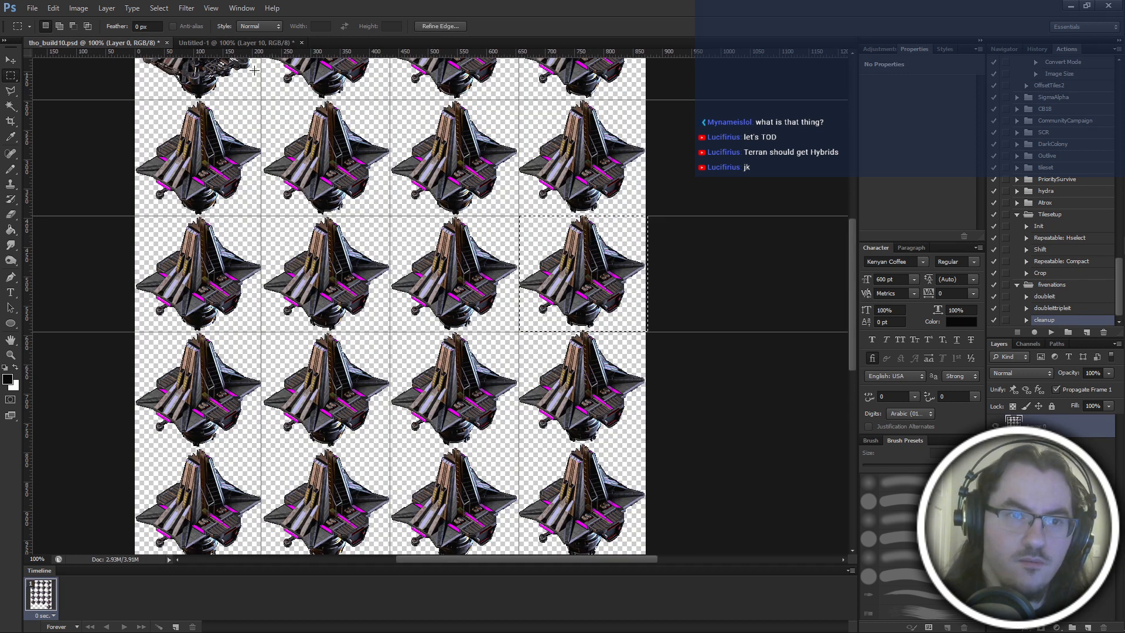
pyautogui.click(227, 42)
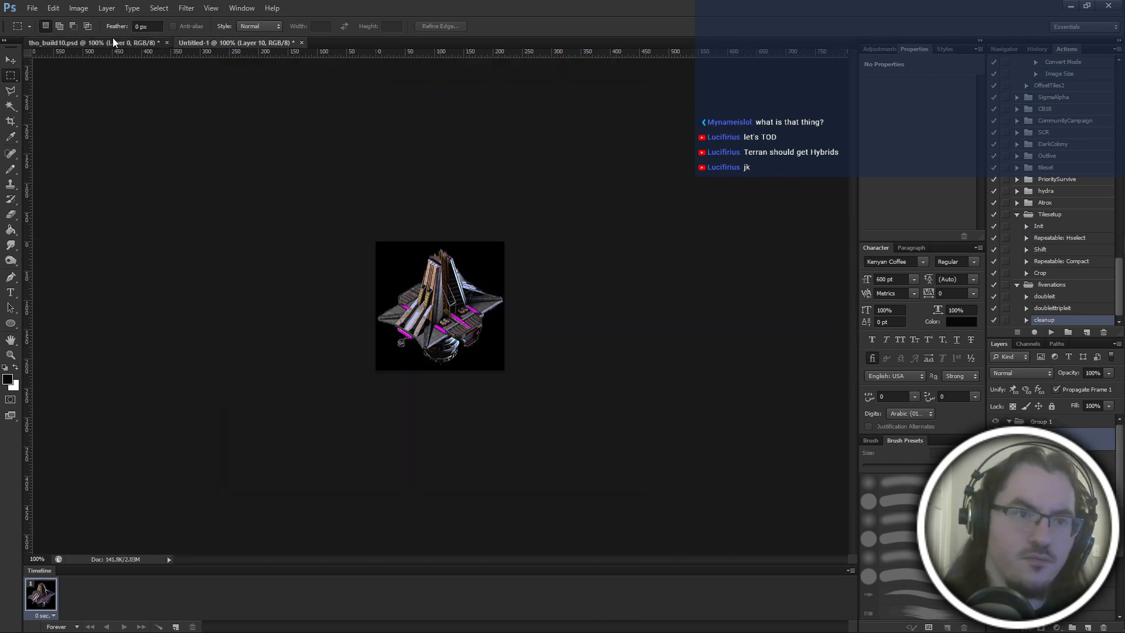
pyautogui.click(113, 41)
pyautogui.hotkey('ctrl', 'c')
pyautogui.click(220, 43)
pyautogui.hotkey('ctrl', 'v')
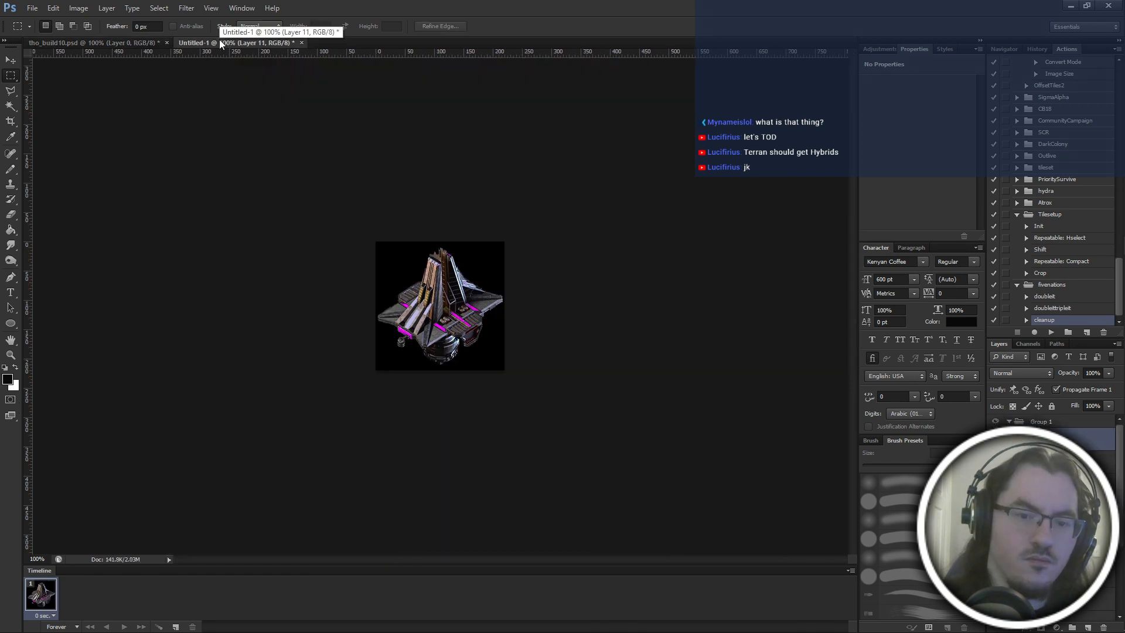
# Toggle the newest pasted layer's visibility in Untitled-1 to compare its frame with the one beneath.
pyautogui.hotkey('ctrl', 'Down')
pyautogui.hotkey('ctrl', 'Down')
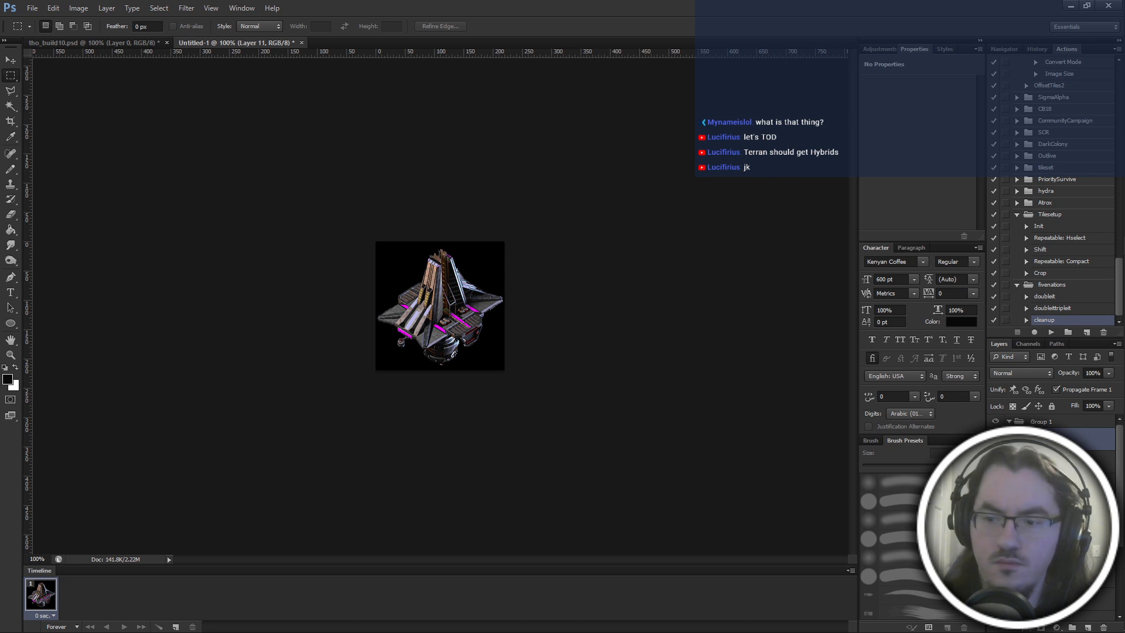
pyautogui.click(996, 439)
pyautogui.click(996, 438)
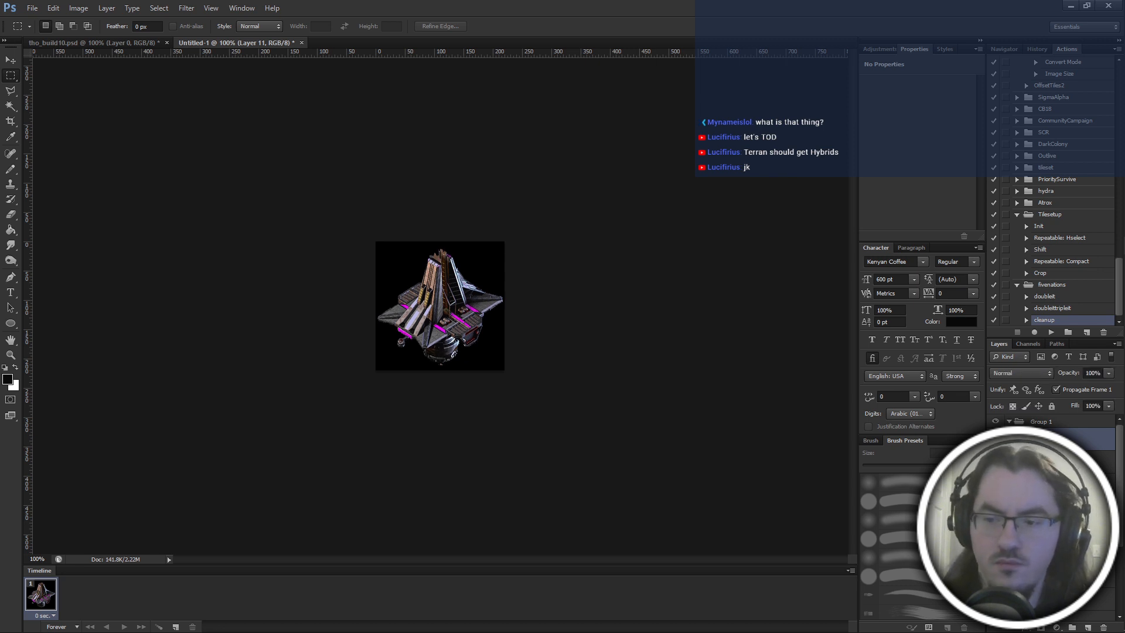
pyautogui.click(995, 438)
pyautogui.click(996, 438)
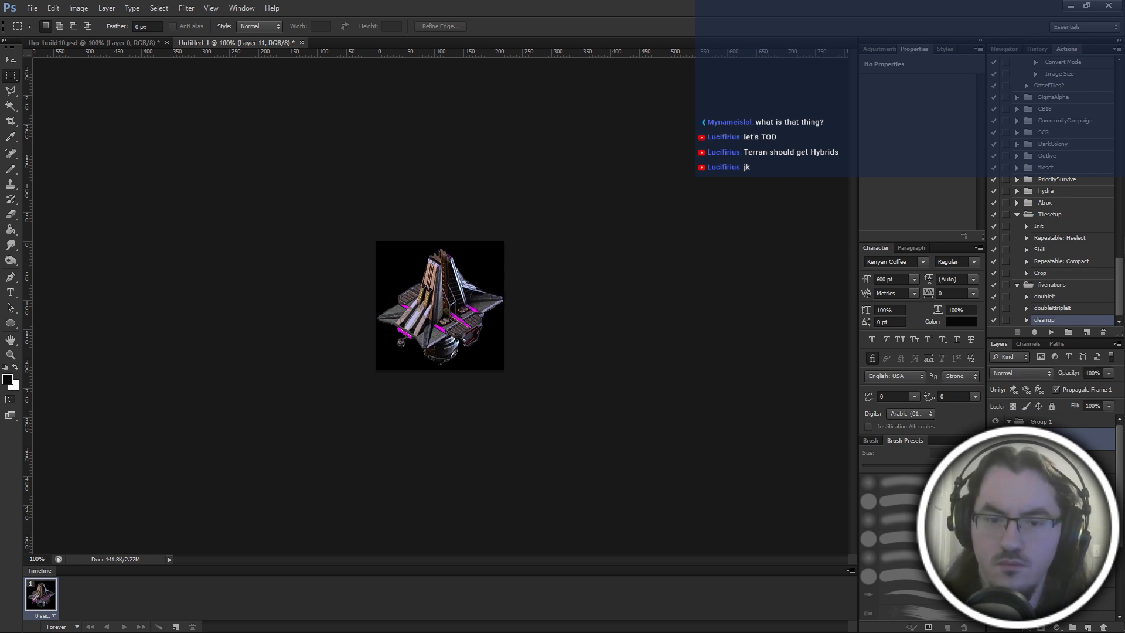
pyautogui.click(996, 439)
pyautogui.click(996, 439)
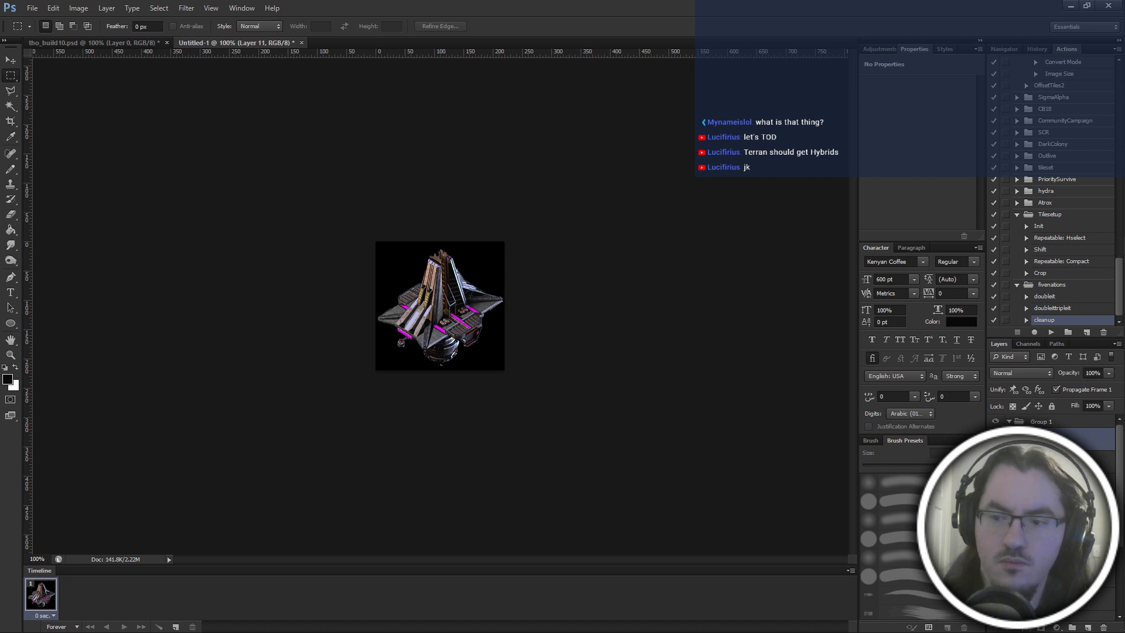
pyautogui.click(996, 439)
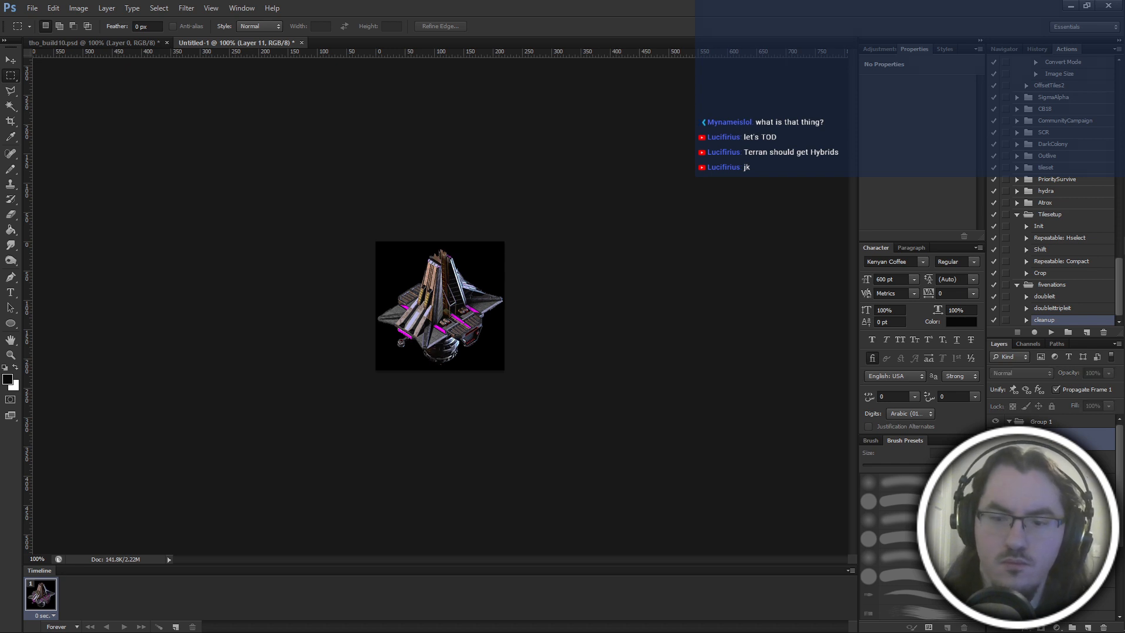
pyautogui.click(995, 438)
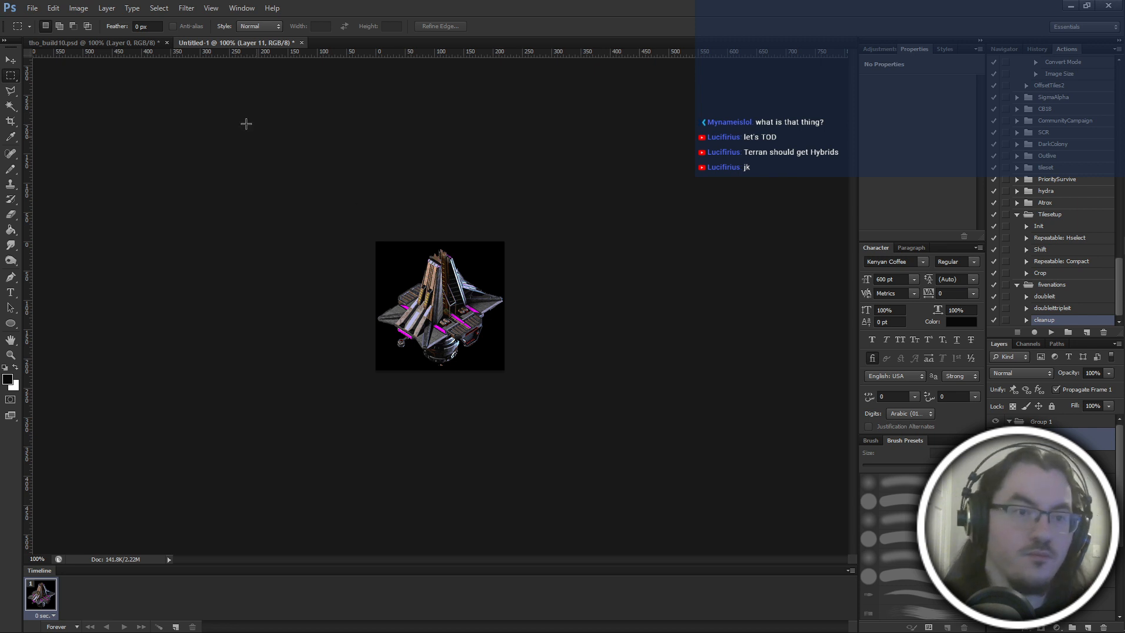
# Move the selection in tho_build10 to the fourth row's first frame and place a horizontal guide beneath that row.
pyautogui.click(118, 43)
pyautogui.scroll(-3, 242, 304)
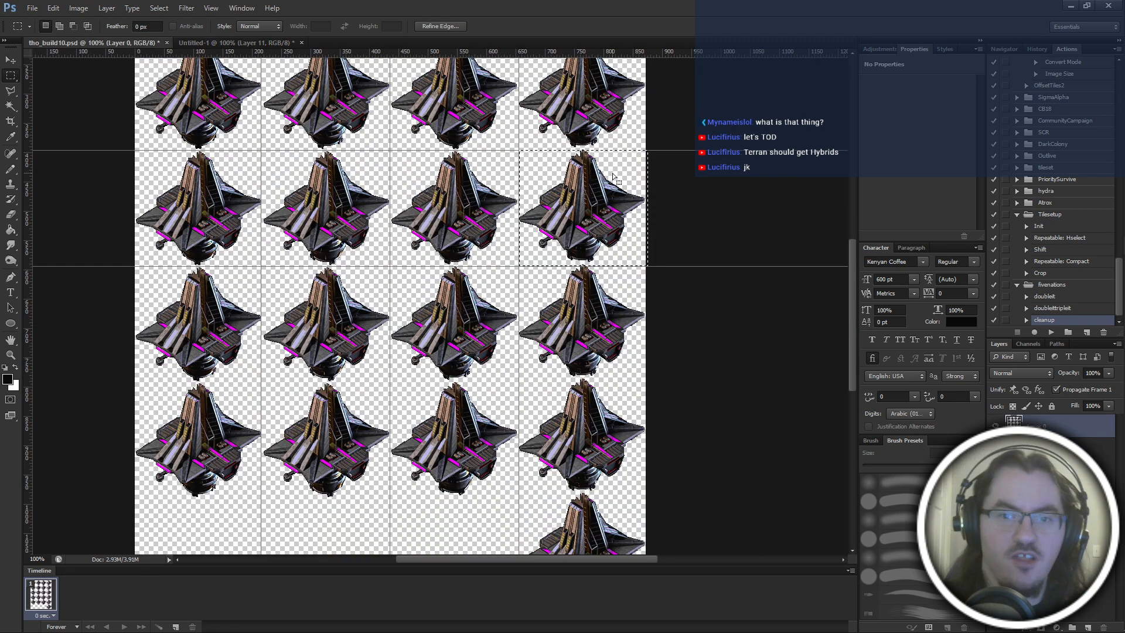
pyautogui.moveTo(241, 304); pyautogui.dragTo(219, 295)
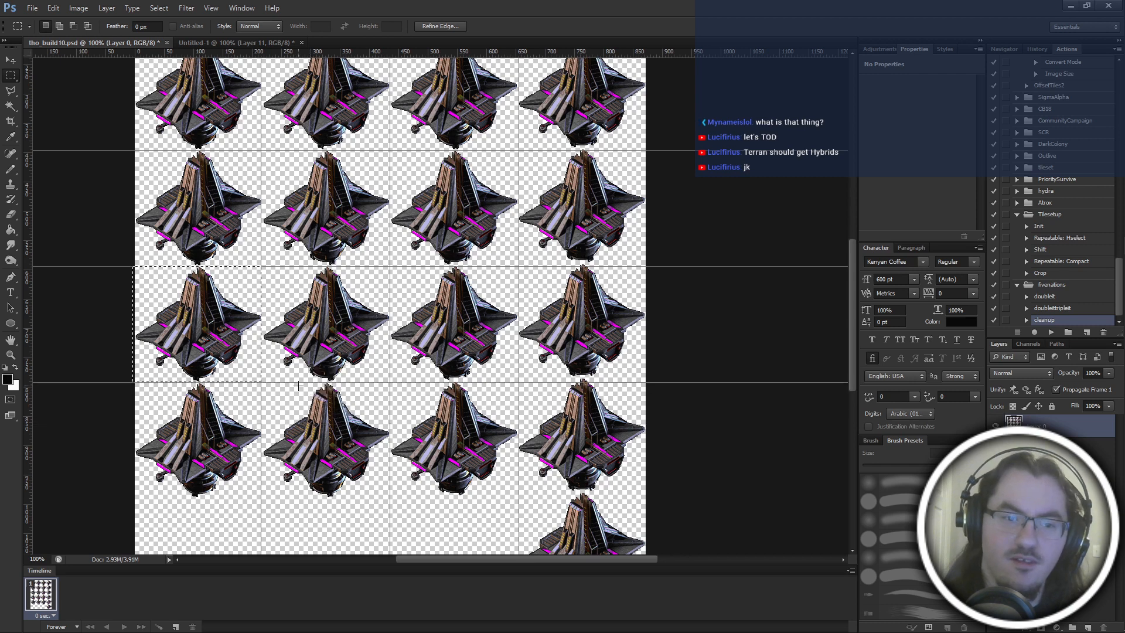
# Copy the second building frame of the fourth row and paste it as a new layer in Untitled-1.
pyautogui.scroll(-2, 234, 203)
pyautogui.moveTo(235, 202); pyautogui.dragTo(355, 174)
pyautogui.hotkey('ctrl', 'c')
pyautogui.click(235, 43)
pyautogui.hotkey('ctrl', 'v')
# Copy the third building frame of the fourth row and paste it as a new layer in Untitled-1.
pyautogui.click(101, 41)
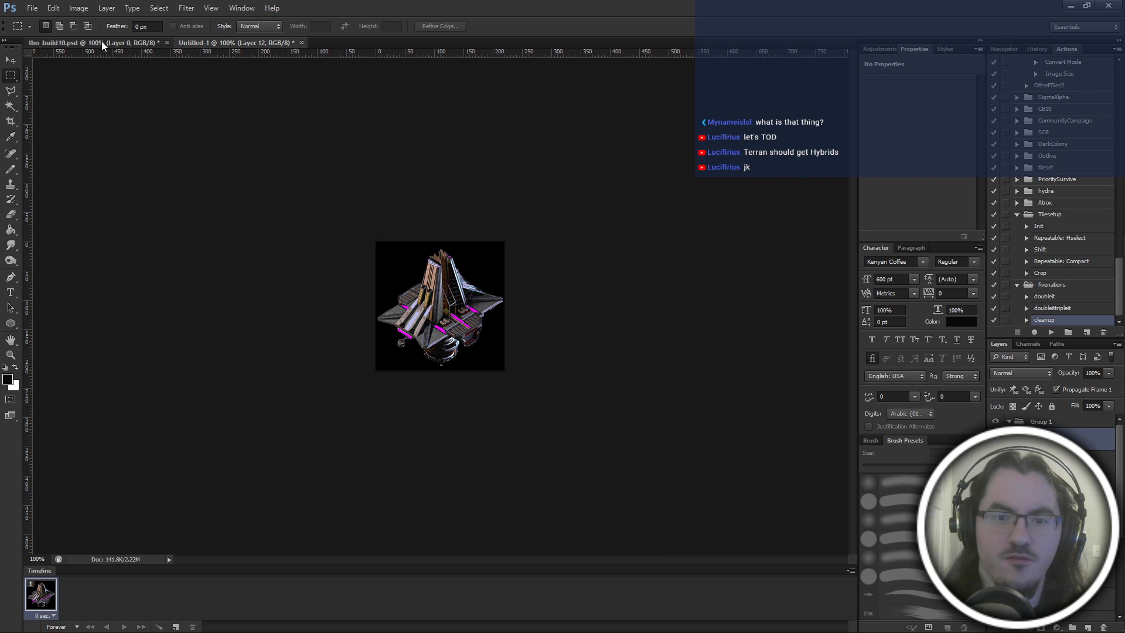
pyautogui.moveTo(389, 256); pyautogui.dragTo(624, 180)
pyautogui.hotkey('ctrl', 'c')
pyautogui.click(179, 44)
pyautogui.hotkey('ctrl', 'v')
# Copy the fourth building frame of the fourth row and paste it twice as new layers in Untitled-1.
pyautogui.click(107, 41)
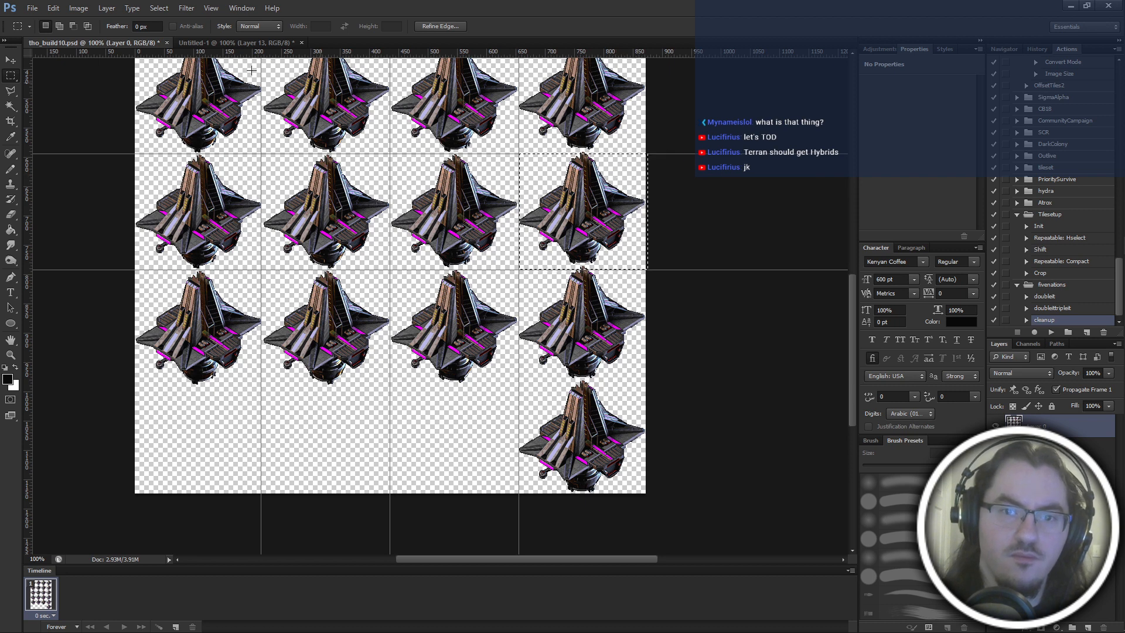
pyautogui.hotkey('ctrl', 'c')
pyautogui.click(190, 44)
pyautogui.hotkey('ctrl', 'v')
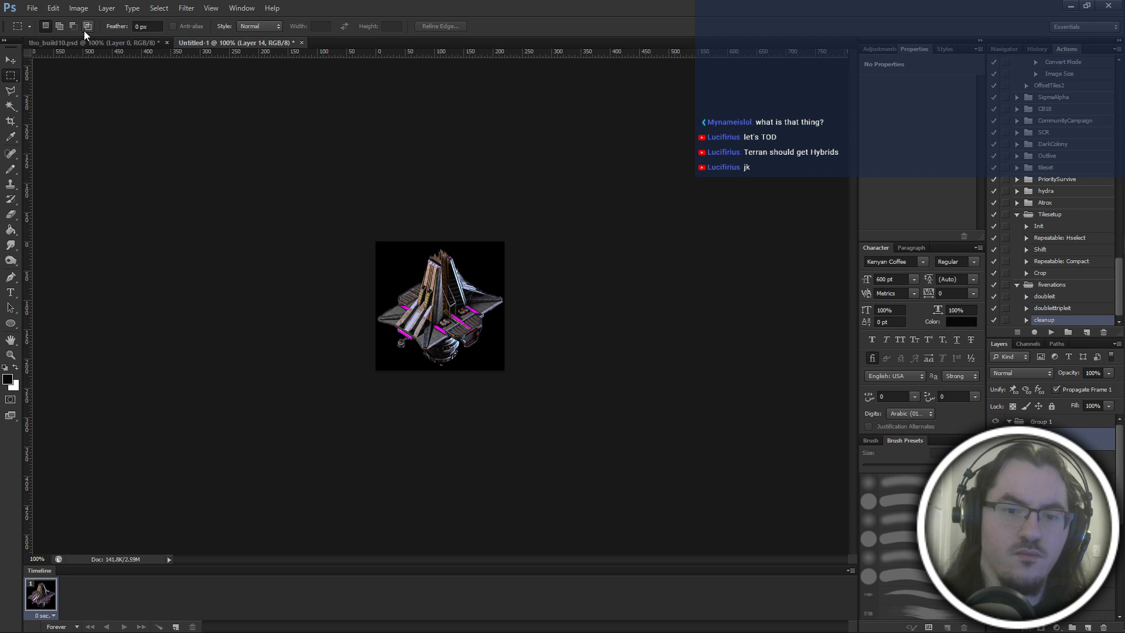
pyautogui.click(74, 40)
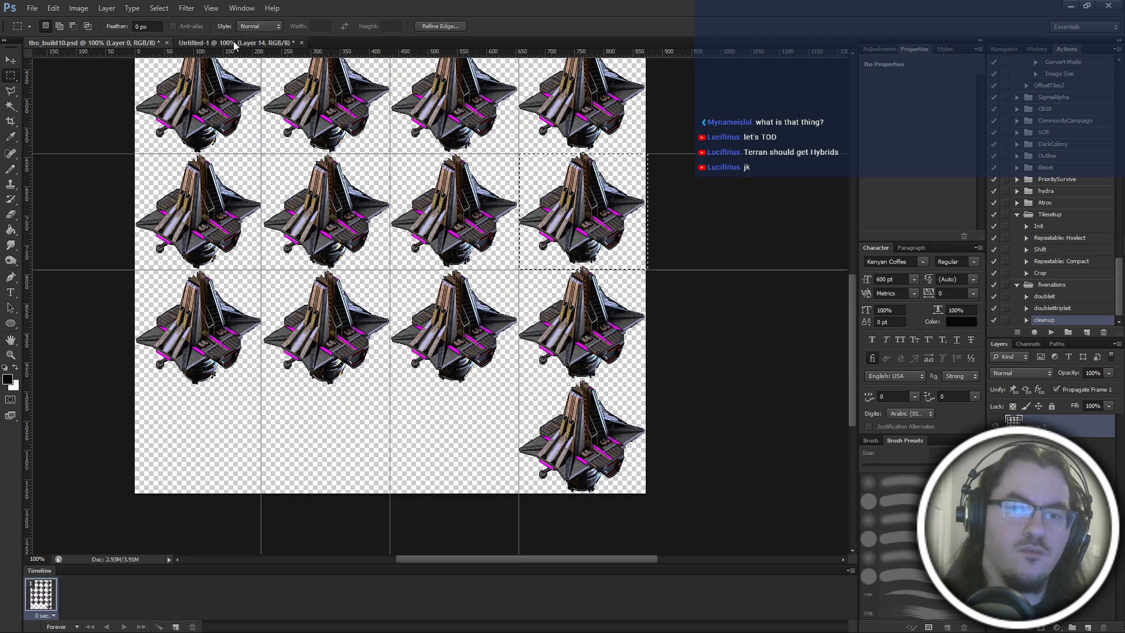
pyautogui.click(234, 44)
pyautogui.hotkey('ctrl', 'v')
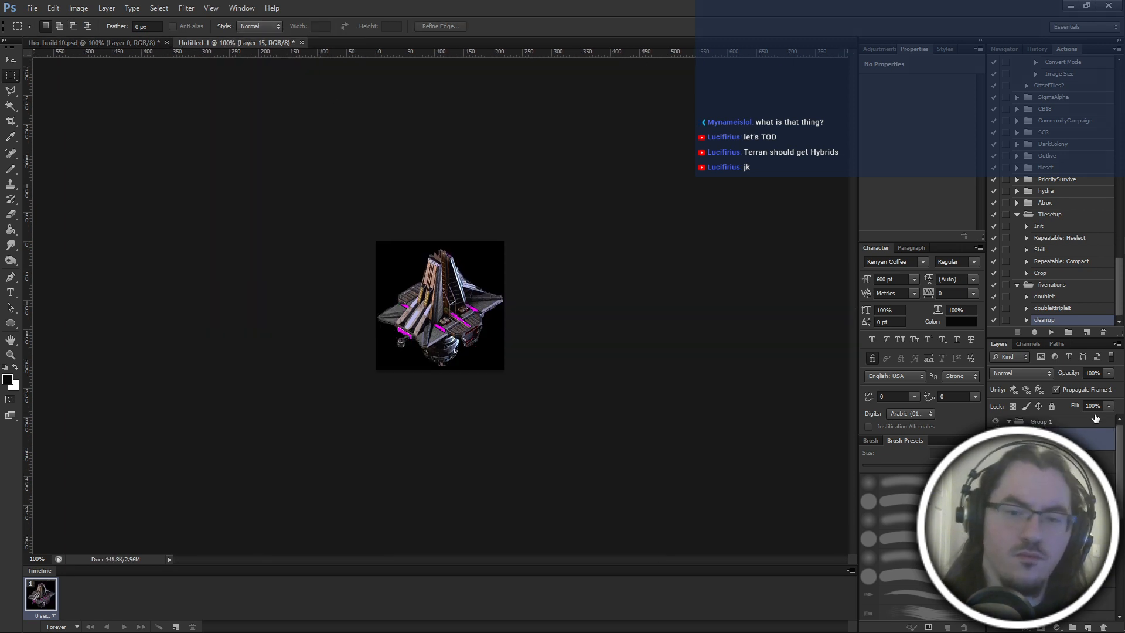
# Switch the top pasted layer off and on repeatedly to check the fourth row's last frame against the layer below.
pyautogui.click(996, 439)
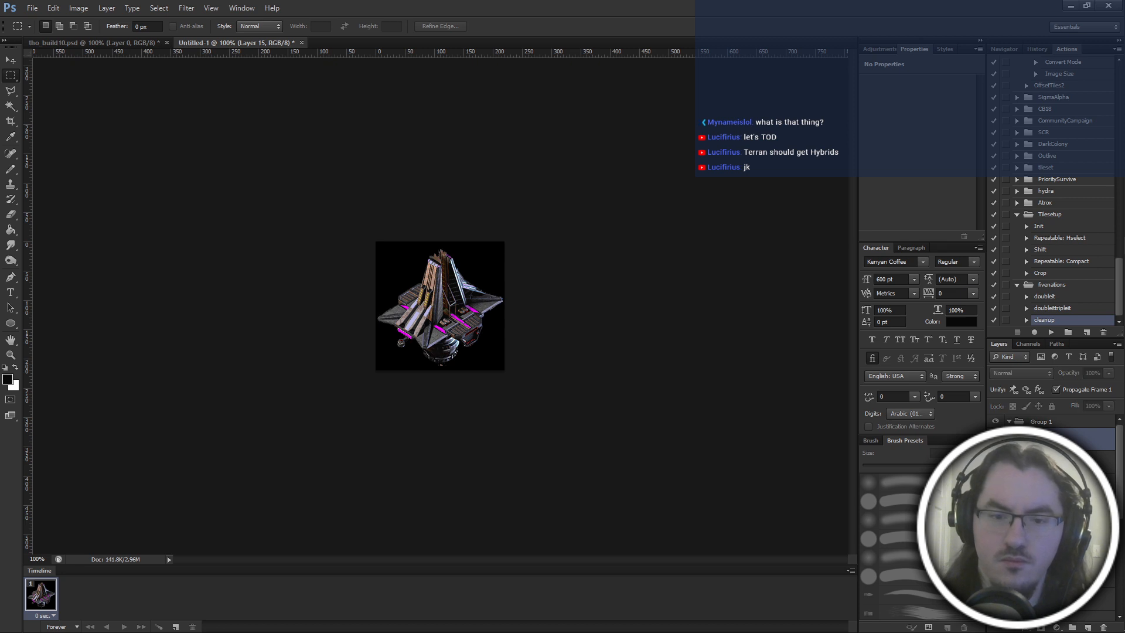
pyautogui.click(996, 439)
pyautogui.click(996, 439)
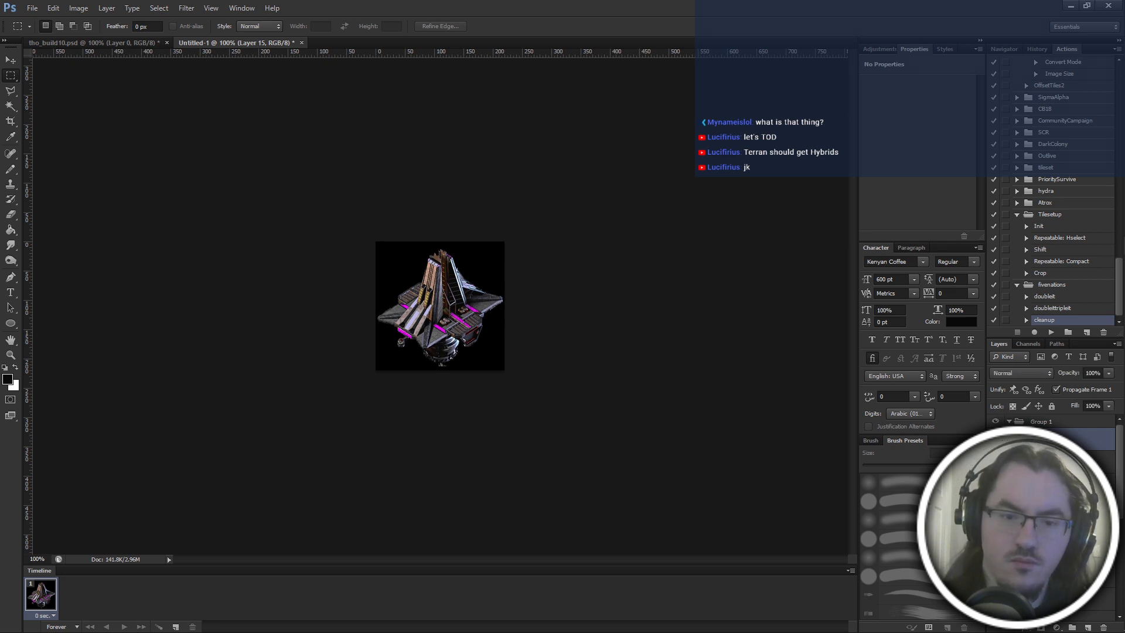
pyautogui.click(996, 439)
pyautogui.click(996, 439)
pyautogui.click(996, 439)
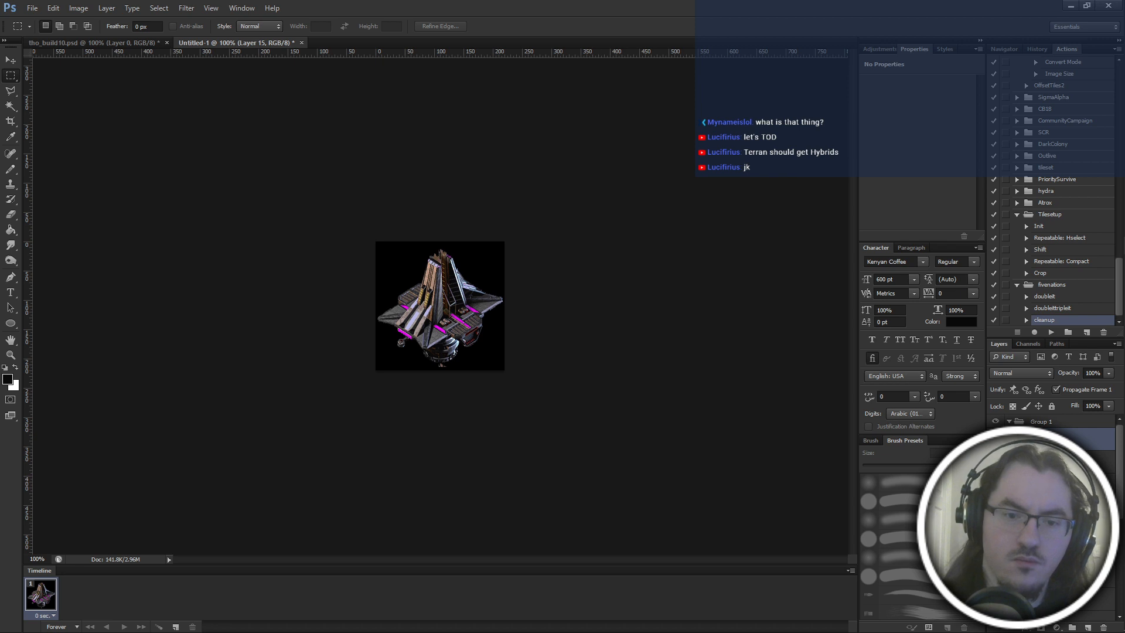
pyautogui.click(996, 439)
# Move the selection in tho_build10 to the fifth row's first frame and place a horizontal guide beneath that row.
pyautogui.click(98, 43)
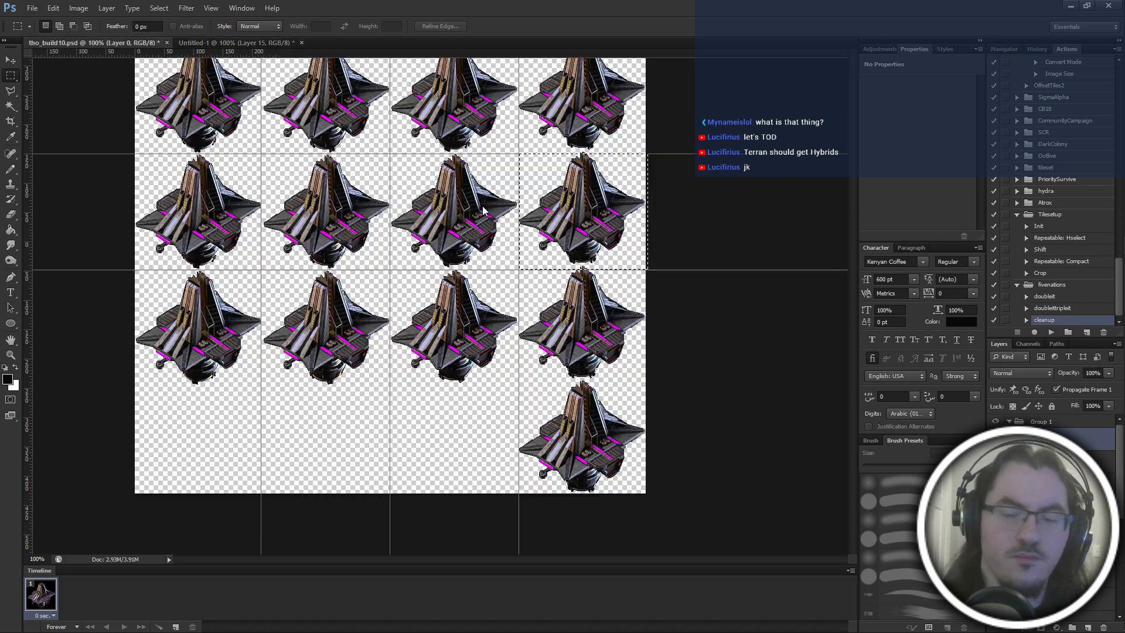
pyautogui.moveTo(606, 209); pyautogui.dragTo(220, 324)
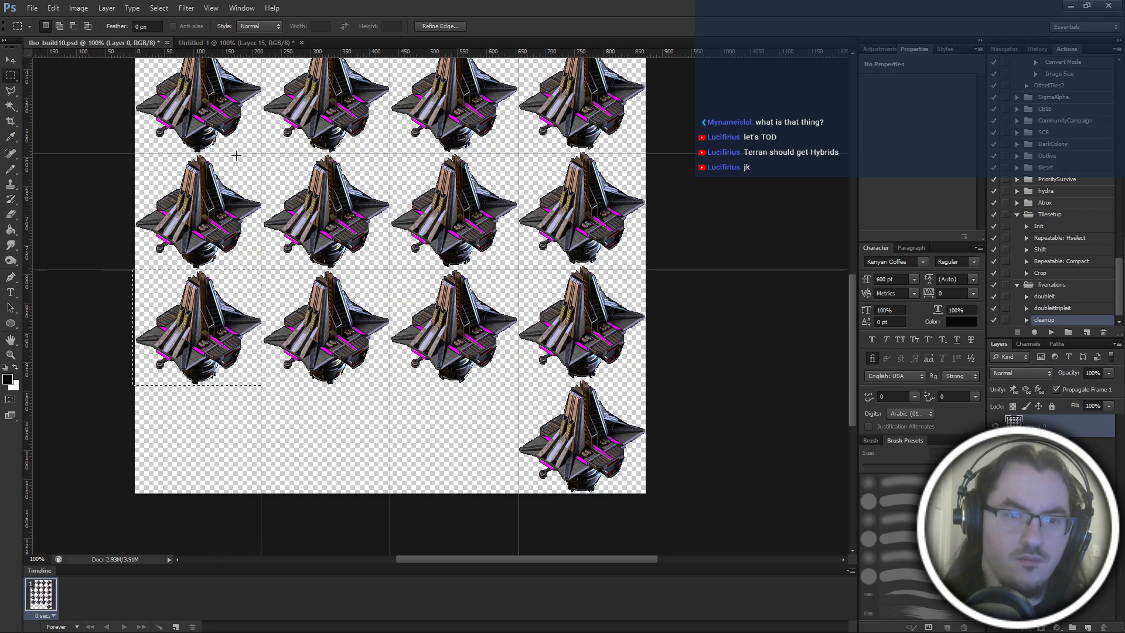
pyautogui.moveTo(269, 56); pyautogui.dragTo(287, 385)
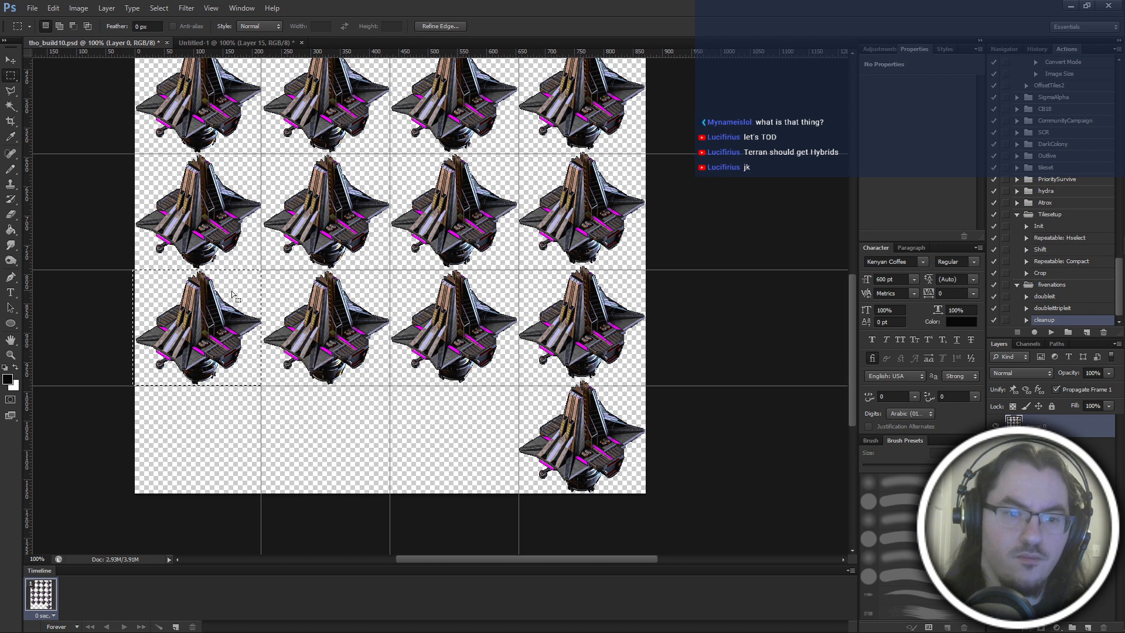
# Copy the second building frame of the fifth row and paste it twice as new layers in Untitled-1.
pyautogui.moveTo(235, 299); pyautogui.dragTo(368, 296)
pyautogui.hotkey('ctrl', 'c')
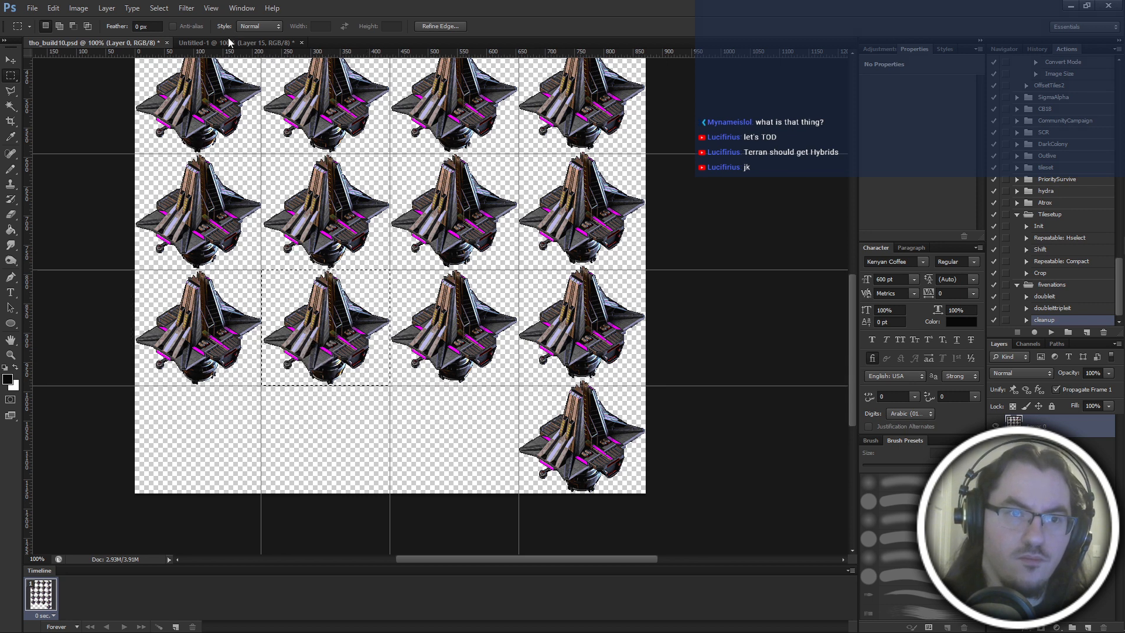
pyautogui.hotkey('ctrl', 'Tab')
pyautogui.hotkey('ctrl', 'v')
pyautogui.click(109, 40)
pyautogui.hotkey('ctrl', 'c')
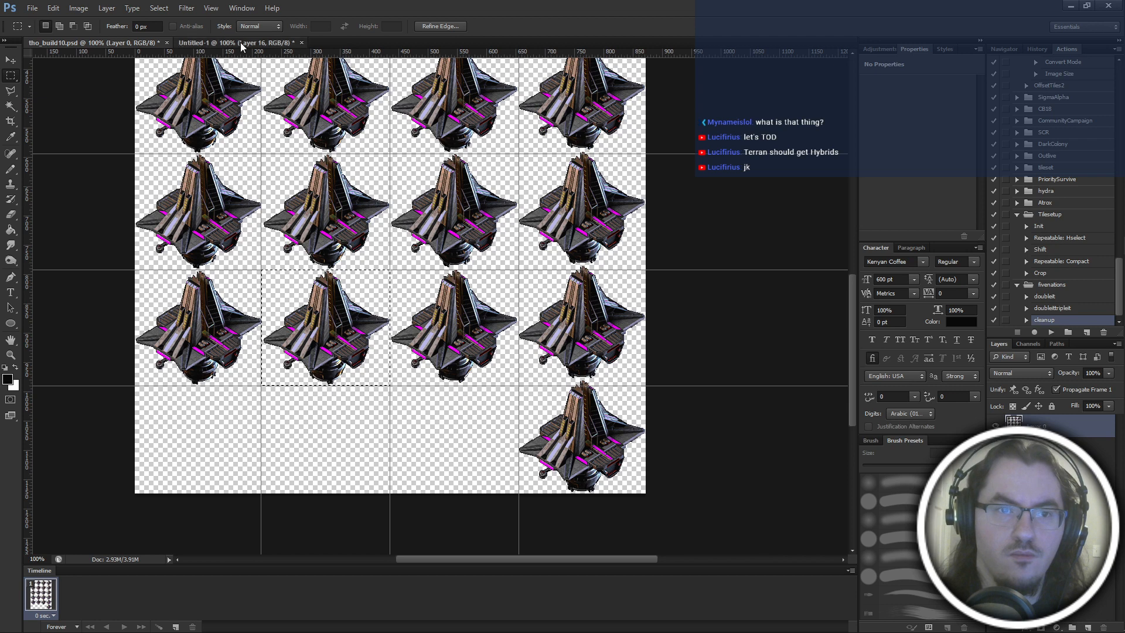
pyautogui.click(243, 44)
pyautogui.hotkey('ctrl', 'v')
# Move the selection in tho_build10 to the third building frame of the fifth row.
pyautogui.click(109, 41)
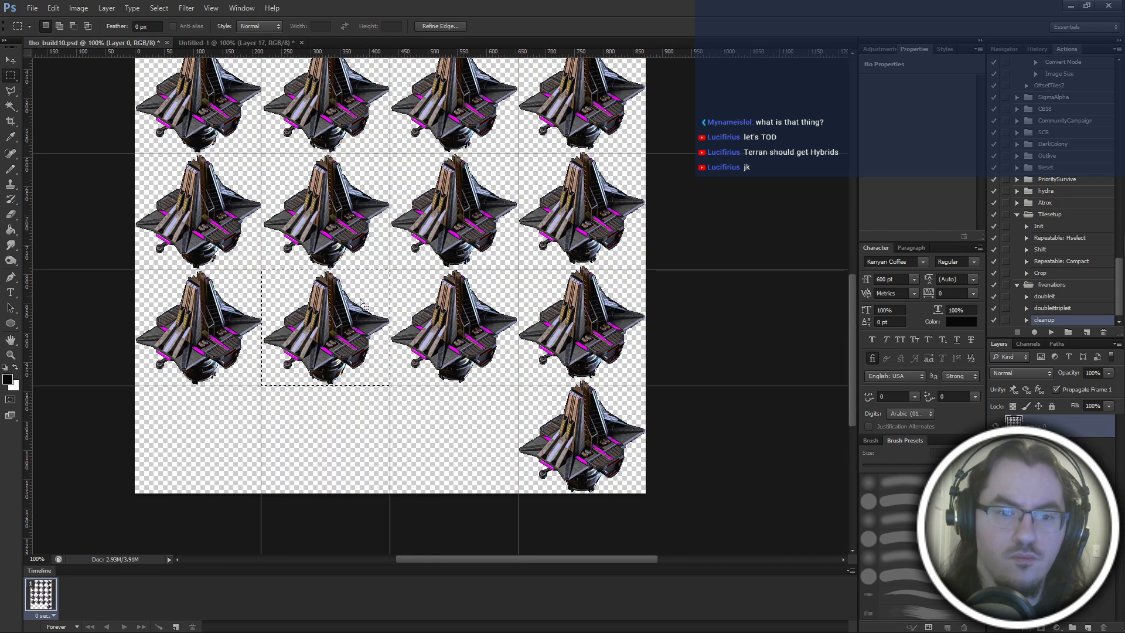
pyautogui.moveTo(362, 302); pyautogui.dragTo(491, 302)
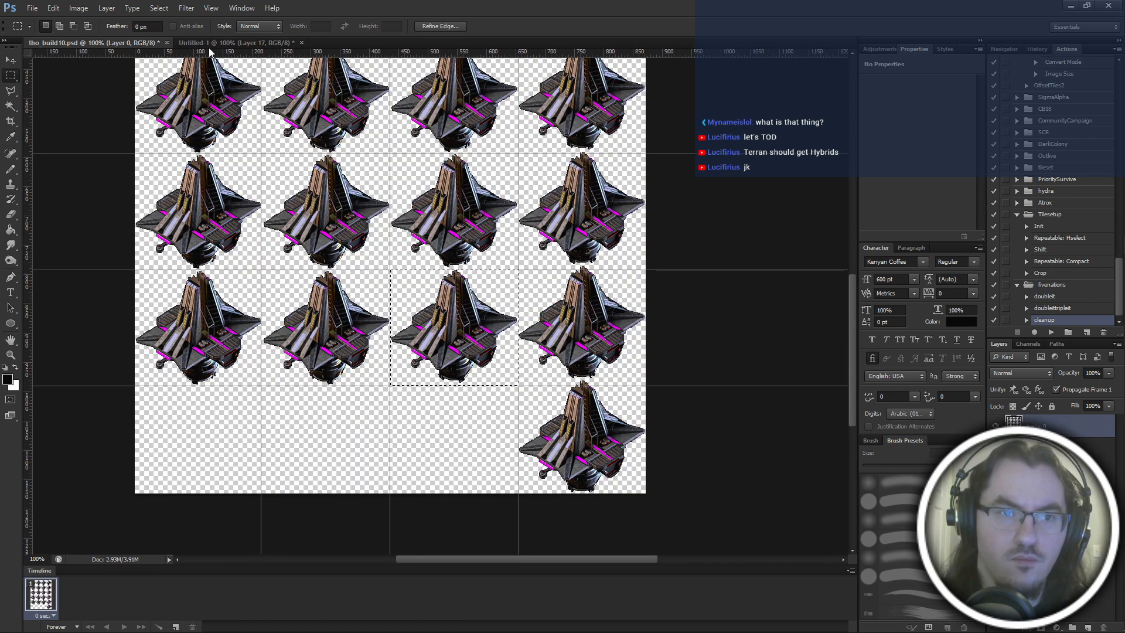
pyautogui.click(231, 43)
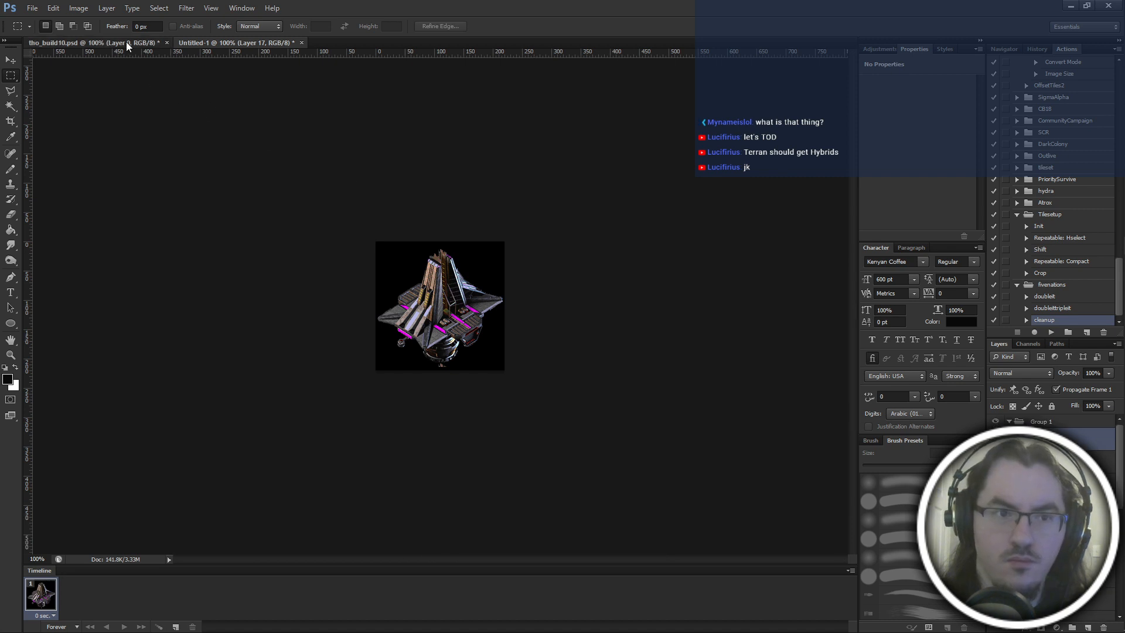
pyautogui.click(126, 43)
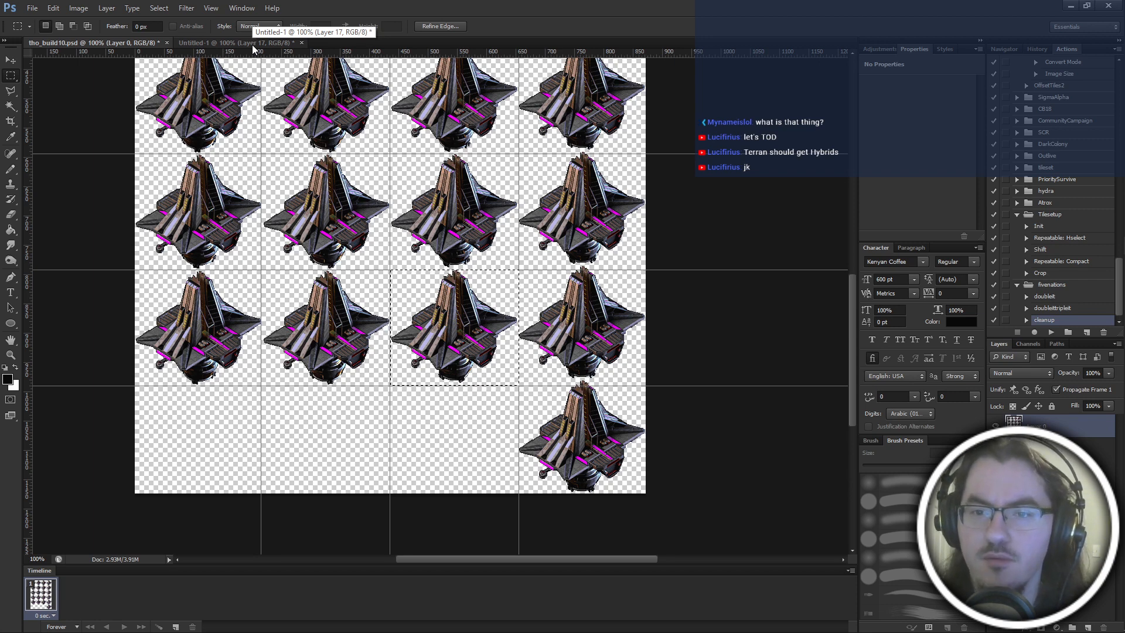
# Undo the recent selection moves and guide placements in tho_build10 until the third row's fourth frame is selected.
pyautogui.scroll(4, 498, 451)
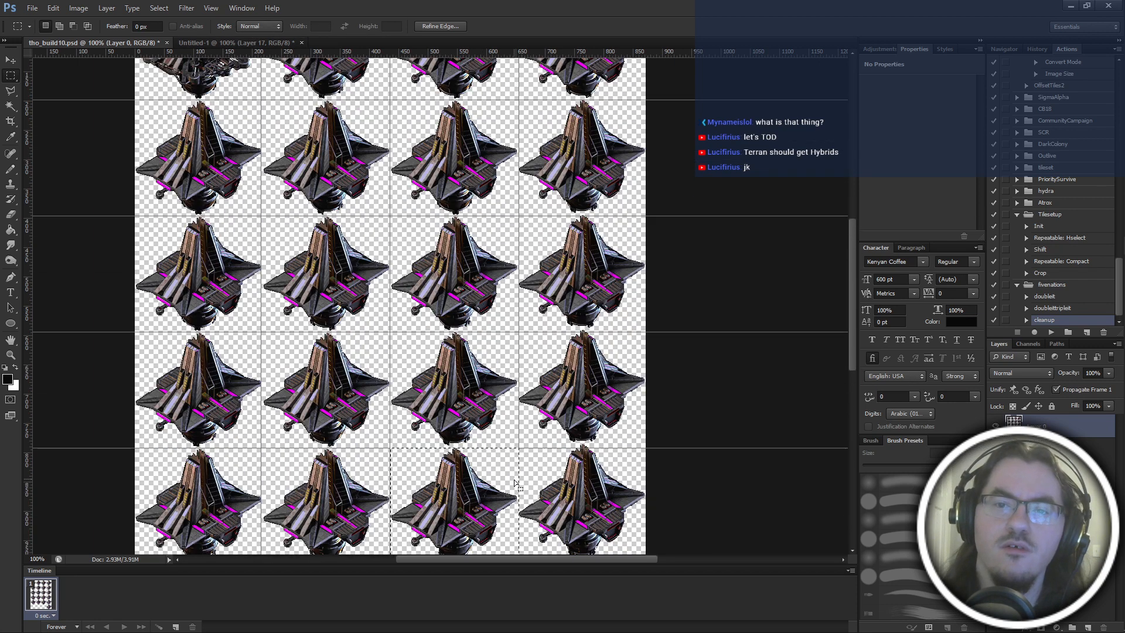
pyautogui.scroll(3, 514, 481)
pyautogui.scroll(-7, 514, 471)
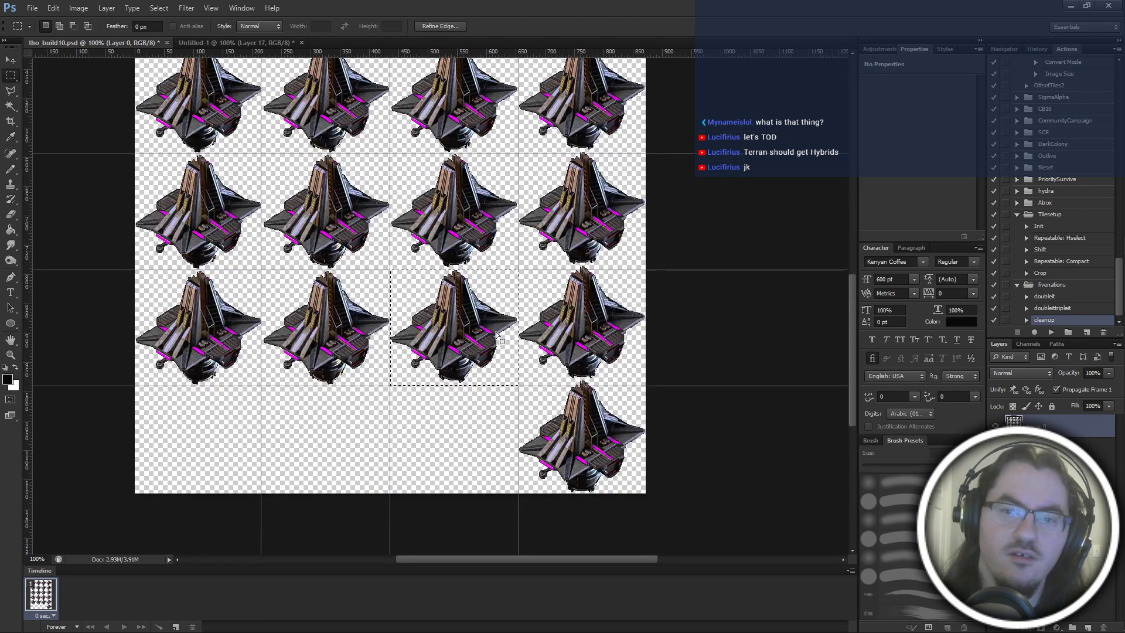
pyautogui.scroll(1, 535, 239)
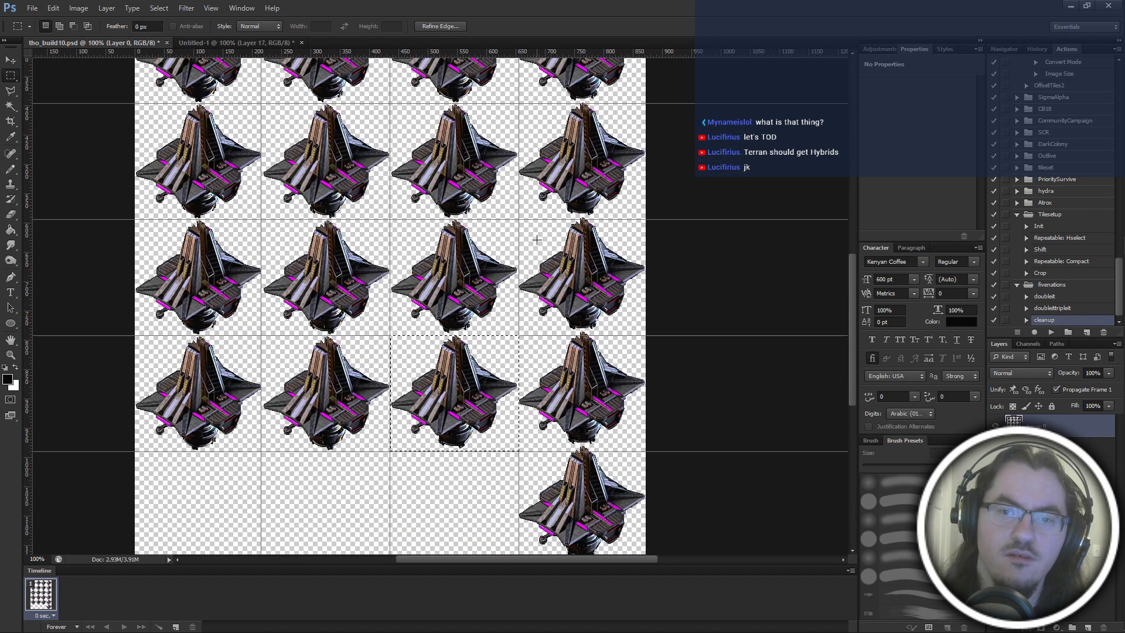
pyautogui.hotkey('ctrl', 'alt', 'z')
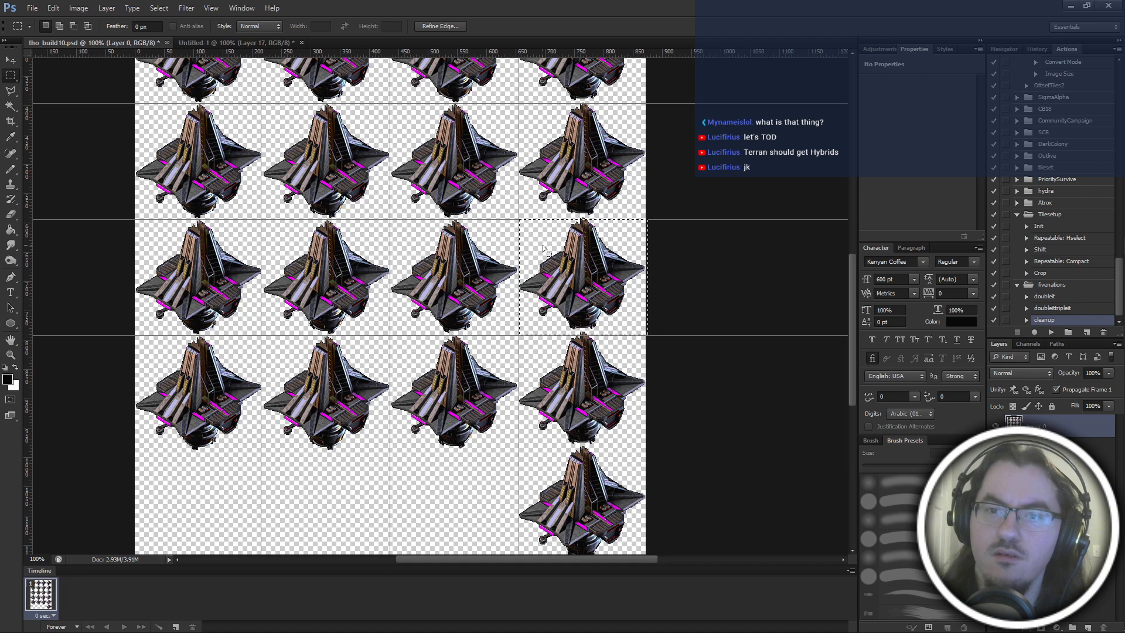
pyautogui.scroll(3, 543, 250)
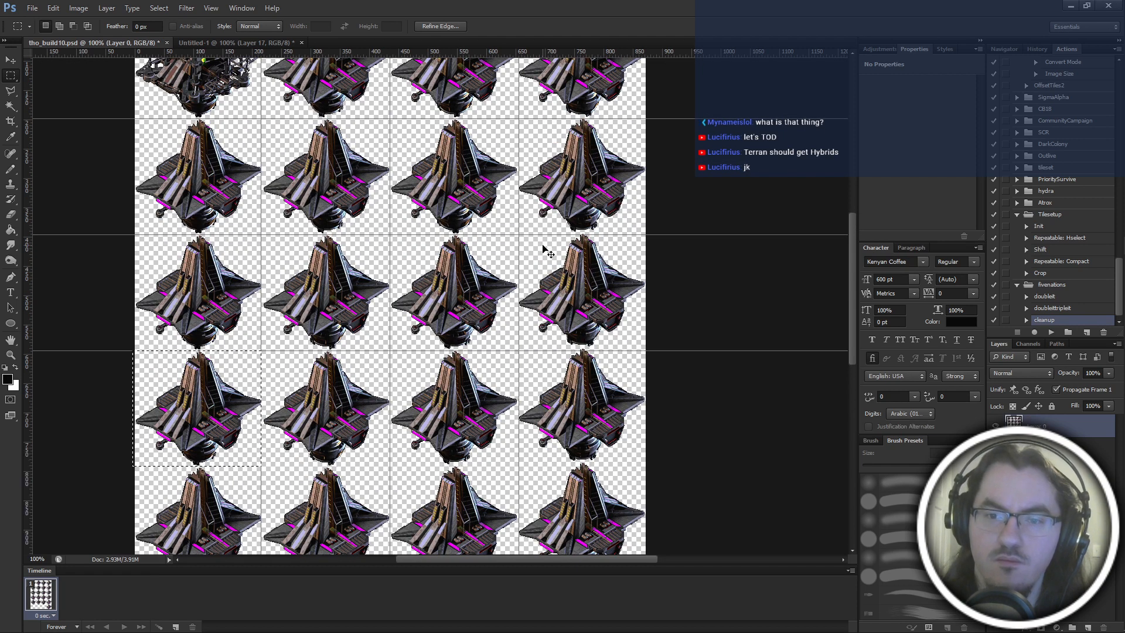
pyautogui.hotkey('ctrl', 'alt', 'z')
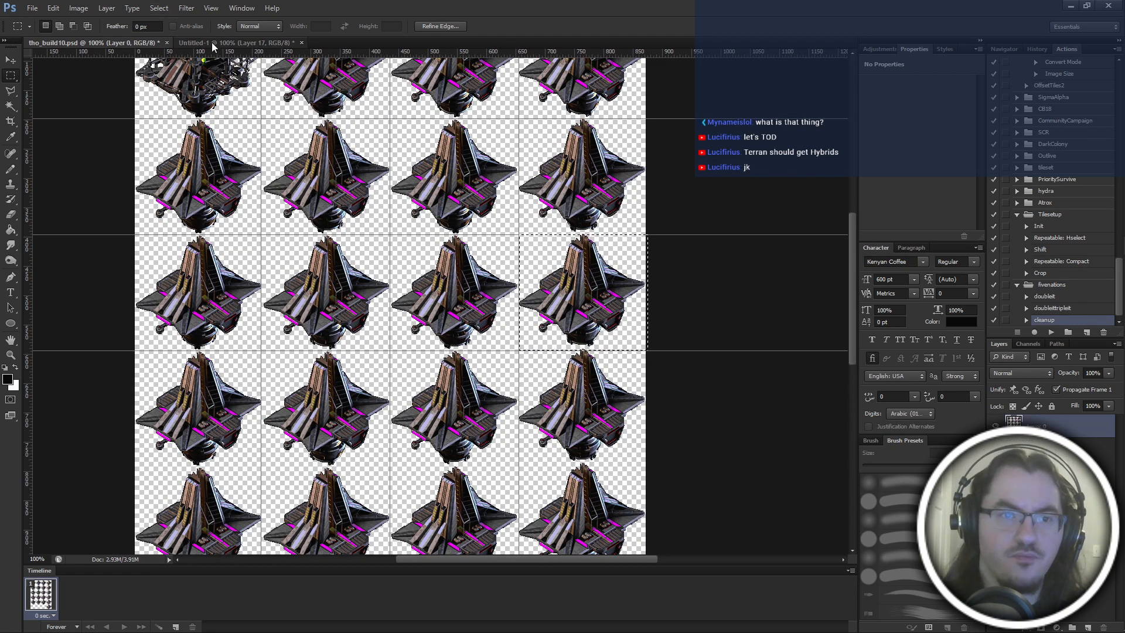
# Undo further selection moves and guide placements in tho_build10 until the third row's third frame is selected.
pyautogui.scroll(-2, 580, 238)
pyautogui.hotkey('ctrl', 'alt', 'z')
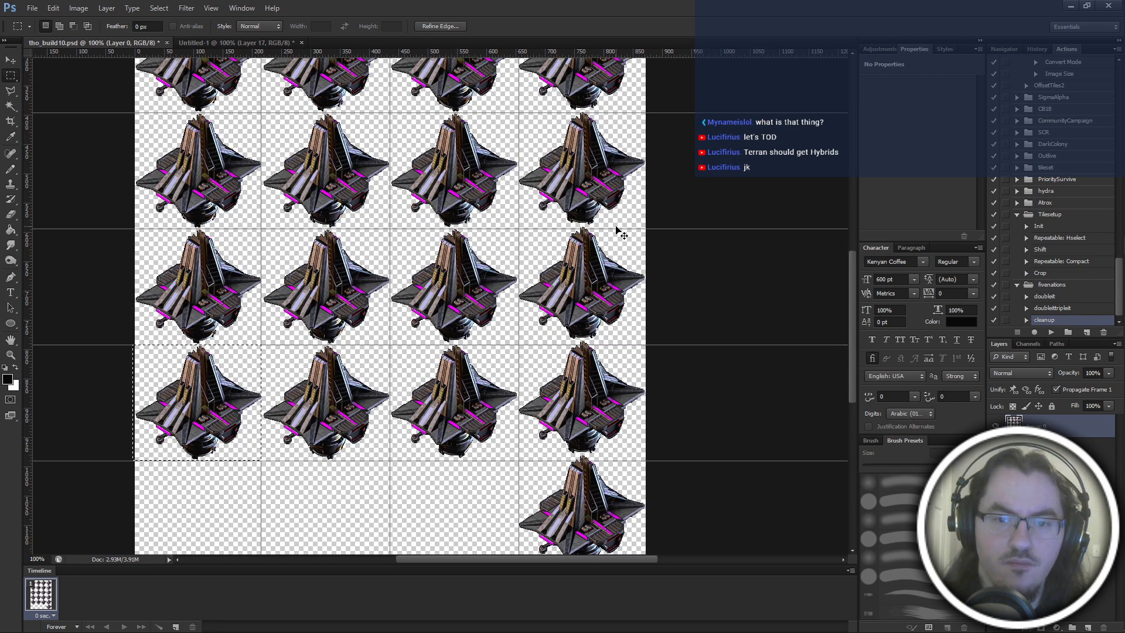
pyautogui.hotkey('ctrl', 'alt', 'z')
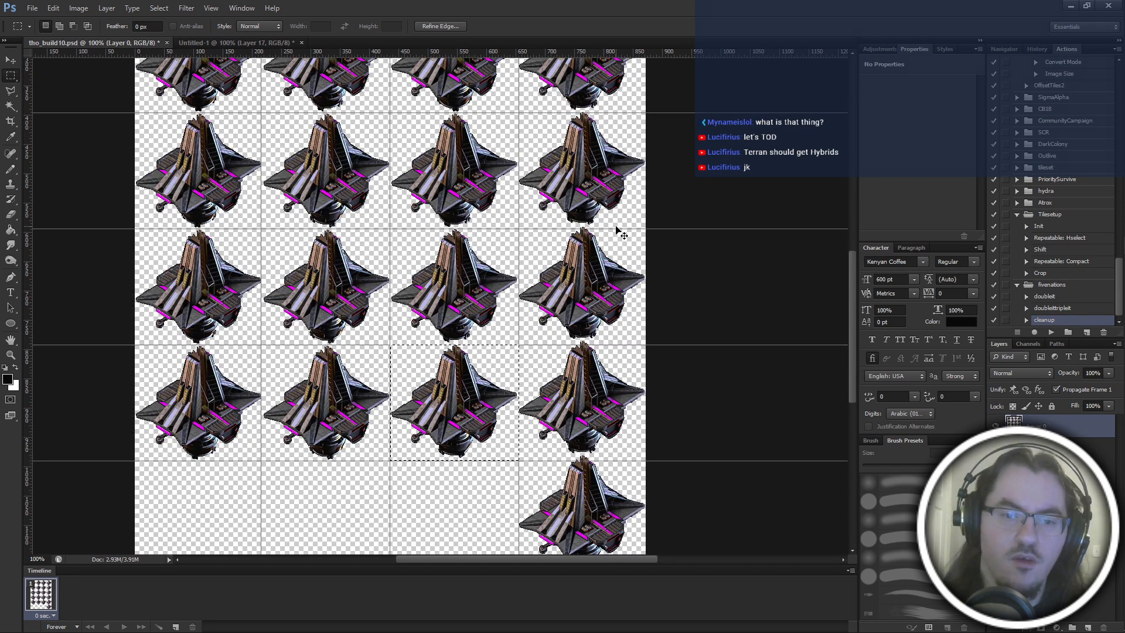
pyautogui.hotkey('ctrl', 'alt', 'z')
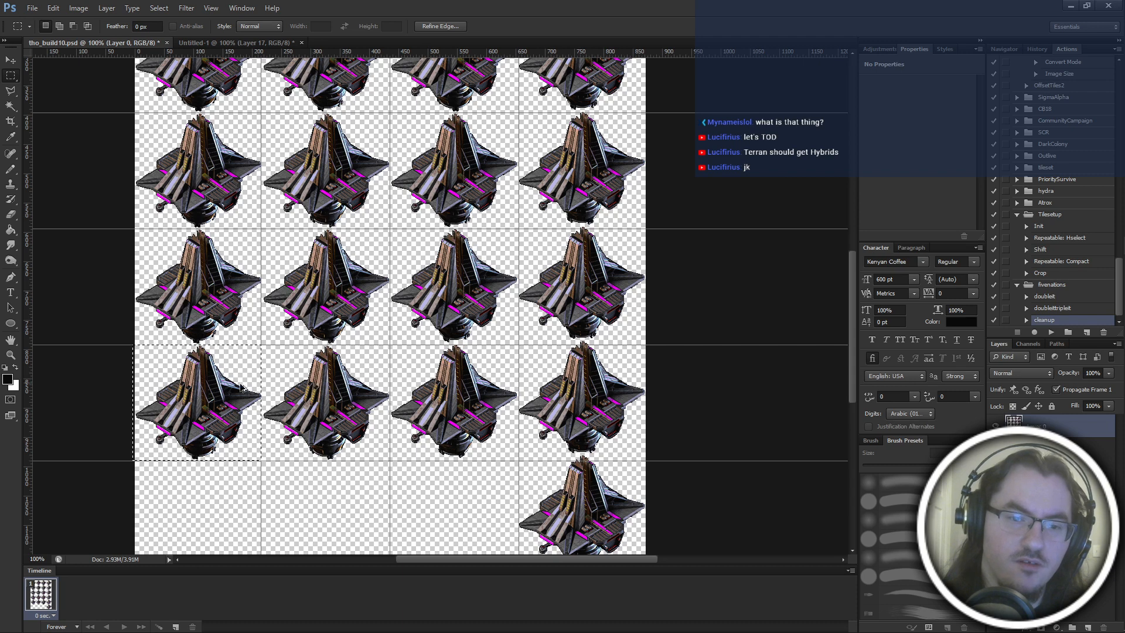
pyautogui.moveTo(196, 384); pyautogui.dragTo(607, 276)
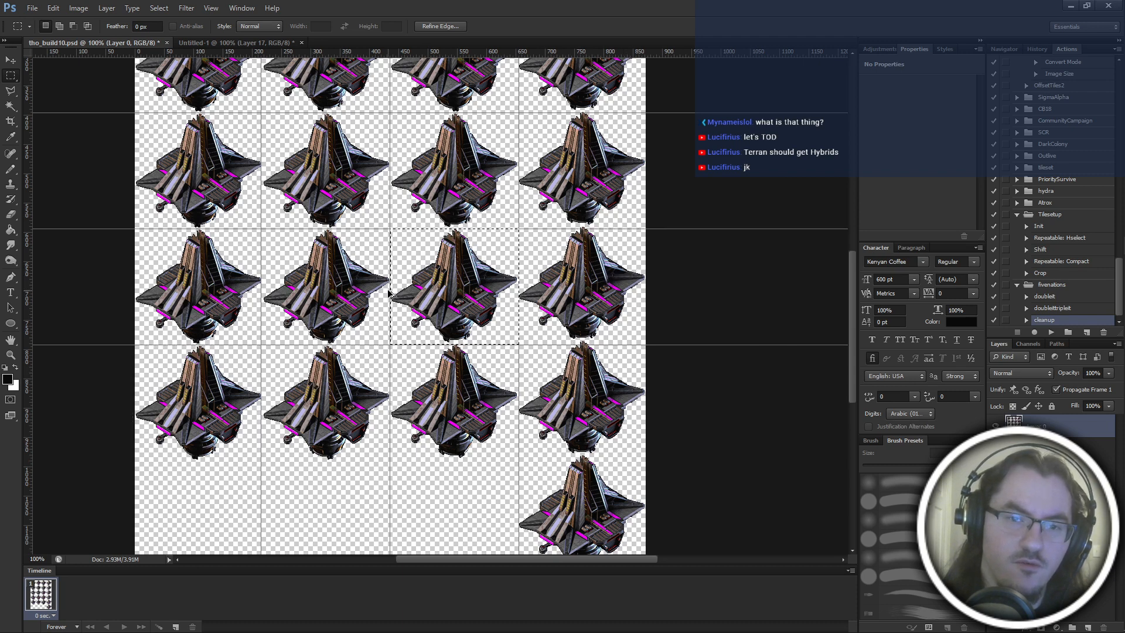
pyautogui.hotkey('ctrl', 'alt', 'z')
pyautogui.hotkey('ctrl', 'alt', 'z')
pyautogui.hotkey('ctrl', 'alt', 'z')
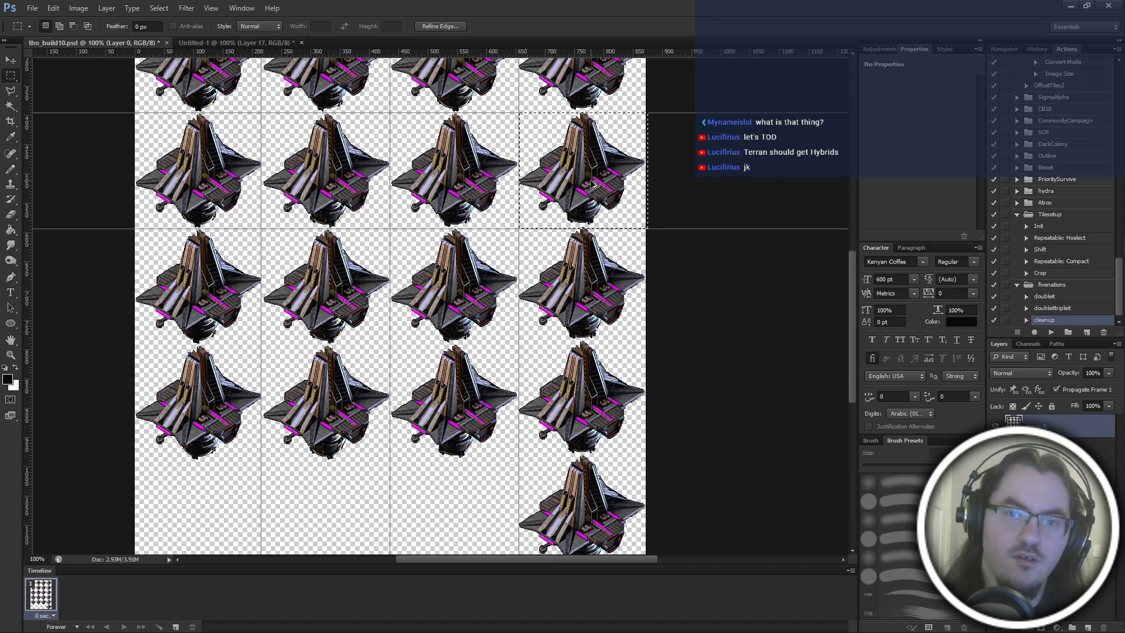
pyautogui.scroll(2, 593, 185)
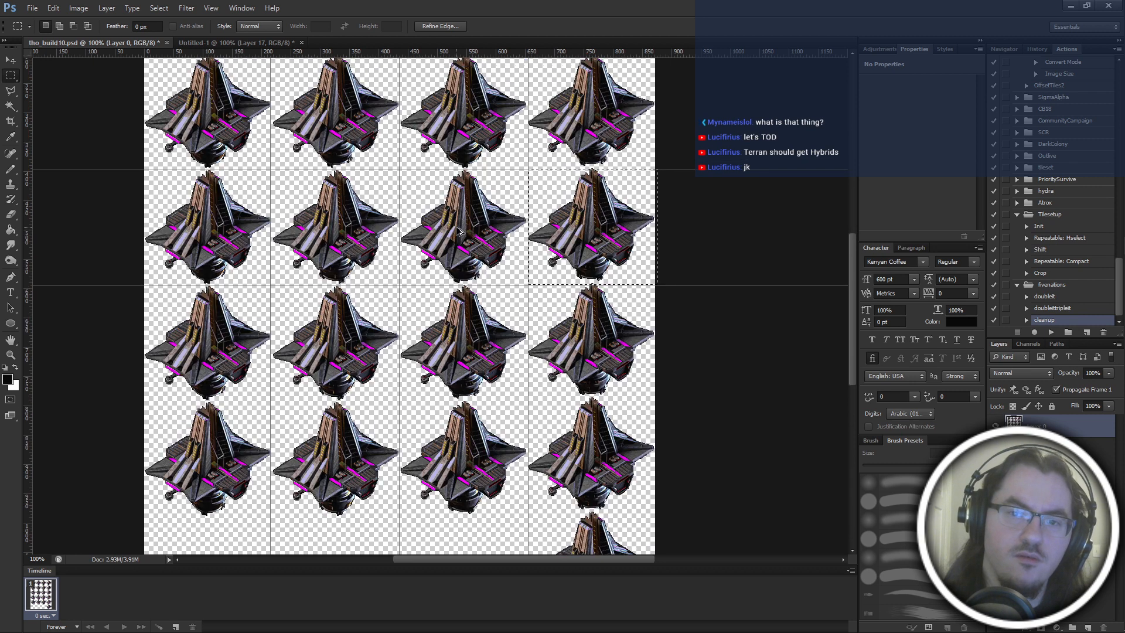
pyautogui.hotkey('ctrl', 'alt', 'z')
pyautogui.scroll(1, 459, 230)
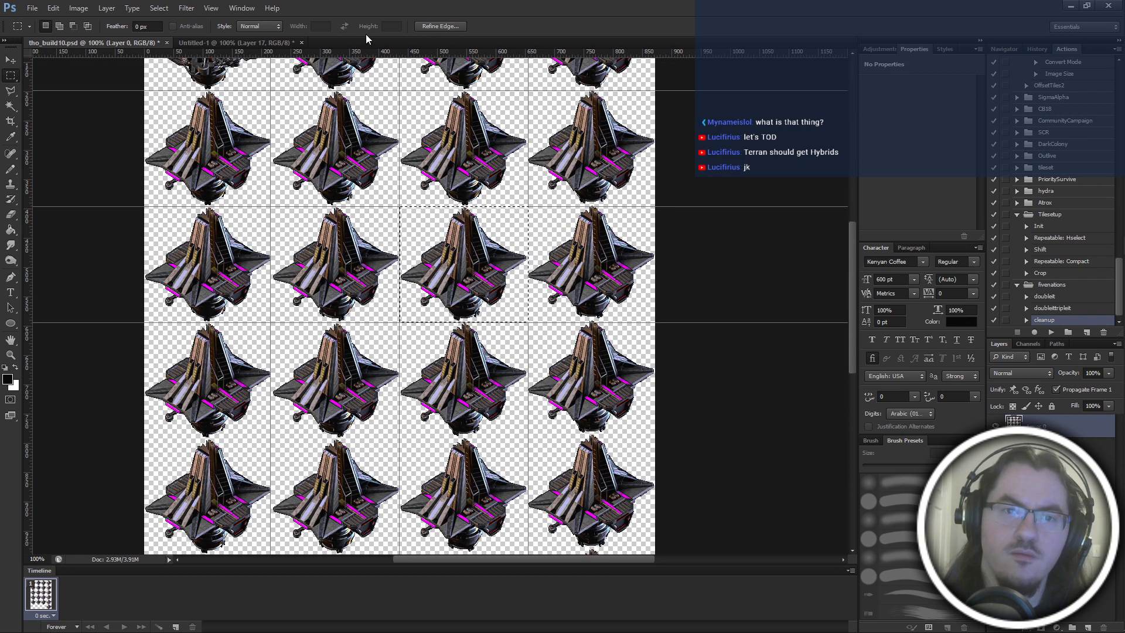
# Delete all pasted frame layers above Layer 10 in Untitled-1.
pyautogui.click(261, 42)
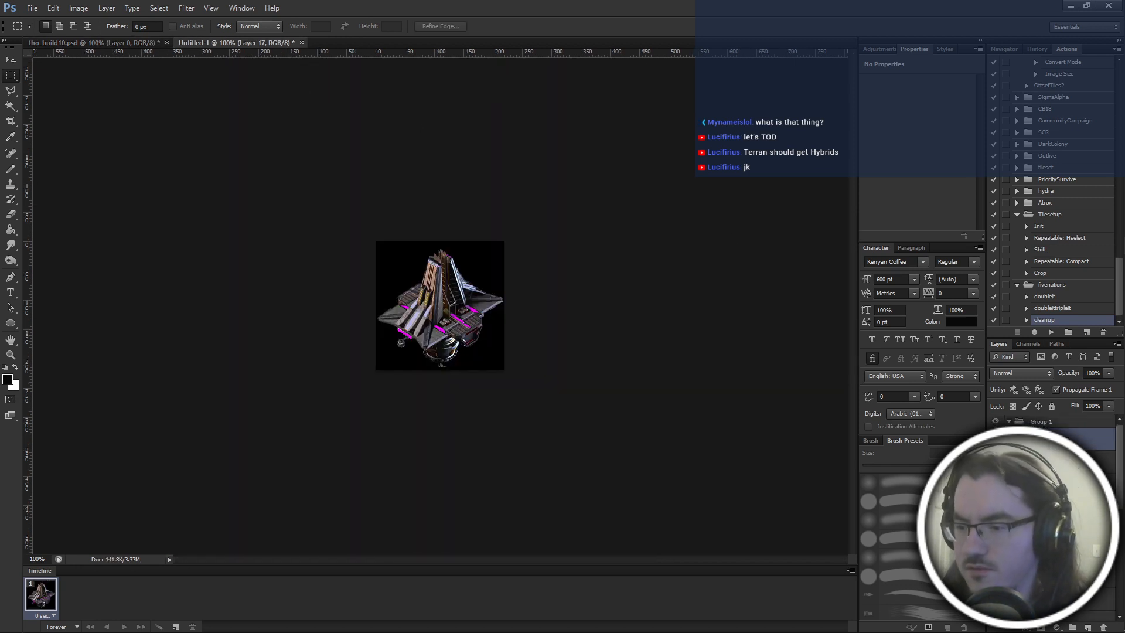
pyautogui.keyDown('shift'); pyautogui.click(1055, 462); pyautogui.keyUp('shift')
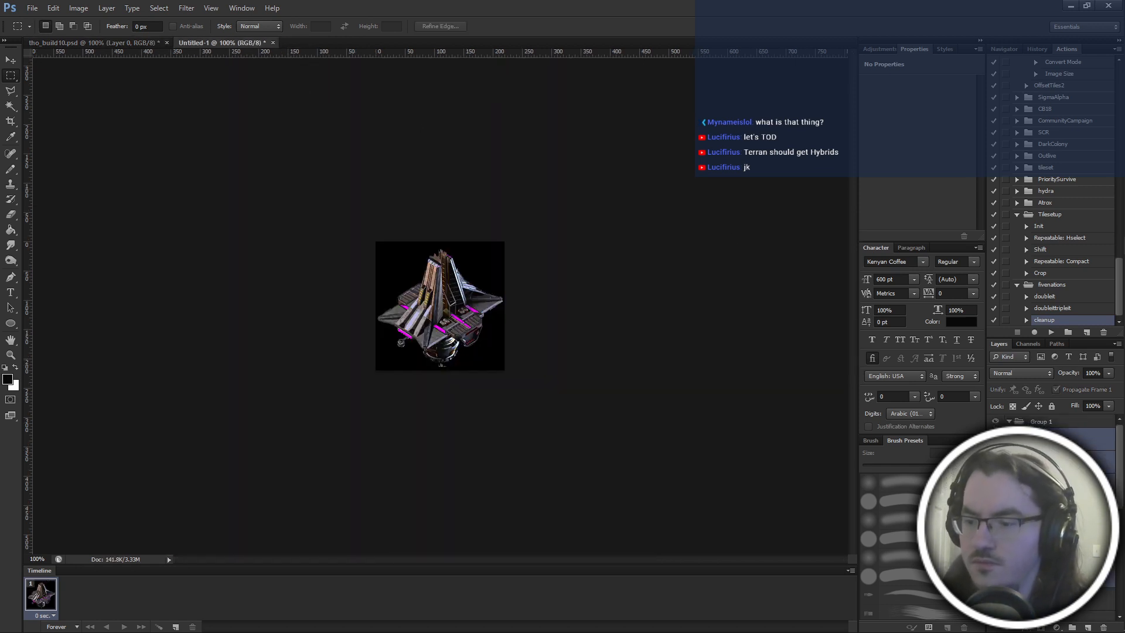
pyautogui.press('Delete')
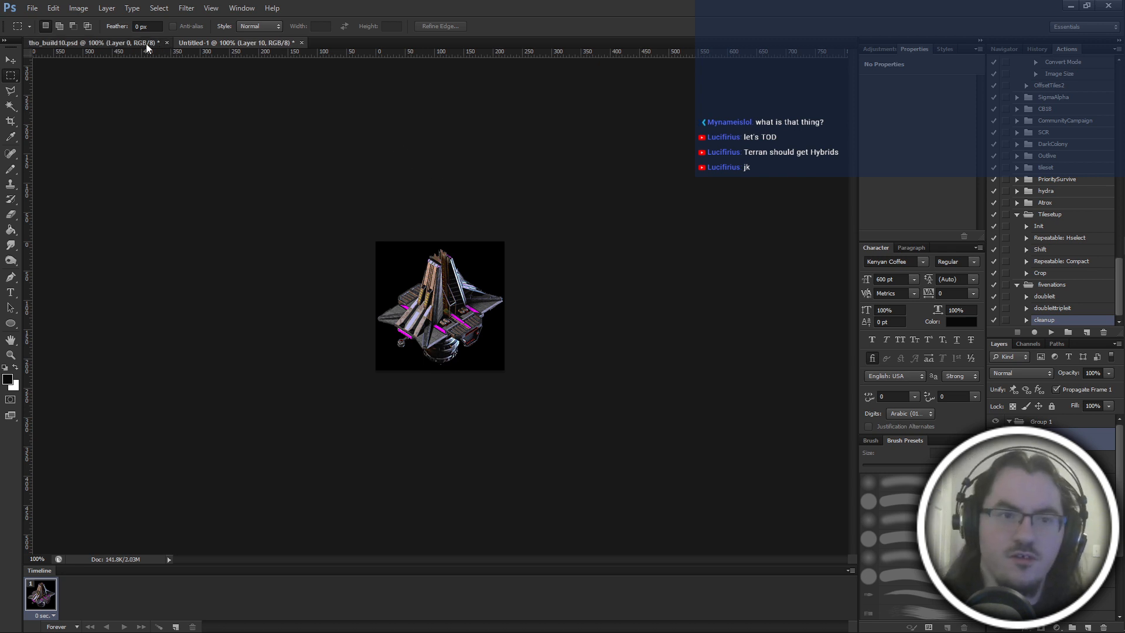
pyautogui.click(146, 44)
pyautogui.click(215, 42)
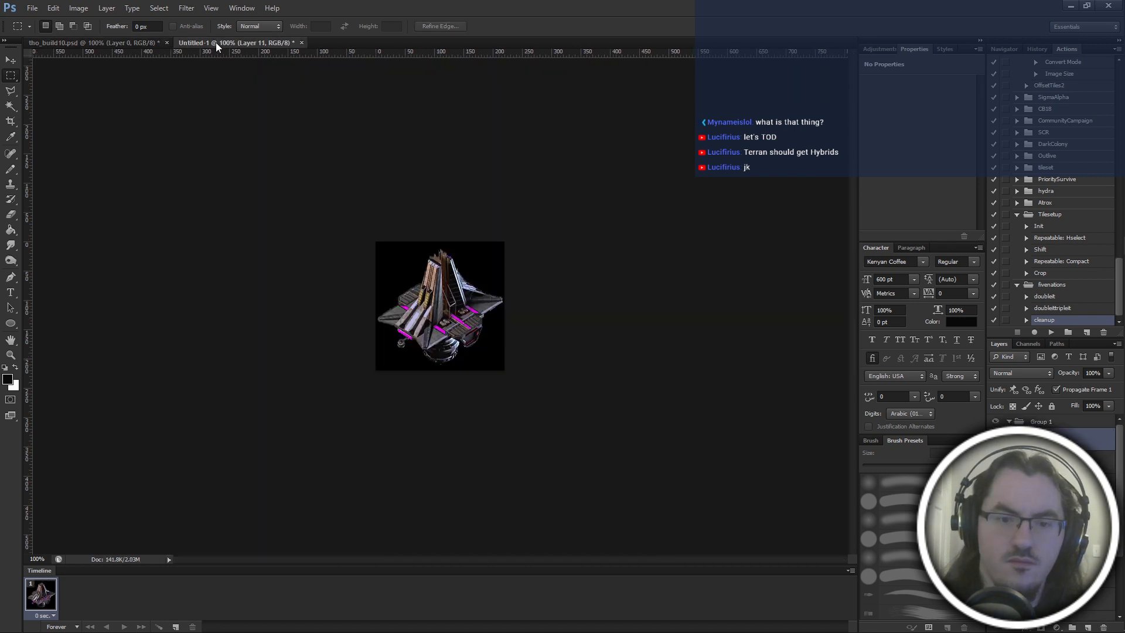
pyautogui.press('Delete')
# Copy the third row's fourth frame from tho_build10 into Untitled-1 as a new layer and toggle its visibility to compare frames.
pyautogui.click(151, 42)
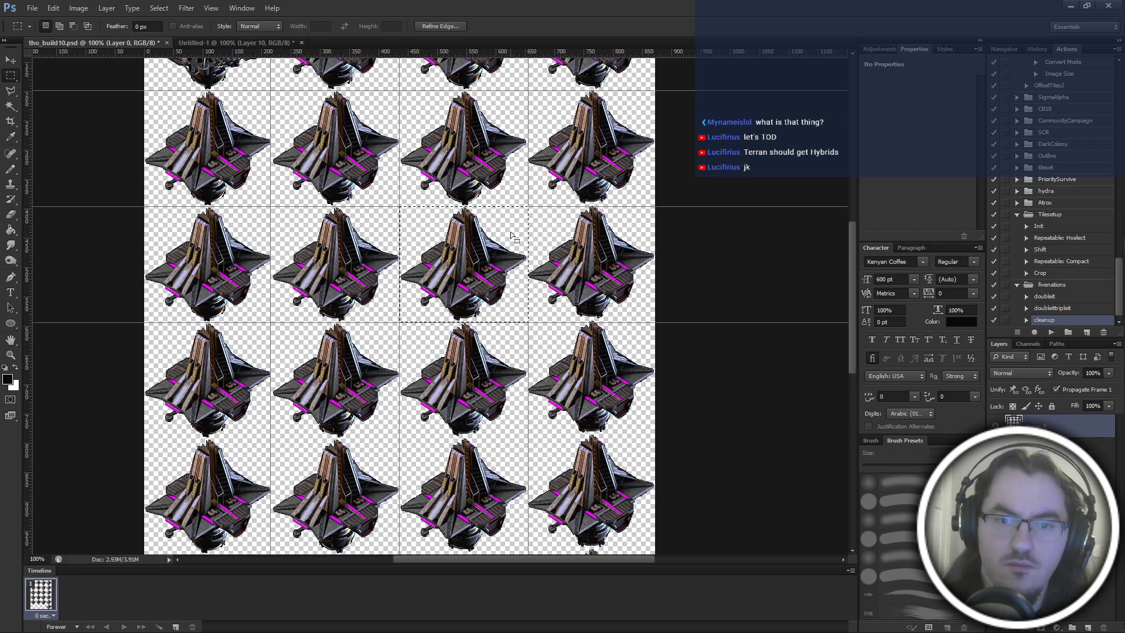
pyautogui.moveTo(510, 235); pyautogui.dragTo(637, 235)
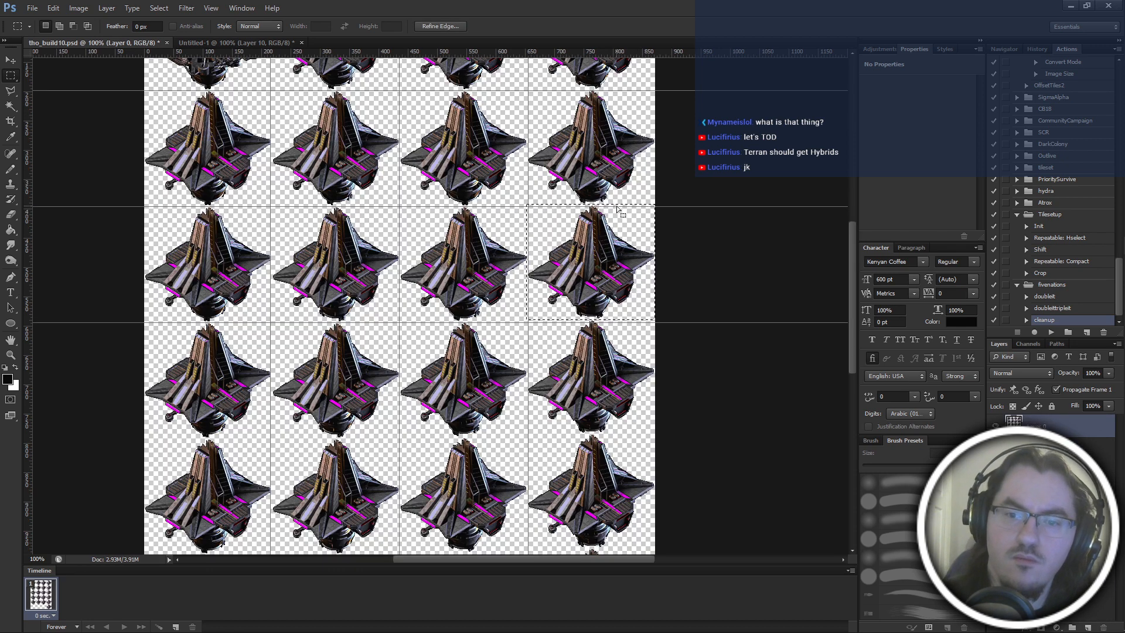
pyautogui.click(248, 39)
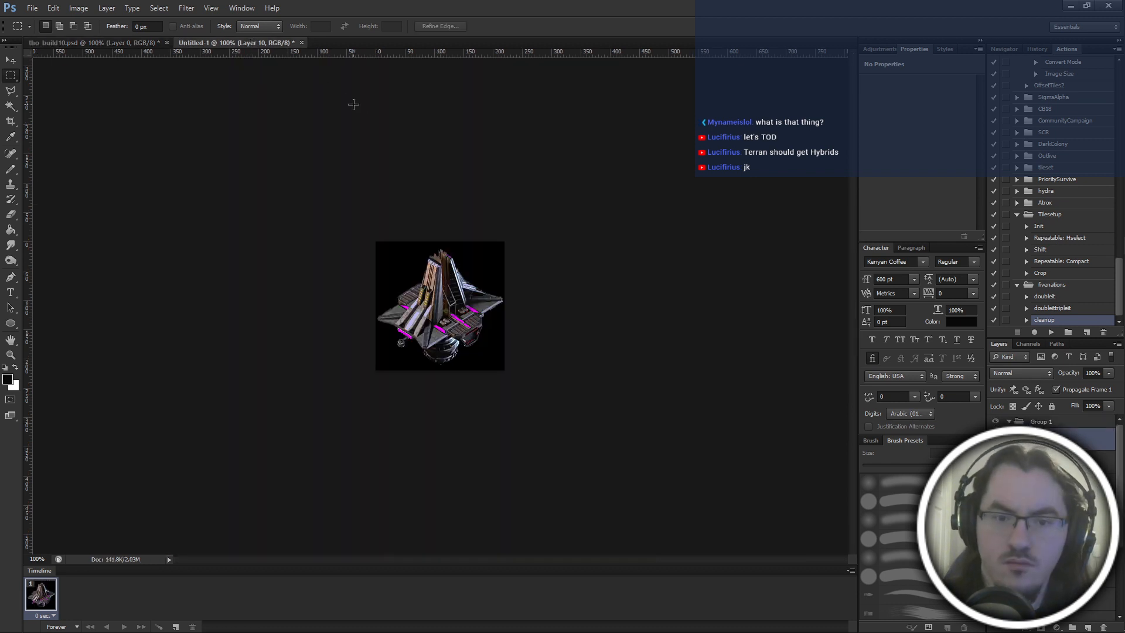
pyautogui.hotkey('ctrl', 'v')
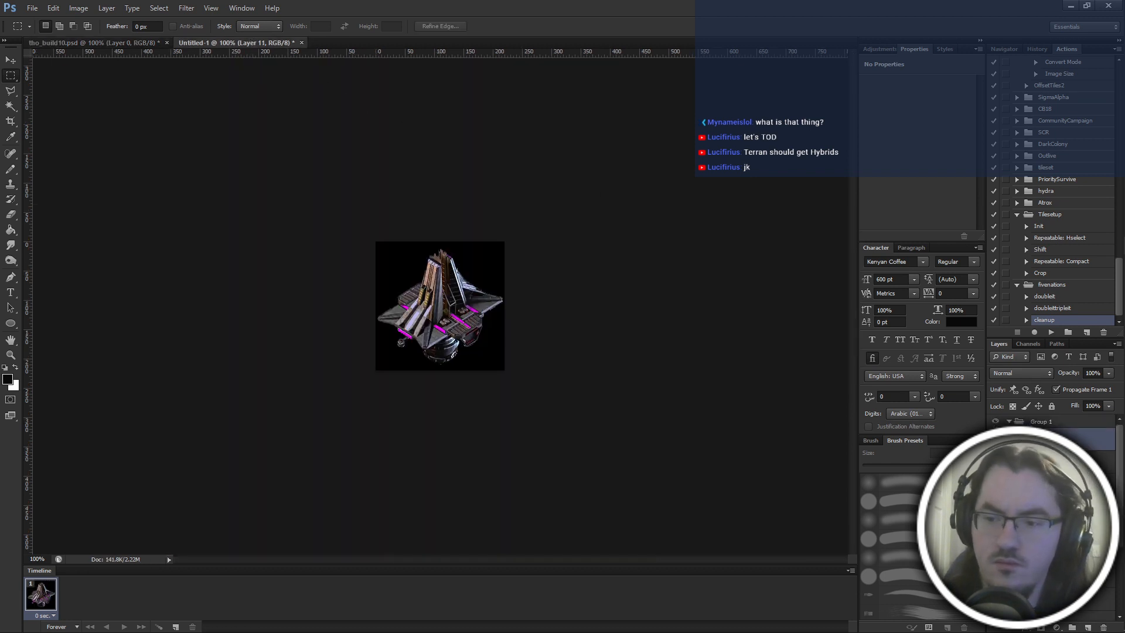
pyautogui.click(995, 439)
pyautogui.click(996, 439)
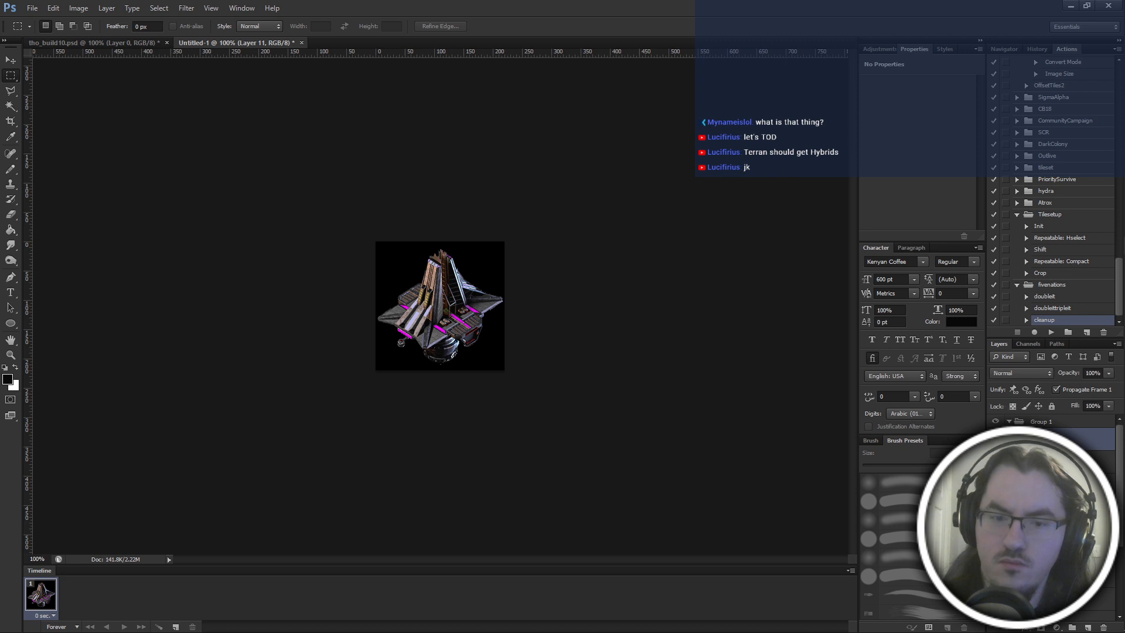
# Place a horizontal guide beneath the fourth row in tho_build10 and copy that row's second frame into Untitled-1 as a new layer.
pyautogui.click(130, 40)
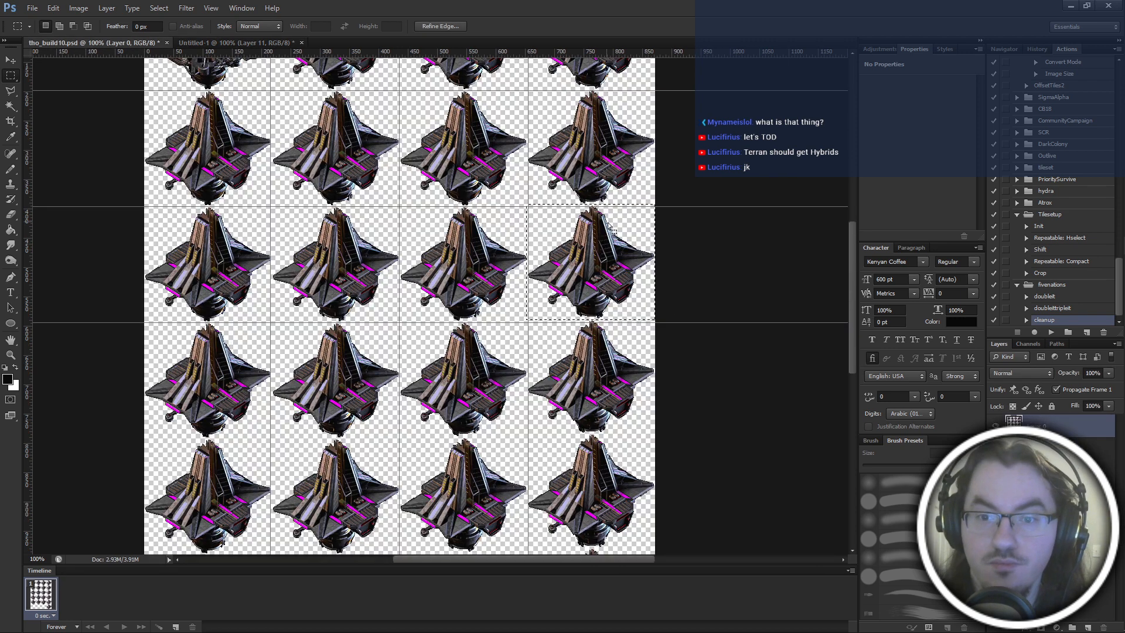
pyautogui.moveTo(632, 233); pyautogui.dragTo(367, 364)
pyautogui.hotkey('ctrl', 'c')
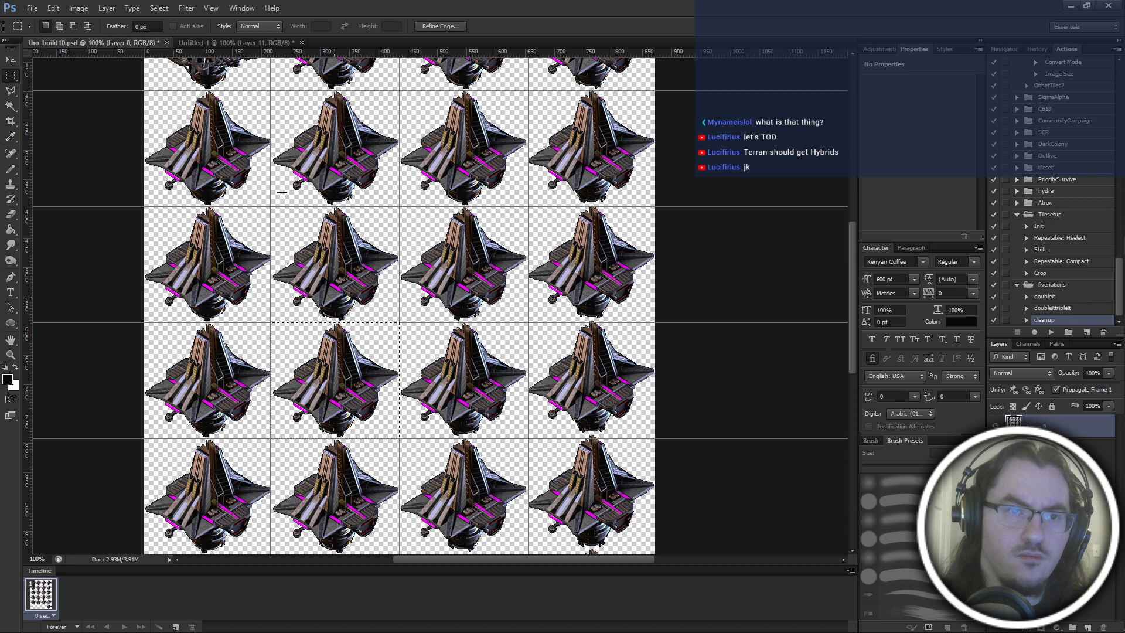
pyautogui.click(225, 42)
pyautogui.hotkey('ctrl', 'v')
# Copy the fourth row's third frame from tho_build10 and paste it as a new layer in Untitled-1.
pyautogui.click(107, 43)
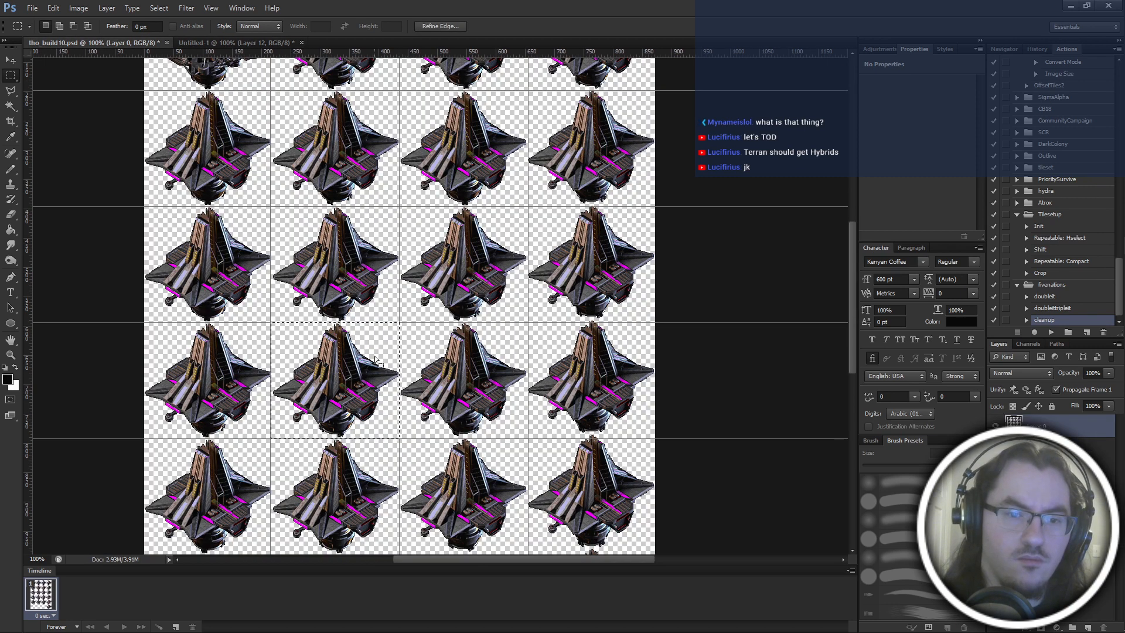
pyautogui.moveTo(378, 362); pyautogui.dragTo(507, 362)
pyautogui.hotkey('ctrl', 'c')
pyautogui.click(191, 43)
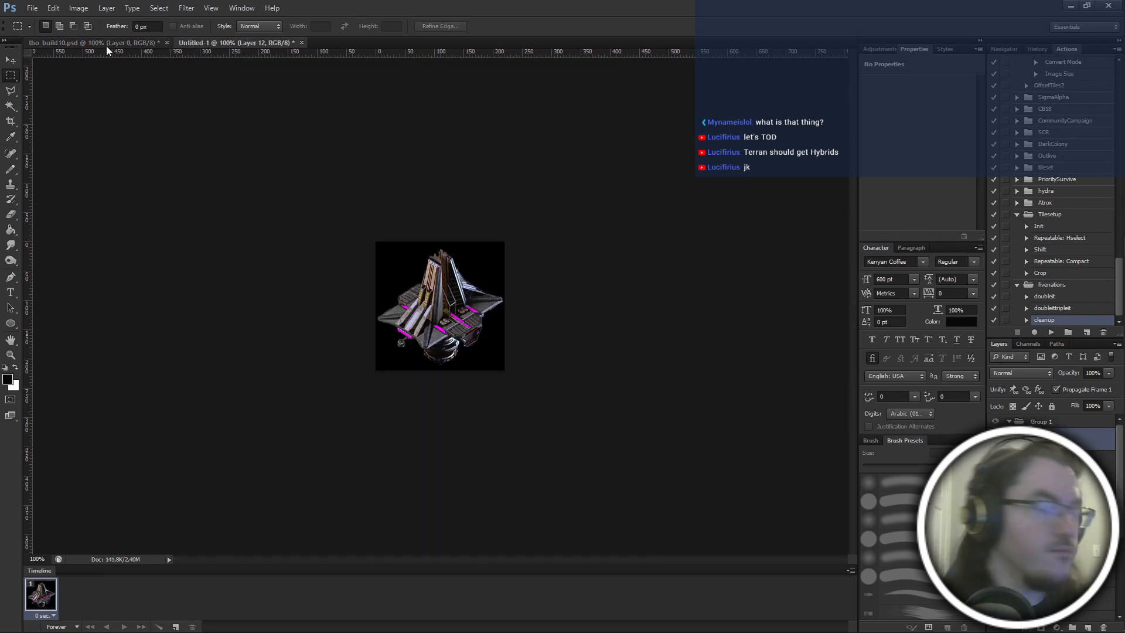
pyautogui.hotkey('ctrl', 'v')
# Copy the fourth row's fourth frame with the selection nudged slightly upward, paste it into Untitled-1 and compare it by toggling the layer's visibility.
pyautogui.click(95, 42)
pyautogui.moveTo(516, 347); pyautogui.dragTo(632, 354)
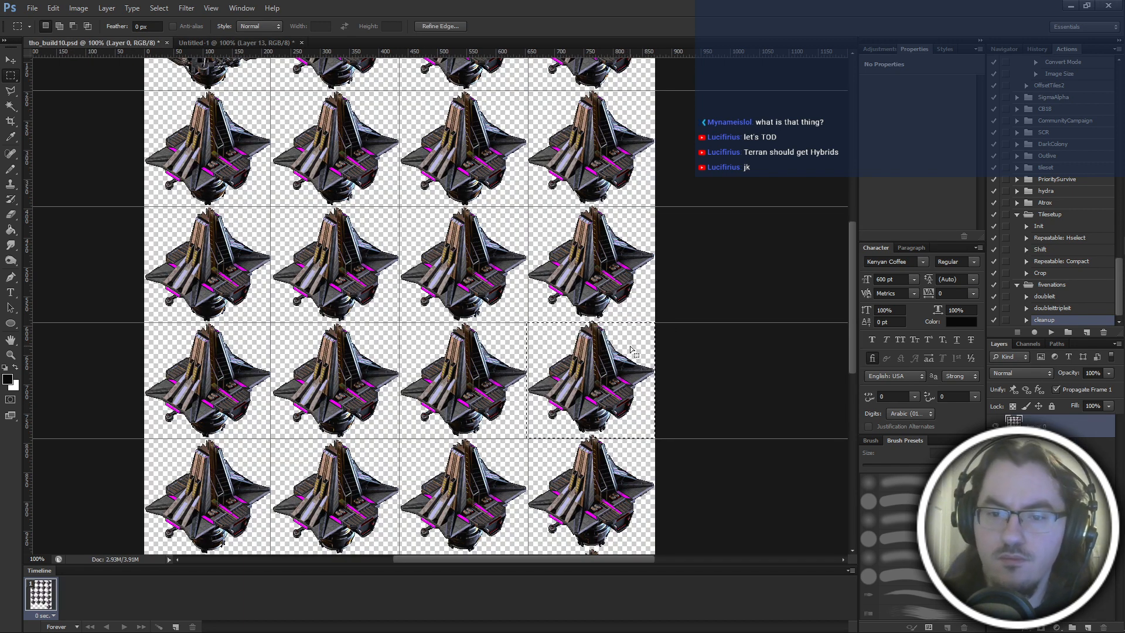
pyautogui.press('Up')
pyautogui.press('Up')
pyautogui.press('Up')
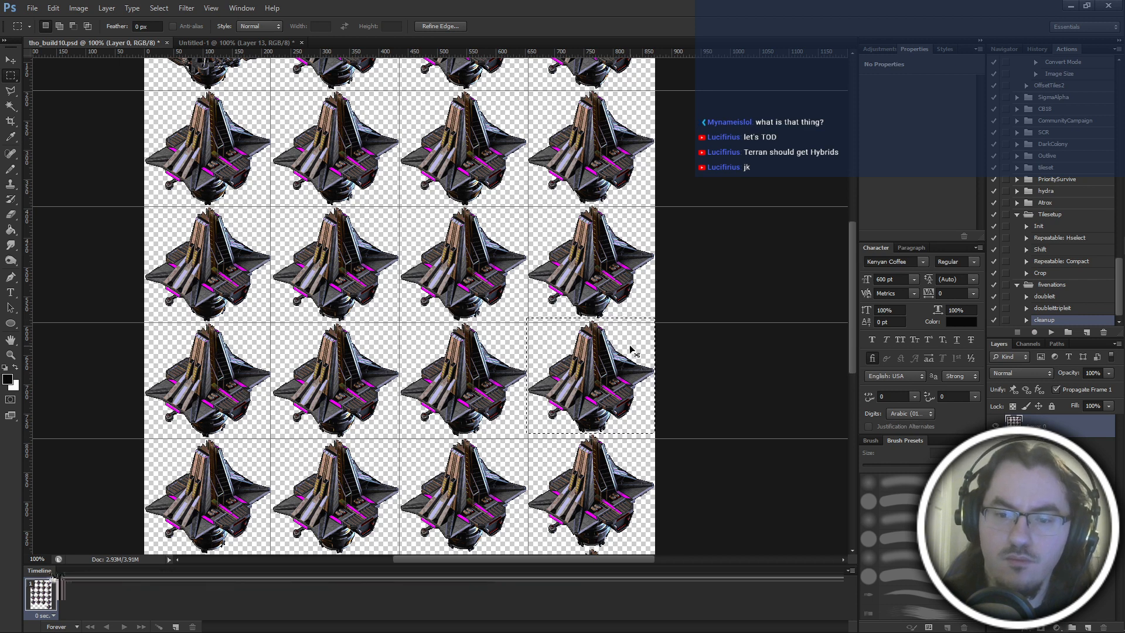
pyautogui.hotkey('ctrl', 'c')
pyautogui.click(203, 43)
pyautogui.hotkey('ctrl', 'v')
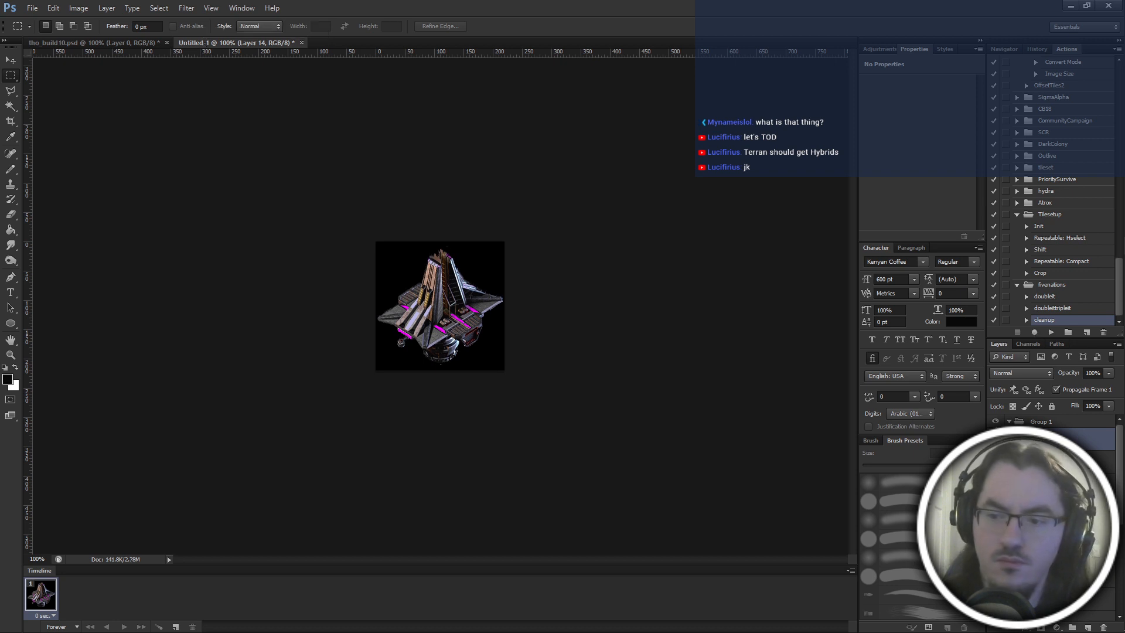
pyautogui.click(996, 438)
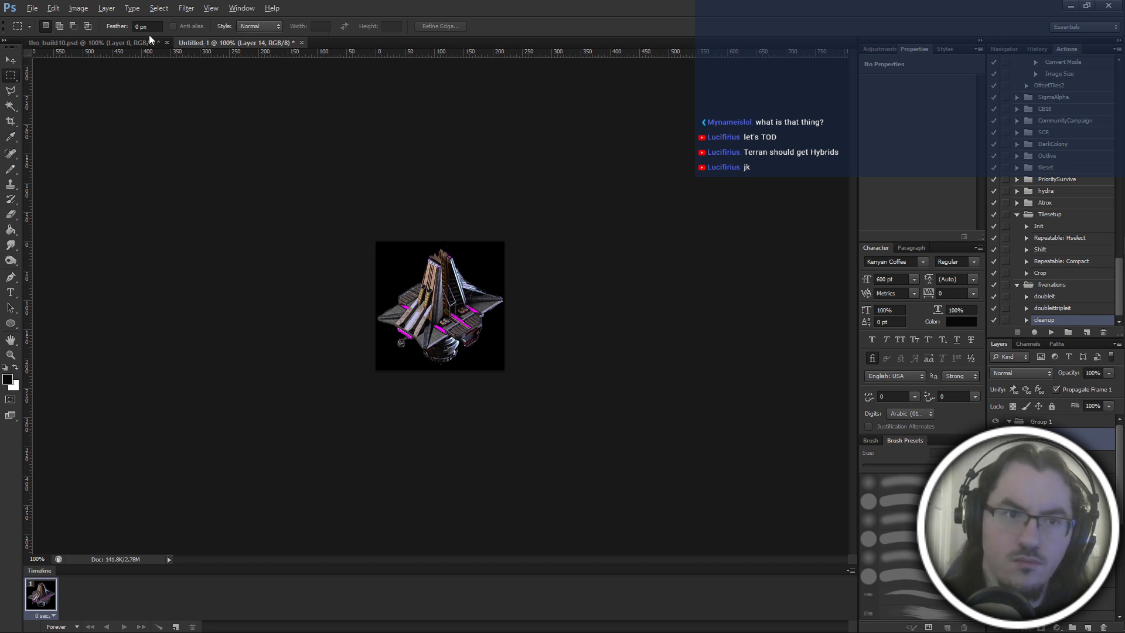
# Replace the newly pasted layer in Untitled-1 with a fresh copy of the fourth row's fourth frame, taken with a slightly lower selection.
pyautogui.hotkey('ctrl', 'e')
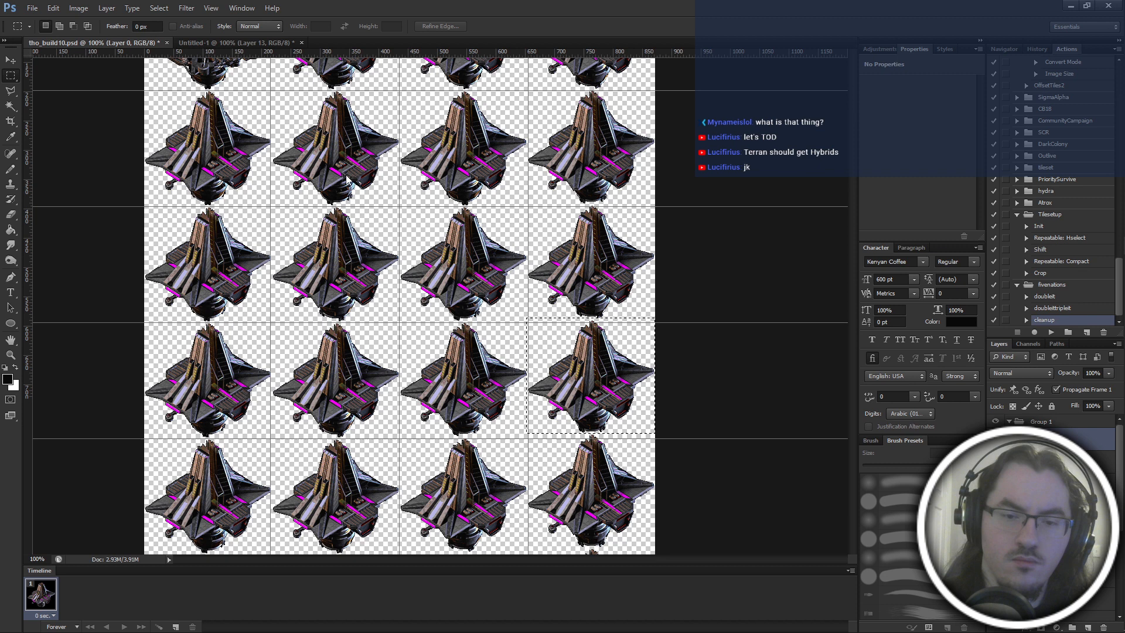
pyautogui.click(133, 45)
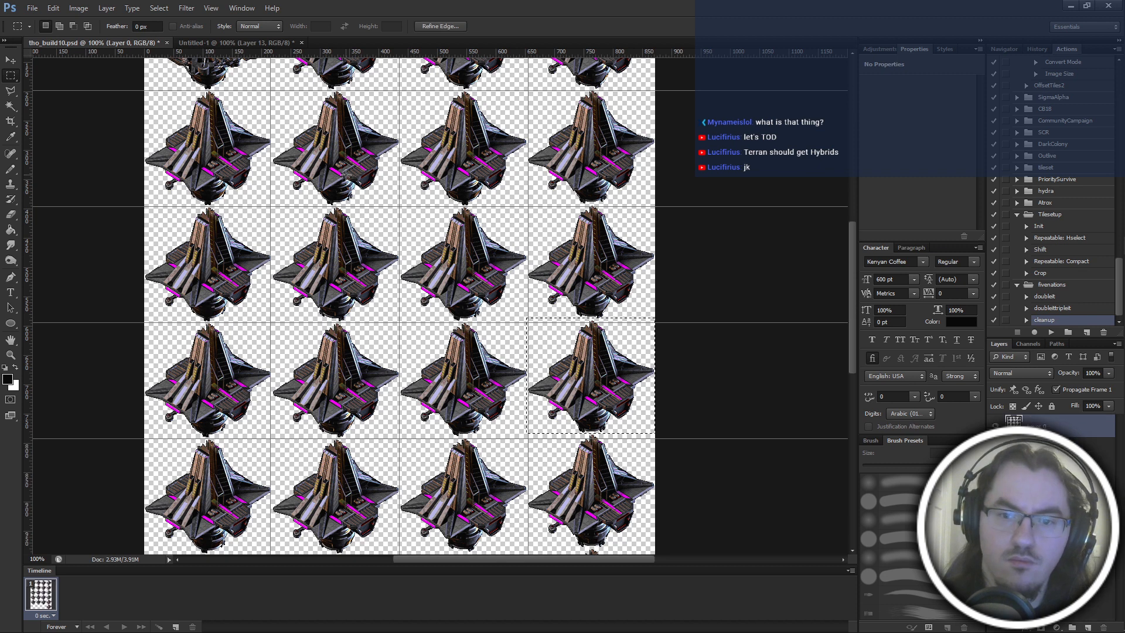
pyautogui.click(262, 44)
pyautogui.hotkey('ctrl', 'f')
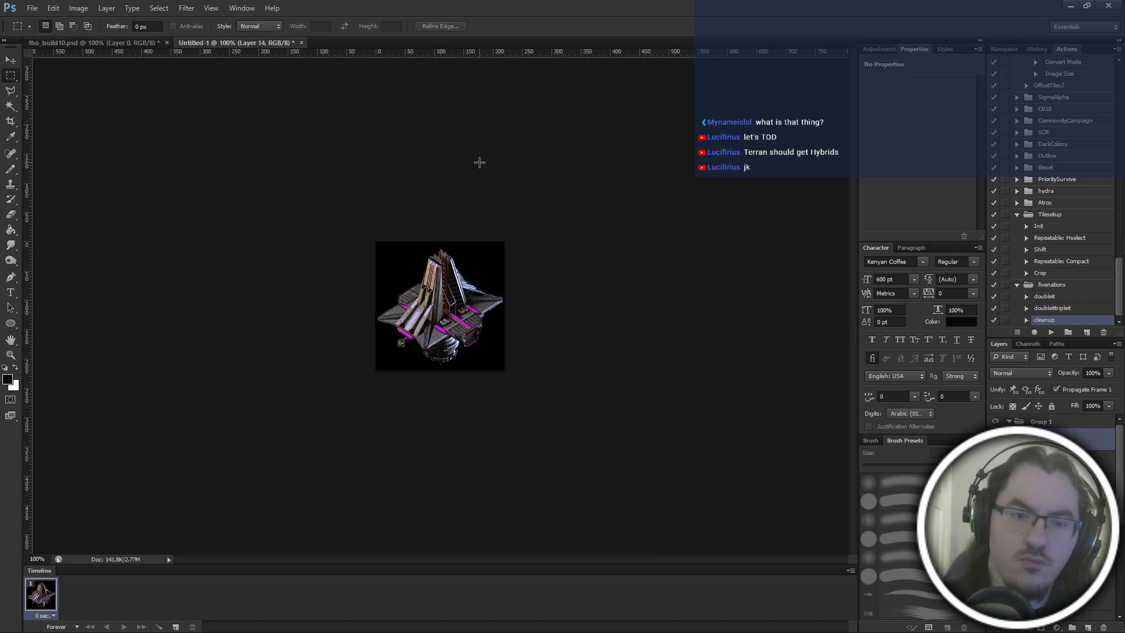
# Move the selection in tho_build10 to the fifth row's first frame and place a horizontal guide beneath that row.
pyautogui.click(113, 44)
pyautogui.scroll(-5, 615, 249)
pyautogui.moveTo(645, 232); pyautogui.dragTo(262, 353)
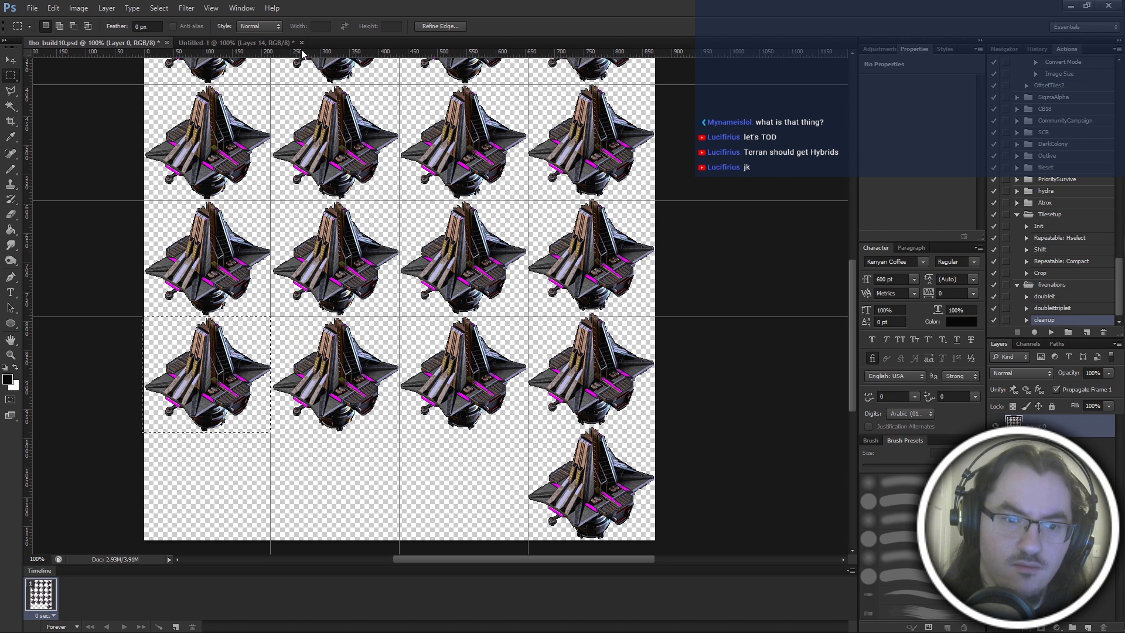
pyautogui.moveTo(302, 53); pyautogui.dragTo(327, 432)
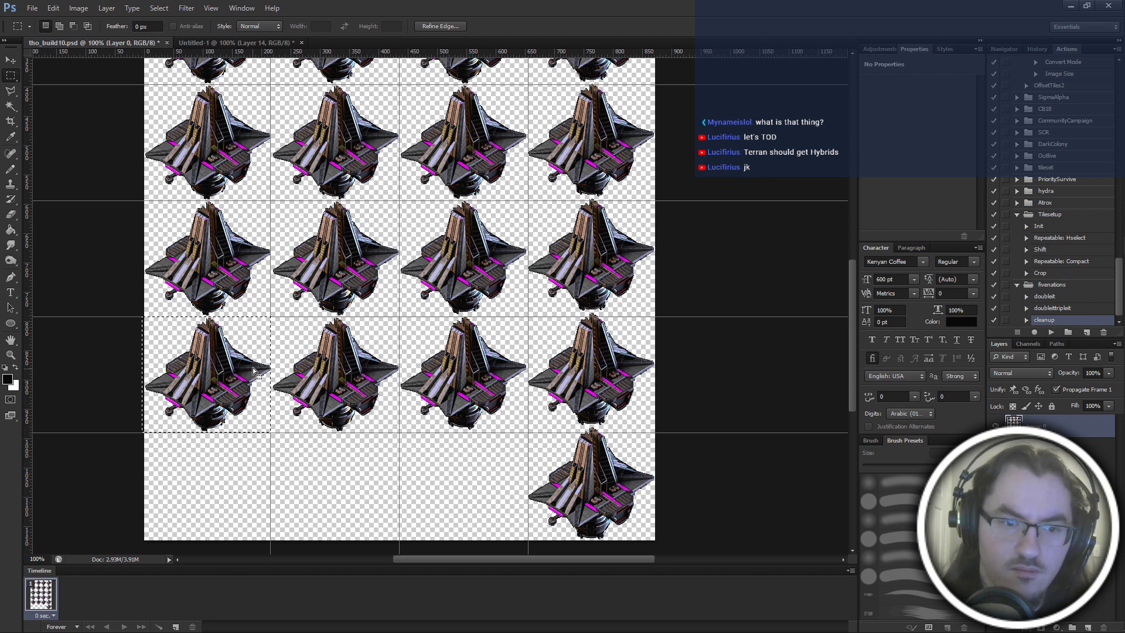
# Copy the fifth row's second frame from tho_build10 and paste it as a new layer in Untitled-1.
pyautogui.moveTo(253, 370); pyautogui.dragTo(402, 347)
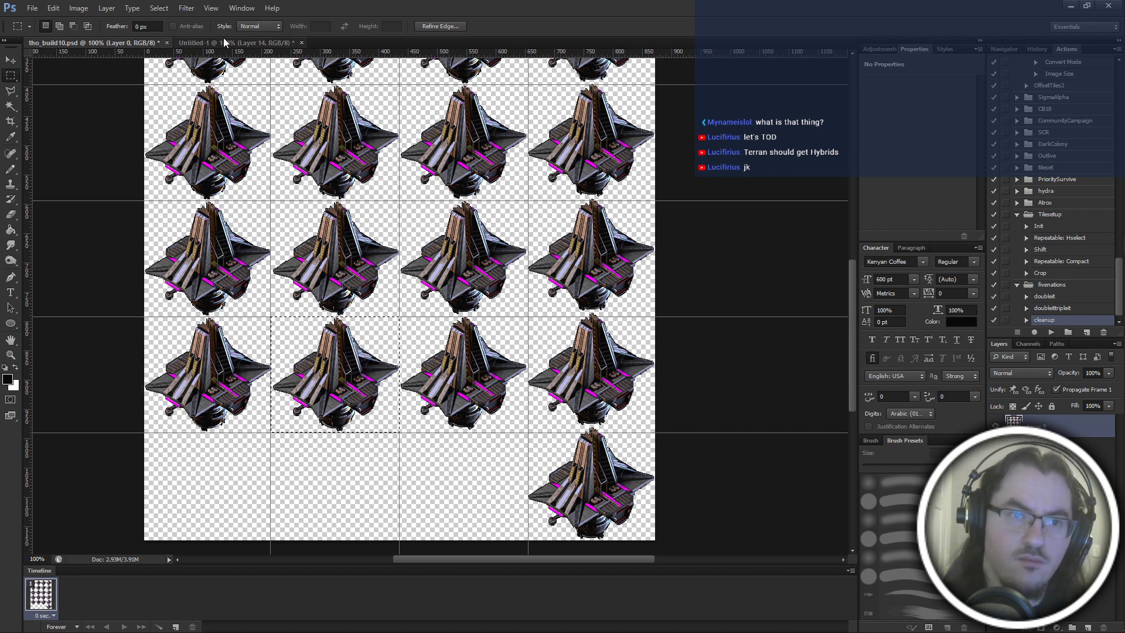
pyautogui.click(224, 42)
pyautogui.hotkey('ctrl', 'v')
# Copy the fifth row's third frame from tho_build10 and paste it as a new layer in Untitled-1.
pyautogui.click(122, 40)
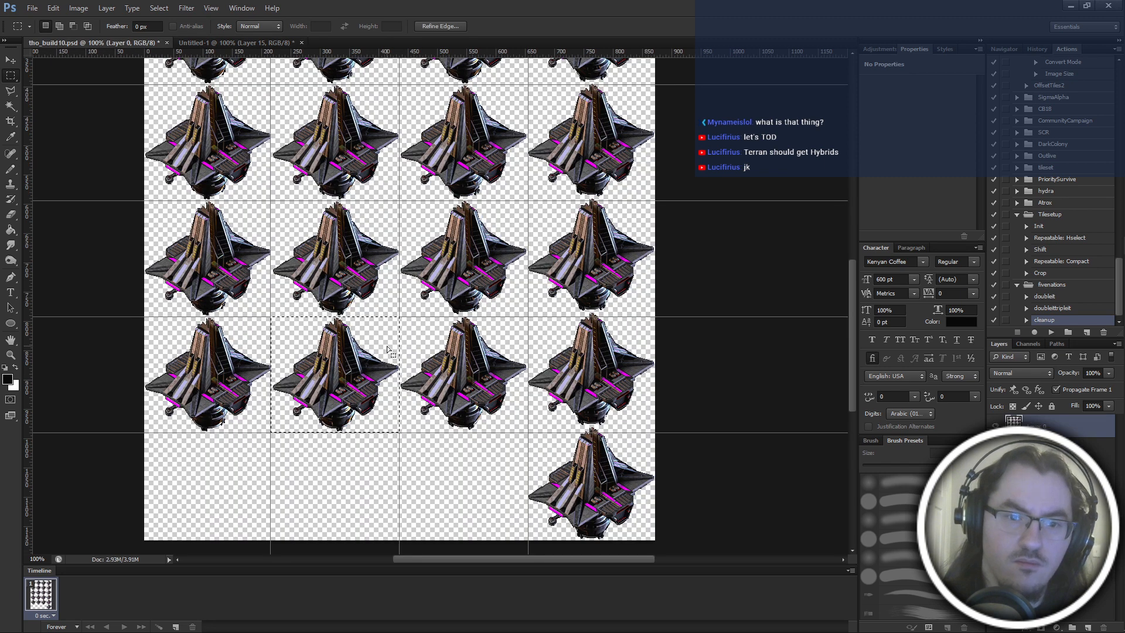
pyautogui.moveTo(386, 350); pyautogui.dragTo(515, 349)
pyautogui.click(240, 42)
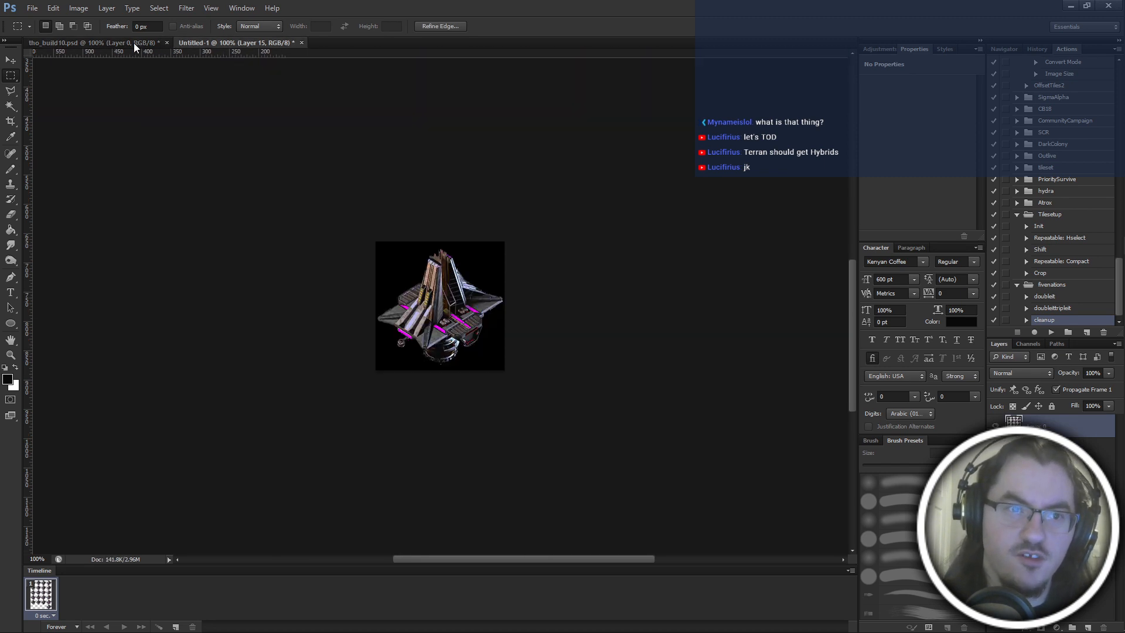
pyautogui.hotkey('ctrl', 'v')
# Move the selection in tho_build10 to the fifth row's fourth frame, nudge it slightly upward to fit the building, and copy the frame.
pyautogui.click(127, 43)
pyautogui.moveTo(500, 350); pyautogui.dragTo(628, 350)
pyautogui.press('Up')
pyautogui.press('Up')
pyautogui.press('Up')
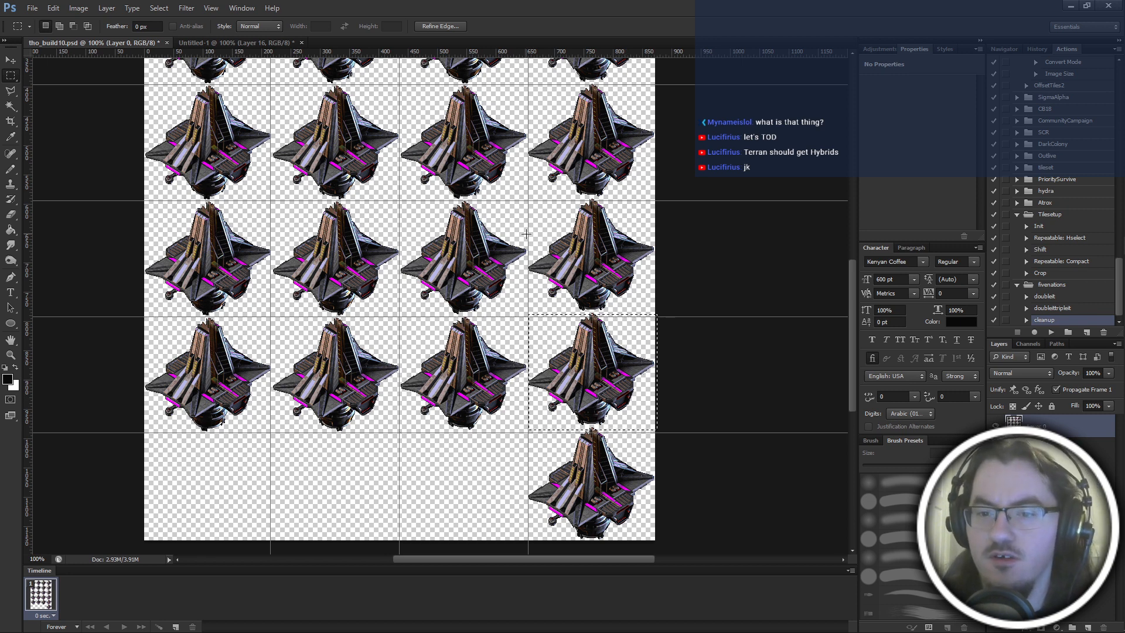
pyautogui.press('Up')
pyautogui.press('Up')
pyautogui.press('Up')
pyautogui.hotkey('ctrl', 'c')
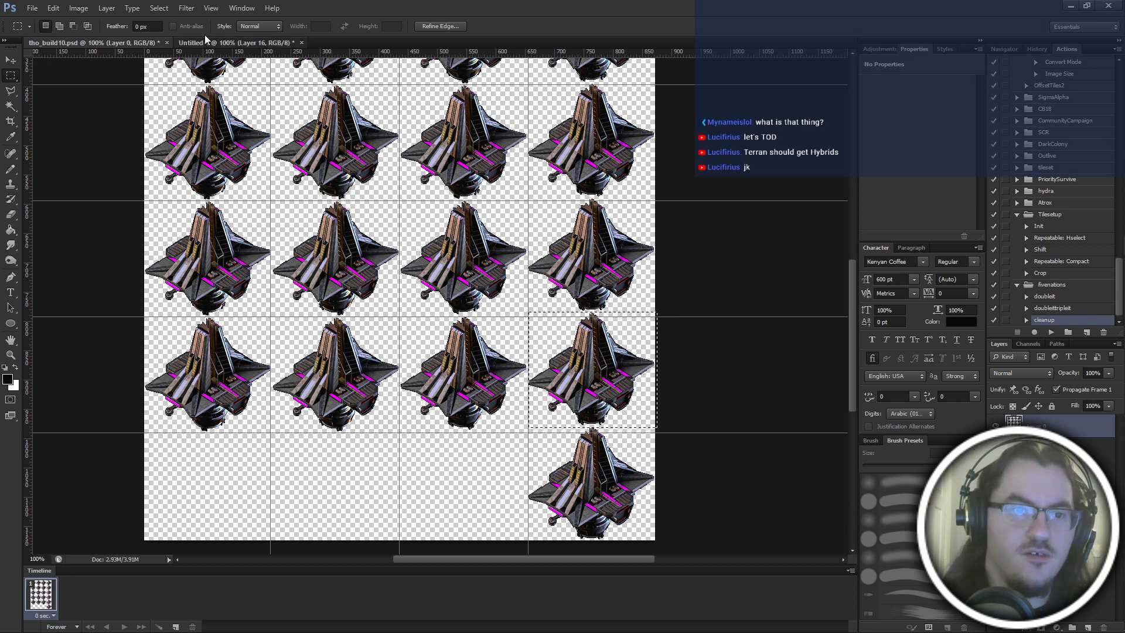
# Paste the fifth row's fourth frame into Untitled-1 as a new layer, recopying it from tho_build10.
pyautogui.click(234, 42)
pyautogui.hotkey('ctrl', 'v')
pyautogui.click(115, 40)
pyautogui.hotkey('ctrl', 'c')
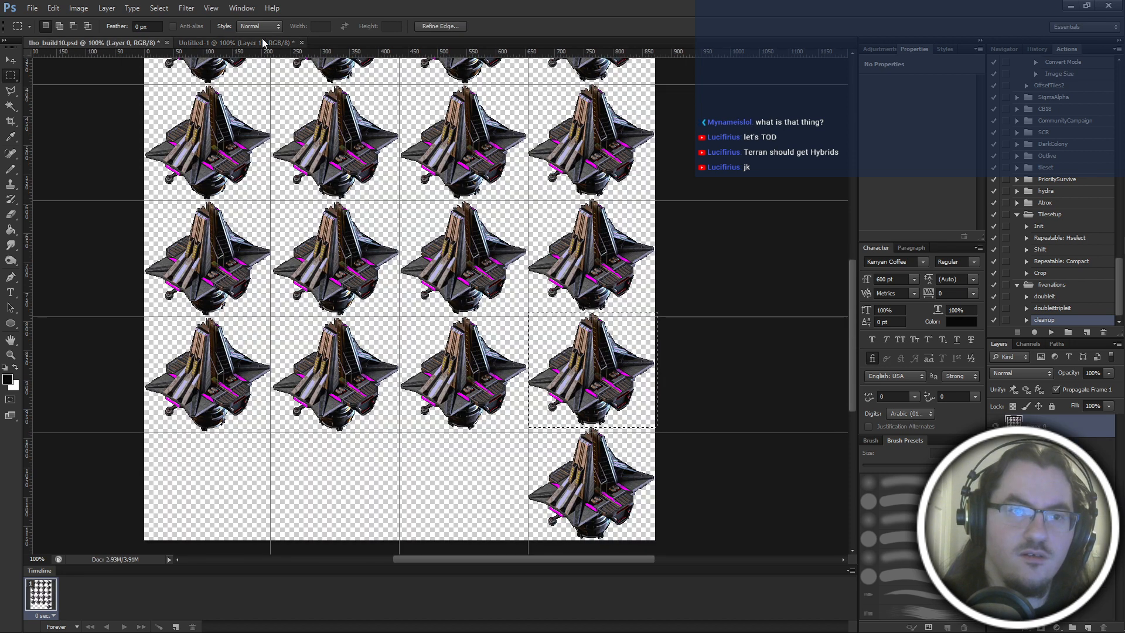
pyautogui.click(264, 43)
pyautogui.hotkey('ctrl', 'v')
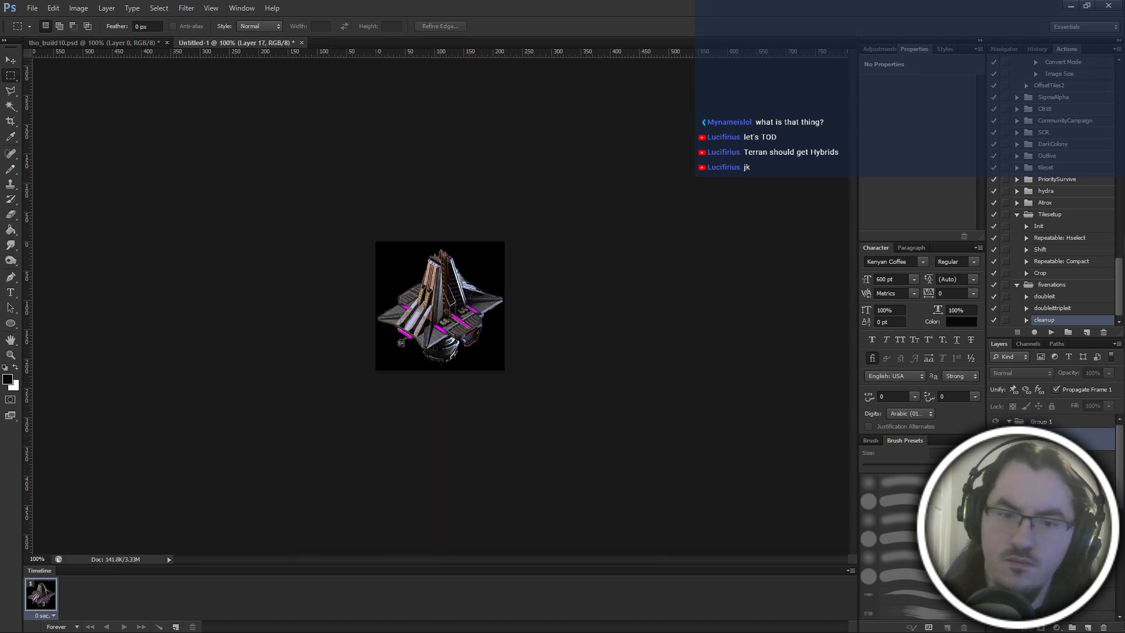
# Paste the copied frame as a new layer in Untitled-1, and add the last row's fourth frame from tho_build10 as another.
pyautogui.hotkey('ctrl', 'v')
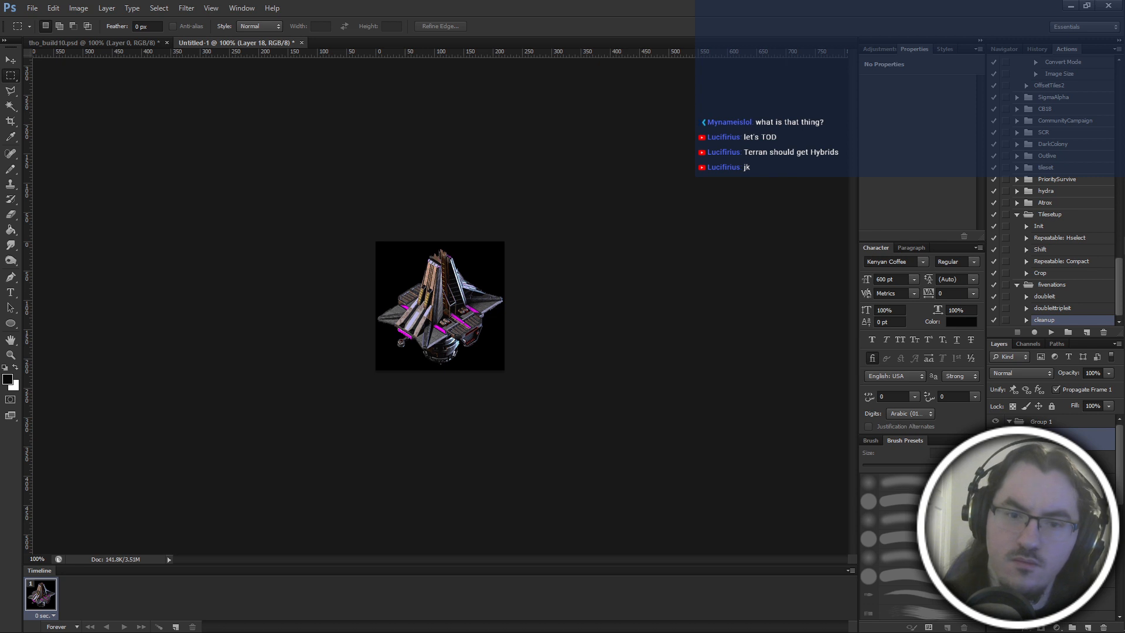
pyautogui.click(125, 47)
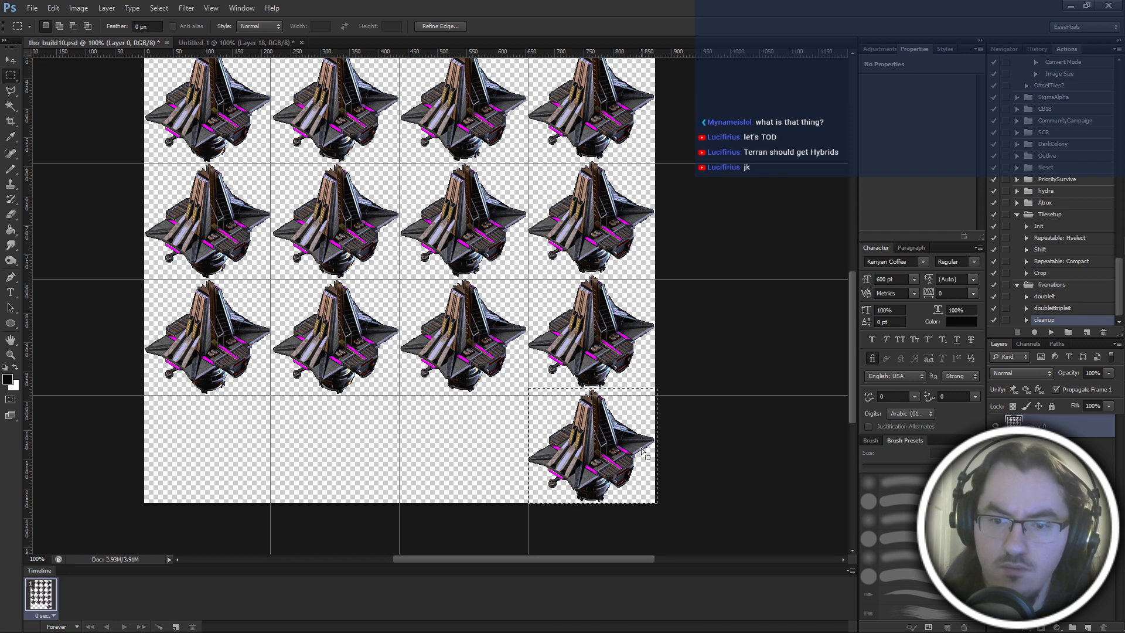
pyautogui.click(215, 44)
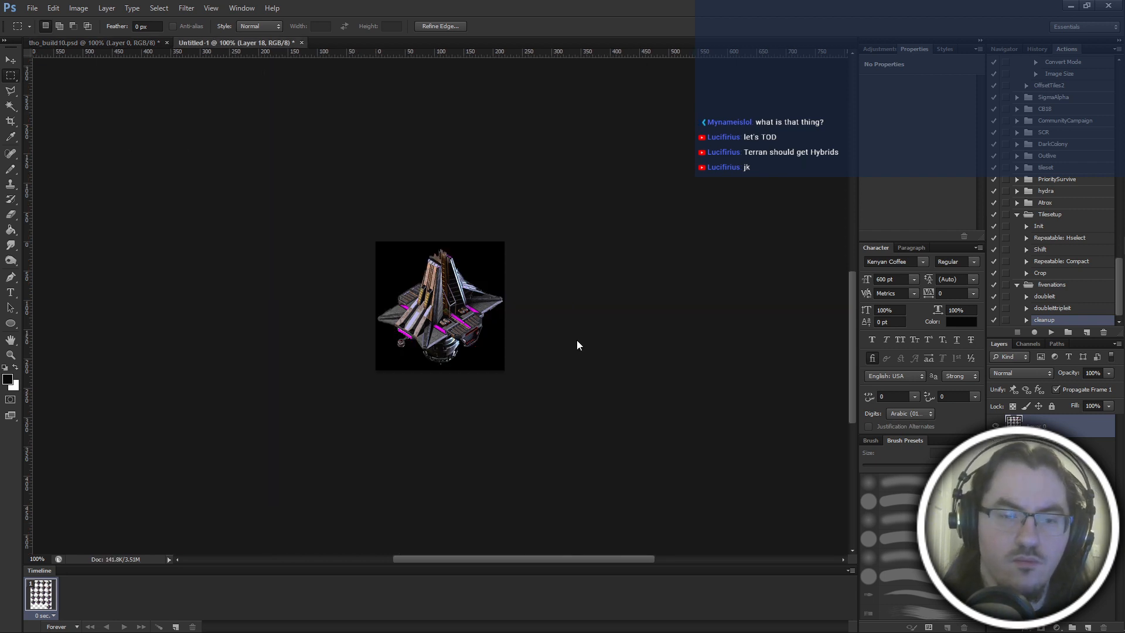
pyautogui.hotkey('ctrl', 'v')
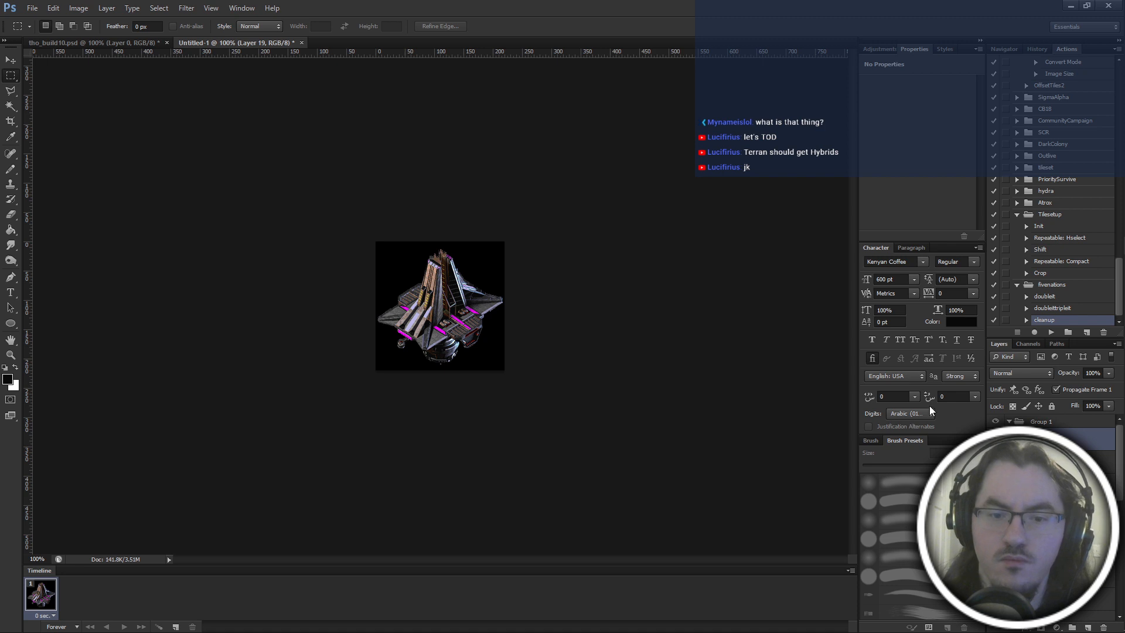
# Compare the newly pasted frame with the one beneath it by toggling the paste.
pyautogui.hotkey('ctrl', 'z')
pyautogui.hotkey('ctrl', 'z')
pyautogui.click(996, 439)
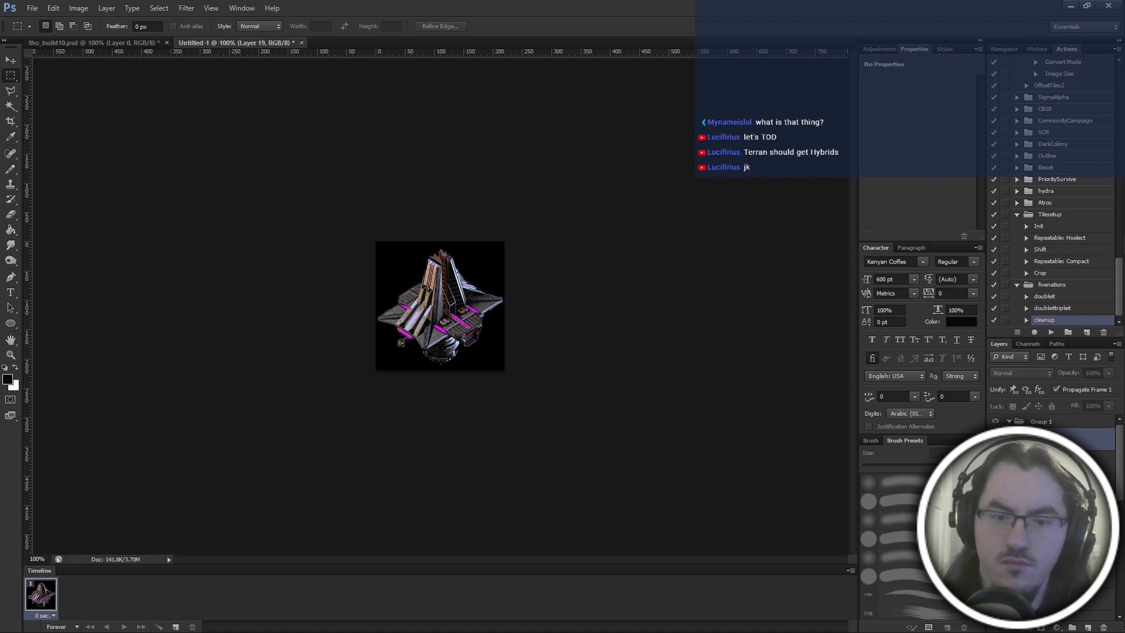
# Save the tho_build10.psd sprite sheet and close it.
pyautogui.click(124, 40)
pyautogui.scroll(6, 566, 293)
pyautogui.hotkey('ctrl', 's')
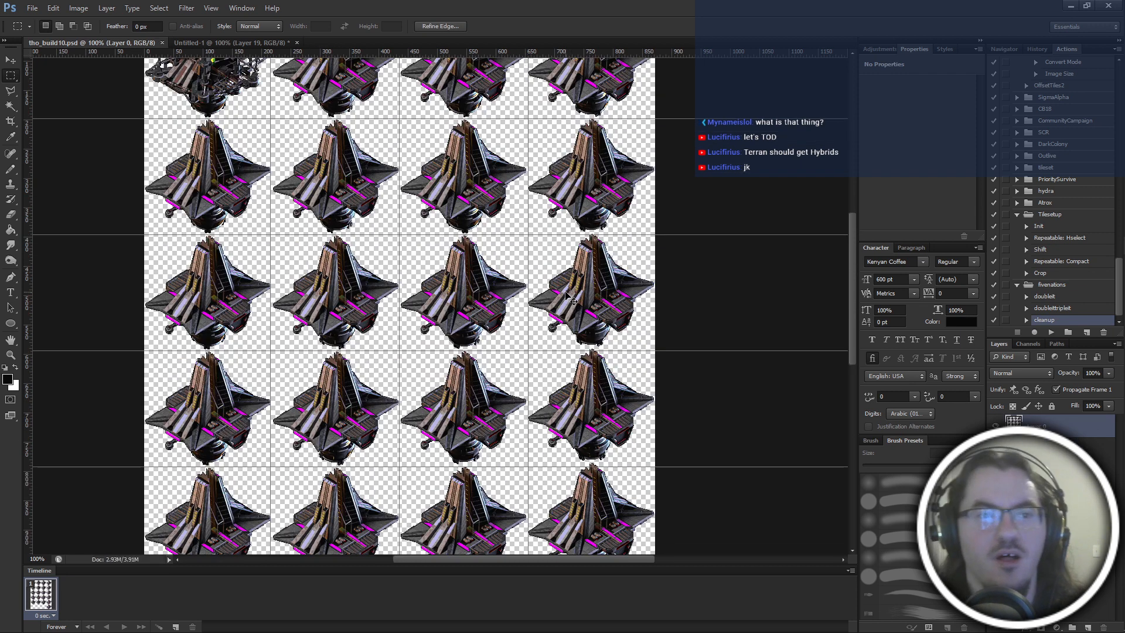
pyautogui.hotkey('ctrl', 'w')
# Save the layered Untitled-1 document as thobuild10.psd in the thobuild10 folder.
pyautogui.hotkey('ctrl', 'shift', 's')
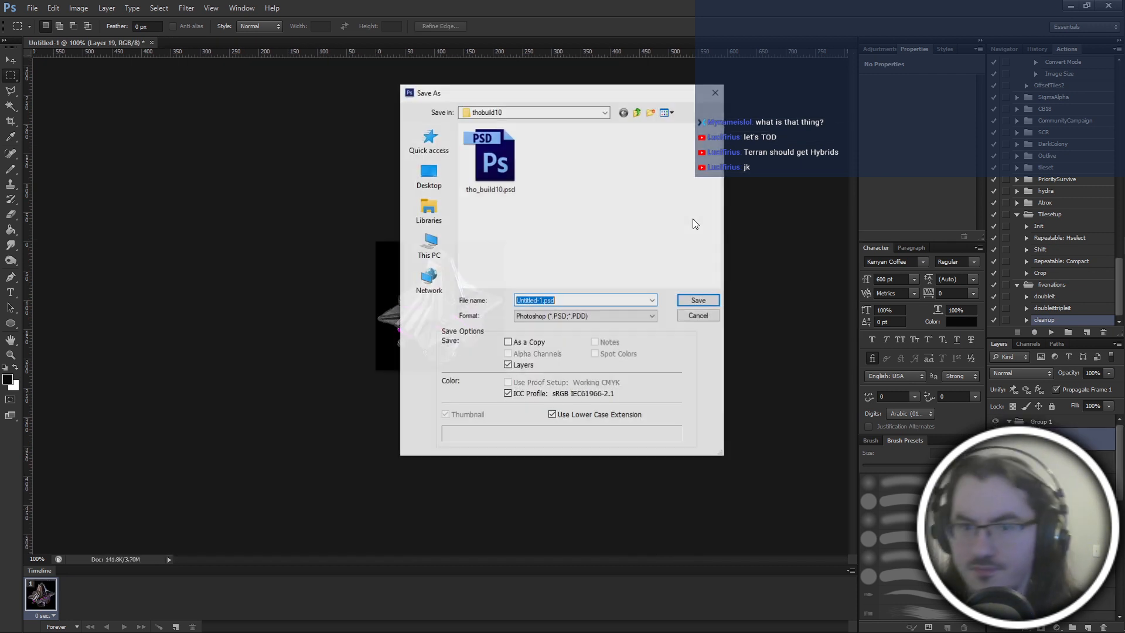
pyautogui.write('thobuild10')
pyautogui.press('Return')
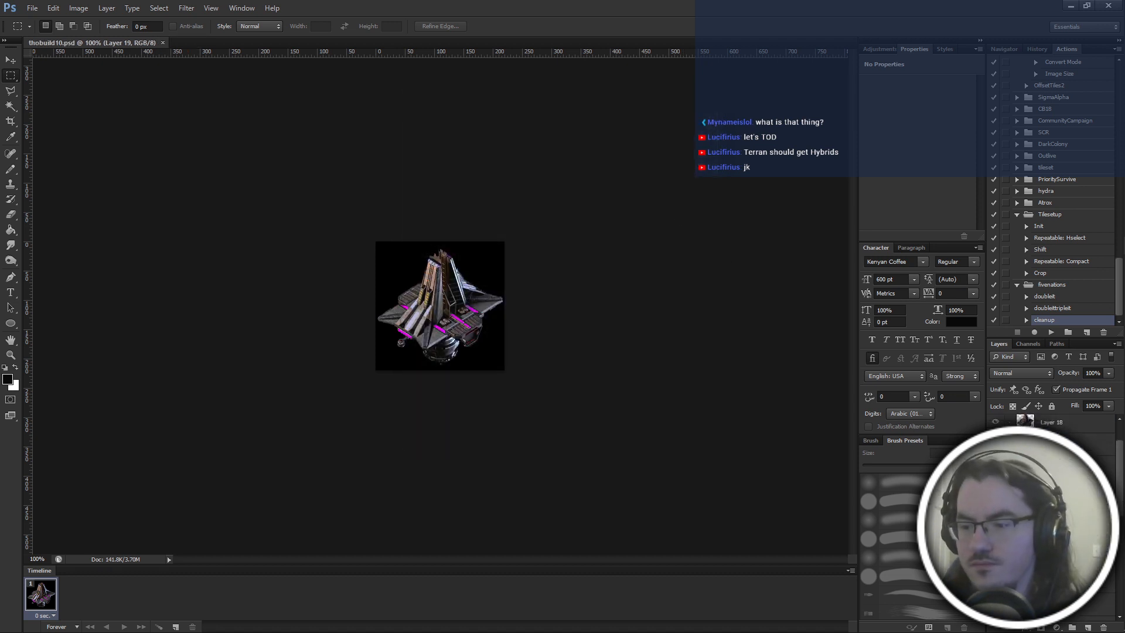
# Create a subfolder named main inside the thobuild10 folder without saving another copy of the document.
pyautogui.hotkey('ctrl', 'shift', 's')
pyautogui.click(651, 113)
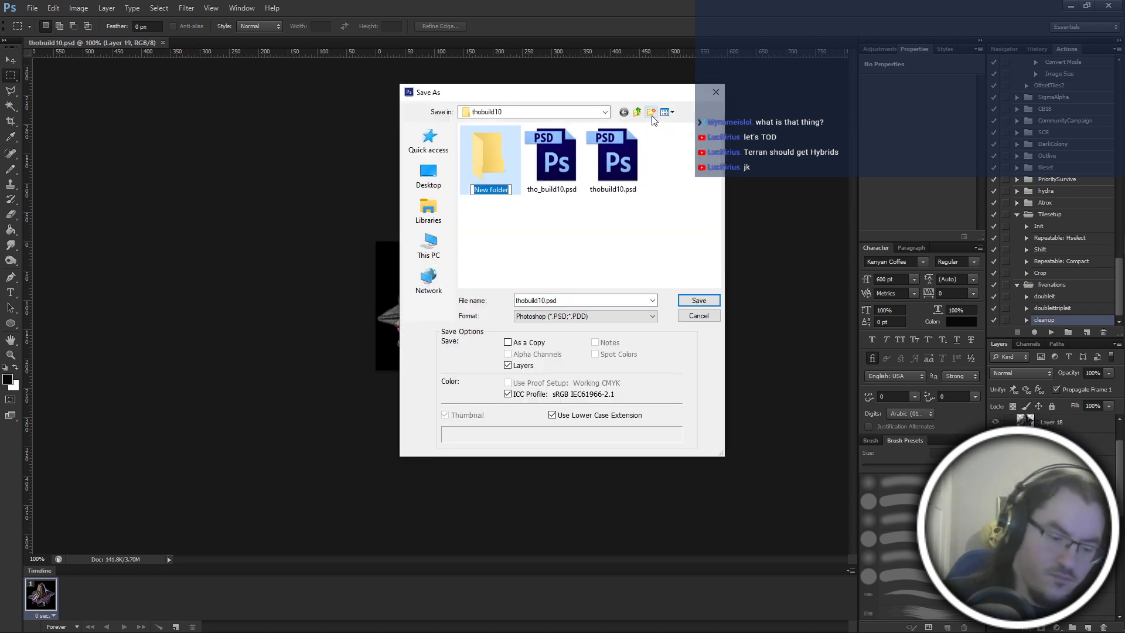
pyautogui.click(699, 318)
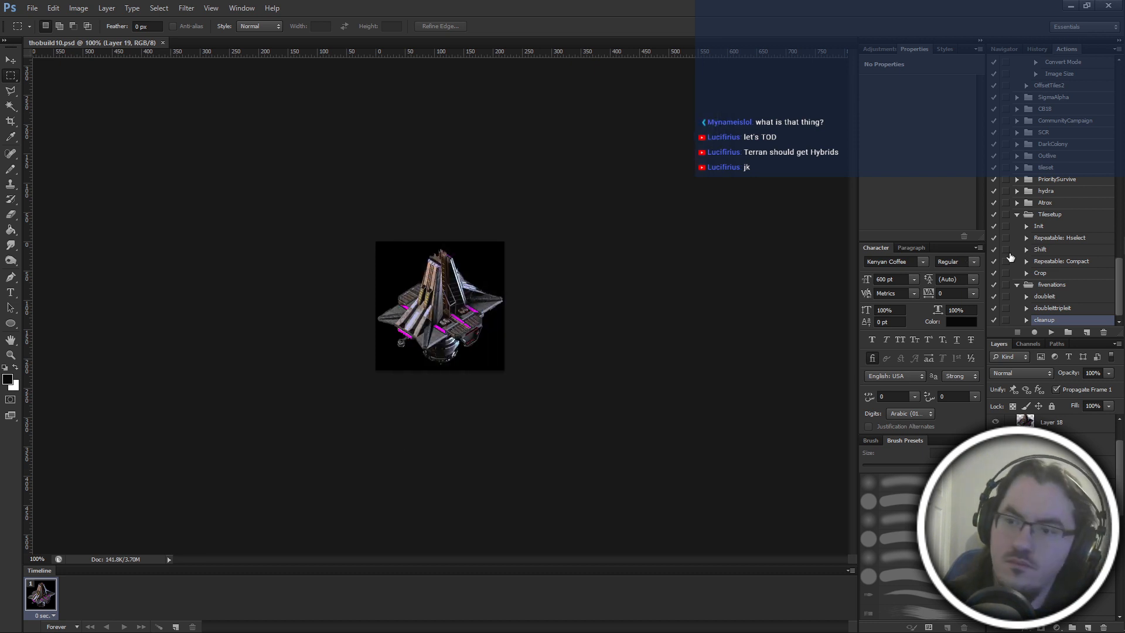
# Run the 400% action from the Misc set on thobuild10.psd to enlarge the building frames.
pyautogui.scroll(2, 1067, 226)
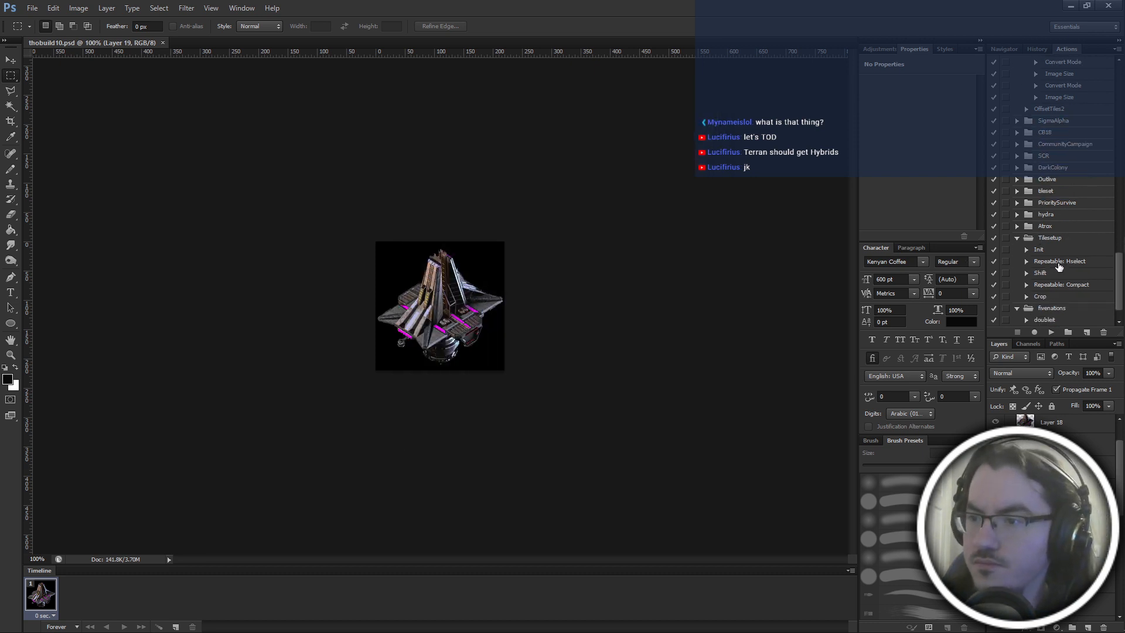
pyautogui.scroll(-2, 1044, 253)
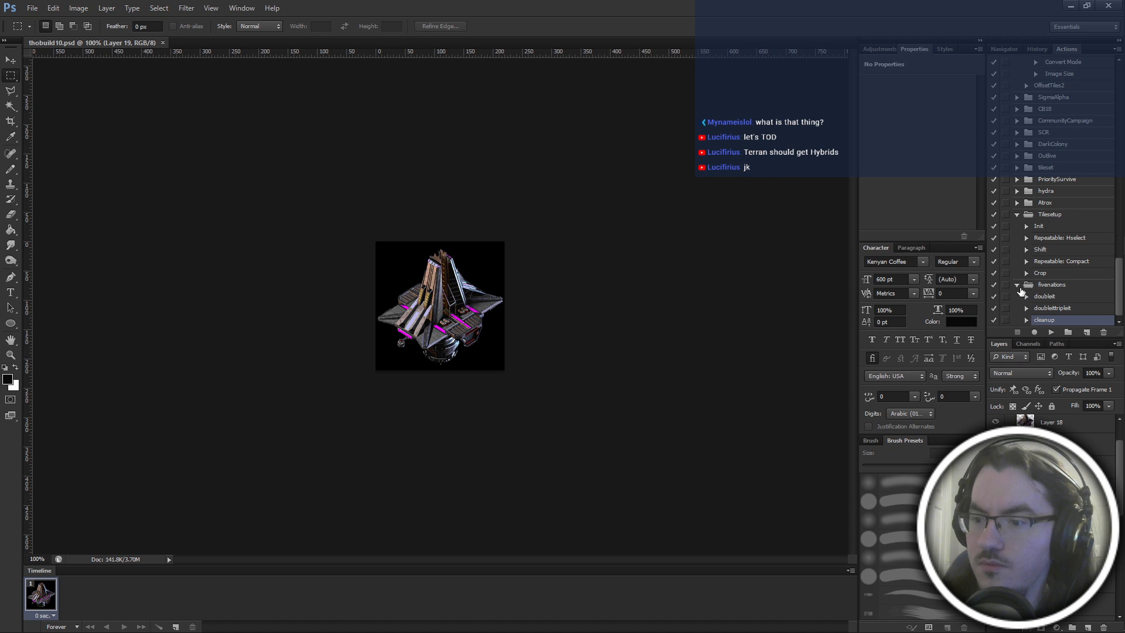
pyautogui.scroll(2, 1037, 475)
pyautogui.scroll(3, 1044, 242)
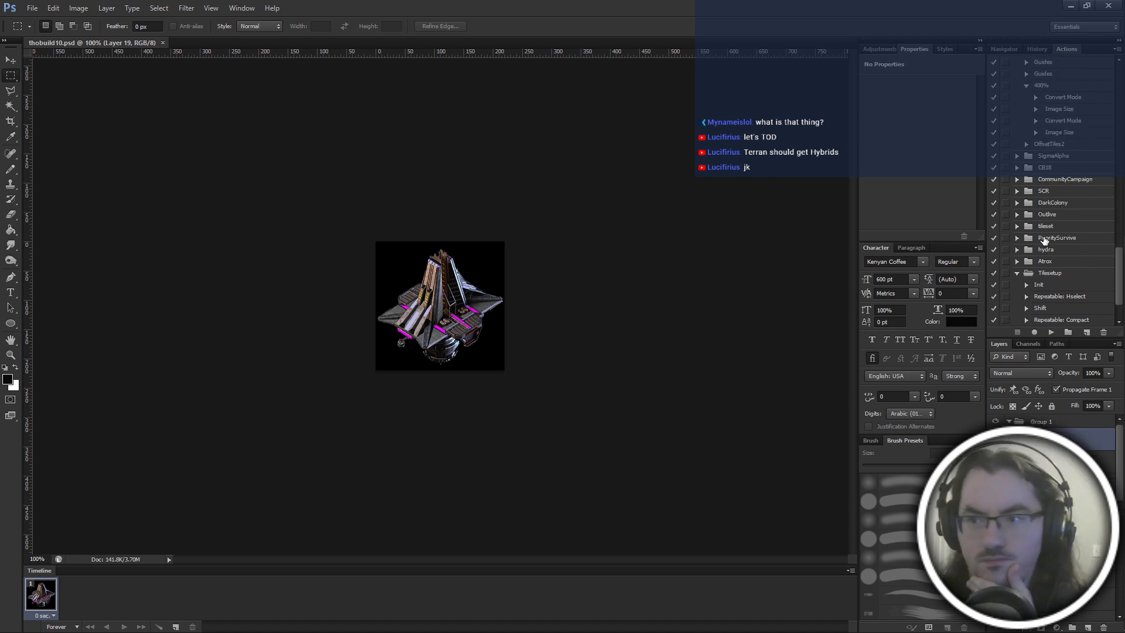
pyautogui.click(1049, 98)
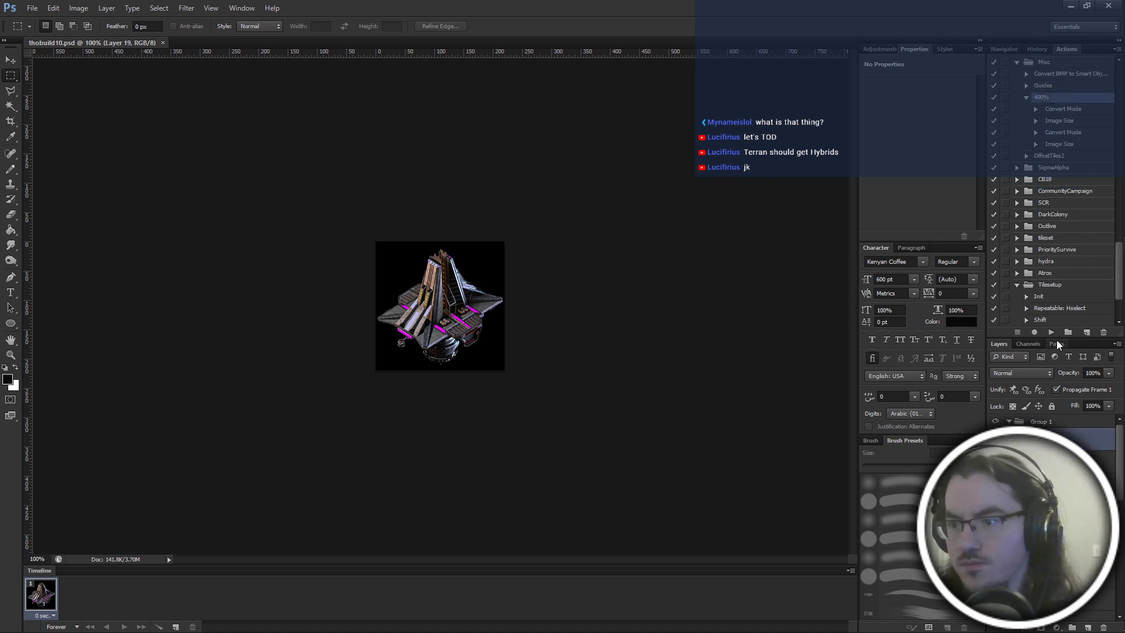
pyautogui.click(1049, 331)
pyautogui.press('Return')
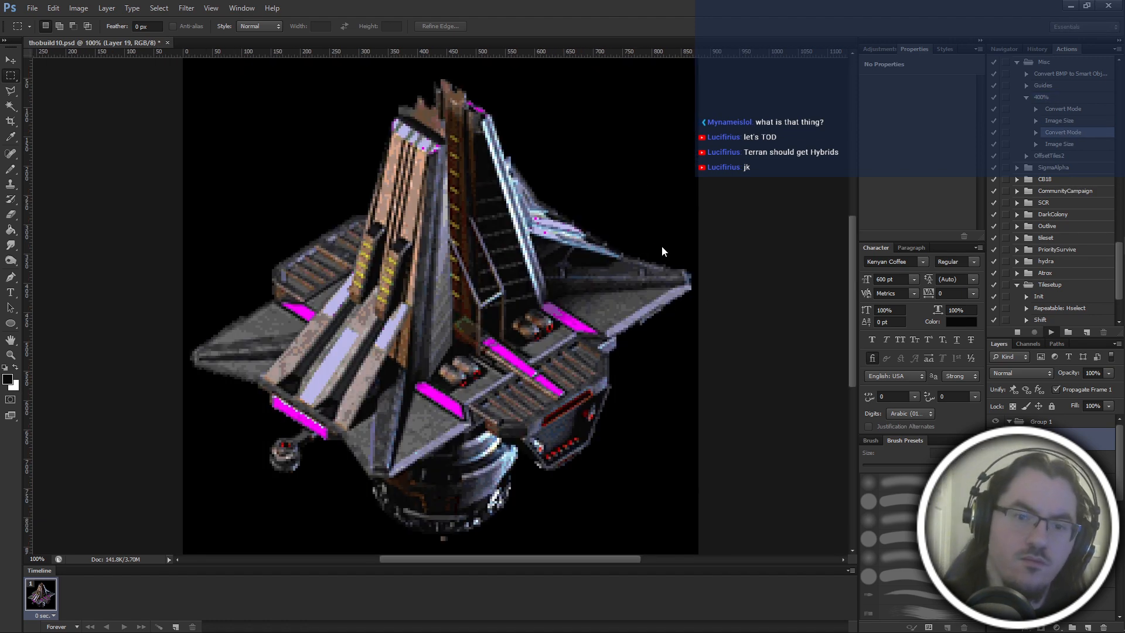
pyautogui.click(702, 318)
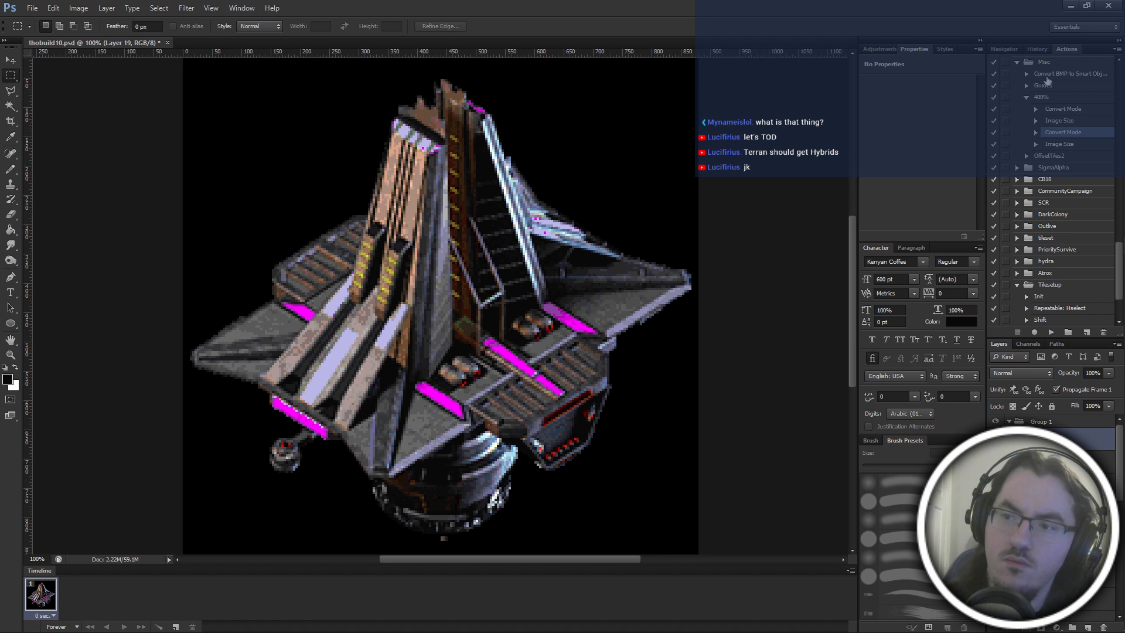
# Restore the Indexed Color history state and resume the 400% action to shrink the flattened image to its original size.
pyautogui.click(1036, 49)
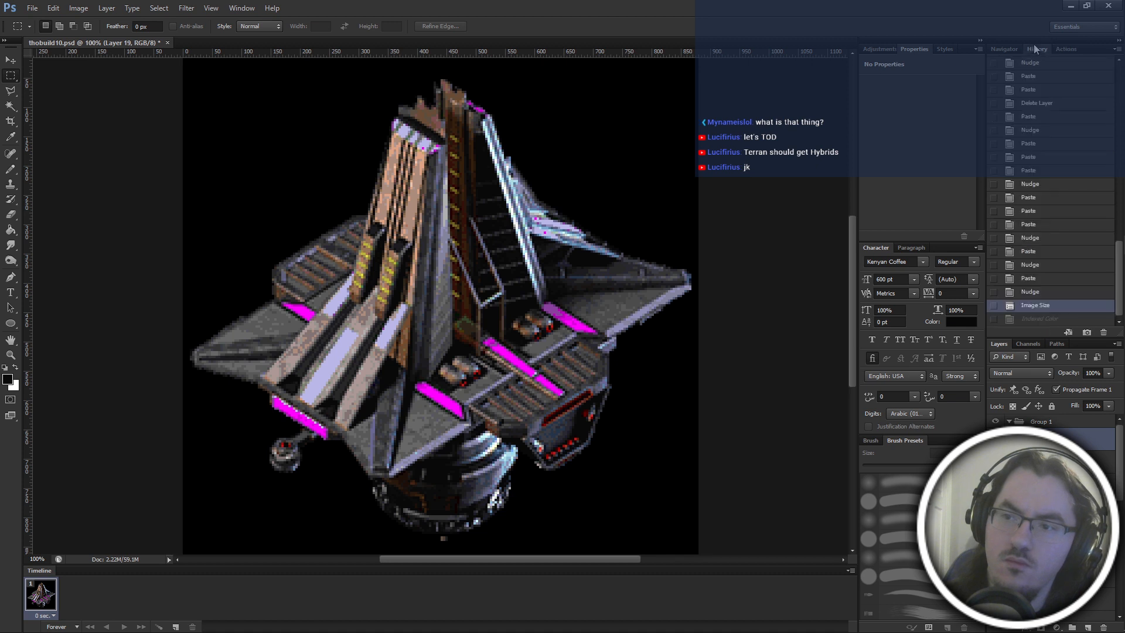
pyautogui.click(1055, 319)
pyautogui.click(1068, 50)
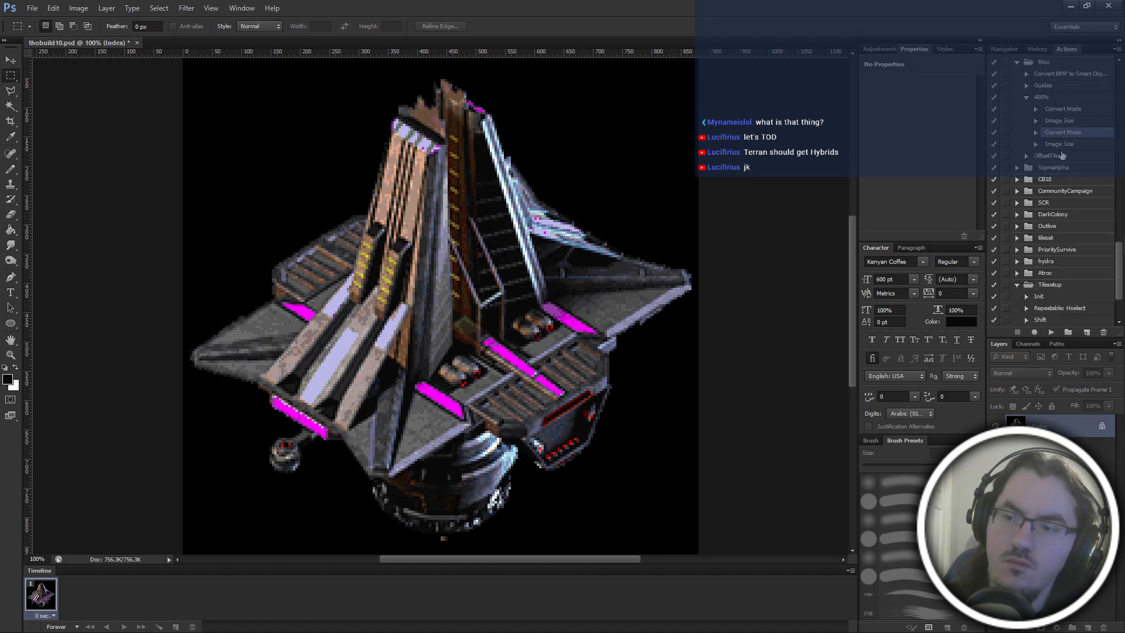
pyautogui.click(1053, 333)
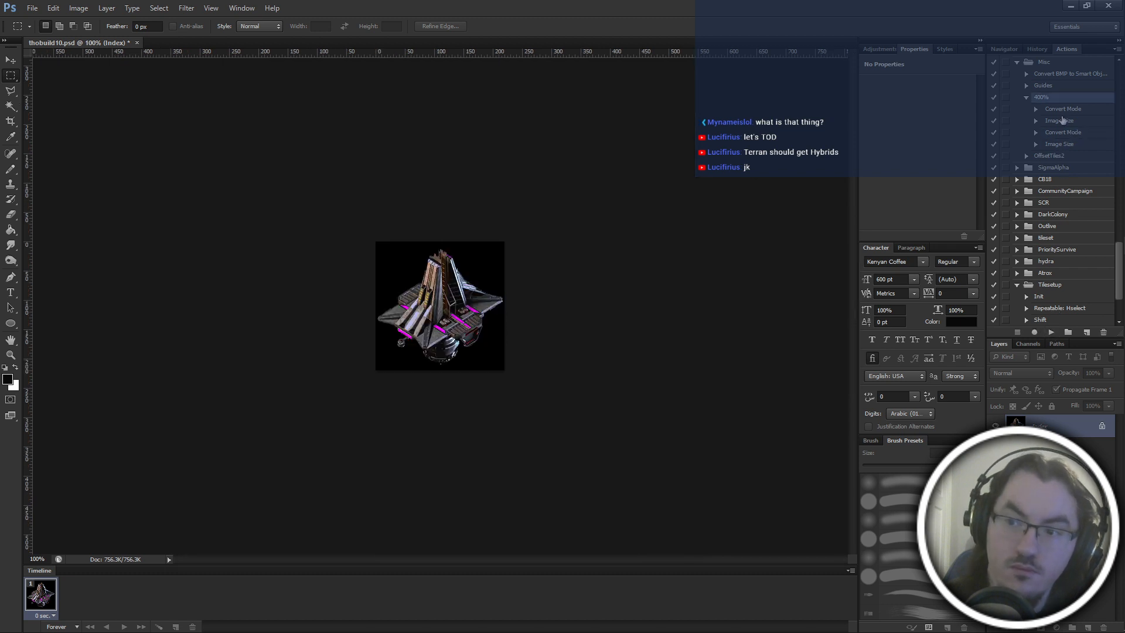
# Save the indexed frame as uns00.psd in the main folder.
pyautogui.hotkey('ctrl', 'shift', 's')
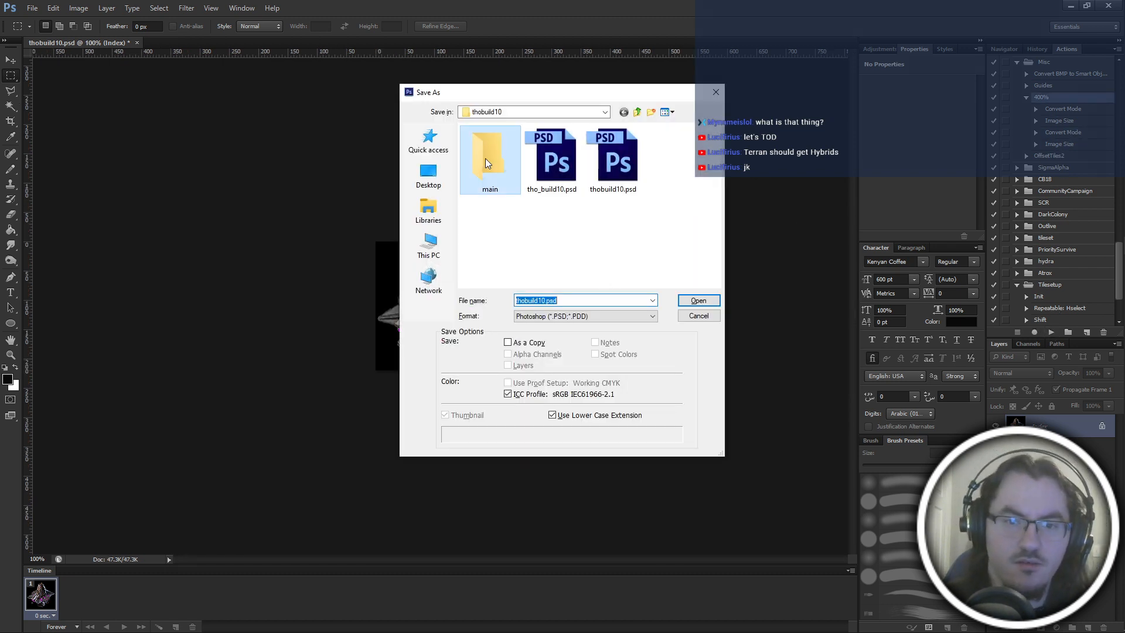
pyautogui.doubleClick(485, 158)
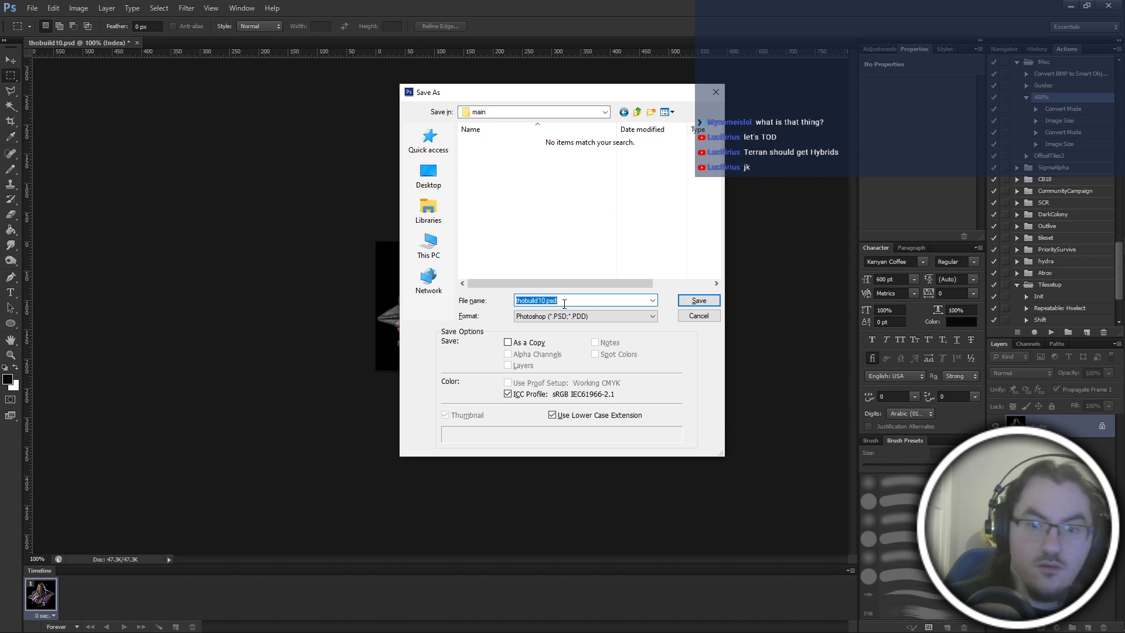
pyautogui.press('Return')
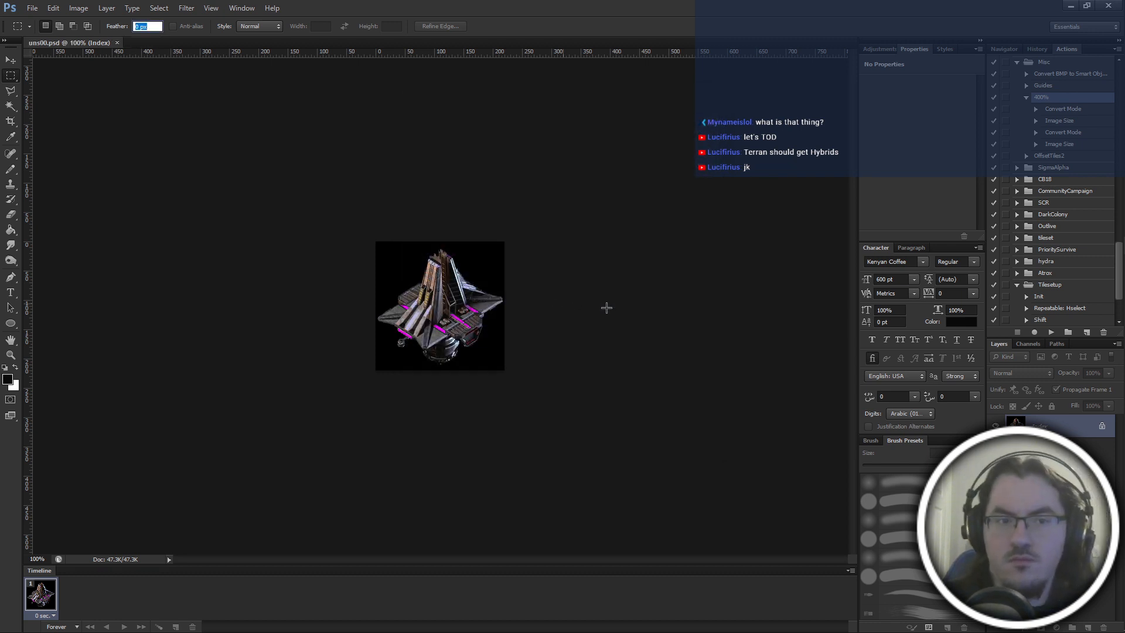
# Save the indexed frame again in the main folder in BMP format as uns00.bmp.
pyautogui.hotkey('ctrl', 'shift', 's')
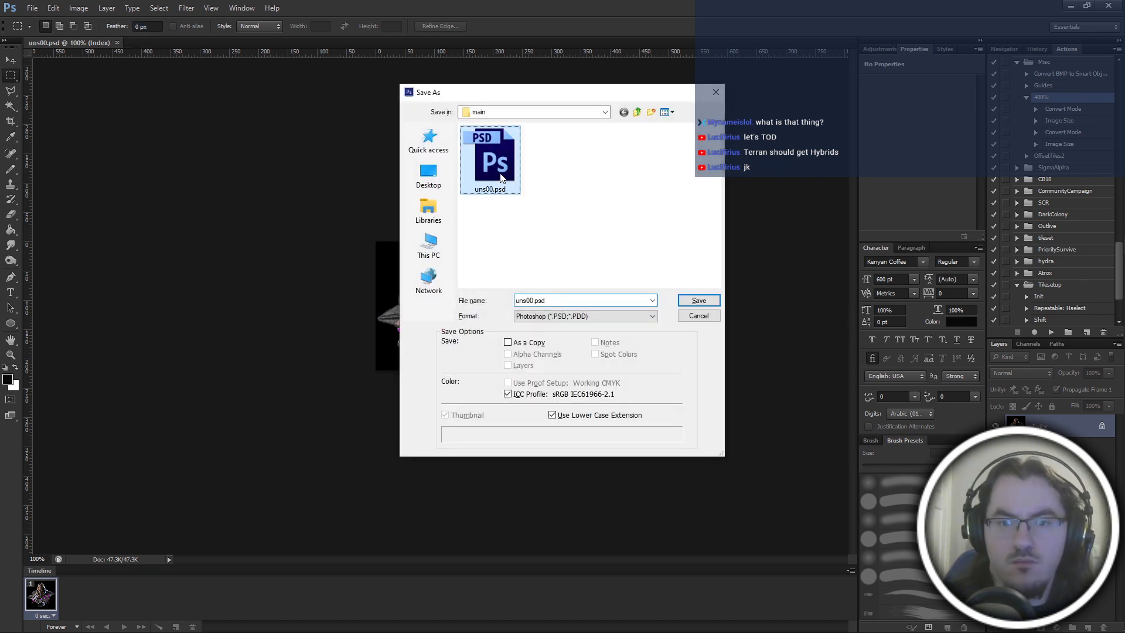
pyautogui.click(582, 316)
pyautogui.click(570, 343)
pyautogui.press('Return')
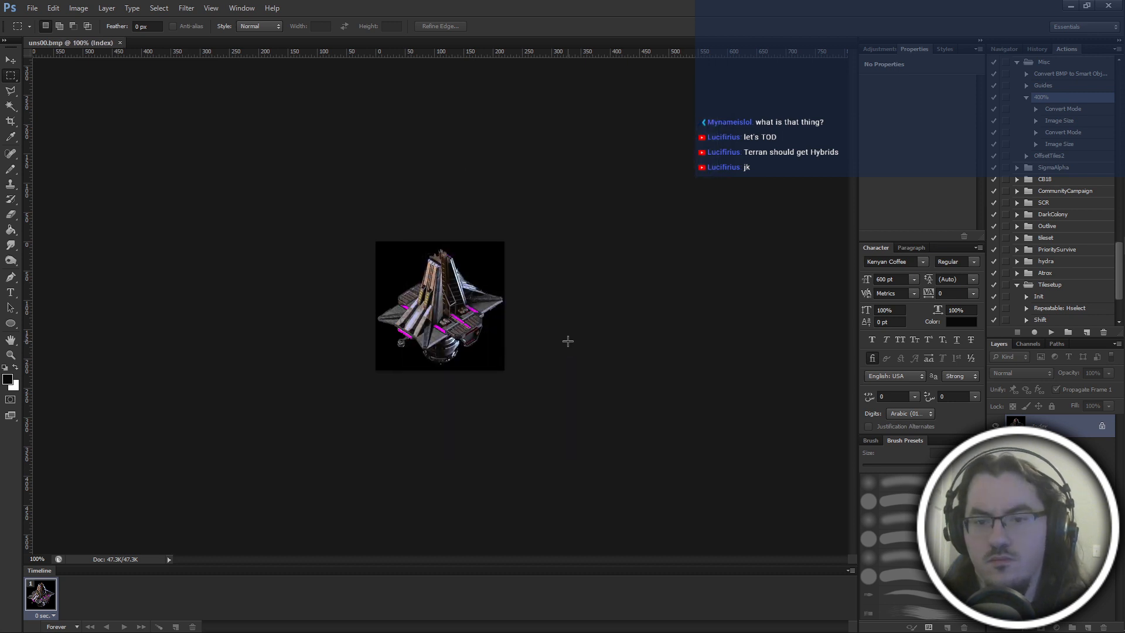
# Undo the reduction and indexed conversion back to the enlarged, layered RGB image.
pyautogui.hotkey('ctrl', 'alt', 'z')
pyautogui.hotkey('ctrl', 'alt', 'z')
pyautogui.hotkey('ctrl', 'alt', 'z')
pyautogui.hotkey('ctrl', 'alt', 'z')
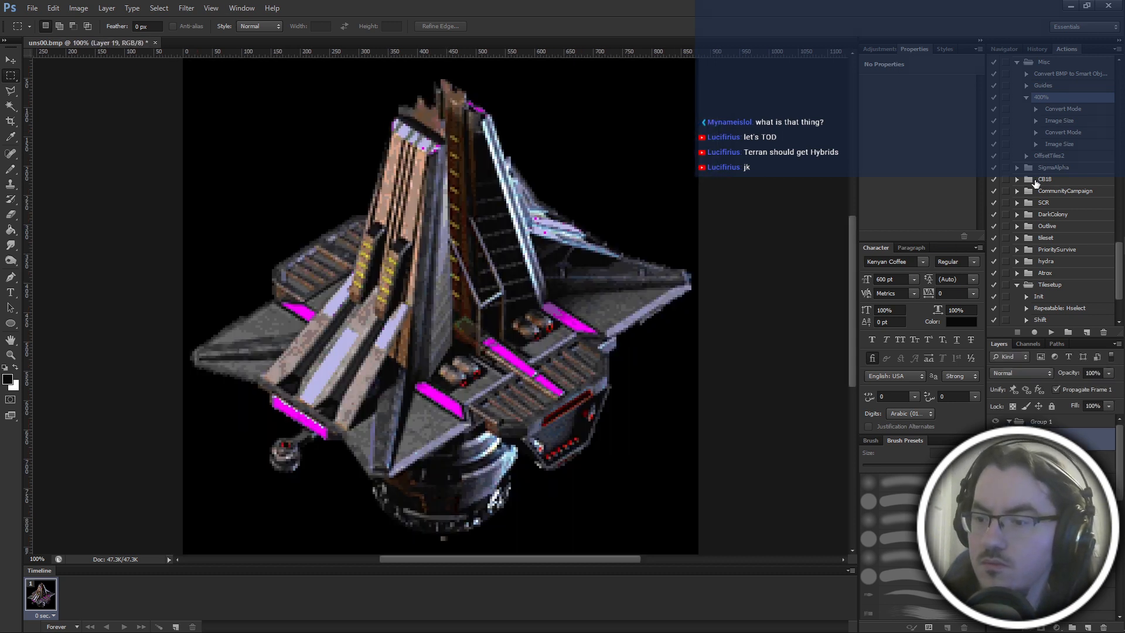
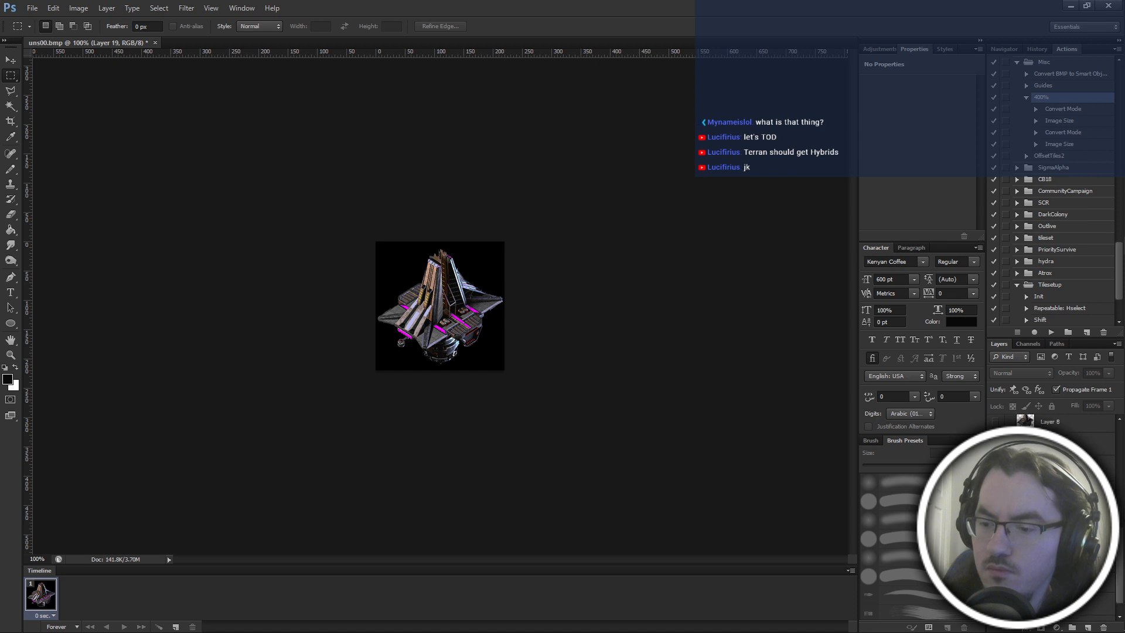
# Switch the visible frame layer, reduce it to a flattened indexed image with the 400% action, and save it over uns00.bmp.
pyautogui.click(995, 462)
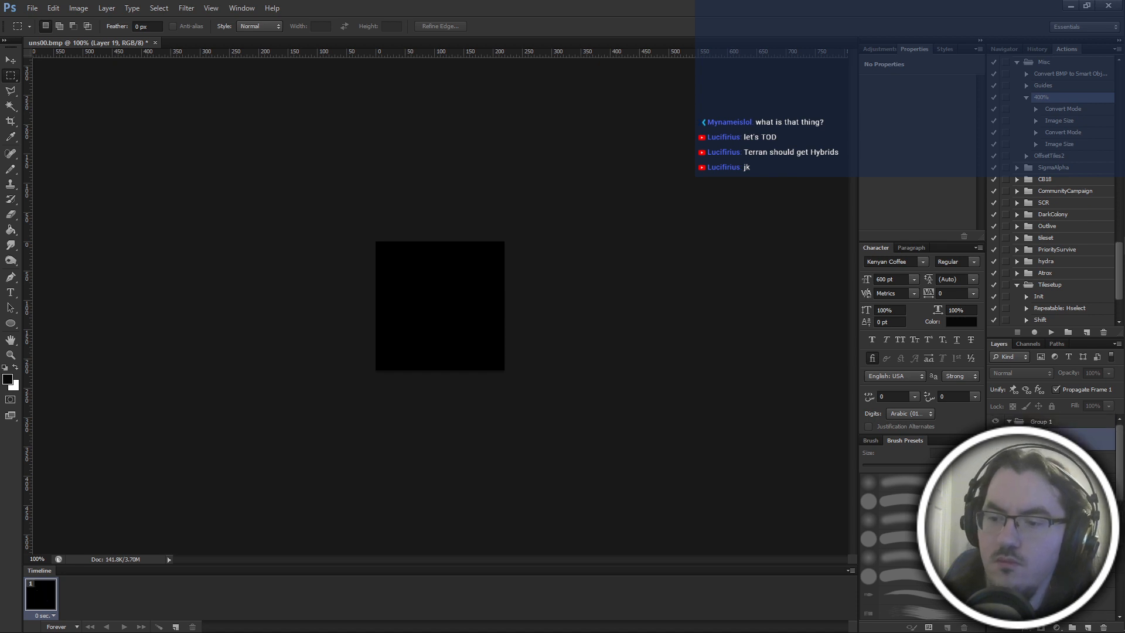
pyautogui.click(996, 439)
pyautogui.click(1052, 333)
pyautogui.press('Return')
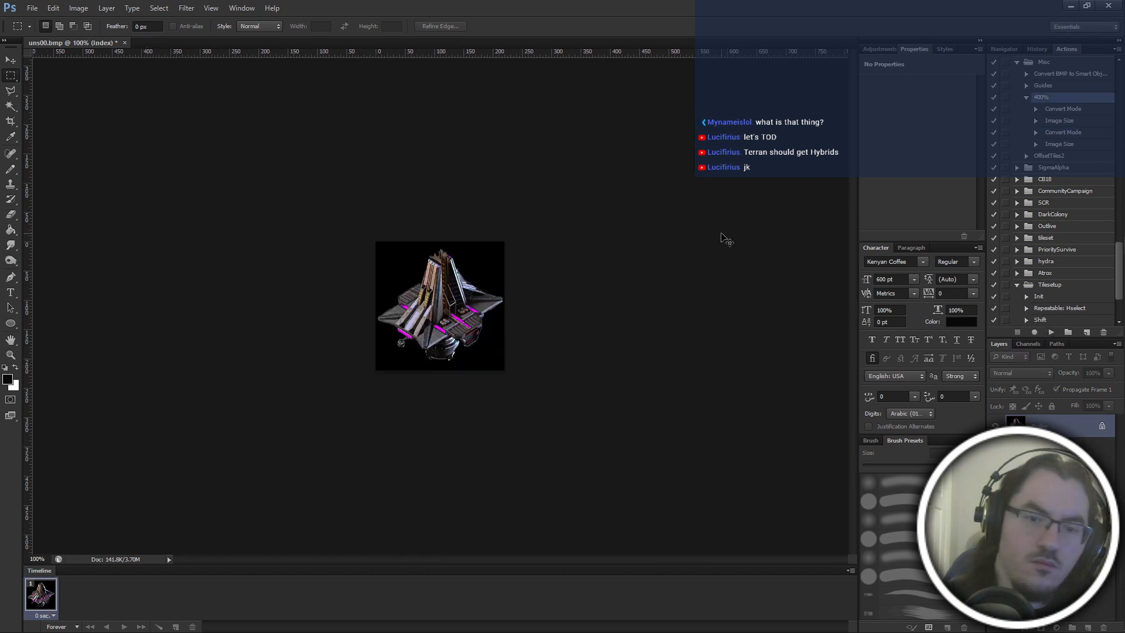
pyautogui.press('Return')
pyautogui.press('Return')
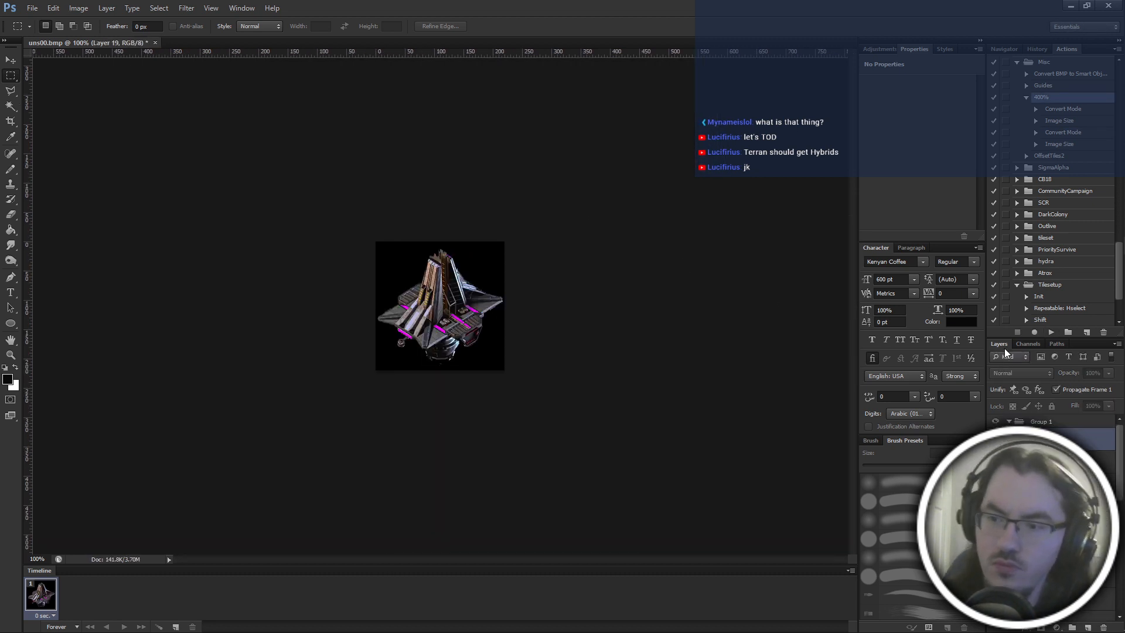
# Export the following two building frames through the 400% action as uns01.bmp and uns02.bmp in the main folder.
pyautogui.press('Return')
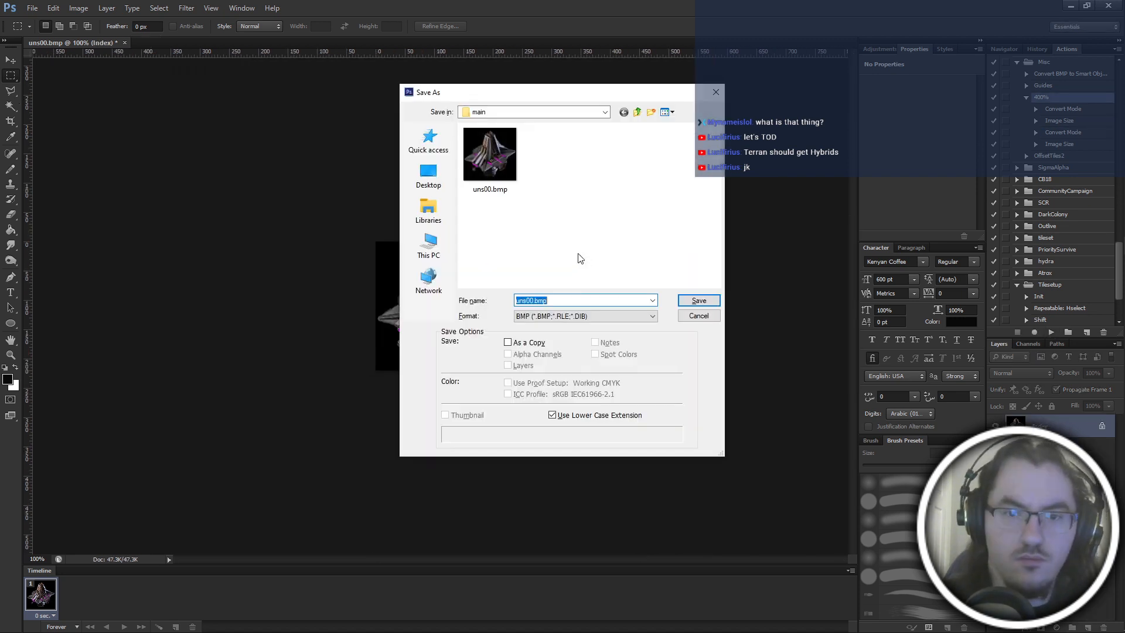
pyautogui.write('uns01')
pyautogui.press('Return')
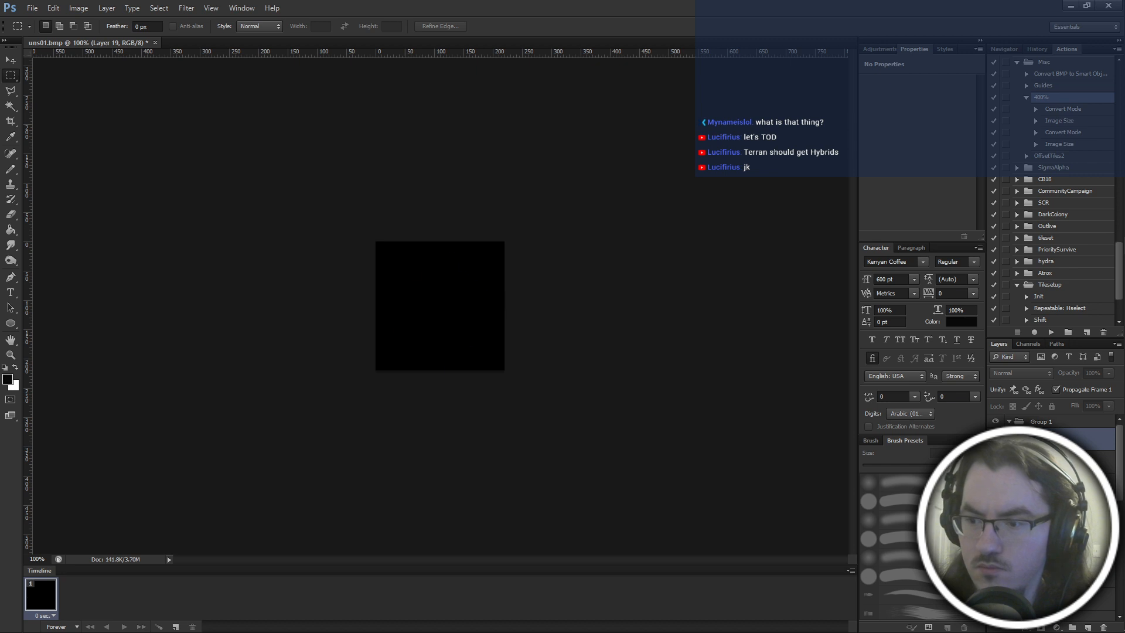
pyautogui.press('Return')
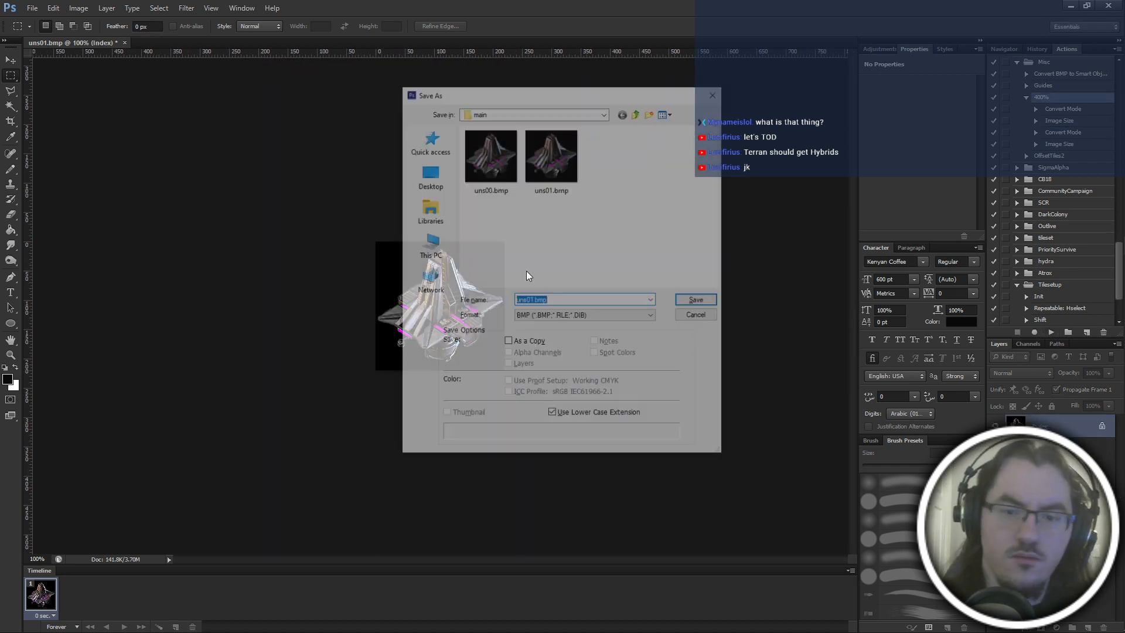
pyautogui.write('uns02')
pyautogui.press('Return')
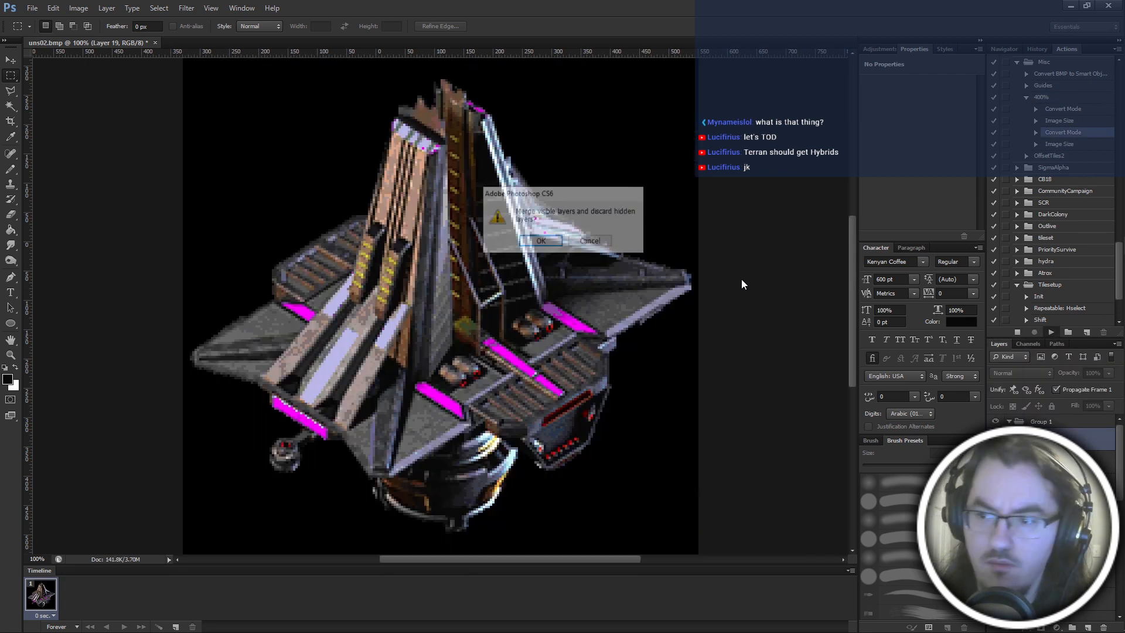
# Flatten and shrink the following two frames with the 400% action, saving them as uns03.bmp and uns04.bmp.
pyautogui.write('uns03')
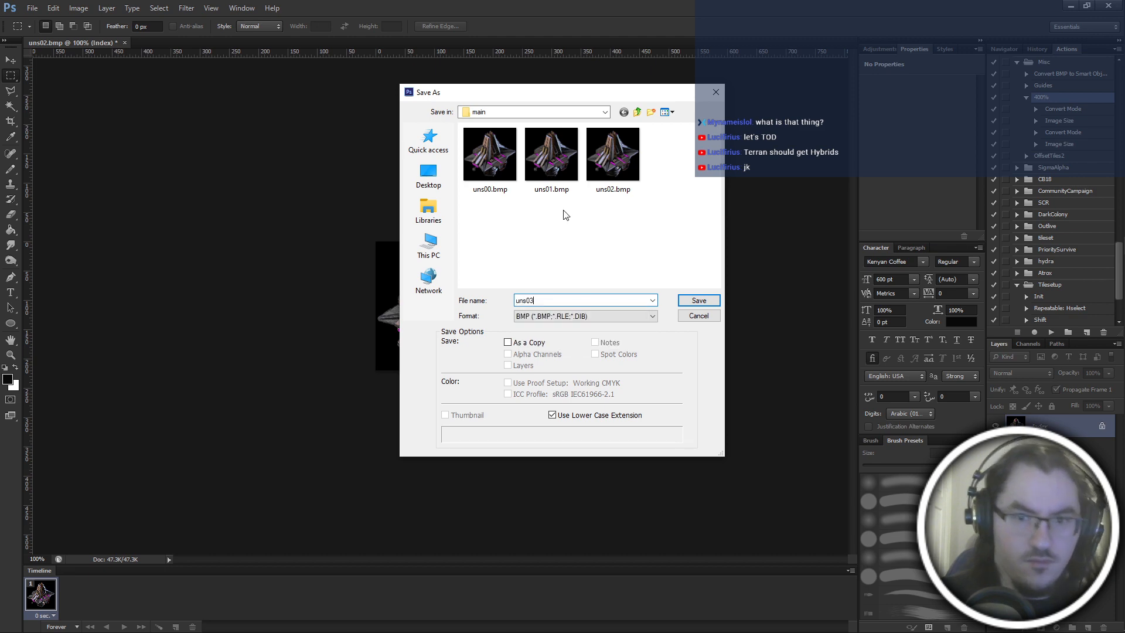
pyautogui.press('Return')
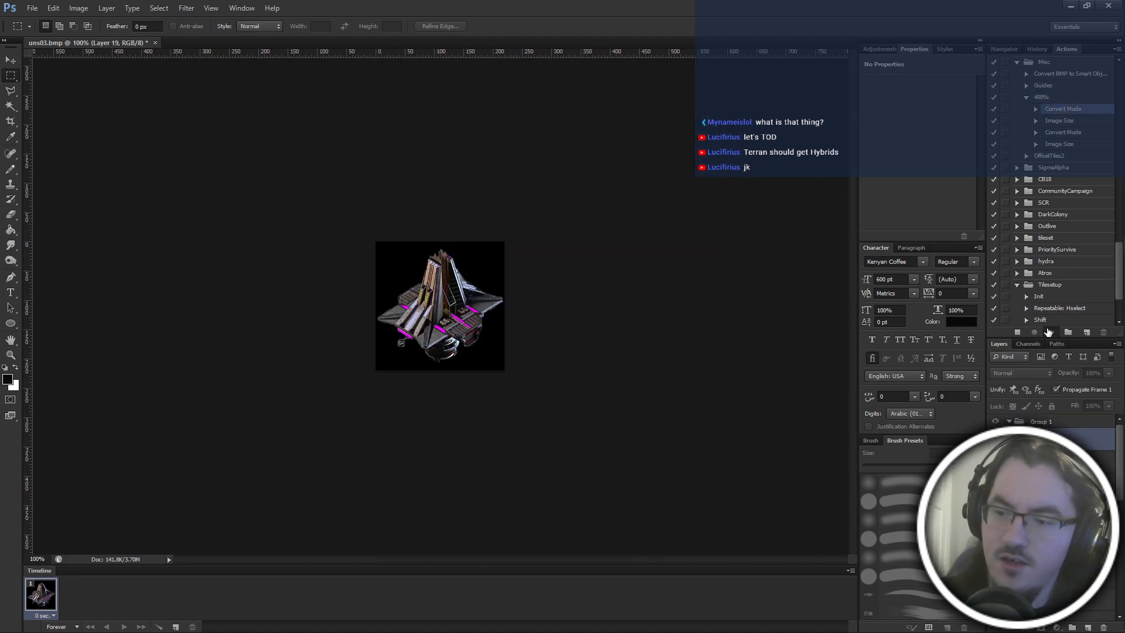
pyautogui.write('uns04')
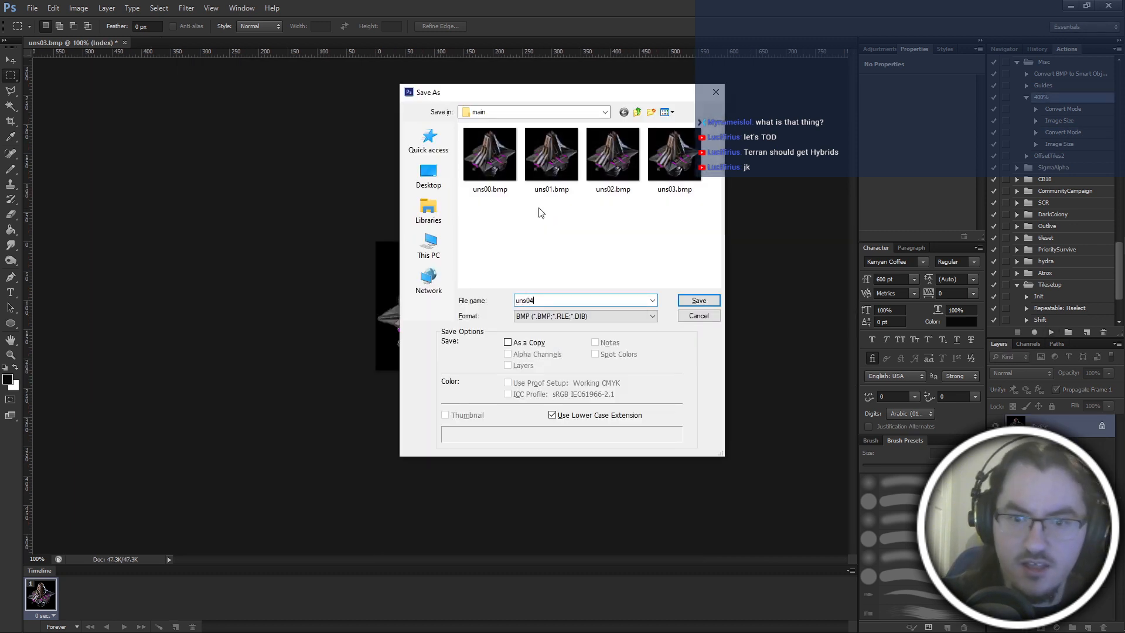
pyautogui.press('Return')
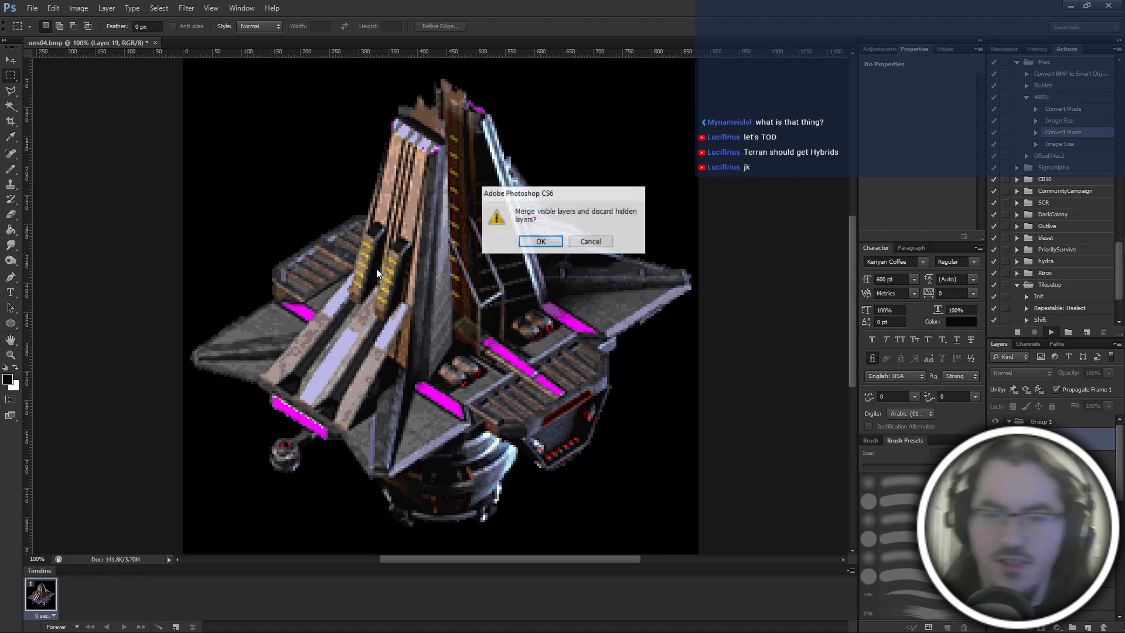
# Convert the following two frames with the 400% action and save them as uns05.bmp and uns06.bmp.
pyautogui.write('uns055')
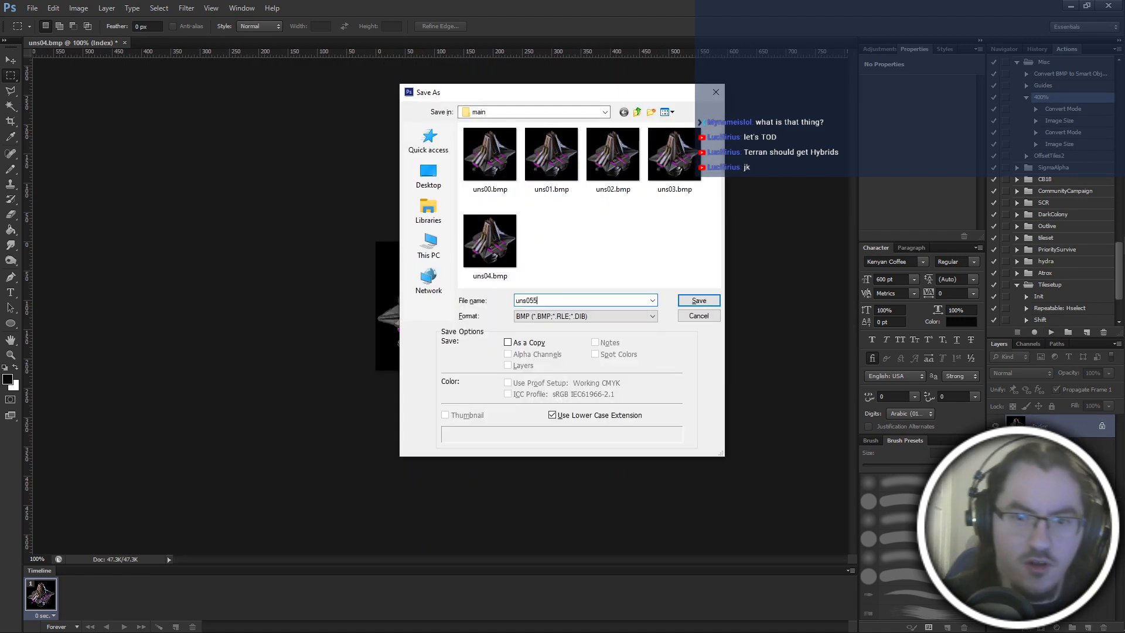
pyautogui.press('Return')
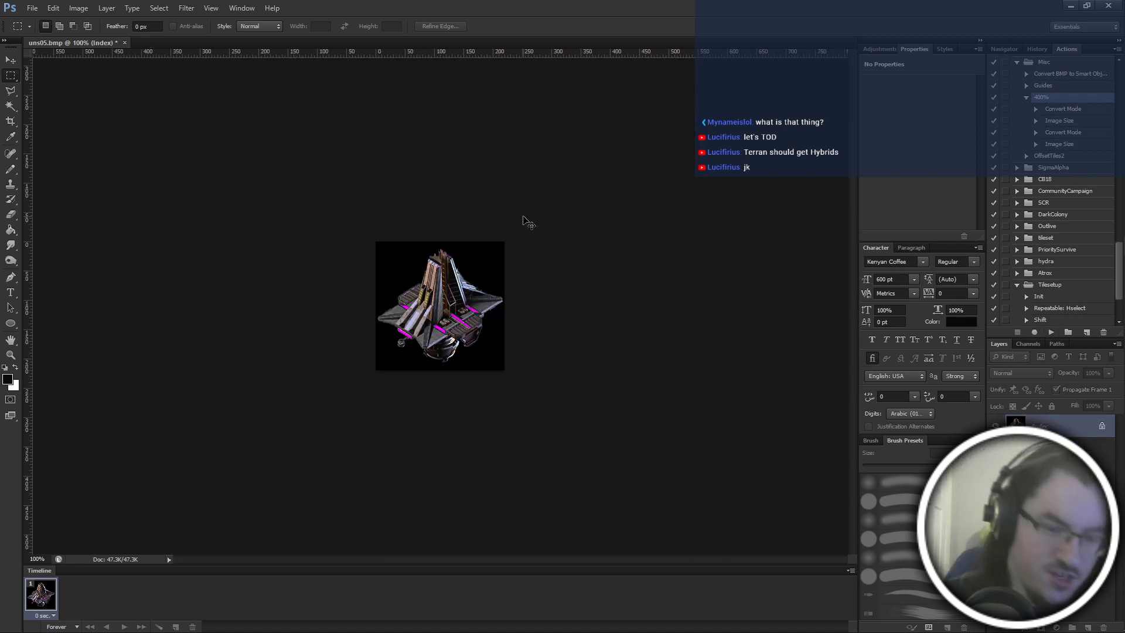
pyautogui.write('suns06')
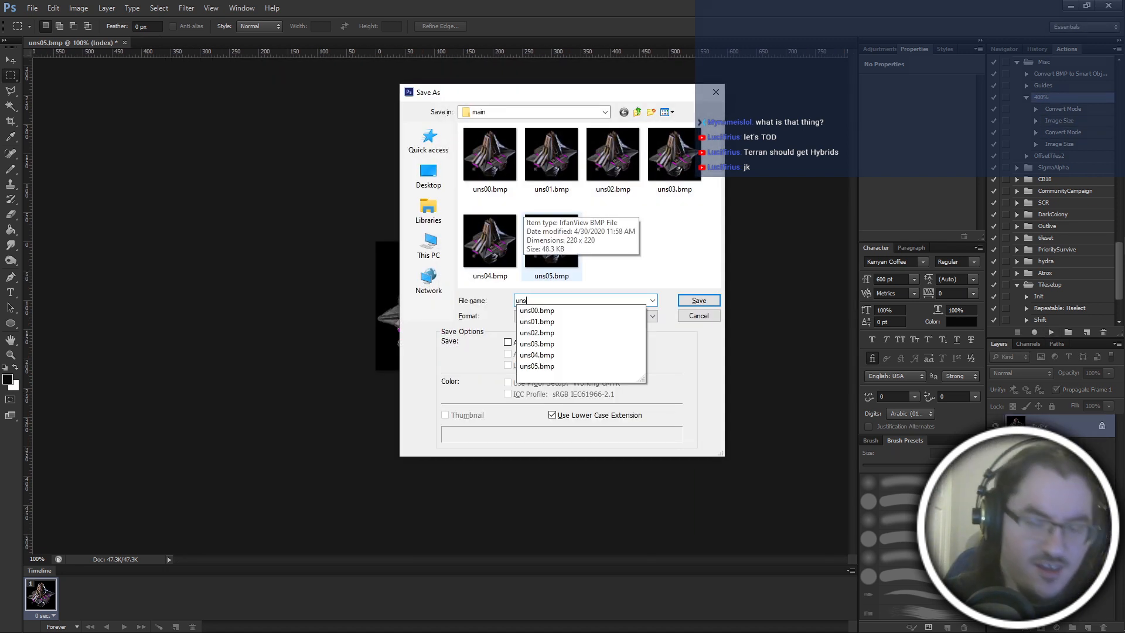
pyautogui.press('Return')
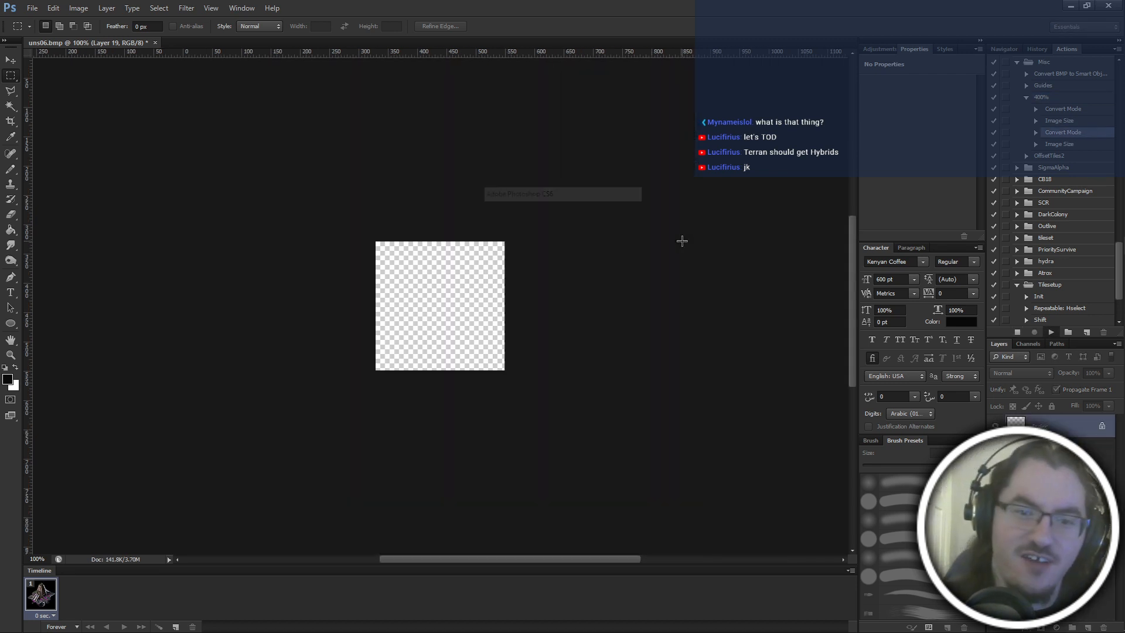
# Save the following reduced indexed frame as uns07.bmp in the main folder.
pyautogui.write('uns07\\')
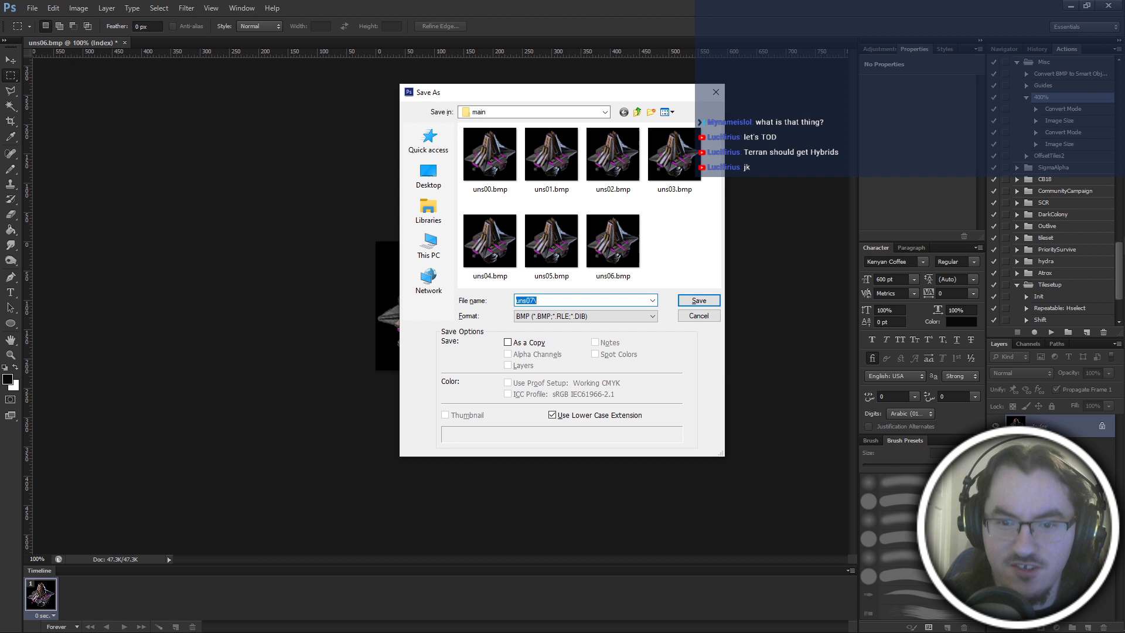
pyautogui.press('Return')
pyautogui.press('Return')
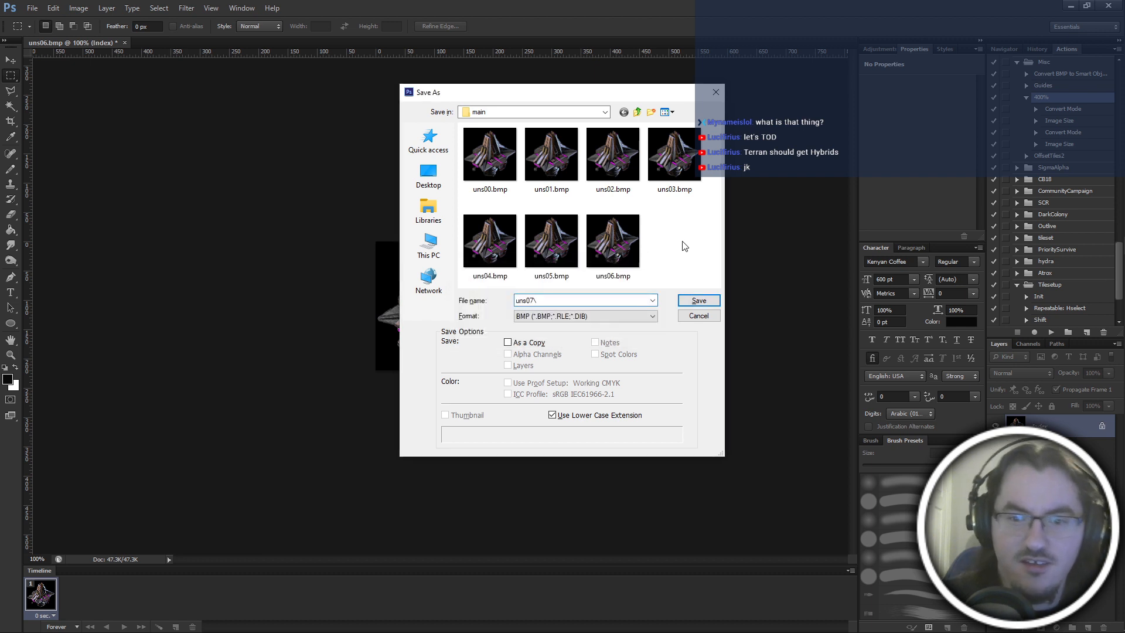
pyautogui.press('Return')
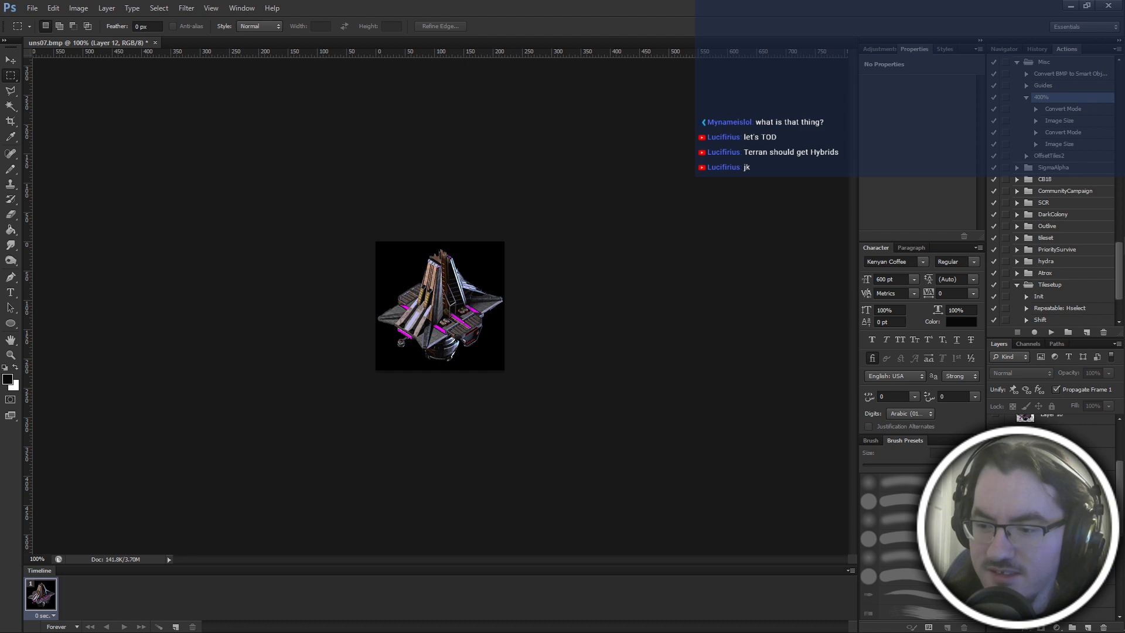
# Run the 400% action on the visible frame, merging its layers, and save the indexed result as uns08.bmp.
pyautogui.click(1050, 333)
pyautogui.press('Return')
pyautogui.hotkey('ctrl', 'shift', 's')
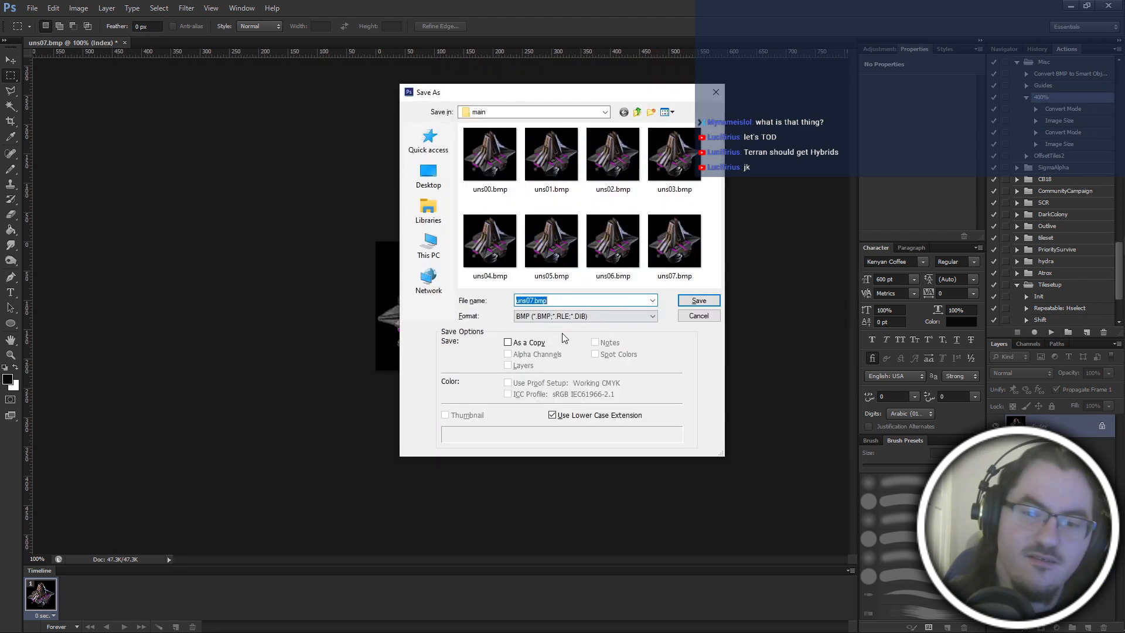
pyautogui.write('uns08')
pyautogui.press('Return')
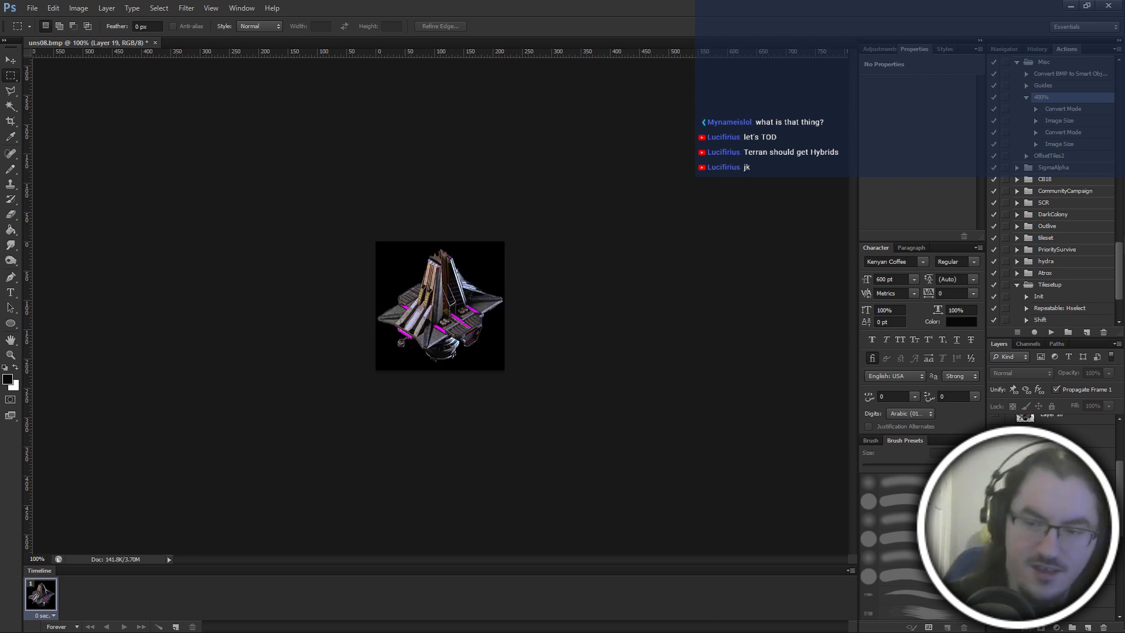
# Export the following two frames through the 400% action as uns09.bmp and uns10.bmp in the main folder.
pyautogui.click(1046, 333)
pyautogui.press('Return')
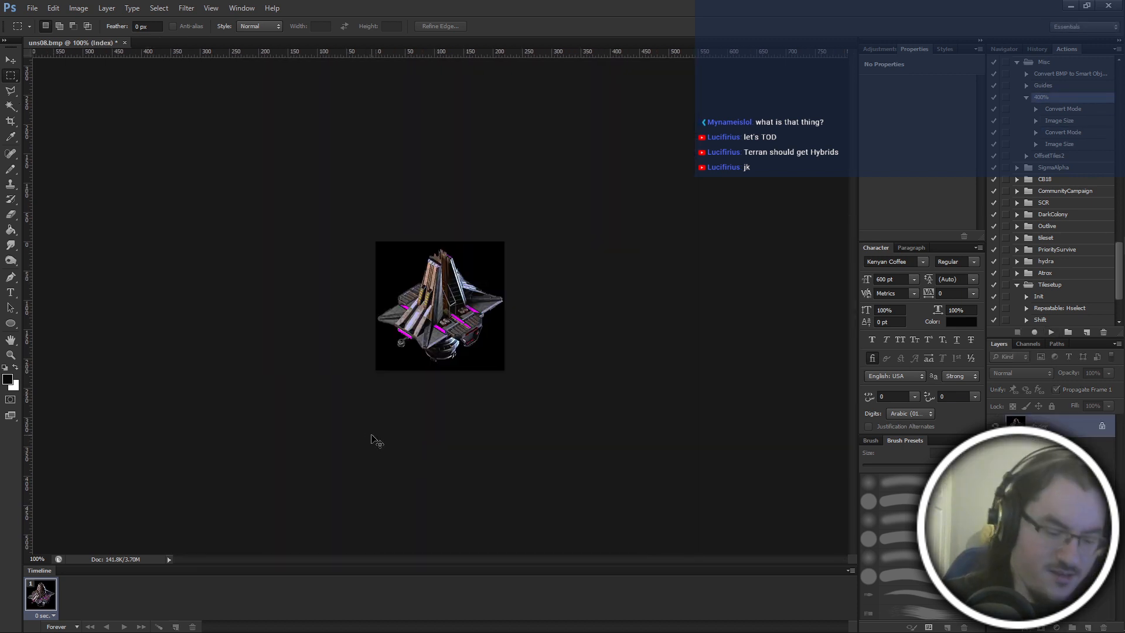
pyautogui.hotkey('ctrl', 'shift', 's')
pyautogui.write('uns09')
pyautogui.press('Return')
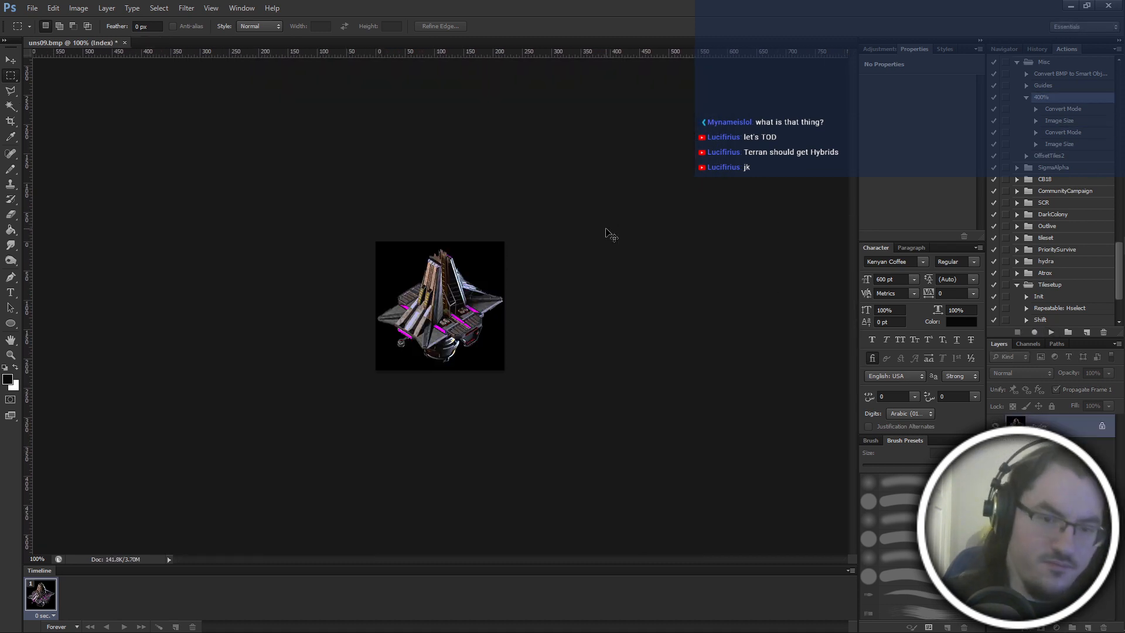
pyautogui.write('uns10')
pyautogui.press('Return')
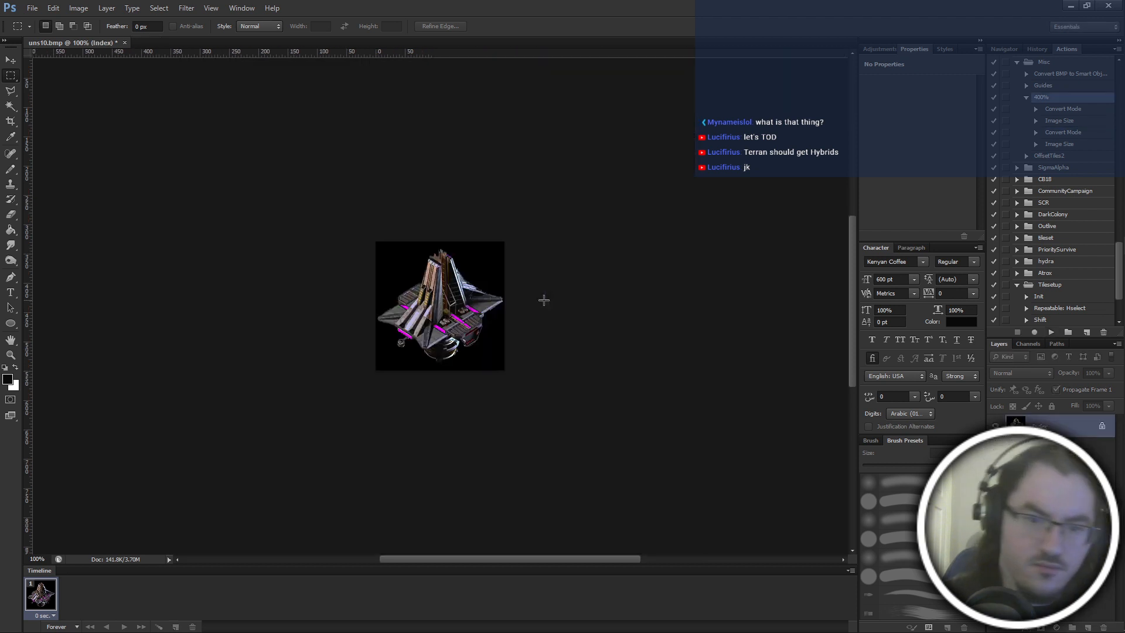
# Save the reduced indexed frame as uns11.bmp in the main folder.
pyautogui.hotkey('ctrl', 'shift', 's')
pyautogui.write('uns11')
pyautogui.press('Return')
pyautogui.press('Return')
# Undo back to the layered image, switch the visible frame layer, and export it through the 400% action as uns12.bmp.
pyautogui.hotkey('ctrl', 'z')
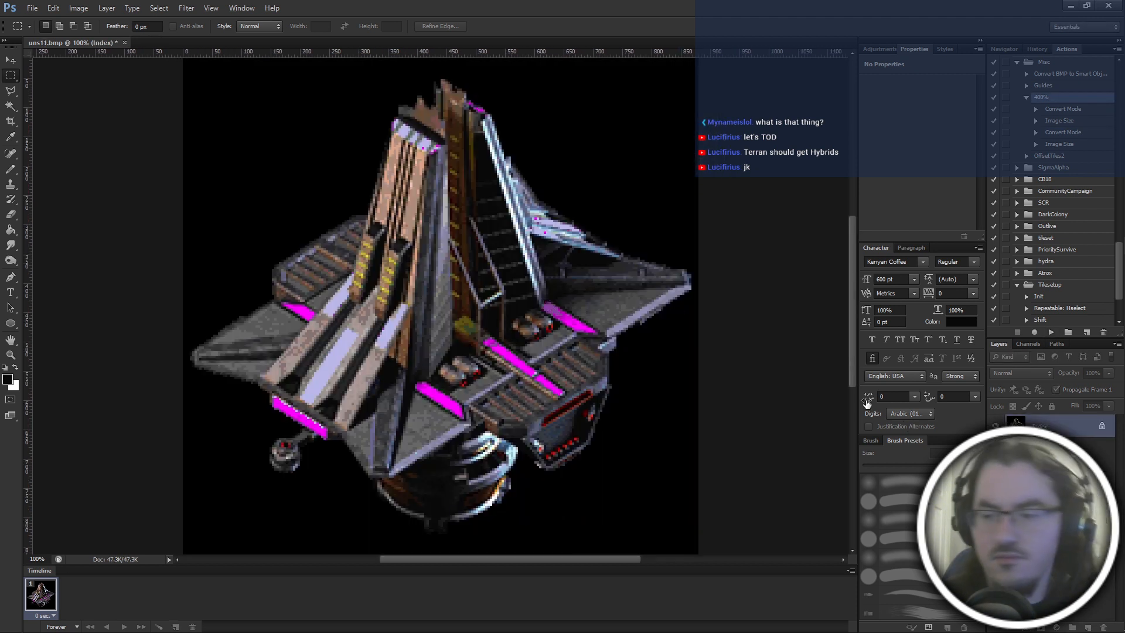
pyautogui.click(996, 492)
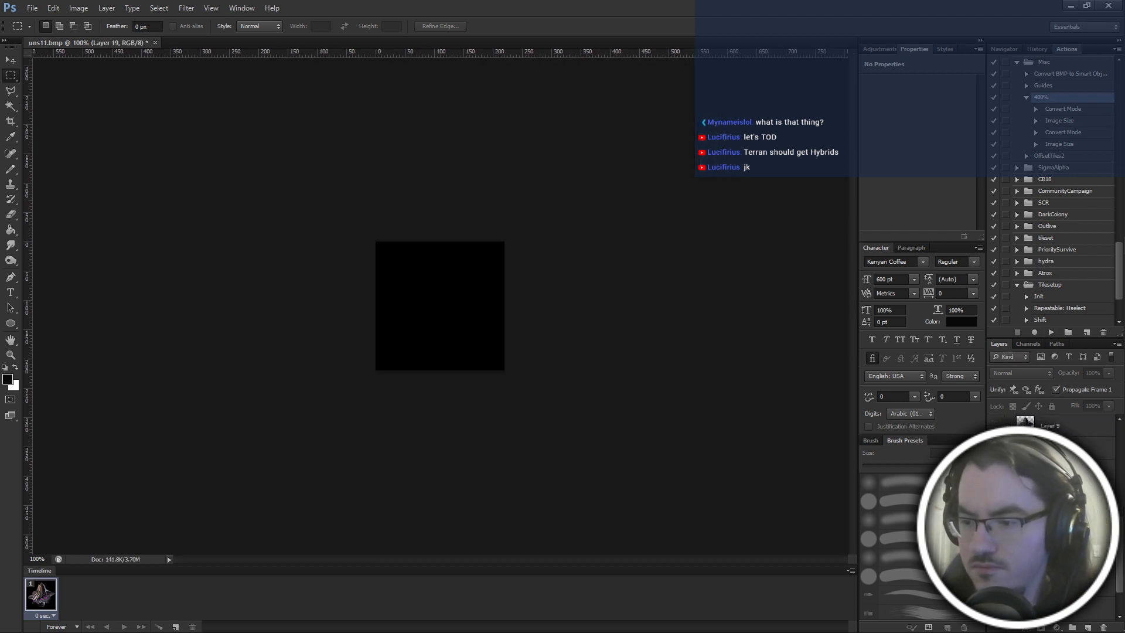
pyautogui.click(995, 470)
pyautogui.click(1051, 333)
pyautogui.press('Return')
pyautogui.hotkey('ctrl', 'shift', 's')
pyautogui.write('uns12')
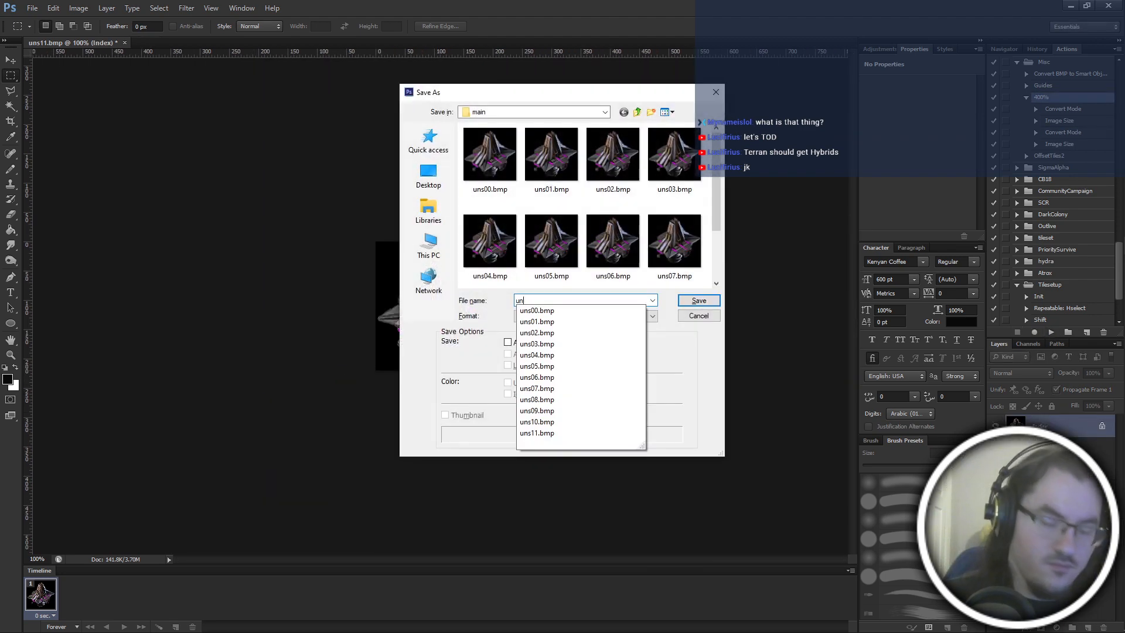
pyautogui.press('Return')
pyautogui.press('Return')
# Restore the layered image, switch to another frame layer, and export it through the 400% action as uns13.bmp.
pyautogui.hotkey('ctrl', 'z')
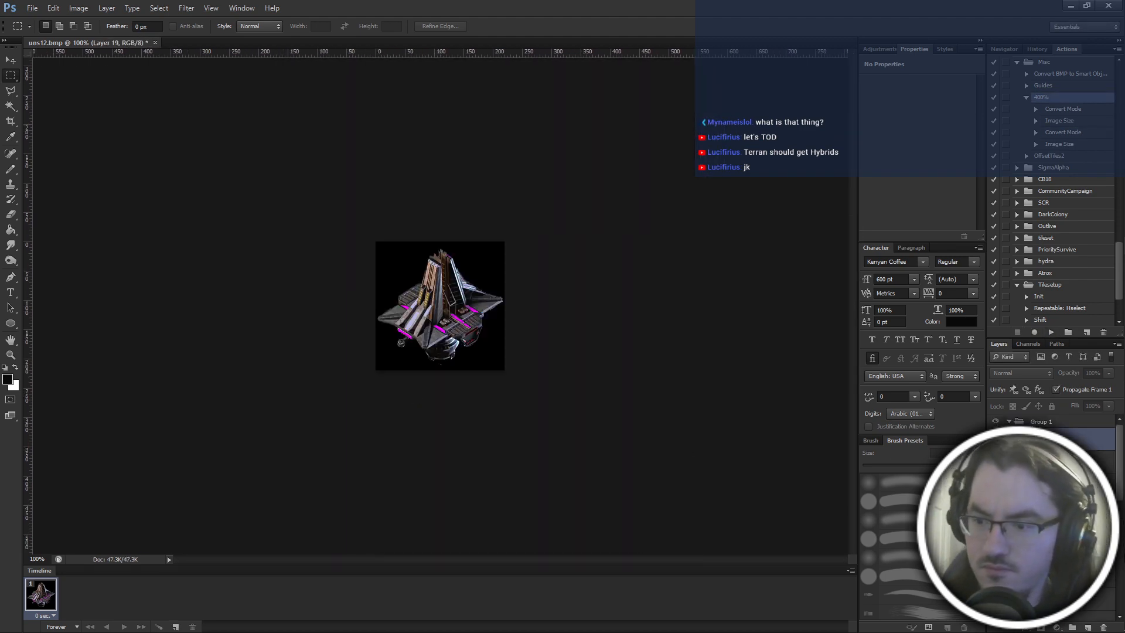
pyautogui.scroll(-5, 1026, 481)
pyautogui.click(996, 474)
pyautogui.click(996, 453)
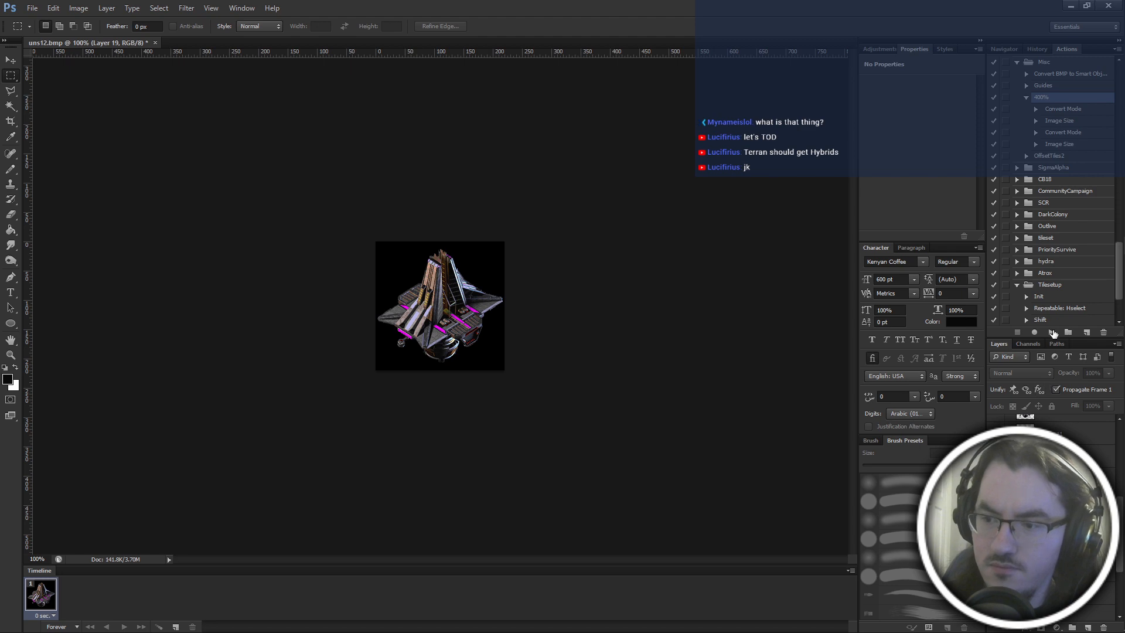
pyautogui.click(1051, 332)
pyautogui.press('Return')
pyautogui.hotkey('ctrl', 'shift', 's')
pyautogui.write('uns13')
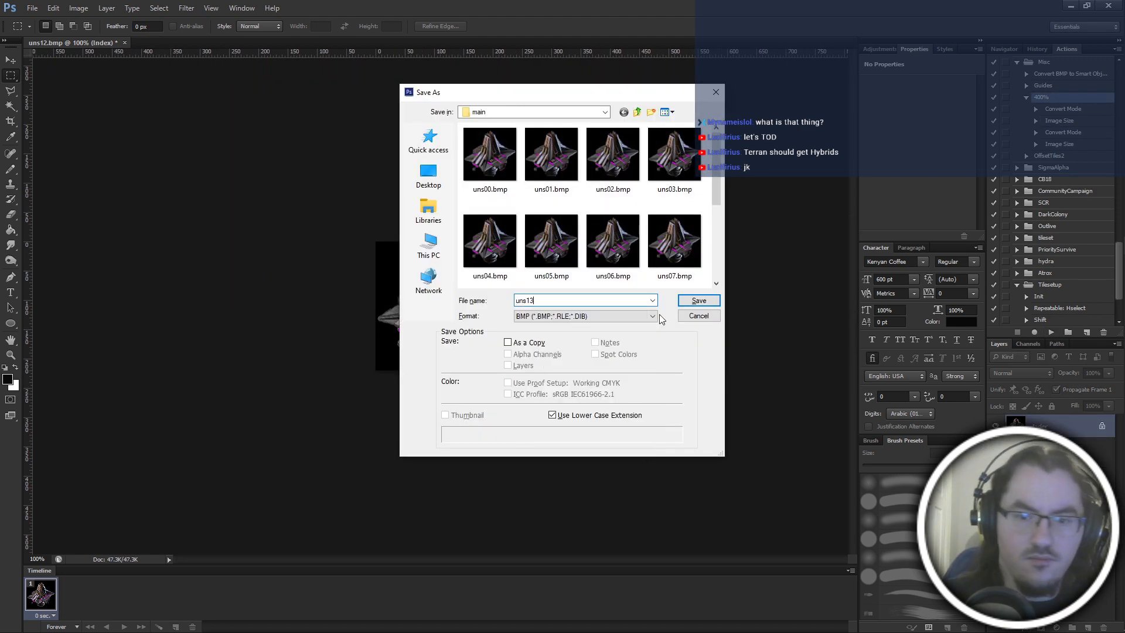
pyautogui.press('Return')
pyautogui.press('Return')
# Return to the layered image, swap the visible frame layer, and export it through the 400% action as uns14.bmp.
pyautogui.hotkey('ctrl', 'z')
pyautogui.scroll(-5, 1008, 481)
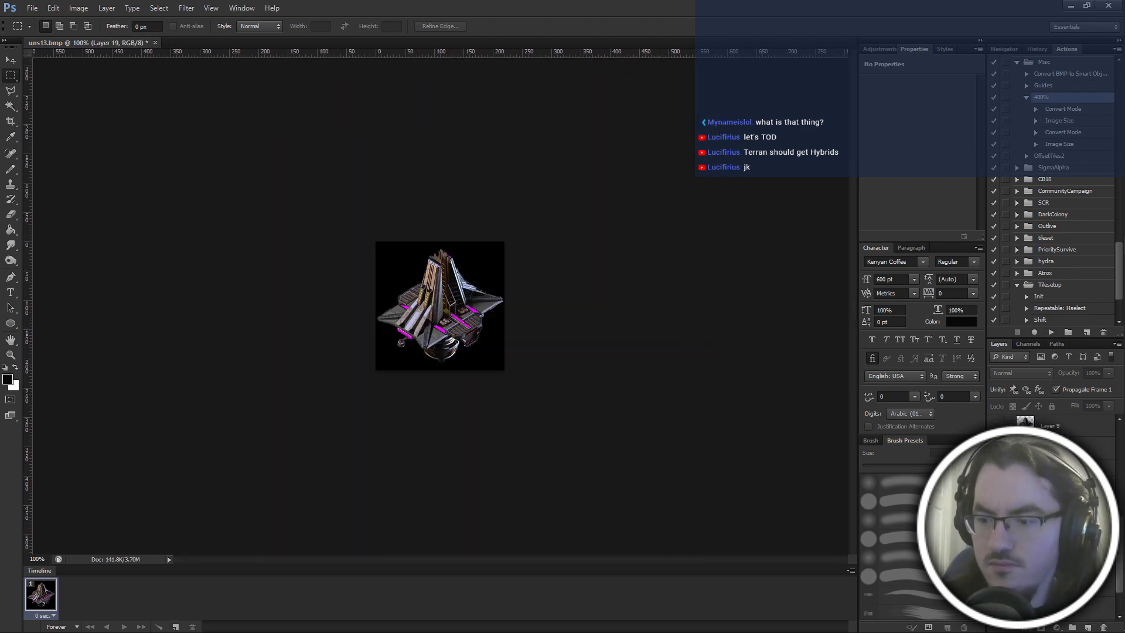
pyautogui.click(996, 475)
pyautogui.click(996, 495)
pyautogui.press('Return')
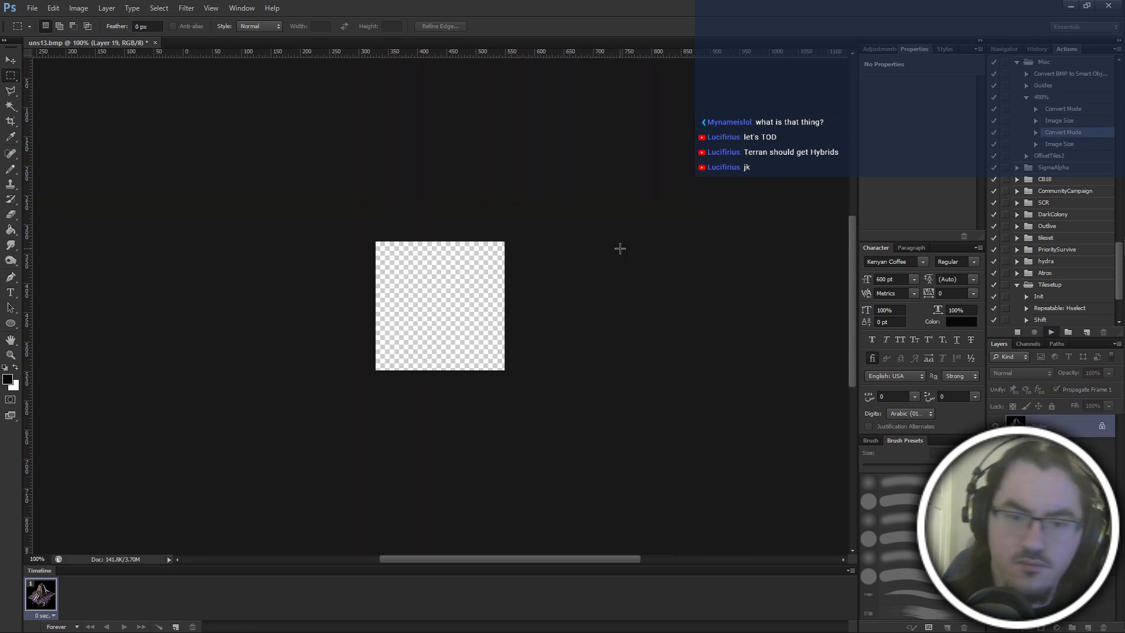
pyautogui.hotkey('ctrl', 'shift', 's')
pyautogui.write('uns14')
pyautogui.press('Return')
pyautogui.press('Return')
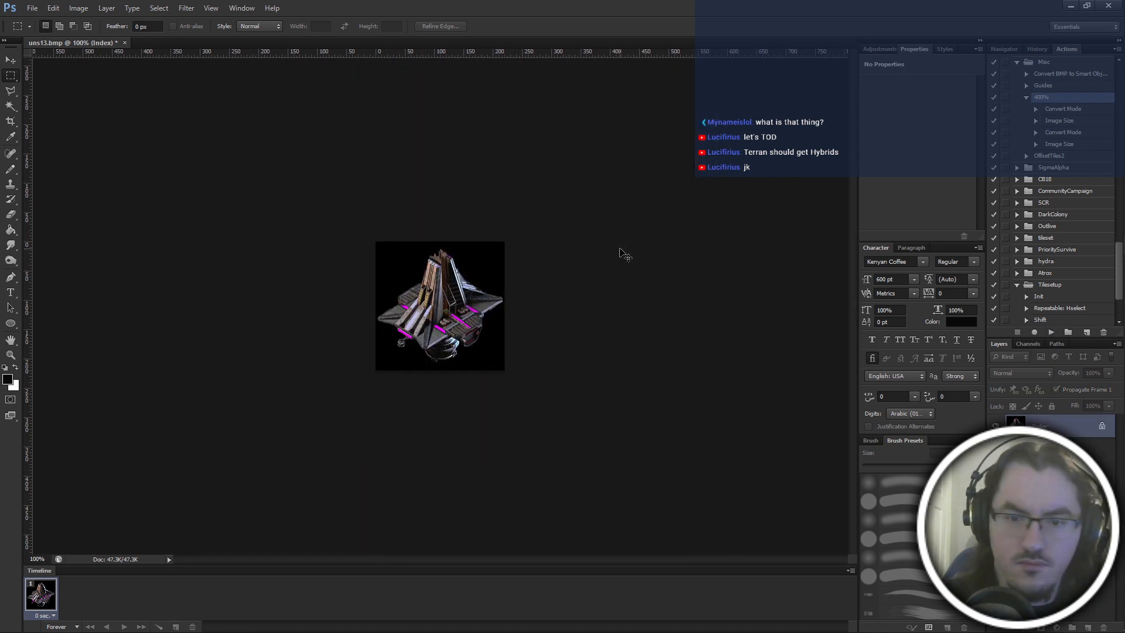
# Undo back to the layered image, run the 400% action on the next frame, and save it as uns15.bmp.
pyautogui.hotkey('ctrl', 'z')
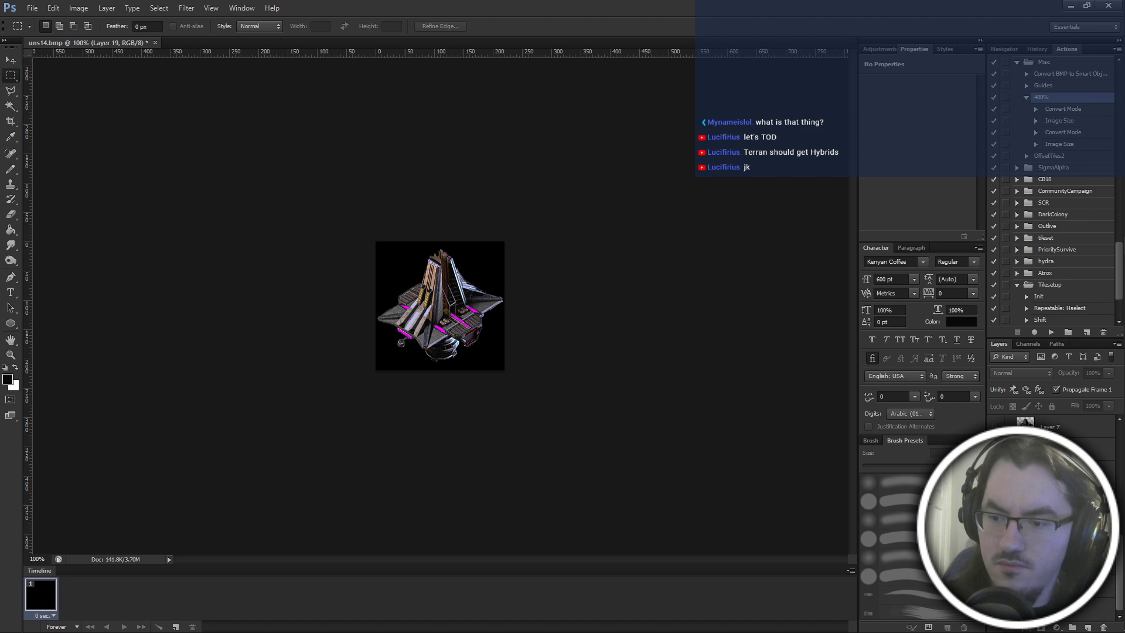
pyautogui.click(1051, 333)
pyautogui.press('Return')
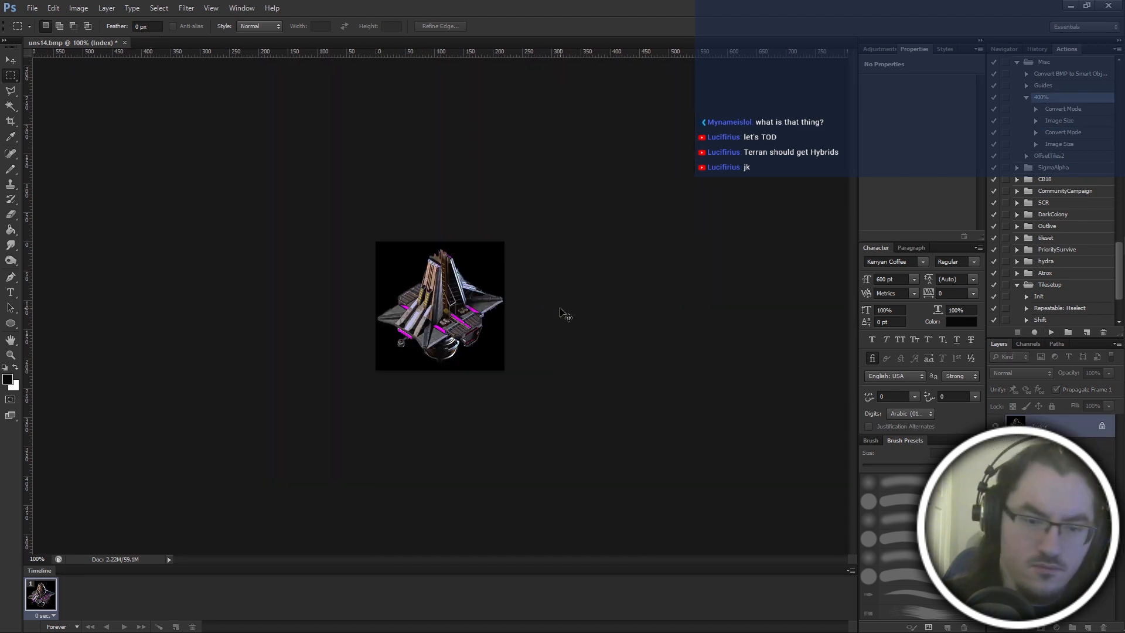
pyautogui.hotkey('ctrl', 'shift', 's')
pyautogui.write('uns15')
pyautogui.press('Return')
pyautogui.press('Return')
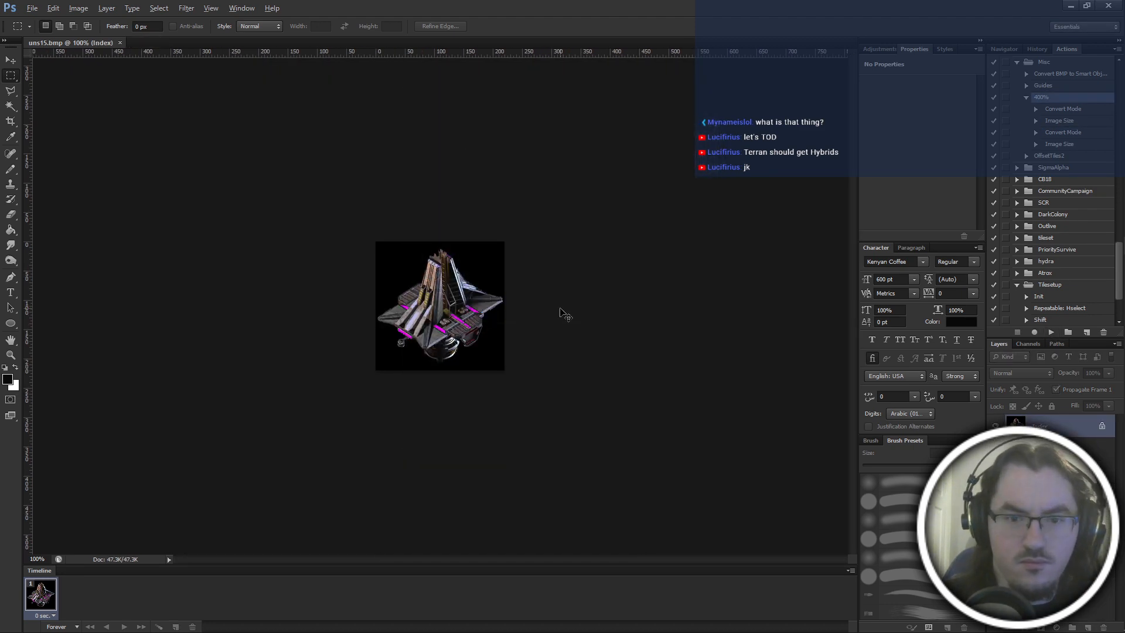
# Undo back to the layered image, run the 400% action on the next frame layer, and save it as uns16.bmp.
pyautogui.hotkey('ctrl', 'z')
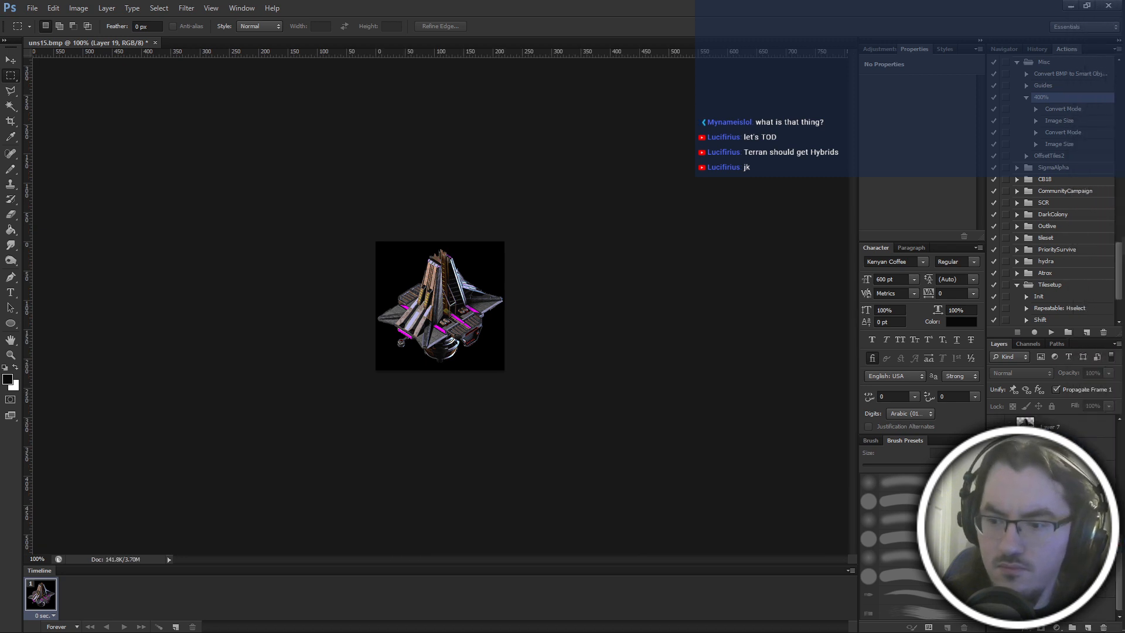
pyautogui.click(1051, 332)
pyautogui.press('Return')
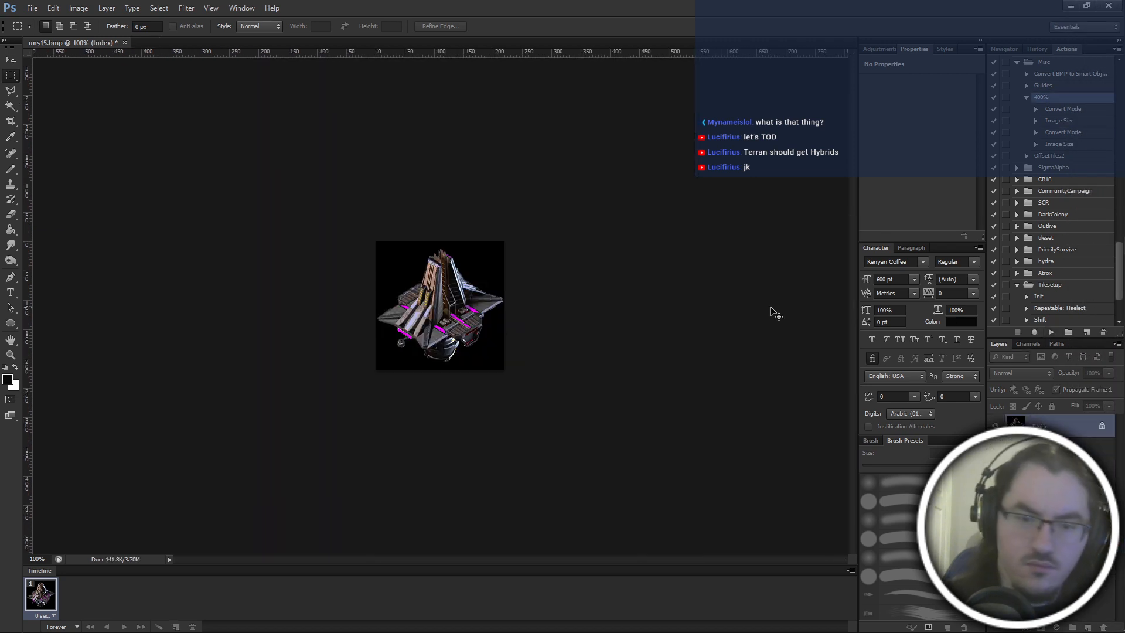
pyautogui.hotkey('ctrl', 'shift', 's')
pyautogui.write('uns16')
pyautogui.press('Return')
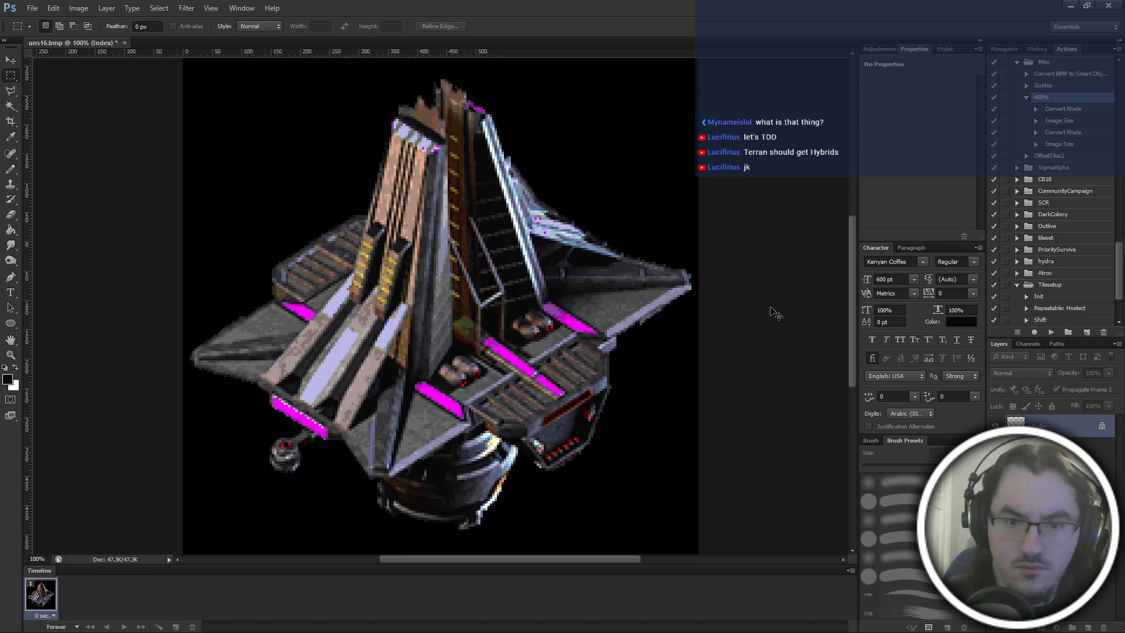
# Restore the layered image and export its next frame through the 400% action as uns17.bmp.
pyautogui.hotkey('ctrl', 'z')
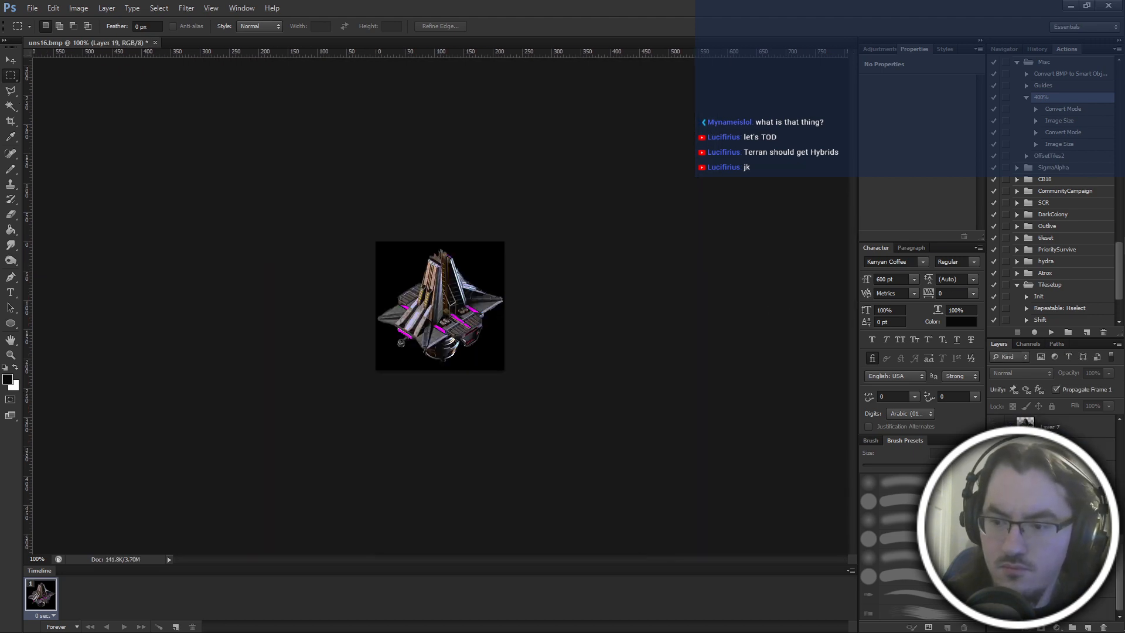
pyautogui.click(1051, 333)
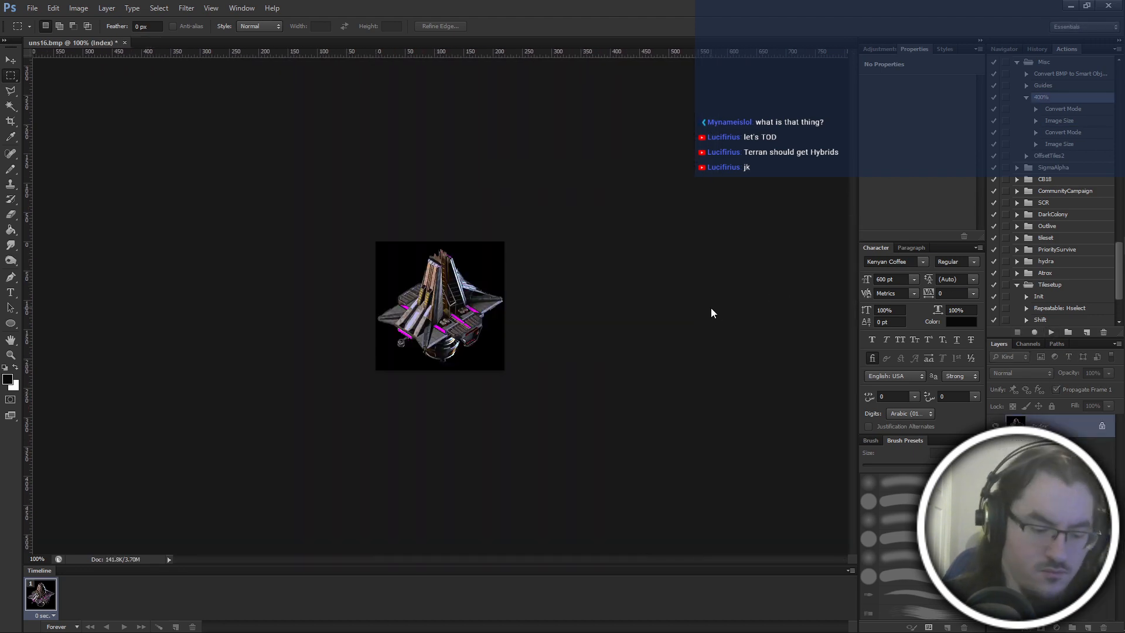
pyautogui.hotkey('ctrl', 'shift', 's')
pyautogui.write('uns')
pyautogui.write('17')
pyautogui.press('Return')
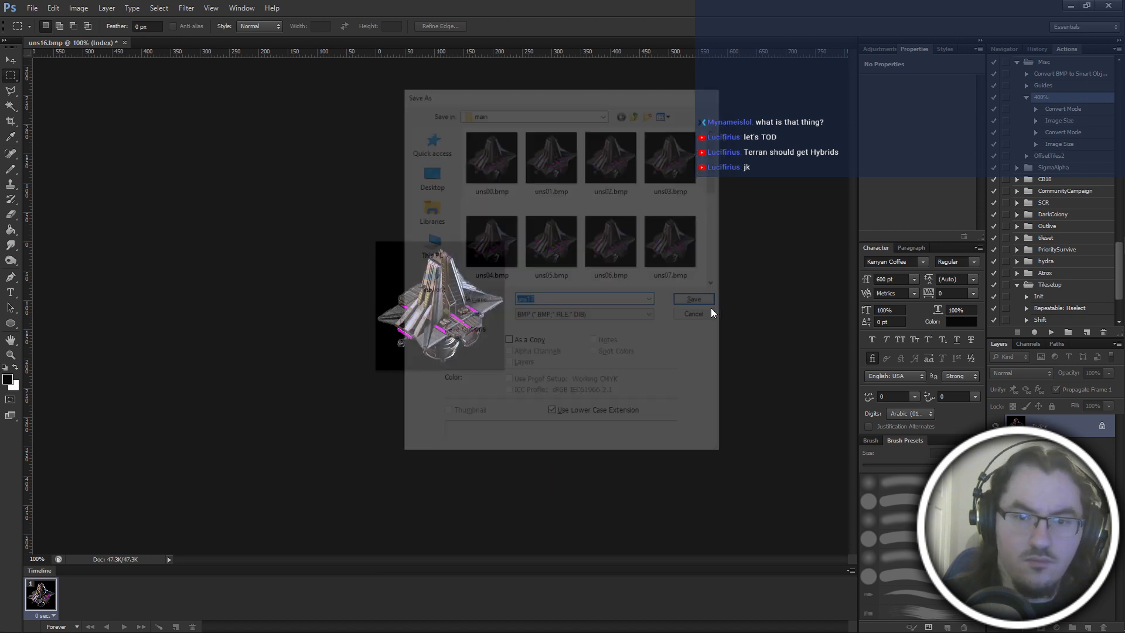
# Return to the layered image and export the following frame through the 400% action as uns18.bmp.
pyautogui.hotkey('ctrl', 'z')
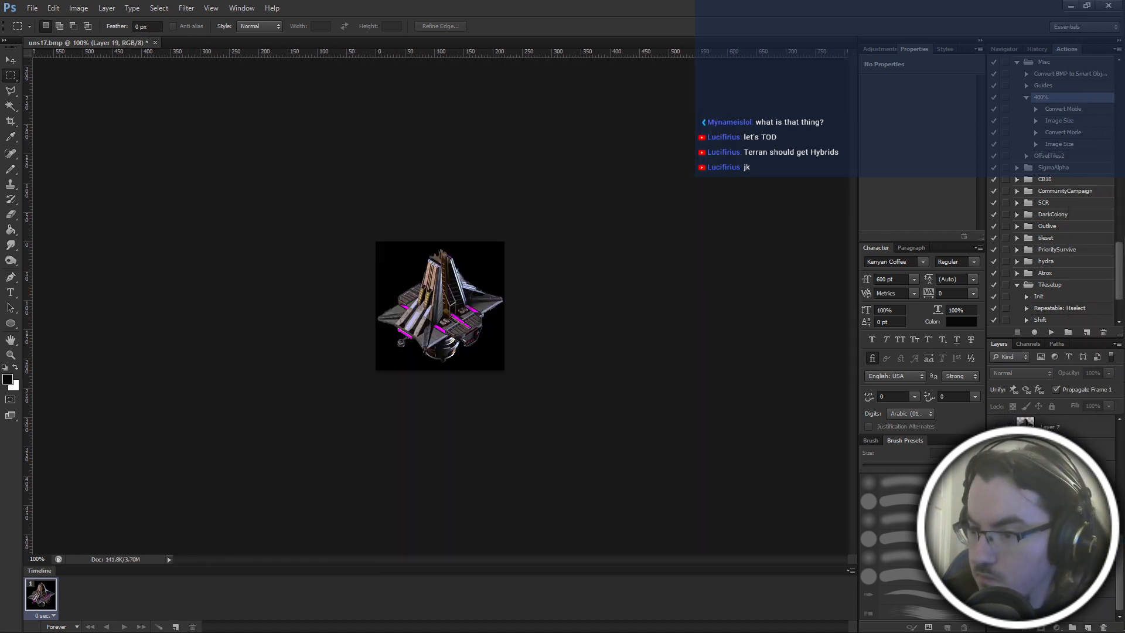
pyautogui.click(1051, 332)
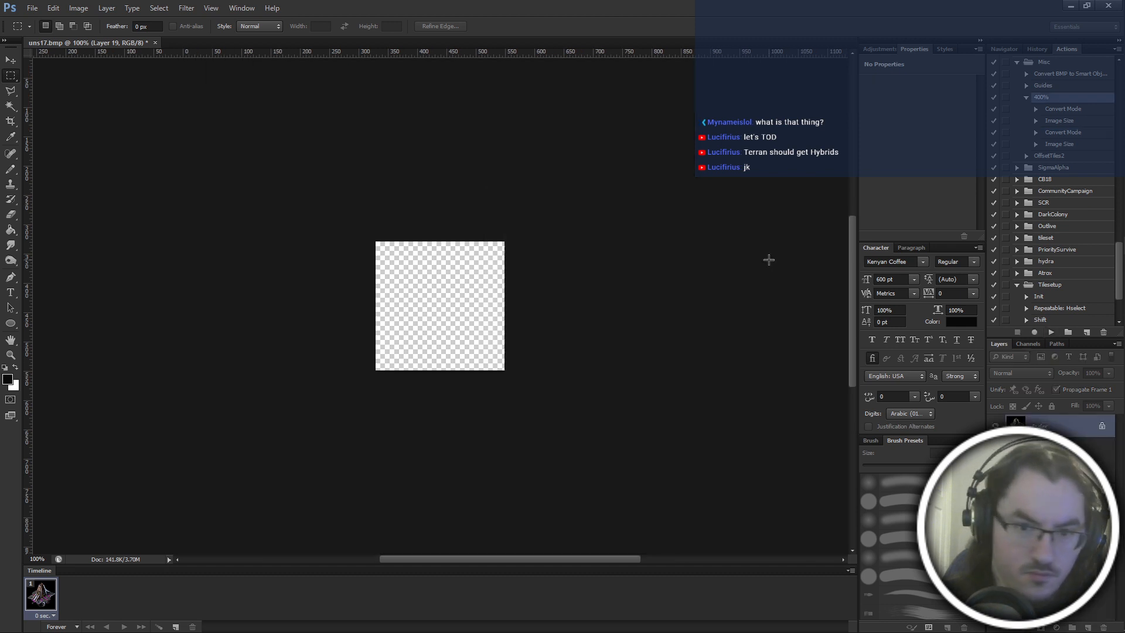
pyautogui.hotkey('ctrl', 'shift', 's')
pyautogui.write('uns18')
pyautogui.press('Return')
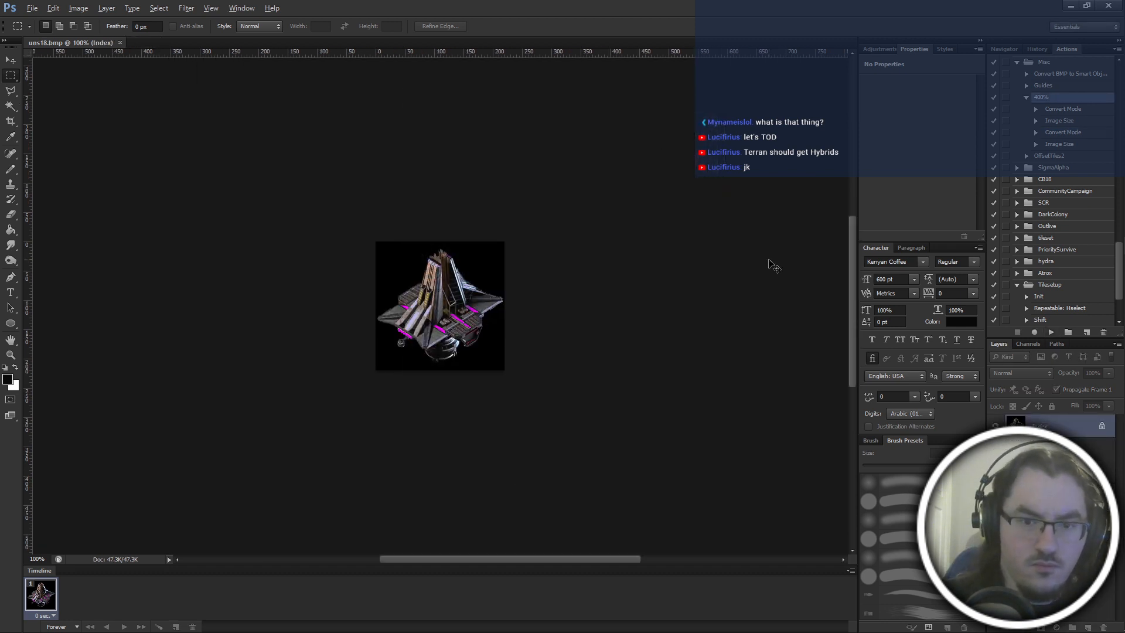
# Restore the layered image and switch the visible layer to the skeletal construction frame.
pyautogui.hotkey('ctrl', 'z')
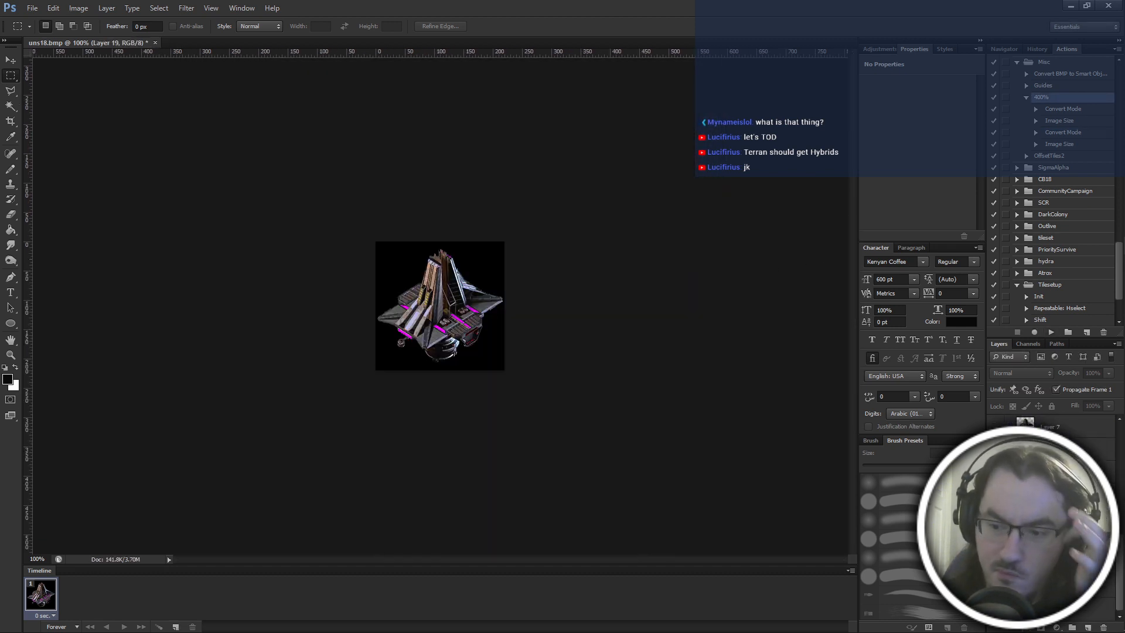
pyautogui.click(995, 511)
pyautogui.click(995, 532)
# Save the still layered image as uns19.psd in the main folder.
pyautogui.hotkey('ctrl', 'shift', 's')
pyautogui.write('uns19')
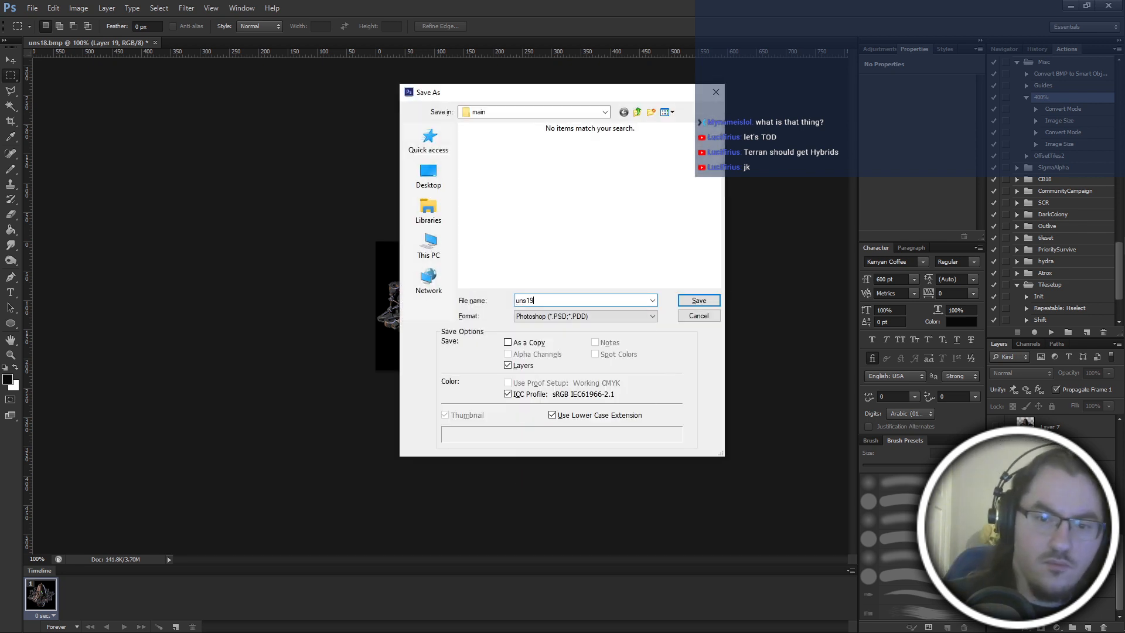
pyautogui.press('Return')
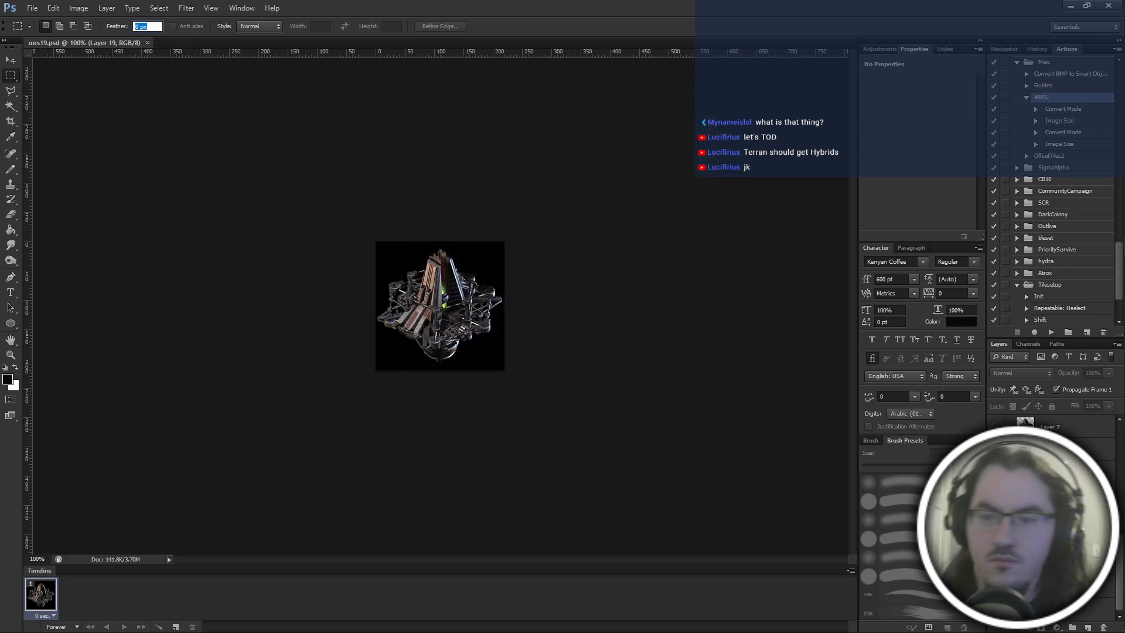
# Run the 400% action on the construction frame and save the indexed result as uns19.psd.
pyautogui.click(1049, 334)
pyautogui.press('Return')
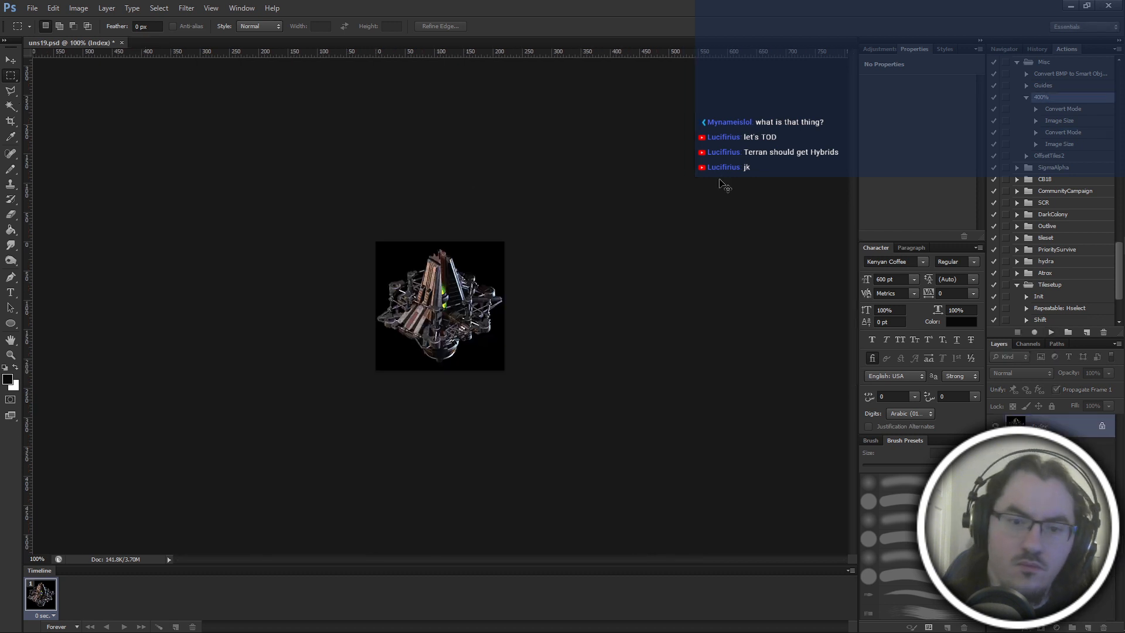
pyautogui.write('uns19')
pyautogui.press('Return')
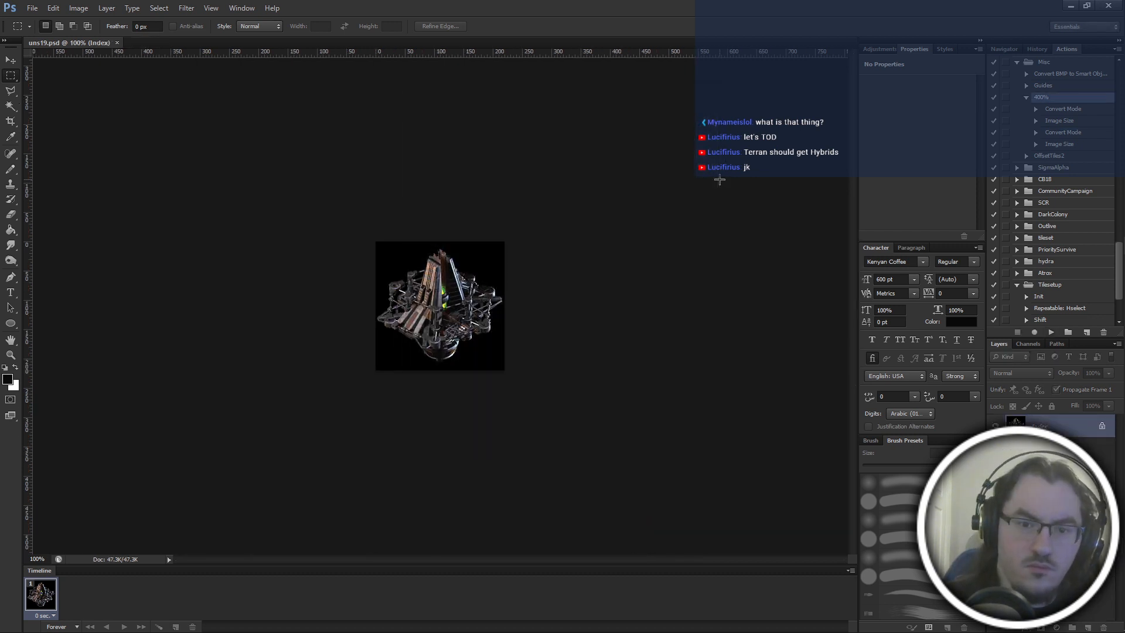
# Delete uns19.psd from the main folder and save the indexed construction frame in BMP format as uns19.bmp.
pyautogui.hotkey('shift', 'ctrl', 's')
pyautogui.click(493, 161)
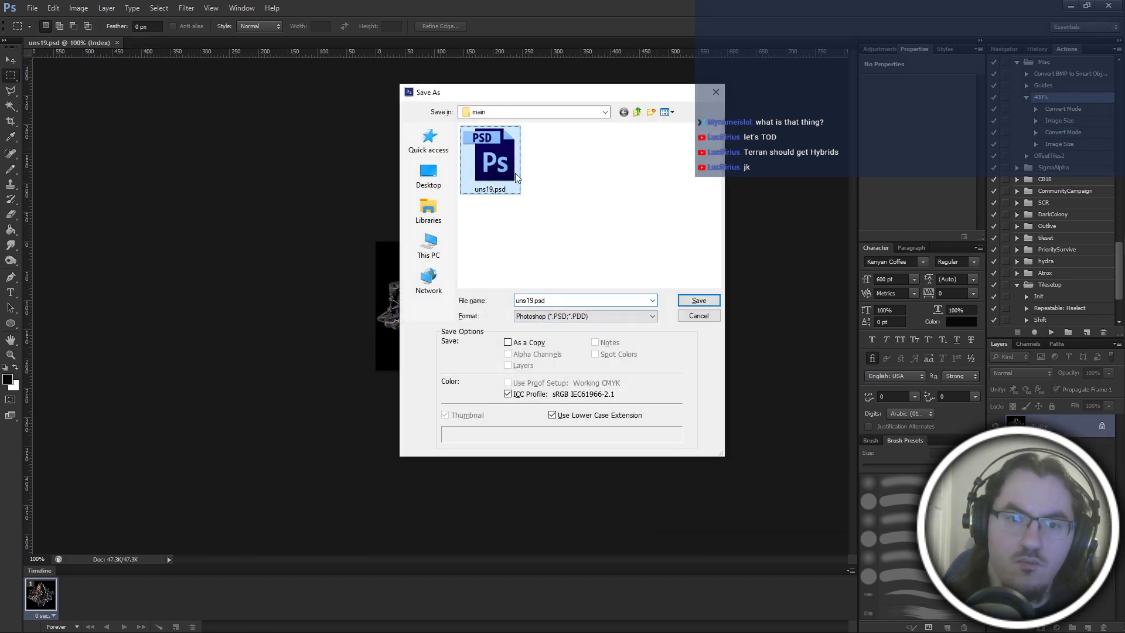
pyautogui.click(555, 315)
pyautogui.click(555, 342)
pyautogui.press('Return')
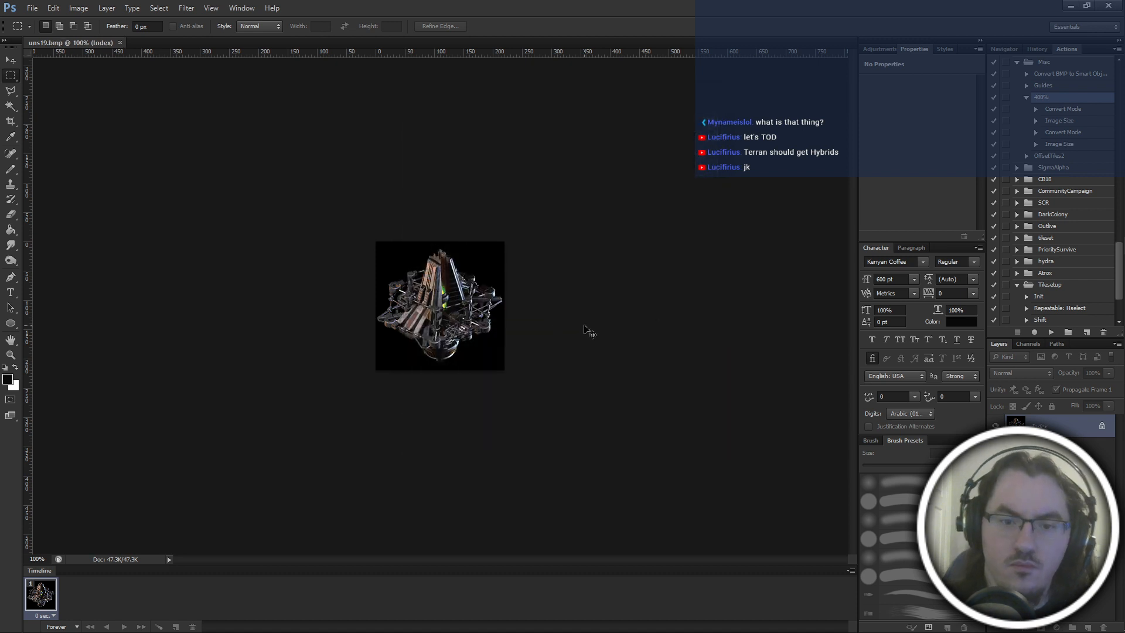
# Undo back to the layered image, save it over thobuild10.psd in the thobuild10 folder, and close the document.
pyautogui.hotkey('ctrl', 'alt', 'z')
pyautogui.hotkey('ctrl', 'alt', 'z')
pyautogui.hotkey('ctrl', 'alt', 'z')
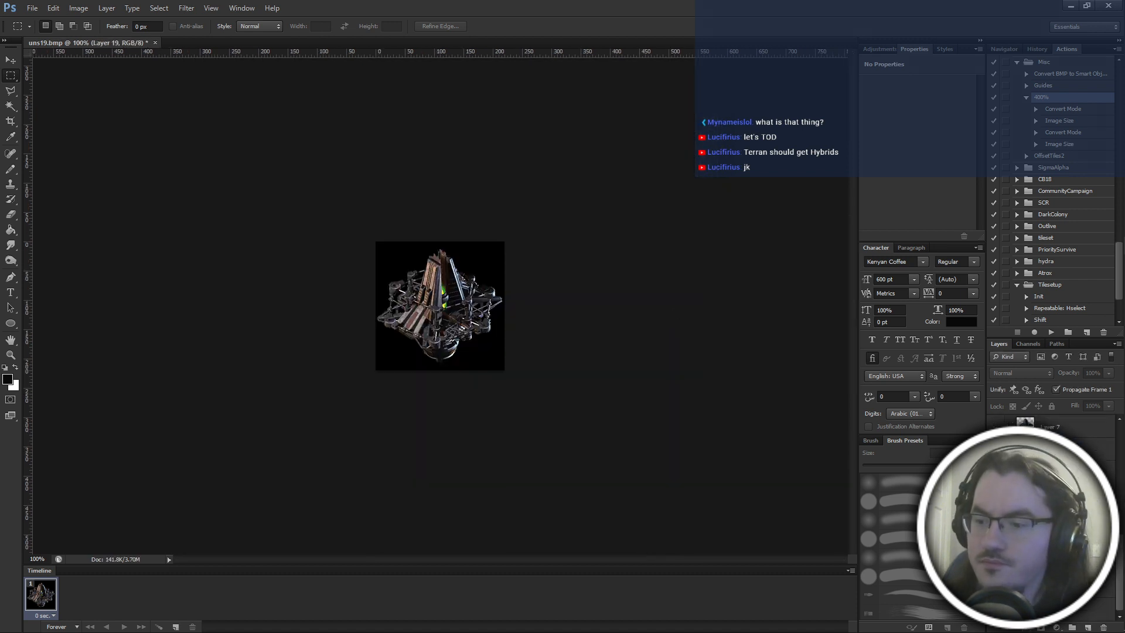
pyautogui.hotkey('ctrl', 'shift', 's')
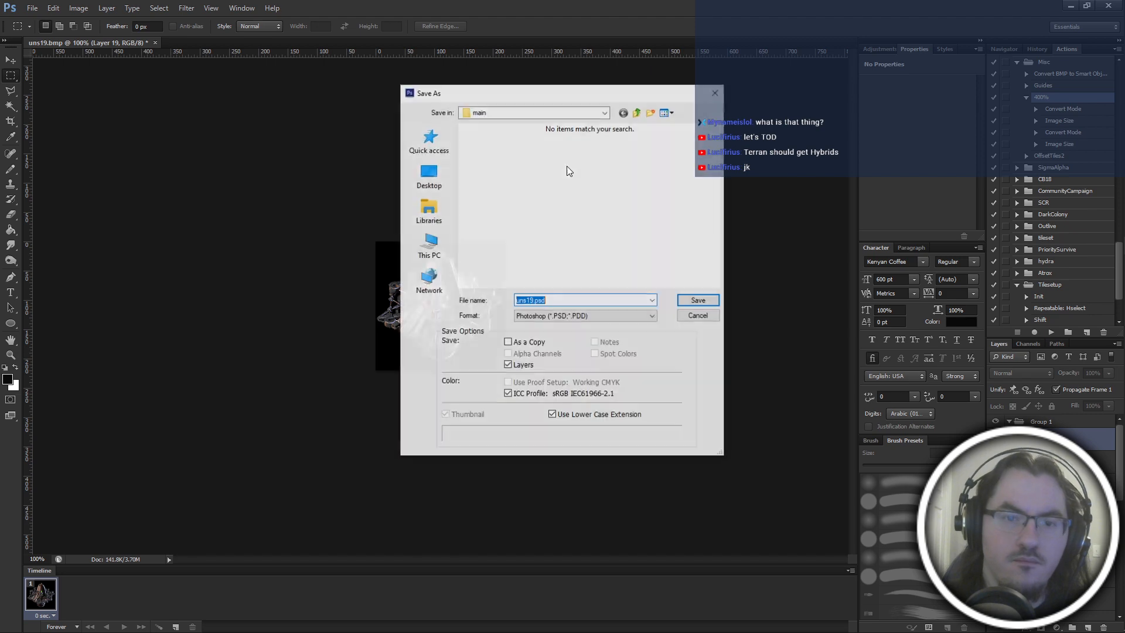
pyautogui.click(638, 112)
pyautogui.doubleClick(628, 168)
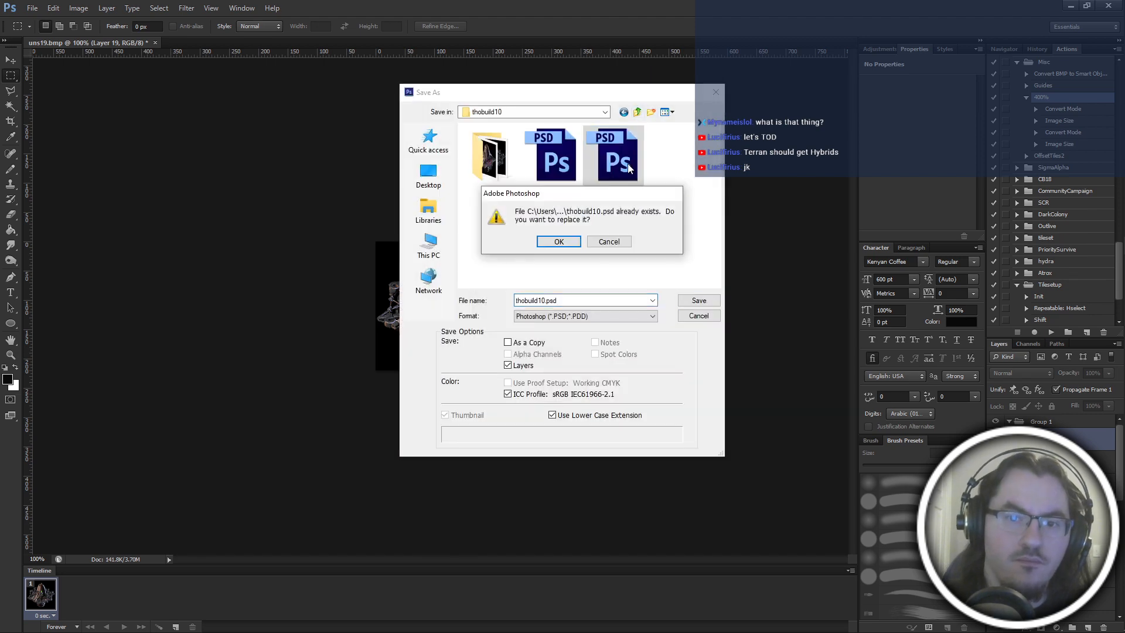
pyautogui.press('y')
pyautogui.hotkey('ctrl', 'w')
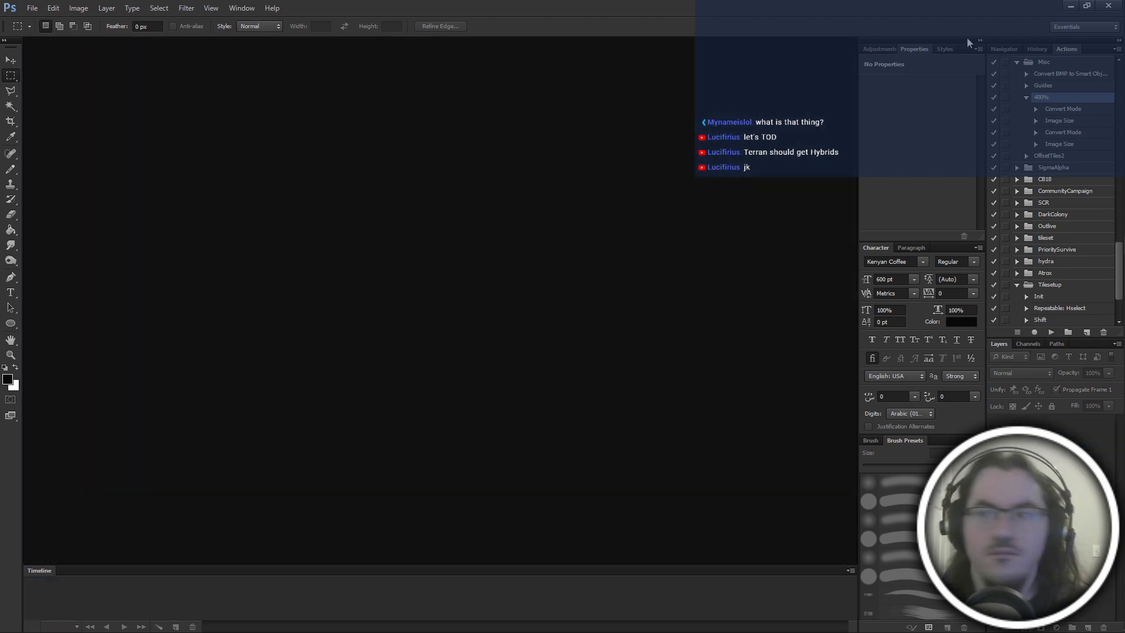
# Switch to File Explorer and open uns00.bmp from the main folder inside thobuild10.
pyautogui.click(1069, 7)
pyautogui.hotkey('alt', 'Tab')
pyautogui.click(481, 427)
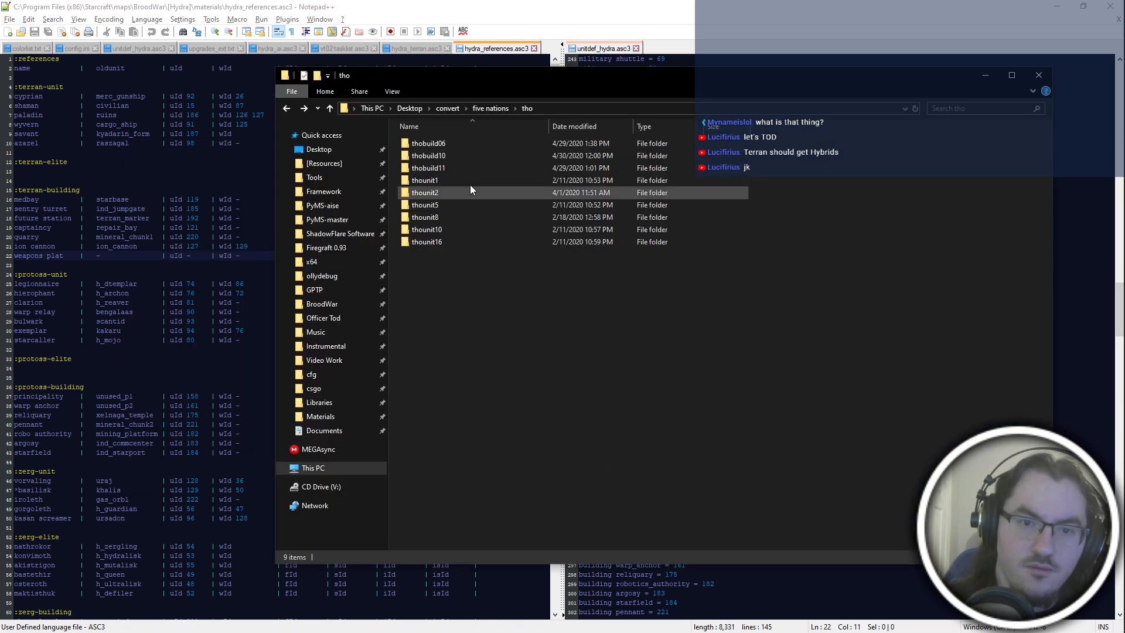
pyautogui.doubleClick(455, 154)
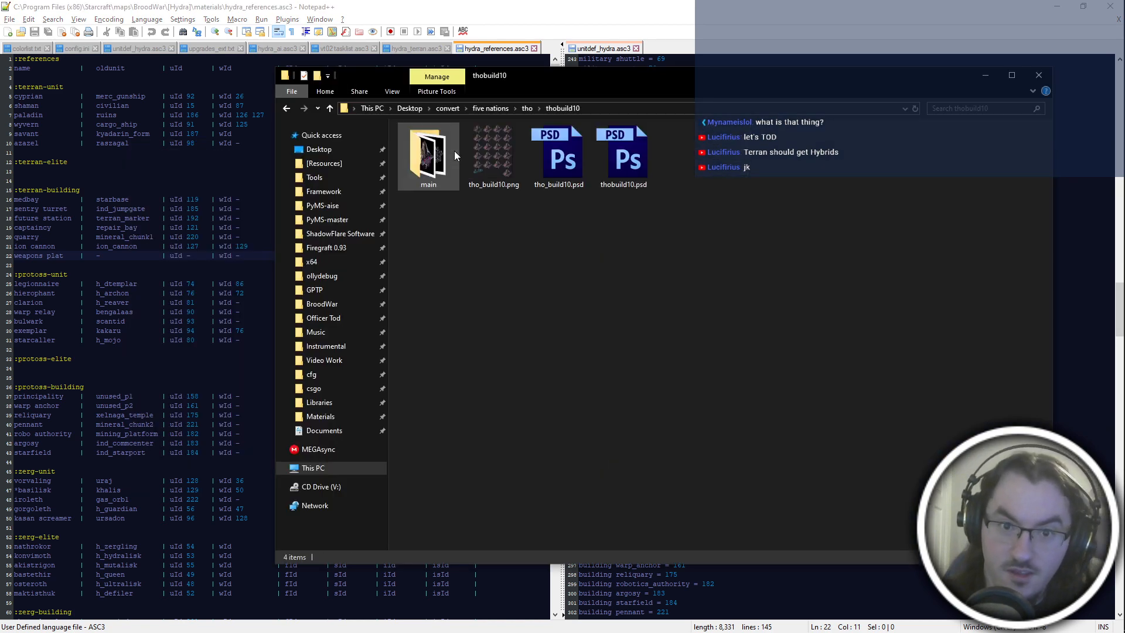
pyautogui.doubleClick(455, 150)
pyautogui.doubleClick(448, 166)
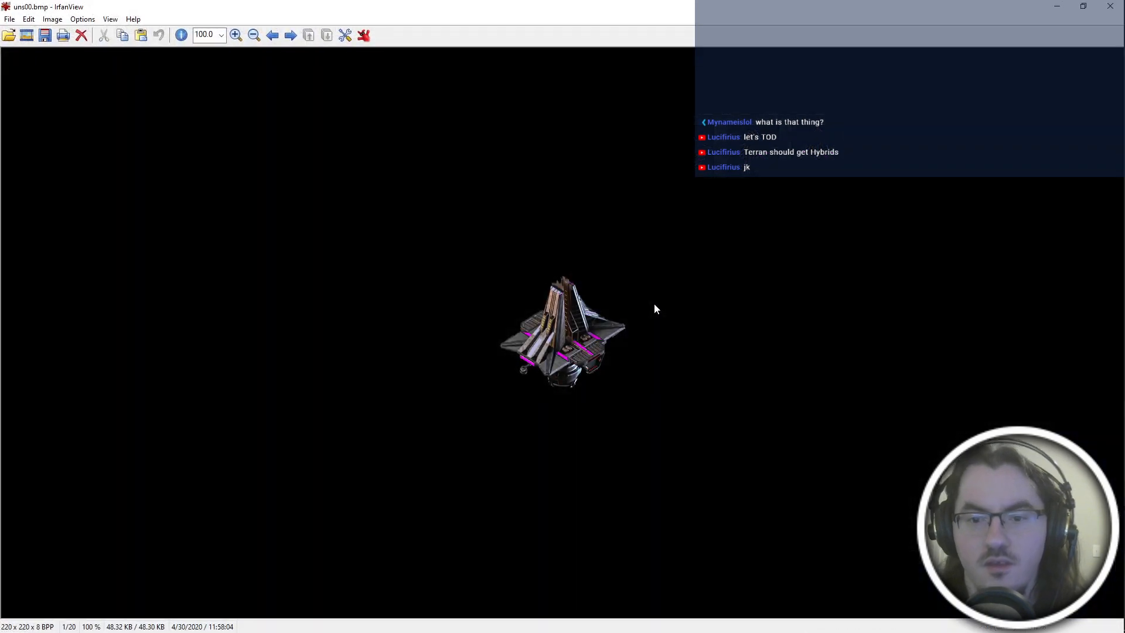
# Page through the exported frames from uns00.bmp onward to check their alignment and animation, and close the viewer.
pyautogui.press('Right')
pyautogui.press('Right')
pyautogui.press('Right')
pyautogui.press('Right')
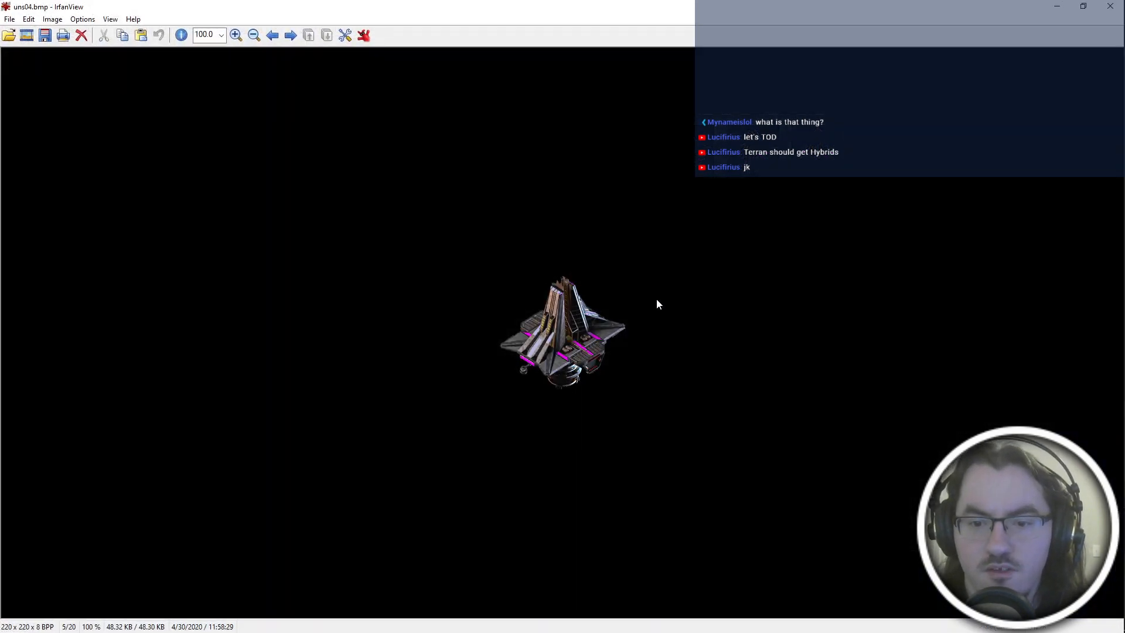
pyautogui.press('Right')
pyautogui.press('Right')
pyautogui.press('Right')
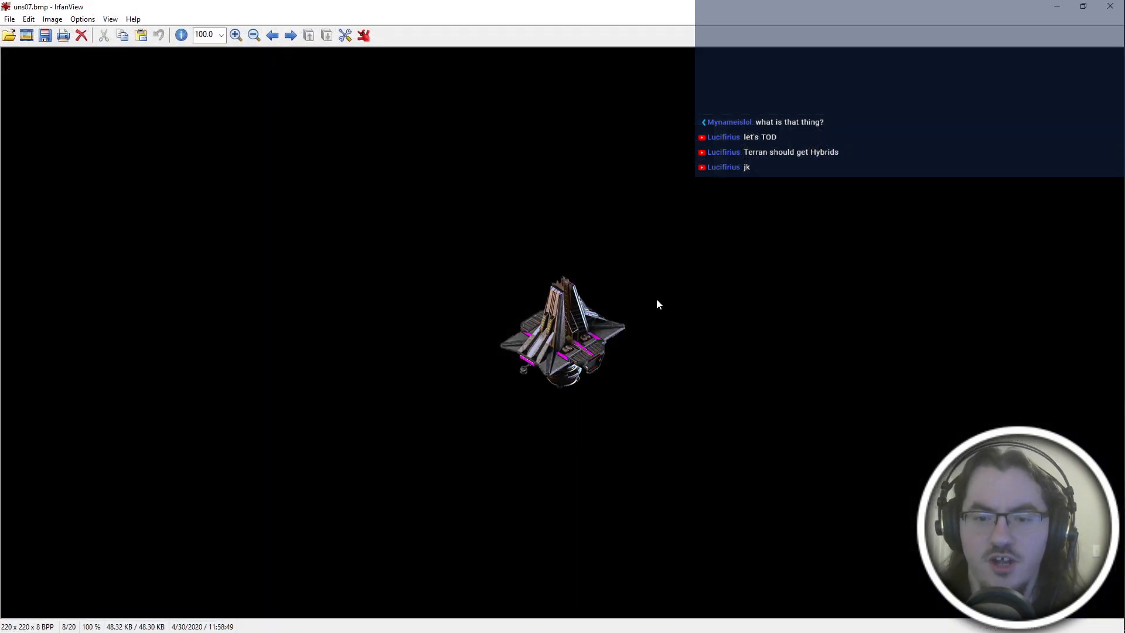
pyautogui.press('Right')
pyautogui.press('Right')
pyautogui.press('Right')
pyautogui.press('Right')
pyautogui.press('Right')
pyautogui.press('Right')
pyautogui.press('Right')
pyautogui.press('Right')
pyautogui.press('Right')
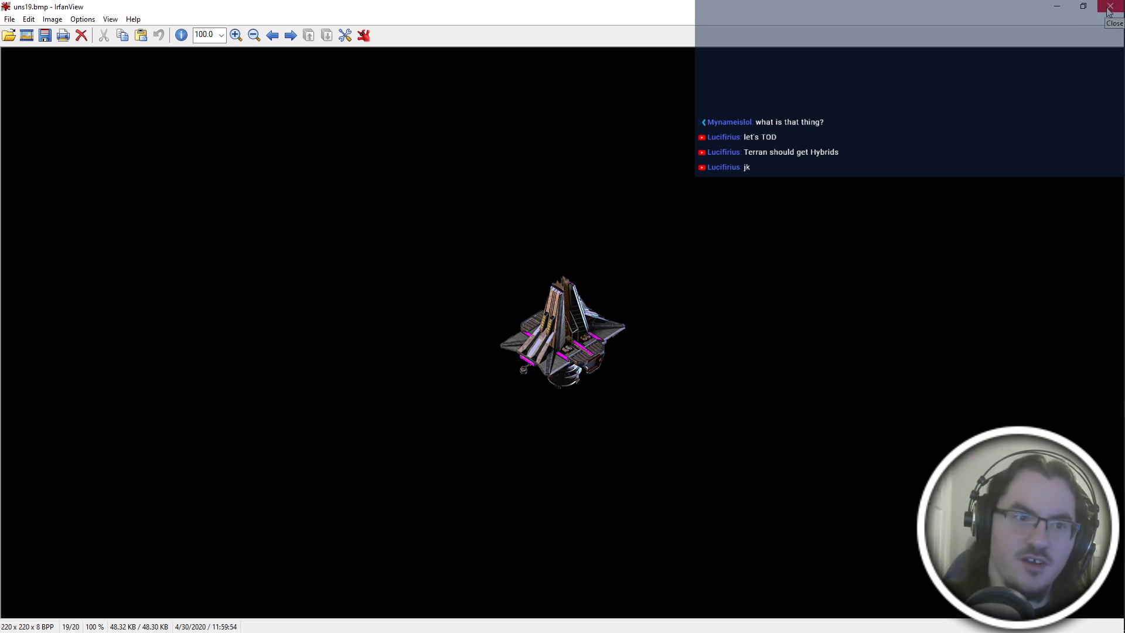
pyautogui.press('Right')
pyautogui.press('Right')
pyautogui.click(1109, 7)
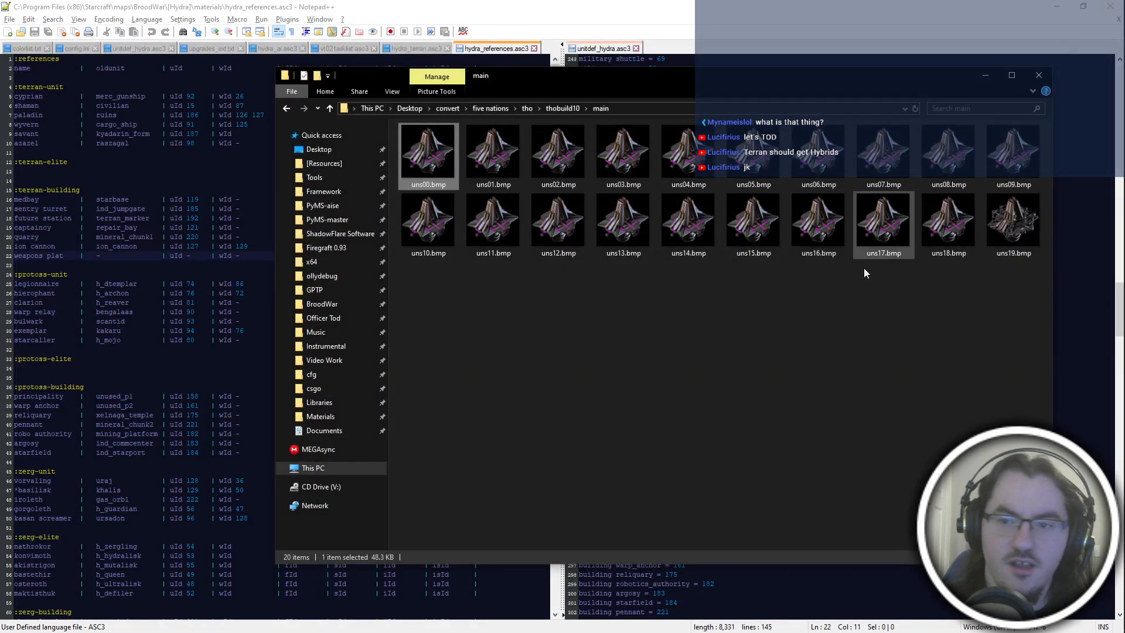
# Rename the construction frame uns19.bmp to fram019.bmp.
pyautogui.click(1010, 262)
pyautogui.press('F2')
pyautogui.write('fram019')
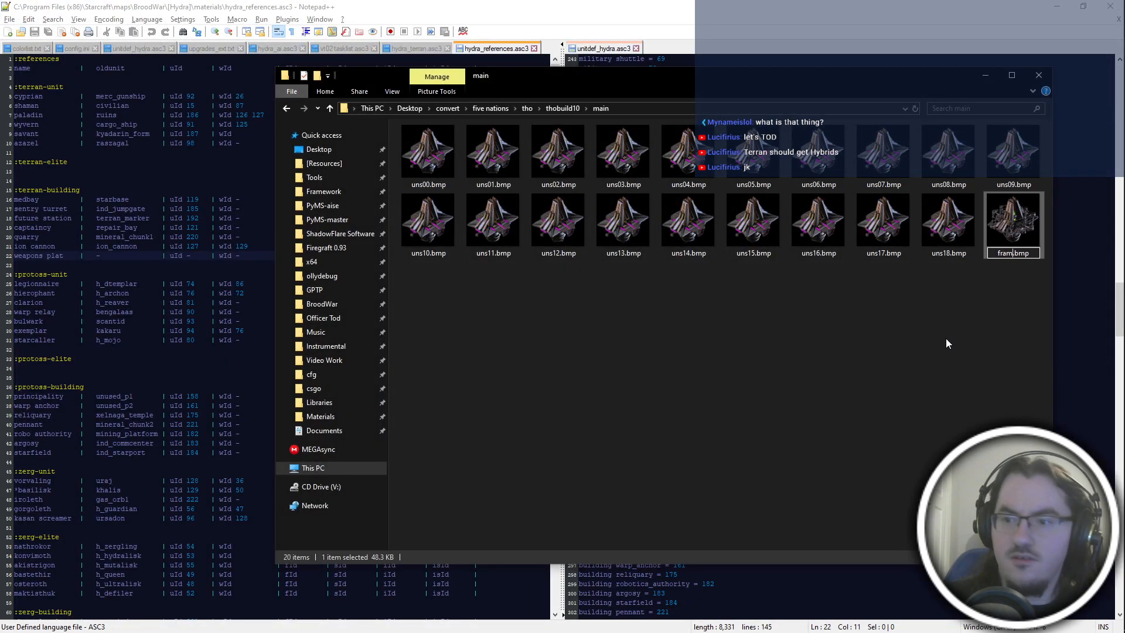
pyautogui.press('Return')
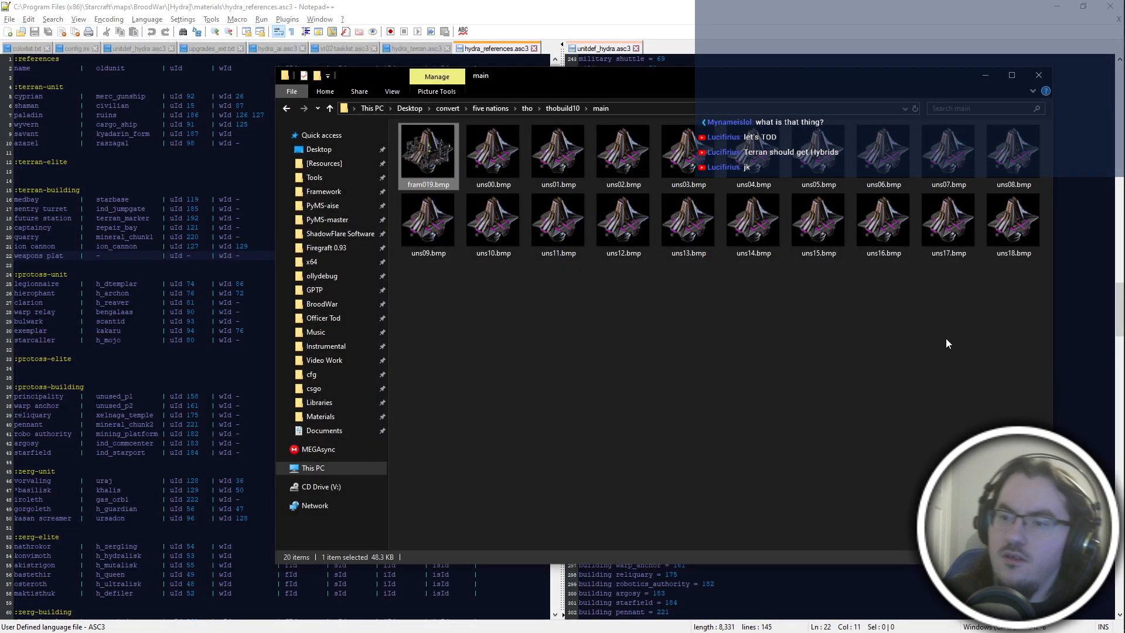
# View uns18.bmp, uns00.bmp and uns01.bmp in turn to compare the end and start of the animation, and close the viewer.
pyautogui.doubleClick(1007, 236)
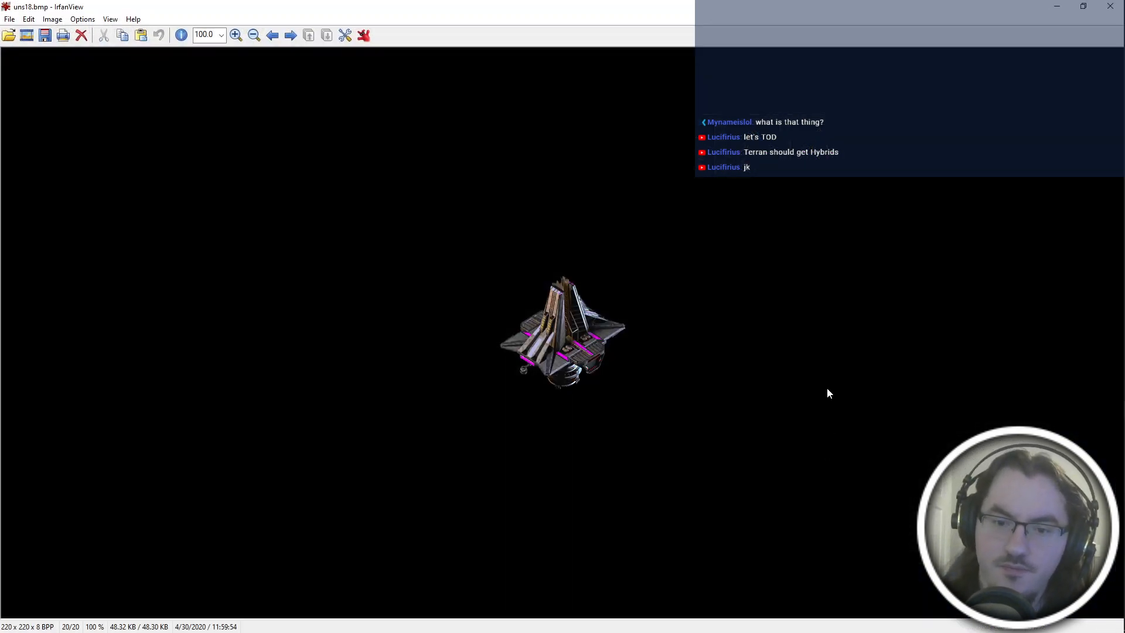
pyautogui.press('Escape')
pyautogui.doubleClick(508, 181)
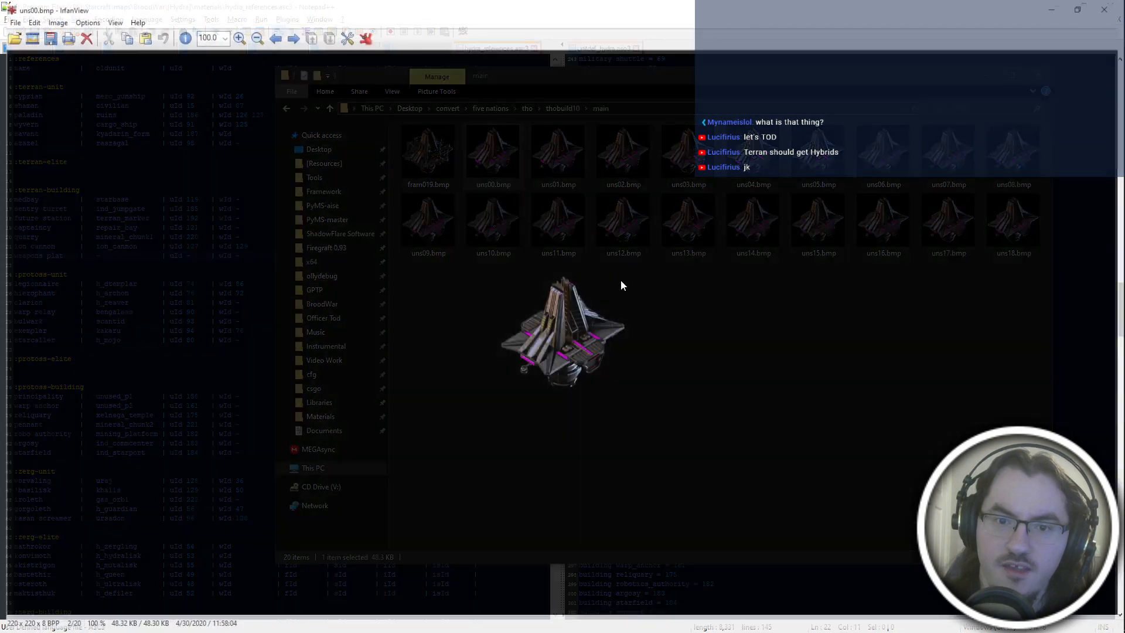
pyautogui.press('Right')
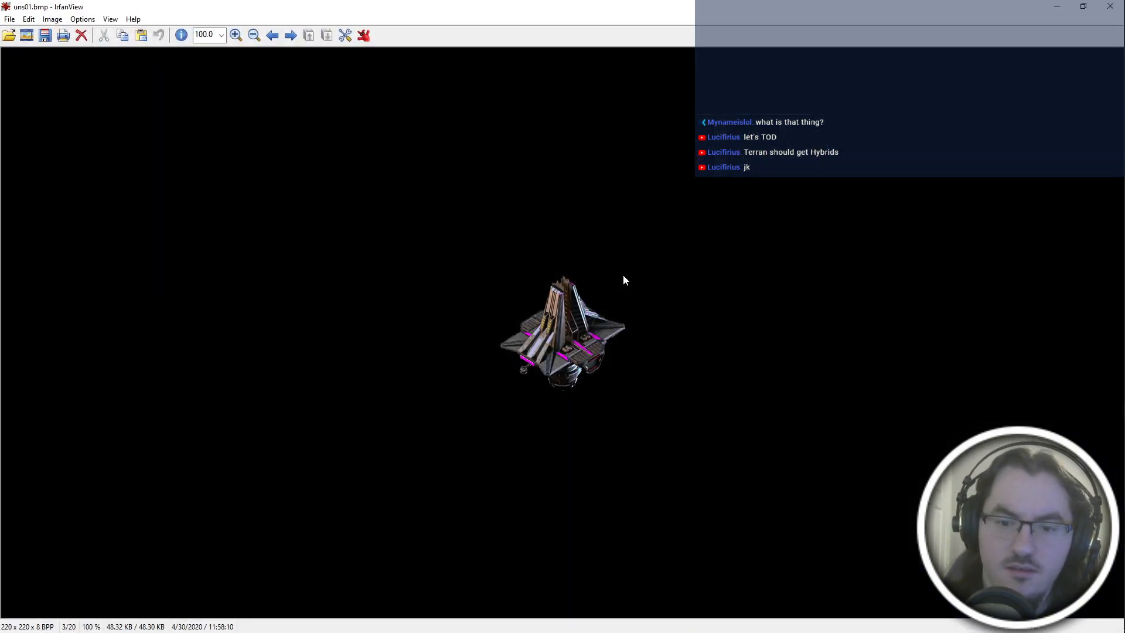
pyautogui.click(1110, 7)
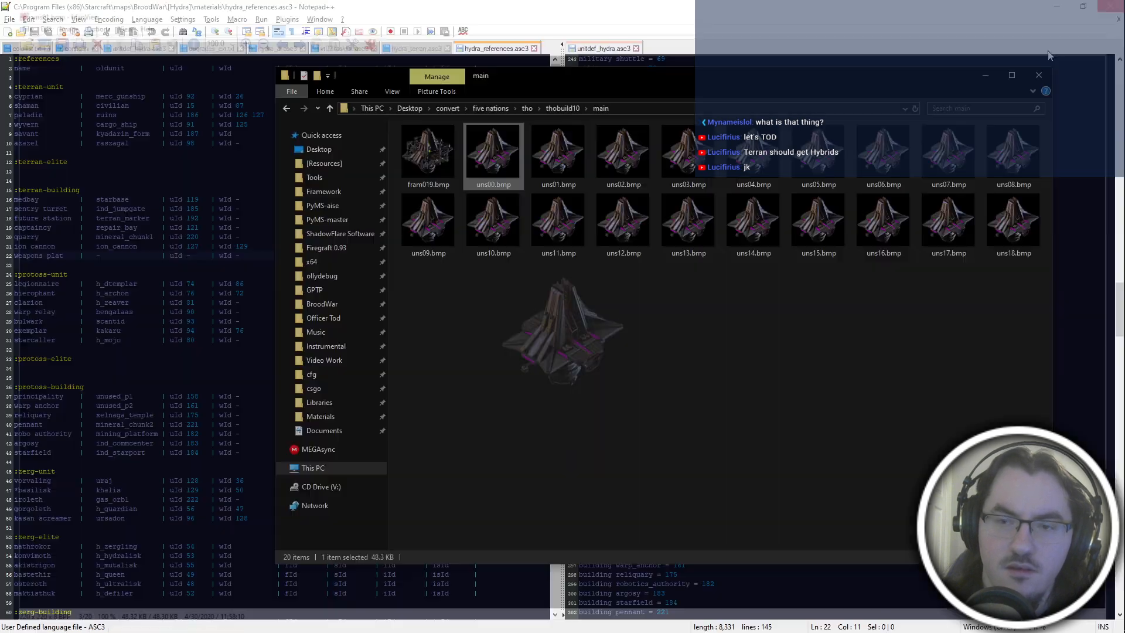
# Switch to Photoshop with the main folder at hand, open uns01.bmp, and magnify it to 400%.
pyautogui.click(1096, 246)
pyautogui.hotkey('alt', 'Tab')
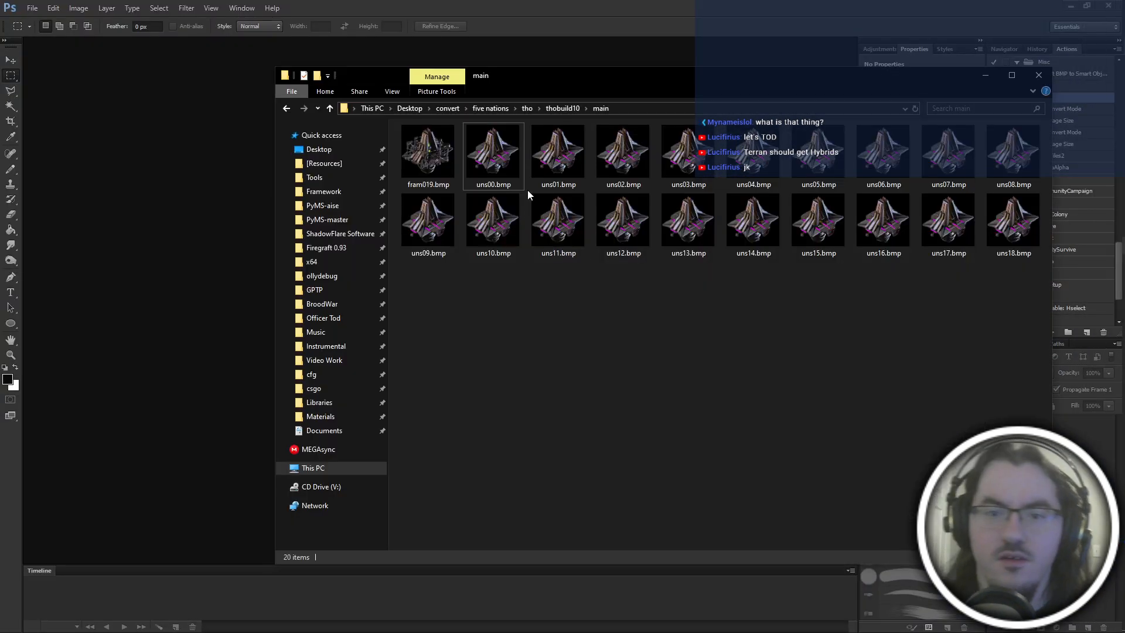
pyautogui.moveTo(538, 177); pyautogui.dragTo(120, 201)
pyautogui.hotkey('ctrl', '+')
pyautogui.hotkey('ctrl', '+')
pyautogui.hotkey('ctrl', '+')
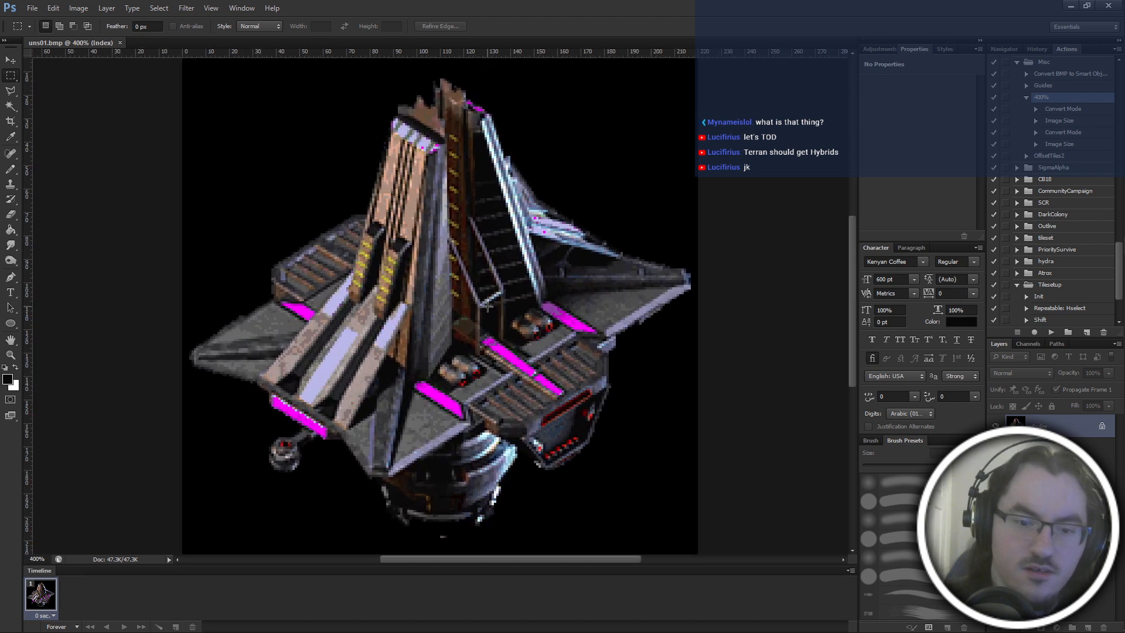
# Select the area around the stray pixels just below the building in uns01.bmp, try deleting its contents, and undo the deletion.
pyautogui.moveTo(458, 529); pyautogui.dragTo(424, 554)
pyautogui.press('x')
pyautogui.press('Delete')
pyautogui.hotkey('ctrl', 'd')
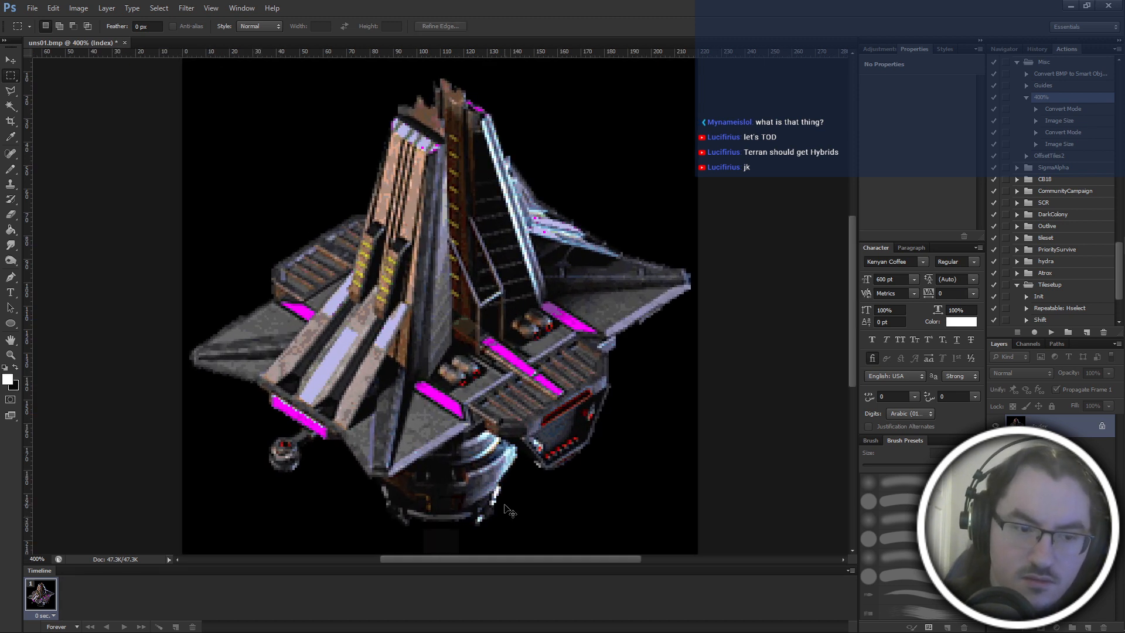
pyautogui.hotkey('ctrl', 'alt', 'z')
pyautogui.hotkey('ctrl', 'alt', 'z')
pyautogui.press('z')
pyautogui.press('x')
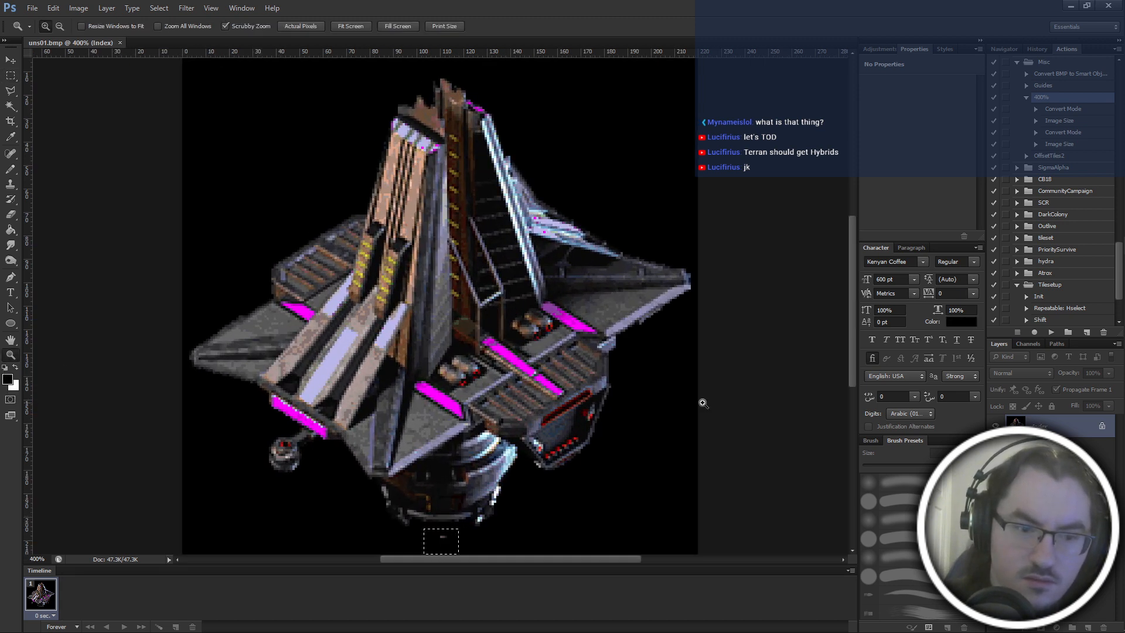
# Fill the selected area with the black background colour, save and close uns01.bmp, and return to the main folder.
pyautogui.press('x')
pyautogui.hotkey('ctrl', 'BackSpace')
pyautogui.hotkey('ctrl', 's')
pyautogui.hotkey('ctrl', 'w')
pyautogui.hotkey('alt', 'Tab')
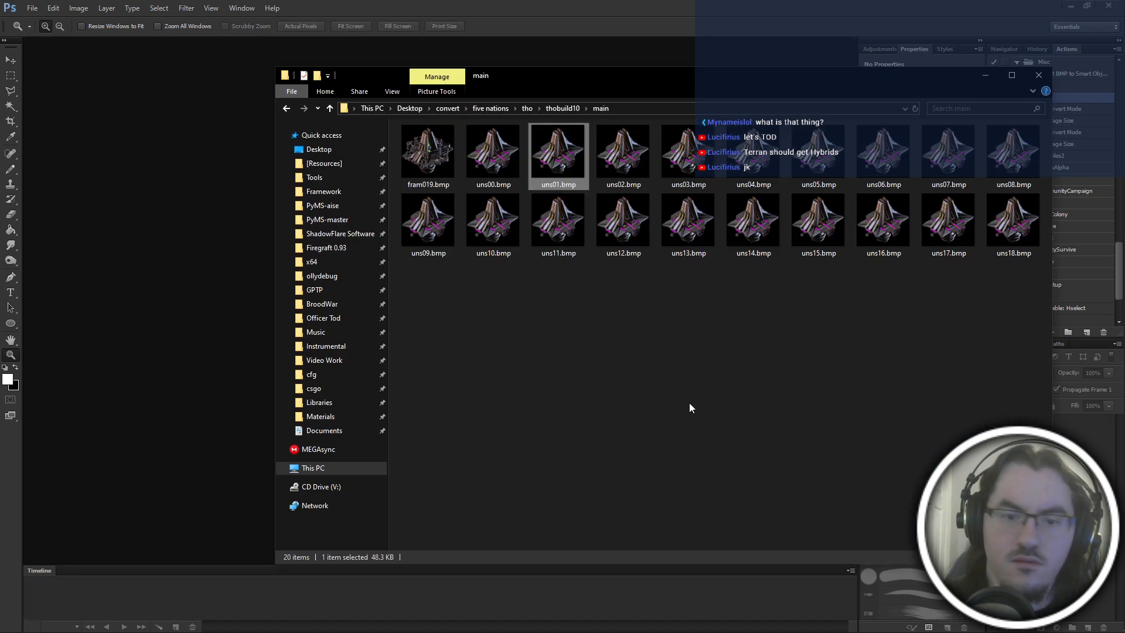
# Page through the frames from uns02.bmp onward to look for leftover stray pixels, stop at uns12.bmp, and close the viewer.
pyautogui.doubleClick(611, 153)
pyautogui.scroll(-4, 642, 196)
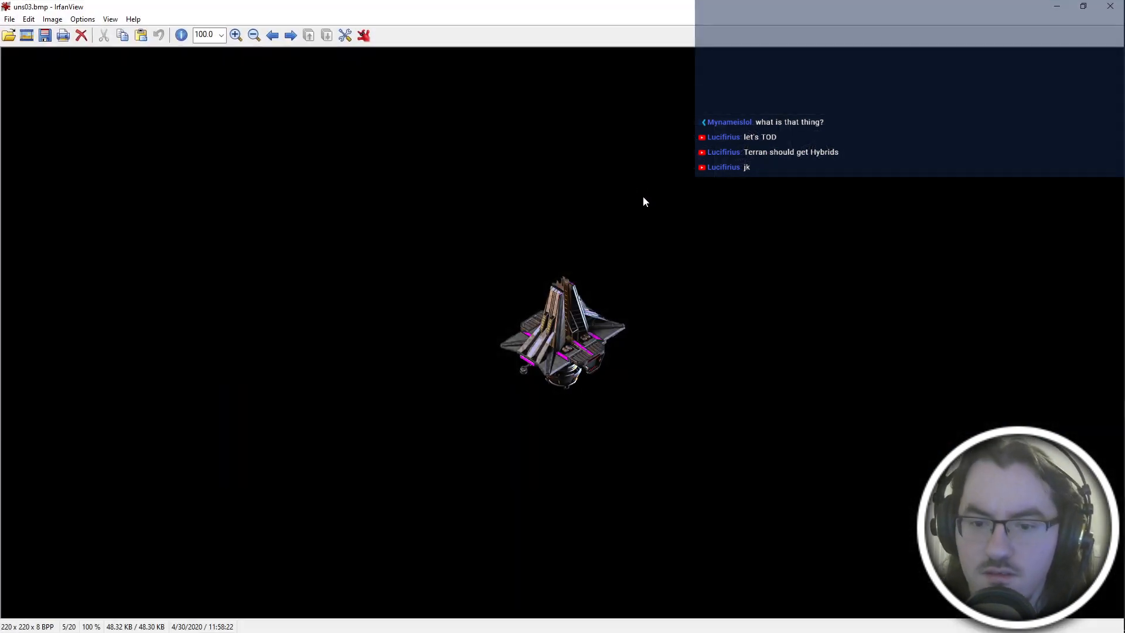
pyautogui.scroll(-5, 643, 198)
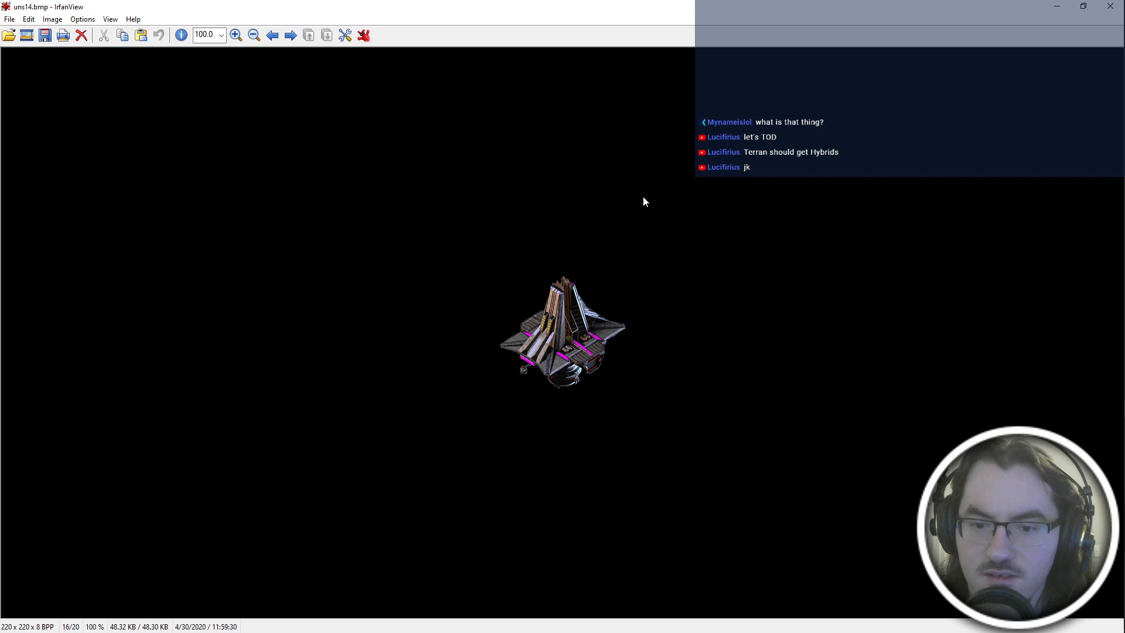
pyautogui.scroll(2, 643, 202)
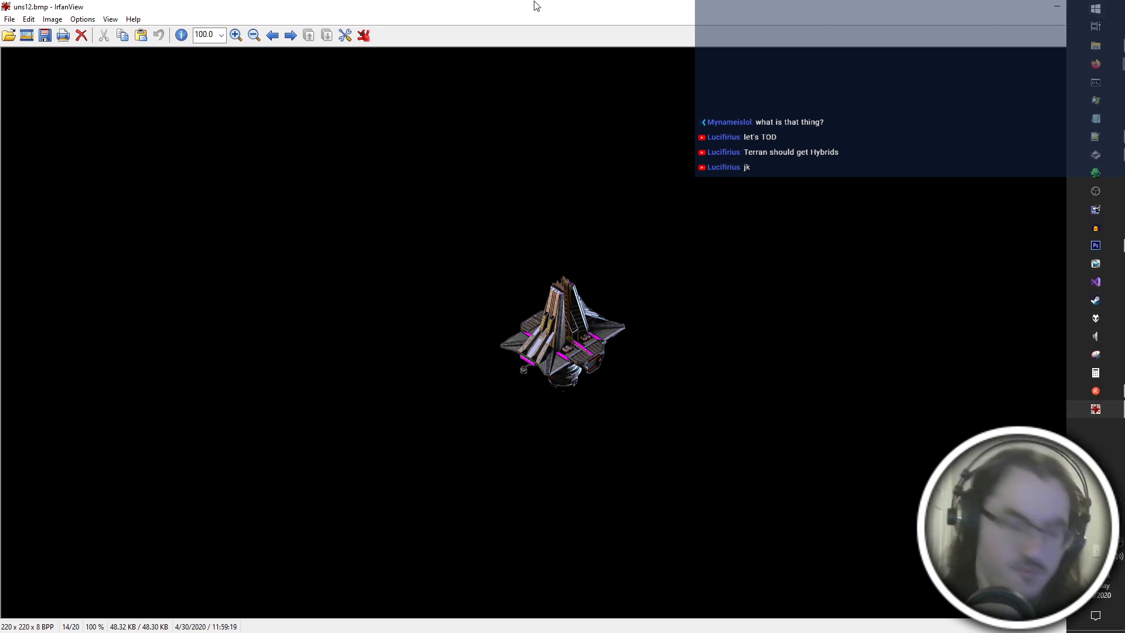
pyautogui.press('Escape')
# Open uns12.bmp in Photoshop, clear the stray pixels beneath the building, close the file, and return to the main folder.
pyautogui.moveTo(623, 219); pyautogui.dragTo(193, 246)
pyautogui.press('m')
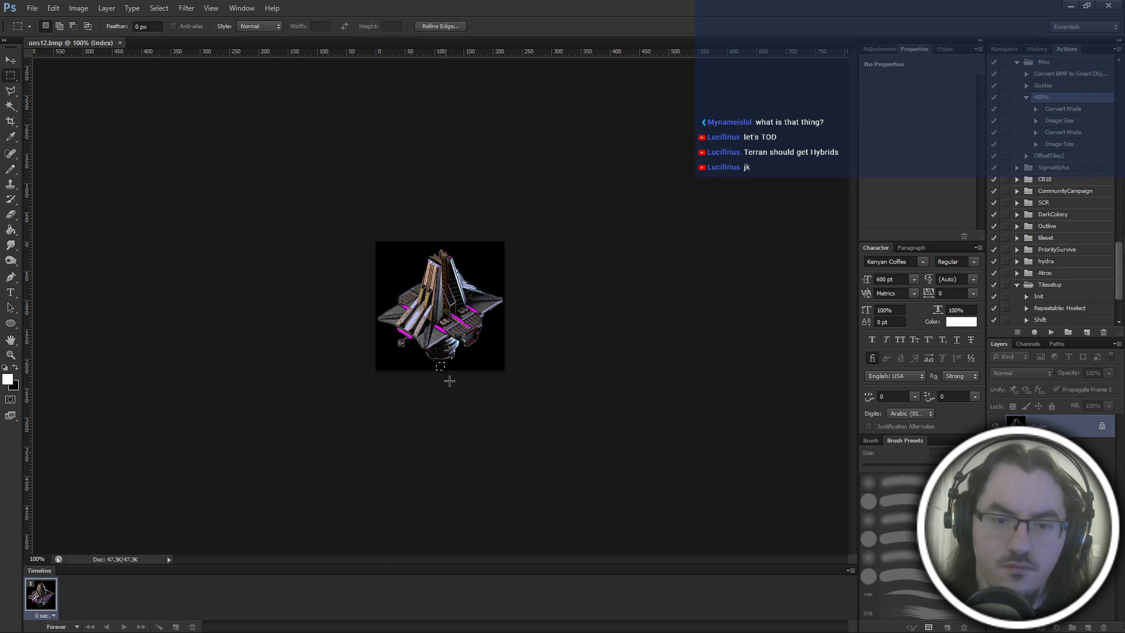
pyautogui.hotkey('alt', 'Tab')
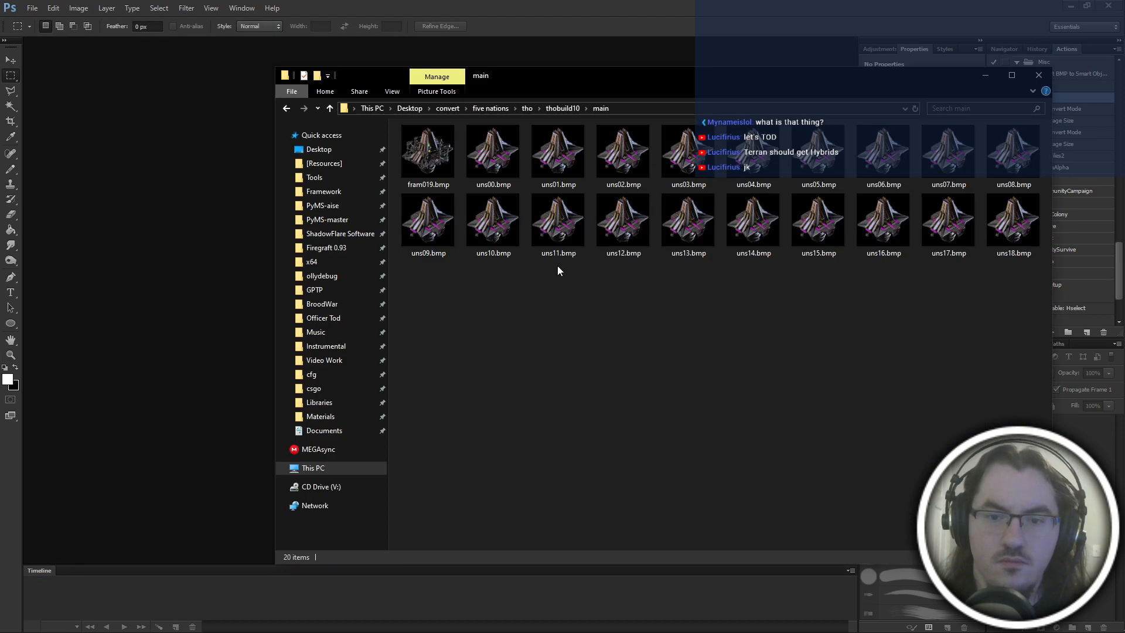
# View the remaining frames from uns11.bmp through uns18.bmp for stray pixels, and close the viewer.
pyautogui.doubleClick(557, 266)
pyautogui.press('Right')
pyautogui.press('Right')
pyautogui.press('Right')
pyautogui.press('Right')
pyautogui.press('Right')
pyautogui.press('Right')
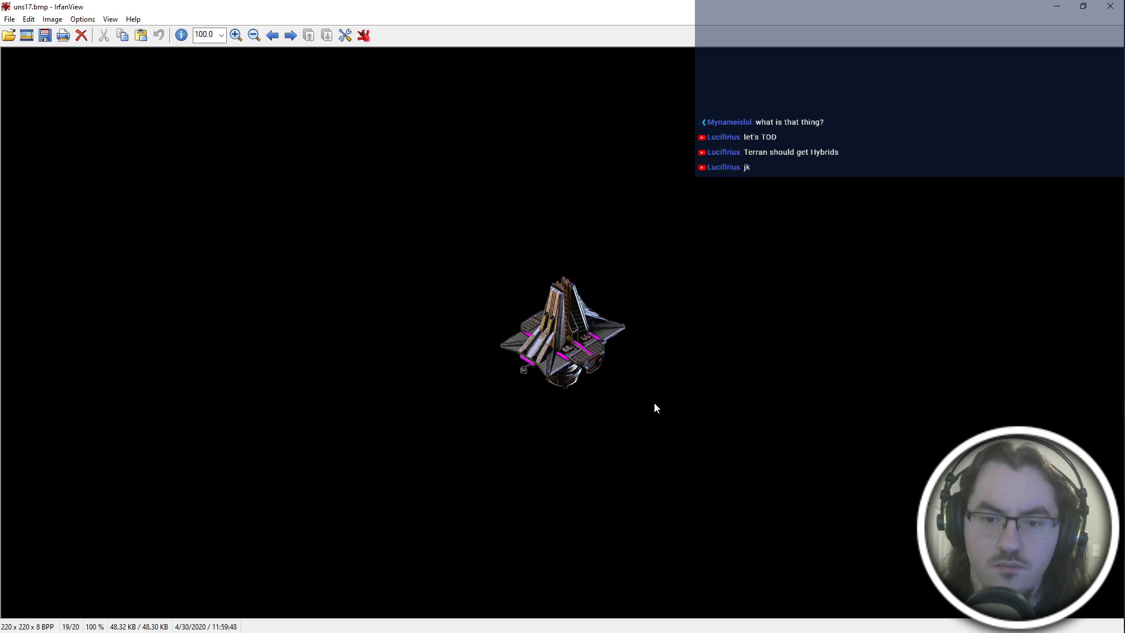
pyautogui.press('Escape')
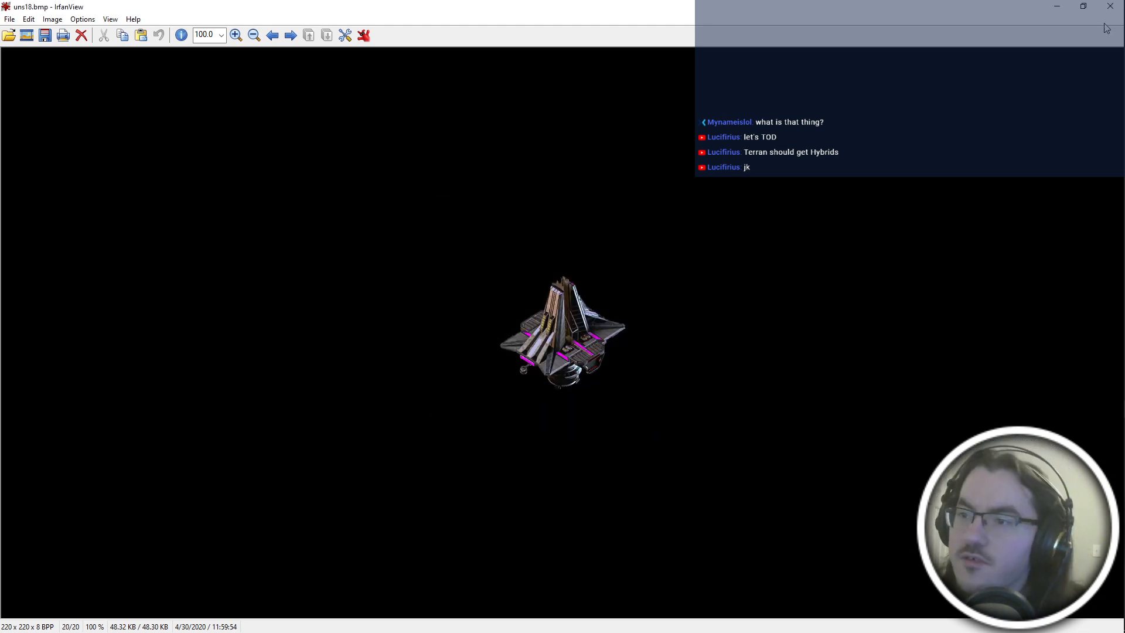
pyautogui.click(1110, 7)
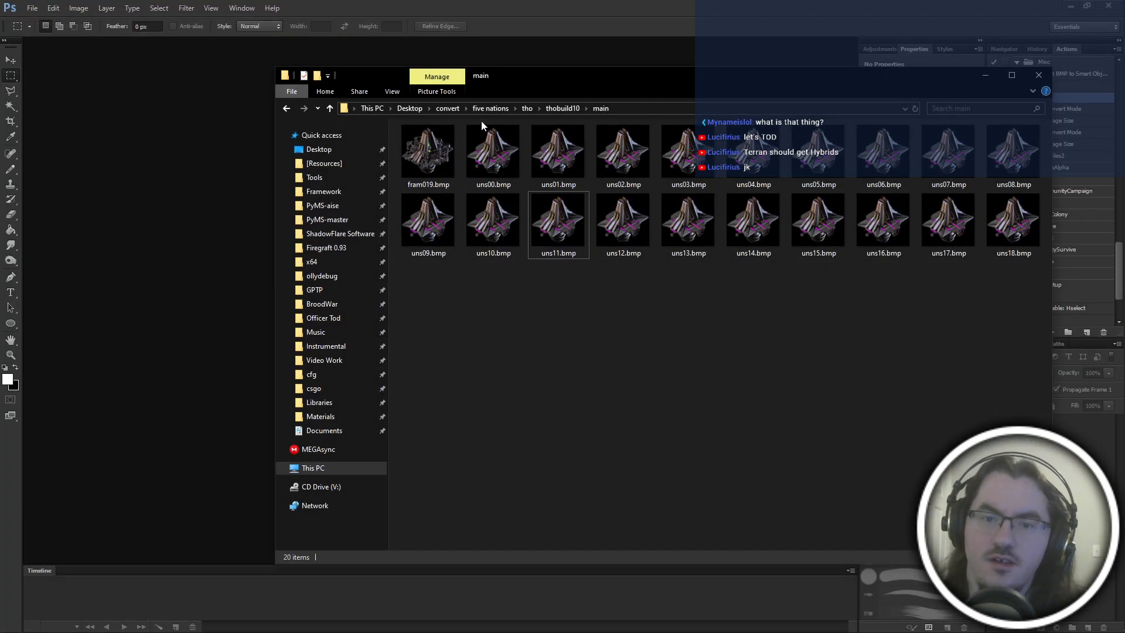
# Page forward from uns00.bmp and back to uns08.bmp to check the animation across the frames, and close the viewer.
pyautogui.doubleClick(495, 153)
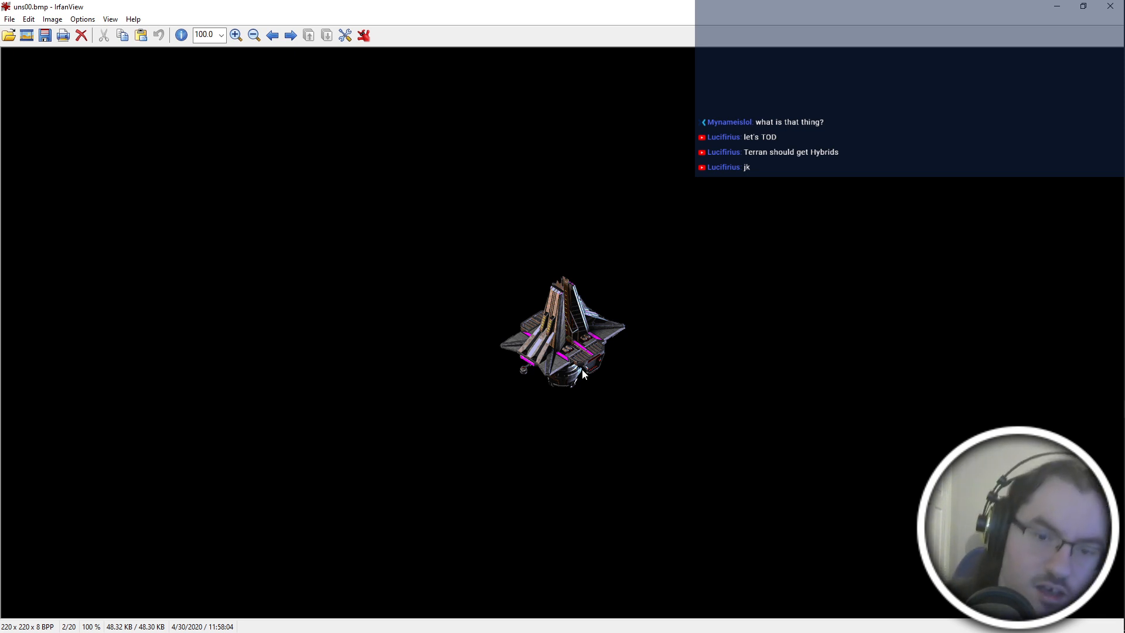
pyautogui.press('Right')
pyautogui.press('Right')
pyautogui.press('Right')
pyautogui.press('Right')
pyautogui.press('Right')
pyautogui.press('Right')
pyautogui.press('Right')
pyautogui.press('Right')
pyautogui.press('Right')
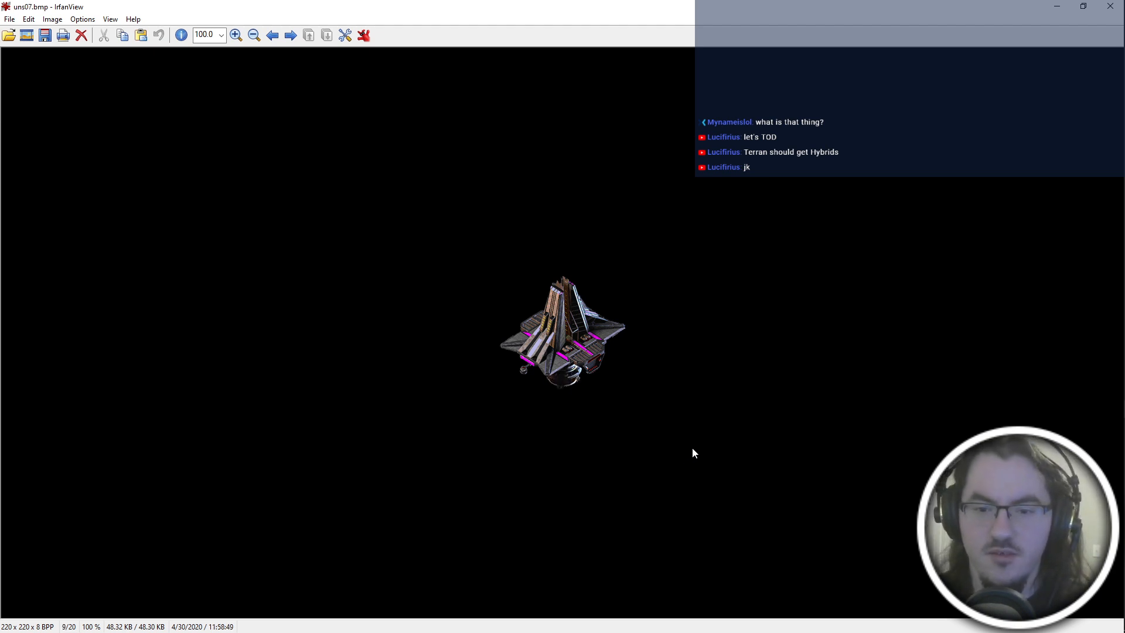
pyautogui.press('Right')
pyautogui.press('Right')
pyautogui.press('Right')
pyautogui.press('Right')
pyautogui.press('Right')
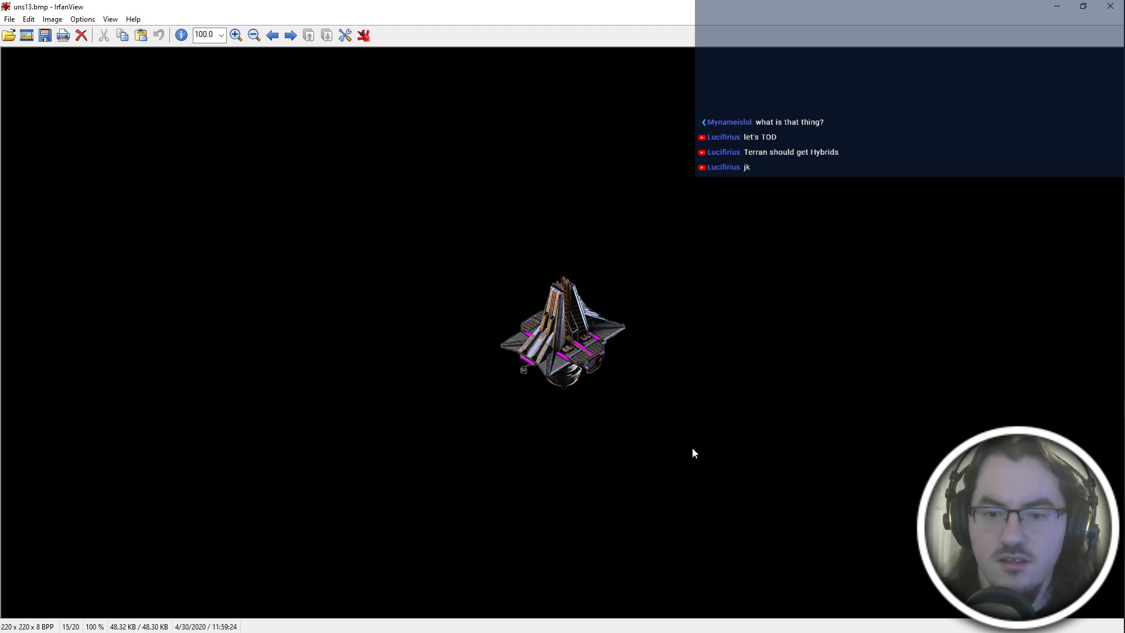
pyautogui.press('Left')
pyautogui.press('Left')
pyautogui.press('Left')
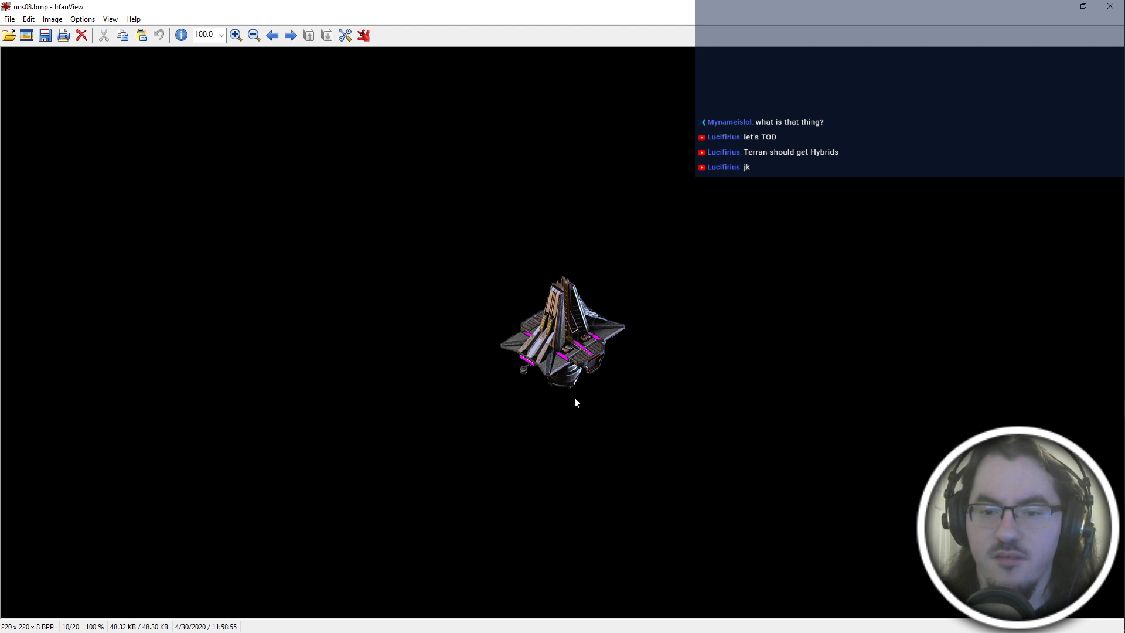
pyautogui.click(1111, 6)
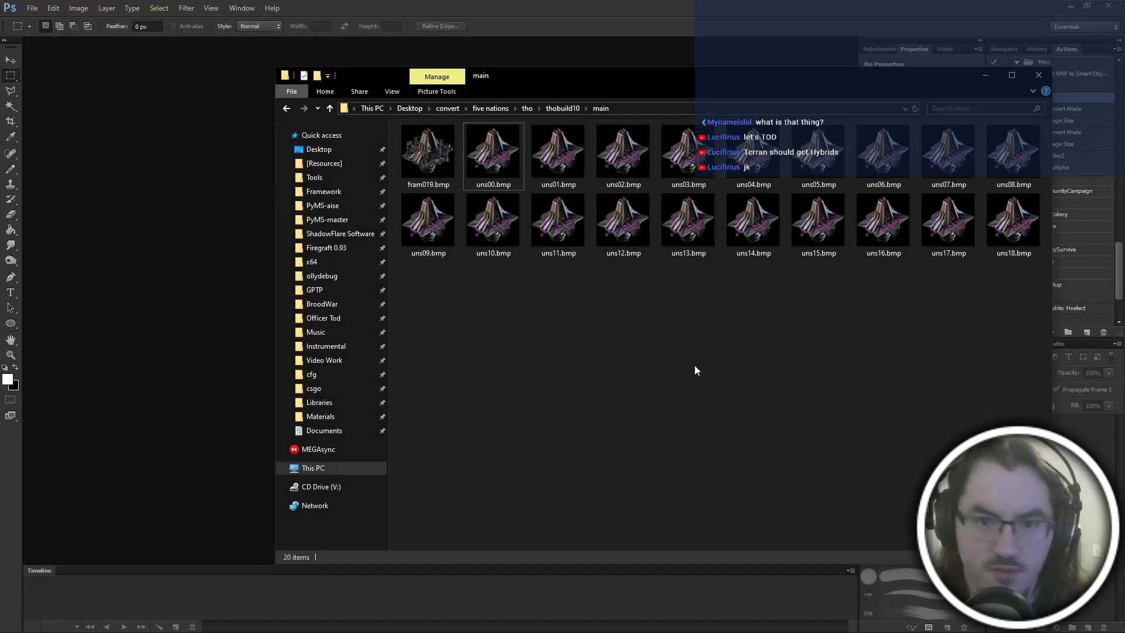
# Launch SFGrpConv.exe from the ShadowFlare Software folder, with the main frames folder open again behind the converter.
pyautogui.click(337, 233)
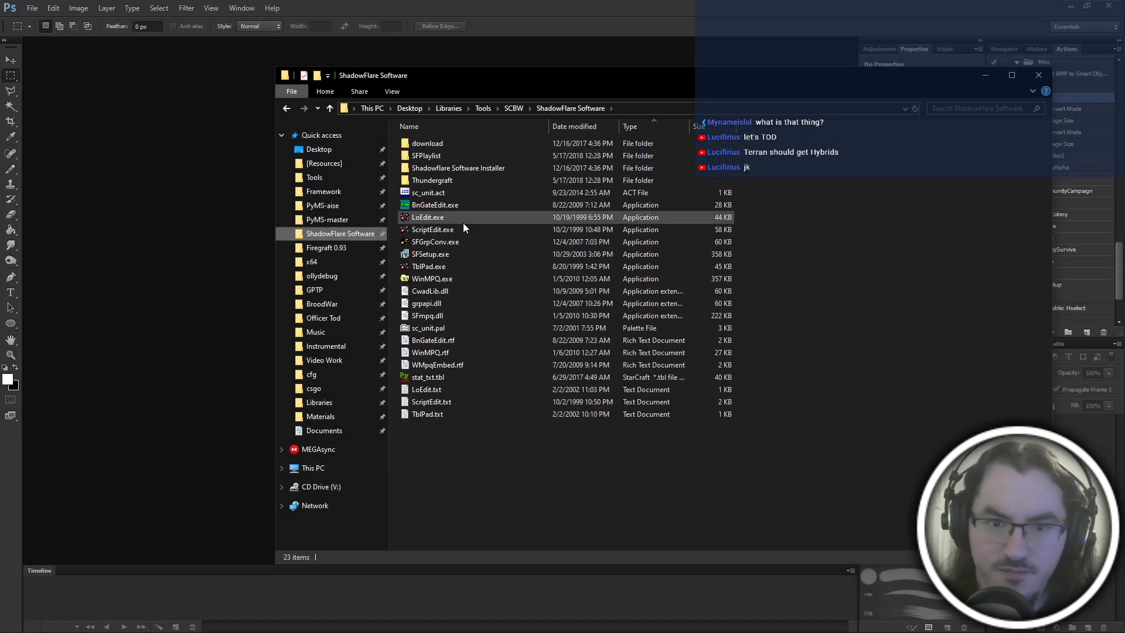
pyautogui.hotkey('alt', 'Left')
pyautogui.click(337, 235)
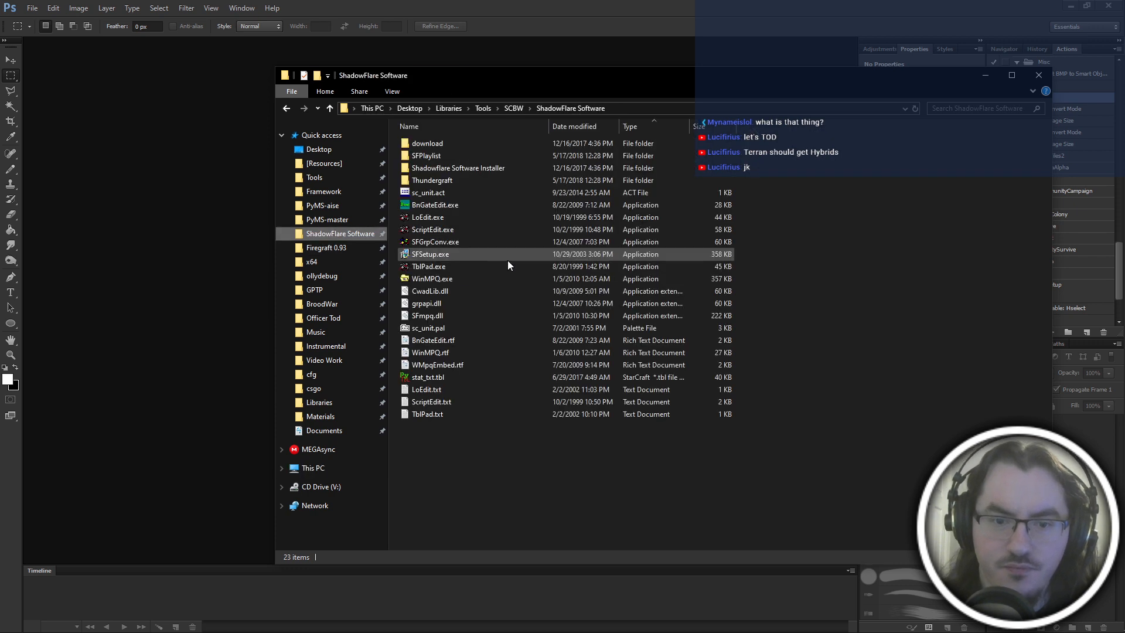
pyautogui.click(466, 240)
pyautogui.hotkey('alt', 'Left')
pyautogui.click(633, 109)
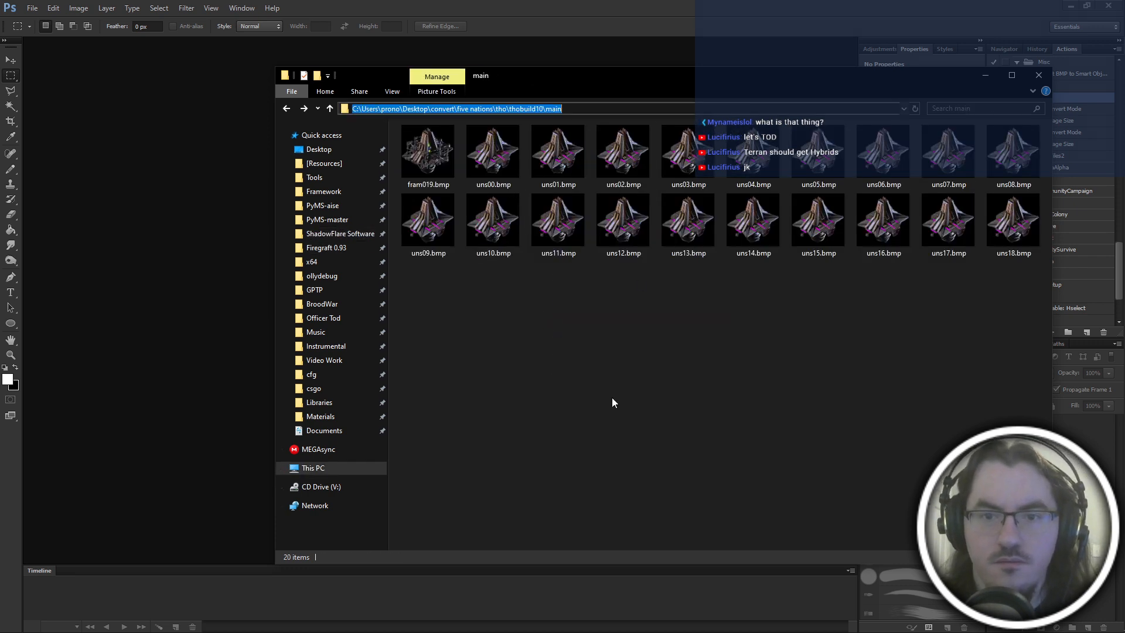
pyautogui.press('Escape')
pyautogui.hotkey('alt', 'Tab')
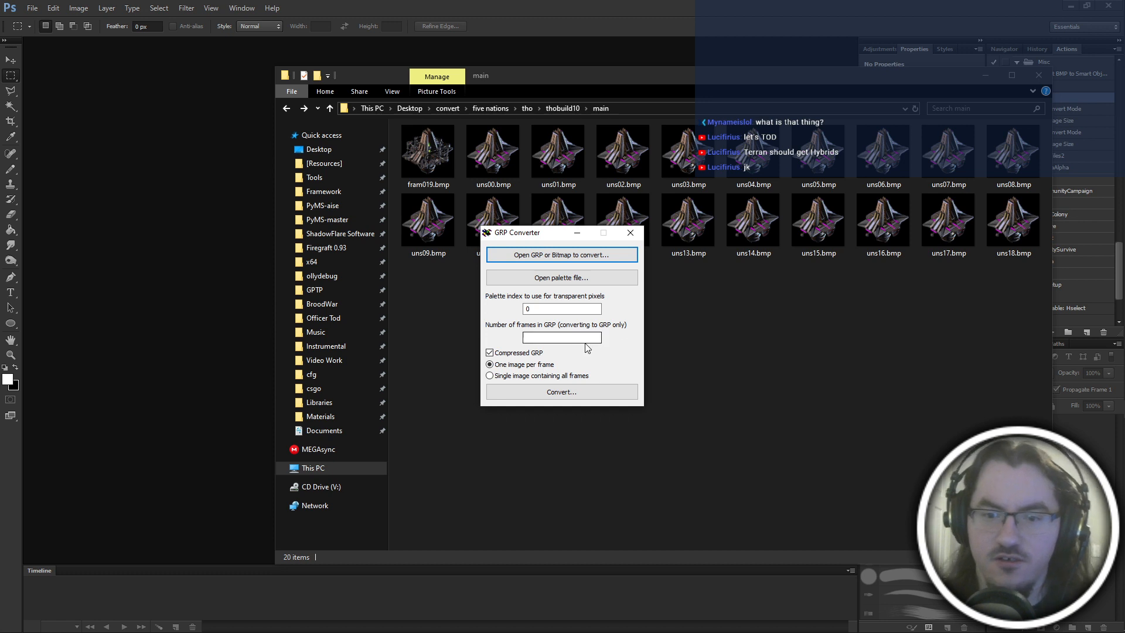
# Convert the numbered uns bitmaps into a compressed GRP named a.grp, with 19 frames and one image per frame.
pyautogui.click(437, 176)
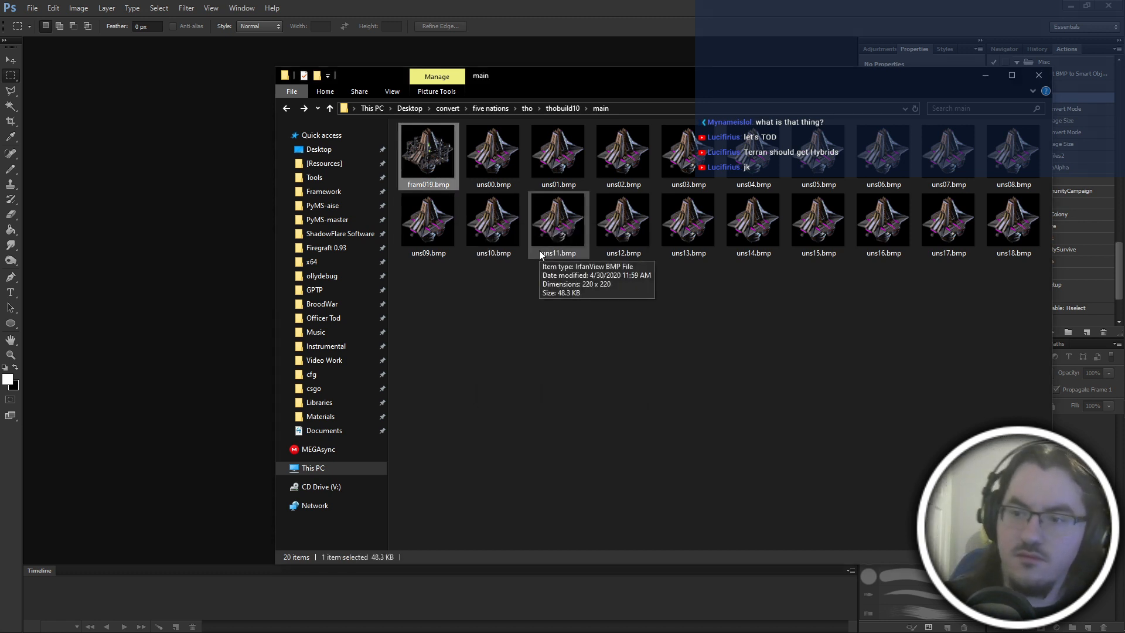
pyautogui.click(579, 305)
pyautogui.hotkey('alt', 'Tab')
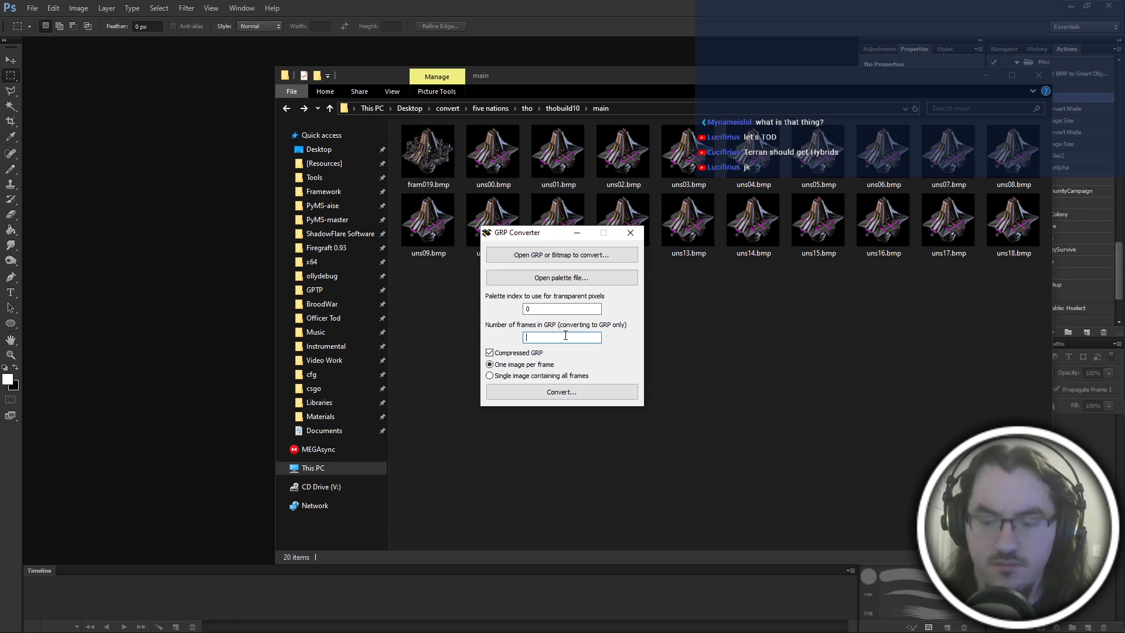
pyautogui.click(557, 256)
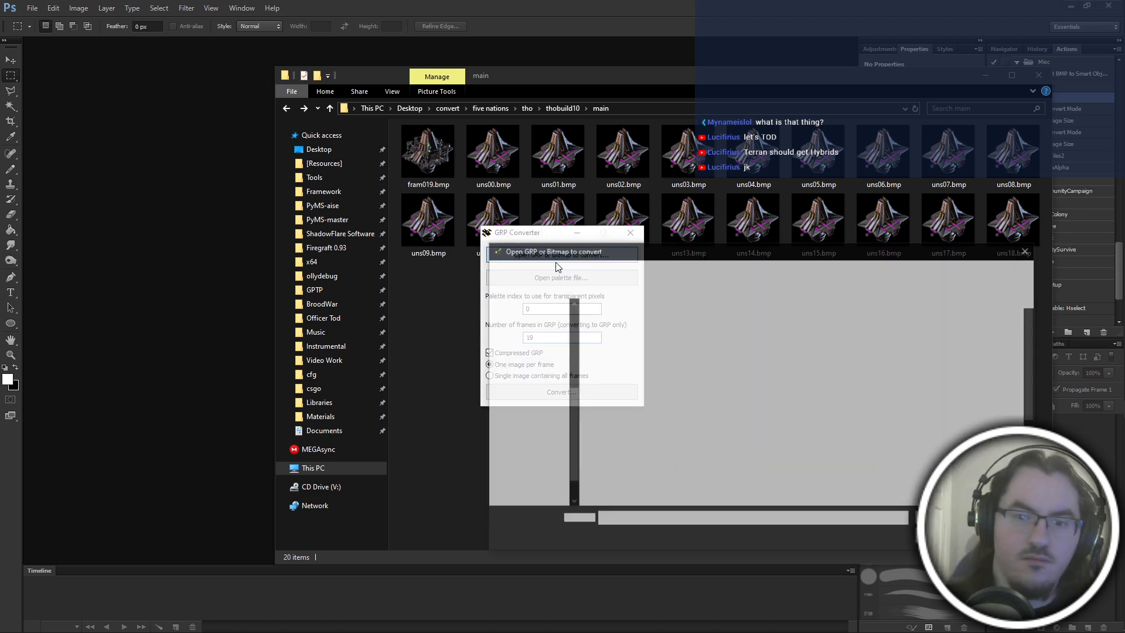
pyautogui.doubleClick(681, 331)
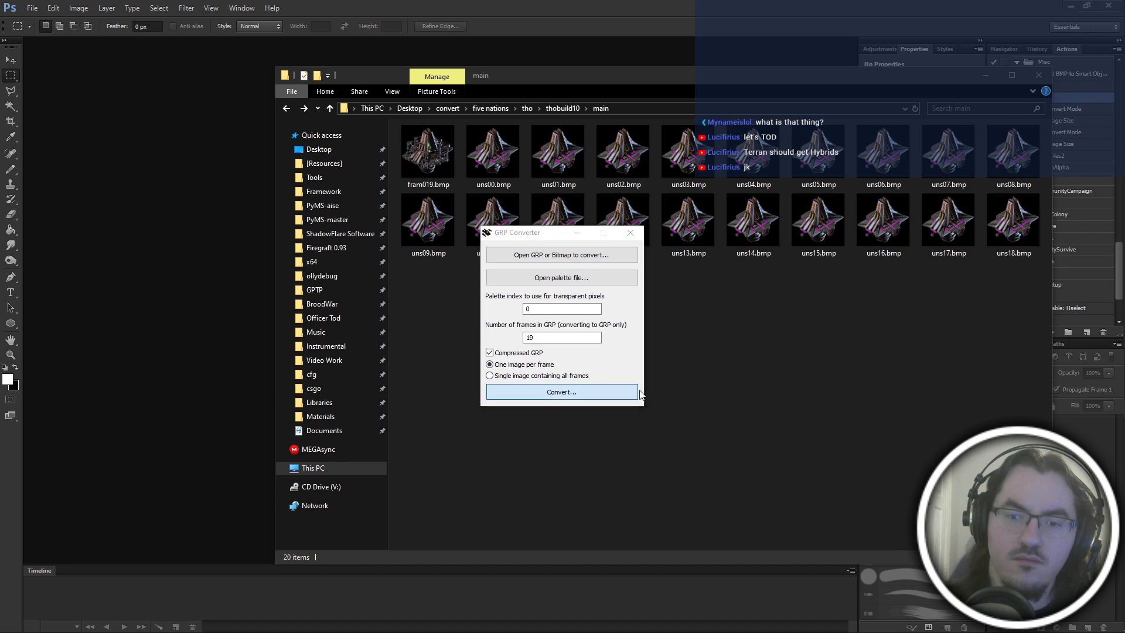
pyautogui.click(636, 392)
# Open a.grp in PyGRP and step through its frames from Frame 0 to Frame 18 to check the animation.
pyautogui.click(424, 171)
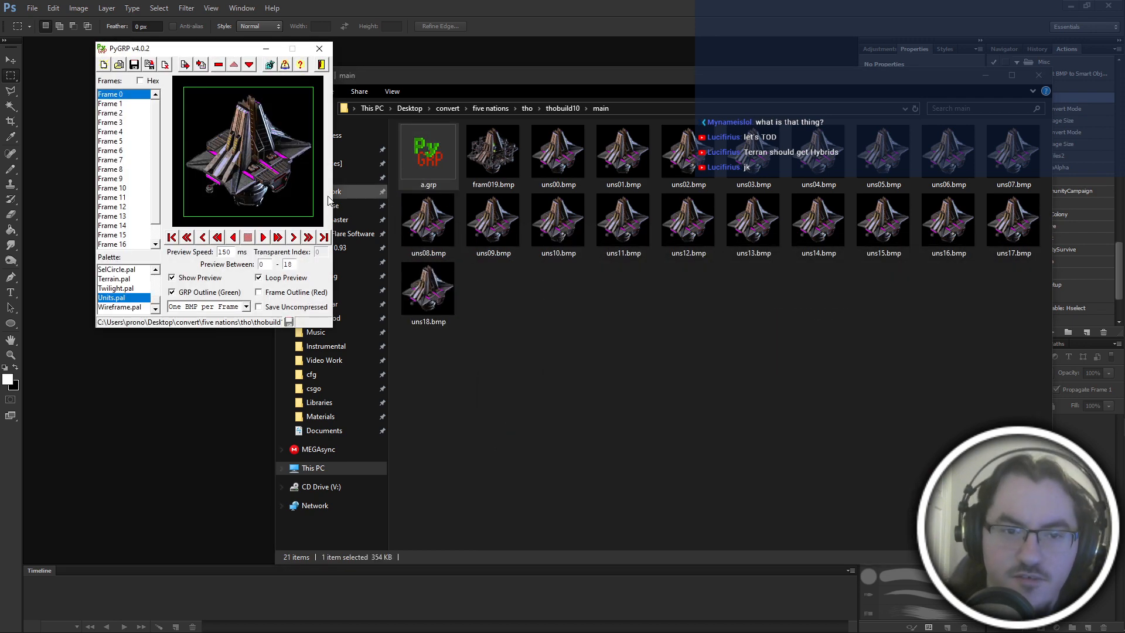
pyautogui.click(120, 93)
pyautogui.press('Down')
pyautogui.press('Down')
pyautogui.press('Down')
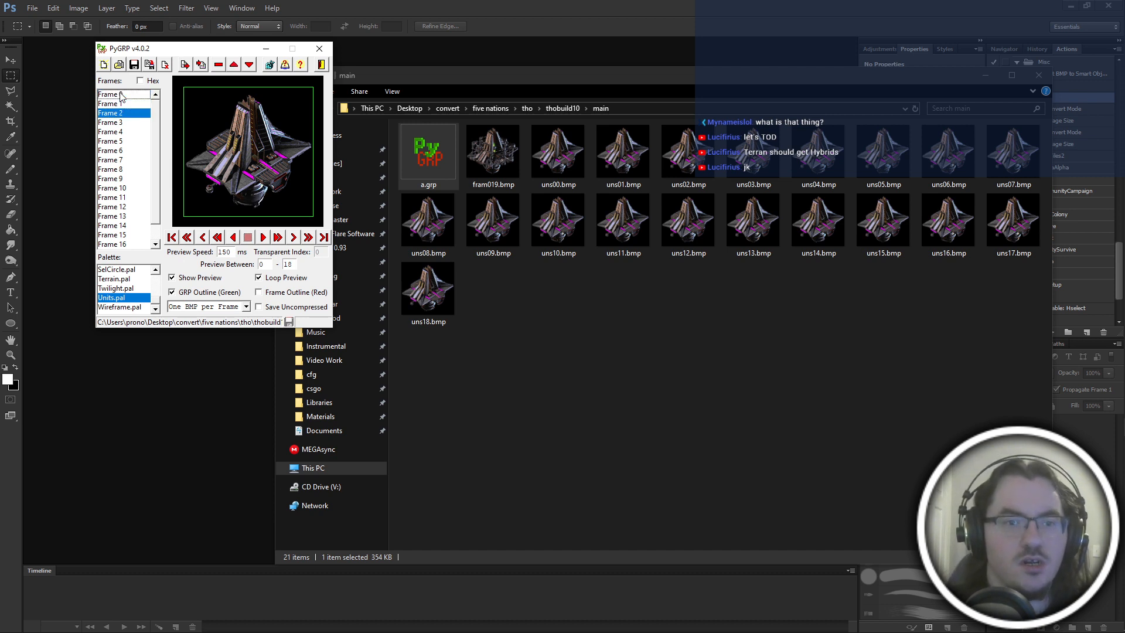
pyautogui.press('Down')
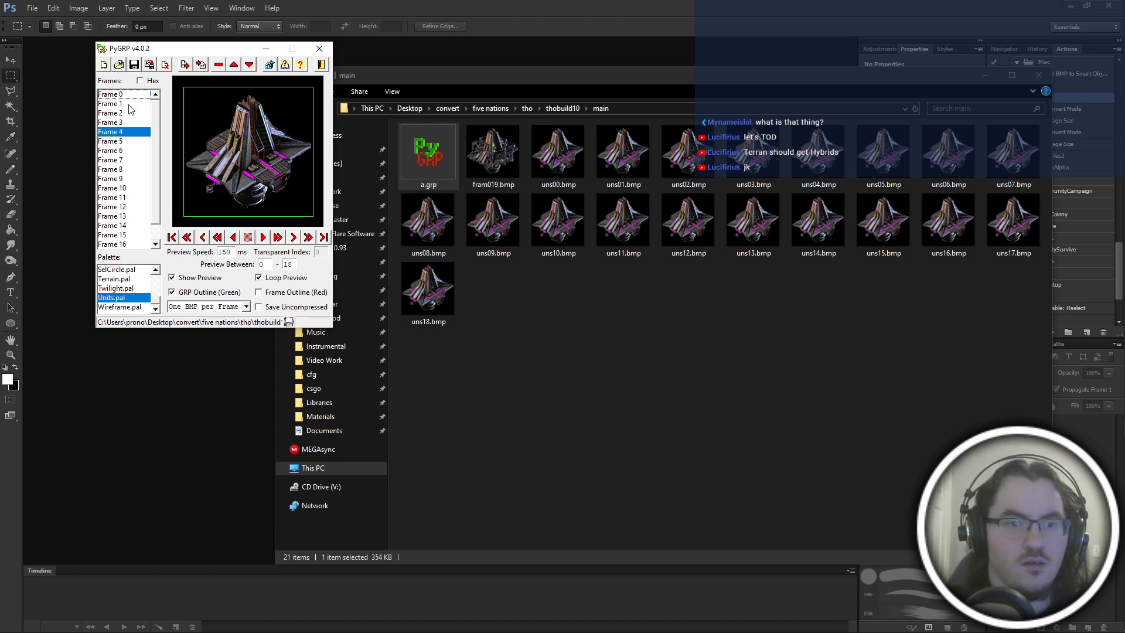
pyautogui.press('Down')
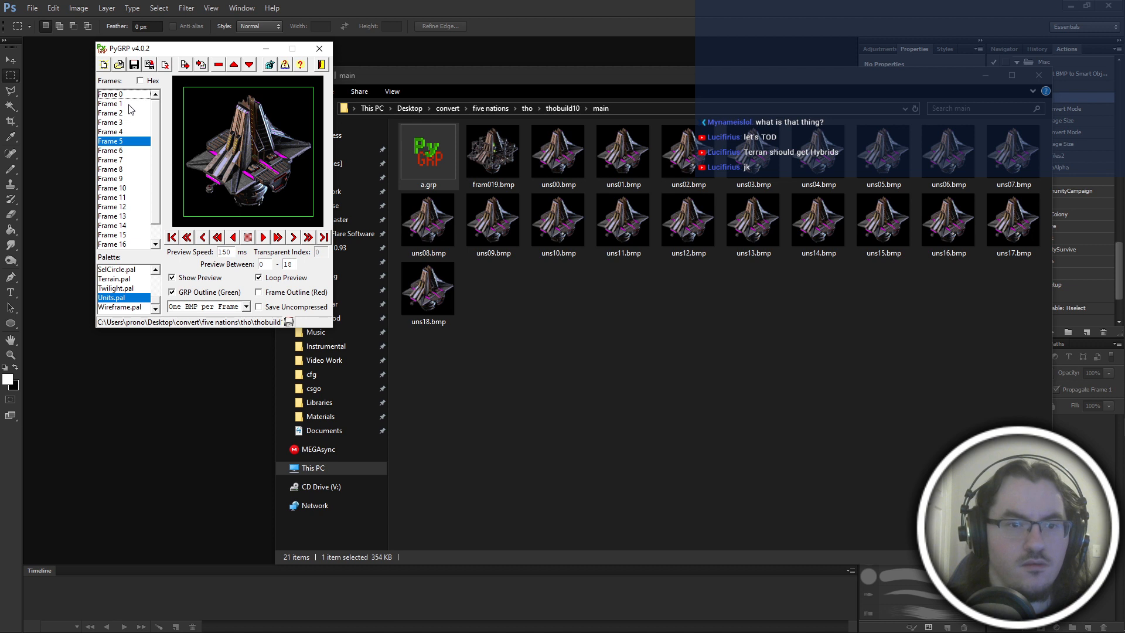
pyautogui.press('Down')
pyautogui.press('Down')
pyautogui.press('Down')
pyautogui.press('Up')
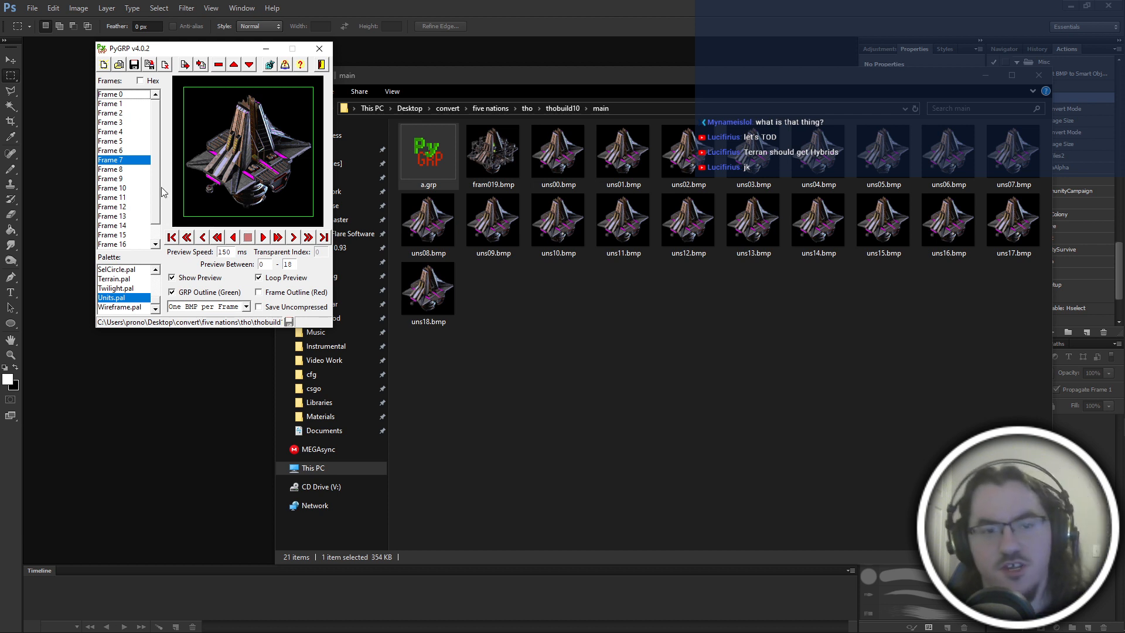
pyautogui.press('Down')
pyautogui.press('Down')
pyautogui.press('Down')
pyautogui.press('Down')
pyautogui.press('Down')
pyautogui.press('Down')
pyautogui.press('Down')
pyautogui.press('Down')
pyautogui.press('Down')
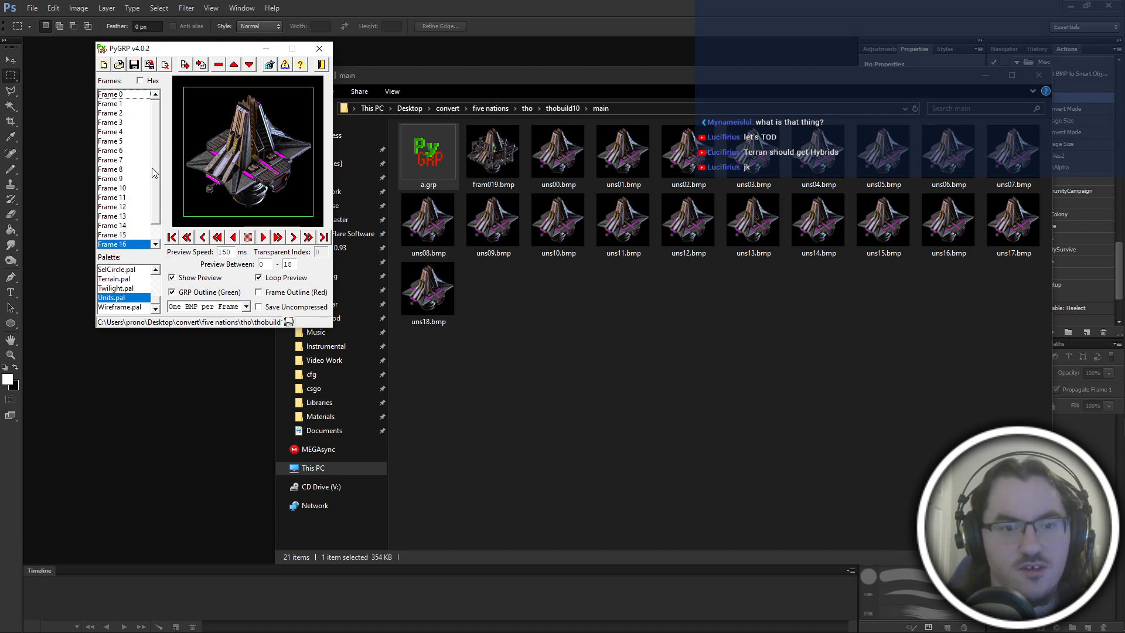
pyautogui.press('Down')
pyautogui.press('Down')
# Step back through the GRP frames from Frame 18 to Frame 0 to examine the animation in reverse.
pyautogui.press('Up')
pyautogui.press('Up')
pyautogui.press('Up')
pyautogui.press('Up')
pyautogui.press('Up')
pyautogui.press('Up')
pyautogui.press('Up')
pyautogui.press('Up')
pyautogui.press('Up')
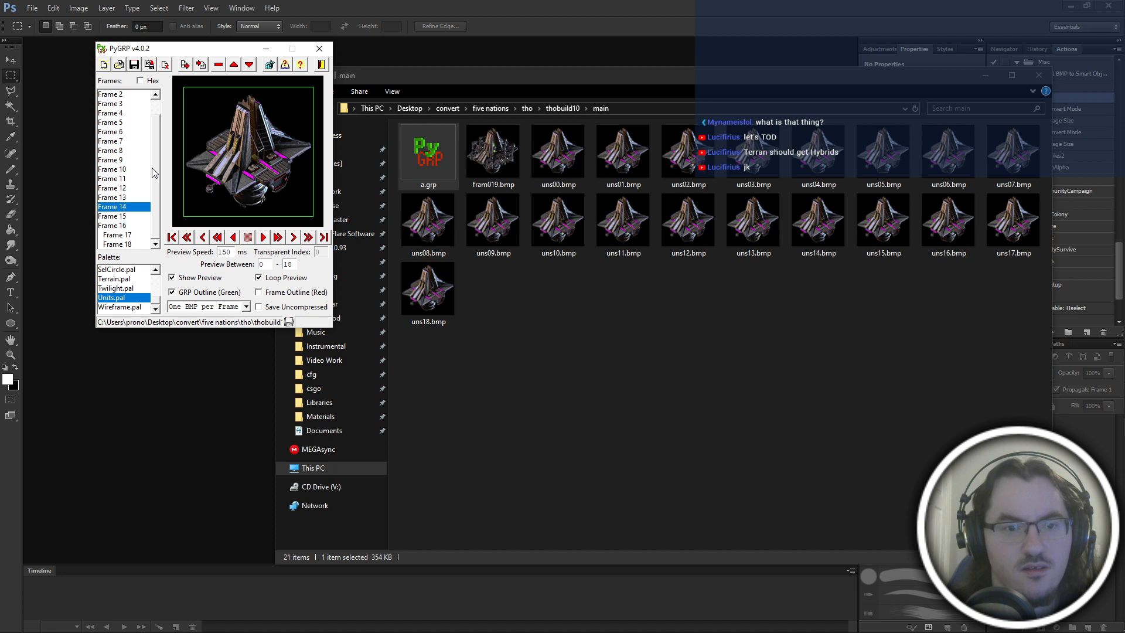
pyautogui.press('Up')
pyautogui.press('Up')
pyautogui.press('Up')
pyautogui.press('Up')
pyautogui.press('Up')
pyautogui.press('Up')
pyautogui.press('Up')
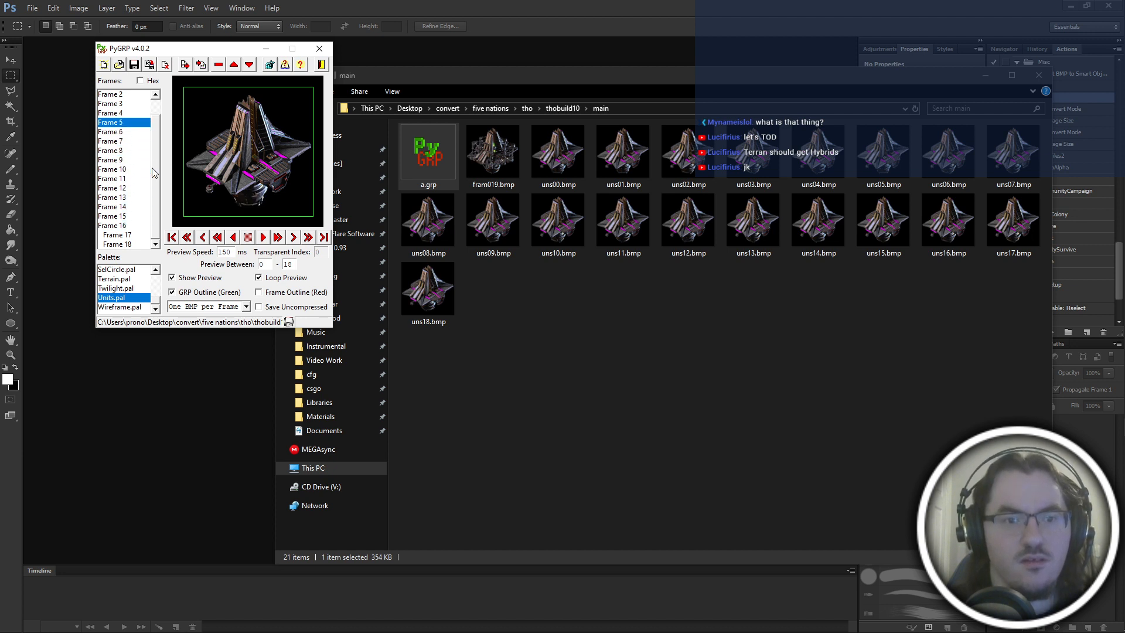
pyautogui.scroll(1, 149, 224)
pyautogui.press('Up')
pyautogui.press('Up')
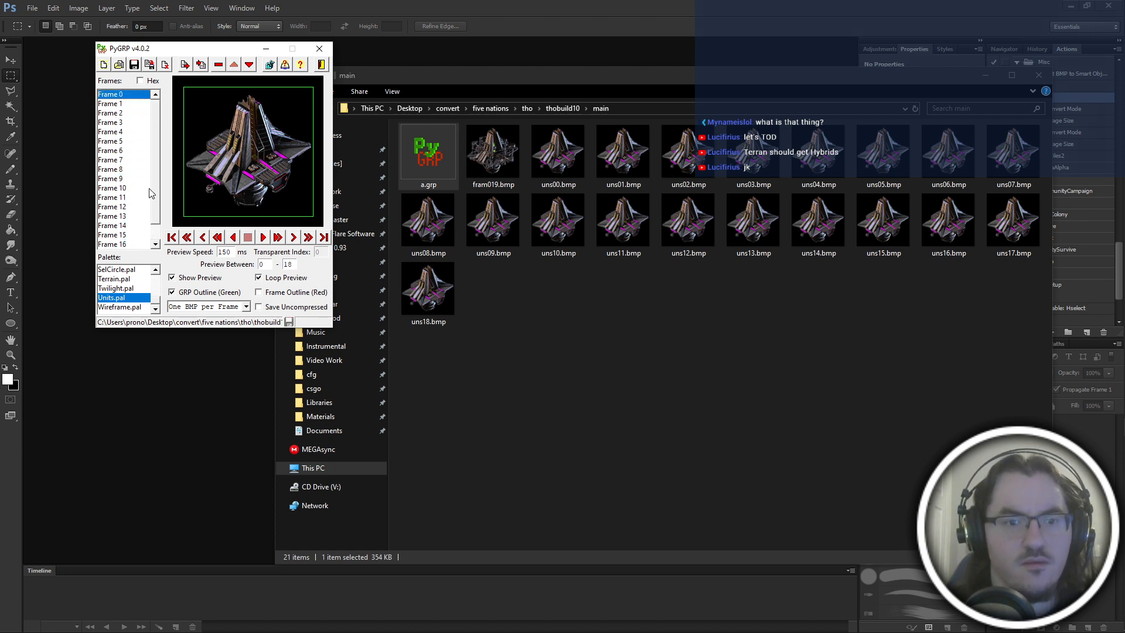
# Alternate between Frame 0 and Frame 1 to compare the difference between the two images.
pyautogui.press('Down')
pyautogui.press('Up')
pyautogui.press('Down')
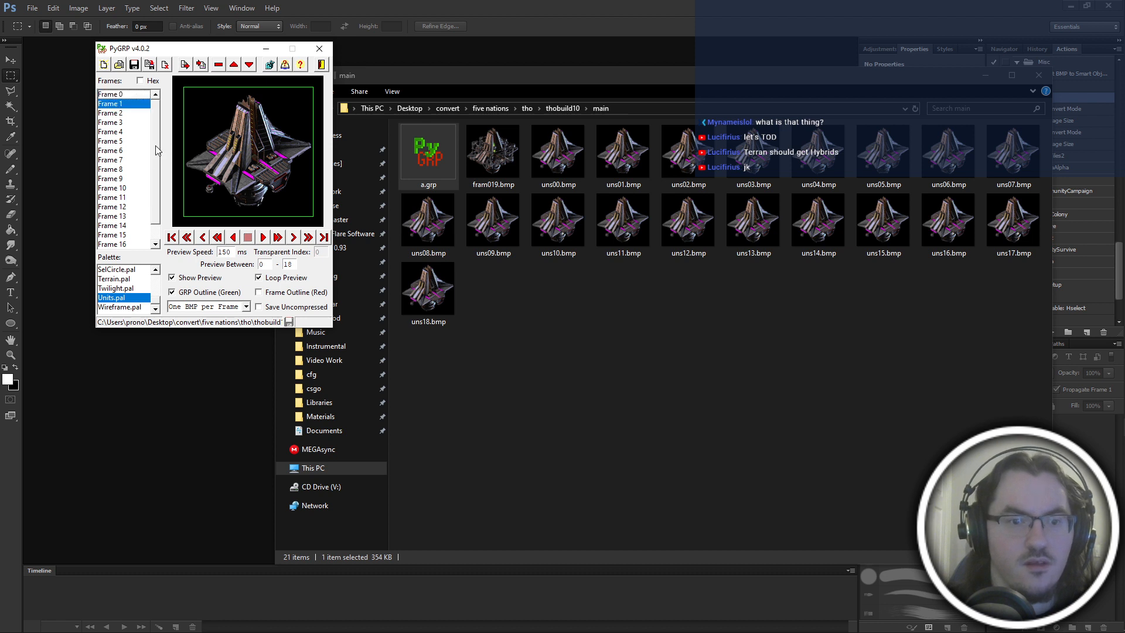
pyautogui.press('Up')
pyautogui.press('Down')
pyautogui.press('Up')
pyautogui.press('Down')
pyautogui.press('Up')
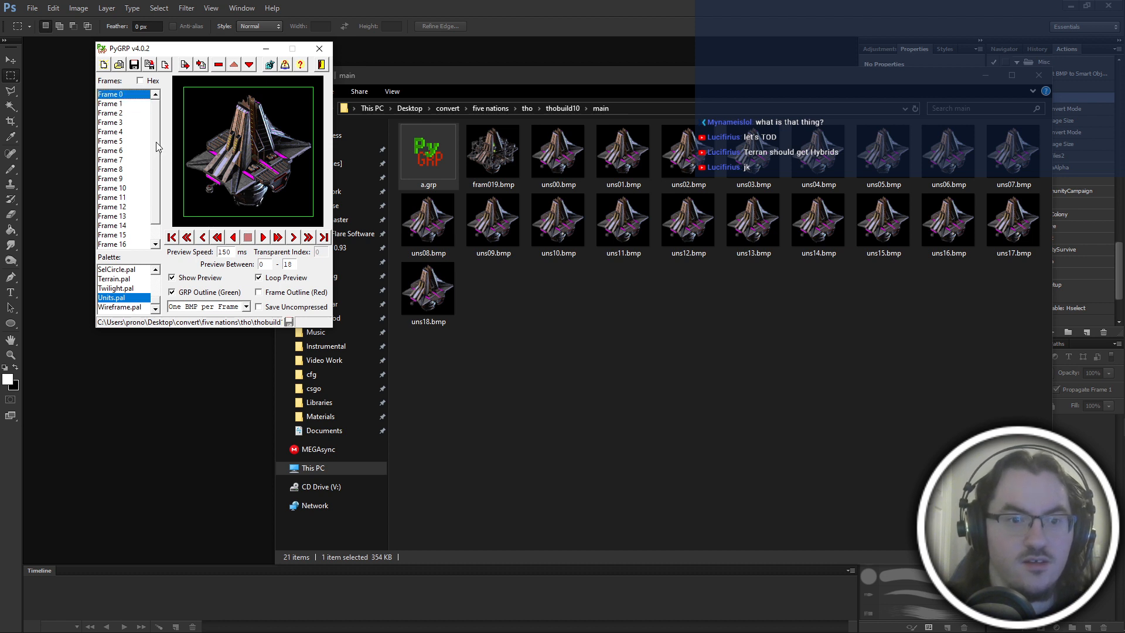
# Step through Frame 0 to Frame 5, and return to Frame 0 to check the start of the animation.
pyautogui.press('Down')
pyautogui.press('Down')
pyautogui.press('Down')
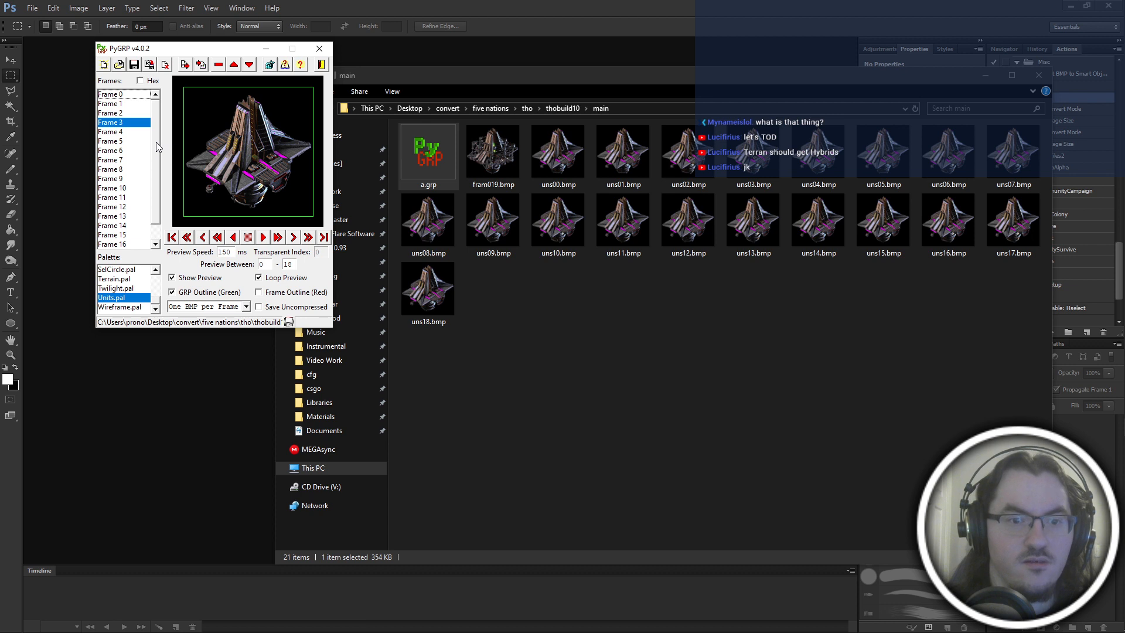
pyautogui.press('Down')
pyautogui.click(293, 236)
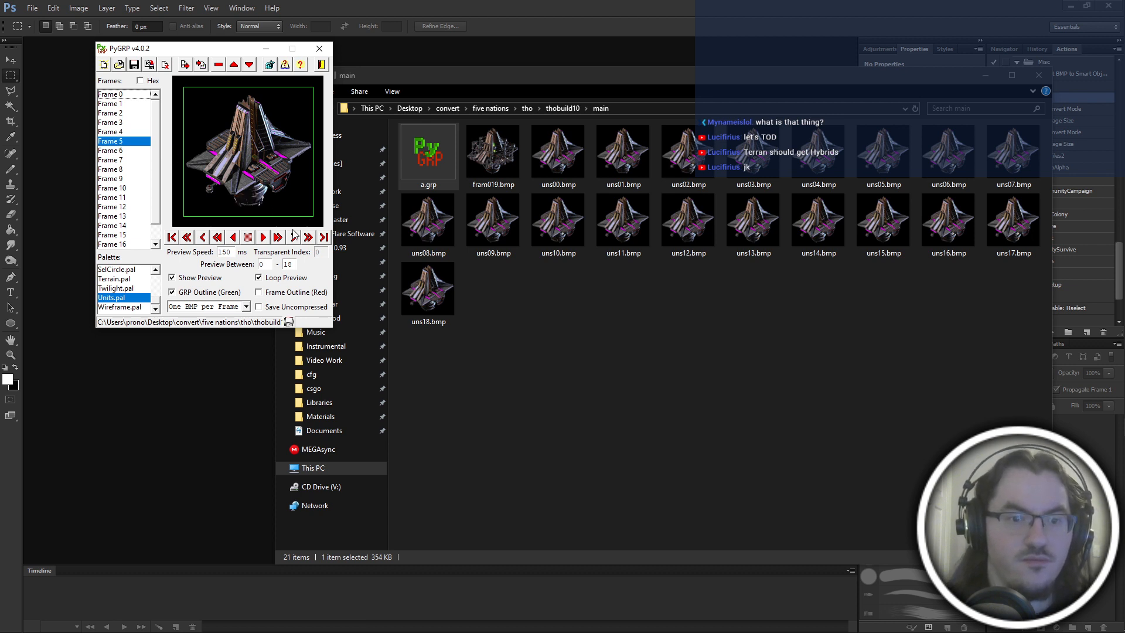
pyautogui.click(136, 104)
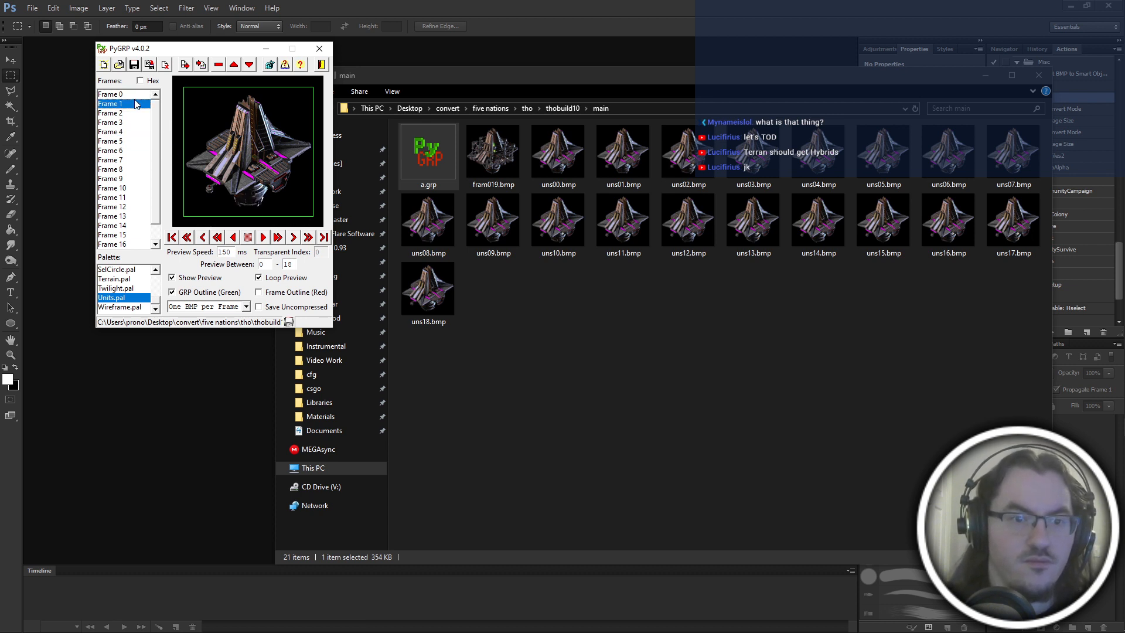
pyautogui.click(129, 95)
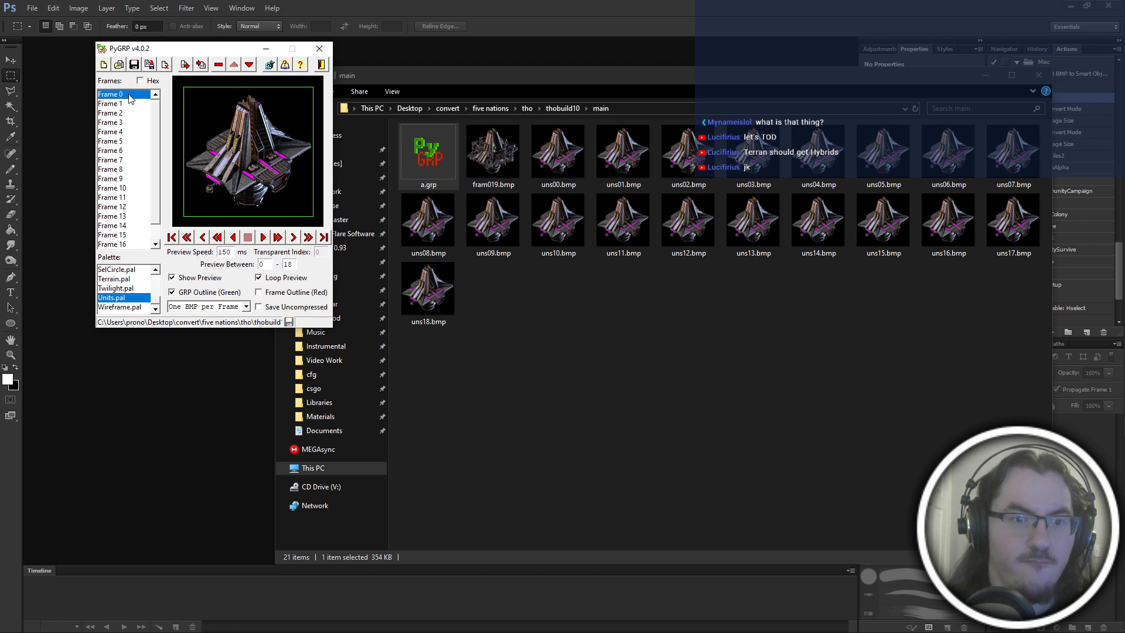
# Compare Frame 0 with Frame 1, and shift the first frame down one position in the frame order.
pyautogui.click(133, 101)
pyautogui.press('Left')
pyautogui.press('Right')
pyautogui.press('Left')
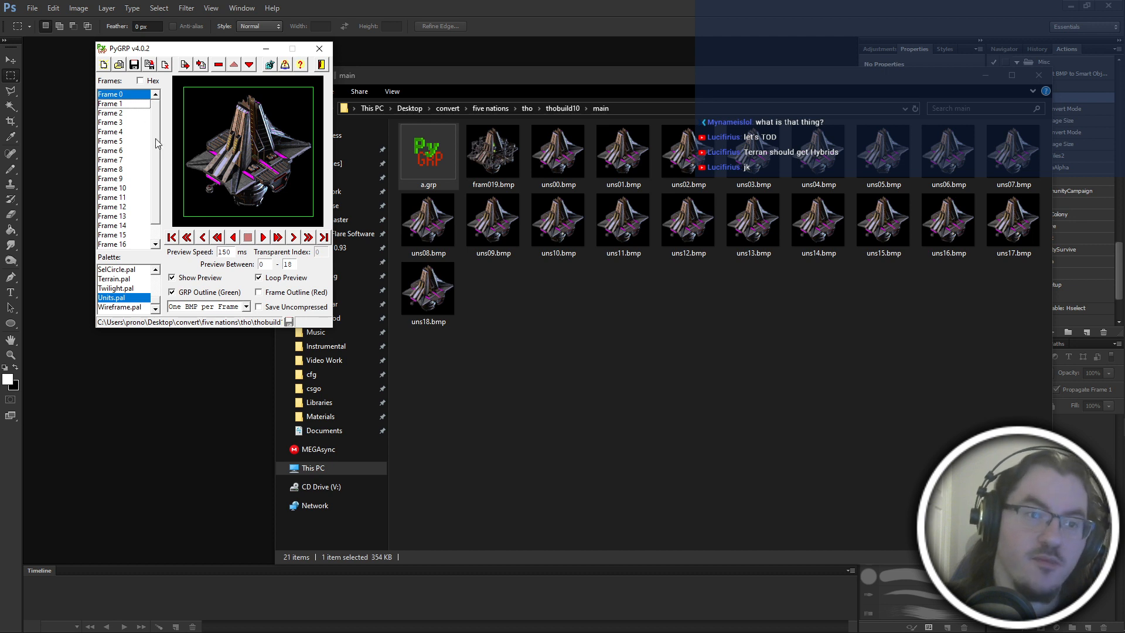
pyautogui.press('Right')
pyautogui.press('Left')
pyautogui.press('Right')
pyautogui.press('Left')
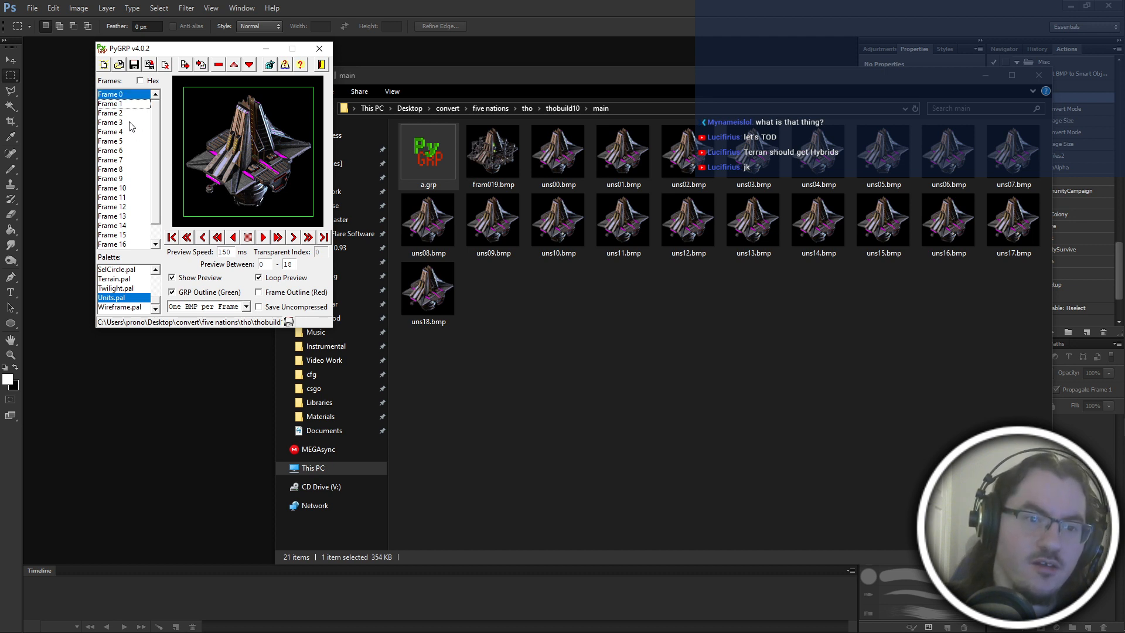
pyautogui.click(246, 66)
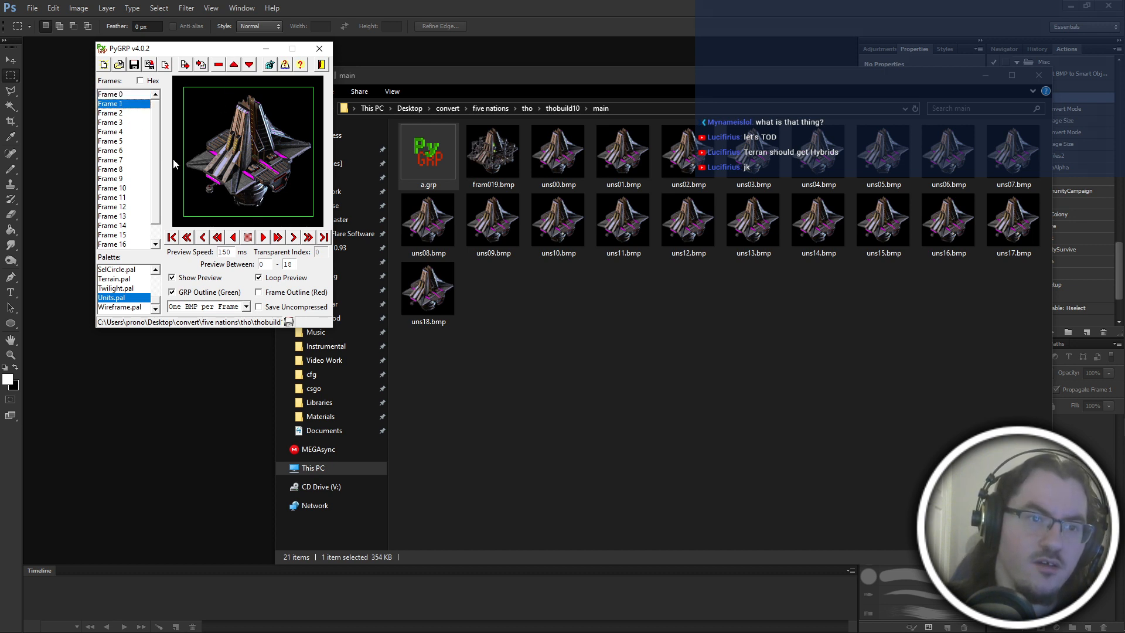
# Compare Frame 8 with Frame 9, and shift Frame 8 up to the Frame 0 position.
pyautogui.click(130, 179)
pyautogui.press('Left')
pyautogui.press('Left')
pyautogui.press('Right')
pyautogui.press('Right')
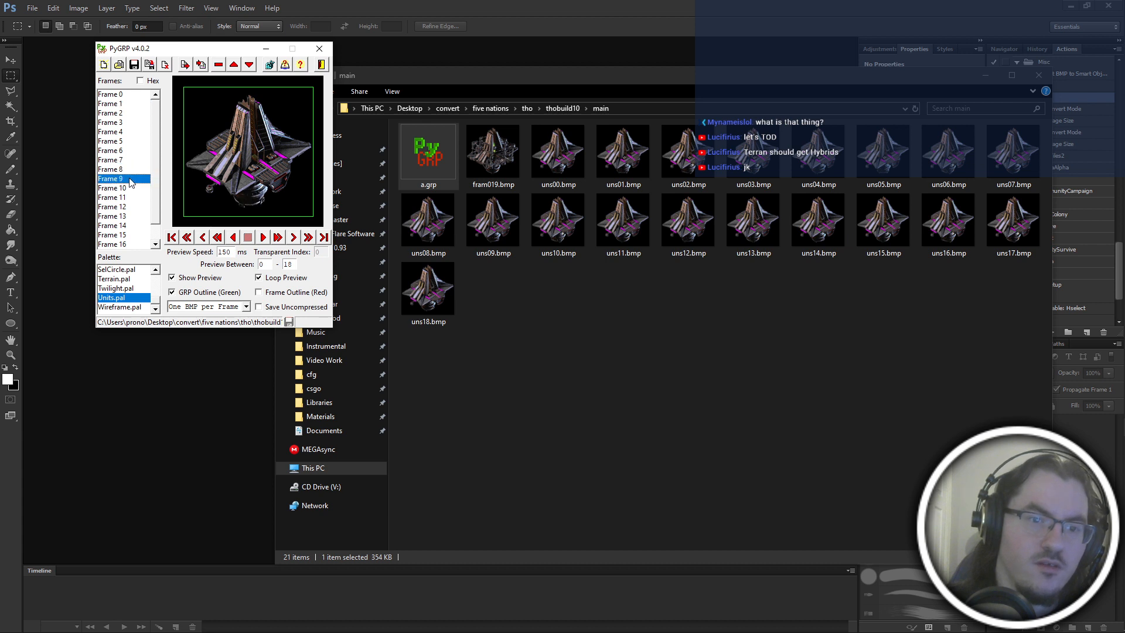
pyautogui.press('Left')
pyautogui.press('Left')
pyautogui.press('Right')
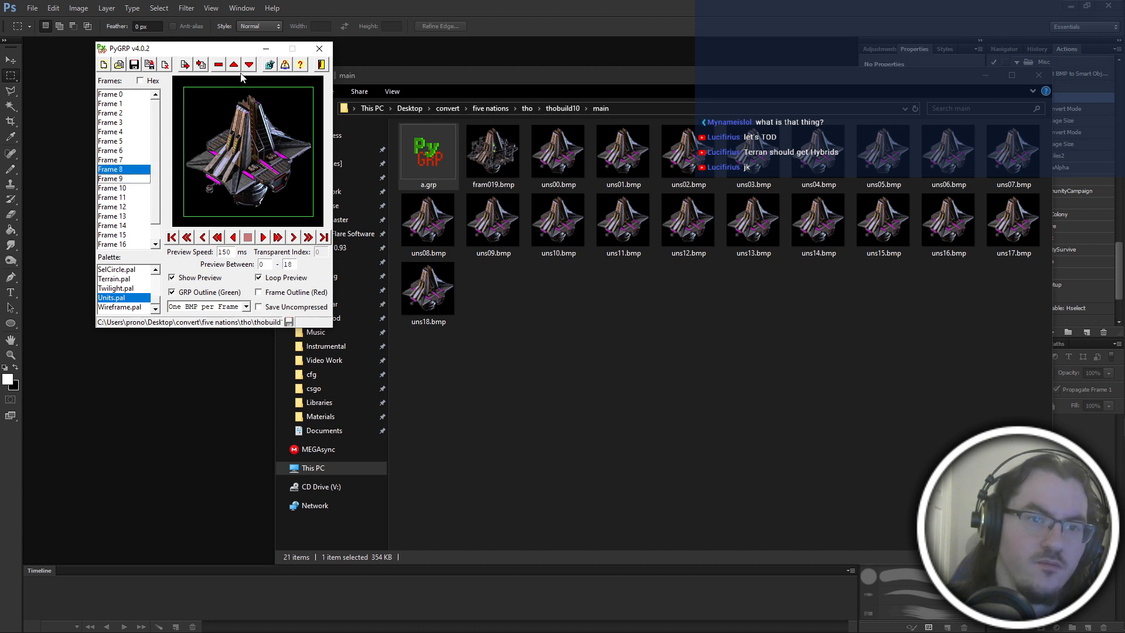
pyautogui.click(235, 67)
pyautogui.click(234, 66)
pyautogui.click(234, 66)
pyautogui.click(235, 66)
pyautogui.click(235, 67)
pyautogui.click(235, 66)
pyautogui.click(235, 66)
pyautogui.click(234, 66)
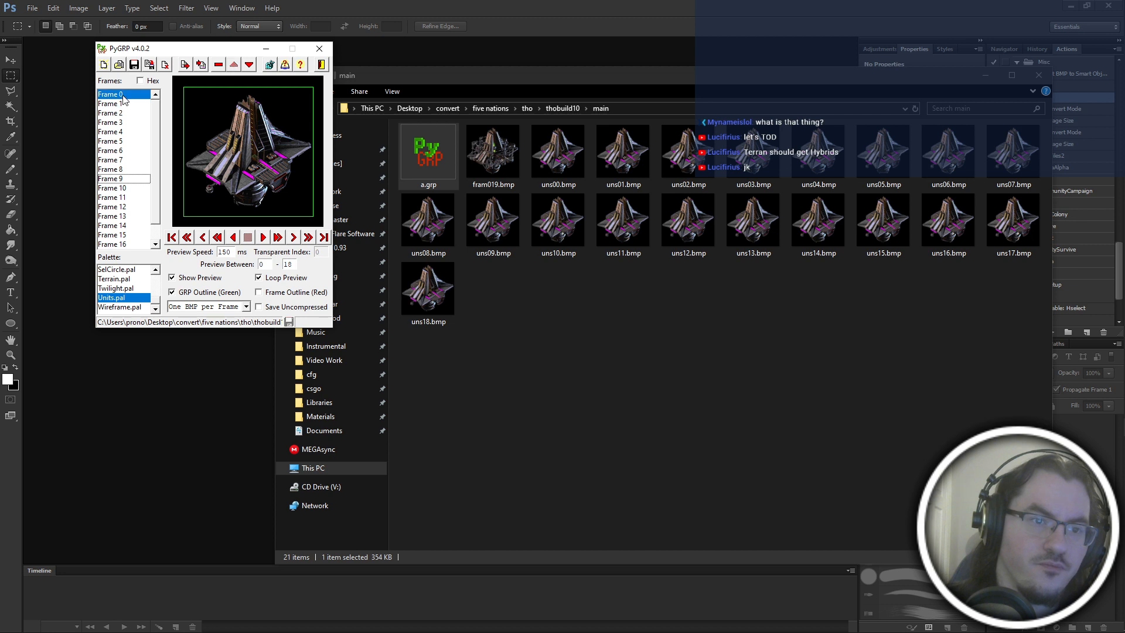
# Check the first few frames, and shift the first frame down to the Frame 2 position.
pyautogui.click(128, 108)
pyautogui.press('Down')
pyautogui.press('Up')
pyautogui.press('Up')
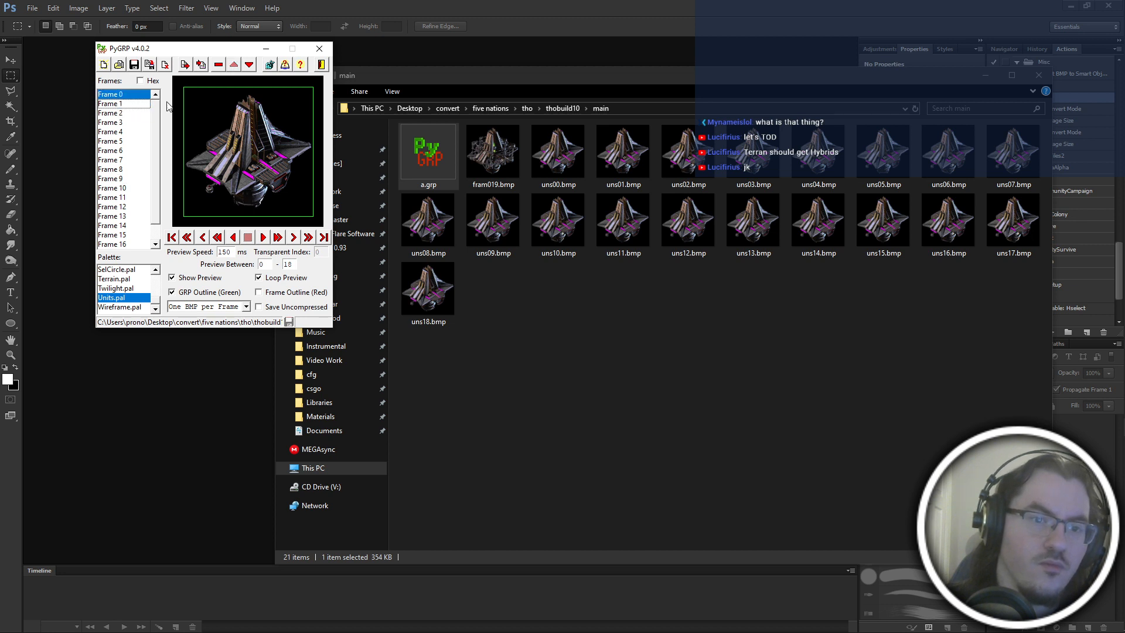
pyautogui.click(251, 66)
pyautogui.click(251, 68)
# Step from Frame 0 to Frame 4 to check the reordered start of the animation.
pyautogui.click(121, 95)
pyautogui.press('Down')
pyautogui.press('Down')
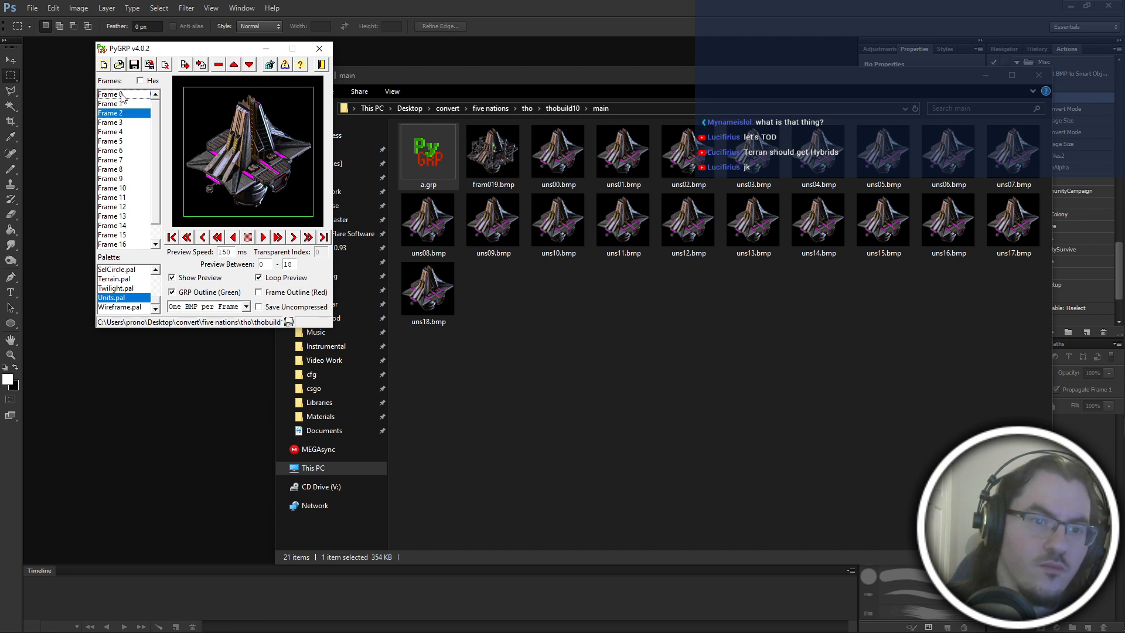
pyautogui.click(122, 95)
pyautogui.press('Down')
pyautogui.press('Down')
# Step back toward Frame 0 and forward to Frame 7 to examine the transitions between early frames.
pyautogui.press('Down')
pyautogui.press('Down')
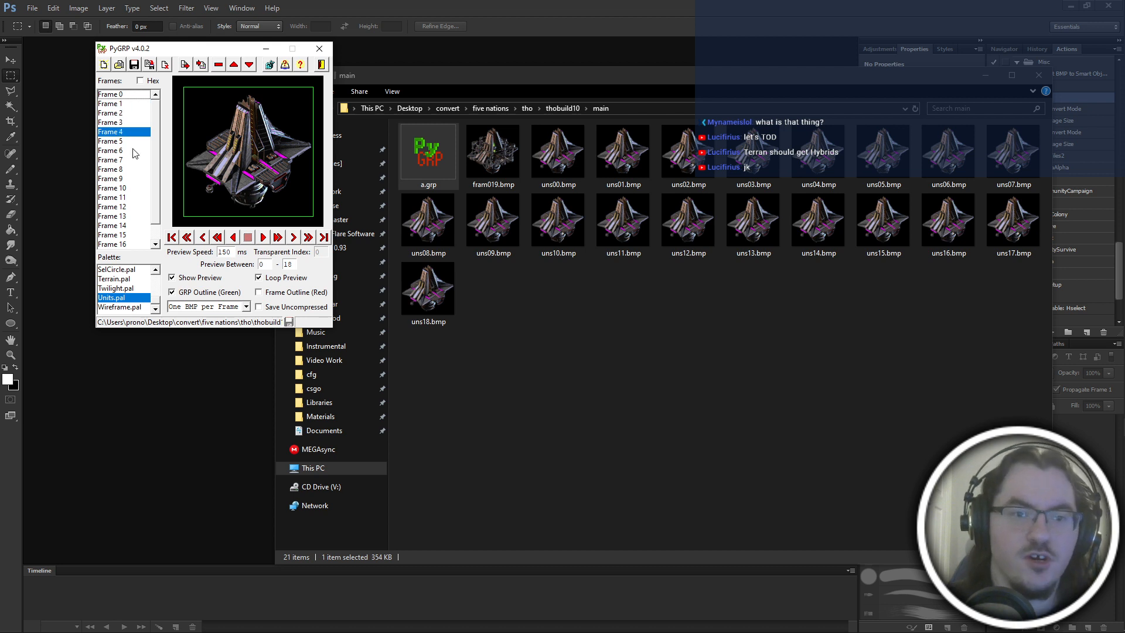
pyautogui.press('Down')
pyautogui.press('Up')
pyautogui.press('Up')
pyautogui.press('Up')
pyautogui.press('Up')
pyautogui.press('Up')
pyautogui.press('Down')
pyautogui.press('Down')
pyautogui.press('Down')
pyautogui.press('Down')
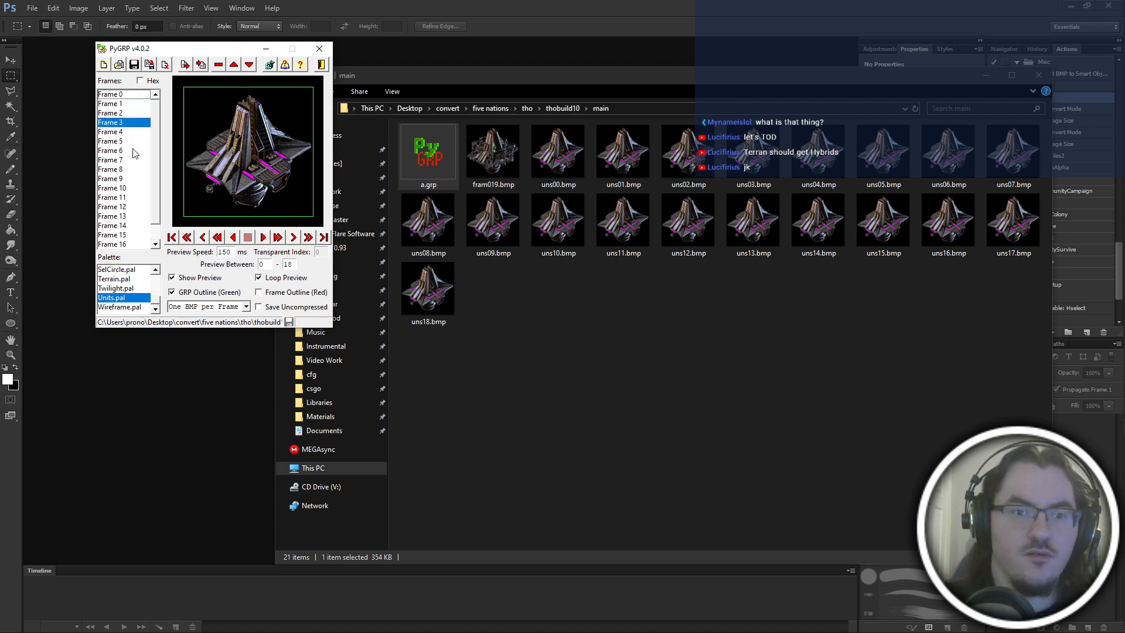
pyautogui.press('Down')
pyautogui.press('Down')
pyautogui.press('Down')
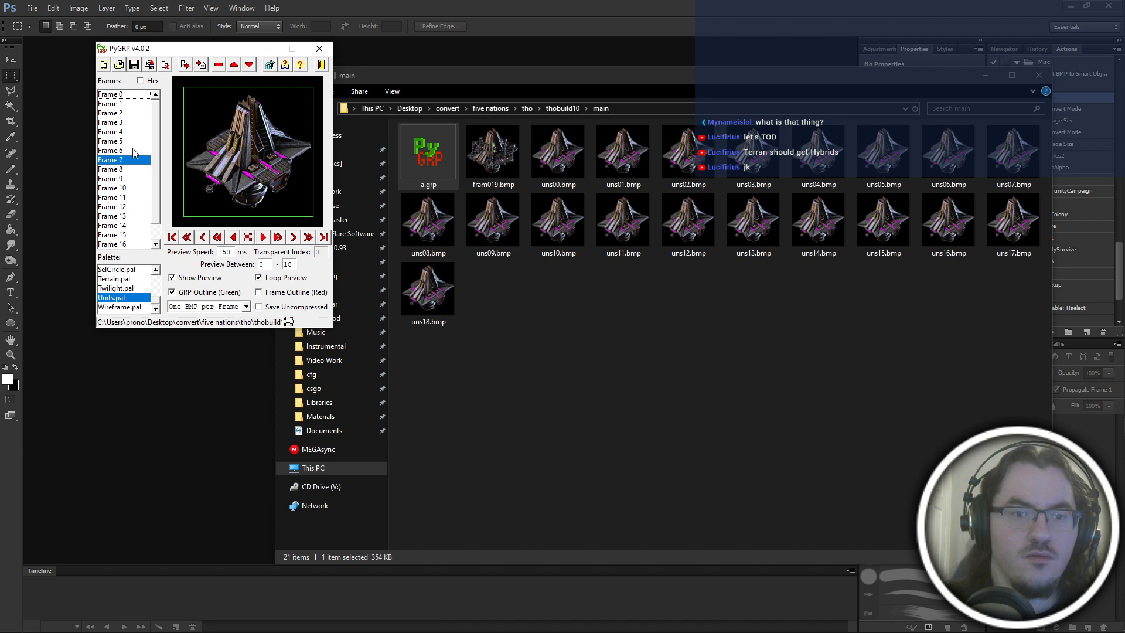
pyautogui.press('Up')
# Step from Frame 3 to Frame 7, and compare the neighbouring frames around Frame 6.
pyautogui.click(130, 123)
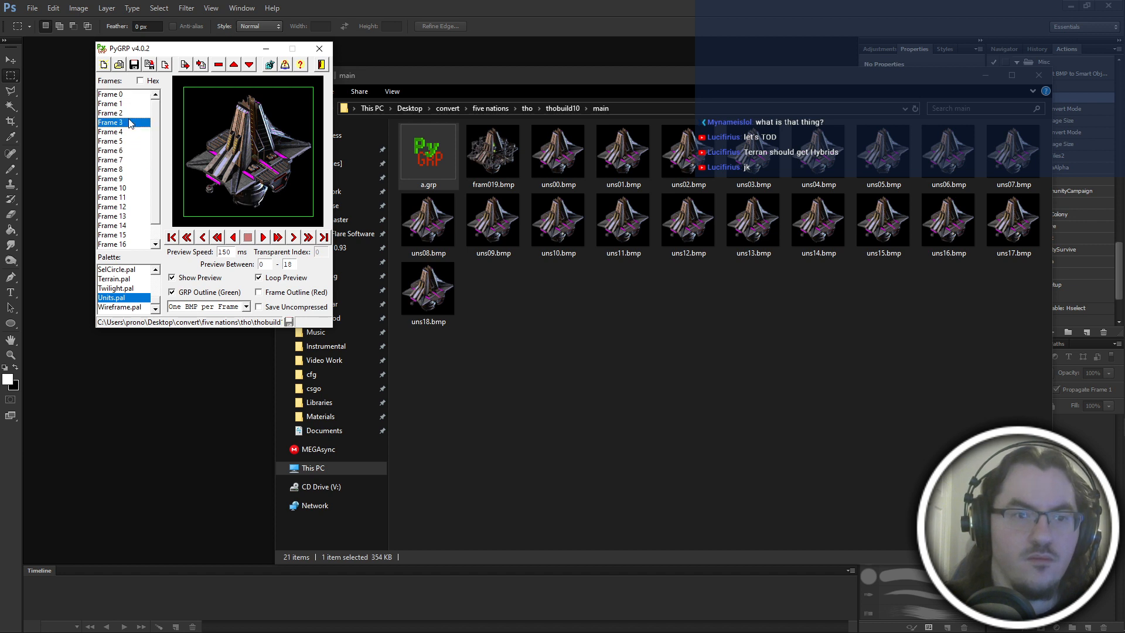
pyautogui.press('Down')
pyautogui.press('Down')
pyautogui.press('Down')
pyautogui.press('Down')
pyautogui.press('Down')
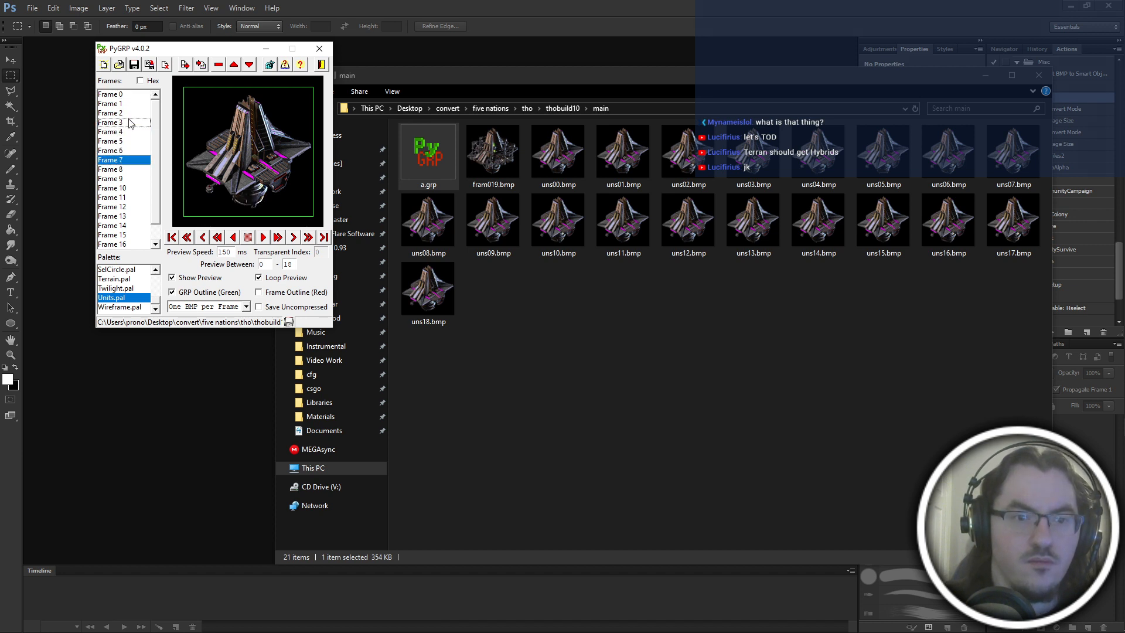
pyautogui.press('Up')
pyautogui.press('Up')
# Step back and forth between Frames 1 and 4 to compare their images closely.
pyautogui.press('Down')
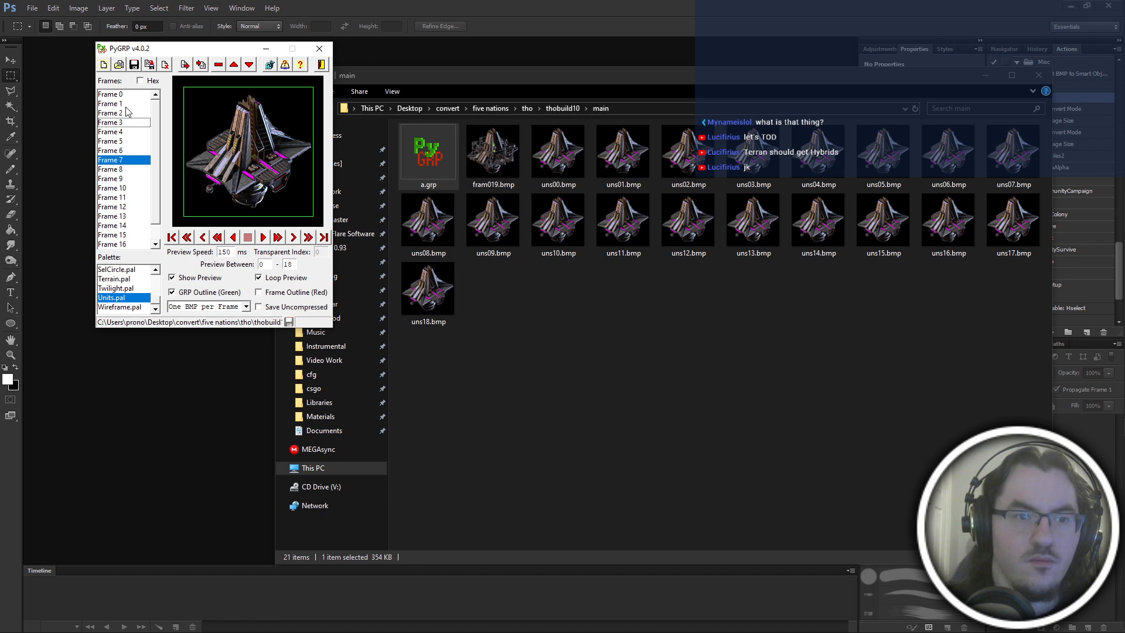
pyautogui.click(126, 107)
pyautogui.press('Down')
pyautogui.press('Down')
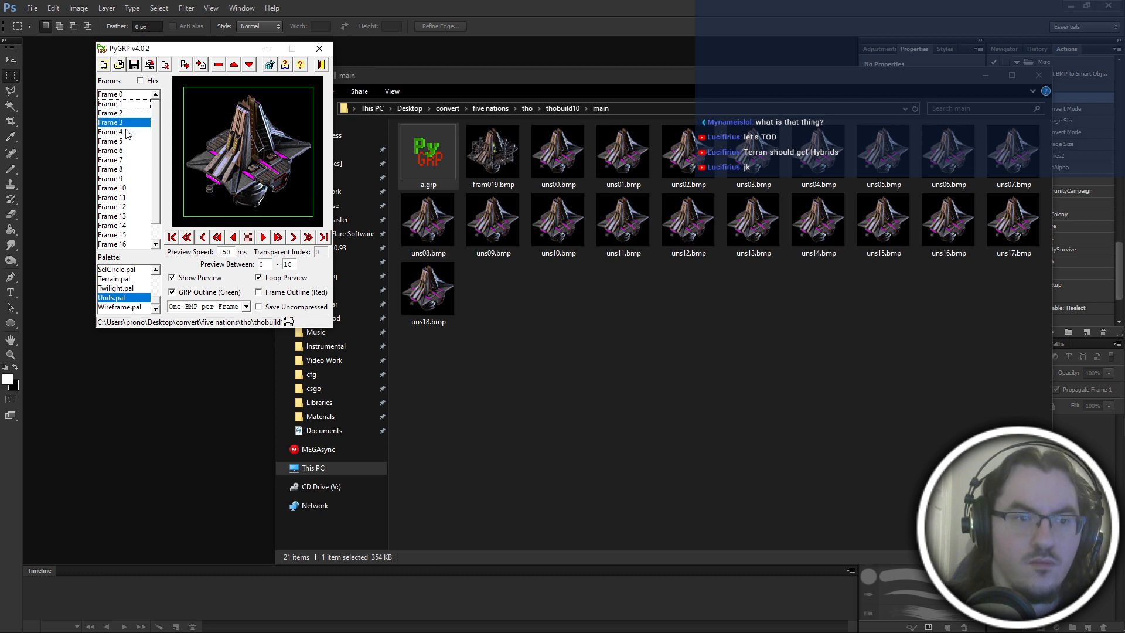
pyautogui.press('Down')
pyautogui.press('Up')
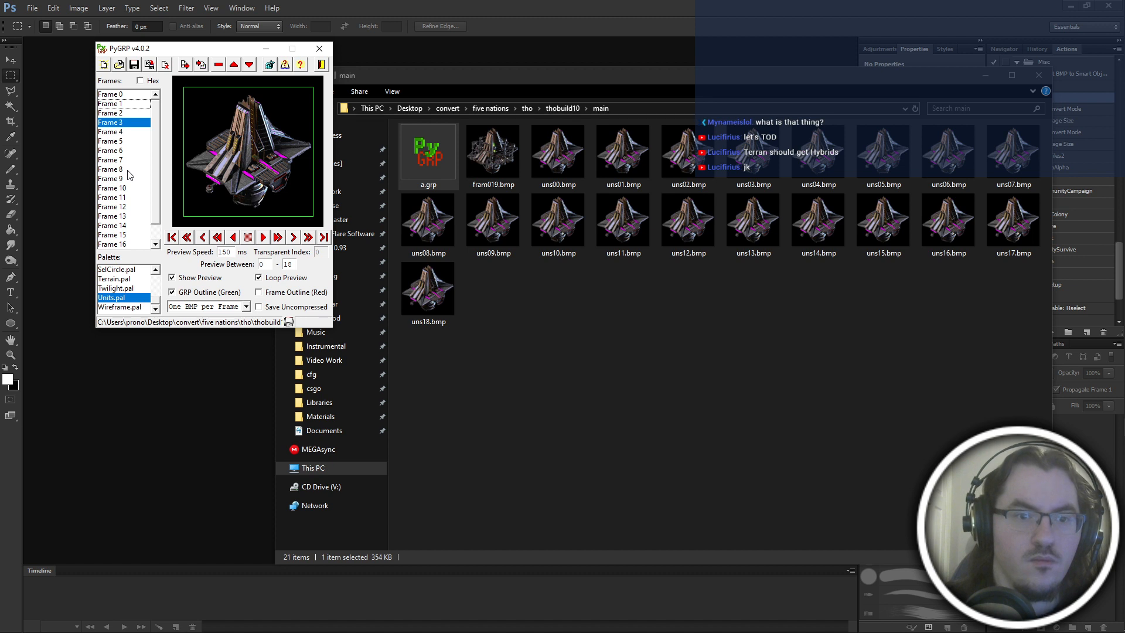
pyautogui.press('Down')
pyautogui.press('Up')
pyautogui.press('Down')
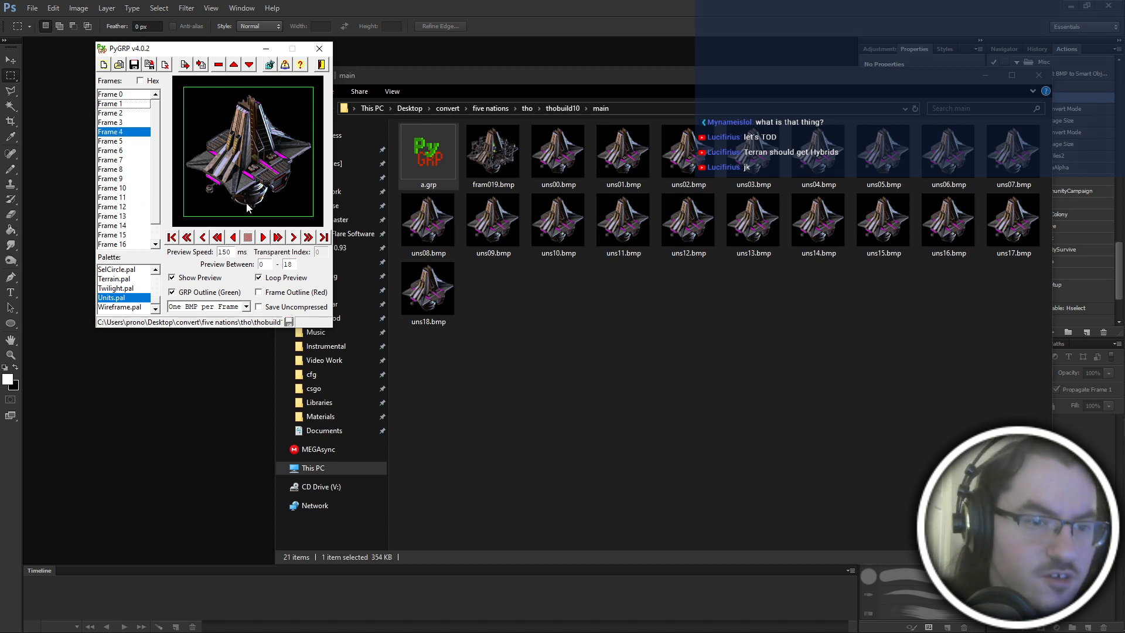
pyautogui.press('Up')
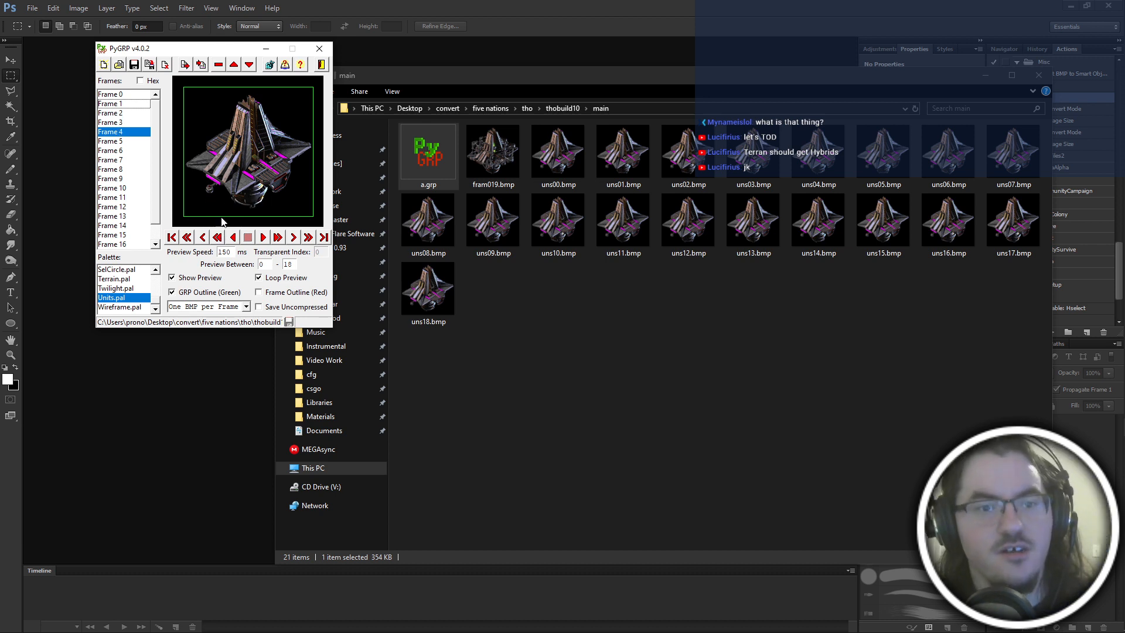
pyautogui.press('Down')
pyautogui.press('Up')
pyautogui.press('Up')
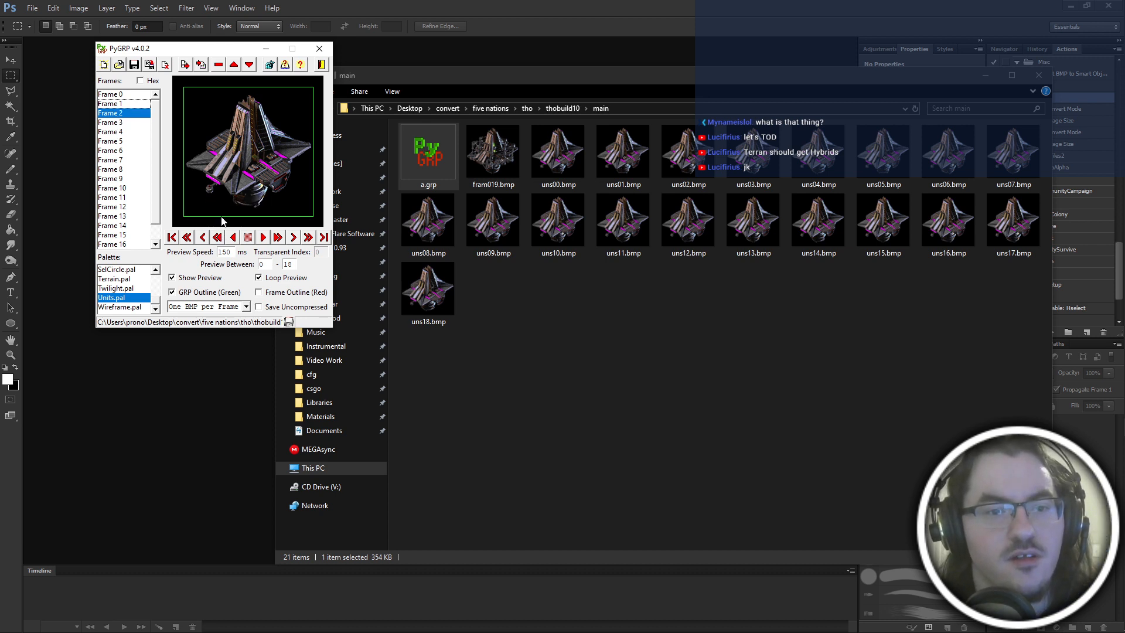
pyautogui.press('Down')
pyautogui.press('Down')
pyautogui.press('Up')
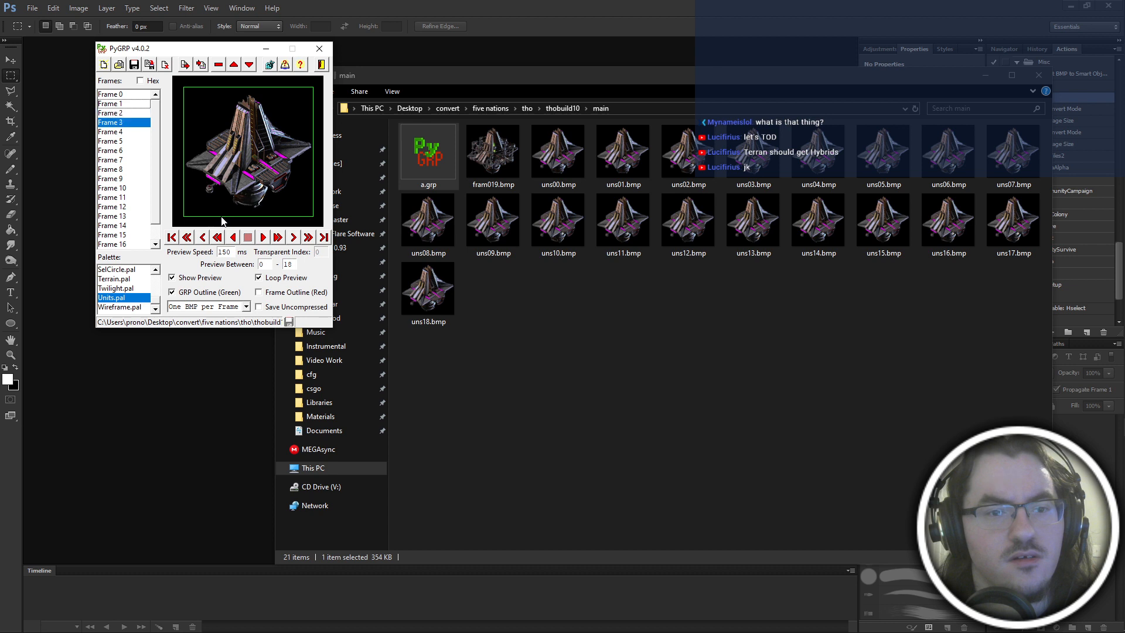
# Recheck Frames 2 to 4, and step forward to Frame 12 to examine the rest of the sequence.
pyautogui.press('Down')
pyautogui.press('Up')
pyautogui.press('Up')
pyautogui.press('Down')
pyautogui.press('Down')
pyautogui.press('Down')
pyautogui.press('Down')
pyautogui.press('Down')
pyautogui.press('Down')
pyautogui.press('Down')
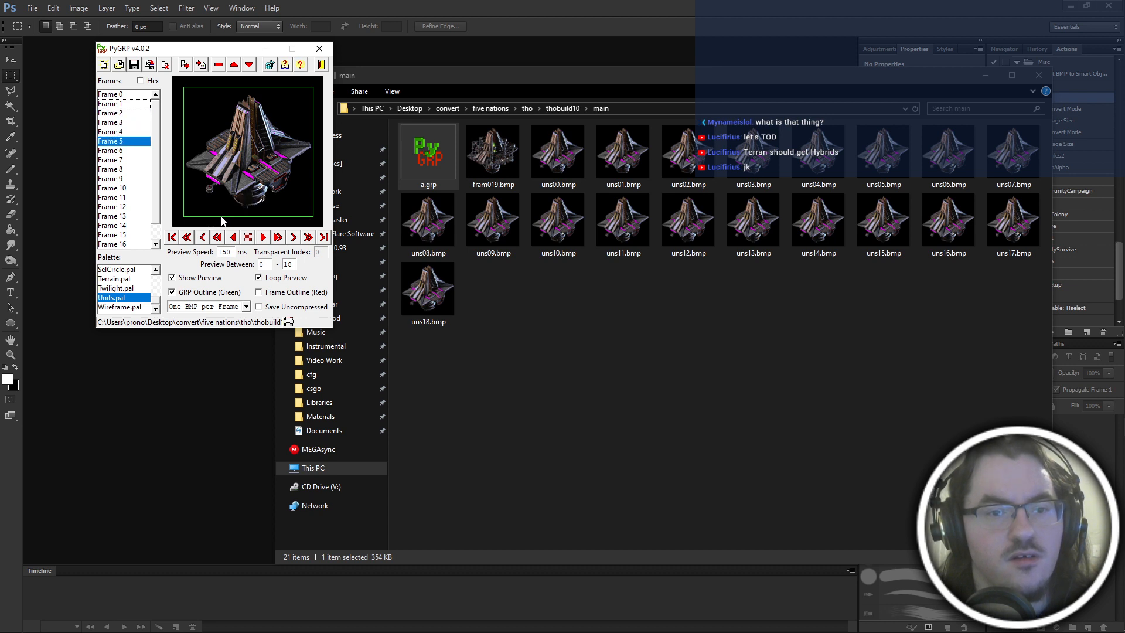
pyautogui.press('Down')
pyautogui.press('Down')
pyautogui.press('Down')
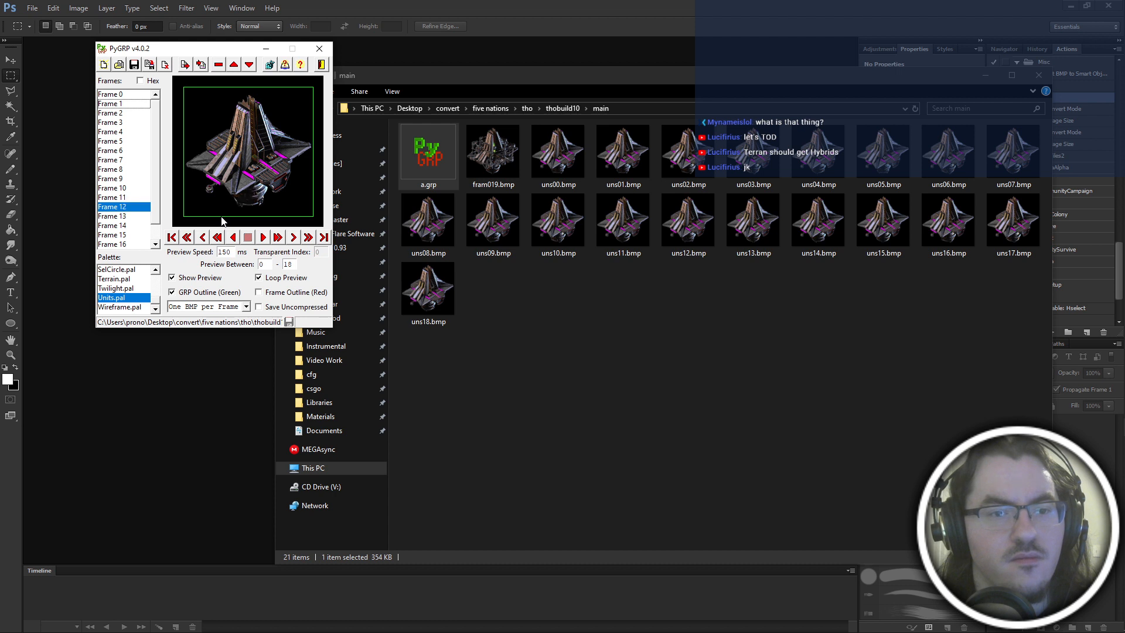
# Compare Frame 12 with the frames after it, and shift Frame 12 up to the Frame 0 position.
pyautogui.press('Down')
pyautogui.press('Down')
pyautogui.press('Up')
pyautogui.press('Up')
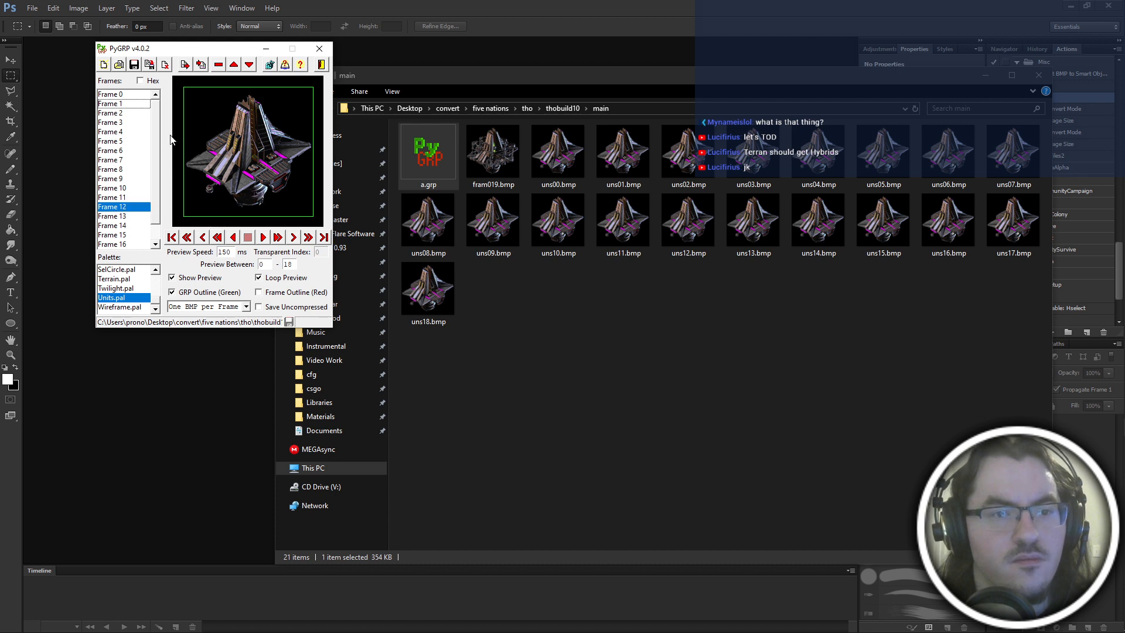
pyautogui.click(125, 94)
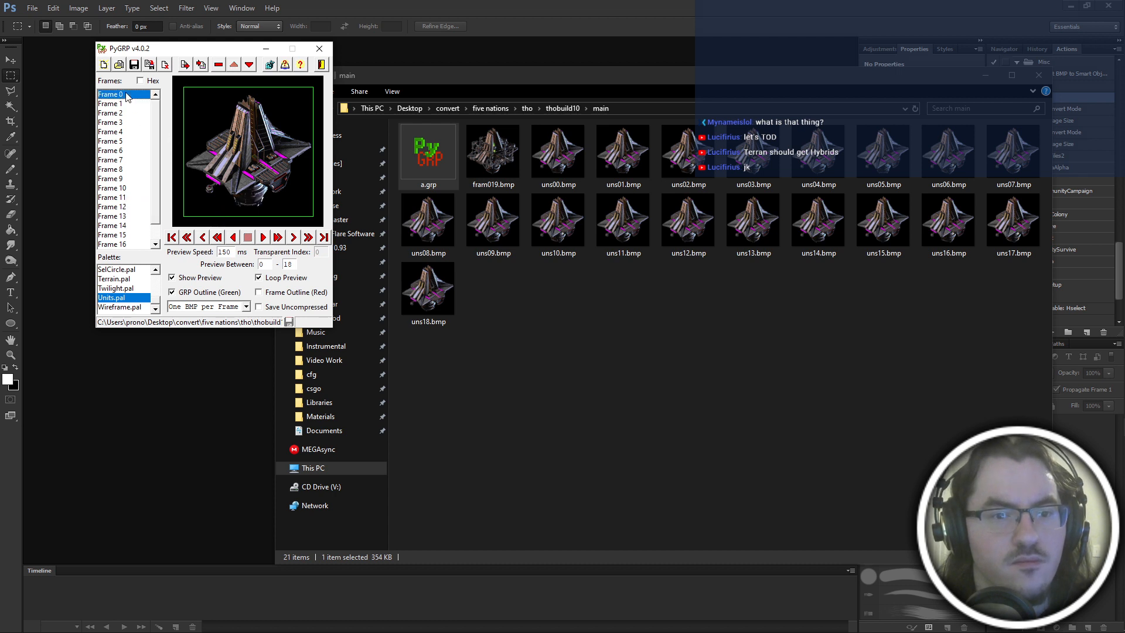
pyautogui.click(122, 206)
pyautogui.click(234, 65)
pyautogui.click(235, 65)
pyautogui.click(234, 65)
pyautogui.click(234, 65)
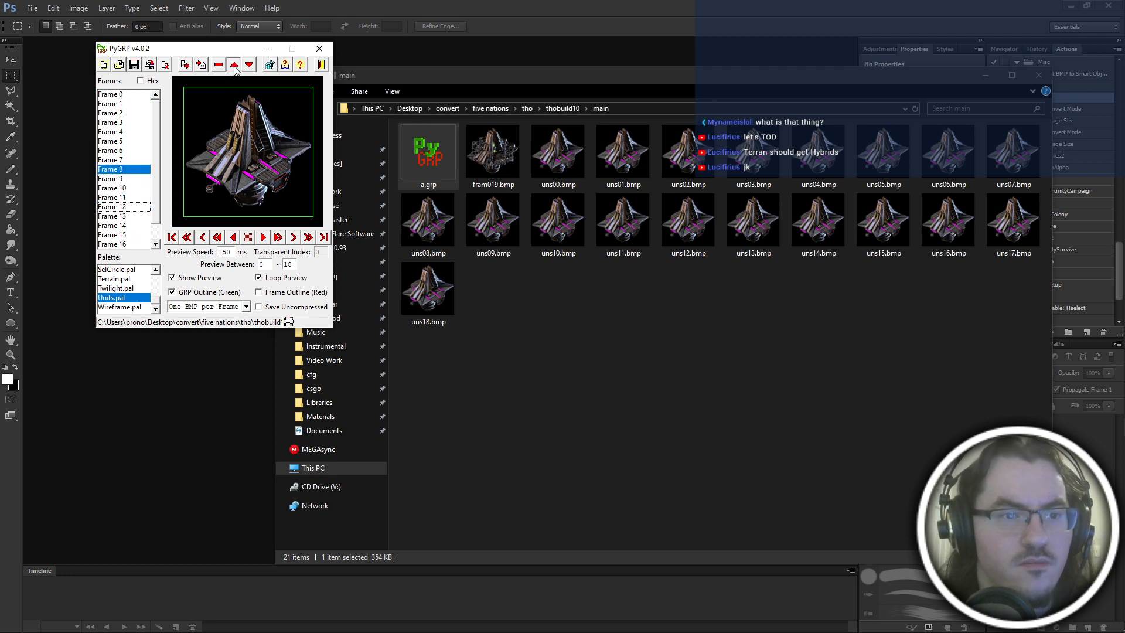
pyautogui.doubleClick(235, 67)
pyautogui.doubleClick(234, 67)
pyautogui.doubleClick(235, 67)
pyautogui.doubleClick(235, 67)
# Step forward and back through the first frames from Frame 0 to check the new opening frame.
pyautogui.click(128, 97)
pyautogui.press('Down')
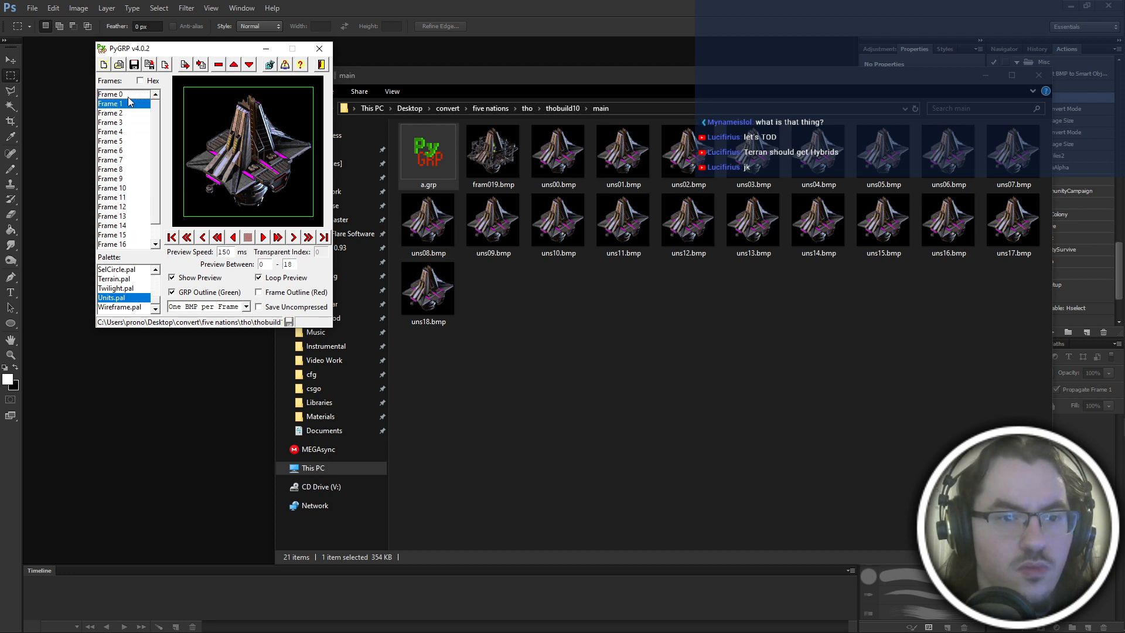
pyautogui.press('Down')
pyautogui.press('Down')
pyautogui.press('Down')
pyautogui.press('Down')
pyautogui.press('Down')
pyautogui.click(128, 97)
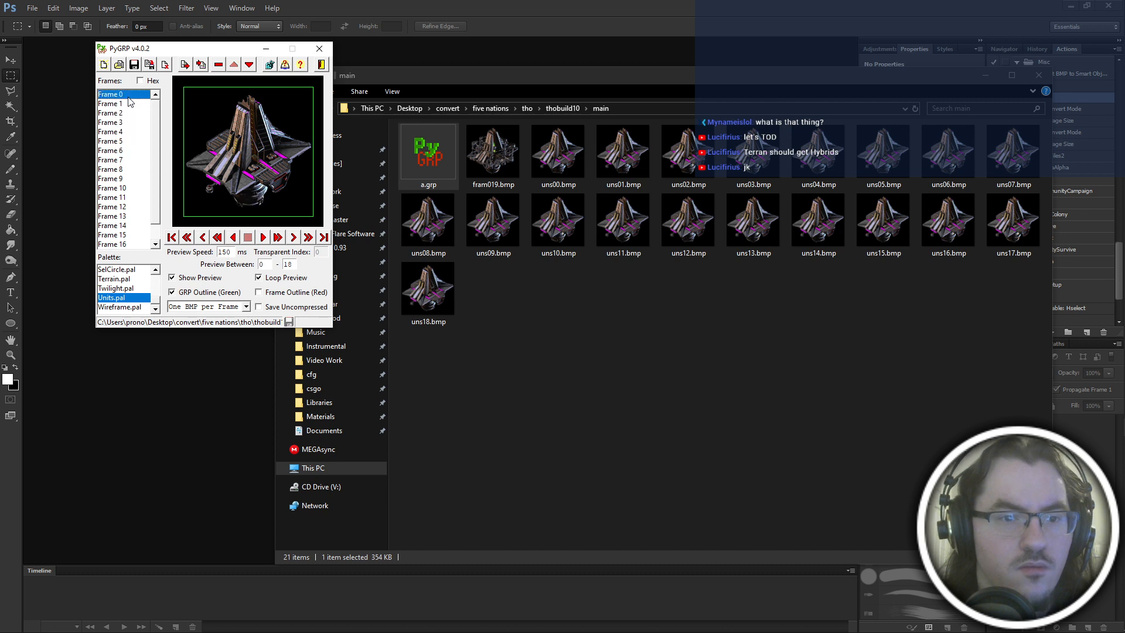
pyautogui.press('Down')
pyautogui.press('Down')
pyautogui.press('Down')
pyautogui.press('Down')
pyautogui.press('Down')
pyautogui.press('Up')
pyautogui.press('Up')
pyautogui.press('Up')
pyautogui.press('Up')
pyautogui.press('Up')
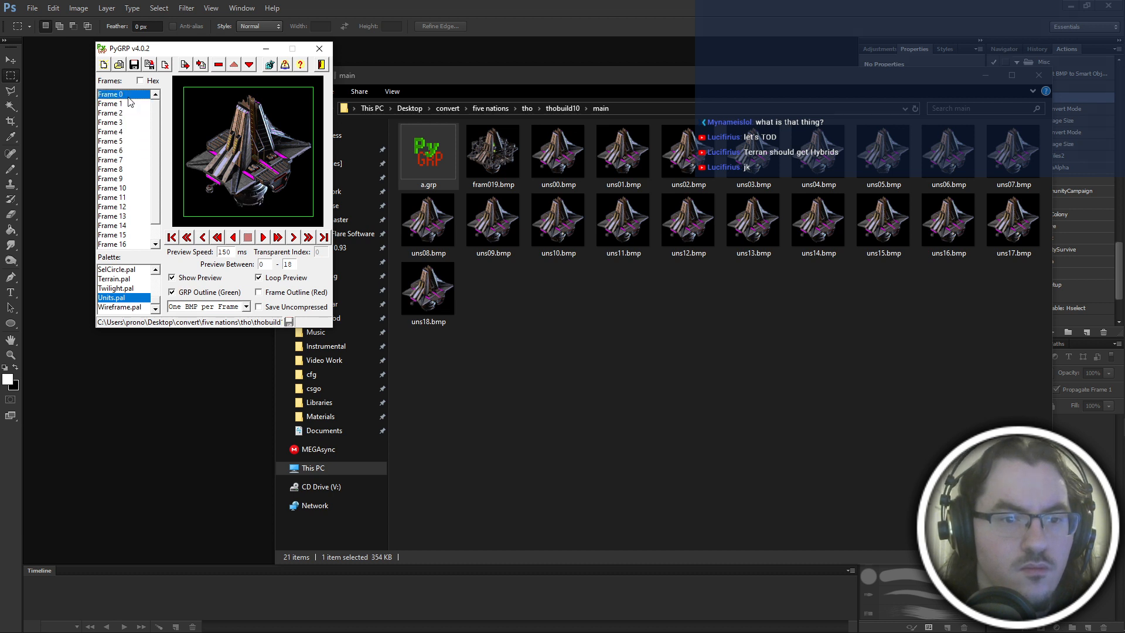
pyautogui.press('Up')
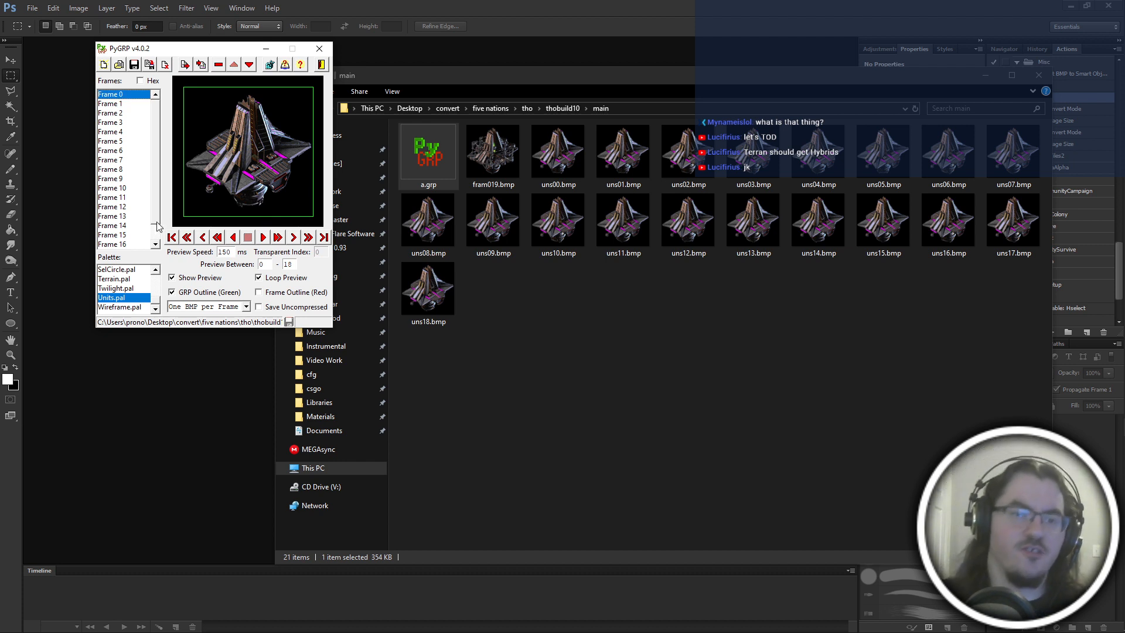
# Step forward from Frame 0 to Frame 14 to check the order of the images.
pyautogui.press('Down')
pyautogui.press('Down')
pyautogui.press('Down')
pyautogui.press('Down')
pyautogui.press('Down')
pyautogui.press('Down')
pyautogui.press('Down')
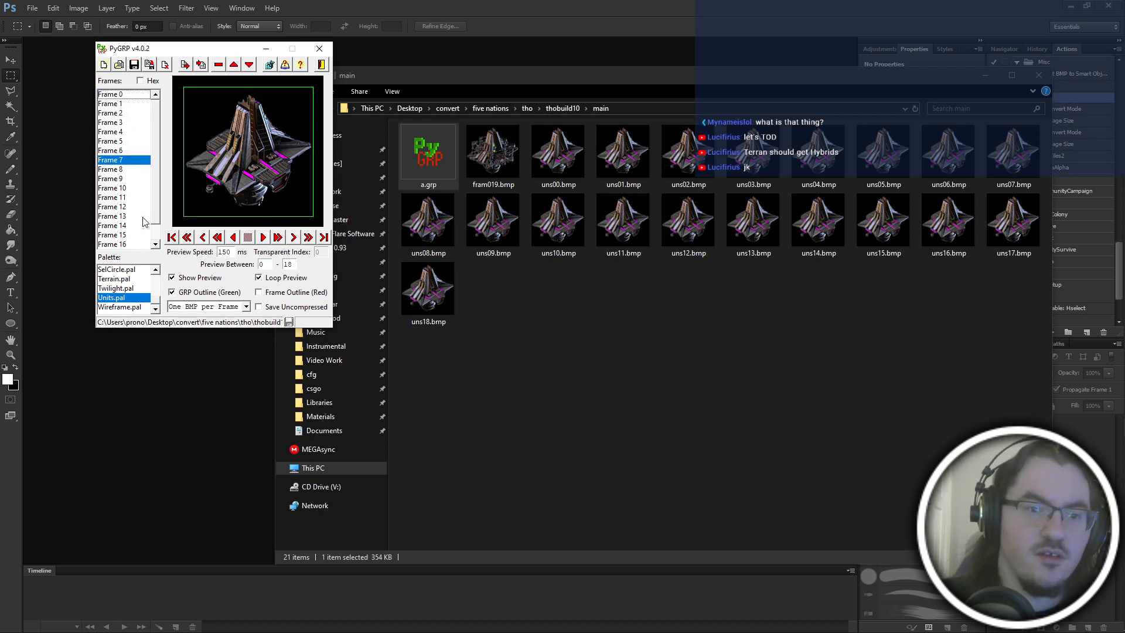
pyautogui.press('Down')
pyautogui.press('Down')
pyautogui.press('Down')
pyautogui.press('Down')
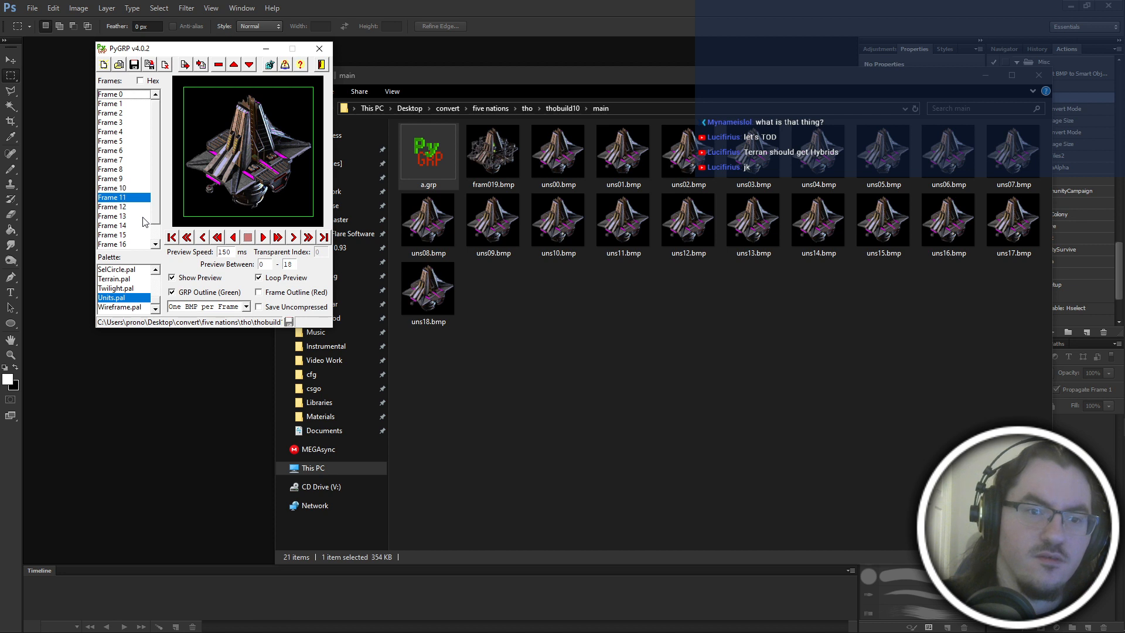
pyautogui.press('Down')
# Step back and forth between Frames 12 and 15 to compare neighbouring images.
pyautogui.press('Down')
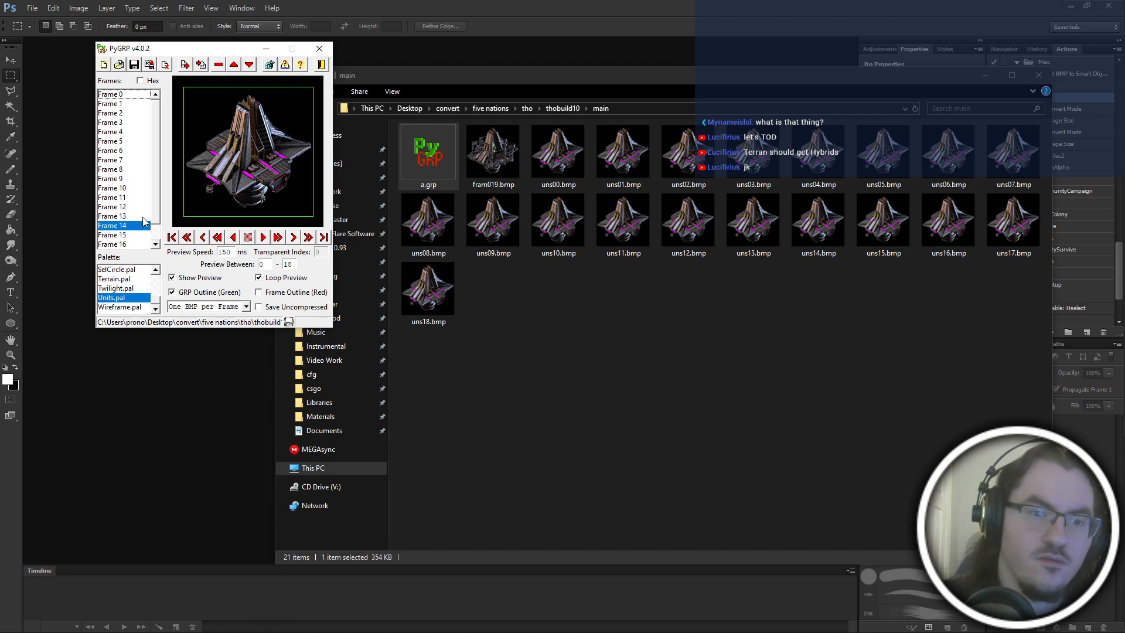
pyautogui.press('Up')
pyautogui.press('Down')
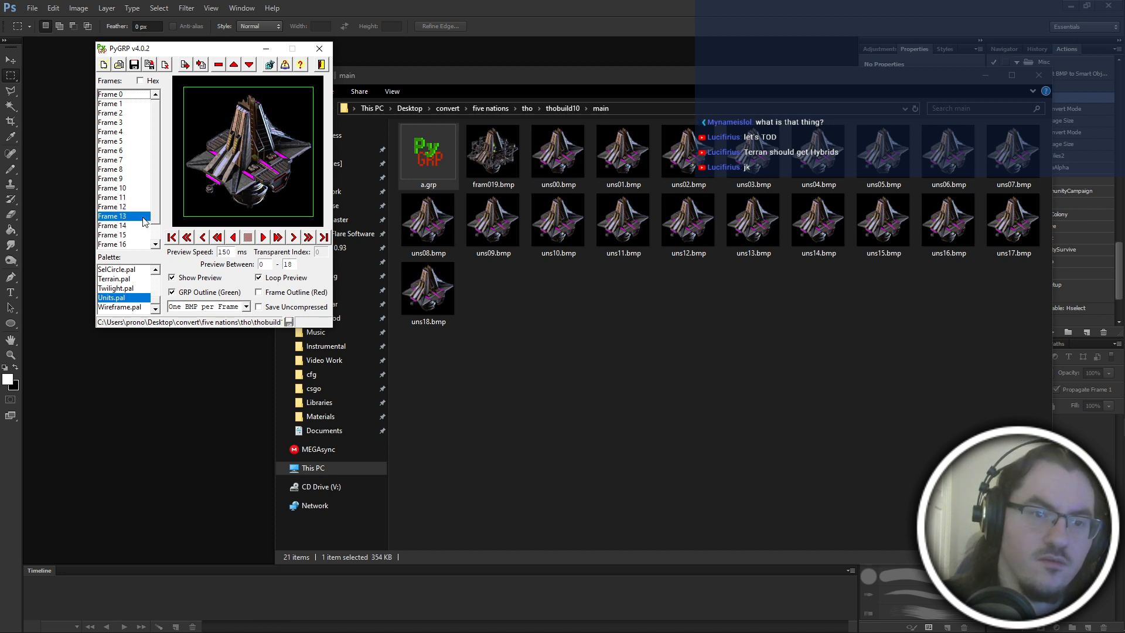
pyautogui.press('Up')
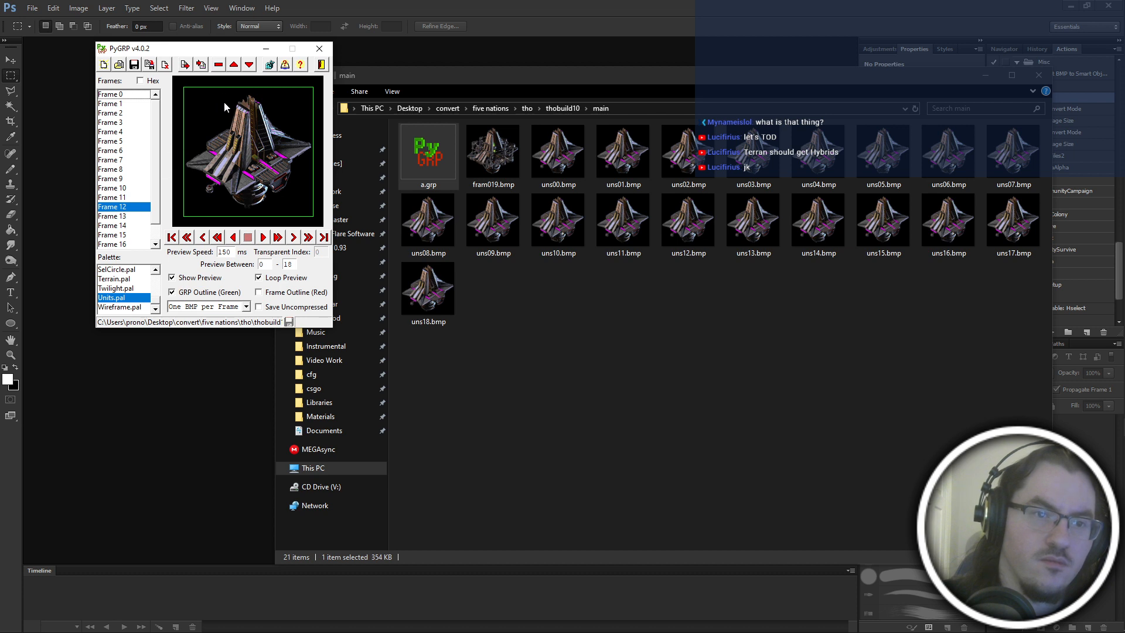
pyautogui.press('Down')
pyautogui.press('Up')
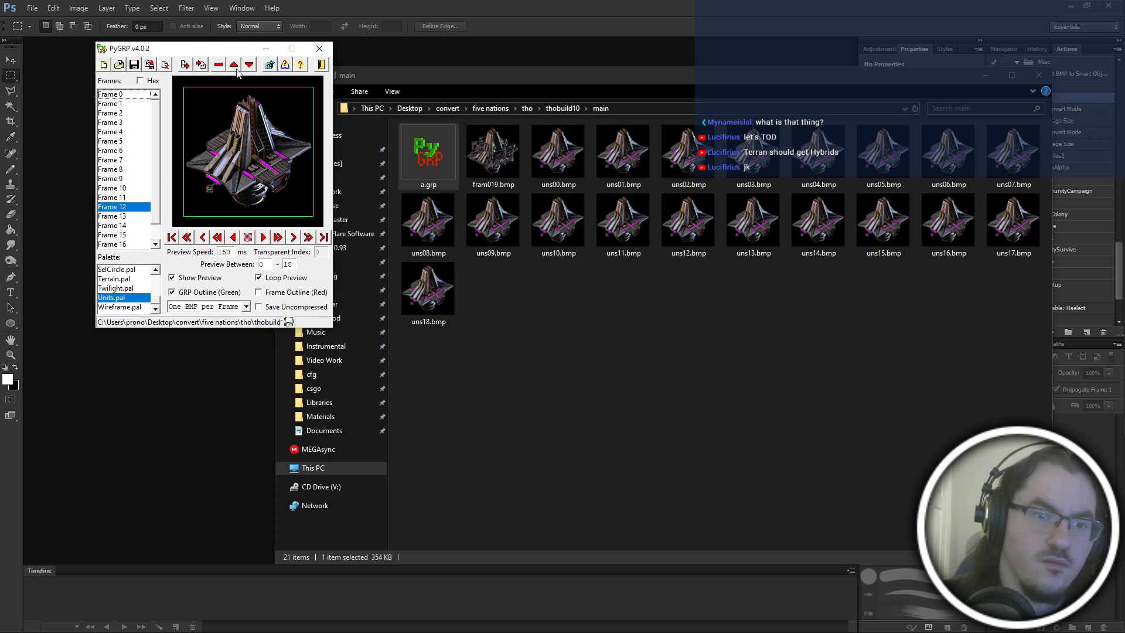
pyautogui.press('Down')
pyautogui.press('Up')
pyautogui.press('Down')
pyautogui.press('Down')
pyautogui.press('Down')
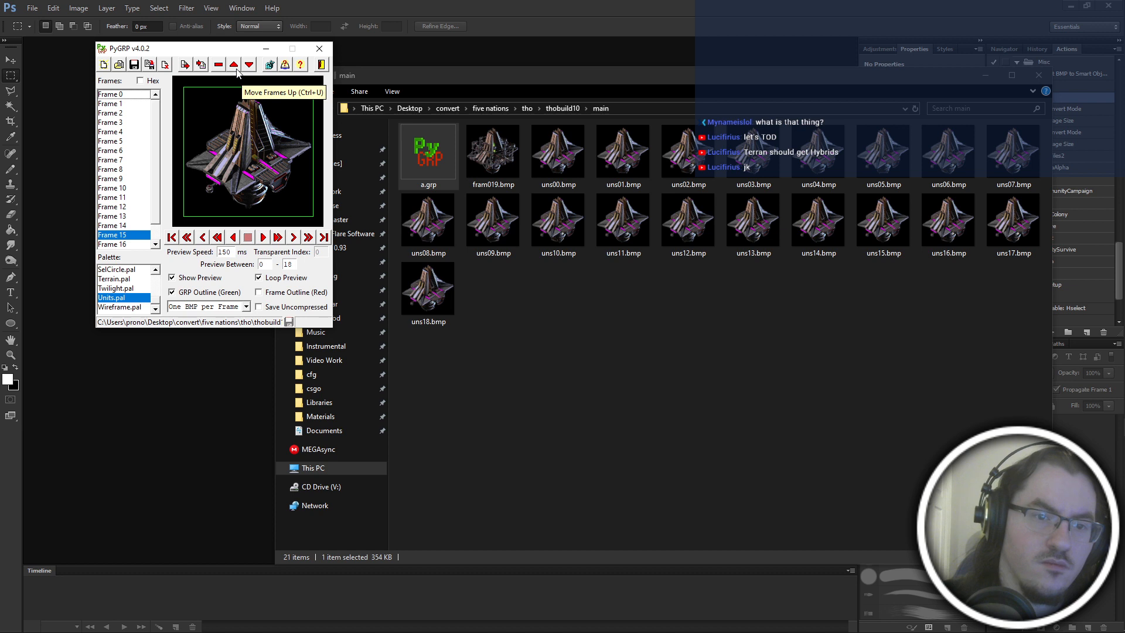
pyautogui.press('Up')
pyautogui.press('Down')
# Move Frame 15 up one place to the Frame 14 position.
pyautogui.click(128, 207)
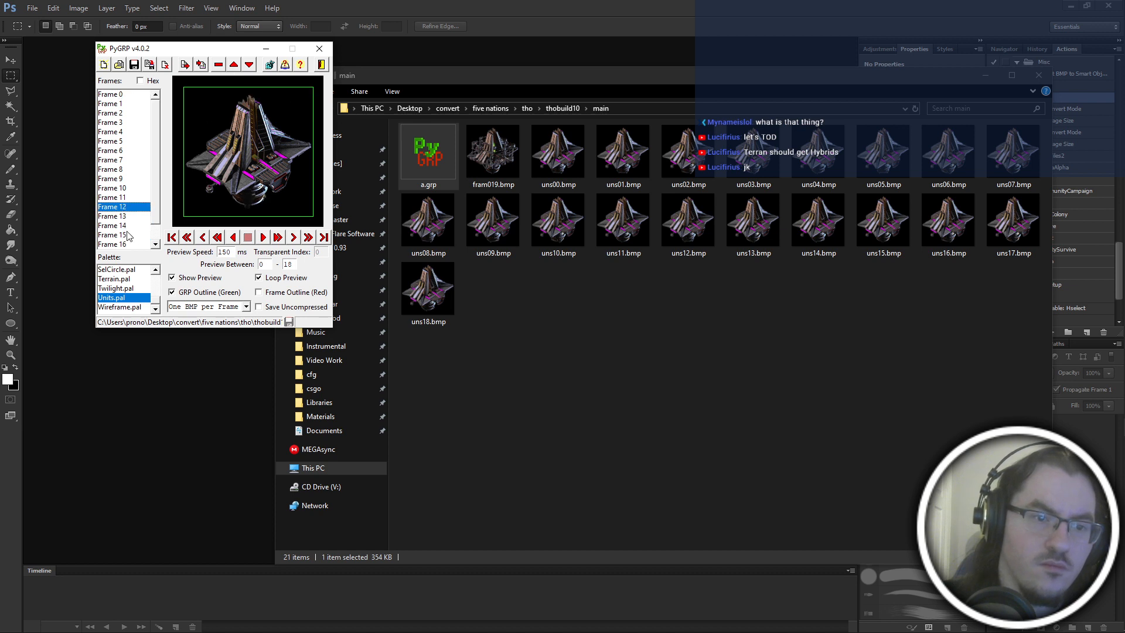
pyautogui.click(129, 235)
pyautogui.click(237, 69)
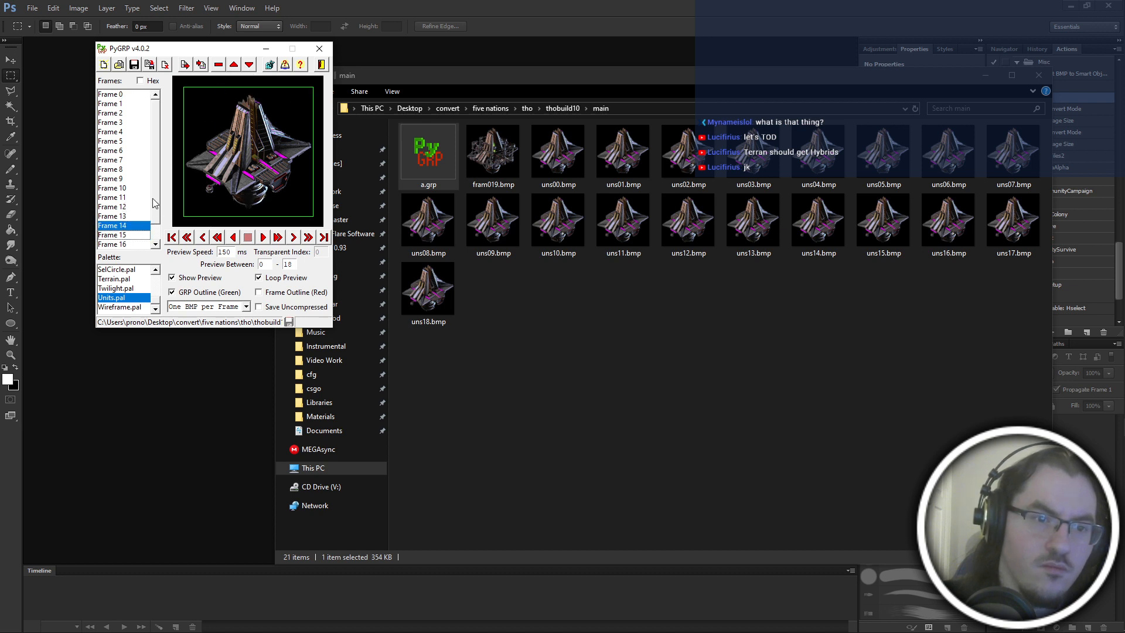
# Recheck Frames 14 and 15, and compare Frames 13 and 14 repeatedly.
pyautogui.press('Down')
pyautogui.press('Down')
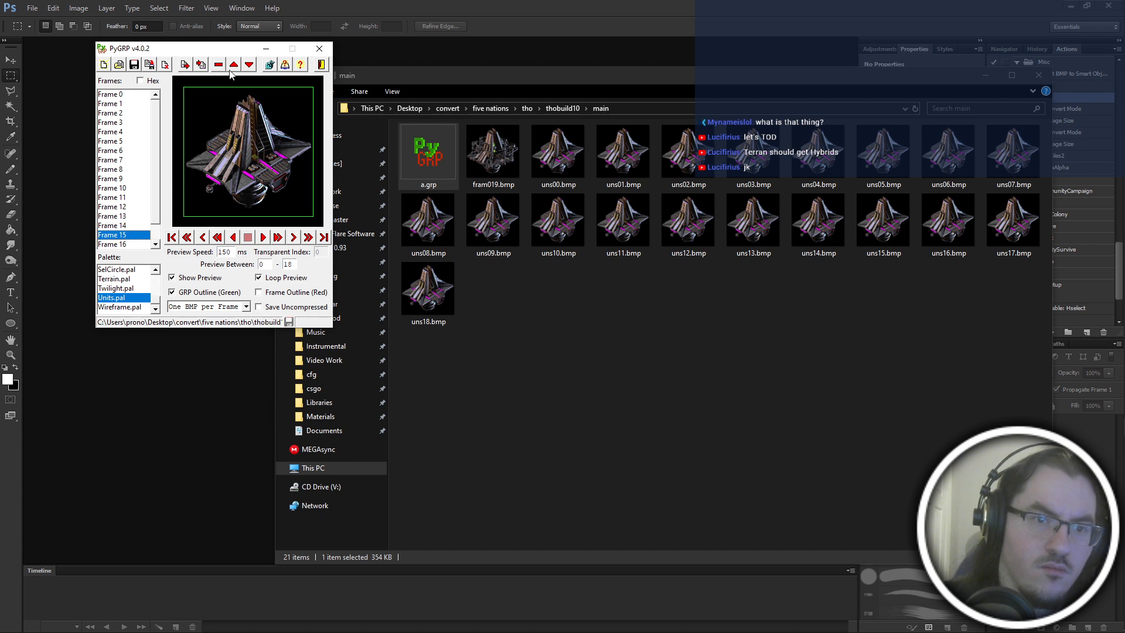
pyautogui.press('Up')
pyautogui.press('Down')
pyautogui.click(139, 217)
pyautogui.press('Down')
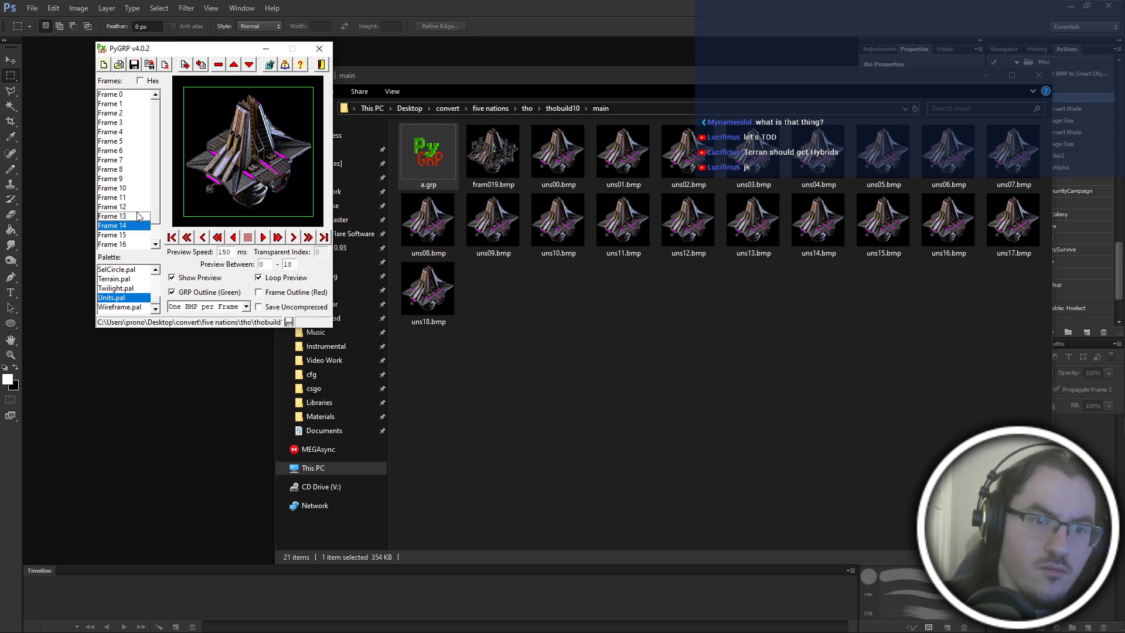
pyautogui.press('Up')
pyautogui.press('Down')
pyautogui.press('Up')
pyautogui.press('Down')
pyautogui.press('Up')
pyautogui.press('Down')
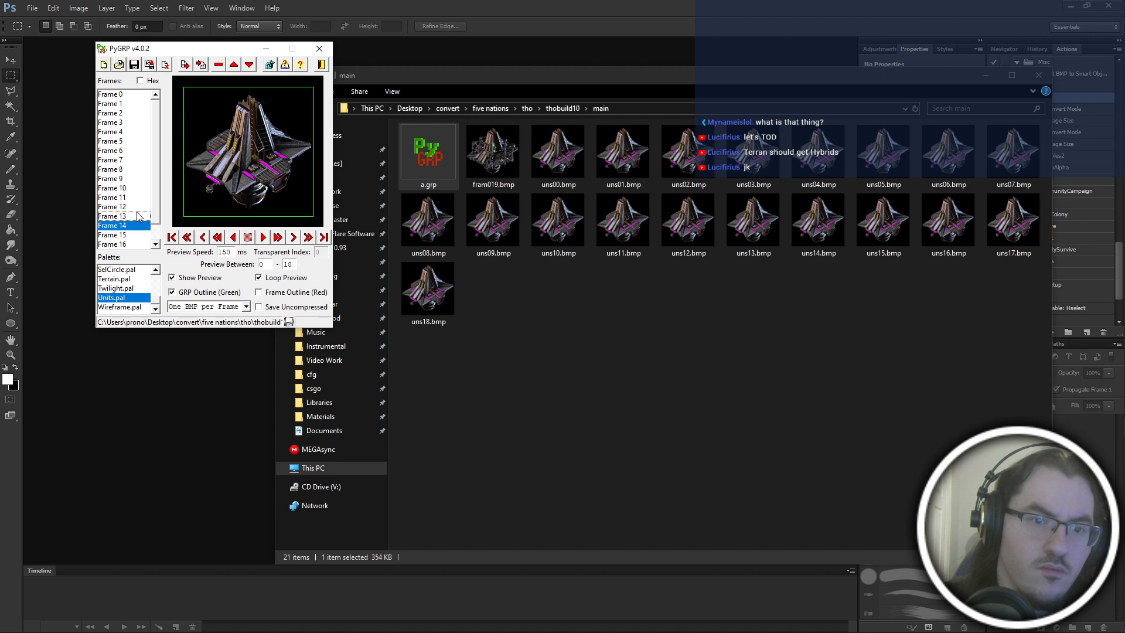
pyautogui.press('Up')
pyautogui.press('Down')
pyautogui.press('Down')
pyautogui.press('Down')
pyautogui.press('Down')
pyautogui.press('Down')
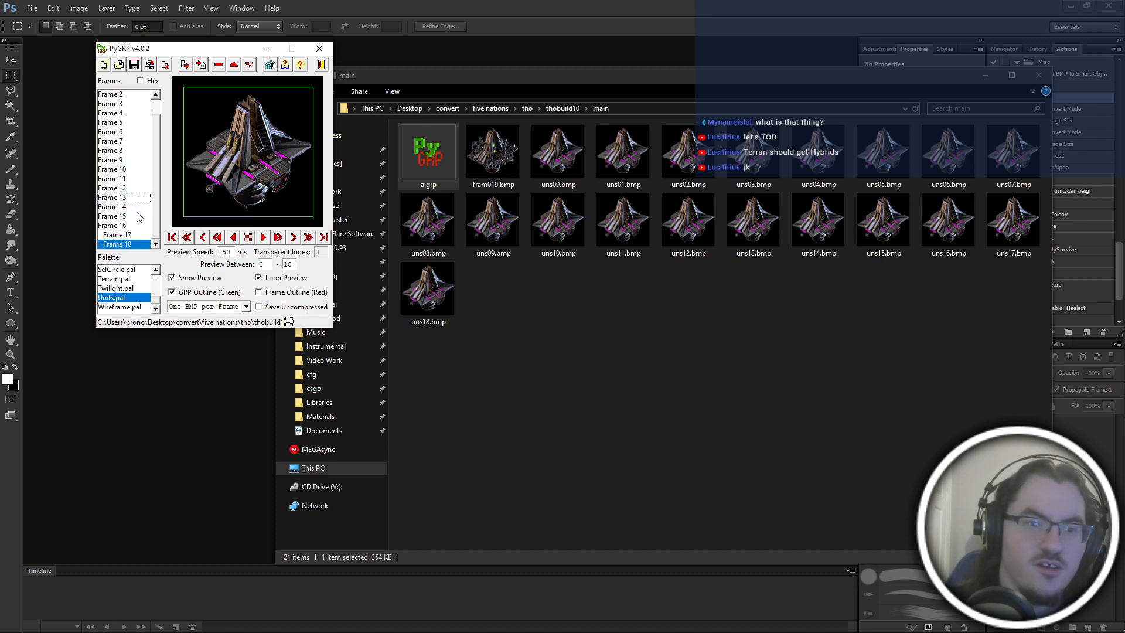
# Step forward to the last frame and compare Frames 17 and 18.
pyautogui.press('Up')
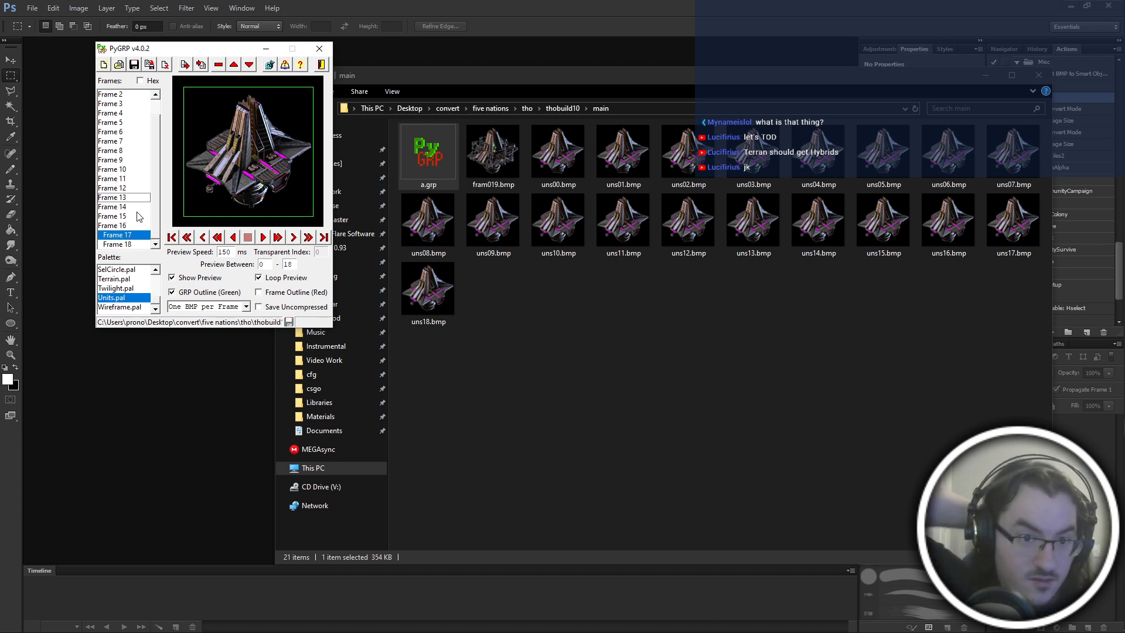
pyautogui.press('Down')
# Return to Frame 0 and step forward to Frame 5 to examine the opening frames.
pyautogui.scroll(1, 139, 216)
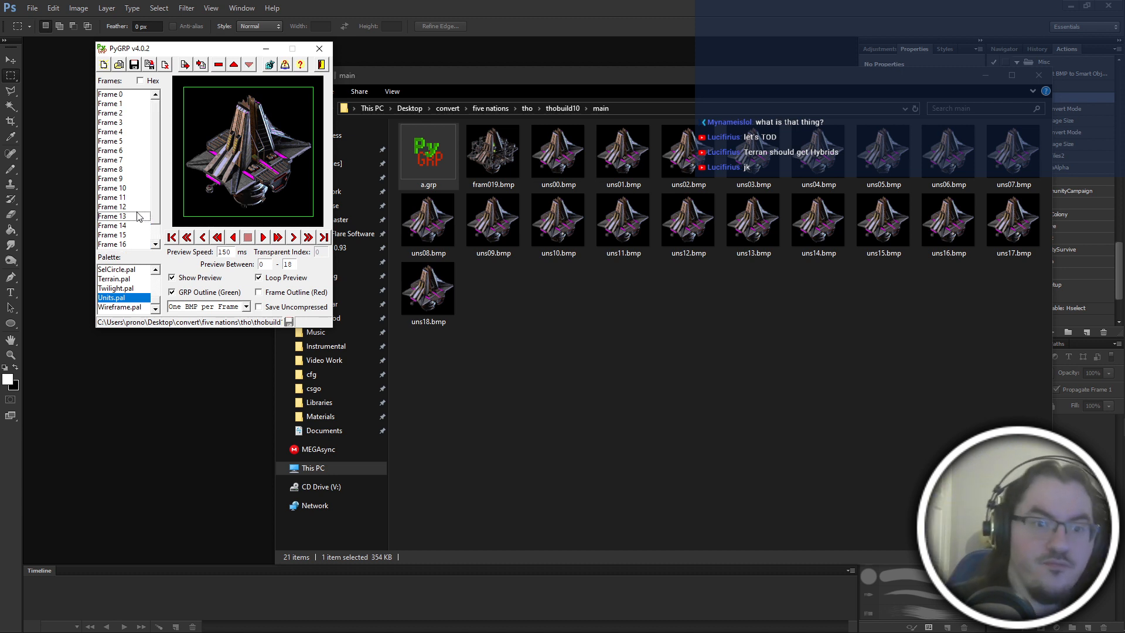
pyautogui.click(124, 95)
pyautogui.press('Down')
pyautogui.press('Down')
pyautogui.press('Down')
pyautogui.press('Down')
pyautogui.press('Down')
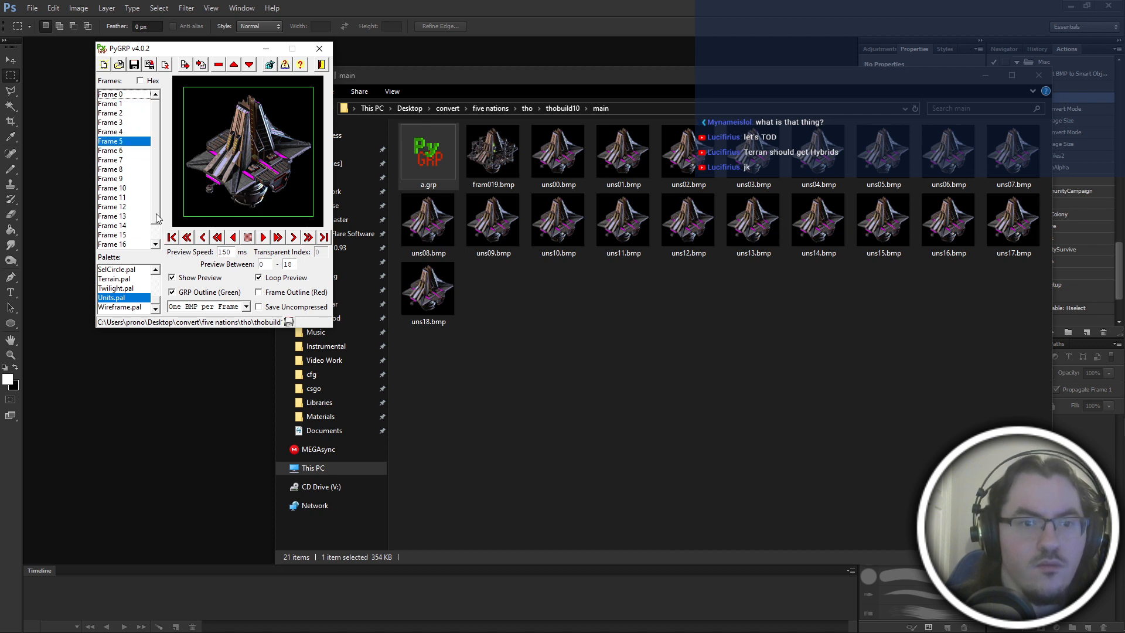
# Move Frame 17 up the sequence to near Frame 5.
pyautogui.scroll(-1, 152, 232)
pyautogui.click(139, 235)
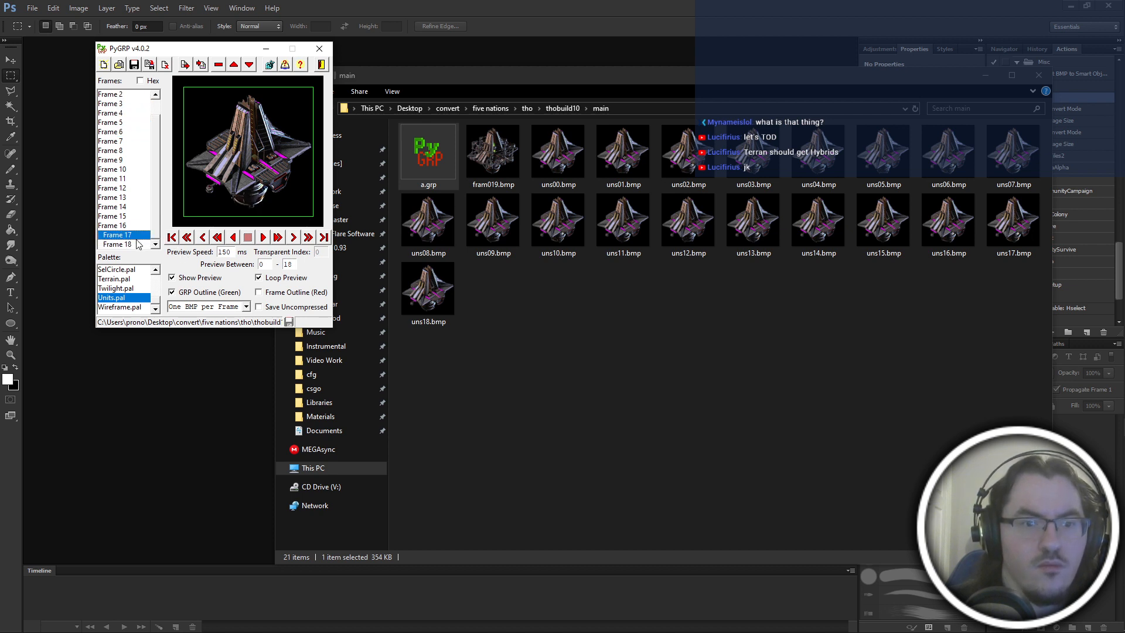
pyautogui.doubleClick(232, 62)
pyautogui.doubleClick(232, 62)
pyautogui.doubleClick(233, 62)
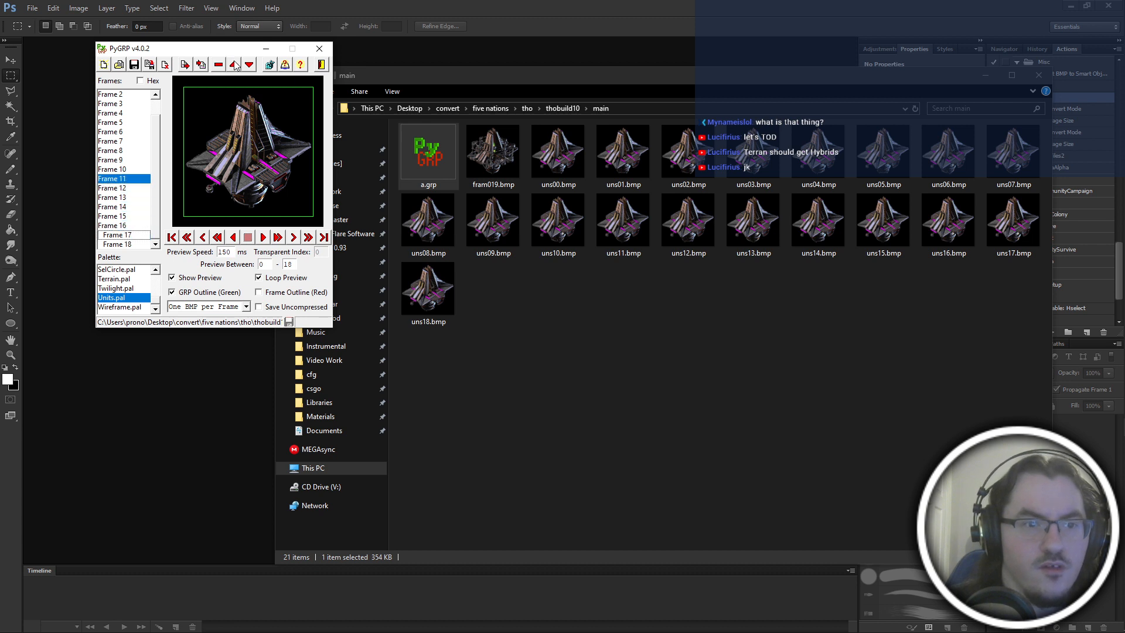
pyautogui.doubleClick(232, 62)
pyautogui.doubleClick(233, 62)
pyautogui.click(233, 62)
# Check the new order by stepping from Frame 0 to Frame 6, and go back to Frame 5.
pyautogui.press('Up')
pyautogui.press('Up')
pyautogui.scroll(1, 134, 168)
pyautogui.click(132, 94)
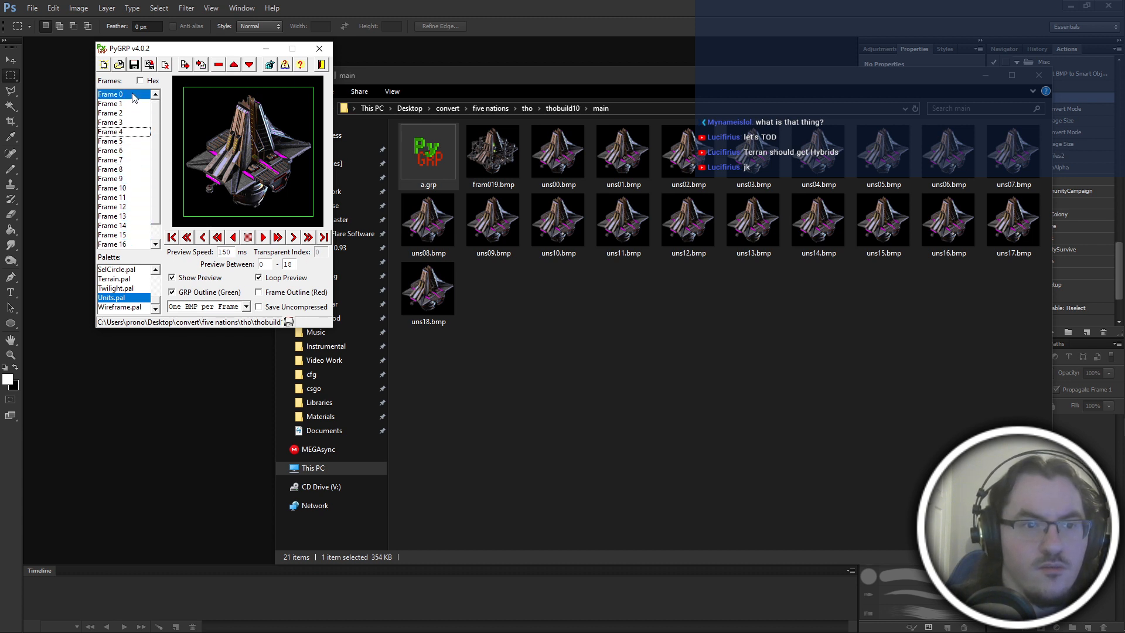
pyautogui.press('Down')
pyautogui.press('Down')
pyautogui.press('Down')
pyautogui.press('Down')
pyautogui.press('Down')
pyautogui.press('Down')
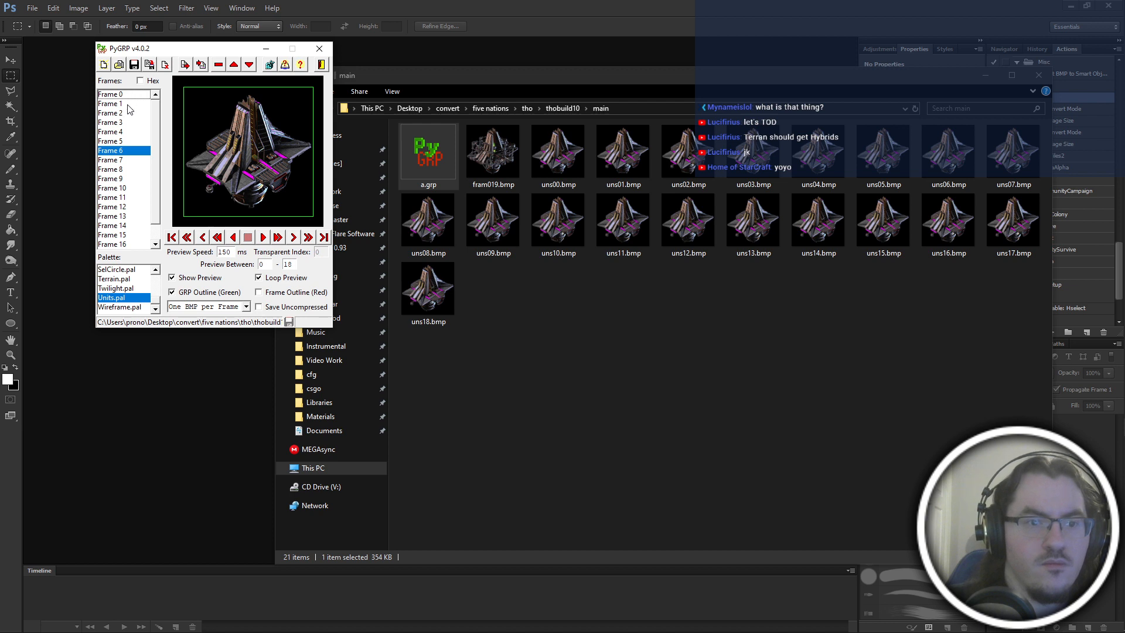
pyautogui.press('Up')
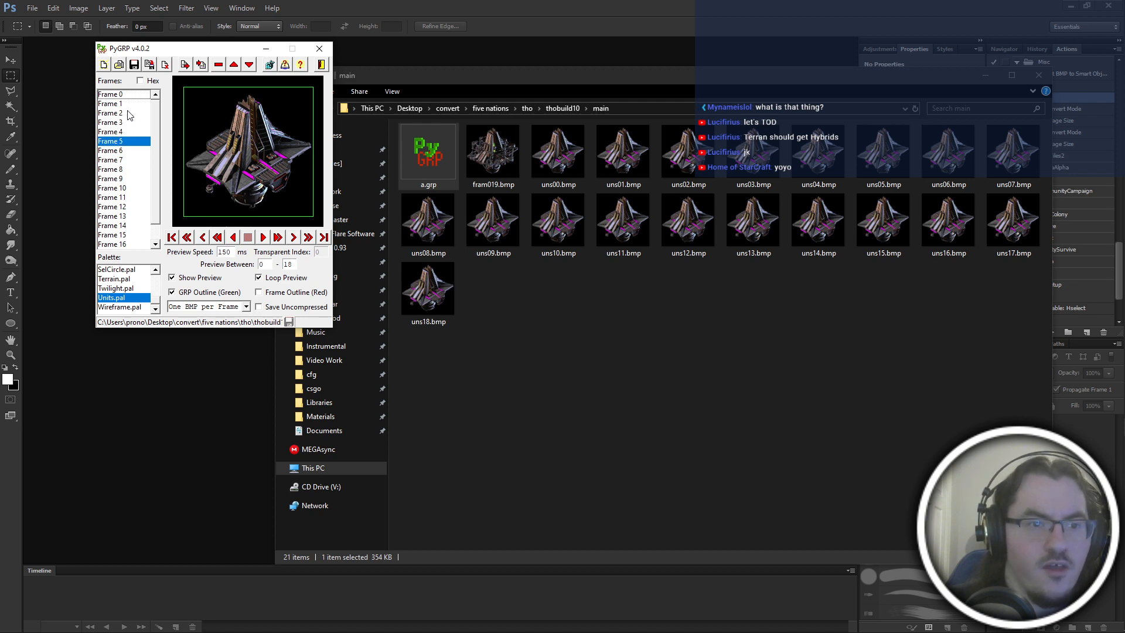
# Step back and forth around Frames 5 and 6 to compare their images.
pyautogui.scroll(-1, 129, 114)
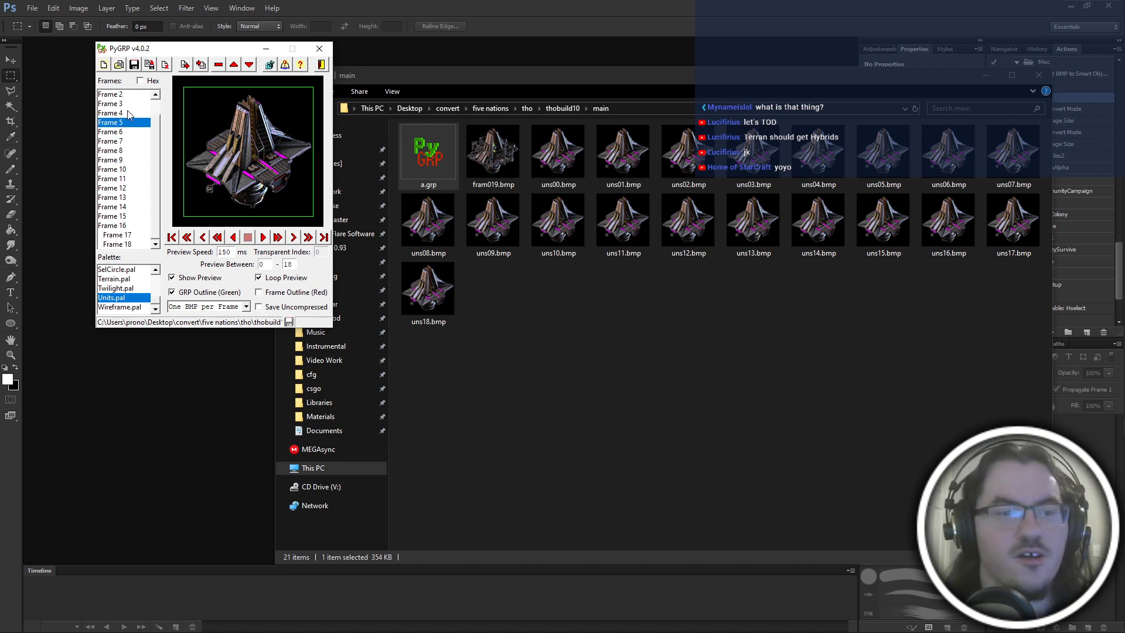
pyautogui.press('Down')
pyautogui.press('Down')
pyautogui.press('Up')
pyautogui.press('Up')
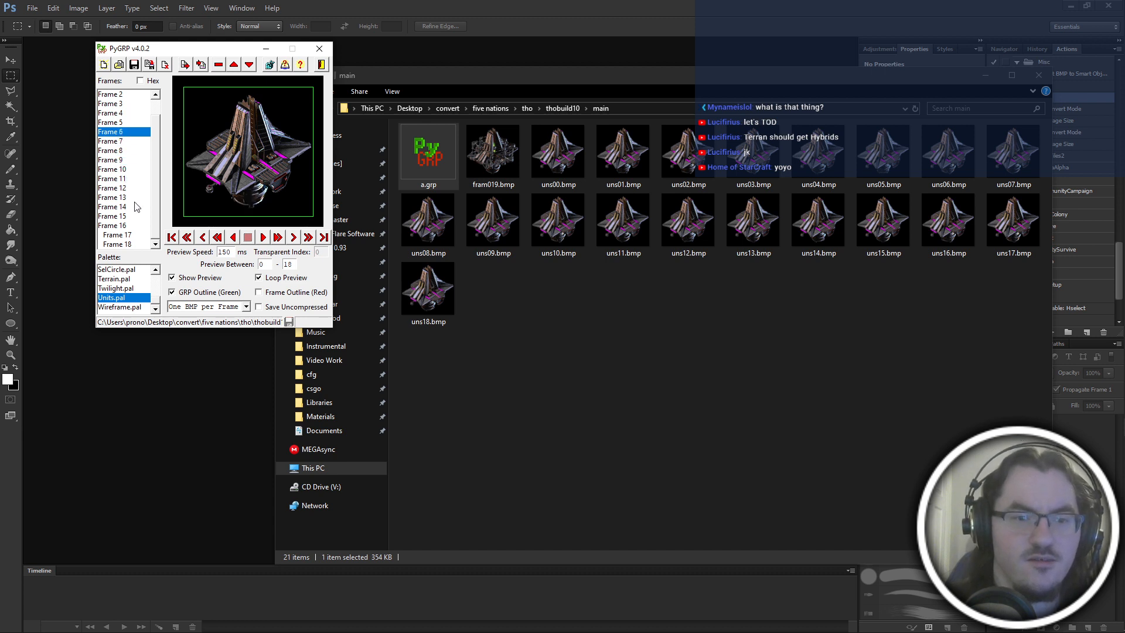
pyautogui.press('Up')
pyautogui.press('Up')
pyautogui.press('Up')
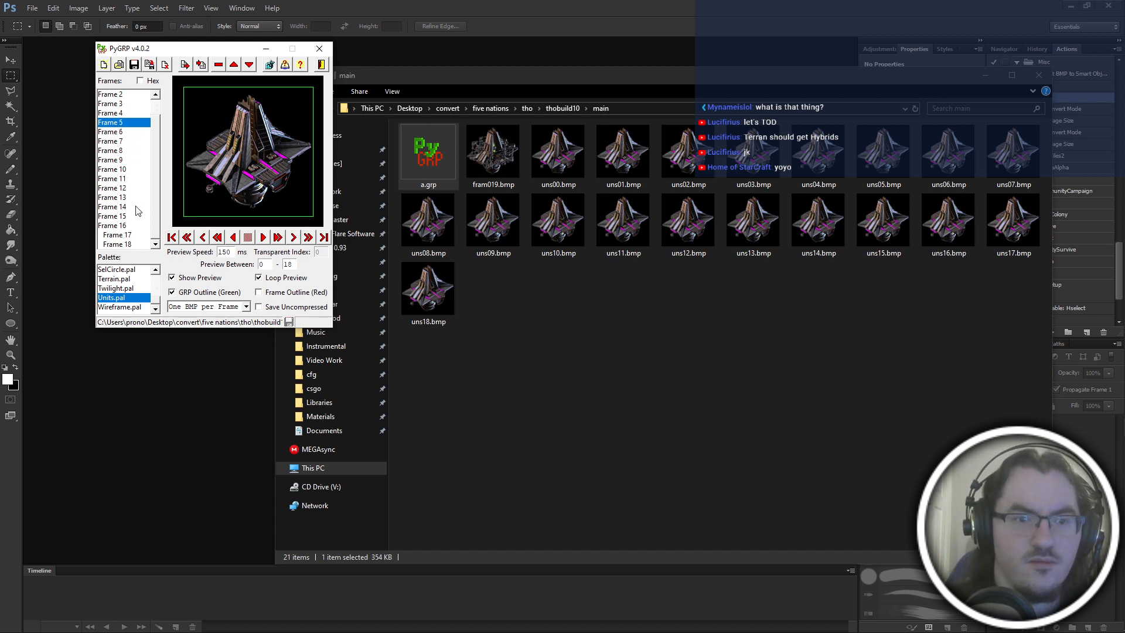
# Step forward from Frame 5 to Frame 10, comparing each image with its neighbour.
pyautogui.press('Down')
pyautogui.press('Down')
pyautogui.press('Down')
pyautogui.press('Down')
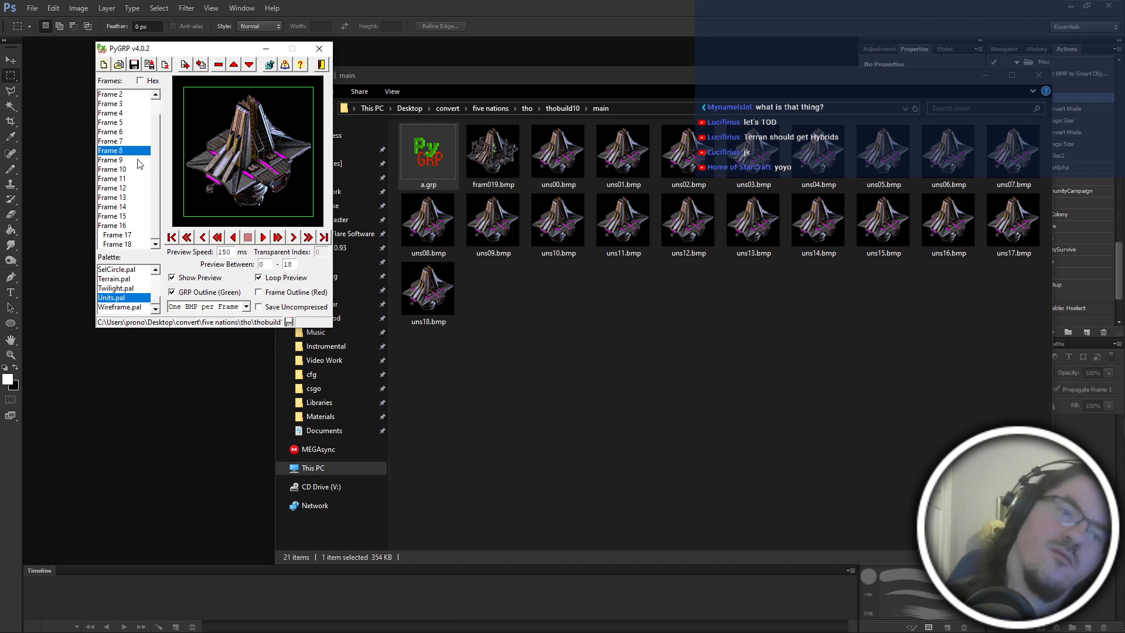
pyautogui.press('Down')
pyautogui.press('Down')
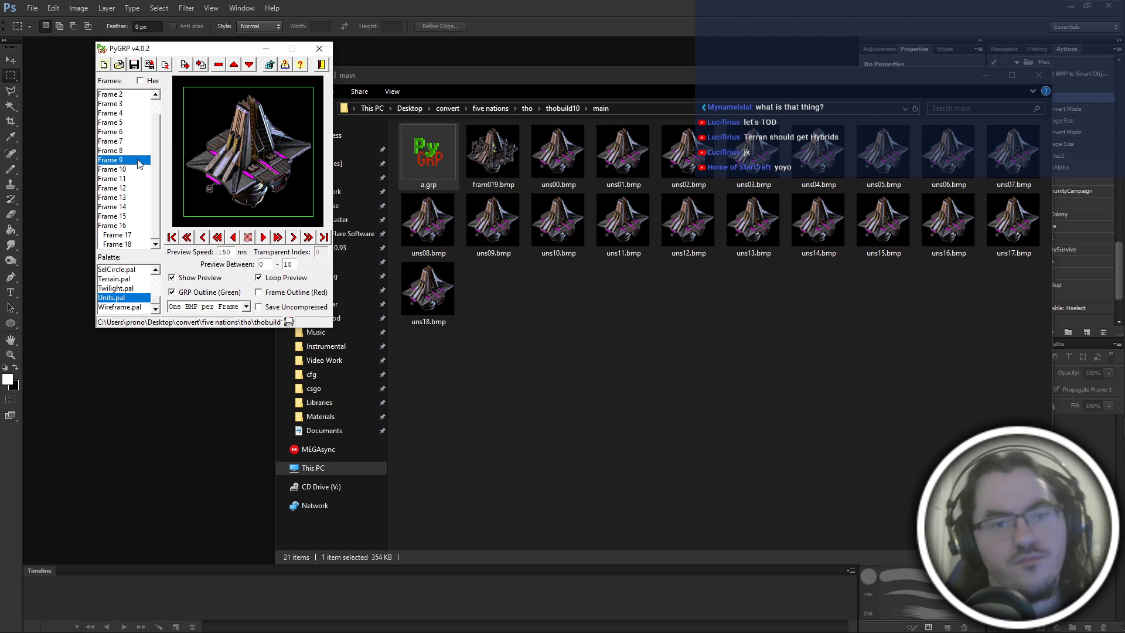
pyautogui.press('Down')
pyautogui.press('Up')
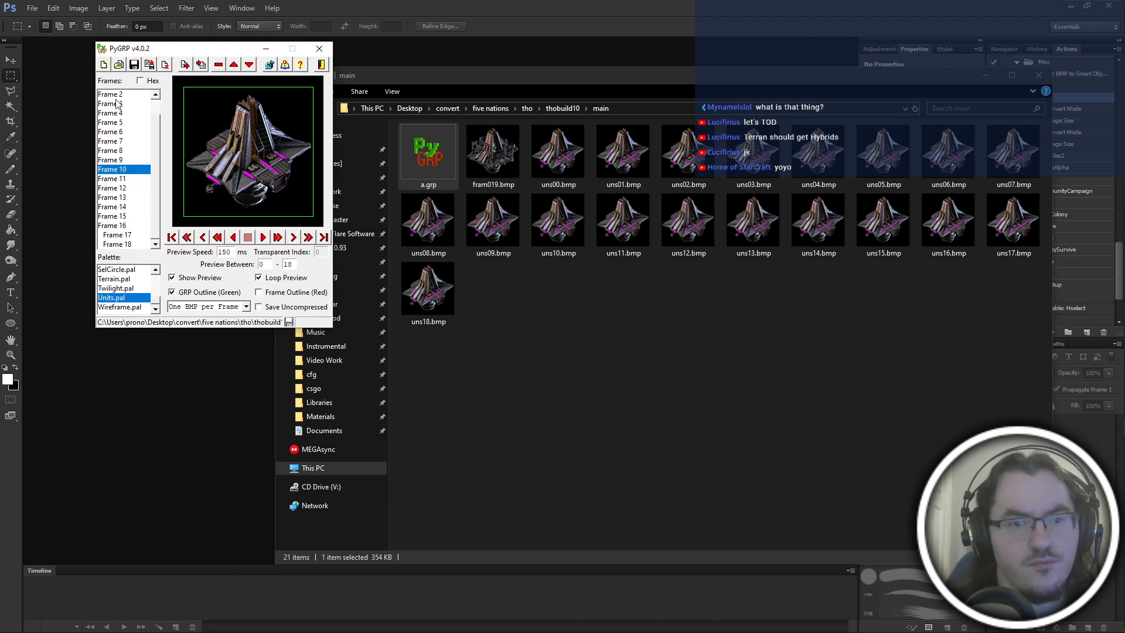
# Recheck Frames 3 to 5, and move Frame 10 up in the sequence.
pyautogui.click(117, 104)
pyautogui.press('Down')
pyautogui.press('Down')
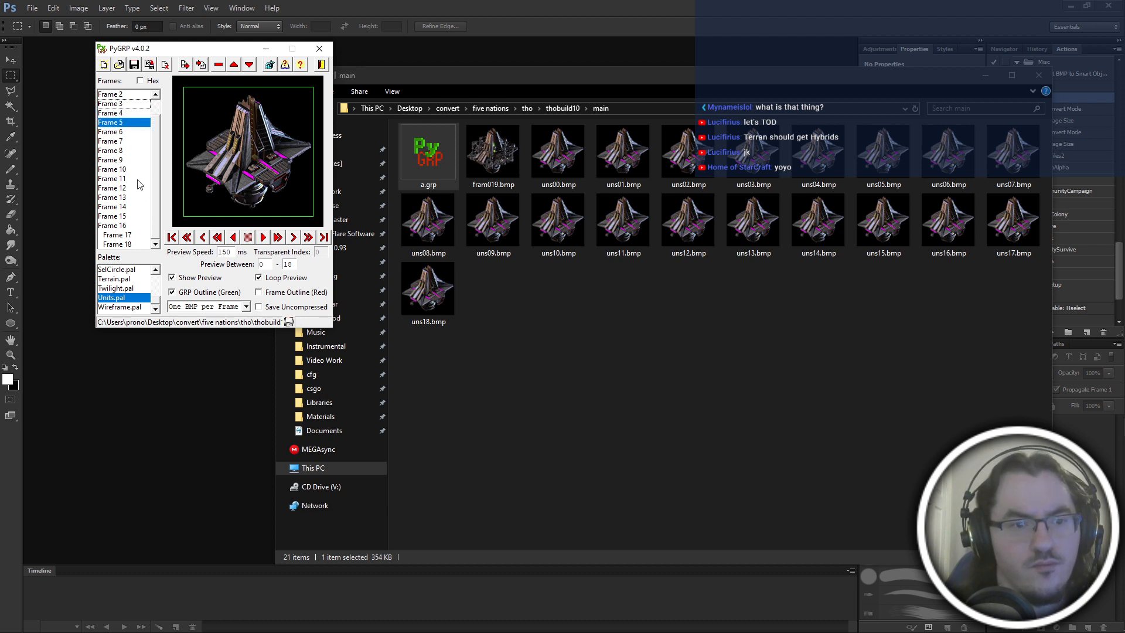
pyautogui.click(124, 169)
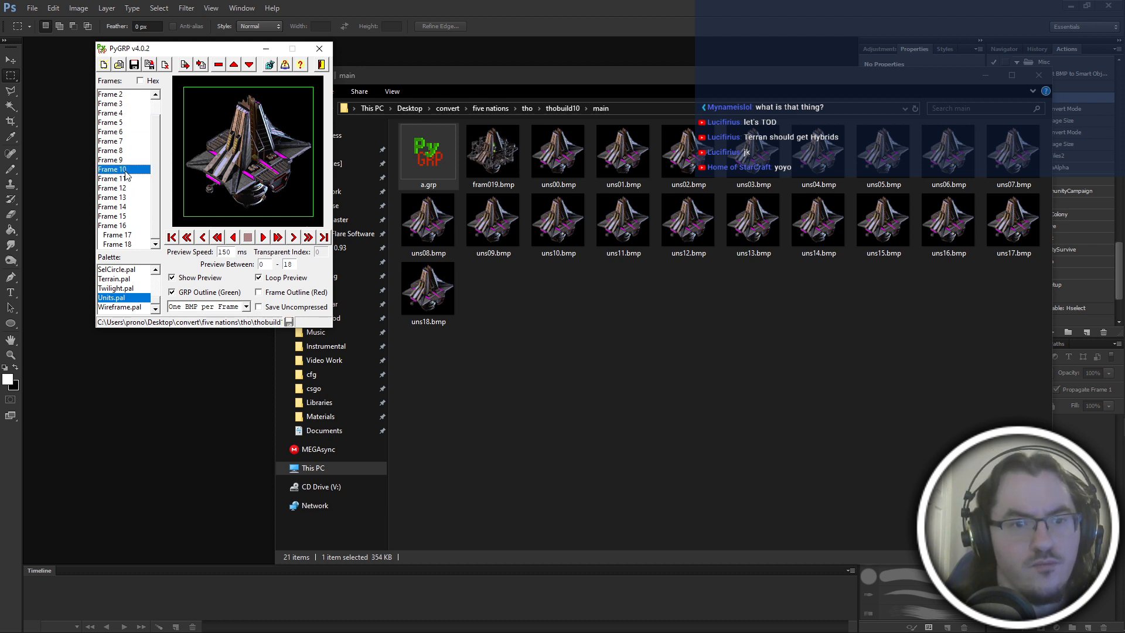
pyautogui.click(233, 65)
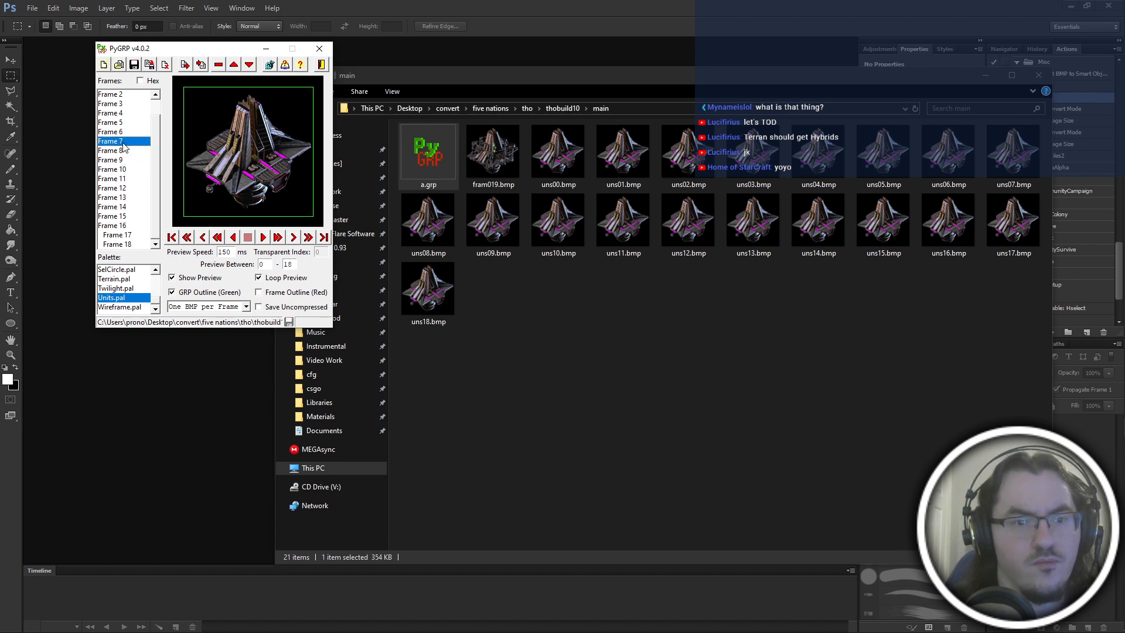
# Compare the frames around Frame 7, and move Frame 8 up in the sequence.
pyautogui.press('Up')
pyautogui.press('Up')
pyautogui.press('Down')
pyautogui.press('Down')
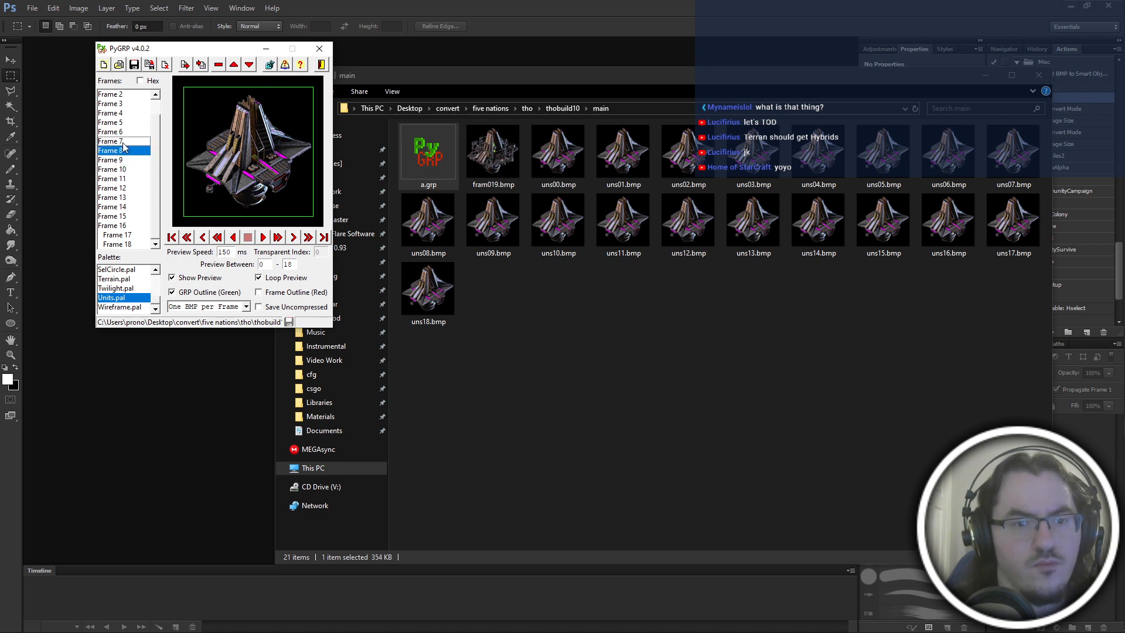
pyautogui.click(233, 65)
# Step back and forth from Frame 4 to Frame 9 to check the revised frame order.
pyautogui.click(123, 112)
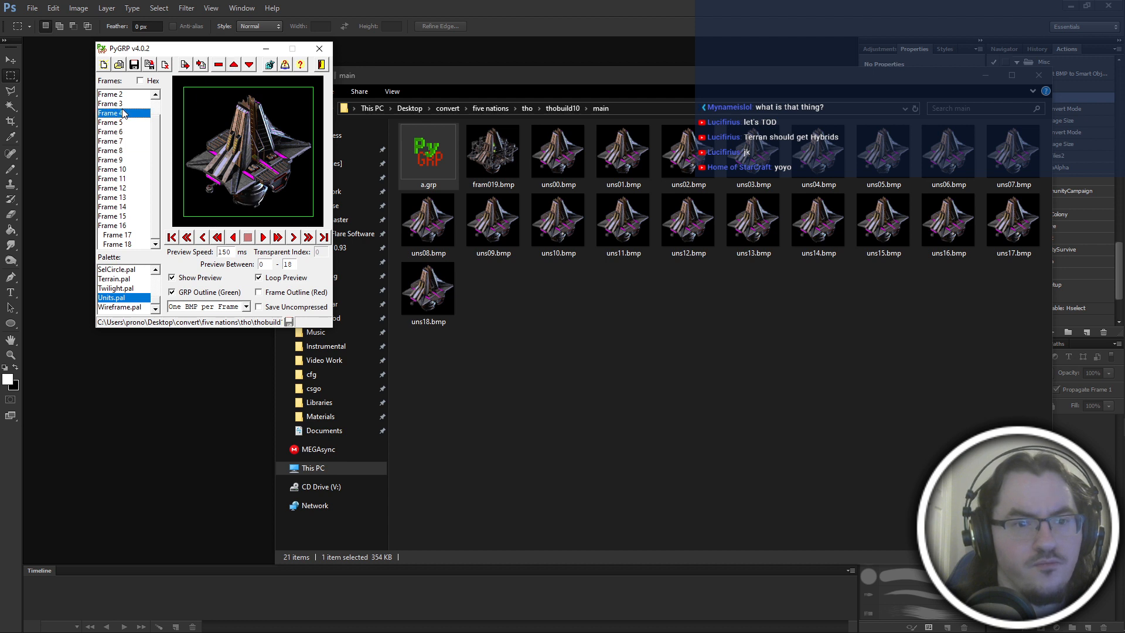
pyautogui.press('Down')
pyautogui.press('Down')
pyautogui.press('Down')
pyautogui.press('Down')
pyautogui.press('Up')
pyautogui.press('Up')
pyautogui.press('Up')
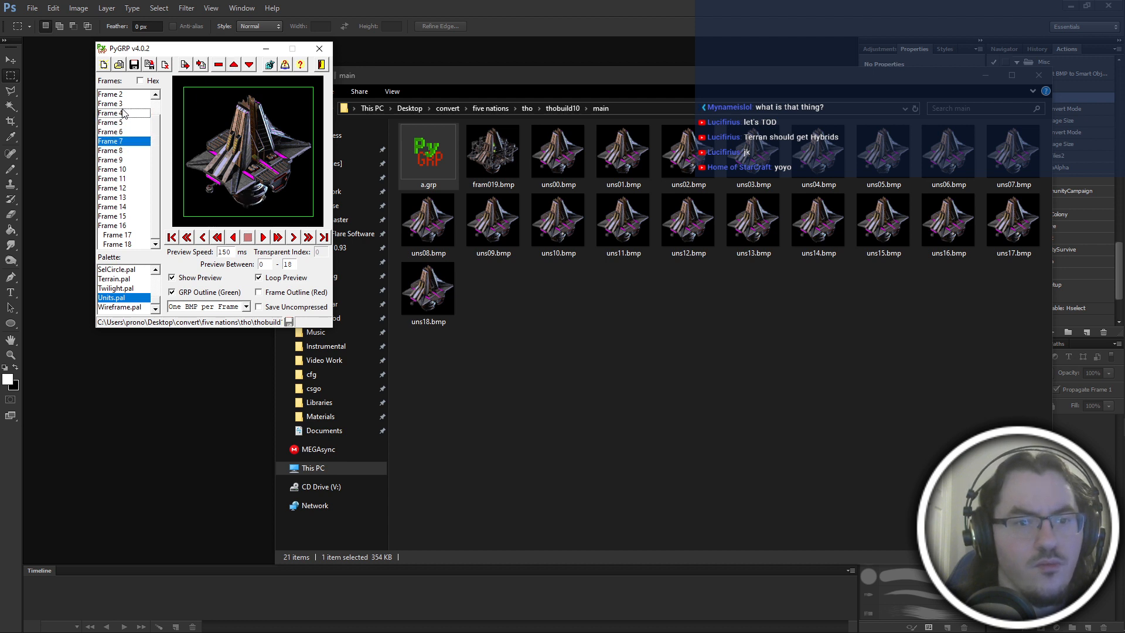
pyautogui.press('Down')
pyautogui.press('Down')
pyautogui.press('Down')
pyautogui.press('Down')
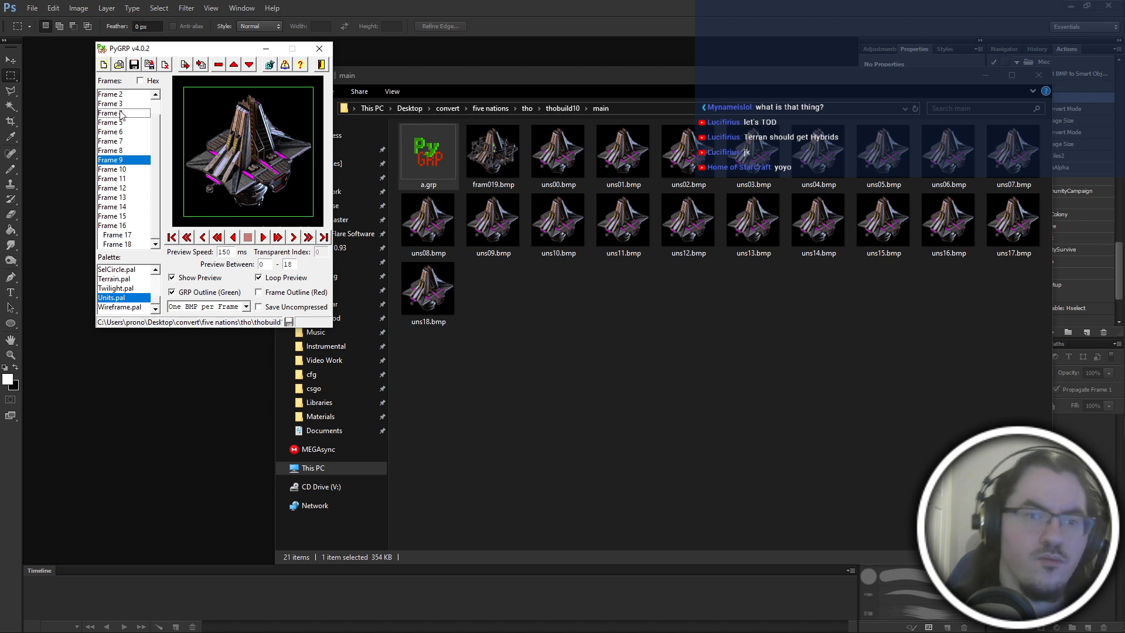
pyautogui.press('Up')
pyautogui.scroll(1, 121, 114)
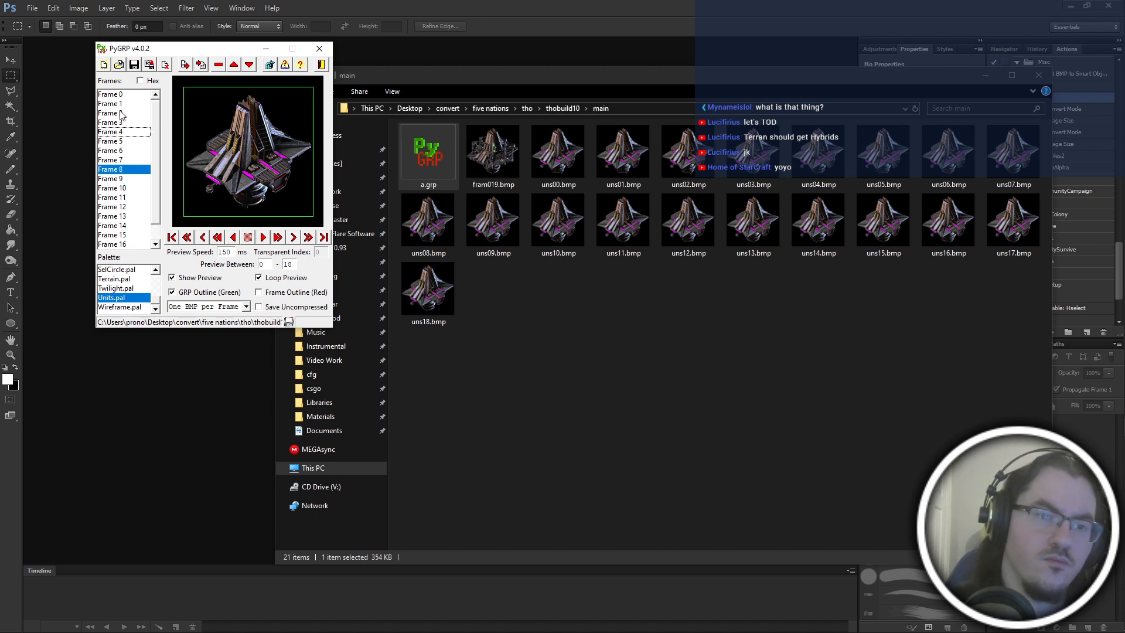
# Compare Frame 0 with Frames 10 and 11, and move Frame 11 up to the start of the sequence.
pyautogui.click(117, 94)
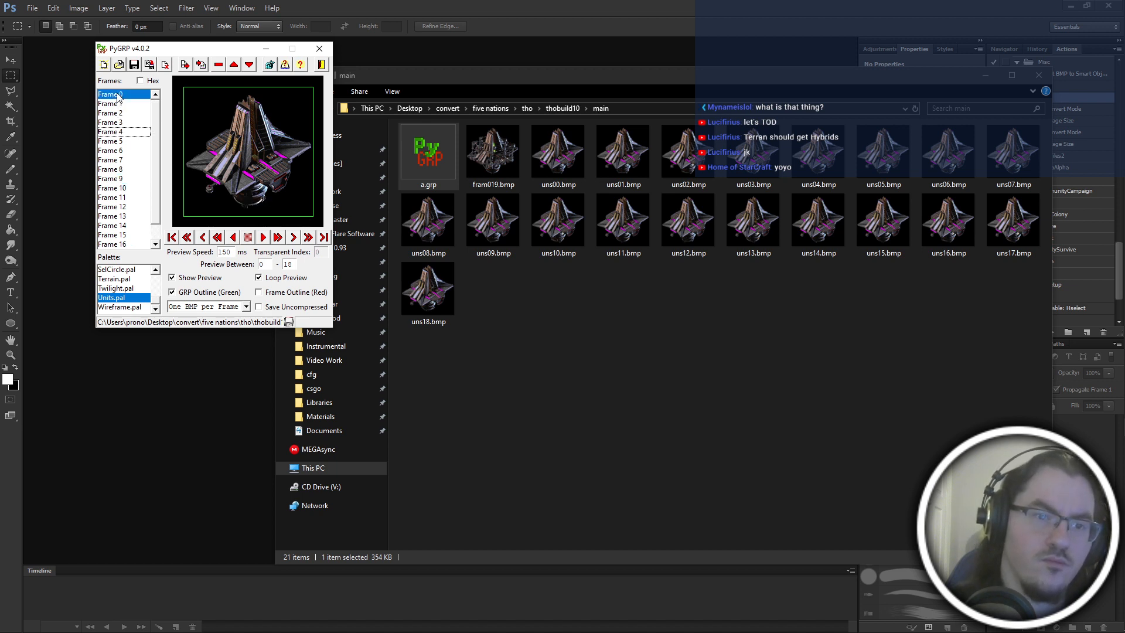
pyautogui.click(119, 191)
pyautogui.press('Down')
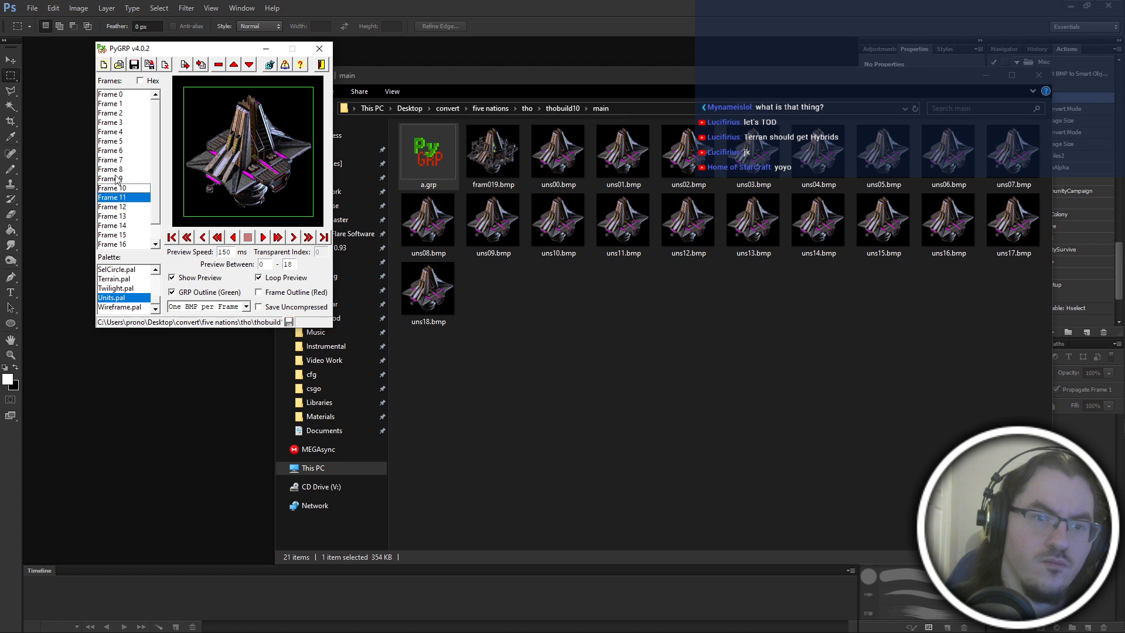
pyautogui.click(121, 95)
pyautogui.click(126, 198)
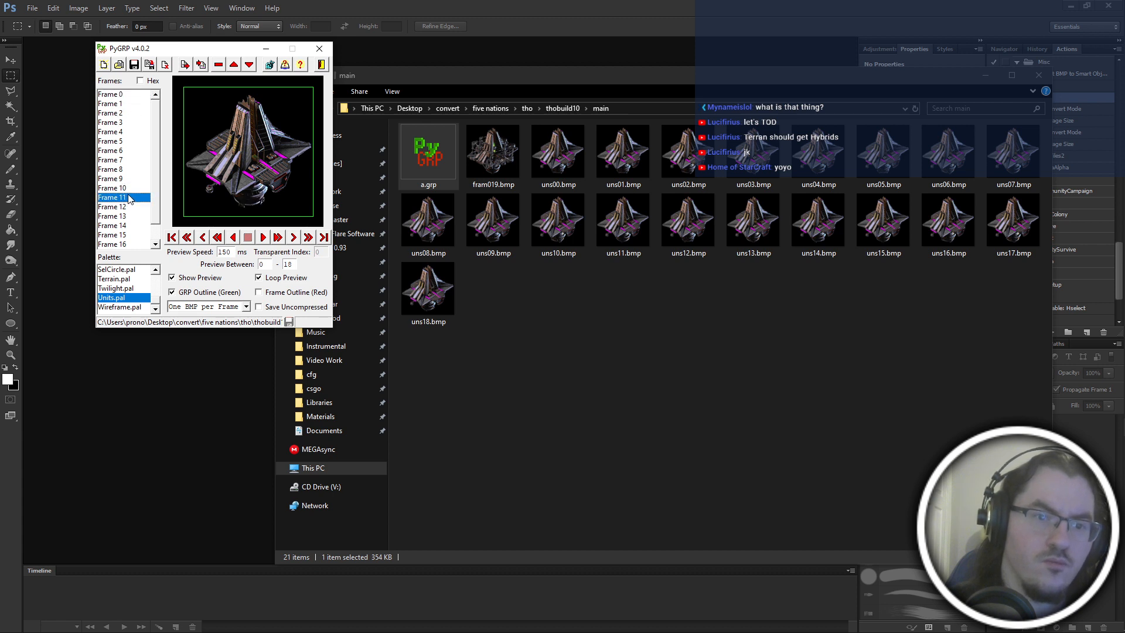
pyautogui.doubleClick(234, 69)
pyautogui.click(234, 70)
pyautogui.click(233, 70)
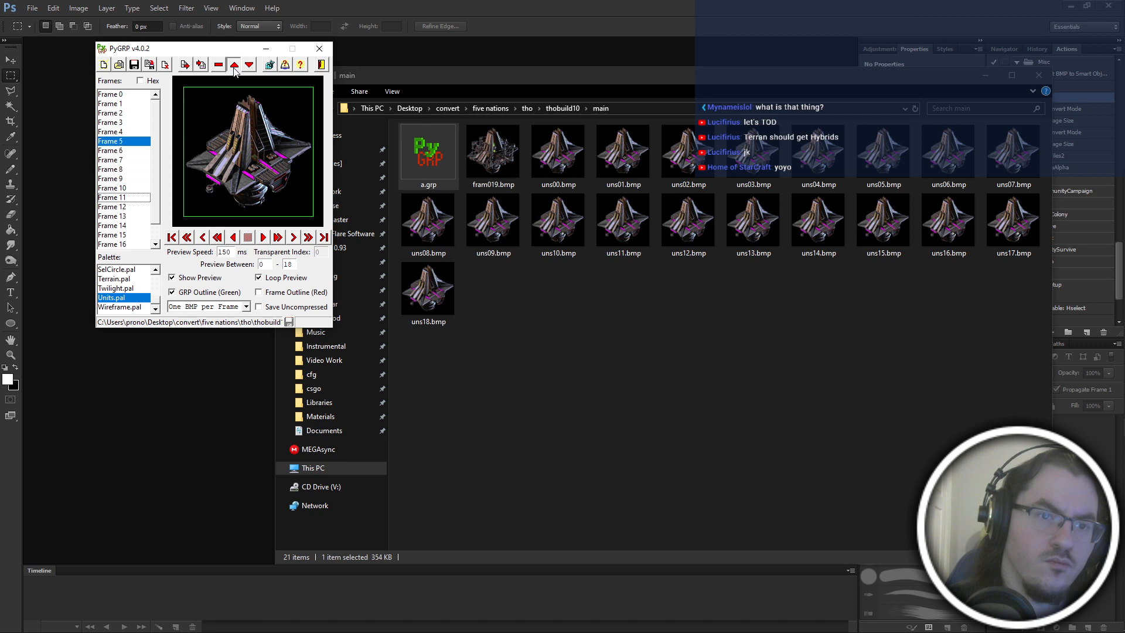
pyautogui.click(234, 70)
pyautogui.click(234, 69)
pyautogui.click(234, 70)
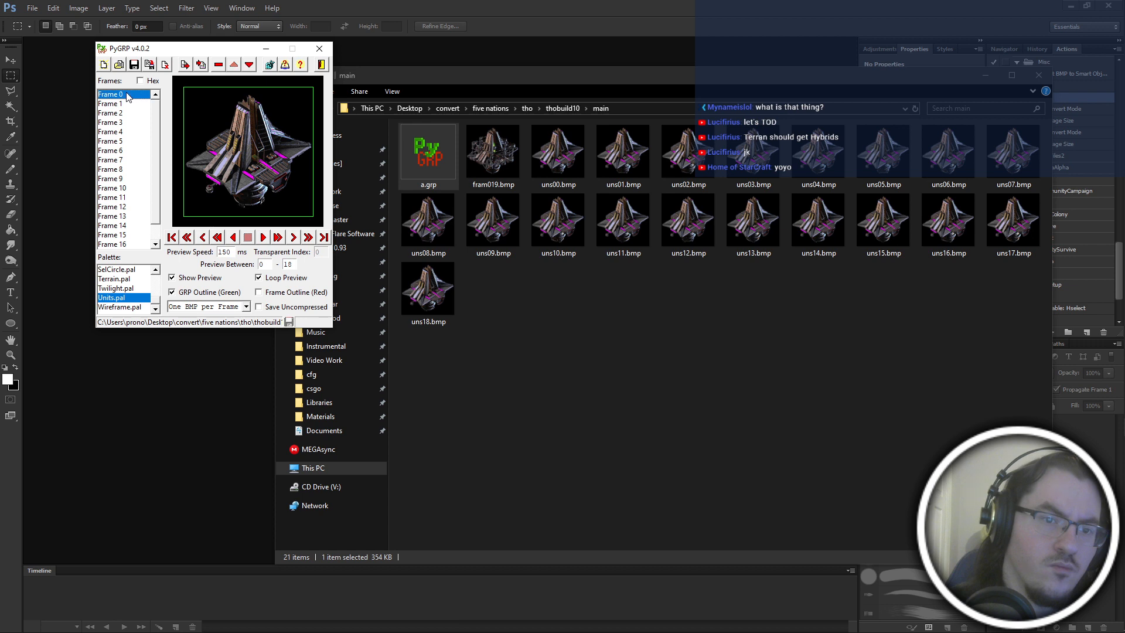
# Move Frame 18 from the end of the list up to the Frame 0 position.
pyautogui.scroll(-1, 128, 97)
pyautogui.click(137, 244)
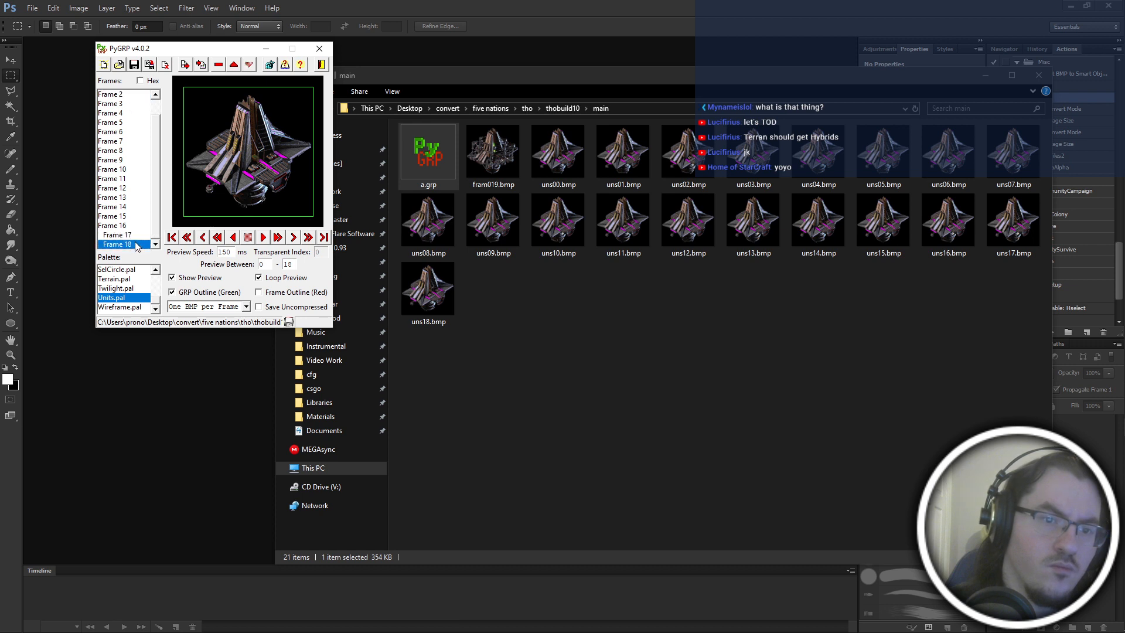
pyautogui.doubleClick(234, 69)
pyautogui.doubleClick(234, 69)
pyautogui.doubleClick(233, 69)
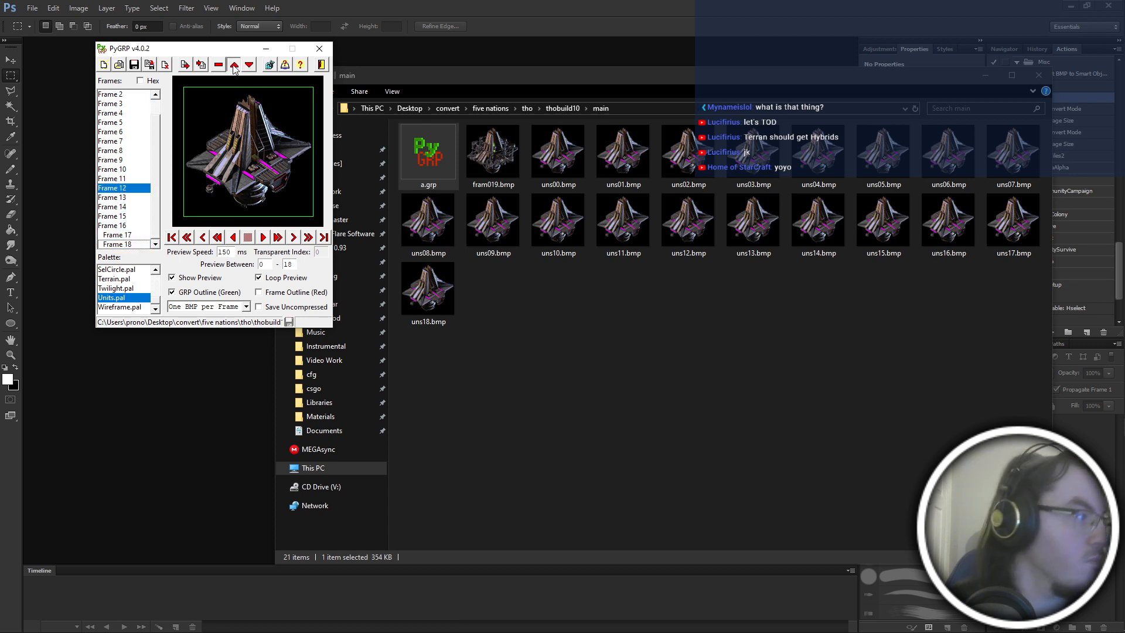
pyautogui.doubleClick(234, 69)
pyautogui.doubleClick(234, 69)
pyautogui.doubleClick(233, 69)
pyautogui.doubleClick(234, 69)
pyautogui.click(233, 69)
pyautogui.click(234, 69)
pyautogui.click(233, 69)
pyautogui.click(234, 70)
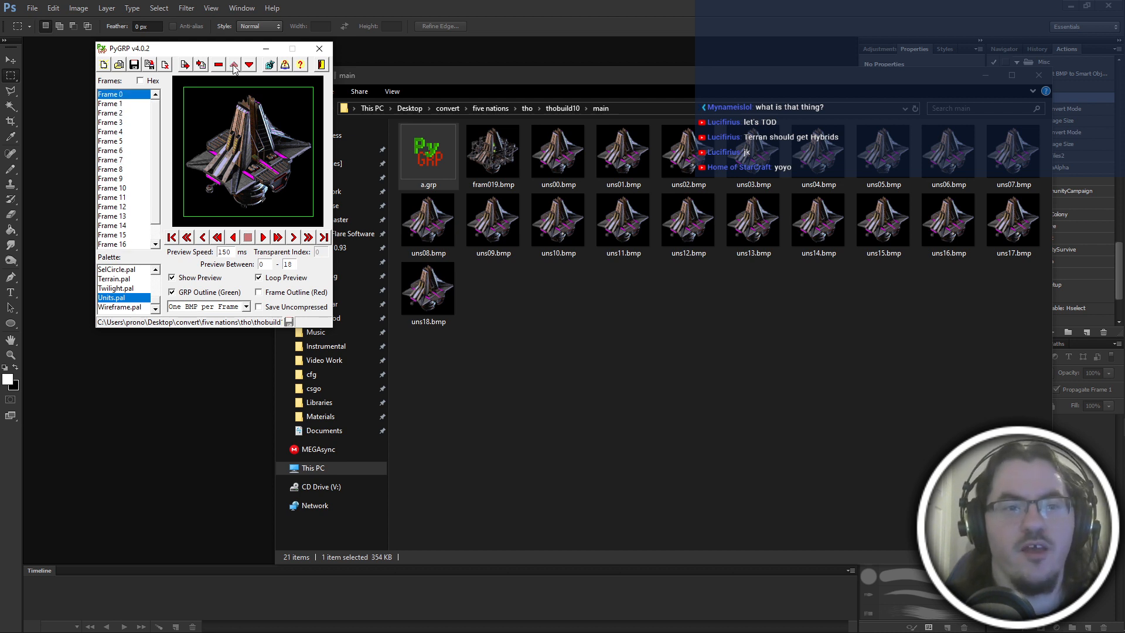
# Step from Frame 0 to Frame 5 to check the opening images, and move Frame 18 up to the Frame 6 position.
pyautogui.click(127, 95)
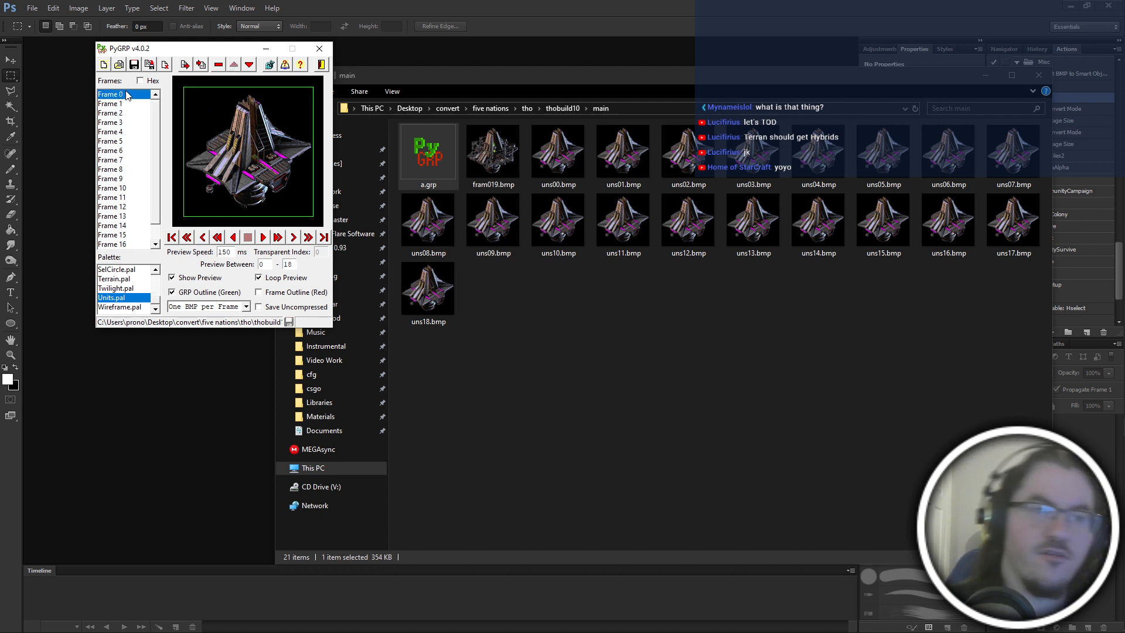
pyautogui.press('Down')
pyautogui.press('Down')
pyautogui.press('Down')
pyautogui.press('Down')
pyautogui.press('Down')
pyautogui.scroll(-1, 125, 185)
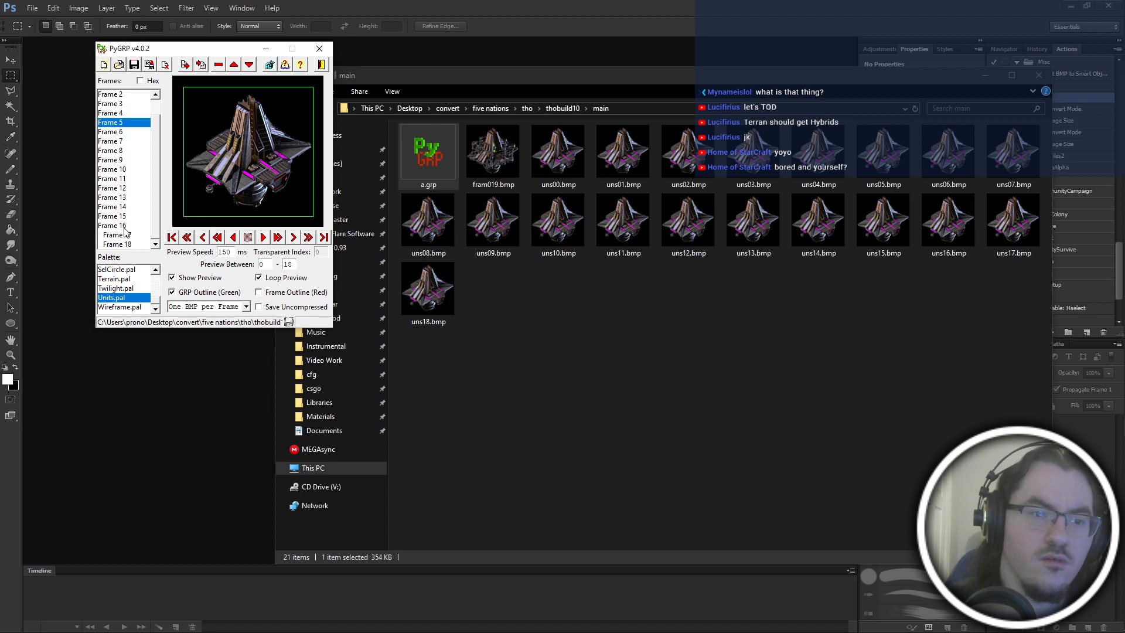
pyautogui.click(128, 246)
pyautogui.scroll(1, 129, 242)
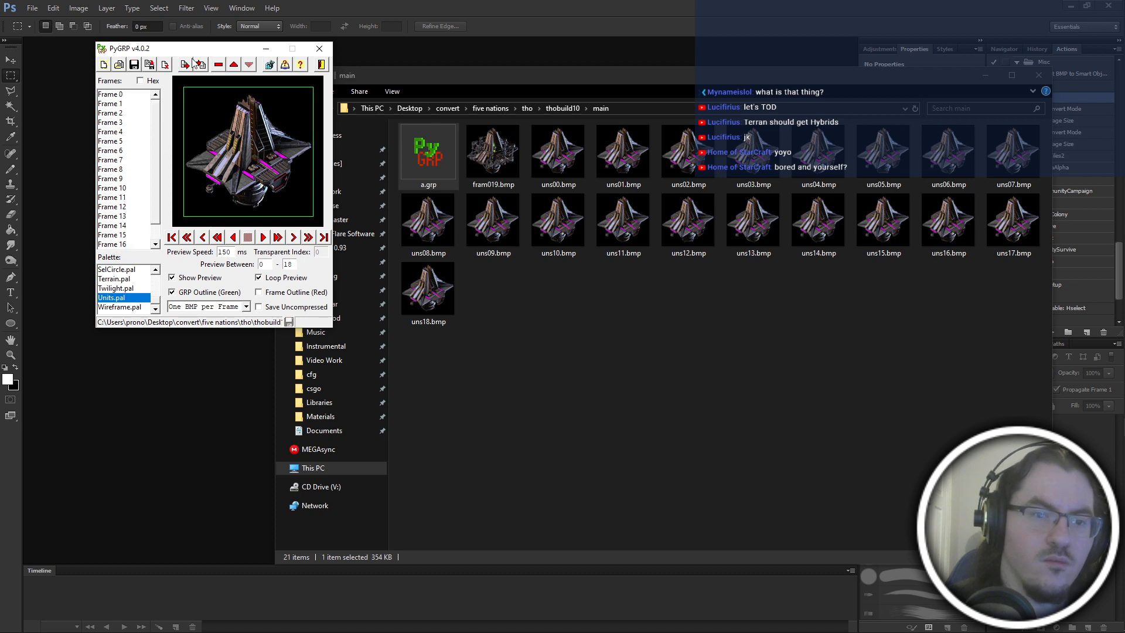
pyautogui.click(232, 68)
pyautogui.click(232, 68)
pyautogui.click(232, 67)
pyautogui.click(232, 68)
pyautogui.click(232, 67)
pyautogui.click(232, 67)
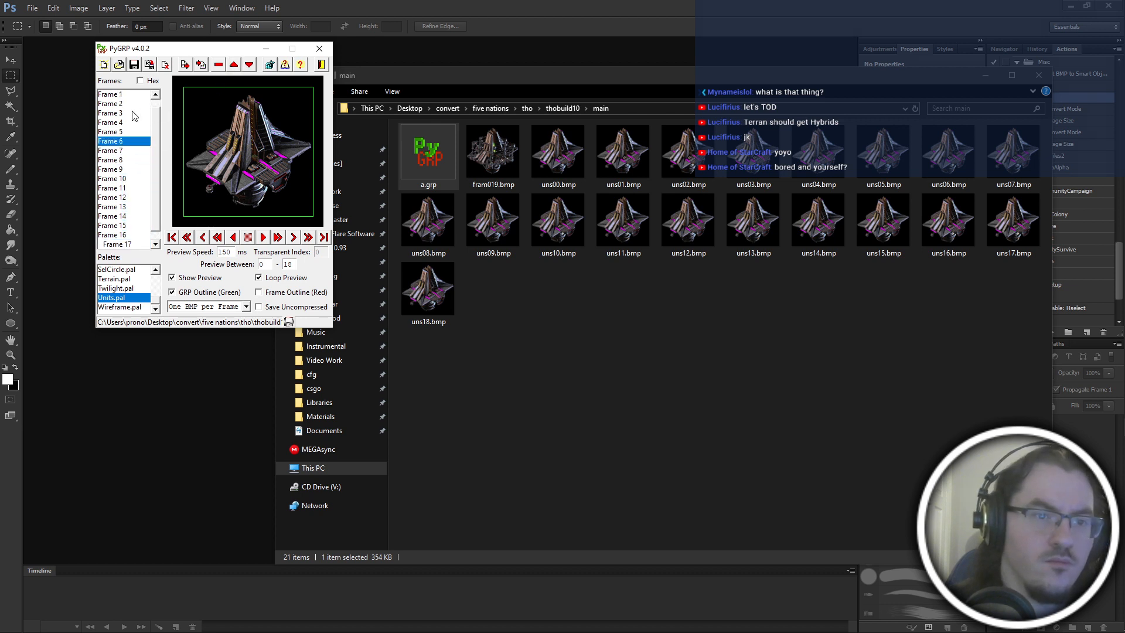
# Recheck the images from Frame 2 to Frame 10, and move Frame 14 up in the sequence.
pyautogui.click(128, 114)
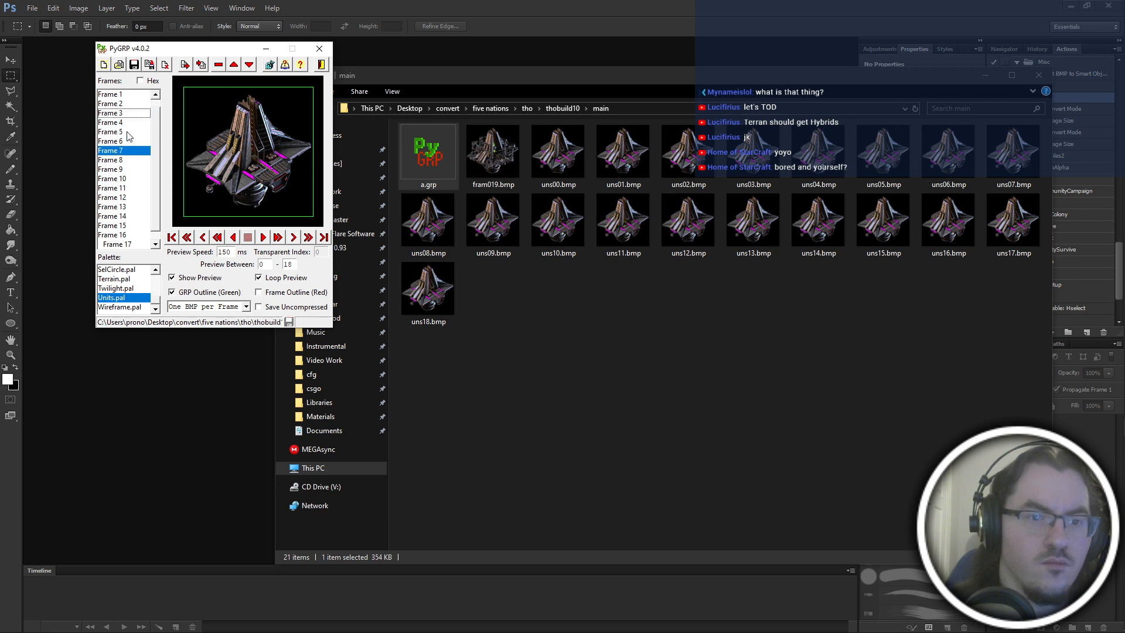
pyautogui.click(119, 104)
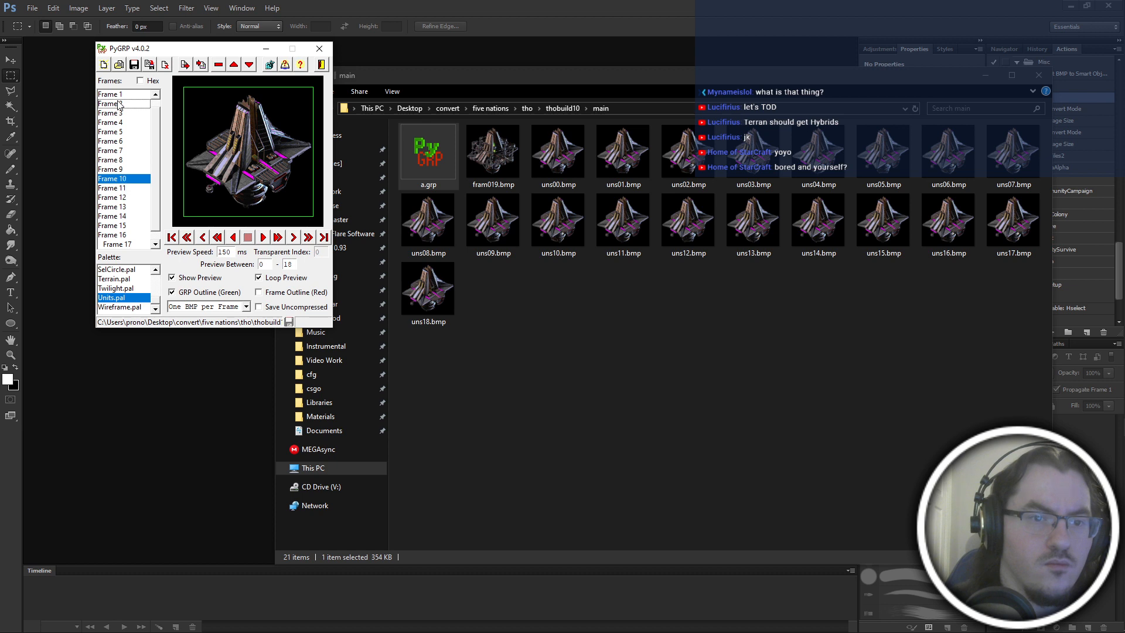
pyautogui.scroll(1, 123, 193)
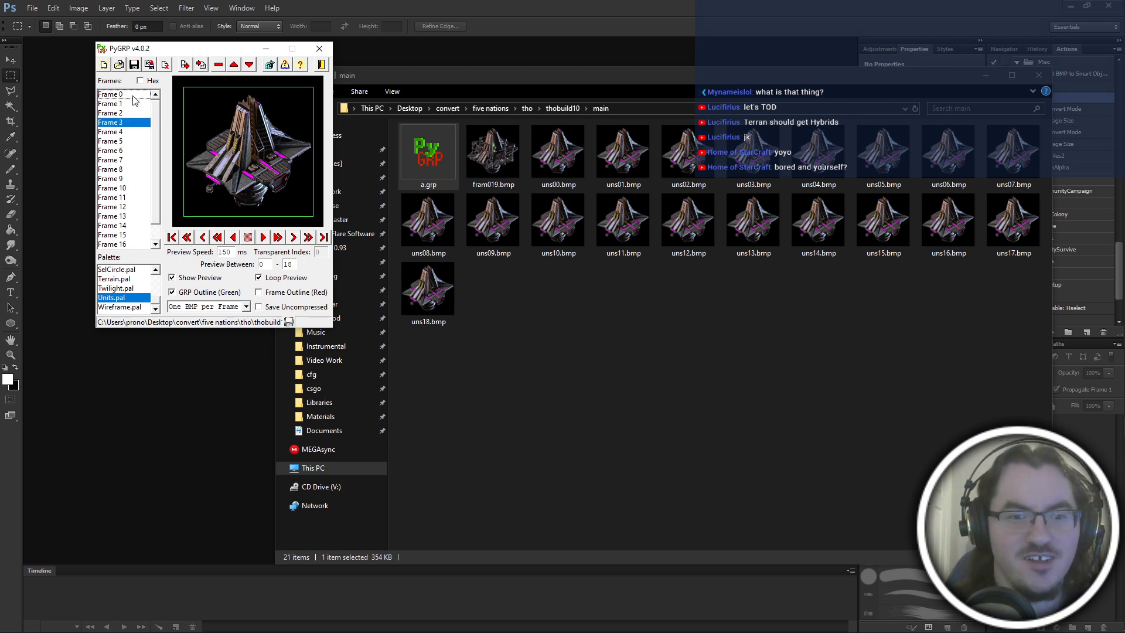
pyautogui.scroll(-1, 138, 193)
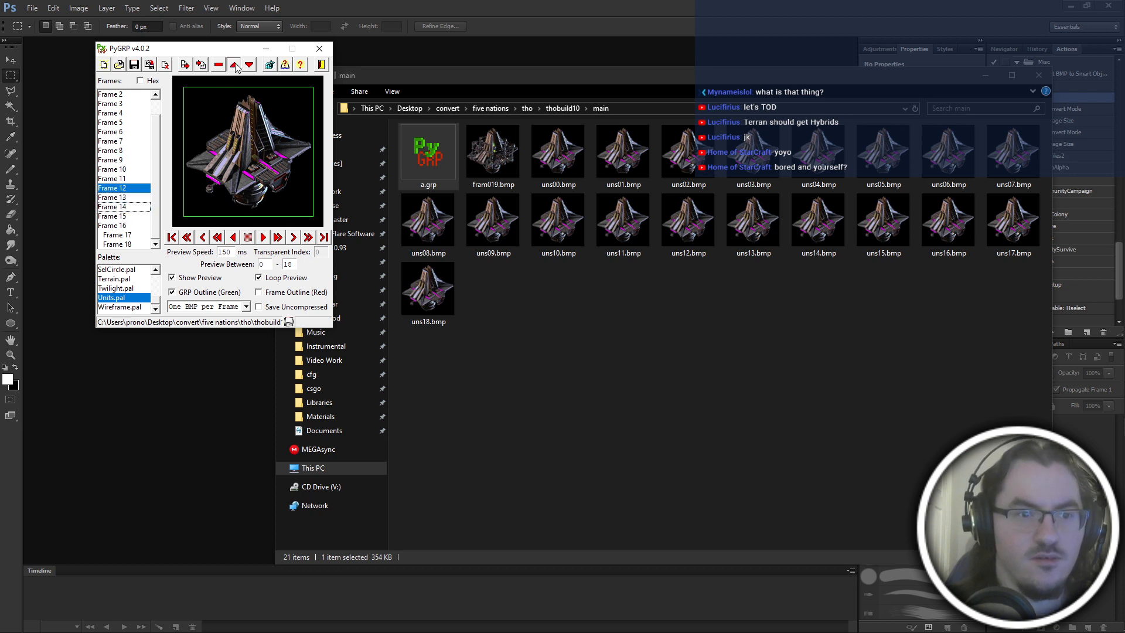
pyautogui.scroll(1, 151, 118)
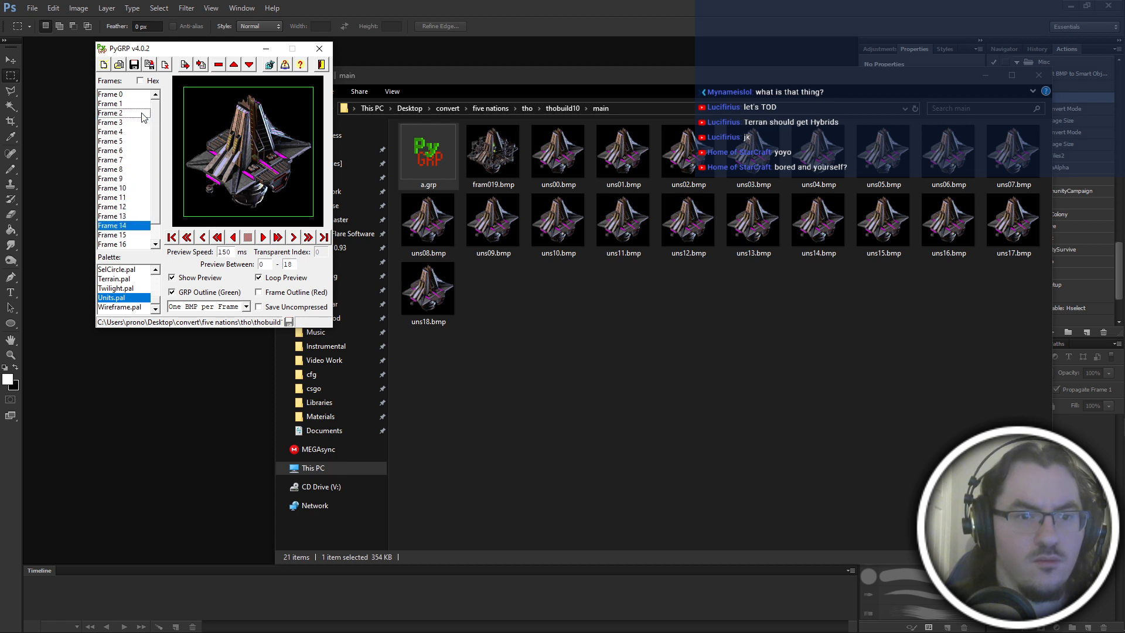
# Step through the frames between Frame 5 and Frame 15, comparing each image with its neighbour.
pyautogui.click(135, 188)
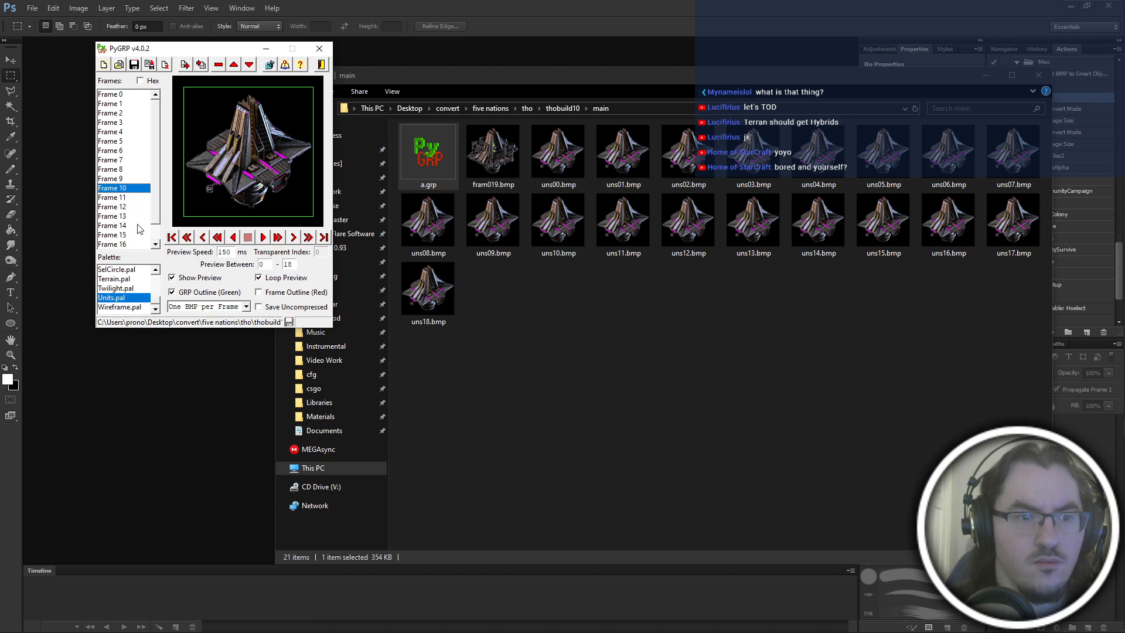
pyautogui.click(126, 190)
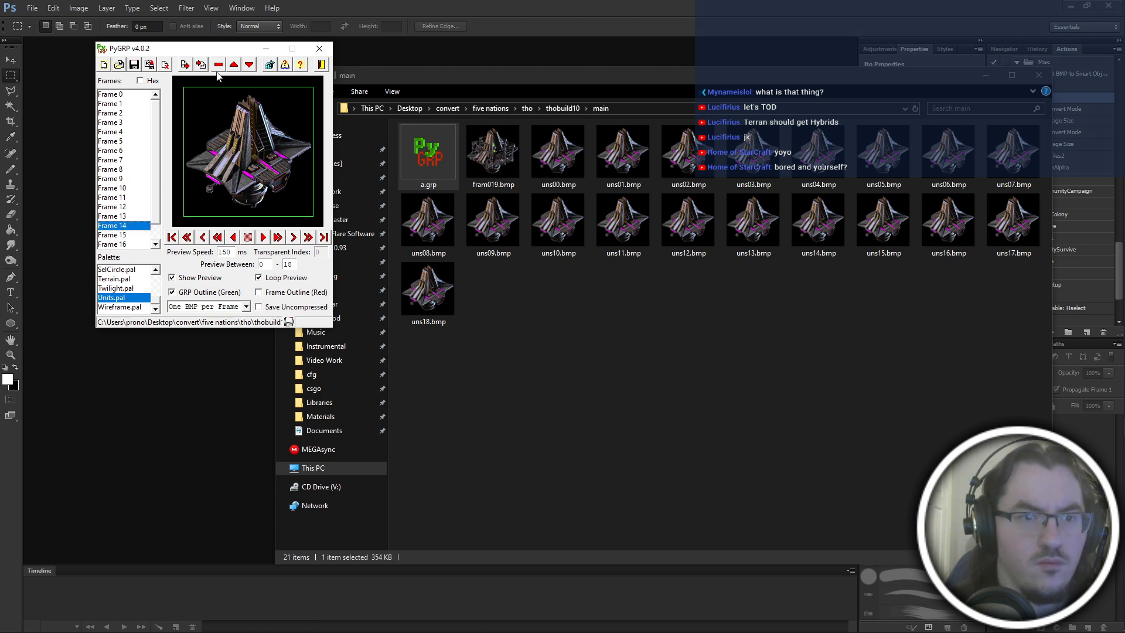
pyautogui.click(129, 151)
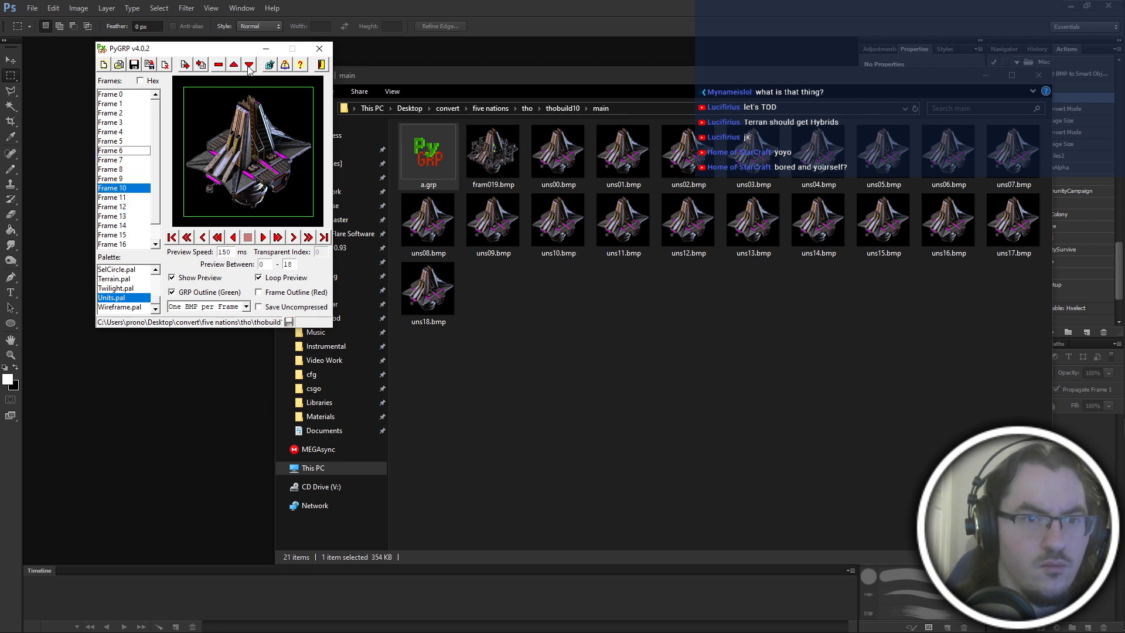
pyautogui.click(118, 170)
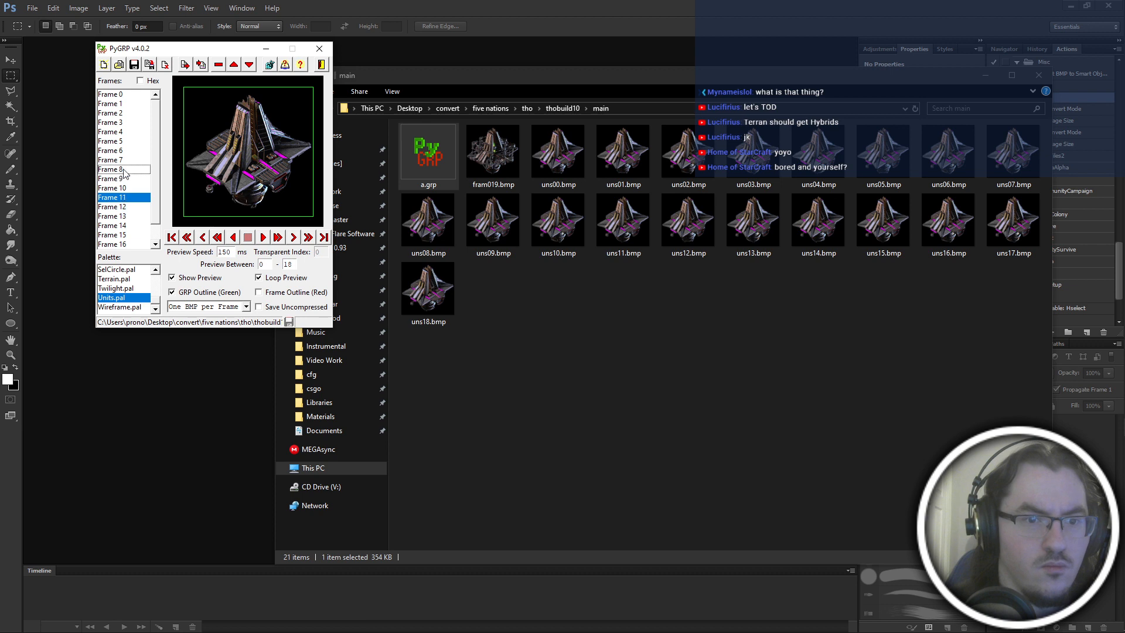
pyautogui.click(118, 143)
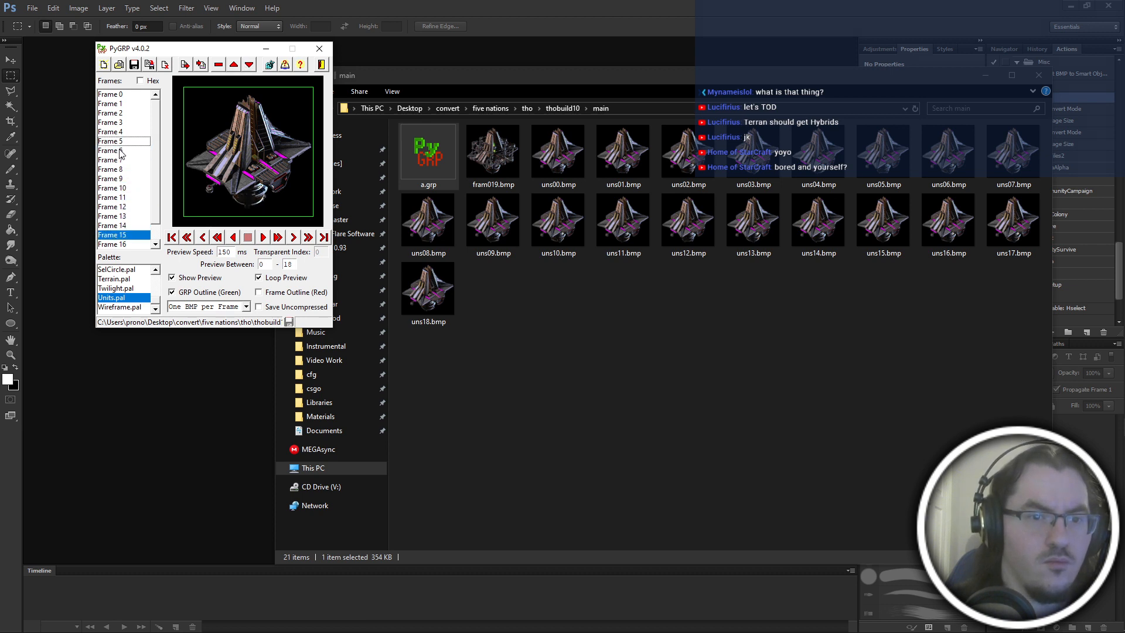
pyautogui.click(132, 236)
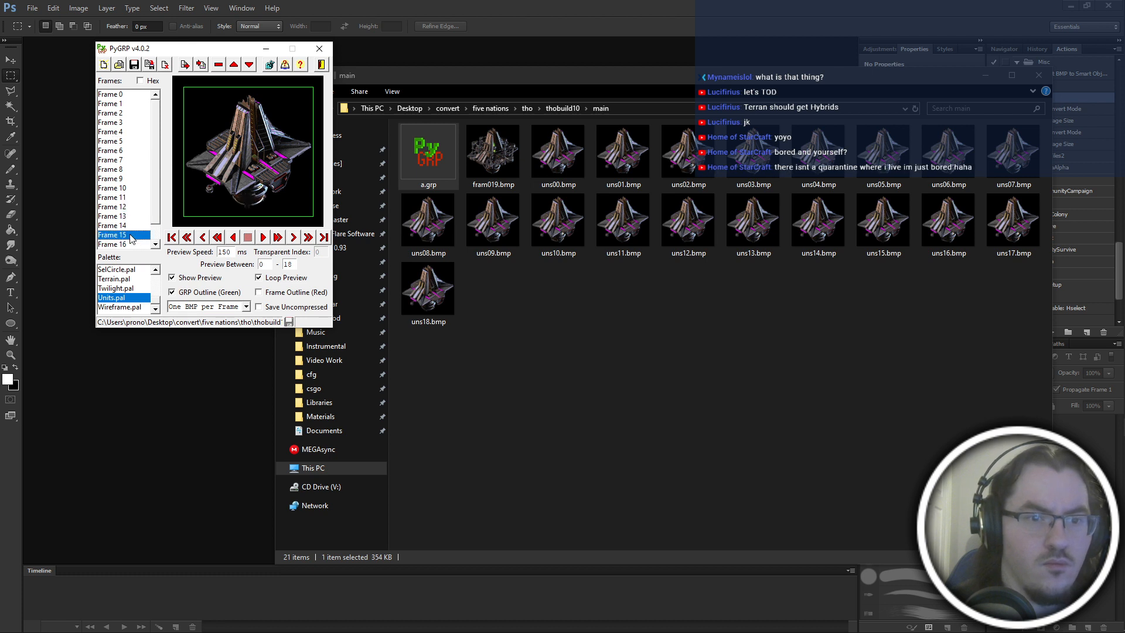
# Compare the frames from Frame 8 onwards, and move Frame 17 up in the sequence.
pyautogui.click(133, 170)
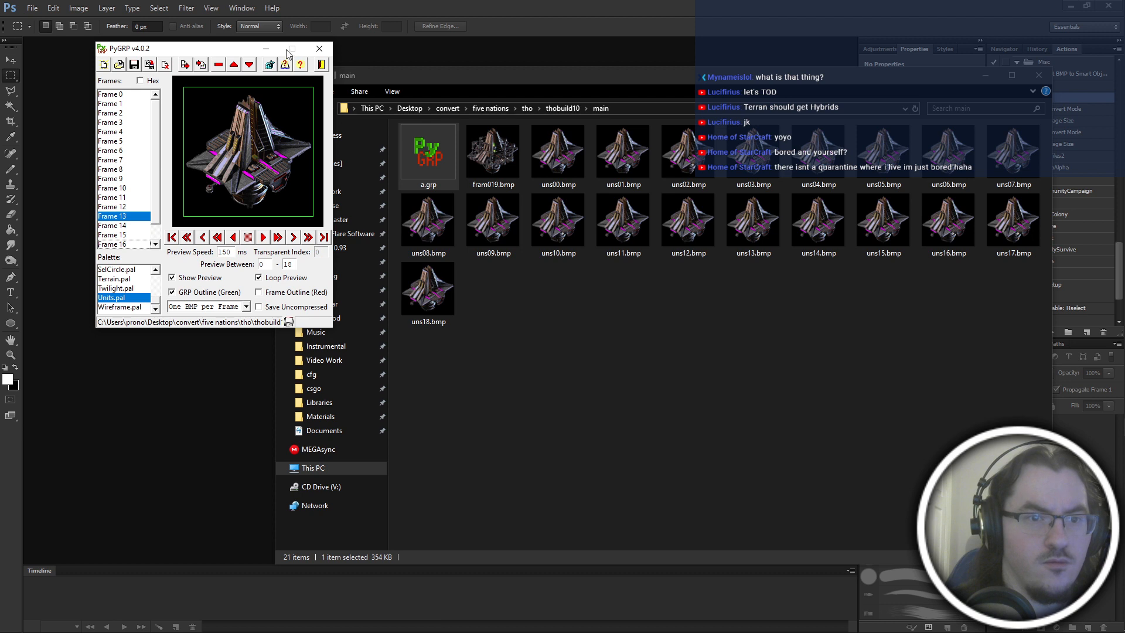
pyautogui.click(133, 170)
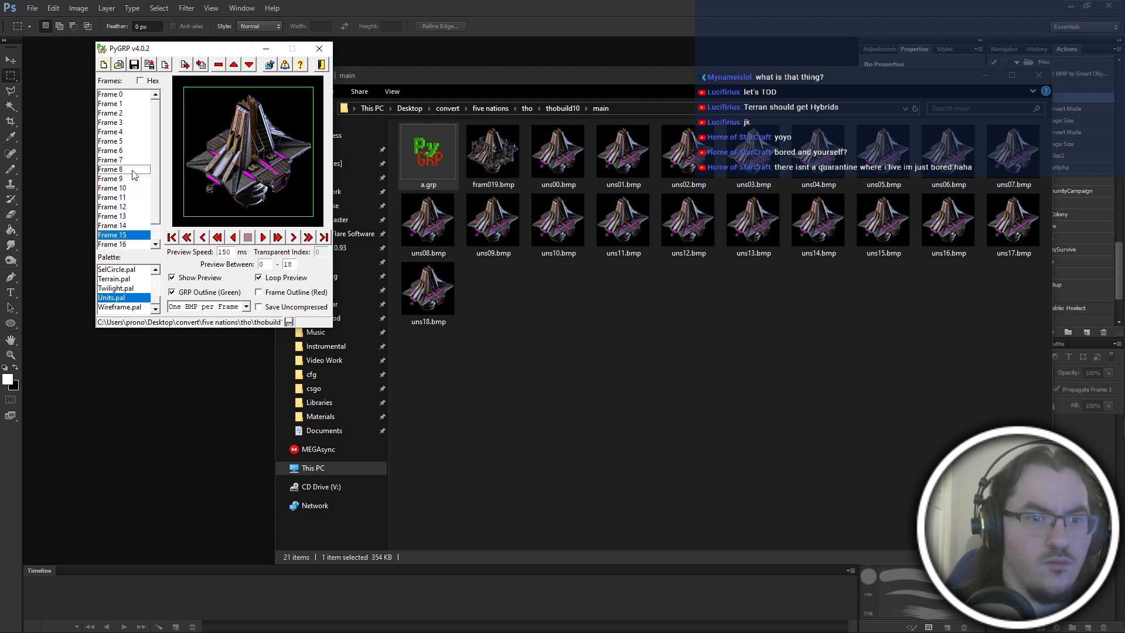
pyautogui.click(129, 208)
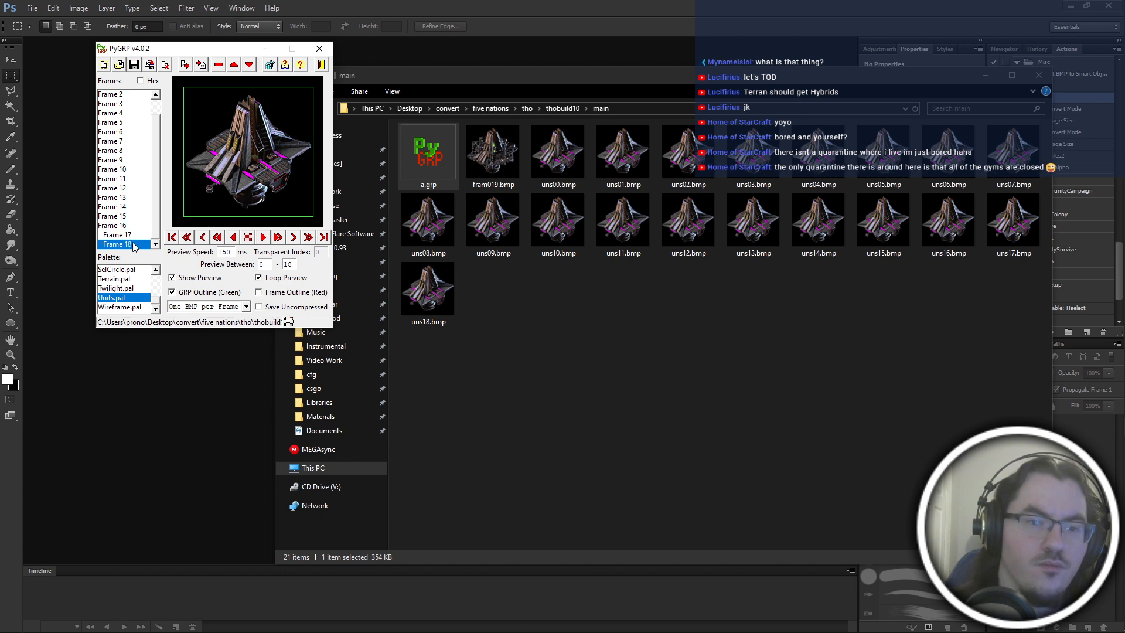
pyautogui.click(233, 67)
# Step from Frame 8 to Frame 14, shift Frame 14 down one place, and move it back up the sequence.
pyautogui.click(123, 153)
pyautogui.press('Down')
pyautogui.press('Down')
pyautogui.press('Down')
pyautogui.press('Down')
pyautogui.press('Down')
pyautogui.press('Down')
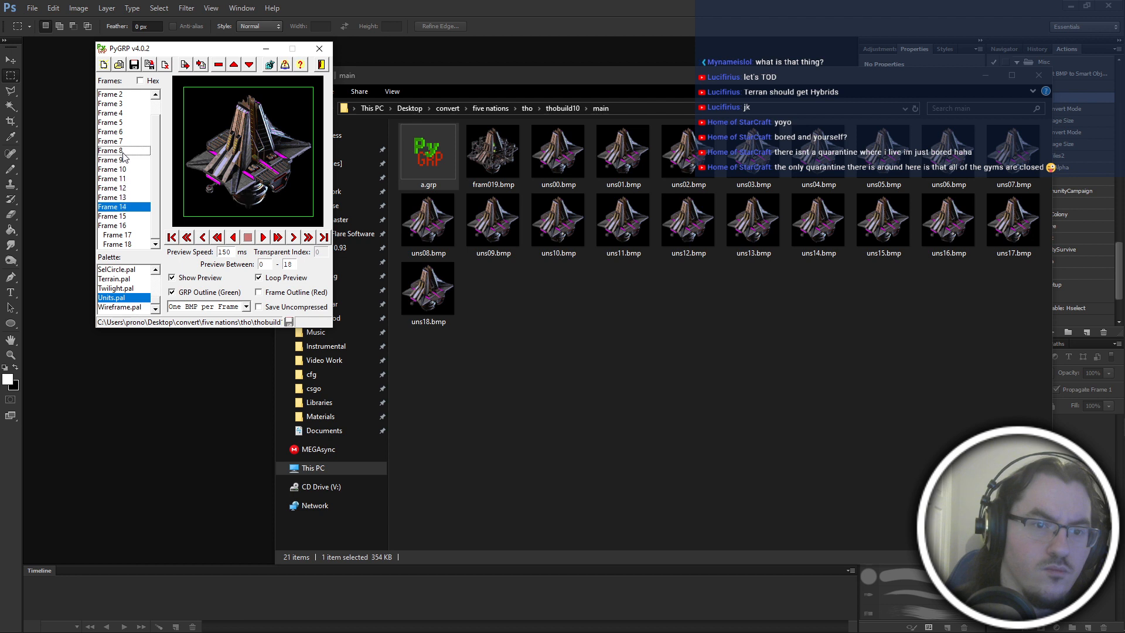
pyautogui.click(248, 65)
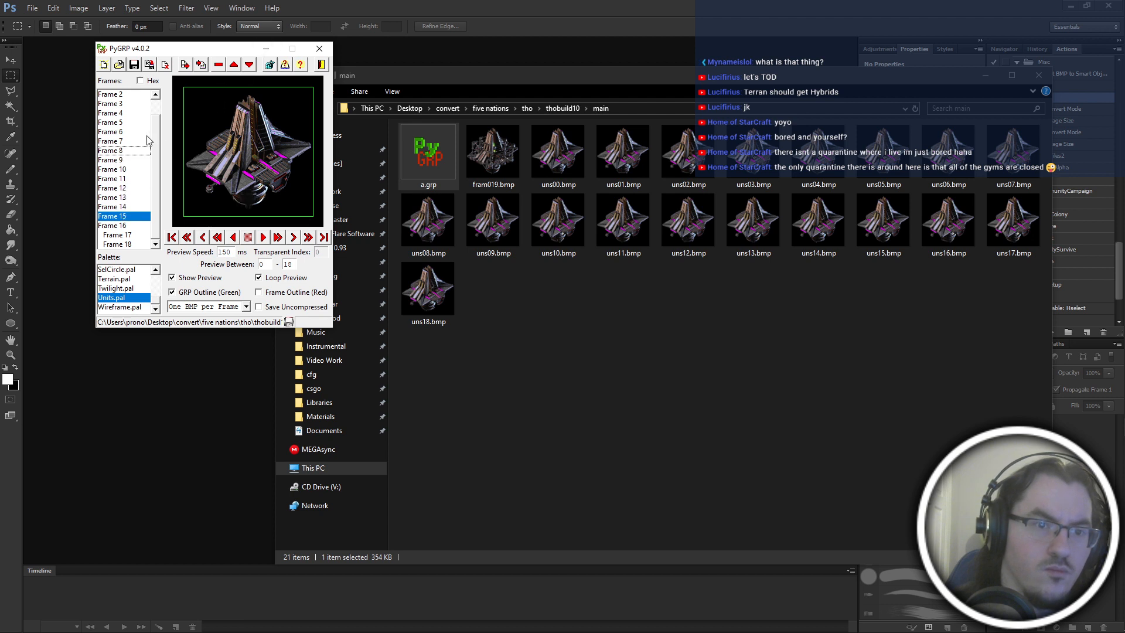
pyautogui.doubleClick(233, 66)
# Step through the revised order to the end of the list, and move Frame 18 up in the sequence.
pyautogui.click(111, 154)
pyautogui.press('Down')
pyautogui.press('Down')
pyautogui.press('Down')
pyautogui.press('Down')
pyautogui.press('Down')
pyautogui.press('Down')
pyautogui.press('Down')
pyautogui.press('Down')
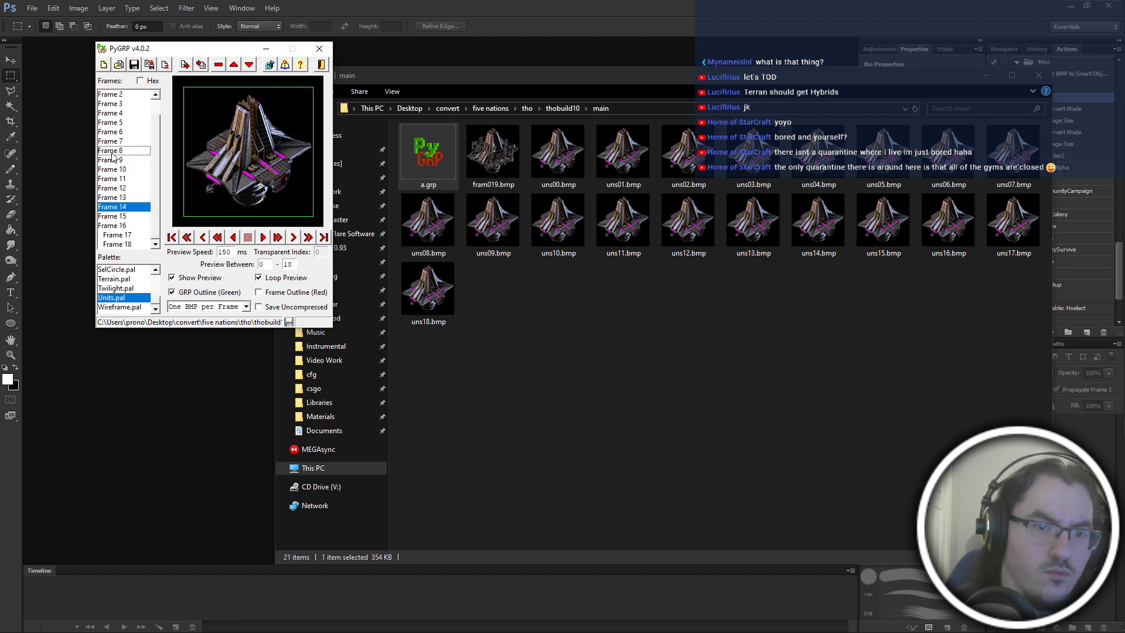
pyautogui.press('Down')
pyautogui.scroll(1, 112, 155)
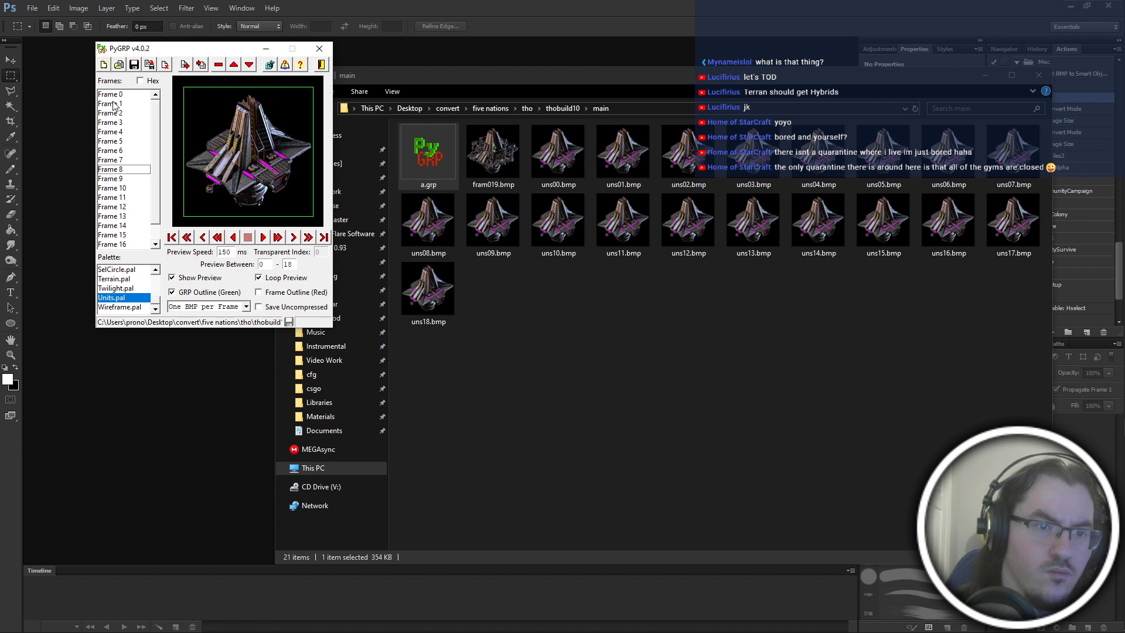
pyautogui.press('Up')
pyautogui.press('Down')
pyautogui.press('Down')
pyautogui.press('Down')
pyautogui.press('Down')
pyautogui.press('Down')
pyautogui.press('Down')
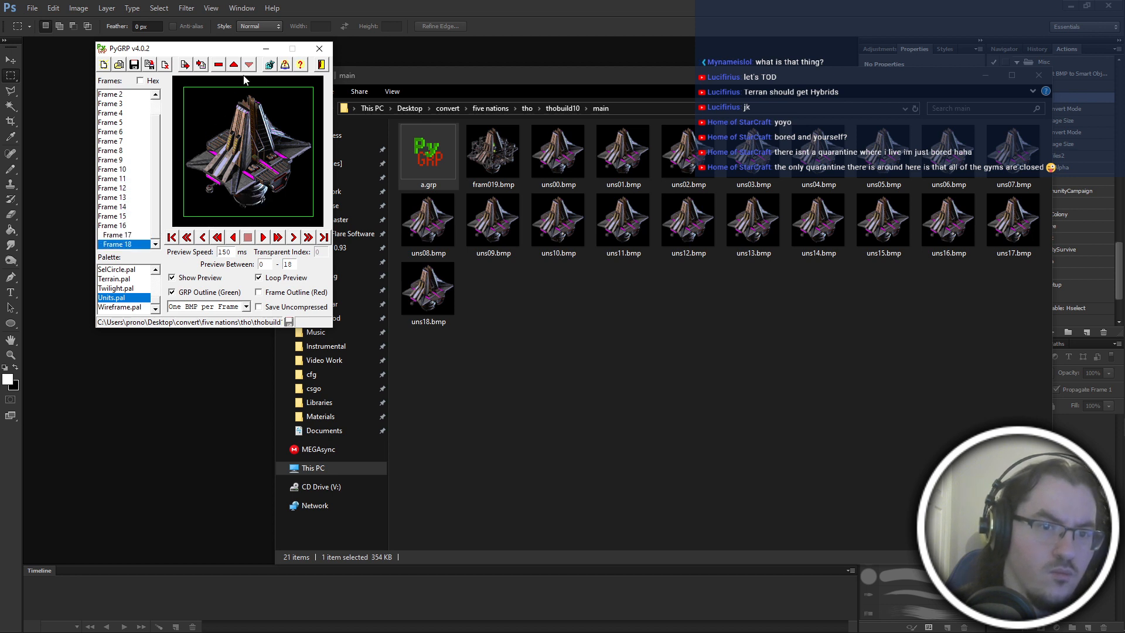
pyautogui.click(230, 64)
# Step through the frames from Frame 11 onwards and compare each image with its neighbour.
pyautogui.click(136, 181)
pyautogui.press('Down')
pyautogui.press('Down')
pyautogui.press('Down')
pyautogui.press('Down')
pyautogui.press('Down')
pyautogui.press('Down')
pyautogui.press('Down')
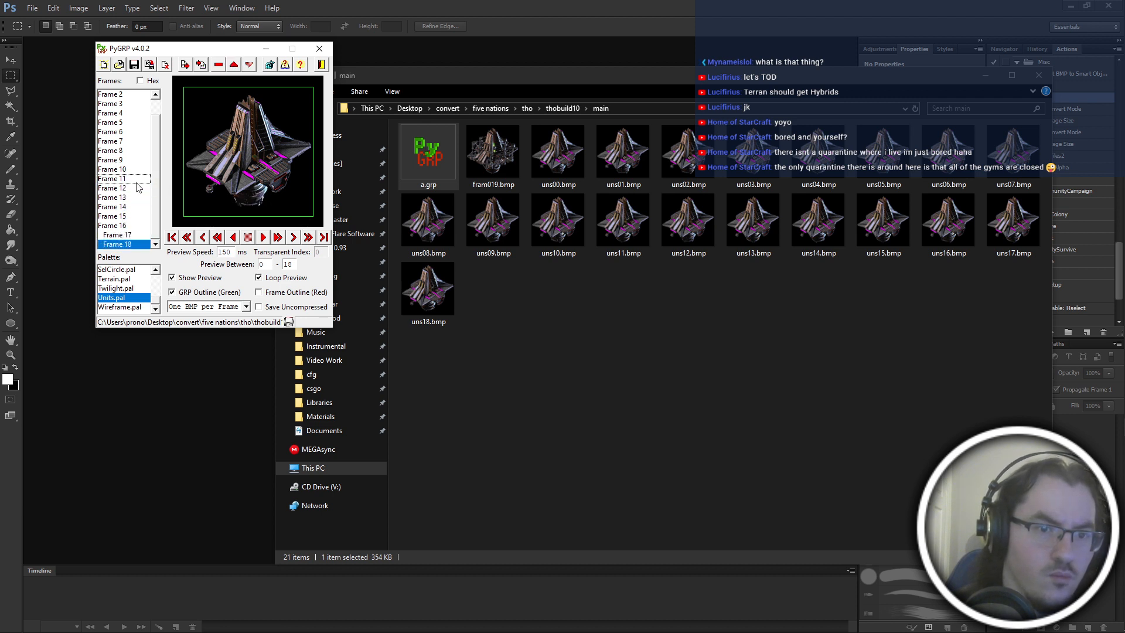
pyautogui.scroll(1, 136, 188)
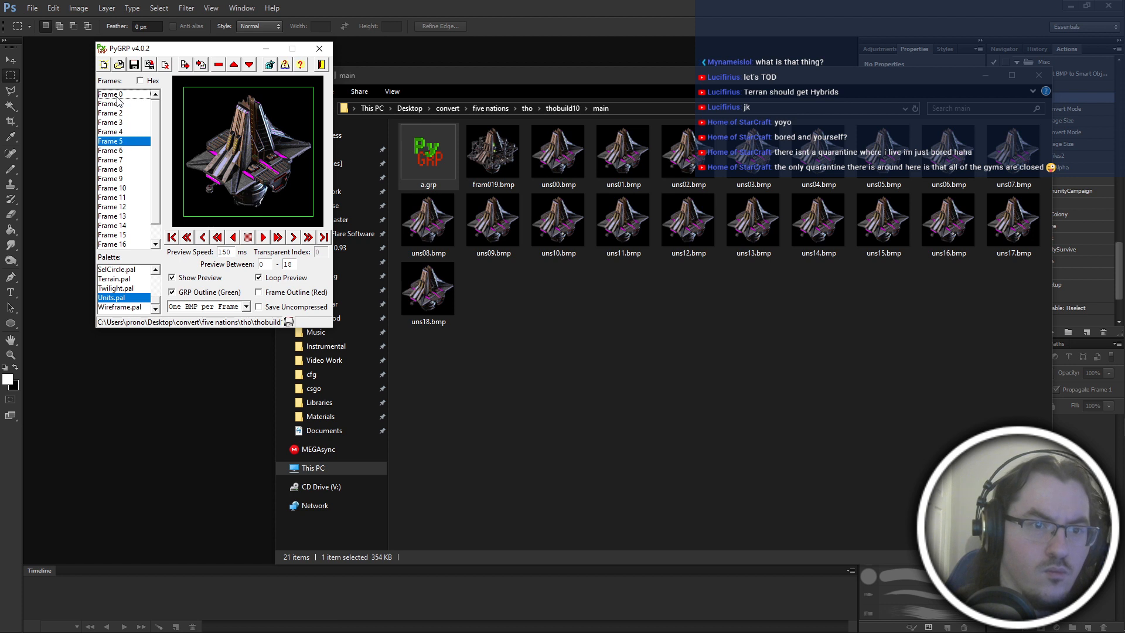
pyautogui.scroll(-1, 139, 236)
pyautogui.scroll(1, 138, 237)
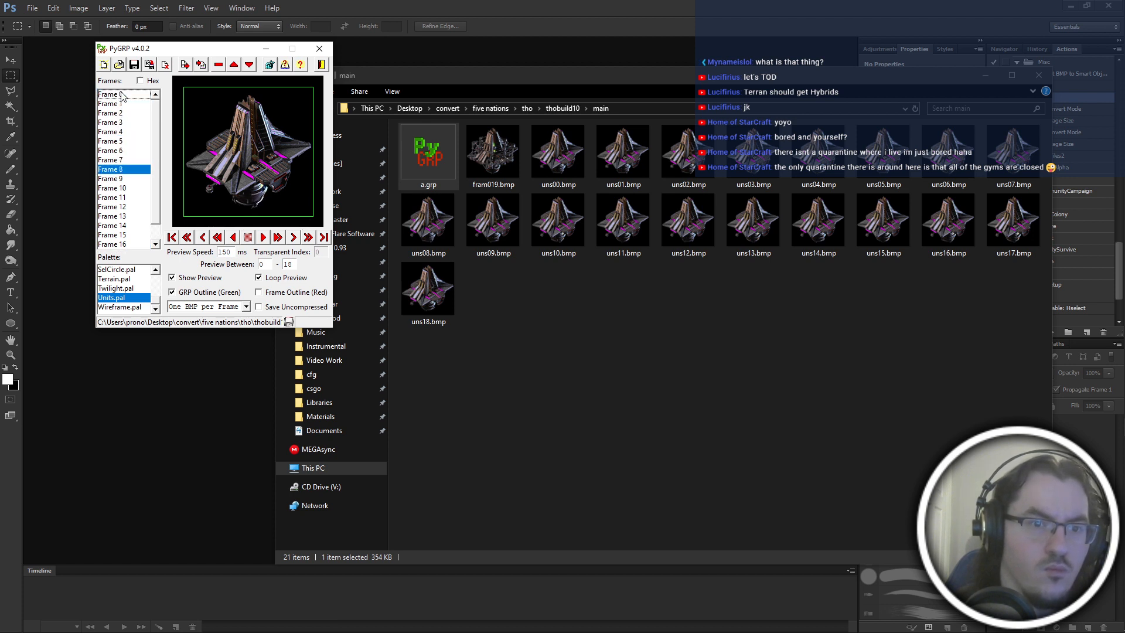
# Compare the opening images from Frame 0 to Frame 2 by stepping back and forth between them.
pyautogui.click(122, 96)
pyautogui.press('Down')
pyautogui.press('Down')
pyautogui.press('Down')
pyautogui.press('Down')
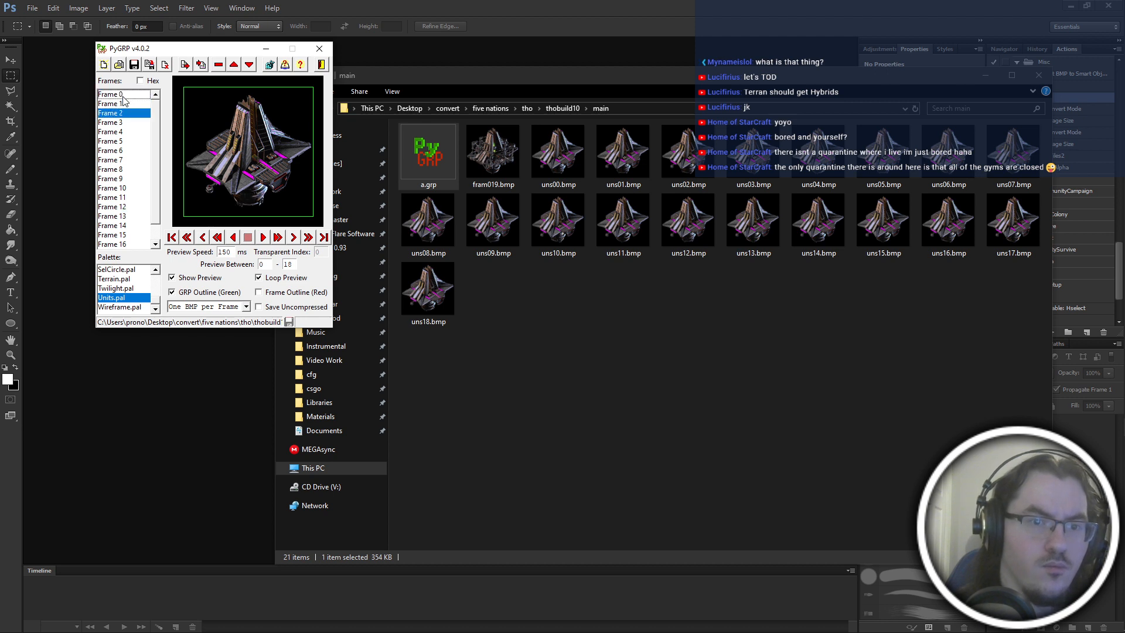
pyautogui.press('Up')
pyautogui.press('Up')
pyautogui.press('Up')
pyautogui.press('Up')
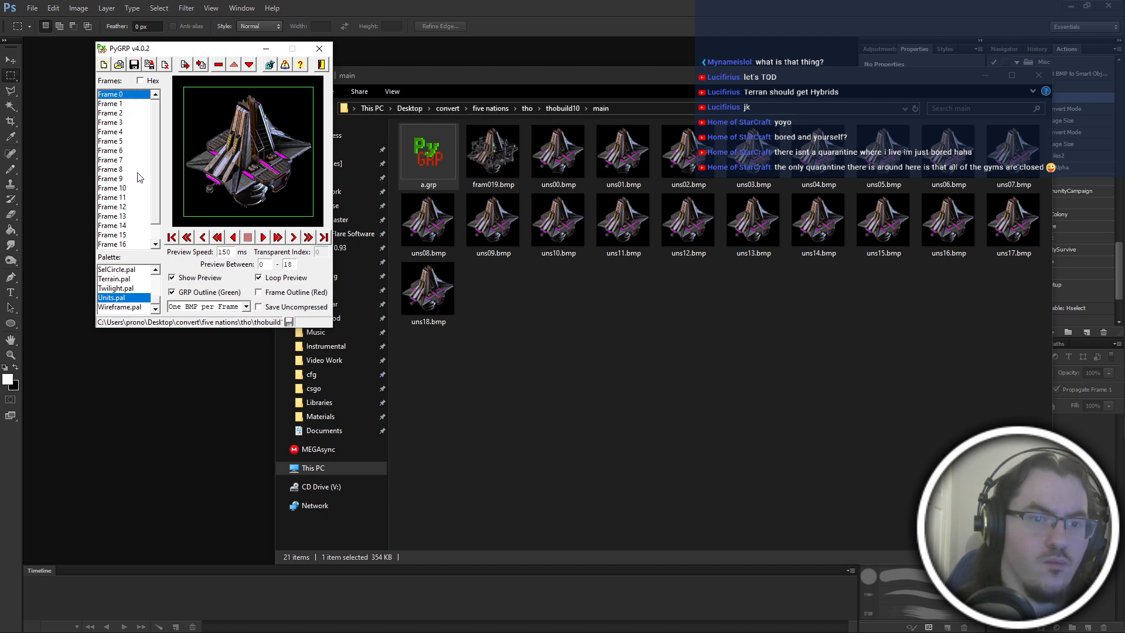
pyautogui.press('Down')
pyautogui.scroll(-1, 138, 178)
pyautogui.press('Down')
pyautogui.press('Down')
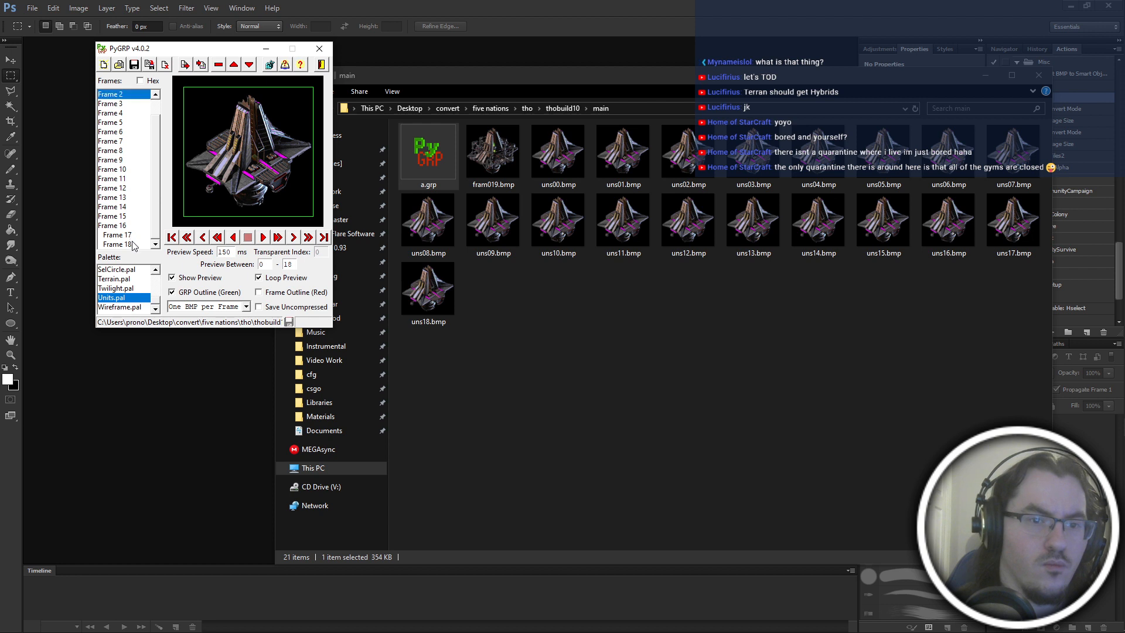
# Move Frame 18 up through the list towards the start of the sequence.
pyautogui.click(134, 244)
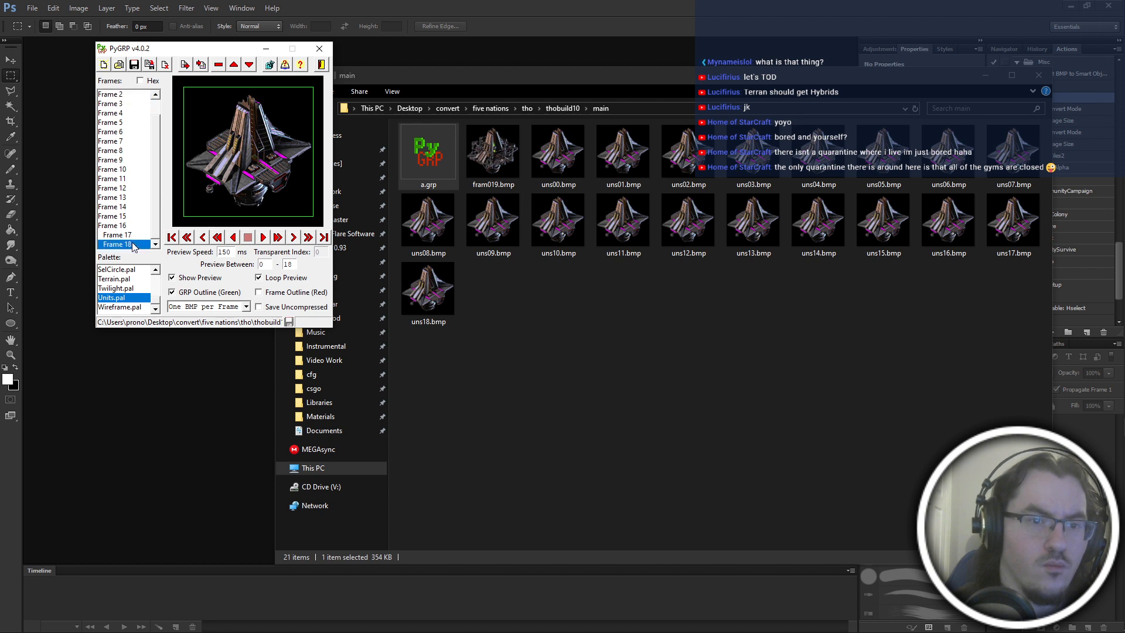
pyautogui.tripleClick(240, 63)
pyautogui.click(240, 62)
pyautogui.tripleClick(240, 62)
pyautogui.click(240, 62)
pyautogui.tripleClick(240, 62)
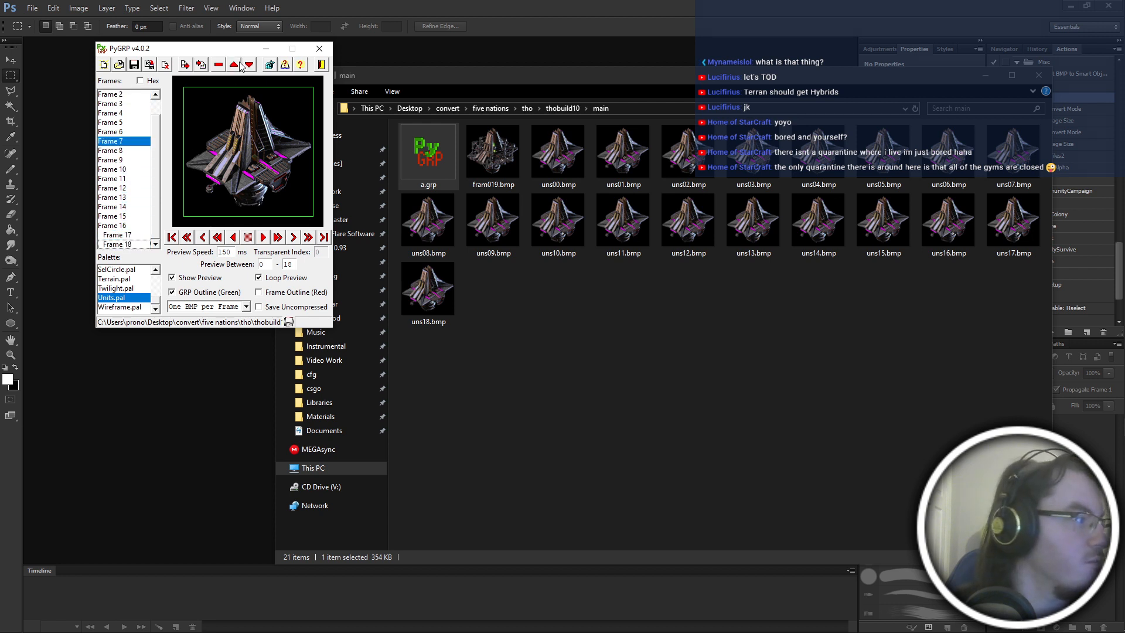
pyautogui.click(240, 62)
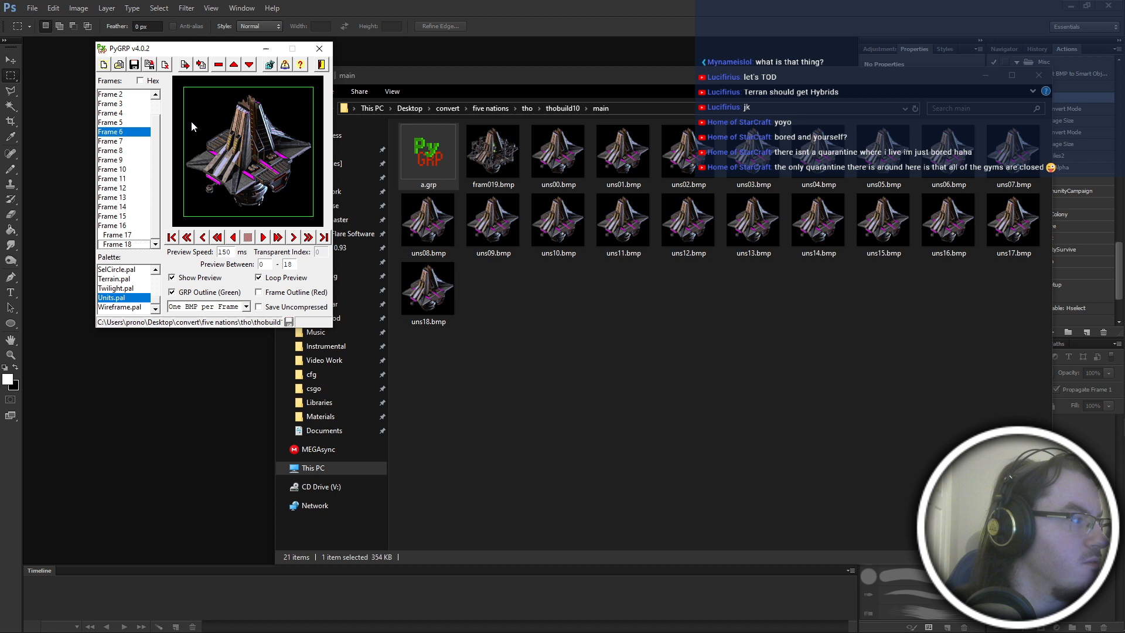
pyautogui.tripleClick(234, 65)
pyautogui.click(236, 67)
# Compare the opening frames from Frame 0 onwards, and move Frame 3 up in the sequence.
pyautogui.click(147, 94)
pyautogui.press('Down')
pyautogui.press('Down')
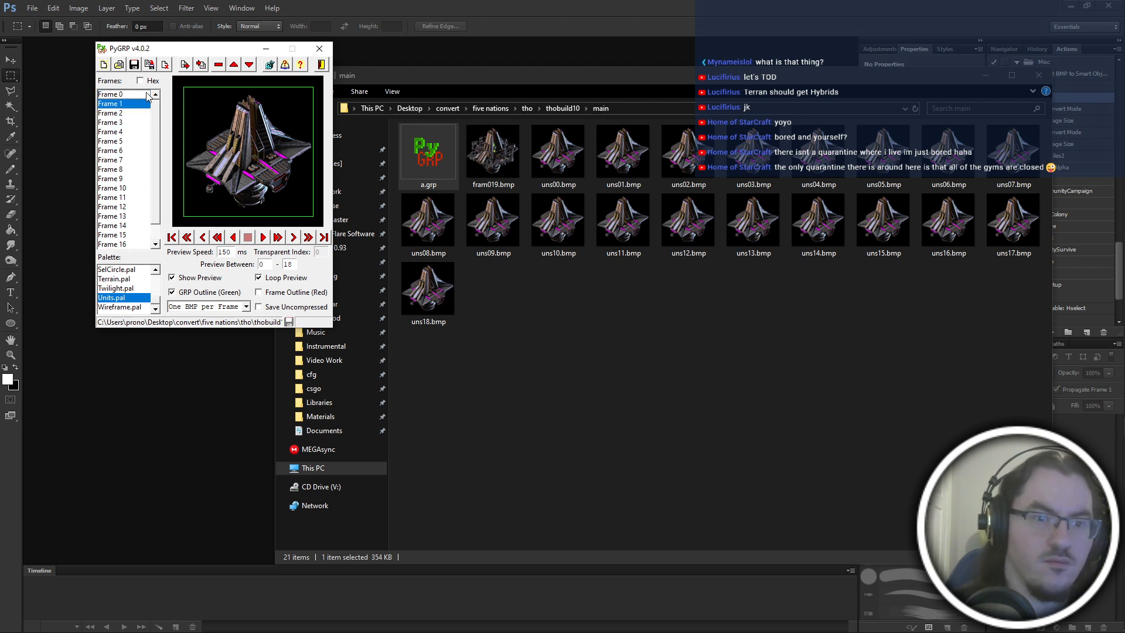
pyautogui.press('Up')
pyautogui.press('Up')
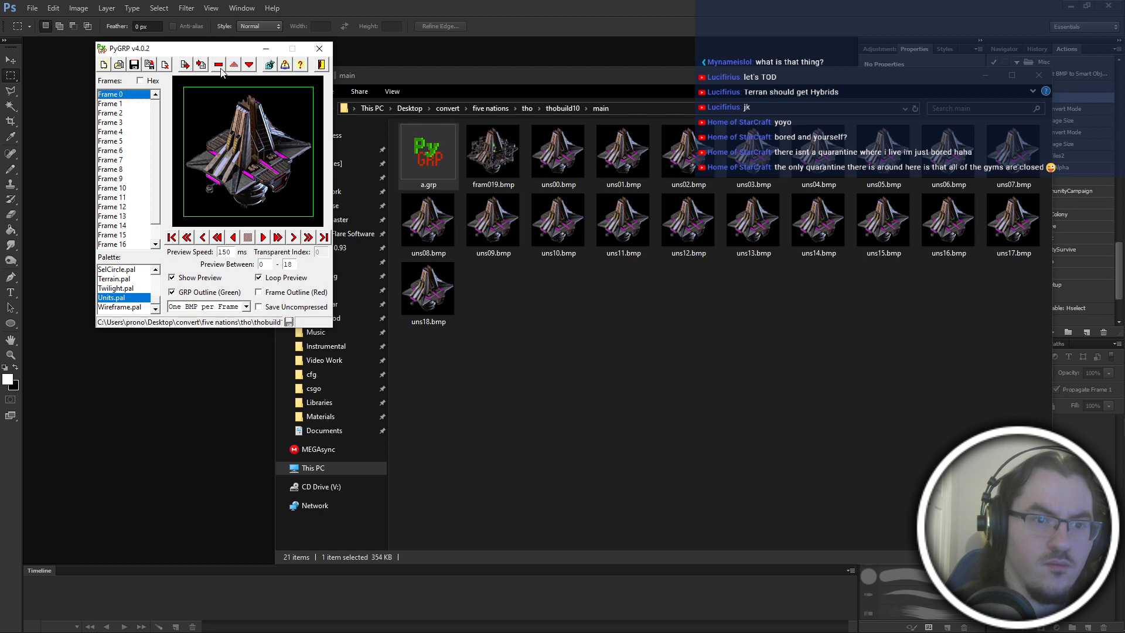
pyautogui.press('Down')
pyautogui.press('Down')
pyautogui.press('Down')
pyautogui.press('Down')
pyautogui.press('Up')
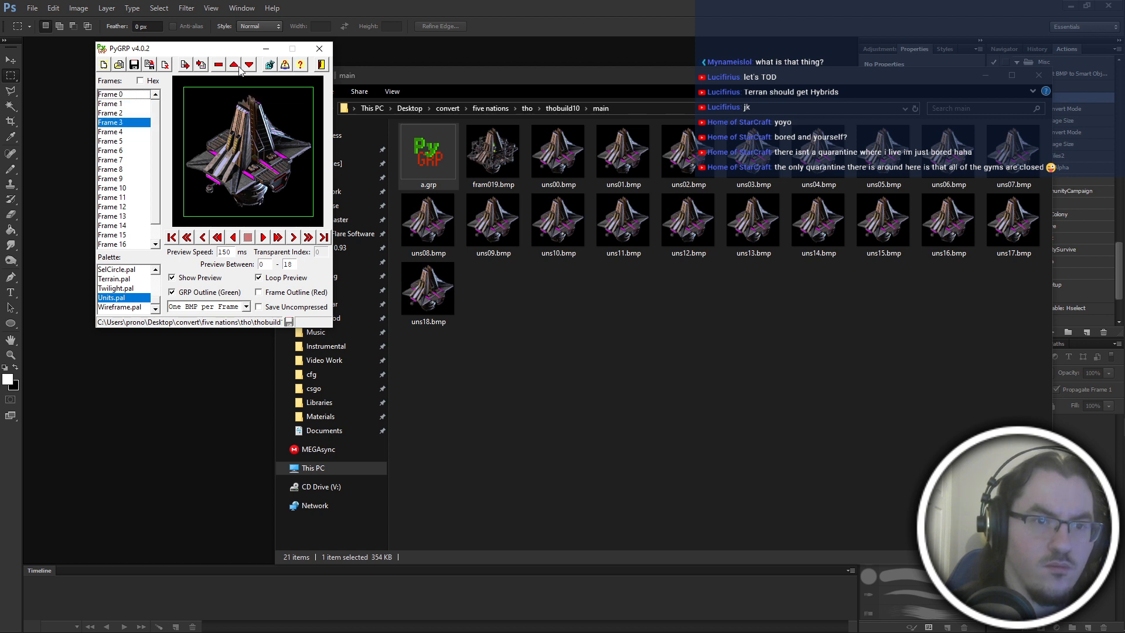
pyautogui.press('Down')
pyautogui.click(238, 65)
# Recheck the revised order from Frame 0 to Frame 3 against neighbouring images.
pyautogui.click(123, 96)
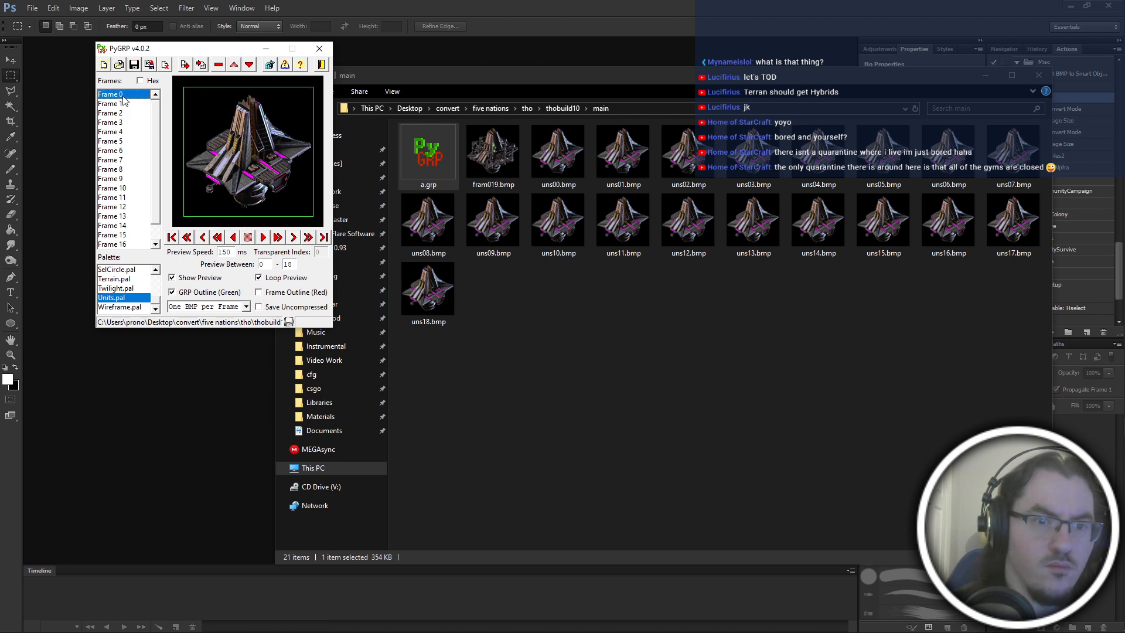
pyautogui.press('Down')
pyautogui.press('Down')
pyautogui.press('Down')
pyautogui.press('Down')
pyautogui.press('Down')
pyautogui.press('Up')
pyautogui.press('Up')
pyautogui.press('Up')
pyautogui.press('Up')
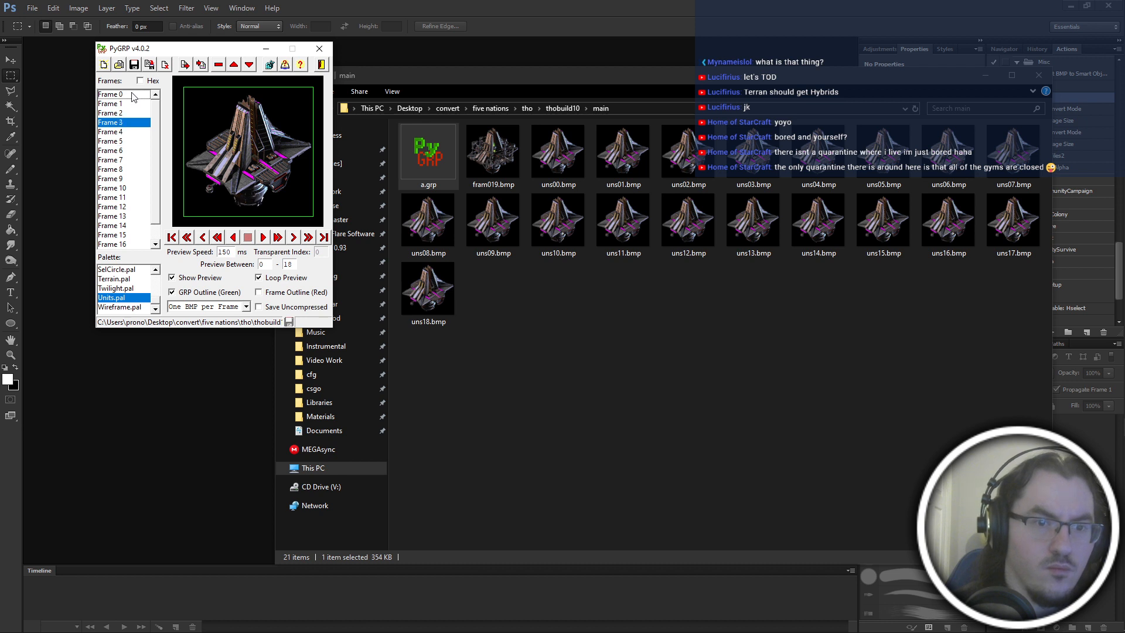
pyautogui.press('Down')
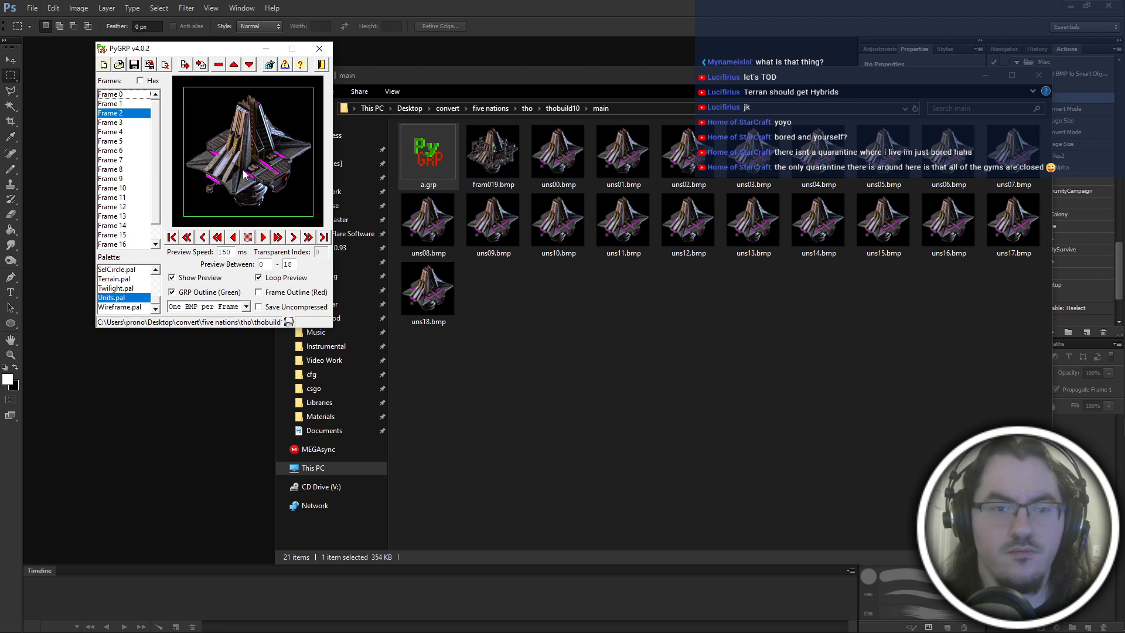
# Start exporting all frames as one BMP per frame, and set the thobuild10\main folder as the destination.
pyautogui.hotkey('ctrl', 'a')
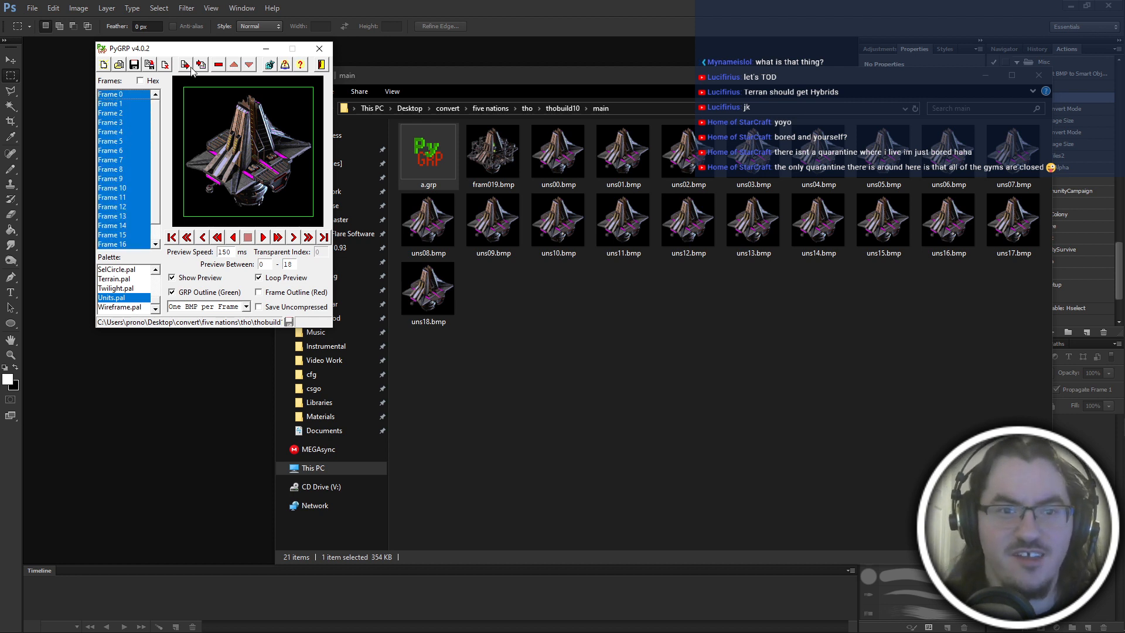
pyautogui.click(209, 305)
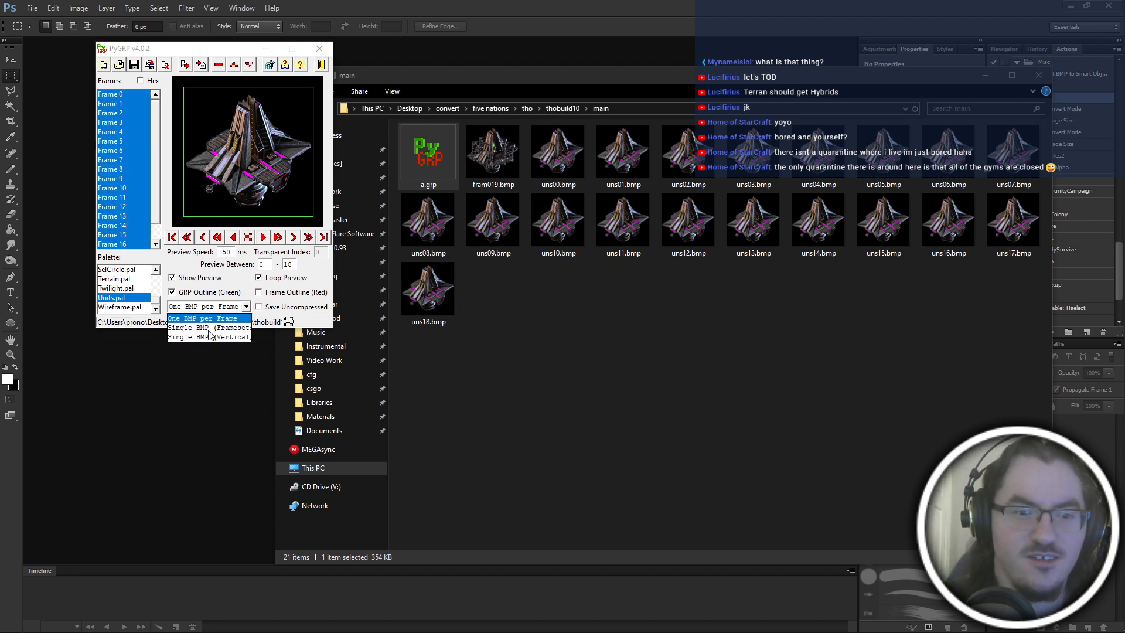
pyautogui.click(193, 62)
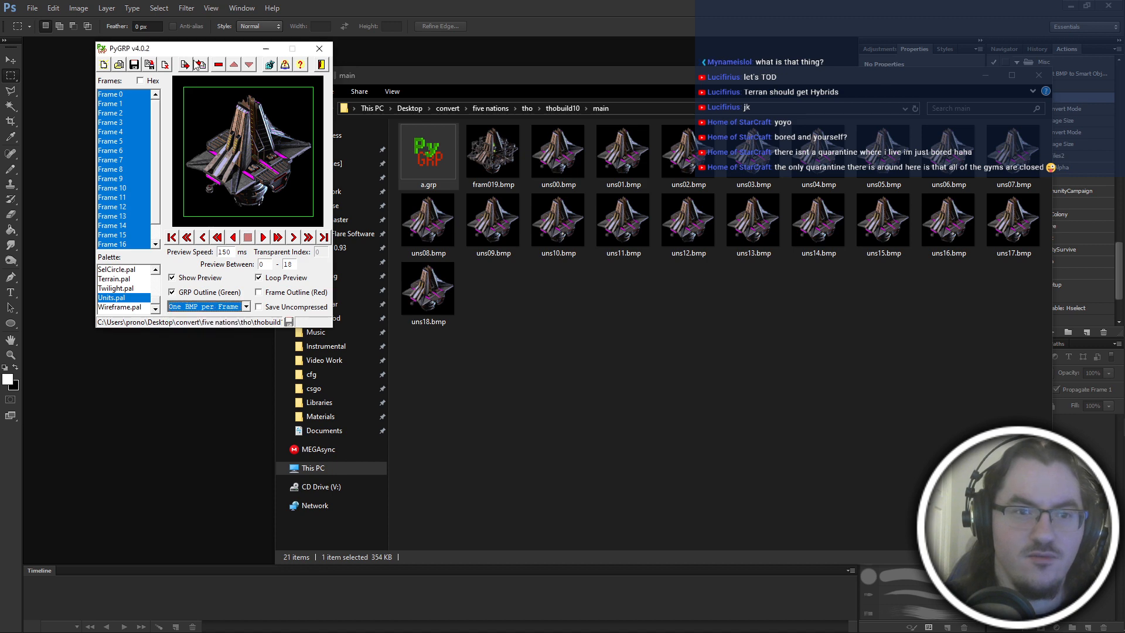
pyautogui.click(192, 61)
pyautogui.click(748, 404)
pyautogui.click(642, 112)
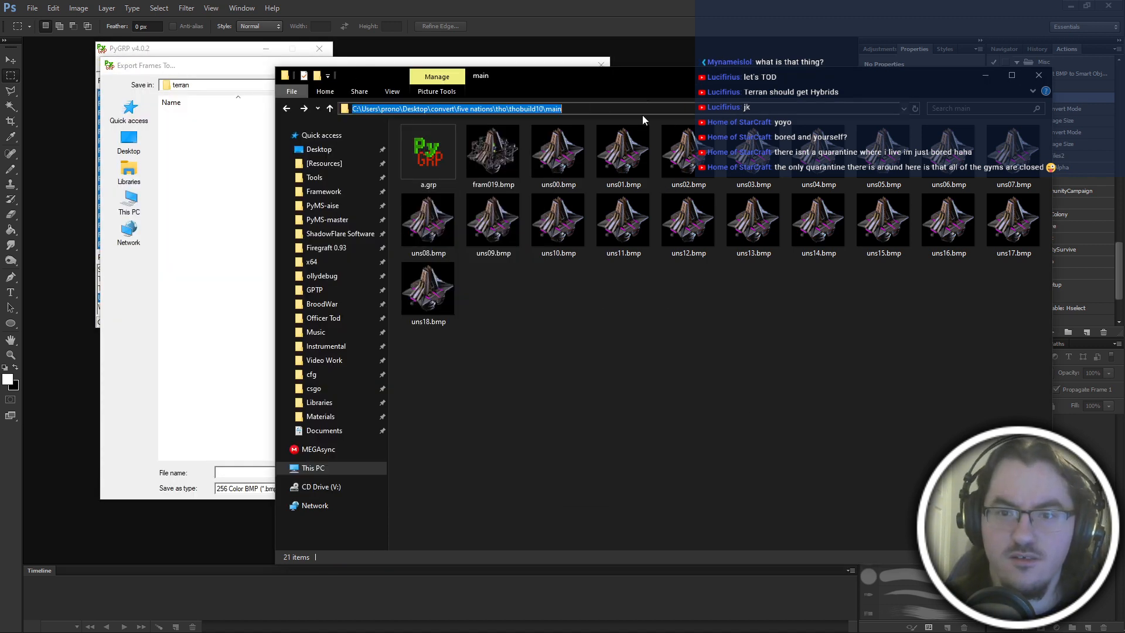
pyautogui.hotkey('ctrl', 'c')
pyautogui.click(634, 402)
pyautogui.click(236, 473)
pyautogui.hotkey('ctrl', 'v')
pyautogui.press('Return')
# Export the selected frames as bitmaps with the base name "fram".
pyautogui.write('f')
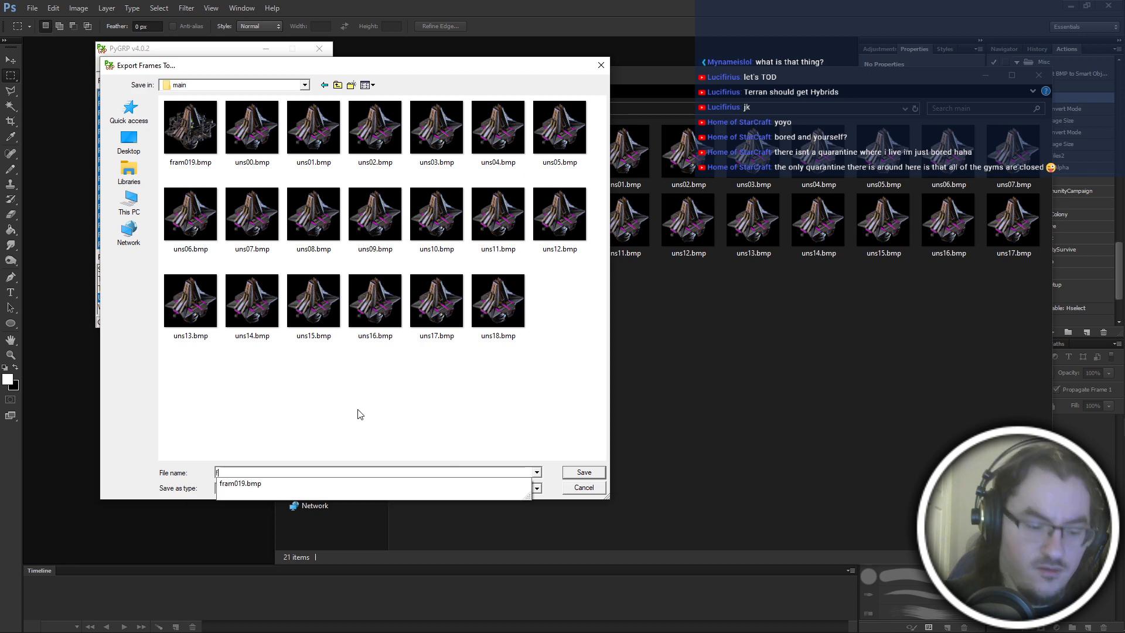
pyautogui.write('ram')
pyautogui.press('Return')
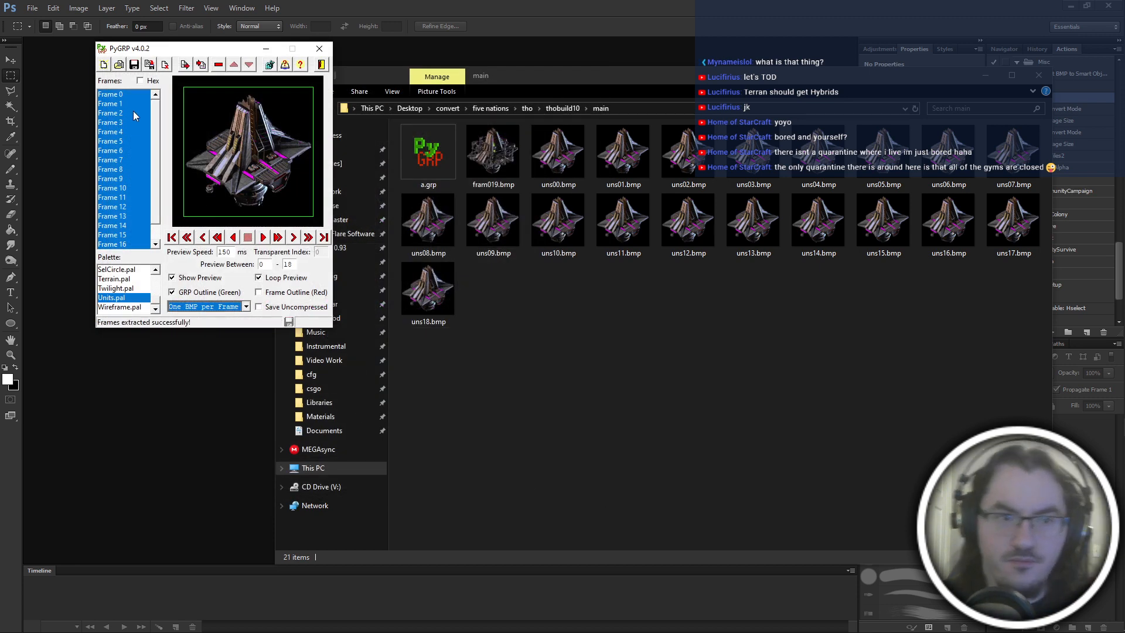
# Recheck the frames from Frame 0, and move Frame 4 up in the sequence.
pyautogui.click(125, 103)
pyautogui.click(121, 95)
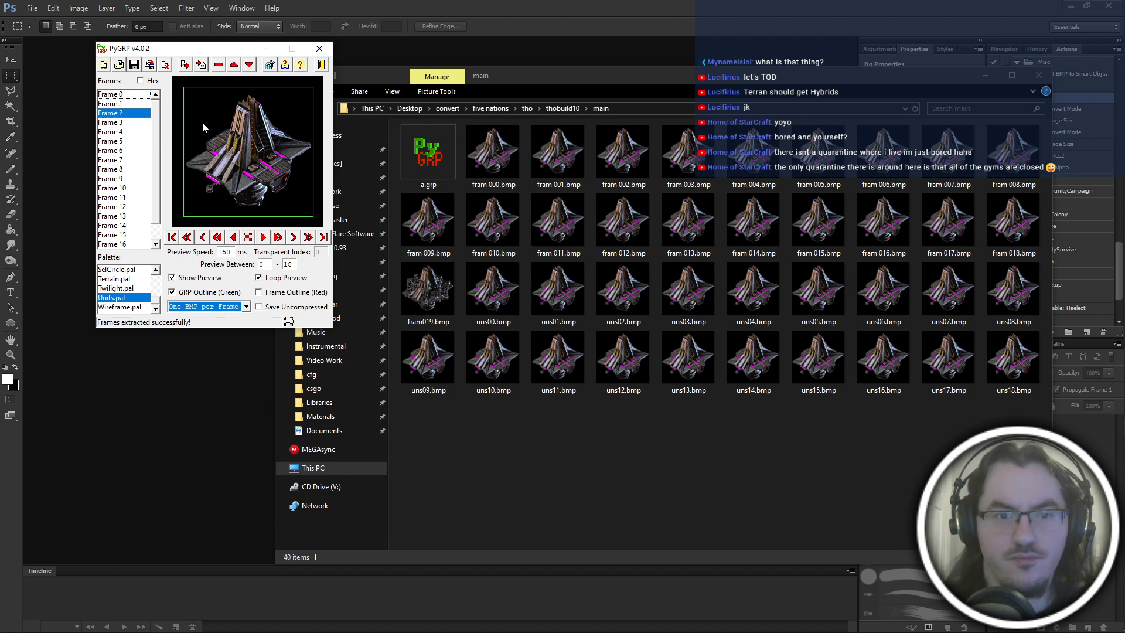
pyautogui.click(234, 68)
pyautogui.click(235, 67)
pyautogui.click(235, 68)
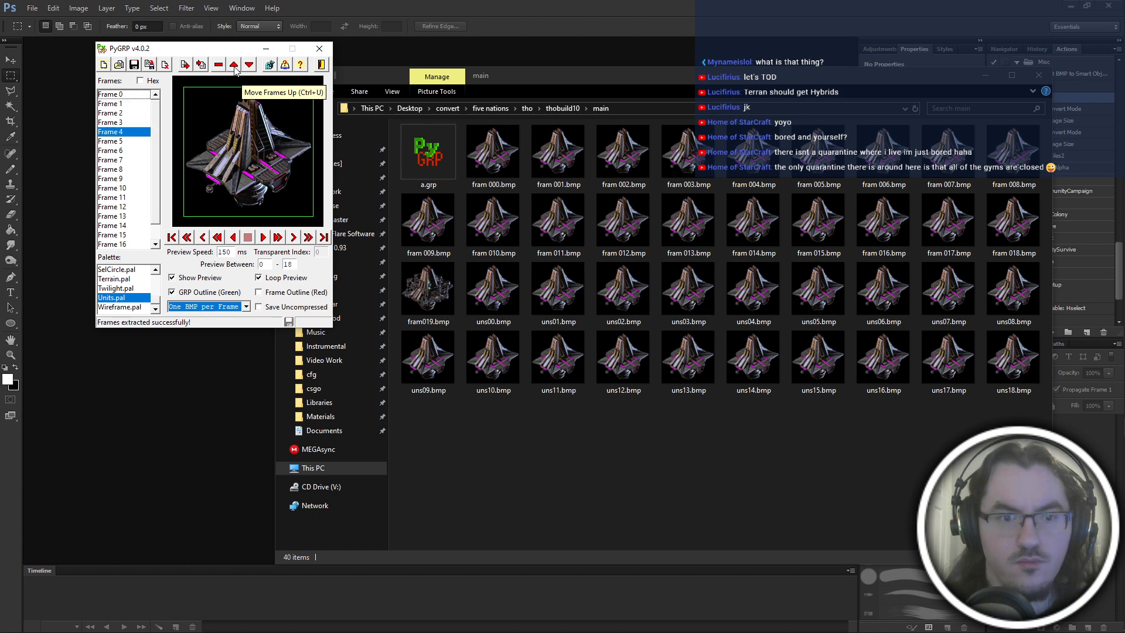
pyautogui.click(234, 66)
pyautogui.click(234, 66)
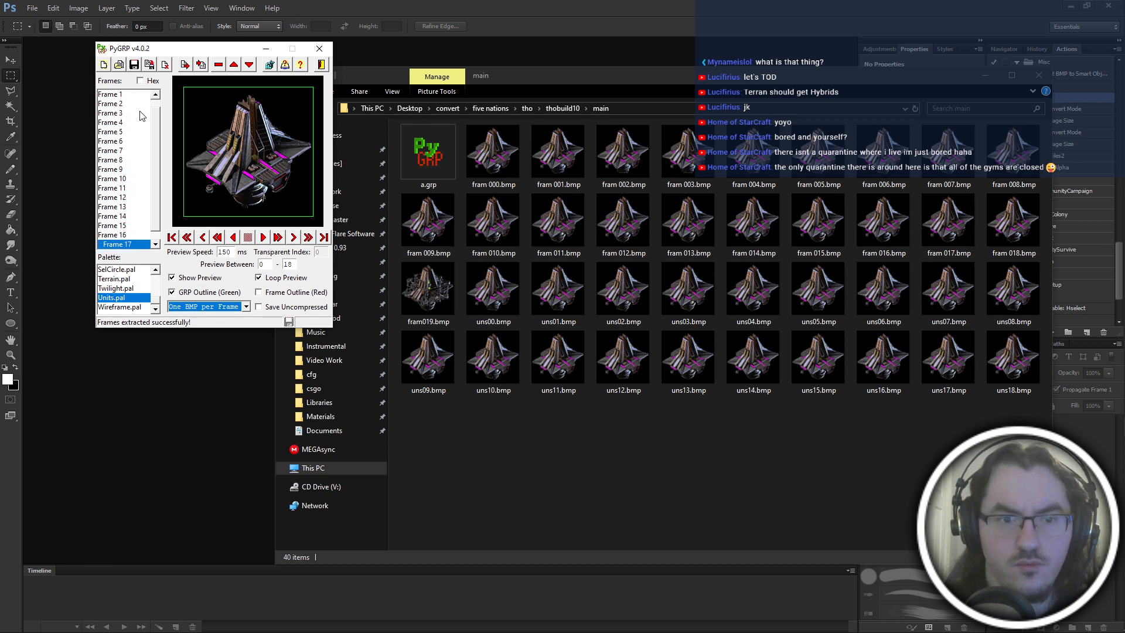
# Delete the earlier fram 000 to fram 018 bitmaps and re-export all frames to the main folder as "fram".
pyautogui.hotkey('ctrl', 'a')
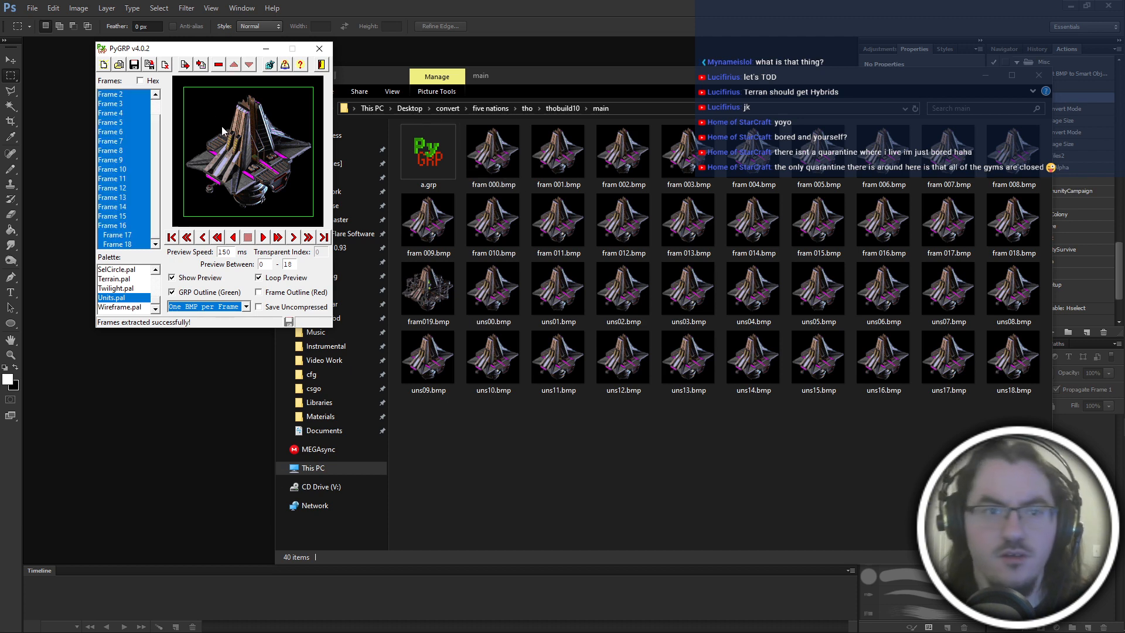
pyautogui.click(186, 69)
pyautogui.click(887, 477)
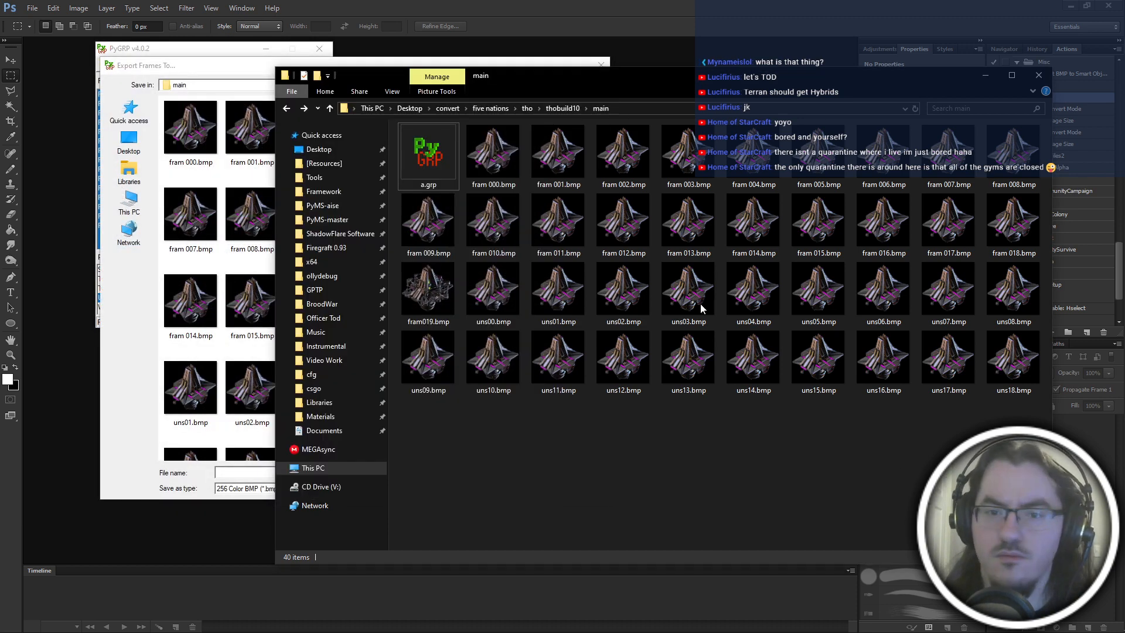
pyautogui.click(490, 177)
pyautogui.keyDown('shift'); pyautogui.click(441, 298); pyautogui.keyUp('shift')
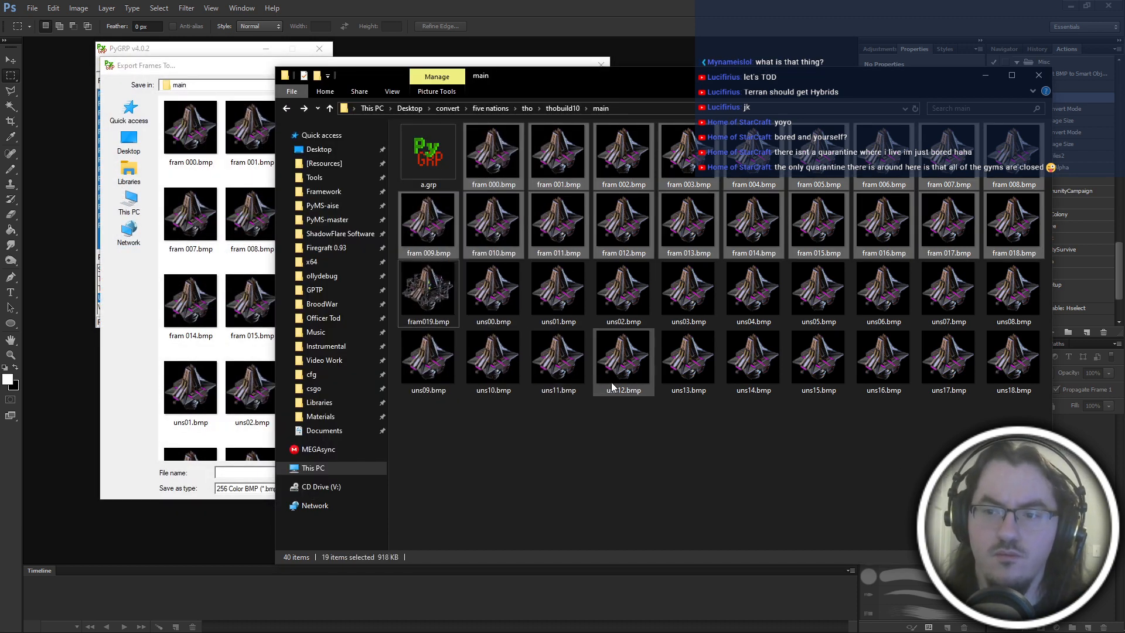
pyautogui.press('Delete')
pyautogui.click(237, 472)
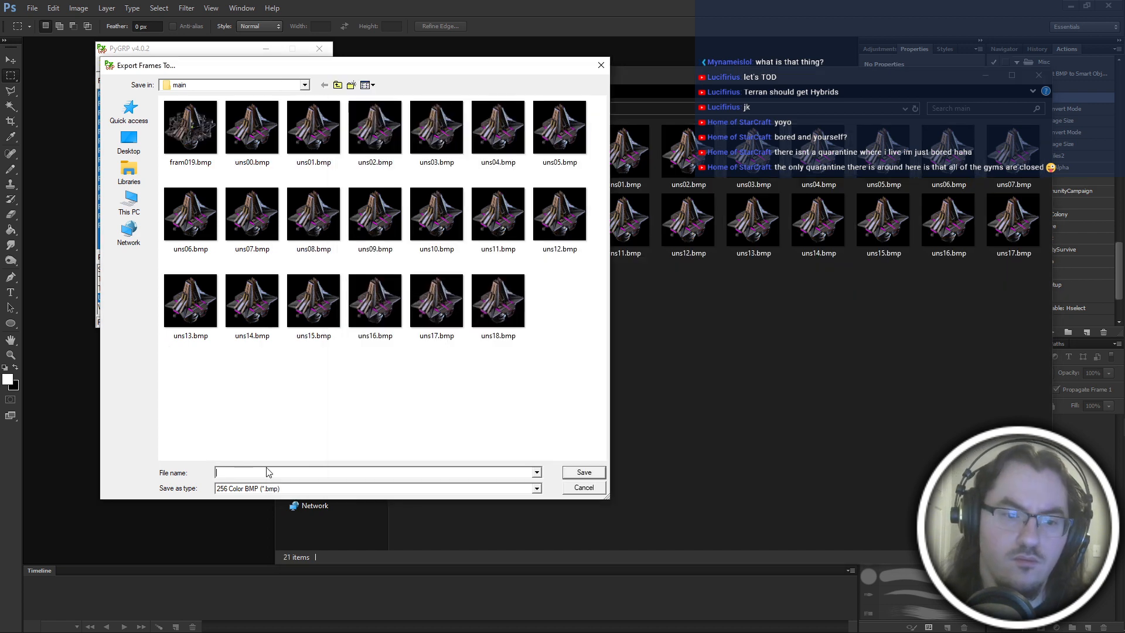
pyautogui.press('Return')
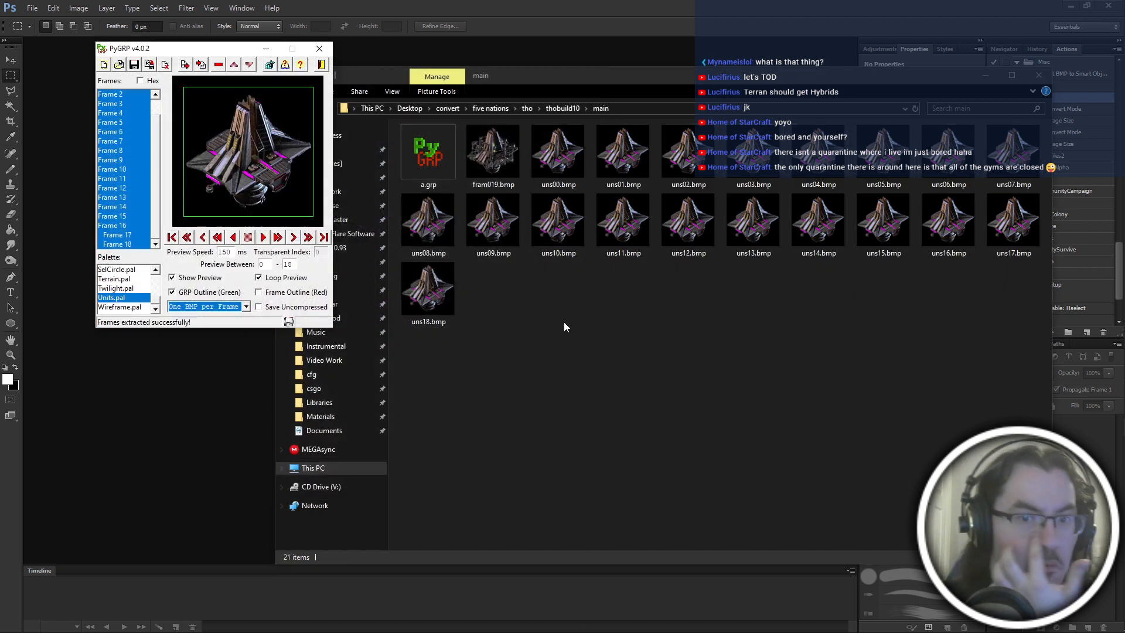
# Rename fram019.bmp to "fram 019" so it matches the exported bitmaps' naming.
pyautogui.click(424, 307)
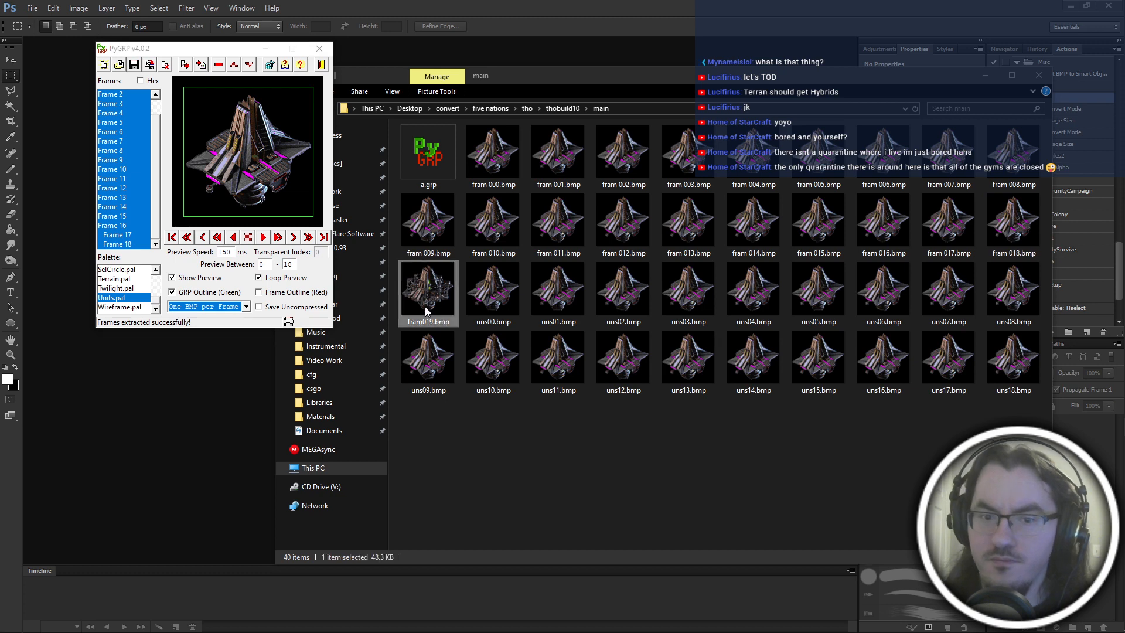
pyautogui.click(423, 322)
pyautogui.write('fram 019')
pyautogui.press('Return')
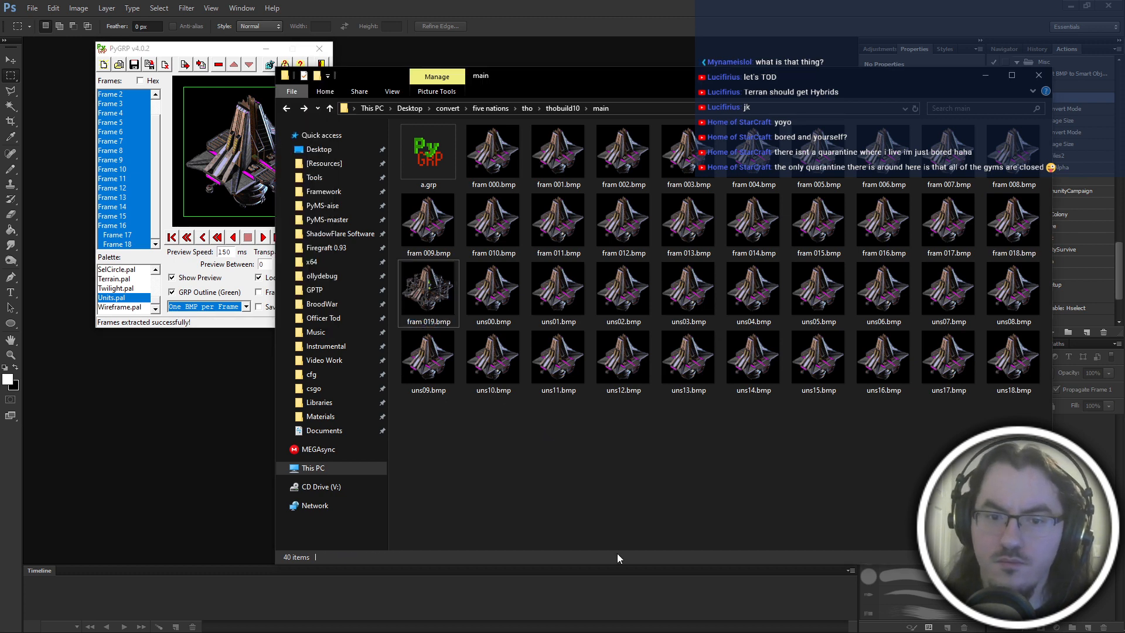
# Delete the uns00 to uns18 bitmaps from the main folder and close the GRP editor.
pyautogui.press('Right')
pyautogui.keyDown('shift'); pyautogui.click(1013, 384); pyautogui.keyUp('shift')
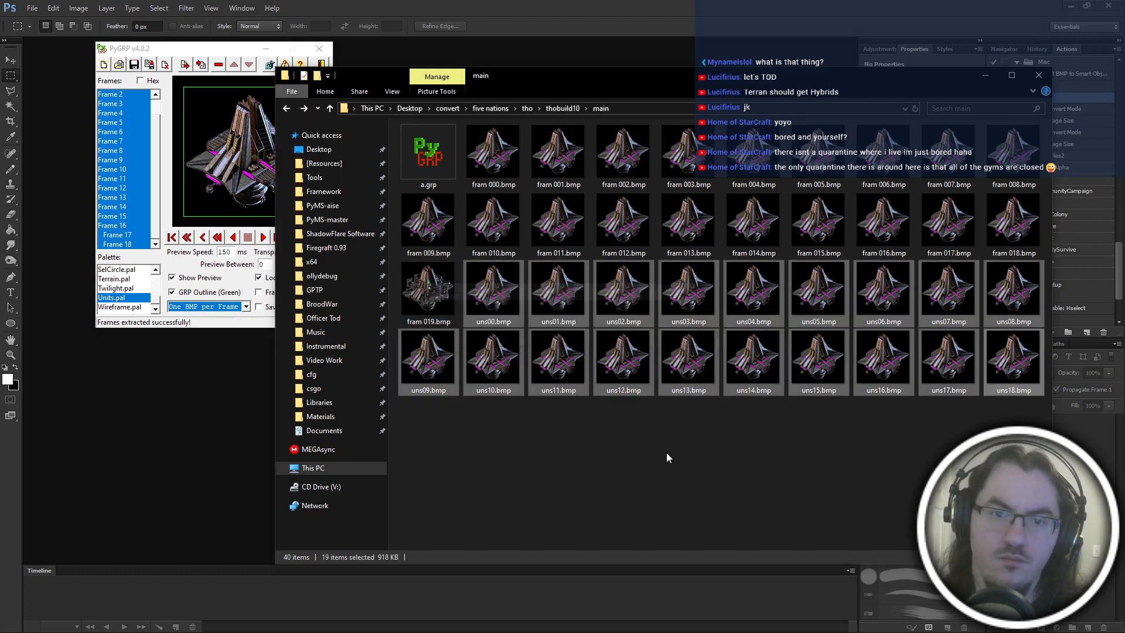
pyautogui.press('Delete')
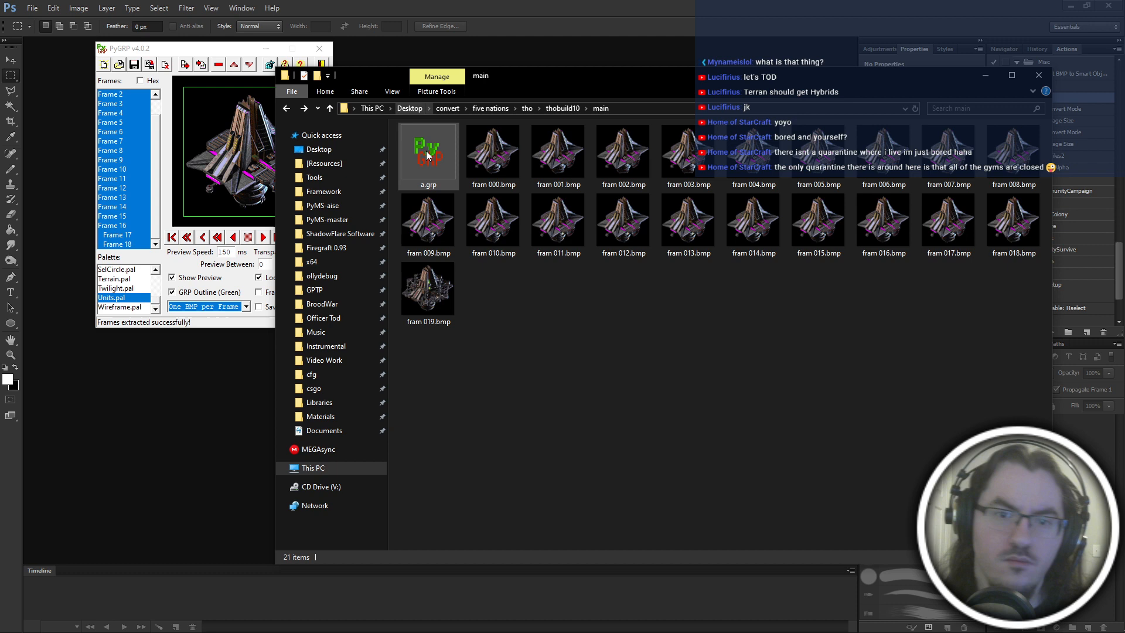
pyautogui.click(327, 52)
# View the exported bitmaps in IrfanView, stepping from fram 000.bmp to fram 019.bmp, and close the viewer.
pyautogui.doubleClick(501, 138)
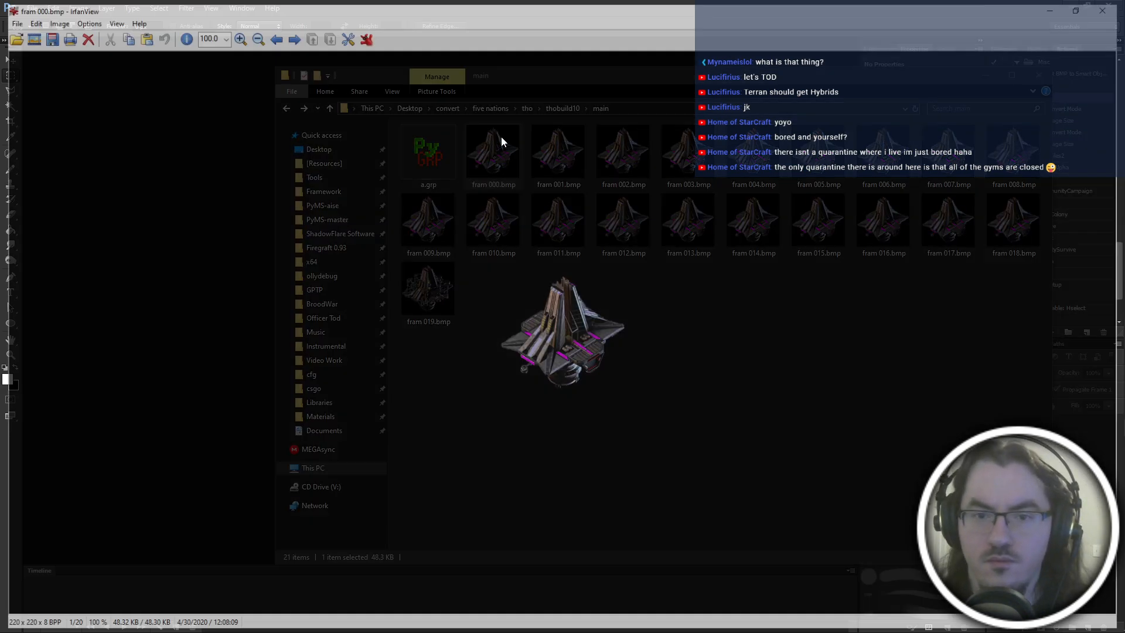
pyautogui.press('Right')
pyautogui.press('Right')
pyautogui.press('Right')
pyautogui.press('Right')
pyautogui.press('Right')
pyautogui.press('Right')
pyautogui.press('Right')
pyautogui.press('Right')
pyautogui.press('Right')
pyautogui.press('Right')
pyautogui.press('Right')
pyautogui.press('Right')
pyautogui.press('Right')
pyautogui.press('Right')
pyautogui.press('Right')
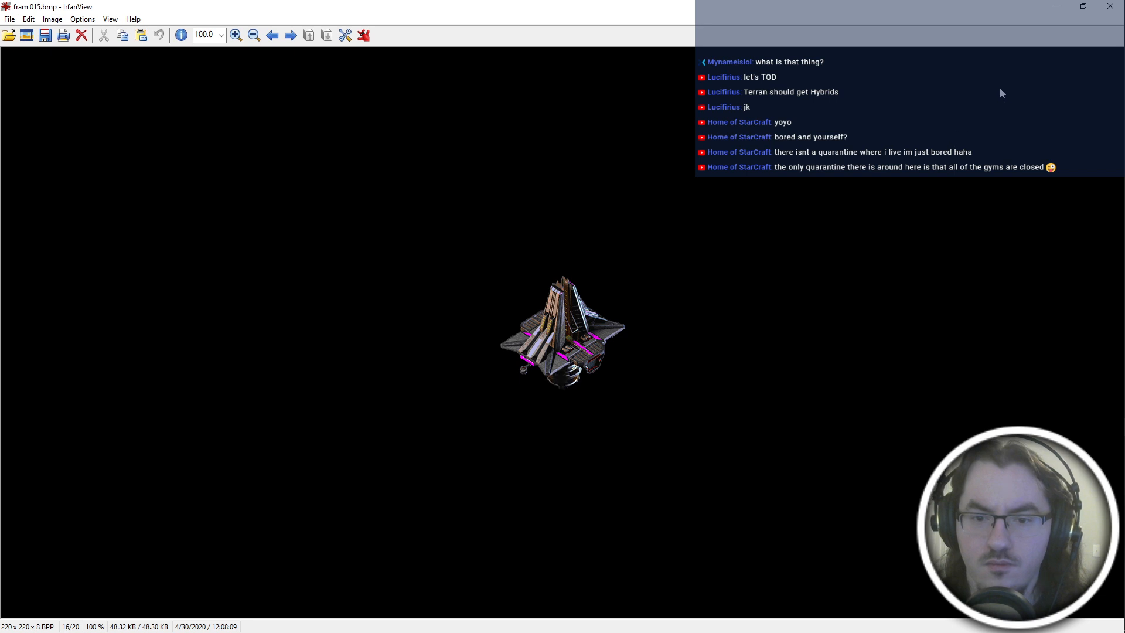
pyautogui.press('Right')
pyautogui.press('Right')
pyautogui.press('Right')
pyautogui.press('Right')
pyautogui.press('Right')
pyautogui.click(678, 278)
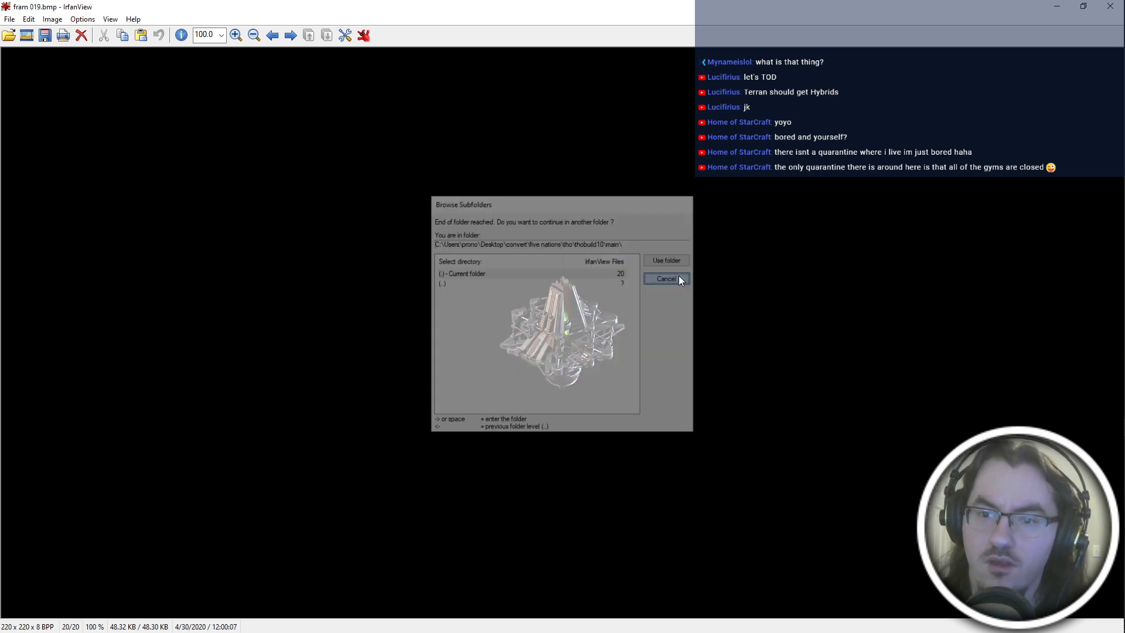
pyautogui.press('Escape')
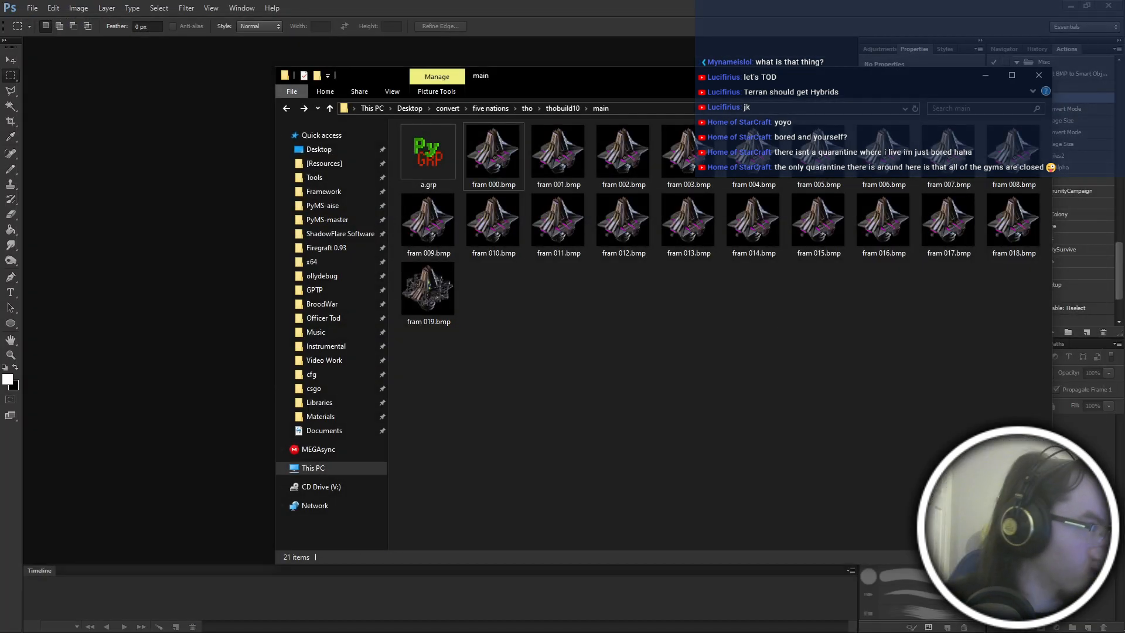
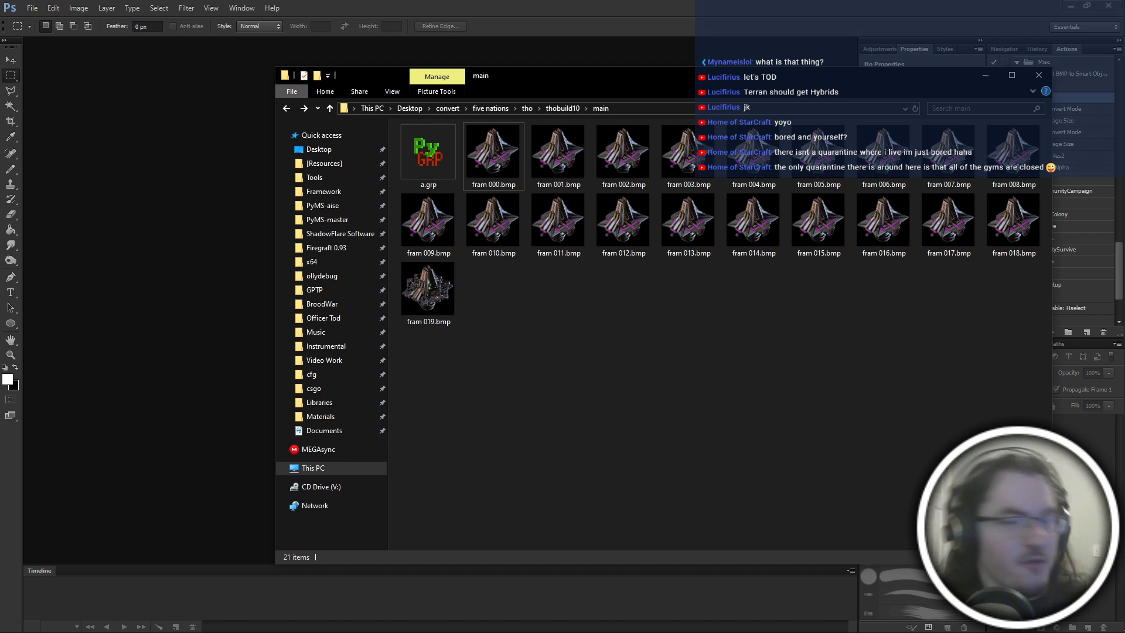
# Delete a.grp and convert the fram bitmaps in GRP Converter with 20 frames into captaincy.grp.
pyautogui.click(427, 153)
pyautogui.press('Delete')
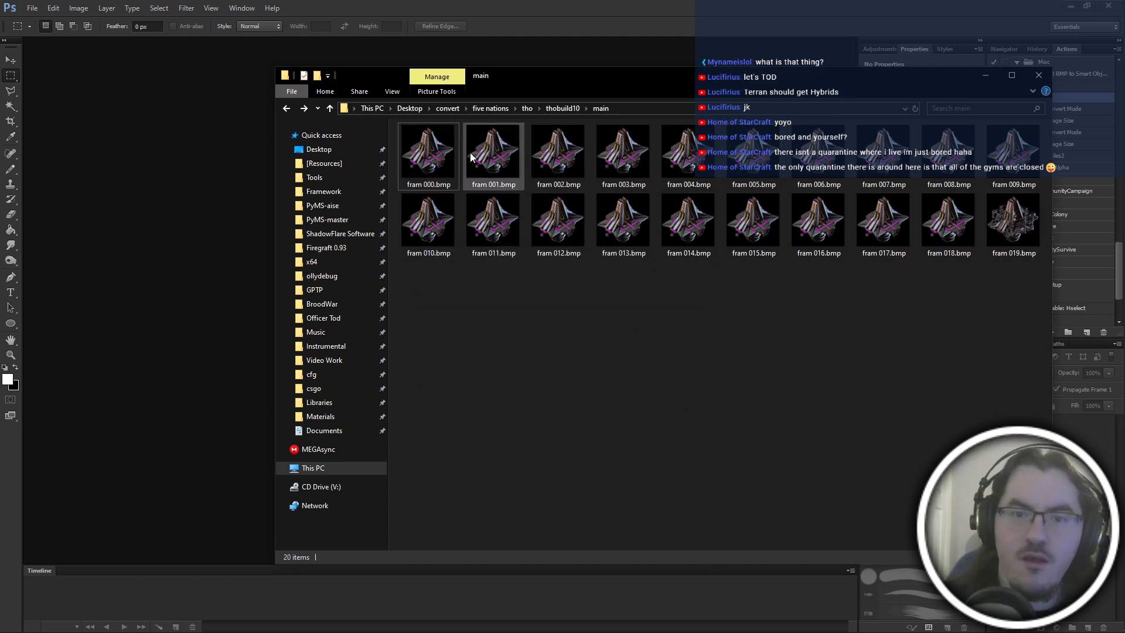
pyautogui.hotkey('alt', 'Tab')
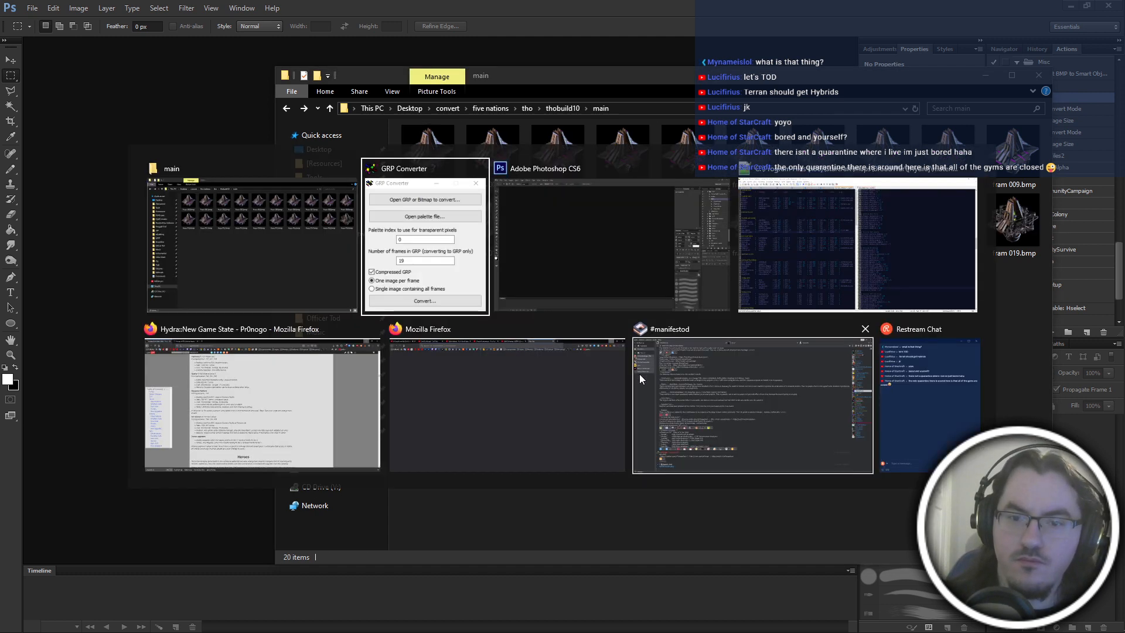
pyautogui.click(399, 289)
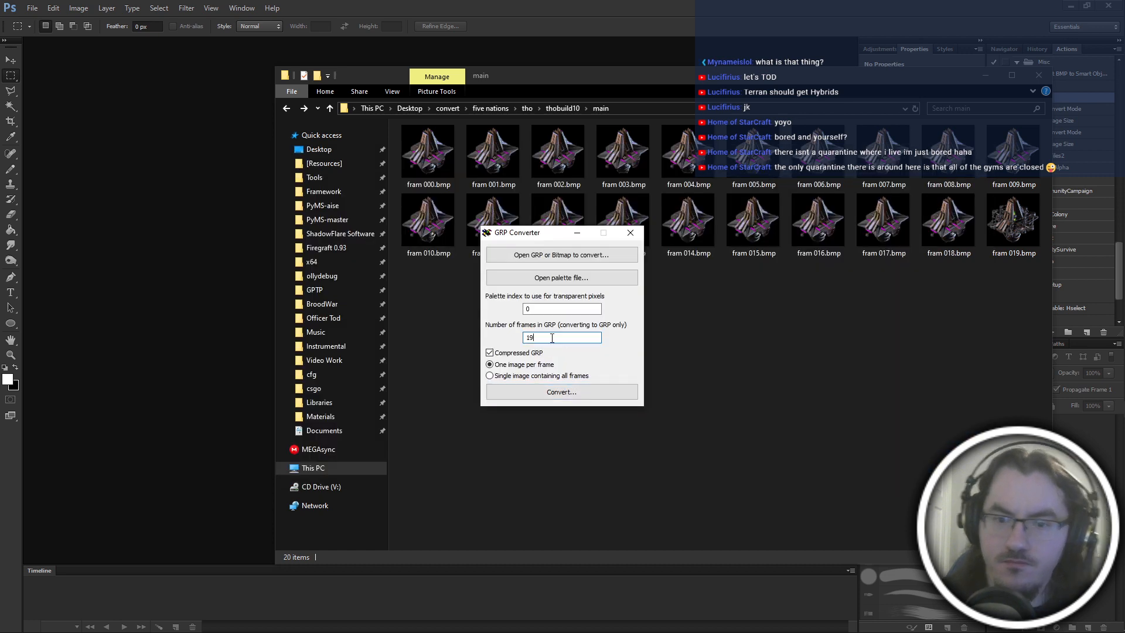
pyautogui.press('BackSpace')
pyautogui.press('BackSpace')
pyautogui.write('20')
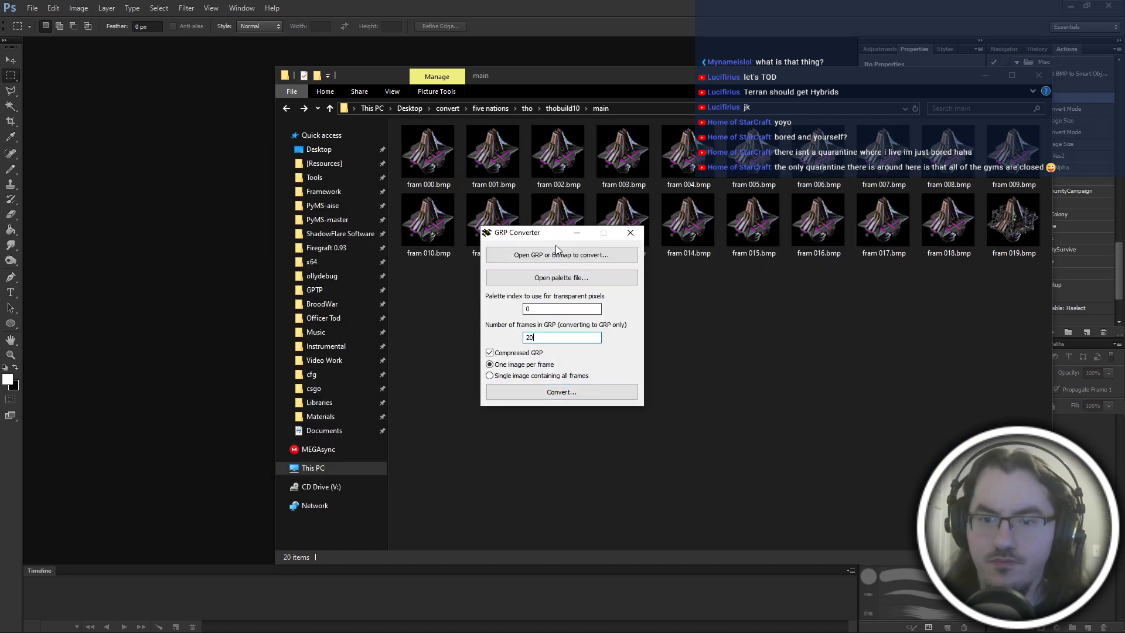
pyautogui.click(569, 259)
pyautogui.press('Return')
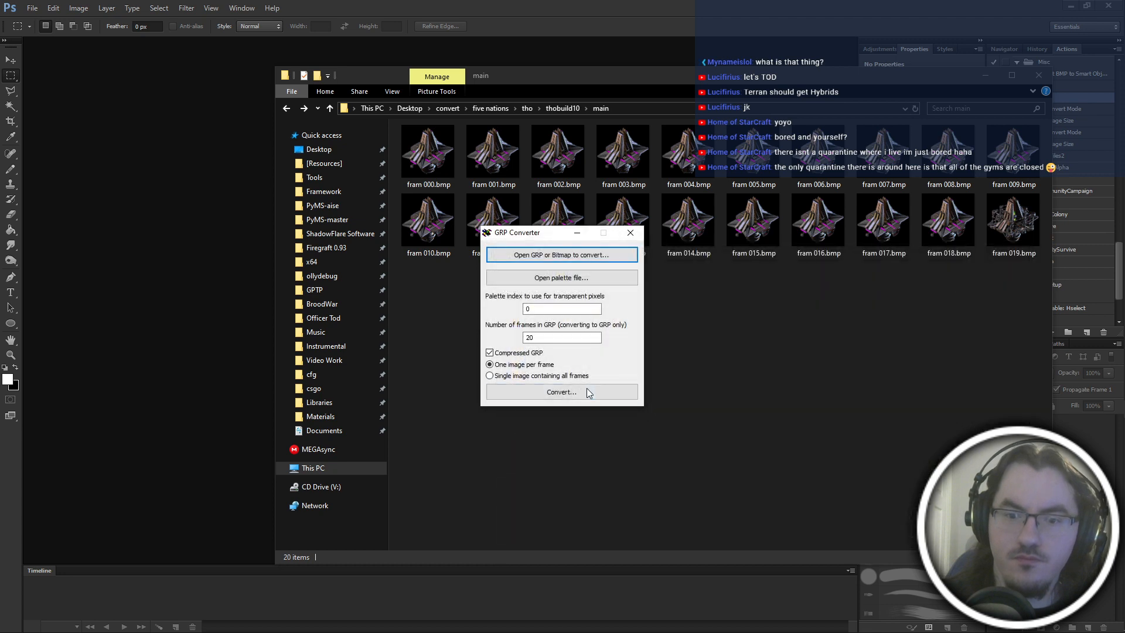
pyautogui.click(587, 388)
pyautogui.write('captaincy')
pyautogui.press('Return')
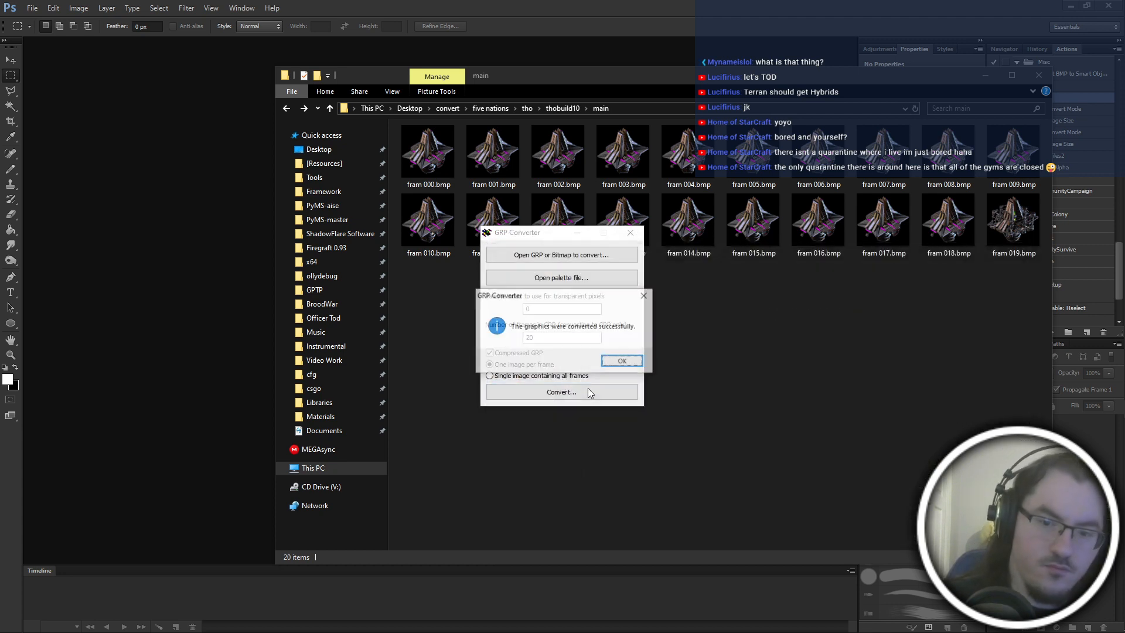
pyautogui.press('Return')
# Move captaincy.grp from the main folder up to the thobuild10 folder and rename it thobuild10.grp.
pyautogui.click(436, 154)
pyautogui.hotkey('ctrl', 'x')
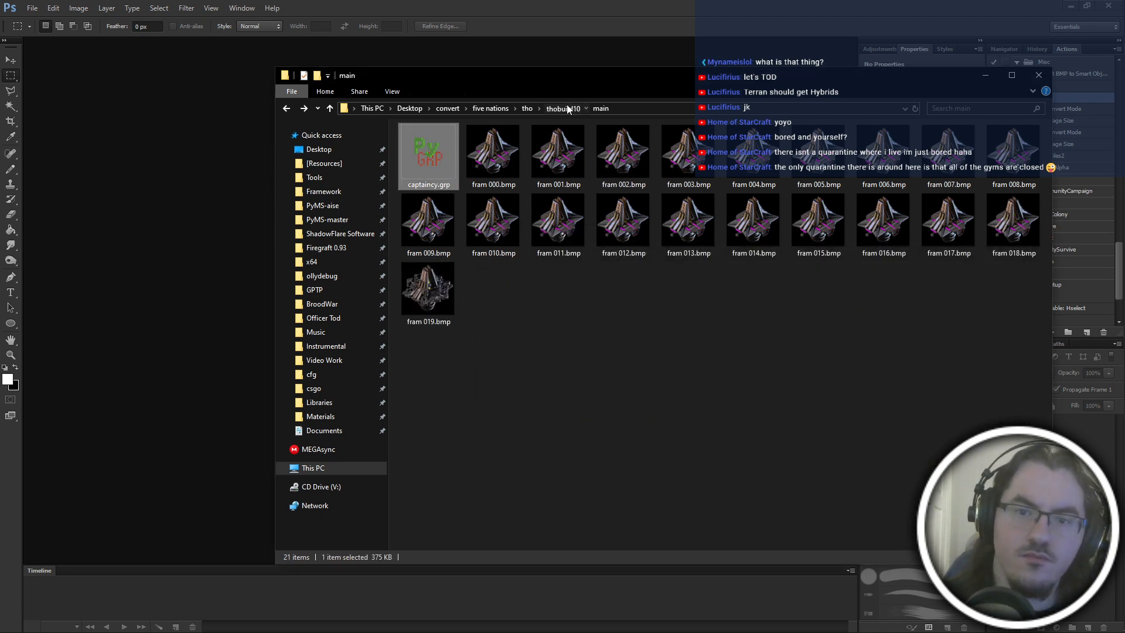
pyautogui.click(567, 109)
pyautogui.hotkey('ctrl', 'v')
pyautogui.press('F2')
pyautogui.write('thobuild')
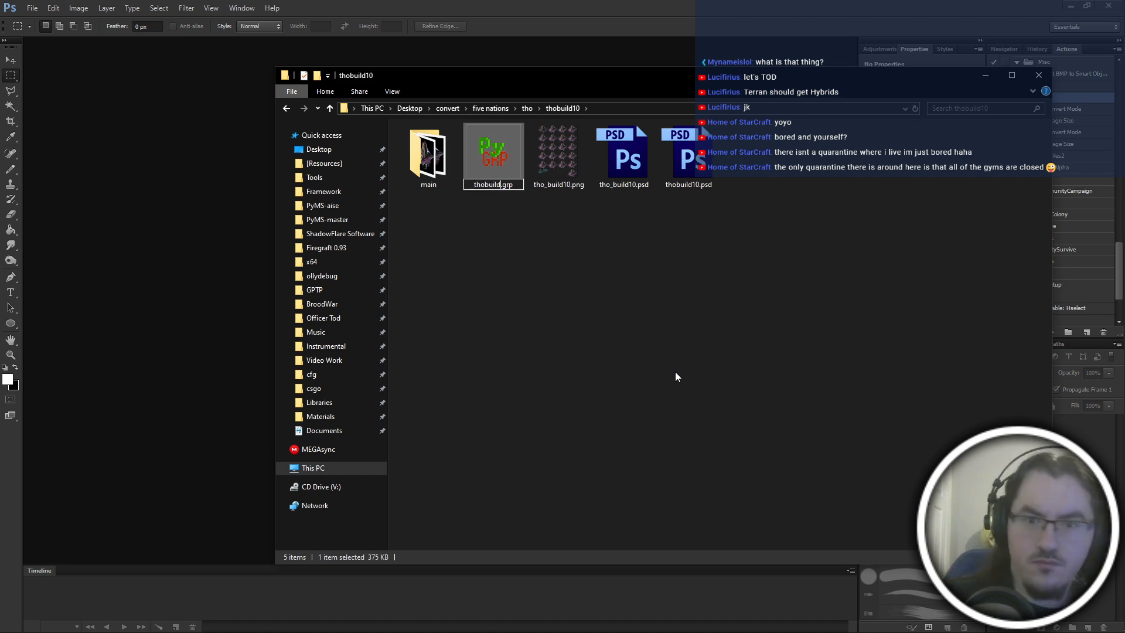
pyautogui.write('10')
pyautogui.press('Return')
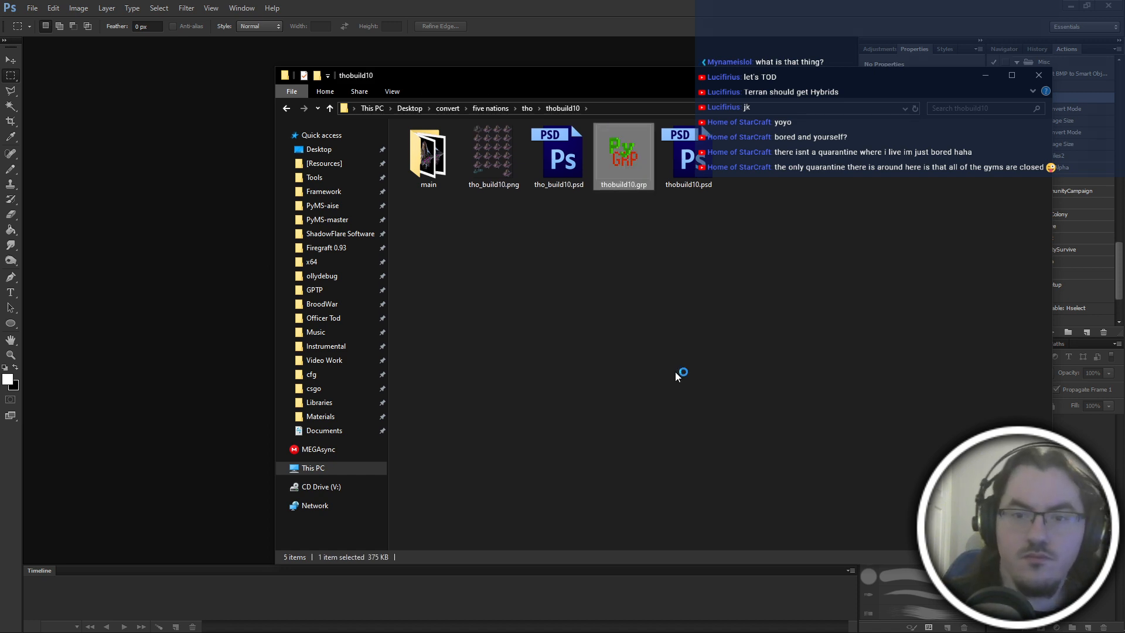
# Export all frames of thobuild10.grp from PyGRP as a single BMP named thobuld10-fs in the thobuild10 folder and close PyGRP.
pyautogui.hotkey('ctrl', 'a')
pyautogui.click(190, 69)
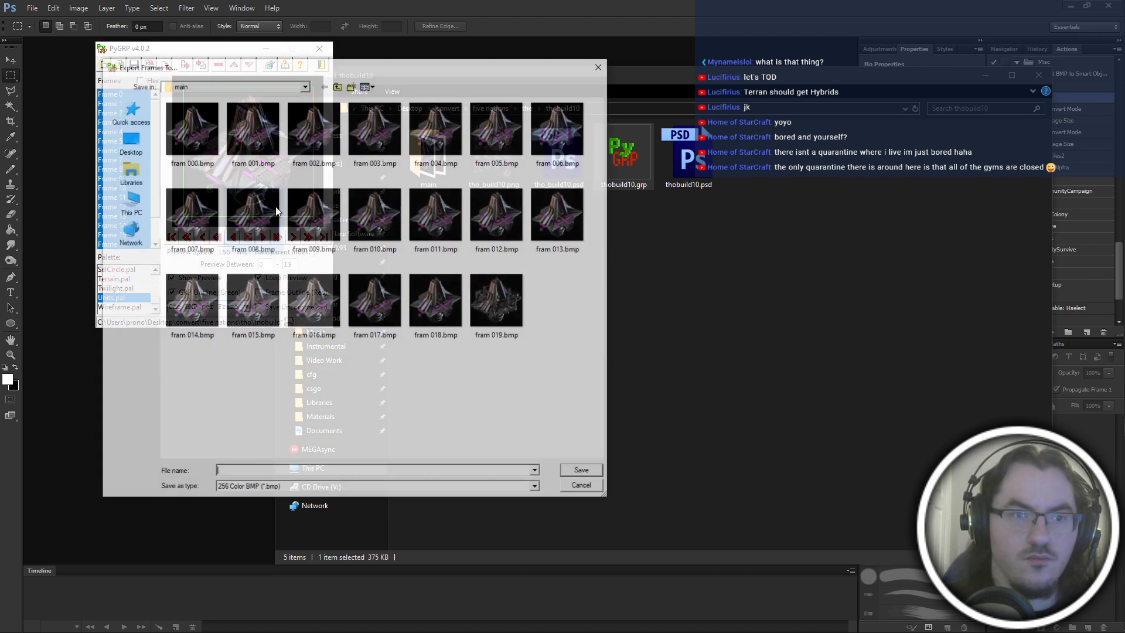
pyautogui.click(578, 493)
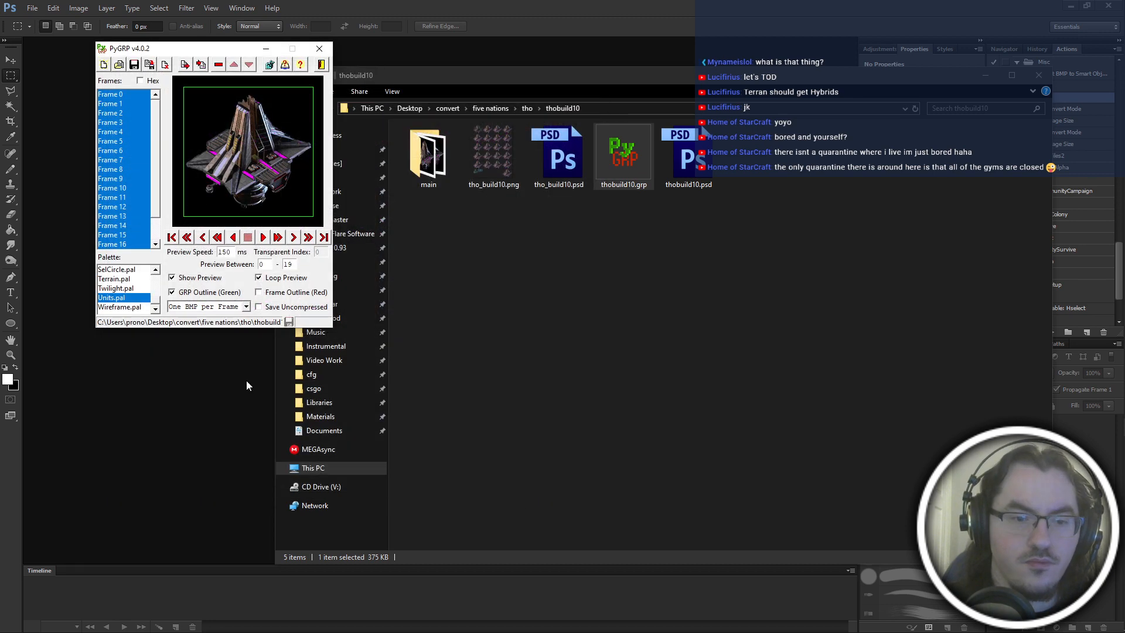
pyautogui.click(226, 306)
pyautogui.click(227, 327)
pyautogui.click(187, 65)
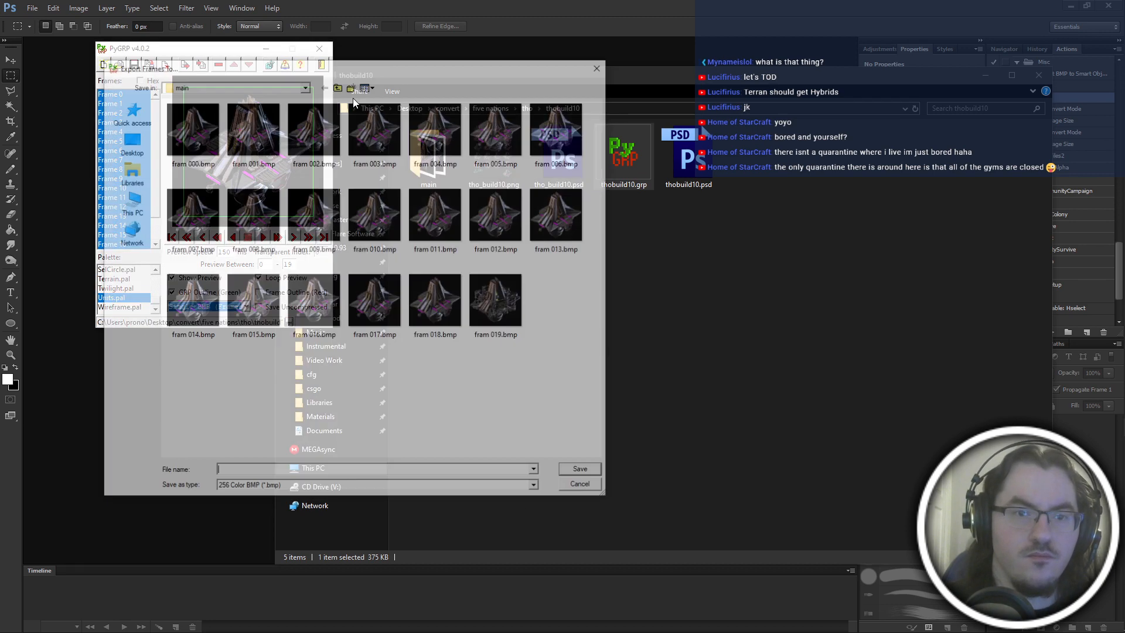
pyautogui.click(338, 85)
pyautogui.write('thobuild10')
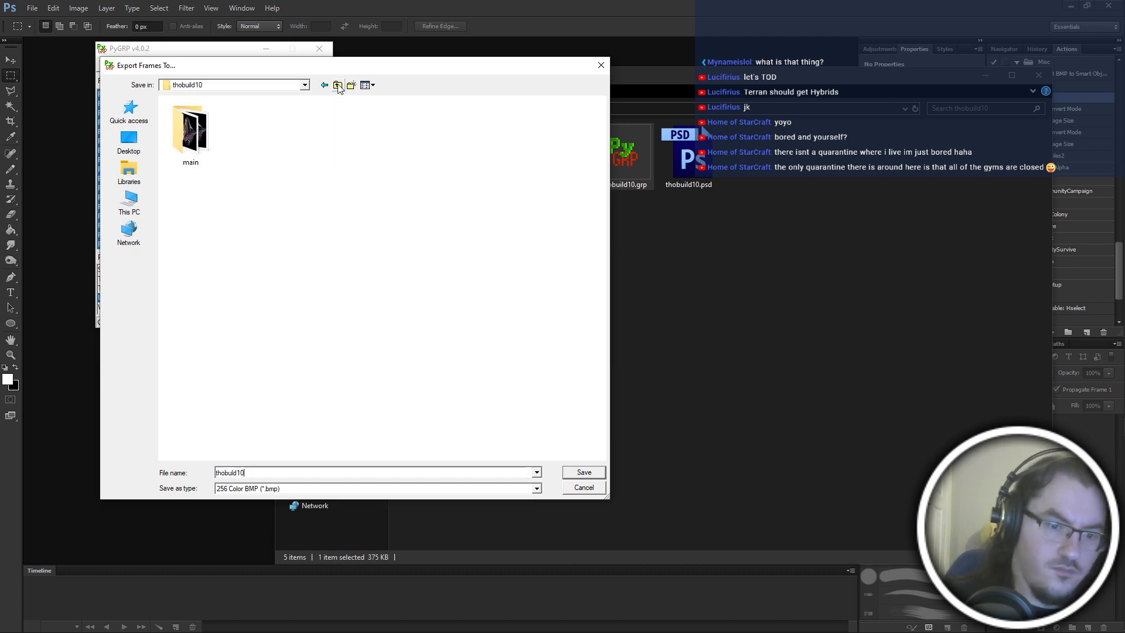
pyautogui.write('-fs')
pyautogui.press('Return')
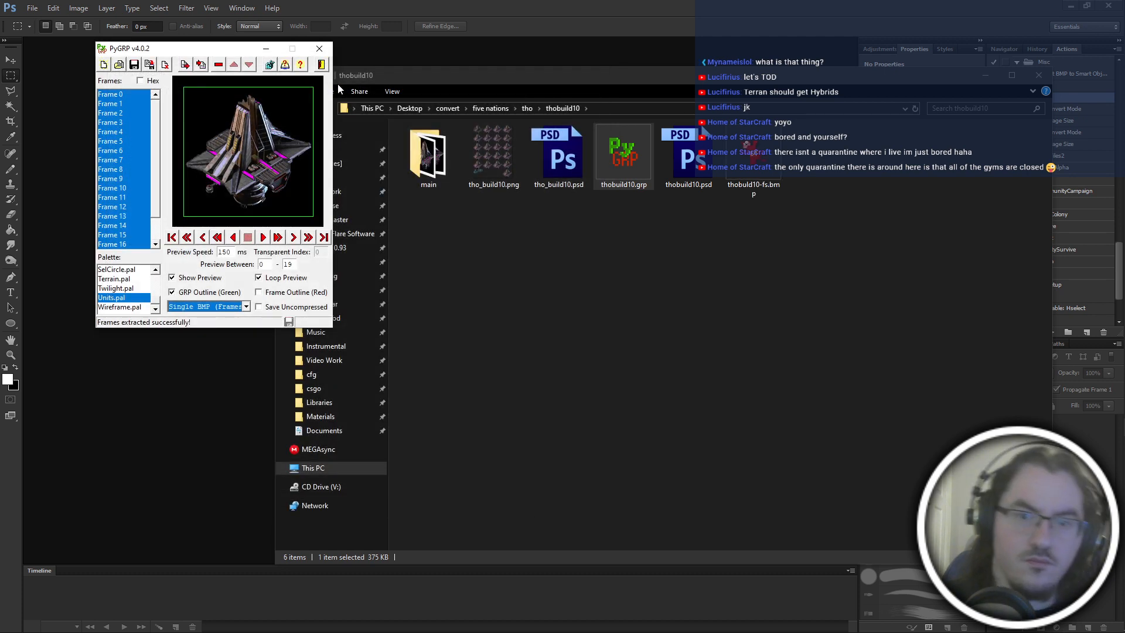
pyautogui.click(319, 48)
# Duplicate the main folder and name the copy "orig".
pyautogui.hotkey('ctrl', 'shift', 'n')
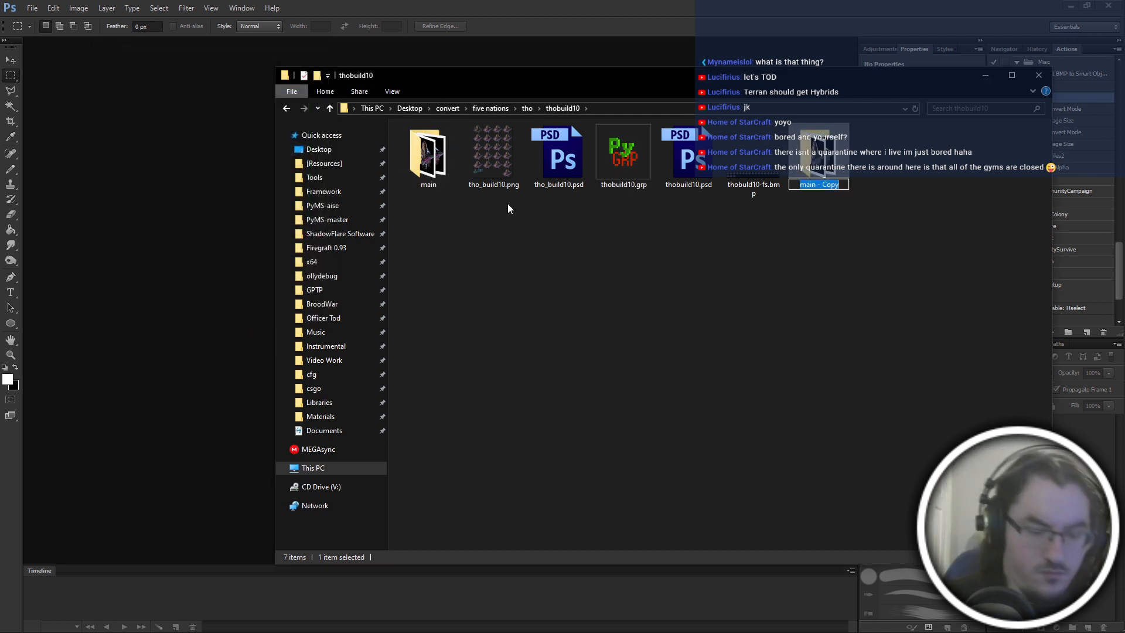
pyautogui.write('orig')
pyautogui.click(508, 203)
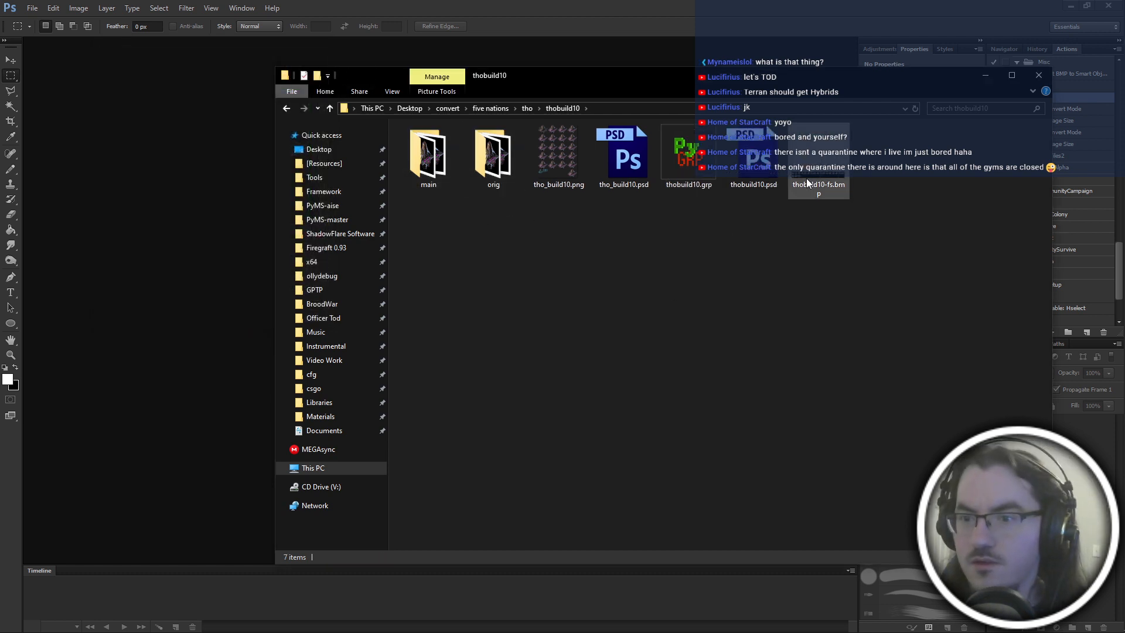
# Delete thobuild10.grp from the thobuild10 folder.
pyautogui.click(681, 174)
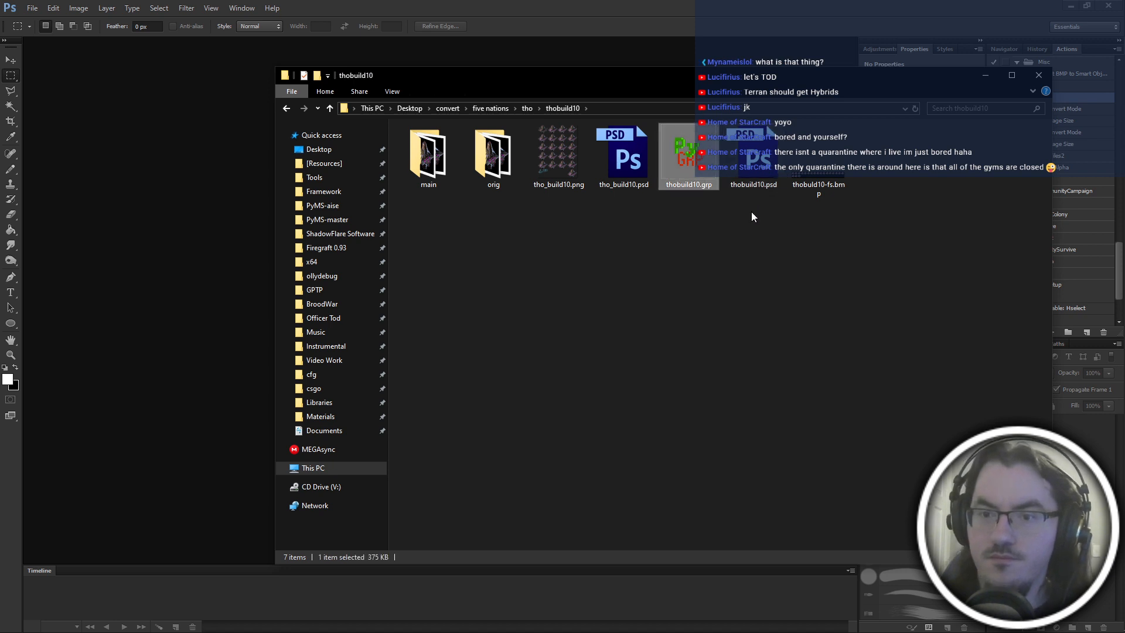
pyautogui.press('Delete')
pyautogui.press('Return')
# Open thobuld10-fs.bmp in Photoshop.
pyautogui.hotkey('alt', 'Tab')
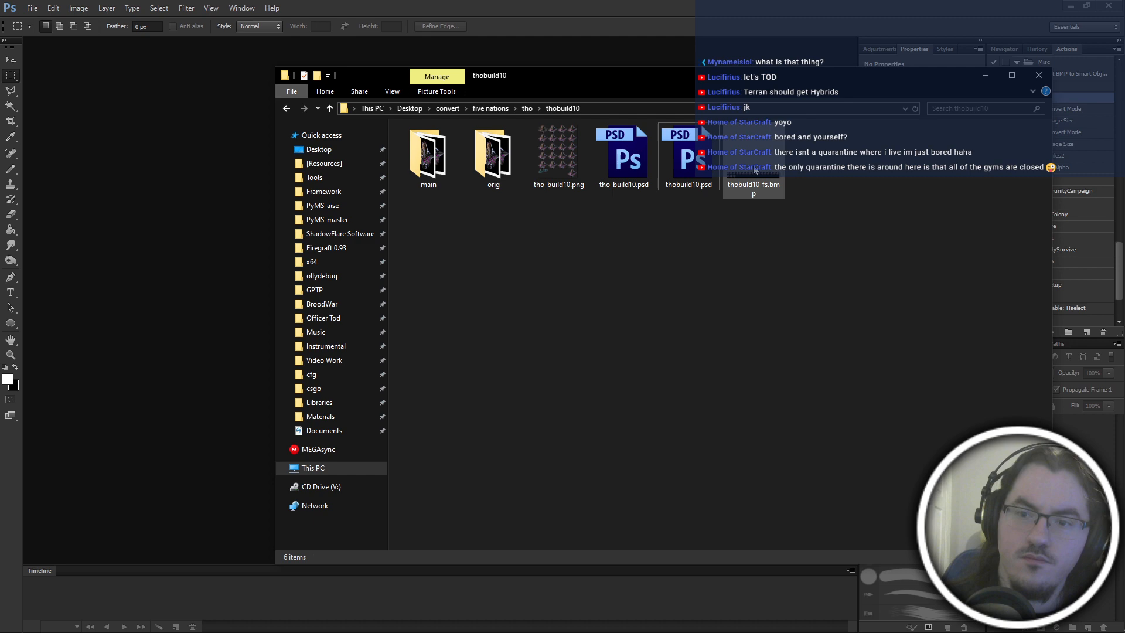
pyautogui.moveTo(755, 171); pyautogui.dragTo(407, 188)
pyautogui.hscroll(-10, 419, 304)
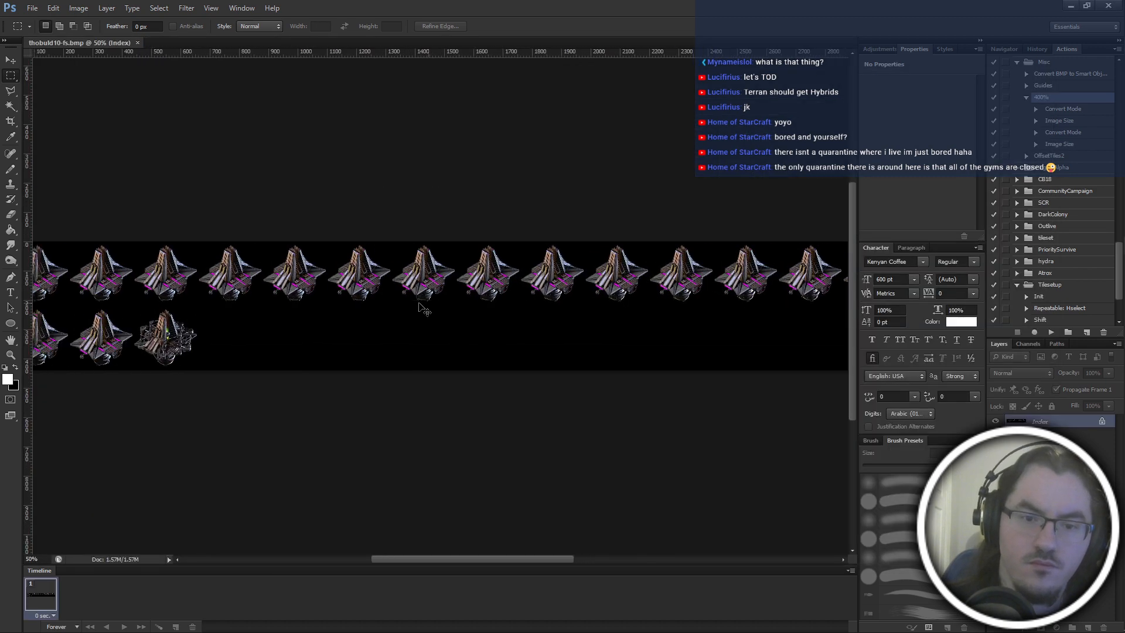
# Start a Polygonal Lasso outline on the first frame's building, from the front magenta strip along the lower hull edge to the front tip.
pyautogui.hotkey('ctrl', '+')
pyautogui.hotkey('ctrl', '+')
pyautogui.hotkey('ctrl', '+')
pyautogui.hotkey('ctrl', '+')
pyautogui.hotkey('ctrl', '+')
pyautogui.hotkey('ctrl', '+')
pyautogui.hotkey('ctrl', '+')
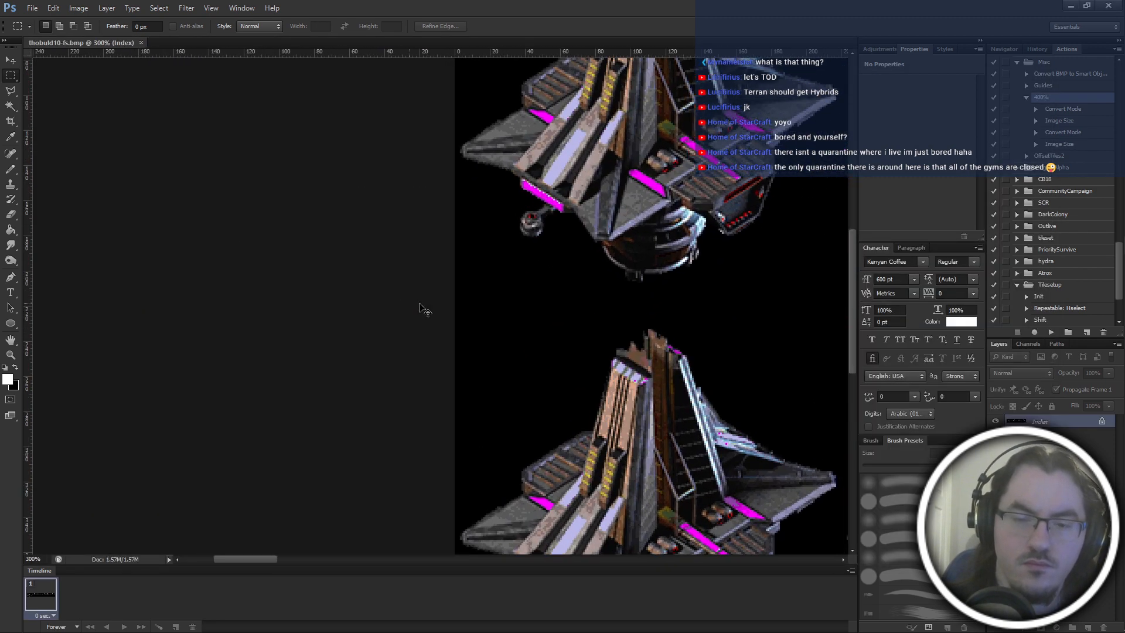
pyautogui.hscroll(-1, 424, 305)
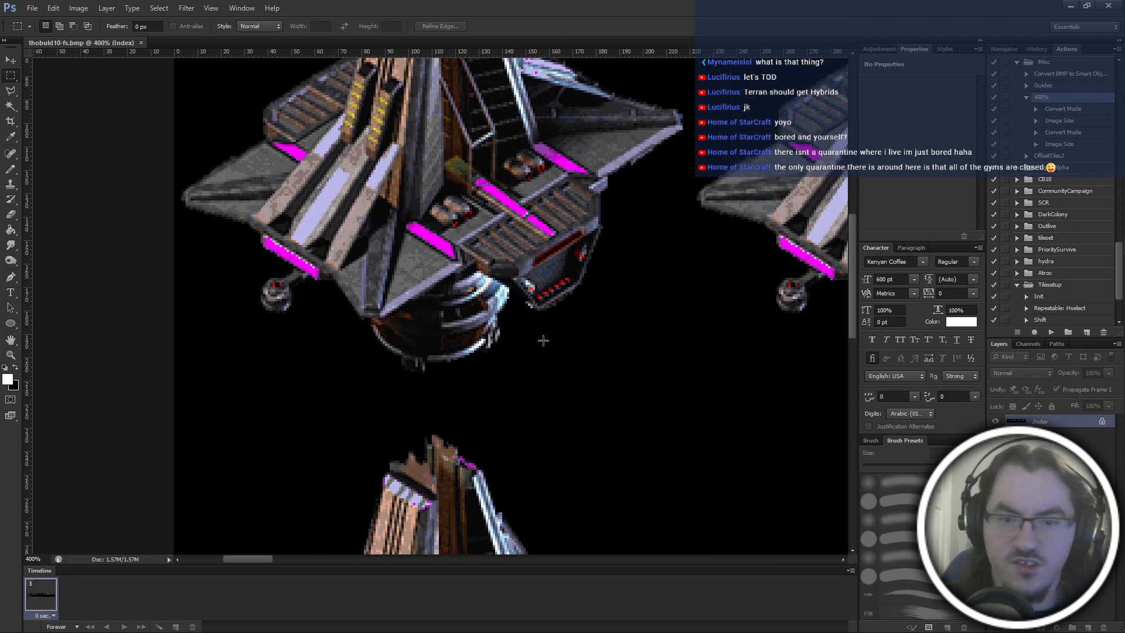
pyautogui.scroll(1, 544, 340)
pyautogui.hotkey('ctrl', '+')
pyautogui.hotkey('ctrl', '+')
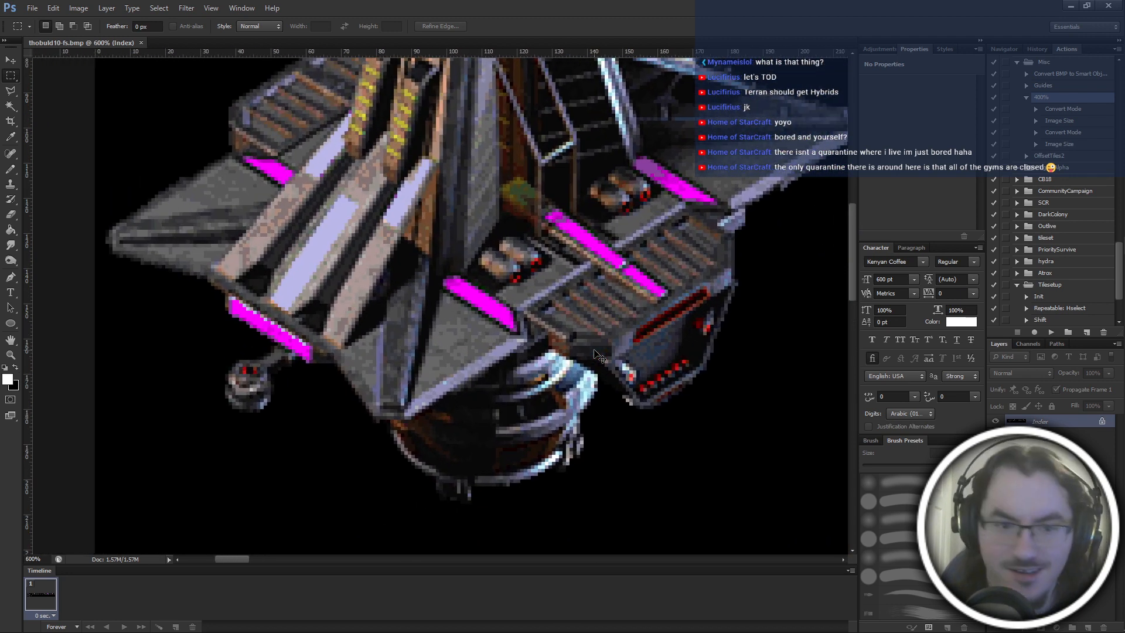
pyautogui.hscroll(-1, 598, 355)
pyautogui.scroll(-1, 599, 355)
pyautogui.hotkey('ctrl', '+')
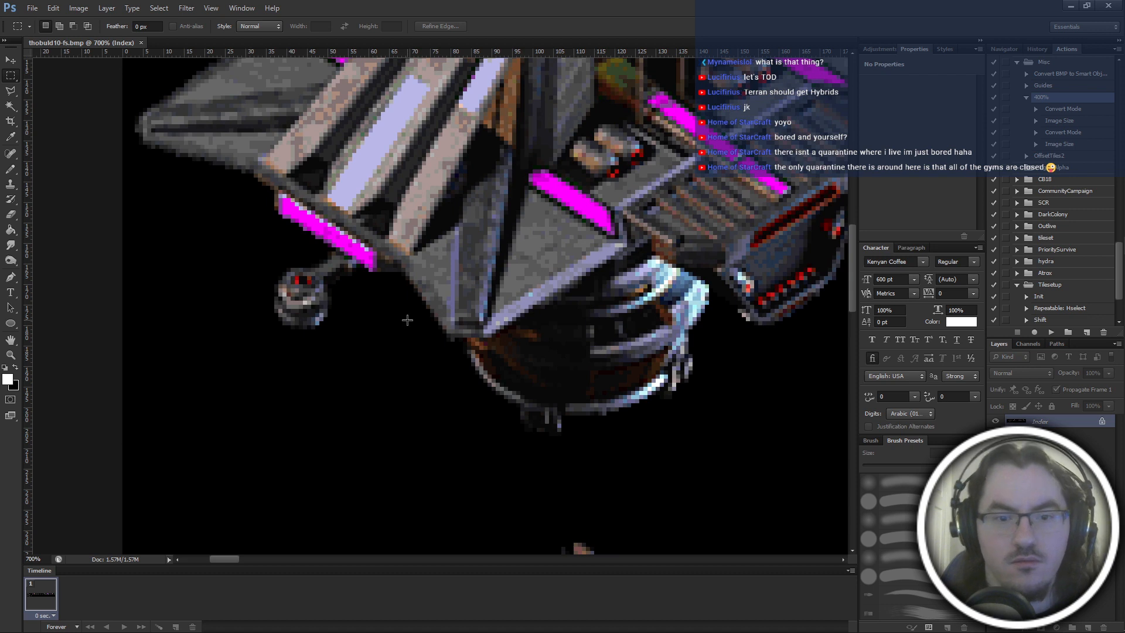
pyautogui.hotkey('ctrl', '+')
pyautogui.moveTo(340, 277); pyautogui.dragTo(375, 285)
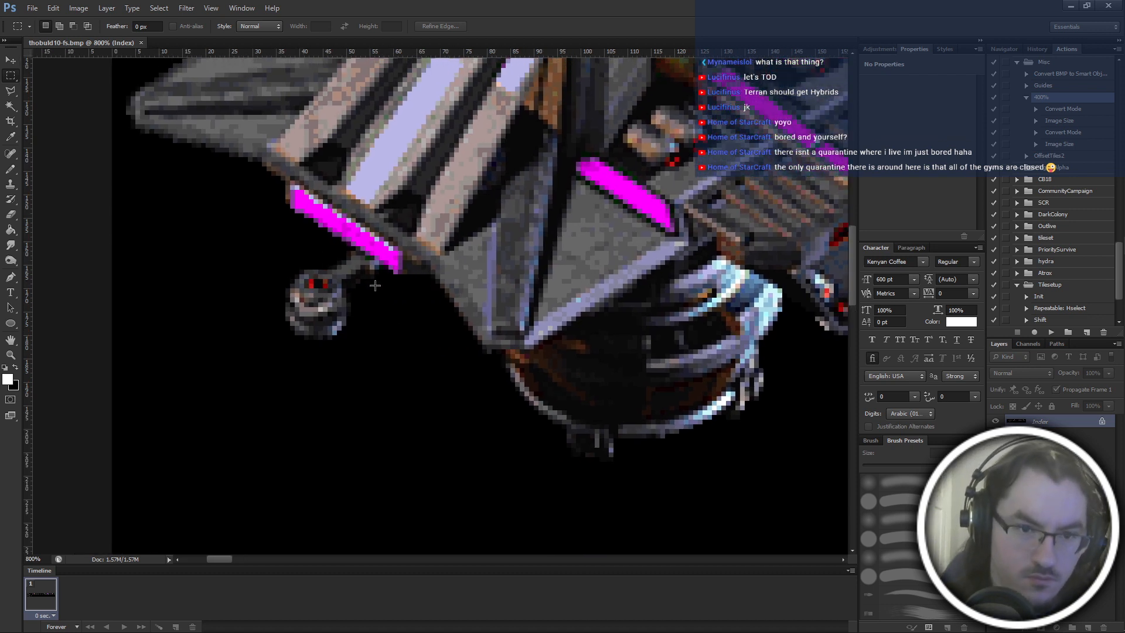
pyautogui.press('l')
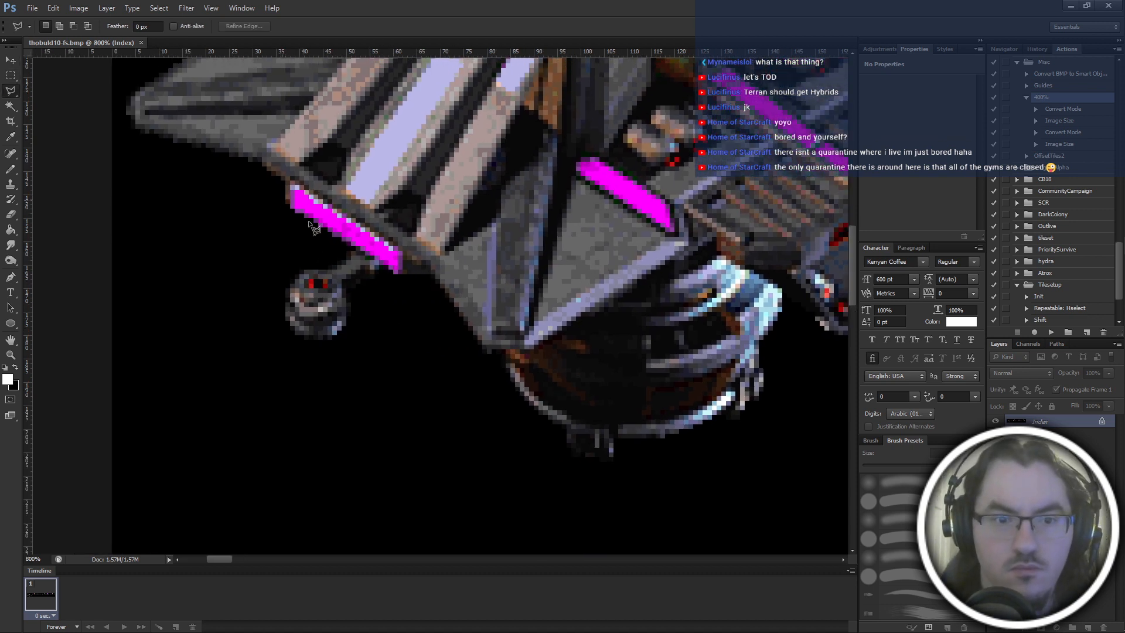
pyautogui.click(283, 202)
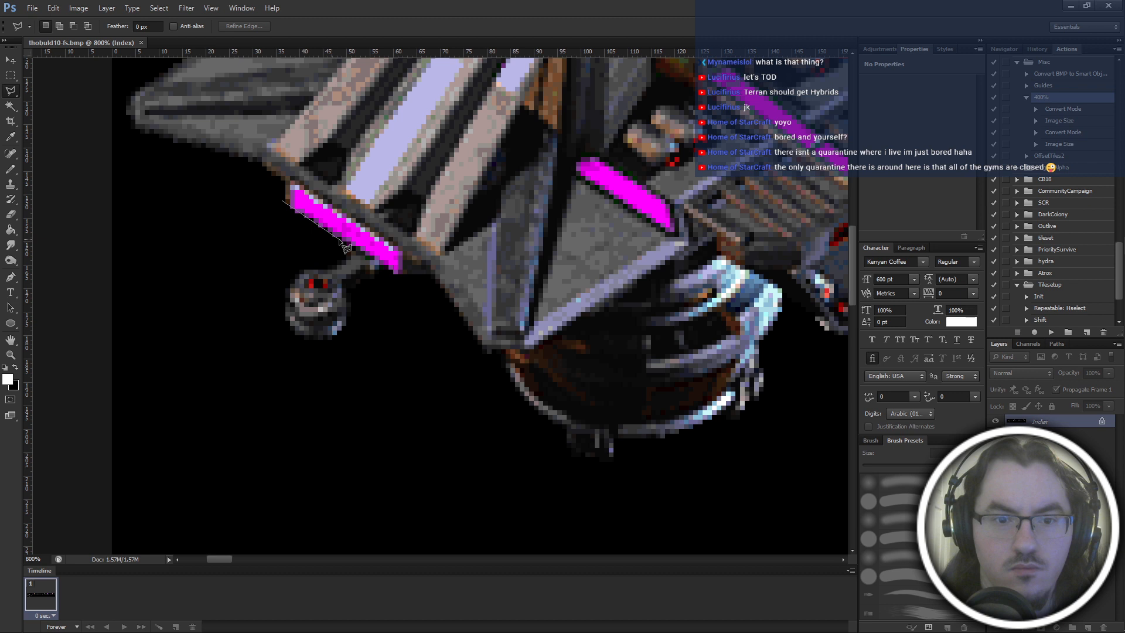
pyautogui.click(389, 268)
pyautogui.click(400, 288)
pyautogui.click(434, 284)
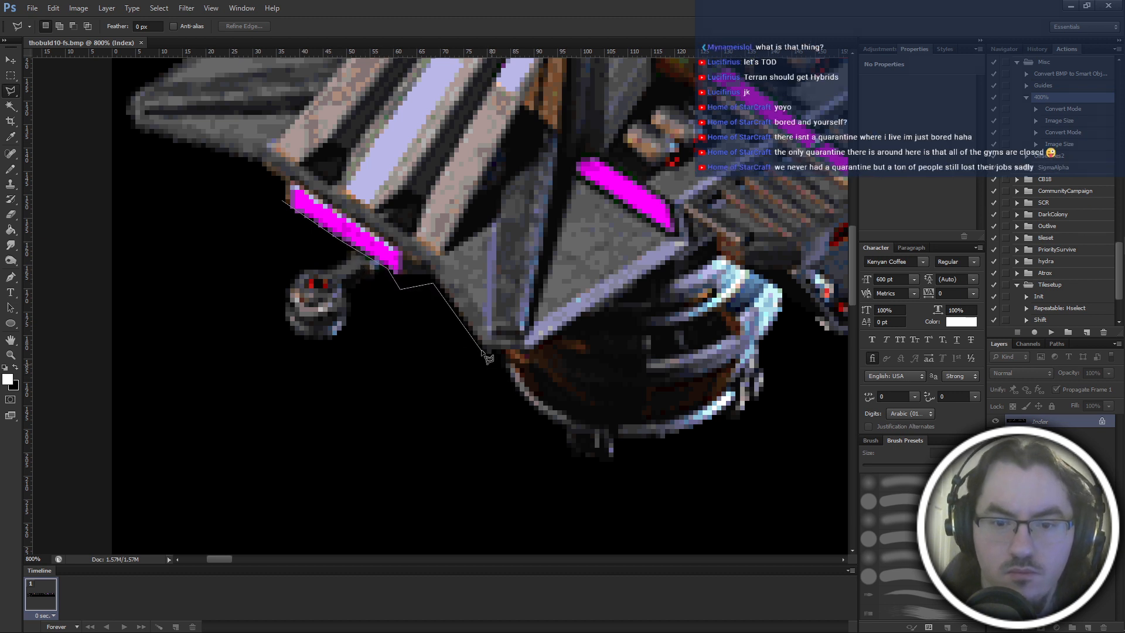
pyautogui.click(484, 354)
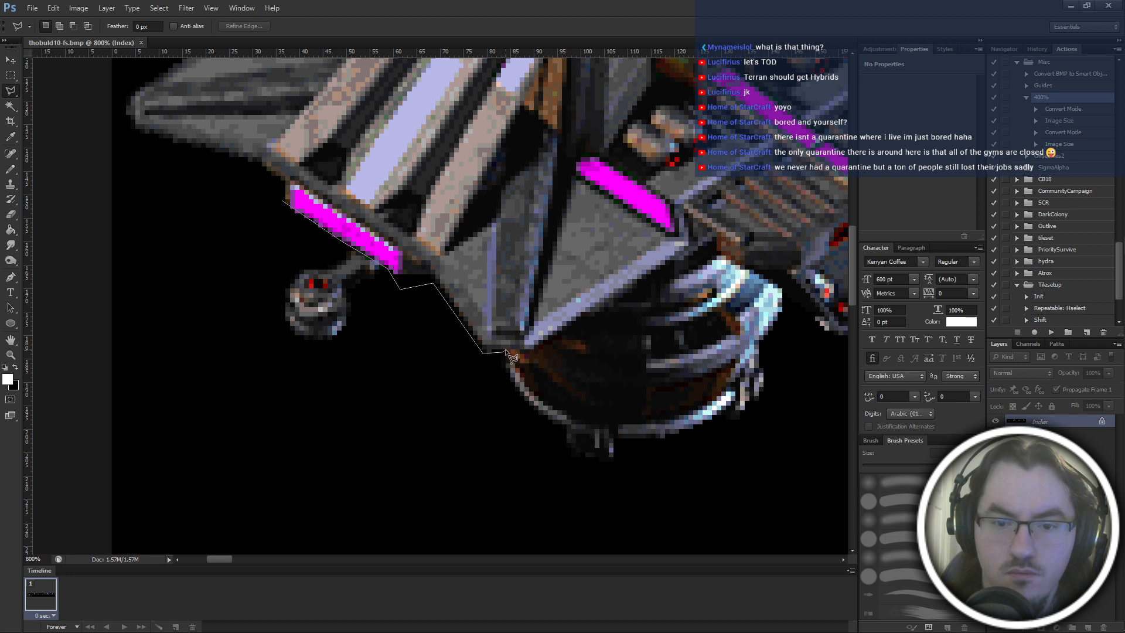
pyautogui.click(506, 352)
pyautogui.click(535, 349)
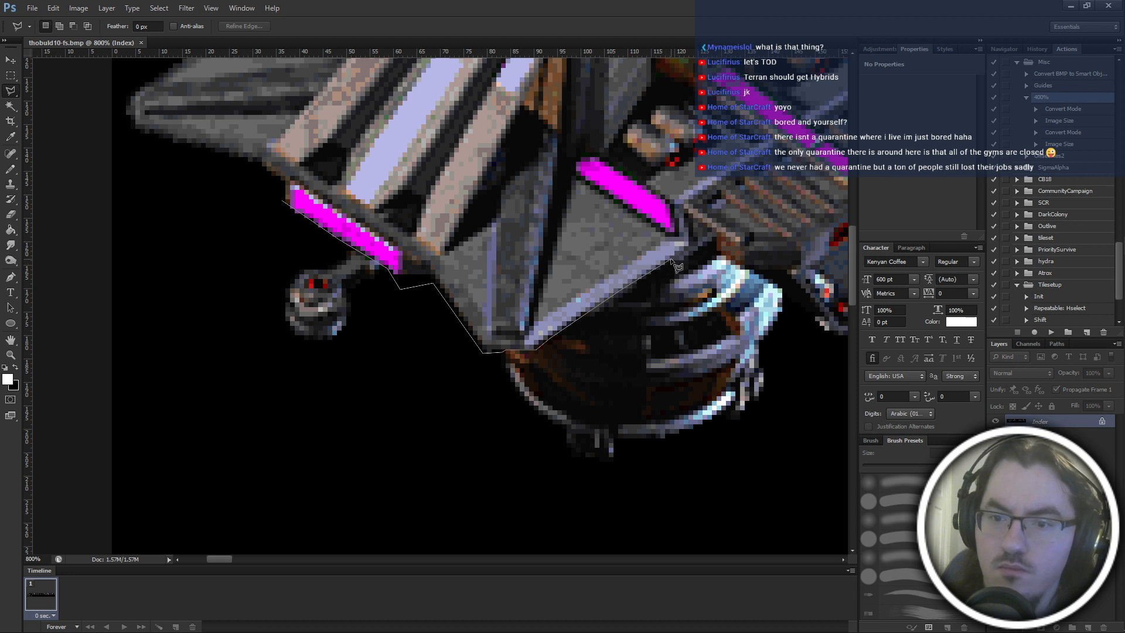
# Continue the lasso outline around the hull's side notch, beneath the vented platform and along the lower edge of its red light strip.
pyautogui.click(684, 225)
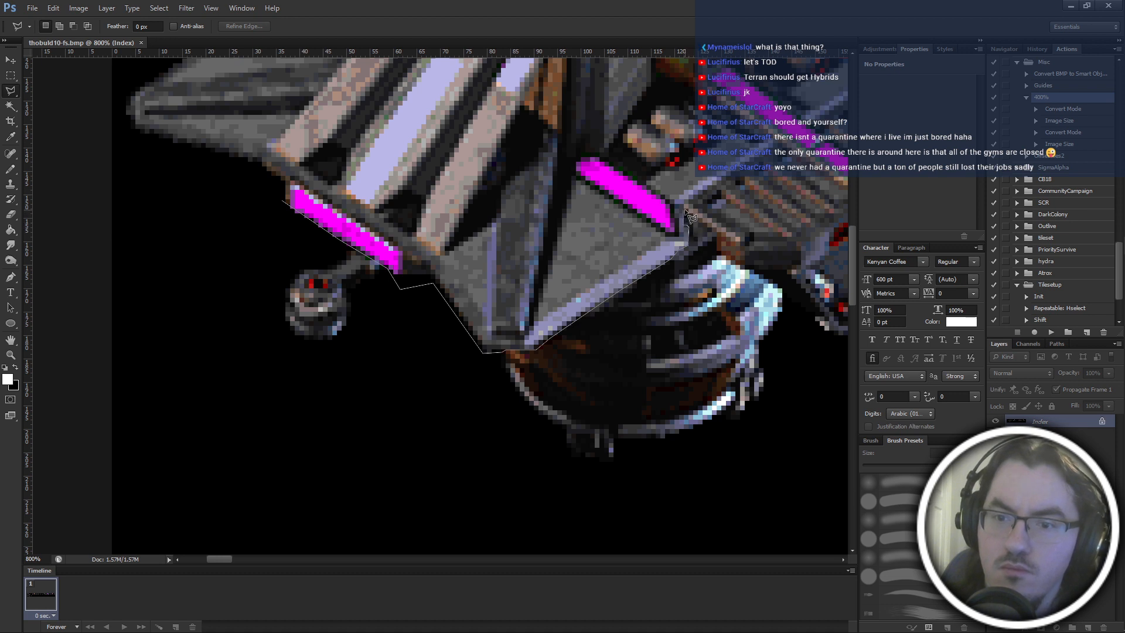
pyautogui.click(716, 236)
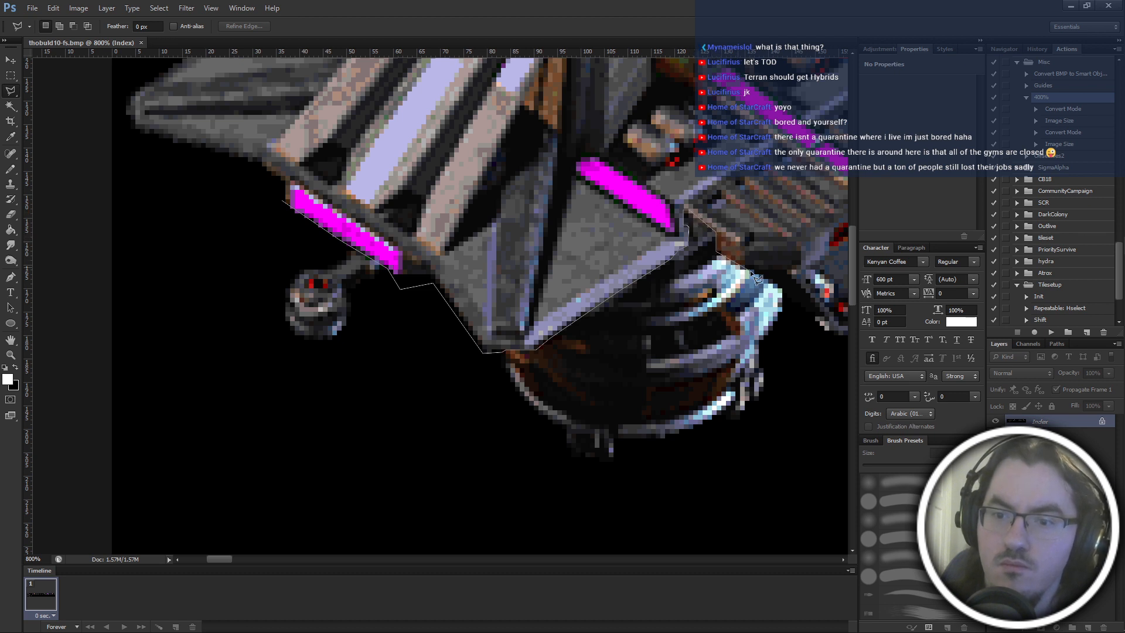
pyautogui.click(751, 271)
pyautogui.click(774, 270)
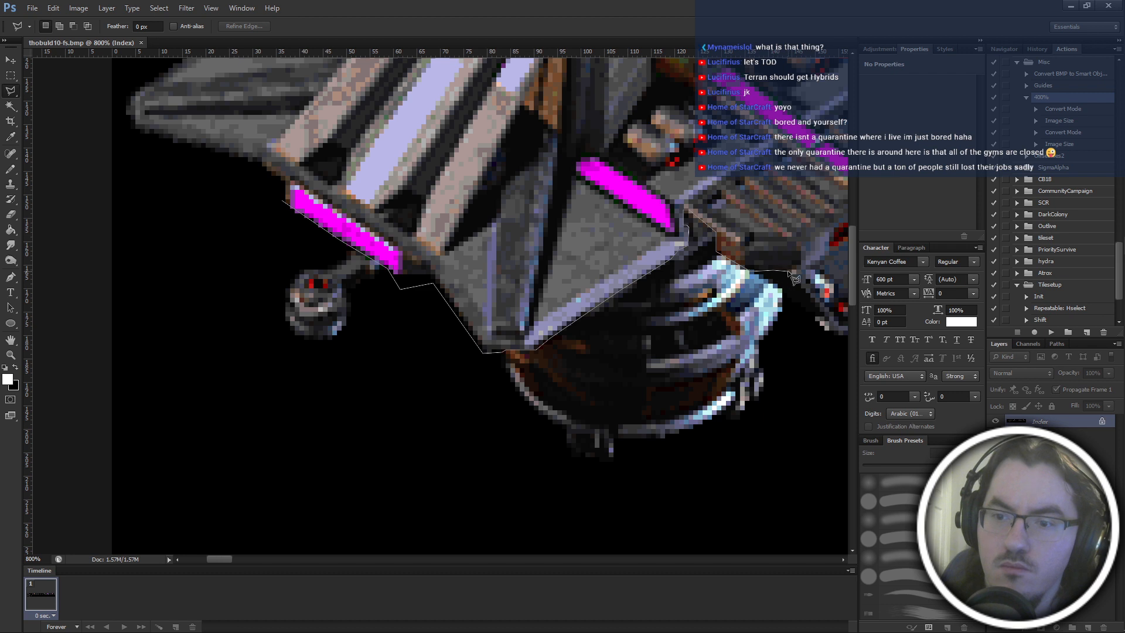
pyautogui.click(786, 271)
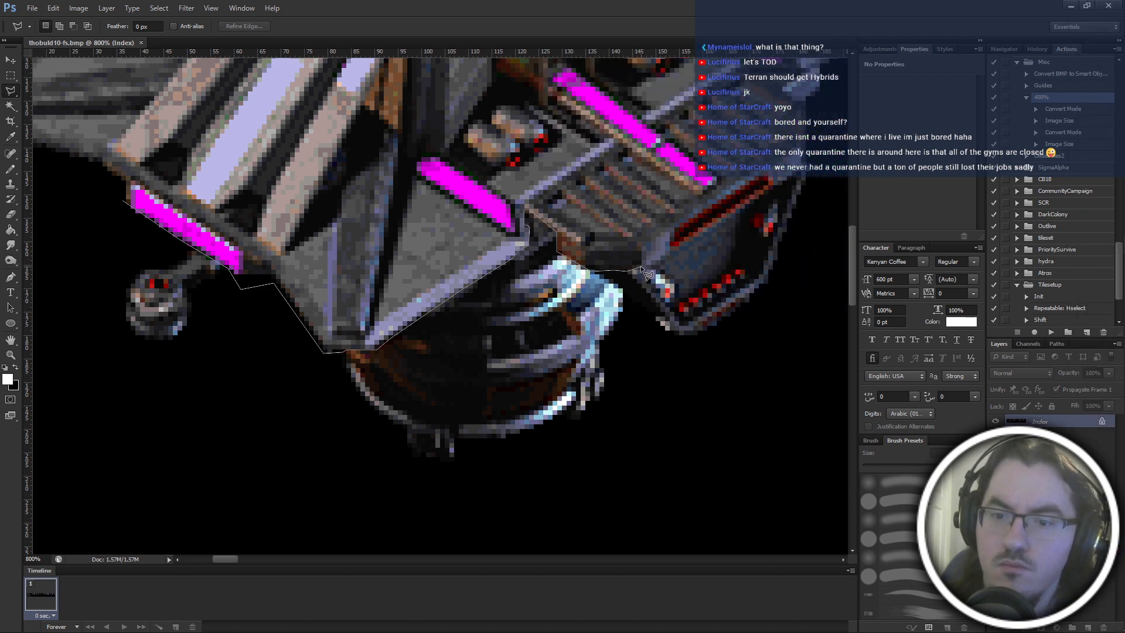
pyautogui.click(669, 256)
pyautogui.click(671, 246)
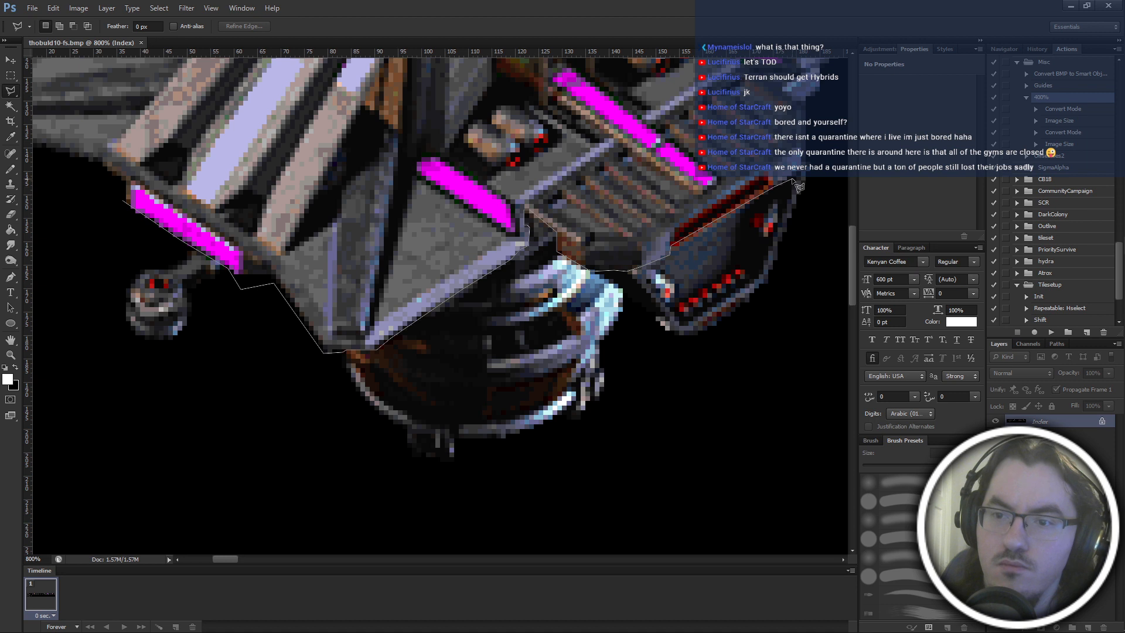
pyautogui.click(816, 148)
pyautogui.moveTo(816, 149)
pyautogui.mouseDown()
pyautogui.moveTo(802, 182)
pyautogui.moveTo(724, 247)
pyautogui.mouseUp()
pyautogui.moveTo(820, 181)
pyautogui.mouseDown()
pyautogui.moveTo(780, 234)
pyautogui.moveTo(711, 287)
pyautogui.mouseUp()
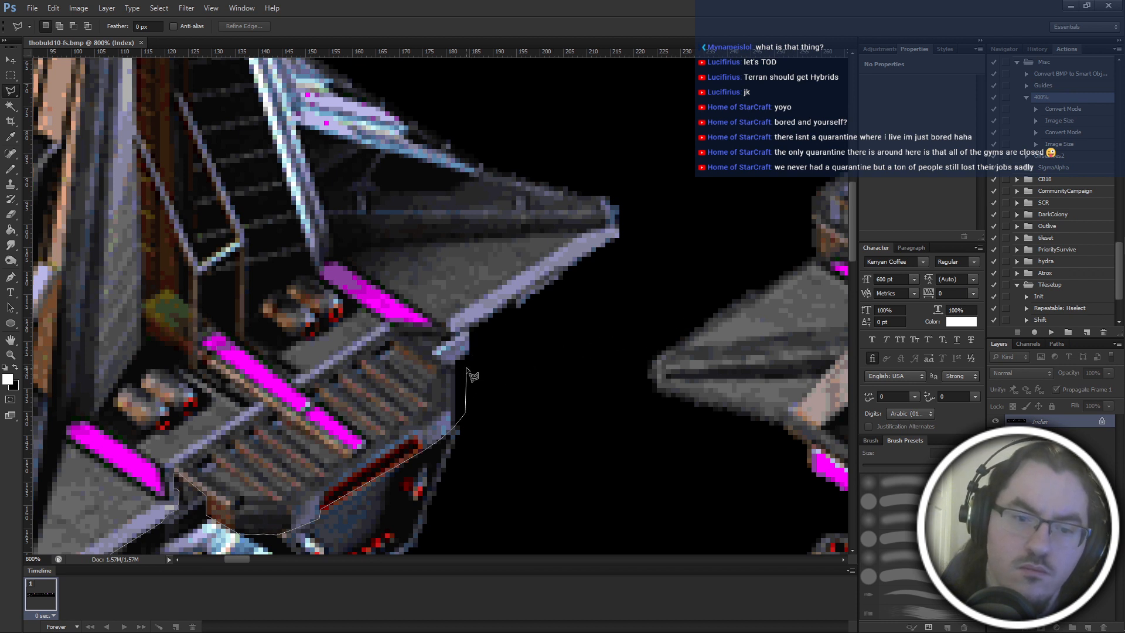
# Extend the lasso outline along the side wing's lower edge and close it around the hanging pod, round drum and side hull block.
pyautogui.click(513, 301)
pyautogui.click(577, 266)
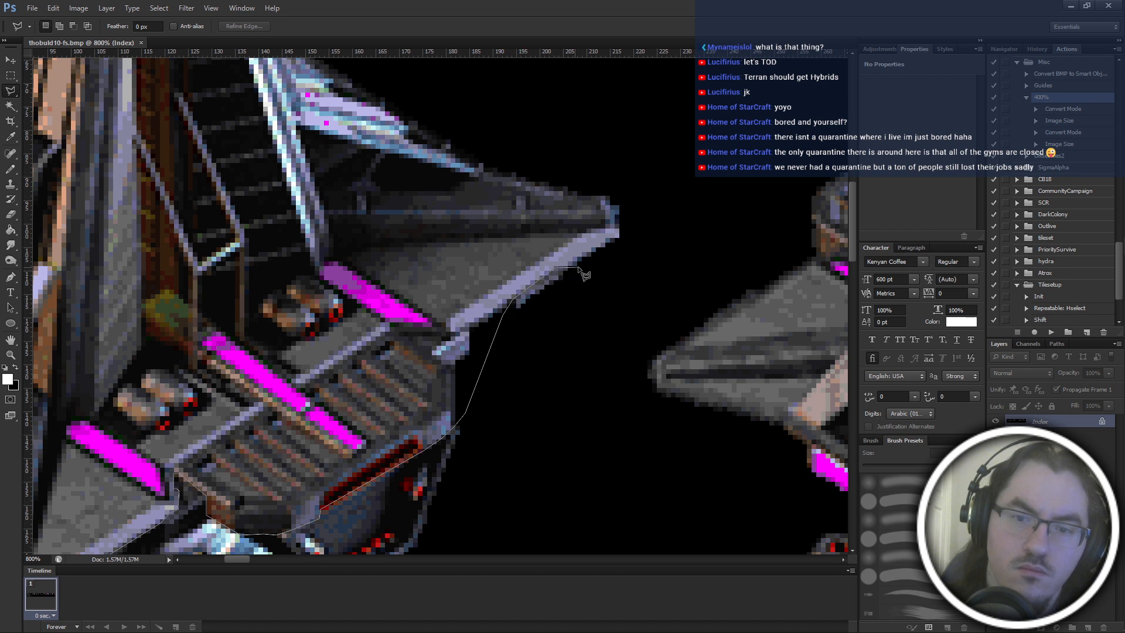
pyautogui.click(621, 248)
pyautogui.click(657, 191)
pyautogui.click(593, 442)
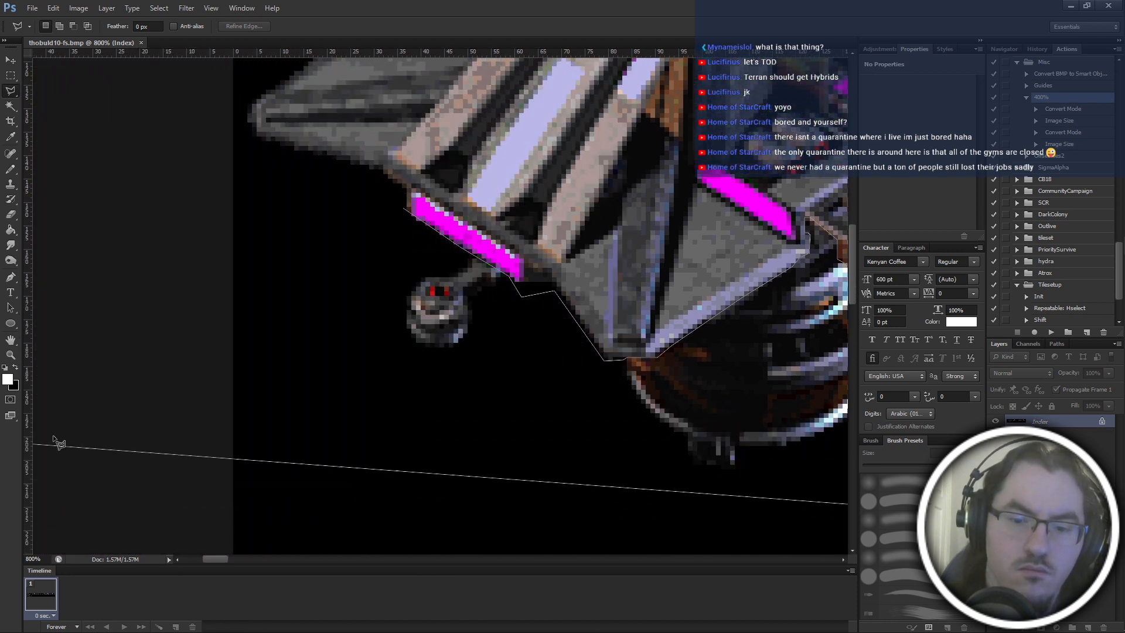
pyautogui.click(374, 489)
pyautogui.click(275, 188)
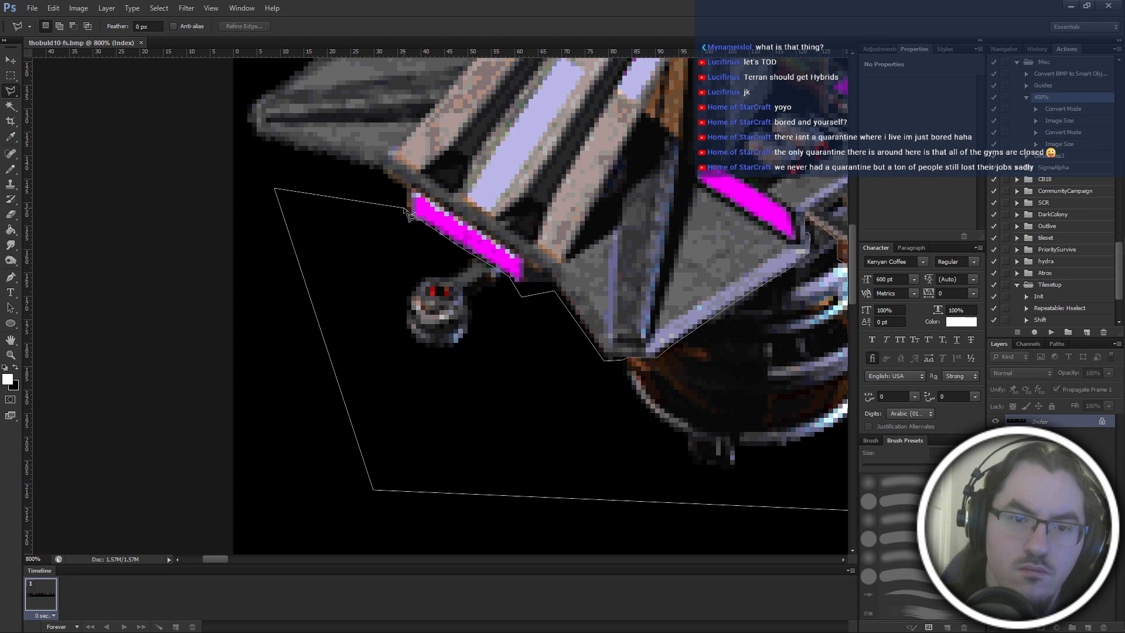
pyautogui.click(409, 211)
pyautogui.hscroll(6, 404, 281)
pyautogui.scroll(3, 404, 343)
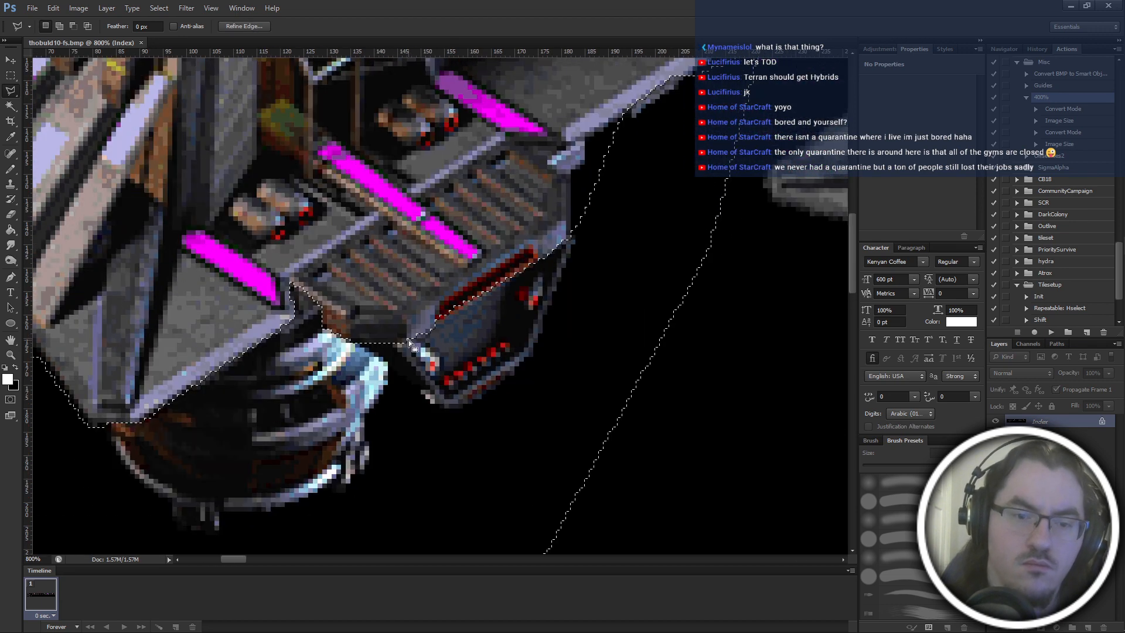
pyautogui.hotkey('ctrl', '+')
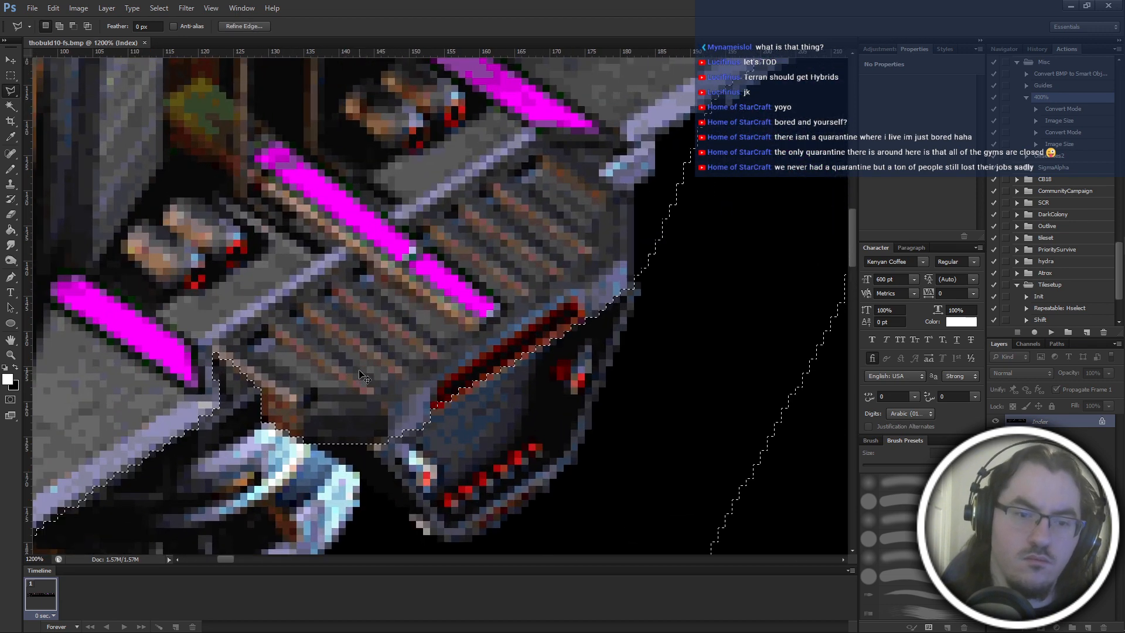
pyautogui.hscroll(-2, 359, 372)
pyautogui.scroll(-2, 359, 373)
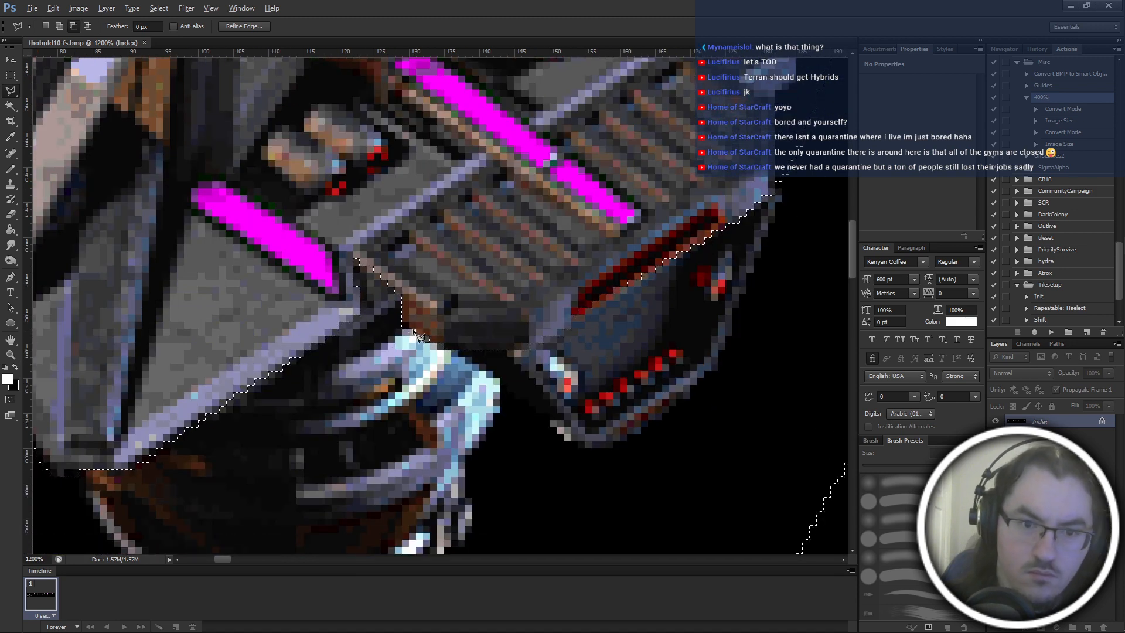
pyautogui.click(339, 364)
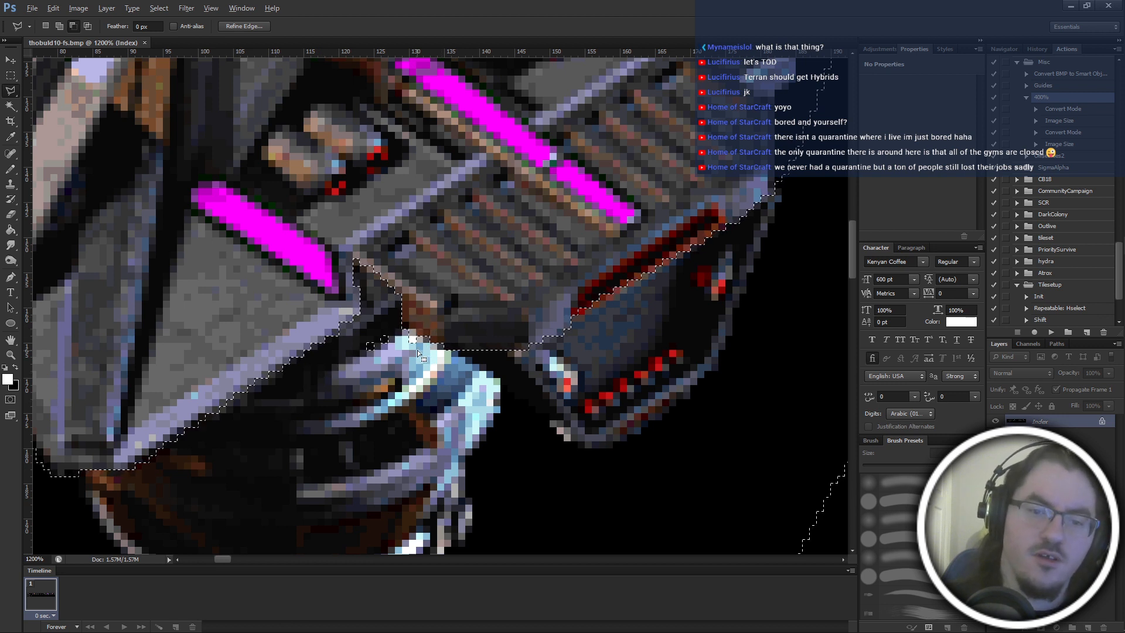
pyautogui.press('Escape')
# Add the vented platform's upper part to the selection, following its inner edge past the middle magenta strip to the side wing.
pyautogui.scroll(3, 421, 358)
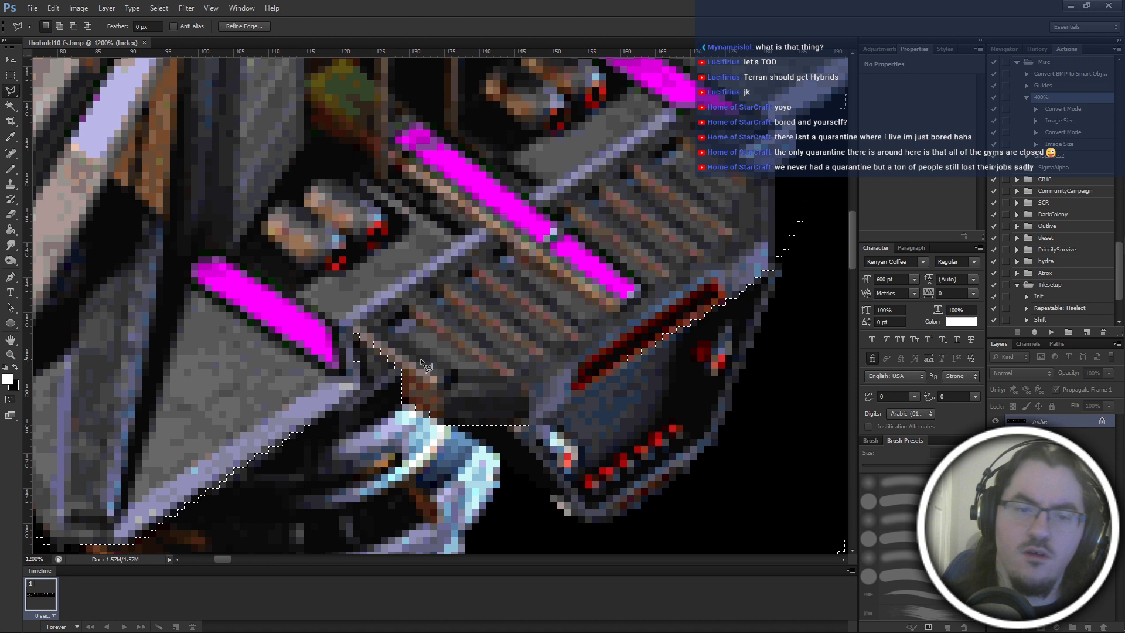
pyautogui.click(354, 320)
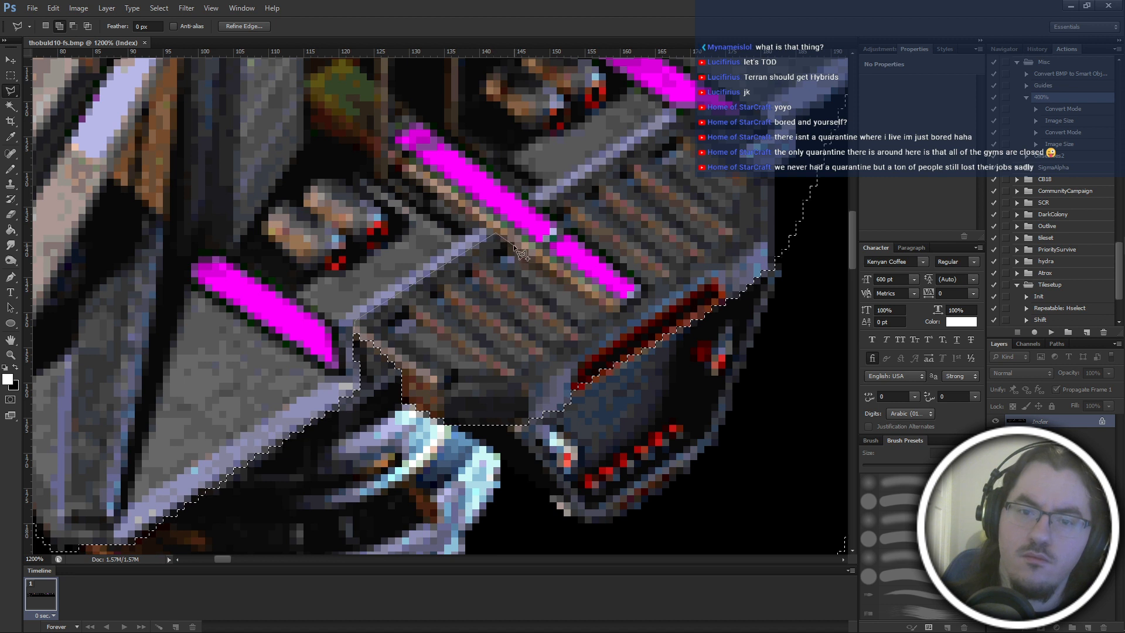
pyautogui.click(543, 245)
pyautogui.click(564, 220)
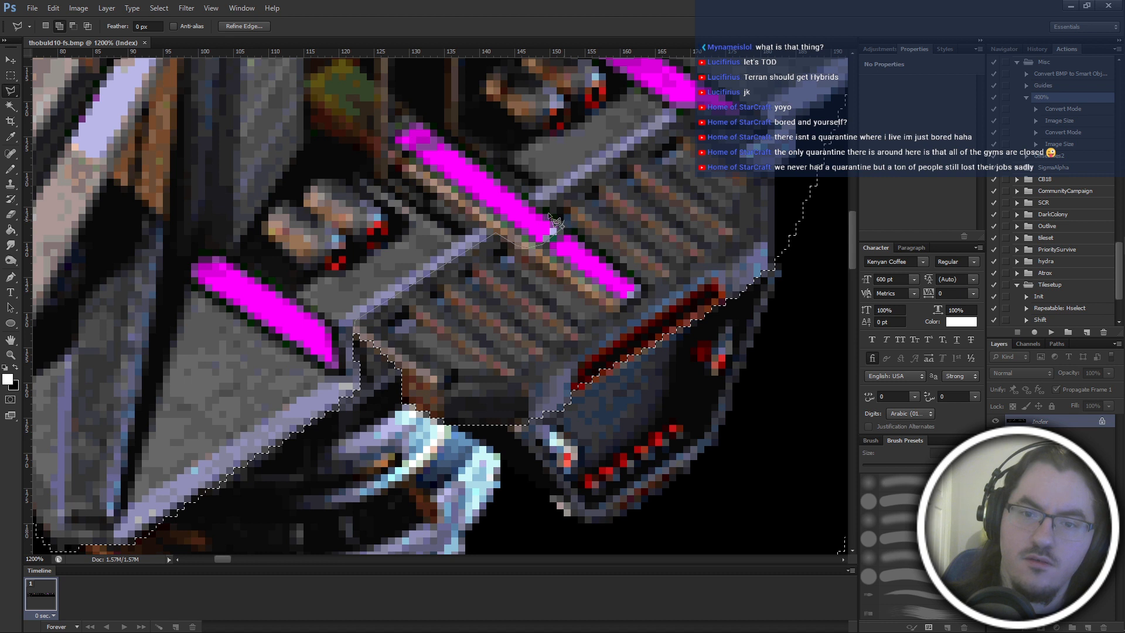
pyautogui.click(542, 207)
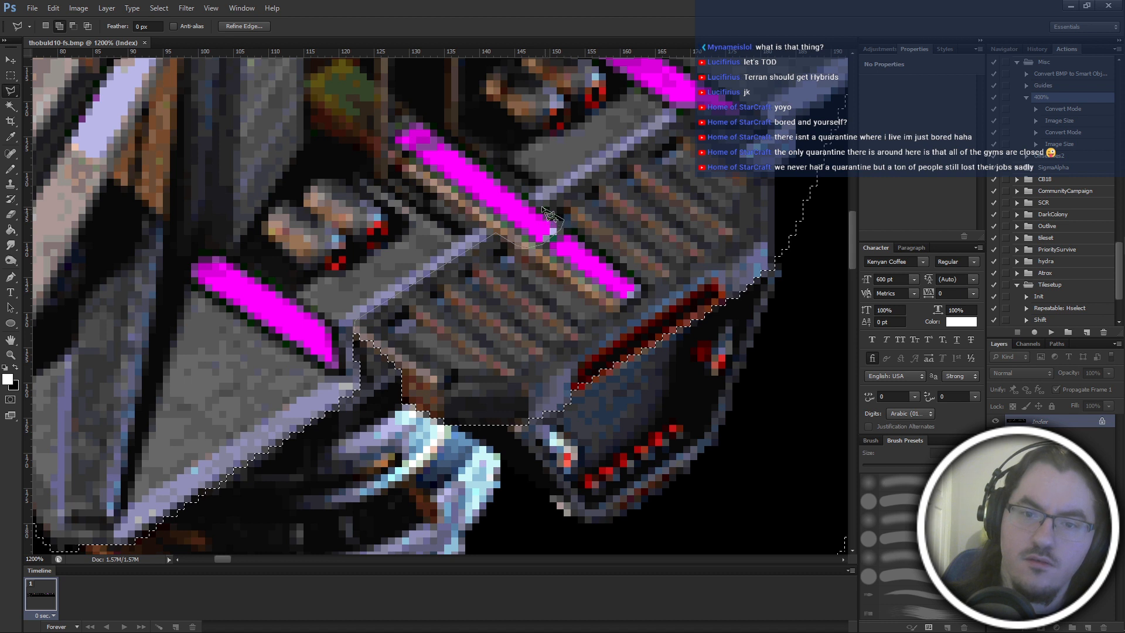
pyautogui.click(676, 117)
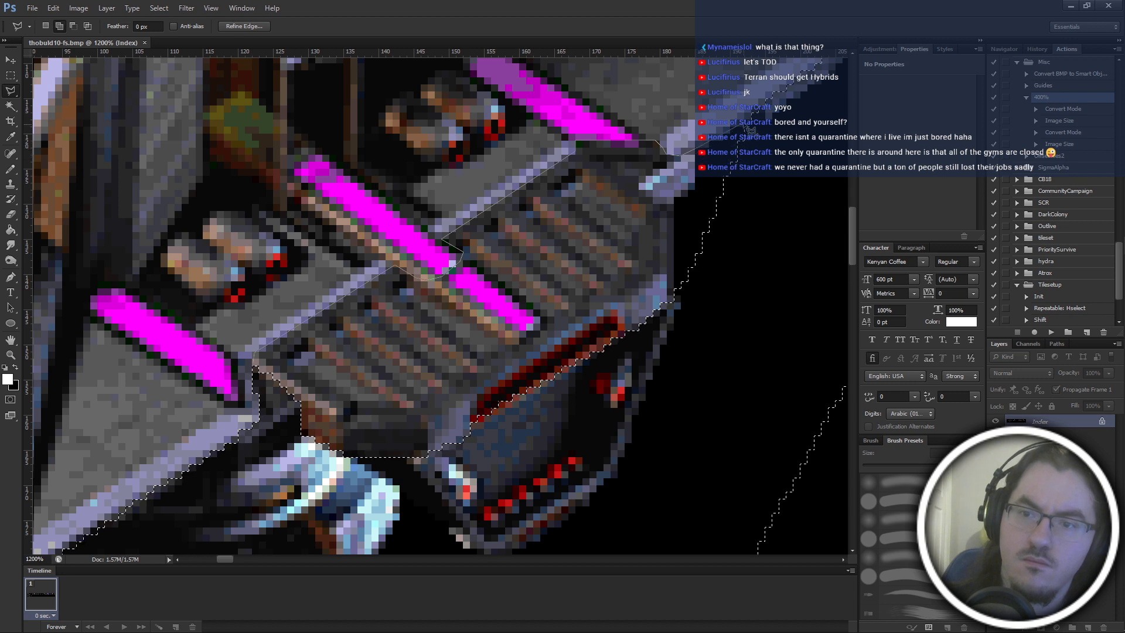
pyautogui.click(752, 114)
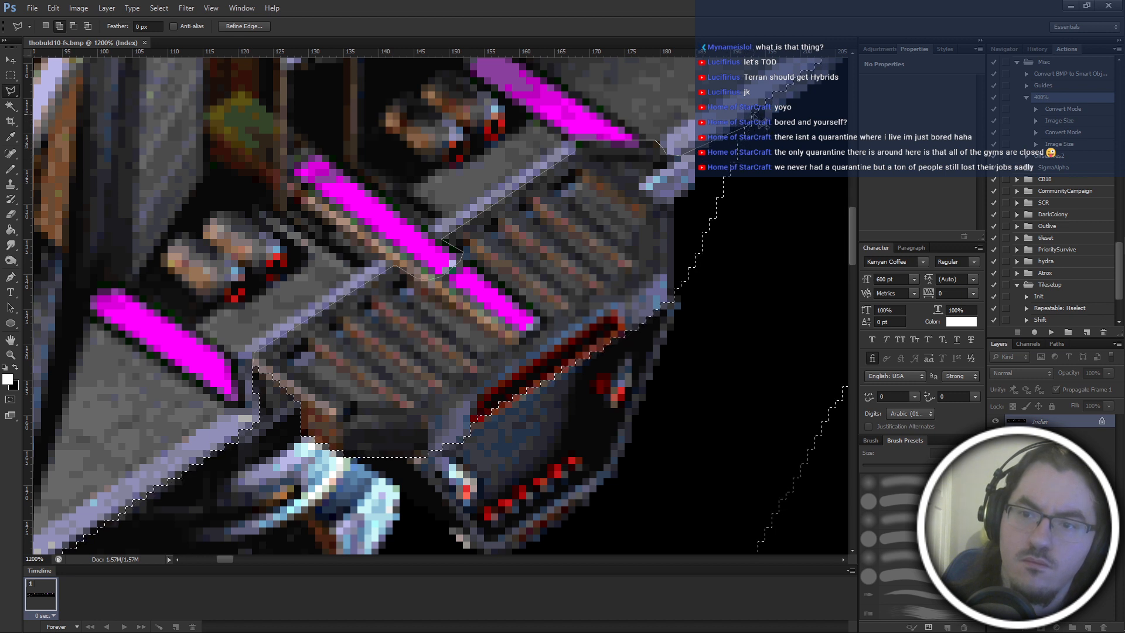
pyautogui.doubleClick(817, 214)
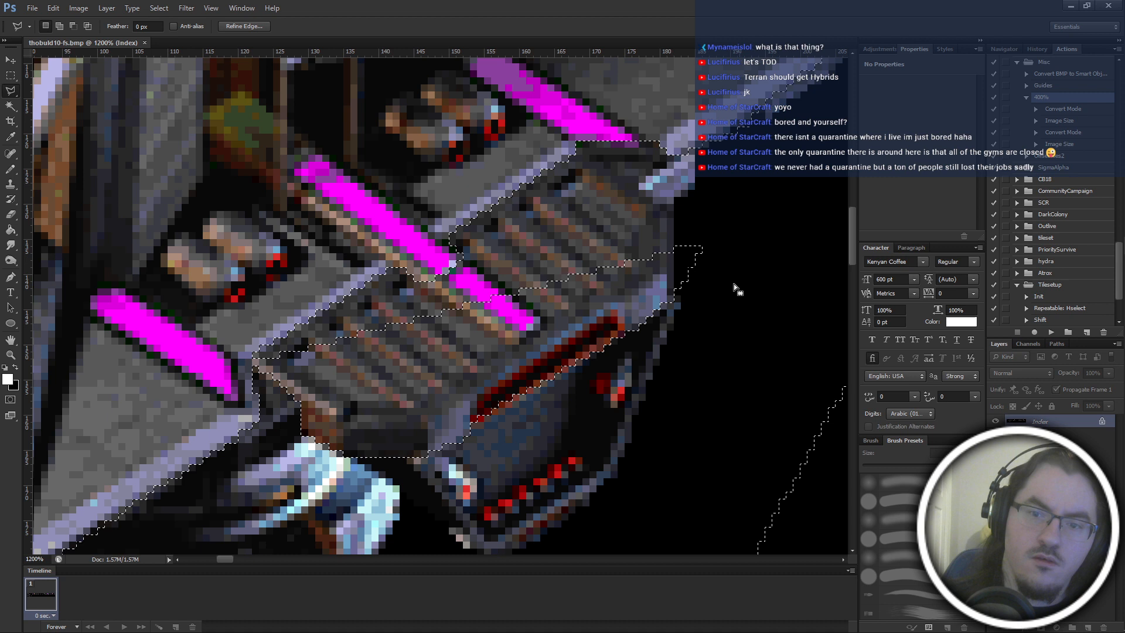
# Add the rest of the vented platform to the selection and clear the selected parts to black.
pyautogui.click(705, 218)
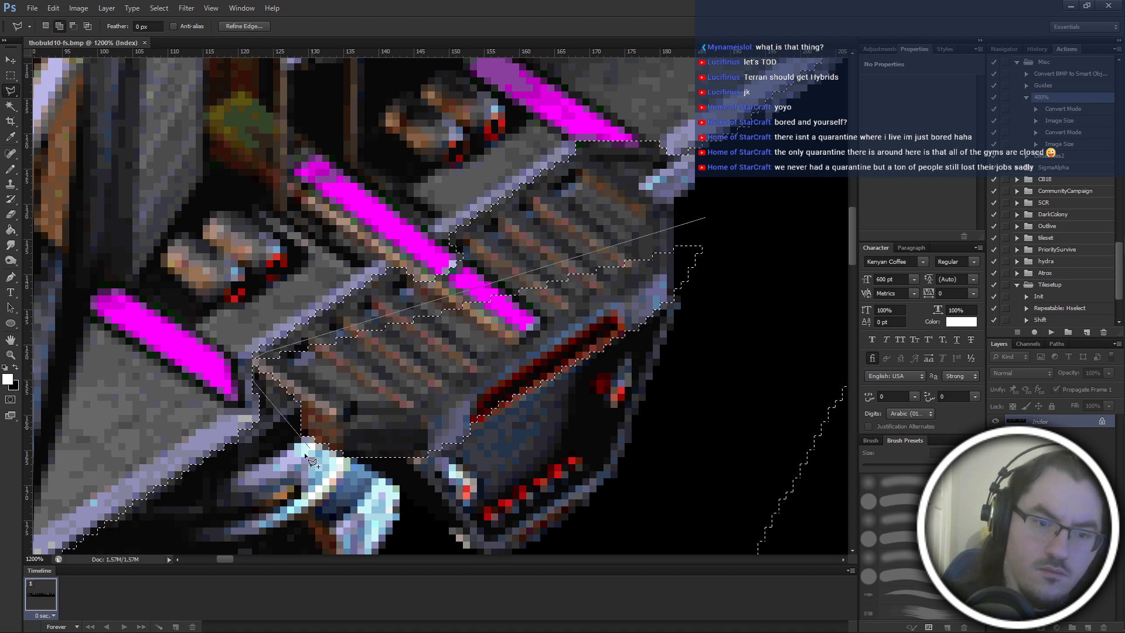
pyautogui.click(286, 405)
pyautogui.click(294, 473)
pyautogui.click(571, 504)
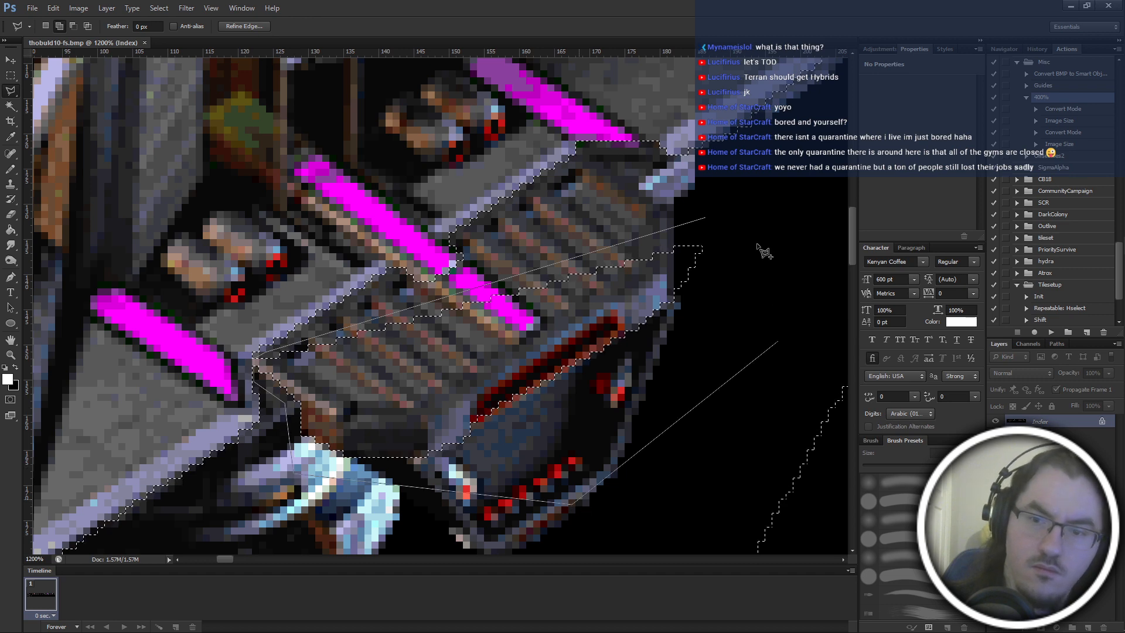
pyautogui.scroll(-5, 757, 243)
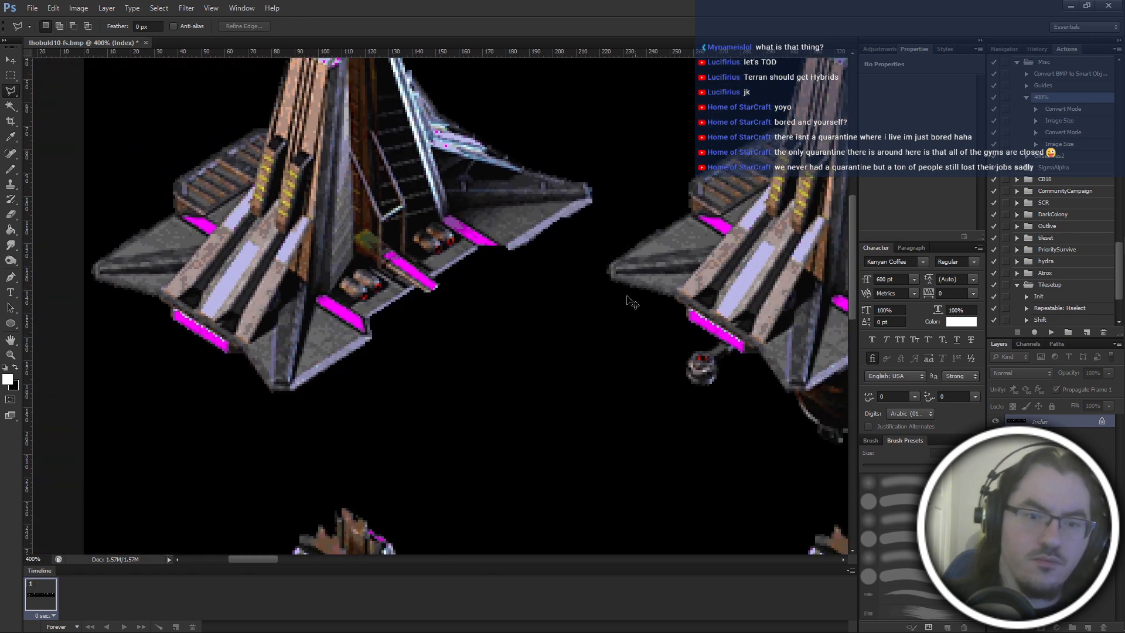
# Examine the first frame's building for rough or leftover pixels along its trimmed lower edges.
pyautogui.scroll(3, 624, 303)
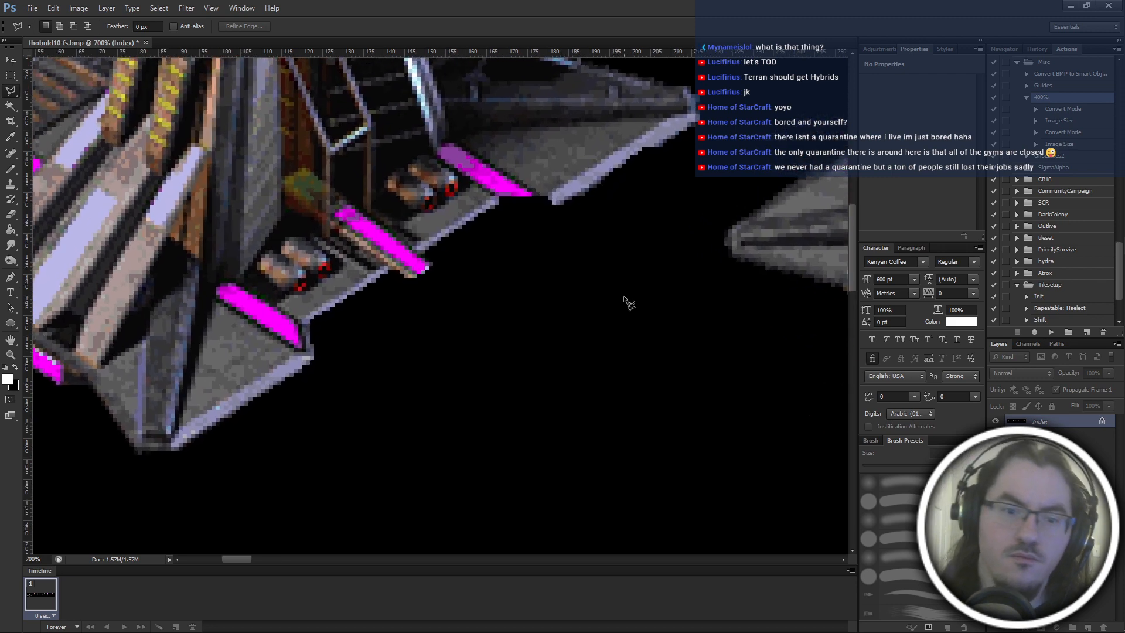
pyautogui.hscroll(-3, 538, 392)
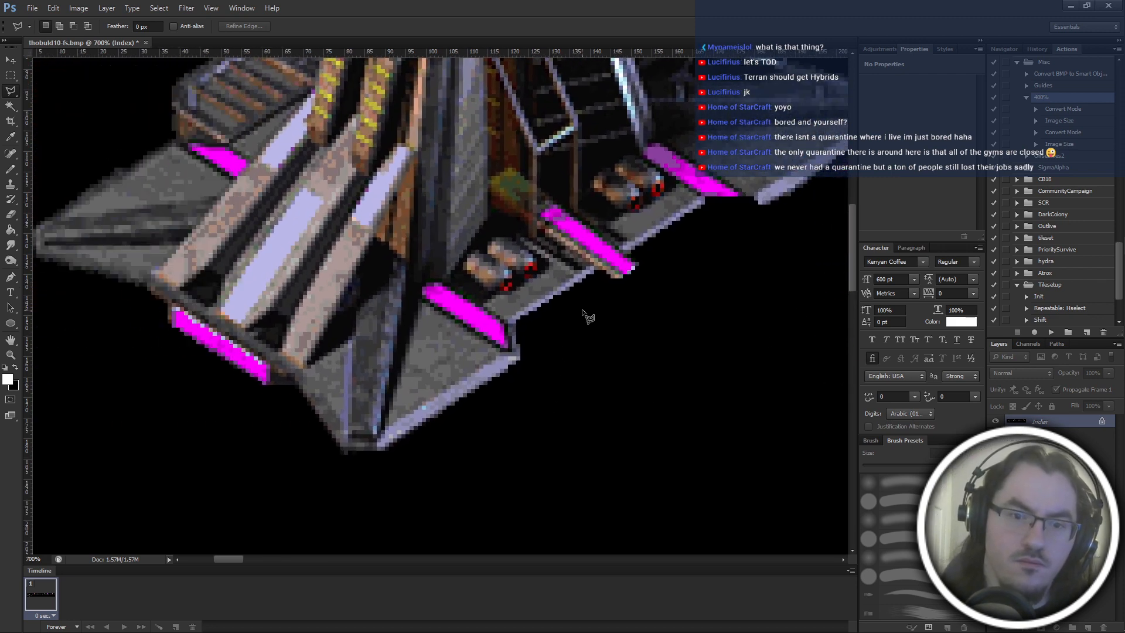
pyautogui.scroll(5, 588, 317)
pyautogui.hscroll(-3, 478, 489)
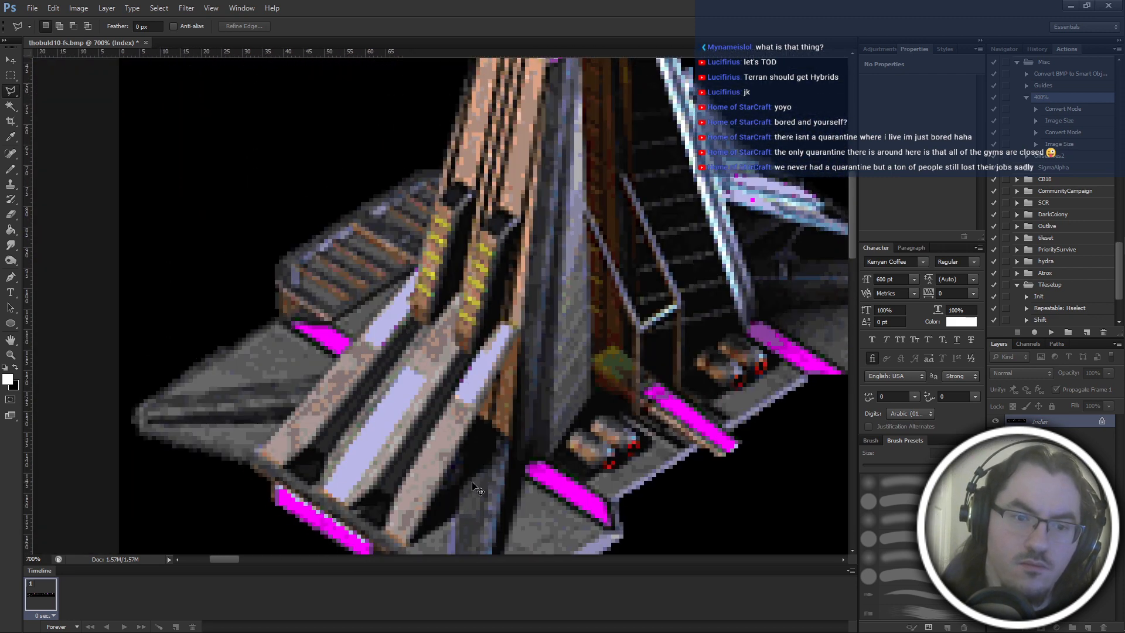
pyautogui.scroll(-6, 476, 484)
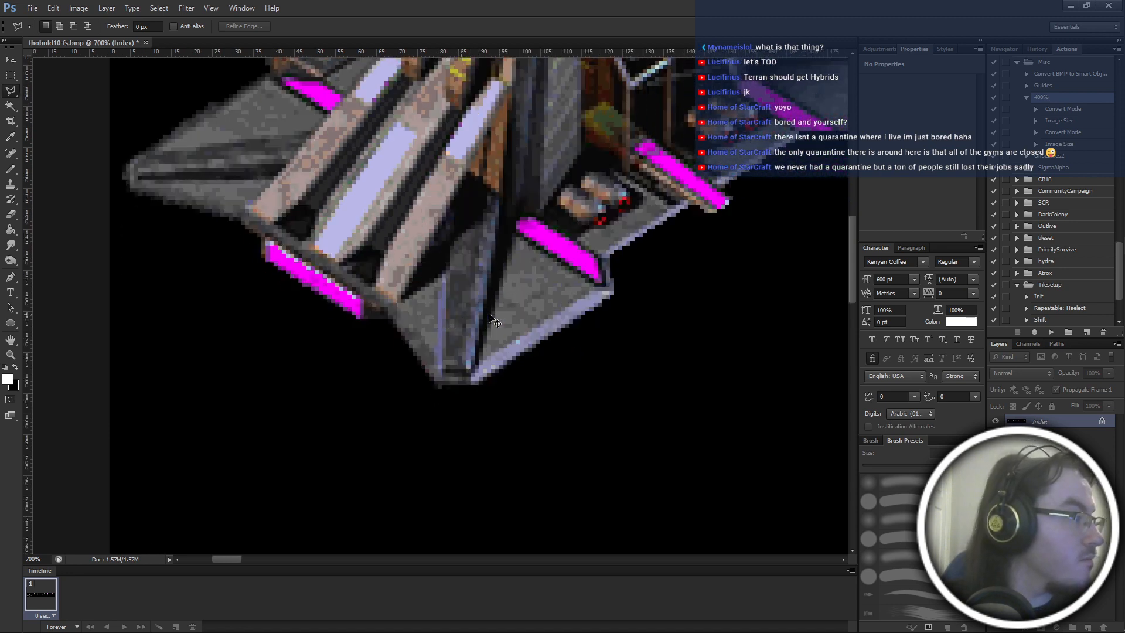
pyautogui.hscroll(5, 490, 316)
pyautogui.scroll(2, 490, 317)
pyautogui.hscroll(2, 490, 317)
pyautogui.scroll(2, 489, 317)
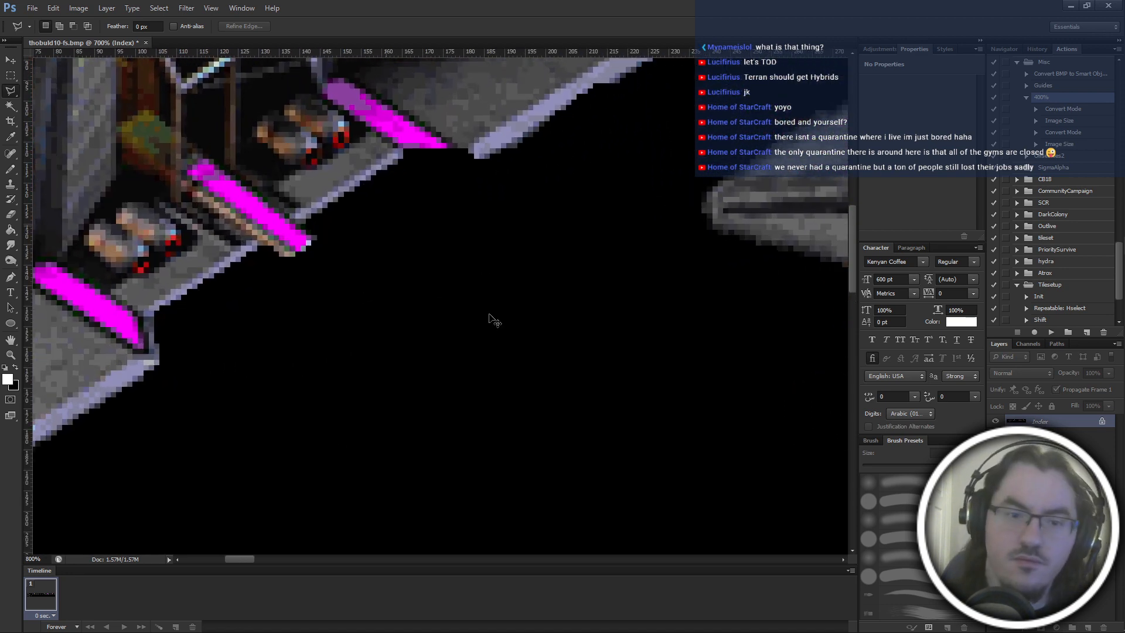
# Clone the lavender hull trim onto the outer end of the middle magenta strip with a 3 px Clone Stamp.
pyautogui.scroll(3, 490, 318)
pyautogui.hscroll(-4, 484, 326)
pyautogui.scroll(3, 463, 342)
pyautogui.press('b')
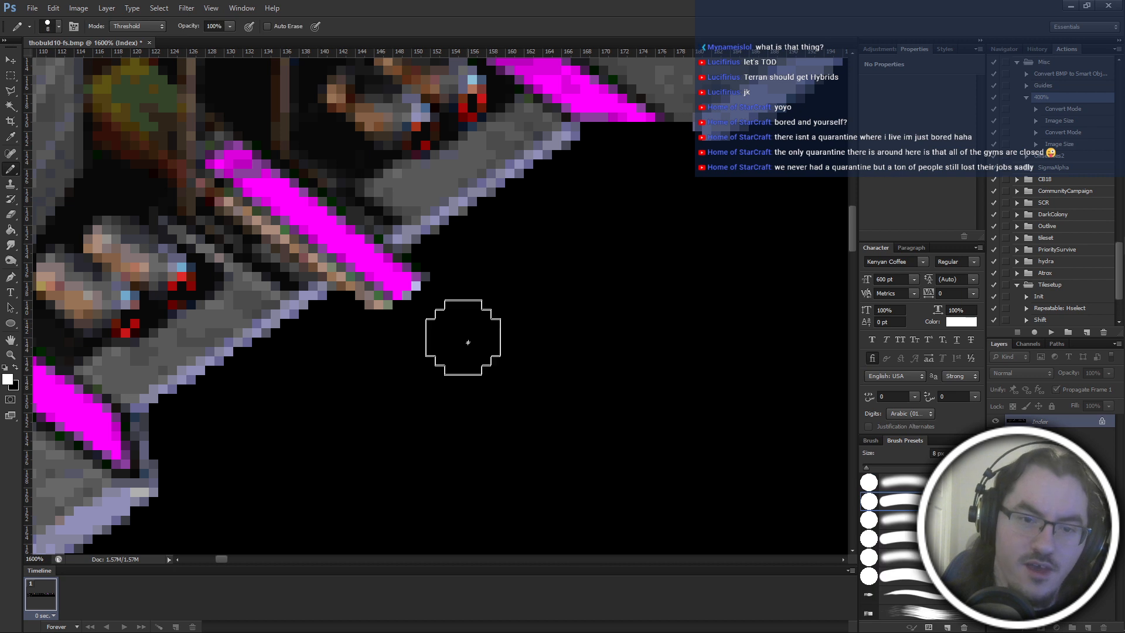
pyautogui.hscroll(-2, 420, 375)
pyautogui.scroll(-4, 384, 346)
pyautogui.press('s')
pyautogui.scroll(1, 231, 333)
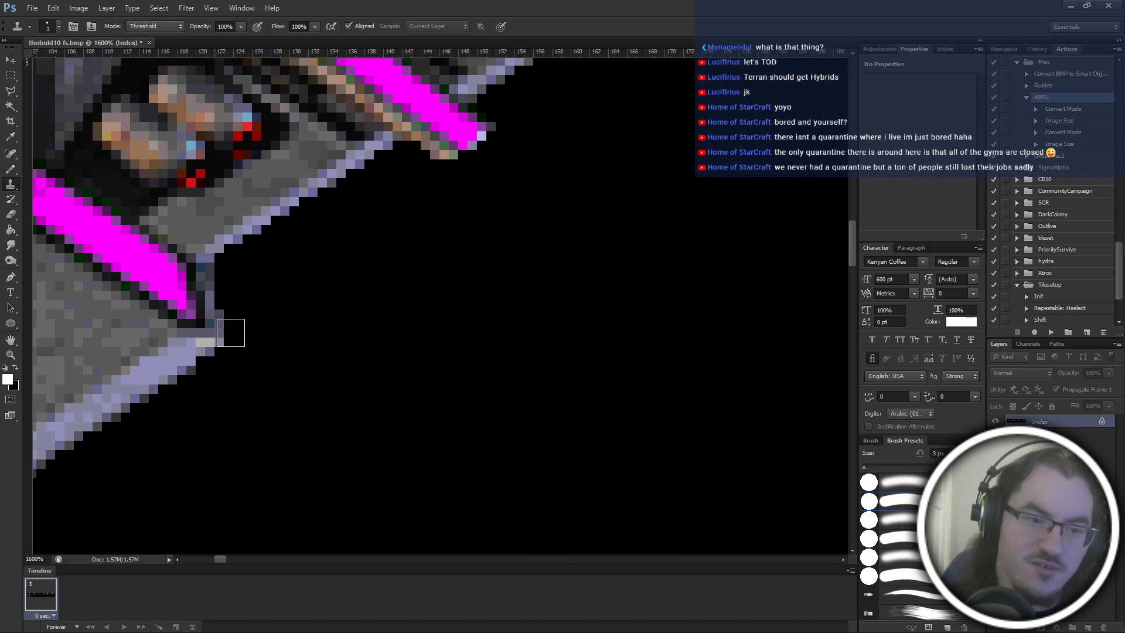
pyautogui.scroll(1, 231, 333)
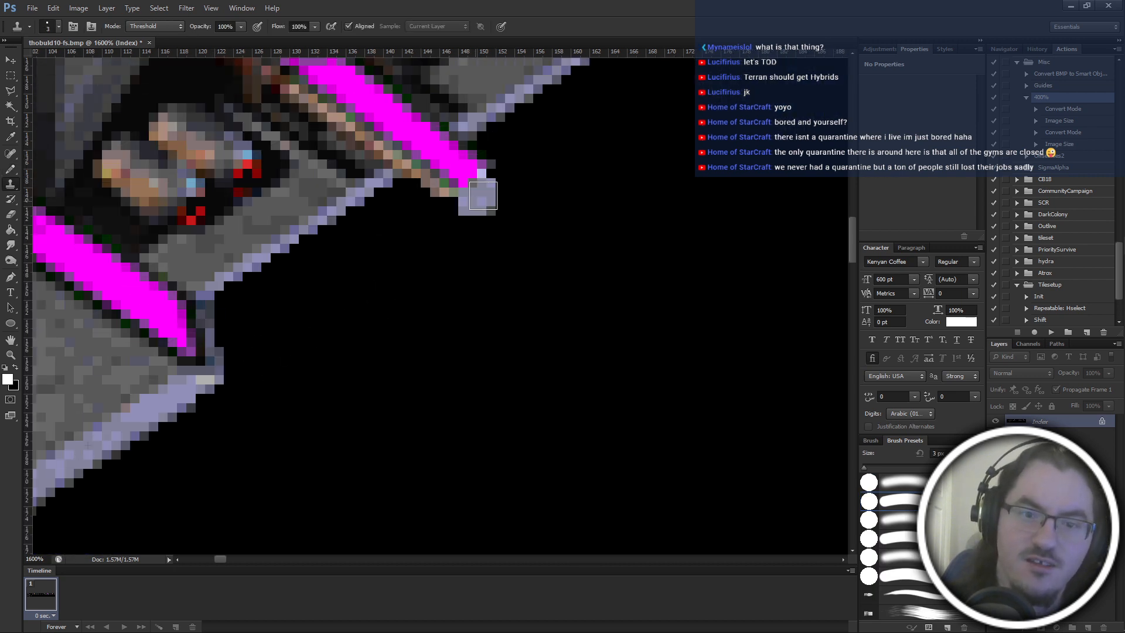
pyautogui.click(501, 183)
pyautogui.scroll(2, 482, 269)
# Trim the outer and lower edges of the cloned lavender patch with an 8 px black Pencil.
pyautogui.press('e')
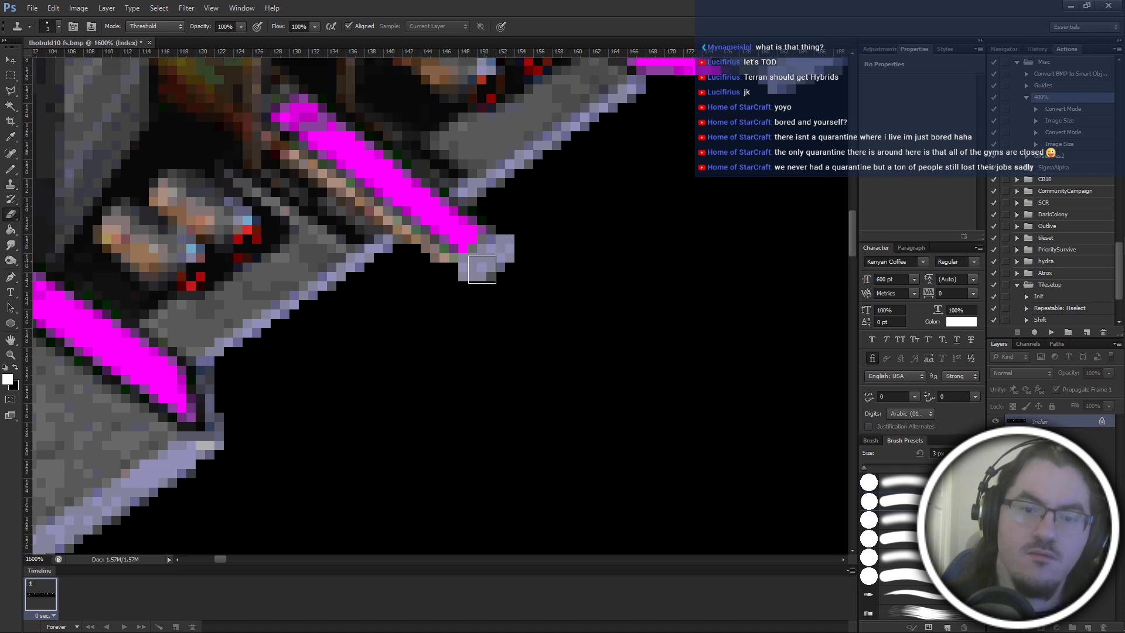
pyautogui.press('b')
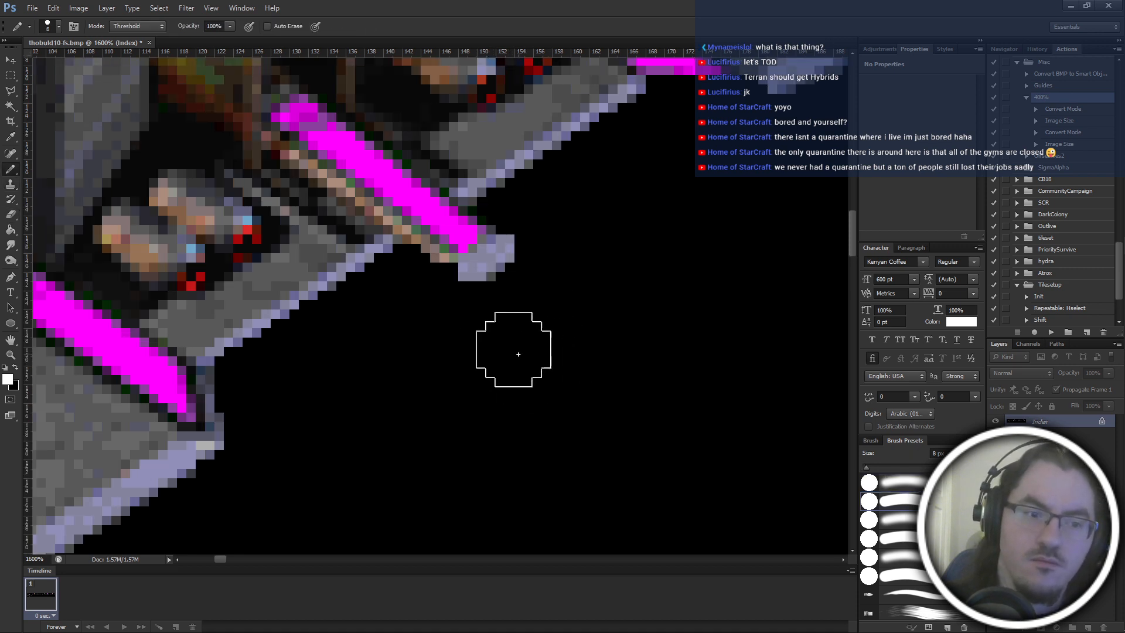
pyautogui.press('x')
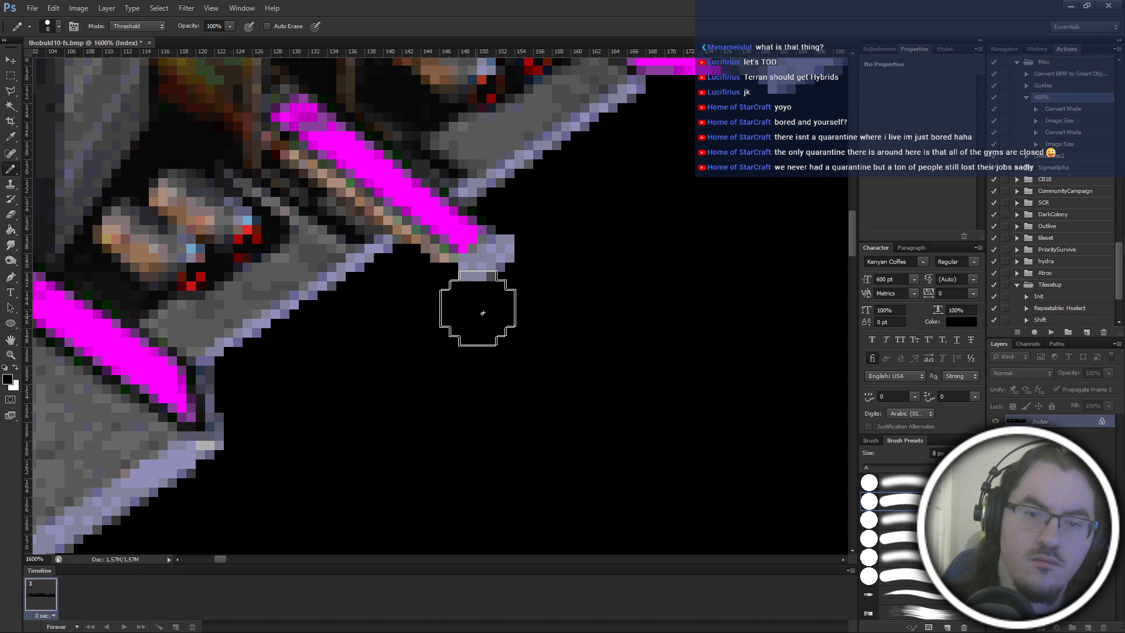
pyautogui.click(521, 289)
pyautogui.click(550, 250)
pyautogui.click(478, 303)
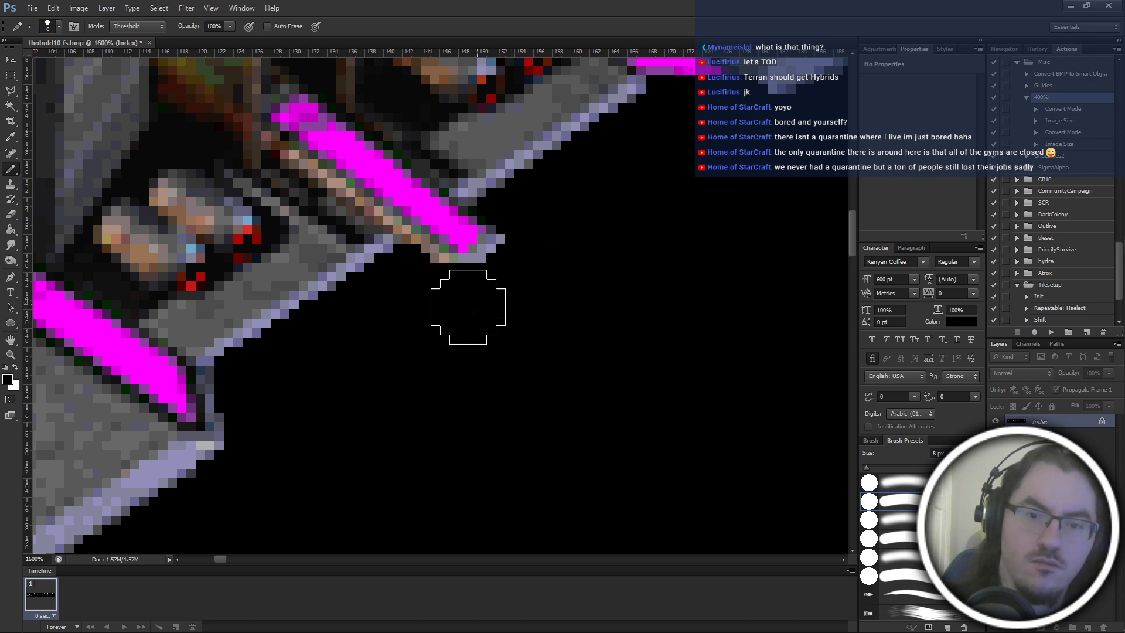
# Pencil dark grey pixels around the outer and lower edges of the lavender patch at the middle magenta strip's end, using a 1 px brush.
pyautogui.scroll(5, 516, 326)
pyautogui.hotkey('ctrl', '+')
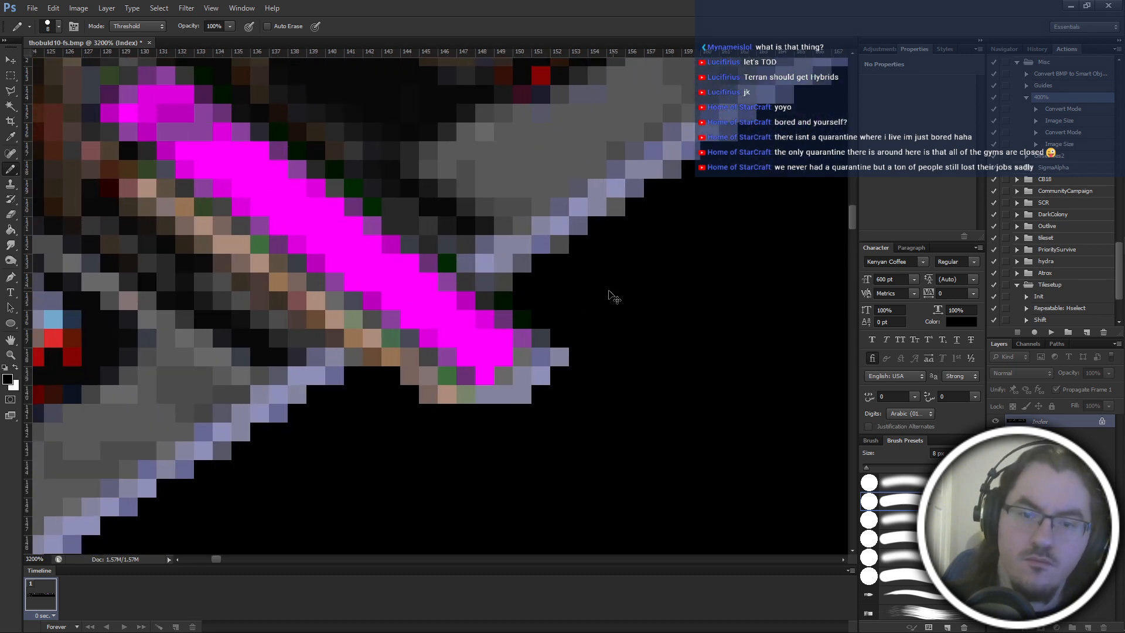
pyautogui.hscroll(3, 612, 296)
pyautogui.press('[')
pyautogui.press('[')
pyautogui.press('[')
pyautogui.press('[')
pyautogui.press('[')
pyautogui.press('[')
pyautogui.press('[')
pyautogui.scroll(-1, 465, 368)
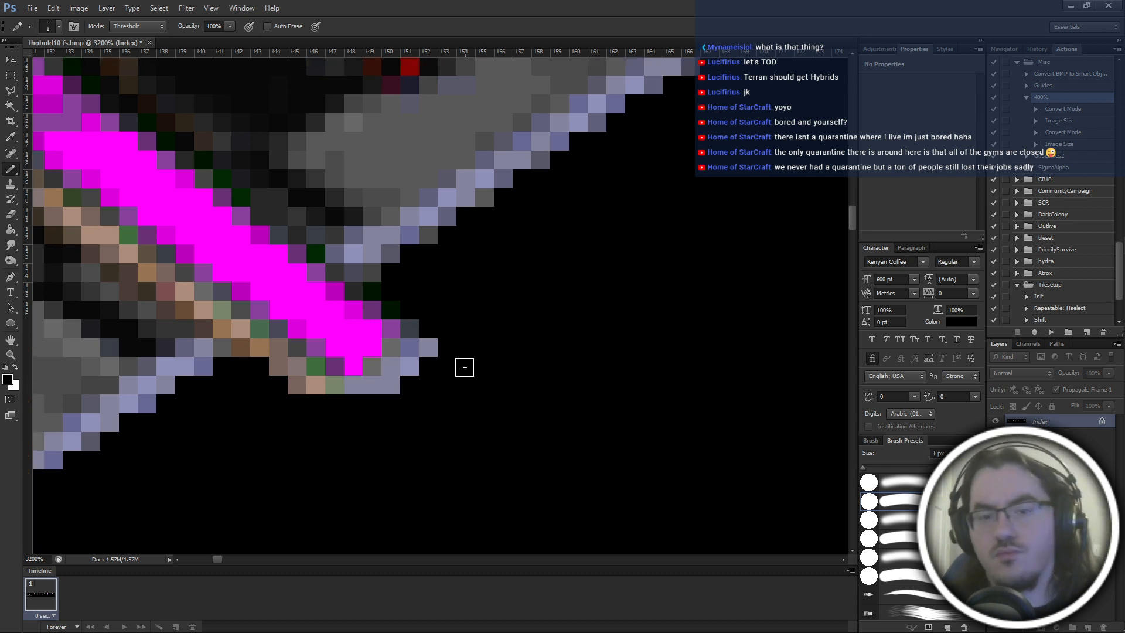
pyautogui.scroll(-1, 465, 368)
pyautogui.keyDown('alt'); pyautogui.click(432, 180); pyautogui.keyUp('alt')
pyautogui.click(395, 346)
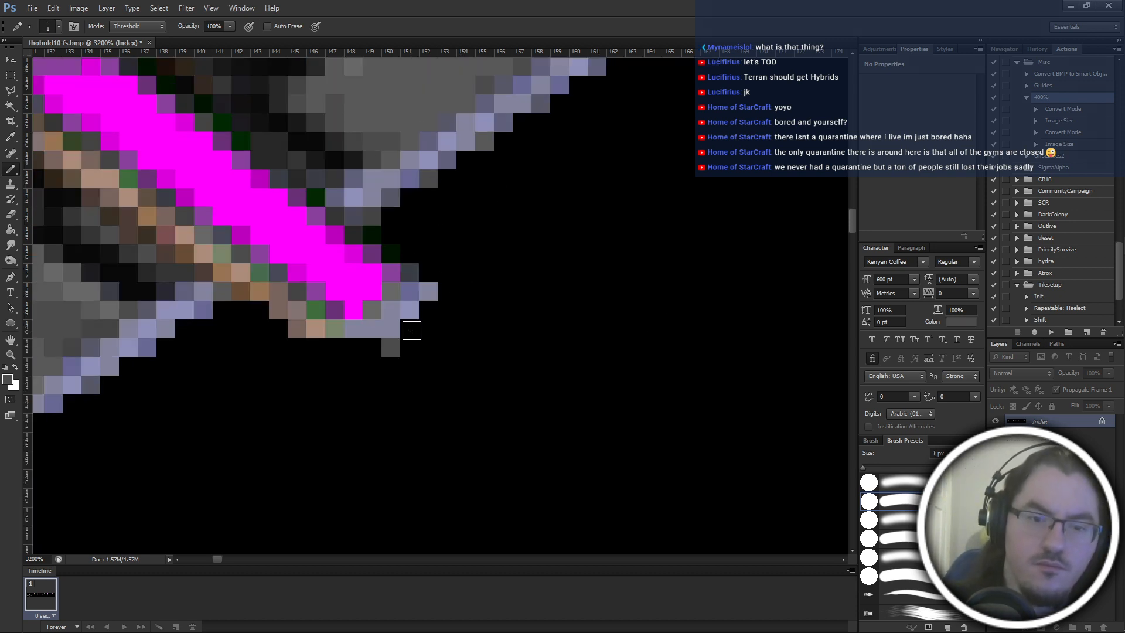
pyautogui.click(413, 331)
pyautogui.click(428, 310)
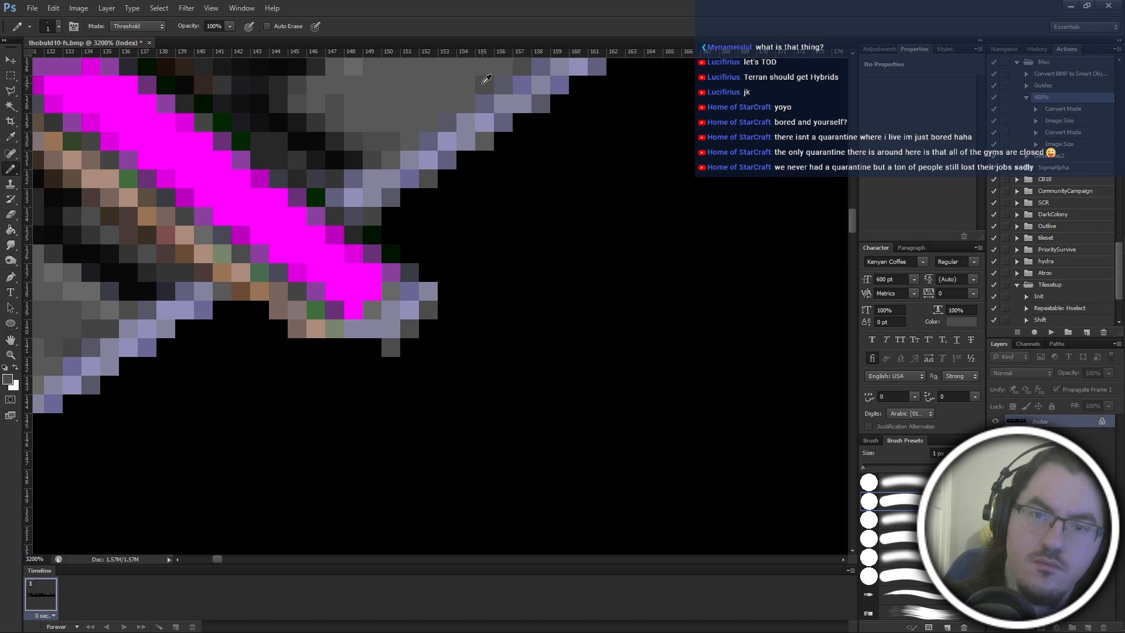
pyautogui.click(410, 337)
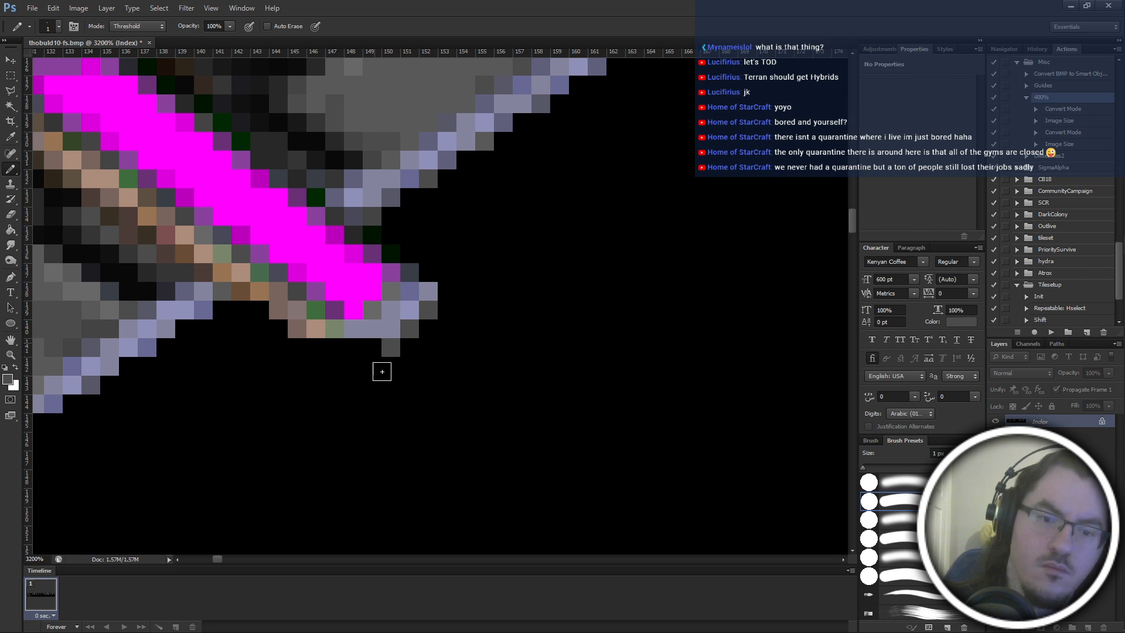
pyautogui.click(372, 348)
# Sample grey from the hull plating and fill the lavender patch's lower outer corner and underside with grey pixels.
pyautogui.scroll(2, 465, 272)
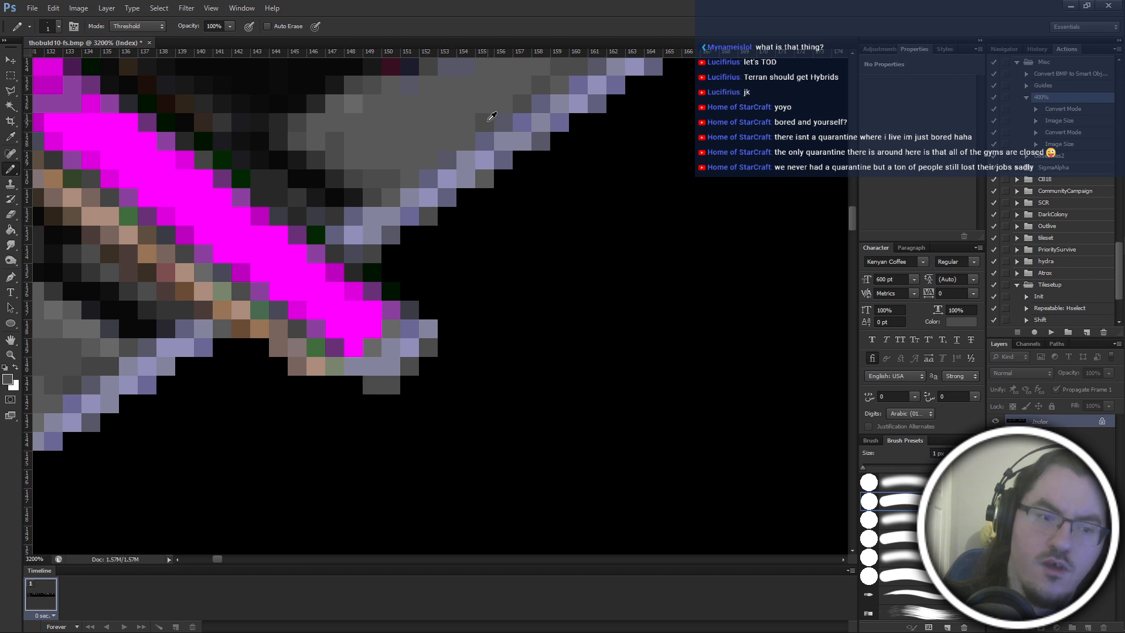
pyautogui.keyDown('alt'); pyautogui.click(492, 177); pyautogui.keyUp('alt')
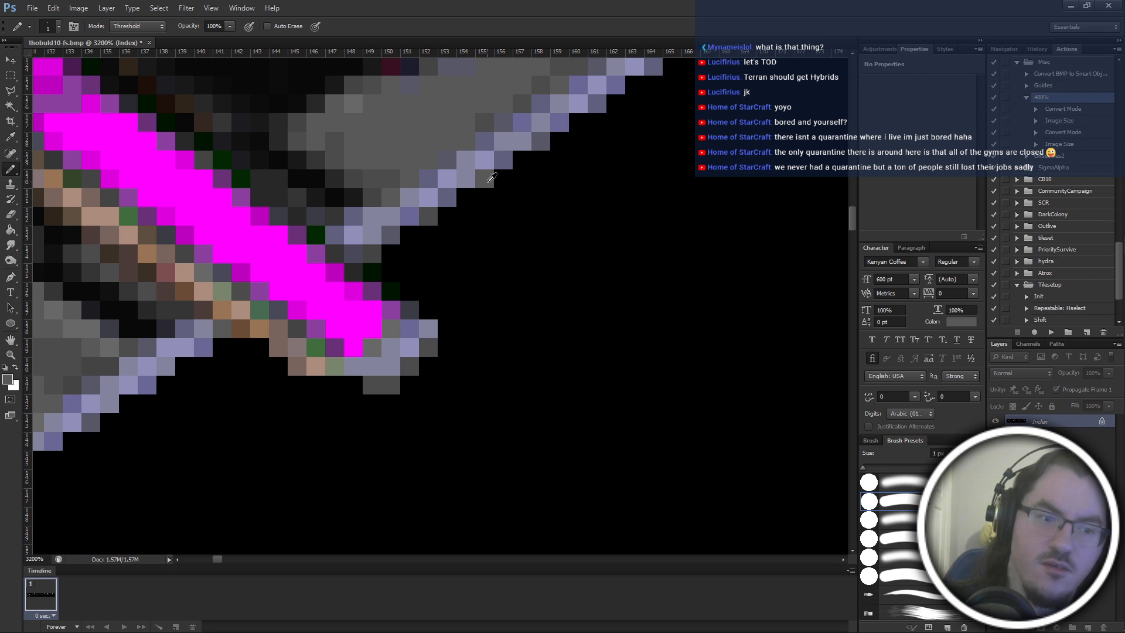
pyautogui.keyDown('alt'); pyautogui.click(486, 120); pyautogui.keyUp('alt')
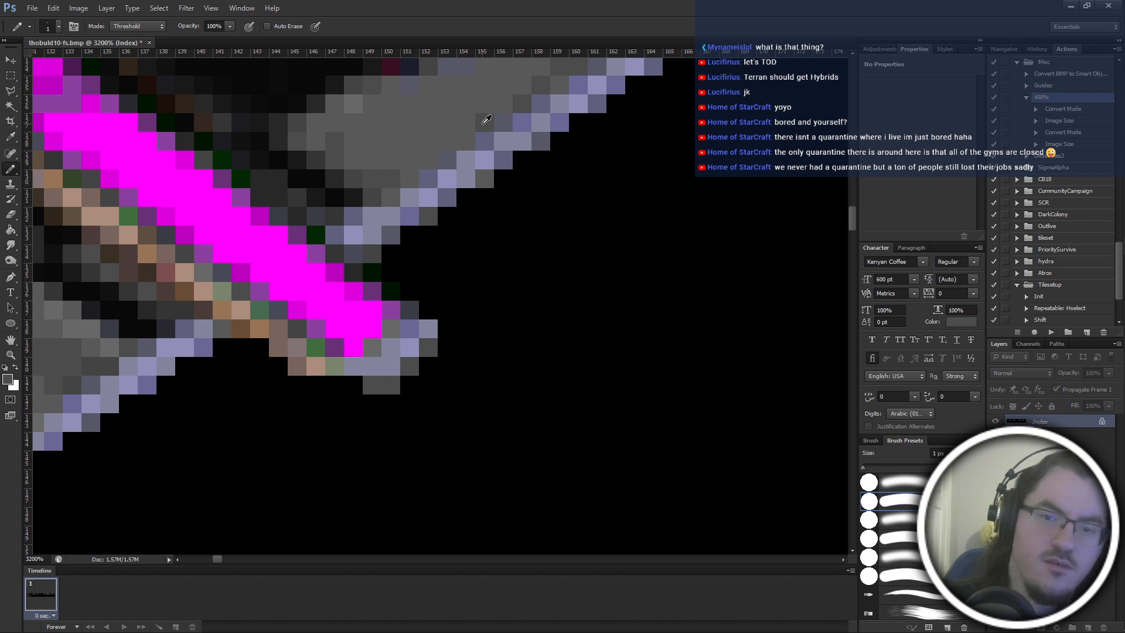
pyautogui.click(429, 363)
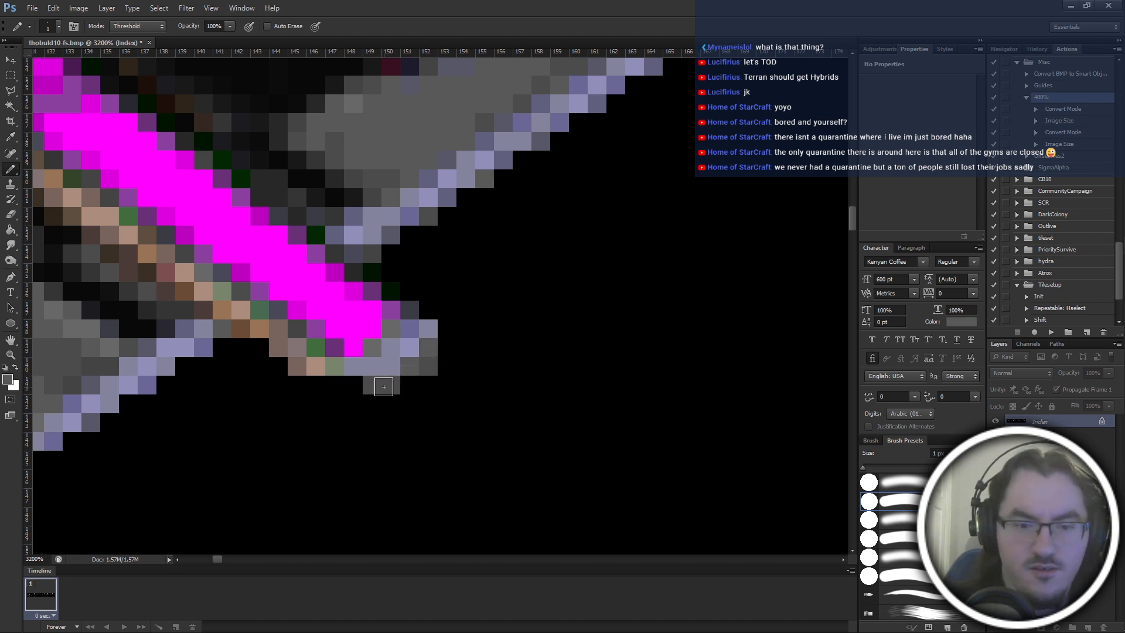
pyautogui.hscroll(-3, 402, 475)
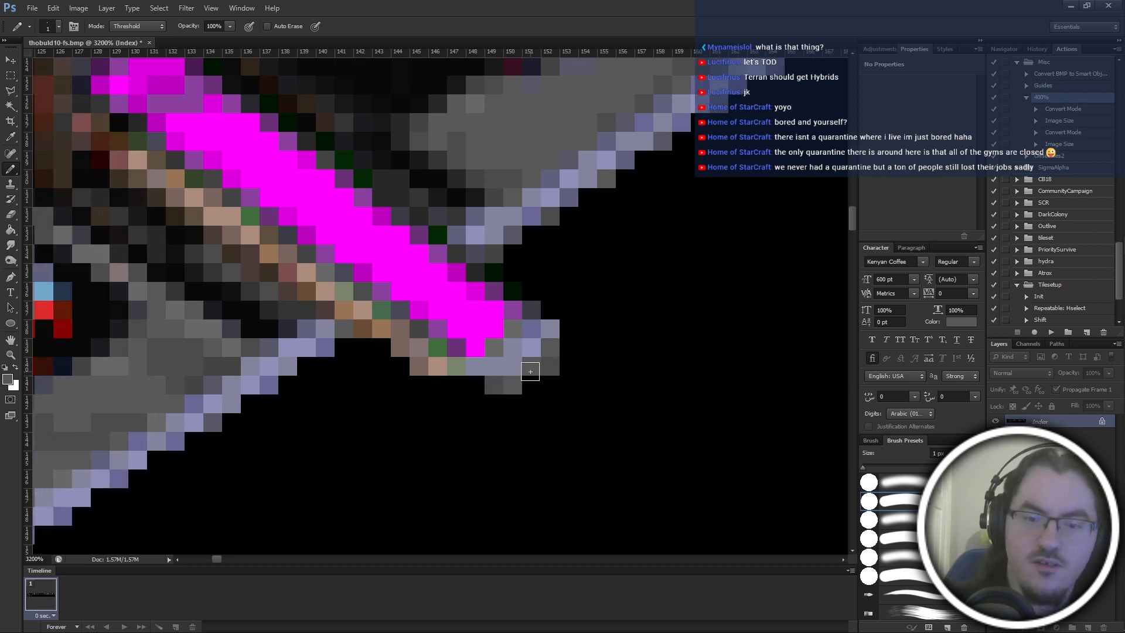
pyautogui.scroll(-2, 530, 372)
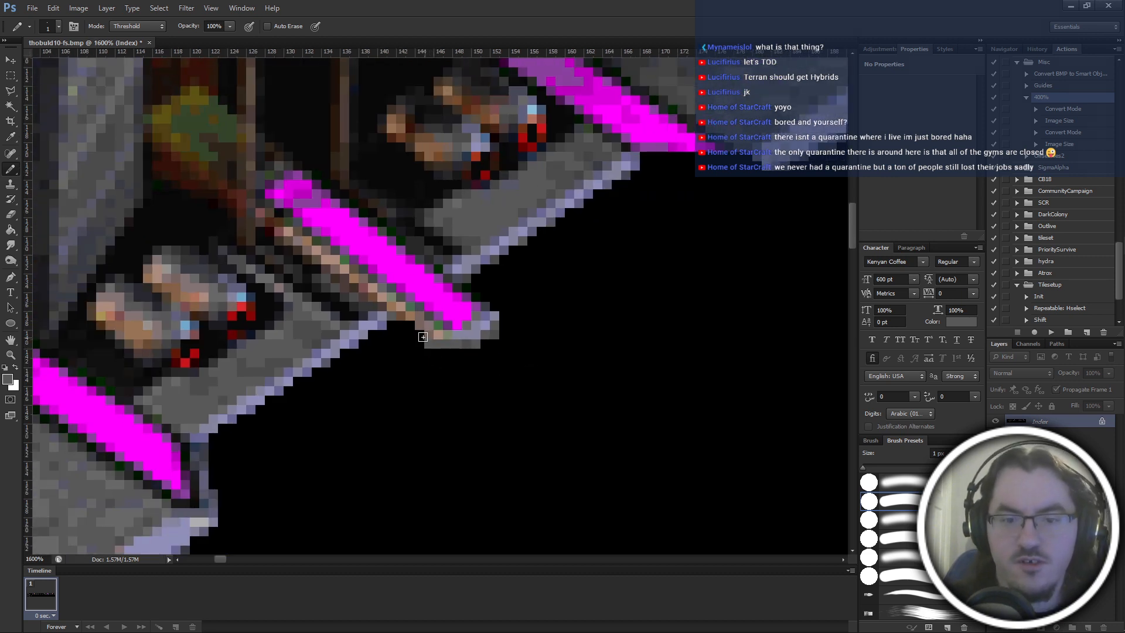
# Continue the hull's lavender trim in single pixels beneath the brown edge, joining it to the patch on the middle strip.
pyautogui.keyDown('alt'); pyautogui.click(382, 316); pyautogui.keyUp('alt')
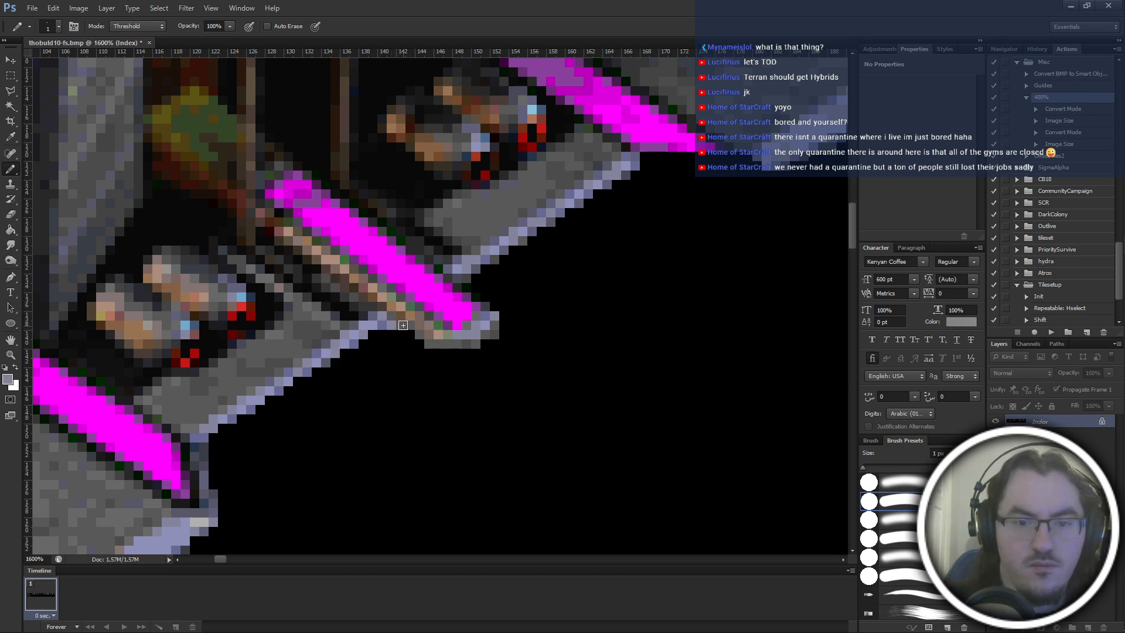
pyautogui.click(419, 337)
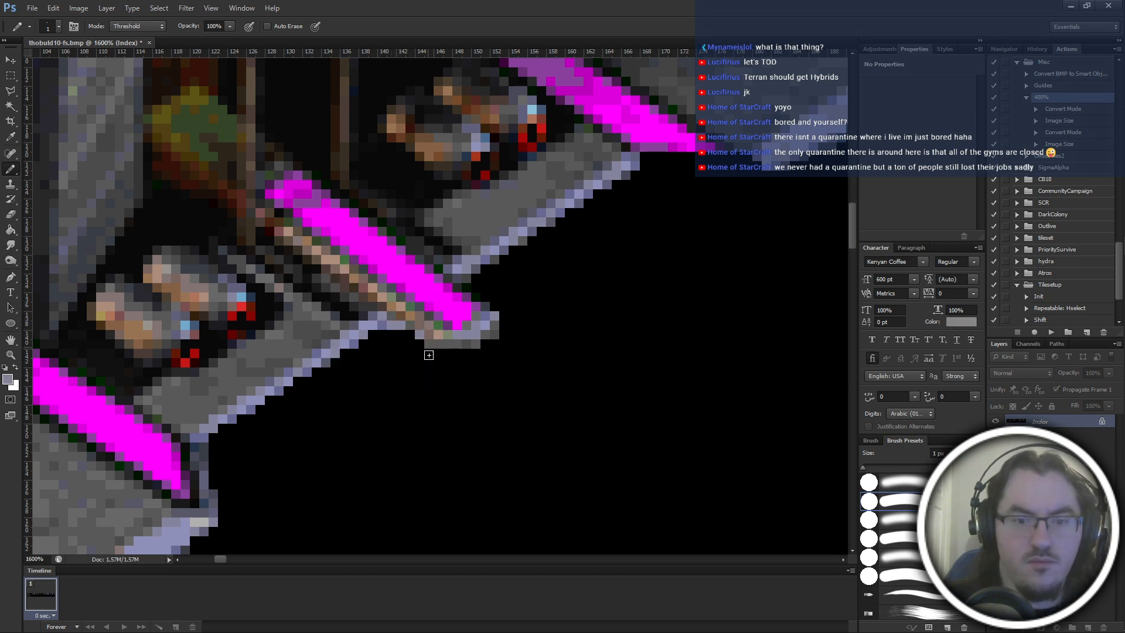
pyautogui.keyDown('alt'); pyautogui.click(392, 313); pyautogui.keyUp('alt')
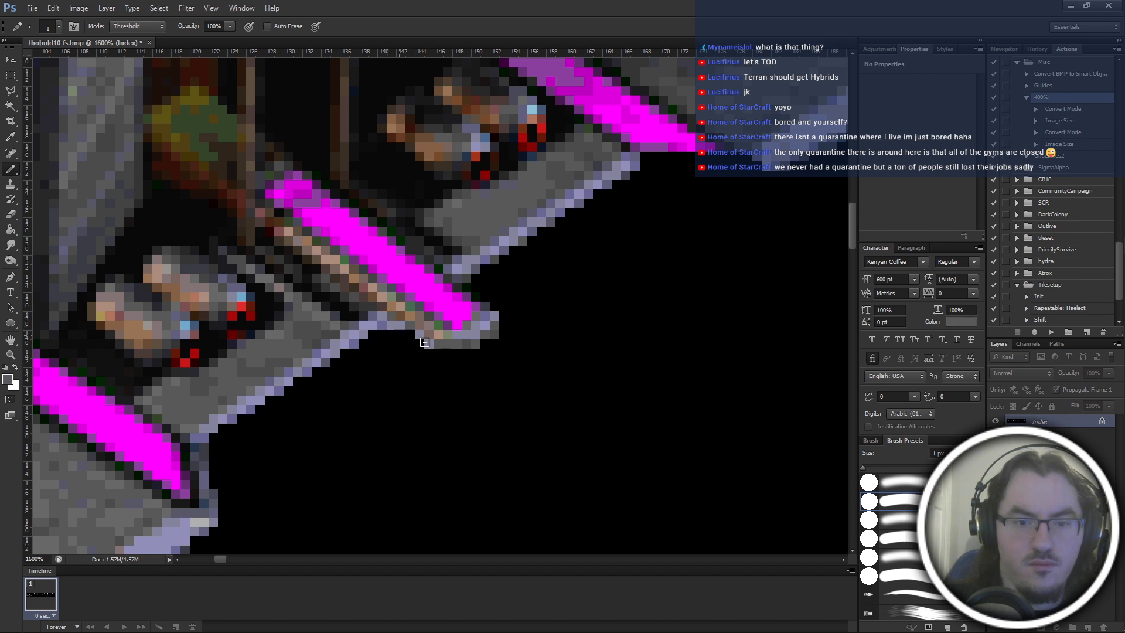
pyautogui.keyDown('alt'); pyautogui.click(358, 338); pyautogui.keyUp('alt')
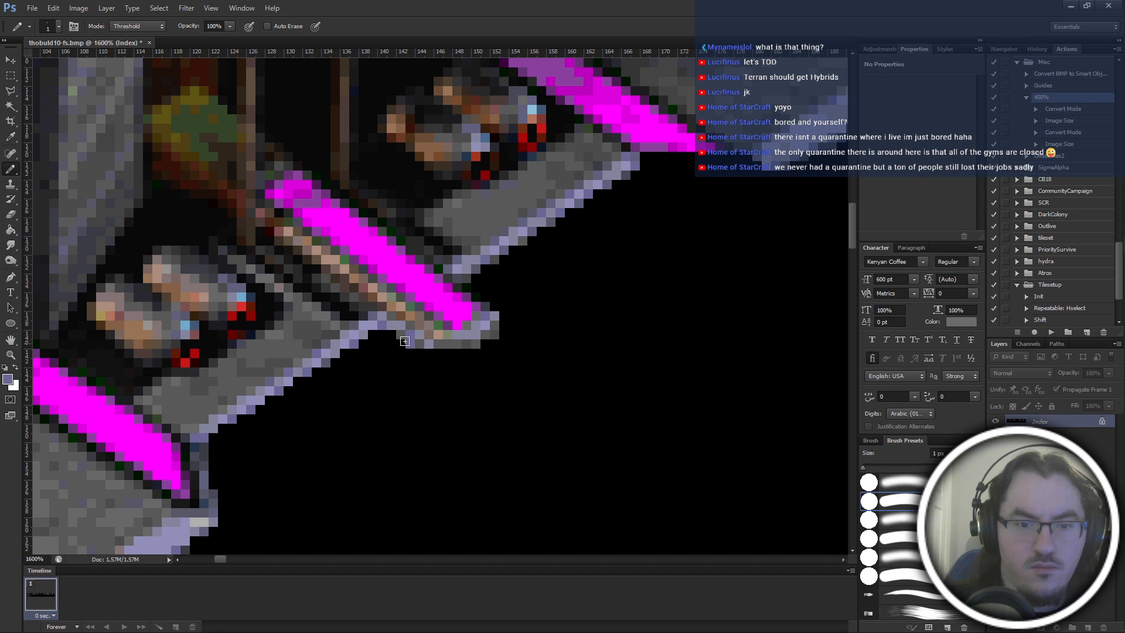
pyautogui.keyDown('alt'); pyautogui.click(366, 325); pyautogui.keyUp('alt')
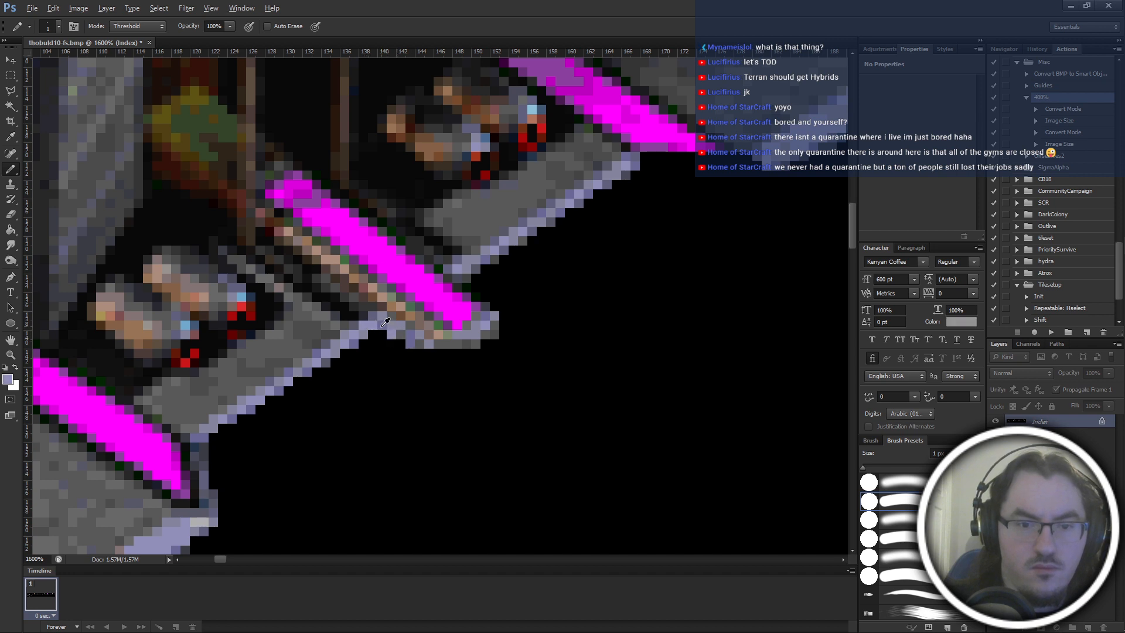
# Add a row of dark lavender and grey shading pixels beneath the patch at the middle strip's lower end.
pyautogui.hscroll(5, 460, 389)
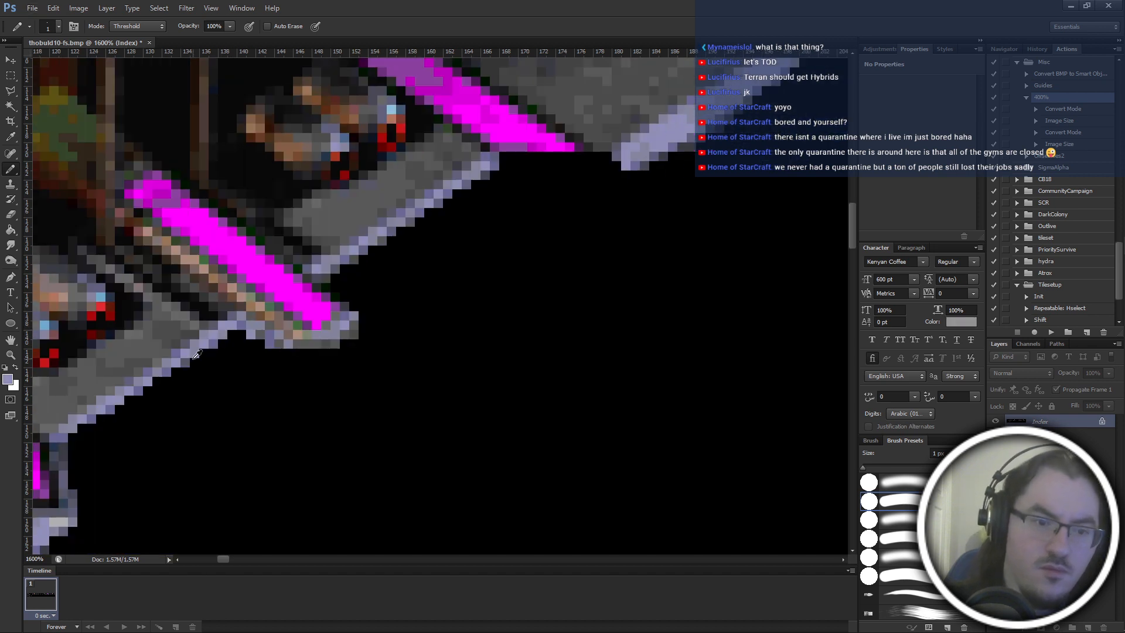
pyautogui.keyDown('alt'); pyautogui.click(277, 355); pyautogui.keyUp('alt')
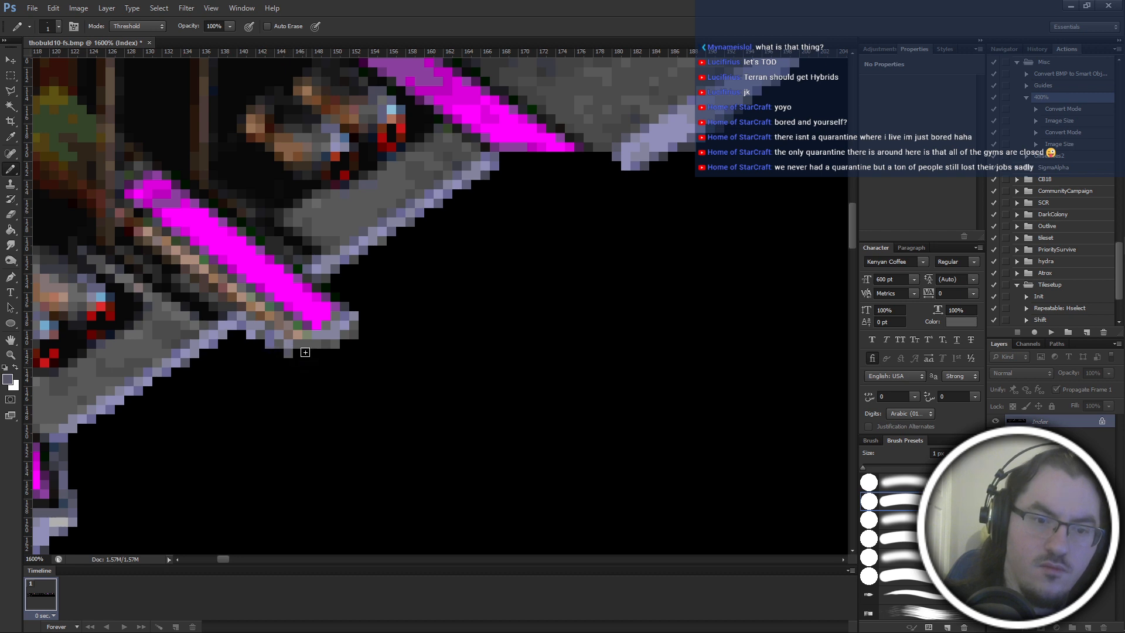
pyautogui.moveTo(324, 358); pyautogui.dragTo(337, 352)
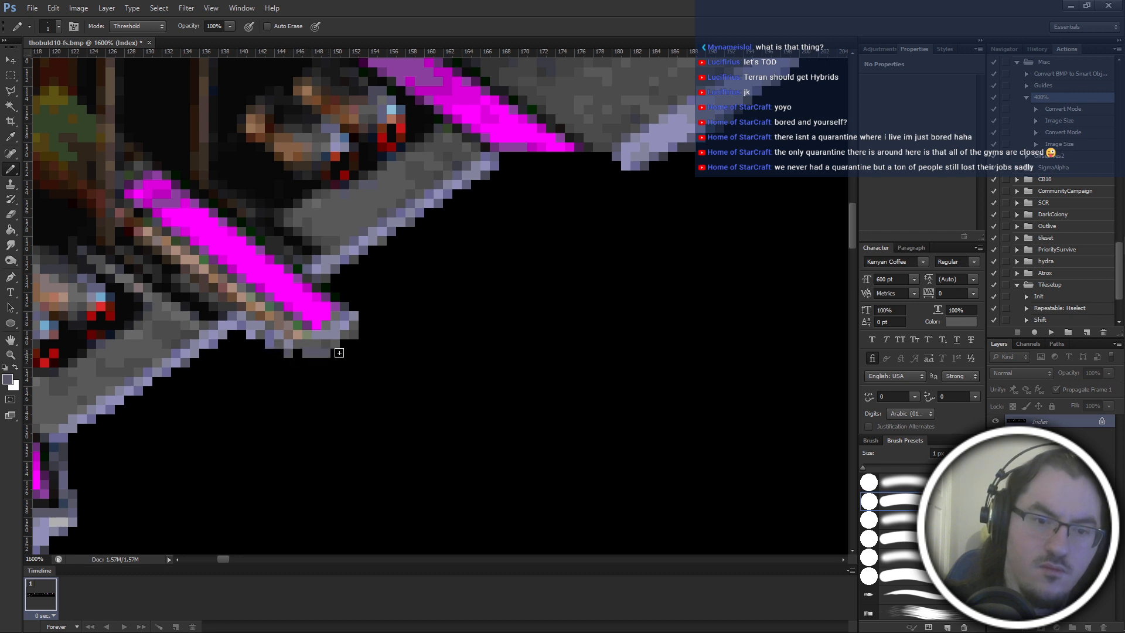
pyautogui.keyDown('alt'); pyautogui.click(154, 377); pyautogui.keyUp('alt')
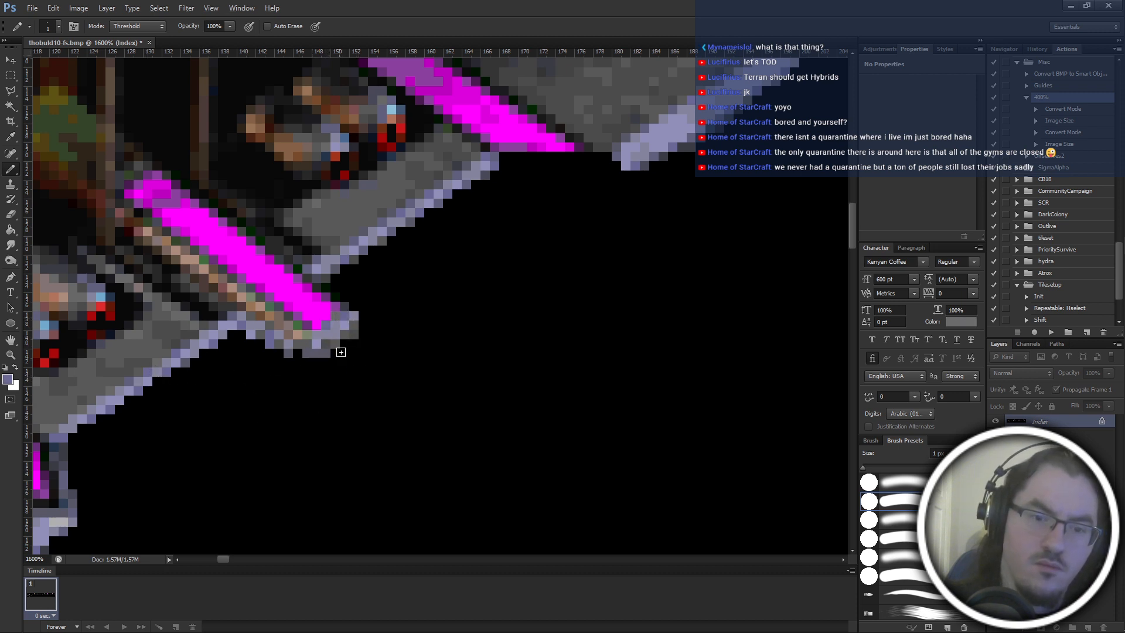
pyautogui.hscroll(-2, 345, 355)
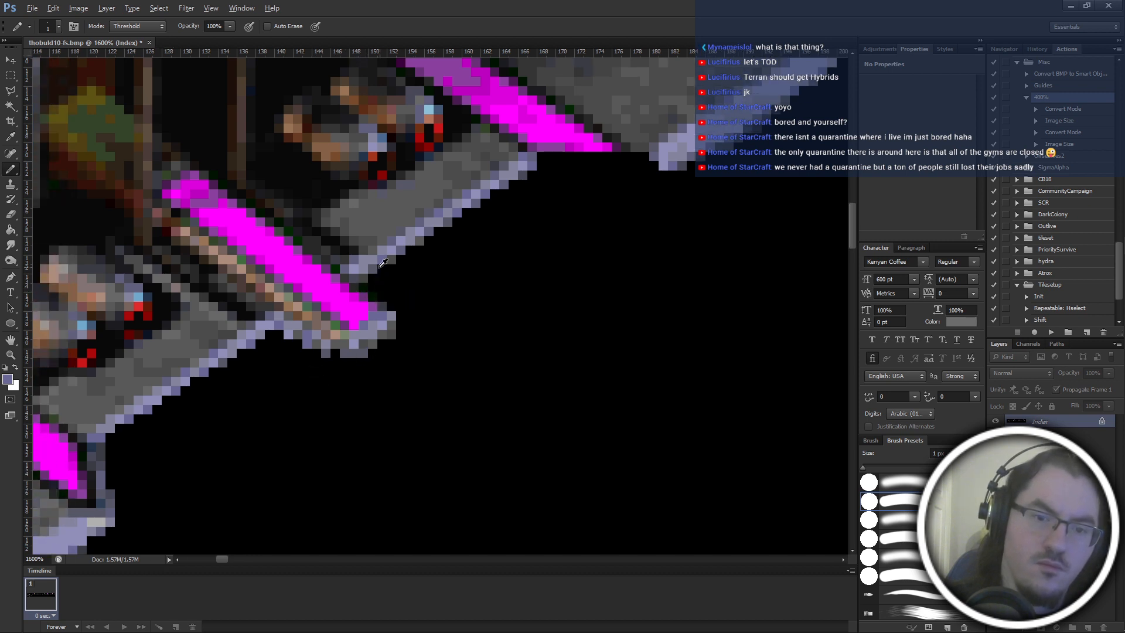
pyautogui.keyDown('alt'); pyautogui.click(370, 348); pyautogui.keyUp('alt')
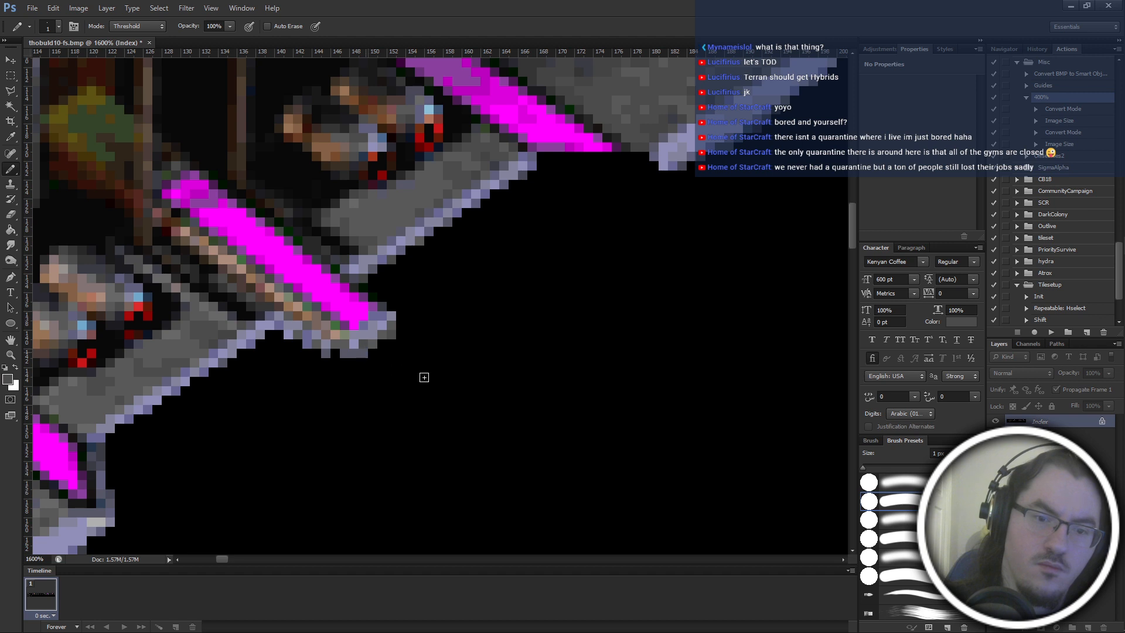
# Black out the excess pixel at the patch's lower outer corner with the 1 px Pencil.
pyautogui.hotkey('alt', 'e')
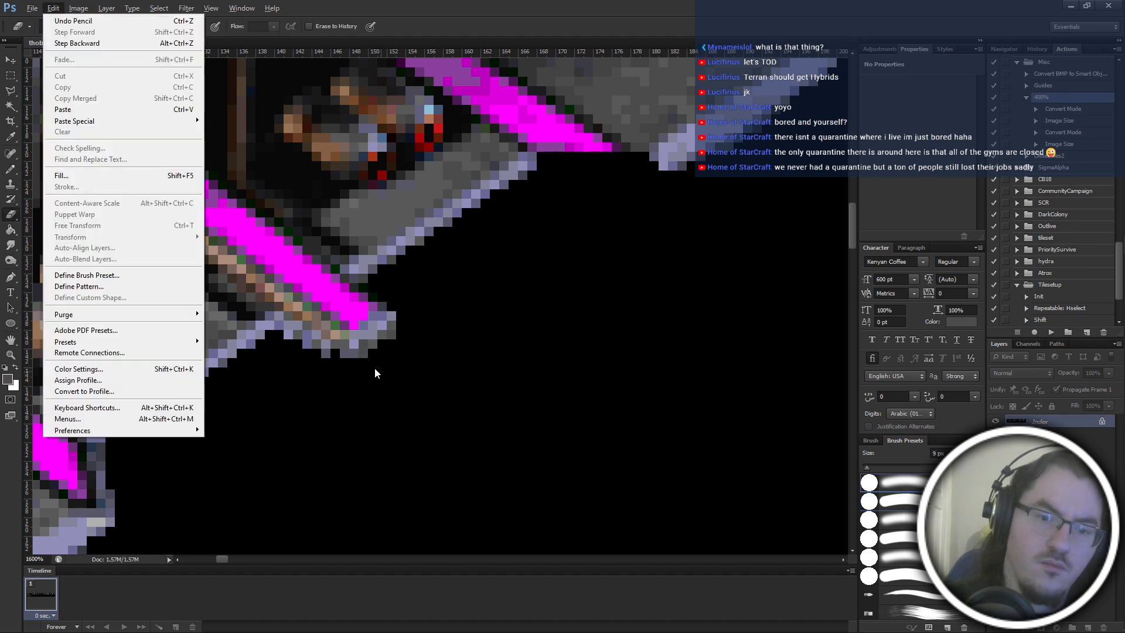
pyautogui.press('Escape')
pyautogui.press('e')
pyautogui.press('b')
pyautogui.keyDown('alt'); pyautogui.click(372, 359); pyautogui.keyUp('alt')
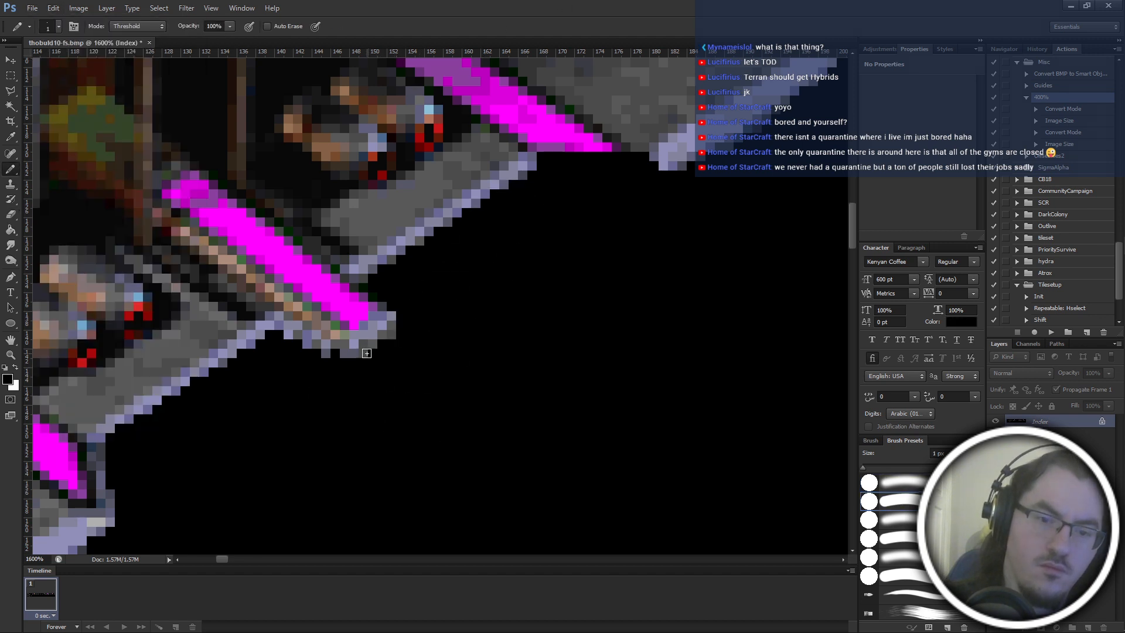
pyautogui.hscroll(-2, 393, 444)
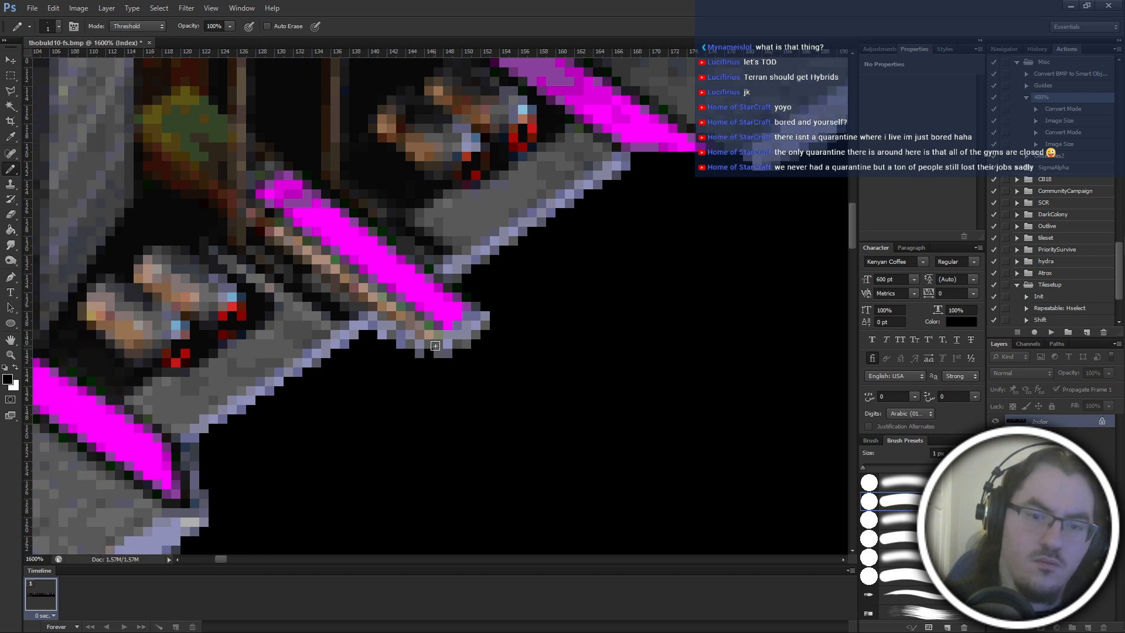
# Fill the gap along the patch's underside with grey-lavender pixels sampled from the hull trim.
pyautogui.keyDown('alt'); pyautogui.click(433, 353); pyautogui.keyUp('alt')
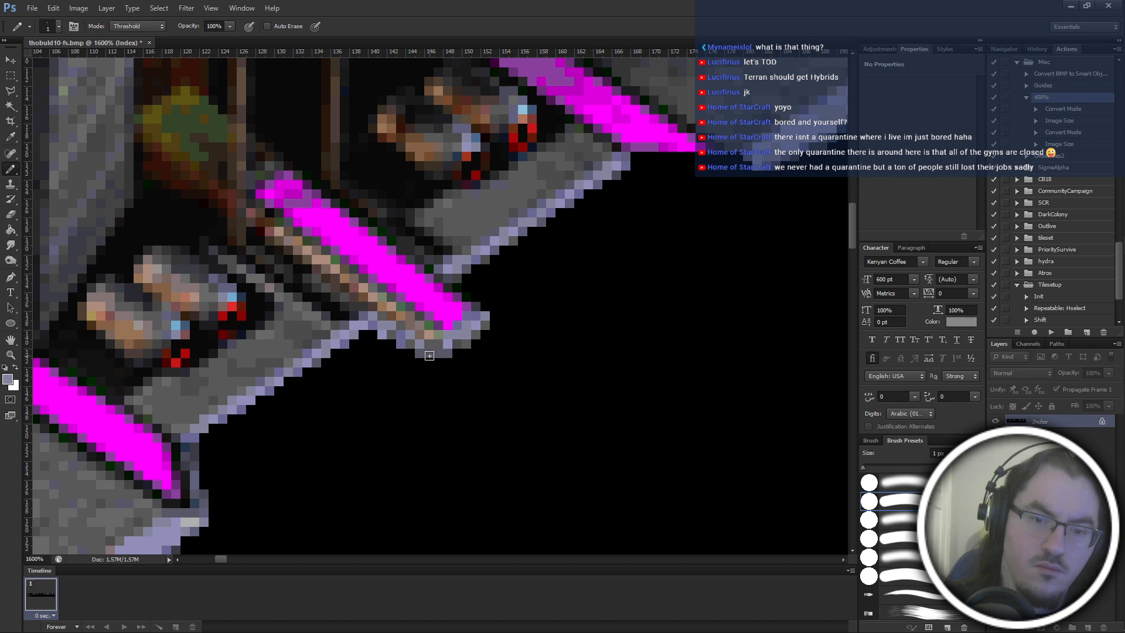
pyautogui.hscroll(-1, 499, 498)
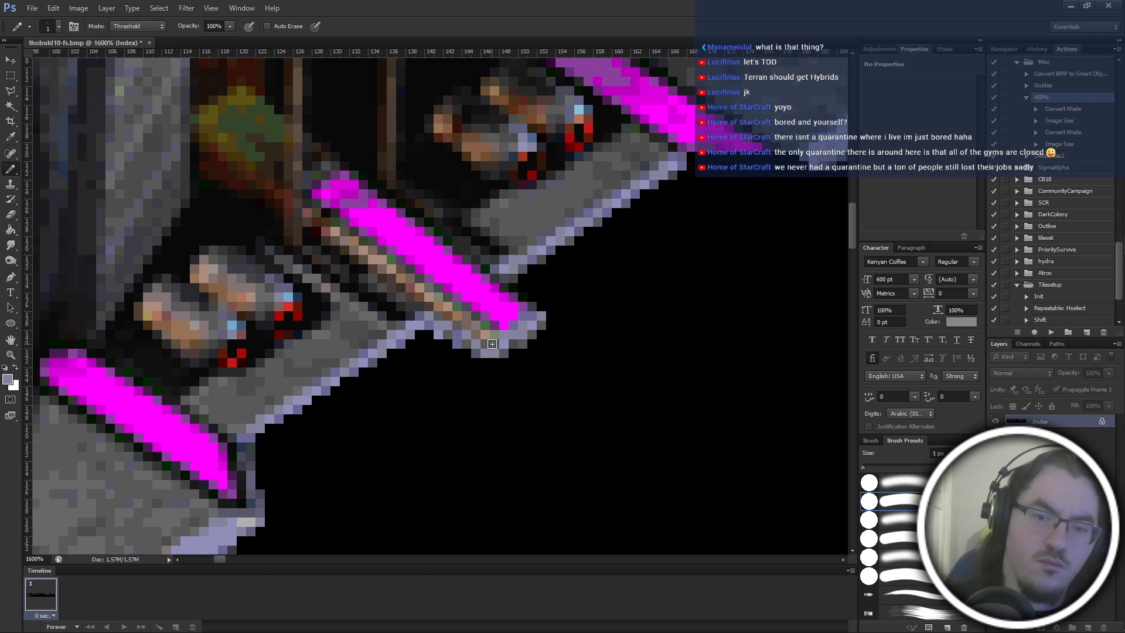
pyautogui.keyDown('alt'); pyautogui.click(300, 408); pyautogui.keyUp('alt')
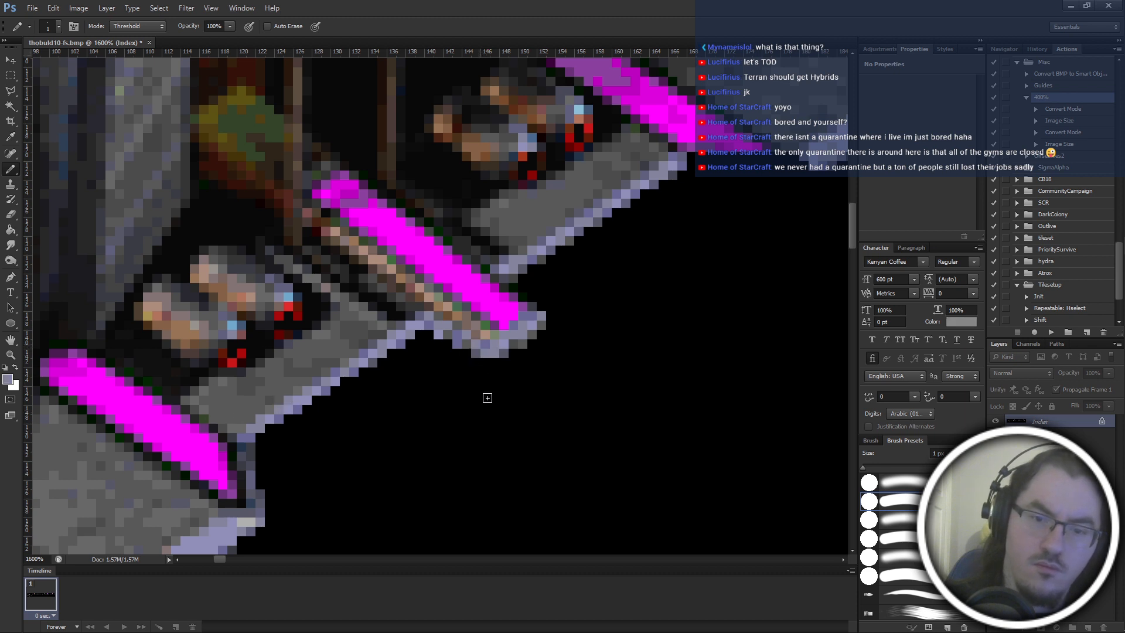
# Fill the notch along the right wing's lower edge with single lavender and grey-lavender pixels sampled from its trim.
pyautogui.scroll(-5, 495, 401)
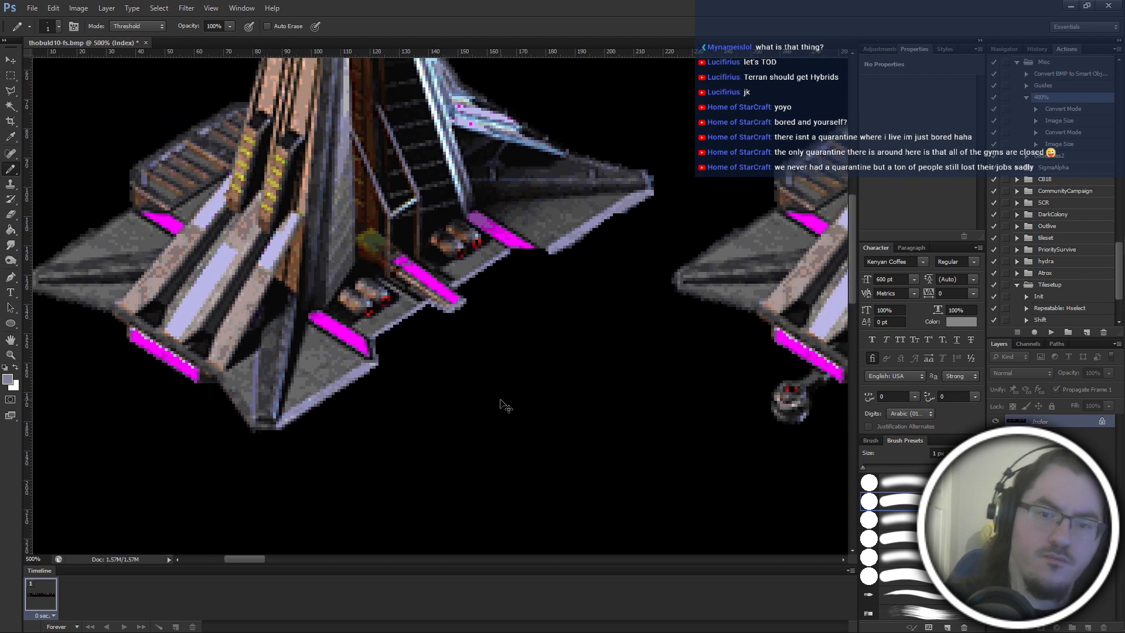
pyautogui.scroll(4, 506, 405)
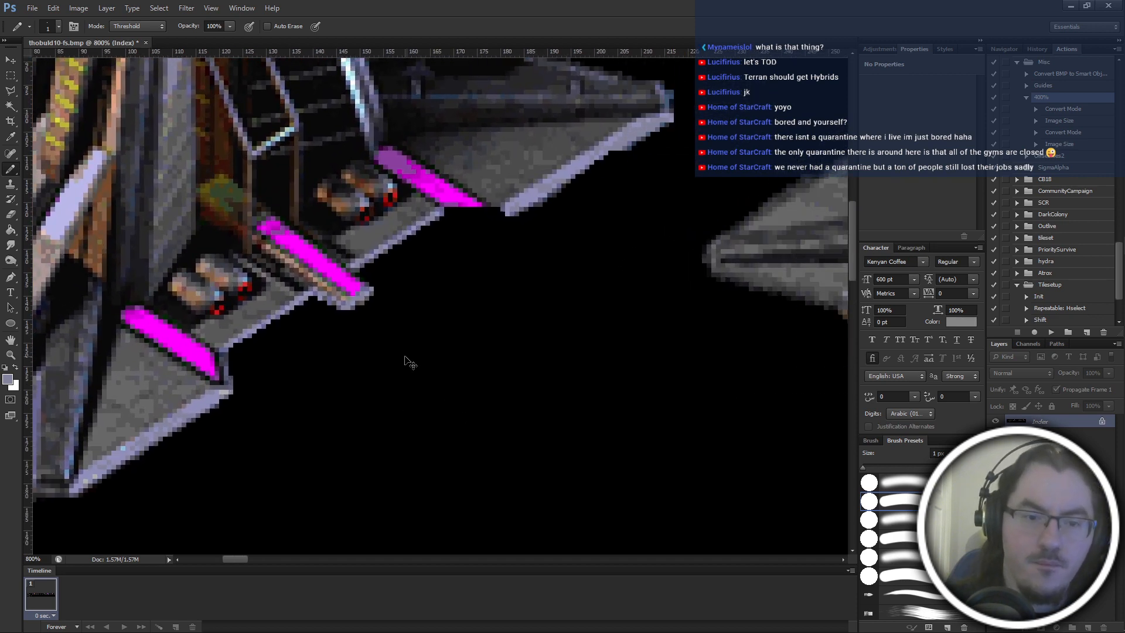
pyautogui.scroll(3, 410, 363)
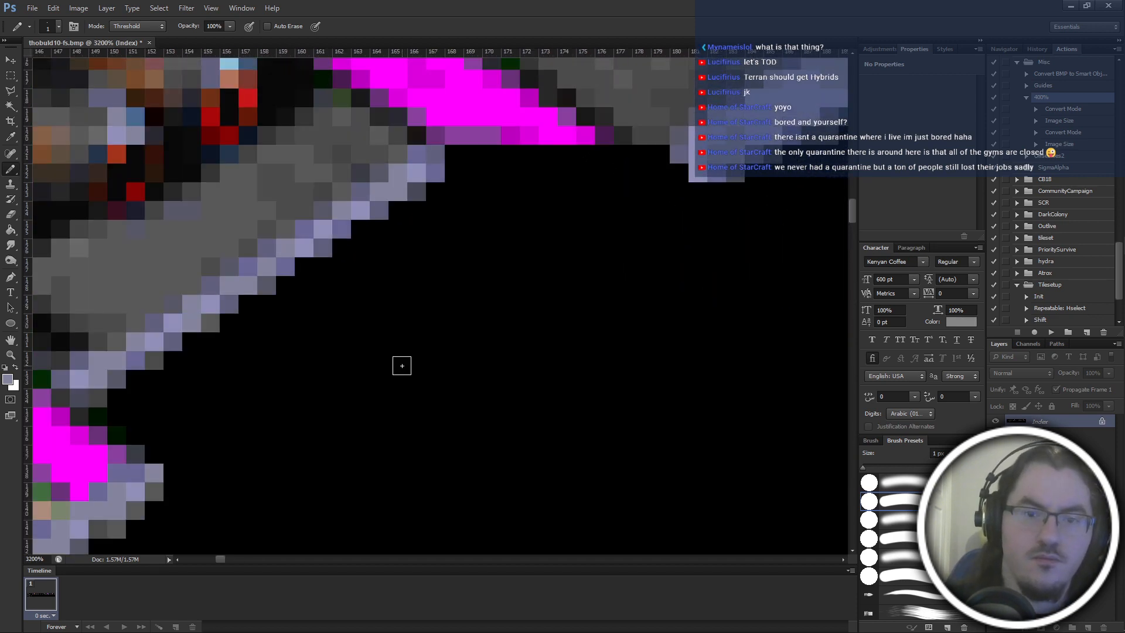
pyautogui.scroll(-3, 661, 309)
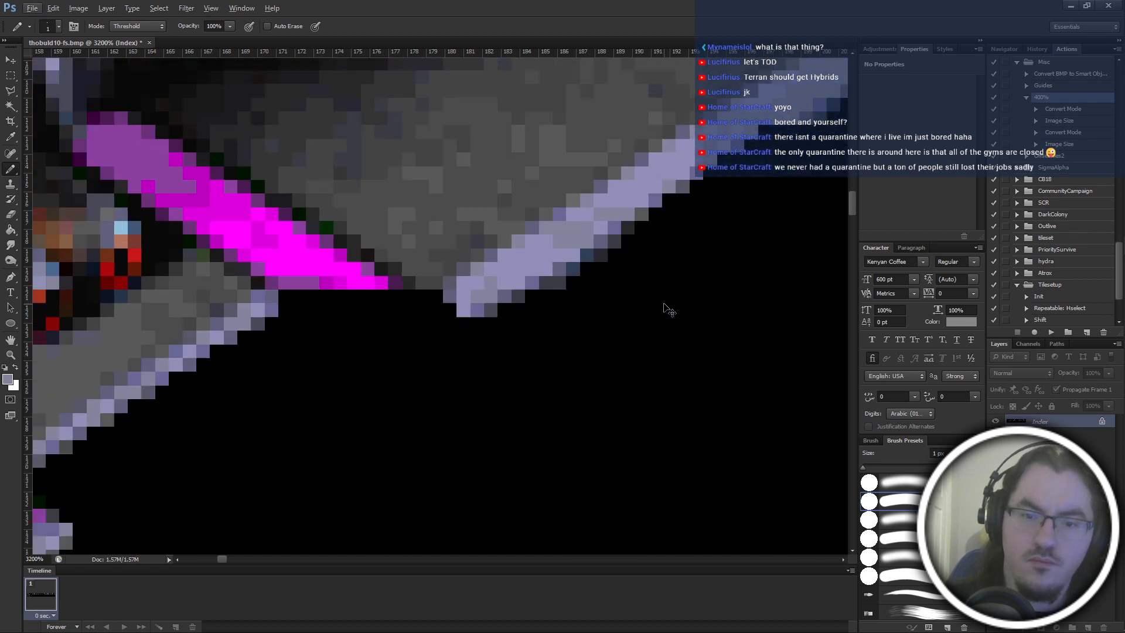
pyautogui.scroll(2, 665, 235)
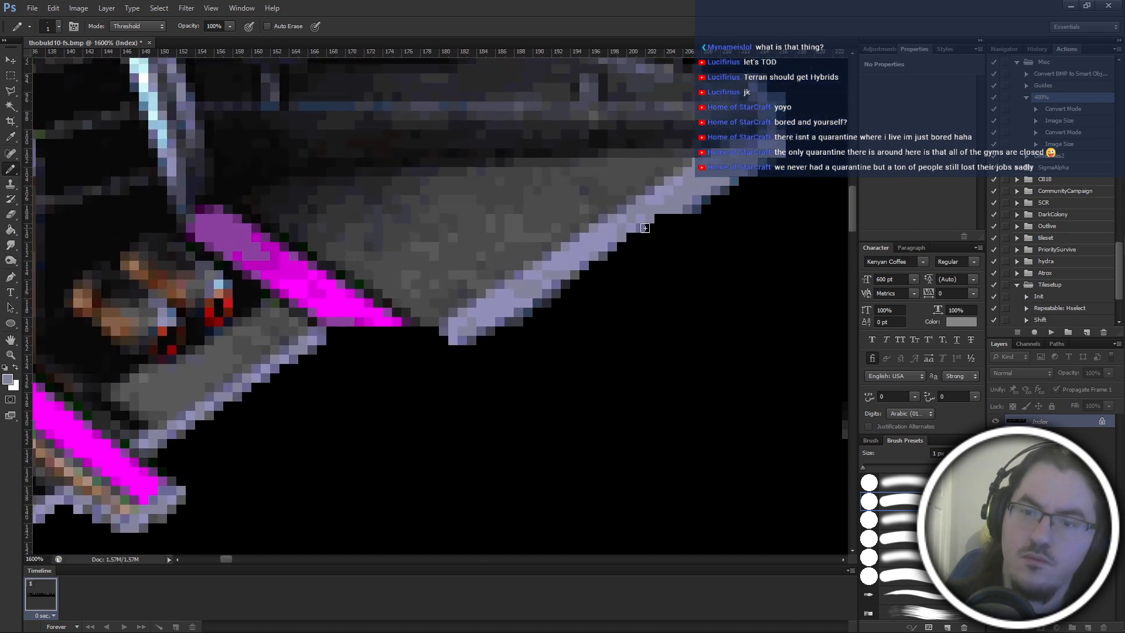
pyautogui.scroll(2, 668, 232)
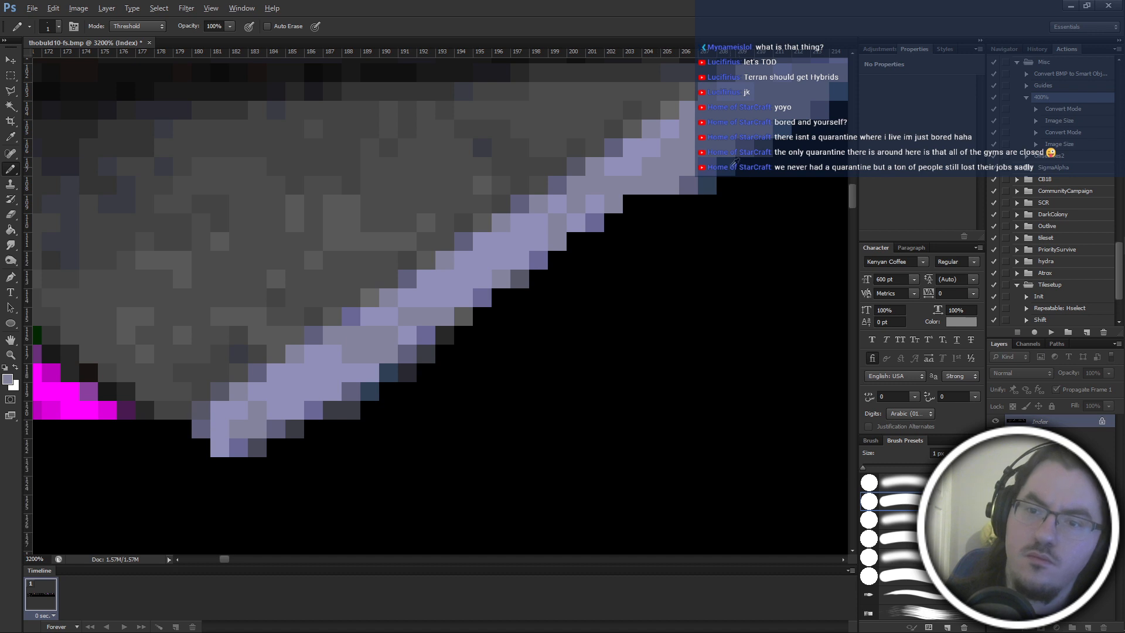
pyautogui.keyDown('alt'); pyautogui.click(706, 184); pyautogui.keyUp('alt')
pyautogui.click(670, 223)
pyautogui.keyDown('alt'); pyautogui.click(714, 179); pyautogui.keyUp('alt')
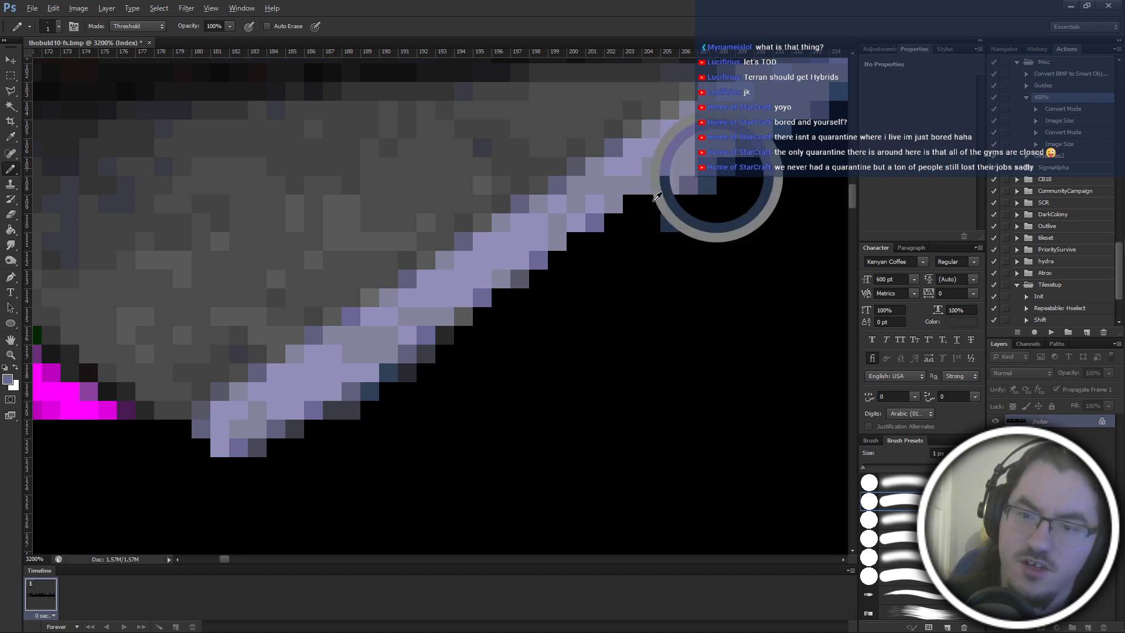
pyautogui.click(651, 204)
pyautogui.click(632, 202)
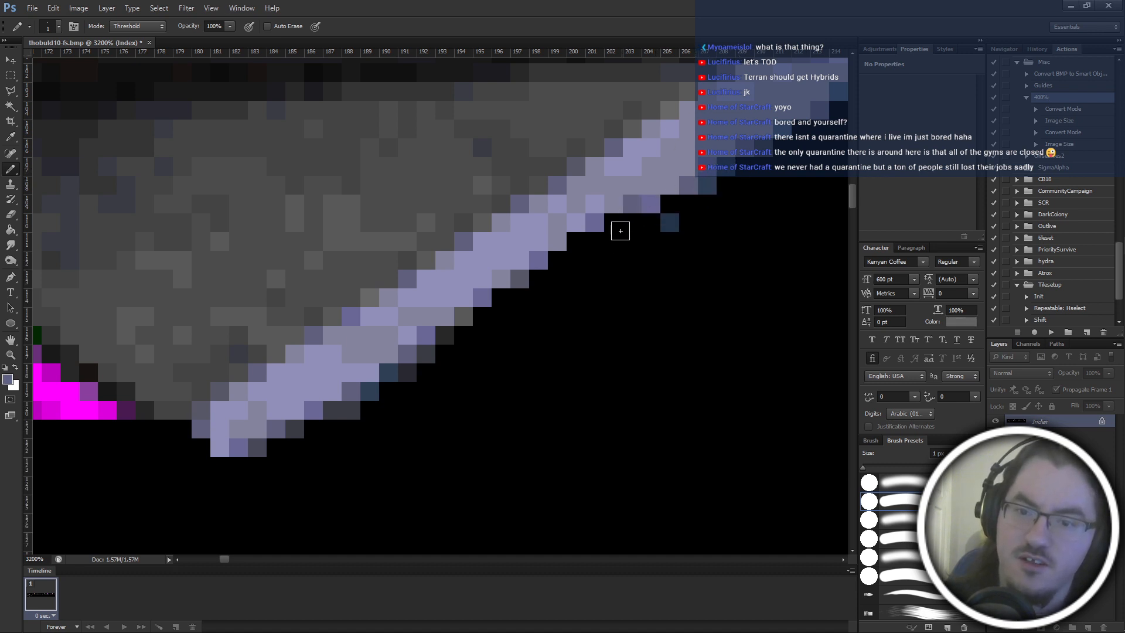
pyautogui.click(615, 227)
# Black out the stray dark blue pixel below the wing's lavender trim with the 1 px Pencil.
pyautogui.scroll(-3, 633, 269)
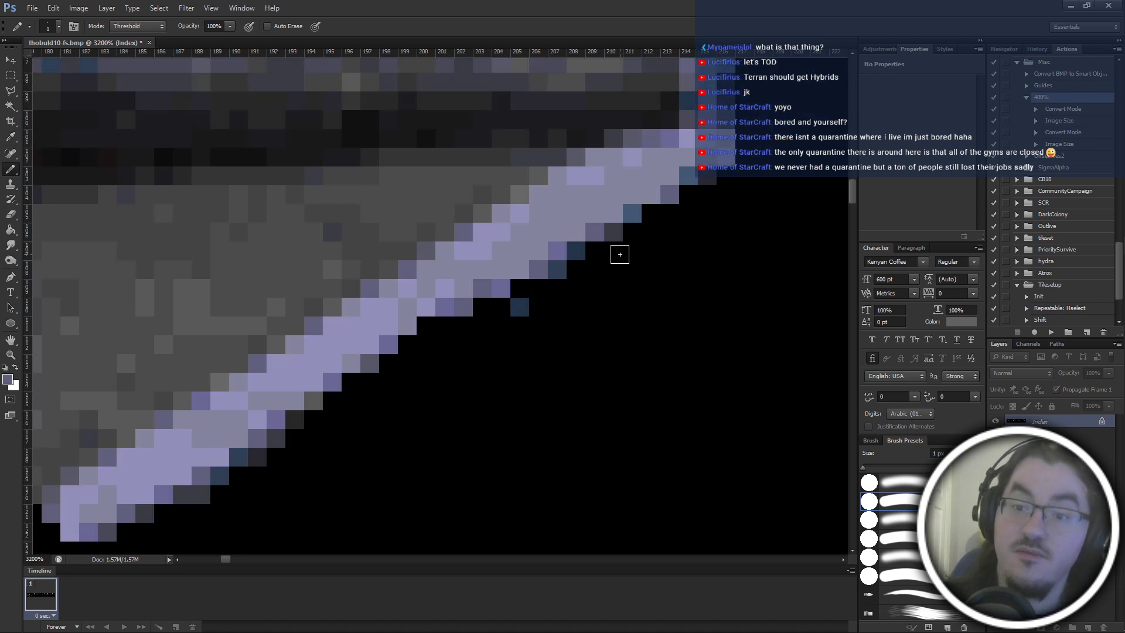
pyautogui.scroll(2, 620, 265)
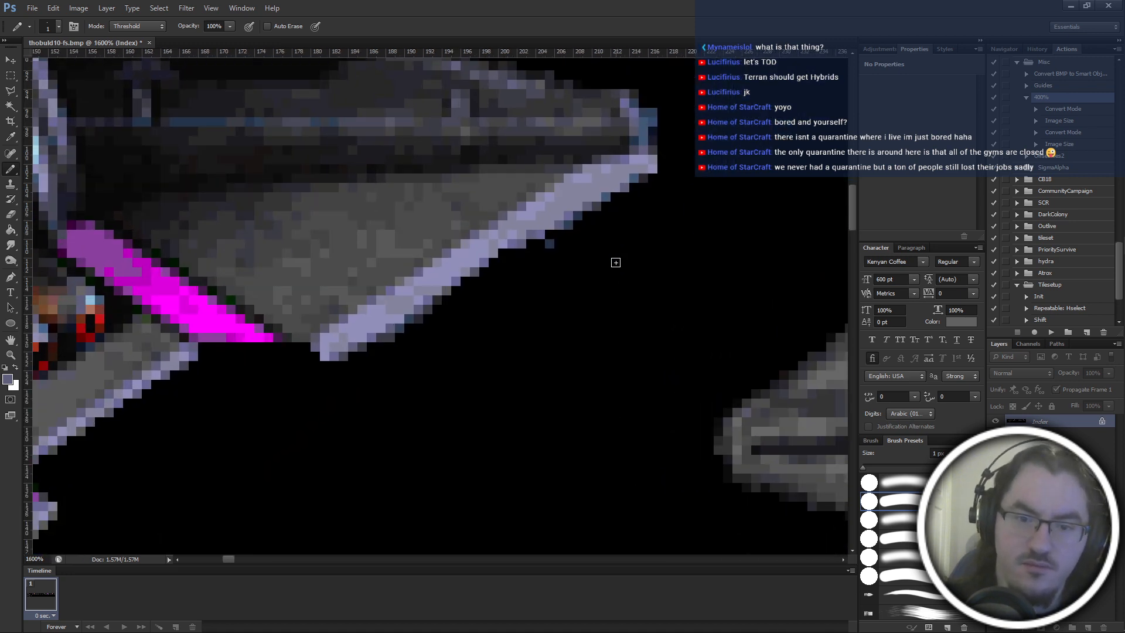
pyautogui.scroll(2, 426, 323)
pyautogui.keyDown('alt'); pyautogui.click(616, 207); pyautogui.keyUp('alt')
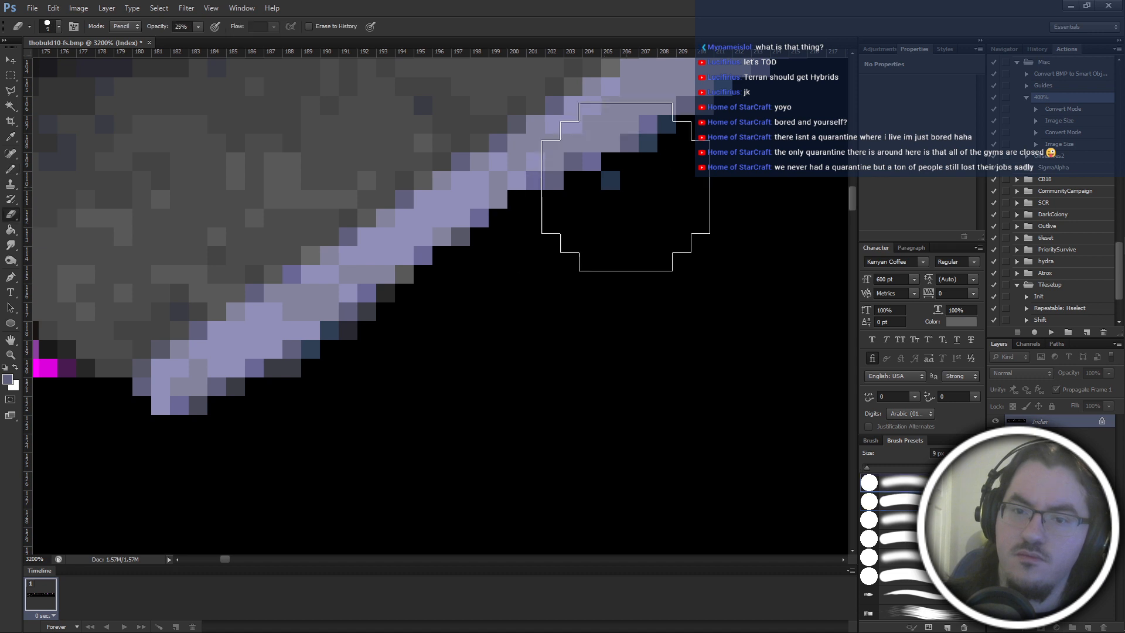
pyautogui.scroll(2, 612, 178)
# Smooth the wing trim's stepped underside with single dark blue, grey and lavender pixels sampled from the surrounding edge.
pyautogui.keyDown('alt'); pyautogui.click(668, 170); pyautogui.keyUp('alt')
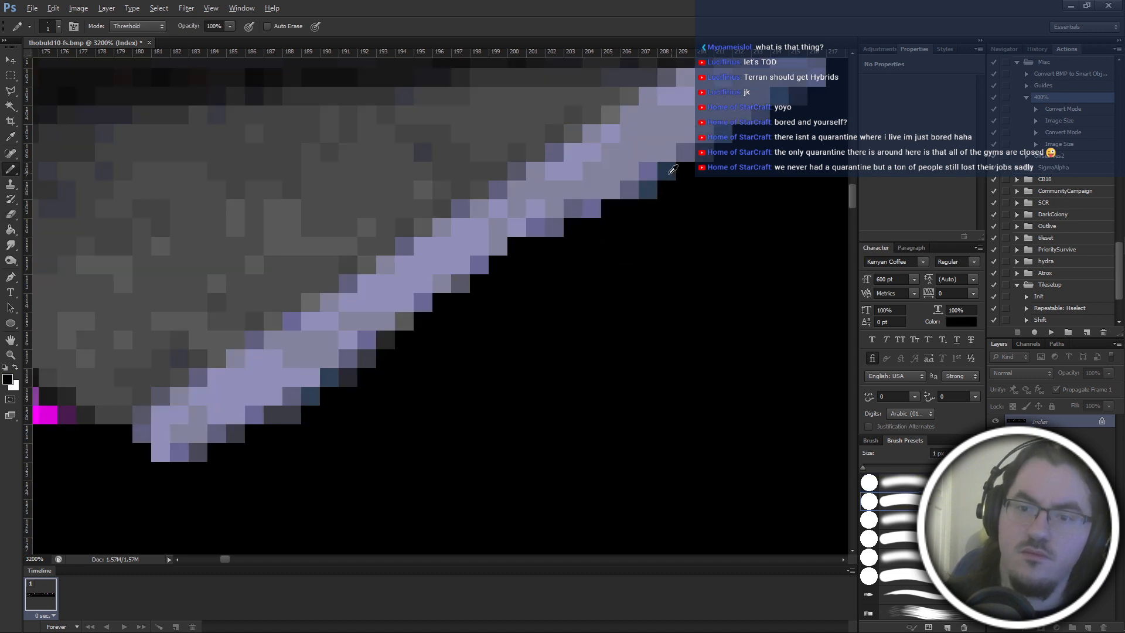
pyautogui.click(574, 228)
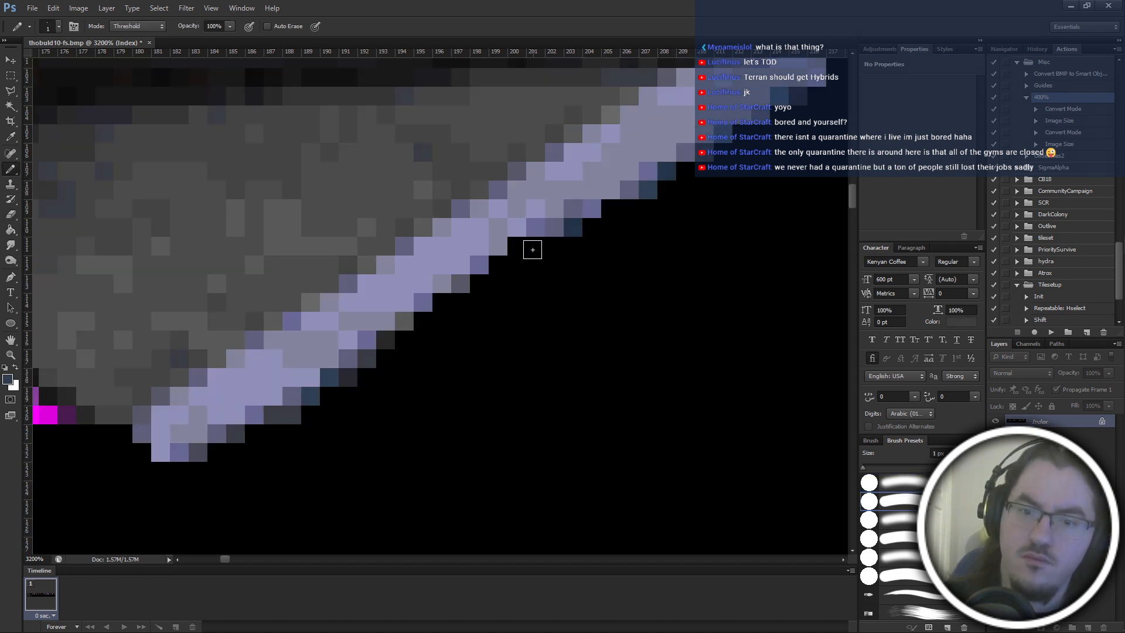
pyautogui.click(515, 264)
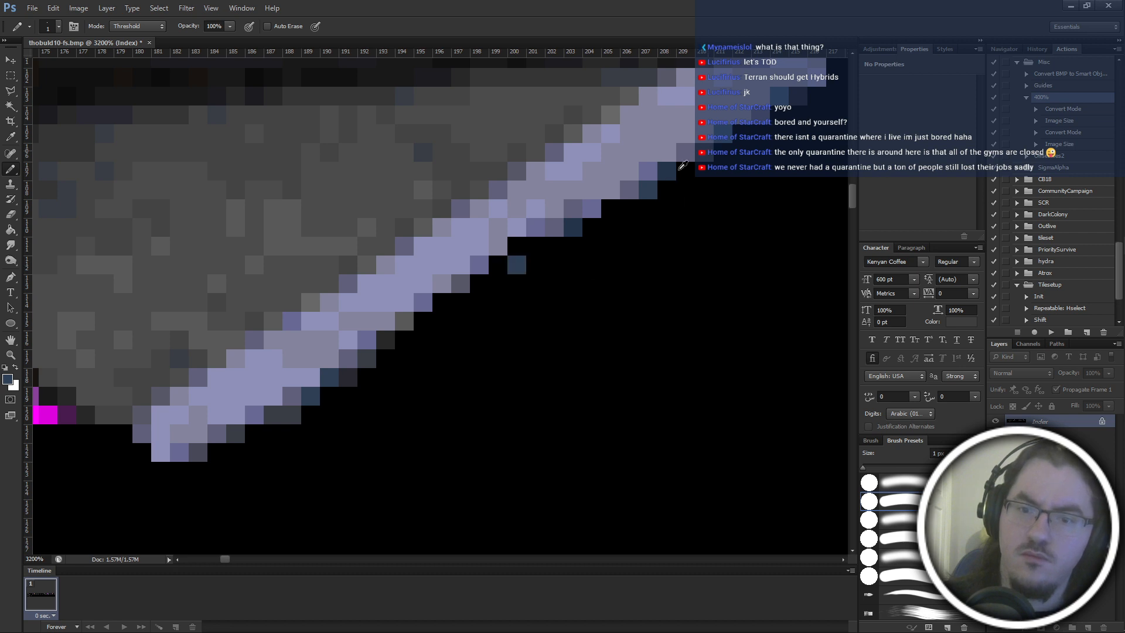
pyautogui.click(535, 247)
pyautogui.keyDown('alt'); pyautogui.click(698, 162); pyautogui.keyUp('alt')
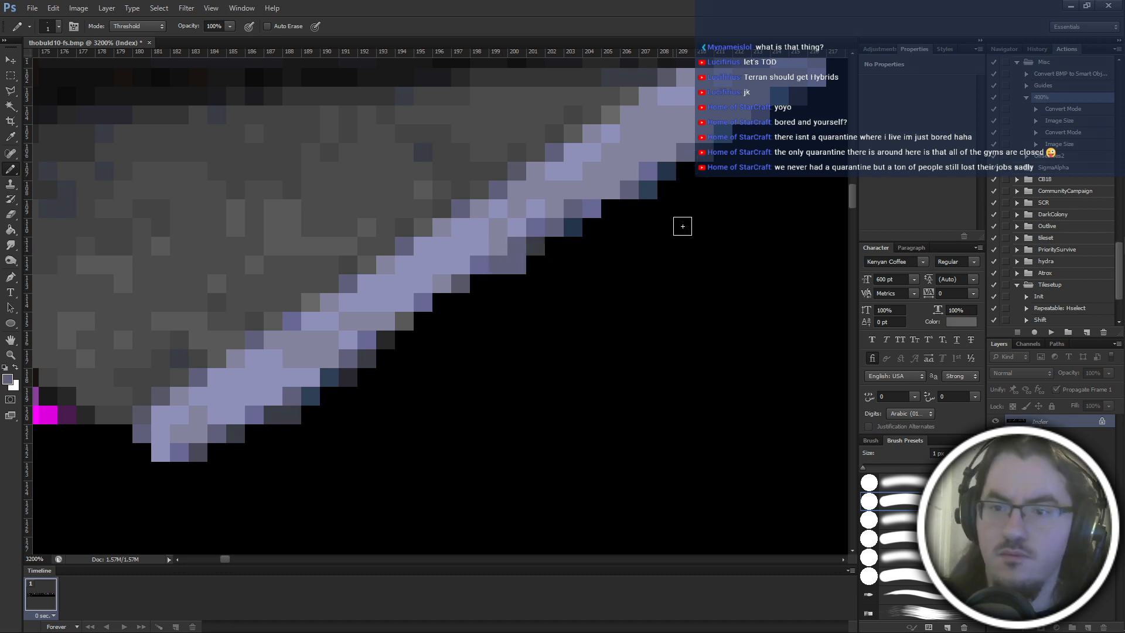
pyautogui.click(498, 265)
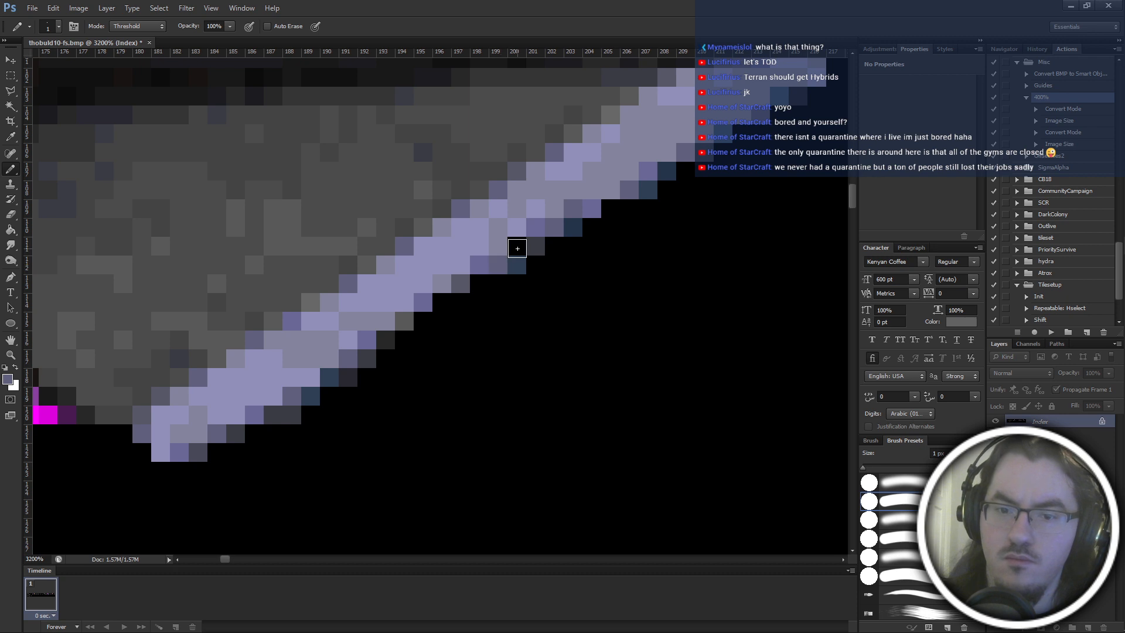
pyautogui.click(517, 246)
pyautogui.click(441, 302)
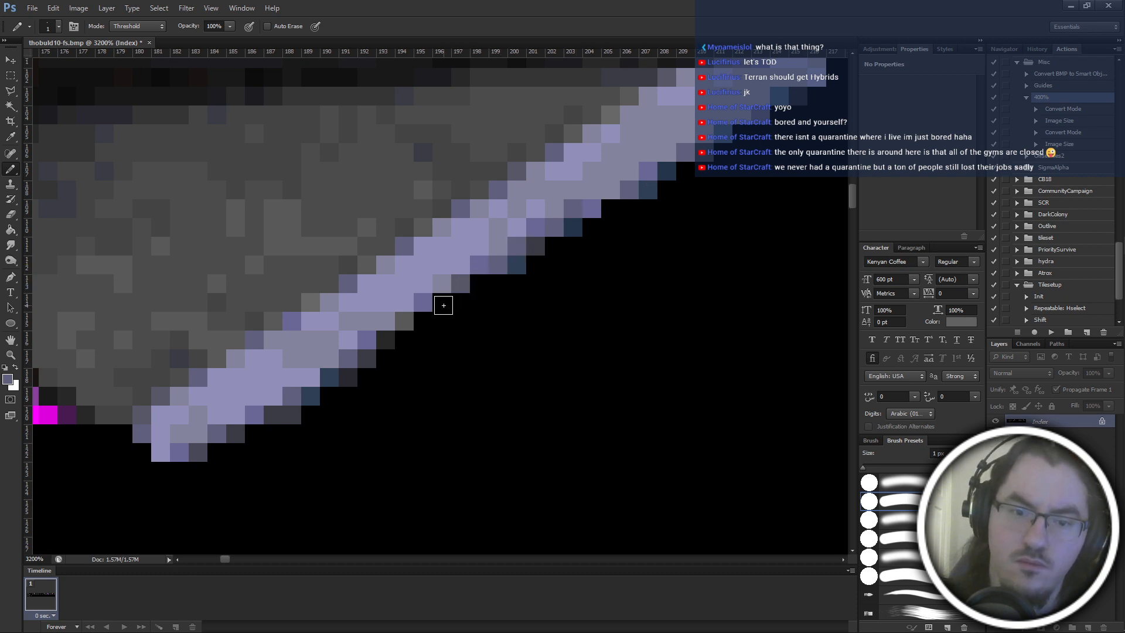
# Touch up the wing trim's lower inner corner with dark grey-blue shading sampled from the edge.
pyautogui.keyDown('alt'); pyautogui.click(564, 235); pyautogui.keyUp('alt')
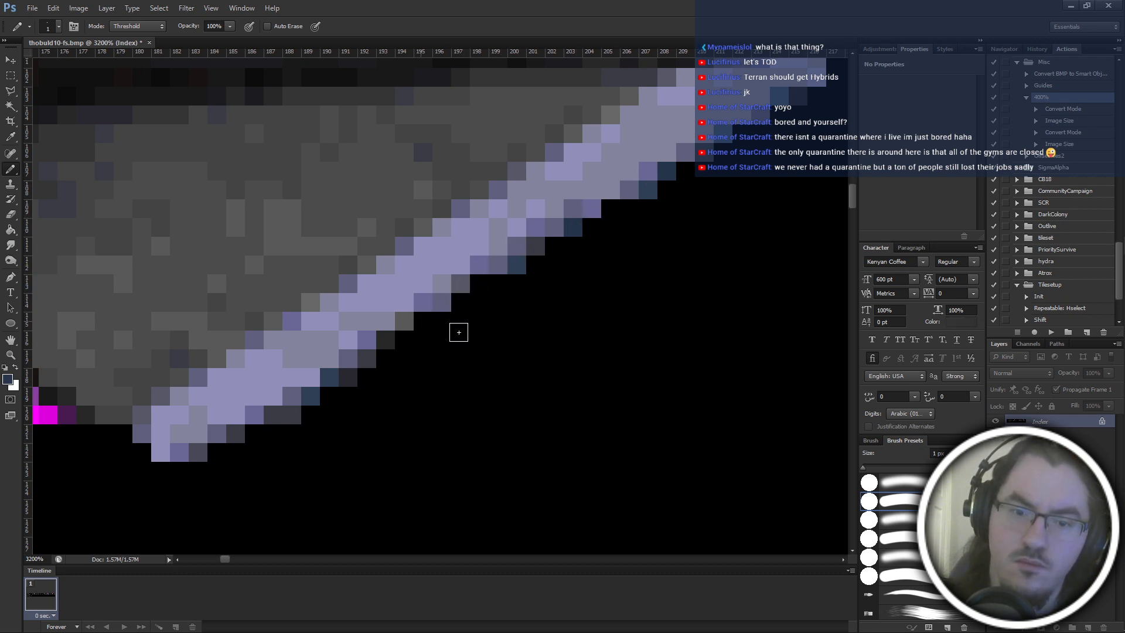
pyautogui.scroll(-3, 700, 405)
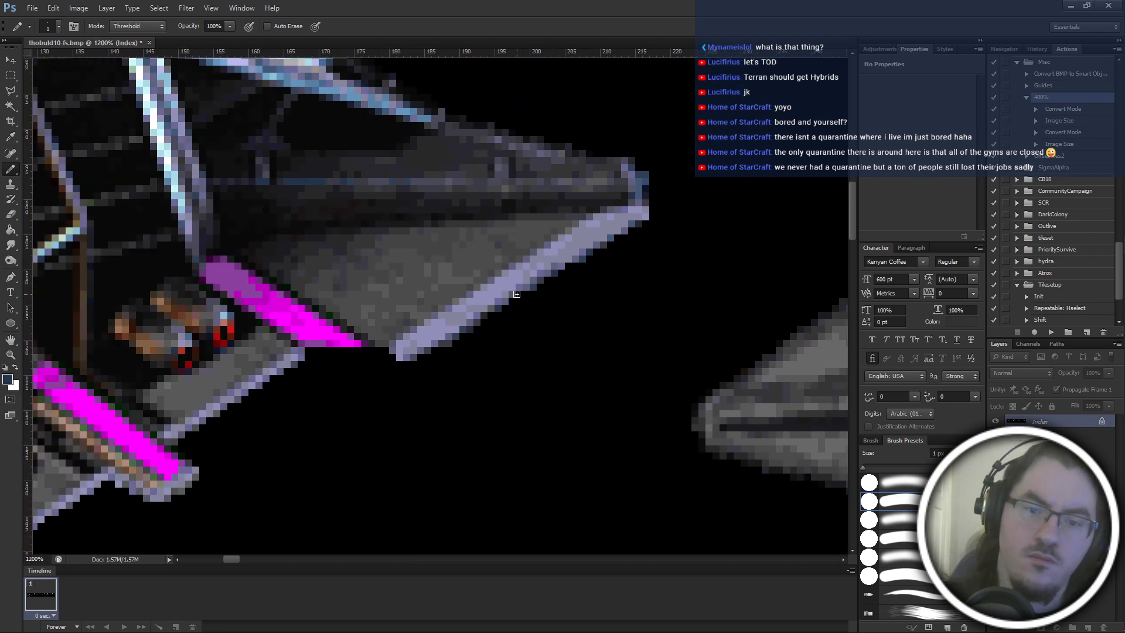
pyautogui.hscroll(-3, 582, 382)
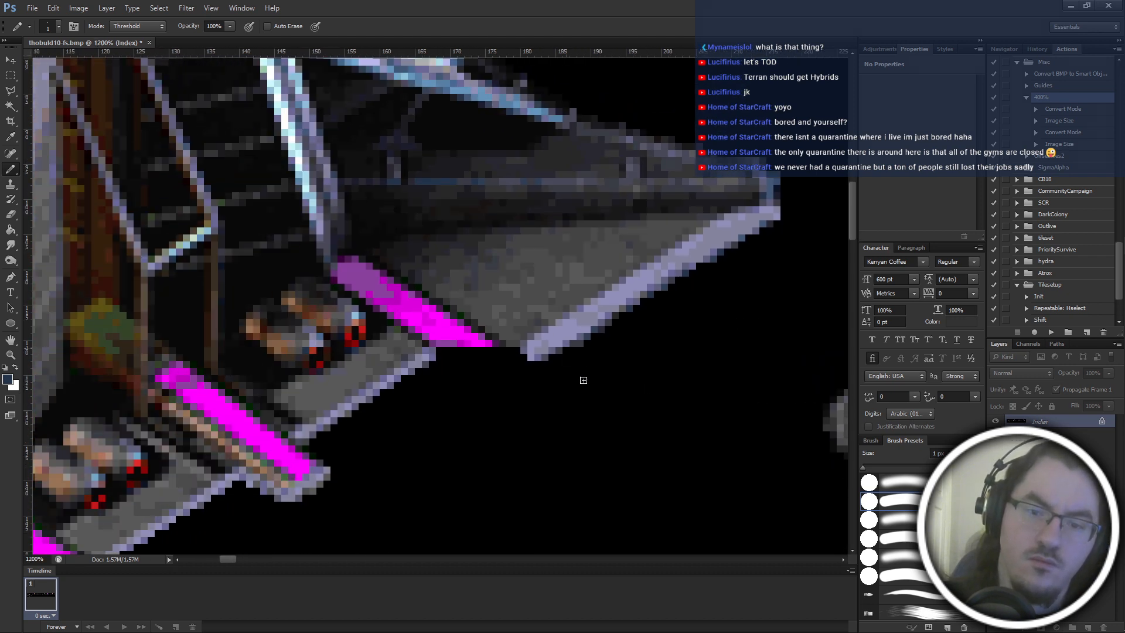
pyautogui.keyDown('alt'); pyautogui.click(554, 357); pyautogui.keyUp('alt')
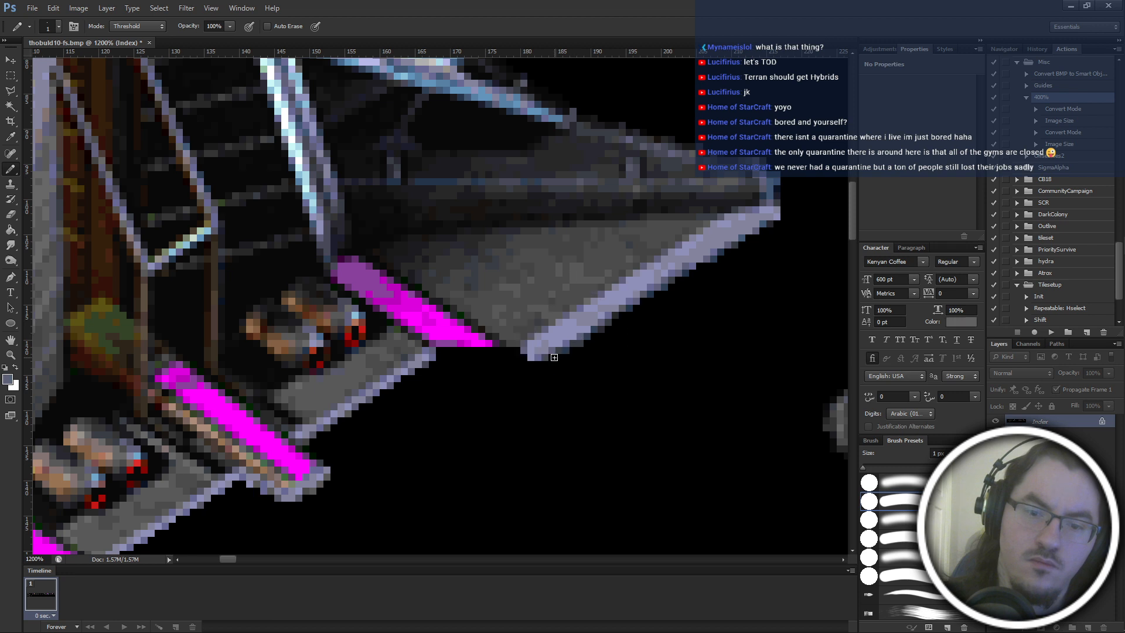
pyautogui.hscroll(-1, 612, 385)
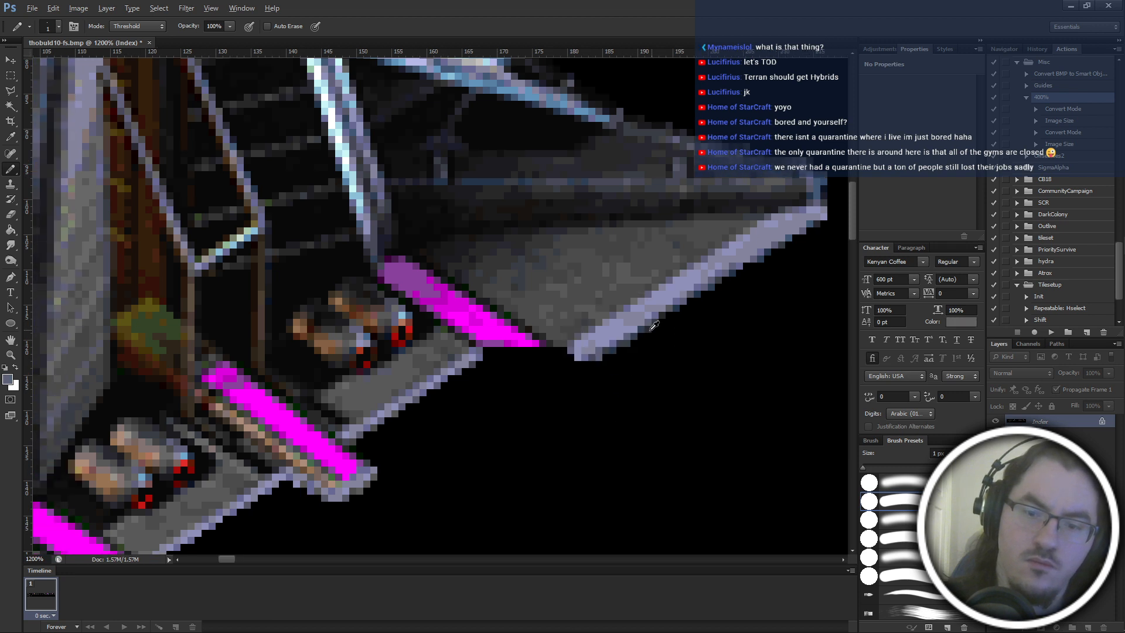
pyautogui.keyDown('alt'); pyautogui.click(632, 350); pyautogui.keyUp('alt')
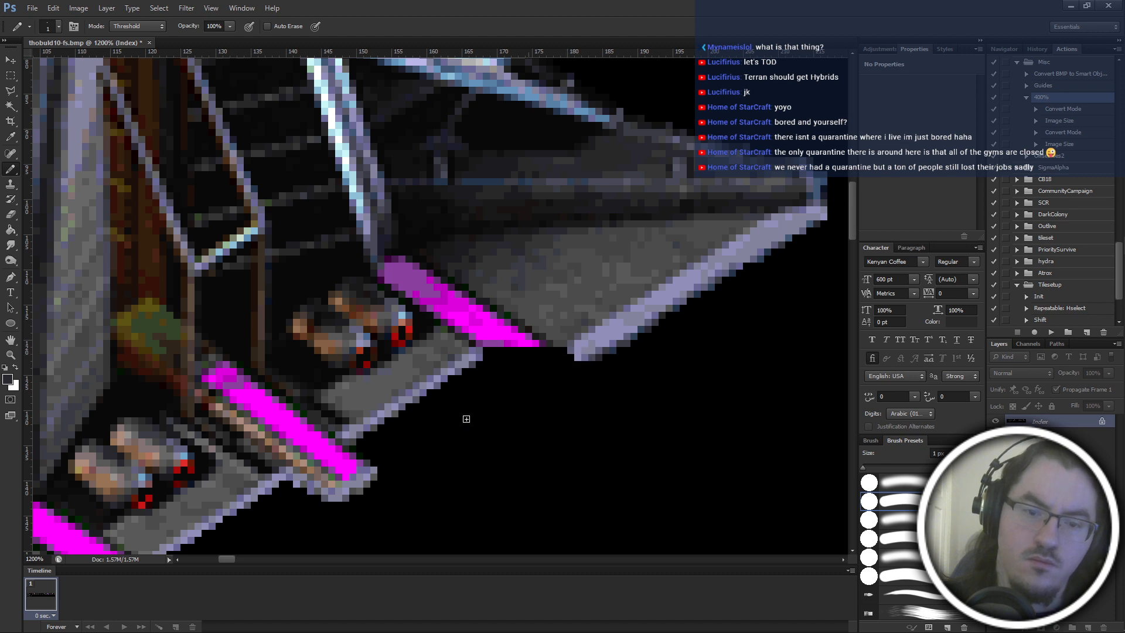
# Draw a grey-lavender trim line beneath the upper magenta strip's cut end, joining the hull trim to the wing trim.
pyautogui.scroll(-1, 410, 416)
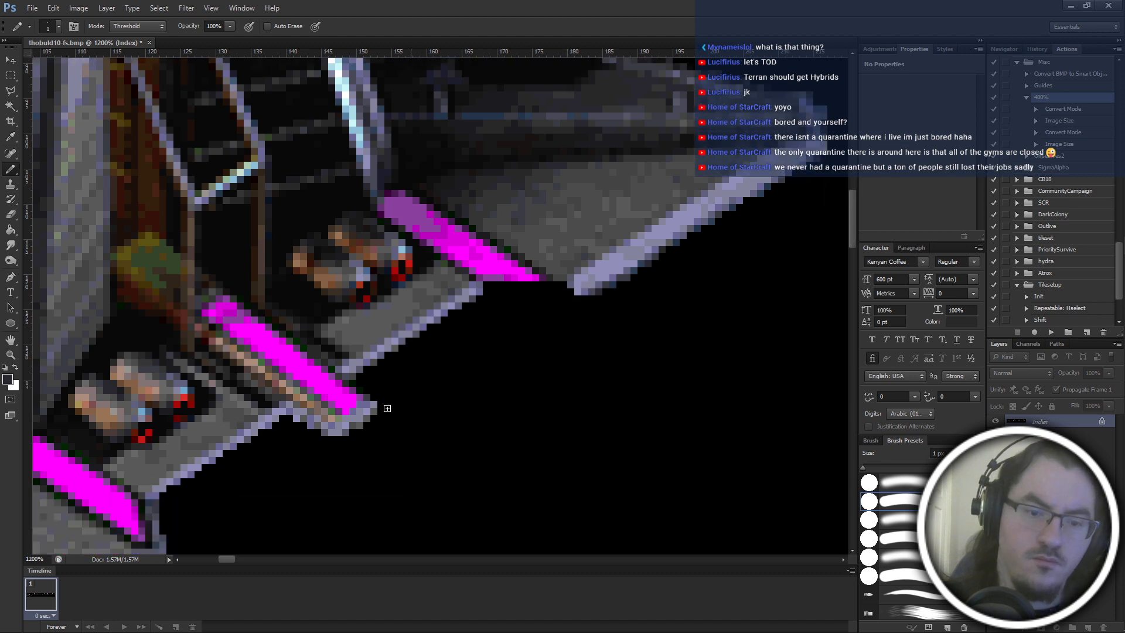
pyautogui.keyDown('alt'); pyautogui.click(297, 412); pyautogui.keyUp('alt')
pyautogui.moveTo(495, 287)
pyautogui.mouseDown()
pyautogui.moveTo(535, 314)
pyautogui.moveTo(538, 301)
pyautogui.moveTo(566, 295)
pyautogui.moveTo(513, 294)
pyautogui.moveTo(529, 303)
pyautogui.moveTo(519, 285)
pyautogui.moveTo(568, 290)
pyautogui.moveTo(502, 289)
pyautogui.mouseUp()
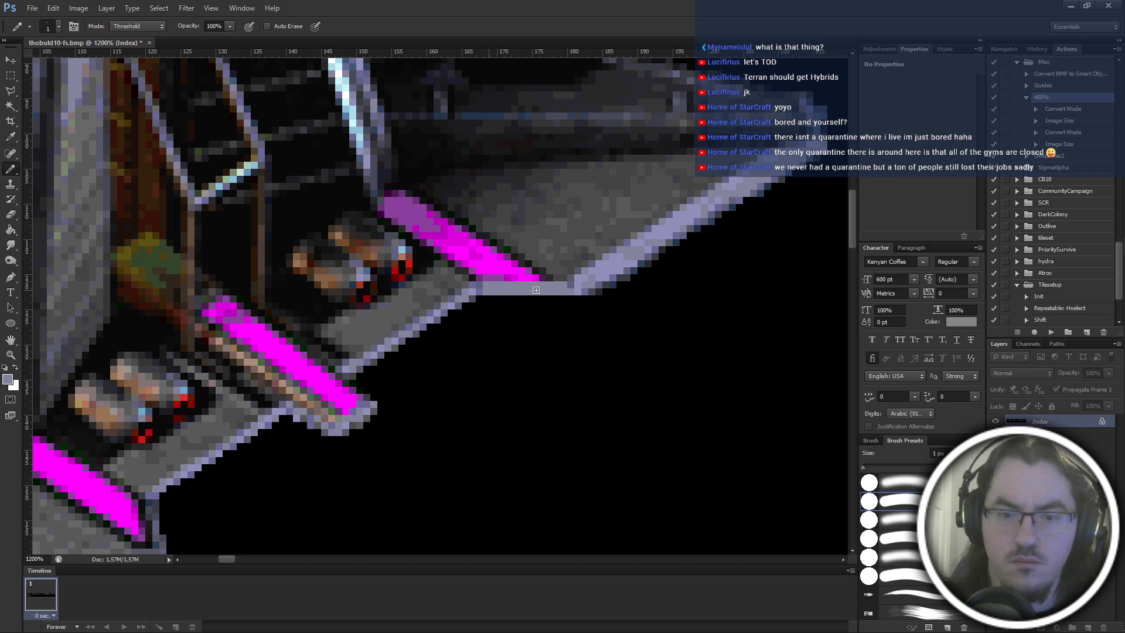
pyautogui.hscroll(1, 549, 369)
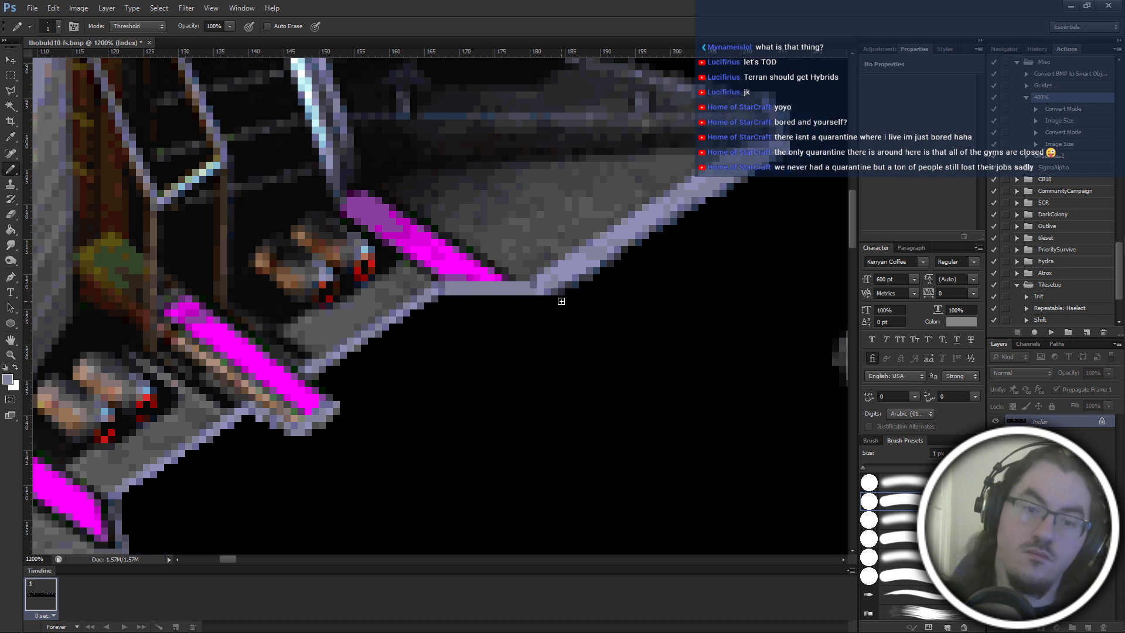
pyautogui.scroll(-2, 562, 301)
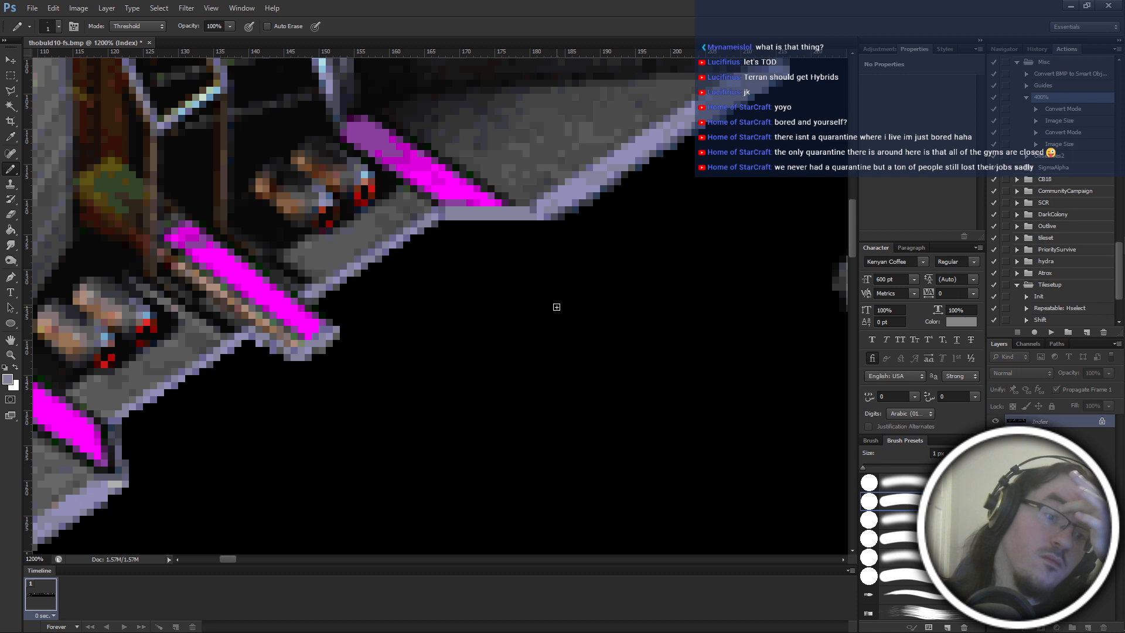
# Shade the new trim line under the upper magenta strip with darker lavender pixels sampled from the hull trim.
pyautogui.scroll(1, 557, 307)
pyautogui.scroll(1, 555, 306)
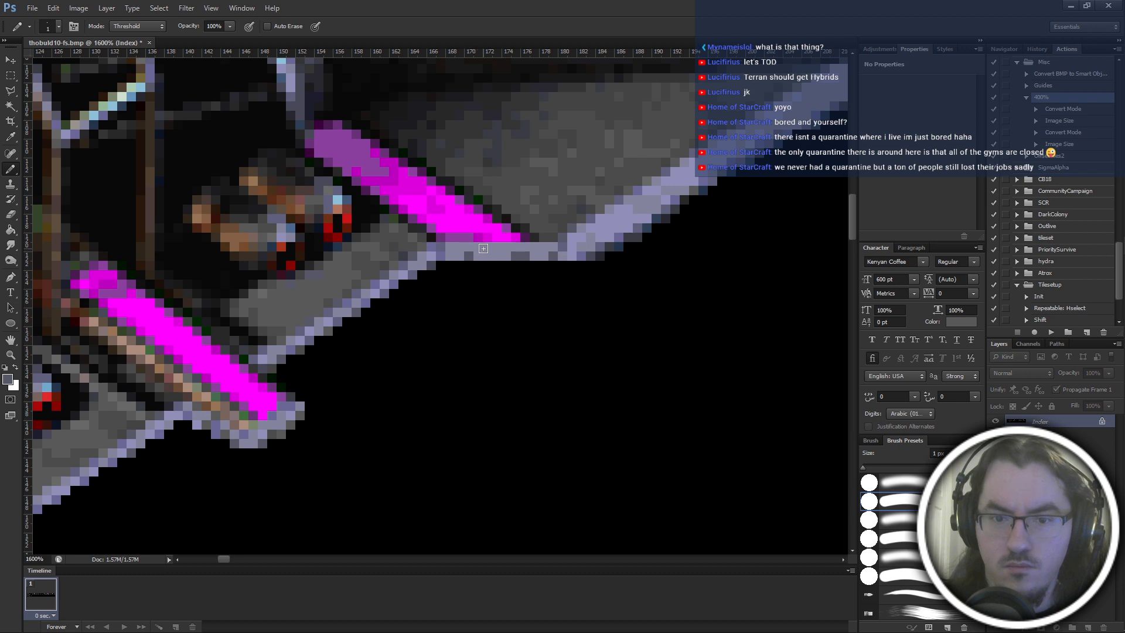
pyautogui.keyDown('alt'); pyautogui.click(394, 283); pyautogui.keyUp('alt')
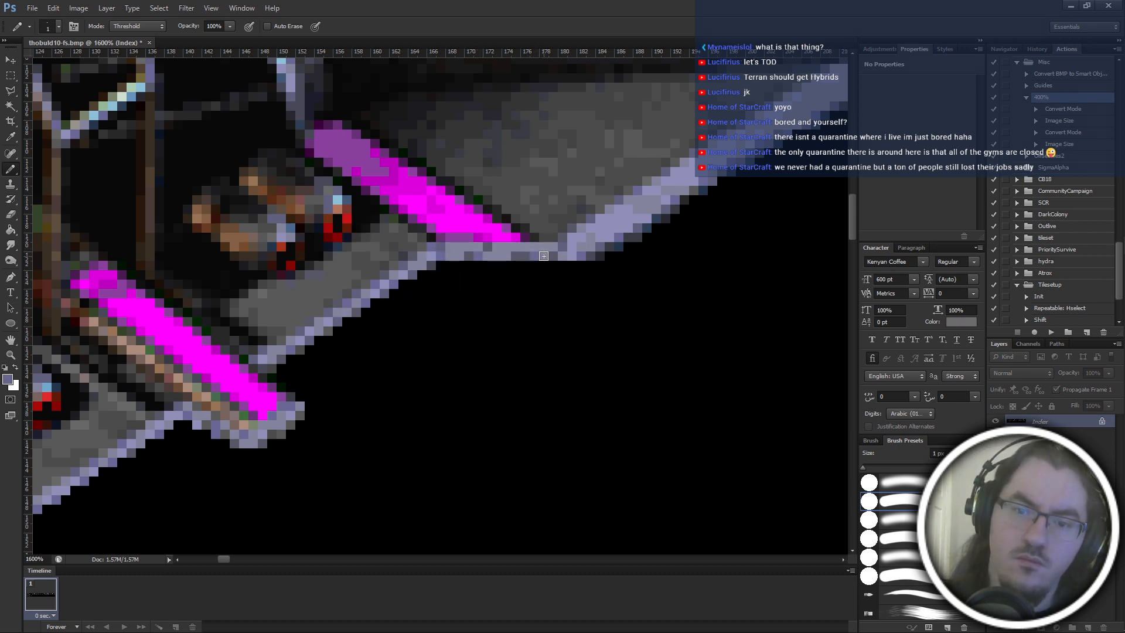
pyautogui.click(462, 251)
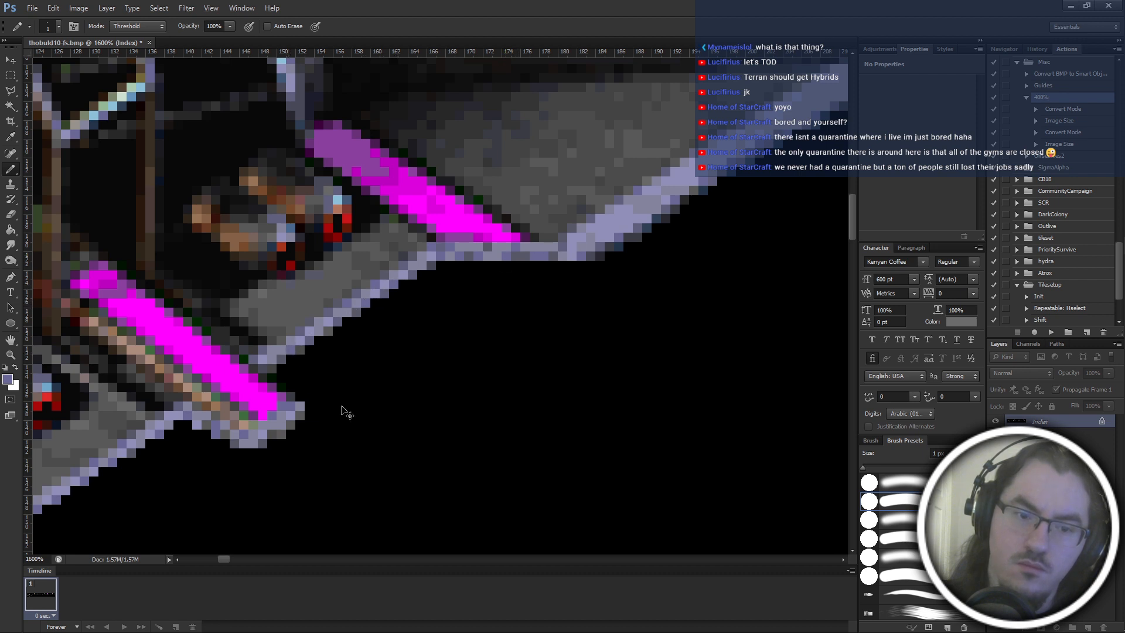
# Vary the joining trim line with lighter lavender pixels sampled from the neighbouring trim.
pyautogui.hscroll(-2, 346, 413)
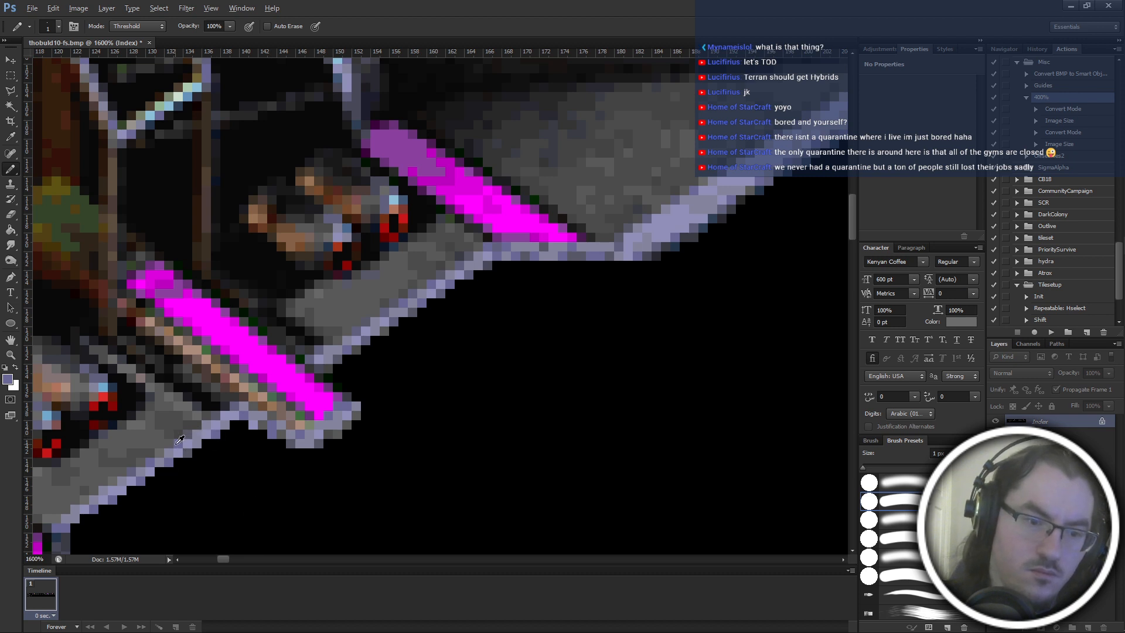
pyautogui.click(307, 428)
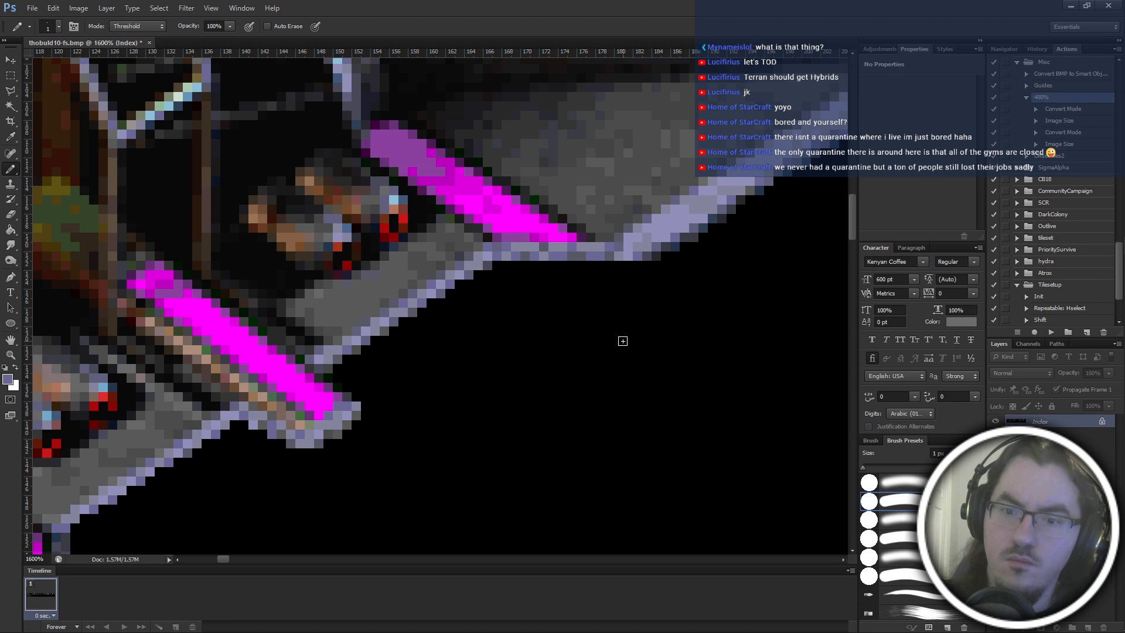
pyautogui.click(643, 261)
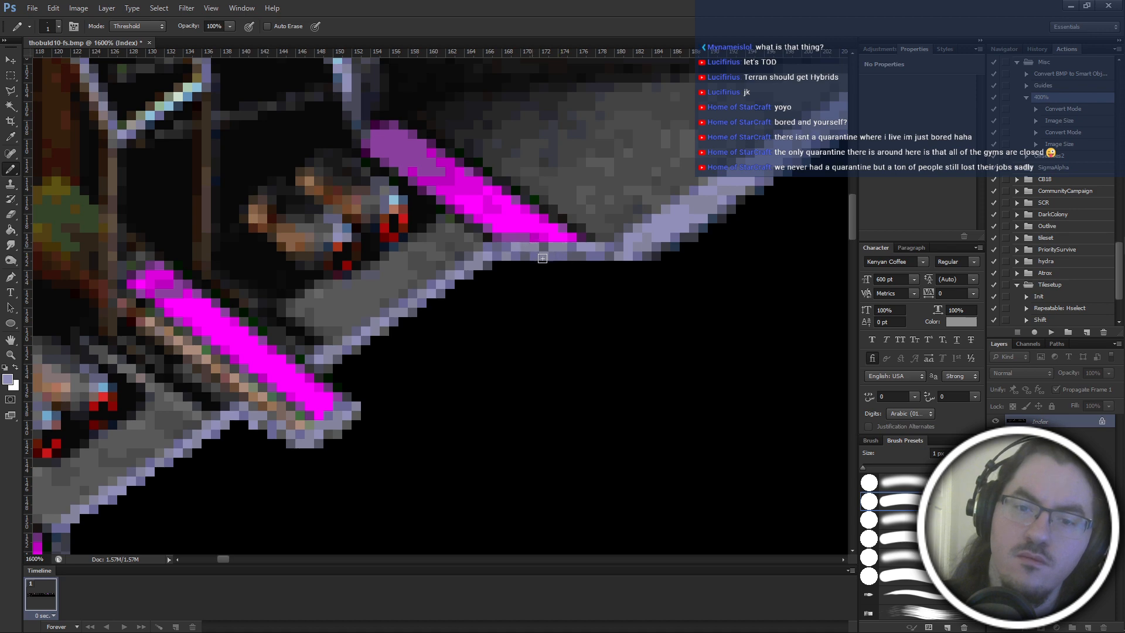
pyautogui.scroll(-5, 618, 280)
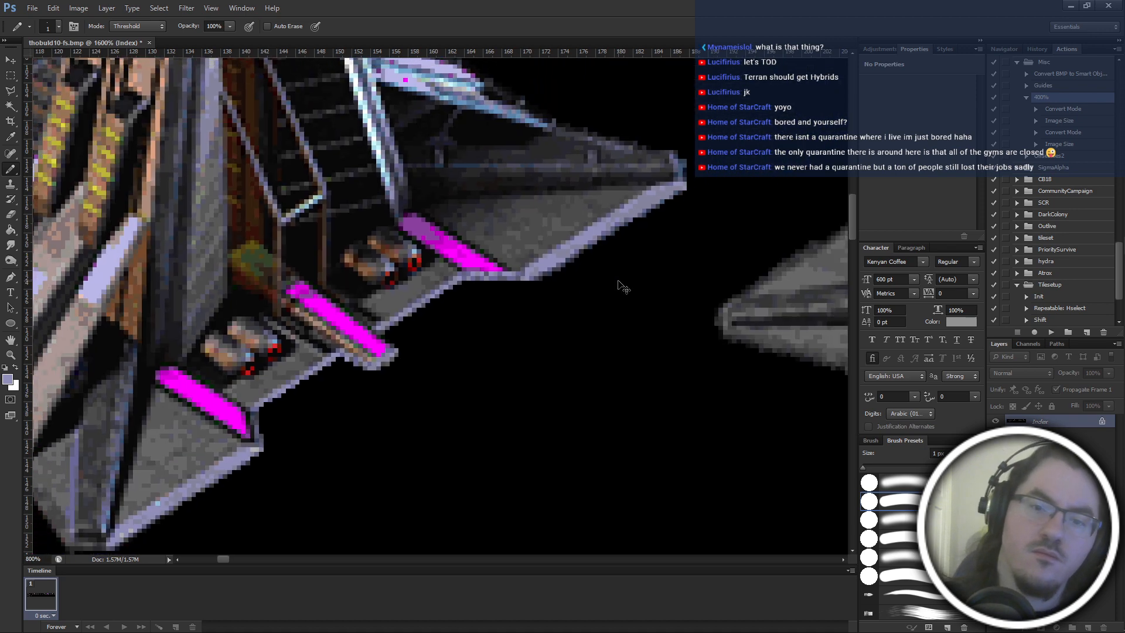
pyautogui.scroll(5, 618, 281)
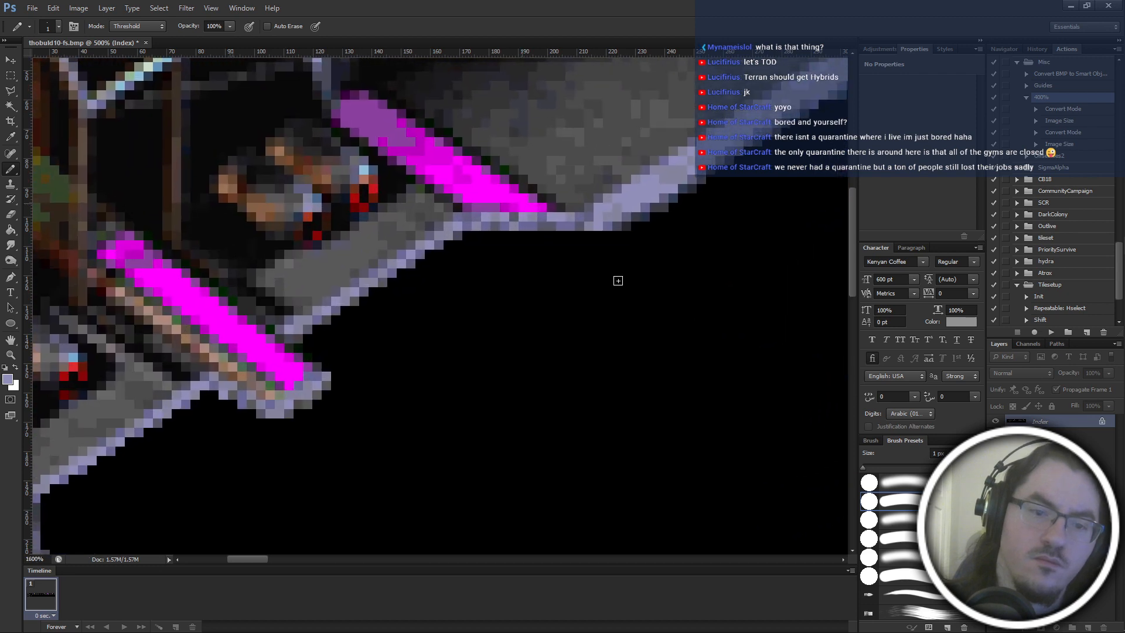
# Soften the underside of the first frame's bottom hull tip with near-black pixels sampled from the surrounding edge.
pyautogui.keyDown('alt'); pyautogui.click(361, 280); pyautogui.keyUp('alt')
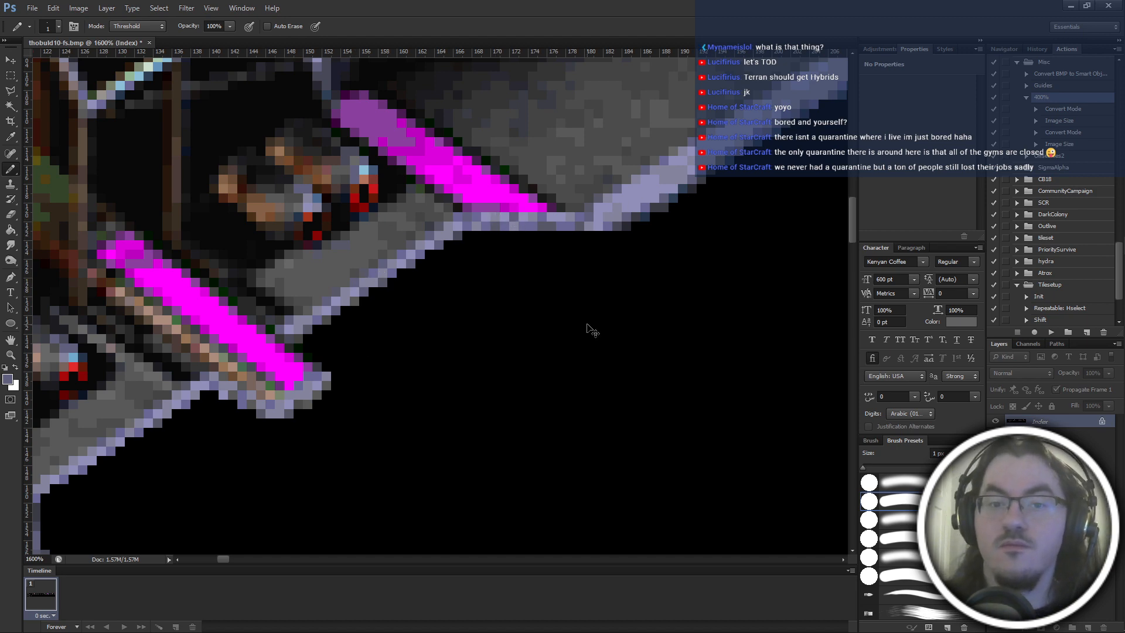
pyautogui.scroll(-5, 588, 325)
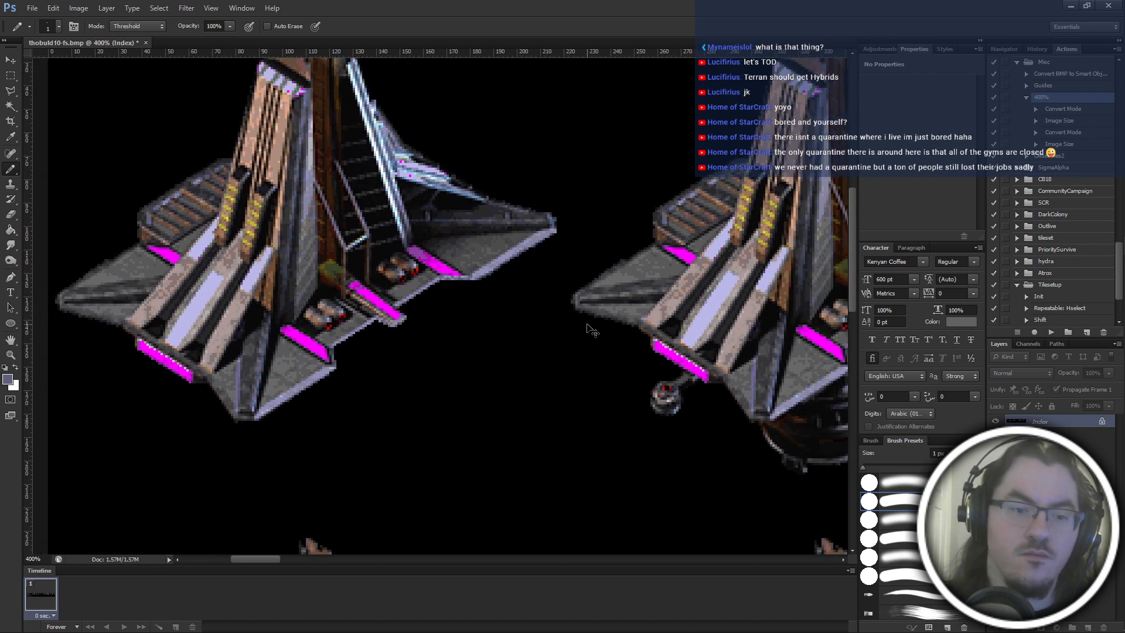
pyautogui.hscroll(-5, 588, 329)
pyautogui.scroll(-3, 583, 446)
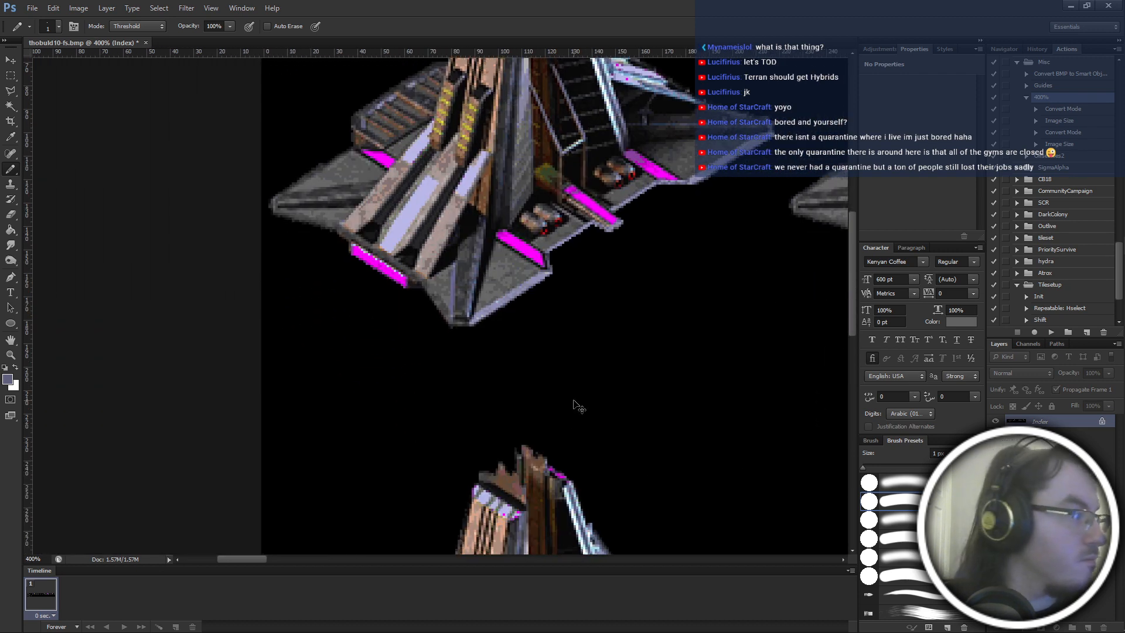
pyautogui.scroll(2, 576, 404)
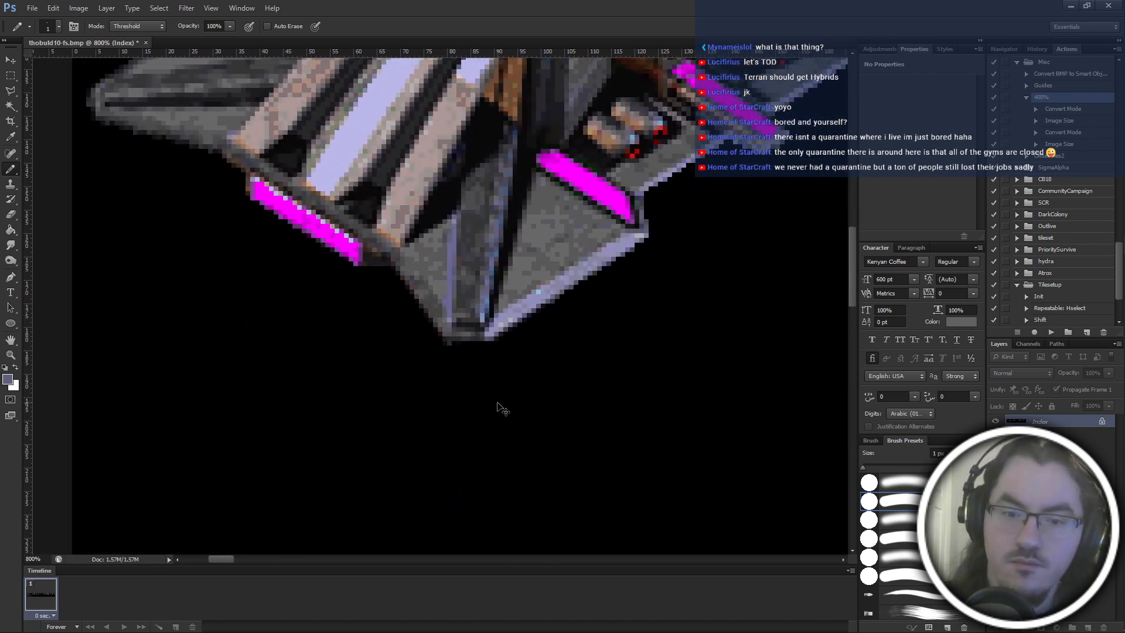
pyautogui.scroll(4, 501, 409)
pyautogui.keyDown('alt'); pyautogui.click(555, 495); pyautogui.keyUp('alt')
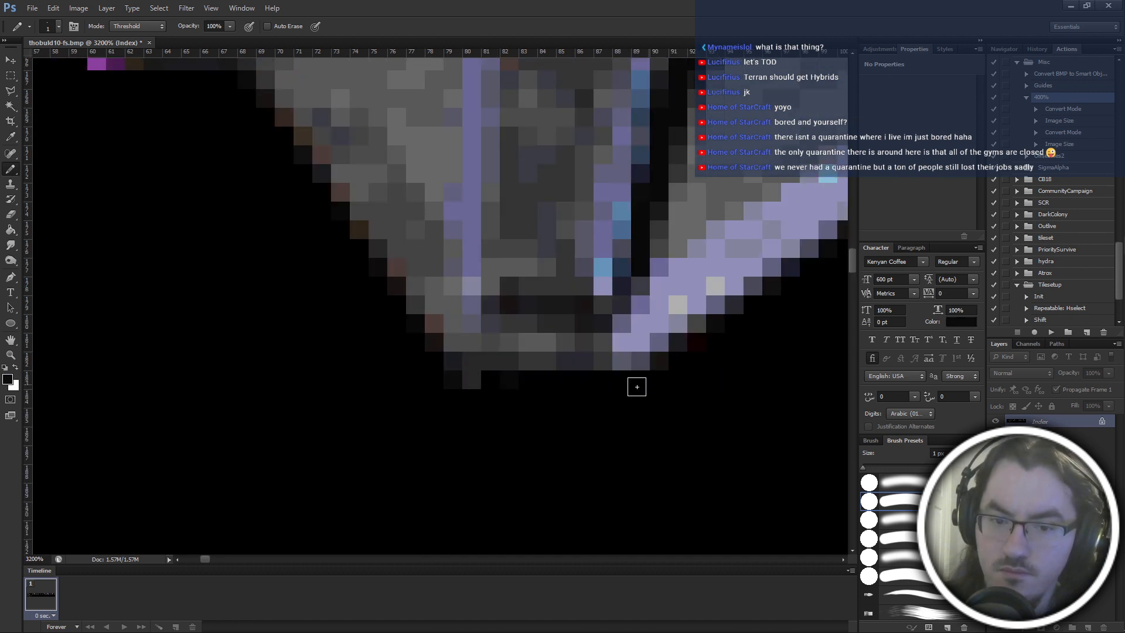
pyautogui.keyDown('alt'); pyautogui.click(682, 341); pyautogui.keyUp('alt')
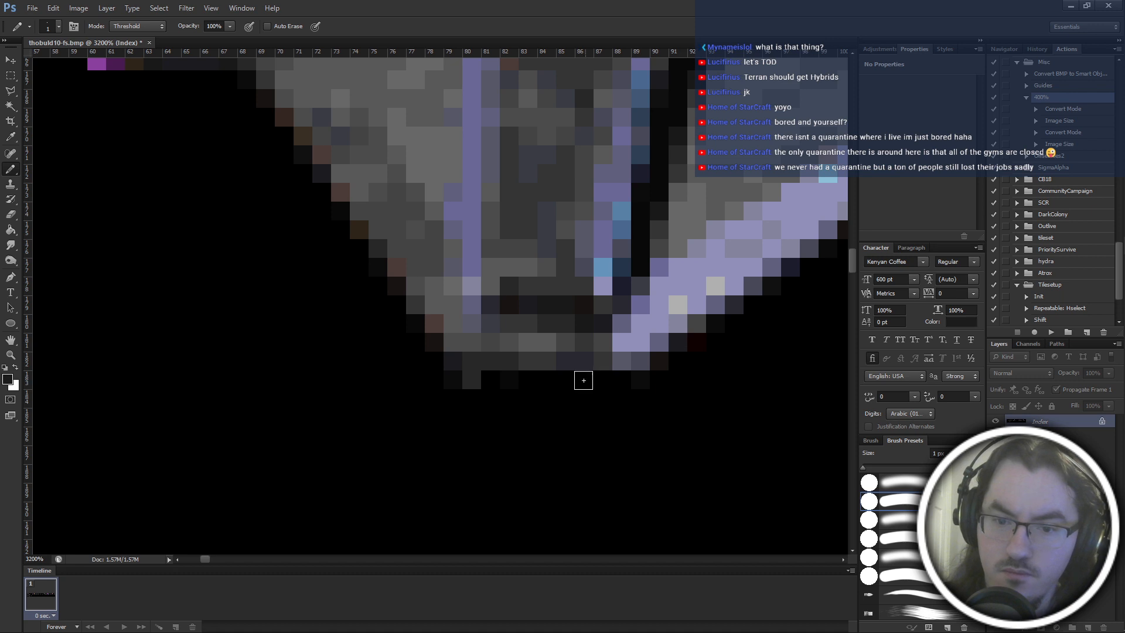
pyautogui.click(585, 380)
pyautogui.keyDown('alt'); pyautogui.click(663, 377); pyautogui.keyUp('alt')
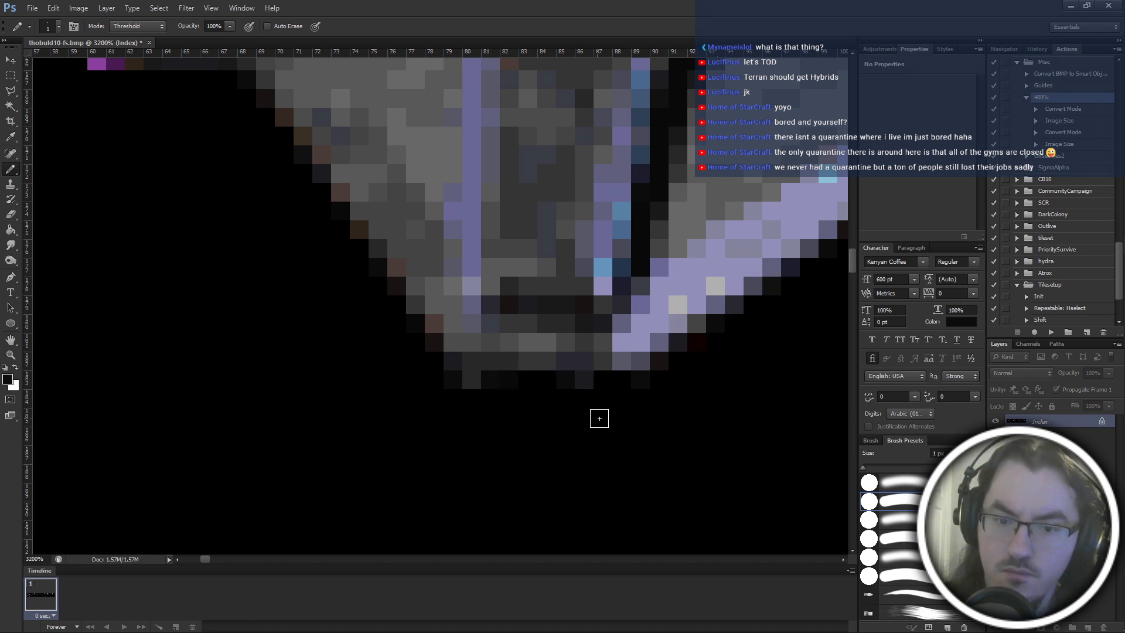
pyautogui.keyDown('alt'); pyautogui.click(417, 323); pyautogui.keyUp('alt')
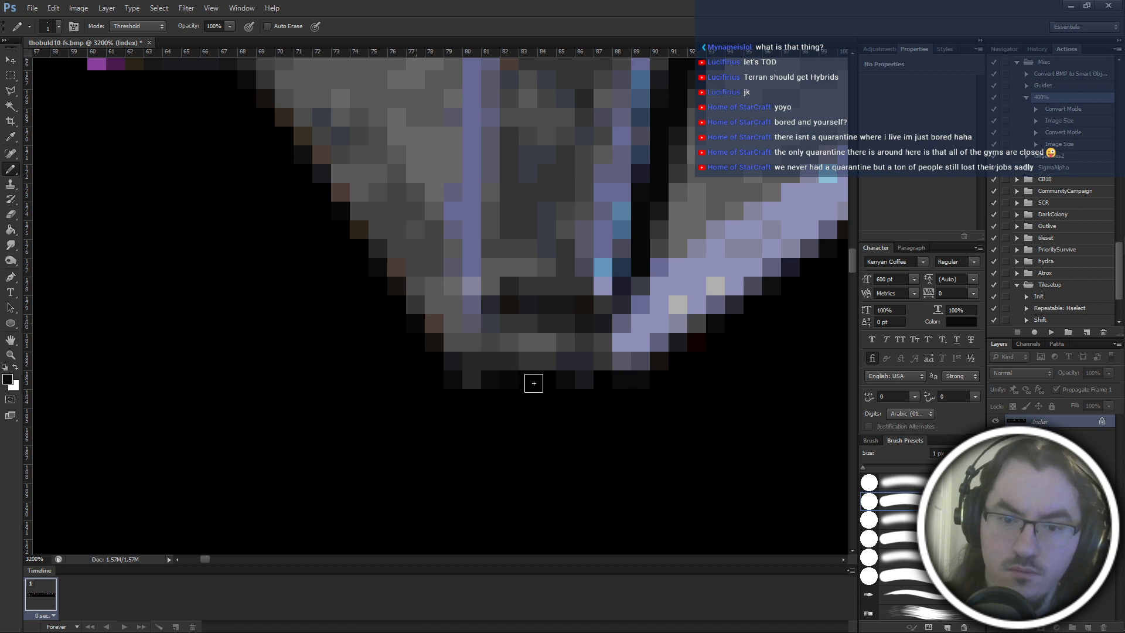
pyautogui.moveTo(534, 384); pyautogui.dragTo(541, 384)
# Examine the first frame's repaired lower edge and the whole building at several zoom levels.
pyautogui.scroll(-6, 632, 405)
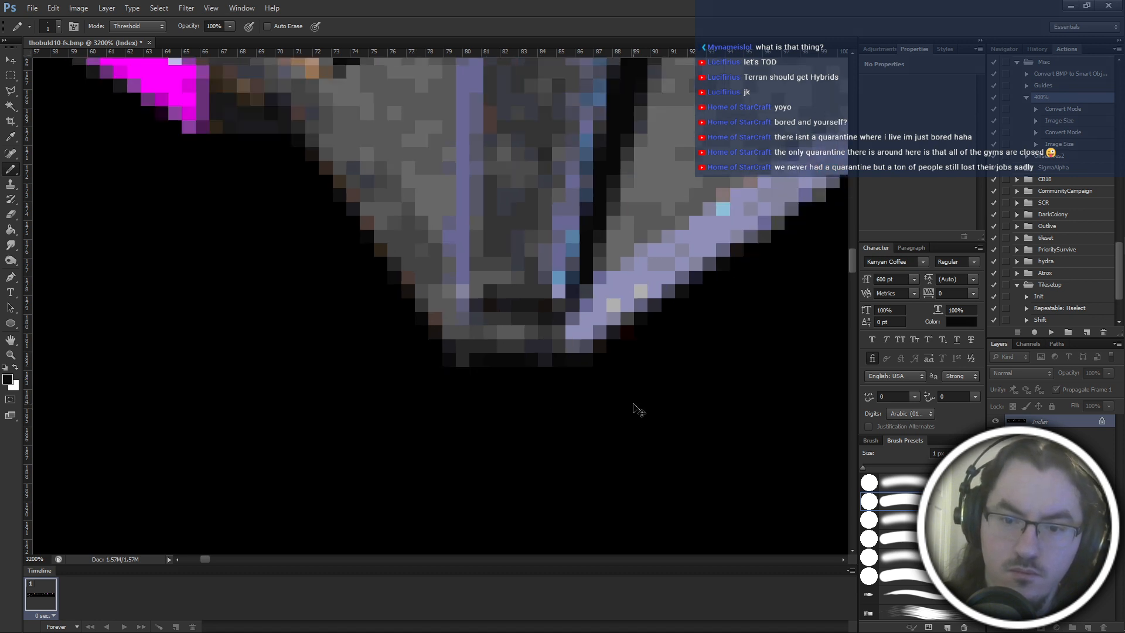
pyautogui.scroll(-2, 644, 409)
pyautogui.scroll(3, 645, 408)
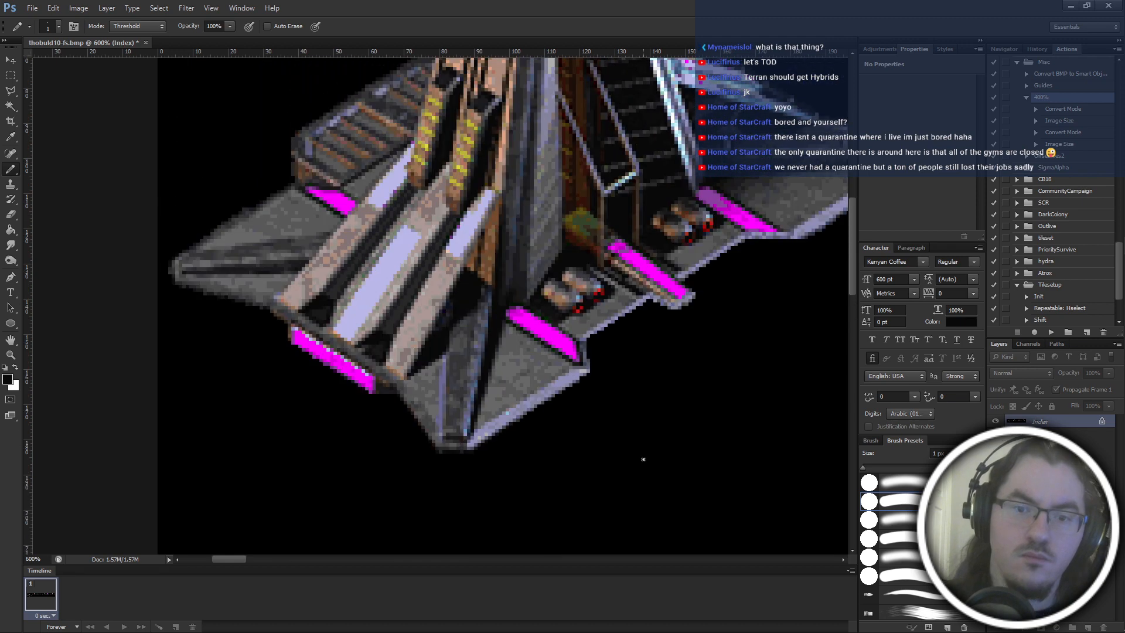
pyautogui.hscroll(3, 647, 460)
pyautogui.scroll(-2, 648, 471)
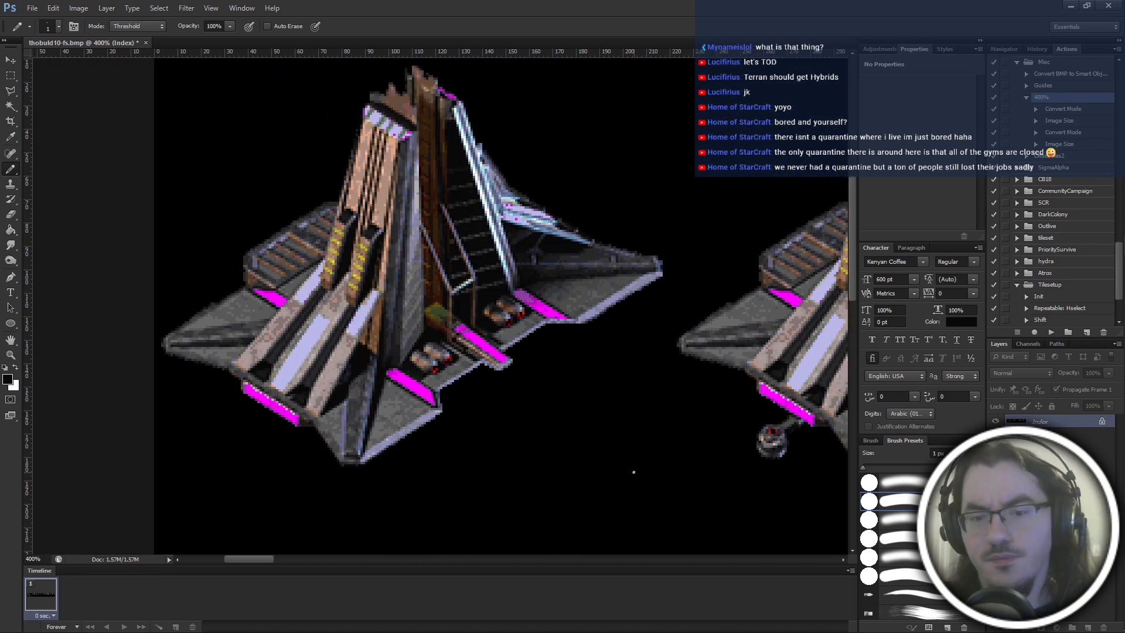
pyautogui.scroll(1, 634, 472)
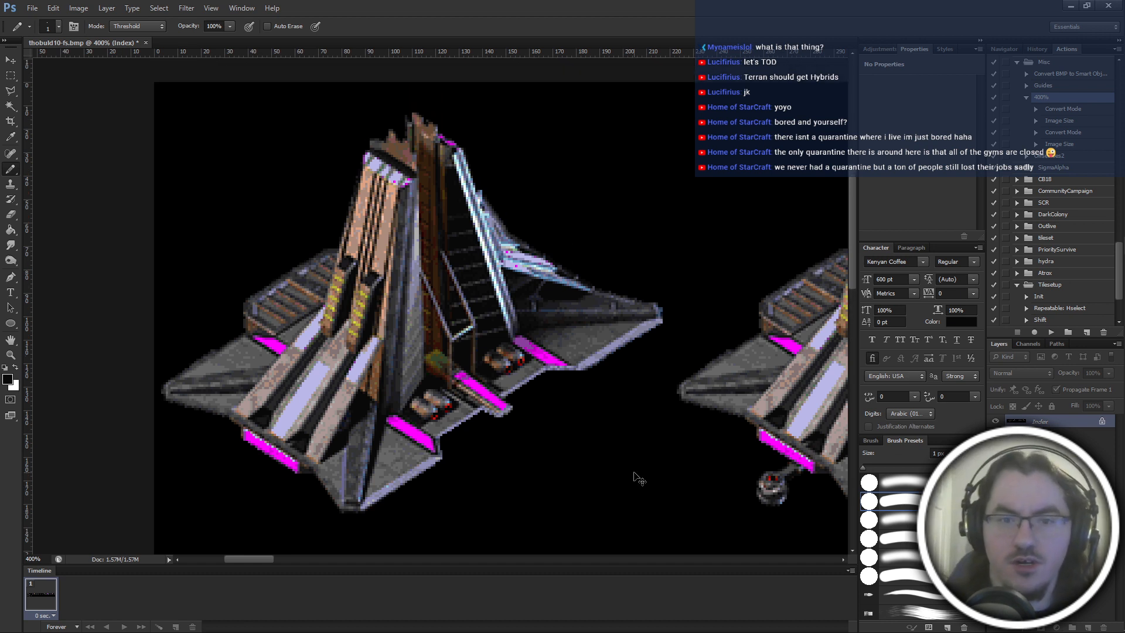
pyautogui.scroll(-1, 634, 474)
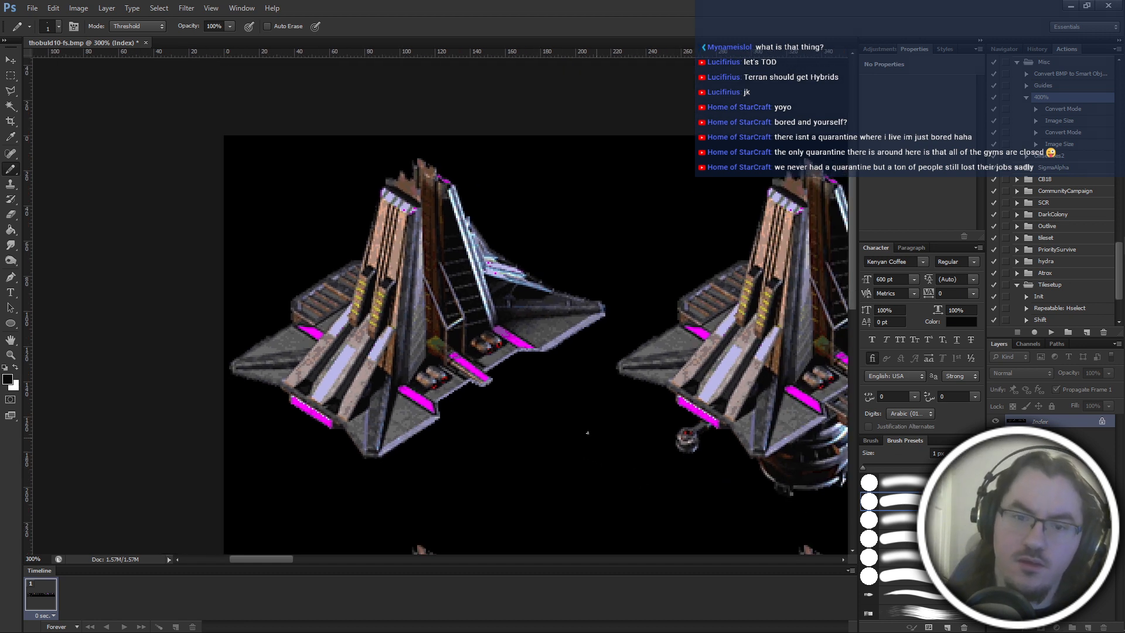
pyautogui.hotkey('ctrl', '+')
pyautogui.hotkey('ctrl', '+')
pyautogui.scroll(-3, 569, 380)
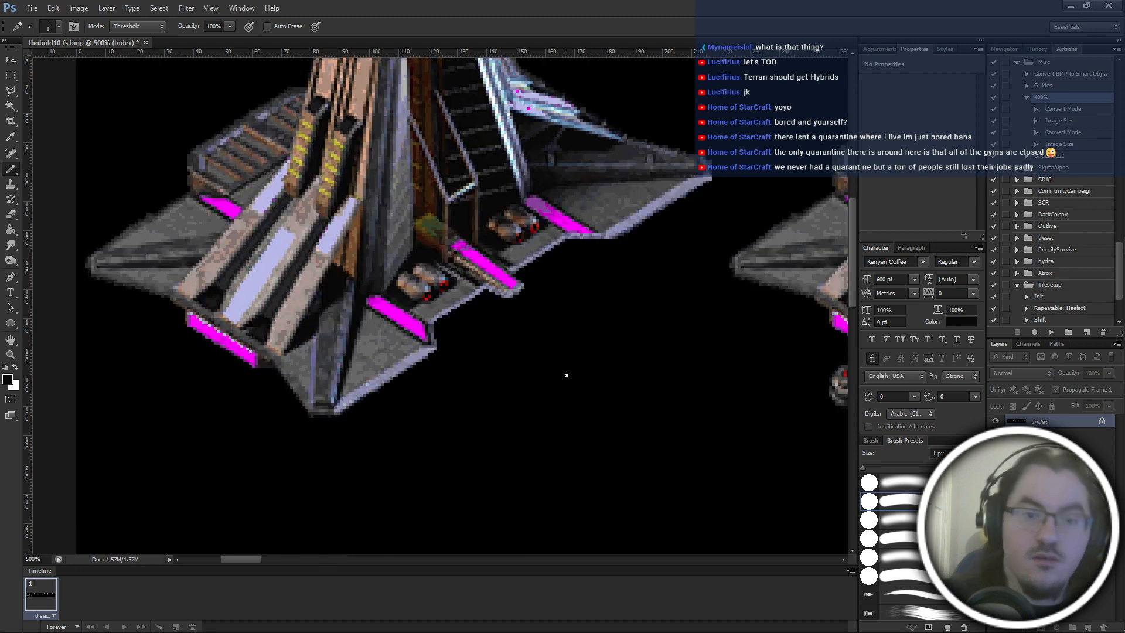
pyautogui.scroll(1, 279, 233)
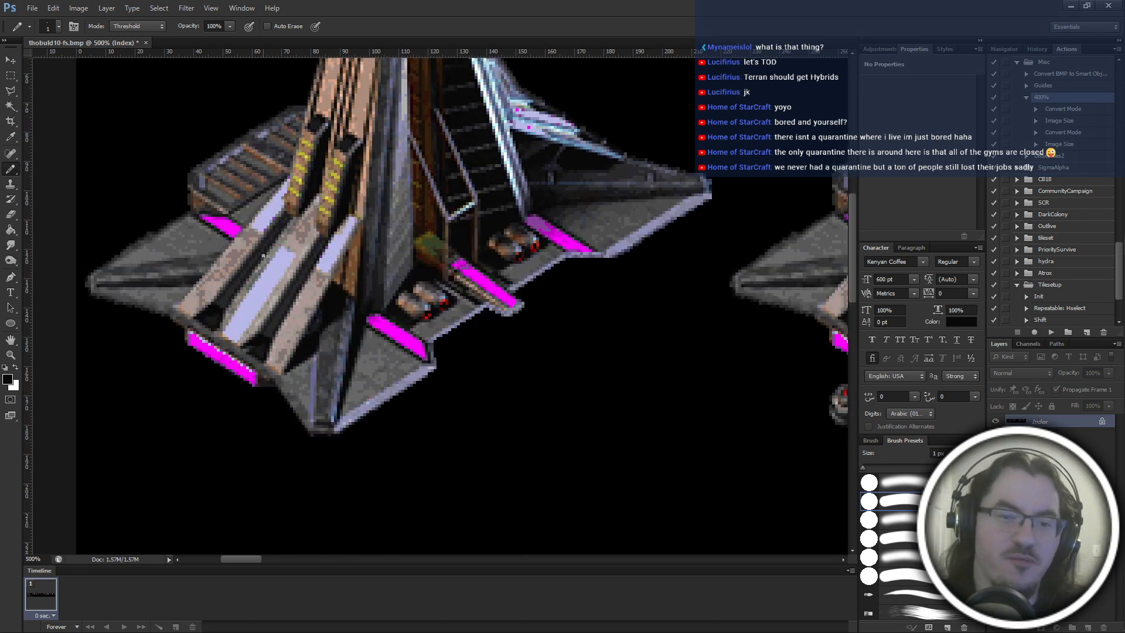
pyautogui.scroll(1, 322, 267)
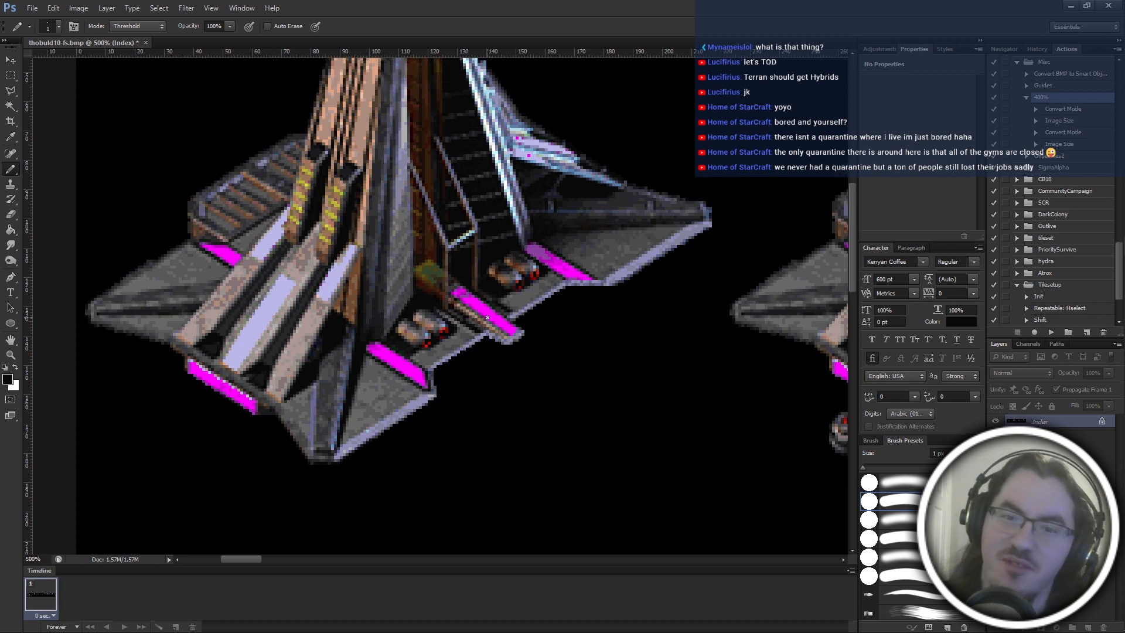
pyautogui.scroll(4, 488, 317)
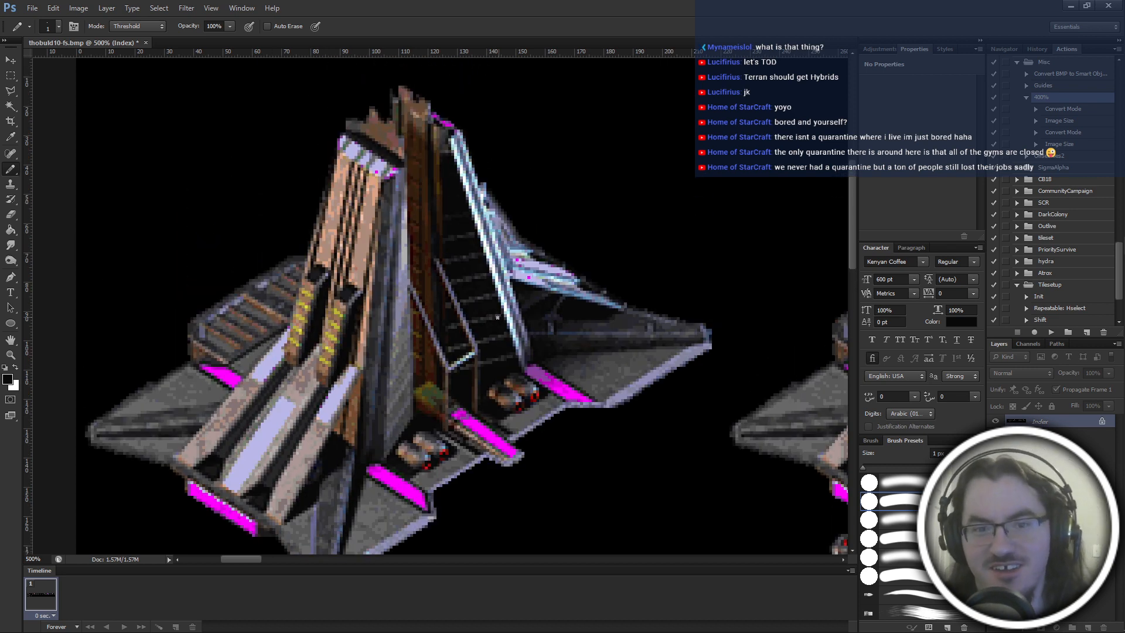
pyautogui.scroll(-5, 495, 319)
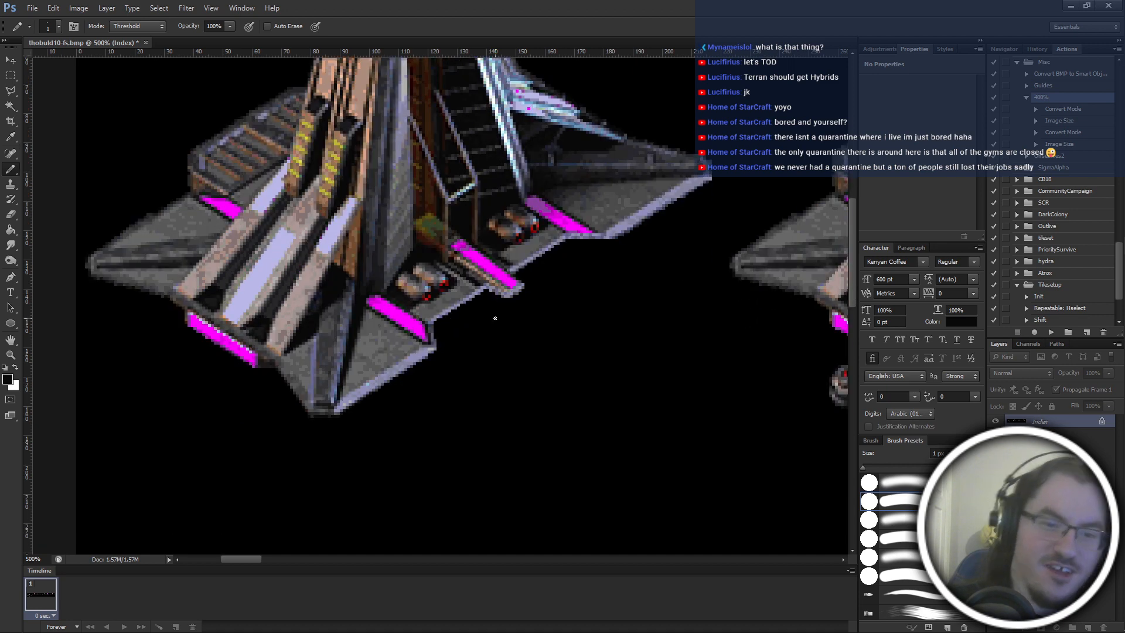
# Save the edited frame sheet and view the first frame alongside the neighbouring ones.
pyautogui.hscroll(-5, 495, 318)
pyautogui.scroll(-3, 496, 318)
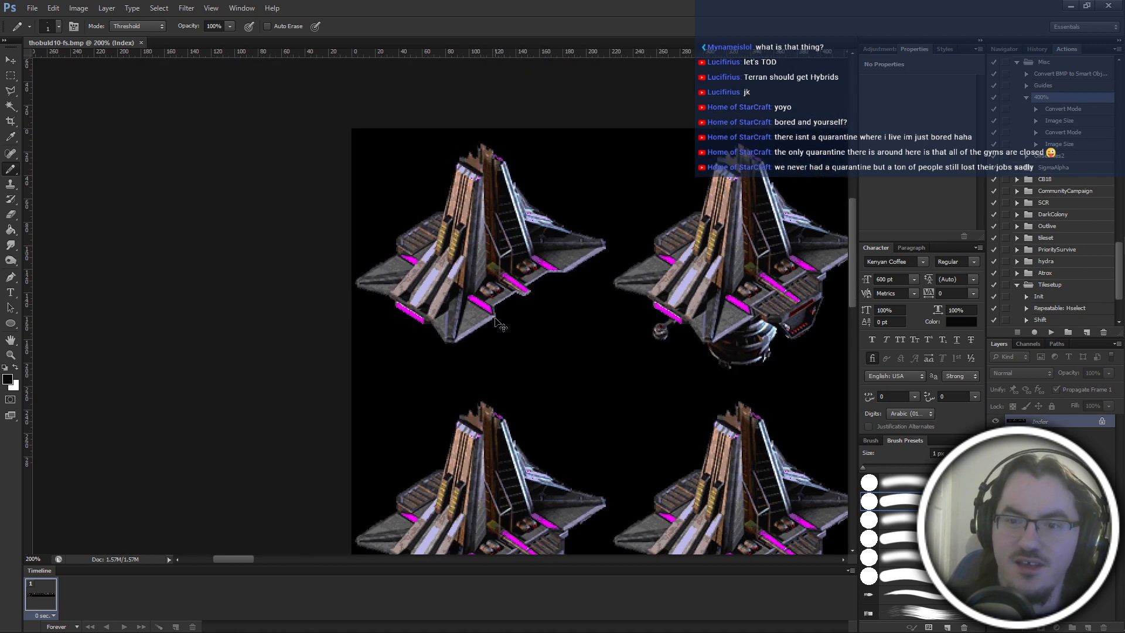
pyautogui.hscroll(-3, 497, 323)
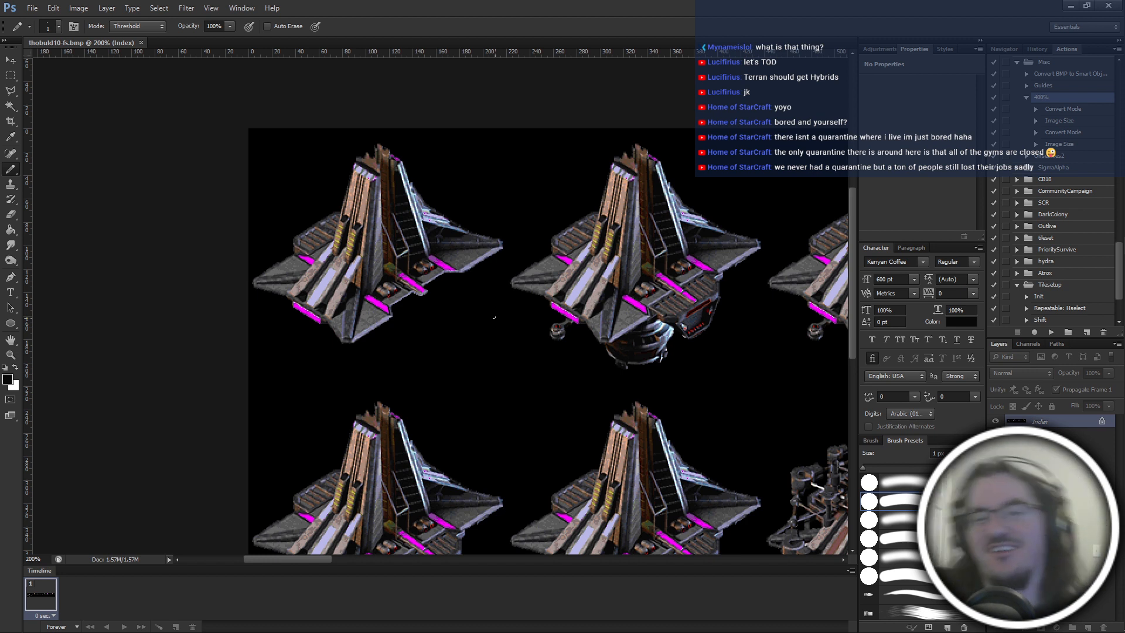
pyautogui.scroll(3, 495, 318)
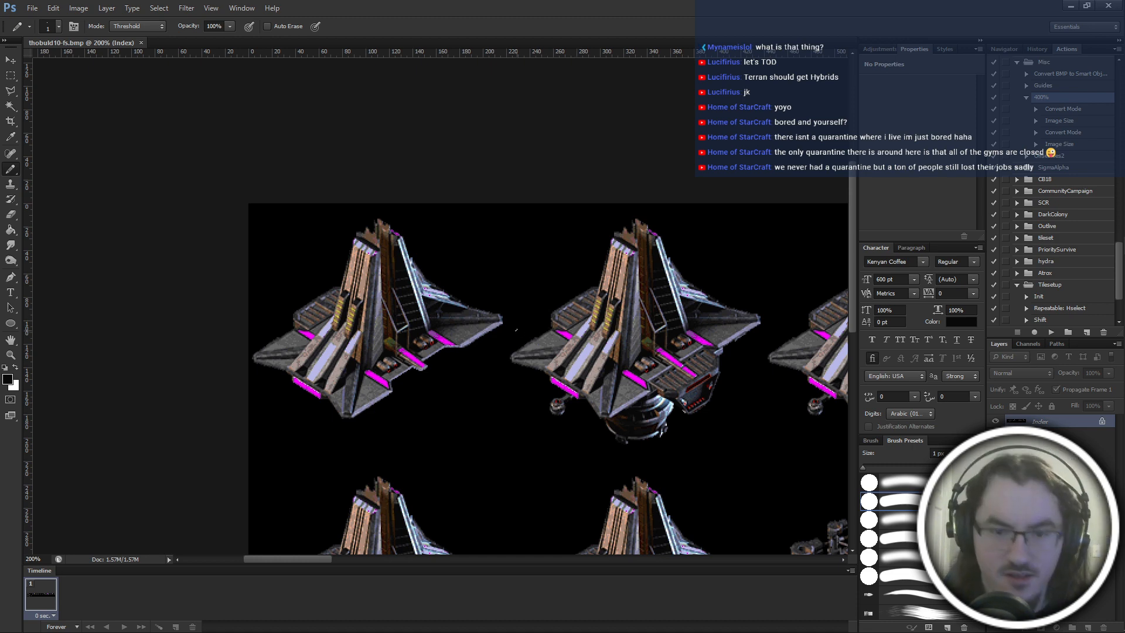
# Select the black background with the Magic Wand to check the outlines of the frames, and clear the selection.
pyautogui.press('m')
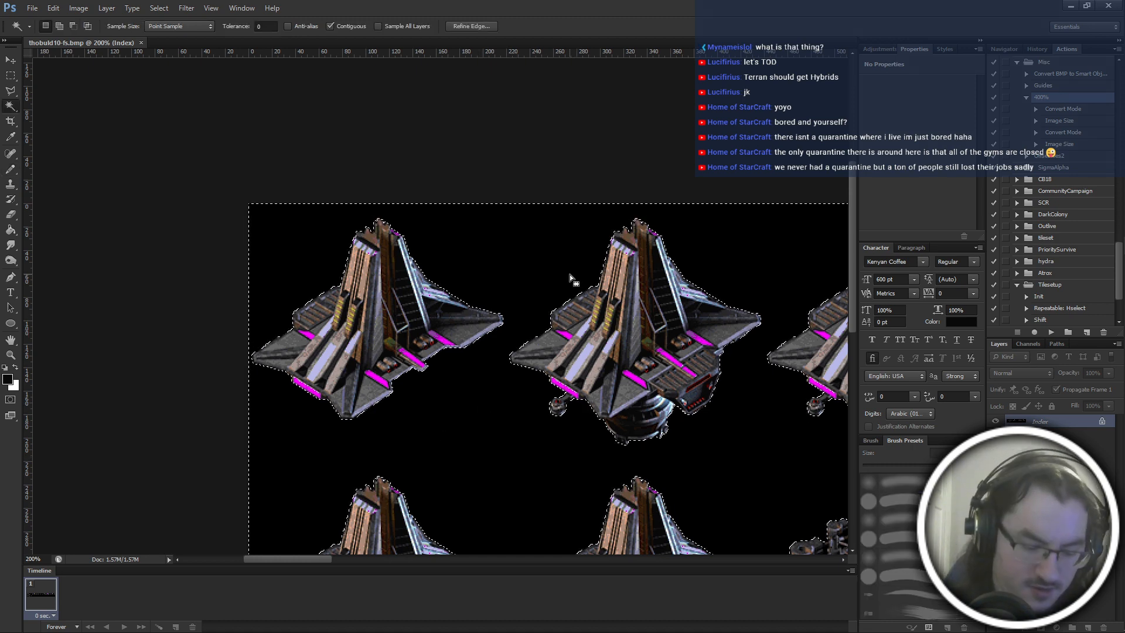
pyautogui.hotkey('ctrl', '-')
pyautogui.hotkey('ctrl', '-')
pyautogui.scroll(-3, 554, 281)
pyautogui.hotkey('ctrl', '=')
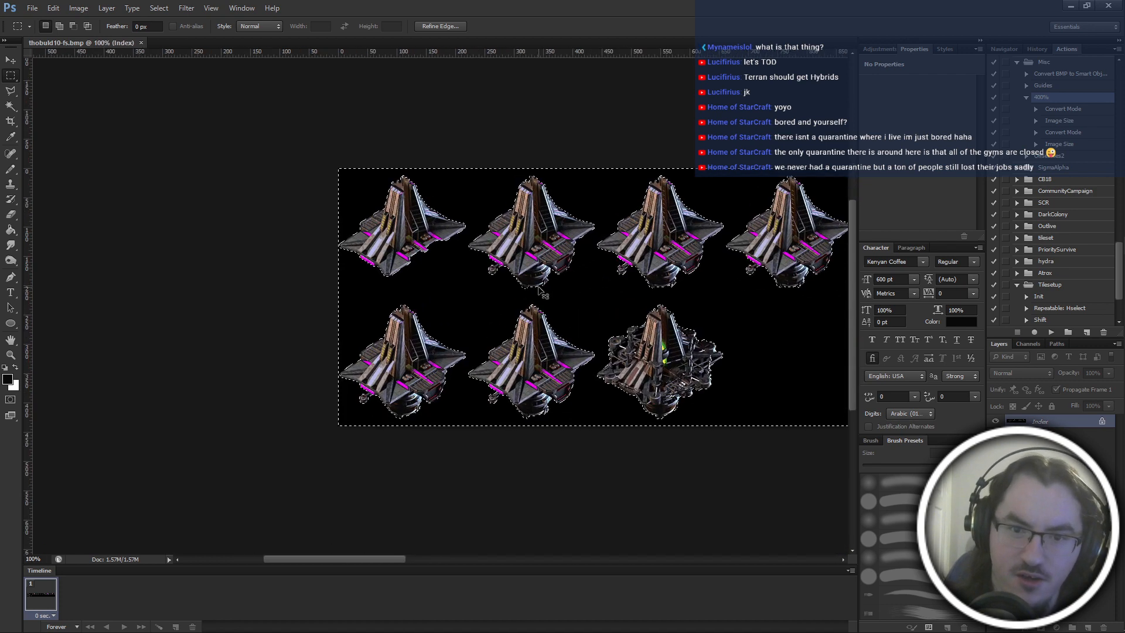
pyautogui.hscroll(2, 539, 287)
pyautogui.hotkey('ctrl', '=')
pyautogui.scroll(5, 539, 293)
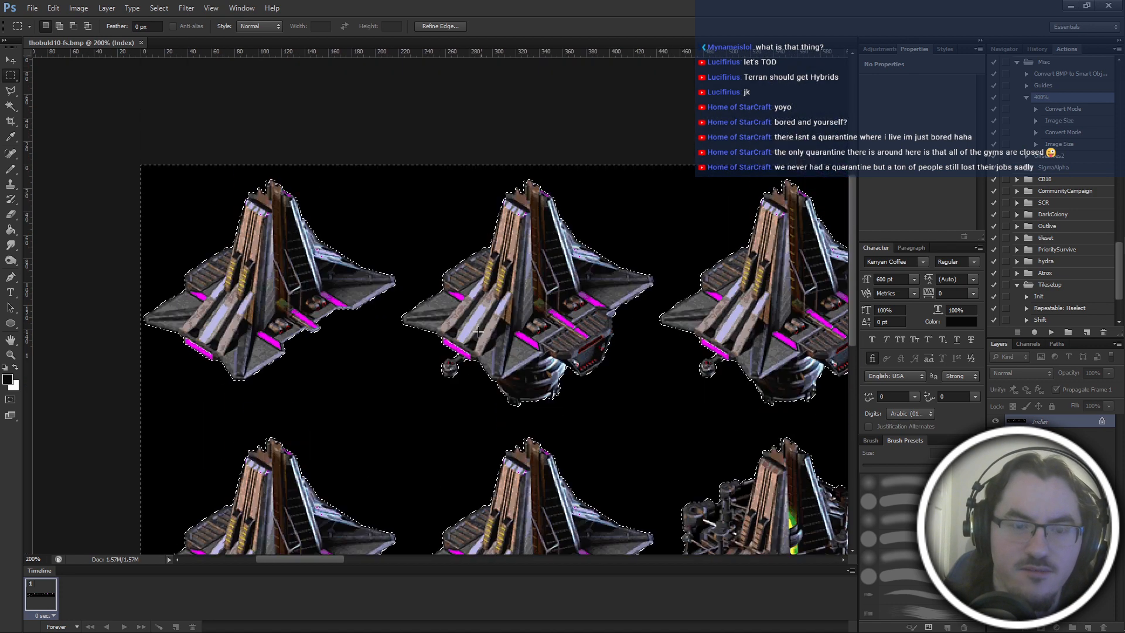
pyautogui.hscroll(-2, 225, 302)
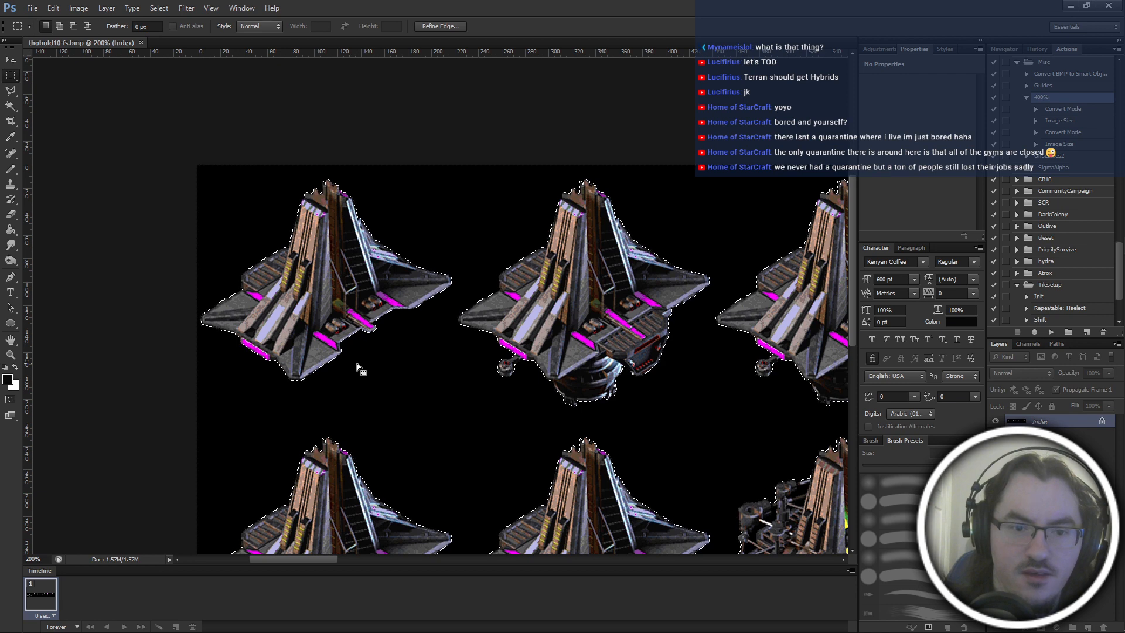
pyautogui.hotkey('ctrl', '=')
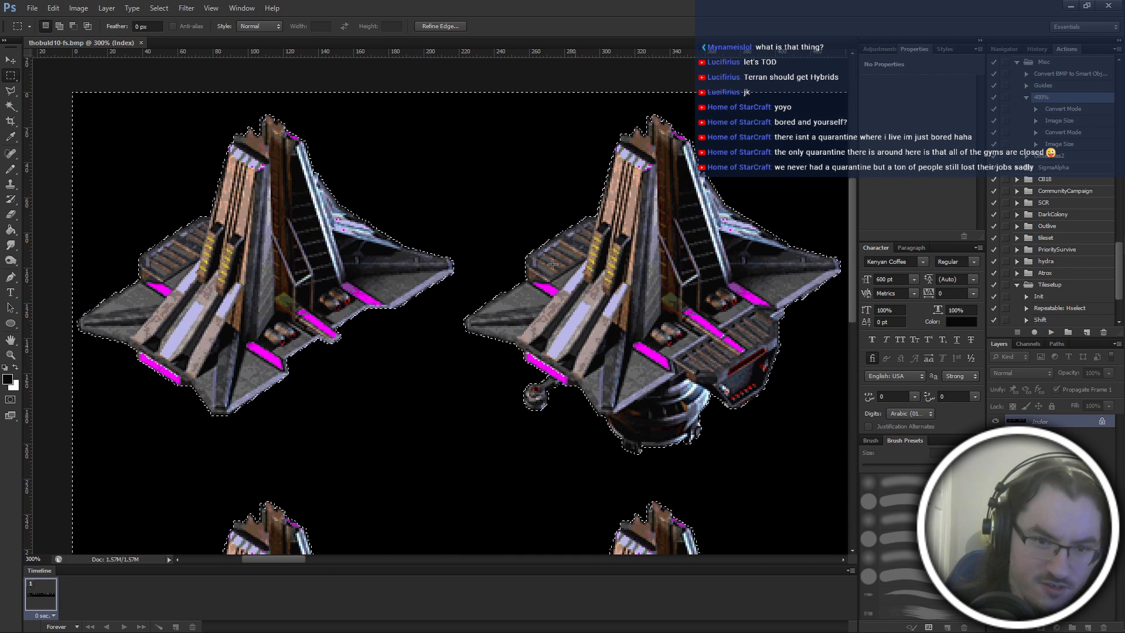
pyautogui.hscroll(-3, 448, 382)
pyautogui.hscroll(3, 457, 381)
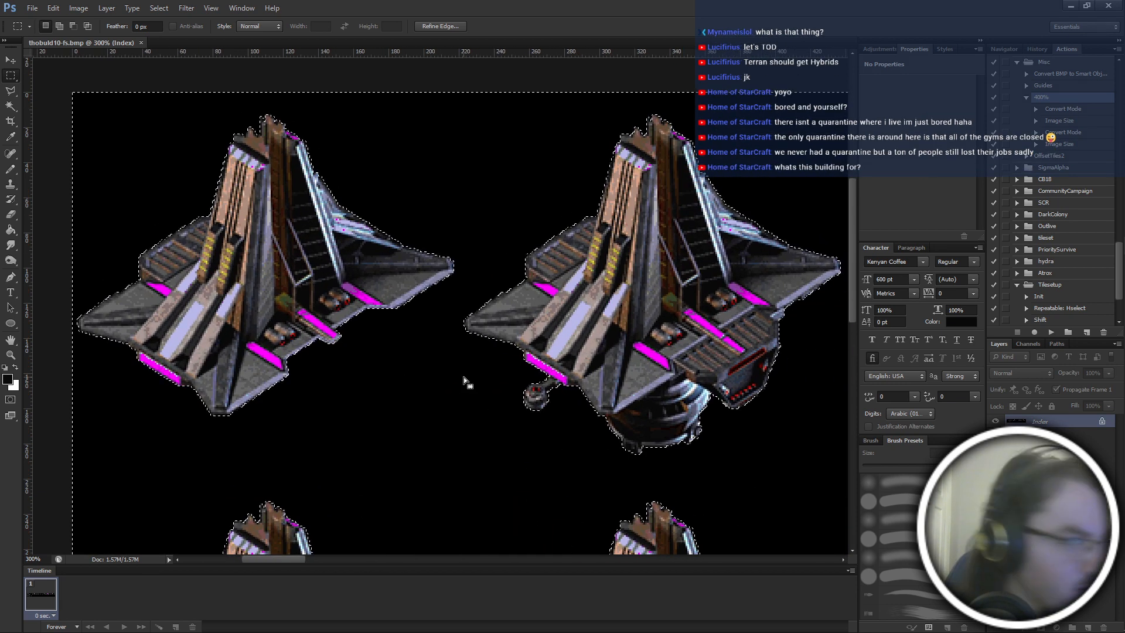
pyautogui.hscroll(-8, 463, 377)
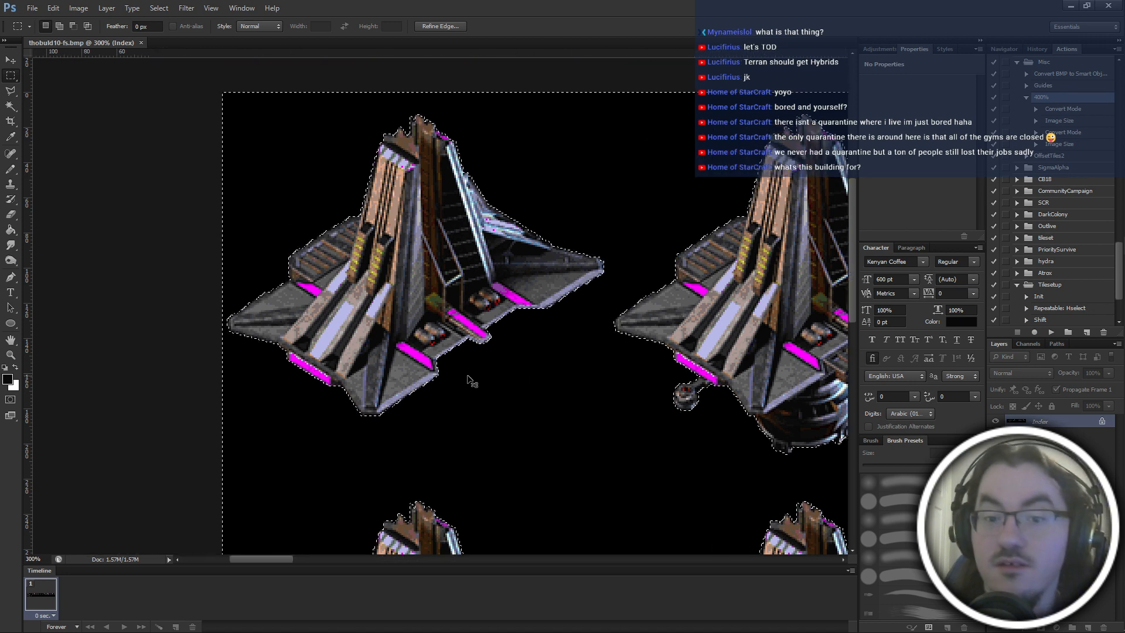
pyautogui.click(195, 419)
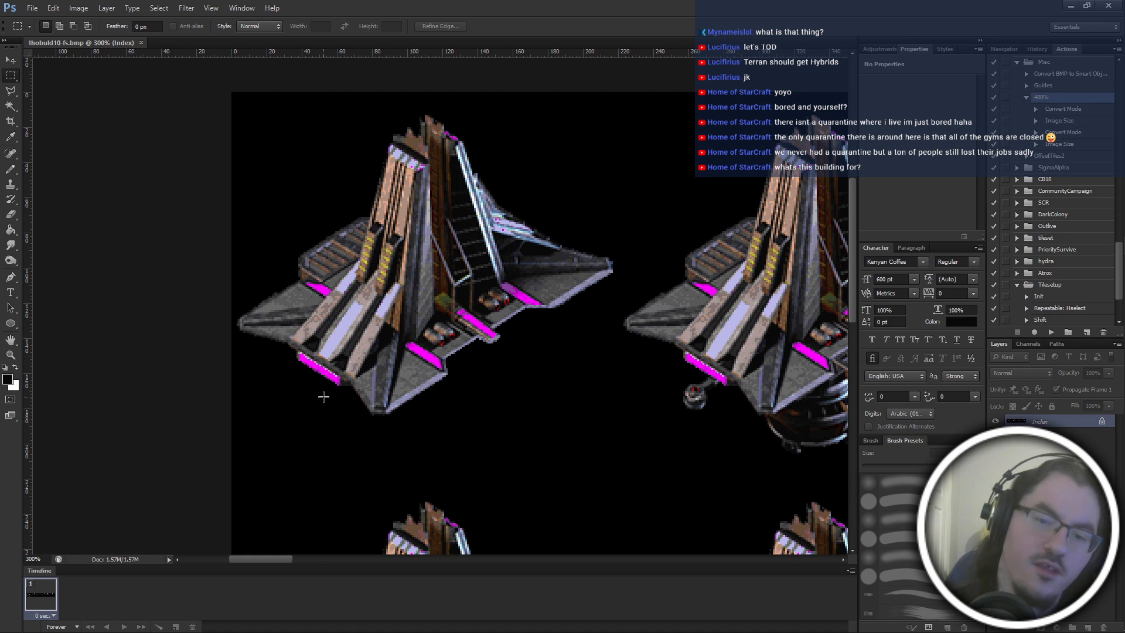
# Browse the frame images from the orig folder in IrfanView, from fram 006.bmp to fram 015.bmp, and return to Photoshop.
pyautogui.press('l')
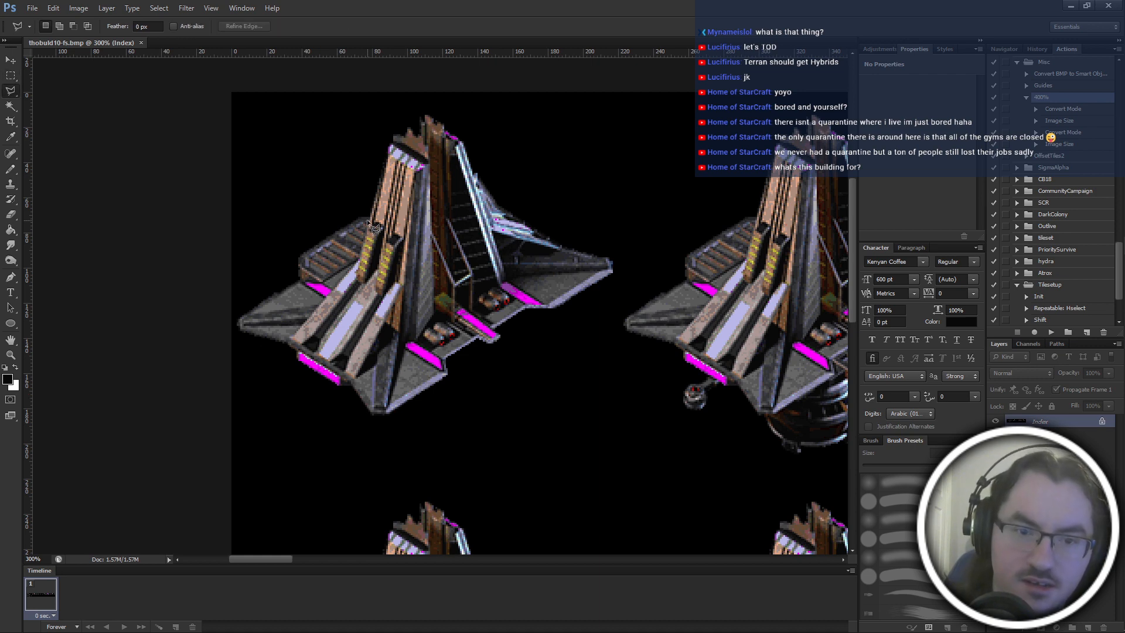
pyautogui.hotkey('alt', 'Tab')
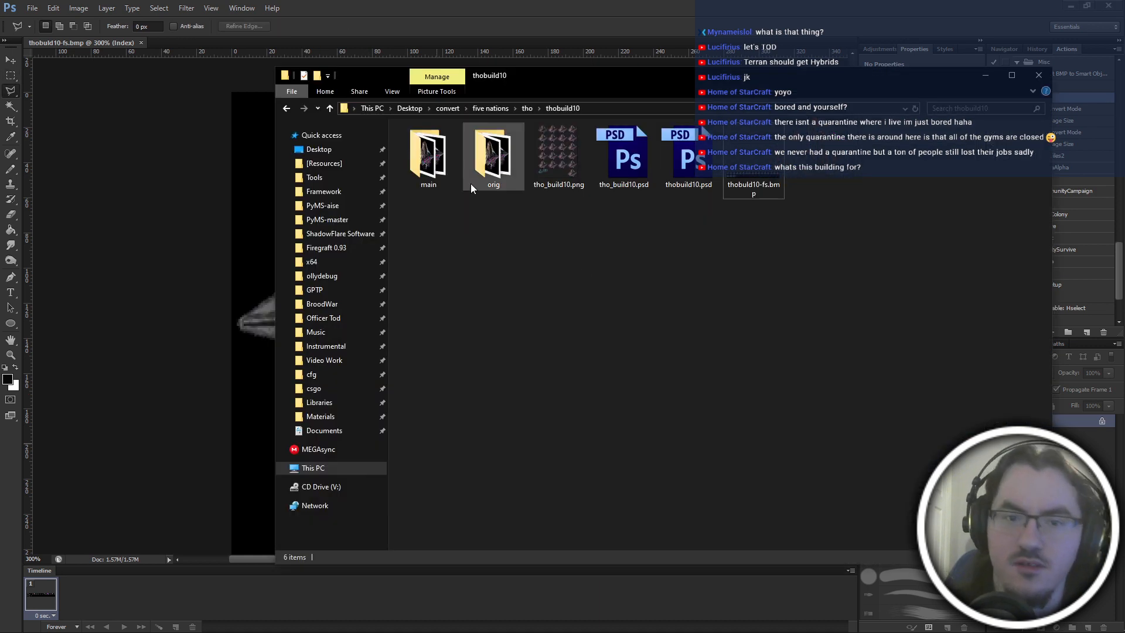
pyautogui.doubleClick(471, 186)
pyautogui.doubleClick(449, 167)
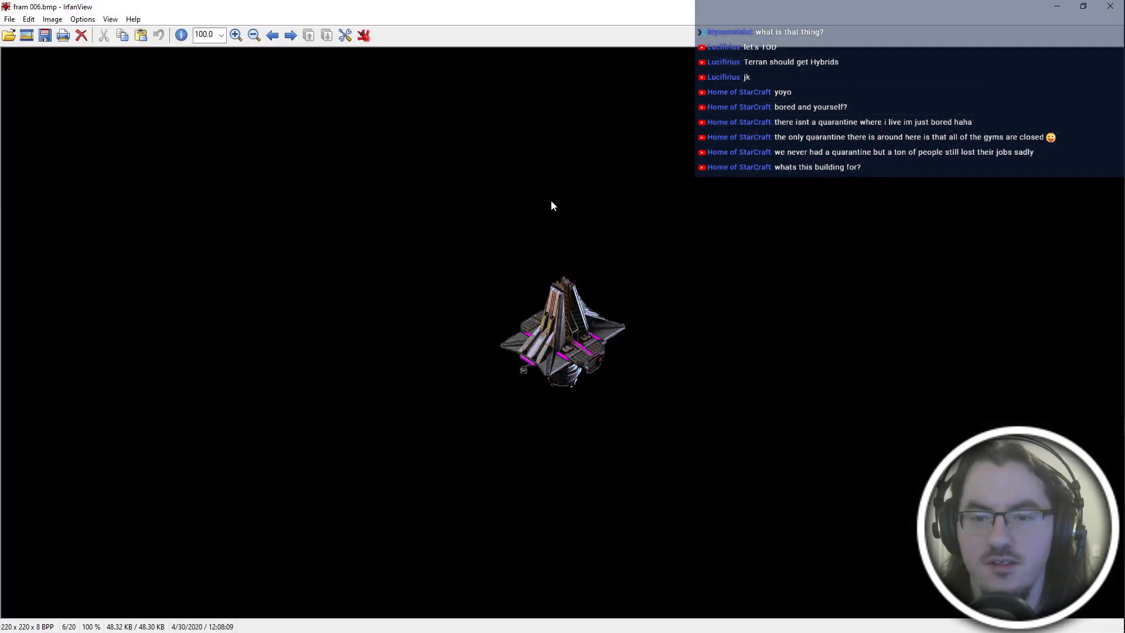
pyautogui.press('Right')
pyautogui.press('Right')
pyautogui.press('Right')
pyautogui.press('Right')
pyautogui.press('Right')
pyautogui.press('Right')
pyautogui.press('Right')
pyautogui.press('Right')
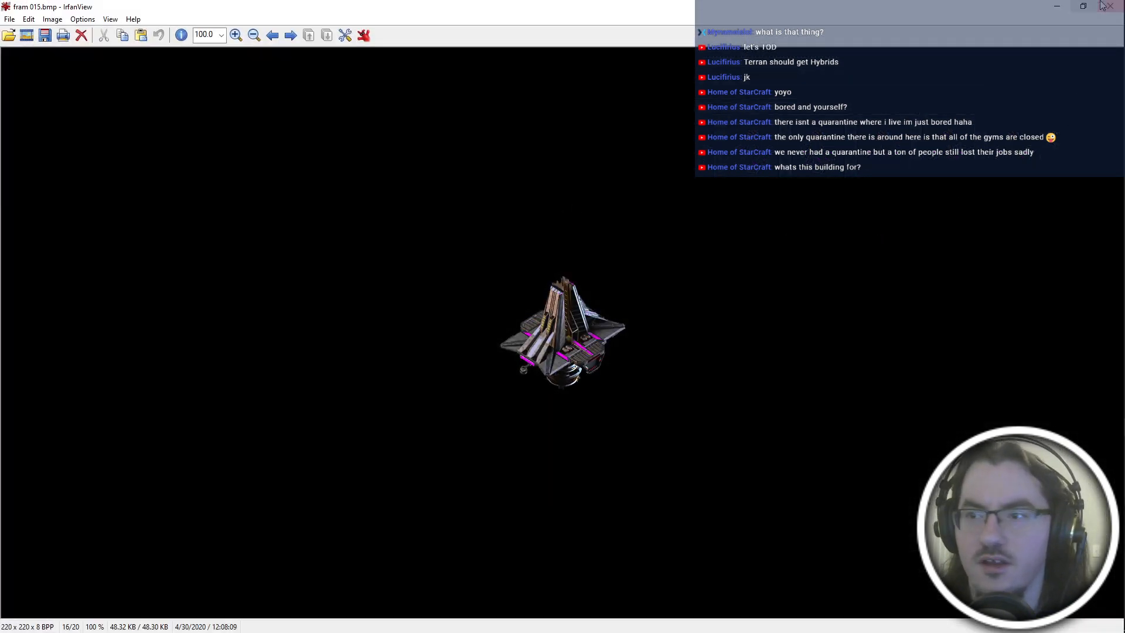
pyautogui.press('Escape')
pyautogui.hotkey('alt', 'Tab')
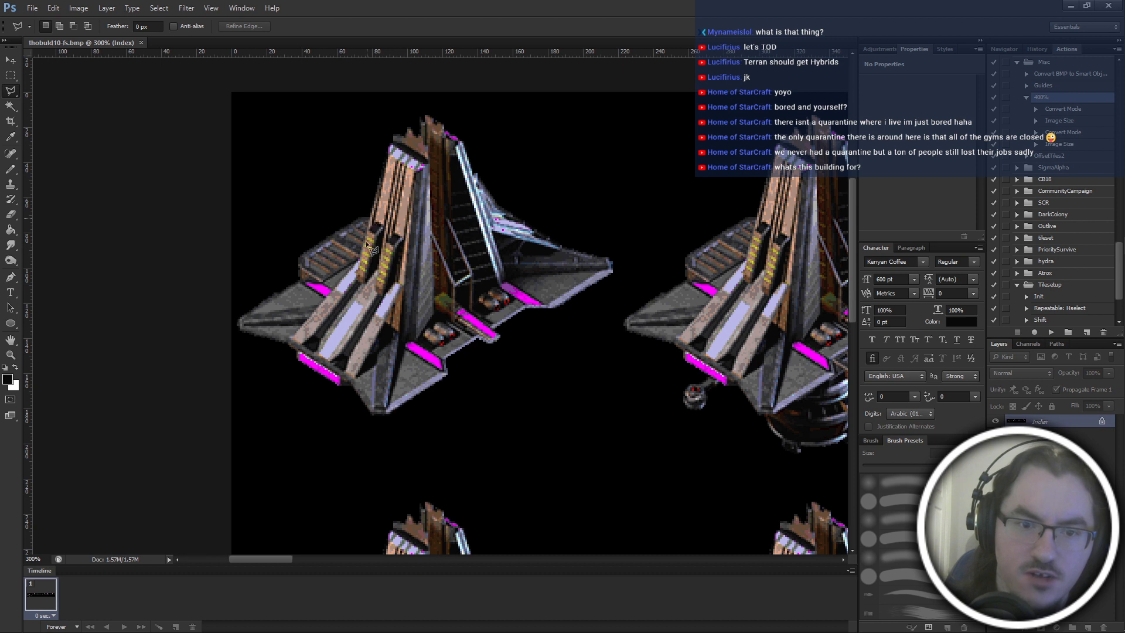
# Outline the first frame's wings and lower base with the Polygonal Lasso, leaving the central tower outside the selection.
pyautogui.click(366, 217)
pyautogui.click(352, 282)
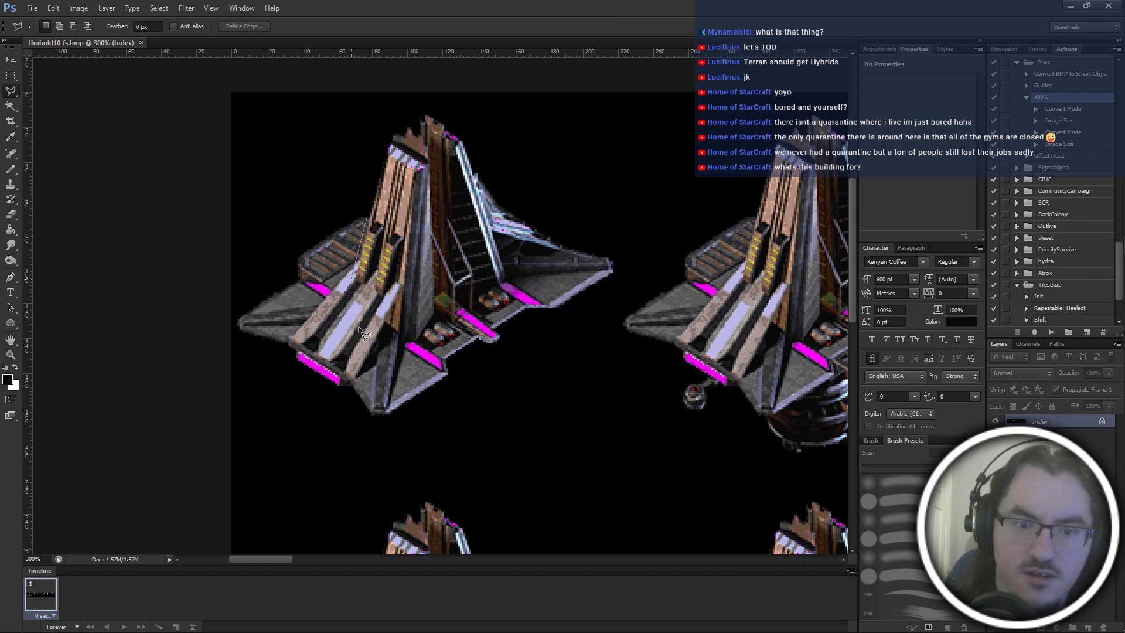
pyautogui.click(381, 340)
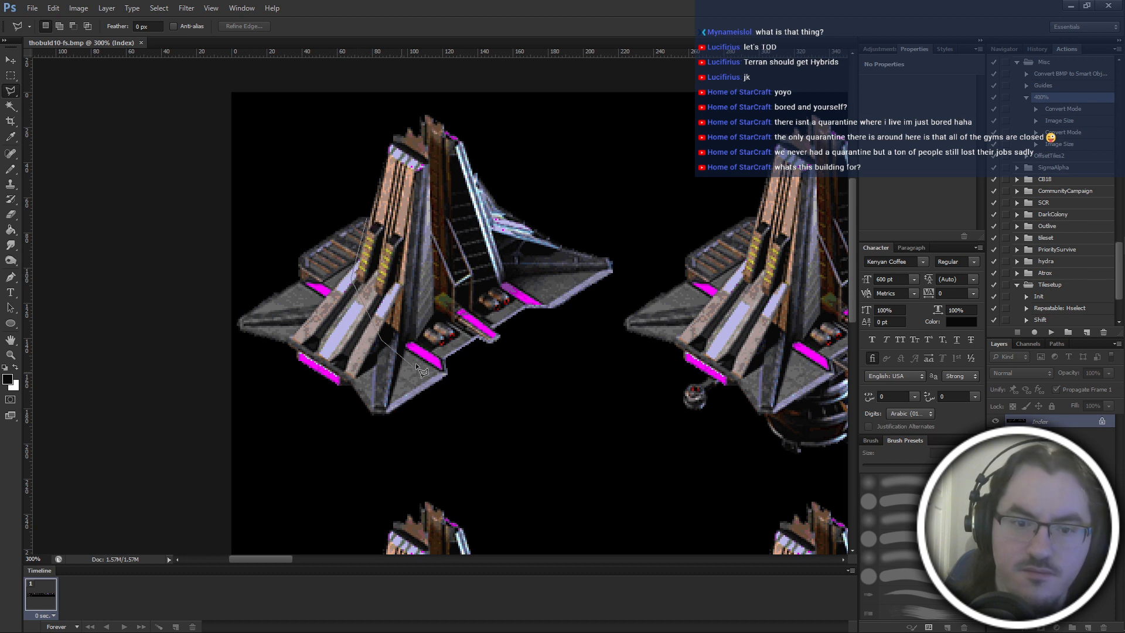
pyautogui.click(441, 319)
pyautogui.click(456, 327)
pyautogui.click(475, 311)
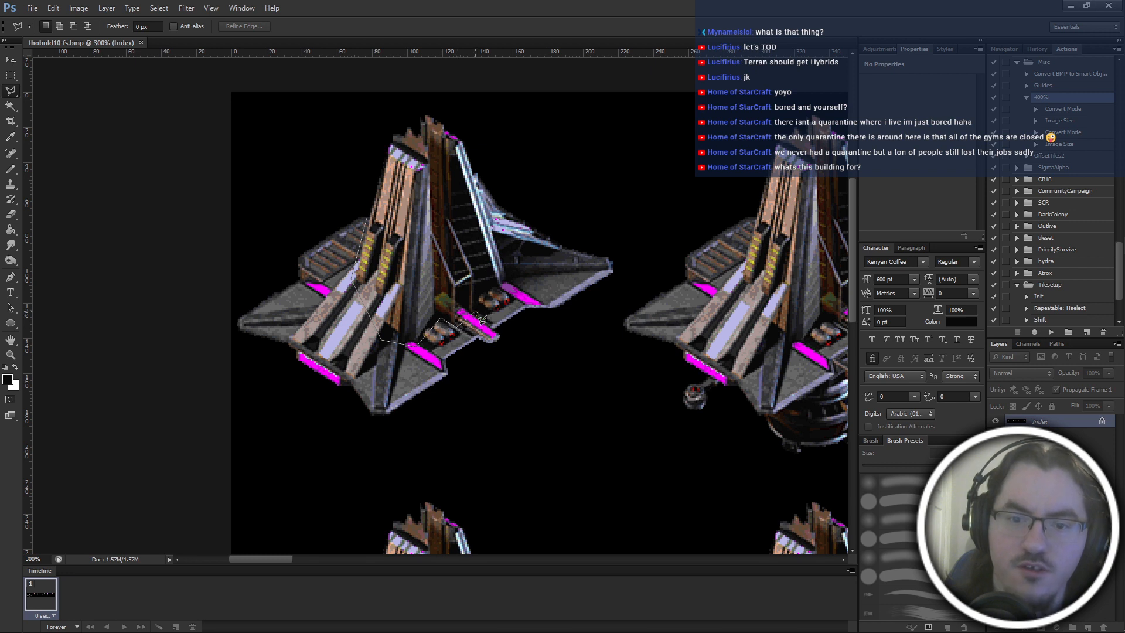
pyautogui.click(479, 294)
pyautogui.click(516, 279)
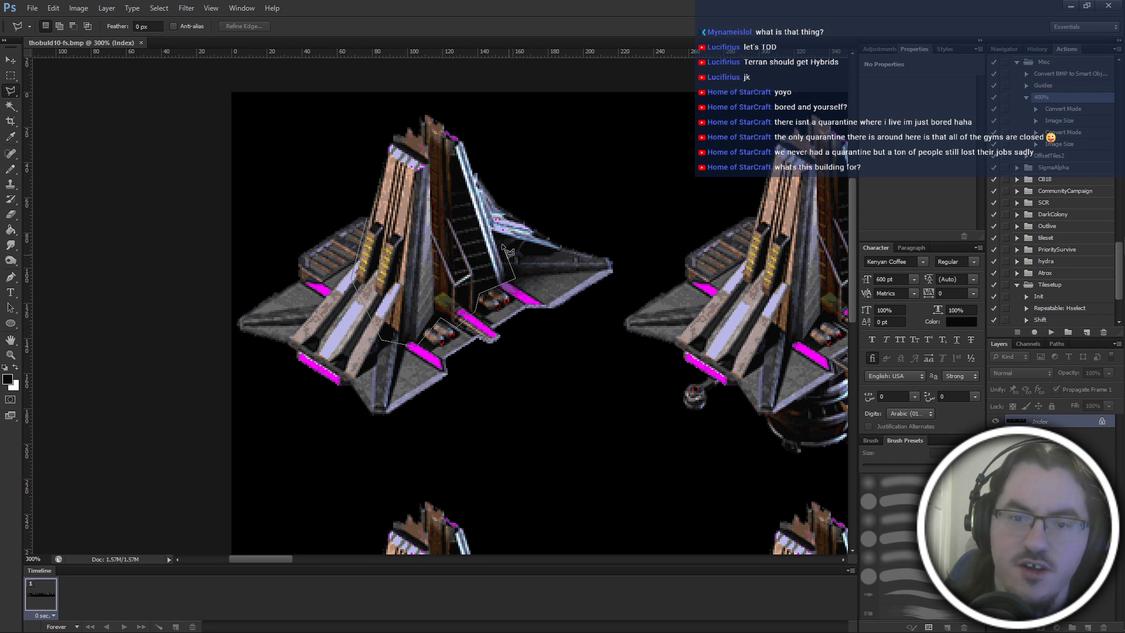
pyautogui.click(503, 233)
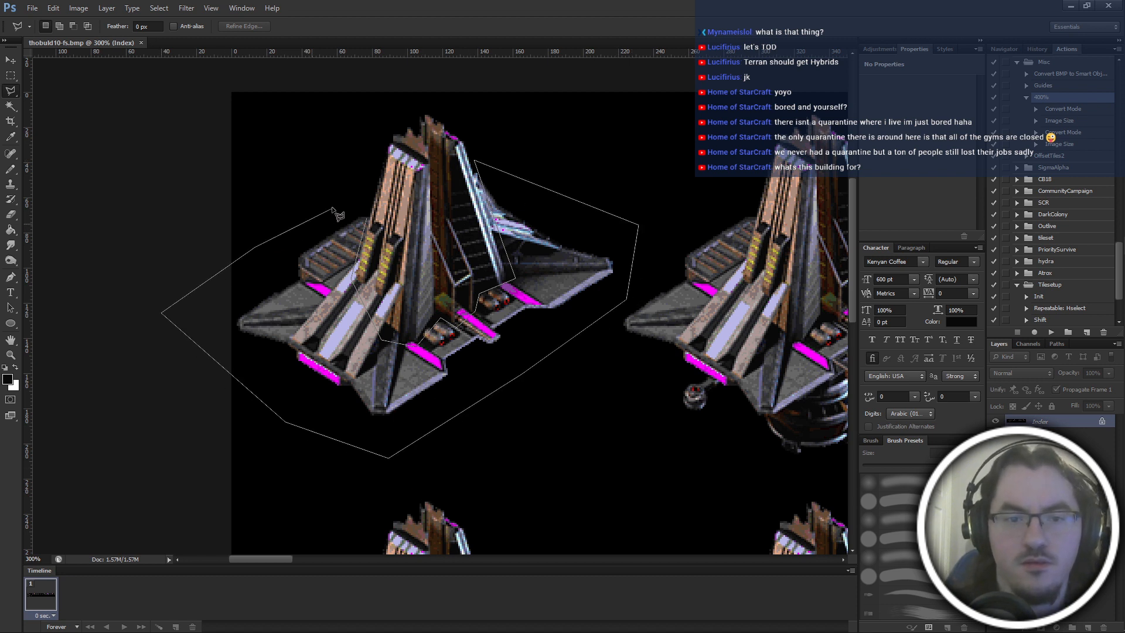
pyautogui.click(371, 218)
# Copy the selected wings and base and place the copy over the second frame of the top row.
pyautogui.hscroll(3, 382, 221)
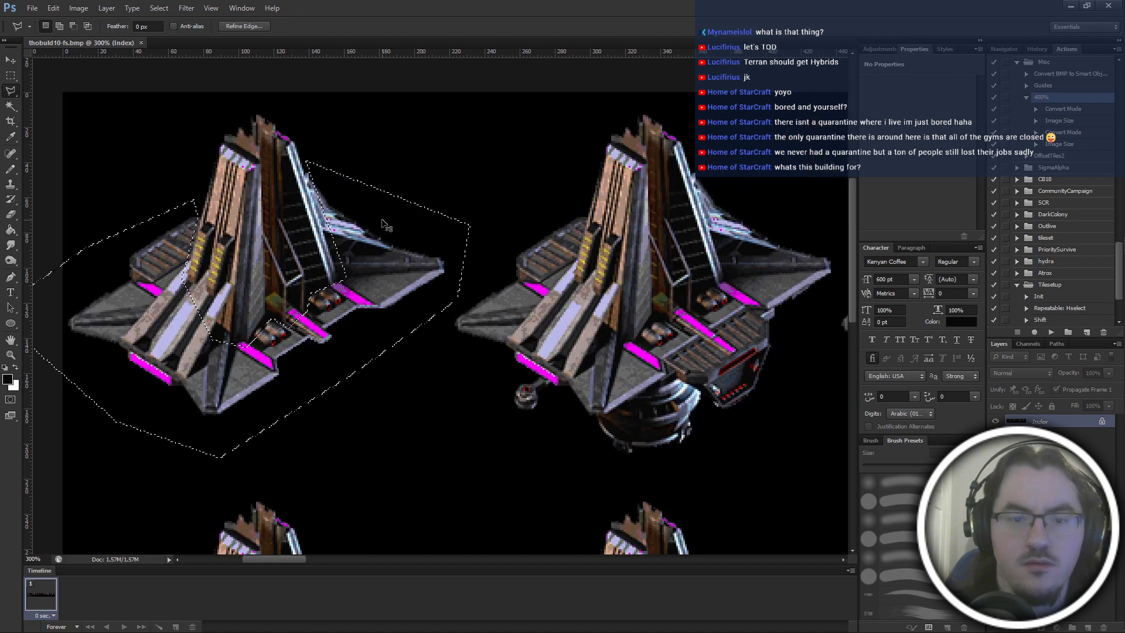
pyautogui.hotkey('ctrl', '-')
pyautogui.hotkey('ctrl', '-')
pyautogui.hotkey('ctrl', '-')
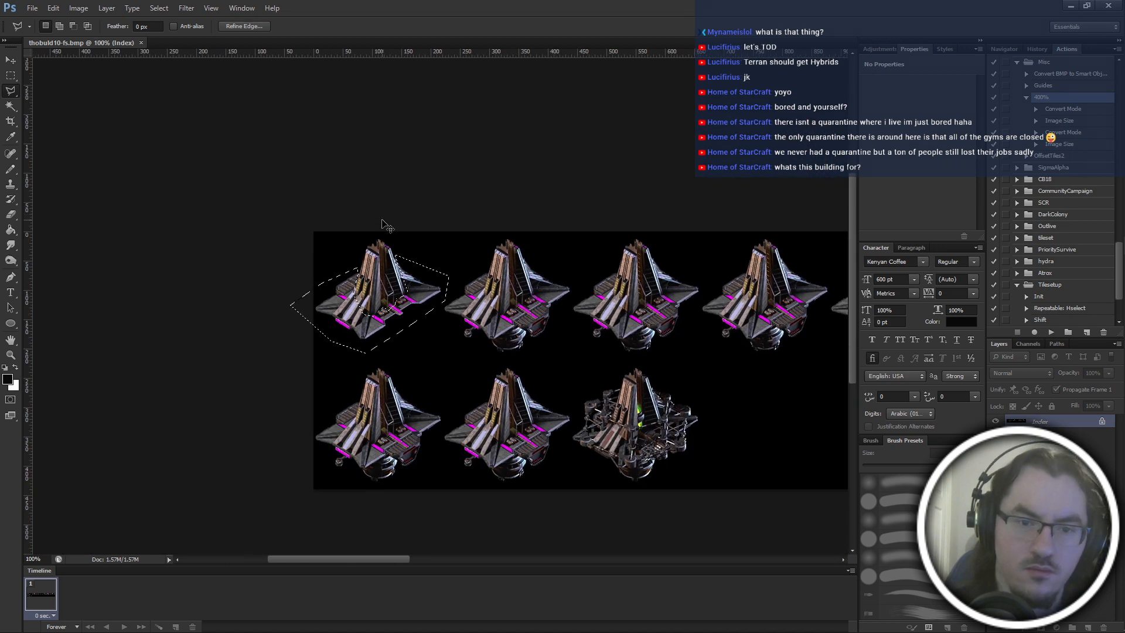
pyautogui.hotkey('ctrl', '+')
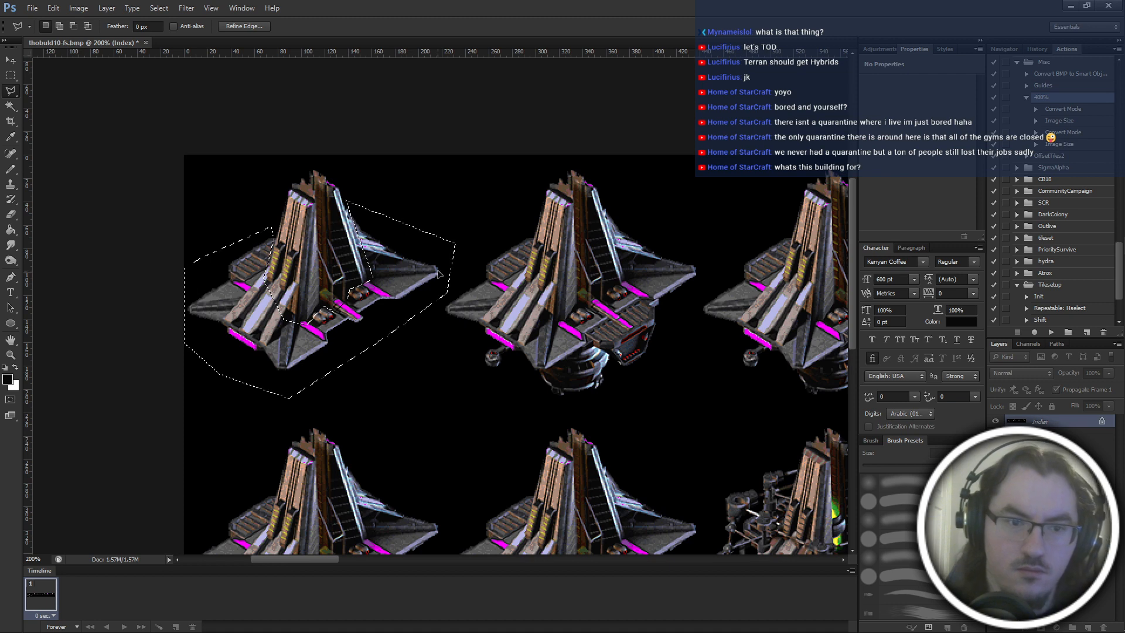
pyautogui.hotkey('ctrl', 't')
pyautogui.moveTo(354, 259); pyautogui.dragTo(611, 263)
pyautogui.press('Return')
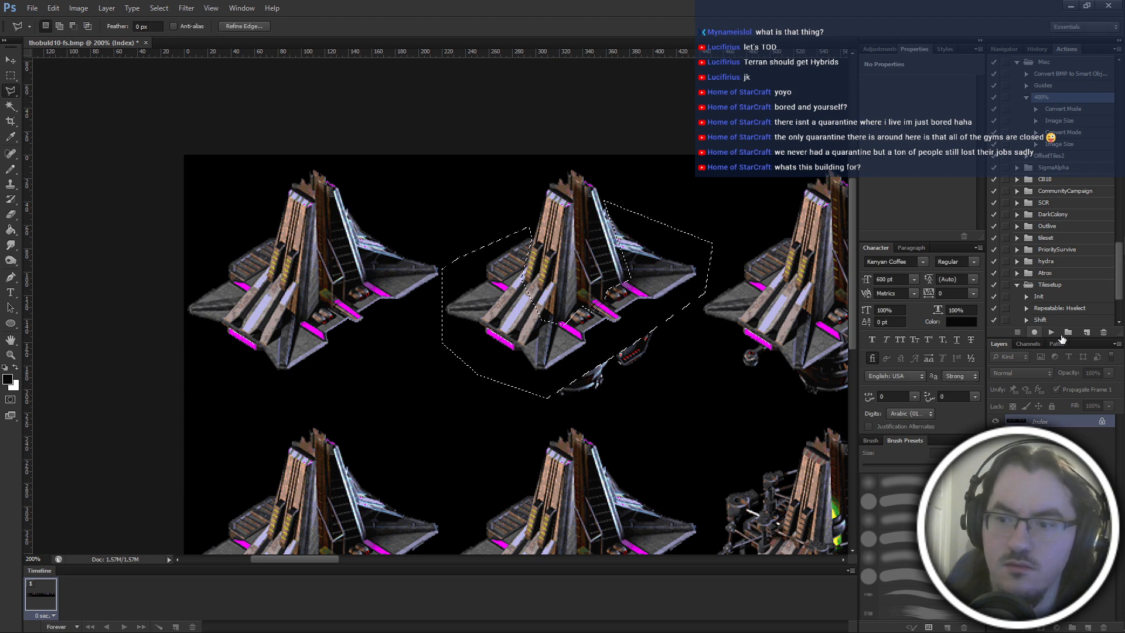
# Check the edit history, and paste another copy of the wings and base over the third frame.
pyautogui.click(1037, 49)
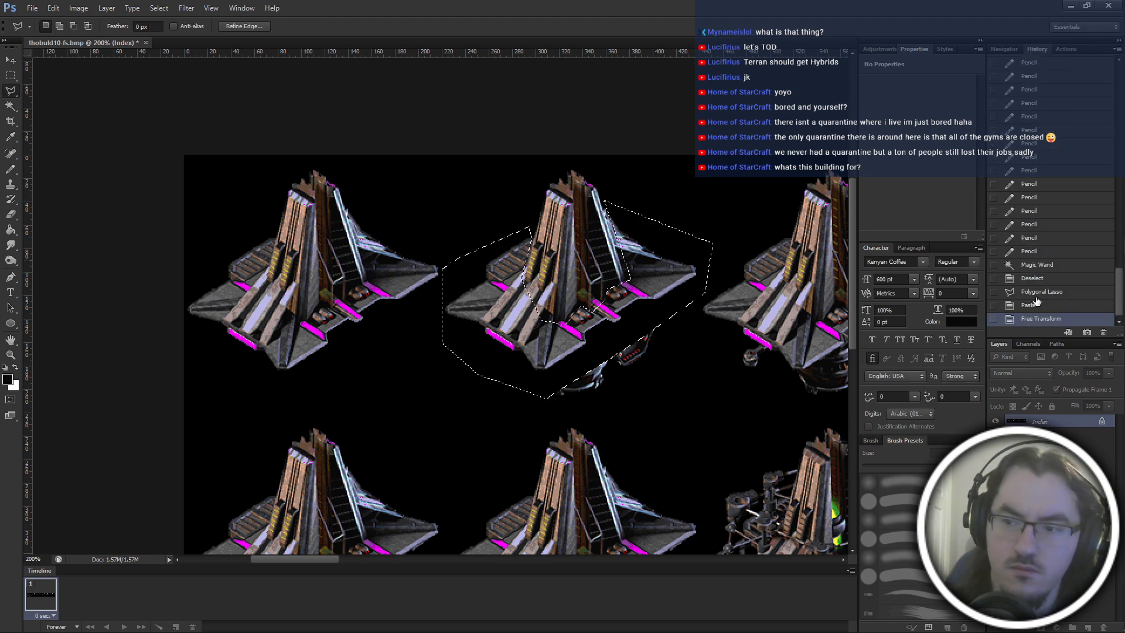
pyautogui.click(1045, 253)
pyautogui.hotkey('ctrl', 'z')
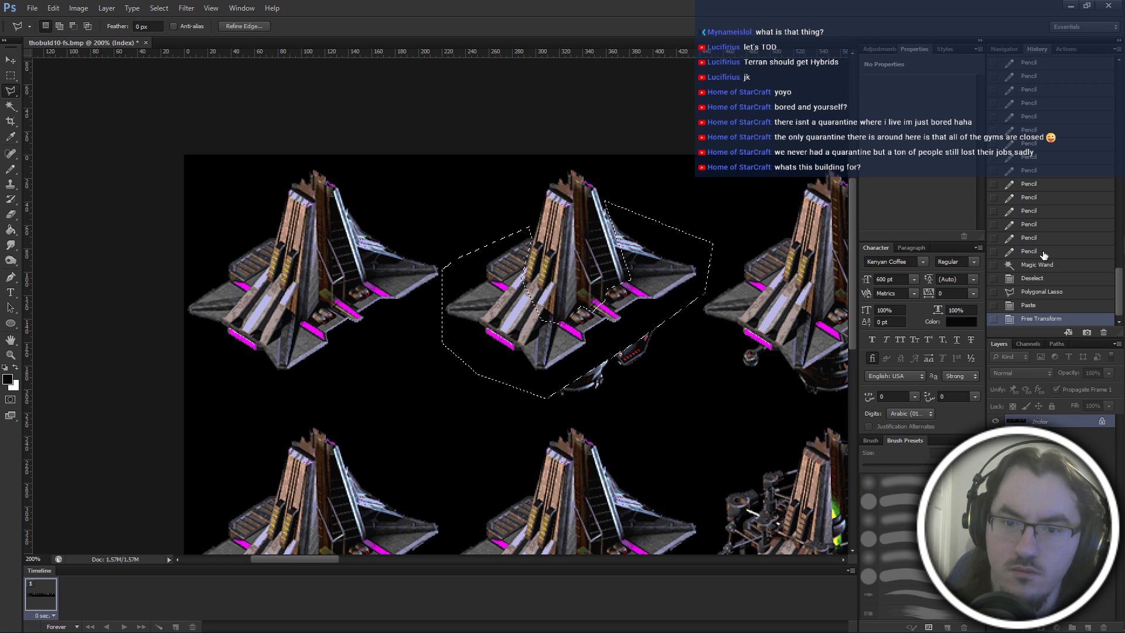
pyautogui.moveTo(671, 334); pyautogui.dragTo(662, 334)
pyautogui.hscroll(5, 663, 334)
pyautogui.hotkey('ctrl', 'v')
pyautogui.hscroll(-1, 345, 279)
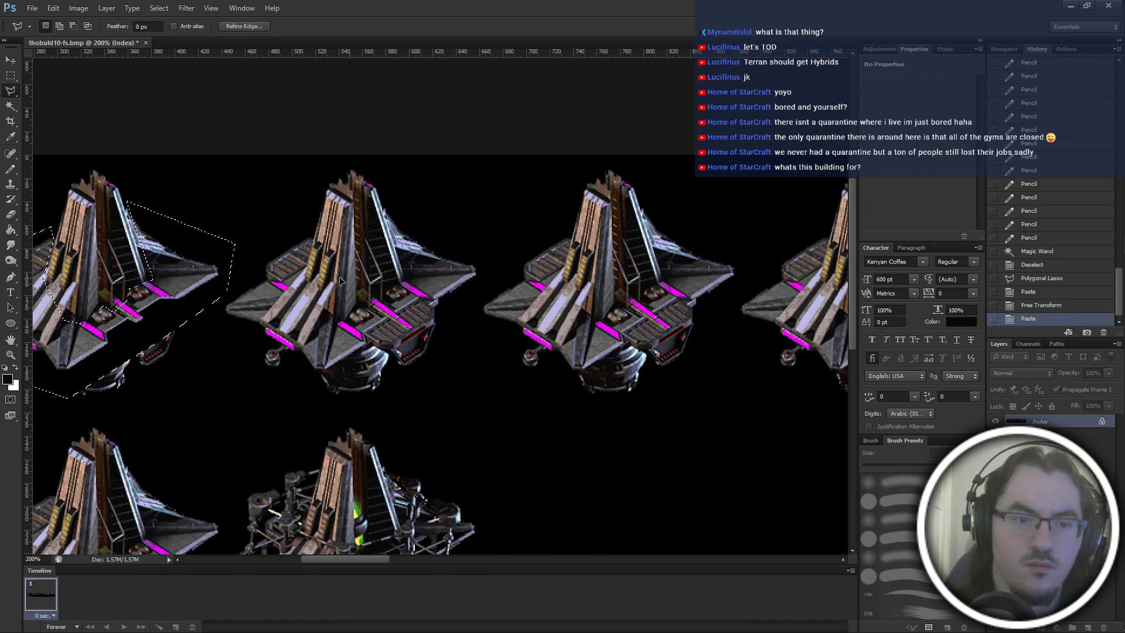
pyautogui.hotkey('ctrl', 't')
pyautogui.moveTo(252, 260); pyautogui.dragTo(508, 259)
pyautogui.press('Return')
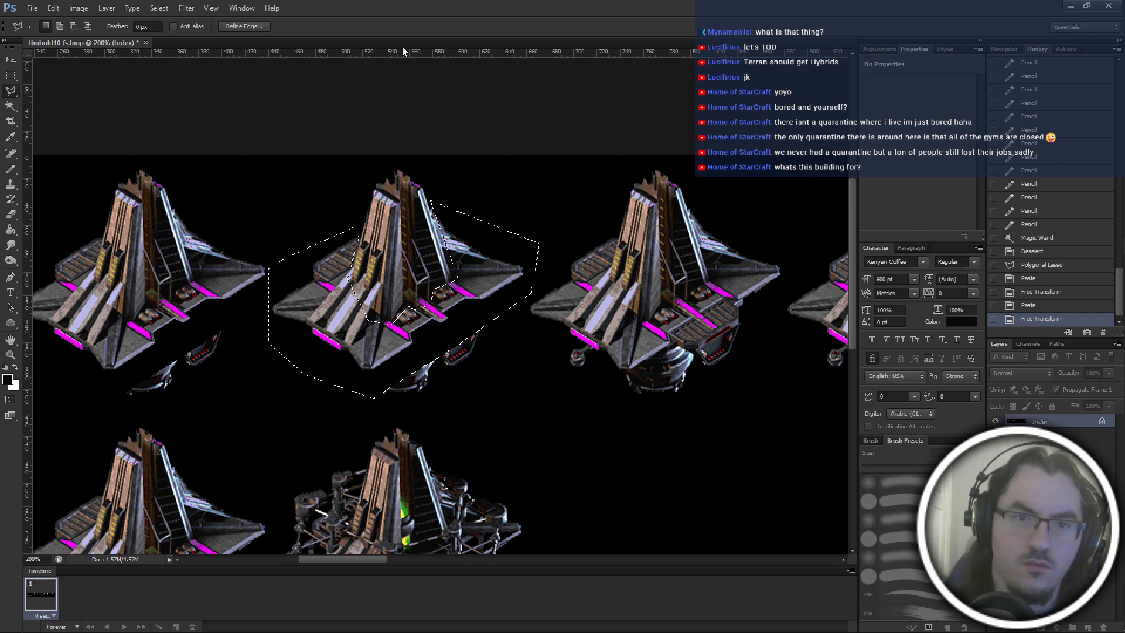
# Add a vertical guide along the third frame's left edge and paste the wings and base over the fourth frame.
pyautogui.moveTo(413, 55); pyautogui.dragTo(268, 177)
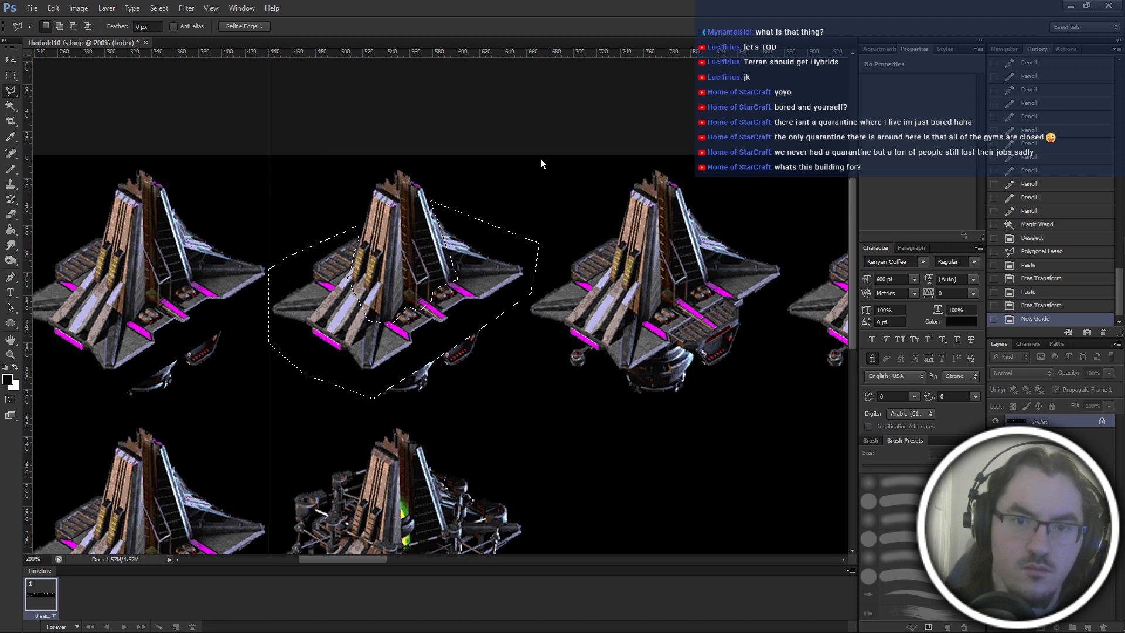
pyautogui.moveTo(541, 52); pyautogui.dragTo(531, 164)
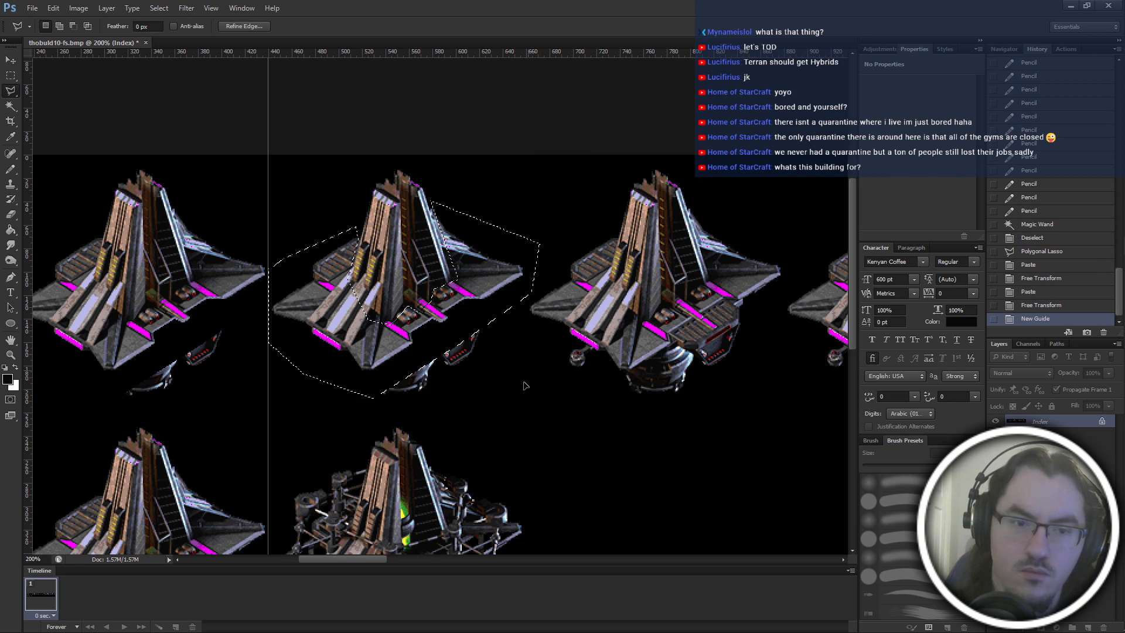
pyautogui.hotkey('ctrl', 'v')
pyautogui.hotkey('ctrl', 't')
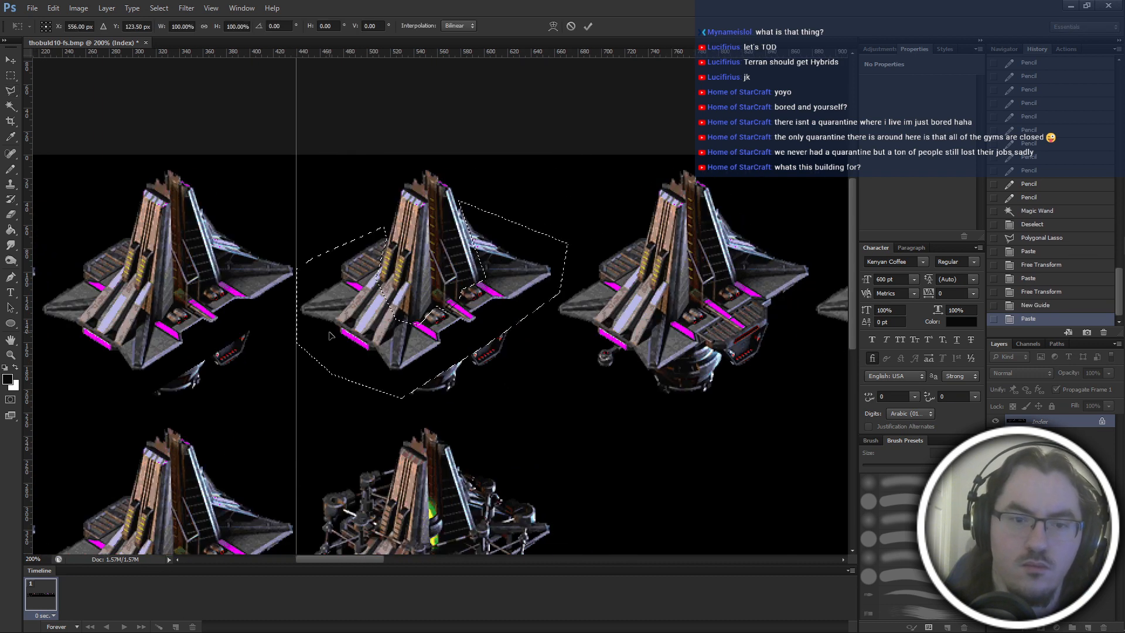
pyautogui.moveTo(351, 295); pyautogui.dragTo(608, 306)
pyautogui.hscroll(5, 609, 306)
pyautogui.press('Return')
pyautogui.hscroll(3, 609, 306)
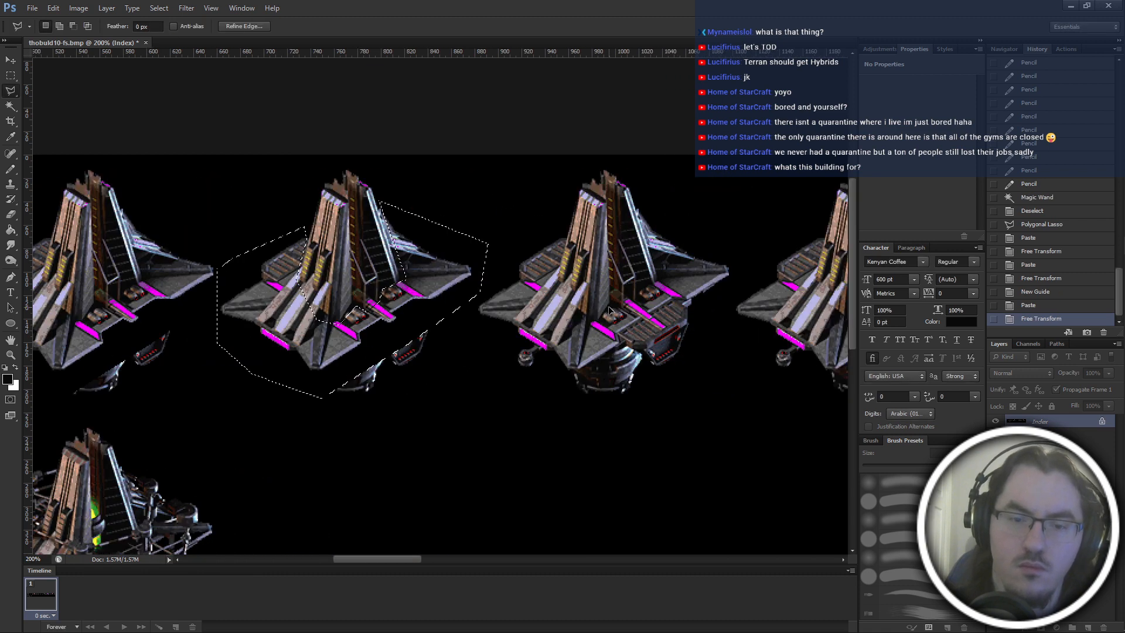
# Paste the copied wings and base and align them over the fifth frame of the top row.
pyautogui.hotkey('ctrl', 'v')
pyautogui.hotkey('ctrl', 't')
pyautogui.moveTo(315, 296); pyautogui.dragTo(553, 295)
pyautogui.hscroll(4, 554, 294)
pyautogui.press('Return')
pyautogui.hscroll(2, 554, 295)
# Paste the wings and base over the sixth and seventh frames, centring the copies at X 1216 and 1436 px.
pyautogui.hotkey('ctrl', 'v')
pyautogui.hotkey('ctrl', 't')
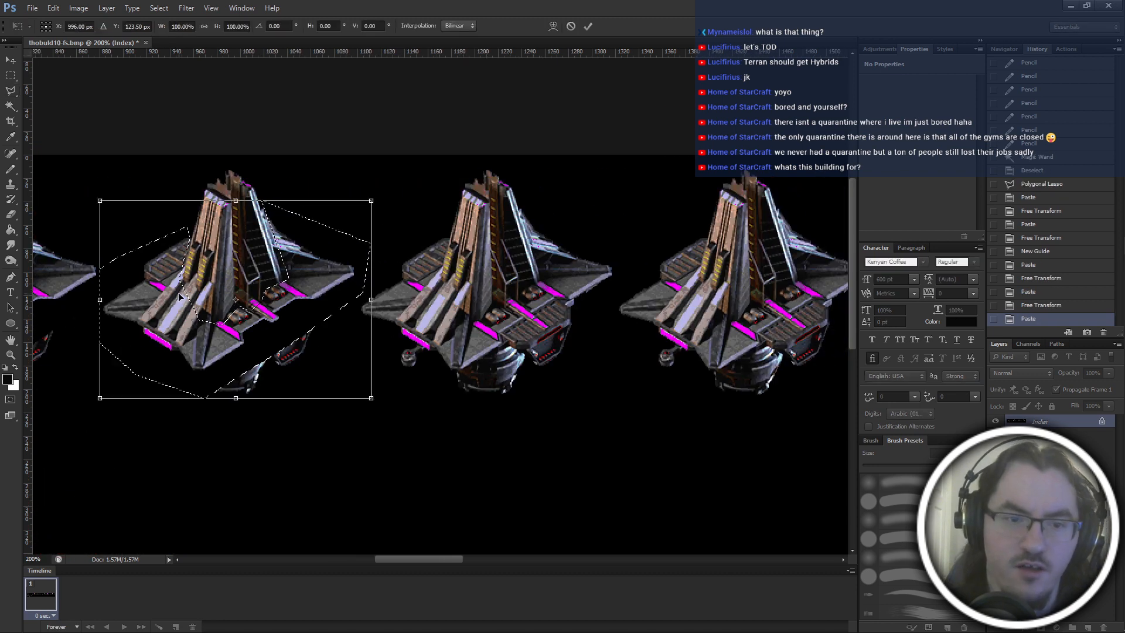
pyautogui.moveTo(149, 268); pyautogui.dragTo(404, 286)
pyautogui.hscroll(4, 400, 262)
pyautogui.hscroll(2, 351, 299)
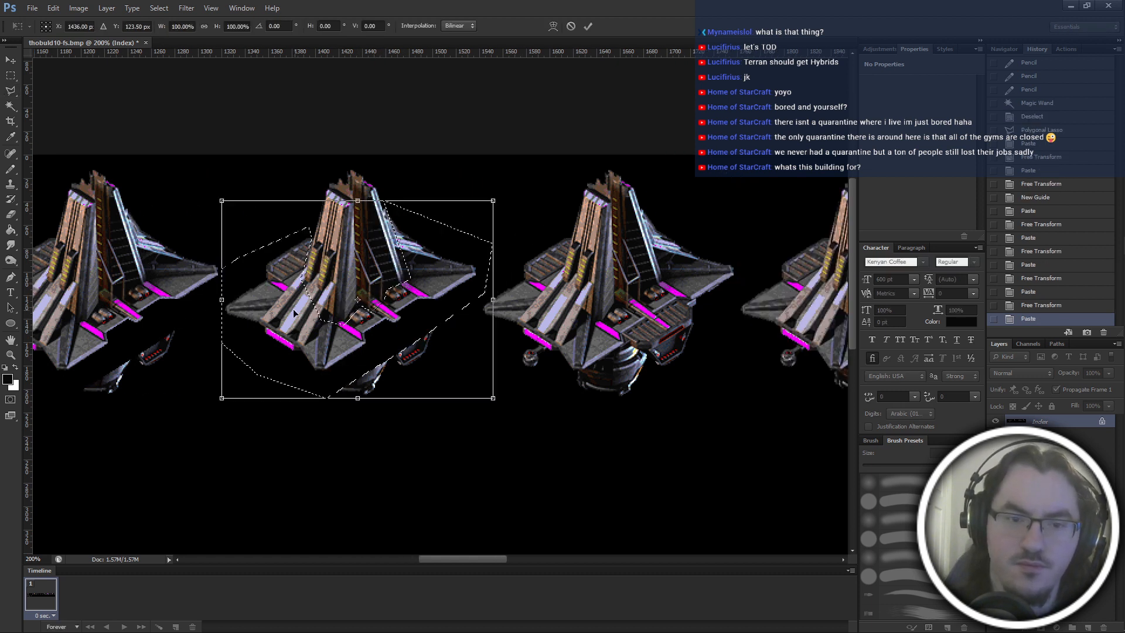
# Place copies of the wings and base over the eighth and ninth frames, at X 1656 and 1876 px.
pyautogui.moveTo(538, 300); pyautogui.dragTo(546, 293)
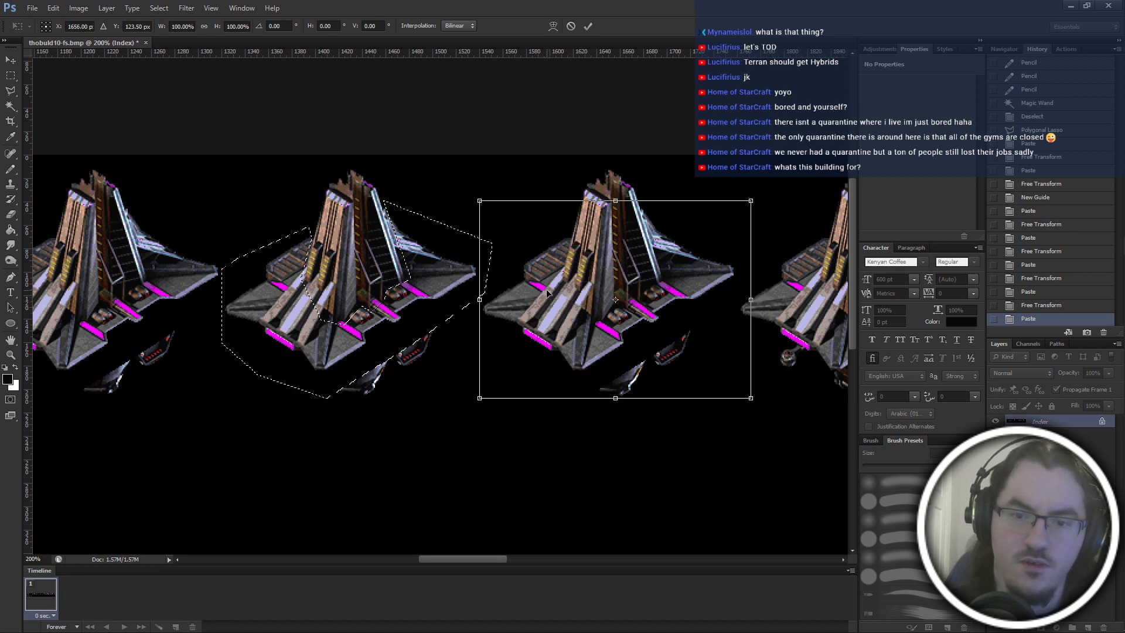
pyautogui.hscroll(2, 527, 293)
pyautogui.hscroll(2, 334, 292)
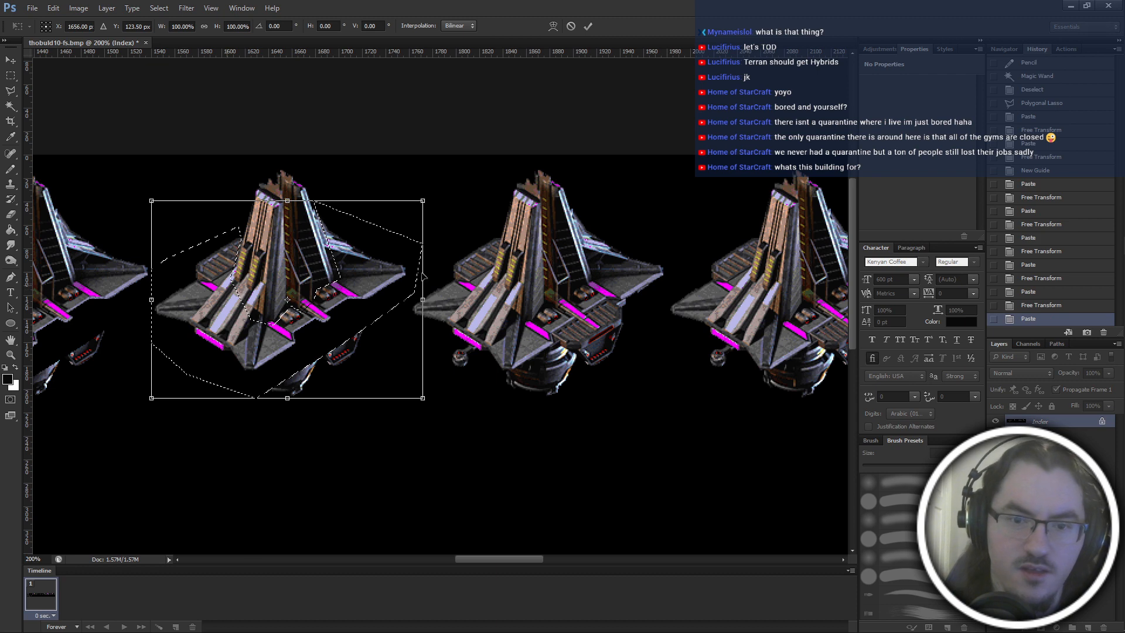
pyautogui.moveTo(422, 274); pyautogui.dragTo(483, 270)
pyautogui.hscroll(5, 484, 270)
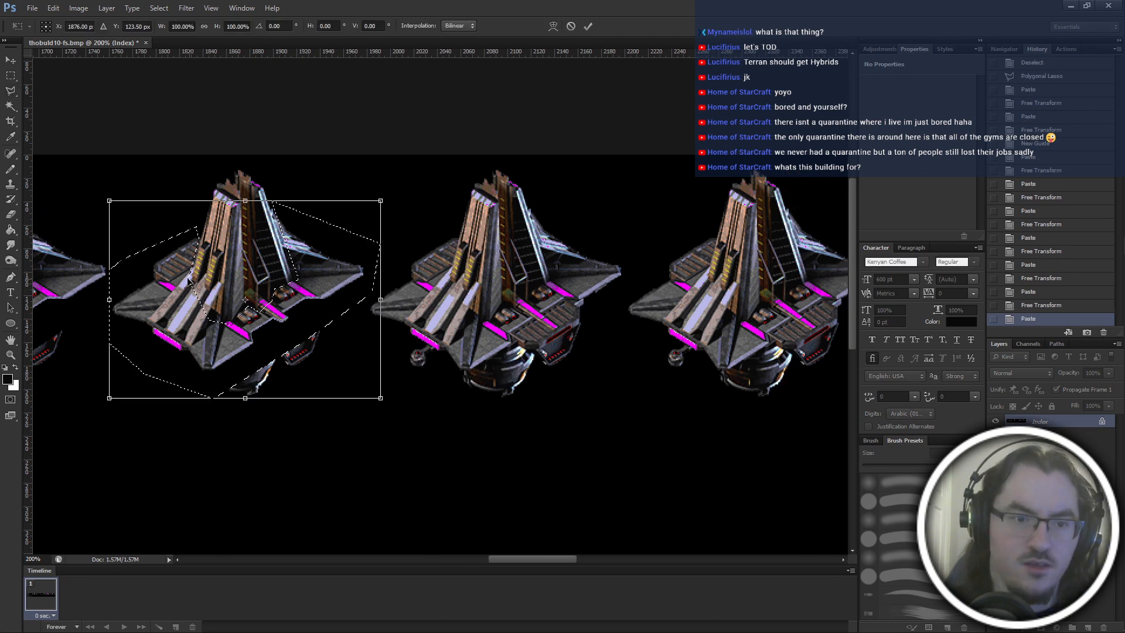
# Place copies of the wings and base over the tenth and eleventh frames, the latter at X 2316 px.
pyautogui.moveTo(188, 282); pyautogui.dragTo(445, 279)
pyautogui.hscroll(2, 444, 280)
pyautogui.press('Return')
pyautogui.hotkey('ctrl', 'v')
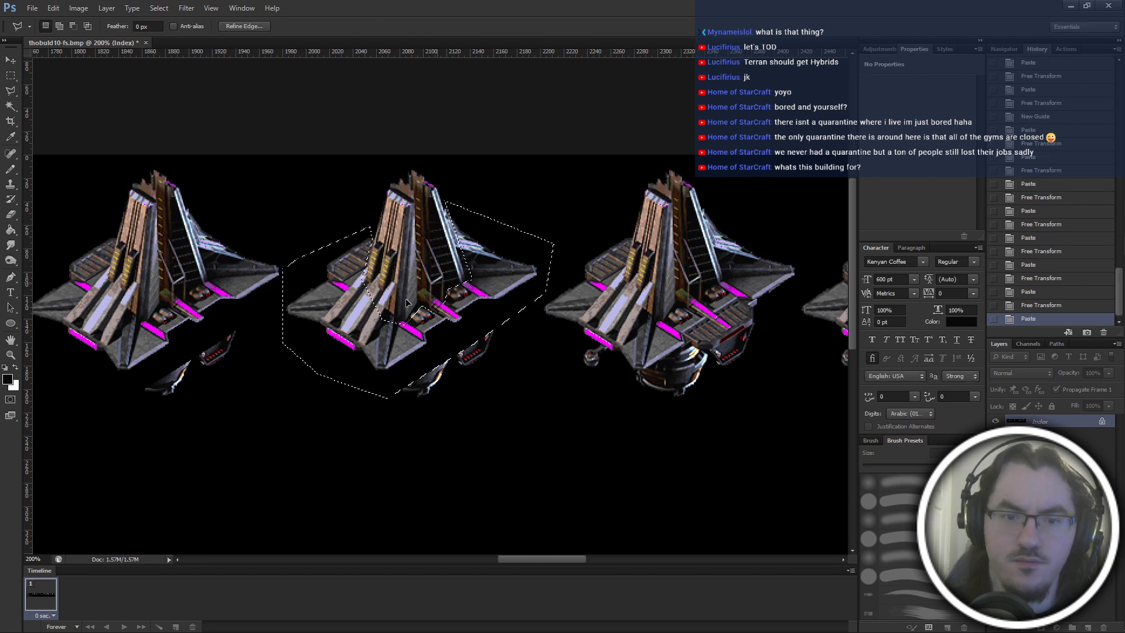
pyautogui.hotkey('ctrl', 't')
pyautogui.moveTo(374, 304); pyautogui.dragTo(592, 304)
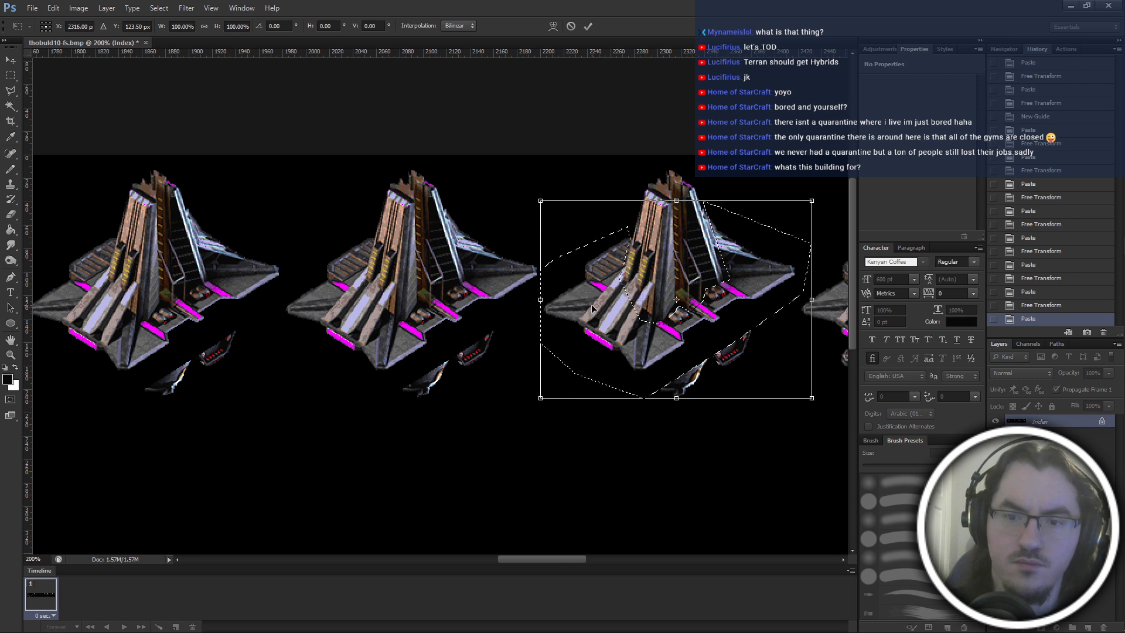
pyautogui.hscroll(5, 590, 305)
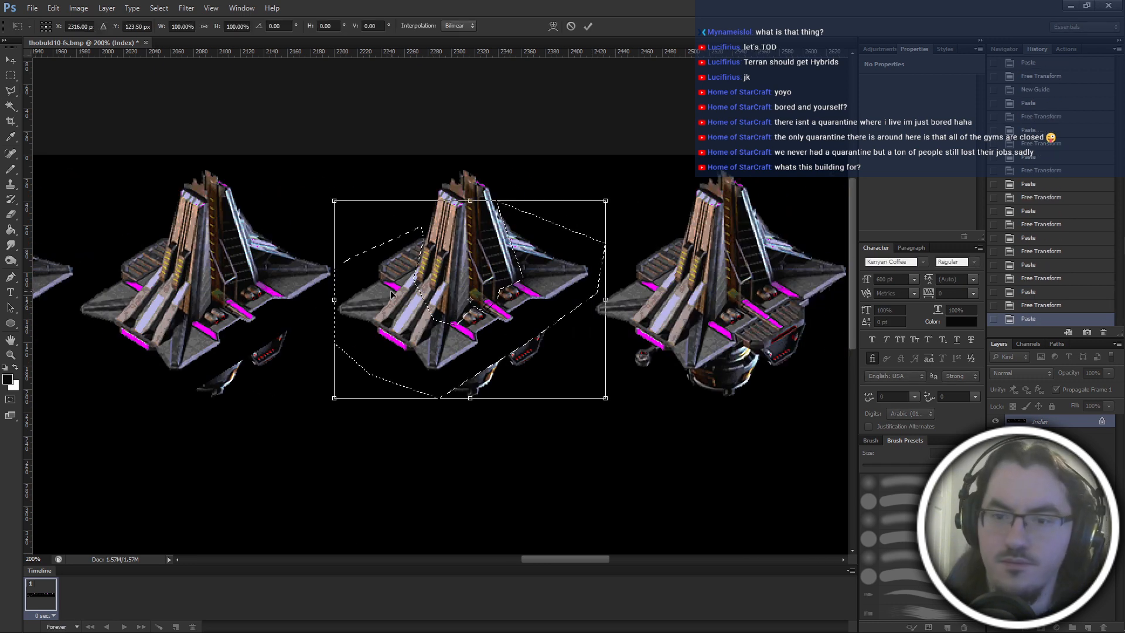
# Place copies of the wings and base over the twelfth and thirteenth frames, the former at X 2536 px.
pyautogui.moveTo(392, 295)
pyautogui.mouseDown()
pyautogui.moveTo(661, 287)
pyautogui.moveTo(389, 291)
pyautogui.mouseUp()
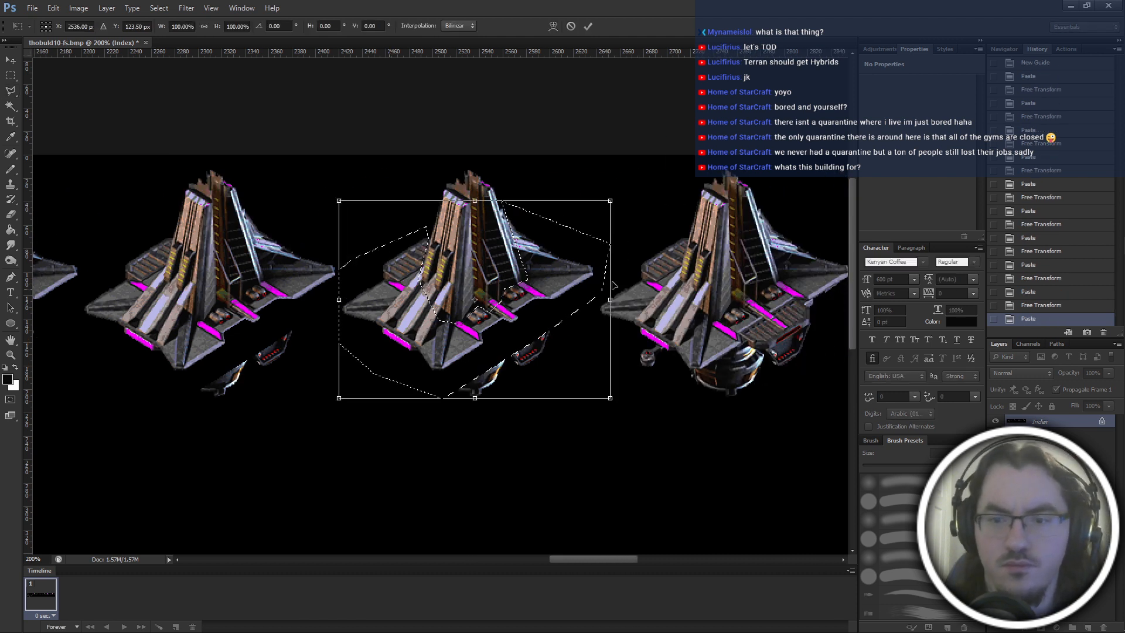
pyautogui.moveTo(613, 285); pyautogui.dragTo(648, 285)
pyautogui.moveTo(647, 286); pyautogui.dragTo(364, 290)
pyautogui.press('Return')
pyautogui.moveTo(821, 290); pyautogui.dragTo(547, 295)
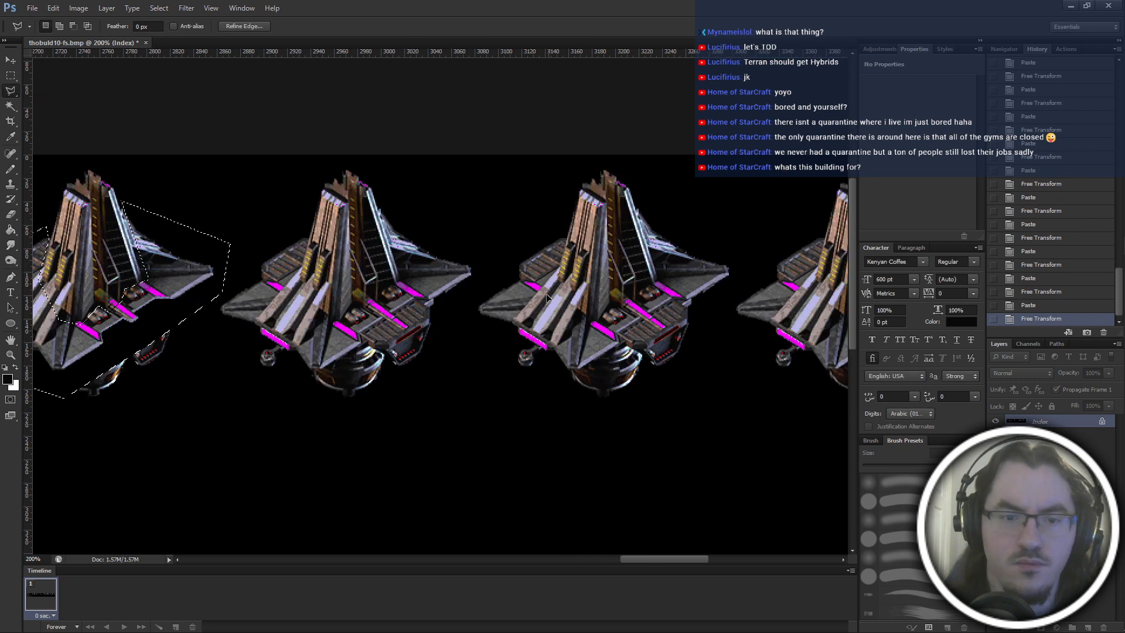
# Paste the wings and base over the fourteenth and fifteenth frames, positioning the fourteenth frame's copy at X 2976 px.
pyautogui.hotkey('ctrl', 'v')
pyautogui.hotkey('ctrl', 't')
pyautogui.moveTo(393, 286); pyautogui.dragTo(373, 275)
pyautogui.press('Return')
pyautogui.hscroll(3, 372, 275)
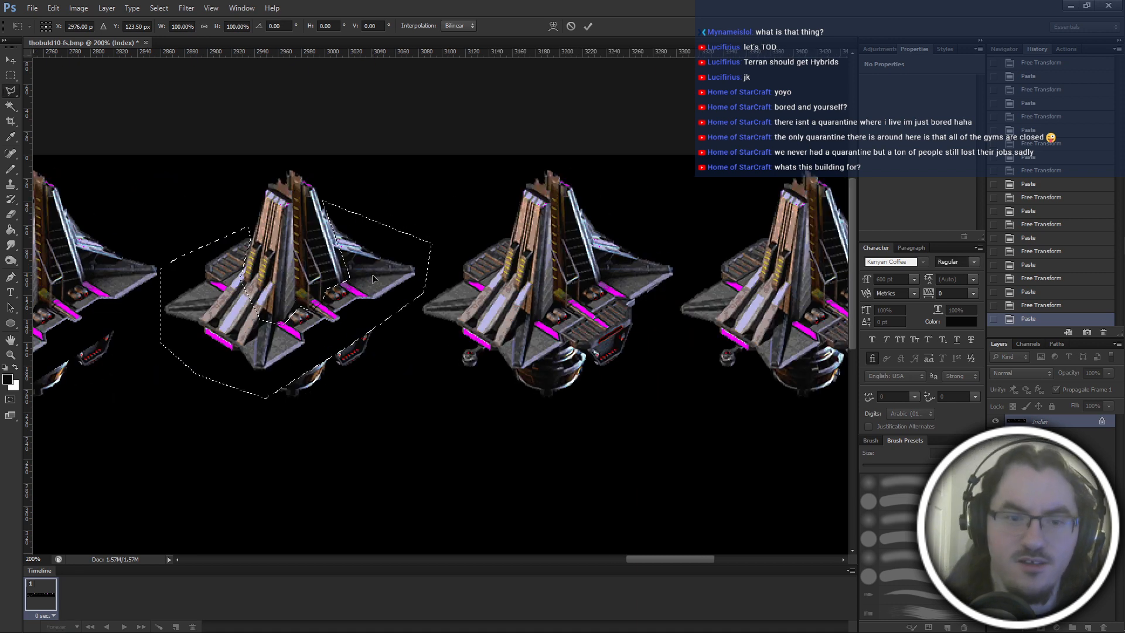
pyautogui.hotkey('ctrl', 'v')
pyautogui.hotkey('ctrl', 't')
pyautogui.moveTo(228, 315)
pyautogui.mouseDown()
pyautogui.moveTo(486, 314)
pyautogui.moveTo(545, 299)
pyautogui.mouseUp()
pyautogui.press('Return')
pyautogui.hscroll(4, 484, 315)
# Paste the wings and base over the sixteenth frame at X 3416 px and over the last frame of the top row.
pyautogui.press('l')
pyautogui.hotkey('ctrl', 'v')
pyautogui.hotkey('ctrl', 't')
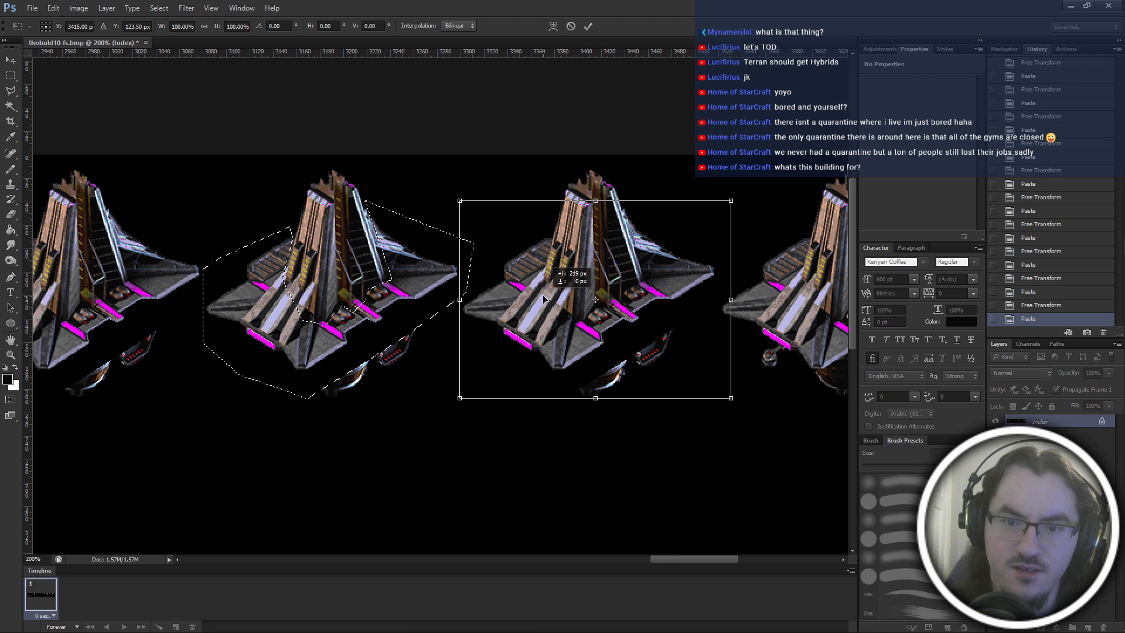
pyautogui.hscroll(3, 546, 299)
pyautogui.hscroll(2, 544, 296)
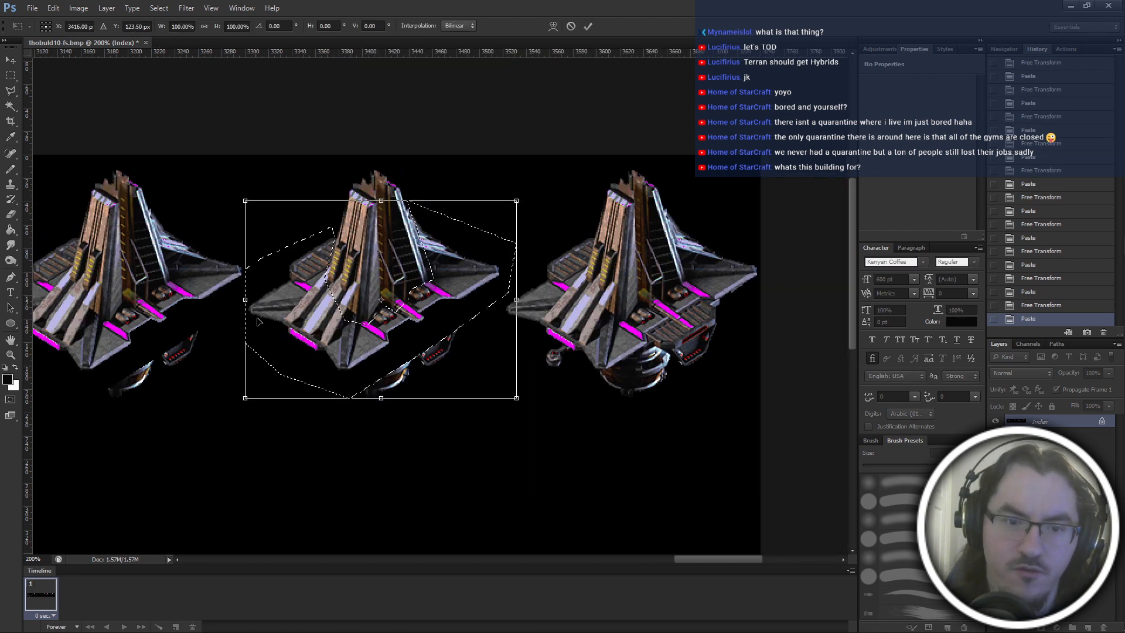
pyautogui.moveTo(305, 315); pyautogui.dragTo(562, 315)
pyautogui.press('Return')
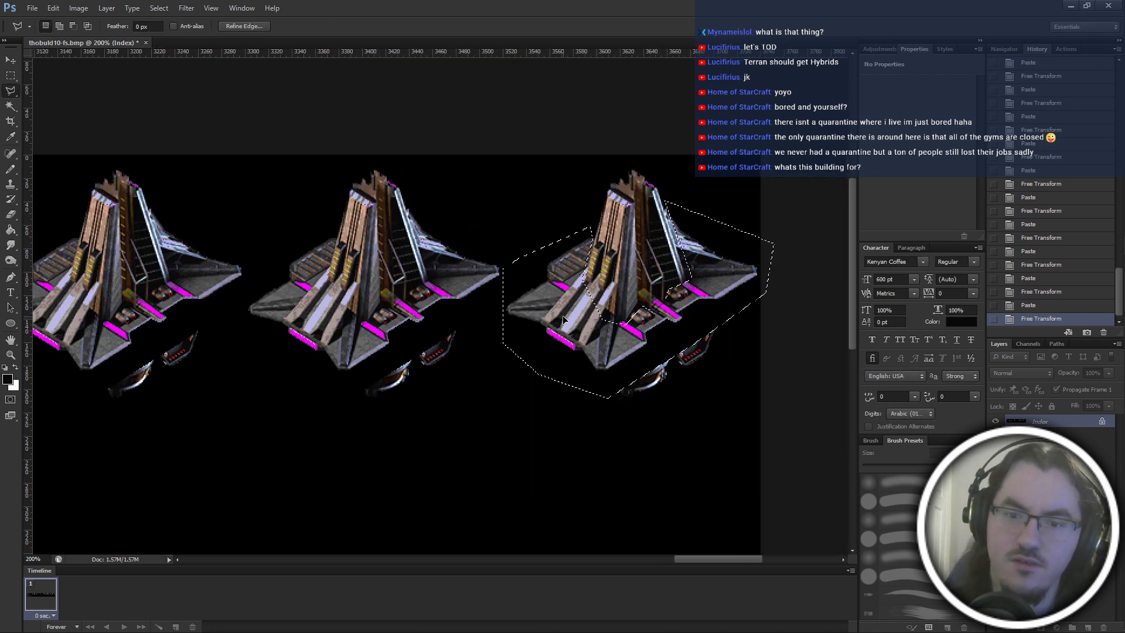
# Paste the wings and base over the second frame of the bottom row at X 336 px, Y 343.5 px.
pyautogui.hotkey('ctrl', 'd')
pyautogui.hotkey('ctrl', '-')
pyautogui.hotkey('ctrl', '-')
pyautogui.hotkey('ctrl', '-')
pyautogui.hscroll(-3, 586, 310)
pyautogui.hotkey('ctrl', 'v')
pyautogui.hotkey('ctrl', 't')
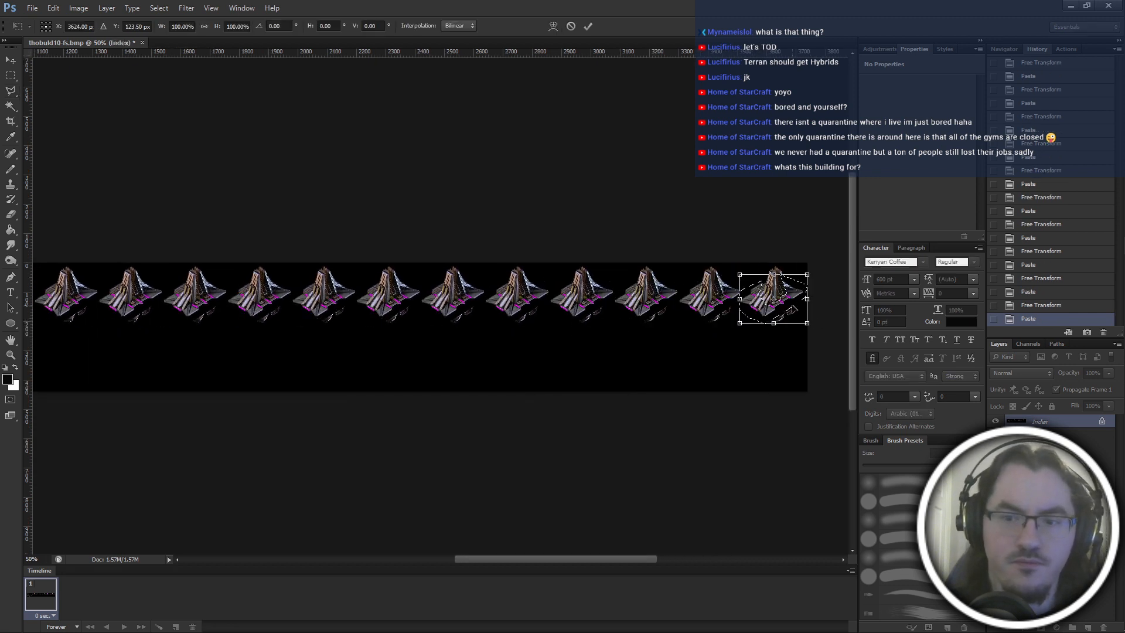
pyautogui.moveTo(773, 299); pyautogui.dragTo(180, 299)
pyautogui.hscroll(-5, 314, 354)
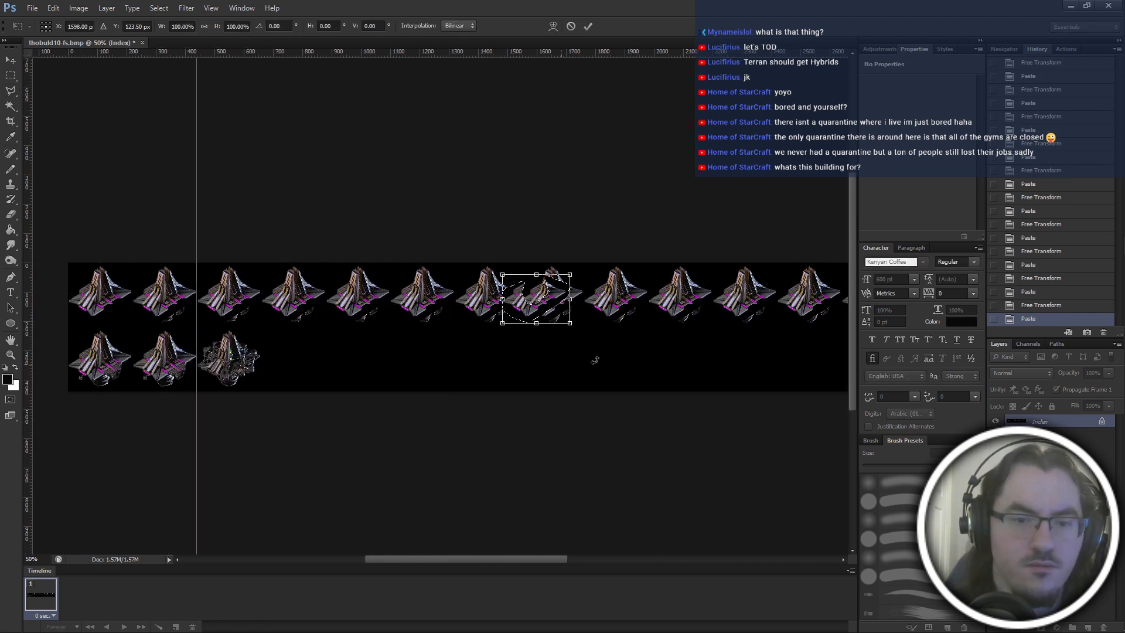
pyautogui.moveTo(542, 296); pyautogui.dragTo(237, 296)
pyautogui.hscroll(-3, 326, 287)
pyautogui.scroll(4, 326, 287)
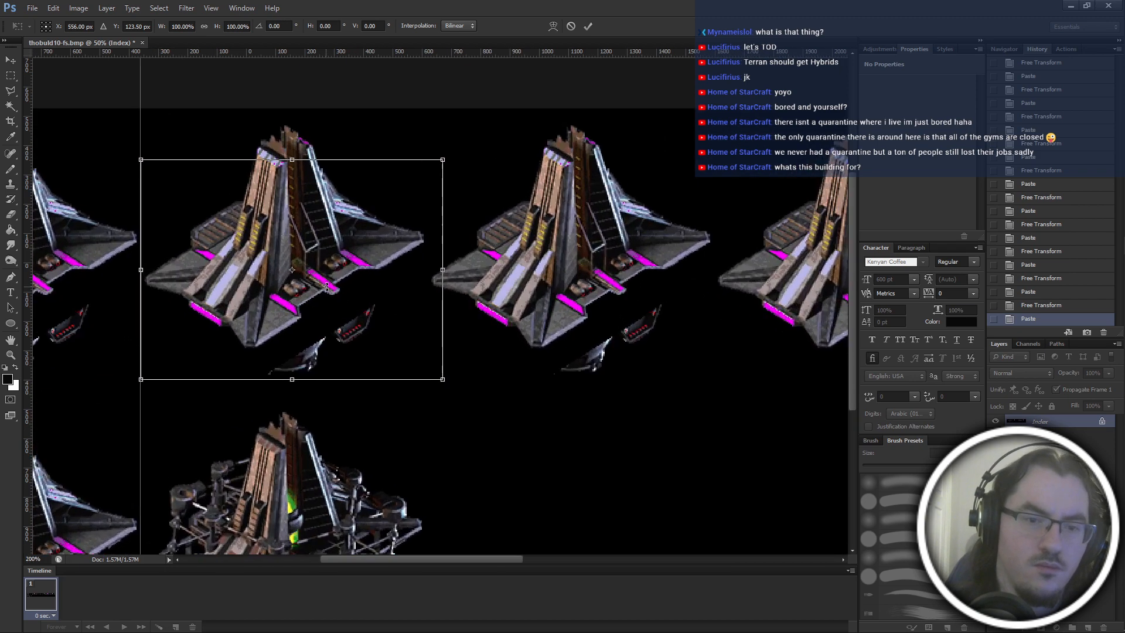
pyautogui.scroll(-1, 533, 275)
pyautogui.hscroll(-1, 645, 246)
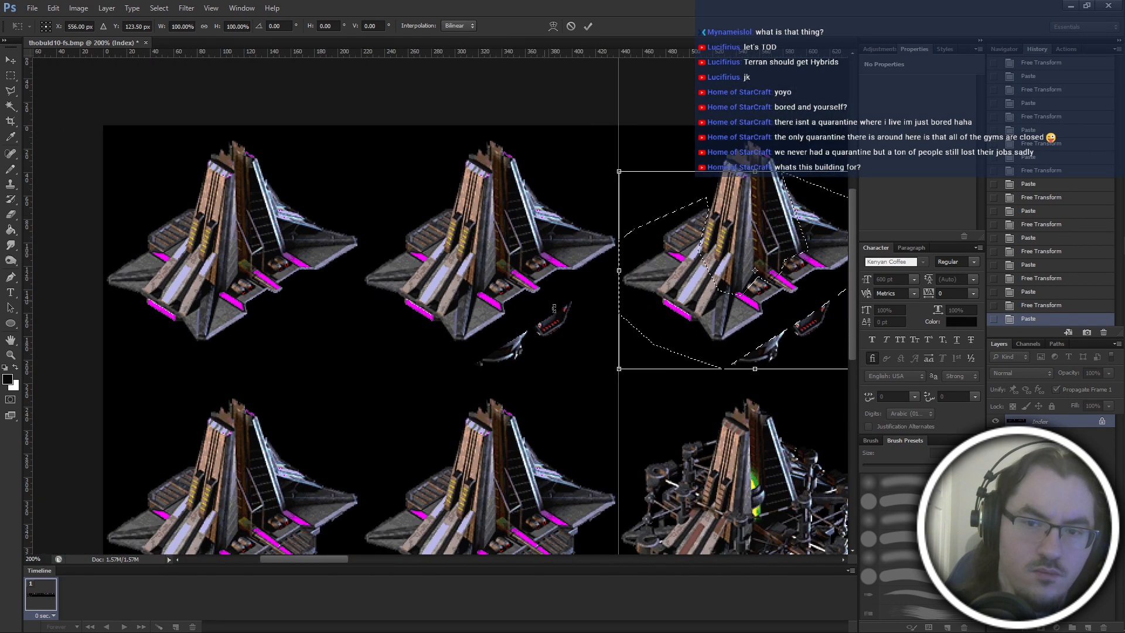
pyautogui.scroll(-1, 755, 207)
pyautogui.moveTo(810, 242); pyautogui.dragTo(552, 223)
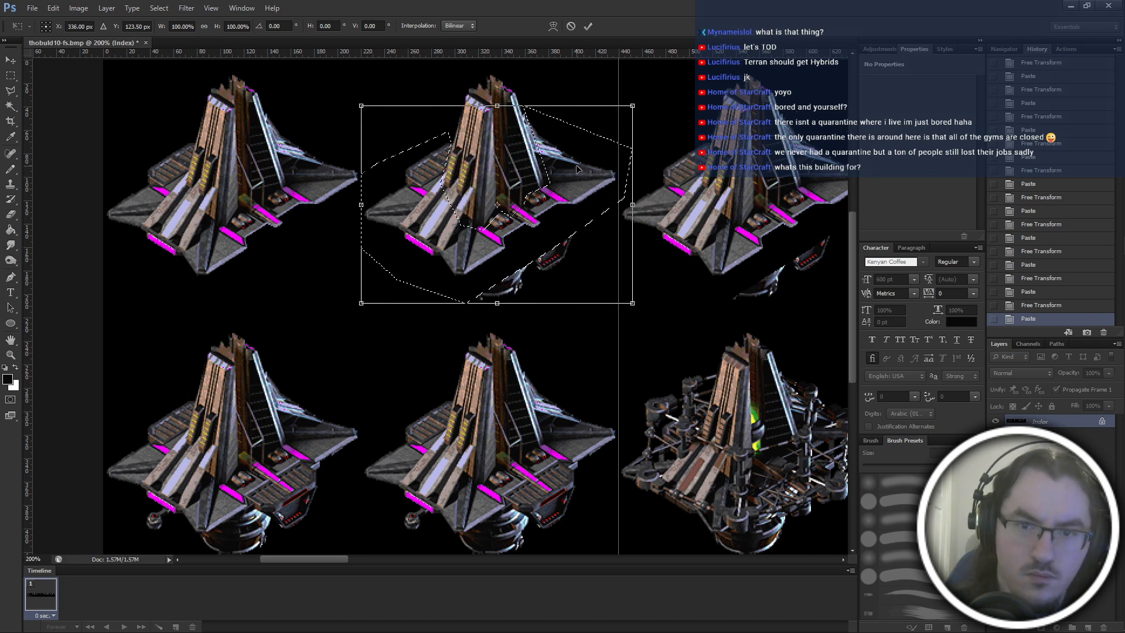
pyautogui.moveTo(577, 169); pyautogui.dragTo(583, 427)
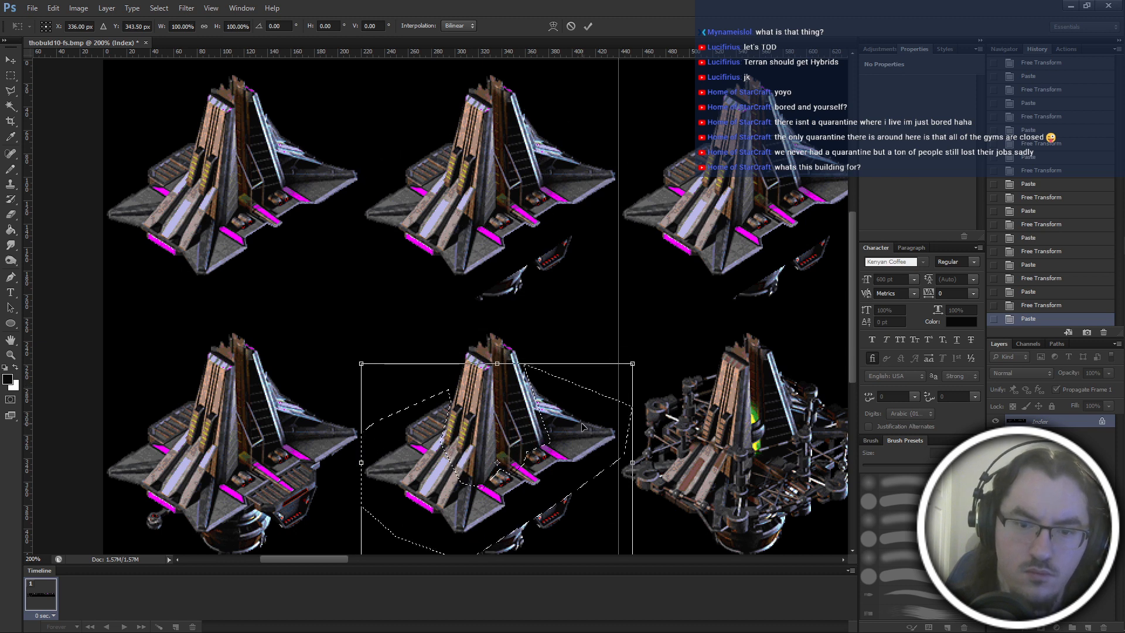
# Place another copy of the wings and base over the first frame of the bottom row at X 116 px, Y 343.5 px.
pyautogui.moveTo(409, 431); pyautogui.dragTo(335, 428)
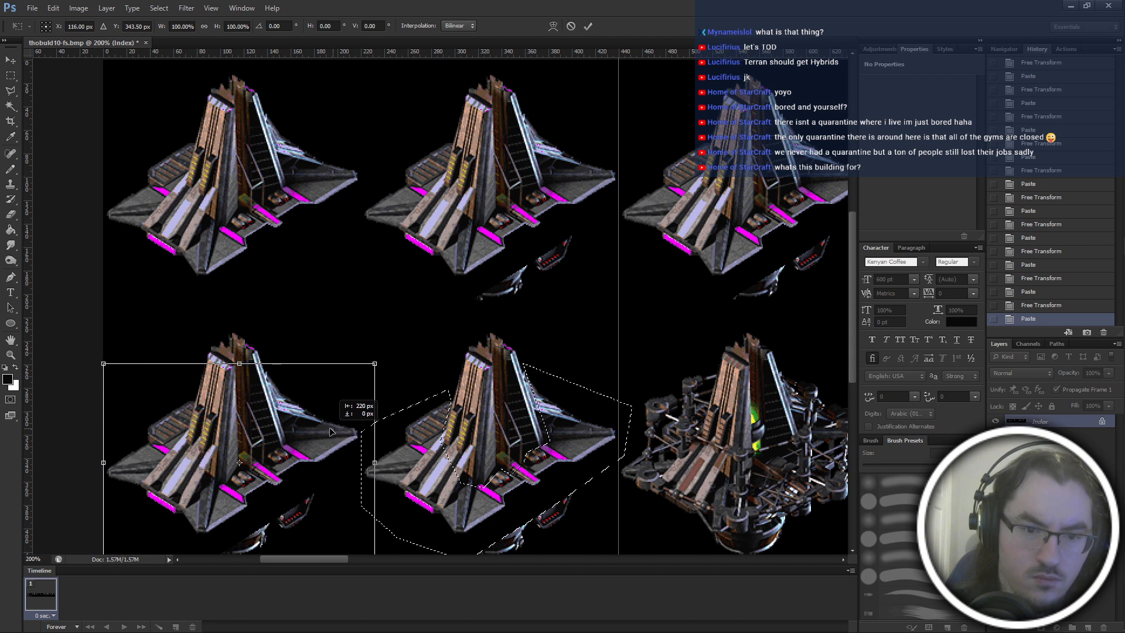
pyautogui.press('Return')
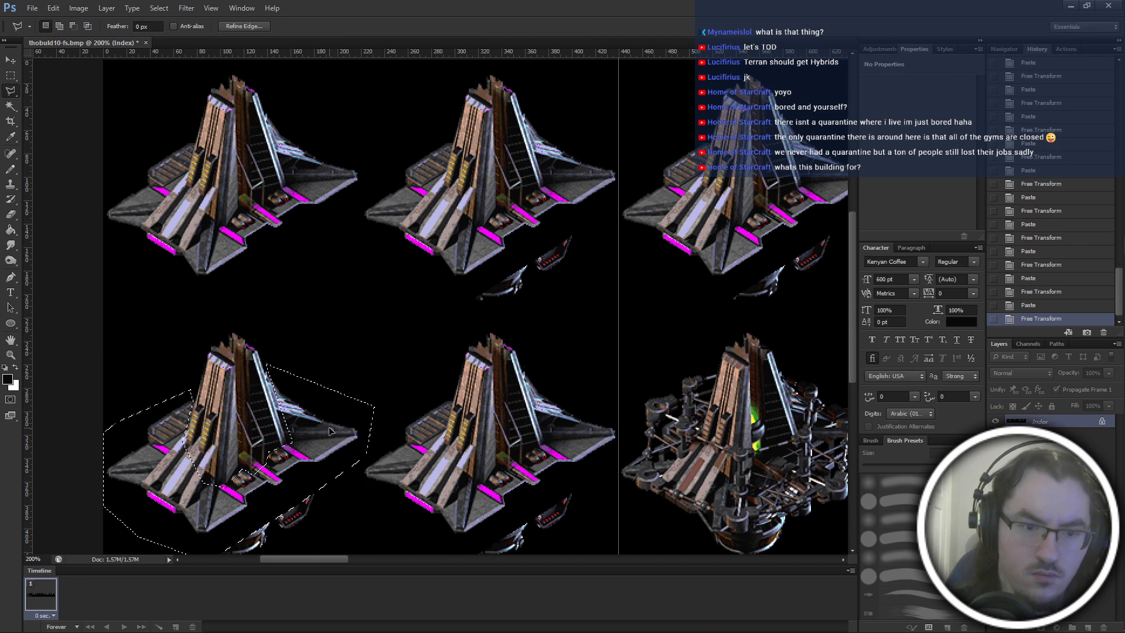
pyautogui.click(1035, 253)
pyautogui.hotkey('ctrl', 'z')
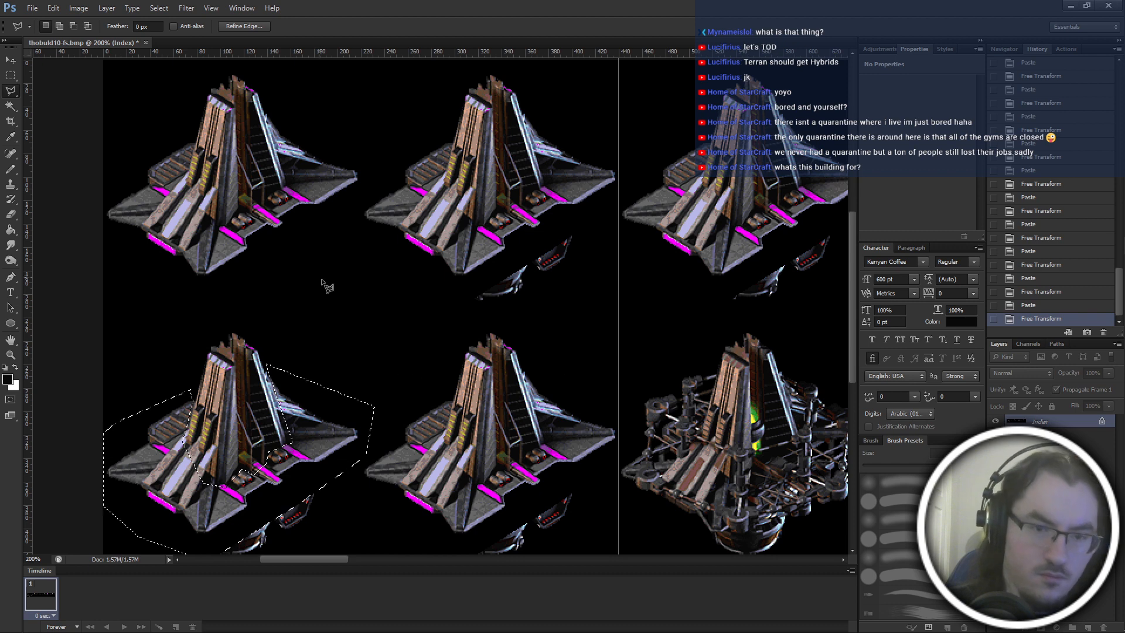
# Deselect the pasted area and remove the vertical guide from the frame sheet.
pyautogui.press('m')
pyautogui.scroll(-3, 375, 293)
pyautogui.hotkey('ctrl', 'd')
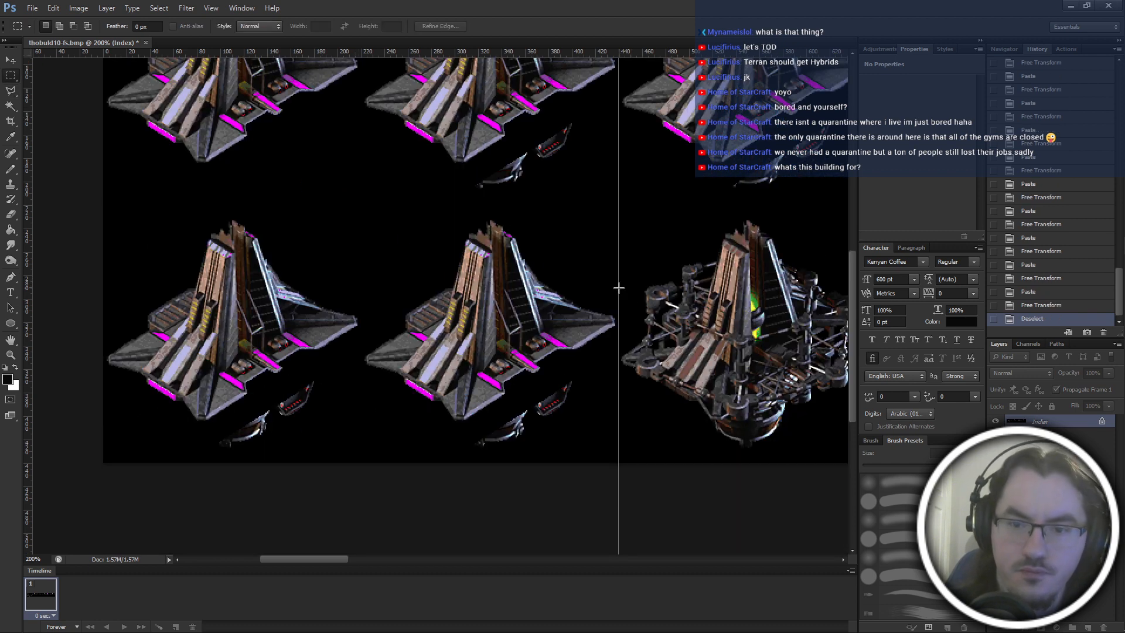
pyautogui.scroll(4, 622, 176)
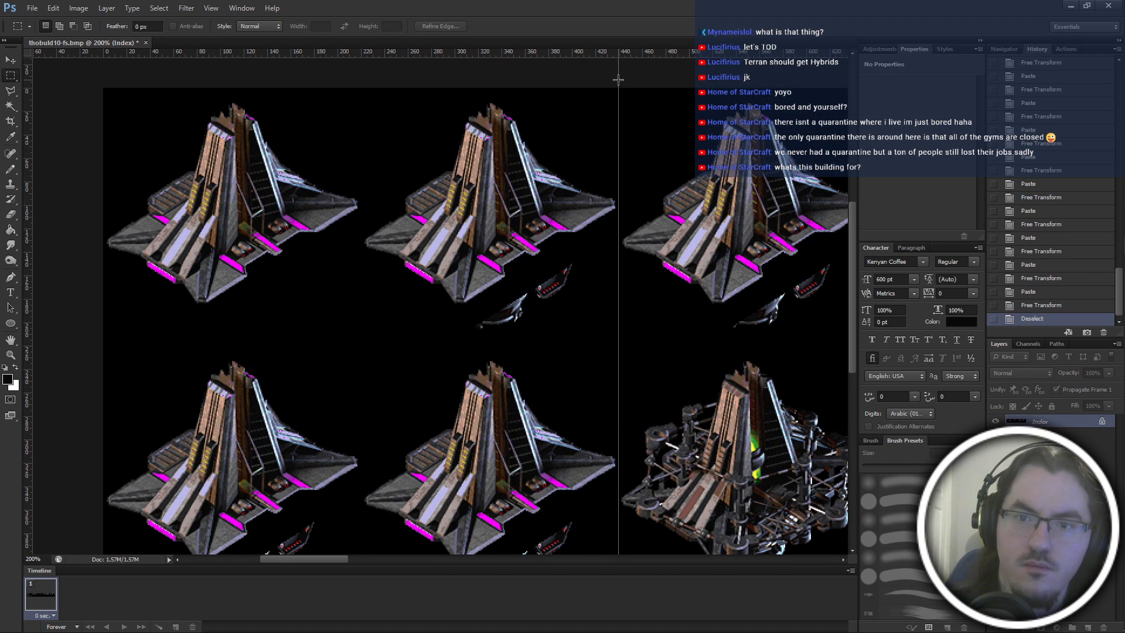
pyautogui.moveTo(628, 85); pyautogui.dragTo(26, 121)
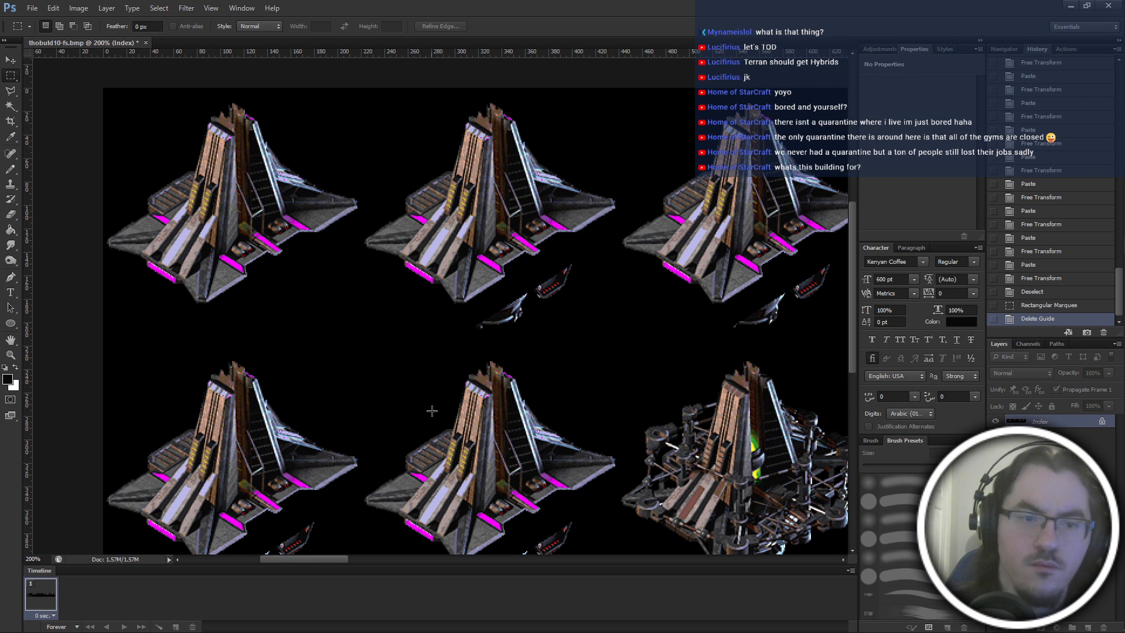
# Paint out the leftover fragments below the first and second frames of the bottom row with the black 40 px Pencil.
pyautogui.scroll(-4, 432, 411)
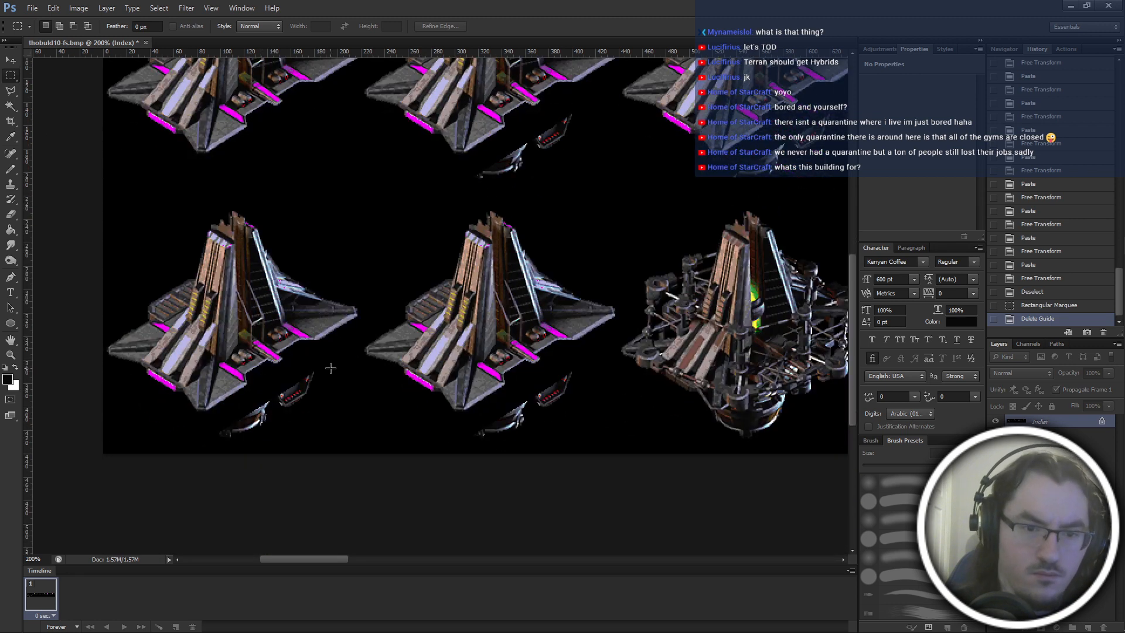
pyautogui.press('b')
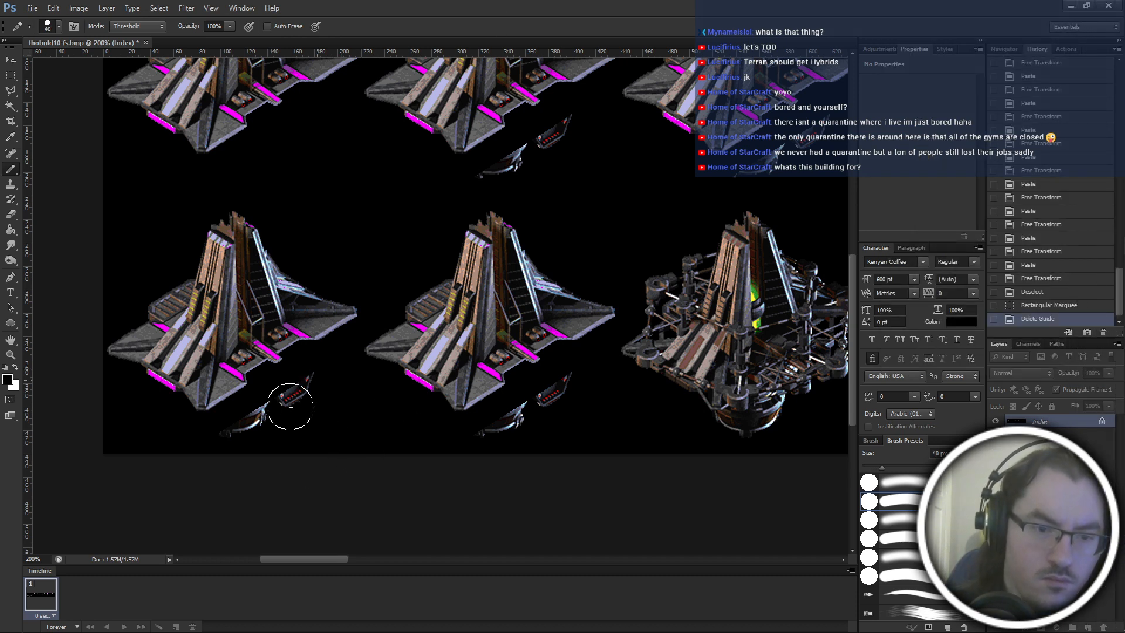
pyautogui.click(249, 434)
pyautogui.click(269, 398)
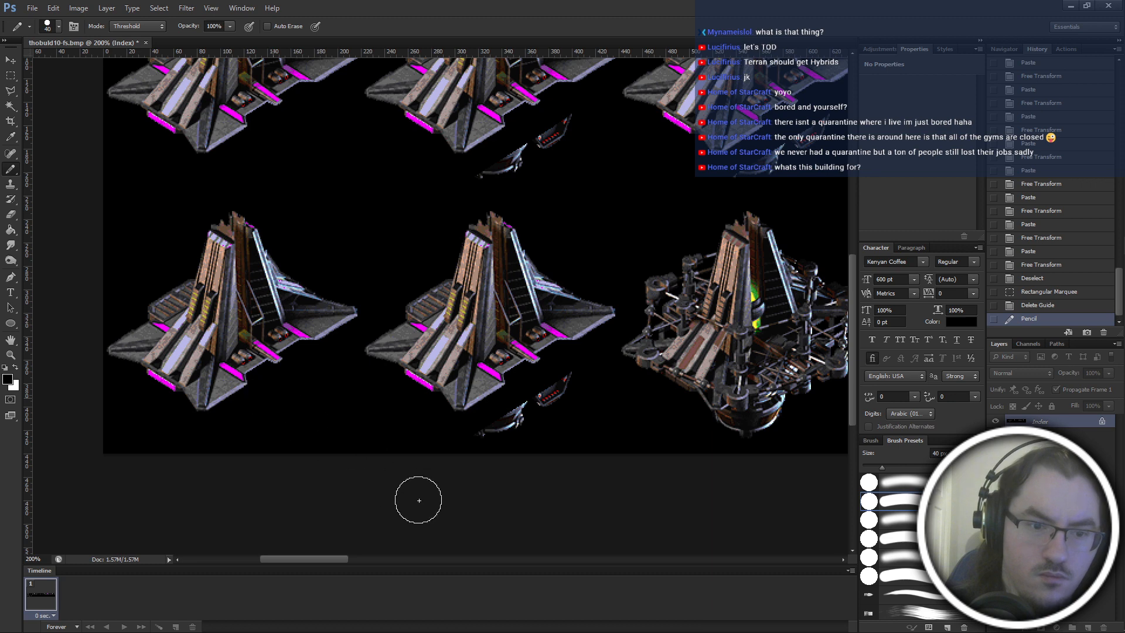
pyautogui.click(581, 388)
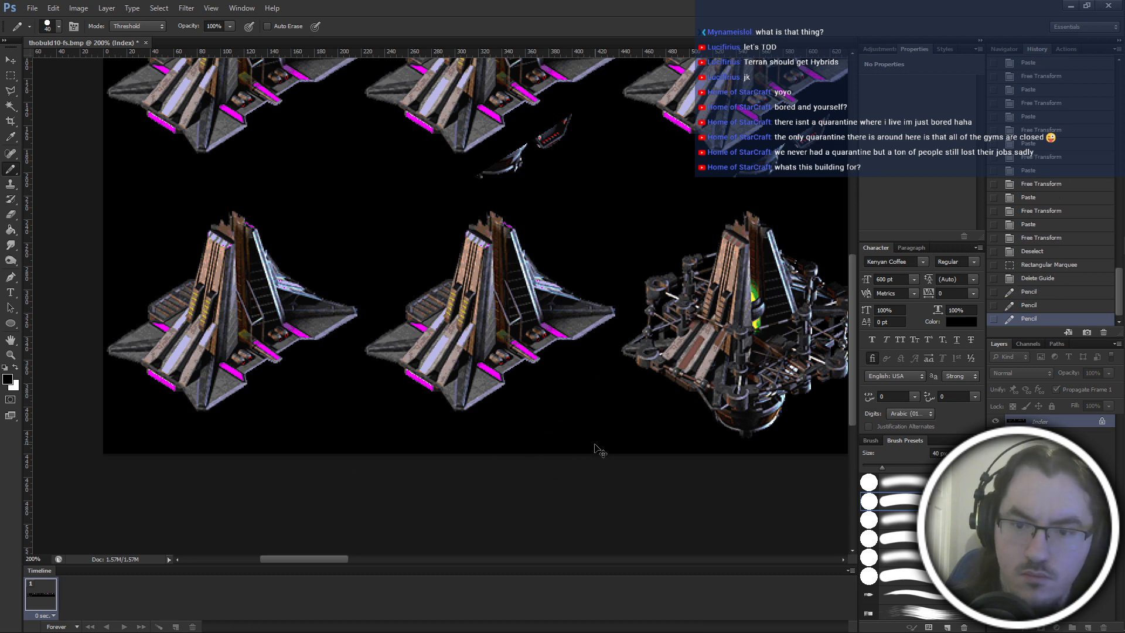
# Paint out in black the leftover fragments below the second, third and fourth frames of the top row.
pyautogui.hscroll(3, 504, 317)
pyautogui.scroll(4, 435, 254)
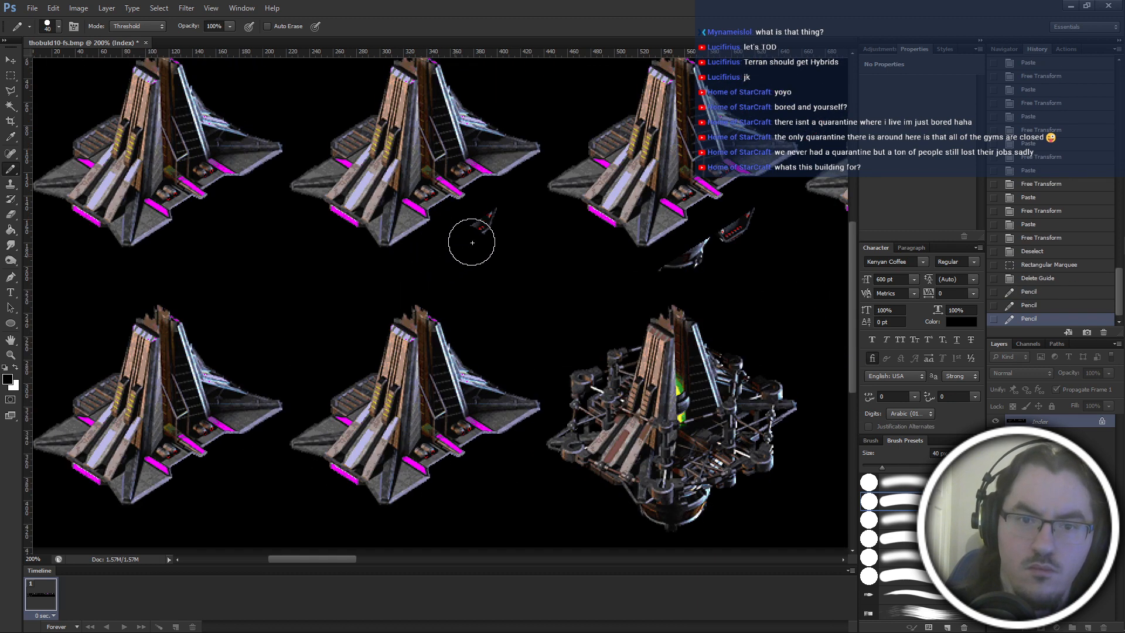
pyautogui.click(485, 220)
pyautogui.hscroll(3, 515, 270)
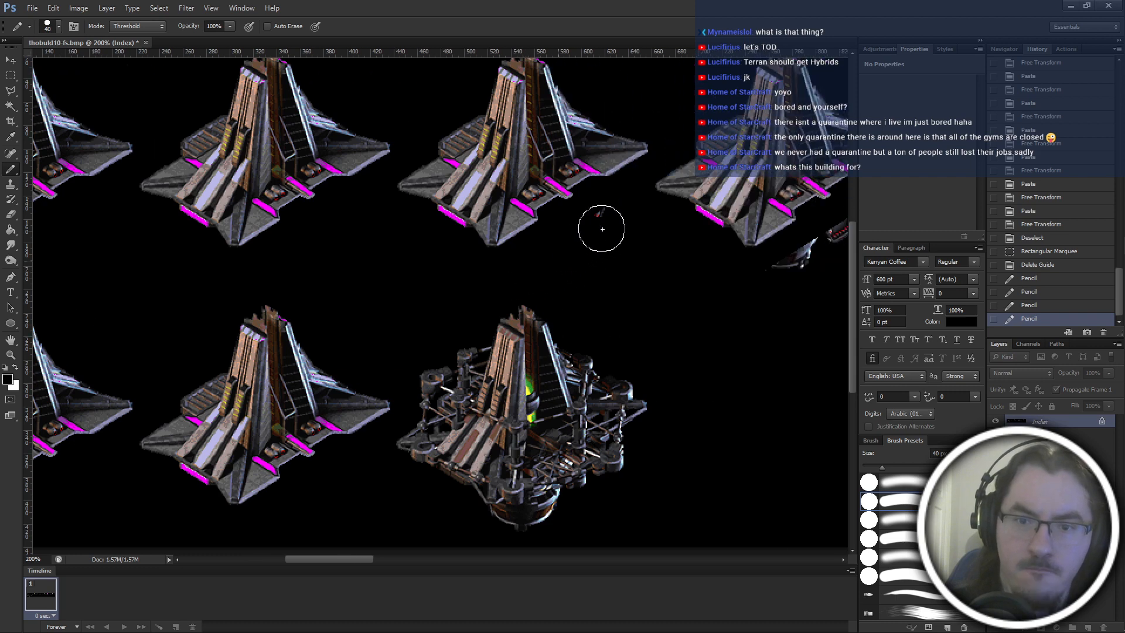
pyautogui.click(602, 229)
pyautogui.hscroll(3, 615, 372)
pyautogui.click(581, 230)
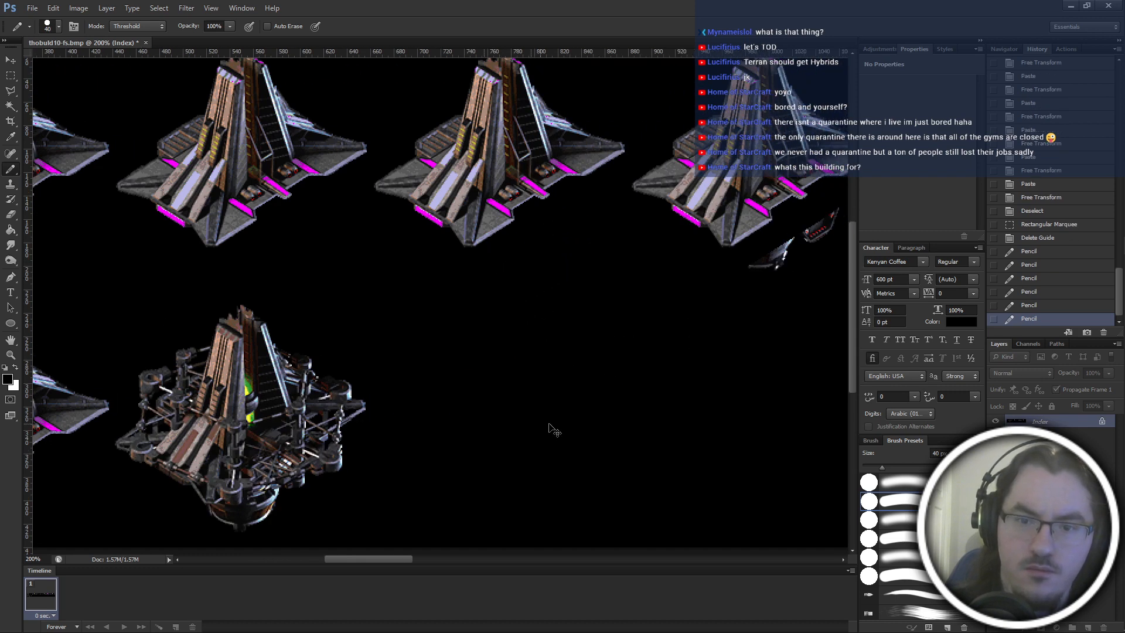
# Paint out in black the leftover fragments below the fifth, sixth and seventh frames of the top row.
pyautogui.hscroll(3, 538, 285)
pyautogui.click(538, 227)
pyautogui.hscroll(3, 553, 414)
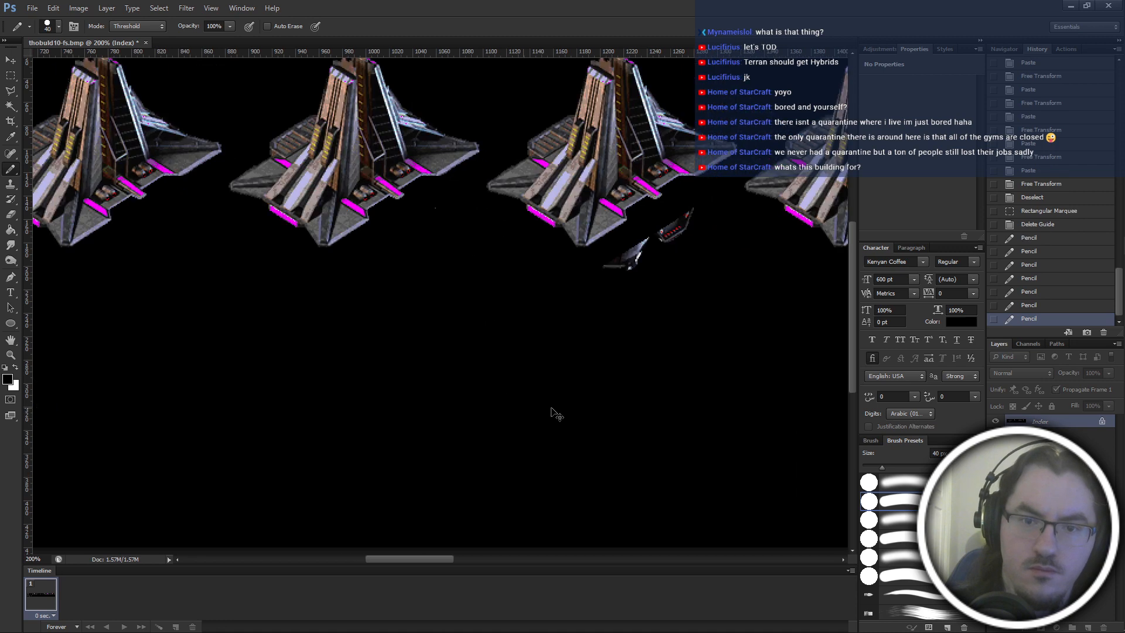
pyautogui.click(573, 288)
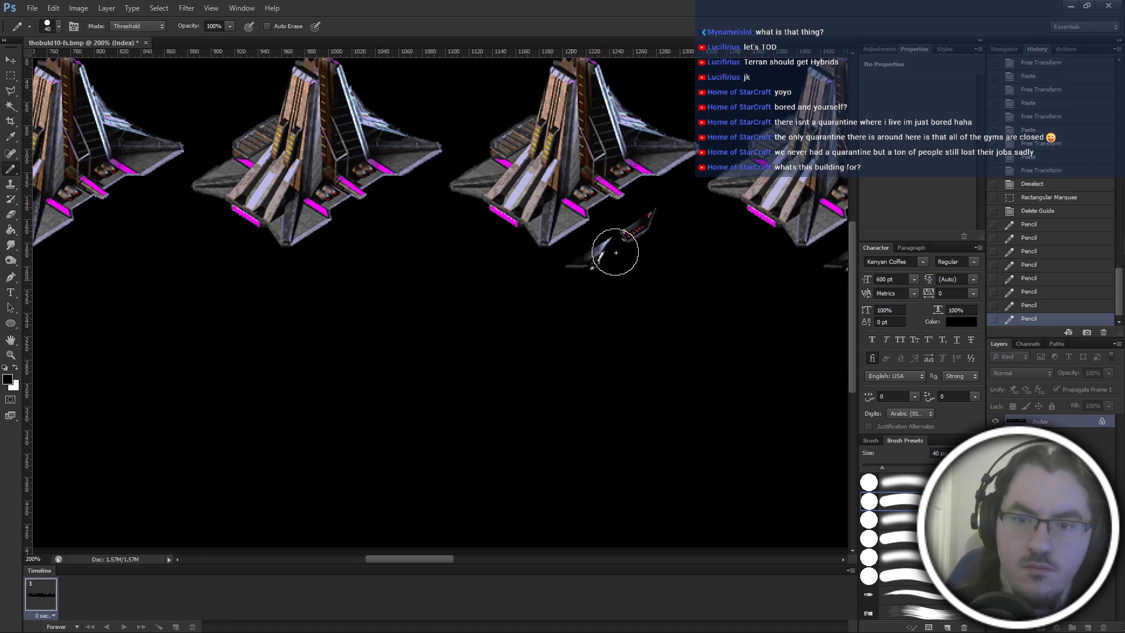
pyautogui.moveTo(592, 251); pyautogui.dragTo(650, 230)
pyautogui.hscroll(4, 653, 289)
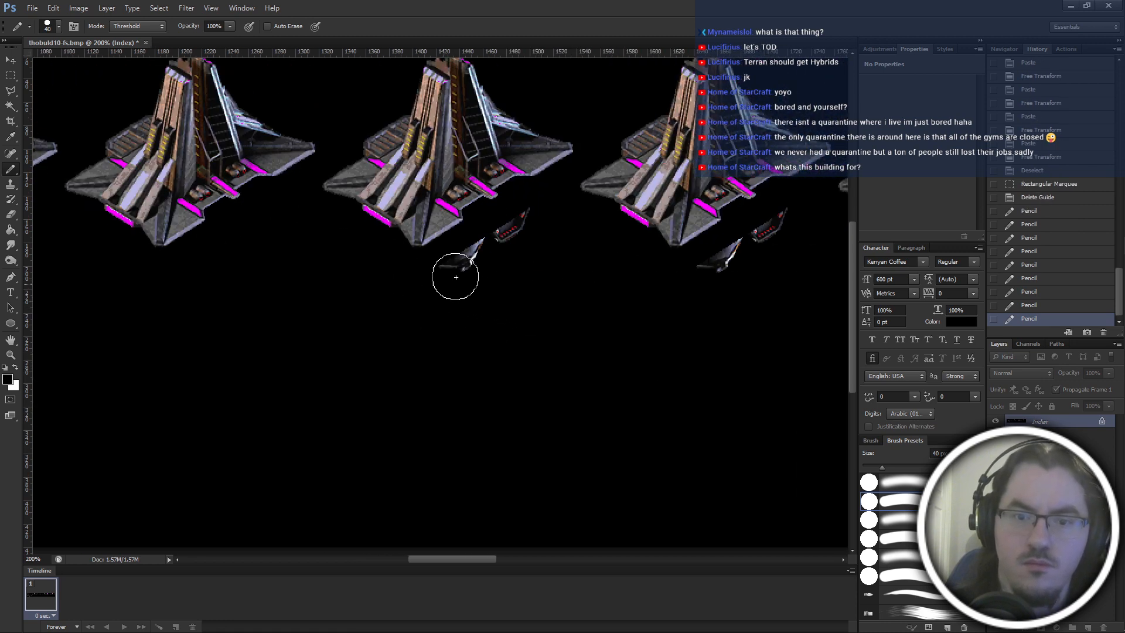
pyautogui.click(532, 223)
# Paint out in black the leftover fragments below the eighth, ninth and tenth frames of the top row.
pyautogui.hscroll(4, 508, 407)
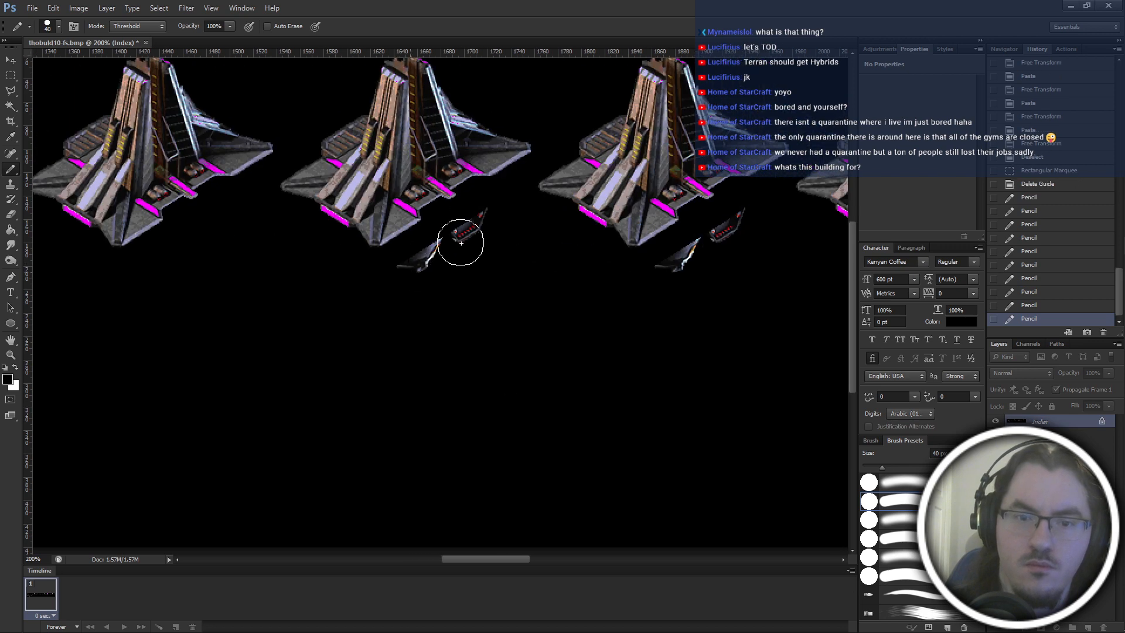
pyautogui.moveTo(461, 243)
pyautogui.mouseDown()
pyautogui.moveTo(485, 227)
pyautogui.moveTo(508, 256)
pyautogui.moveTo(433, 275)
pyautogui.moveTo(511, 231)
pyautogui.mouseUp()
pyautogui.hscroll(3, 509, 256)
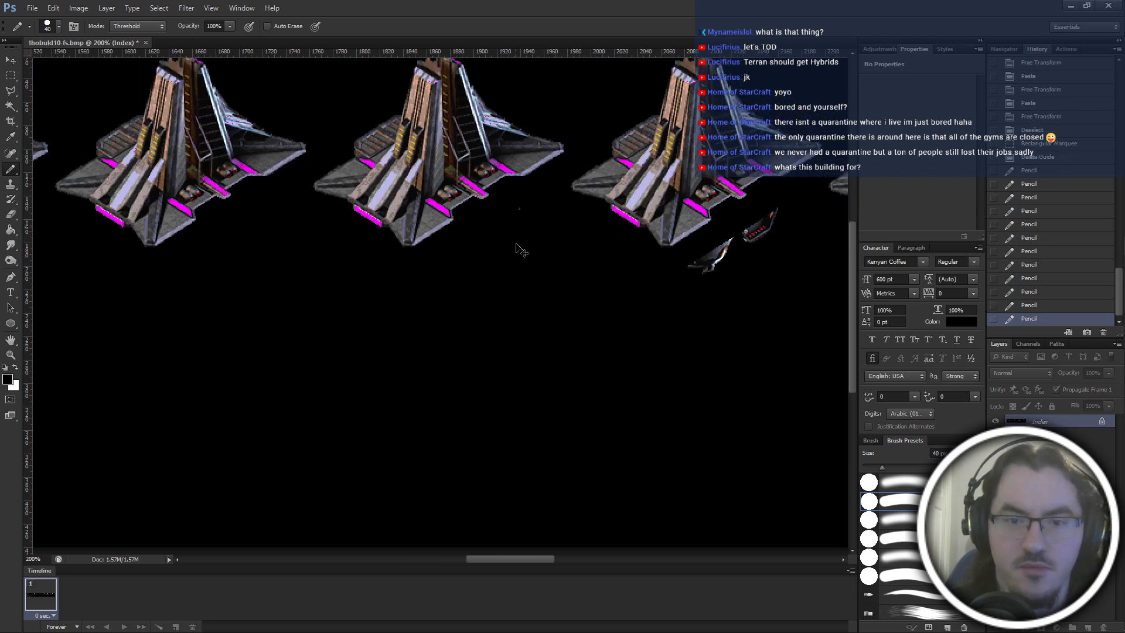
pyautogui.hscroll(3, 458, 234)
pyautogui.click(511, 259)
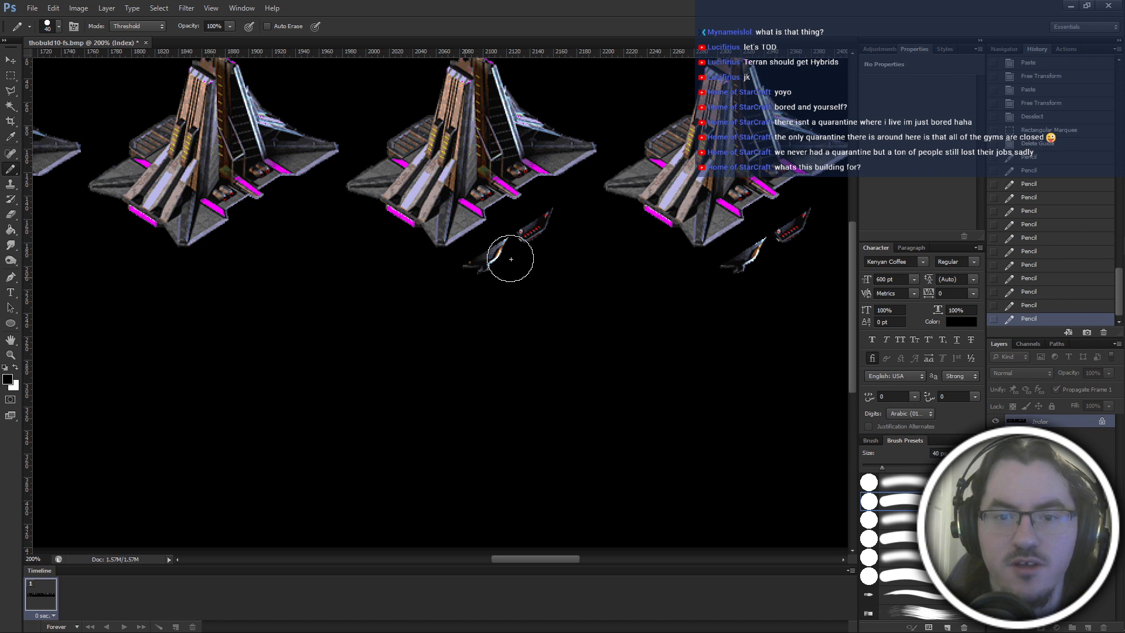
pyautogui.click(559, 219)
# Paint out in black the leftover fragments below the eleventh, twelfth and thirteenth frames of the top row.
pyautogui.hscroll(4, 559, 219)
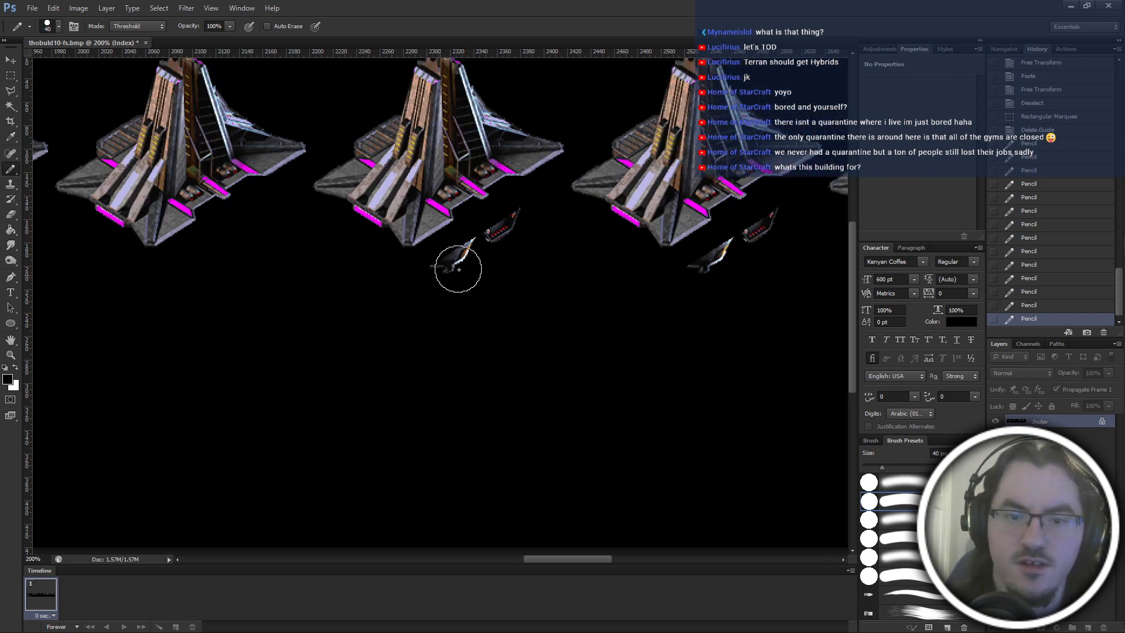
pyautogui.click(517, 227)
pyautogui.hscroll(3, 517, 226)
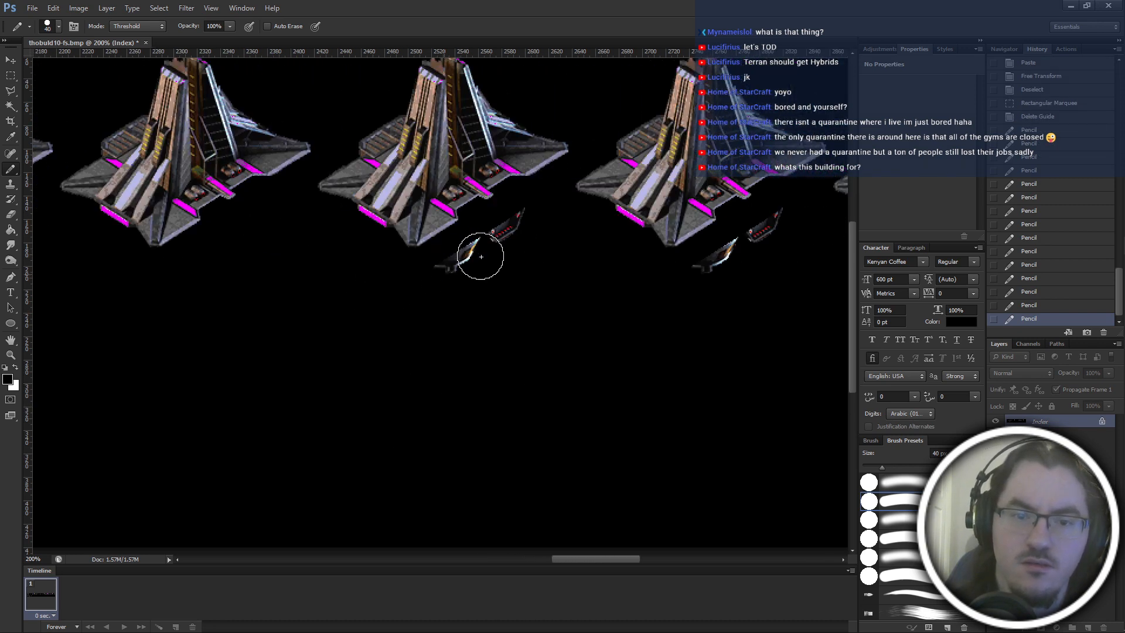
pyautogui.click(538, 220)
pyautogui.hscroll(2, 567, 347)
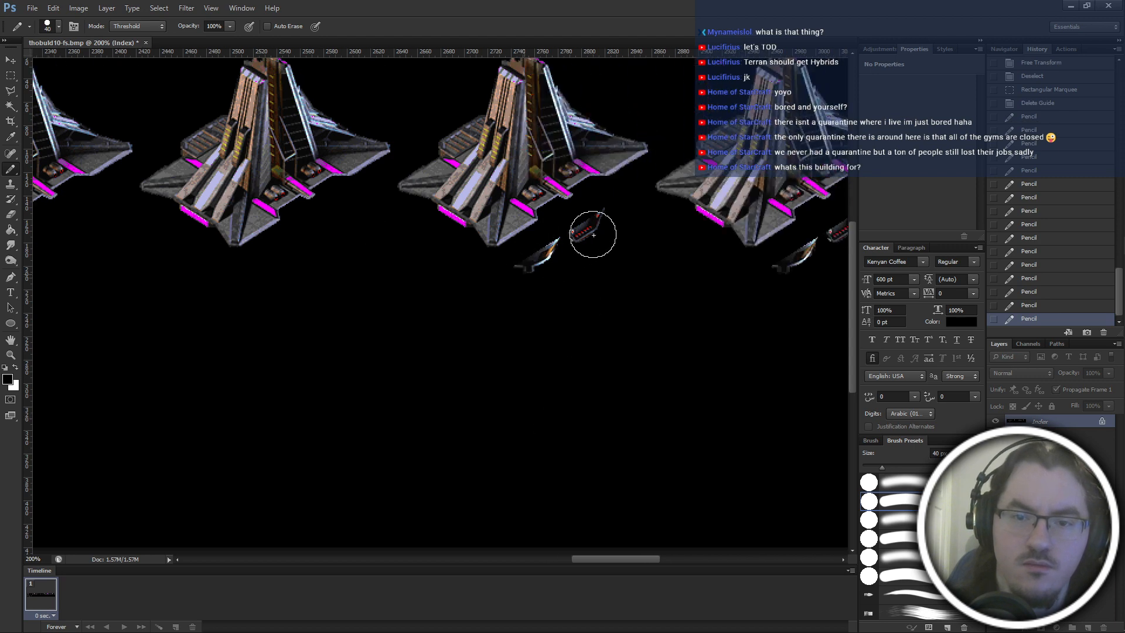
pyautogui.hscroll(3, 598, 451)
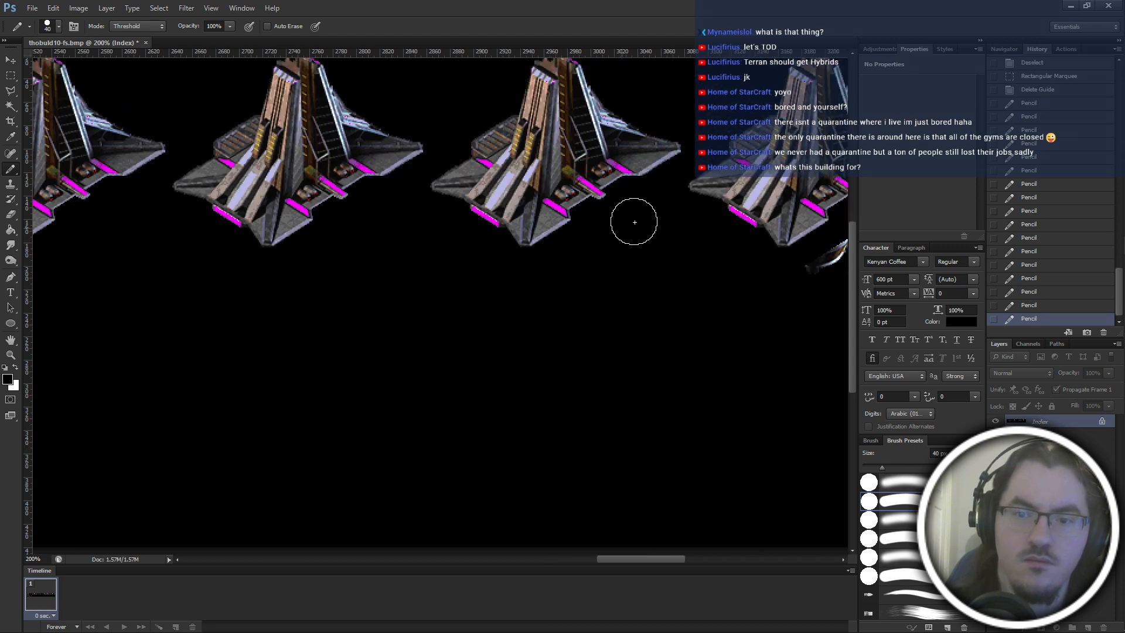
# Paint out in black the leftover fragments below the fourteenth through seventeenth frames of the top row.
pyautogui.click(635, 221)
pyautogui.hscroll(3, 592, 392)
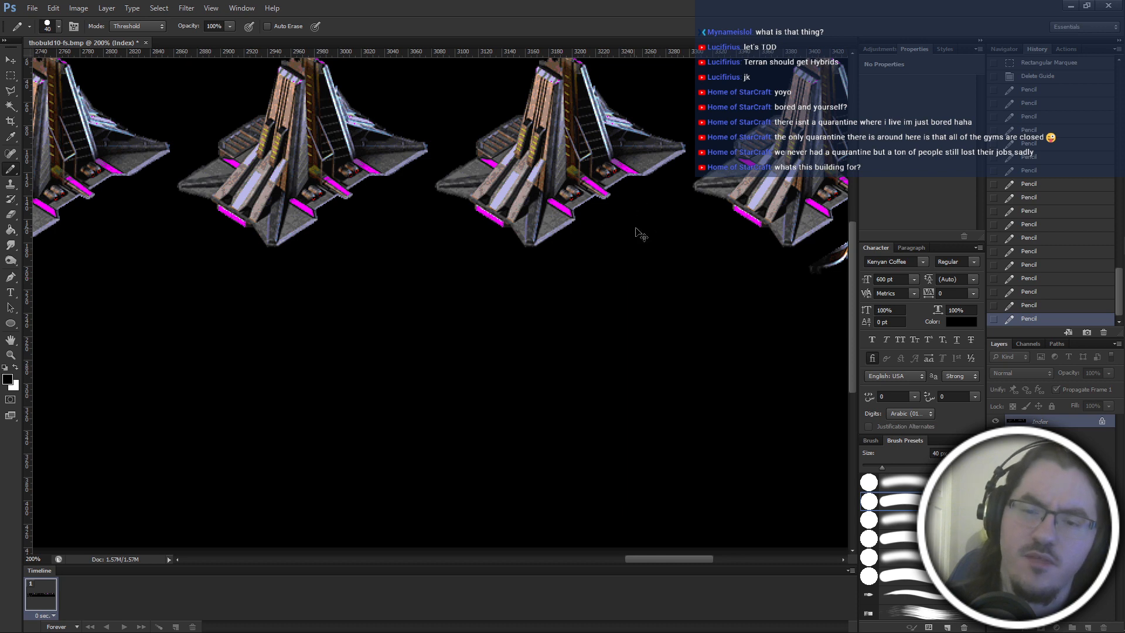
pyautogui.click(641, 234)
pyautogui.hscroll(3, 527, 258)
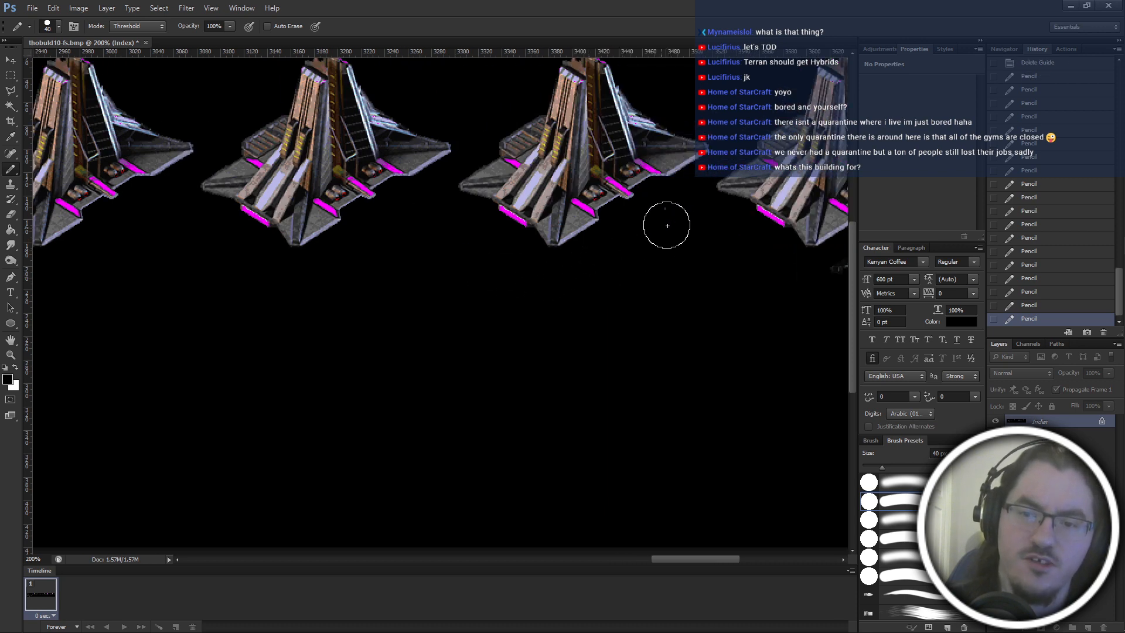
pyautogui.click(628, 235)
pyautogui.hscroll(3, 494, 276)
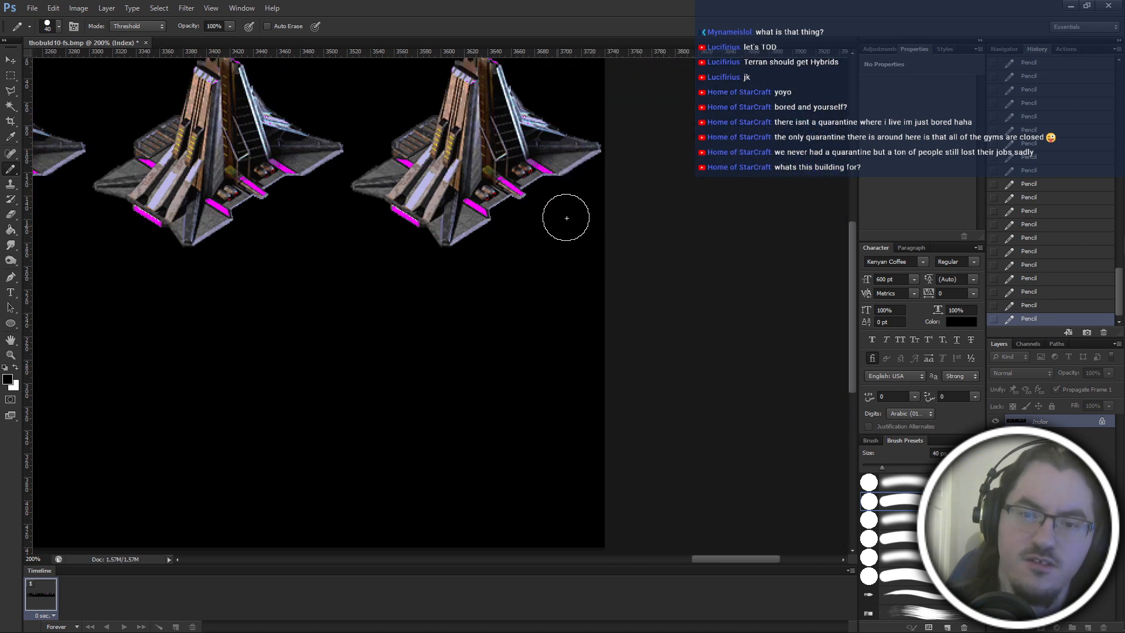
# Save the frame sheet with the leftover fragments below the top row painted out.
pyautogui.hscroll(-12, 548, 485)
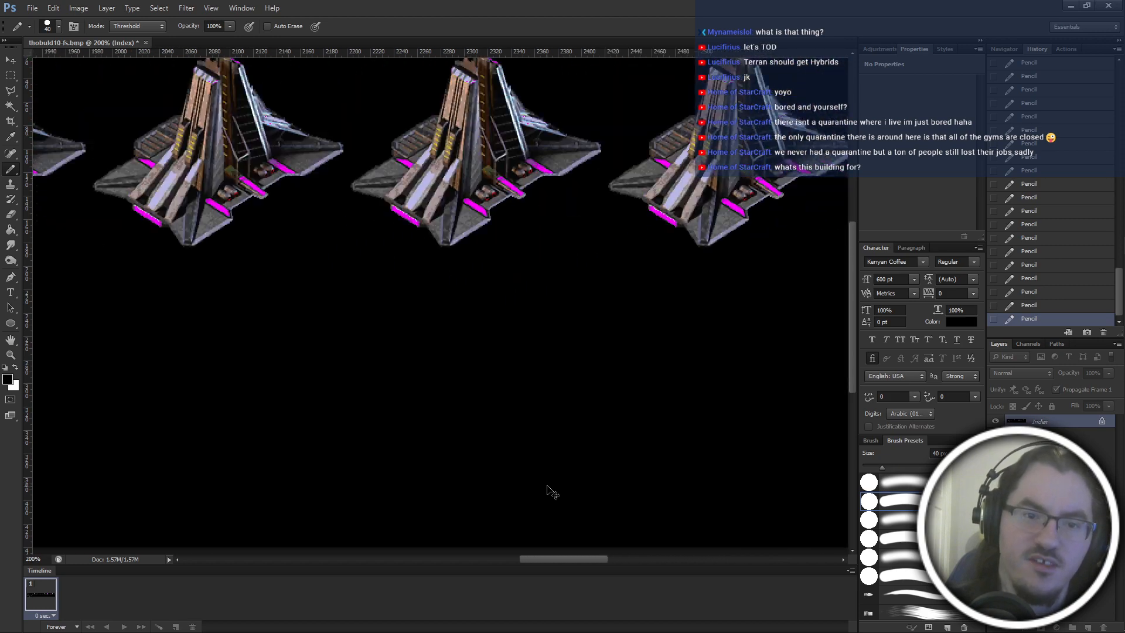
pyautogui.hscroll(-12, 552, 492)
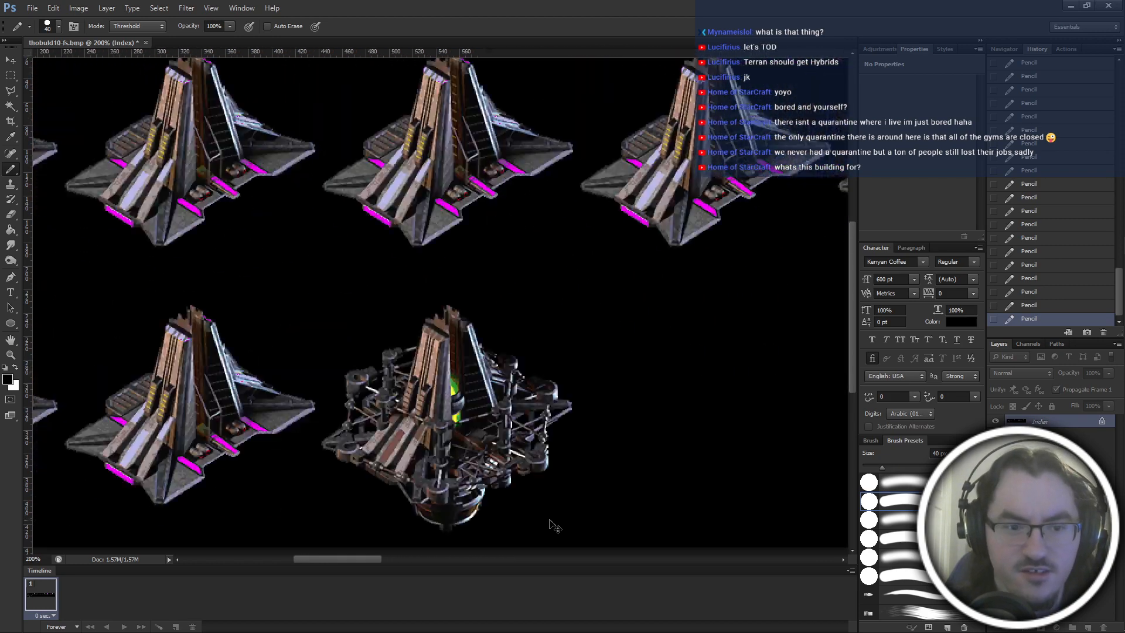
pyautogui.hscroll(-3, 551, 525)
pyautogui.scroll(-3, 556, 445)
pyautogui.hscroll(4, 559, 375)
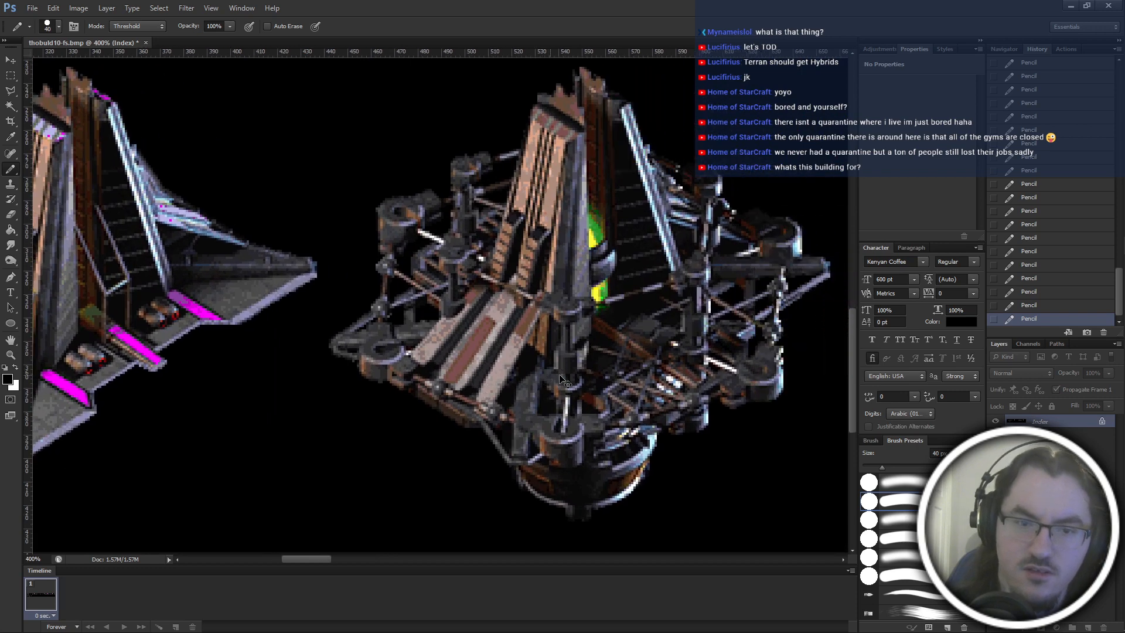
pyautogui.scroll(-2, 560, 376)
pyautogui.hotkey('ctrl', 's')
# Paint out in black the bulk of the rounded base protruding below the scaffolded construction frame, using the 40 px Pencil.
pyautogui.hotkey('ctrl', '+')
pyautogui.press('m')
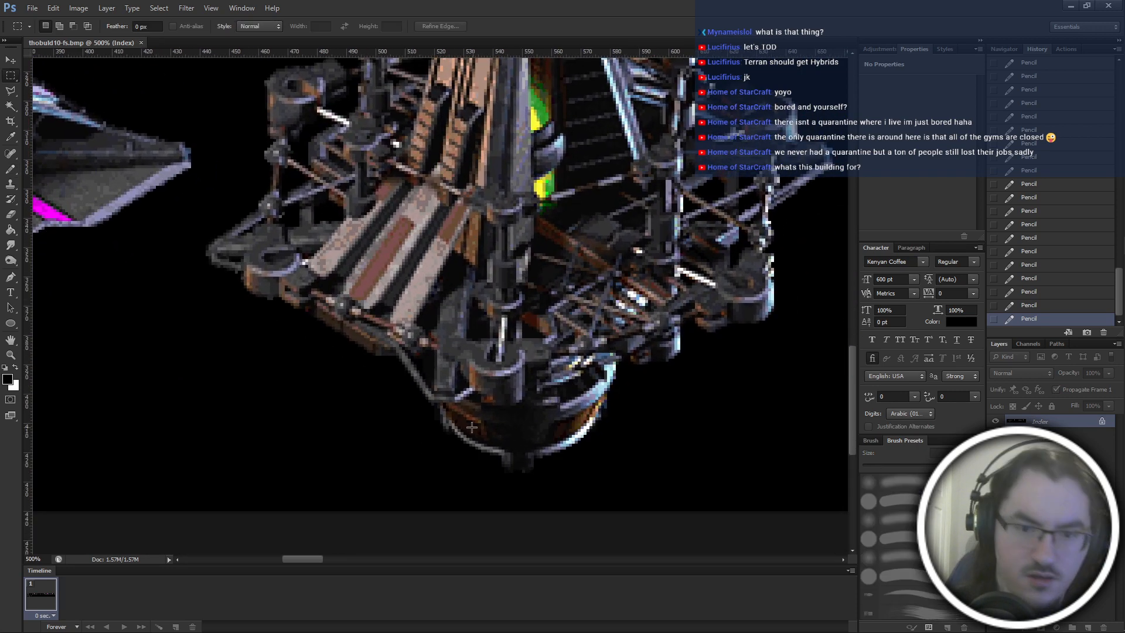
pyautogui.hscroll(2, 469, 428)
pyautogui.scroll(-3, 461, 417)
pyautogui.hotkey('ctrl', '+')
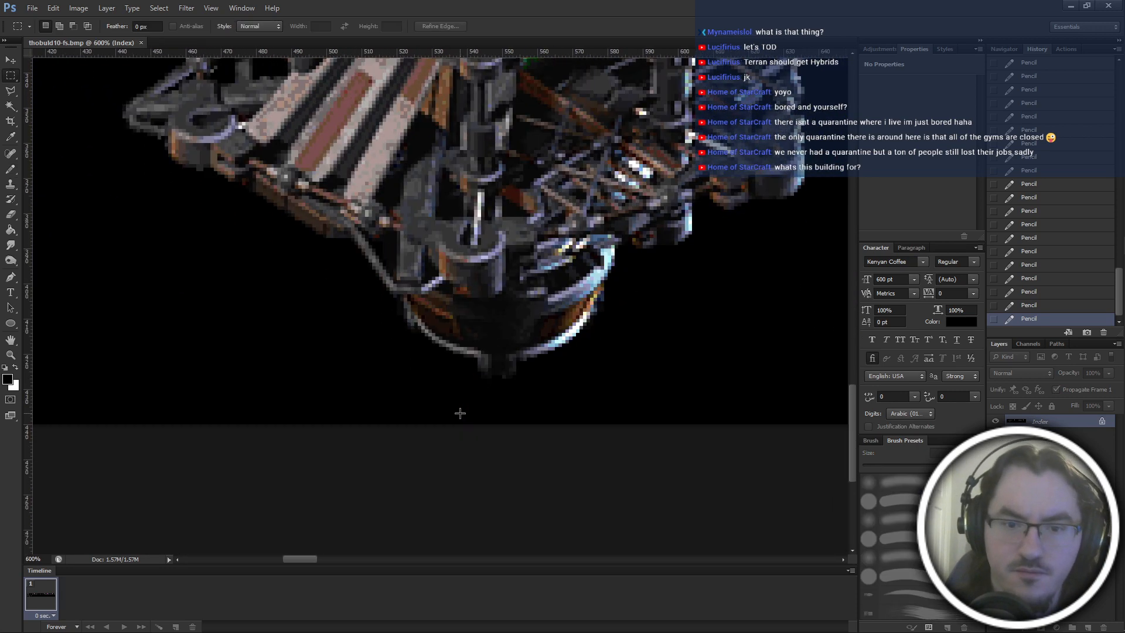
pyautogui.press('b')
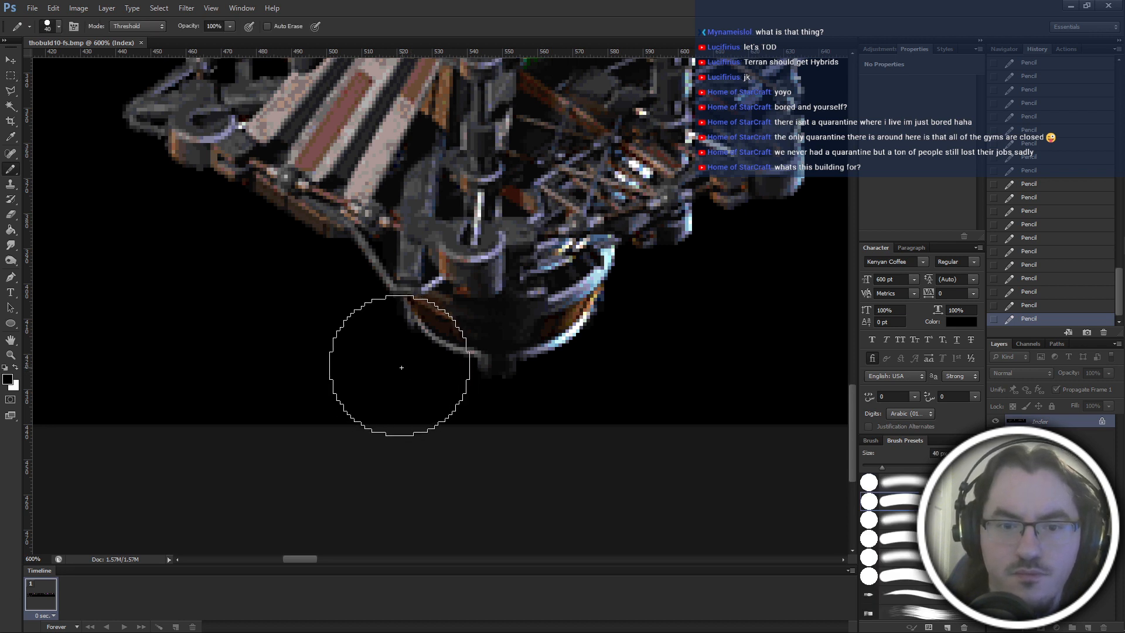
pyautogui.click(401, 367)
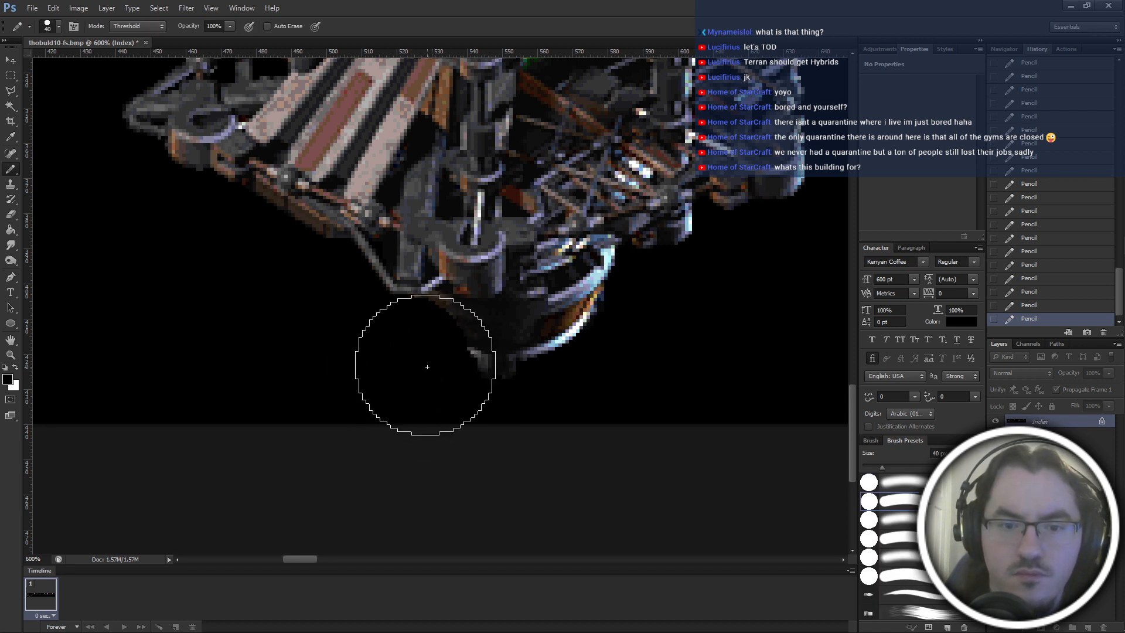
pyautogui.click(427, 366)
pyautogui.click(452, 367)
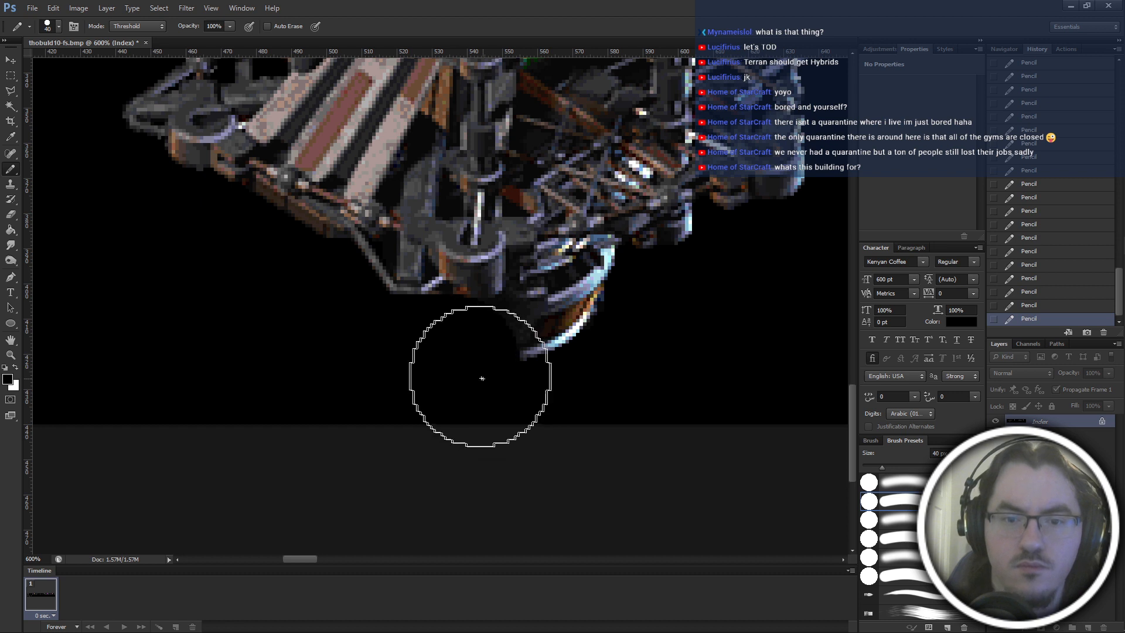
pyautogui.moveTo(476, 371); pyautogui.dragTo(736, 372)
pyautogui.hscroll(5, 557, 370)
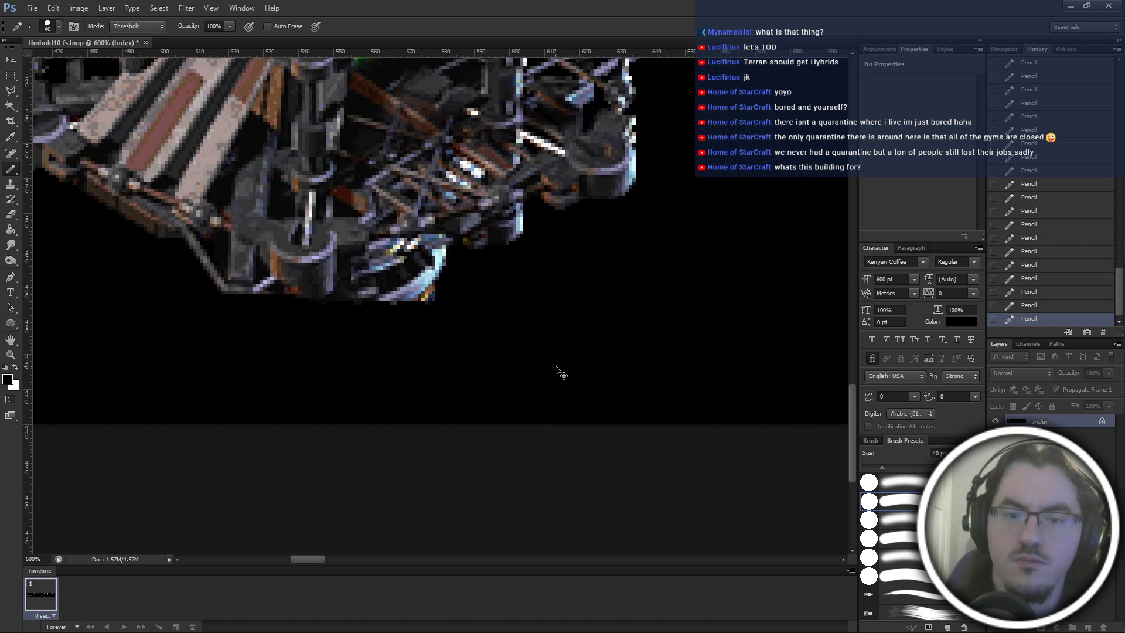
# Reduce the Pencil to 4 px and paint out in black the remaining bright rim beside the construction frame's lowest scaffold post.
pyautogui.hotkey('ctrl', '+')
pyautogui.hotkey('ctrl', '+')
pyautogui.hscroll(-2, 561, 369)
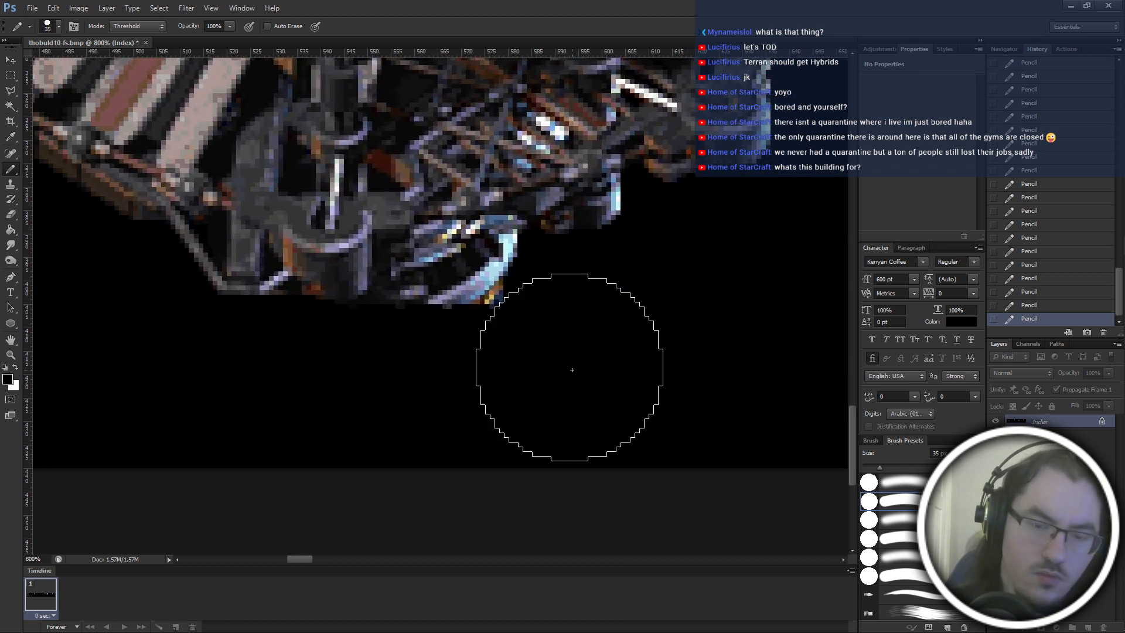
pyautogui.press('[')
pyautogui.press('[')
pyautogui.press('[')
pyautogui.press('[')
pyautogui.press('[')
pyautogui.press('[')
pyautogui.press('[')
pyautogui.hotkey('ctrl', '+')
pyautogui.hotkey('ctrl', '+')
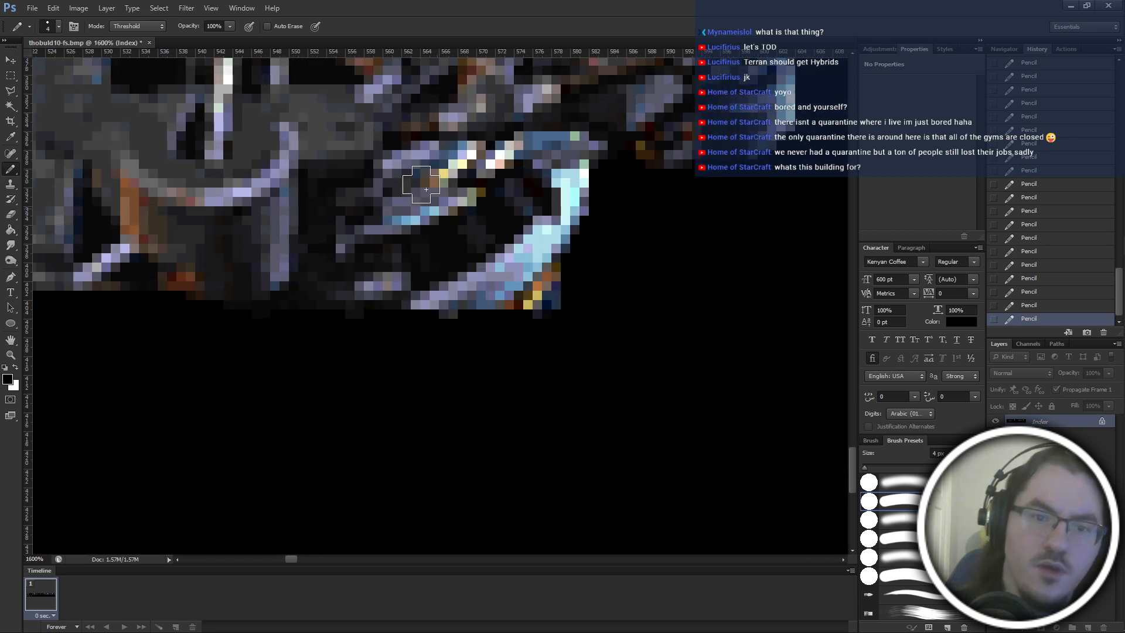
pyautogui.moveTo(426, 189)
pyautogui.mouseDown()
pyautogui.moveTo(478, 166)
pyautogui.moveTo(425, 167)
pyautogui.moveTo(415, 182)
pyautogui.moveTo(418, 169)
pyautogui.moveTo(397, 175)
pyautogui.moveTo(392, 200)
pyautogui.moveTo(356, 213)
pyautogui.moveTo(370, 217)
pyautogui.moveTo(360, 308)
pyautogui.moveTo(351, 279)
pyautogui.moveTo(324, 312)
pyautogui.moveTo(283, 335)
pyautogui.moveTo(261, 331)
pyautogui.moveTo(315, 299)
pyautogui.moveTo(334, 205)
pyautogui.moveTo(373, 190)
pyautogui.moveTo(340, 206)
pyautogui.moveTo(379, 223)
pyautogui.moveTo(439, 219)
pyautogui.moveTo(414, 256)
pyautogui.moveTo(463, 197)
pyautogui.moveTo(523, 165)
pyautogui.moveTo(488, 164)
pyautogui.moveTo(584, 157)
pyautogui.moveTo(607, 171)
pyautogui.moveTo(580, 221)
pyautogui.moveTo(462, 310)
pyautogui.moveTo(417, 298)
pyautogui.moveTo(456, 298)
pyautogui.moveTo(568, 251)
pyautogui.mouseUp()
pyautogui.scroll(-3, 618, 261)
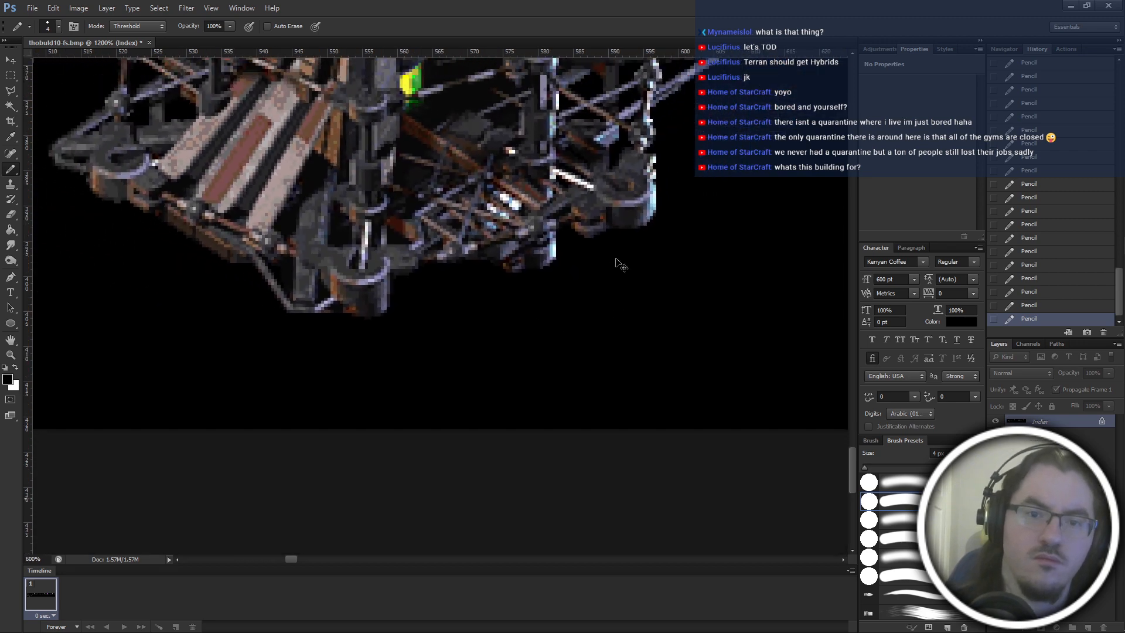
# Check the cleaned construction frame against the rest of the sheet and save the file.
pyautogui.scroll(-4, 543, 404)
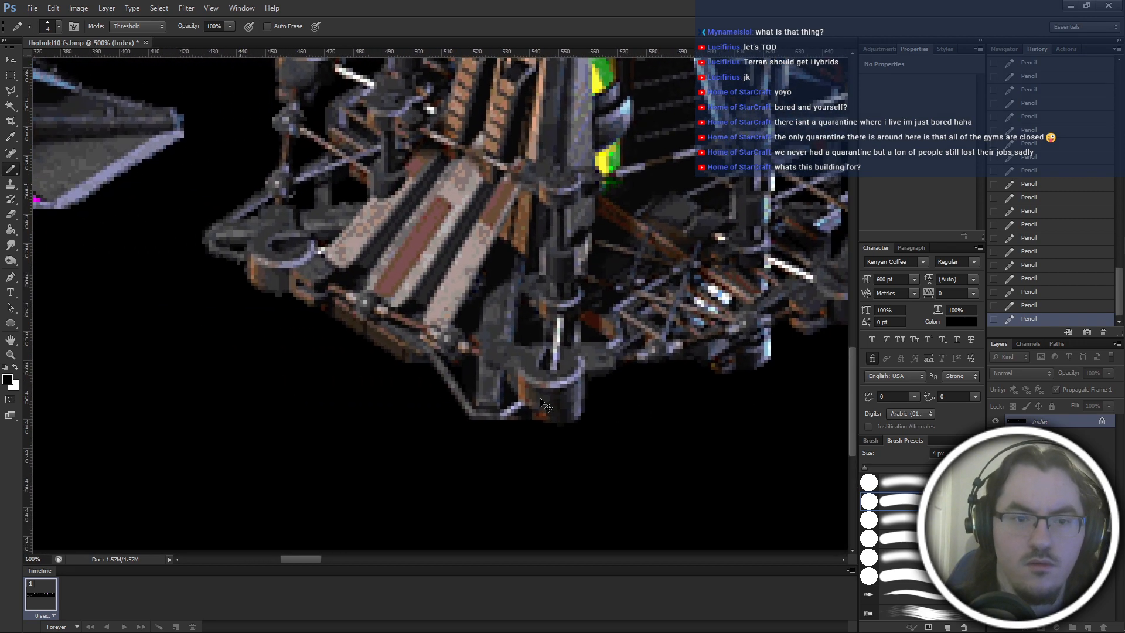
pyautogui.scroll(6, 540, 404)
pyautogui.hscroll(8, 540, 409)
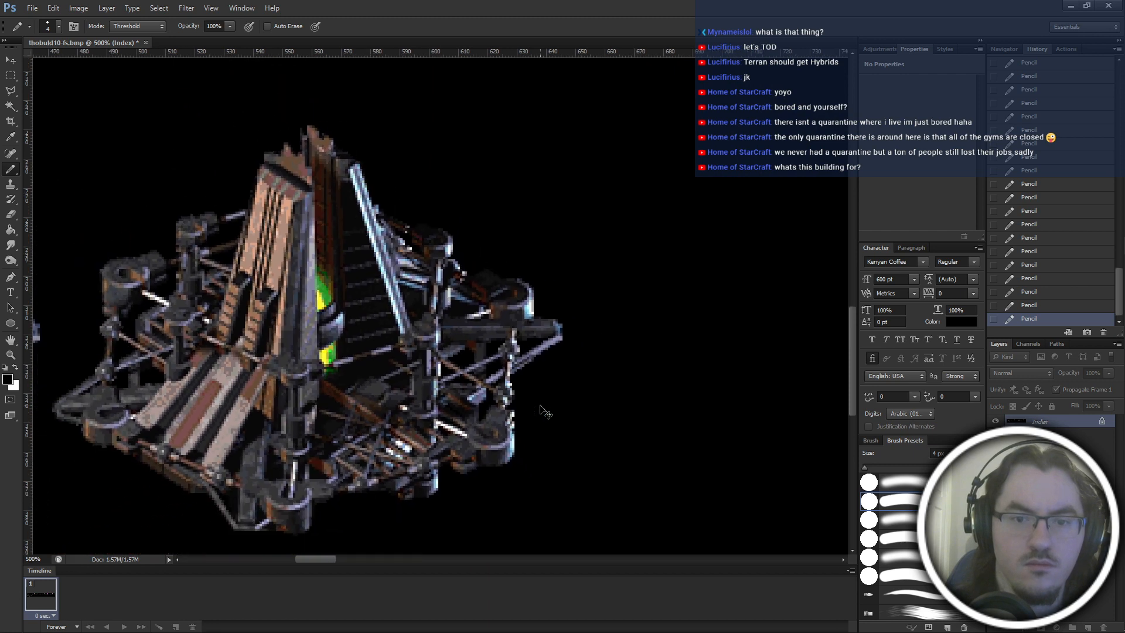
pyautogui.scroll(-2, 543, 410)
pyautogui.scroll(-3, 541, 406)
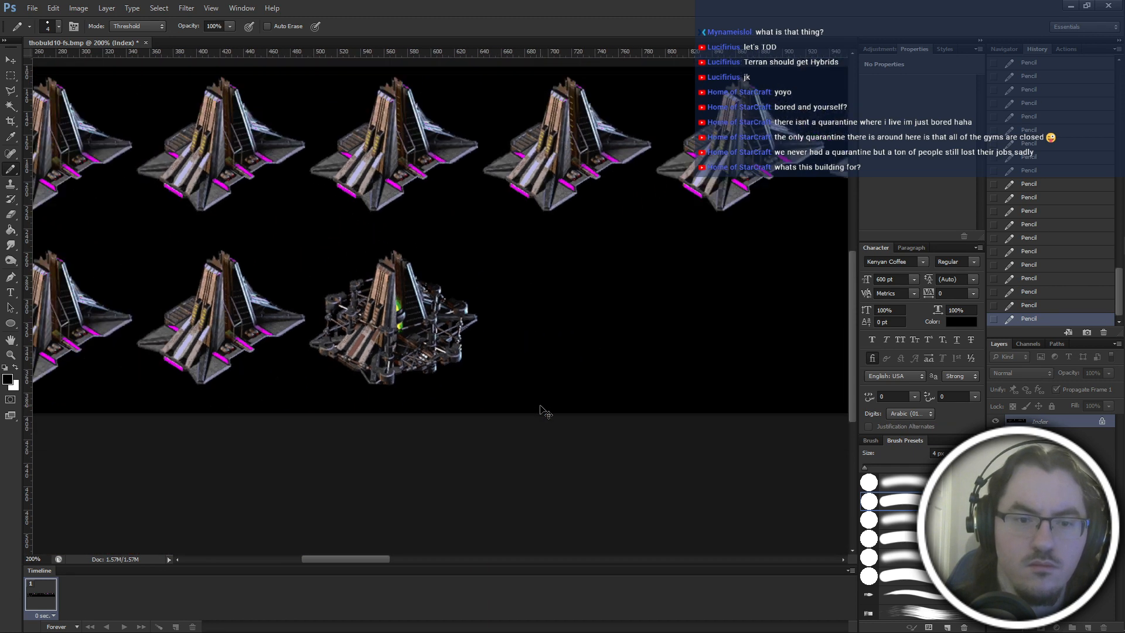
pyautogui.hscroll(10, 546, 413)
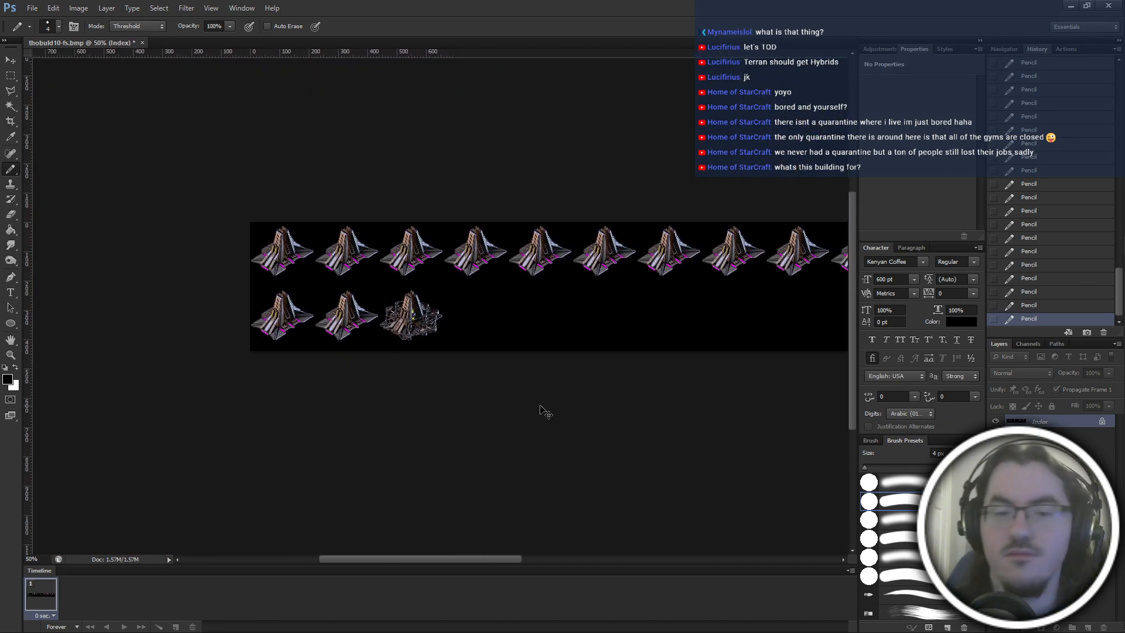
pyautogui.moveTo(1120, 607)
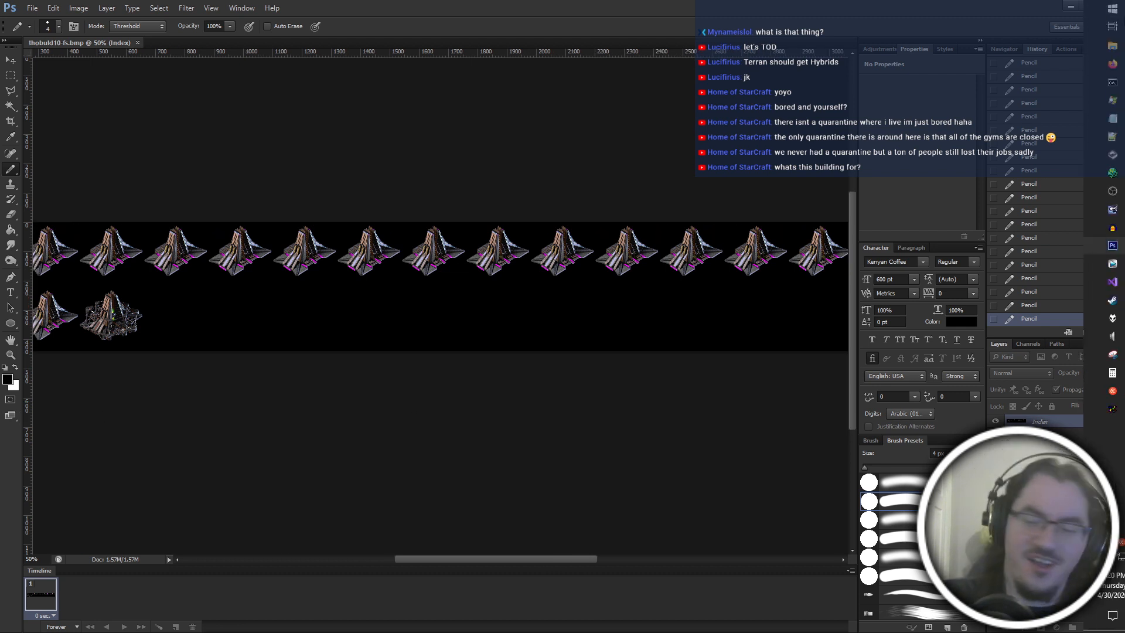
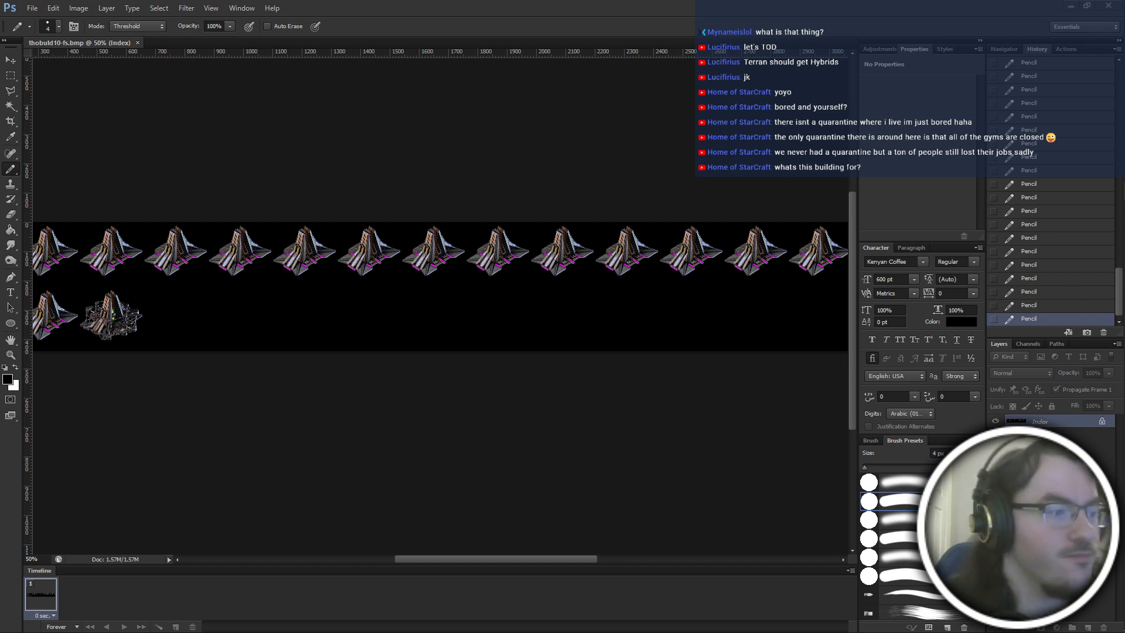
# Paint out in black the stray pixels at the foot of the construction frame's lowest scaffold post with the 4 px Pencil.
pyautogui.click(477, 3)
pyautogui.hotkey('ctrl', '+')
pyautogui.hotkey('ctrl', '+')
pyautogui.hotkey('ctrl', '+')
pyautogui.hscroll(-8, 519, 376)
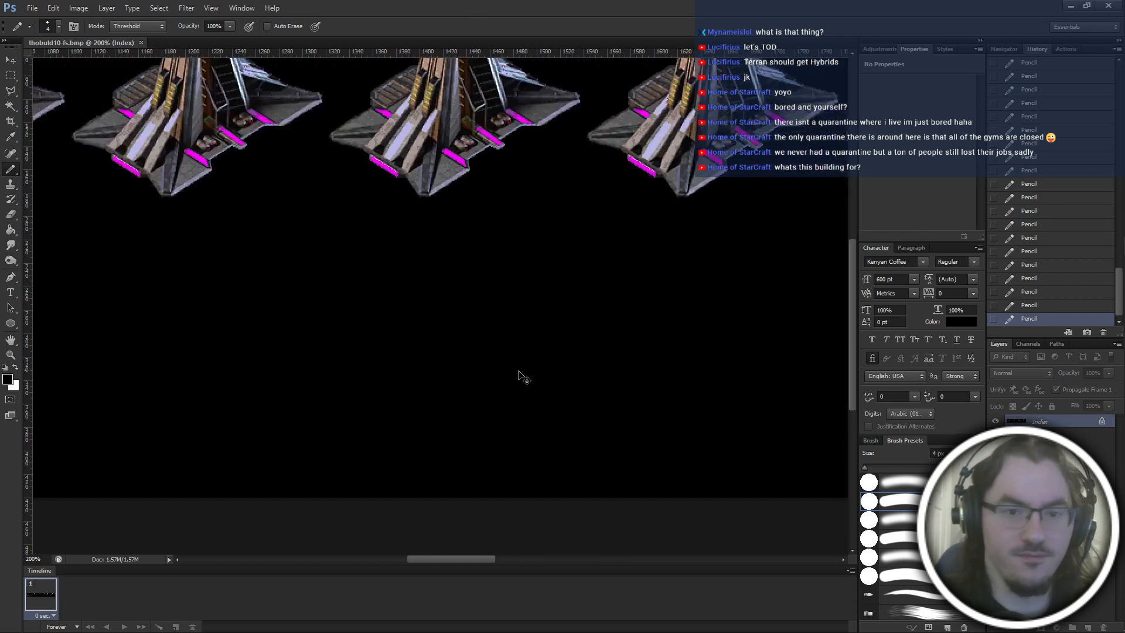
pyautogui.hscroll(-10, 489, 416)
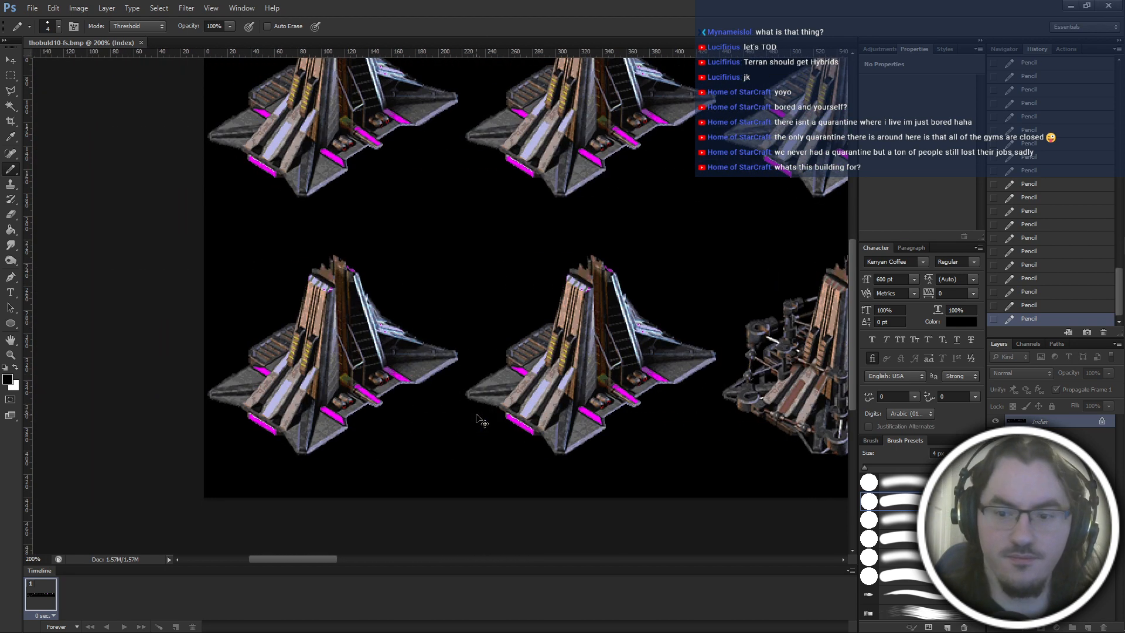
pyautogui.hscroll(4, 478, 417)
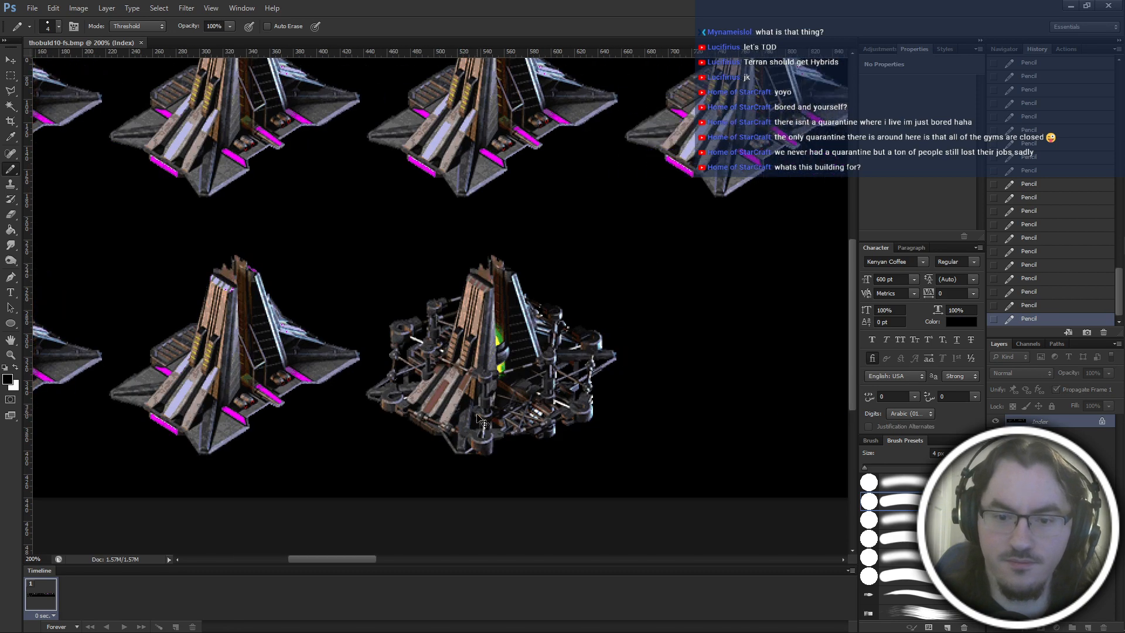
pyautogui.scroll(5, 476, 414)
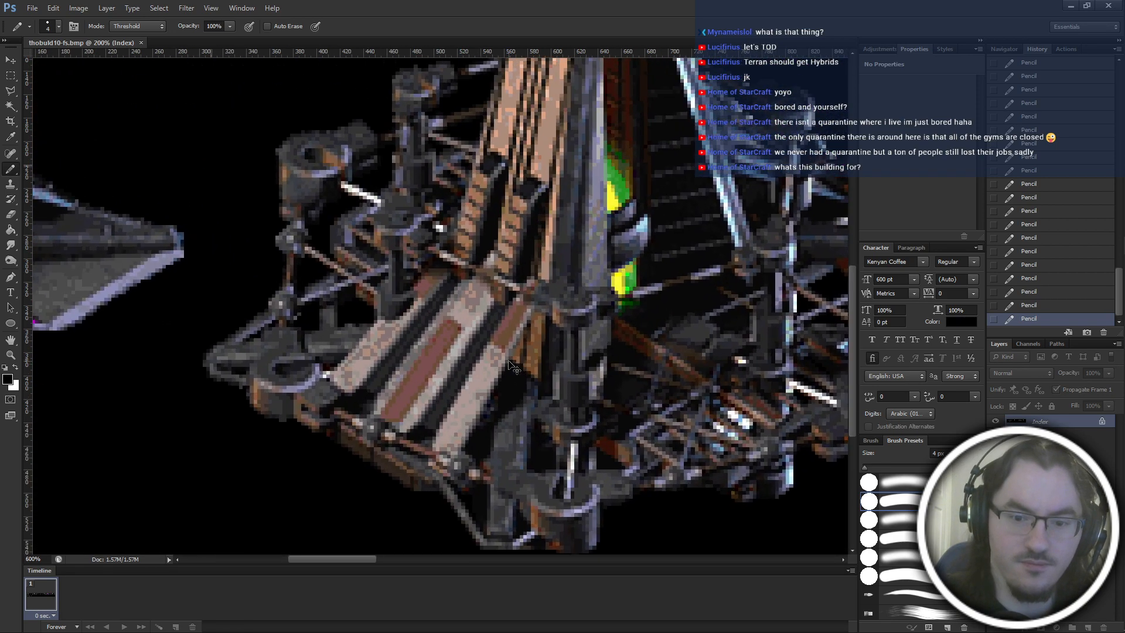
pyautogui.scroll(4, 507, 359)
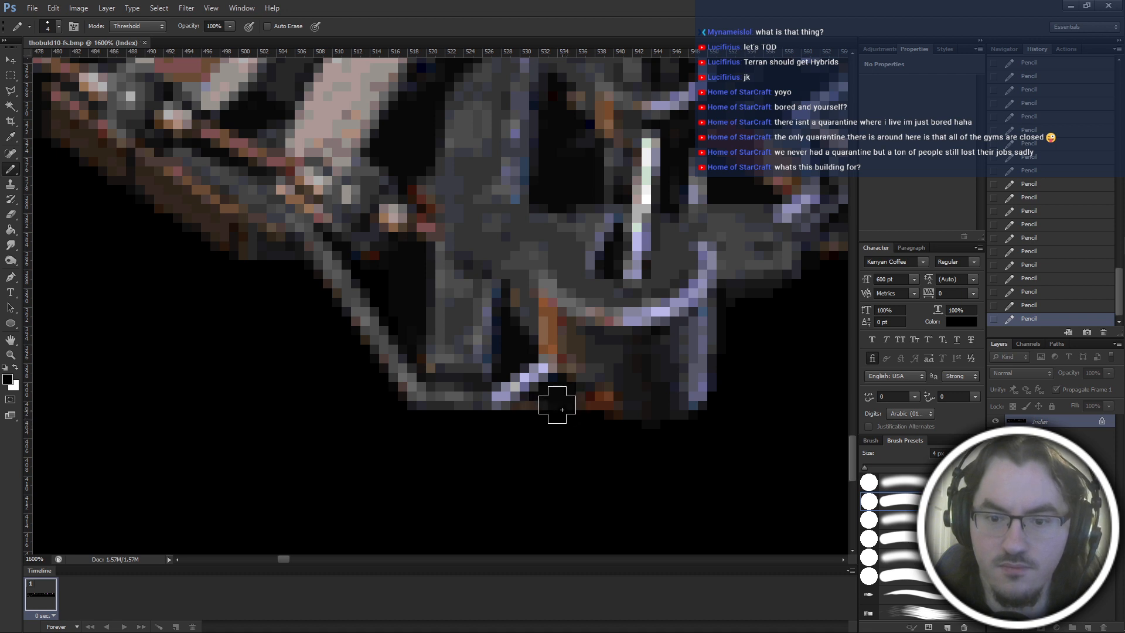
pyautogui.moveTo(559, 412); pyautogui.dragTo(553, 406)
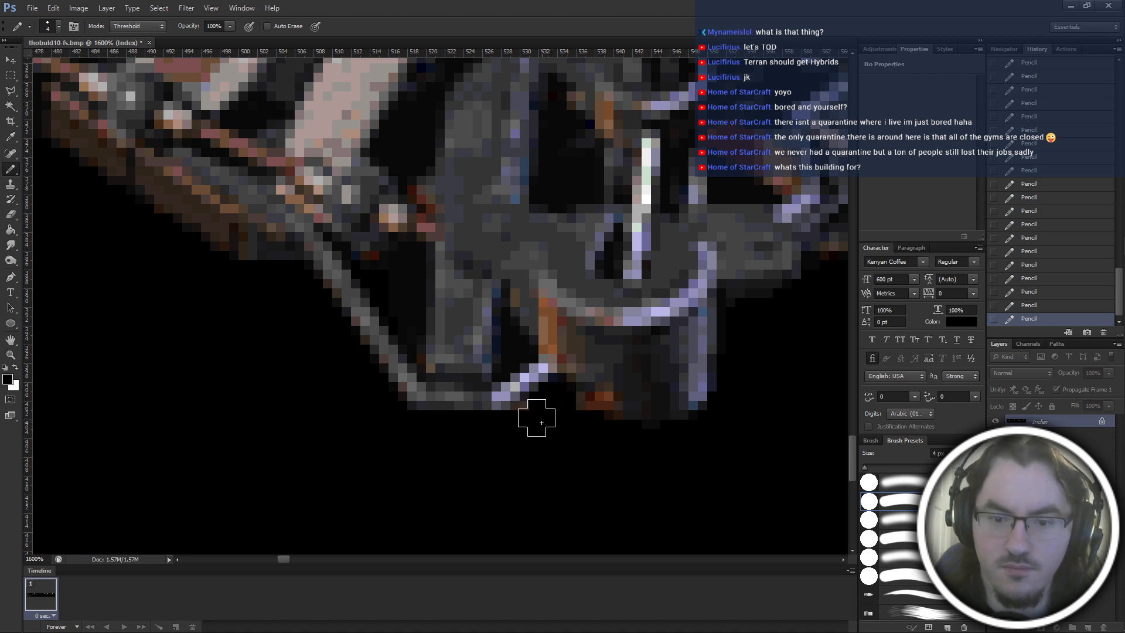
# Reduce the Pencil to 1 px and examine the construction frame's lower edge and scaffolding for remaining stray pixels.
pyautogui.press('[')
pyautogui.press('[')
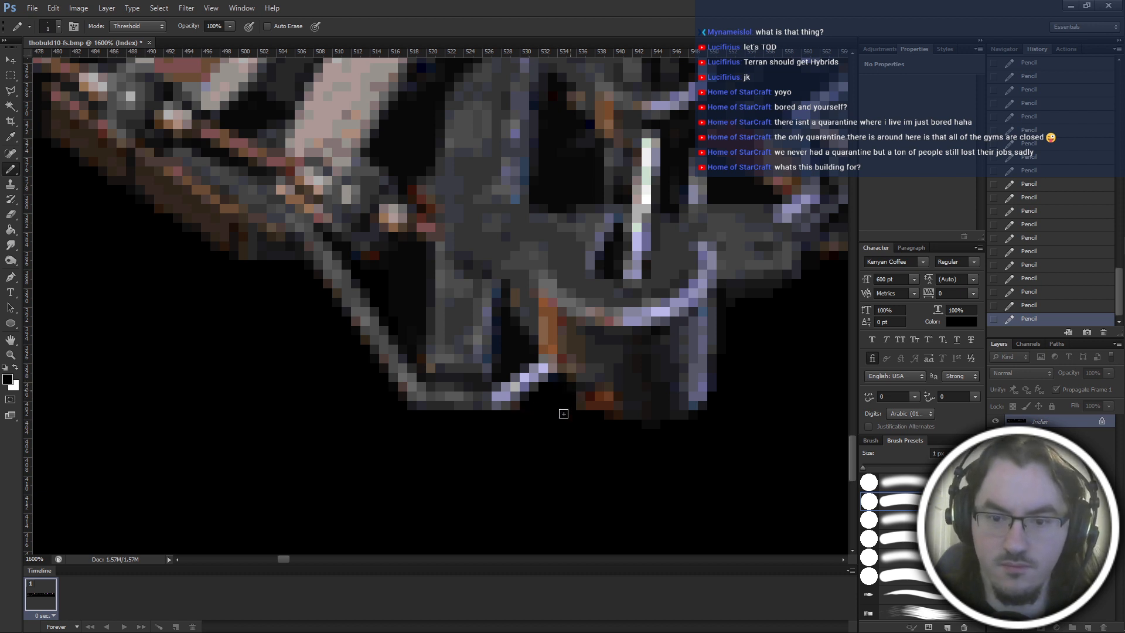
pyautogui.hscroll(3, 582, 433)
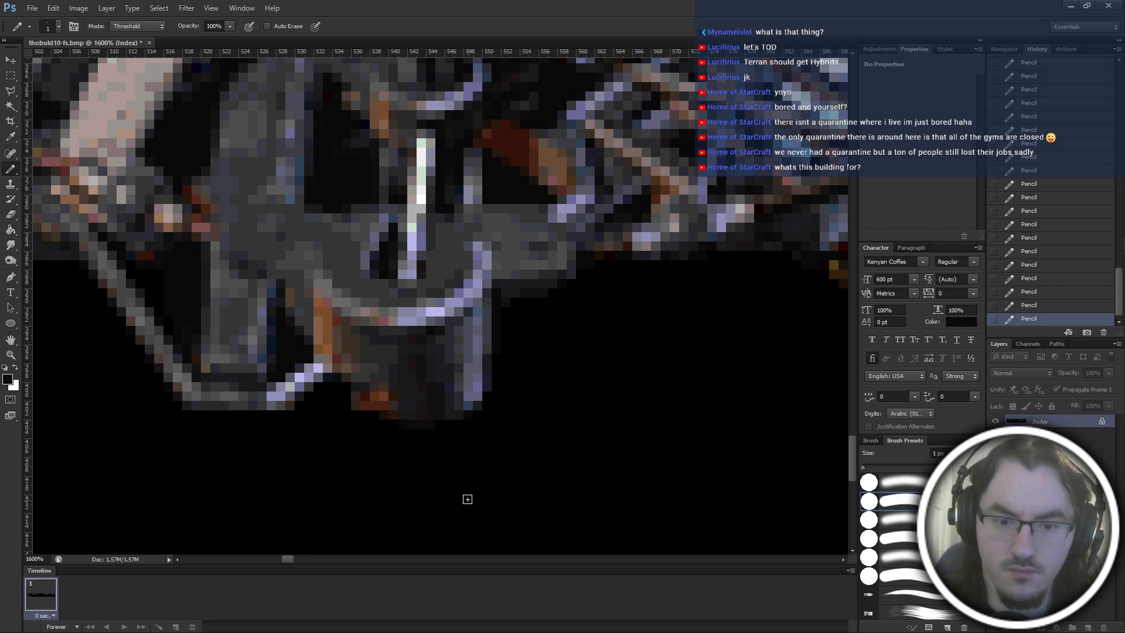
pyautogui.scroll(-2, 467, 499)
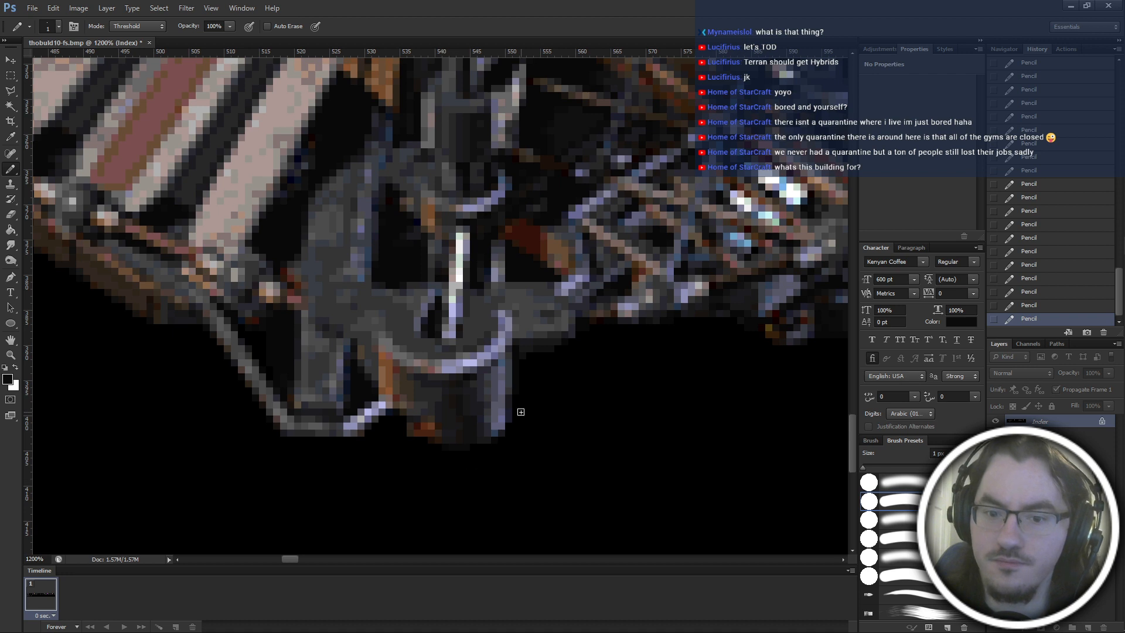
pyautogui.hscroll(3, 521, 412)
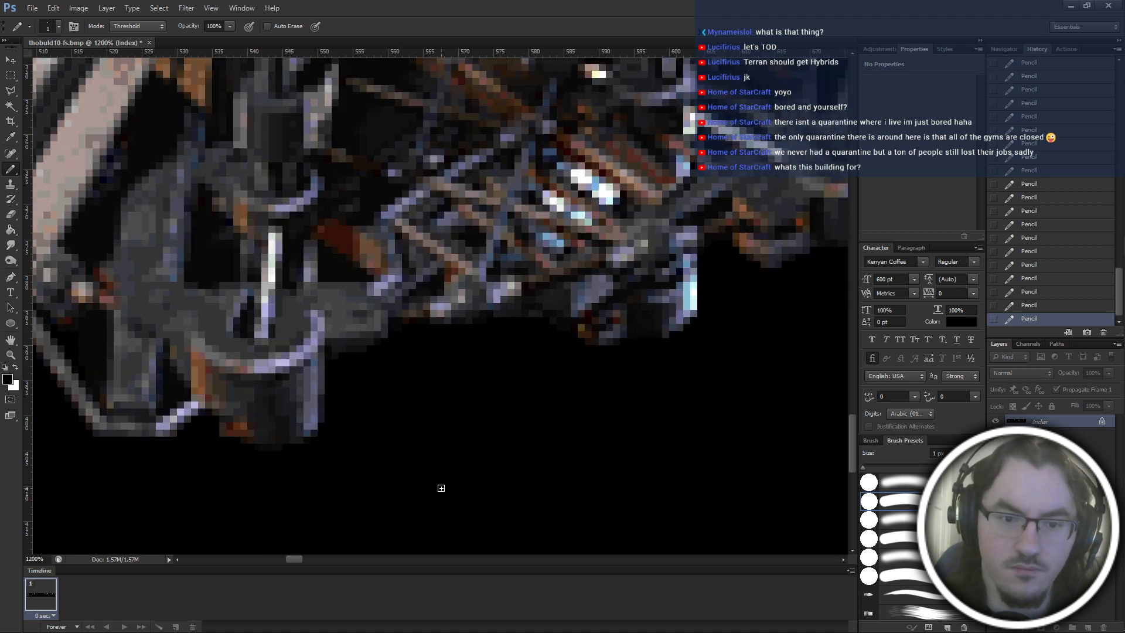
pyautogui.scroll(1, 441, 487)
pyautogui.scroll(1, 442, 487)
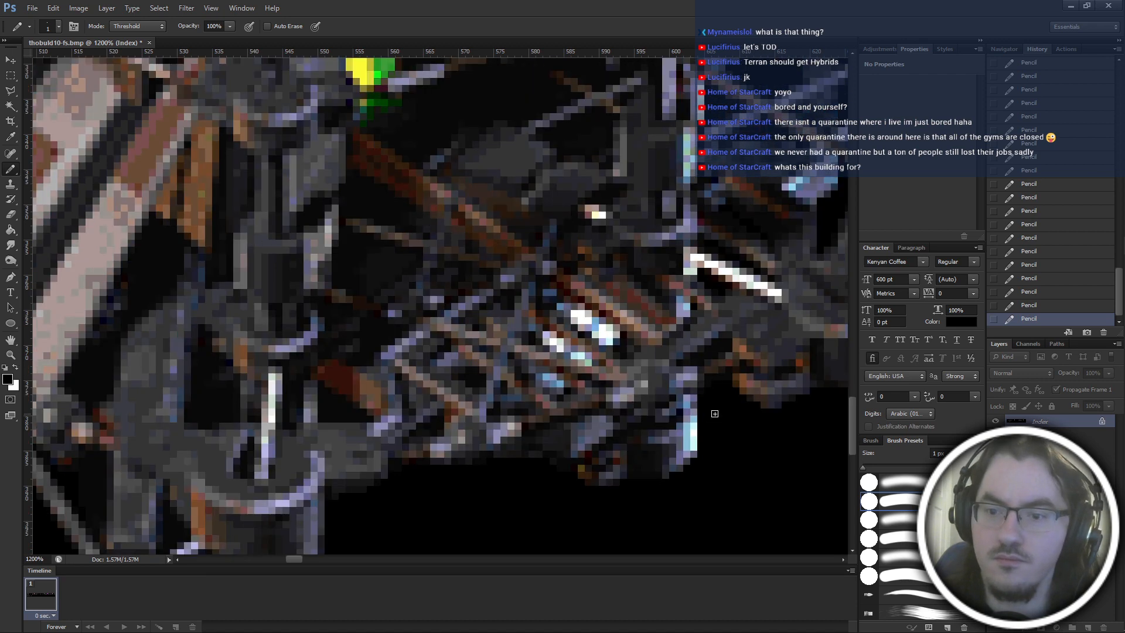
pyautogui.hotkey('ctrl', '-')
pyautogui.hotkey('ctrl', '-')
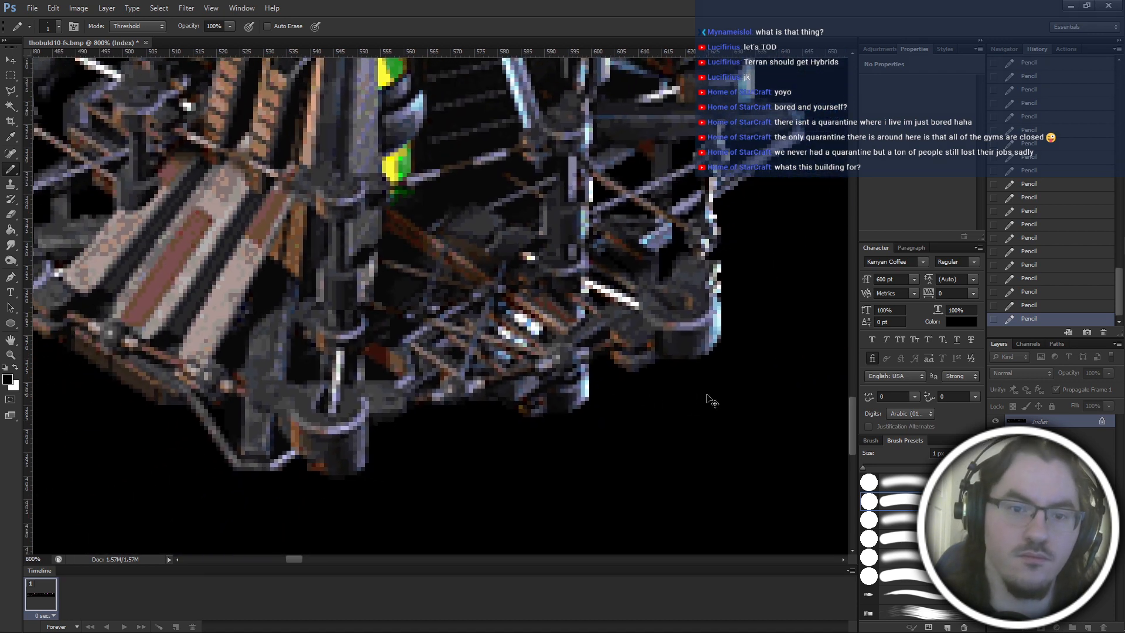
pyautogui.scroll(3, 712, 375)
pyautogui.hscroll(-2, 670, 454)
pyautogui.hscroll(-1, 670, 455)
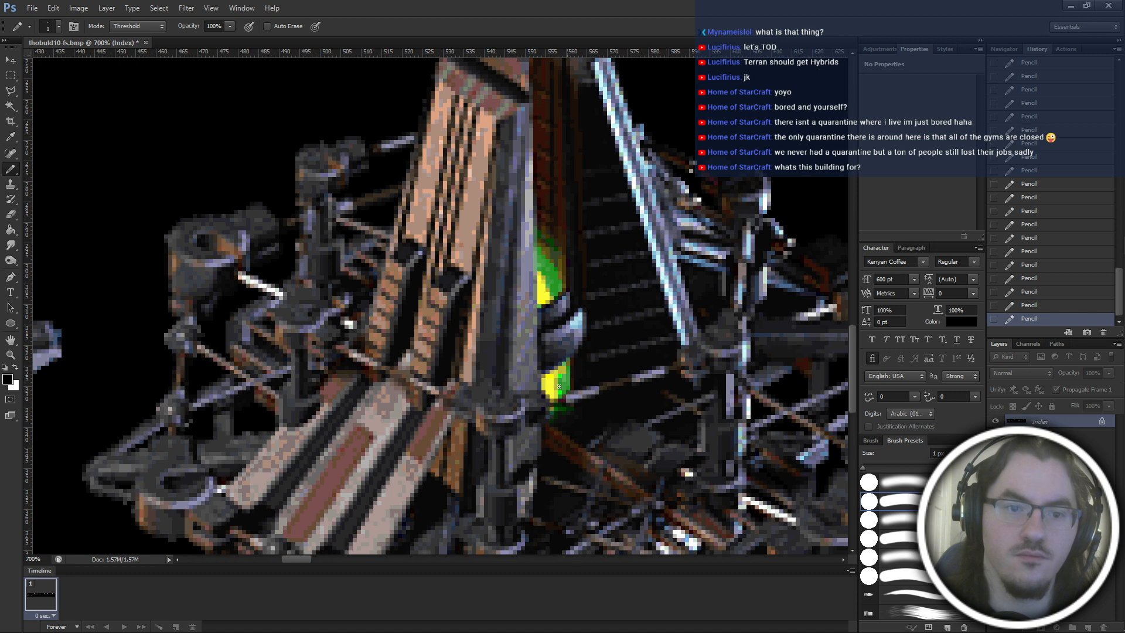
# Select the two enclosed dark gaps above the construction frame's lower-left scaffold drum with the Magic Wand and fill each with black.
pyautogui.press('w')
pyautogui.click(219, 99)
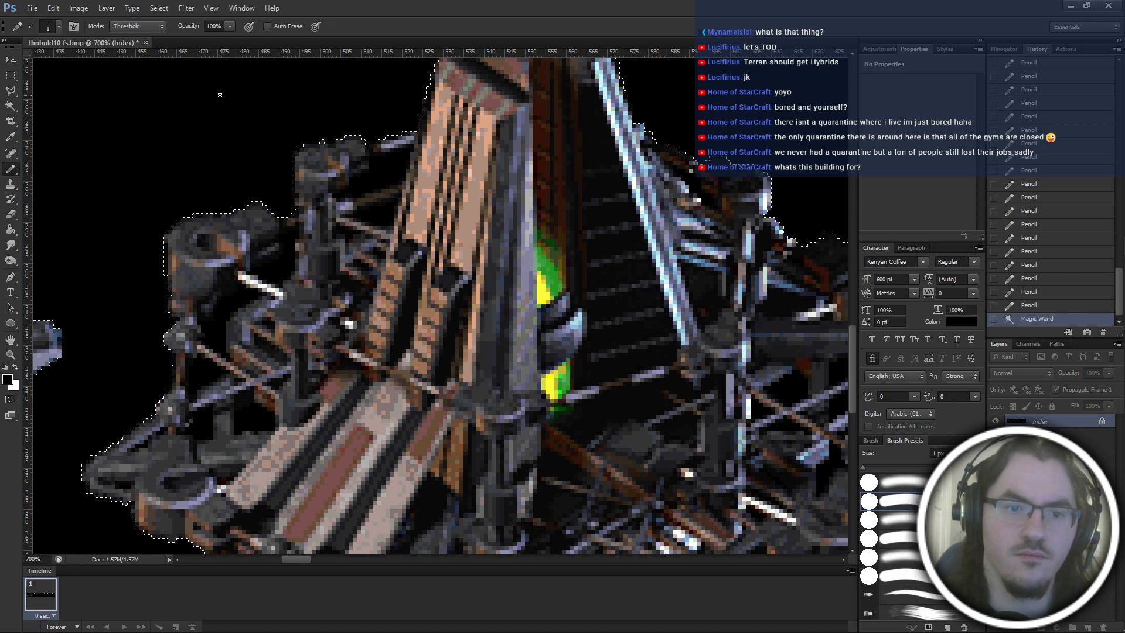
pyautogui.click(249, 309)
pyautogui.press('w')
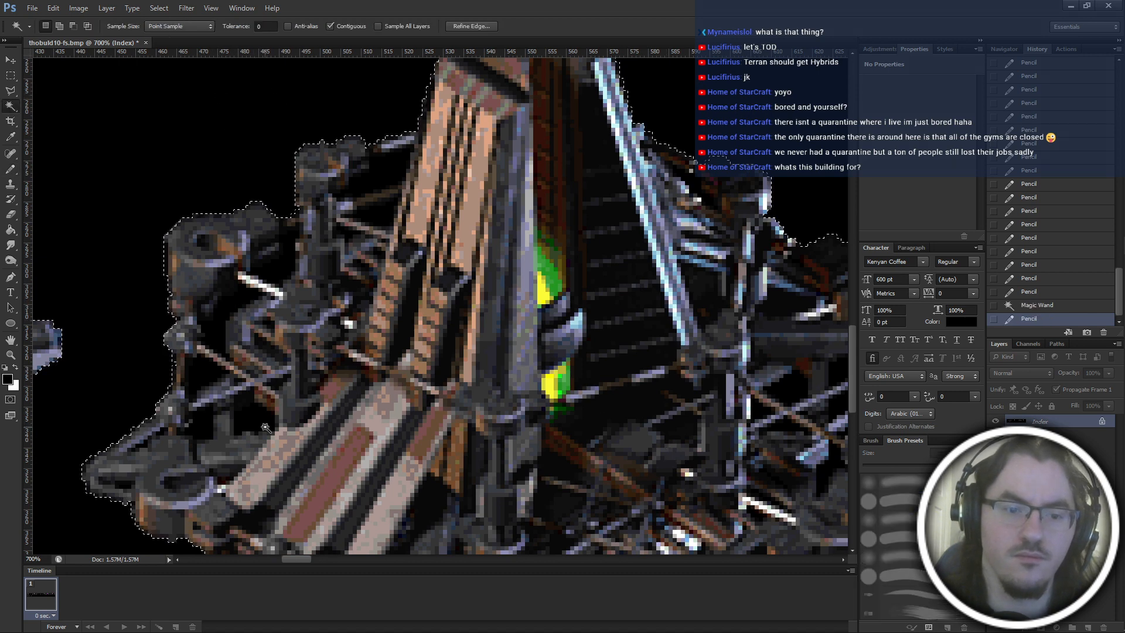
pyautogui.click(265, 428)
pyautogui.press('g')
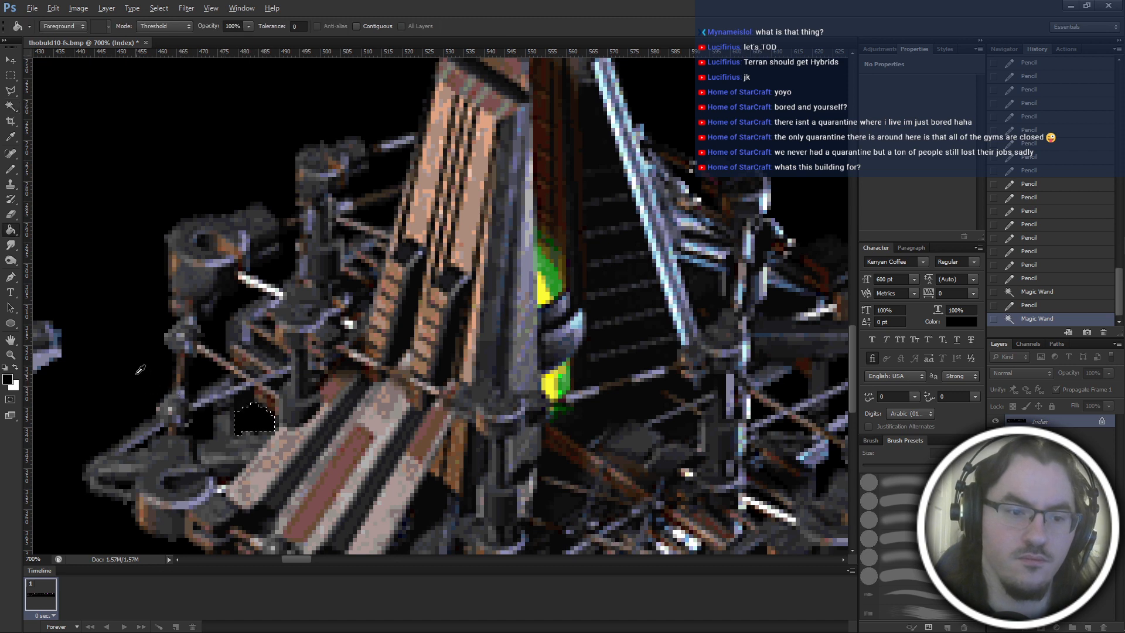
pyautogui.click(261, 428)
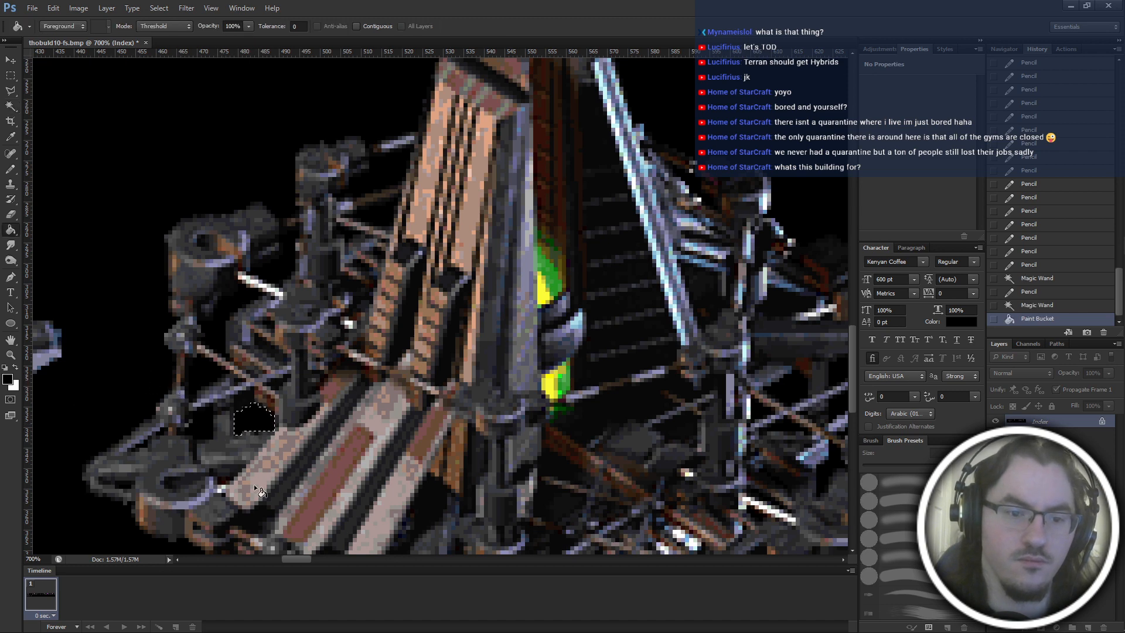
pyautogui.press('w')
pyautogui.click(205, 423)
pyautogui.press('g')
pyautogui.click(203, 425)
# Select and fill with black the three dark gaps between the beams and posts around the upper-left scaffold drum.
pyautogui.press('w')
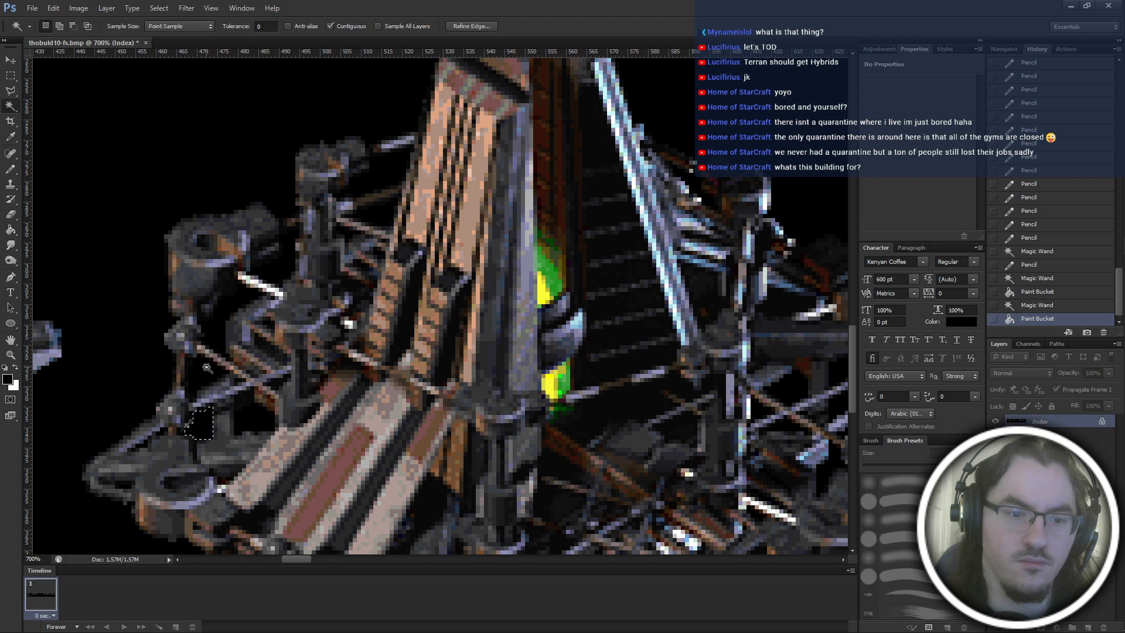
pyautogui.click(206, 368)
pyautogui.press('g')
pyautogui.click(206, 368)
pyautogui.press('w')
pyautogui.click(222, 333)
pyautogui.press('g')
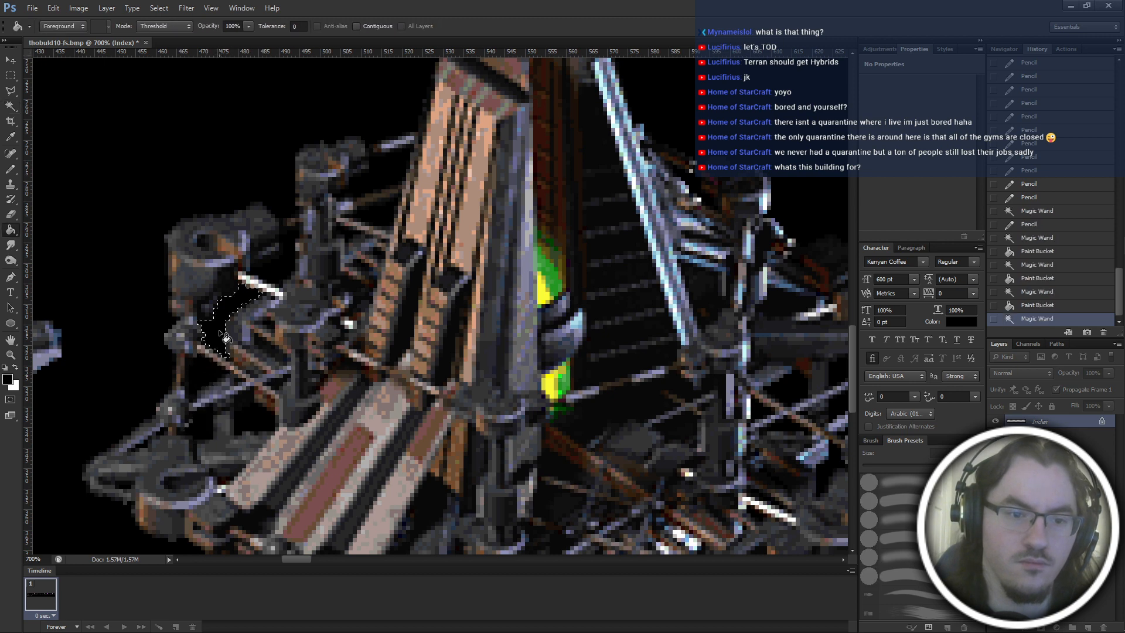
pyautogui.click(226, 338)
pyautogui.press('w')
pyautogui.click(284, 264)
pyautogui.press('g')
pyautogui.click(287, 274)
# Fill with black the gap between the upper-left scaffold post and the tower, and the one beside the tower's upper-right strut.
pyautogui.press('w')
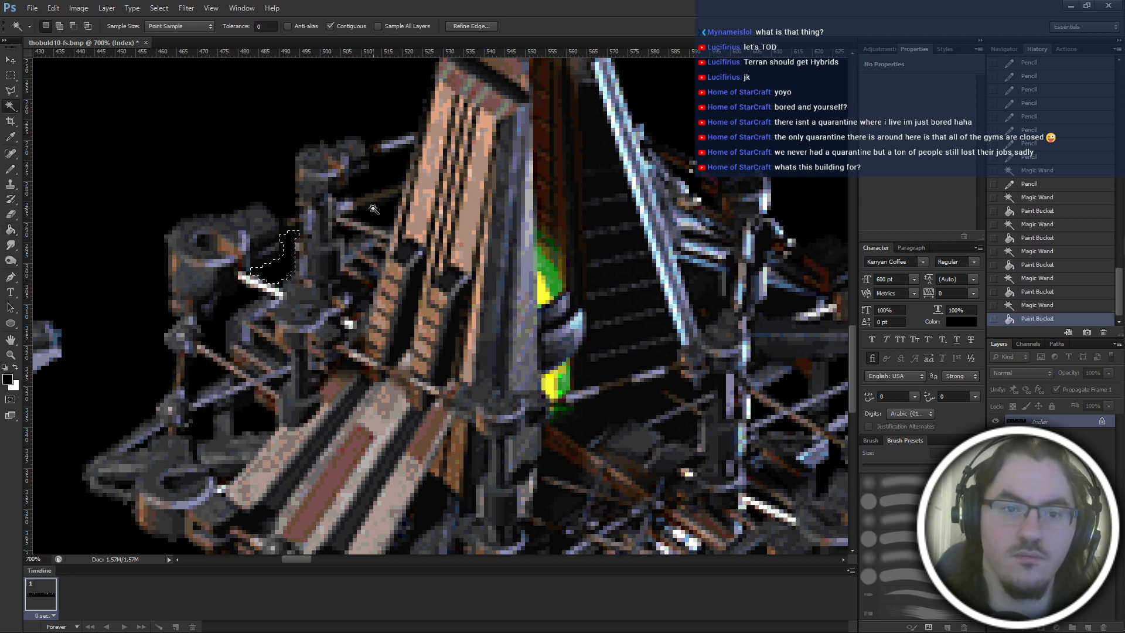
pyautogui.click(389, 174)
pyautogui.press('g')
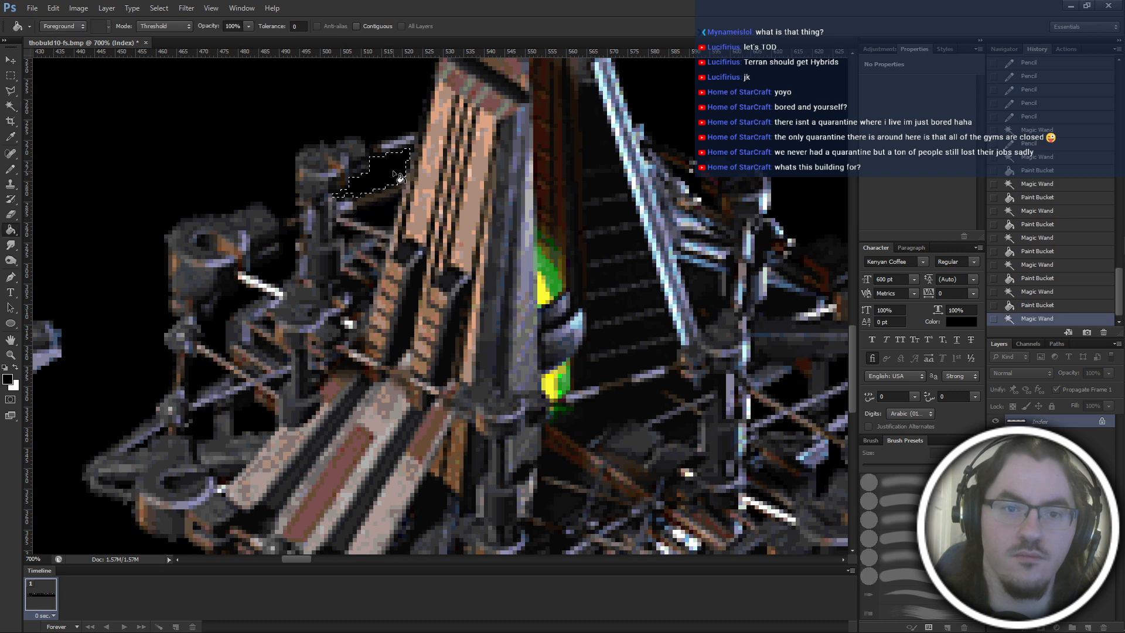
pyautogui.click(398, 176)
pyautogui.press('w')
pyautogui.click(694, 186)
pyautogui.press('g')
pyautogui.click(699, 190)
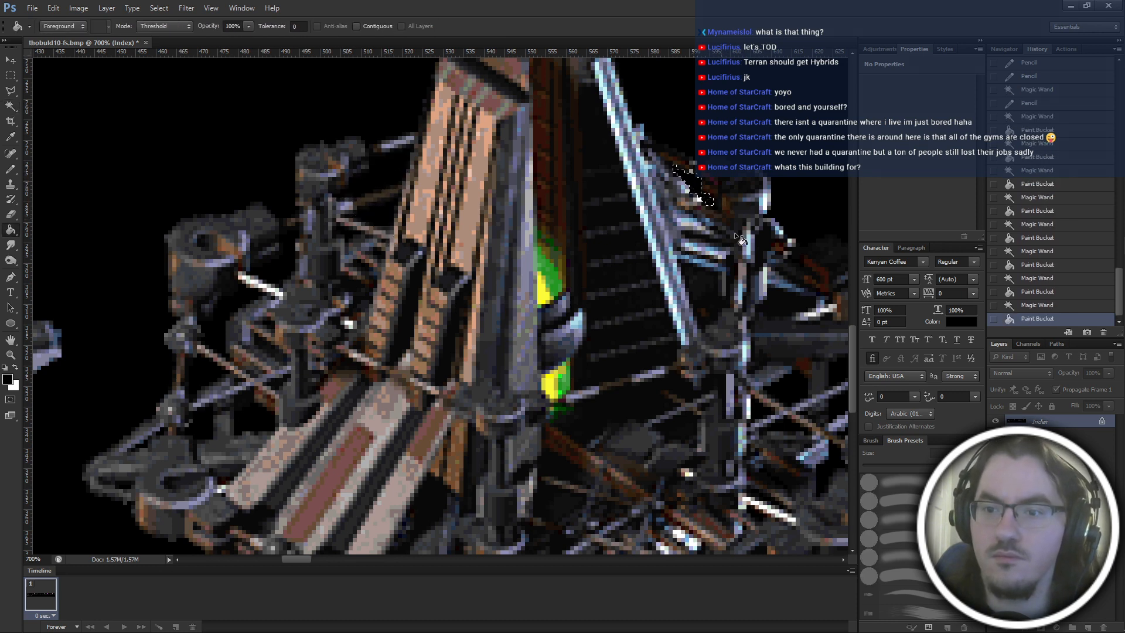
# Select and fill with black the two dark gaps just right of the construction frame's upper-right scaffold post.
pyautogui.press('w')
pyautogui.click(765, 246)
pyautogui.press('g')
pyautogui.click(768, 249)
pyautogui.press('w')
pyautogui.click(792, 316)
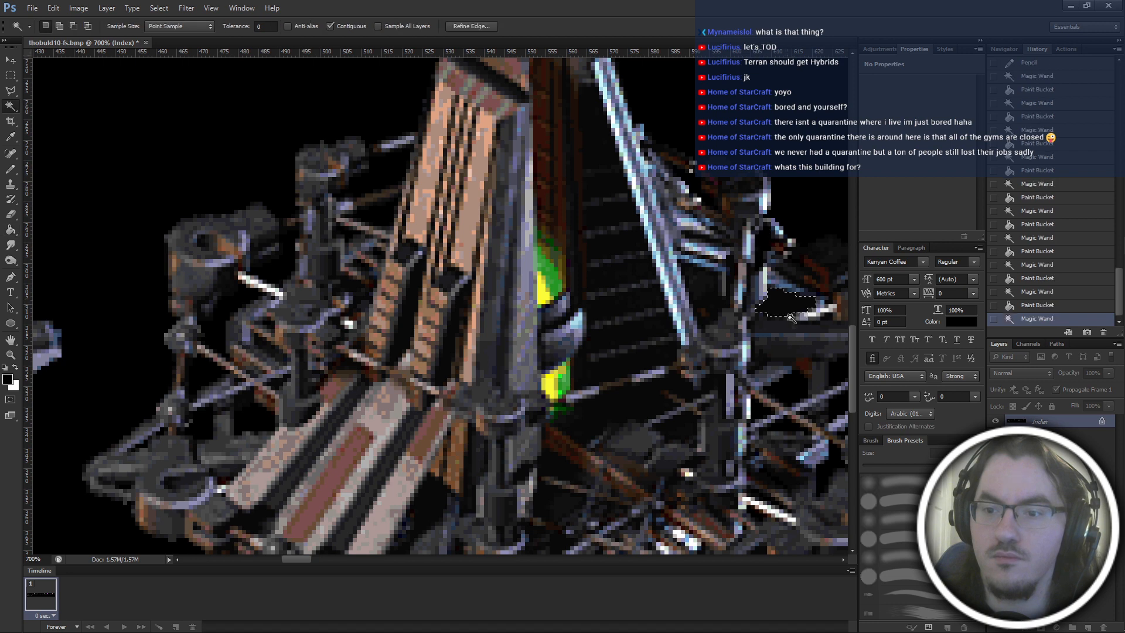
pyautogui.press('g')
pyautogui.click(791, 314)
# Fill with black the small gap and its leftover pixels between the tower's bright strut and the right scaffold post.
pyautogui.press('w')
pyautogui.click(714, 302)
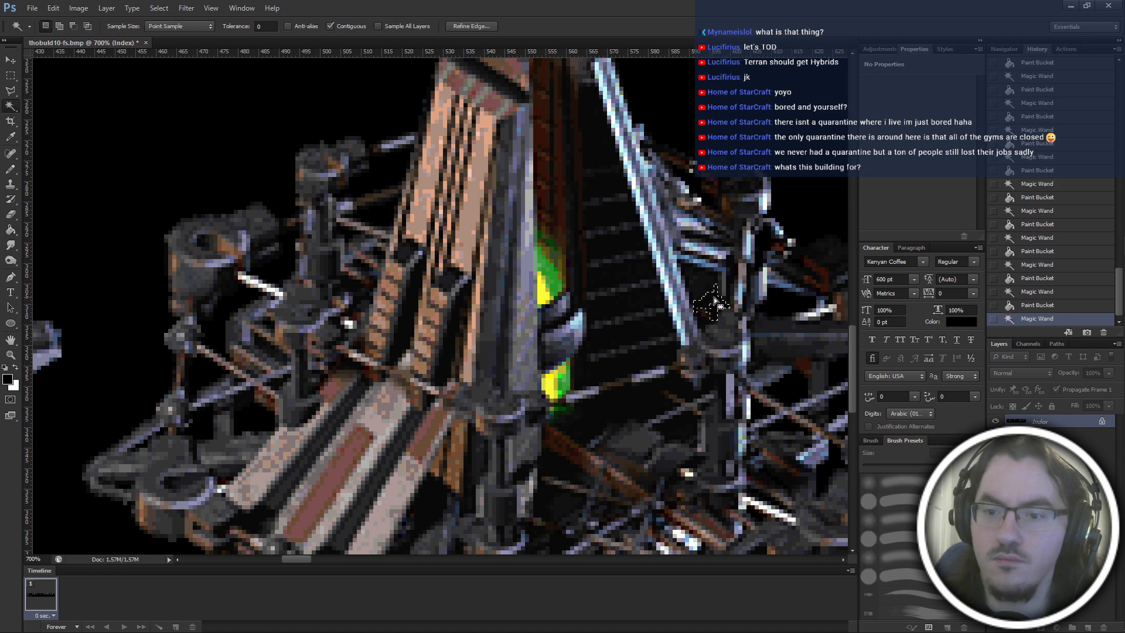
pyautogui.press('g')
pyautogui.click(718, 304)
pyautogui.press('w')
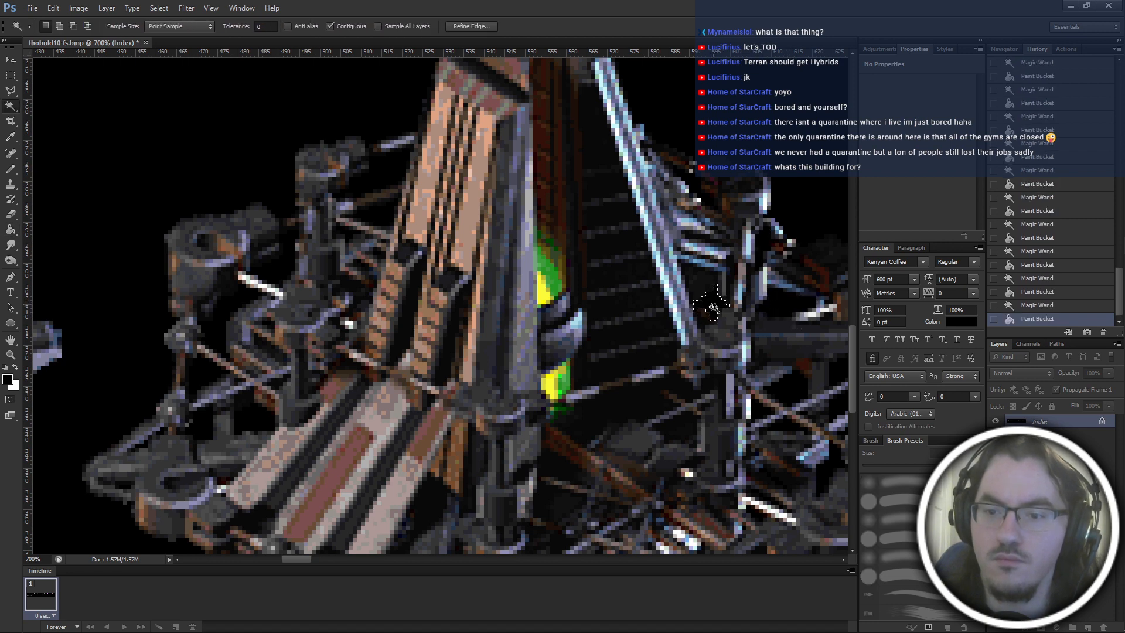
pyautogui.click(713, 307)
pyautogui.press('g')
pyautogui.click(713, 308)
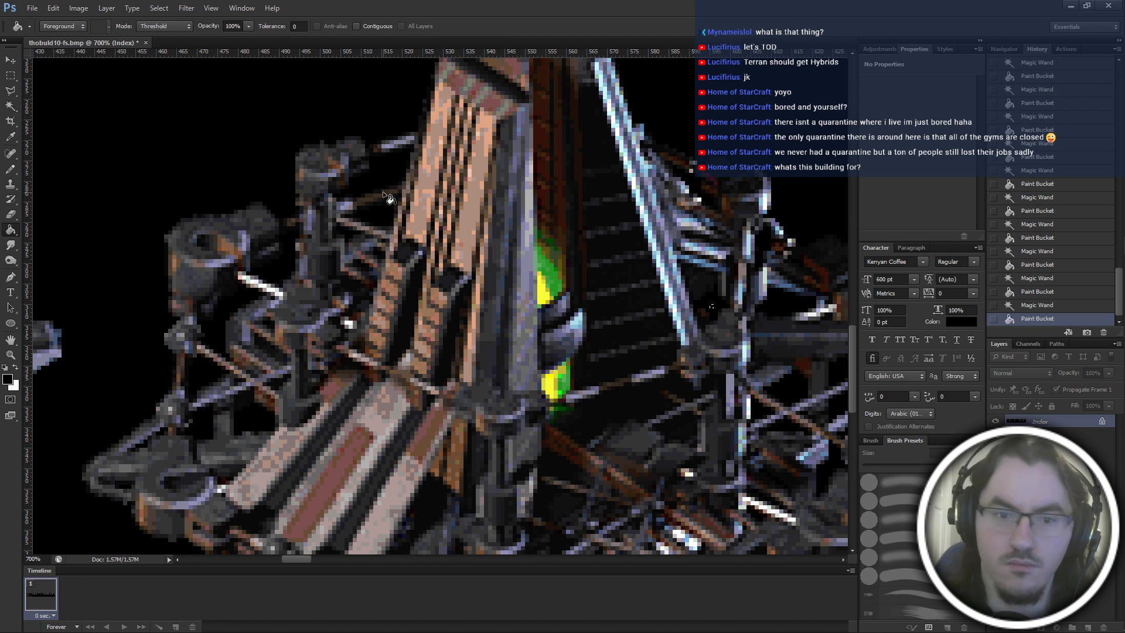
# Recheck the left scaffold's gaps with the Magic Wand and fill the tiny gap against the tower's left edge with black.
pyautogui.press('w')
pyautogui.click(383, 208)
pyautogui.click(391, 172)
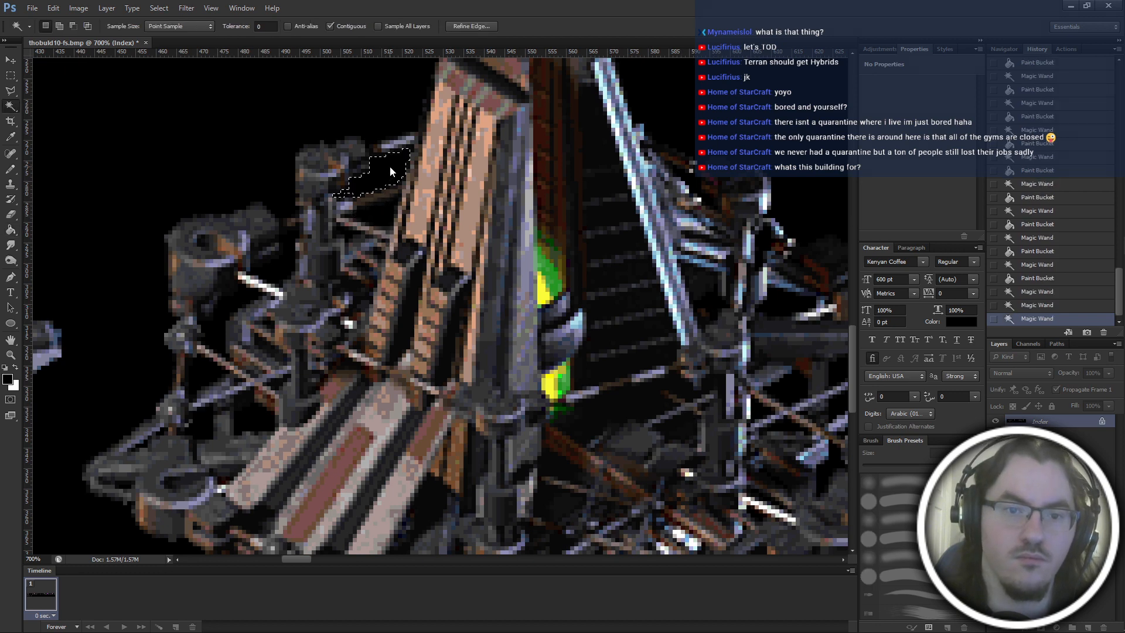
pyautogui.click(268, 151)
pyautogui.click(292, 254)
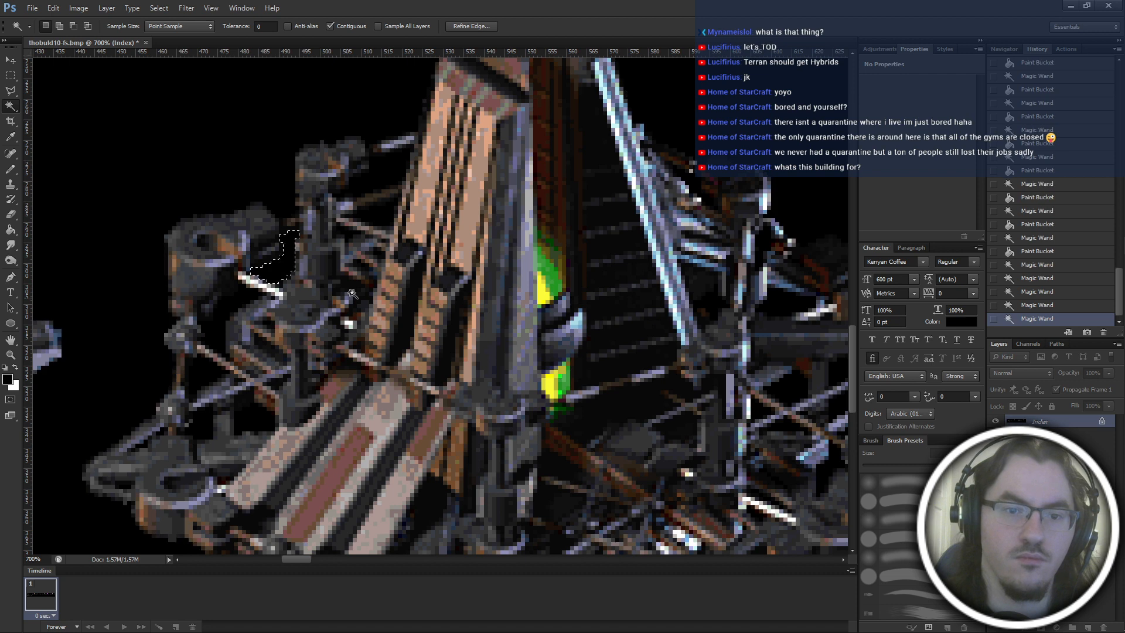
pyautogui.click(378, 252)
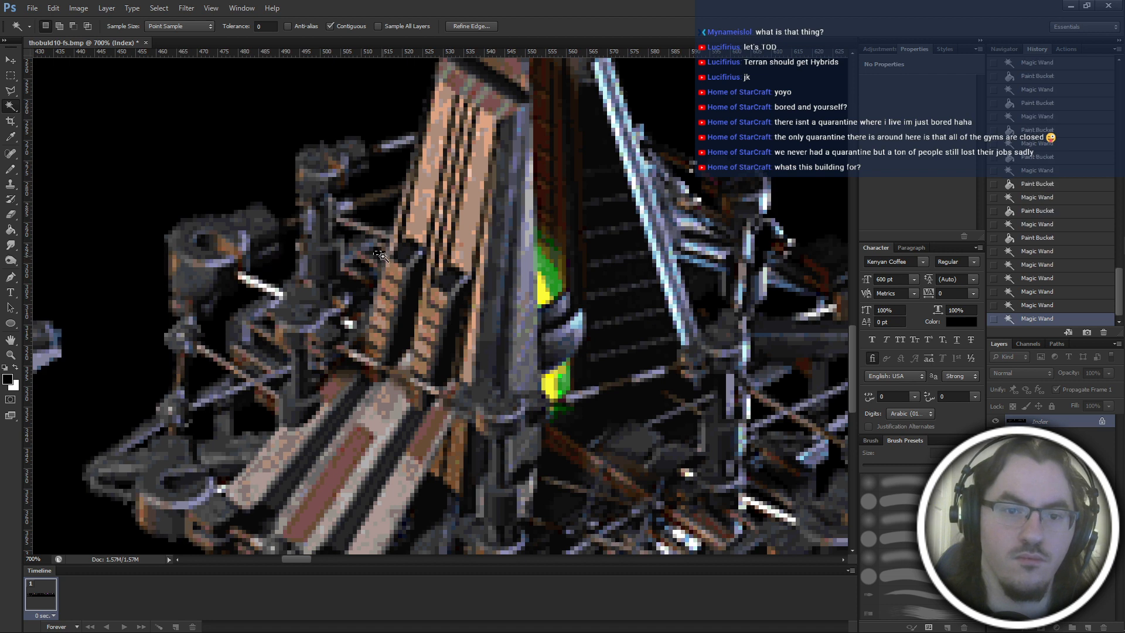
pyautogui.keyDown('shift'); pyautogui.click(382, 256); pyautogui.keyUp('shift')
pyautogui.press('g')
pyautogui.click(382, 256)
pyautogui.press('w')
pyautogui.click(367, 270)
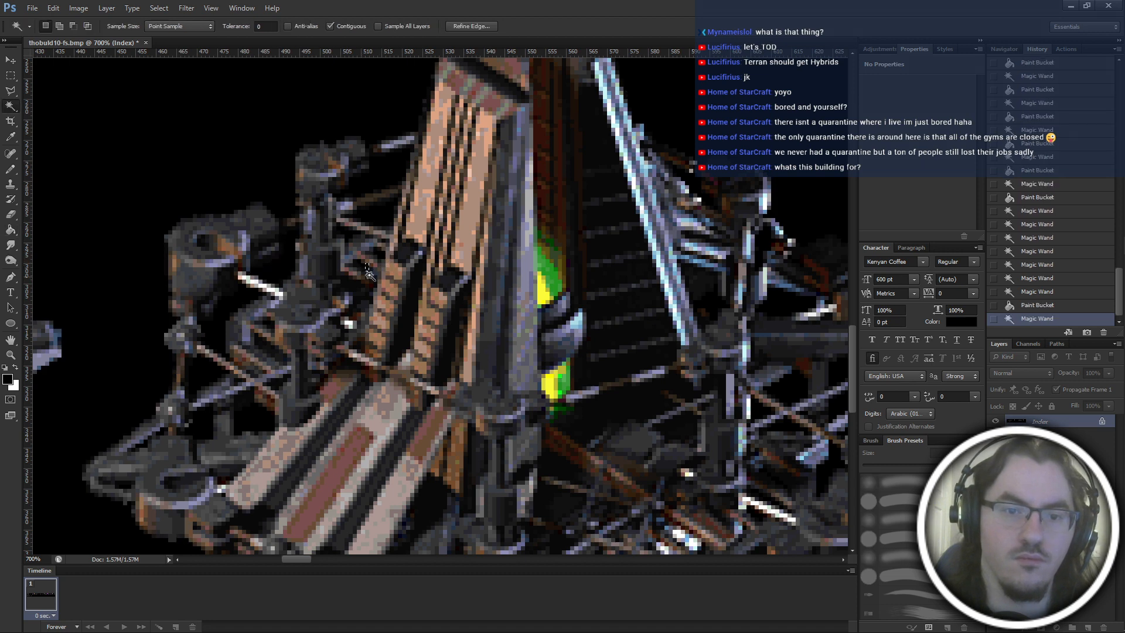
# Select and fill with black the gap above the lower-right scaffold drum and the one between the diagonal beams above it.
pyautogui.hscroll(2, 743, 385)
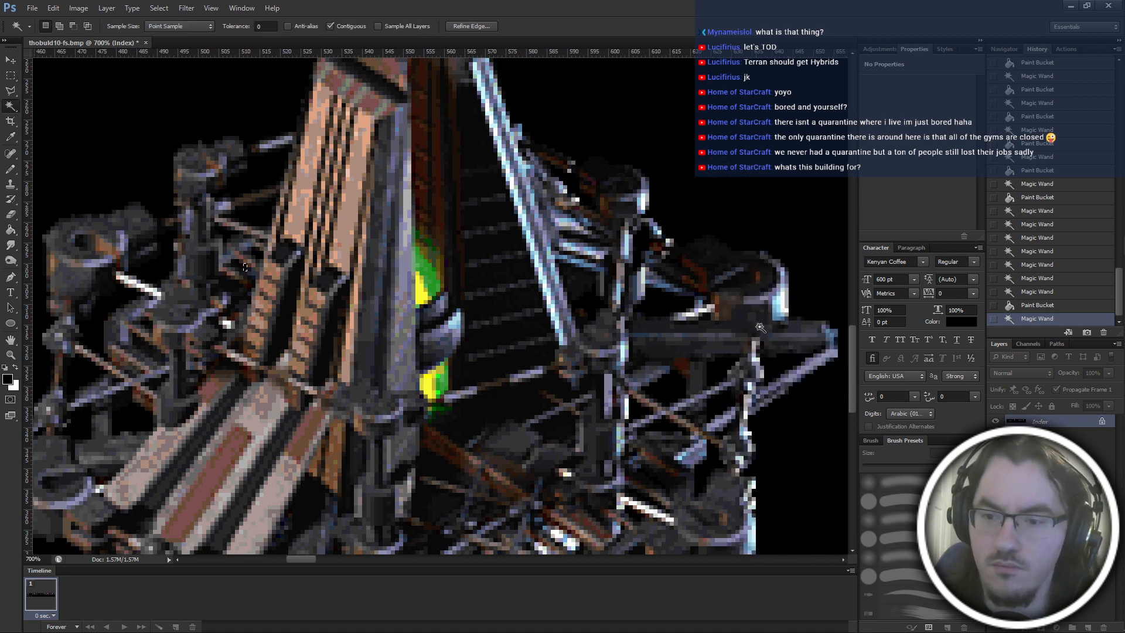
pyautogui.click(781, 365)
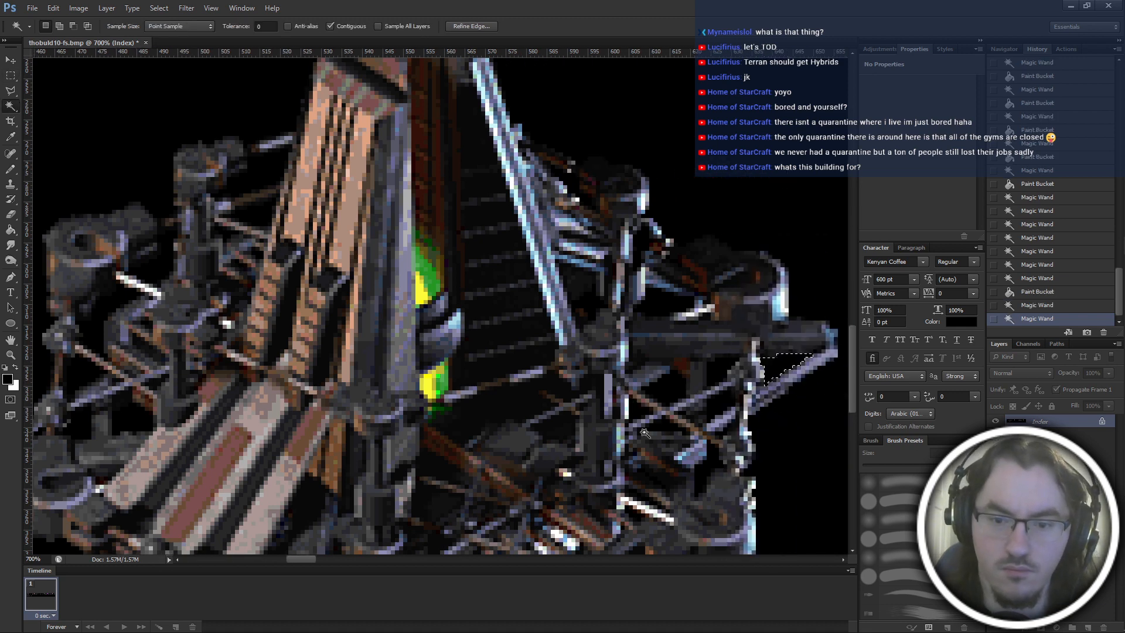
pyautogui.scroll(-2, 673, 366)
pyautogui.click(706, 366)
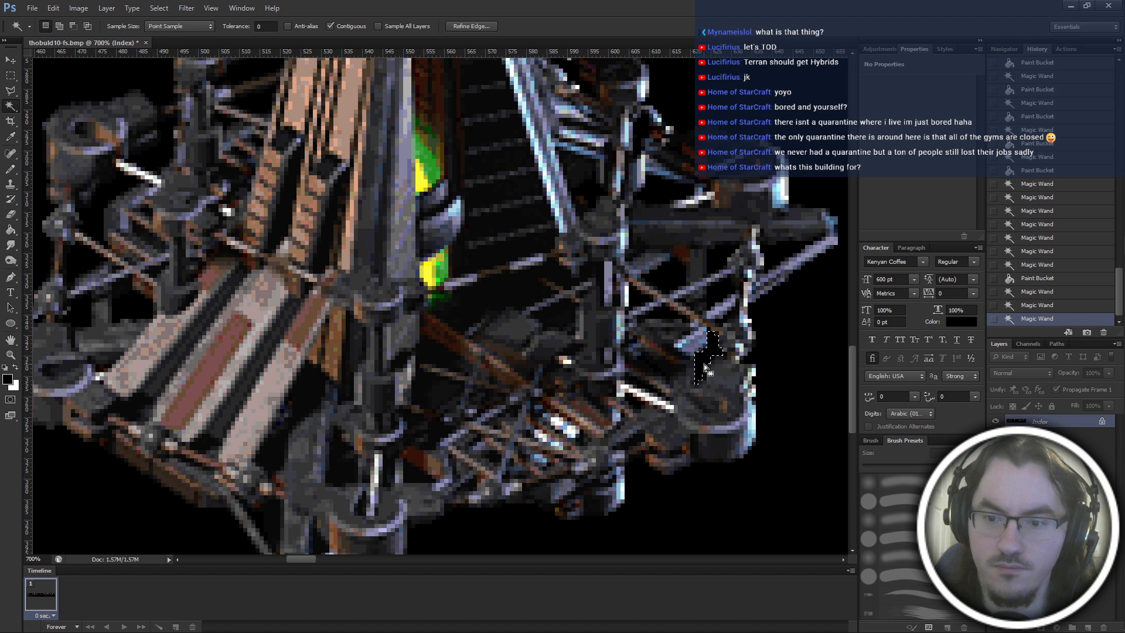
pyautogui.press('g')
pyautogui.click(706, 366)
pyautogui.press('w')
pyautogui.click(727, 293)
pyautogui.press('g')
pyautogui.click(721, 294)
# Select and fill with black the three gaps beneath the right scaffold's long horizontal beam, on both sides of its outer post.
pyautogui.press('w')
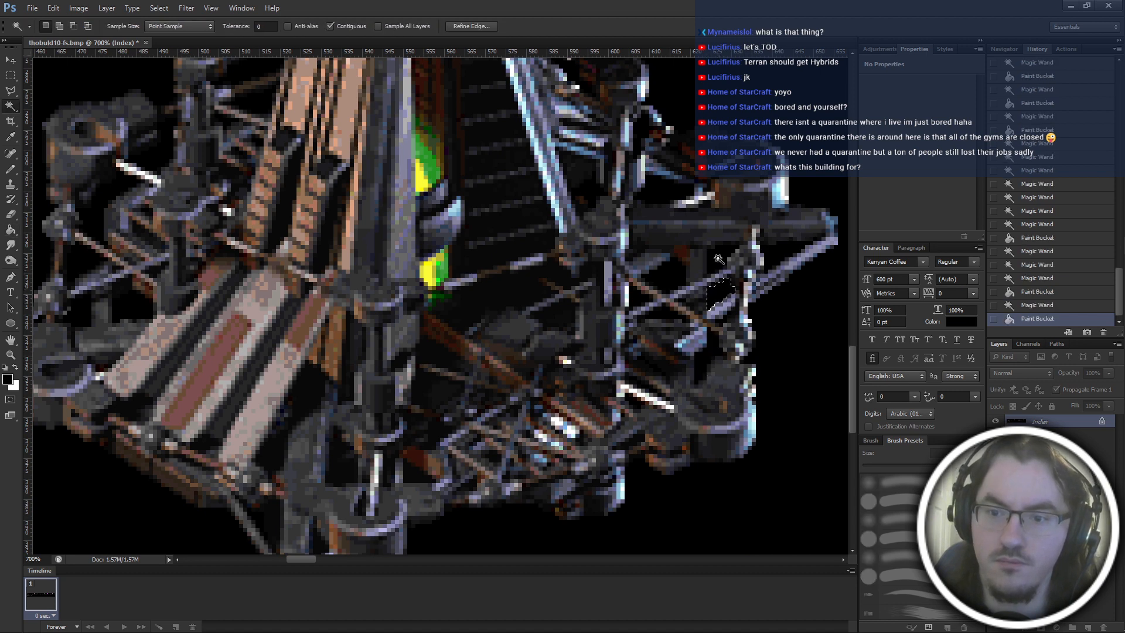
pyautogui.click(721, 257)
pyautogui.keyDown('shift'); pyautogui.click(775, 256); pyautogui.keyUp('shift')
pyautogui.keyDown('shift'); pyautogui.click(672, 275); pyautogui.keyUp('shift')
pyautogui.press('g')
pyautogui.click(677, 283)
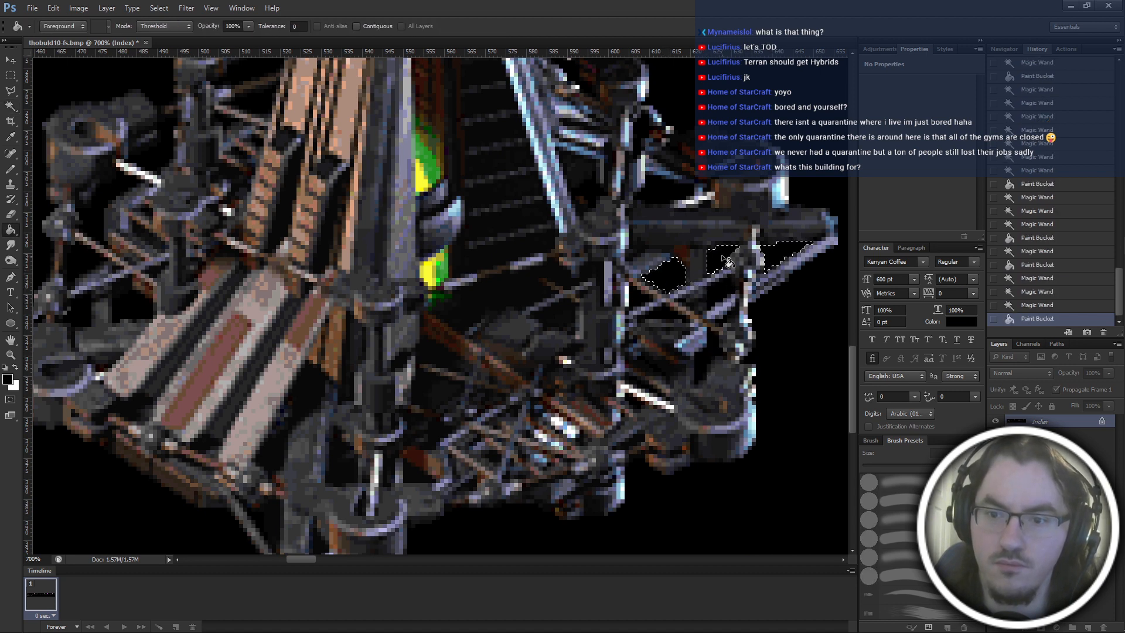
pyautogui.click(727, 263)
pyautogui.click(783, 258)
# Select and fill with black the small triangular gap against the right scaffold's inner post, and clear the selection.
pyautogui.press('w')
pyautogui.click(642, 302)
pyautogui.press('g')
pyautogui.click(642, 302)
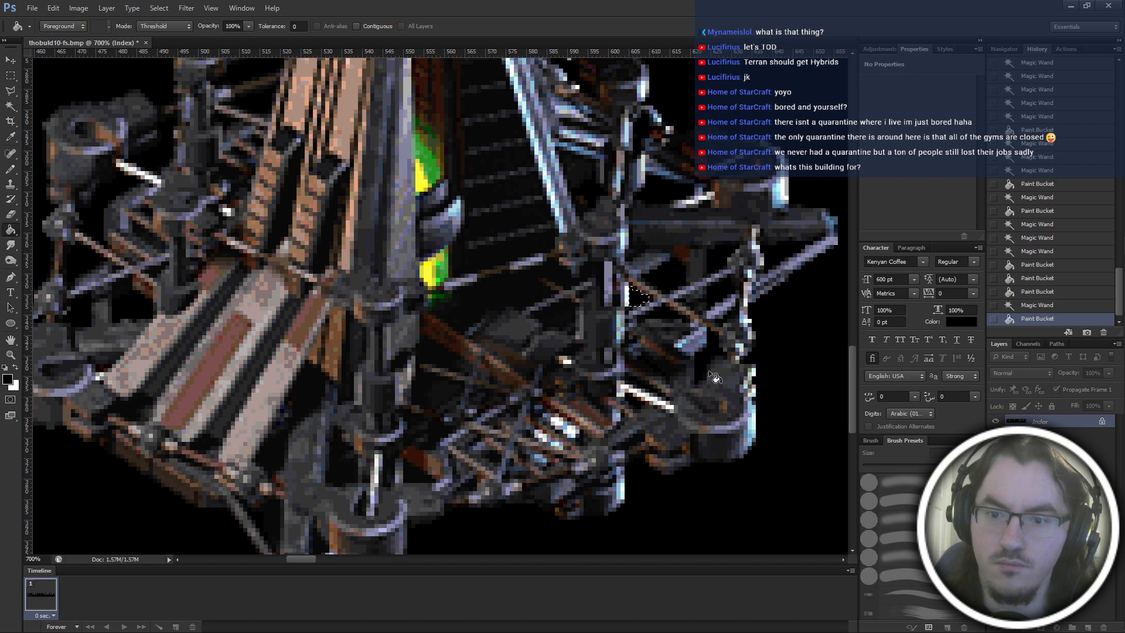
pyautogui.press('m')
pyautogui.moveTo(754, 402); pyautogui.dragTo(758, 403)
# Select and fill with black the gap below the thin diagonal brace between the right scaffold's posts, and clear the selection.
pyautogui.hotkey('ctrl', '-')
pyautogui.press('w')
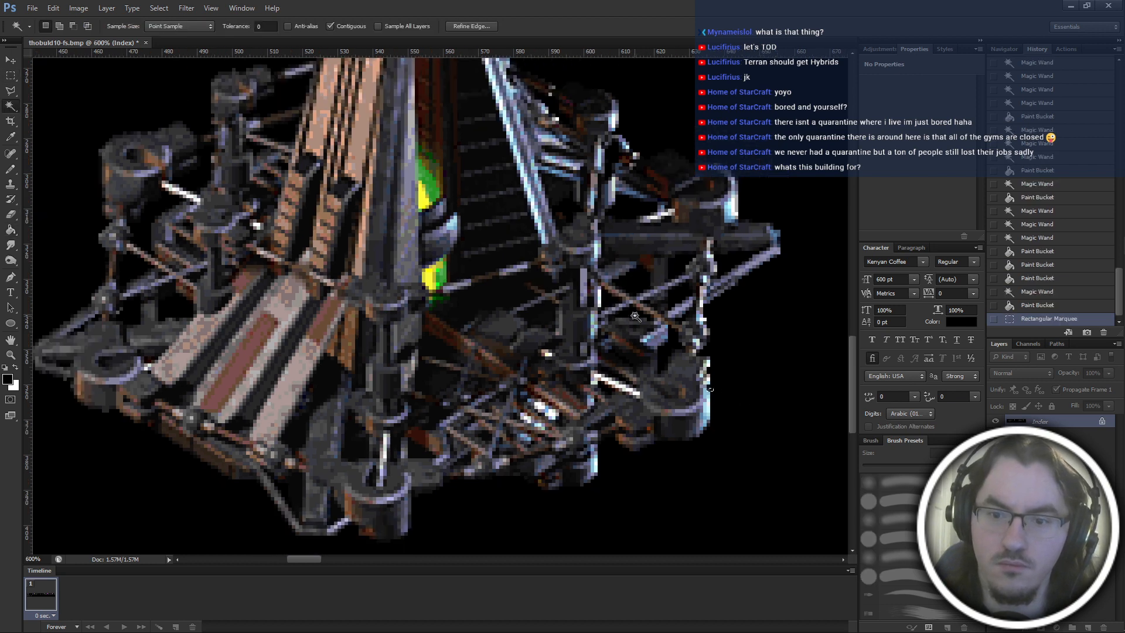
pyautogui.click(634, 315)
pyautogui.press('g')
pyautogui.click(634, 315)
pyautogui.press('m')
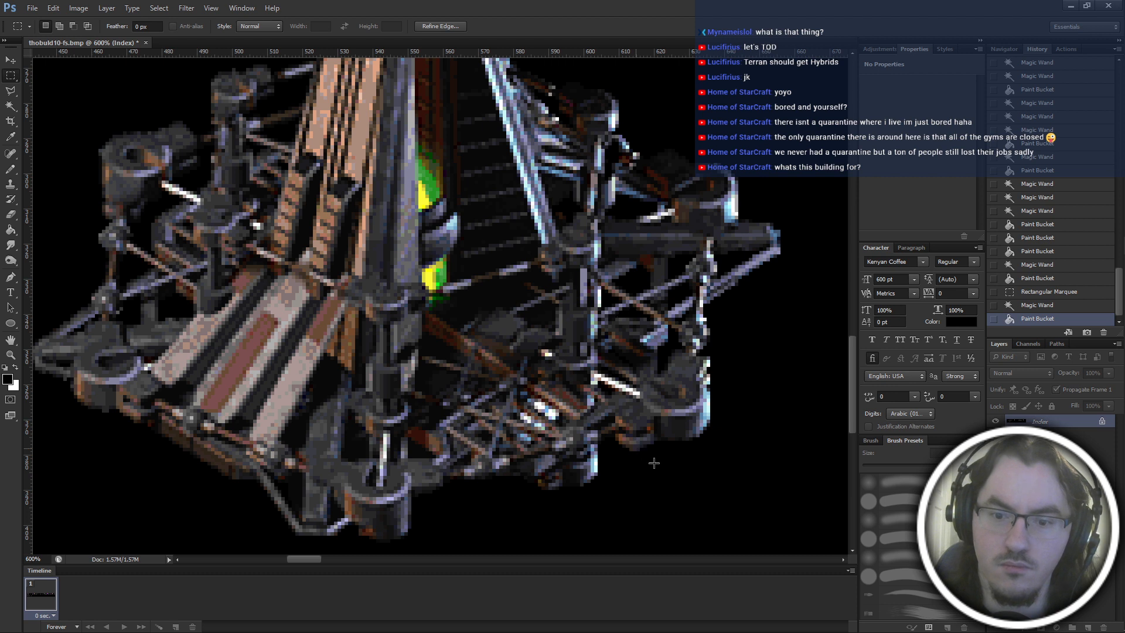
pyautogui.click(622, 438)
# Fill with black the small gap under the bright white strut beside the lower-right drum, recheck around the strut, and clear the selection.
pyautogui.press('w')
pyautogui.click(617, 379)
pyautogui.click(612, 374)
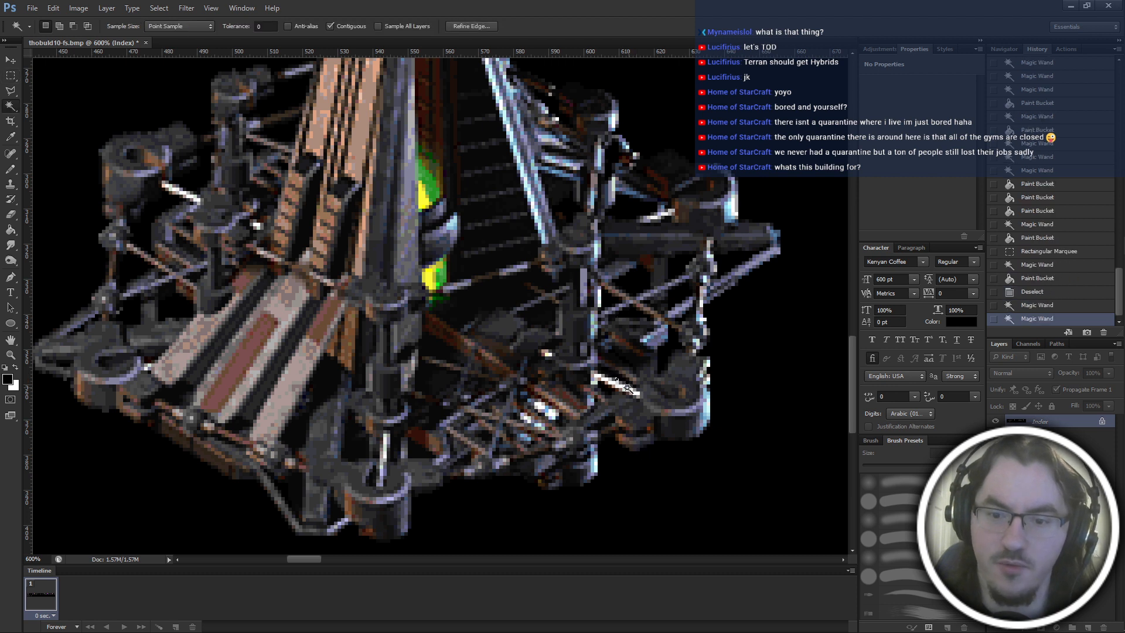
pyautogui.click(605, 392)
pyautogui.click(607, 392)
pyautogui.press('g')
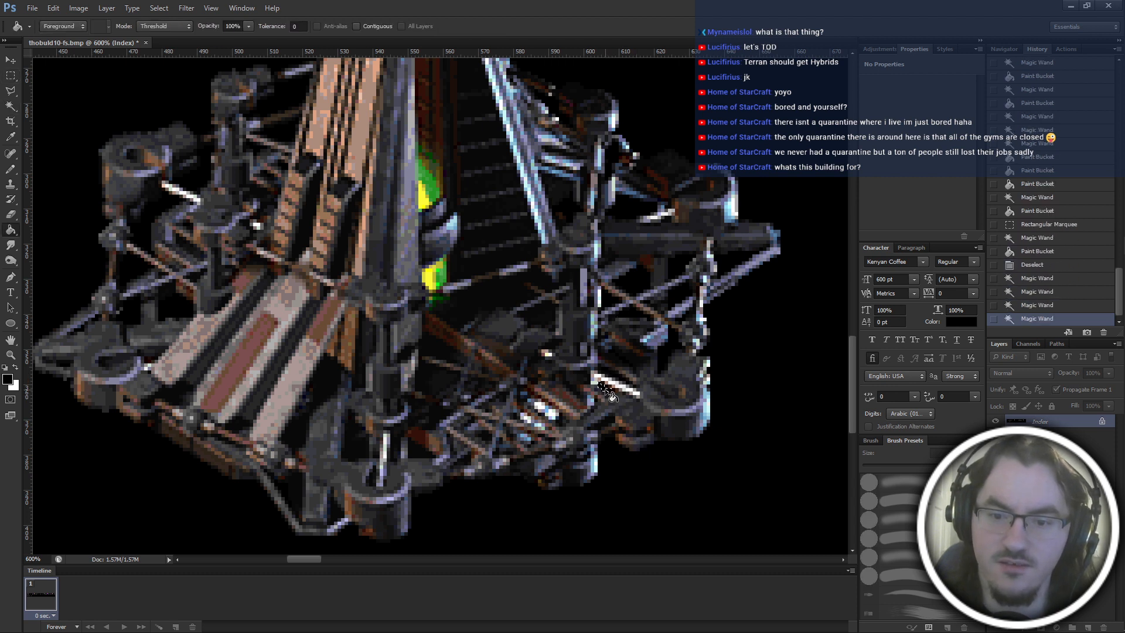
pyautogui.click(606, 389)
pyautogui.press('w')
pyautogui.click(616, 378)
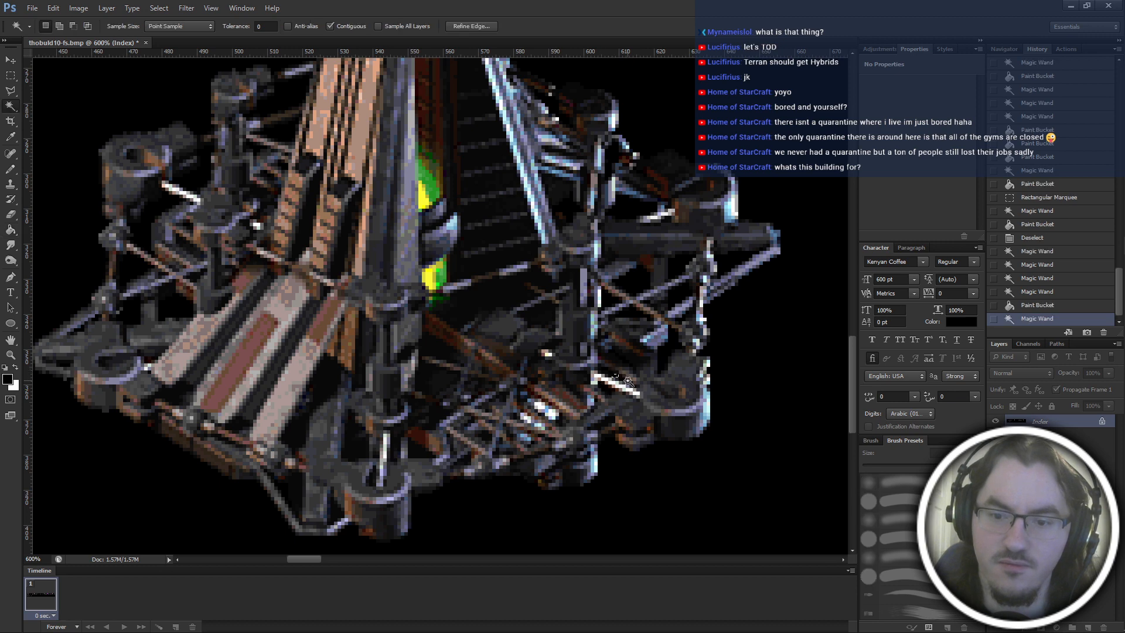
pyautogui.click(627, 391)
pyautogui.press('m')
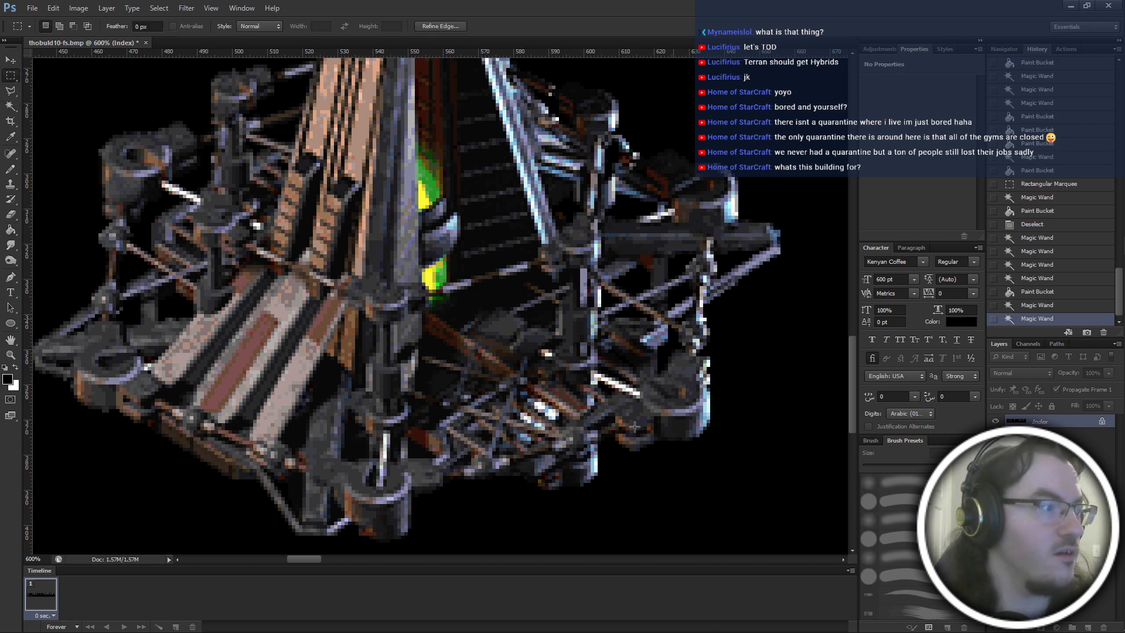
pyautogui.click(628, 490)
# Save the cleaned thobuild10-fs.bmp frame sheet.
pyautogui.scroll(5, 627, 490)
pyautogui.hotkey('ctrl', '-')
pyautogui.hotkey('ctrl', '-')
pyautogui.scroll(1, 647, 542)
pyautogui.hotkey('ctrl', '-')
pyautogui.hotkey('ctrl', '-')
pyautogui.hotkey('ctrl', '-')
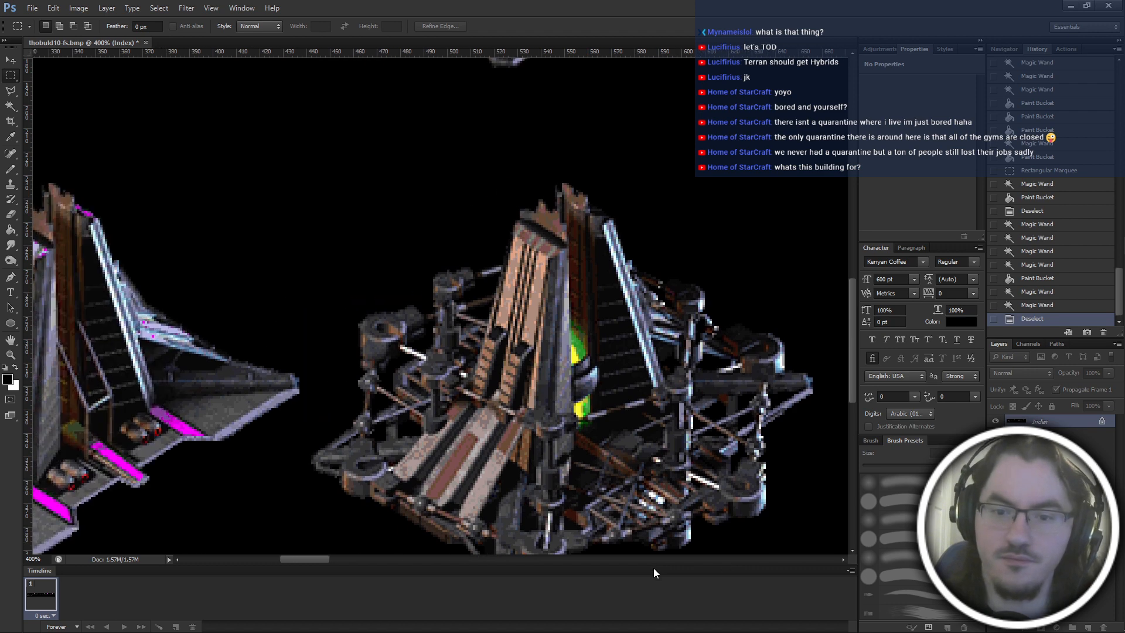
pyautogui.hotkey('ctrl', '-')
pyautogui.hotkey('ctrl', '-')
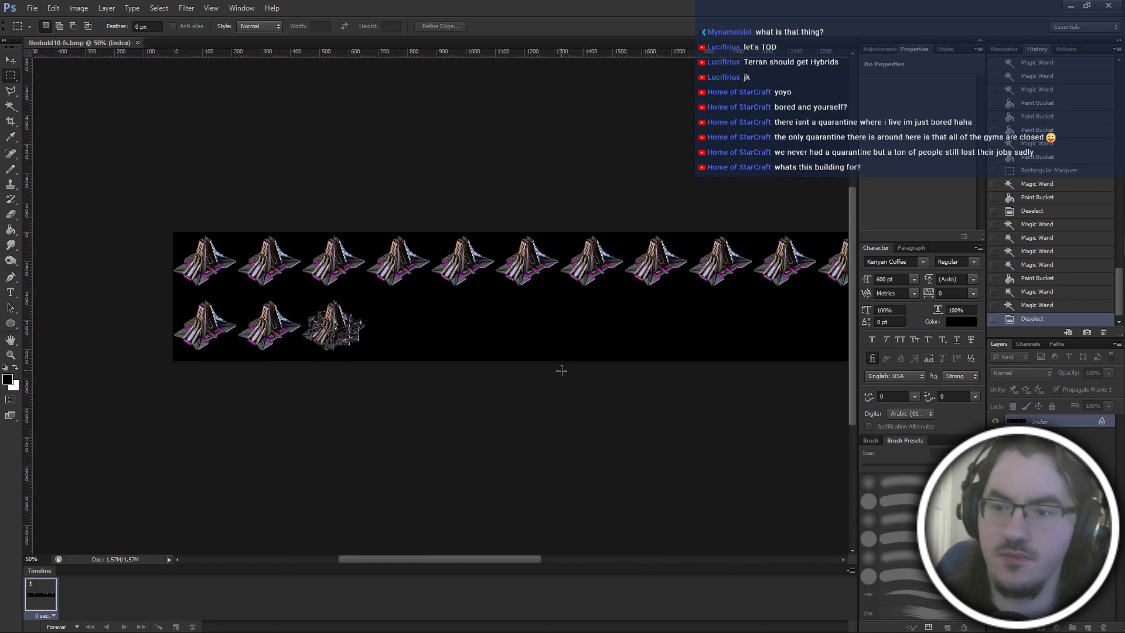
# Switch to File Explorer and launch PyGRP.pyw from the PyMS-master folder, returning the folder view to the thobuild10 main frames.
pyautogui.hotkey('alt', 'Tab')
pyautogui.click(680, 293)
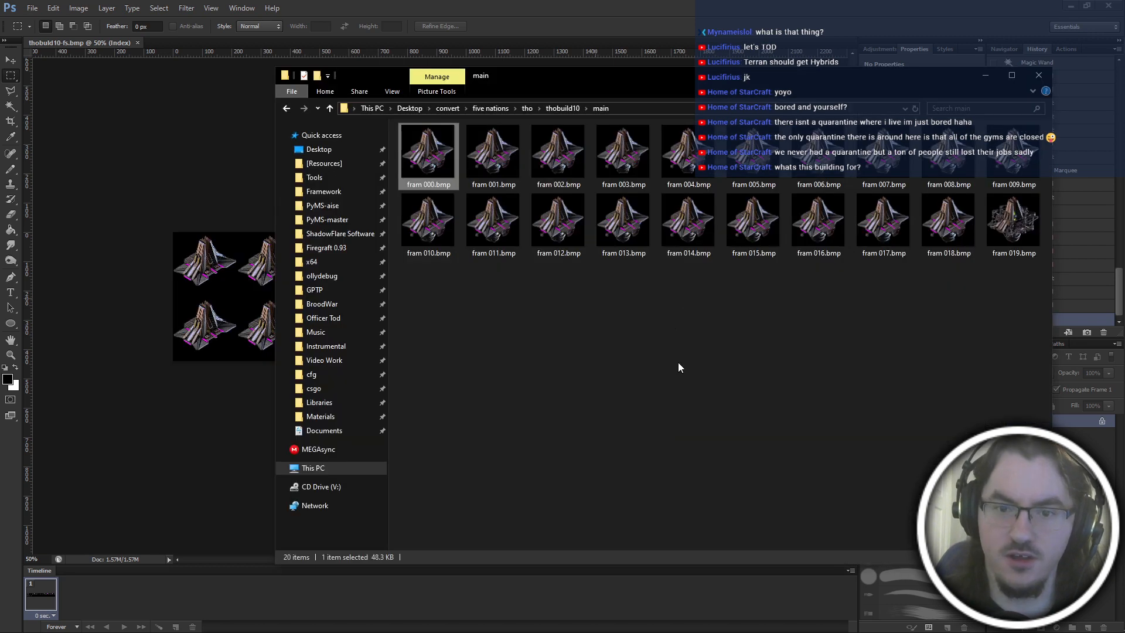
pyautogui.click(344, 225)
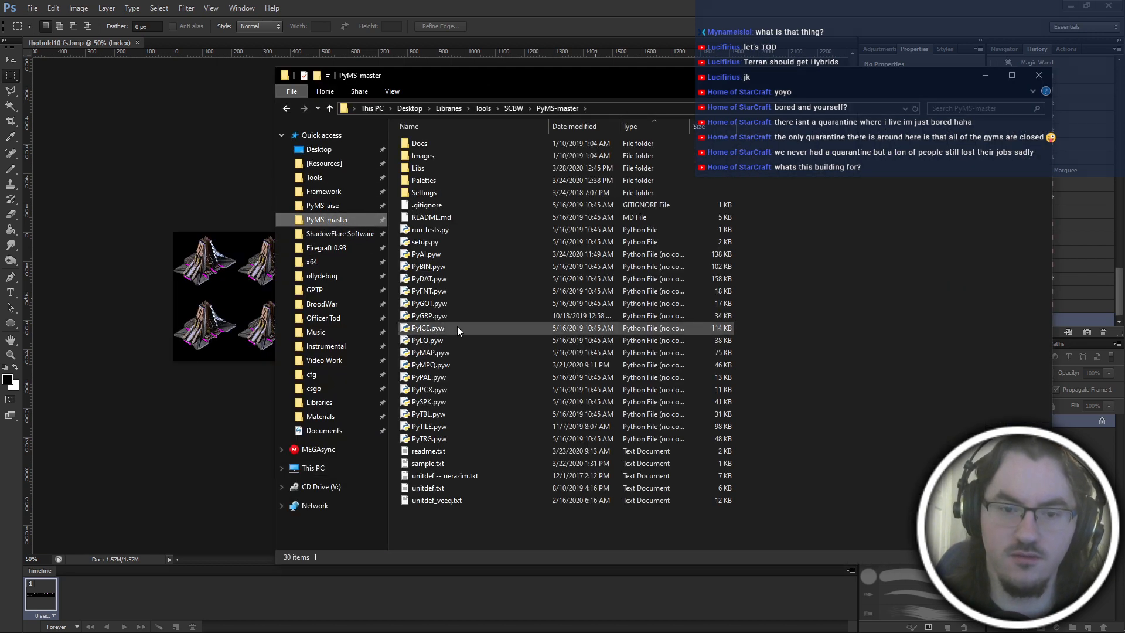
pyautogui.doubleClick(448, 318)
pyautogui.hotkey('alt', 'Left')
pyautogui.click(142, 188)
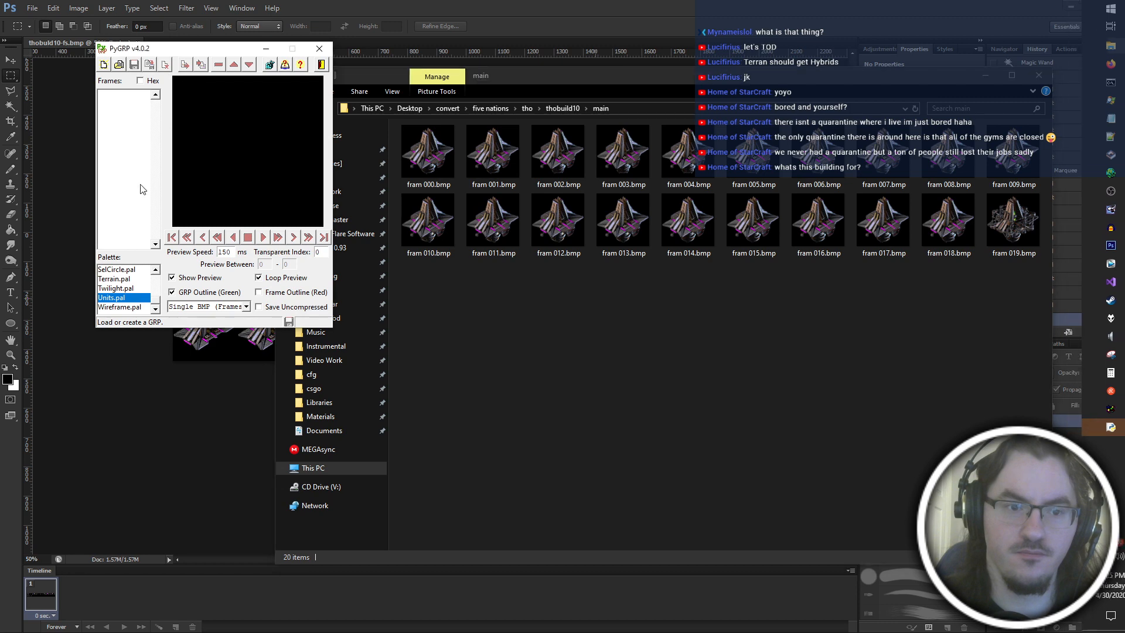
# Create a new GRP and import the frame sheet BMP from convert, five nations, tho, thobuild10 as 20 frames.
pyautogui.click(104, 65)
pyautogui.click(204, 67)
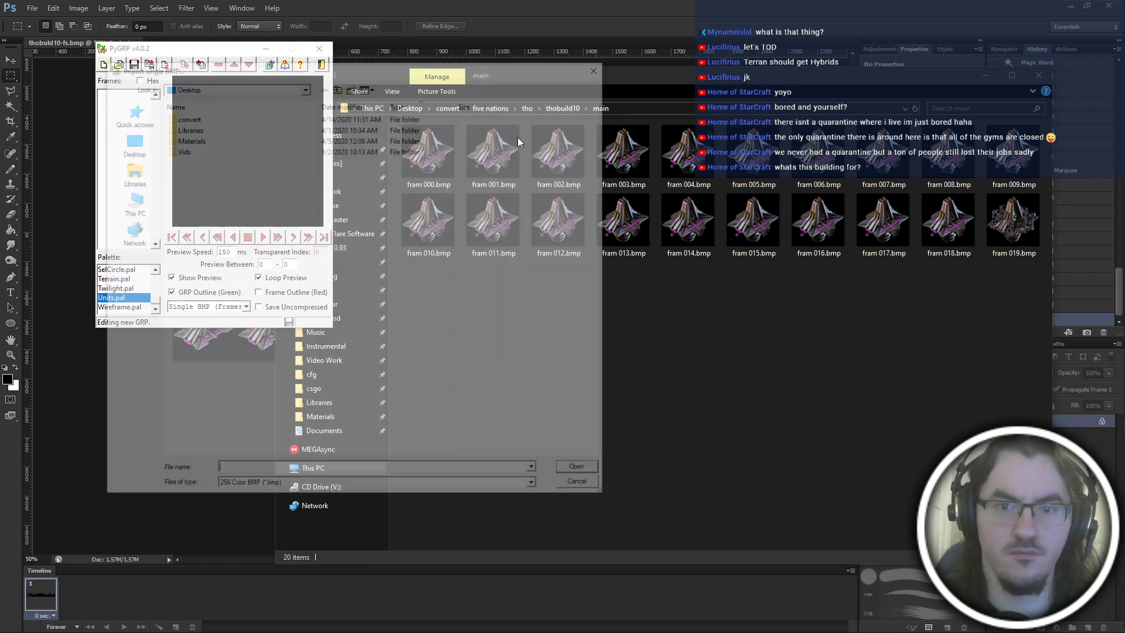
pyautogui.doubleClick(265, 116)
pyautogui.doubleClick(266, 130)
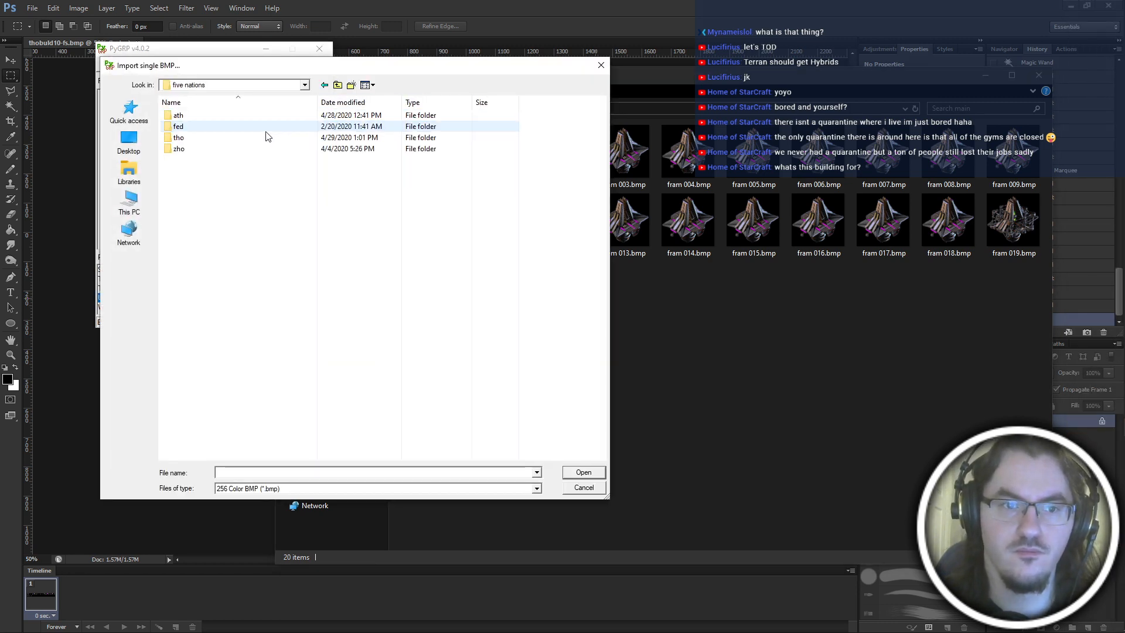
pyautogui.doubleClick(229, 139)
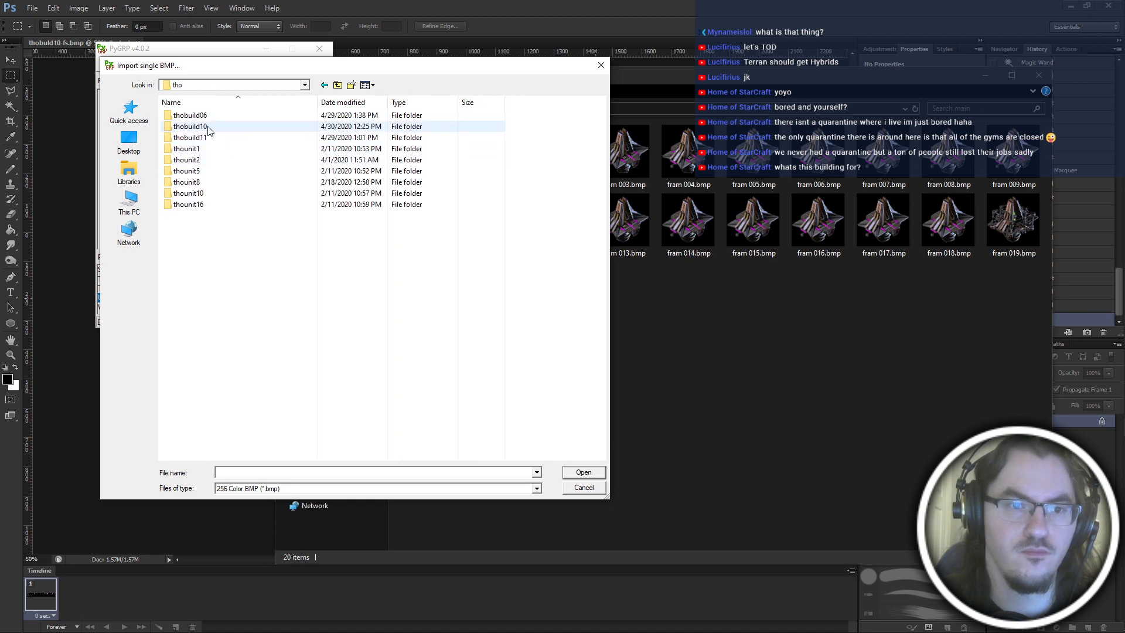
pyautogui.doubleClick(226, 126)
pyautogui.doubleClick(313, 141)
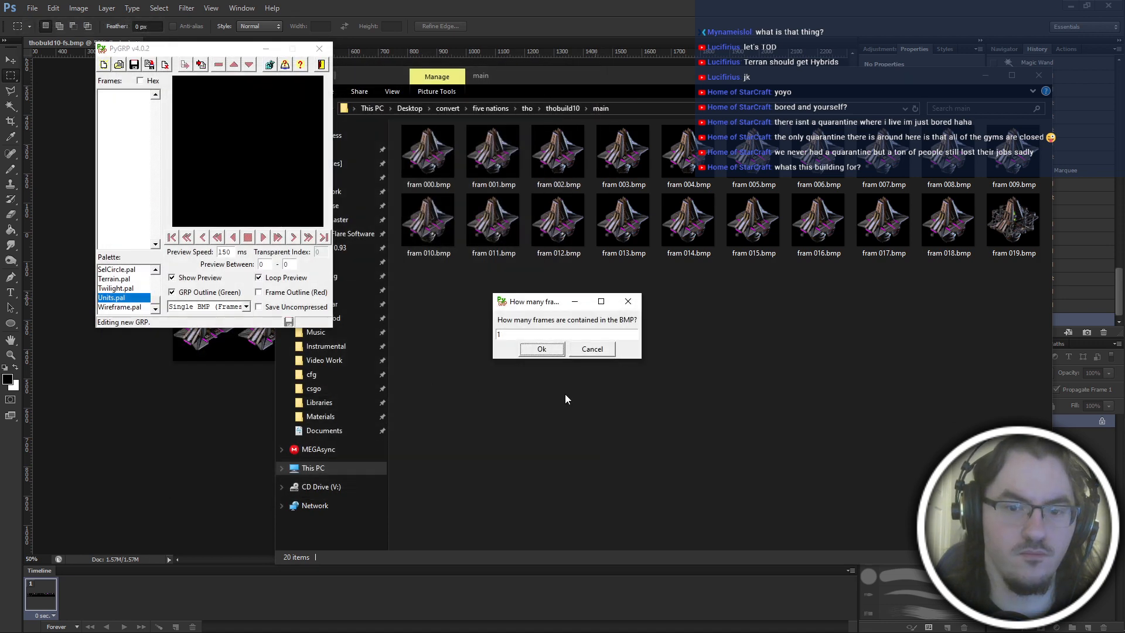
pyautogui.click(534, 350)
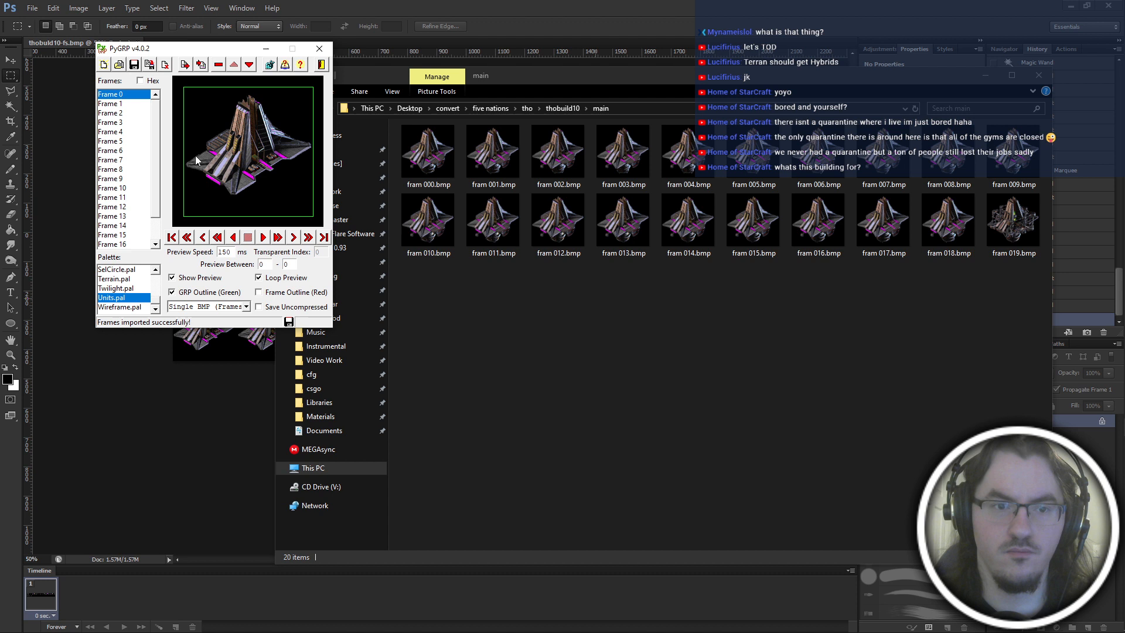
# Select all imported frames and set the BMP format to Single BMP (Vertical).
pyautogui.click(106, 162)
pyautogui.click(119, 189)
pyautogui.hotkey('ctrl', 'a')
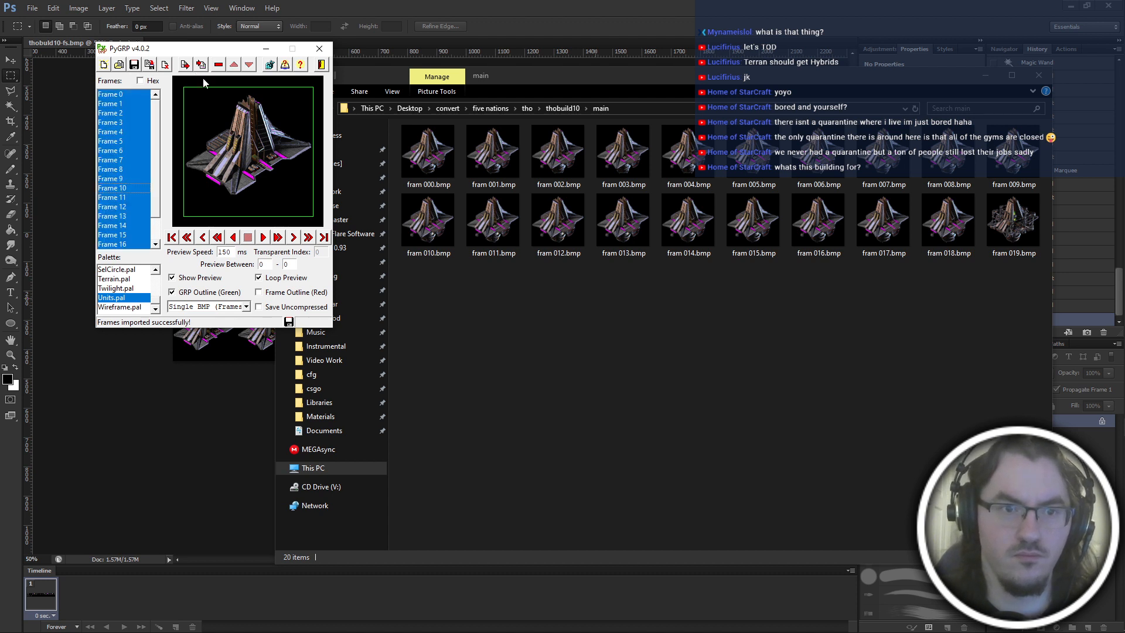
pyautogui.click(221, 307)
pyautogui.click(225, 331)
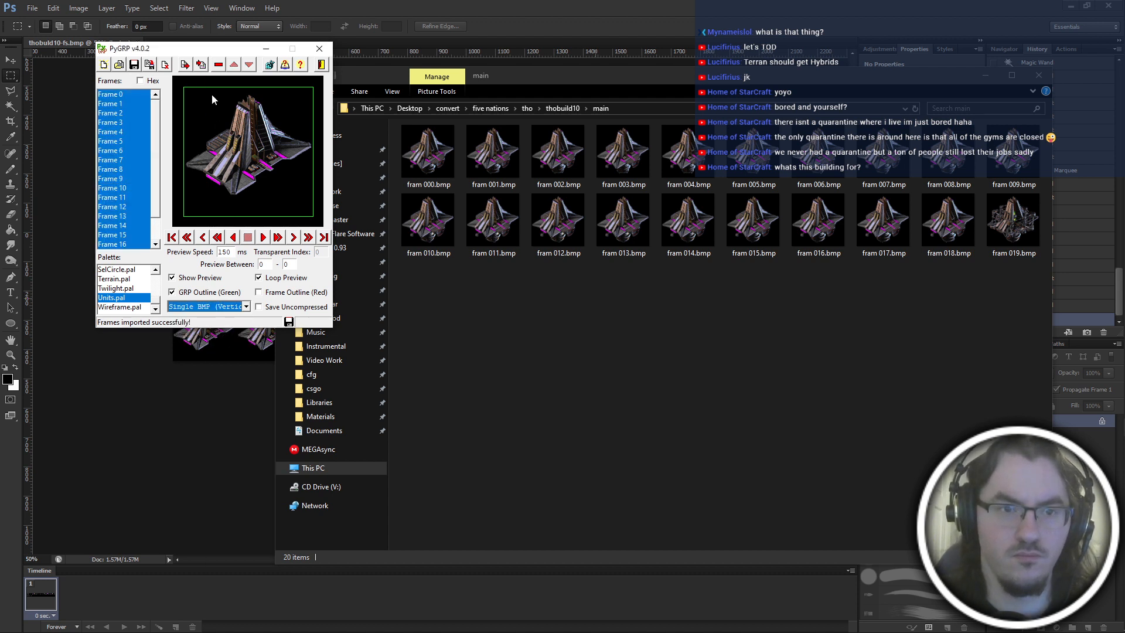
# Remove the odd-numbered frames 1, 3, 5, 7, 9, 11, 13, 15 and 17 from the GRP.
pyautogui.click(136, 94)
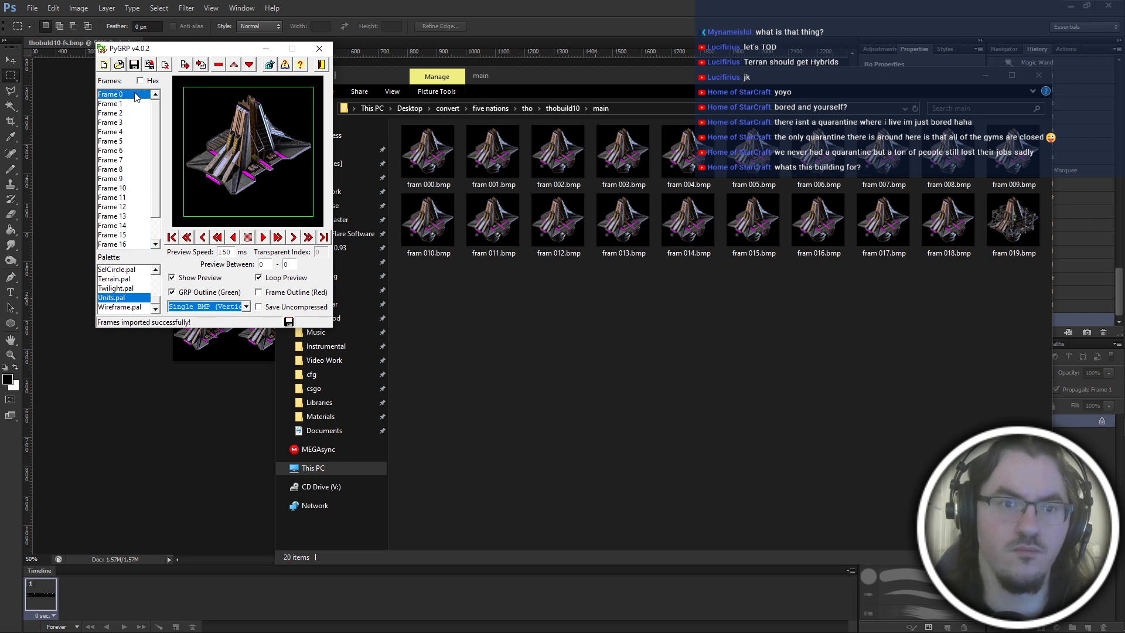
pyautogui.press('Down')
pyautogui.press('Down')
pyautogui.click(135, 97)
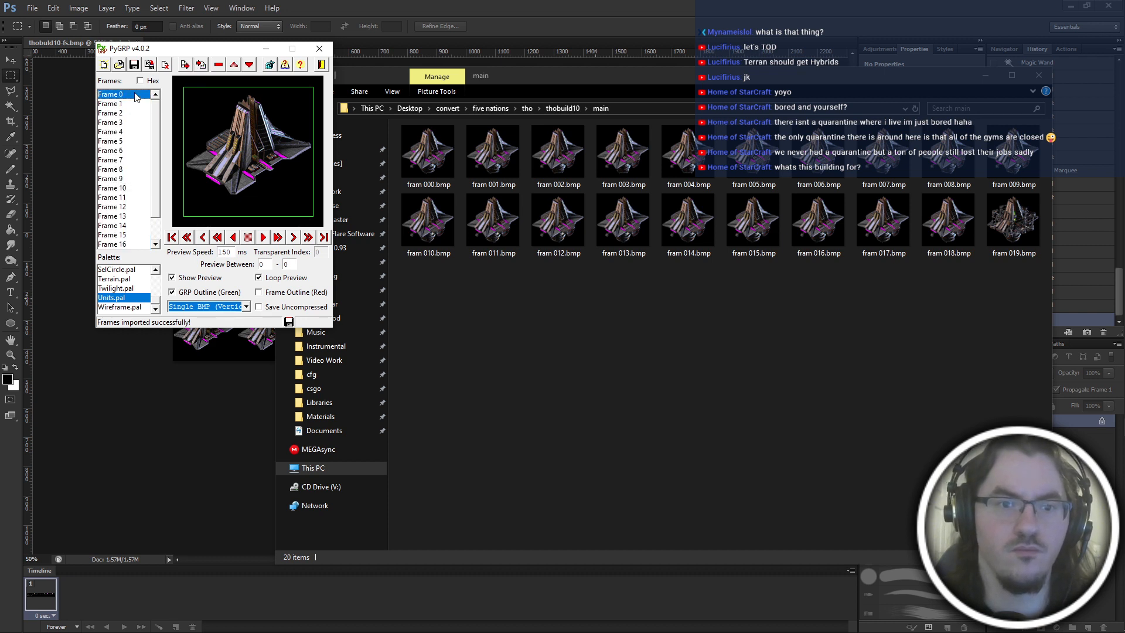
pyautogui.press('Down')
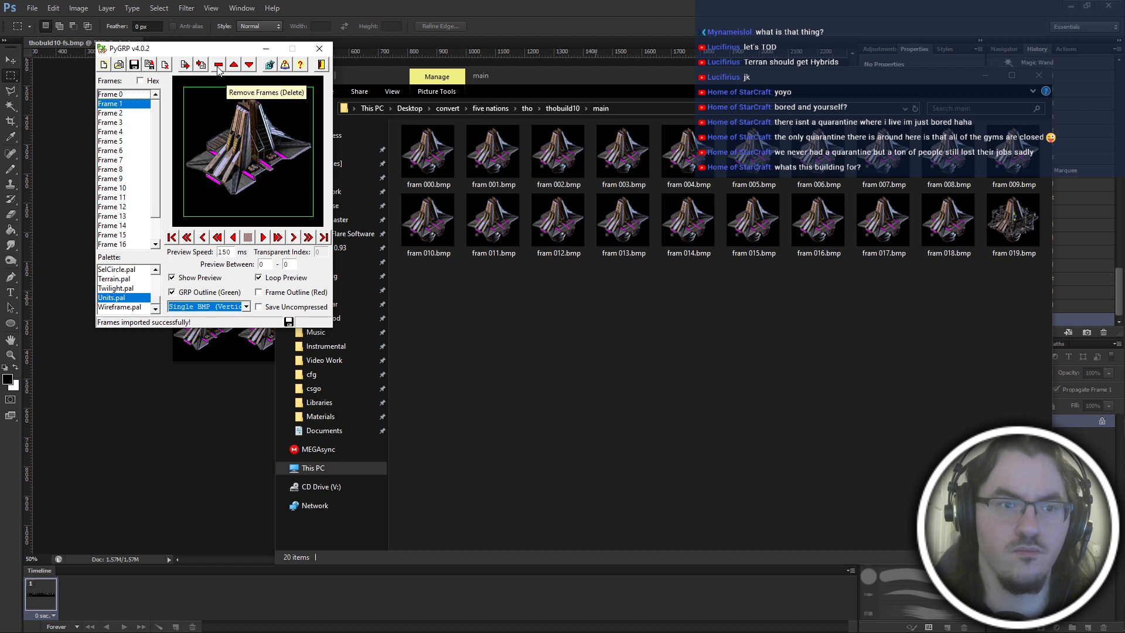
pyautogui.keyDown('ctrl'); pyautogui.click(126, 122); pyautogui.keyUp('ctrl')
pyautogui.keyDown('ctrl'); pyautogui.click(130, 142); pyautogui.keyUp('ctrl')
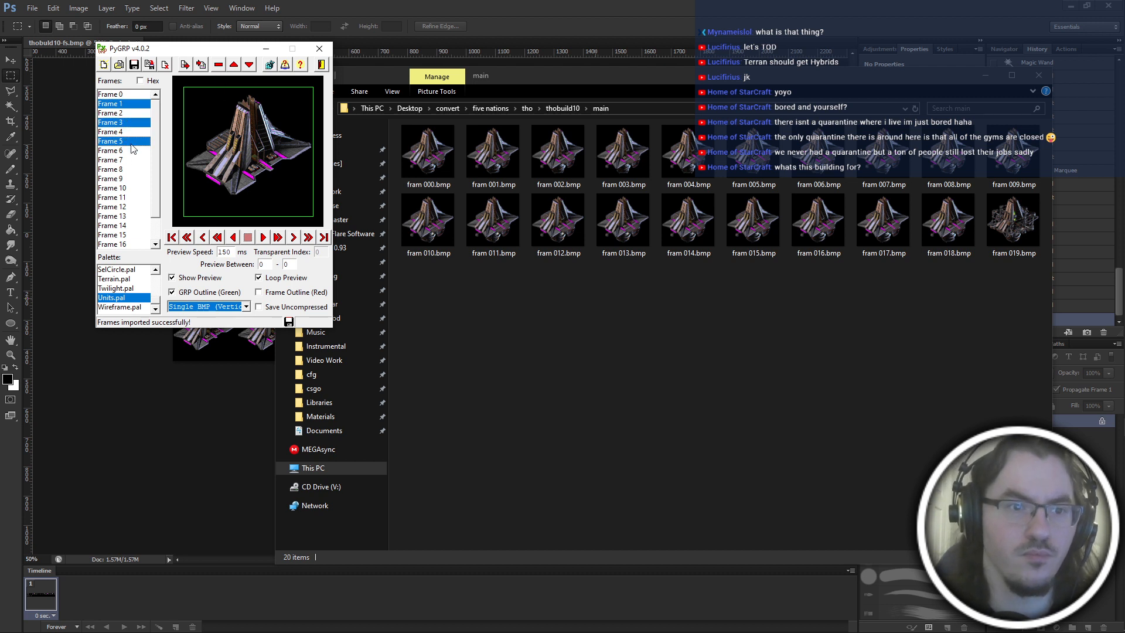
pyautogui.keyDown('ctrl'); pyautogui.click(131, 160); pyautogui.keyUp('ctrl')
pyautogui.keyDown('ctrl'); pyautogui.click(133, 178); pyautogui.keyUp('ctrl')
pyautogui.keyDown('ctrl'); pyautogui.click(133, 197); pyautogui.keyUp('ctrl')
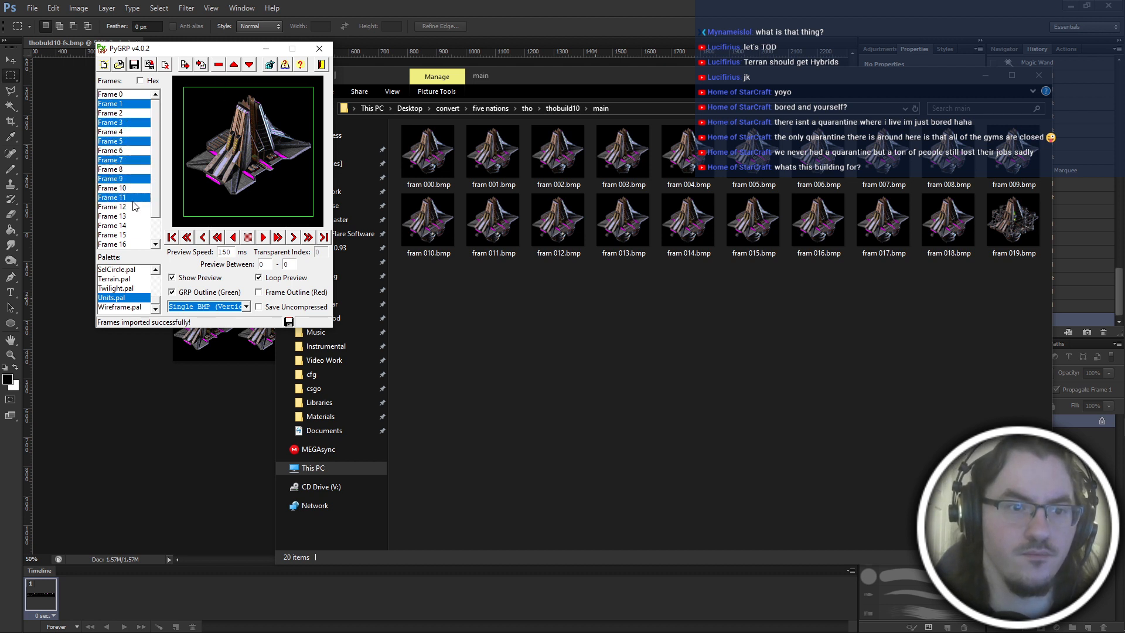
pyautogui.keyDown('ctrl'); pyautogui.click(134, 216); pyautogui.keyUp('ctrl')
pyautogui.keyDown('ctrl'); pyautogui.click(127, 235); pyautogui.keyUp('ctrl')
pyautogui.scroll(-1, 129, 234)
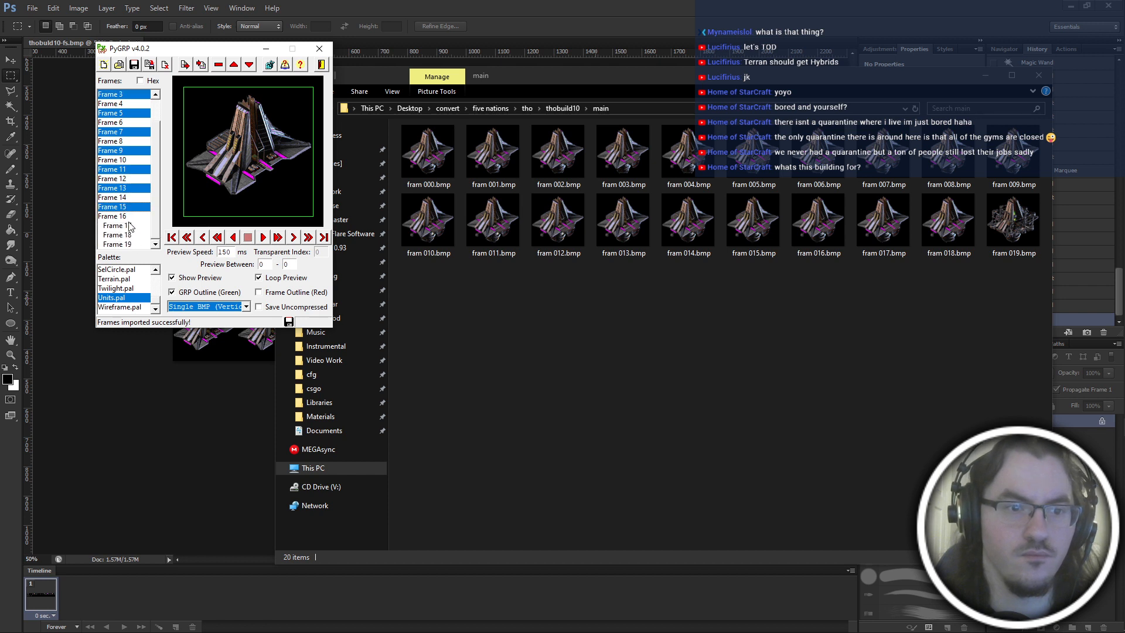
pyautogui.keyDown('ctrl'); pyautogui.click(134, 226); pyautogui.keyUp('ctrl')
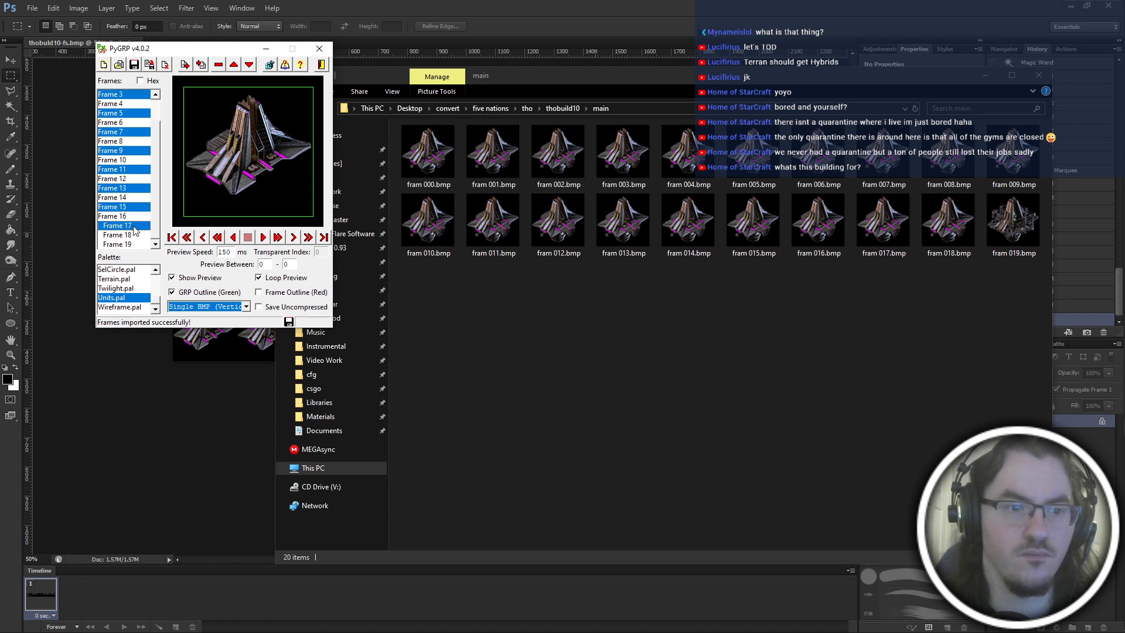
pyautogui.click(224, 70)
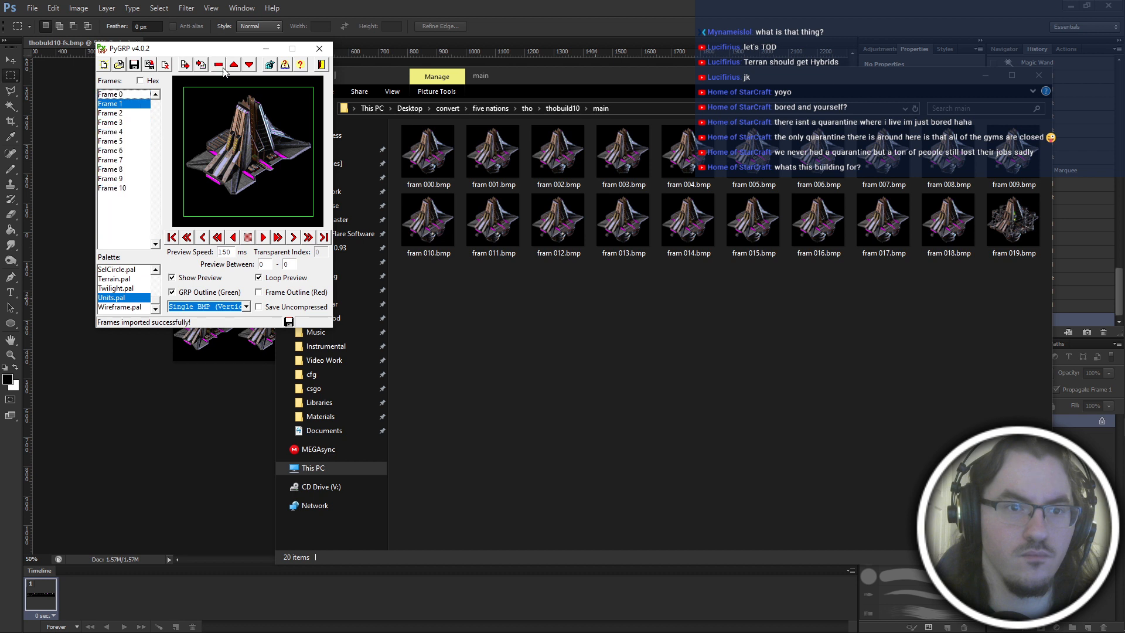
# Preview the remaining frames in sequence and compare frame 0 with frames 9 and 10.
pyautogui.click(127, 94)
pyautogui.press('Down')
pyautogui.press('Down')
pyautogui.press('Down')
pyautogui.press('Down')
pyautogui.press('Down')
pyautogui.press('Down')
pyautogui.press('Down')
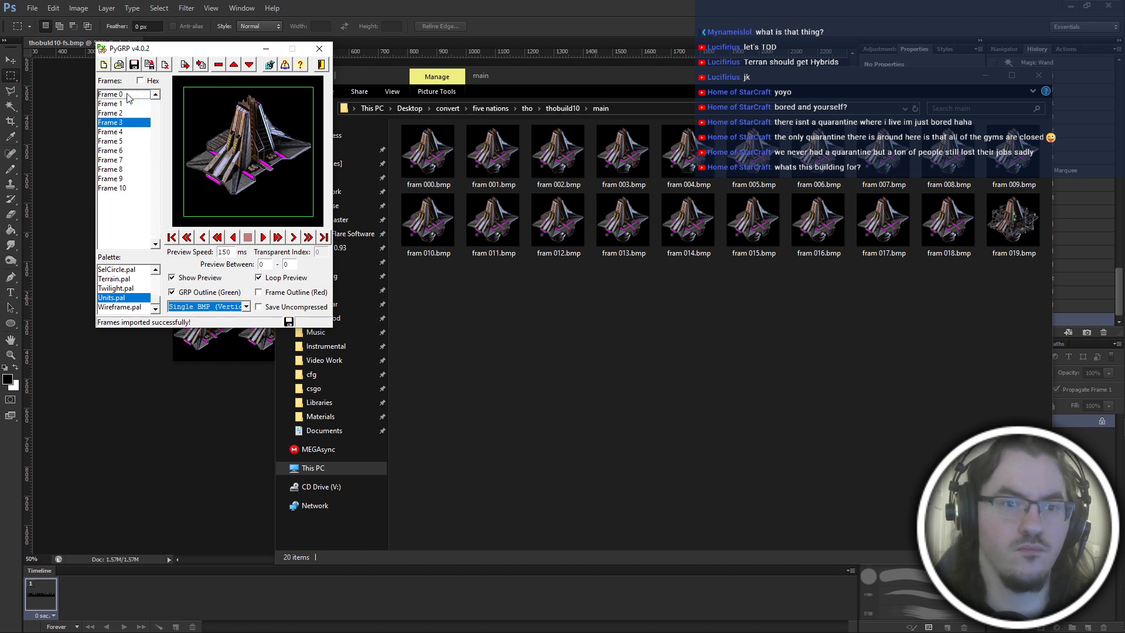
pyautogui.press('Down')
pyautogui.press('Down')
pyautogui.press('Down')
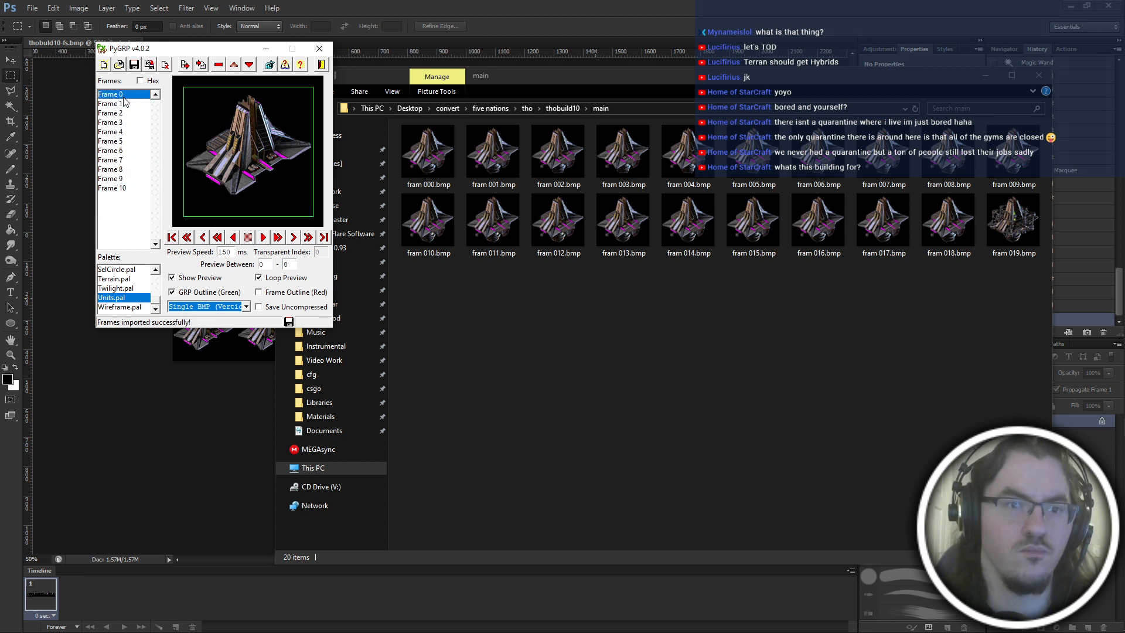
pyautogui.click(126, 179)
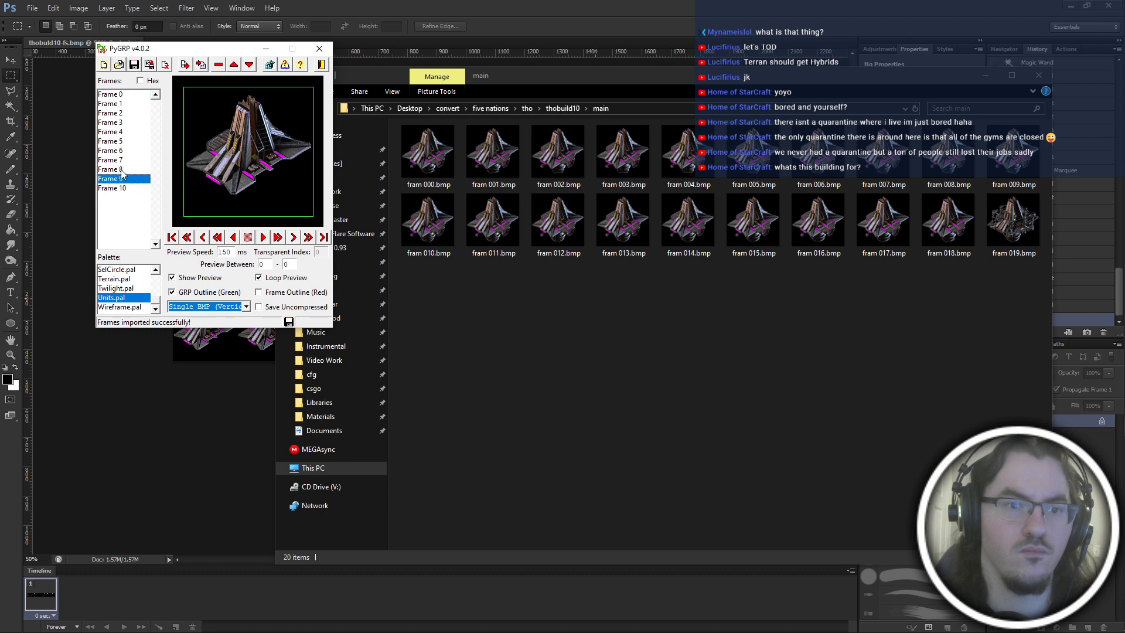
pyautogui.click(115, 96)
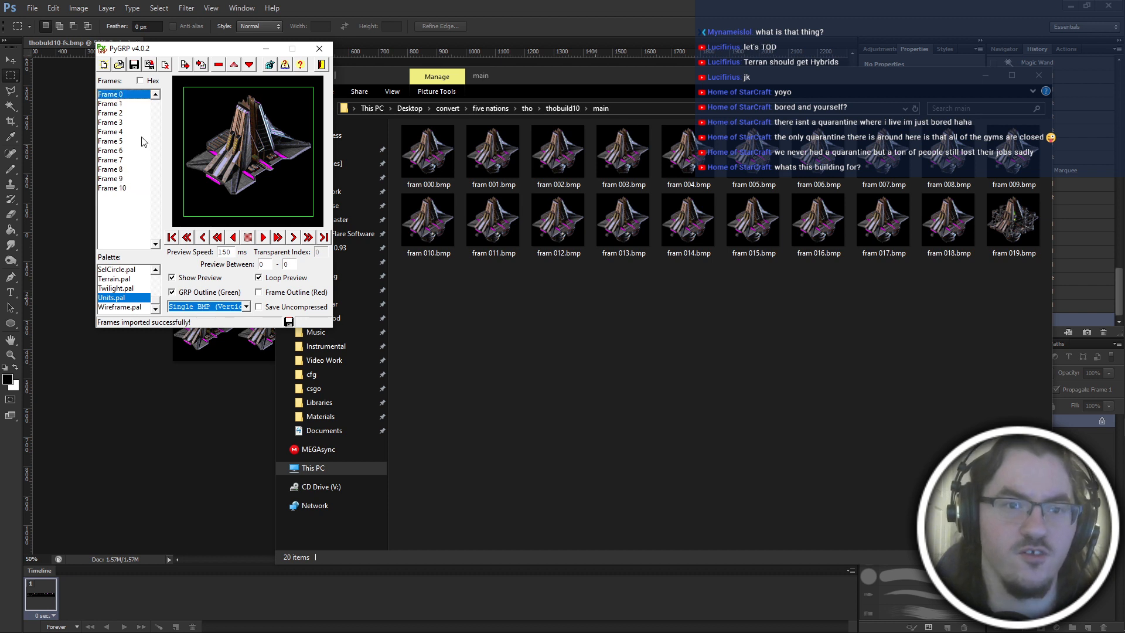
pyautogui.click(118, 187)
pyautogui.click(121, 96)
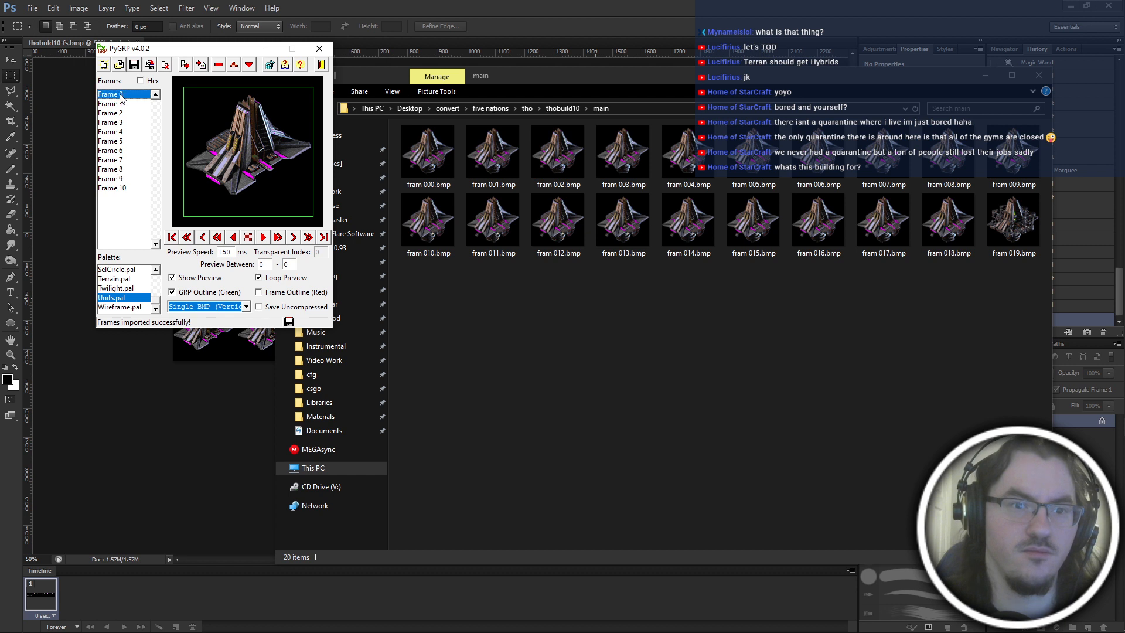
pyautogui.click(133, 189)
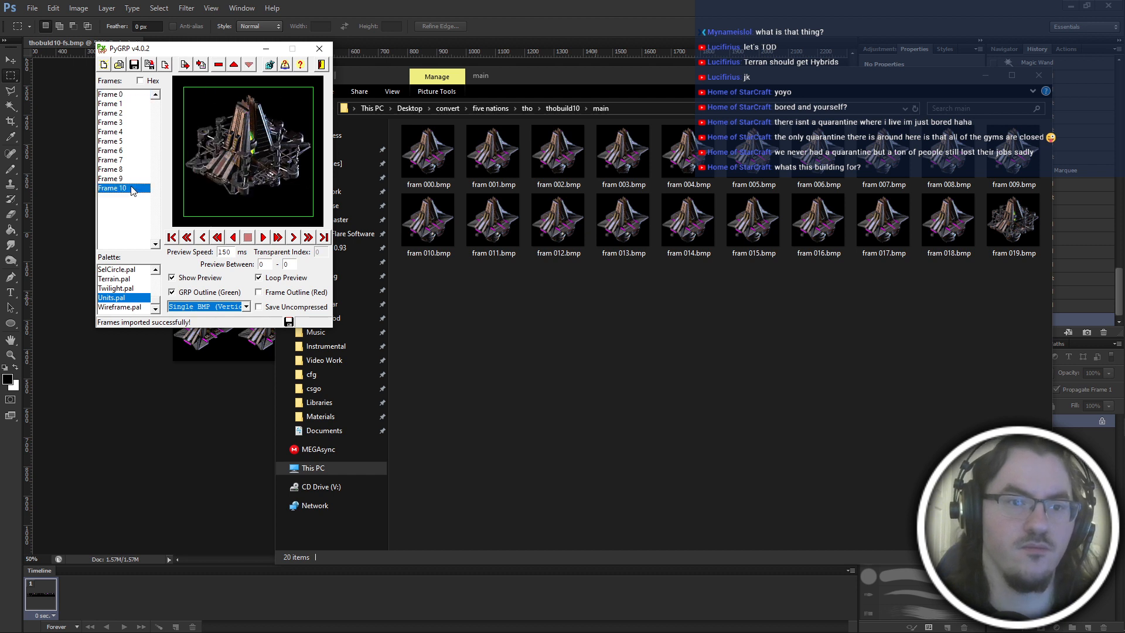
pyautogui.click(129, 95)
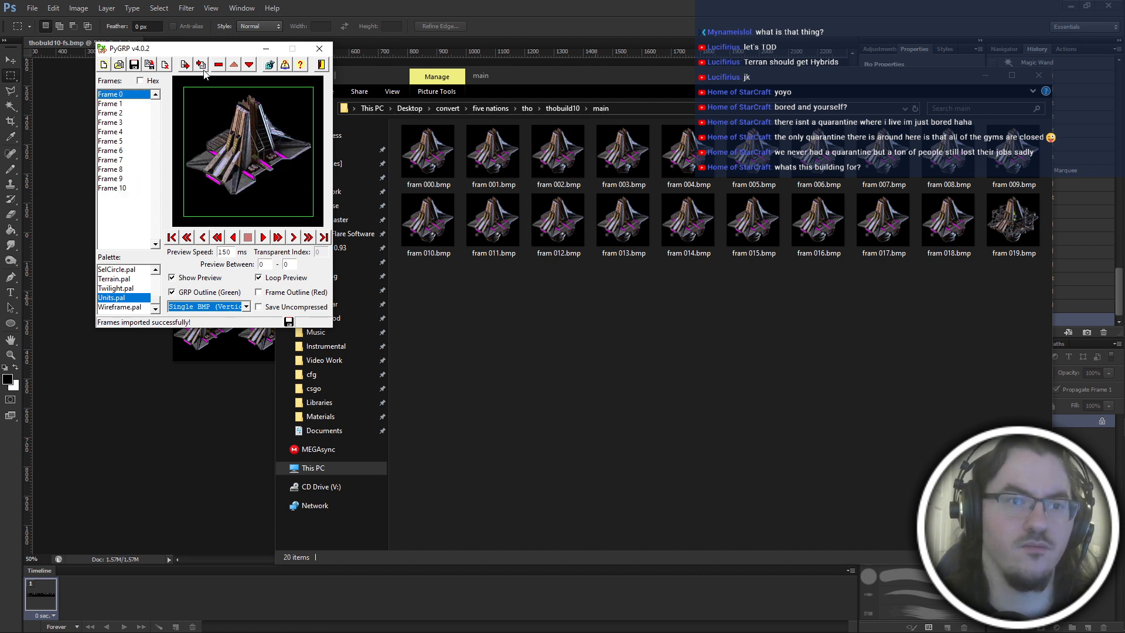
pyautogui.click(159, 65)
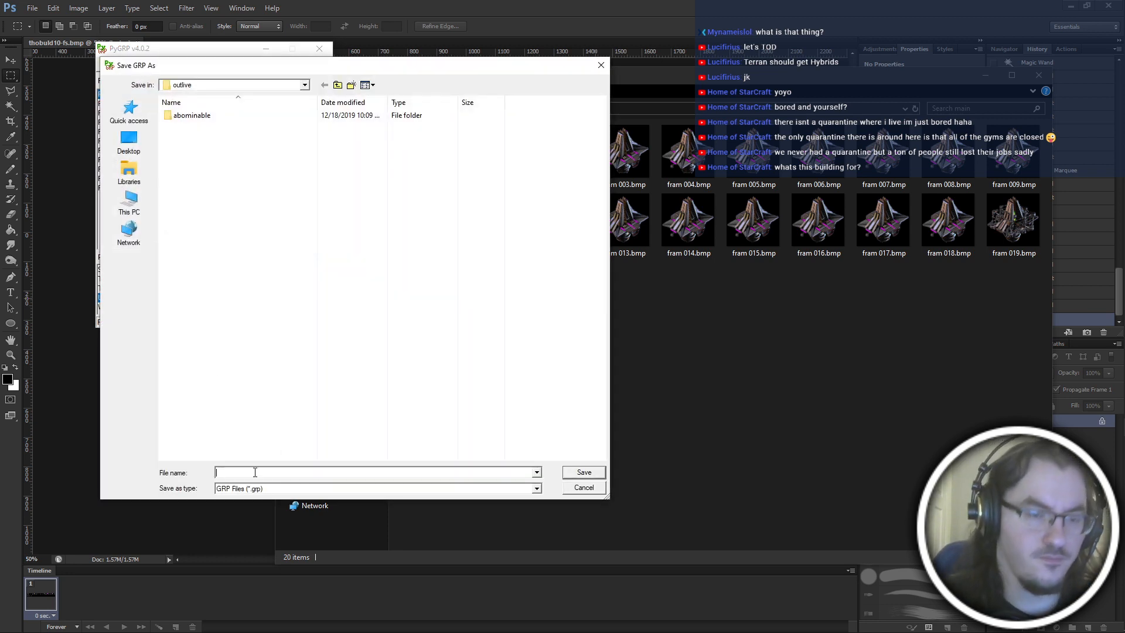
pyautogui.press('Escape')
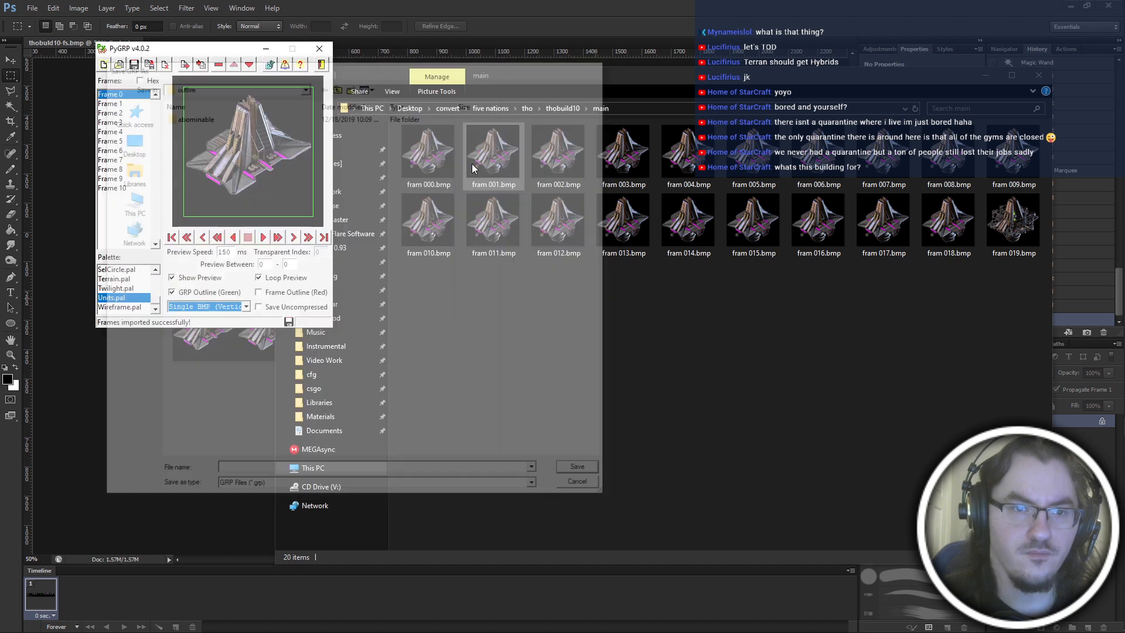
# Export all frames as a single vertical BMP named thobuild10-vt into the thobuild10 folder, and close PyGRP without saving.
pyautogui.click(209, 310)
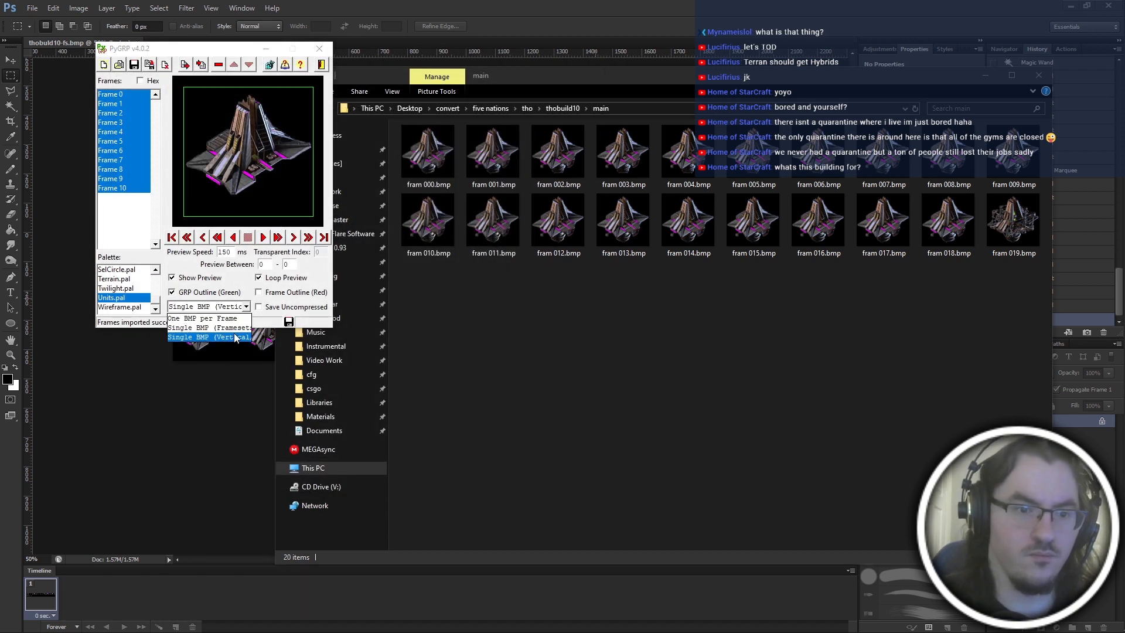
pyautogui.click(234, 334)
pyautogui.click(187, 65)
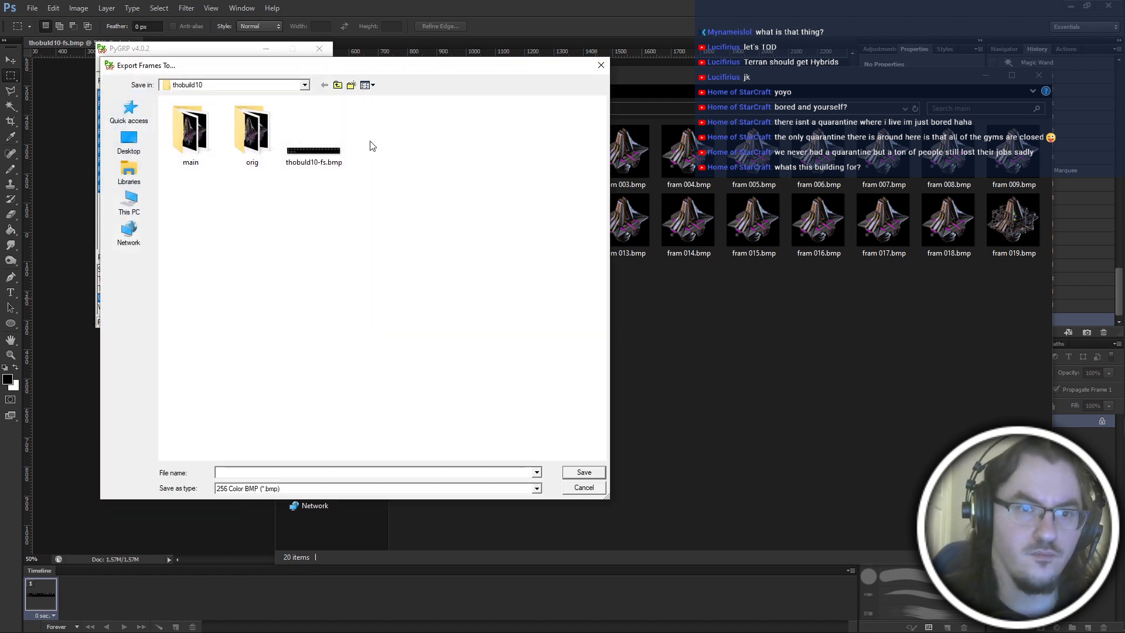
pyautogui.write('thobuild10')
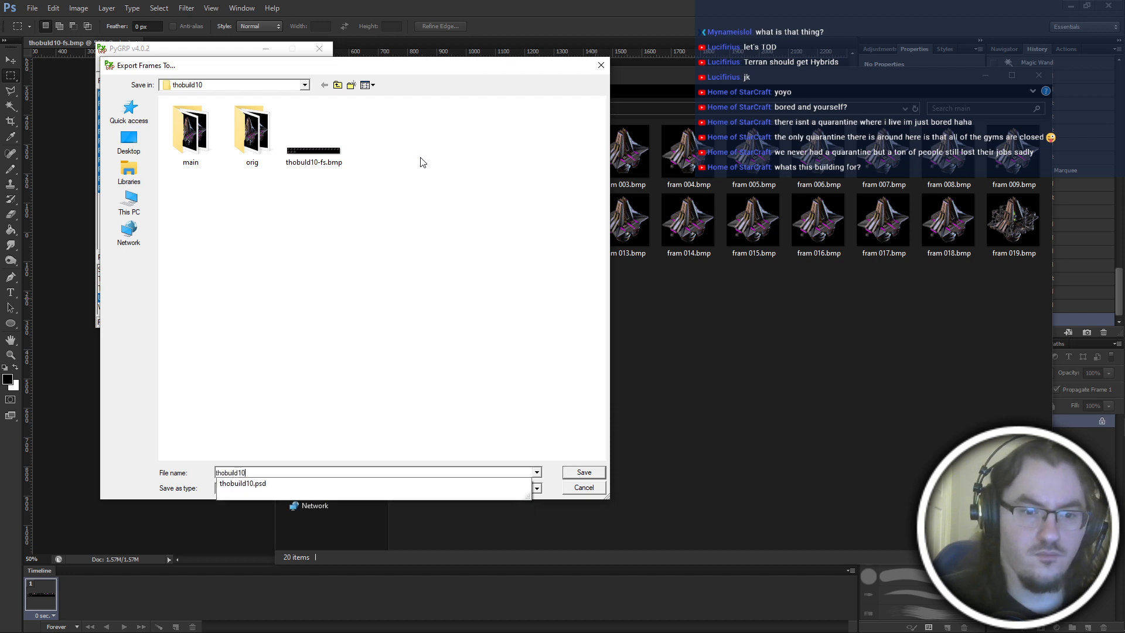
pyautogui.press('Return')
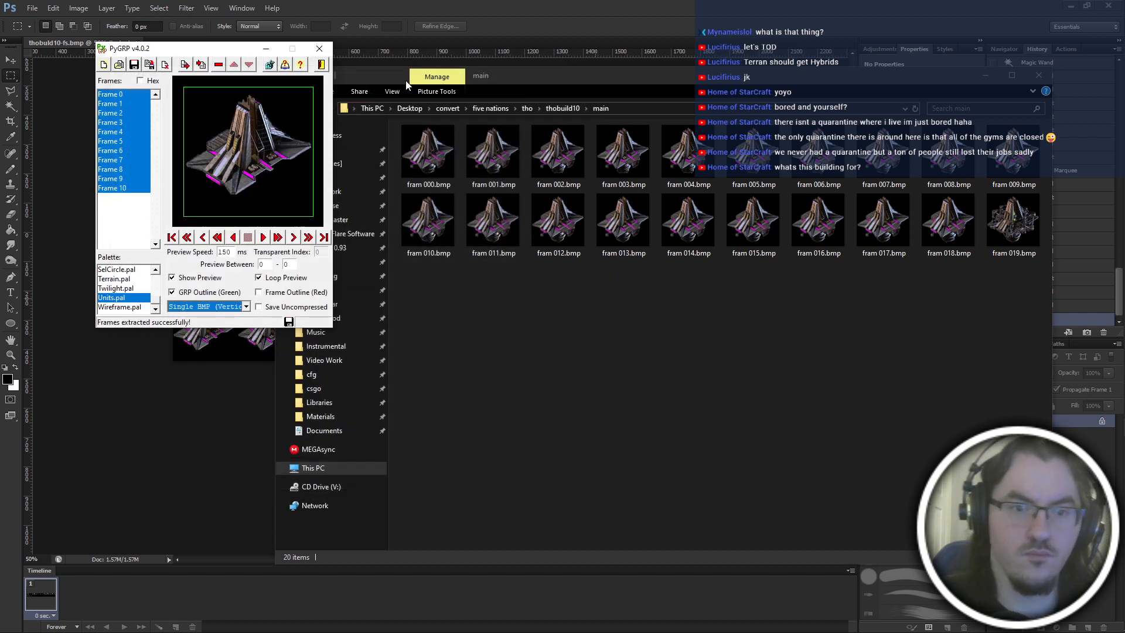
pyautogui.click(580, 362)
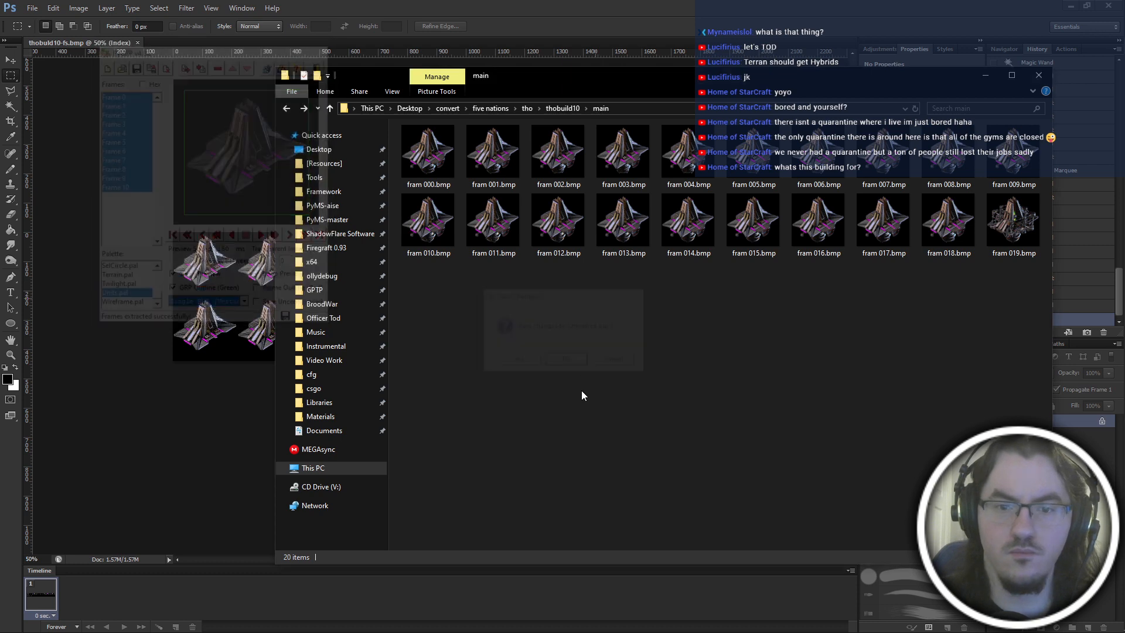
# Convert thobuild10-vt.bmp to a compressed 11-frame GRP in GRP Converter, treating it as a single image containing all frames.
pyautogui.hotkey('alt', 'Tab')
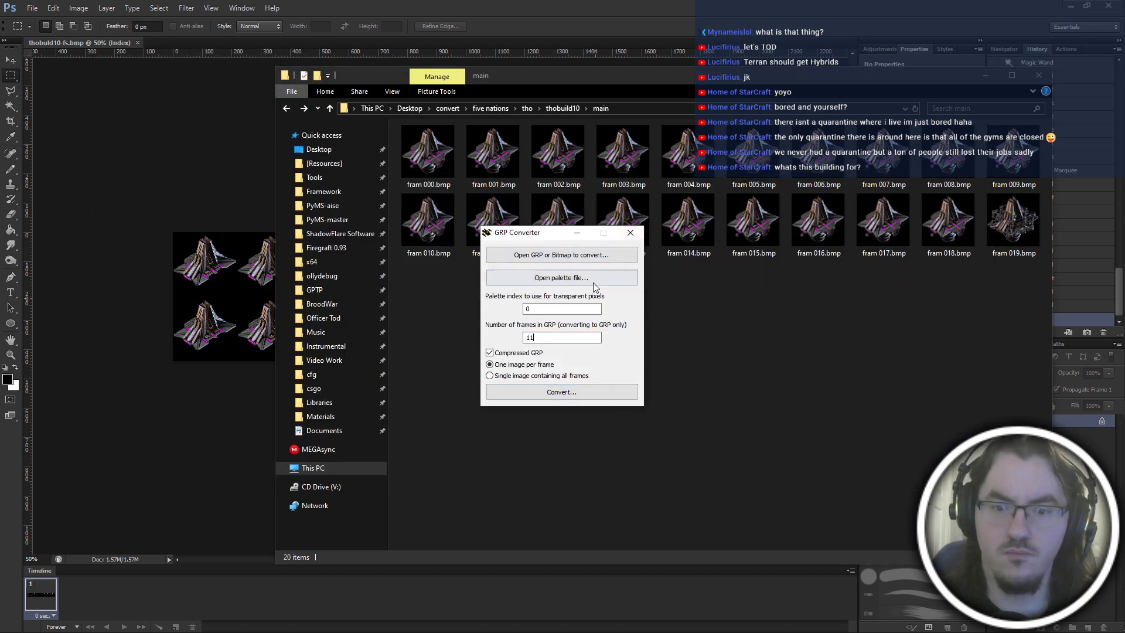
pyautogui.click(589, 255)
pyautogui.doubleClick(797, 352)
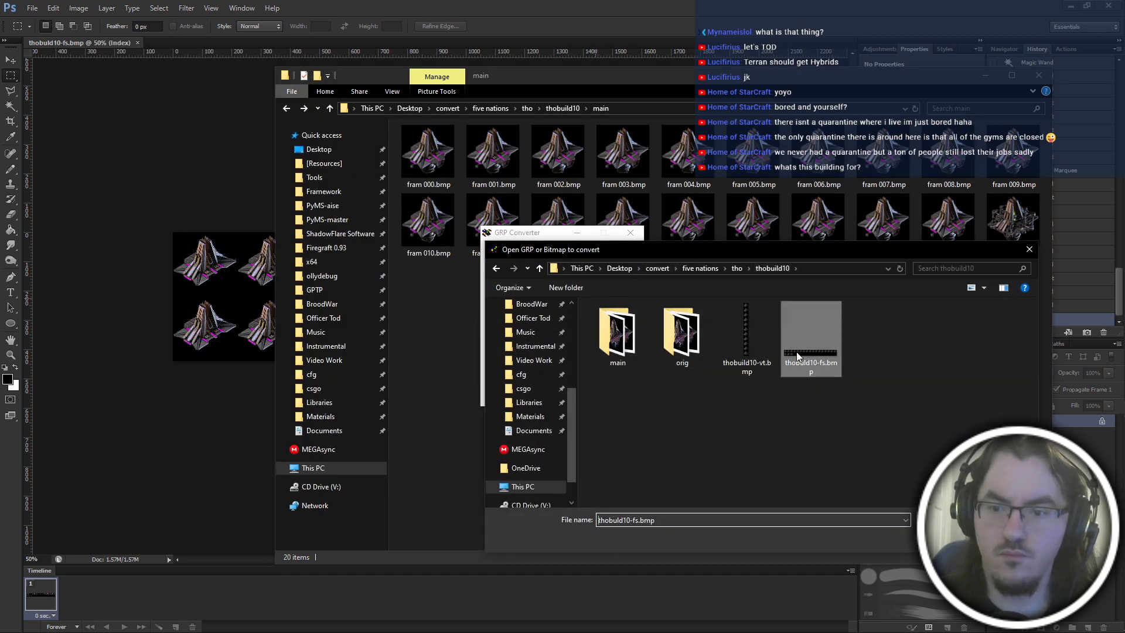
pyautogui.click(563, 255)
pyautogui.doubleClick(750, 345)
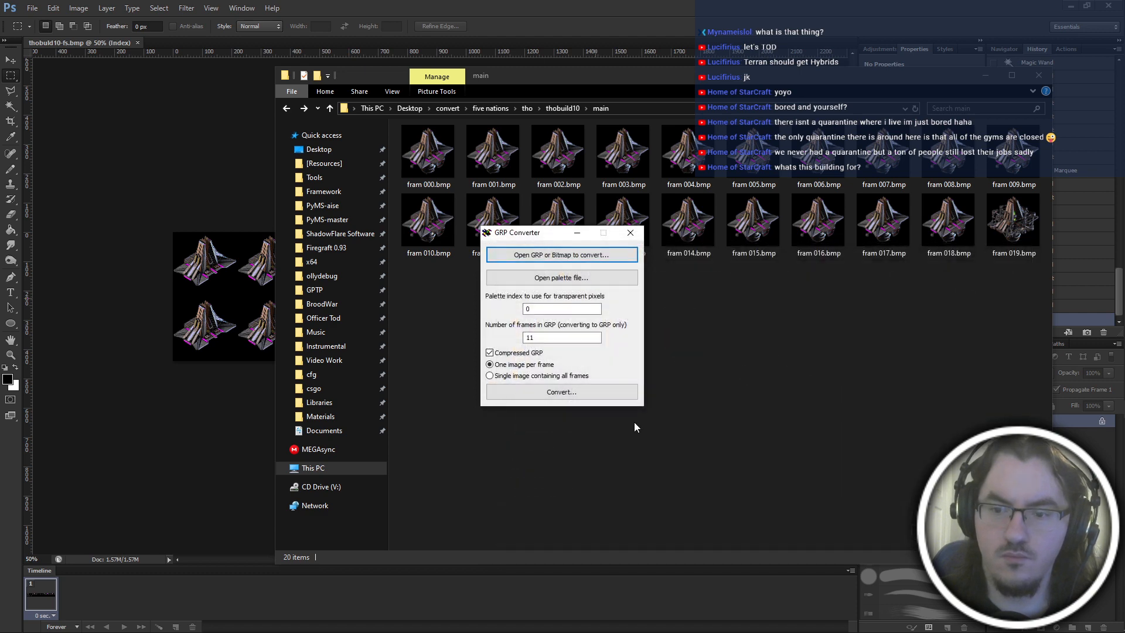
pyautogui.click(538, 375)
pyautogui.click(554, 392)
pyautogui.press('Return')
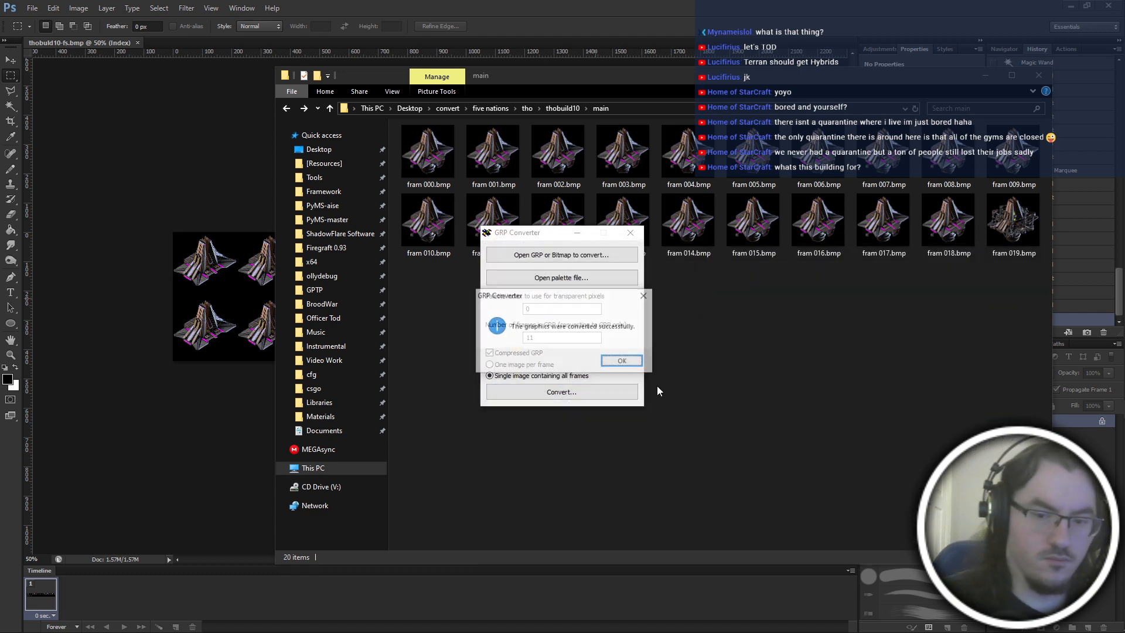
pyautogui.press('Return')
# Rename the converted thobuild10-vt.grp in the thobuild10 folder to thobuild10.grp.
pyautogui.click(659, 387)
pyautogui.hotkey('alt', 'Left')
pyautogui.click(831, 158)
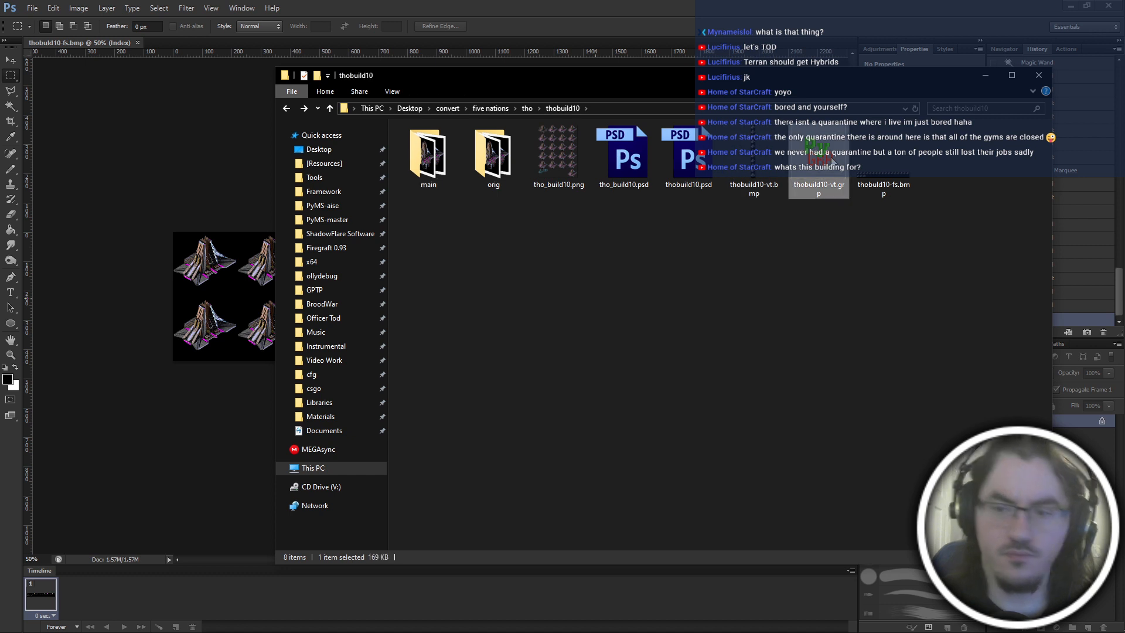
pyautogui.press('F2')
pyautogui.write('thobuild10')
pyautogui.press('Return')
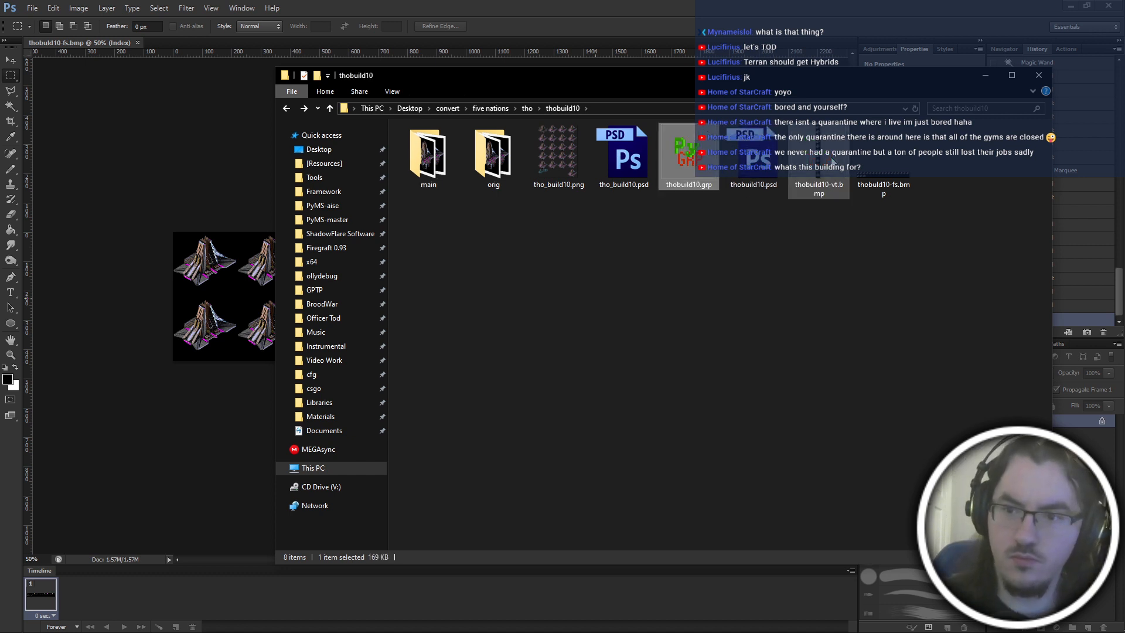
# Open thobuild10.grp in PyGRP, check its frames through to frame 10, and close the viewer.
pyautogui.doubleClick(674, 136)
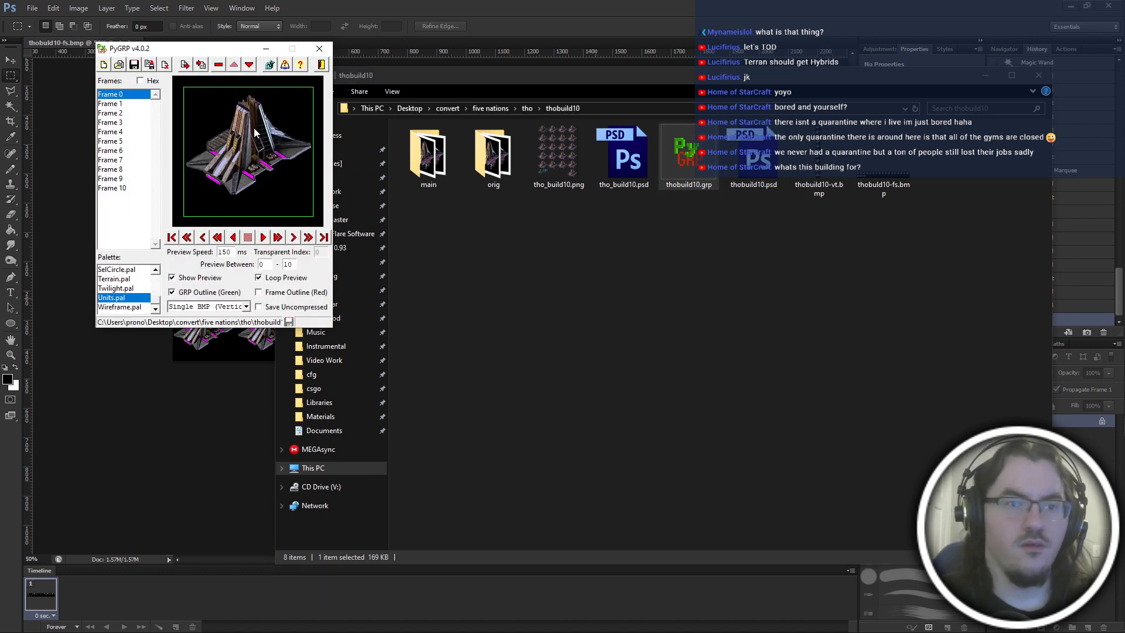
pyautogui.press('Down')
pyautogui.press('Down')
pyautogui.press('Down')
pyautogui.press('Down')
pyautogui.press('Down')
pyautogui.press('Down')
pyautogui.press('Down')
pyautogui.press('Down')
pyautogui.press('Down')
pyautogui.press('Down')
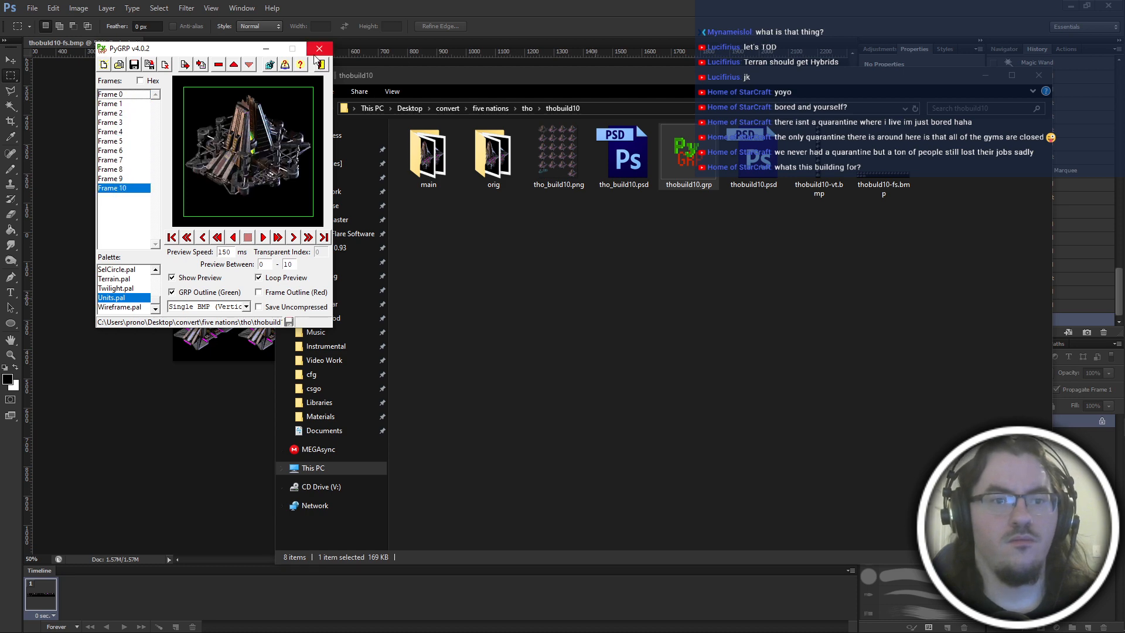
pyautogui.click(319, 49)
pyautogui.click(457, 316)
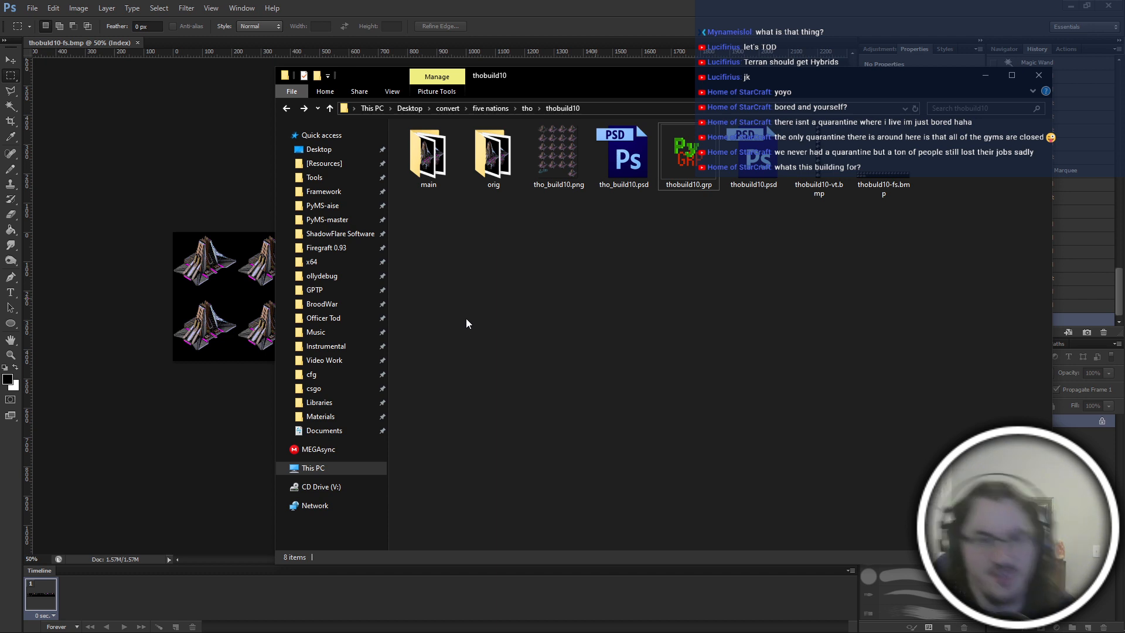
pyautogui.hotkey('alt', 'Tab')
pyautogui.press('Escape')
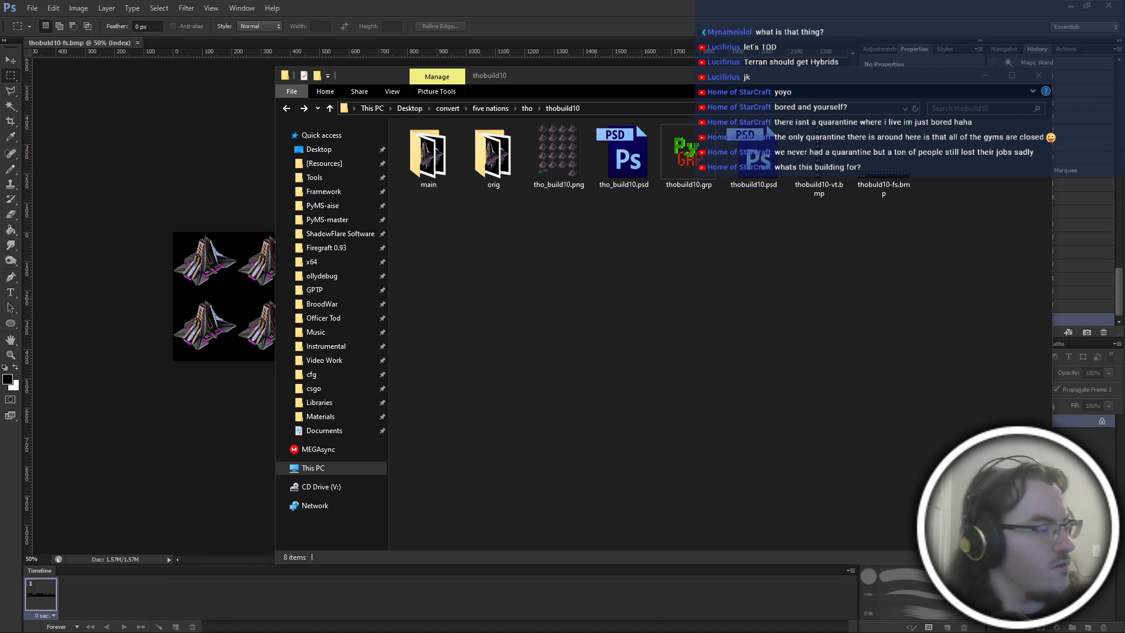
pyautogui.hotkey('alt', 'Tab')
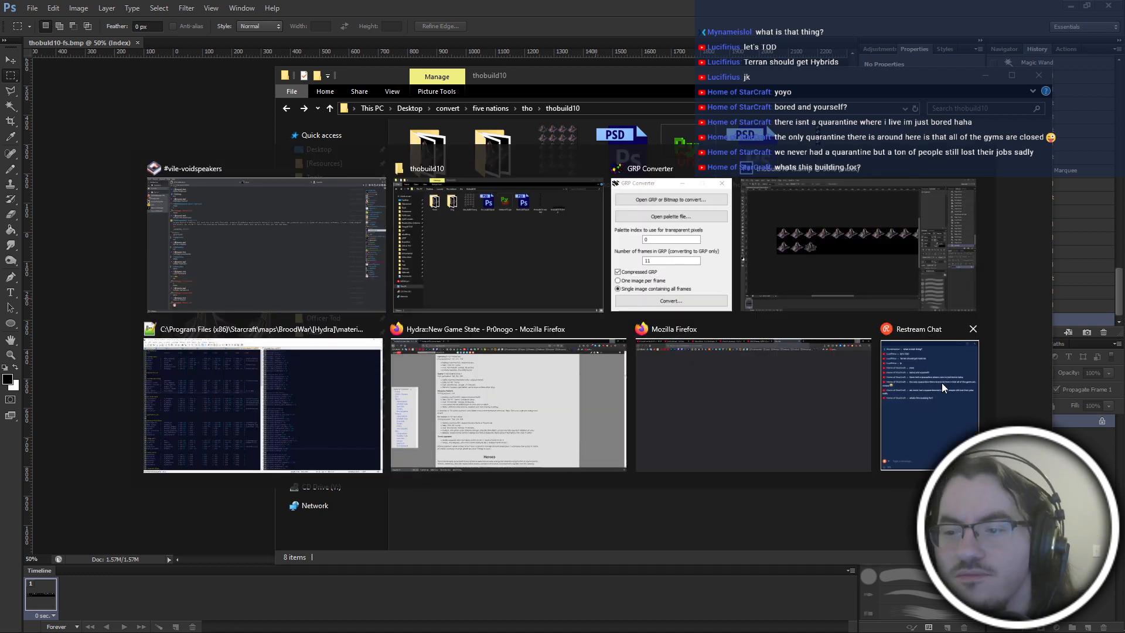
pyautogui.click(942, 387)
pyautogui.hotkey('alt', 'Tab')
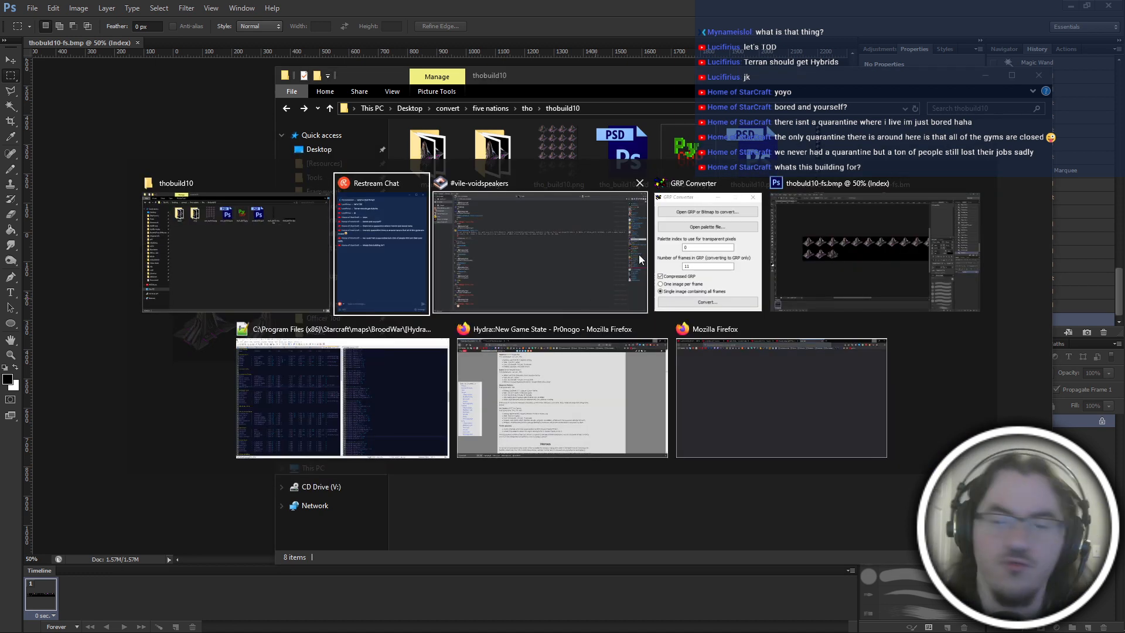
pyautogui.click(727, 383)
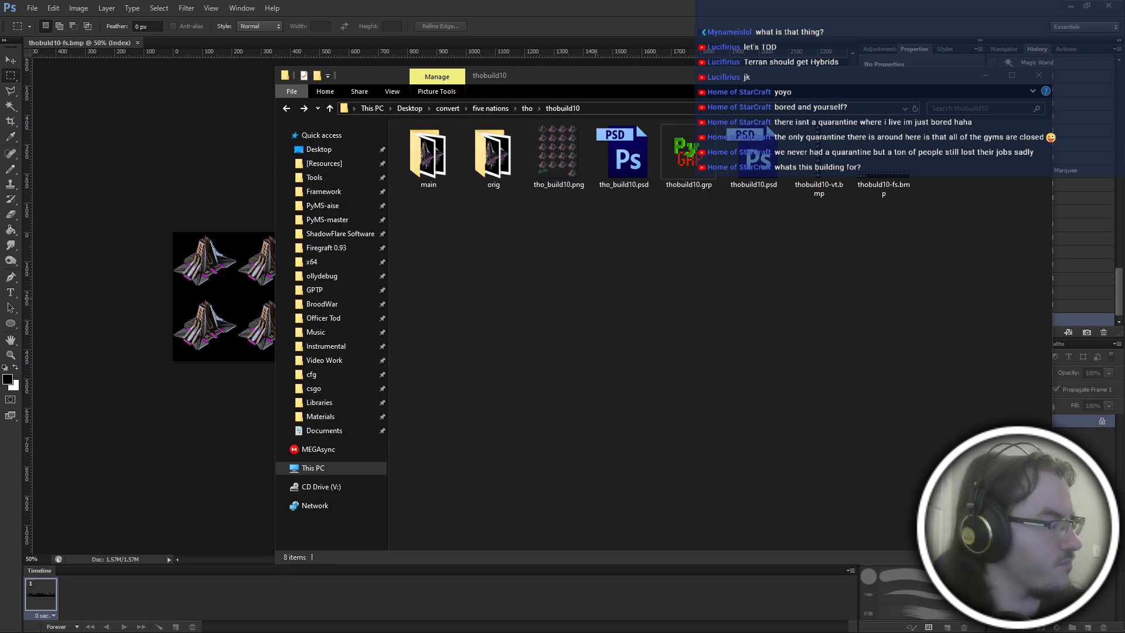
pyautogui.click(659, 383)
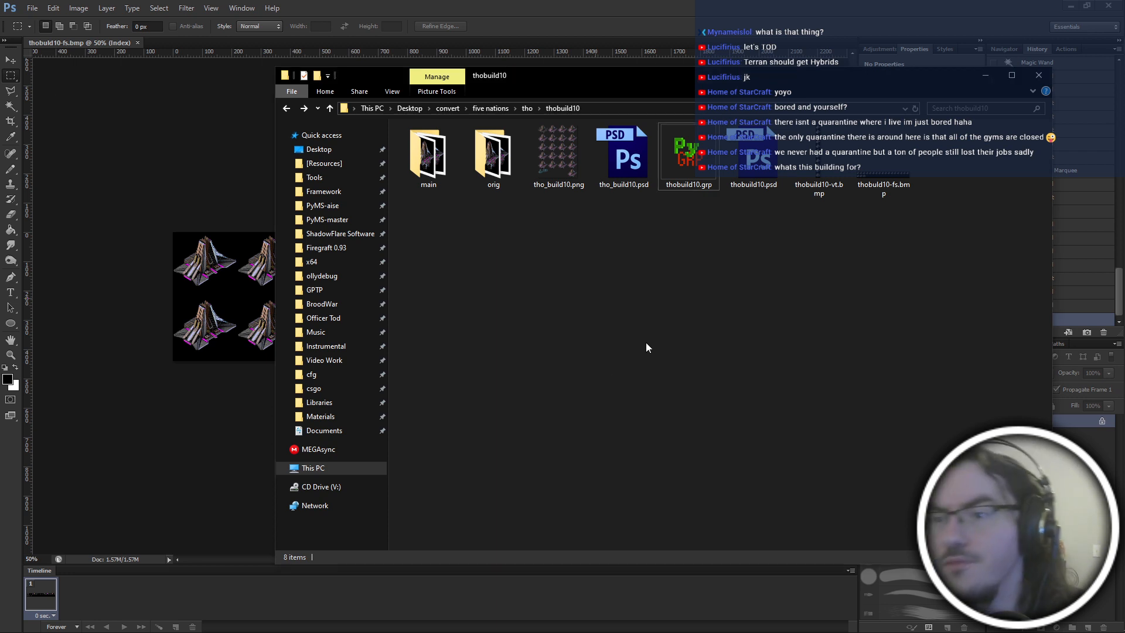
pyautogui.hotkey('alt', 'Tab')
pyautogui.hotkey('alt', 'Left')
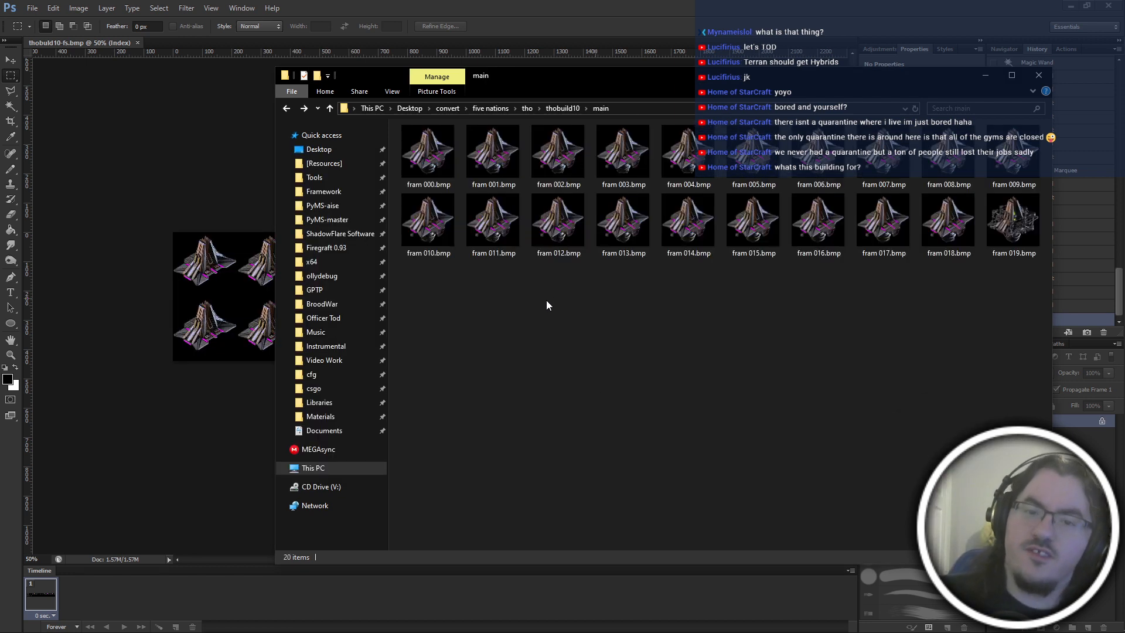
pyautogui.hotkey('alt', 'Left')
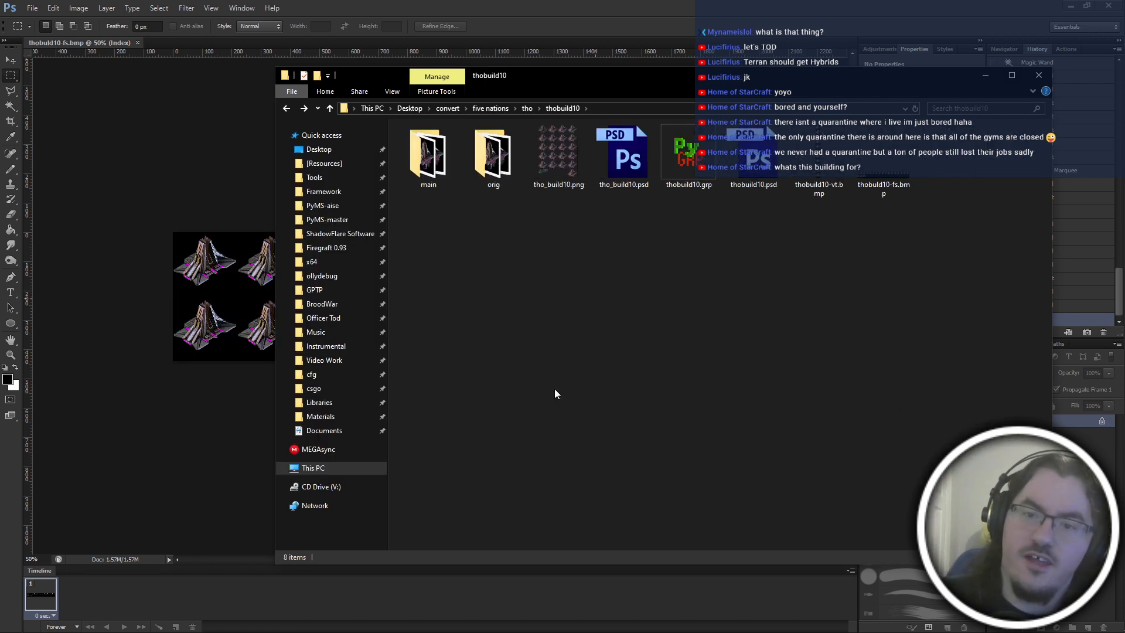
# Close the frame sheet open in Photoshop and open thobuild10-vt.bmp there from the thobuild10 folder.
pyautogui.click(825, 182)
pyautogui.click(770, 305)
pyautogui.hotkey('alt', 'Tab')
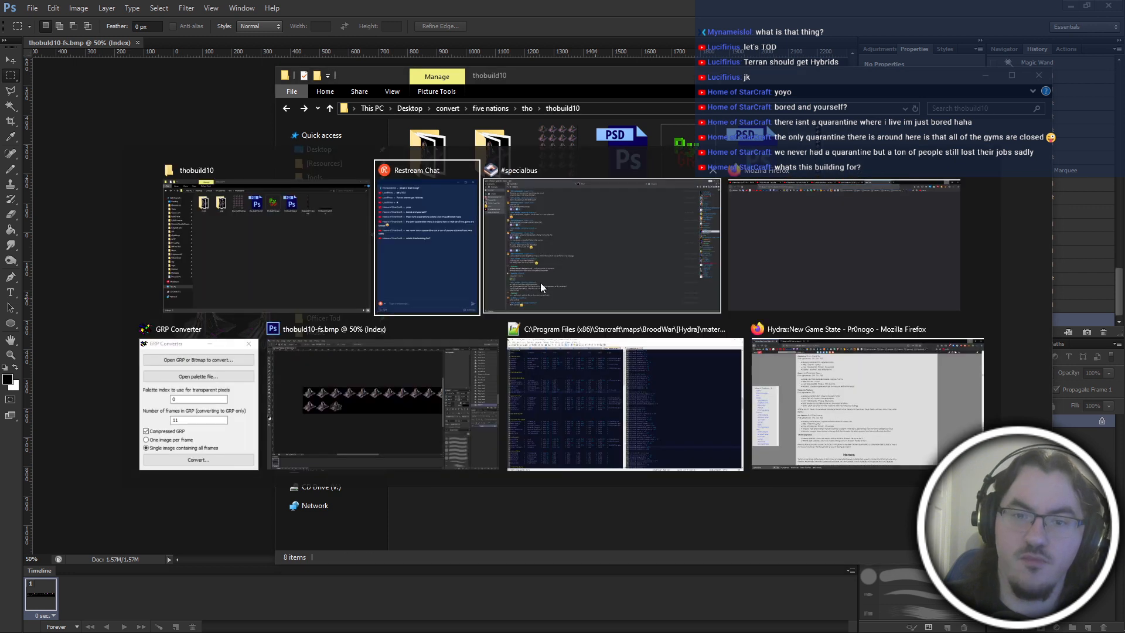
pyautogui.click(233, 410)
pyautogui.moveTo(828, 168); pyautogui.dragTo(874, 157)
pyautogui.click(826, 179)
pyautogui.click(327, 3)
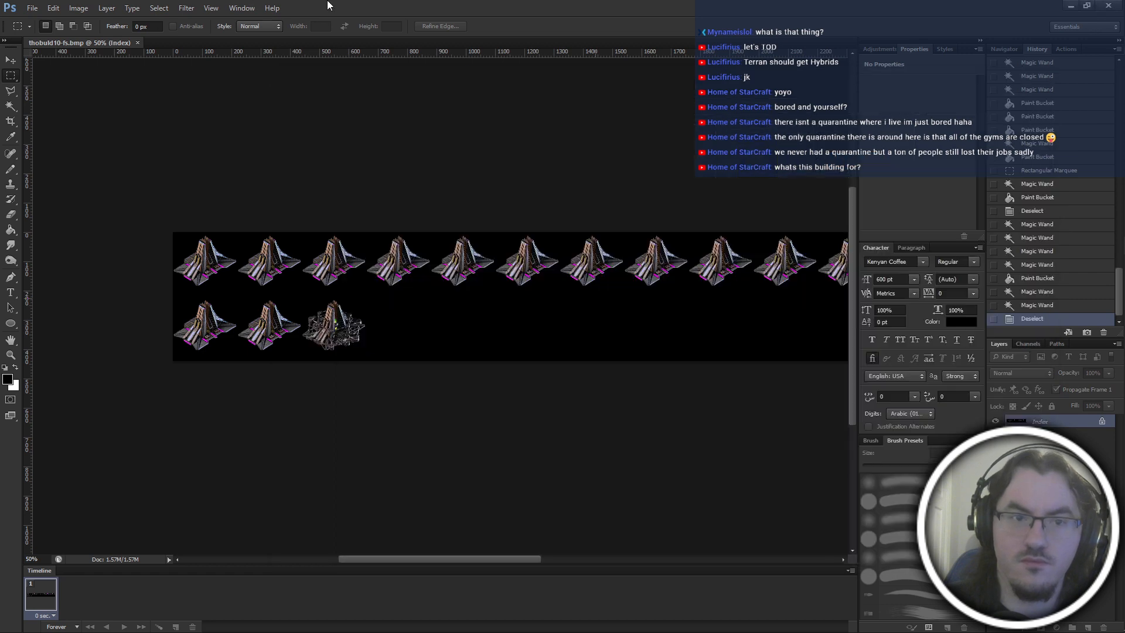
pyautogui.hotkey('ctrl', 'w')
pyautogui.hotkey('alt', 'Tab')
pyautogui.moveTo(804, 178); pyautogui.dragTo(62, 217)
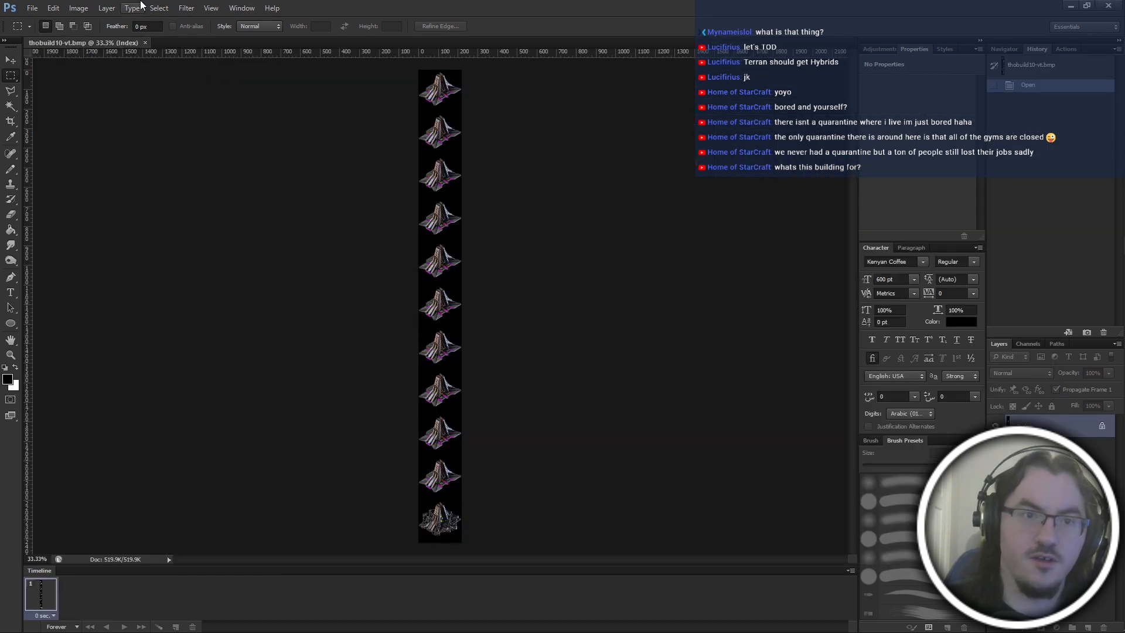
# Open colorsample.bmp in Photoshop from the pcolors folder under Materials, Graphics.
pyautogui.hotkey('alt', 'Tab')
pyautogui.press('Escape')
pyautogui.click(33, 8)
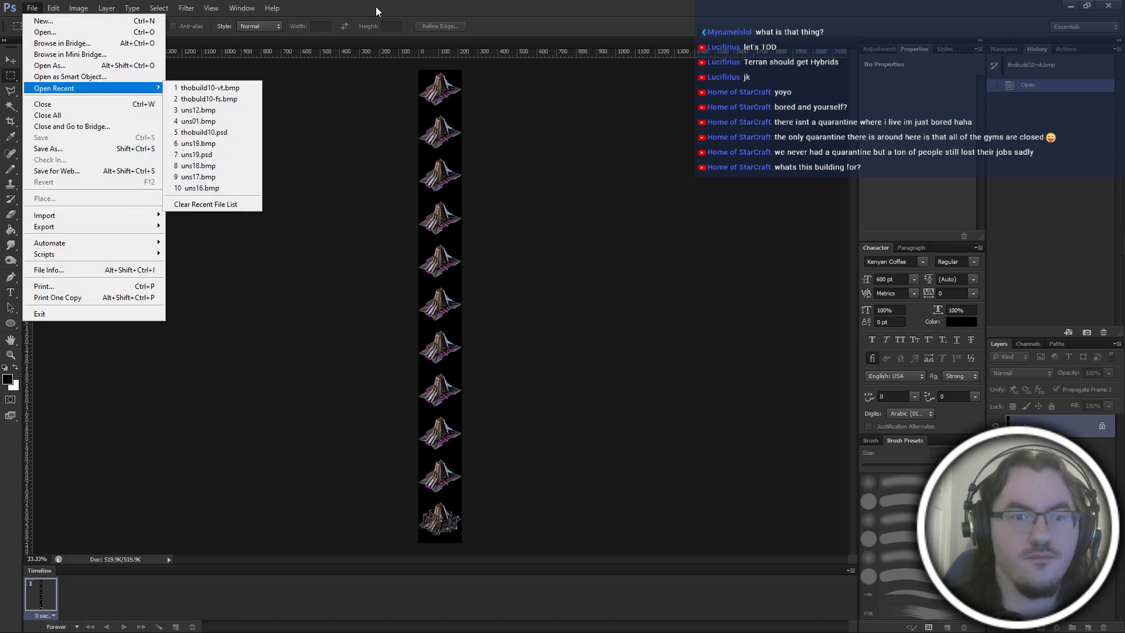
pyautogui.click(487, 9)
pyautogui.hotkey('alt', 'Tab')
pyautogui.click(336, 431)
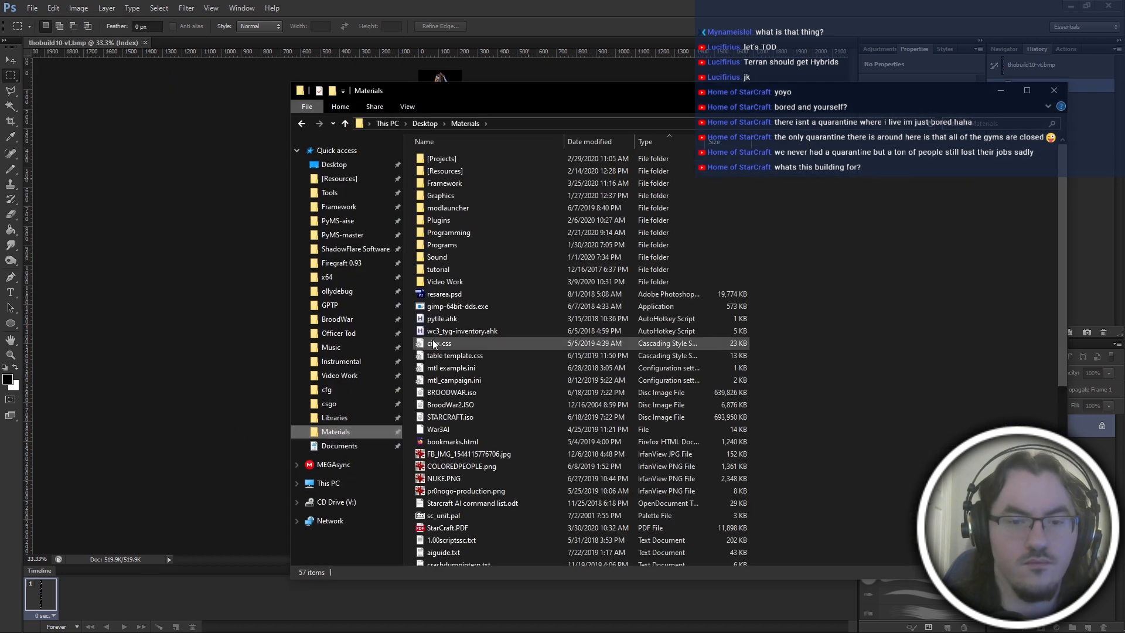
pyautogui.doubleClick(462, 197)
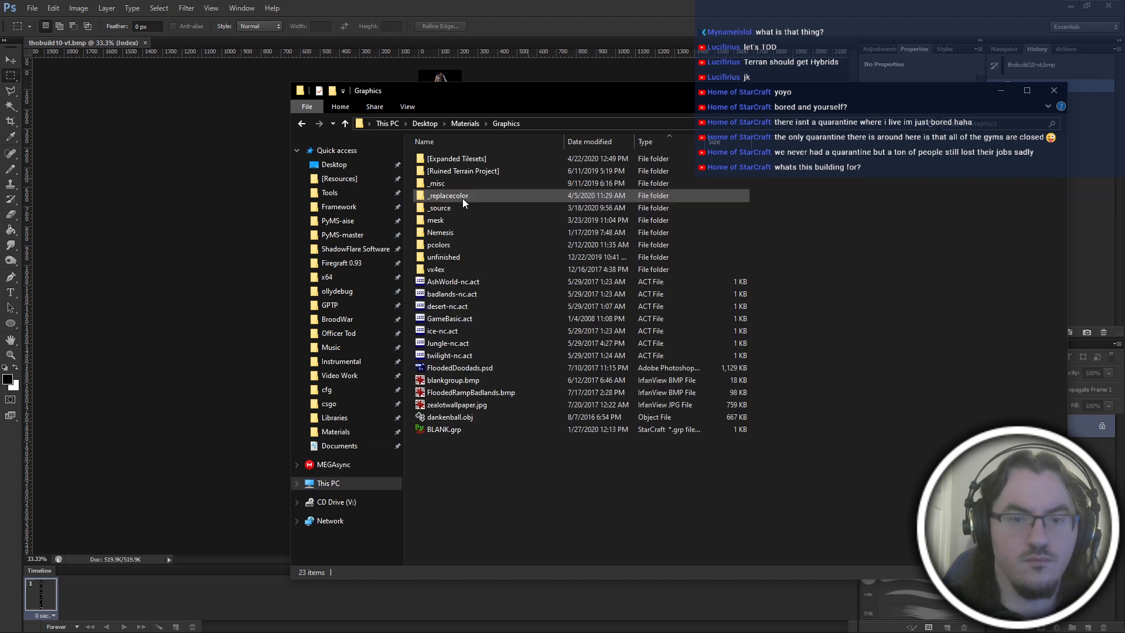
pyautogui.doubleClick(466, 247)
pyautogui.moveTo(449, 259); pyautogui.dragTo(252, 39)
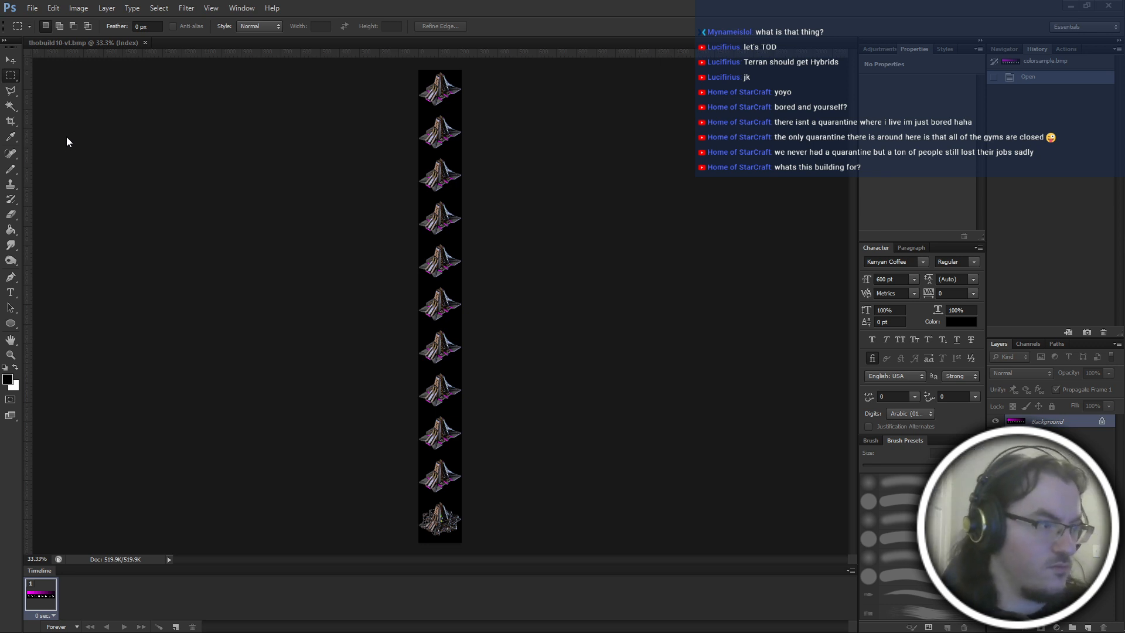
# With the Paint Bucket tool, pick magenta from colorsample.bmp as the foreground colour and return to thobuild10-vt.bmp.
pyautogui.press('g')
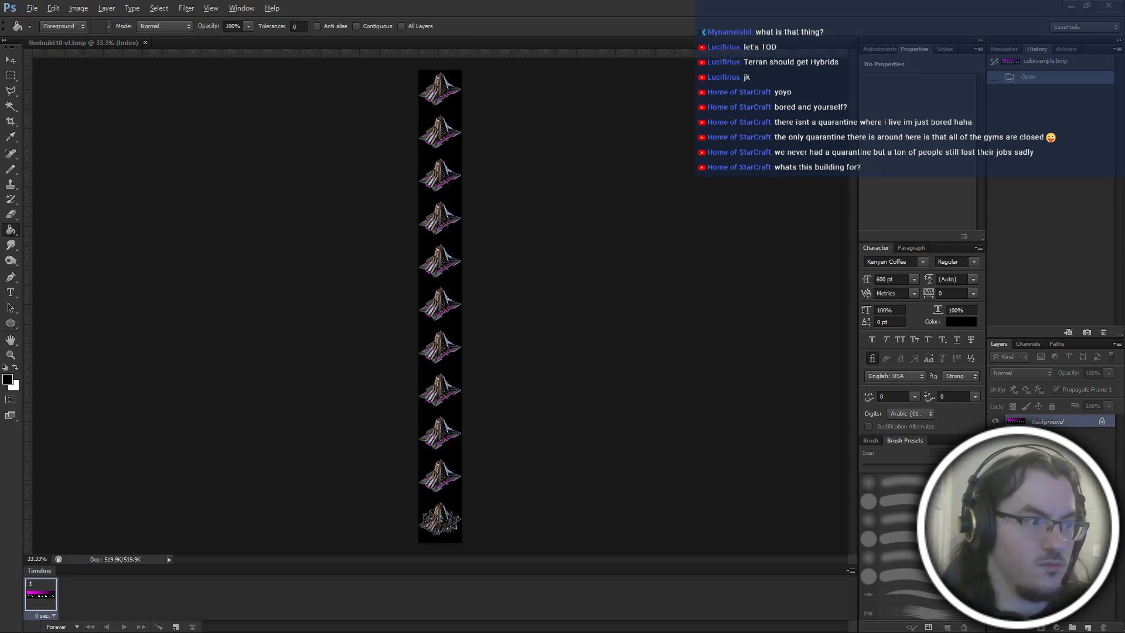
pyautogui.keyDown('alt'); pyautogui.click(502, 181); pyautogui.keyUp('alt')
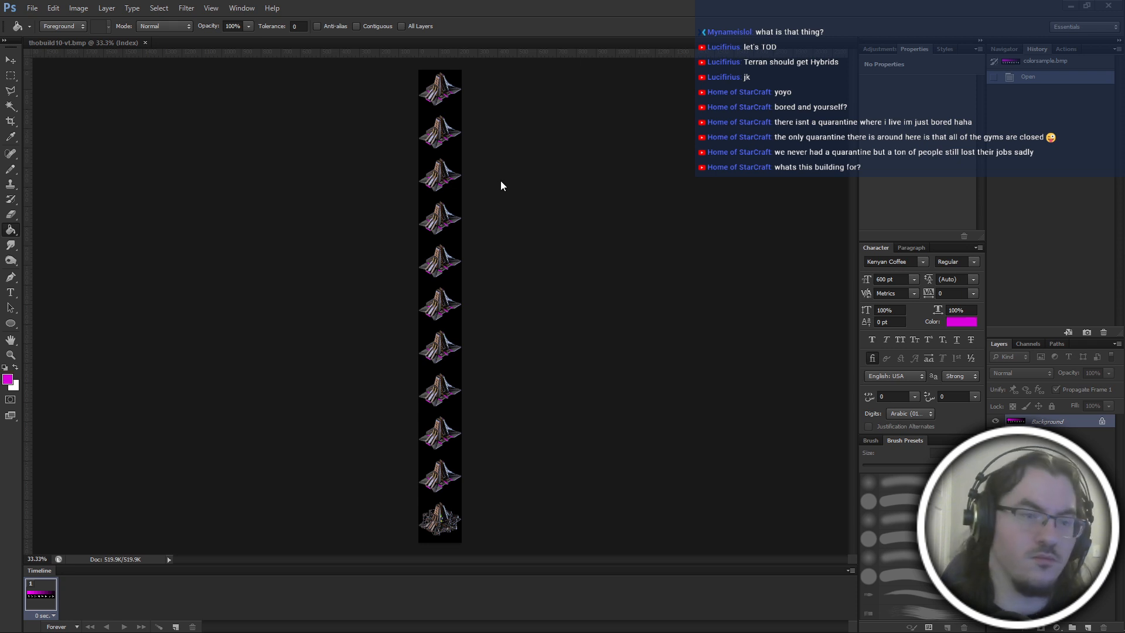
pyautogui.click(119, 40)
# Set the Magic Wand to non-contiguous selection, ready for recolouring the front magenta strip of the first frame.
pyautogui.hotkey('ctrl', '+')
pyautogui.hotkey('ctrl', '+')
pyautogui.hotkey('ctrl', '+')
pyautogui.hotkey('ctrl', '+')
pyautogui.hotkey('ctrl', '+')
pyautogui.hotkey('ctrl', '+')
pyautogui.hotkey('ctrl', '+')
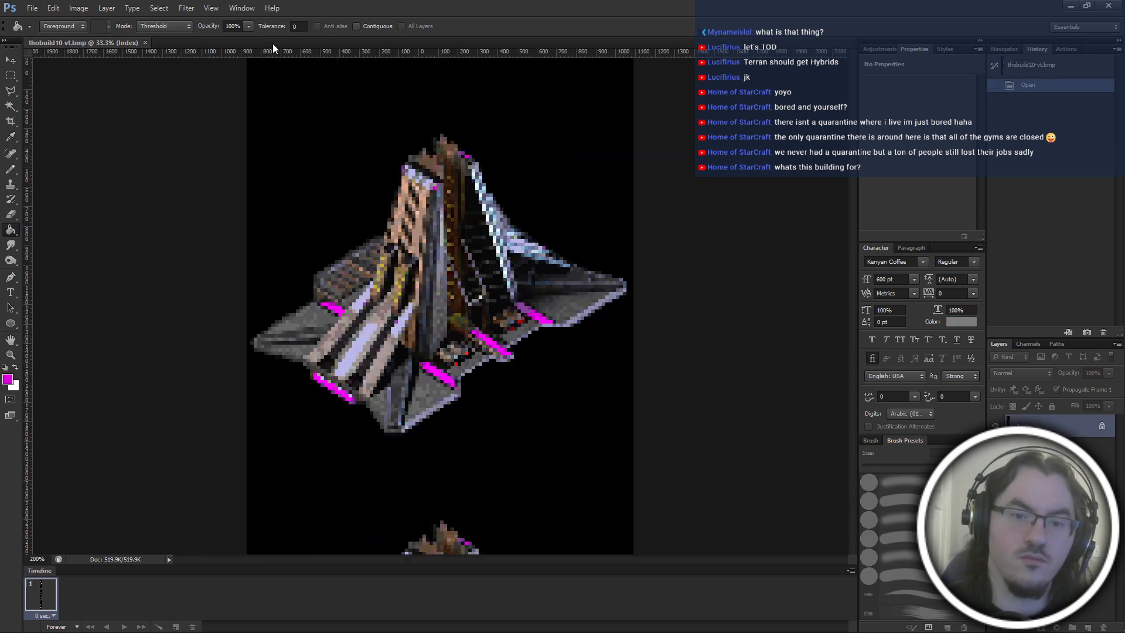
pyautogui.scroll(-3, 413, 369)
pyautogui.hscroll(-1, 304, 140)
pyautogui.hotkey('ctrl', '+')
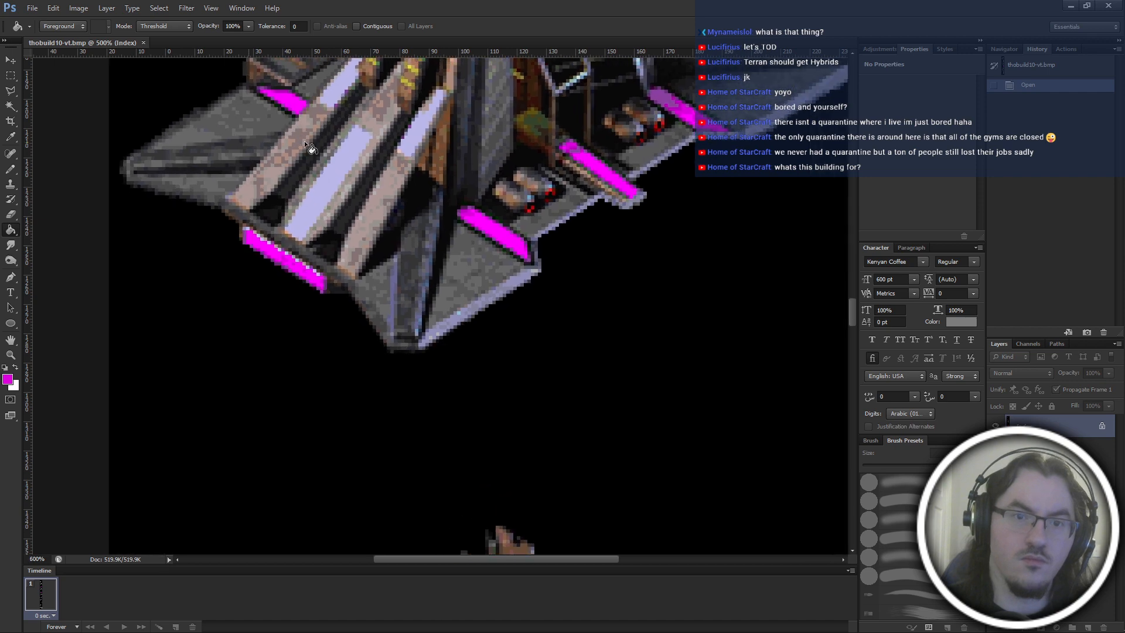
pyautogui.press('w')
pyautogui.click(346, 27)
pyautogui.hotkey('ctrl', '+')
pyautogui.hotkey('ctrl', '+')
pyautogui.hotkey('ctrl', '+')
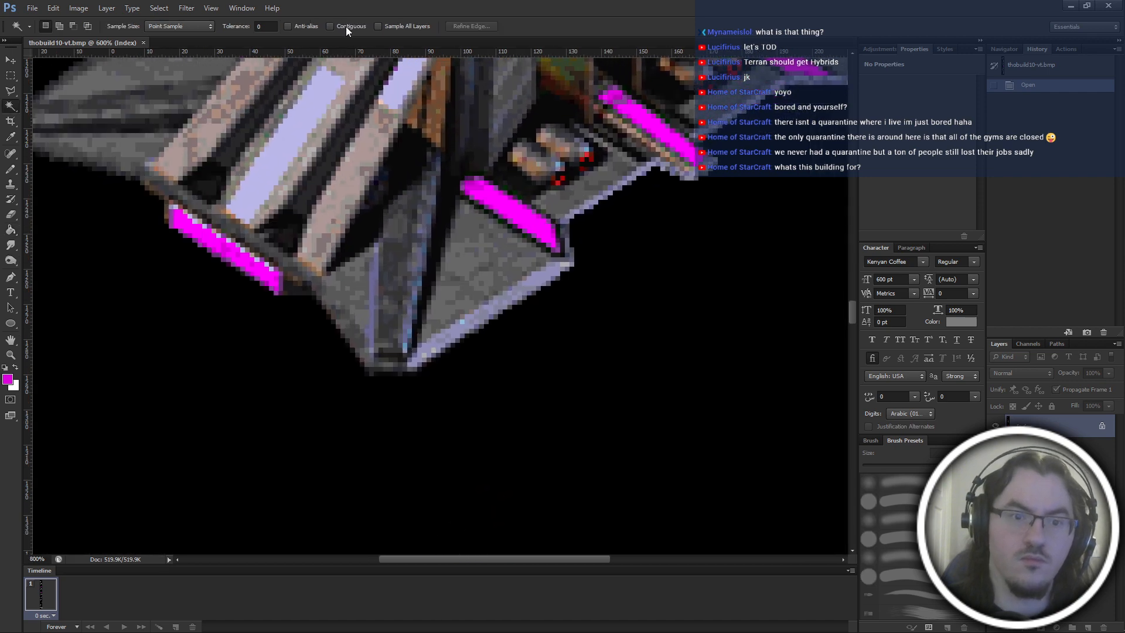
pyautogui.scroll(3, 280, 395)
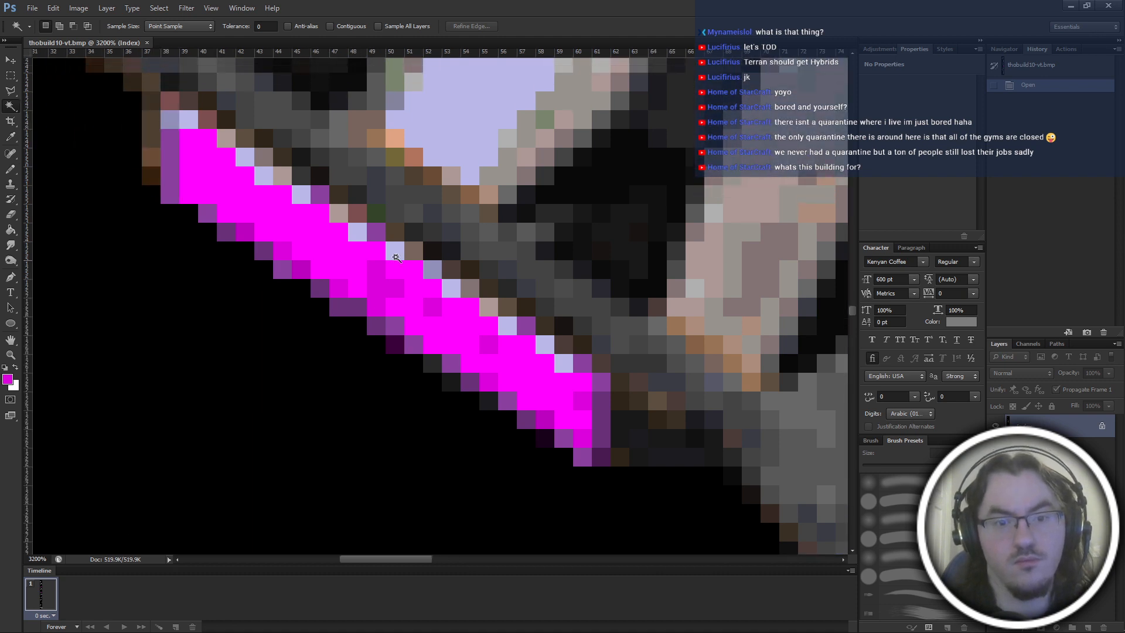
# With the Paint Bucket, fill the light purple edge pixels of the first frame's front strip with a darker magenta.
pyautogui.press('g')
pyautogui.click(384, 235)
pyautogui.hotkey('ctrl', 'z')
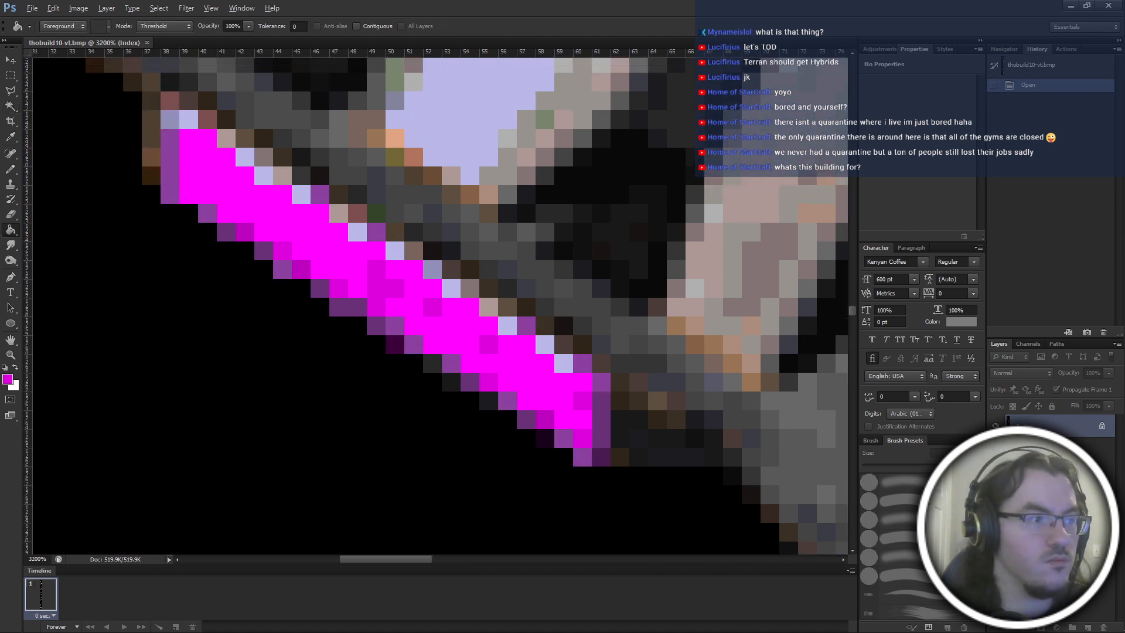
pyautogui.click(379, 234)
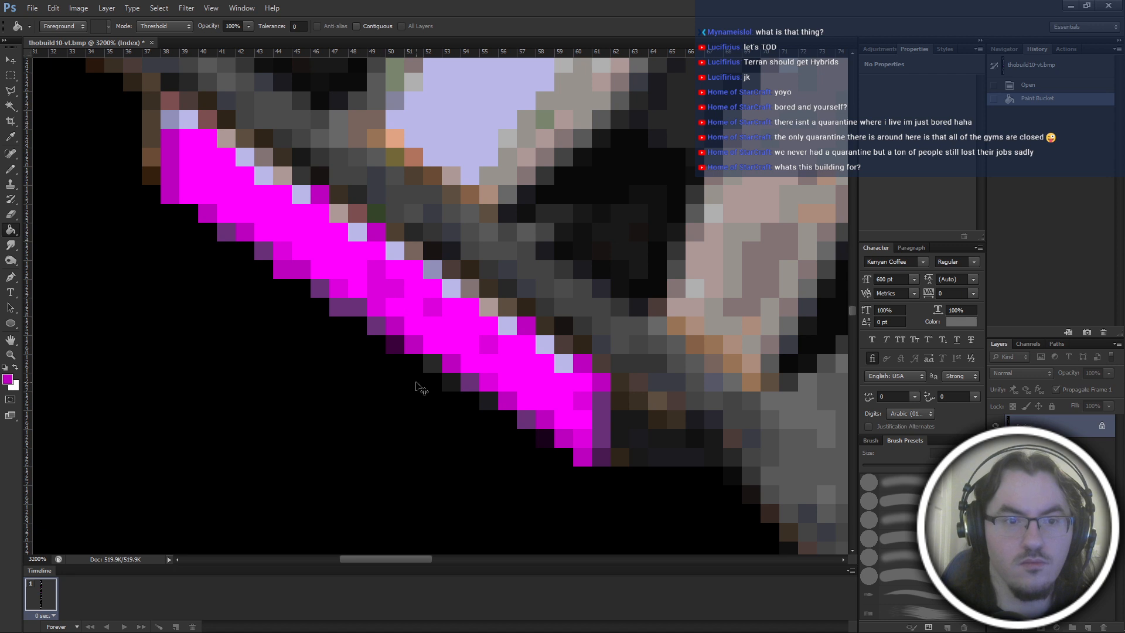
pyautogui.scroll(-2, 410, 386)
pyautogui.scroll(2, 410, 388)
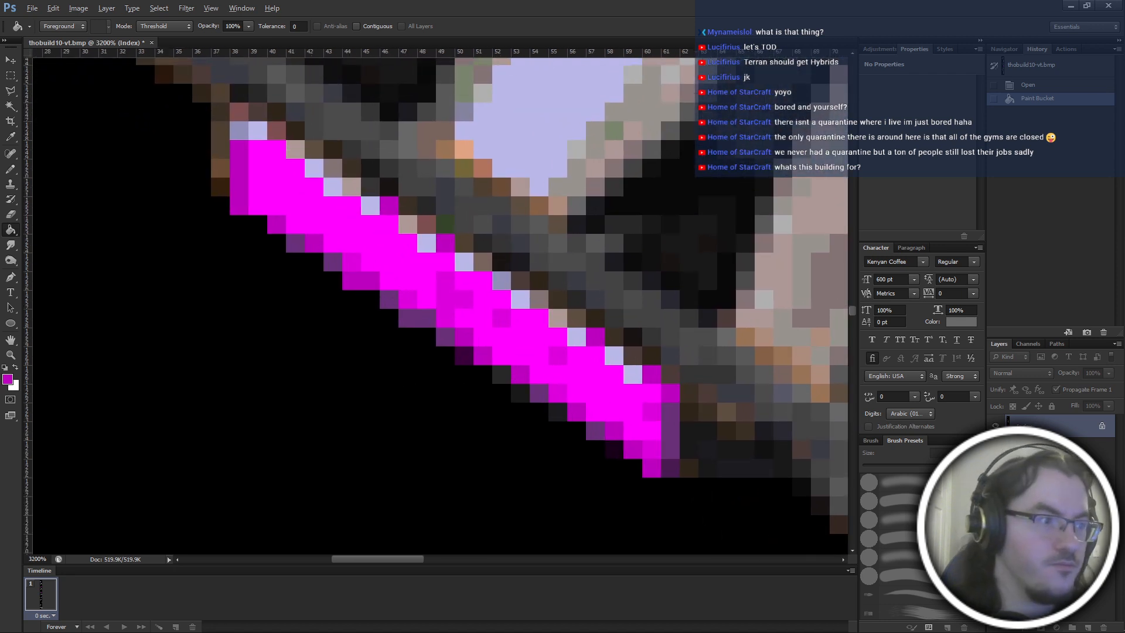
# Fill the remaining dark purple edge pixels of the front strip with two progressively darker magenta shades.
pyautogui.click(294, 262)
pyautogui.hscroll(2, 355, 367)
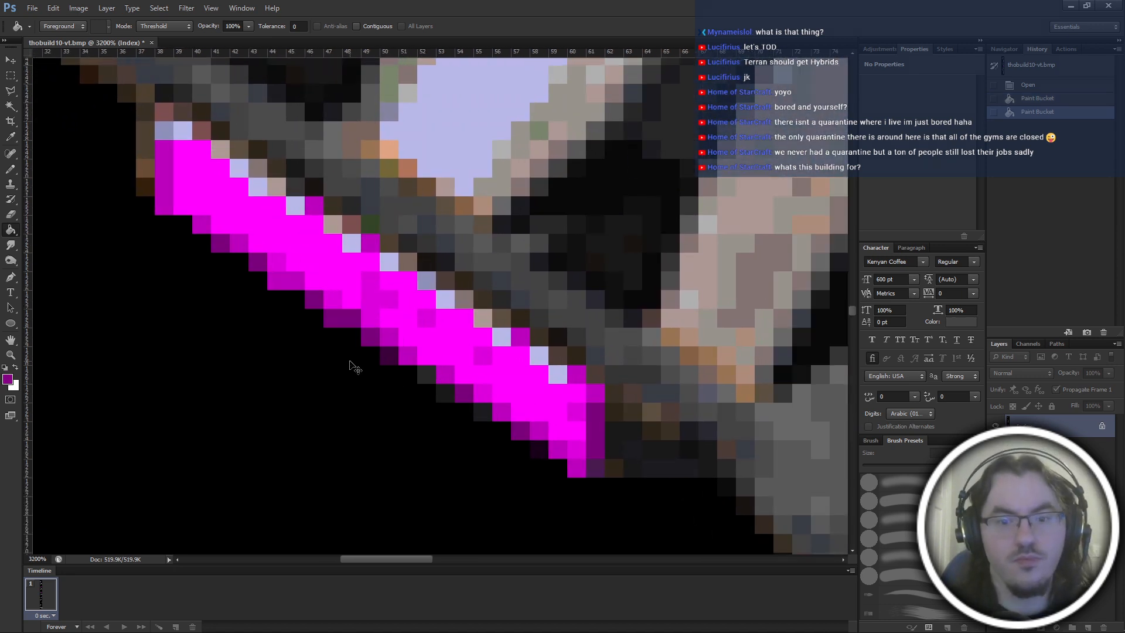
pyautogui.hotkey('ctrl', '-')
pyautogui.hscroll(1, 376, 371)
pyautogui.hotkey('ctrl', '+')
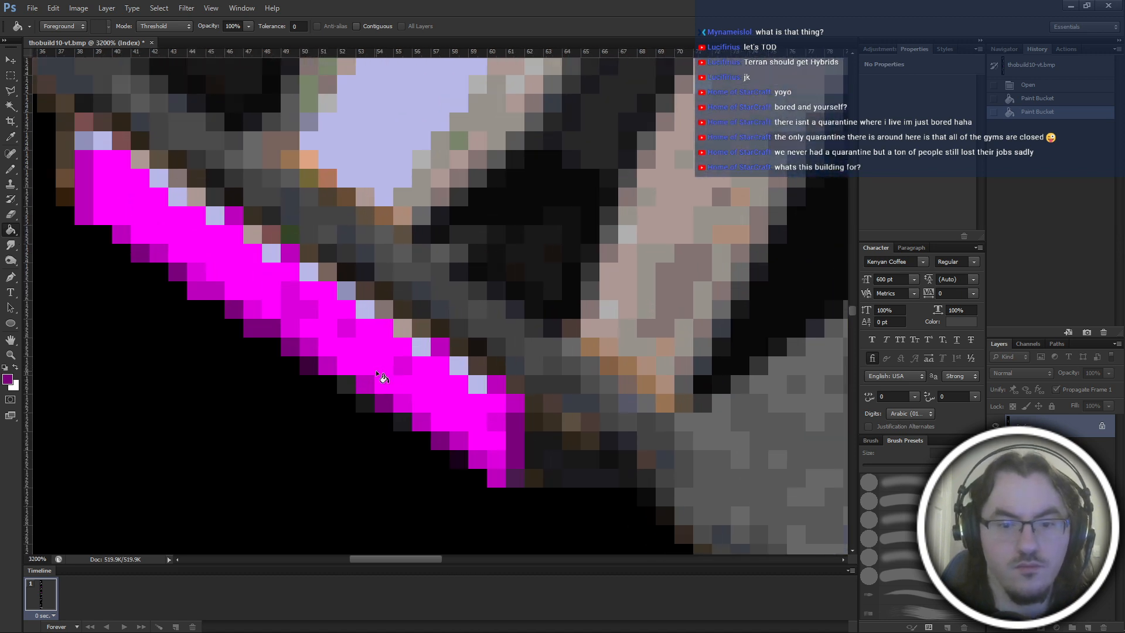
pyautogui.click(521, 486)
pyautogui.hscroll(-2, 364, 494)
pyautogui.hotkey('ctrl', '-')
pyautogui.hscroll(7, 399, 431)
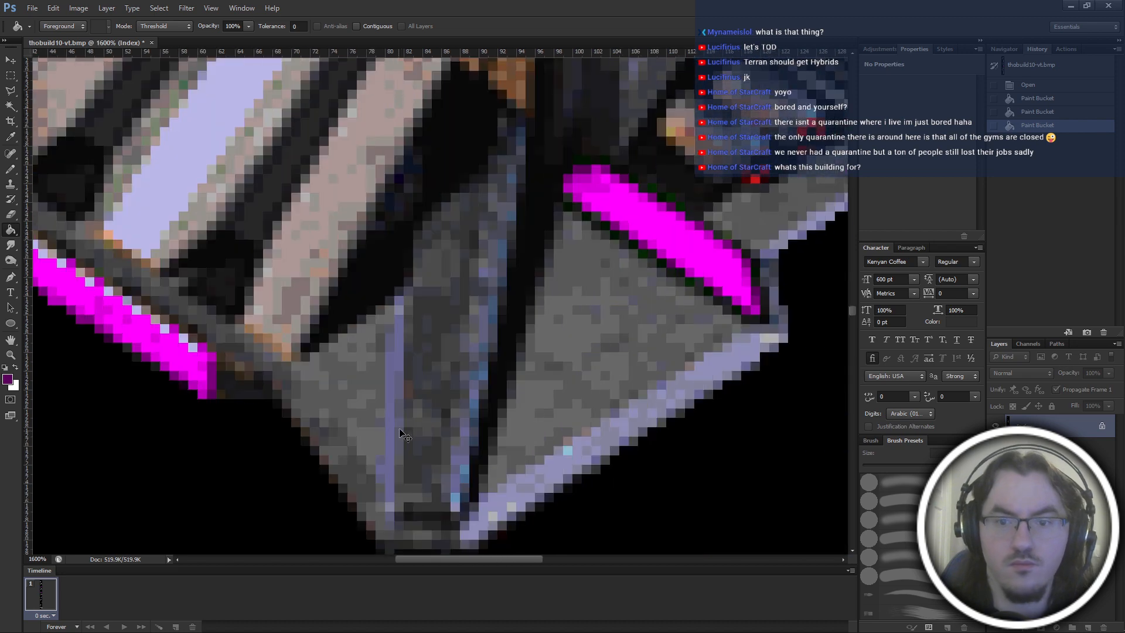
# Select all pixels of the ramp panels' lavender colour across the image with the Magic Wand.
pyautogui.hscroll(6, 445, 405)
pyautogui.scroll(6, 497, 382)
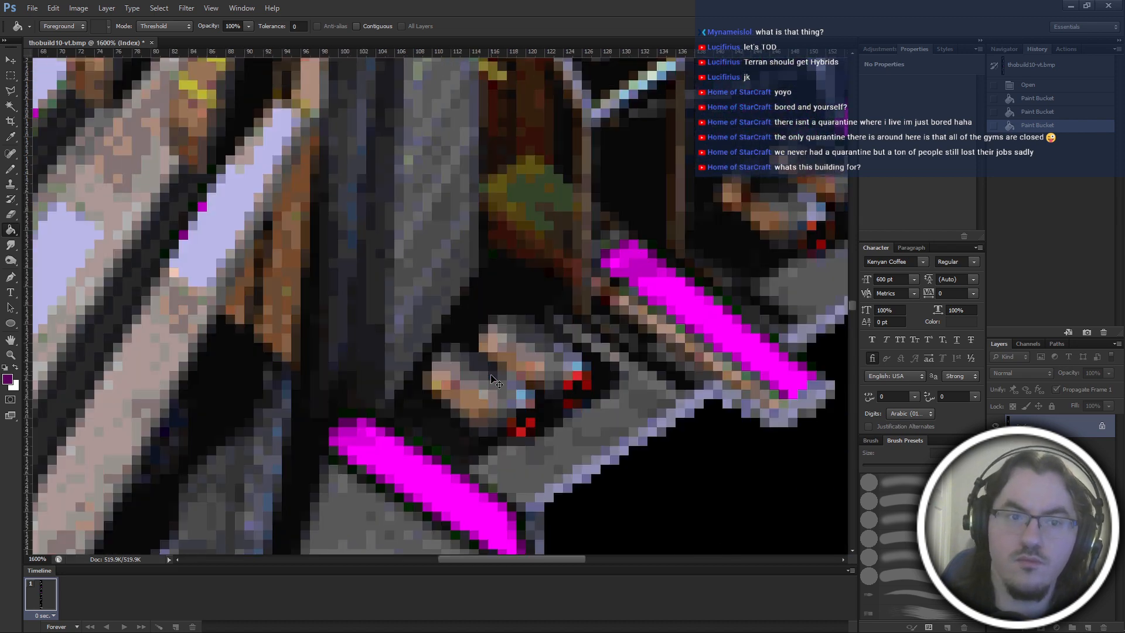
pyautogui.hscroll(-4, 497, 382)
pyautogui.hscroll(5, 491, 376)
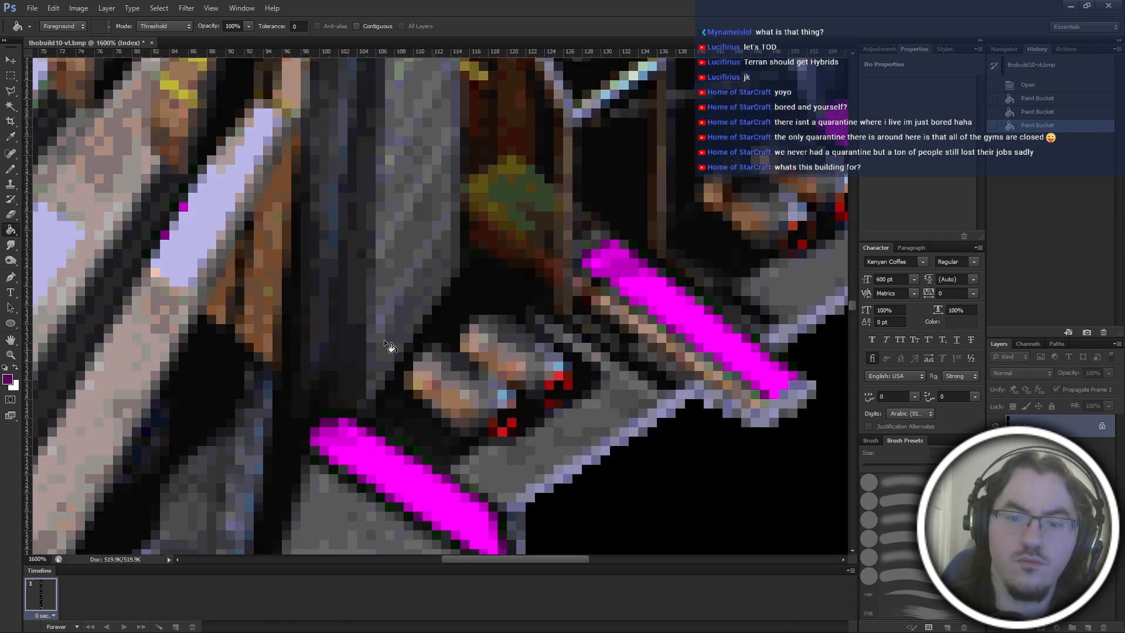
pyautogui.press('w')
pyautogui.click(191, 243)
pyautogui.scroll(-4, 256, 318)
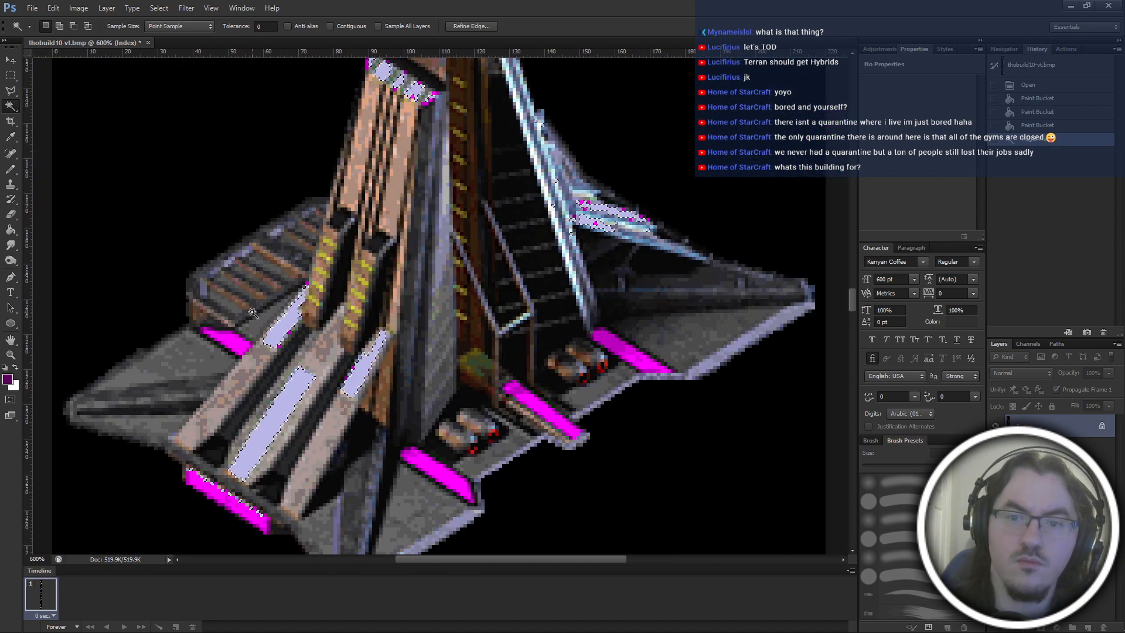
# Examine which lavender areas of the first frame's building are included in the selection.
pyautogui.scroll(2, 252, 312)
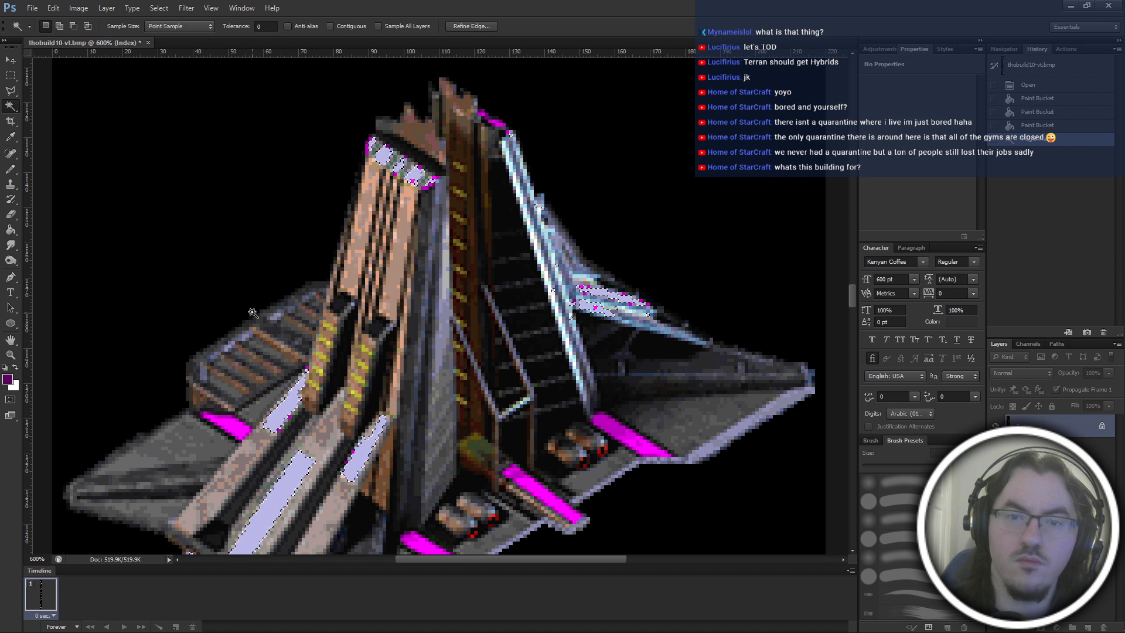
pyautogui.hscroll(3, 252, 313)
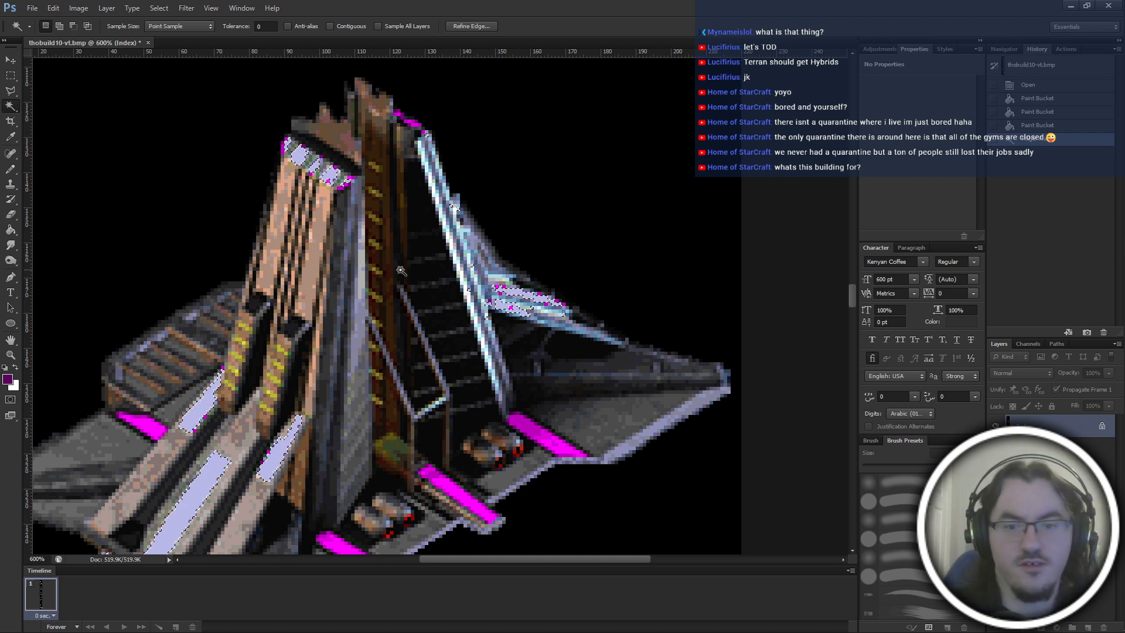
pyautogui.scroll(-2, 330, 279)
pyautogui.hscroll(-3, 404, 276)
pyautogui.hscroll(-3, 404, 275)
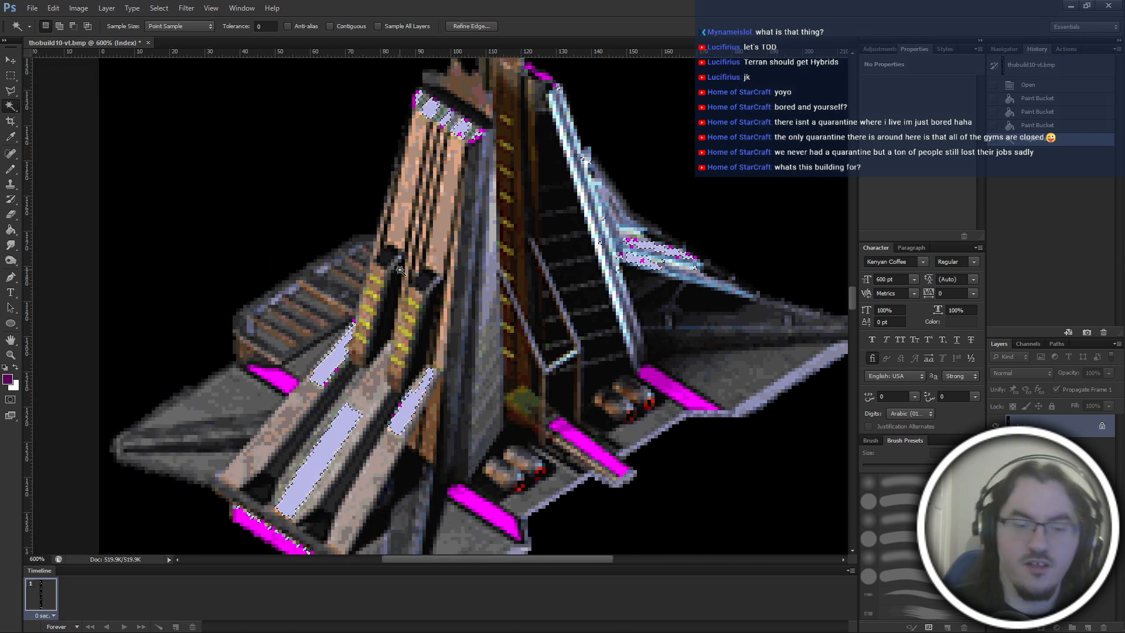
pyautogui.scroll(-3, 401, 272)
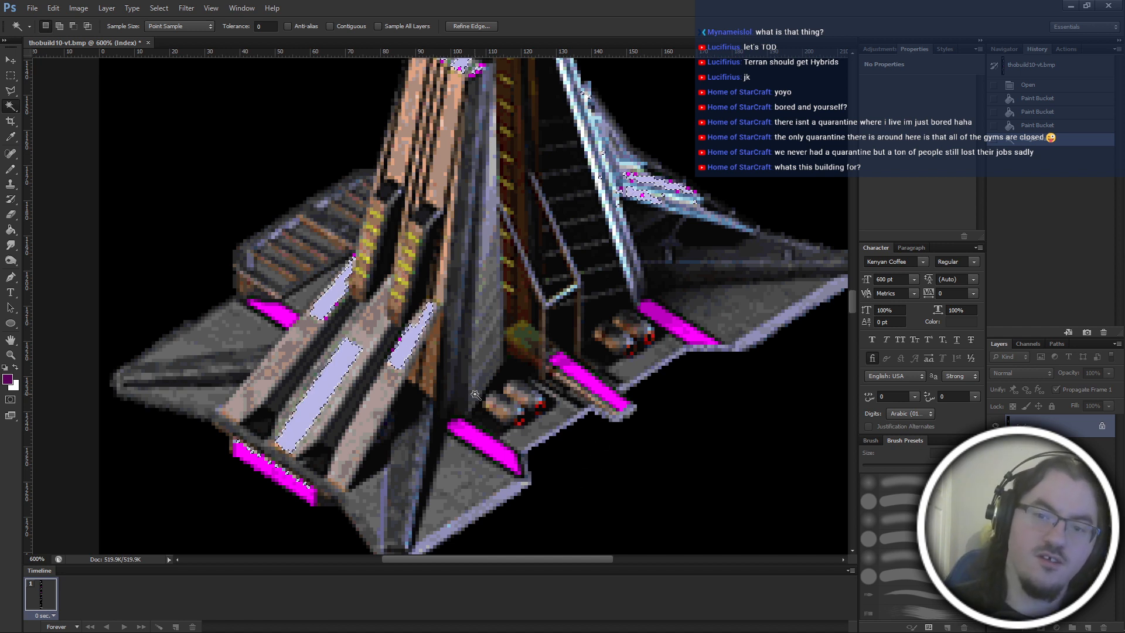
pyautogui.scroll(5, 476, 395)
pyautogui.scroll(1, 476, 394)
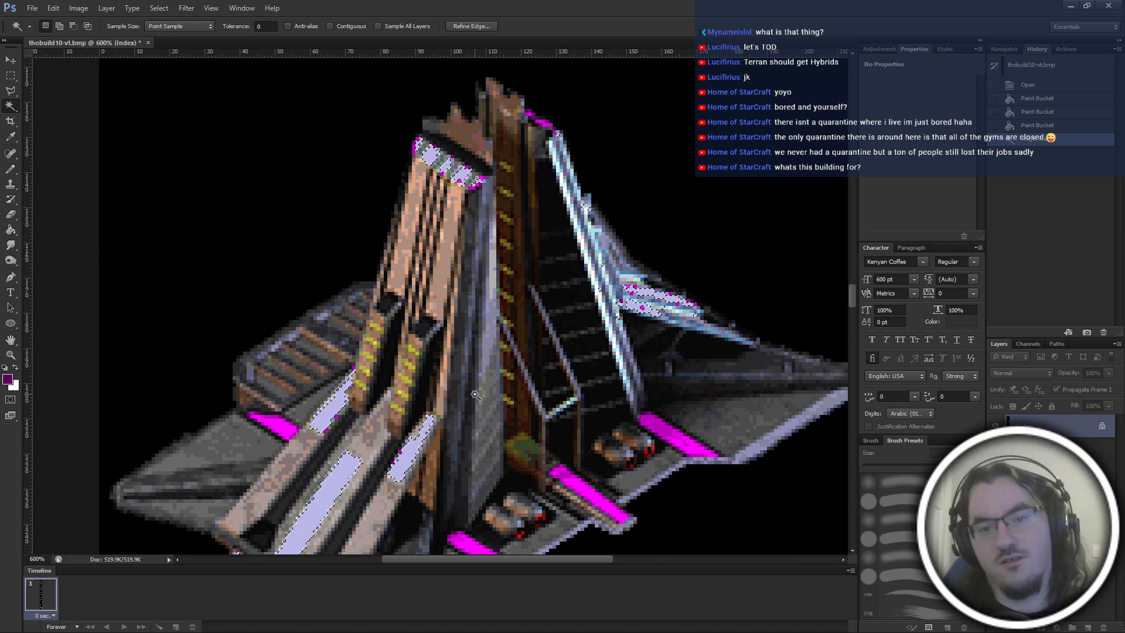
pyautogui.scroll(-4, 474, 395)
pyautogui.scroll(1, 475, 395)
# Fill the selected lavender areas with magenta using the Paint Bucket and clear the selection.
pyautogui.press('g')
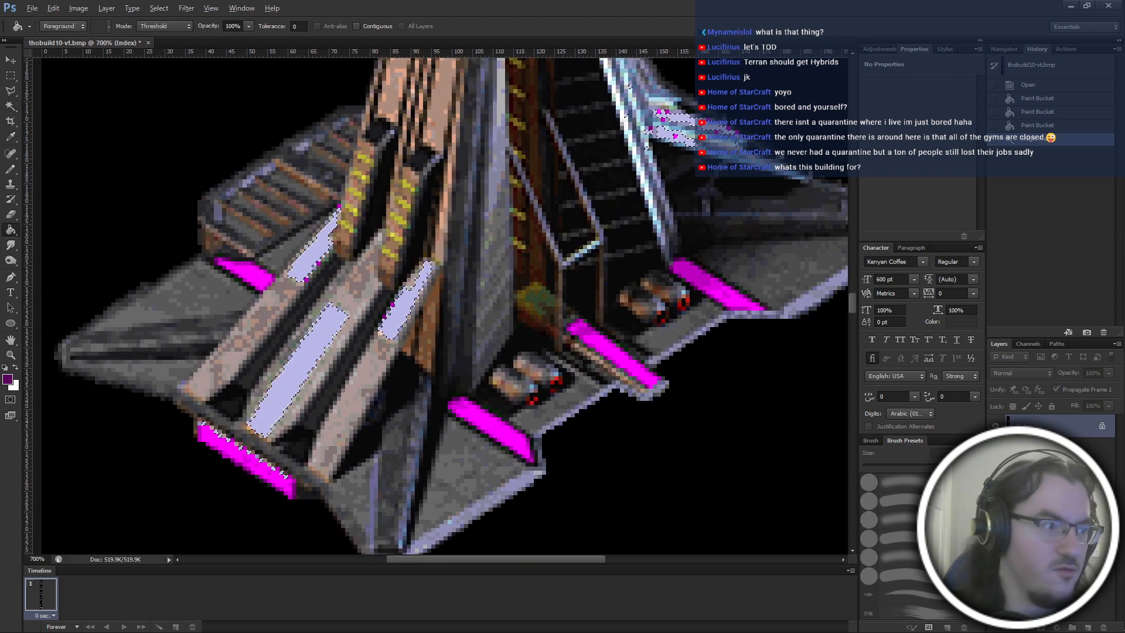
pyautogui.click(326, 330)
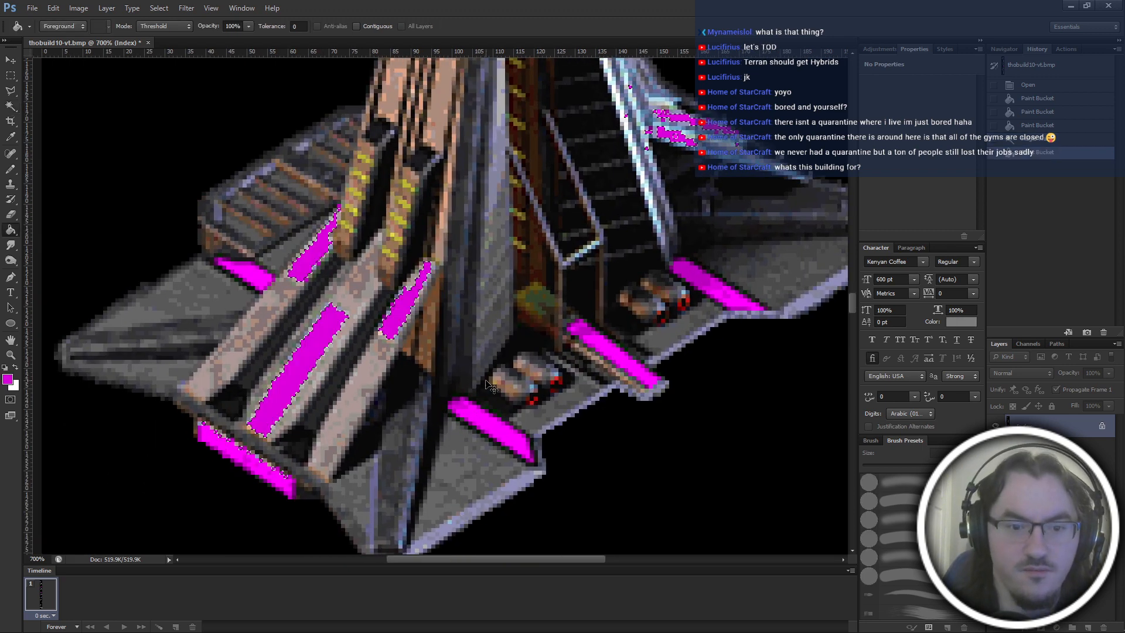
pyautogui.hscroll(-2, 486, 382)
pyautogui.scroll(1, 406, 480)
pyautogui.hscroll(-1, 406, 480)
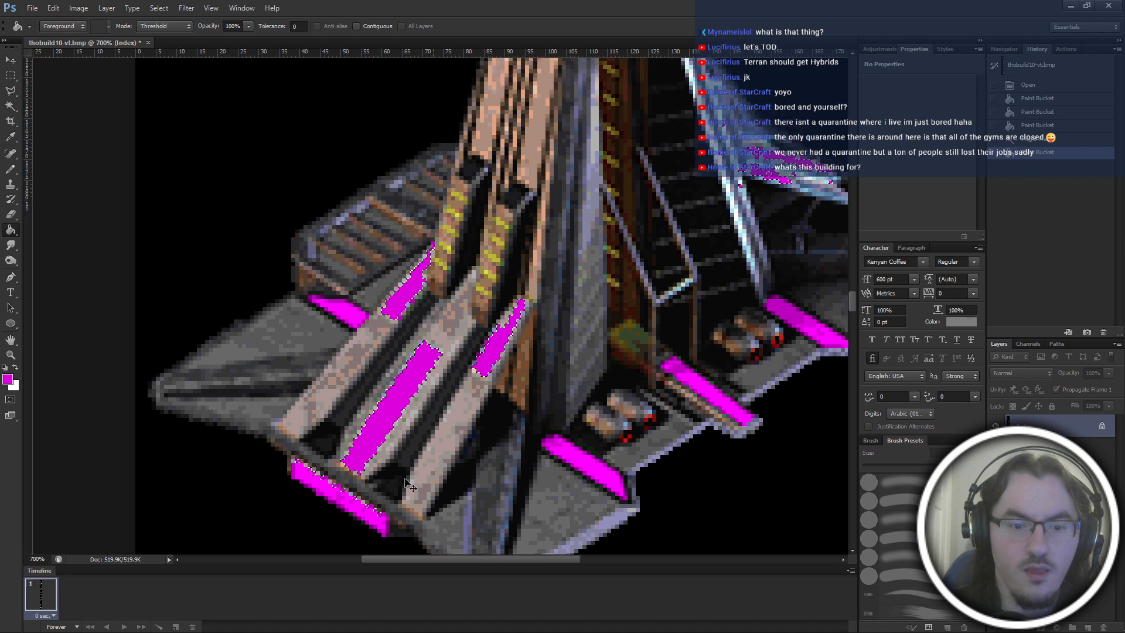
pyautogui.hscroll(-1, 409, 484)
pyautogui.scroll(3, 497, 265)
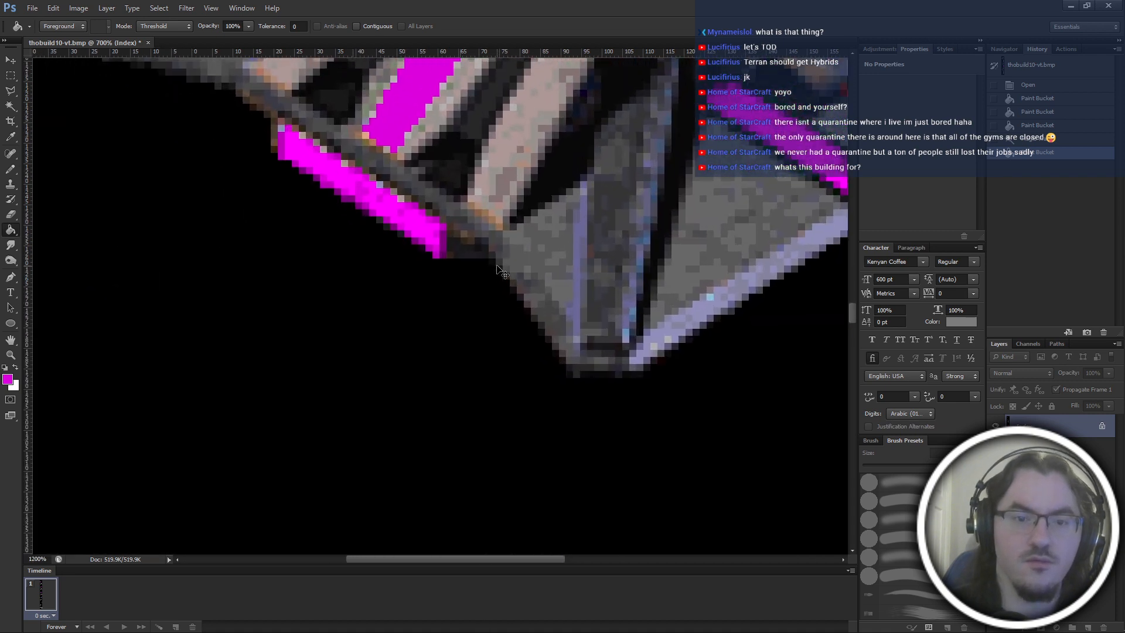
pyautogui.scroll(5, 463, 303)
pyautogui.hscroll(-1, 351, 393)
pyautogui.press('m')
pyautogui.click(347, 395)
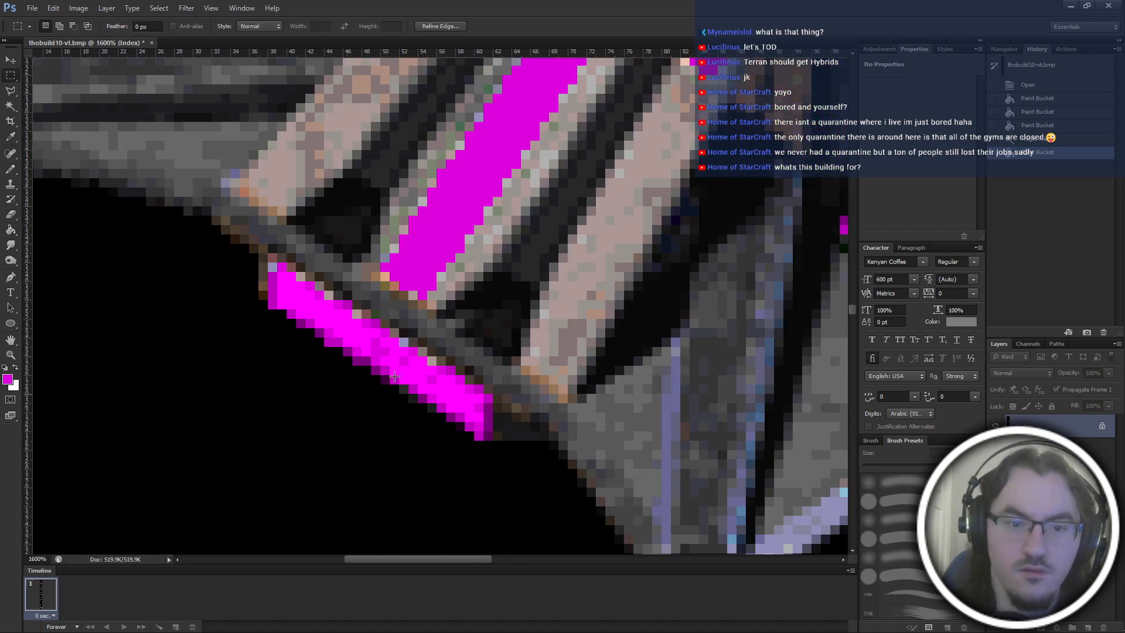
# With the 1 px Pencil, recolour the leftover lavender pixel and its neighbours at the front strip's upper end in magenta shades.
pyautogui.hotkey('ctrl', '+')
pyautogui.press('b')
pyautogui.hscroll(-1, 394, 376)
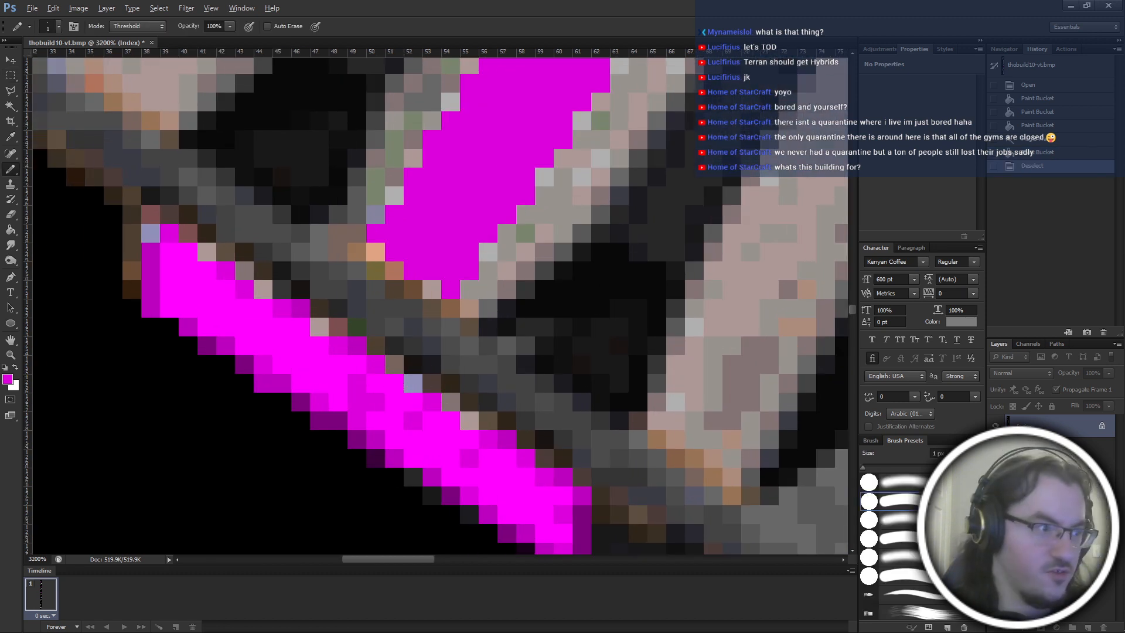
pyautogui.click(151, 234)
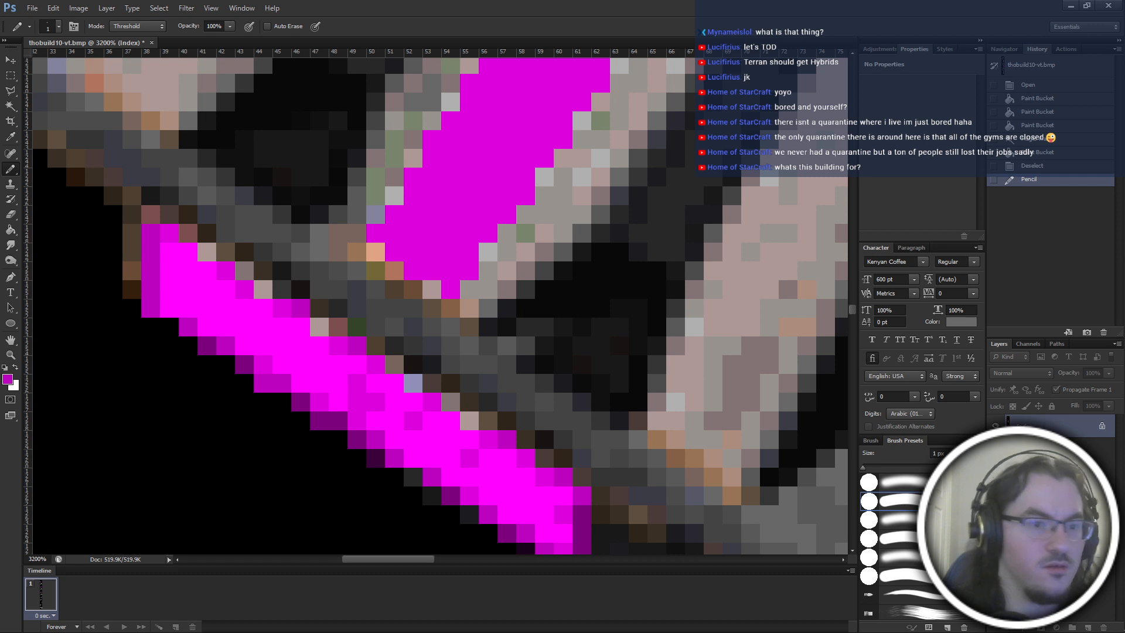
pyautogui.keyDown('alt'); pyautogui.click(163, 238); pyautogui.keyUp('alt')
pyautogui.moveTo(152, 253); pyautogui.dragTo(150, 272)
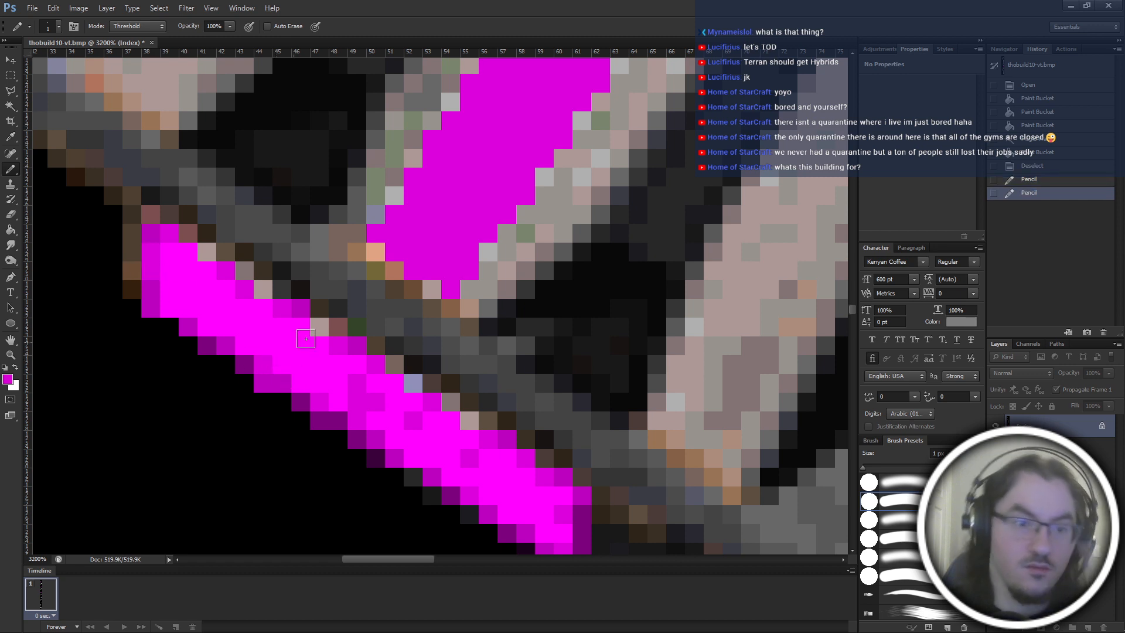
# Dab brighter magenta highlight pixels with the Pencil onto the lower end of the central ramp panel.
pyautogui.scroll(1, 378, 327)
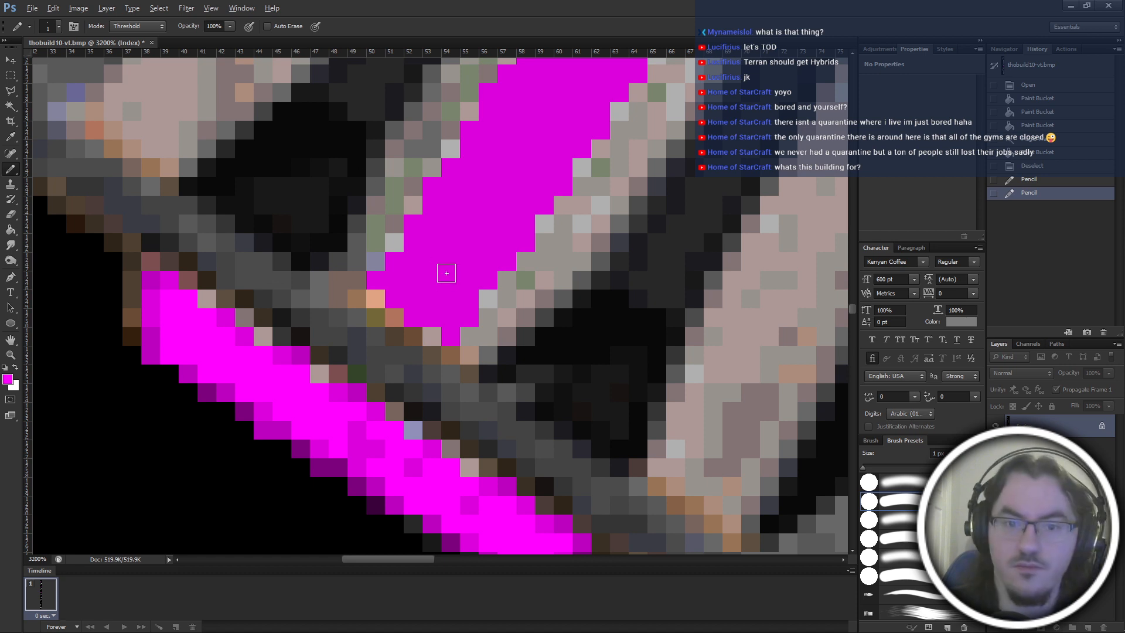
pyautogui.moveTo(413, 280)
pyautogui.mouseDown()
pyautogui.moveTo(432, 298)
pyautogui.moveTo(430, 321)
pyautogui.moveTo(449, 331)
pyautogui.mouseUp()
pyautogui.scroll(1, 440, 316)
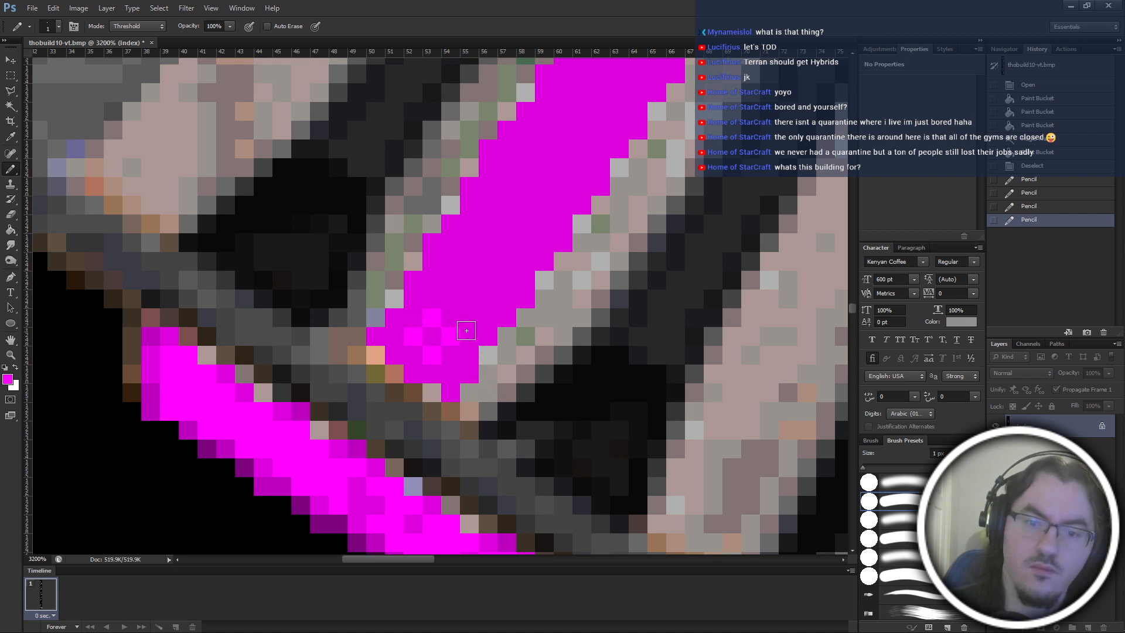
pyautogui.moveTo(449, 298); pyautogui.dragTo(477, 299)
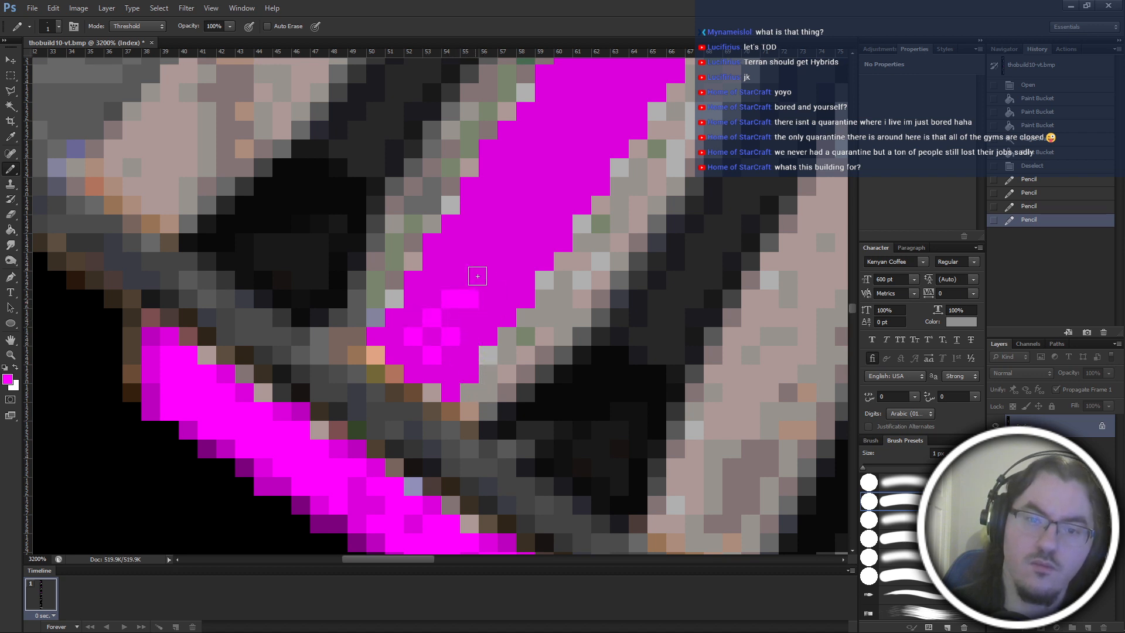
pyautogui.click(469, 280)
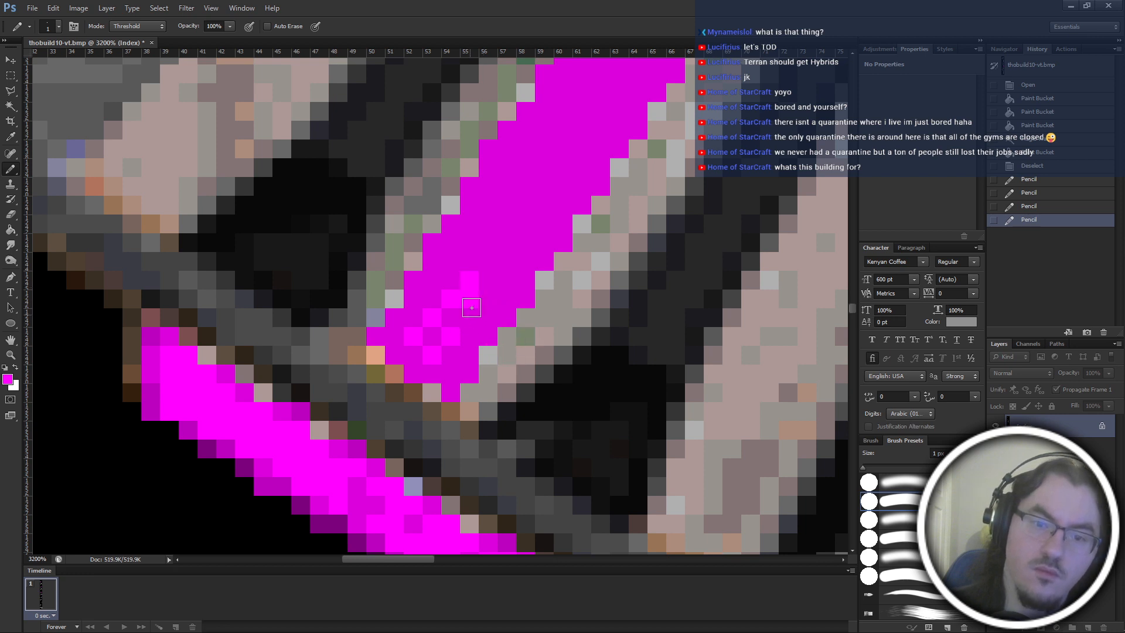
pyautogui.click(490, 297)
pyautogui.click(469, 317)
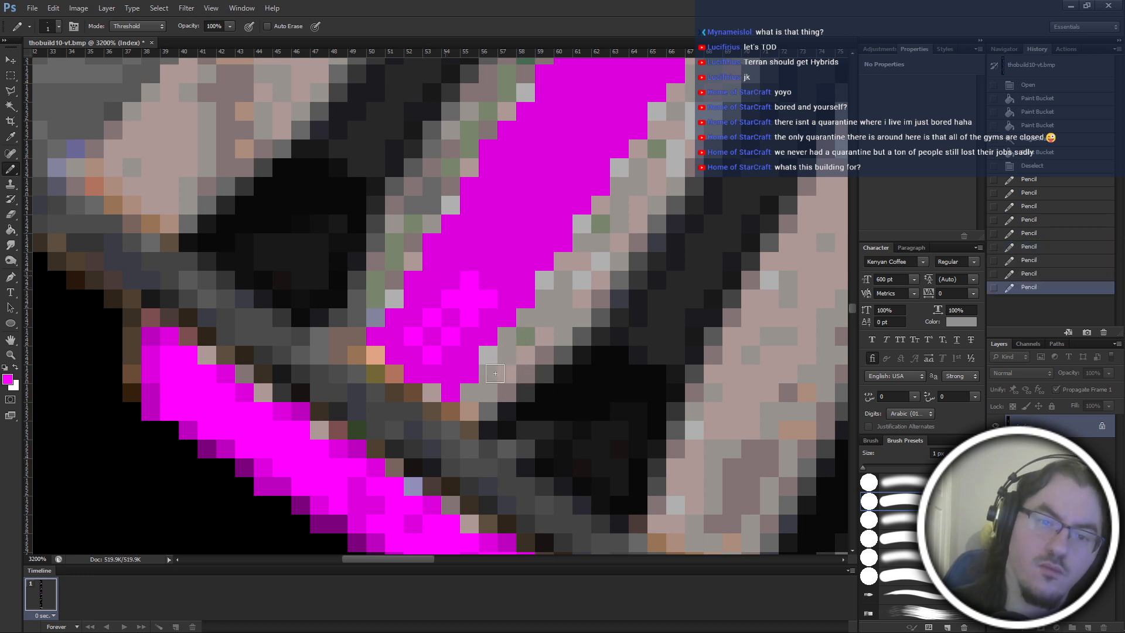
pyautogui.click(463, 317)
# Draw a bright magenta highlight streak along the middle of the central ramp panel from its upper end downward.
pyautogui.scroll(-1, 567, 415)
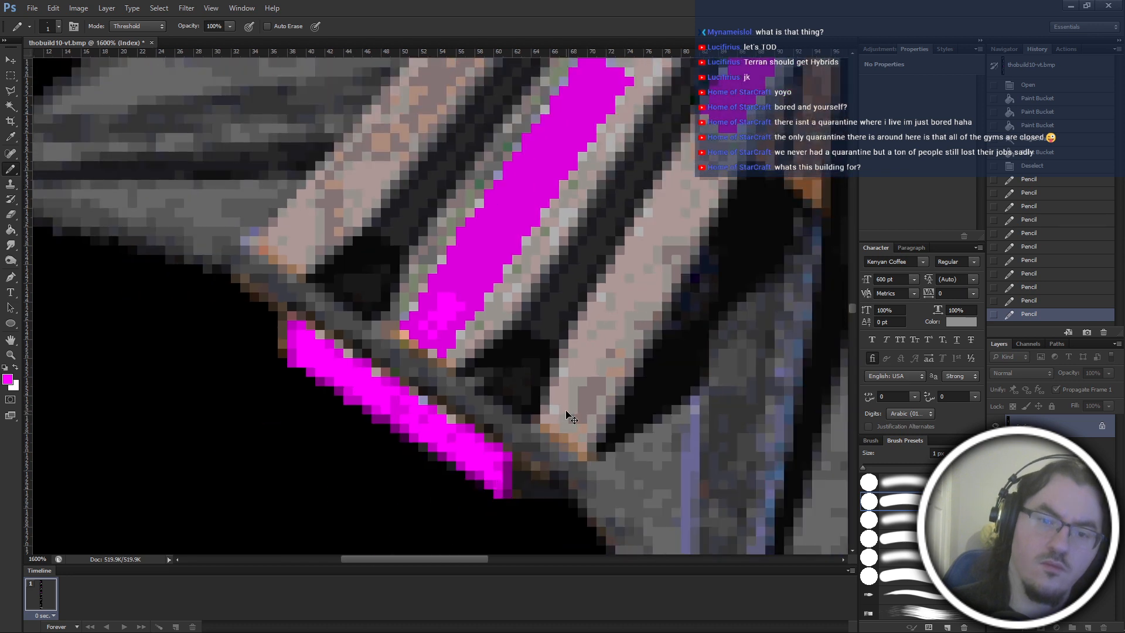
pyautogui.hscroll(3, 568, 415)
pyautogui.scroll(2, 567, 412)
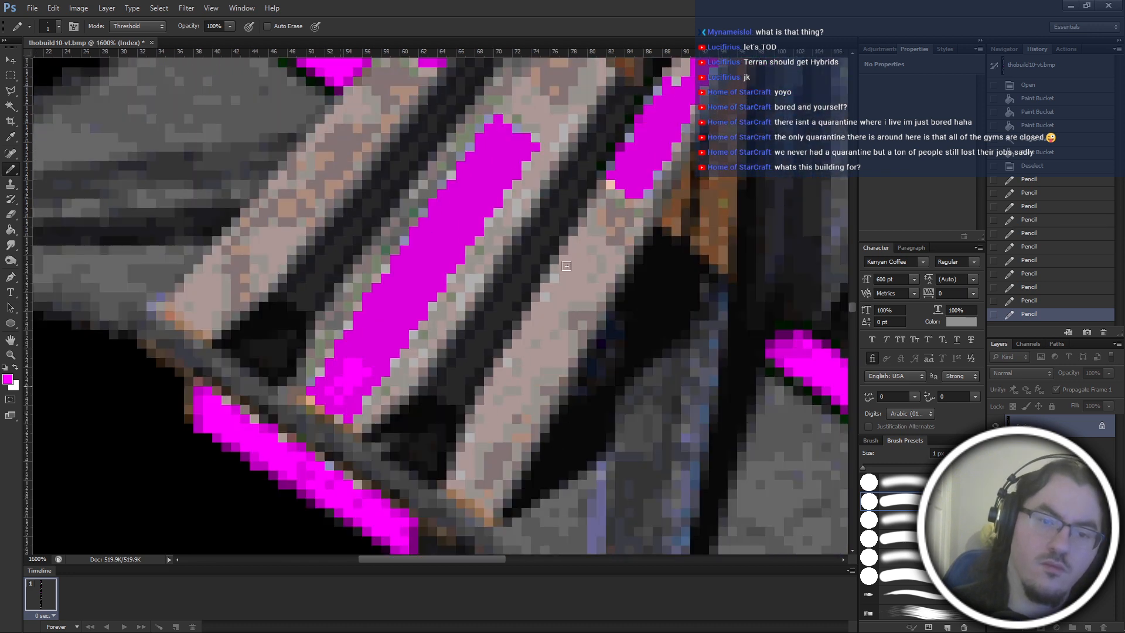
pyautogui.scroll(1, 527, 269)
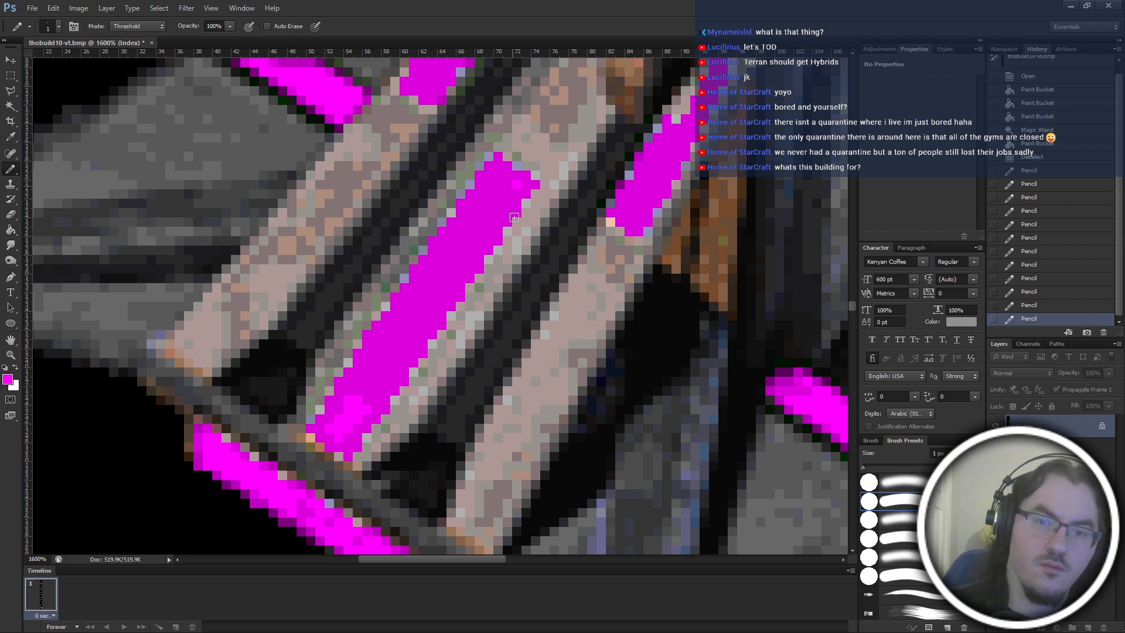
pyautogui.click(505, 187)
pyautogui.moveTo(482, 218); pyautogui.dragTo(359, 391)
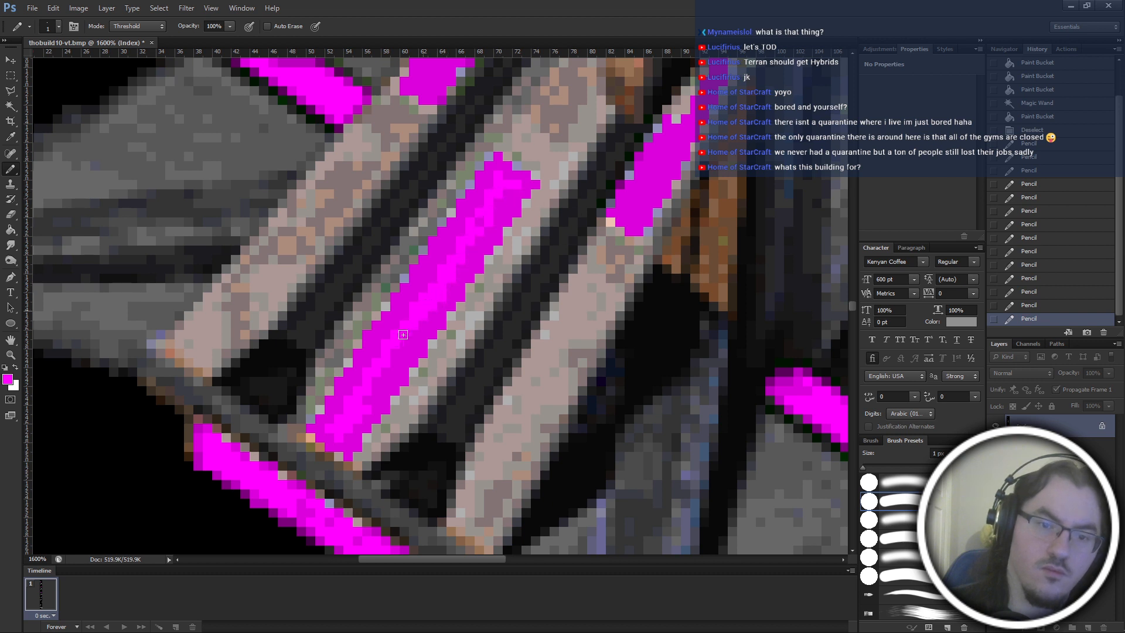
# Add bright magenta highlight pixels with the Pencil near the lower end and along the upper end of the central ramp panel.
pyautogui.click(368, 372)
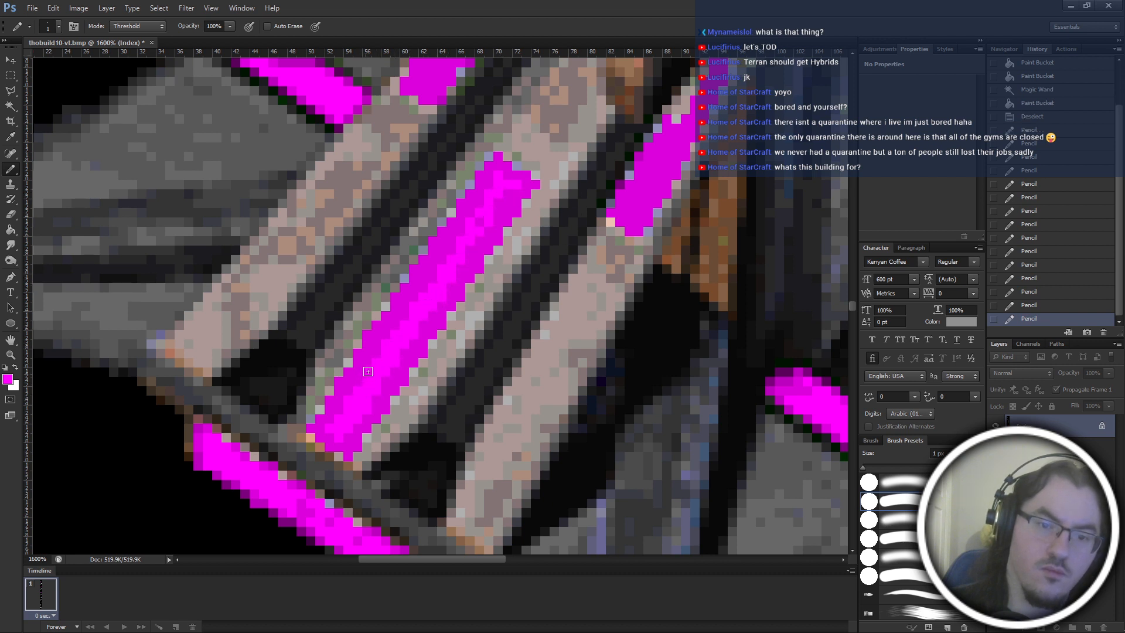
pyautogui.moveTo(508, 192); pyautogui.dragTo(494, 208)
pyautogui.click(491, 209)
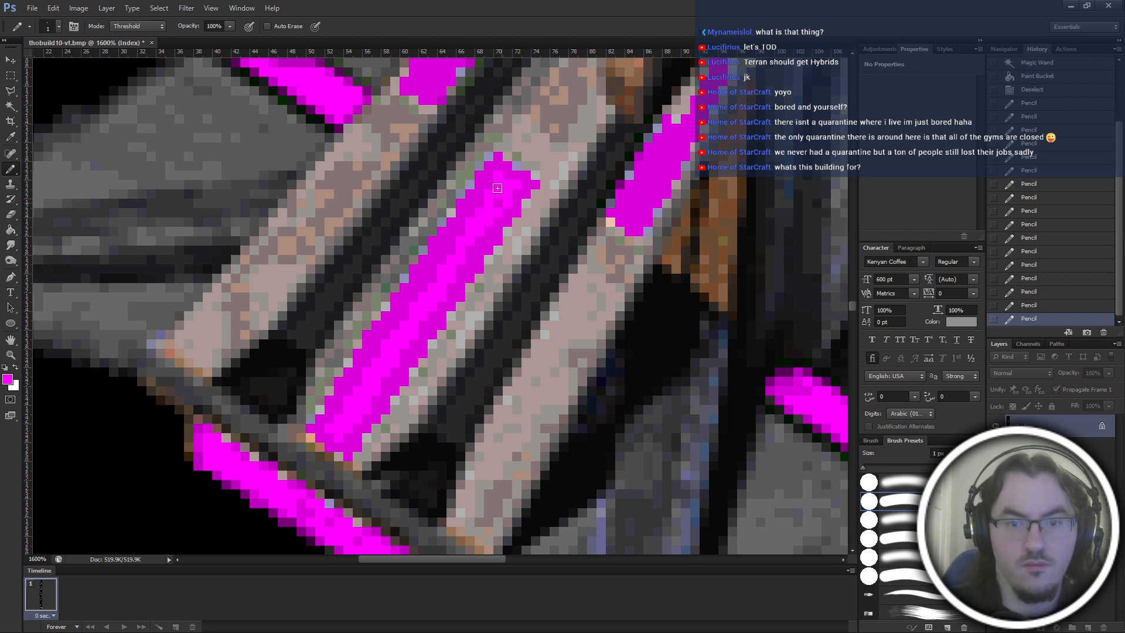
pyautogui.click(477, 208)
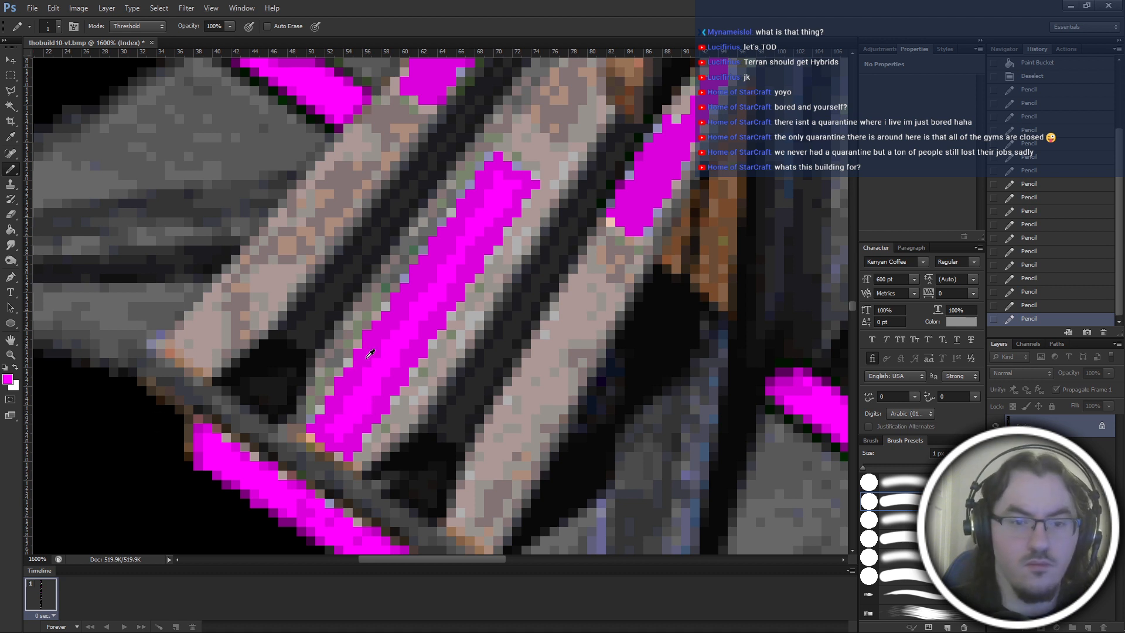
# Shade edge pixels at the central ramp panel's upper end in darker magenta with the Pencil, then undo the last change.
pyautogui.click(378, 329)
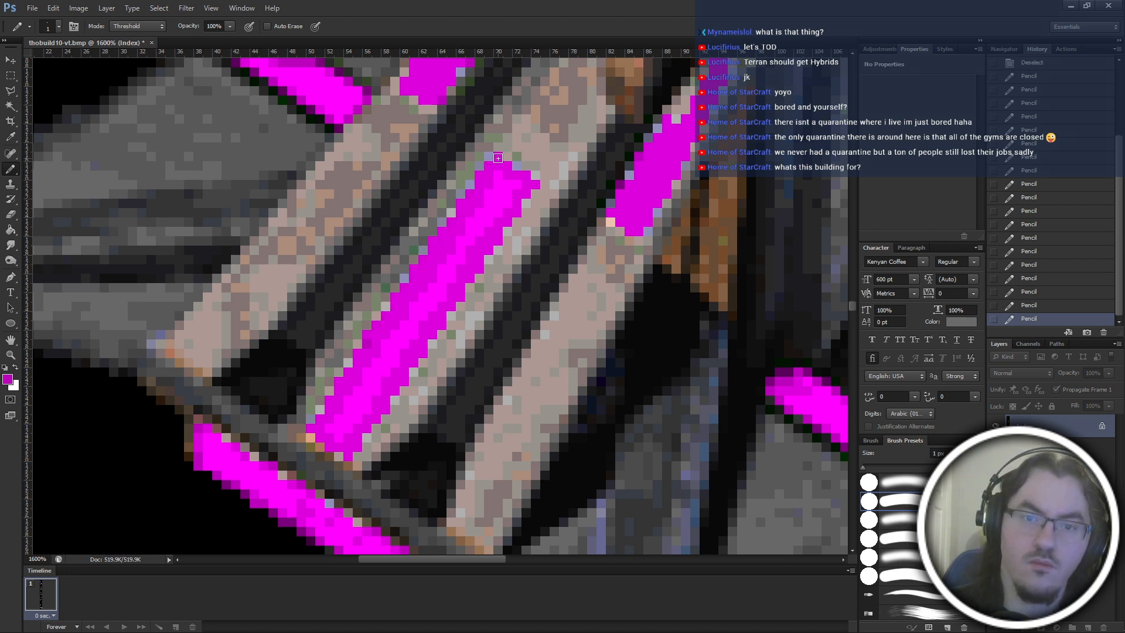
pyautogui.click(517, 167)
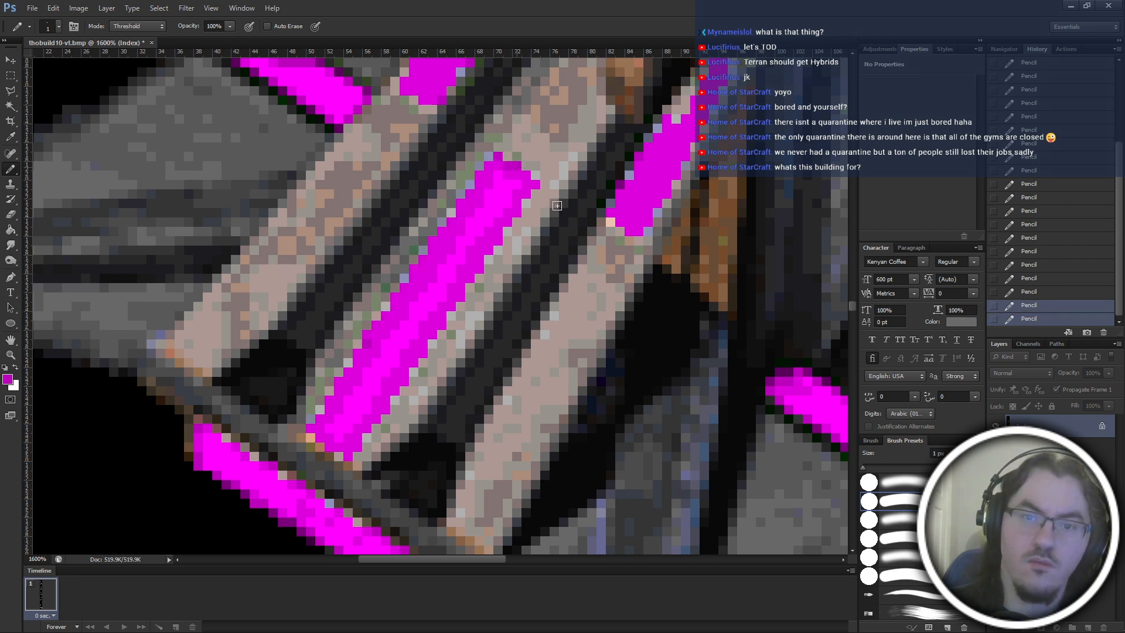
pyautogui.click(517, 221)
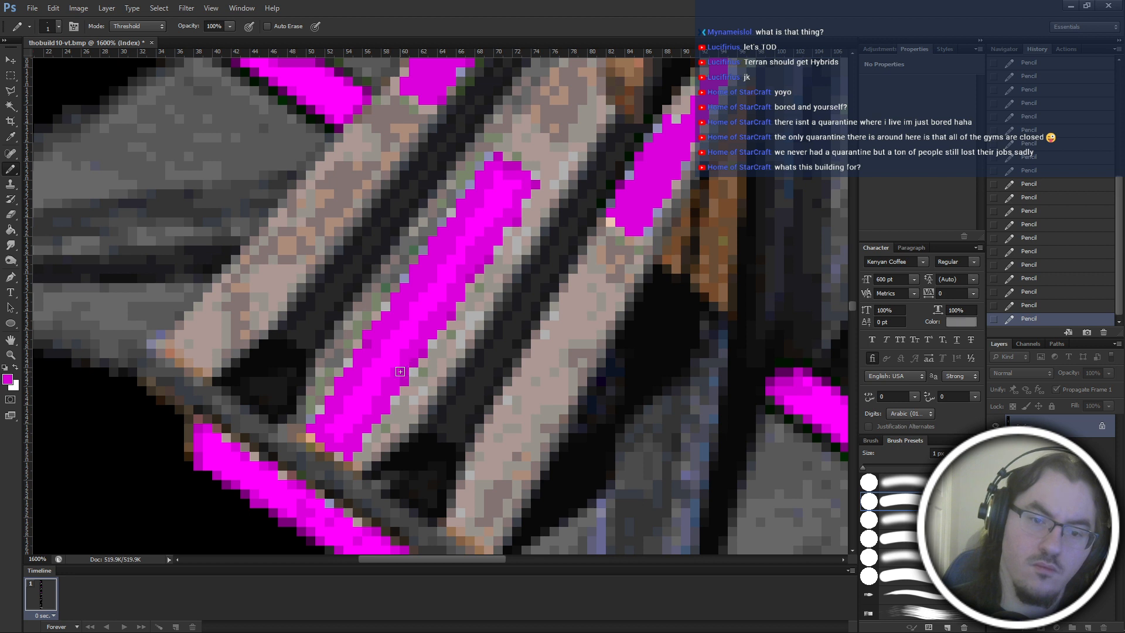
pyautogui.hotkey('ctrl', 'z')
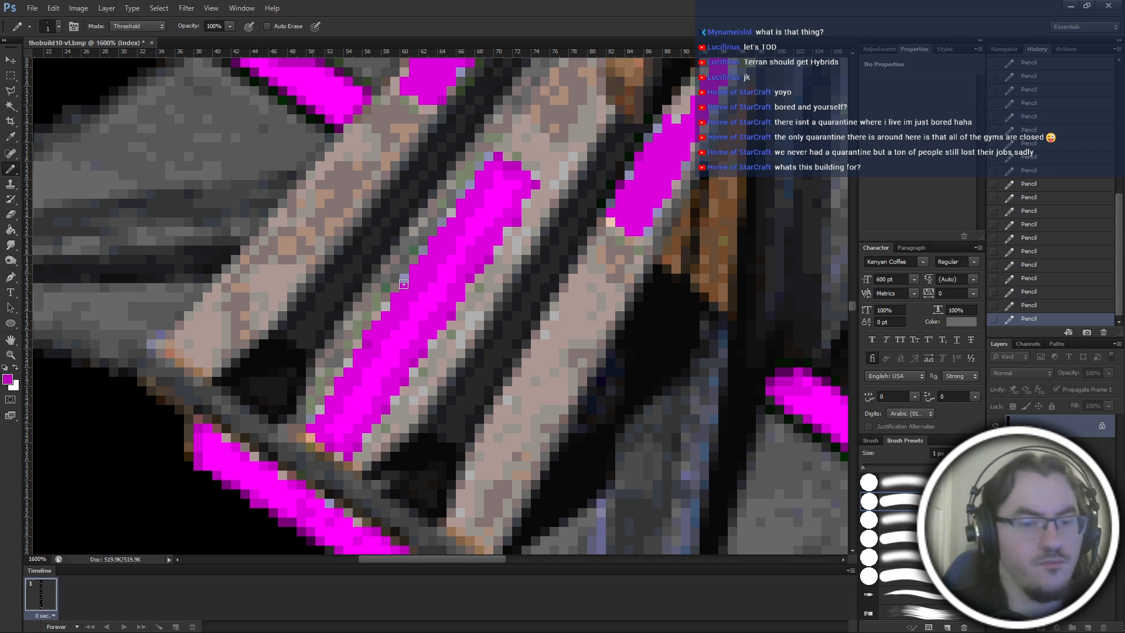
# Brighten the upper part of the central ramp panel and pencil a slightly darker magenta streak along its middle.
pyautogui.hscroll(2, 384, 192)
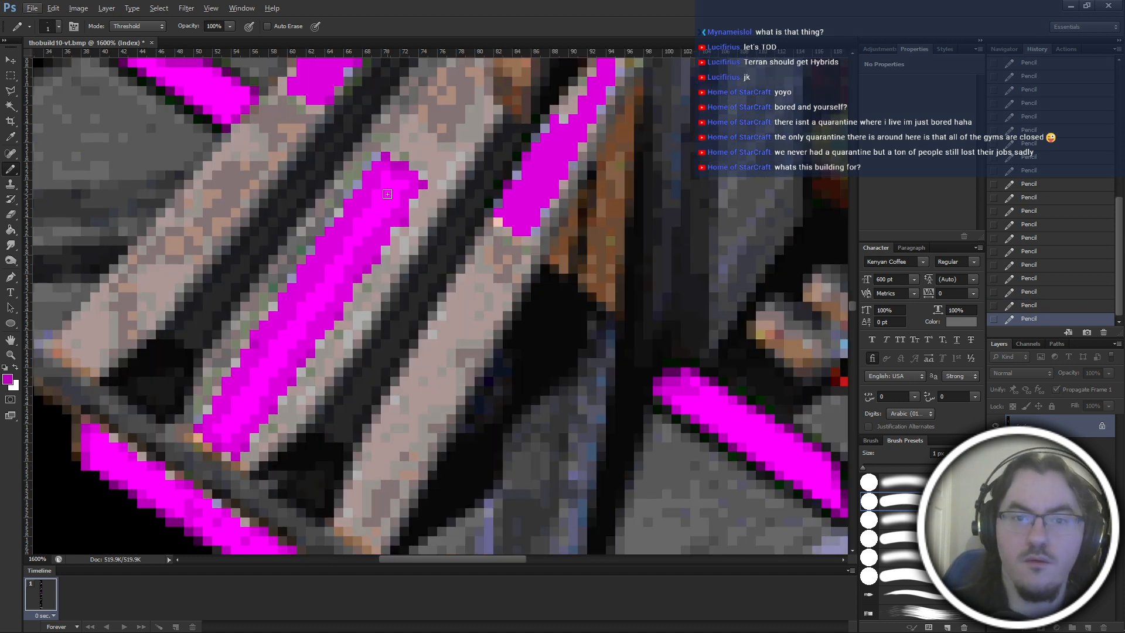
pyautogui.scroll(1, 377, 266)
pyautogui.press('alt')
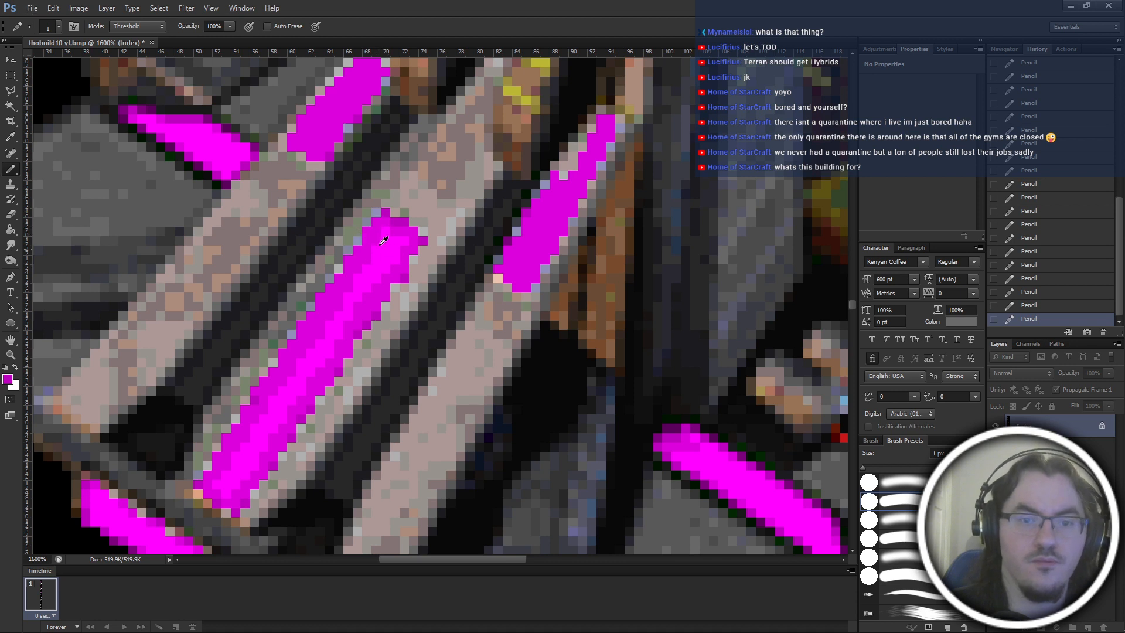
pyautogui.hotkey('ctrl', 'z')
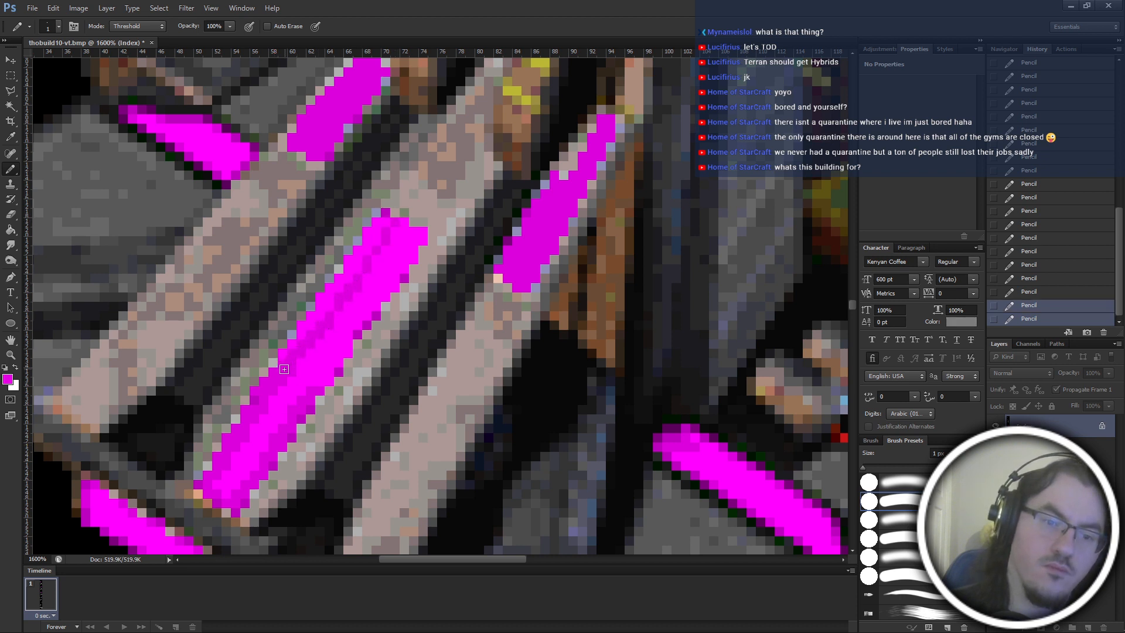
pyautogui.click(318, 337)
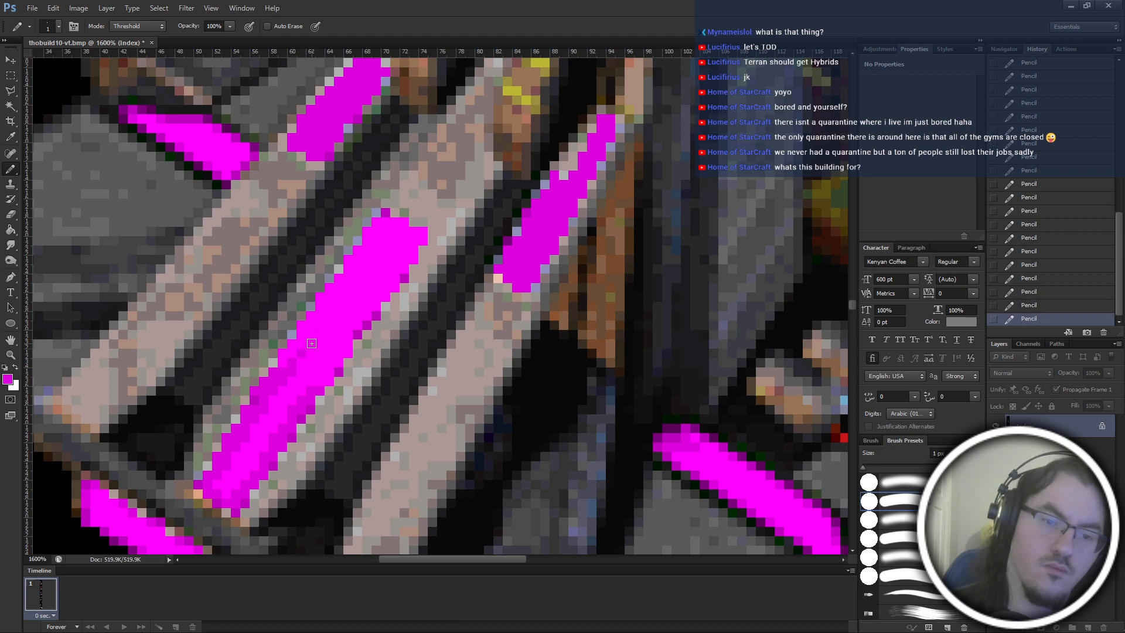
pyautogui.moveTo(321, 337); pyautogui.dragTo(324, 333)
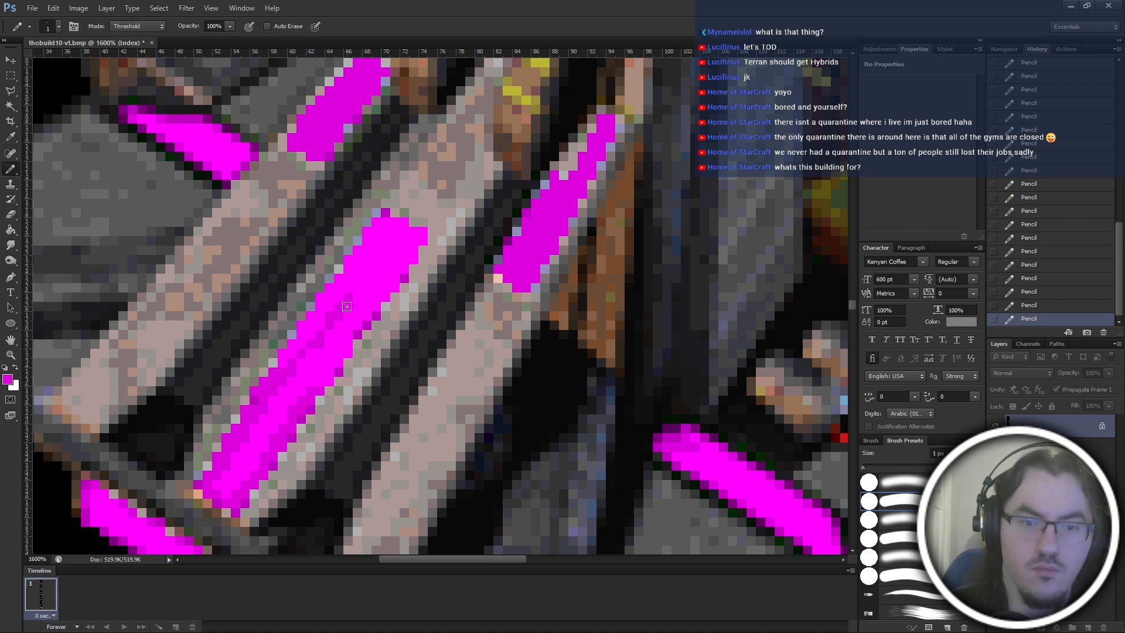
pyautogui.click(348, 306)
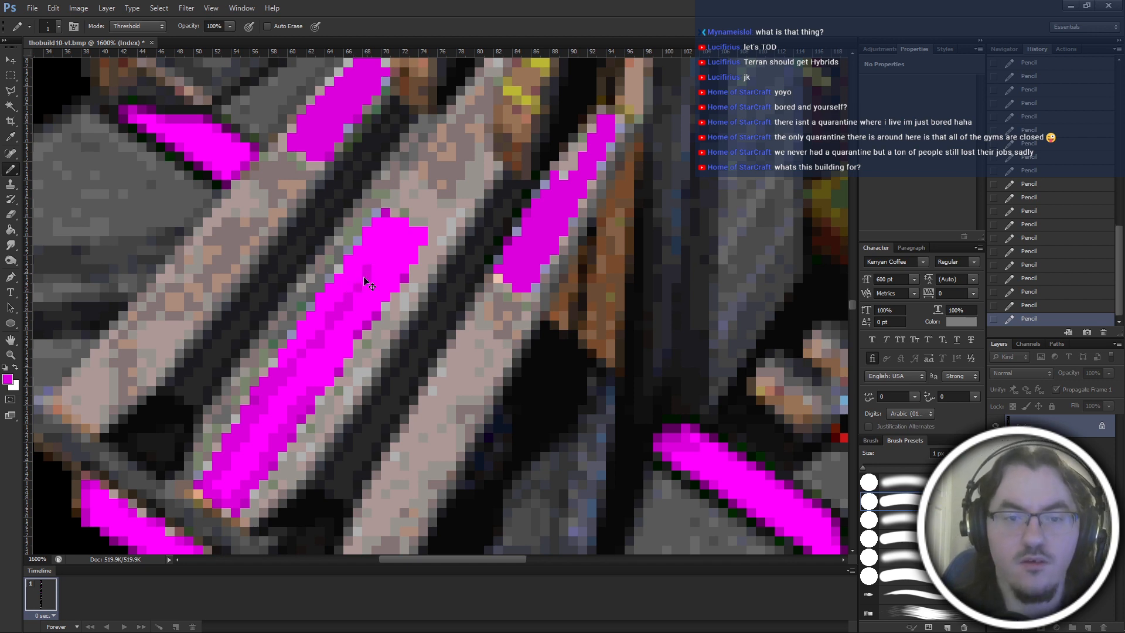
# Save thobuild10-vt.bmp and reopen it in Photoshop from the thobuild10 folder in File Explorer.
pyautogui.hotkey('ctrl', 's')
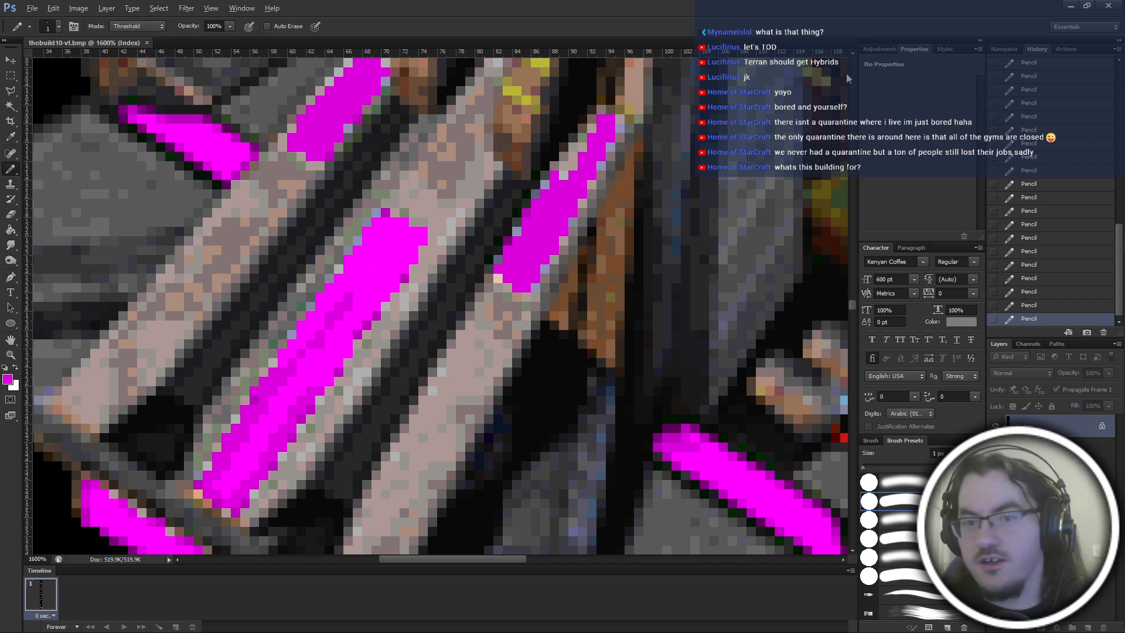
pyautogui.click(1071, 5)
pyautogui.click(492, 261)
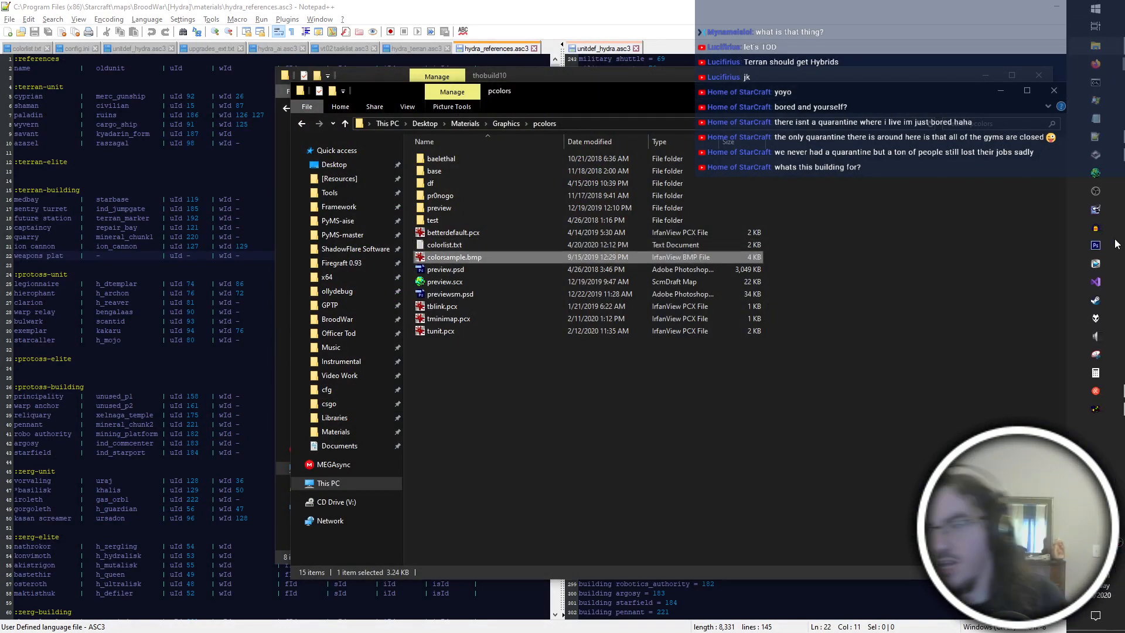
pyautogui.click(1116, 245)
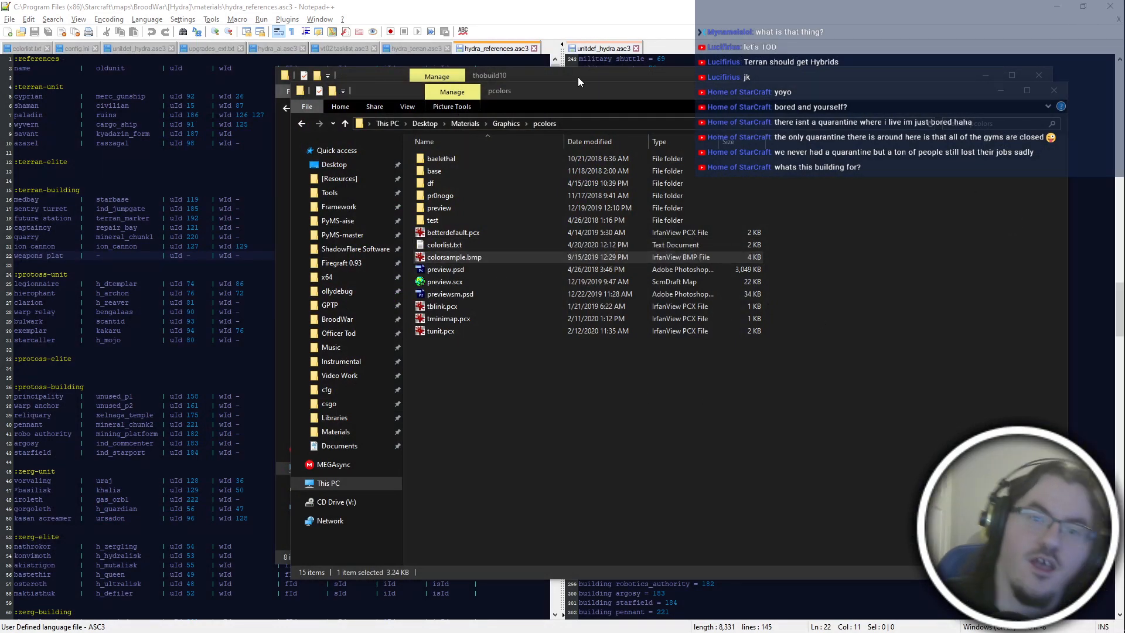
pyautogui.click(578, 76)
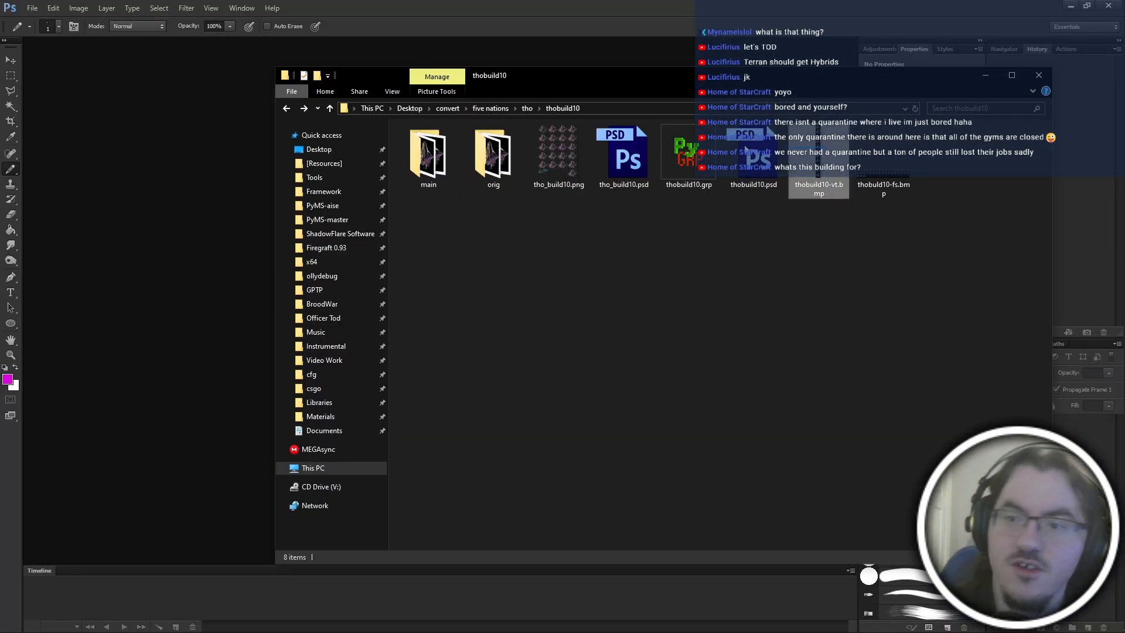
pyautogui.click(824, 170)
pyautogui.moveTo(820, 167); pyautogui.dragTo(176, 187)
# Extend the darker magenta centre streak of the central ramp panel up to its upper end with the Pencil.
pyautogui.hotkey('ctrl', '+')
pyautogui.hotkey('ctrl', '+')
pyautogui.hotkey('ctrl', '+')
pyautogui.hotkey('ctrl', '+')
pyautogui.hotkey('ctrl', '+')
pyautogui.hotkey('ctrl', '+')
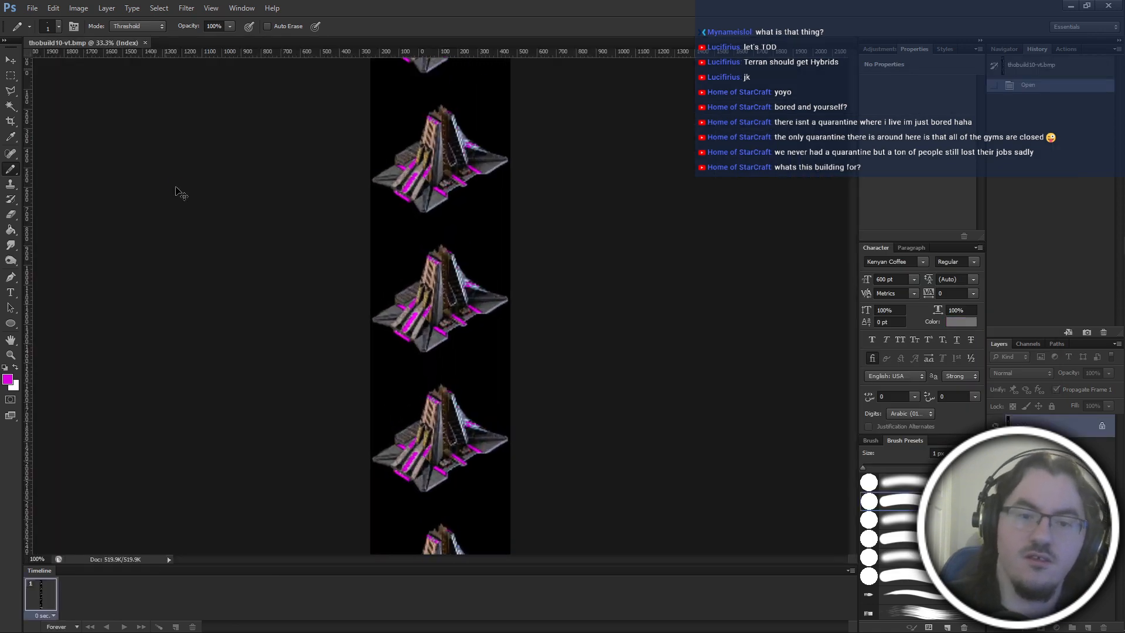
pyautogui.hscroll(-2, 428, 486)
pyautogui.scroll(-4, 428, 486)
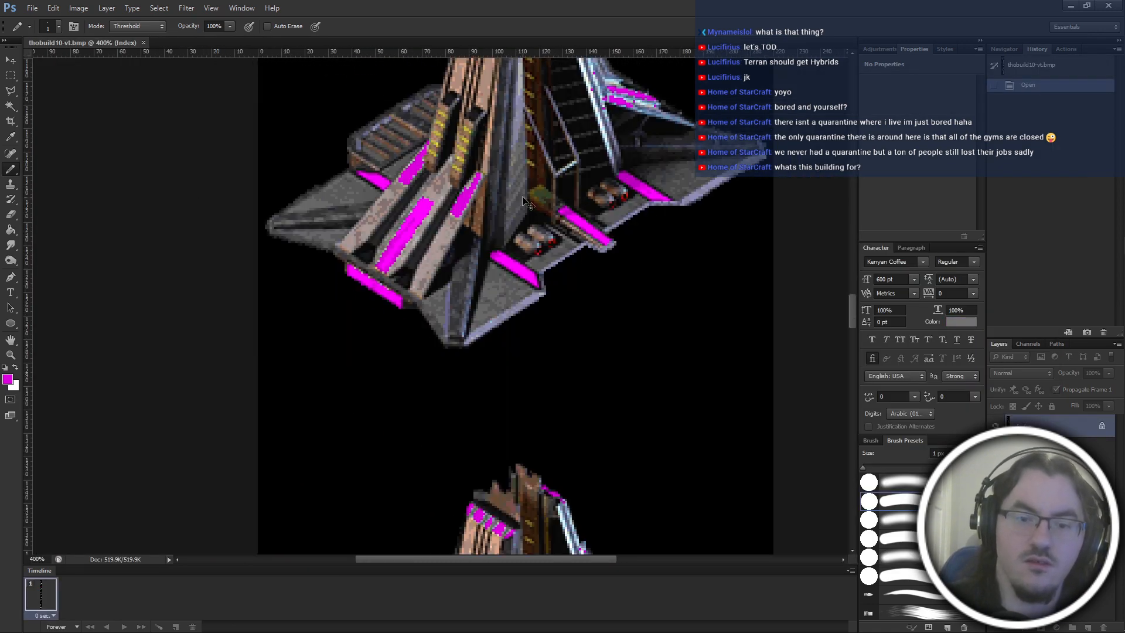
pyautogui.hotkey('ctrl', '+')
pyautogui.hotkey('ctrl', '+')
pyautogui.hotkey('ctrl', '+')
pyautogui.hscroll(-2, 483, 222)
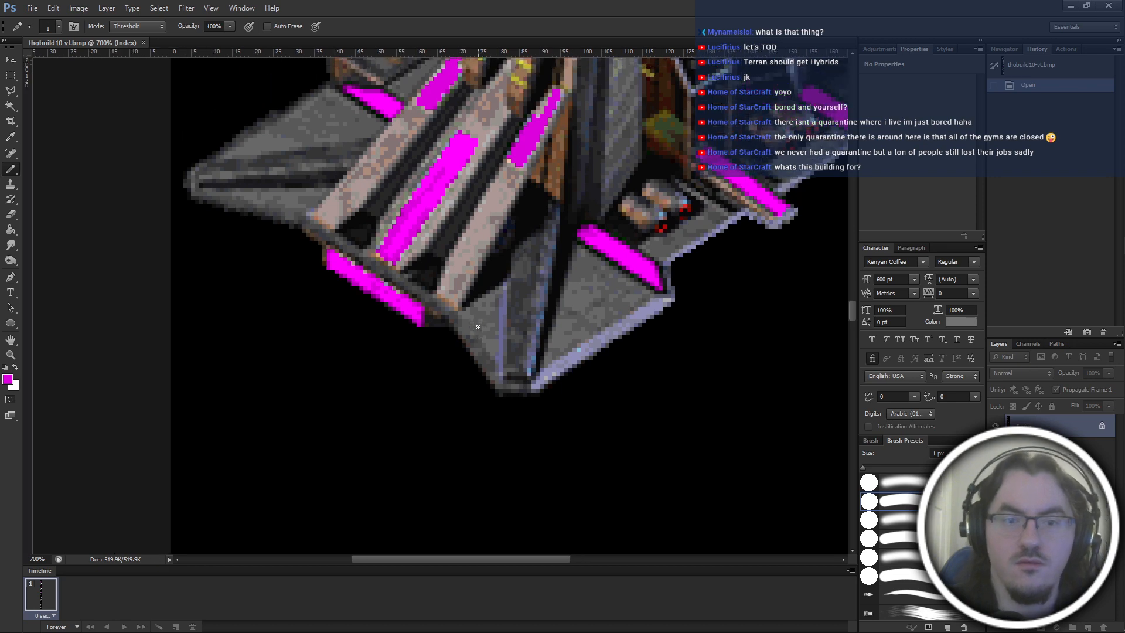
pyautogui.scroll(2, 484, 316)
pyautogui.hotkey('ctrl', '+')
pyautogui.hotkey('ctrl', '+')
pyautogui.hotkey('ctrl', '+')
pyautogui.scroll(3, 483, 316)
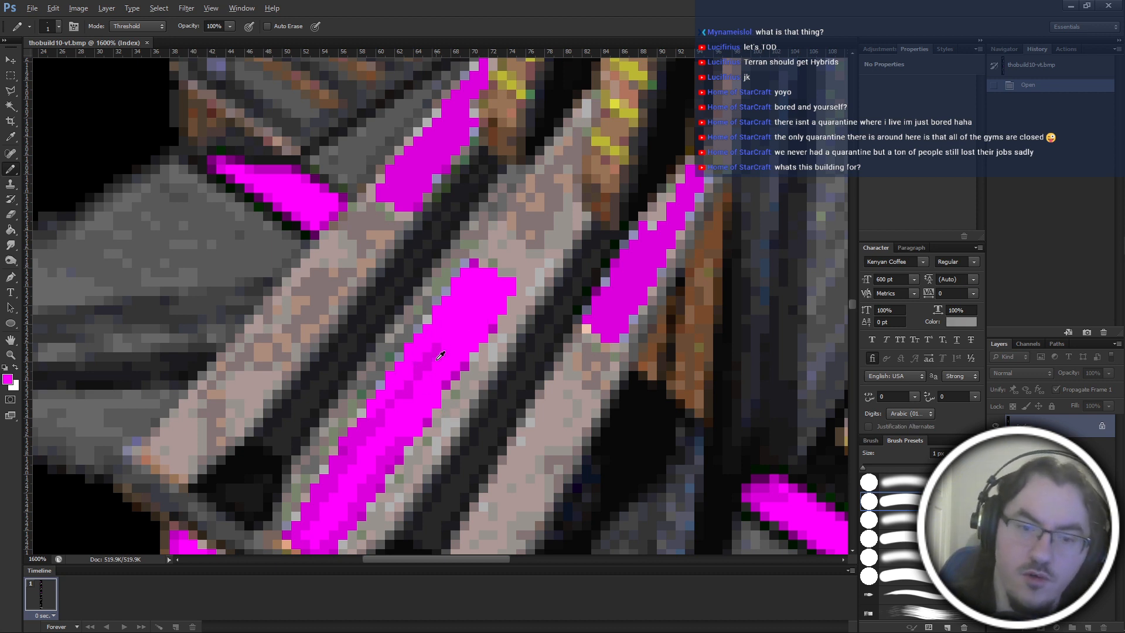
pyautogui.click(438, 338)
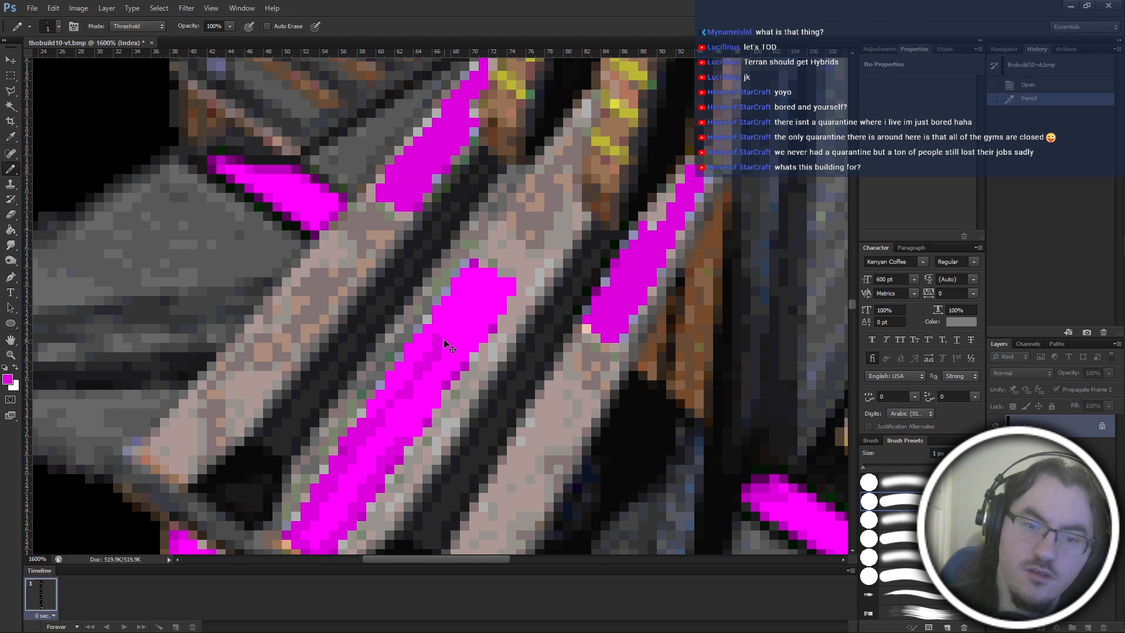
pyautogui.hotkey('ctrl', 'z')
pyautogui.click(452, 327)
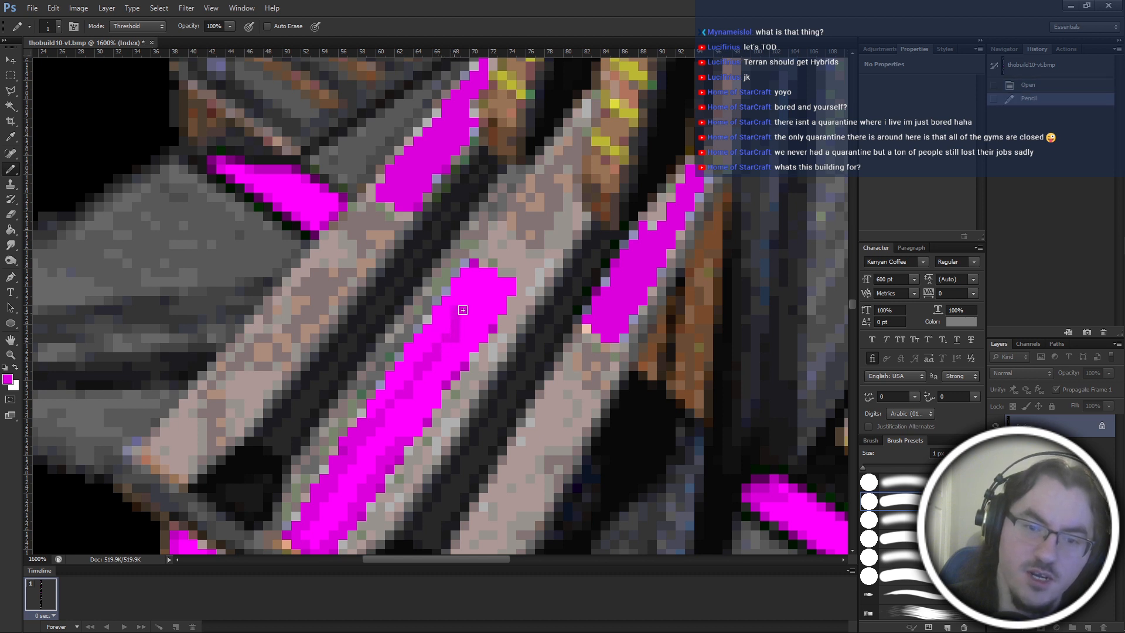
pyautogui.click(463, 310)
pyautogui.click(488, 291)
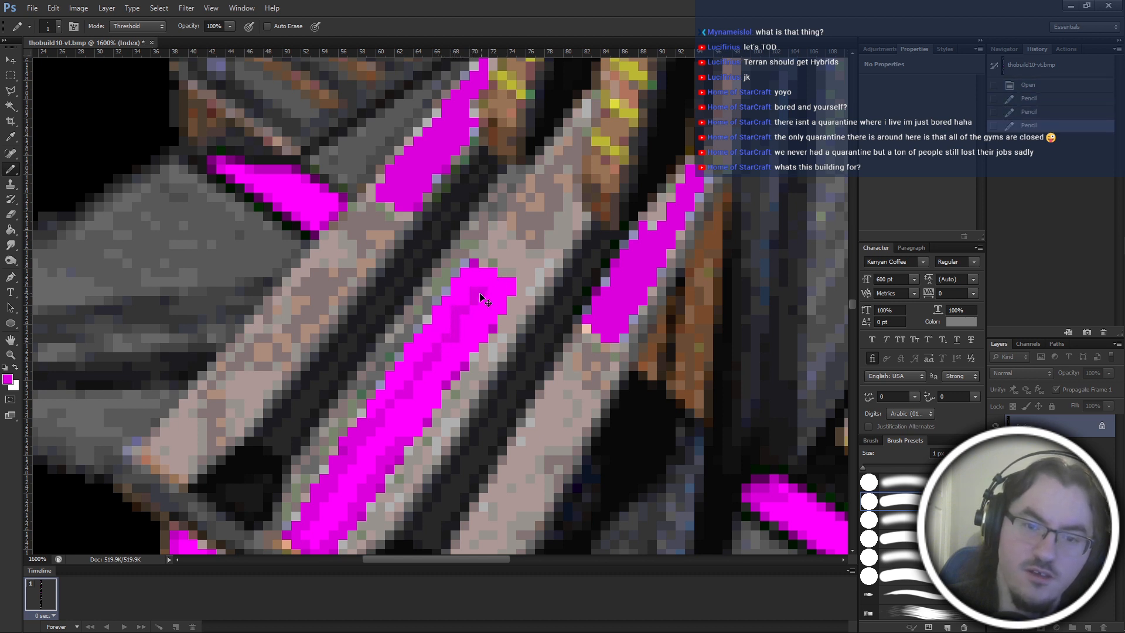
pyautogui.click(491, 278)
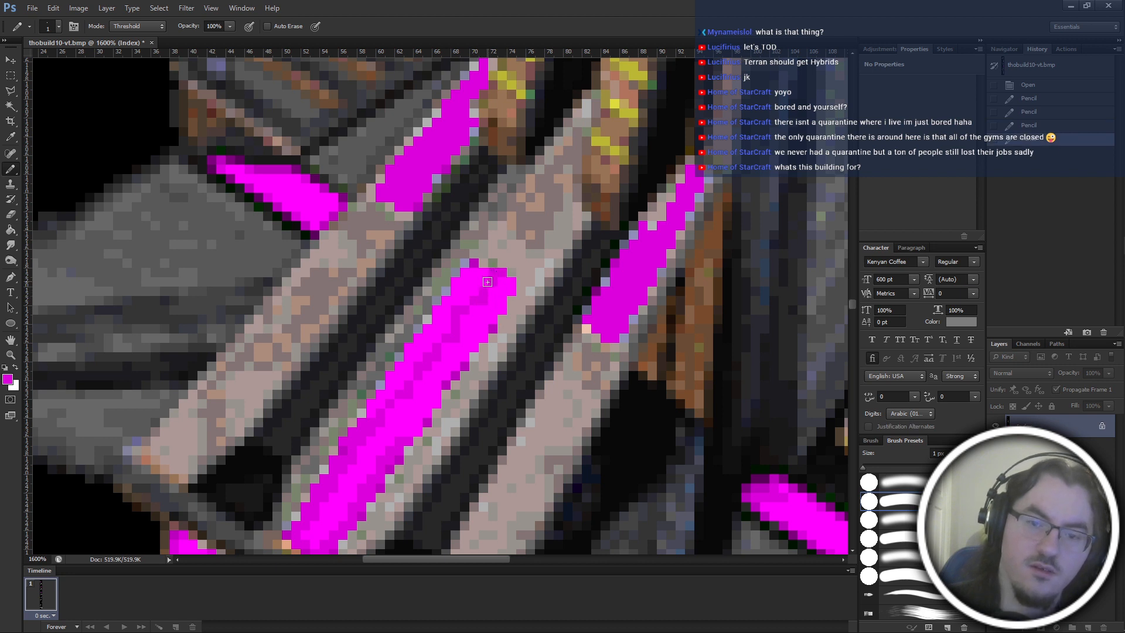
pyautogui.click(491, 288)
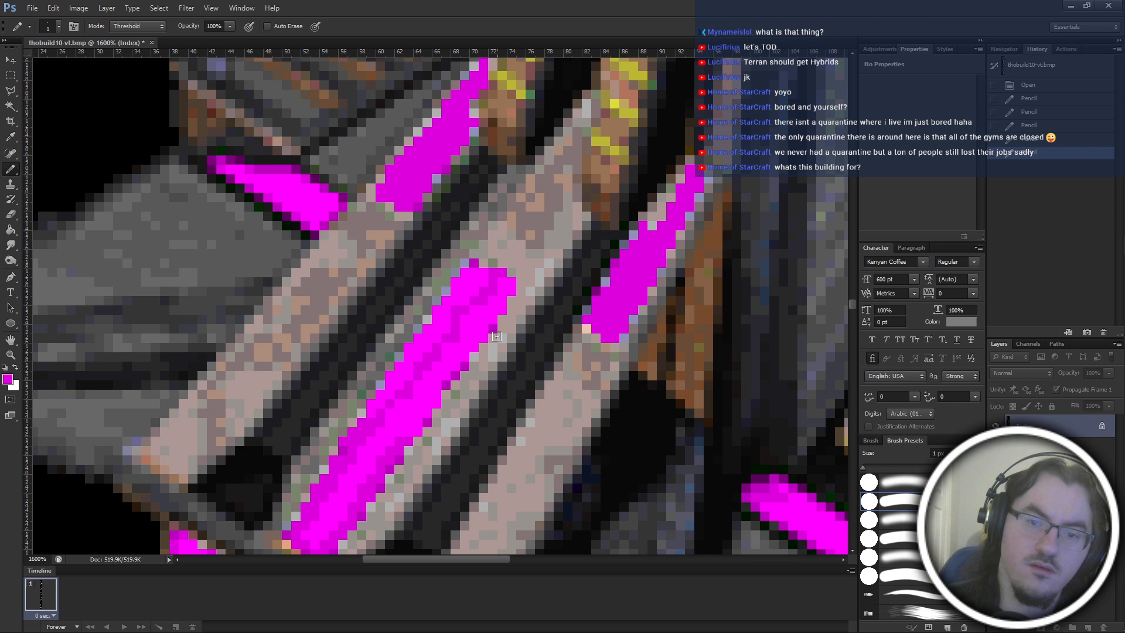
# Touch up the darker streak down the central ramp panel's middle and paint over its lower part in bright magenta.
pyautogui.click(467, 305)
pyautogui.click(439, 354)
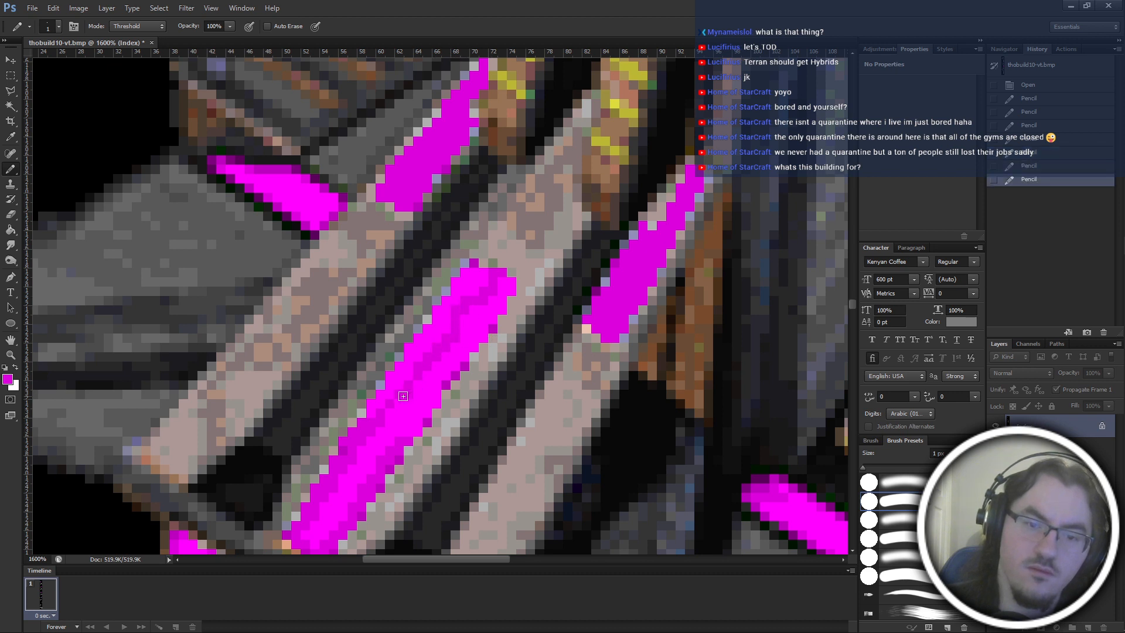
pyautogui.click(408, 376)
pyautogui.hscroll(-3, 389, 494)
pyautogui.scroll(-1, 455, 430)
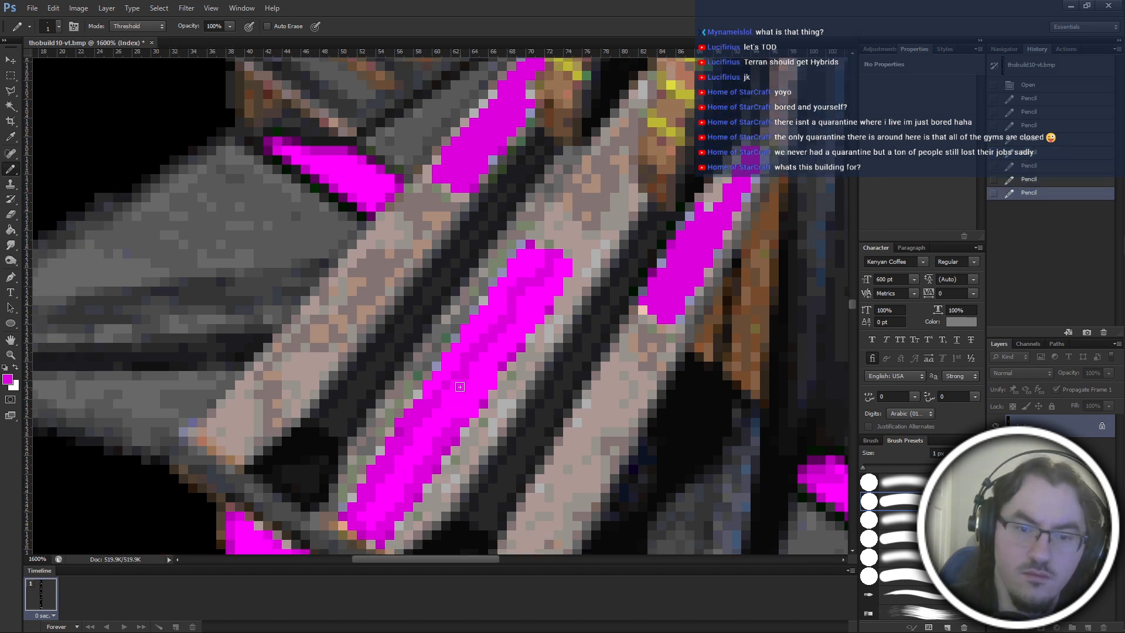
pyautogui.click(454, 381)
pyautogui.click(435, 388)
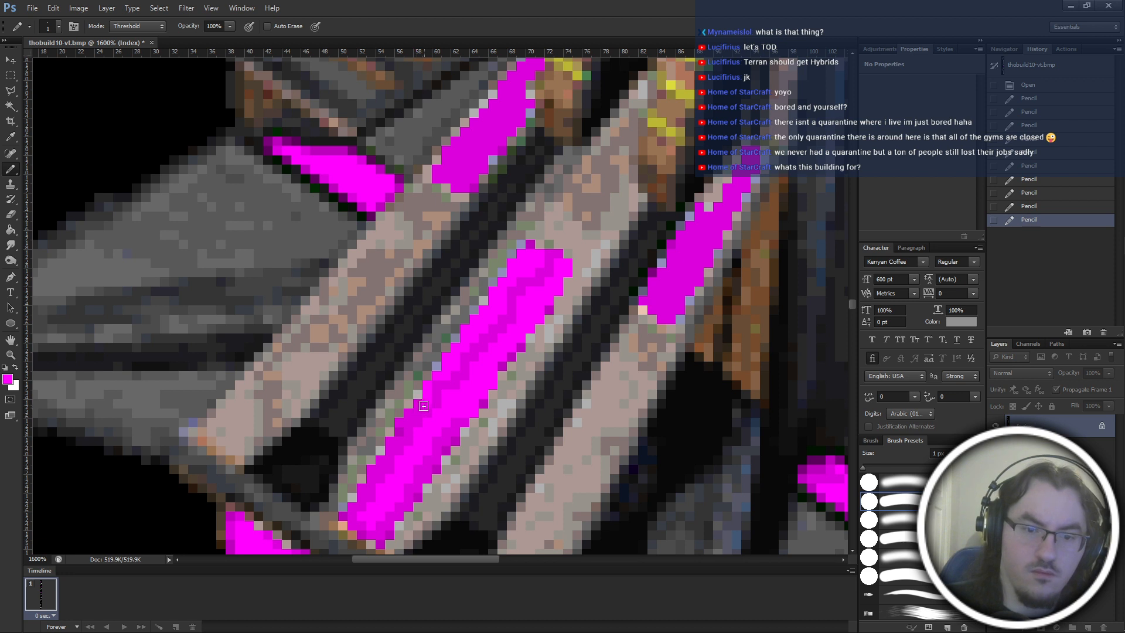
pyautogui.moveTo(424, 406)
pyautogui.mouseDown()
pyautogui.moveTo(343, 510)
pyautogui.moveTo(420, 426)
pyautogui.moveTo(393, 436)
pyautogui.moveTo(375, 478)
pyautogui.mouseUp()
# Dab darker magenta shading pixels with the Pencil along the lower end and adjoining long edge of the central ramp panel.
pyautogui.scroll(-2, 453, 409)
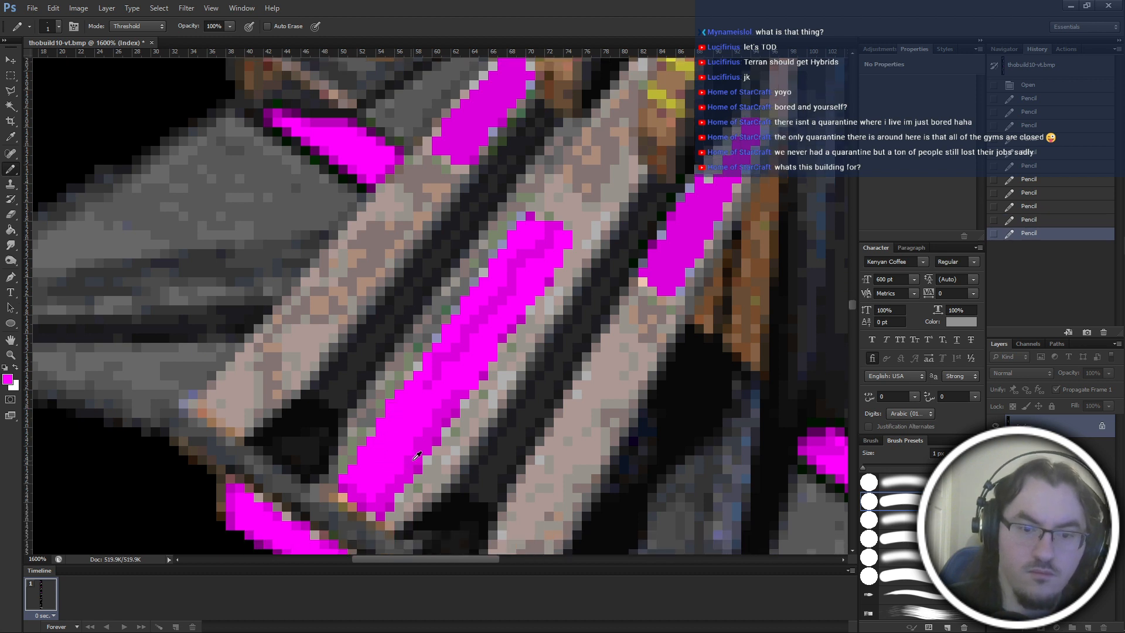
pyautogui.click(378, 506)
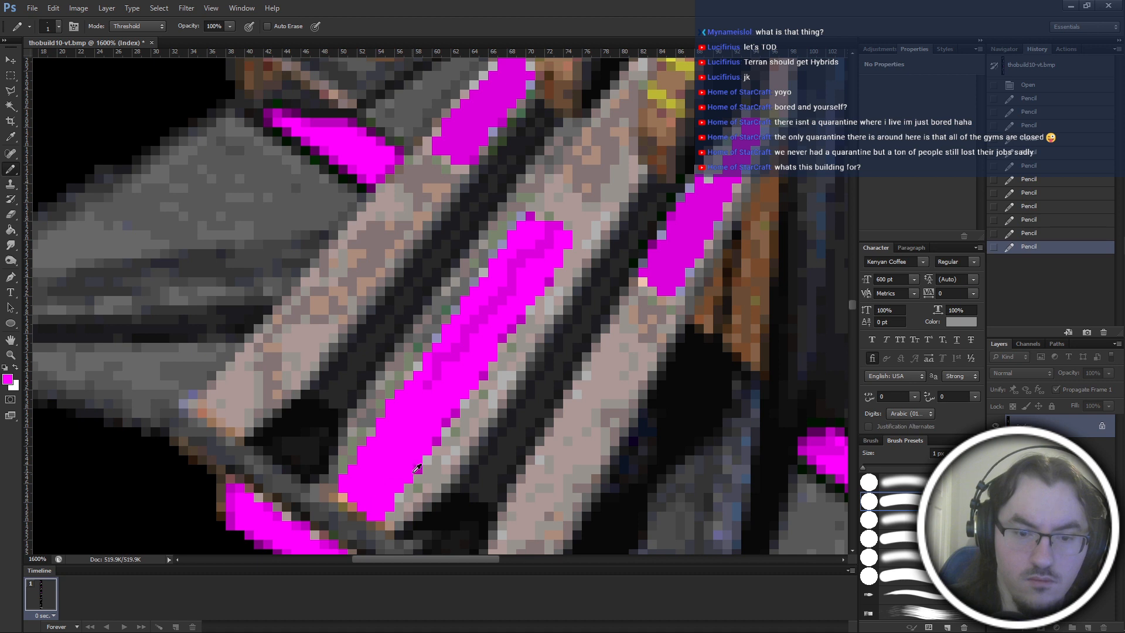
pyautogui.click(374, 516)
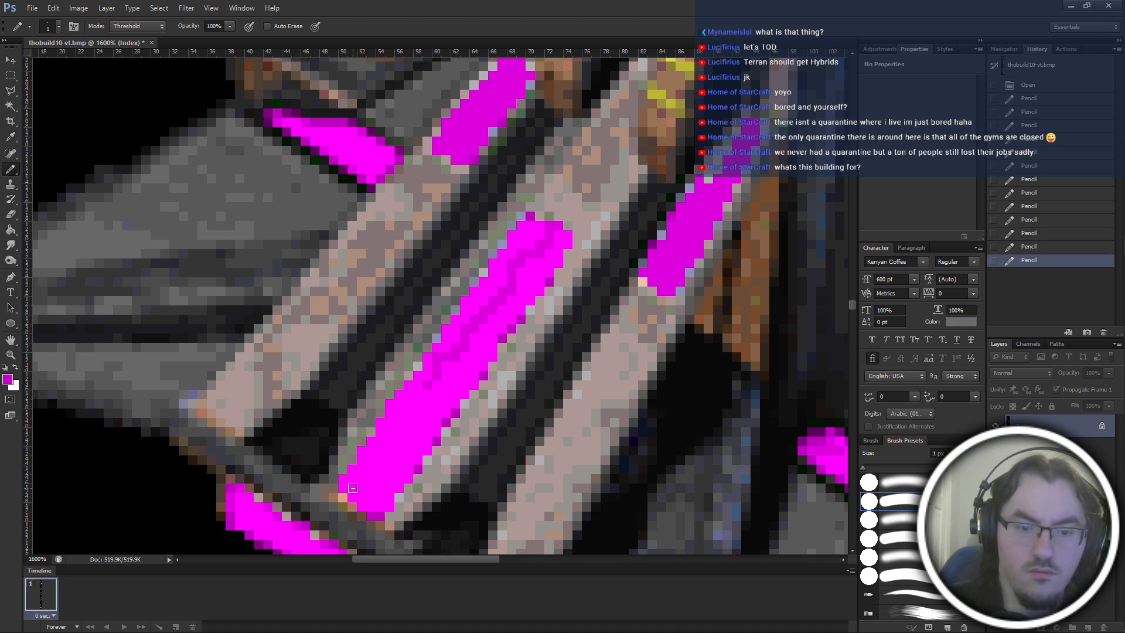
pyautogui.click(377, 510)
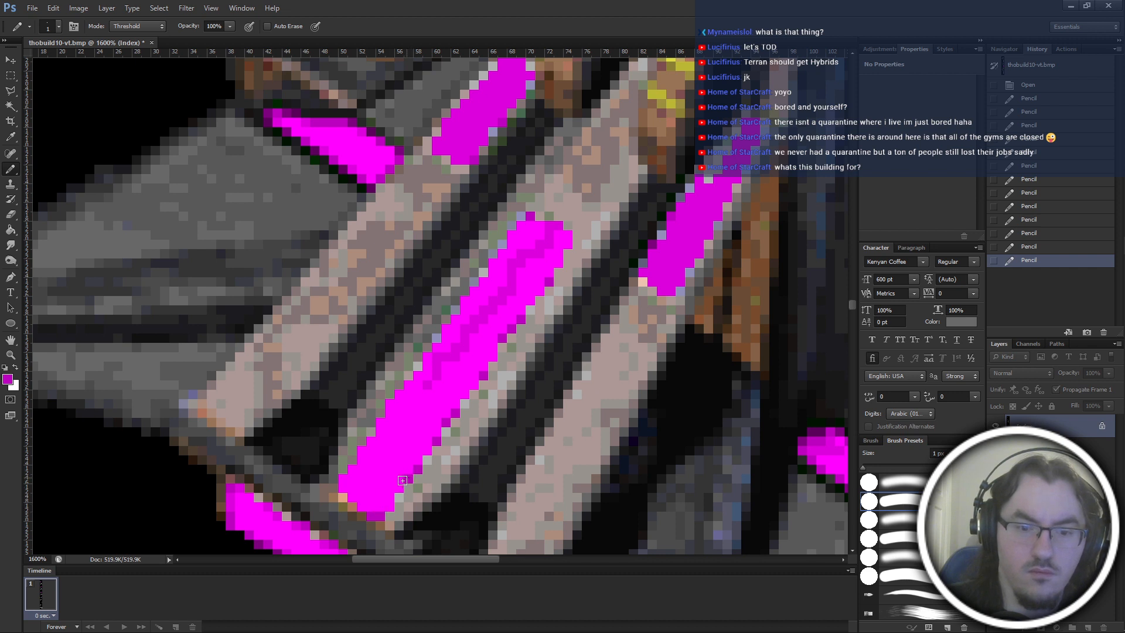
pyautogui.click(402, 481)
pyautogui.click(388, 502)
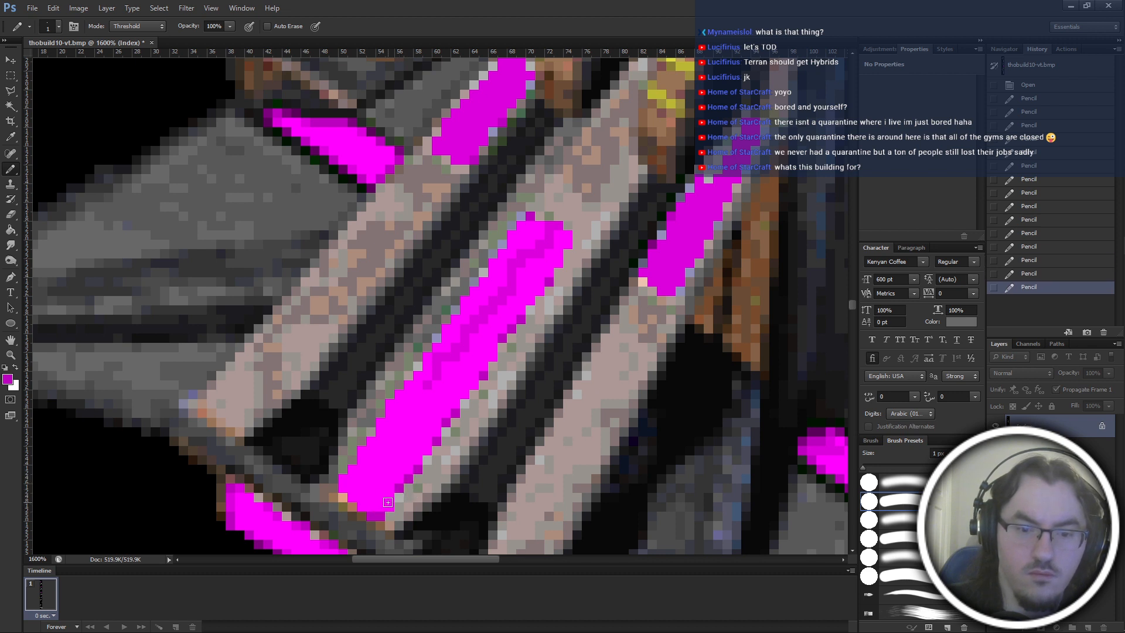
pyautogui.click(383, 509)
pyautogui.click(410, 477)
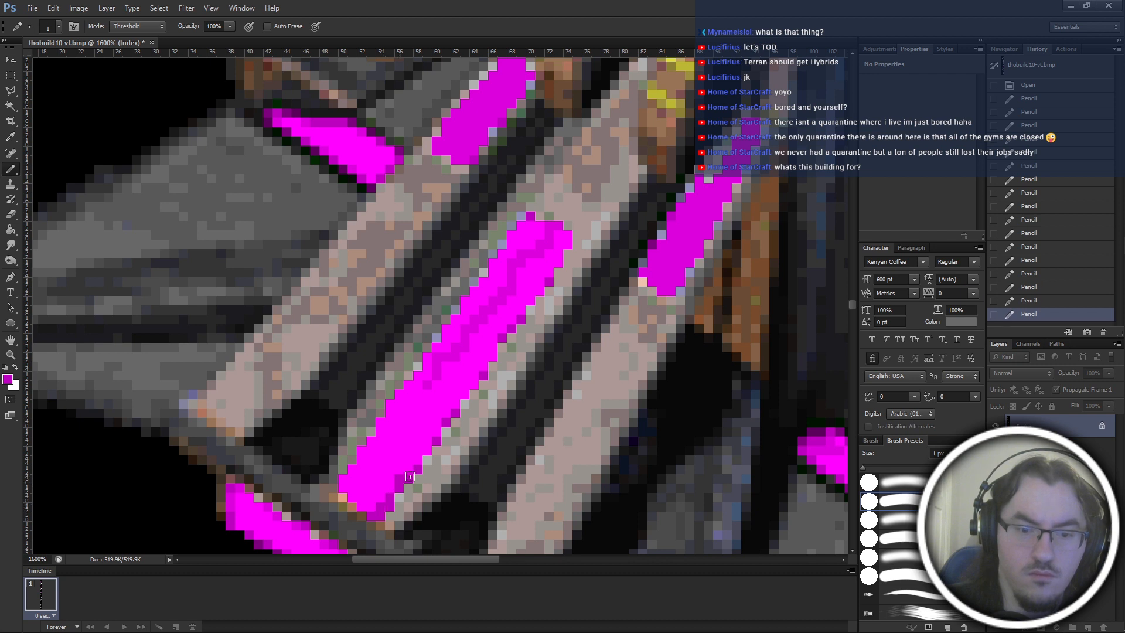
# Continue the darker magenta shading pixels with the Pencil along the central ramp panel's shadowed long edge up to its upper end.
pyautogui.click(428, 446)
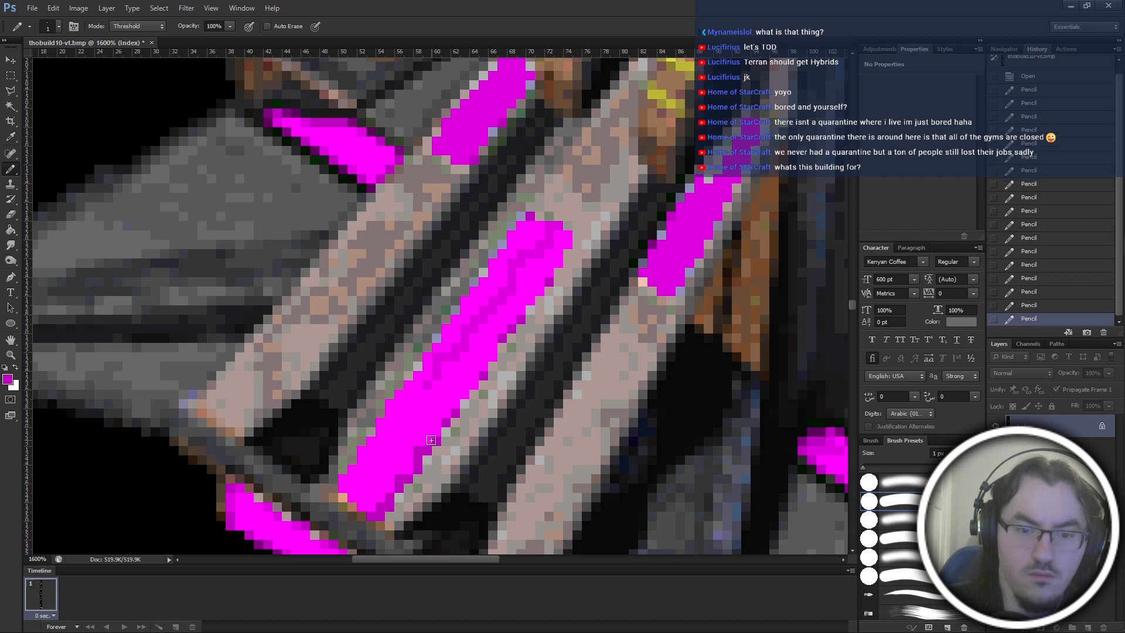
pyautogui.click(436, 431)
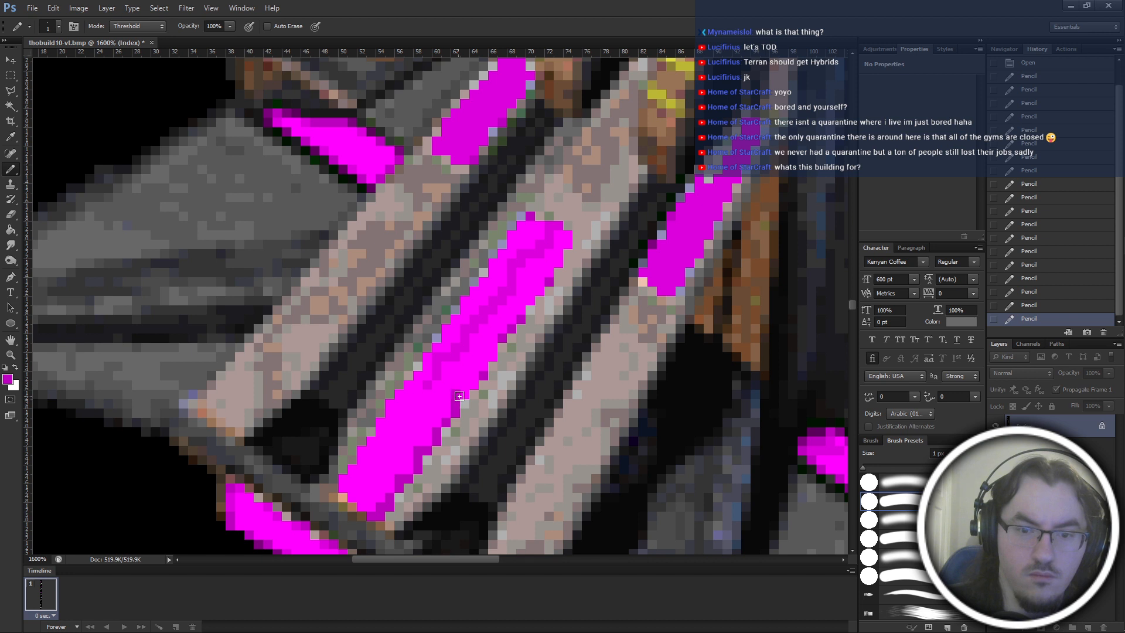
pyautogui.click(459, 396)
pyautogui.click(482, 368)
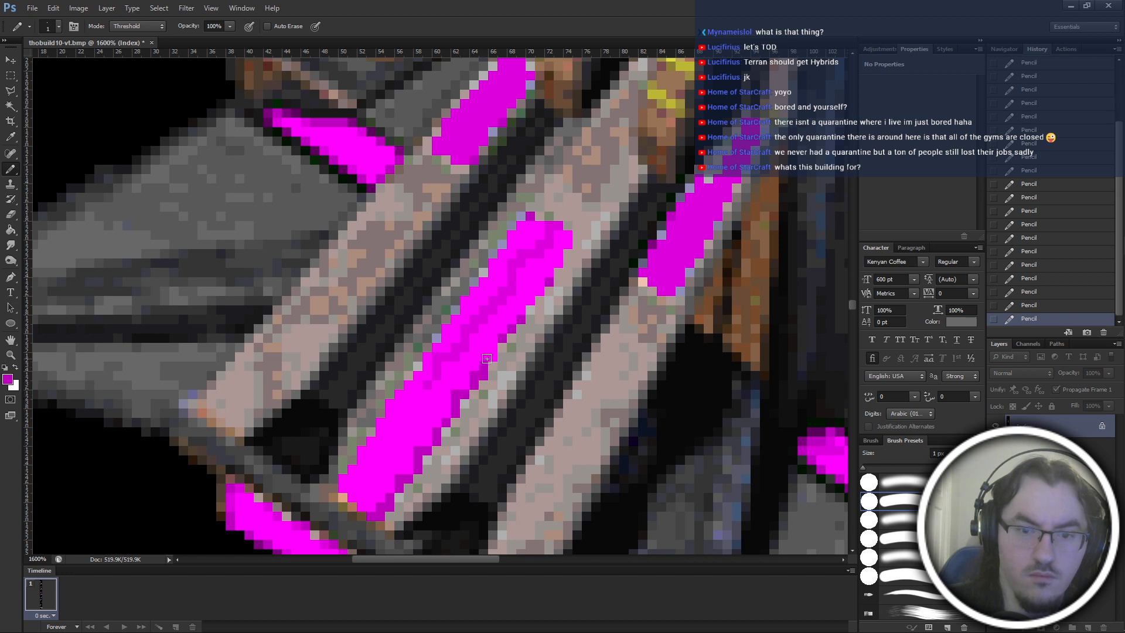
pyautogui.click(496, 345)
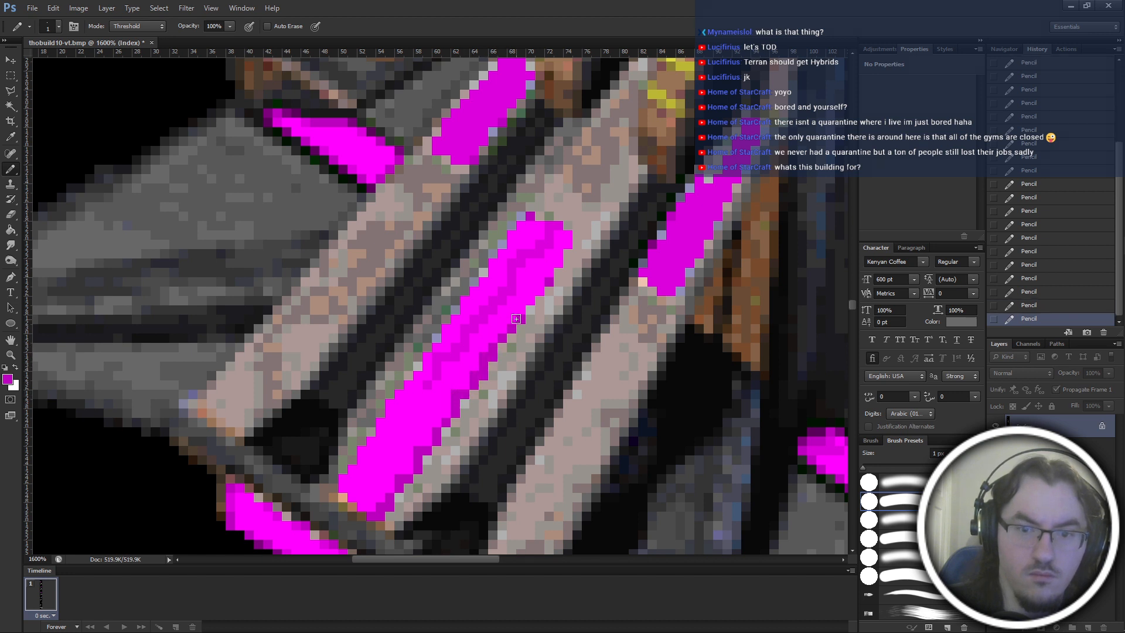
pyautogui.click(528, 302)
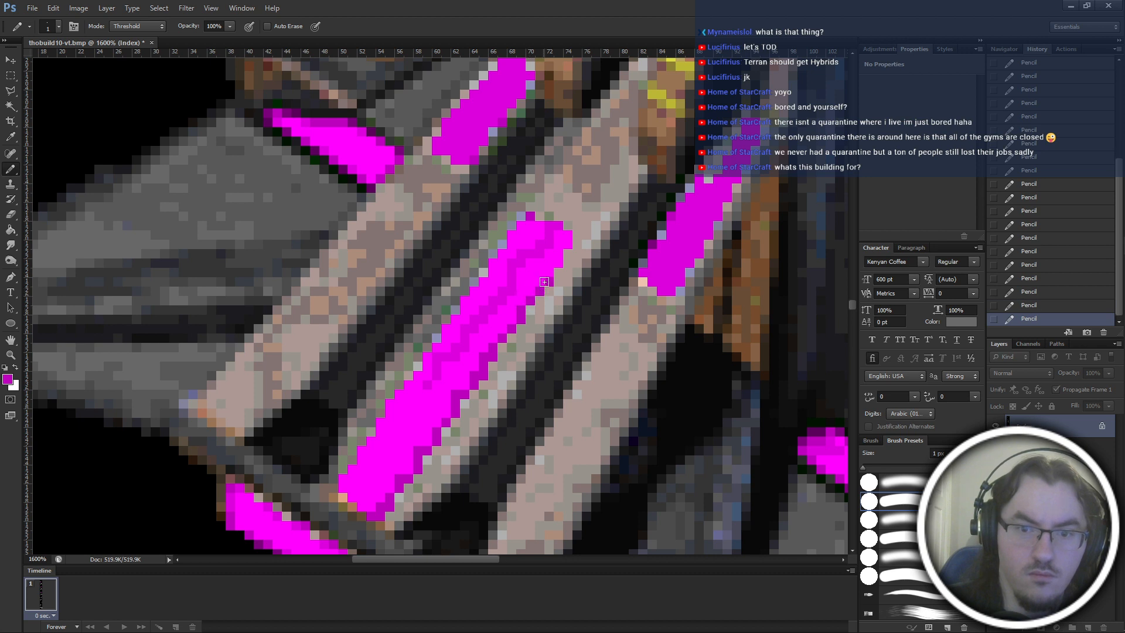
pyautogui.click(545, 281)
pyautogui.click(567, 245)
pyautogui.click(569, 235)
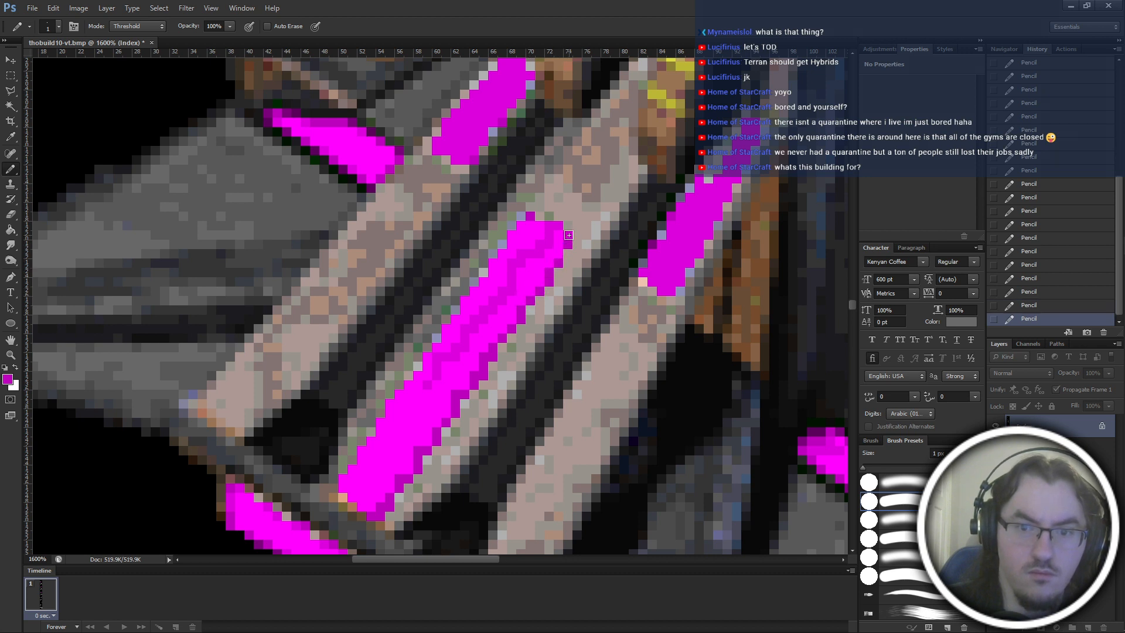
# Paint the central ramp panel's interior down to its lower end in medium magenta, keeping the bright and dark long edges.
pyautogui.keyDown('alt'); pyautogui.click(554, 230); pyautogui.keyUp('alt')
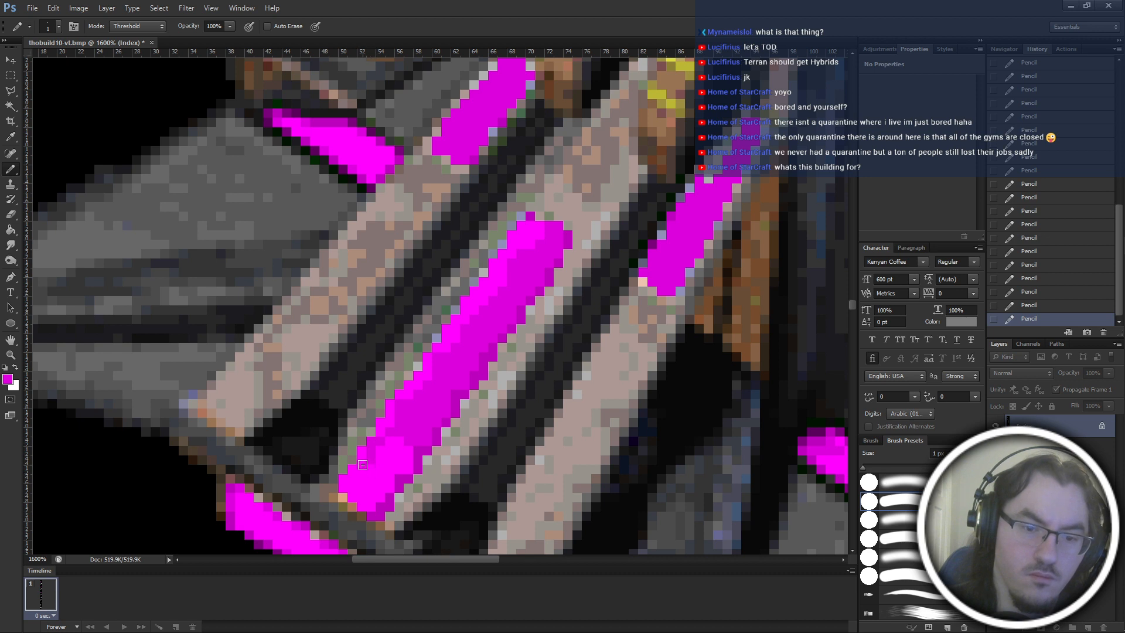
pyautogui.press('alt')
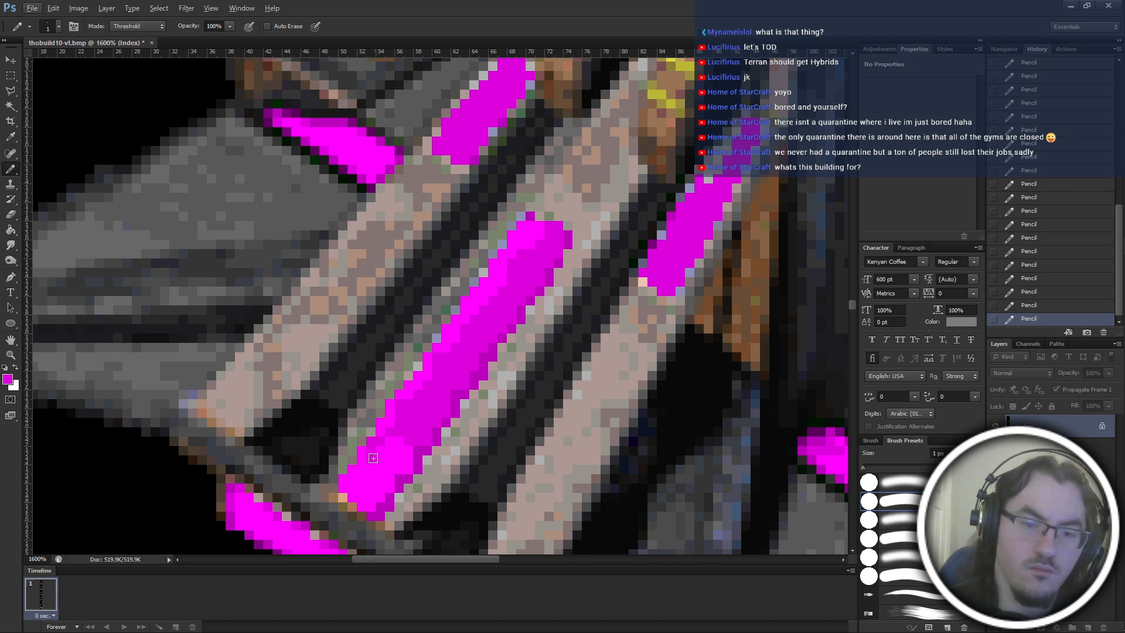
pyautogui.hotkey('ctrl', 'z')
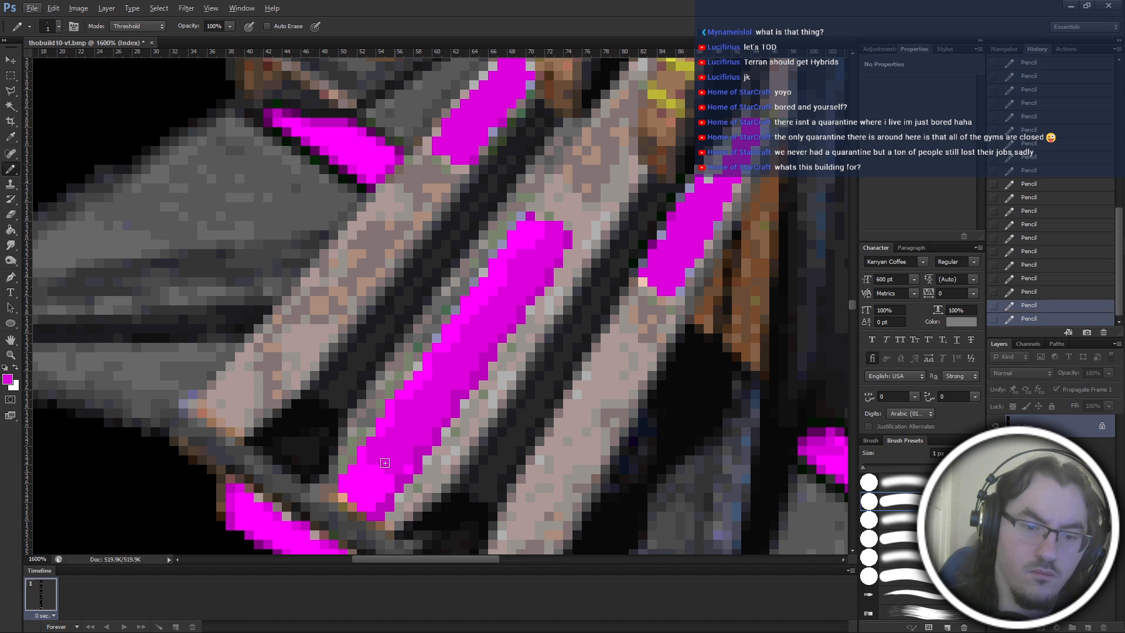
pyautogui.hotkey('ctrl', 'z')
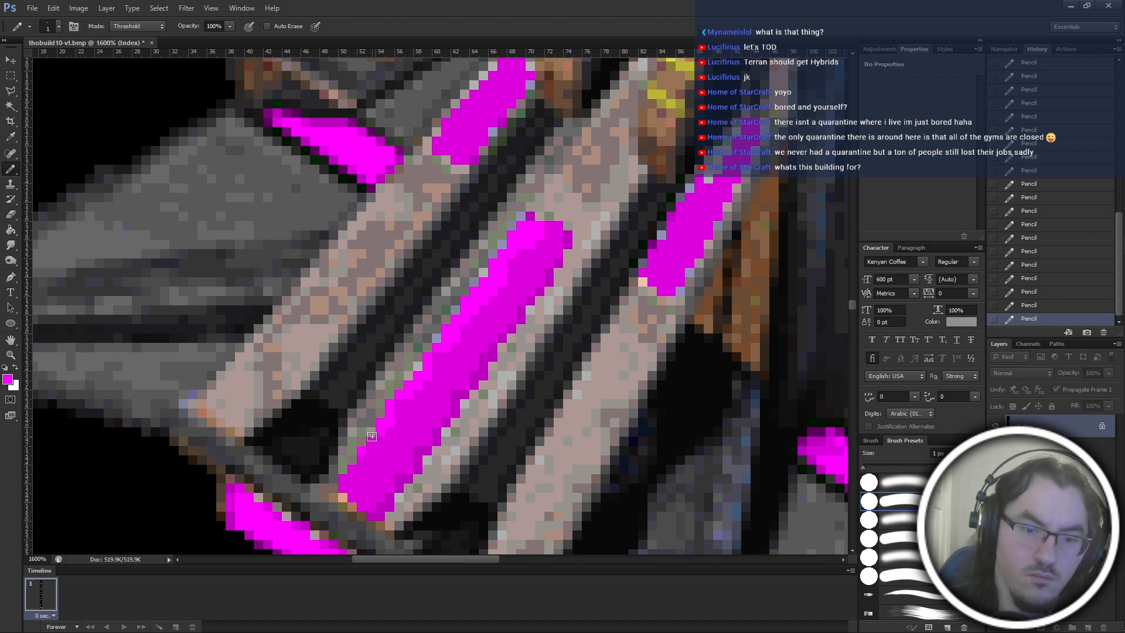
# Retouch the bright magenta highlight pixels along the lower part of the central ramp panel's left edge.
pyautogui.click(362, 447)
pyautogui.hotkey('ctrl', 'alt', 'z')
pyautogui.hotkey('ctrl', 'alt', 'z')
pyautogui.hotkey('ctrl', 'shift', 'z')
pyautogui.hotkey('ctrl', 'shift', 'z')
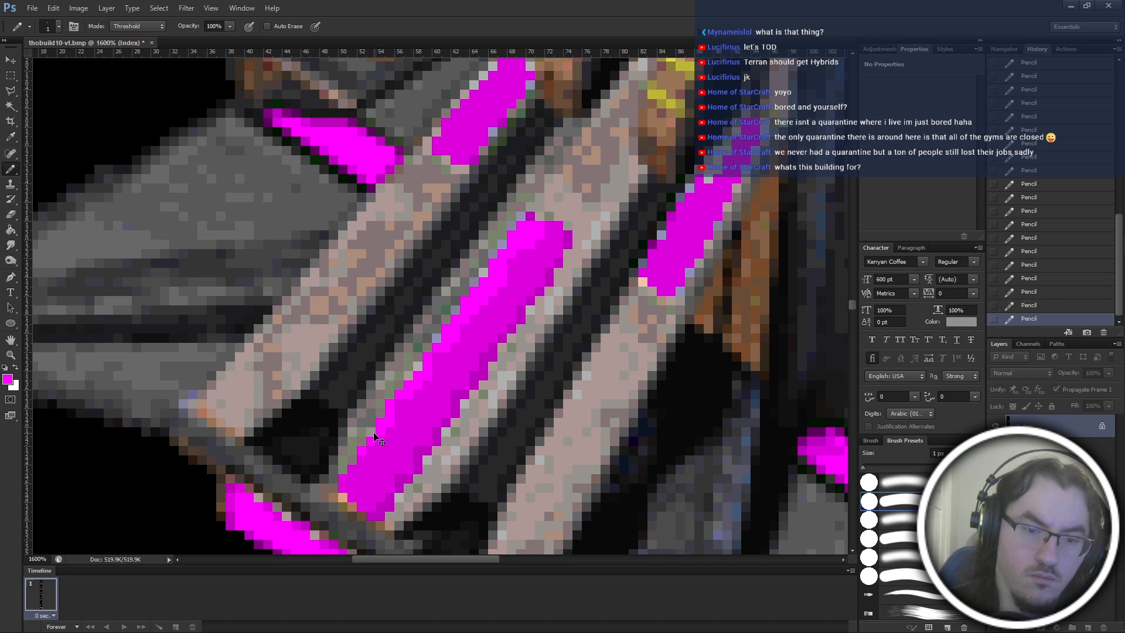
pyautogui.click(366, 445)
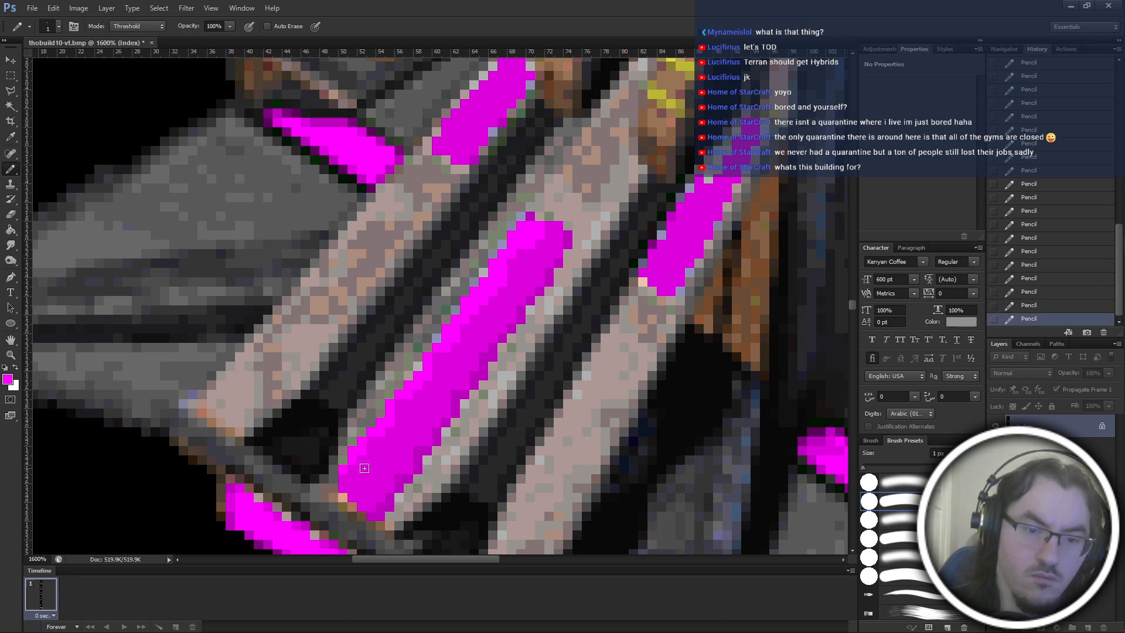
pyautogui.hscroll(2, 375, 410)
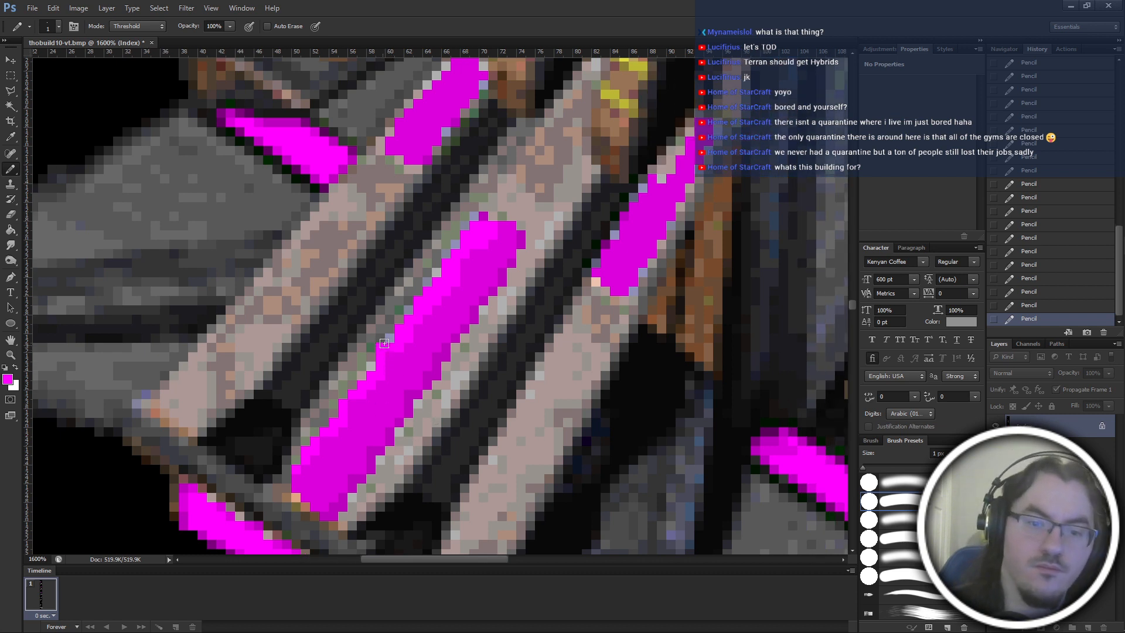
# Try to widen the central ramp panel's bright magenta edge into the adjoining grey border, and undo those strokes.
pyautogui.click(412, 310)
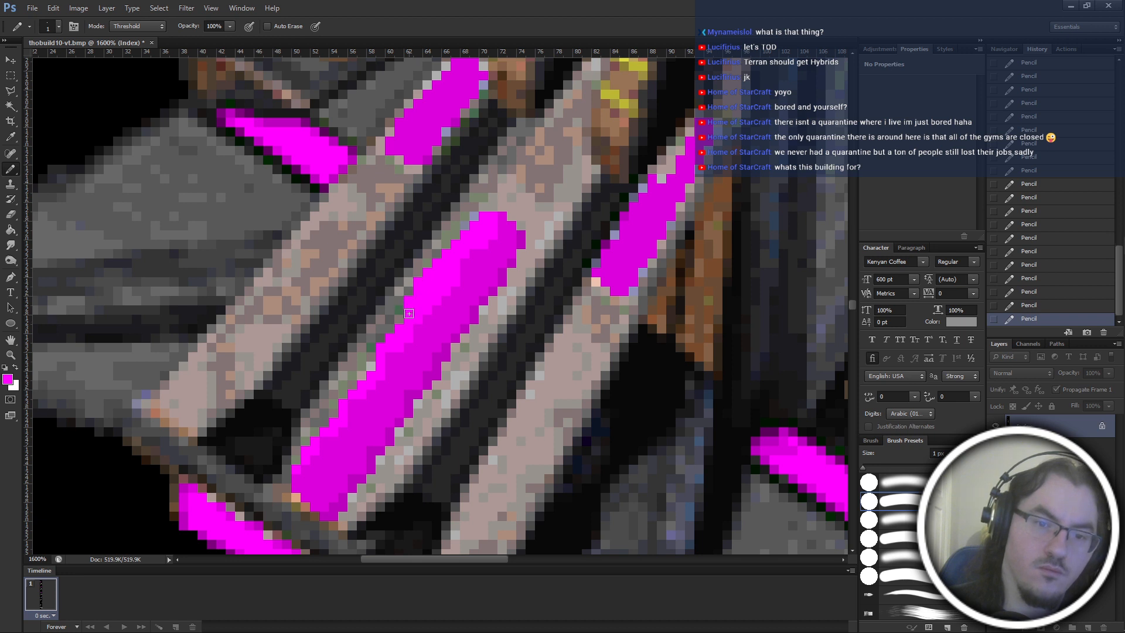
pyautogui.hotkey('ctrl', 'alt', 'z')
pyautogui.hotkey('ctrl', 'alt', 'z')
pyautogui.hotkey('ctrl', 'alt', 'z')
pyautogui.hotkey('ctrl', 'alt', 'z')
pyautogui.hotkey('ctrl', 'alt', 'z')
pyautogui.hotkey('ctrl', 'alt', 'z')
pyautogui.hotkey('ctrl', 'alt', 'z')
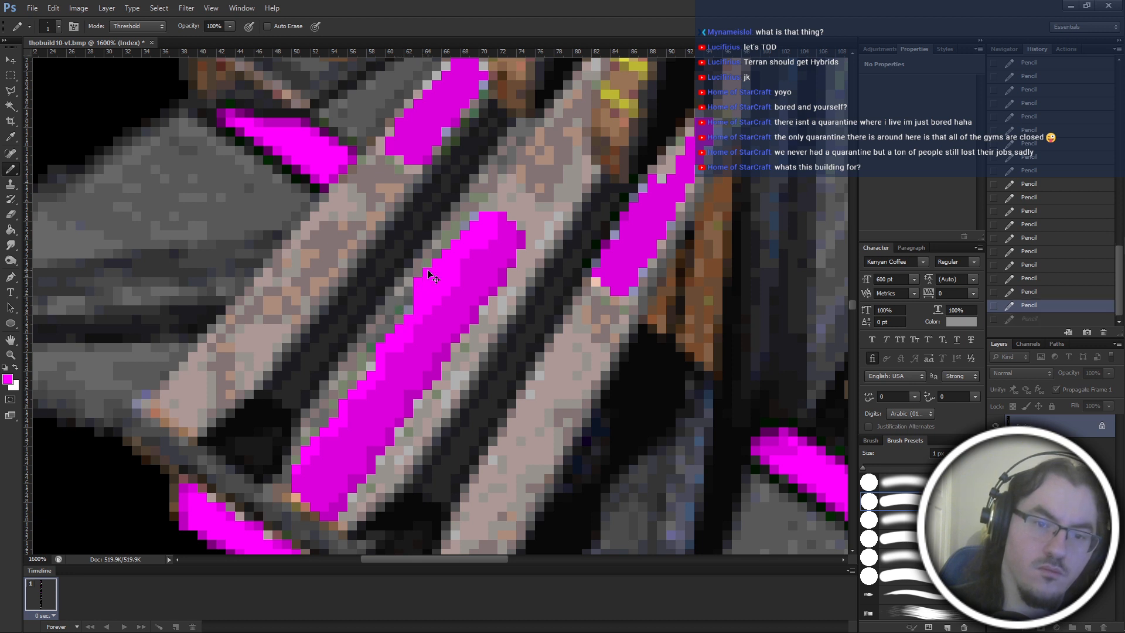
pyautogui.hotkey('ctrl', 'alt', 'z')
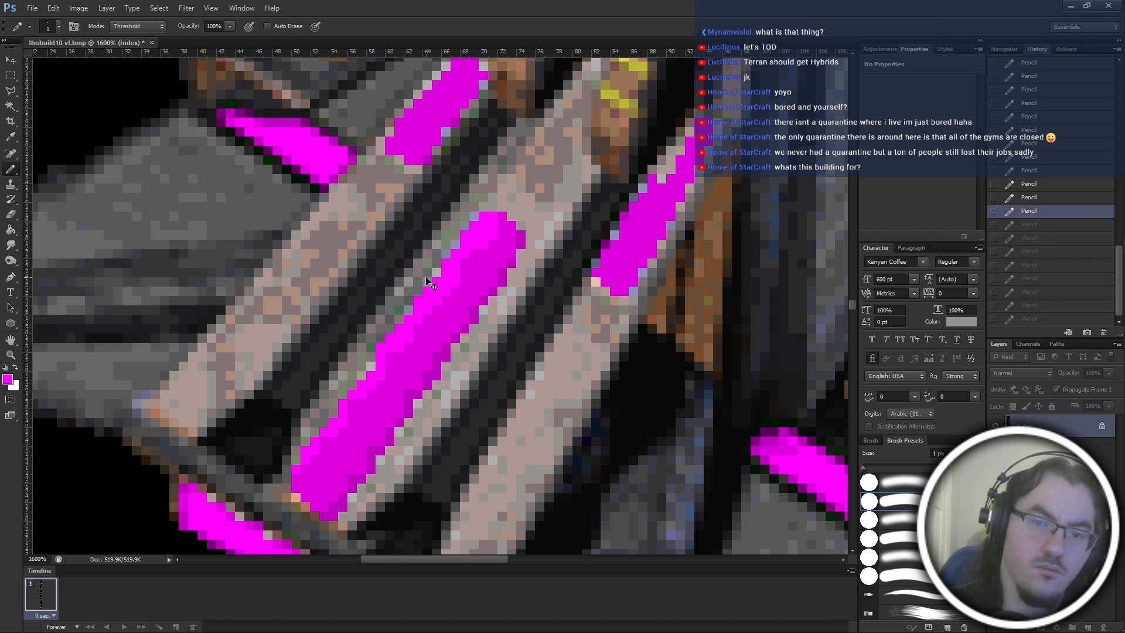
pyautogui.hotkey('ctrl', 'alt', 'z')
# Retouch the border pixels beside the central ramp panel's upper end with grey and lavender tones sampled from the border.
pyautogui.hotkey('ctrl', 'shift', 'z')
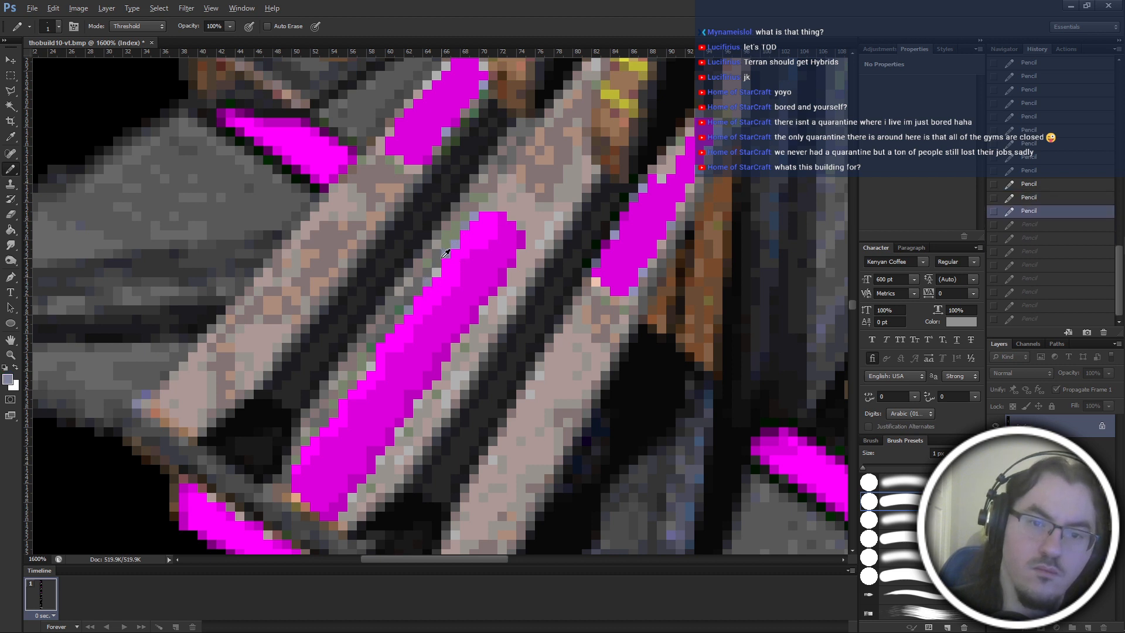
pyautogui.hotkey('ctrl', 'shift', 'z')
pyautogui.hotkey('ctrl', 'shift', 'z')
pyautogui.hotkey('ctrl', 'shift', 'z')
pyautogui.hotkey('ctrl', 'shift', 'z')
pyautogui.hotkey('ctrl', 'shift', 'z')
pyautogui.hotkey('ctrl', 'shift', 'z')
pyautogui.hotkey('ctrl', 'shift', 'z')
pyautogui.hotkey('ctrl', 'shift', 'z')
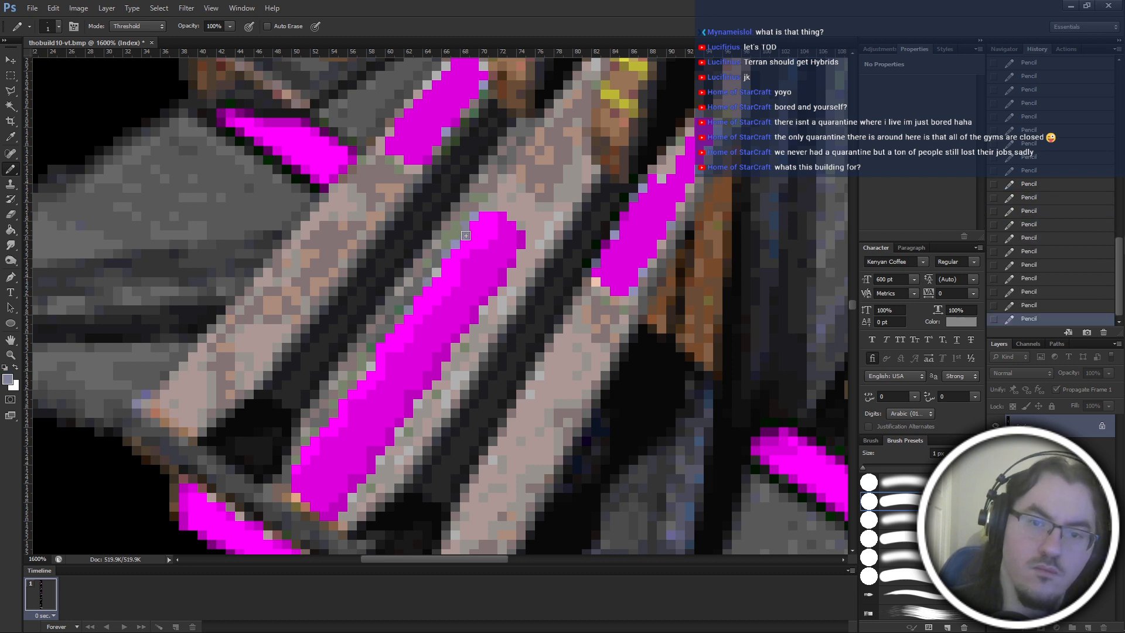
pyautogui.keyDown('alt'); pyautogui.click(478, 208); pyautogui.keyUp('alt')
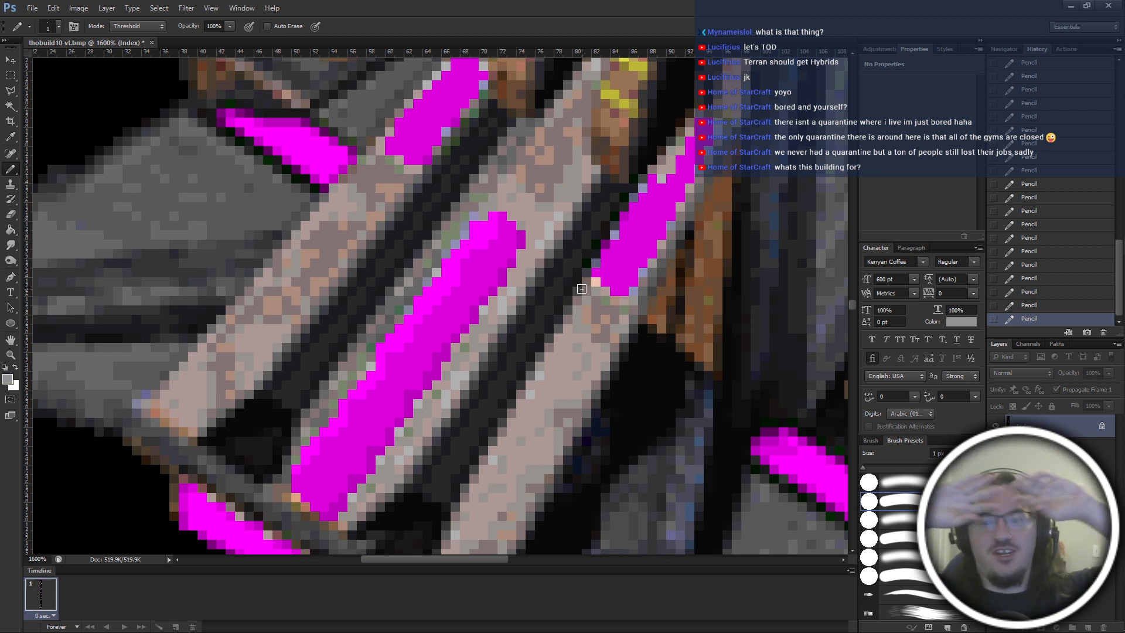
# Examine the recoloured ramp panel on the whole building and compare it with the other frames in the strip.
pyautogui.hotkey('ctrl', '-')
pyautogui.hotkey('ctrl', '-')
pyautogui.hotkey('ctrl', '-')
pyautogui.hotkey('ctrl', '-')
pyautogui.hotkey('ctrl', '-')
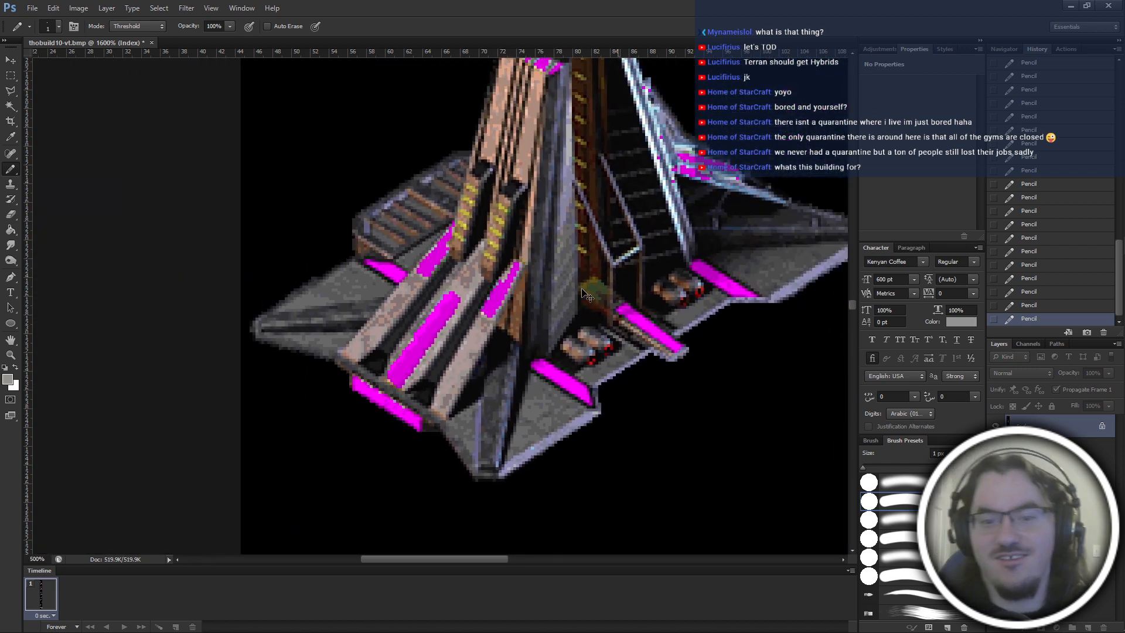
pyautogui.hotkey('ctrl', '+')
pyautogui.hotkey('ctrl', '+')
pyautogui.hotkey('ctrl', '+')
pyautogui.hotkey('ctrl', '+')
pyautogui.moveTo(419, 361); pyautogui.dragTo(472, 301)
pyautogui.scroll(-10, 470, 303)
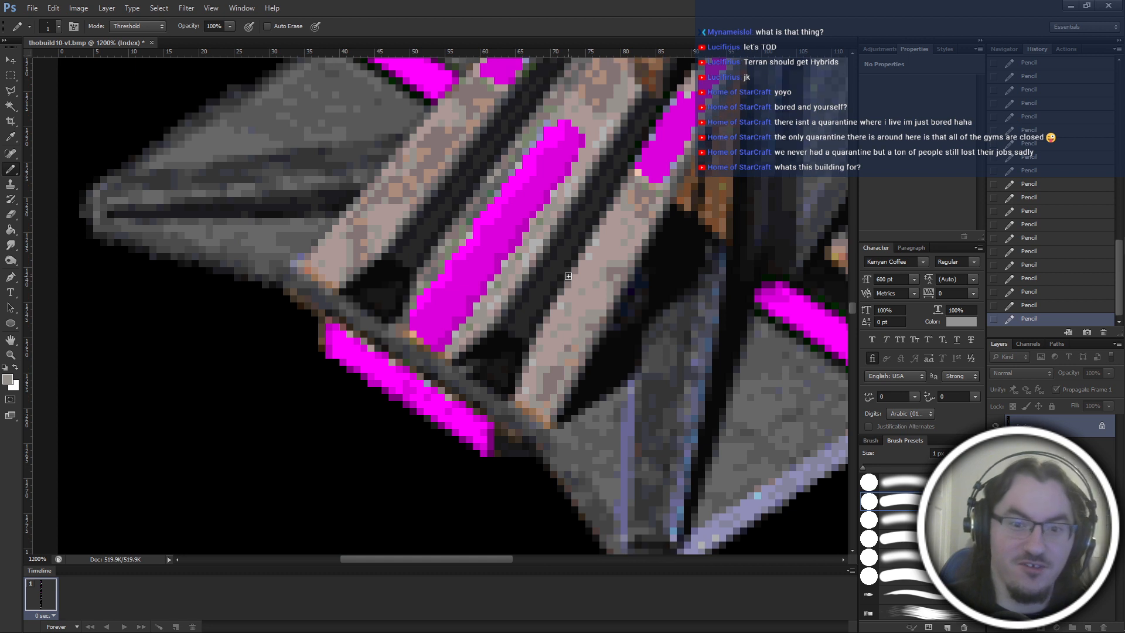
pyautogui.hotkey('ctrl', '-')
pyautogui.hotkey('ctrl', '-')
pyautogui.hotkey('ctrl', '-')
pyautogui.hotkey('ctrl', '-')
pyautogui.hotkey('ctrl', '-')
pyautogui.hotkey('ctrl', '-')
pyautogui.hotkey('ctrl', '-')
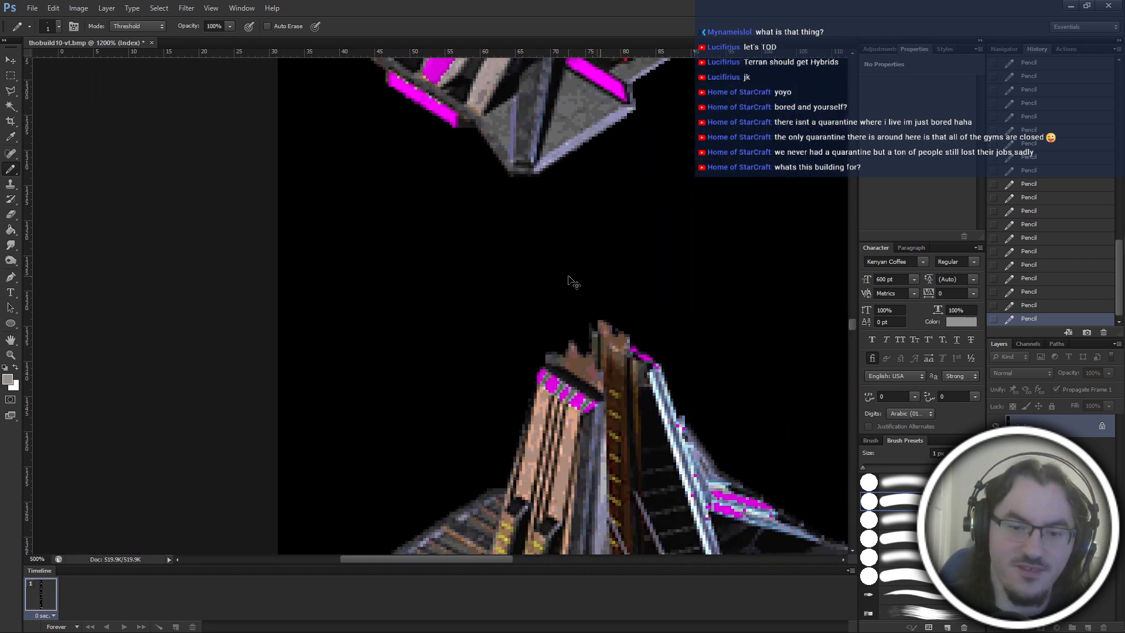
pyautogui.hotkey('ctrl', '-')
pyautogui.hotkey('ctrl', '-')
pyautogui.hotkey('ctrl', '-')
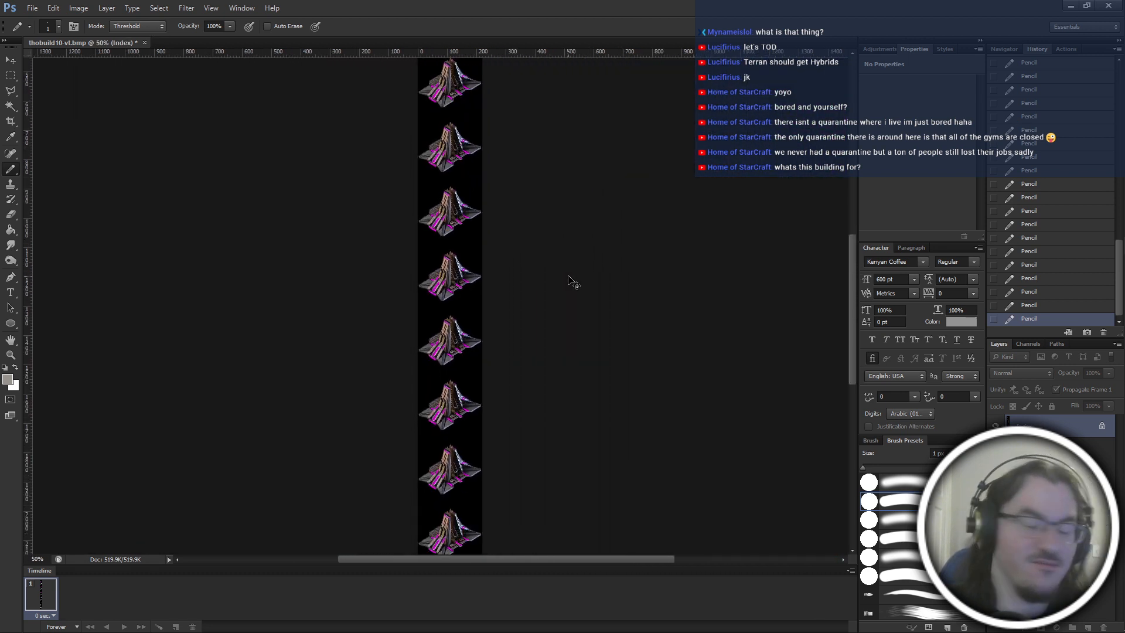
pyautogui.hotkey('ctrl', '+')
pyautogui.hotkey('ctrl', '+')
pyautogui.hotkey('ctrl', '+')
pyautogui.hotkey('ctrl', '+')
pyautogui.scroll(10, 567, 287)
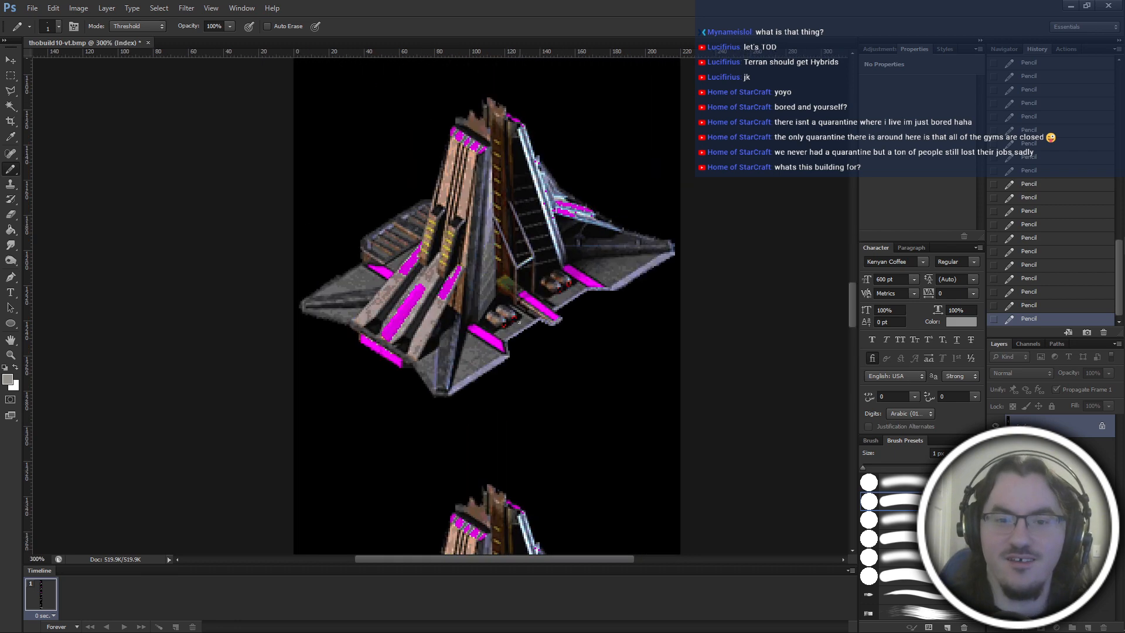
pyautogui.scroll(-10, 511, 355)
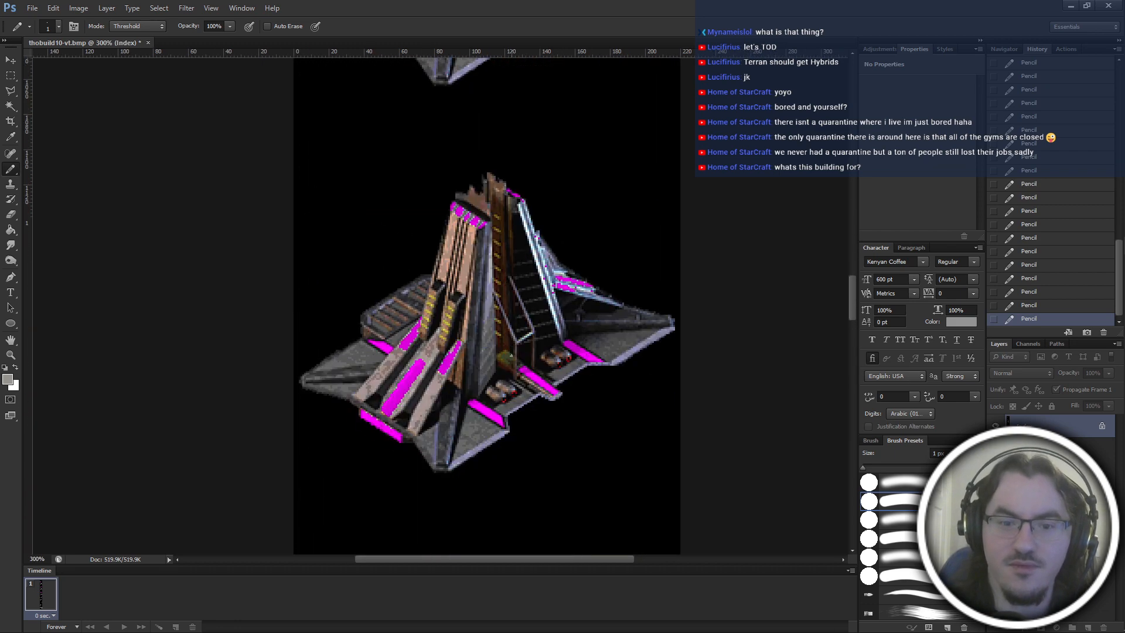
# Replace a protruding bright magenta pixel on the central ramp panel's left edge with lavender grey sampled from the adjoining border.
pyautogui.hotkey('ctrl', '+')
pyautogui.hotkey('ctrl', '+')
pyautogui.hotkey('ctrl', '+')
pyautogui.hotkey('ctrl', '+')
pyautogui.hotkey('ctrl', '+')
pyautogui.hotkey('ctrl', '+')
pyautogui.hotkey('ctrl', '+')
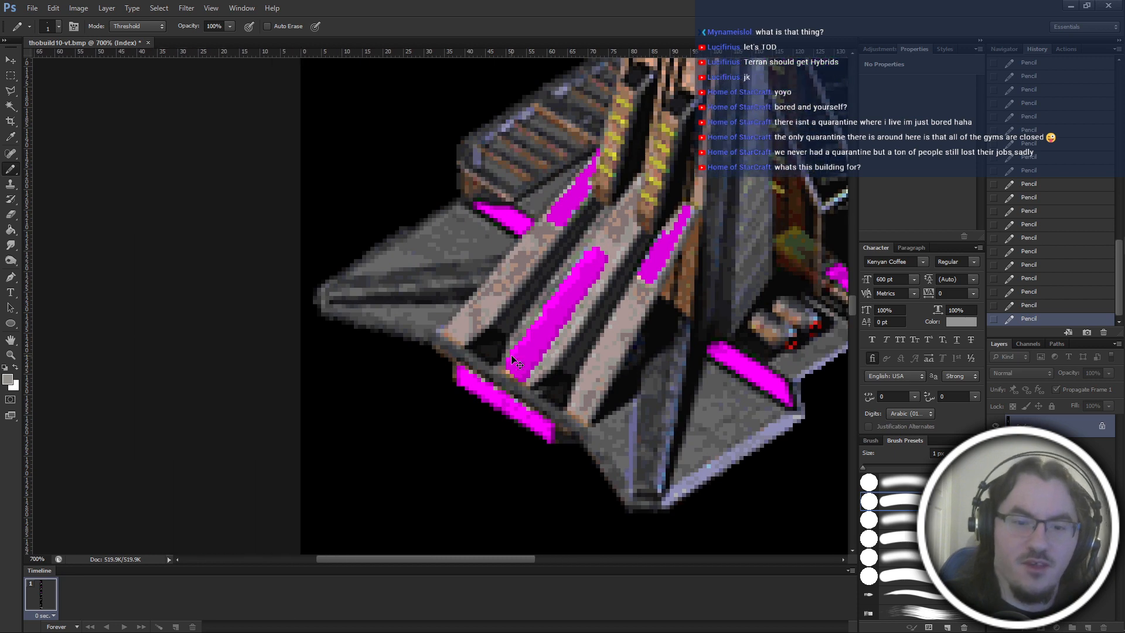
pyautogui.hotkey('ctrl', '+')
pyautogui.hotkey('ctrl', '+')
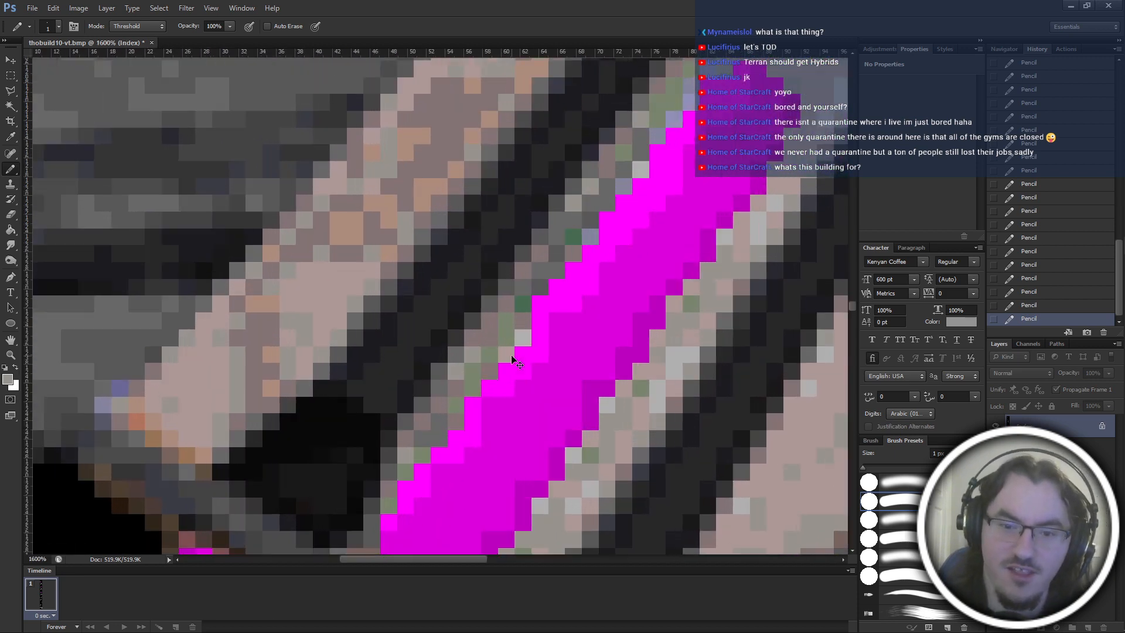
pyautogui.scroll(-3, 491, 415)
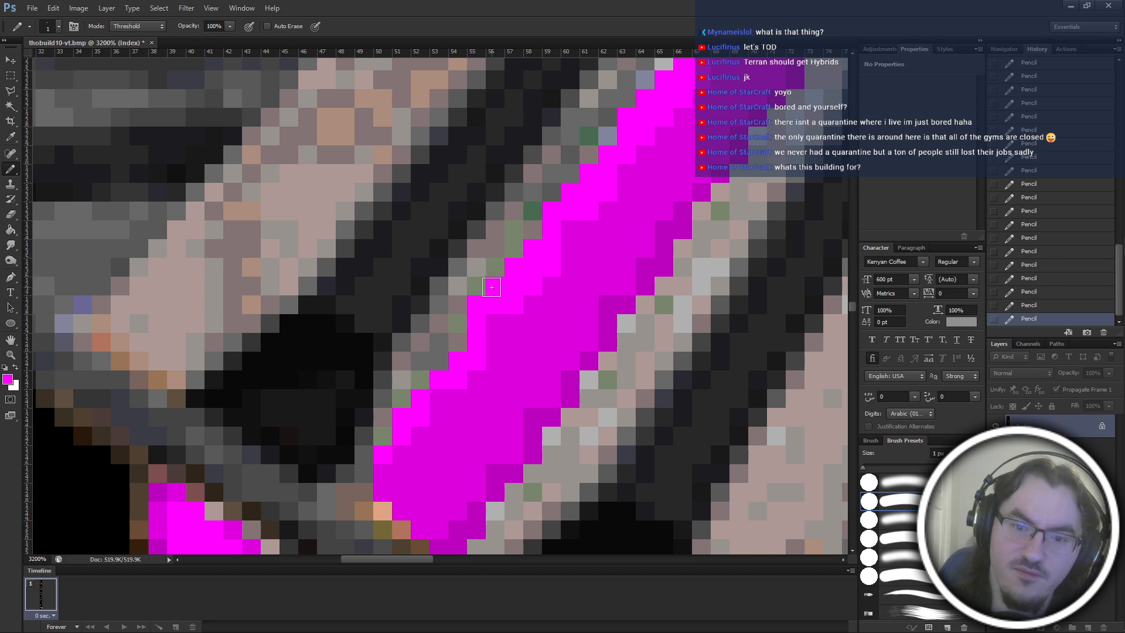
pyautogui.scroll(2, 585, 304)
pyautogui.scroll(2, 585, 303)
pyautogui.hscroll(2, 584, 304)
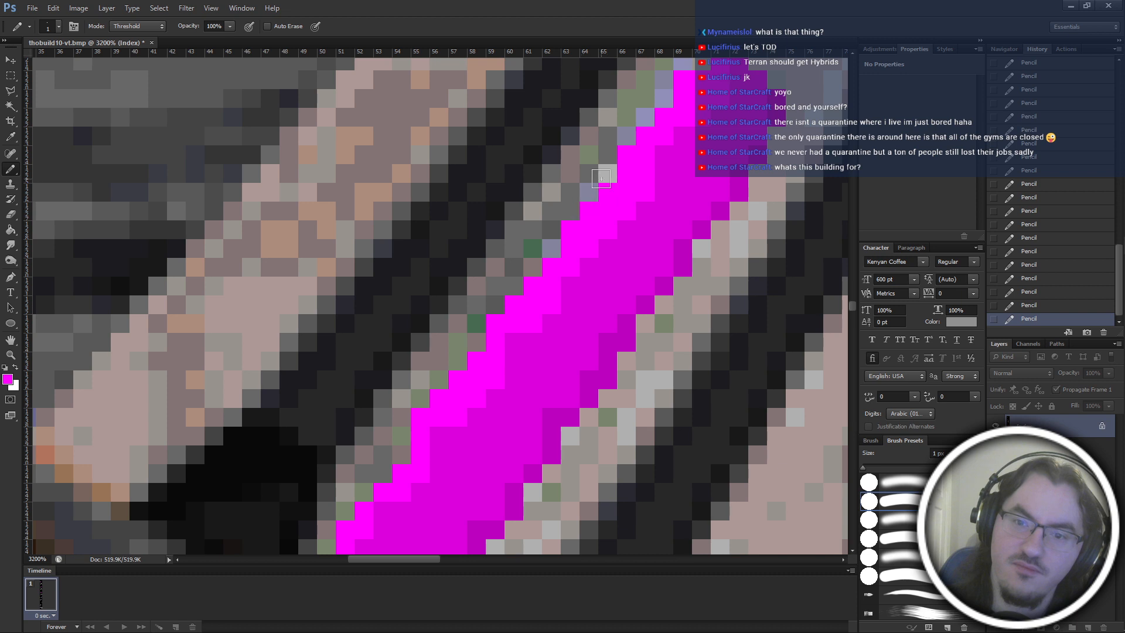
pyautogui.keyDown('alt'); pyautogui.click(590, 191); pyautogui.keyUp('alt')
pyautogui.click(625, 155)
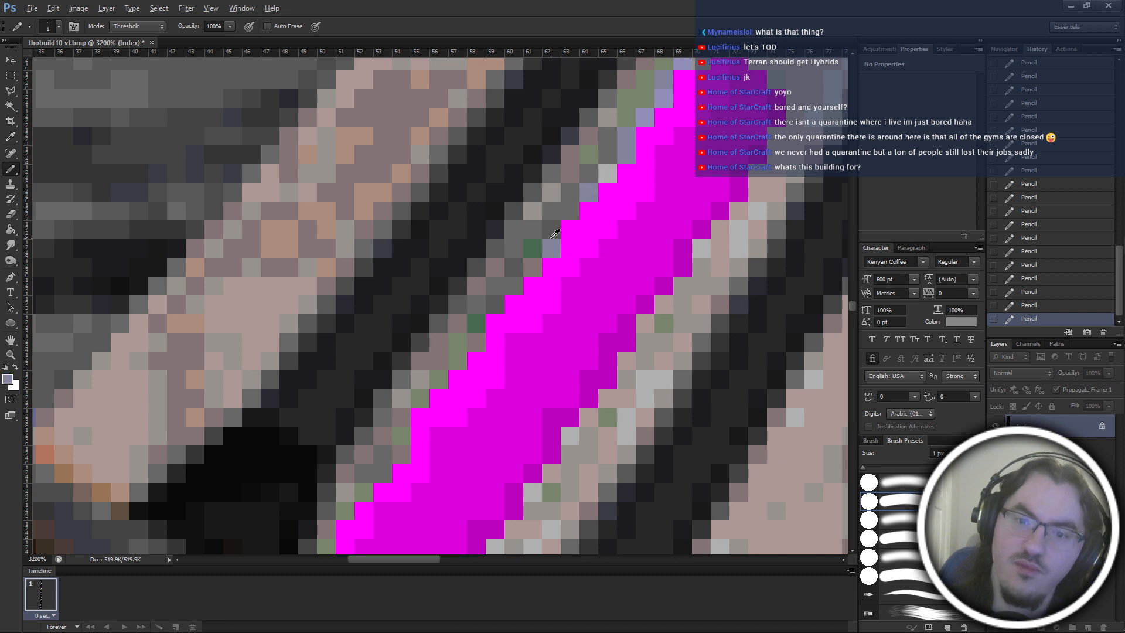
# Smooth the stepped left edge farther up the central ramp panel by painting sampled border greys over bright magenta pixels.
pyautogui.keyDown('alt'); pyautogui.click(552, 238); pyautogui.keyUp('alt')
pyautogui.click(644, 141)
pyautogui.hotkey('ctrl', 'z')
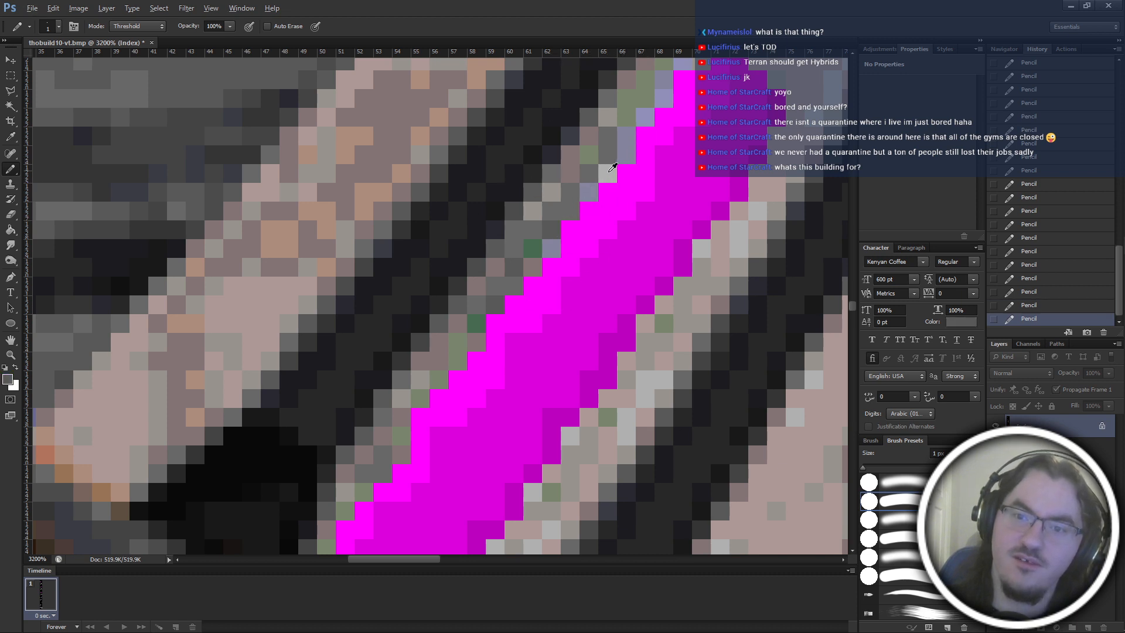
pyautogui.keyDown('alt'); pyautogui.click(586, 196); pyautogui.keyUp('alt')
pyautogui.click(644, 135)
pyautogui.keyDown('alt'); pyautogui.click(608, 173); pyautogui.keyUp('alt')
pyautogui.click(665, 116)
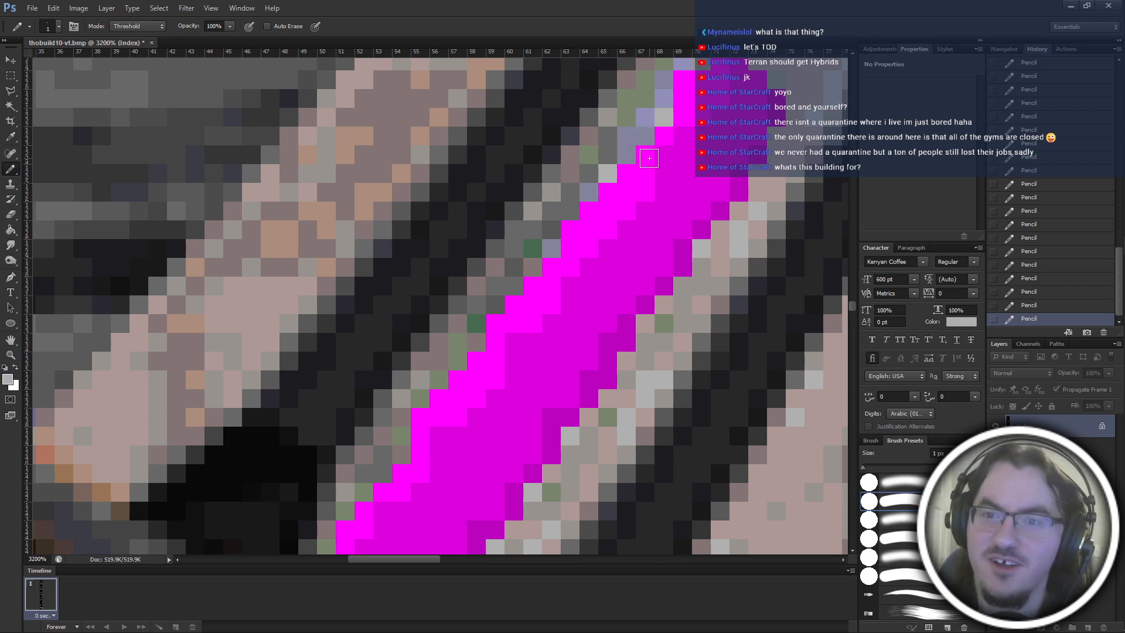
# Try covering stepped bright magenta pixels along the upper part of the central ramp panel's left edge with sampled lavender and grey.
pyautogui.scroll(1, 665, 137)
pyautogui.click(697, 109)
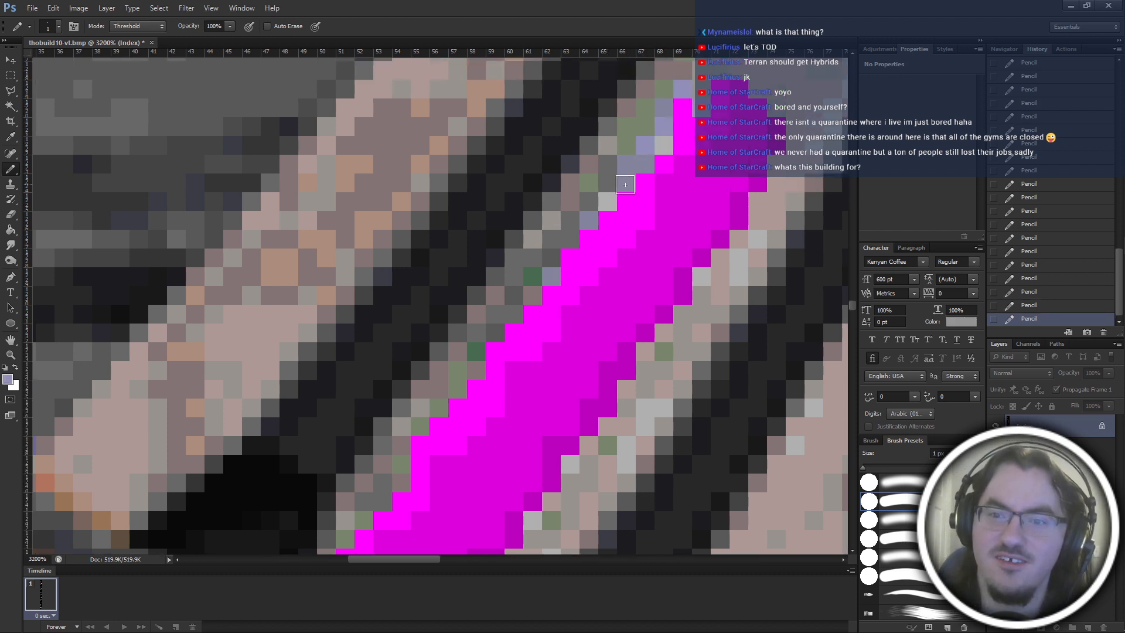
pyautogui.keyDown('alt'); pyautogui.click(601, 200); pyautogui.keyUp('alt')
pyautogui.click(677, 121)
pyautogui.scroll(1, 676, 140)
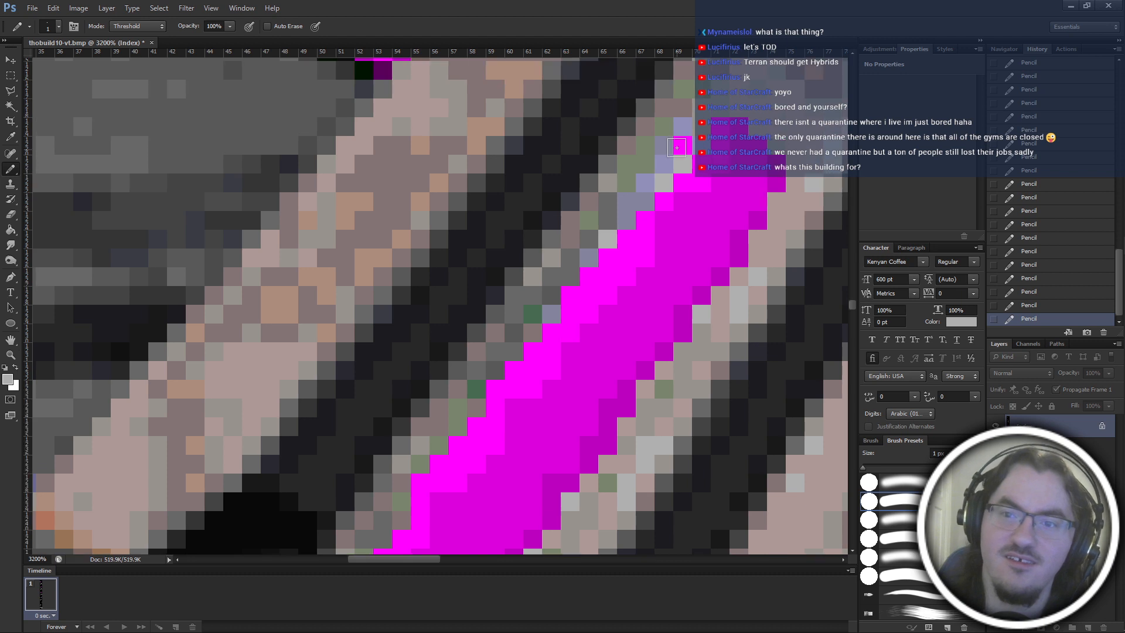
pyautogui.keyDown('alt'); pyautogui.click(642, 187); pyautogui.keyUp('alt')
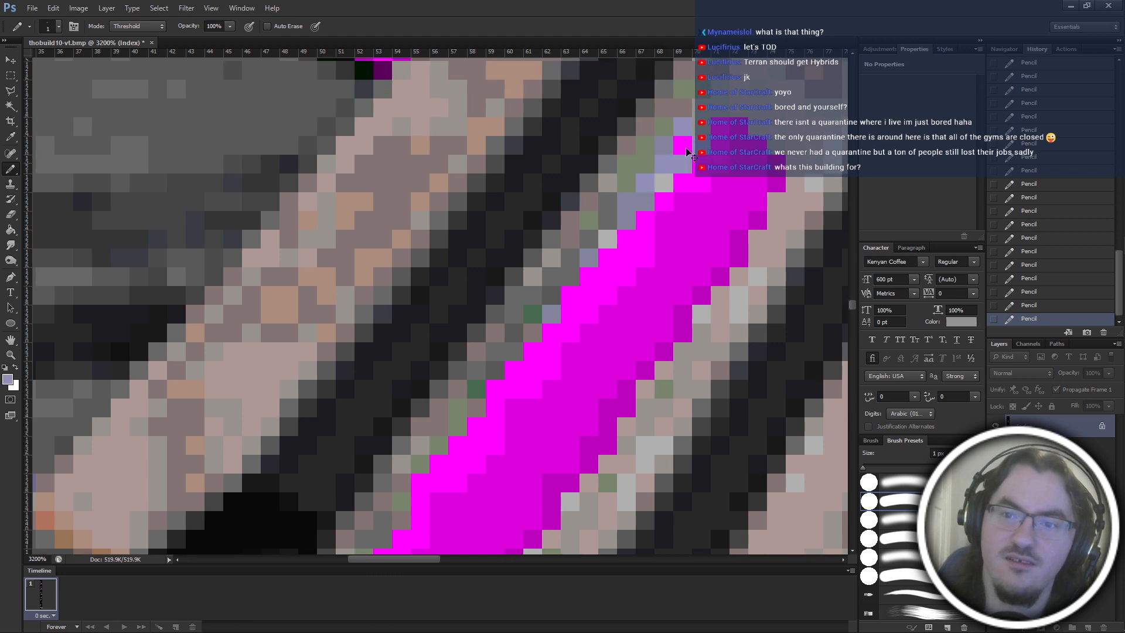
# Try widening the central ramp panel by painting sampled bright magenta over border pixels on the upper-middle part of its left edge.
pyautogui.scroll(-4, 631, 229)
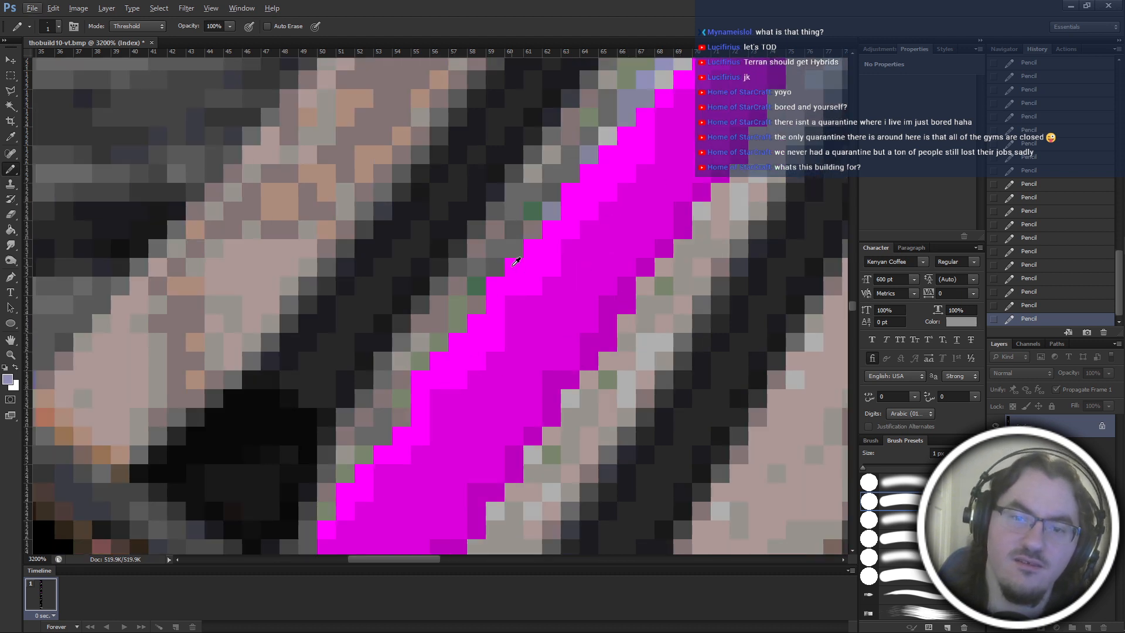
pyautogui.scroll(4, 493, 391)
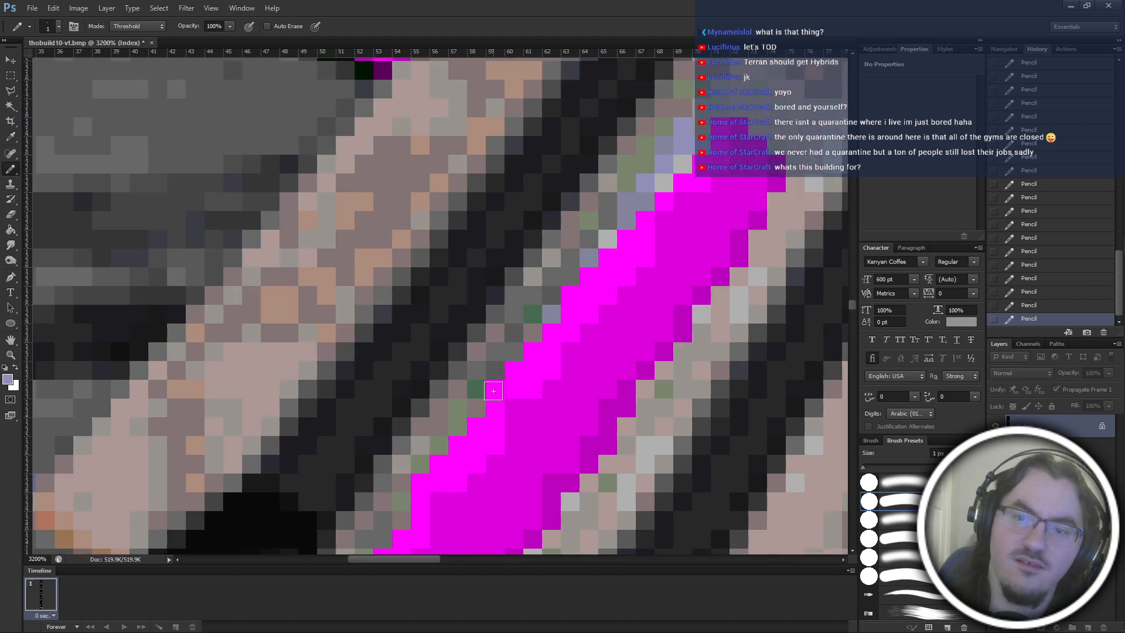
pyautogui.keyDown('alt'); pyautogui.click(595, 285); pyautogui.keyUp('alt')
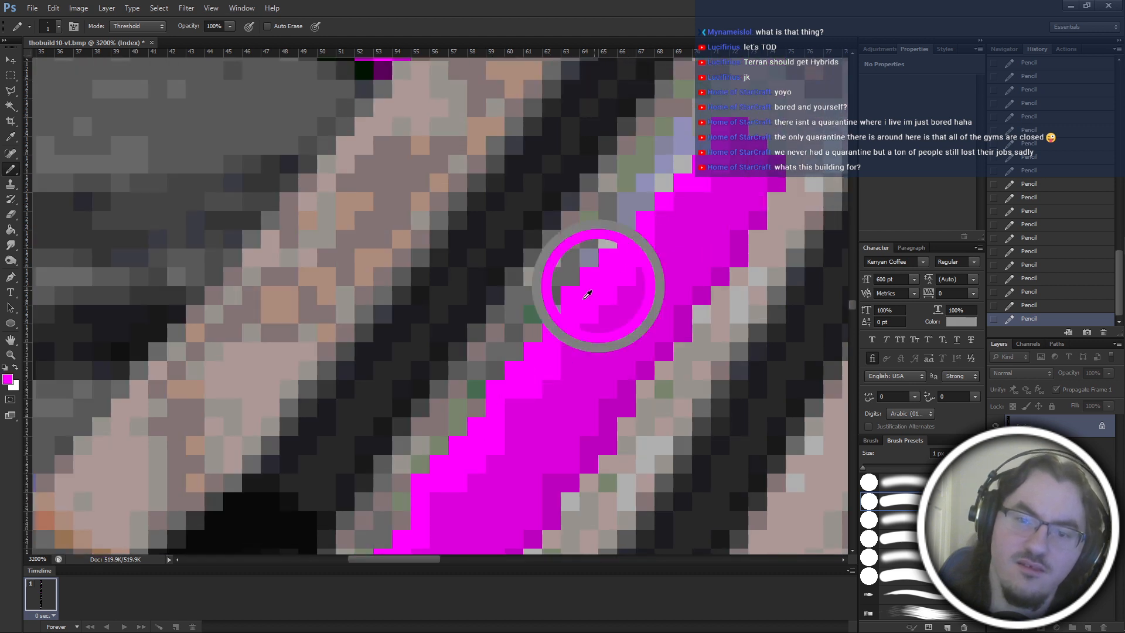
pyautogui.click(550, 322)
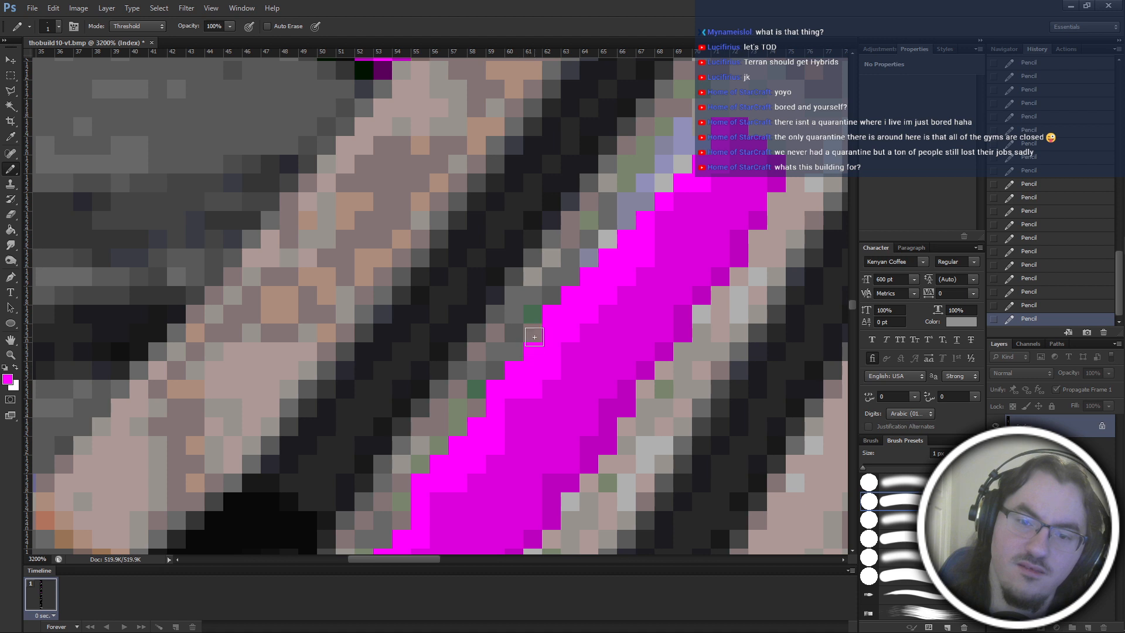
pyautogui.hotkey('ctrl', 'z')
pyautogui.click(550, 321)
pyautogui.click(527, 339)
pyautogui.click(512, 355)
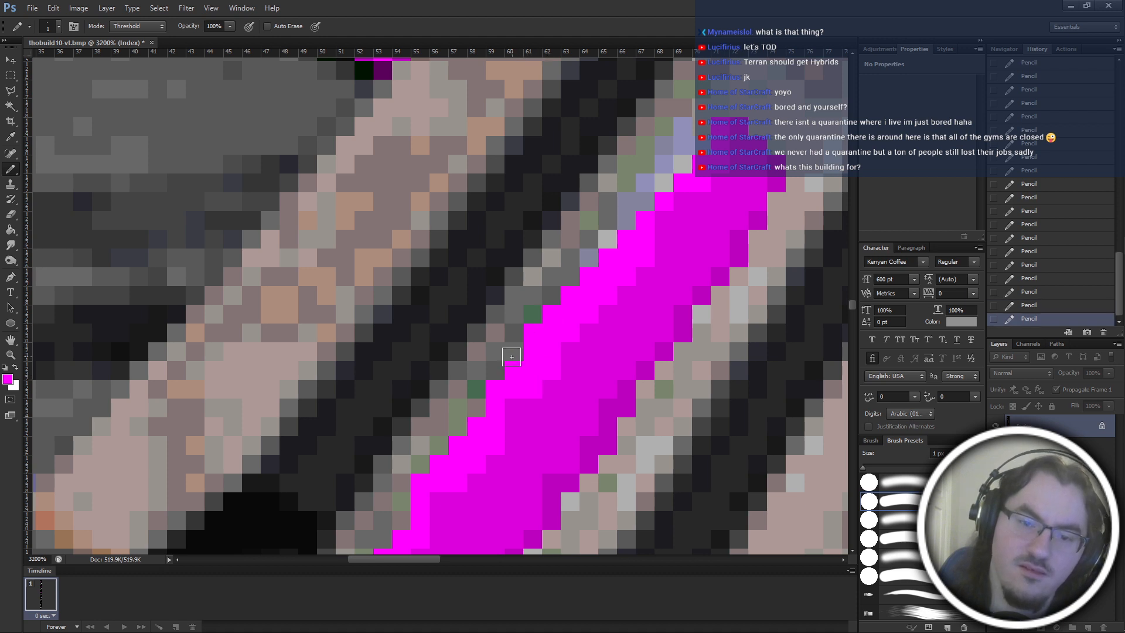
# Try extending the bright magenta widening down the middle stretch of the central ramp panel's left border.
pyautogui.click(496, 373)
pyautogui.click(476, 405)
pyautogui.click(476, 393)
pyautogui.click(457, 425)
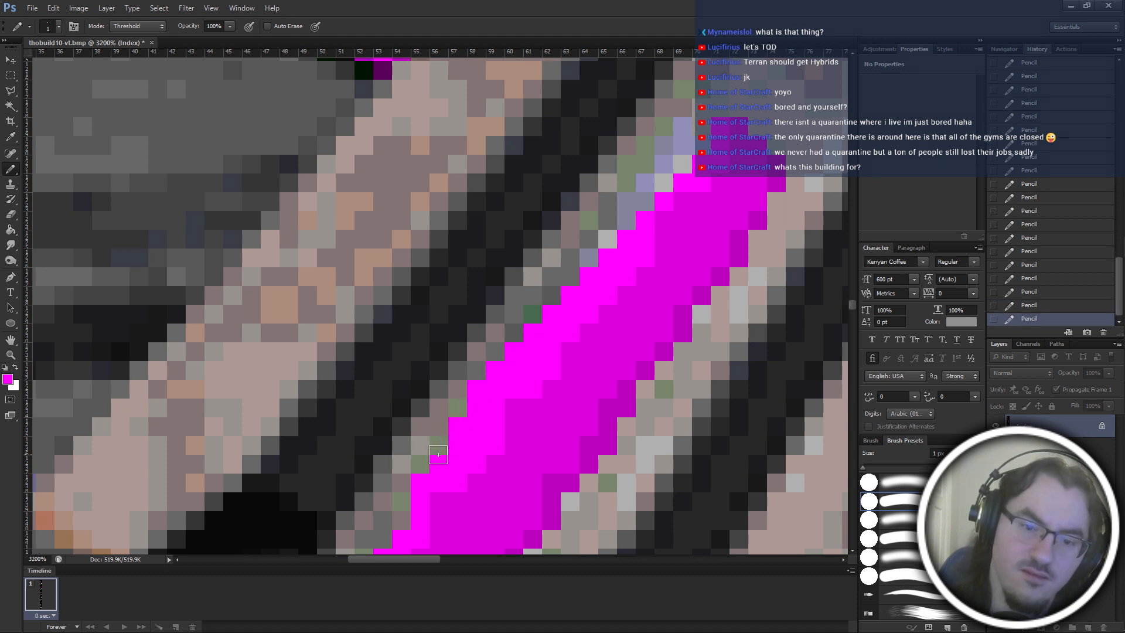
pyautogui.click(439, 448)
pyautogui.click(416, 477)
pyautogui.click(402, 502)
pyautogui.click(398, 523)
# Try continuing the bright magenta over the border pixels down to the central ramp panel's lower left corner.
pyautogui.scroll(-2, 410, 463)
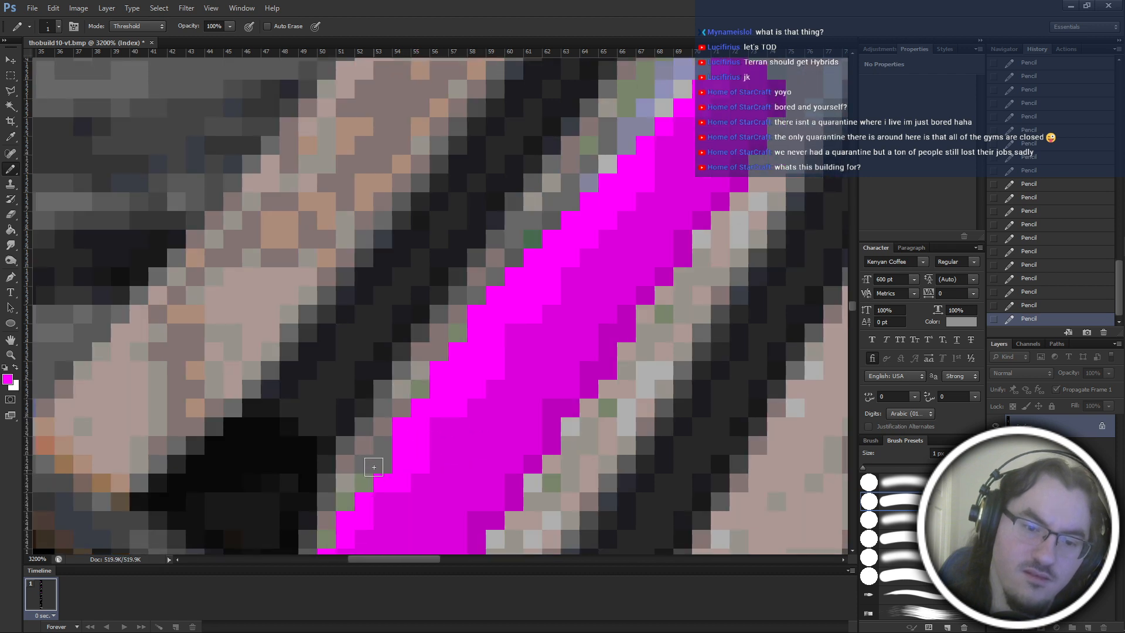
pyautogui.scroll(-1, 379, 470)
pyautogui.click(364, 464)
pyautogui.click(345, 483)
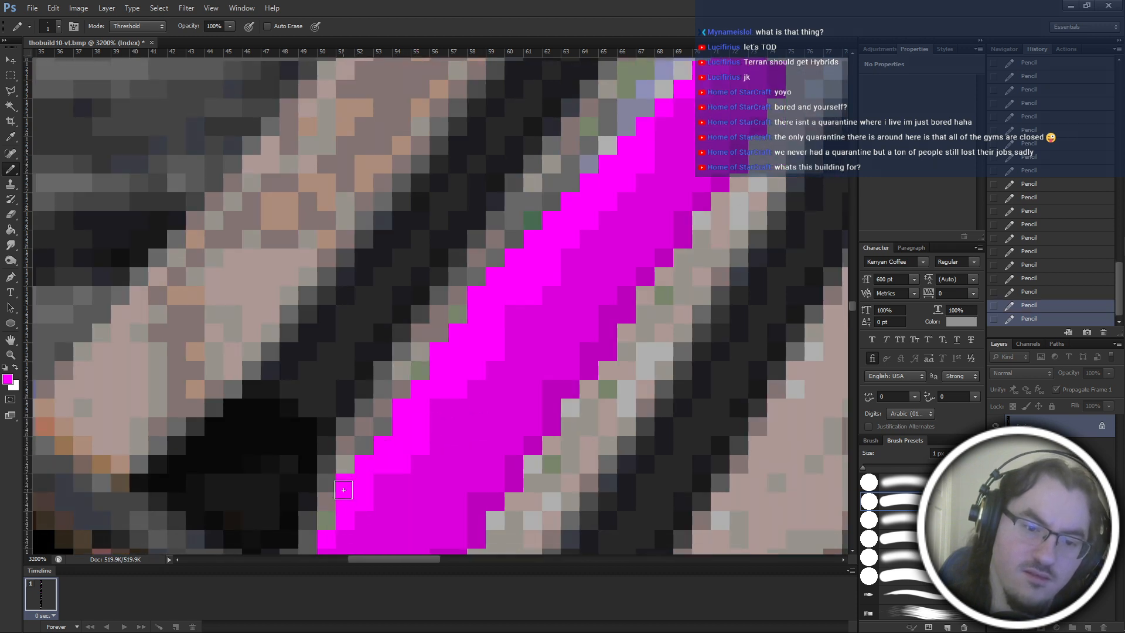
pyautogui.click(327, 501)
pyautogui.click(327, 520)
pyautogui.scroll(-2, 338, 523)
pyautogui.scroll(-4, 312, 495)
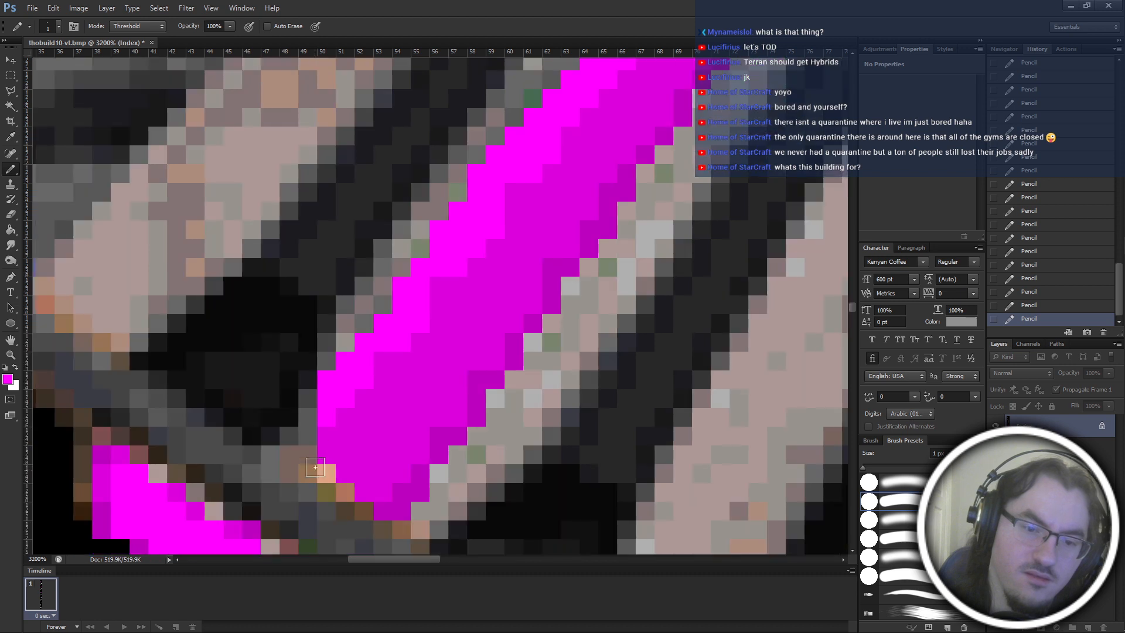
pyautogui.hscroll(-3, 314, 451)
pyautogui.click(364, 437)
pyautogui.click(364, 418)
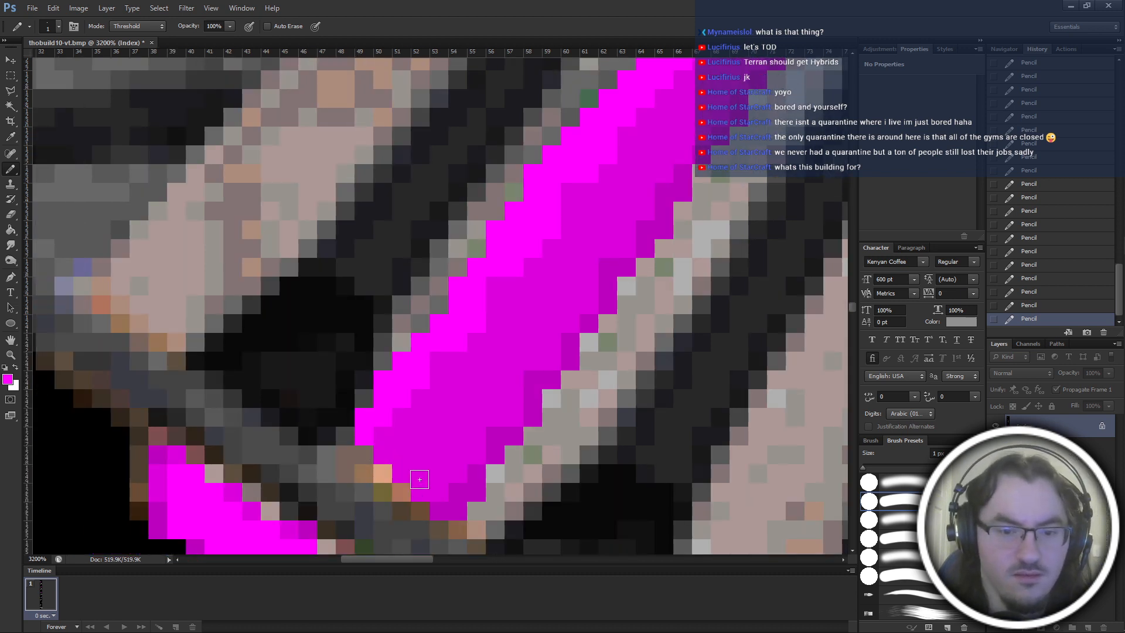
pyautogui.keyDown('alt'); pyautogui.click(388, 441); pyautogui.keyUp('alt')
# Try drawing a diagonal row of sampled grey and mauve border pixels over the bright magenta along the panel's left side.
pyautogui.hotkey('ctrl', '-')
pyautogui.hotkey('ctrl', '-')
pyautogui.hotkey('ctrl', '-')
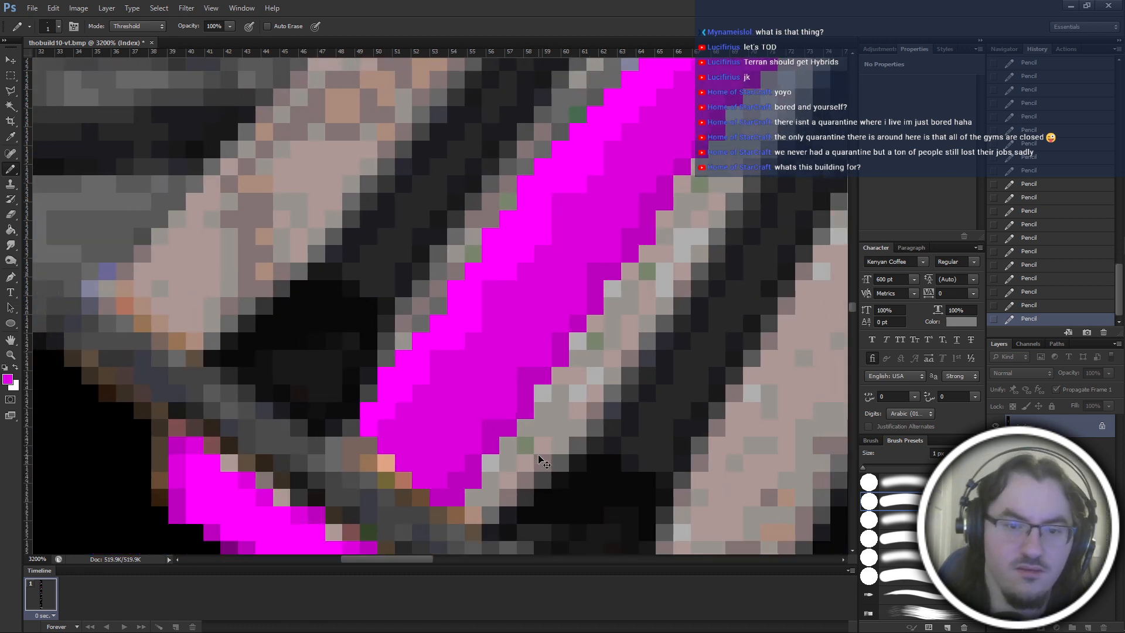
pyautogui.hotkey('ctrl', '+')
pyautogui.hotkey('ctrl', '+')
pyautogui.hotkey('ctrl', '+')
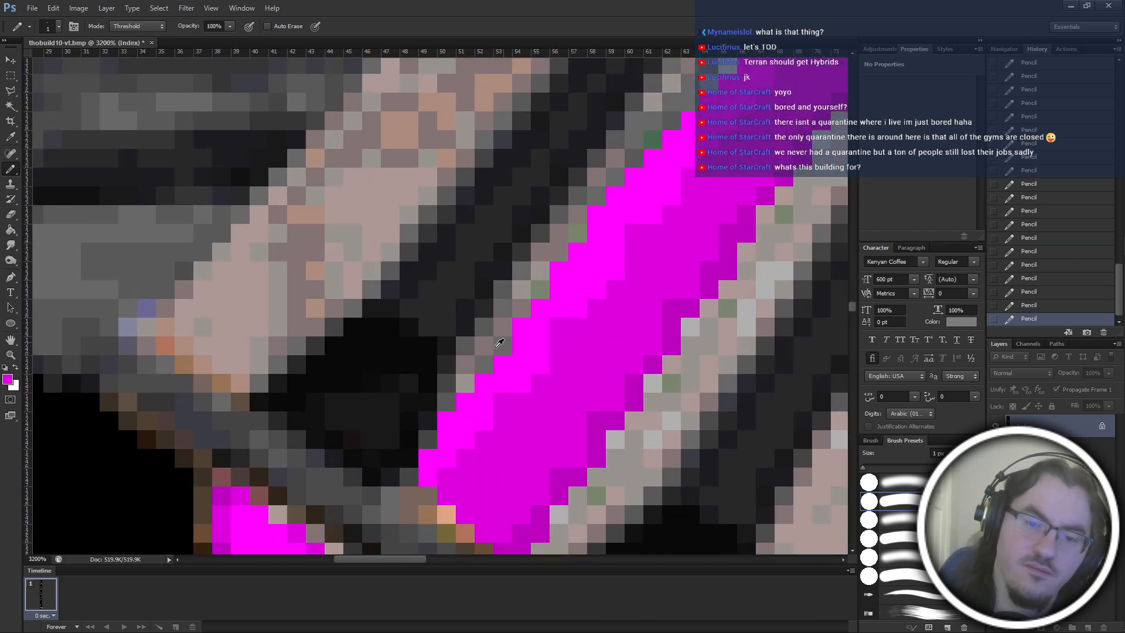
pyautogui.keyDown('alt'); pyautogui.click(500, 343); pyautogui.keyUp('alt')
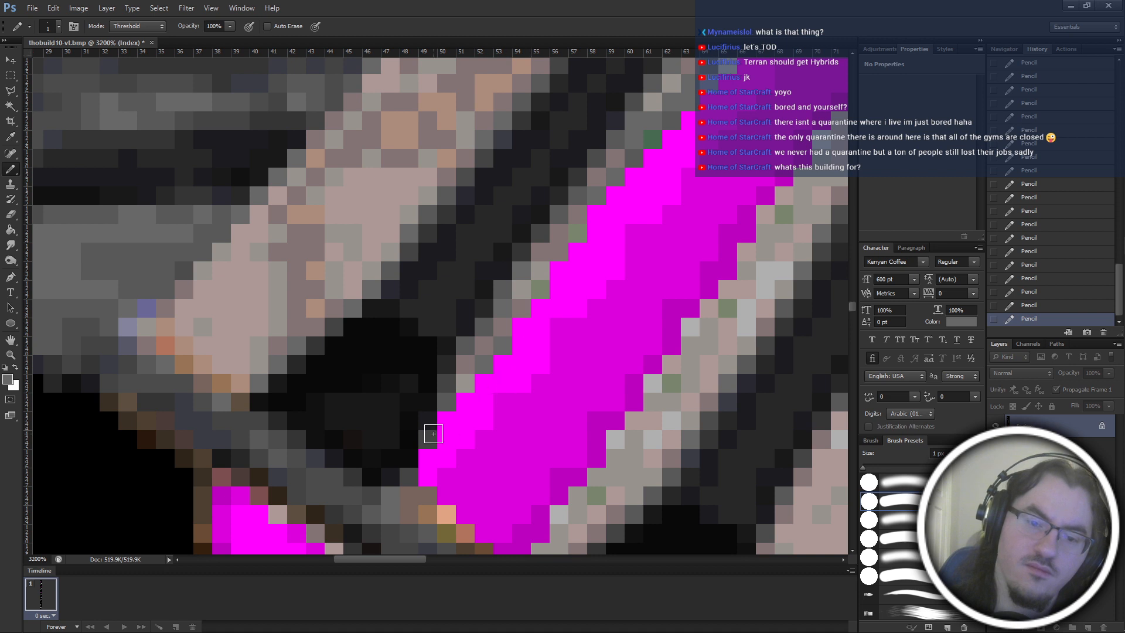
pyautogui.keyDown('alt'); pyautogui.click(465, 392); pyautogui.keyUp('alt')
pyautogui.moveTo(456, 407); pyautogui.dragTo(599, 259)
pyautogui.hotkey('ctrl', 'z')
pyautogui.click(525, 345)
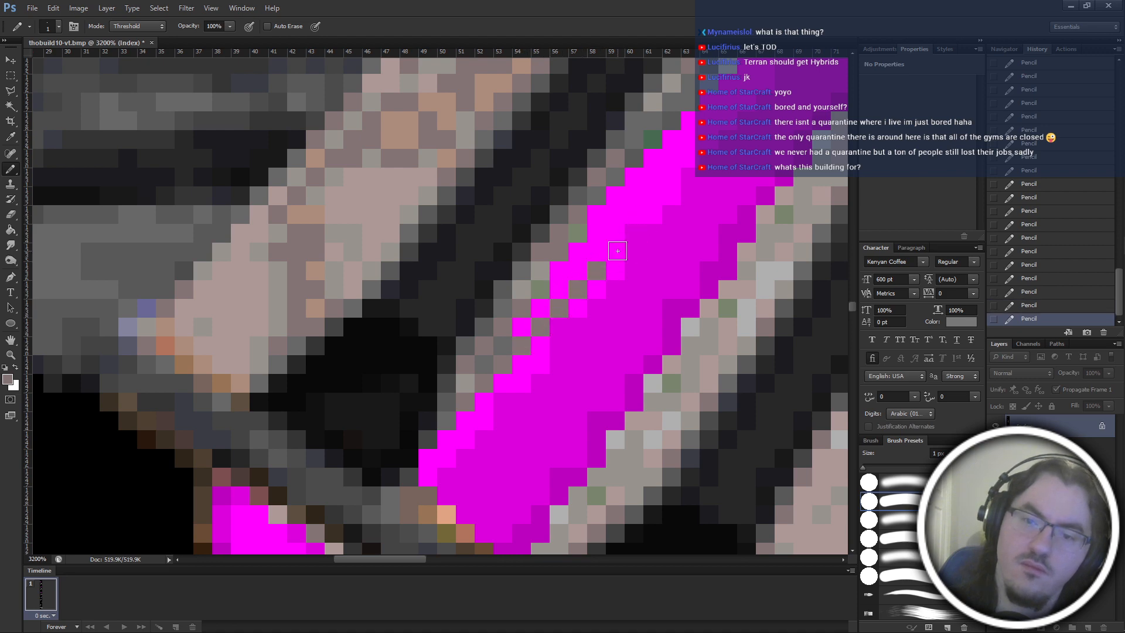
# Undo the recent pencil edits that widened and redrew the central ramp panel's left edge.
pyautogui.scroll(-2, 656, 281)
pyautogui.scroll(-4, 657, 281)
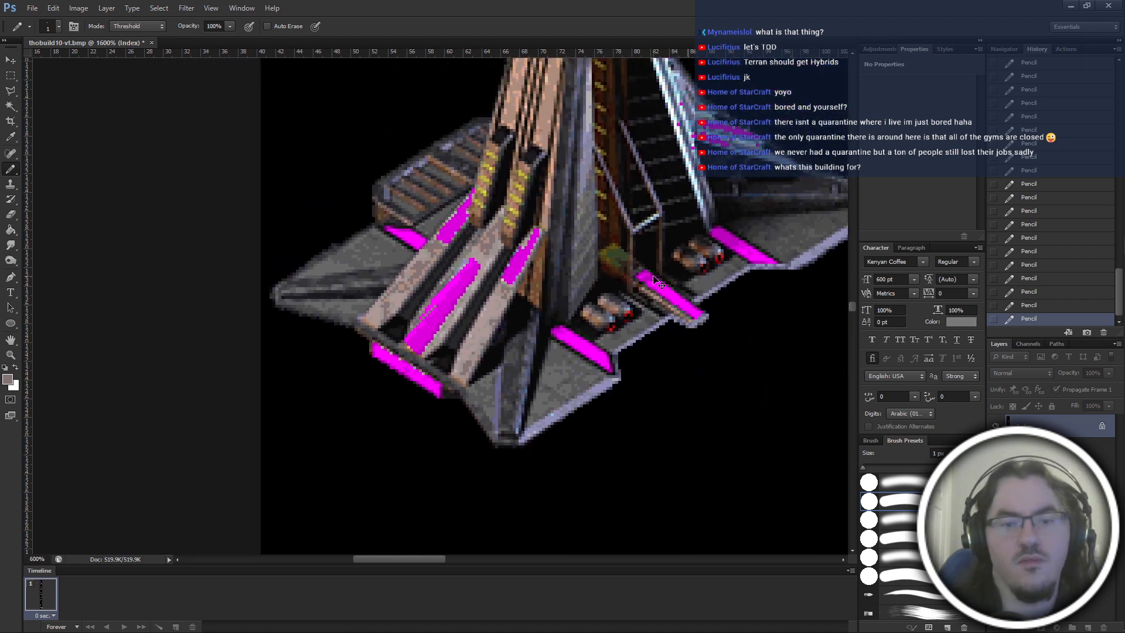
pyautogui.hotkey('ctrl', 'alt', 'z')
pyautogui.hotkey('ctrl', 'alt', 'z')
pyautogui.hotkey('ctrl', 'alt', 'z')
pyautogui.hotkey('ctrl', 'alt', 'z')
pyautogui.hotkey('ctrl', 'alt', 'z')
pyautogui.scroll(4, 659, 283)
pyautogui.hotkey('ctrl', 'alt', 'z')
pyautogui.hotkey('ctrl', 'alt', 'z')
pyautogui.hotkey('ctrl', 'alt', 'z')
pyautogui.hotkey('ctrl', 'alt', 'z')
pyautogui.hotkey('ctrl', 'alt', 'z')
pyautogui.hotkey('ctrl', 'alt', 'z')
pyautogui.hotkey('ctrl', 'alt', 'z')
pyautogui.hotkey('ctrl', 'alt', 'z')
pyautogui.hotkey('ctrl', 'alt', 'z')
pyautogui.hotkey('ctrl', 'alt', 'z')
pyautogui.hotkey('ctrl', 'alt', 'z')
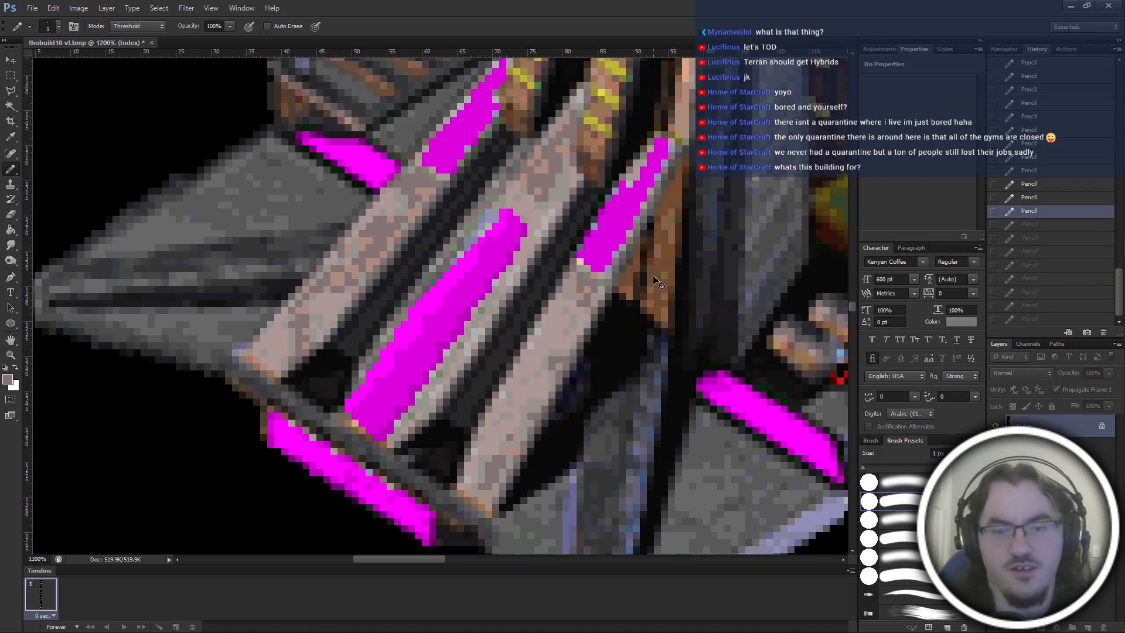
pyautogui.hotkey('ctrl', 'alt', 'z')
pyautogui.hotkey('ctrl', 'alt', 'z')
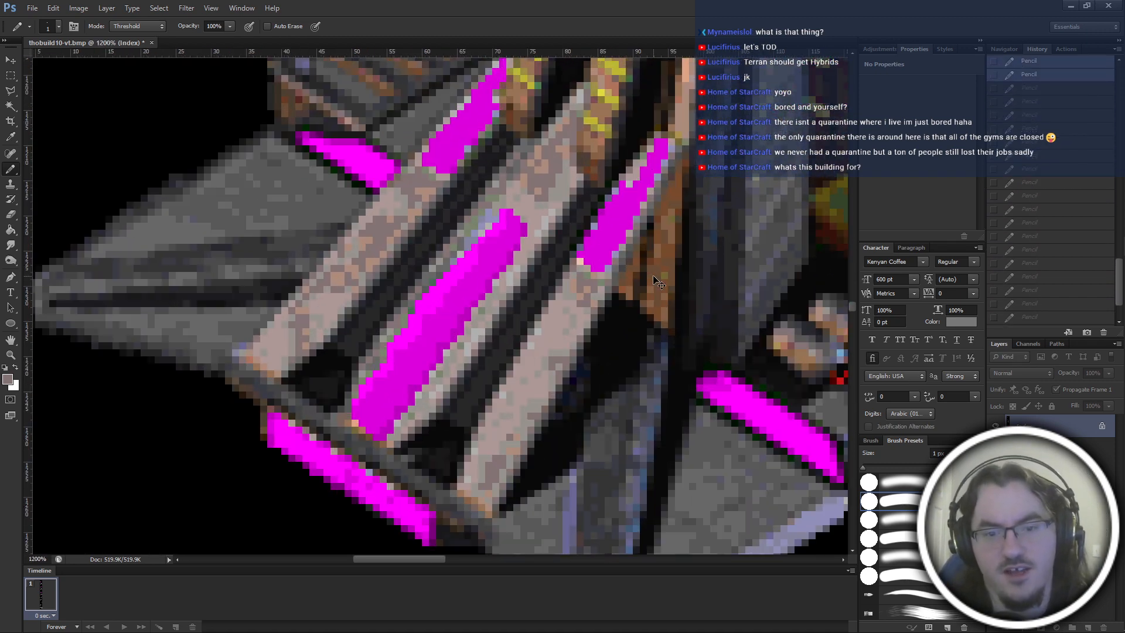
pyautogui.hotkey('ctrl', 'alt', 'z')
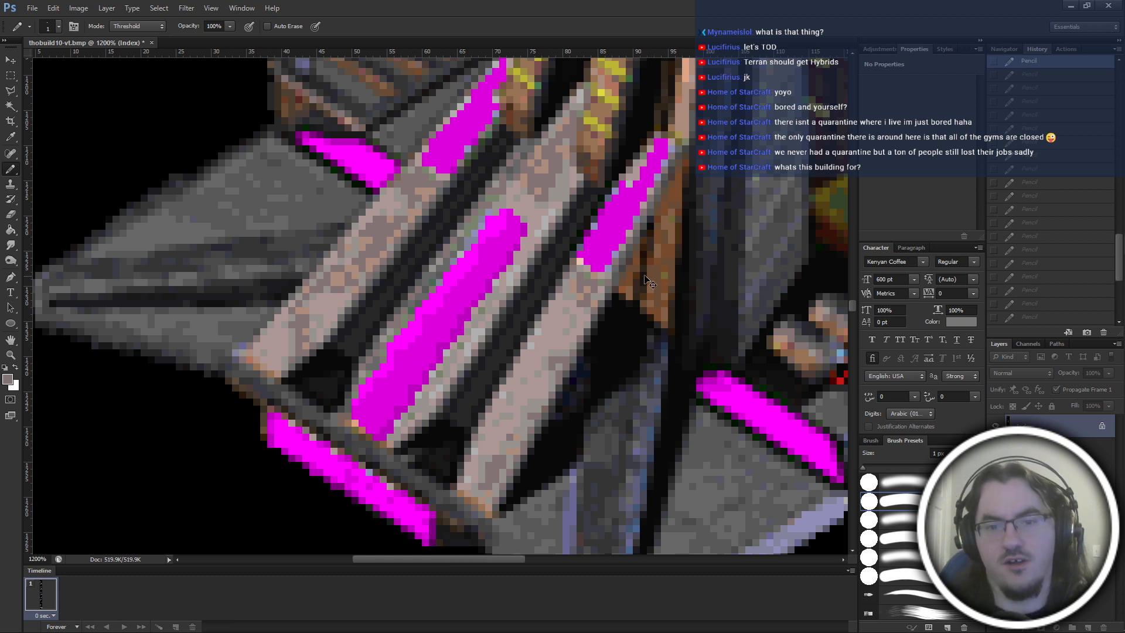
# Cover the protruding bright magenta pixel at the upper left corner of the central ramp panel with sampled border grey.
pyautogui.scroll(1, 647, 280)
pyautogui.scroll(3, 645, 280)
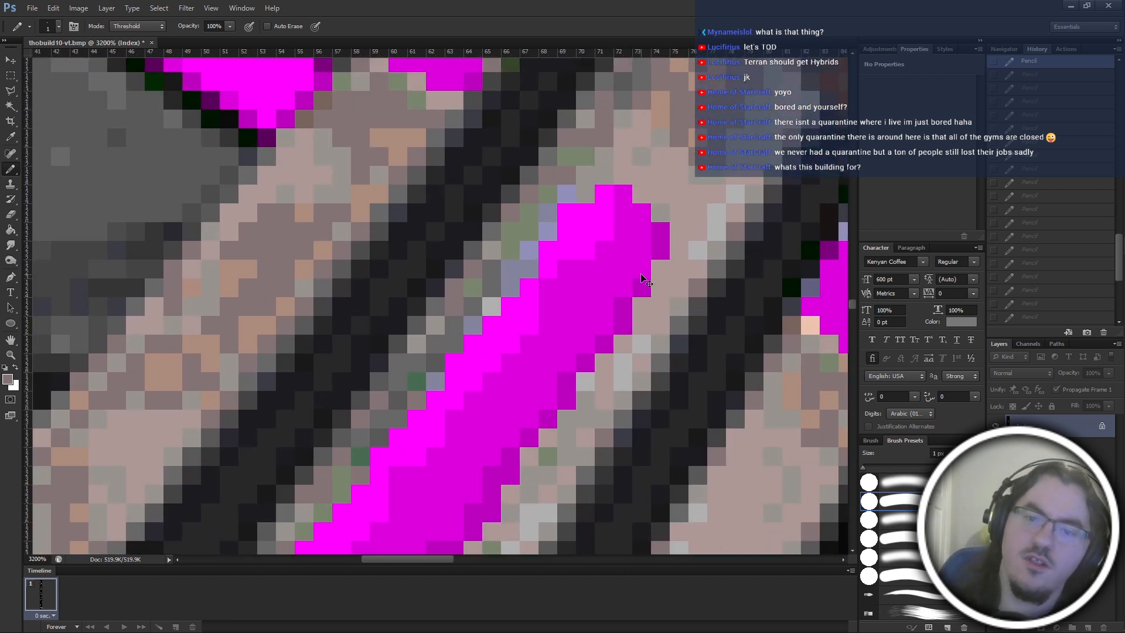
pyautogui.keyDown('alt'); pyautogui.click(622, 166); pyautogui.keyUp('alt')
pyautogui.click(566, 212)
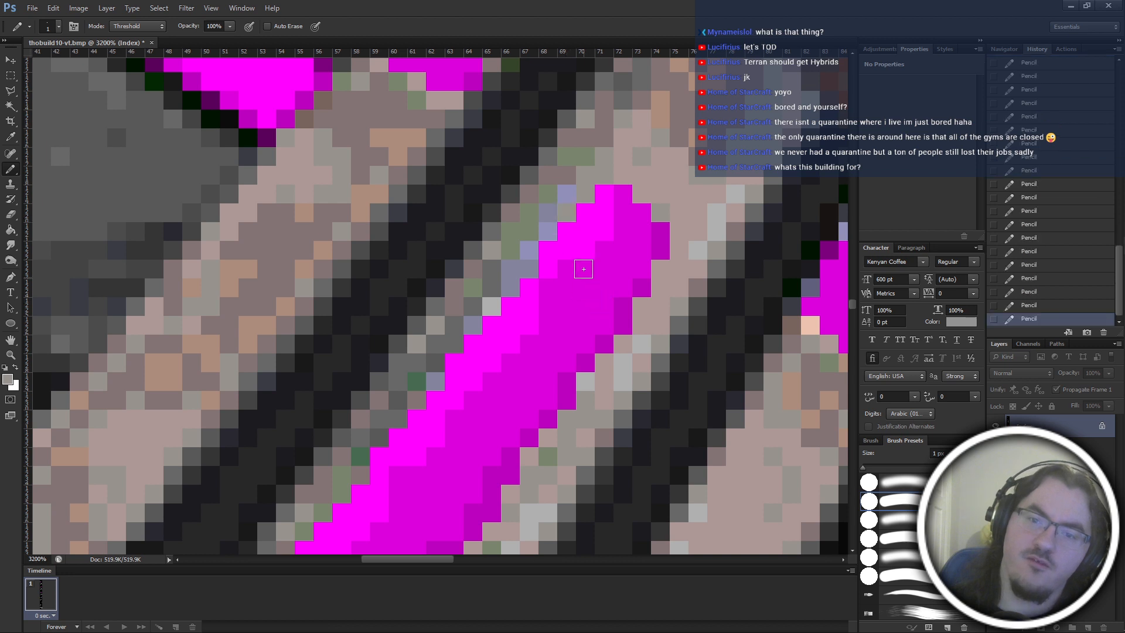
pyautogui.scroll(-2, 587, 198)
pyautogui.scroll(-2, 601, 253)
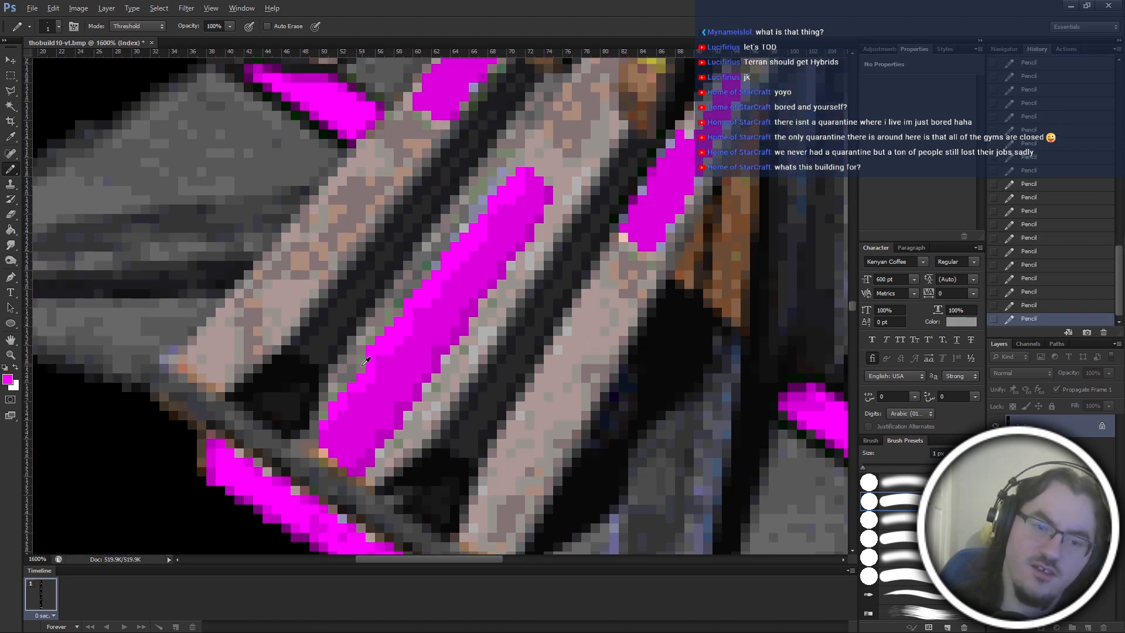
# Paint sampled border tones over stepped bright magenta pixels midway along the panel's left edge and check the ramp as a whole.
pyautogui.keyDown('alt'); pyautogui.click(364, 364); pyautogui.keyUp('alt')
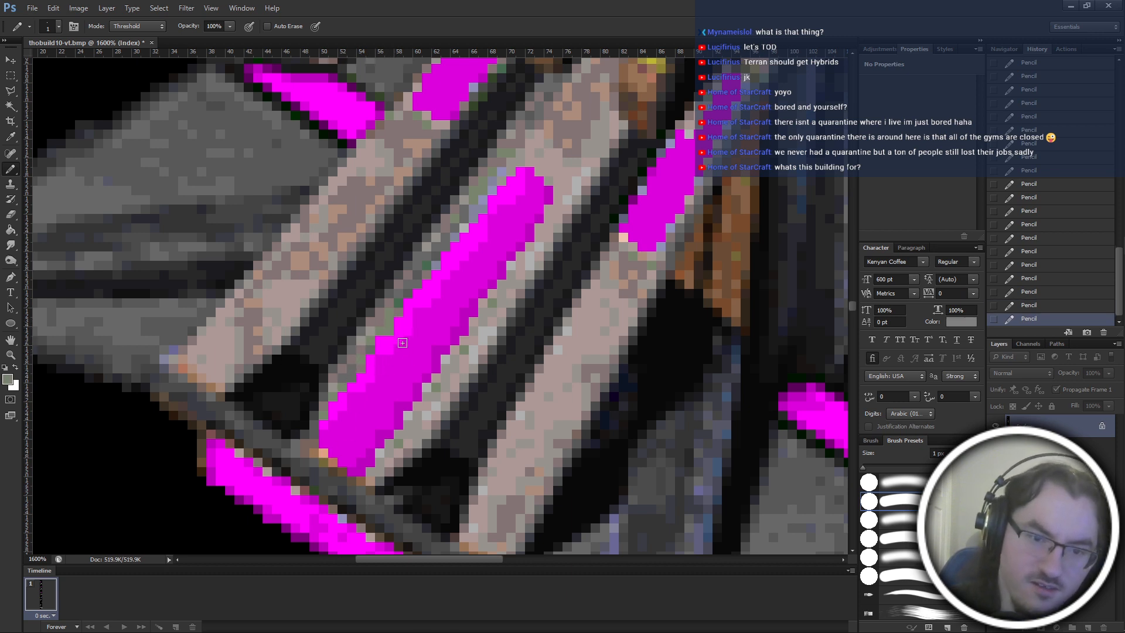
pyautogui.keyDown('alt'); pyautogui.click(376, 326); pyautogui.keyUp('alt')
pyautogui.click(380, 340)
pyautogui.scroll(2, 434, 340)
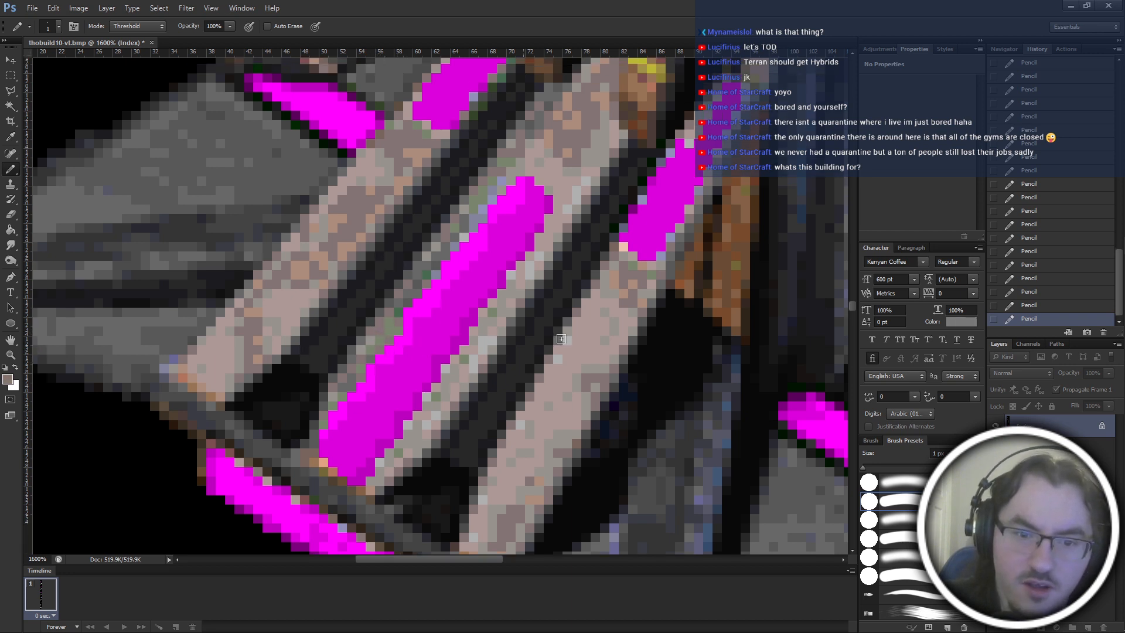
pyautogui.hotkey('ctrl', '-')
pyautogui.hotkey('ctrl', '-')
pyautogui.hotkey('ctrl', '-')
pyautogui.hscroll(2, 561, 338)
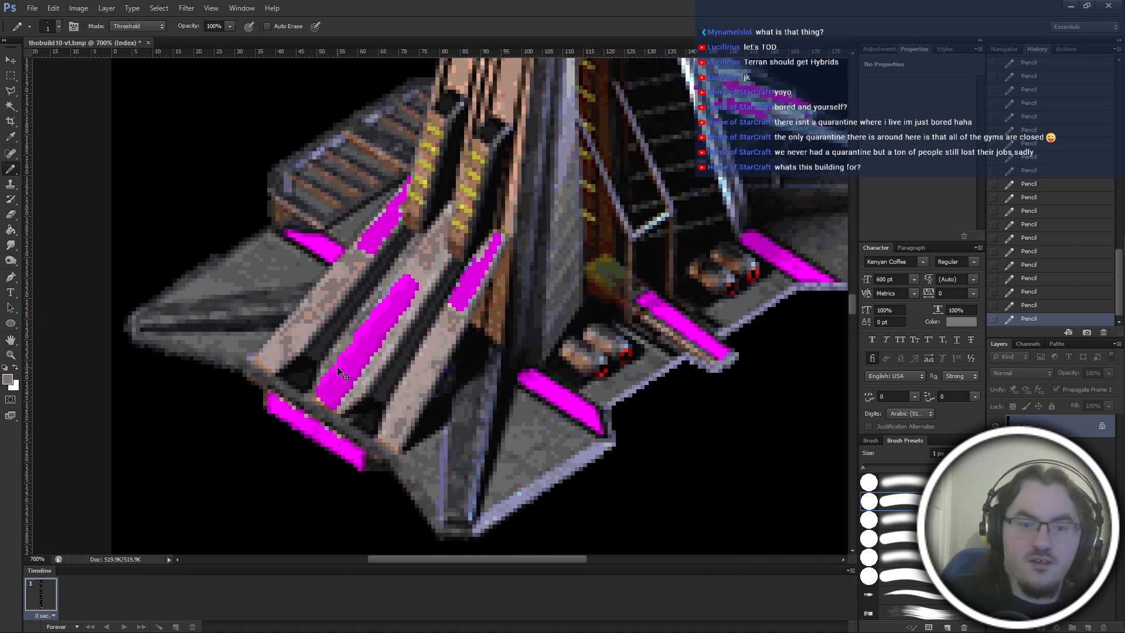
# Sample dark magenta from the central ramp panel and shade stepped pixels along the lower and middle parts of its left edge.
pyautogui.hotkey('ctrl', '+')
pyautogui.hotkey('ctrl', '+')
pyautogui.scroll(3, 339, 375)
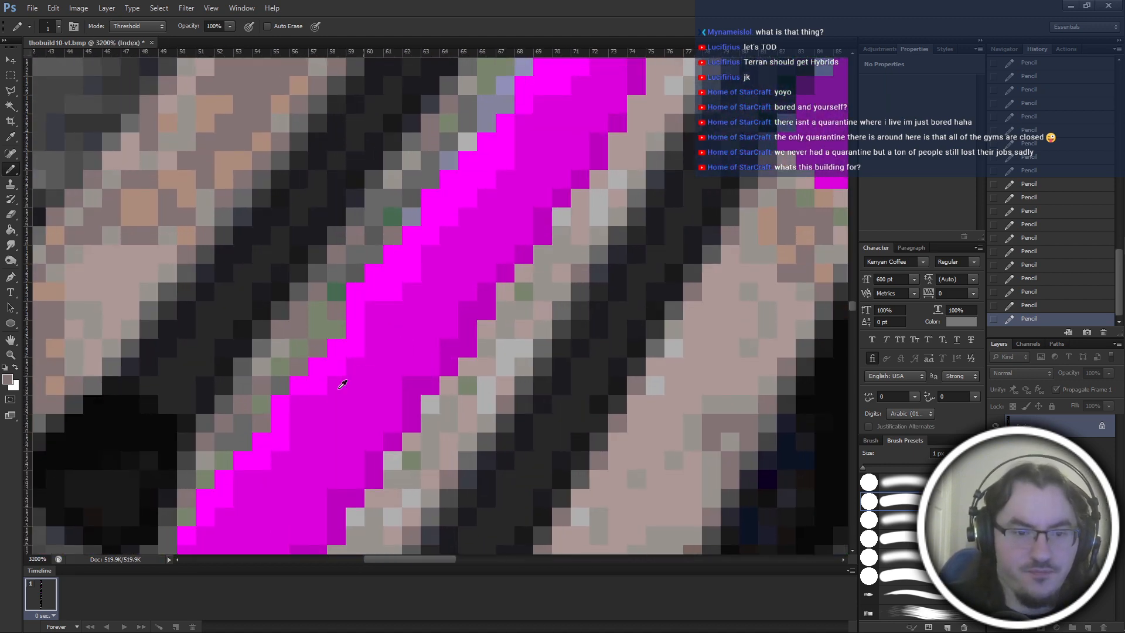
pyautogui.keyDown('alt'); pyautogui.click(326, 448); pyautogui.keyUp('alt')
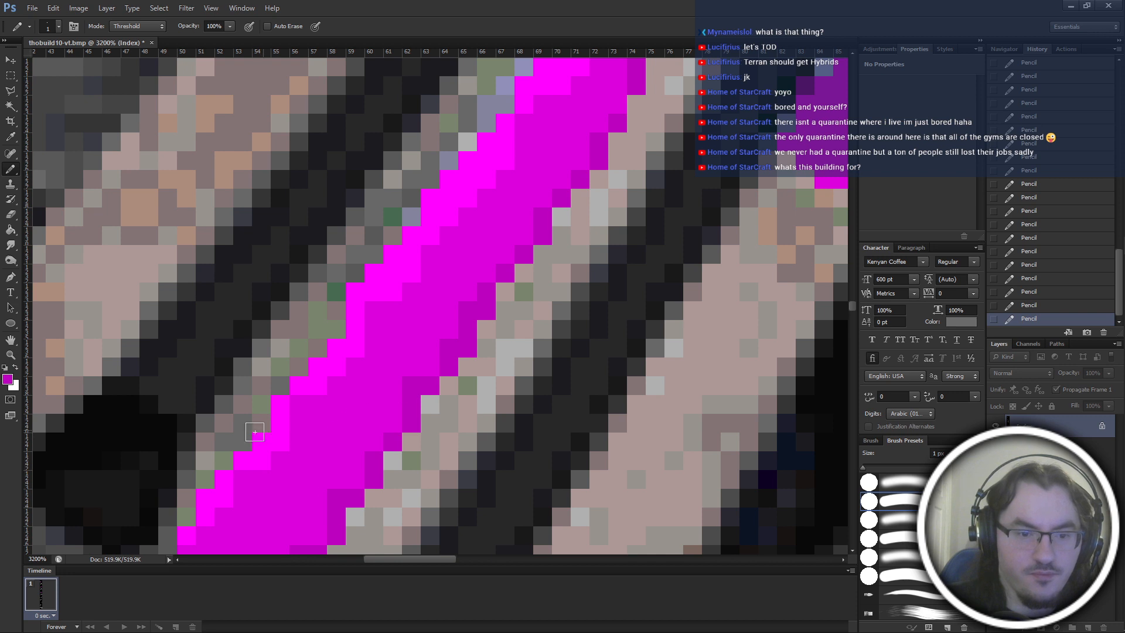
pyautogui.moveTo(262, 423); pyautogui.dragTo(242, 442)
pyautogui.click(284, 385)
pyautogui.click(300, 366)
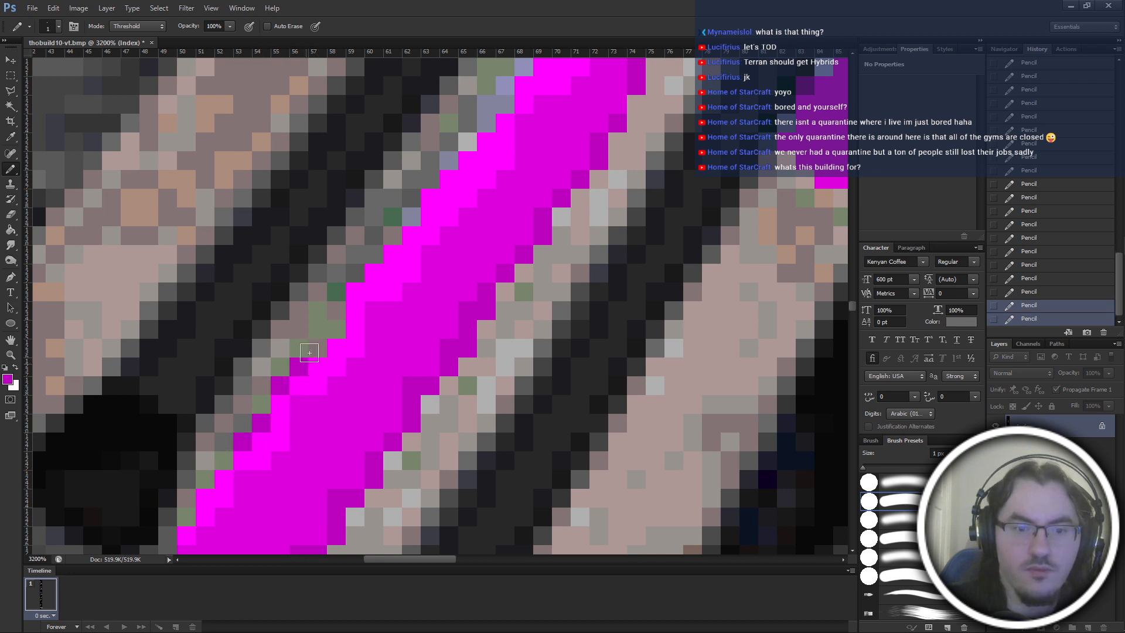
pyautogui.click(337, 329)
pyautogui.click(360, 275)
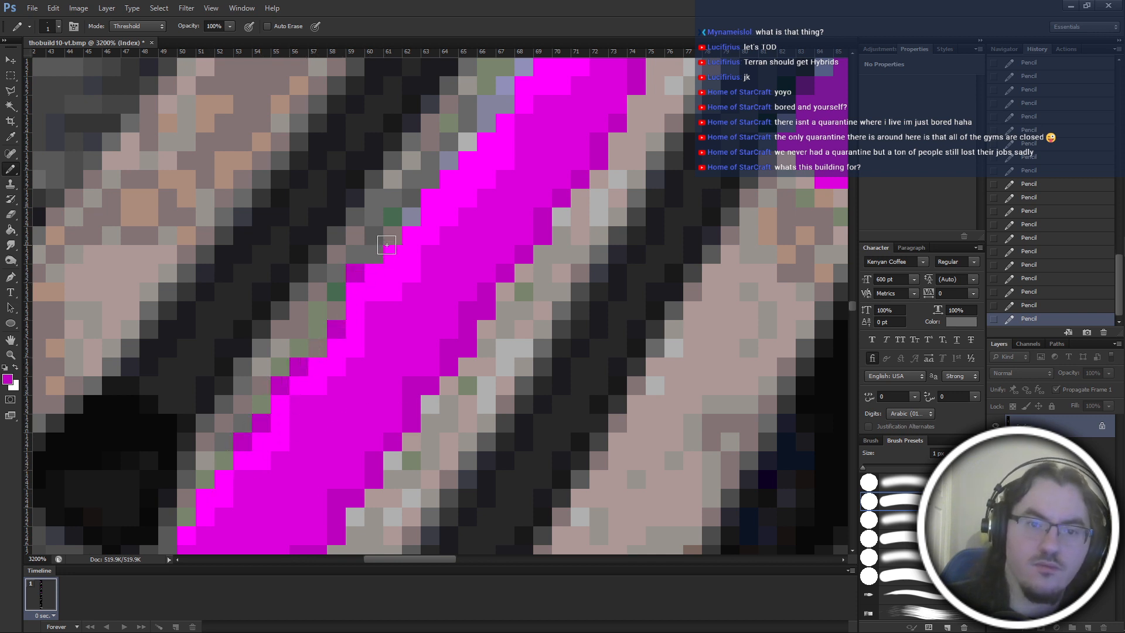
pyautogui.click(372, 256)
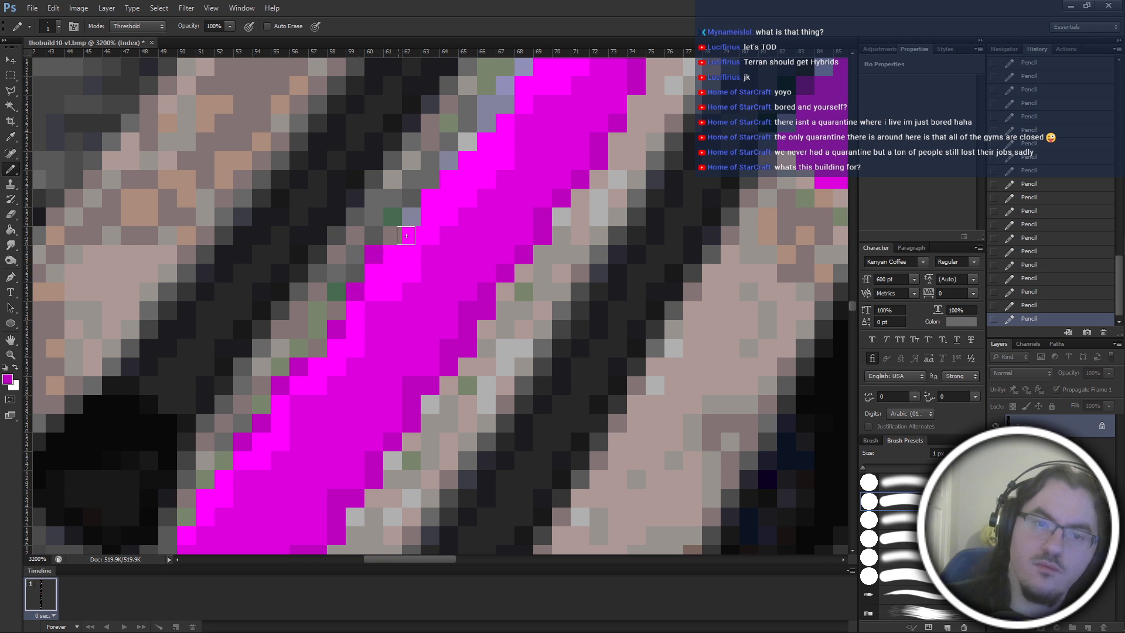
# Continue the dark magenta outline over the grey and lavender border pixels up the upper-middle left edge of the panel.
pyautogui.click(398, 235)
pyautogui.click(412, 217)
pyautogui.click(431, 179)
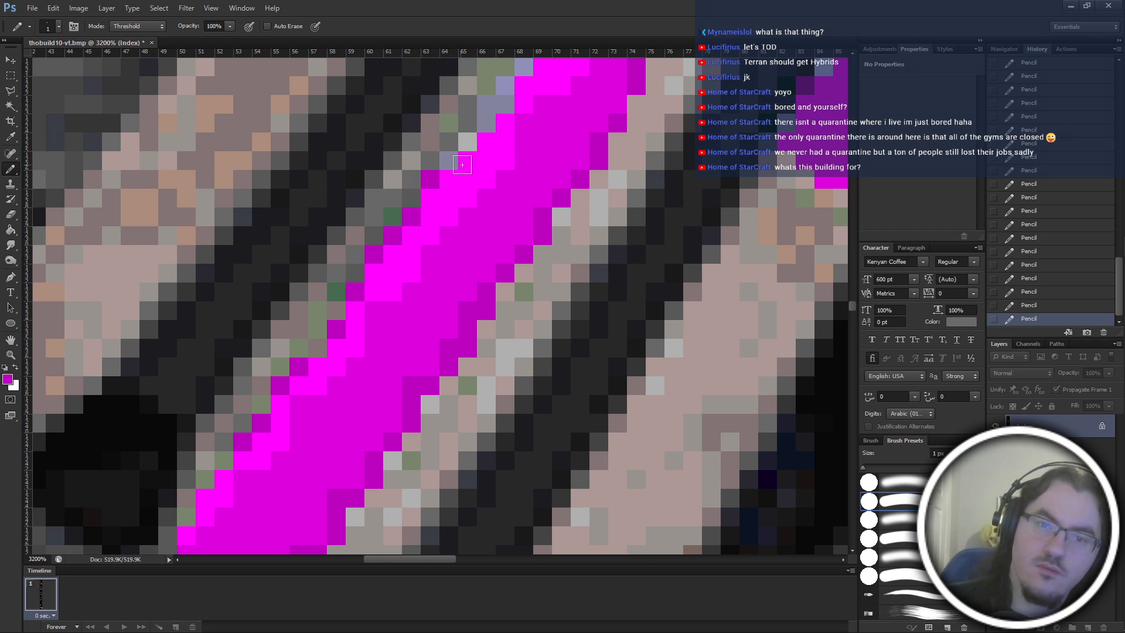
pyautogui.click(457, 155)
pyautogui.click(470, 144)
pyautogui.click(492, 121)
pyautogui.click(507, 105)
# Finish the dark magenta edge pixels at the upper left end of the central ramp panel.
pyautogui.scroll(3, 508, 105)
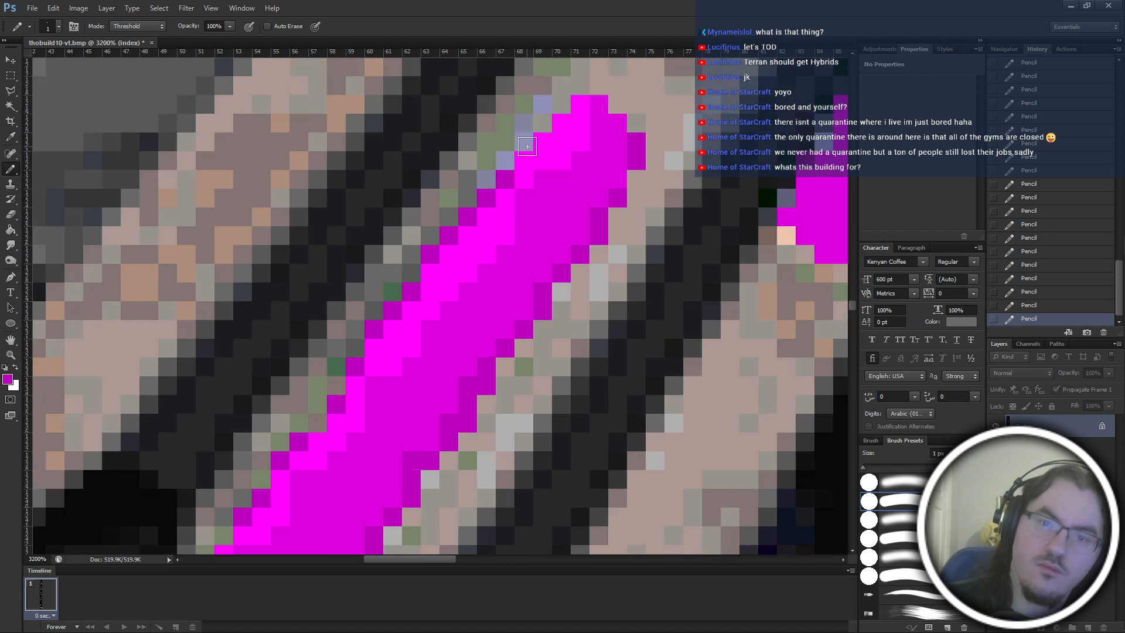
pyautogui.click(527, 144)
pyautogui.click(546, 111)
pyautogui.hotkey('ctrl', 'z')
pyautogui.click(546, 117)
pyautogui.click(566, 105)
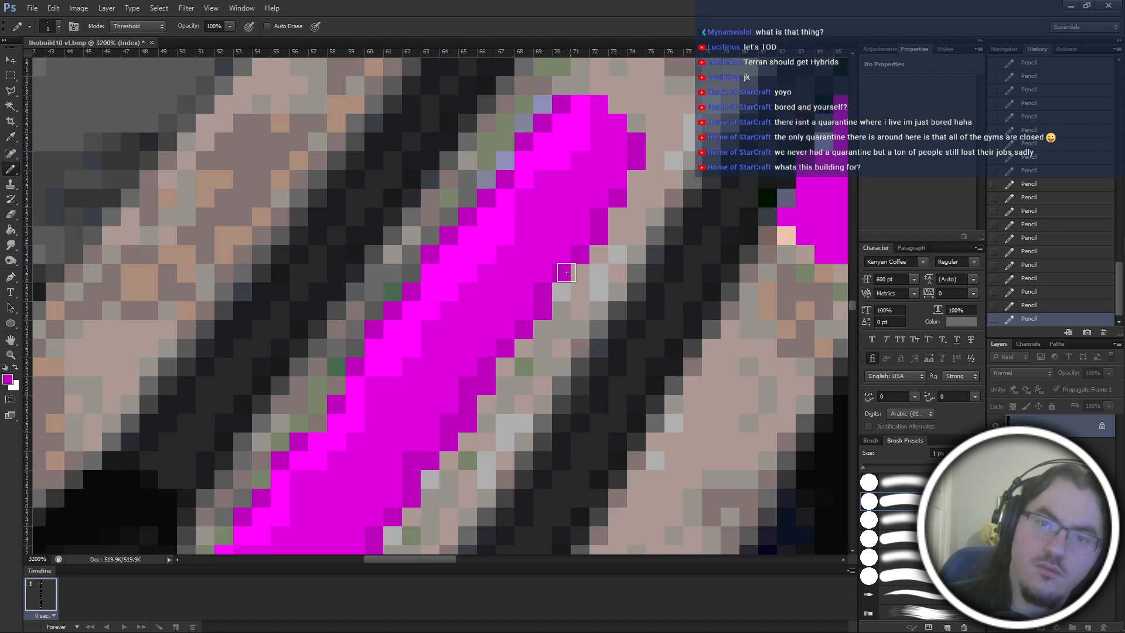
# Paint dark magenta pixels over the stepped border at the lower left edge of the central ramp panel.
pyautogui.scroll(-3, 351, 410)
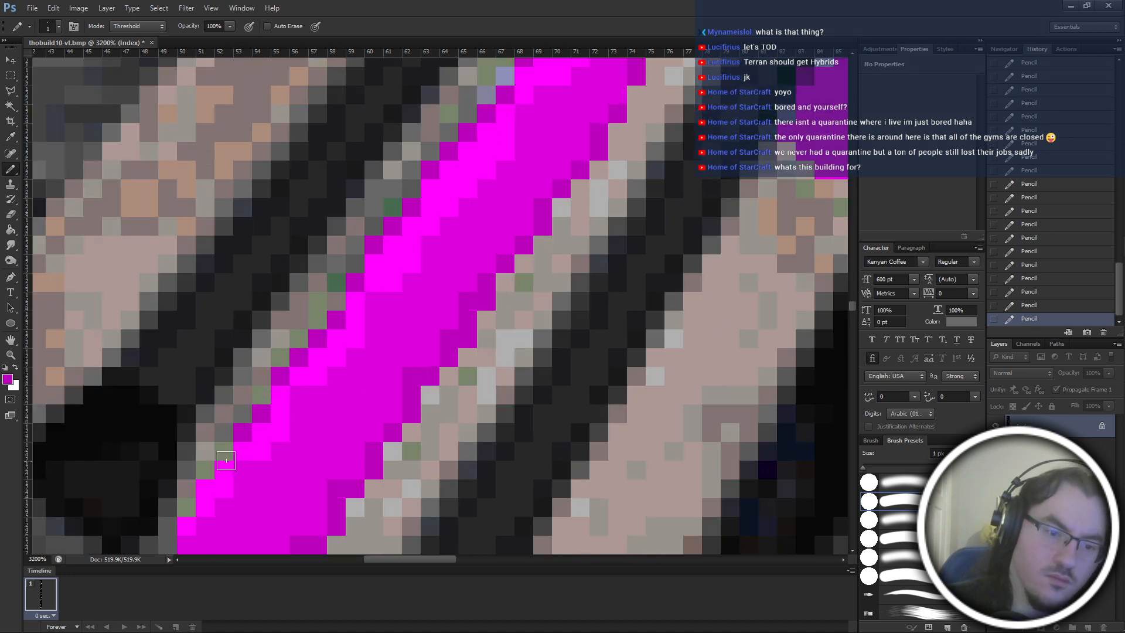
pyautogui.click(205, 470)
pyautogui.click(187, 505)
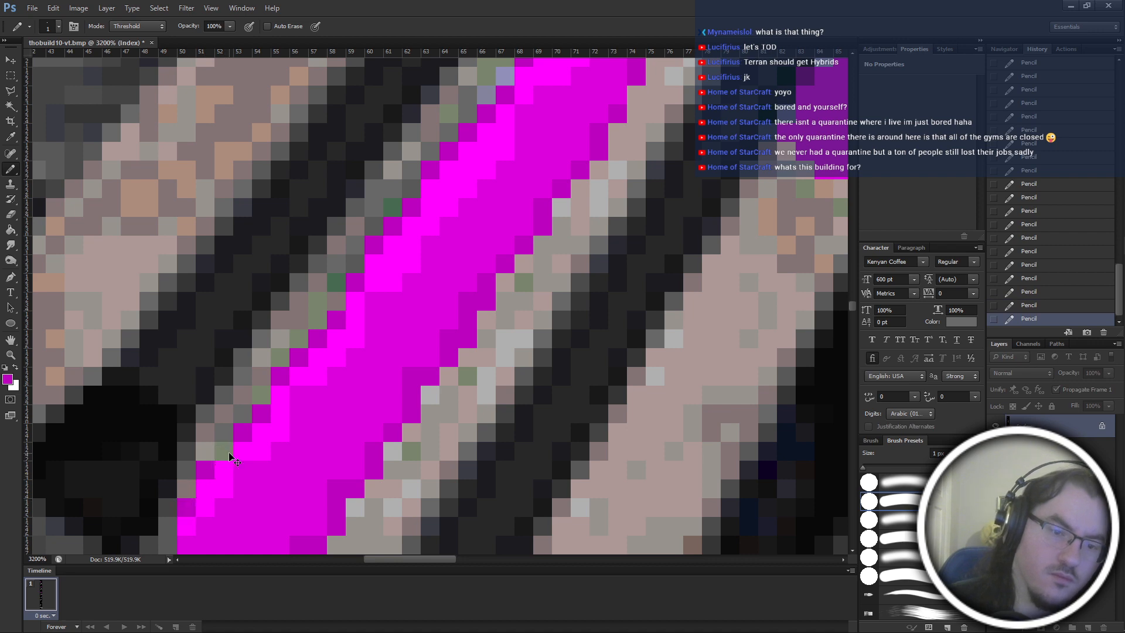
pyautogui.hotkey('ctrl', '-')
pyautogui.hotkey('ctrl', '-')
pyautogui.hotkey('ctrl', '-')
pyautogui.hotkey('ctrl', '-')
pyautogui.hotkey('ctrl', '-')
pyautogui.hotkey('ctrl', '-')
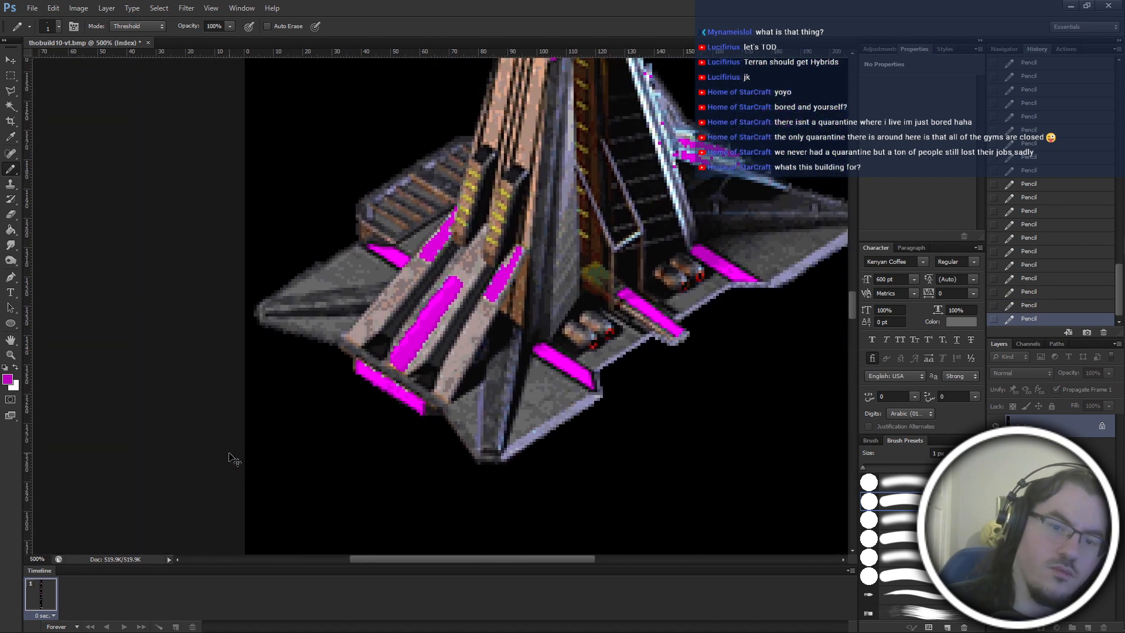
pyautogui.hotkey('ctrl', '-')
pyautogui.hotkey('ctrl', '-')
pyautogui.hotkey('ctrl', '-')
# Paint dark magenta over the beige pixels along the upper-left half of the front strip below the ramp.
pyautogui.hotkey('ctrl', '+')
pyautogui.hotkey('ctrl', '+')
pyautogui.hotkey('ctrl', '+')
pyautogui.hotkey('ctrl', '+')
pyautogui.hotkey('ctrl', '+')
pyautogui.hotkey('ctrl', '+')
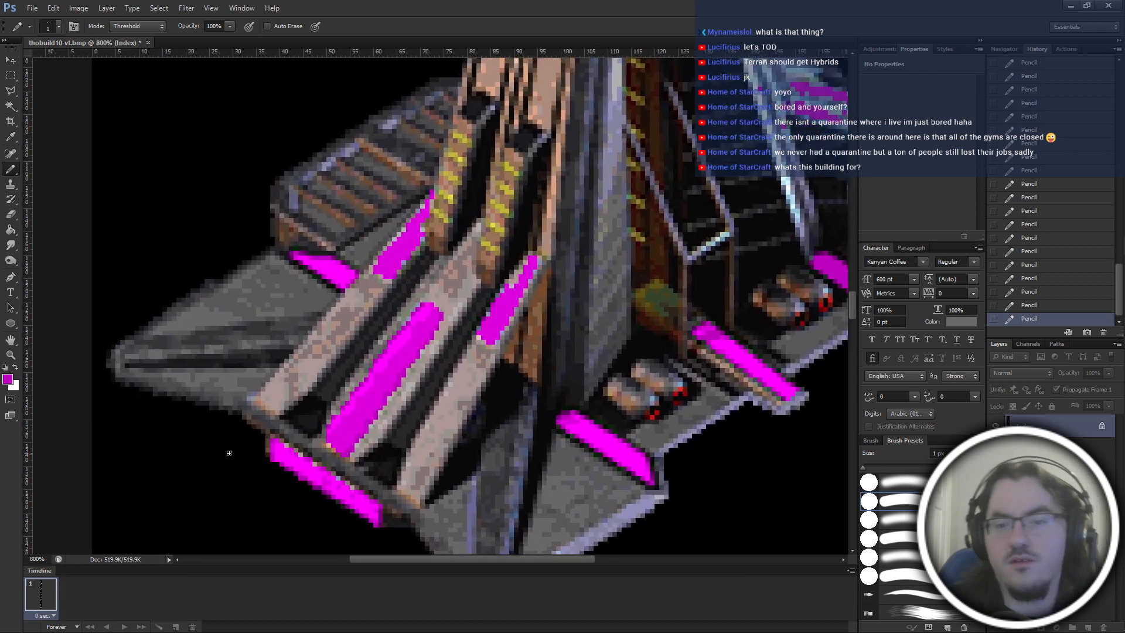
pyautogui.hscroll(3, 229, 453)
pyautogui.scroll(-3, 241, 455)
pyautogui.hscroll(-6, 264, 457)
pyautogui.scroll(-2, 328, 425)
pyautogui.hotkey('ctrl', '+')
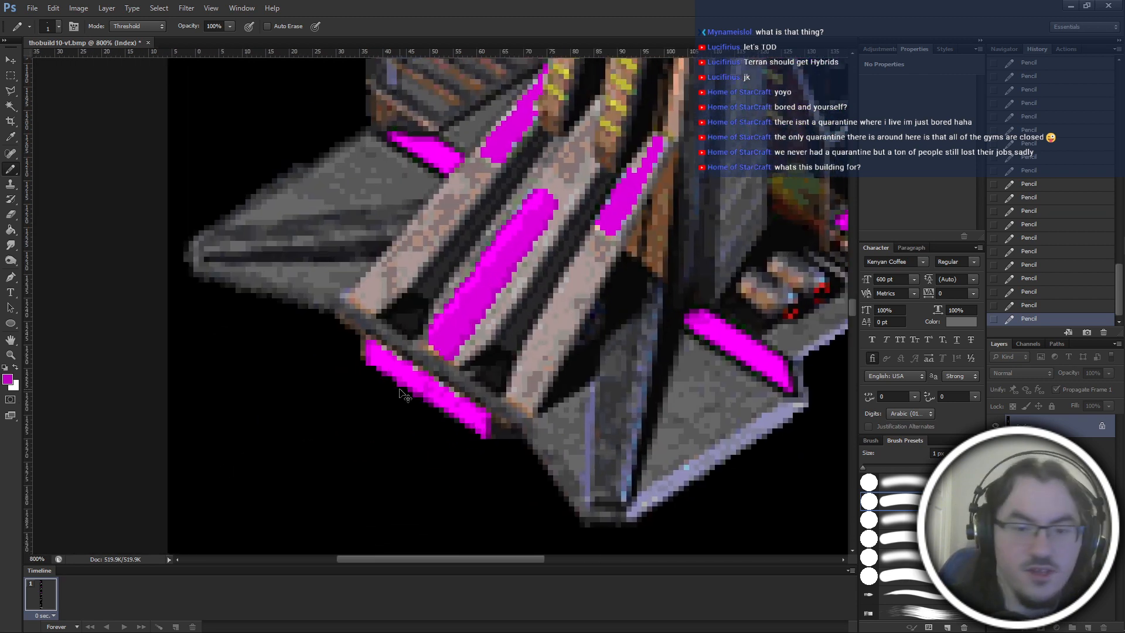
pyautogui.hotkey('ctrl', '+')
pyautogui.hotkey('ctrl', '+')
pyautogui.hotkey('ctrl', '+')
pyautogui.scroll(-5, 395, 384)
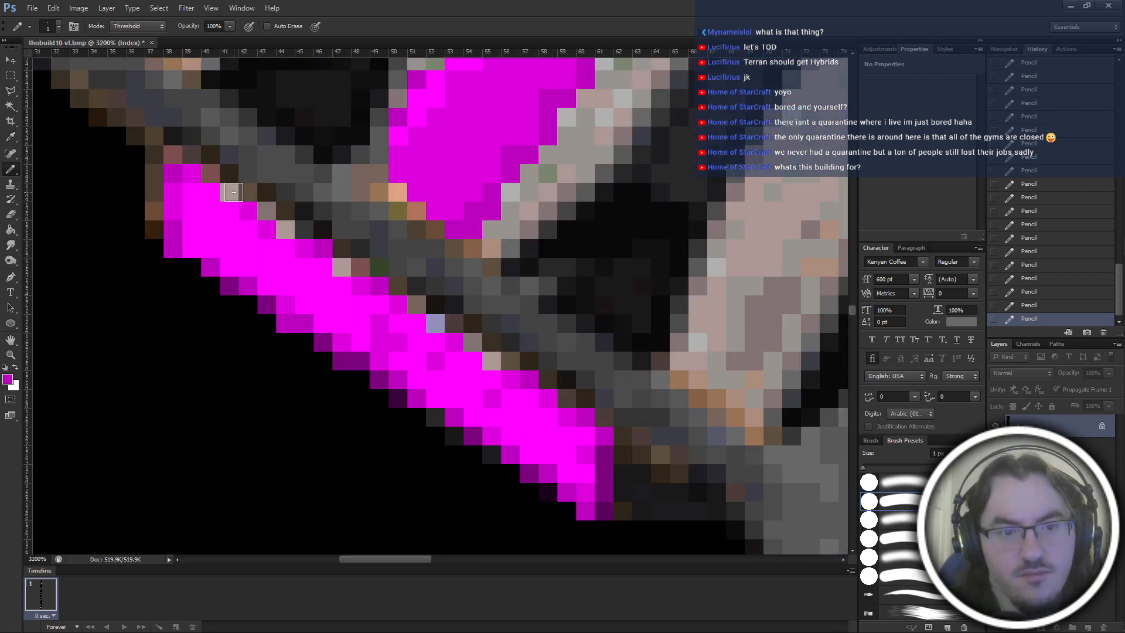
pyautogui.click(233, 193)
pyautogui.click(281, 228)
pyautogui.click(346, 271)
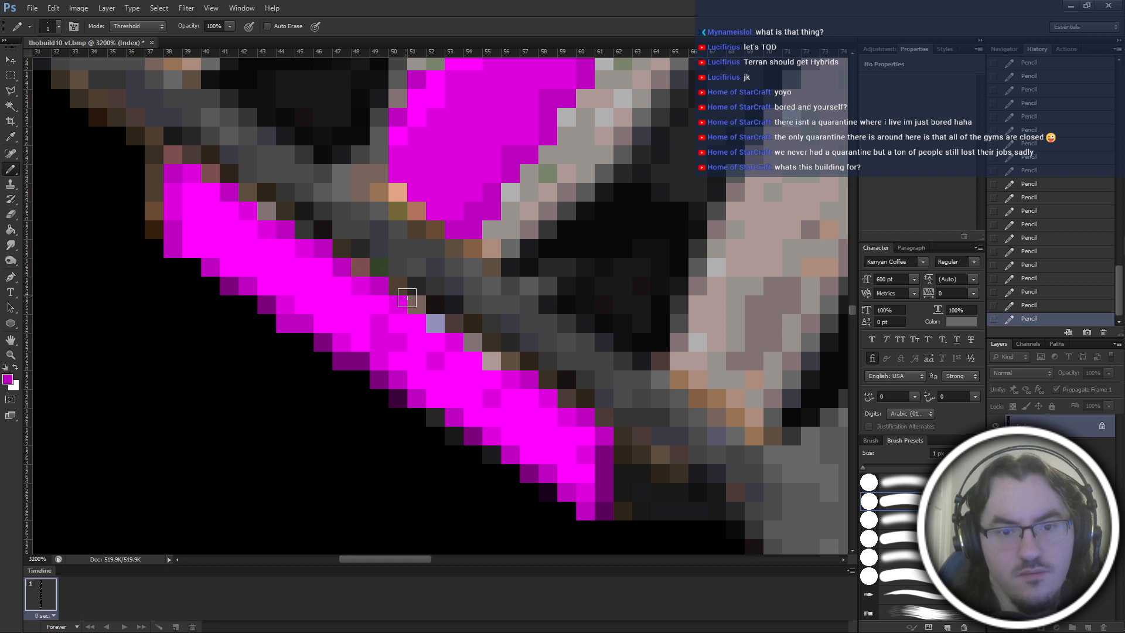
# Continue the dark magenta over the tan, lavender and beige pixels along the right half of the front strip's upper edge.
pyautogui.click(417, 305)
pyautogui.click(437, 328)
pyautogui.click(492, 361)
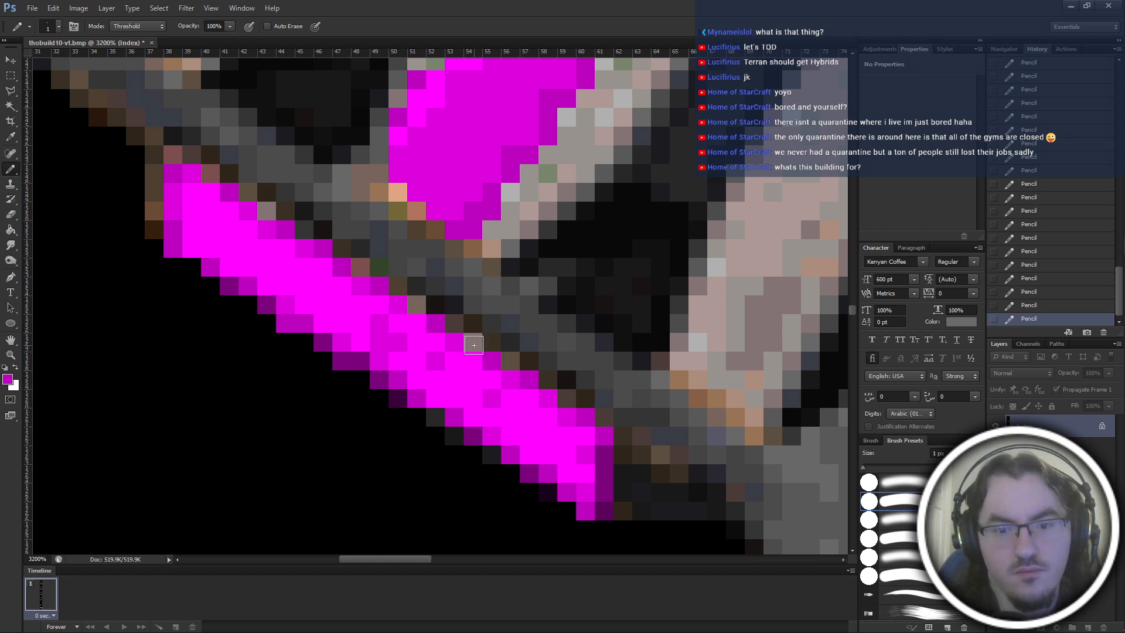
pyautogui.click(473, 343)
pyautogui.hotkey('ctrl', 'z')
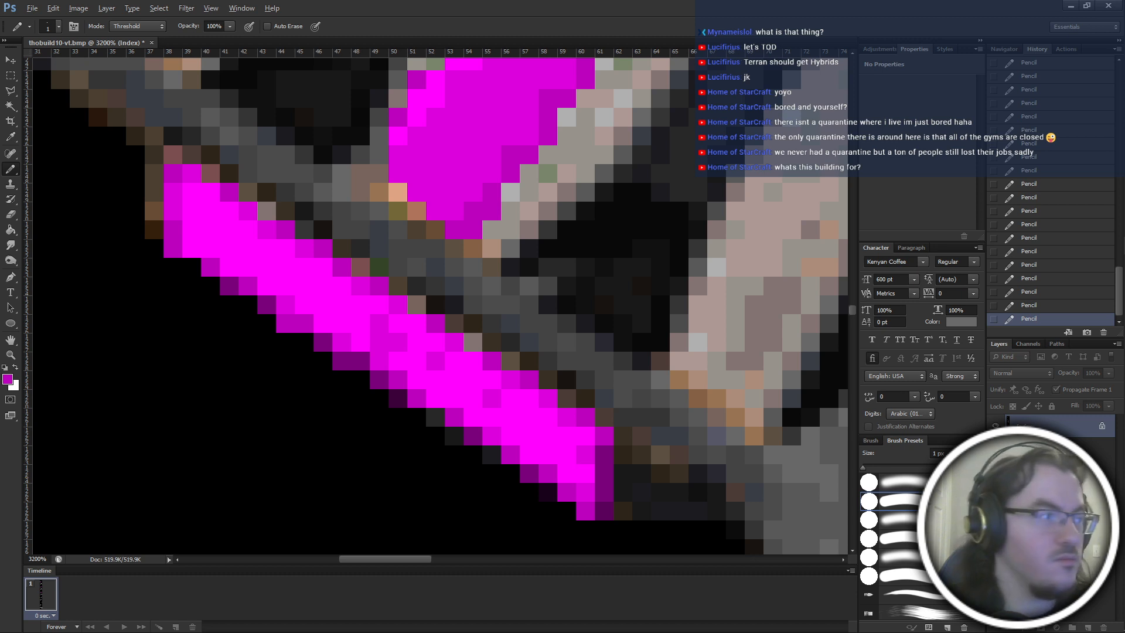
# Sample the darker purple from the front strip's right end and cover the remaining beige pixels along its upper edge.
pyautogui.scroll(1, 428, 317)
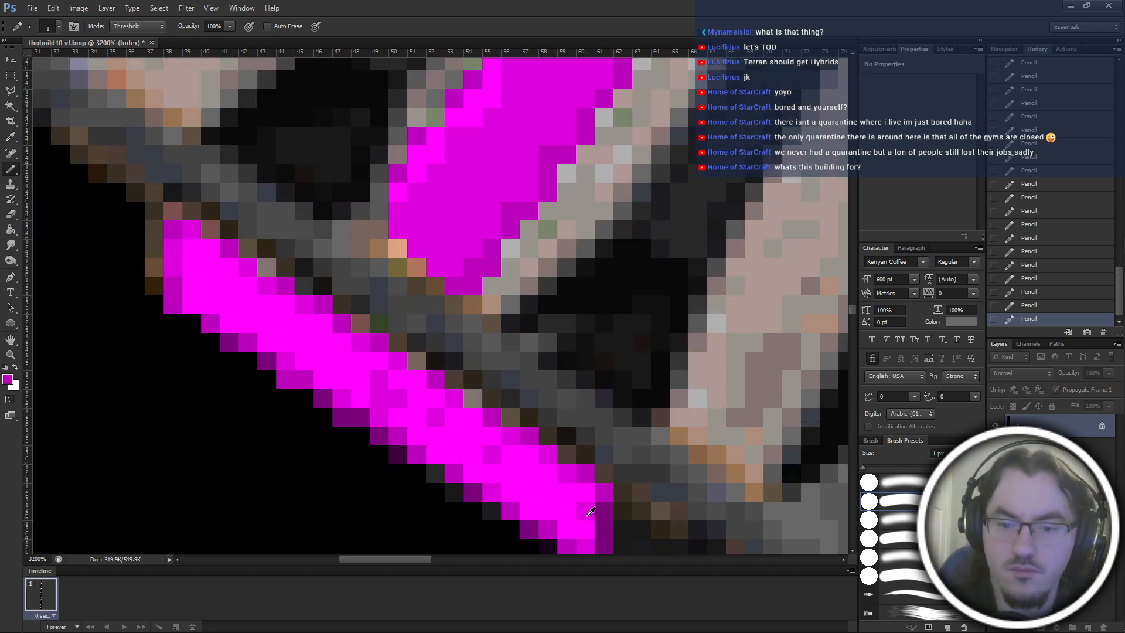
pyautogui.keyDown('alt'); pyautogui.click(526, 519); pyautogui.keyUp('alt')
pyautogui.click(473, 399)
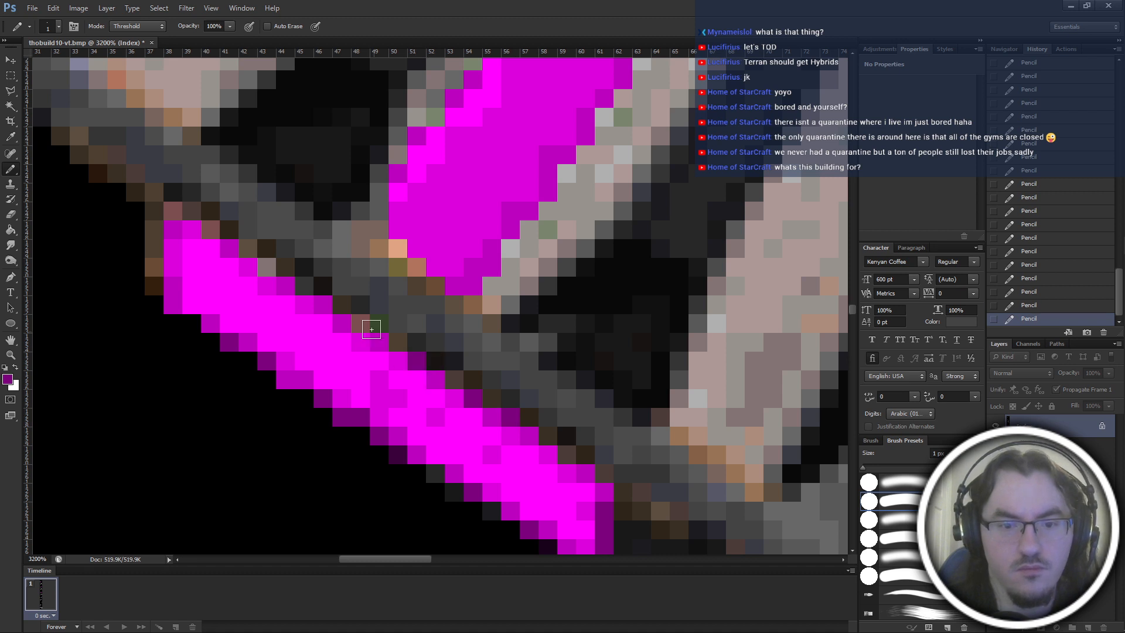
pyautogui.click(265, 266)
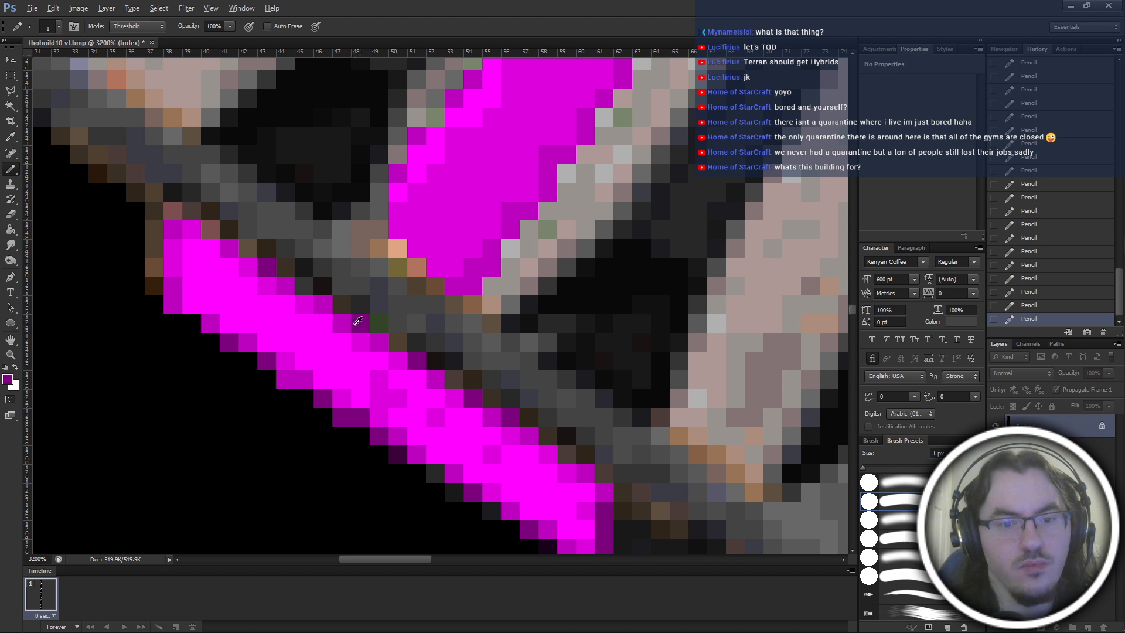
# Sample dark magenta from the front strip and shade the stepped pixels at the upper left end of its top edge.
pyautogui.keyDown('alt'); pyautogui.click(346, 326); pyautogui.keyUp('alt')
pyautogui.click(248, 266)
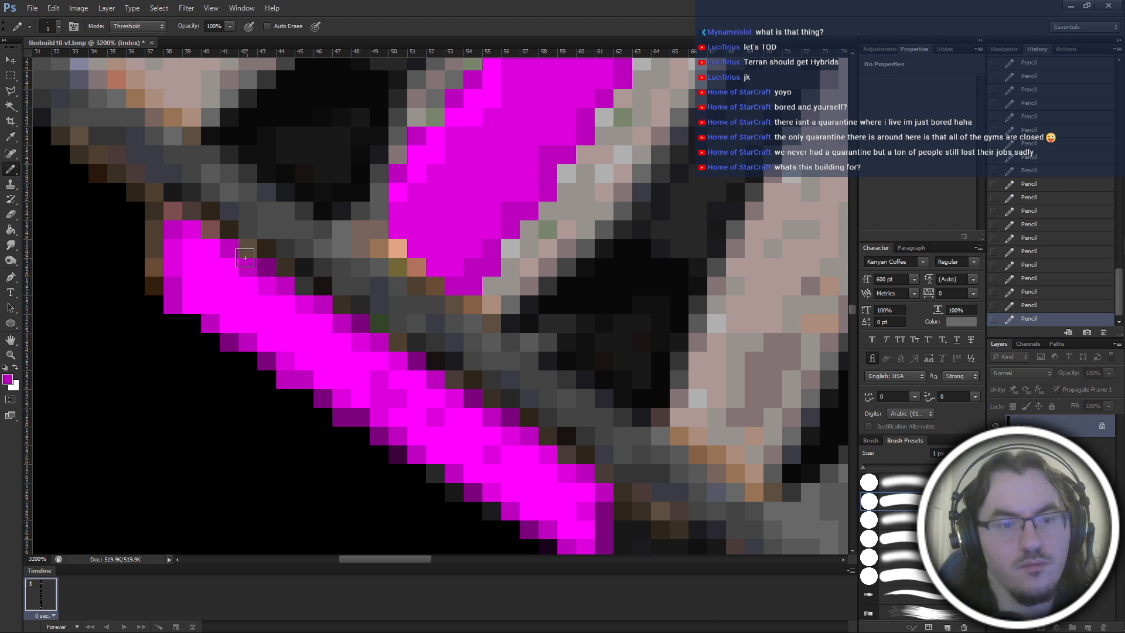
pyautogui.click(206, 230)
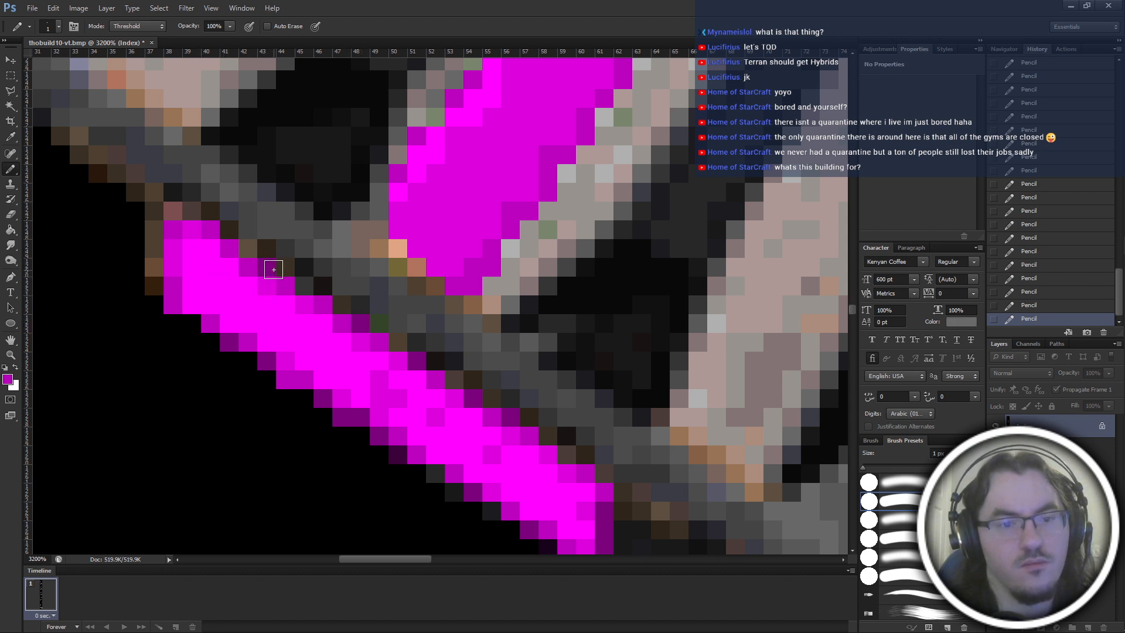
pyautogui.keyDown('alt'); pyautogui.click(277, 270); pyautogui.keyUp('alt')
pyautogui.scroll(-4, 511, 267)
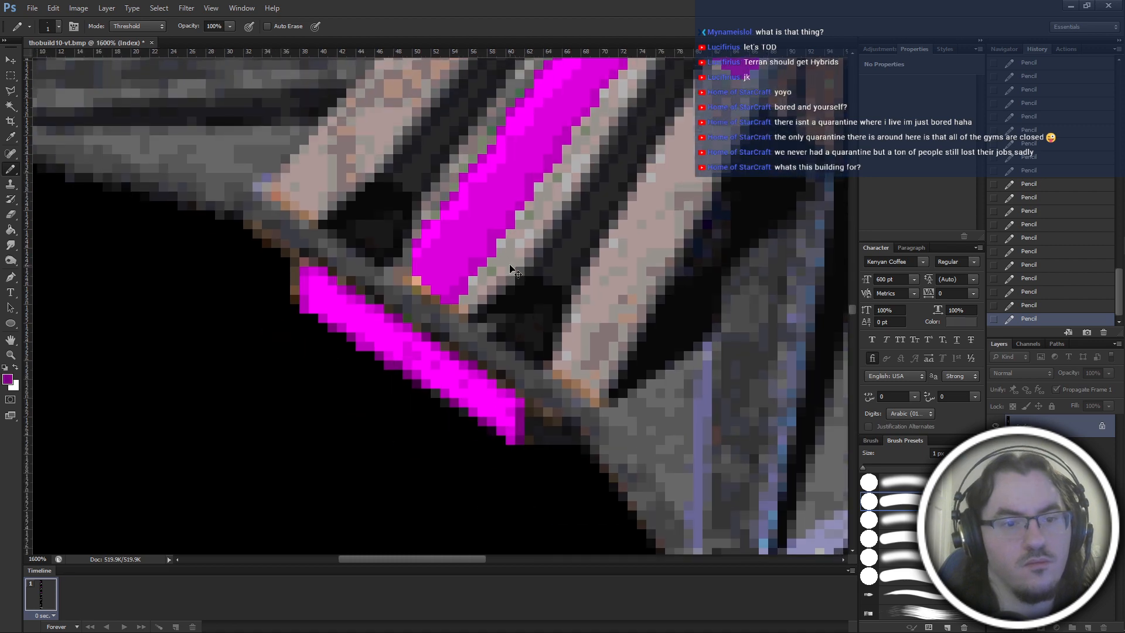
pyautogui.scroll(-2, 511, 268)
pyautogui.scroll(5, 513, 268)
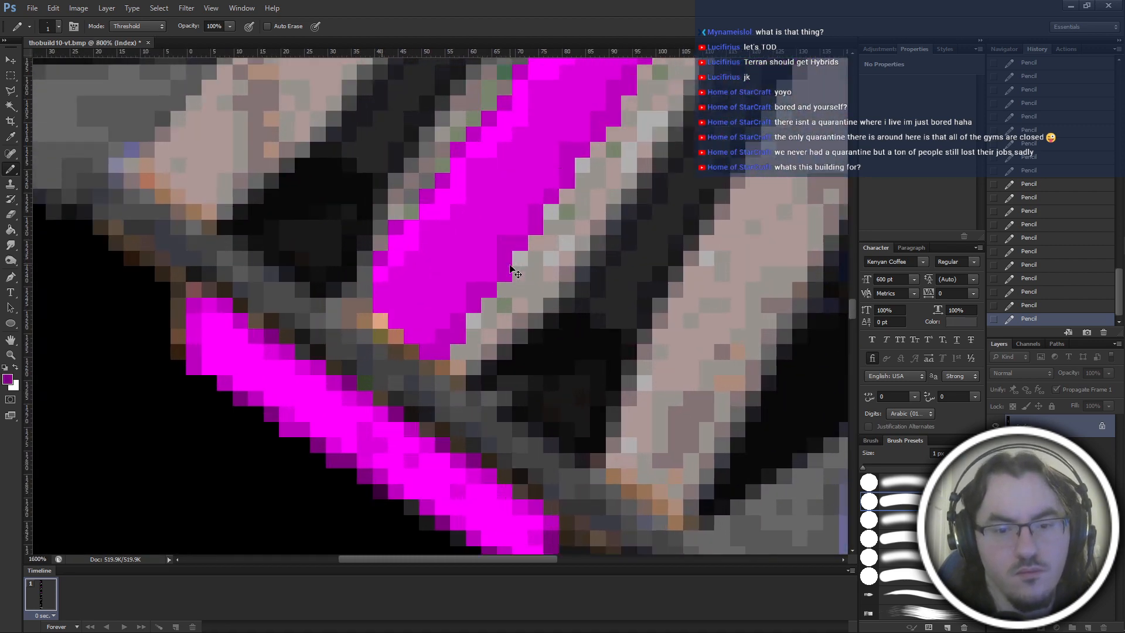
pyautogui.scroll(-2, 447, 410)
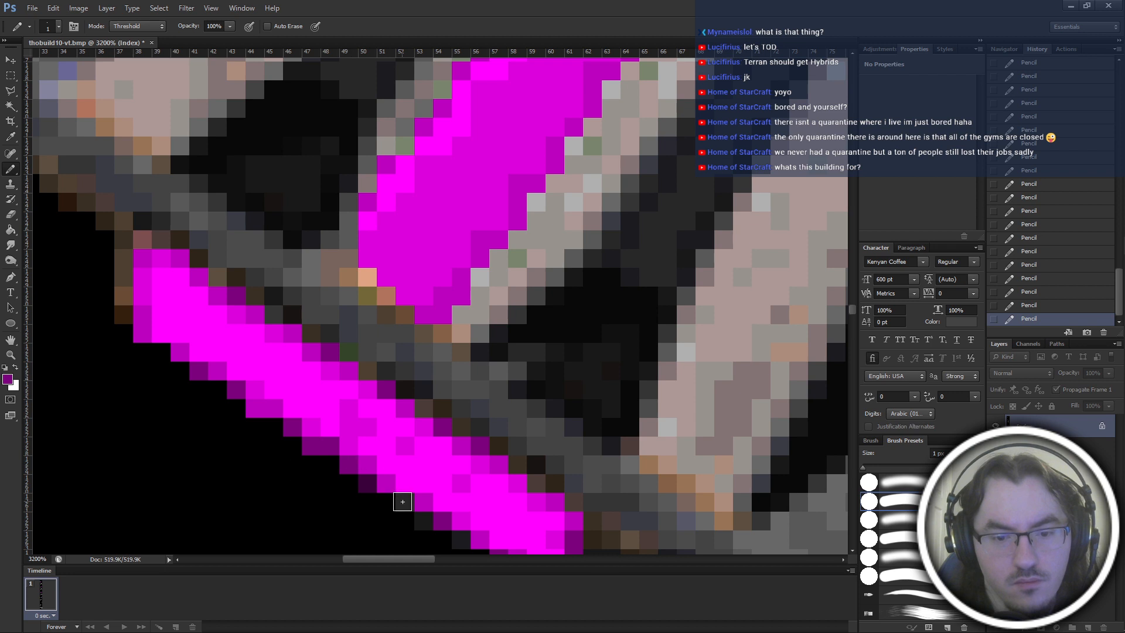
# Sample the darkest purple from the front strip, shade a stepped pixel on its lower edge with it, and save the file.
pyautogui.scroll(-6, 402, 502)
pyautogui.keyDown('alt'); pyautogui.click(372, 355); pyautogui.keyUp('alt')
pyautogui.click(425, 399)
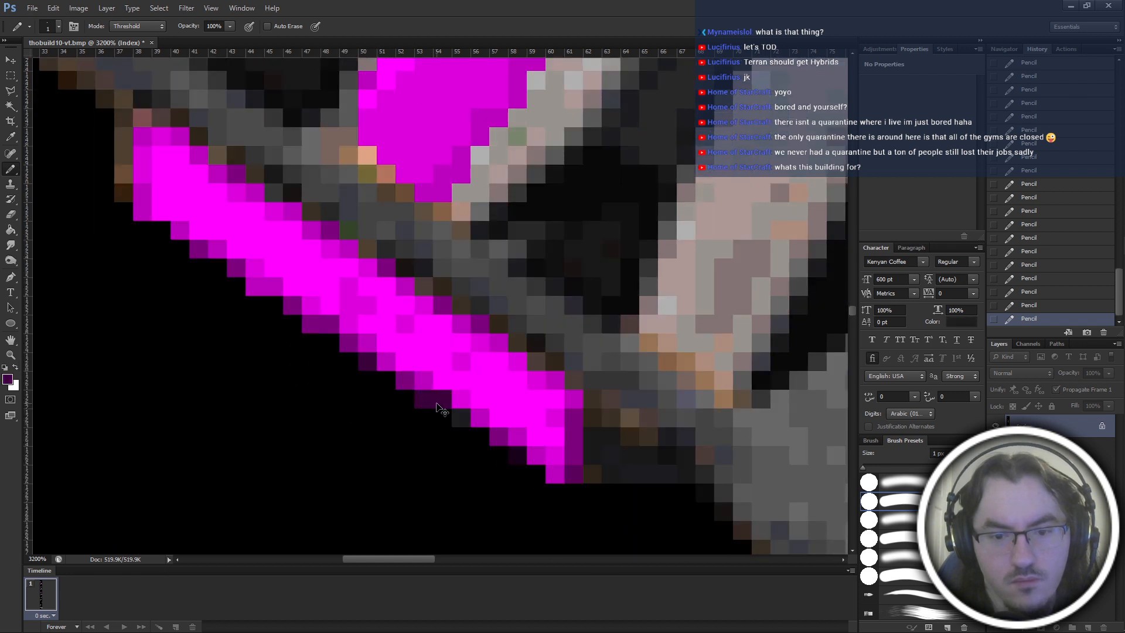
pyautogui.hotkey('ctrl', '-')
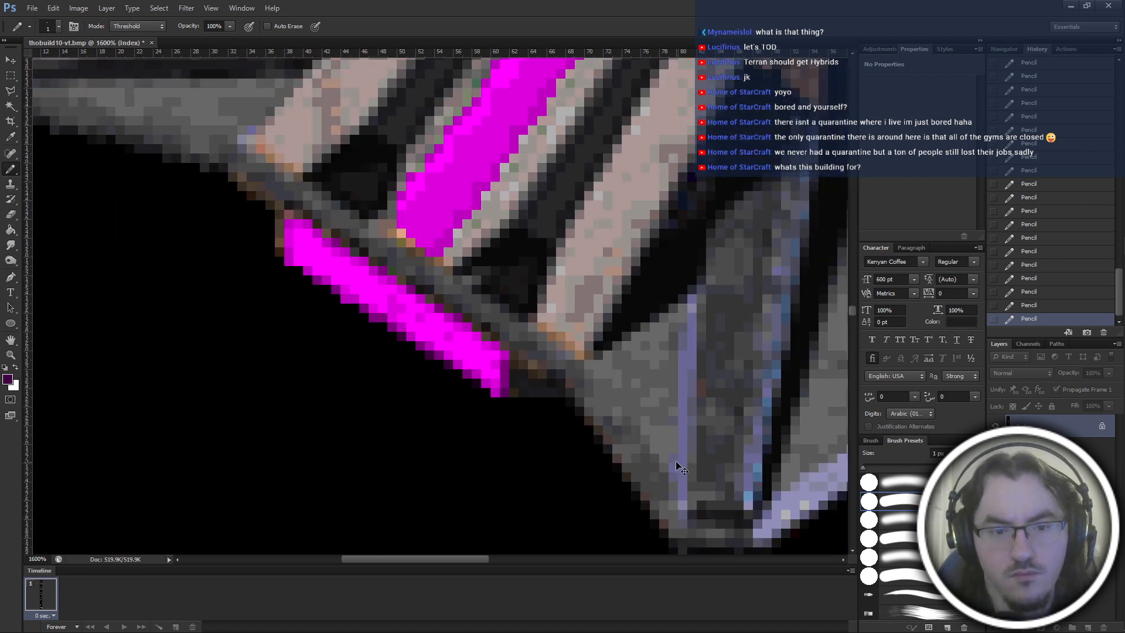
pyautogui.hscroll(3, 394, 389)
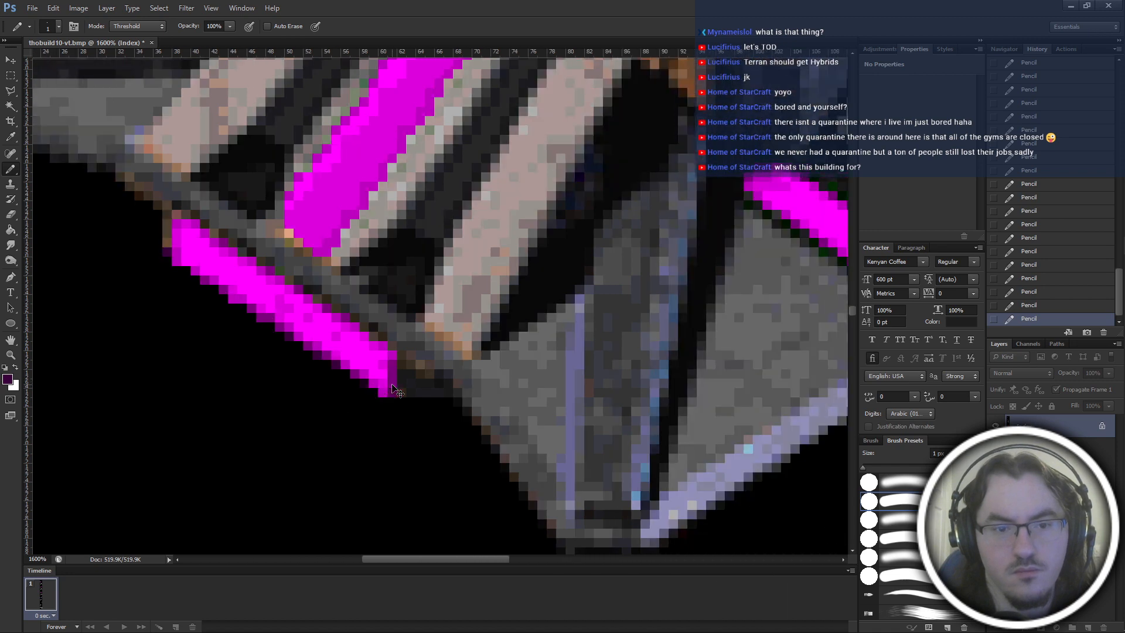
pyautogui.hotkey('ctrl', '-')
pyautogui.hotkey('ctrl', '-')
pyautogui.hotkey('ctrl', 's')
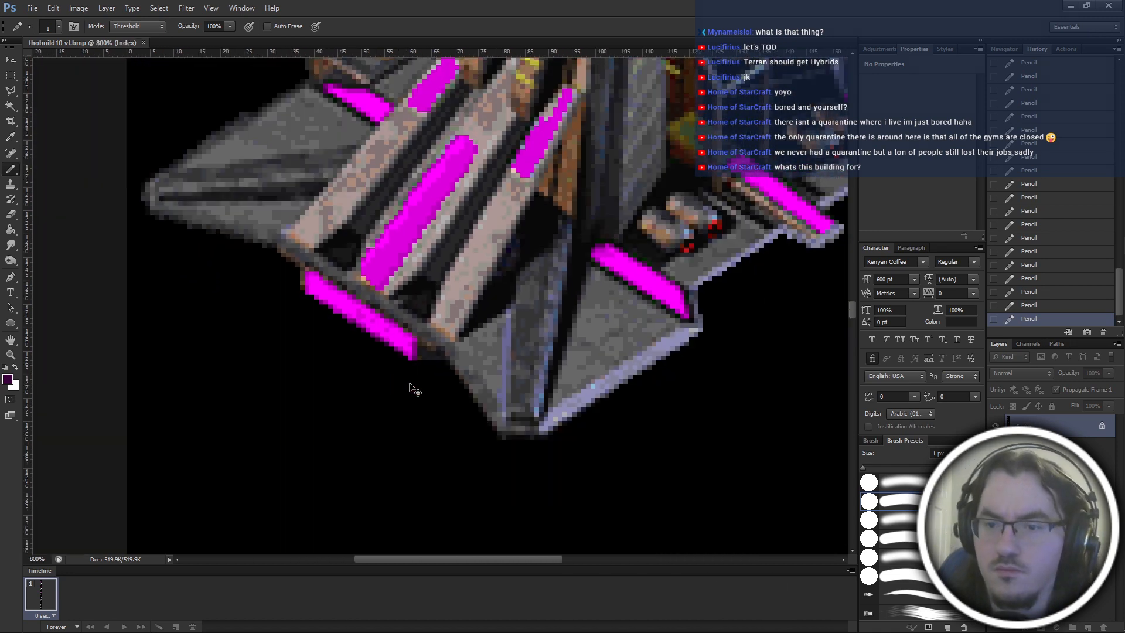
# Examine the magenta strips along the right side of the building's base for edge pixels that need shading.
pyautogui.hscroll(6, 414, 388)
pyautogui.hotkey('ctrl', '+')
pyautogui.hotkey('ctrl', '+')
pyautogui.hotkey('ctrl', '+')
pyautogui.scroll(4, 447, 276)
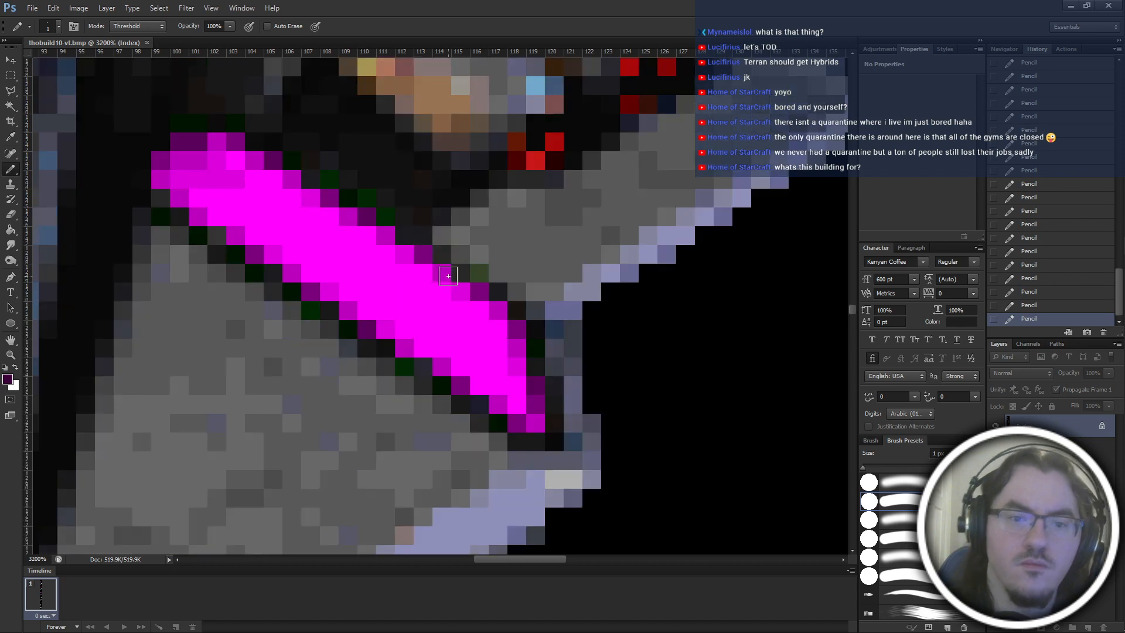
pyautogui.hotkey('ctrl', '-')
pyautogui.hotkey('ctrl', '-')
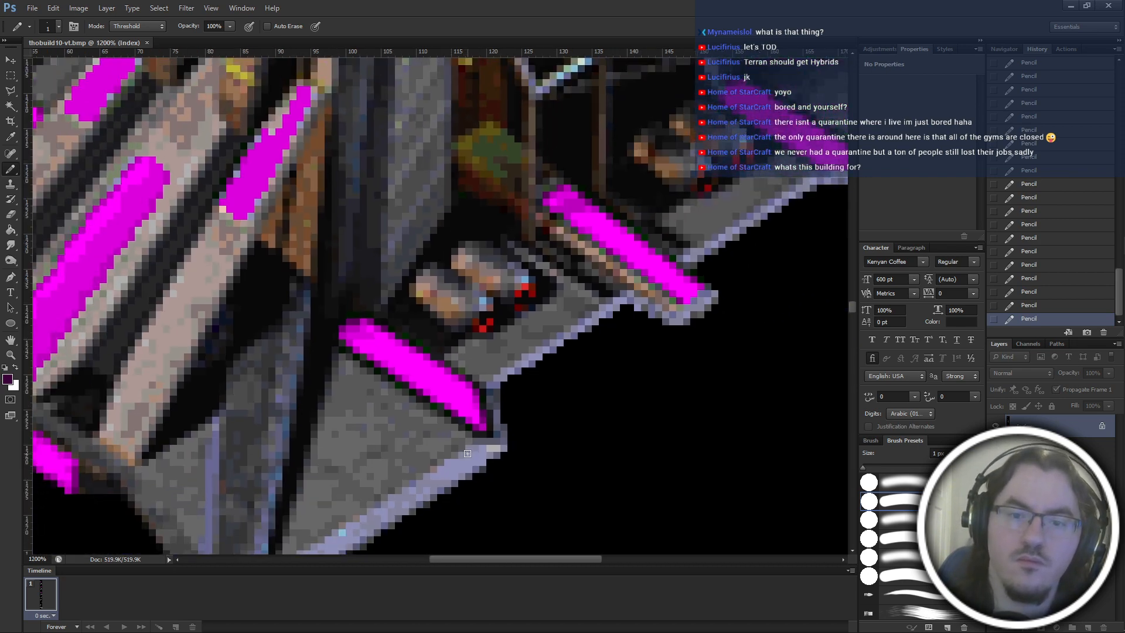
pyautogui.hscroll(3, 586, 456)
pyautogui.hotkey('ctrl', '+')
pyautogui.scroll(6, 586, 456)
pyautogui.hscroll(2, 586, 456)
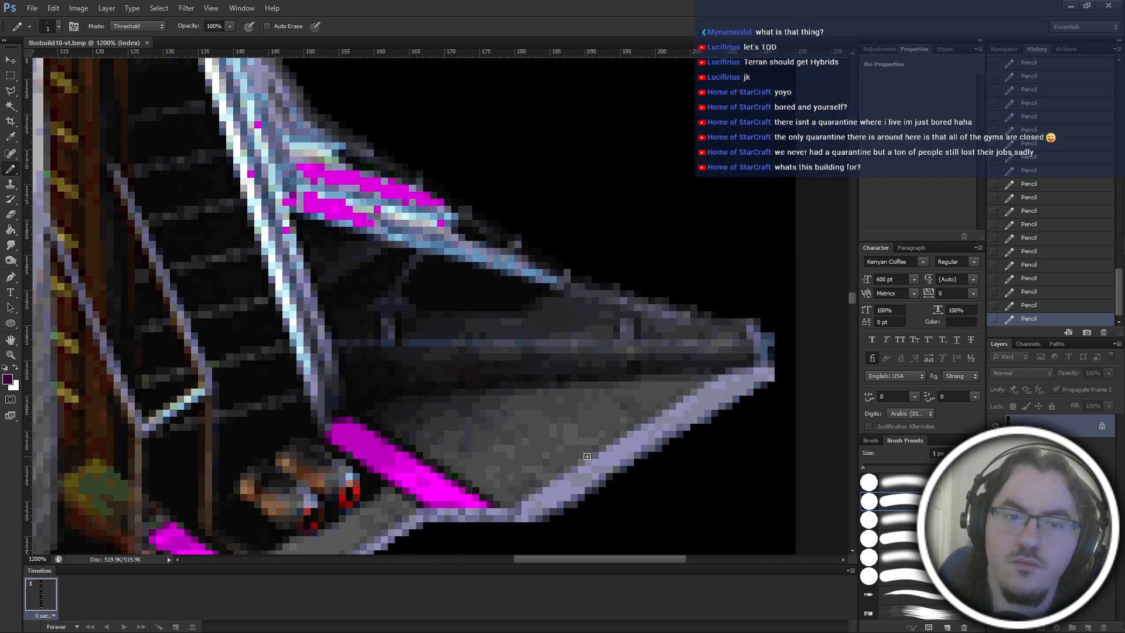
# Replace the stray magenta pixels on the middle of the pale blue strut with sampled light blue and lavender tones.
pyautogui.scroll(3, 434, 390)
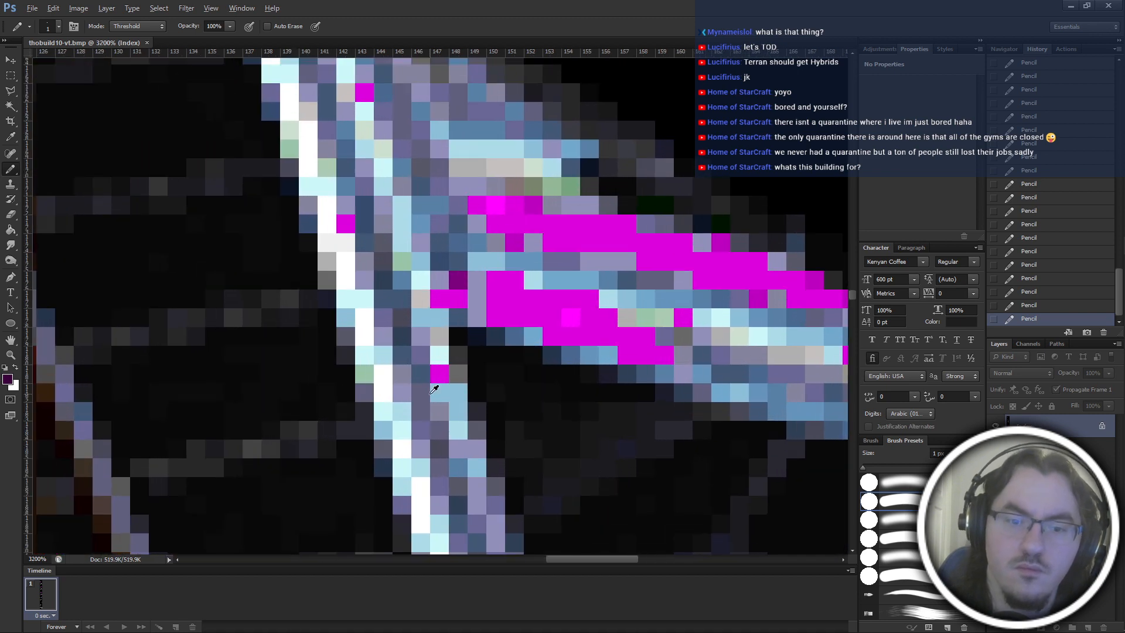
pyautogui.keyDown('alt'); pyautogui.click(402, 413); pyautogui.keyUp('alt')
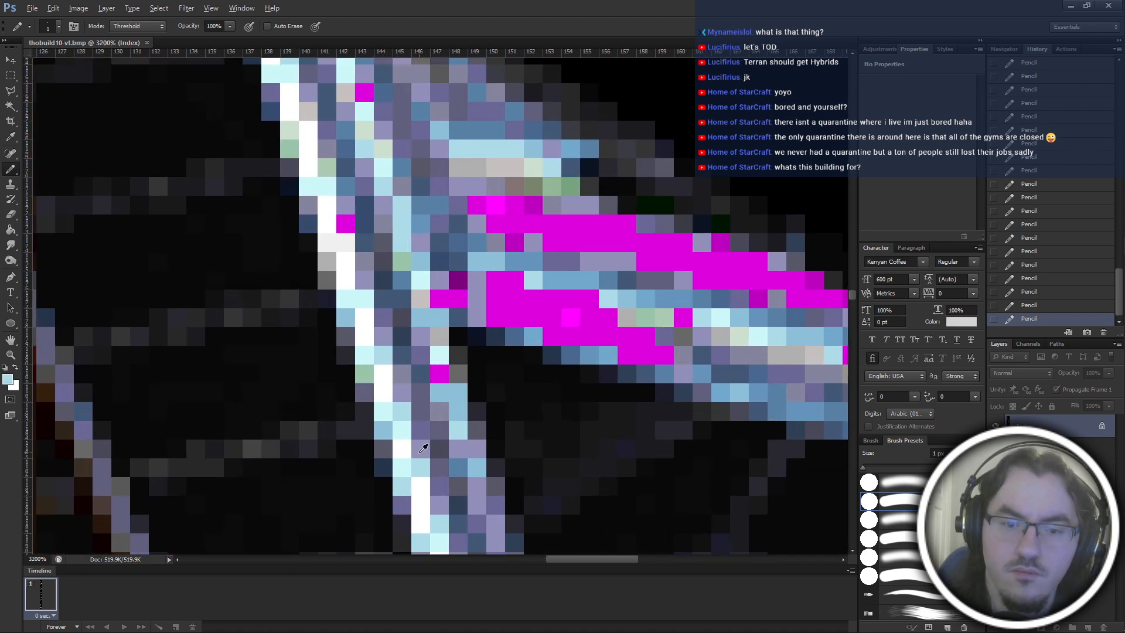
pyautogui.keyDown('alt'); pyautogui.click(421, 451); pyautogui.keyUp('alt')
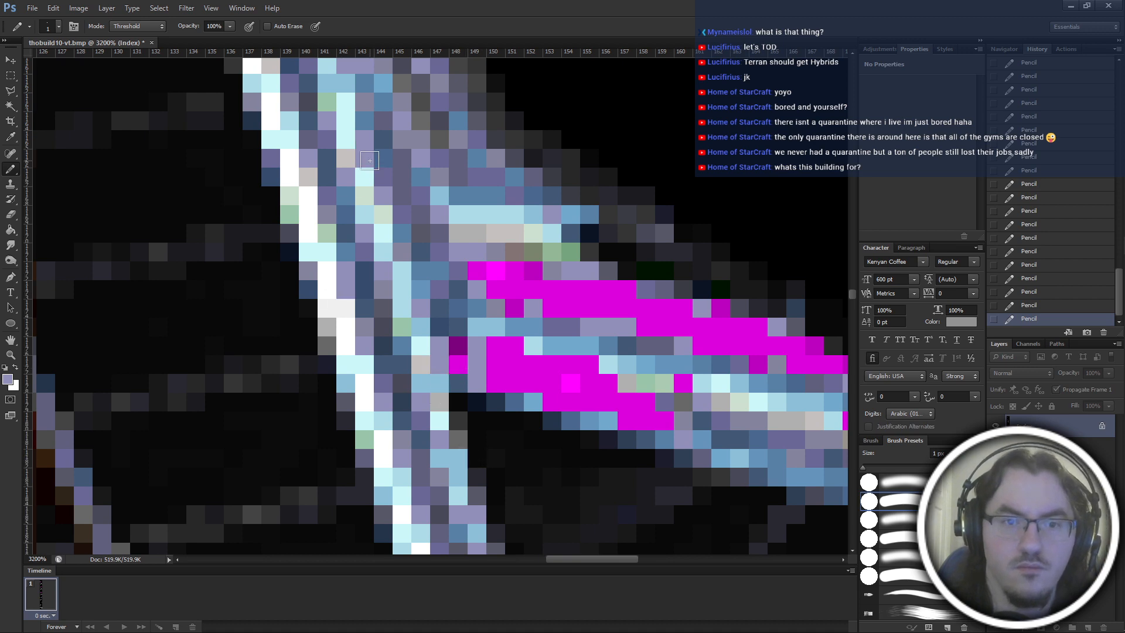
# Paint lavender over the two stray magenta pixels farther up the pale blue strut.
pyautogui.scroll(-5, 401, 252)
pyautogui.scroll(5, 401, 252)
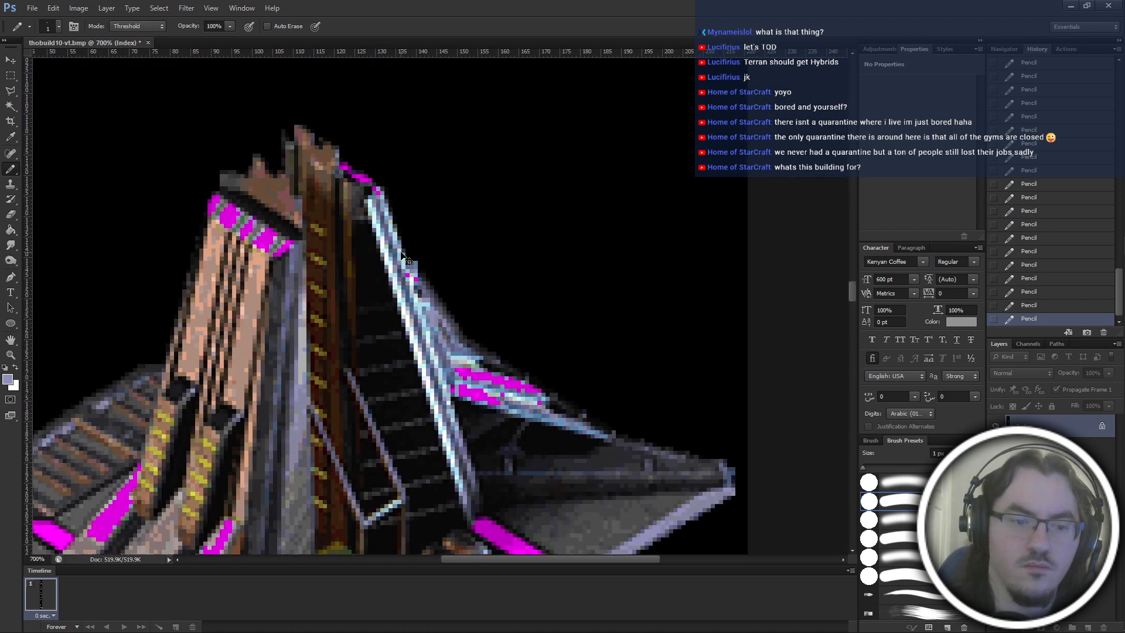
pyautogui.scroll(1, 406, 263)
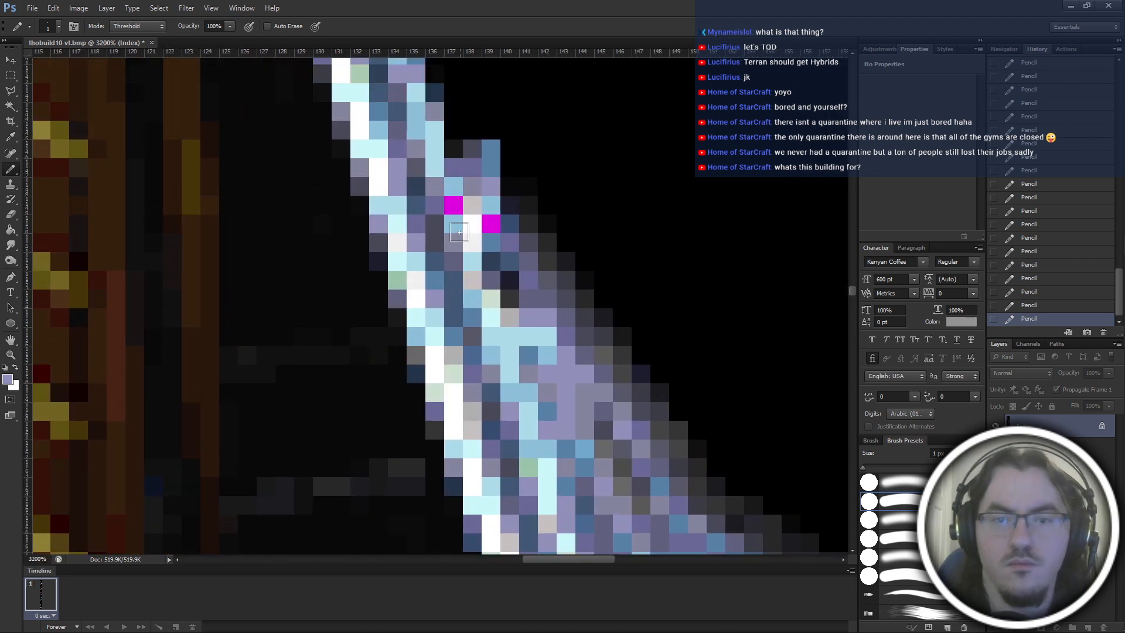
pyautogui.click(453, 208)
pyautogui.click(493, 226)
# Replace the stray magenta pixels at the top of the pale blue strut with sampled grey-lavender and lavender tones.
pyautogui.hotkey('ctrl', '-')
pyautogui.hotkey('ctrl', '-')
pyautogui.scroll(-3, 497, 233)
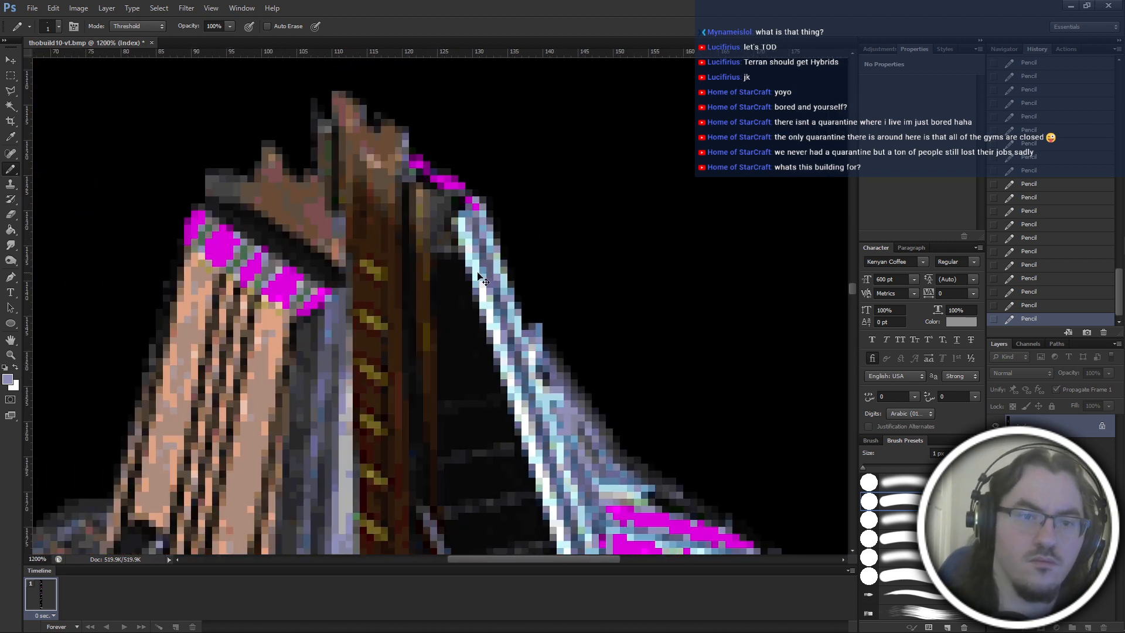
pyautogui.scroll(3, 501, 239)
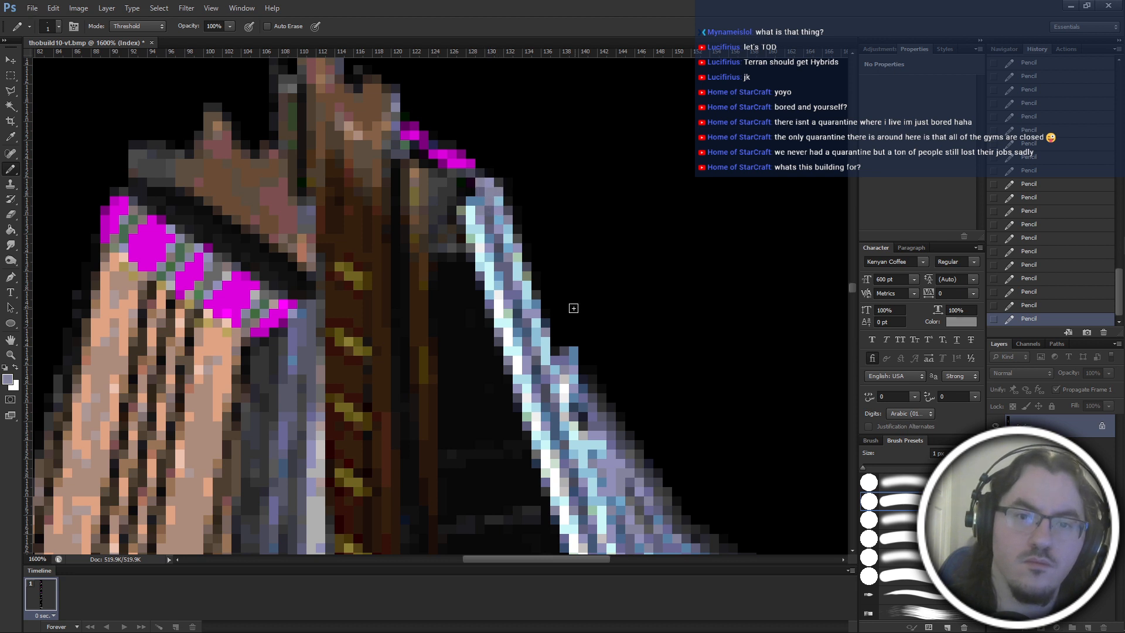
pyautogui.scroll(-3, 573, 308)
pyautogui.scroll(3, 471, 270)
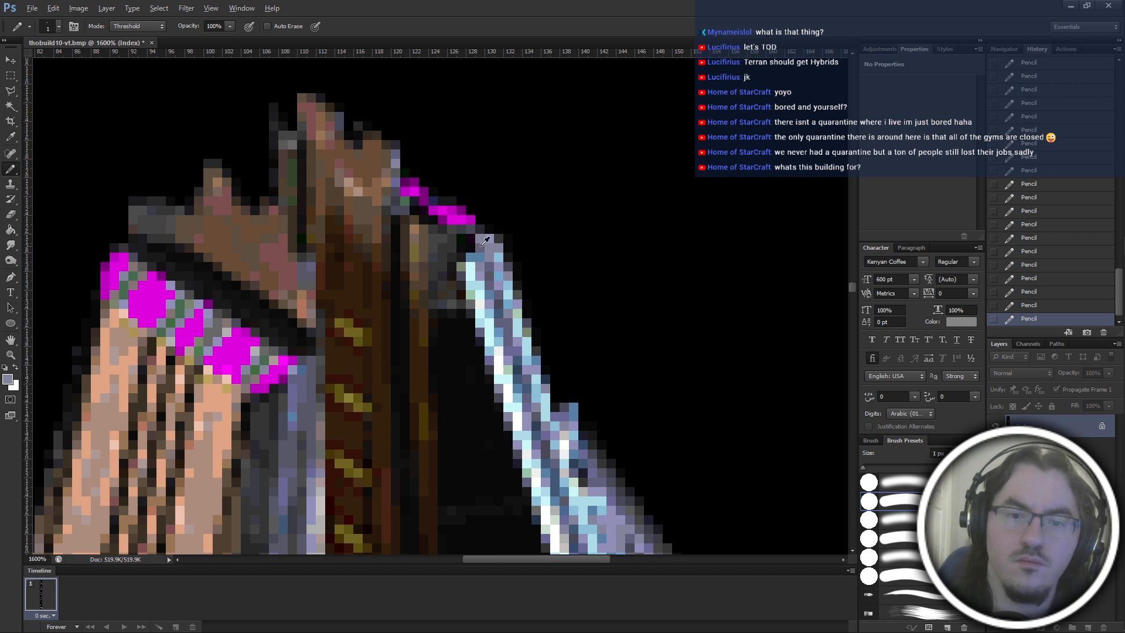
pyautogui.keyDown('alt'); pyautogui.click(499, 264); pyautogui.keyUp('alt')
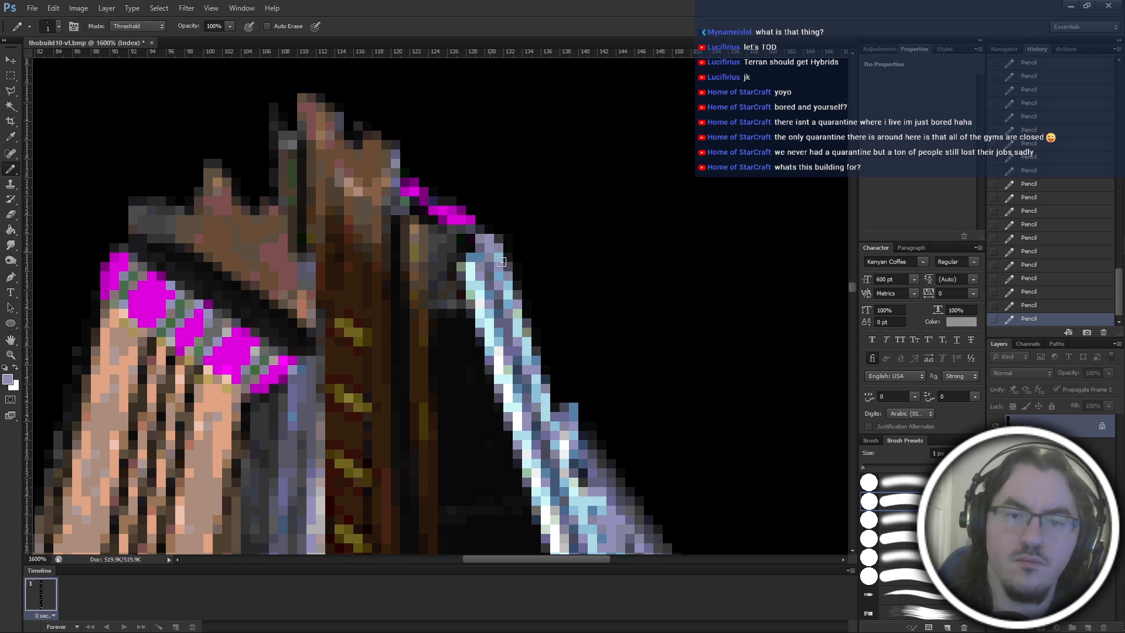
pyautogui.scroll(2, 528, 289)
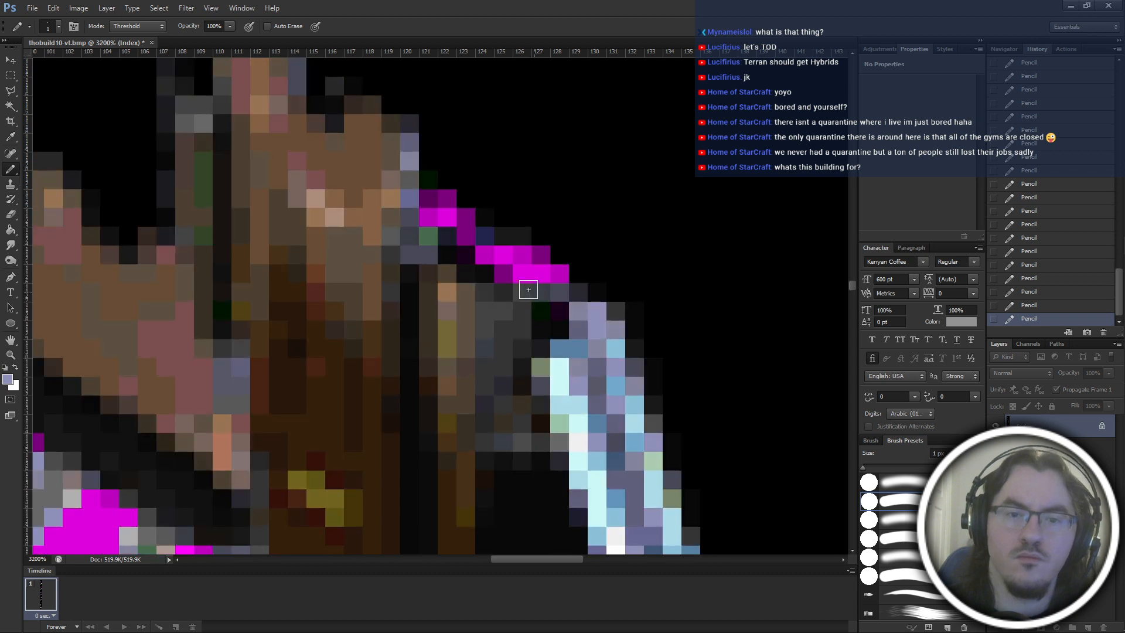
pyautogui.scroll(-3, 515, 346)
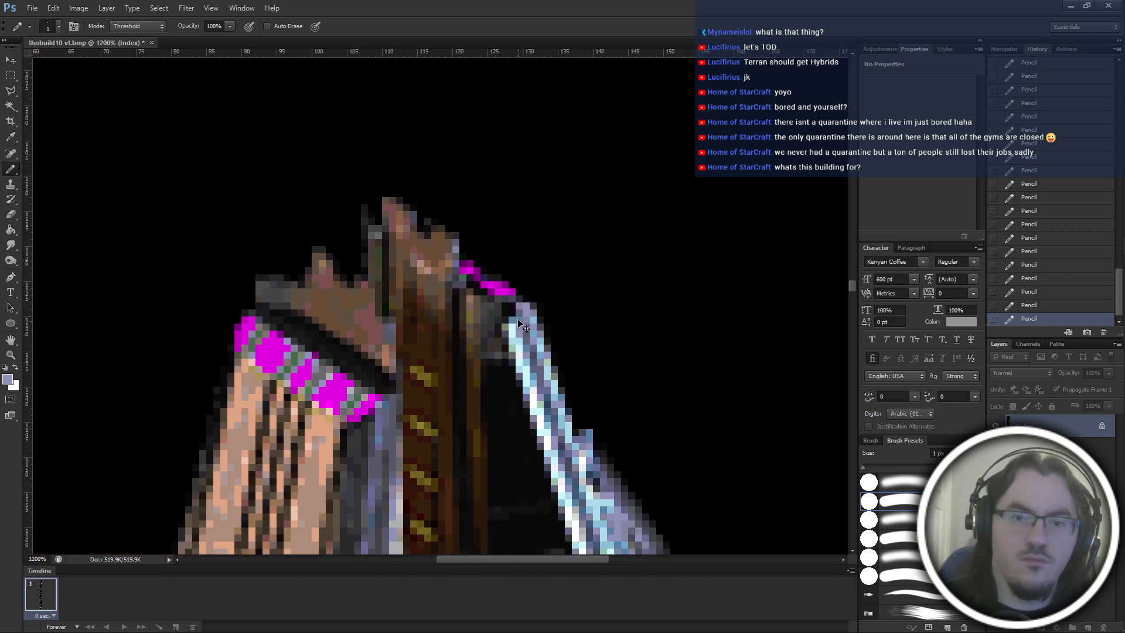
# Shade the thin magenta strip above the pale blue strut at the tower's peak with dark purple pixels and save the file.
pyautogui.keyDown('alt'); pyautogui.click(496, 289); pyautogui.keyUp('alt')
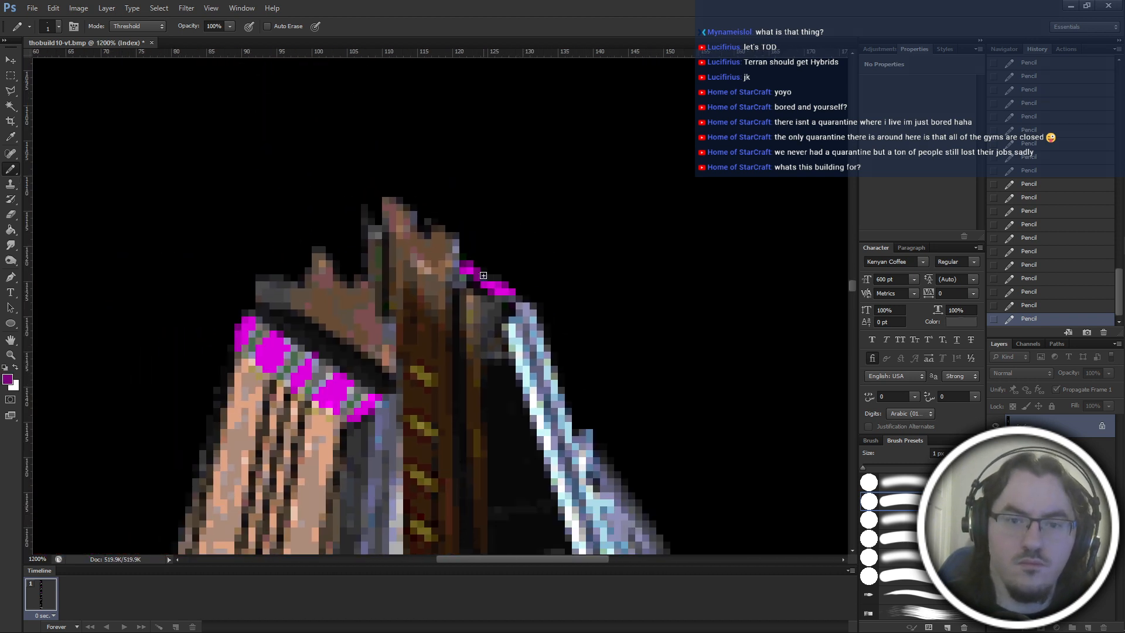
pyautogui.hscroll(-1, 484, 449)
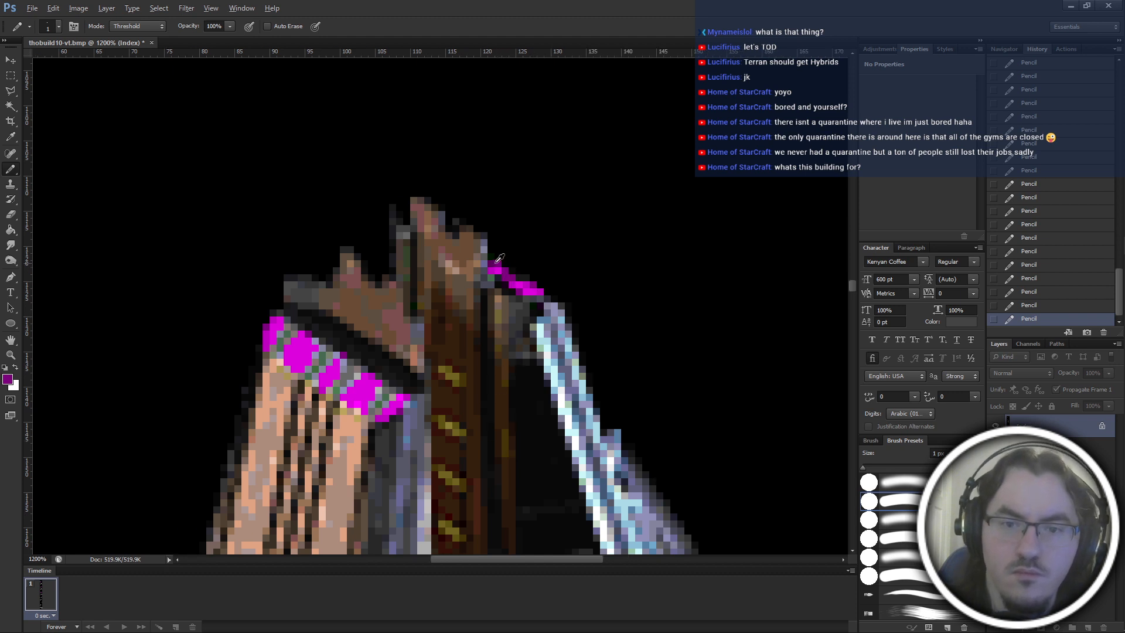
pyautogui.hscroll(-4, 504, 266)
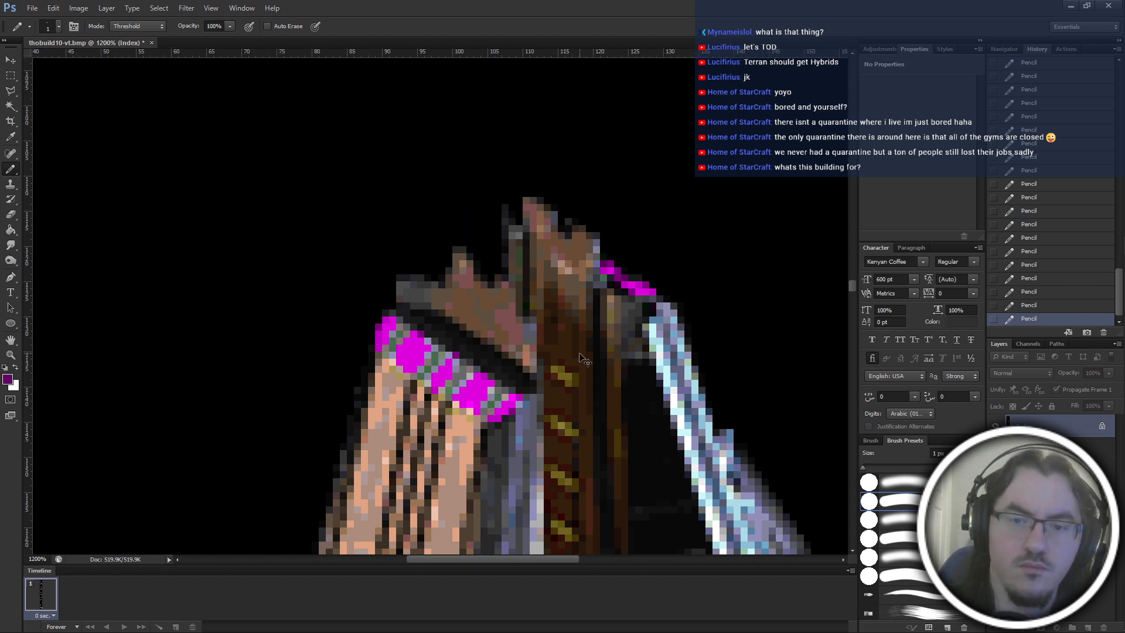
pyautogui.hotkey('ctrl', 's')
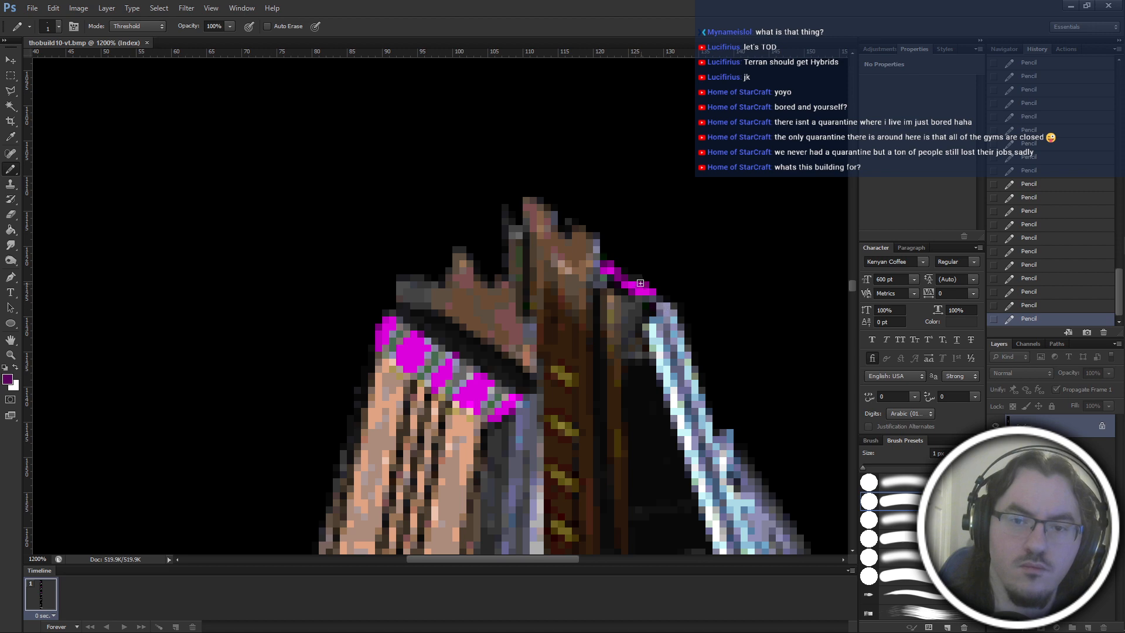
# Sample darker purple tones from the base's magenta strips, darken the edge of the thin strip at the peak, and save the file.
pyautogui.scroll(-10, 631, 417)
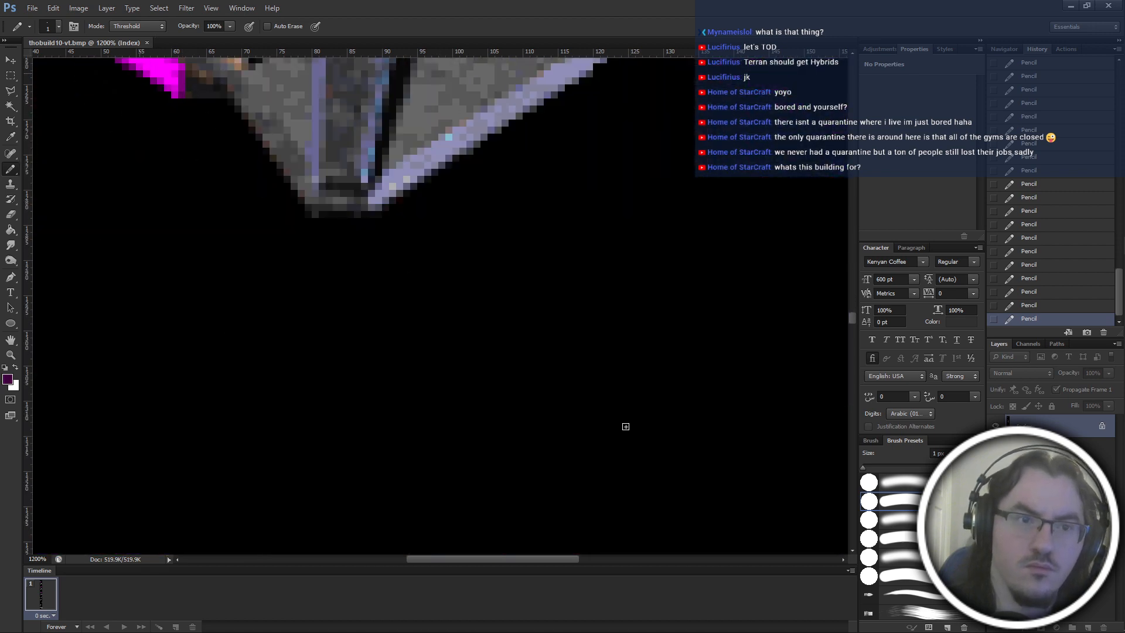
pyautogui.scroll(10, 625, 426)
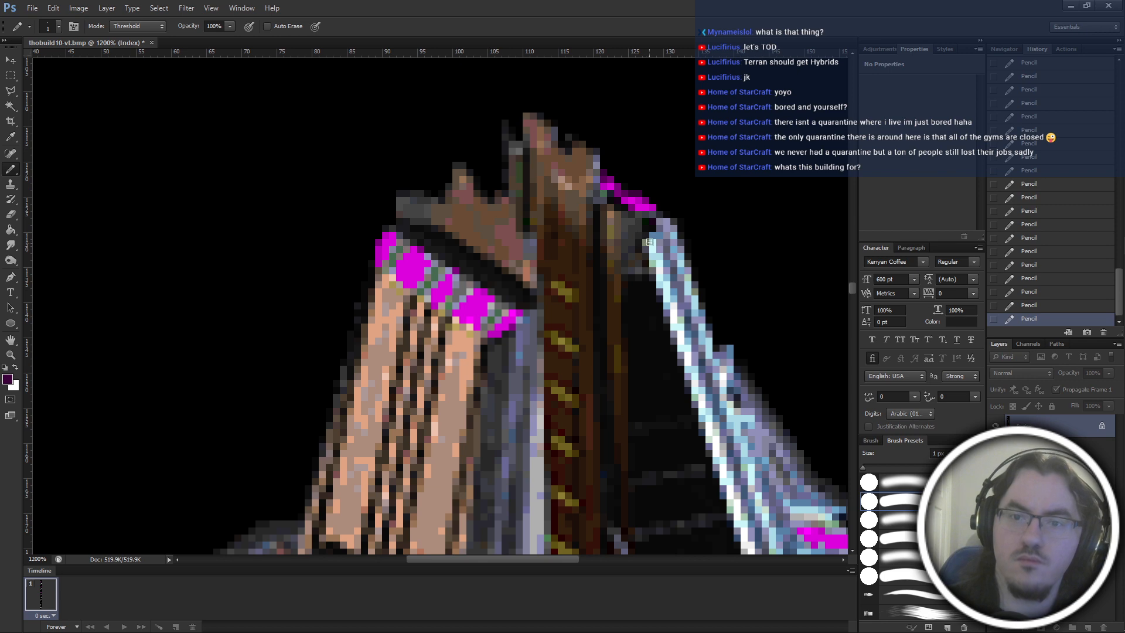
pyautogui.scroll(-10, 649, 243)
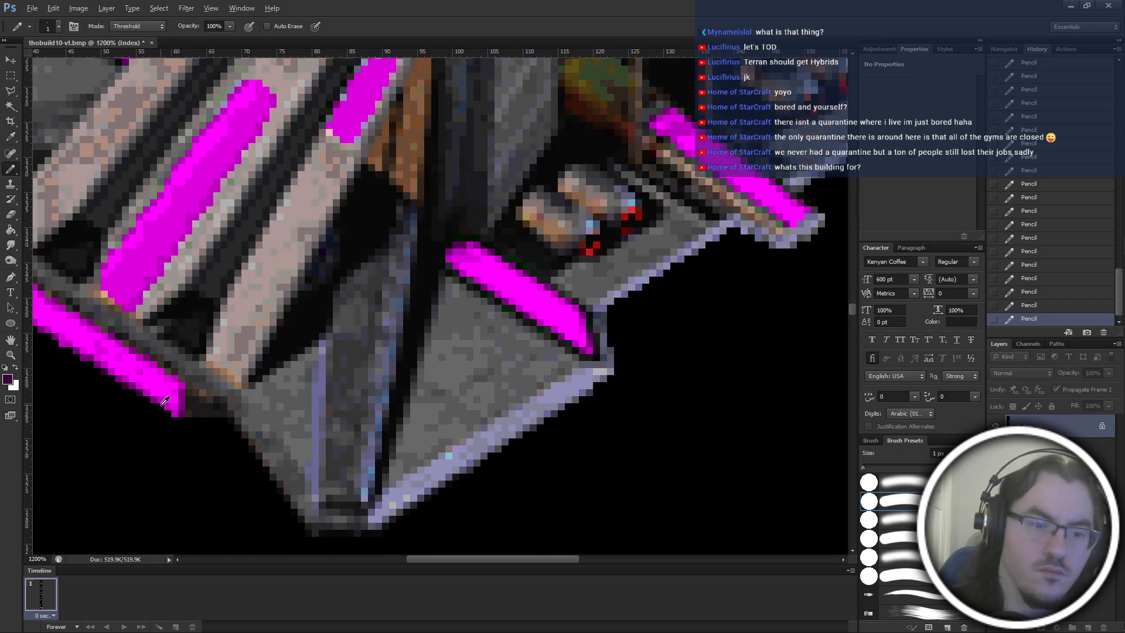
pyautogui.scroll(15, 650, 293)
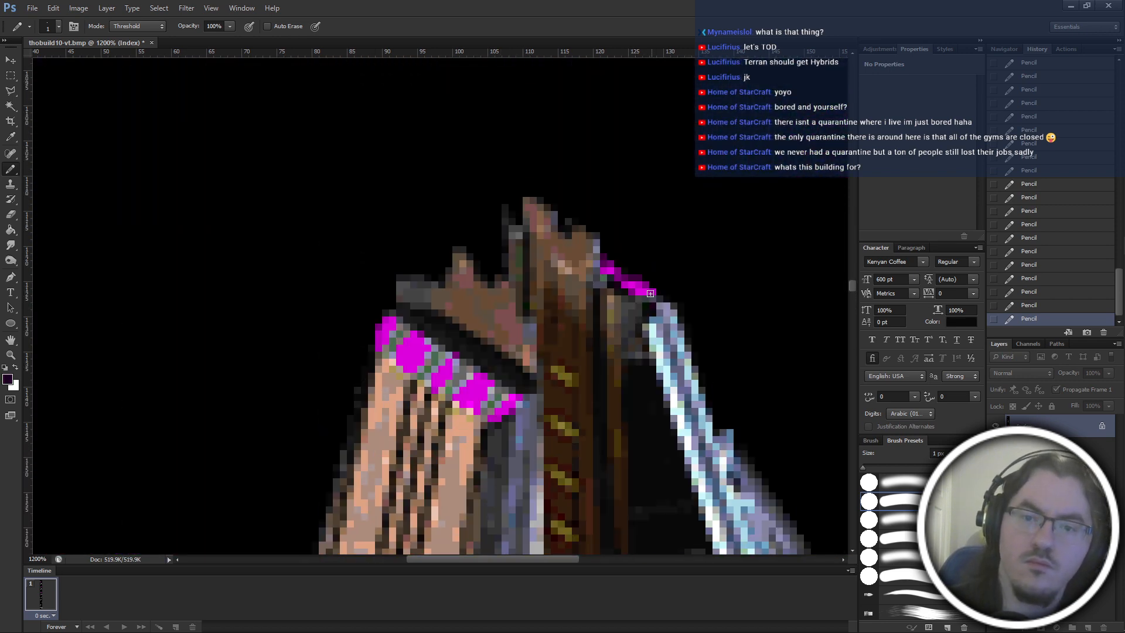
pyautogui.hotkey('ctrl', 's')
# Paint dark purple sampled from the thin strip over the grey-green gap between magenta blocks on the tower's striped band.
pyautogui.hscroll(-3, 610, 387)
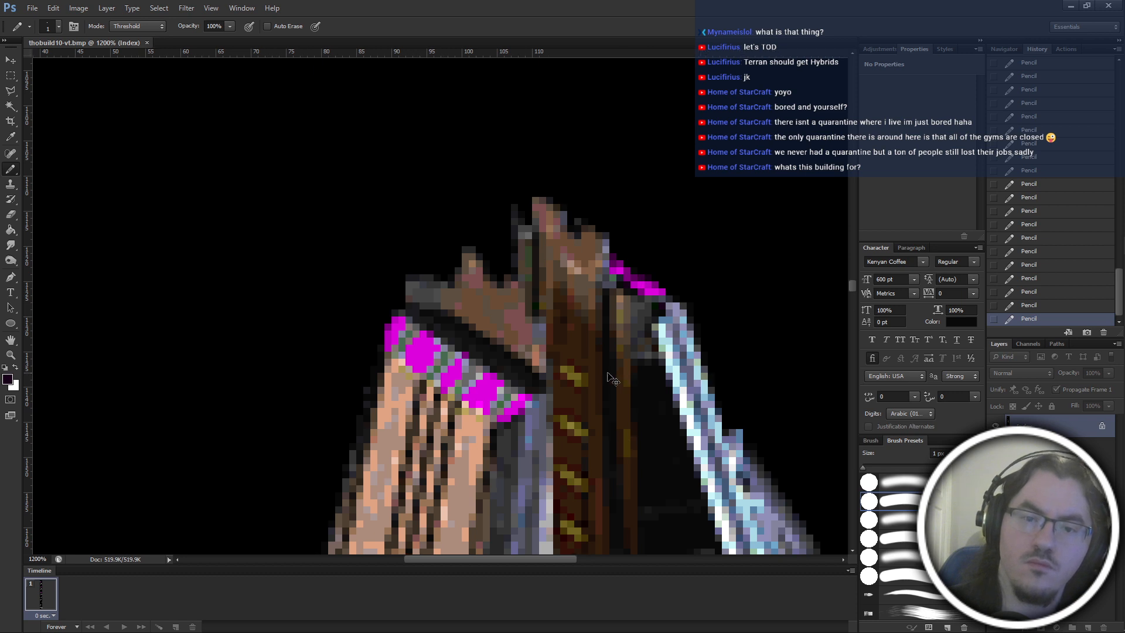
pyautogui.scroll(5, 607, 354)
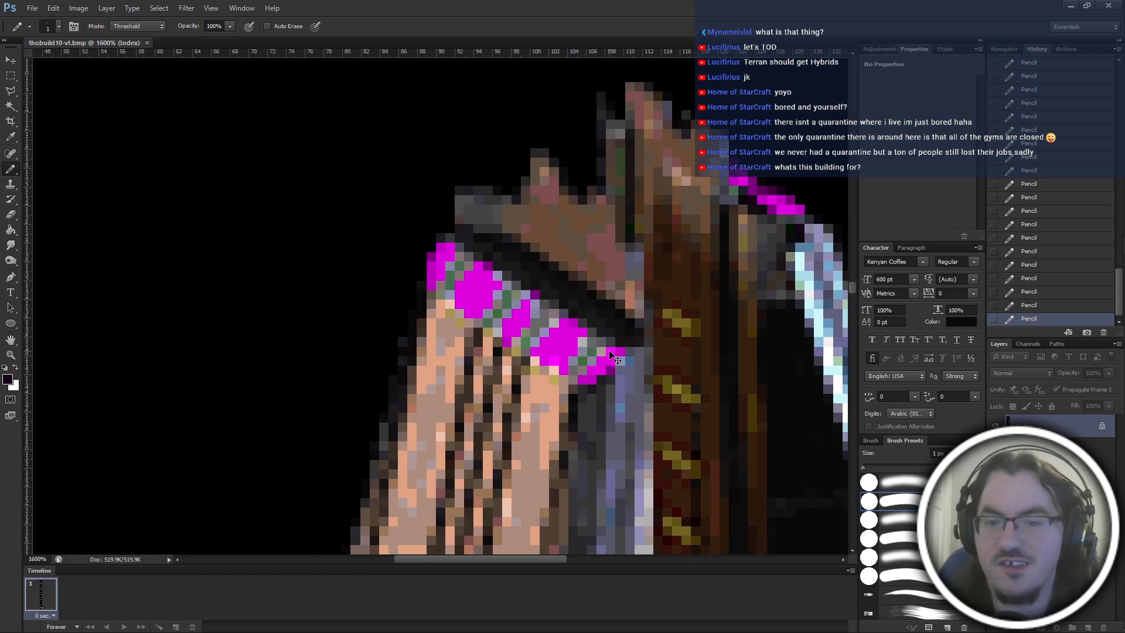
pyautogui.scroll(-2, 487, 352)
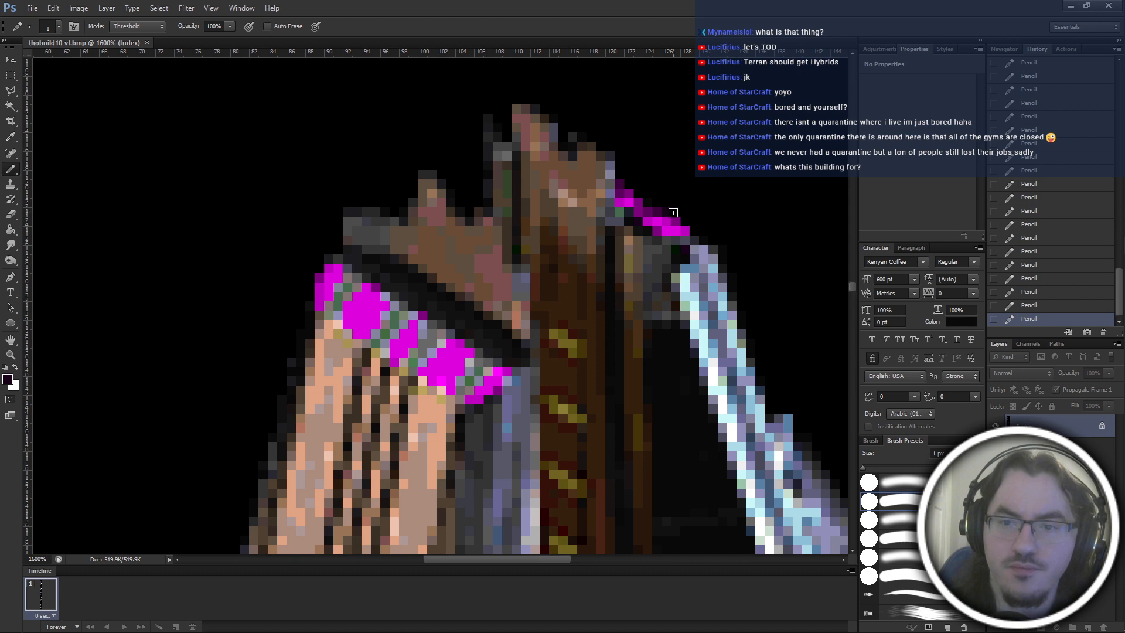
pyautogui.keyDown('alt'); pyautogui.click(650, 212); pyautogui.keyUp('alt')
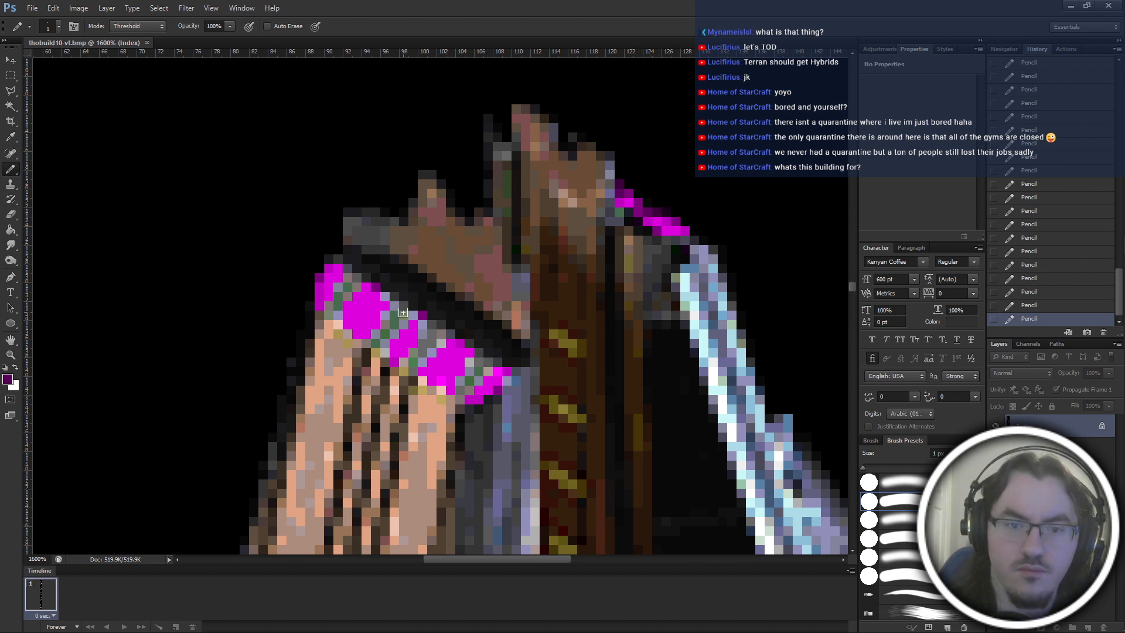
pyautogui.click(404, 314)
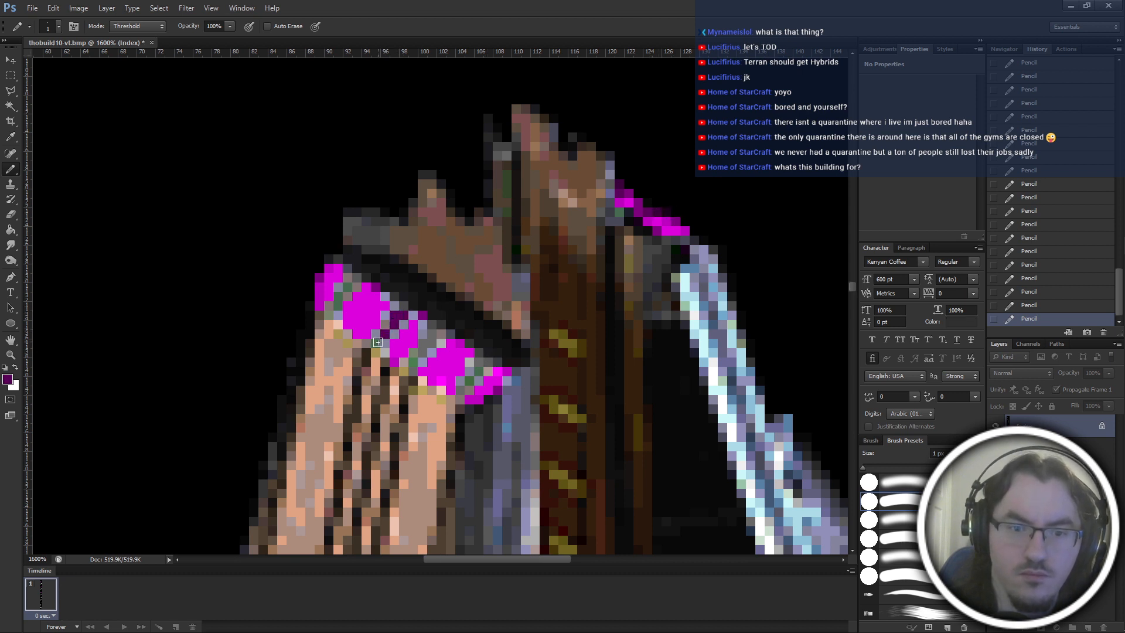
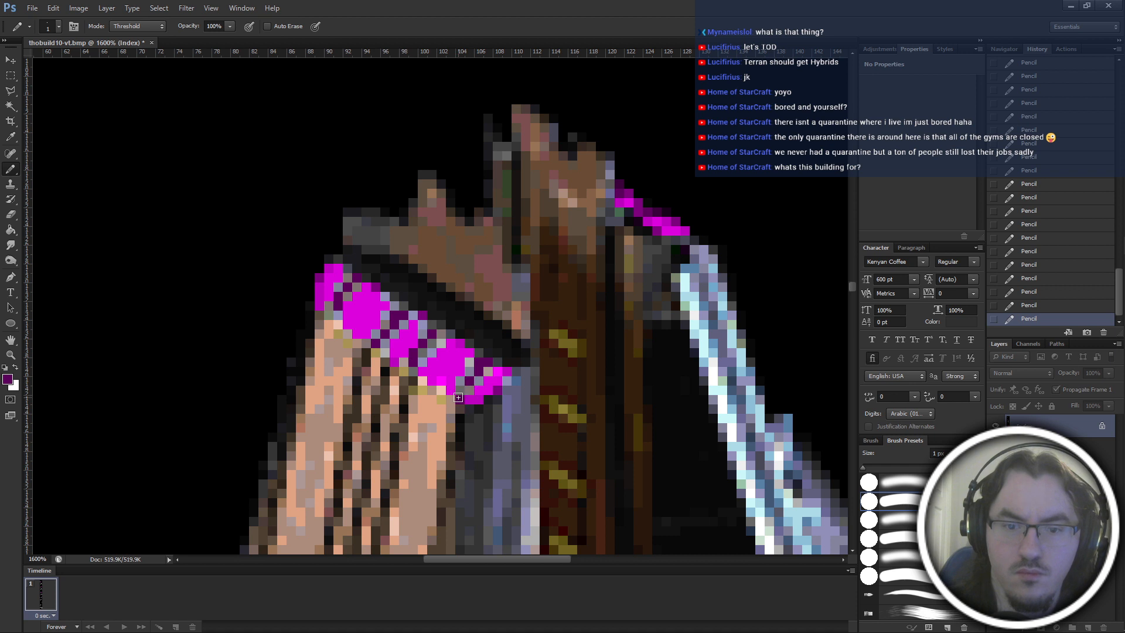
# Pencil very dark purple edge pixels along the outer corner of the magenta band on the tower top.
pyautogui.keyDown('alt'); pyautogui.click(672, 205); pyautogui.keyUp('alt')
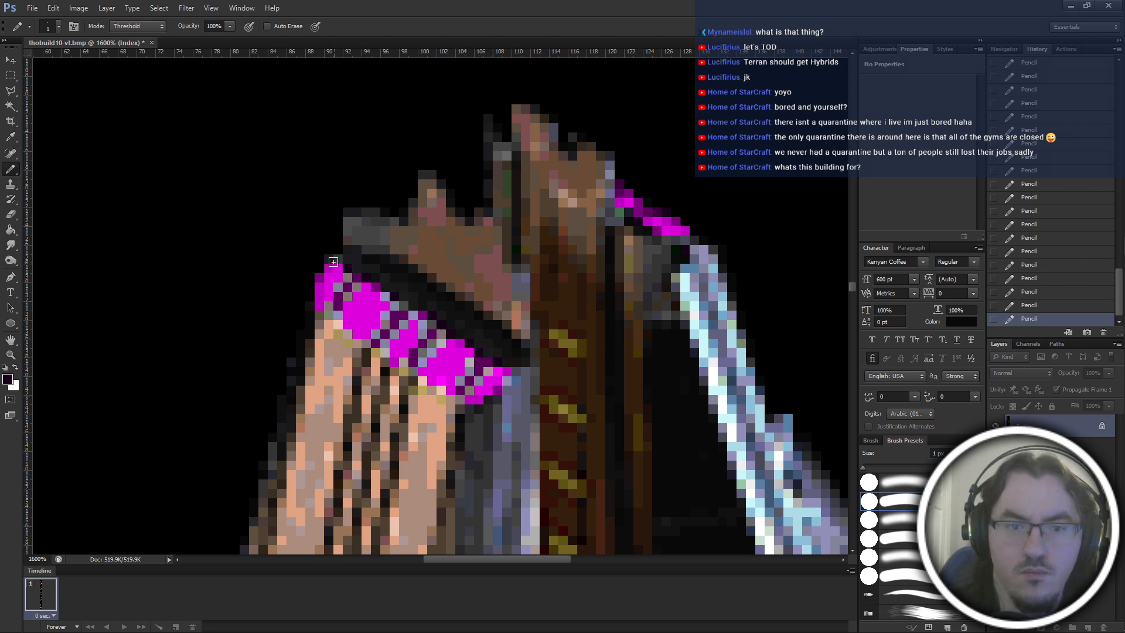
pyautogui.keyDown('alt'); pyautogui.click(357, 279); pyautogui.keyUp('alt')
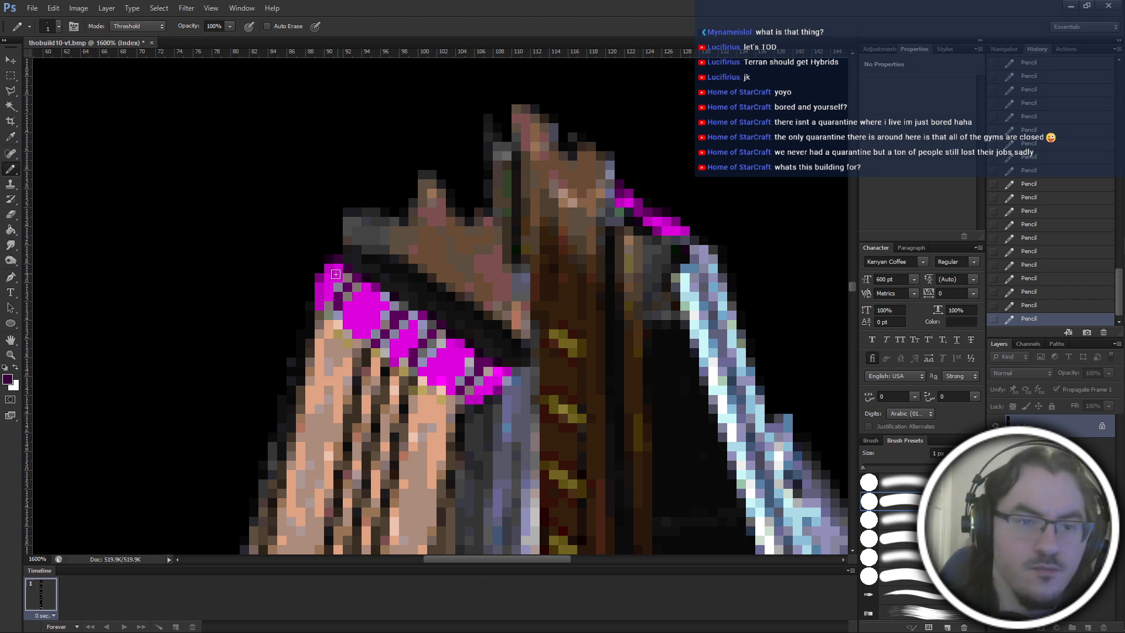
pyautogui.hotkey('ctrl', '+')
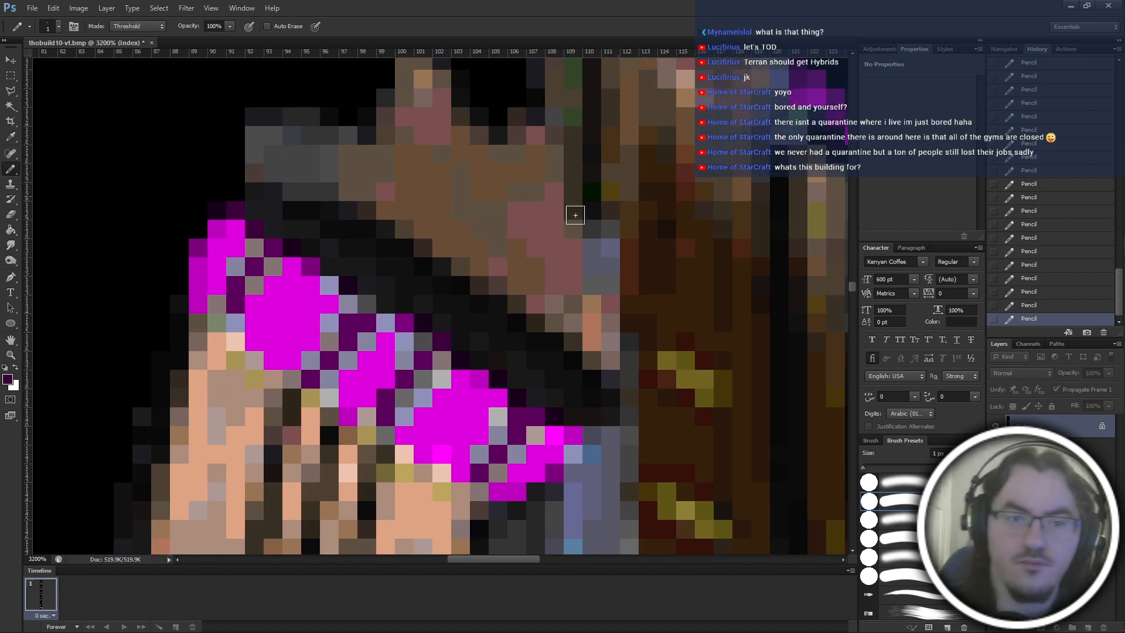
# Recolour the stray grey pixels between the band's left tip and its first magenta block in dark purple.
pyautogui.moveTo(338, 341); pyautogui.dragTo(272, 330)
pyautogui.keyDown('alt'); pyautogui.click(125, 242); pyautogui.keyUp('alt')
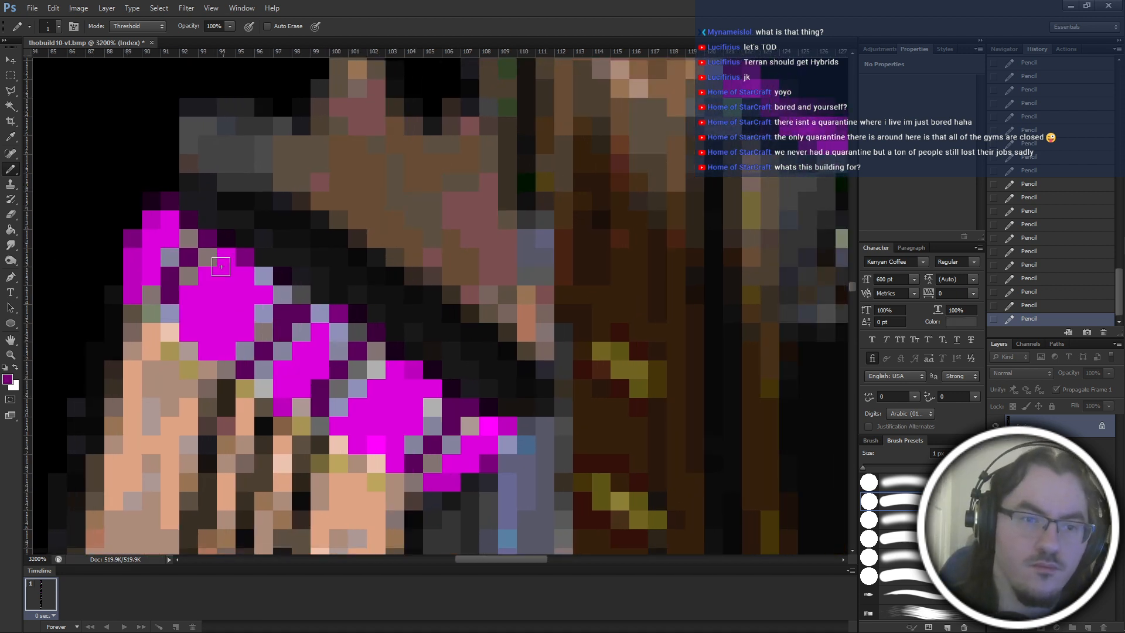
pyautogui.click(207, 260)
pyautogui.click(187, 280)
pyautogui.click(154, 297)
pyautogui.click(168, 260)
pyautogui.click(190, 238)
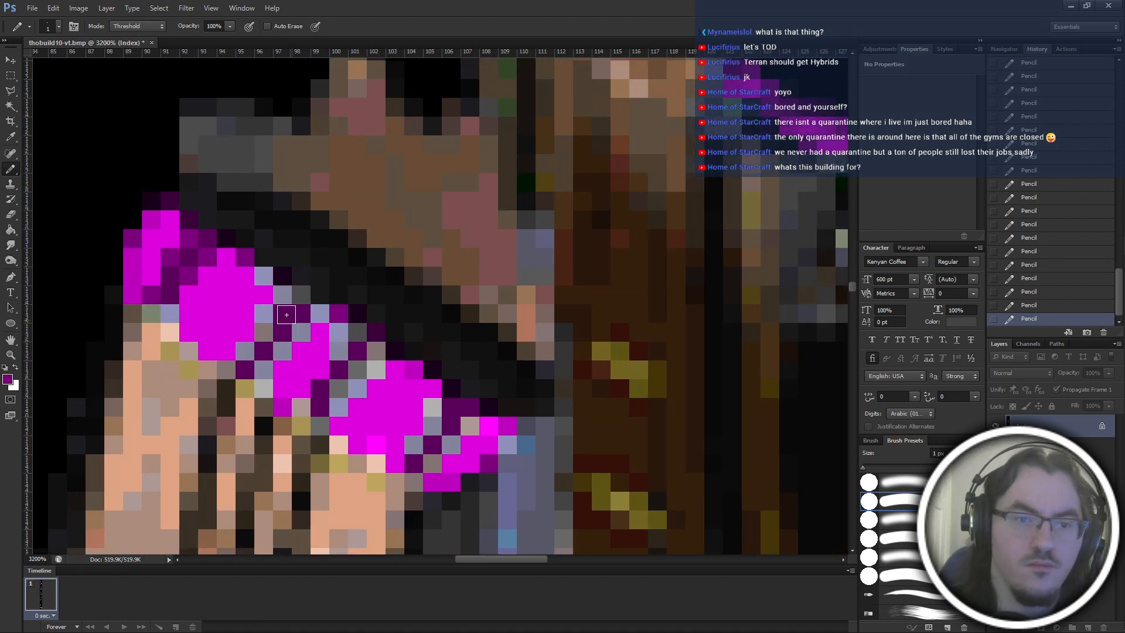
# Replace the grey-blue pixels between the first and second large magenta blocks with dark purple.
pyautogui.click(265, 277)
pyautogui.click(283, 296)
pyautogui.click(266, 314)
pyautogui.click(264, 331)
pyautogui.click(282, 350)
pyautogui.click(301, 332)
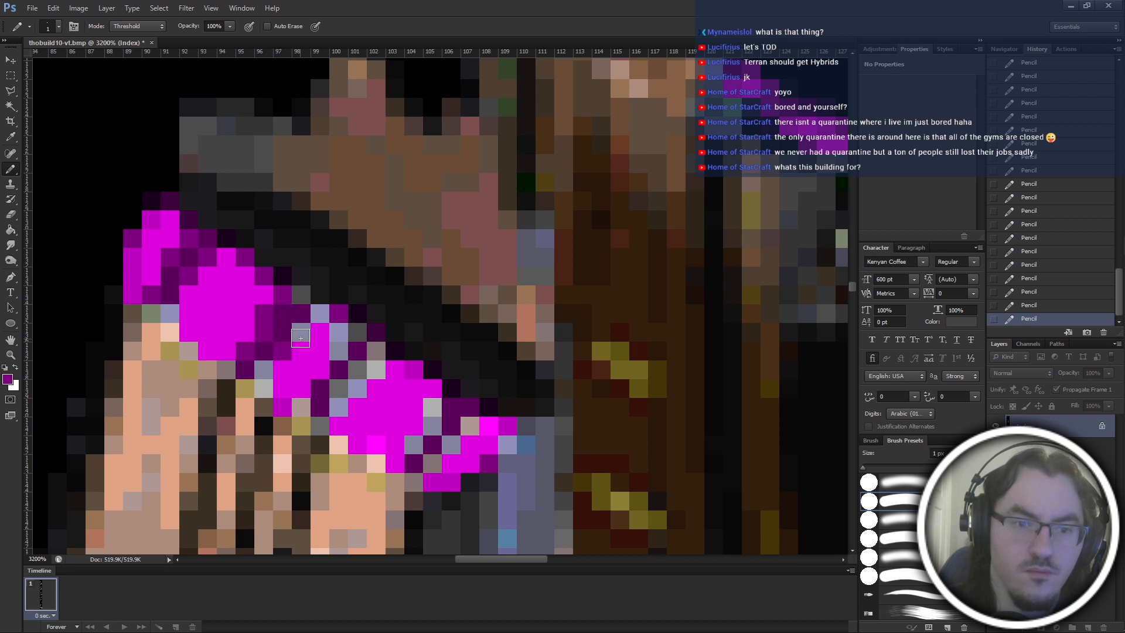
pyautogui.click(263, 369)
pyautogui.click(320, 313)
pyautogui.click(300, 294)
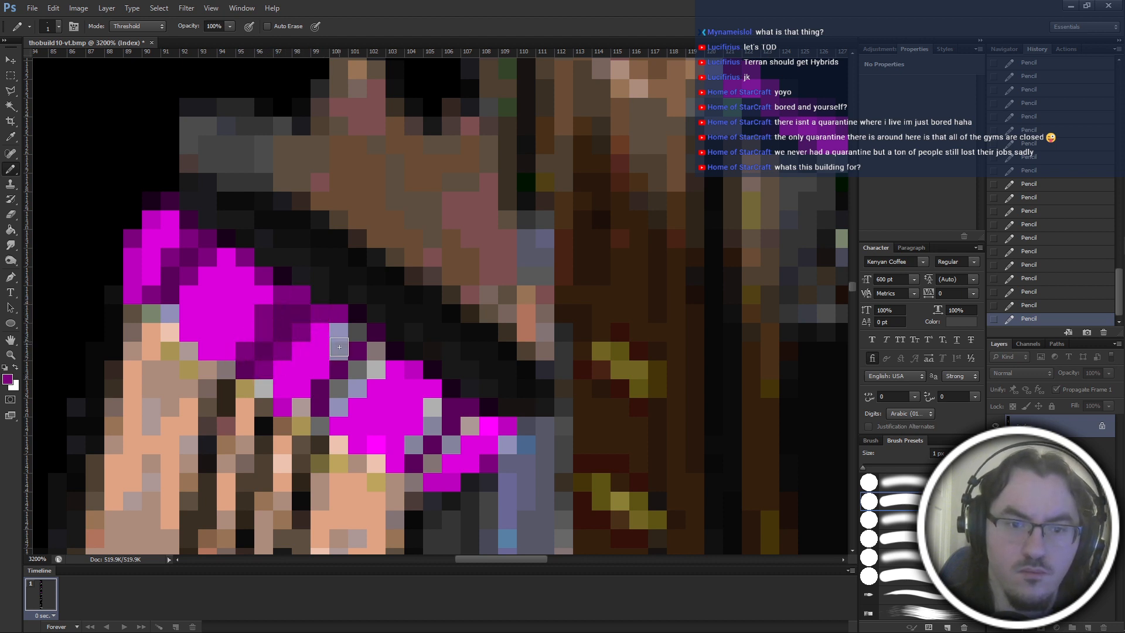
# Fill the grey pixels between the second and third large magenta blocks with dark purple.
pyautogui.click(338, 331)
pyautogui.click(356, 331)
pyautogui.click(358, 388)
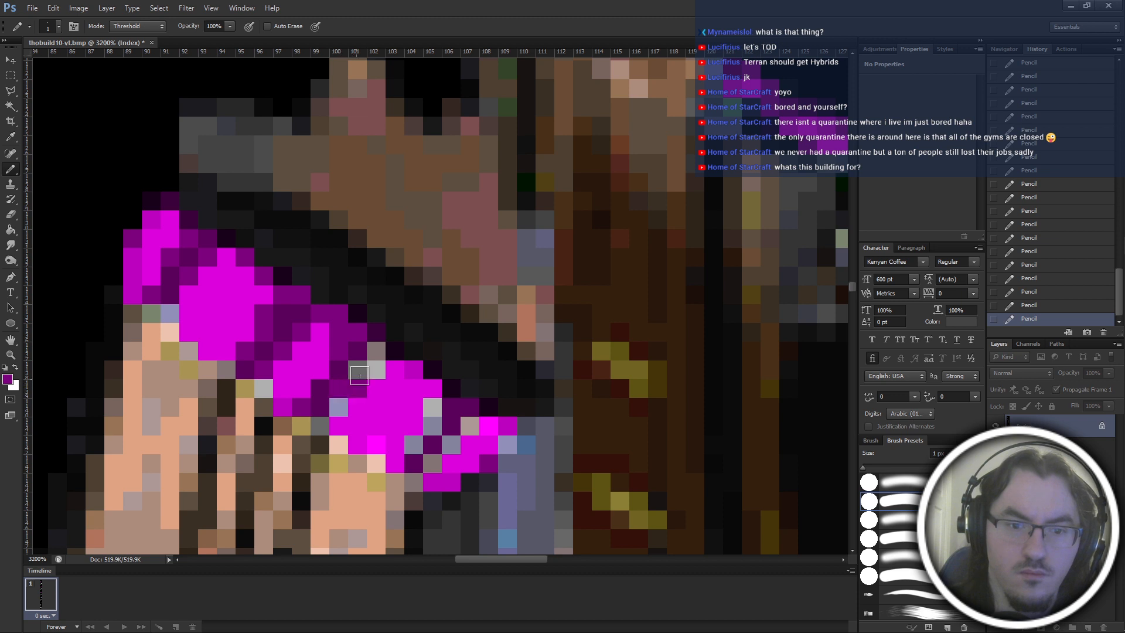
pyautogui.click(358, 370)
pyautogui.click(377, 370)
pyautogui.click(377, 350)
pyautogui.click(338, 406)
# Paint the remaining grey pixels between the third large magenta block and the band's right end dark purple.
pyautogui.click(433, 409)
pyautogui.click(433, 427)
pyautogui.click(413, 445)
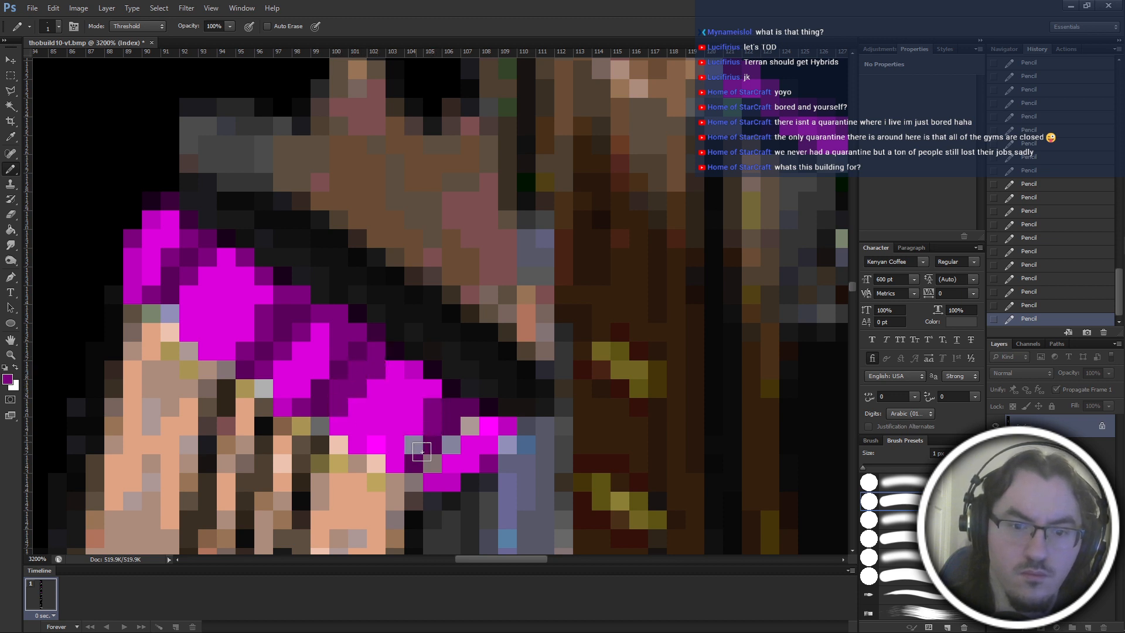
pyautogui.click(432, 463)
pyautogui.click(451, 446)
pyautogui.click(470, 426)
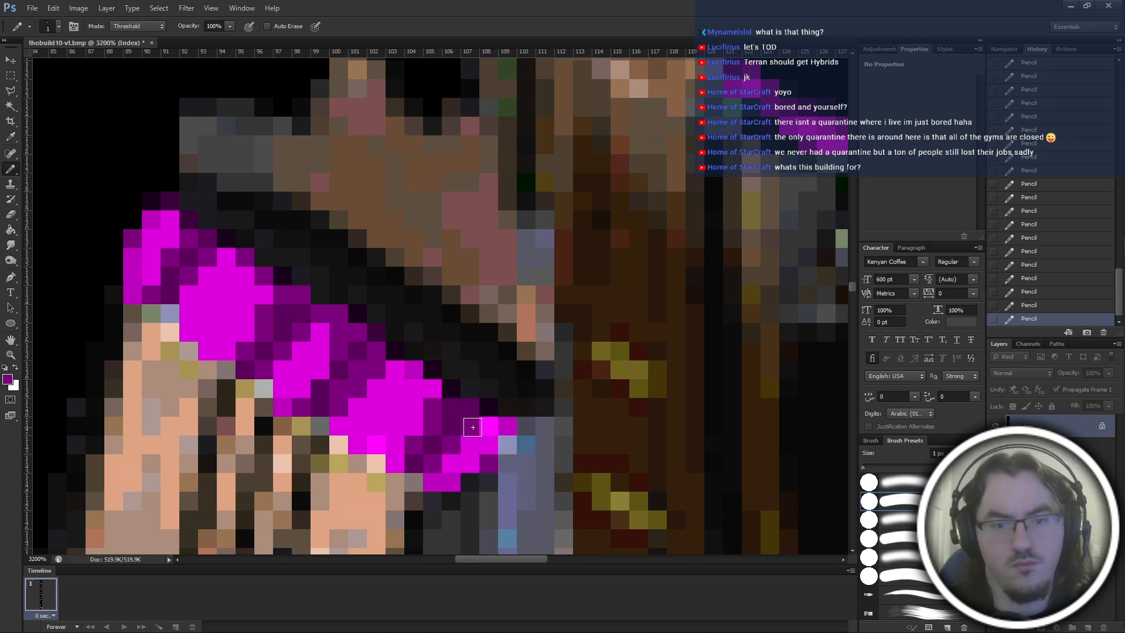
# Soften the top edge of the third large magenta block with darker purple shades, and undo the last pixel change.
pyautogui.keyDown('alt'); pyautogui.click(497, 411); pyautogui.keyUp('alt')
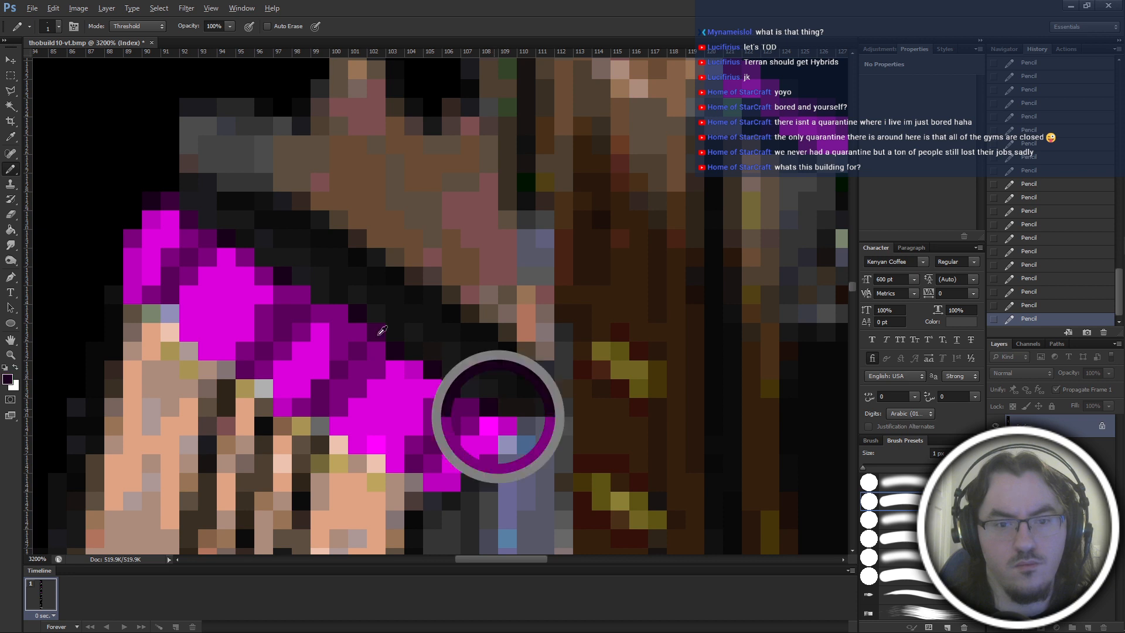
pyautogui.scroll(2, 337, 360)
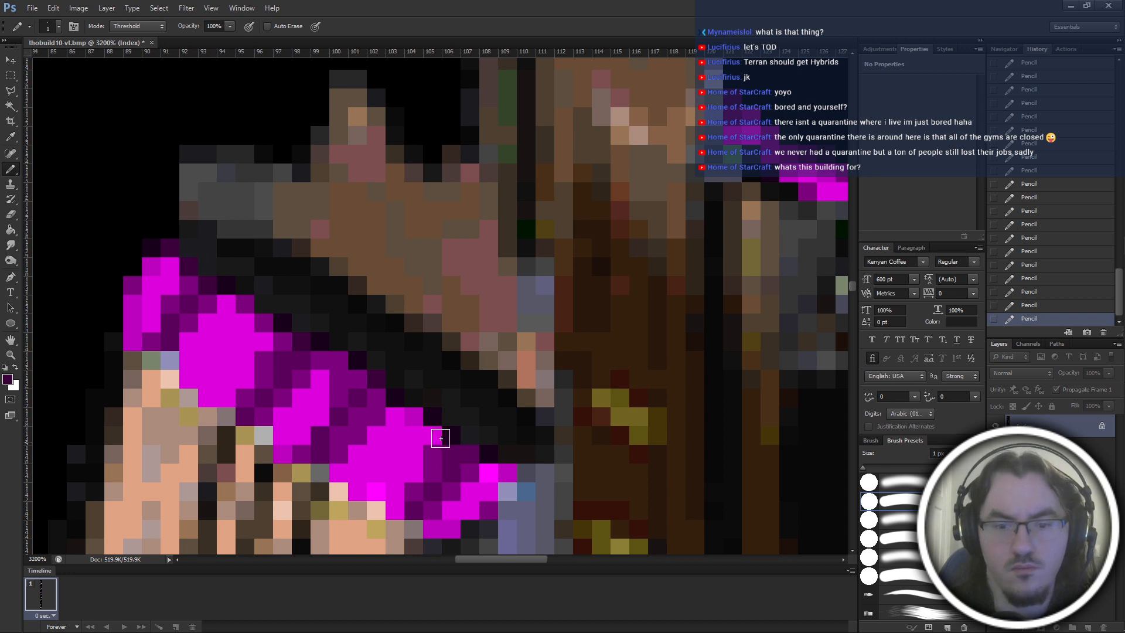
pyautogui.keyDown('alt'); pyautogui.click(399, 417); pyautogui.keyUp('alt')
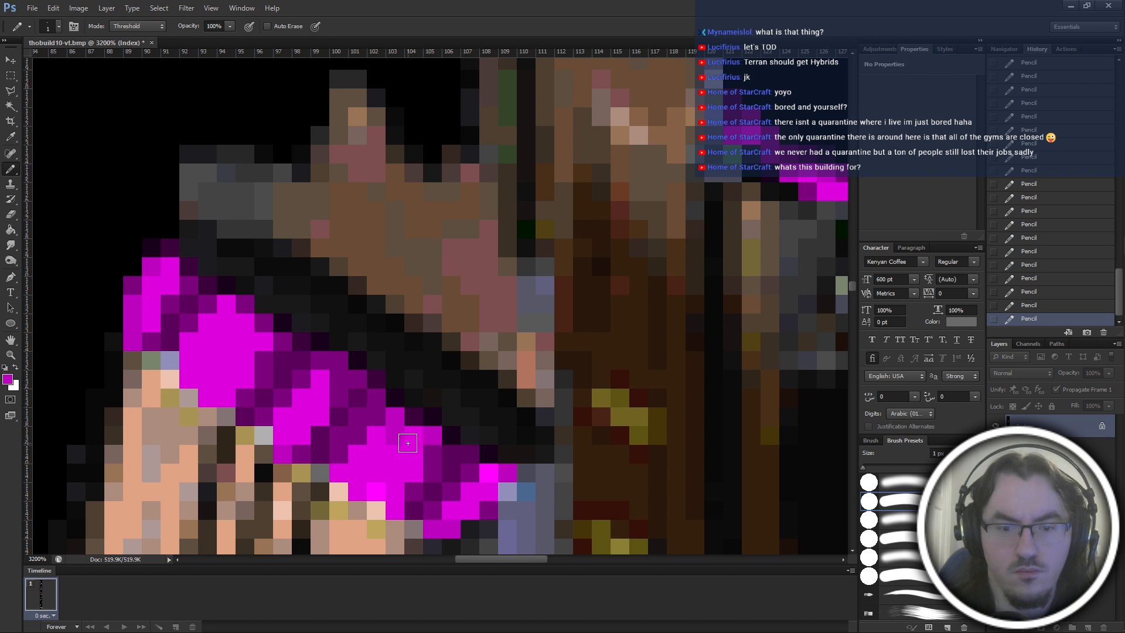
pyautogui.keyDown('alt'); pyautogui.click(376, 401); pyautogui.keyUp('alt')
pyautogui.click(400, 418)
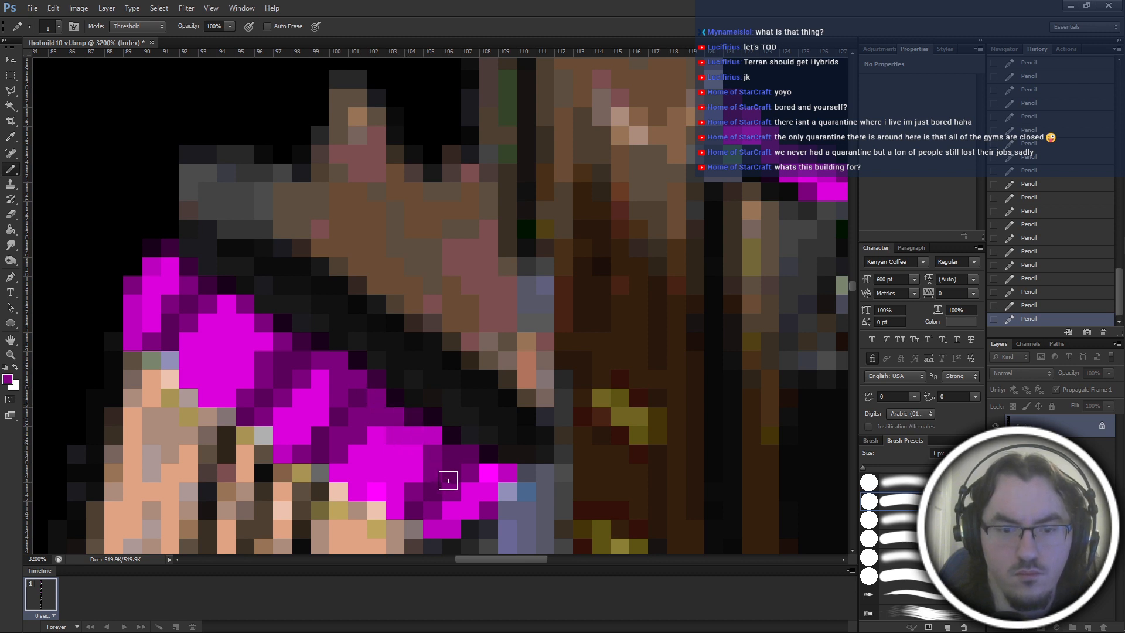
pyautogui.hotkey('ctrl', 'z')
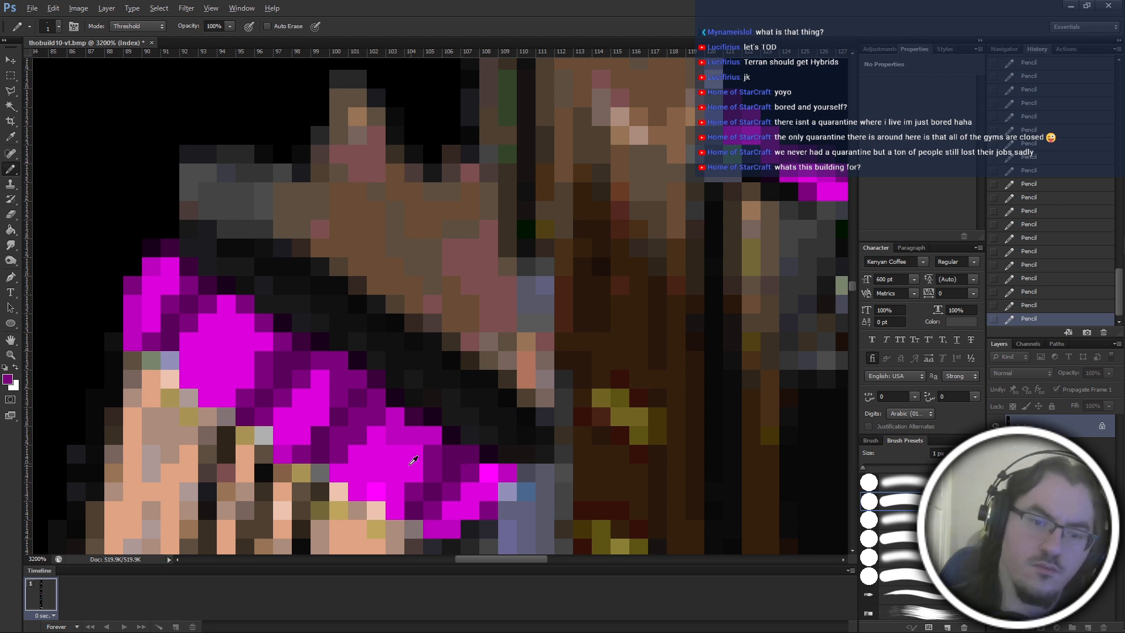
# Shade parts of the third and second large magenta blocks with a slightly darker magenta.
pyautogui.keyDown('alt'); pyautogui.click(404, 427); pyautogui.keyUp('alt')
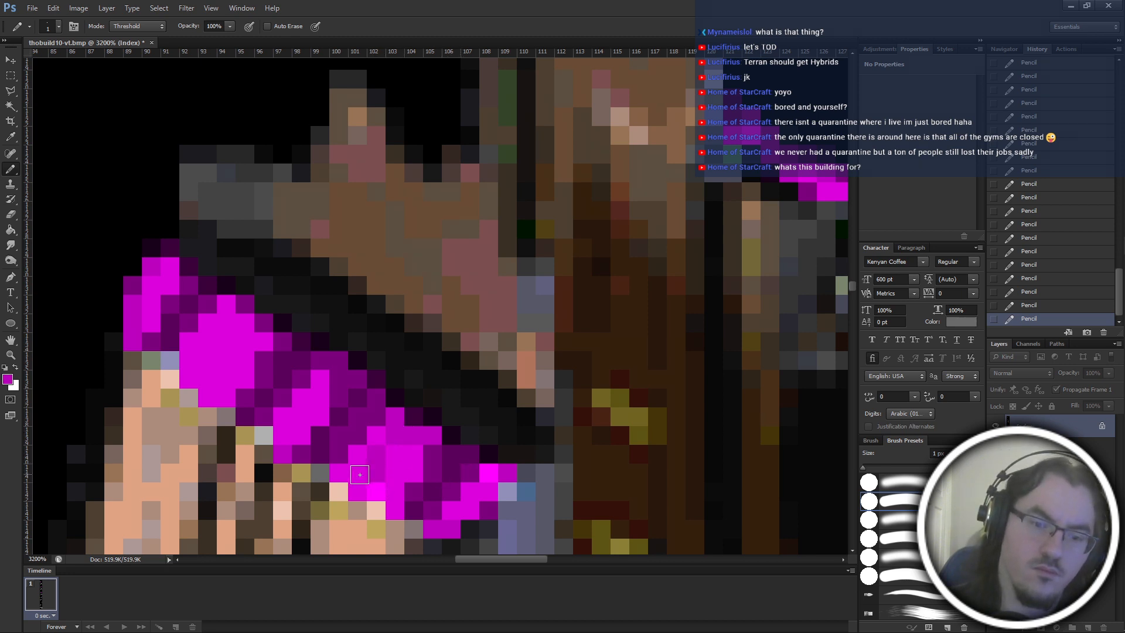
pyautogui.click(315, 399)
pyautogui.click(286, 419)
pyautogui.click(284, 432)
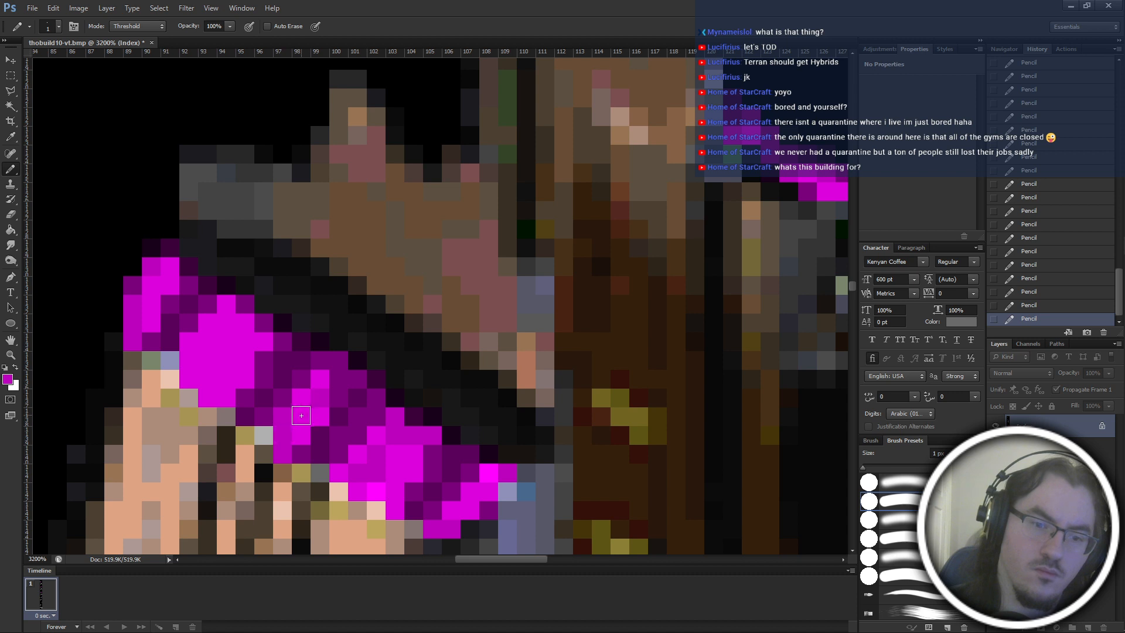
pyautogui.click(302, 417)
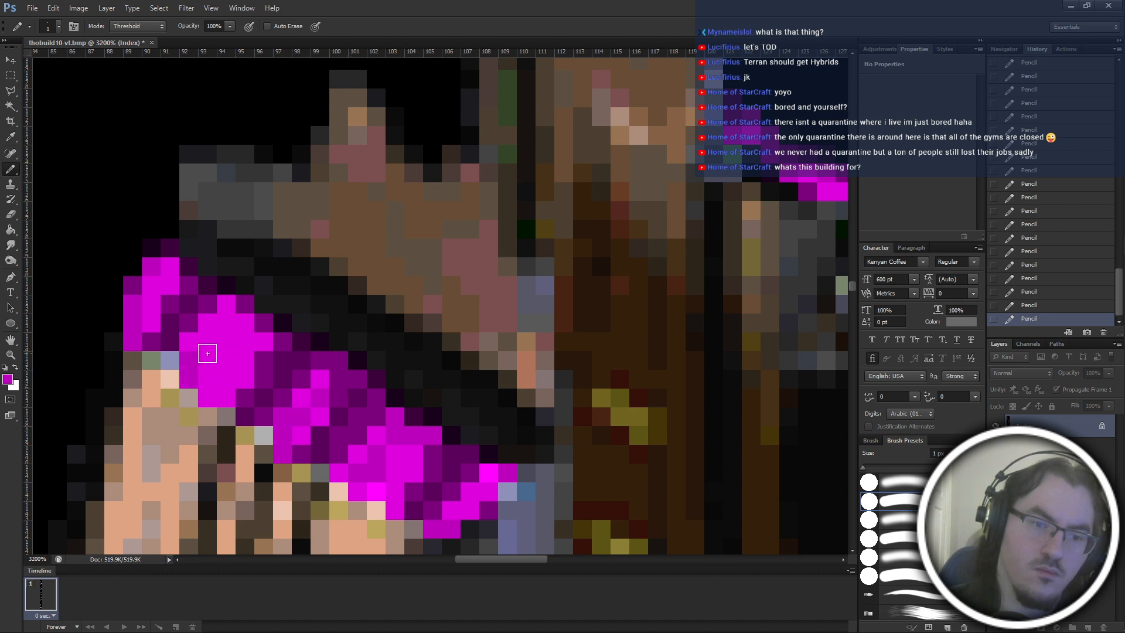
# Shade the upper and lower parts of the first large magenta block with the slightly darker magenta.
pyautogui.click(230, 382)
pyautogui.click(230, 317)
pyautogui.click(248, 326)
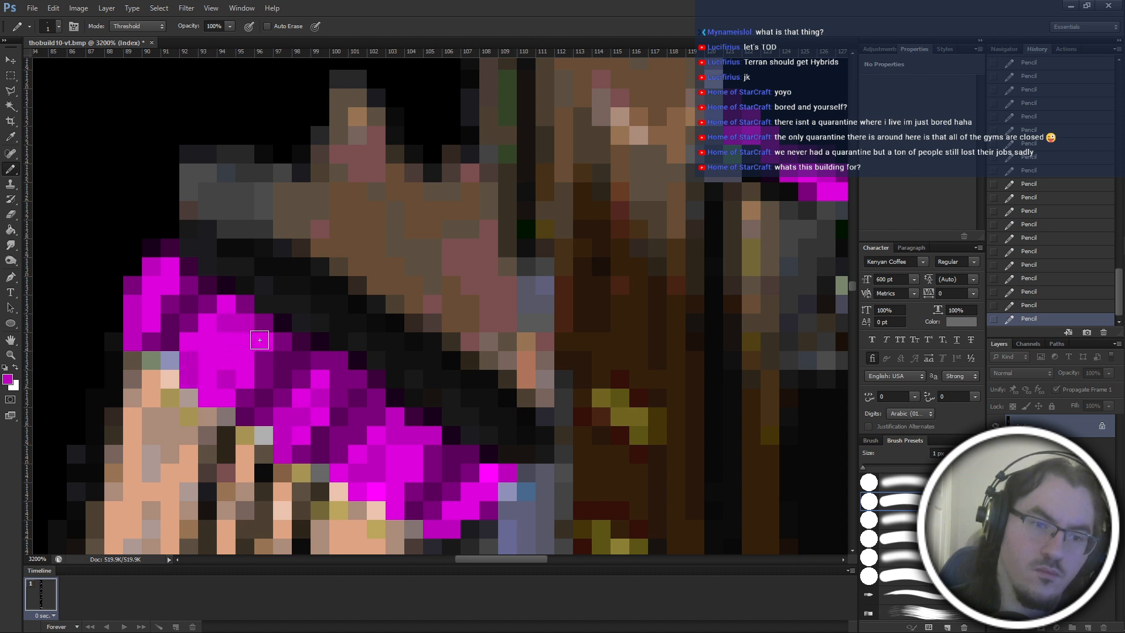
pyautogui.click(261, 340)
pyautogui.scroll(-3, 228, 305)
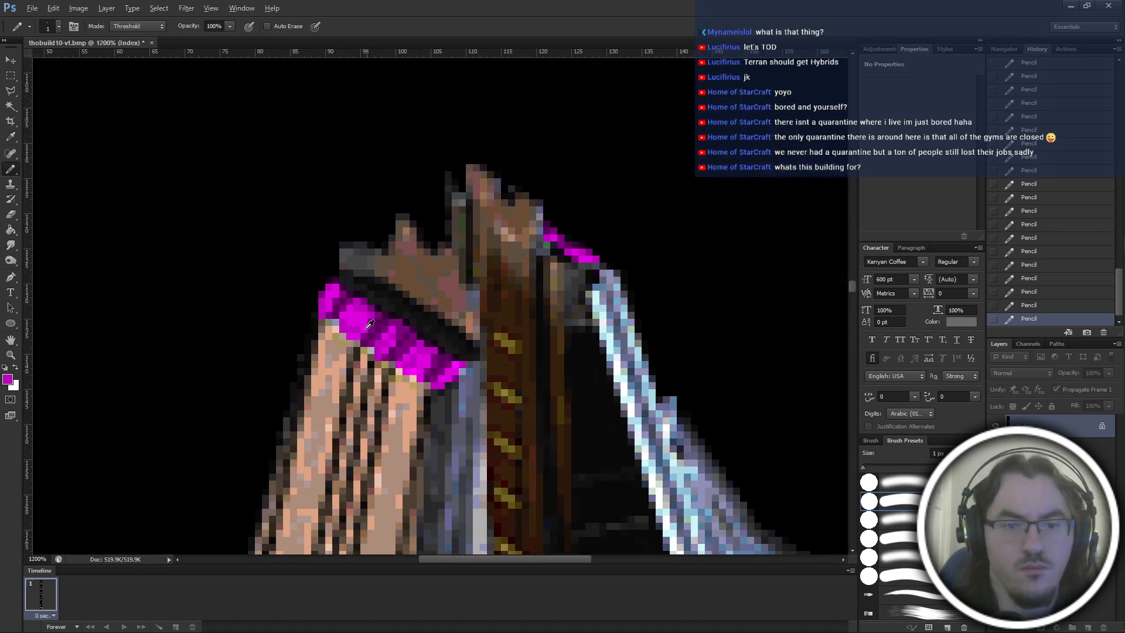
pyautogui.press('alt')
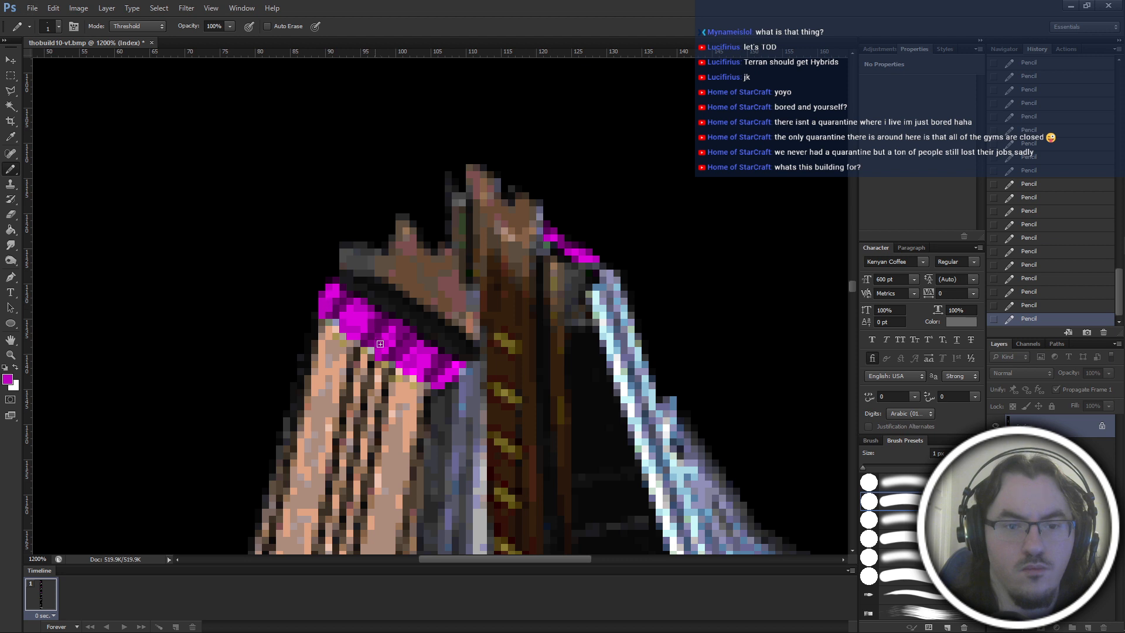
# Try dark purple pixels on the band in place of the last two shading strokes, comparing versions with undo and redo.
pyautogui.hotkey('ctrl', 'alt', 'z')
pyautogui.hotkey('ctrl', 'alt', 'z')
pyautogui.keyDown('alt'); pyautogui.click(329, 291); pyautogui.keyUp('alt')
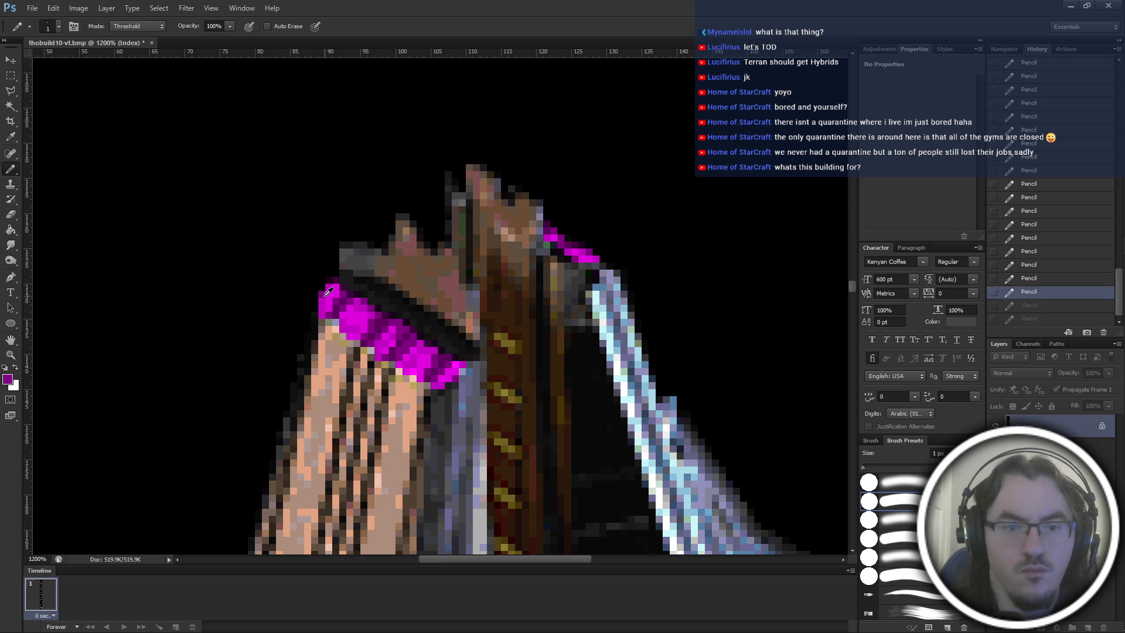
pyautogui.click(360, 335)
pyautogui.scroll(-4, 410, 339)
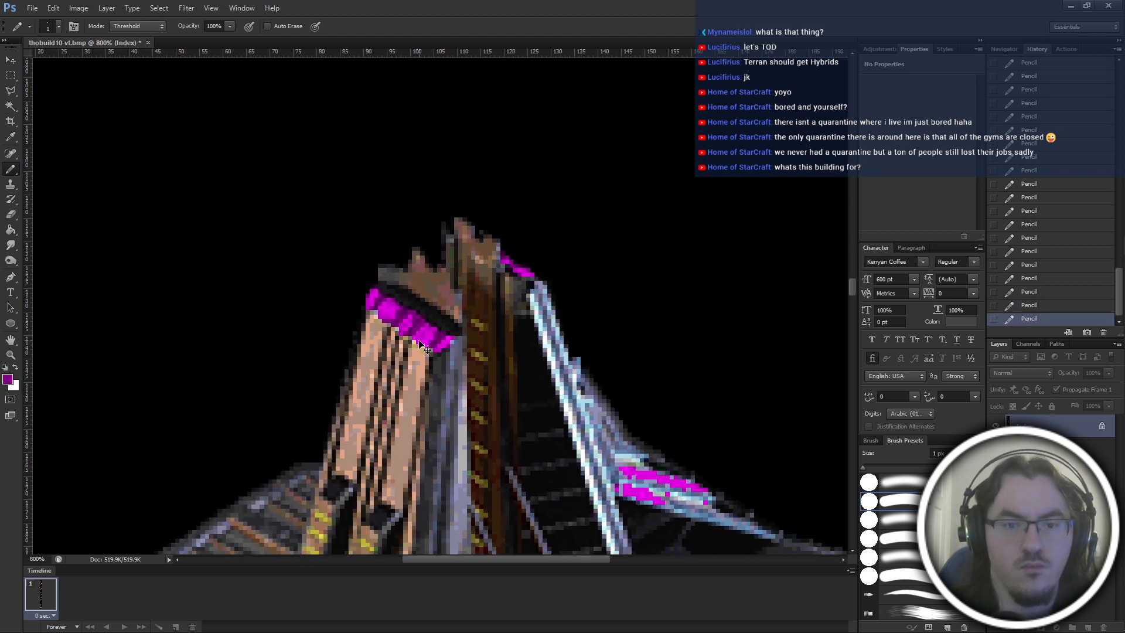
pyautogui.hotkey('ctrl', 'alt', 'z')
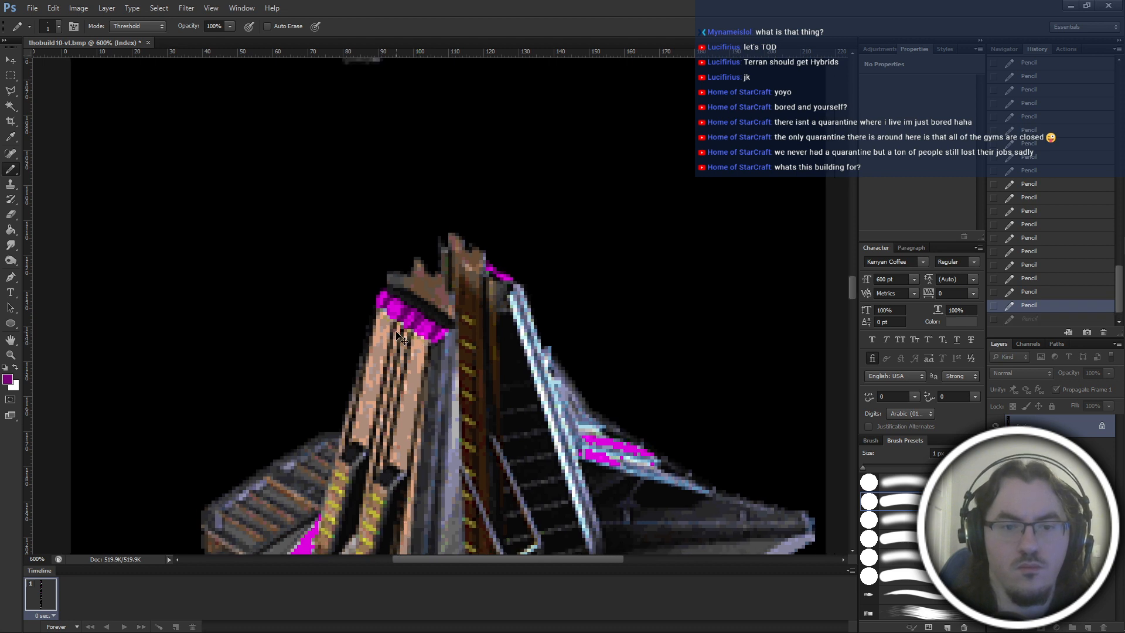
pyautogui.scroll(-1, 390, 318)
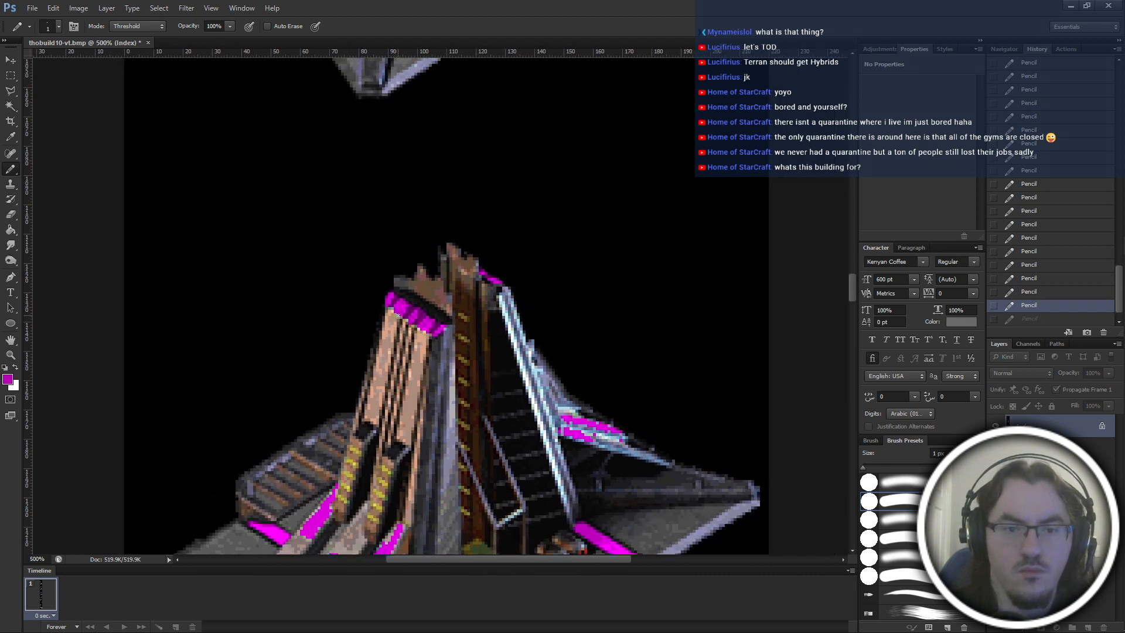
pyautogui.hotkey('ctrl', 'shift', 'z')
pyautogui.scroll(3, 437, 311)
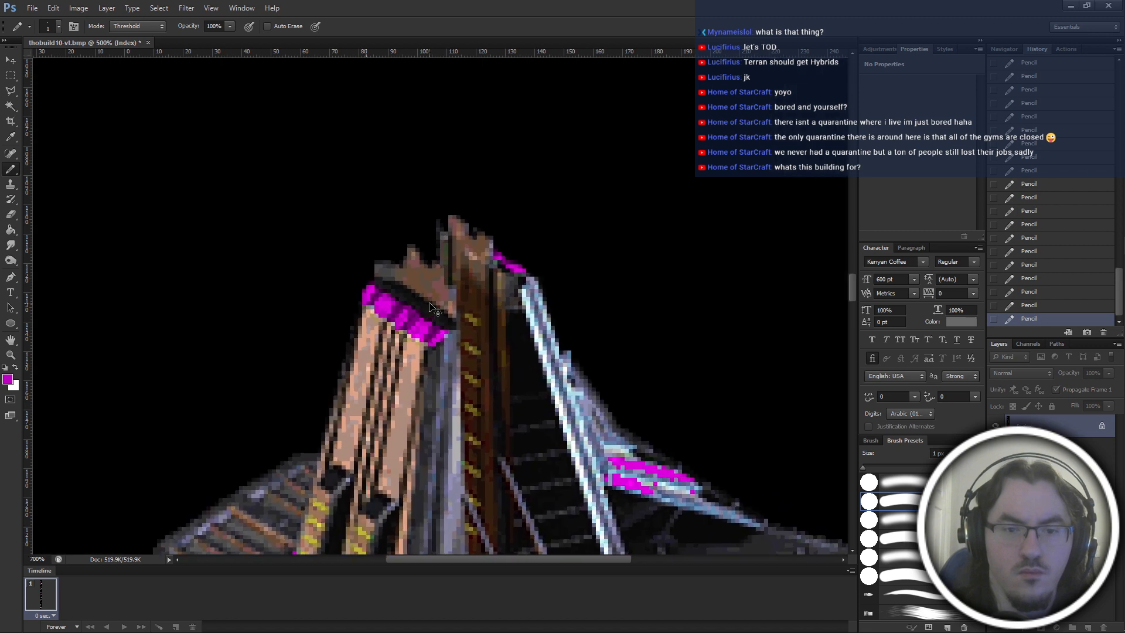
pyautogui.keyDown('alt'); pyautogui.click(382, 319); pyautogui.keyUp('alt')
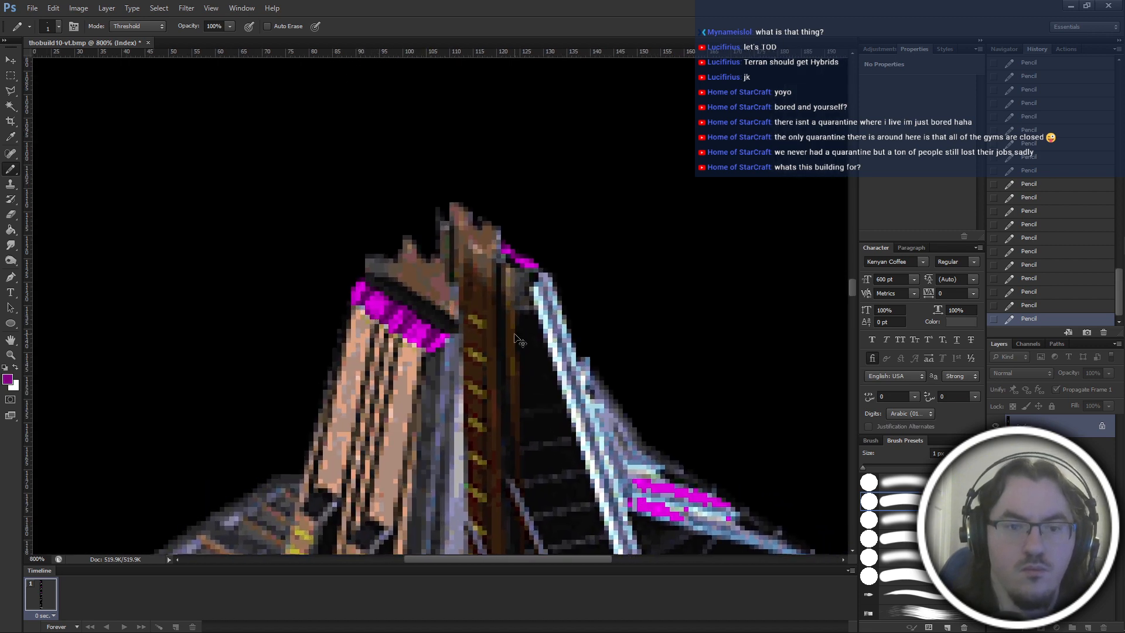
# Undo the last two pencil strokes on the magenta band.
pyautogui.scroll(-6, 514, 333)
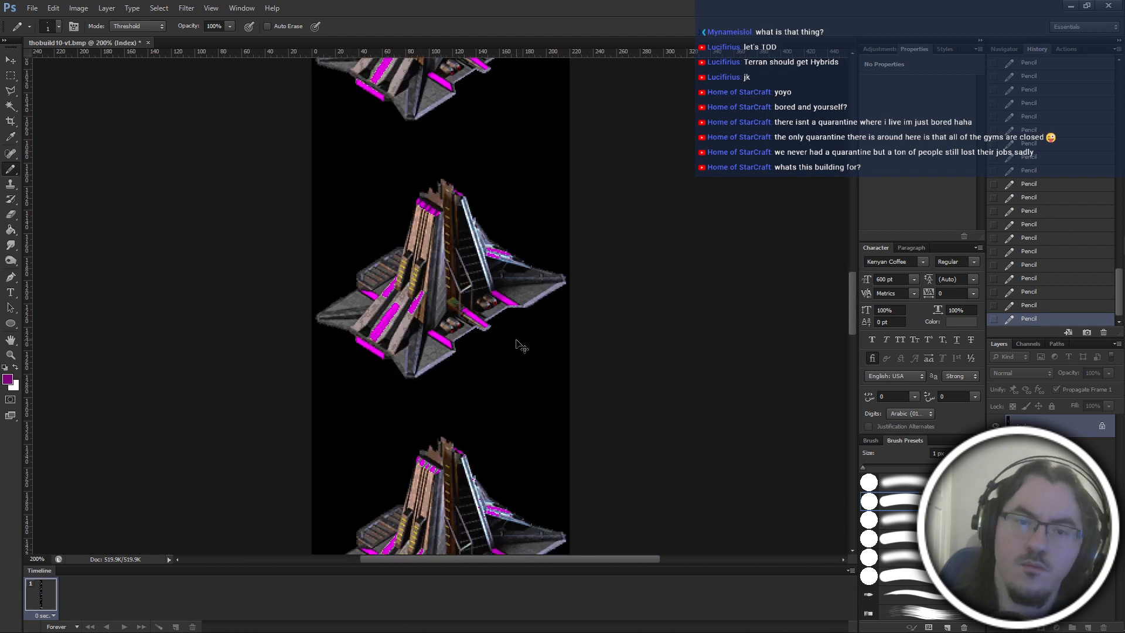
pyautogui.scroll(1, 521, 347)
pyautogui.hotkey('ctrl', 'alt', 'z')
pyautogui.hotkey('ctrl', 'alt', 'z')
pyautogui.scroll(1, 497, 394)
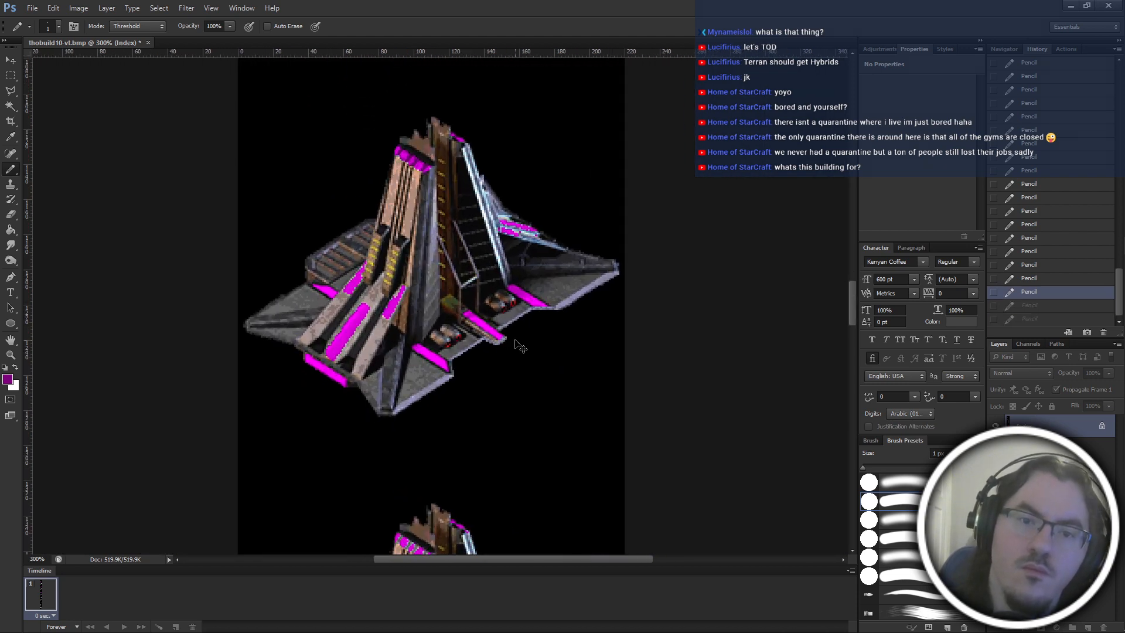
pyautogui.scroll(6, 497, 393)
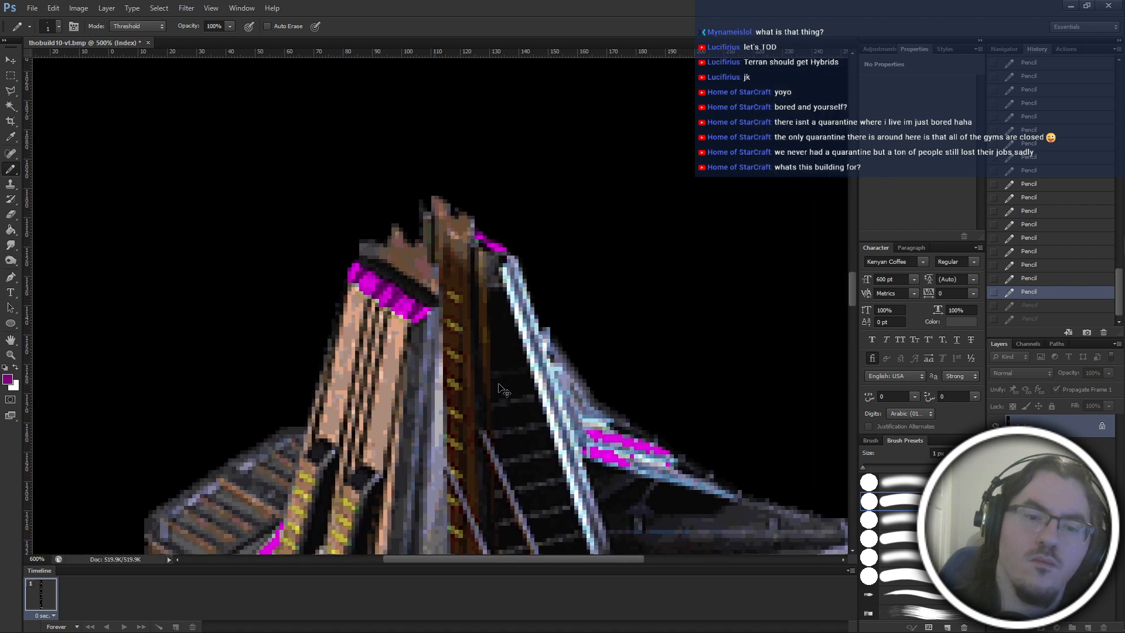
pyautogui.scroll(2, 501, 391)
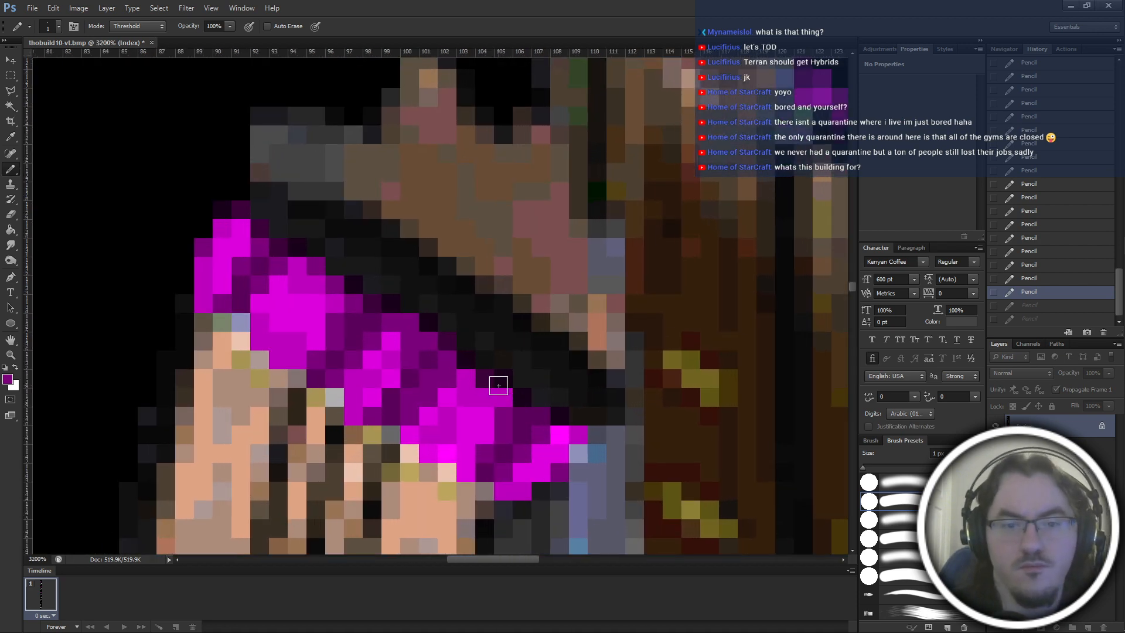
# Deepen the gaps between the band's magenta blocks with very dark purple pixels, undoing a near-black trial pixel.
pyautogui.keyDown('alt'); pyautogui.click(396, 304); pyautogui.keyUp('alt')
pyautogui.click(353, 338)
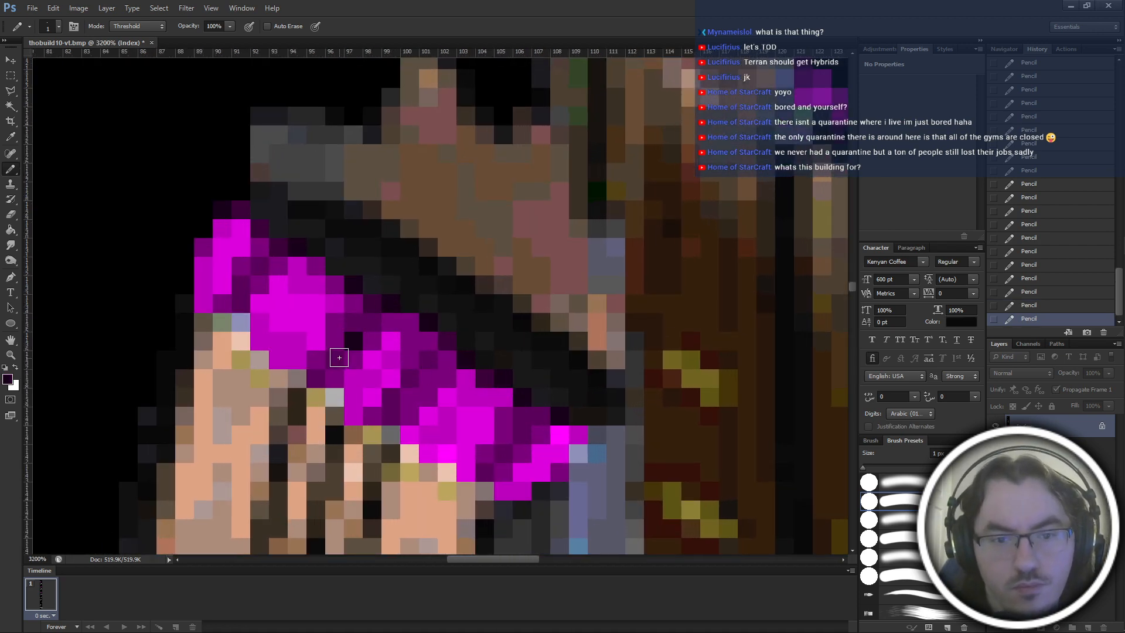
pyautogui.hotkey('ctrl', 'z')
pyautogui.click(354, 340)
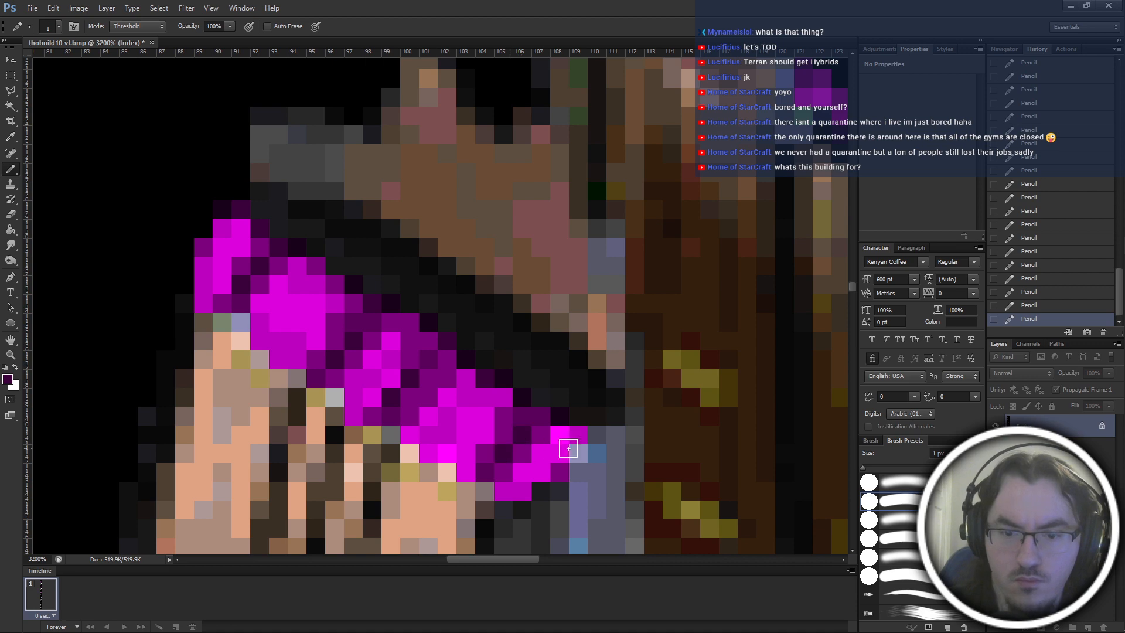
# Check the retouched band against the whole building sprite and save the file.
pyautogui.hotkey('ctrl', '-')
pyautogui.hotkey('ctrl', '-')
pyautogui.hotkey('ctrl', '-')
pyautogui.hotkey('ctrl', '-')
pyautogui.hotkey('ctrl', '-')
pyautogui.hotkey('ctrl', '-')
pyautogui.hotkey('ctrl', '-')
pyautogui.hotkey('ctrl', '-')
pyautogui.hotkey('ctrl', '-')
pyautogui.hotkey('ctrl', '-')
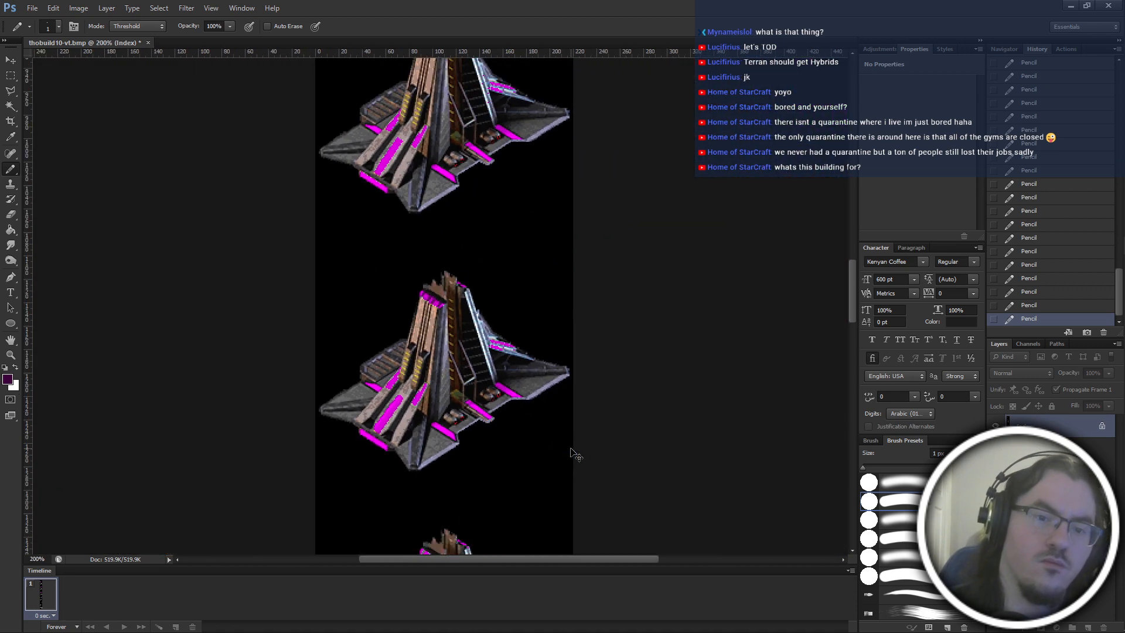
pyautogui.hotkey('ctrl', 's')
pyautogui.hotkey('ctrl', '+')
pyautogui.hotkey('ctrl', '+')
pyautogui.scroll(-2, 571, 448)
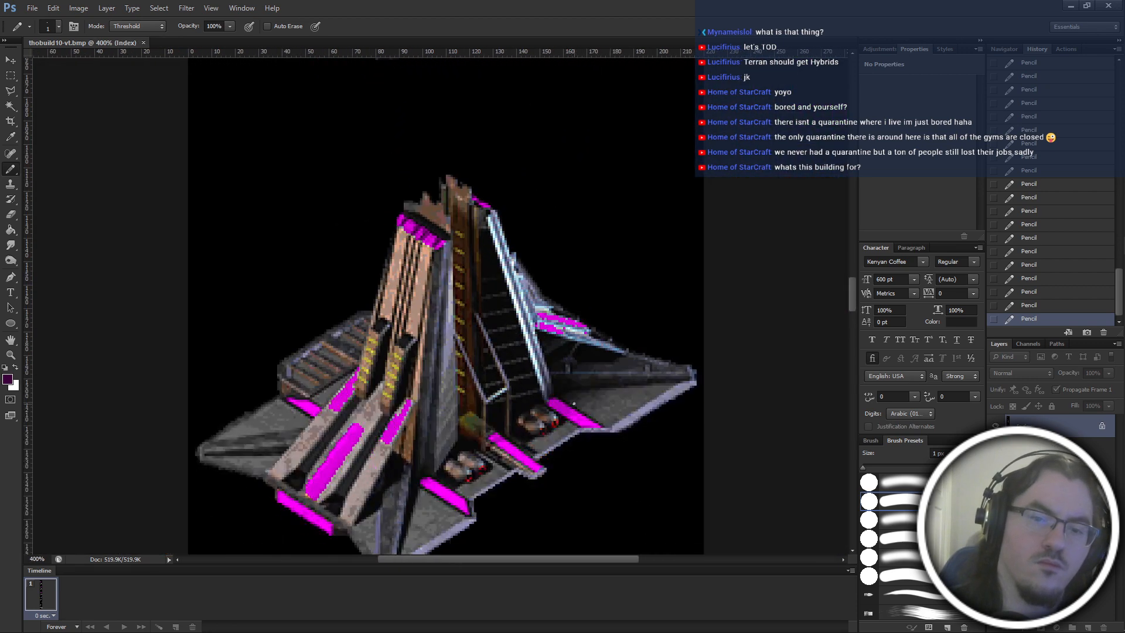
# Cover the stray pale and beige pixels along the lower edge of the tower-top magenta band with purple and magenta pixels.
pyautogui.hotkey('ctrl', '+')
pyautogui.hotkey('ctrl', '+')
pyautogui.hotkey('ctrl', '+')
pyautogui.hotkey('ctrl', '+')
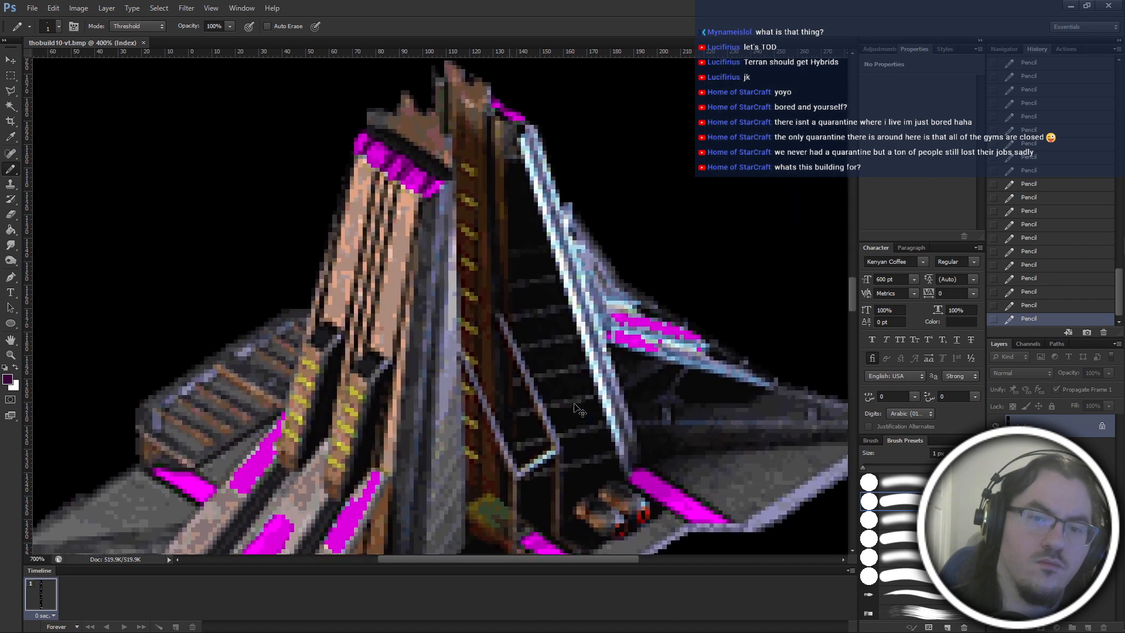
pyautogui.hotkey('ctrl', '+')
pyautogui.hotkey('ctrl', '+')
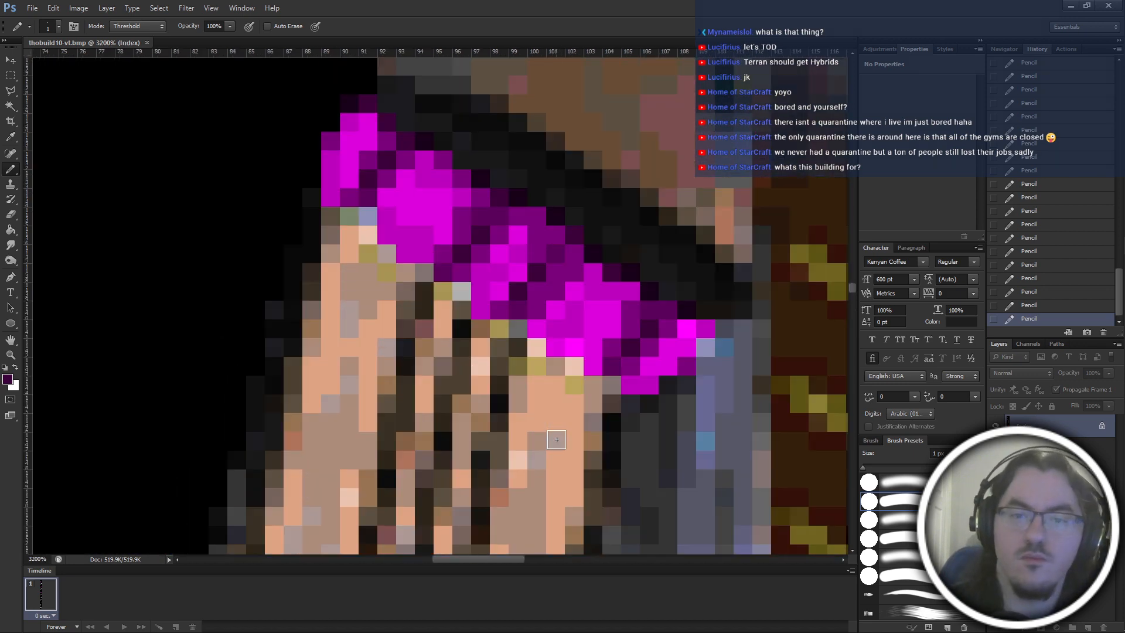
pyautogui.click(368, 215)
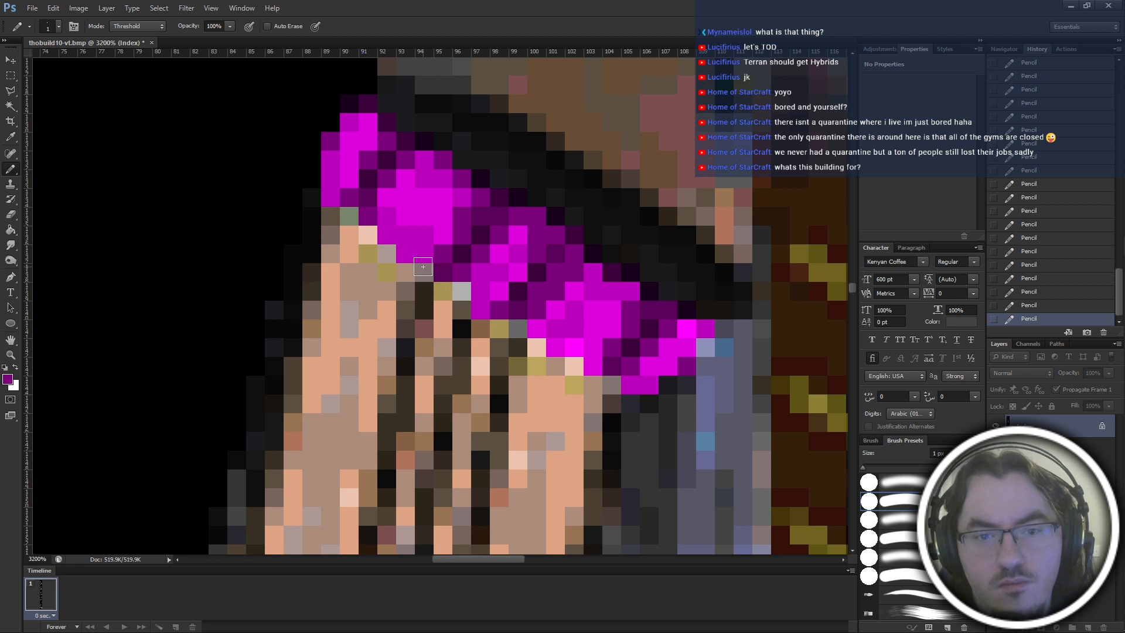
pyautogui.click(462, 291)
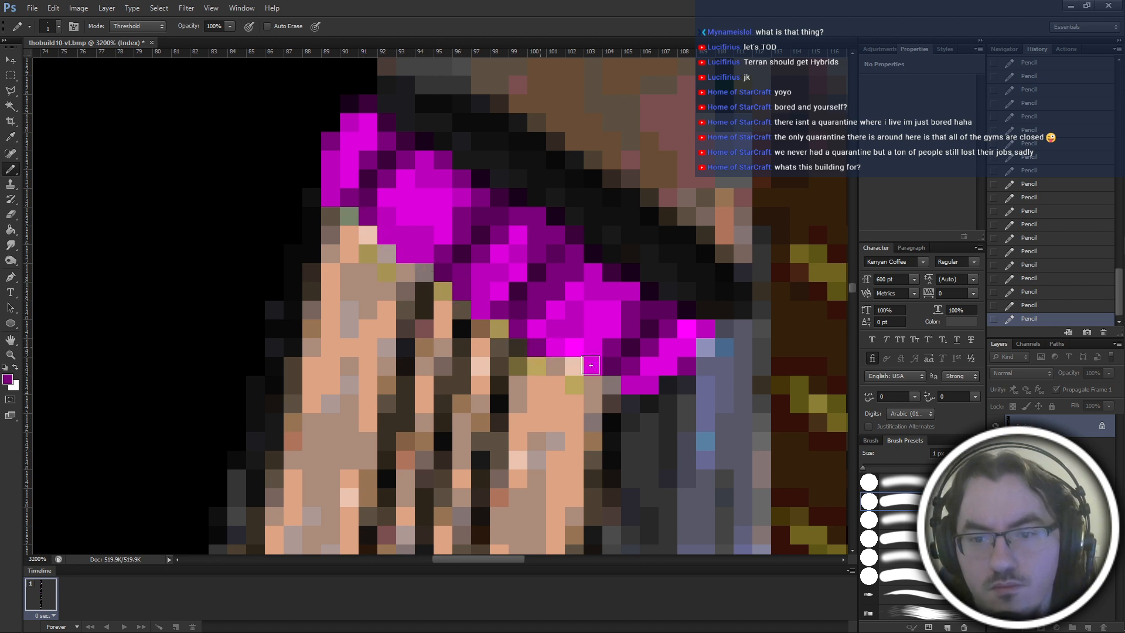
pyautogui.click(575, 368)
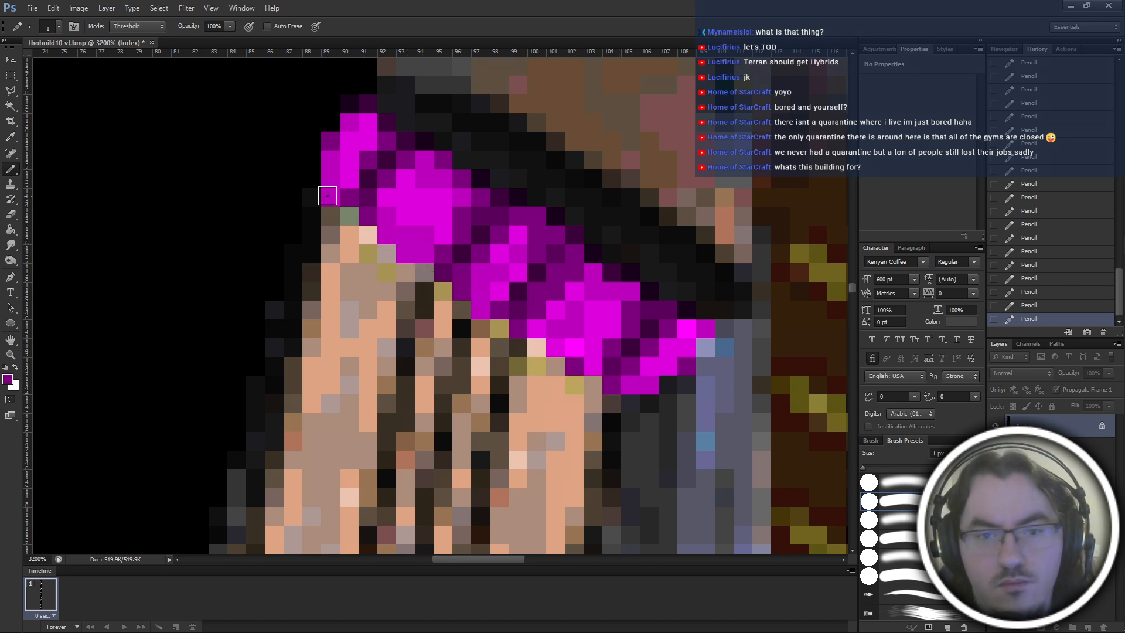
pyautogui.click(348, 216)
# Examine the retouched lower edge of the magenta band up close and against the surrounding tower.
pyautogui.hotkey('ctrl', '-')
pyautogui.hotkey('ctrl', '-')
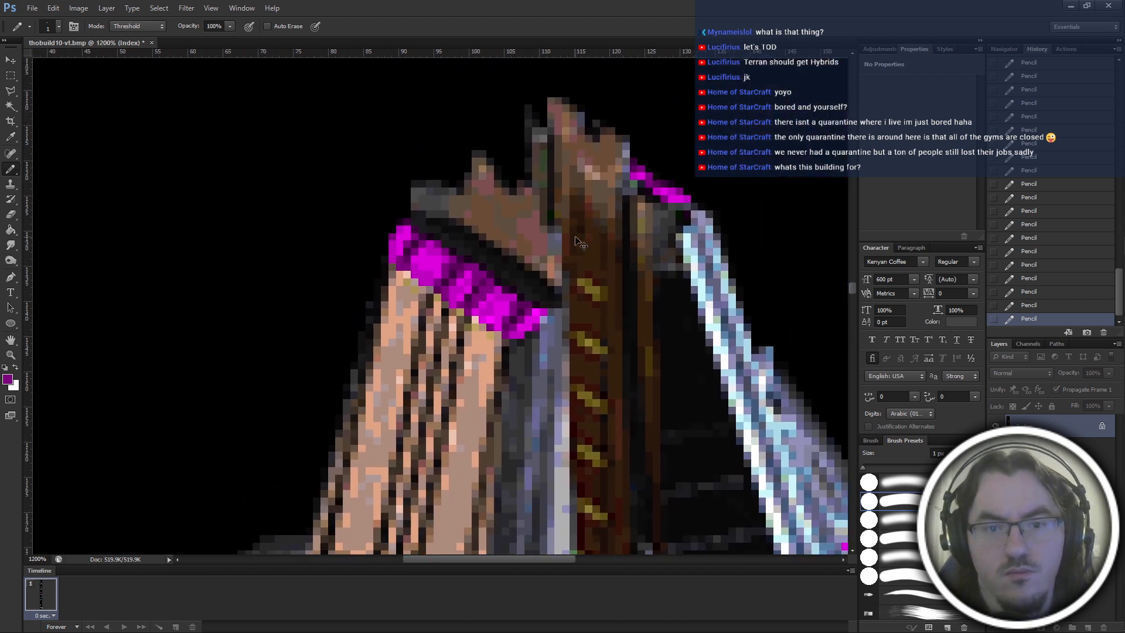
pyautogui.hotkey('ctrl', '+')
pyautogui.hotkey('ctrl', '+')
pyautogui.hotkey('ctrl', '-')
pyautogui.hotkey('ctrl', '-')
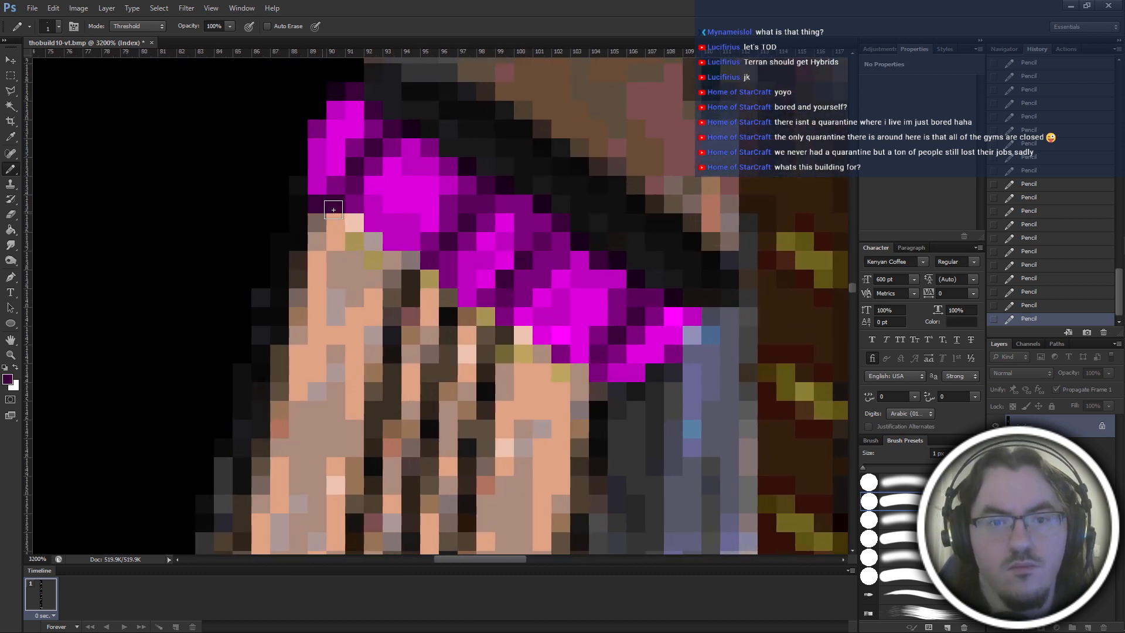
pyautogui.hotkey('ctrl', '+')
pyautogui.hotkey('ctrl', '+')
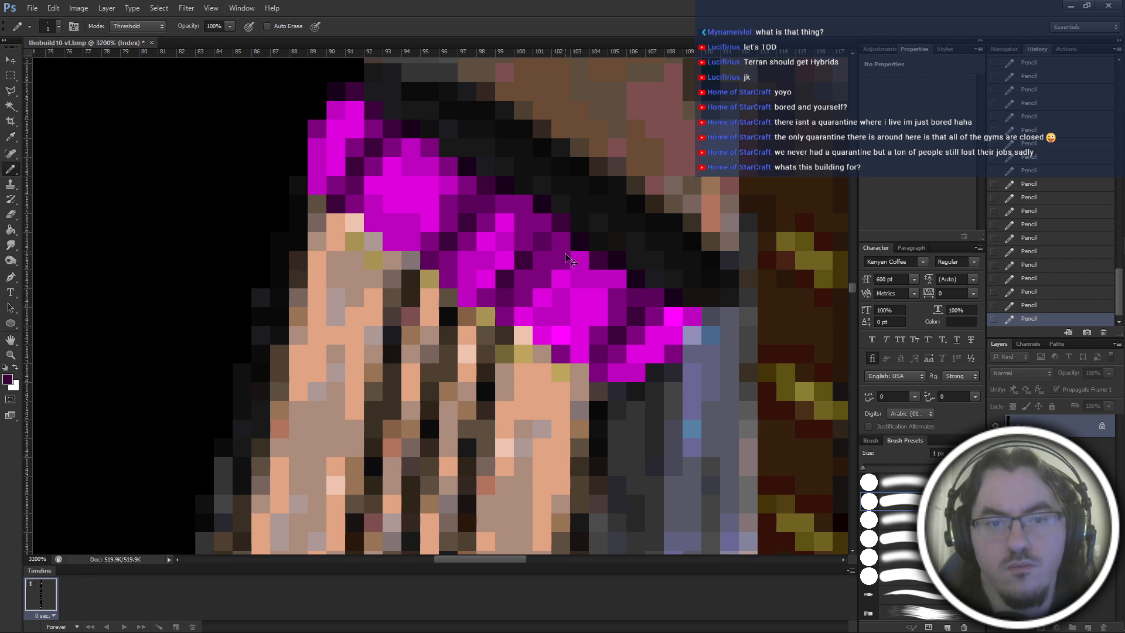
pyautogui.scroll(-6, 570, 260)
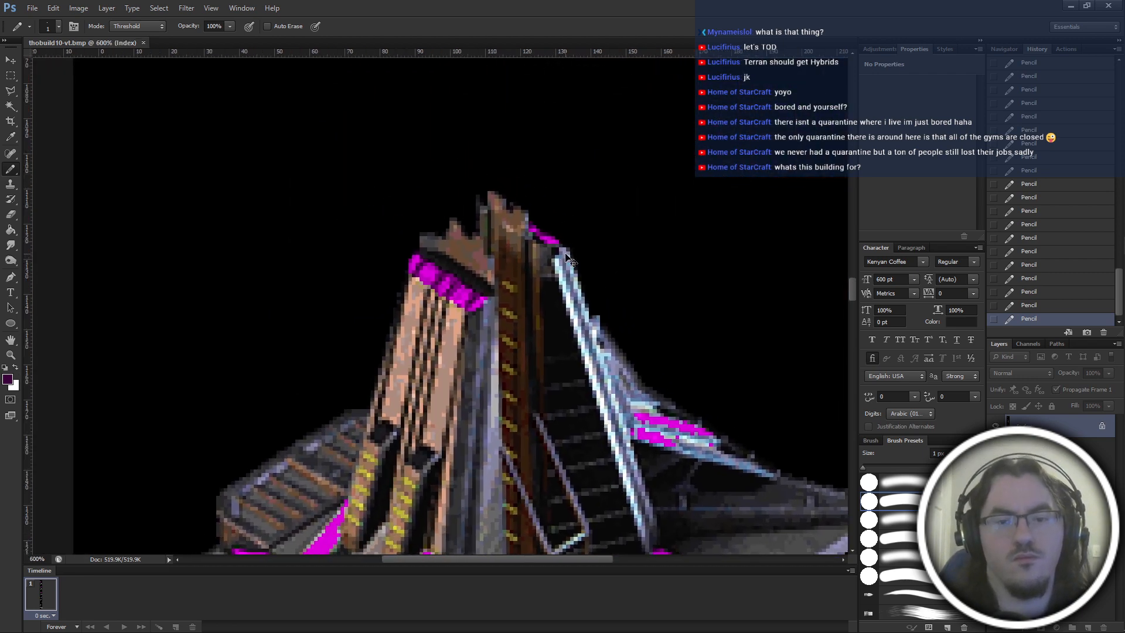
# Retouch a pixel on the magenta band's lower edge with purple and save the file.
pyautogui.scroll(6, 569, 259)
pyautogui.keyDown('alt'); pyautogui.click(383, 183); pyautogui.keyUp('alt')
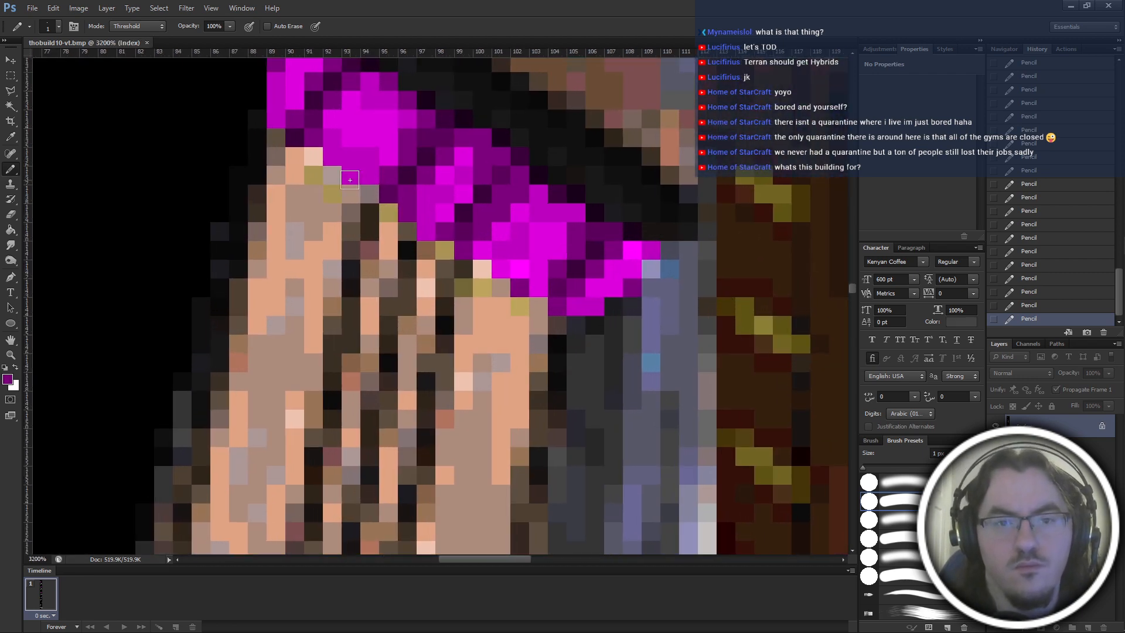
pyautogui.click(350, 178)
pyautogui.hotkey('ctrl', '-')
pyautogui.hotkey('ctrl', '-')
pyautogui.hotkey('ctrl', '-')
pyautogui.hotkey('ctrl', '-')
pyautogui.hotkey('ctrl', '-')
pyautogui.hotkey('ctrl', '-')
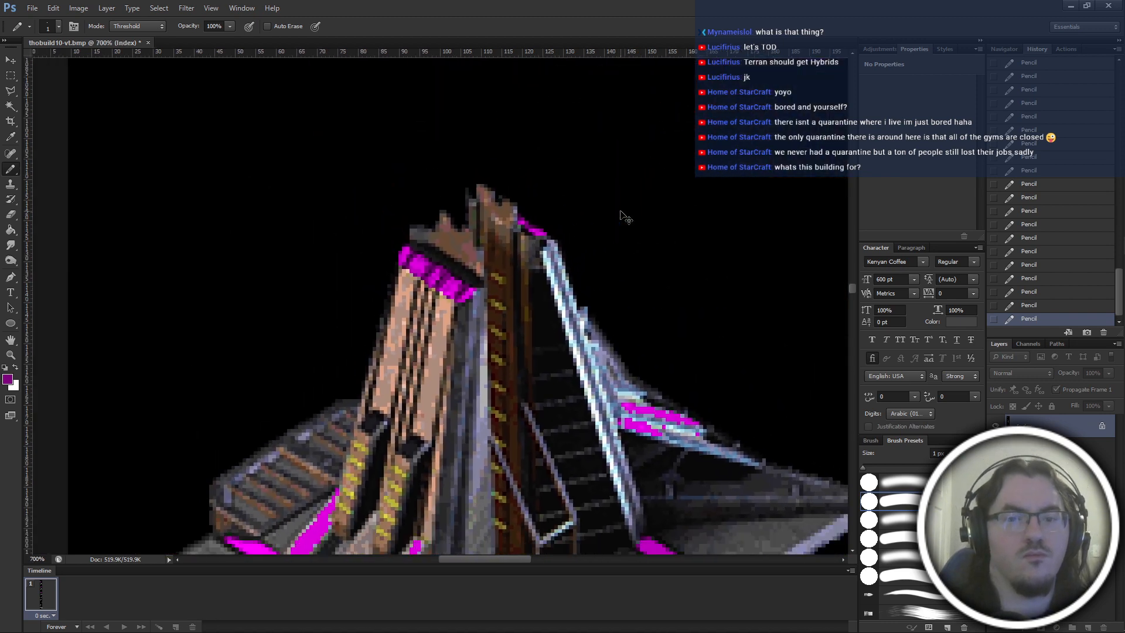
pyautogui.hotkey('ctrl', 's')
# Outline the edges of the leftmost ramp's magenta stripe, beside the yellow-marked column, with a darker magenta shade.
pyautogui.scroll(2, 608, 361)
pyautogui.scroll(-6, 608, 361)
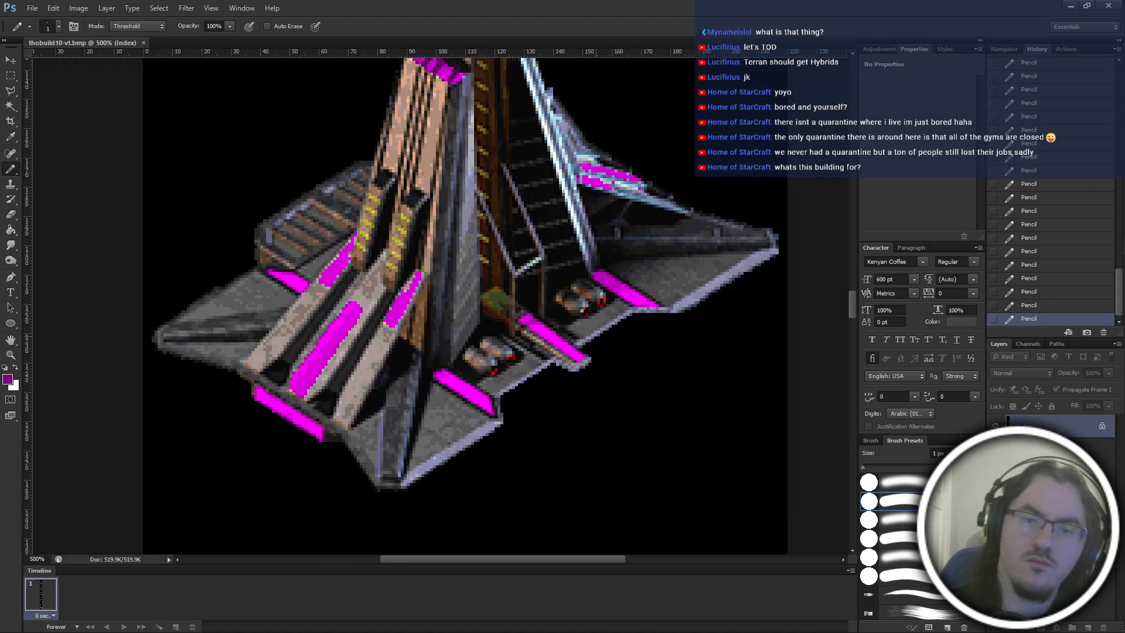
pyautogui.hscroll(-1, 495, 273)
pyautogui.hotkey('ctrl', '+')
pyautogui.hotkey('ctrl', '+')
pyautogui.hotkey('ctrl', '+')
pyautogui.hotkey('ctrl', '+')
pyautogui.hotkey('ctrl', '+')
pyautogui.hotkey('ctrl', '+')
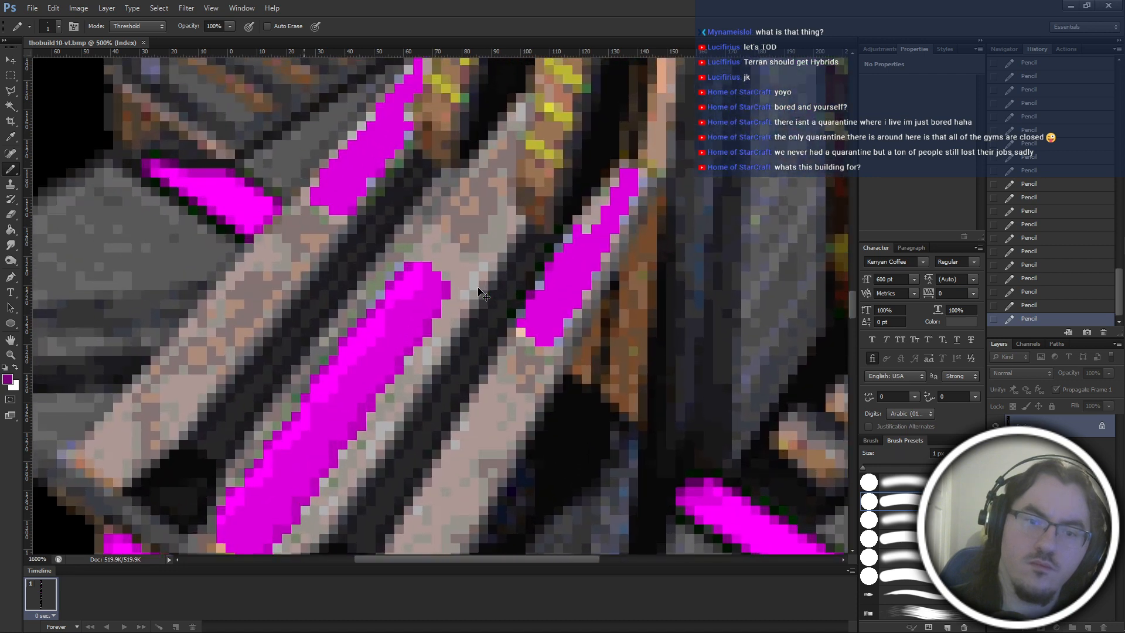
pyautogui.keyDown('alt'); pyautogui.click(444, 267); pyautogui.keyUp('alt')
pyautogui.scroll(2, 443, 265)
pyautogui.hotkey('ctrl', '+')
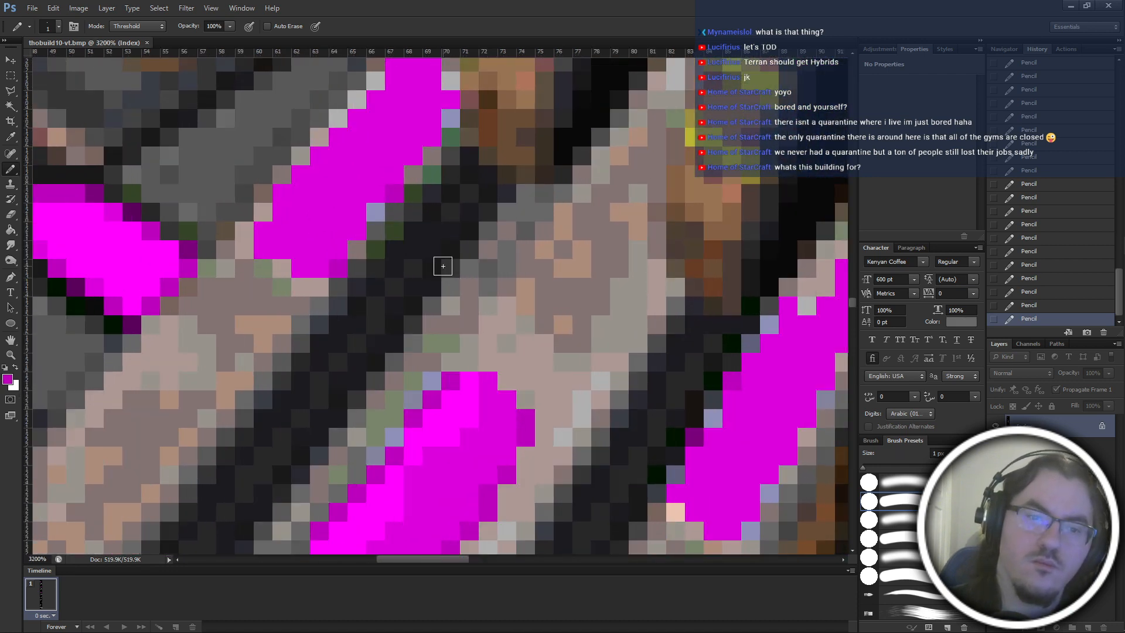
pyautogui.scroll(3, 442, 264)
pyautogui.moveTo(260, 326)
pyautogui.mouseDown()
pyautogui.moveTo(343, 253)
pyautogui.moveTo(324, 248)
pyautogui.moveTo(376, 215)
pyautogui.moveTo(409, 174)
pyautogui.moveTo(391, 173)
pyautogui.moveTo(423, 148)
pyautogui.mouseUp()
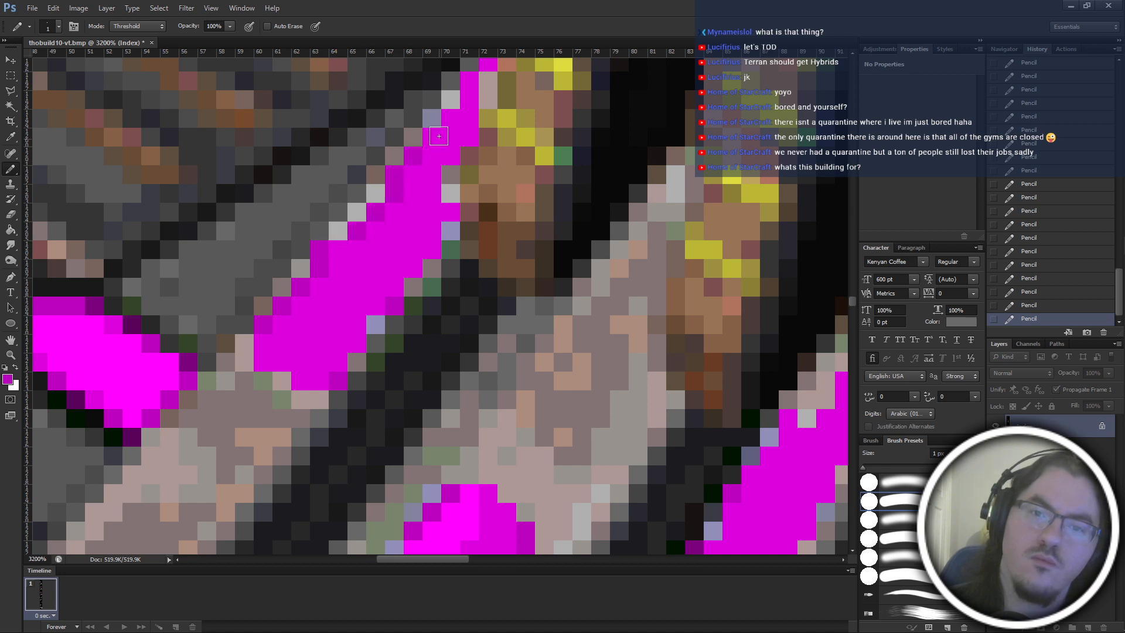
pyautogui.scroll(1, 366, 354)
pyautogui.scroll(3, 367, 354)
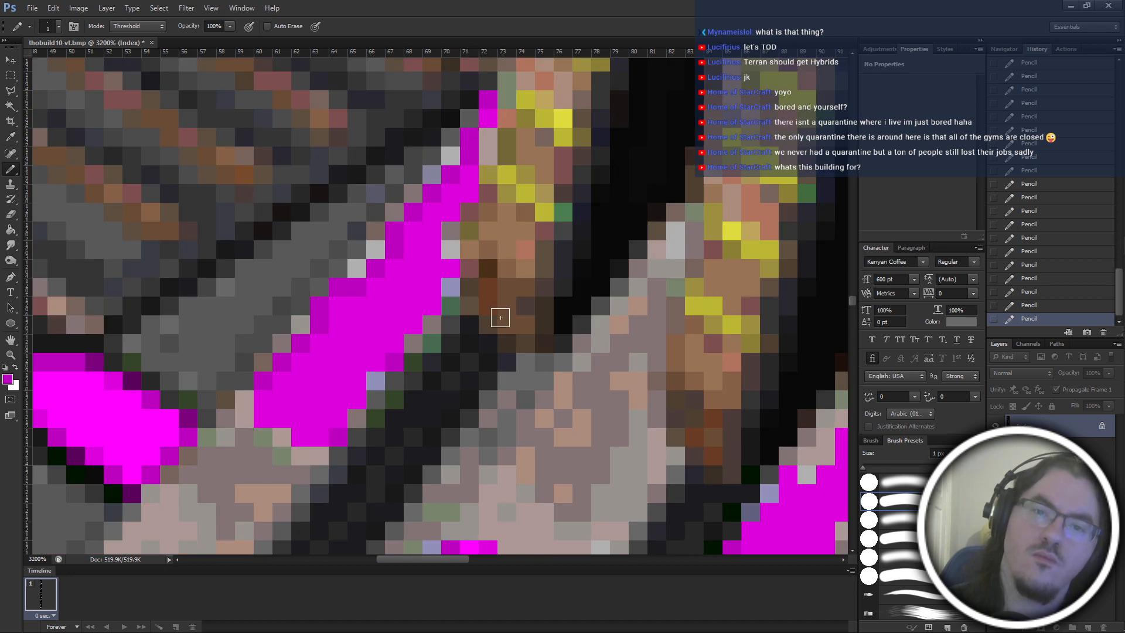
pyautogui.scroll(-3, 542, 492)
pyautogui.scroll(2, 462, 306)
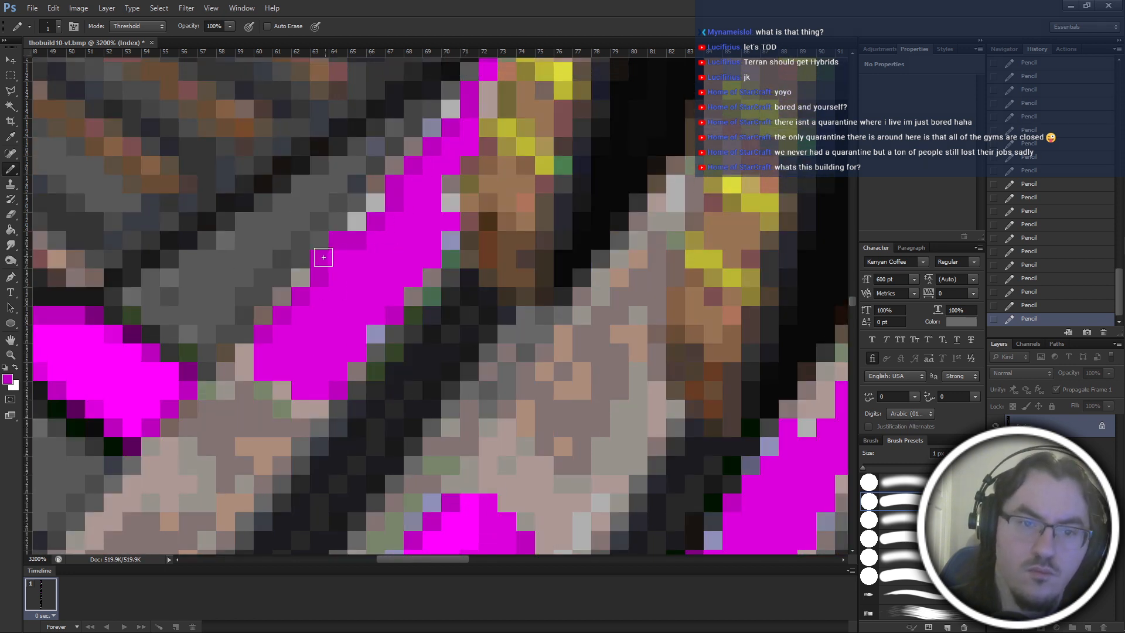
# Paint a bright magenta highlight down the inside of that stripe's left edge, redoing the strokes near its narrow upper end.
pyautogui.scroll(-8, 410, 381)
pyautogui.scroll(6, 493, 384)
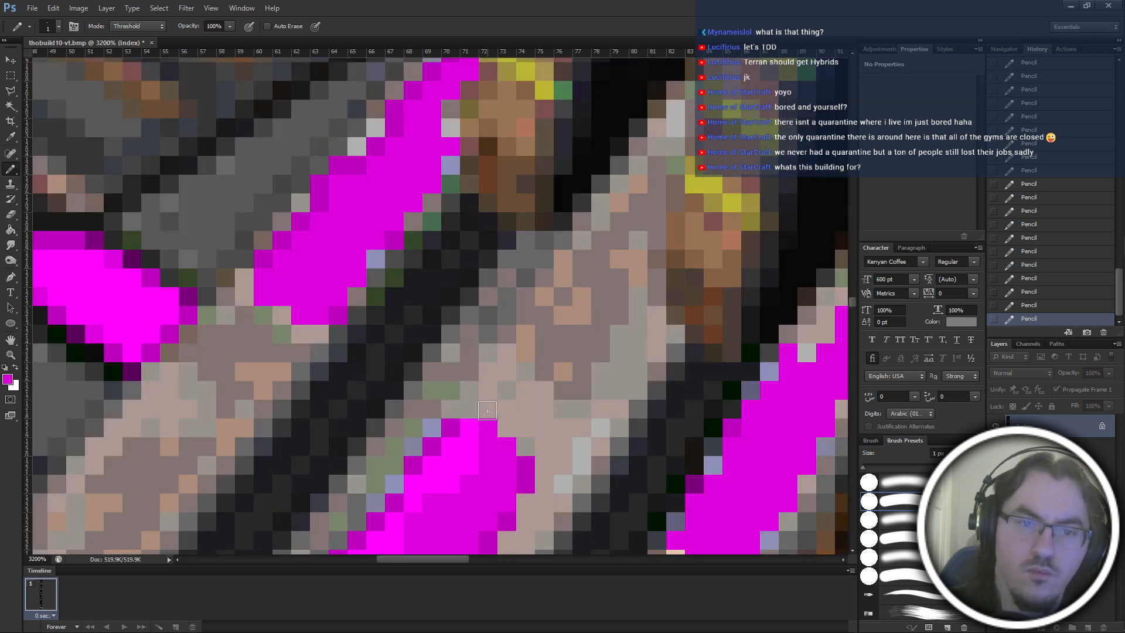
pyautogui.scroll(3, 479, 167)
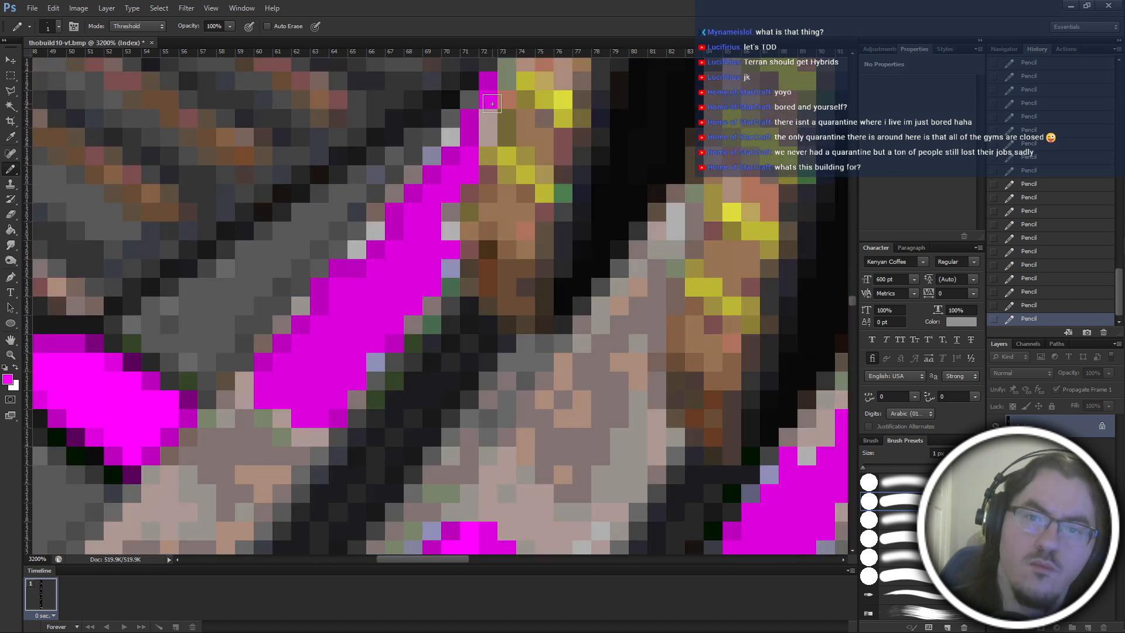
pyautogui.click(488, 100)
pyautogui.moveTo(474, 164); pyautogui.dragTo(438, 211)
pyautogui.hotkey('ctrl', 'z')
pyautogui.moveTo(466, 174); pyautogui.dragTo(451, 194)
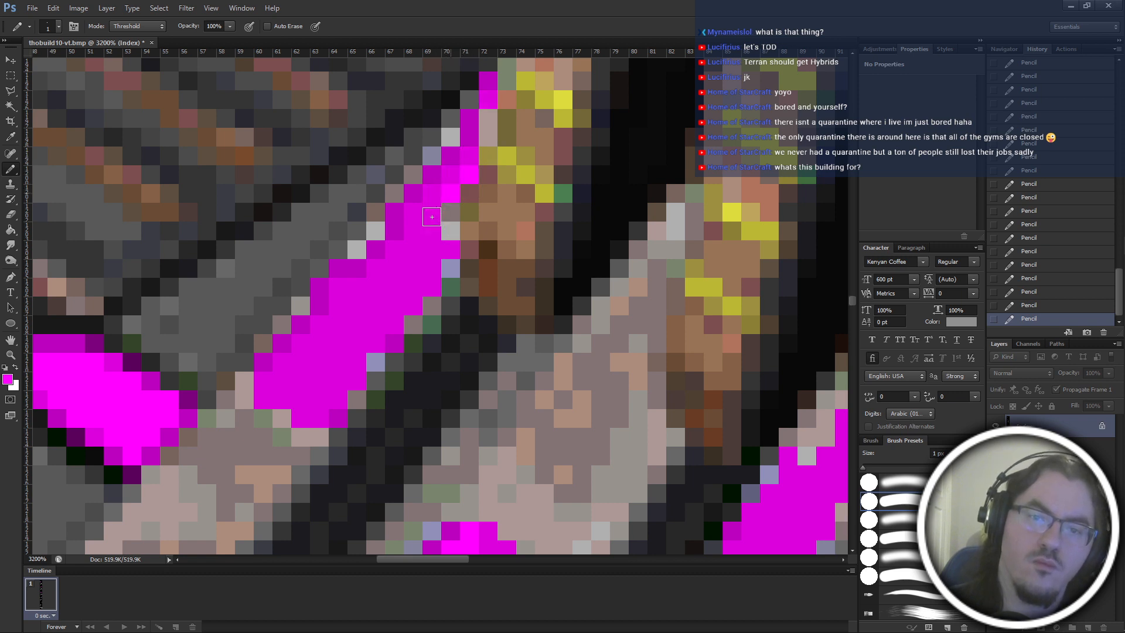
pyautogui.click(439, 198)
pyautogui.hotkey('ctrl', 'z')
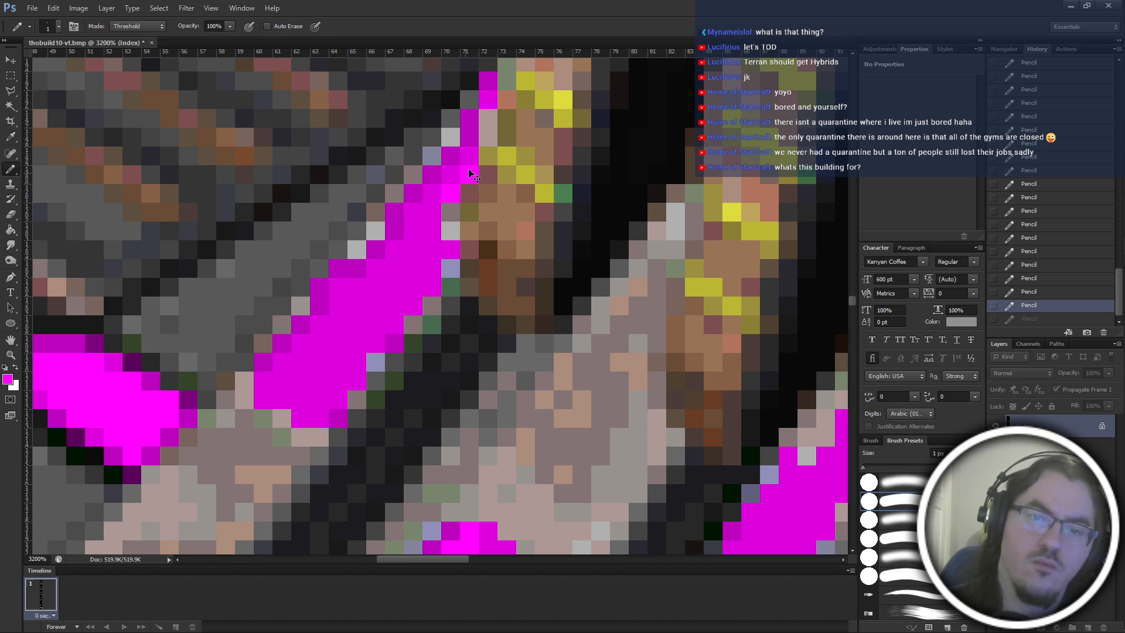
pyautogui.hotkey('ctrl', 'z')
pyautogui.moveTo(471, 157)
pyautogui.mouseDown()
pyautogui.moveTo(430, 199)
pyautogui.moveTo(427, 254)
pyautogui.moveTo(413, 235)
pyautogui.mouseUp()
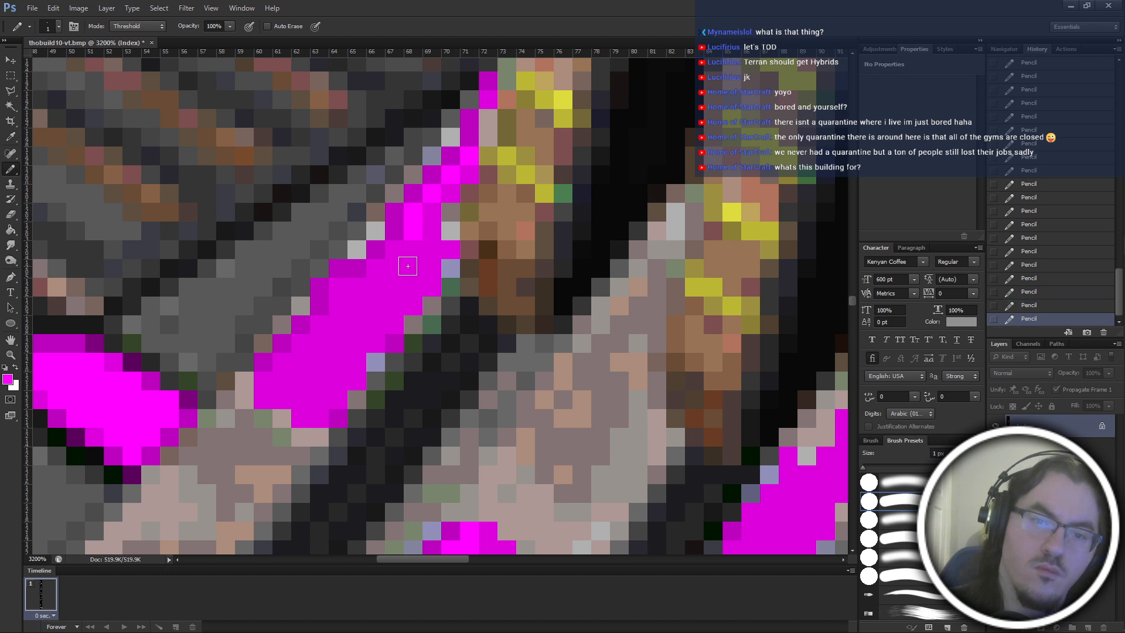
pyautogui.moveTo(377, 274)
pyautogui.mouseDown()
pyautogui.moveTo(334, 317)
pyautogui.moveTo(334, 338)
pyautogui.moveTo(316, 331)
pyautogui.moveTo(273, 409)
pyautogui.mouseUp()
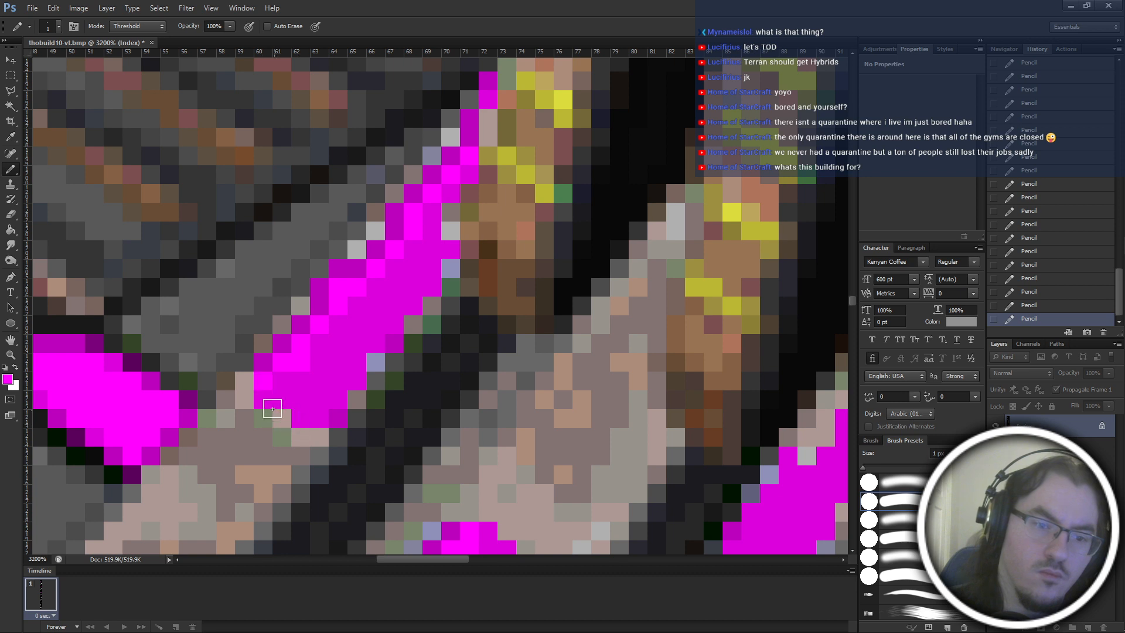
# Replace the pale blue pixels along the stripe's right edge with darker magenta and check the stripe against the building.
pyautogui.scroll(-3, 263, 403)
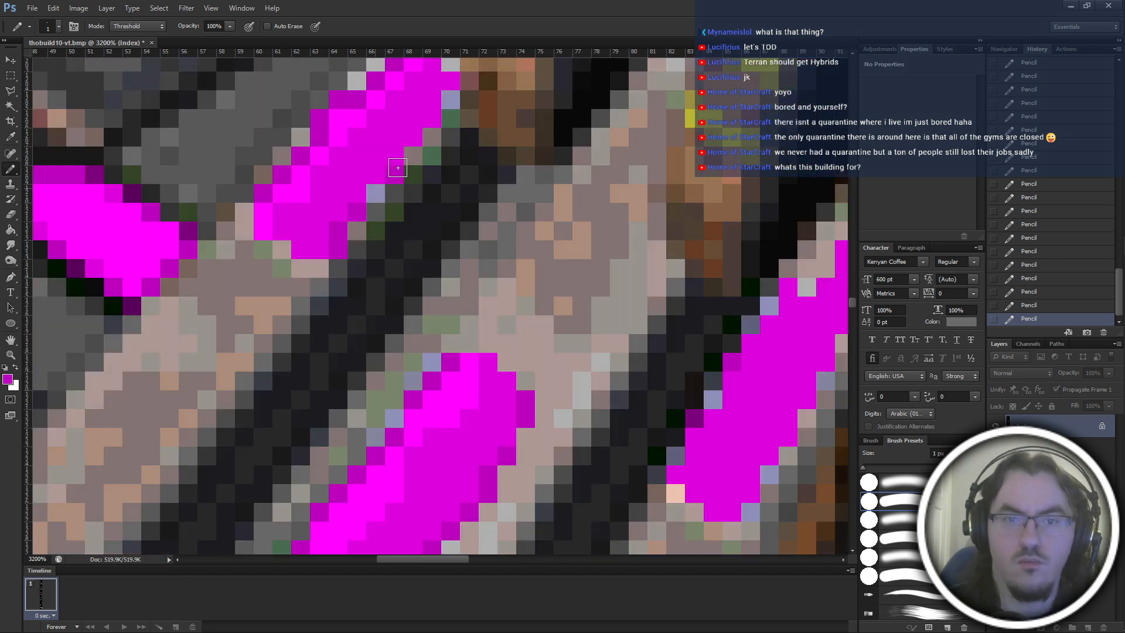
pyautogui.moveTo(398, 167)
pyautogui.mouseDown()
pyautogui.moveTo(454, 103)
pyautogui.moveTo(428, 111)
pyautogui.mouseUp()
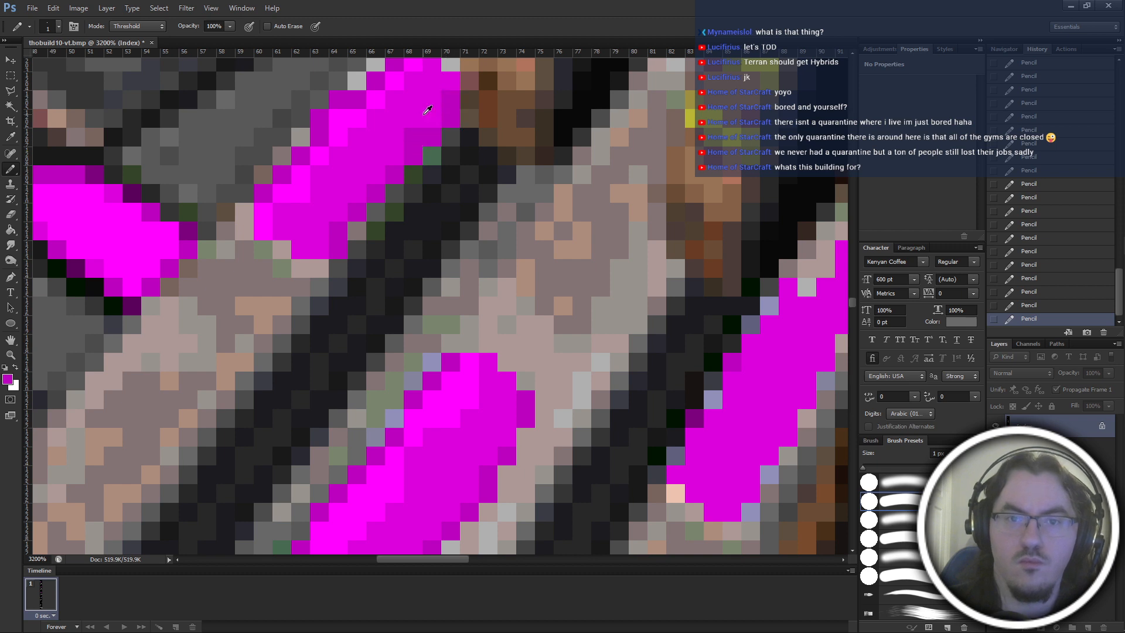
pyautogui.scroll(1, 420, 169)
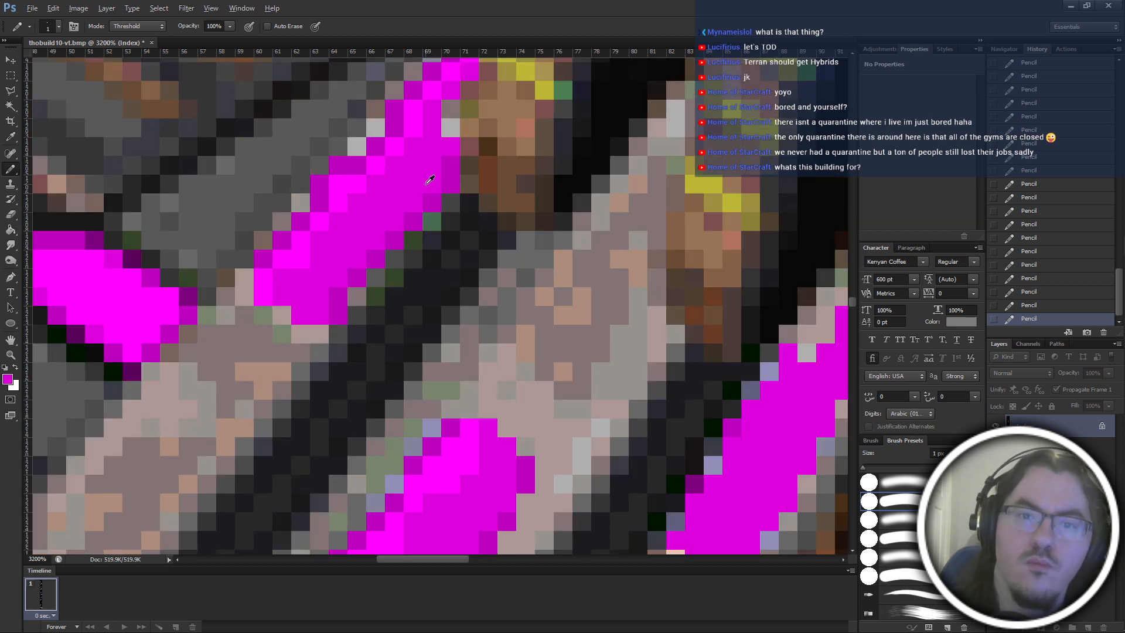
pyautogui.scroll(-4, 455, 240)
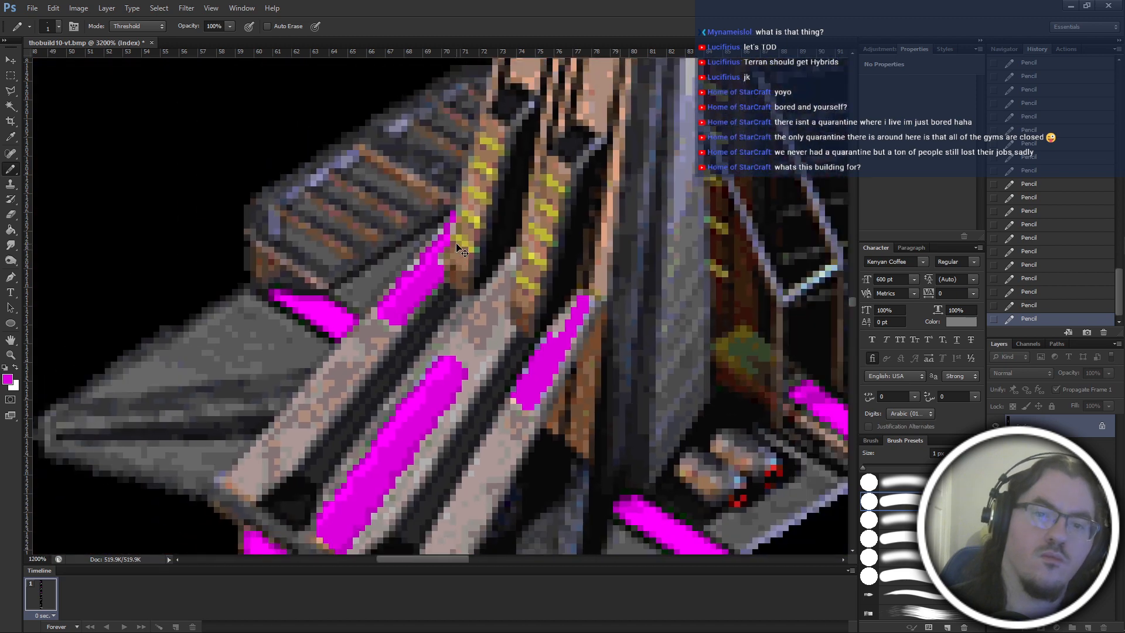
pyautogui.scroll(4, 461, 251)
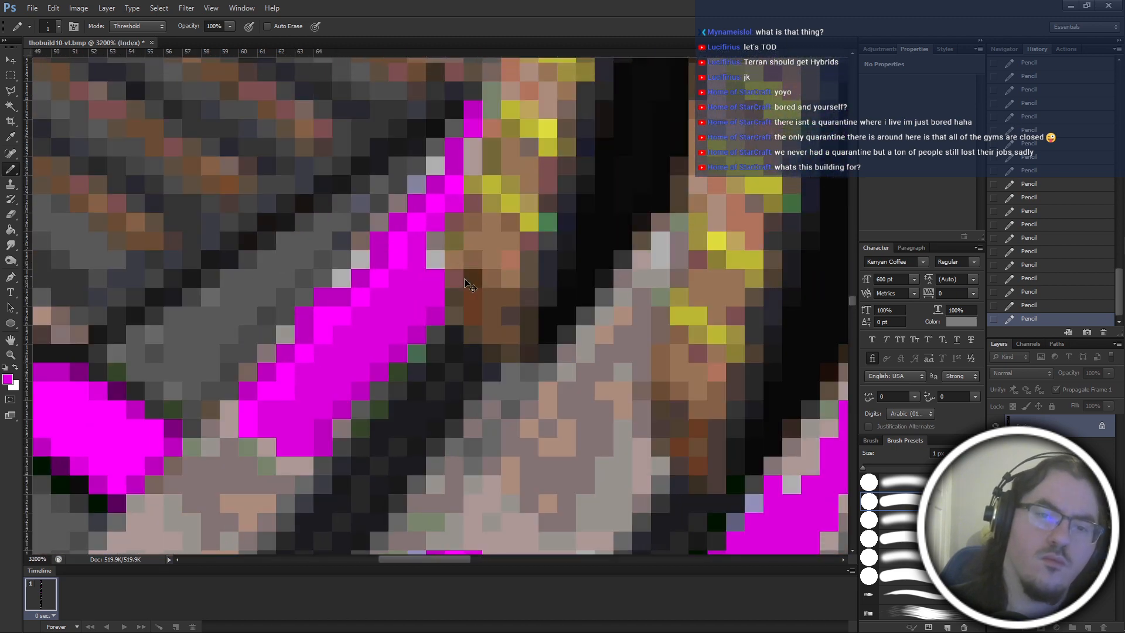
pyautogui.scroll(-2, 234, 351)
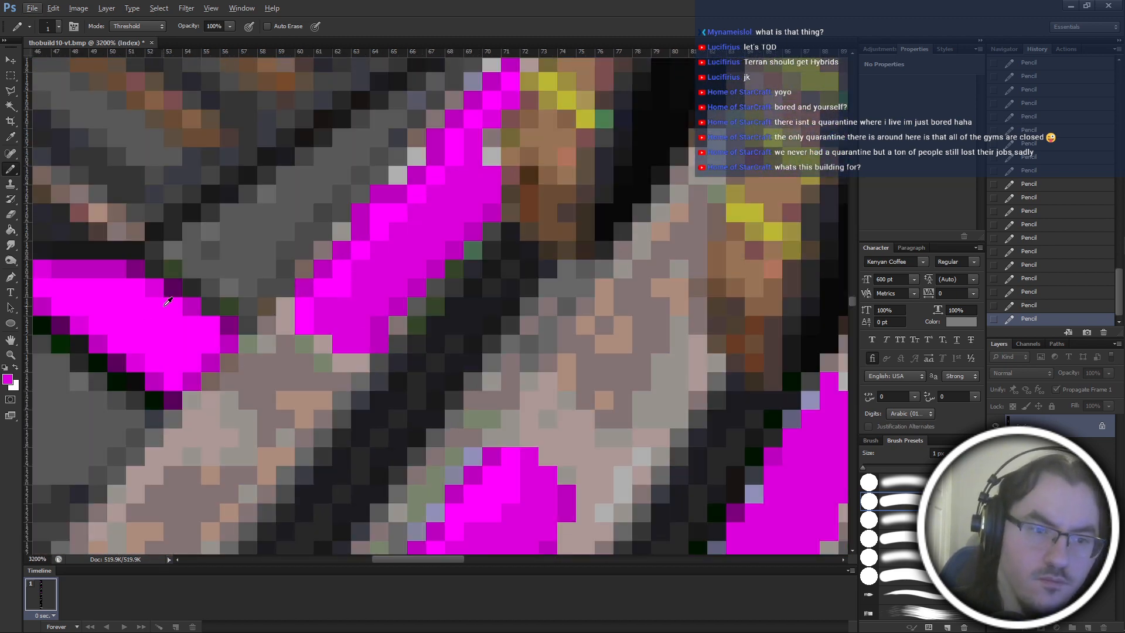
# Try dark purple pixels, sampled from the neighbouring magenta panel, beside the stripe's right edge and at its narrow tip.
pyautogui.keyDown('alt'); pyautogui.click(173, 285); pyautogui.keyUp('alt')
pyautogui.scroll(3, 504, 246)
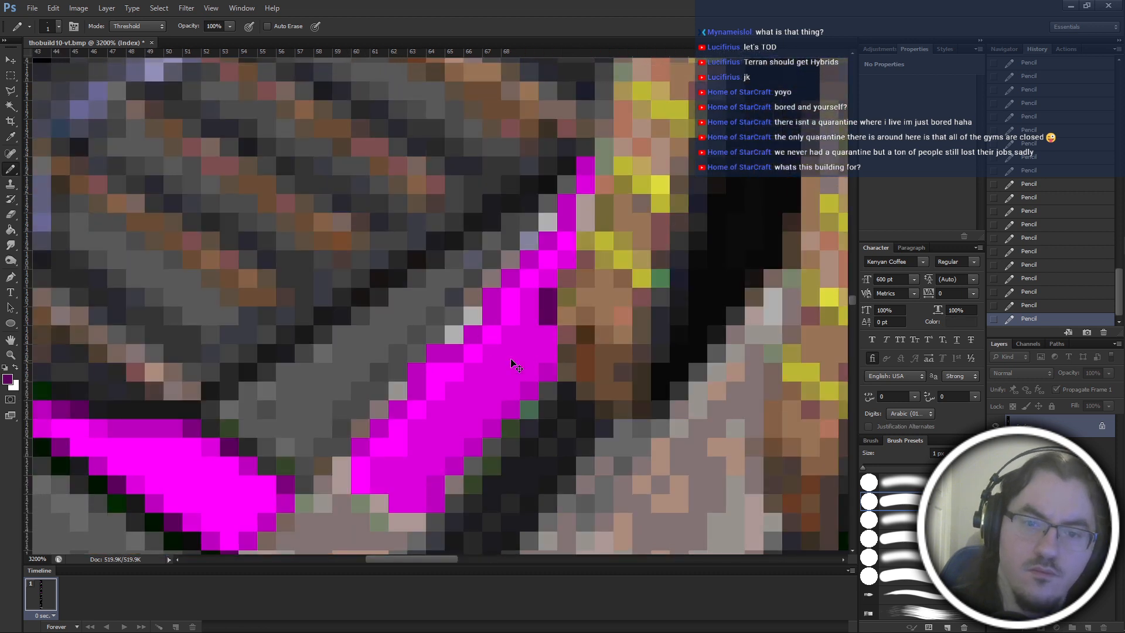
pyautogui.hscroll(-2, 513, 351)
pyautogui.click(584, 167)
pyautogui.click(565, 188)
pyautogui.hotkey('ctrl', 'alt', 'z')
pyautogui.hotkey('ctrl', 'alt', 'z')
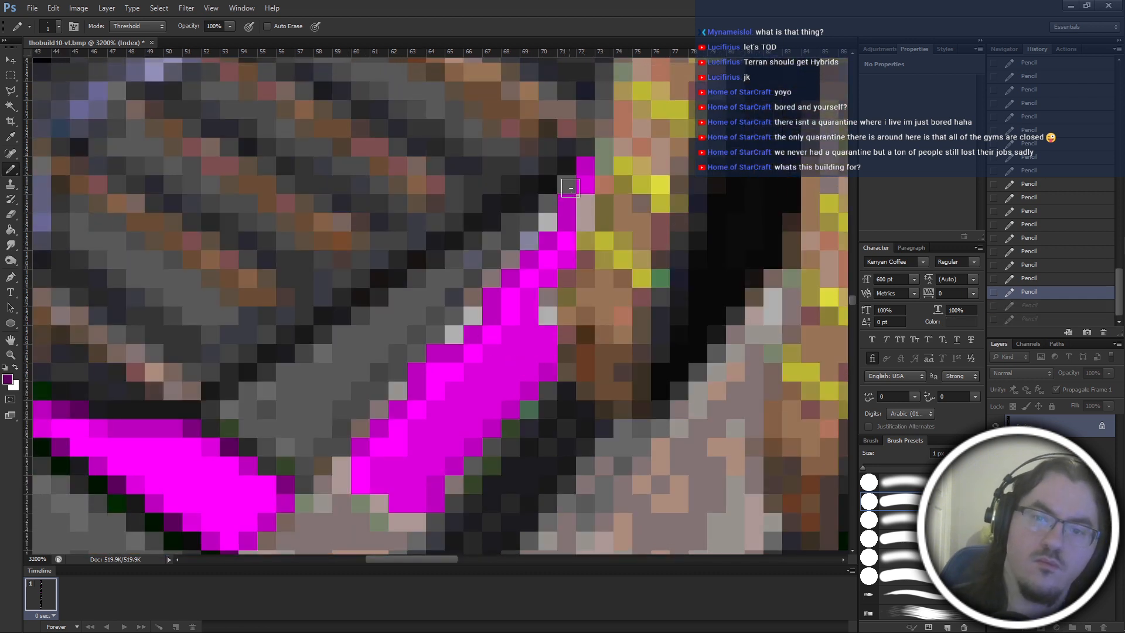
pyautogui.click(584, 186)
pyautogui.click(569, 204)
pyautogui.hotkey('ctrl', 'alt', 'z')
pyautogui.hotkey('ctrl', 'alt', 'z')
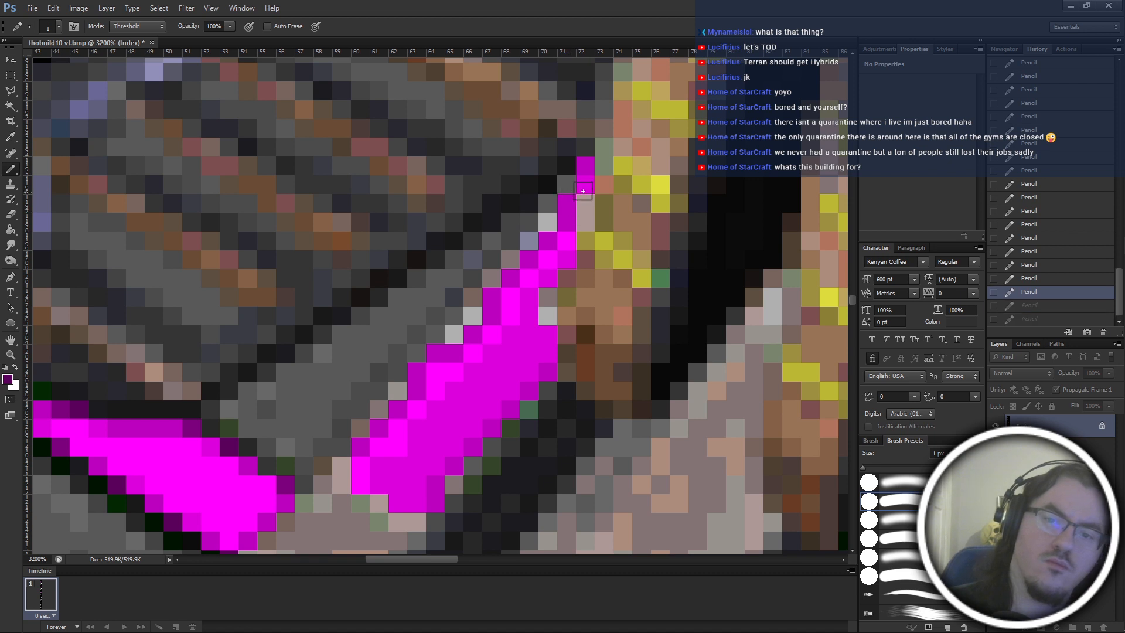
pyautogui.moveTo(585, 189); pyautogui.dragTo(567, 202)
pyautogui.hotkey('ctrl', 'alt', 'z')
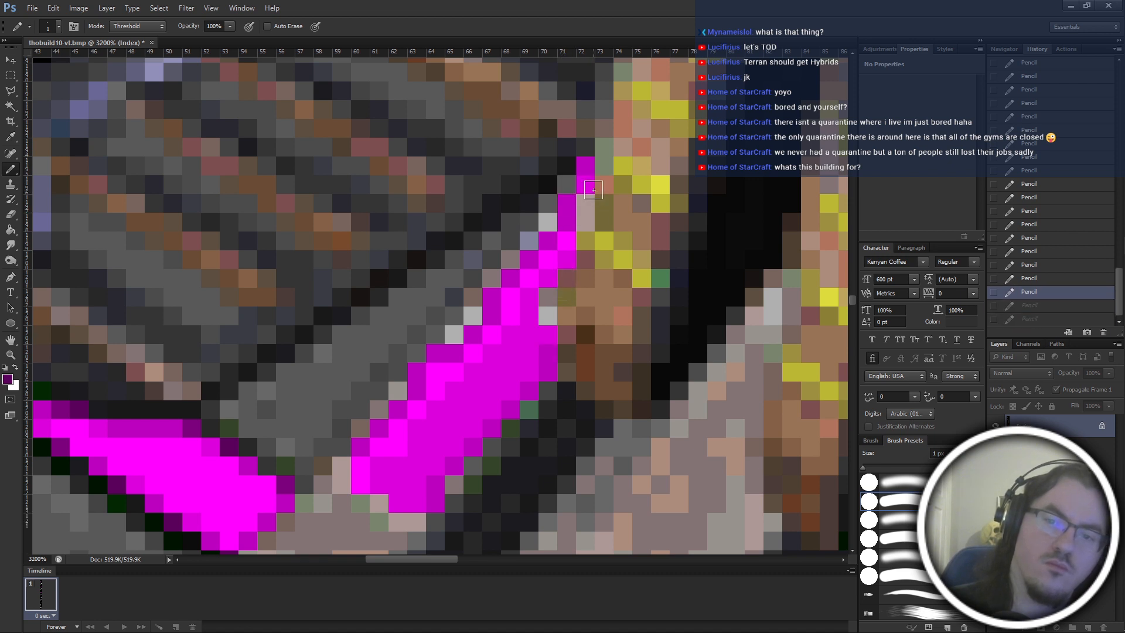
# Darken the narrow upper tip of the leftmost ramp's magenta stripe with dark purple pixels.
pyautogui.click(564, 203)
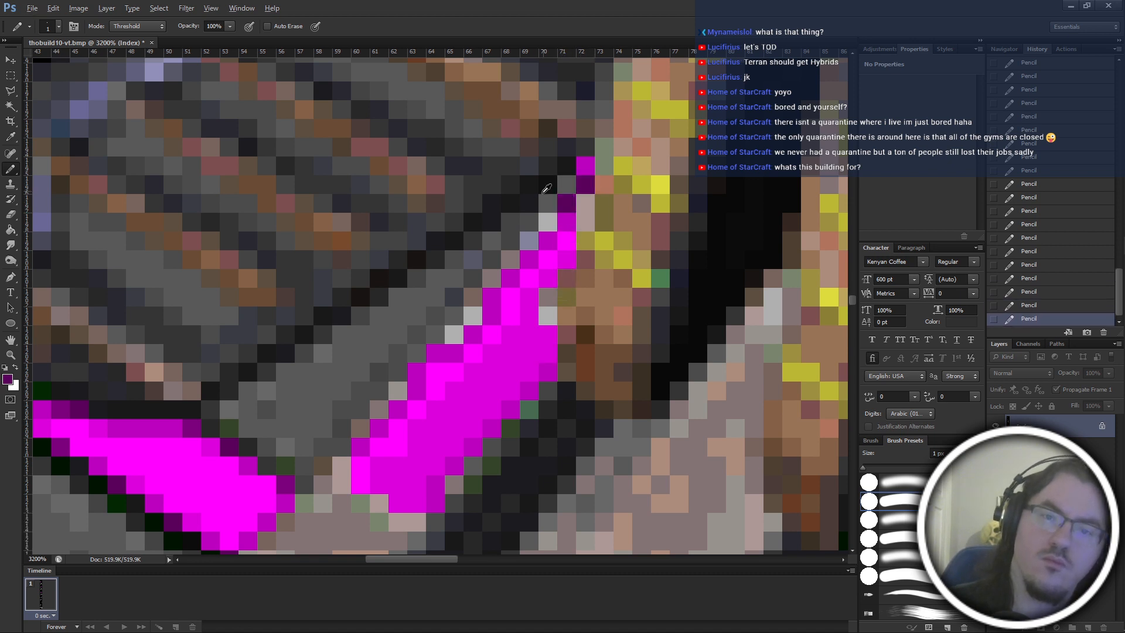
pyautogui.keyDown('alt'); pyautogui.click(570, 168); pyautogui.keyUp('alt')
pyautogui.click(584, 165)
pyautogui.scroll(1, 555, 358)
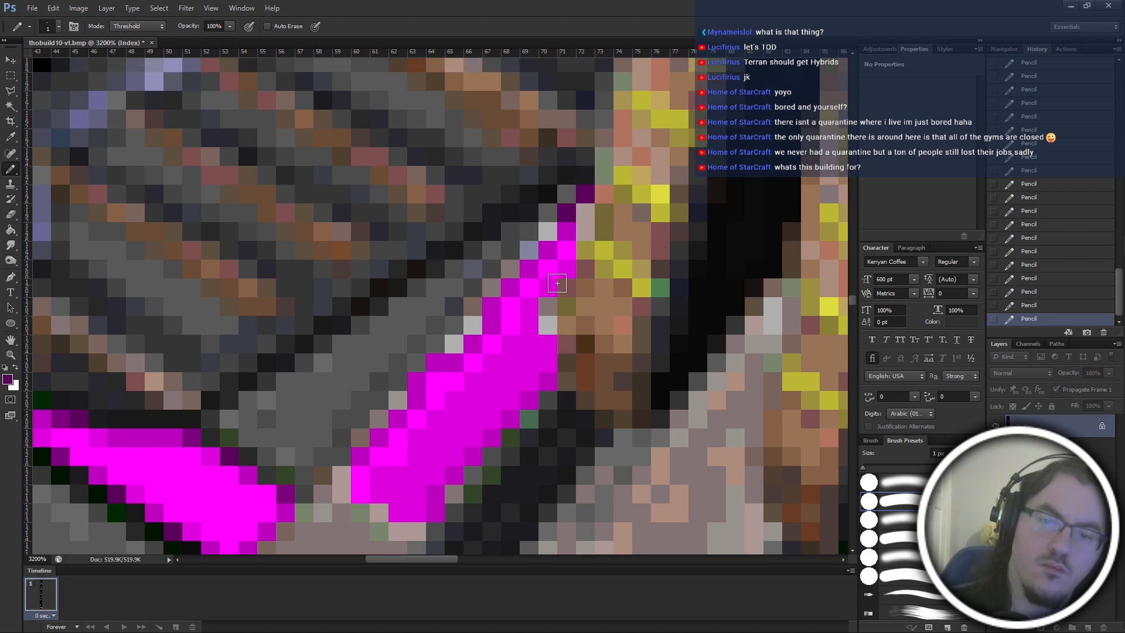
# Undo the last purple pixels and recolour the stripe's narrow upper tip with a purple sampled from the adjacent magenta panel.
pyautogui.hotkey('ctrl', 'alt', 'z')
pyautogui.hotkey('ctrl', 'alt', 'z')
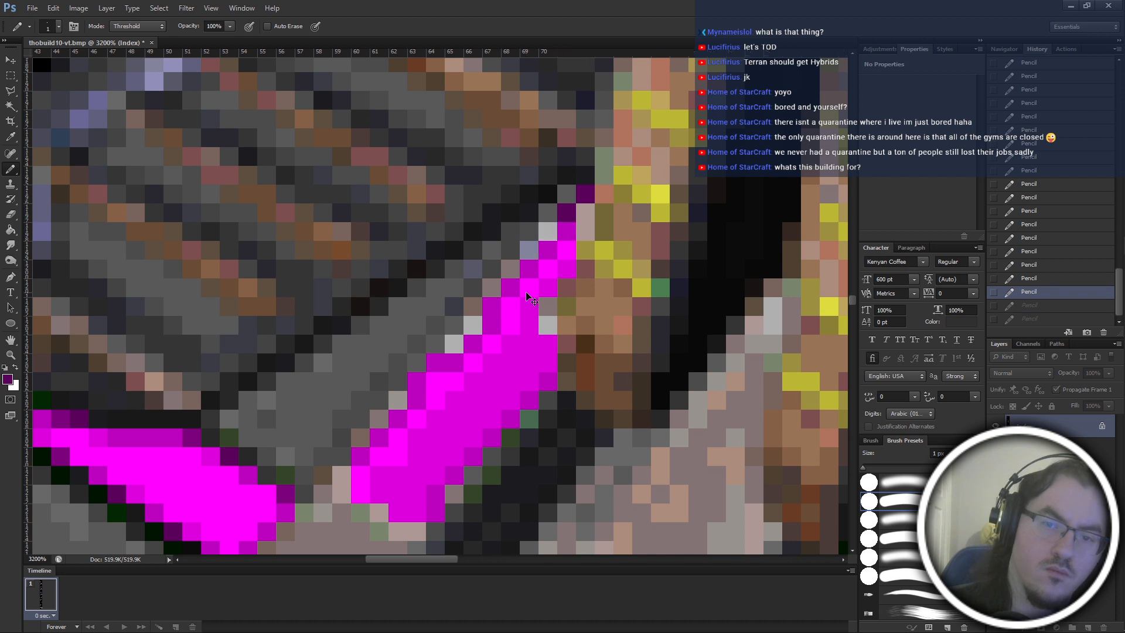
pyautogui.hscroll(-1, 214, 456)
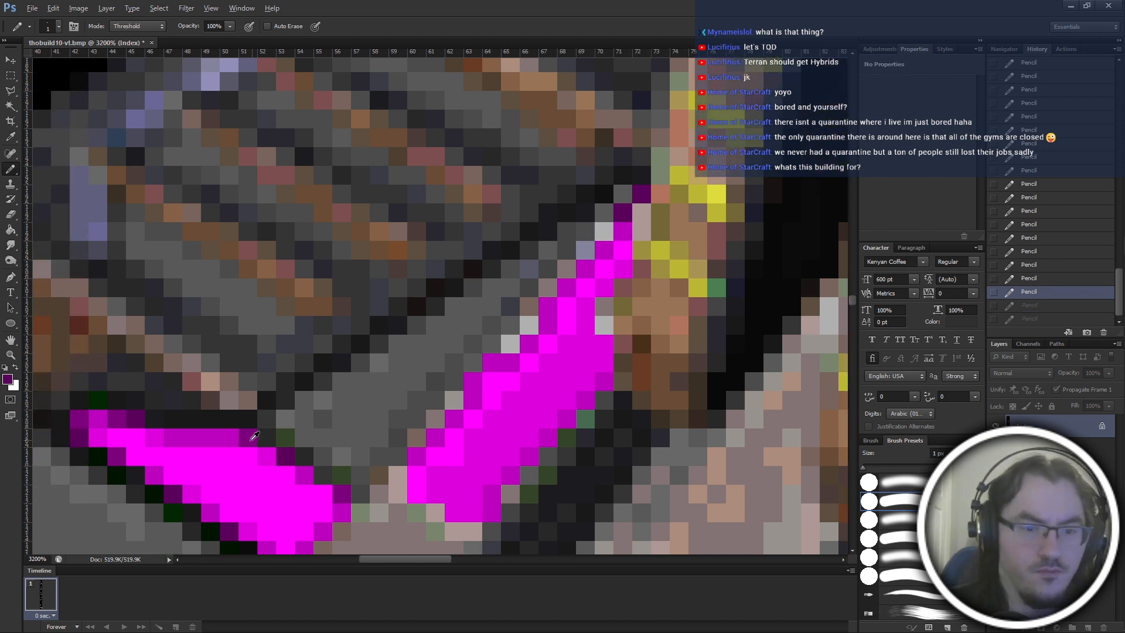
pyautogui.keyDown('alt'); pyautogui.click(251, 439); pyautogui.keyUp('alt')
pyautogui.click(626, 214)
pyautogui.click(644, 194)
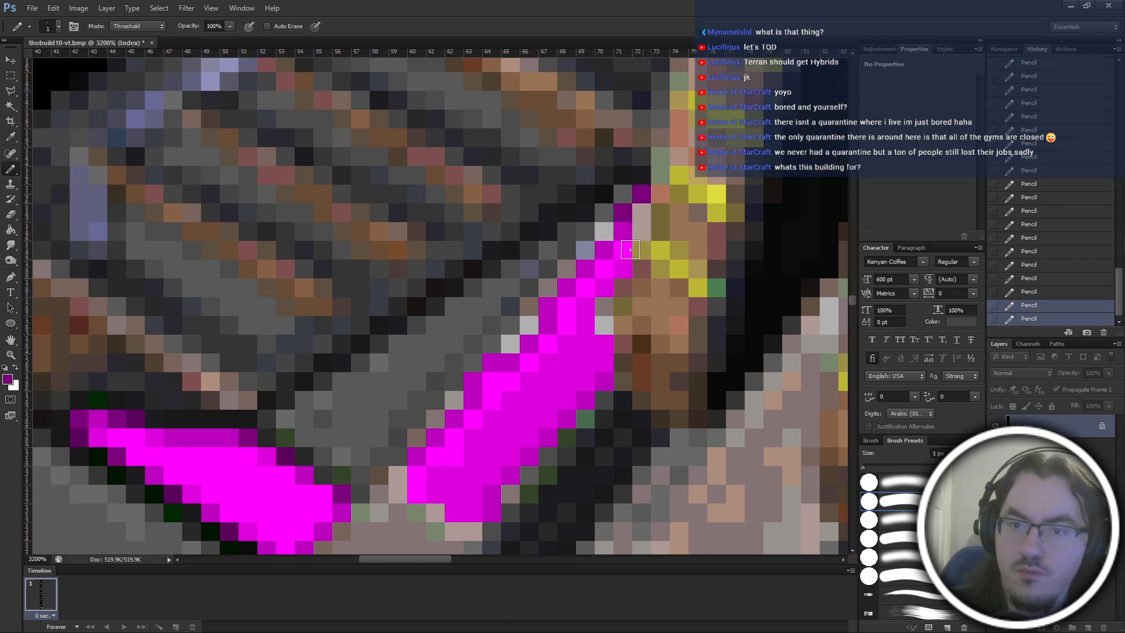
pyautogui.hotkey('ctrl', 'alt', 'z')
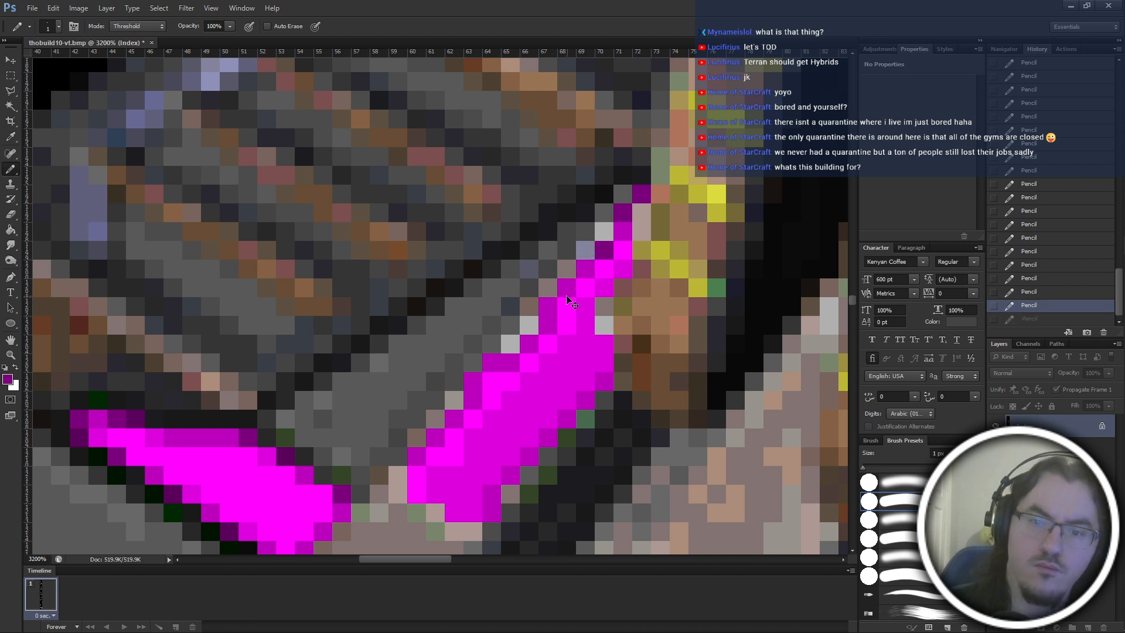
pyautogui.hotkey('ctrl', 'alt', 'z')
pyautogui.moveTo(623, 252); pyautogui.dragTo(622, 270)
pyautogui.hotkey('ctrl', 'alt', 'z')
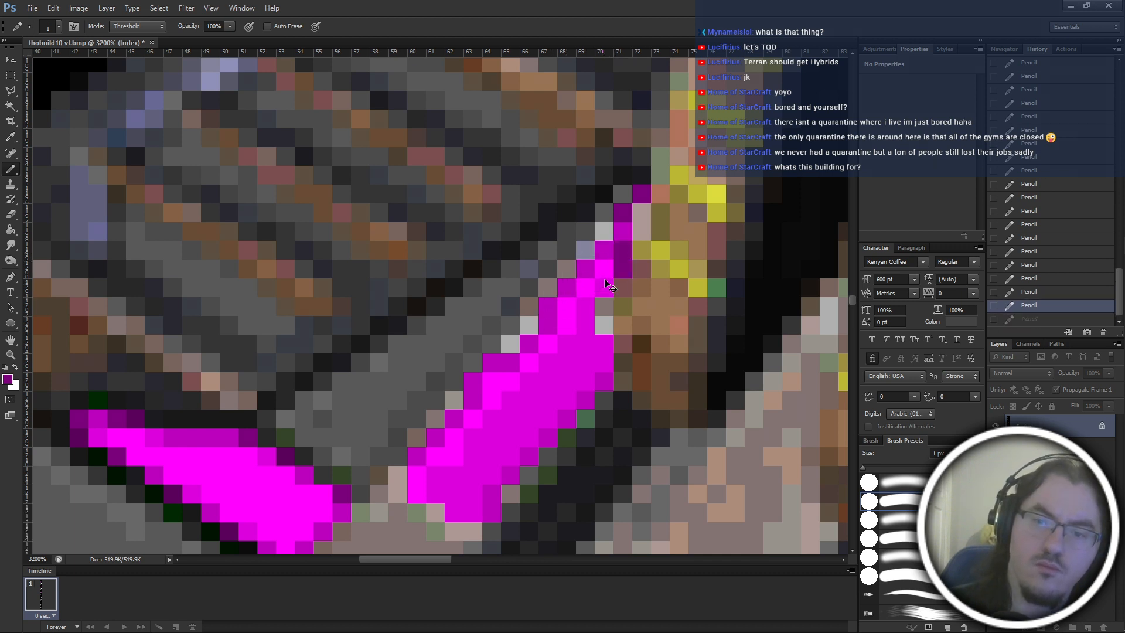
pyautogui.hotkey('ctrl', 'alt', 'z')
# Darken the leftmost ramp stripe's left edge with purple pixels from the narrow upper end down towards its base.
pyautogui.click(618, 231)
pyautogui.click(605, 249)
pyautogui.click(587, 268)
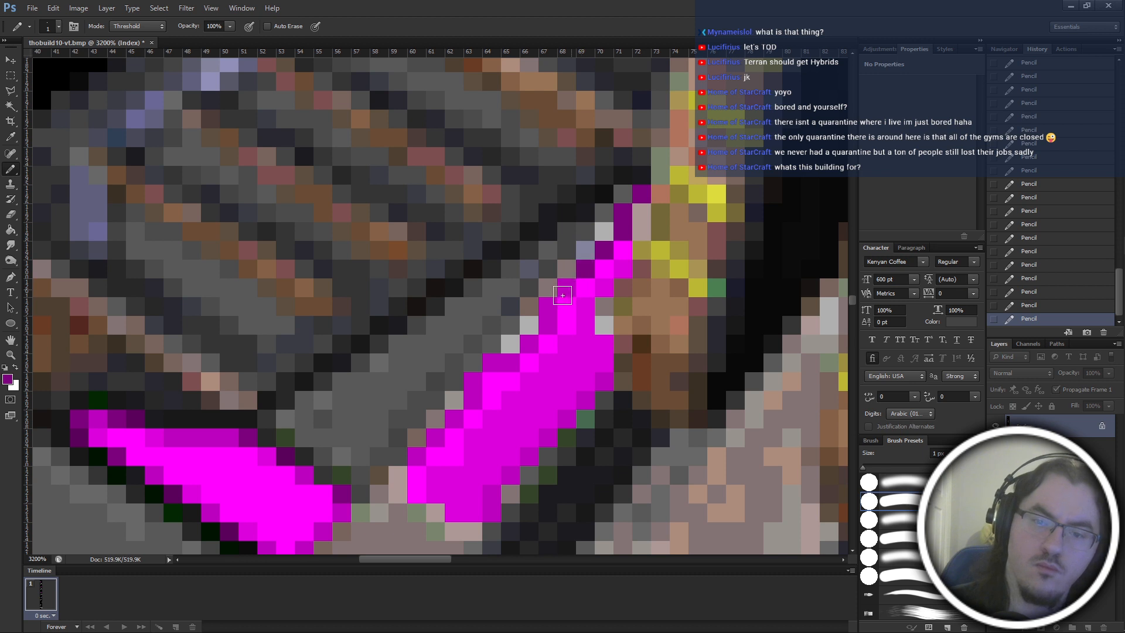
pyautogui.click(563, 295)
pyautogui.click(552, 306)
pyautogui.click(530, 344)
pyautogui.click(494, 364)
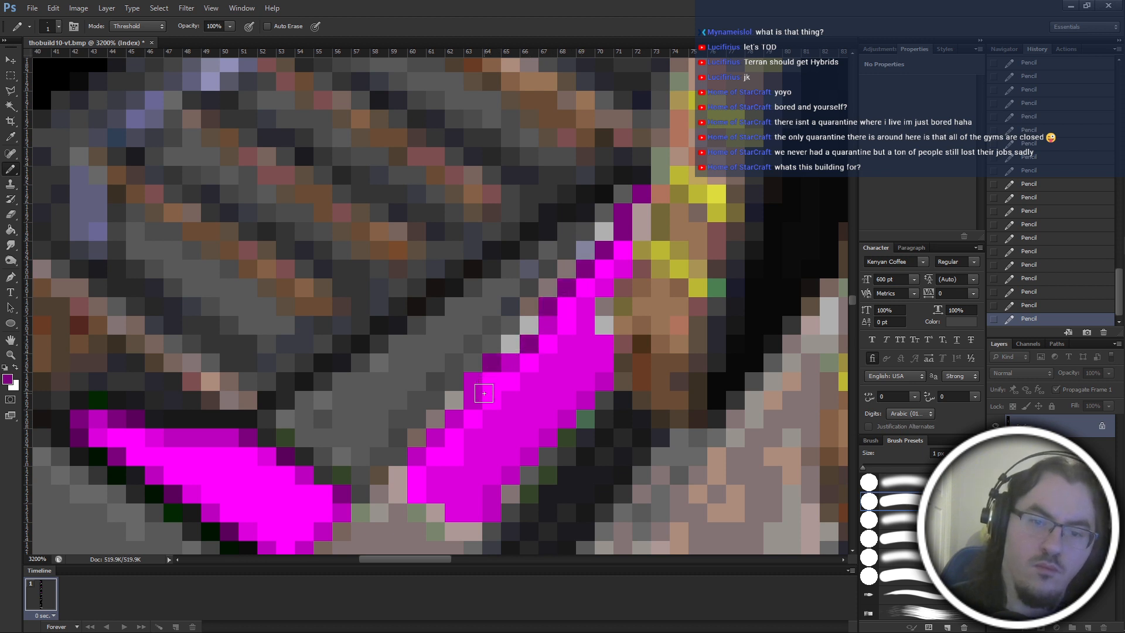
pyautogui.click(474, 382)
pyautogui.click(452, 419)
pyautogui.click(437, 436)
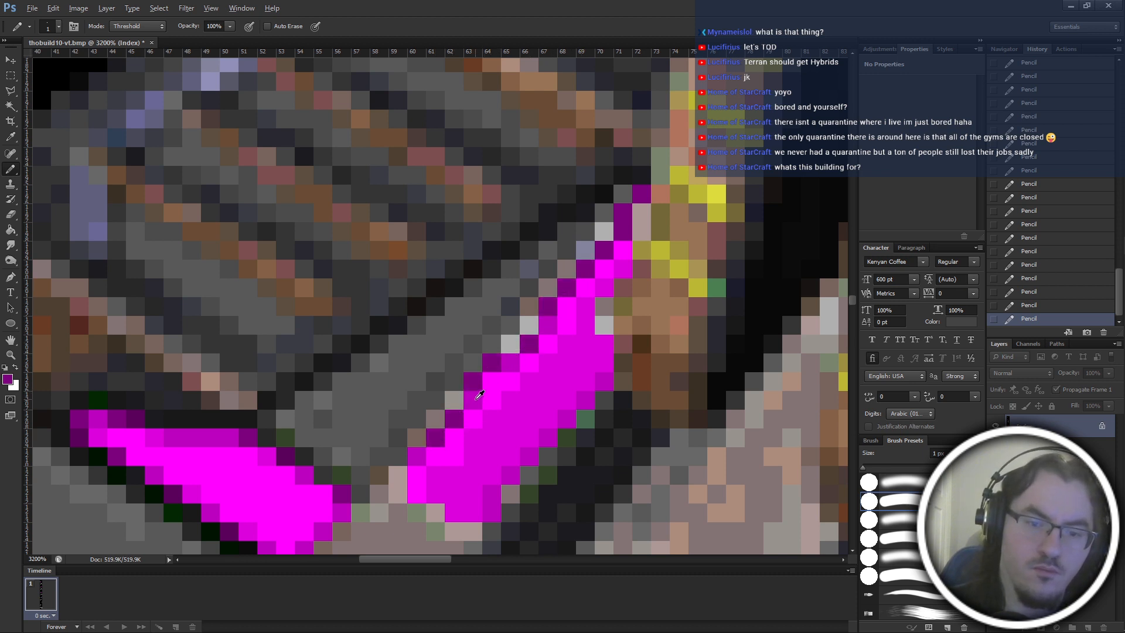
# Paint a medium magenta band inside the purple left edge with a bright magenta highlight beside it, and check it against the building.
pyautogui.keyDown('alt'); pyautogui.click(477, 398); pyautogui.keyUp('alt')
pyautogui.moveTo(439, 456)
pyautogui.mouseDown()
pyautogui.moveTo(497, 382)
pyautogui.moveTo(549, 349)
pyautogui.moveTo(569, 305)
pyautogui.moveTo(625, 251)
pyautogui.mouseUp()
pyautogui.keyDown('alt'); pyautogui.click(428, 472); pyautogui.keyUp('alt')
pyautogui.moveTo(427, 472)
pyautogui.mouseDown()
pyautogui.moveTo(477, 447)
pyautogui.moveTo(551, 372)
pyautogui.moveTo(586, 306)
pyautogui.mouseUp()
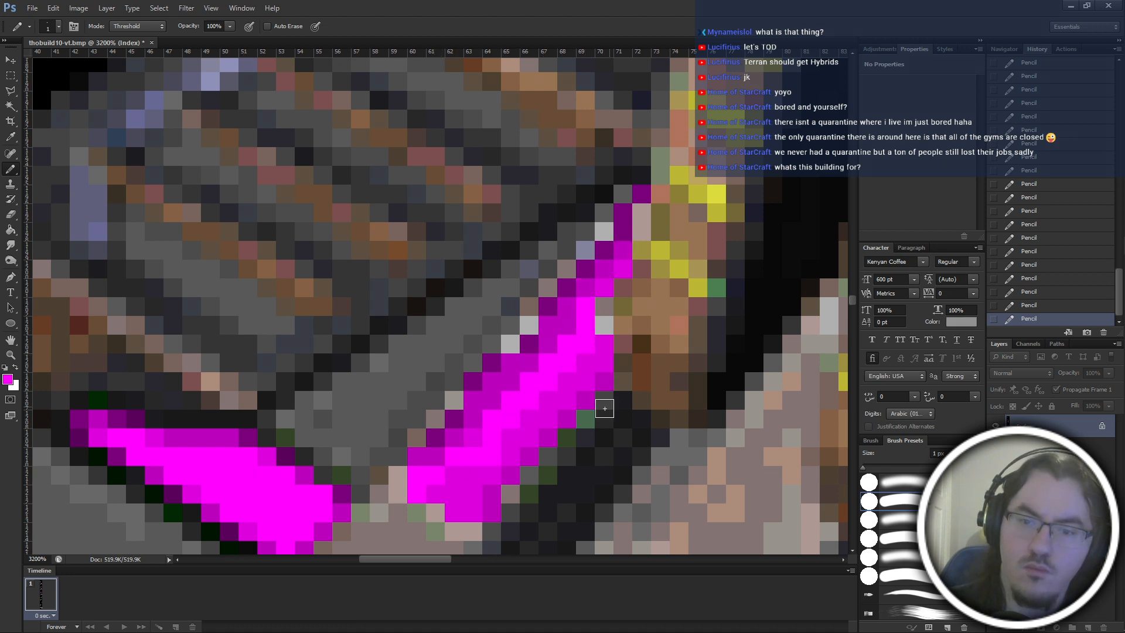
pyautogui.keyDown('alt'); pyautogui.click(438, 439); pyautogui.keyUp('alt')
pyautogui.scroll(-1, 441, 436)
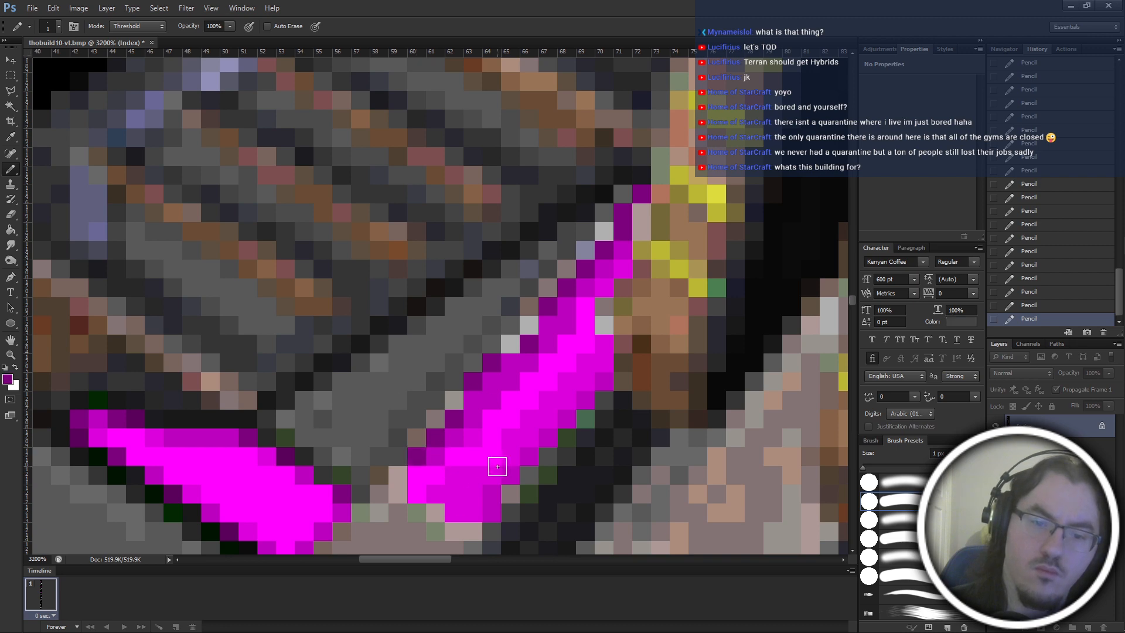
pyautogui.scroll(-2, 480, 397)
pyautogui.keyDown('alt'); pyautogui.click(438, 358); pyautogui.keyUp('alt')
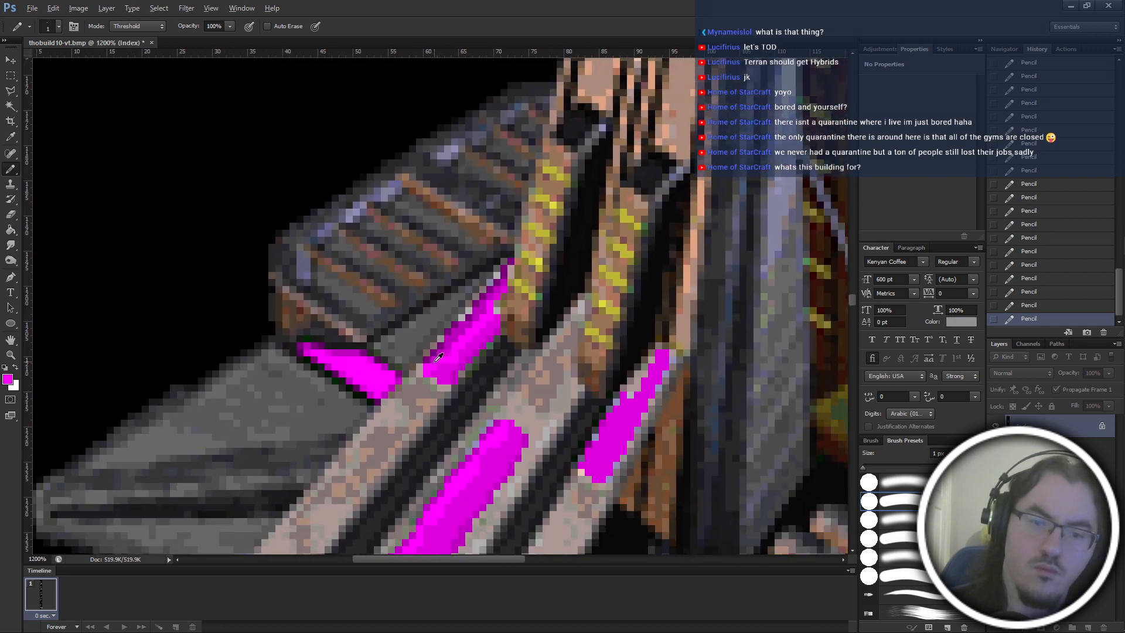
pyautogui.scroll(-4, 481, 402)
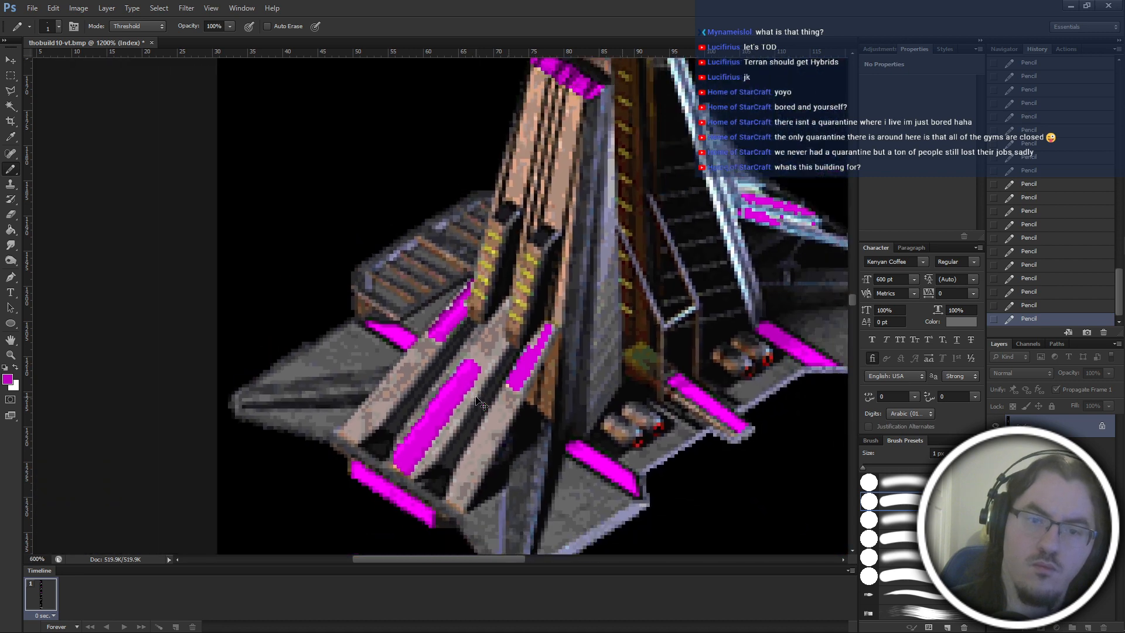
# Repaint the leftmost stripe's purple left edge in medium magenta, from its base up to the narrow tip.
pyautogui.scroll(3, 480, 402)
pyautogui.scroll(7, 481, 402)
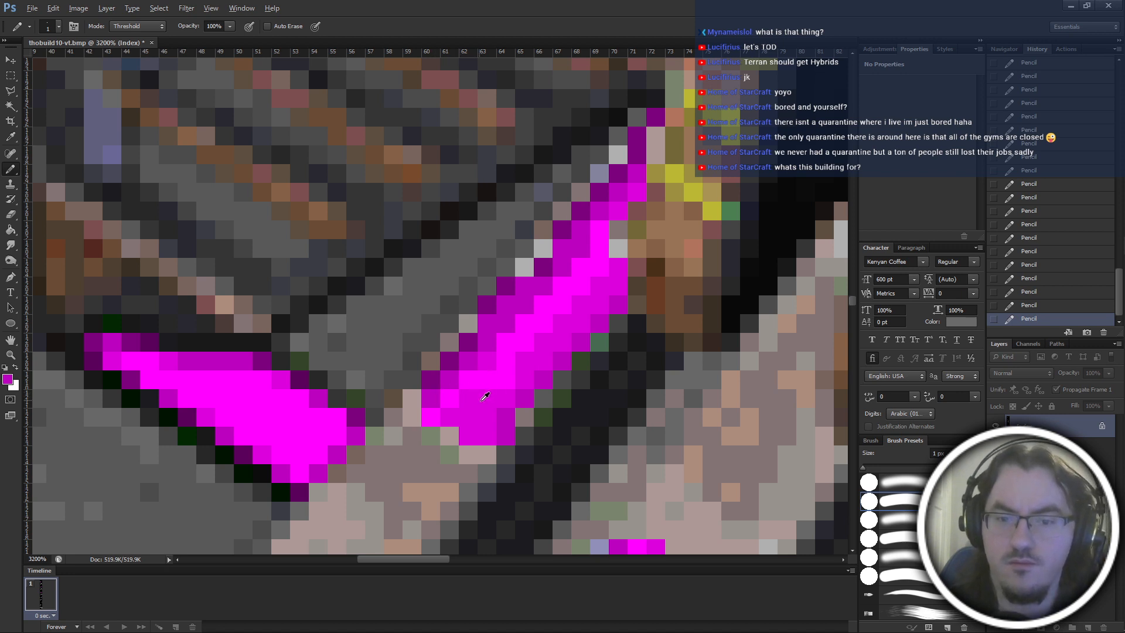
pyautogui.click(431, 383)
pyautogui.hotkey('ctrl', 'alt', 'z')
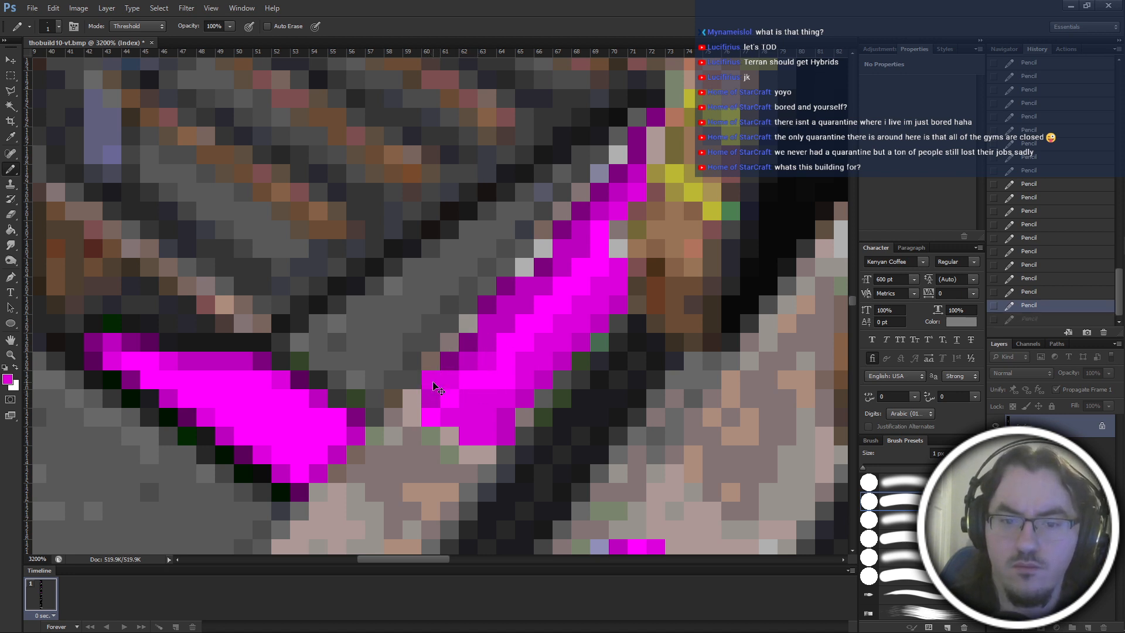
pyautogui.hotkey('ctrl', 'alt', 'z')
pyautogui.click(448, 362)
pyautogui.click(470, 341)
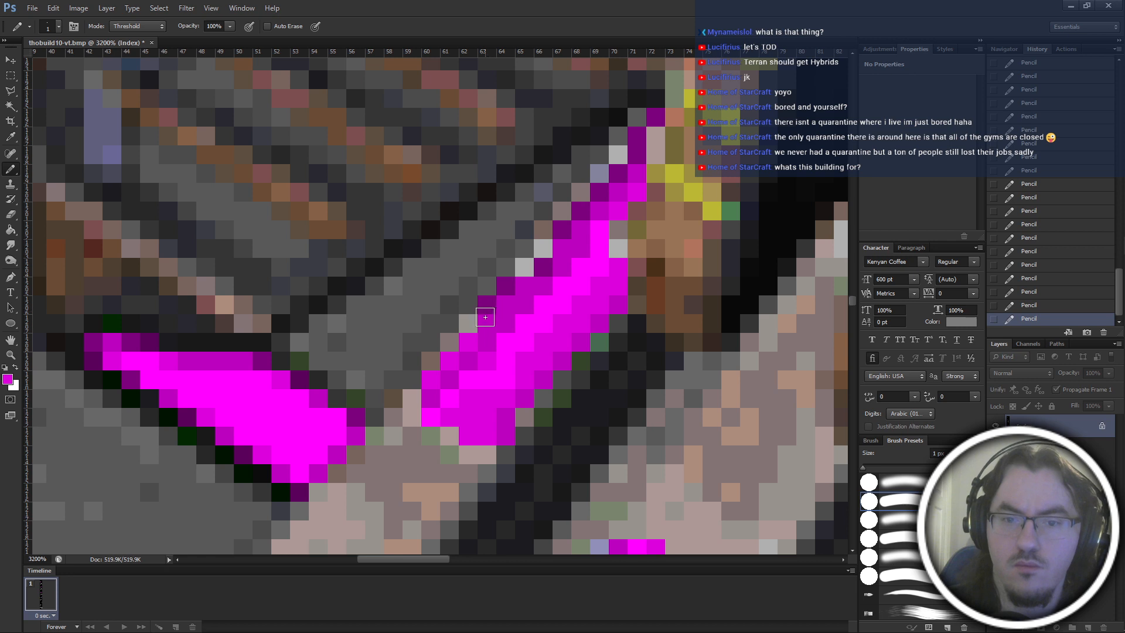
pyautogui.click(489, 305)
pyautogui.click(508, 288)
pyautogui.click(524, 291)
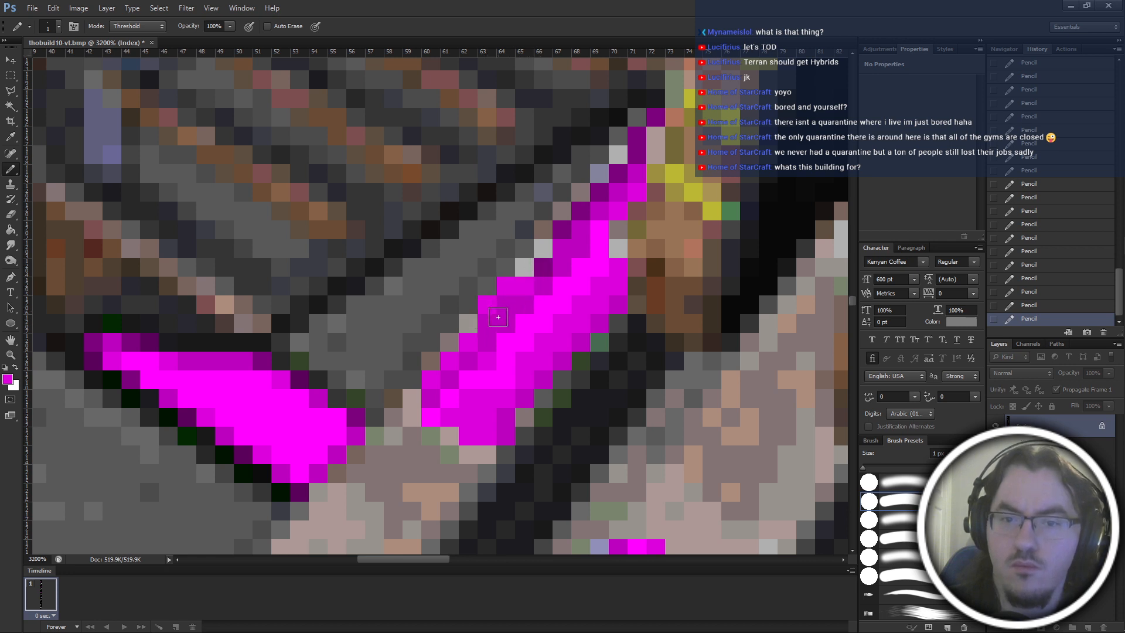
pyautogui.click(545, 265)
pyautogui.click(560, 237)
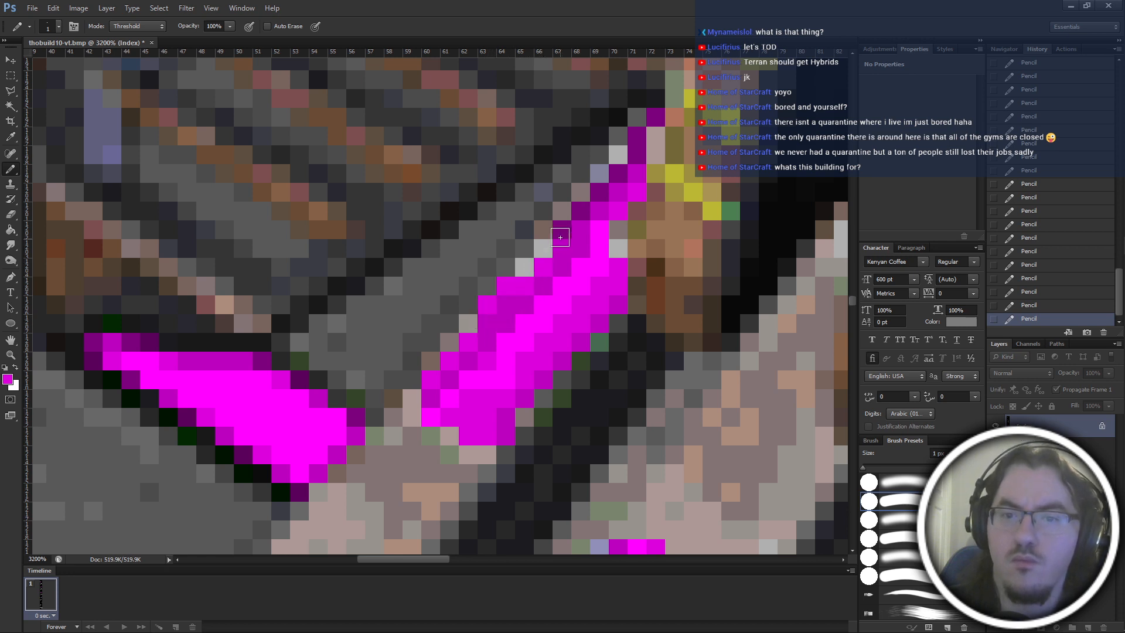
pyautogui.moveTo(584, 210); pyautogui.dragTo(656, 121)
pyautogui.scroll(-6, 656, 121)
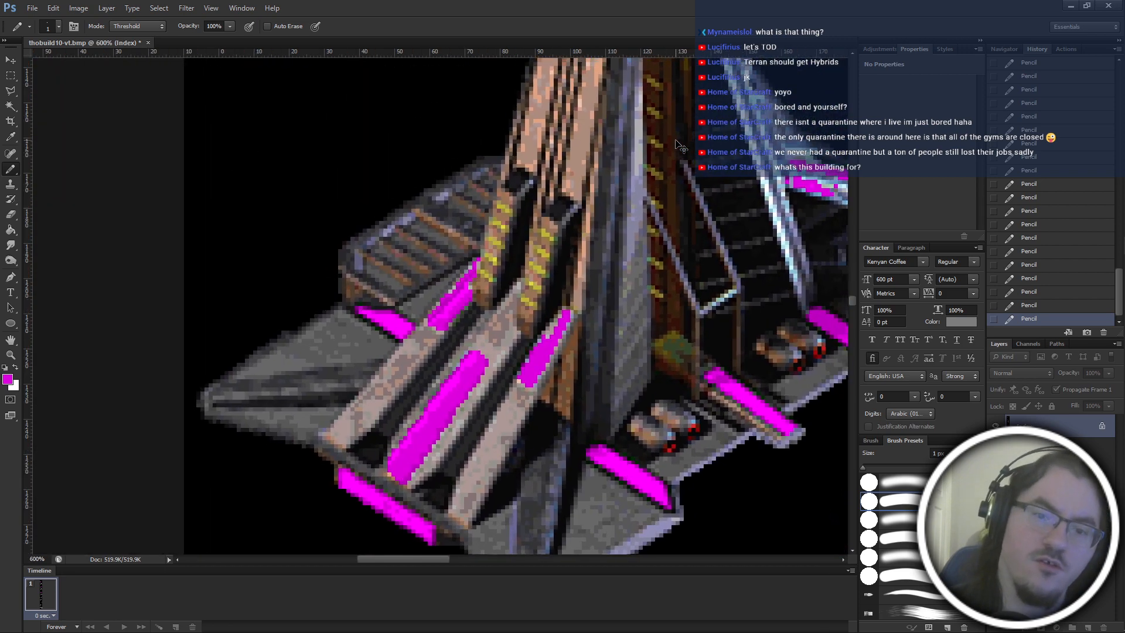
# Replace the pale pixel on the leftmost stripe's right edge with magenta, shade the pixel beside it darker, and check the whole building.
pyautogui.scroll(2, 680, 147)
pyautogui.scroll(4, 469, 228)
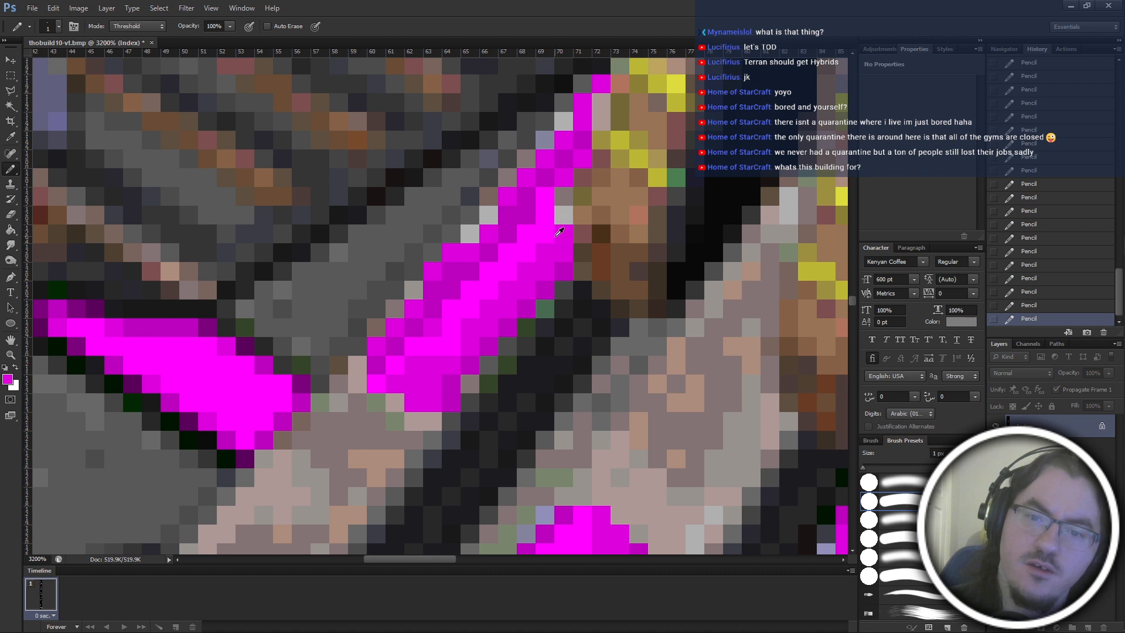
pyautogui.click(565, 198)
pyautogui.keyDown('alt'); pyautogui.click(565, 232); pyautogui.keyUp('alt')
pyautogui.click(565, 216)
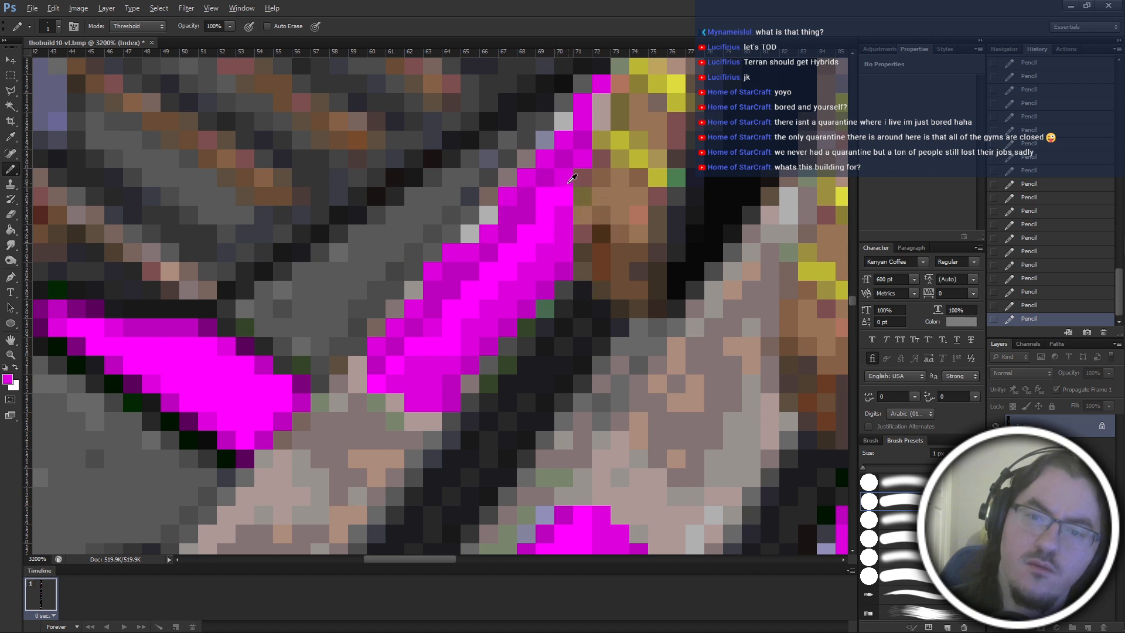
pyautogui.keyDown('alt'); pyautogui.click(554, 205); pyautogui.keyUp('alt')
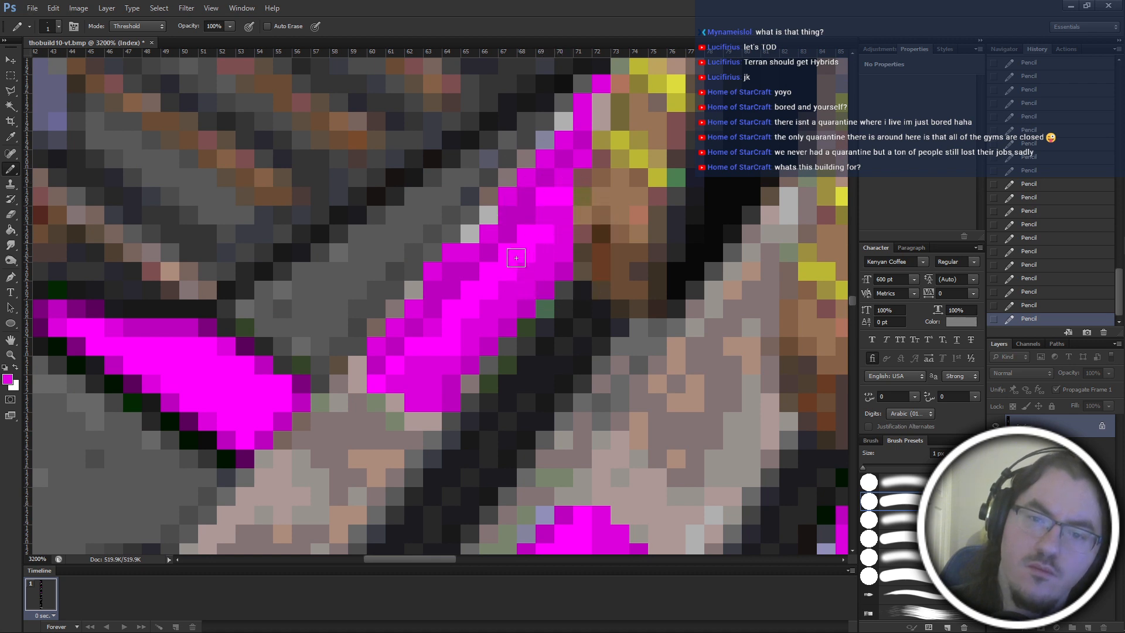
pyautogui.scroll(-4, 612, 416)
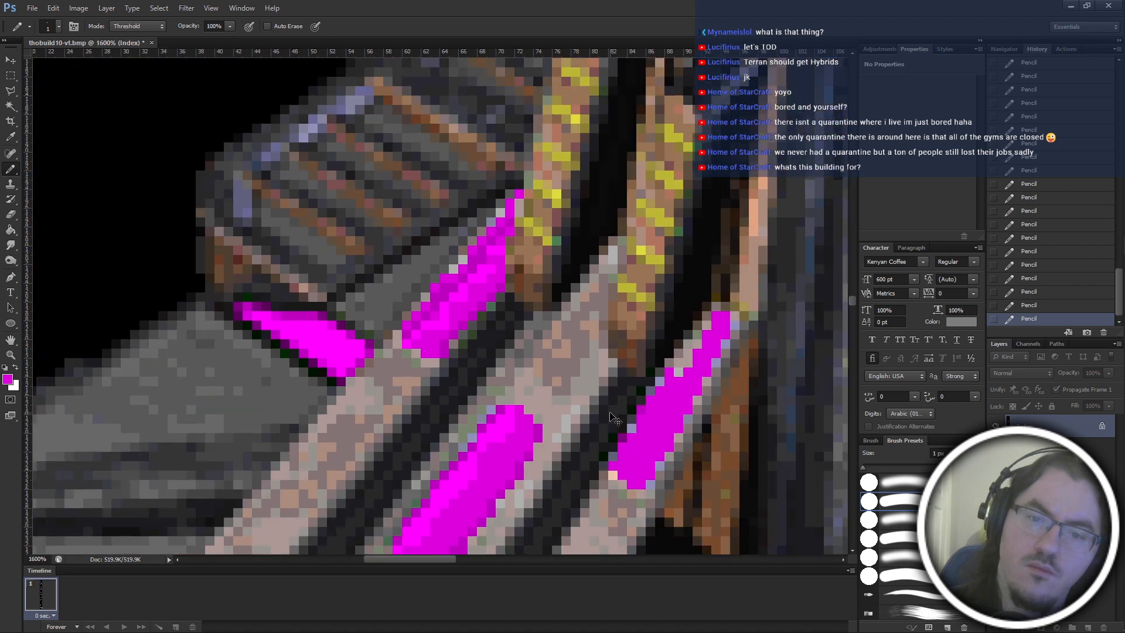
pyautogui.scroll(-1, 462, 329)
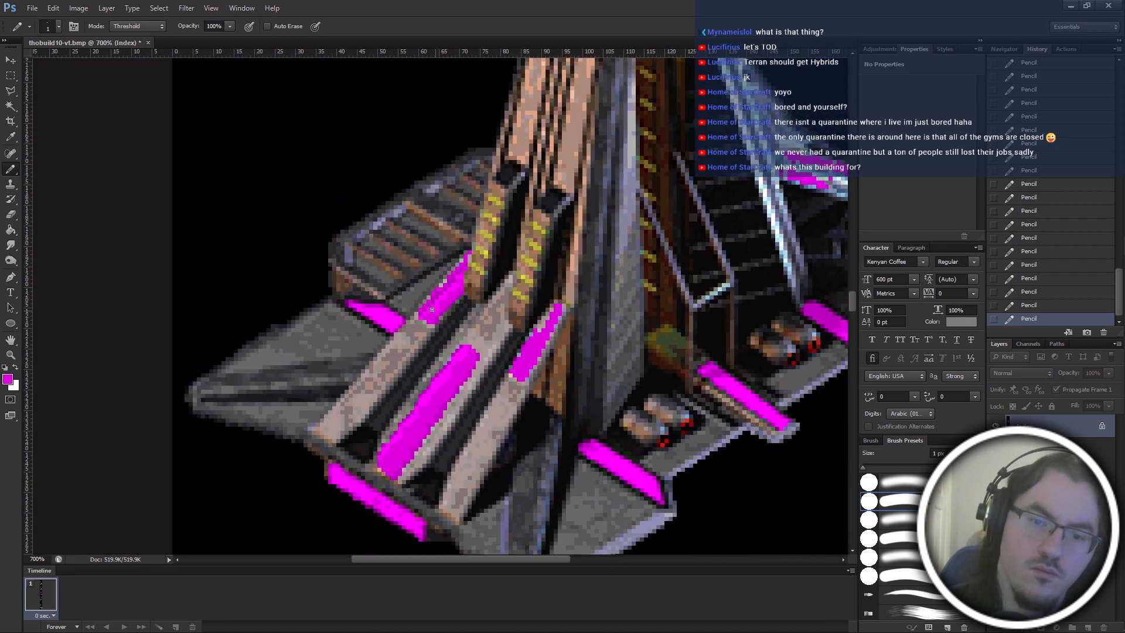
pyautogui.scroll(-2, 444, 324)
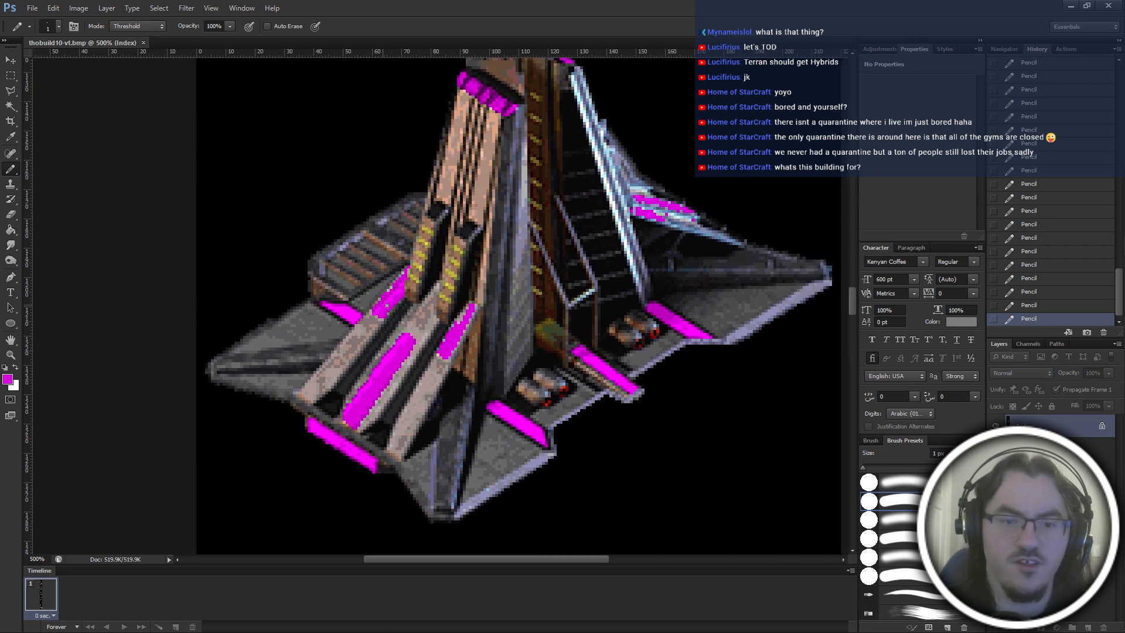
# Shade the rightmost ramp stripe's right edge with darker magenta pixels sampled from the centre stripe, up to its upper end.
pyautogui.scroll(5, 410, 327)
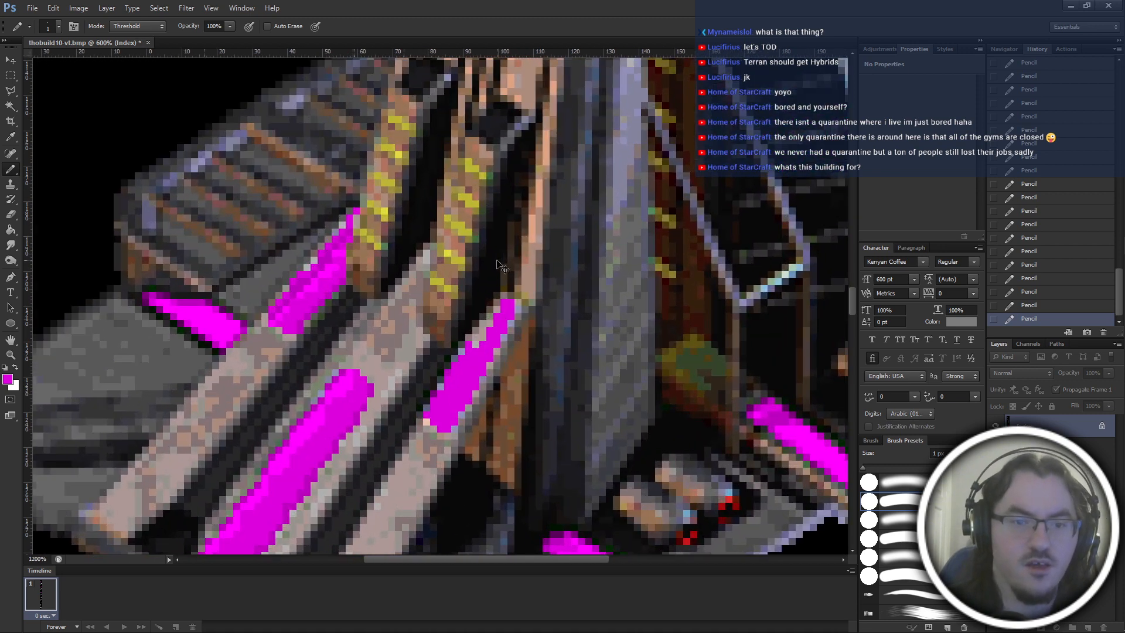
pyautogui.scroll(2, 500, 266)
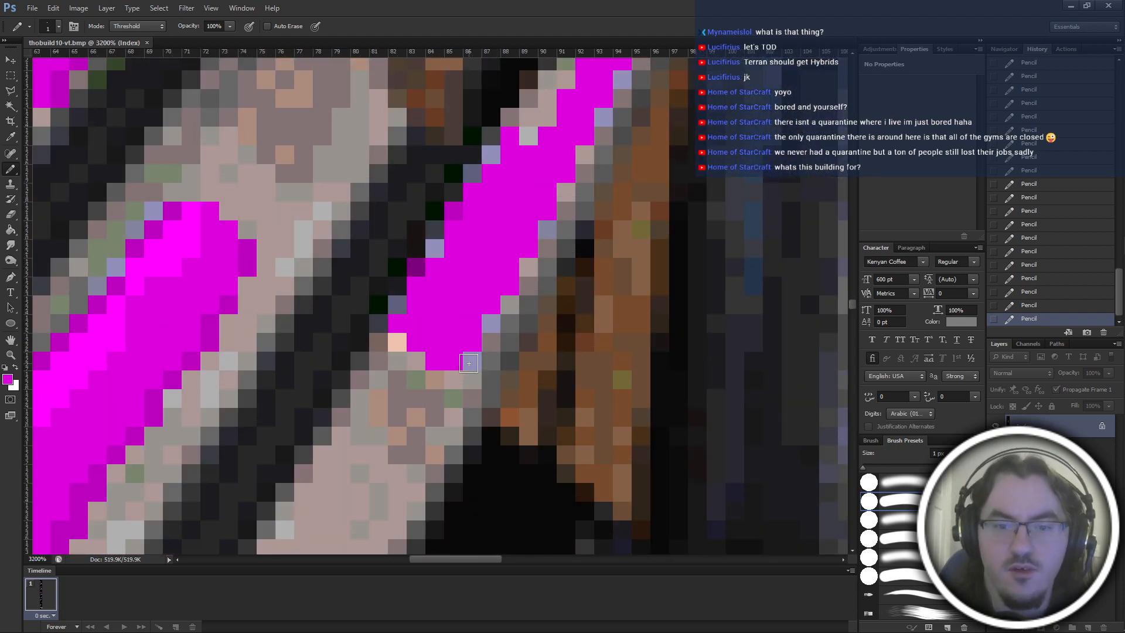
pyautogui.click(469, 363)
pyautogui.scroll(1, 469, 363)
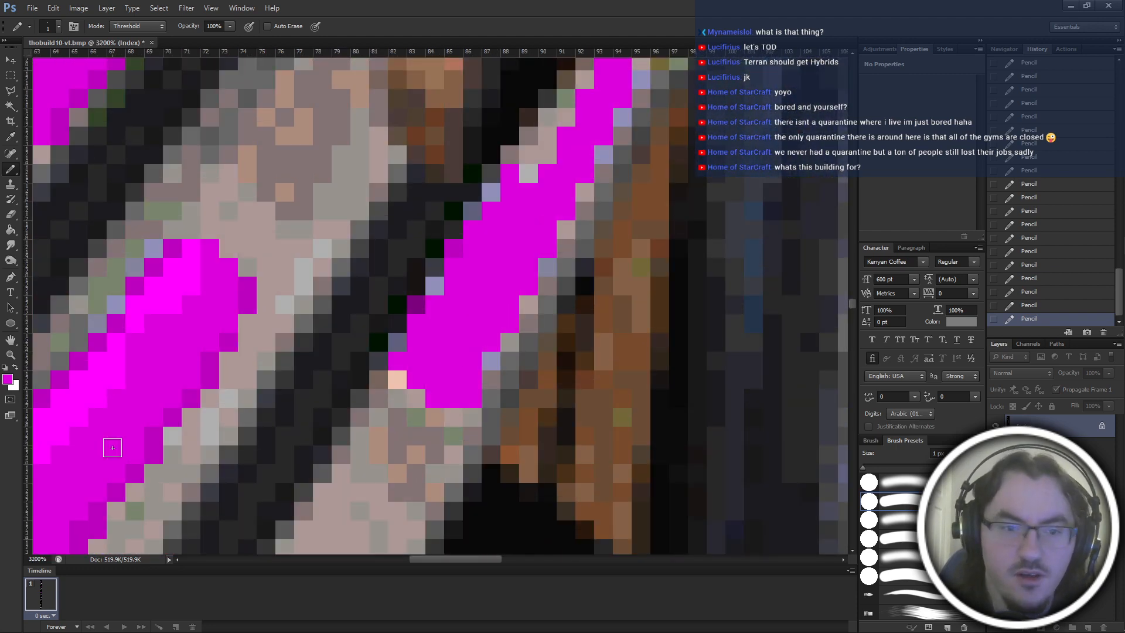
pyautogui.click(229, 342)
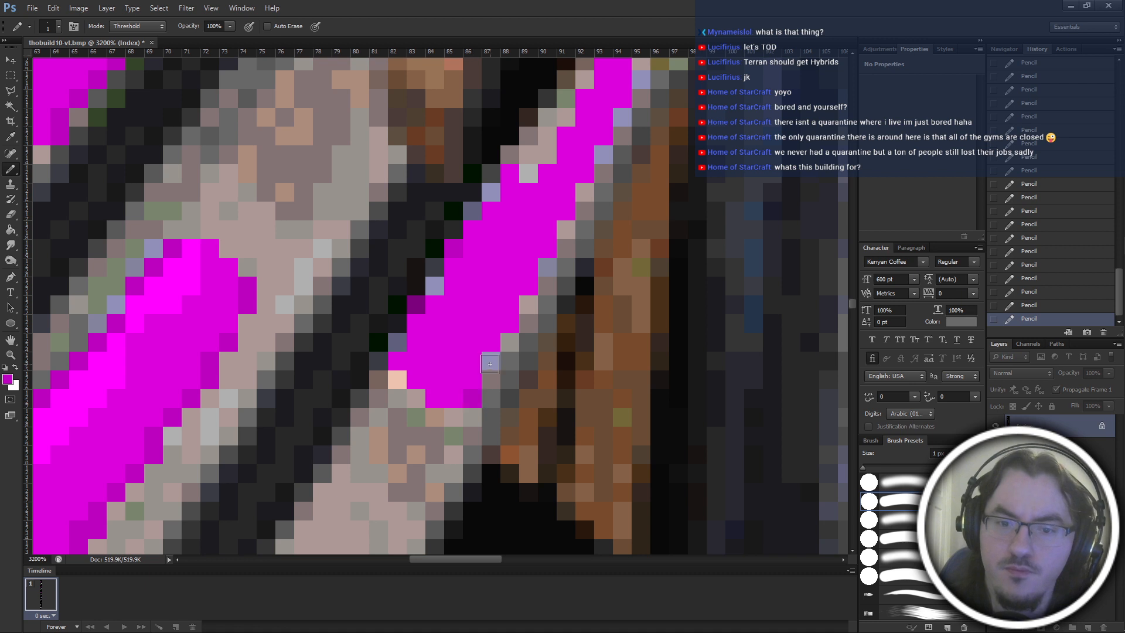
pyautogui.click(537, 300)
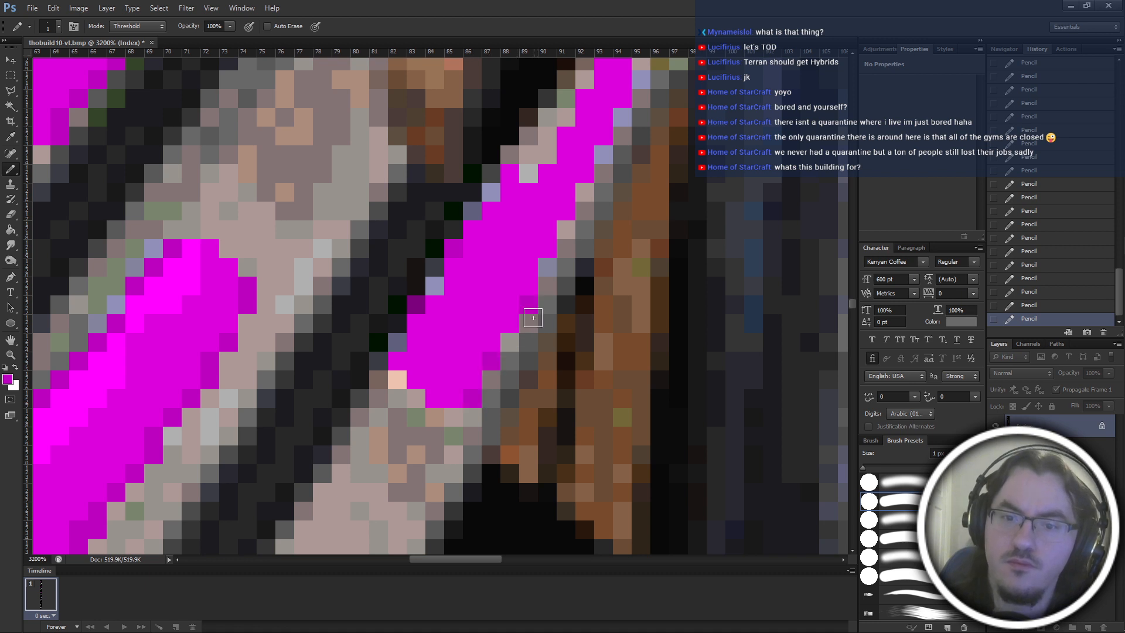
pyautogui.click(547, 264)
pyautogui.click(567, 230)
pyautogui.click(585, 191)
pyautogui.click(603, 154)
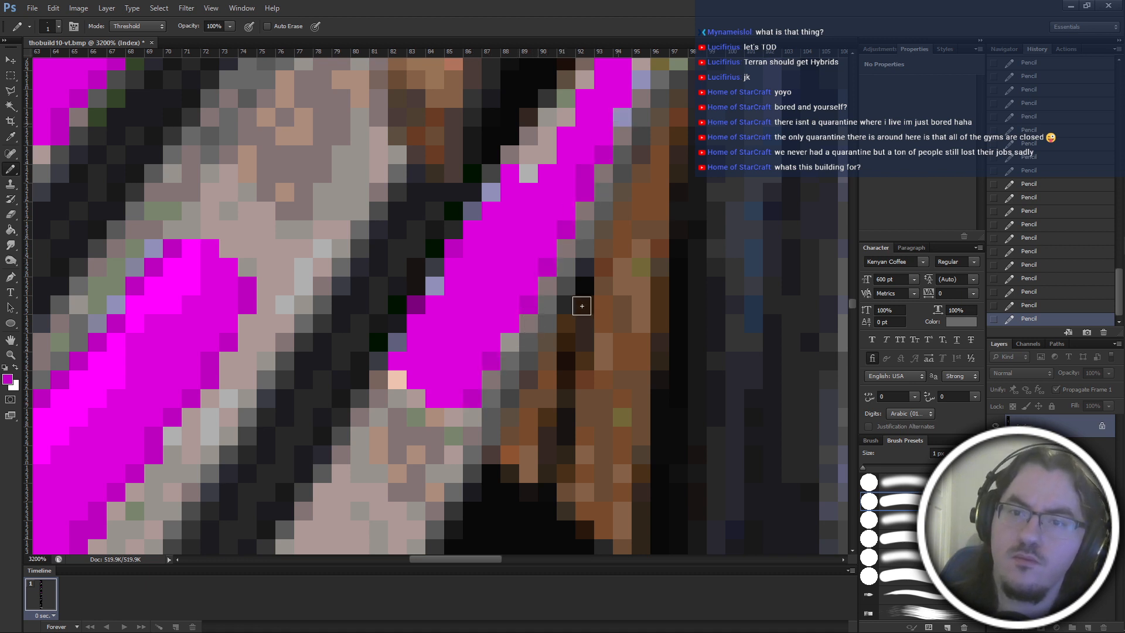
pyautogui.scroll(4, 582, 306)
pyautogui.click(623, 193)
pyautogui.click(640, 153)
pyautogui.click(580, 157)
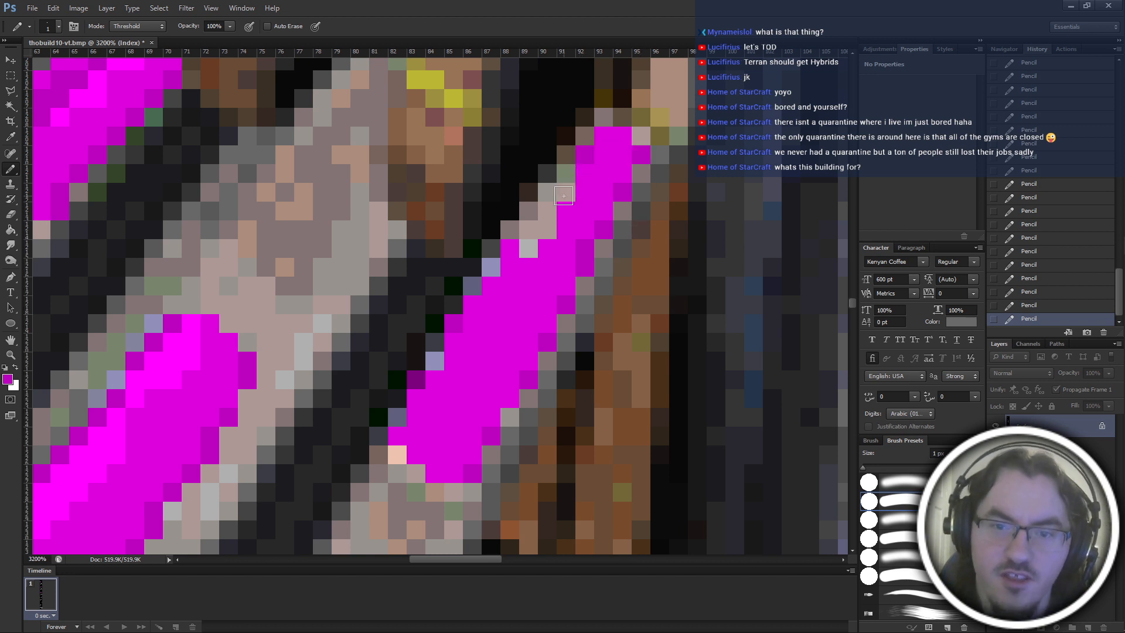
pyautogui.click(563, 195)
pyautogui.click(546, 229)
pyautogui.click(524, 256)
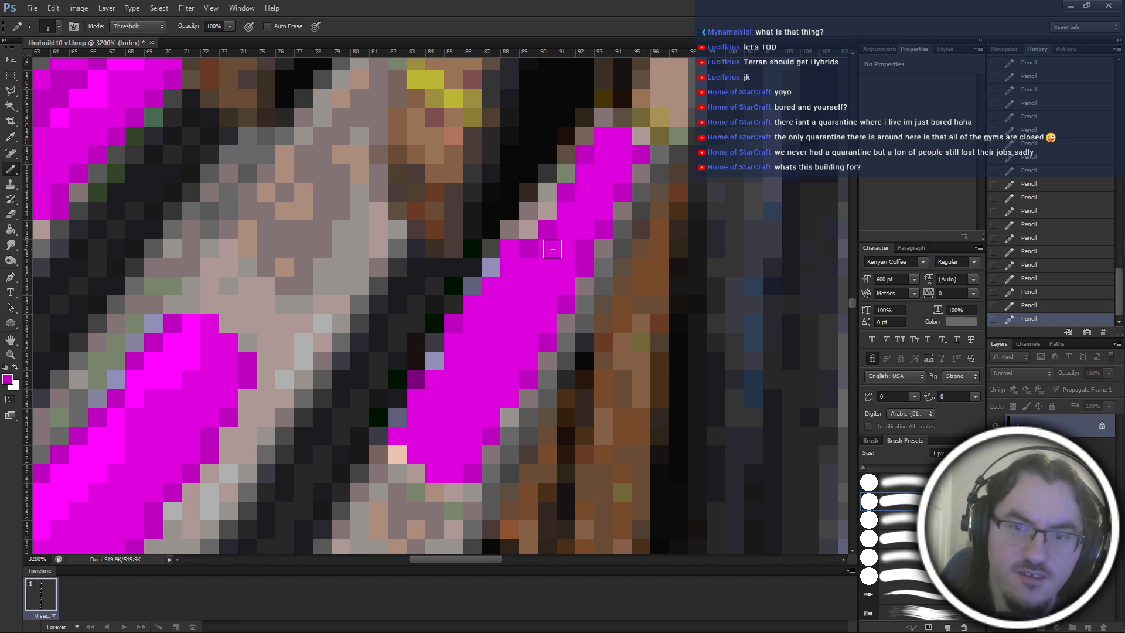
pyautogui.hotkey('ctrl', 'alt', 'z')
pyautogui.hotkey('ctrl', 'alt', 'z')
pyautogui.hotkey('ctrl', 'alt', 'z')
pyautogui.hotkey('ctrl', 'alt', 'z')
# Replace the pale blue pixels on the lower left edge of the rightmost stripe with darker magenta.
pyautogui.scroll(3, 563, 267)
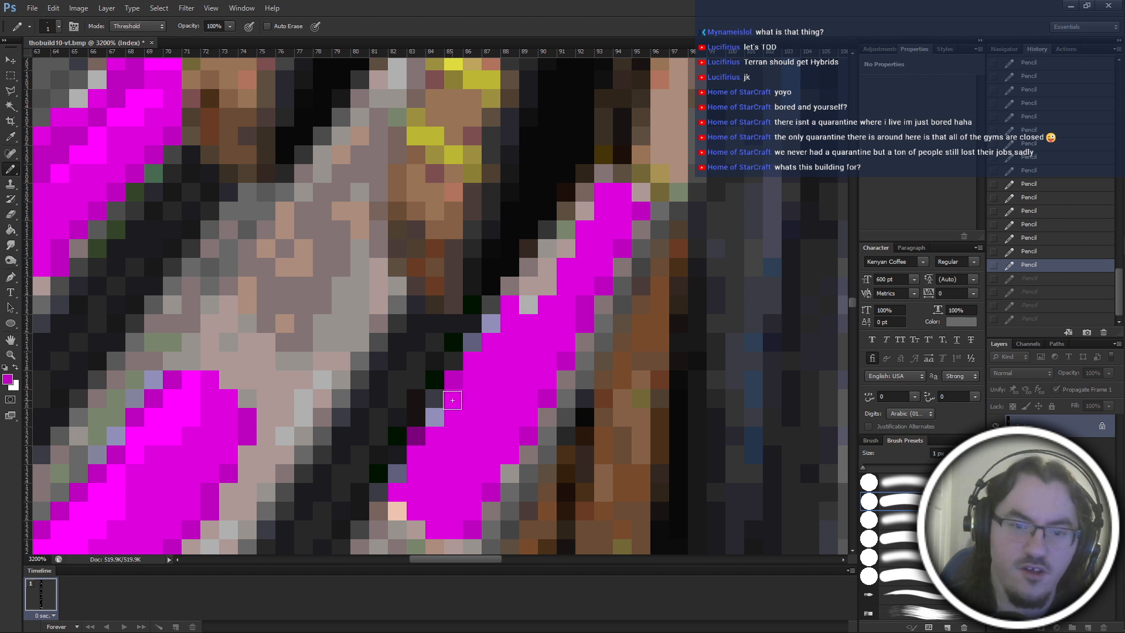
pyautogui.click(434, 416)
pyautogui.click(399, 469)
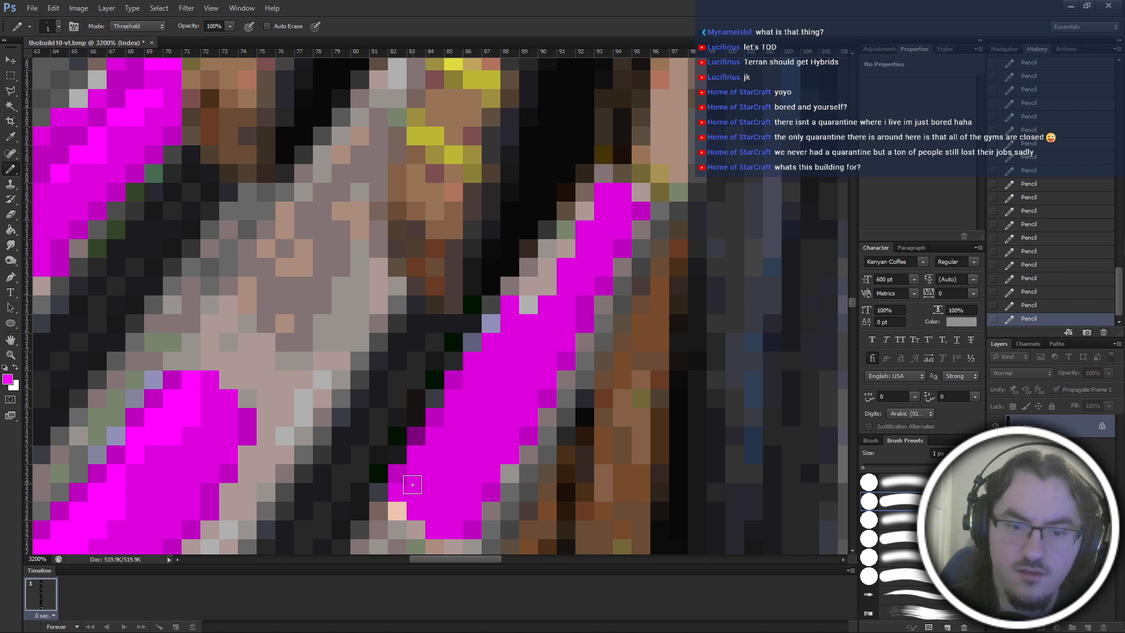
# Highlight the rightmost stripe's left edge with bright magenta pixels from its base up to the upper end.
pyautogui.moveTo(412, 485); pyautogui.dragTo(438, 435)
pyautogui.hotkey('ctrl', 'z')
pyautogui.moveTo(418, 487)
pyautogui.mouseDown()
pyautogui.moveTo(436, 443)
pyautogui.moveTo(437, 453)
pyautogui.moveTo(465, 414)
pyautogui.moveTo(460, 398)
pyautogui.moveTo(475, 408)
pyautogui.moveTo(478, 371)
pyautogui.moveTo(503, 361)
pyautogui.moveTo(494, 342)
pyautogui.moveTo(525, 318)
pyautogui.moveTo(519, 310)
pyautogui.moveTo(514, 321)
pyautogui.moveTo(548, 307)
pyautogui.moveTo(535, 281)
pyautogui.moveTo(533, 298)
pyautogui.moveTo(552, 257)
pyautogui.mouseUp()
pyautogui.click(548, 249)
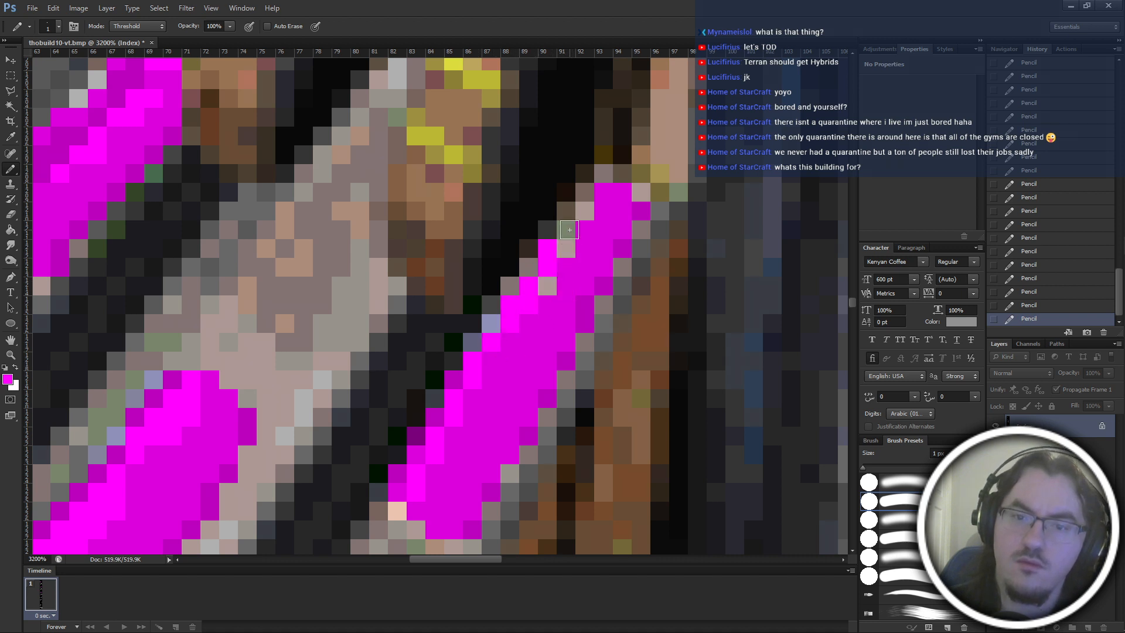
pyautogui.click(585, 217)
pyautogui.click(566, 229)
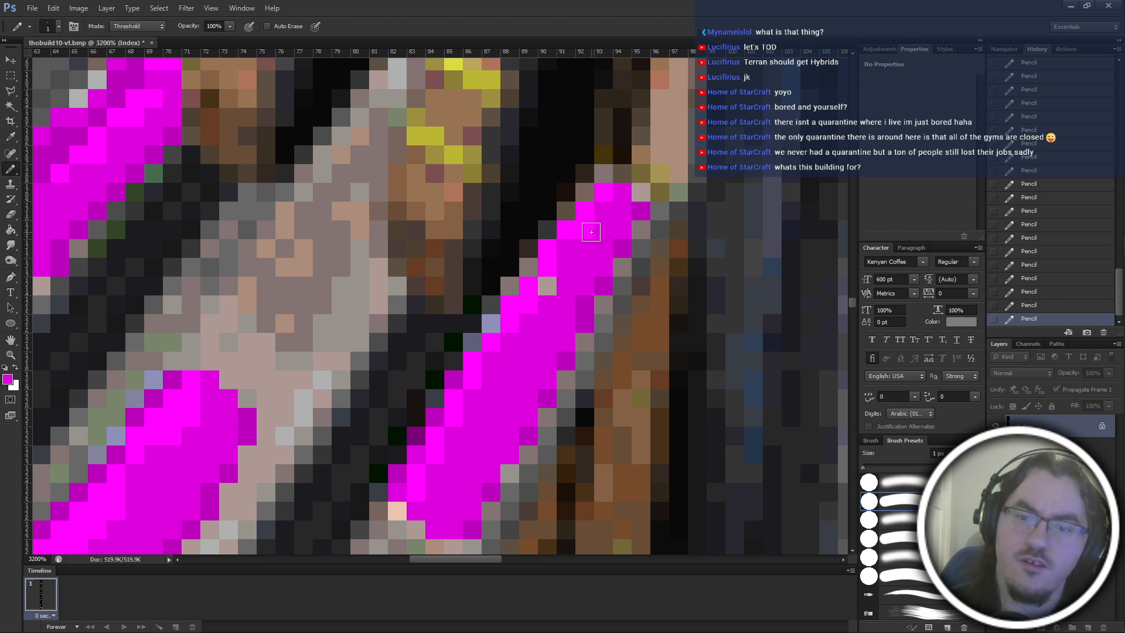
# Replace the leftover pale pixel inside the rightmost stripe's upper half with medium magenta, keeping the bright edge beside it.
pyautogui.click(547, 286)
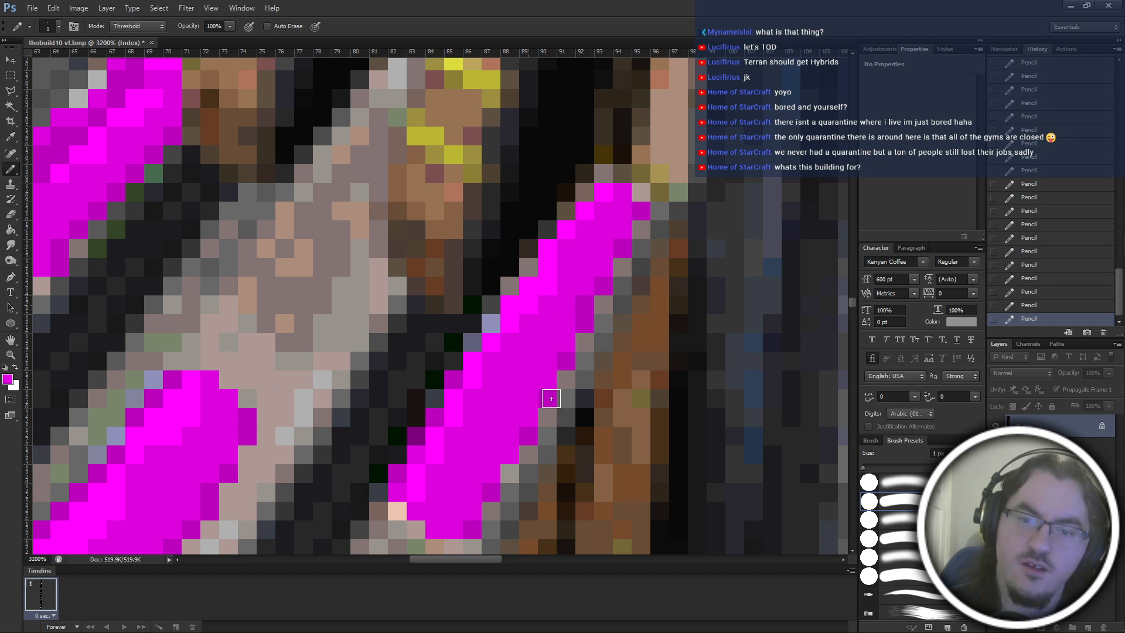
pyautogui.hotkey('ctrl', 'z')
pyautogui.hotkey('ctrl', 'alt', 'z')
pyautogui.click(553, 288)
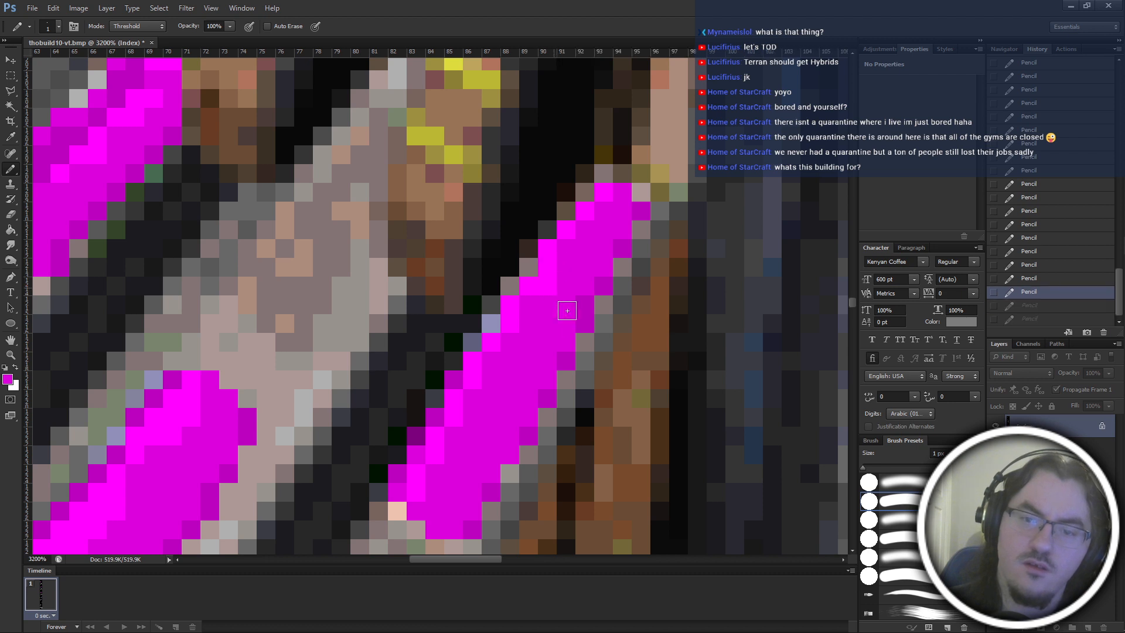
pyautogui.keyDown('alt'); pyautogui.click(554, 246); pyautogui.keyUp('alt')
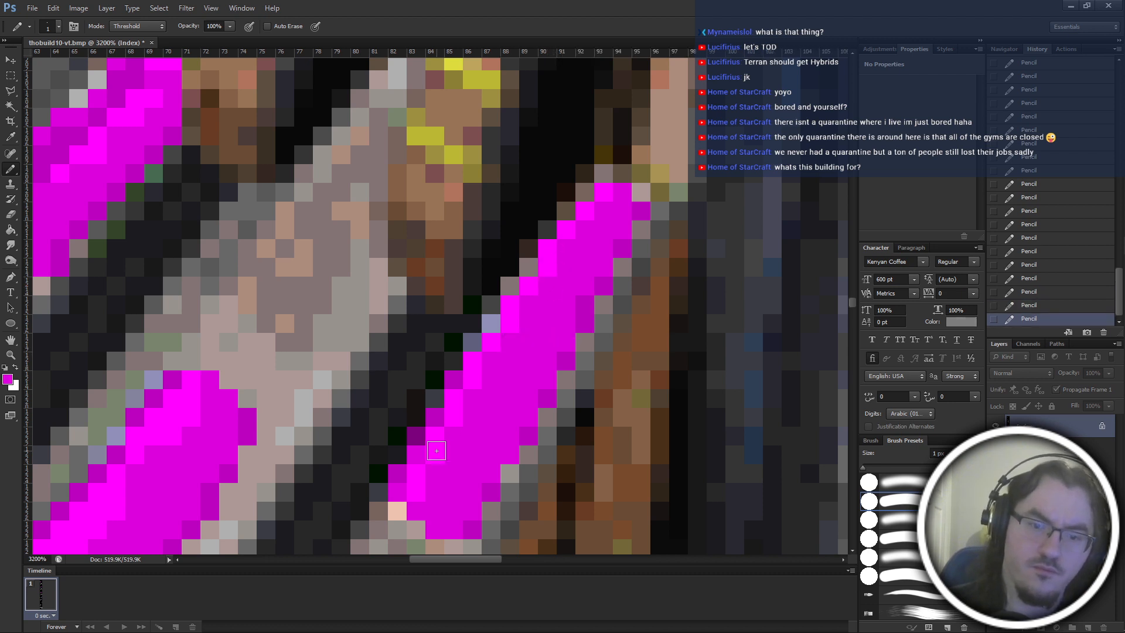
# Replace the purple and pale blue pixels along the rightmost stripe's left edge with darker magenta, and check the building.
pyautogui.keyDown('alt'); pyautogui.click(419, 494); pyautogui.keyUp('alt')
pyautogui.click(434, 532)
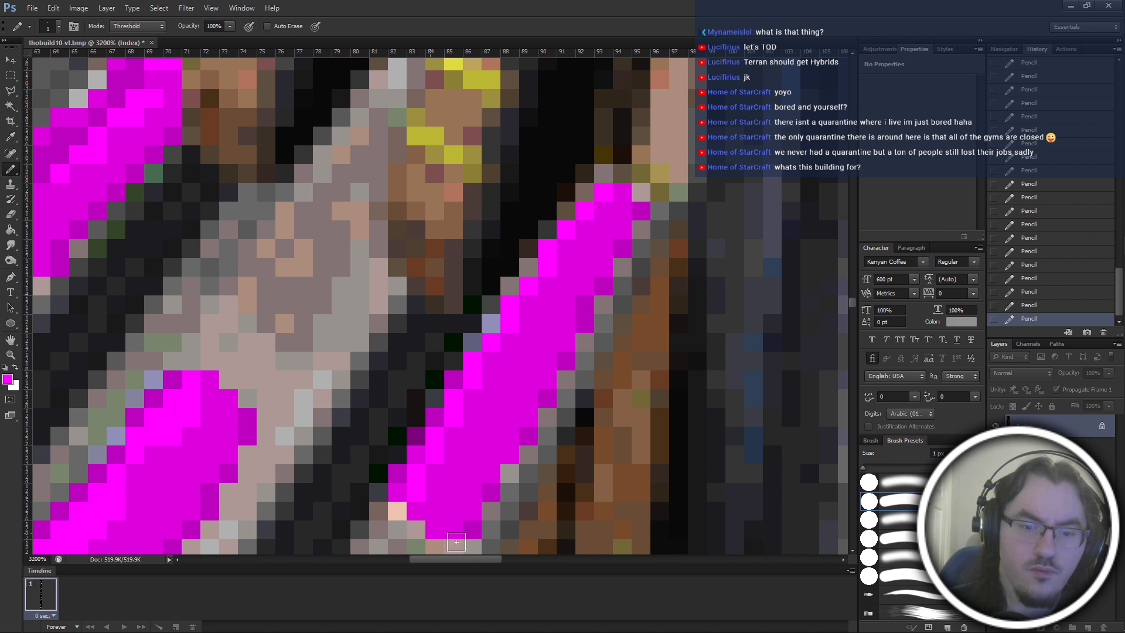
pyautogui.click(415, 437)
pyautogui.click(435, 395)
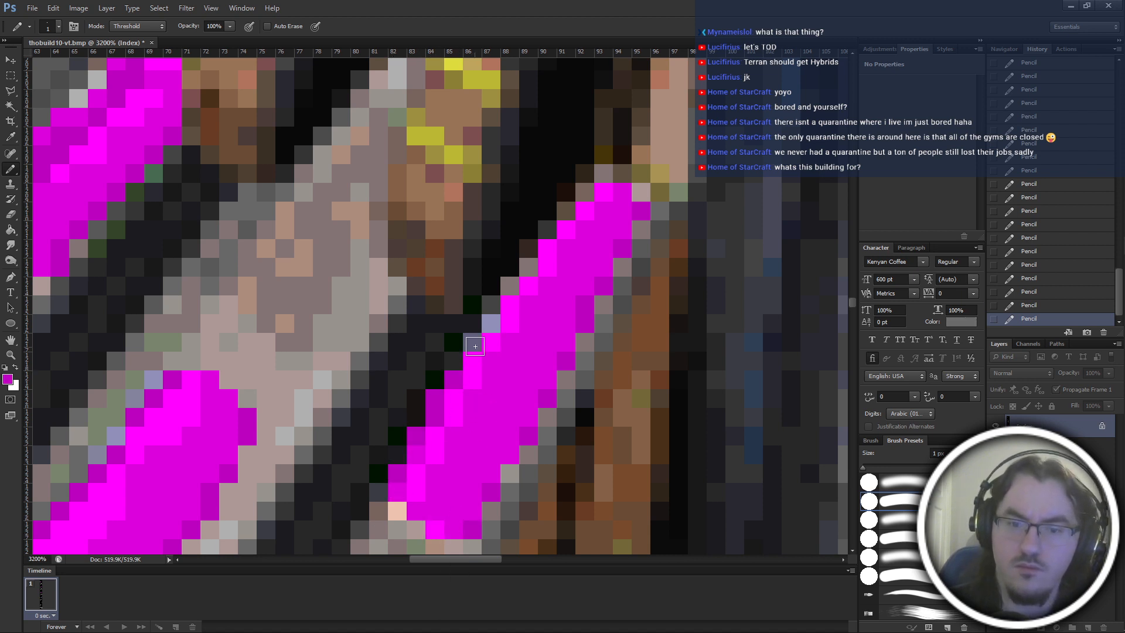
pyautogui.hotkey('ctrl', 'z')
pyautogui.click(475, 342)
pyautogui.click(494, 323)
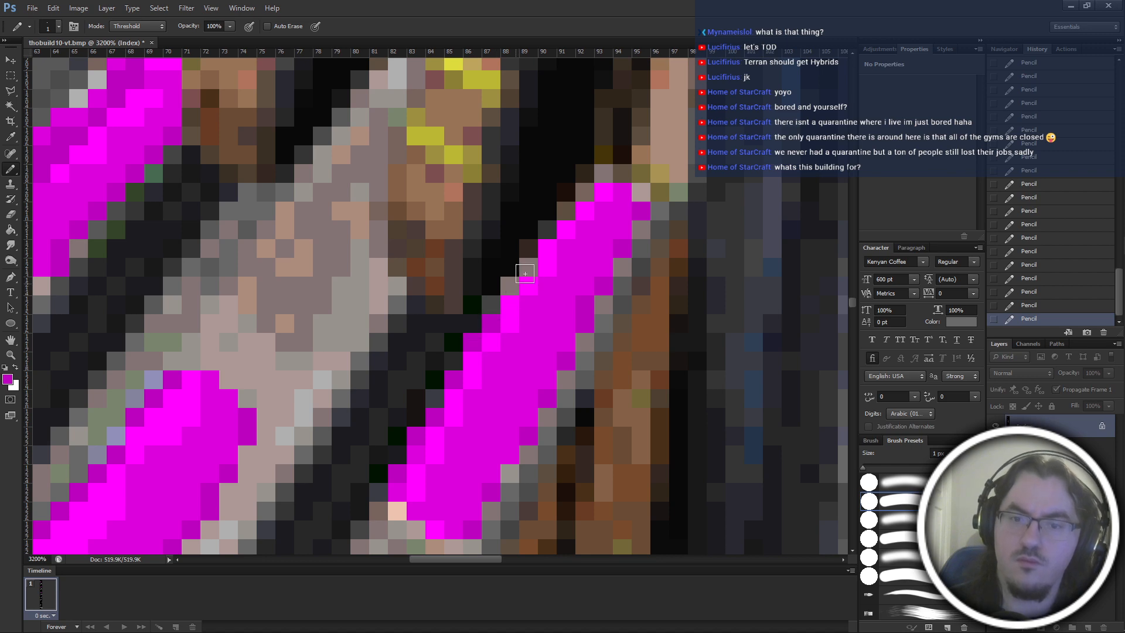
pyautogui.scroll(-4, 692, 215)
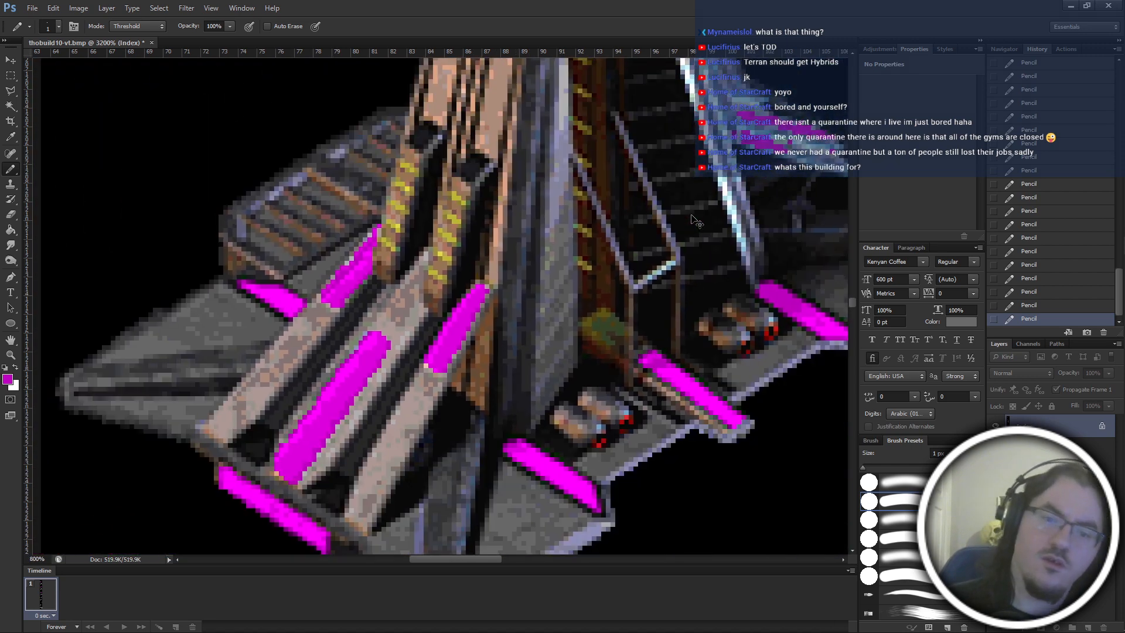
pyautogui.hotkey('ctrl', '-')
pyautogui.moveTo(683, 226); pyautogui.dragTo(603, 230)
pyautogui.hotkey('ctrl', '+')
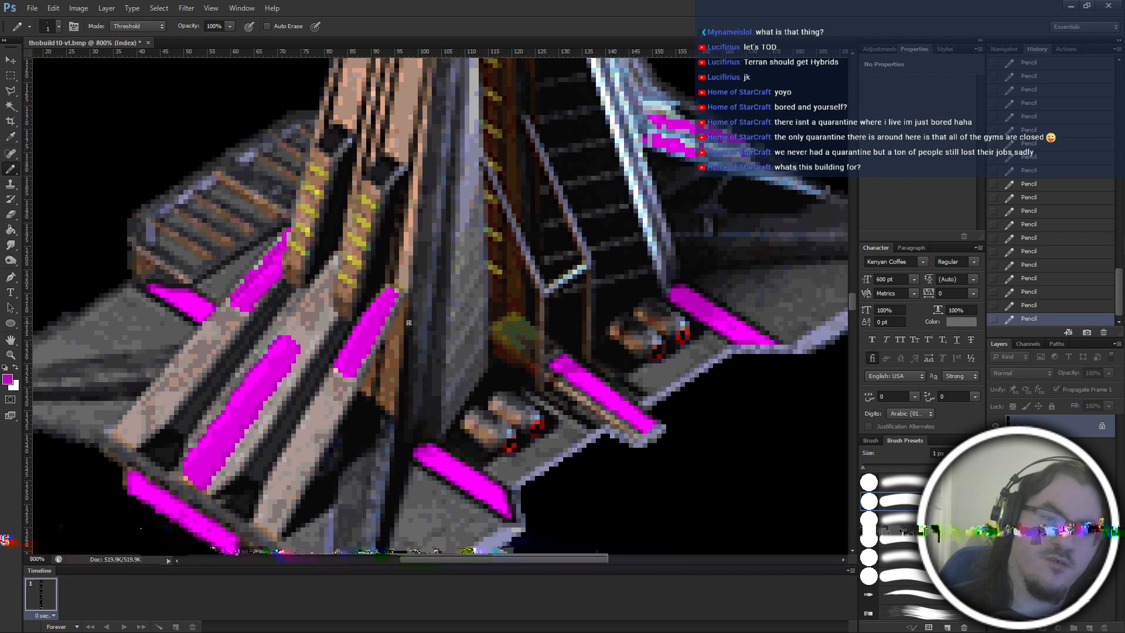
# Undo the latest darker magenta pixels on the rightmost stripe's left edge.
pyautogui.scroll(4, 409, 322)
pyautogui.hotkey('ctrl', 'alt', 'z')
pyautogui.hotkey('ctrl', 'alt', 'z')
pyautogui.hotkey('ctrl', 'alt', 'z')
pyautogui.hotkey('ctrl', 'alt', 'z')
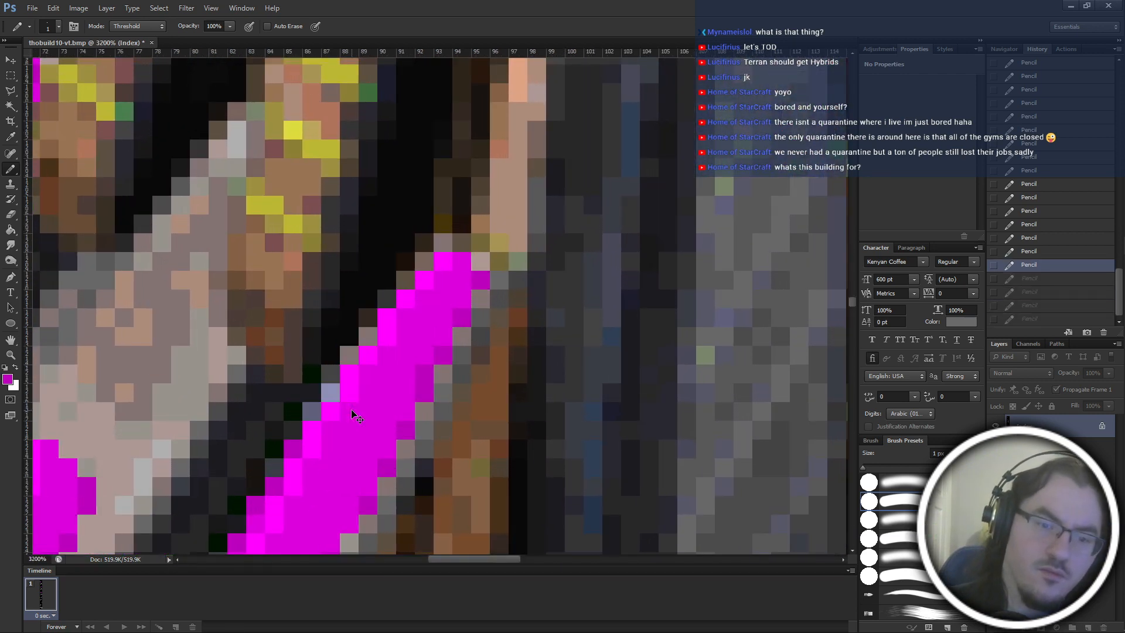
pyautogui.hotkey('ctrl', 'alt', 'z')
# Shade the upper left edge of the rightmost stripe with dark purple pixels, and check the result on the building.
pyautogui.hotkey('ctrl', 'shift', 'z')
pyautogui.hotkey('ctrl', 'shift', 'z')
pyautogui.hotkey('ctrl', 'shift', 'z')
pyautogui.hotkey('ctrl', 'shift', 'z')
pyautogui.hotkey('ctrl', 'shift', 'z')
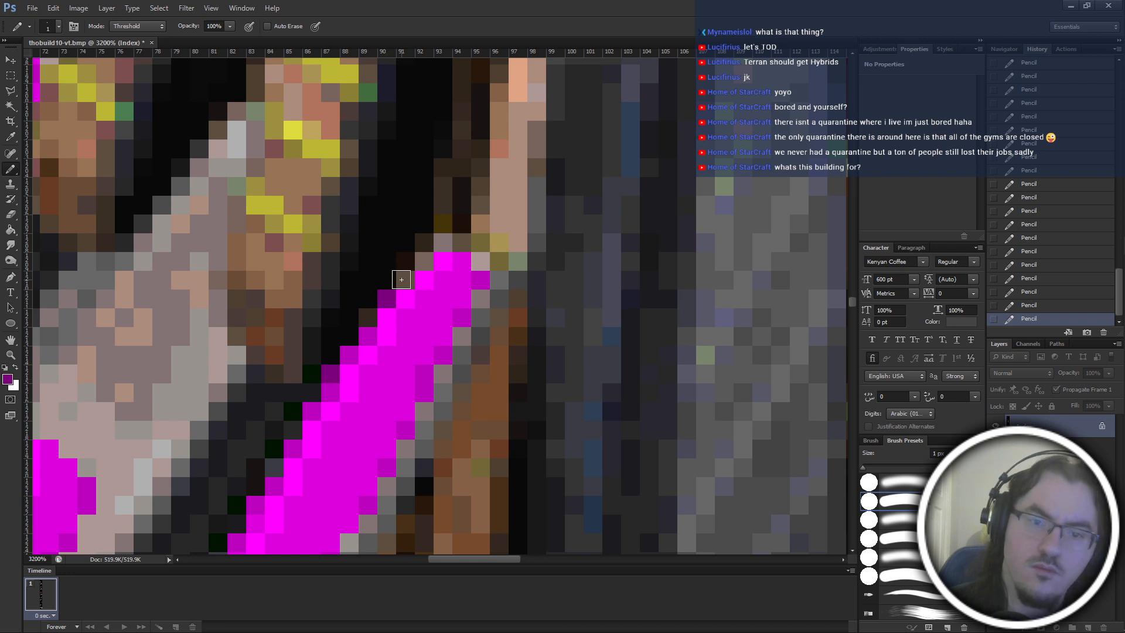
pyautogui.moveTo(402, 280)
pyautogui.mouseDown()
pyautogui.moveTo(453, 269)
pyautogui.moveTo(424, 262)
pyautogui.mouseUp()
pyautogui.hotkey('ctrl', 'alt', 'z')
pyautogui.hotkey('ctrl', 'alt', 'z')
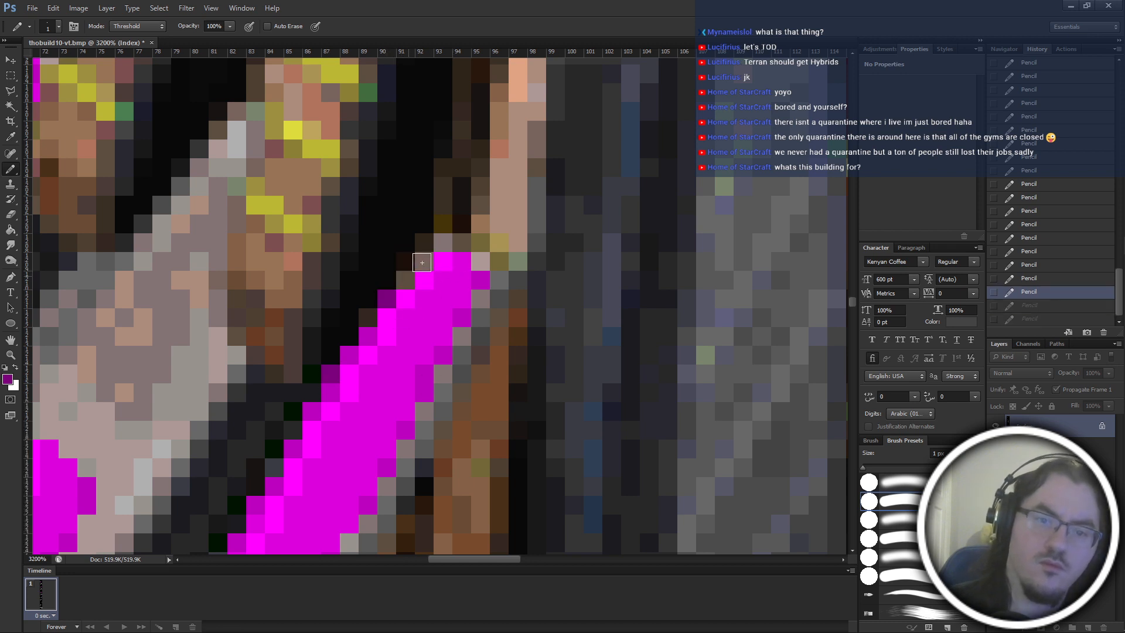
pyautogui.hotkey('ctrl', '-')
pyautogui.hotkey('ctrl', '-')
pyautogui.hotkey('ctrl', '-')
pyautogui.hotkey('ctrl', '-')
pyautogui.hotkey('ctrl', '-')
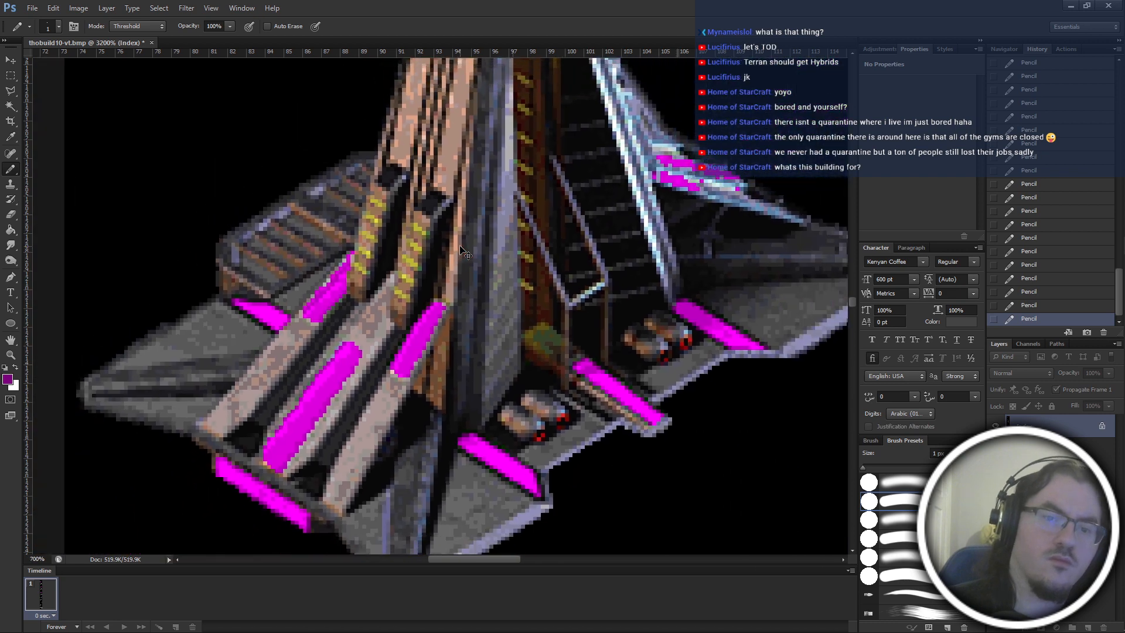
# Try shading the leftmost stripe's left edge with dark purple pixels from its lower part up to the tip.
pyautogui.hotkey('ctrl', '+')
pyautogui.hotkey('ctrl', '+')
pyautogui.hotkey('ctrl', '+')
pyautogui.hotkey('ctrl', '+')
pyautogui.hotkey('ctrl', '+')
pyautogui.hotkey('ctrl', '+')
pyautogui.hotkey('ctrl', '+')
pyautogui.hotkey('ctrl', '+')
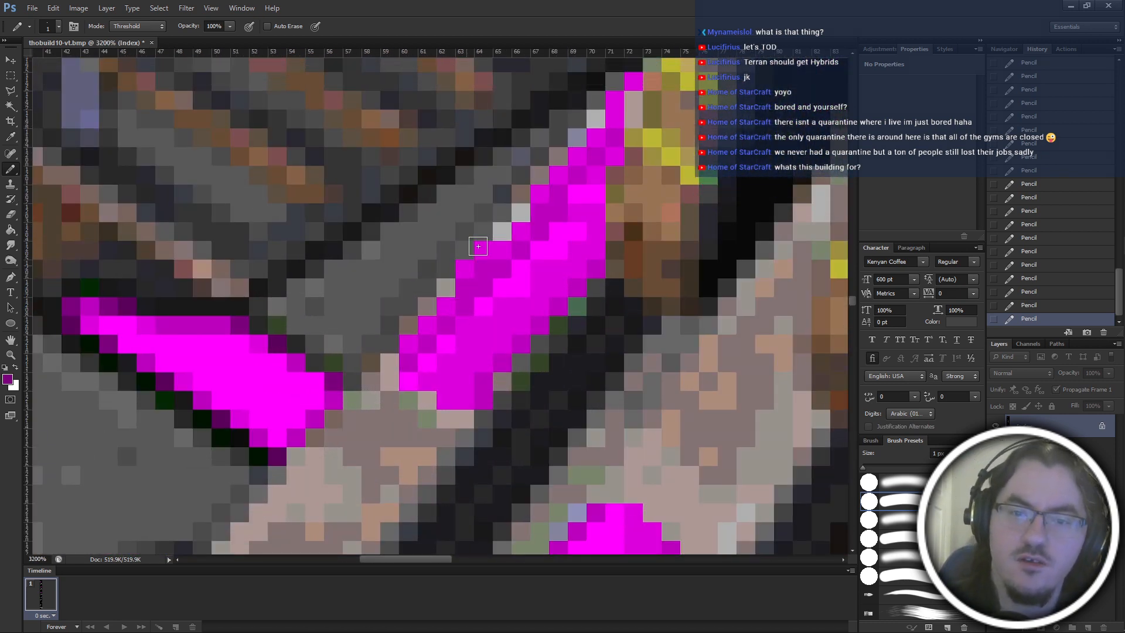
pyautogui.scroll(2, 516, 270)
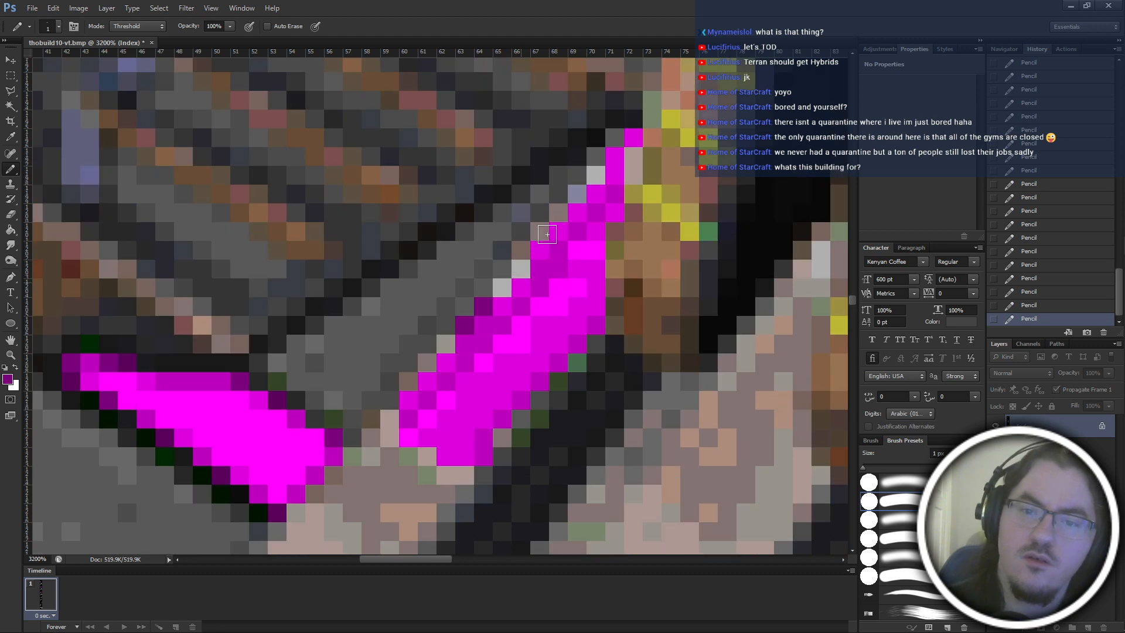
pyautogui.click(521, 284)
pyautogui.click(596, 196)
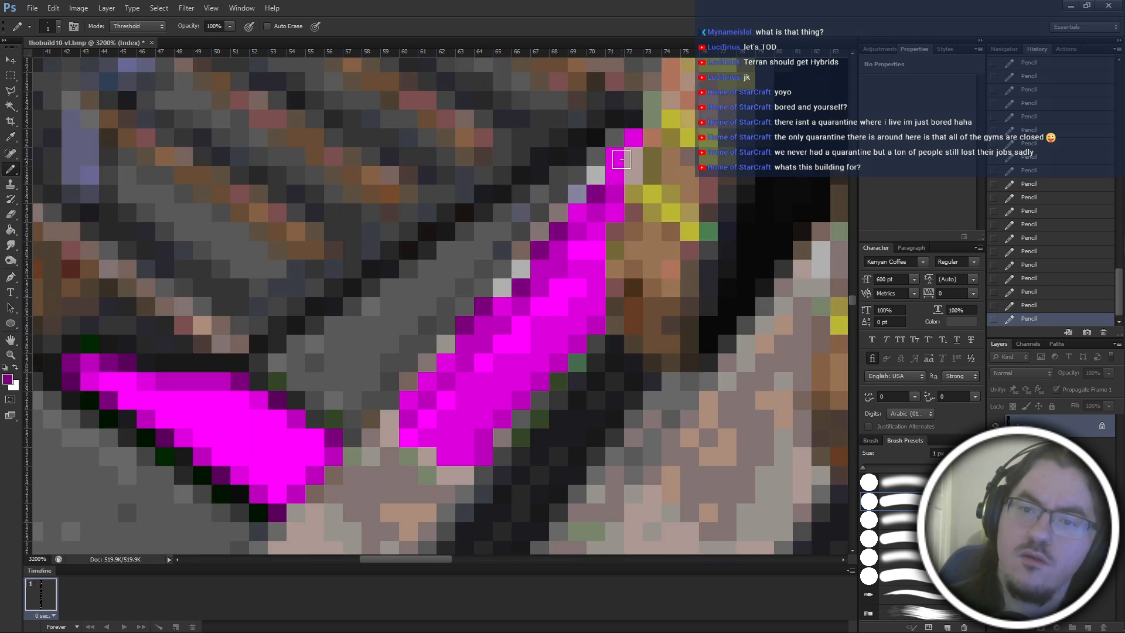
pyautogui.click(614, 157)
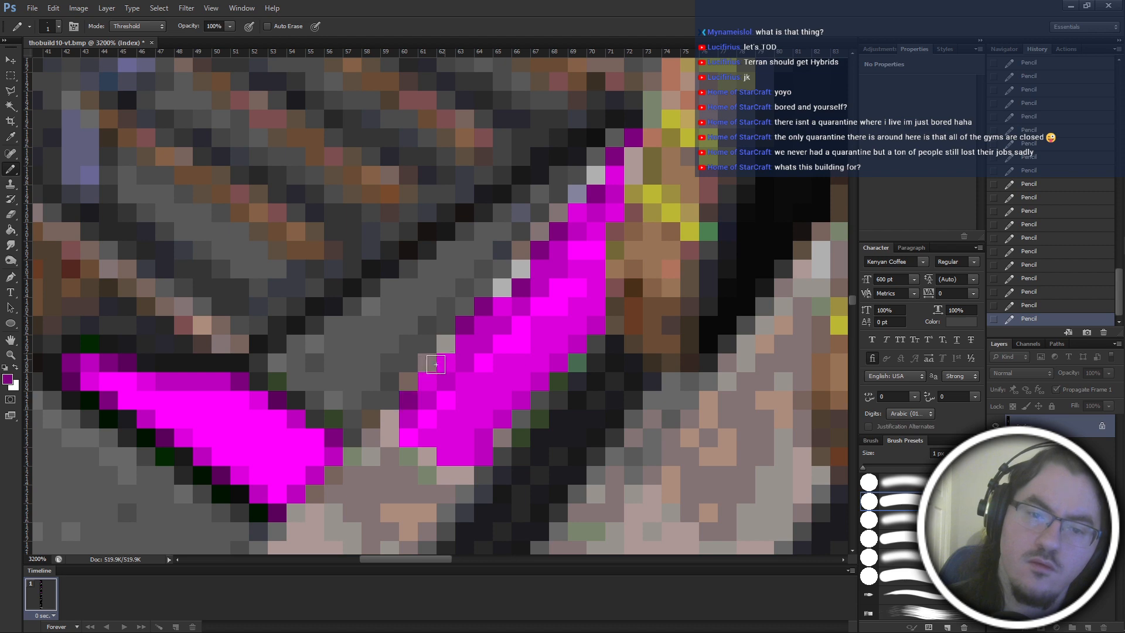
pyautogui.click(446, 363)
pyautogui.click(447, 380)
pyautogui.click(427, 381)
pyautogui.scroll(-8, 538, 344)
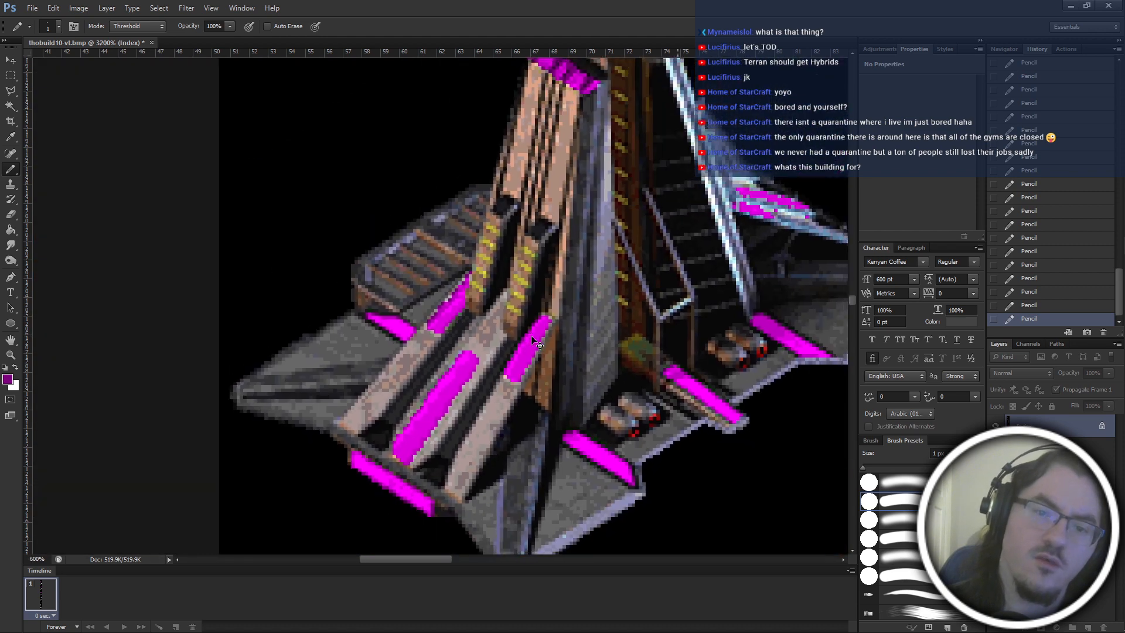
pyautogui.scroll(-1, 537, 344)
# Undo the dark purple shading on the leftmost stripe.
pyautogui.hotkey('ctrl', 'alt', 'z')
pyautogui.hotkey('ctrl', 'alt', 'z')
pyautogui.hotkey('ctrl', 'alt', 'z')
pyautogui.hotkey('ctrl', 'alt', 'z')
pyautogui.hotkey('ctrl', 'alt', 'z')
pyautogui.hotkey('ctrl', 'alt', 'z')
pyautogui.hotkey('ctrl', 'alt', 'z')
pyautogui.hotkey('ctrl', 'alt', 'z')
pyautogui.hotkey('ctrl', 'alt', 'z')
pyautogui.hotkey('ctrl', 'alt', 'z')
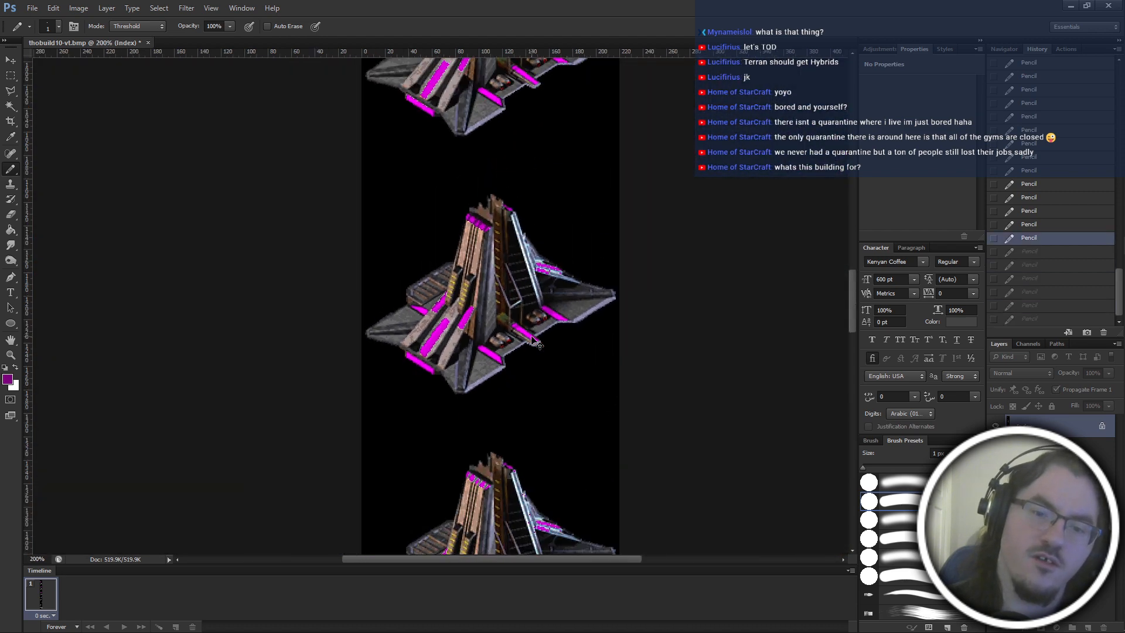
pyautogui.hotkey('ctrl', 'alt', 'z')
pyautogui.scroll(1, 538, 344)
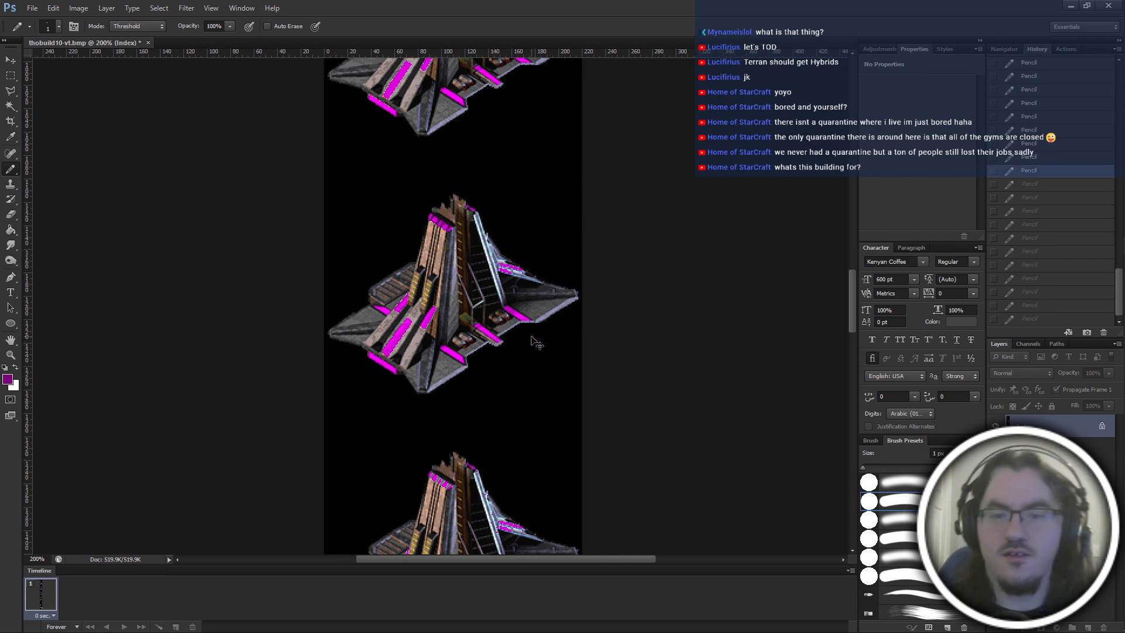
# Add a dark purple pixel at the lower left corner of the centre stripe, and check it against the building.
pyautogui.hotkey('ctrl', '+')
pyautogui.hotkey('ctrl', '+')
pyautogui.hotkey('ctrl', '+')
pyautogui.hotkey('ctrl', '+')
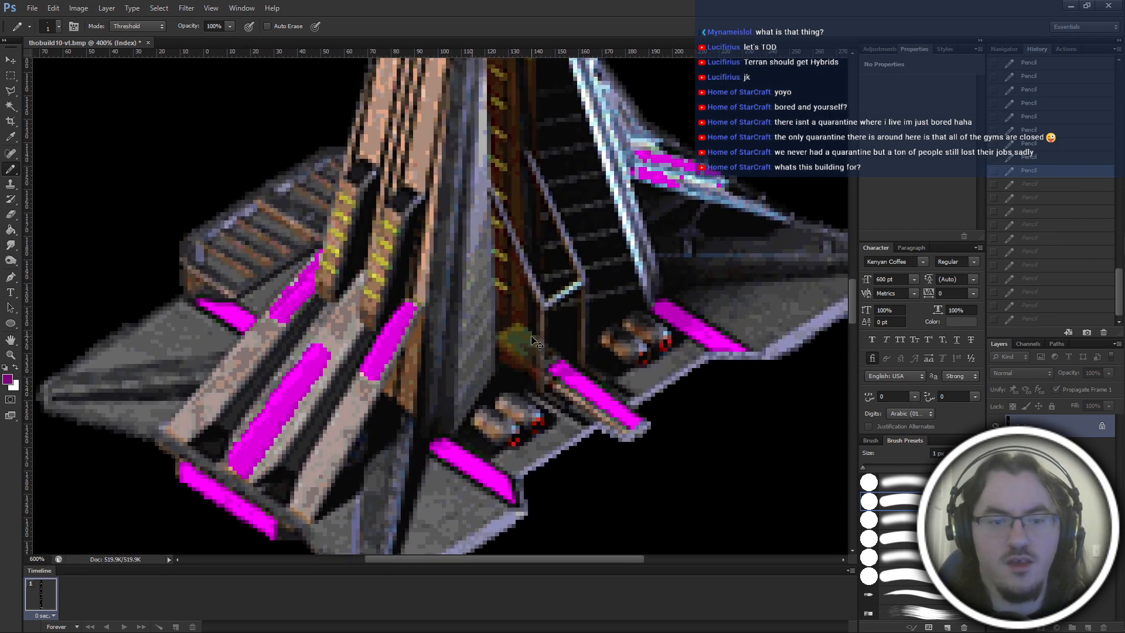
pyautogui.moveTo(167, 457); pyautogui.dragTo(243, 365)
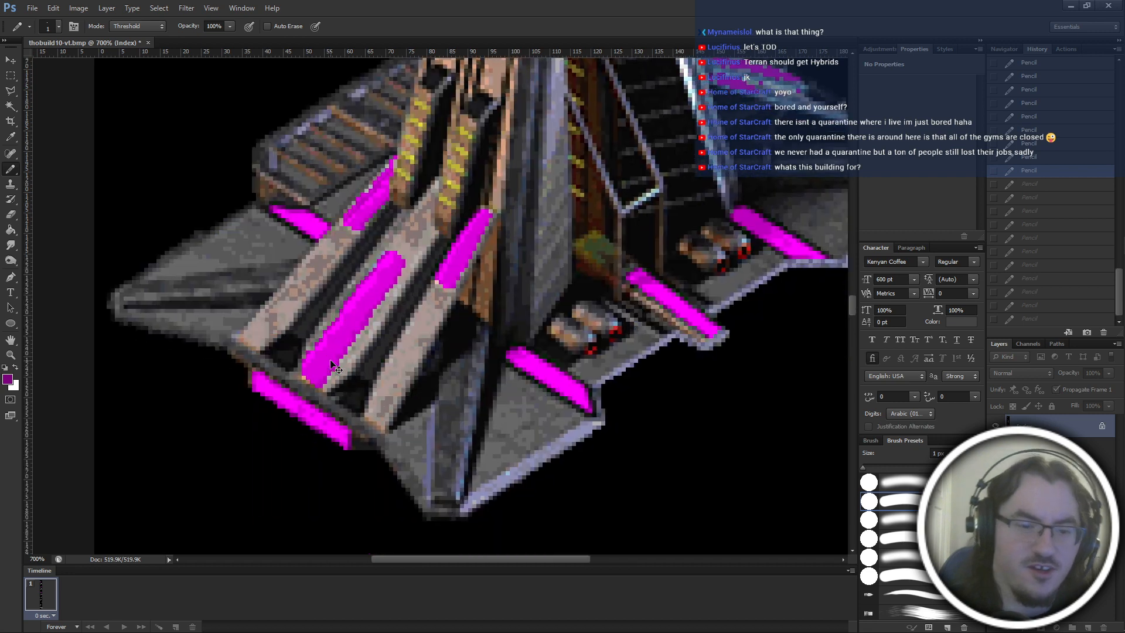
pyautogui.hotkey('ctrl', '+')
pyautogui.hotkey('ctrl', '+')
pyautogui.hotkey('ctrl', '+')
pyautogui.hotkey('ctrl', '+')
pyautogui.moveTo(340, 278); pyautogui.dragTo(331, 363)
pyautogui.hscroll(-1, 331, 364)
pyautogui.scroll(2, 346, 383)
pyautogui.hscroll(-4, 346, 428)
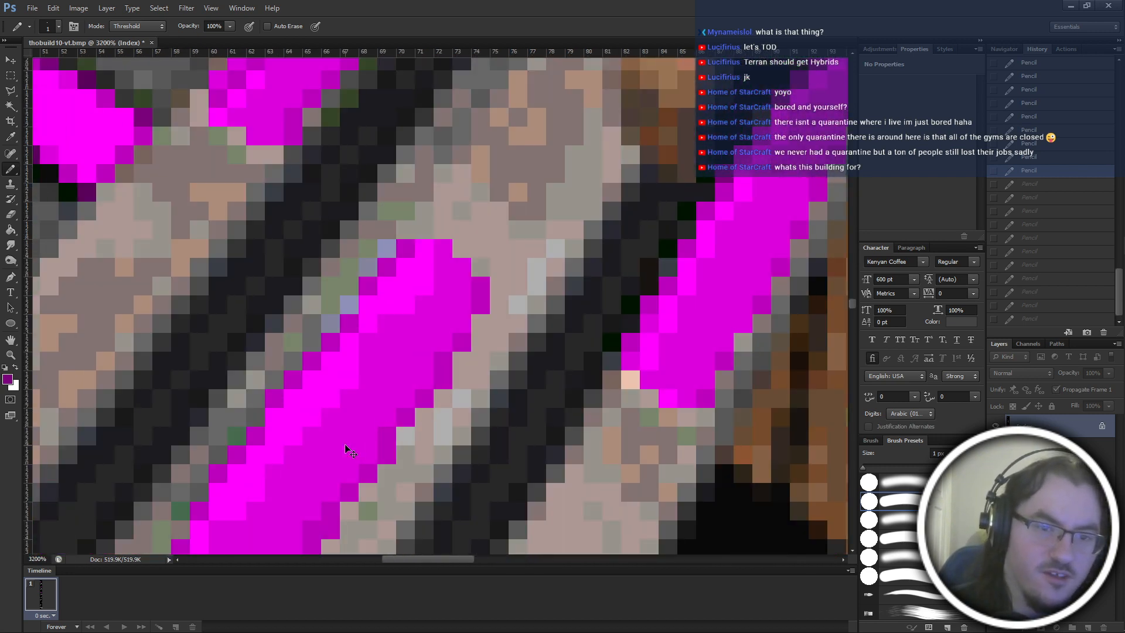
pyautogui.scroll(-10, 339, 375)
pyautogui.hscroll(-1, 273, 348)
pyautogui.click(208, 293)
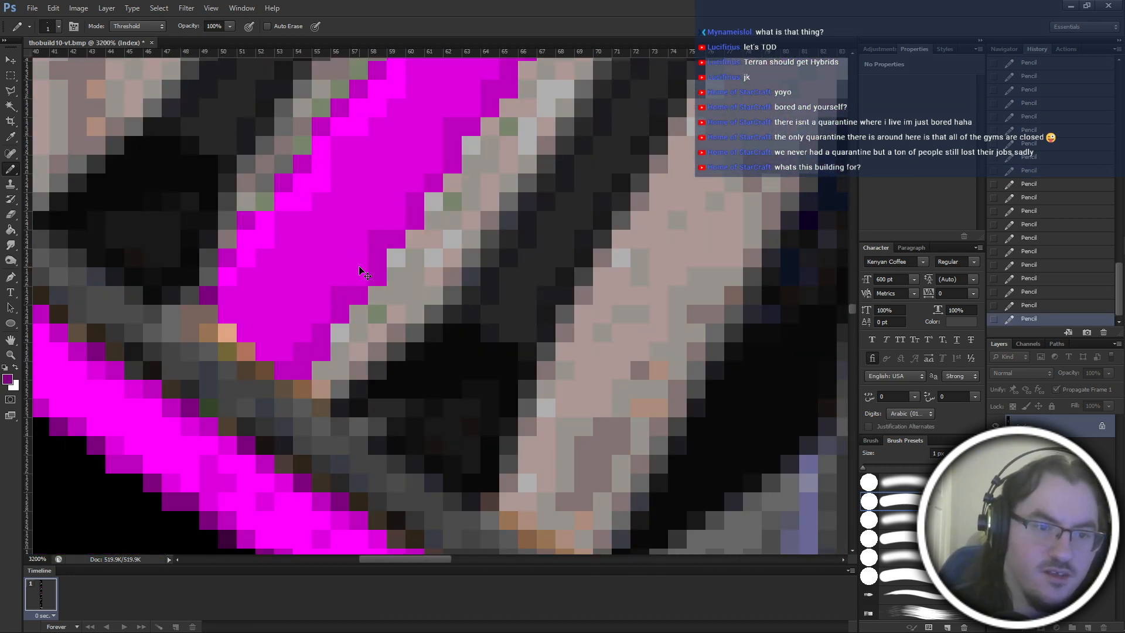
pyautogui.hotkey('ctrl', '-')
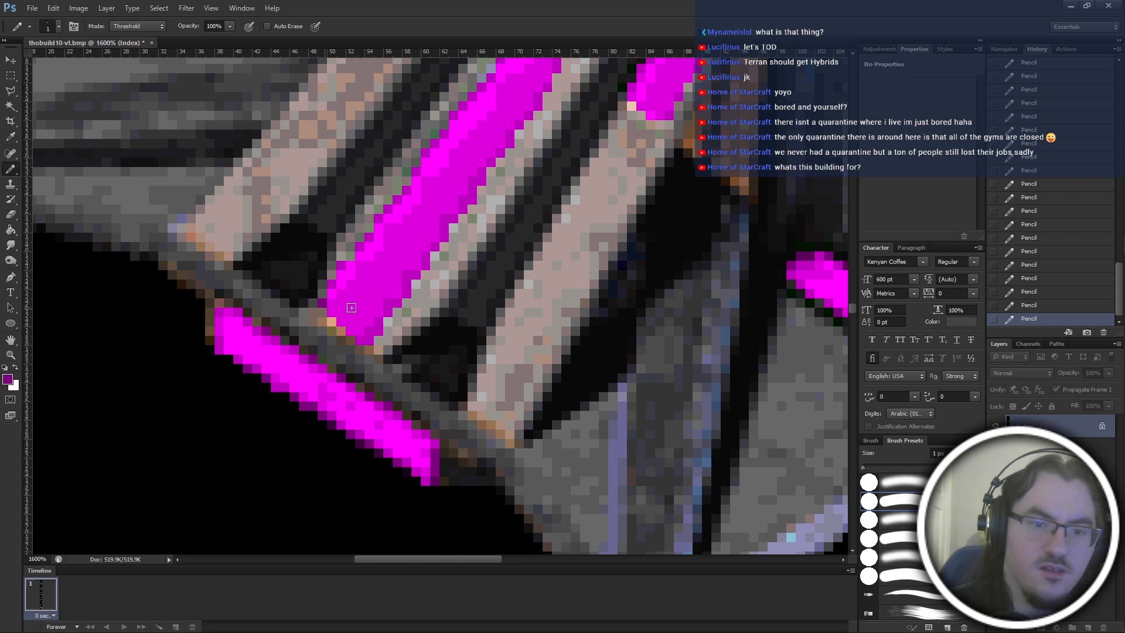
pyautogui.hotkey('ctrl', '-')
pyautogui.hotkey('ctrl', '-')
pyautogui.hotkey('ctrl', '-')
pyautogui.hotkey('ctrl', '-')
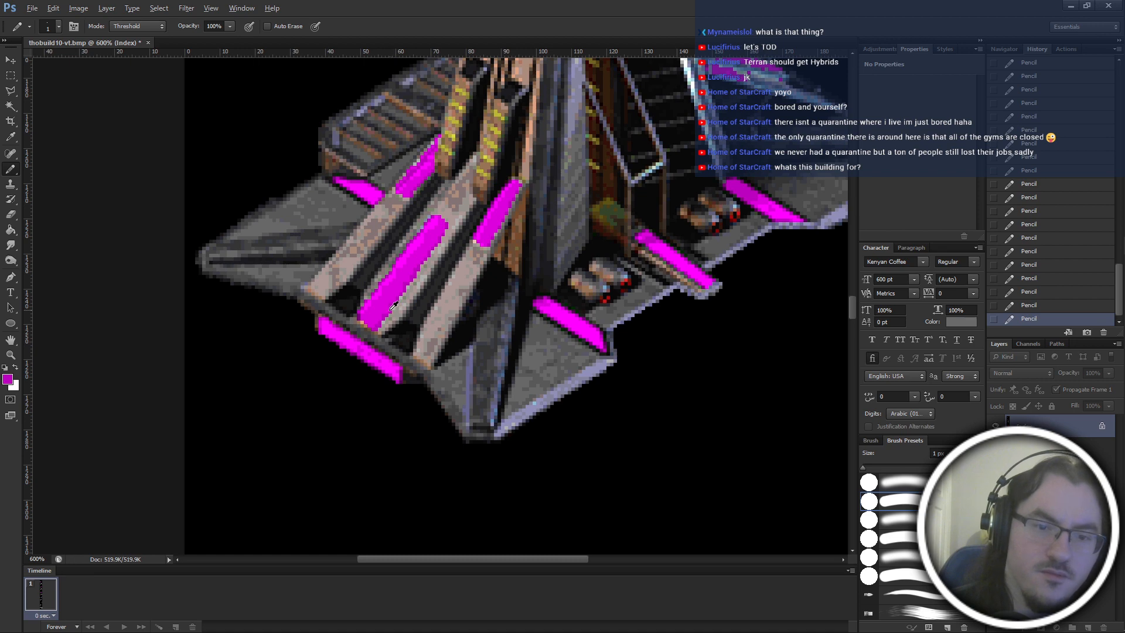
# Step back and forth through the latest pencil edits at the centre stripe's base to compare the shading.
pyautogui.keyDown('alt'); pyautogui.click(390, 310); pyautogui.keyUp('alt')
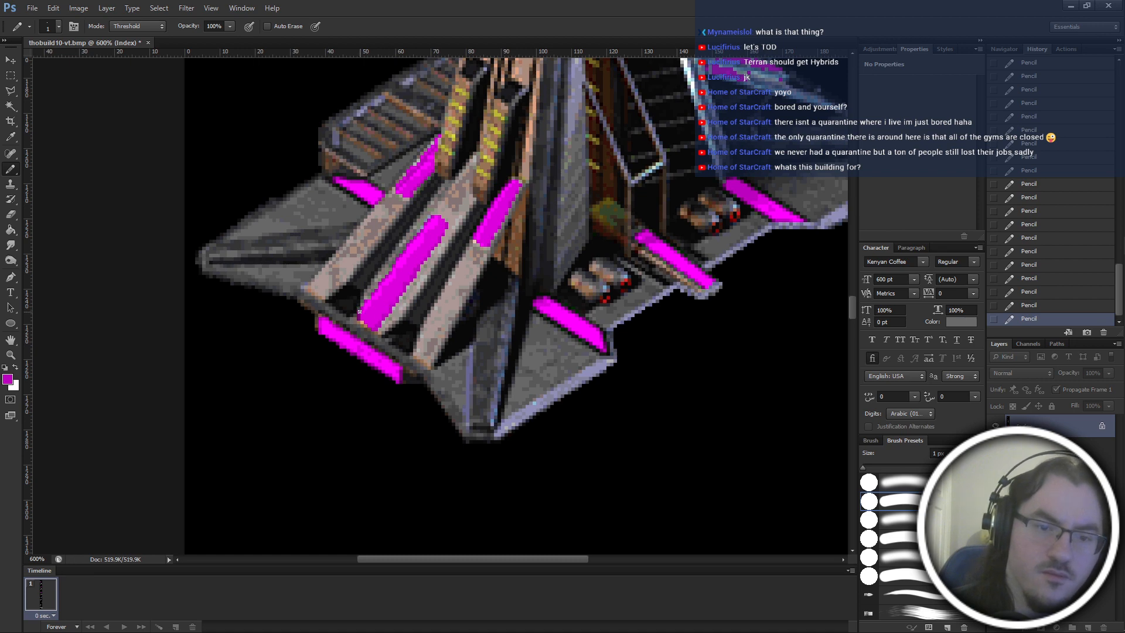
pyautogui.hscroll(6, 411, 306)
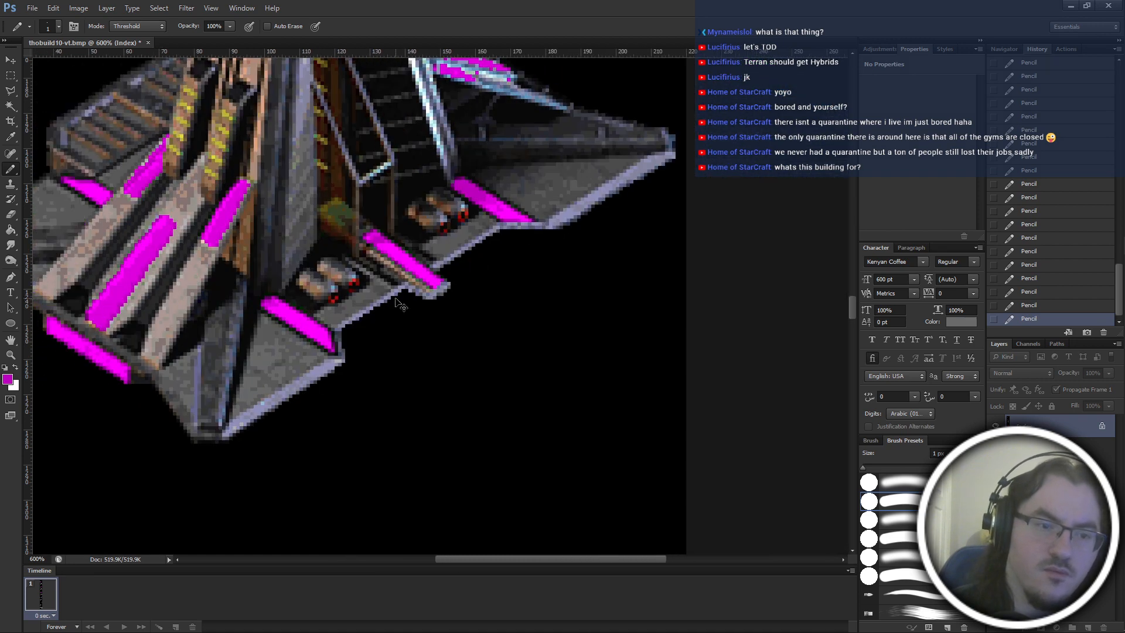
pyautogui.hotkey('ctrl', 'z')
pyautogui.scroll(3, 397, 303)
pyautogui.hscroll(-2, 396, 303)
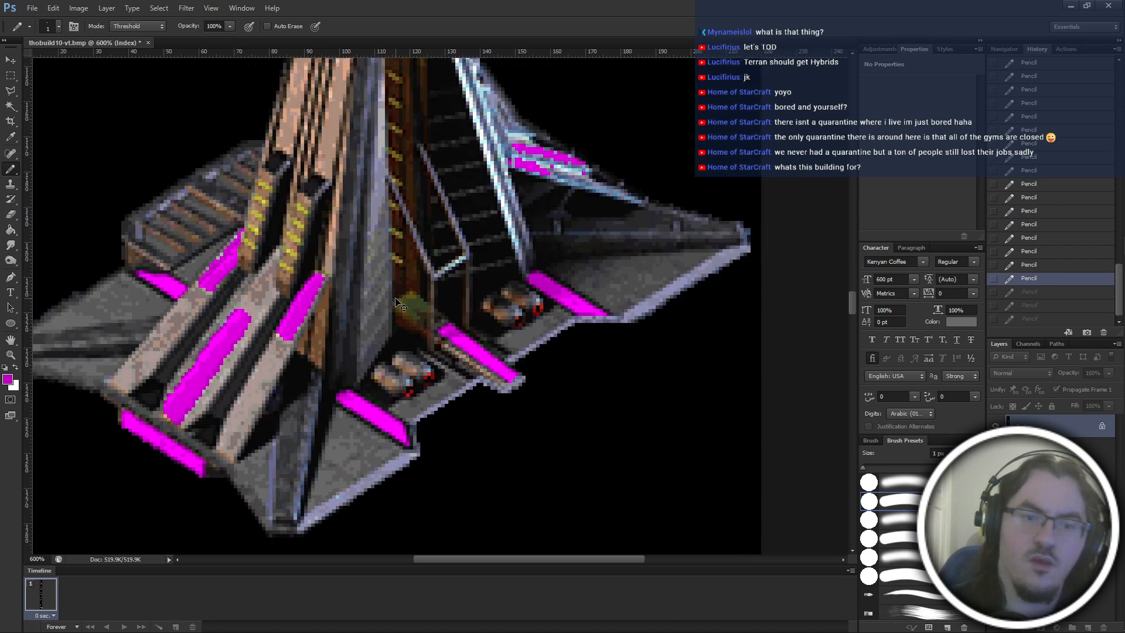
pyautogui.scroll(4, 395, 298)
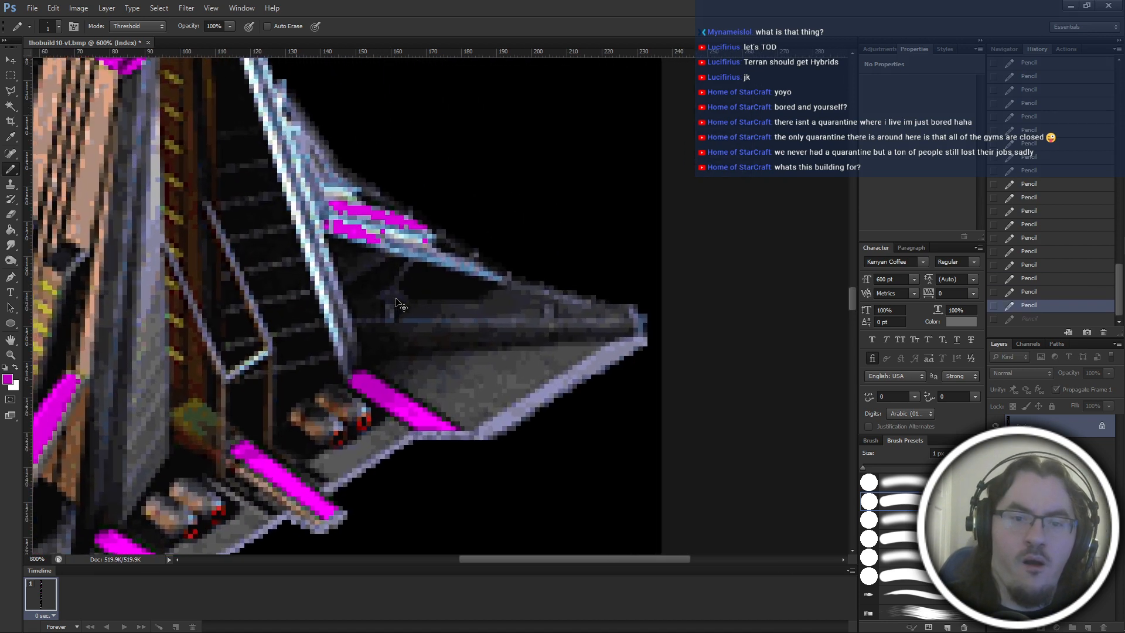
# Even out the bright pixel in the right fin's lower magenta patch and shade the patch's lower edge with dark purple pixels.
pyautogui.hscroll(-1, 392, 328)
pyautogui.scroll(5, 379, 430)
pyautogui.scroll(1, 380, 431)
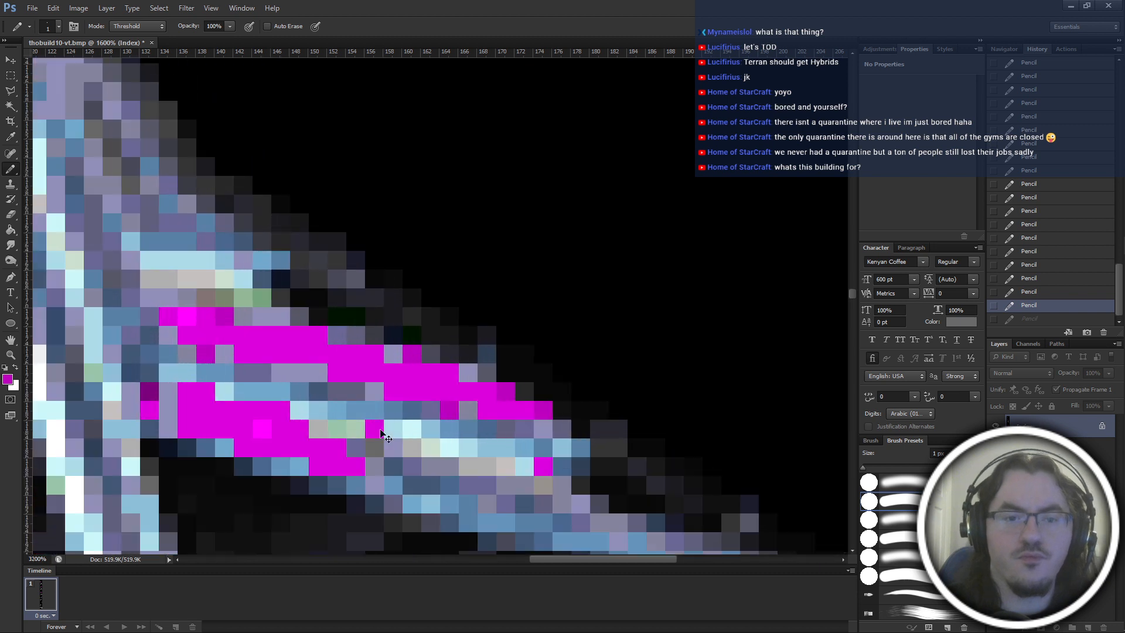
pyautogui.hscroll(-1, 381, 430)
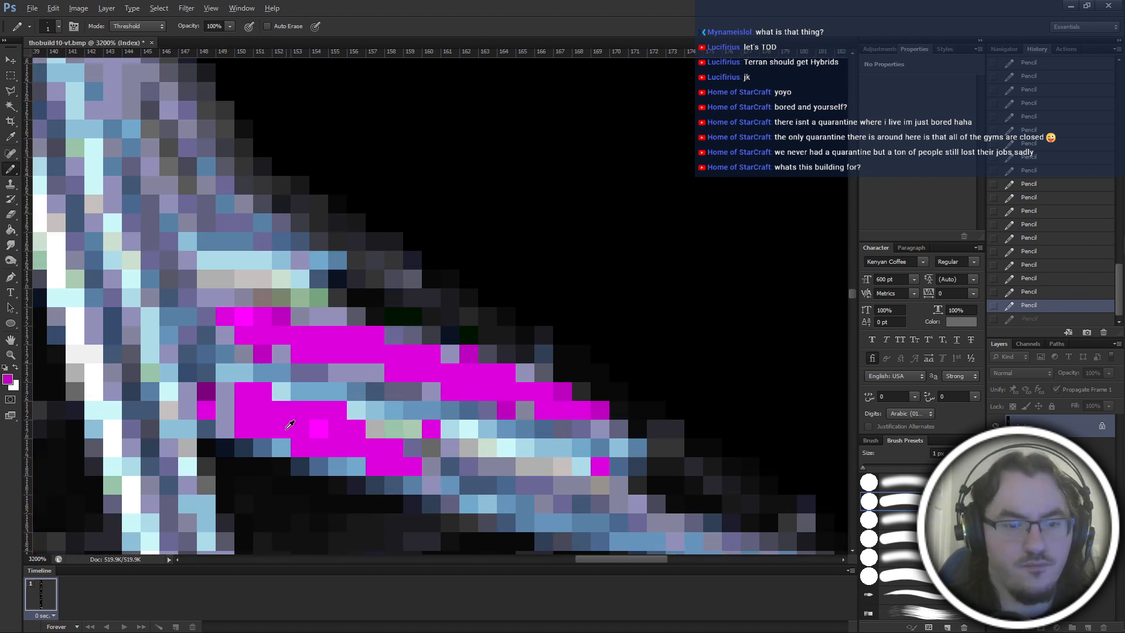
pyautogui.click(317, 432)
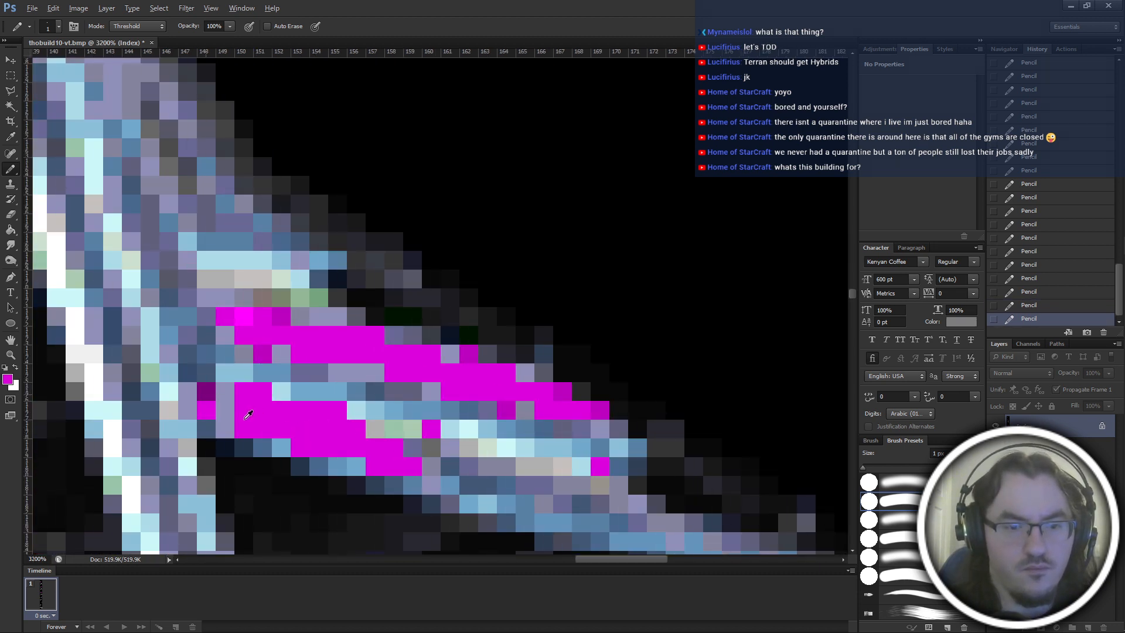
pyautogui.keyDown('alt'); pyautogui.click(208, 393); pyautogui.keyUp('alt')
pyautogui.click(239, 430)
pyautogui.moveTo(312, 450); pyautogui.dragTo(309, 448)
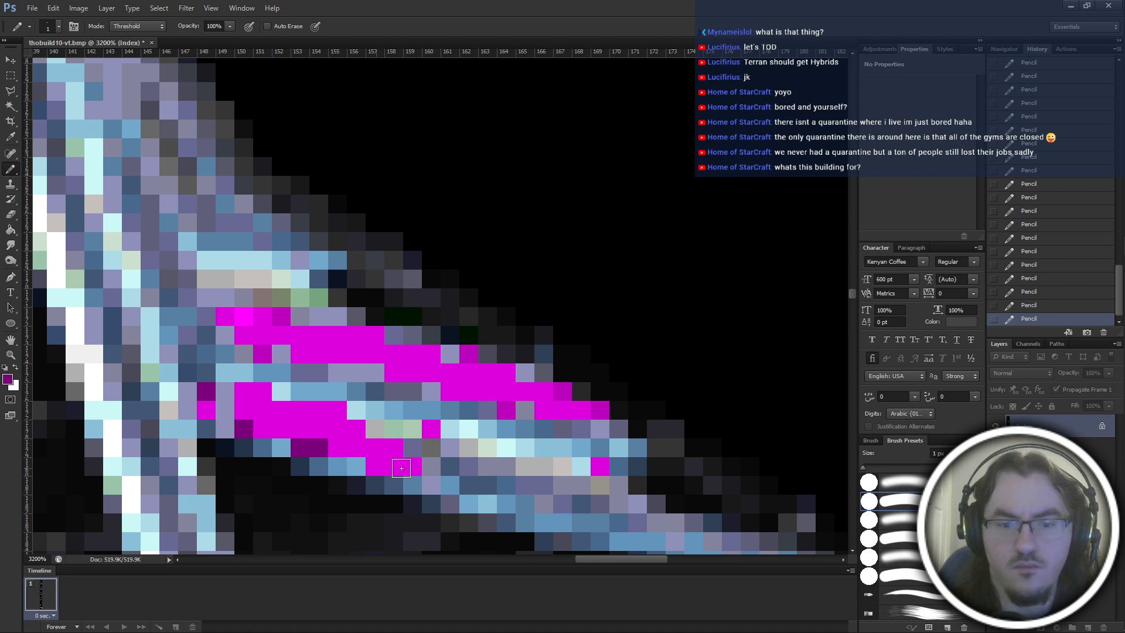
pyautogui.click(375, 467)
# Shade the lower fin patch's bottom edge with medium purple and fill the grey gap at its left end with magenta shades.
pyautogui.keyDown('alt'); pyautogui.click(566, 392); pyautogui.keyUp('alt')
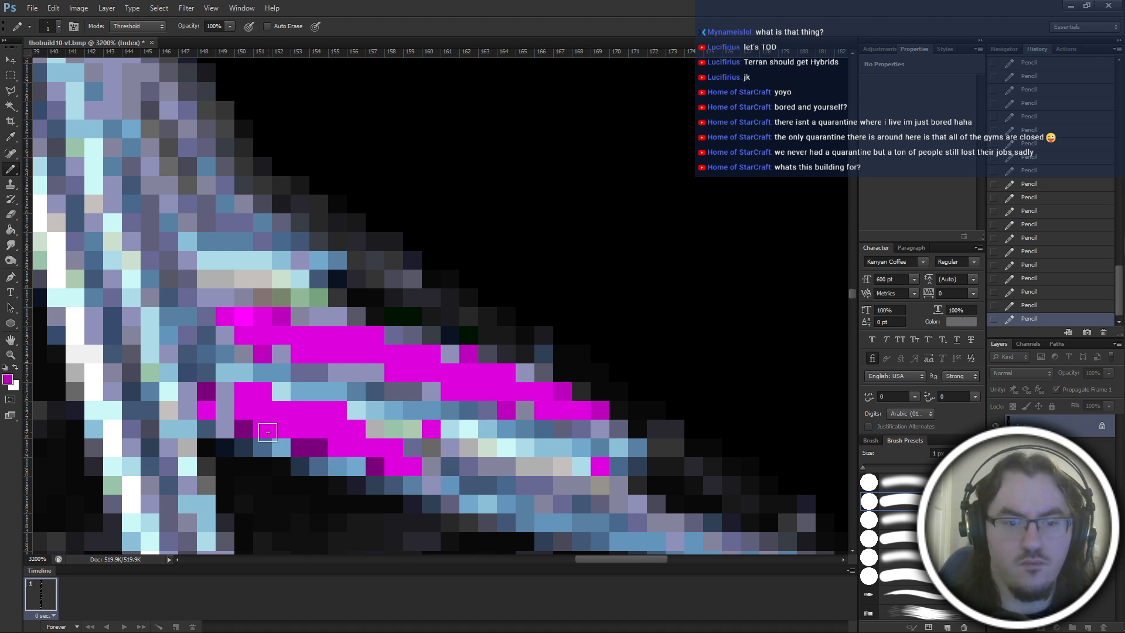
pyautogui.moveTo(268, 432)
pyautogui.mouseDown()
pyautogui.moveTo(333, 462)
pyautogui.moveTo(353, 448)
pyautogui.moveTo(395, 469)
pyautogui.mouseUp()
pyautogui.moveTo(241, 412); pyautogui.dragTo(228, 413)
pyautogui.hotkey('ctrl', 'z')
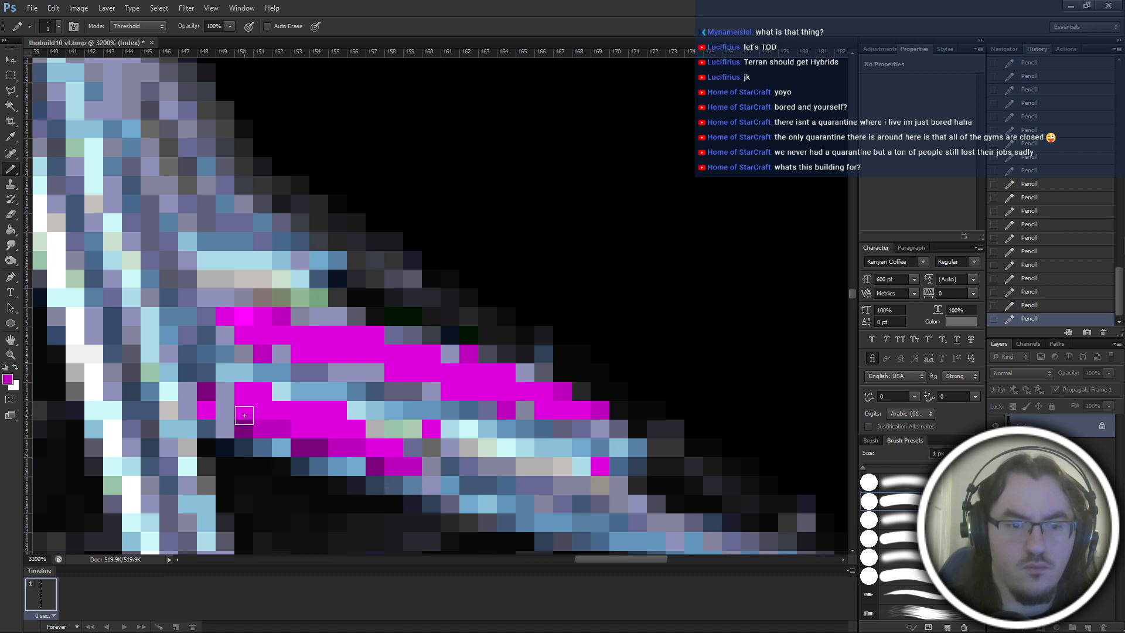
pyautogui.click(226, 395)
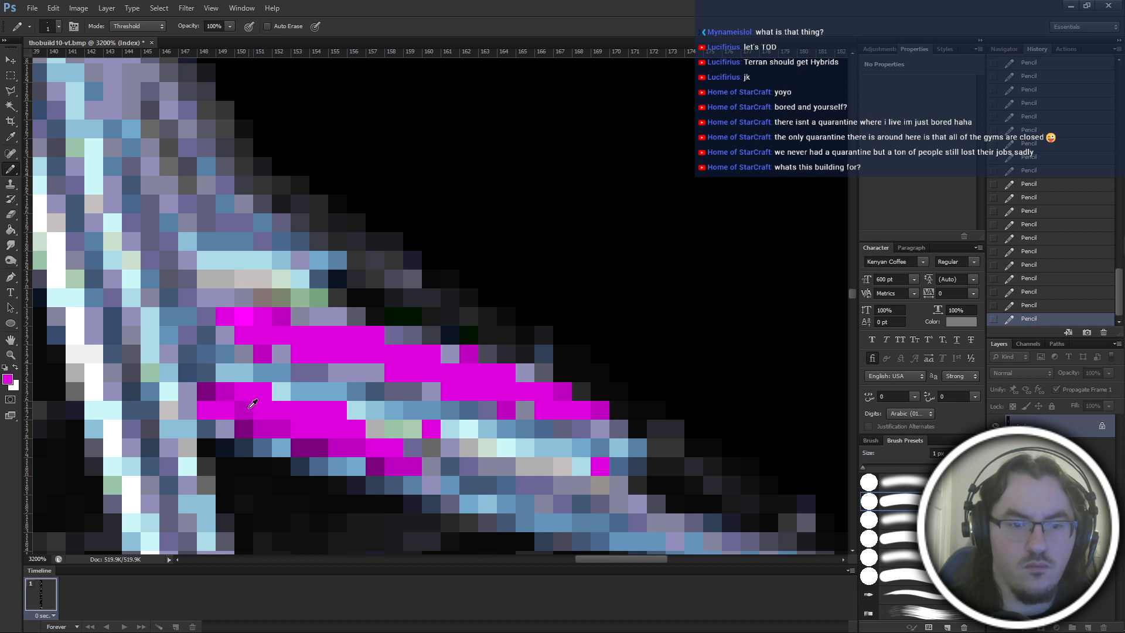
pyautogui.keyDown('alt'); pyautogui.click(249, 408); pyautogui.keyUp('alt')
pyautogui.moveTo(208, 409); pyautogui.dragTo(230, 416)
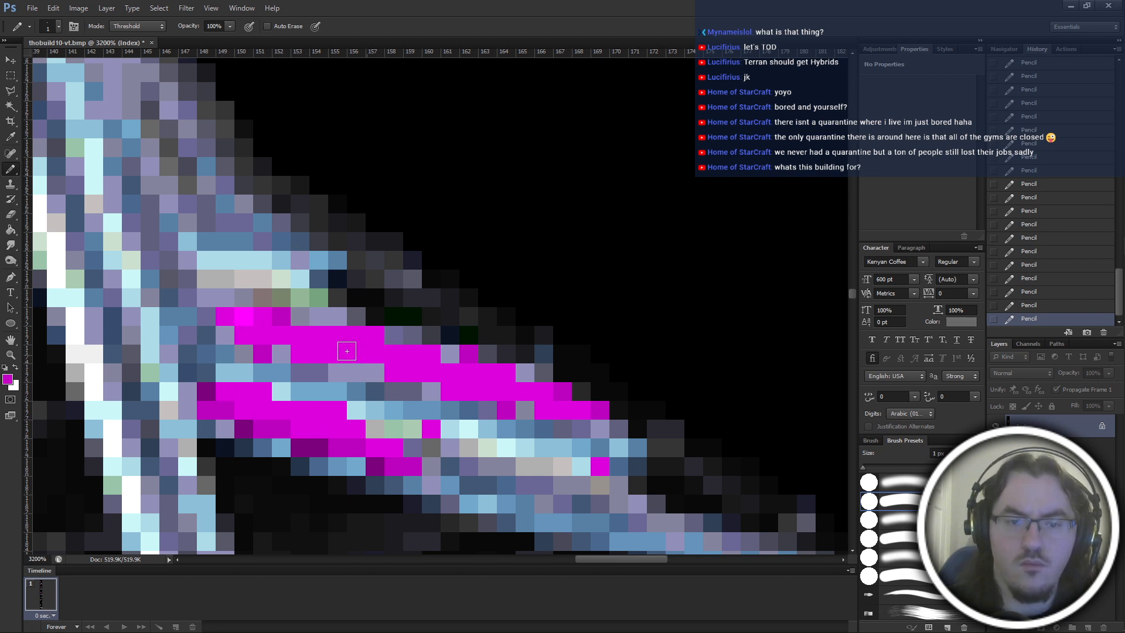
# Shade the upper fin patch's lower edge and both ends with medium purple, filling the grey gap pixel in its upper edge.
pyautogui.moveTo(301, 353); pyautogui.dragTo(469, 392)
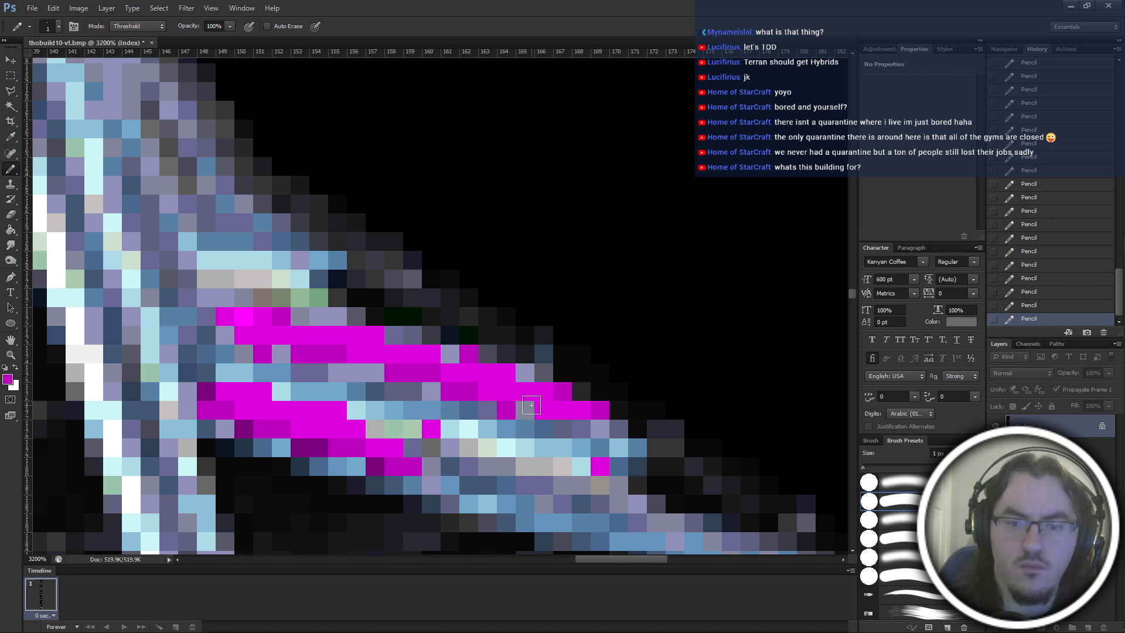
pyautogui.click(558, 411)
pyautogui.click(525, 410)
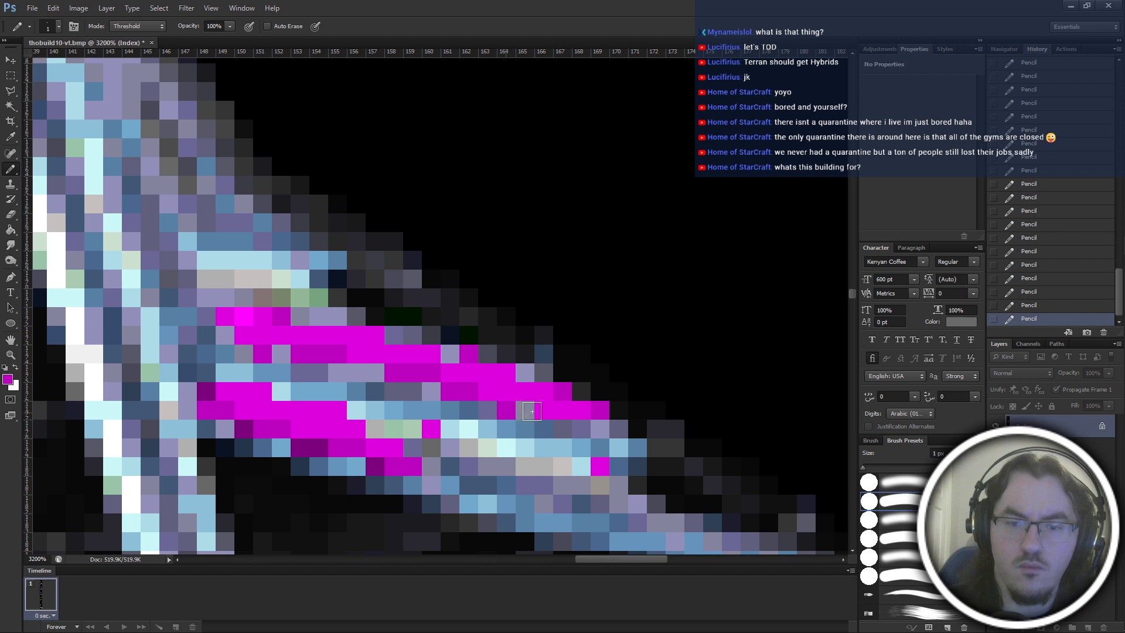
pyautogui.click(450, 354)
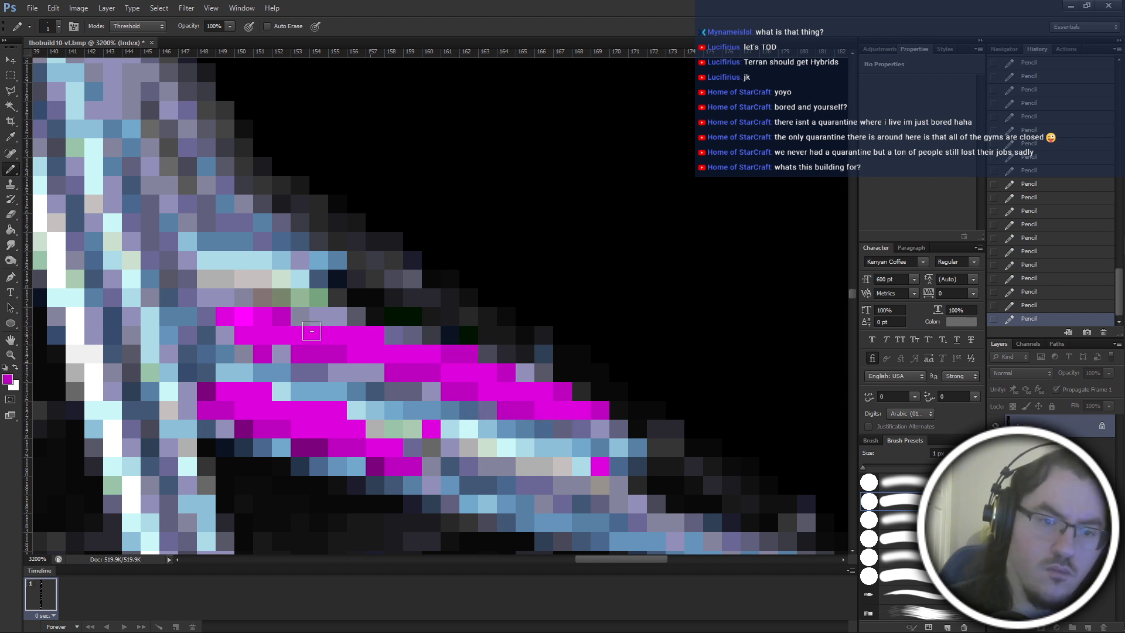
pyautogui.click(372, 335)
pyautogui.click(245, 318)
pyautogui.click(226, 318)
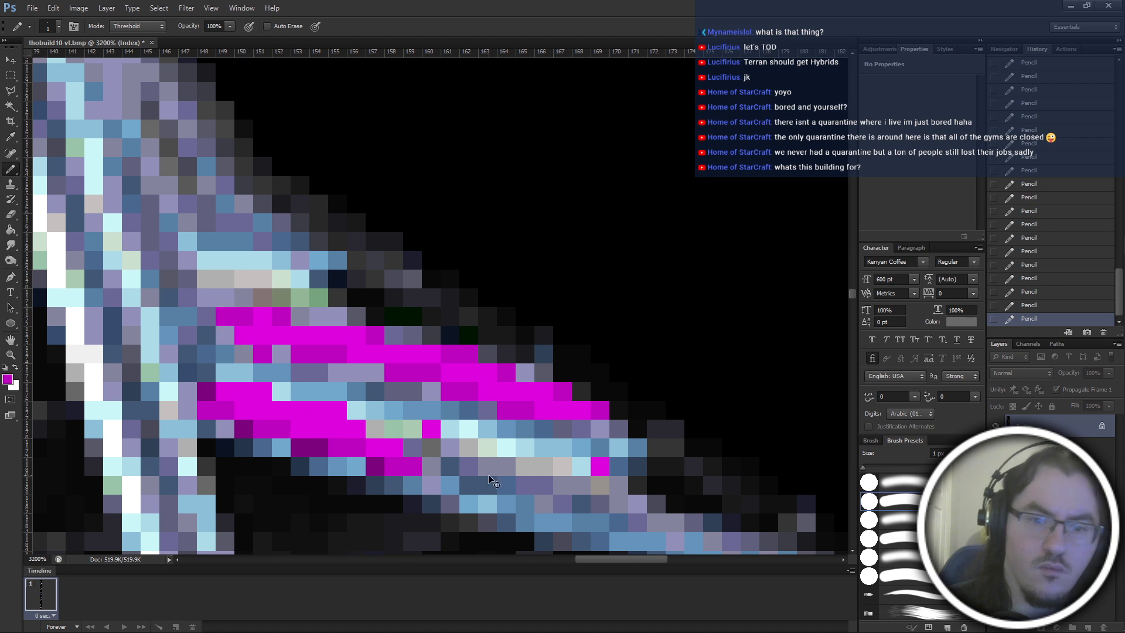
# Add bright magenta highlights along the upper and lower fin patches, sampling the existing magenta shades to retouch the lower patch.
pyautogui.scroll(-1, 490, 477)
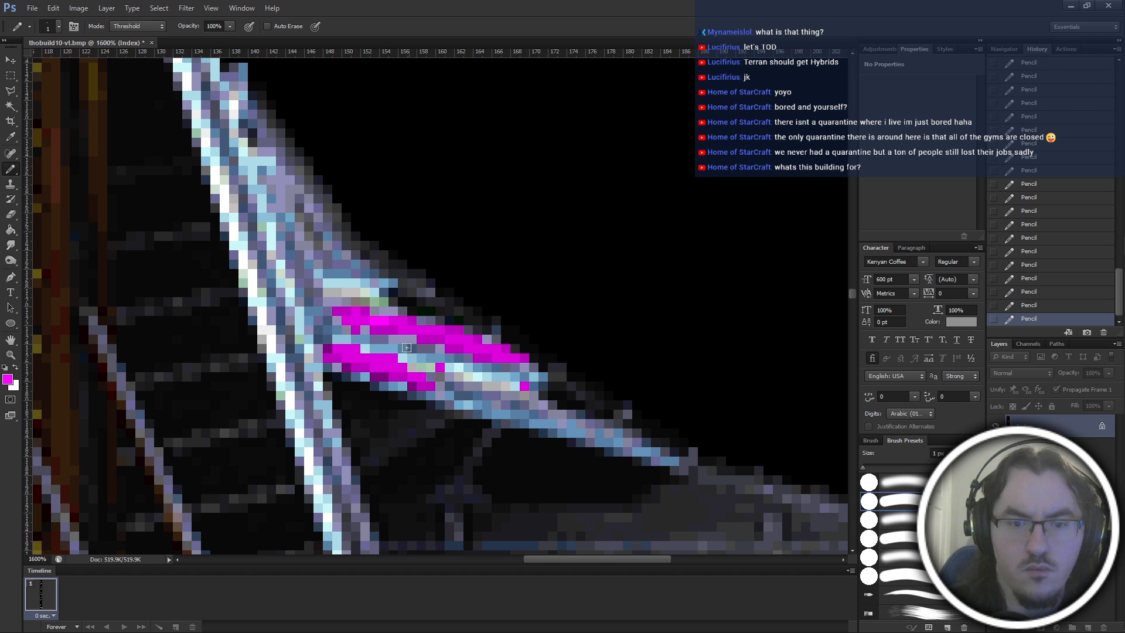
pyautogui.moveTo(384, 321)
pyautogui.mouseDown()
pyautogui.moveTo(358, 320)
pyautogui.moveTo(422, 361)
pyautogui.moveTo(419, 334)
pyautogui.moveTo(406, 330)
pyautogui.moveTo(432, 330)
pyautogui.mouseUp()
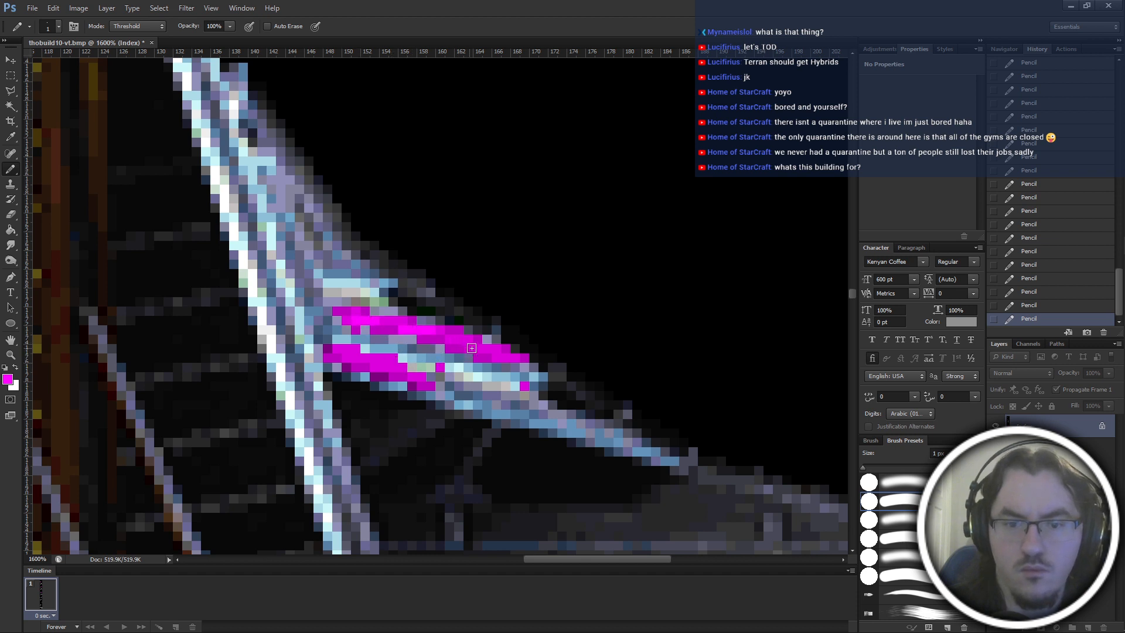
pyautogui.click(491, 350)
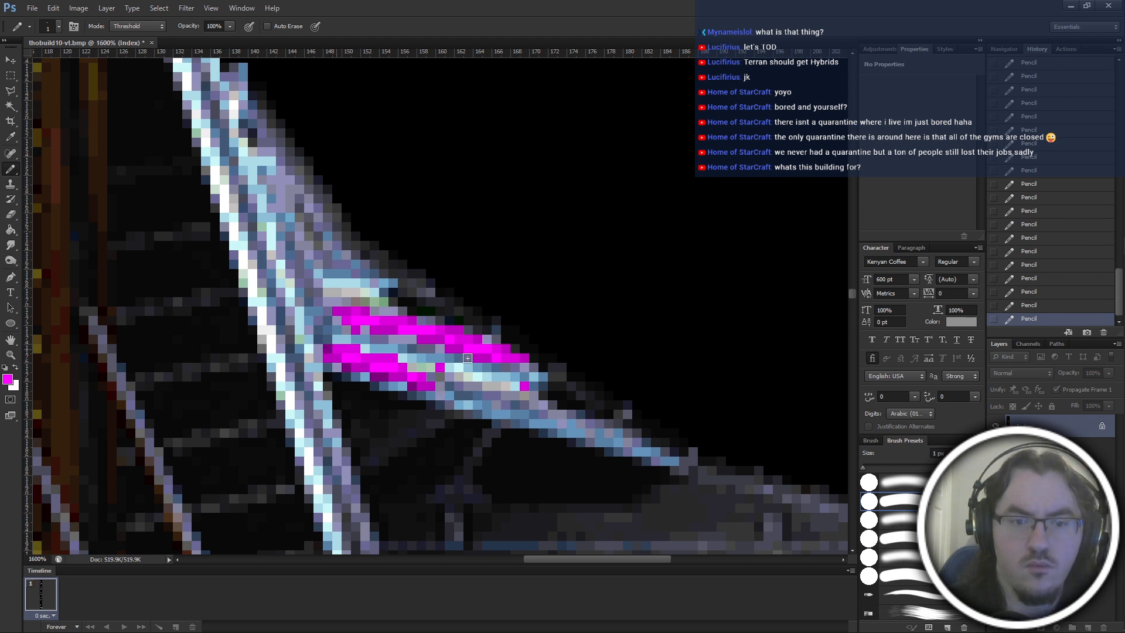
pyautogui.click(326, 351)
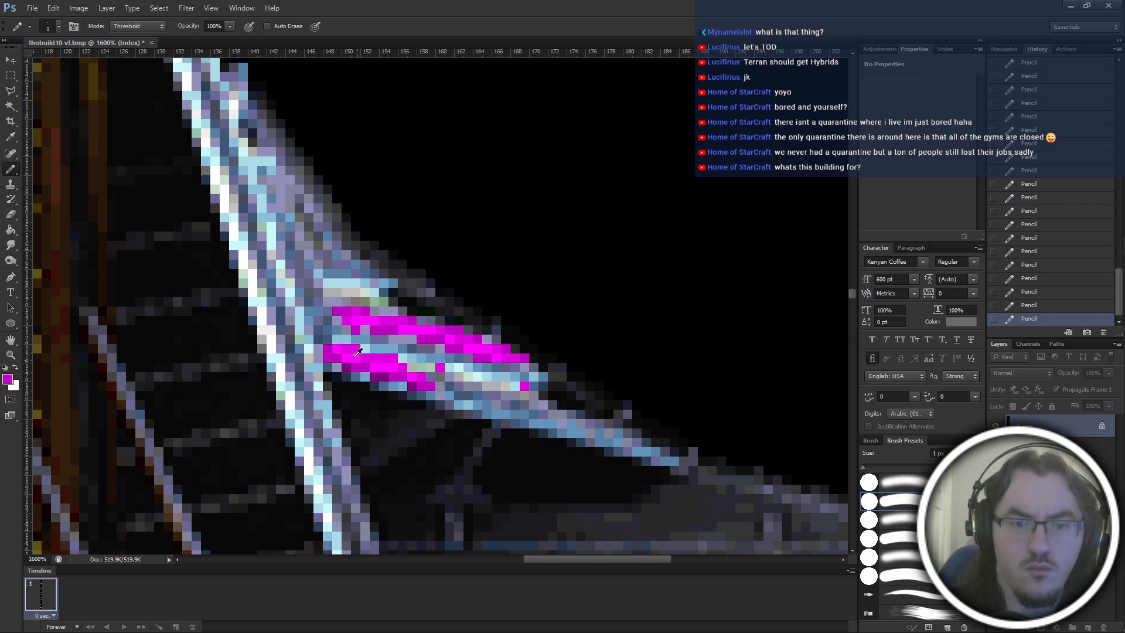
pyautogui.keyDown('alt'); pyautogui.click(347, 351); pyautogui.keyUp('alt')
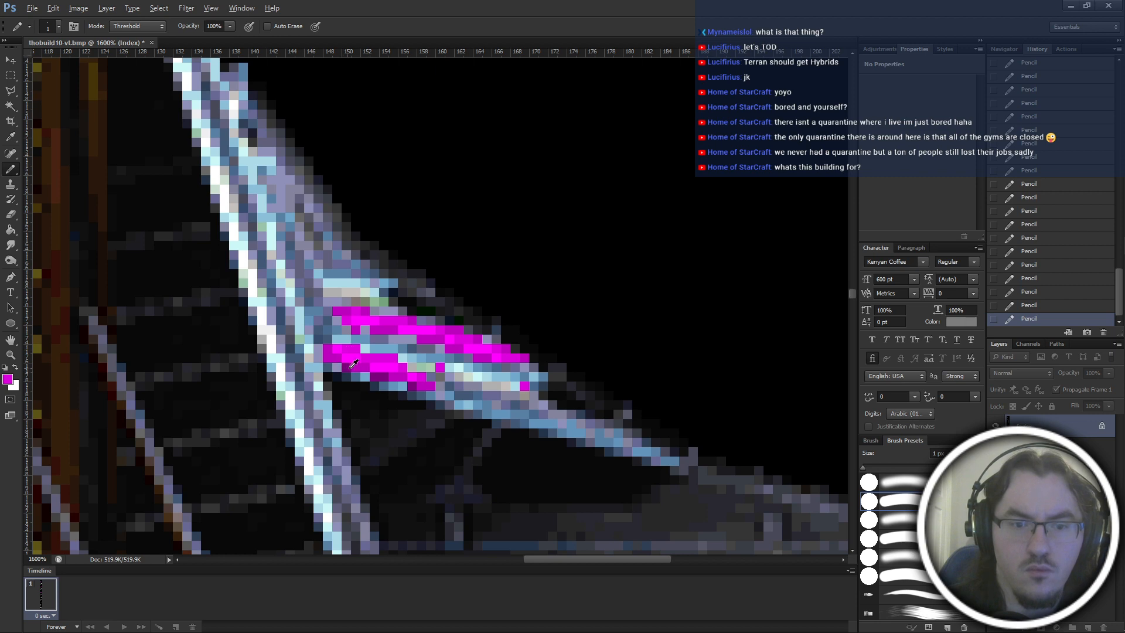
pyautogui.keyDown('alt'); pyautogui.click(359, 369); pyautogui.keyUp('alt')
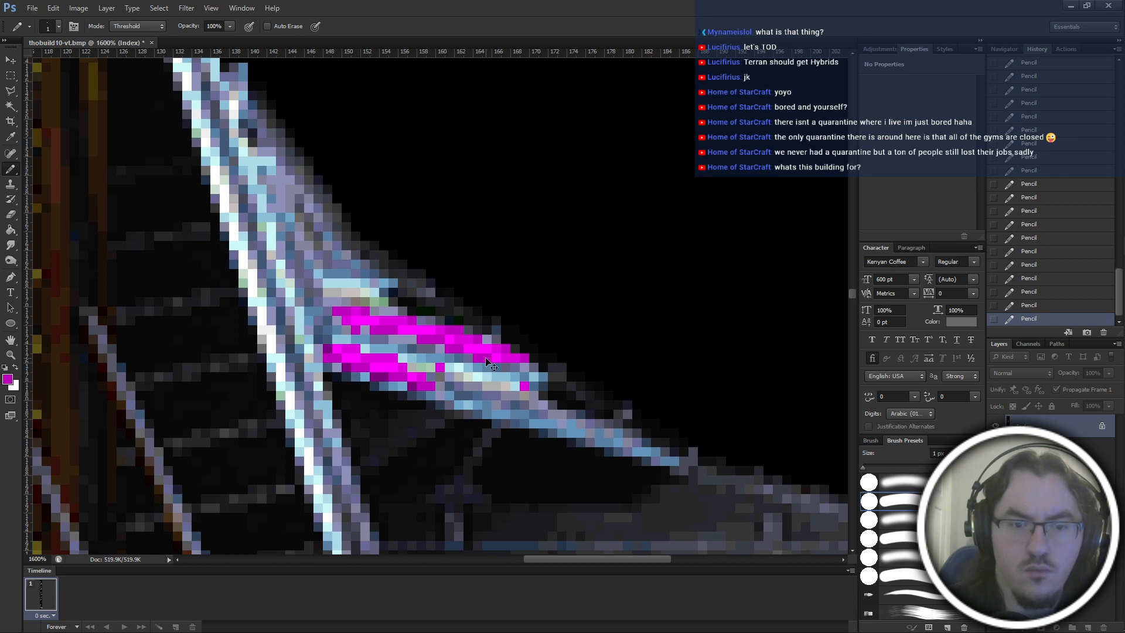
# Paint over the two stray magenta pixels beside the lower fin patch with sampled blue, and check the fin against the whole building.
pyautogui.scroll(-7, 349, 363)
pyautogui.scroll(9, 485, 361)
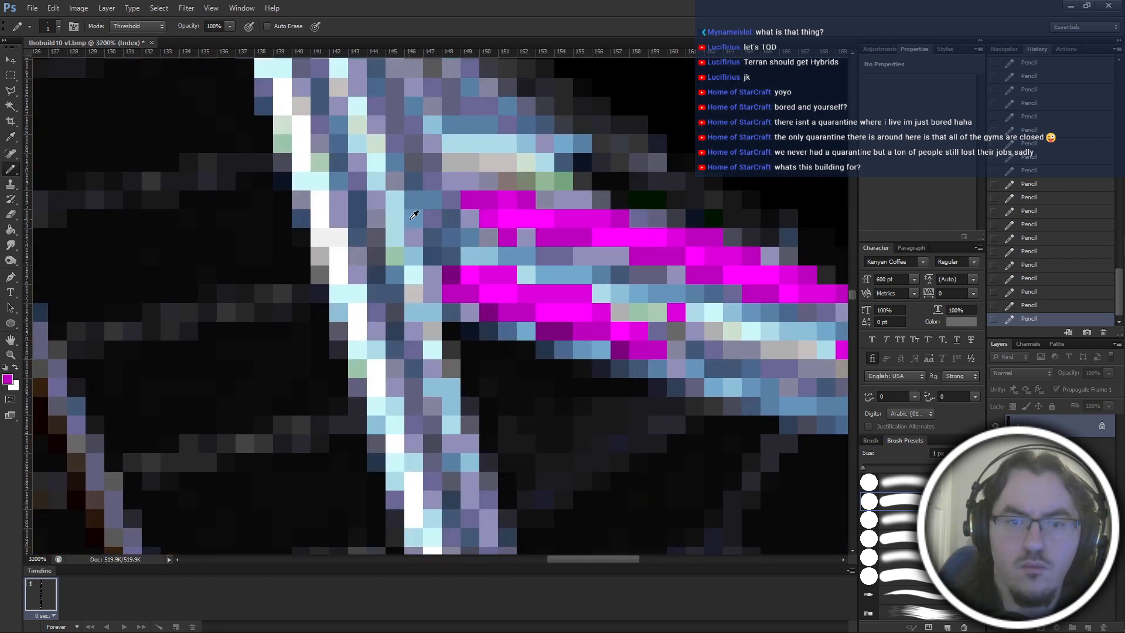
pyautogui.keyDown('alt'); pyautogui.click(411, 219); pyautogui.keyUp('alt')
pyautogui.hscroll(9, 411, 220)
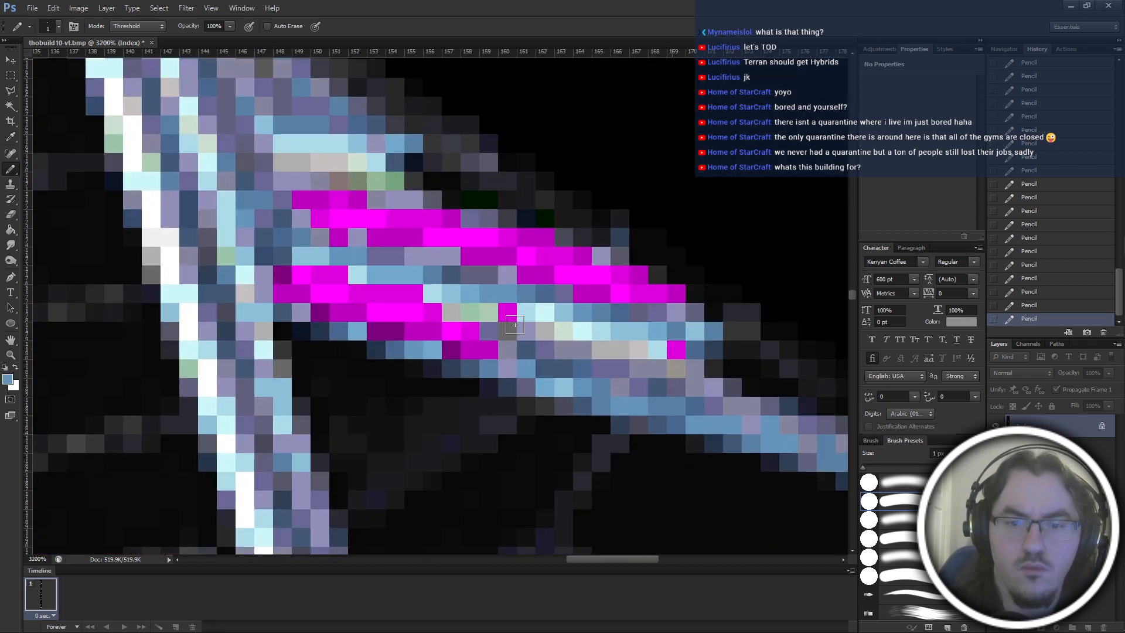
pyautogui.scroll(-6, 622, 325)
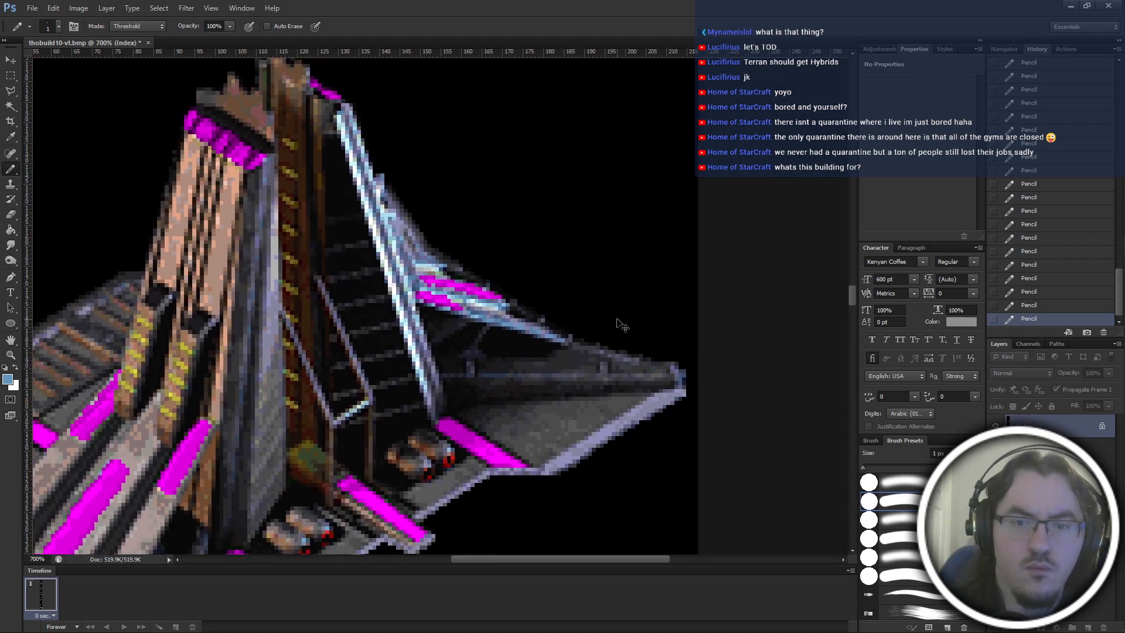
pyautogui.scroll(-6, 621, 325)
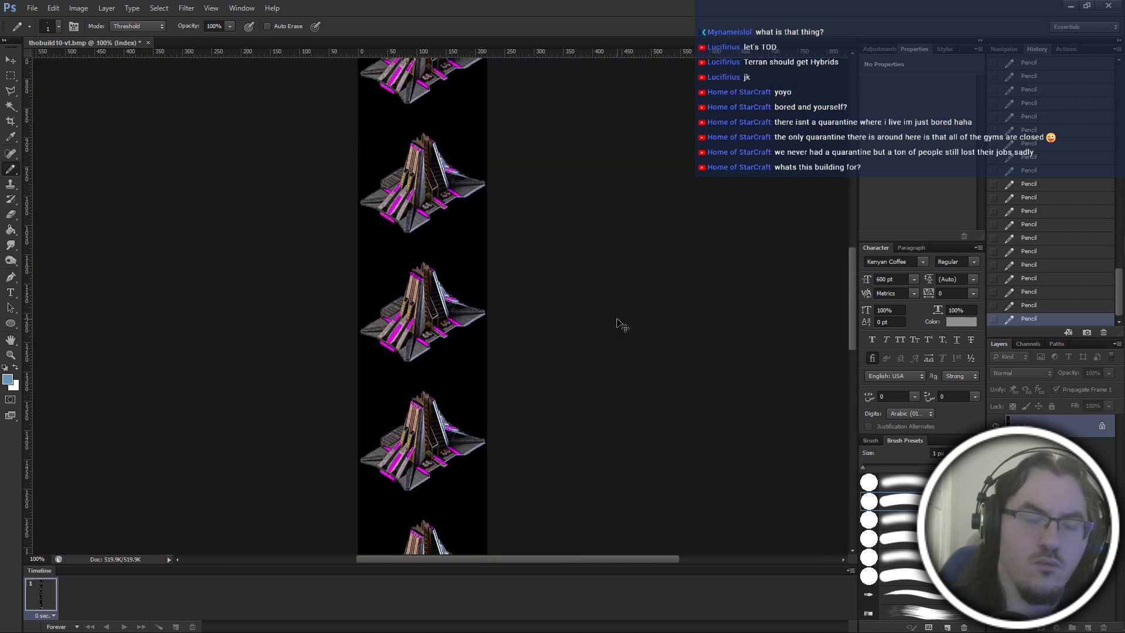
pyautogui.scroll(6, 622, 325)
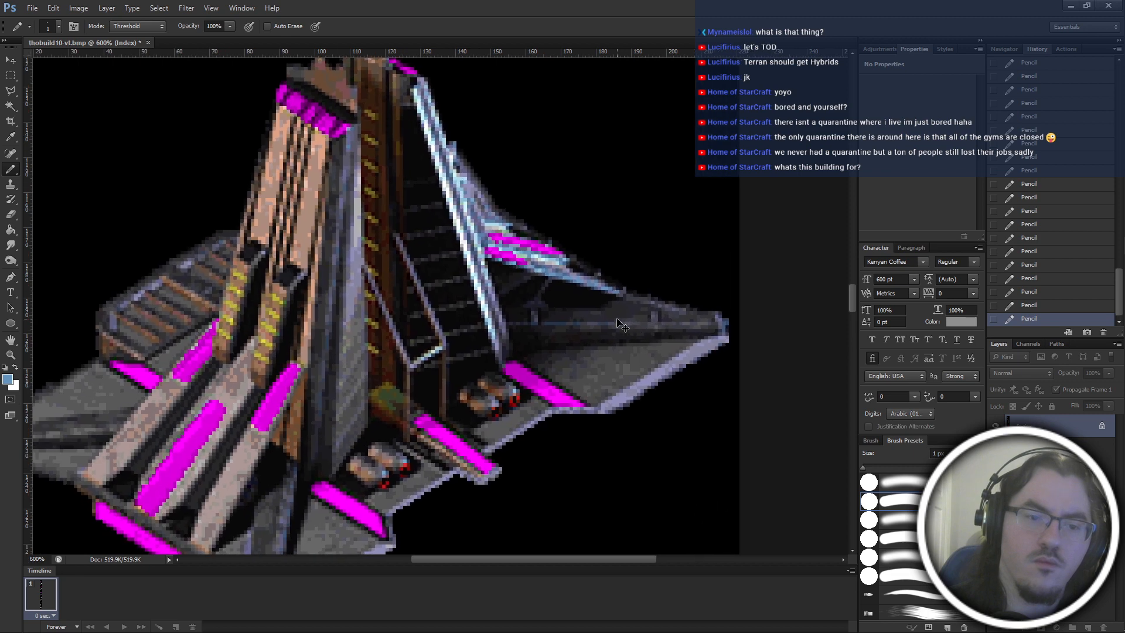
# Replace the dark purple pixels along the lower fin patch's edge and left end with greyish purple sampled from the surrounding metal.
pyautogui.scroll(6, 622, 325)
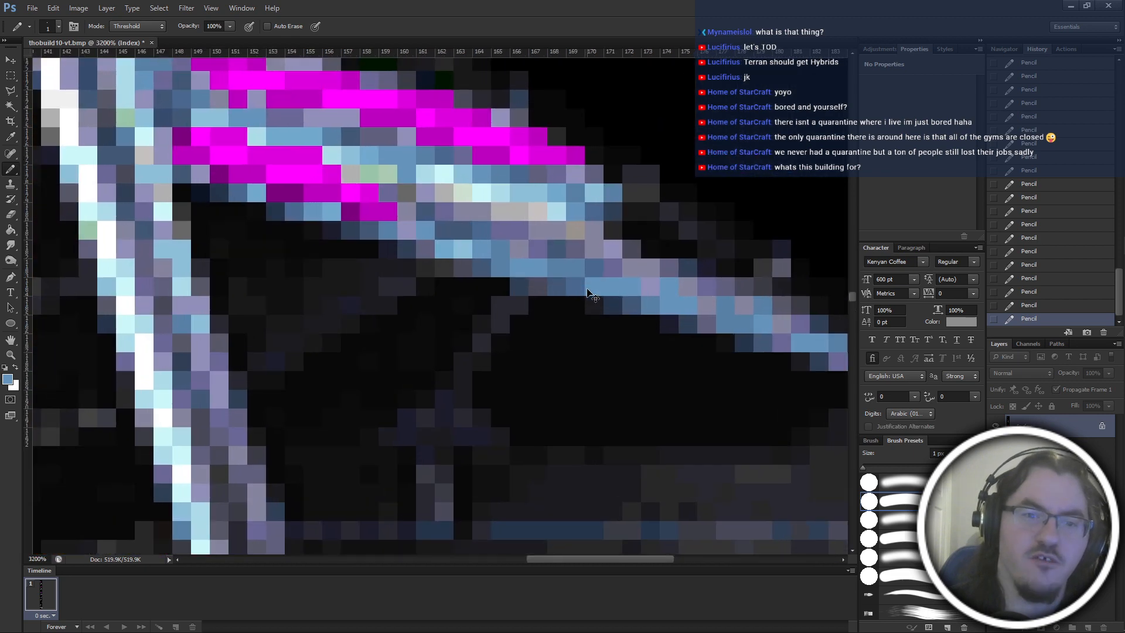
pyautogui.moveTo(589, 293); pyautogui.dragTo(588, 368)
pyautogui.moveTo(452, 305); pyautogui.dragTo(498, 352)
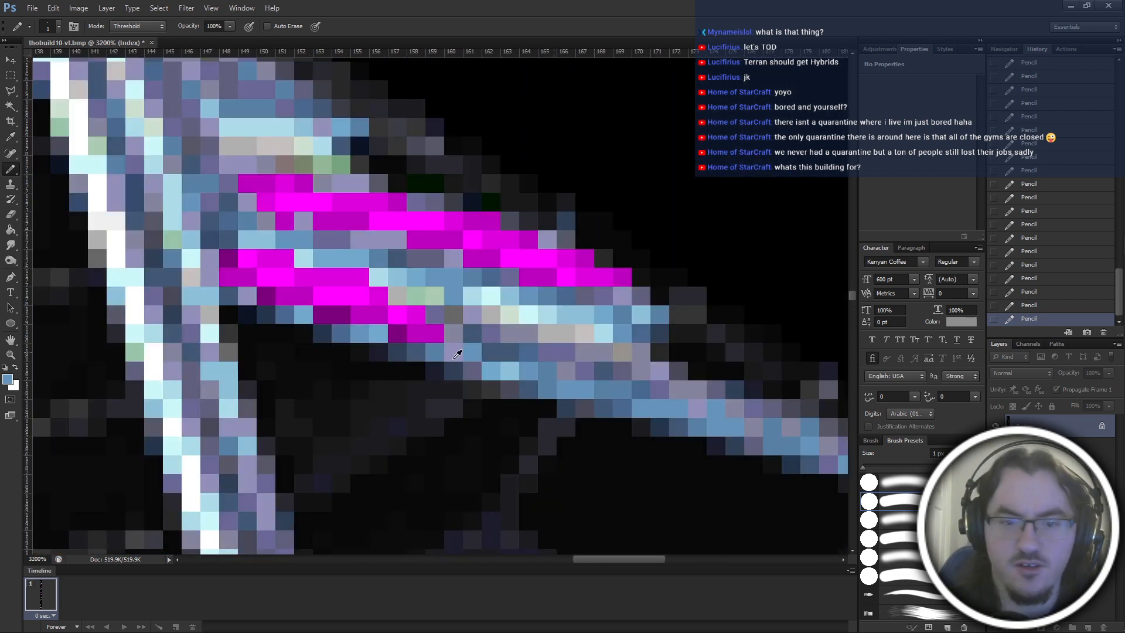
pyautogui.keyDown('alt'); pyautogui.click(435, 319); pyautogui.keyUp('alt')
pyautogui.scroll(1, 411, 328)
pyautogui.moveTo(338, 333); pyautogui.dragTo(322, 333)
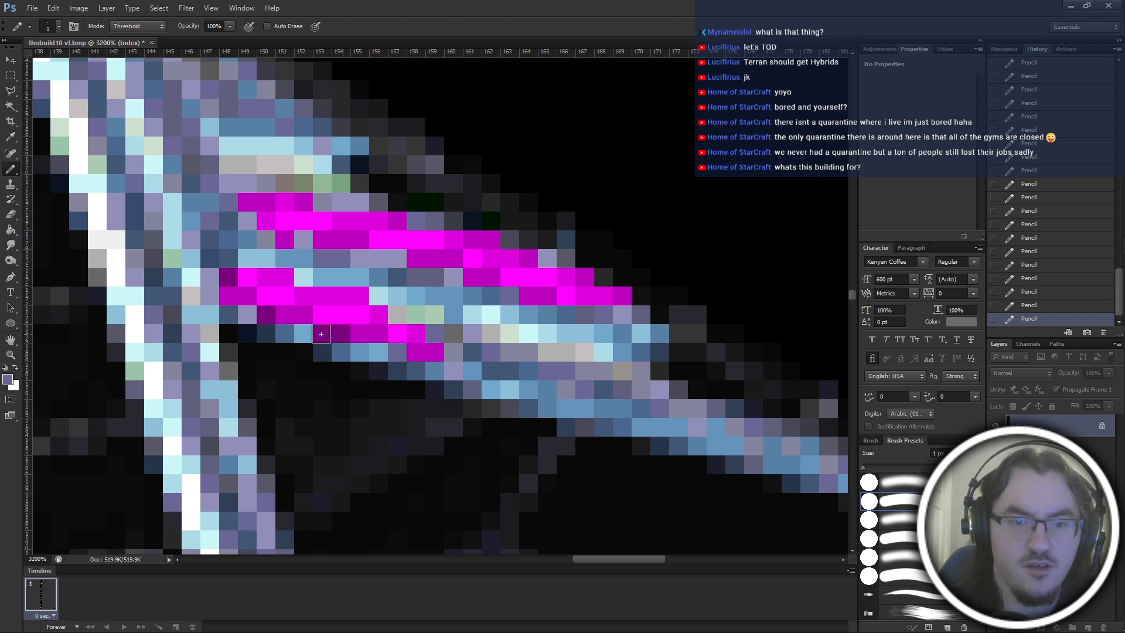
pyautogui.click(267, 314)
pyautogui.click(231, 279)
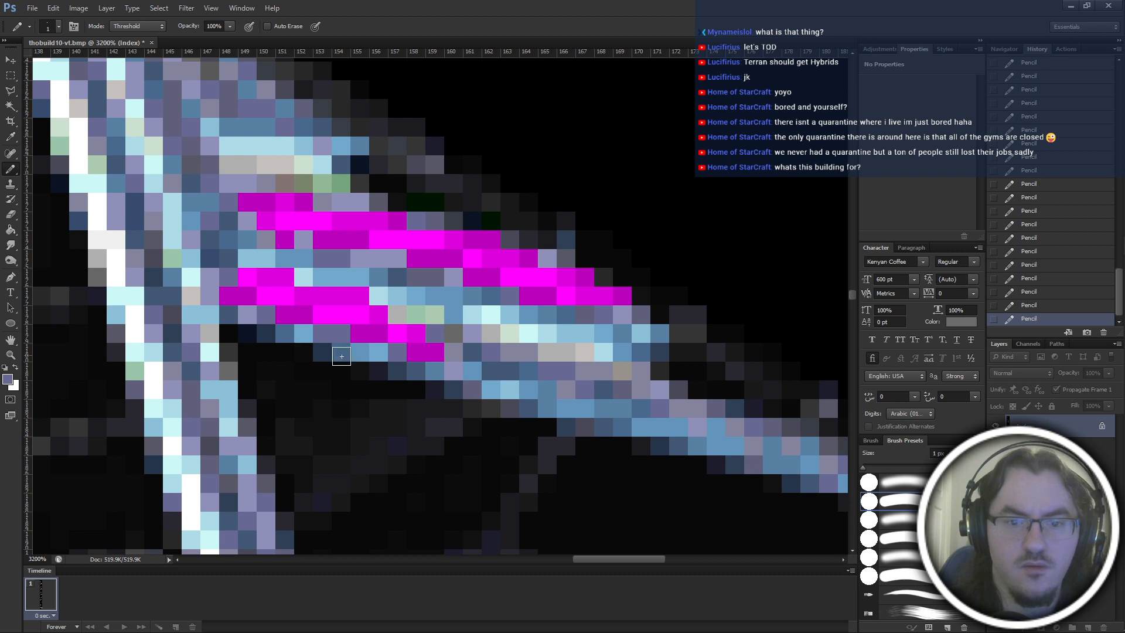
# Replace the medium purple shading along the lower edges and left ends of both fin patches with sampled dark blue.
pyautogui.keyDown('alt'); pyautogui.click(392, 343); pyautogui.keyUp('alt')
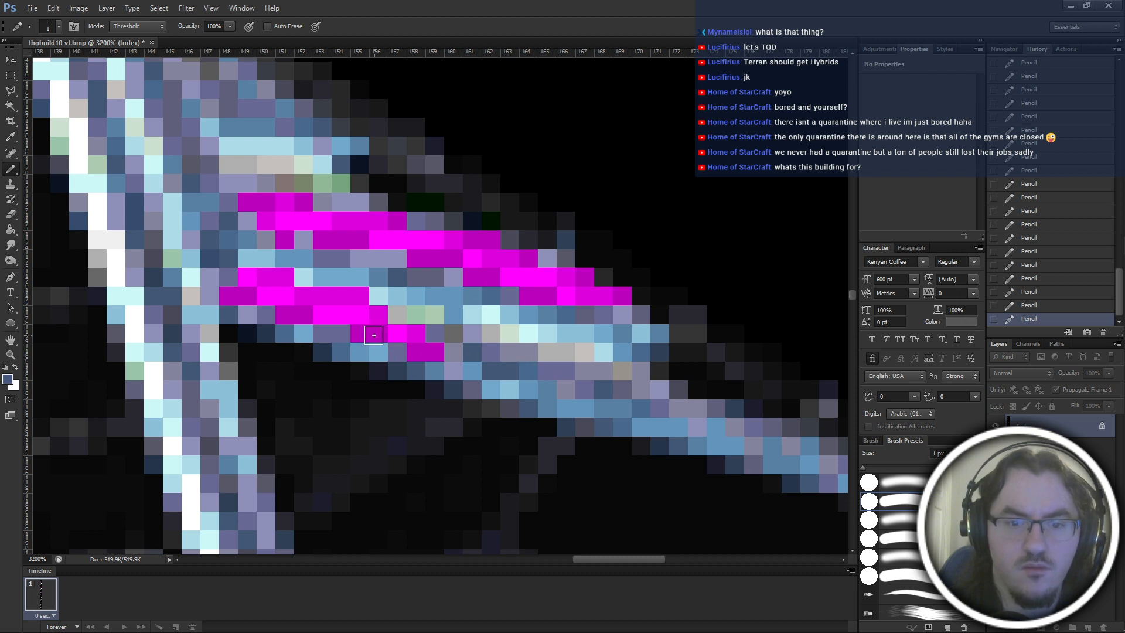
pyautogui.moveTo(378, 333); pyautogui.dragTo(360, 333)
pyautogui.moveTo(289, 312)
pyautogui.mouseDown()
pyautogui.moveTo(304, 314)
pyautogui.moveTo(228, 296)
pyautogui.mouseUp()
pyautogui.click(287, 237)
pyautogui.moveTo(252, 205); pyautogui.dragTo(268, 204)
pyautogui.click(303, 202)
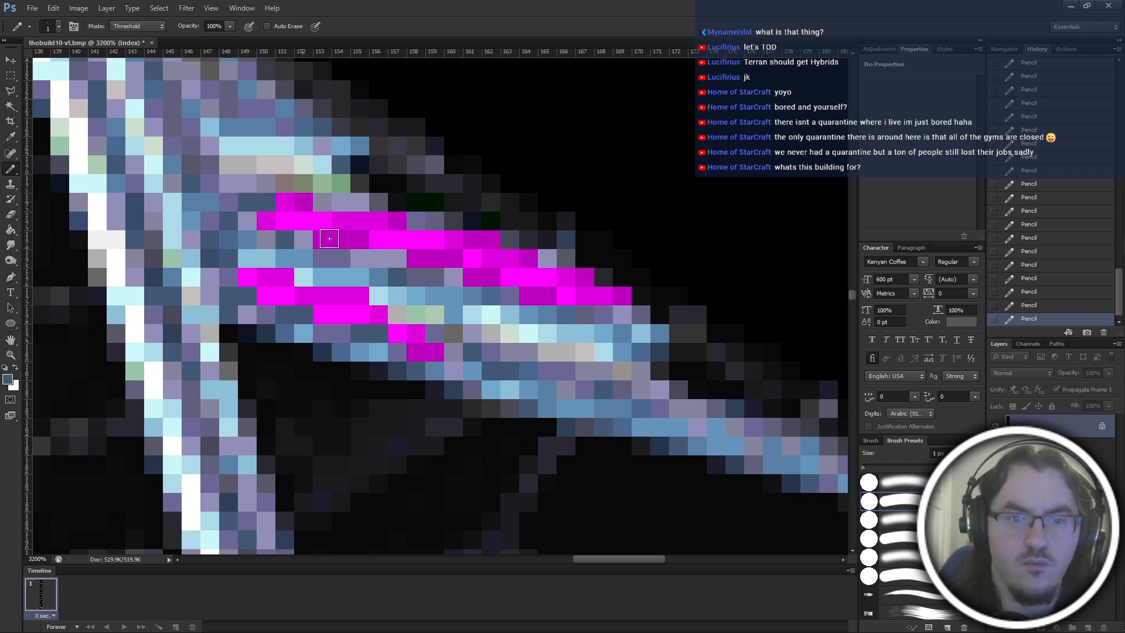
pyautogui.moveTo(328, 239); pyautogui.dragTo(360, 240)
pyautogui.moveTo(437, 258)
pyautogui.mouseDown()
pyautogui.moveTo(415, 259)
pyautogui.moveTo(527, 296)
pyautogui.mouseUp()
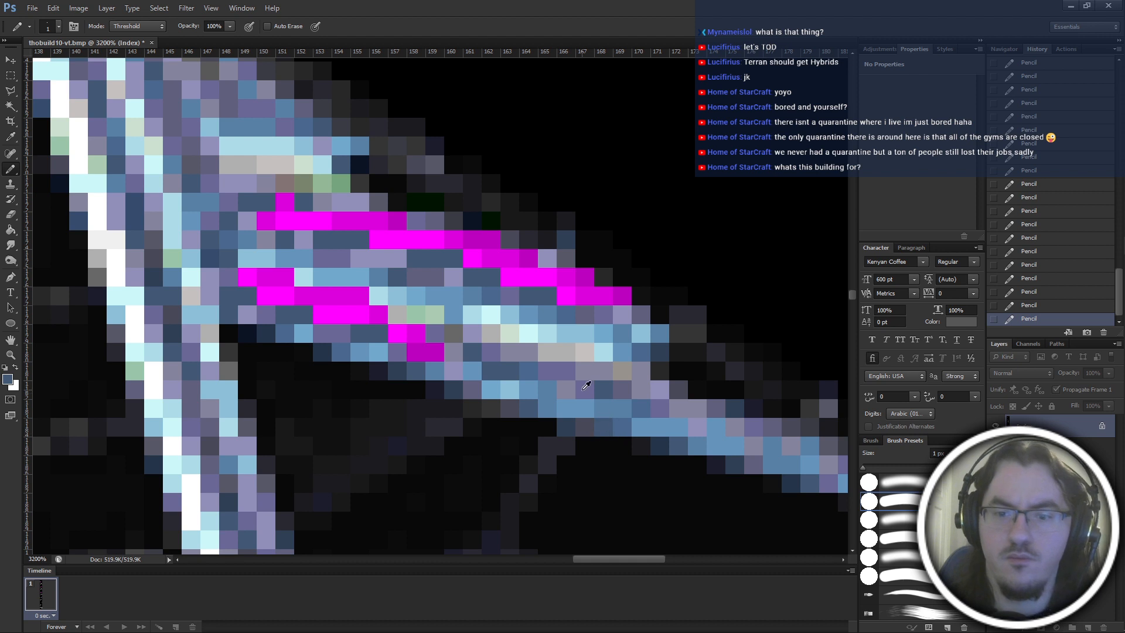
# Replace the medium magenta pixels along both fin patches with light blue sampled from the surrounding metal.
pyautogui.keyDown('alt'); pyautogui.click(603, 390); pyautogui.keyUp('alt')
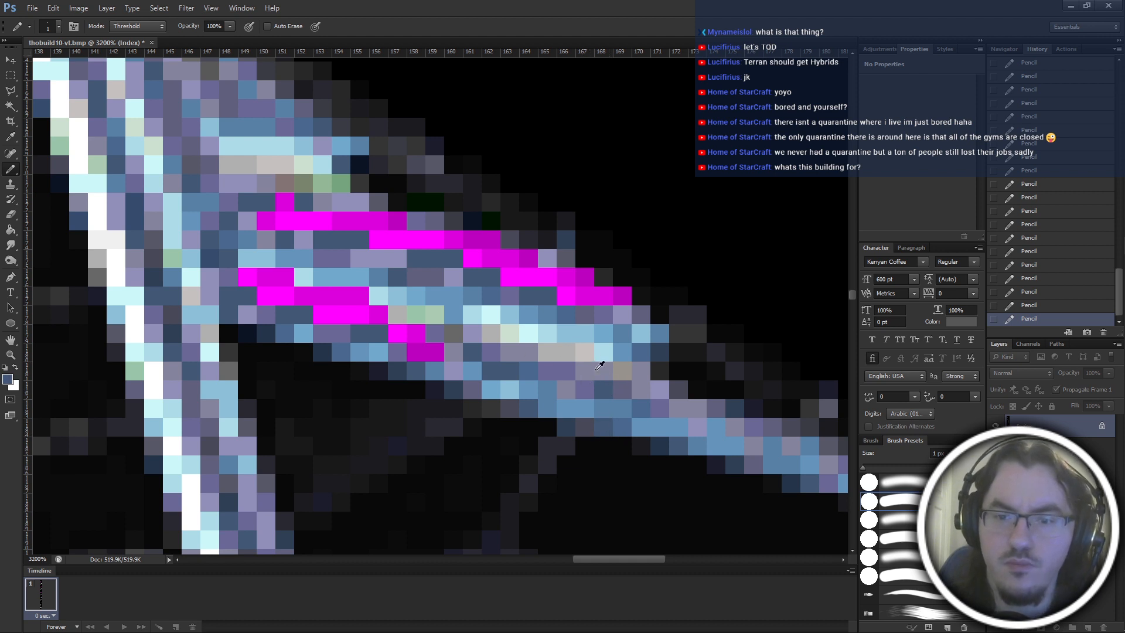
pyautogui.keyDown('alt'); pyautogui.click(497, 388); pyautogui.keyUp('alt')
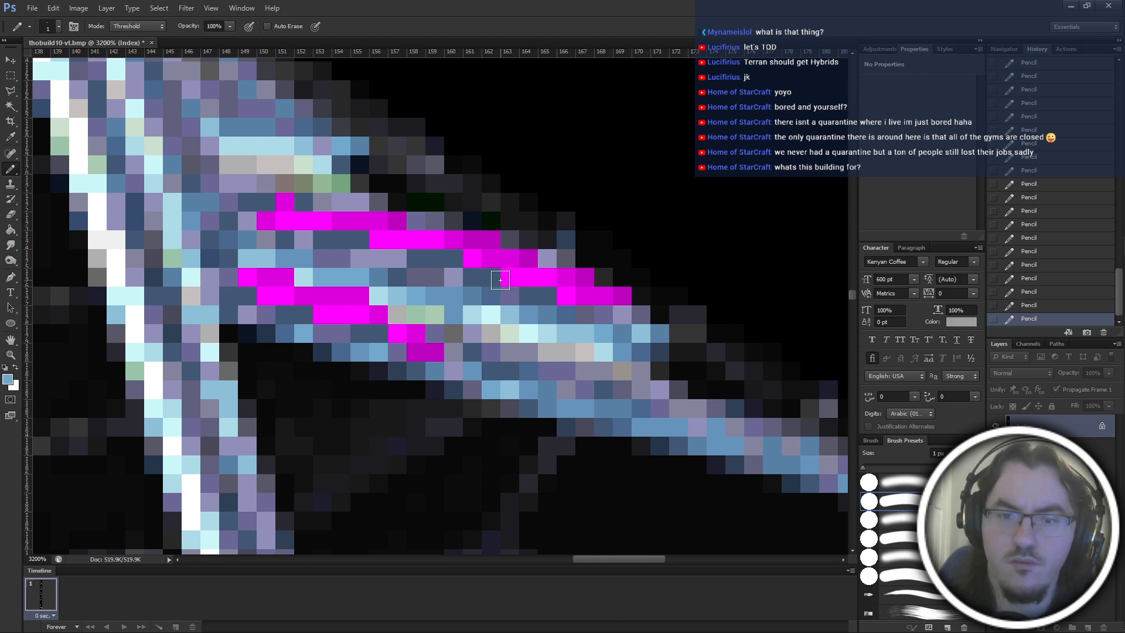
pyautogui.moveTo(503, 259); pyautogui.dragTo(466, 239)
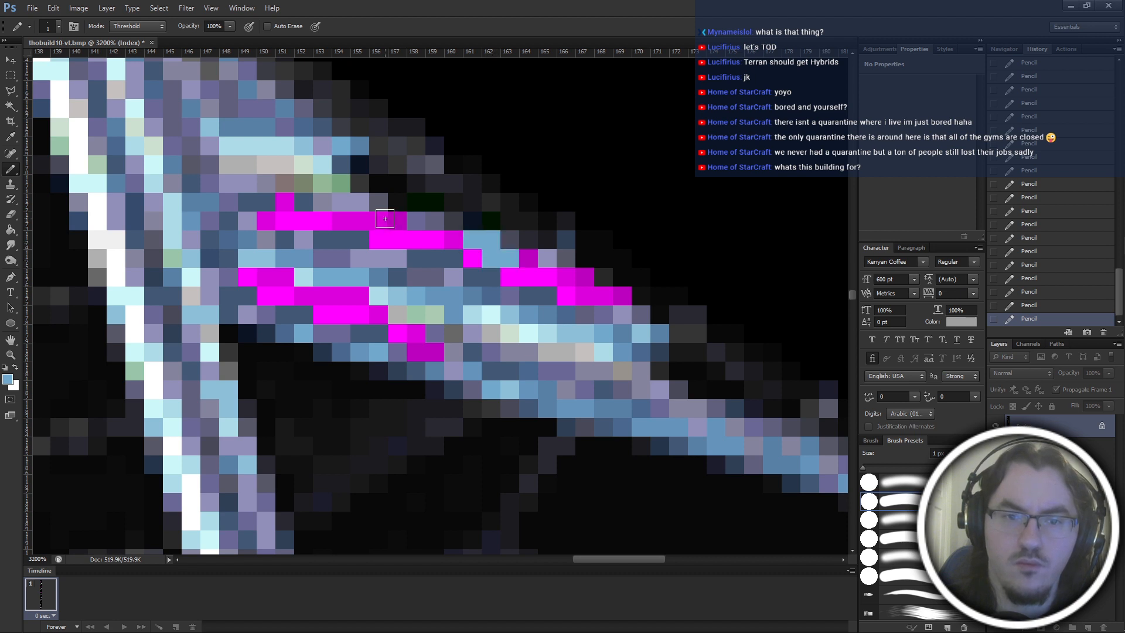
pyautogui.moveTo(381, 222); pyautogui.dragTo(334, 222)
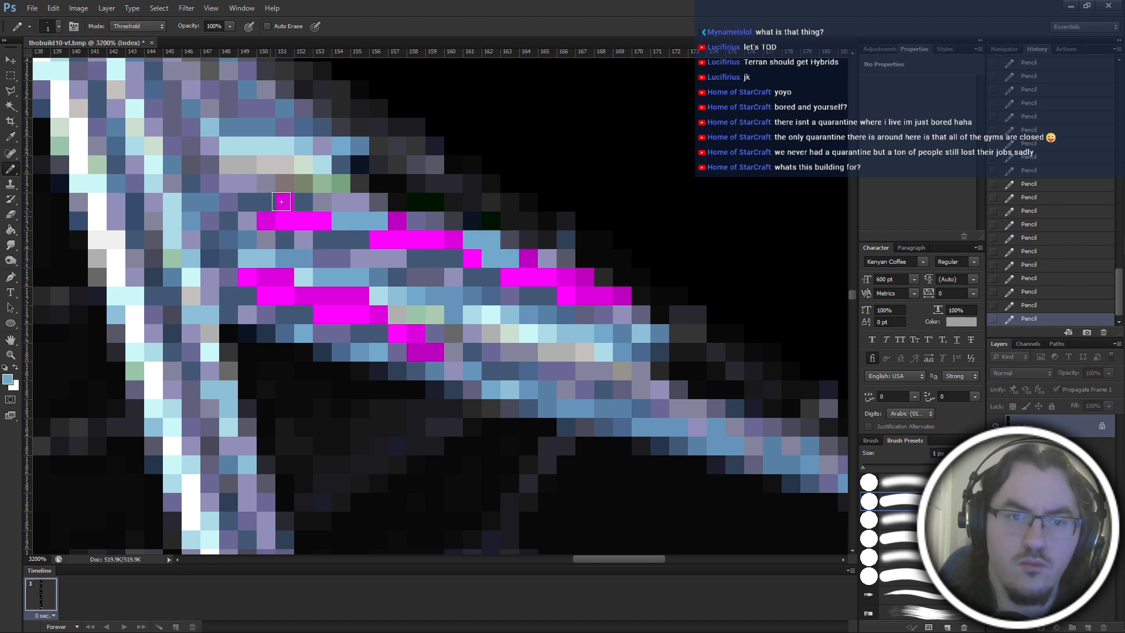
pyautogui.click(267, 219)
pyautogui.click(281, 202)
pyautogui.moveTo(259, 278)
pyautogui.mouseDown()
pyautogui.moveTo(299, 293)
pyautogui.moveTo(363, 297)
pyautogui.mouseUp()
pyautogui.click(408, 340)
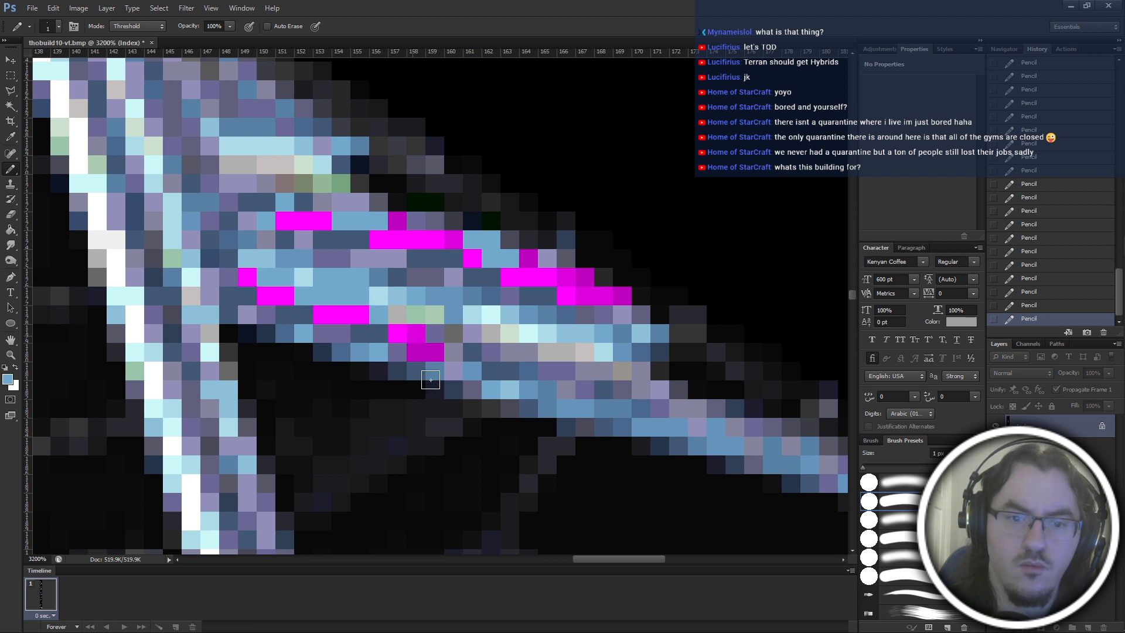
# Paint the darker magenta pixels along the upper fin patch's outer edge with the same light blue.
pyautogui.click(397, 221)
pyautogui.click(528, 258)
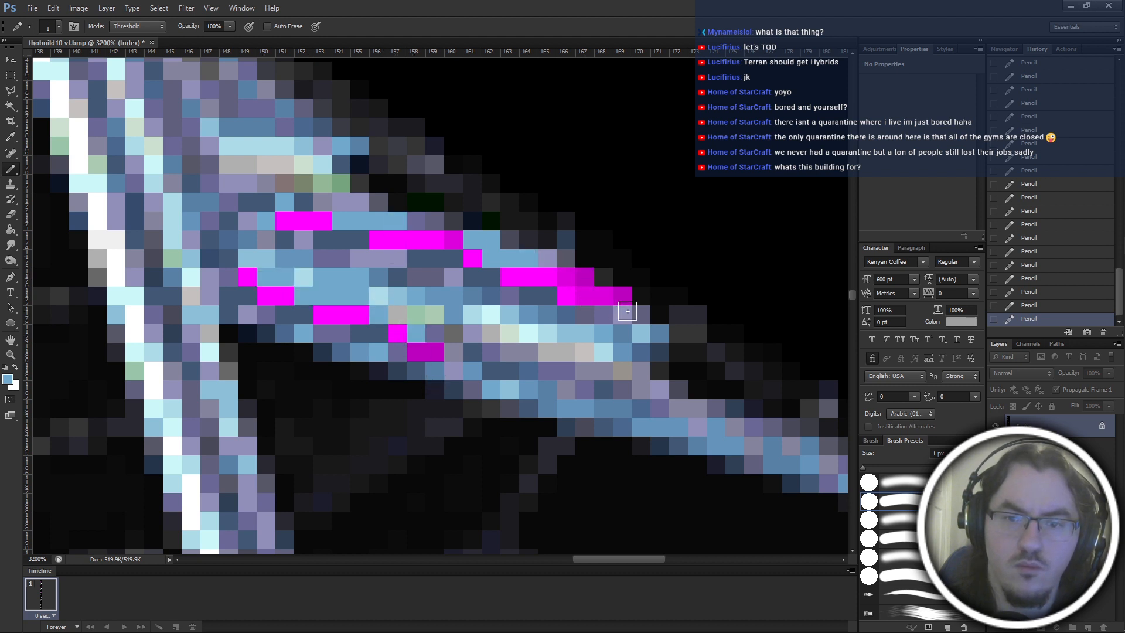
pyautogui.click(585, 276)
pyautogui.click(622, 296)
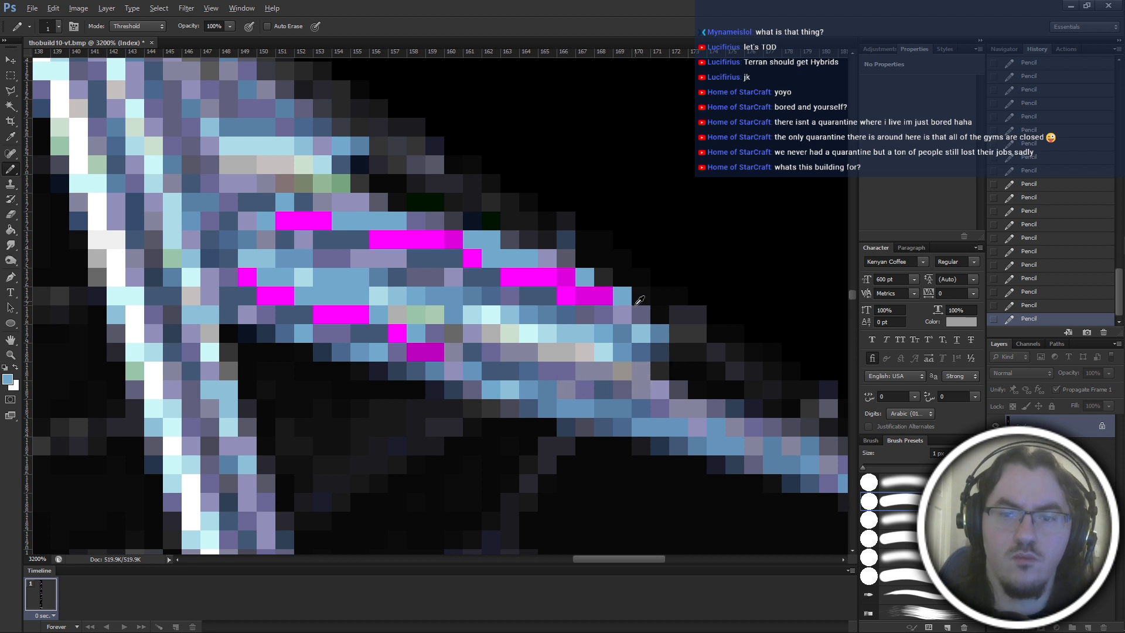
# Retouch the upper fin patch's outer edge pixels with sampled dark purple and its bright magenta run below with greyish purple.
pyautogui.keyDown('alt'); pyautogui.click(625, 298); pyautogui.keyUp('alt')
pyautogui.click(622, 296)
pyautogui.click(585, 277)
pyautogui.click(491, 240)
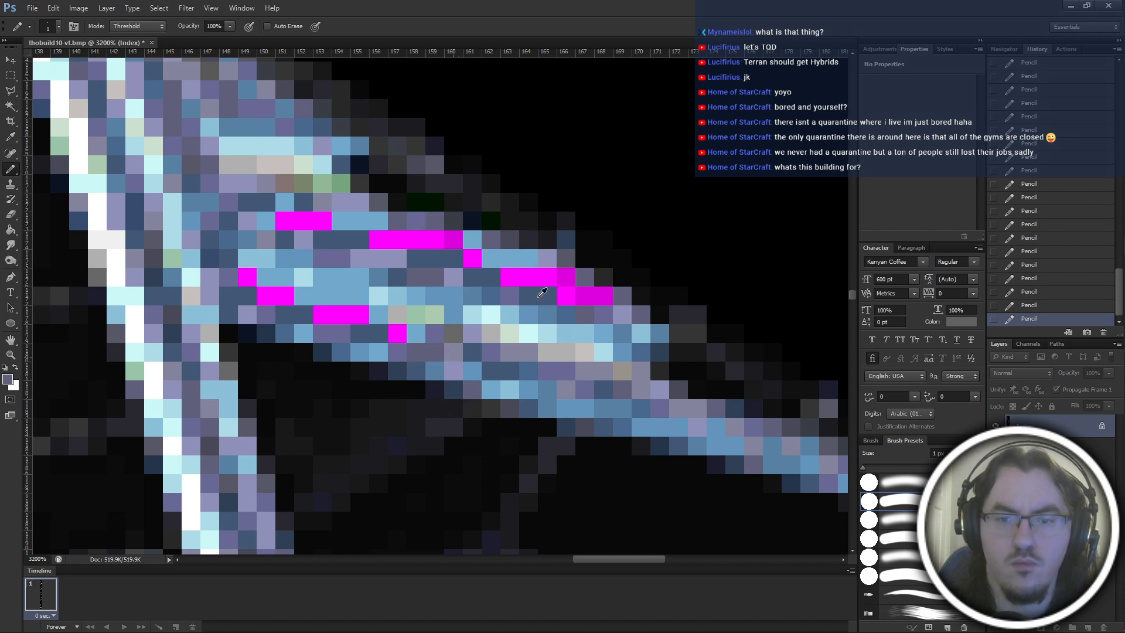
pyautogui.keyDown('alt'); pyautogui.click(542, 293); pyautogui.keyUp('alt')
pyautogui.moveTo(548, 278); pyautogui.dragTo(508, 278)
pyautogui.moveTo(398, 333); pyautogui.dragTo(318, 314)
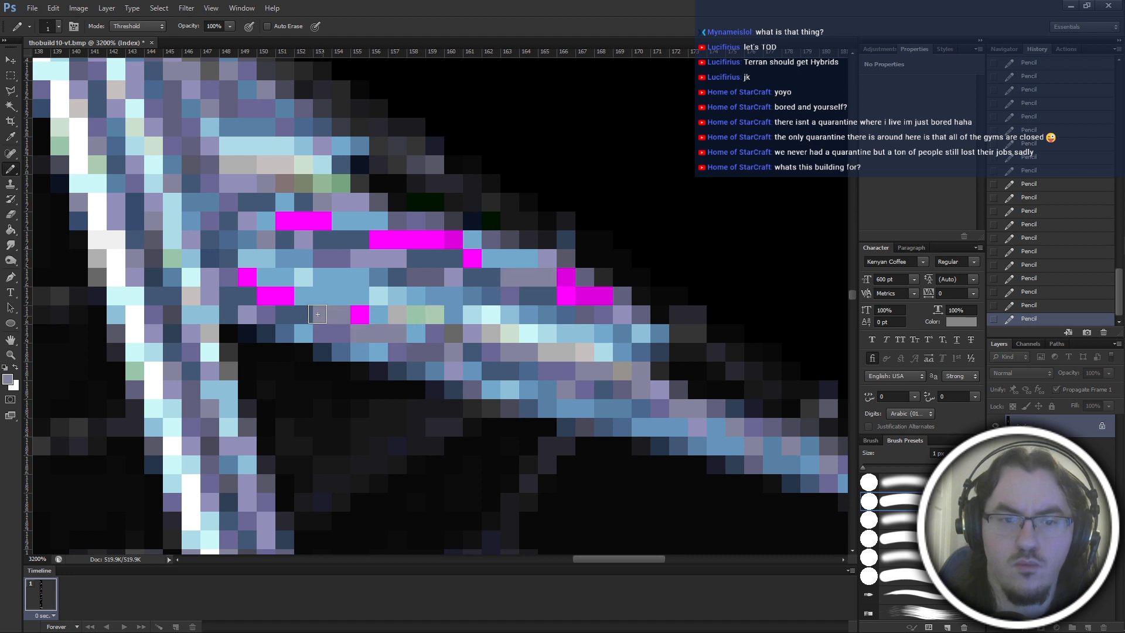
pyautogui.hotkey('ctrl', 'alt', 'z')
pyautogui.hotkey('ctrl', 'alt', 'z')
pyautogui.hotkey('ctrl', 'alt', 'z')
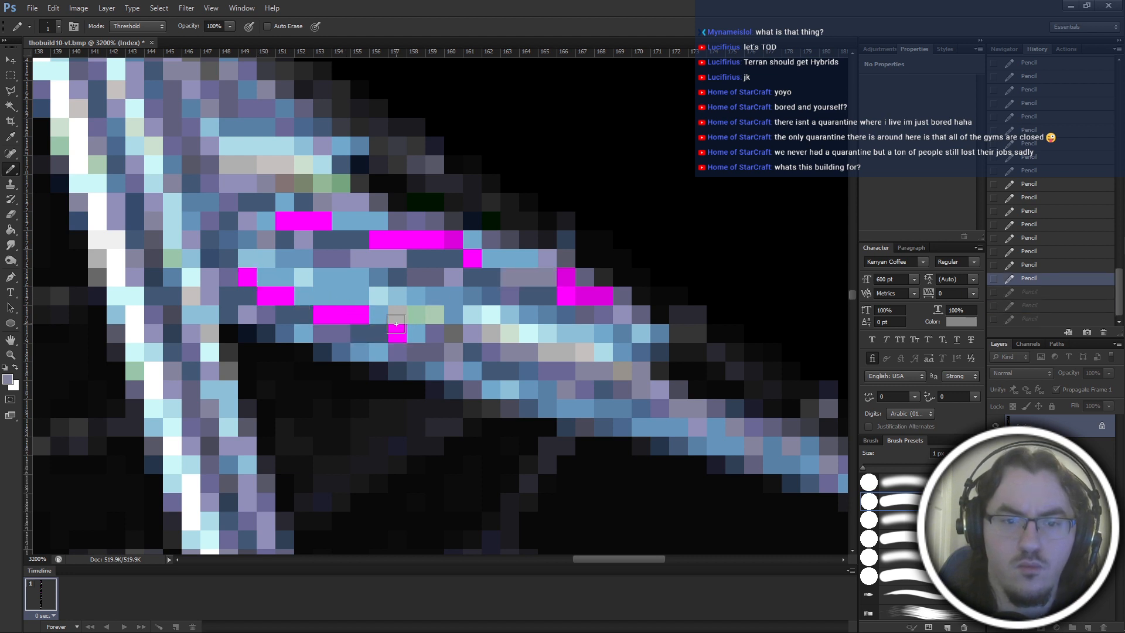
# Paint the bright magenta pixels of the lower fin patch and the upper patch's left half with greyish purple.
pyautogui.click(397, 332)
pyautogui.moveTo(357, 315); pyautogui.dragTo(269, 292)
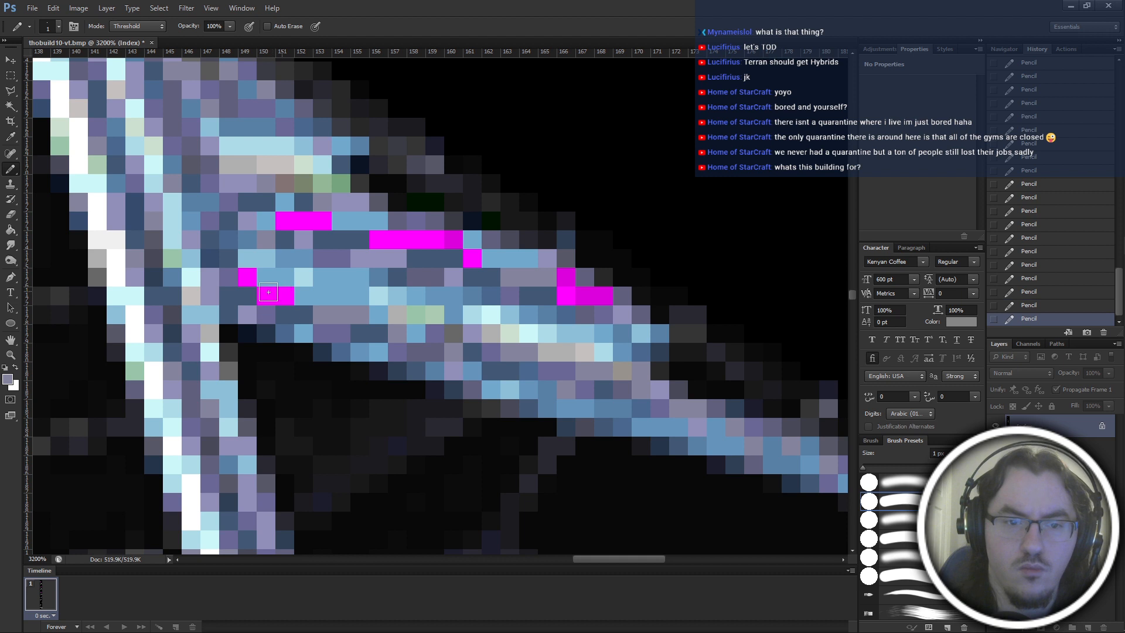
pyautogui.moveTo(375, 240); pyautogui.dragTo(439, 240)
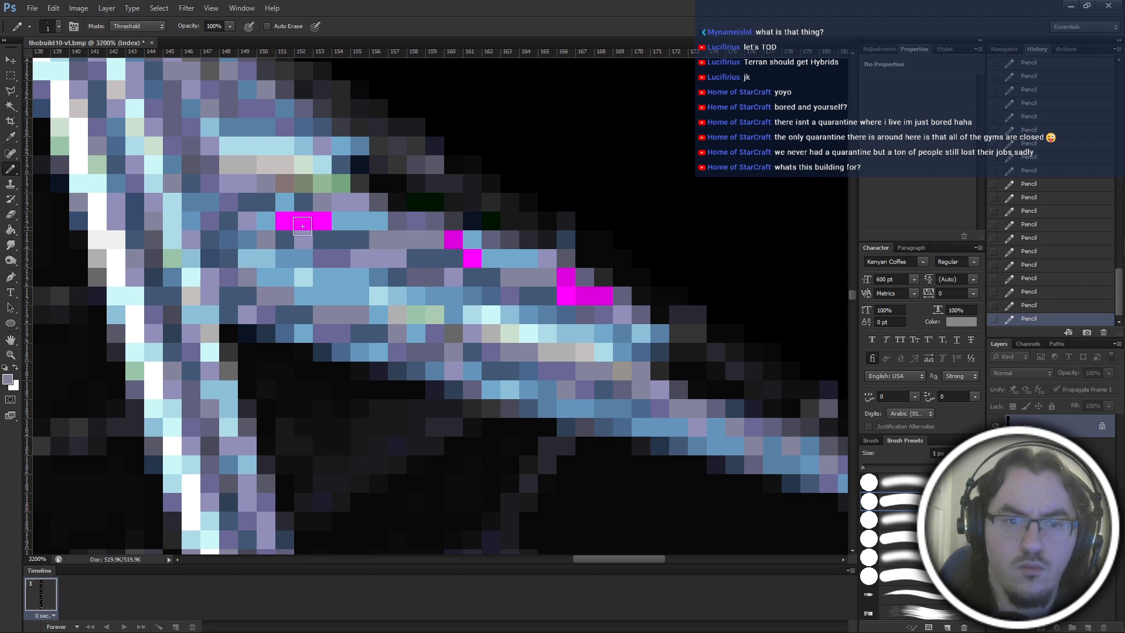
pyautogui.moveTo(318, 221); pyautogui.dragTo(301, 221)
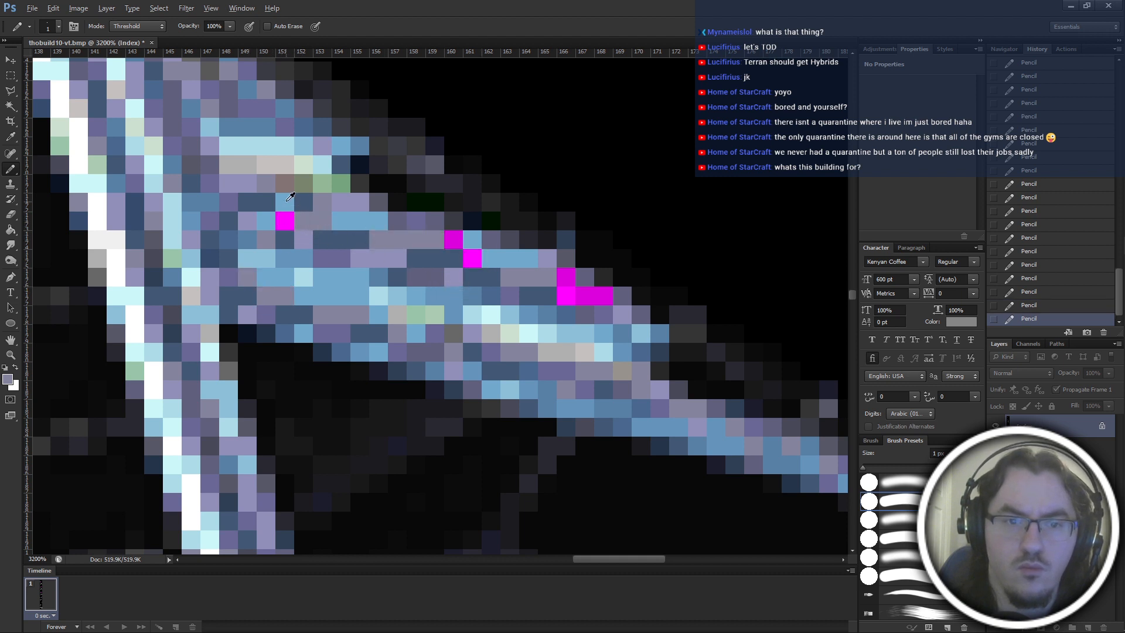
# Cover the remaining magenta pixels on the upper fin patch with sampled light purple, finishing the last one in dark purple.
pyautogui.keyDown('alt'); pyautogui.click(306, 246); pyautogui.keyUp('alt')
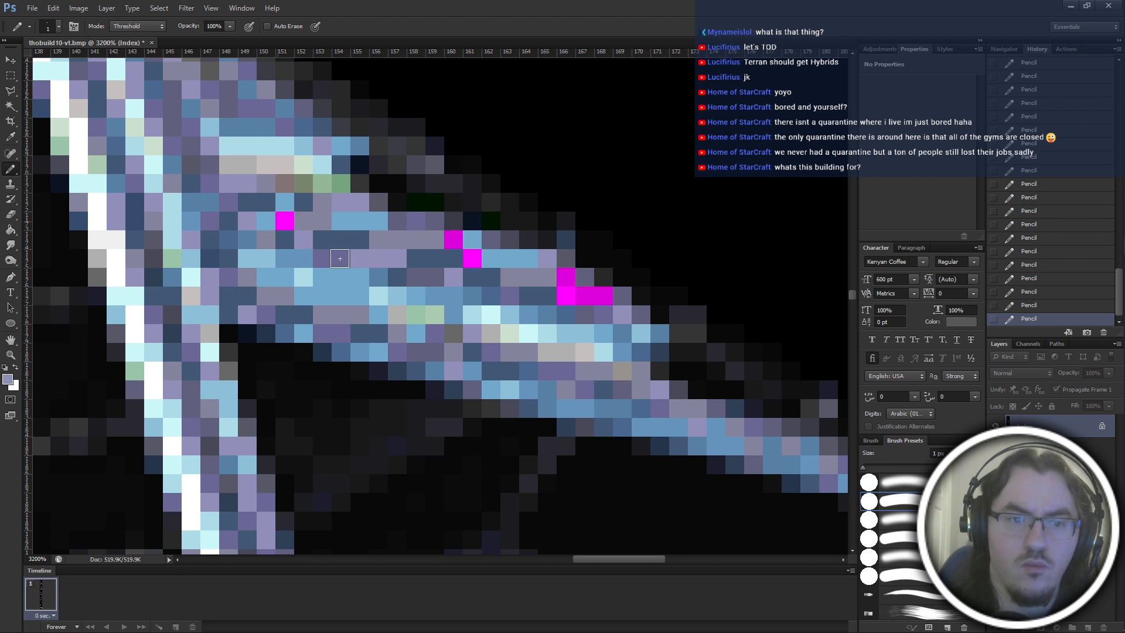
pyautogui.click(285, 220)
pyautogui.click(454, 239)
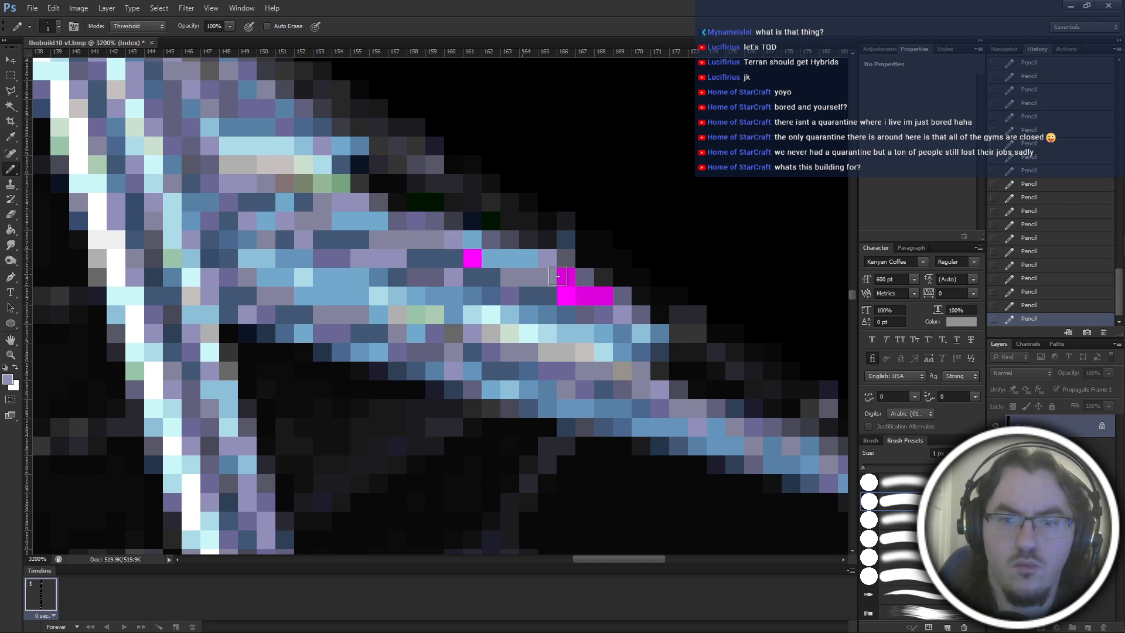
pyautogui.moveTo(564, 276); pyautogui.dragTo(607, 295)
pyautogui.click(582, 297)
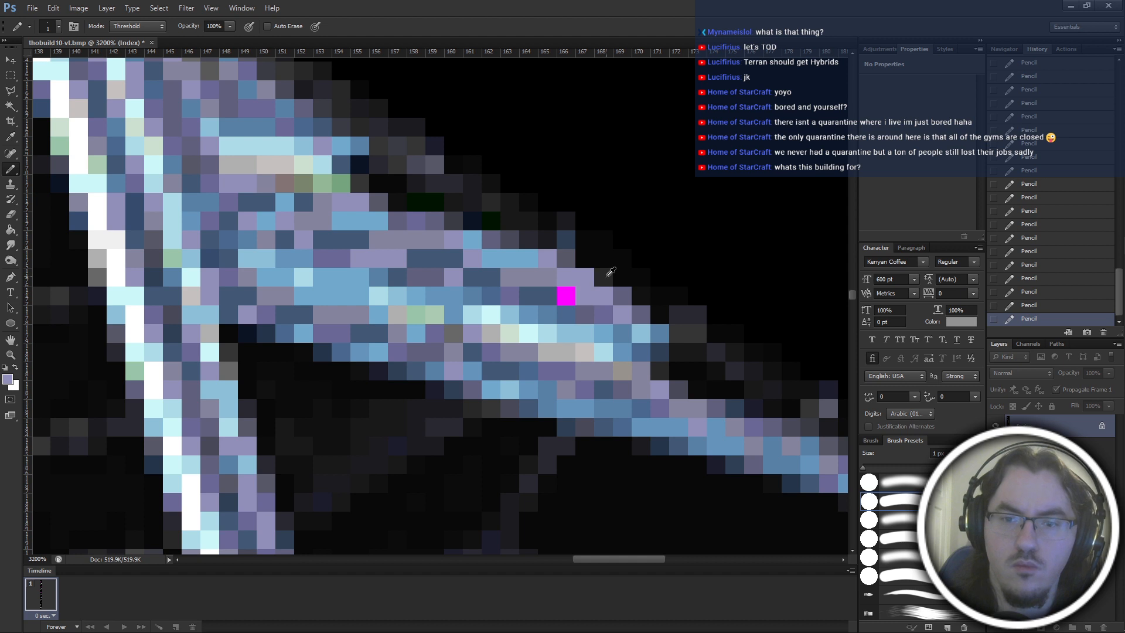
pyautogui.keyDown('alt'); pyautogui.click(626, 297); pyautogui.keyUp('alt')
pyautogui.click(559, 299)
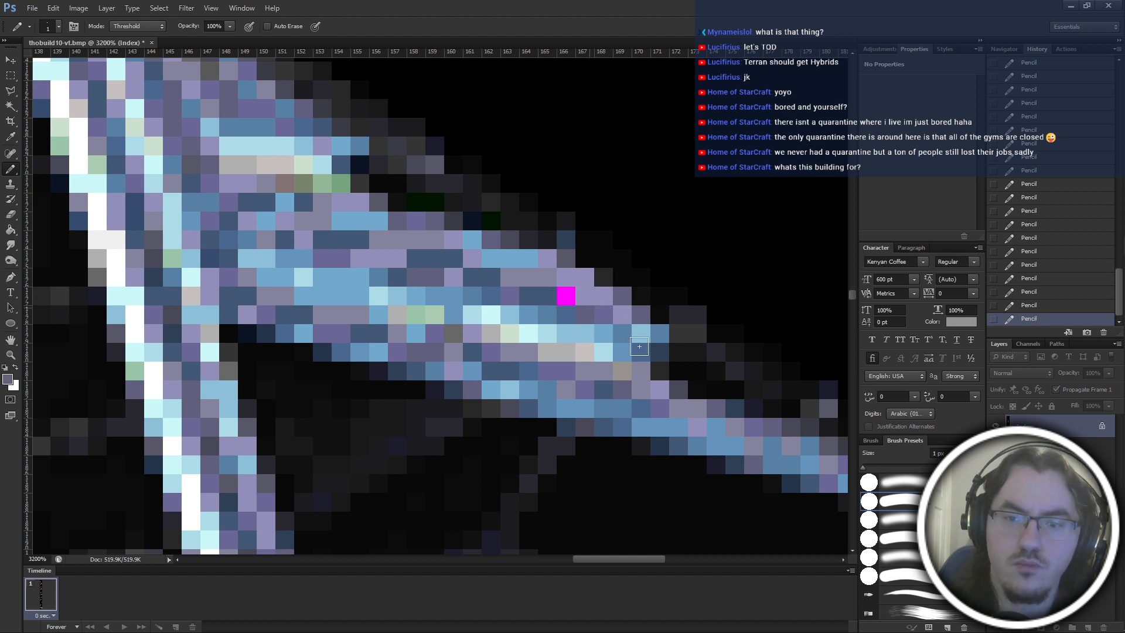
pyautogui.keyDown('alt'); pyautogui.click(640, 389); pyautogui.keyUp('alt')
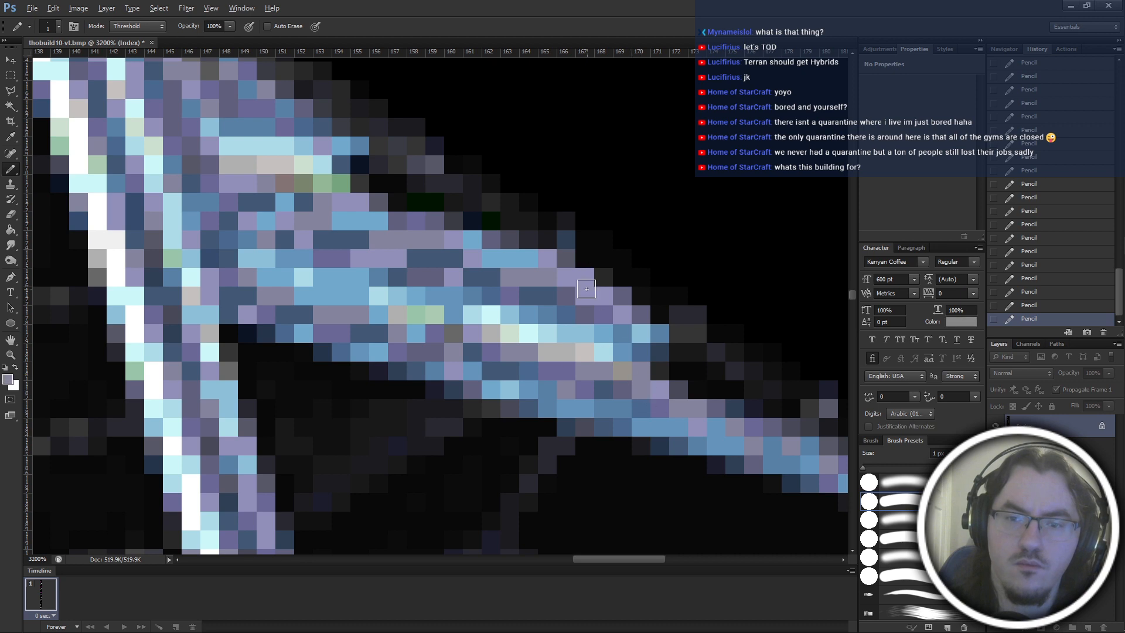
# Examine the recoloured fin against the whole building and compare it with the magenta areas on the base.
pyautogui.scroll(-5, 660, 284)
pyautogui.scroll(-3, 661, 284)
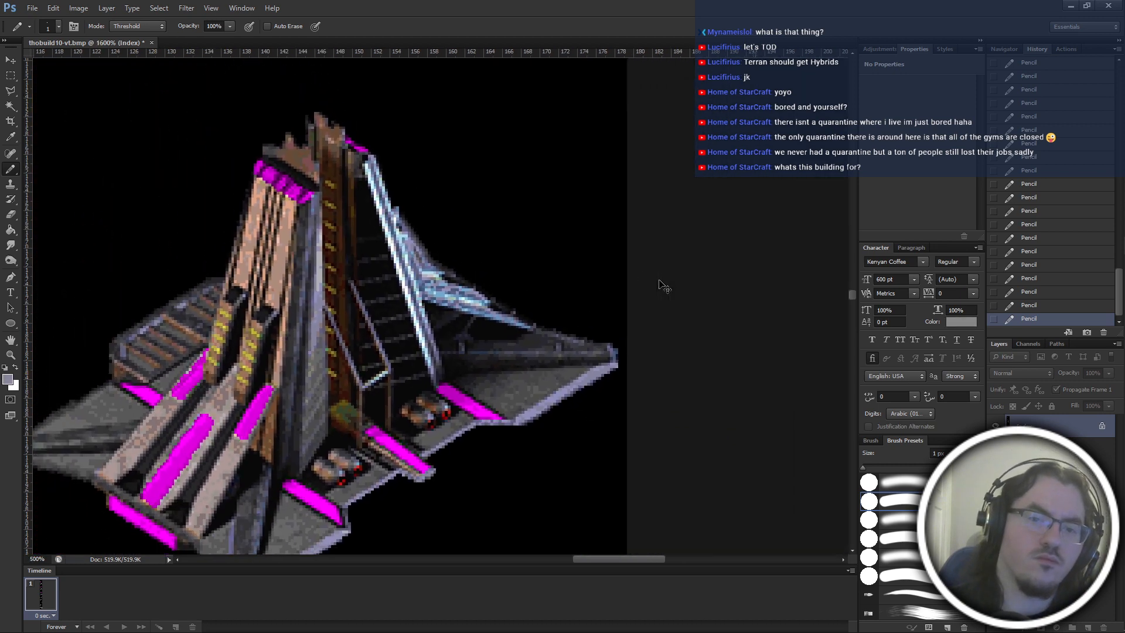
pyautogui.moveTo(661, 284); pyautogui.dragTo(743, 298)
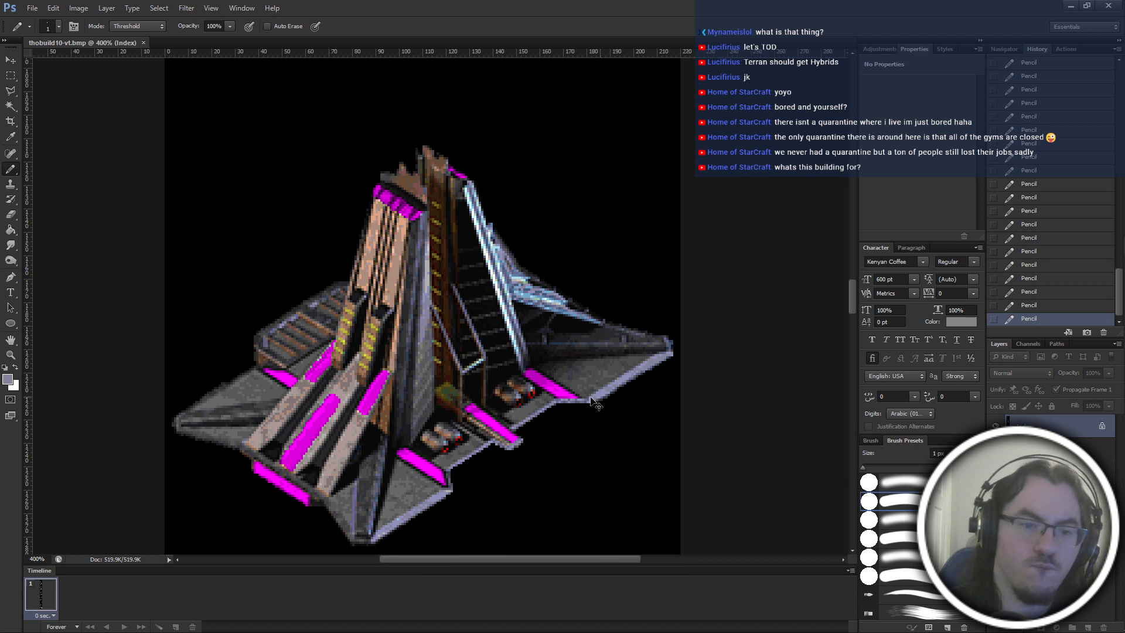
pyautogui.moveTo(533, 514); pyautogui.dragTo(591, 397)
pyautogui.moveTo(367, 343); pyautogui.dragTo(422, 424)
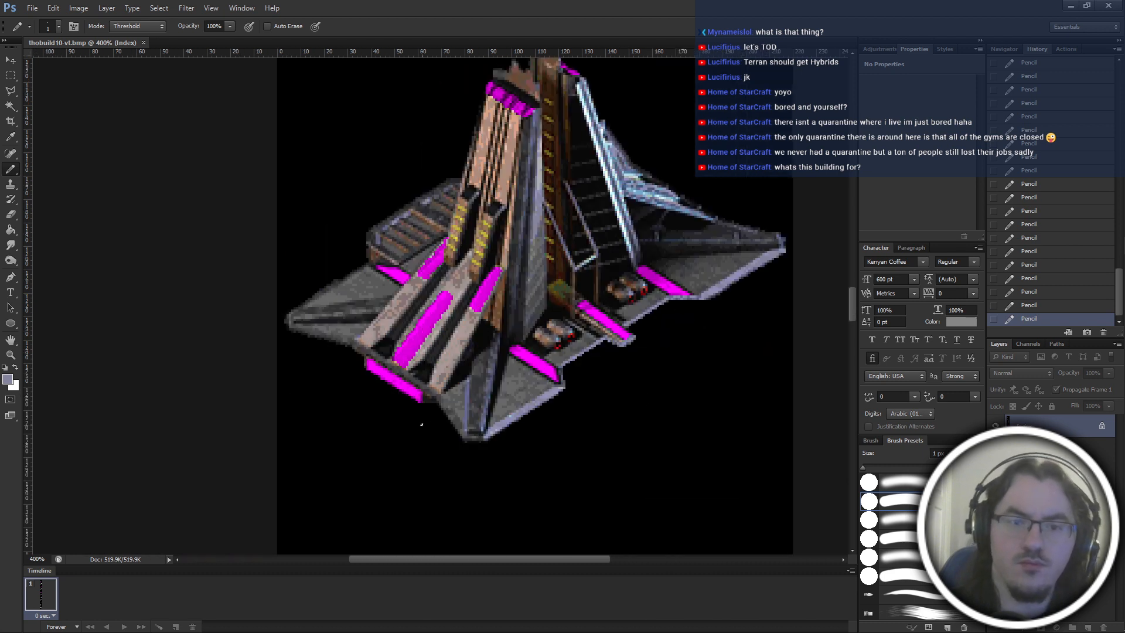
pyautogui.scroll(1, 422, 425)
pyautogui.scroll(-3, 422, 429)
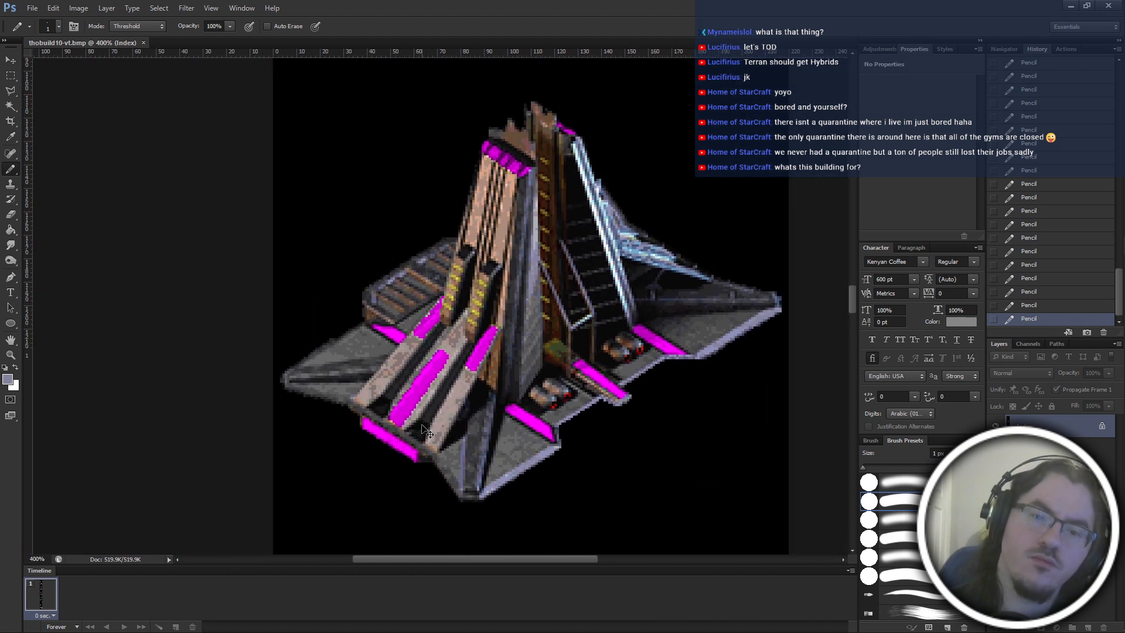
pyautogui.scroll(3, 422, 430)
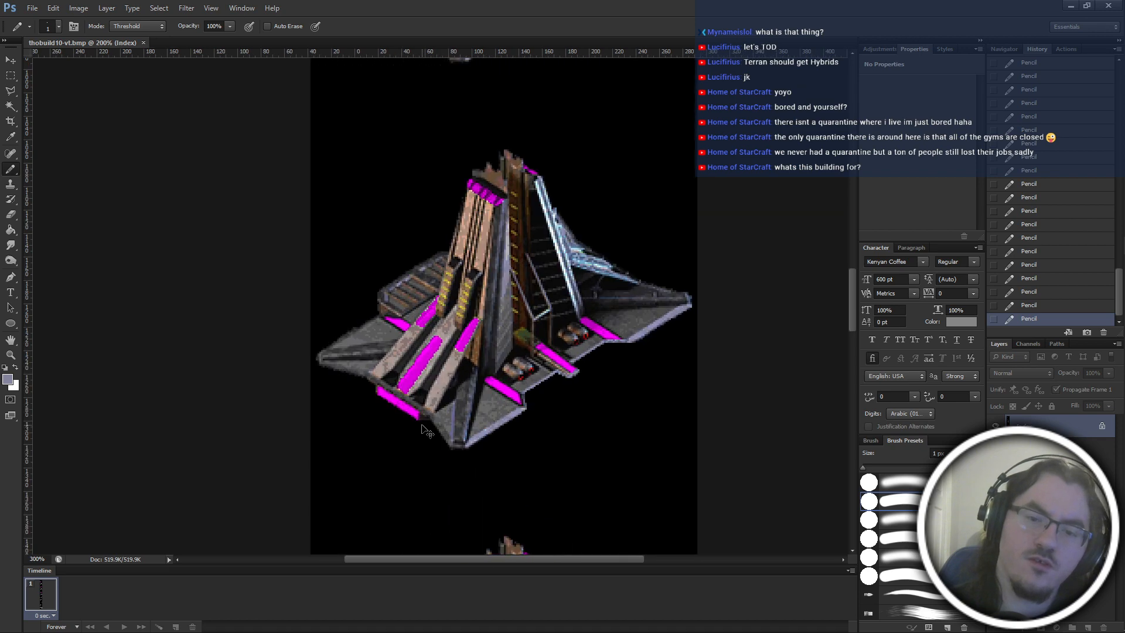
pyautogui.scroll(6, 423, 430)
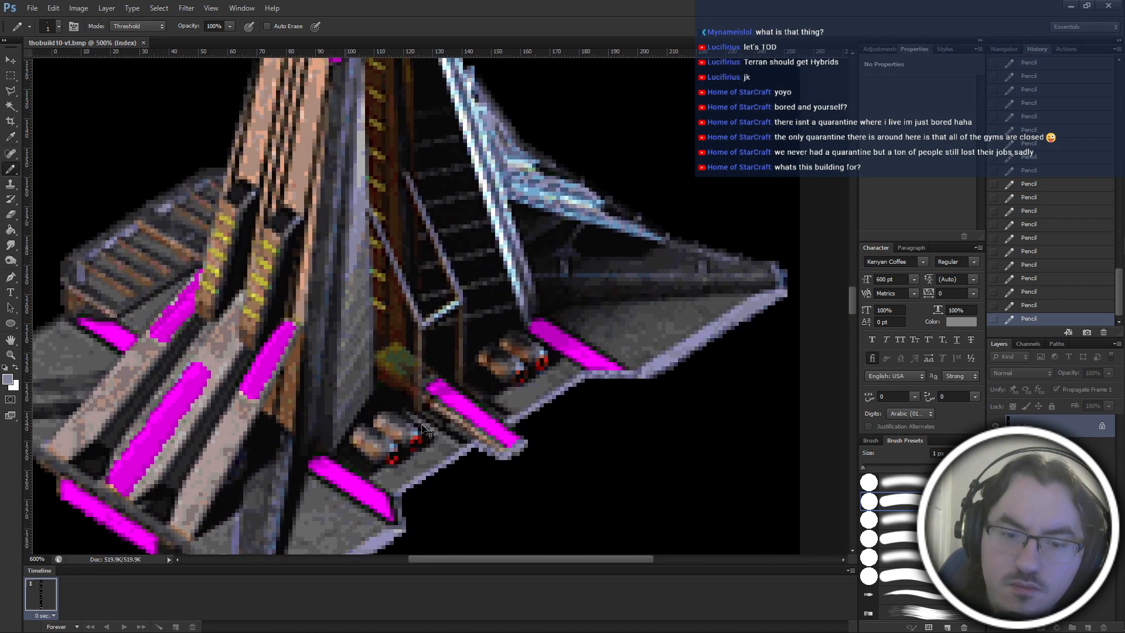
pyautogui.scroll(-5, 422, 425)
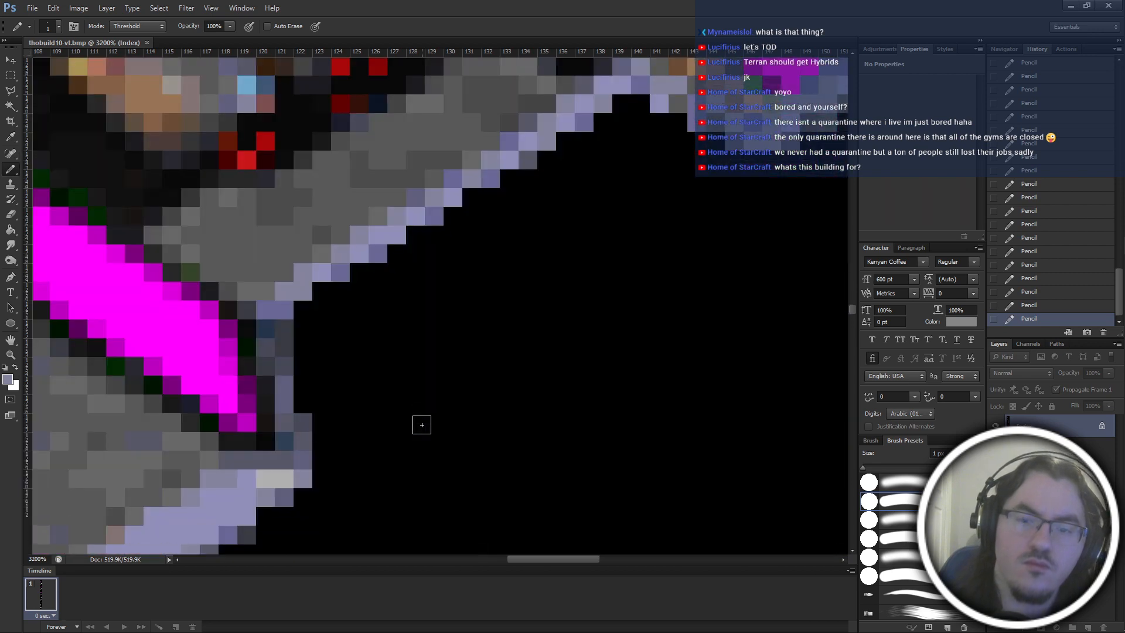
# Repaint the purple rim pixels below the middle magenta base strip with grey sampled from the strip's end.
pyautogui.hscroll(2, 423, 428)
pyautogui.scroll(2, 443, 475)
pyautogui.hscroll(2, 442, 477)
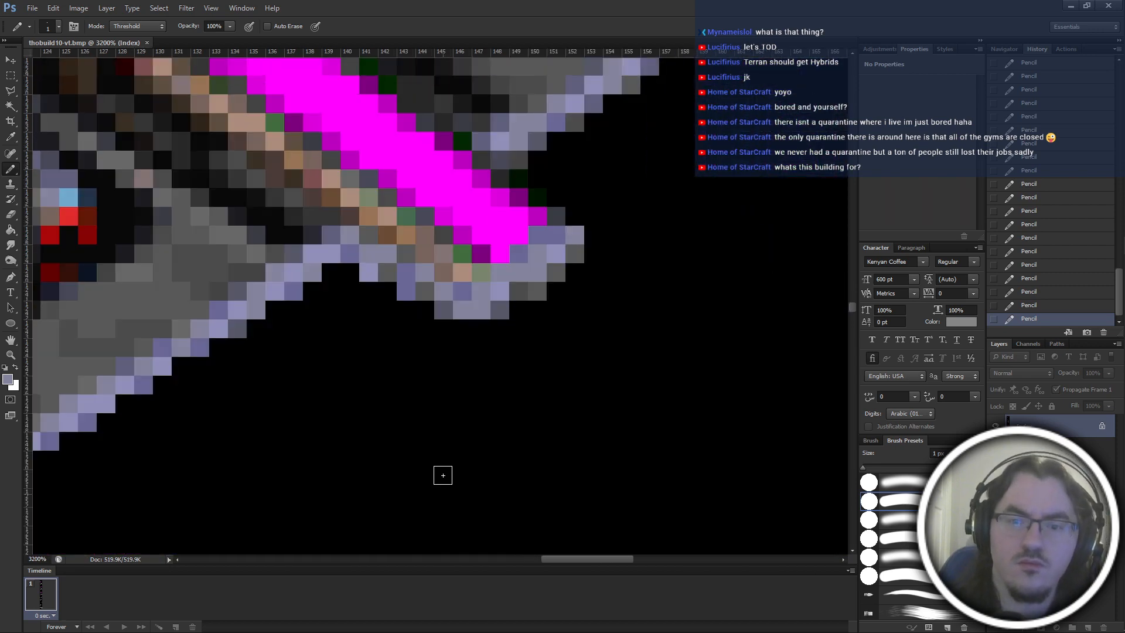
pyautogui.scroll(2, 443, 475)
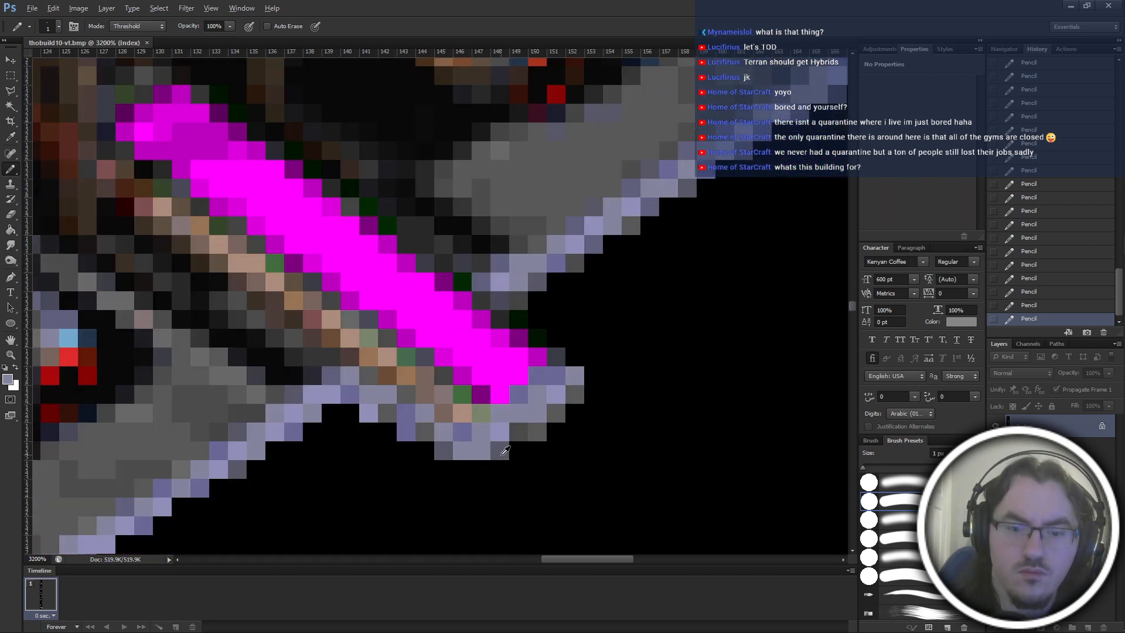
pyautogui.keyDown('alt'); pyautogui.click(446, 454); pyautogui.keyUp('alt')
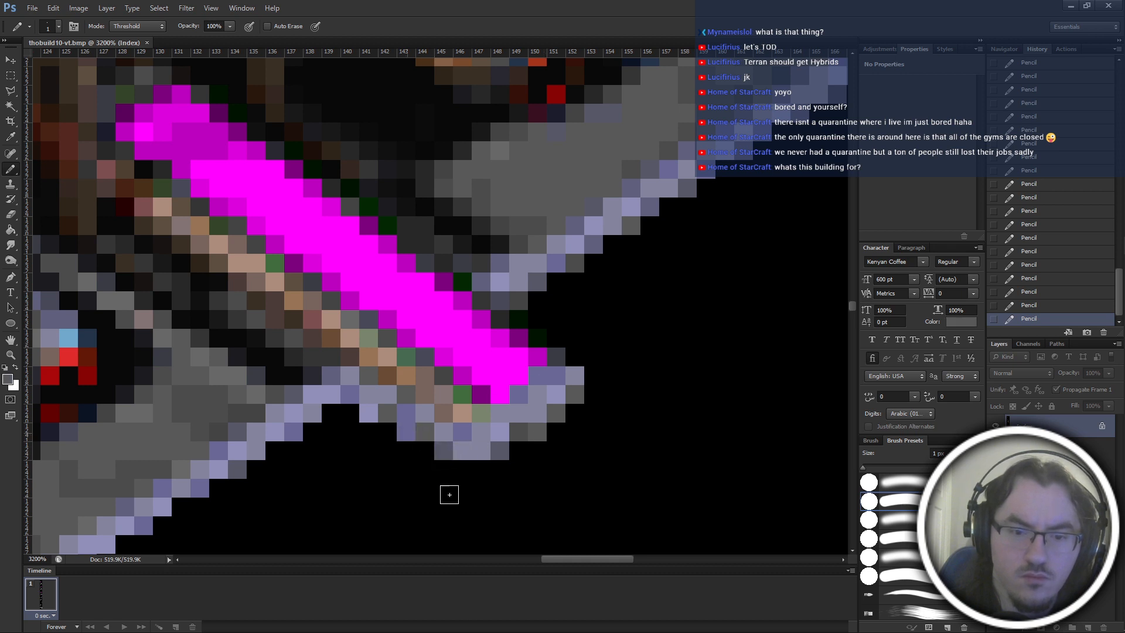
pyautogui.click(406, 432)
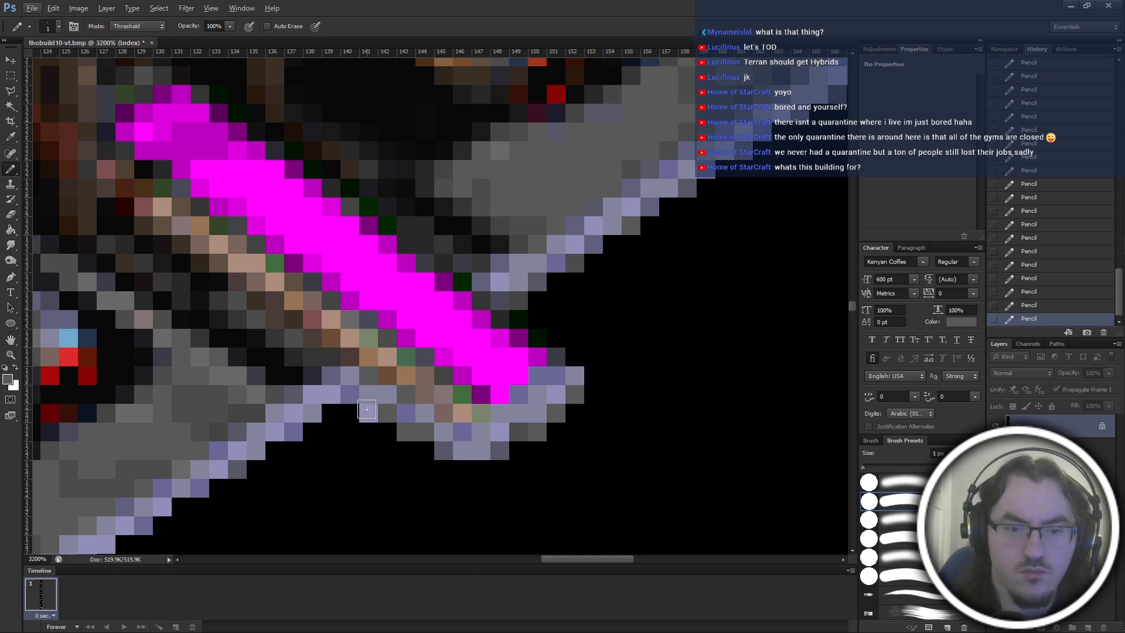
pyautogui.moveTo(341, 391); pyautogui.dragTo(368, 413)
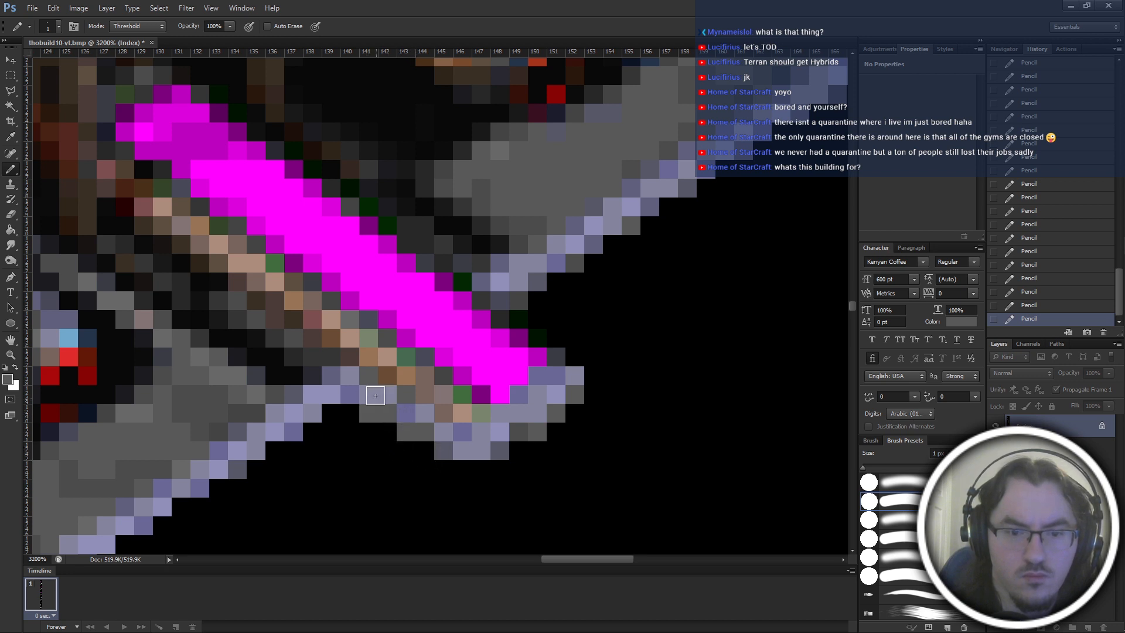
# Darken the grey rim's lower edge beneath the middle base strip with sampled dark grey, and sample the black background.
pyautogui.keyDown('alt'); pyautogui.click(337, 357); pyautogui.keyUp('alt')
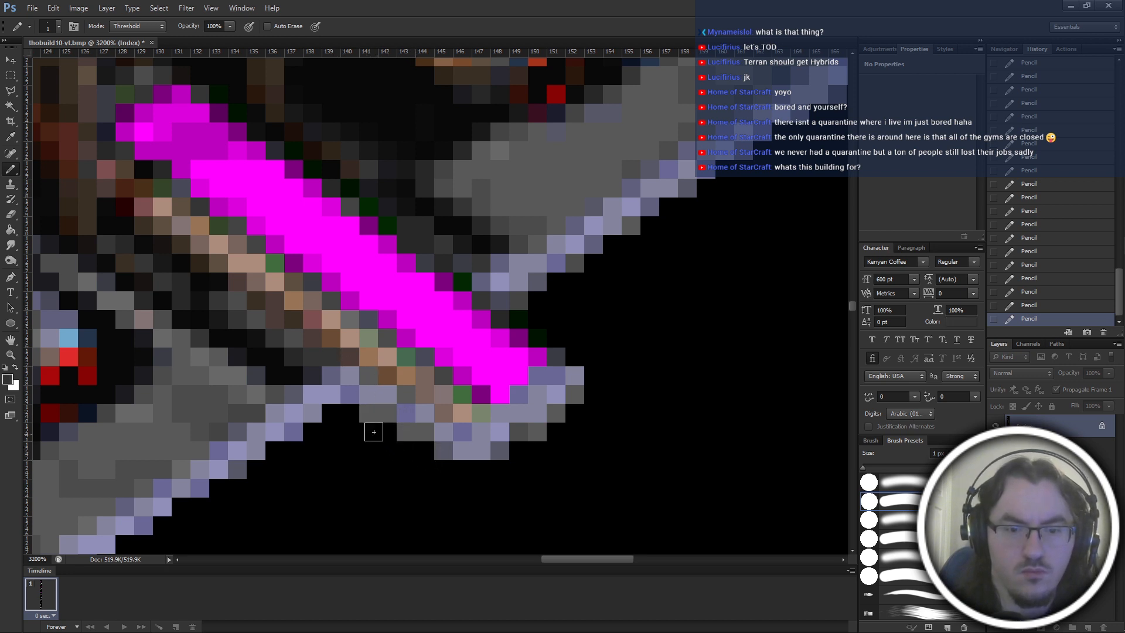
pyautogui.moveTo(392, 432); pyautogui.dragTo(416, 453)
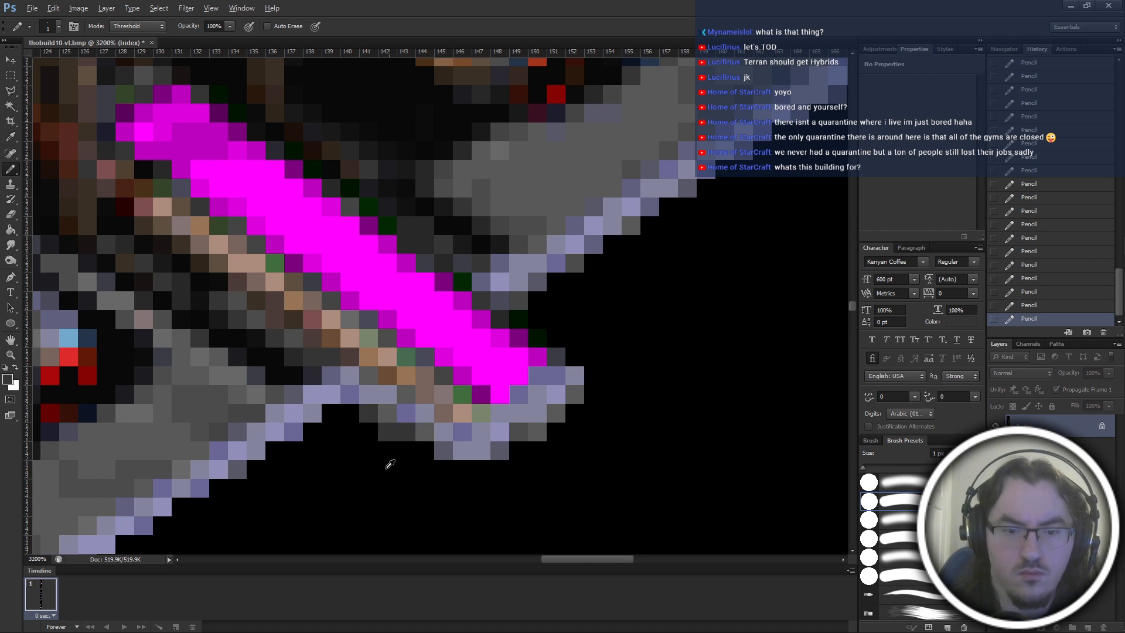
pyautogui.click(383, 436)
pyautogui.scroll(-6, 404, 471)
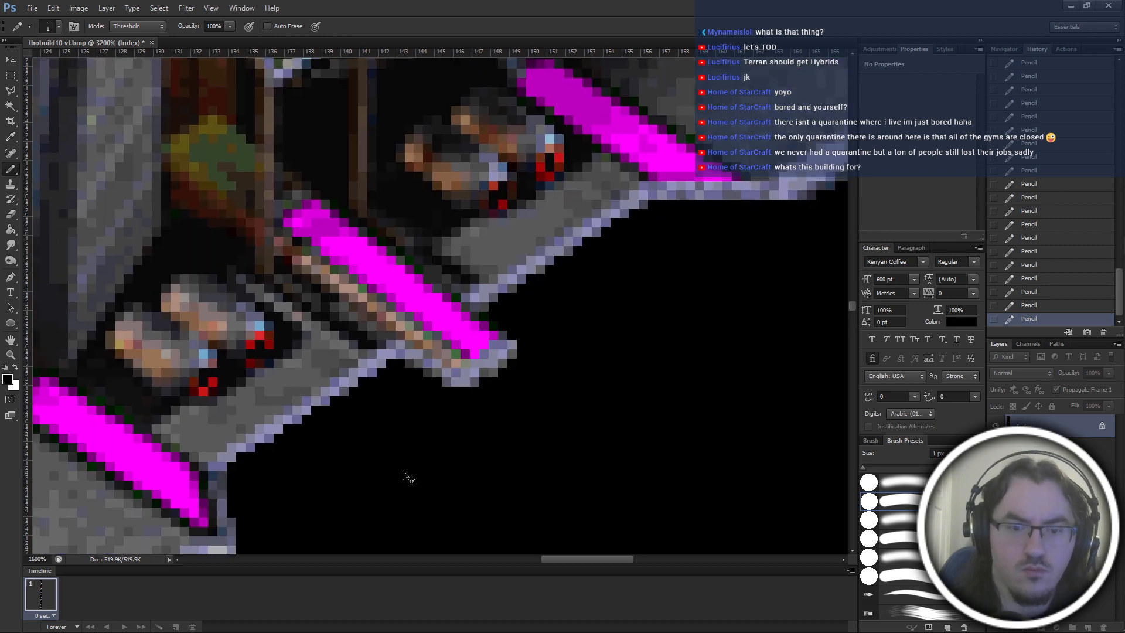
pyautogui.scroll(5, 409, 478)
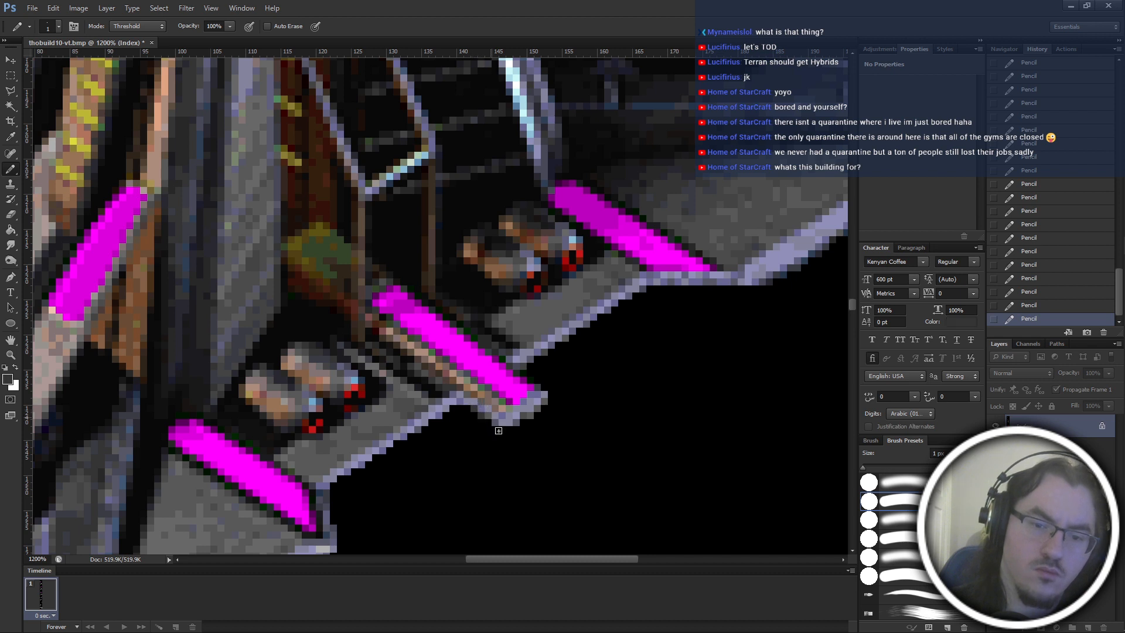
pyautogui.keyDown('alt'); pyautogui.click(485, 418); pyautogui.keyUp('alt')
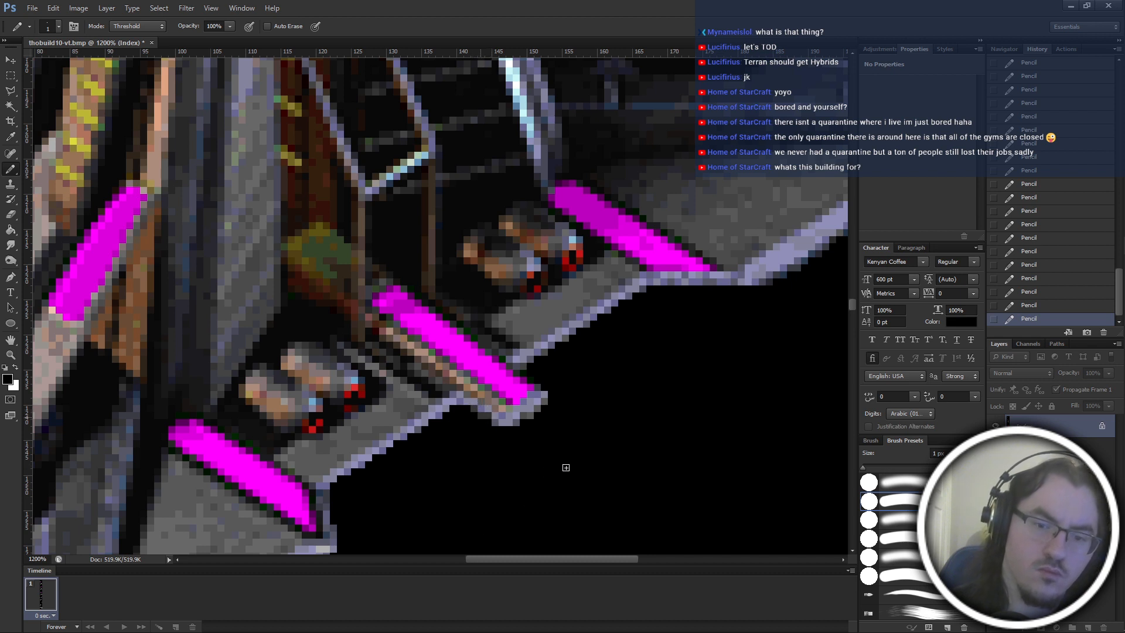
# Examine the repainted rim of the middle magenta base strip up close and against the whole building.
pyautogui.scroll(-4, 566, 467)
pyautogui.scroll(3, 568, 470)
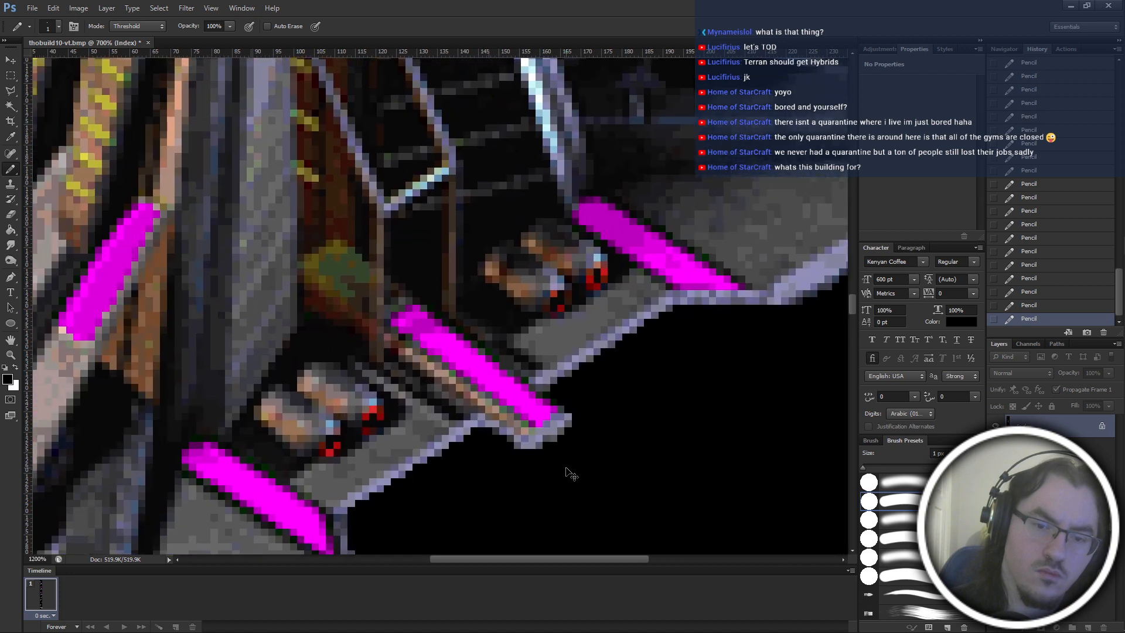
pyautogui.scroll(5, 567, 469)
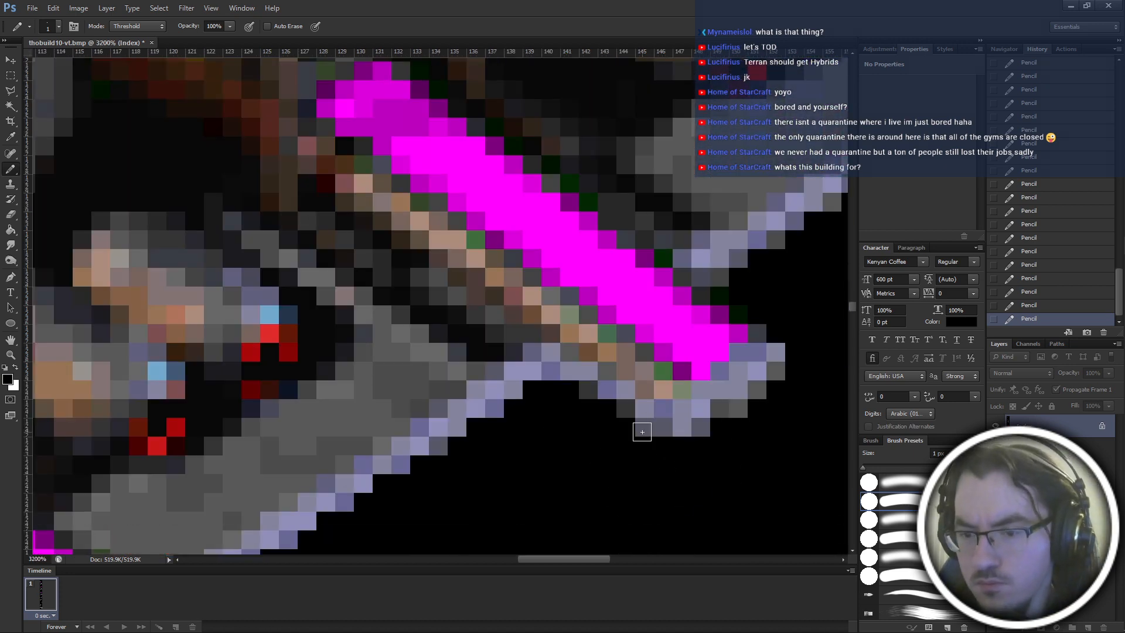
pyautogui.scroll(-5, 647, 434)
pyautogui.scroll(-4, 648, 438)
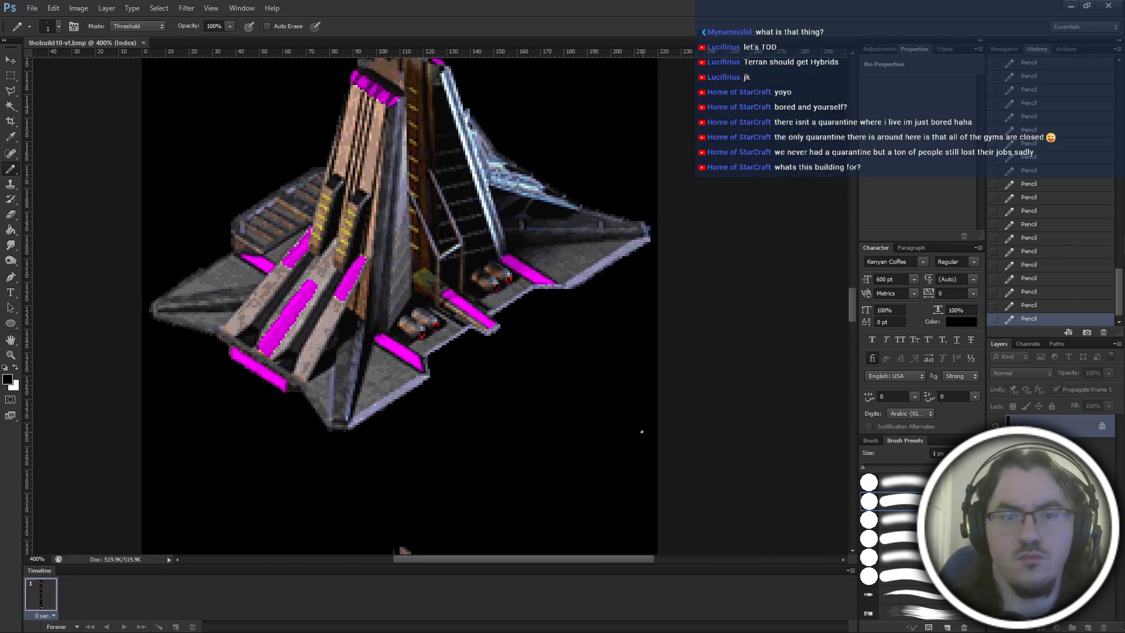
pyautogui.moveTo(528, 435); pyautogui.dragTo(537, 359)
# Set the number of history states to 50 in the performance preferences.
pyautogui.rightClick(1035, 47)
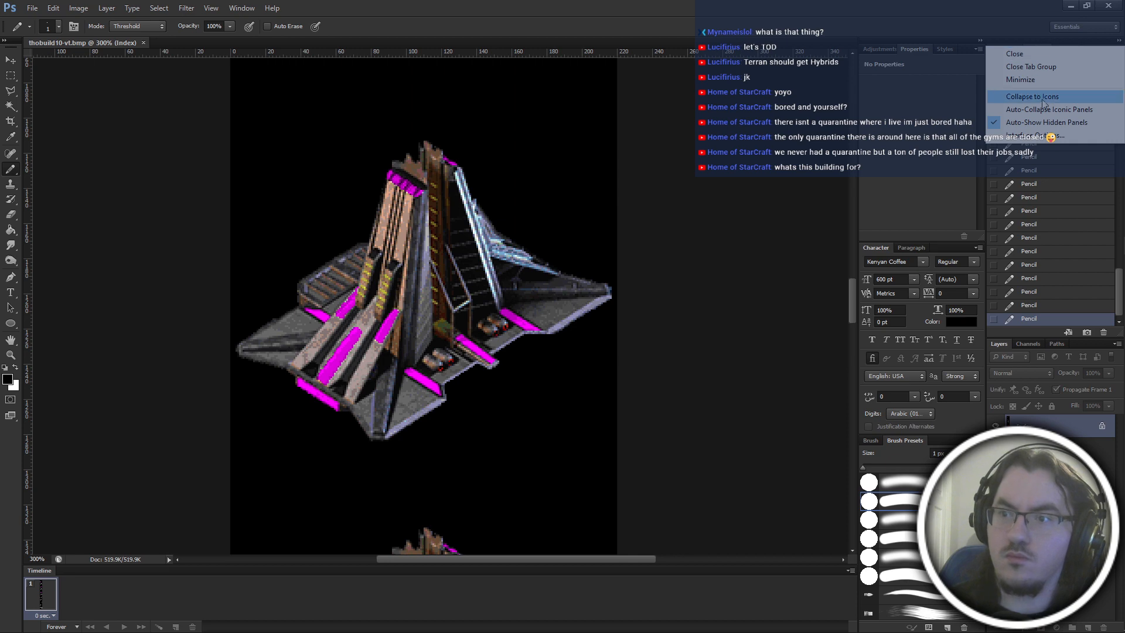
pyautogui.click(1042, 138)
pyautogui.click(167, 9)
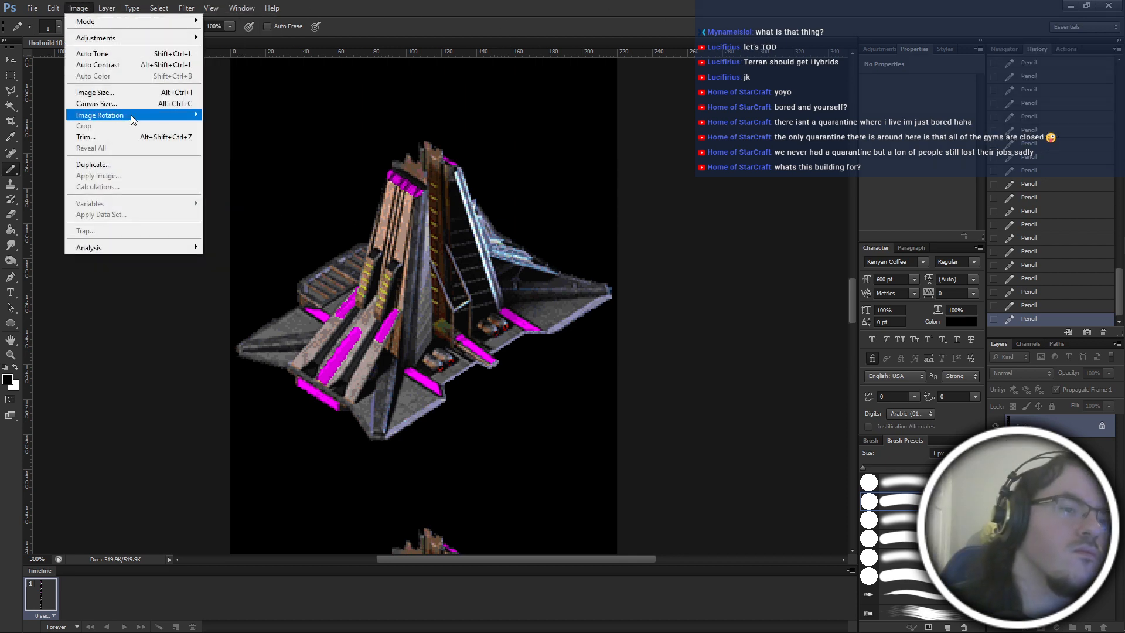
pyautogui.moveTo(146, 431)
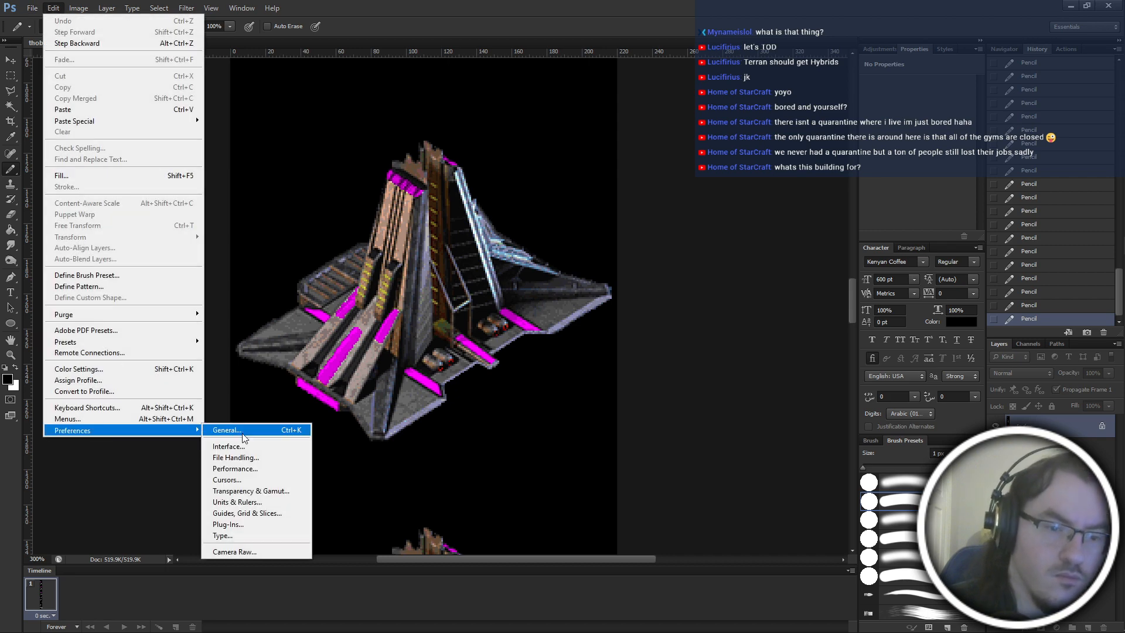
pyautogui.click(261, 460)
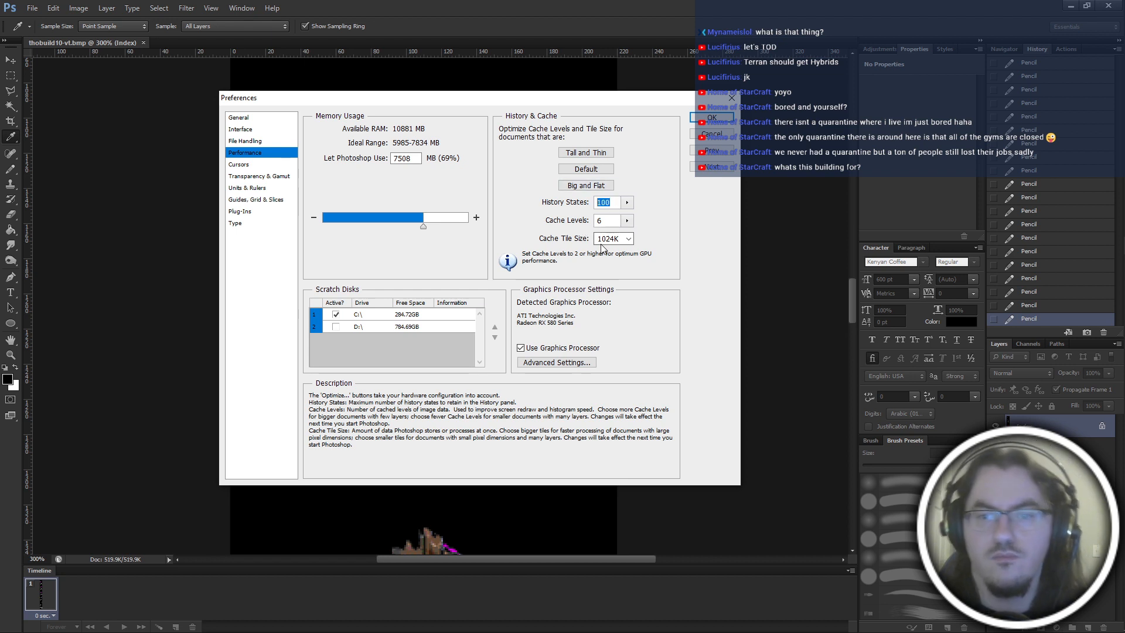
pyautogui.click(712, 117)
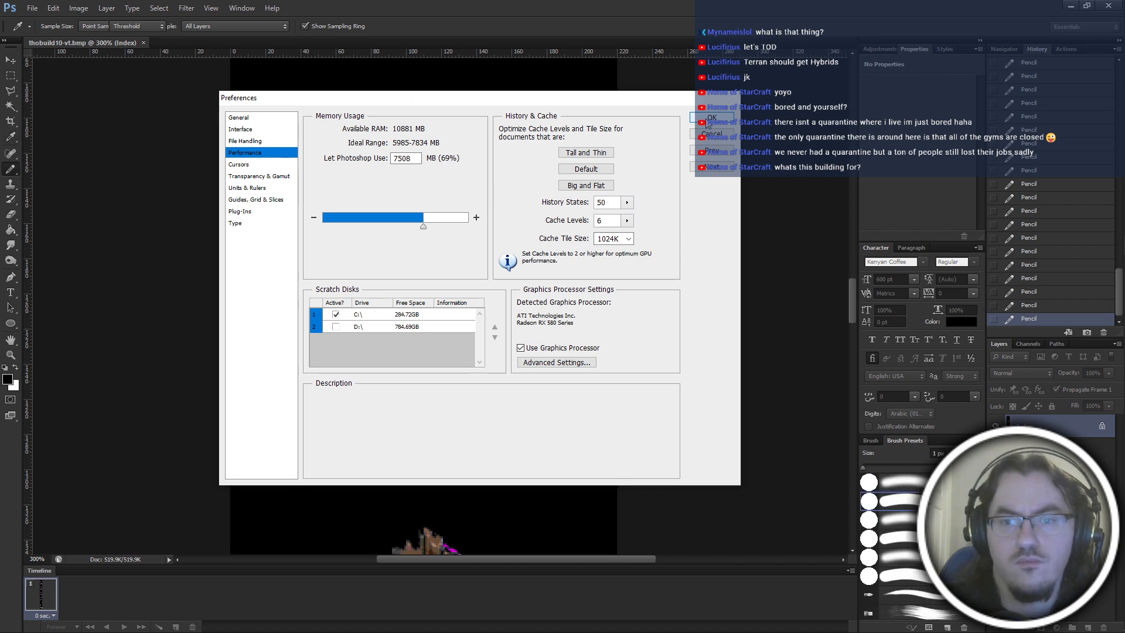
# Examine the building's magenta areas on the base, side fins and tower top for pixels that still need cleanup.
pyautogui.scroll(2, 628, 385)
pyautogui.scroll(-3, 629, 385)
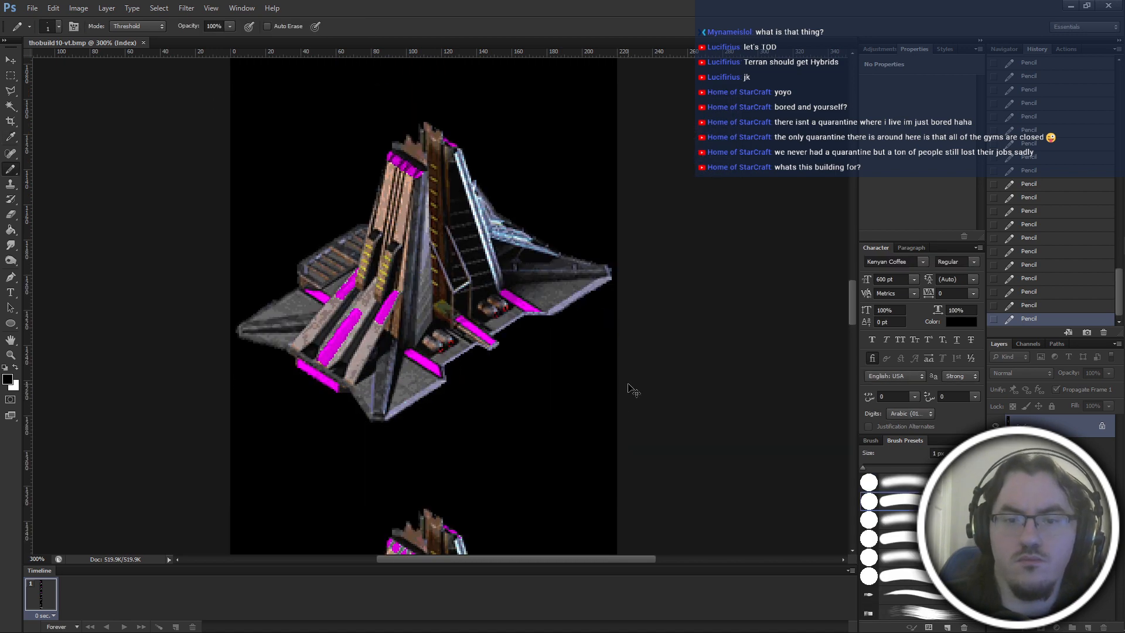
pyautogui.hotkey('ctrl', '+')
pyautogui.hotkey('ctrl', '+')
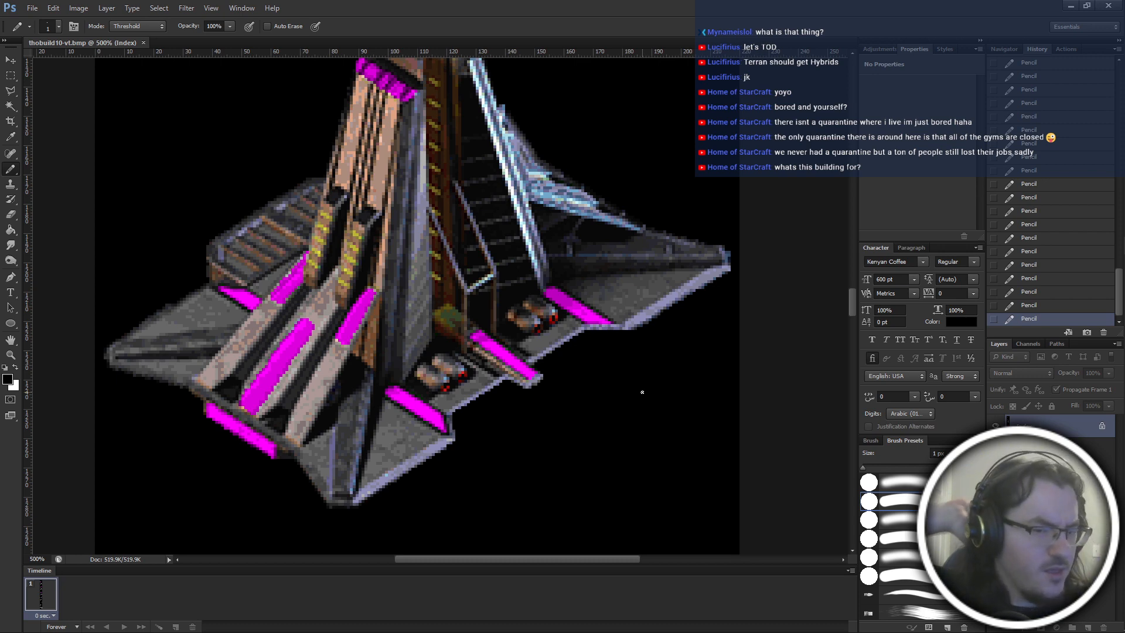
pyautogui.scroll(4, 642, 392)
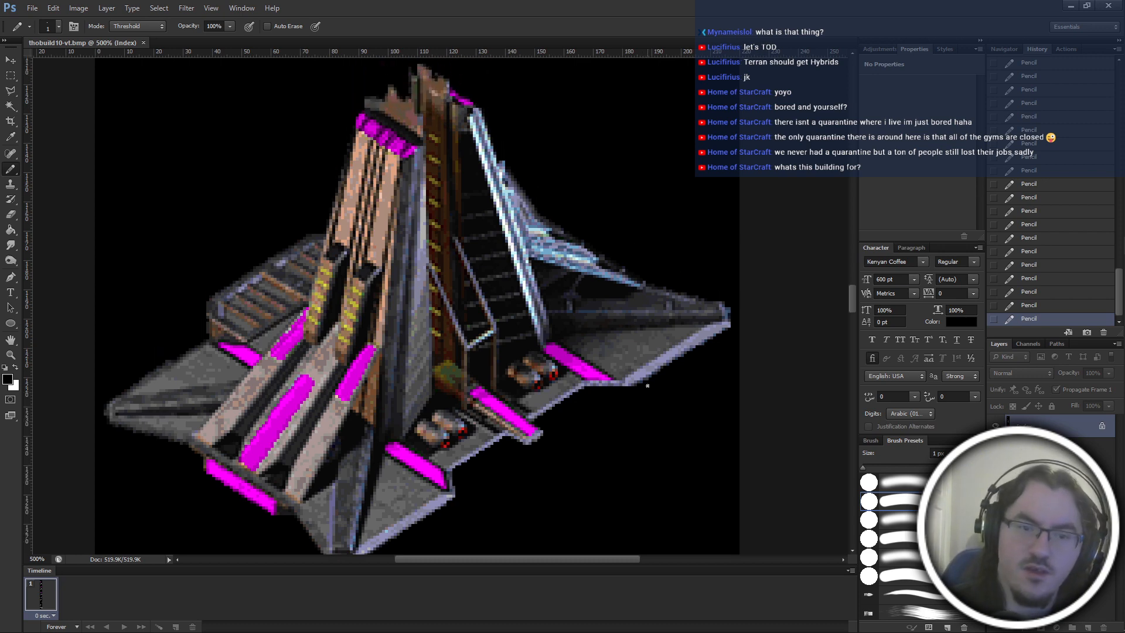
pyautogui.hotkey('ctrl', '+')
pyautogui.hotkey('ctrl', '+')
pyautogui.hotkey('ctrl', '+')
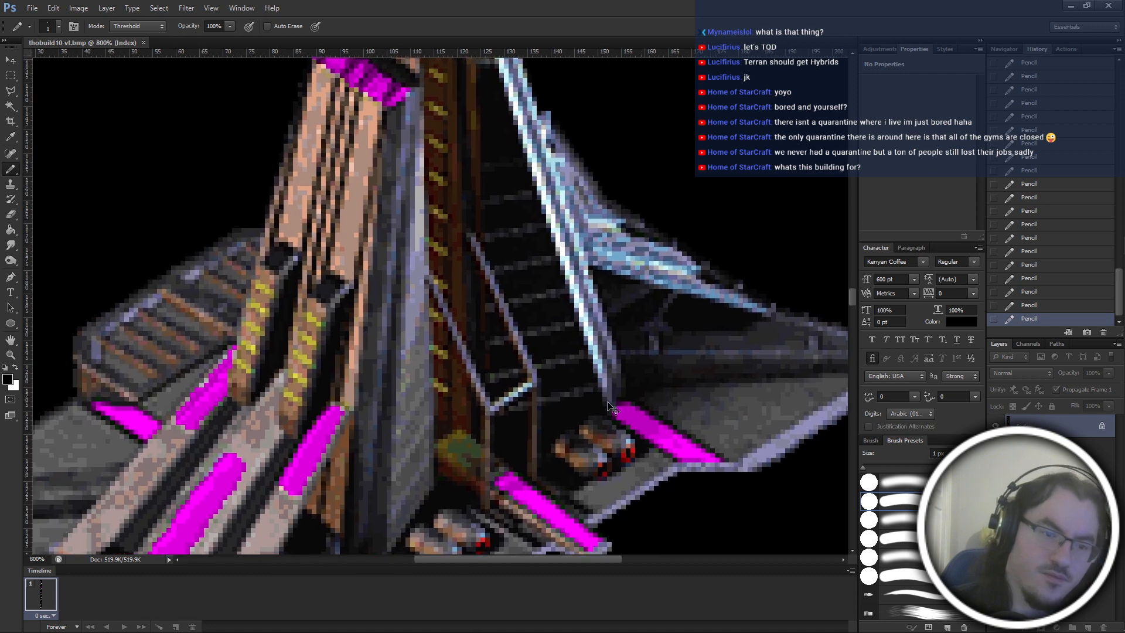
pyautogui.hscroll(-6, 239, 440)
pyautogui.hotkey('ctrl', '+')
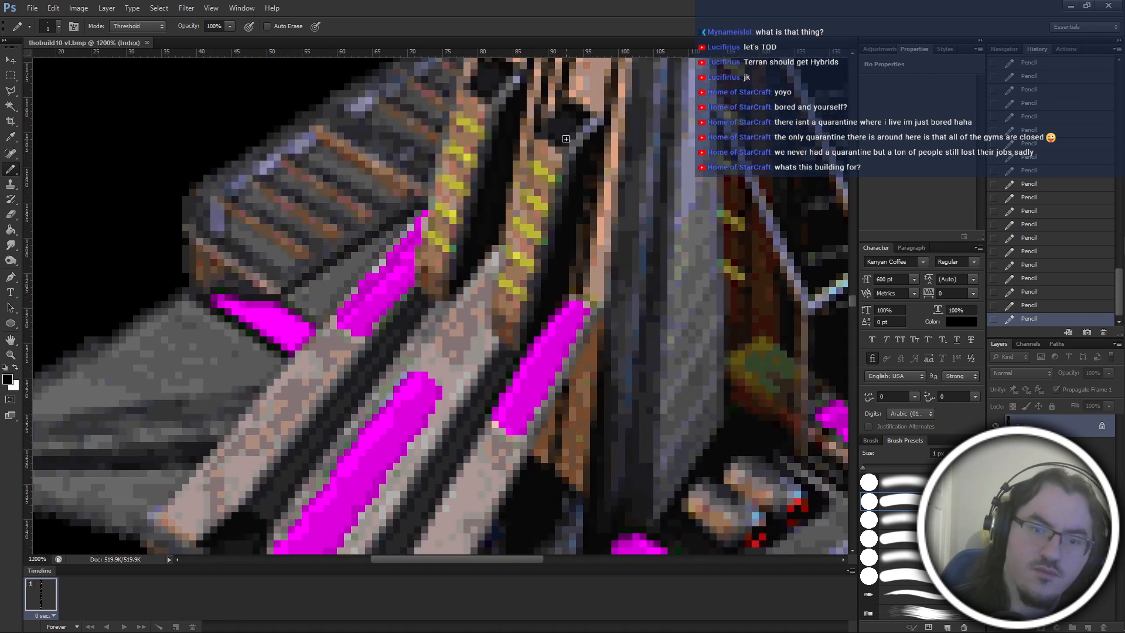
pyautogui.hotkey('ctrl', '+')
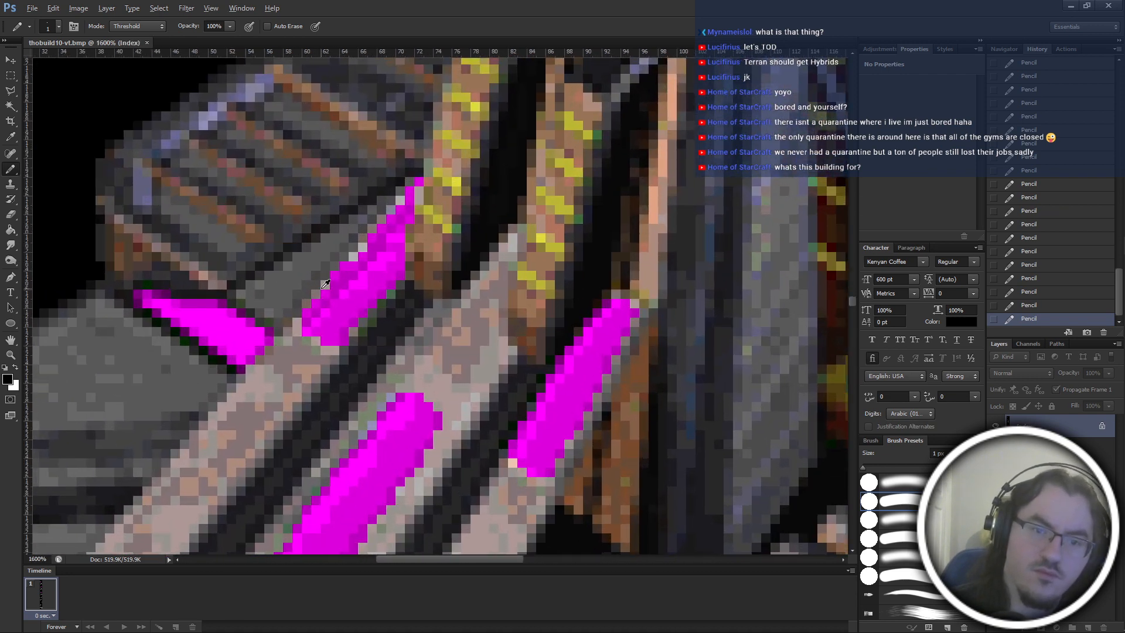
pyautogui.hotkey('ctrl', '-')
pyautogui.hotkey('ctrl', '-')
pyautogui.hotkey('ctrl', '-')
pyautogui.hotkey('ctrl', '-')
pyautogui.hotkey('ctrl', '-')
pyautogui.hotkey('ctrl', '-')
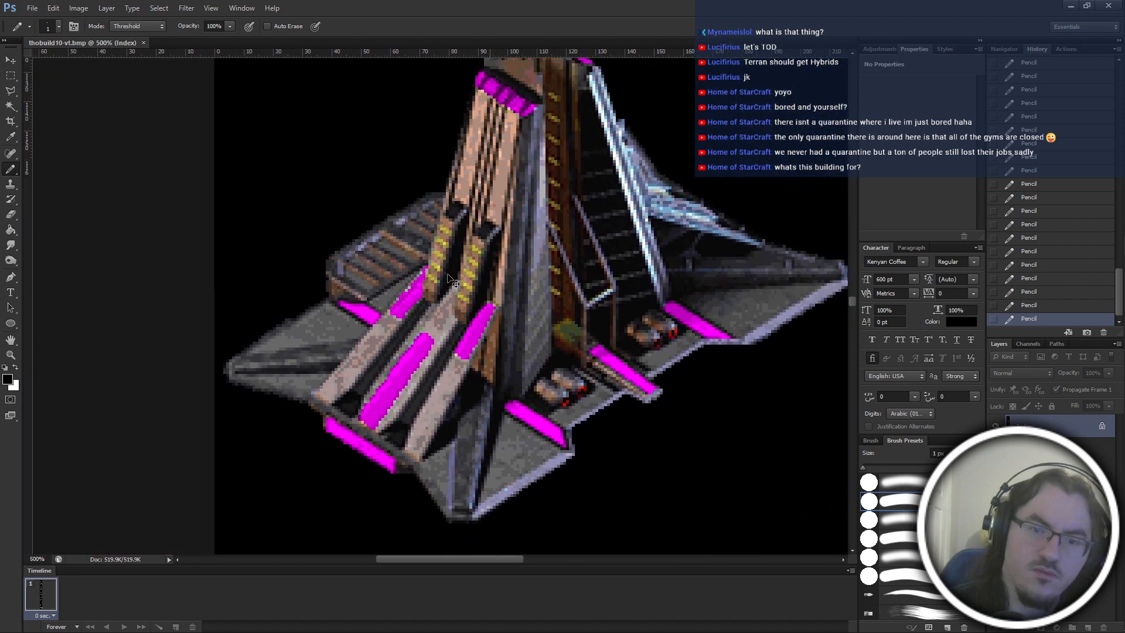
pyautogui.hotkey('ctrl', '+')
pyautogui.scroll(3, 455, 276)
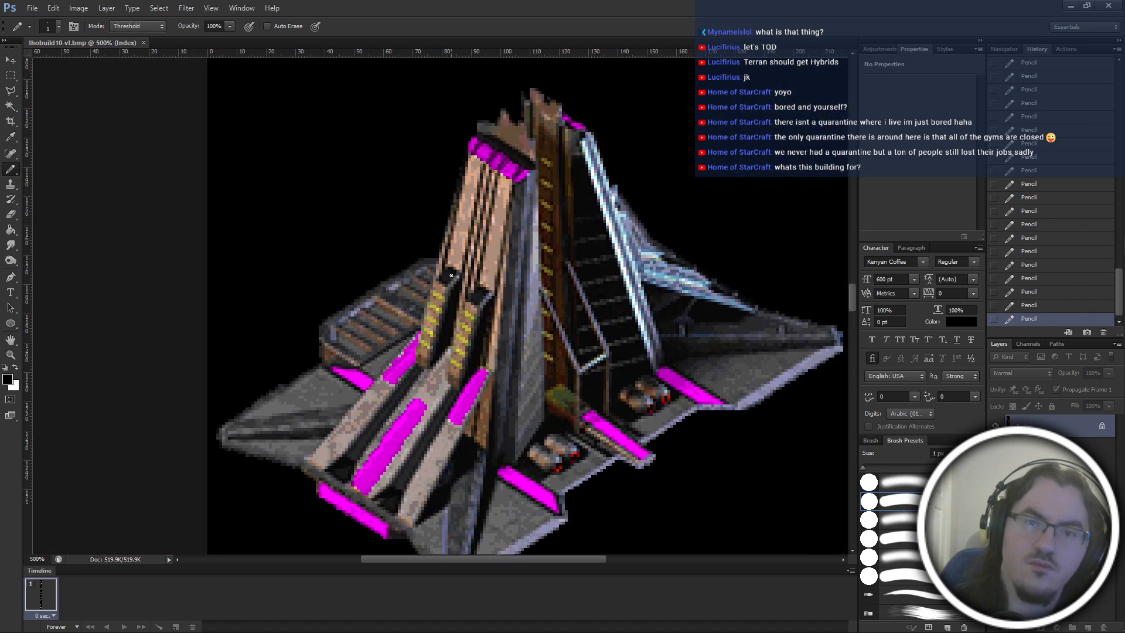
pyautogui.hscroll(-2, 454, 276)
pyautogui.hscroll(5, 455, 276)
# Repaint a stray pixel on the lower edge of the tower's top magenta band with sampled magenta.
pyautogui.hotkey('ctrl', '+')
pyautogui.hotkey('ctrl', '+')
pyautogui.hotkey('ctrl', '+')
pyautogui.hotkey('ctrl', '+')
pyautogui.hotkey('ctrl', '+')
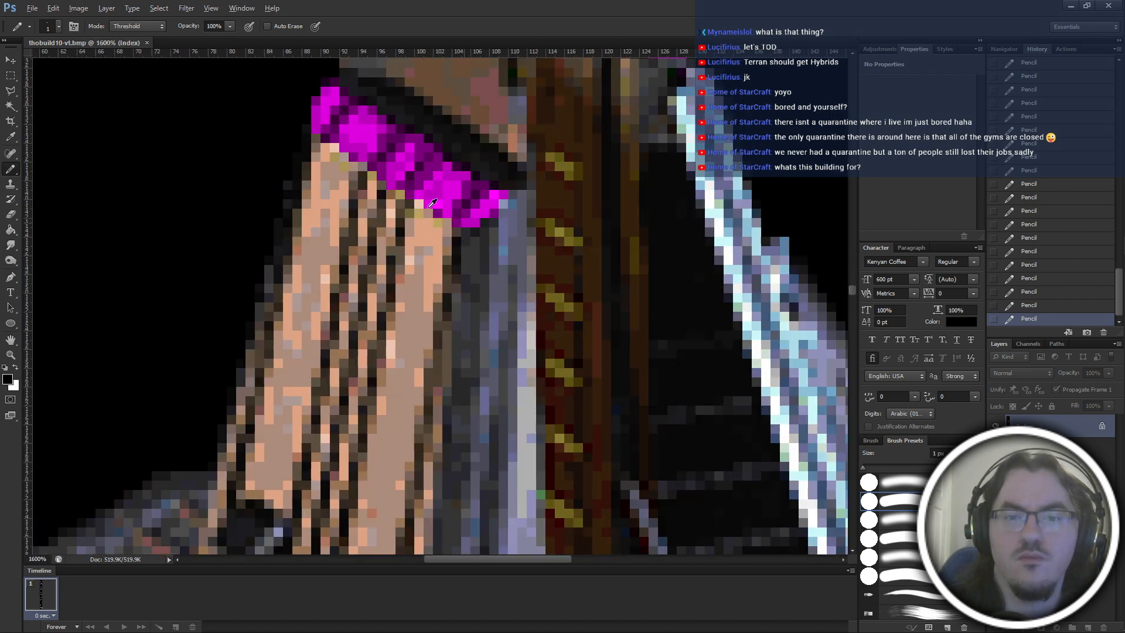
pyautogui.keyDown('alt'); pyautogui.click(429, 206); pyautogui.keyUp('alt')
pyautogui.hotkey('ctrl', '-')
pyautogui.hotkey('ctrl', '-')
pyautogui.hotkey('ctrl', '-')
pyautogui.hotkey('ctrl', '-')
pyautogui.hotkey('ctrl', '-')
pyautogui.hotkey('ctrl', '-')
pyautogui.hotkey('ctrl', '-')
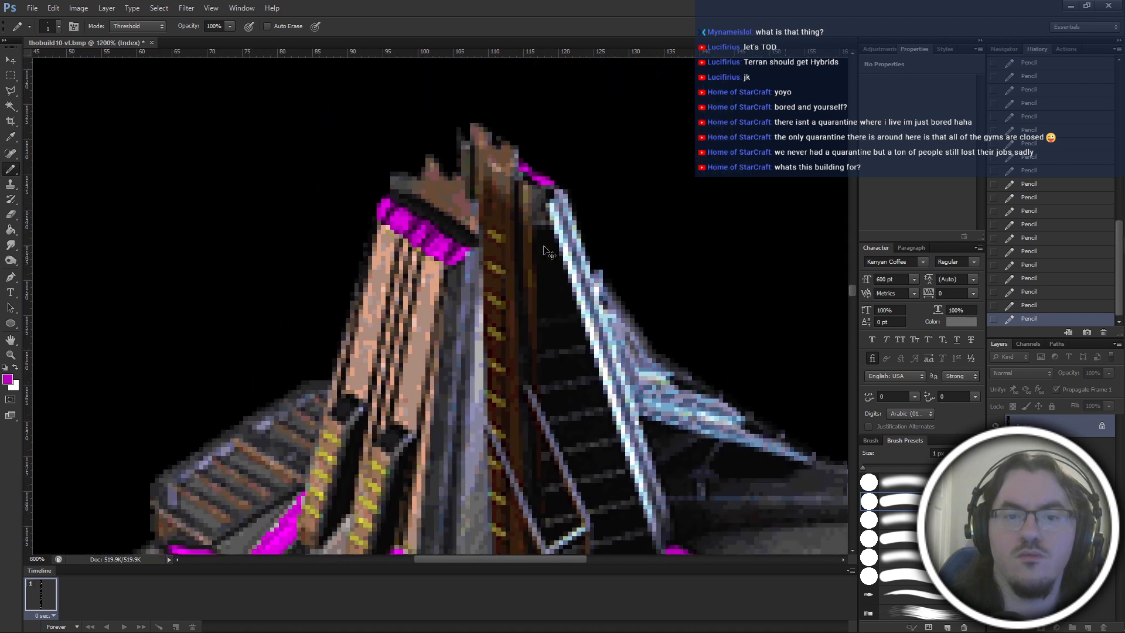
pyautogui.hotkey('ctrl', '-')
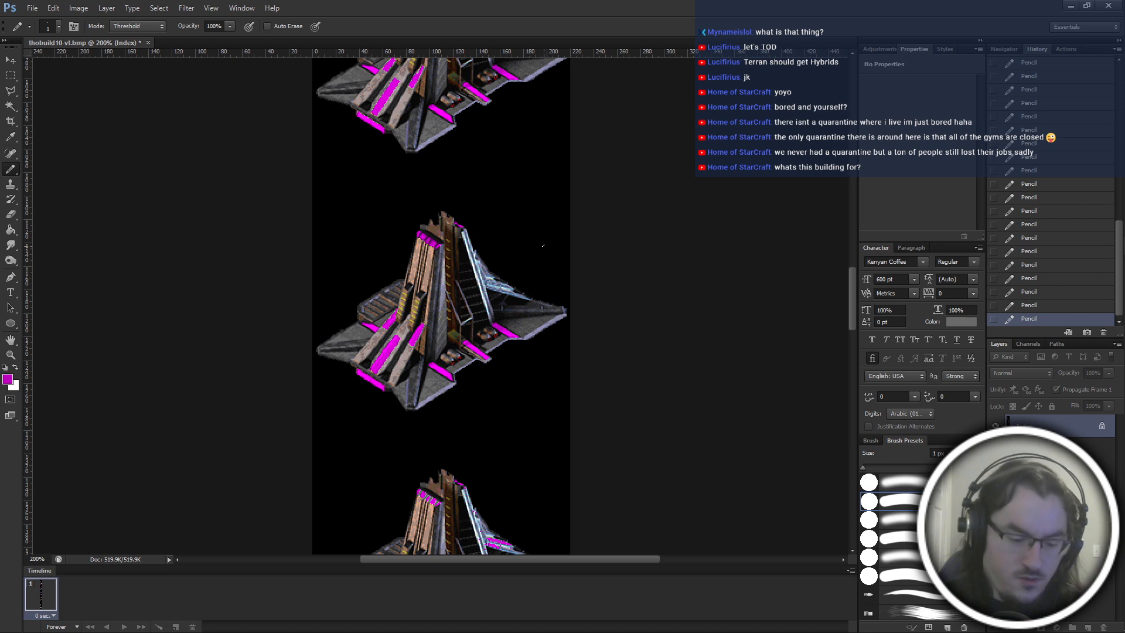
# Outline the building's outer parts with the Polygonal Lasso, leaving out the central brown shaft and the dark ramp beside it.
pyautogui.press('l')
pyautogui.hotkey('ctrl', '+')
pyautogui.hotkey('ctrl', '+')
pyautogui.hotkey('ctrl', '+')
pyautogui.hotkey('ctrl', '+')
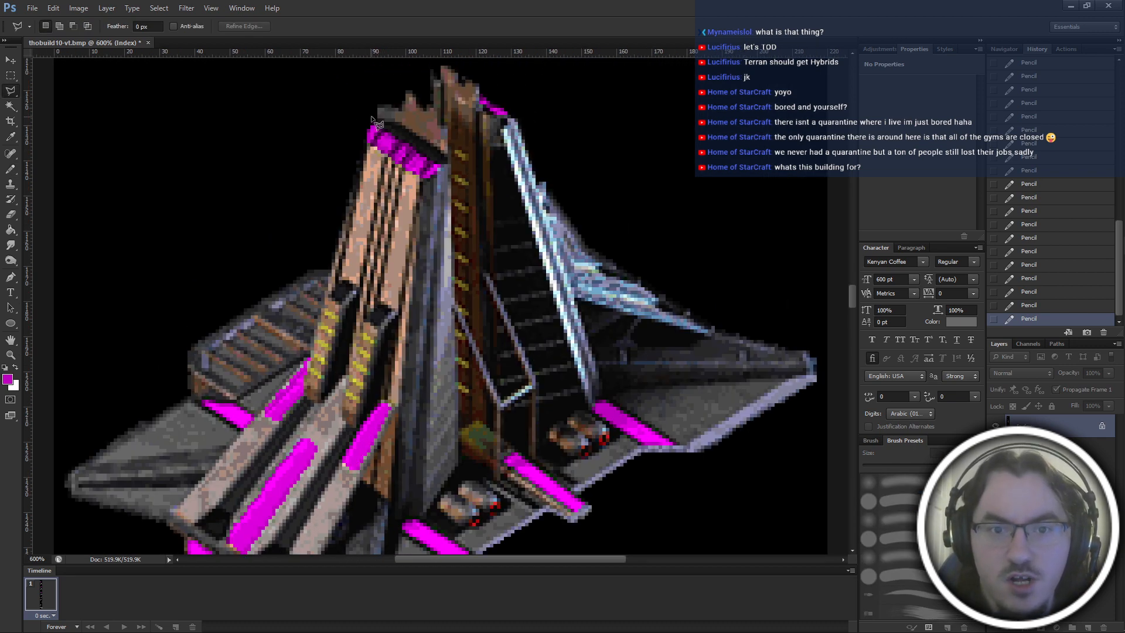
pyautogui.click(371, 117)
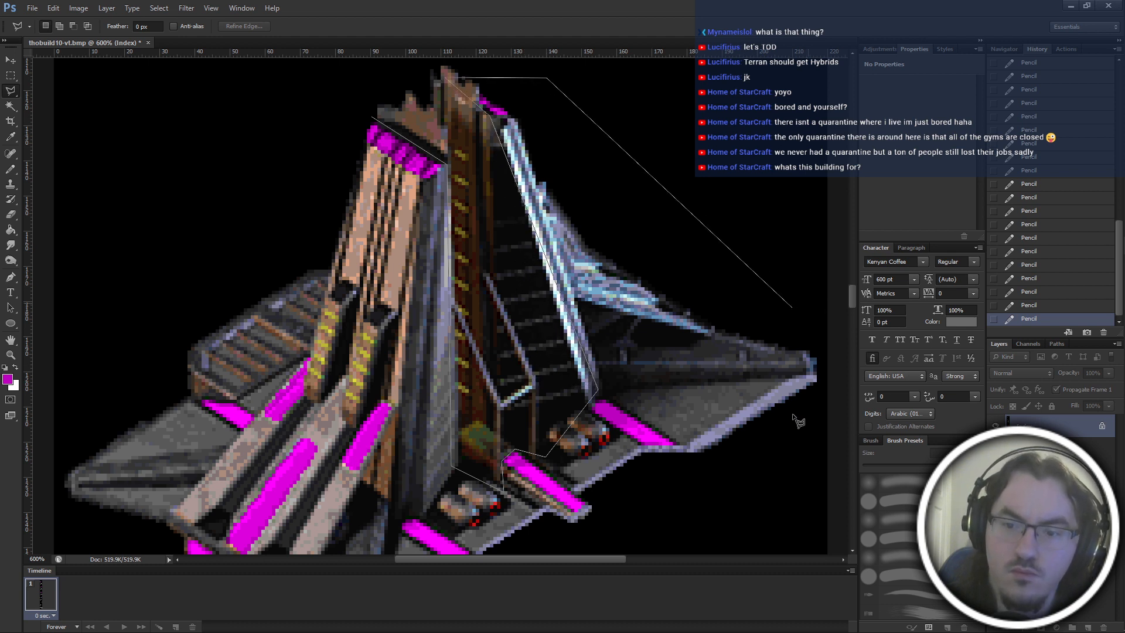
pyautogui.click(793, 484)
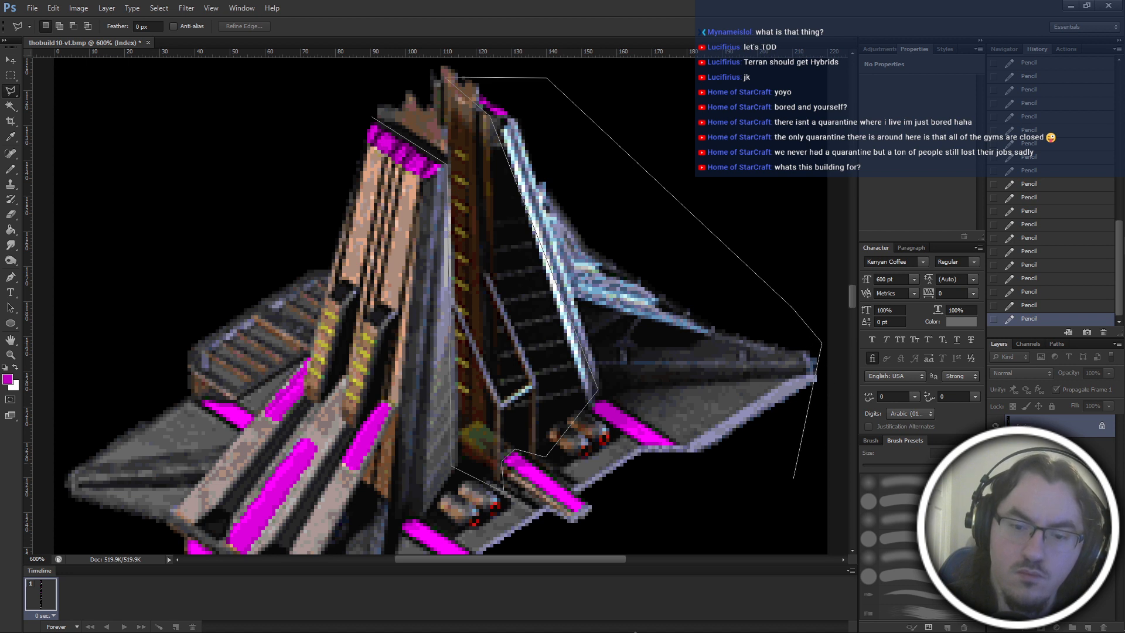
pyautogui.scroll(-3, 613, 531)
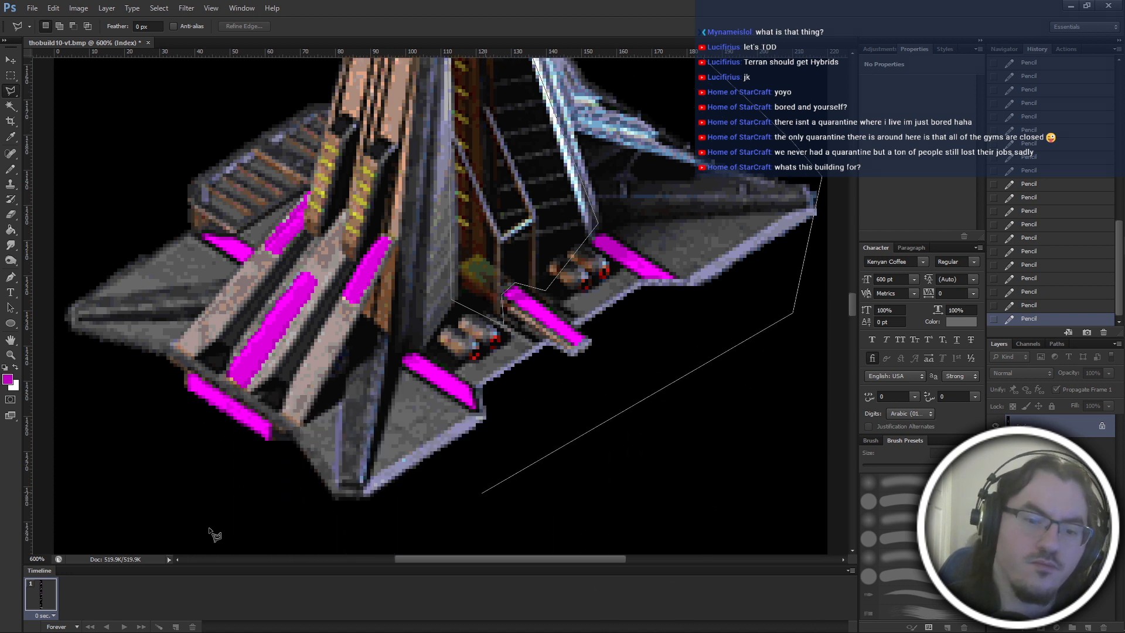
pyautogui.click(260, 523)
pyautogui.click(56, 355)
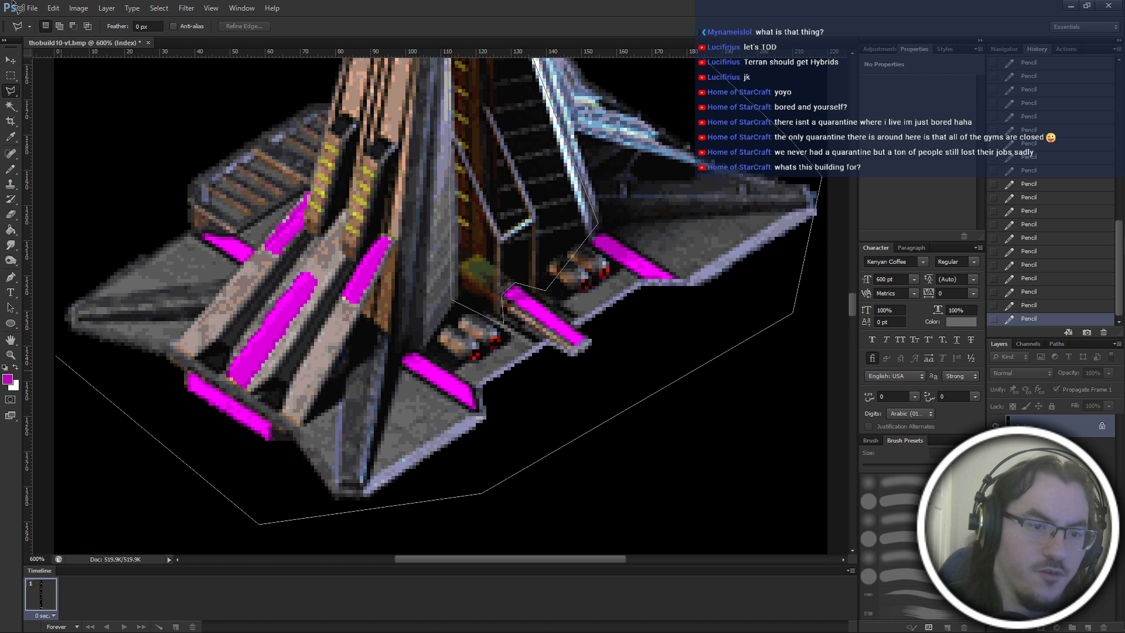
pyautogui.click(62, 223)
pyautogui.scroll(4, 68, 167)
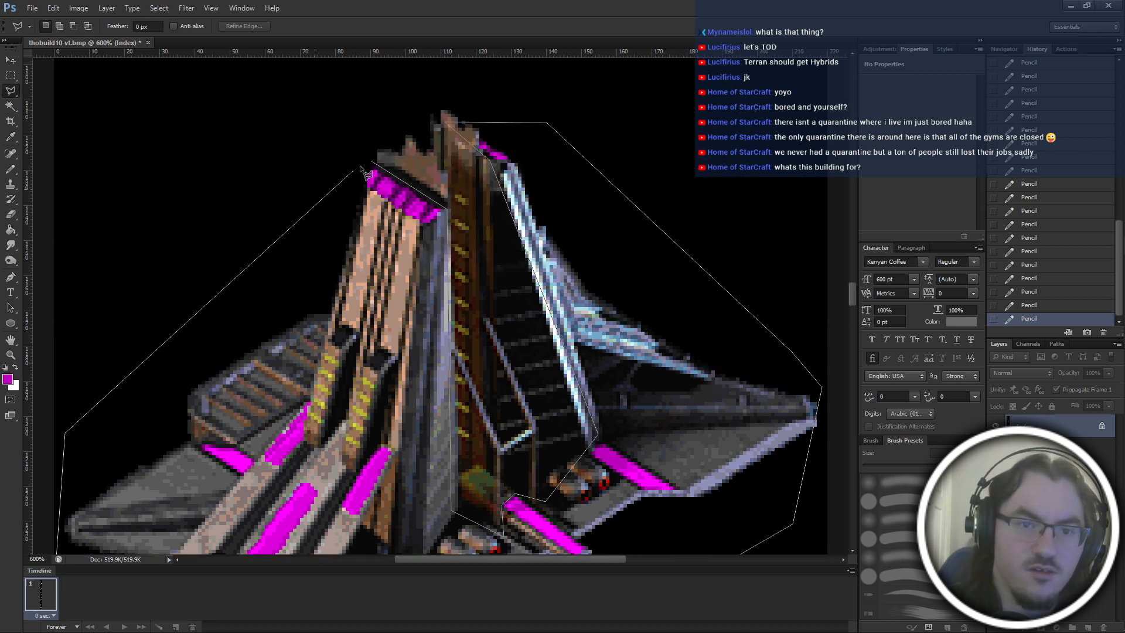
pyautogui.click(458, 215)
# Copy the selected building parts, paste them and move the copy 220 px straight down onto the next frame.
pyautogui.scroll(-2, 463, 226)
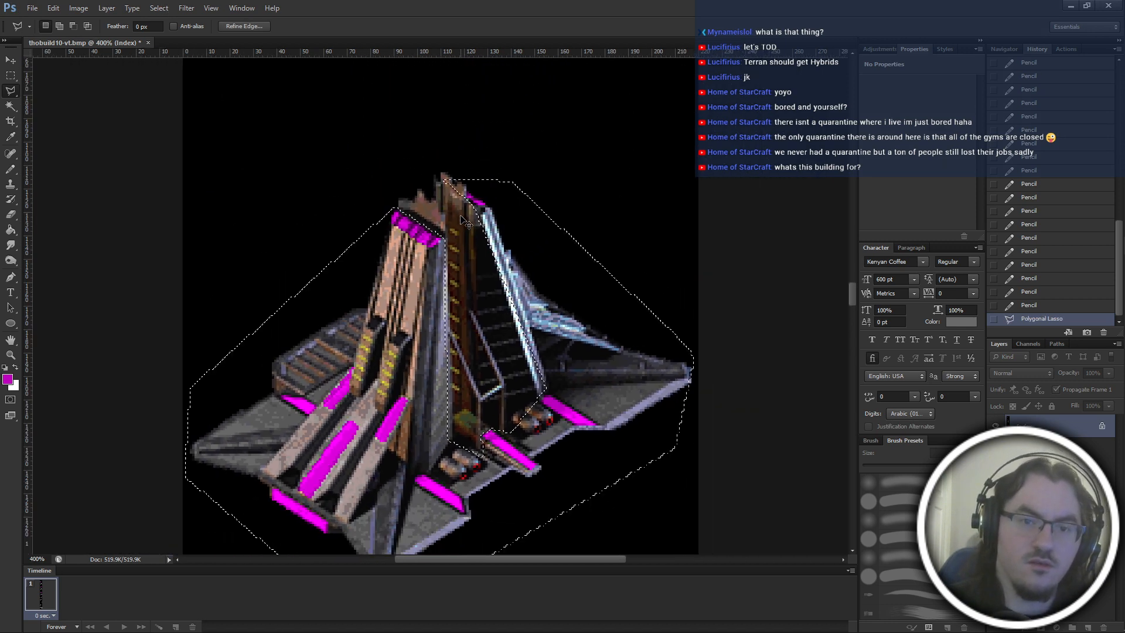
pyautogui.hotkey('ctrl', 'c')
pyautogui.hotkey('ctrl', 'v')
pyautogui.scroll(-2, 502, 364)
pyautogui.hotkey('ctrl', 't')
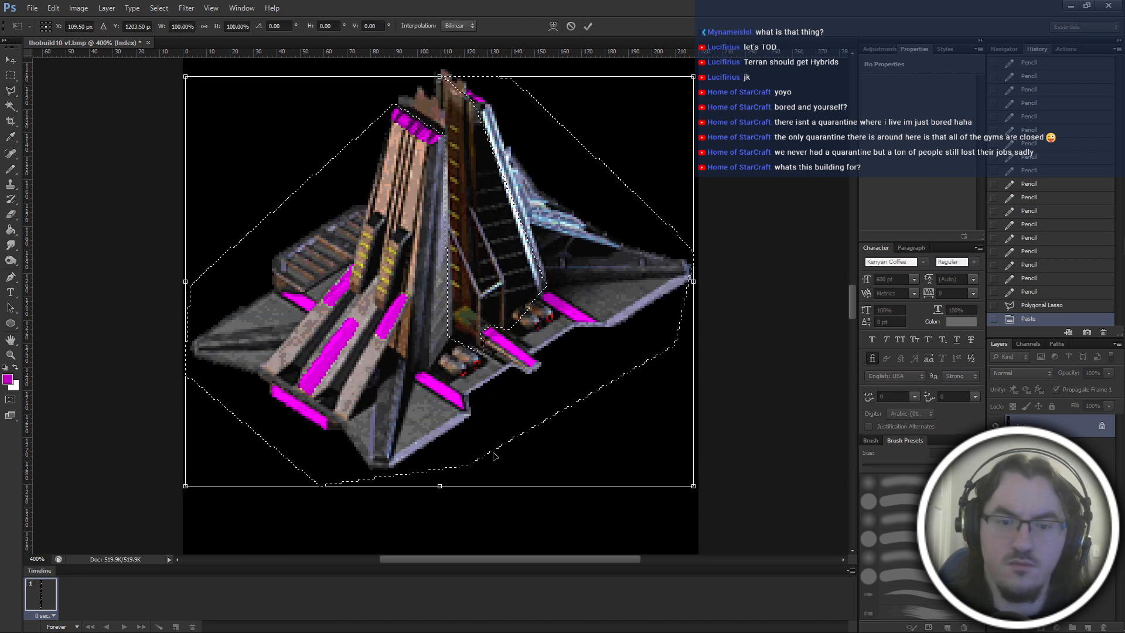
pyautogui.scroll(-2, 510, 164)
pyautogui.scroll(-5, 509, 163)
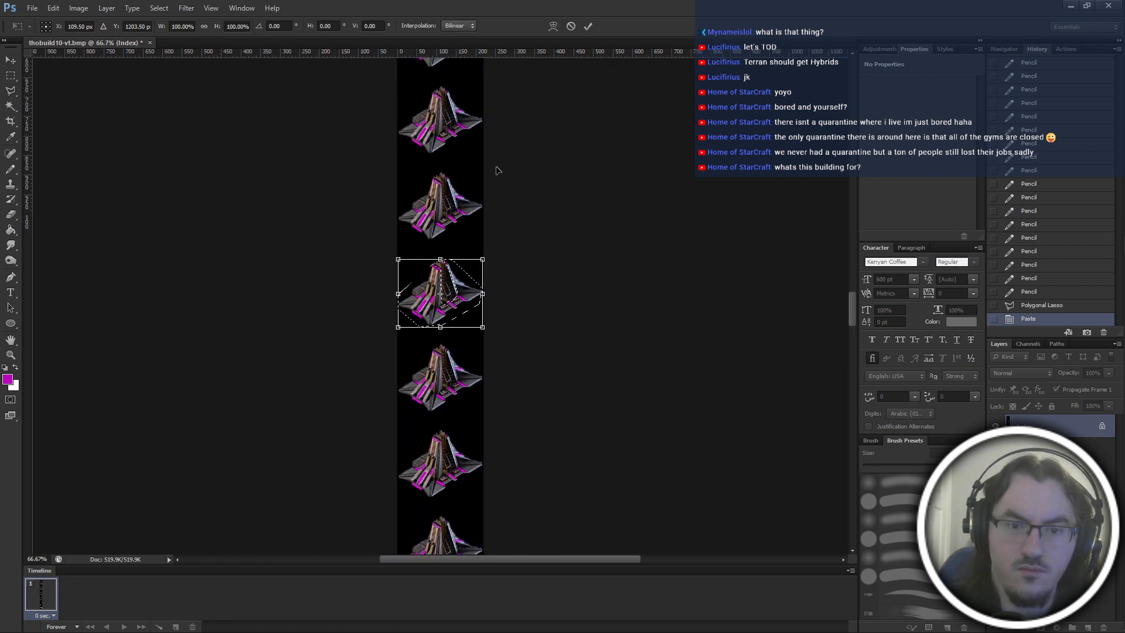
pyautogui.scroll(-2, 494, 170)
pyautogui.scroll(1, 491, 167)
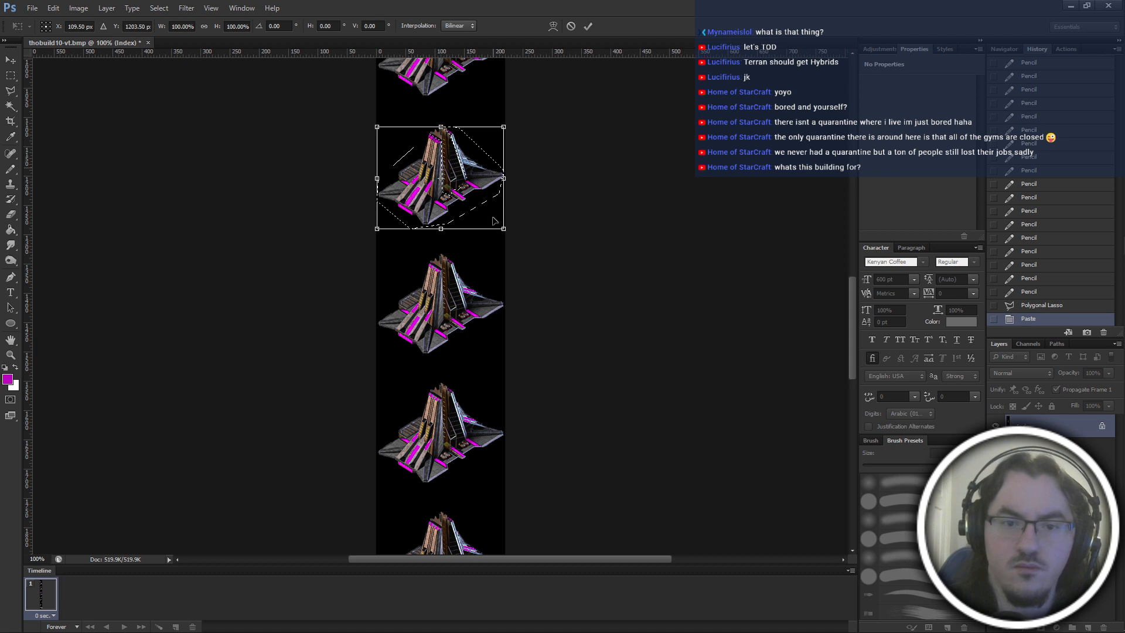
pyautogui.moveTo(492, 221); pyautogui.dragTo(501, 301)
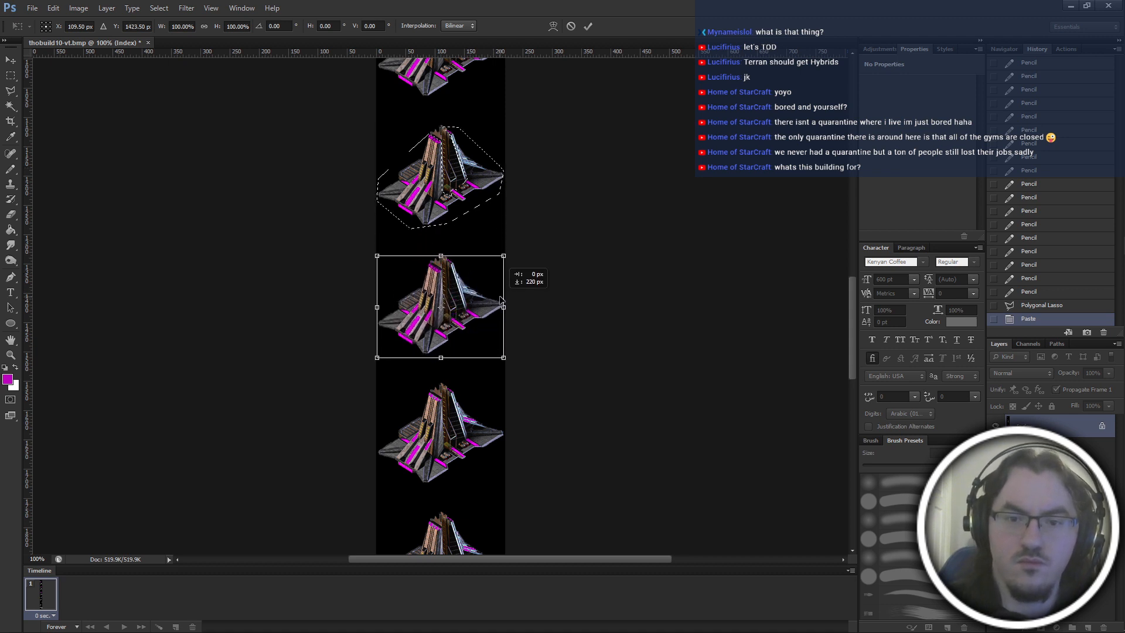
pyautogui.press('Return')
# Compare the frame with and without the moved copy by repeatedly undoing and redoing the last transform.
pyautogui.hotkey('ctrl', '+')
pyautogui.hotkey('ctrl', '+')
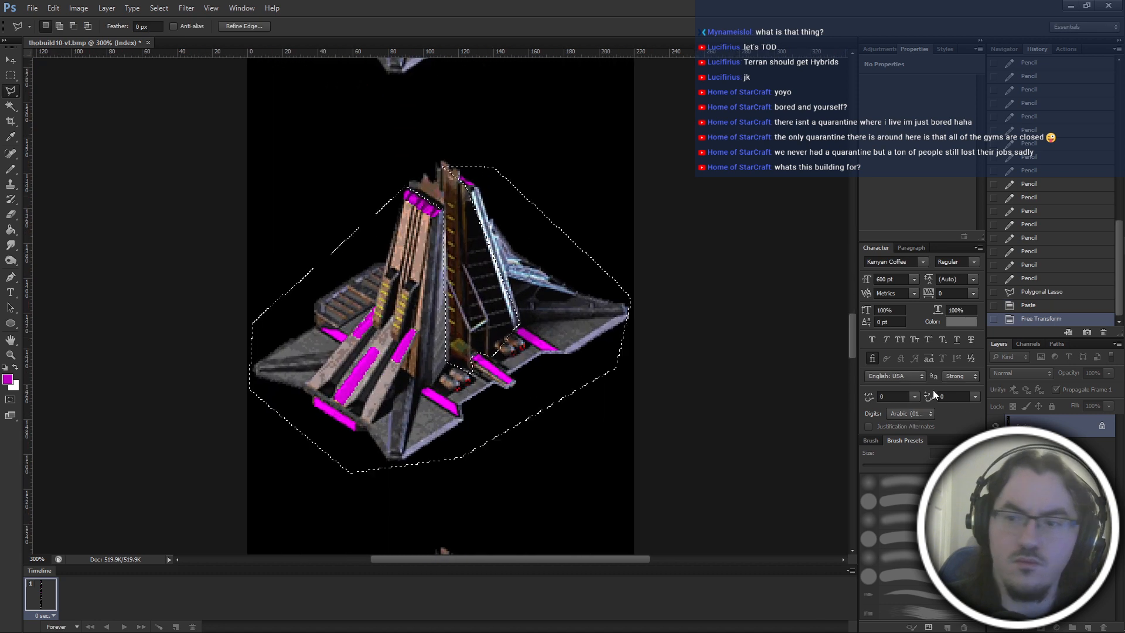
pyautogui.click(1021, 279)
pyautogui.hotkey('ctrl', 'z')
pyautogui.hotkey('ctrl', 'z')
pyautogui.hotkey('ctrl', 'z')
pyautogui.hotkey('ctrl', 'z')
pyautogui.hotkey('ctrl', 'z')
pyautogui.hotkey('ctrl', 'z')
pyautogui.hotkey('ctrl', 'z')
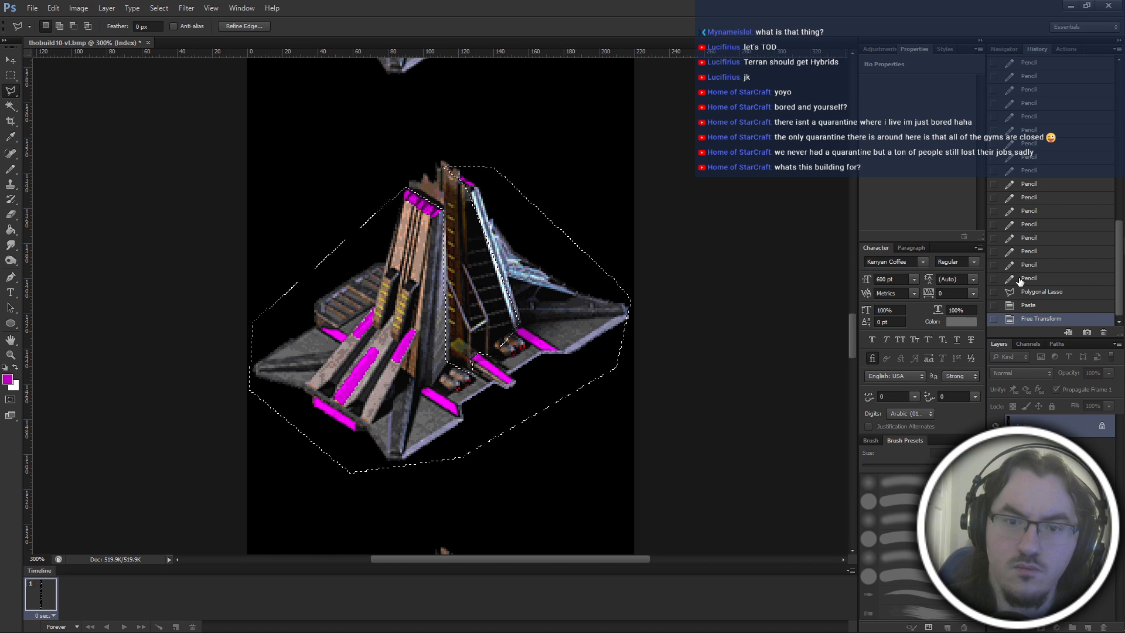
pyautogui.hotkey('ctrl', 'z')
pyautogui.hotkey('ctrl', 'z')
pyautogui.hotkey('ctrl', 'z')
pyautogui.hotkey('ctrl', 'z')
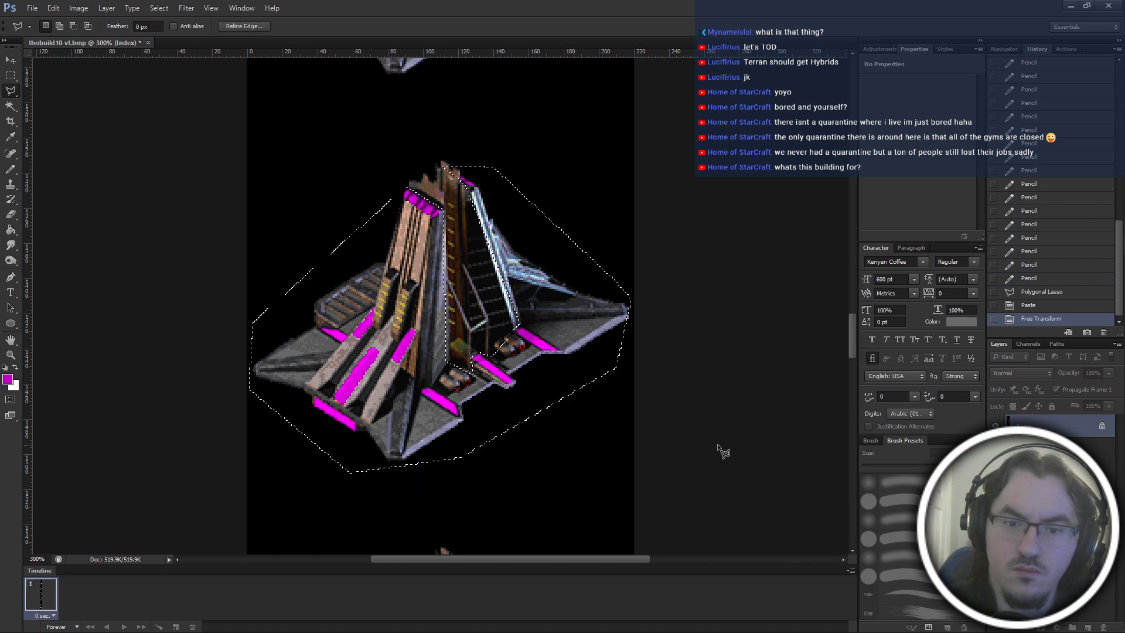
# Paste another copy of the building parts and move it 220 px straight down onto the next frame.
pyautogui.hotkey('ctrl', '-')
pyautogui.hotkey('ctrl', '-')
pyautogui.scroll(-2, 604, 346)
pyautogui.scroll(1, 598, 331)
pyautogui.hotkey('ctrl', 'v')
pyautogui.hotkey('ctrl', 't')
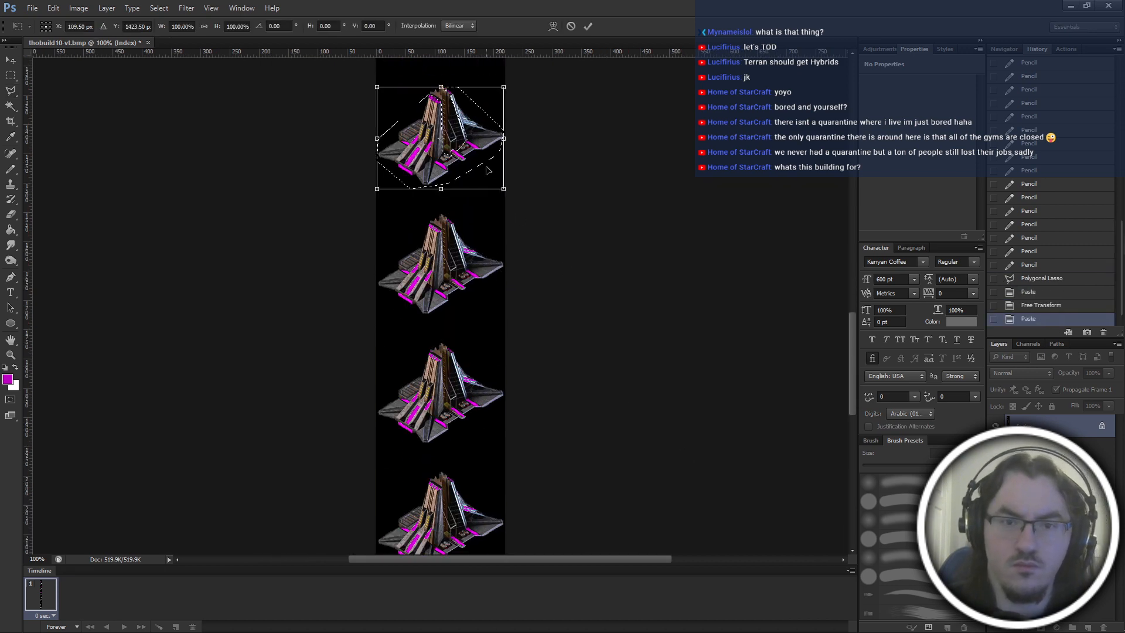
pyautogui.moveTo(485, 144); pyautogui.dragTo(485, 274)
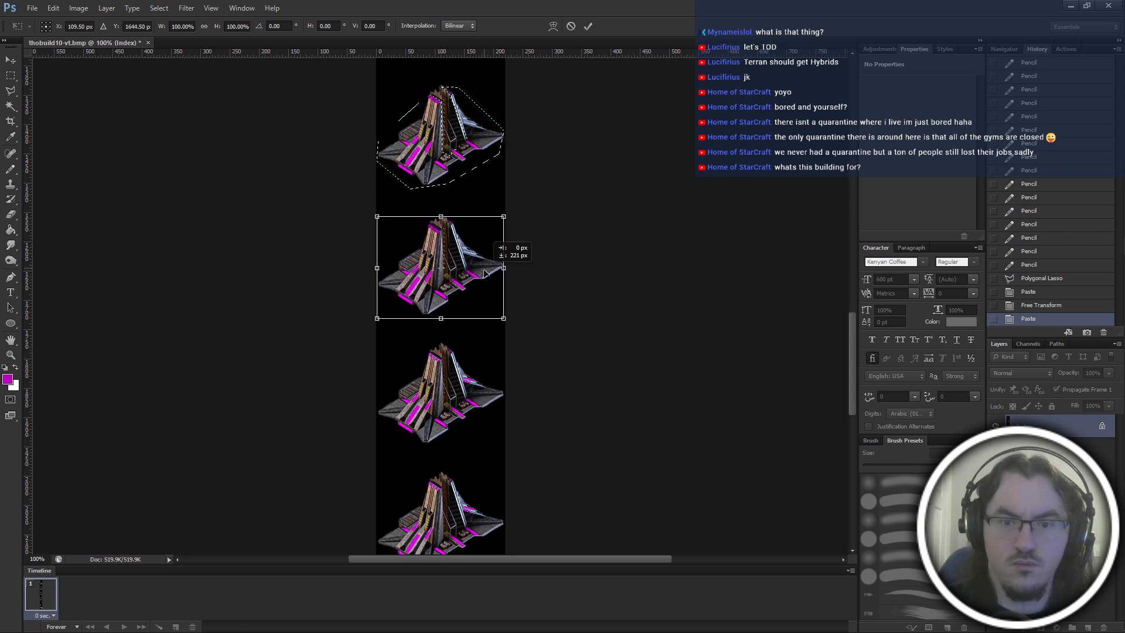
pyautogui.press('Return')
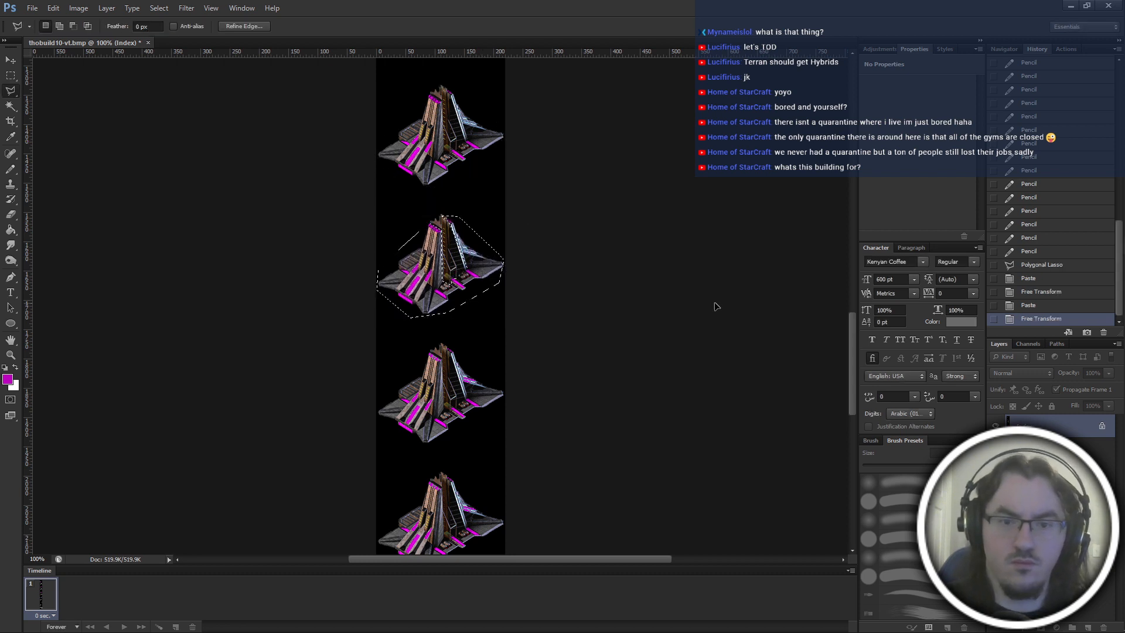
# Paste the parts once more and place the copy exactly over the second-to-last magenta frame.
pyautogui.hotkey('ctrl', 'v')
pyautogui.hotkey('ctrl', 't')
pyautogui.moveTo(484, 394); pyautogui.dragTo(483, 382)
pyautogui.press('Return')
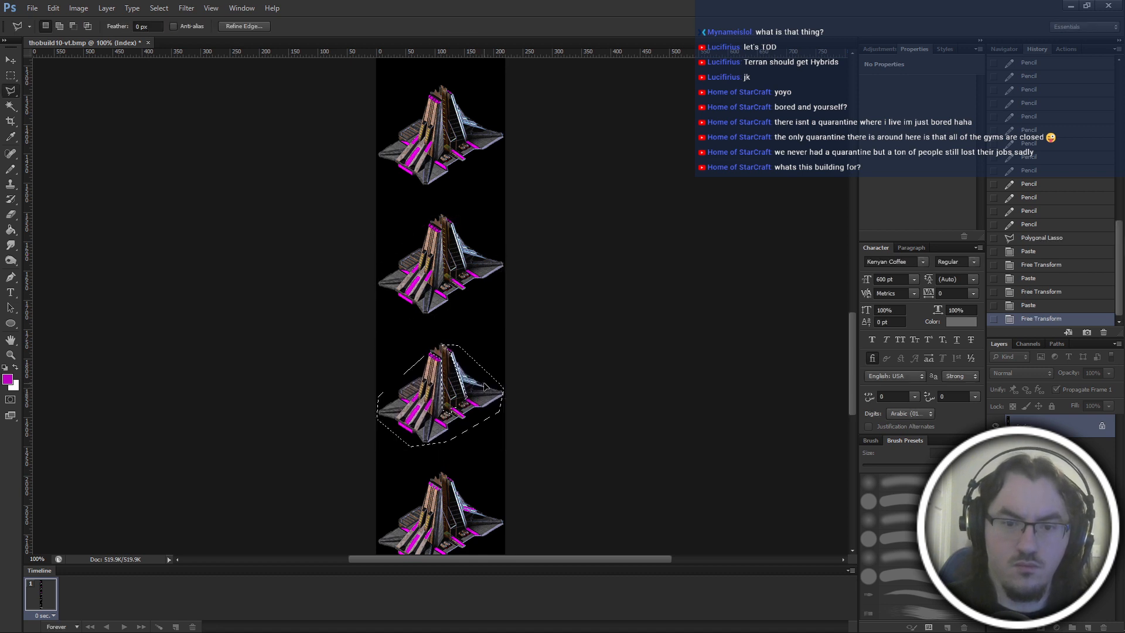
# Paste the parts and place the copy over the last magenta frame, directly above the wreckage-covered frame.
pyautogui.scroll(-4, 484, 383)
pyautogui.hotkey('ctrl', 'v')
pyautogui.hotkey('ctrl', 't')
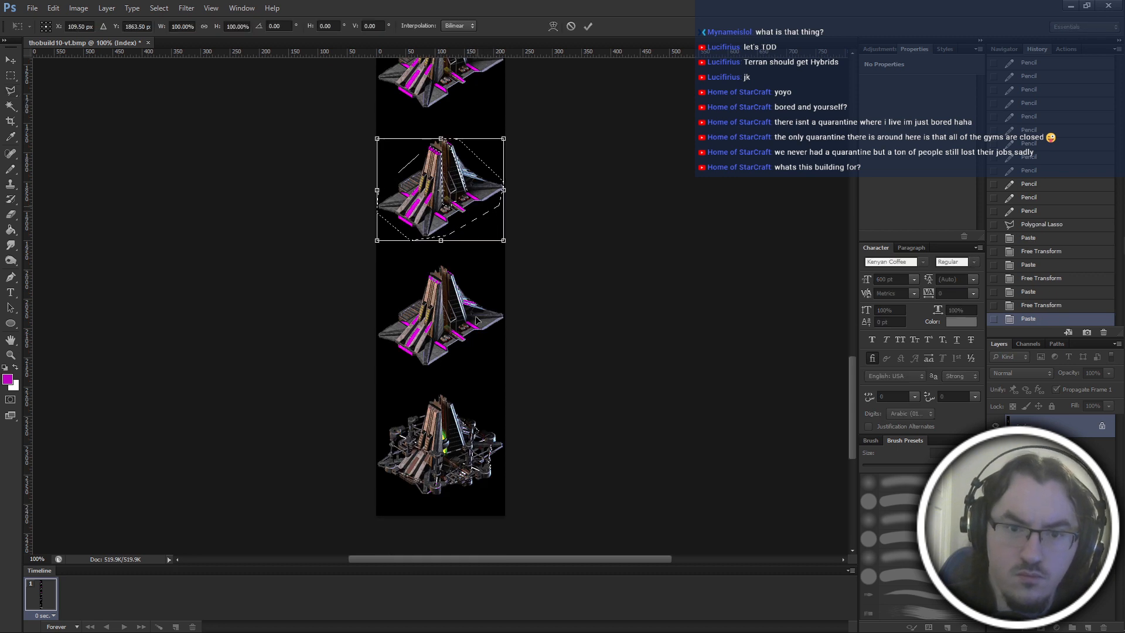
pyautogui.moveTo(475, 320); pyautogui.dragTo(474, 338)
pyautogui.press('Return')
# Paste another copy and align it exactly over the original source frame, nudging it vertically to Y 1203.50 px.
pyautogui.scroll(5, 533, 454)
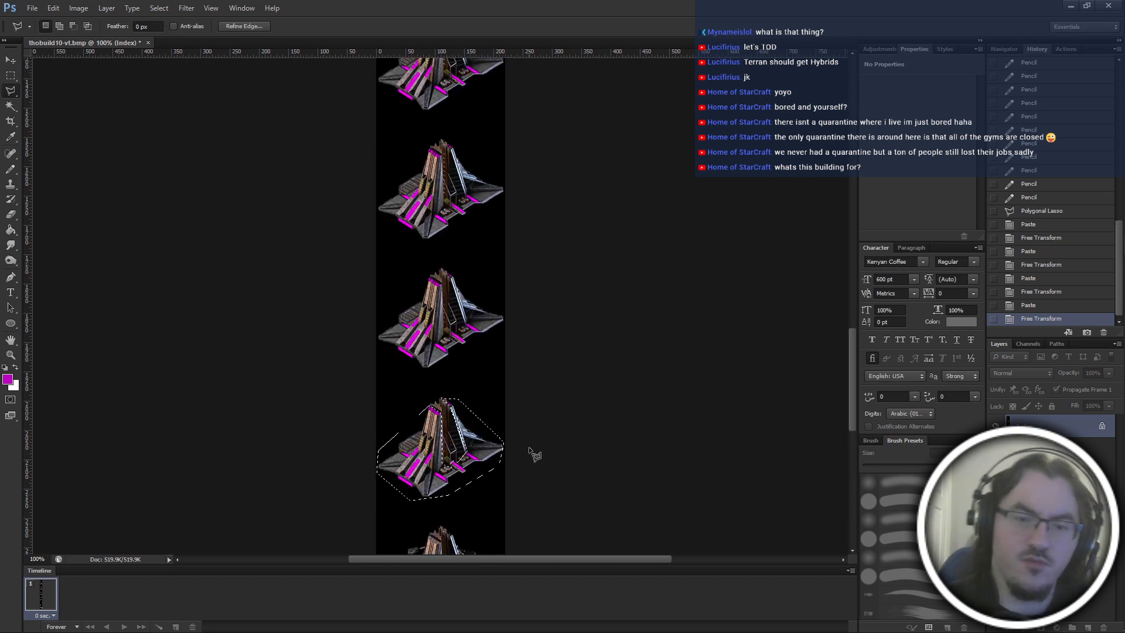
pyautogui.hotkey('ctrl', 'v')
pyautogui.hotkey('ctrl', 't')
pyautogui.moveTo(485, 456); pyautogui.dragTo(481, 245)
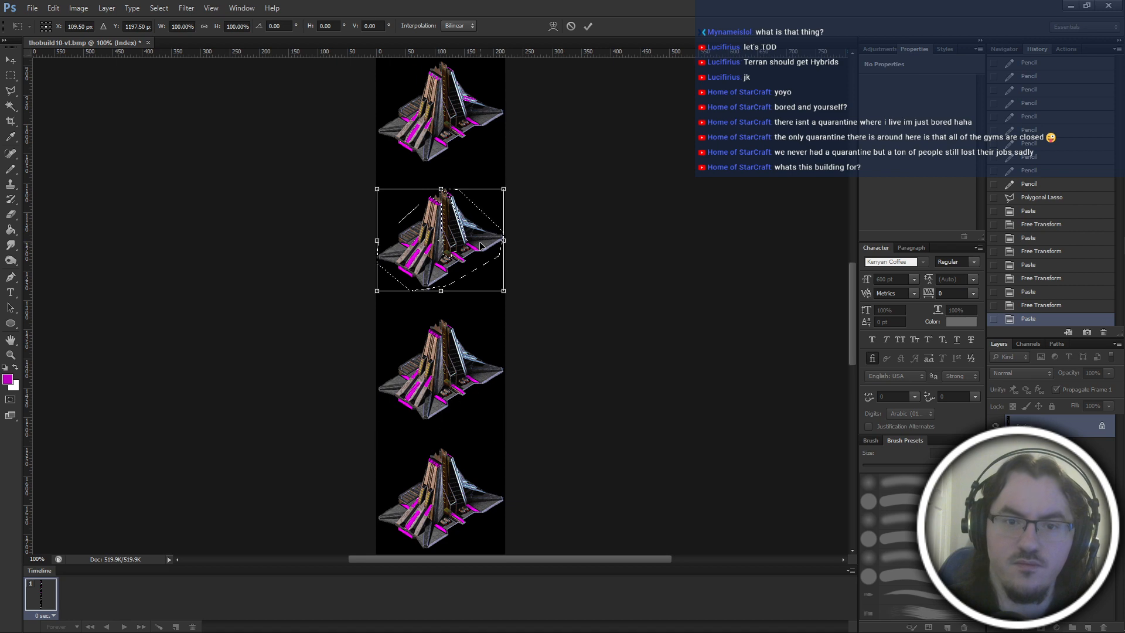
pyautogui.hotkey('ctrl', '+')
pyautogui.hotkey('ctrl', '+')
pyautogui.hotkey('ctrl', '+')
pyautogui.press('Down')
pyautogui.press('Down')
pyautogui.press('Down')
pyautogui.press('Down')
pyautogui.press('Down')
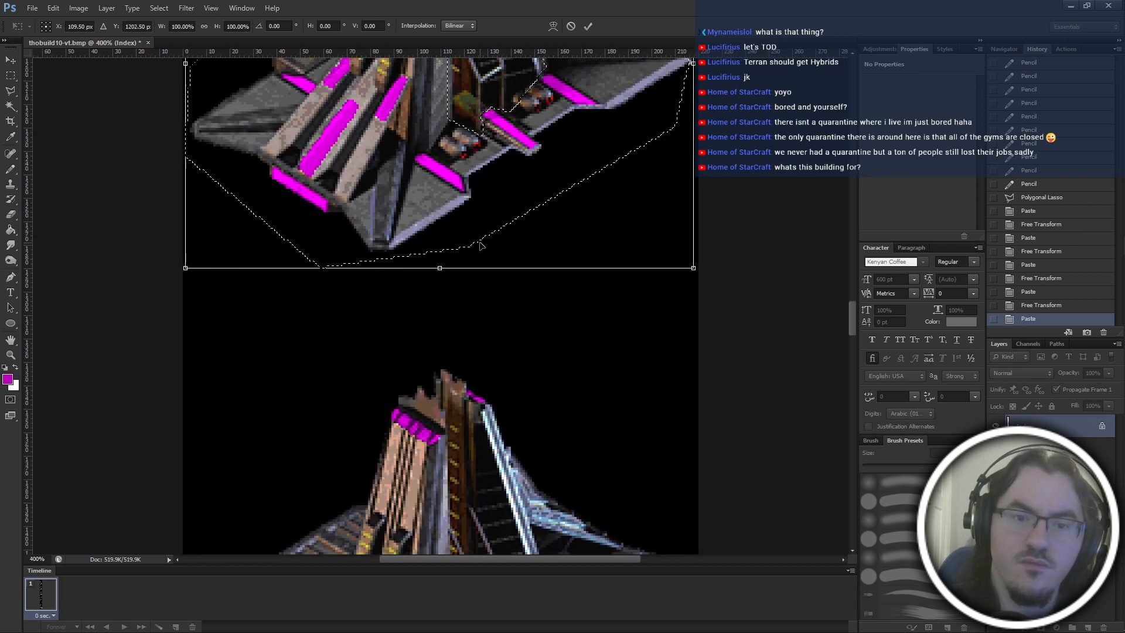
pyautogui.scroll(5, 481, 245)
pyautogui.press('Down')
pyautogui.press('Down')
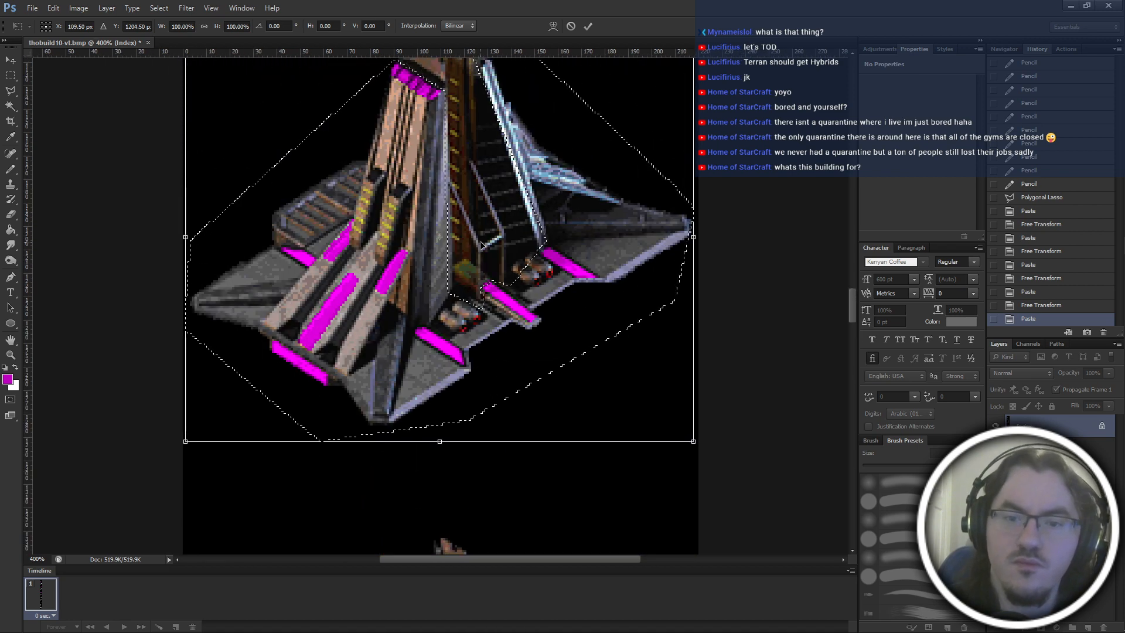
pyautogui.press('Down')
pyautogui.press('Up')
pyautogui.press('Up')
pyautogui.moveTo(480, 242); pyautogui.dragTo(478, 409)
pyautogui.hotkey('ctrl', '-')
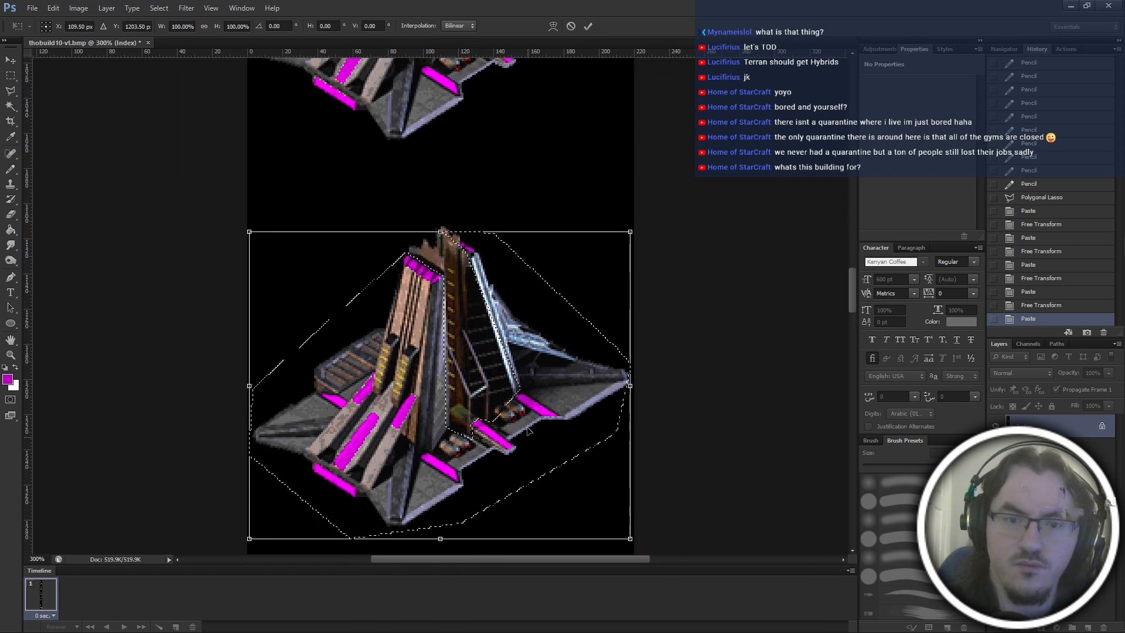
# Move the aligned copy straight up onto the frame above at Y 983.50 px and apply the transform.
pyautogui.scroll(1, 530, 431)
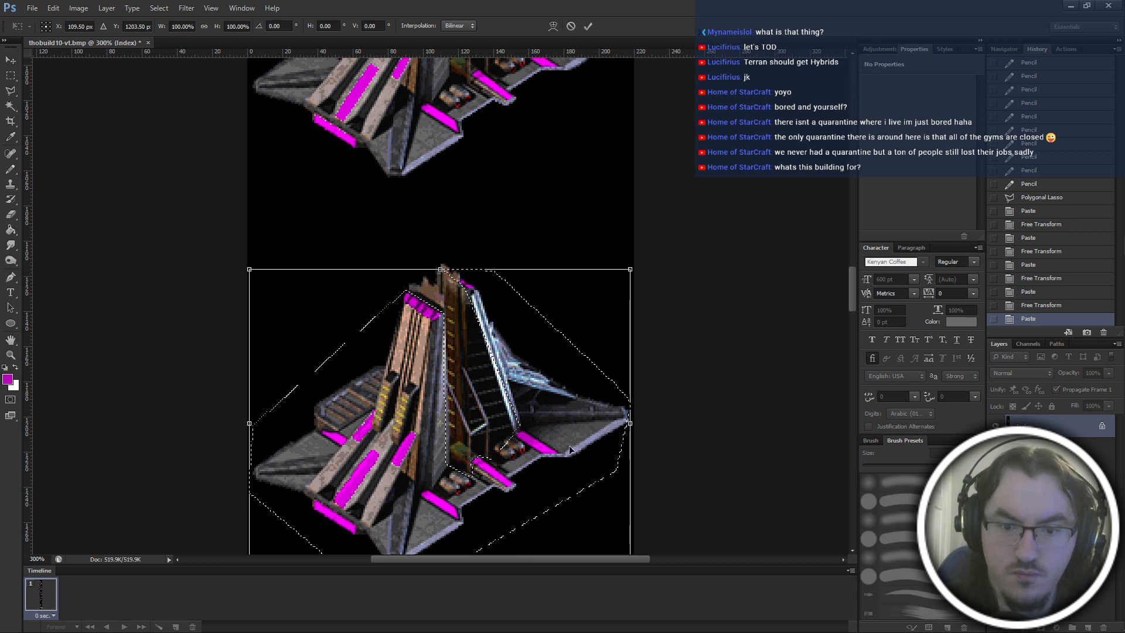
pyautogui.moveTo(590, 320); pyautogui.dragTo(578, 438)
pyautogui.scroll(10, 599, 177)
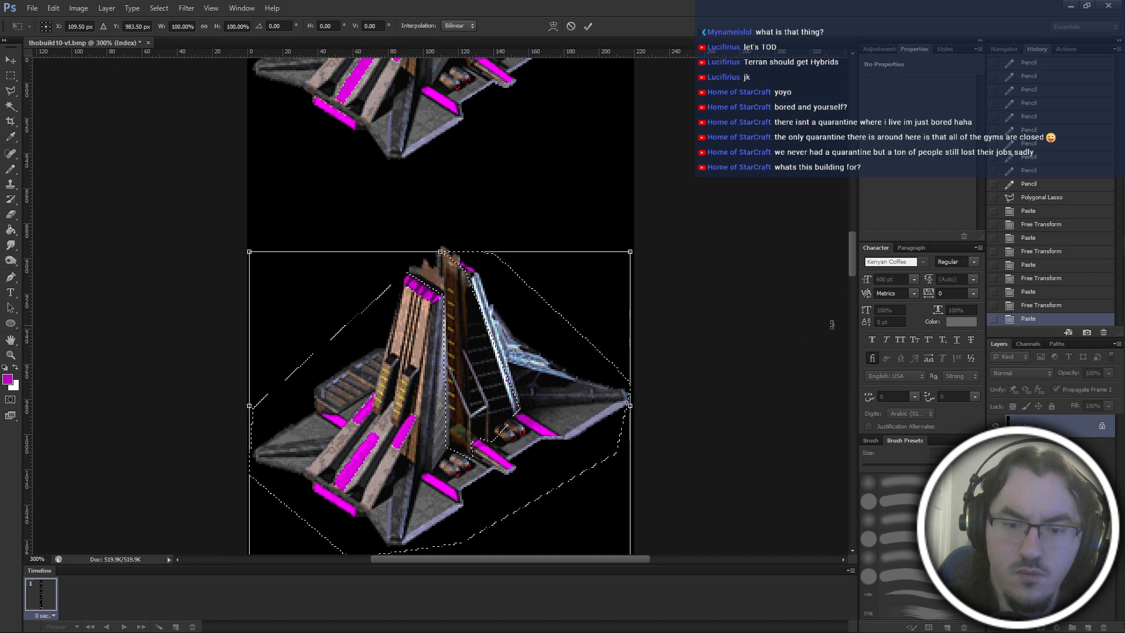
pyautogui.click(586, 27)
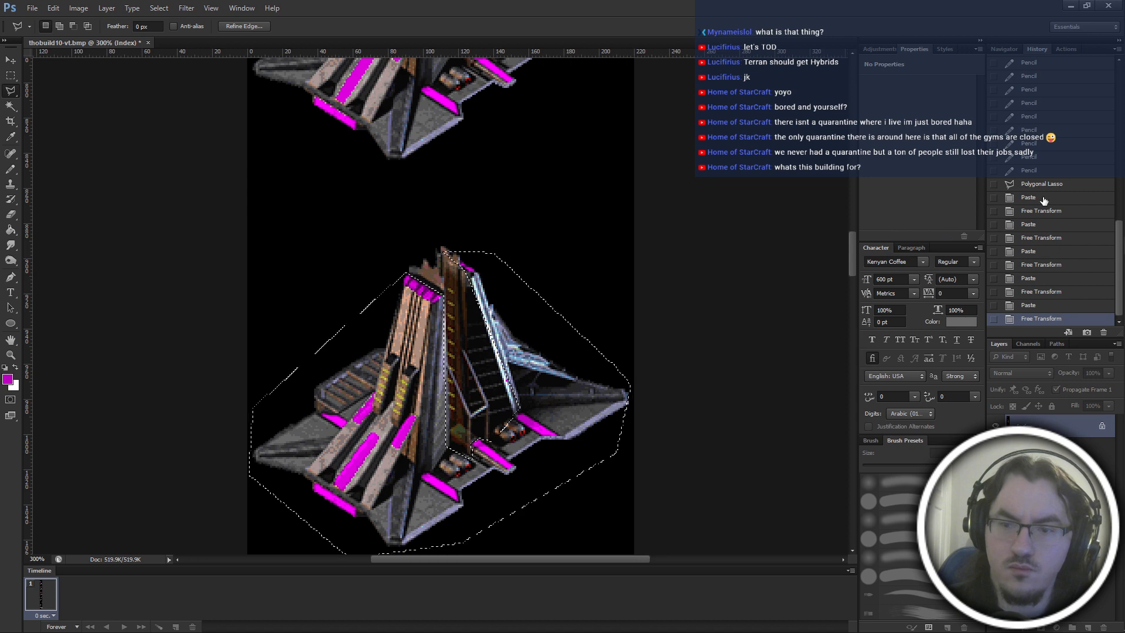
# Paste the parts again and move the copy straight up onto the fourth frame of the strip.
pyautogui.hotkey('ctrl', 'v')
pyautogui.hotkey('ctrl', 't')
pyautogui.scroll(2, 546, 480)
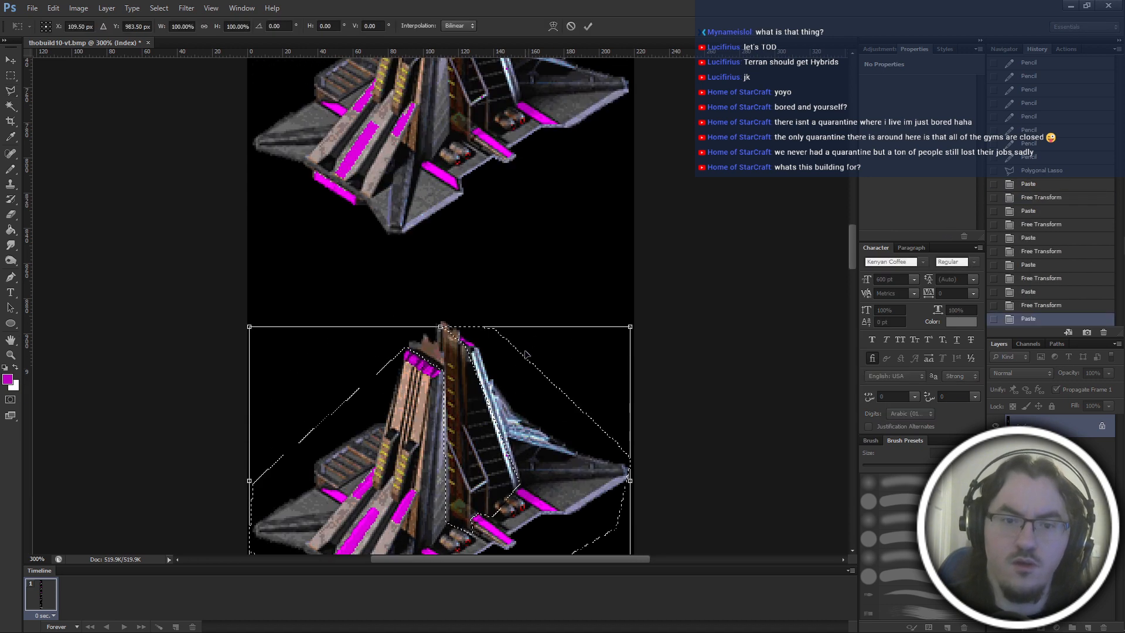
pyautogui.scroll(2, 545, 480)
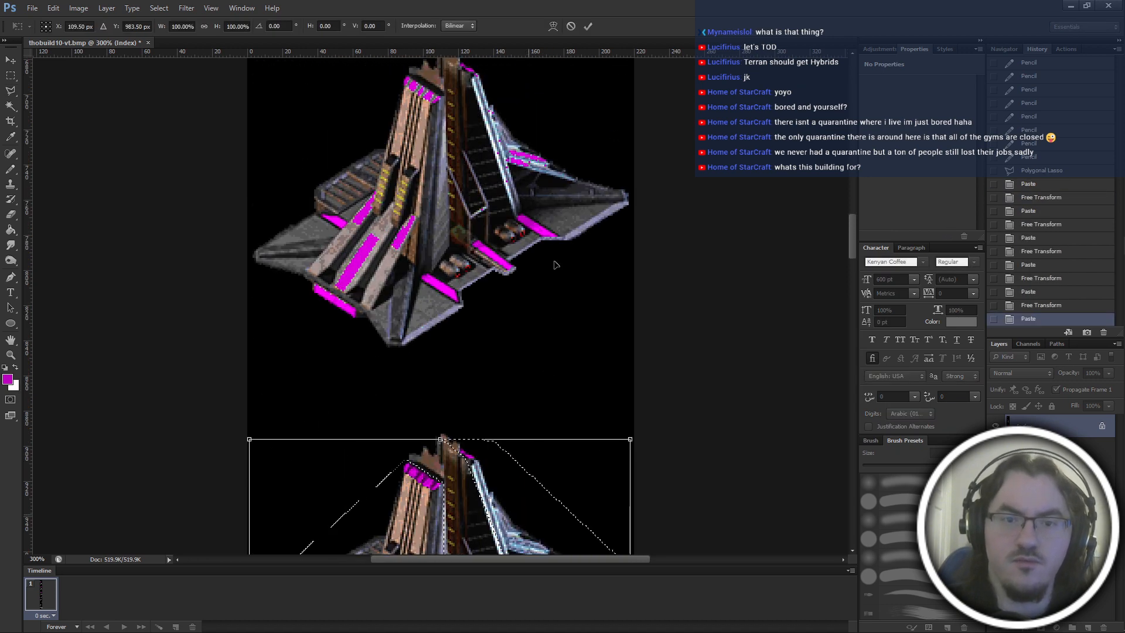
pyautogui.moveTo(555, 265); pyautogui.dragTo(555, 134)
pyautogui.scroll(-2, 566, 227)
pyautogui.press('Return')
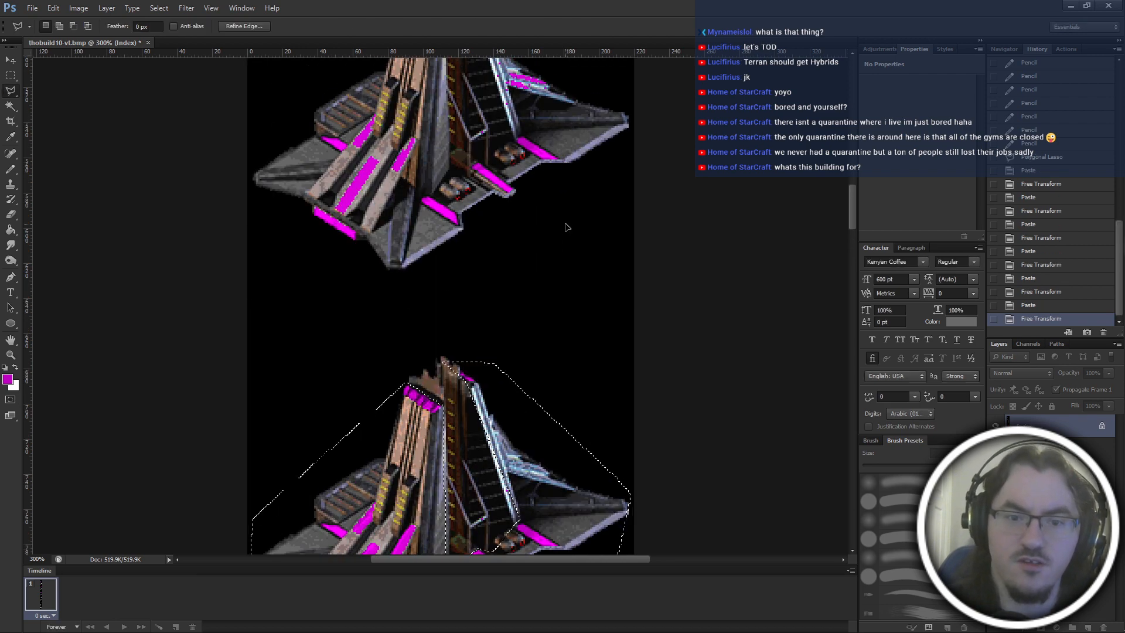
# Copy the selected parts, paste them and move the copy up onto the third frame of the strip.
pyautogui.hotkey('ctrl', 'c')
pyautogui.hotkey('ctrl', 'v')
pyautogui.hotkey('ctrl', 't')
pyautogui.moveTo(564, 143); pyautogui.dragTo(578, 77)
pyautogui.scroll(6, 594, 258)
pyautogui.press('Return')
# Paste the parts and place the copy over the second frame of the strip at Y 323.50 px.
pyautogui.scroll(2, 595, 262)
pyautogui.hotkey('ctrl', 'v')
pyautogui.hotkey('ctrl', 't')
pyautogui.scroll(9, 578, 247)
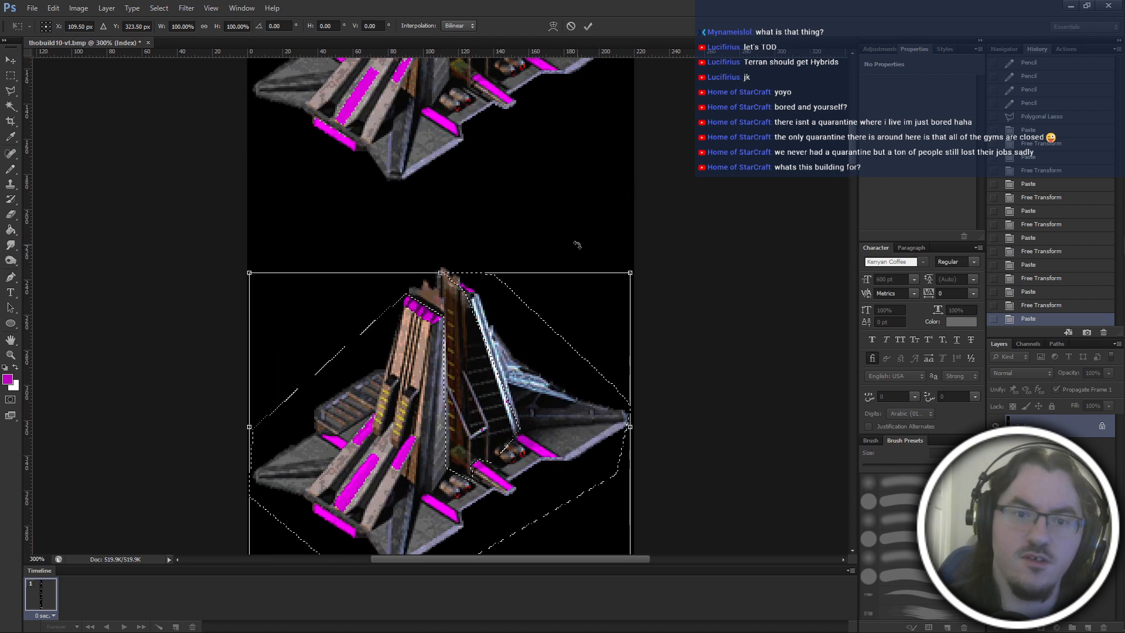
pyautogui.press('Return')
# Paste the parts and move the copy straight up onto the first frame of the strip.
pyautogui.hotkey('ctrl', 'v')
pyautogui.scroll(1, 586, 486)
pyautogui.moveTo(551, 530); pyautogui.dragTo(574, 135)
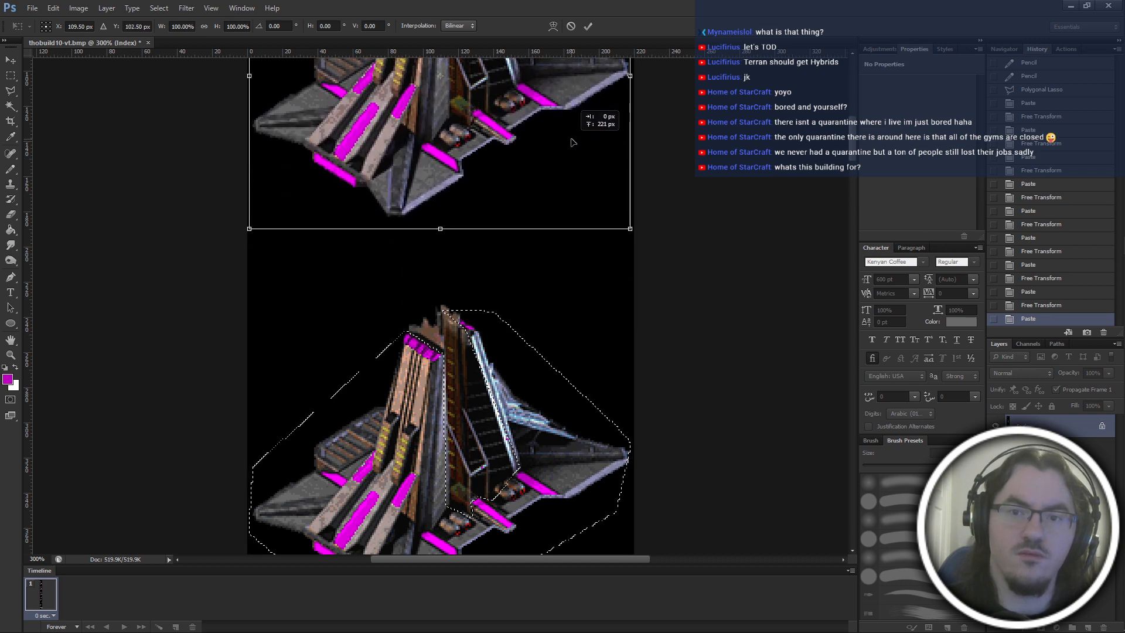
pyautogui.press('Return')
pyautogui.scroll(-4, 593, 225)
pyautogui.scroll(4, 594, 224)
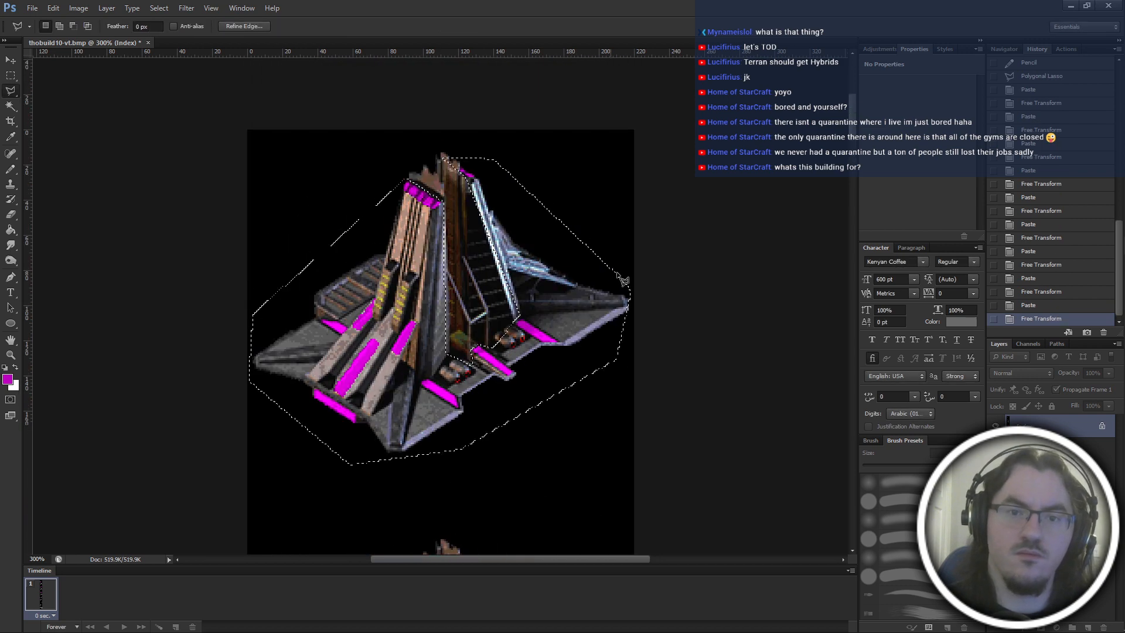
# Switch to the Rectangular Marquee tool, clear the selection and look over the whole frame strip.
pyautogui.hotkey('ctrl', '-')
pyautogui.hotkey('ctrl', '-')
pyautogui.hotkey('ctrl', '-')
pyautogui.hotkey('ctrl', '-')
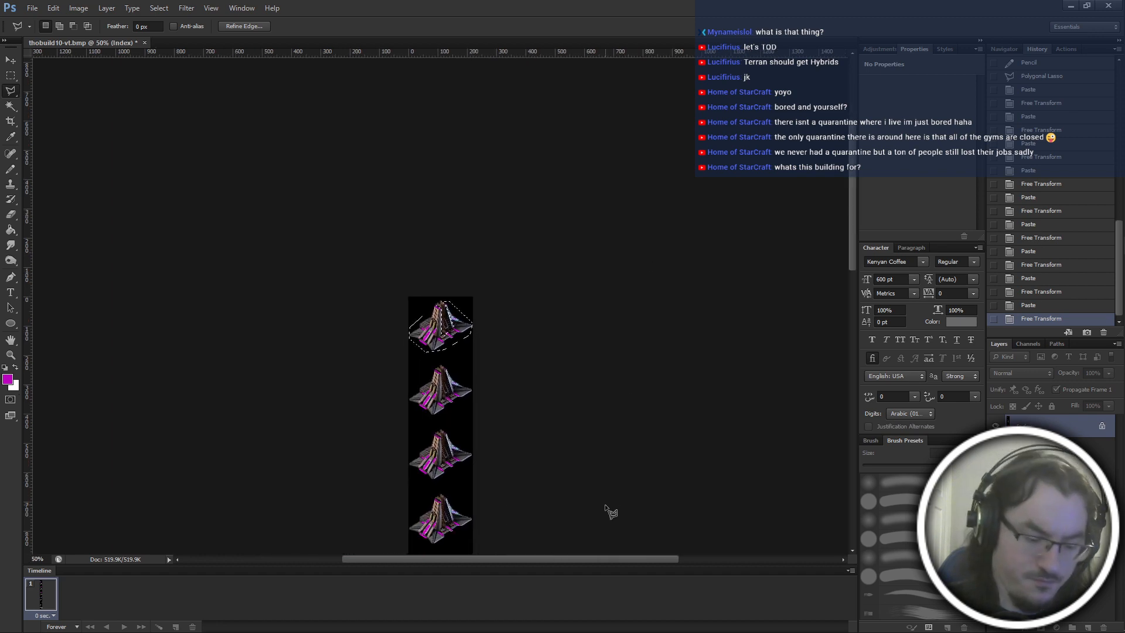
pyautogui.press('m')
pyautogui.hotkey('ctrl', 'd')
pyautogui.scroll(-5, 568, 442)
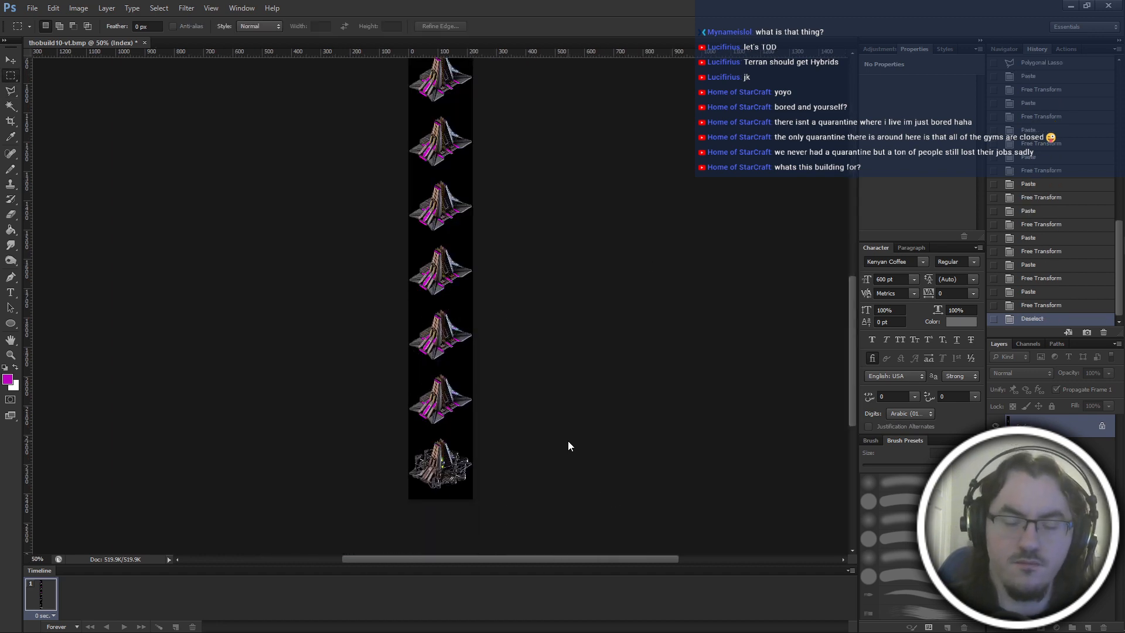
# Save the sprite strip as a new BMP file named thobuild10-vt2.bmp.
pyautogui.hotkey('ctrl', 'shift', 's')
pyautogui.click(561, 301)
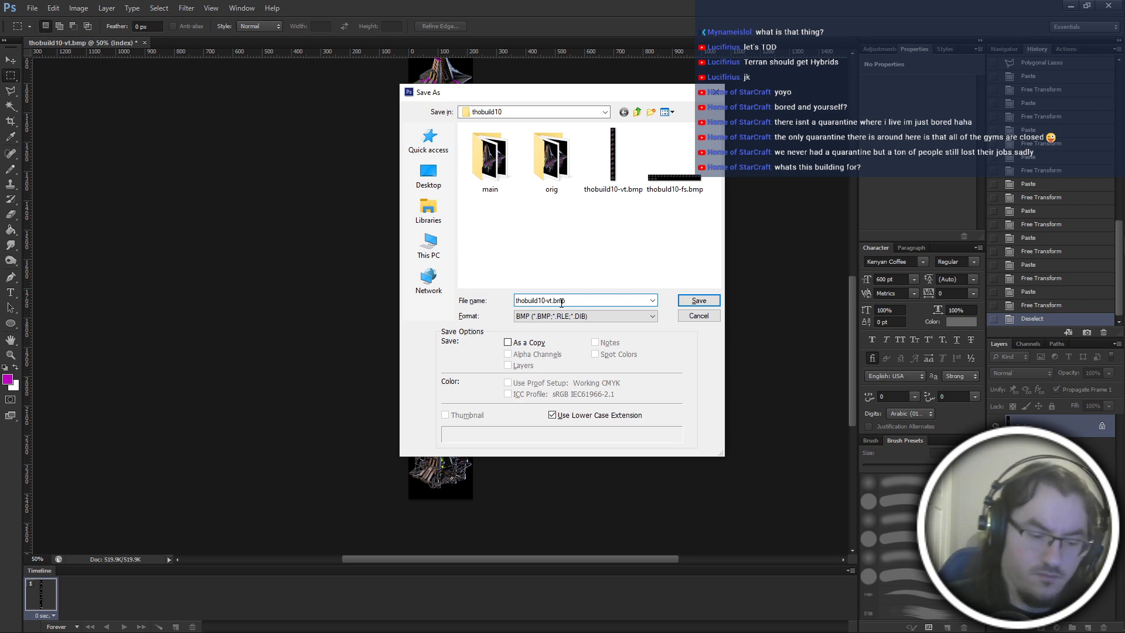
pyautogui.write('2')
pyautogui.press('Return')
# Switch to GRP Converter, convert the newly saved bitmap to a GRP overwriting thobuild10.grp, and close the converter.
pyautogui.hotkey('alt', 'Tab')
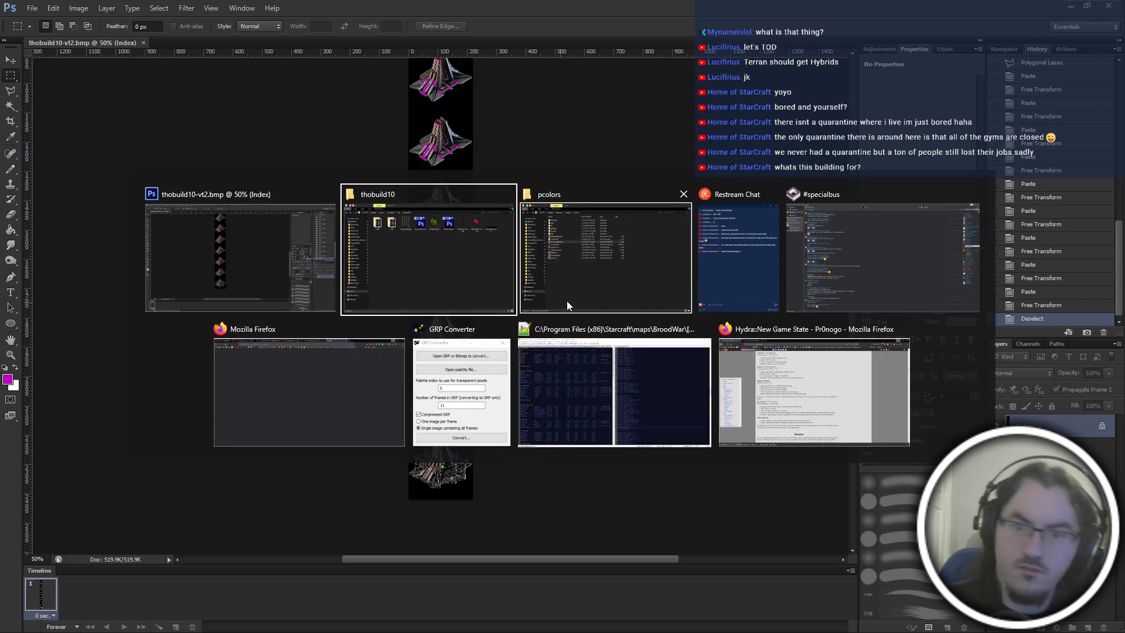
pyautogui.click(461, 392)
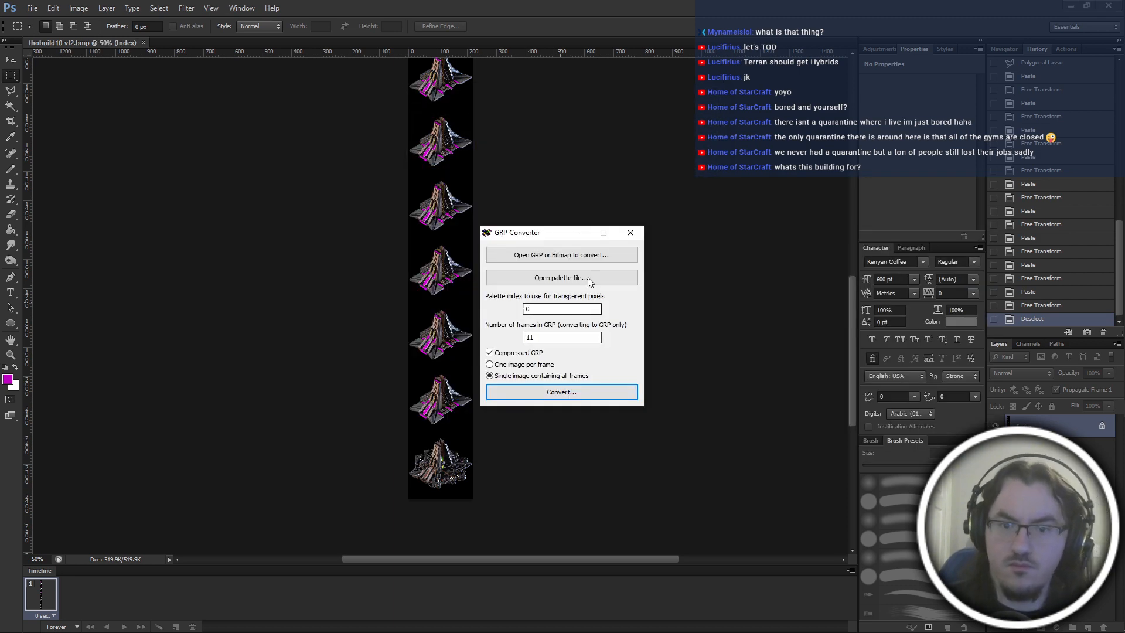
pyautogui.click(563, 257)
pyautogui.doubleClick(875, 356)
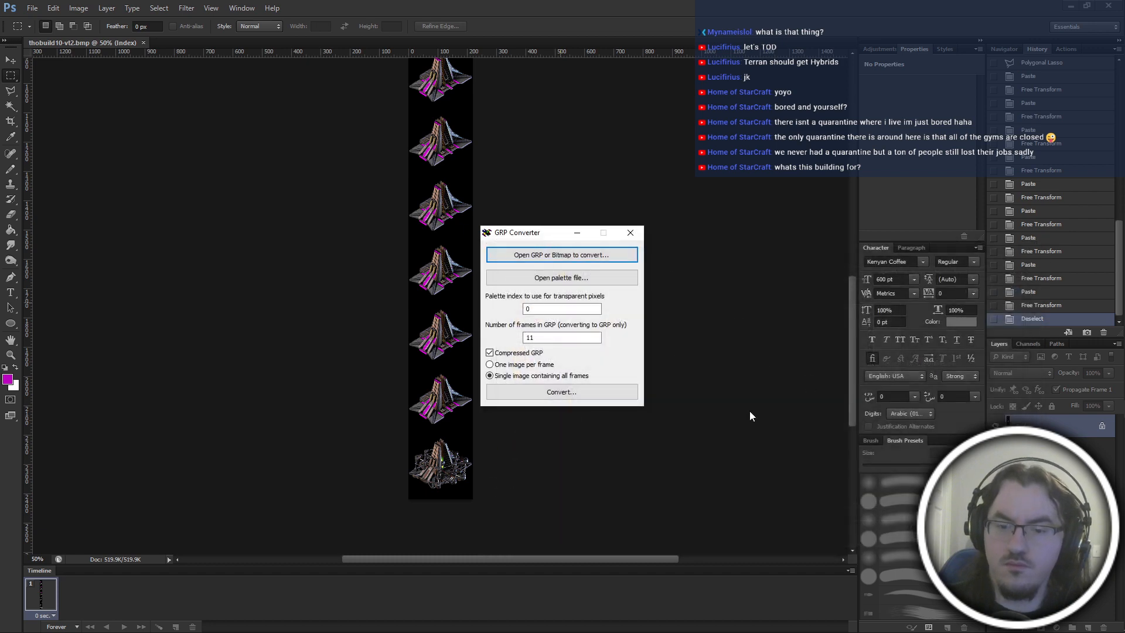
pyautogui.doubleClick(744, 347)
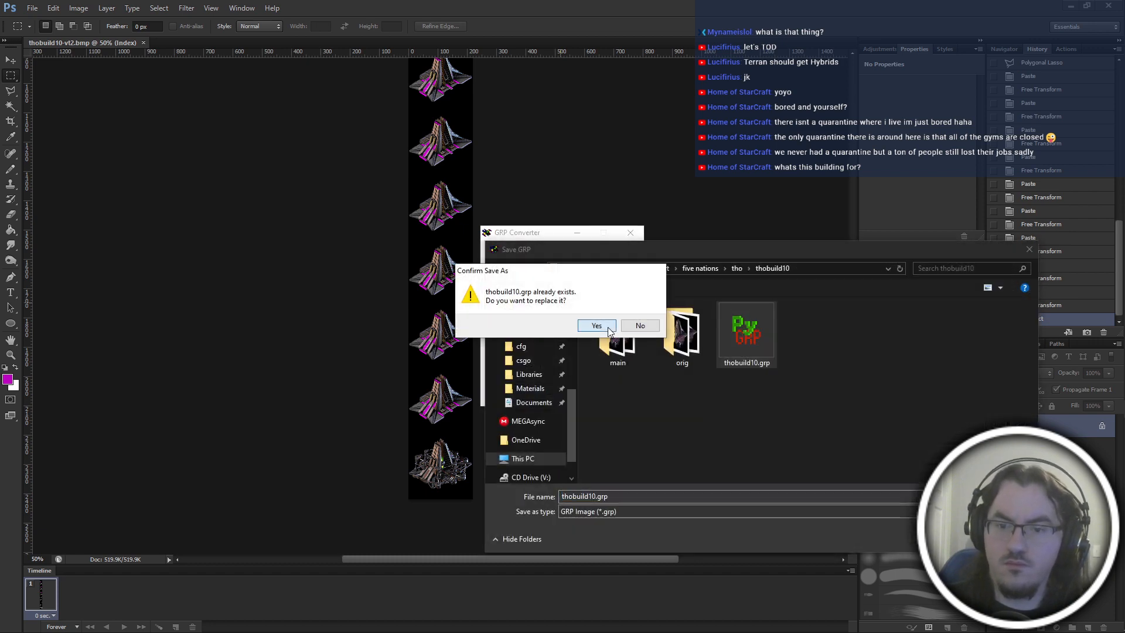
pyautogui.click(596, 327)
pyautogui.click(620, 358)
pyautogui.click(630, 233)
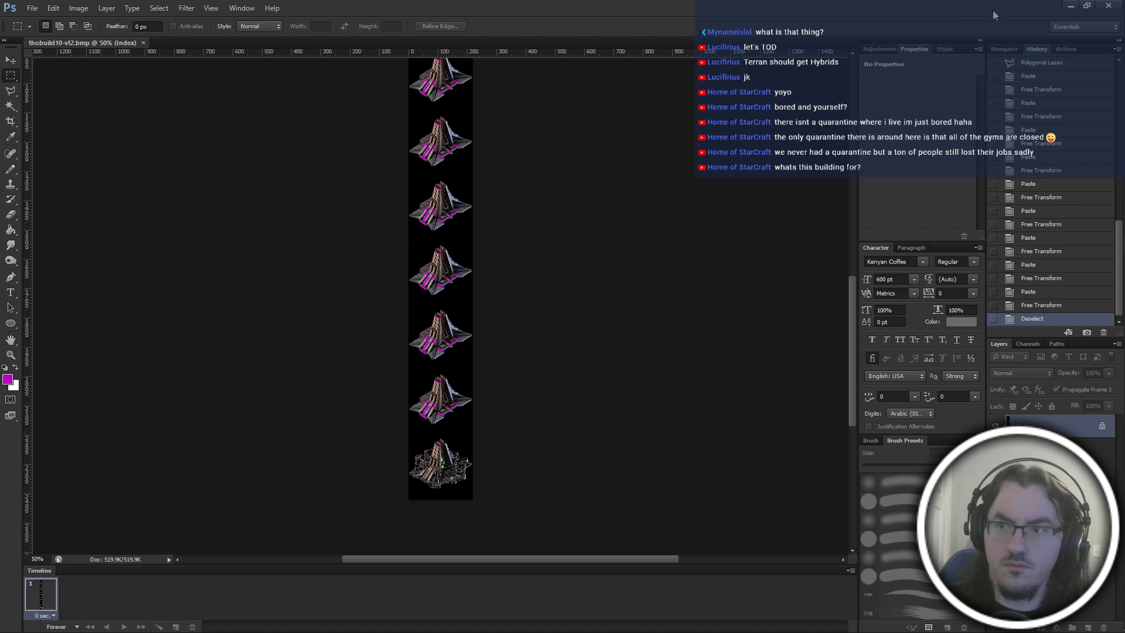
# Switch to the thobuild10 folder in File Explorer and copy thobuild10.grp to the Desktop.
pyautogui.hotkey('alt', 'Tab')
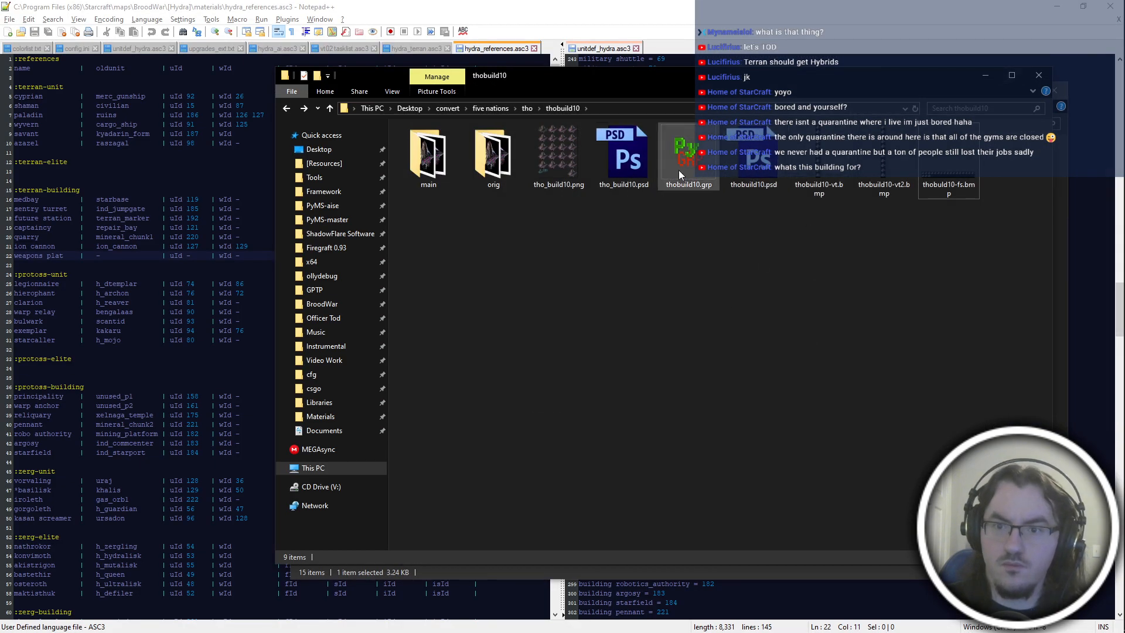
pyautogui.click(675, 172)
pyautogui.click(332, 164)
pyautogui.hotkey('alt', 'Left')
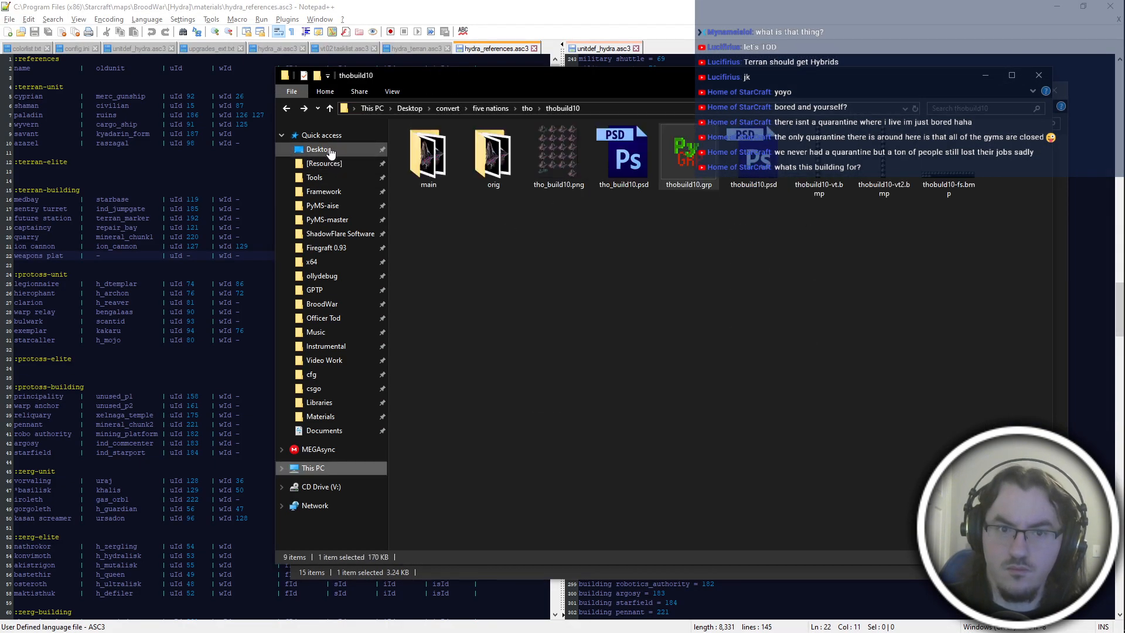
pyautogui.click(327, 150)
pyautogui.hotkey('alt', 'Left')
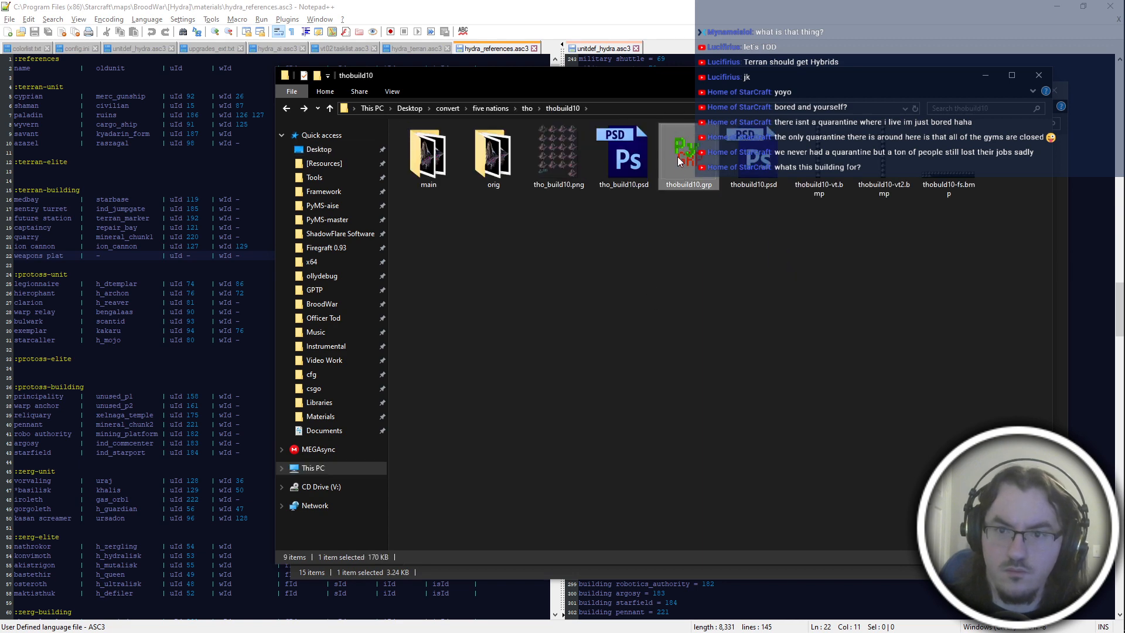
pyautogui.hotkey('alt', 'Right')
pyautogui.hotkey('ctrl', 'v')
# Rename the copied GRP file on the Desktop to captaincy.grp.
pyautogui.press('F2')
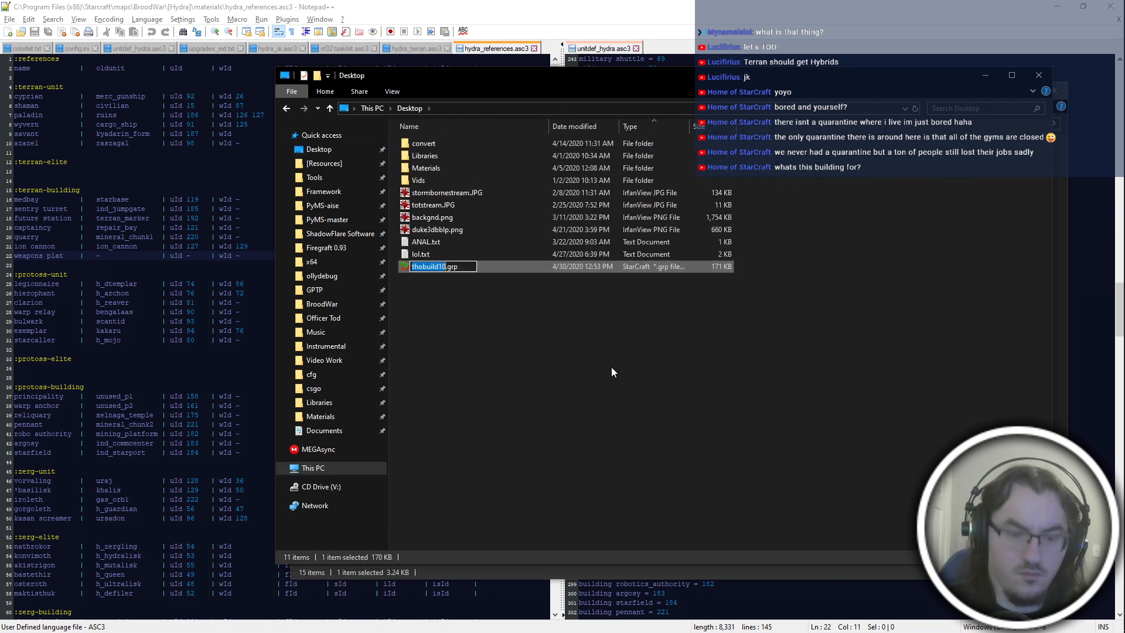
pyautogui.write('captaincy')
pyautogui.press('Return')
pyautogui.press('Return')
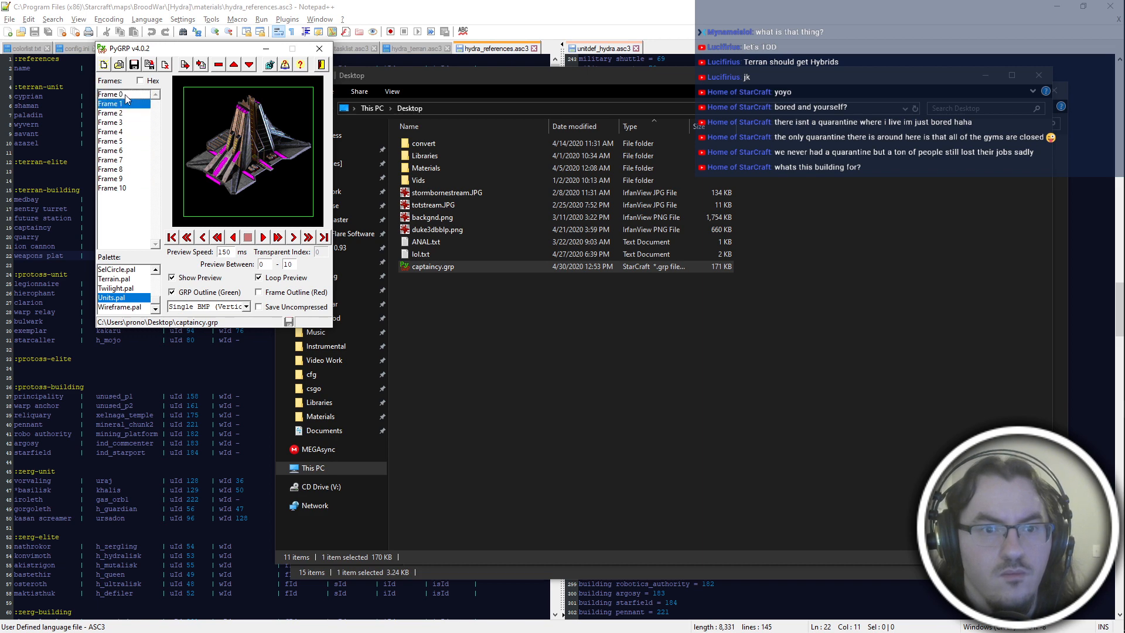
# Open captaincy.grp in PyGRP, preview its frames and close the viewer.
pyautogui.click(319, 48)
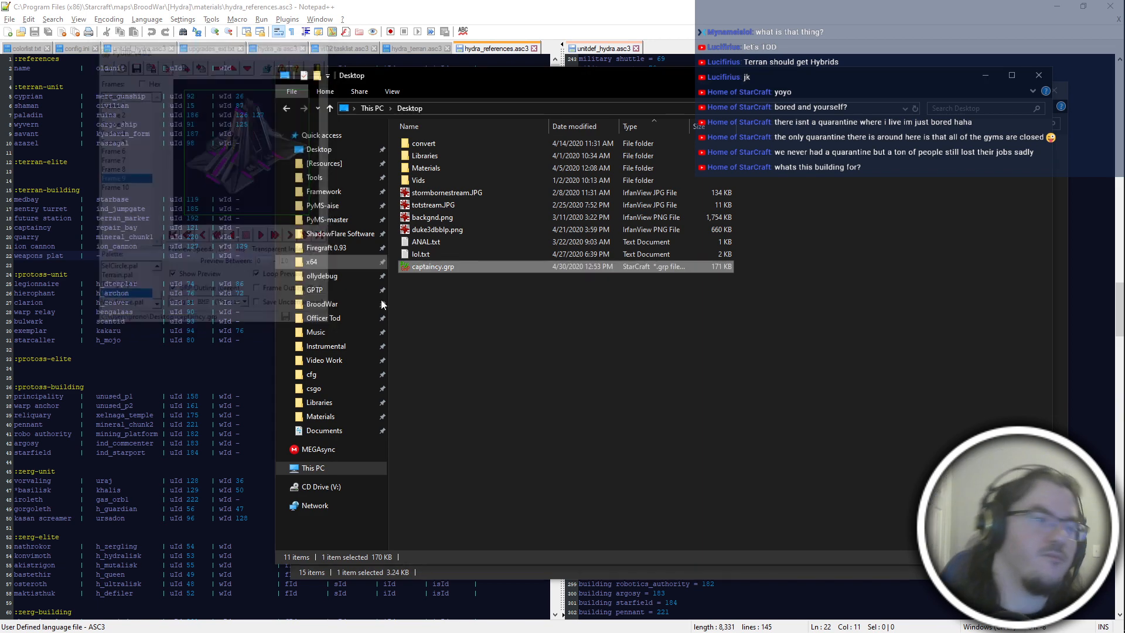
pyautogui.click(839, 227)
# Switch to hydra_references.asc3 in Notepad++ and place the cursor in the fId column of the captaincy row.
pyautogui.moveTo(1124, 3)
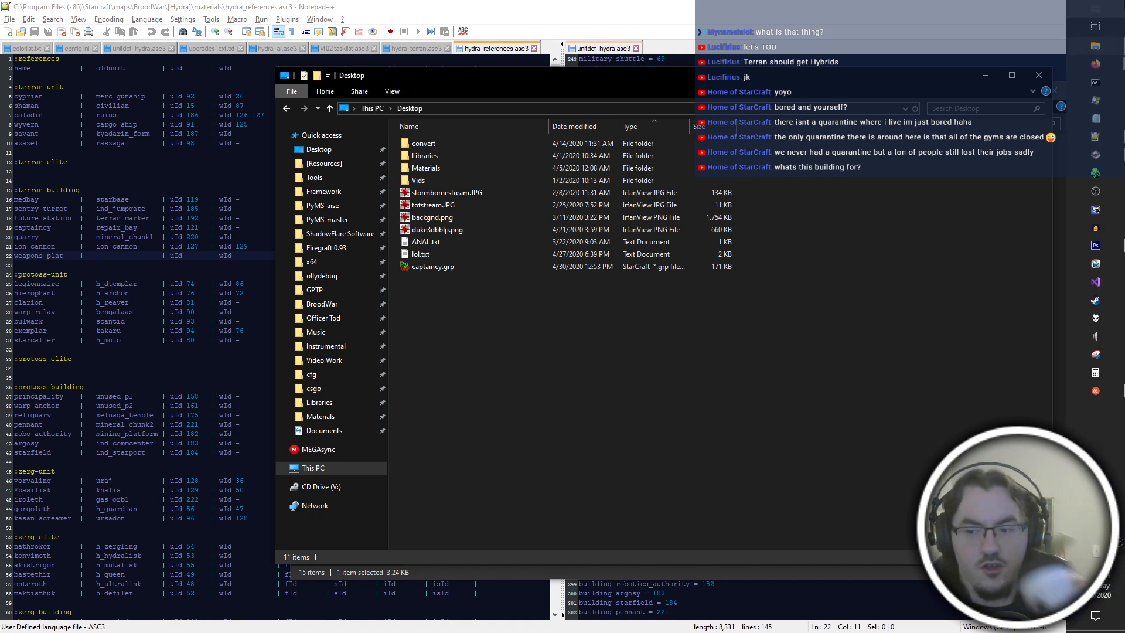
pyautogui.click(1096, 63)
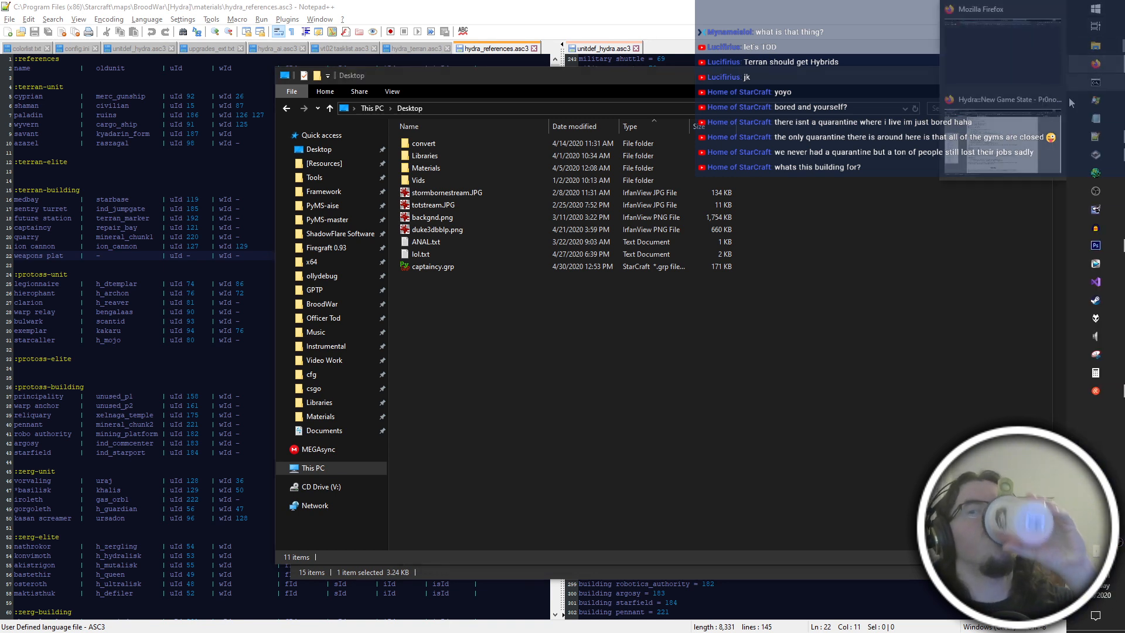
pyautogui.click(1007, 42)
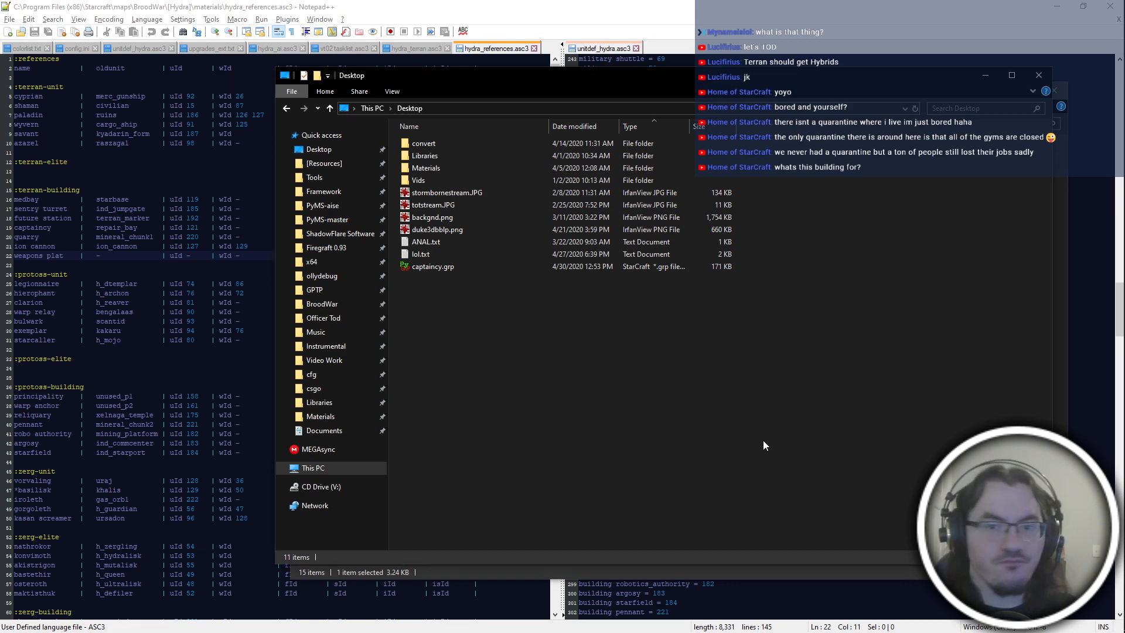
pyautogui.hotkey('alt', 'Tab')
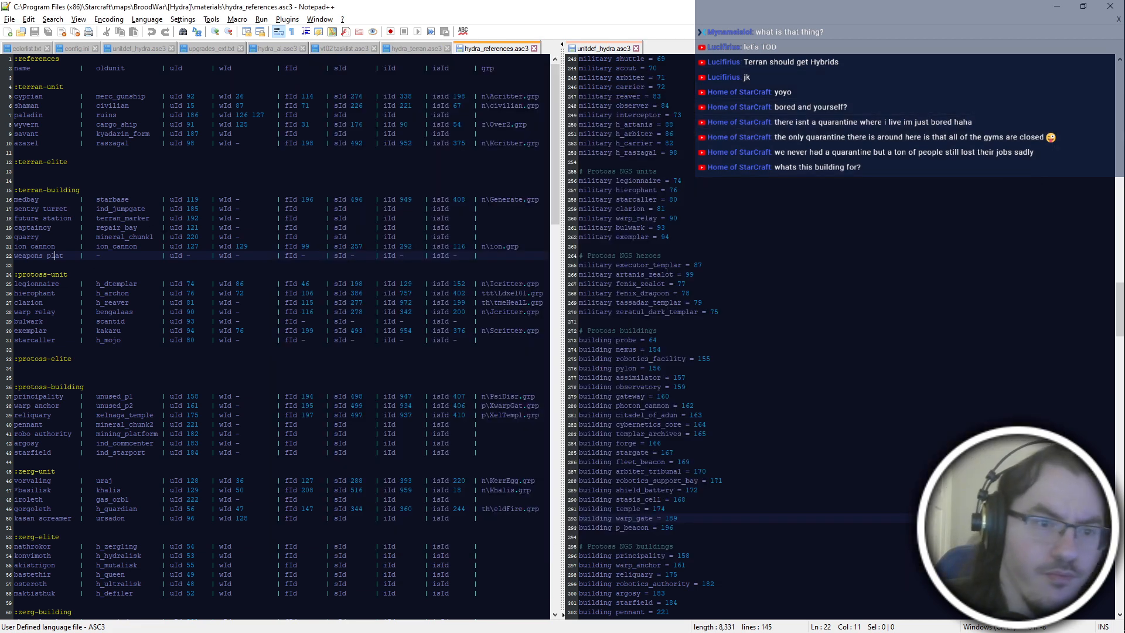
pyautogui.click(309, 227)
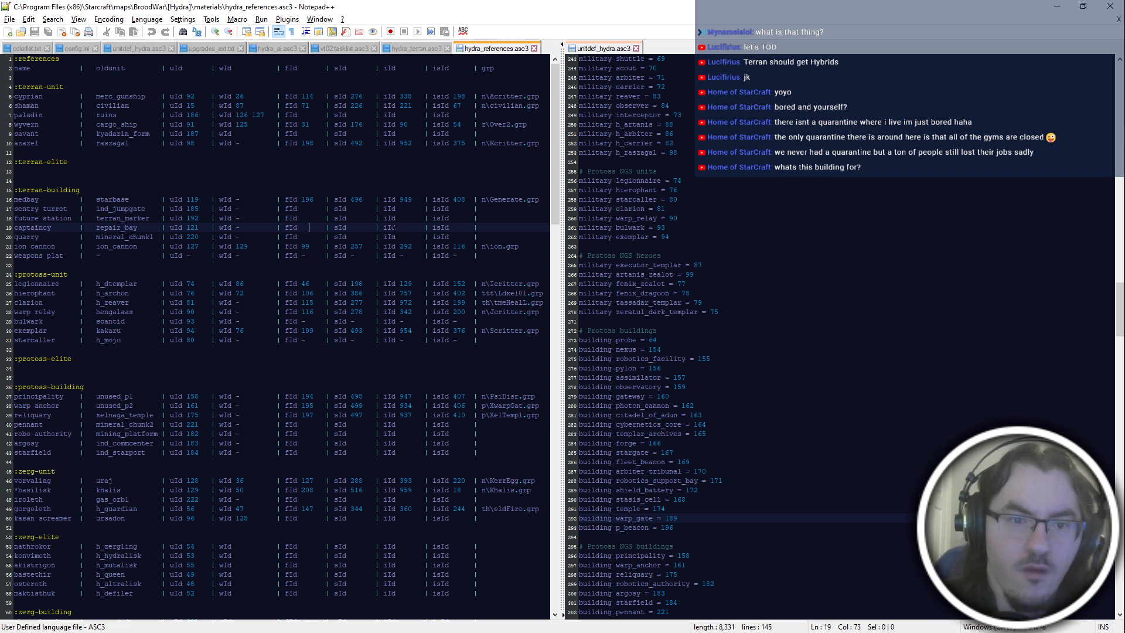
pyautogui.hotkey('alt', 'Tab')
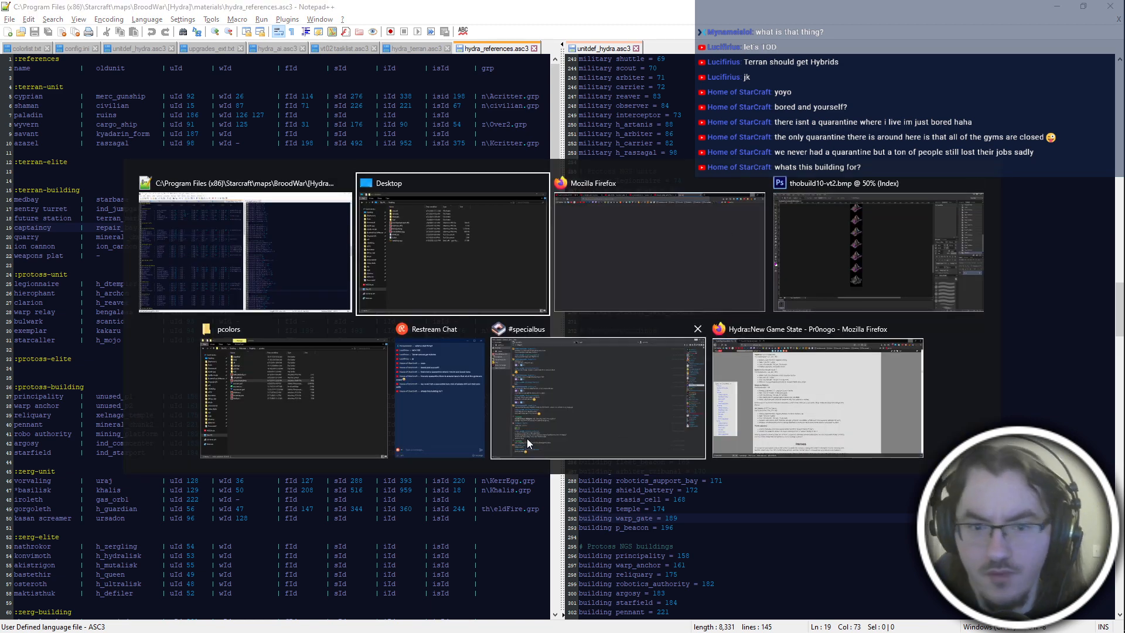
pyautogui.click(332, 426)
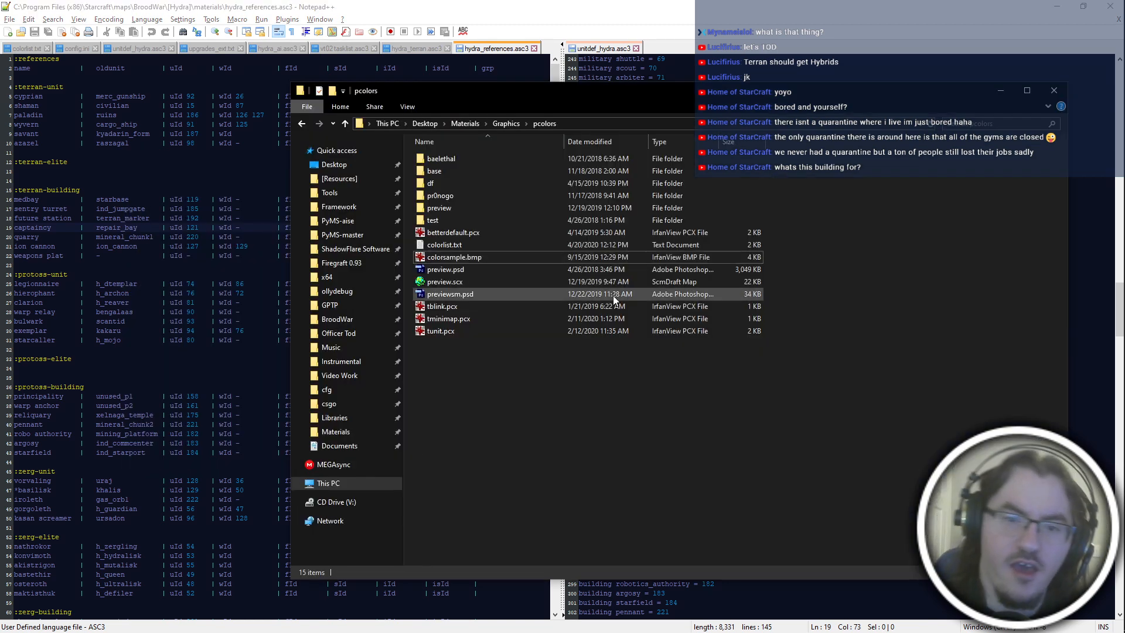
pyautogui.hotkey('alt', 'Tab')
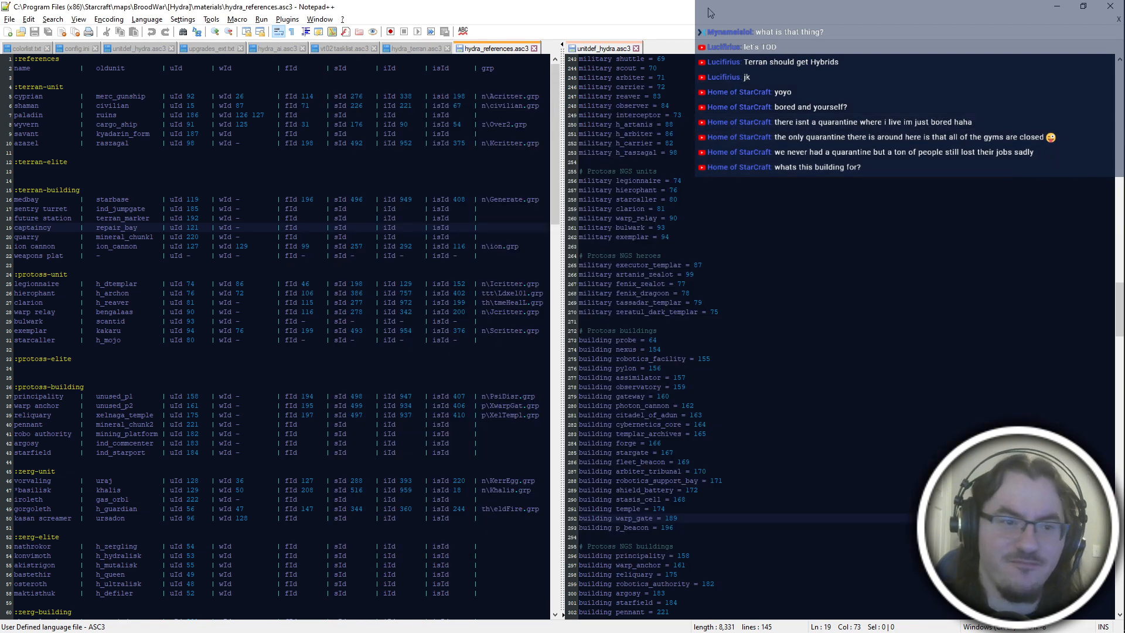
pyautogui.hotkey('shift', 'Left')
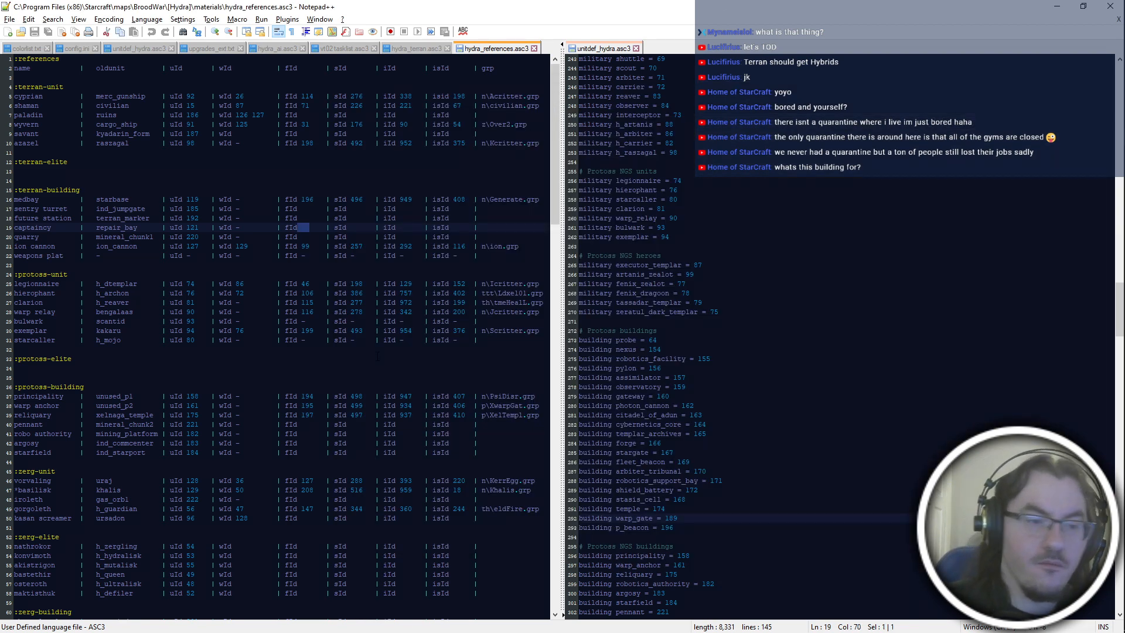
pyautogui.click(314, 237)
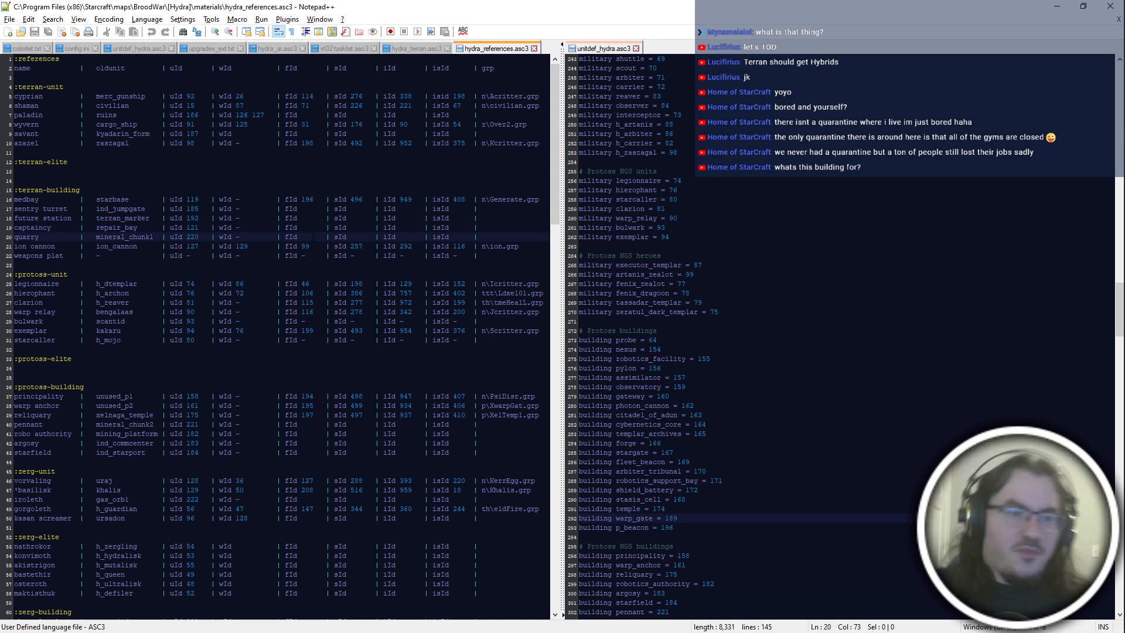
pyautogui.hotkey('alt', 'Tab')
pyautogui.hotkey('alt', 'Tab')
pyautogui.press('Escape')
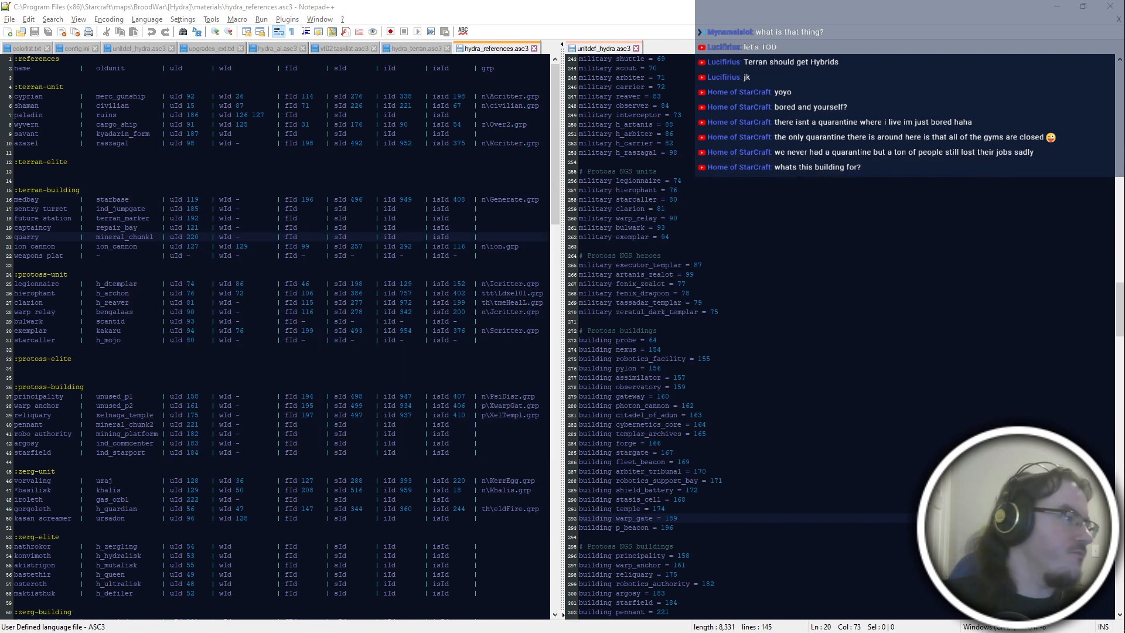
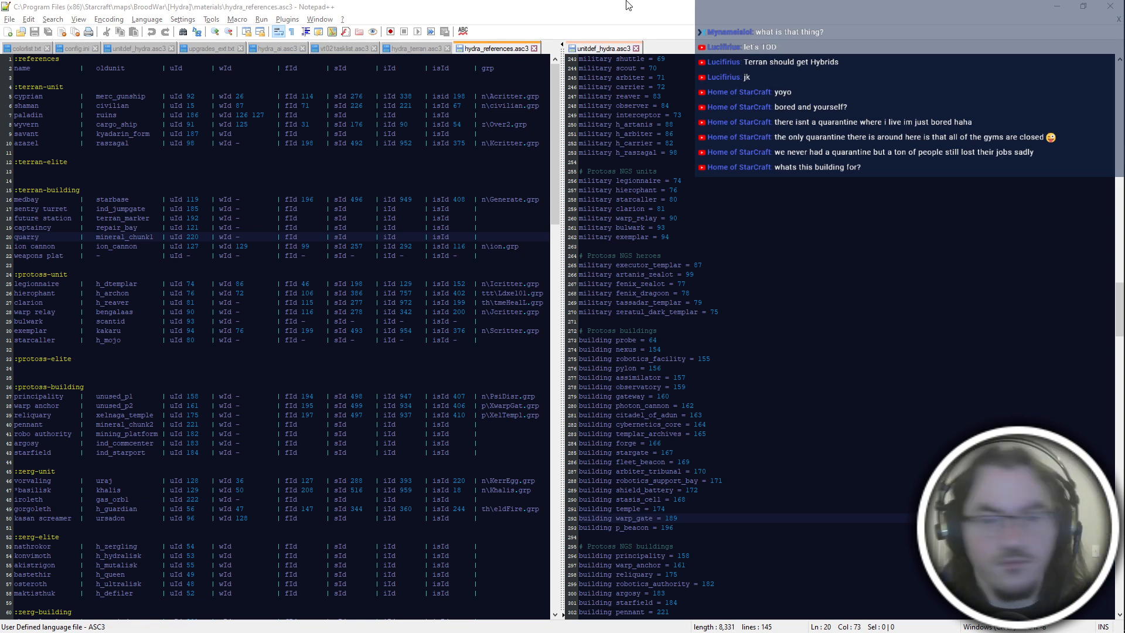
# Close Photoshop with thobuild10-vt2.bmp and place the cursor in the weapons plat row of hydra_references.asc3 in Notepad++.
pyautogui.hotkey('alt', 'Tab')
pyautogui.click(815, 235)
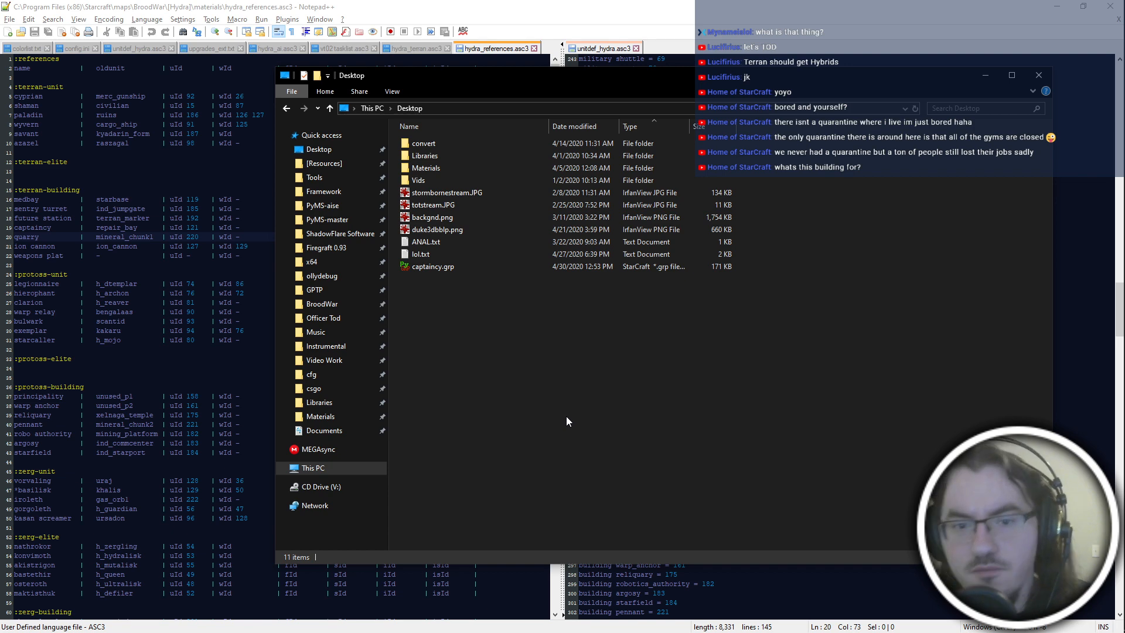
pyautogui.hotkey('alt', 'Tab')
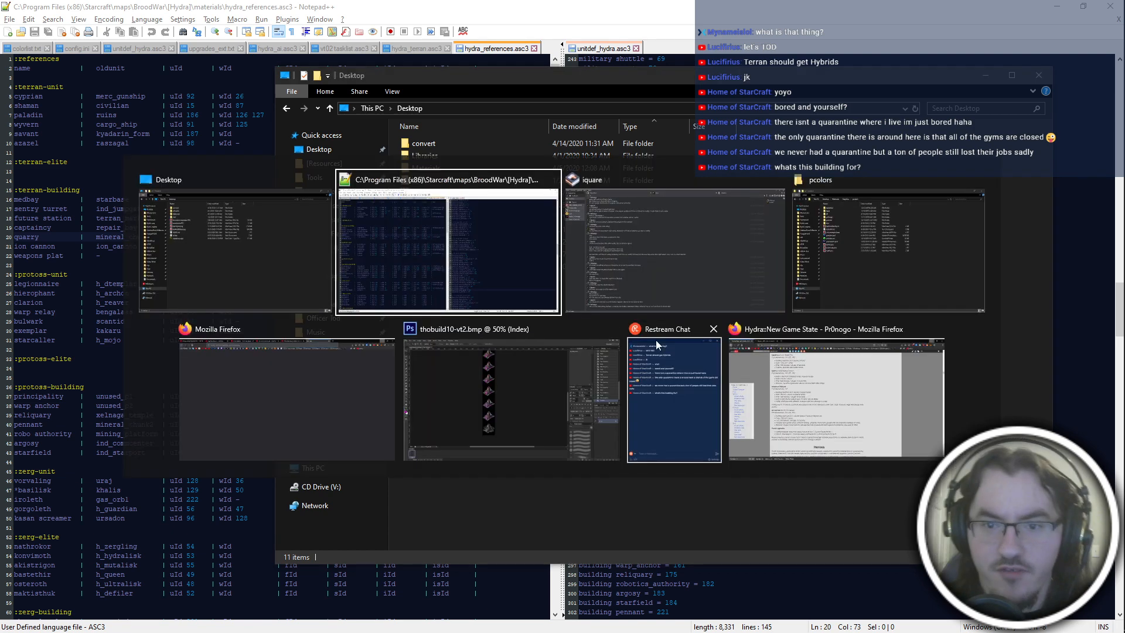
pyautogui.click(600, 375)
pyautogui.click(1108, 6)
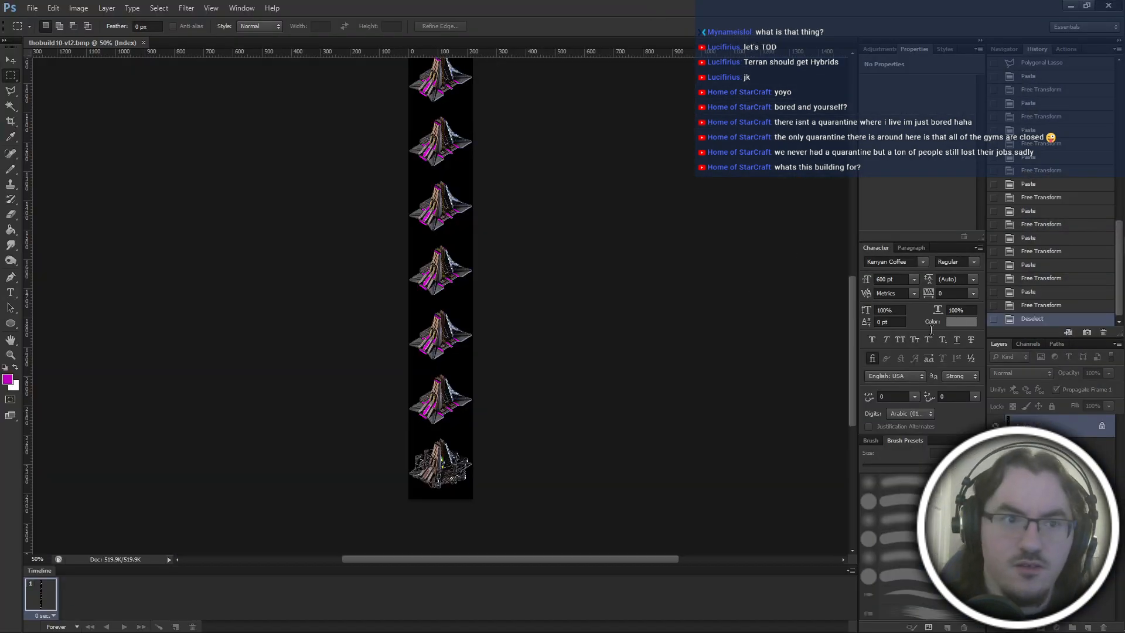
pyautogui.hotkey('alt', 'Tab')
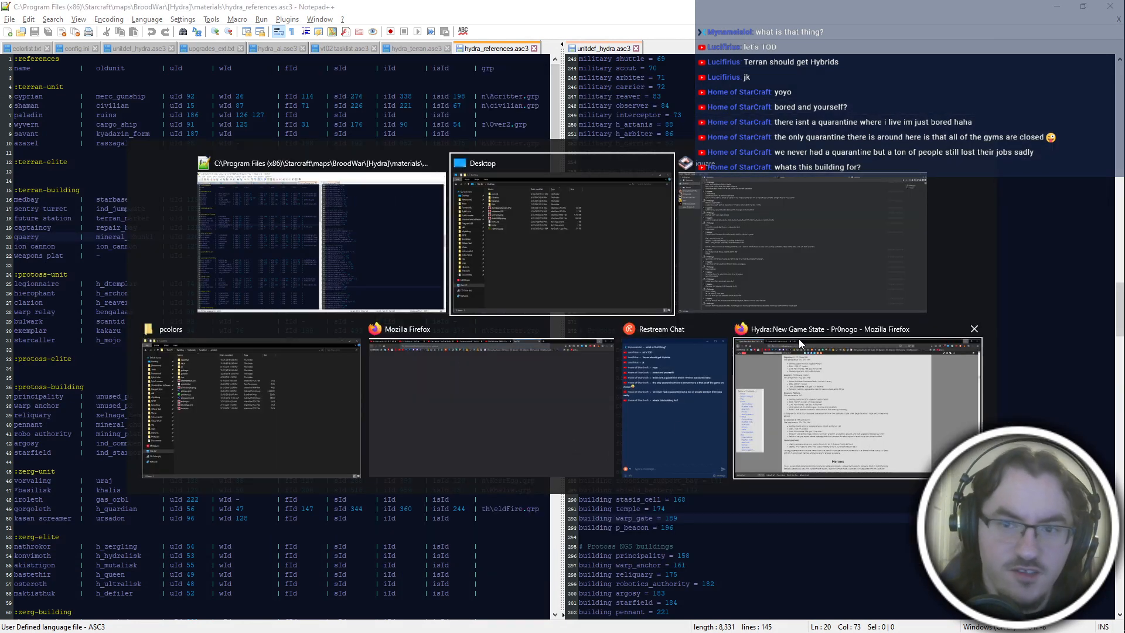
pyautogui.click(285, 256)
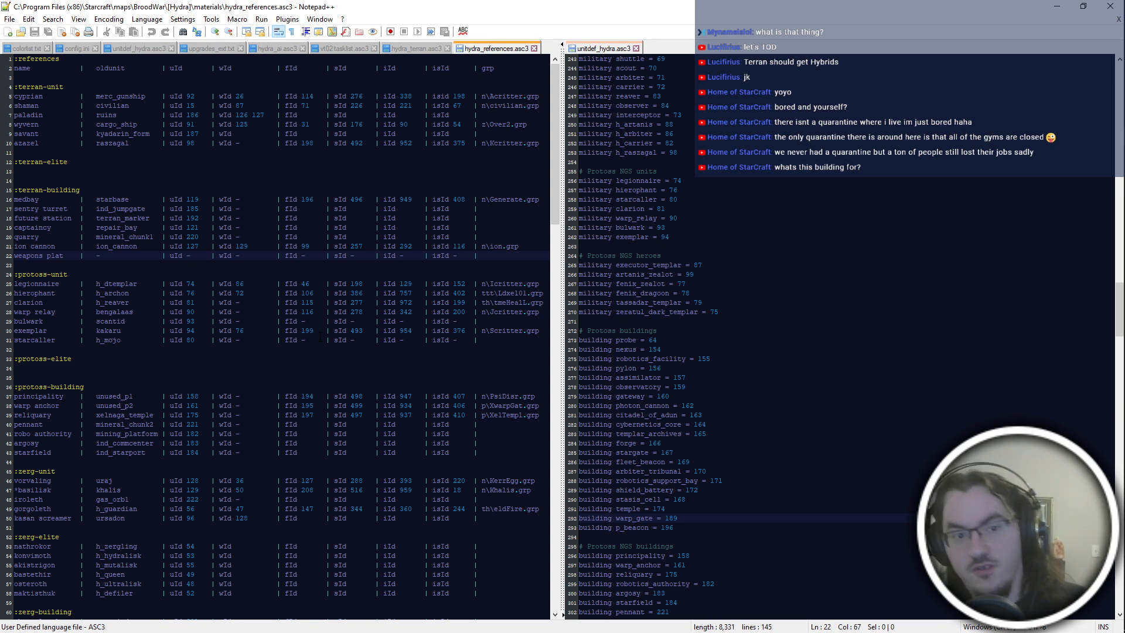
# Switch to File Explorer, browse to the [Hydra] mod's arr folder and open units.dat in PyDAT.
pyautogui.hotkey('alt', 'Tab')
pyautogui.click(530, 246)
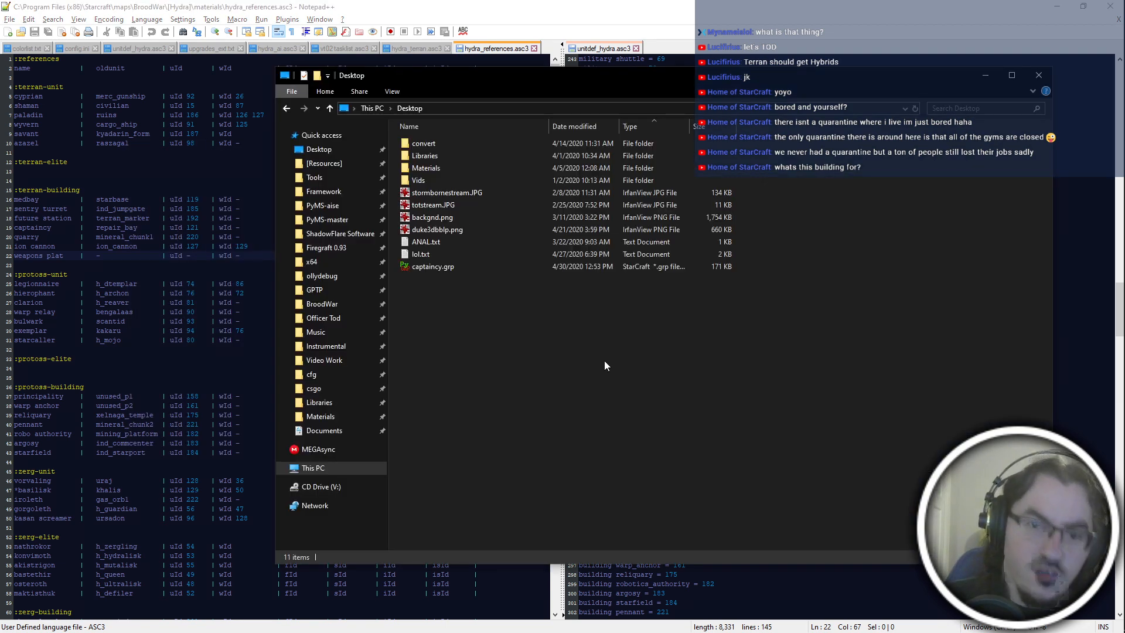
pyautogui.doubleClick(462, 144)
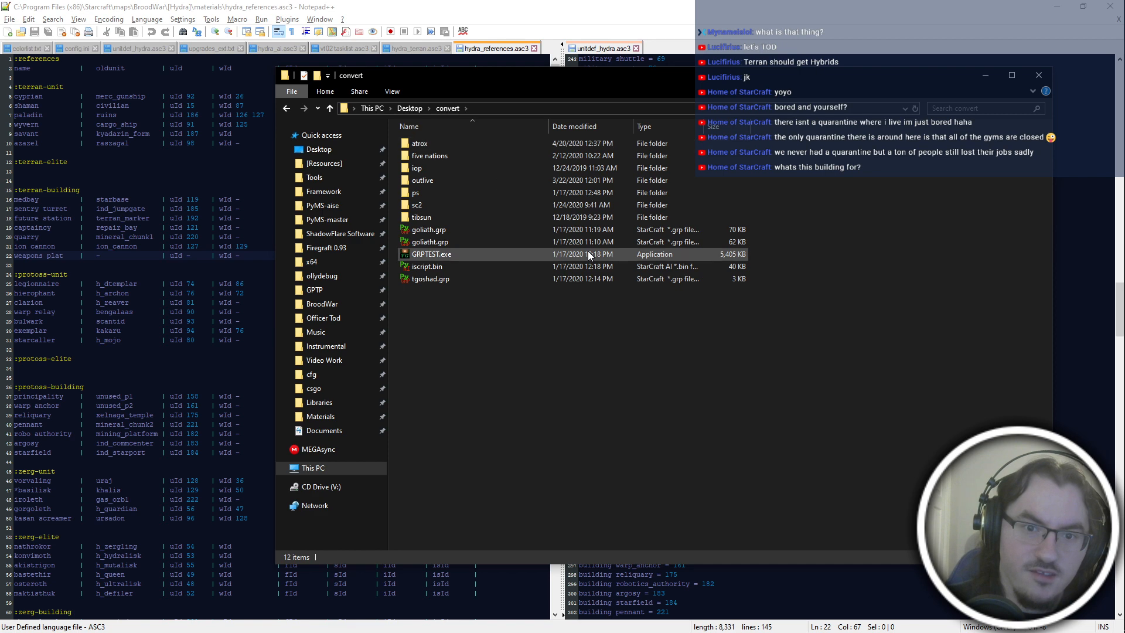
pyautogui.hotkey('alt', 'Left')
pyautogui.click(320, 290)
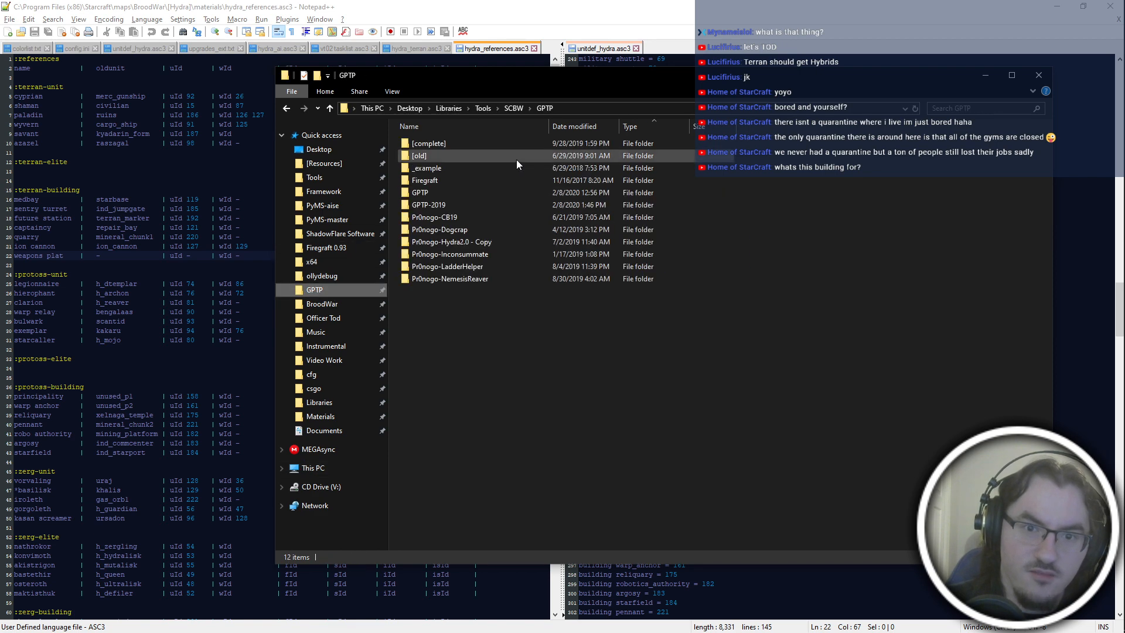
pyautogui.click(323, 310)
pyautogui.doubleClick(430, 147)
pyautogui.doubleClick(452, 217)
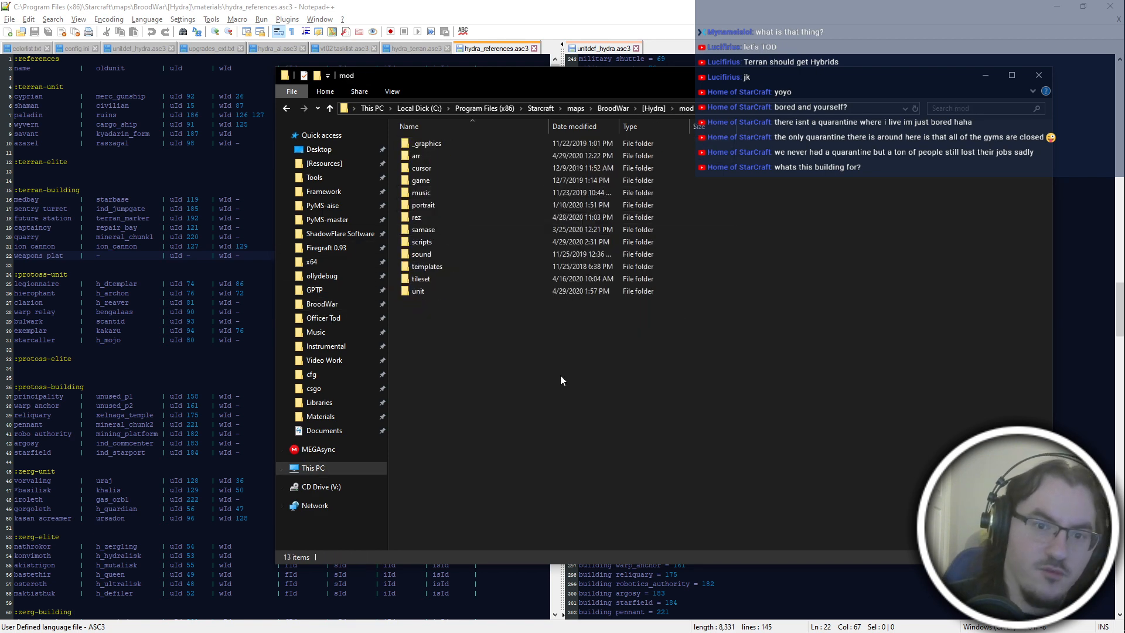
pyautogui.doubleClick(434, 158)
pyautogui.click(437, 218)
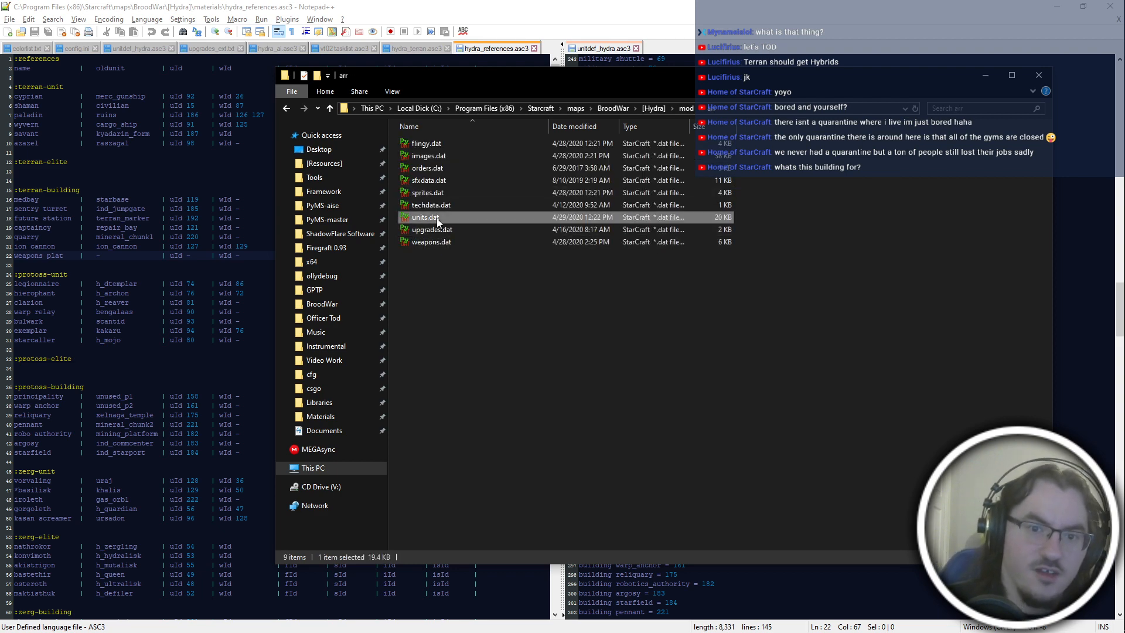
pyautogui.doubleClick(437, 218)
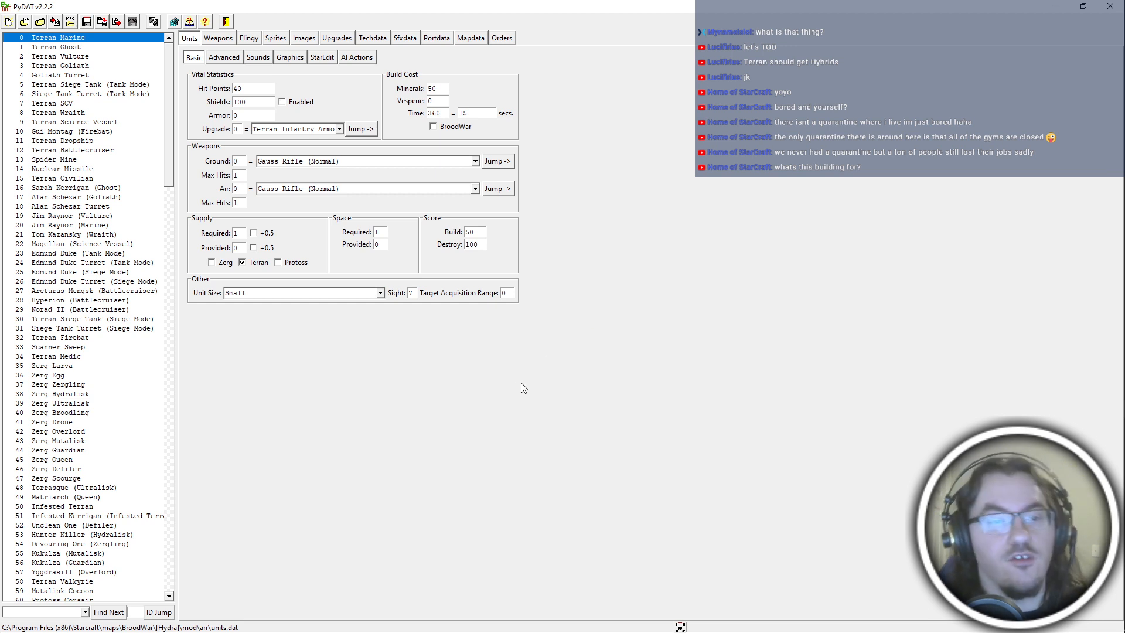
# Search the units for "dark templar" up to Protoss Dark Templar (Hero) and show its sound settings.
pyautogui.click(54, 611)
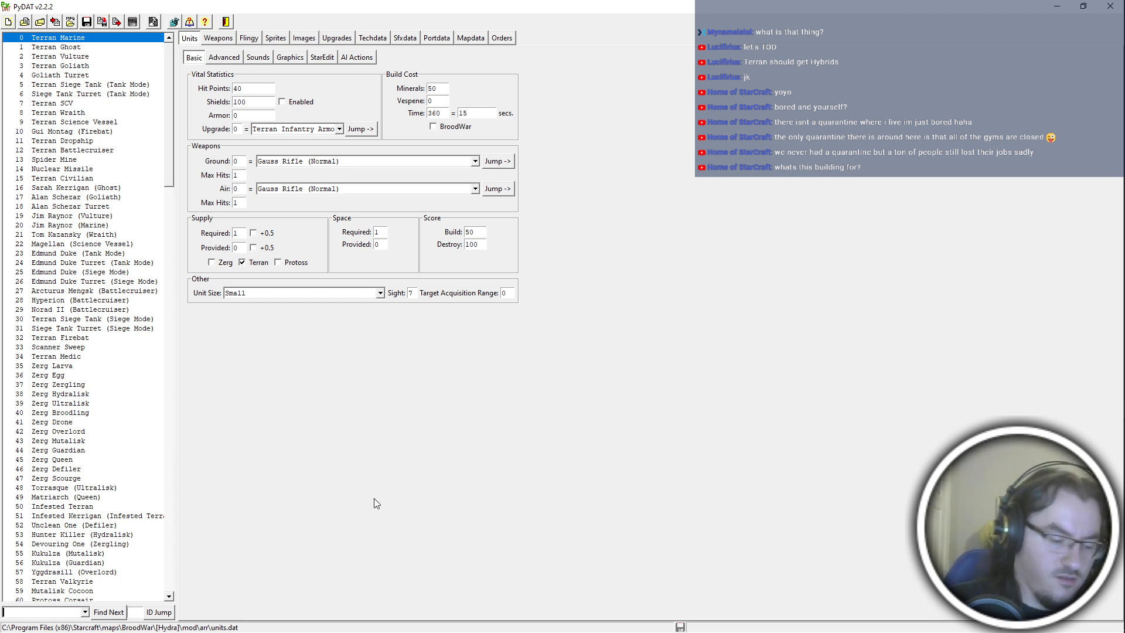
pyautogui.write('d')
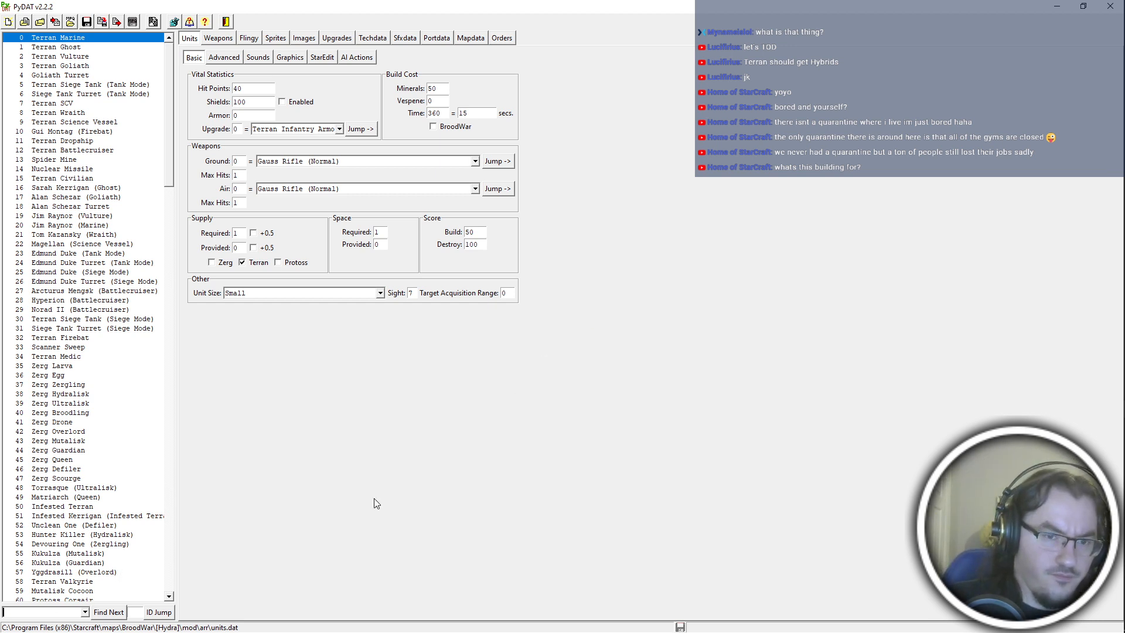
pyautogui.write('dark templar')
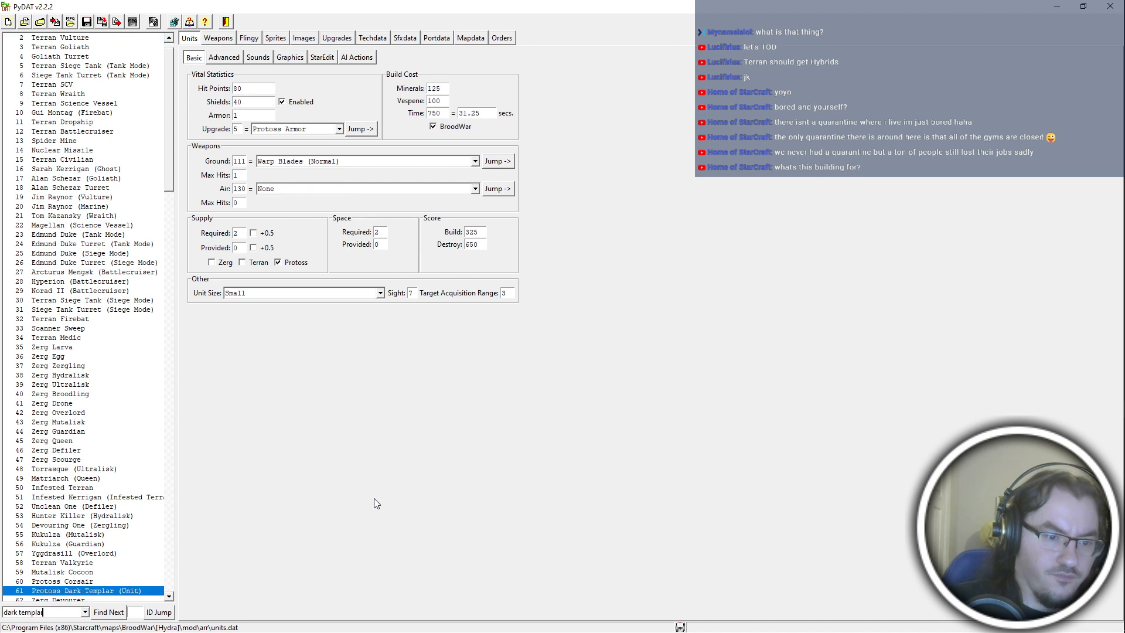
pyautogui.press('Return')
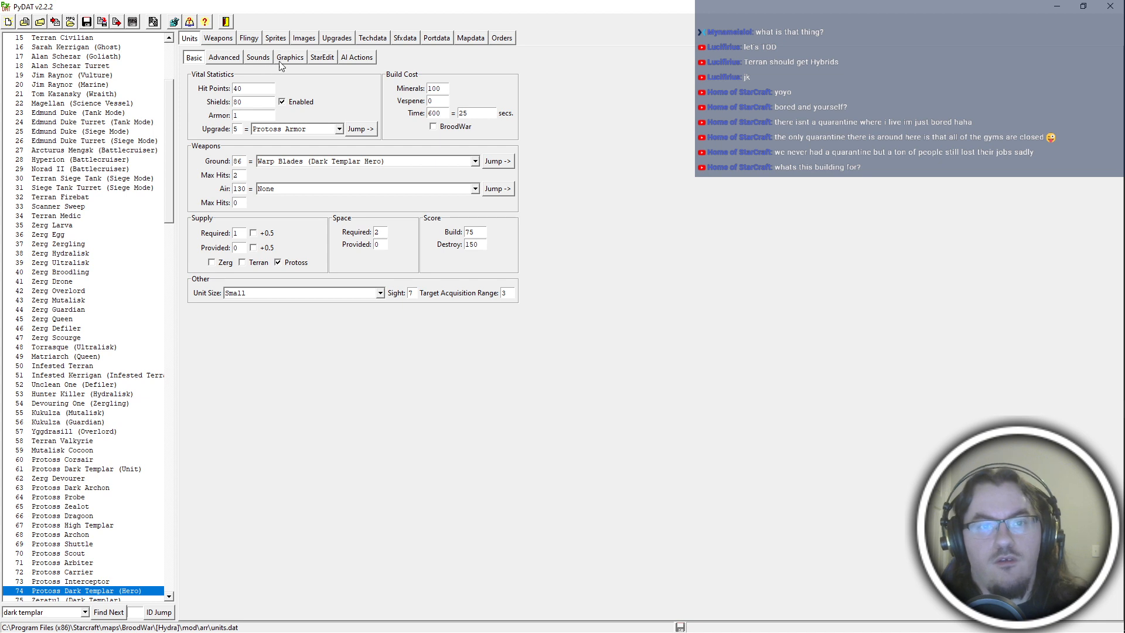
pyautogui.click(258, 58)
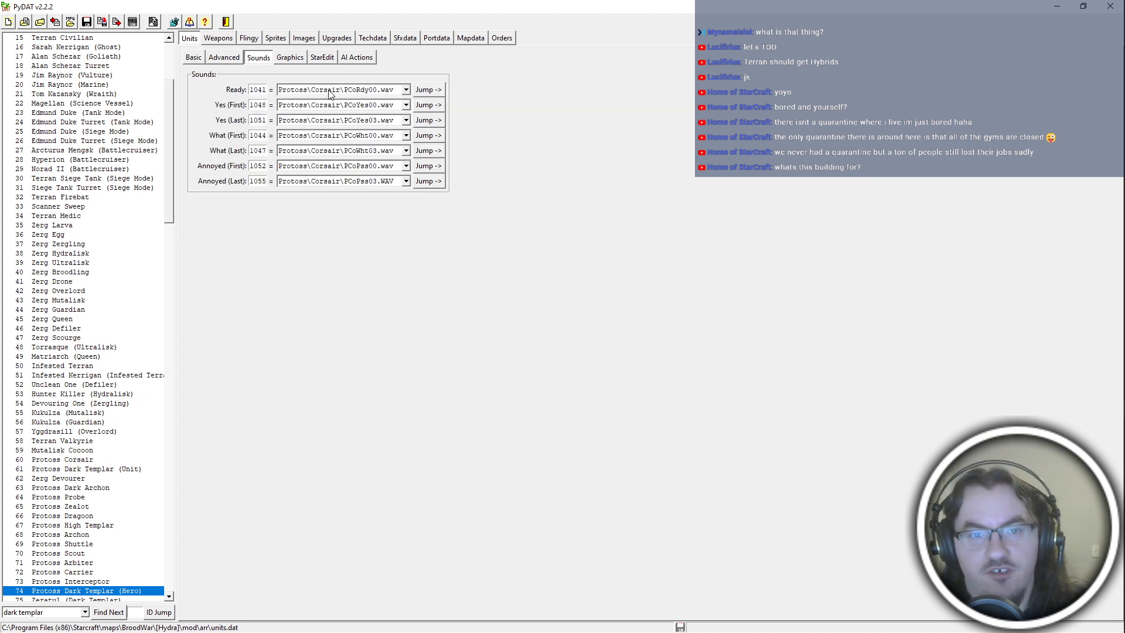
# Set the Ready sound of Protoss Dark Templar (Hero) to Zerg\ZergDuran\ZDnPss04.wav.
pyautogui.click(331, 91)
pyautogui.scroll(-5, 403, 158)
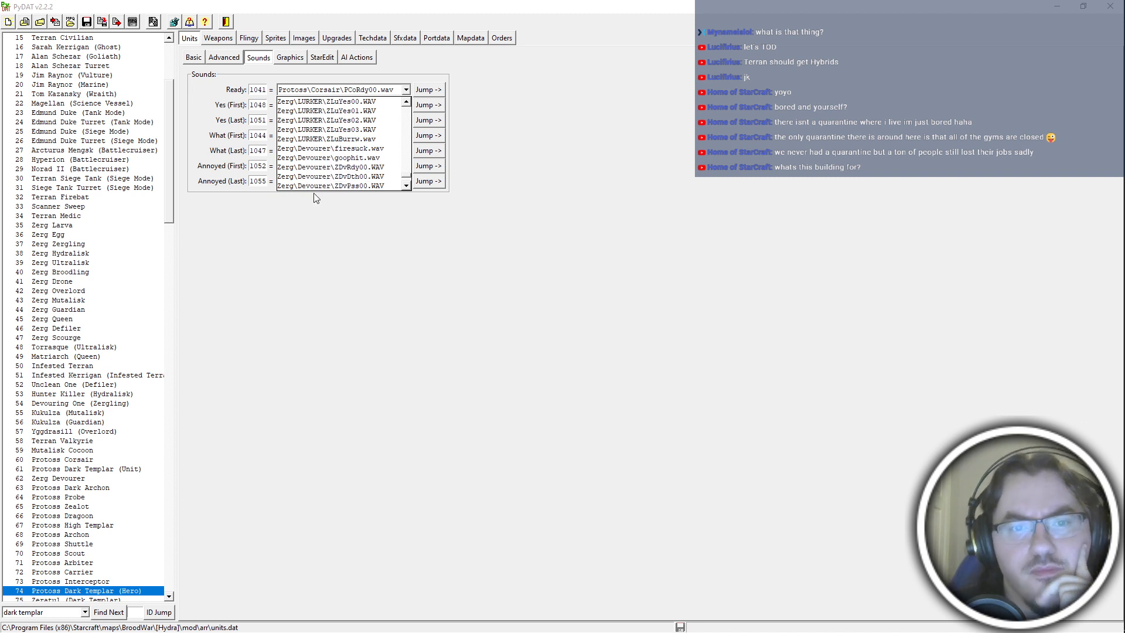
pyautogui.scroll(-1, 339, 167)
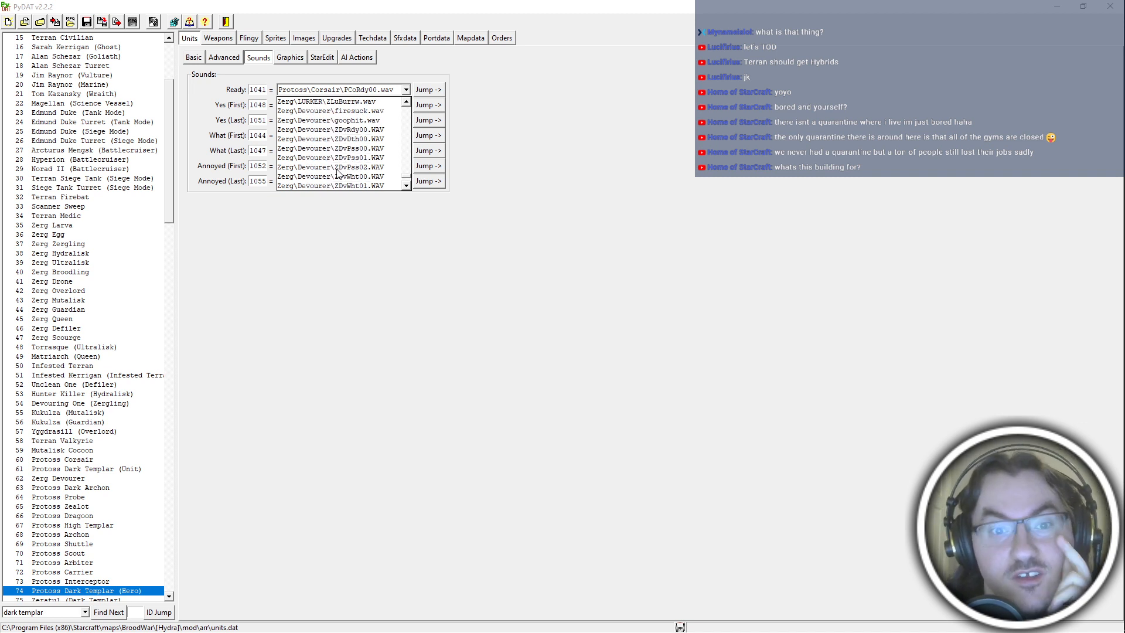
pyautogui.scroll(-3, 338, 171)
pyautogui.scroll(-3, 338, 172)
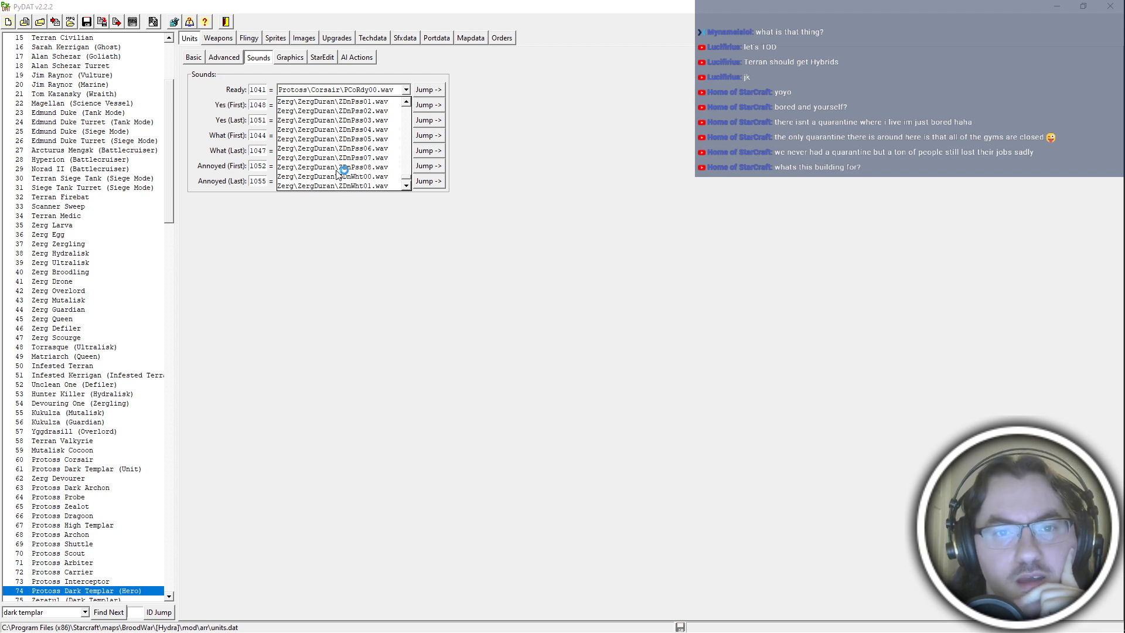
pyautogui.scroll(-3, 338, 173)
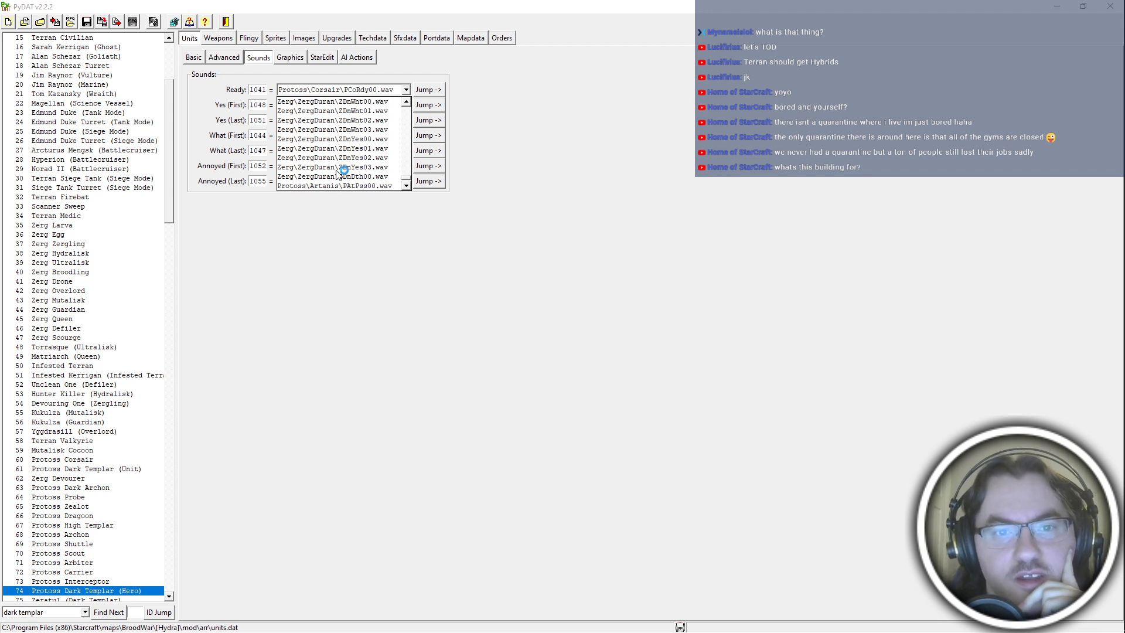
pyautogui.scroll(-3, 338, 172)
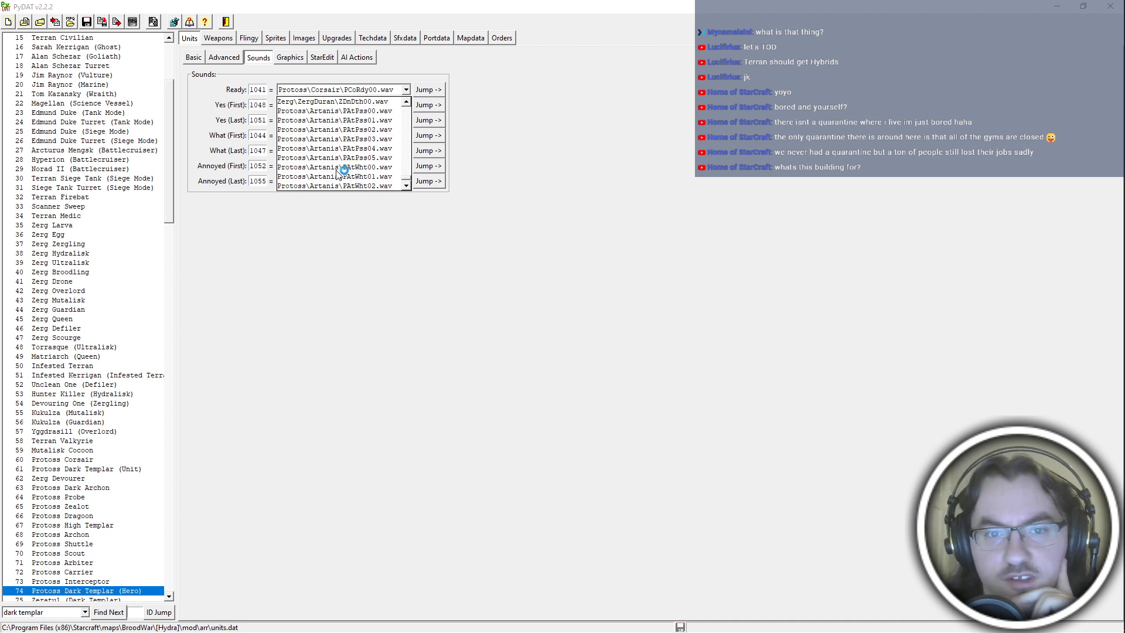
pyautogui.scroll(-2, 338, 172)
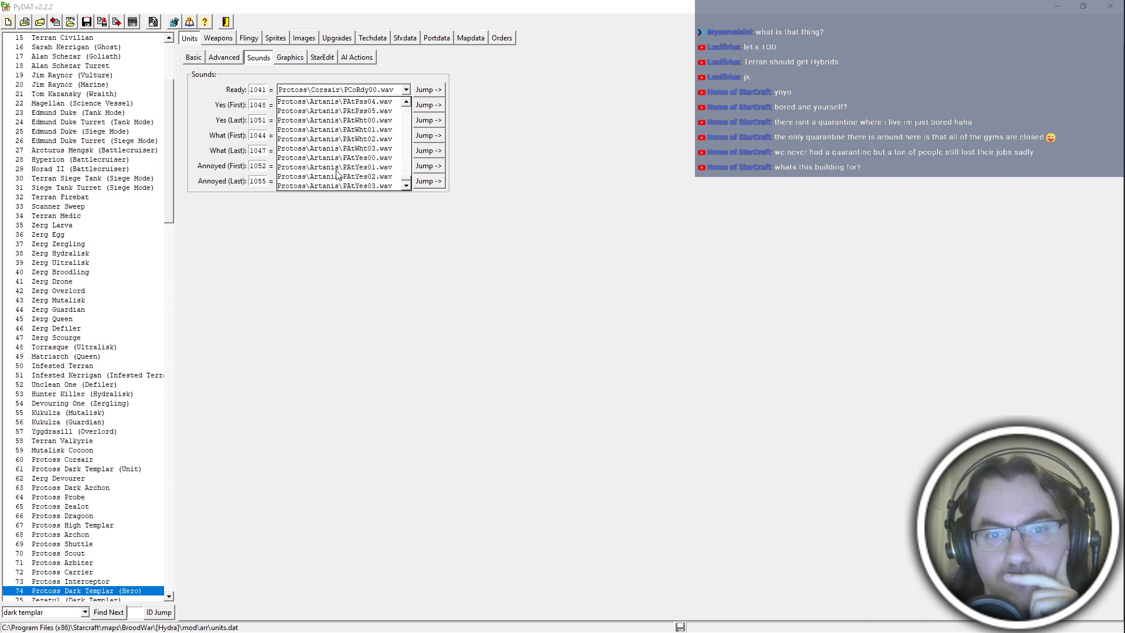
pyautogui.scroll(3, 338, 172)
pyautogui.scroll(-1, 339, 172)
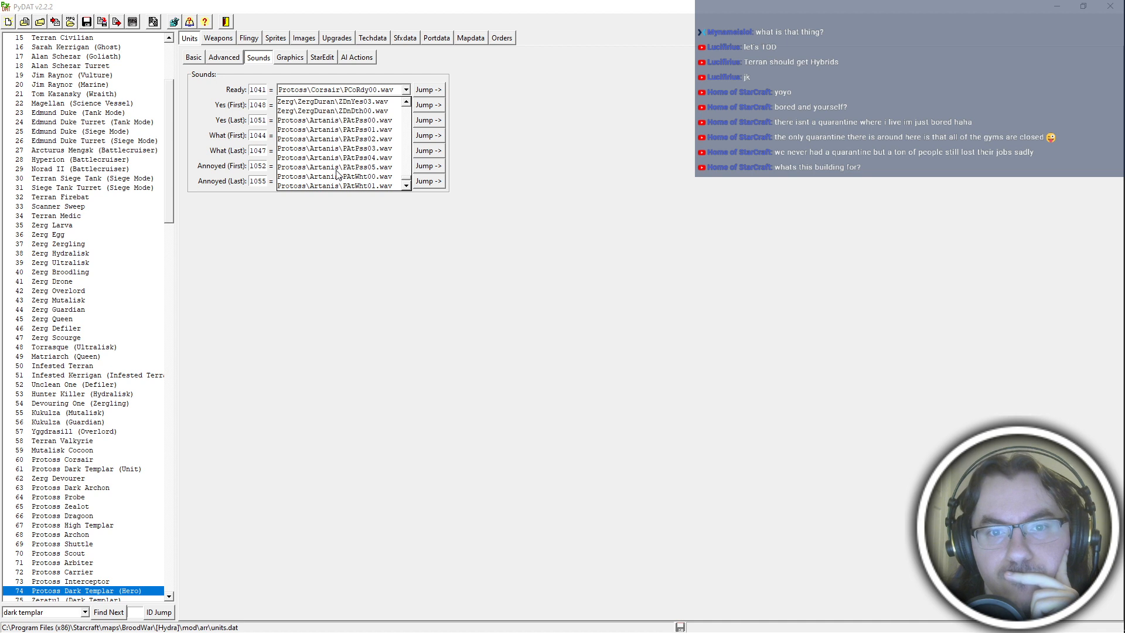
pyautogui.scroll(3, 339, 172)
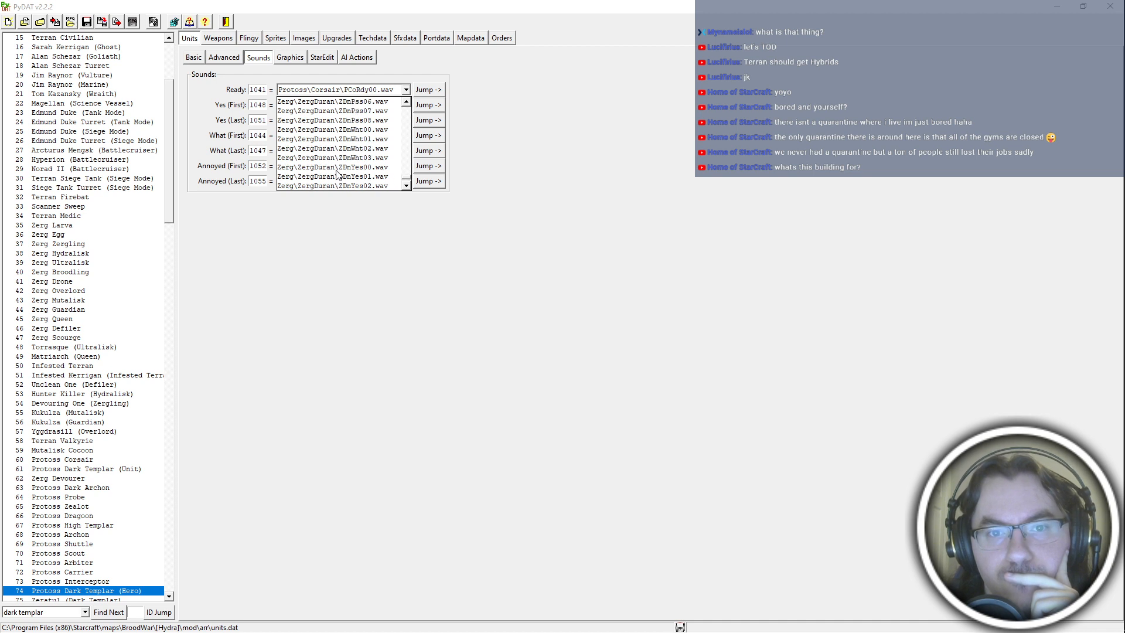
pyautogui.scroll(3, 338, 173)
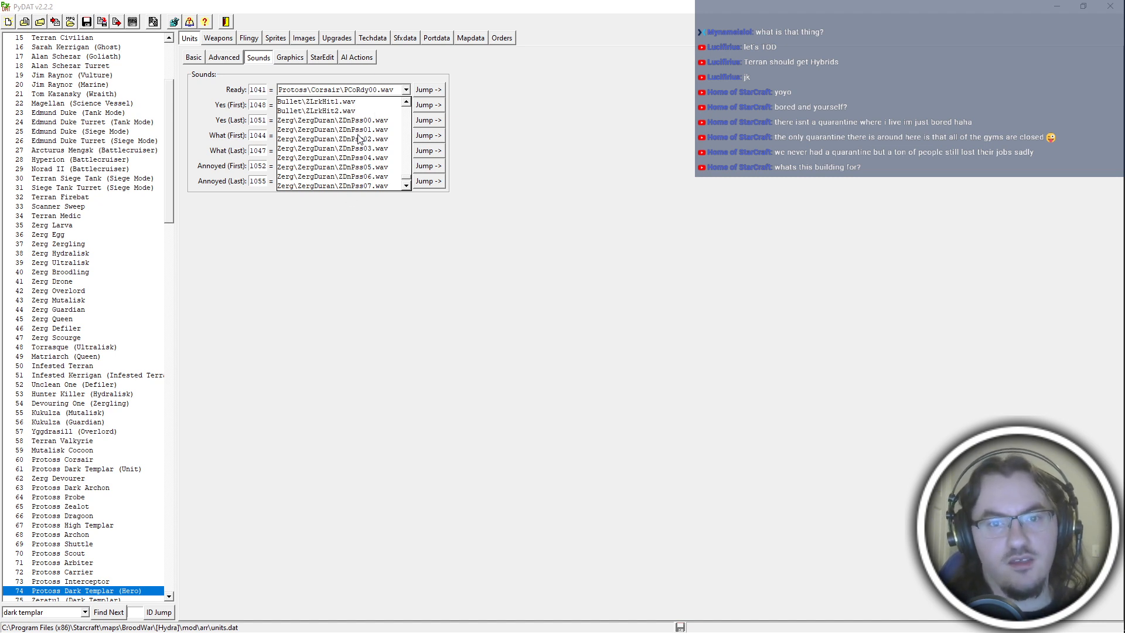
pyautogui.scroll(-1, 380, 172)
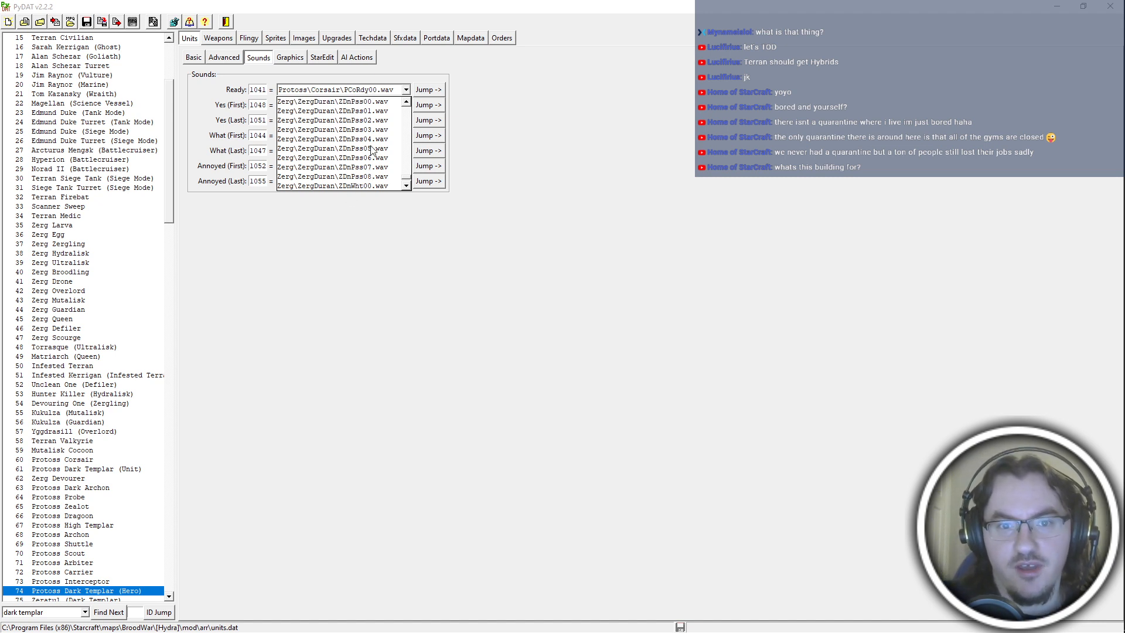
pyautogui.click(374, 140)
# Switch to File Explorer and open the Protoss corsair sound folder inside the [Hydra] mod.
pyautogui.hotkey('alt', 'Tab')
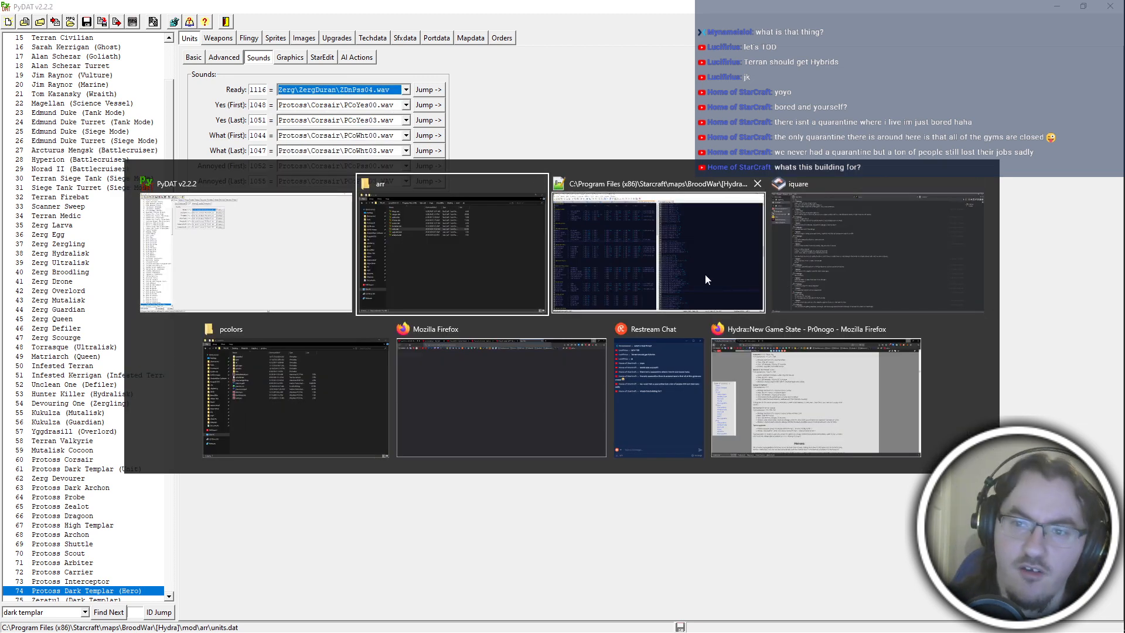
pyautogui.click(312, 392)
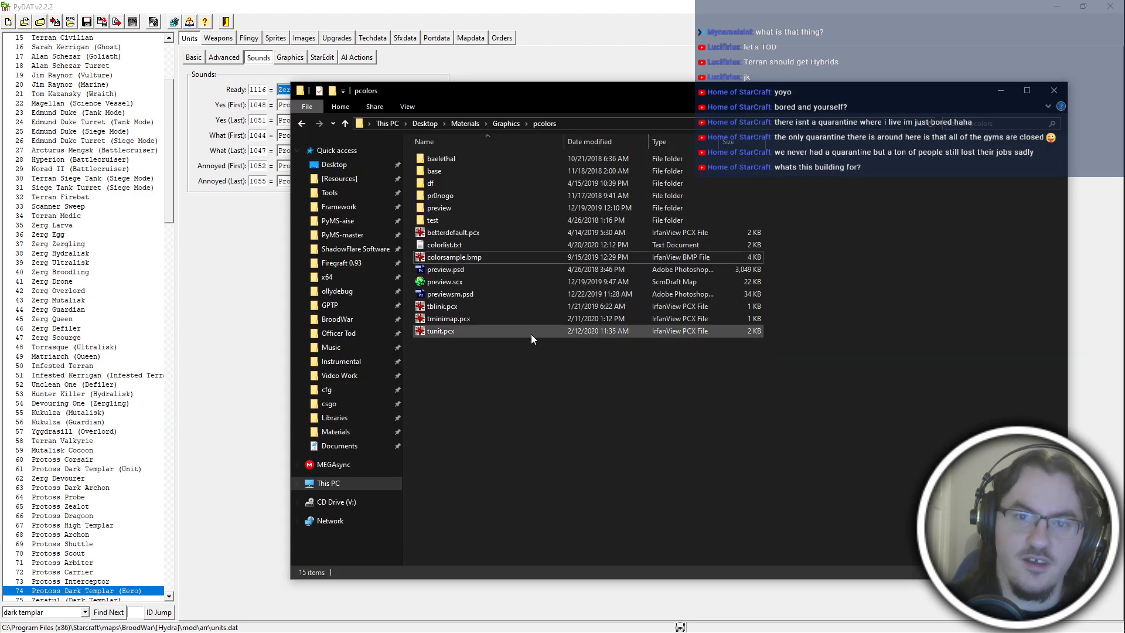
pyautogui.hotkey('alt', 'Tab')
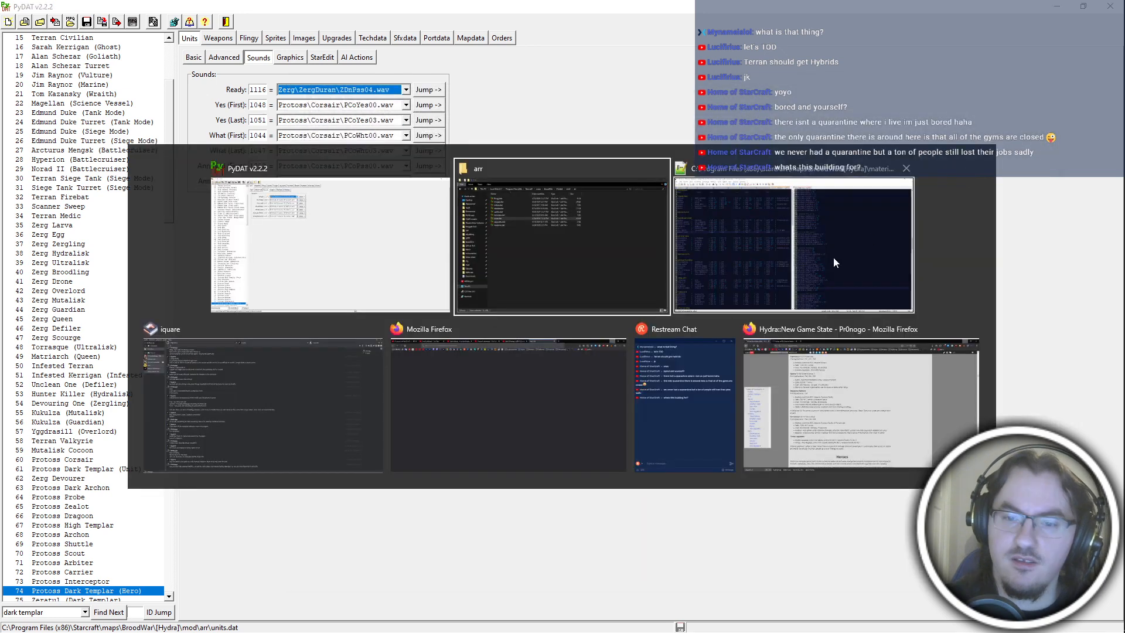
pyautogui.click(595, 286)
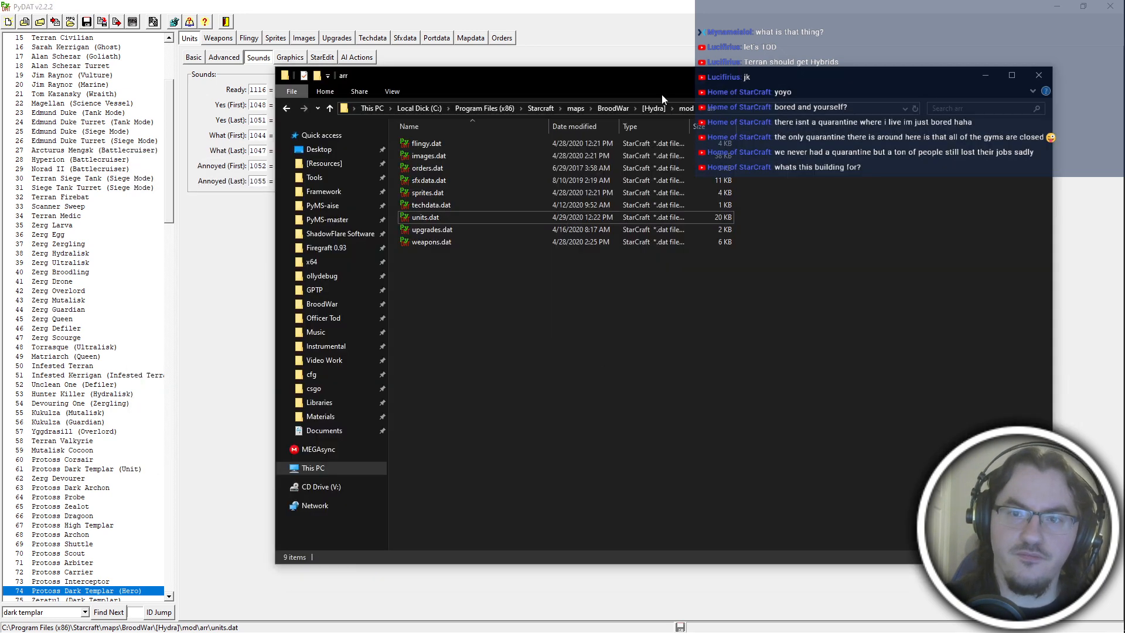
pyautogui.click(699, 108)
pyautogui.click(712, 244)
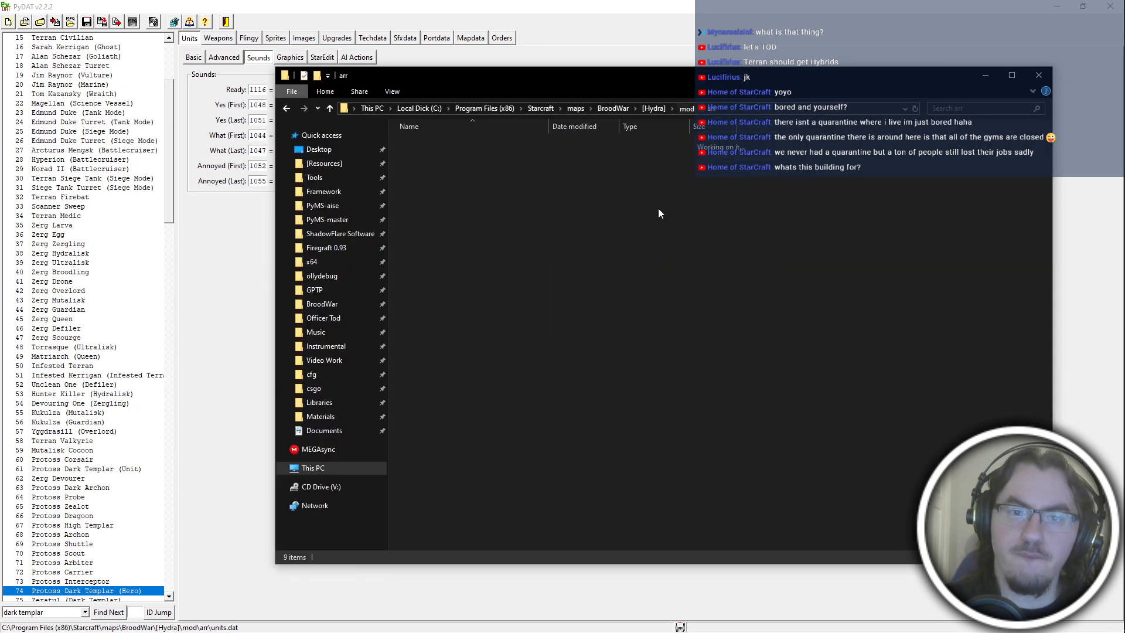
pyautogui.doubleClick(490, 169)
pyautogui.doubleClick(470, 144)
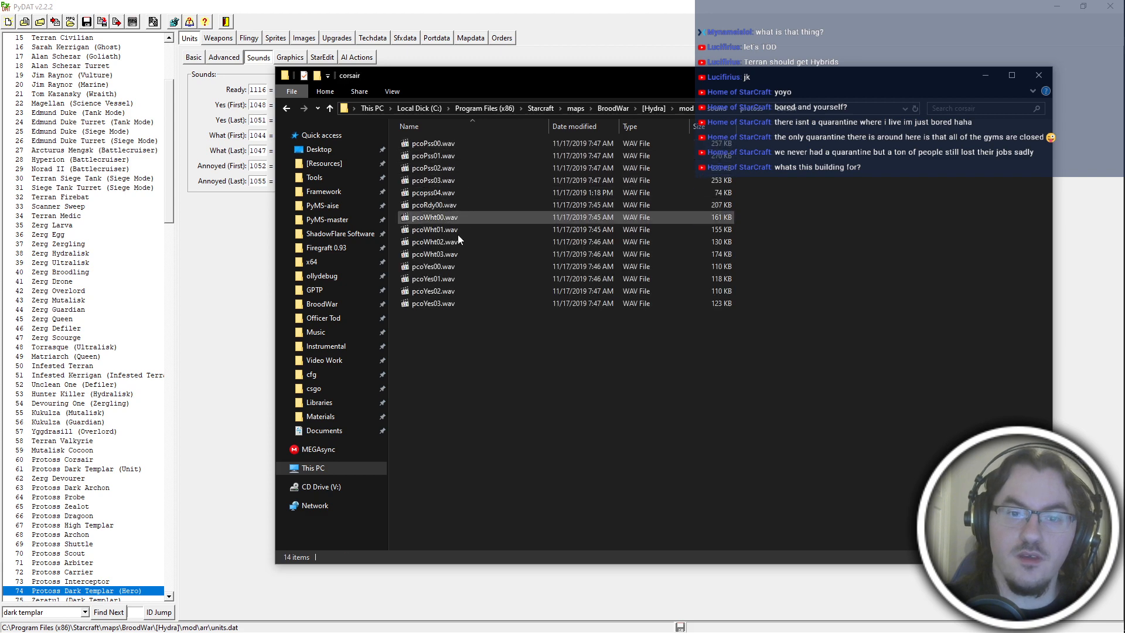
# Play pcopss04.wav, close the media player and select all WAV files in the corsair folder.
pyautogui.doubleClick(482, 191)
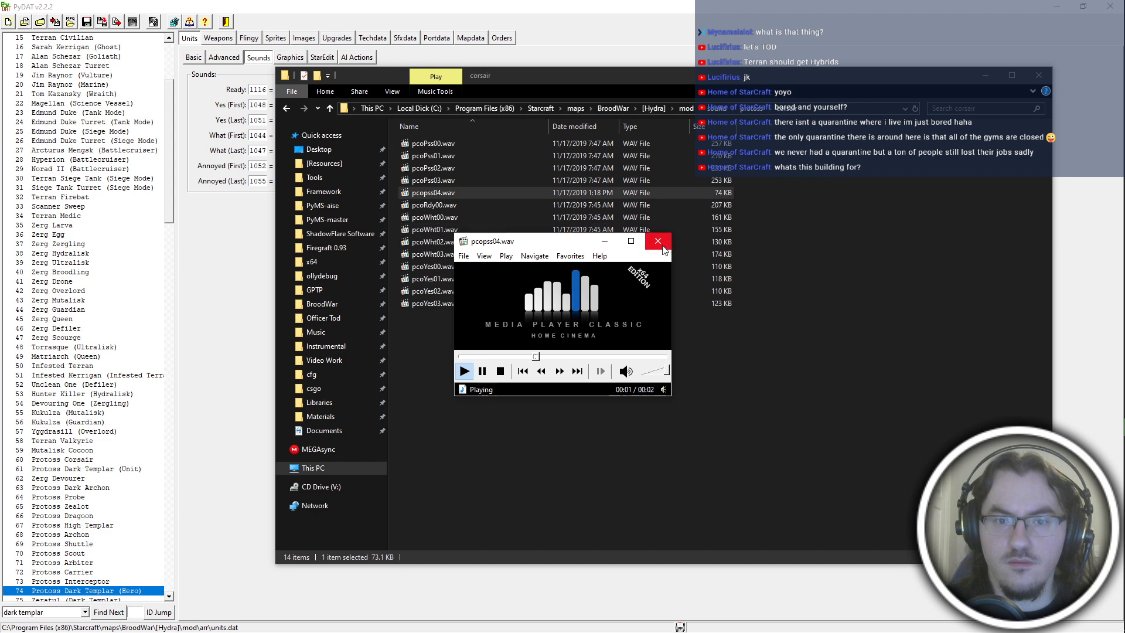
pyautogui.click(658, 240)
pyautogui.click(565, 293)
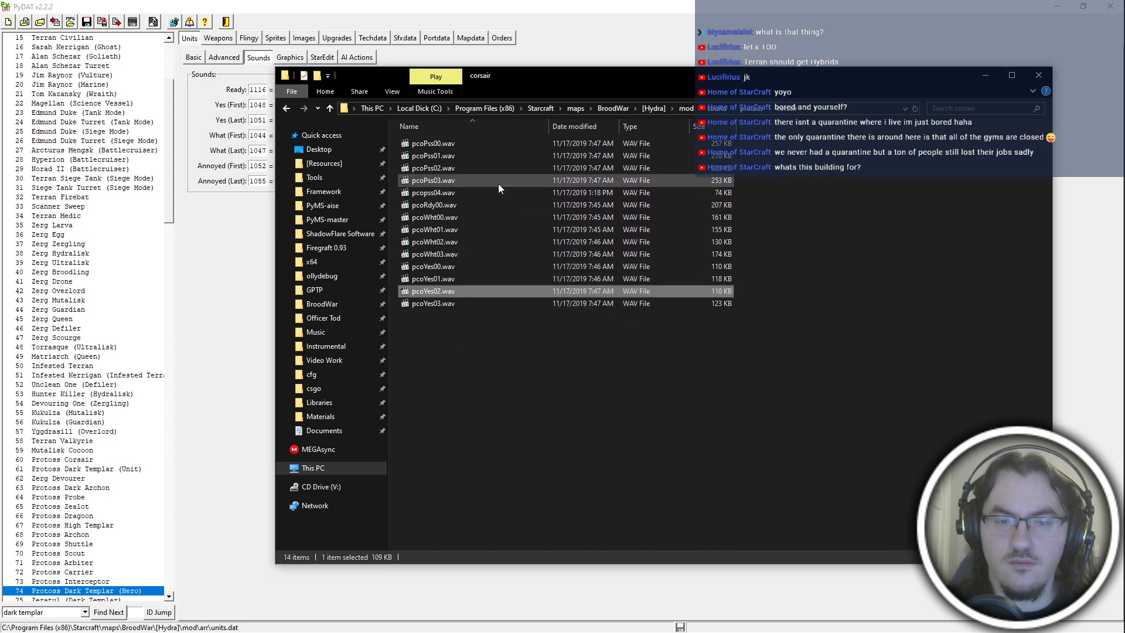
pyautogui.click(522, 531)
pyautogui.moveTo(497, 333); pyautogui.dragTo(437, 140)
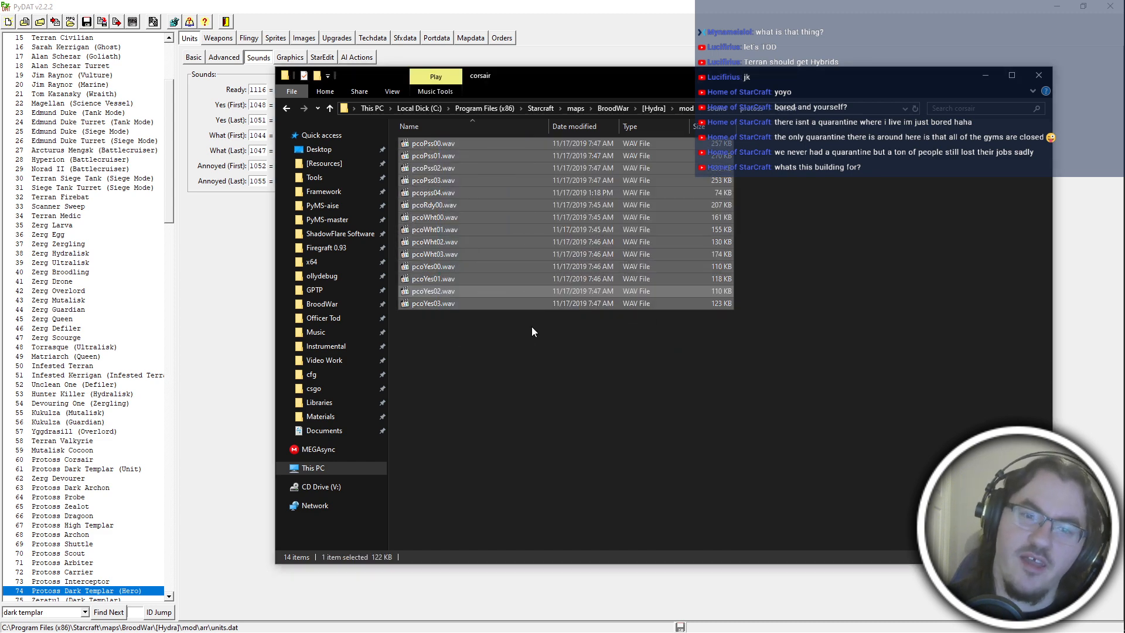
# Clear the file selection, play pcoPss03.wav from the corsair folder and close the media player.
pyautogui.click(532, 326)
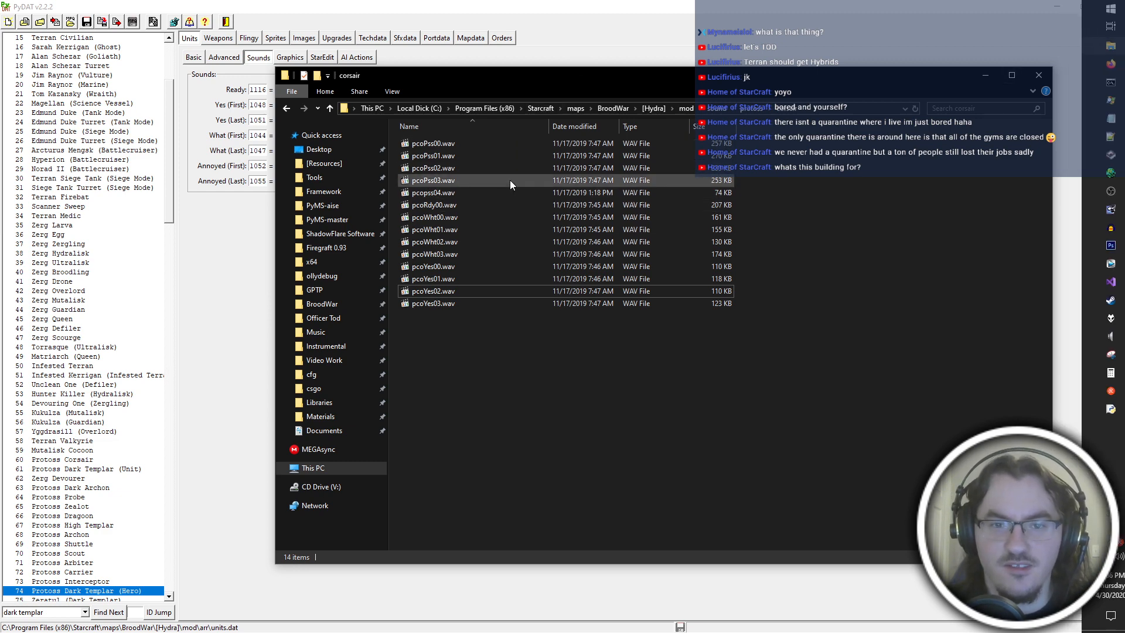
pyautogui.click(510, 181)
pyautogui.doubleClick(510, 180)
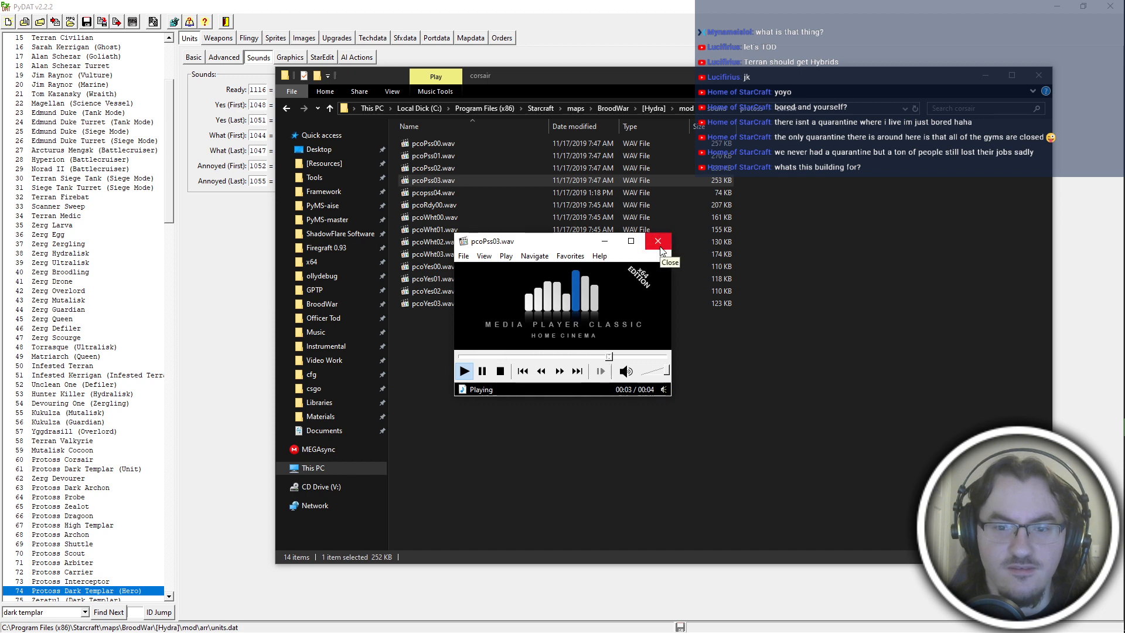
pyautogui.click(660, 250)
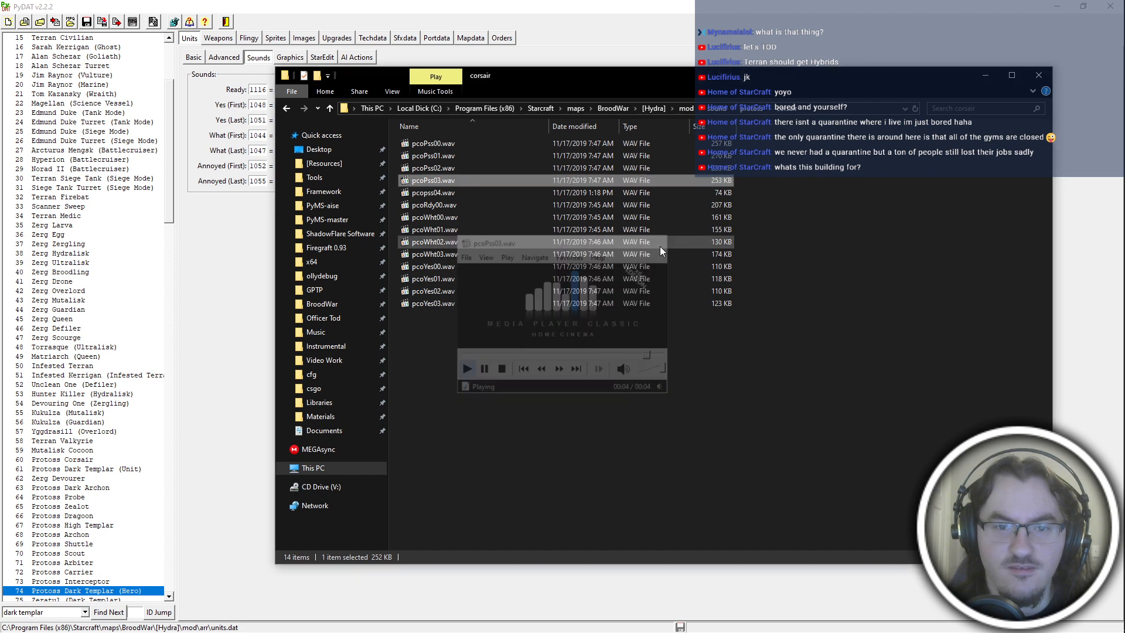
pyautogui.click(545, 194)
pyautogui.click(573, 336)
pyautogui.click(508, 196)
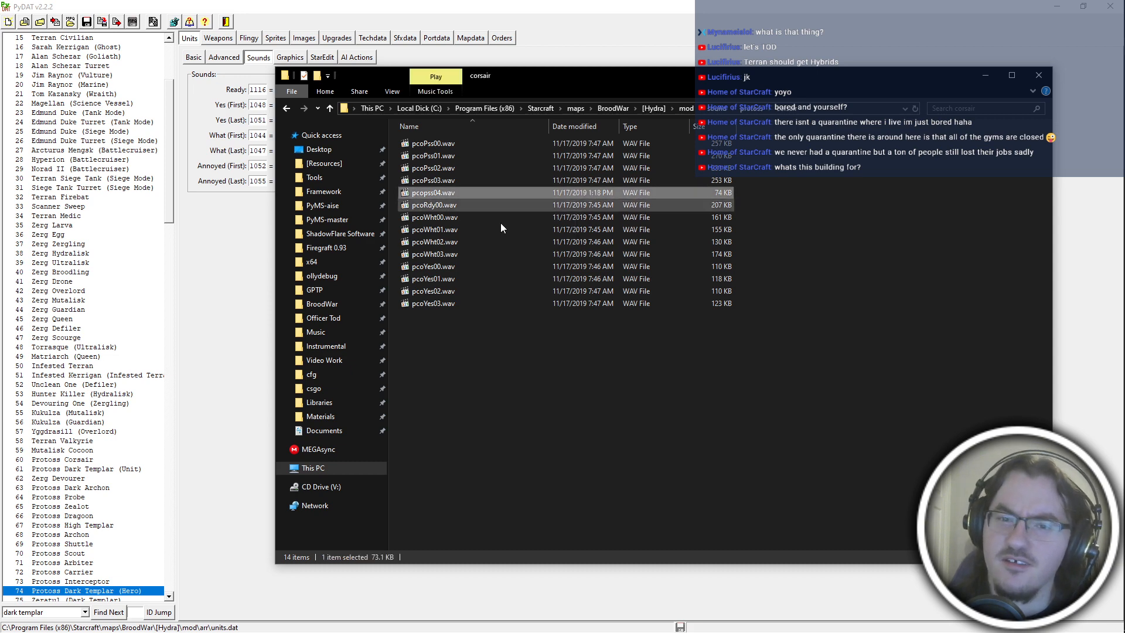
pyautogui.click(509, 302)
pyautogui.click(545, 332)
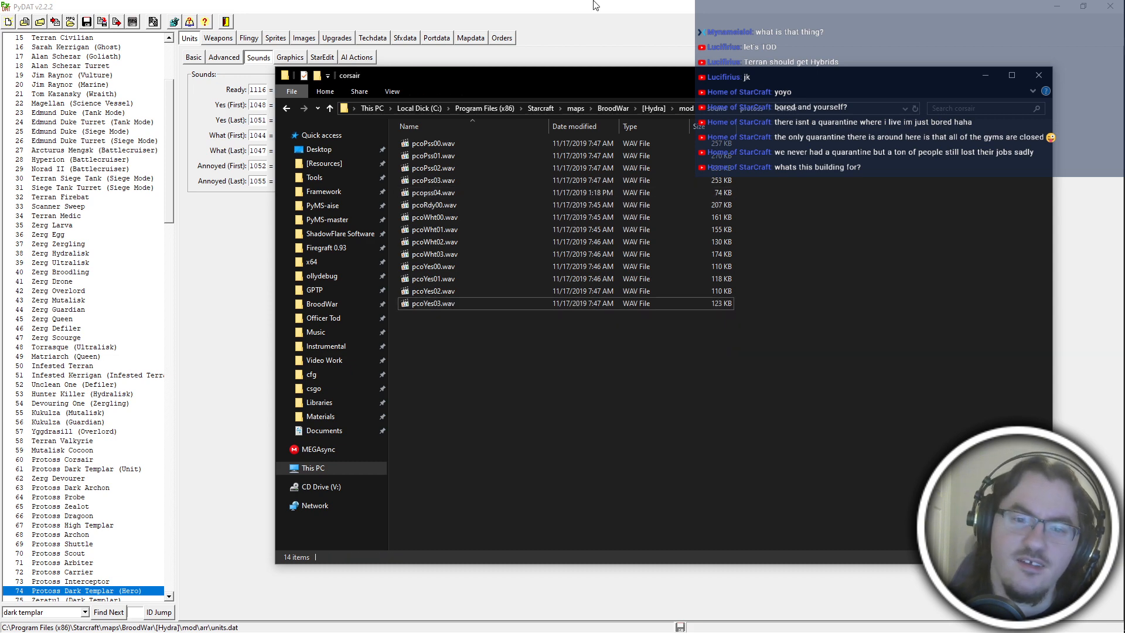
# Switch to PyDAT and examine the Ready sound's entry in the list of available sounds.
pyautogui.click(599, 39)
pyautogui.hotkey('alt', 'Tab')
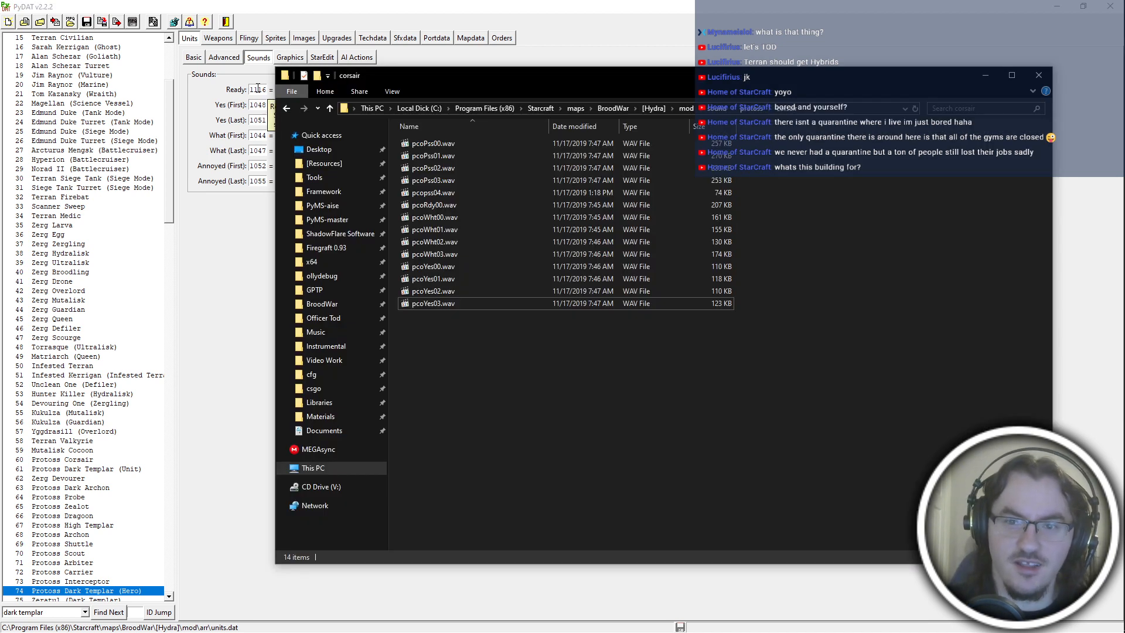
pyautogui.click(236, 228)
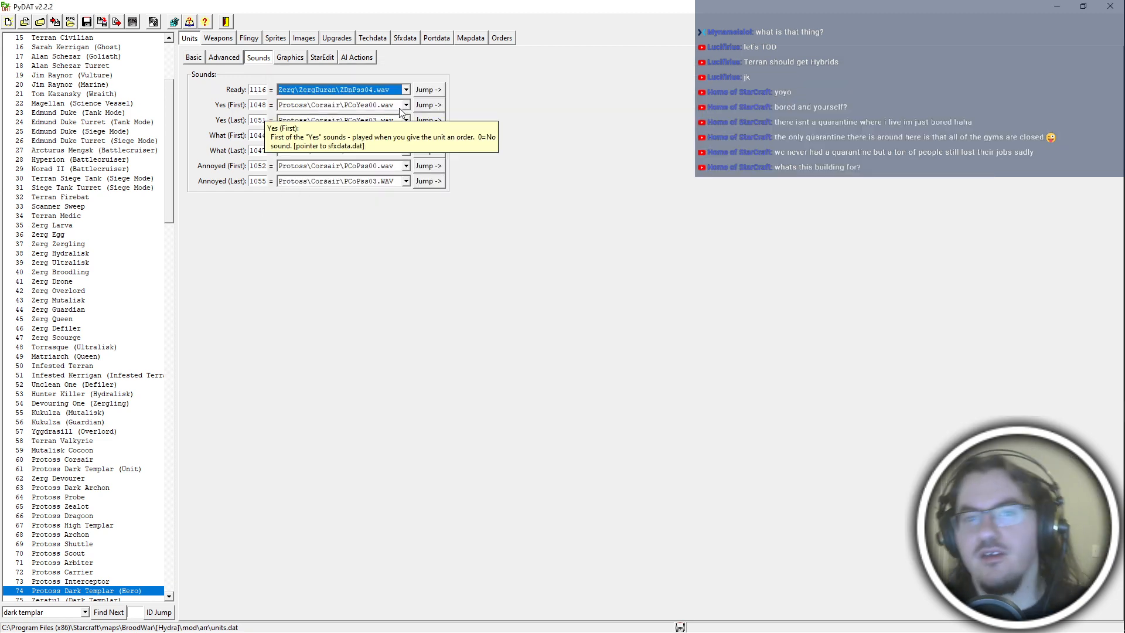
pyautogui.hotkey('alt', 'Tab')
pyautogui.hotkey('alt', 'Tab')
pyautogui.click(368, 89)
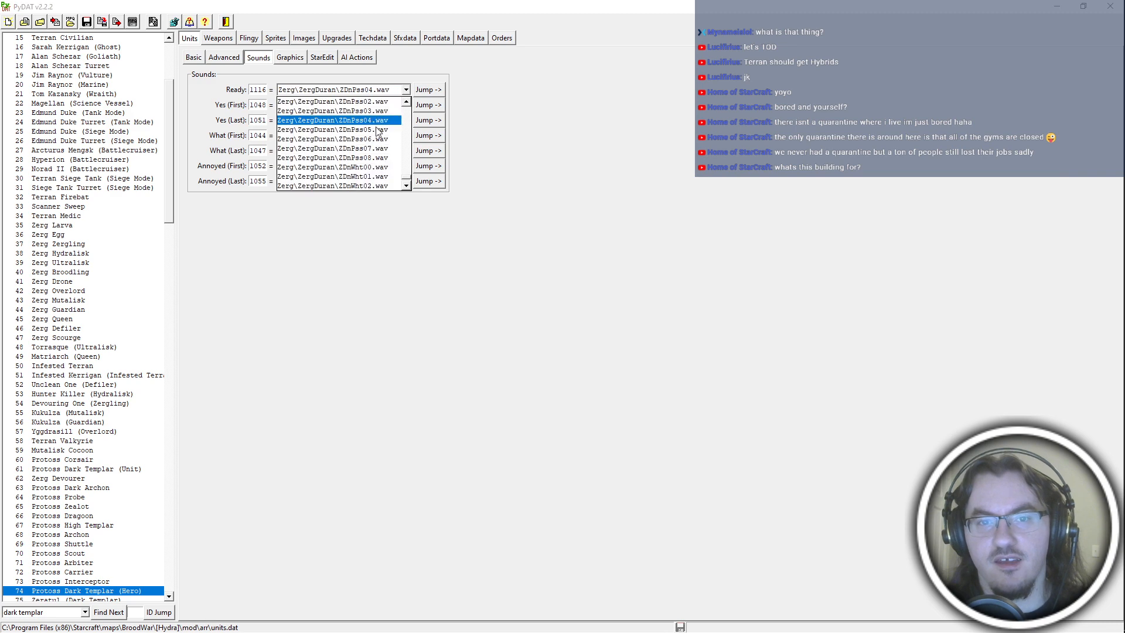
# In File Explorer, delete pcopss04.wav from the corsair folder and rename pcoRdy00.wav as ZDnPss04.wav.
pyautogui.hotkey('alt', 'Tab')
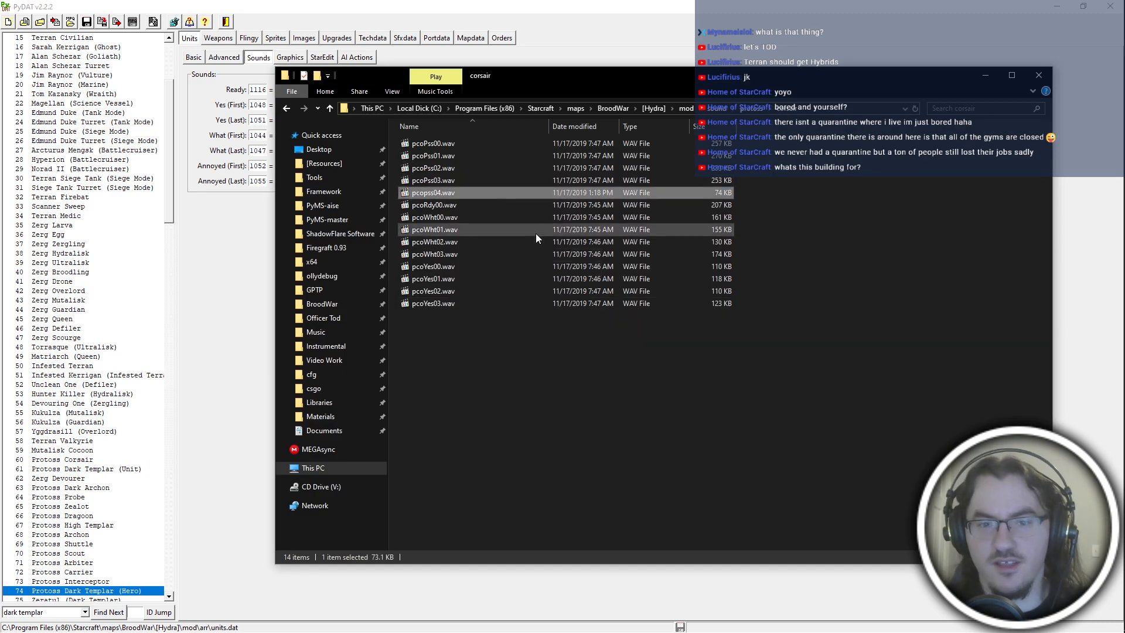
pyautogui.press('Delete')
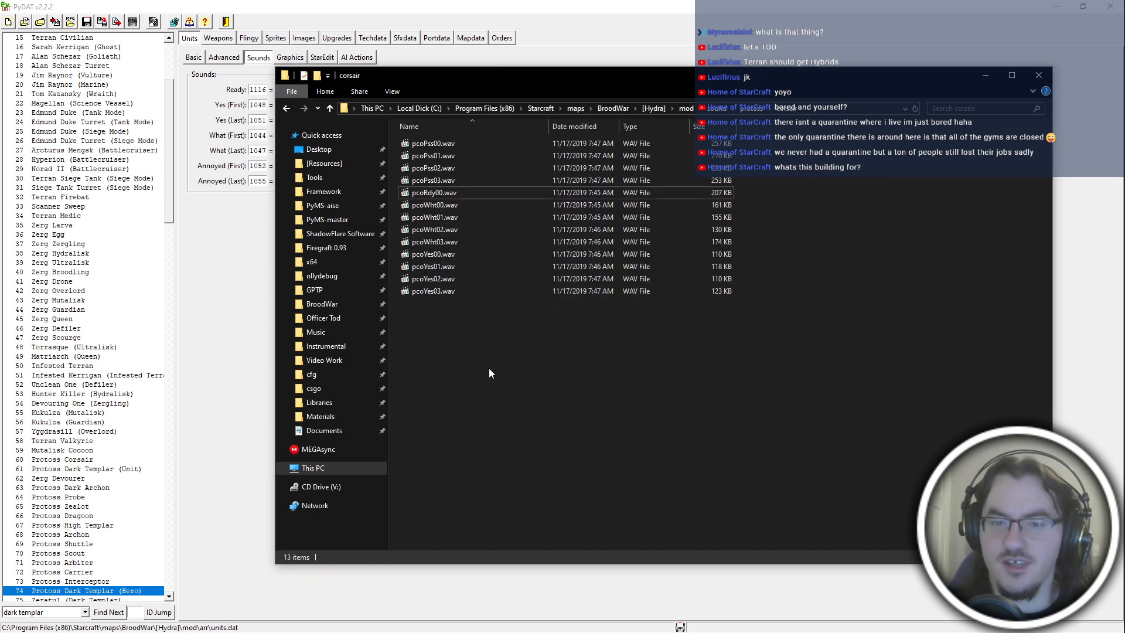
pyautogui.click(452, 194)
pyautogui.press('F2')
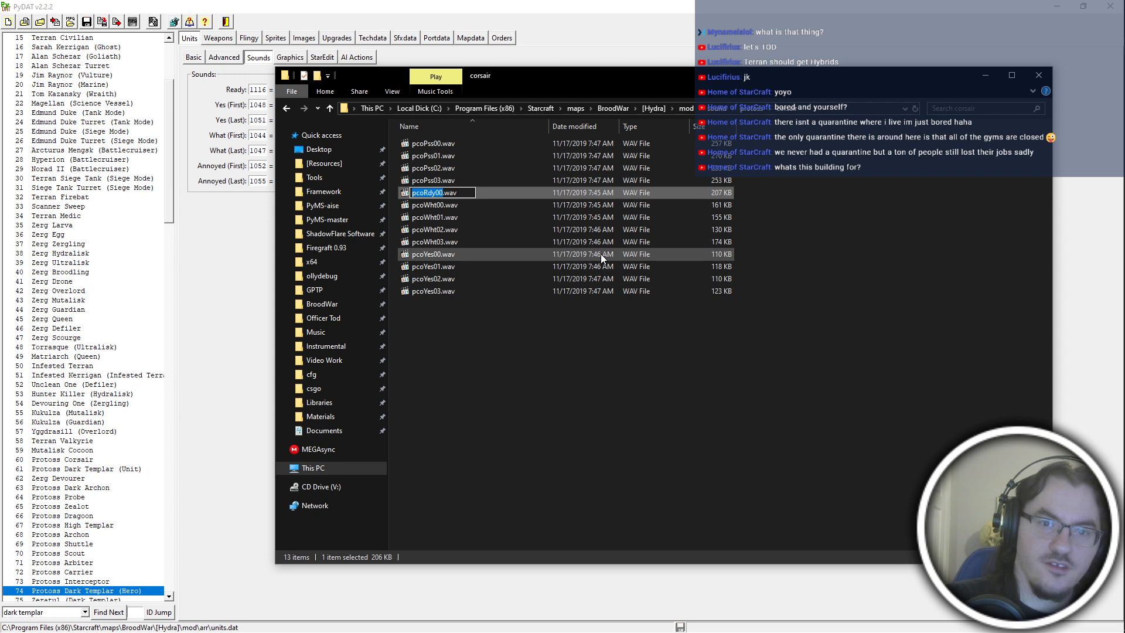
pyautogui.write('ZDnPss0')
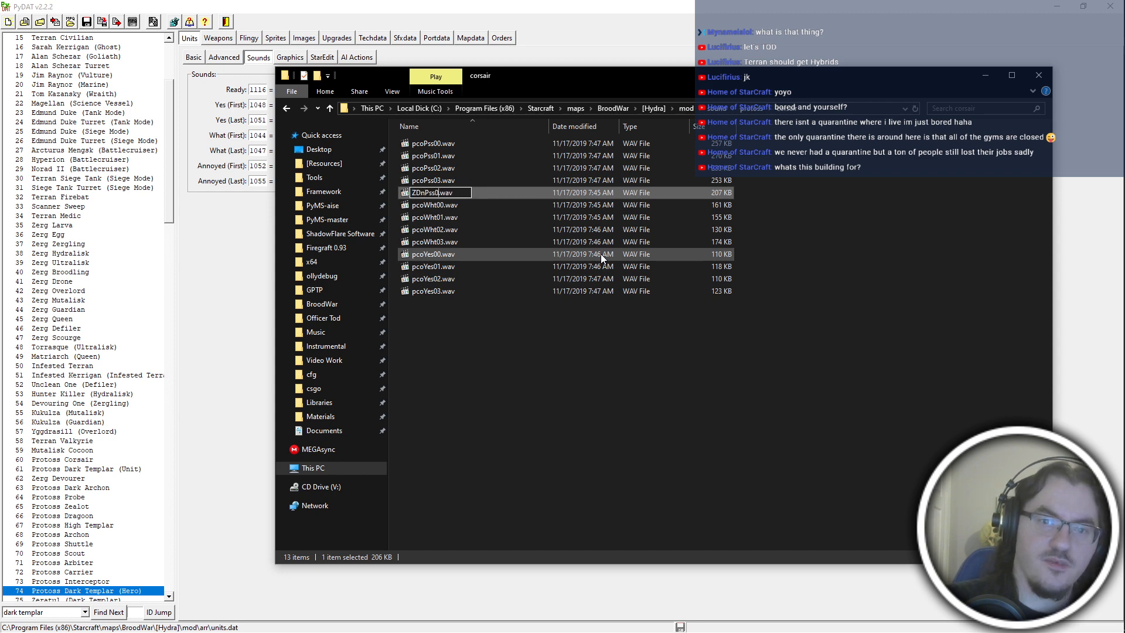
pyautogui.write('4')
pyautogui.press('Return')
# Back in PyDAT, set the dark templar hero's Annoyed (First) sound to 1112 and Annoyed (Last) to 1115.
pyautogui.hotkey('alt', 'Tab')
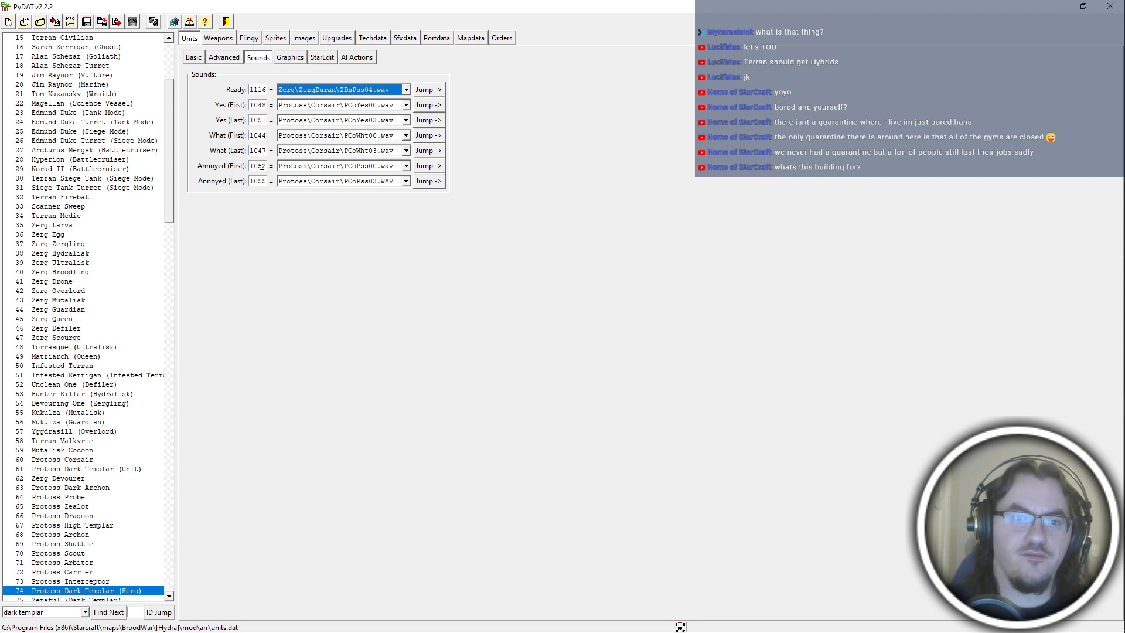
pyautogui.doubleClick(262, 166)
pyautogui.write('1116')
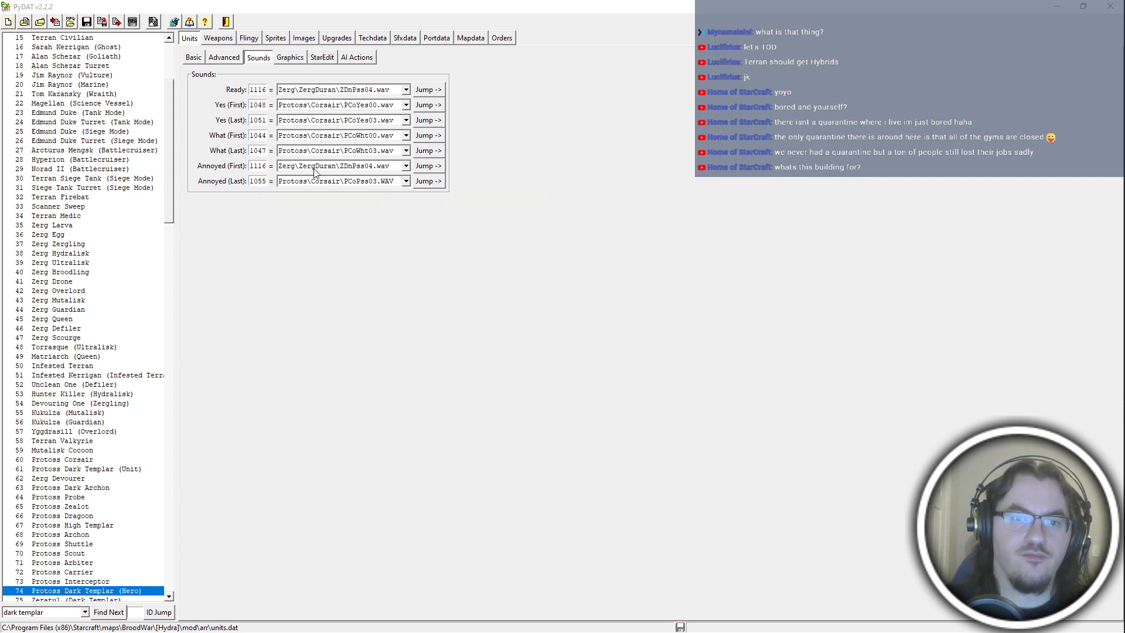
pyautogui.click(315, 171)
pyautogui.click(351, 205)
pyautogui.doubleClick(260, 181)
pyautogui.write('11')
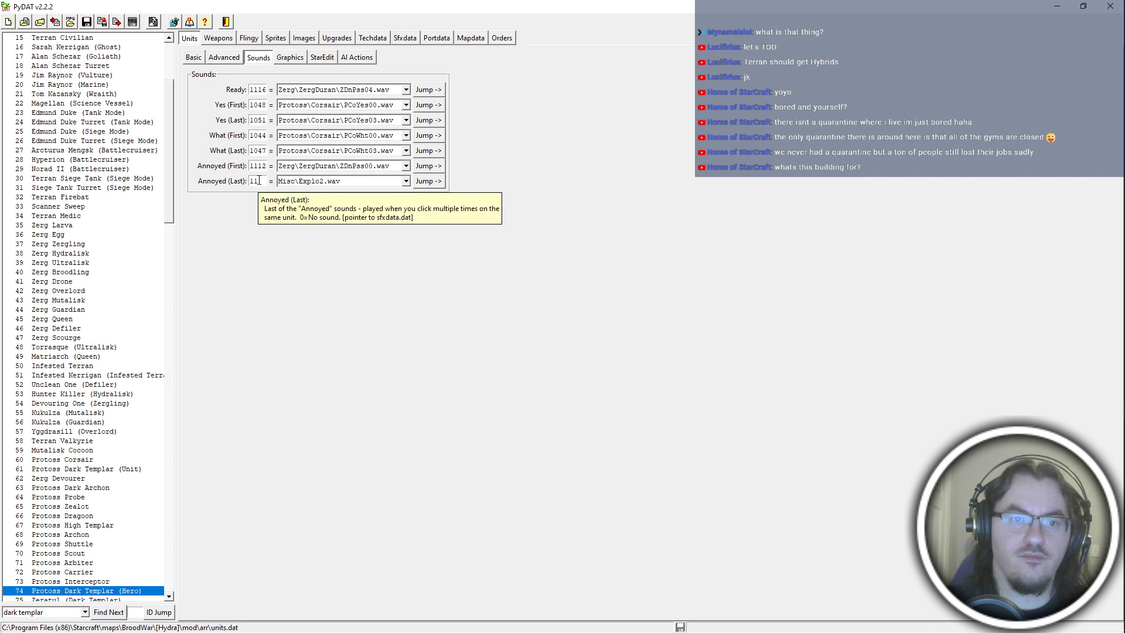
pyautogui.write('15')
# Set the Yes (Last) sound to Zerg\ZergDuran\ZDnWht00.wav.
pyautogui.doubleClick(266, 121)
pyautogui.write('11')
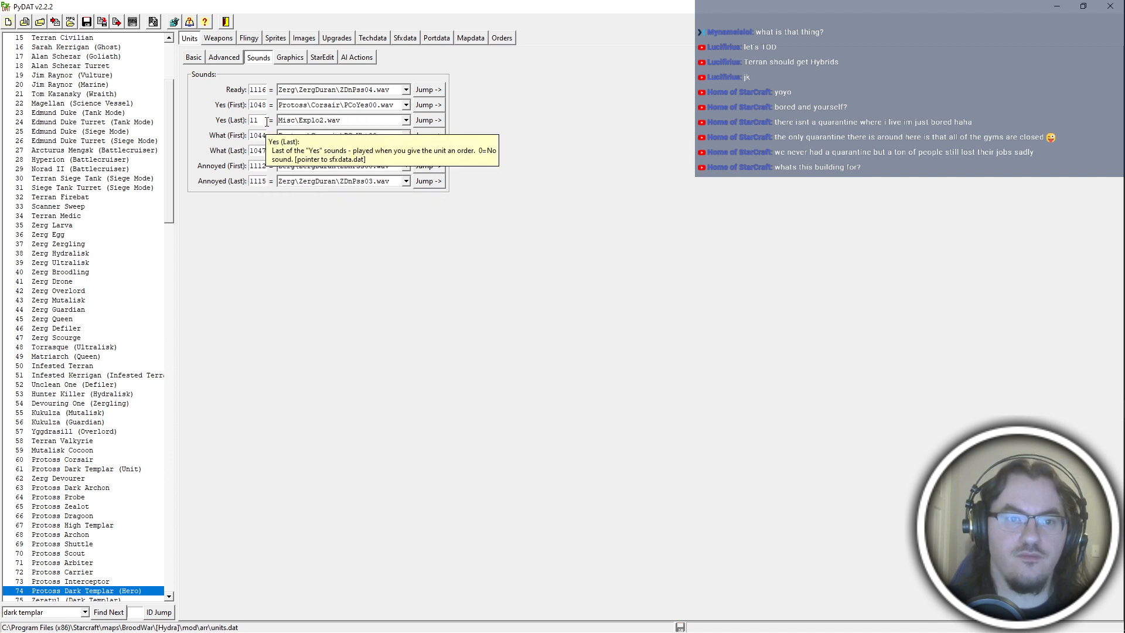
pyautogui.write('18')
pyautogui.click(321, 122)
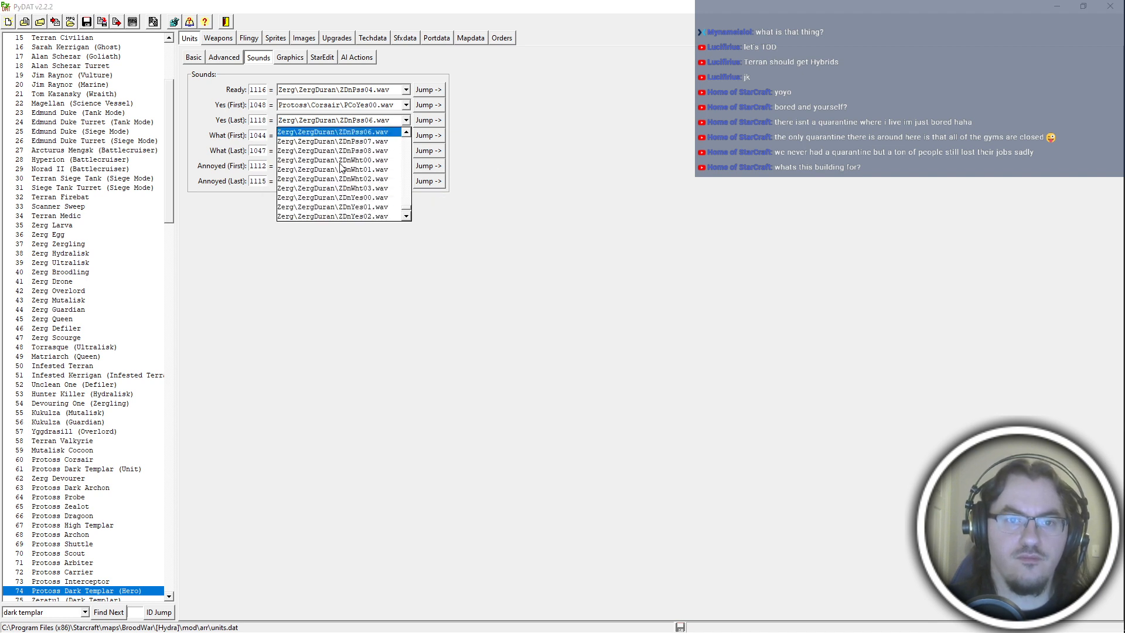
pyautogui.click(344, 160)
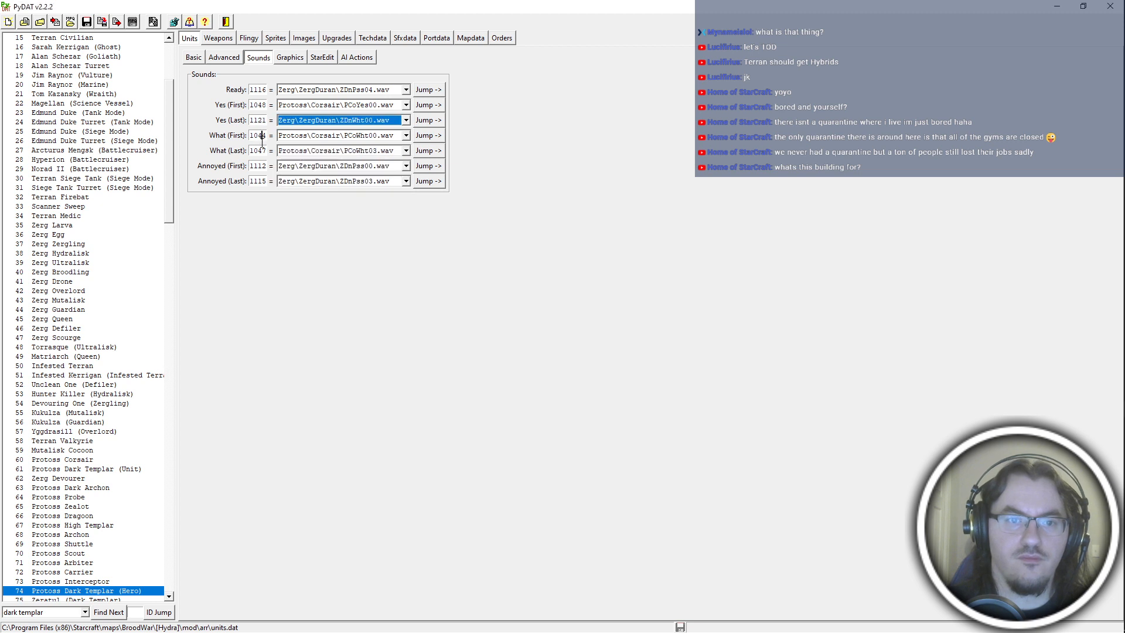
# Set the What (First) sound to 1121 and What (Last) to Zerg\ZergDuran\ZDnWht03.wav.
pyautogui.doubleClick(259, 136)
pyautogui.write('1121')
pyautogui.doubleClick(258, 151)
pyautogui.write('1125')
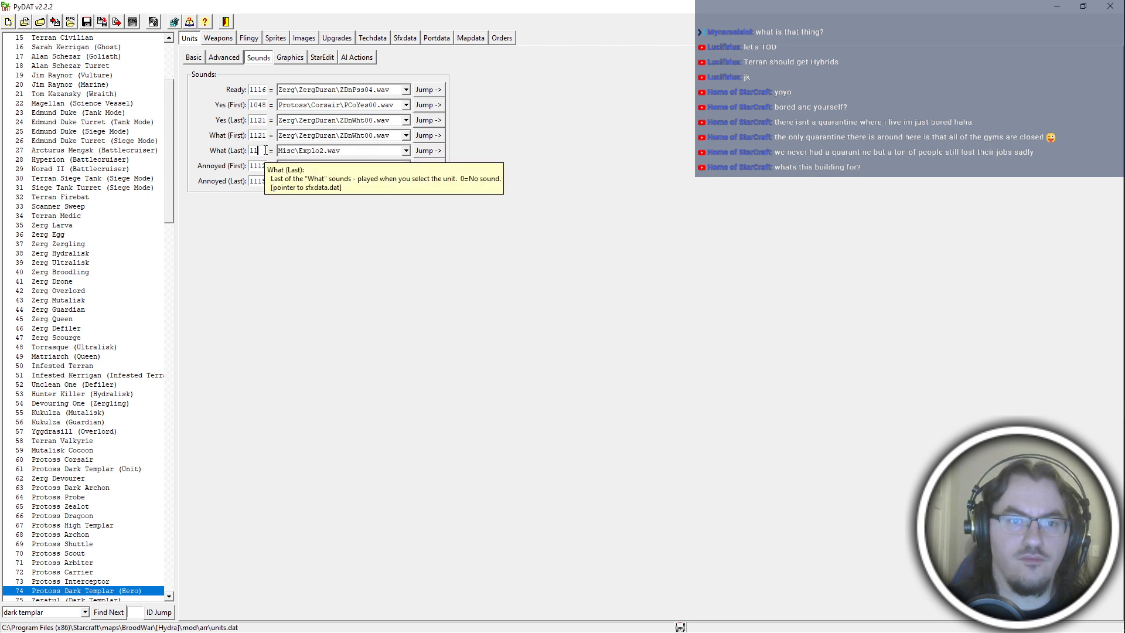
pyautogui.click(310, 154)
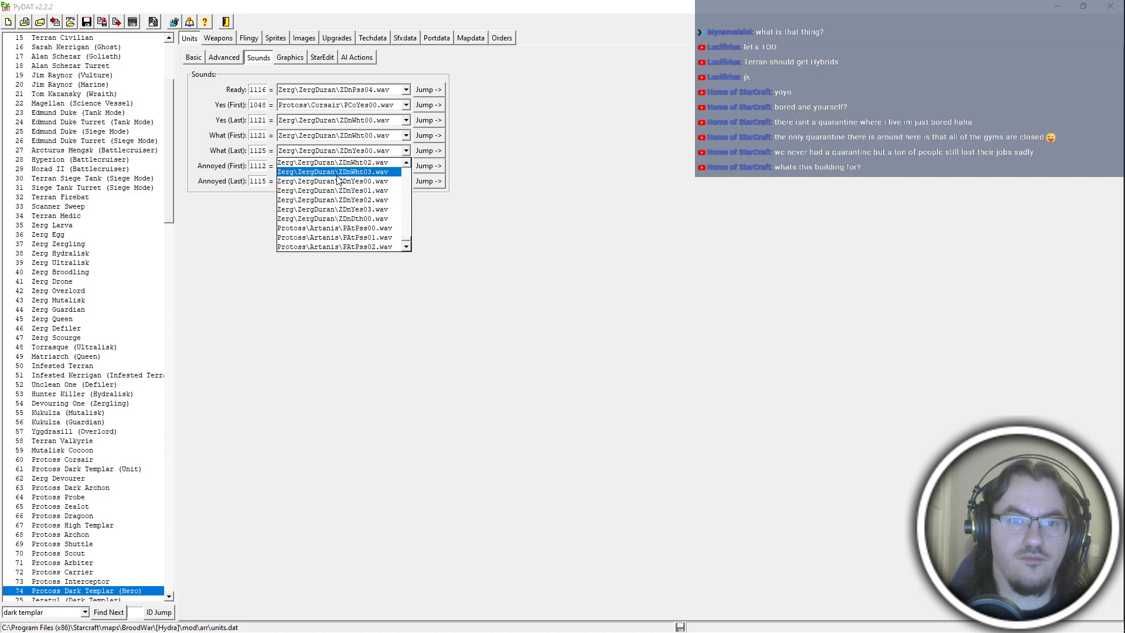
pyautogui.click(340, 170)
# Set the Yes (First) sound to 1125 and the Yes (Last) sound to 1128.
pyautogui.doubleClick(262, 106)
pyautogui.write('1125')
pyautogui.doubleClick(259, 120)
pyautogui.write('11')
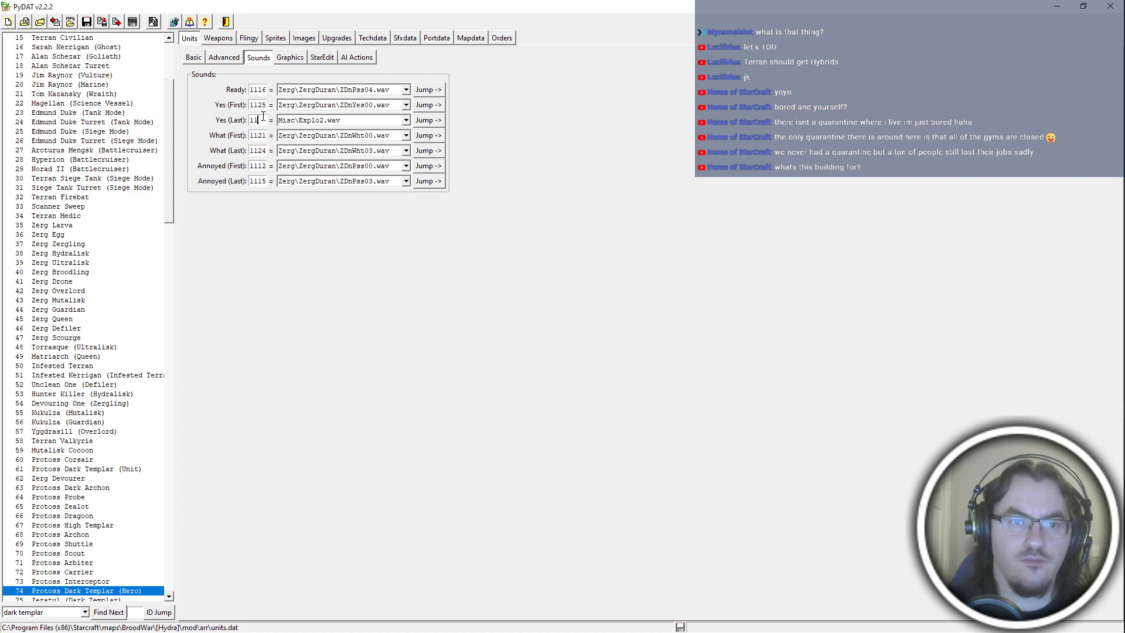
pyautogui.write('28')
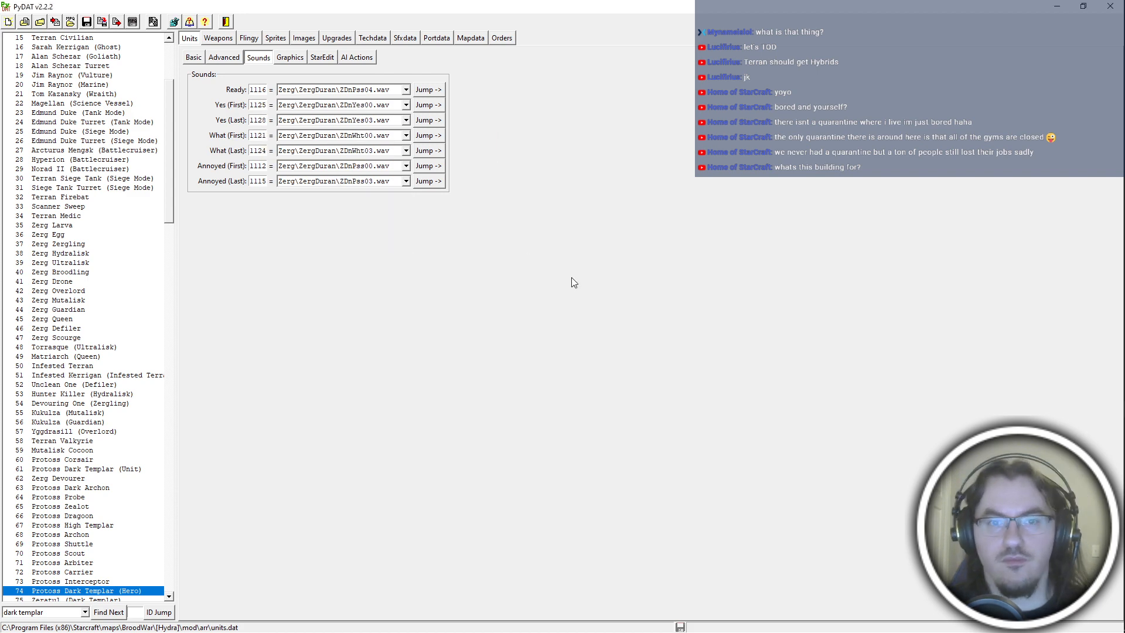
# Switch to File Explorer and rename pcoPss00.wav as ZDnPss00.wav and pcoPss01.wav as ZDnPss01.wav.
pyautogui.hotkey('alt', 'Tab')
pyautogui.click(479, 152)
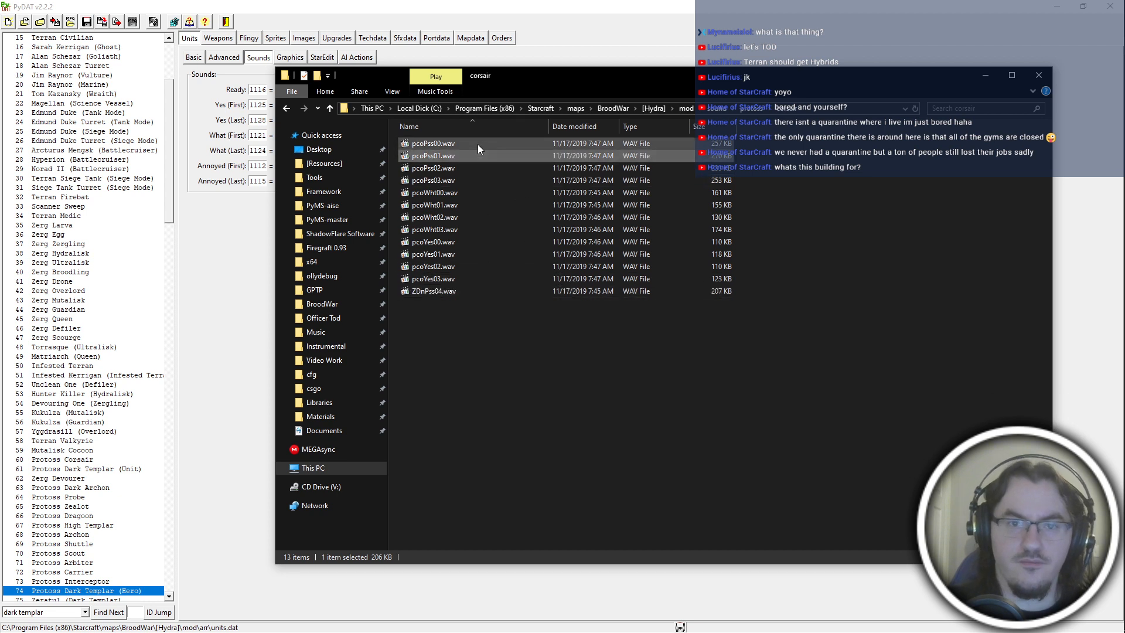
pyautogui.click(477, 144)
pyautogui.press('F2')
pyautogui.write('ZDnPss01')
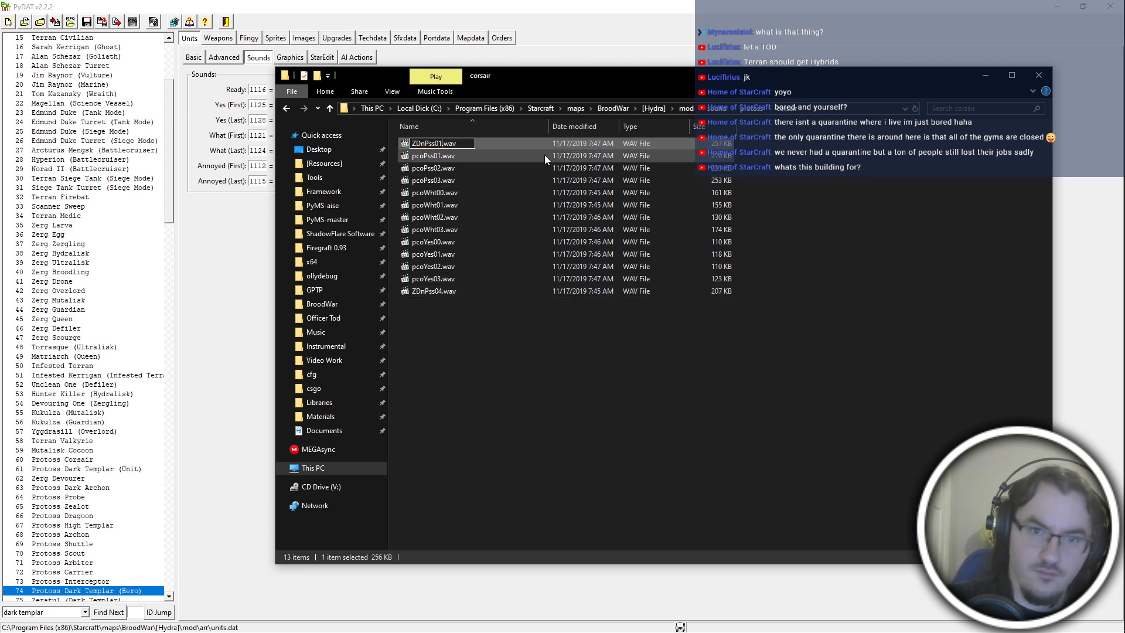
pyautogui.press('Return')
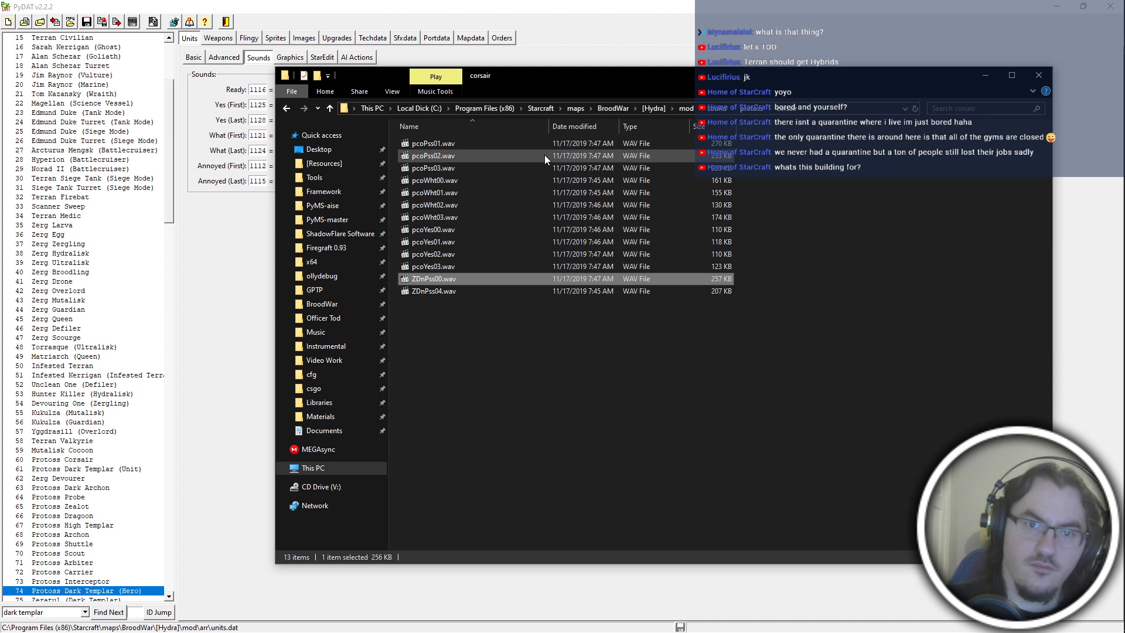
pyautogui.click(525, 143)
pyautogui.press('F2')
pyautogui.write('ZDnPss0')
pyautogui.write('1')
pyautogui.press('Return')
# Rename pcoPss03.wav as ZDnPss03.wav and pcoPss02.wav as ZDnPss02.wav.
pyautogui.click(504, 156)
pyautogui.press('F2')
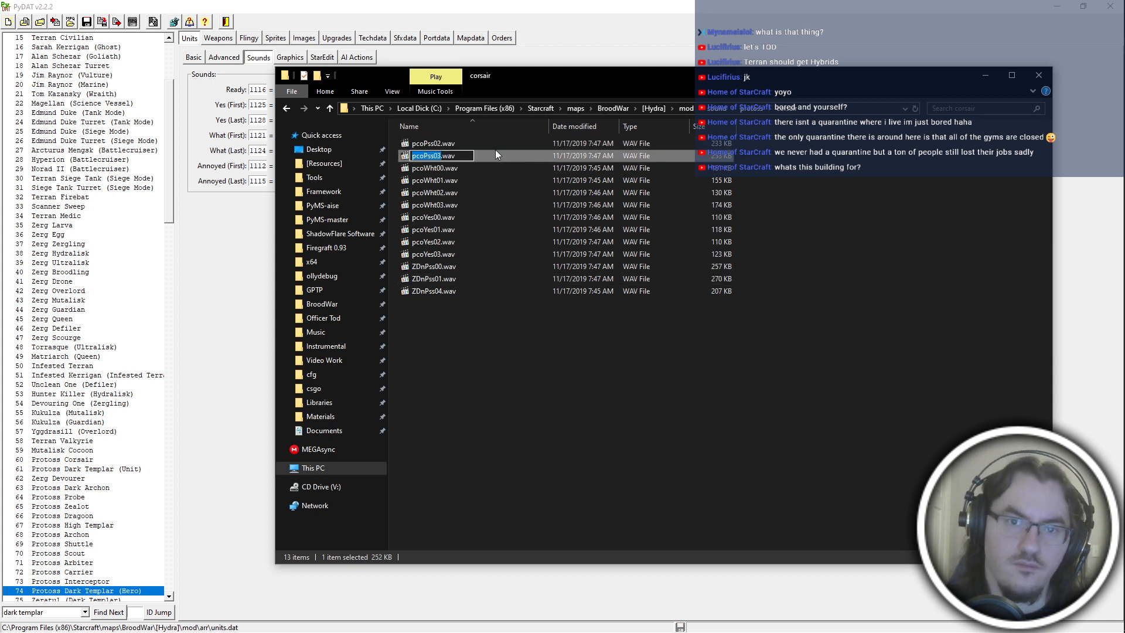
pyautogui.write('ZDnPss0')
pyautogui.write('3')
pyautogui.press('Return')
pyautogui.click(474, 143)
pyautogui.press('F2')
pyautogui.write('ZDnPss0')
pyautogui.write('2')
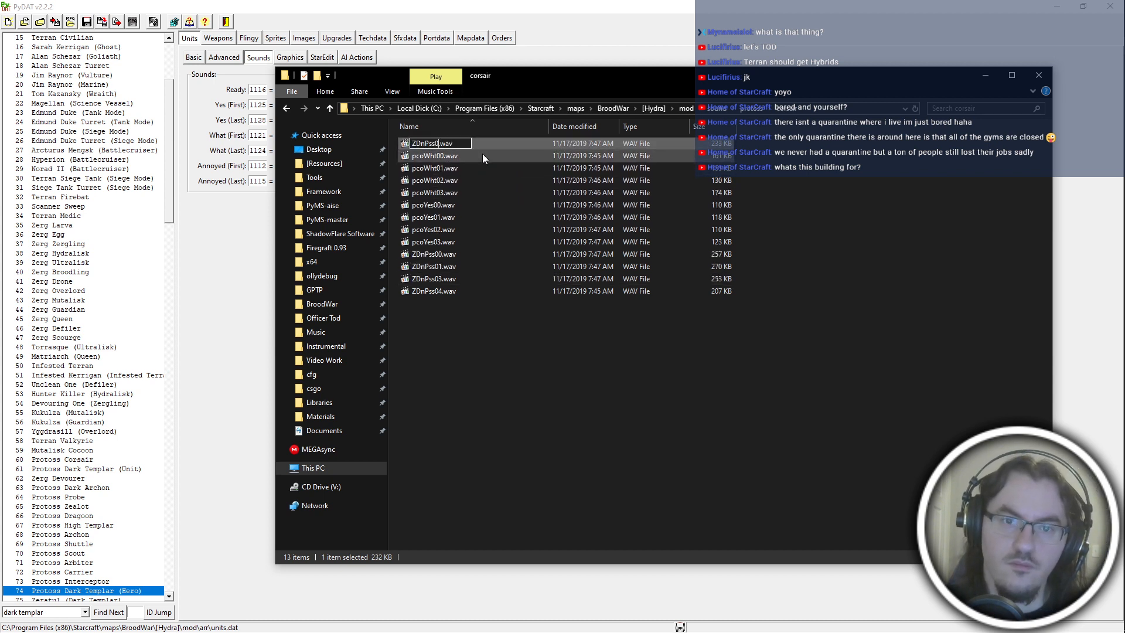
pyautogui.press('Return')
# Rename pcoWht00.wav as ZDnWht00.wav and copy the new name for reuse.
pyautogui.click(462, 144)
pyautogui.press('F2')
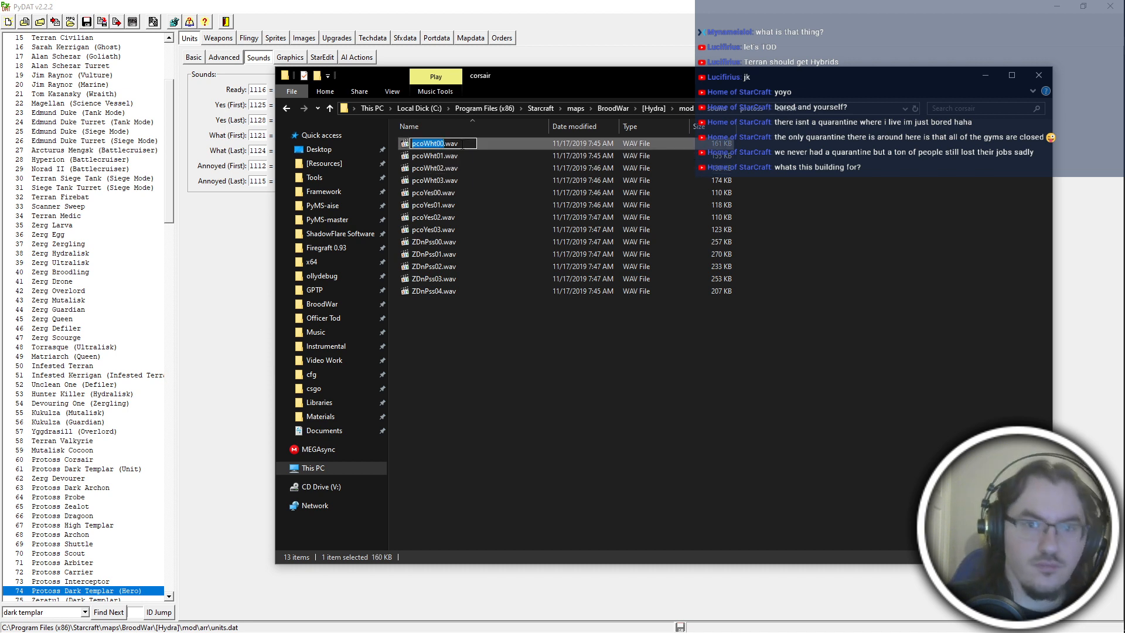
pyautogui.write('ZDnWht00')
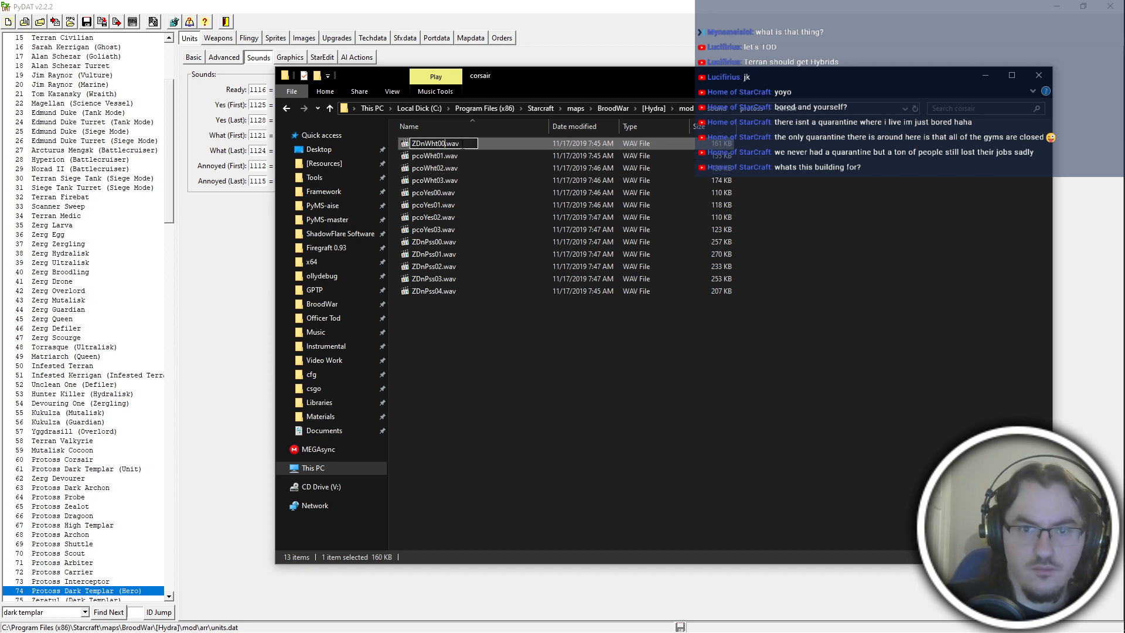
pyautogui.hotkey('shift', 'Home')
pyautogui.hotkey('ctrl', 'c')
pyautogui.press('Return')
# Rename pcoWht01.wav as ZDnWht02.wav and pcoWht03.wav as ZDnWht03.wav.
pyautogui.click(462, 144)
pyautogui.press('F2')
pyautogui.hotkey('ctrl', 'v')
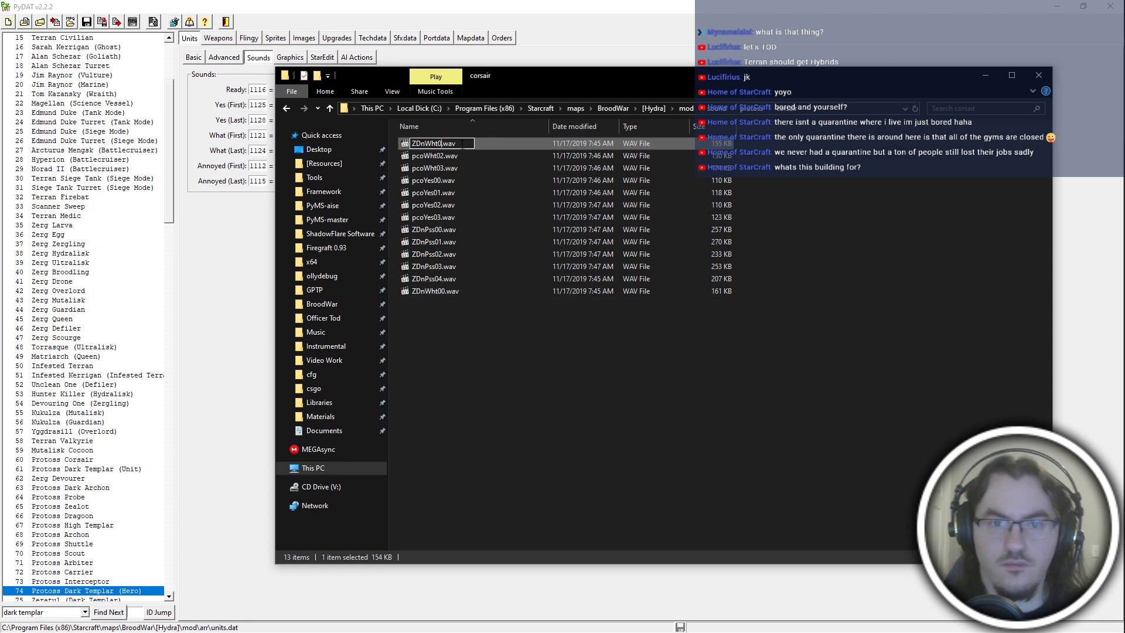
pyautogui.write('2')
pyautogui.press('Return')
pyautogui.click(462, 157)
pyautogui.press('F2')
pyautogui.hotkey('ctrl', 'v')
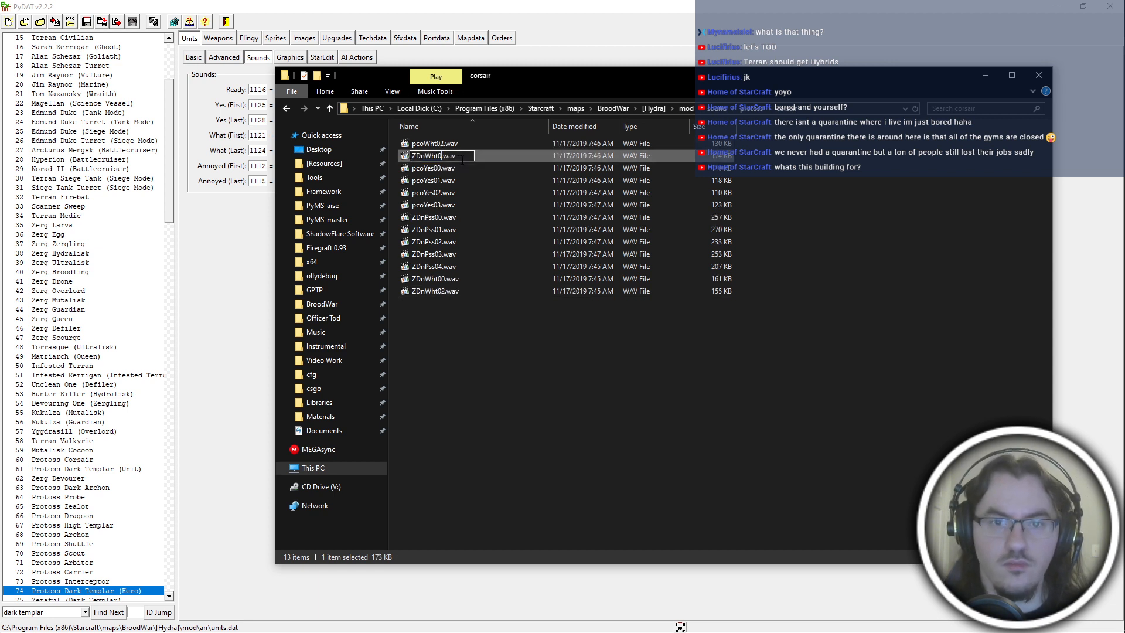
pyautogui.write('3')
pyautogui.press('Return')
# Correct the name of ZDnWht02.wav to ZDnWht01.wav, and rename pcoWht02.wav as ZDnWht02.wav.
pyautogui.click(449, 140)
pyautogui.press('F2')
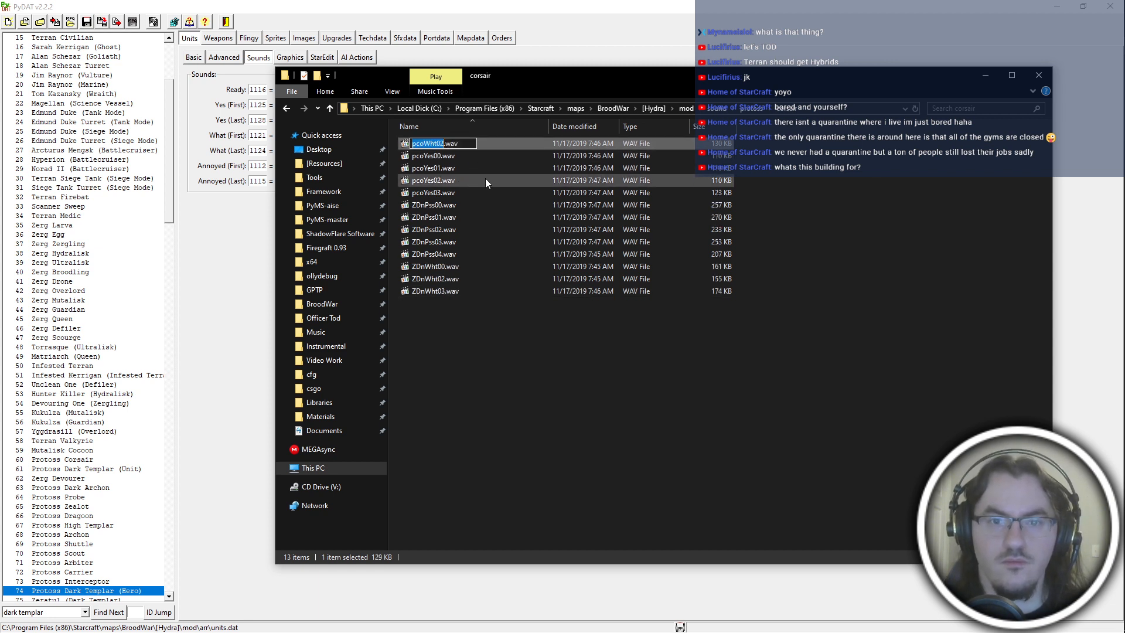
pyautogui.click(487, 280)
pyautogui.press('F2')
pyautogui.hotkey('ctrl', 'v')
pyautogui.write('1')
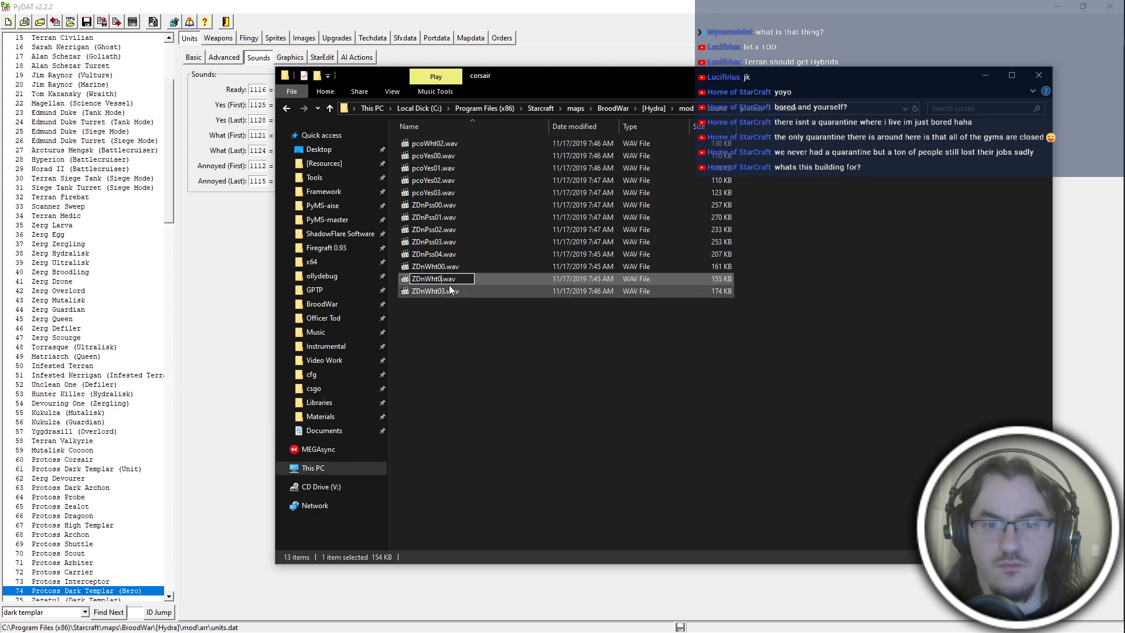
pyautogui.click(450, 140)
pyautogui.press('F2')
pyautogui.hotkey('ctrl', 'v')
pyautogui.write('2')
pyautogui.click(474, 200)
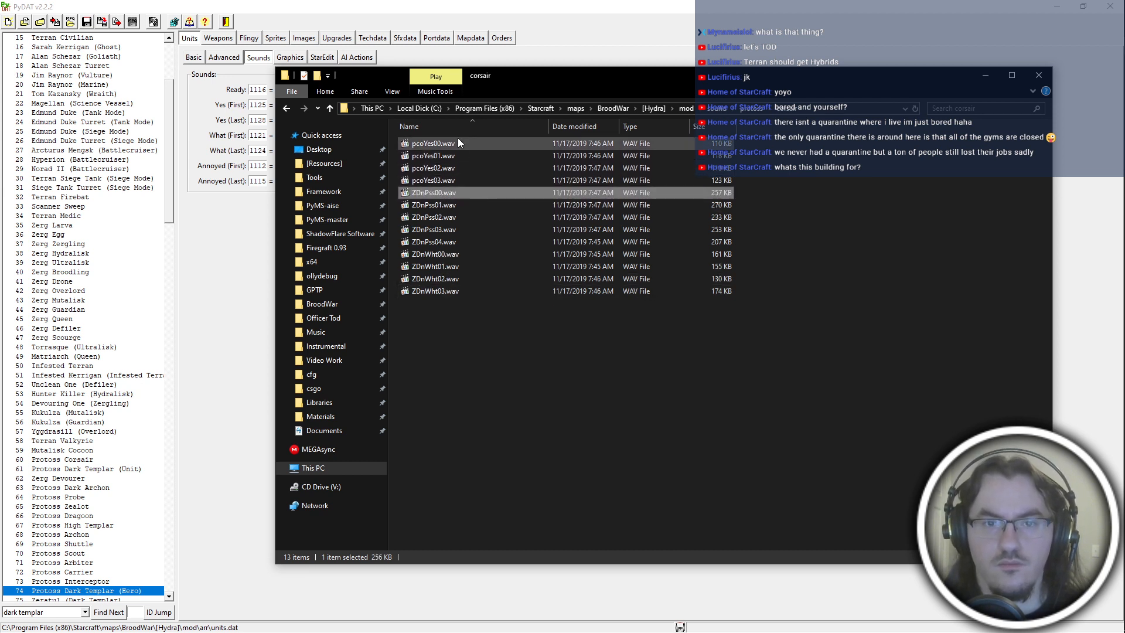
# Rename pcoYes00.wav as ZDnYes00.wav and copy the new name for reuse.
pyautogui.click(459, 140)
pyautogui.press('F2')
pyautogui.write('ZDnYes00')
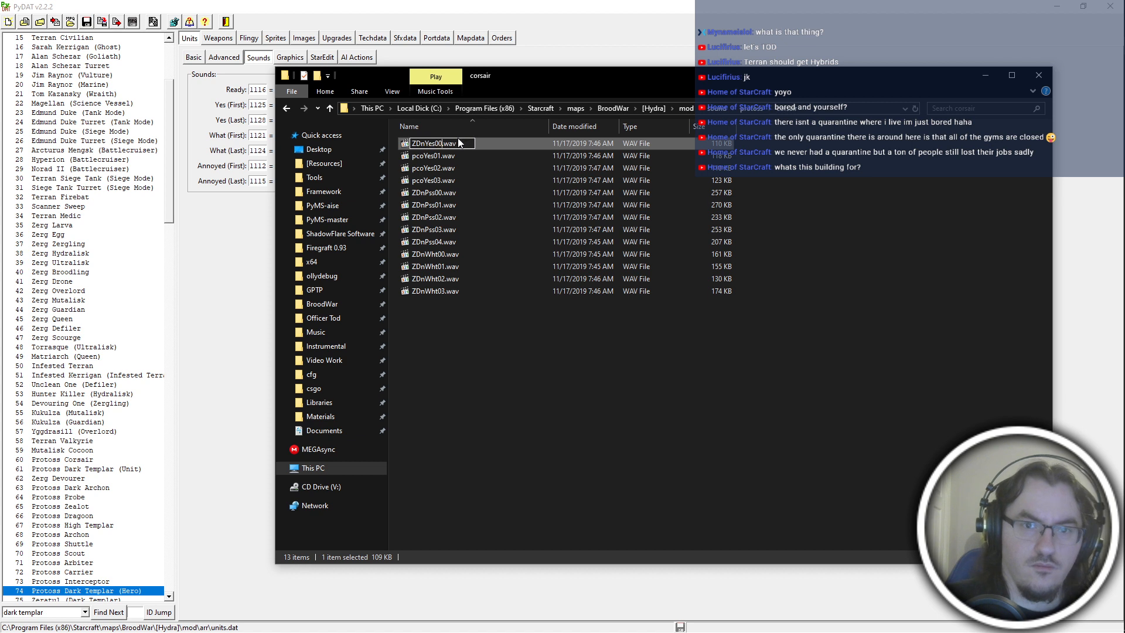
pyautogui.hotkey('shift', 'Home')
pyautogui.hotkey('ctrl', 'c')
pyautogui.press('Return')
# Rename pcoYes01.wav as ZDnYes01.wav, reusing the copied name.
pyautogui.click(459, 140)
pyautogui.press('F2')
pyautogui.hotkey('ctrl', 'v')
pyautogui.write('1')
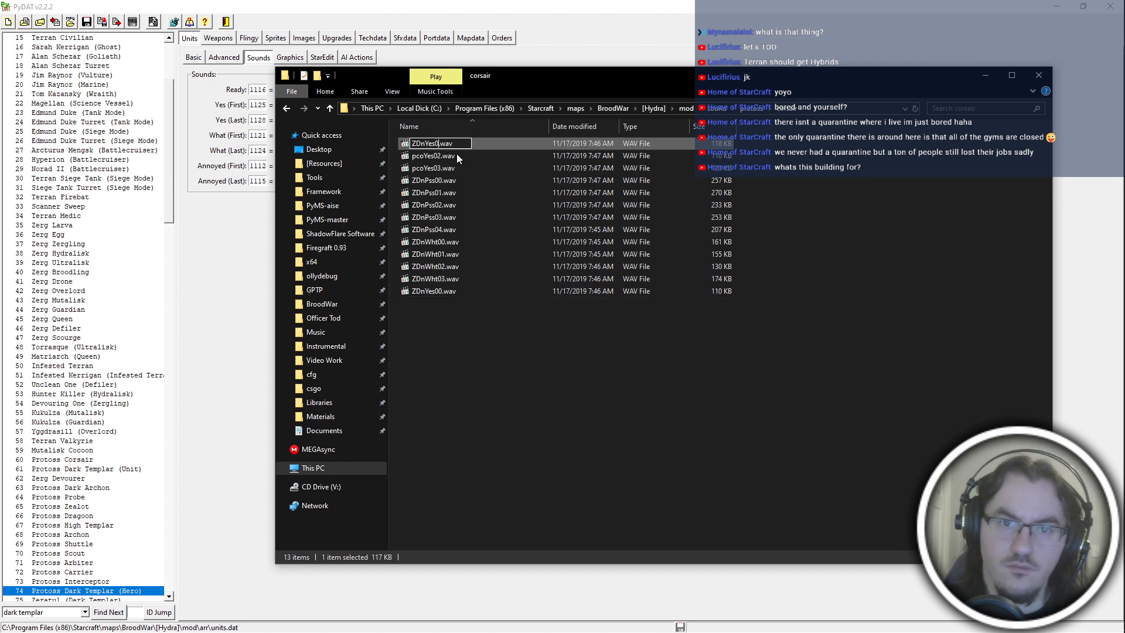
pyautogui.click(456, 161)
# Rename pcoYes02.wav as ZDnYes02.wav and pcoYes03.wav as ZDnYes03.wav.
pyautogui.click(455, 146)
pyautogui.press('F2')
pyautogui.hotkey('ctrl', 'v')
pyautogui.write('2')
pyautogui.click(452, 159)
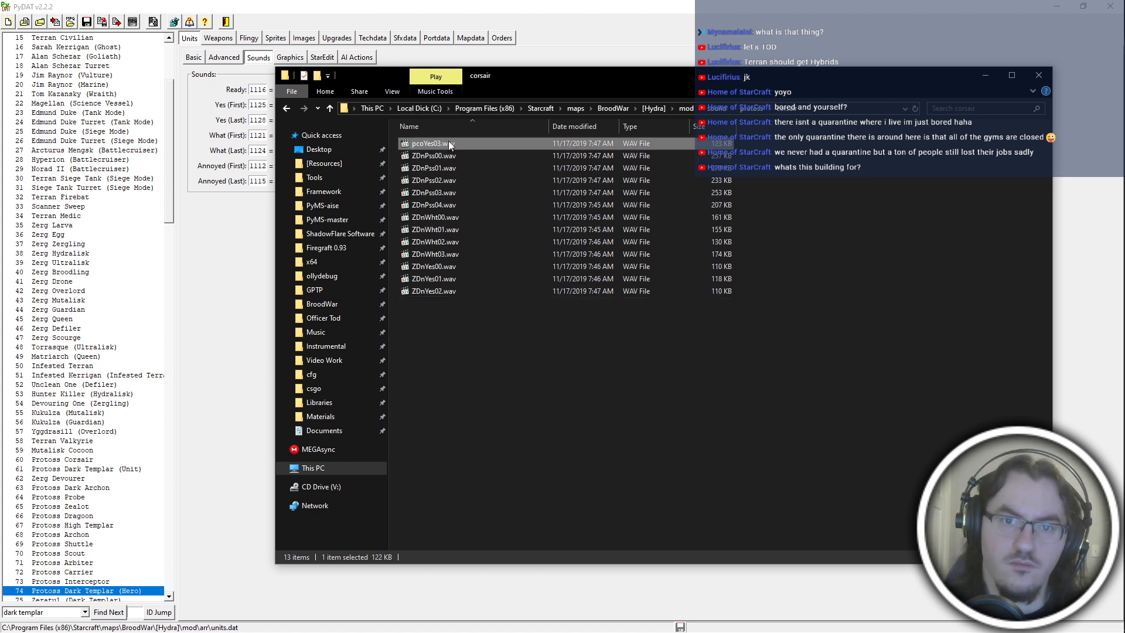
pyautogui.press('F2')
pyautogui.hotkey('ctrl', 'v')
pyautogui.write('3')
# Cut all the renamed ZDn WAV files and go to the mod's zerg sound folder.
pyautogui.moveTo(590, 415); pyautogui.dragTo(437, 4)
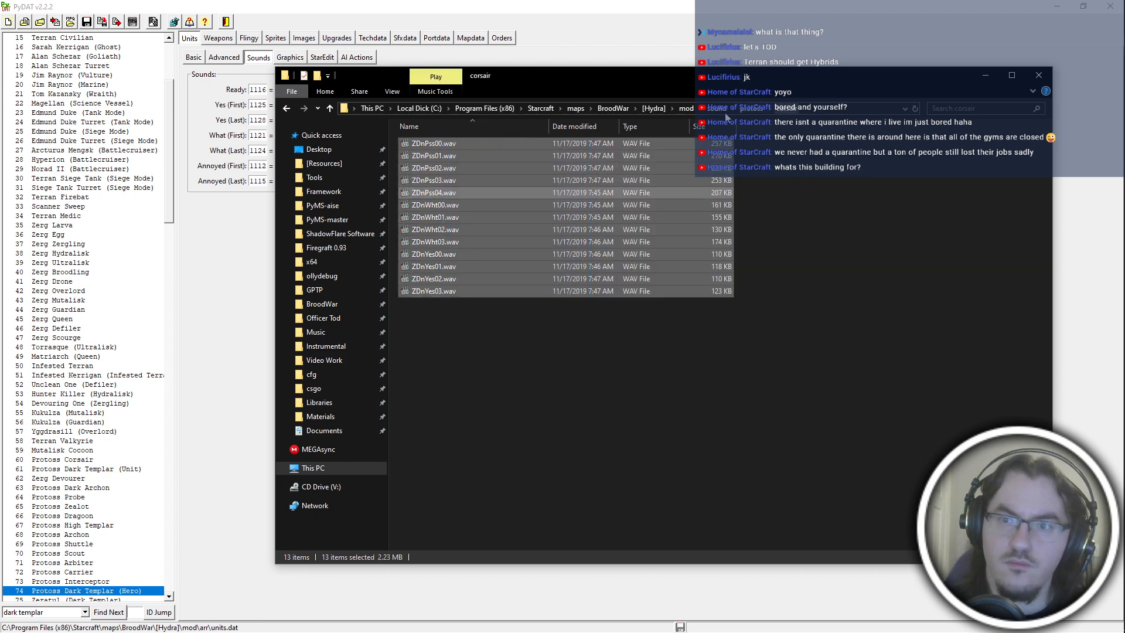
pyautogui.click(734, 111)
pyautogui.click(753, 176)
# Create a folder named zergduran in the zerg sound folder and move the cut WAV files into it.
pyautogui.rightClick(619, 286)
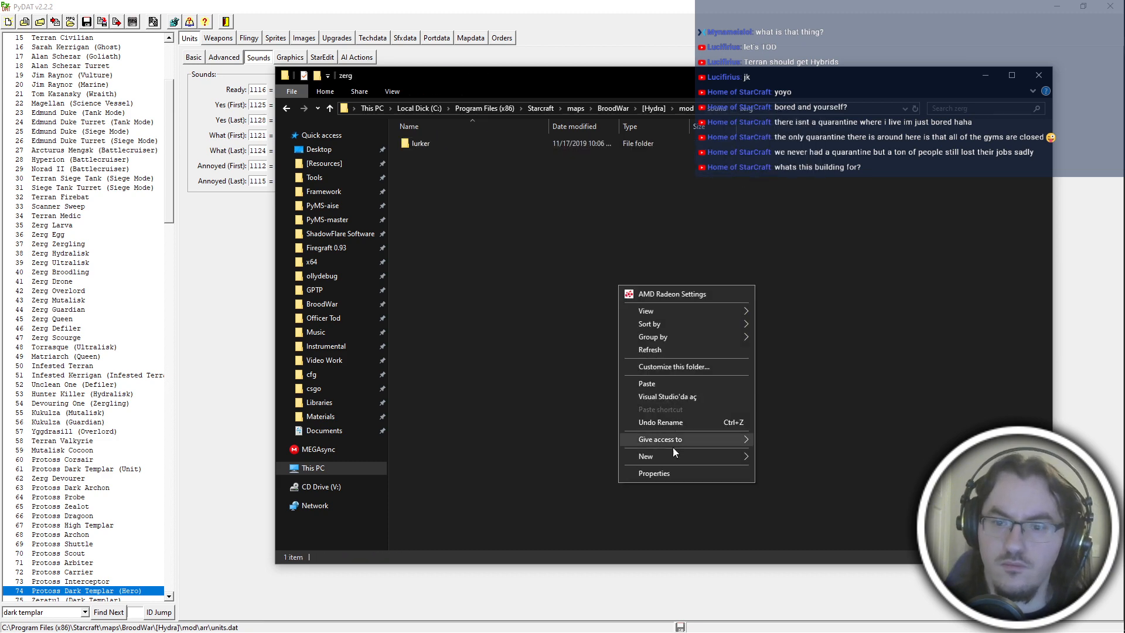
pyautogui.moveTo(697, 458)
pyautogui.click(816, 457)
pyautogui.write('zergdrua')
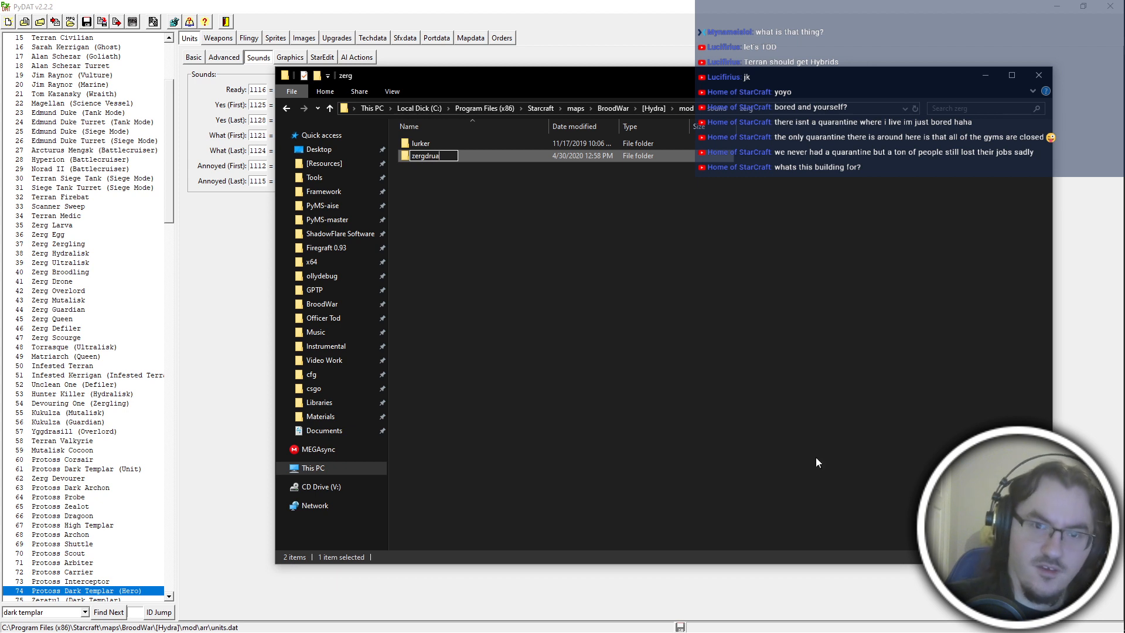
pyautogui.write('n')
pyautogui.press('BackSpace')
pyautogui.press('BackSpace')
pyautogui.press('BackSpace')
pyautogui.press('BackSpace')
pyautogui.write('uran')
pyautogui.press('Return')
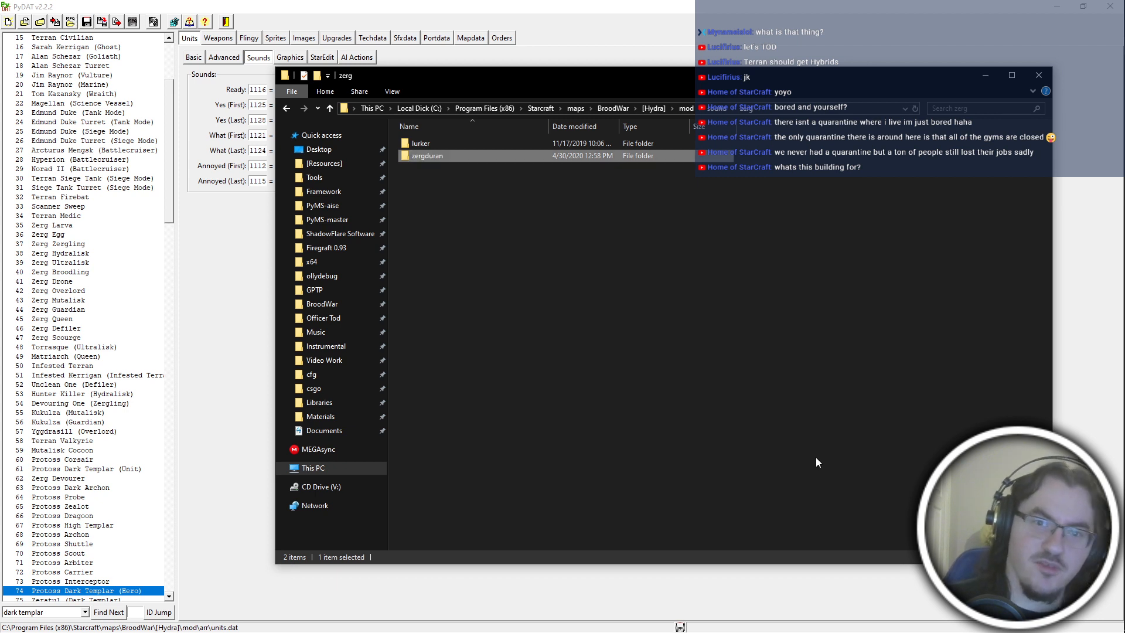
pyautogui.press('Return')
pyautogui.press('BackSpace')
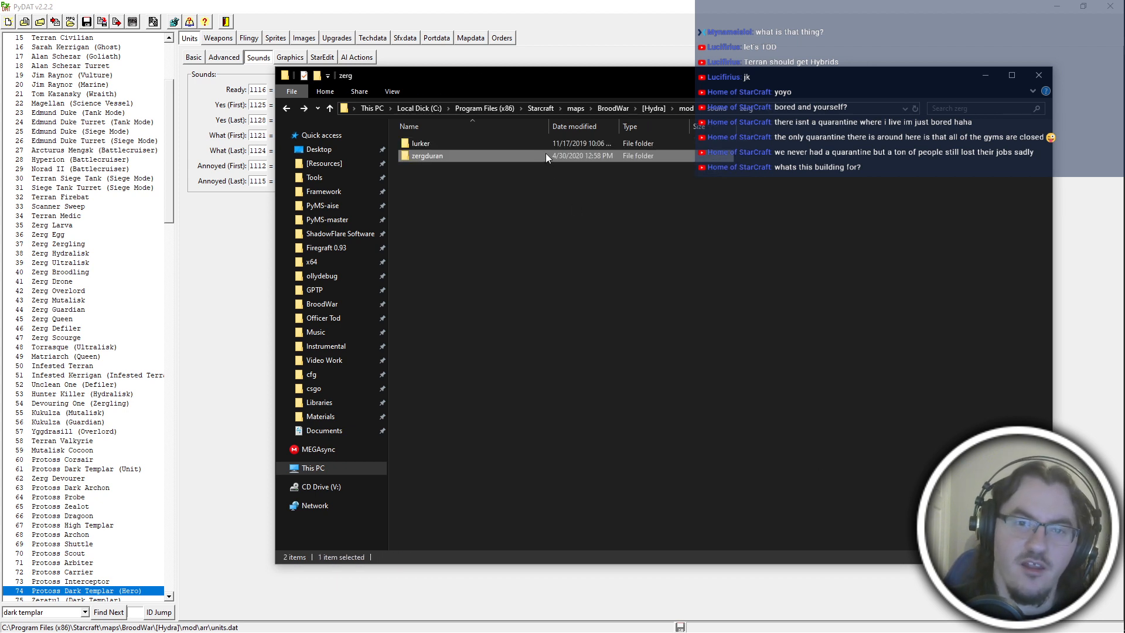
# Play ZLuPss01.wav from the lurker folder and return to the zerg sound folder.
pyautogui.press('Up')
pyautogui.press('Return')
pyautogui.doubleClick(536, 156)
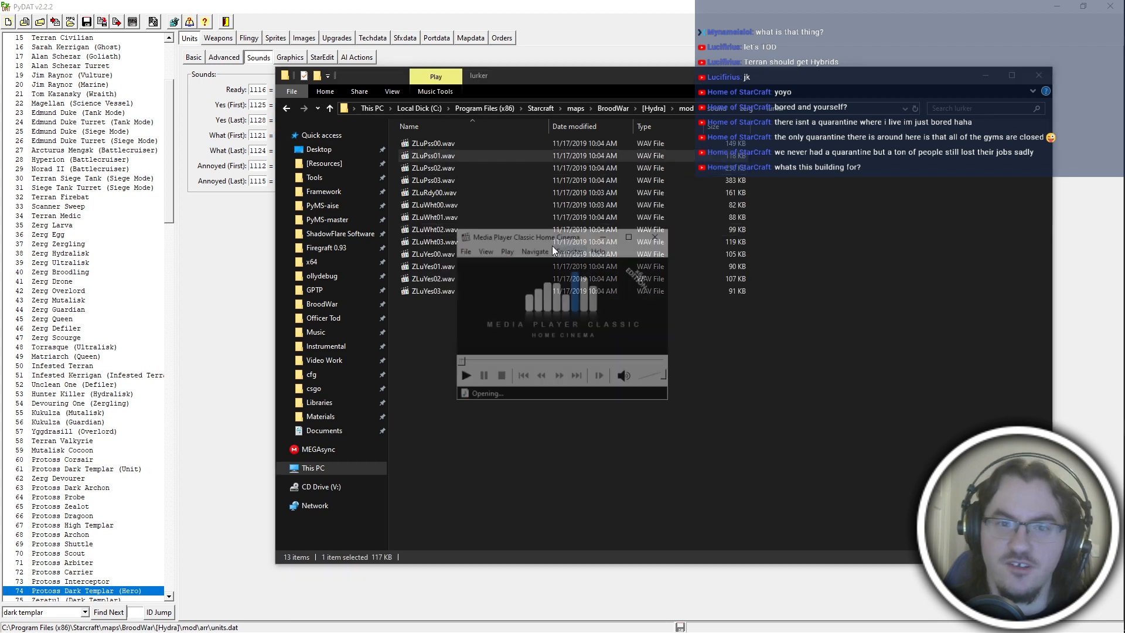
pyautogui.click(658, 241)
pyautogui.click(647, 403)
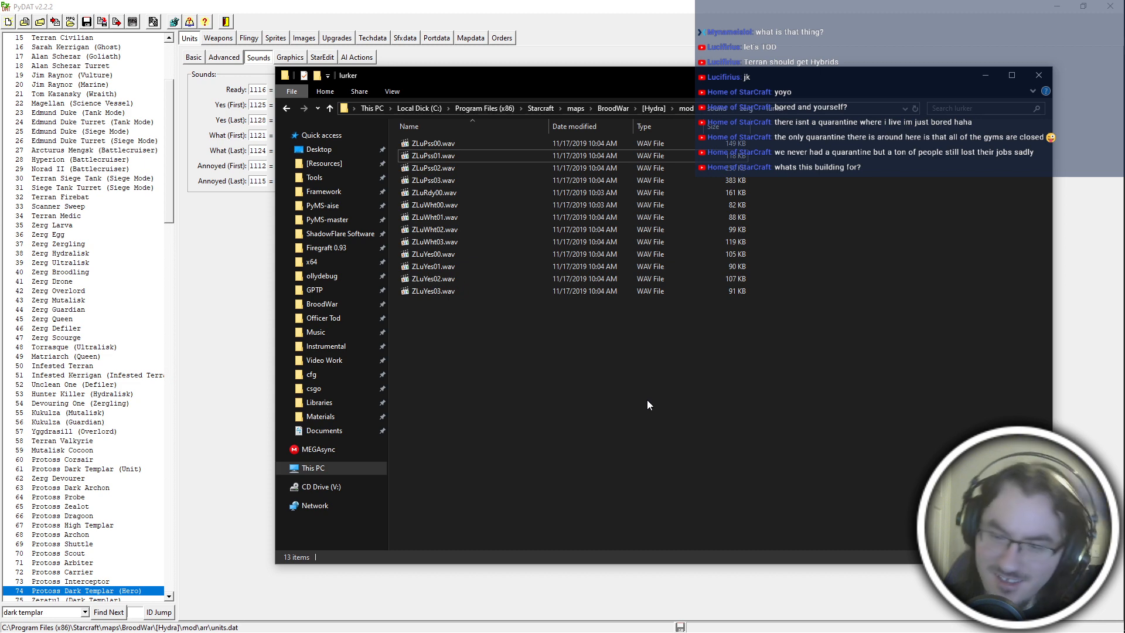
pyautogui.press('BackSpace')
pyautogui.click(537, 206)
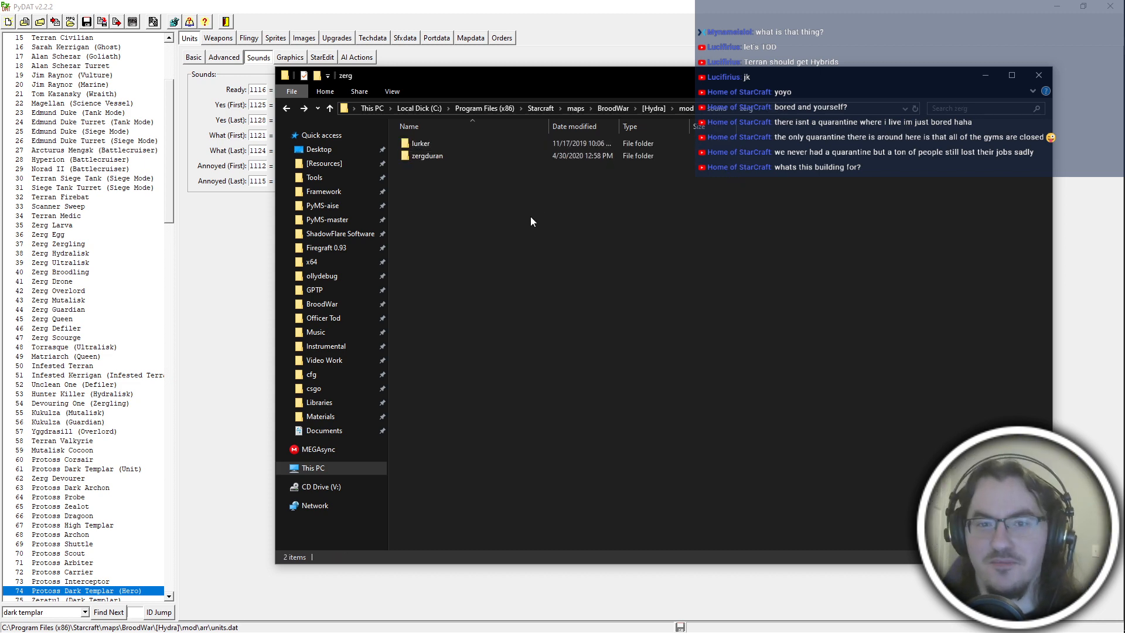
pyautogui.rightClick(499, 212)
pyautogui.moveTo(572, 387)
pyautogui.click(666, 381)
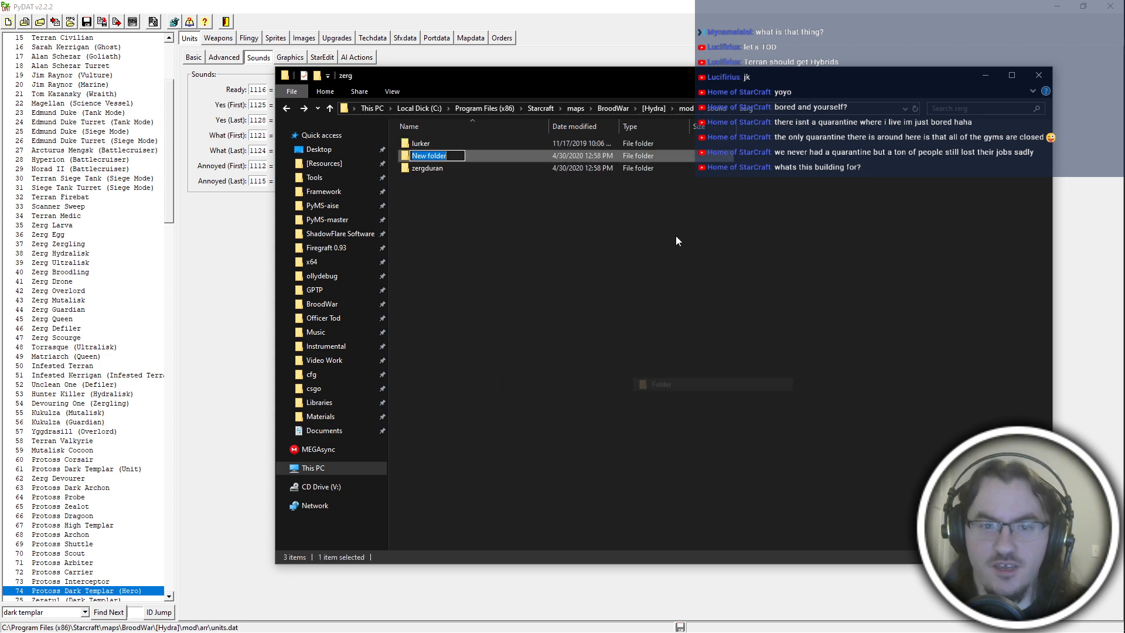
pyautogui.click(519, 151)
# In PyDAT, set the Ready sound of unit 76, Tassadar/Zeratul (Archon), to Protoss\Artanis\PAtPss04.wav.
pyautogui.click(578, 5)
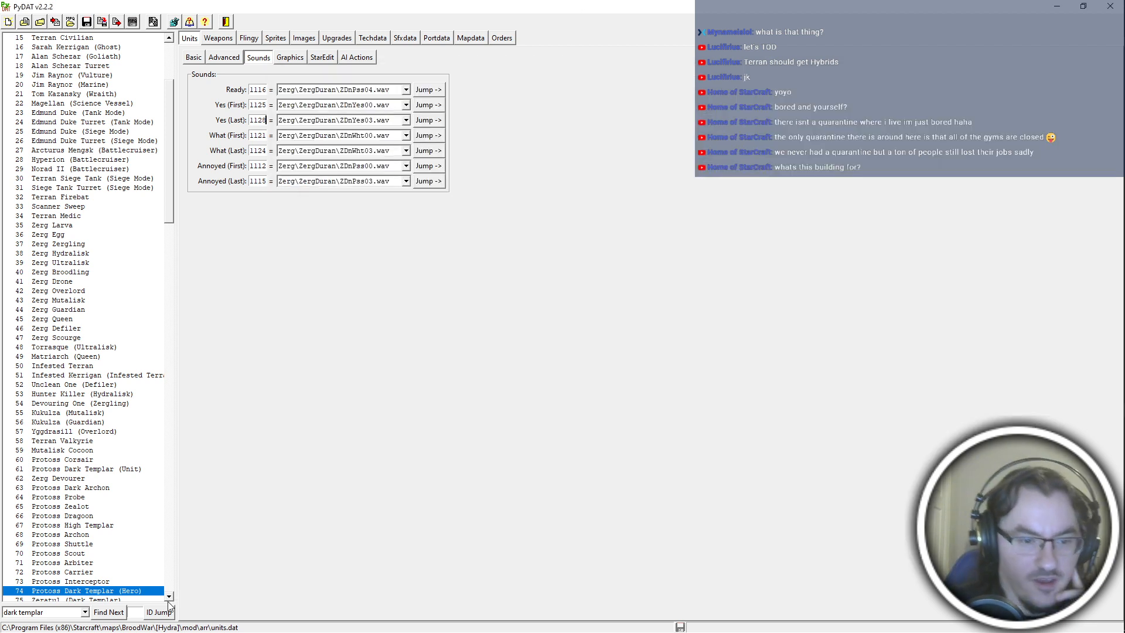
pyautogui.click(169, 597)
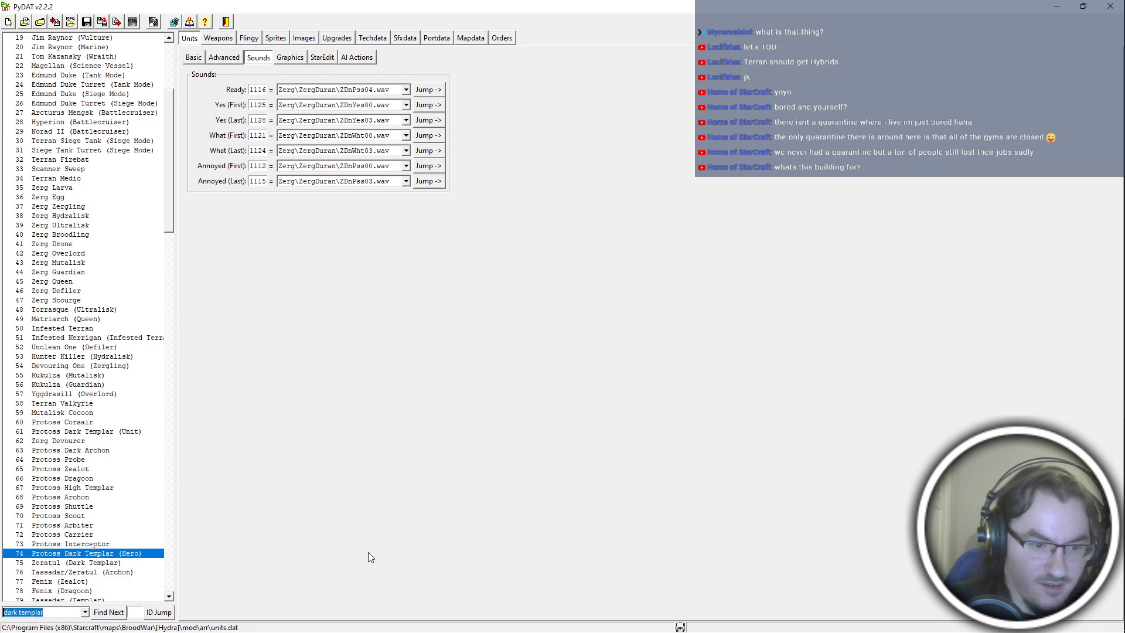
pyautogui.click(147, 570)
pyautogui.hotkey('alt', 'Tab')
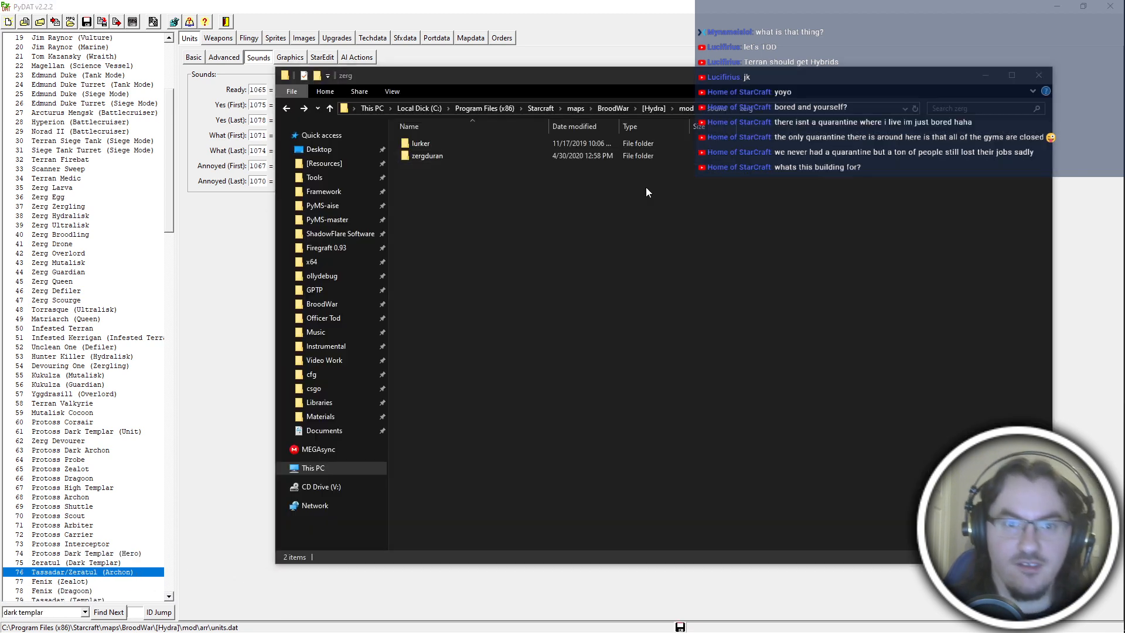
pyautogui.hotkey('alt', 'Tab')
pyautogui.click(401, 91)
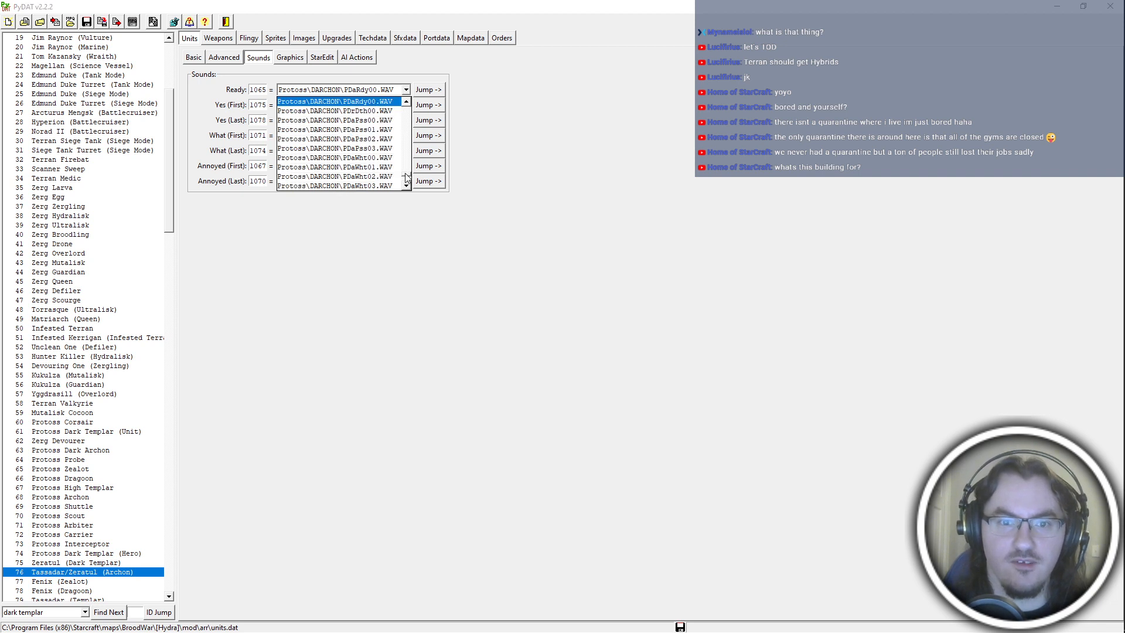
pyautogui.scroll(5, 407, 177)
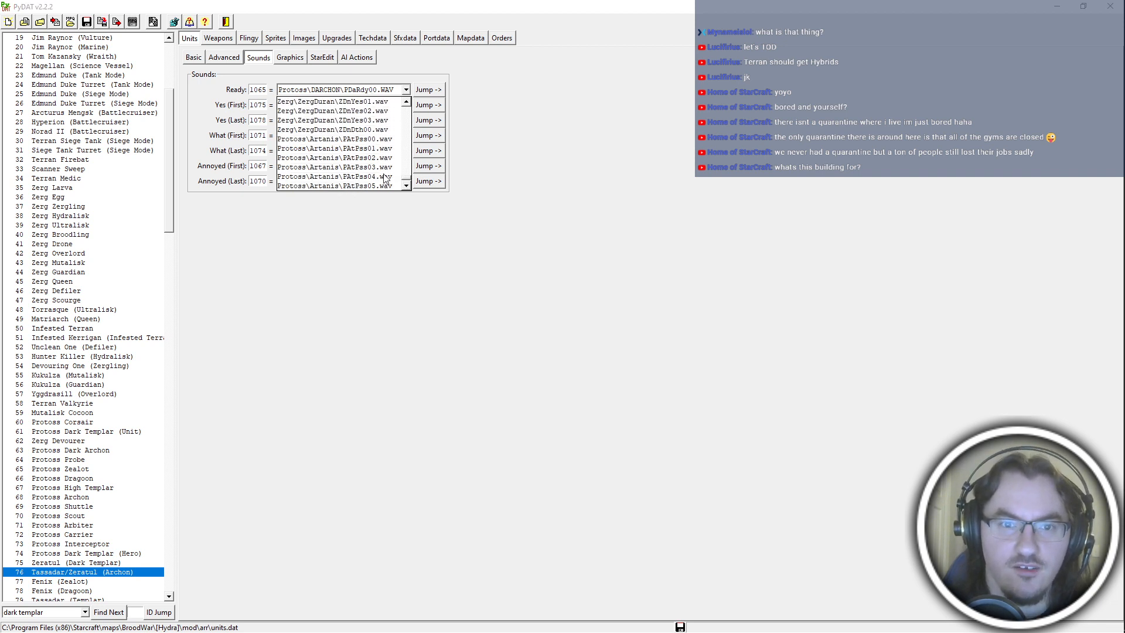
pyautogui.scroll(-2, 376, 143)
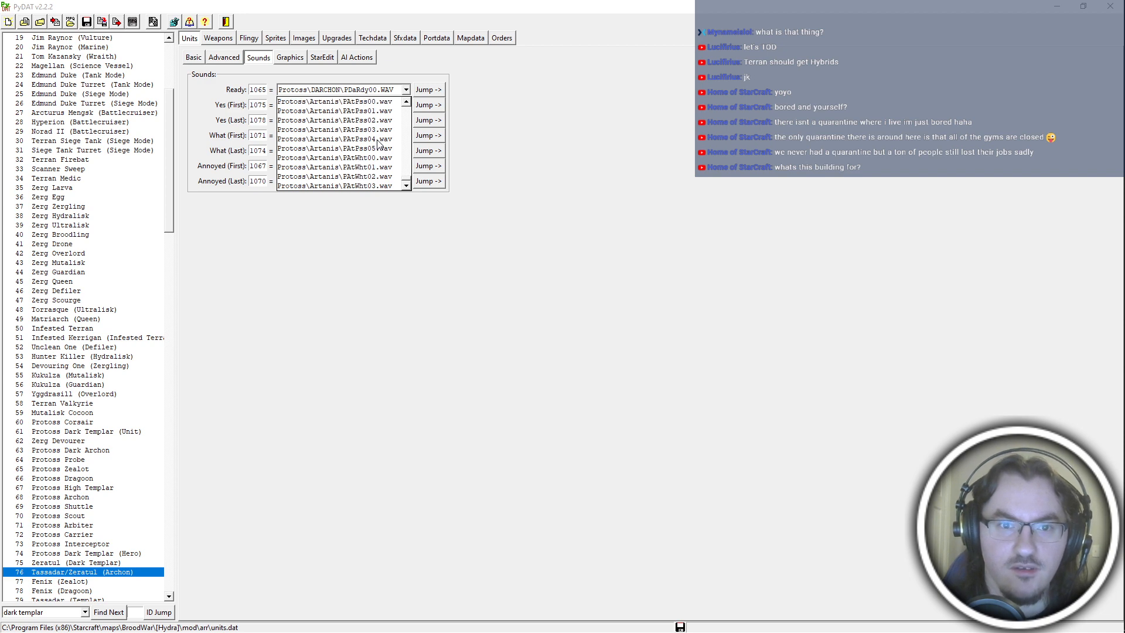
pyautogui.click(379, 141)
# Switch to File Explorer, open the darchon sound folder and play feedback.wav.
pyautogui.hotkey('alt', 'Tab')
pyautogui.doubleClick(585, 144)
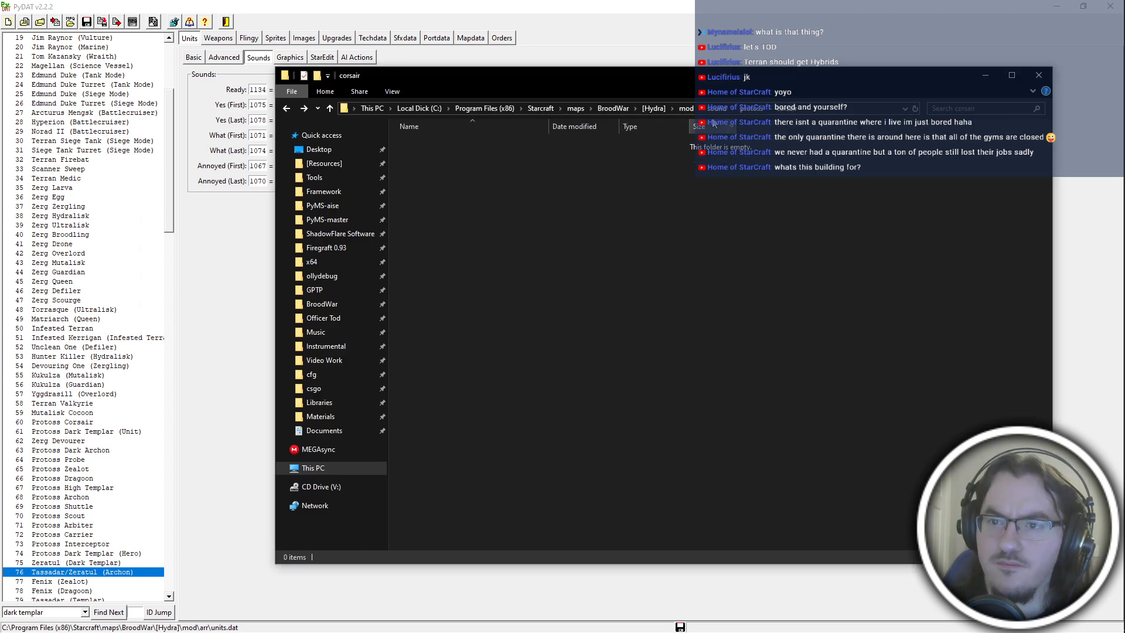
pyautogui.click(769, 111)
pyautogui.click(781, 138)
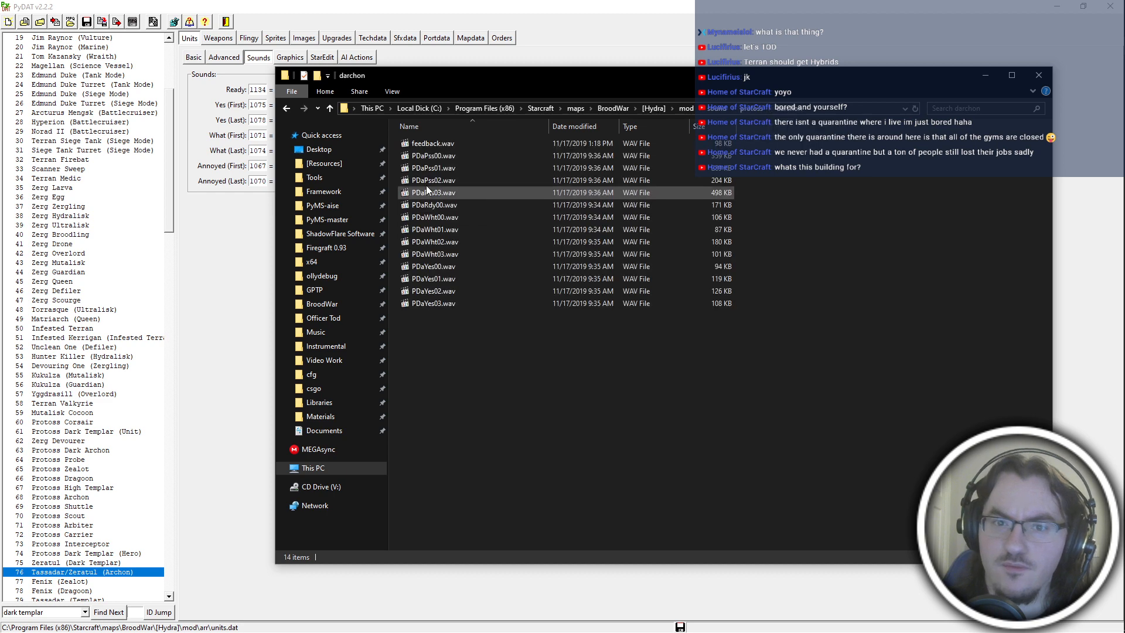
pyautogui.doubleClick(466, 143)
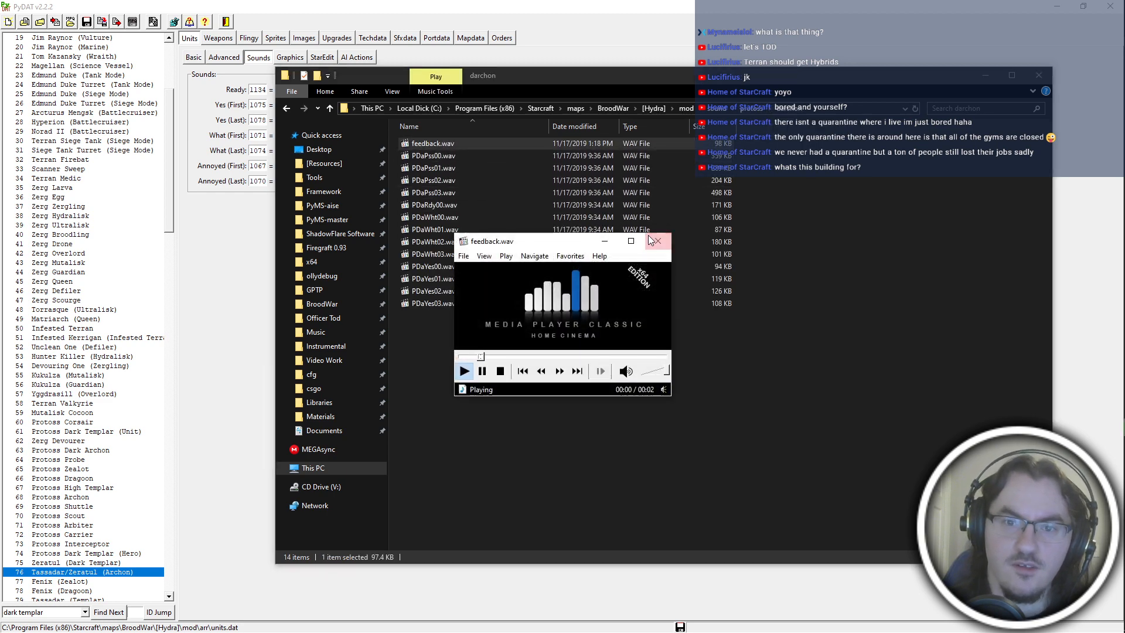
pyautogui.click(656, 241)
pyautogui.click(546, 367)
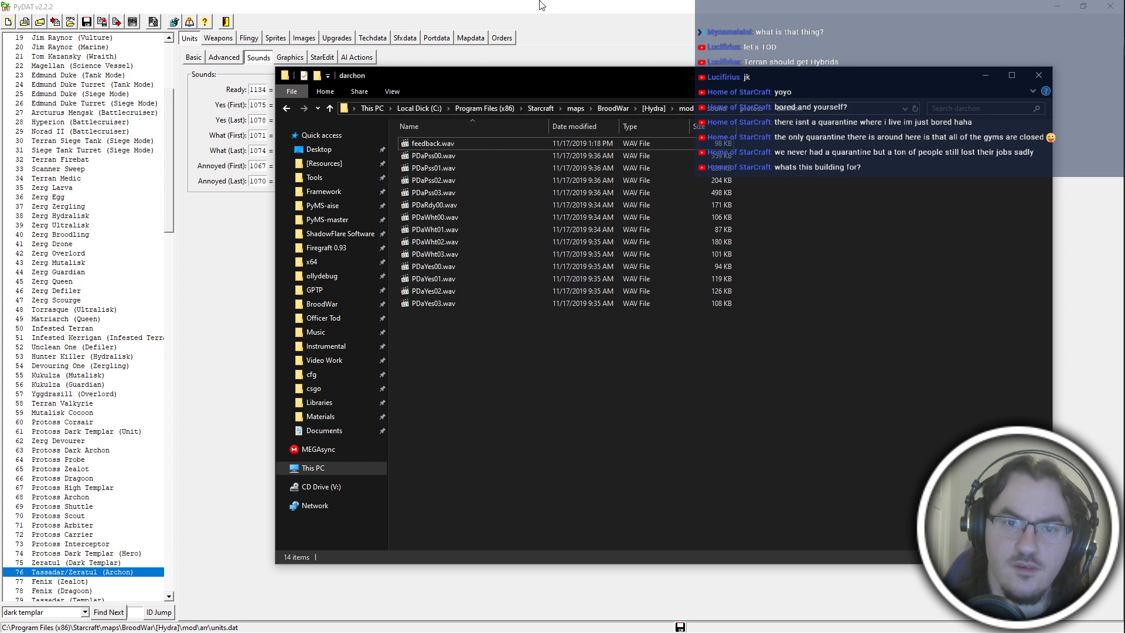
# Try Protoss\Artanis\PAtPss05.wav as the archon hero's Ready sound, and switch it back to PAtPss04.wav.
pyautogui.click(542, 6)
pyautogui.click(381, 91)
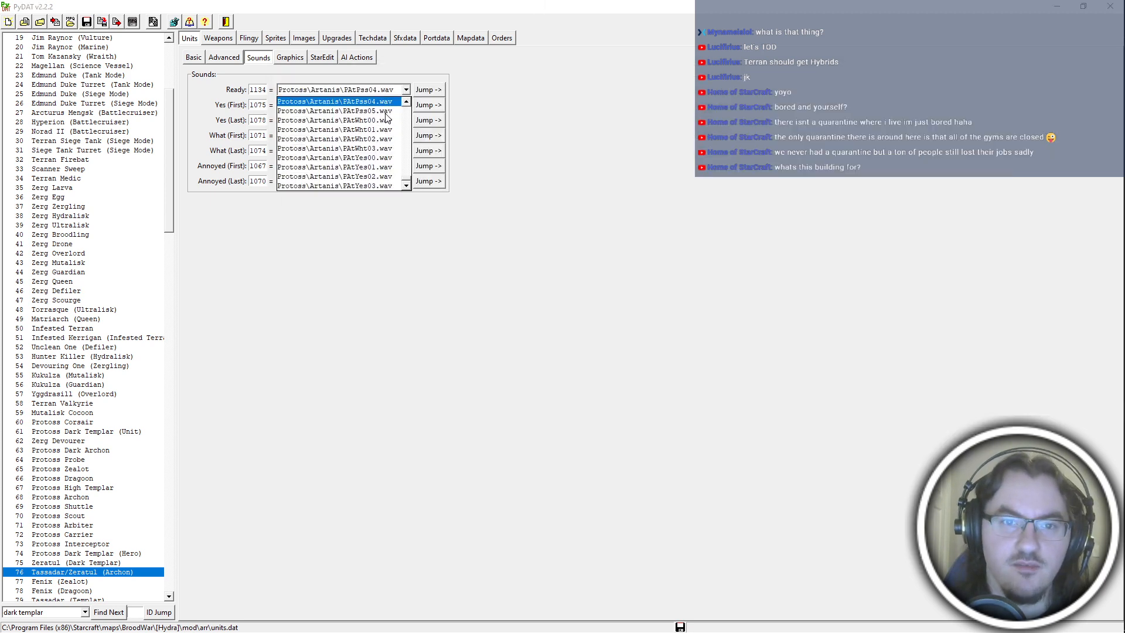
pyautogui.click(386, 113)
pyautogui.hotkey('alt', 'Tab')
pyautogui.click(432, 7)
pyautogui.click(383, 91)
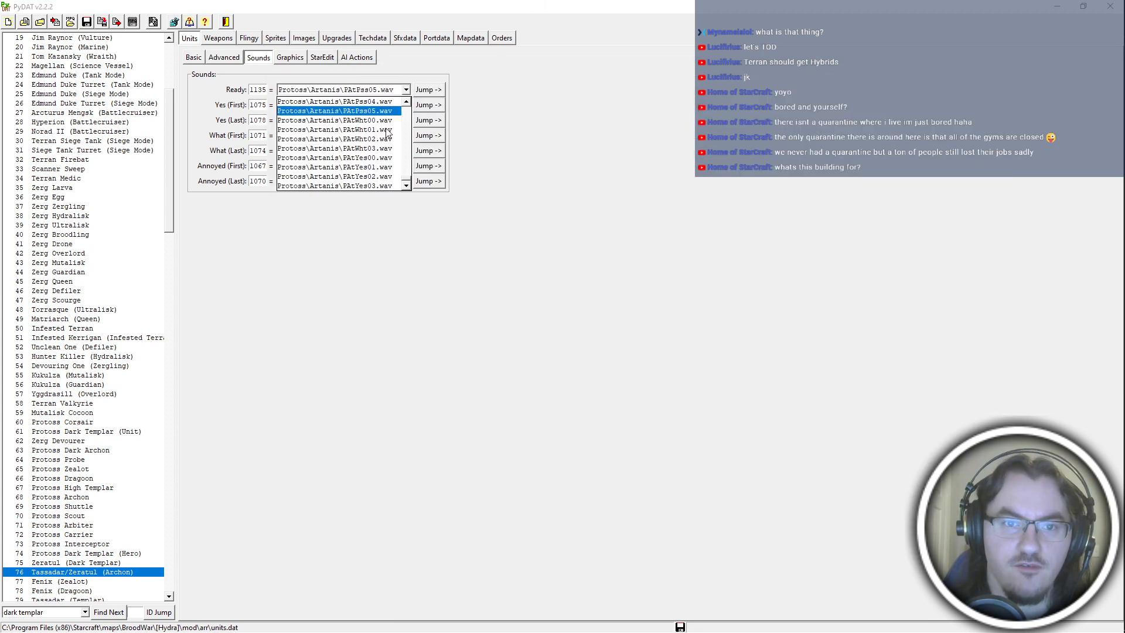
pyautogui.scroll(1, 386, 130)
pyautogui.click(381, 121)
# Rename feedback.wav in the darchon sound folder as PAtPss05.wav.
pyautogui.hotkey('alt', 'Tab')
pyautogui.click(478, 142)
pyautogui.press('F2')
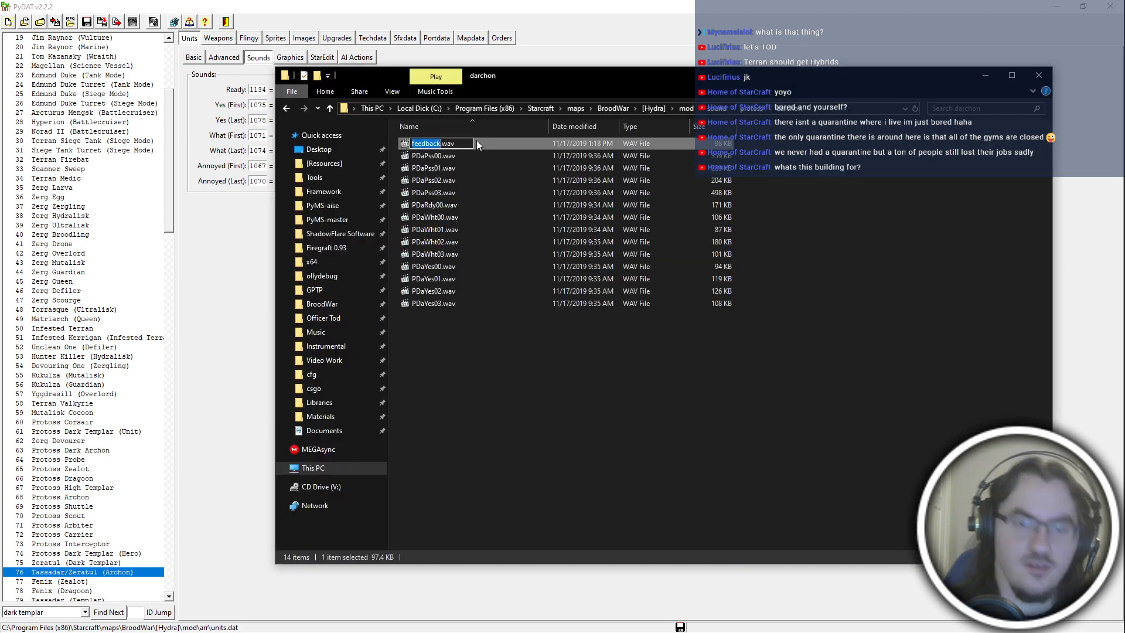
pyautogui.write('PAtPss05')
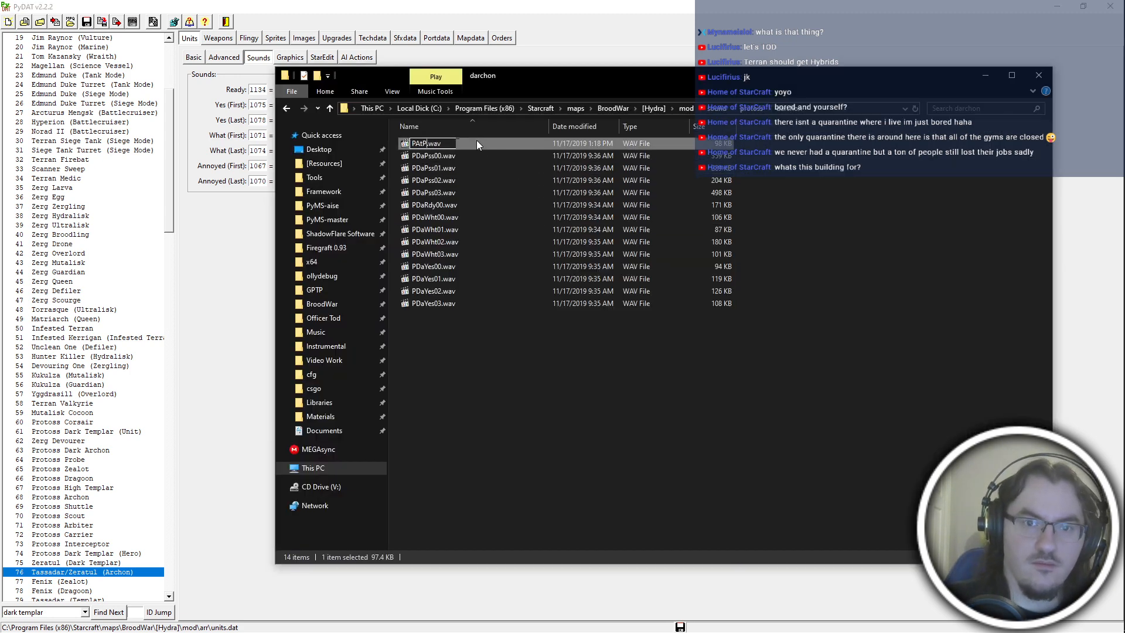
pyautogui.press('Return')
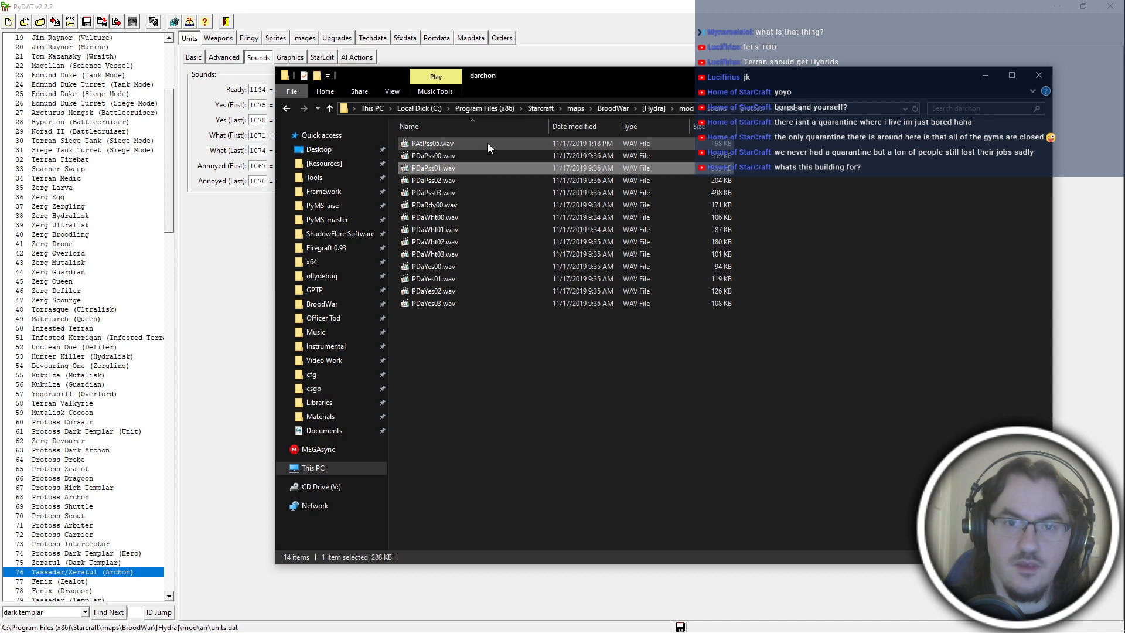
# Launch PyICE from the PyMS-master folder and open the mod's iscript.bin in it.
pyautogui.hotkey('alt', 'Tab')
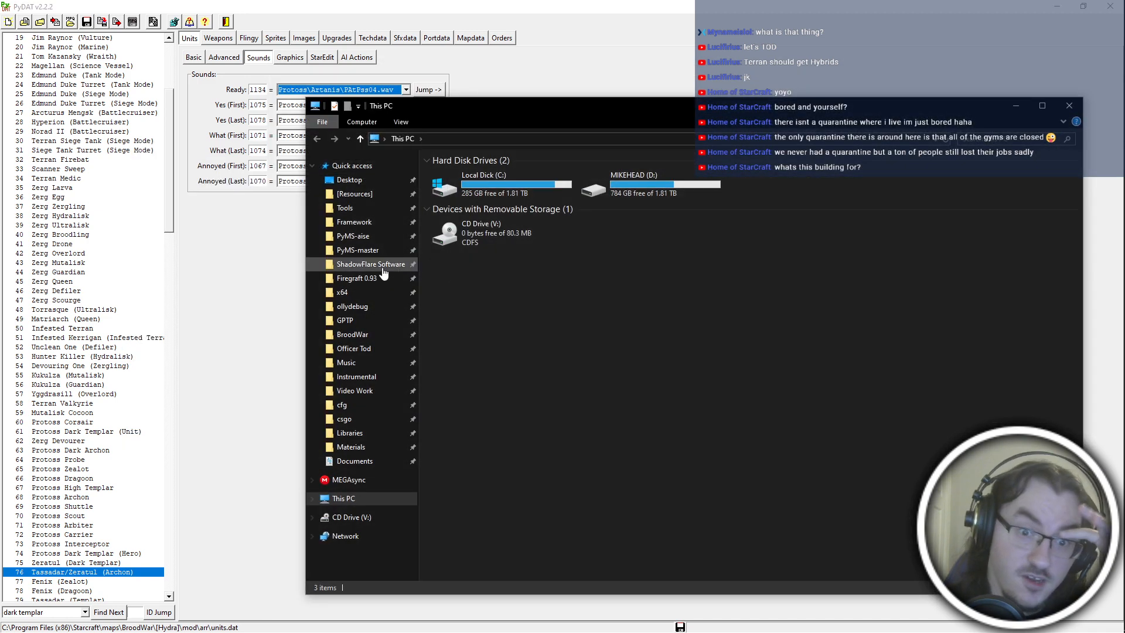
pyautogui.click(381, 238)
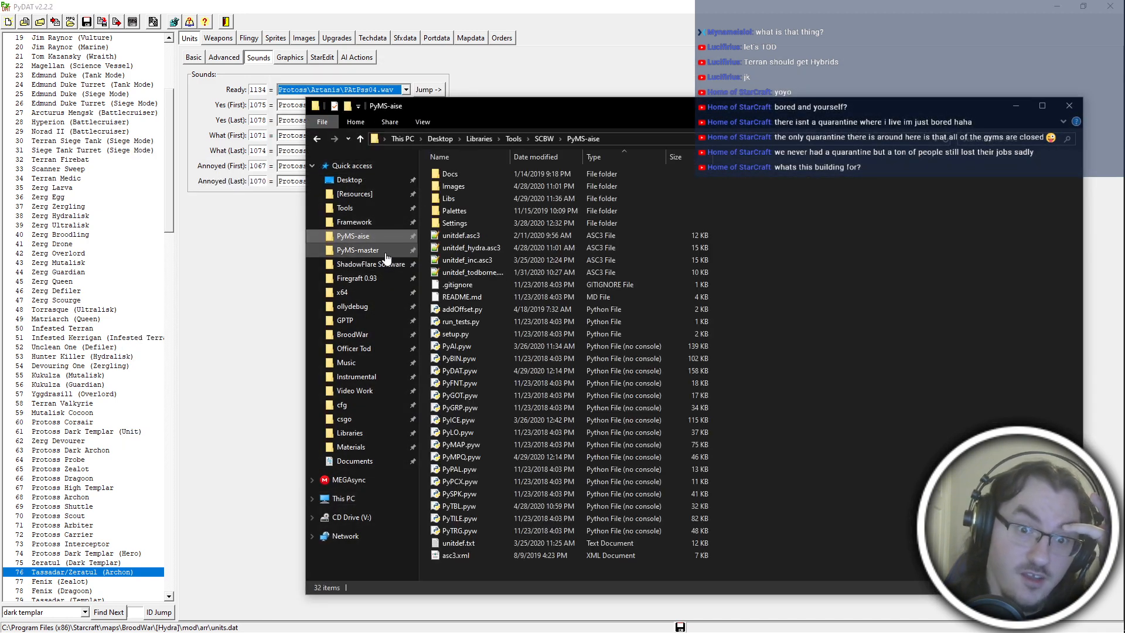
pyautogui.click(381, 252)
pyautogui.doubleClick(505, 322)
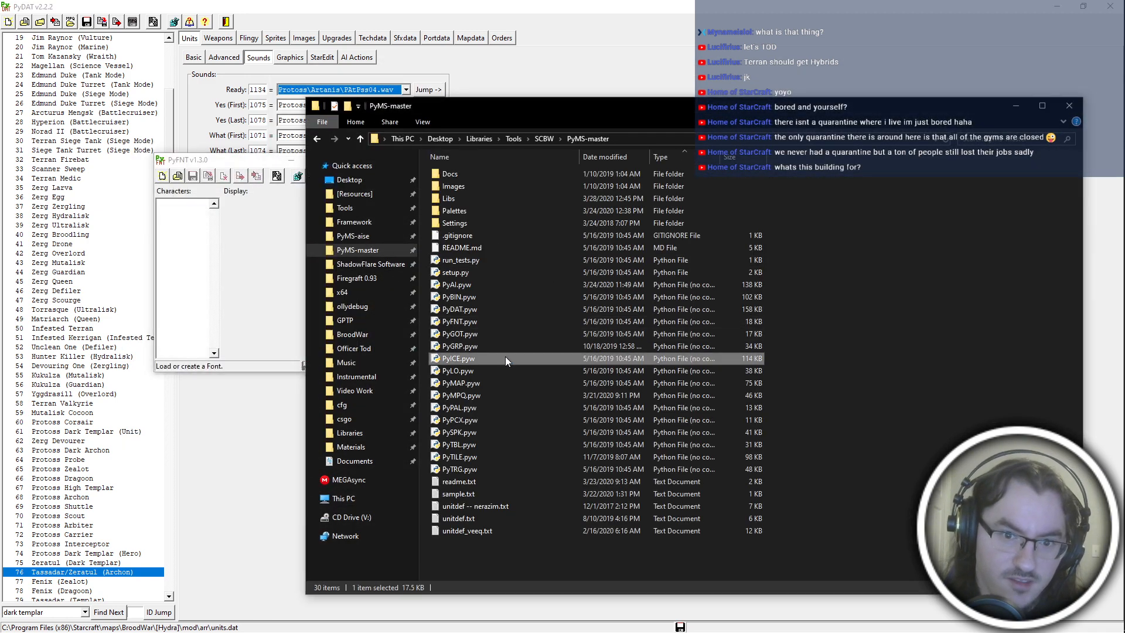
pyautogui.click(505, 358)
pyautogui.click(347, 164)
pyautogui.press('Return')
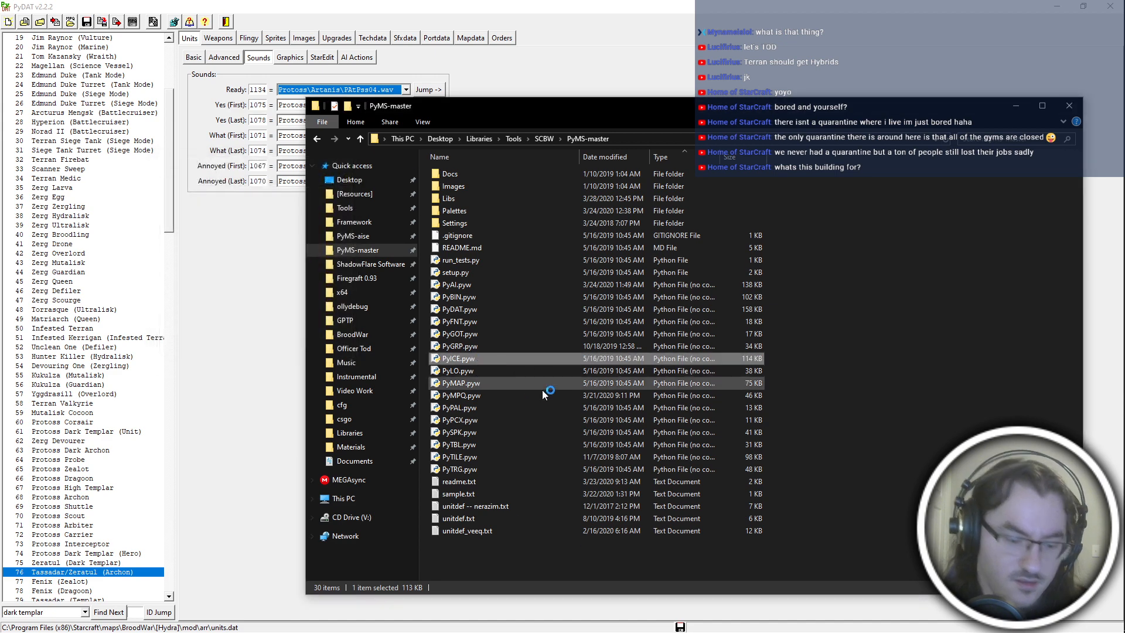
pyautogui.hotkey('ctrl', 'o')
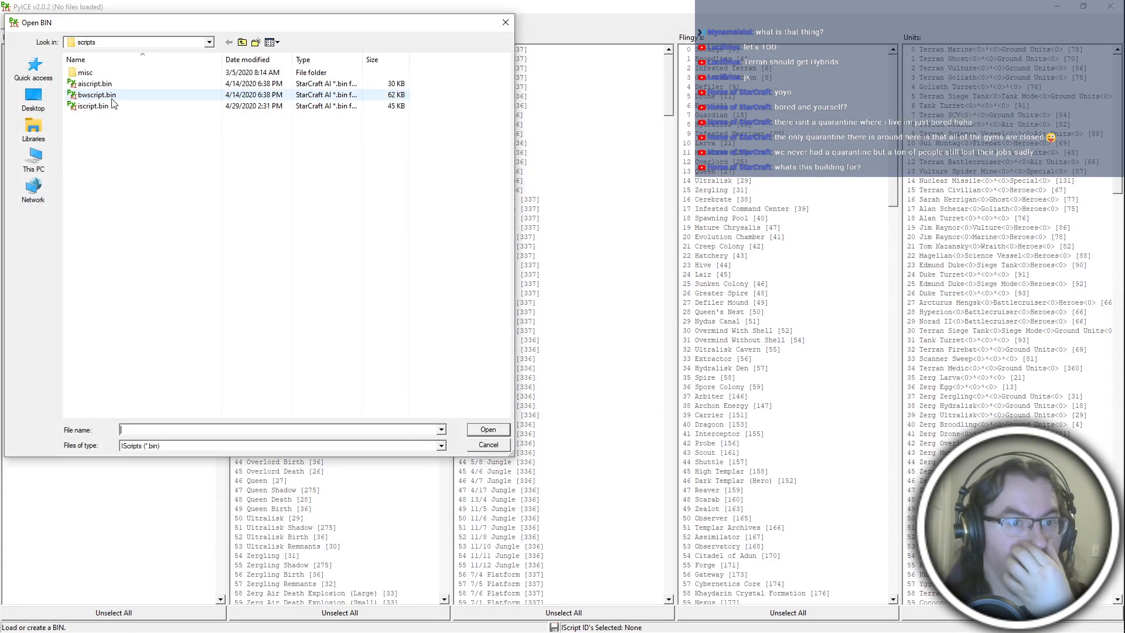
pyautogui.doubleClick(166, 94)
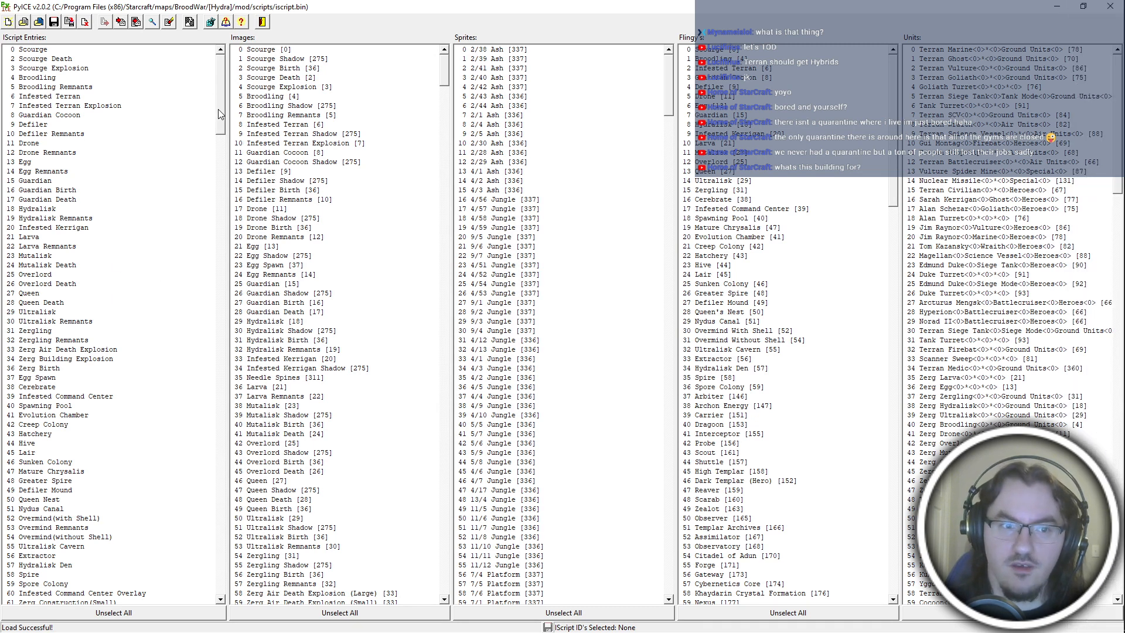
# Check the hierophant's iscript ID in hydra_references.asc3 and open Twilight Doodad entry 402 for editing in PyICE.
pyautogui.hotkey('alt', 'Tab')
pyautogui.click(229, 396)
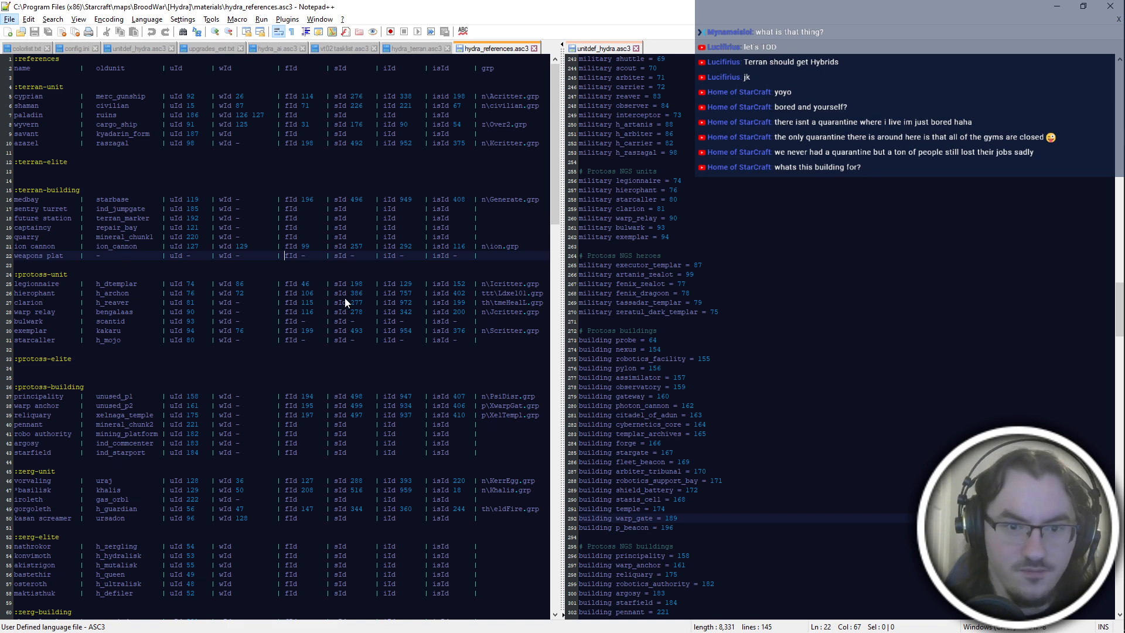
pyautogui.hotkey('alt', 'Tab')
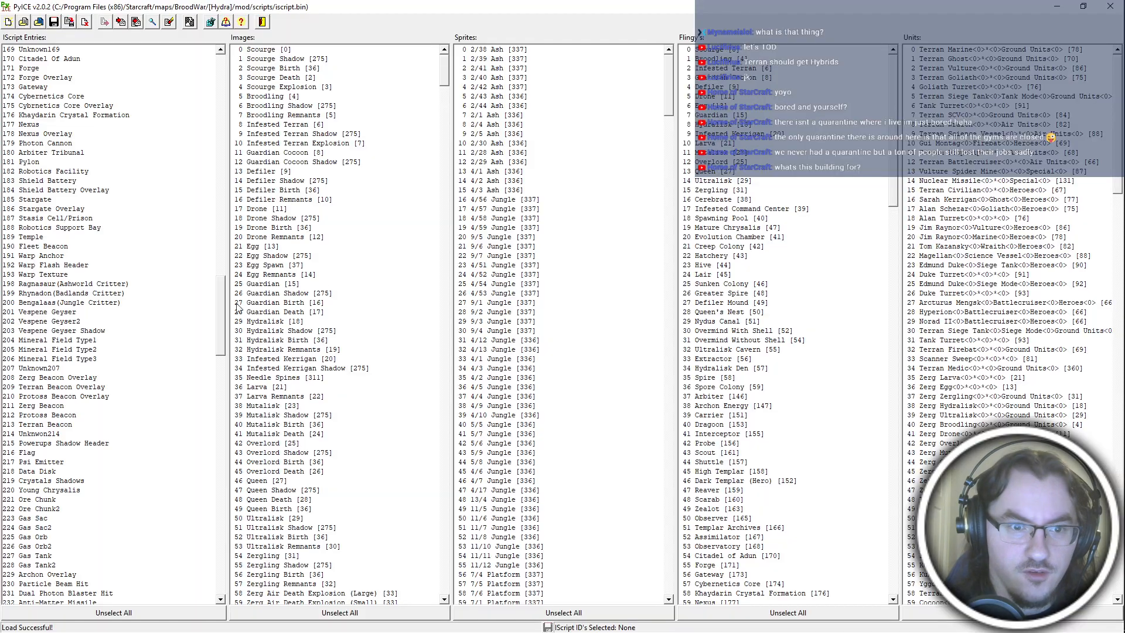
pyautogui.moveTo(225, 316); pyautogui.dragTo(224, 598)
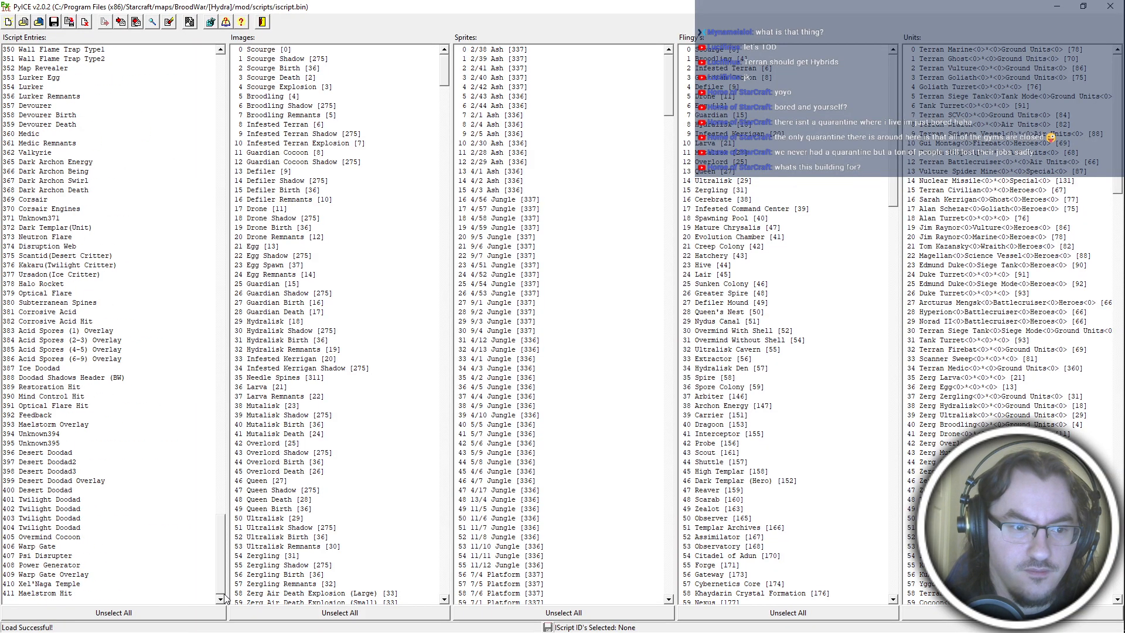
pyautogui.doubleClick(63, 510)
# Replace the playsnd value under TwilightDoodadDeath with 1135, looking up the sound ID in PyDAT, and import the edited script.
pyautogui.scroll(-10, 234, 385)
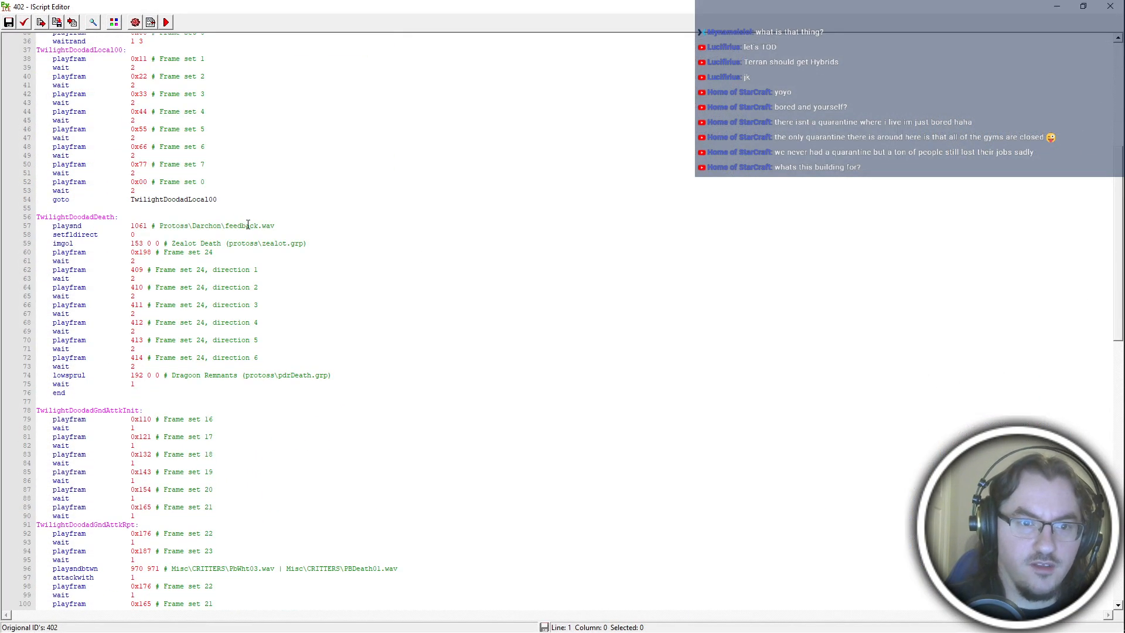
pyautogui.moveTo(275, 225); pyautogui.dragTo(131, 226)
pyautogui.hotkey('alt', 'Tab')
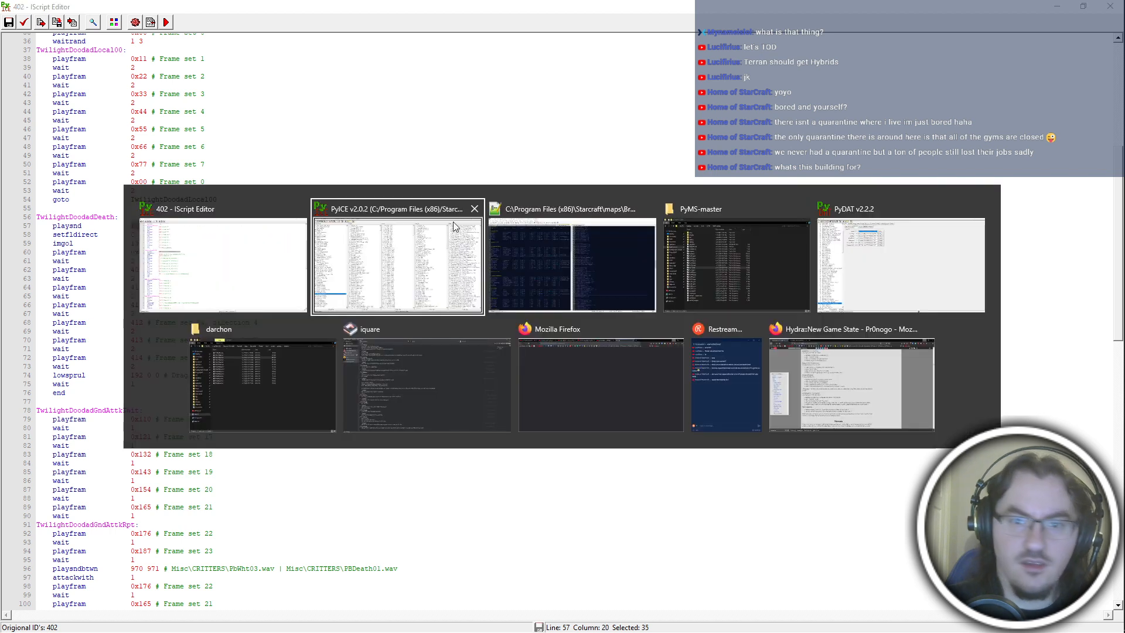
pyautogui.click(855, 259)
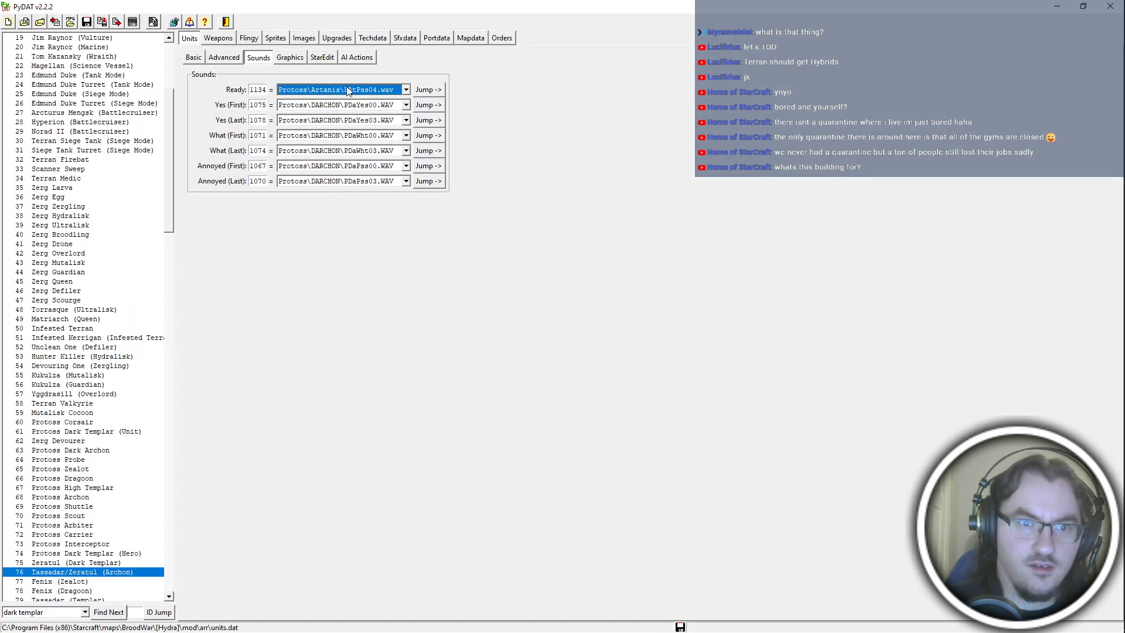
pyautogui.click(384, 90)
pyautogui.hotkey('alt', 'Tab')
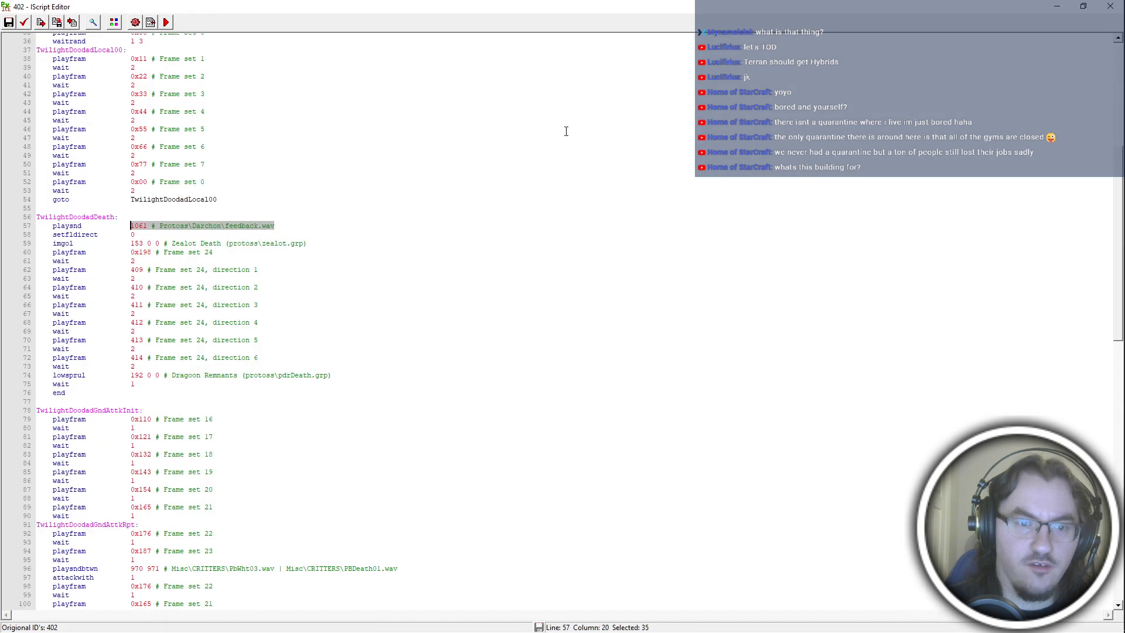
pyautogui.write('1135')
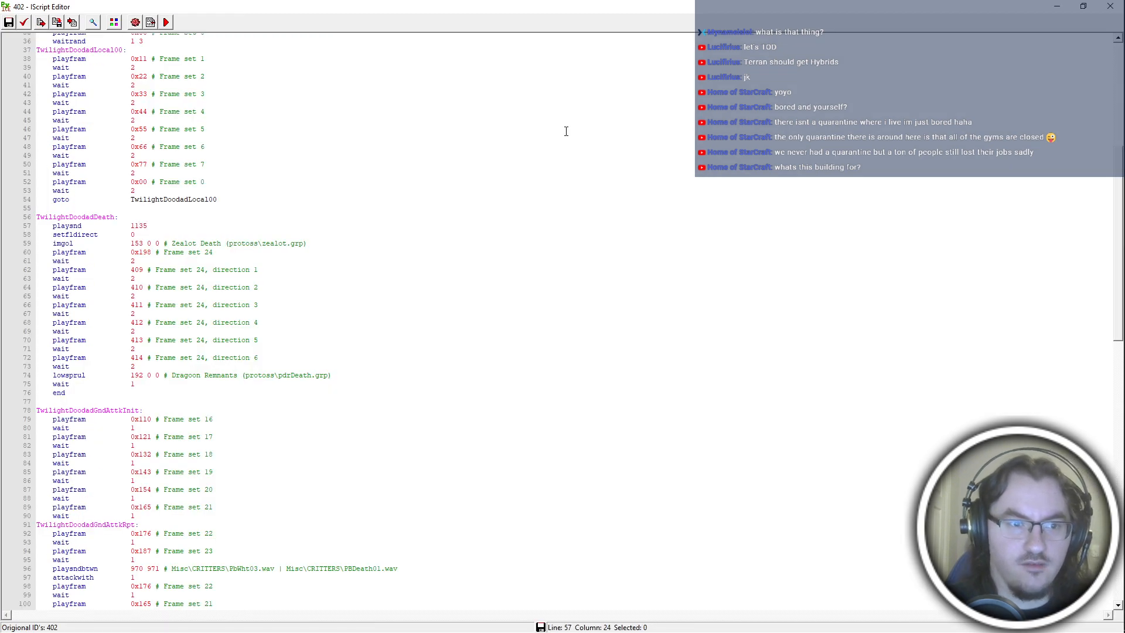
pyautogui.hotkey('alt', 'Tab')
pyautogui.hotkey('alt', 'Tab')
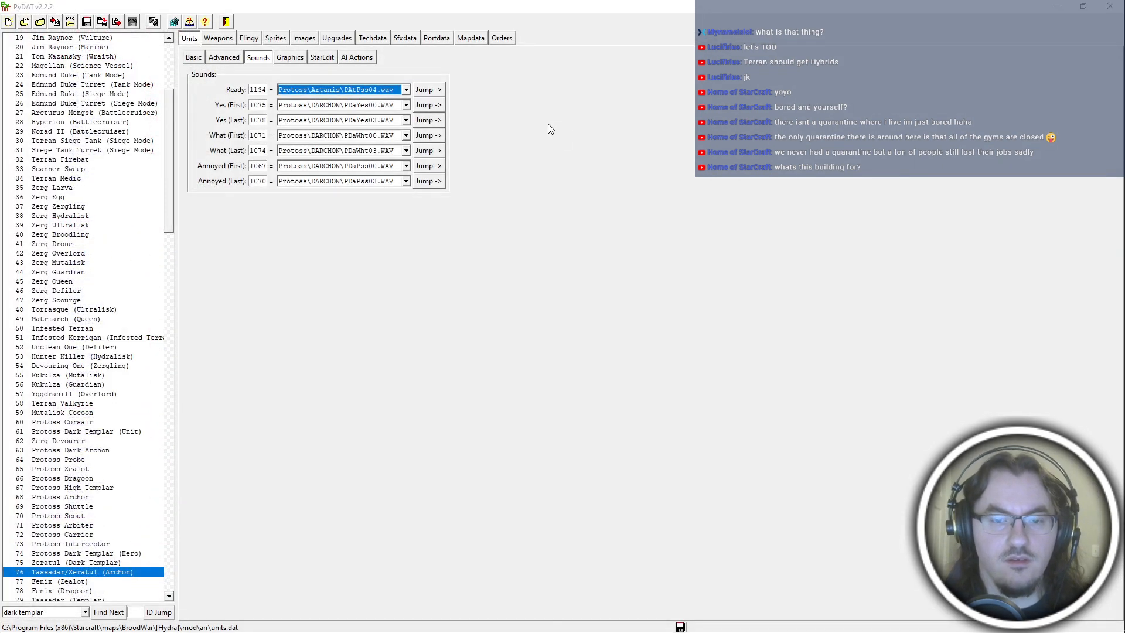
# Reopen iscript entry 402 to check its death sound, and close the script editor.
pyautogui.moveTo(227, 113); pyautogui.dragTo(239, 586)
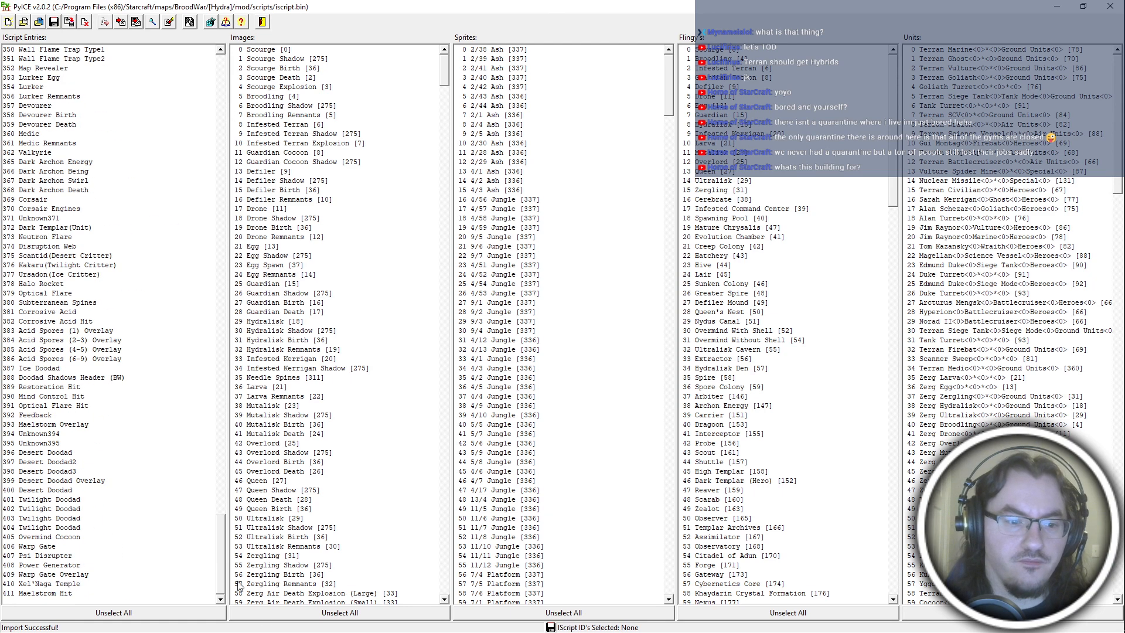
pyautogui.doubleClick(45, 510)
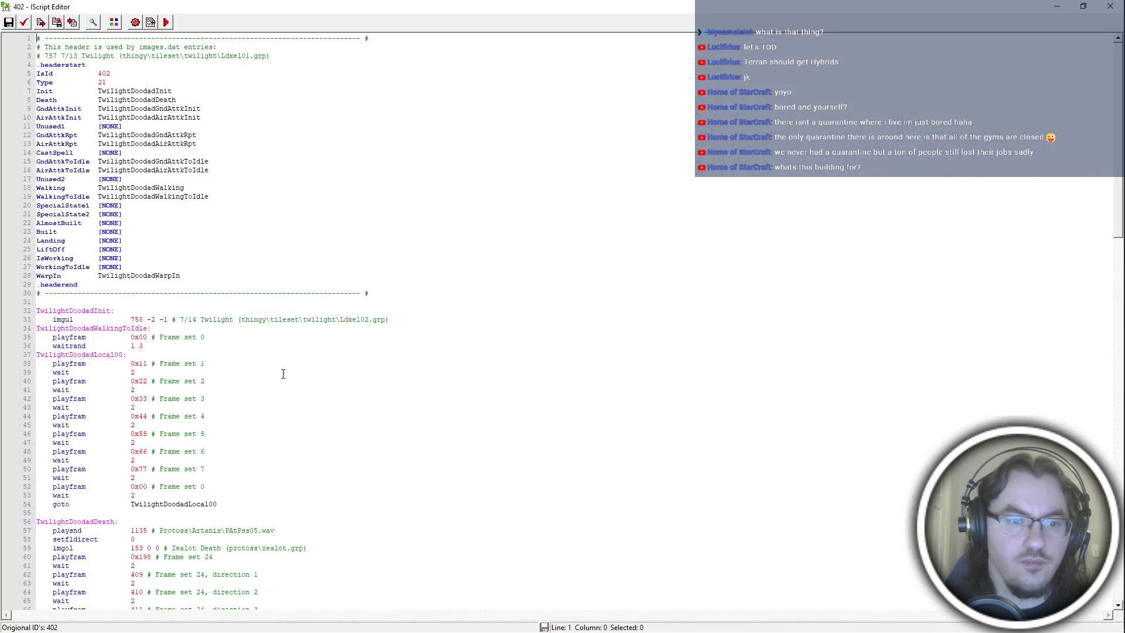
pyautogui.scroll(-2, 375, 411)
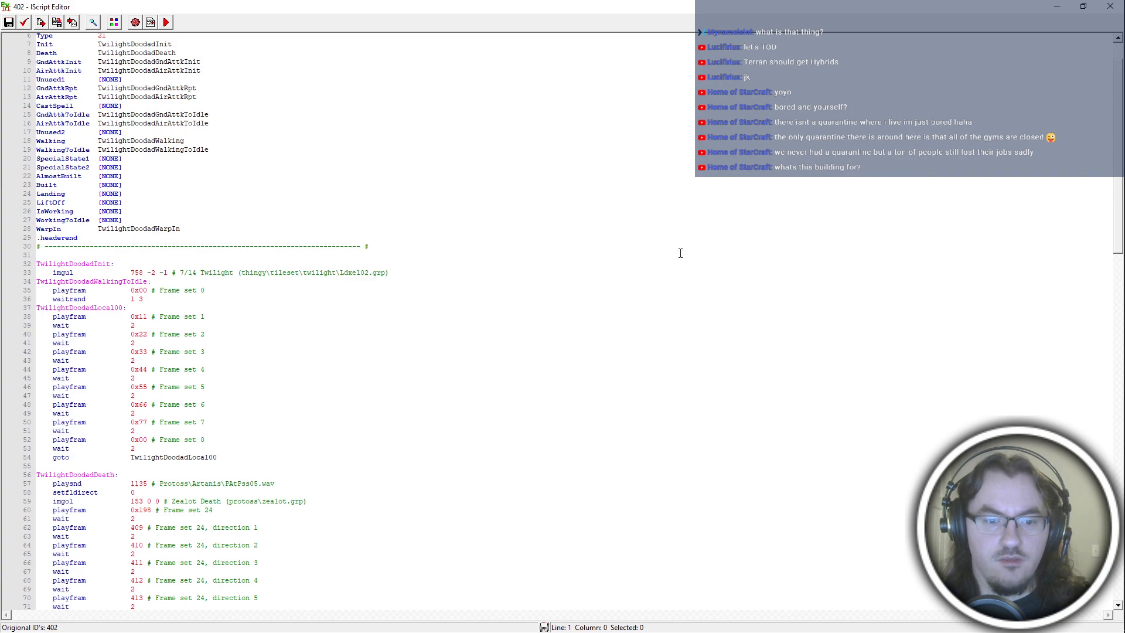
pyautogui.click(1110, 6)
pyautogui.click(1110, 6)
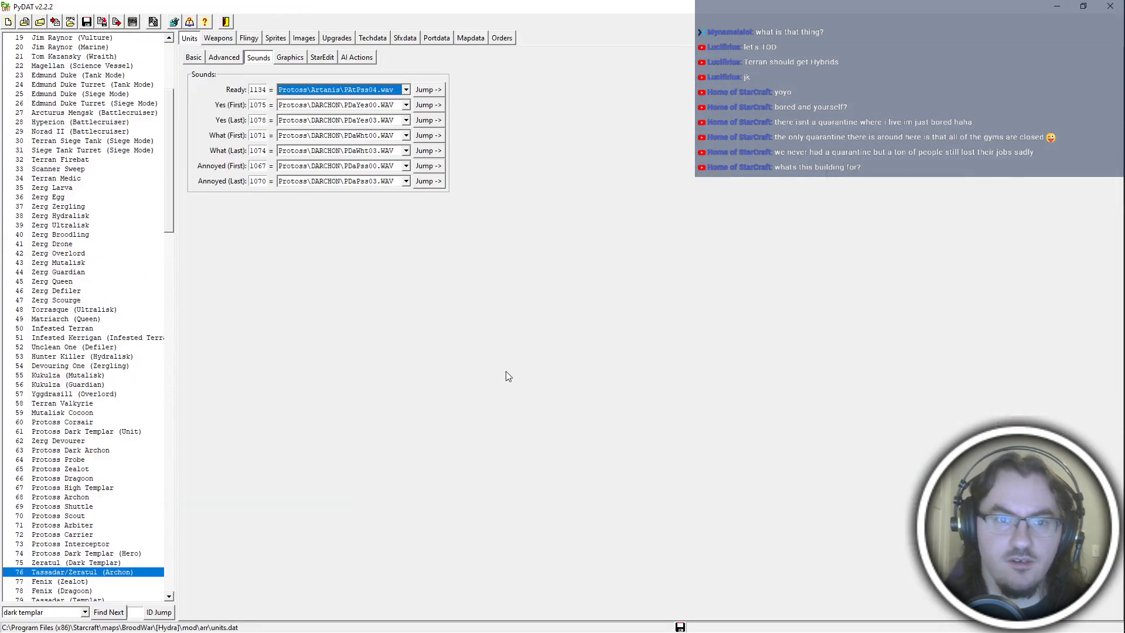
# Go to the archon hero's Ready sound in Sfxdata and open the mod's sfxdata.dat.
pyautogui.click(434, 91)
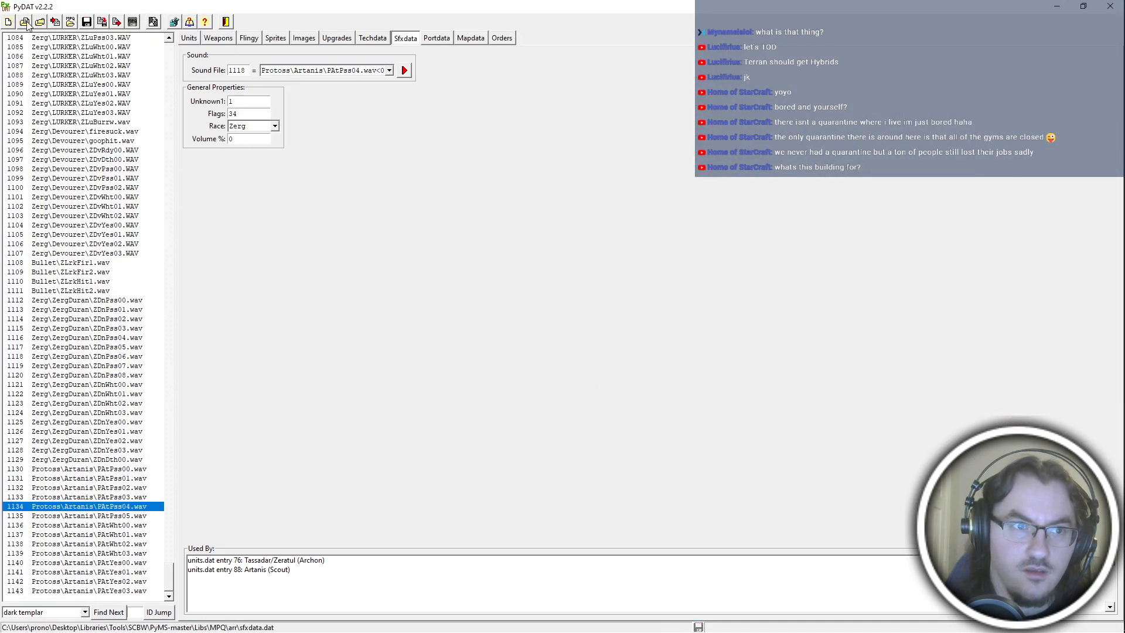
pyautogui.click(26, 21)
pyautogui.doubleClick(111, 108)
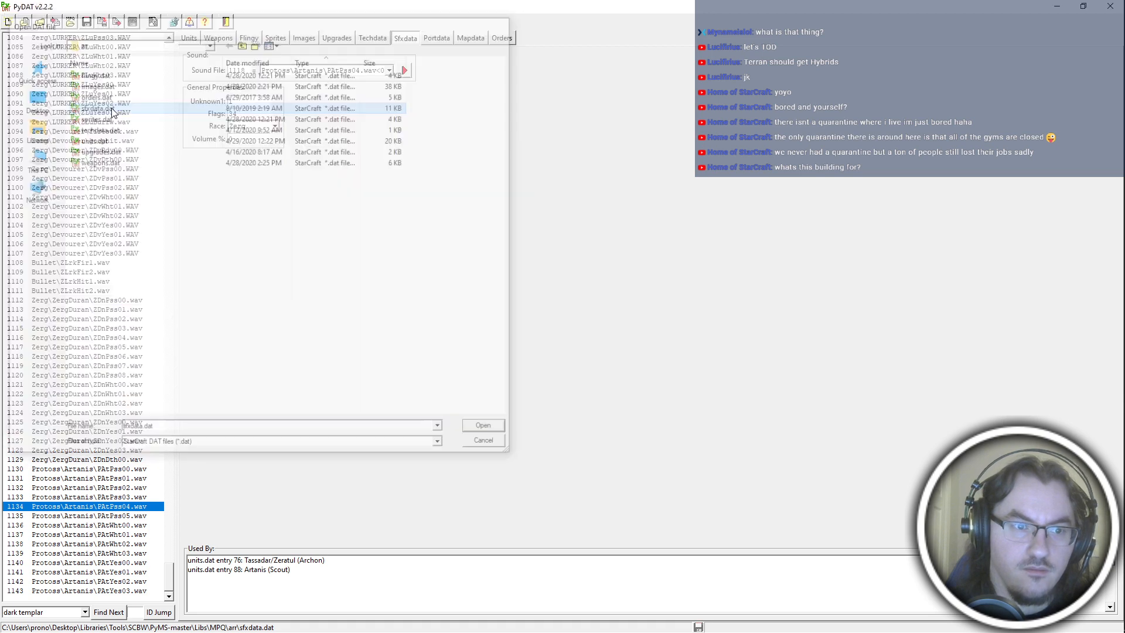
# Compare sound entry 1135 (PAtPss05.wav) with the feedback sound's properties and set its Flags to 0.
pyautogui.click(156, 612)
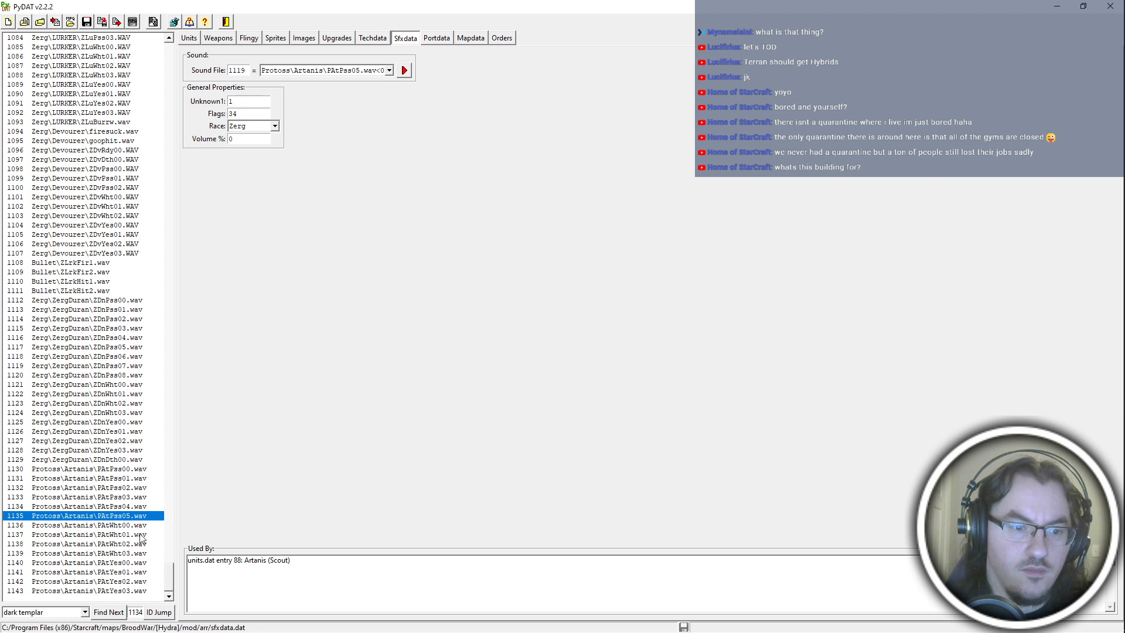
pyautogui.click(250, 568)
pyautogui.doubleClick(143, 612)
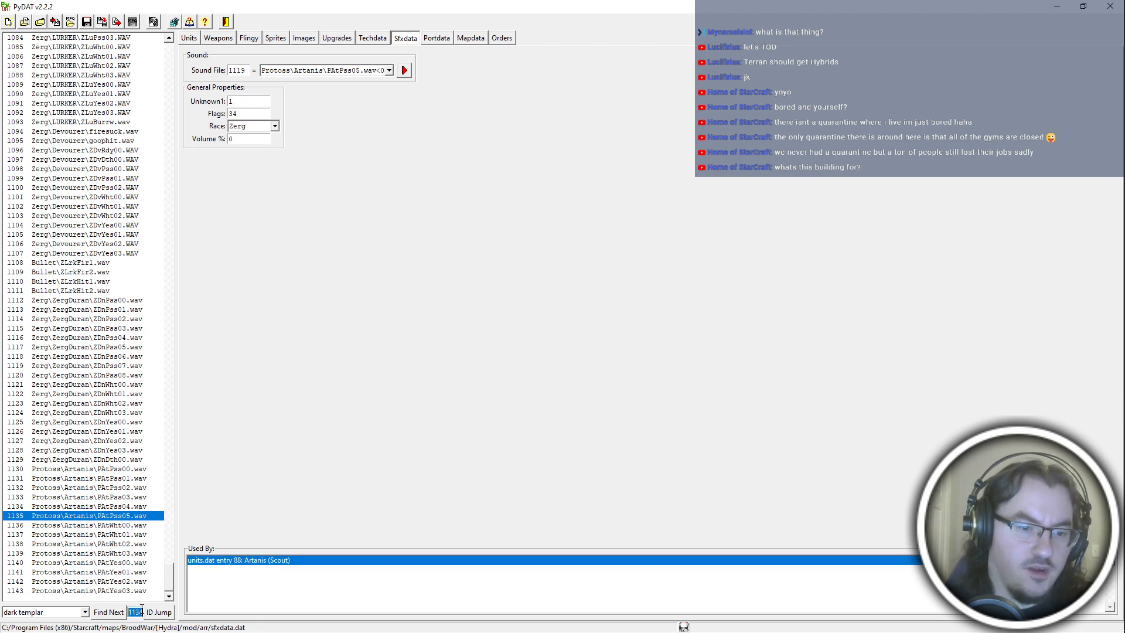
pyautogui.write('11')
pyautogui.tripleClick(52, 612)
pyautogui.write('fe')
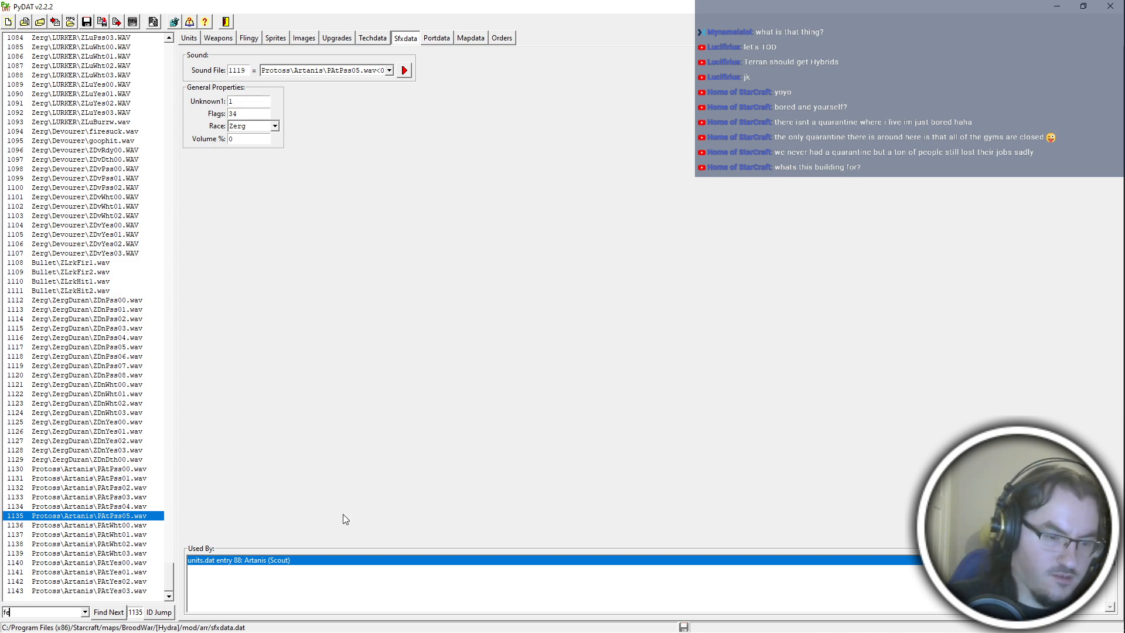
pyautogui.write('edback')
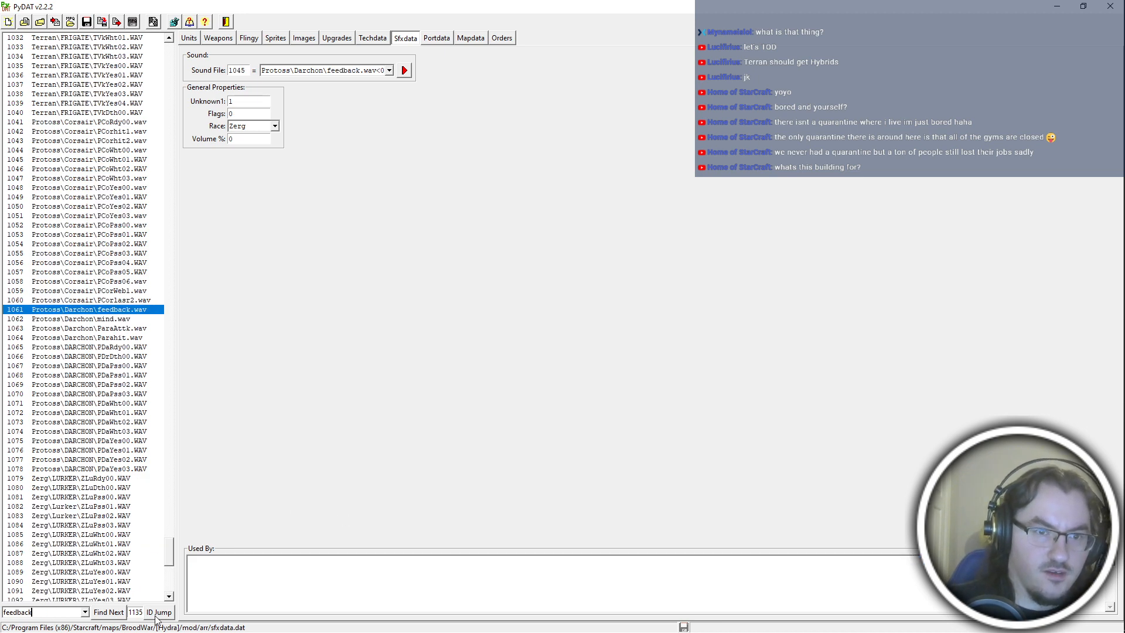
pyautogui.moveTo(258, 114); pyautogui.dragTo(218, 122)
pyautogui.write('0')
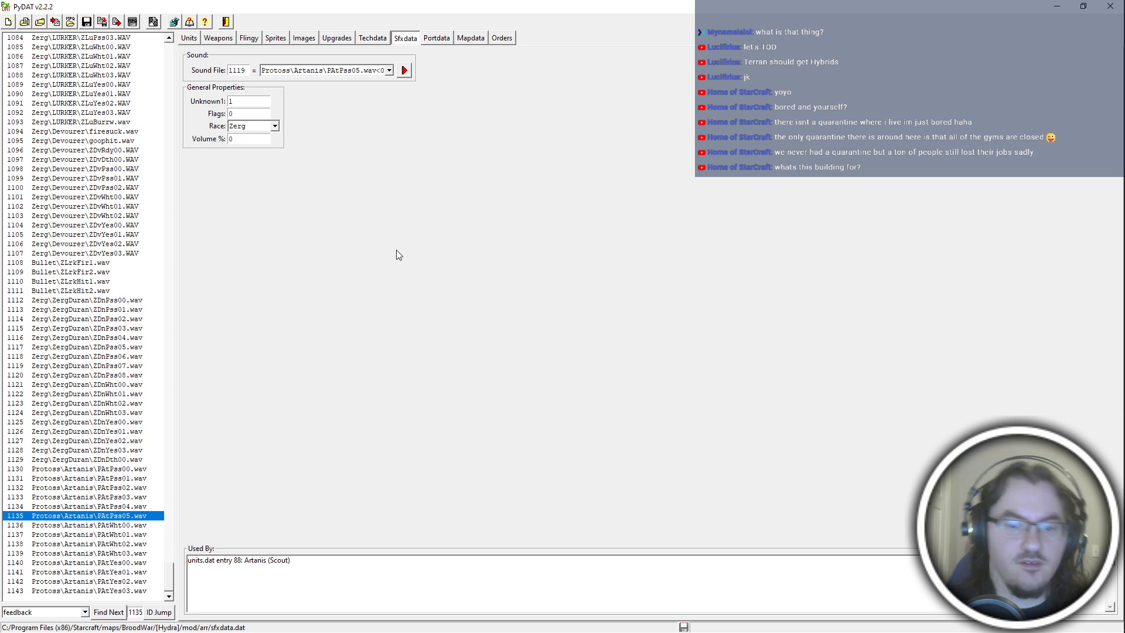
# Find the feedback.wav sound entry again, examine its properties, and return to the archon hero's unit sounds.
pyautogui.click(230, 45)
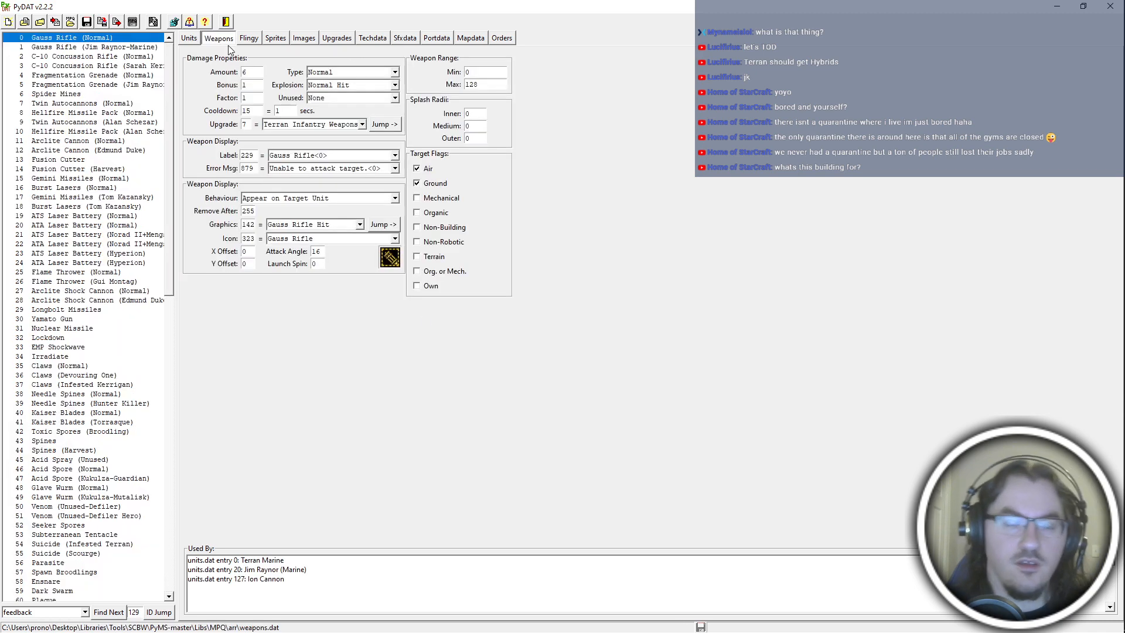
pyautogui.click(188, 39)
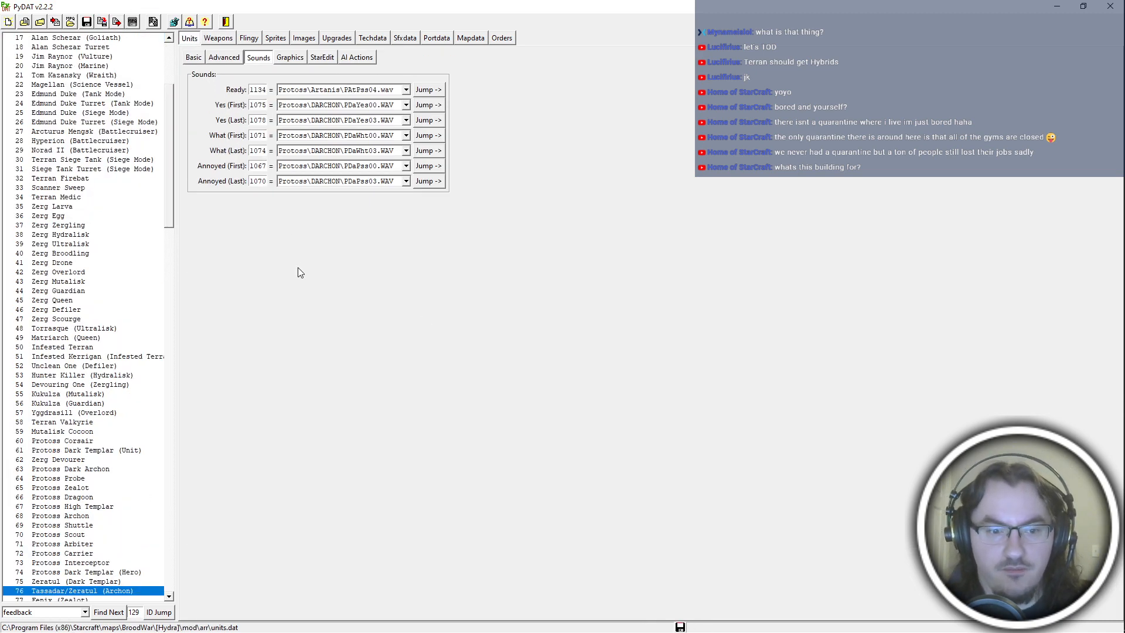
pyautogui.click(405, 39)
pyautogui.click(95, 615)
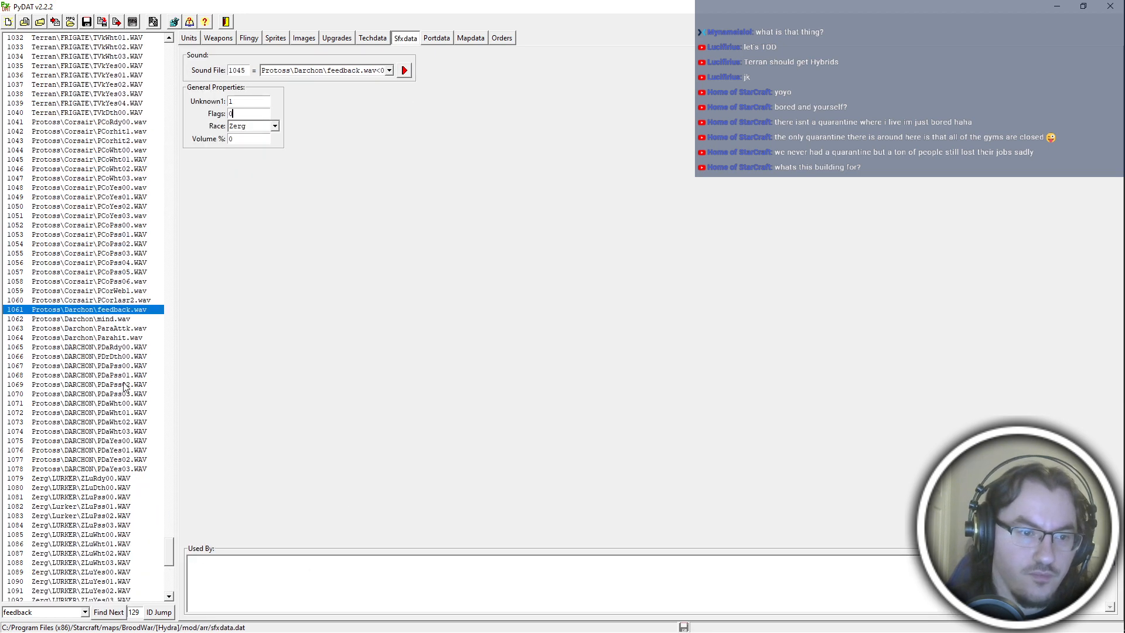
pyautogui.rightClick(123, 315)
pyautogui.click(160, 372)
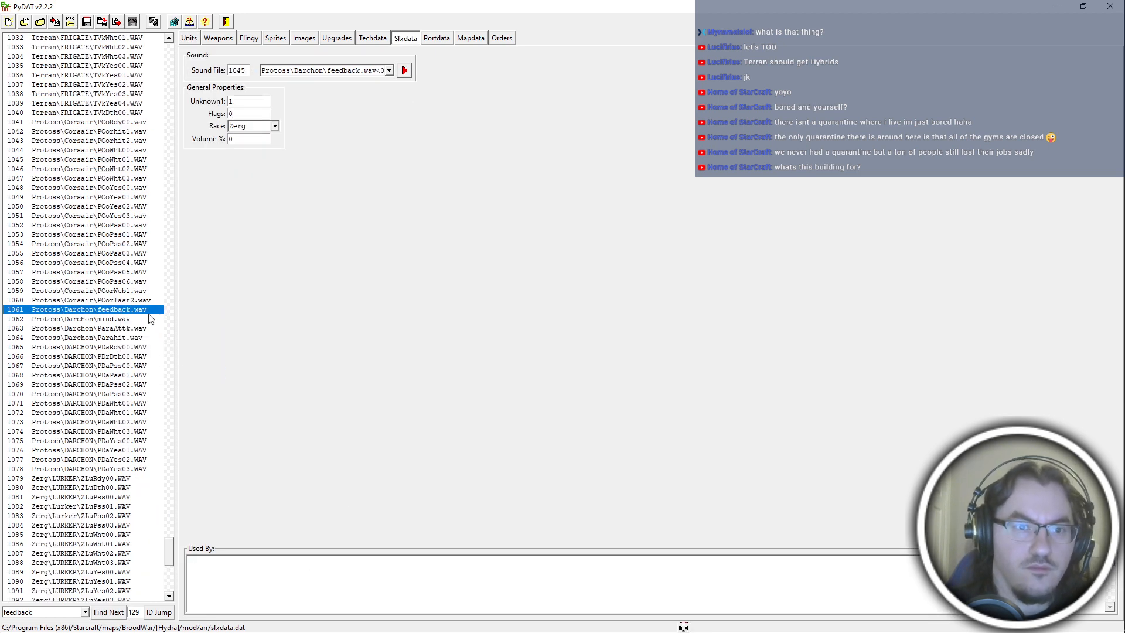
pyautogui.click(189, 39)
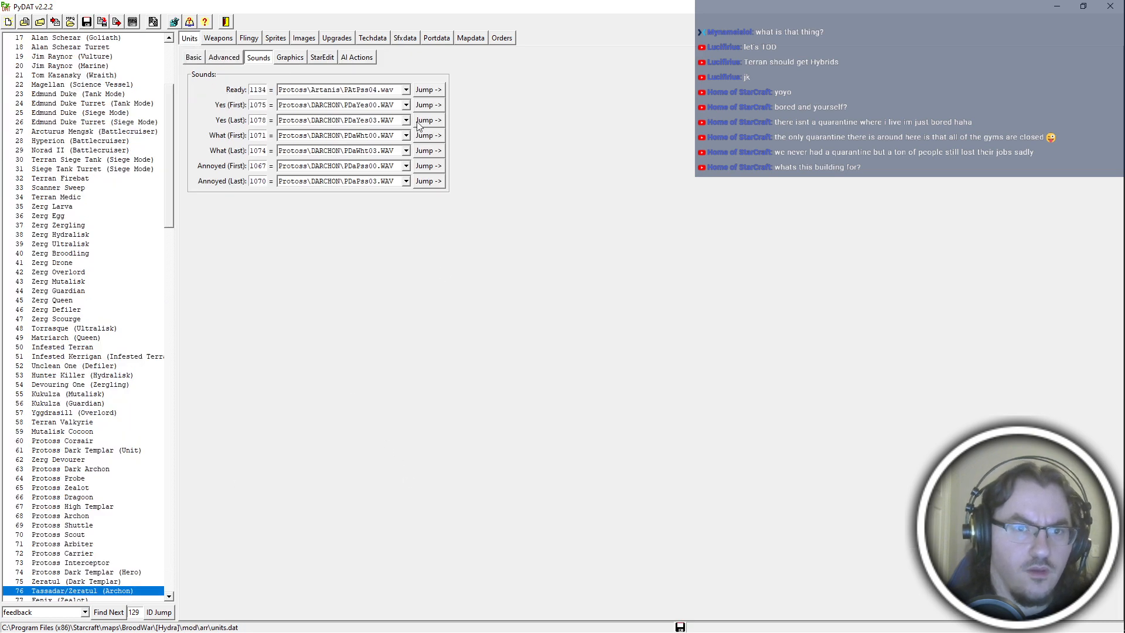
# Switch to the darchon sound folder in File Explorer and rename PDaRdy00.wav as PAtPss04.wav.
pyautogui.hotkey('alt', 'Tab')
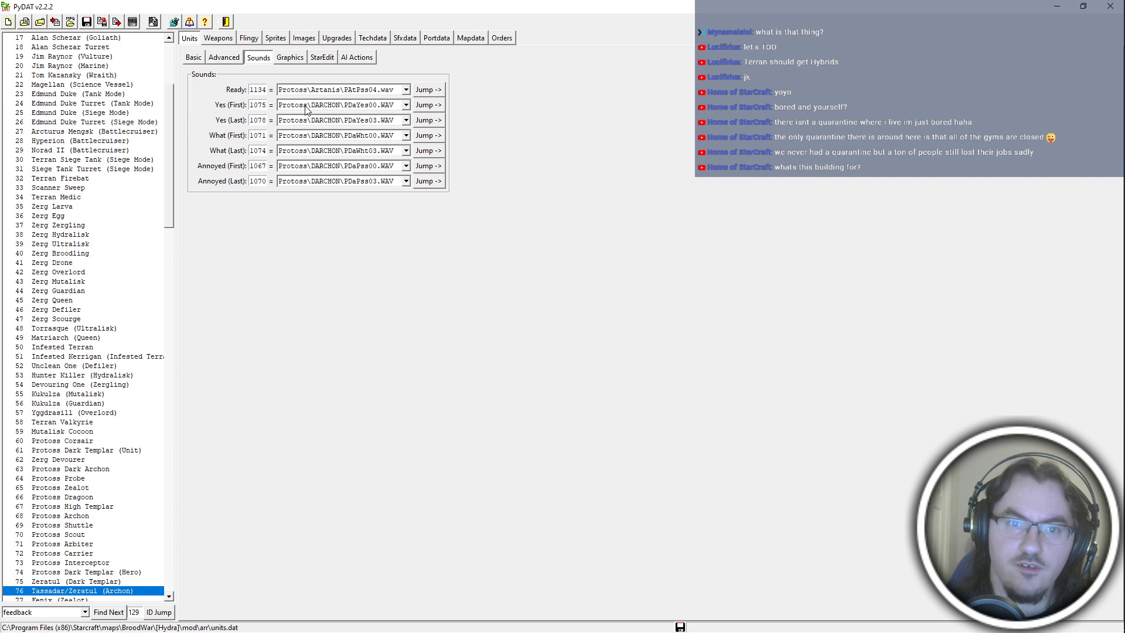
pyautogui.doubleClick(263, 105)
pyautogui.hotkey('alt', 'Tab')
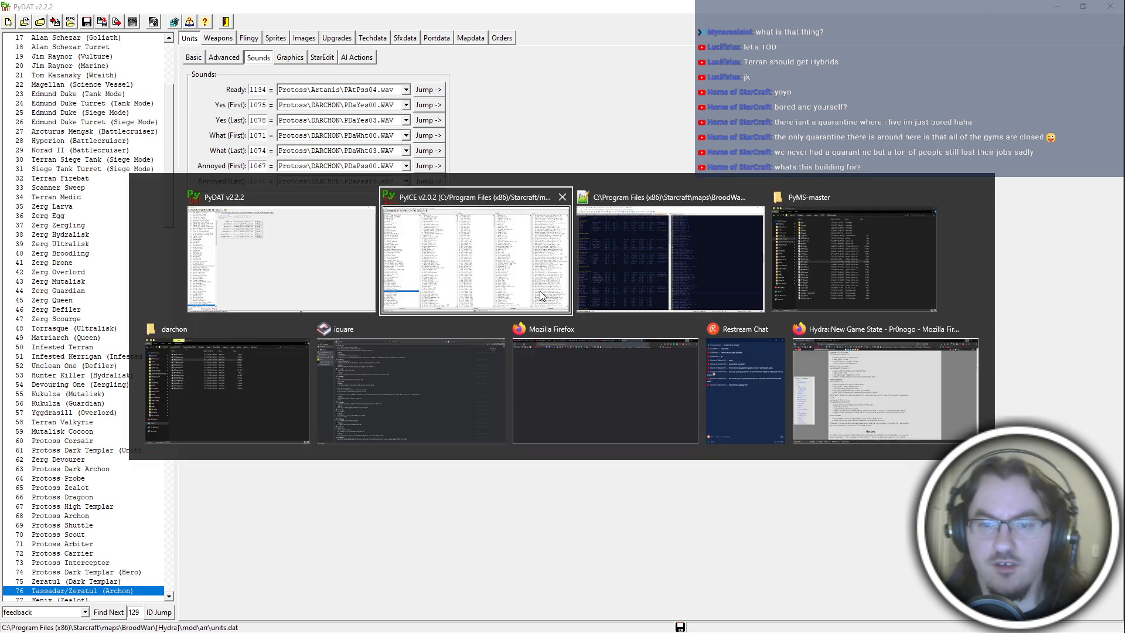
pyautogui.click(778, 265)
pyautogui.hotkey('alt', 'Tab')
pyautogui.hotkey('alt', 'Tab')
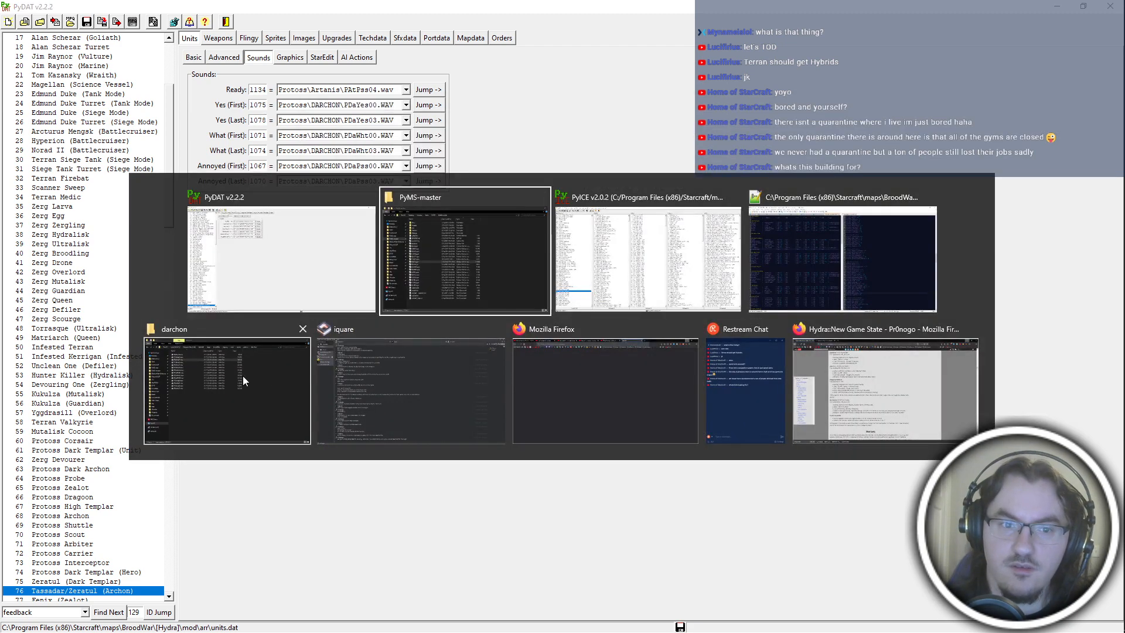
pyautogui.click(228, 395)
pyautogui.click(437, 205)
pyautogui.press('F2')
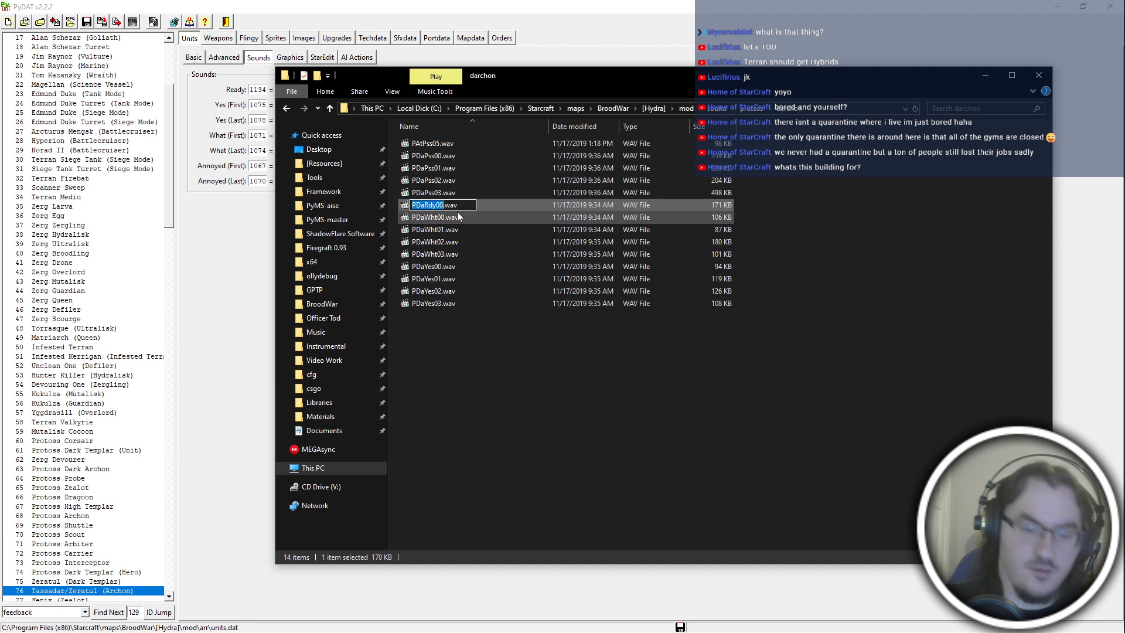
pyautogui.write('PAt')
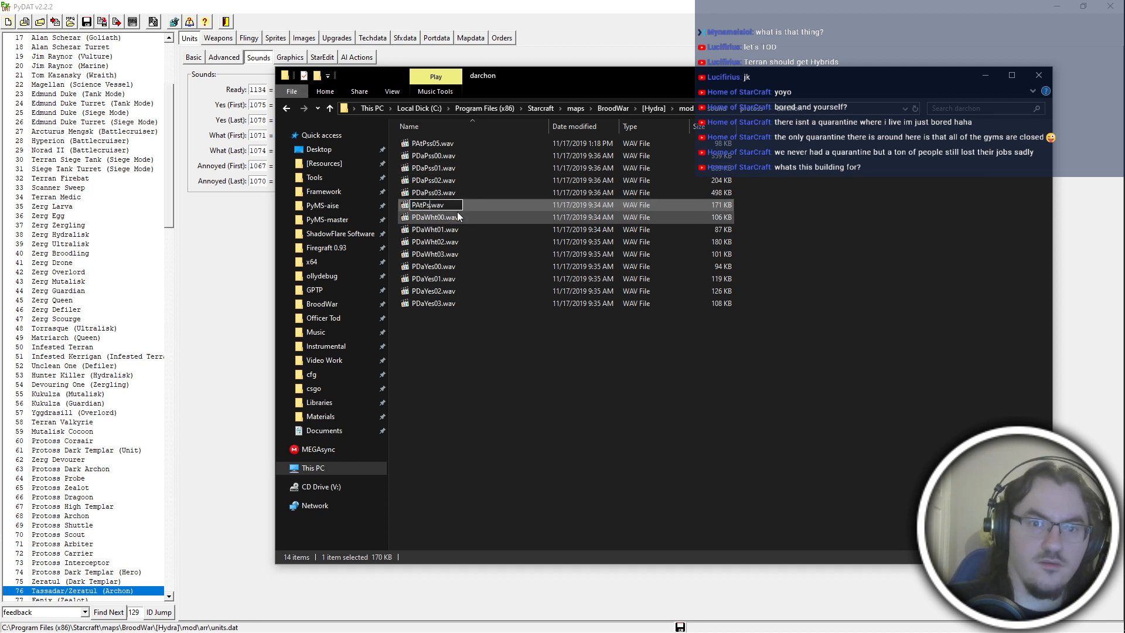
pyautogui.write('Pss04')
pyautogui.press('Return')
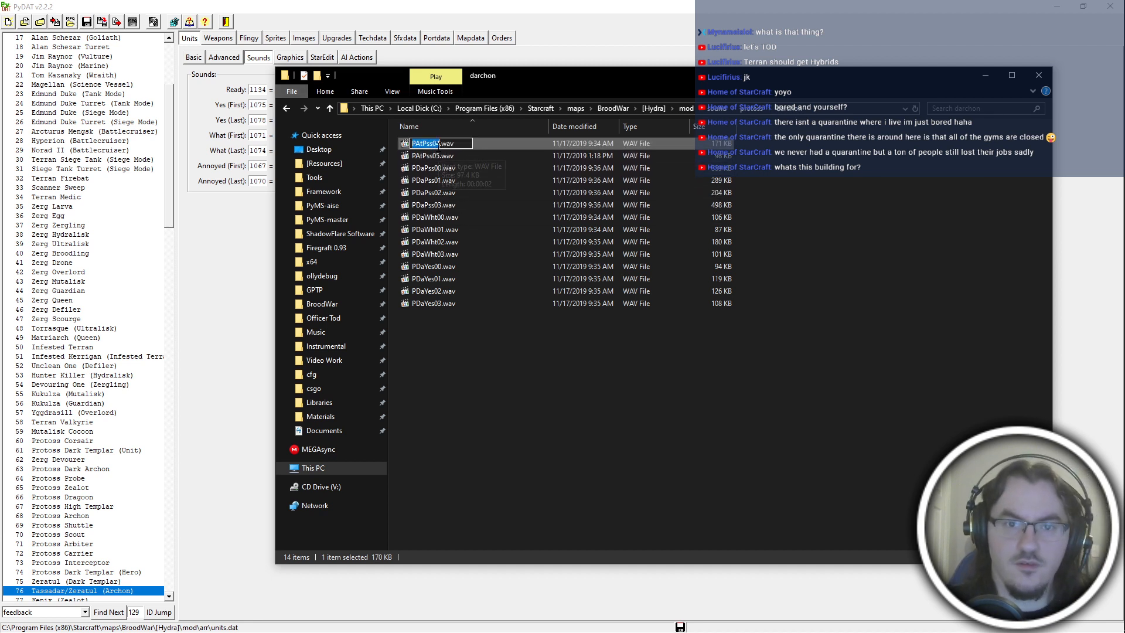
# Rename PDaPss00.wav as PAtPss00.wav and PDaPss01.wav as PAtPss01.wav in the darchon folder.
pyautogui.click(452, 168)
pyautogui.press('F2')
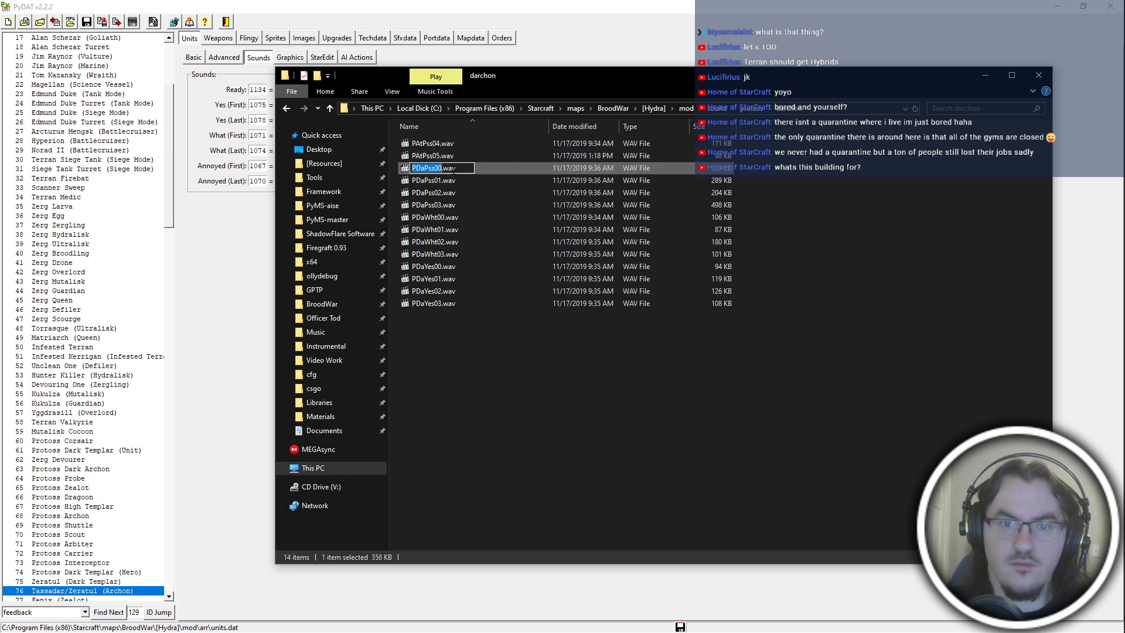
pyautogui.write('PAtPss01')
pyautogui.press('BackSpace')
pyautogui.write('0')
pyautogui.press('Return')
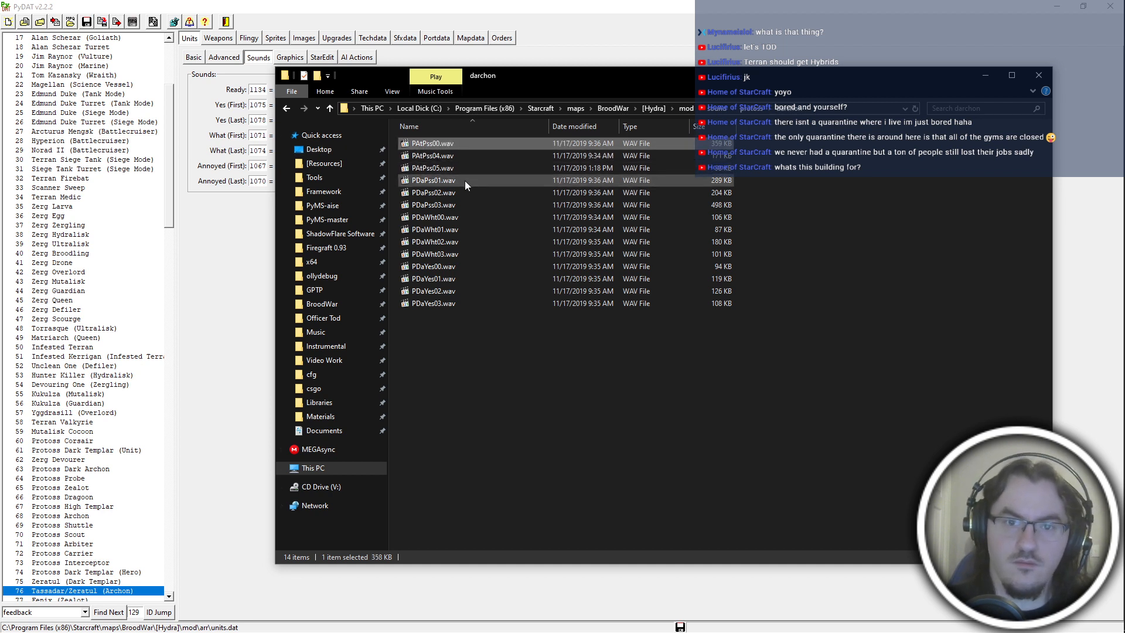
pyautogui.click(466, 181)
pyautogui.press('F2')
pyautogui.write('PAtPss01')
pyautogui.press('Tab')
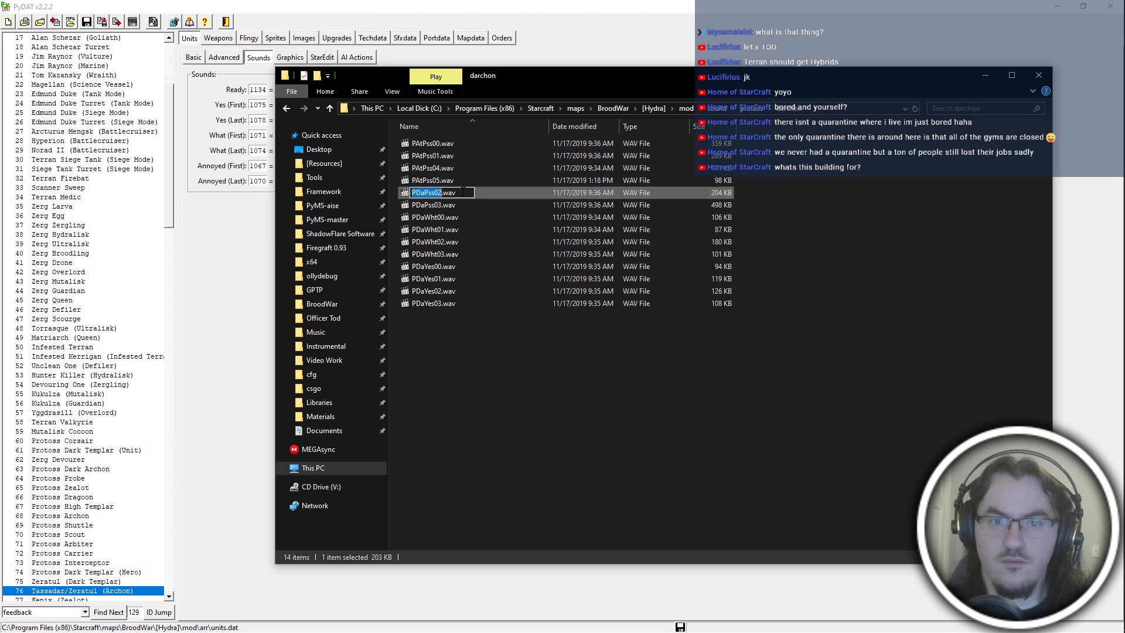
# Rename PDaPss02.wav as PAtPss02.wav and PDaPss03.wav as PAtPss03.wav in the darchon folder.
pyautogui.write('PAtPss02')
pyautogui.click(449, 205)
pyautogui.press('F2')
pyautogui.write('PAtPss03')
pyautogui.press('Tab')
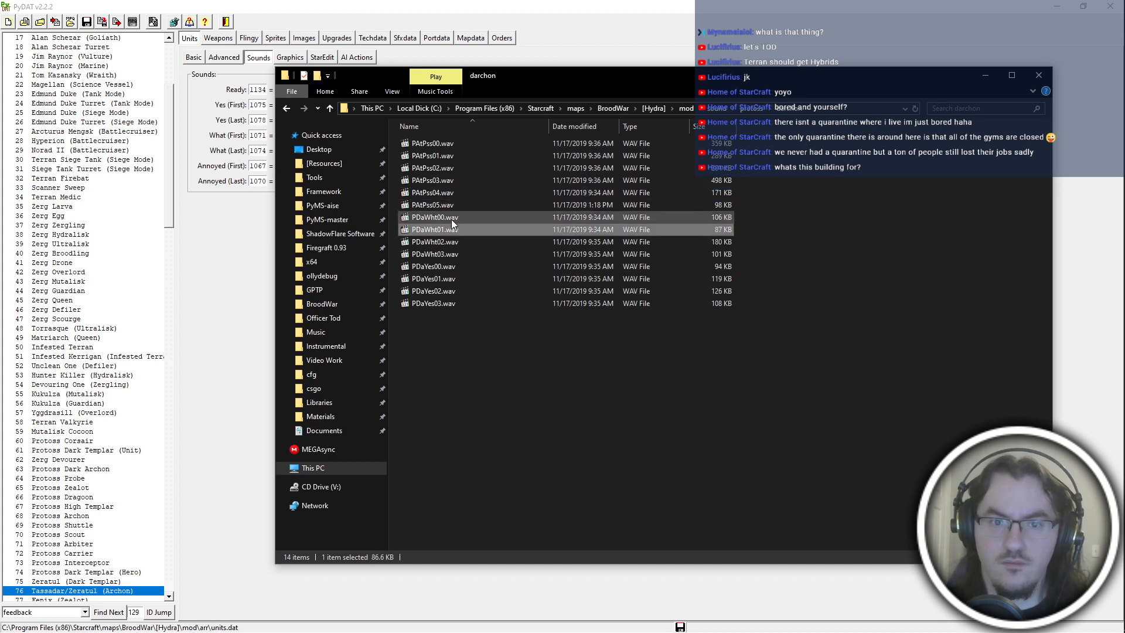
# Rename PDaWht00.wav as PAtWht00.wav and PDaWht01.wav as PAtWht01.wav in the darchon folder.
pyautogui.write('PAtWht00')
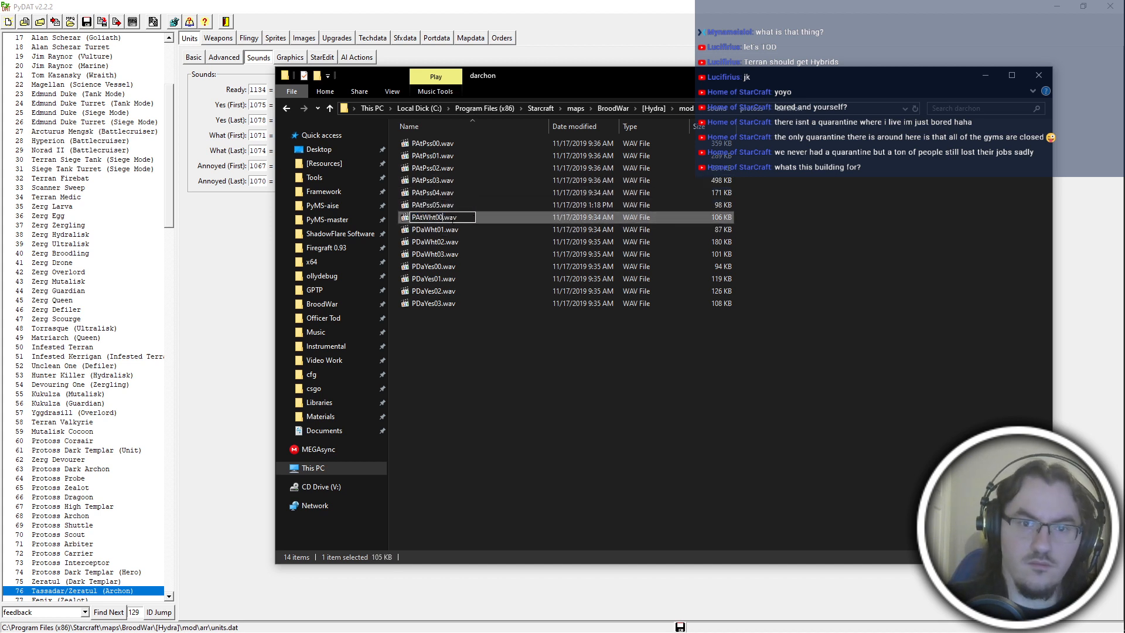
pyautogui.press('Return')
pyautogui.click(501, 228)
pyautogui.press('F2')
pyautogui.write('PAtWht01')
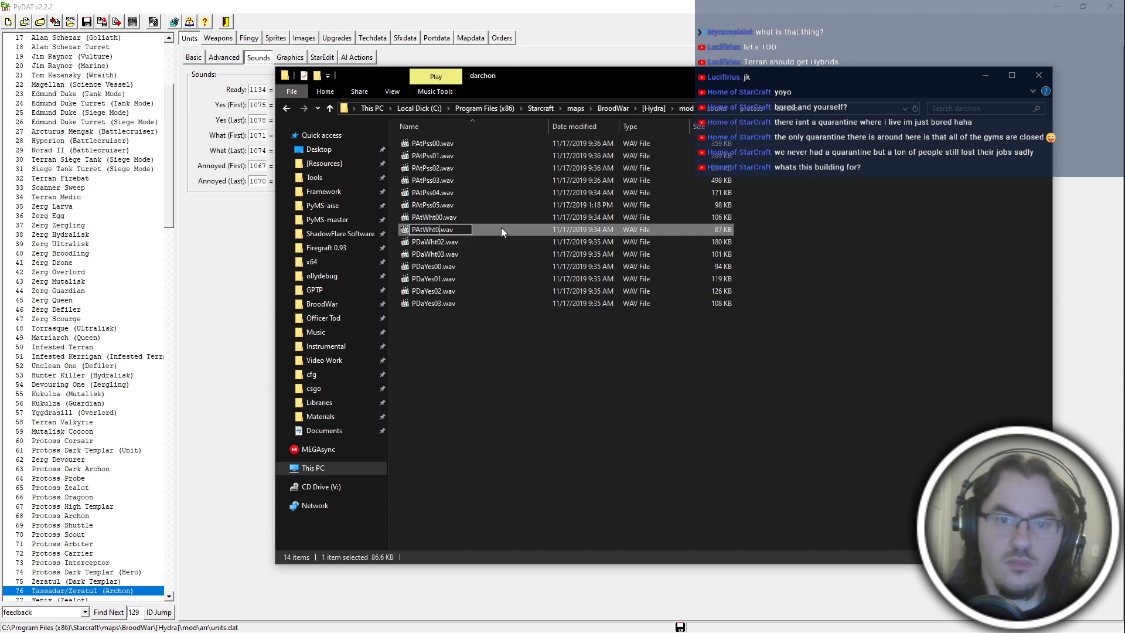
# Rename PDaWht02.wav as PAtWht02.wav and PDaWht03.wav as PAtWht03.wav in the darchon folder.
pyautogui.click(478, 241)
pyautogui.press('F2')
pyautogui.write('PAtWht02')
pyautogui.press('Tab')
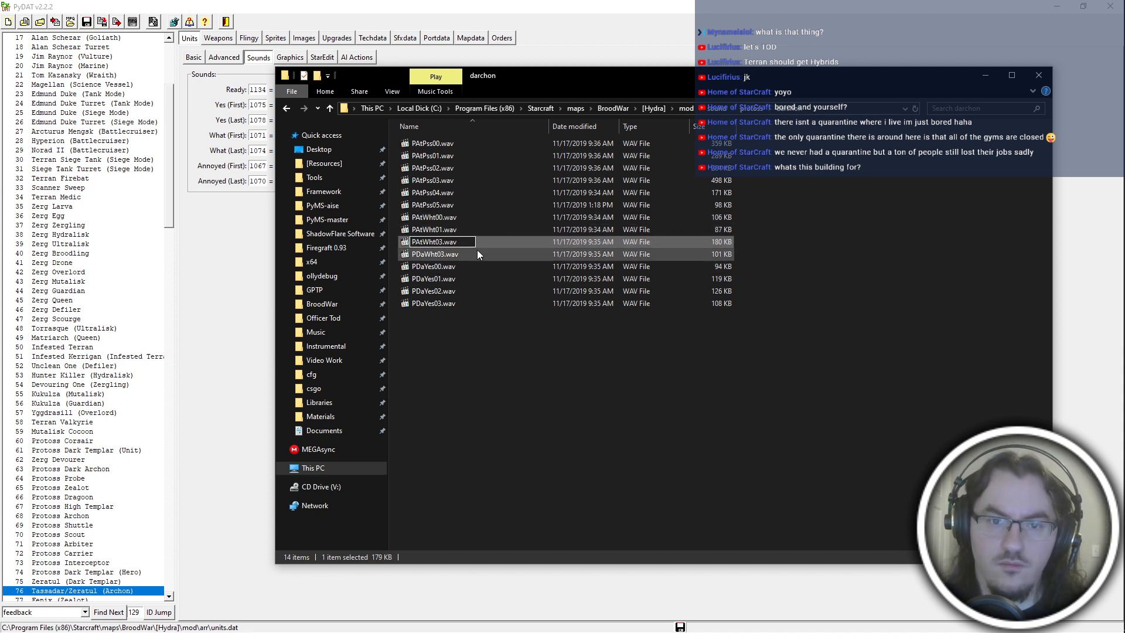
pyautogui.write('PAtWht03')
pyautogui.press('Tab')
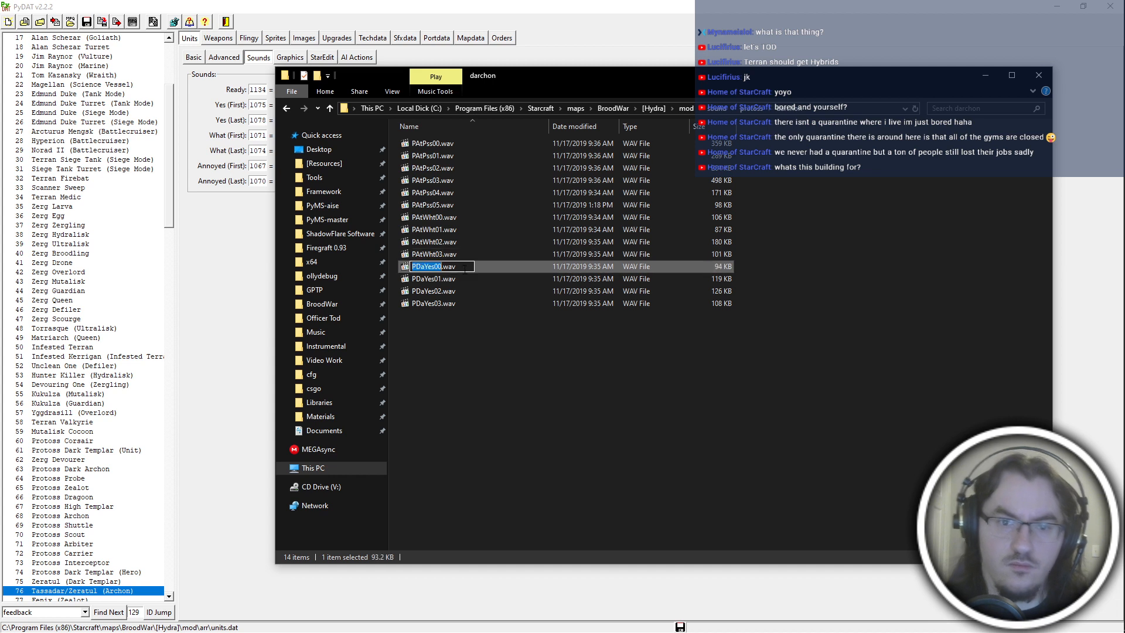
# Rename PDaYes00.wav as PAtYes00.wav and PDaYes01.wav as PAtYes01.wav in the darchon folder.
pyautogui.write('PAtYes00')
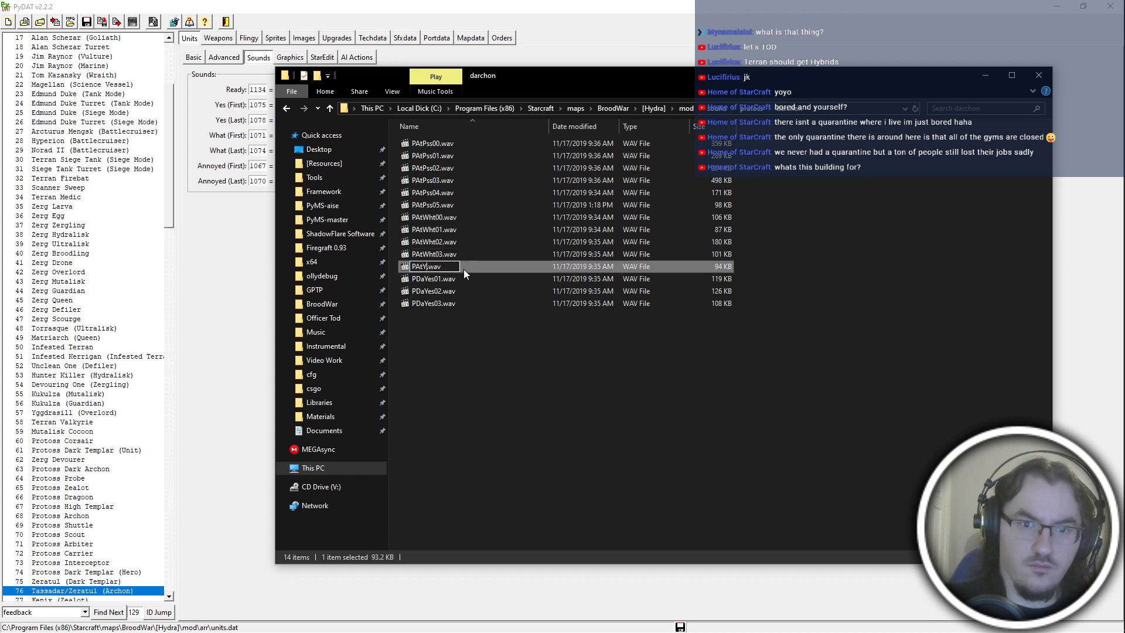
pyautogui.press('Tab')
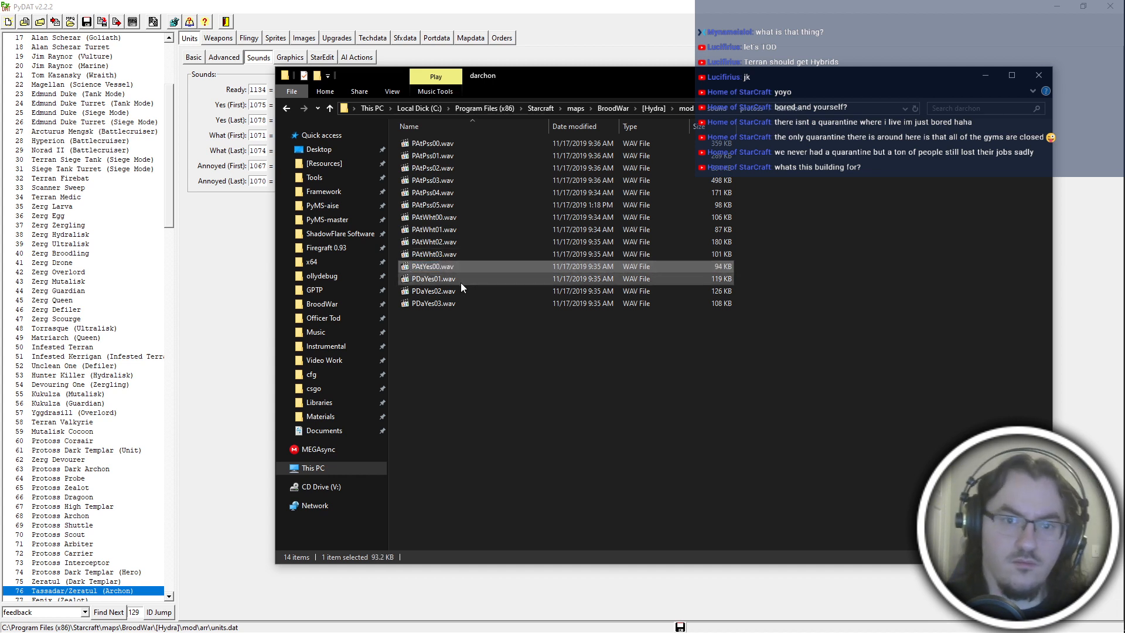
pyautogui.write('PAtYes01')
pyautogui.press('Tab')
# Rename PDaYes02.wav as PAtYes02.wav and PDaYes03.wav as PAtYes03.wav in the darchon folder.
pyautogui.write('PAtYes02')
pyautogui.press('Tab')
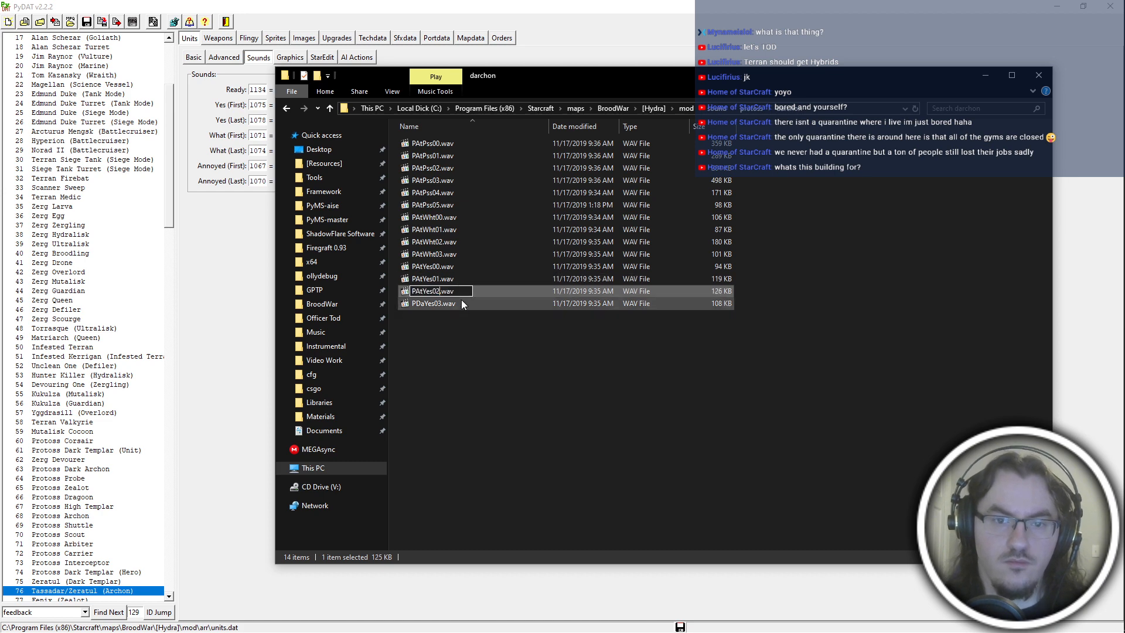
pyautogui.write('PAtYes0')
pyautogui.write('3')
pyautogui.click(474, 428)
# Switch to PyDAT and set the archon hero's first and last Yes sounds to Artanis PAtYes00.wav and PAtYes03.wav.
pyautogui.click(522, 58)
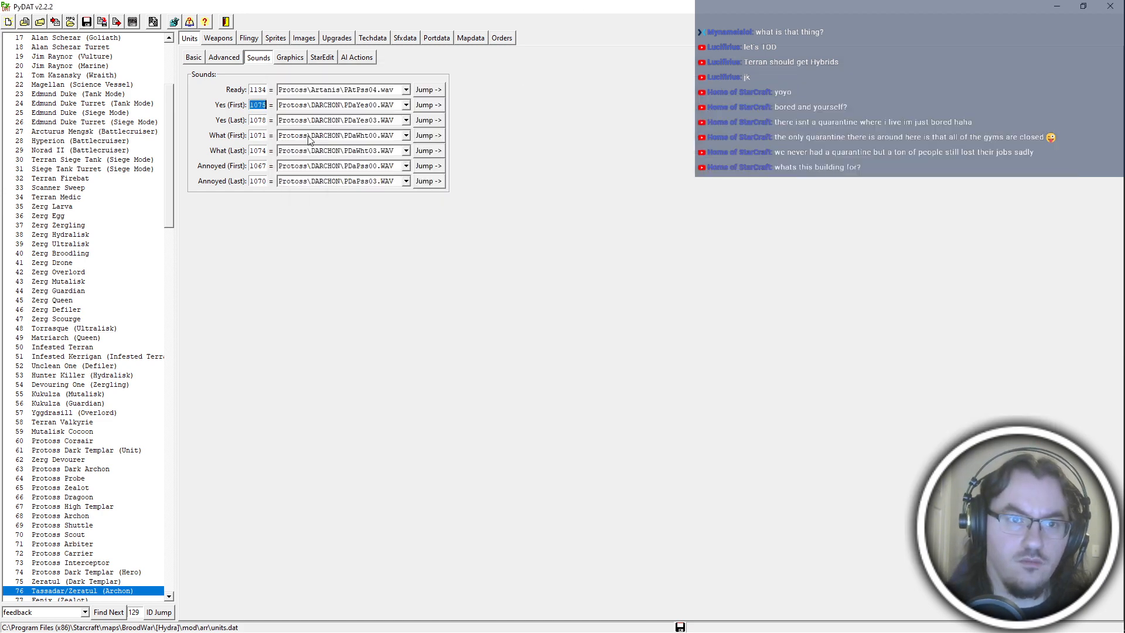
pyautogui.write('1134')
pyautogui.click(339, 106)
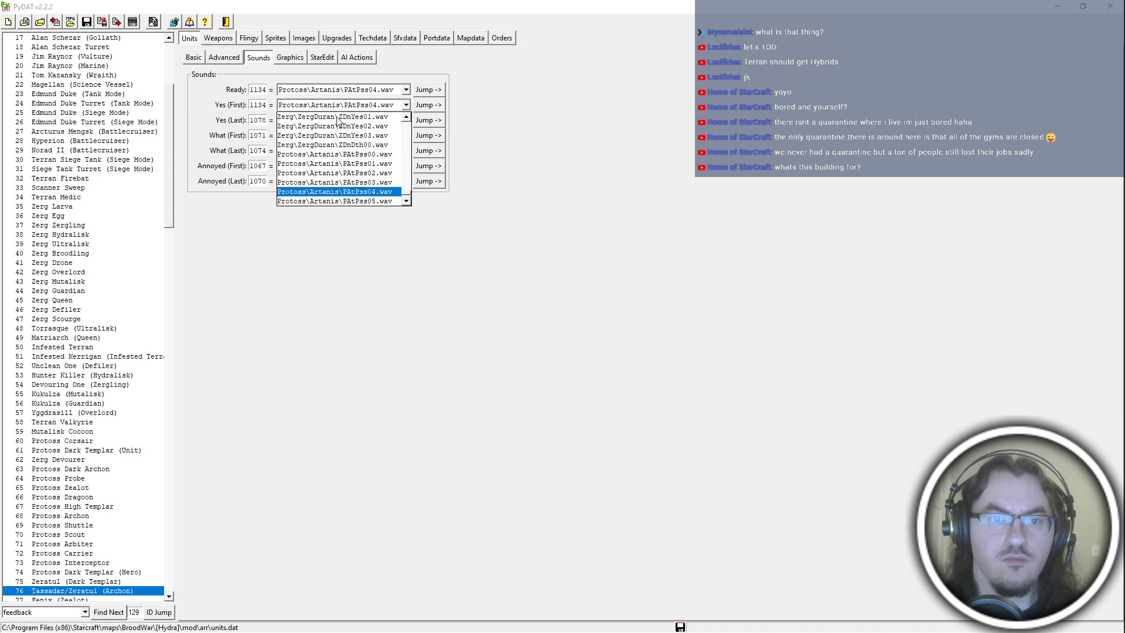
pyautogui.scroll(-3, 367, 161)
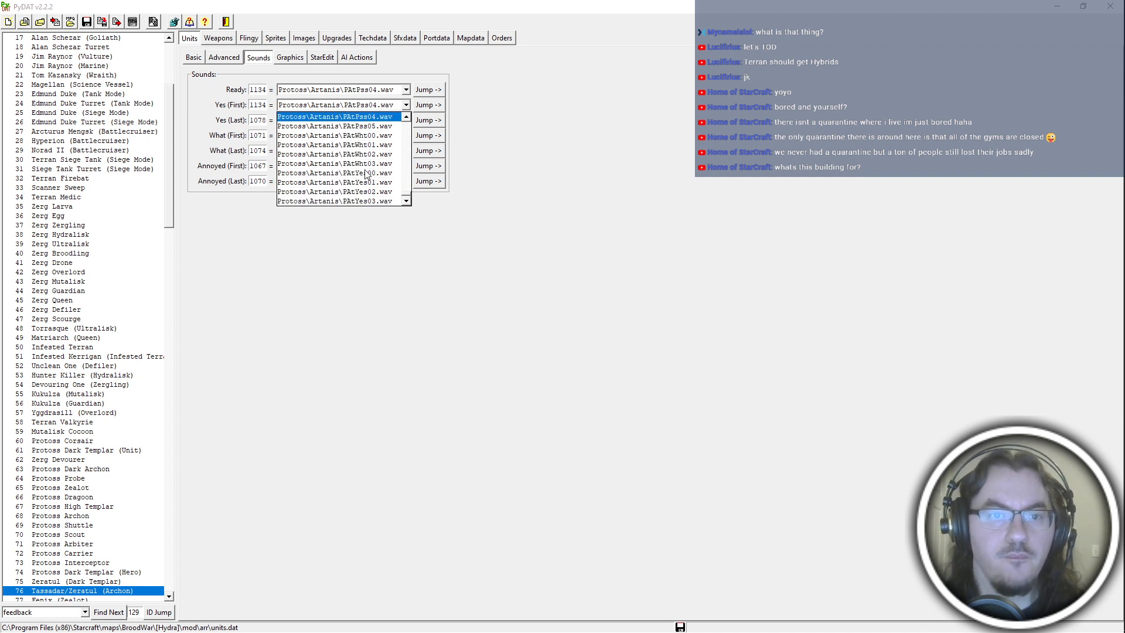
pyautogui.click(371, 173)
pyautogui.click(258, 120)
pyautogui.write('1142')
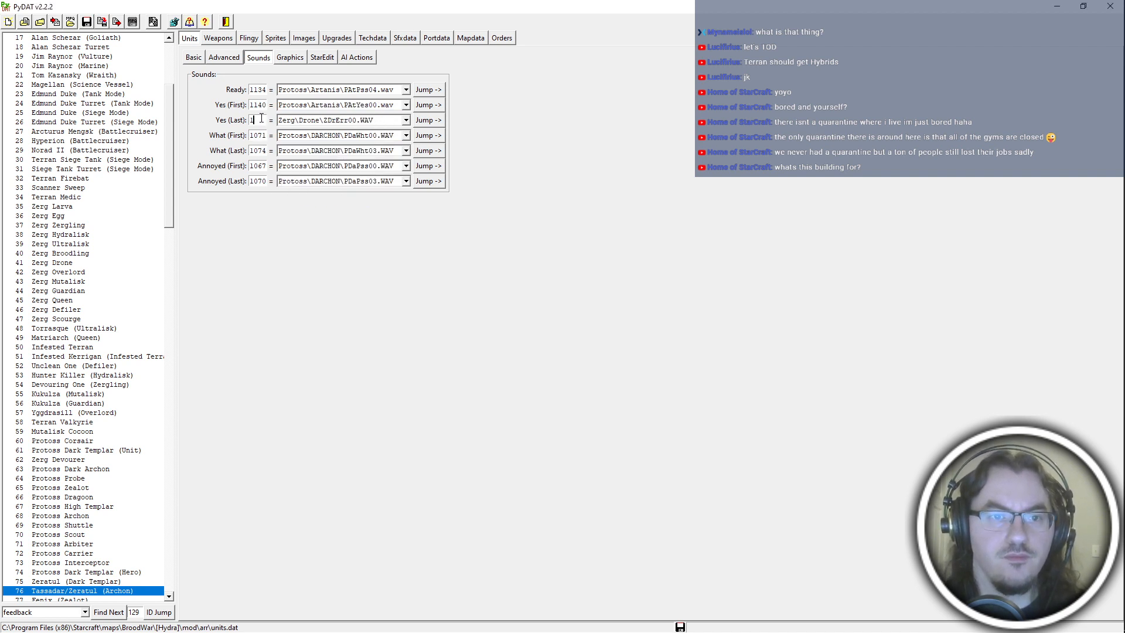
pyautogui.click(302, 121)
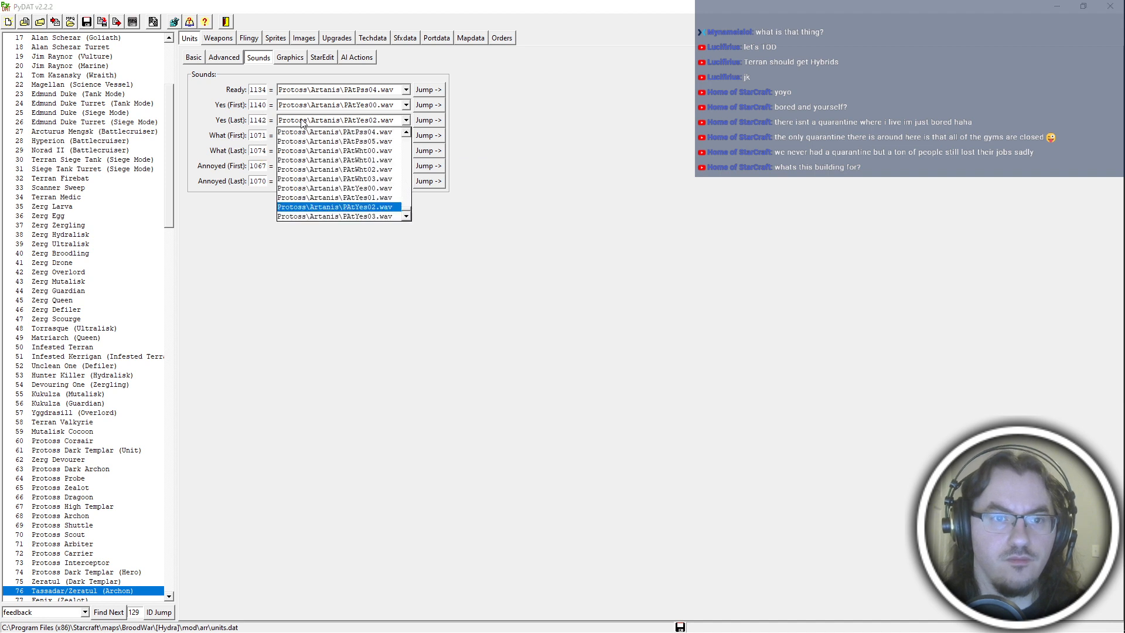
pyautogui.click(336, 216)
# Set the archon hero's first and last What sounds to Artanis PAtWht00.wav and PAtWht03.wav.
pyautogui.click(262, 133)
pyautogui.write('1144')
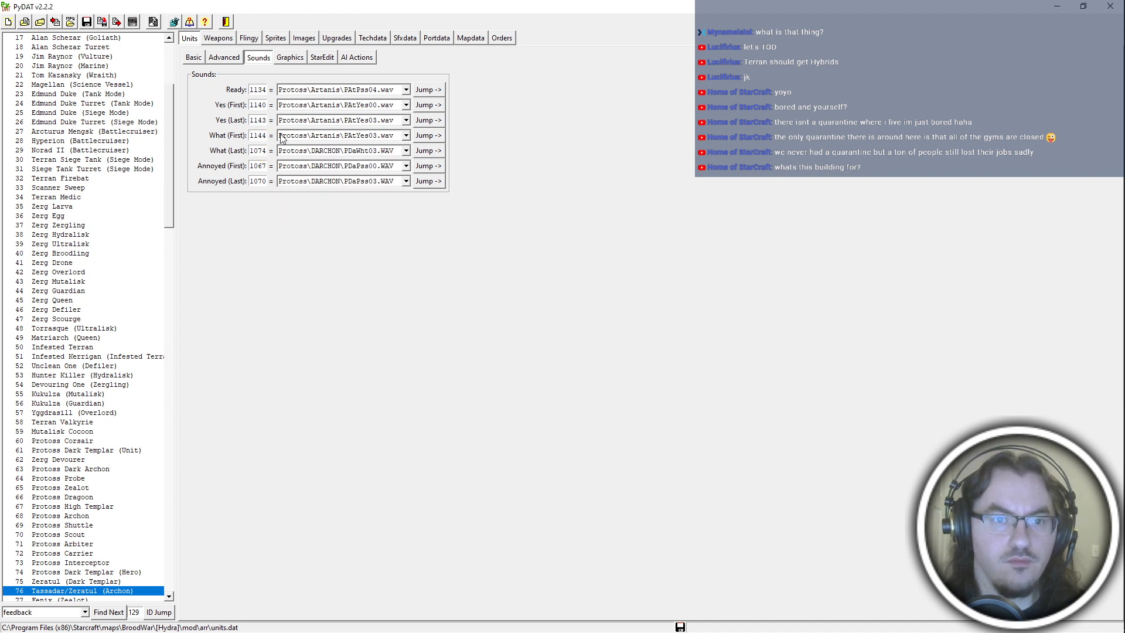
pyautogui.click(332, 136)
pyautogui.scroll(1, 343, 215)
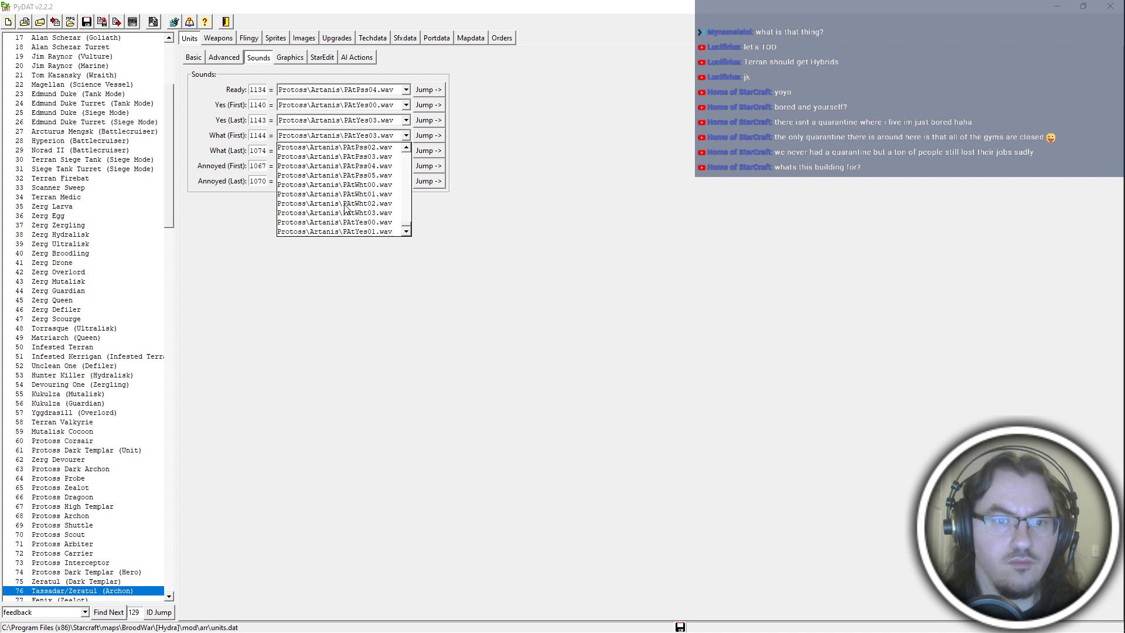
pyautogui.click(348, 184)
pyautogui.click(257, 151)
pyautogui.write('1130')
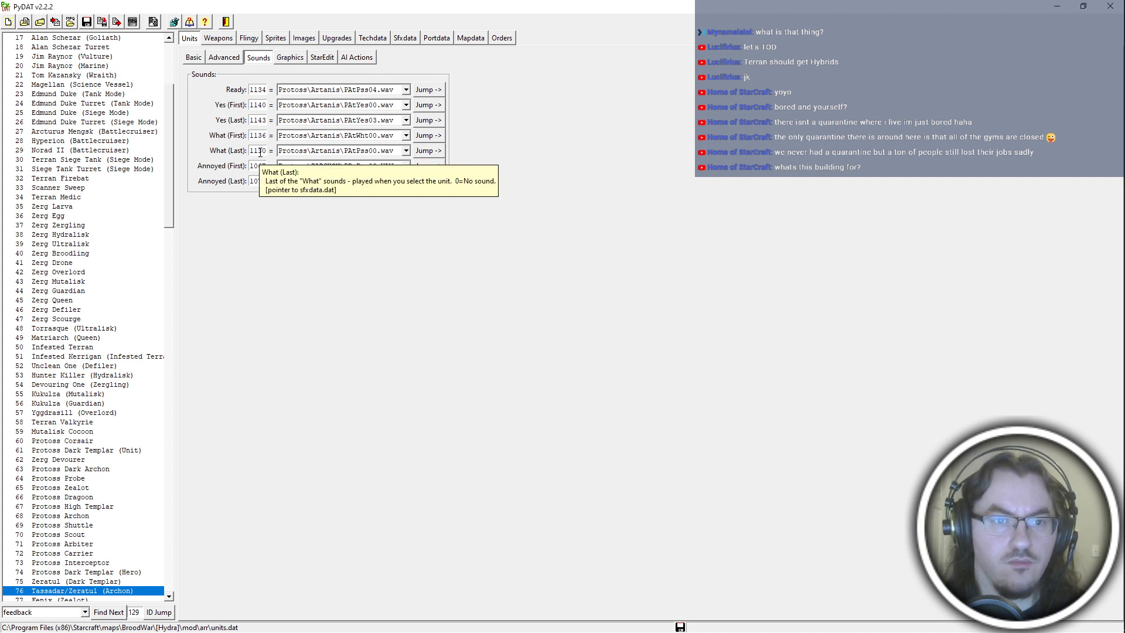
pyautogui.click(305, 154)
pyautogui.click(346, 247)
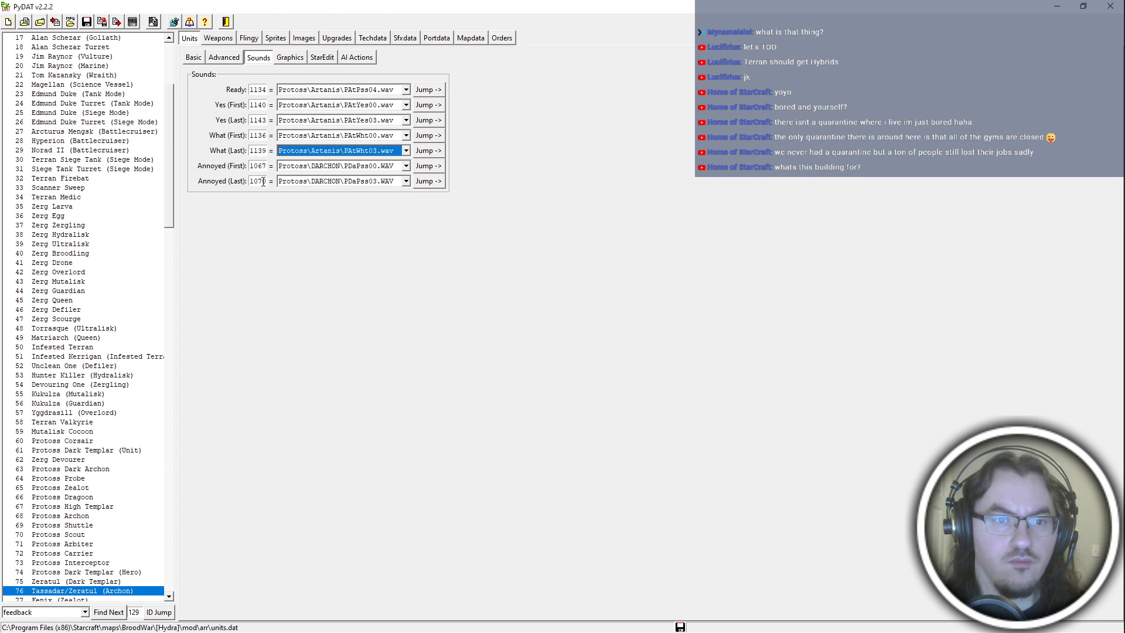
# Set the archon hero's first and last Annoyed sounds to Artanis PAtPss00.wav and PAtPss03.wav, and save the units data.
pyautogui.press('Tab')
pyautogui.write('11')
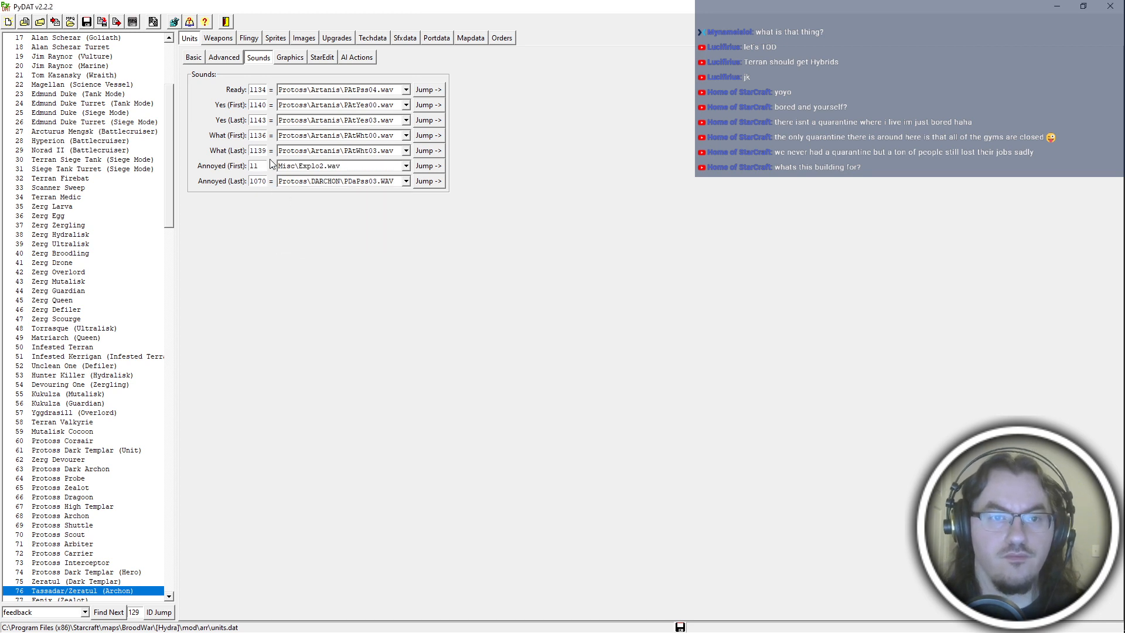
pyautogui.write('30')
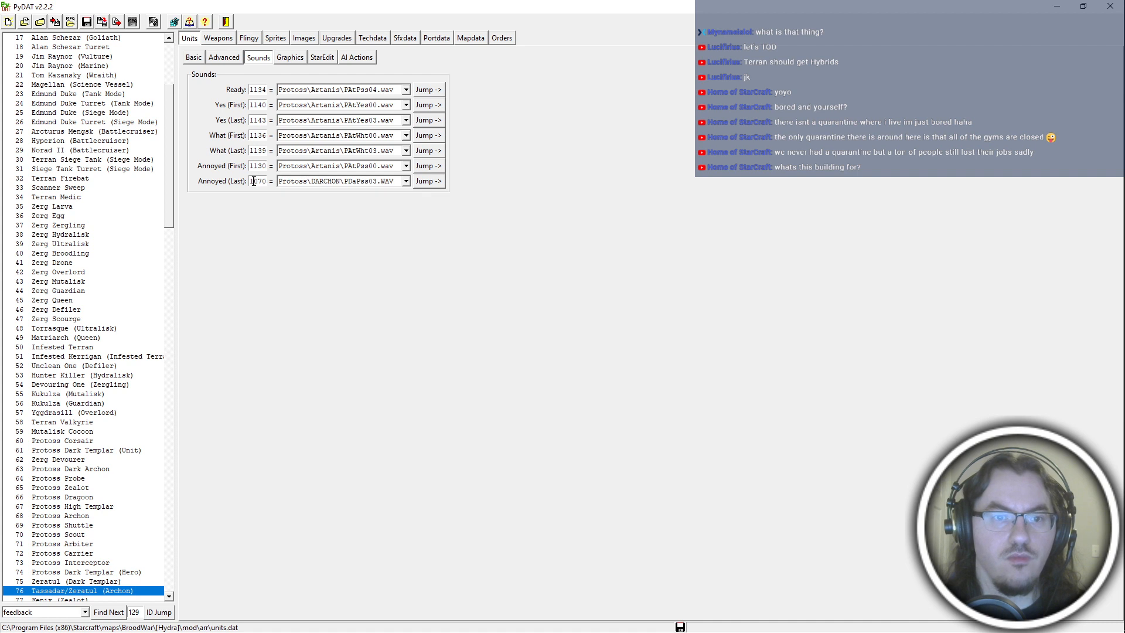
pyautogui.doubleClick(258, 182)
pyautogui.write('1134')
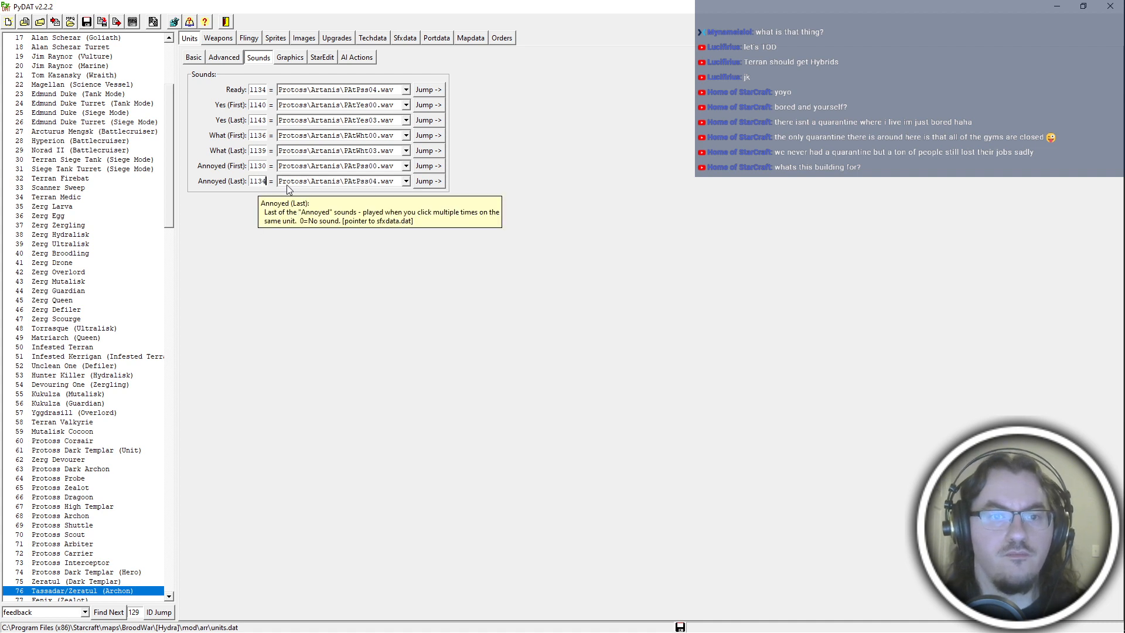
pyautogui.click(326, 184)
pyautogui.click(352, 210)
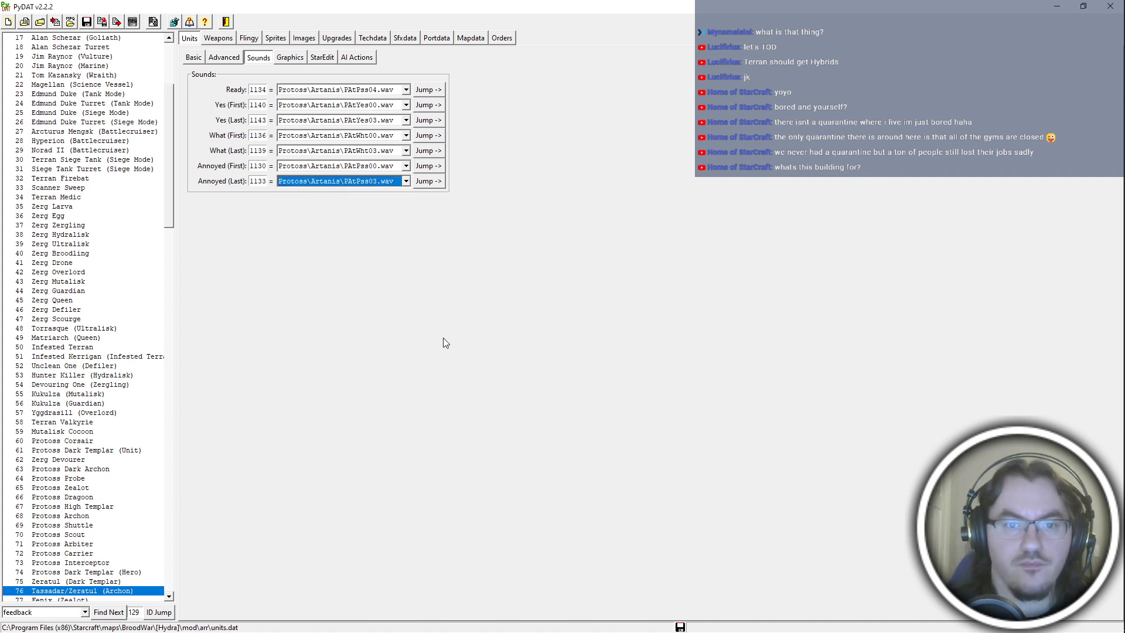
pyautogui.click(90, 25)
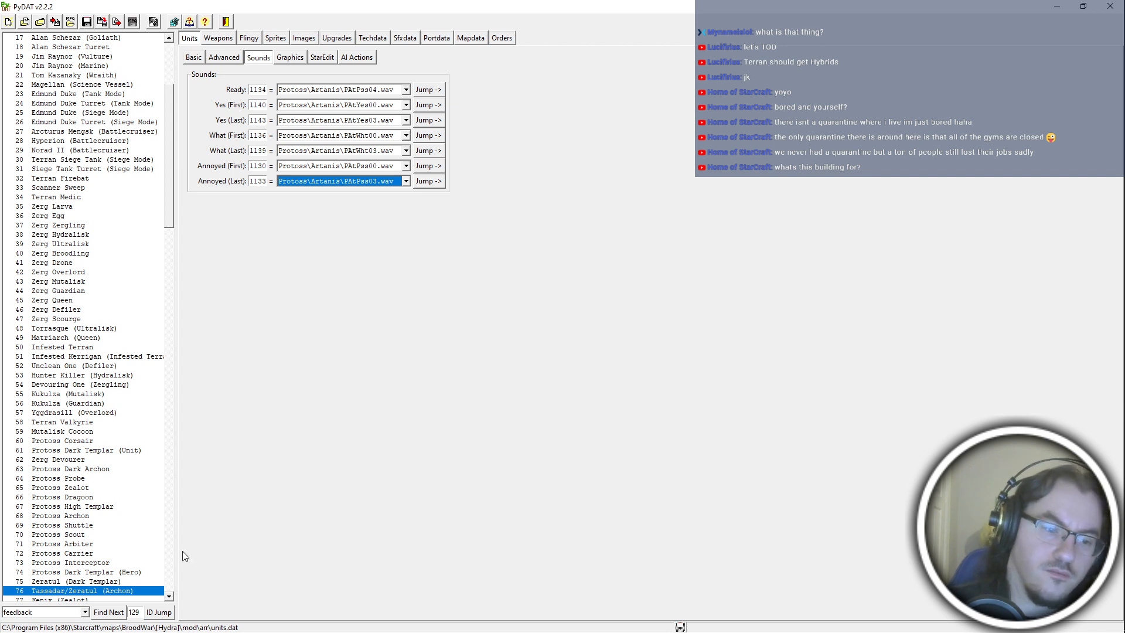
# Search the unit list for "civilian" to view the Terran Civilian's sound assignments.
pyautogui.click(64, 612)
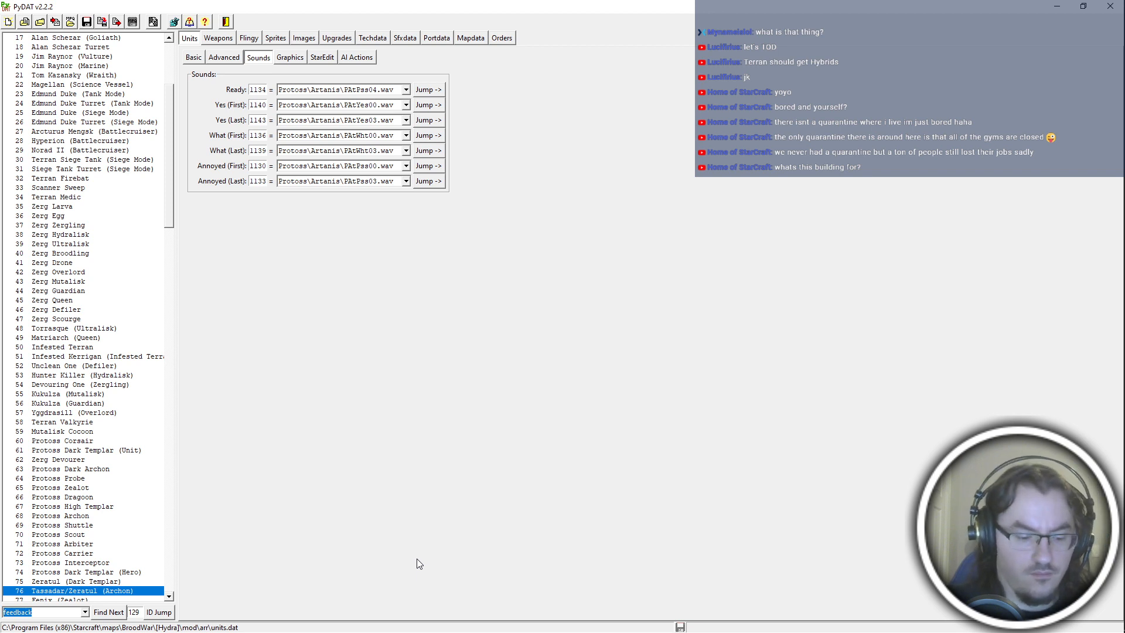
pyautogui.write('civi')
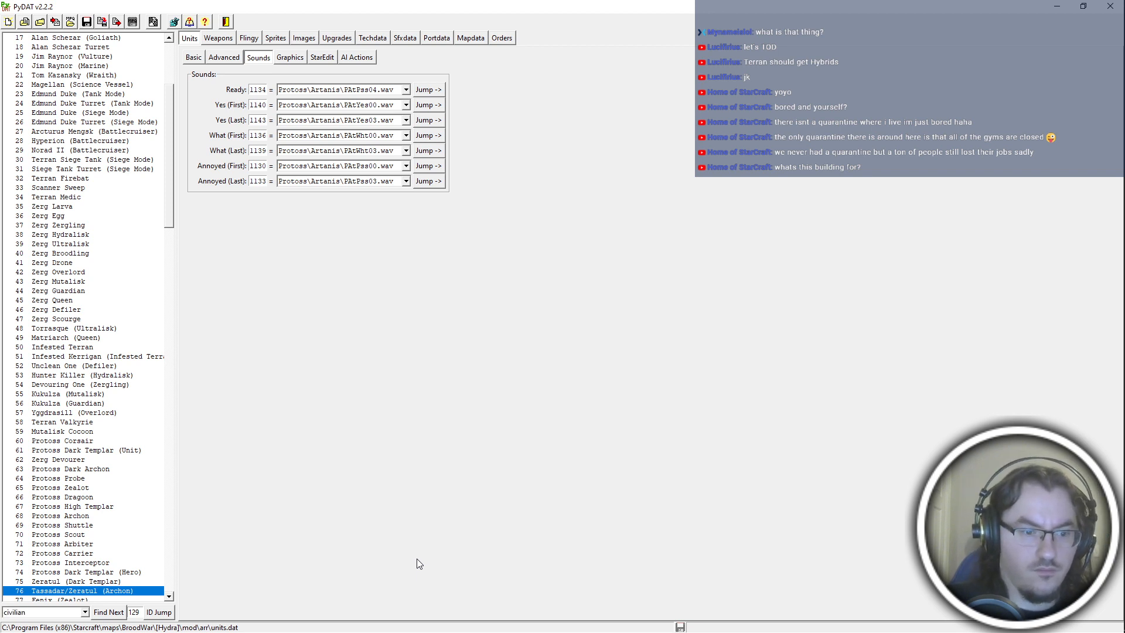
pyautogui.write('lian')
pyautogui.press('Return')
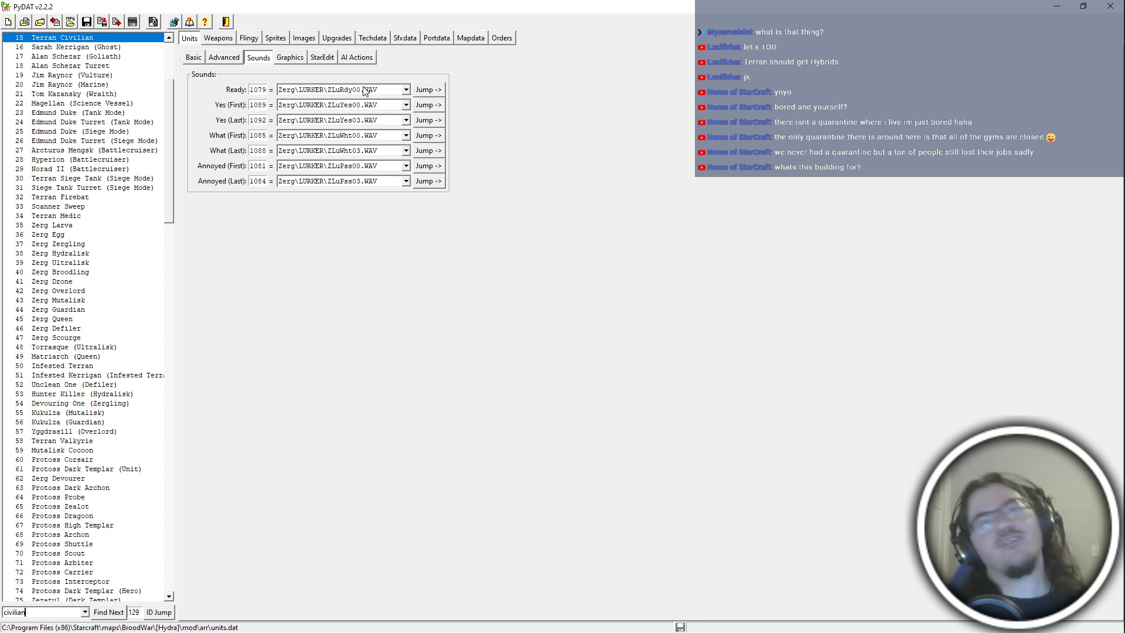
# Switch to File Explorer, check the darchon folder's files, and delete the corsair folder from the protoss sound folder.
pyautogui.hotkey('alt', 'Tab')
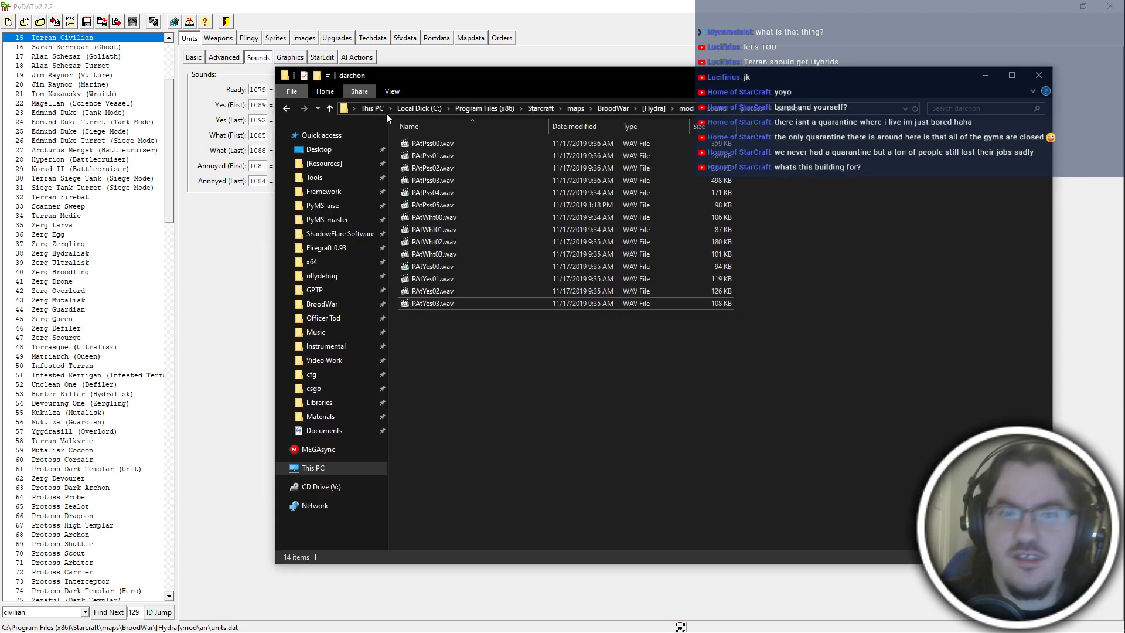
pyautogui.hotkey('alt', 'Left')
pyautogui.hotkey('alt', 'Up')
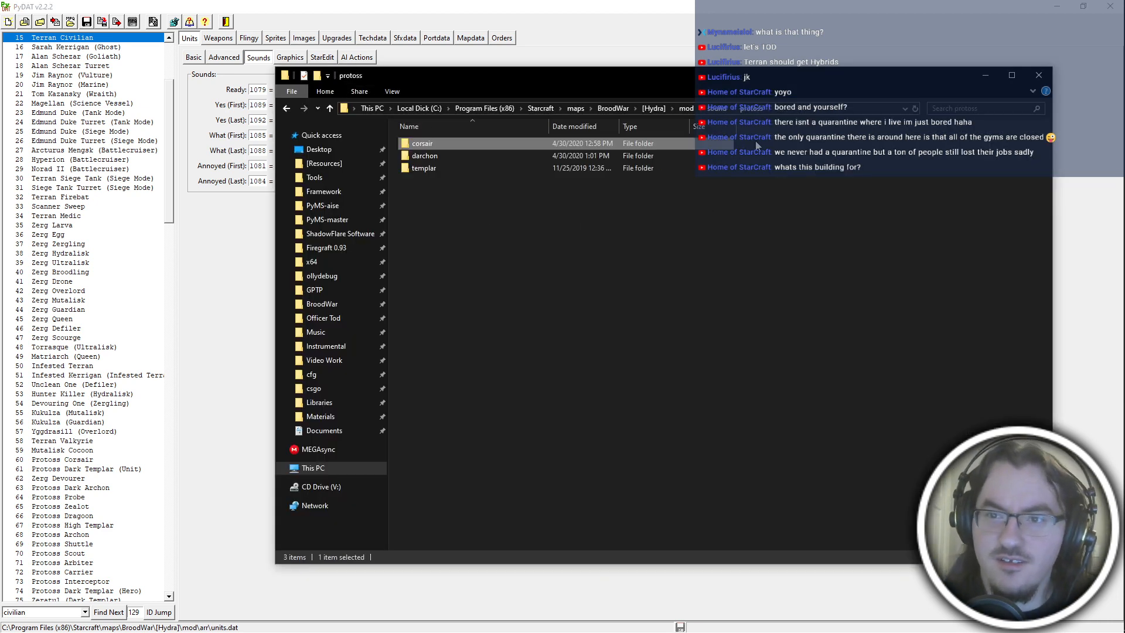
pyautogui.click(547, 212)
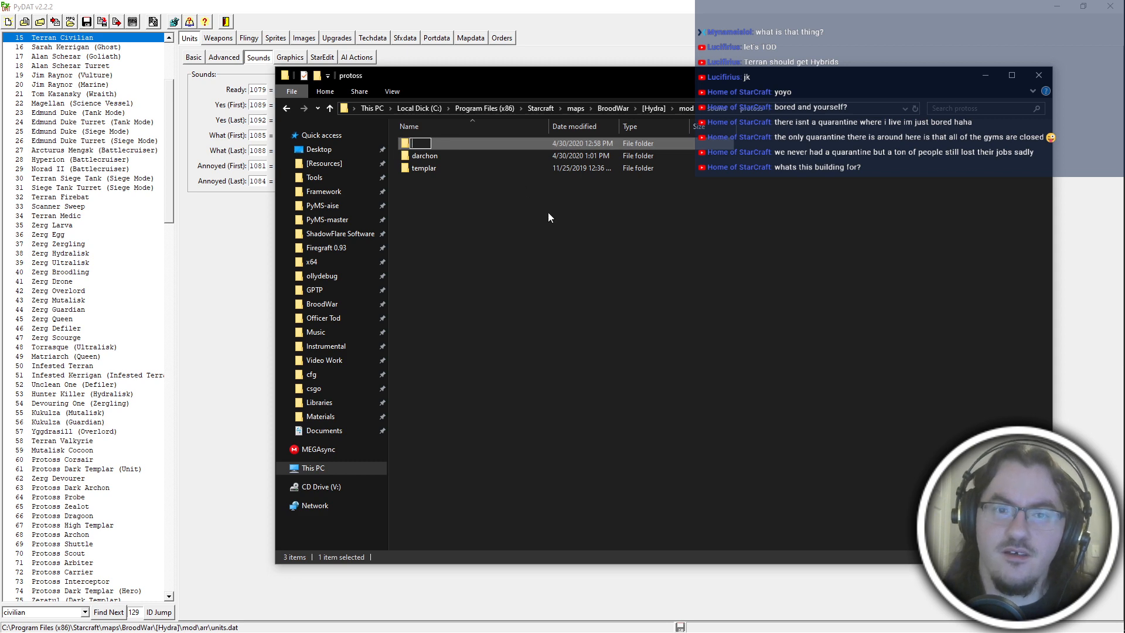
pyautogui.doubleClick(458, 154)
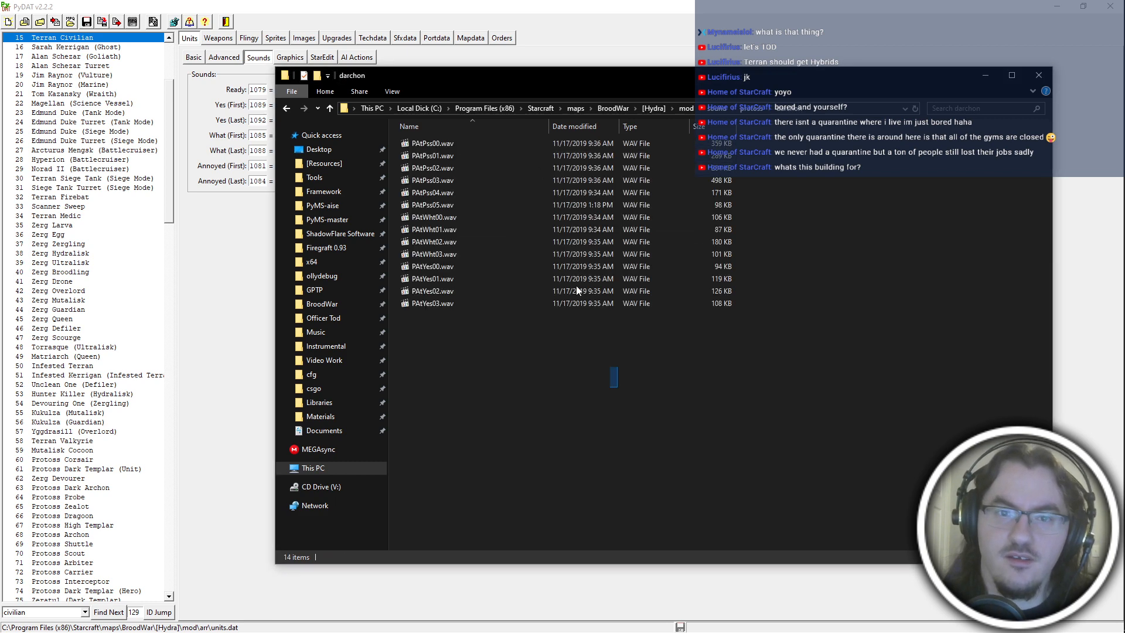
pyautogui.hotkey('ctrl', 'a')
pyautogui.hotkey('alt', 'Up')
# Rename the darchon folder inside the protoss sound folder as artanis.
pyautogui.rightClick(657, 274)
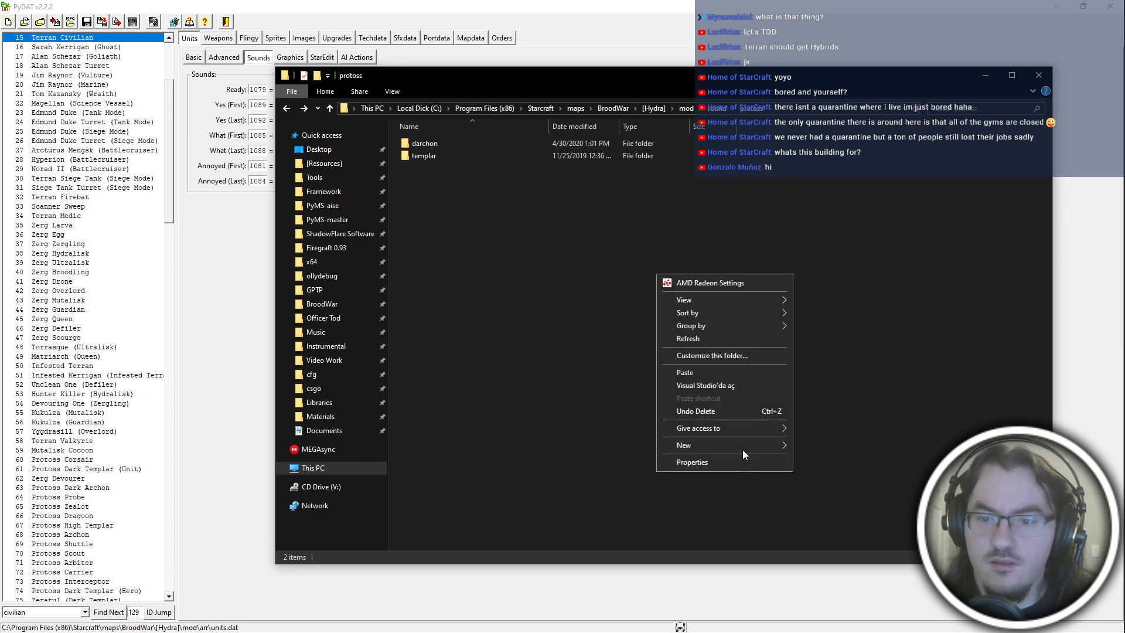
pyautogui.click(445, 350)
pyautogui.click(421, 146)
pyautogui.press('F2')
pyautogui.write('p')
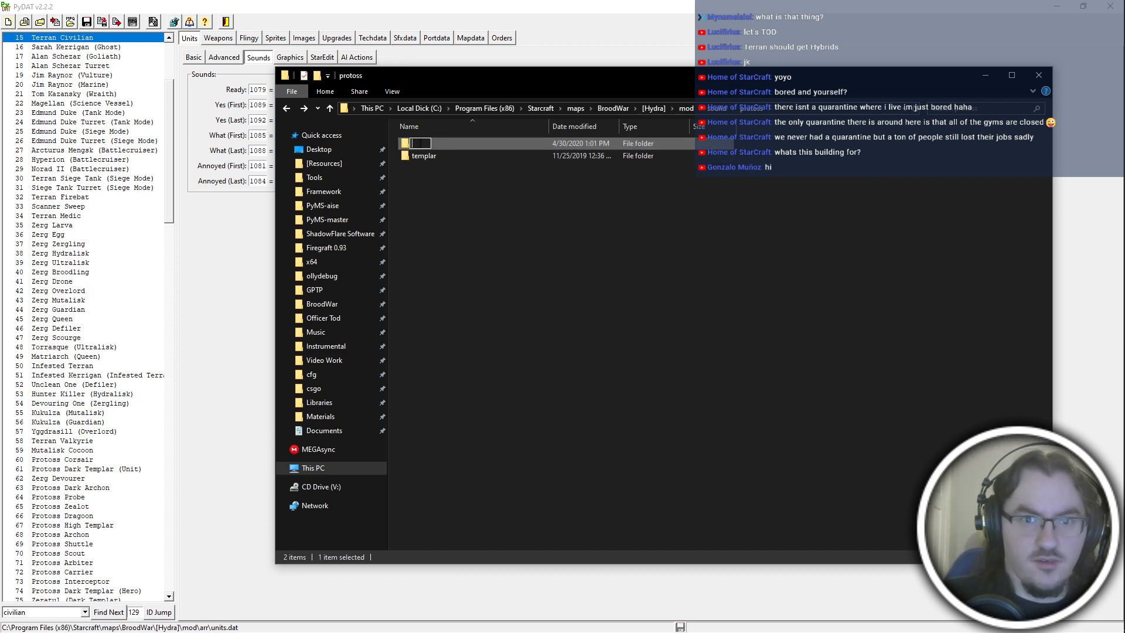
pyautogui.write('rtanis')
pyautogui.press('Return')
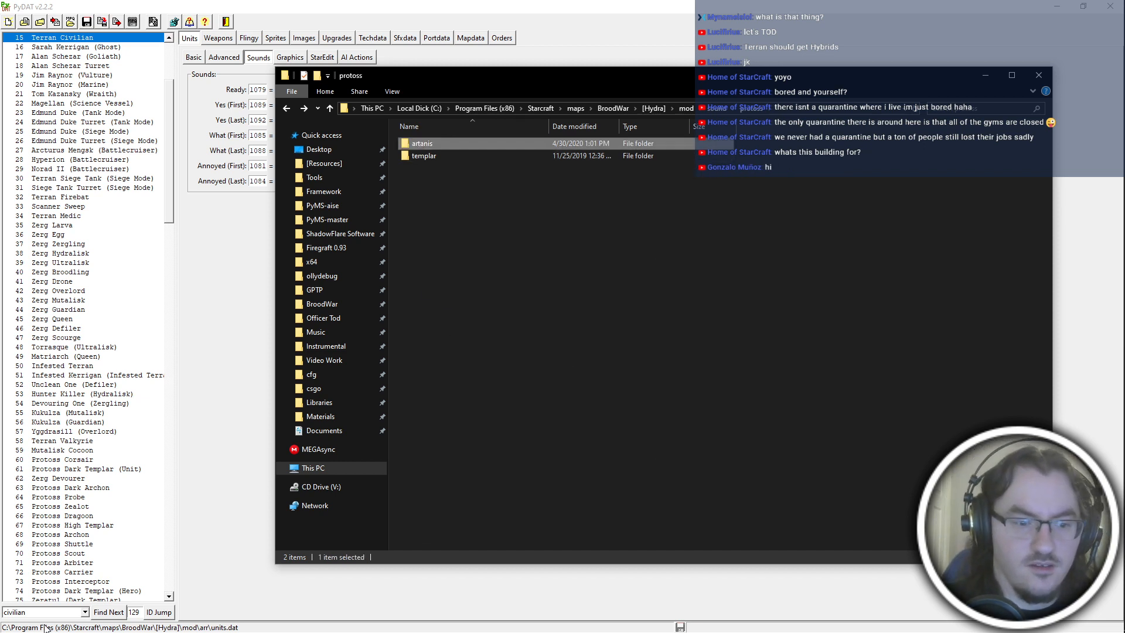
# Switch to PyDAT, go to unit ID 129, and search the unit list for "/z" to check the archon hero's sounds.
pyautogui.click(167, 617)
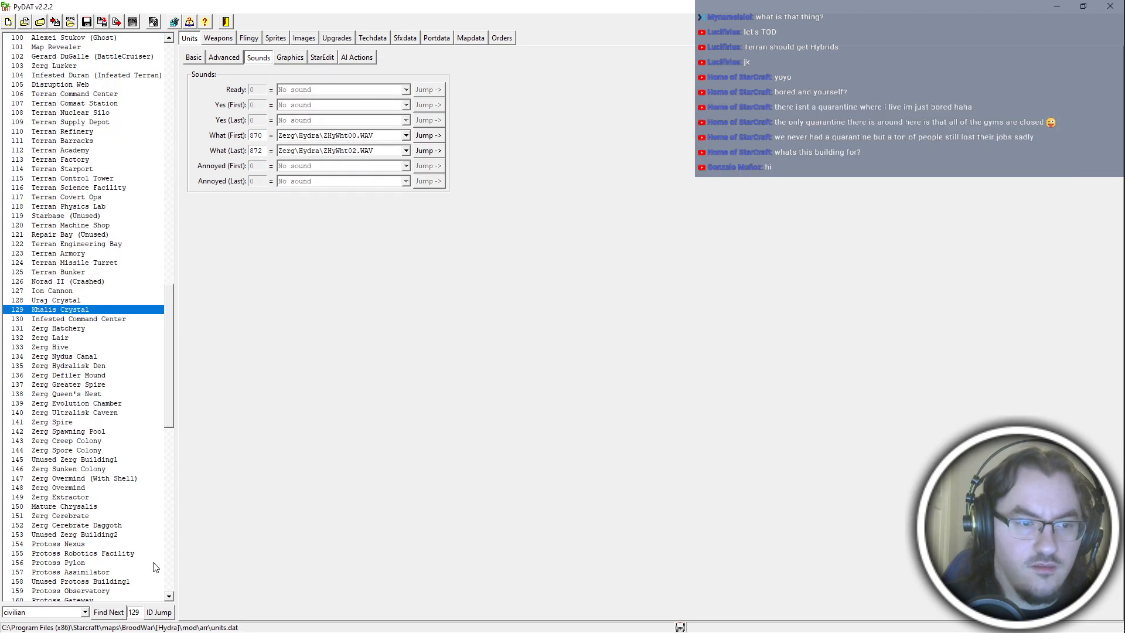
pyautogui.doubleClick(57, 611)
pyautogui.press('BackSpace')
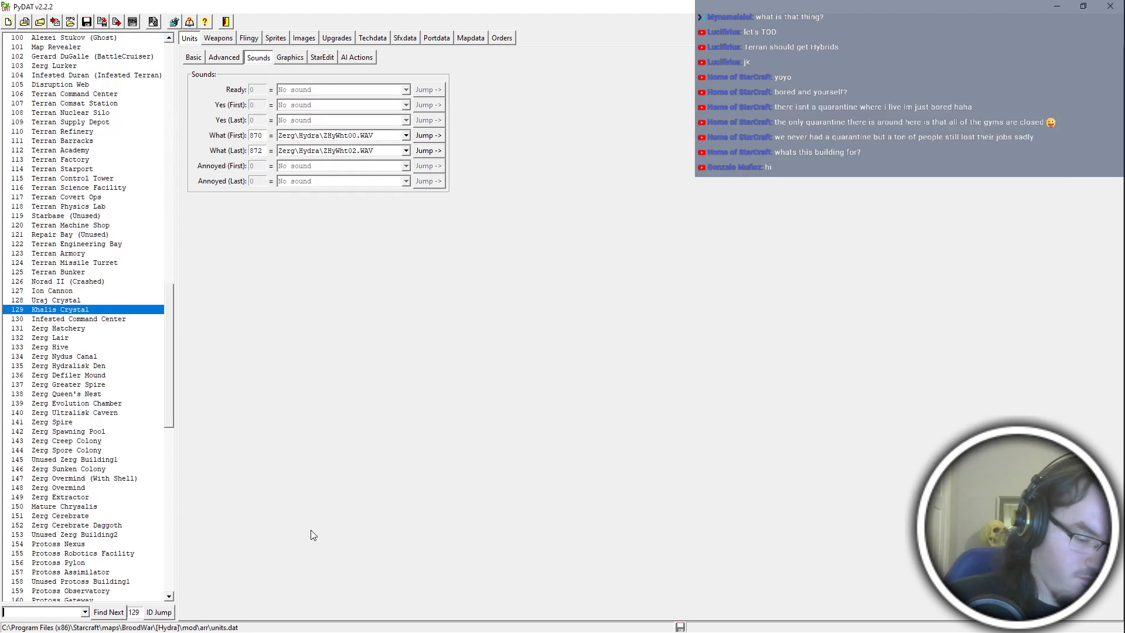
pyautogui.write('/z')
pyautogui.press('Return')
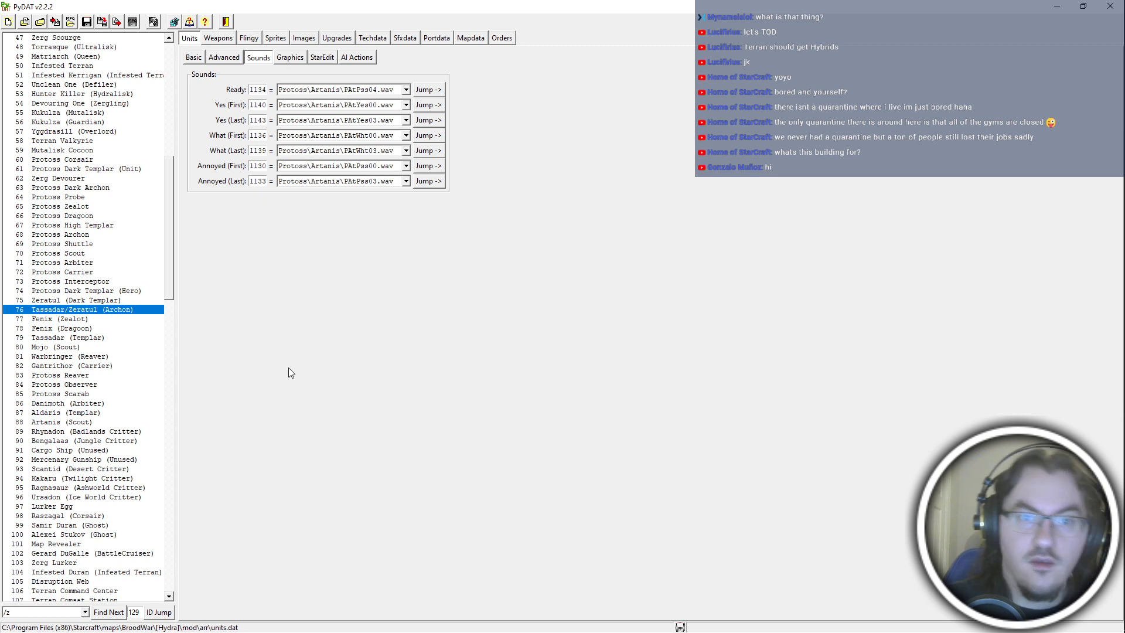
# Search the unit list for "civilian" to bring back the Terran Civilian's sound assignments.
pyautogui.doubleClick(40, 612)
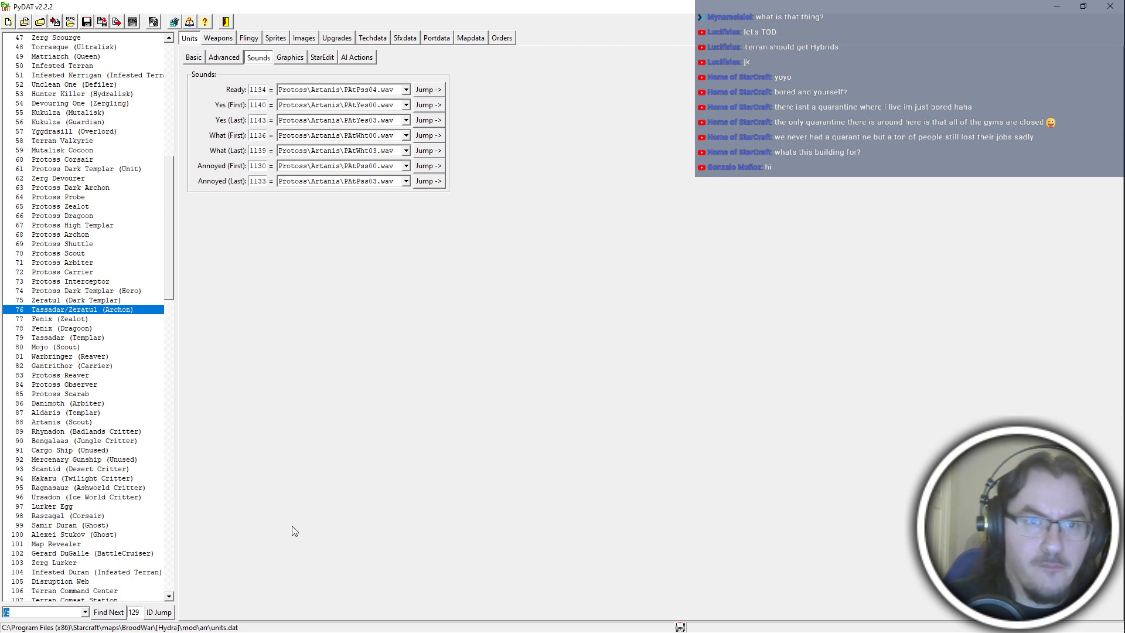
pyautogui.write('civilian')
pyautogui.press('Return')
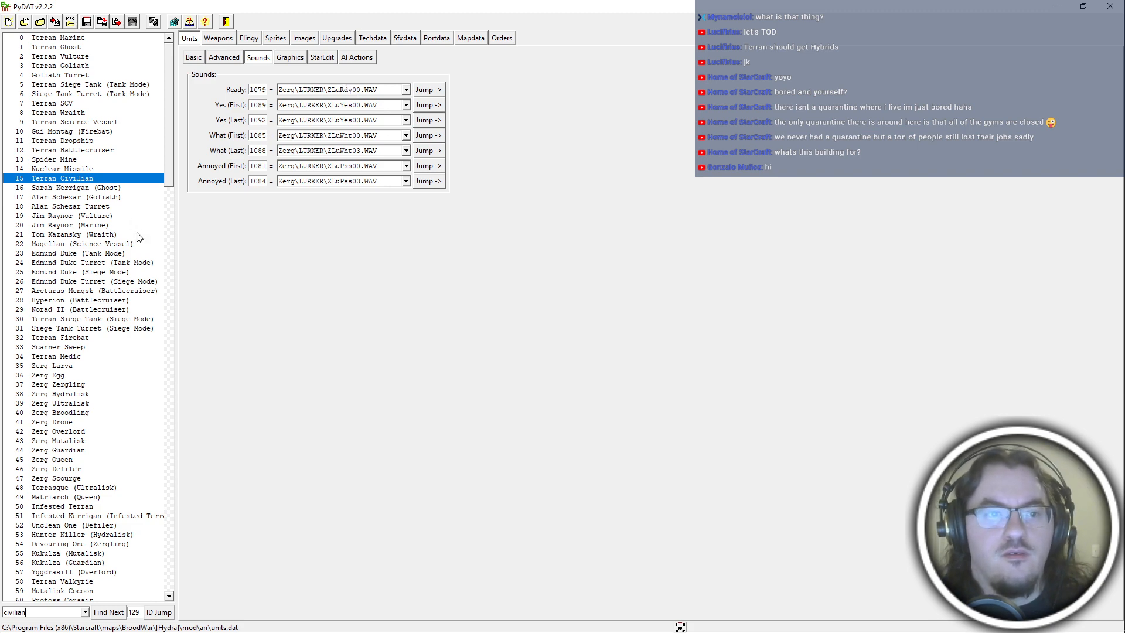
# Switch to File Explorer and play PTeMov00.wav and PTeSto01.wav from the protoss templar folder.
pyautogui.hotkey('alt', 'Tab')
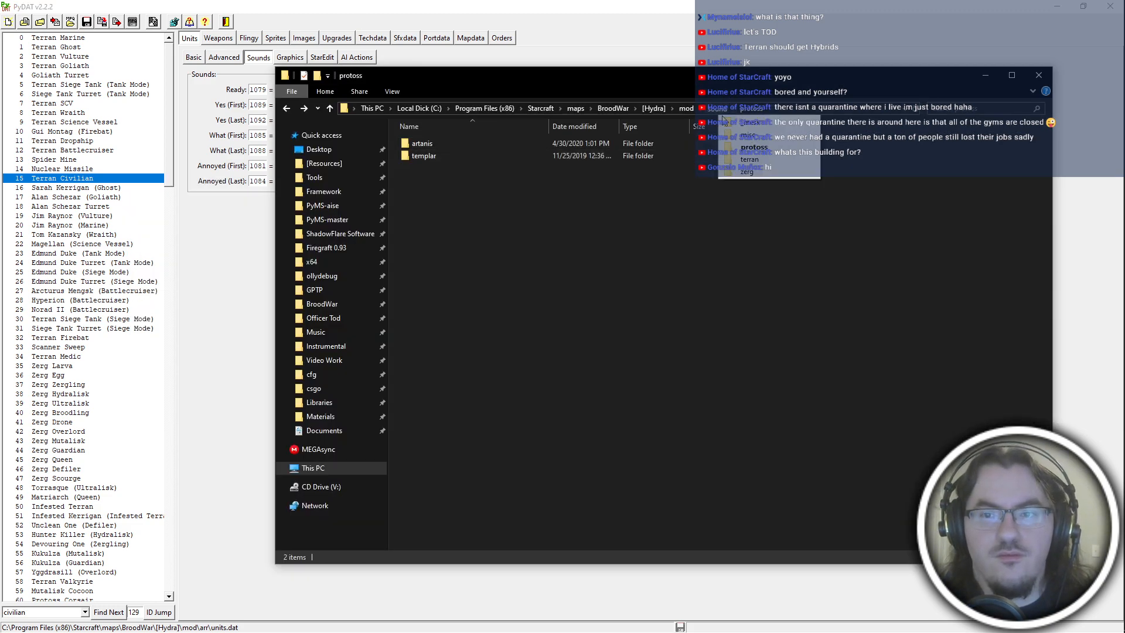
pyautogui.doubleClick(456, 156)
pyautogui.doubleClick(456, 145)
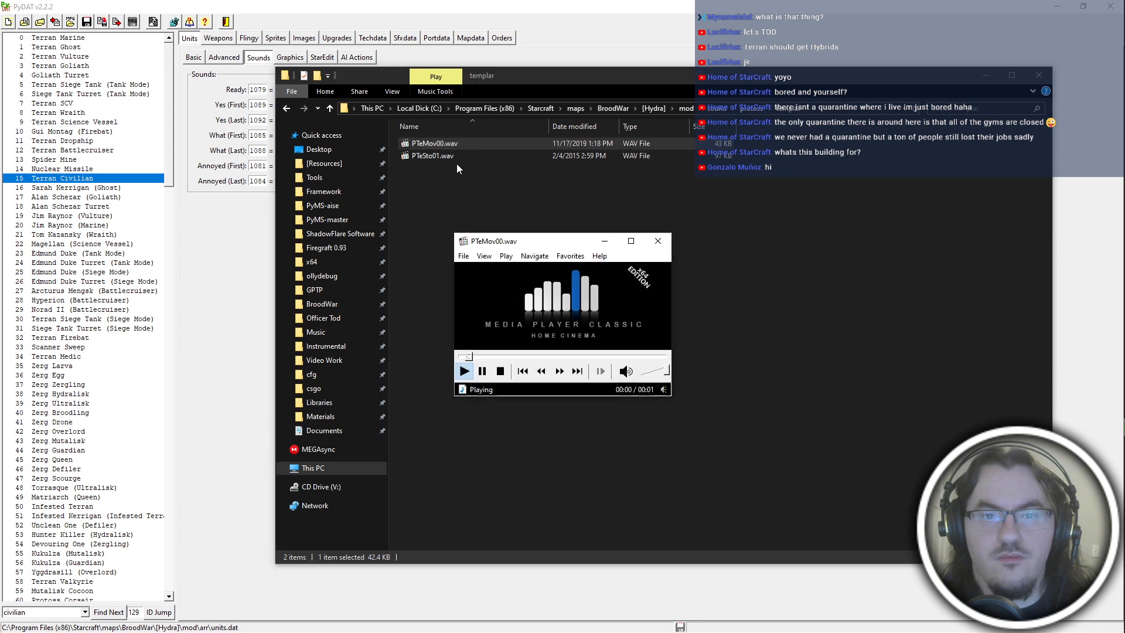
pyautogui.doubleClick(449, 156)
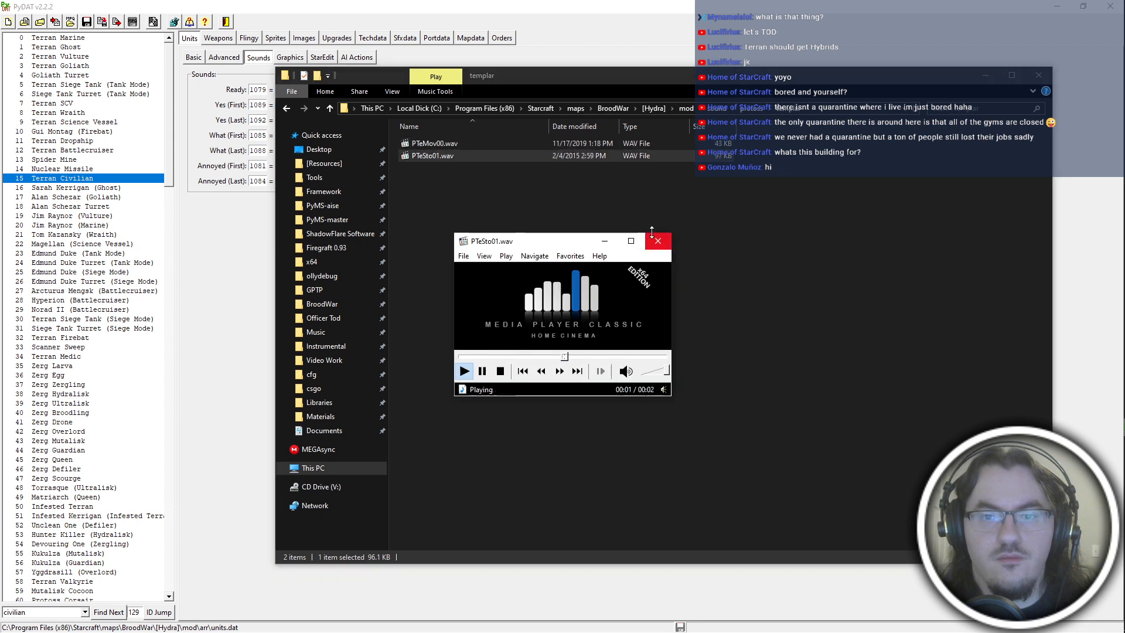
pyautogui.doubleClick(585, 143)
pyautogui.click(658, 240)
pyautogui.press('BackSpace')
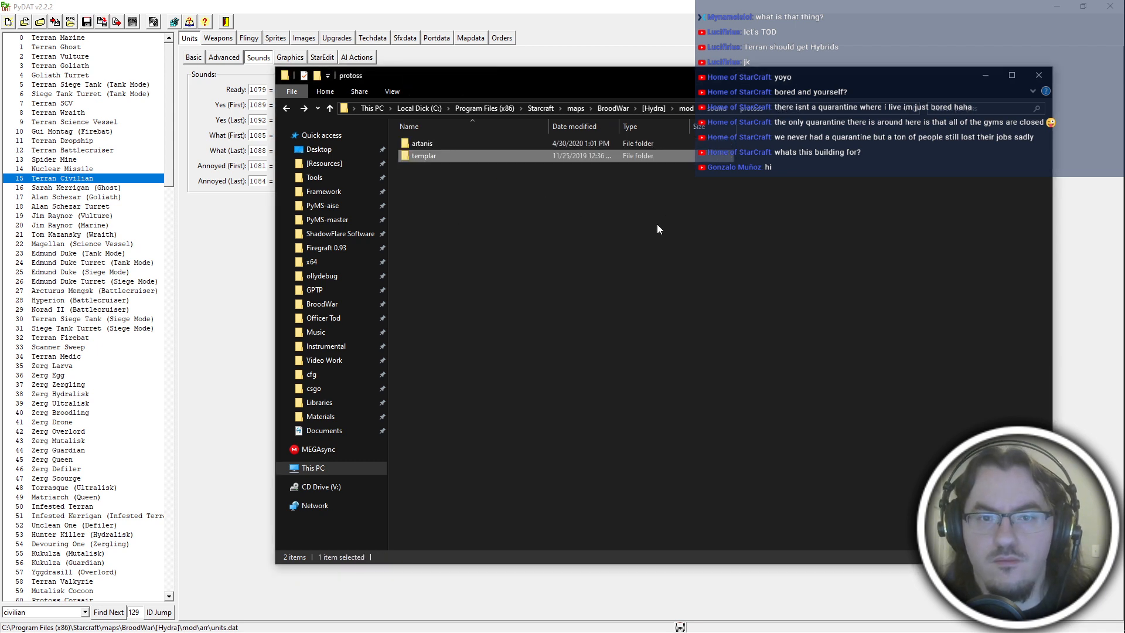
pyautogui.press('BackSpace')
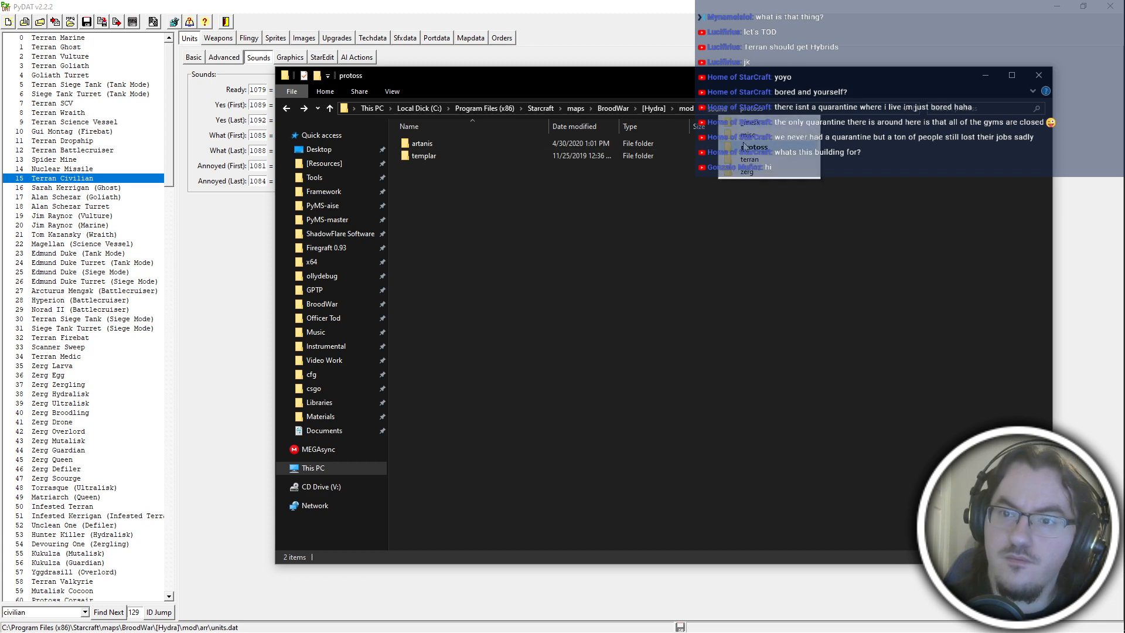
# Play TCvPss00.wav from the terran civilian sound folder, close the player, and return to the protoss folder.
pyautogui.doubleClick(753, 167)
pyautogui.doubleClick(645, 155)
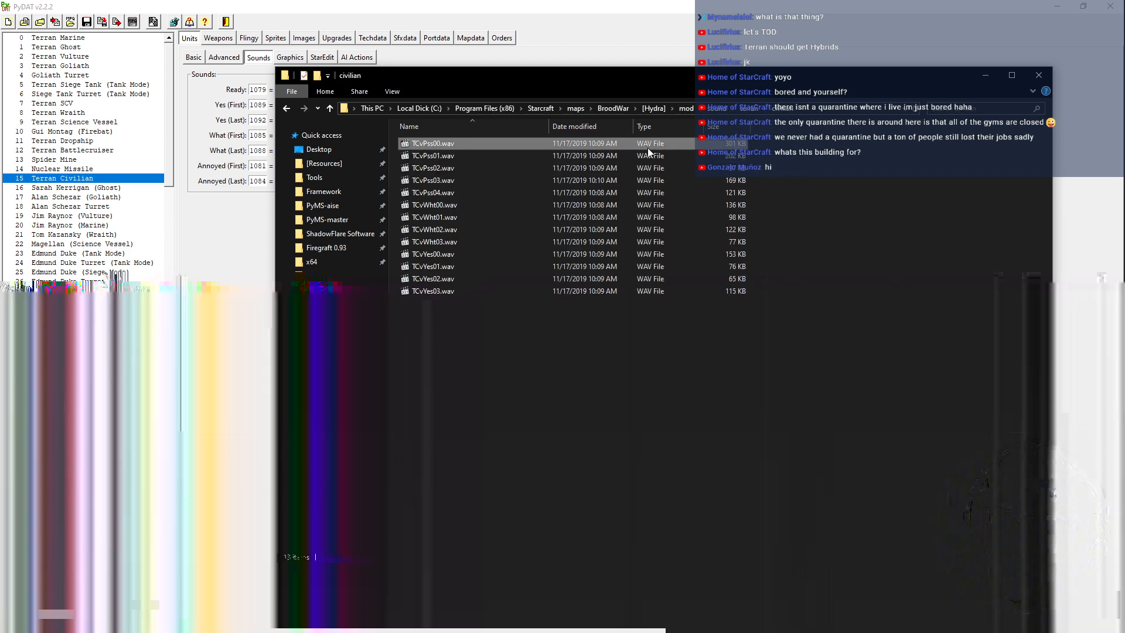
pyautogui.doubleClick(648, 145)
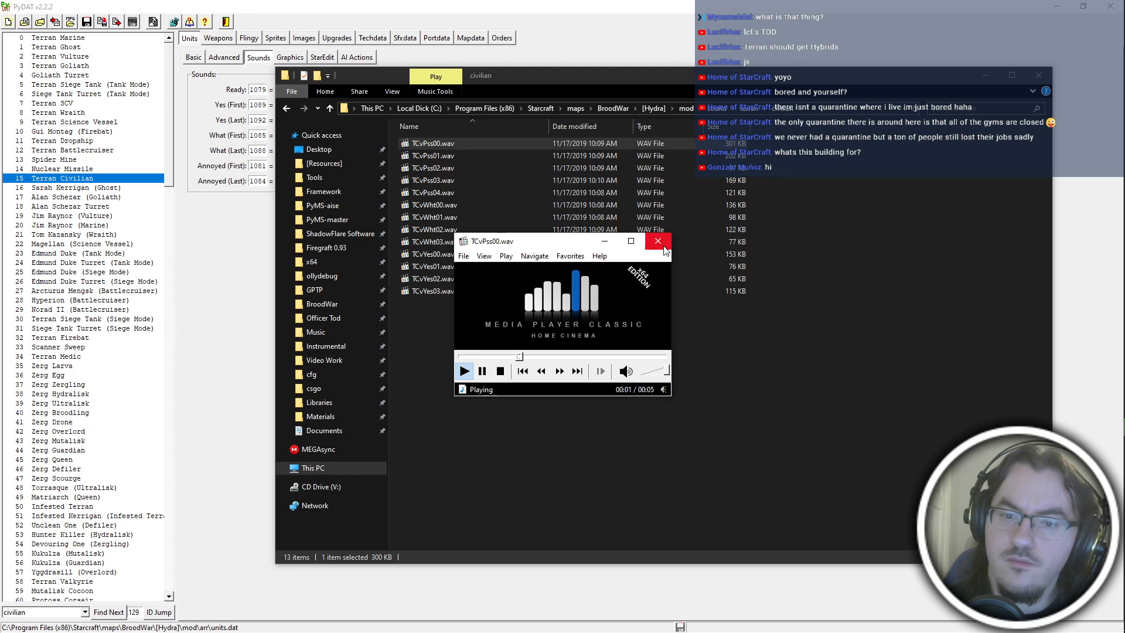
pyautogui.click(663, 244)
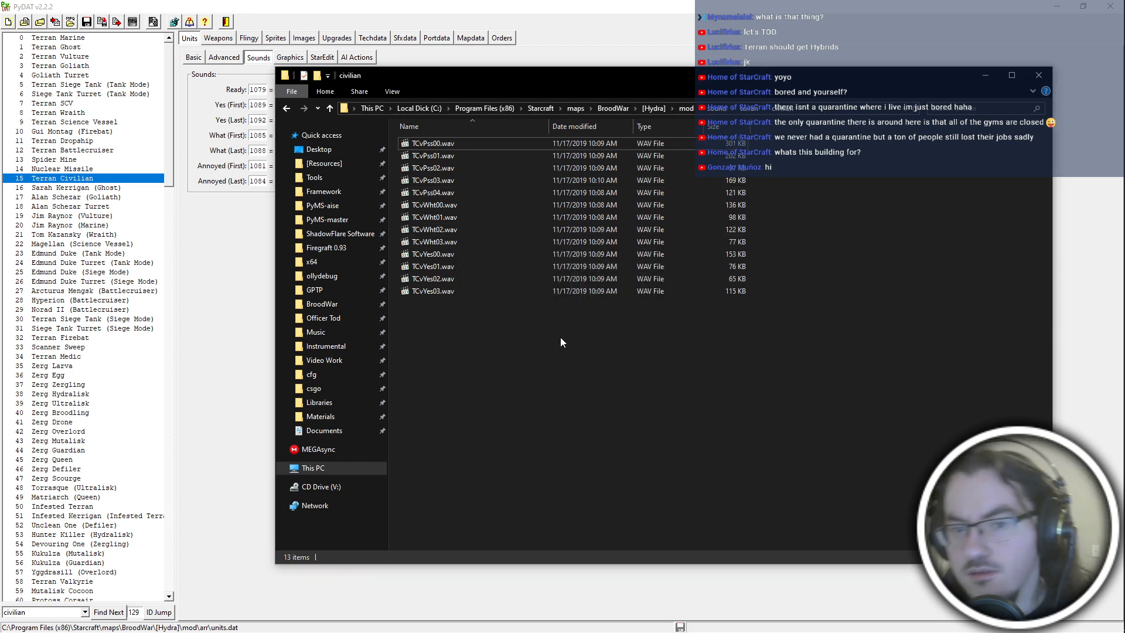
pyautogui.hotkey('alt', 'Left')
pyautogui.hotkey('alt', 'Left')
pyautogui.hotkey('alt', 'Left')
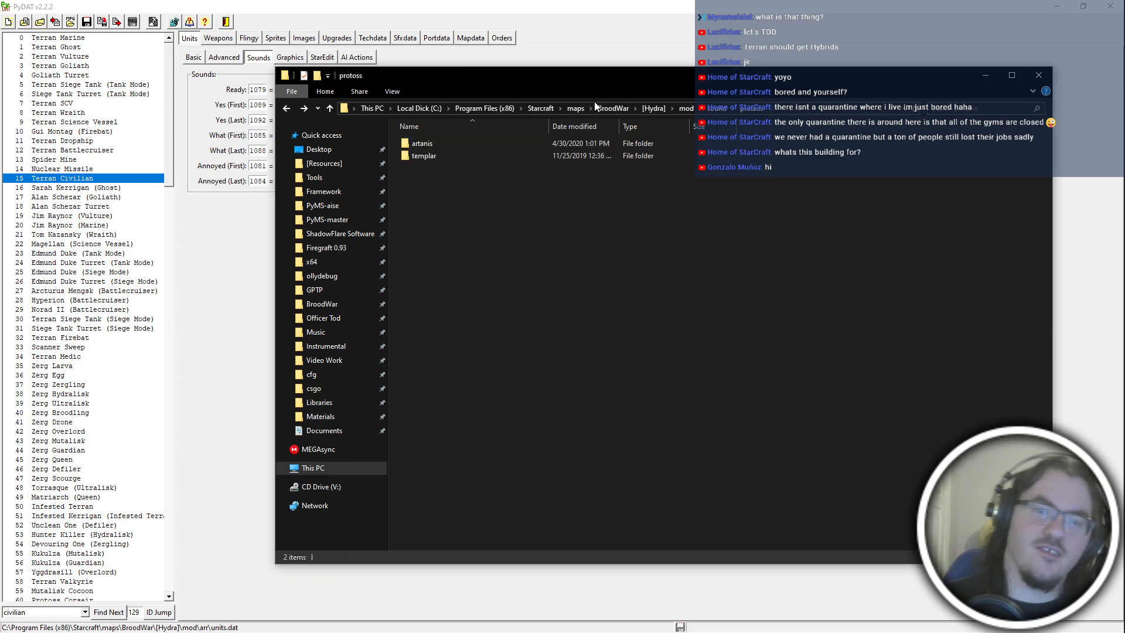
# Switch to PyDAT and set the Terran Civilian's Ready sound to Terran\Duran\TDnPss04.wav.
pyautogui.hotkey('alt', 'Tab')
pyautogui.hotkey('alt', 'Tab')
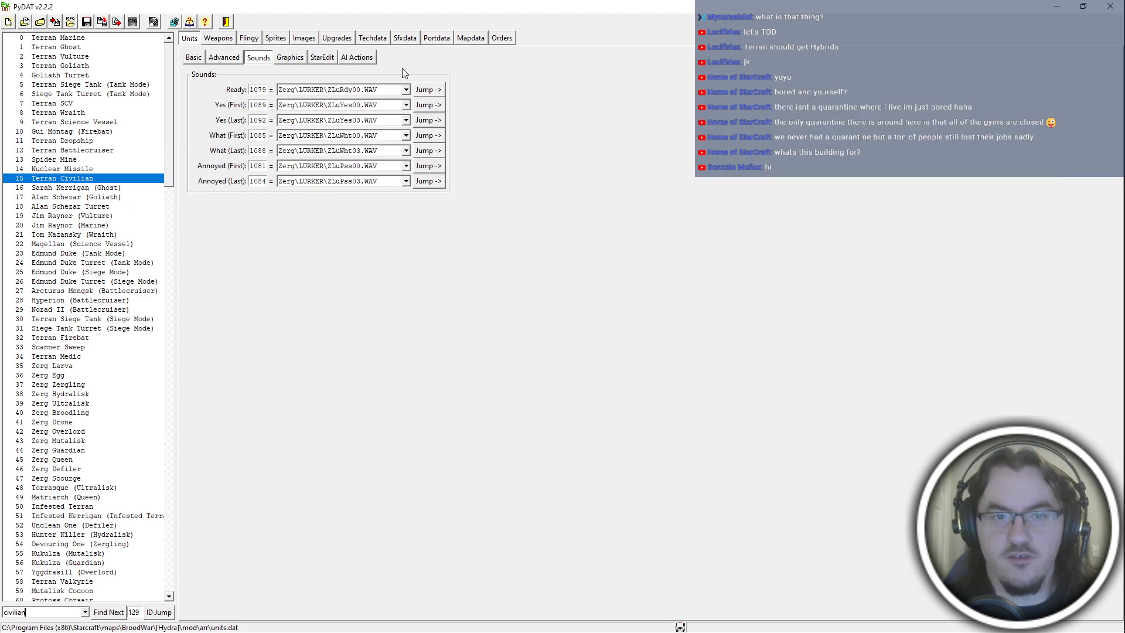
pyautogui.click(323, 91)
pyautogui.scroll(10, 365, 164)
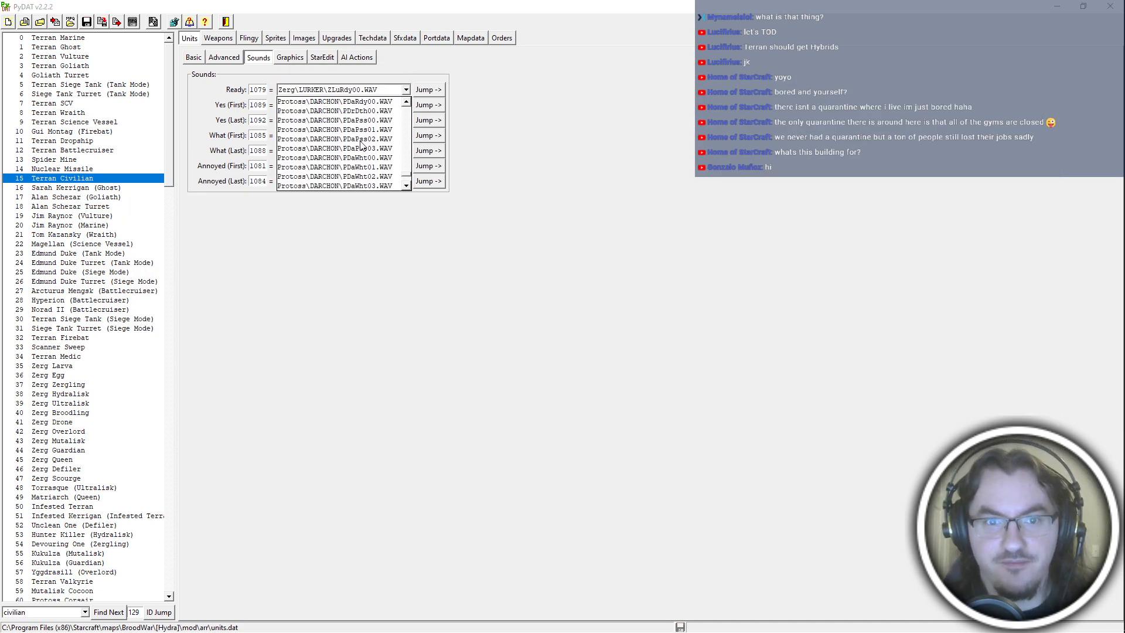
pyautogui.scroll(-6, 365, 165)
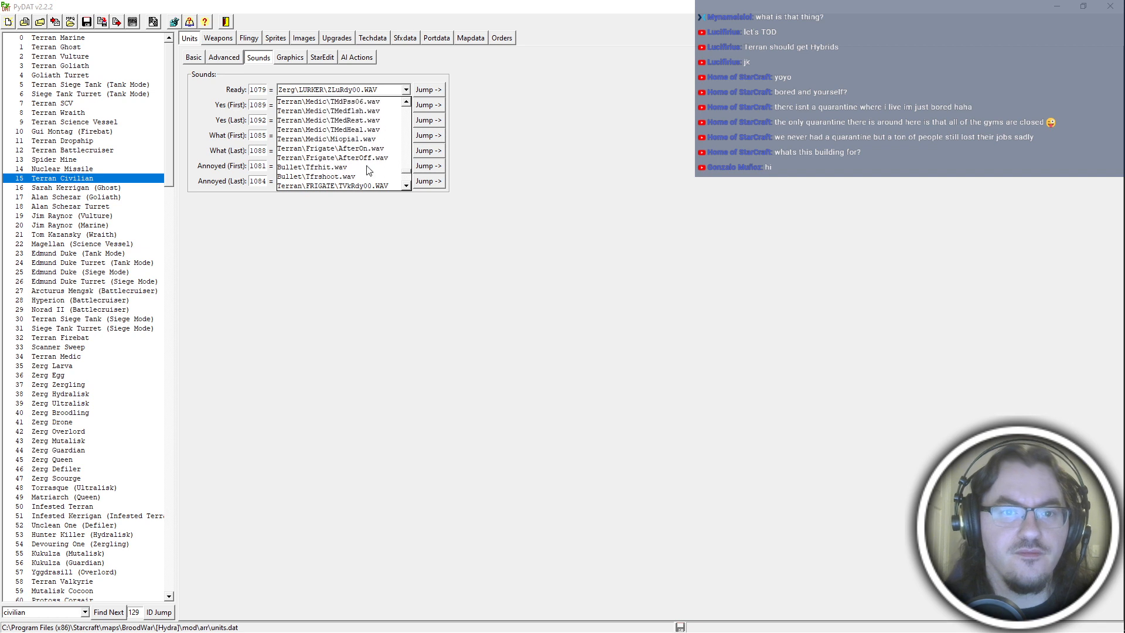
pyautogui.scroll(1, 368, 170)
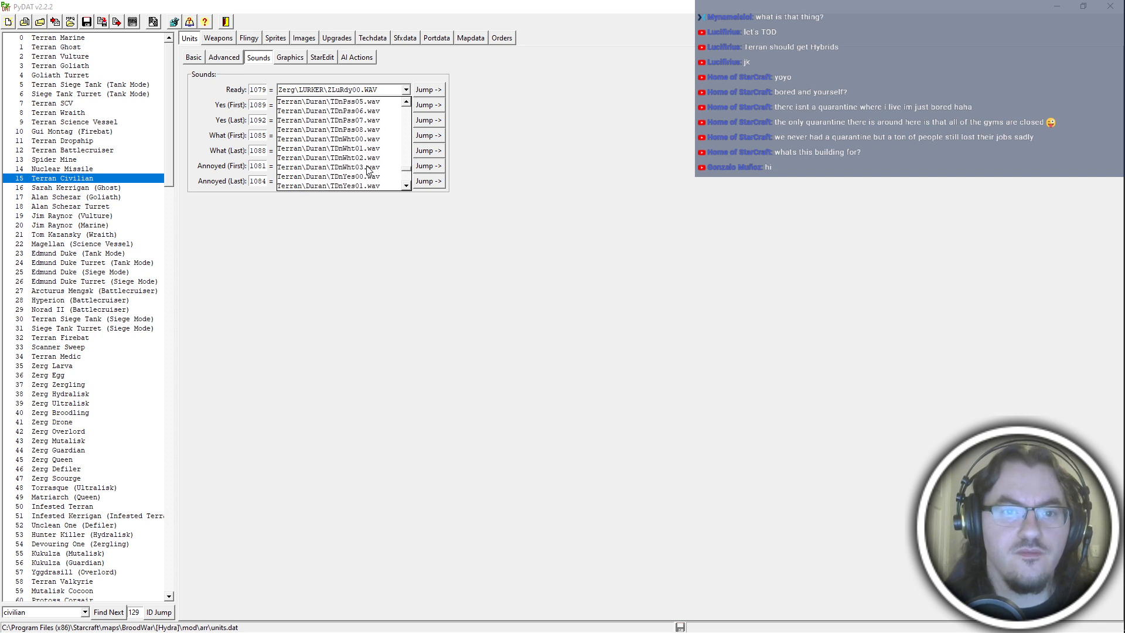
pyautogui.scroll(2, 369, 170)
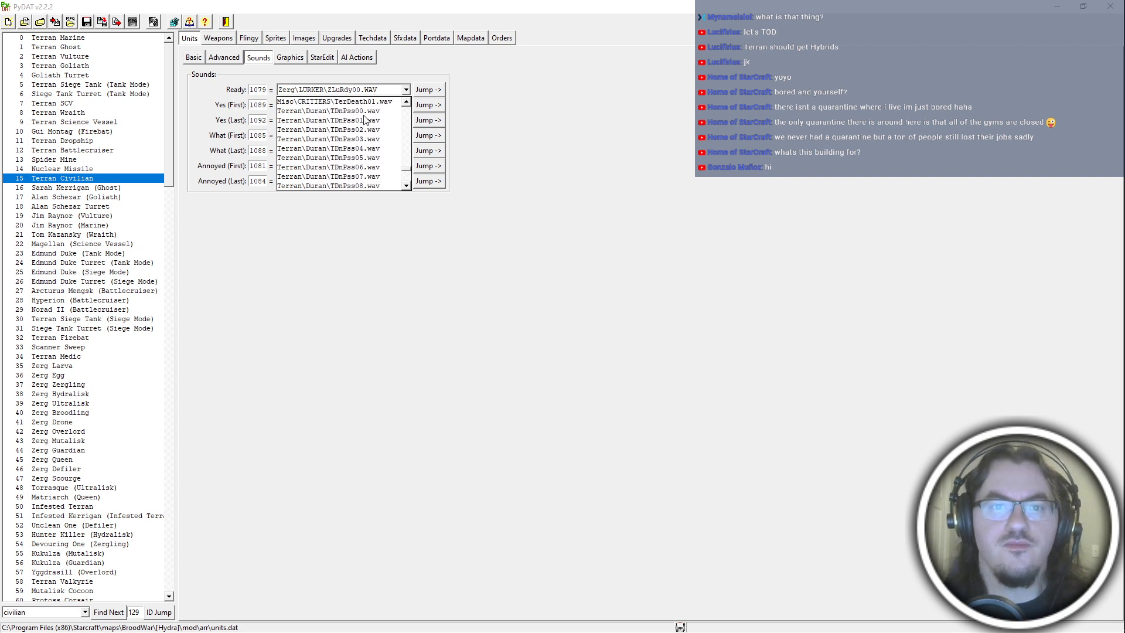
pyautogui.click(377, 149)
# Switch to File Explorer, open the zerg lurker sound folder, and rename ZLuPss00.wav as TDnPss00.wav.
pyautogui.hotkey('alt', 'Tab')
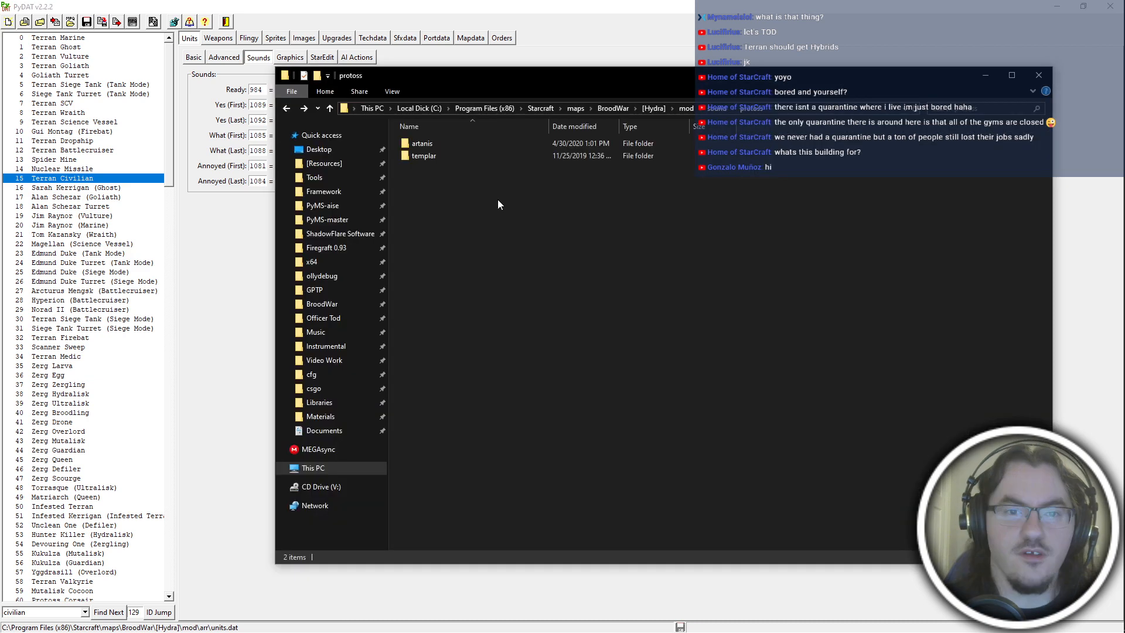
pyautogui.hotkey('alt', 'Left')
pyautogui.click(708, 336)
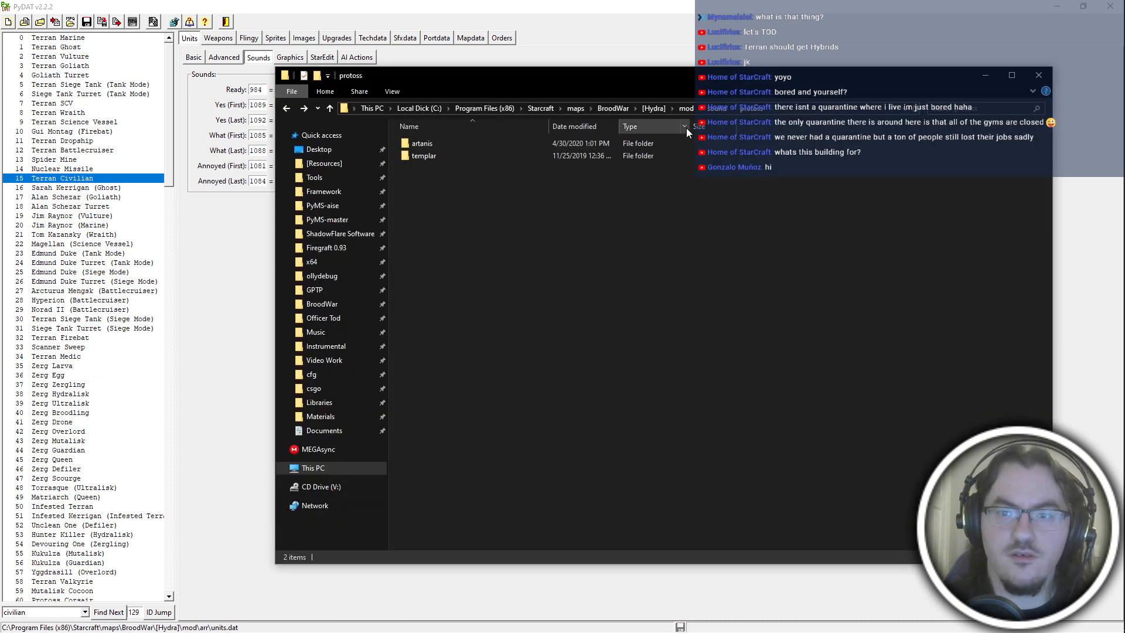
pyautogui.click(734, 109)
pyautogui.click(752, 172)
pyautogui.doubleClick(526, 146)
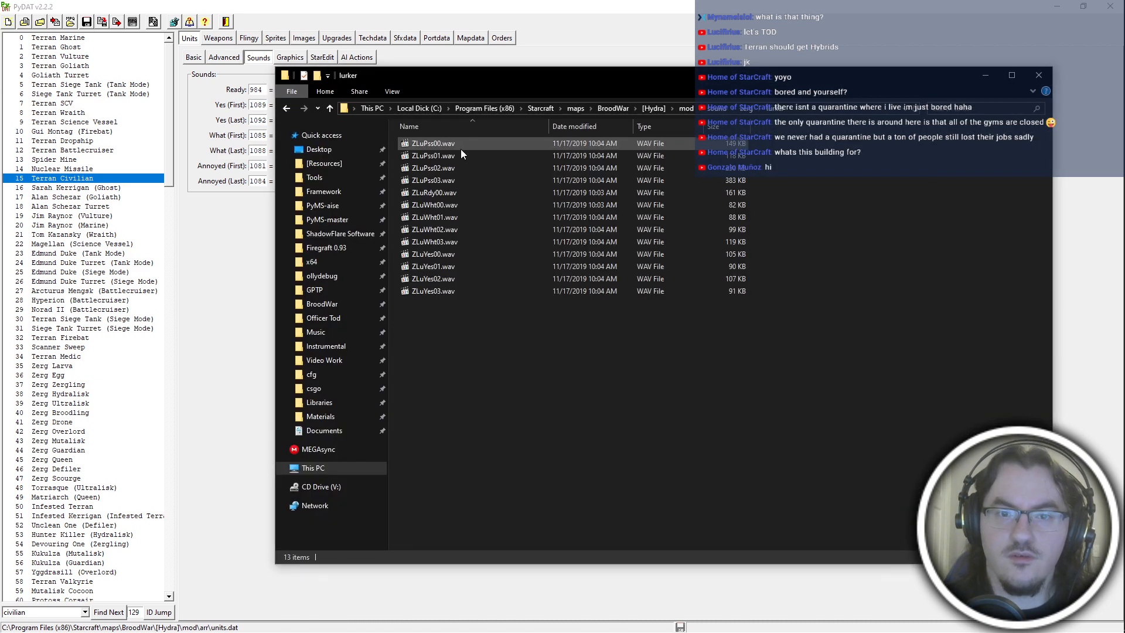
pyautogui.click(455, 146)
pyautogui.press('F2')
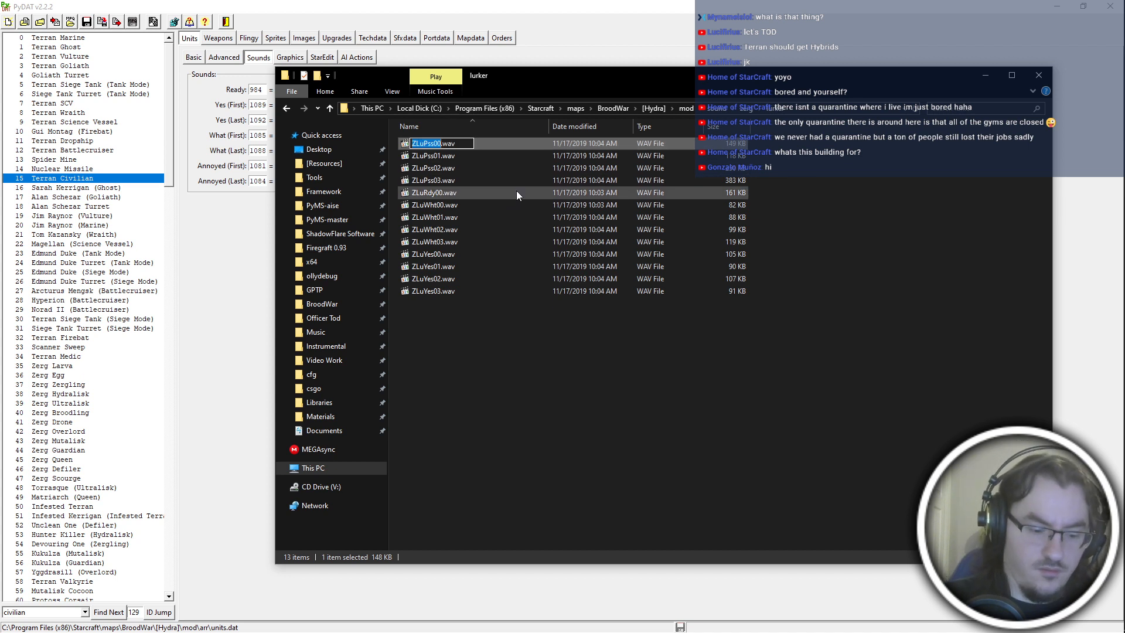
pyautogui.write('TD')
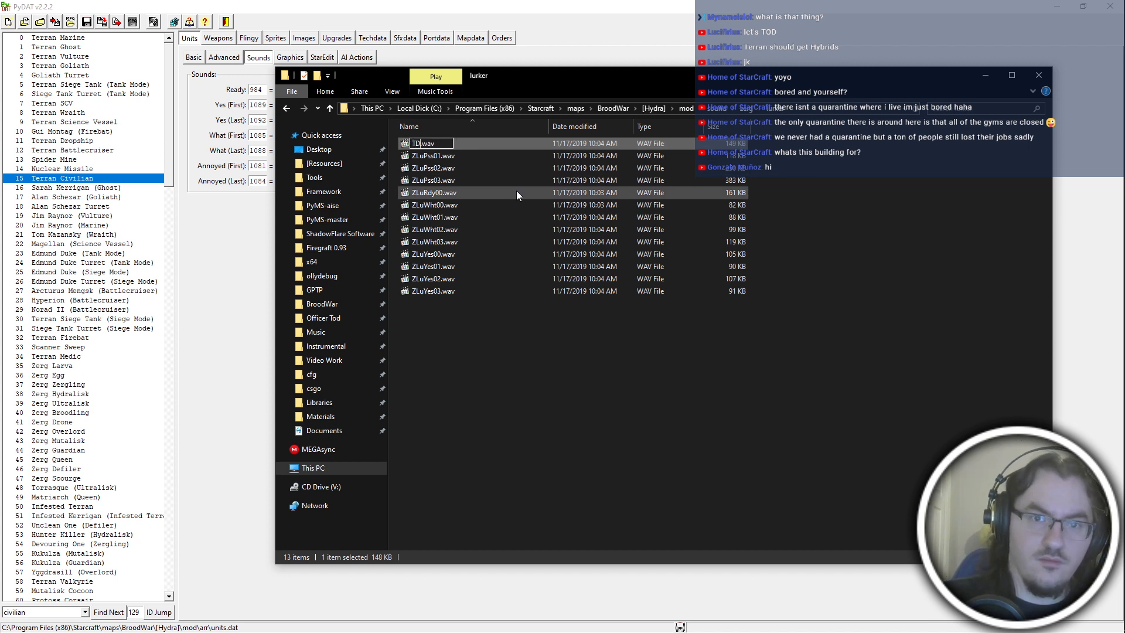
pyautogui.write('nPss00')
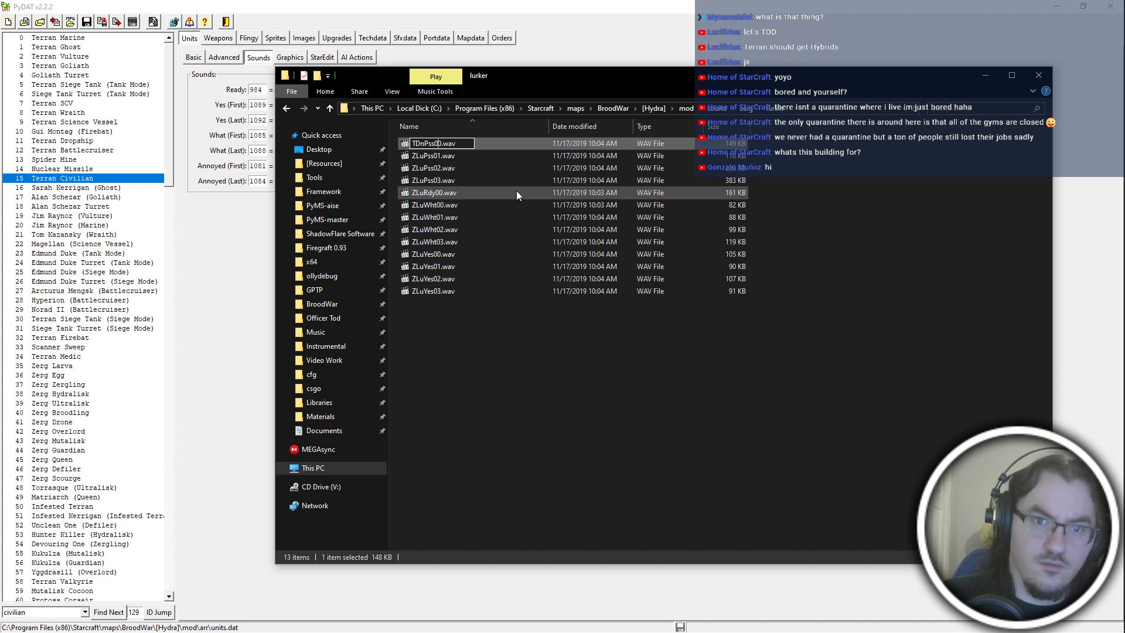
pyautogui.press('Return')
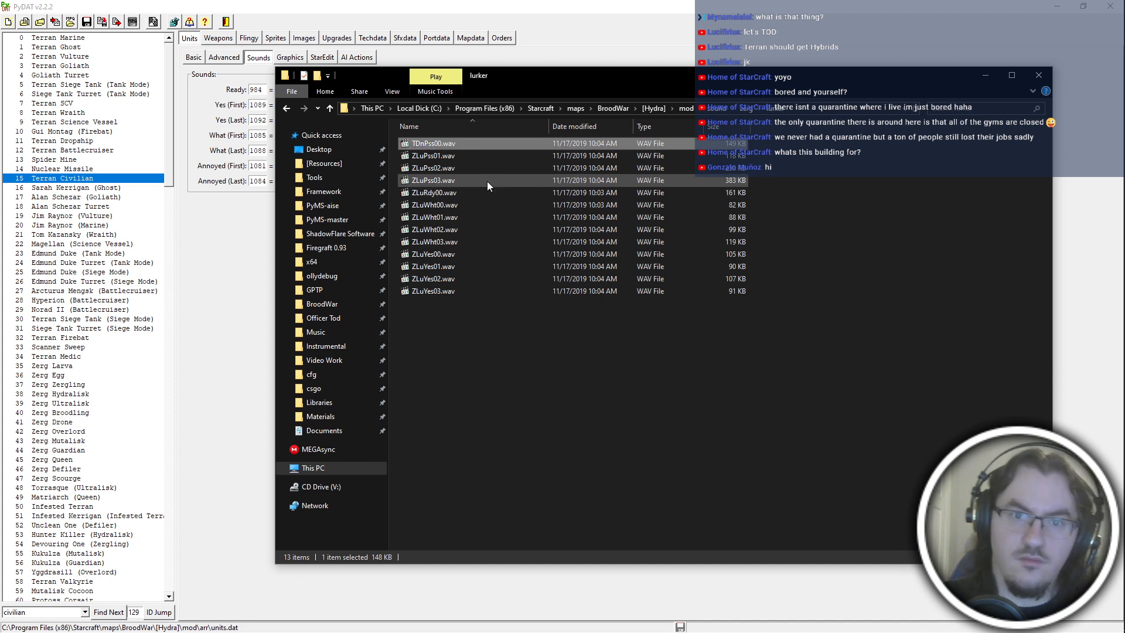
# Rename ZLuPss01.wav, ZLuPss02.wav and ZLuPss03.wav as TDnPss01.wav, TDnPss02.wav and TDnPss03.wav.
pyautogui.click(476, 155)
pyautogui.press('F2')
pyautogui.write('TDnPss0')
pyautogui.write('1')
pyautogui.click(465, 167)
pyautogui.press('F2')
pyautogui.write('TDnPss0')
pyautogui.write('2')
pyautogui.click(466, 181)
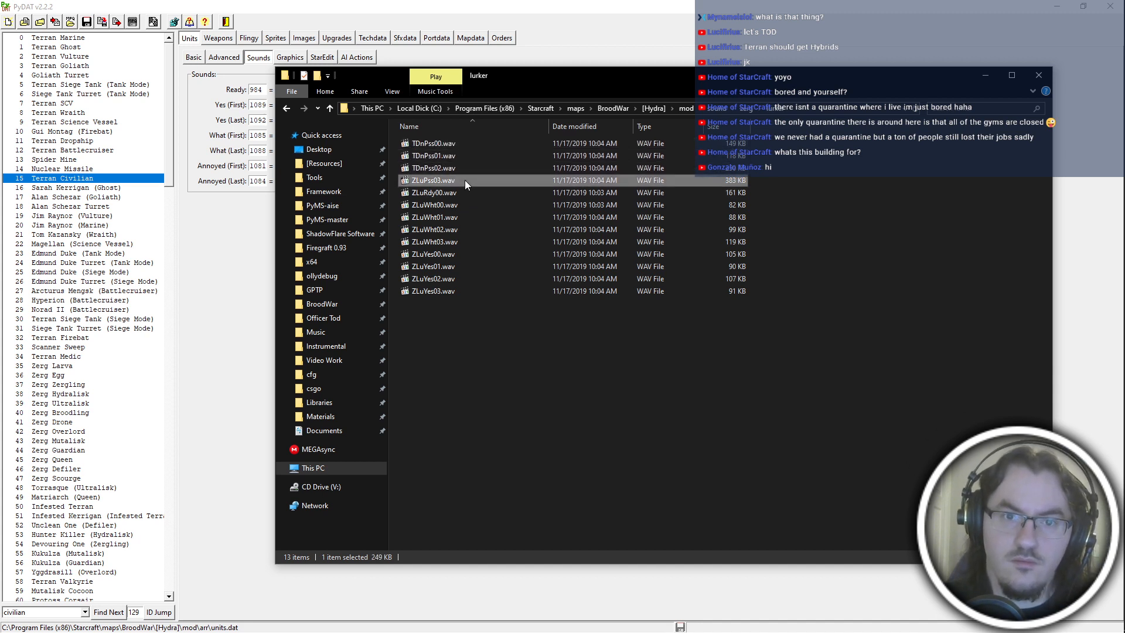
pyautogui.press('F2')
pyautogui.write('TDnPss0')
pyautogui.write('3')
# Rename the ready sound ZLuRdy00.wav as TDnPss04.wav.
pyautogui.click(459, 194)
pyautogui.press('F2')
pyautogui.write('TDnPss0')
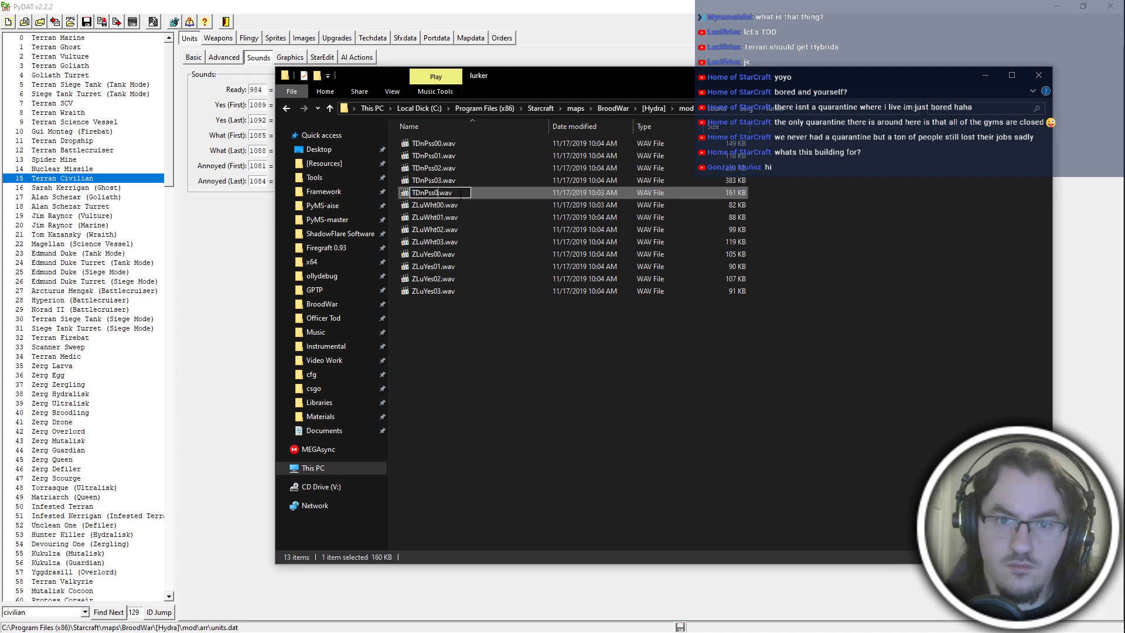
pyautogui.write('4')
# Rename ZLuWht00.wav through ZLuWht03.wav as TDnWht00.wav through TDnWht03.wav, keeping each file's number.
pyautogui.click(466, 206)
pyautogui.press('F2')
pyautogui.write('TDnW')
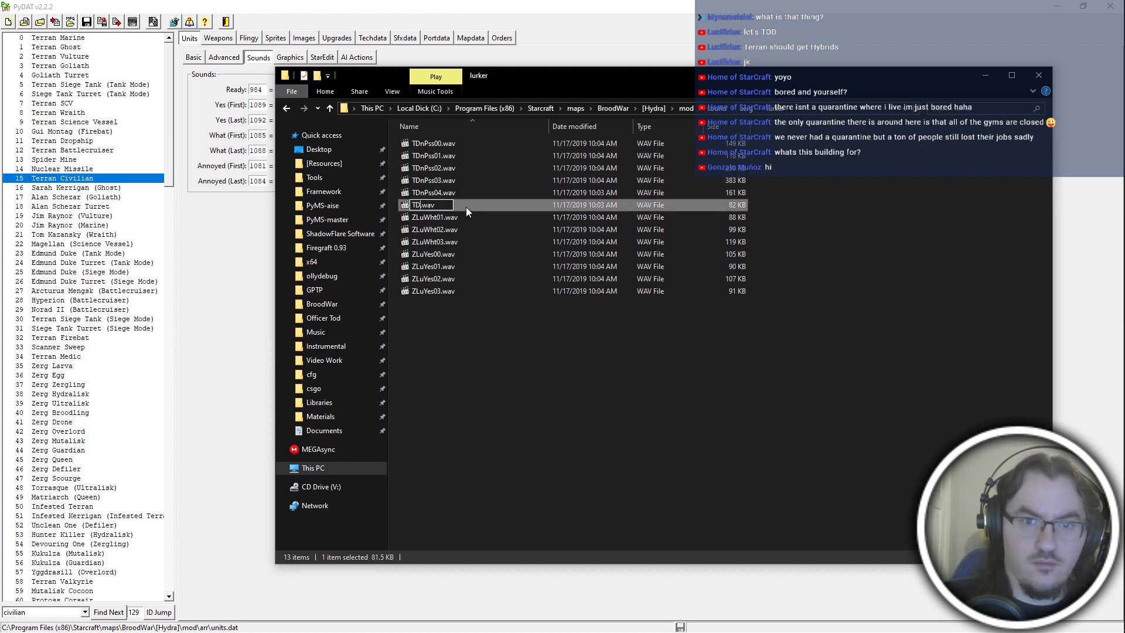
pyautogui.write('ht00')
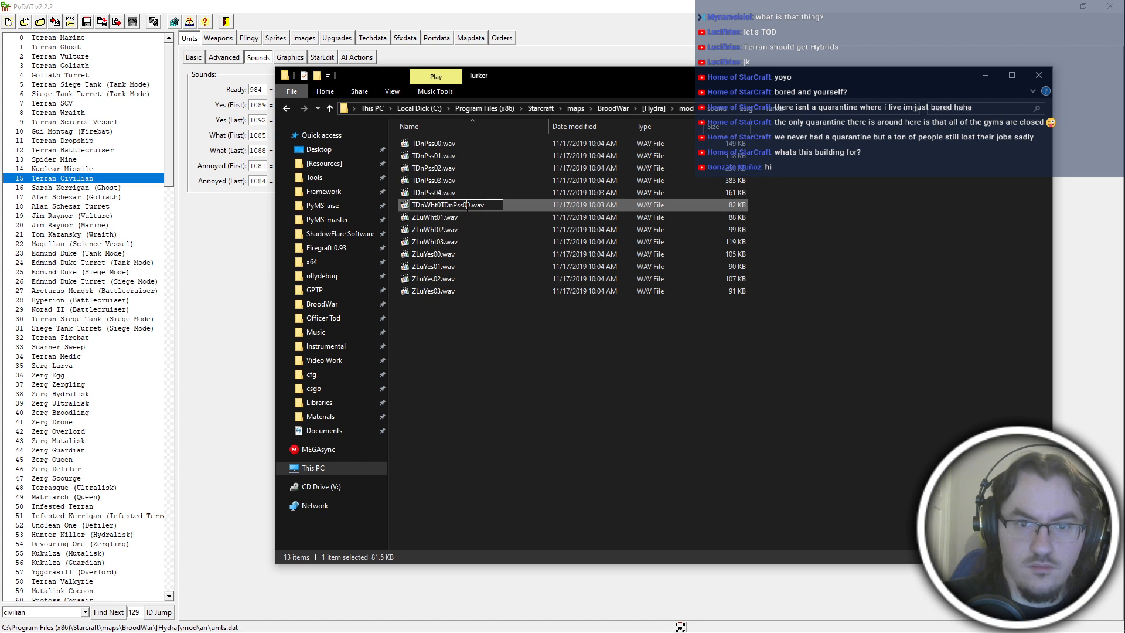
pyautogui.press('Return')
pyautogui.press('Down')
pyautogui.press('F2')
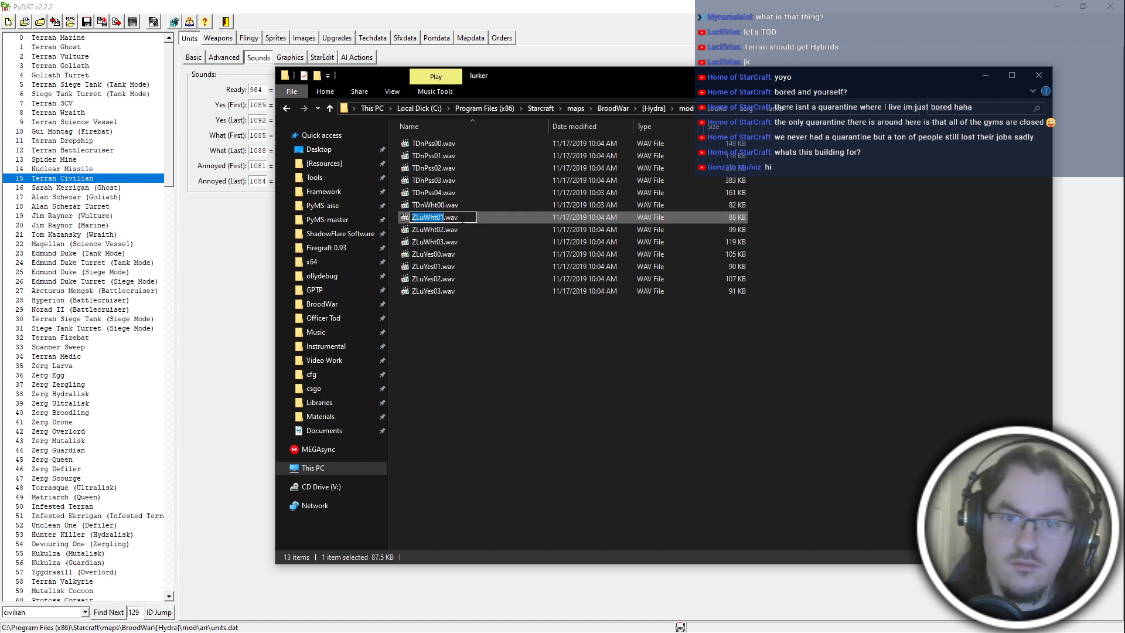
pyautogui.write('TDnWht01')
pyautogui.press('Tab')
pyautogui.write('TDnWht02')
pyautogui.press('Tab')
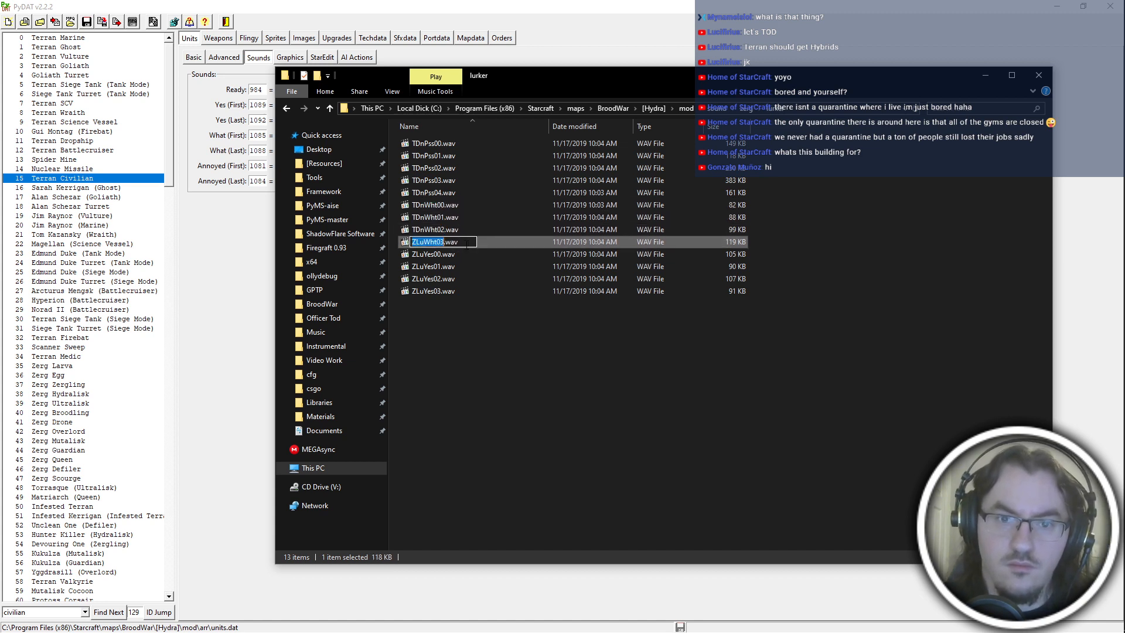
pyautogui.write('TDnWht03')
pyautogui.press('Tab')
# Rename ZLuYes00.wav through ZLuYes03.wav as TDnYes00.wav through TDnYes03.wav, keeping each file's number.
pyautogui.write('TDnYes00')
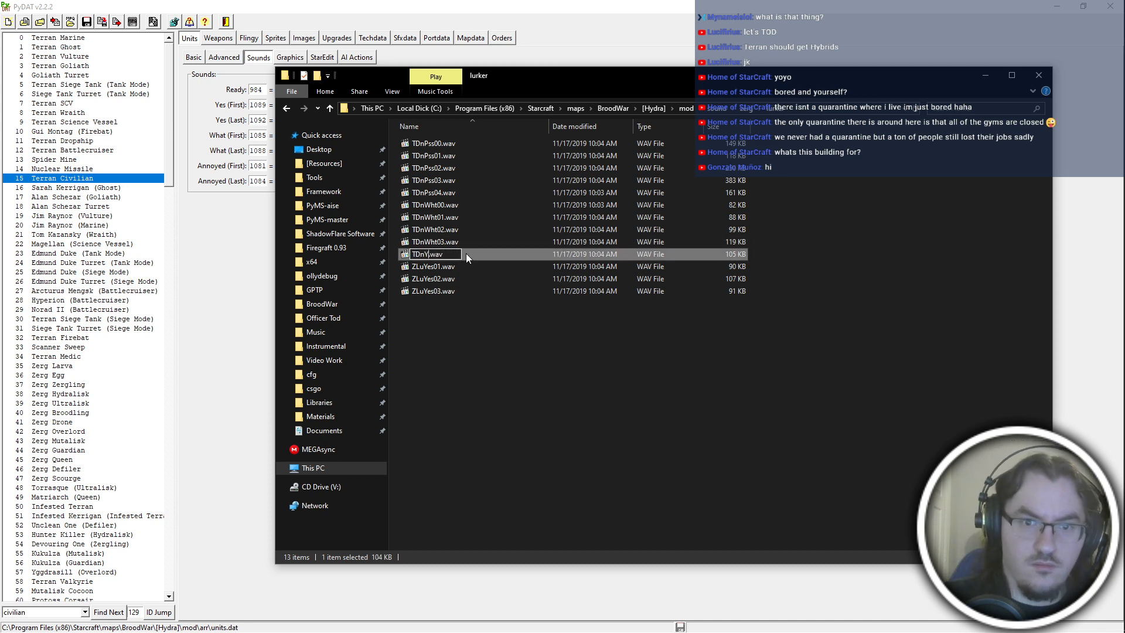
pyautogui.press('Return')
pyautogui.press('Down')
pyautogui.press('F2')
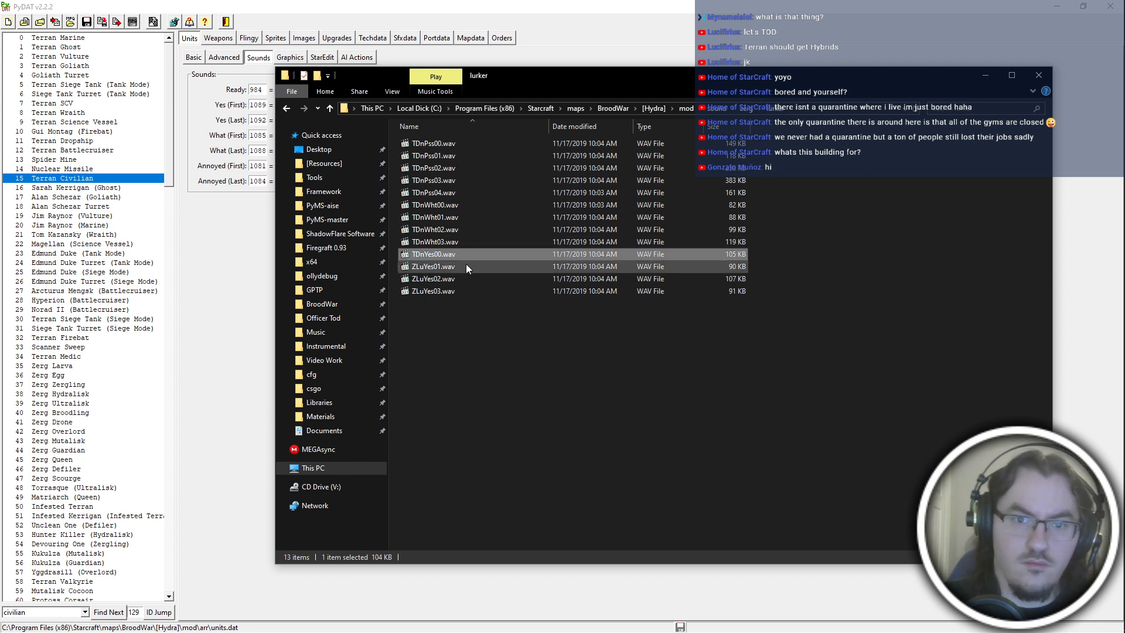
pyautogui.write('TDnYes01')
pyautogui.press('Tab')
pyautogui.write('TDnYes02')
pyautogui.press('Tab')
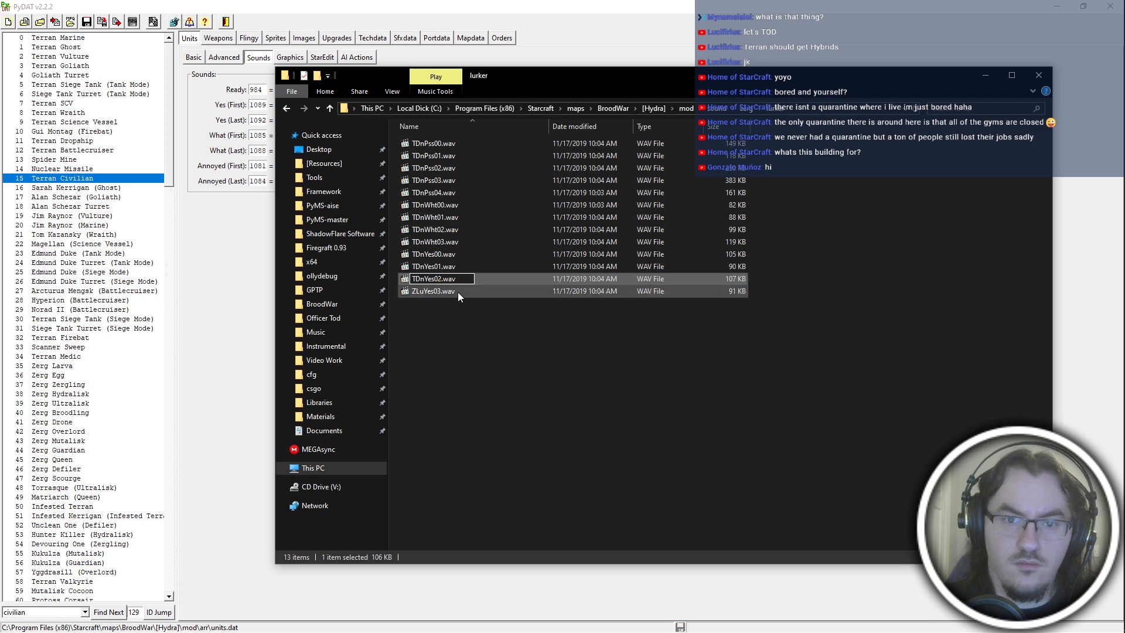
pyautogui.write('TDnYes03')
pyautogui.press('Return')
# Go up to the zerg sound folder and rename the lurker folder as duran.
pyautogui.click(551, 422)
pyautogui.hotkey('alt', 'Up')
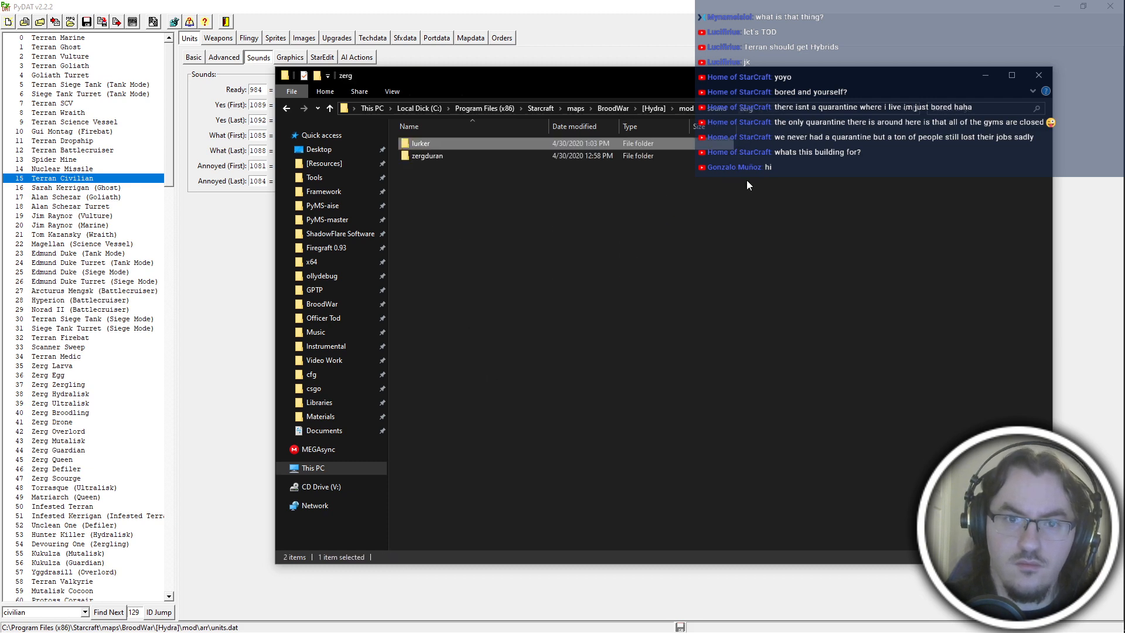
pyautogui.press('F2')
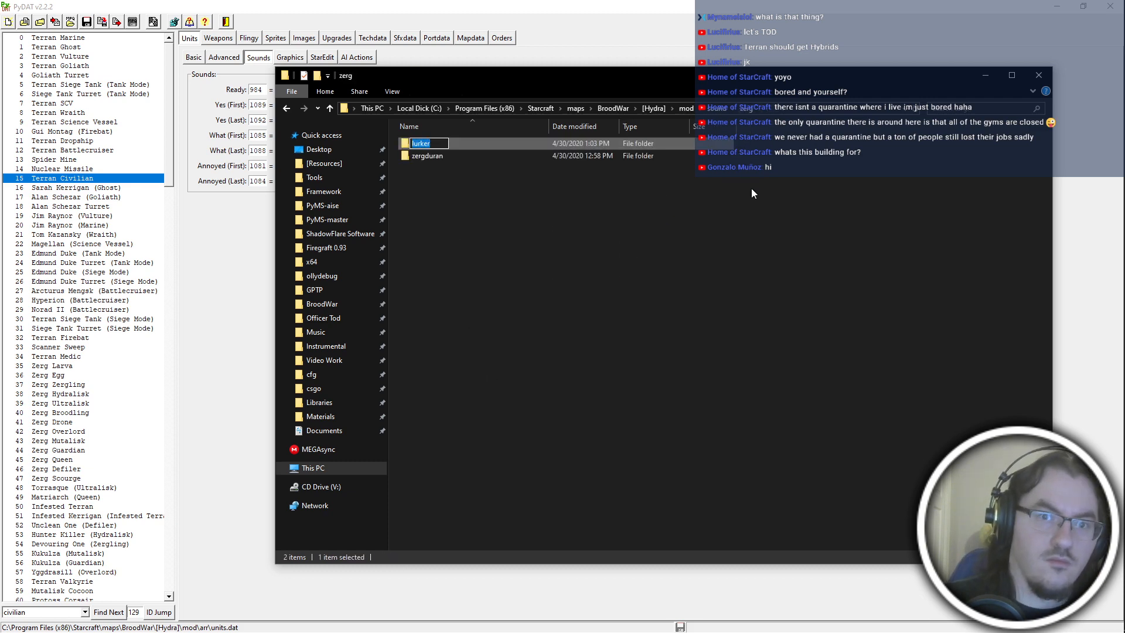
pyautogui.press('Escape')
pyautogui.hotkey('alt', 'Tab')
pyautogui.hotkey('alt', 'Tab')
pyautogui.click(554, 191)
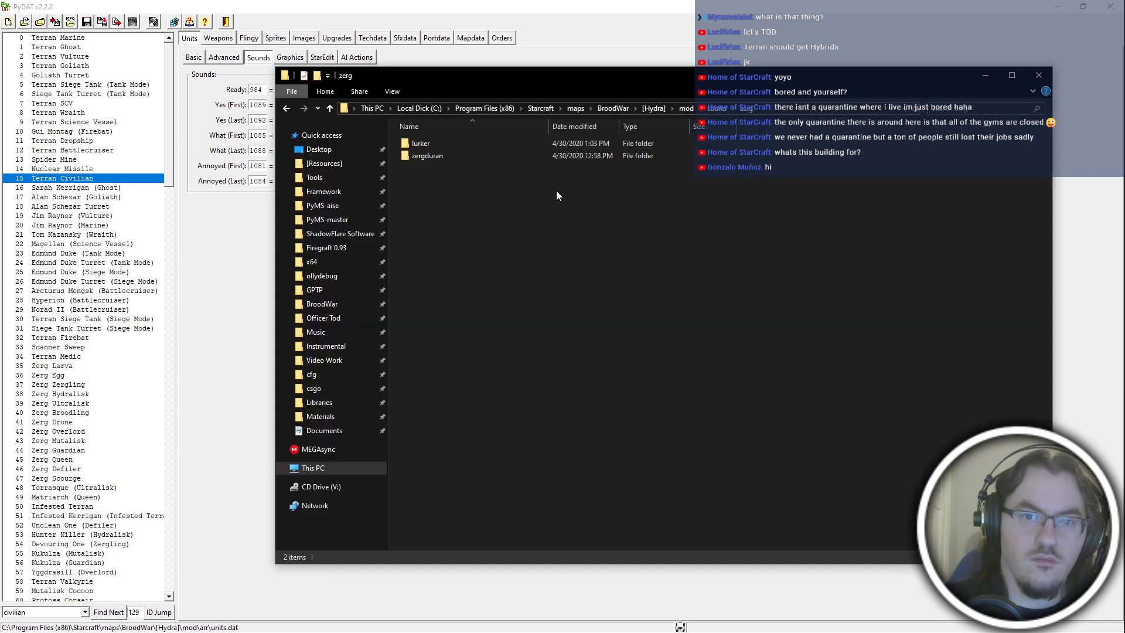
pyautogui.click(506, 145)
pyautogui.press('F2')
pyautogui.write('duran')
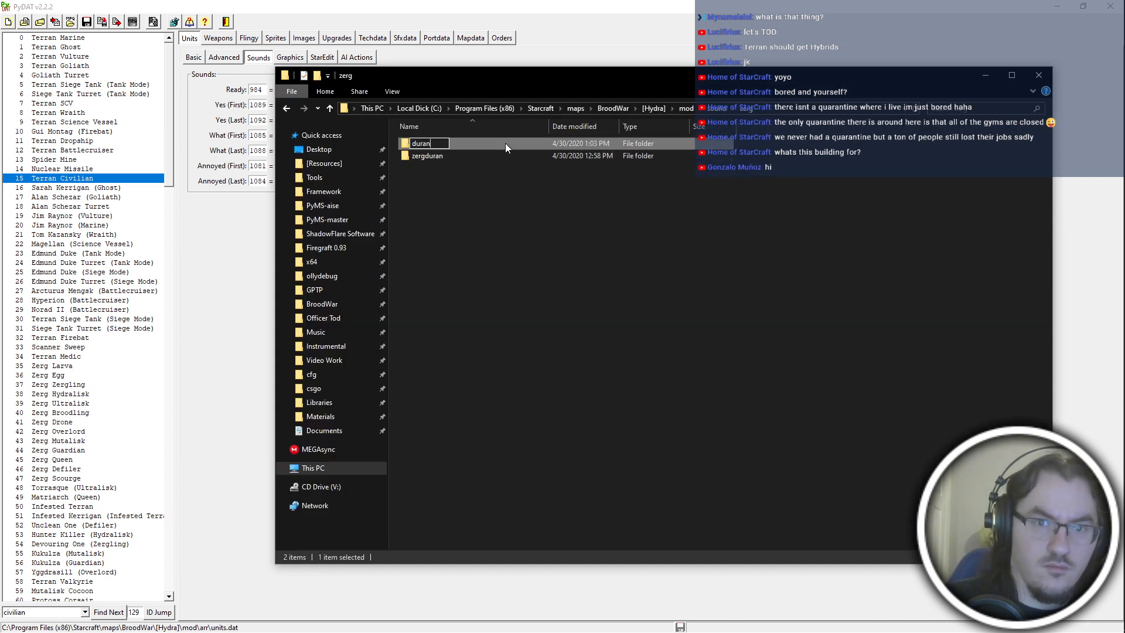
pyautogui.press('Return')
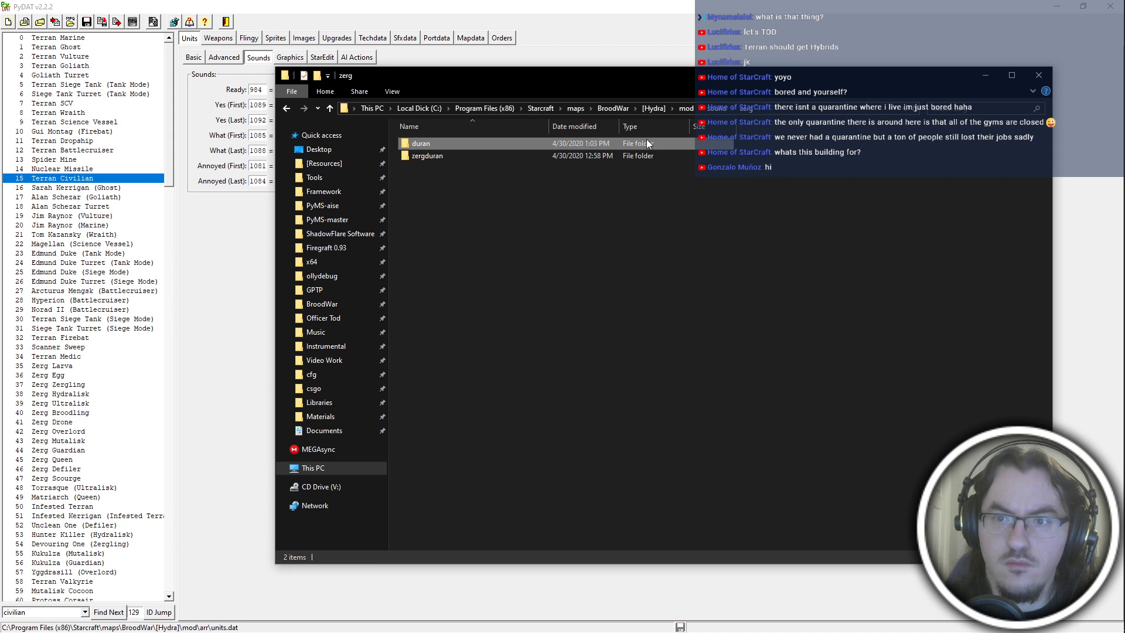
# Move the duran folder into the terran sound folder and look inside the battle folder there.
pyautogui.hotkey('alt', 'Left')
pyautogui.doubleClick(649, 344)
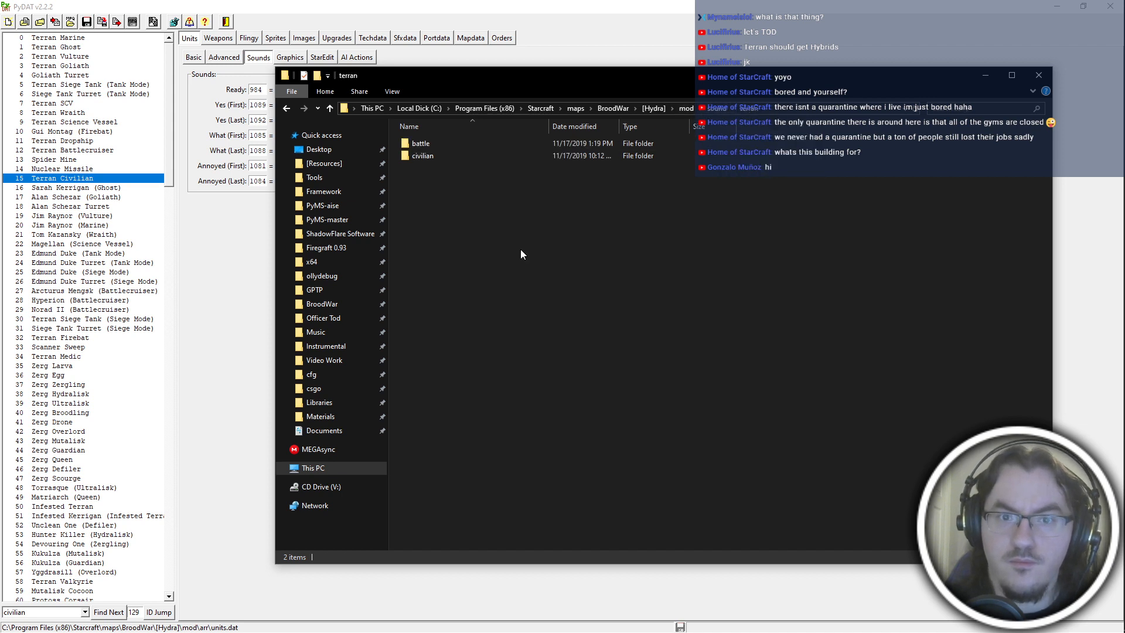
pyautogui.hotkey('ctrl', 'v')
pyautogui.doubleClick(461, 139)
pyautogui.hotkey('alt', 'Left')
pyautogui.doubleClick(499, 145)
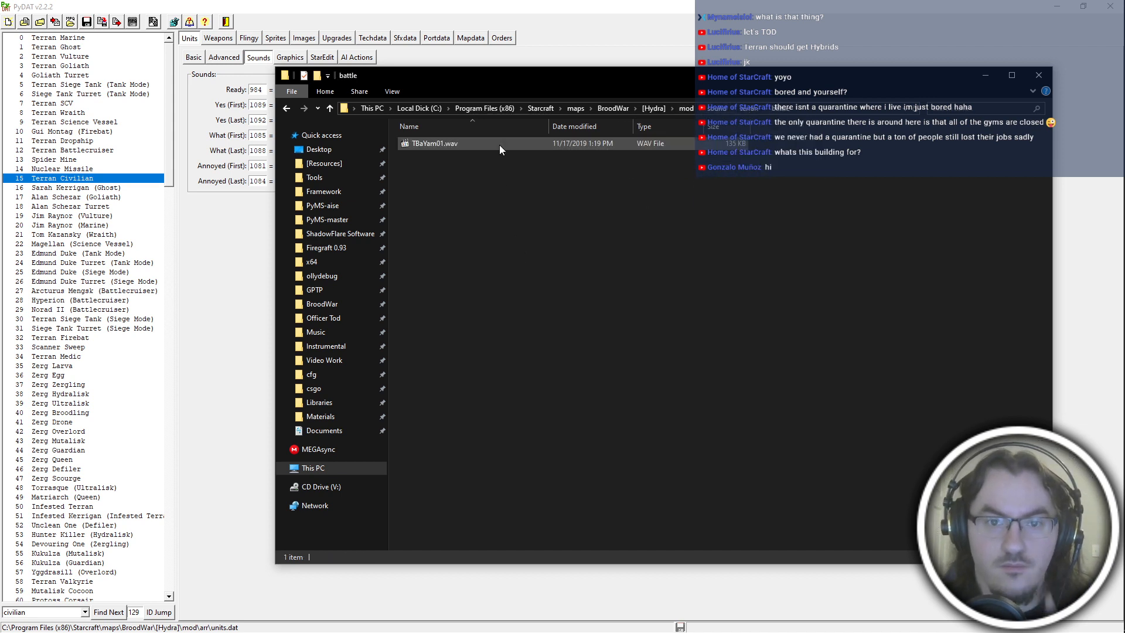
pyautogui.hotkey('alt', 'Left')
pyautogui.click(476, 168)
# Switch to PyDAT and set Terran Civilian's Yes sounds to 993 (TDnYes00.wav) for the first and 996 (TDnYes03.wav) for the last.
pyautogui.click(659, 7)
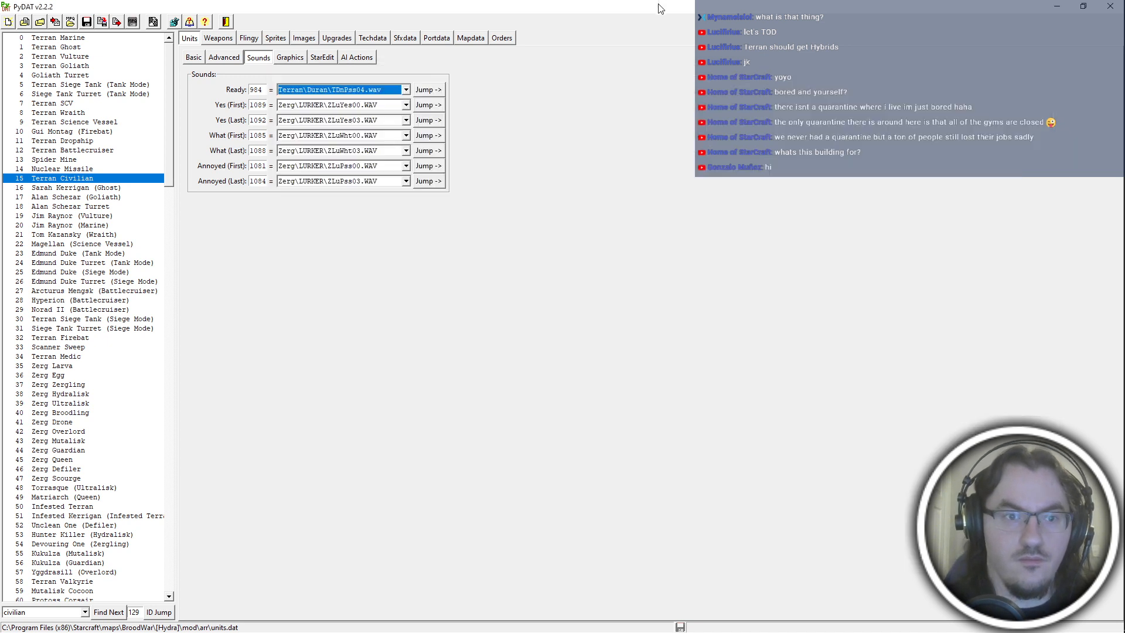
pyautogui.doubleClick(258, 104)
pyautogui.write('944')
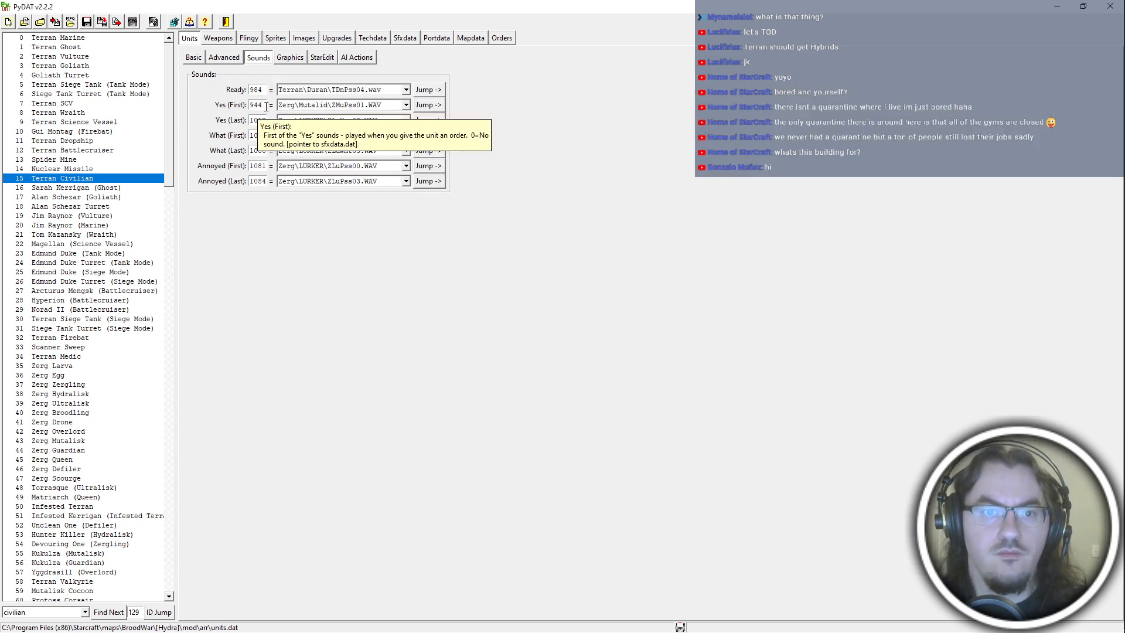
pyautogui.doubleClick(266, 106)
pyautogui.write('984')
pyautogui.click(317, 105)
pyautogui.scroll(-1, 351, 164)
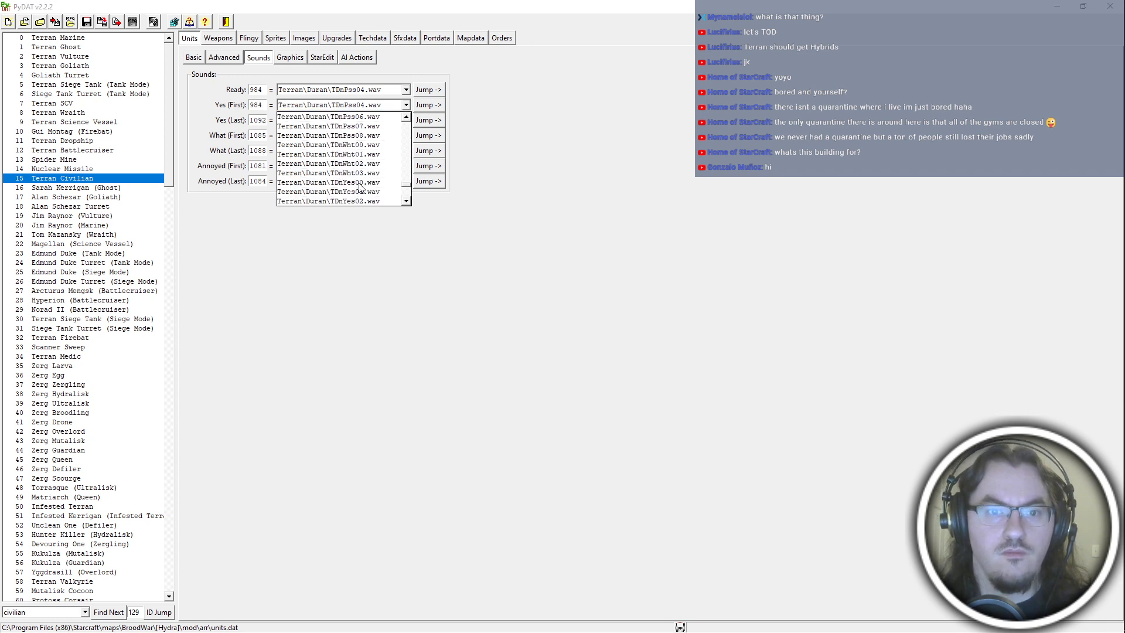
pyautogui.click(362, 189)
pyautogui.doubleClick(256, 121)
pyautogui.write('996')
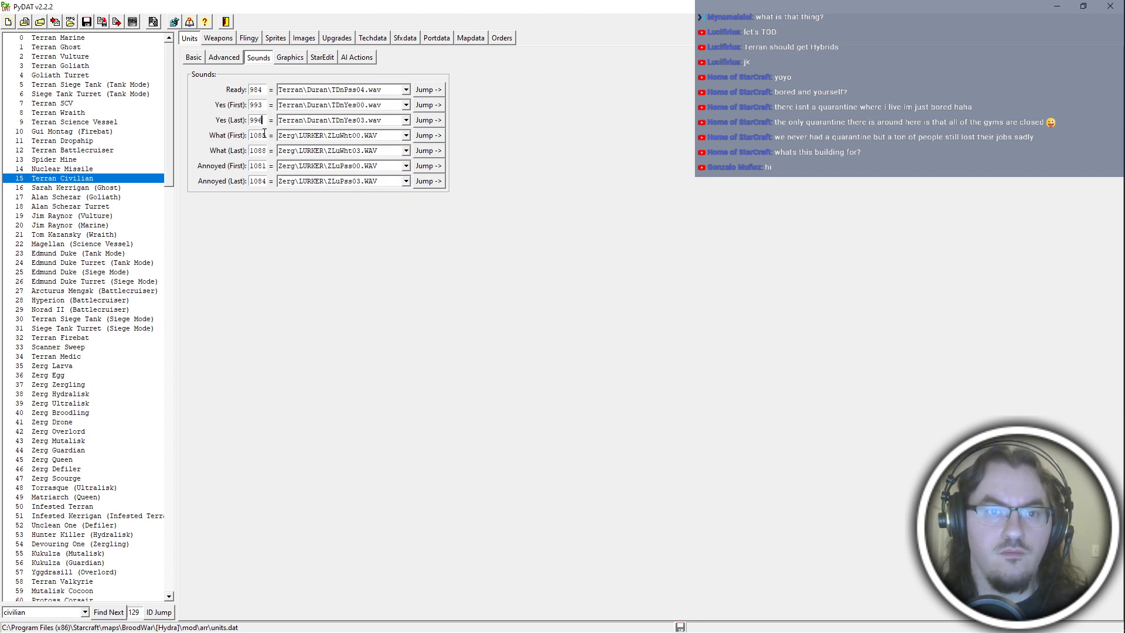
pyautogui.write('996')
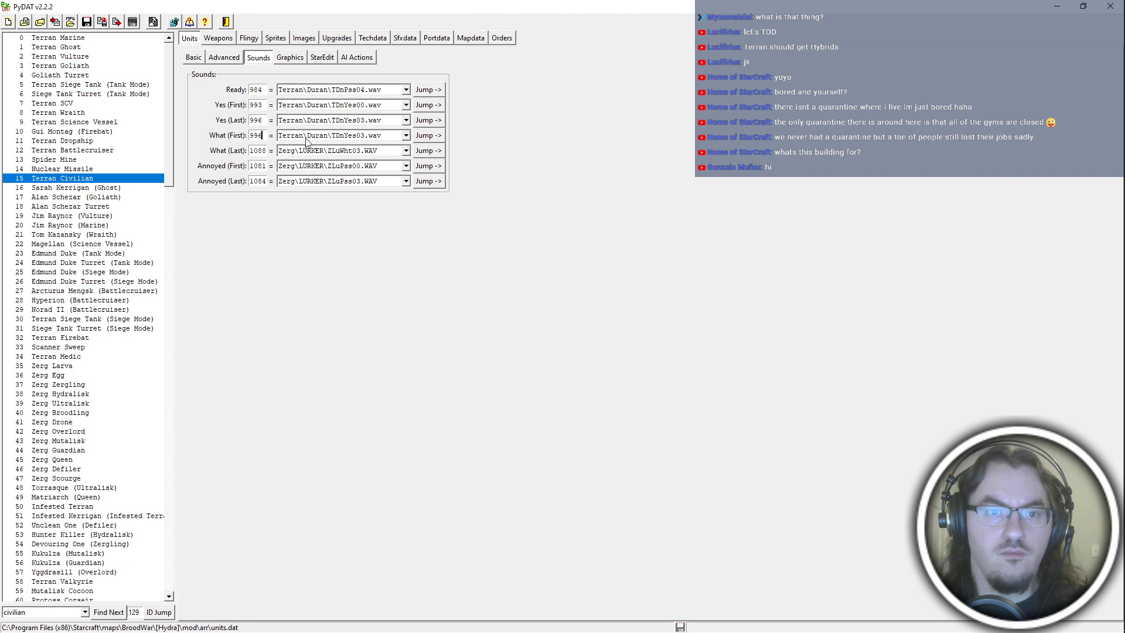
# Set Terran Civilian's What sounds to 989 (TDnWht00.wav) for the first and 992 (TDnWht03.wav) for the last.
pyautogui.click(319, 136)
pyautogui.scroll(3, 336, 166)
pyautogui.click(347, 147)
pyautogui.click(349, 139)
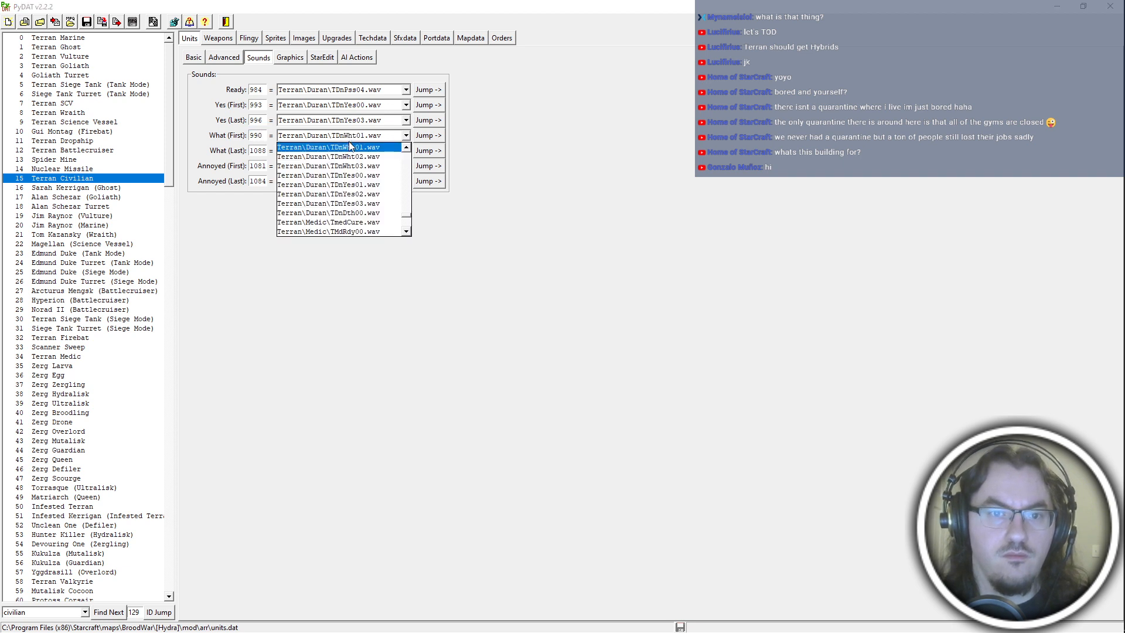
pyautogui.scroll(1, 353, 153)
pyautogui.click(356, 157)
pyautogui.doubleClick(262, 153)
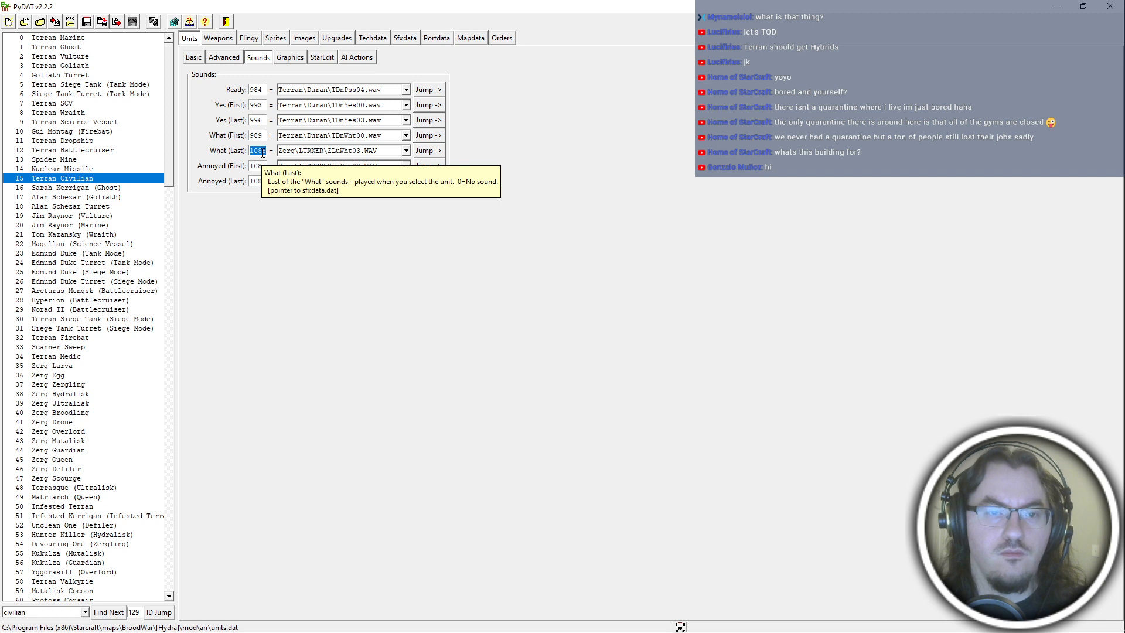
pyautogui.write('992')
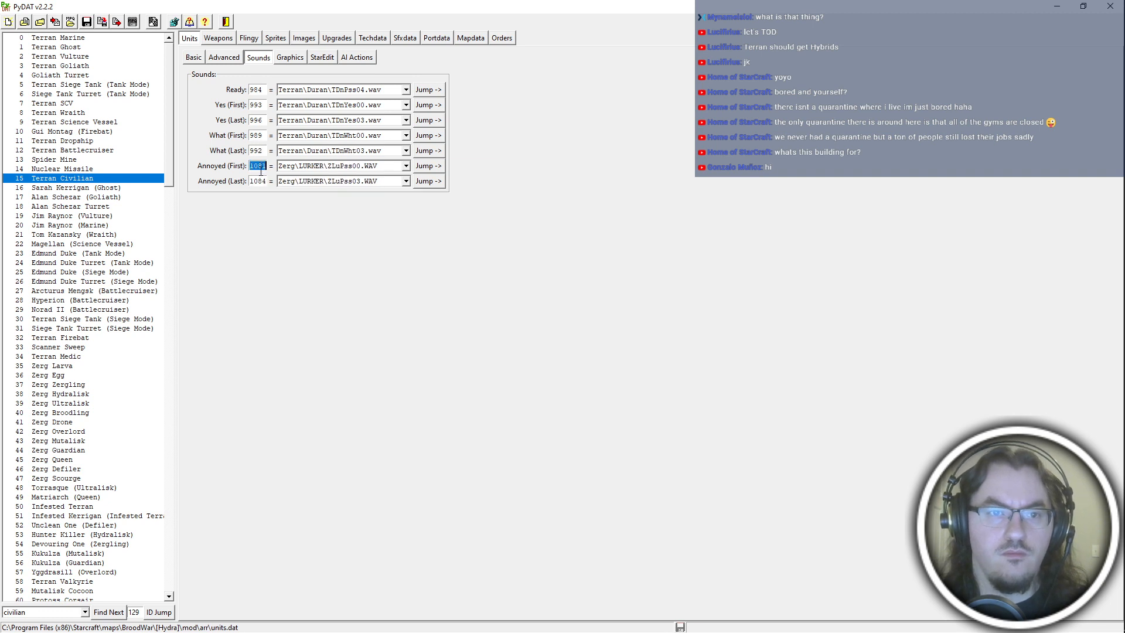
pyautogui.write('98')
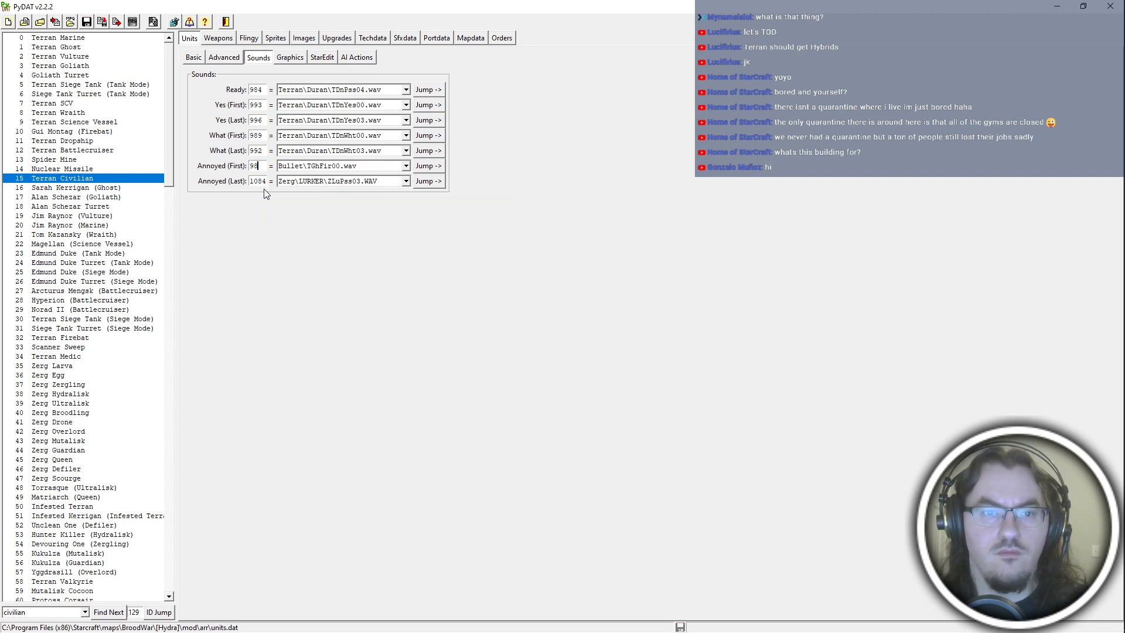
pyautogui.write('0')
# Set Terran Civilian's Annoyed sounds to 980 (TDnPss00.wav) for the first and 983 (TDnPss03.wav) for the last.
pyautogui.doubleClick(262, 183)
pyautogui.write('983')
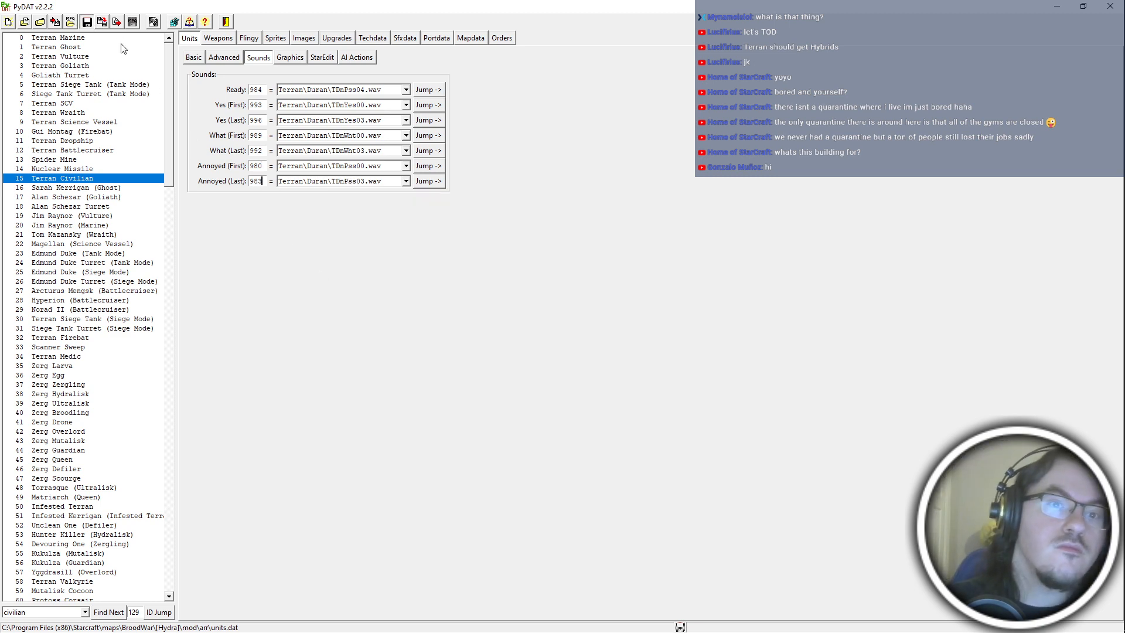
pyautogui.hotkey('alt', 'Tab')
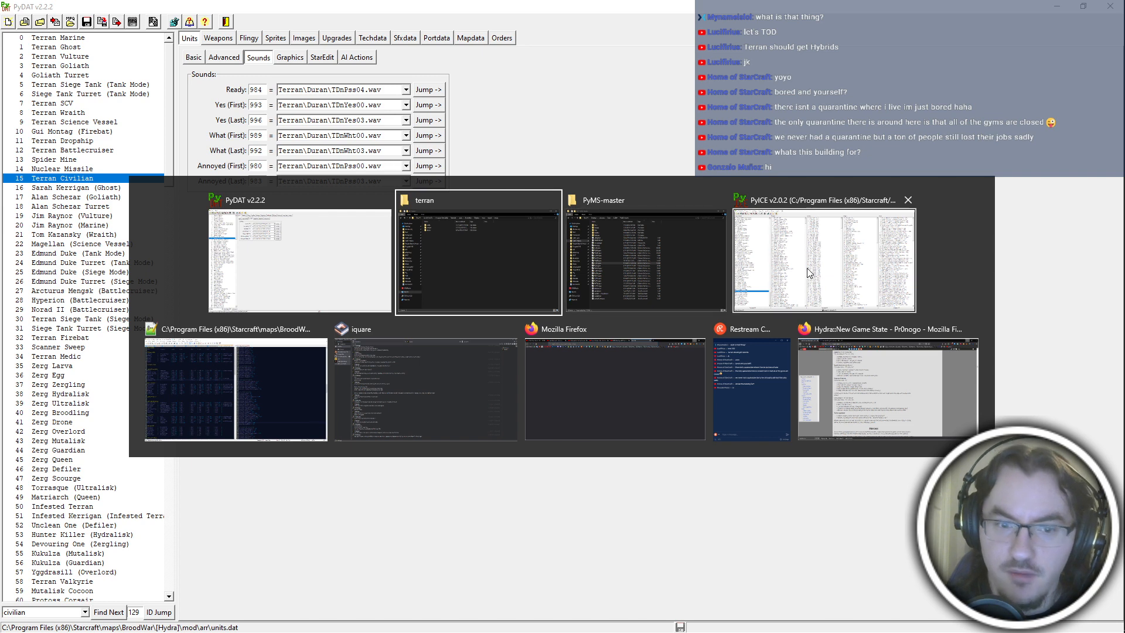
pyautogui.press('Escape')
pyautogui.doubleClick(56, 614)
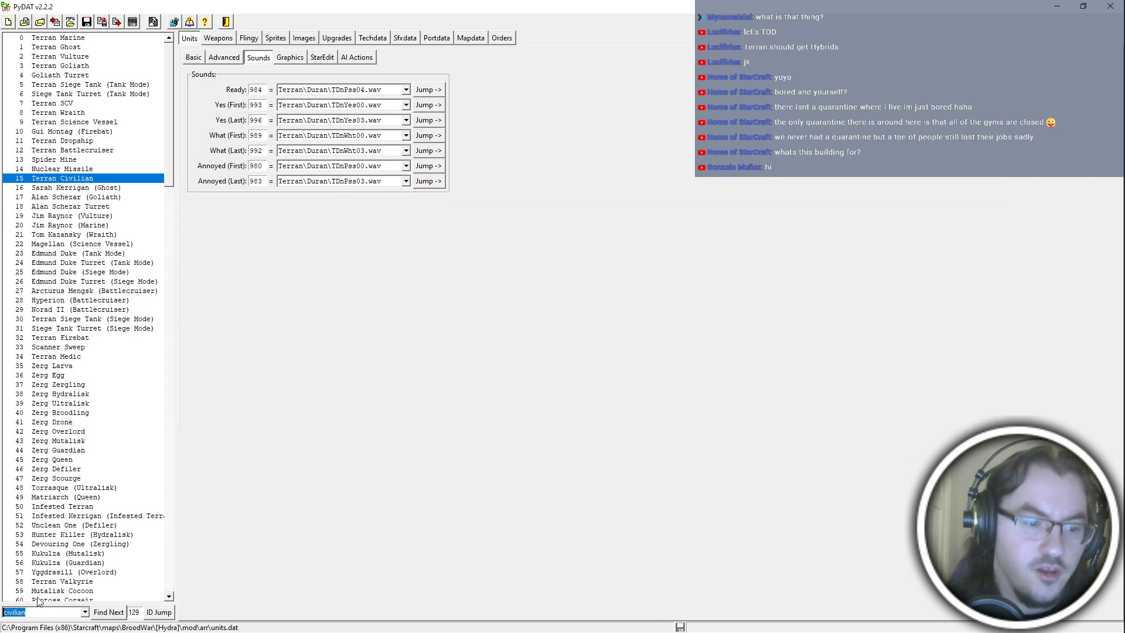
pyautogui.hotkey('alt', 'Tab')
pyautogui.click(758, 411)
pyautogui.click(578, 436)
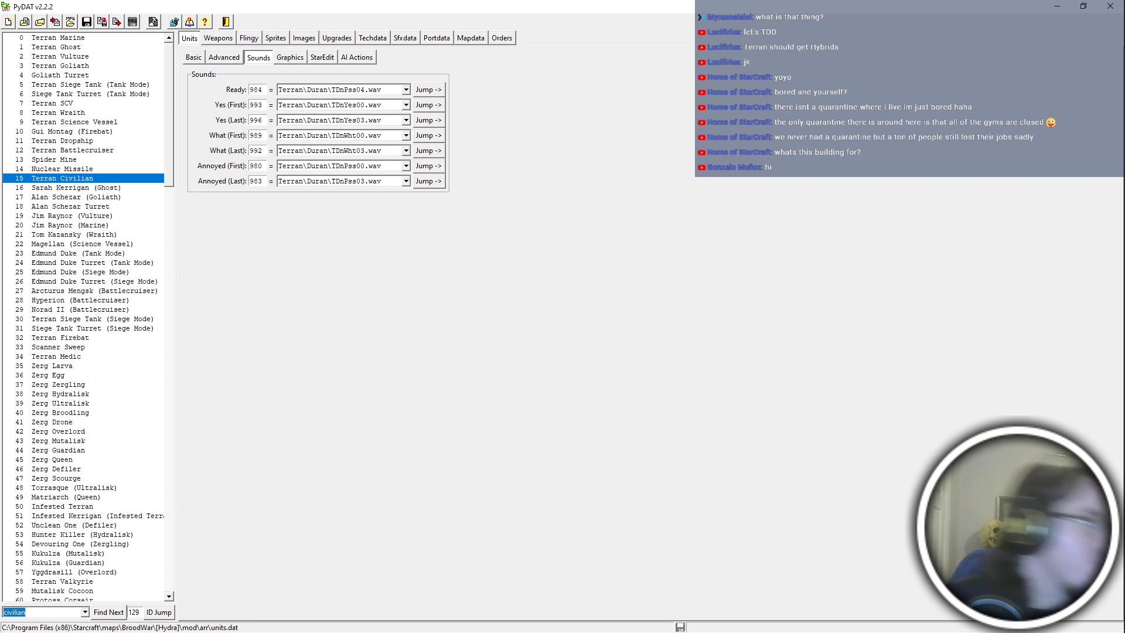
pyautogui.hotkey('alt', 'Tab')
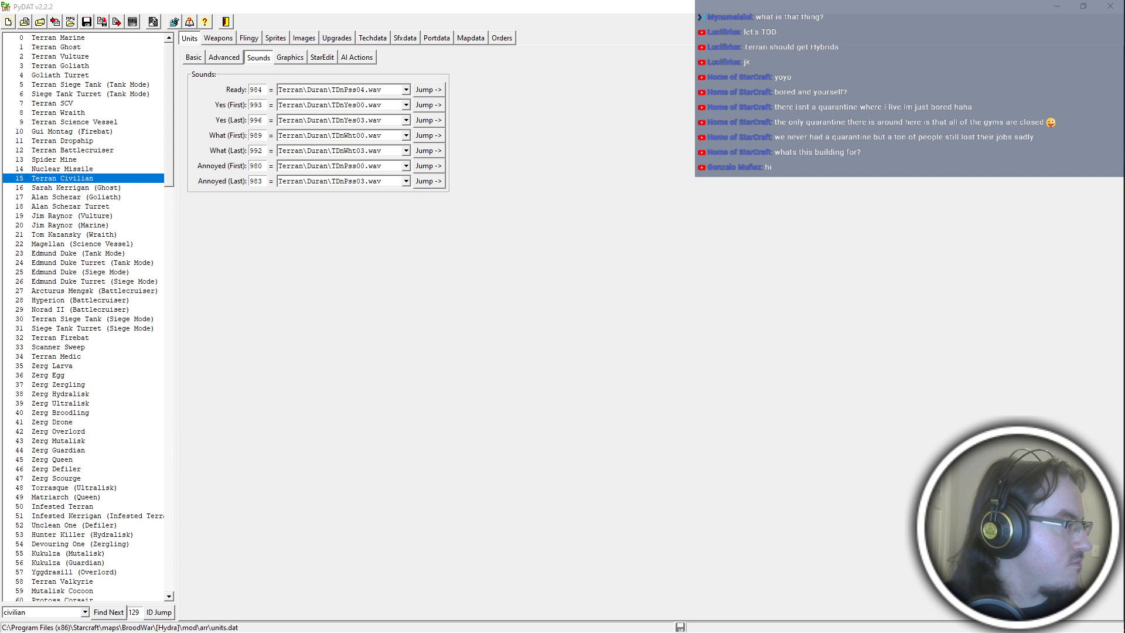
pyautogui.click(652, 356)
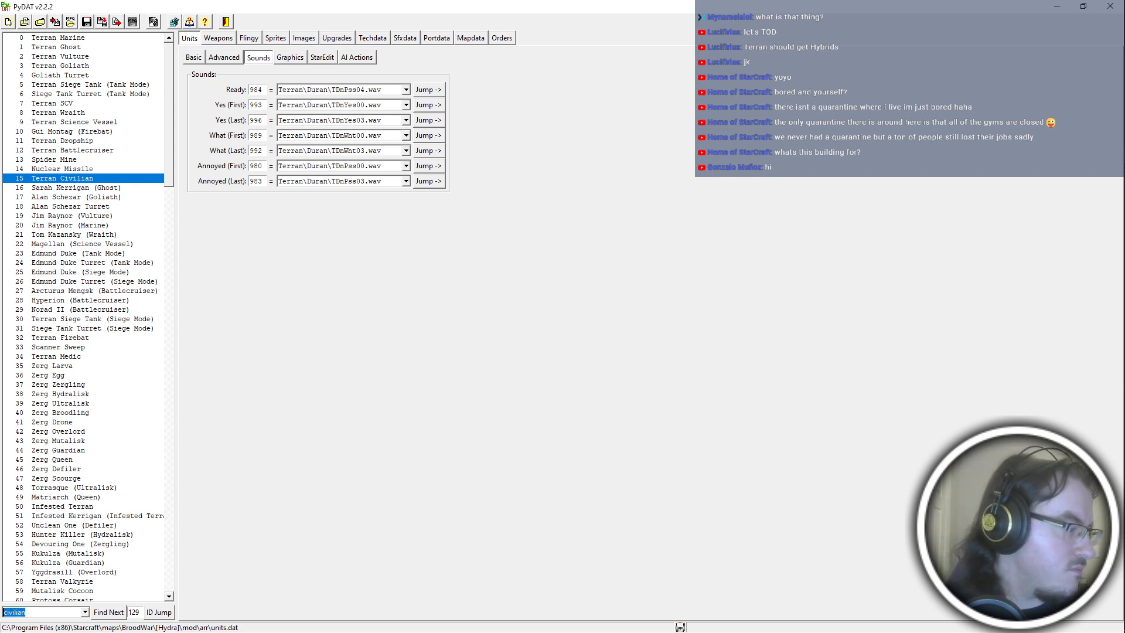
pyautogui.hotkey('alt', 'Tab')
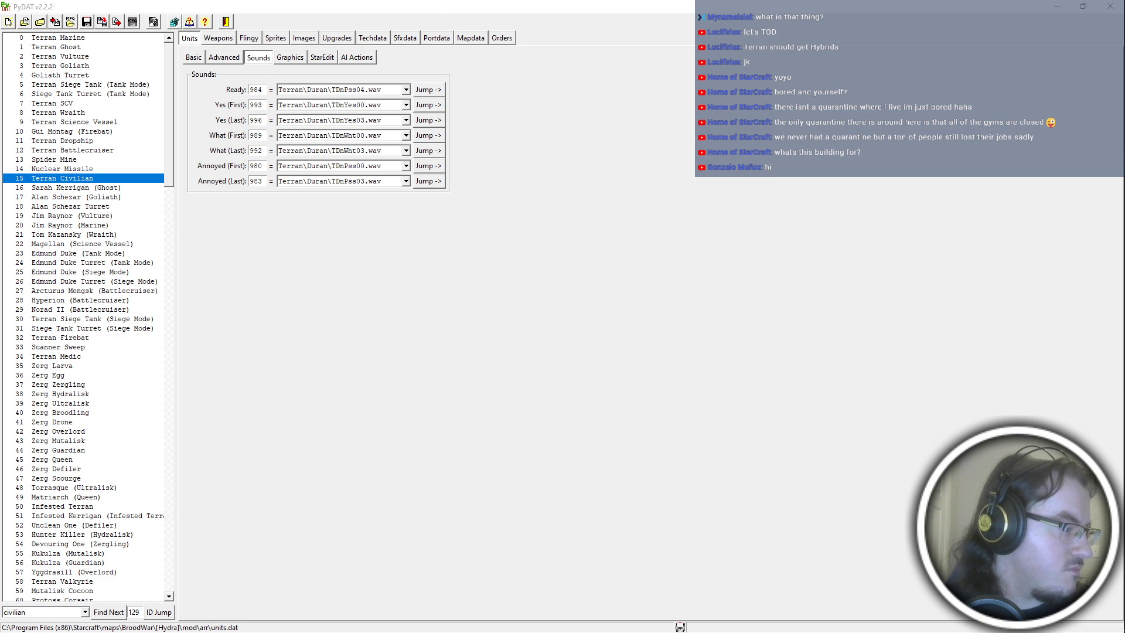
pyautogui.hotkey('alt', 'Tab')
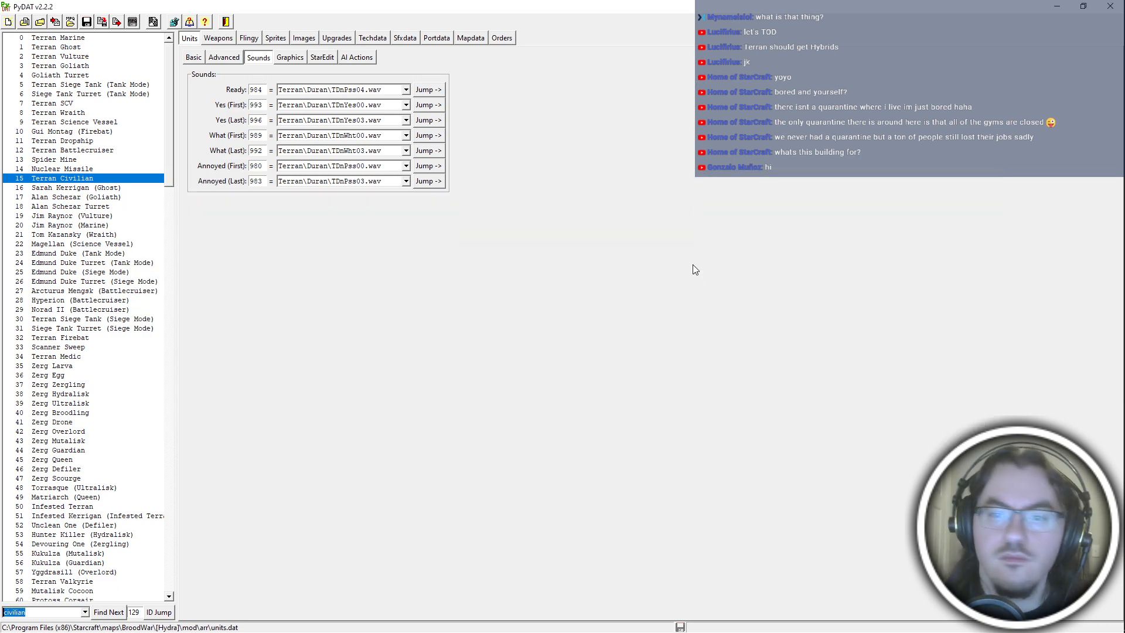
pyautogui.hotkey('alt', 'Tab')
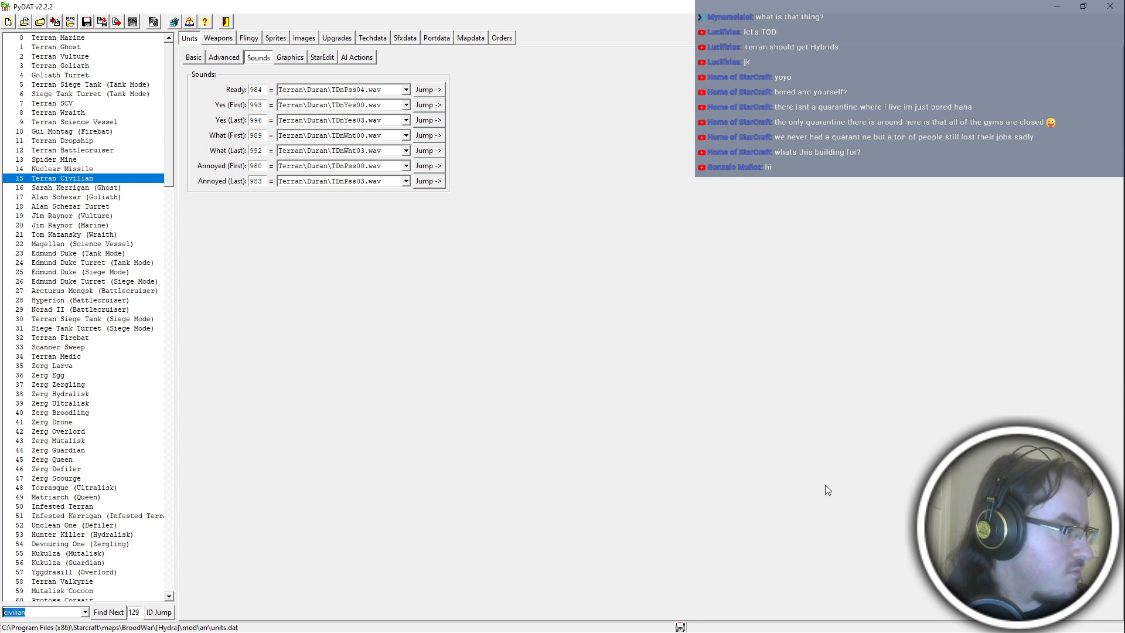
pyautogui.hotkey('alt', 'Tab')
pyautogui.hotkey('alt', 'Tab')
pyautogui.hotkey('alt', 'Tab')
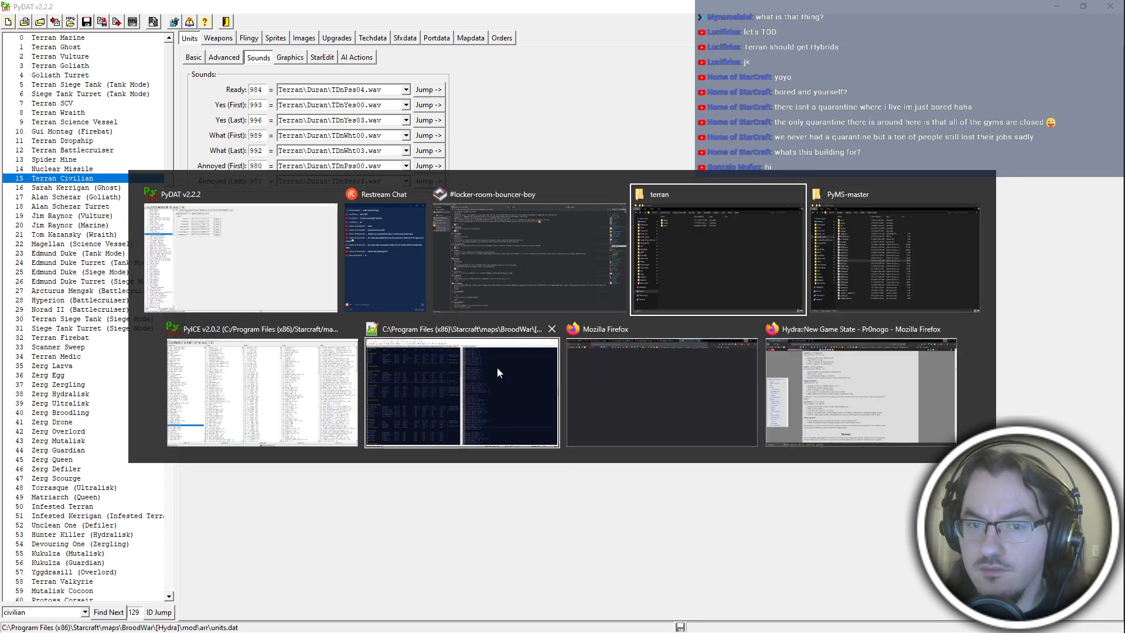
# Switch to File Explorer, close the PyMS-master window, and open hydra1161.mpq from the [Hydra] folder.
pyautogui.click(719, 241)
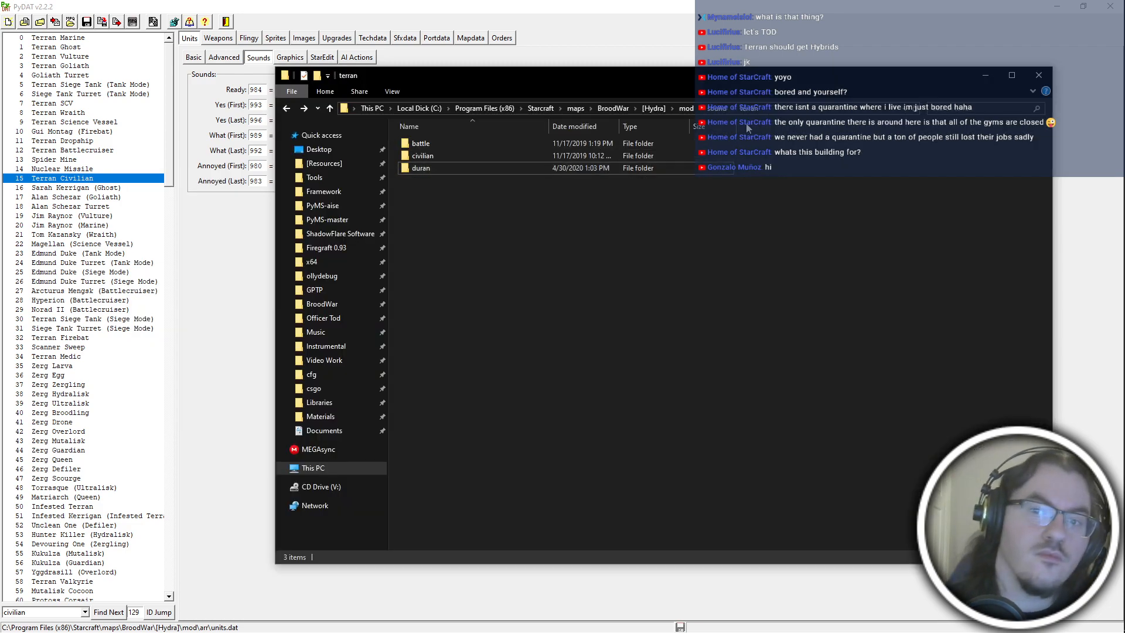
pyautogui.hotkey('alt', 'Tab')
pyautogui.click(328, 378)
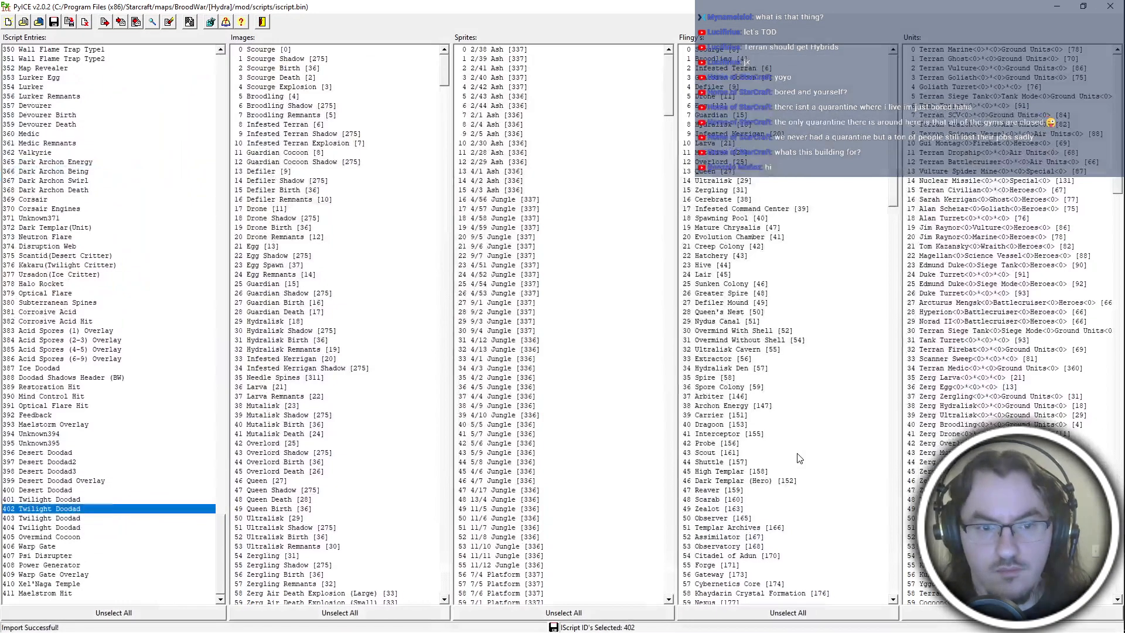
pyautogui.hotkey('alt', 'Tab')
pyautogui.hotkey('alt', 'Tab')
pyautogui.click(271, 396)
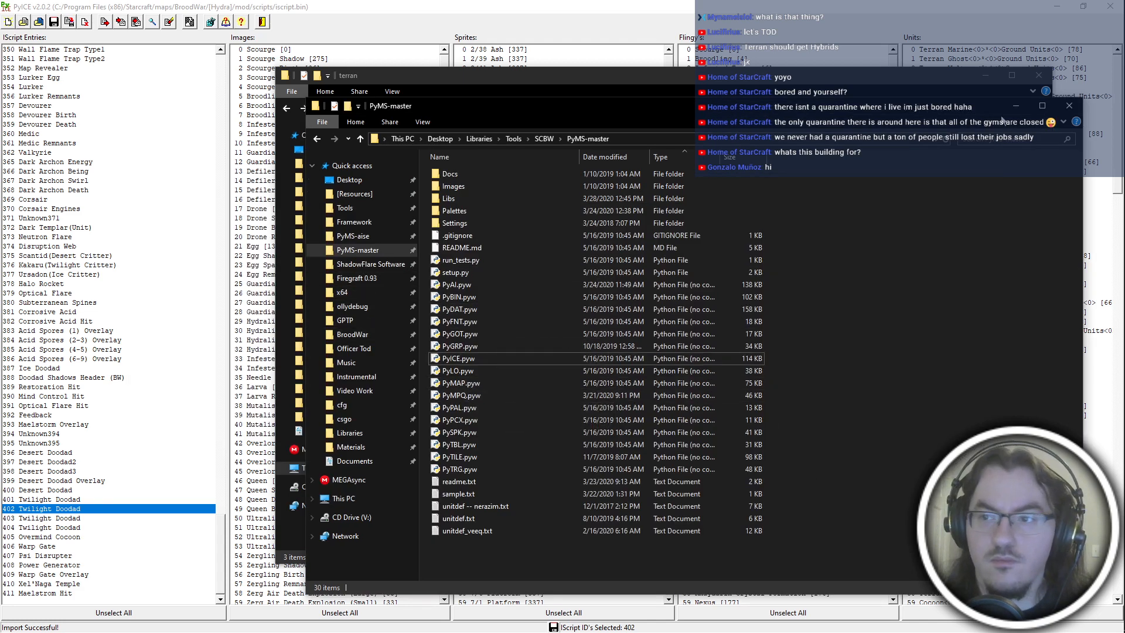
pyautogui.click(1070, 106)
pyautogui.click(656, 111)
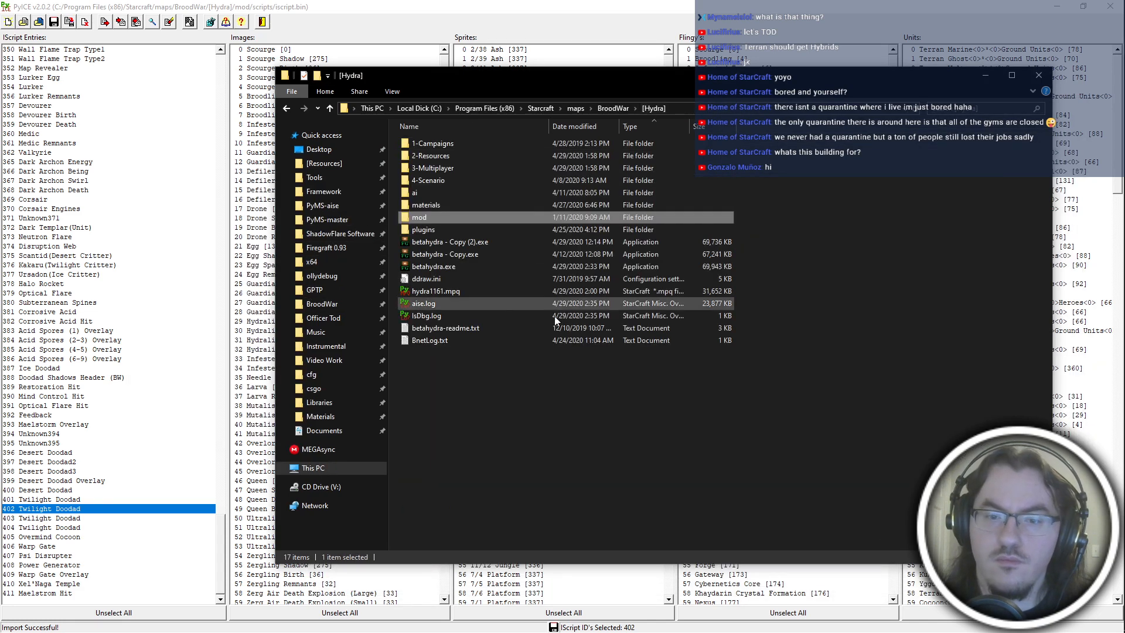
pyautogui.doubleClick(508, 291)
# Switch to PyICE and save the iscript.bin file.
pyautogui.click(293, 8)
pyautogui.hotkey('ctrl', 's')
pyautogui.hotkey('alt', 'Tab')
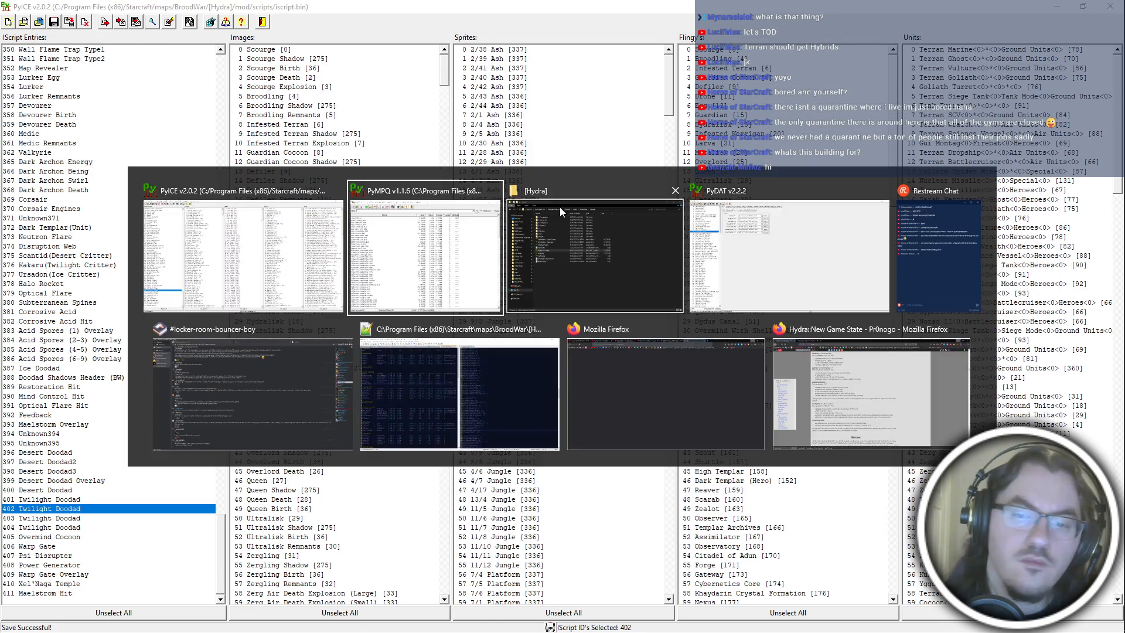
# Switch to PyMPQ and add iscript.bin from the mod's scripts folder to hydra1161.mpq with the prefix scripts\.
pyautogui.click(375, 206)
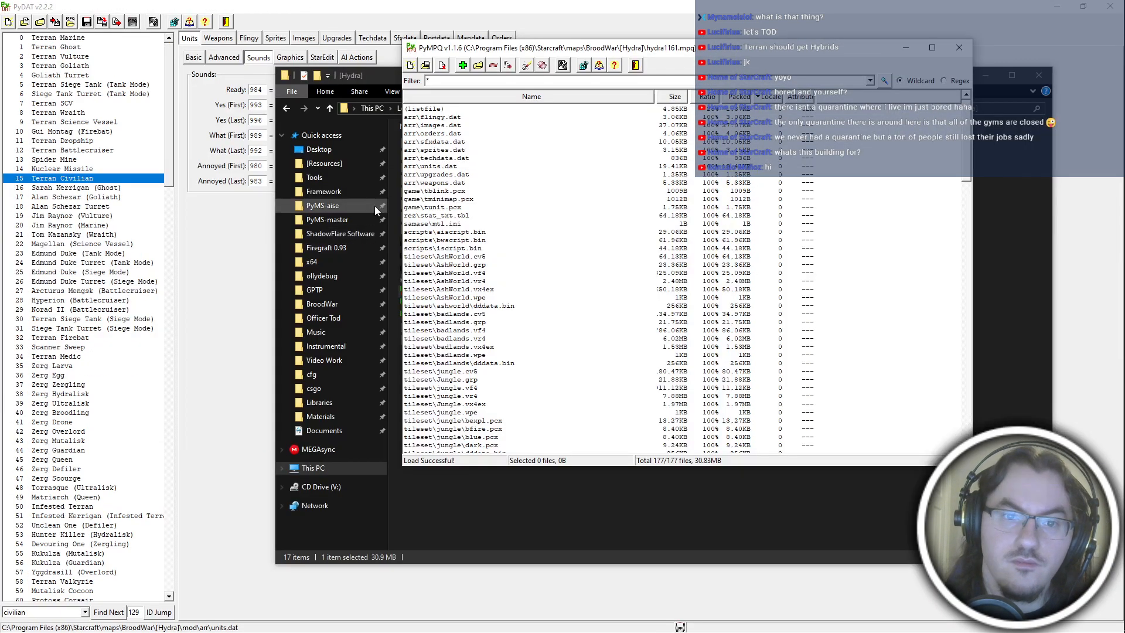
pyautogui.click(466, 68)
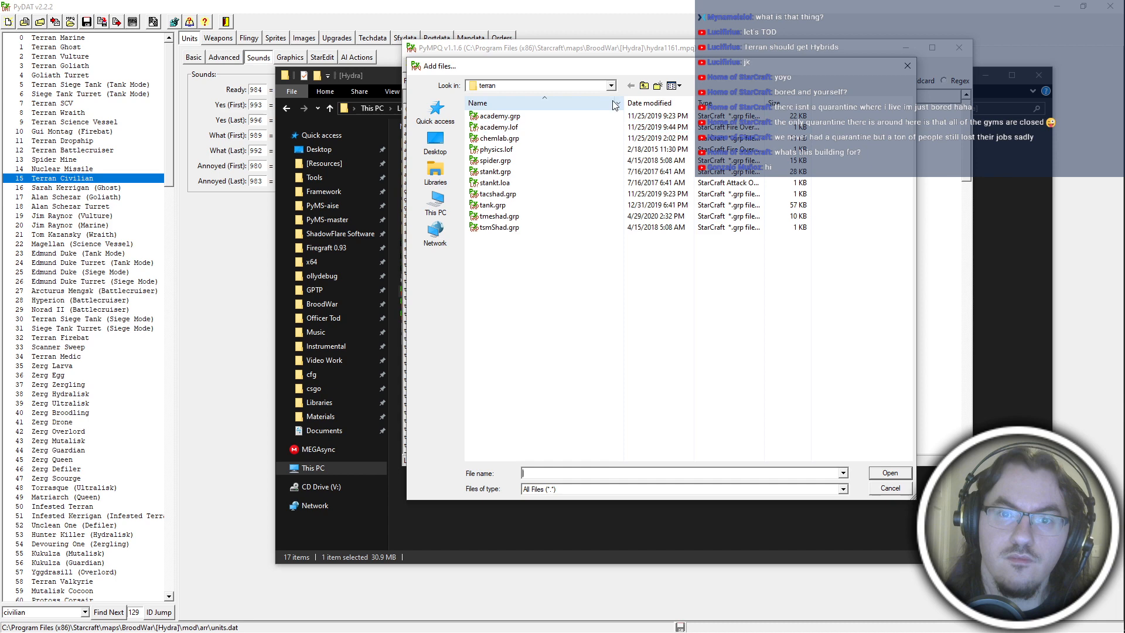
pyautogui.click(644, 85)
pyautogui.click(644, 85)
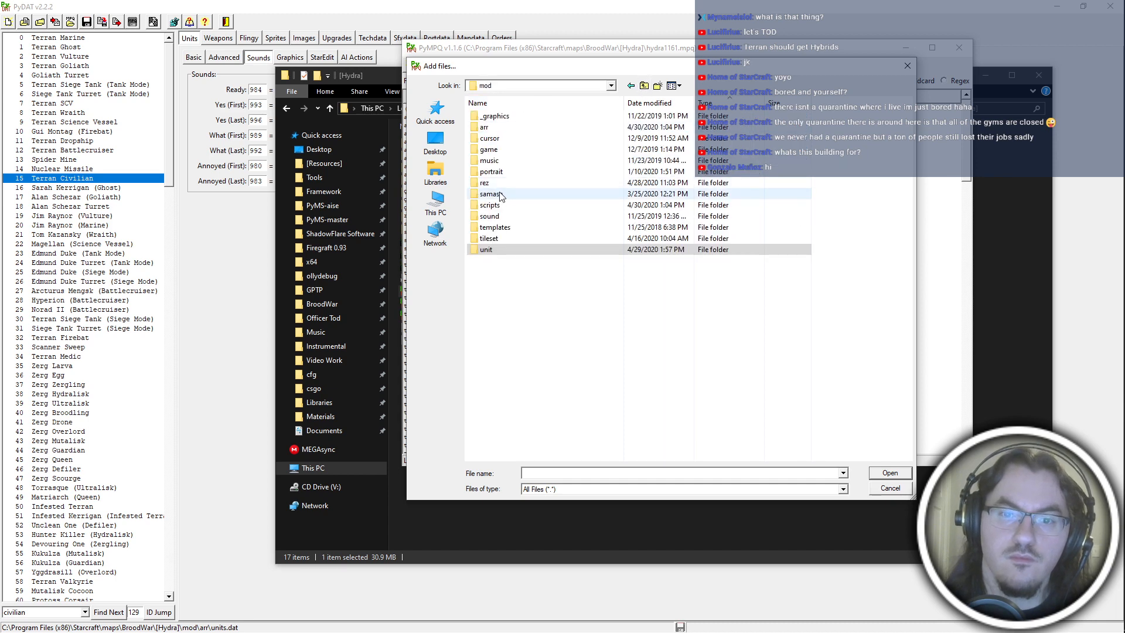
pyautogui.click(645, 85)
pyautogui.click(631, 85)
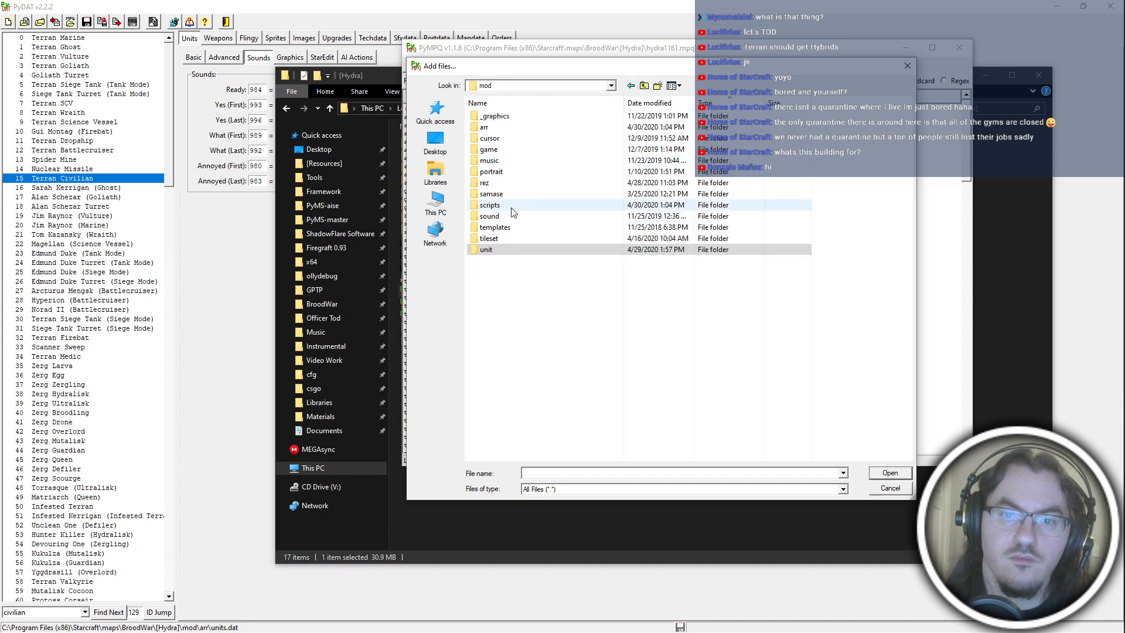
pyautogui.doubleClick(511, 207)
pyautogui.doubleClick(515, 152)
pyautogui.write('sc')
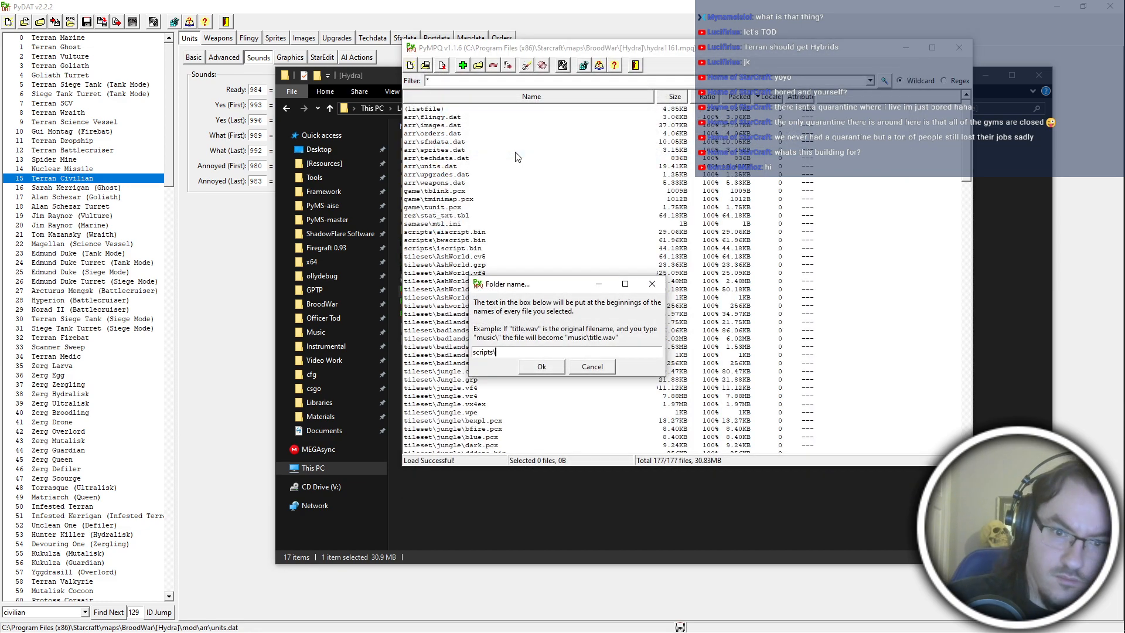
pyautogui.write('ripts\\')
pyautogui.press('Return')
# Open betahydra.exe from the [Hydra] folder and add iscript.bin to it with the prefix scripts\.
pyautogui.hotkey('ctrl', 'o')
pyautogui.click(522, 227)
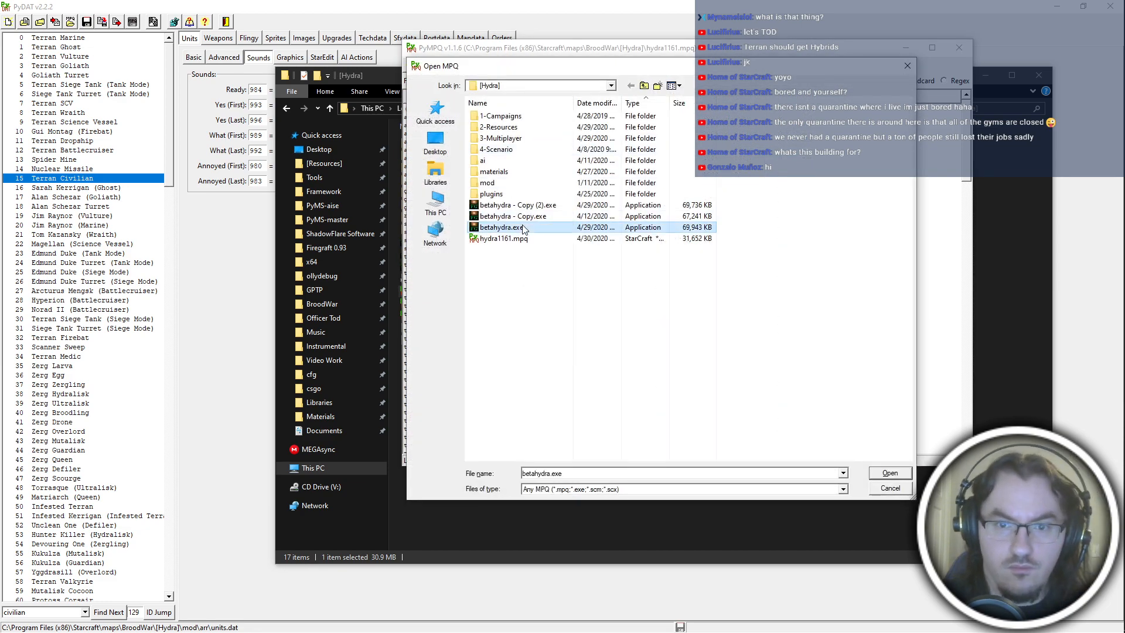
pyautogui.doubleClick(523, 228)
pyautogui.click(463, 66)
pyautogui.doubleClick(517, 152)
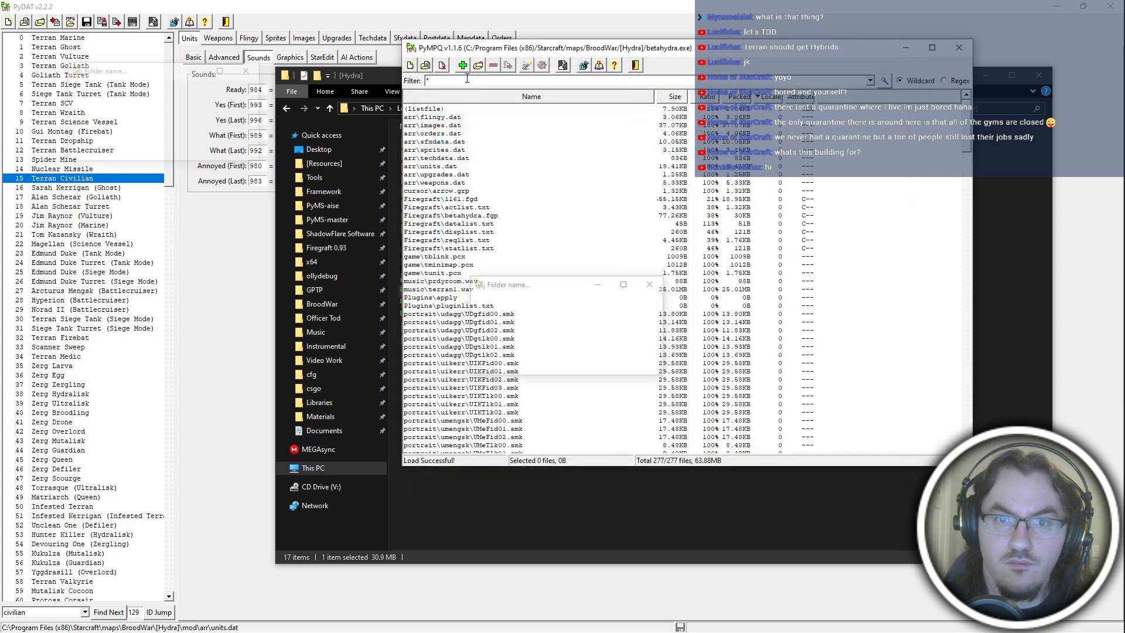
pyautogui.press('Return')
# Add all WAV files from the mod's sound\protoss\artanis folder to betahydra.exe with the prefix sound\protoss\artanis\.
pyautogui.click(463, 66)
pyautogui.click(645, 86)
pyautogui.doubleClick(497, 251)
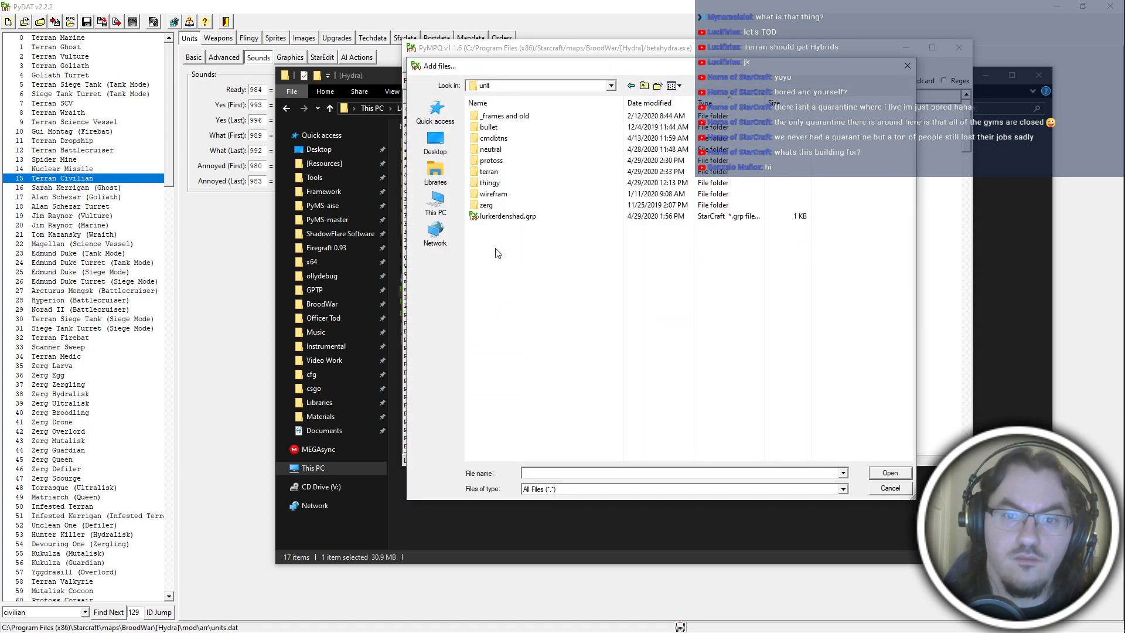
pyautogui.press('BackSpace')
pyautogui.doubleClick(498, 218)
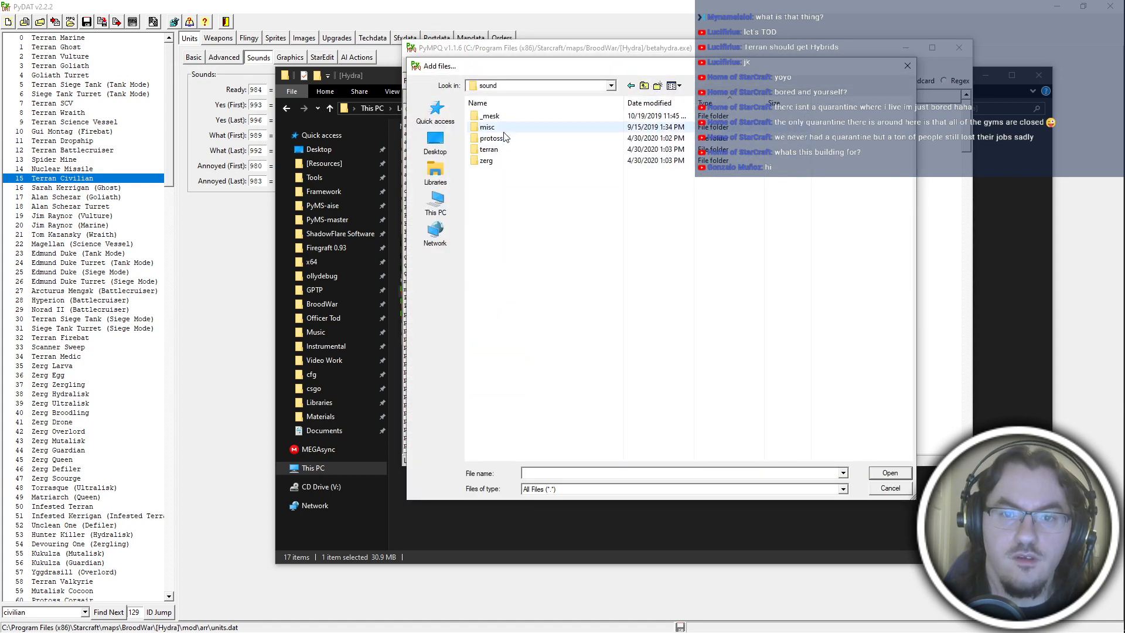
pyautogui.doubleClick(504, 138)
pyautogui.doubleClick(509, 114)
pyautogui.hotkey('ctrl', 'a')
pyautogui.press('Return')
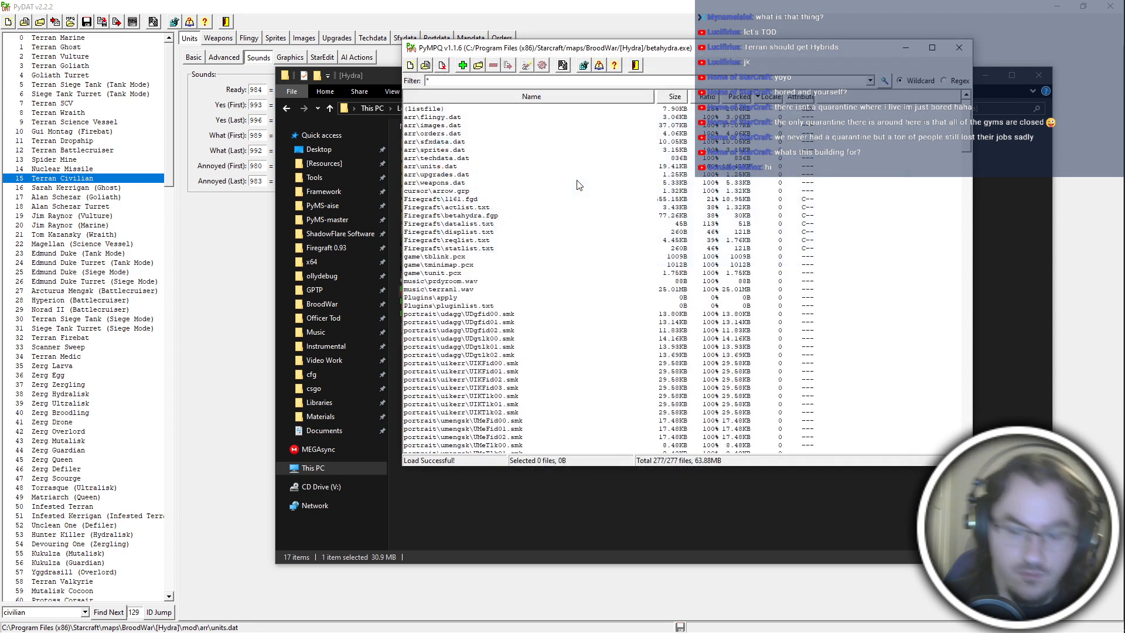
pyautogui.write('sound\\protoss\\a')
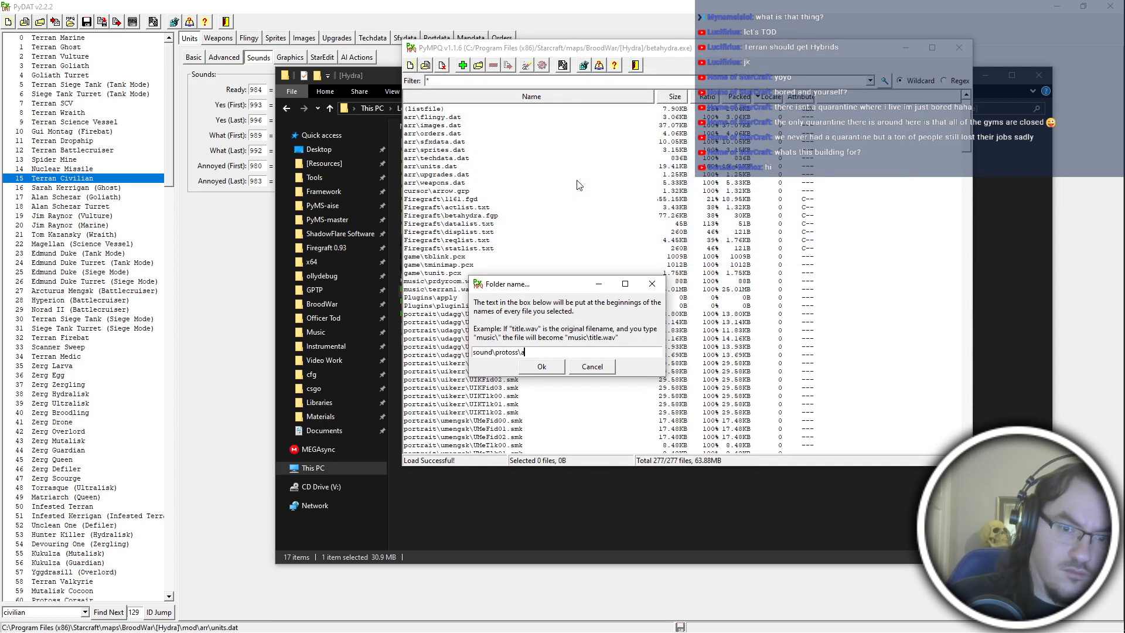
pyautogui.write('rtanis\\')
pyautogui.press('Return')
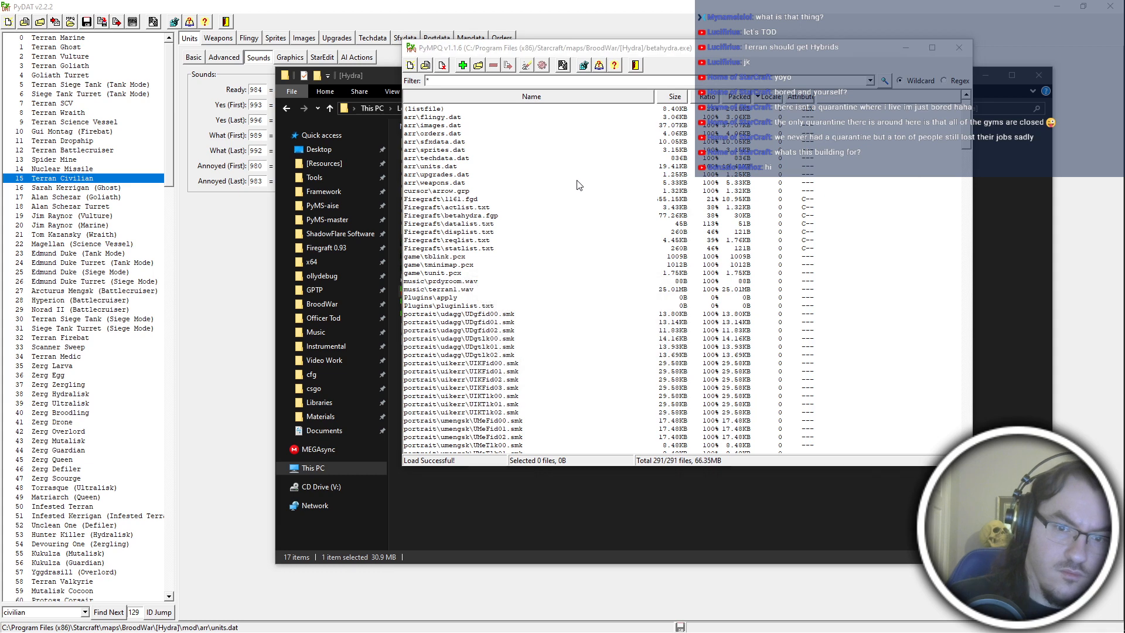
# Add all WAV files from the mod's sound\terran\duran folder to the archive with the prefix sound\terran\duran\.
pyautogui.press('Insert')
pyautogui.click(645, 86)
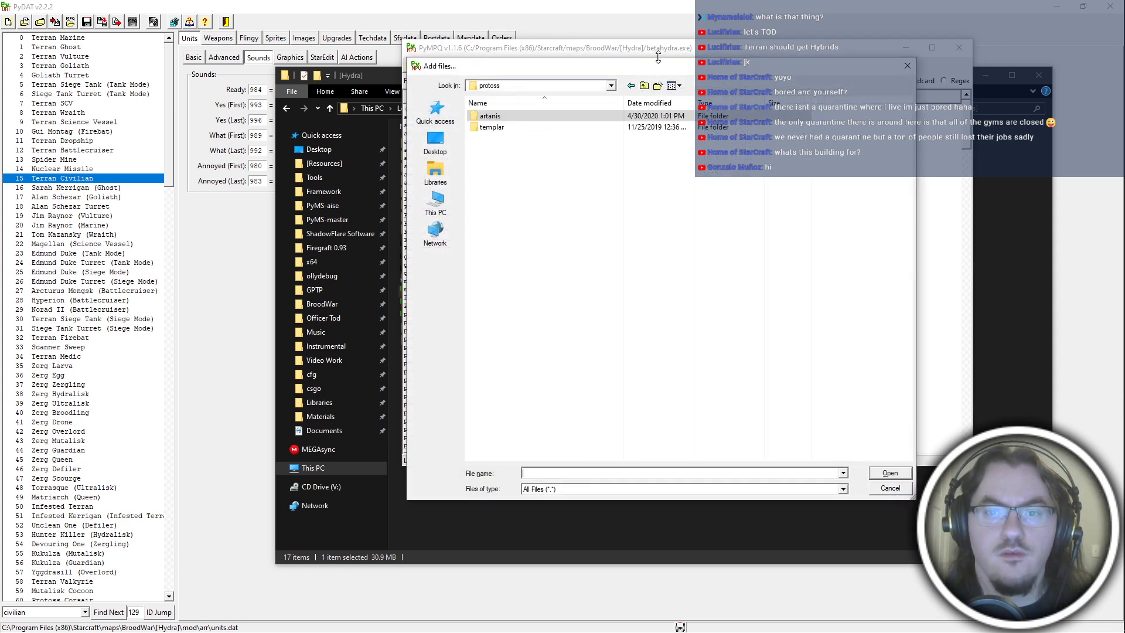
pyautogui.click(644, 87)
pyautogui.doubleClick(534, 150)
pyautogui.doubleClick(574, 138)
pyautogui.hotkey('ctrl', 'a')
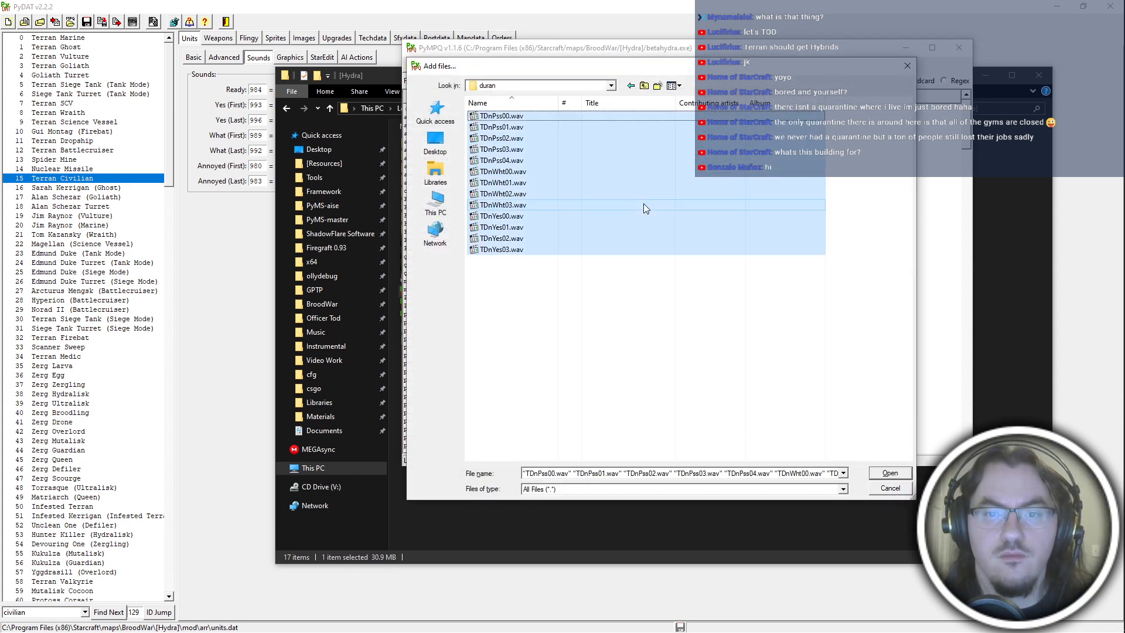
pyautogui.press('Return')
pyautogui.write('sound\\terran\\d')
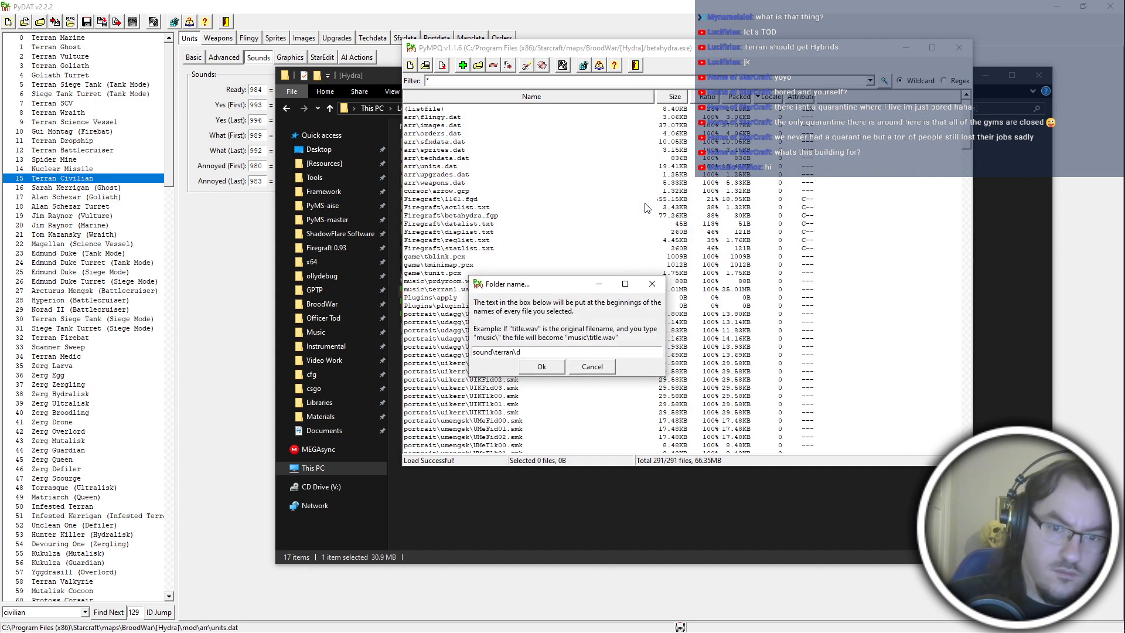
pyautogui.write('uran\\')
pyautogui.press('Return')
# Add all WAV files from the mod's sound\zerg\zergduran folder to the archive with the prefix sound\zerg\zergduran\.
pyautogui.press('Insert')
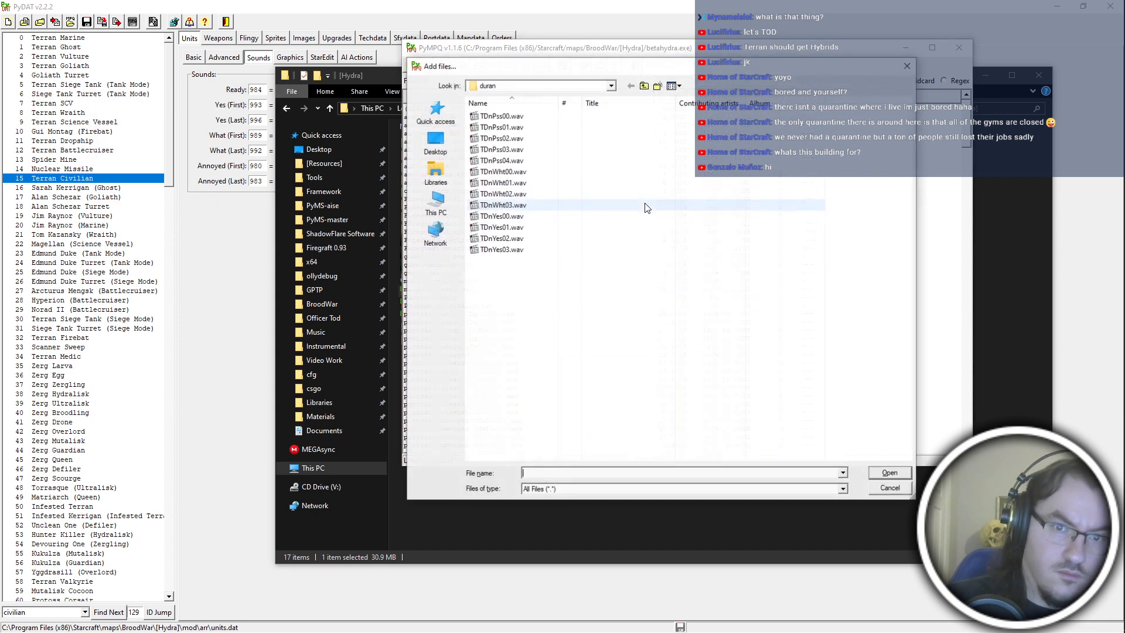
pyautogui.press('BackSpace')
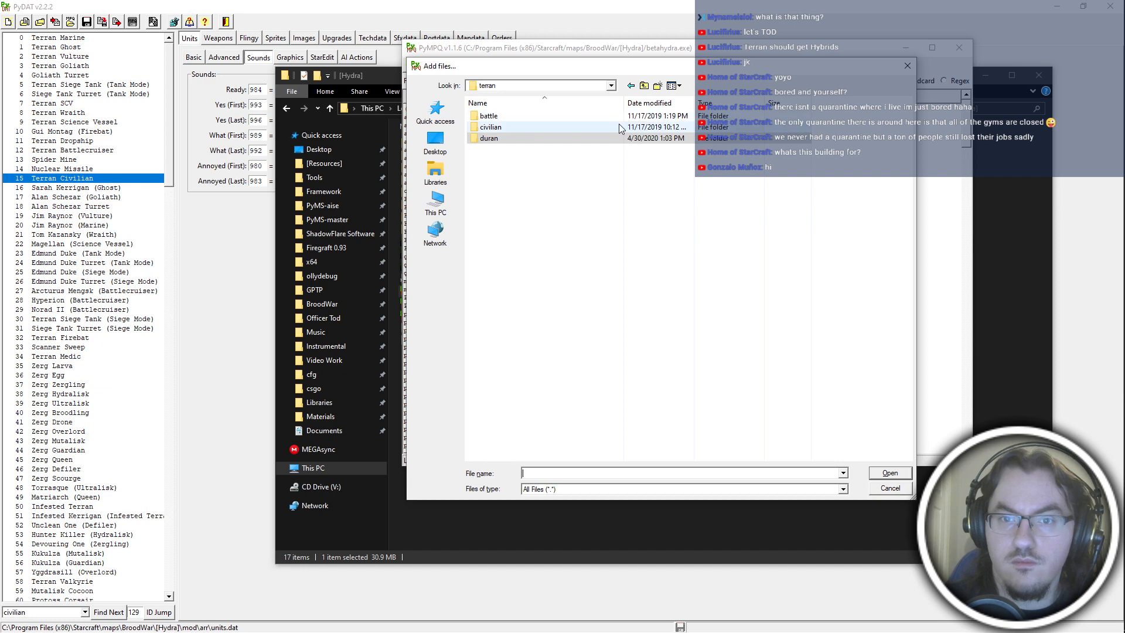
pyautogui.click(592, 127)
pyautogui.click(645, 86)
pyautogui.doubleClick(551, 159)
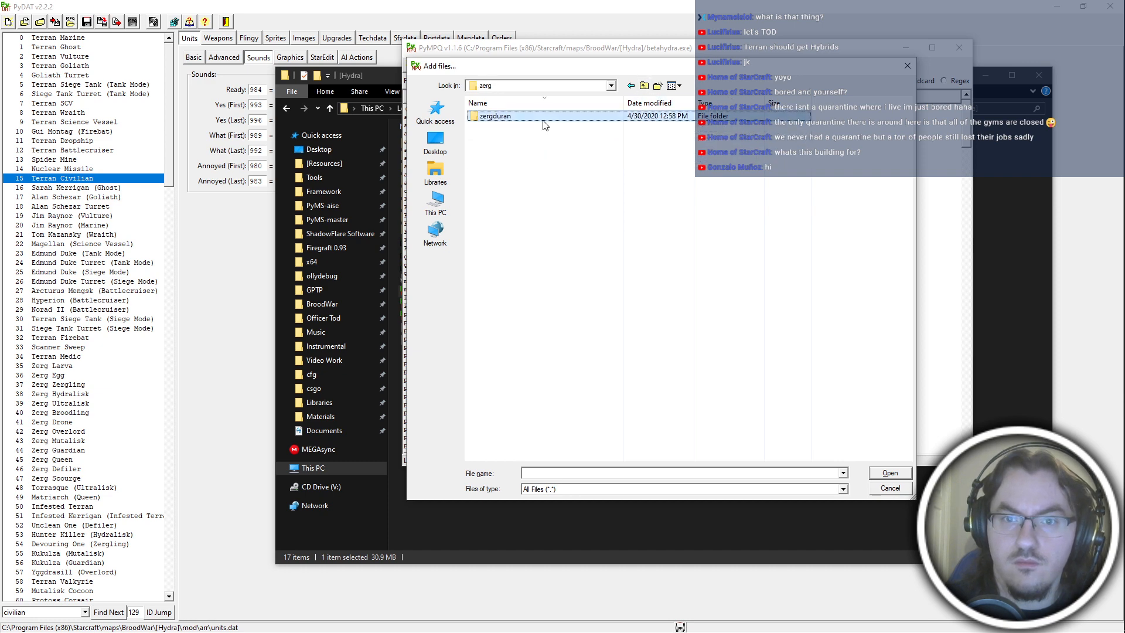
pyautogui.doubleClick(543, 121)
pyautogui.hotkey('ctrl', 'a')
pyautogui.press('Return')
pyautogui.write('s')
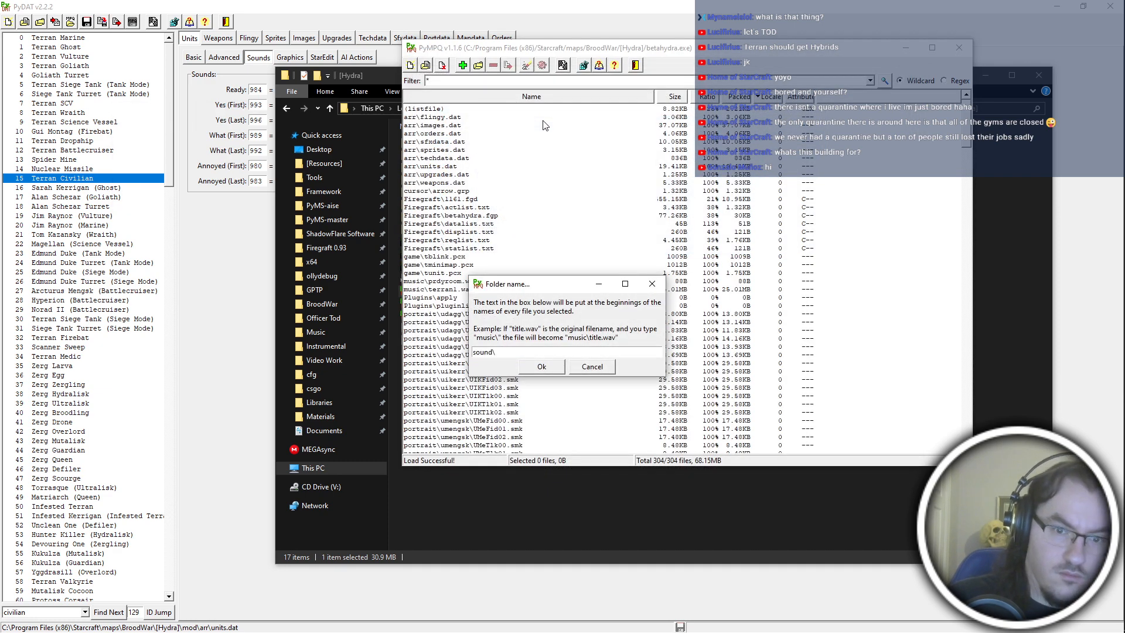
pyautogui.write('ound\\zerg\\zergduran\\')
pyautogui.press('Return')
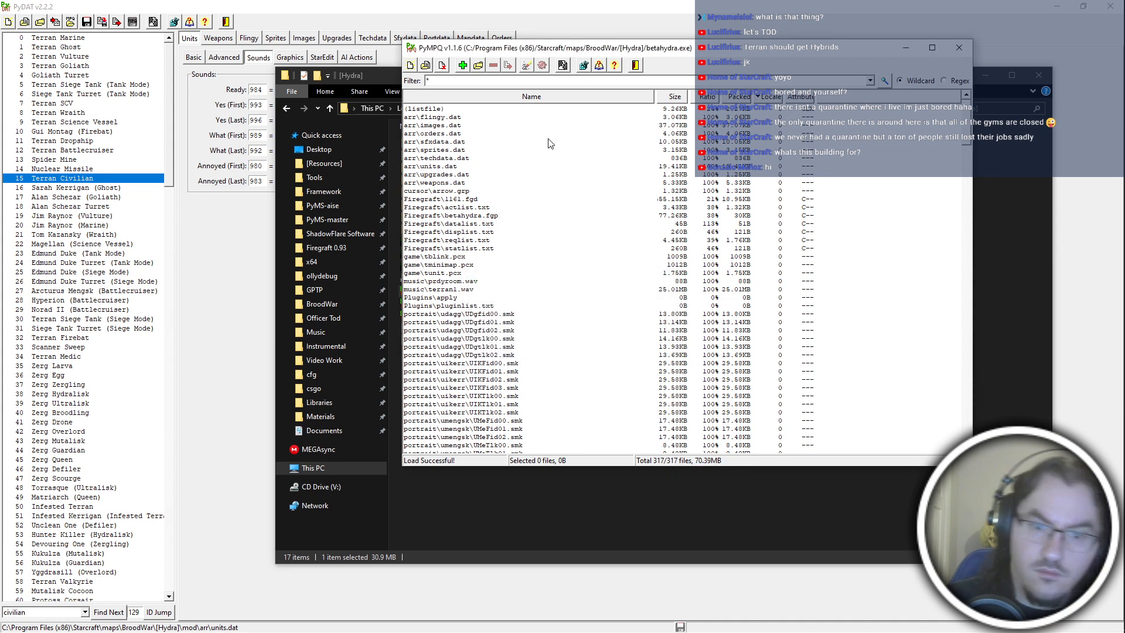
# Remove the sound\zerg\lurker WAV files, ZLuPss00.wav through ZLuYes03.wav, from betahydra.exe.
pyautogui.scroll(-20, 565, 244)
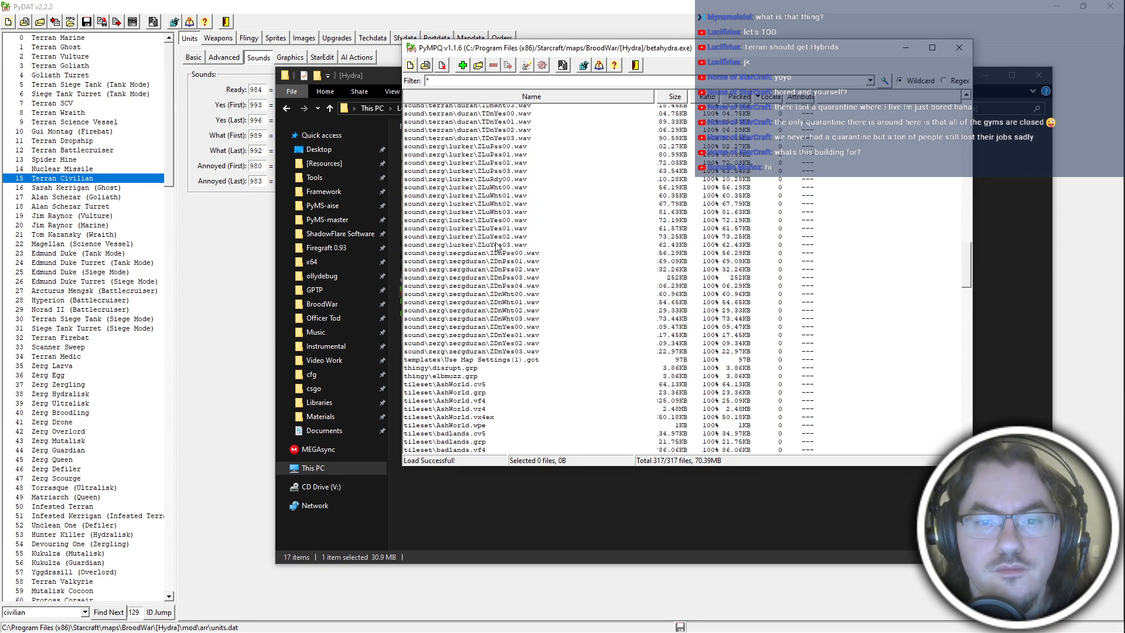
pyautogui.moveTo(497, 247); pyautogui.dragTo(502, 140)
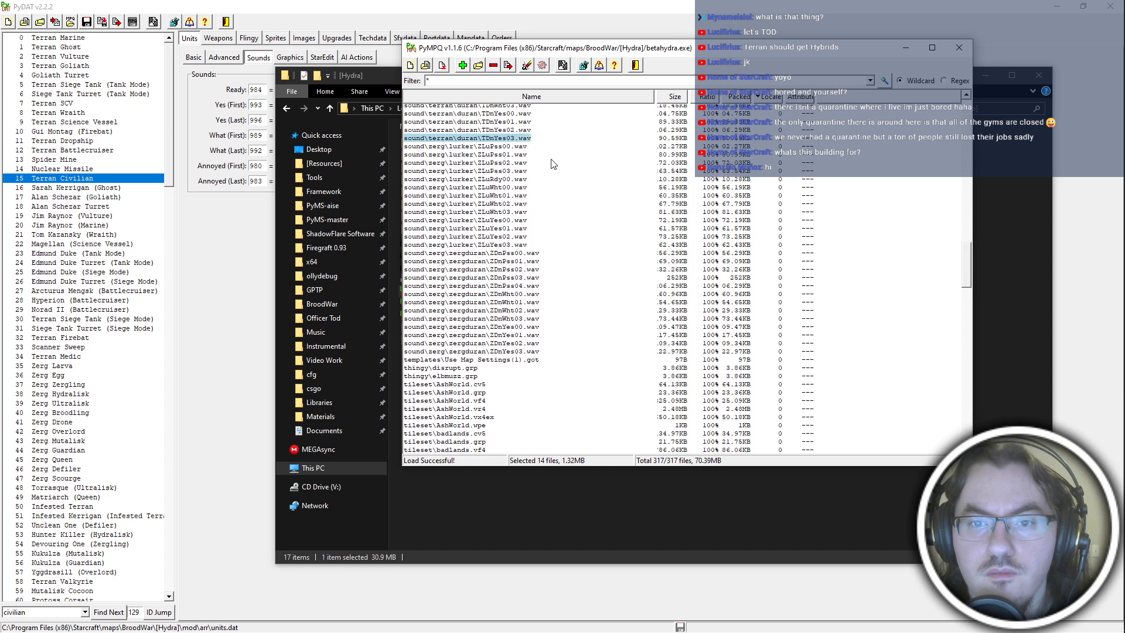
pyautogui.click(518, 147)
pyautogui.keyDown('shift'); pyautogui.click(513, 245); pyautogui.keyUp('shift')
pyautogui.click(494, 66)
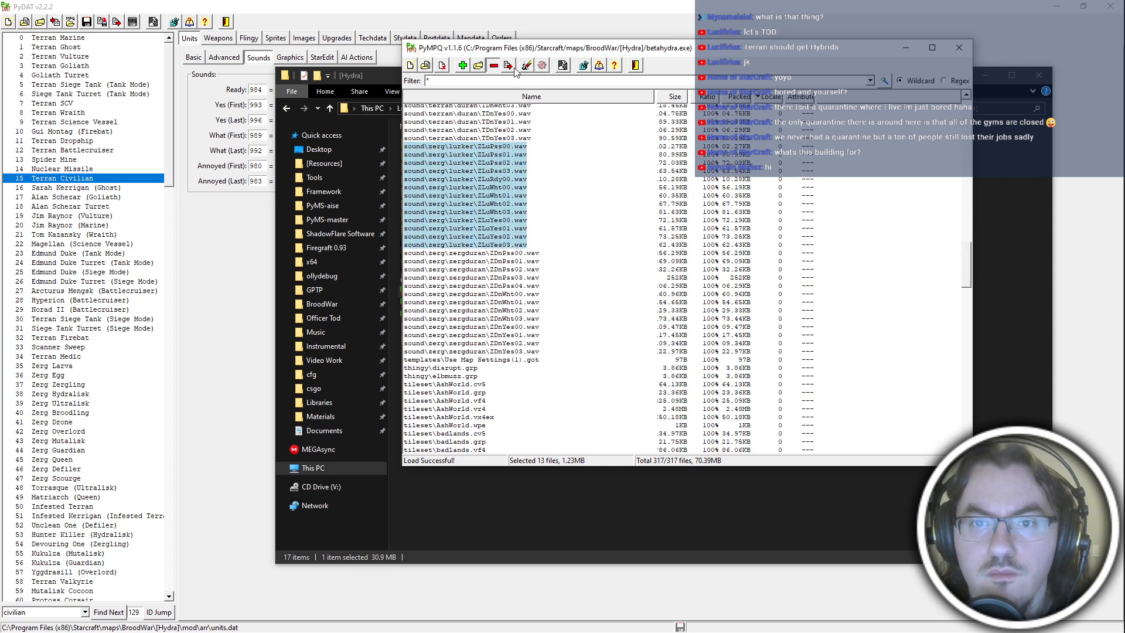
# Remove all sound\protoss\corsair and sound\protoss\darchon WAV files, from PCoPss00.wav through PDaYes03.wav, from the archive.
pyautogui.scroll(-15, 527, 265)
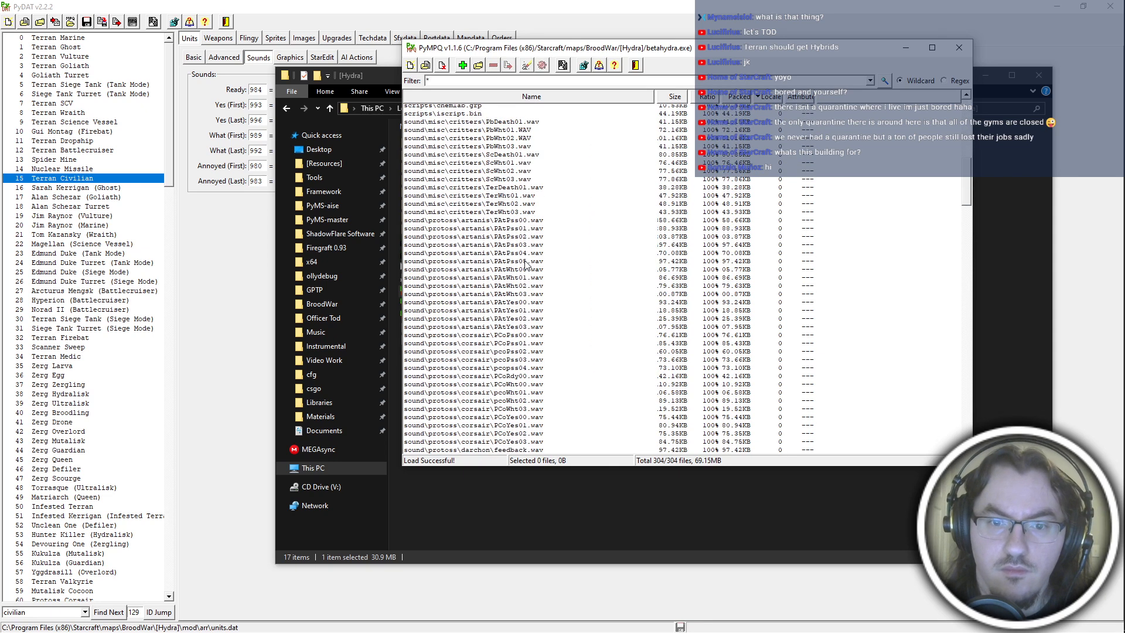
pyautogui.scroll(-4, 514, 246)
pyautogui.click(513, 242)
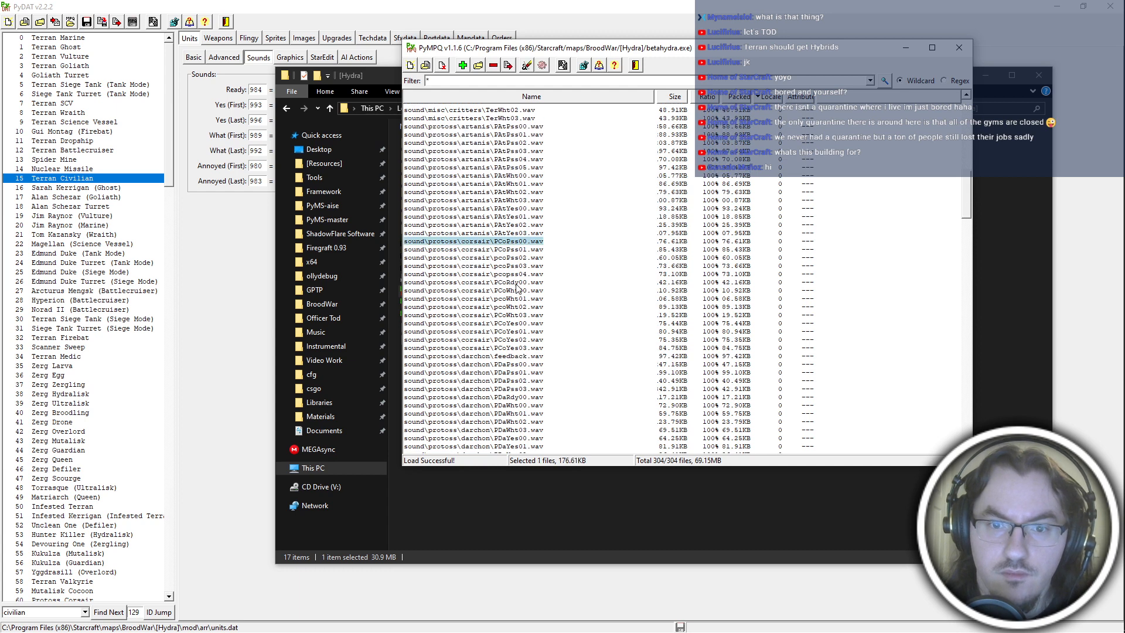
pyautogui.scroll(-4, 510, 368)
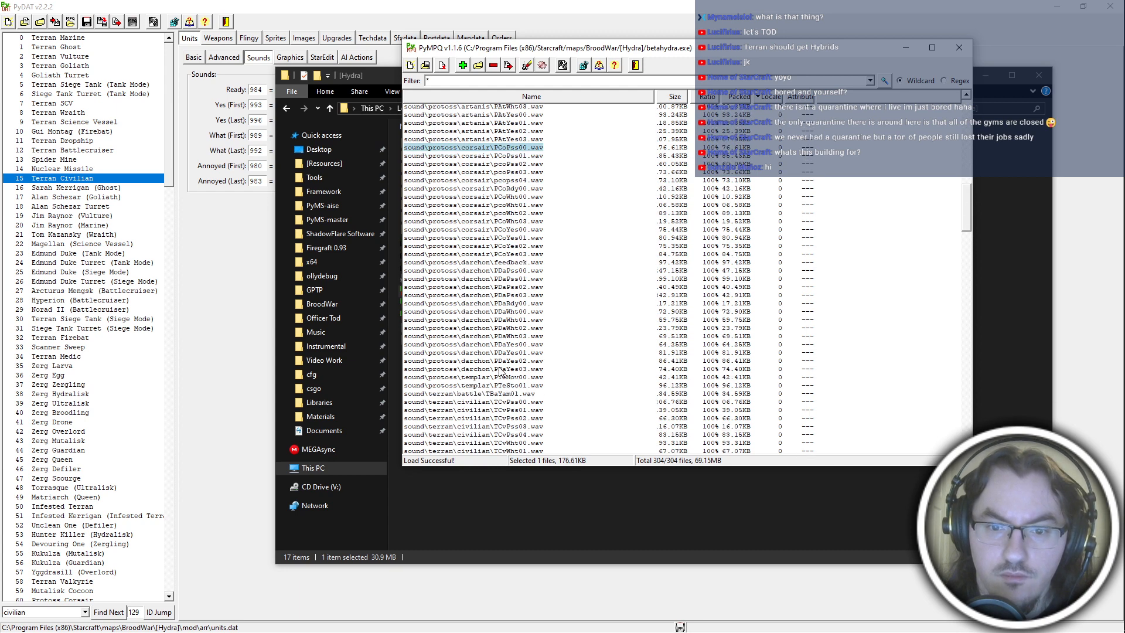
pyautogui.keyDown('shift'); pyautogui.click(500, 369); pyautogui.keyUp('shift')
pyautogui.click(493, 65)
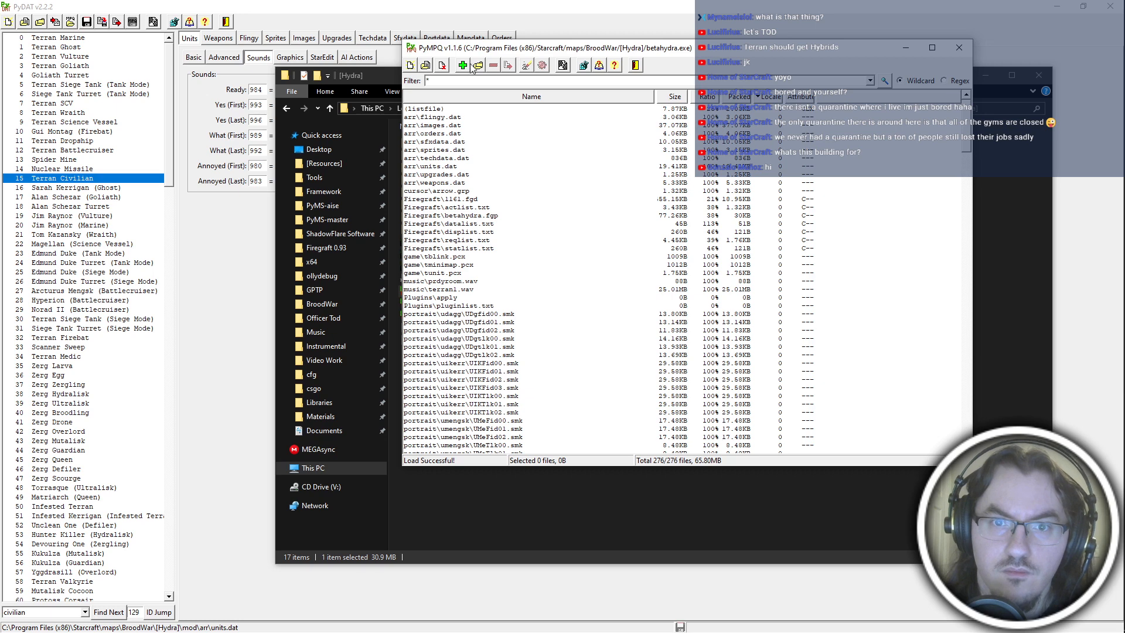
# Add the files from the mod's arr folder to betahydra.exe.
pyautogui.click(472, 67)
pyautogui.click(645, 86)
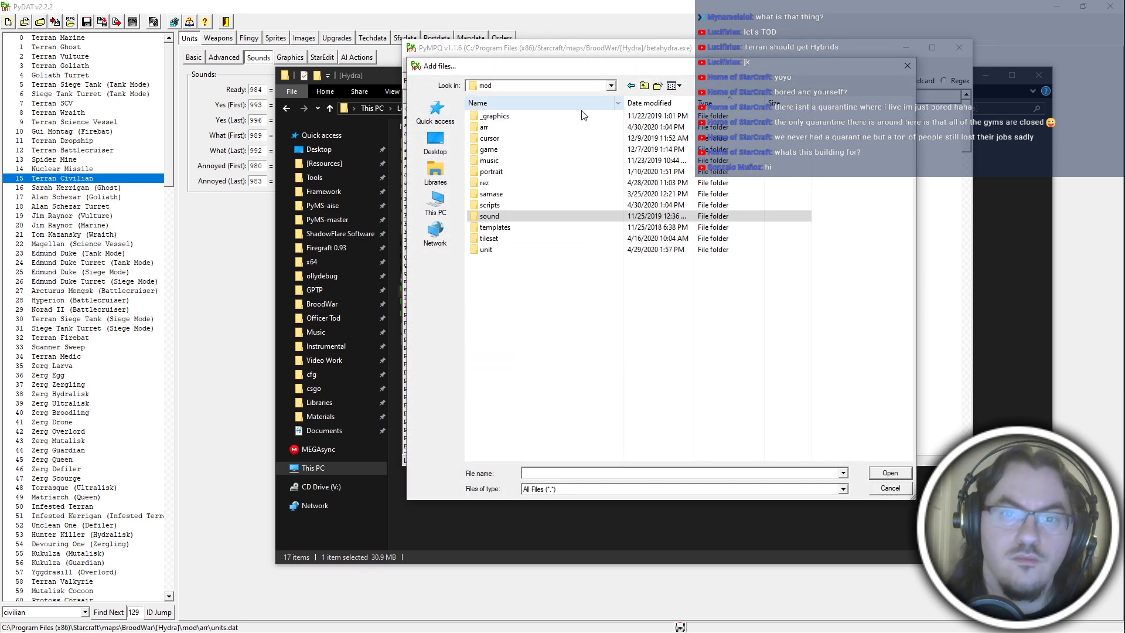
pyautogui.doubleClick(575, 127)
pyautogui.moveTo(607, 350); pyautogui.dragTo(542, 11)
pyautogui.press('Return')
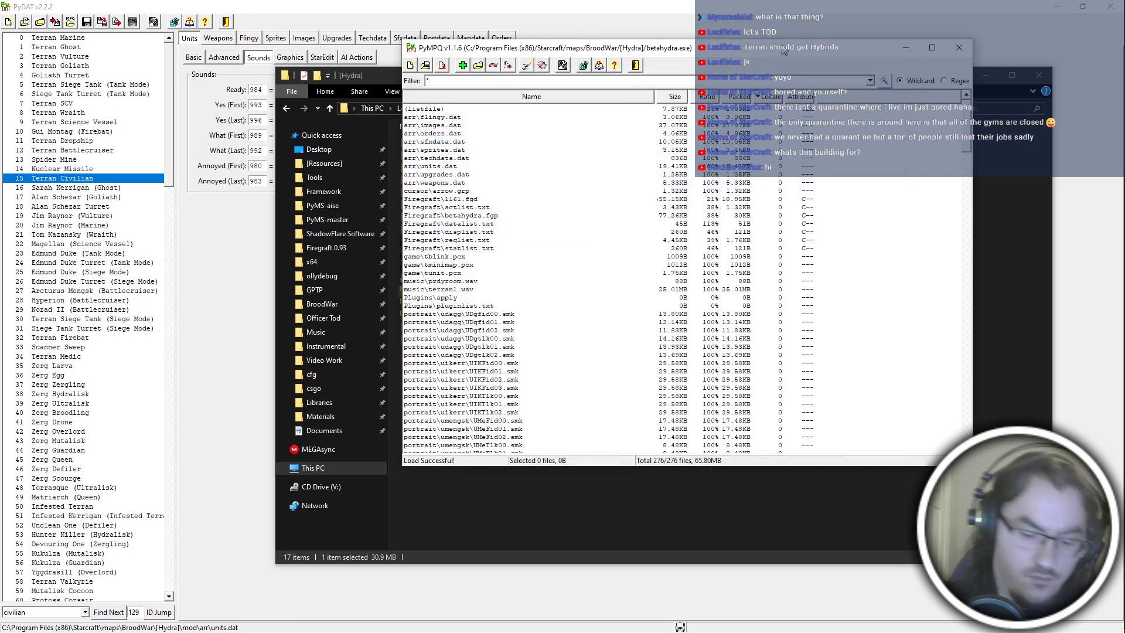
pyautogui.press('Return')
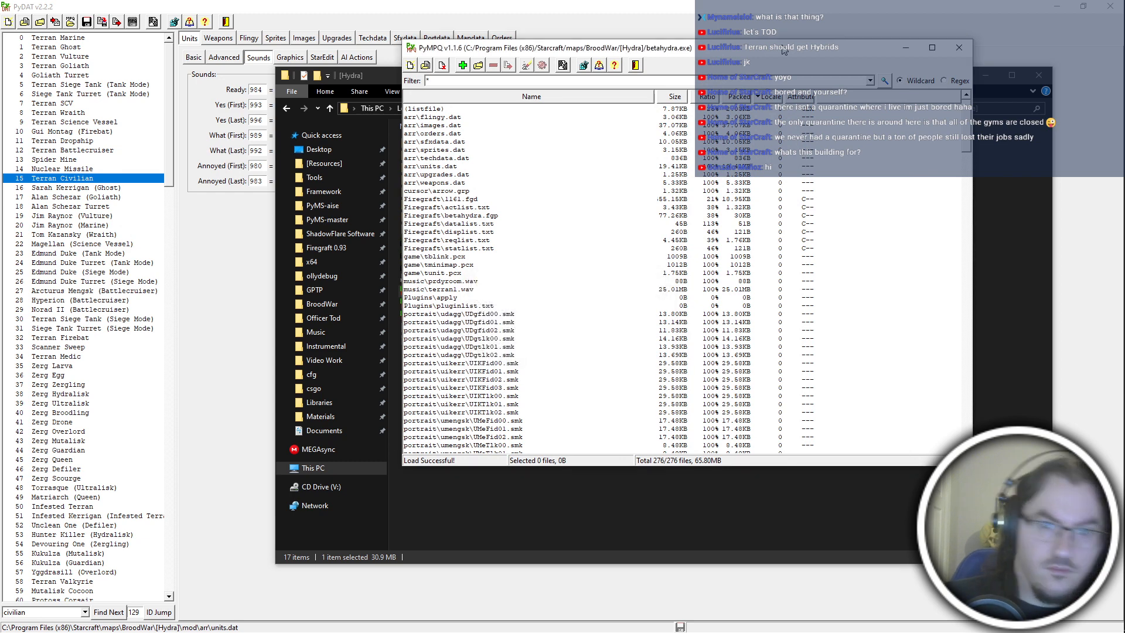
# Switch to PyDAT and find the Raszagal (Corsair) unit by searching for "rasz".
pyautogui.click(654, 510)
pyautogui.click(551, 259)
pyautogui.click(353, 5)
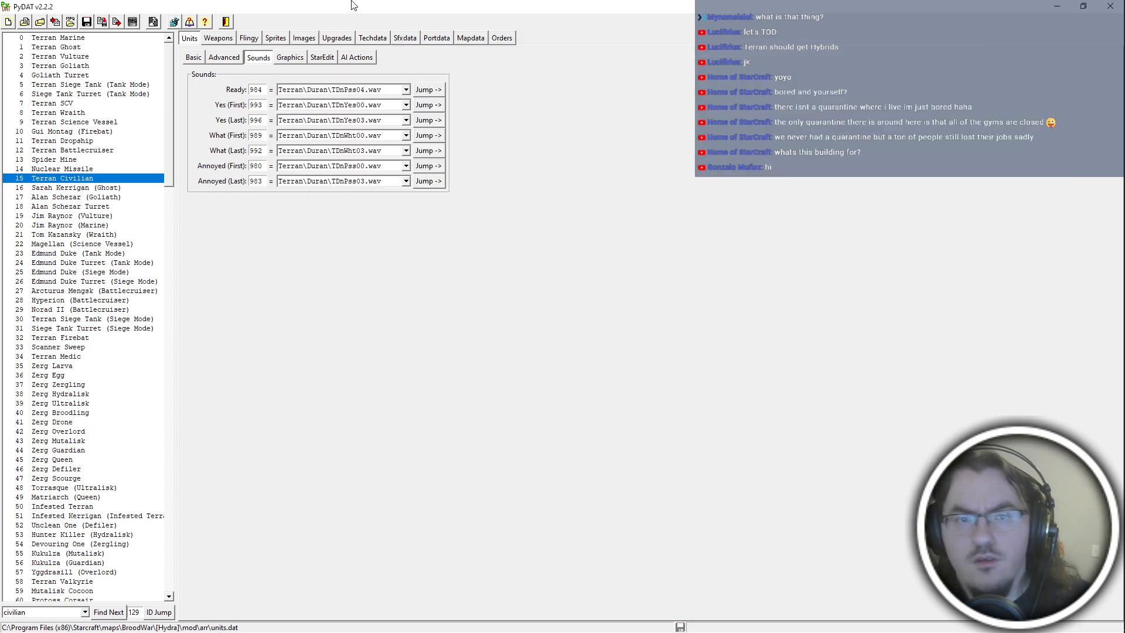
pyautogui.press('BackSpace')
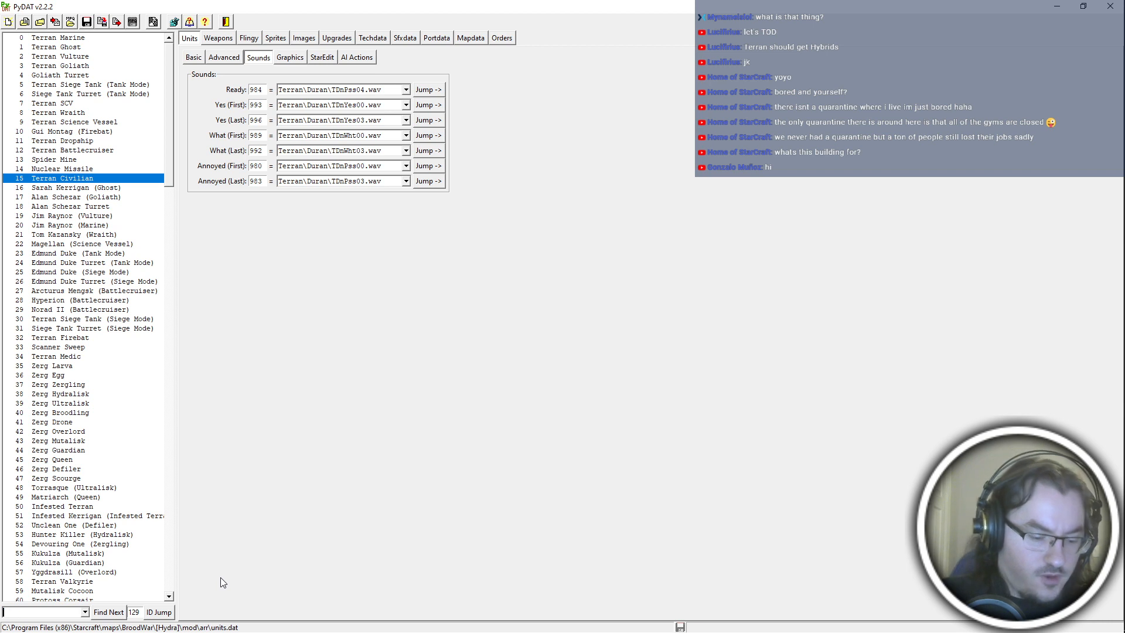
pyautogui.write('rasz')
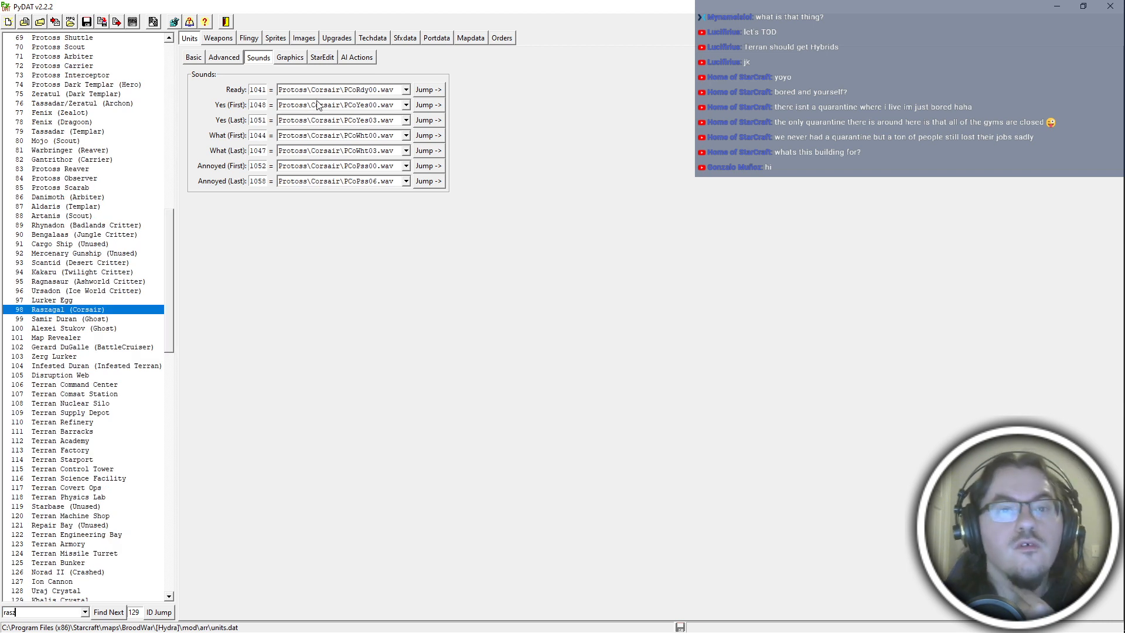
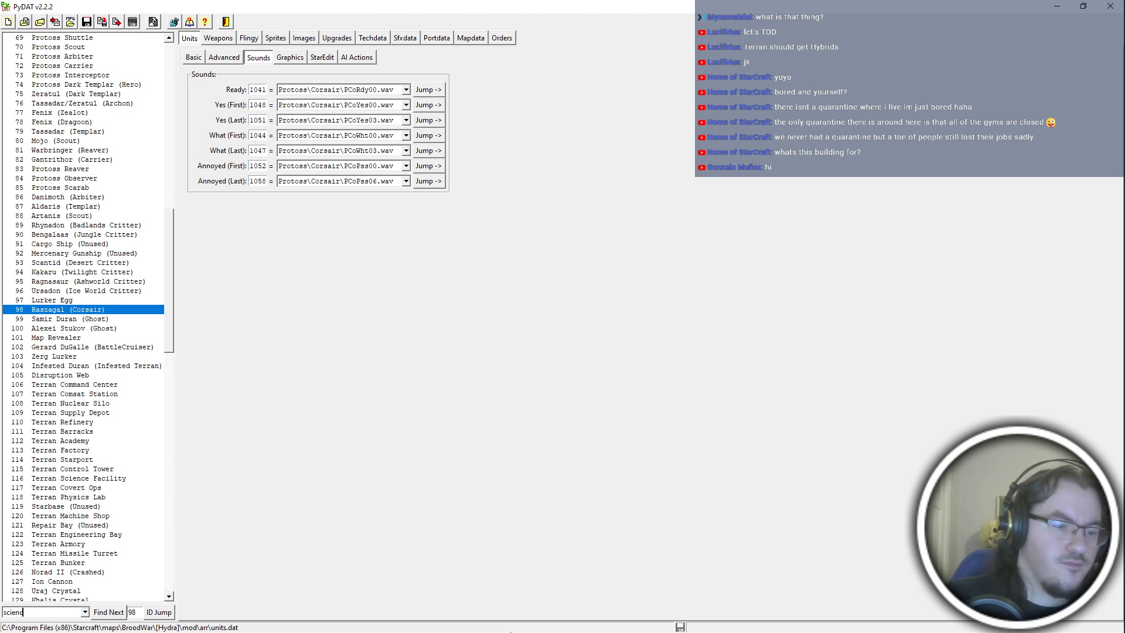
# Look up the Science Vessel's sounds, and set Raszagal (Corsair)'s Ready sound to 332 and Yes sounds to 344 and 347.
pyautogui.write('sel')
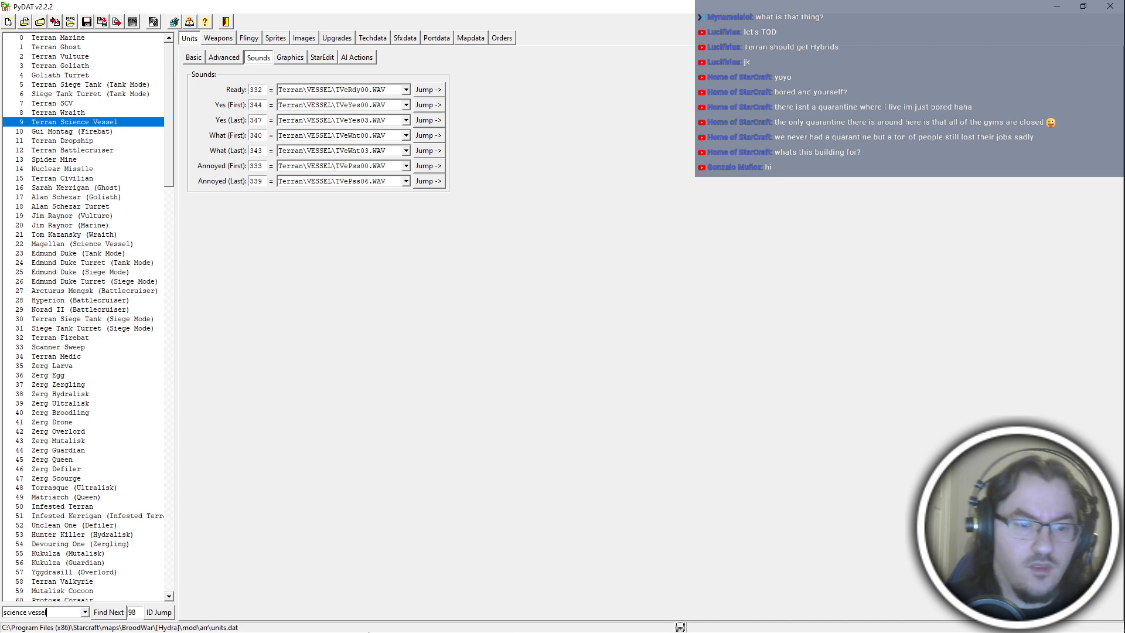
pyautogui.click(162, 614)
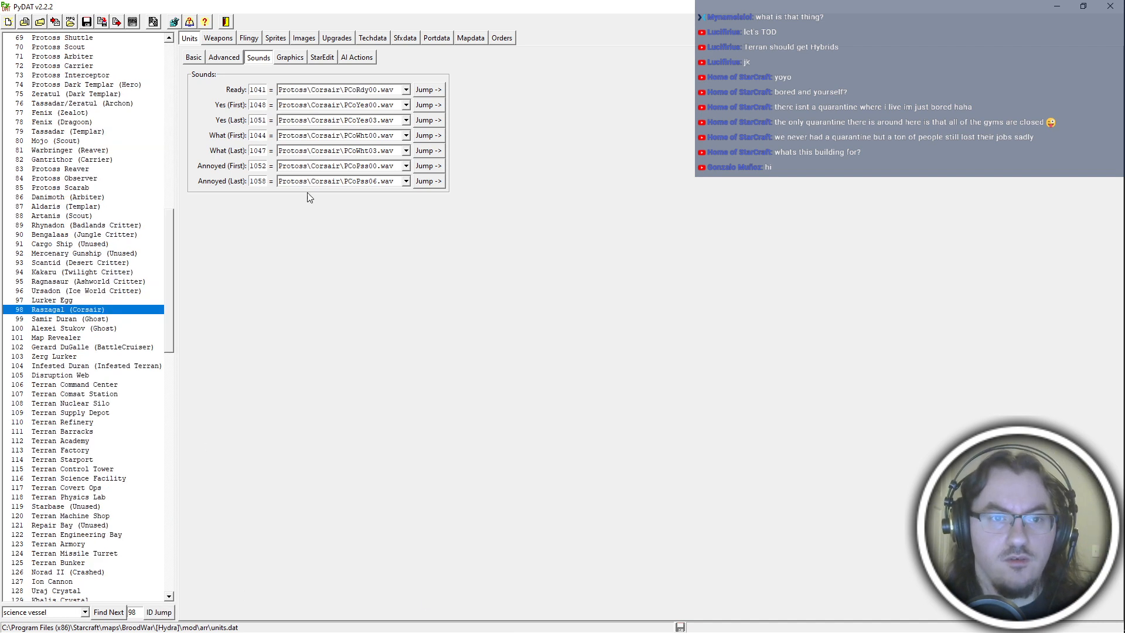
pyautogui.doubleClick(265, 91)
pyautogui.write('332')
pyautogui.doubleClick(258, 106)
pyautogui.write('344')
pyautogui.doubleClick(262, 119)
pyautogui.write('3')
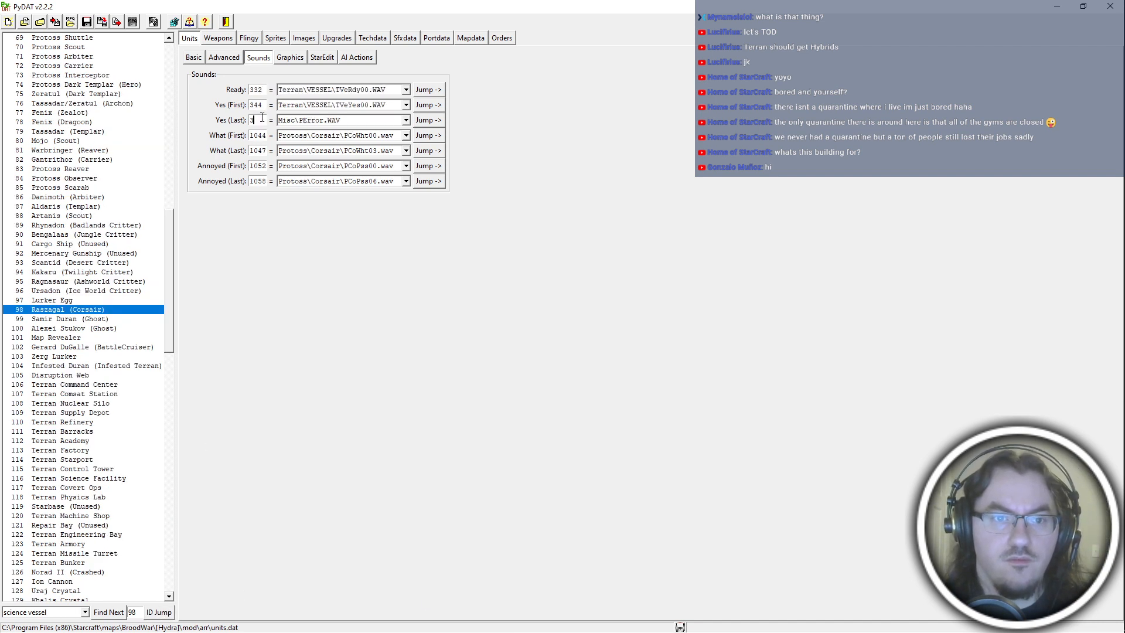
pyautogui.write('47')
# Set Raszagal (Corsair)'s What sounds to 340 and 343 and Annoyed sounds to 333 and 339, matching the Science Vessel.
pyautogui.click(109, 613)
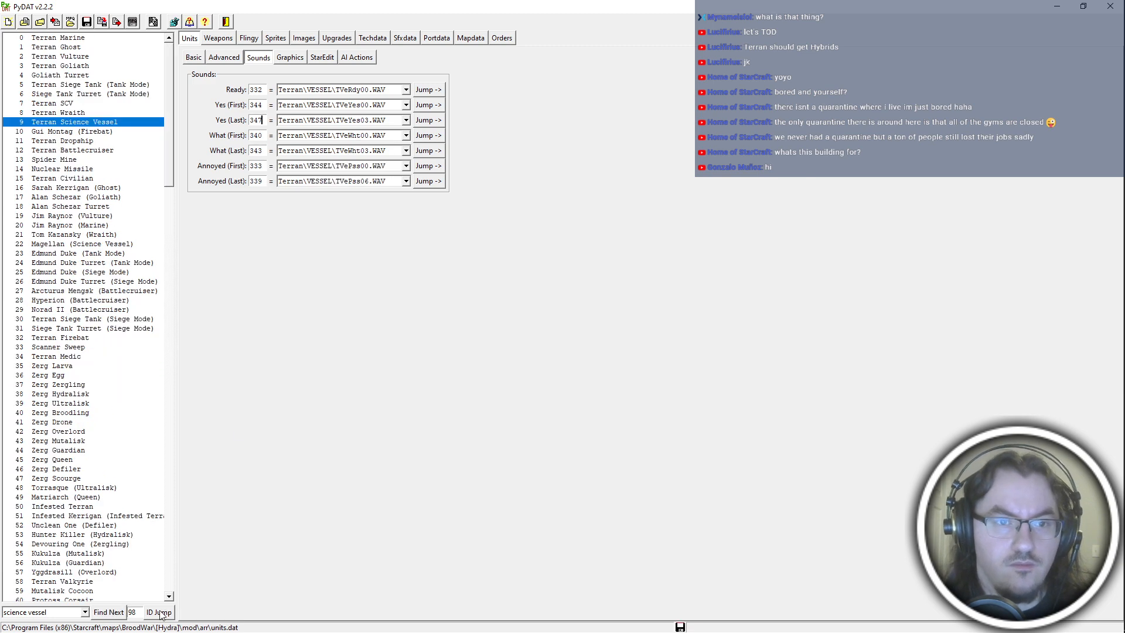
pyautogui.click(159, 613)
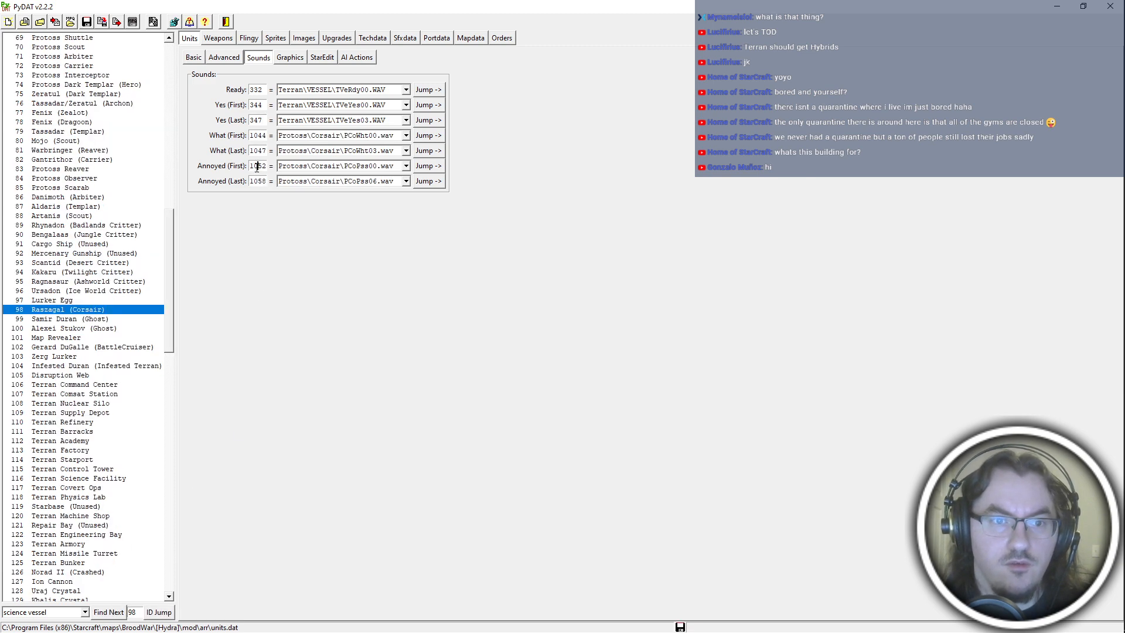
pyautogui.doubleClick(257, 167)
pyautogui.write('333')
pyautogui.doubleClick(261, 137)
pyautogui.write('340')
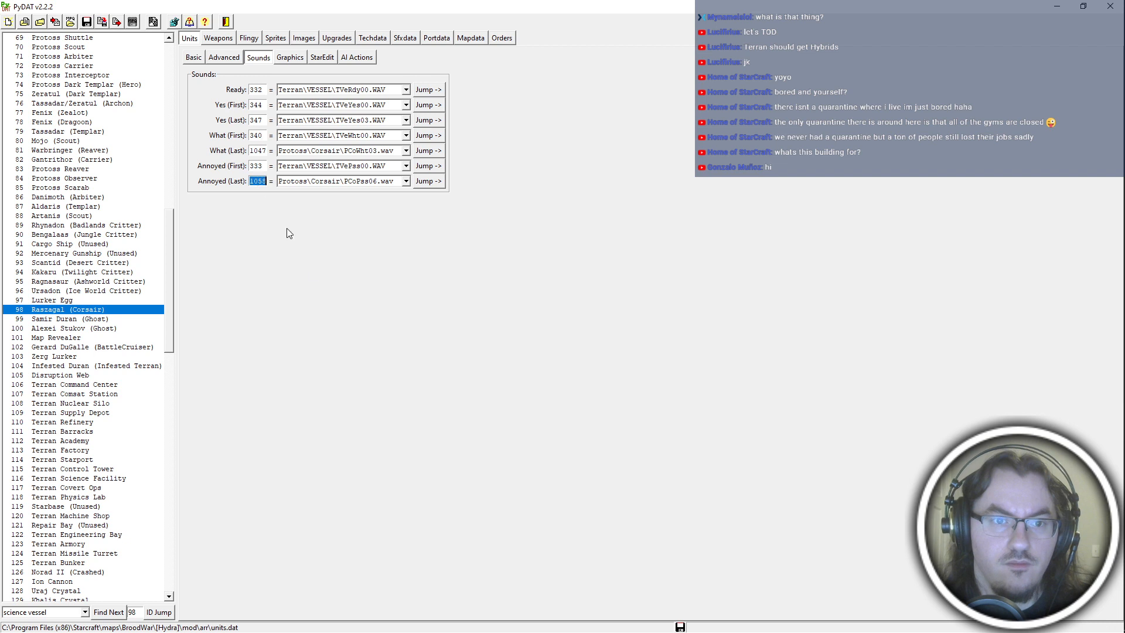
pyautogui.write('339')
pyautogui.doubleClick(255, 181)
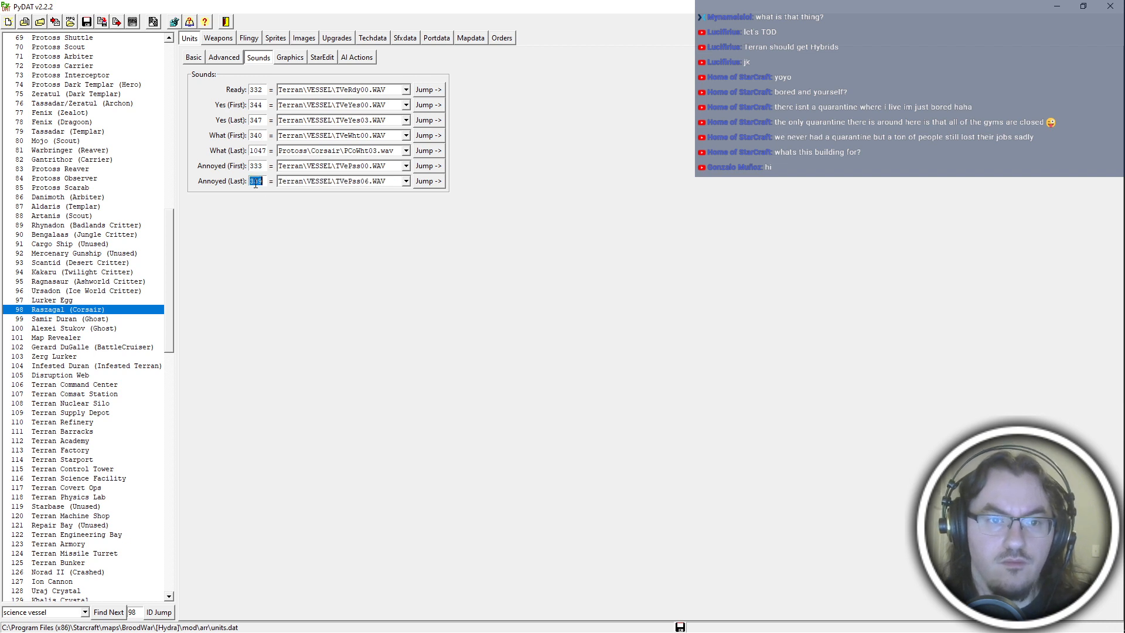
pyautogui.write('336')
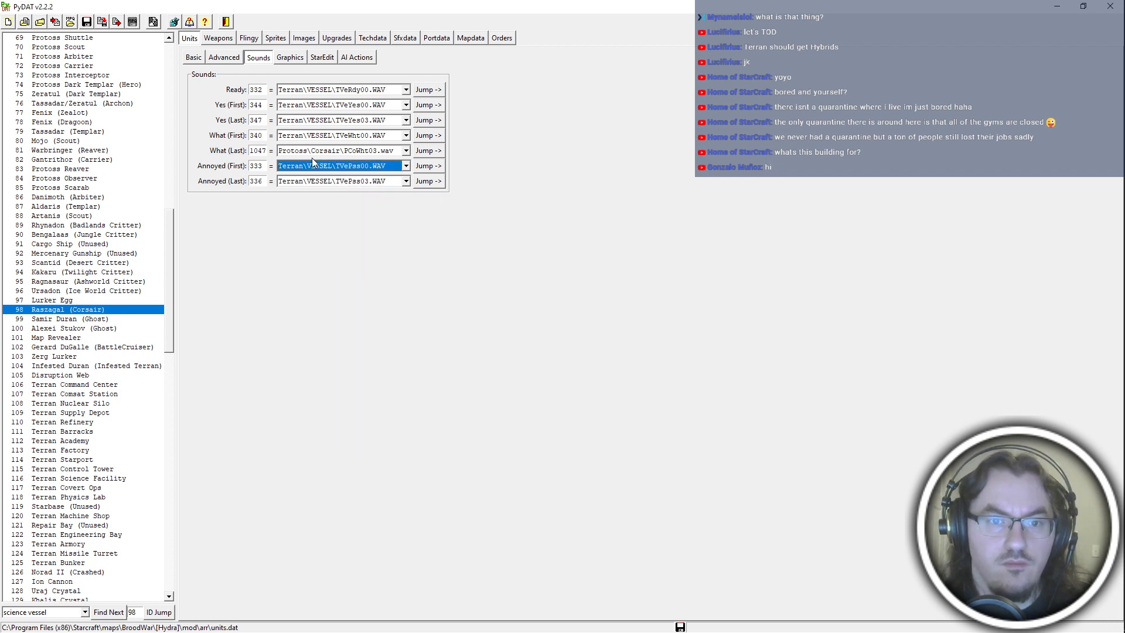
pyautogui.click(352, 181)
pyautogui.click(367, 220)
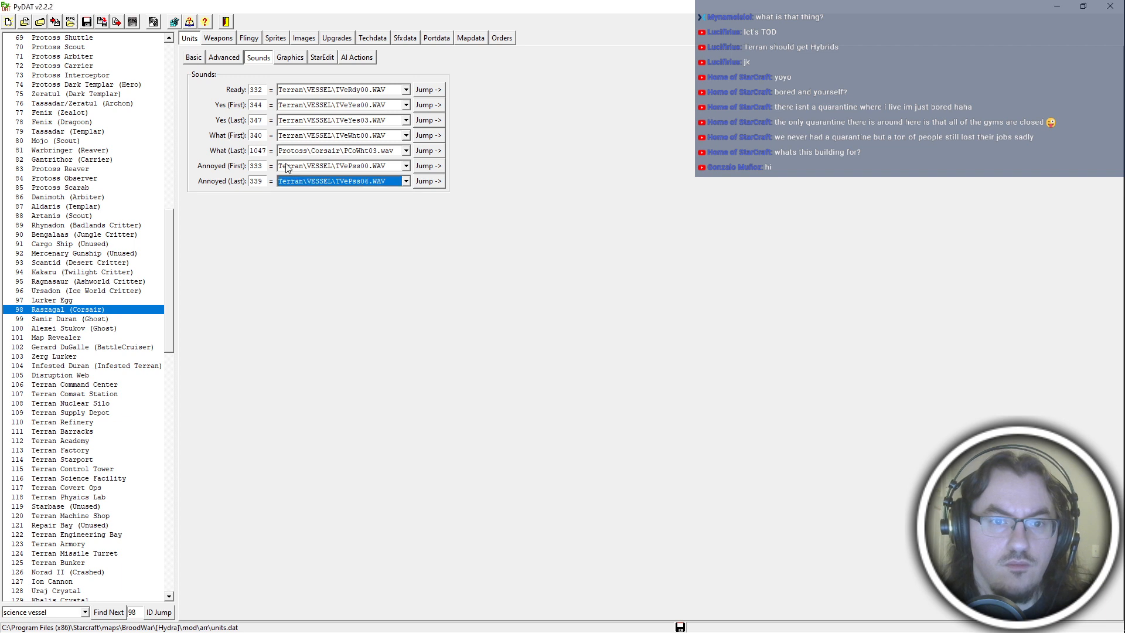
pyautogui.doubleClick(257, 135)
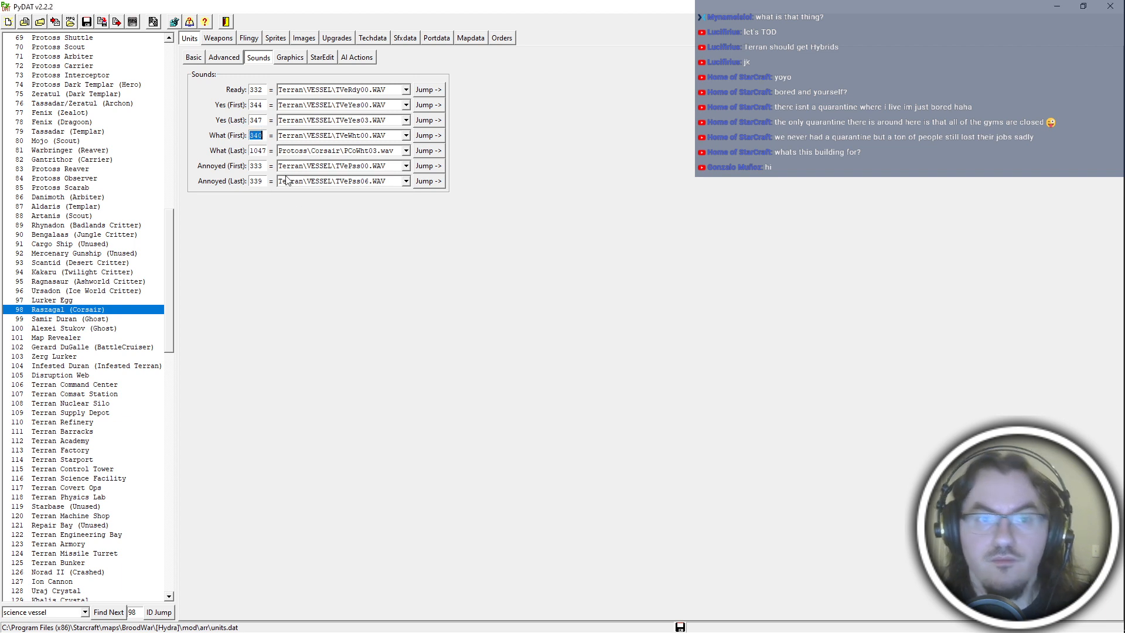
pyautogui.doubleClick(261, 151)
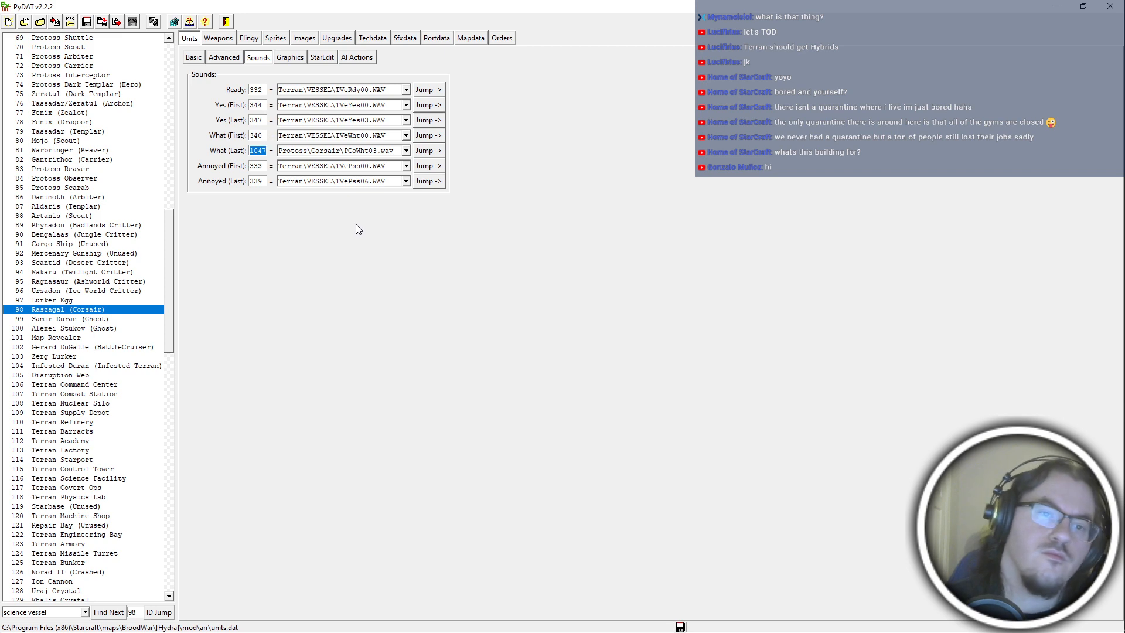
pyautogui.write('343')
# Switch to PyMPQ and add the updated units.dat from the mod's arr folder to betahydra.exe.
pyautogui.hotkey('alt', 'Tab')
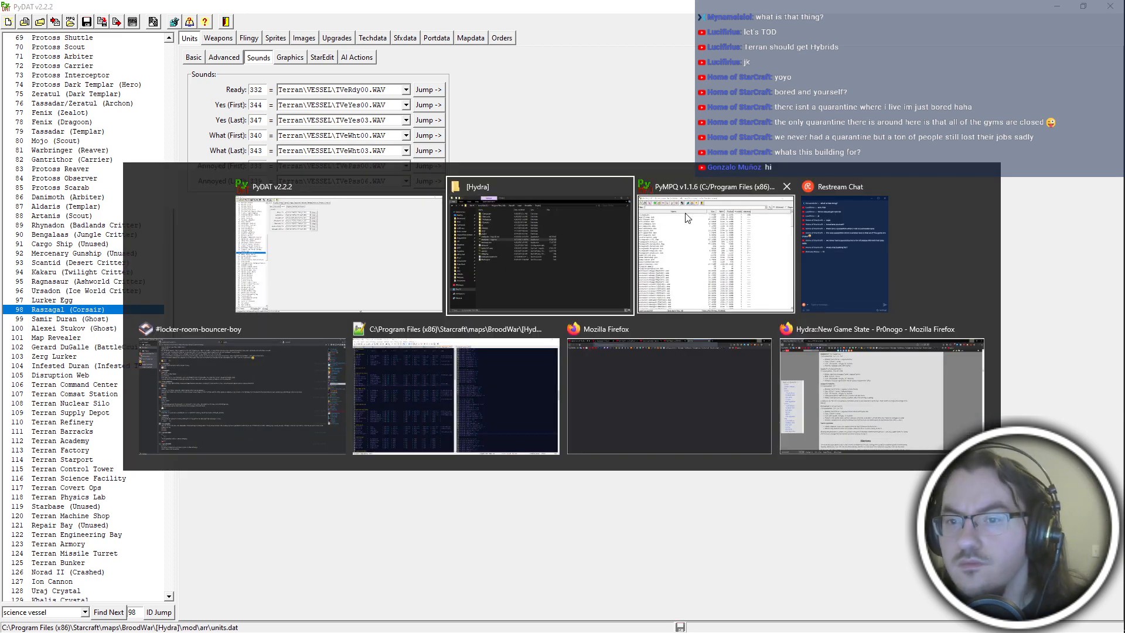
pyautogui.click(472, 62)
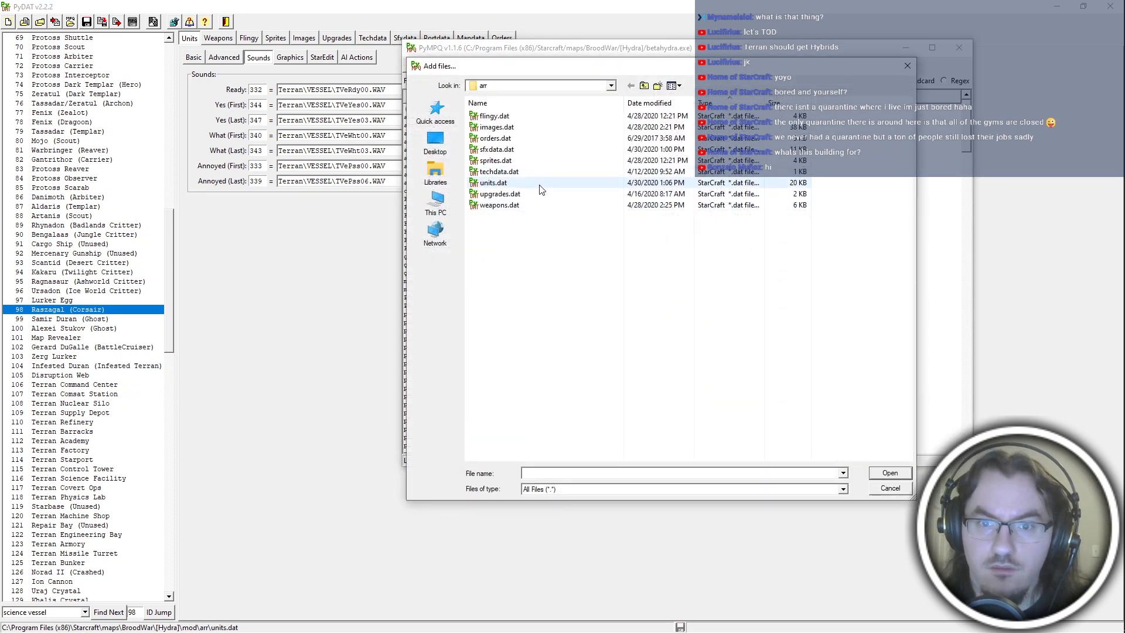
pyautogui.doubleClick(539, 183)
pyautogui.press('Return')
# Switch to the [Hydra] folder in File Explorer and launch betahydra.exe in windowed mode.
pyautogui.hotkey('alt', 'Tab')
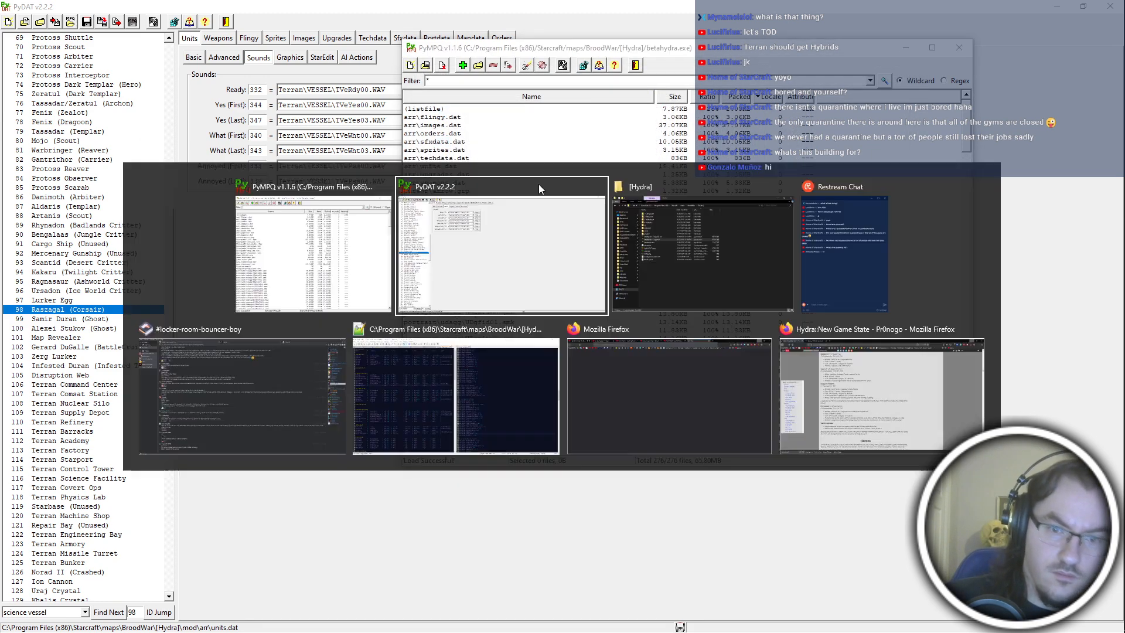
pyautogui.click(706, 268)
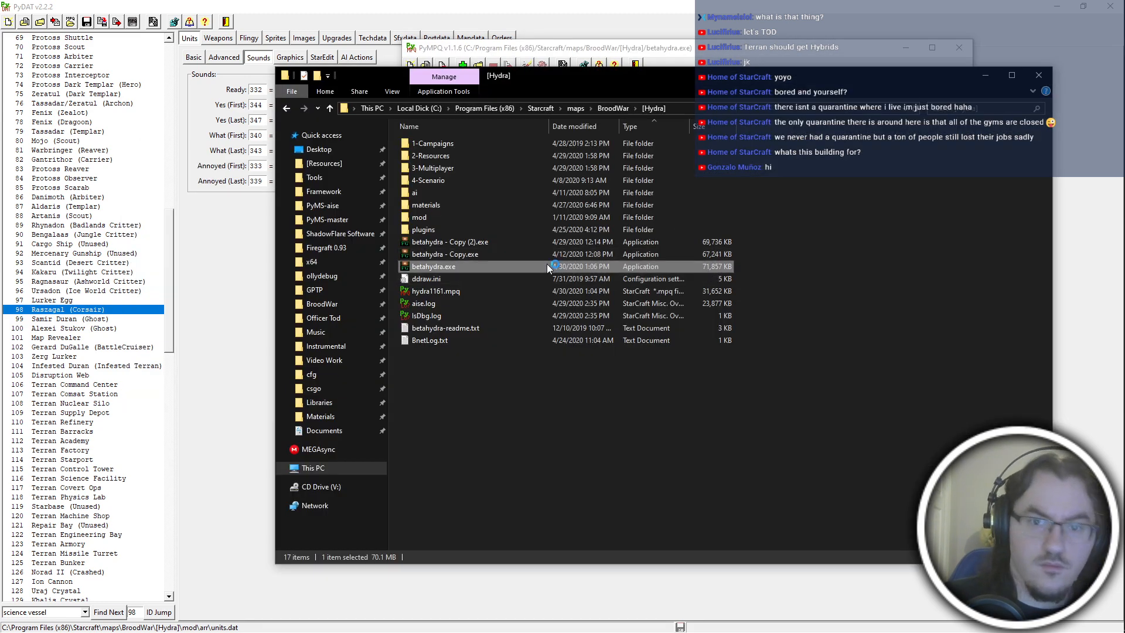
pyautogui.hotkey('alt', 'Tab')
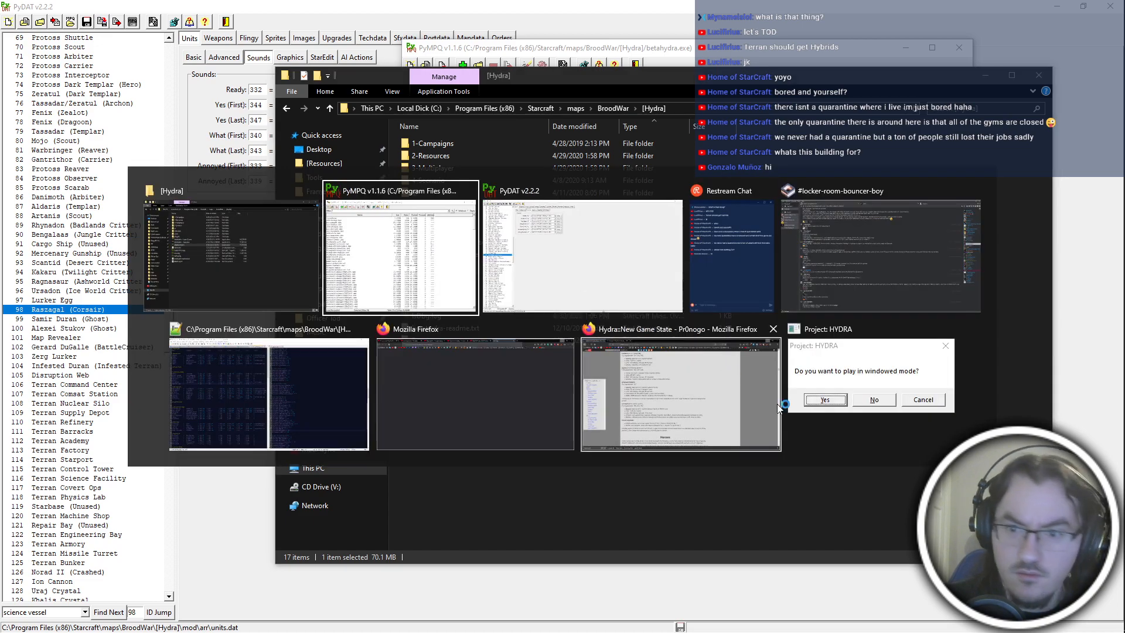
pyautogui.click(892, 389)
pyautogui.press('Return')
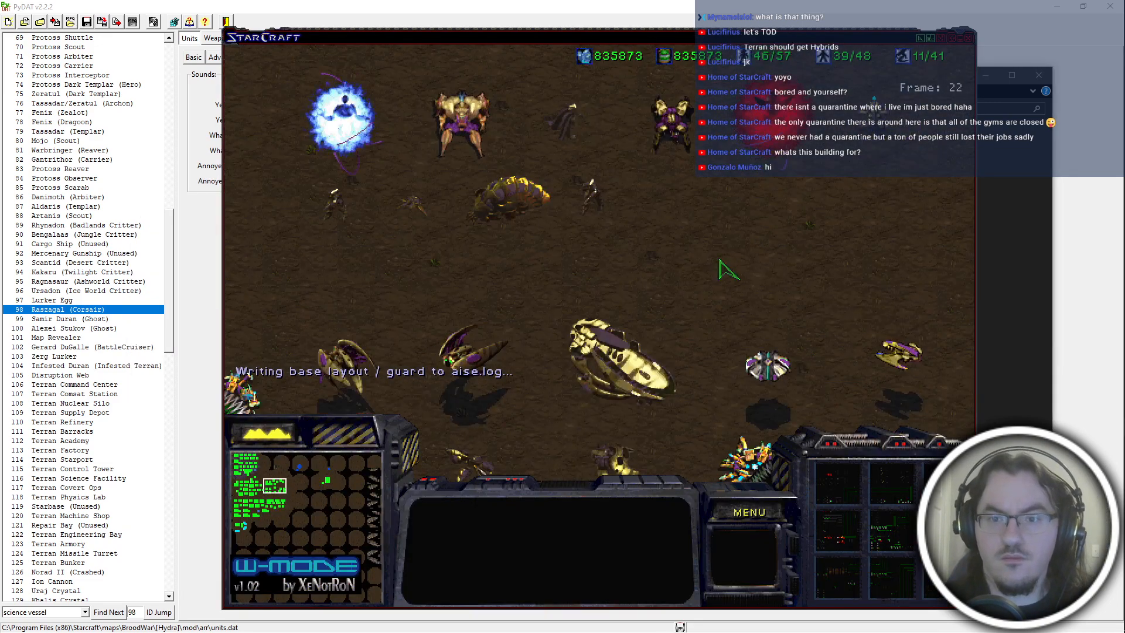
# Select the Protoss Hierophant, Protoss Legionnaire and Terran Azazel on the test map to check their sounds and portraits.
pyautogui.click(774, 123)
pyautogui.click(455, 197)
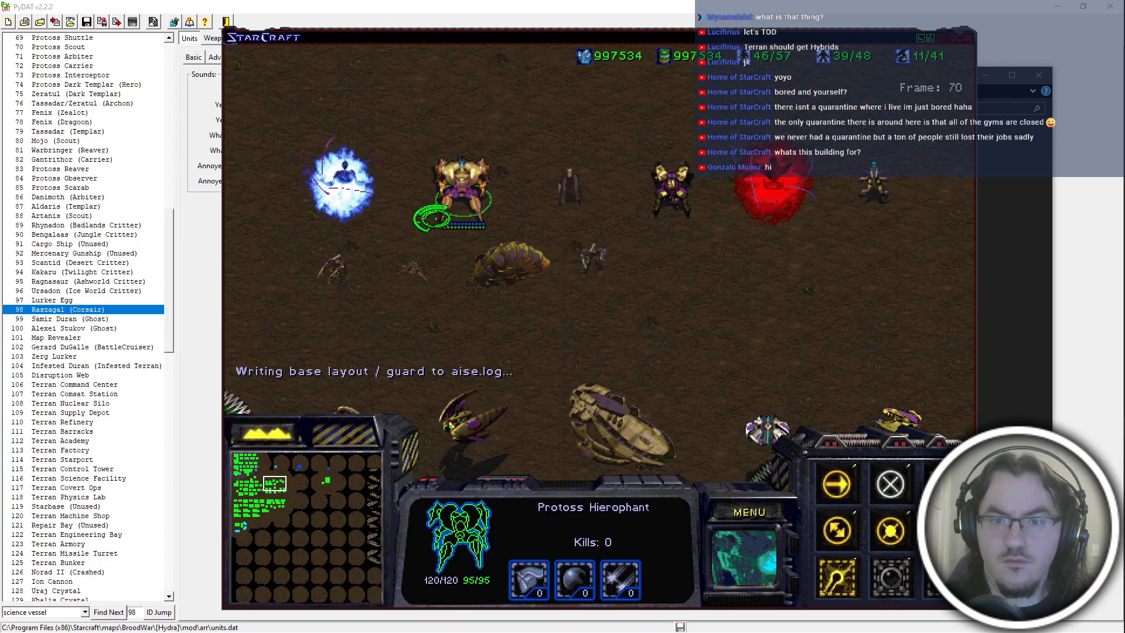
pyautogui.click(335, 267)
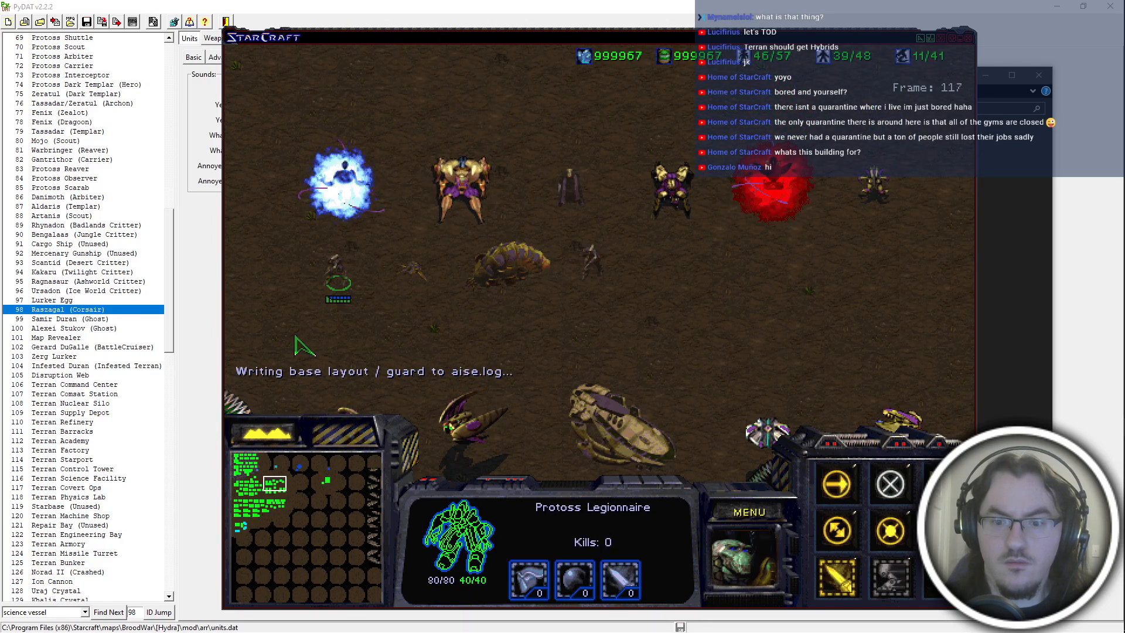
pyautogui.moveTo(752, 262); pyautogui.dragTo(771, 375)
pyautogui.click(759, 258)
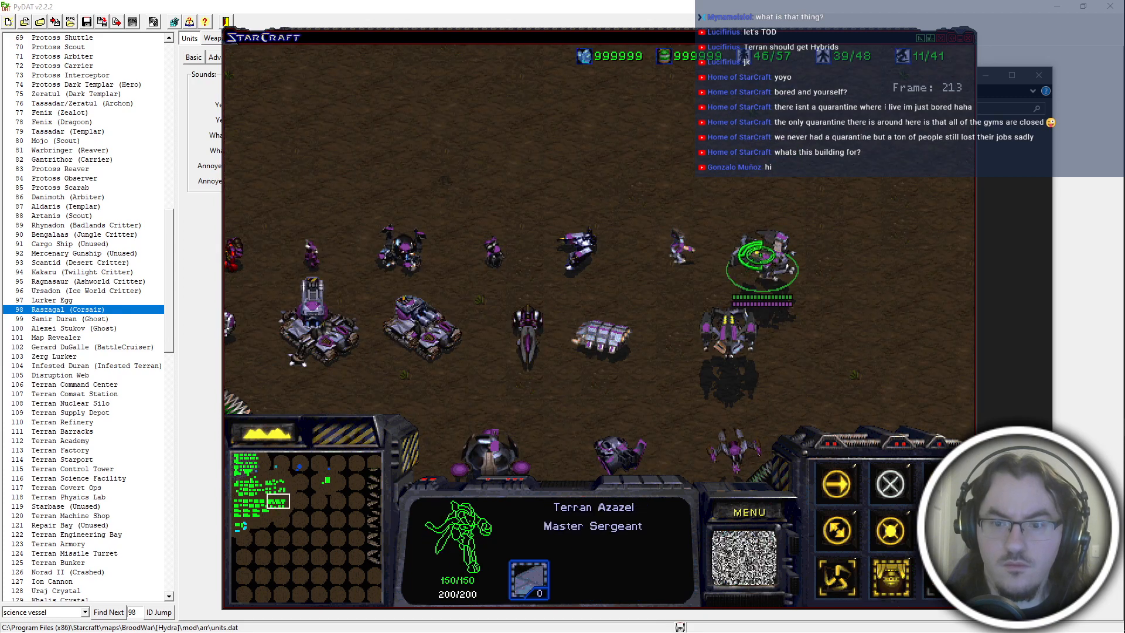
# Select the Protoss Clarion among the Protoss air units to check its sound and portrait, and exit the game.
pyautogui.click(277, 491)
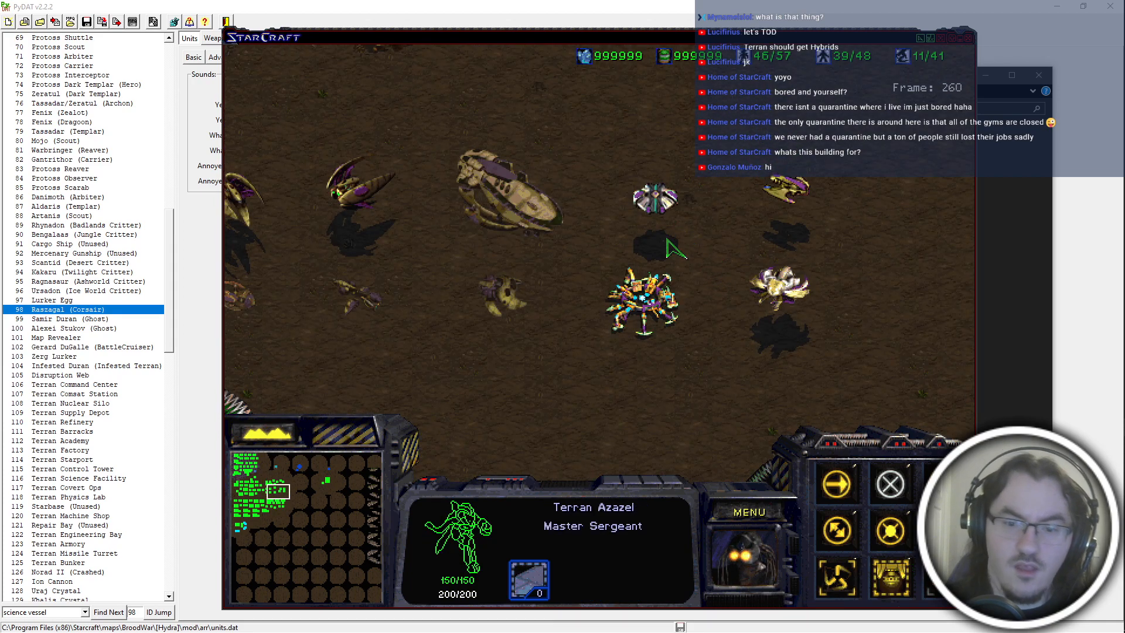
pyautogui.press('Down')
pyautogui.press('Up')
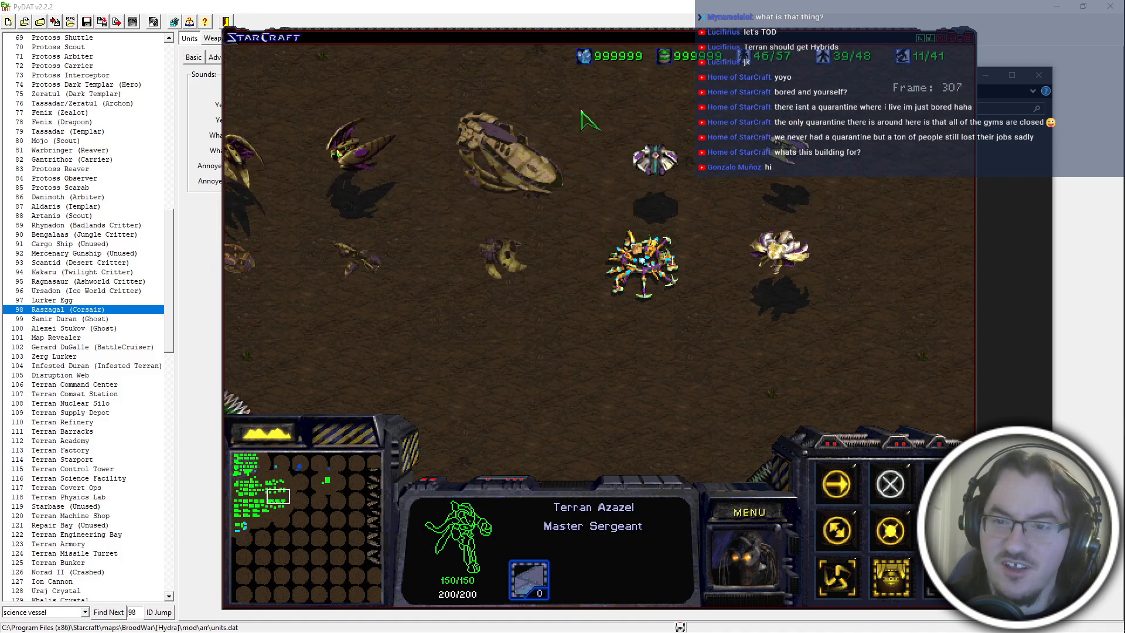
pyautogui.click(656, 157)
pyautogui.click(752, 498)
pyautogui.press('e')
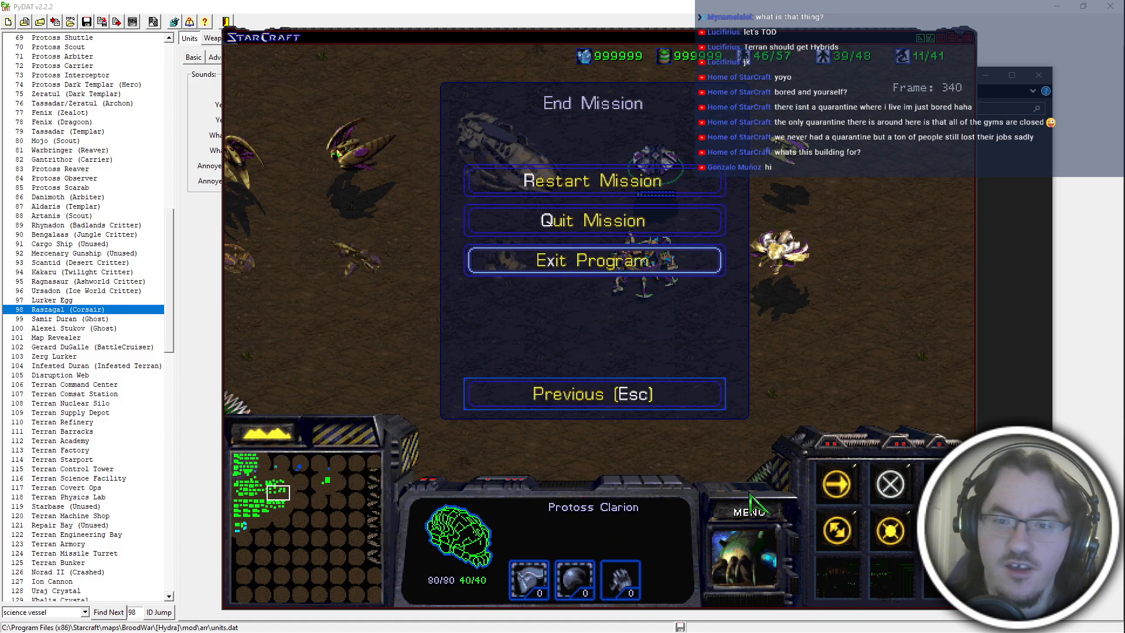
pyautogui.press('x')
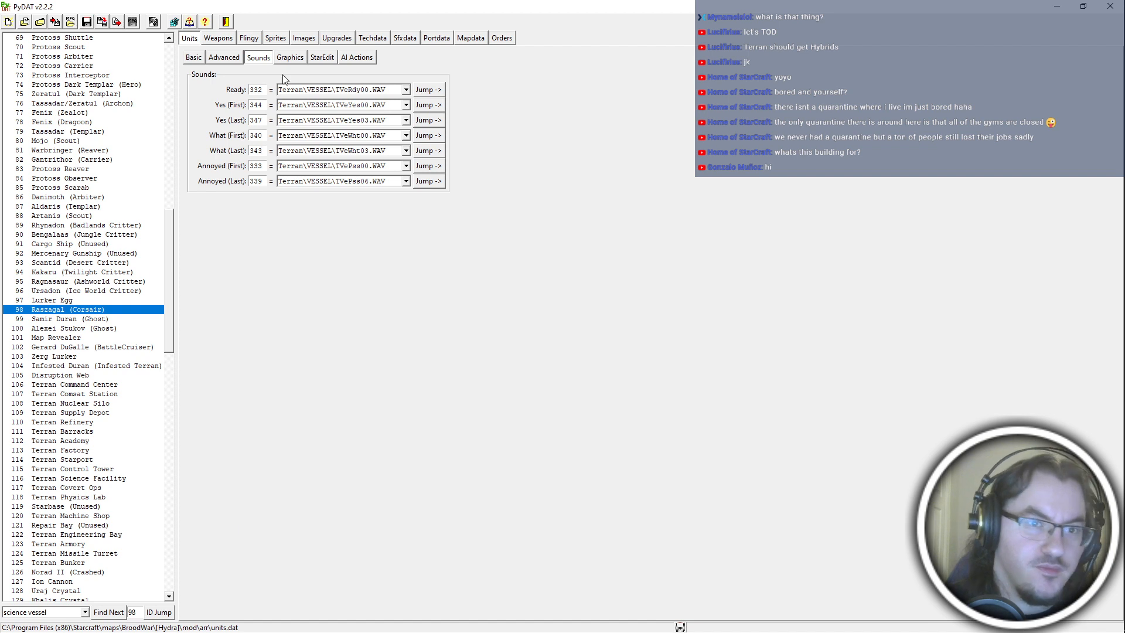
# Set the portrait of the Raszagal (Corsair) unit to Science Vessel in PyDAT's unit graphics settings.
pyautogui.click(298, 58)
pyautogui.click(323, 121)
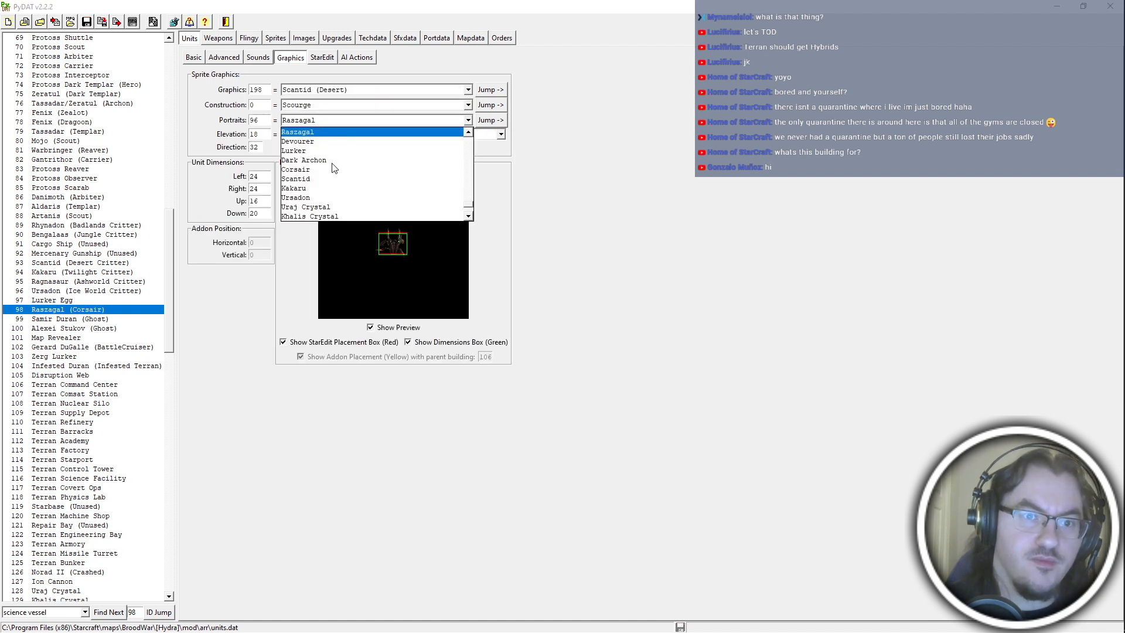
pyautogui.scroll(5, 330, 181)
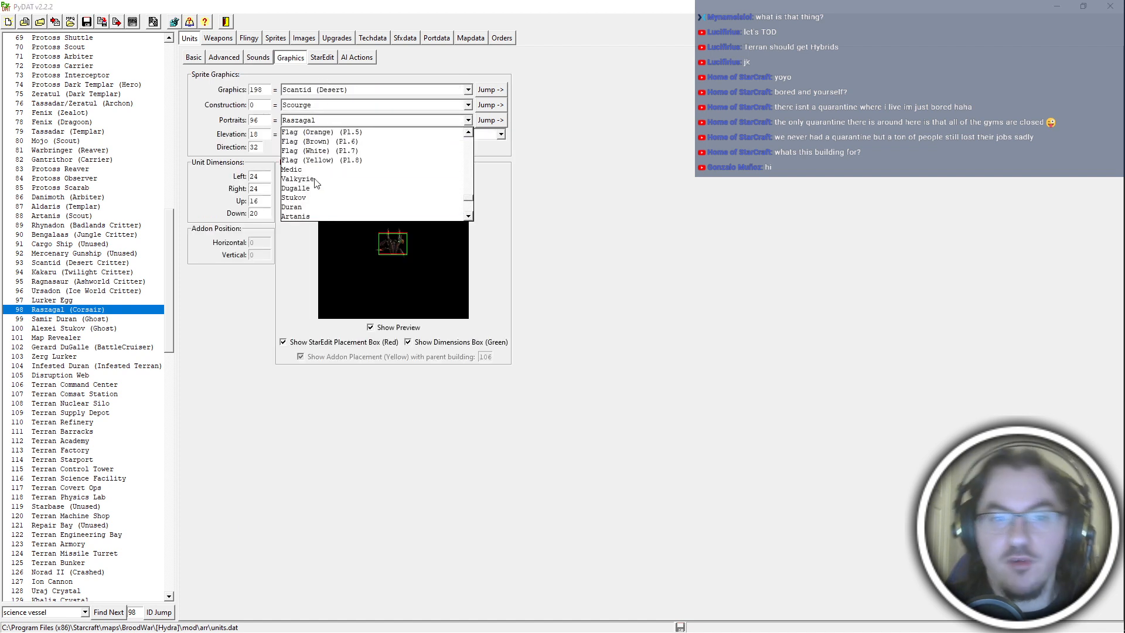
pyautogui.scroll(-3, 323, 196)
pyautogui.scroll(15, 323, 197)
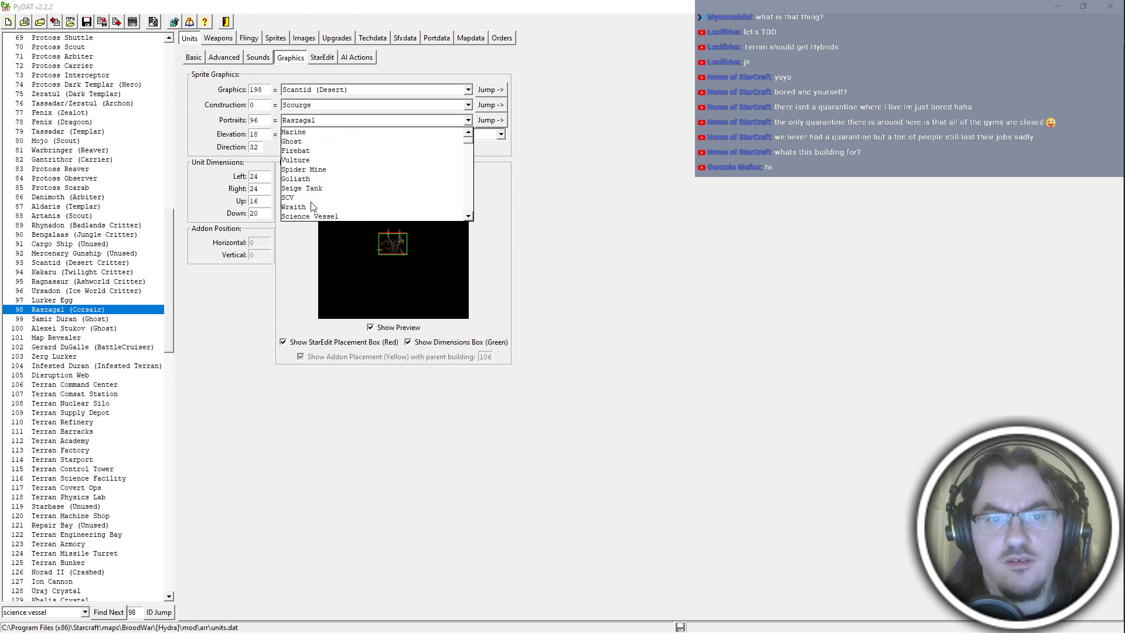
pyautogui.scroll(-5, 319, 194)
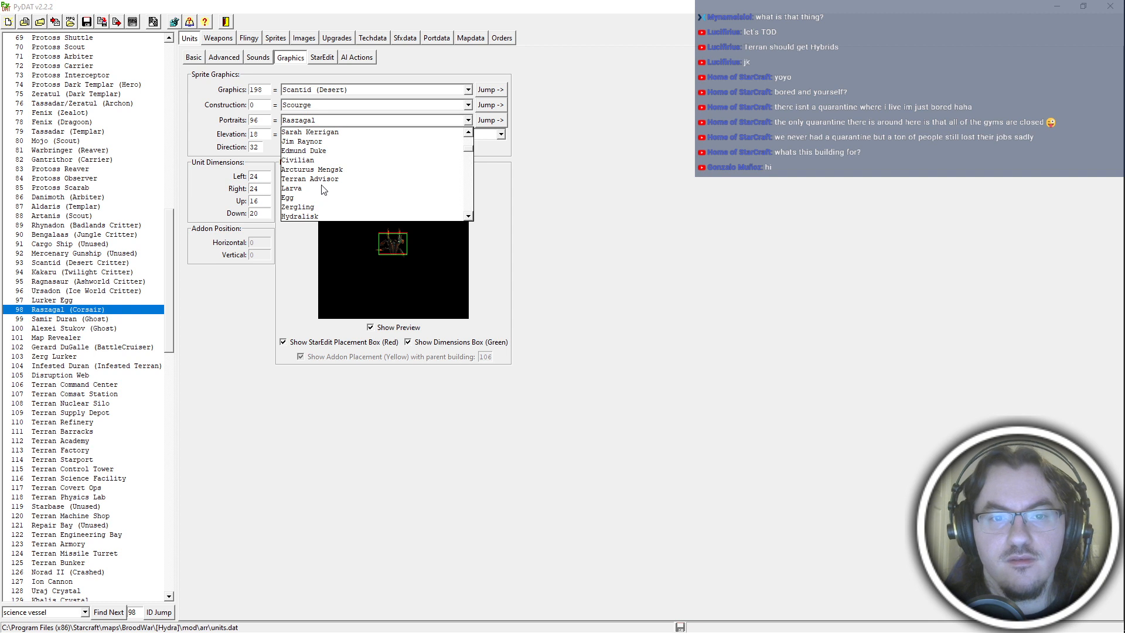
pyautogui.scroll(2, 325, 187)
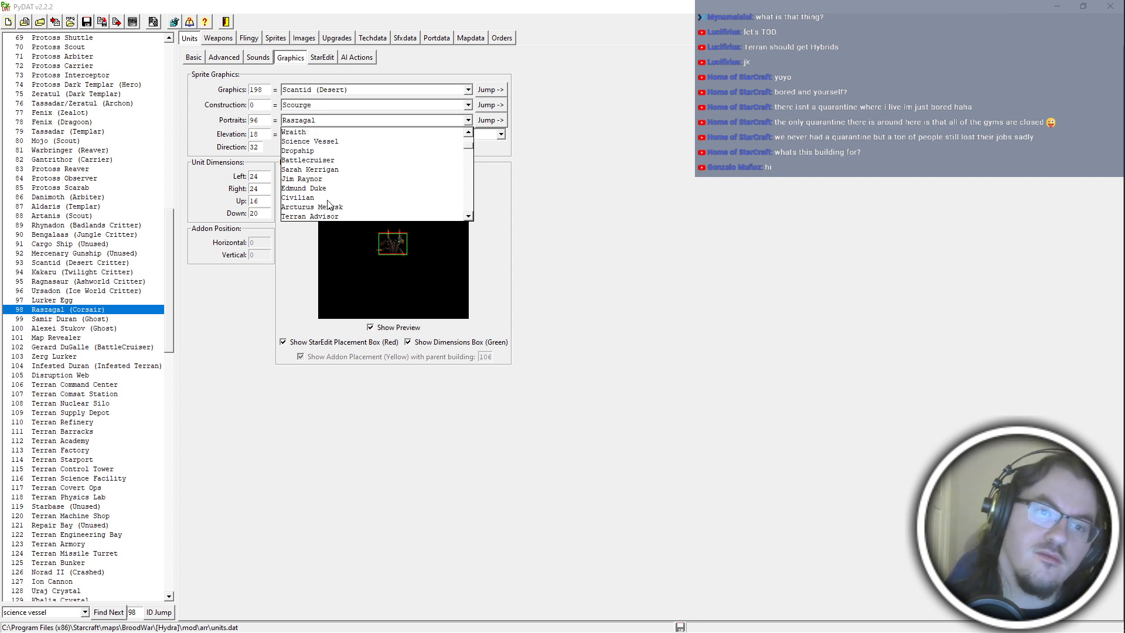
pyautogui.scroll(-3, 328, 200)
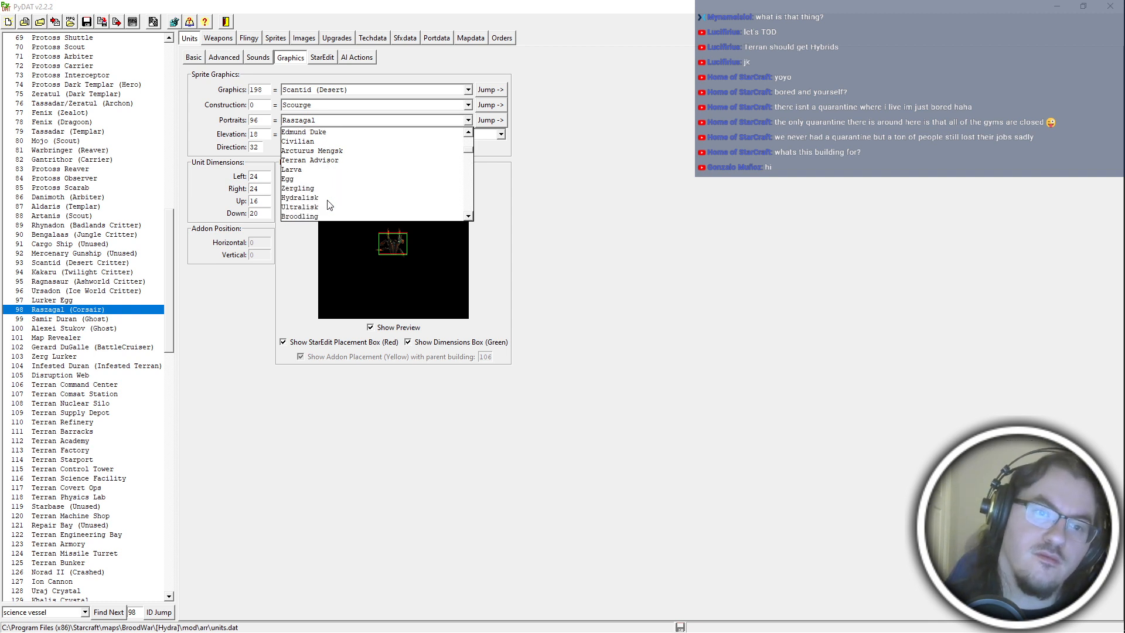
pyautogui.scroll(5, 329, 204)
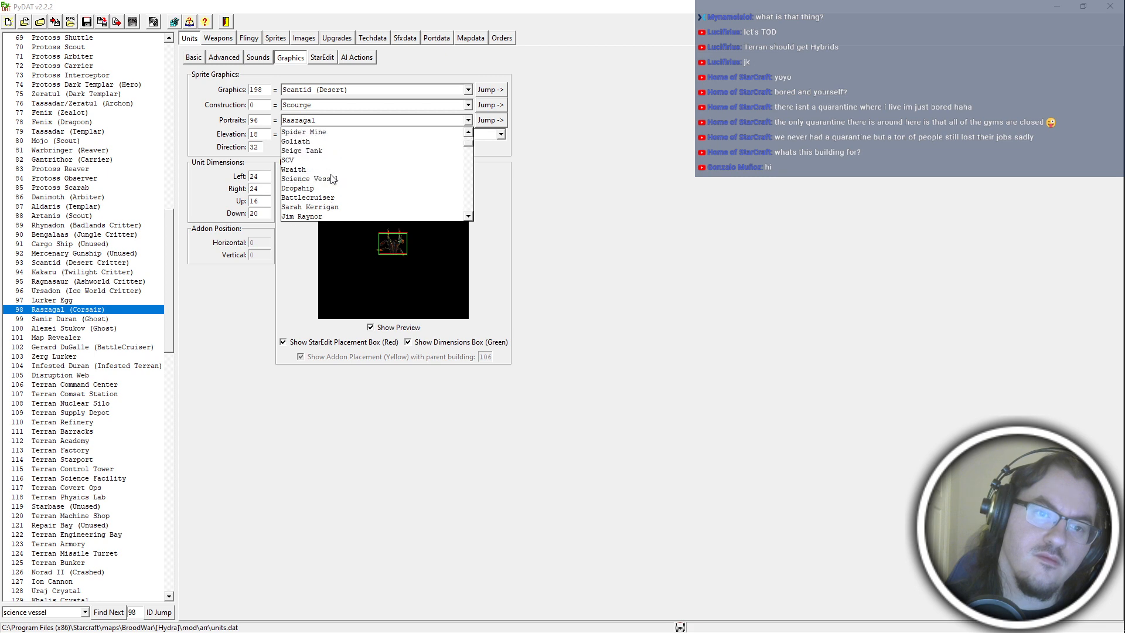
pyautogui.click(332, 178)
# Switch to PyMPQ, add the edited units.dat to betahydra.exe under the arr\ prefix, and return to the [Hydra] folder.
pyautogui.hotkey('alt', 'Tab')
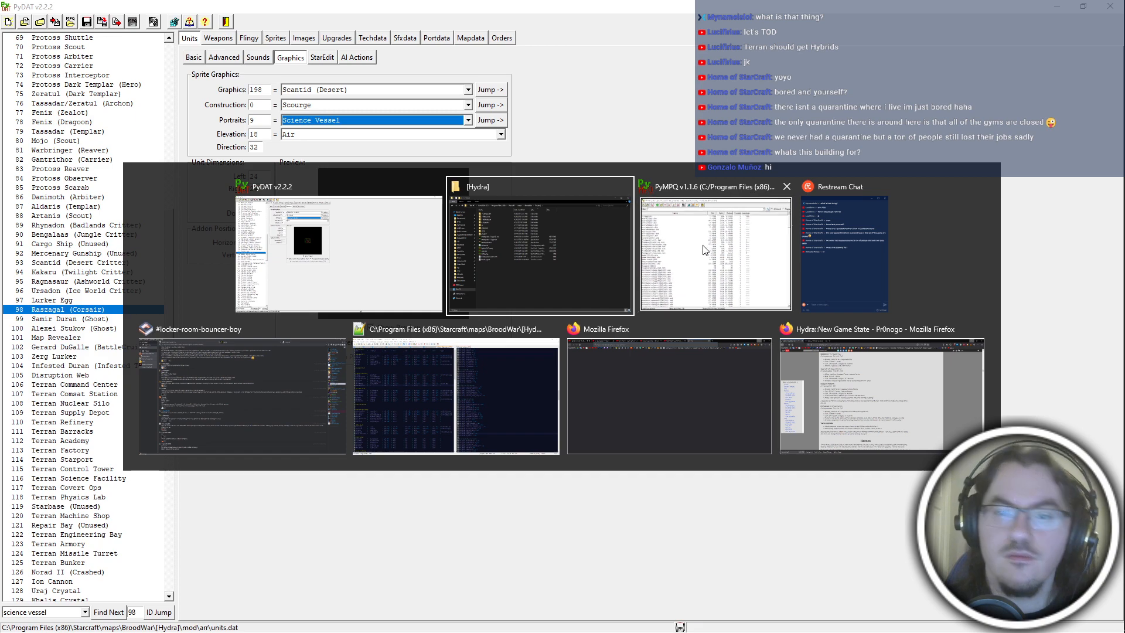
pyautogui.click(704, 250)
pyautogui.hotkey('alt', 'Tab')
pyautogui.click(631, 311)
pyautogui.hotkey('alt', 'Tab')
pyautogui.click(520, 222)
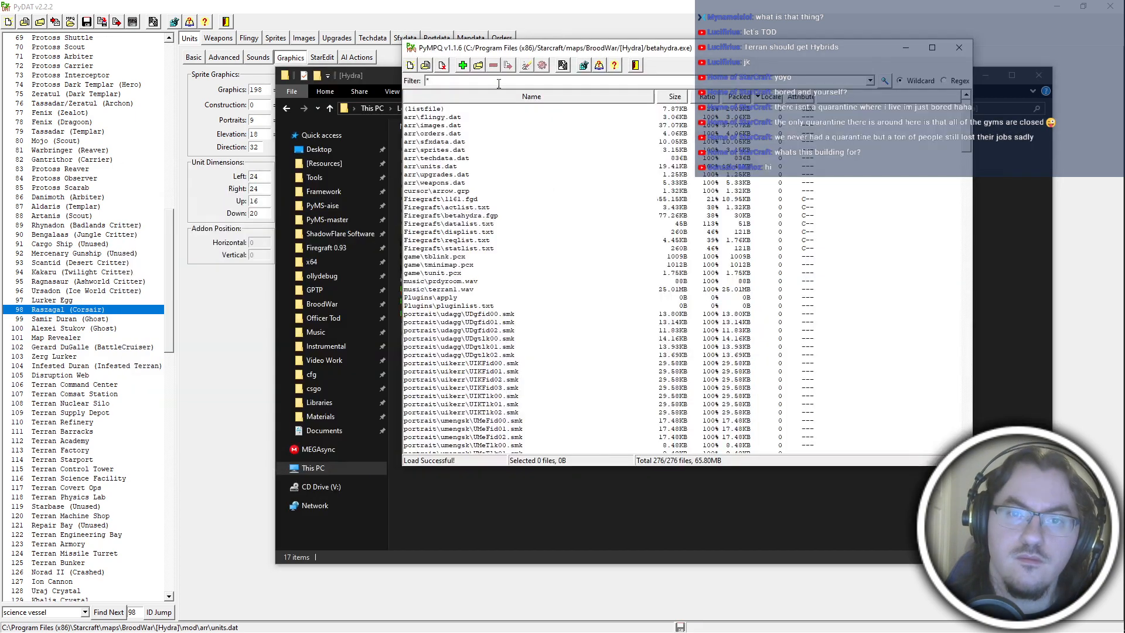
pyautogui.click(462, 65)
pyautogui.doubleClick(504, 183)
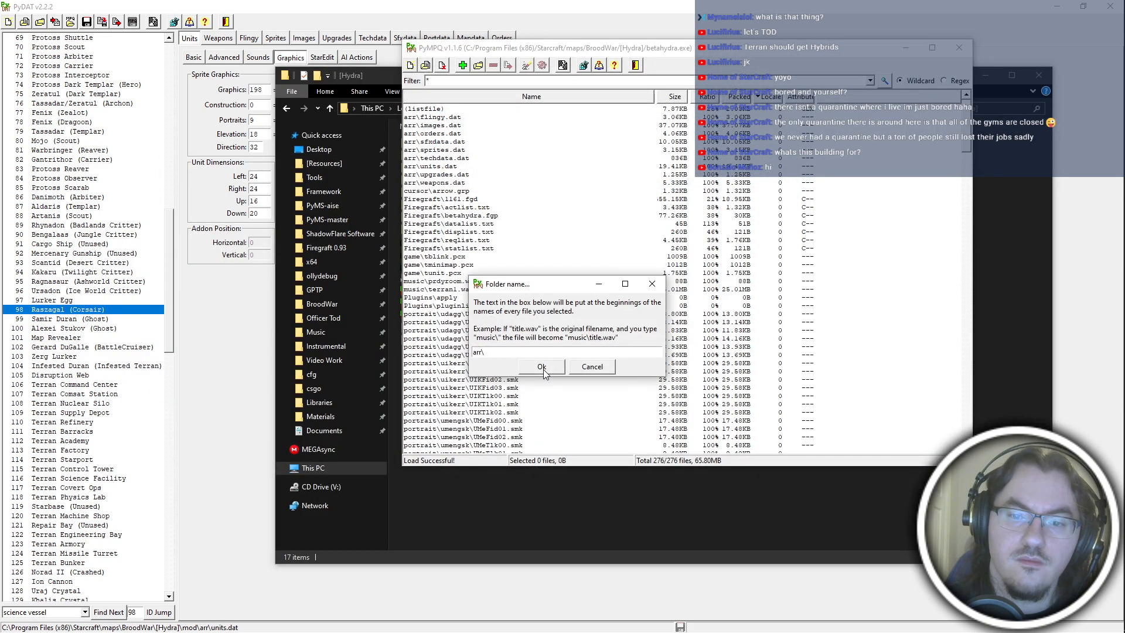
pyautogui.click(542, 367)
pyautogui.click(610, 532)
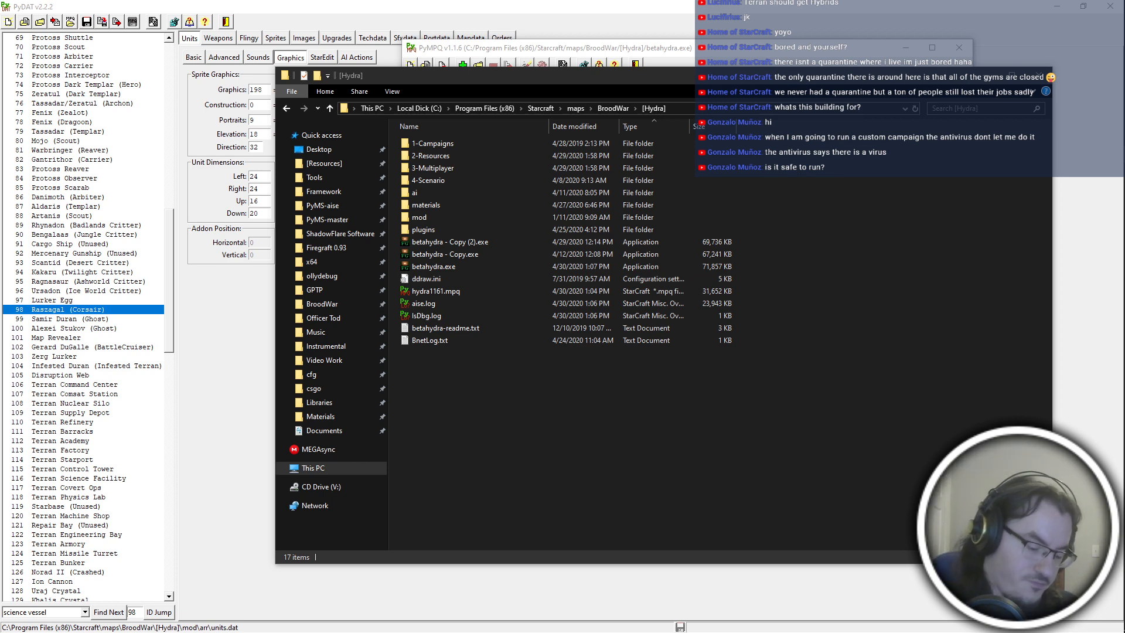
pyautogui.hotkey('alt', 'Tab')
pyautogui.hotkey('alt', 'Tab')
pyautogui.hotkey('alt', 'Tab')
pyautogui.hotkey('alt', 'Tab')
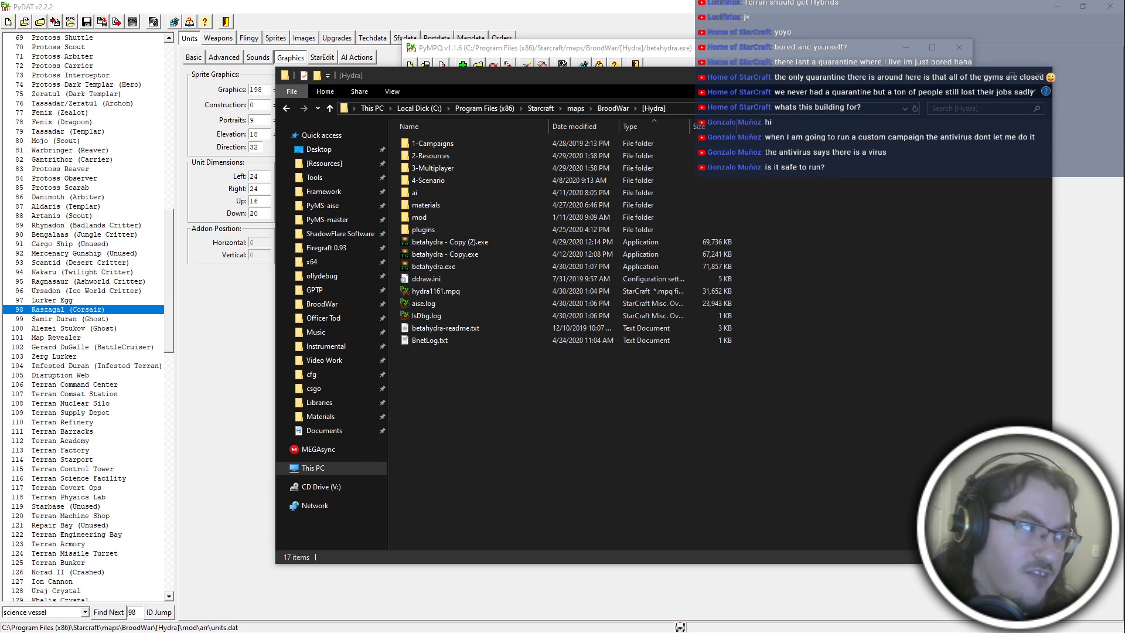
pyautogui.click(645, 434)
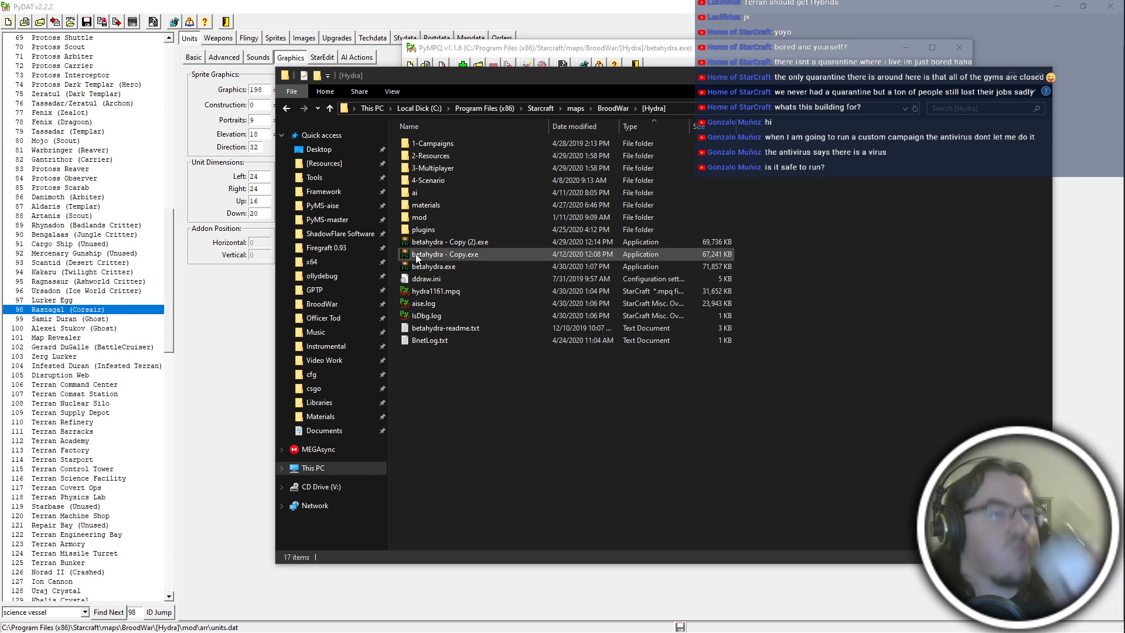
pyautogui.click(577, 367)
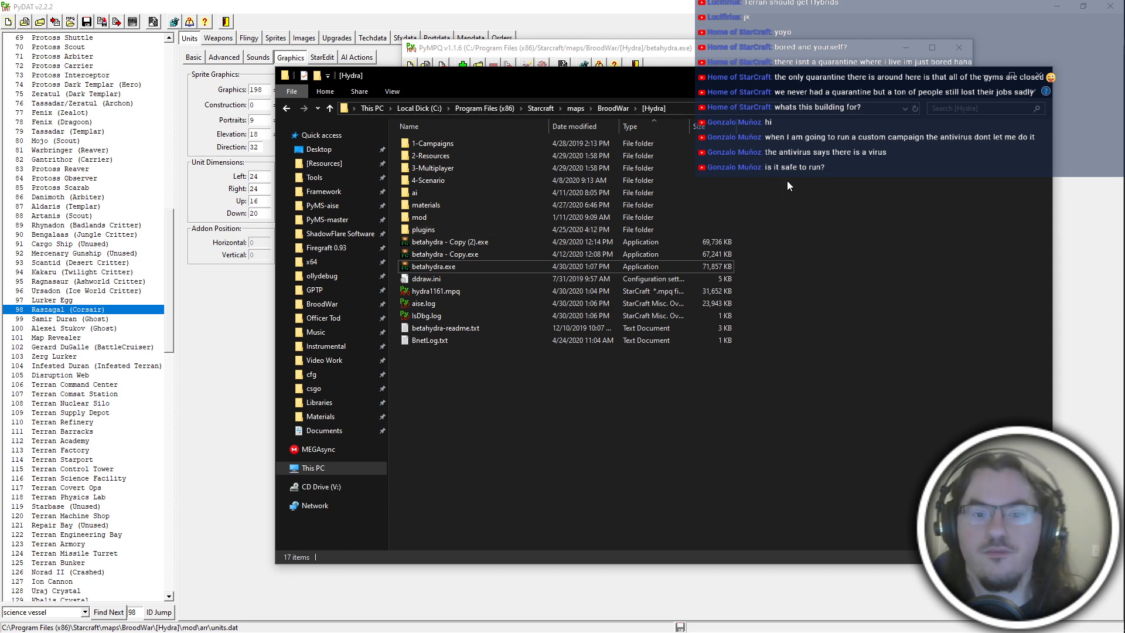
pyautogui.doubleClick(466, 154)
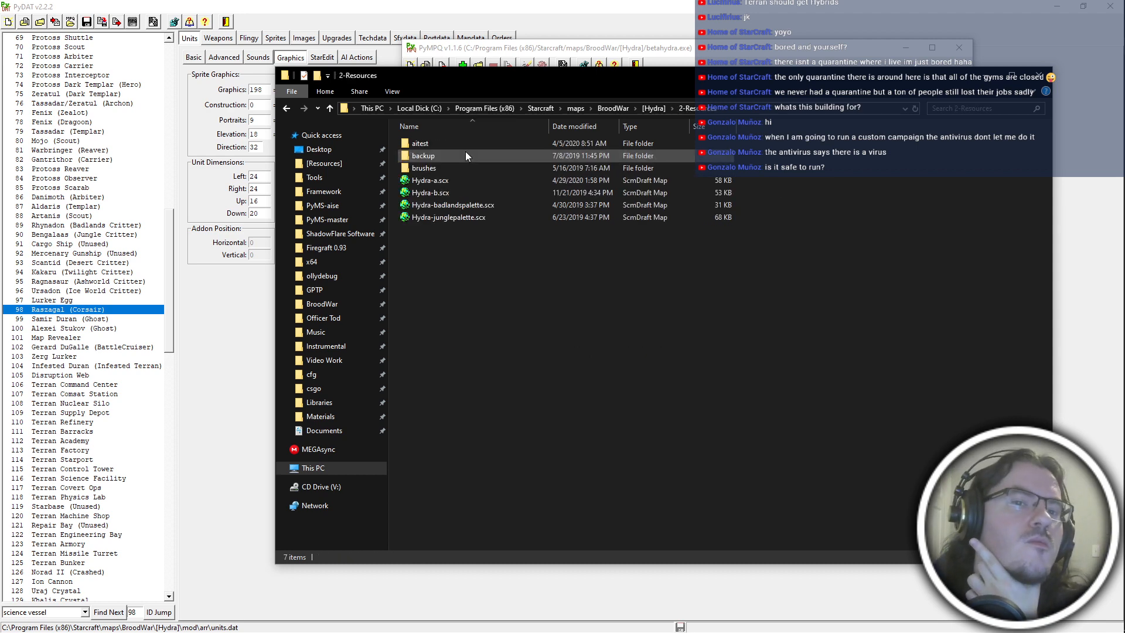
pyautogui.press('BackSpace')
pyautogui.hotkey('alt', 'Tab')
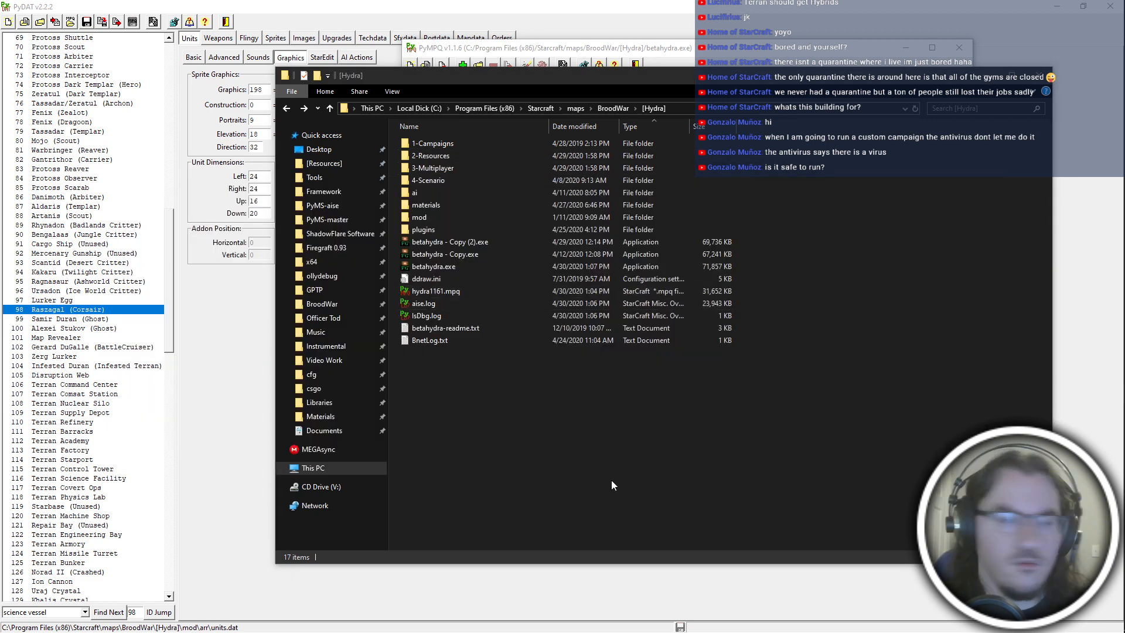
pyautogui.click(611, 480)
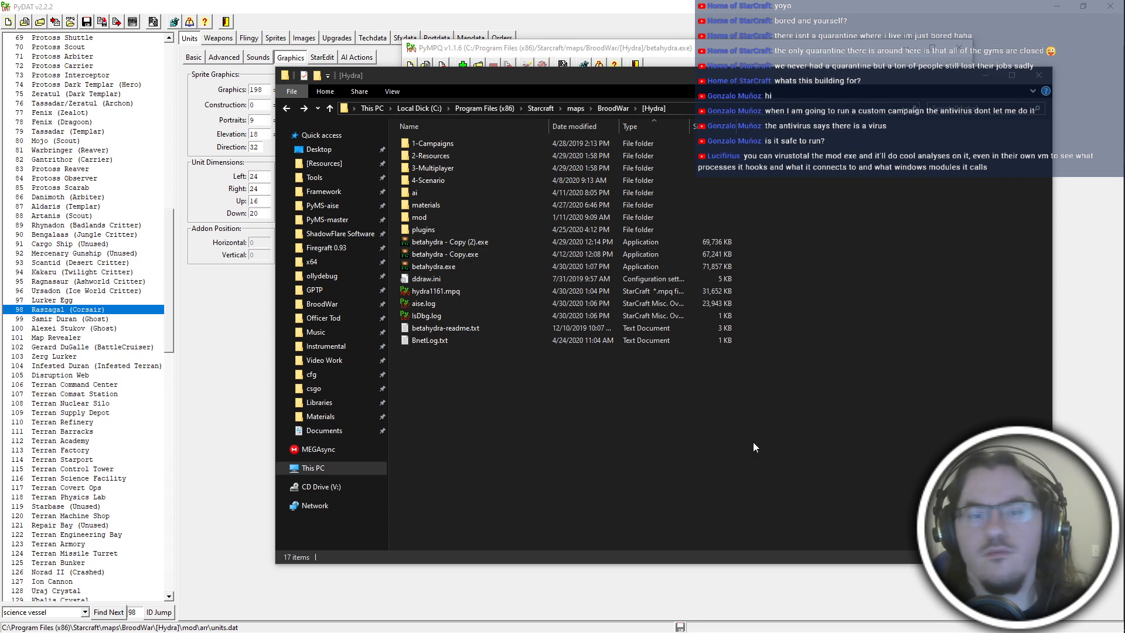
# Switch to the browser, close the "Heroes in RTS" forum page, and return to the [Hydra] folder.
pyautogui.hotkey('alt', 'Tab')
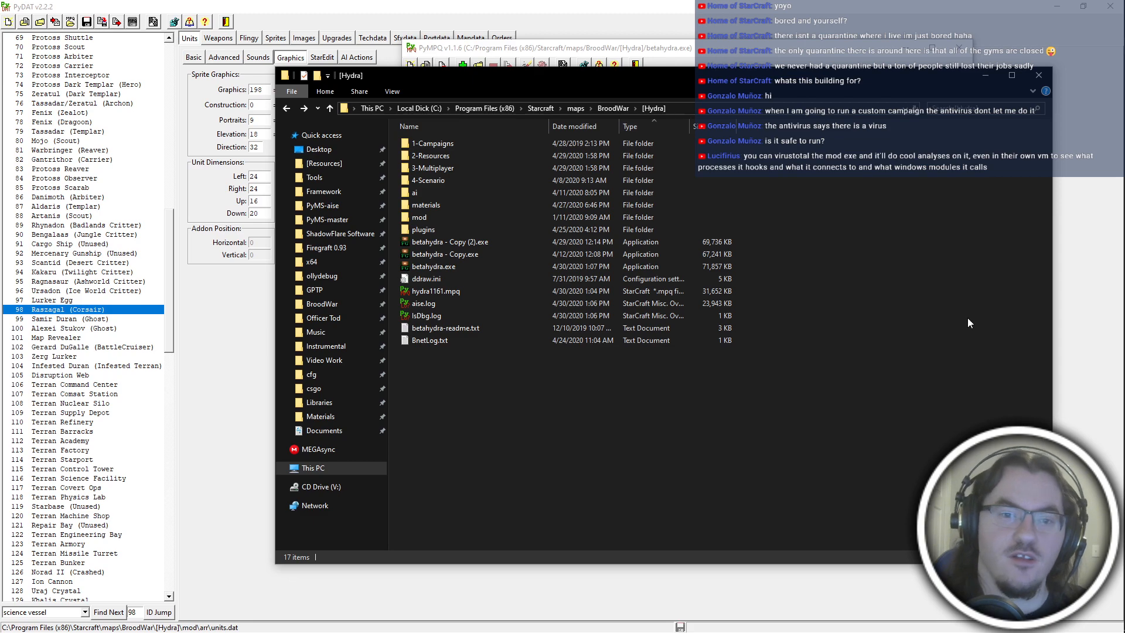
pyautogui.hotkey('alt', 'Tab')
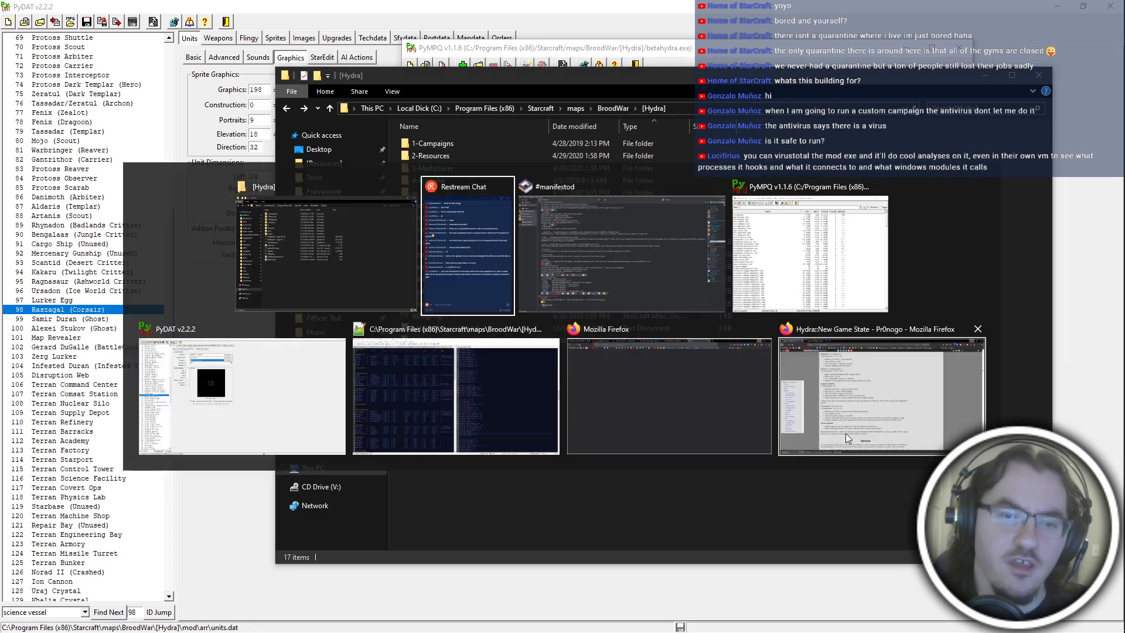
pyautogui.click(846, 434)
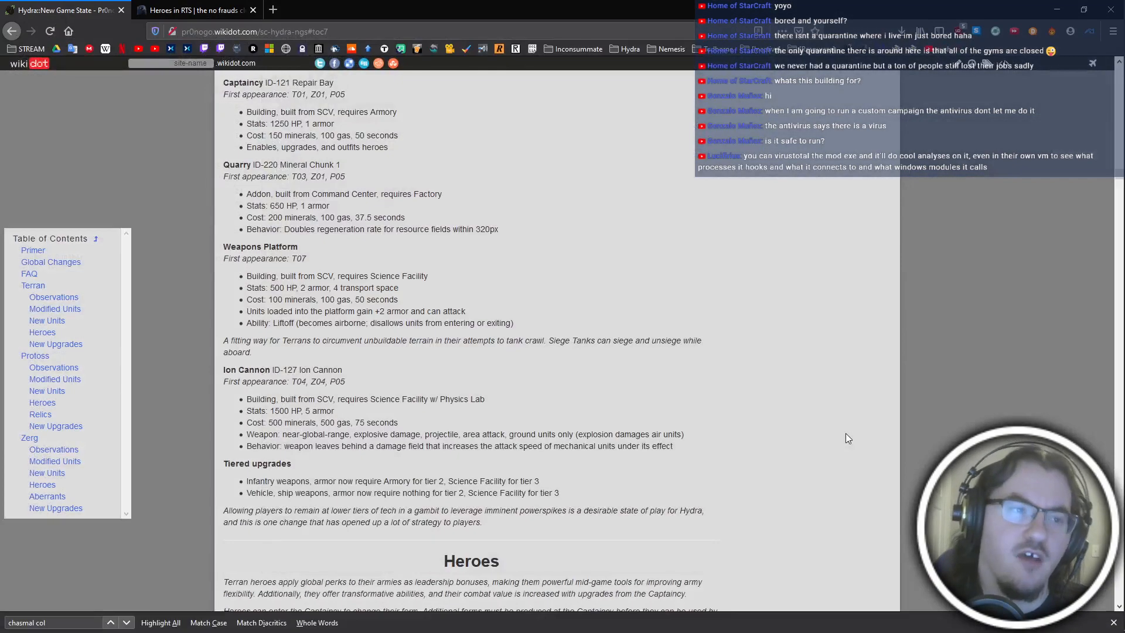
pyautogui.click(193, 10)
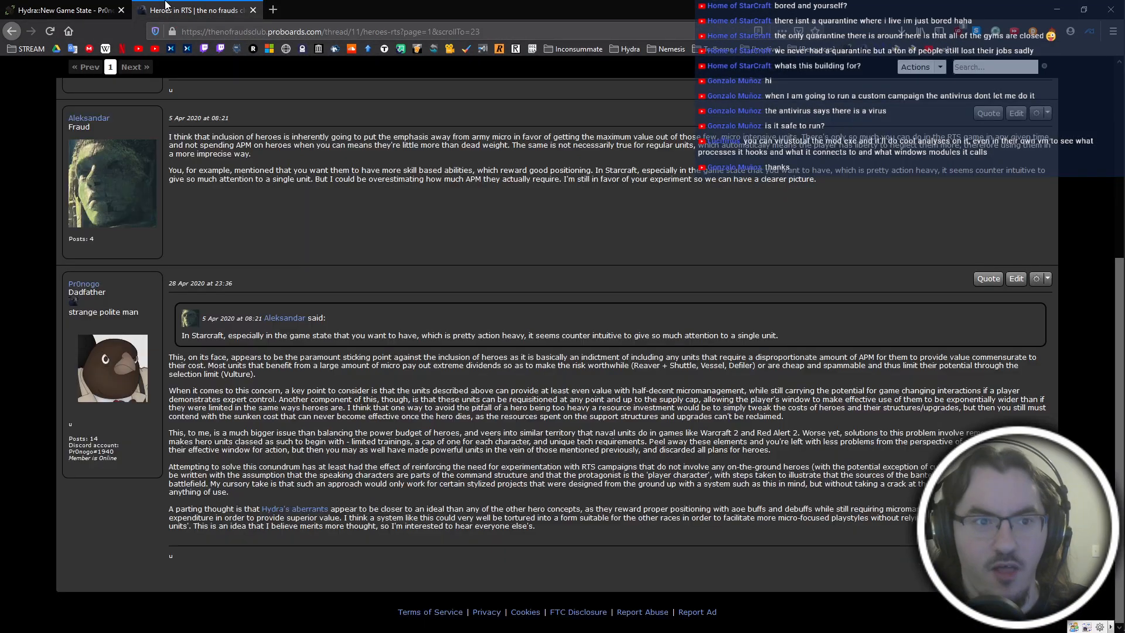
pyautogui.click(253, 10)
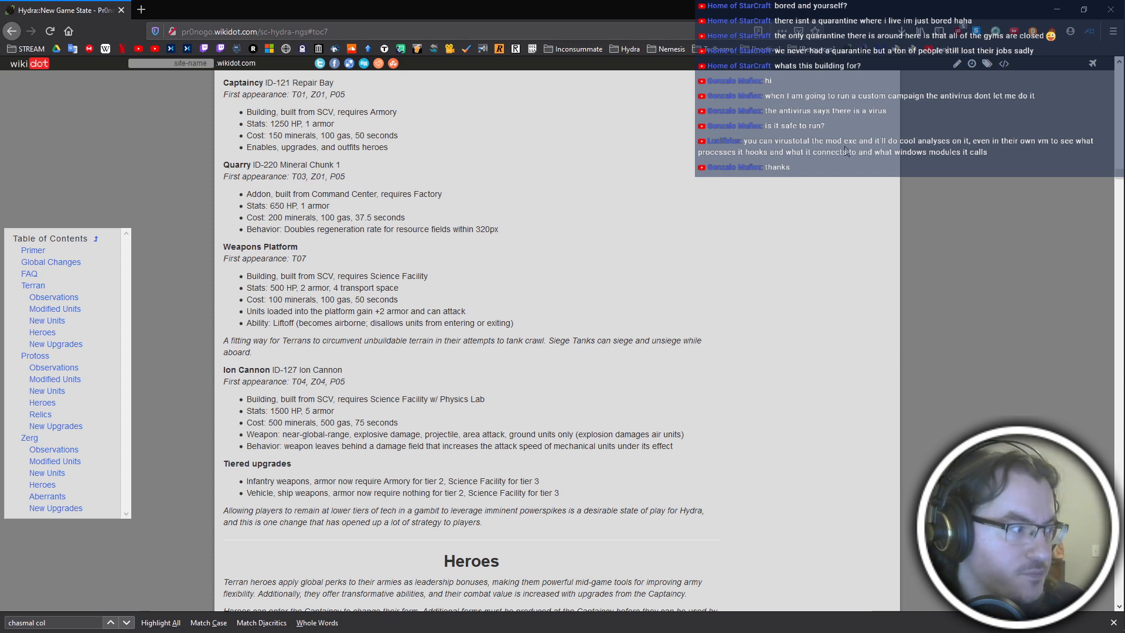
pyautogui.click(1057, 9)
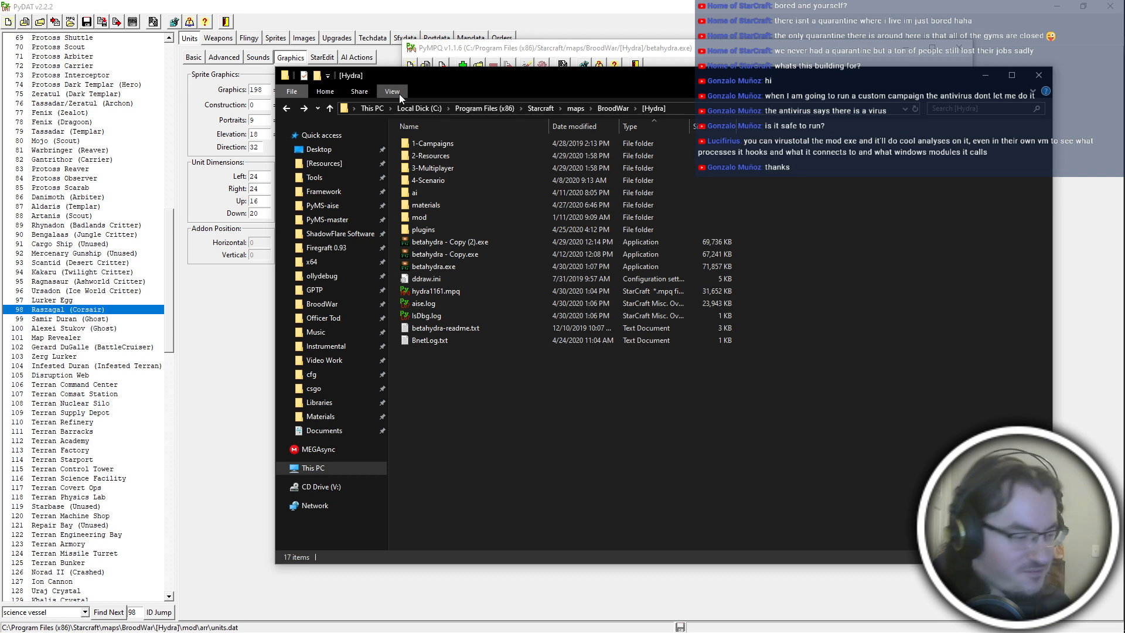
# Launch betahydra.exe in windowed mode and switch to PyDAT.
pyautogui.doubleClick(491, 267)
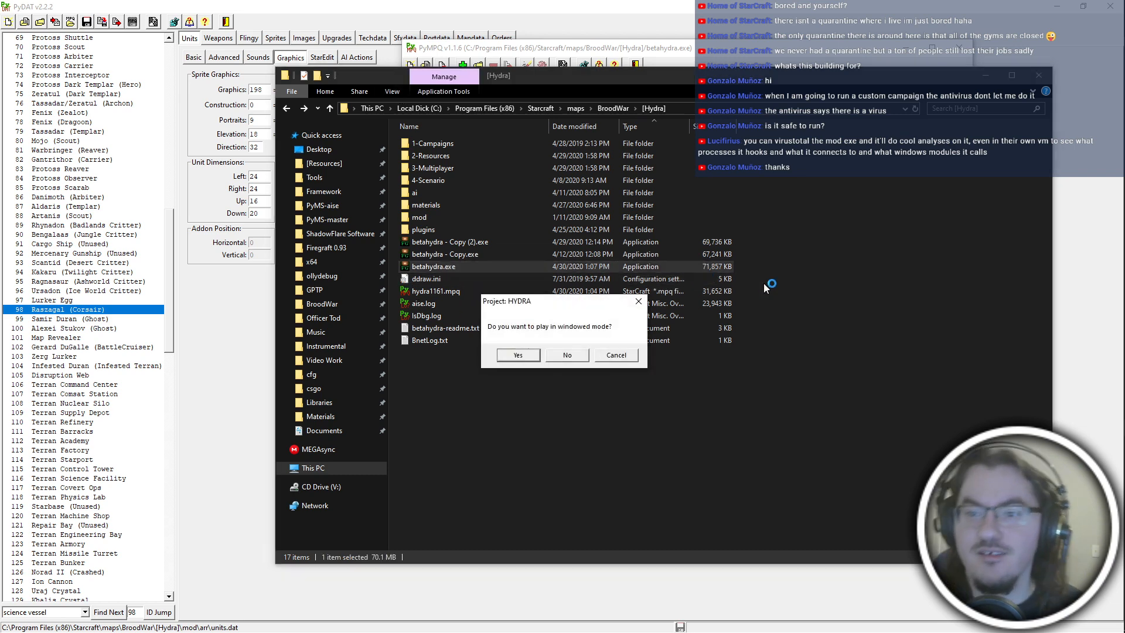
pyautogui.press('Return')
pyautogui.click(444, 5)
pyautogui.hotkey('alt', 'Tab')
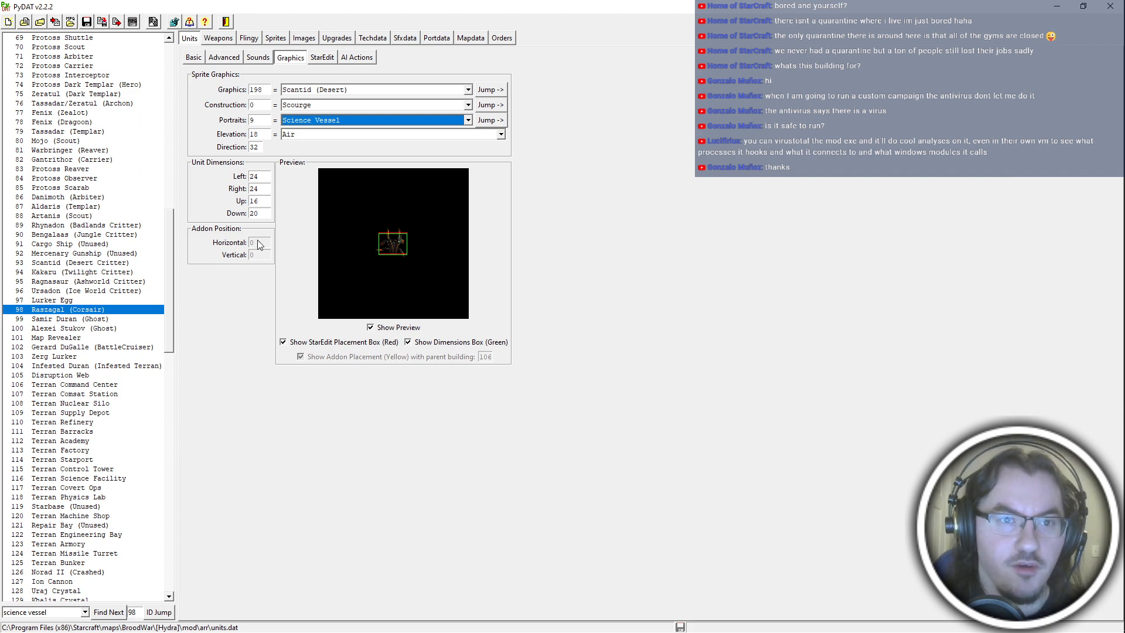
# Switch to Notepad++ and look up the captaincy's unit ID among the Terran buildings in hydra_references.asc3.
pyautogui.hotkey('alt', 'Tab')
pyautogui.click(559, 379)
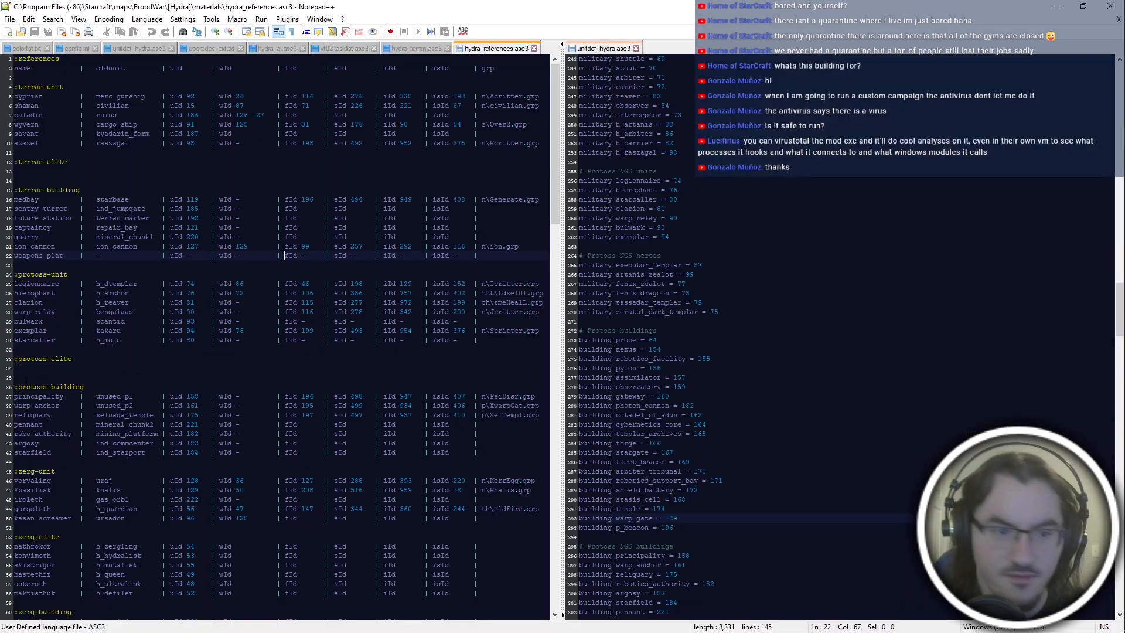
pyautogui.click(207, 356)
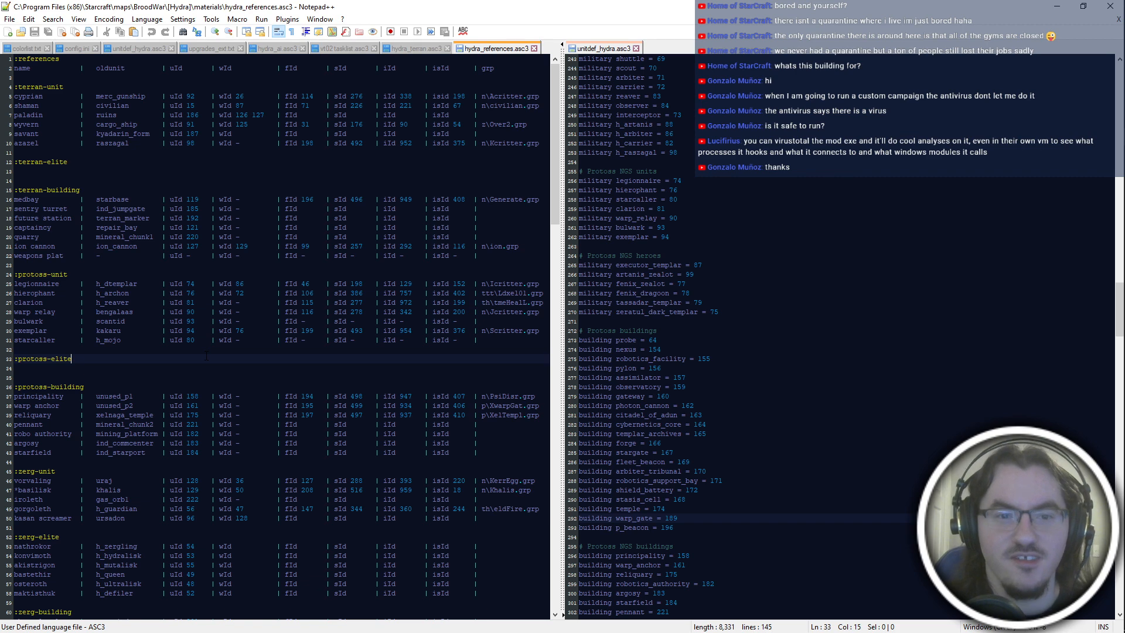
pyautogui.click(239, 246)
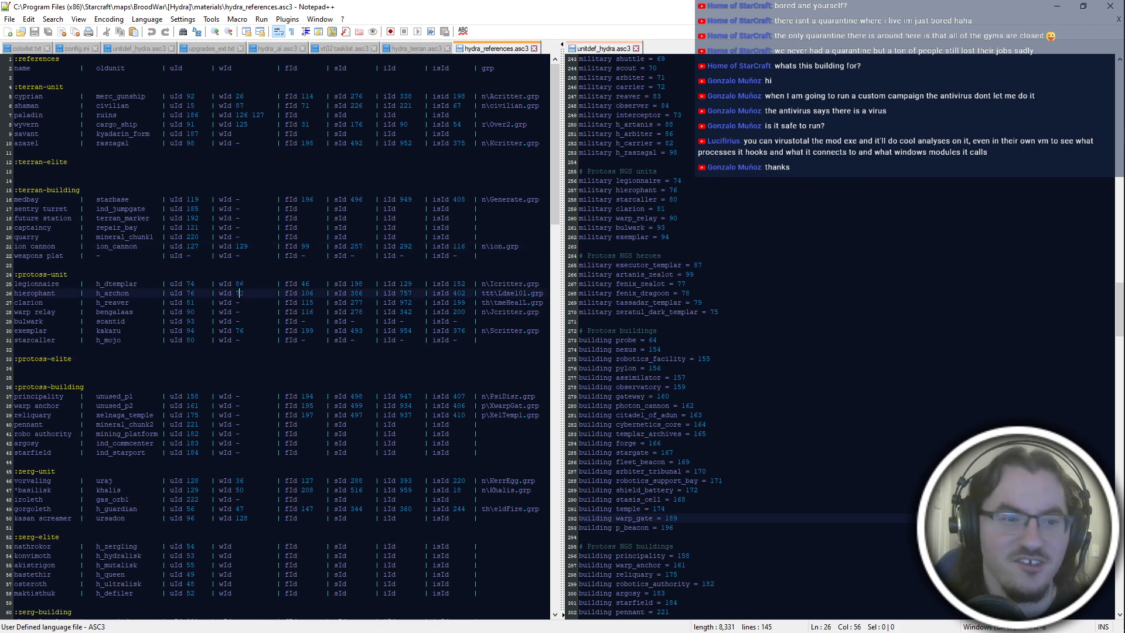
pyautogui.click(279, 164)
pyautogui.click(275, 179)
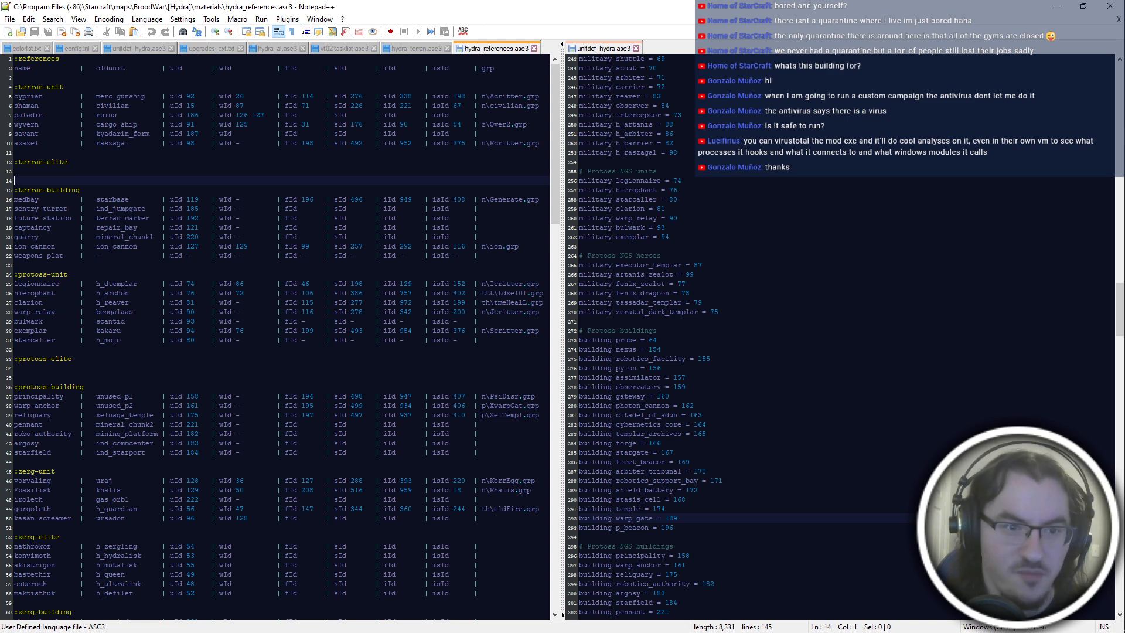
pyautogui.click(197, 219)
# Switch back to PyDAT and jump to unit ID 121, the Repair Bay.
pyautogui.hotkey('alt', 'Tab')
pyautogui.doubleClick(132, 612)
pyautogui.write('121')
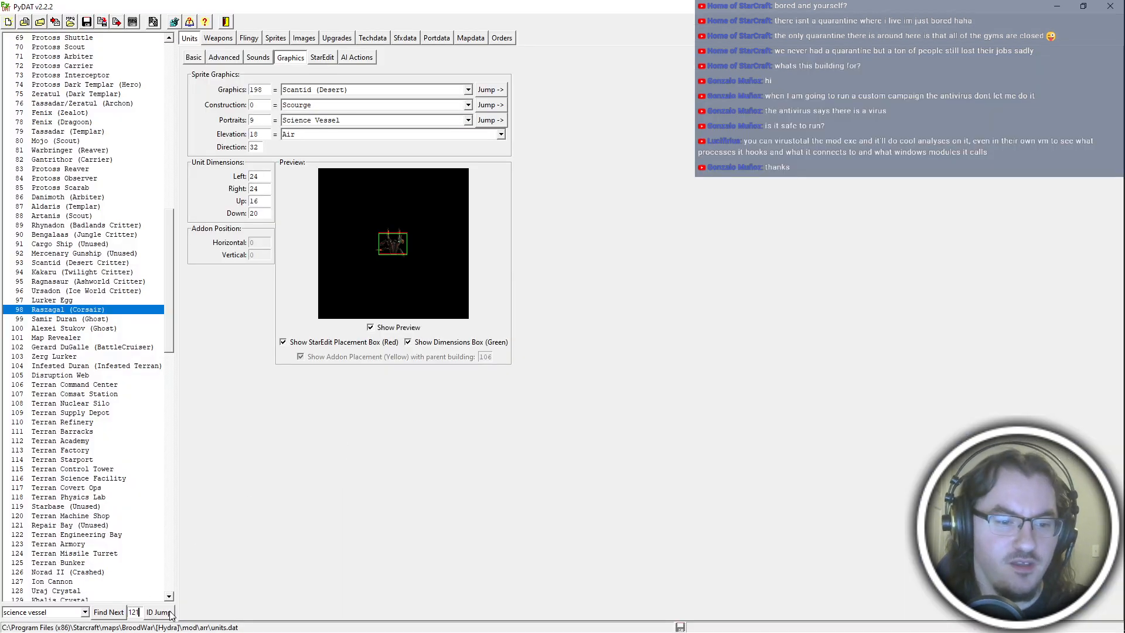
pyautogui.click(171, 612)
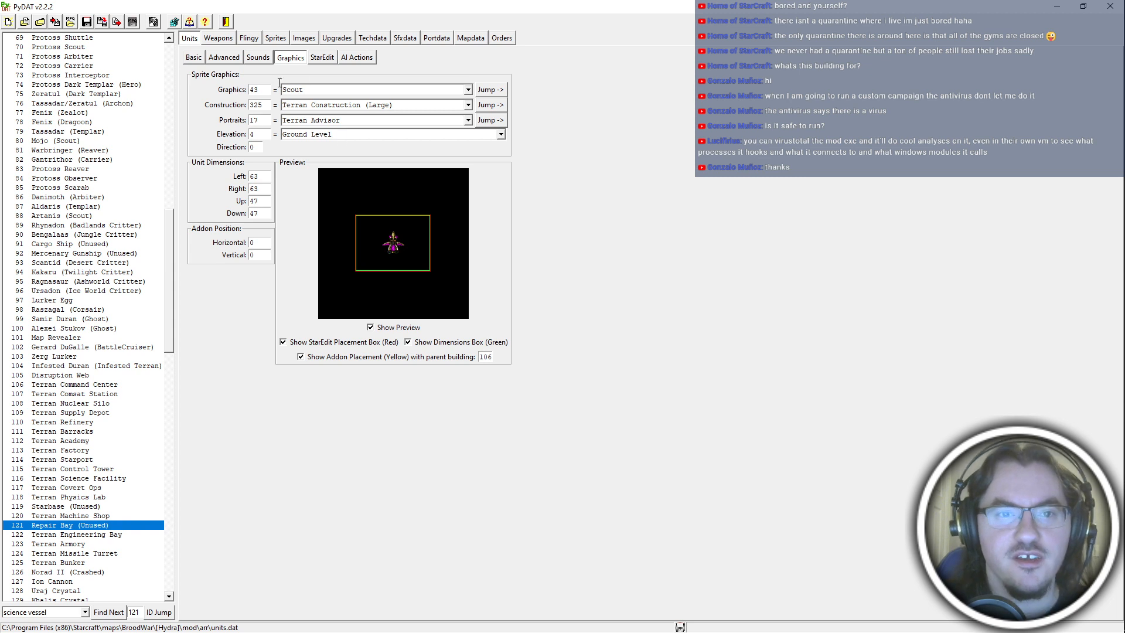
# Compare the Repair Bay's AI actions with those of the Terran Factory and Terran Physics Lab.
pyautogui.click(350, 58)
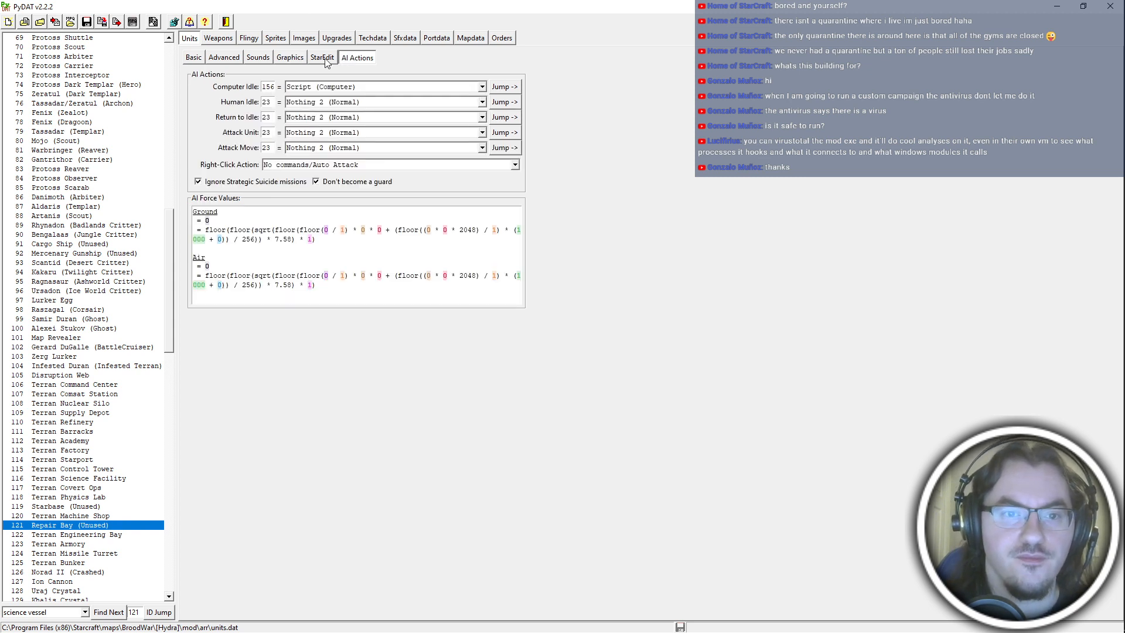
pyautogui.click(326, 61)
pyautogui.click(359, 58)
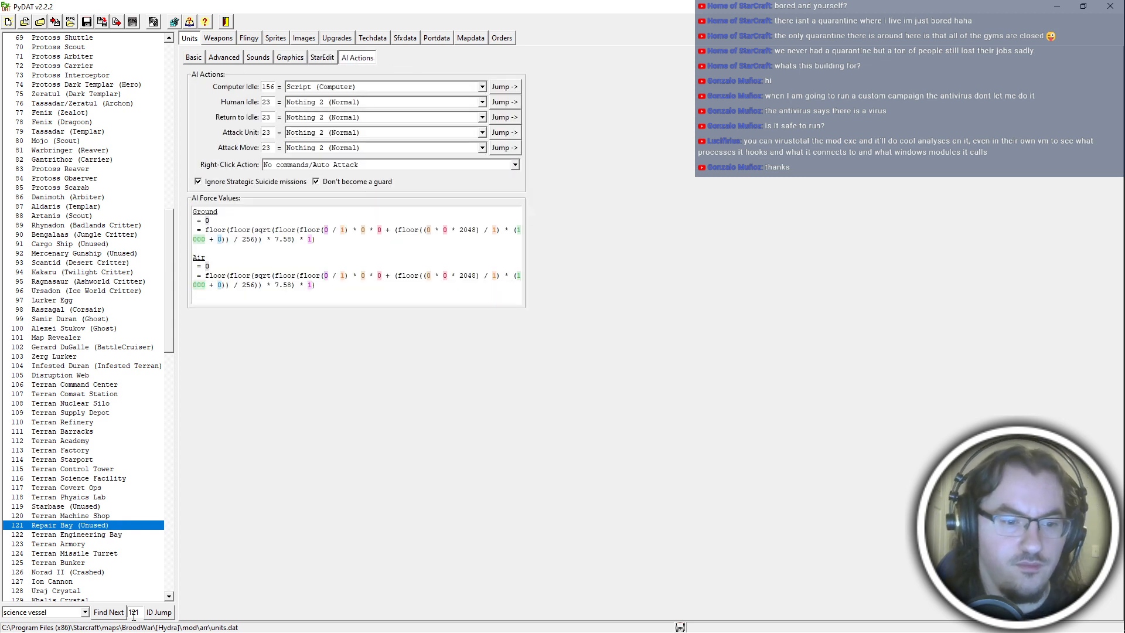
pyautogui.click(87, 450)
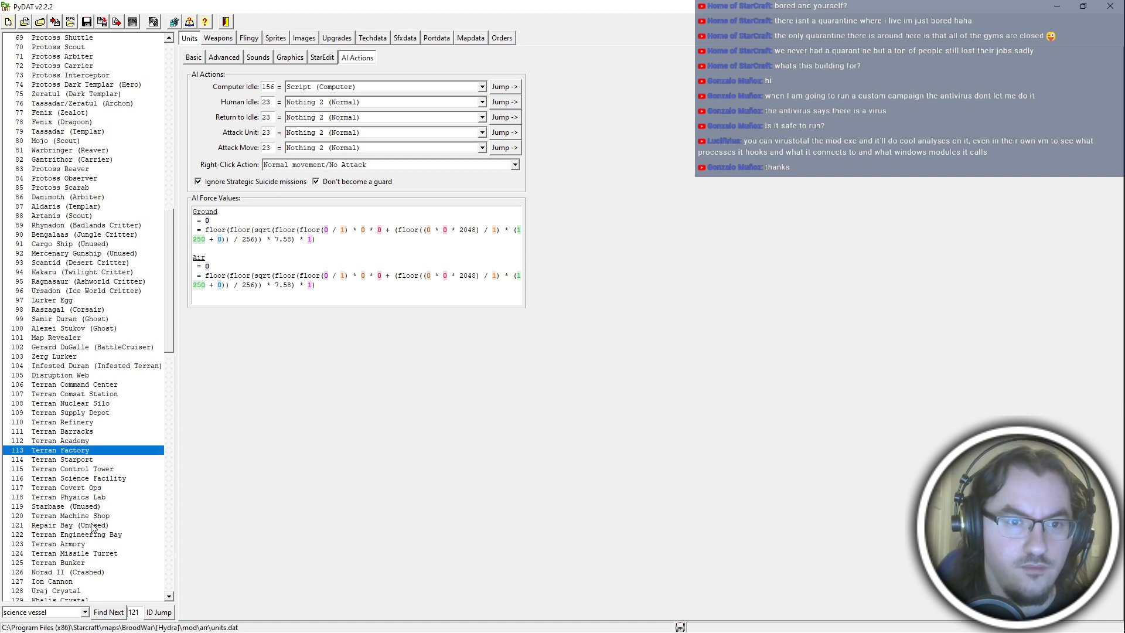
pyautogui.click(92, 525)
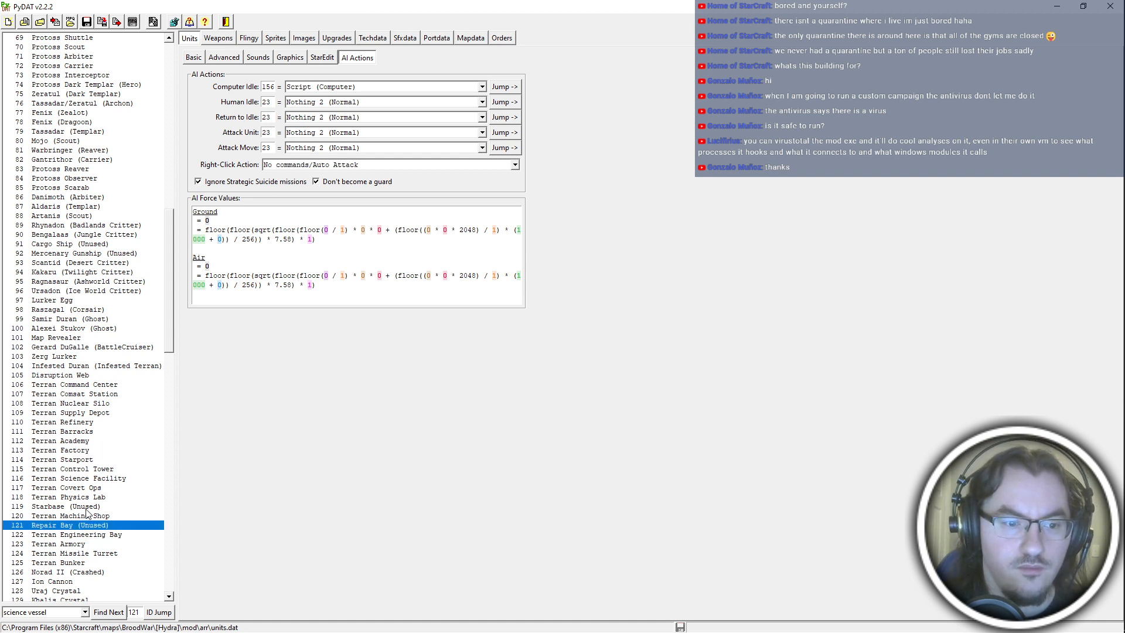
pyautogui.click(95, 497)
pyautogui.click(99, 527)
# Compare the Repair Bay's StarEdit settings with the Terran Physics Lab's and review its sounds and graphics.
pyautogui.click(323, 57)
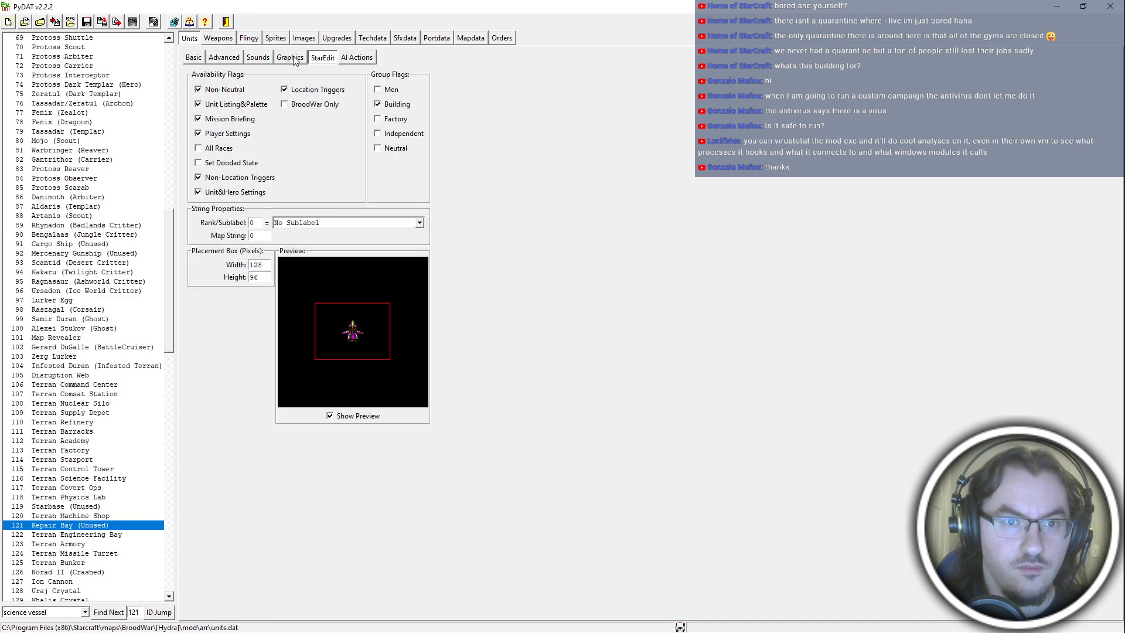
pyautogui.click(290, 57)
pyautogui.click(320, 59)
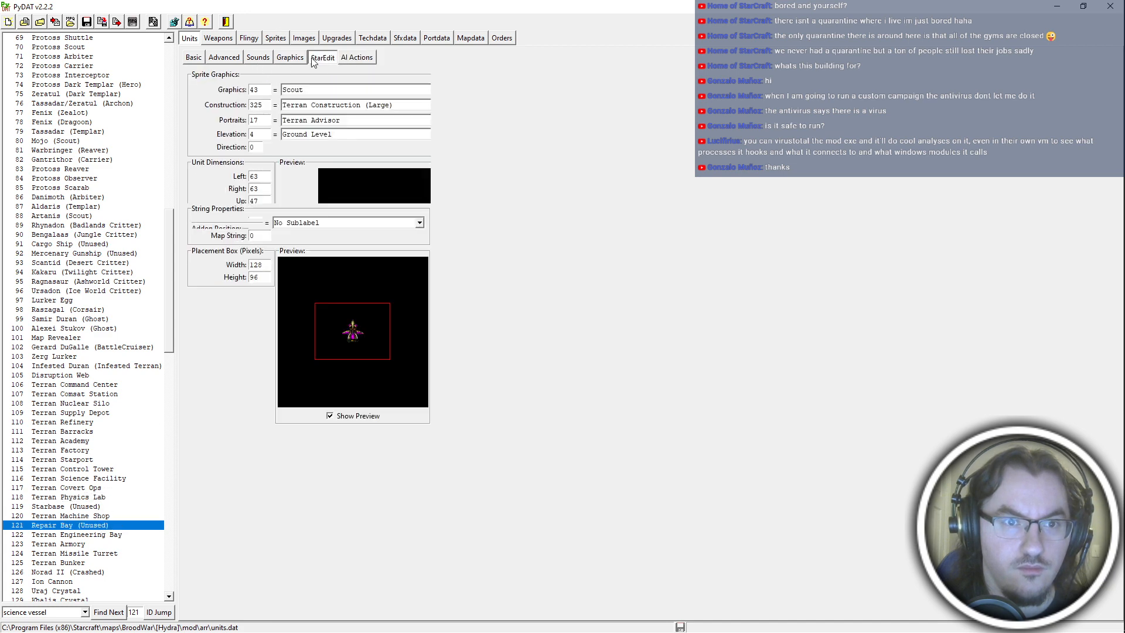
pyautogui.click(92, 497)
pyautogui.click(105, 526)
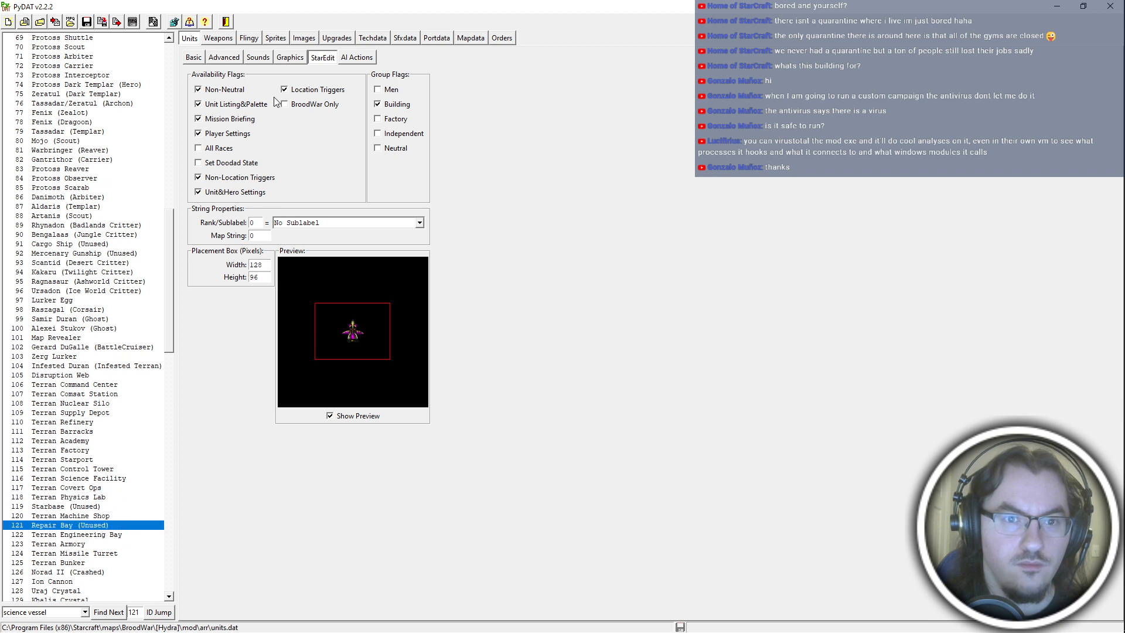
pyautogui.click(225, 58)
pyautogui.click(261, 59)
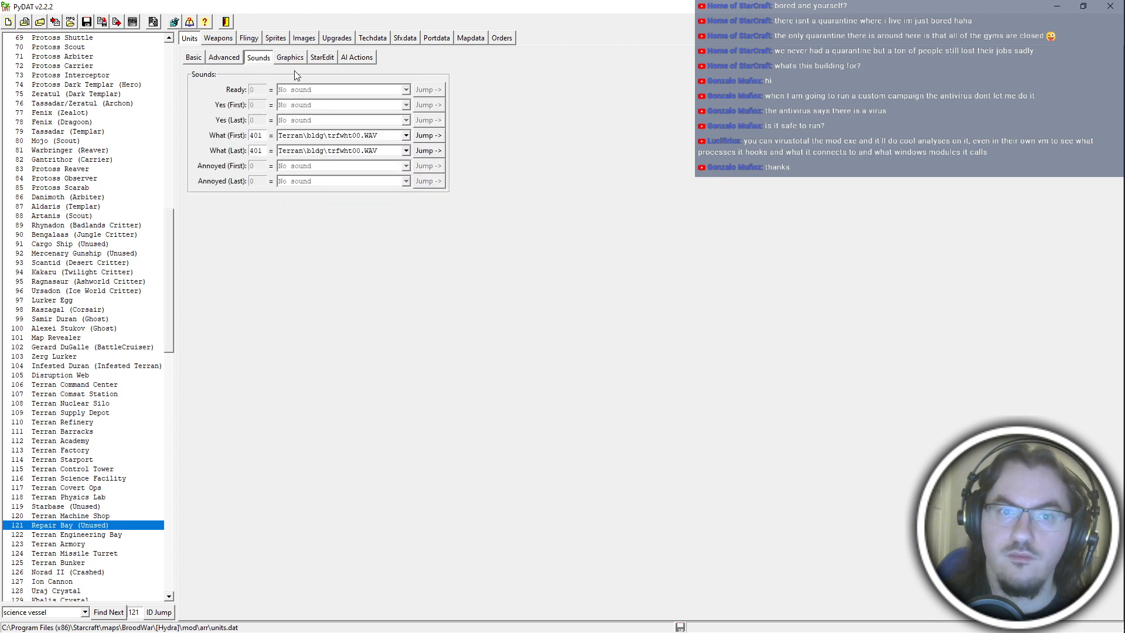
pyautogui.click(291, 57)
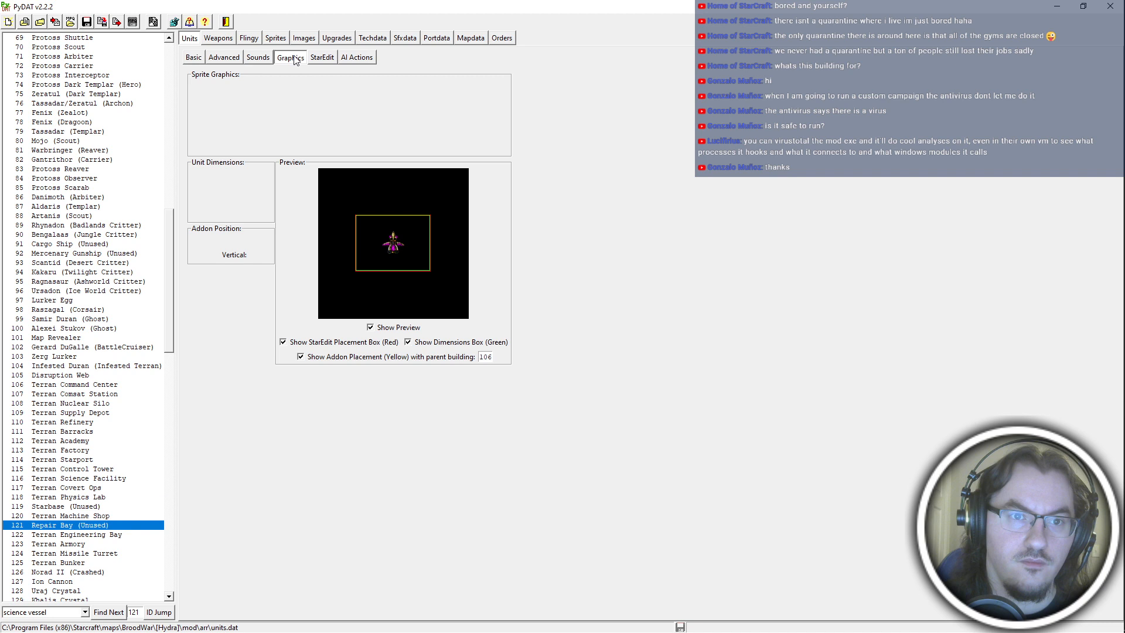
# Compare the Repair Bay's advanced properties with the Terran Covert Ops' and turn off its Flying Building property.
pyautogui.click(238, 58)
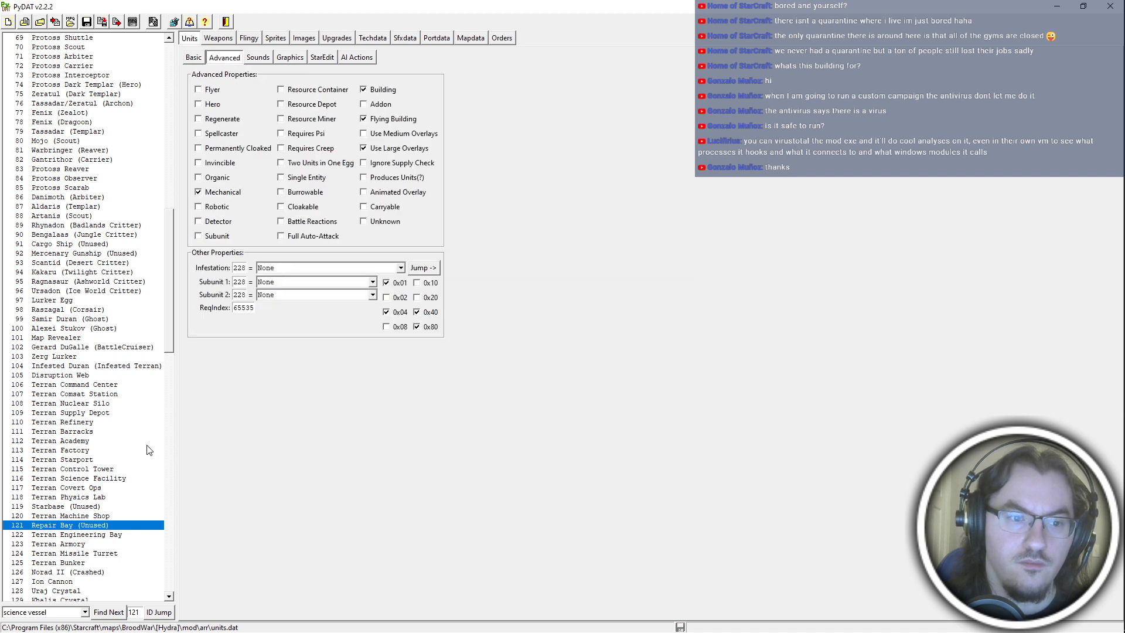
pyautogui.click(97, 488)
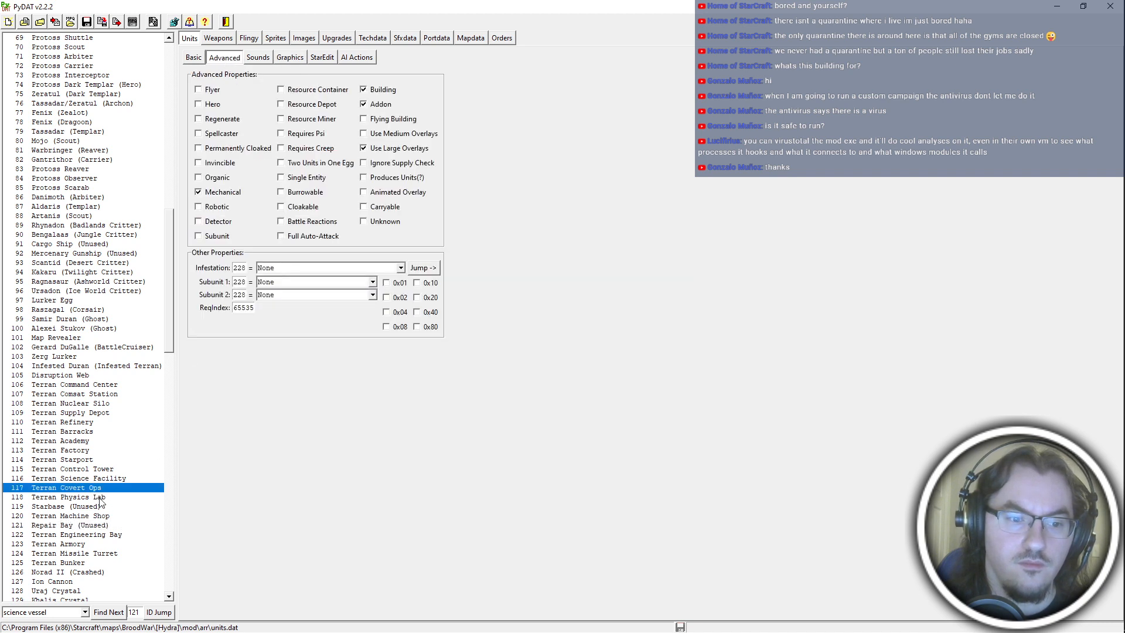
pyautogui.click(101, 528)
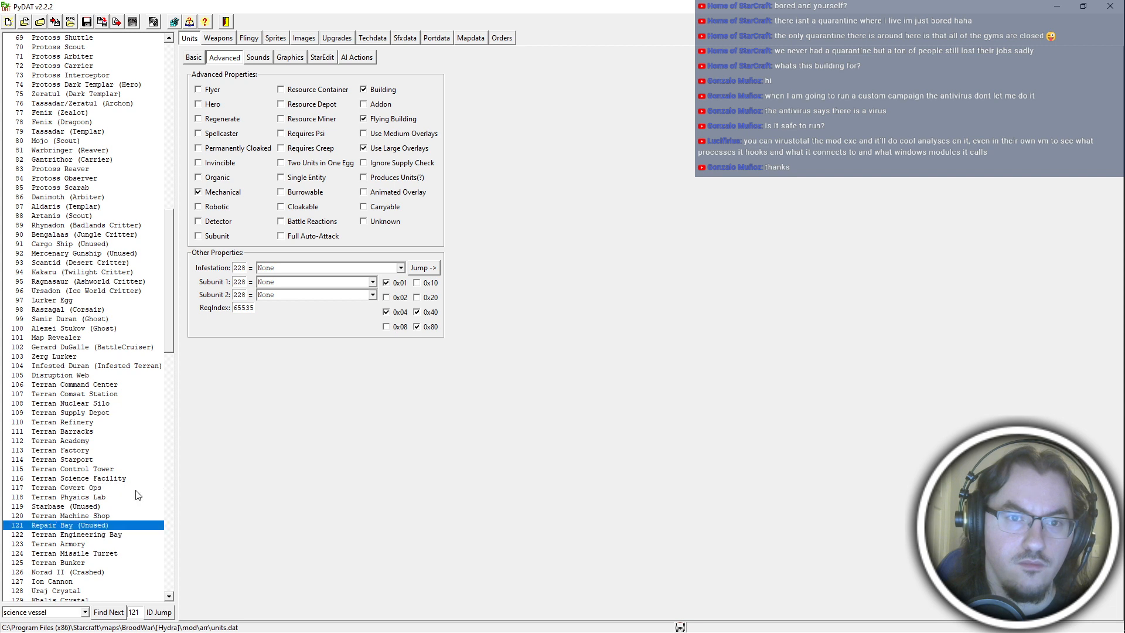
pyautogui.click(404, 120)
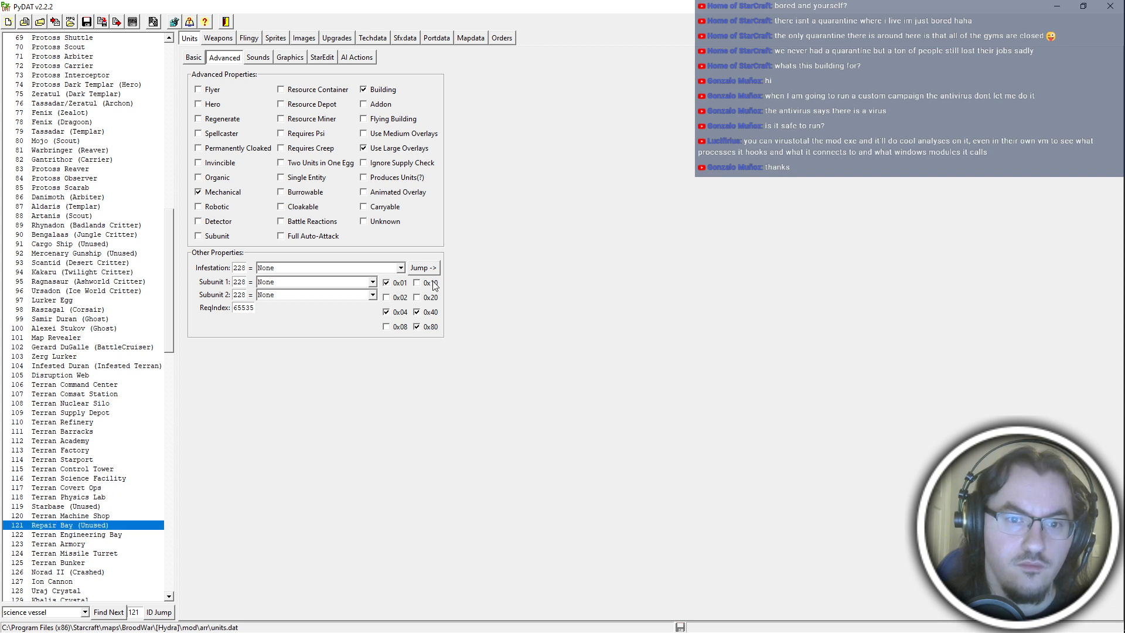
# Compare the Repair Bay's advanced properties with the Terran Supply Depot's, check what its hexadecimal flags mean, and open its basic stats.
pyautogui.click(114, 414)
pyautogui.click(109, 526)
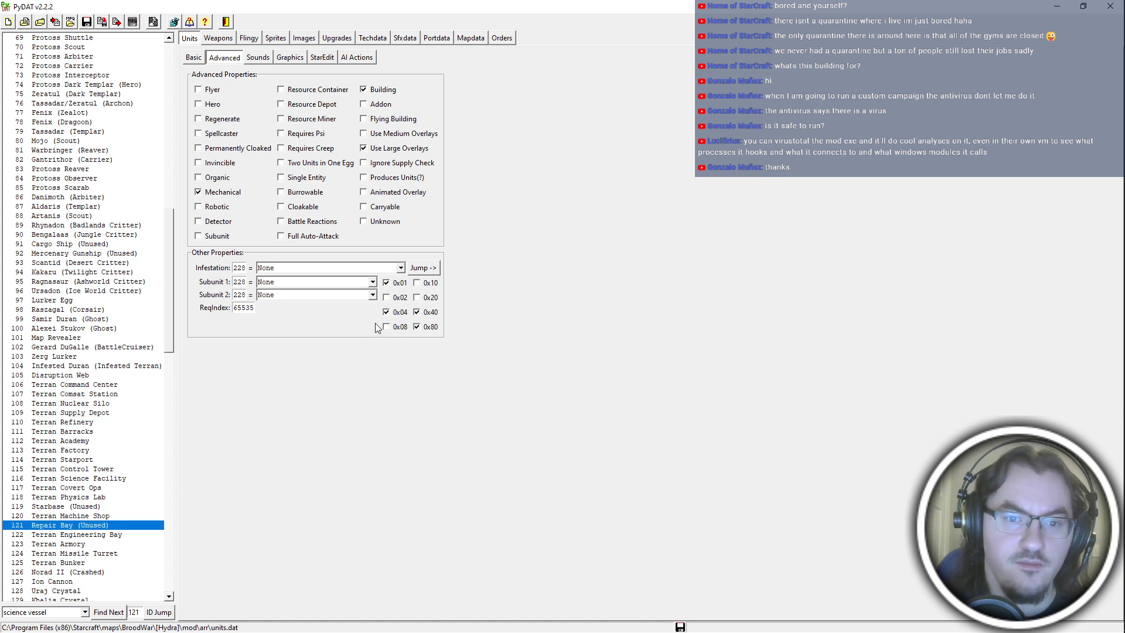
pyautogui.moveTo(408, 288)
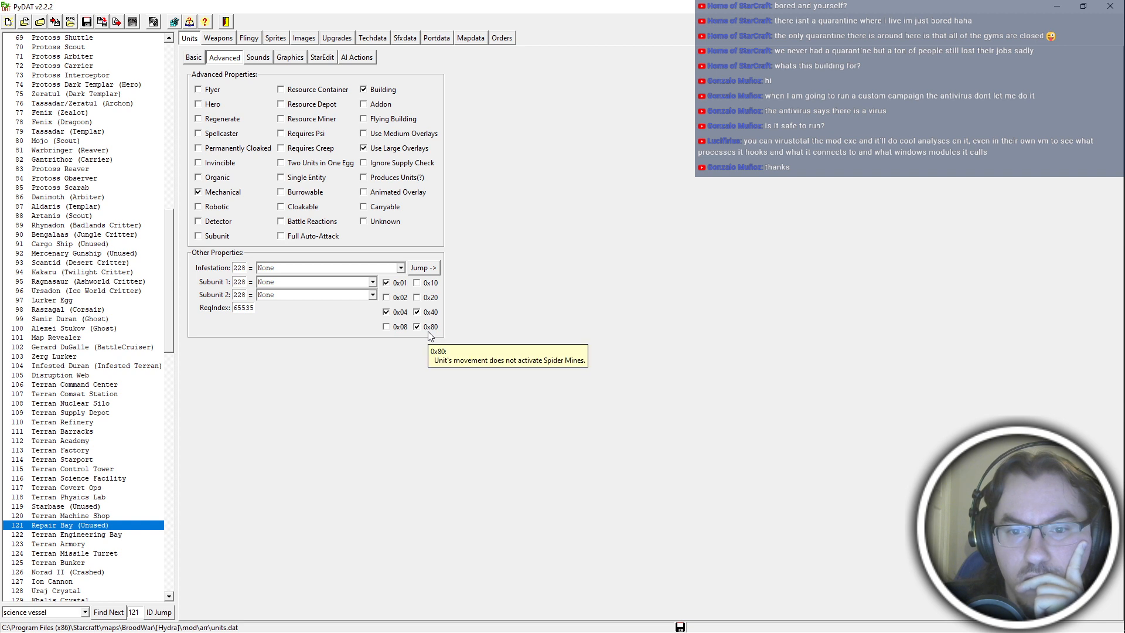
pyautogui.click(204, 60)
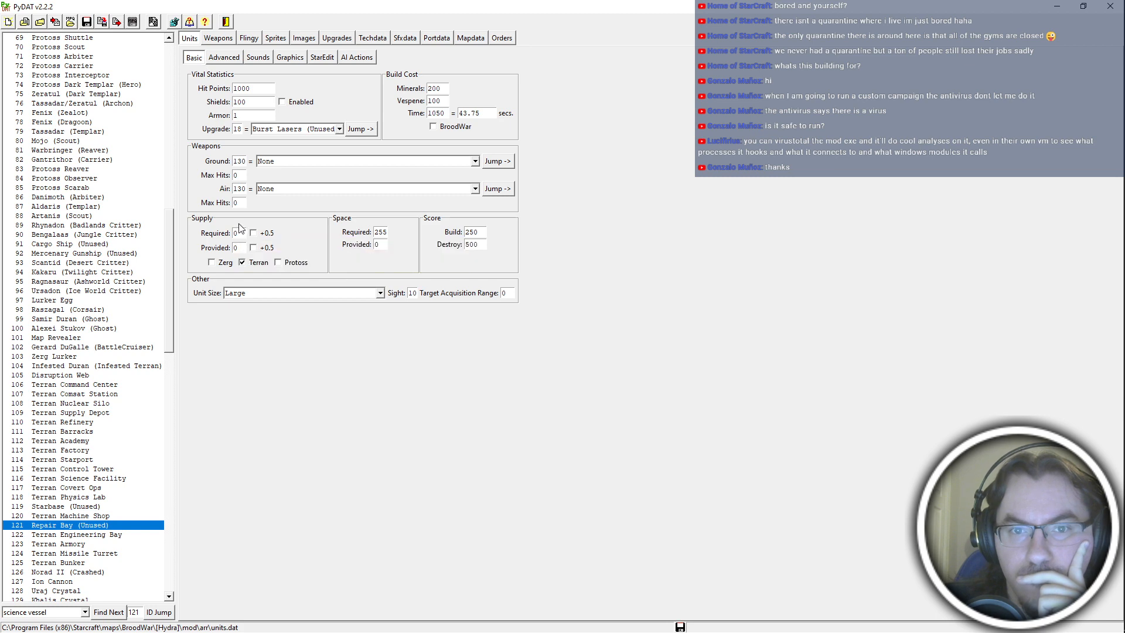
# Look up the Captaincy's stats on the Hydra wiki page and set the Repair Bay's hit points to 1250 and mineral cost to 150.
pyautogui.hotkey('alt', 'Tab')
pyautogui.hotkey('alt', 'Tab')
pyautogui.hotkey('alt', 'Tab')
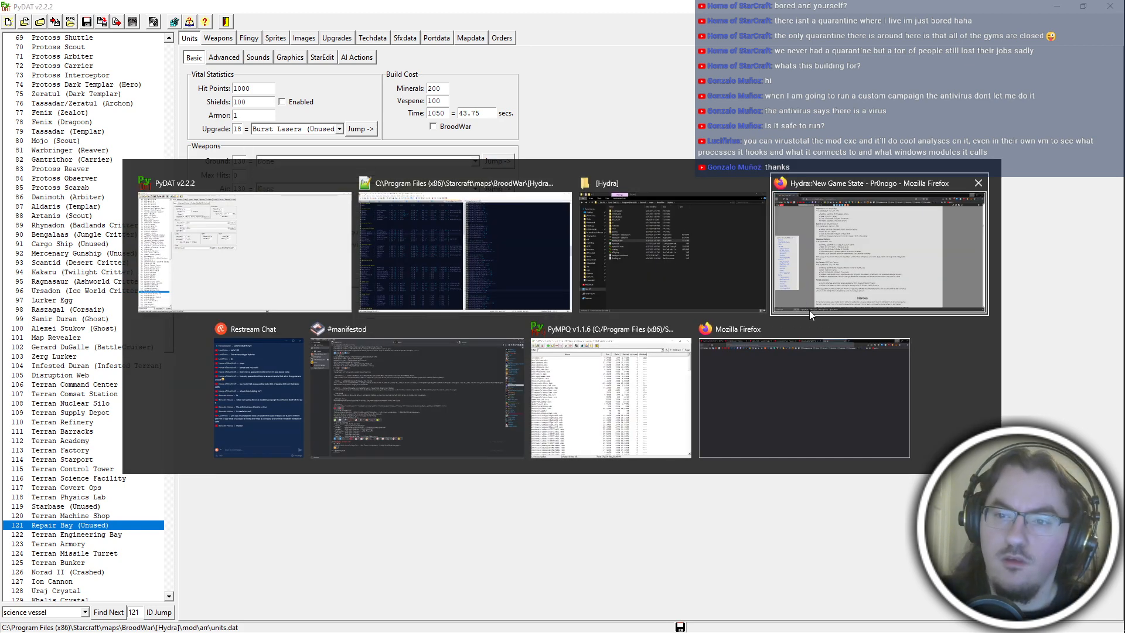
pyautogui.hotkey('ctrl', 'f')
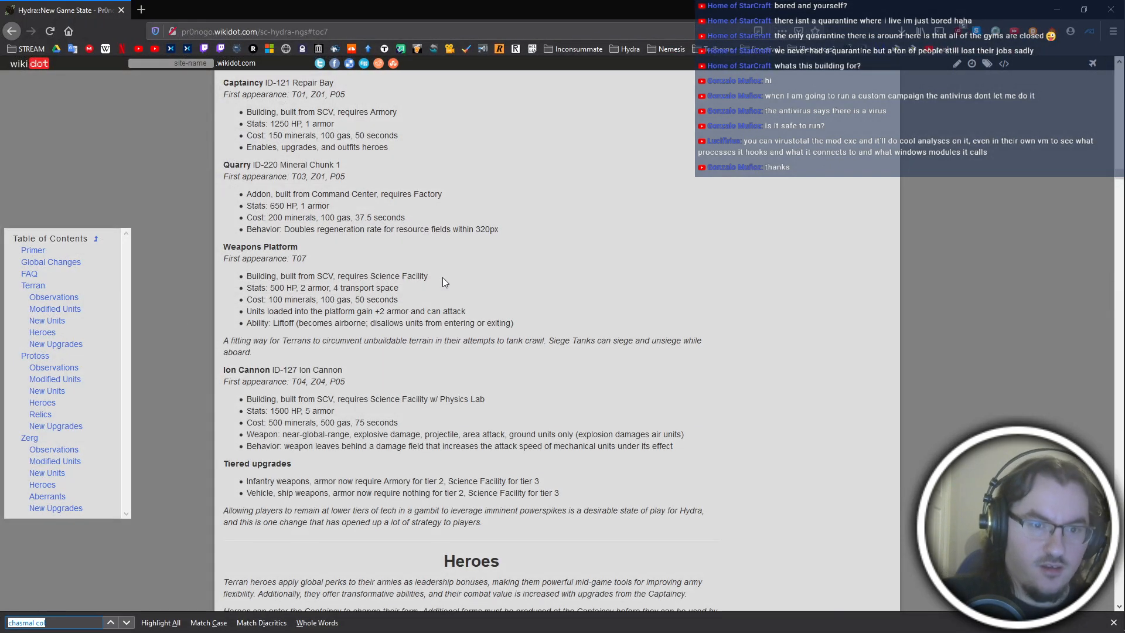
pyautogui.scroll(1, 442, 277)
pyautogui.hotkey('alt', 'Tab')
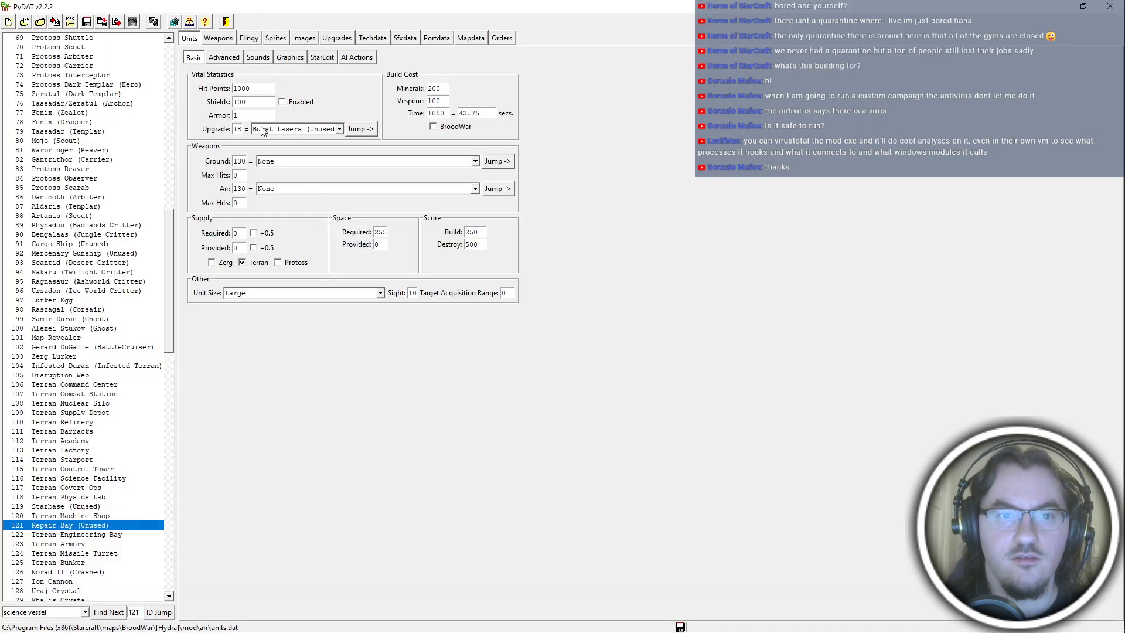
pyautogui.hotkey('alt', 'Tab')
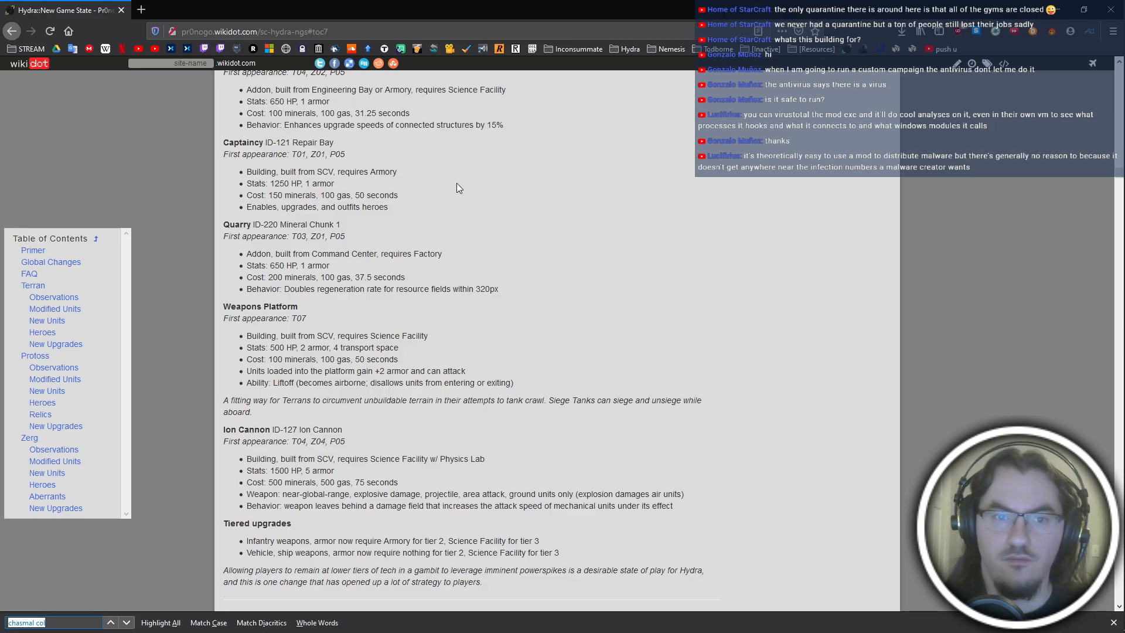
pyautogui.hotkey('alt', 'Tab')
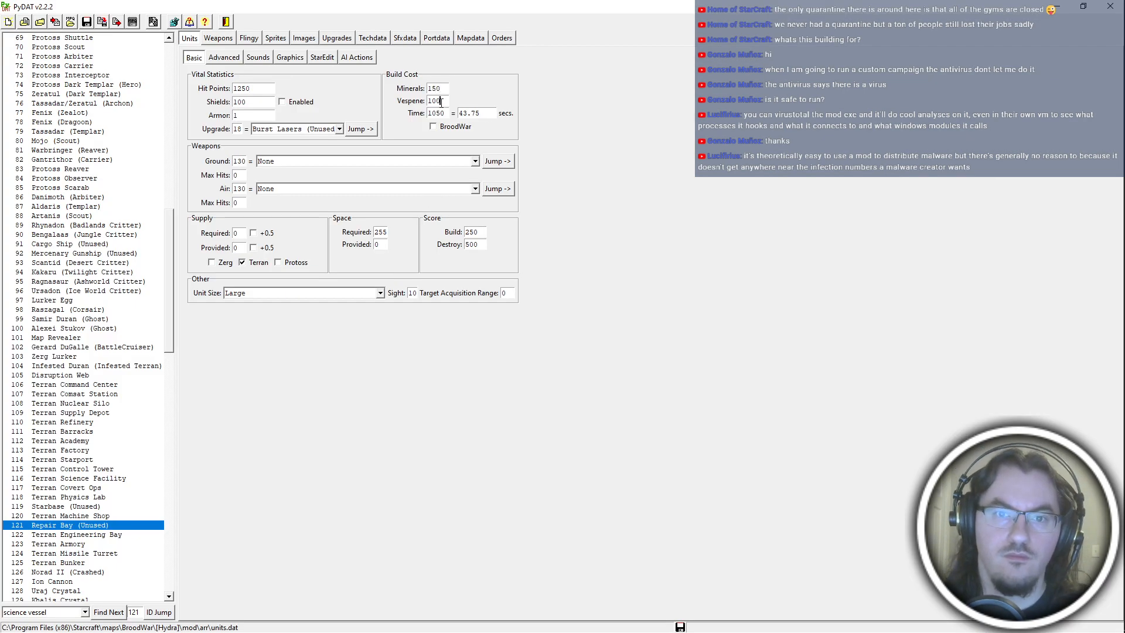
# Recheck the Captaincy's cost on the wiki and set the Repair Bay's build time to 50 seconds in PyDAT.
pyautogui.hotkey('alt', 'Tab')
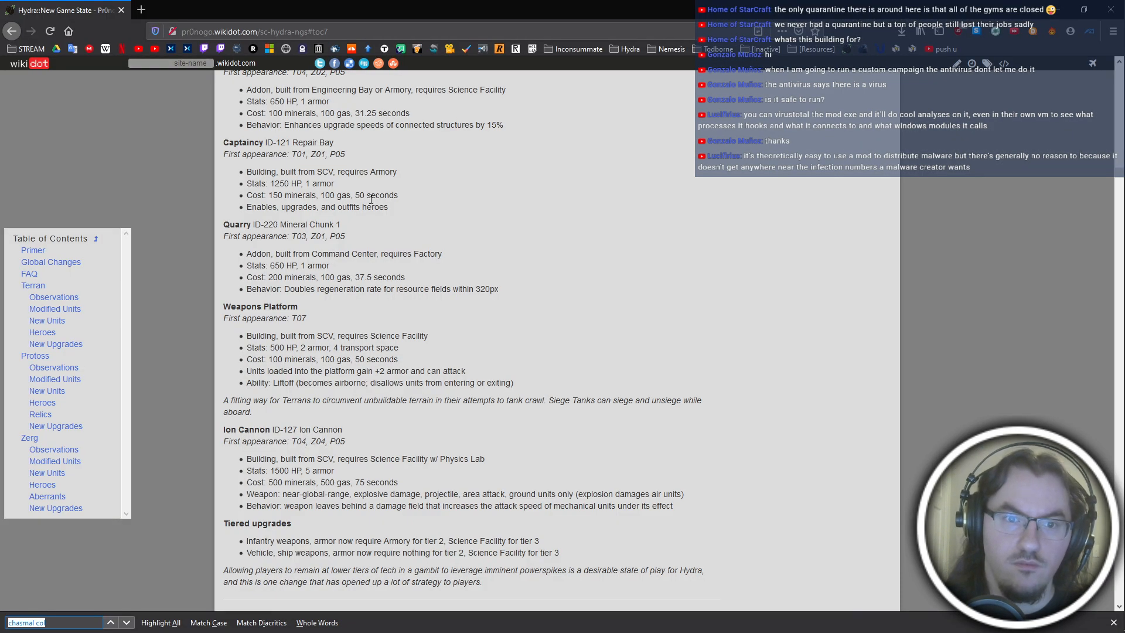
pyautogui.hotkey('alt', 'Tab')
pyautogui.hotkey('alt', 'Tab')
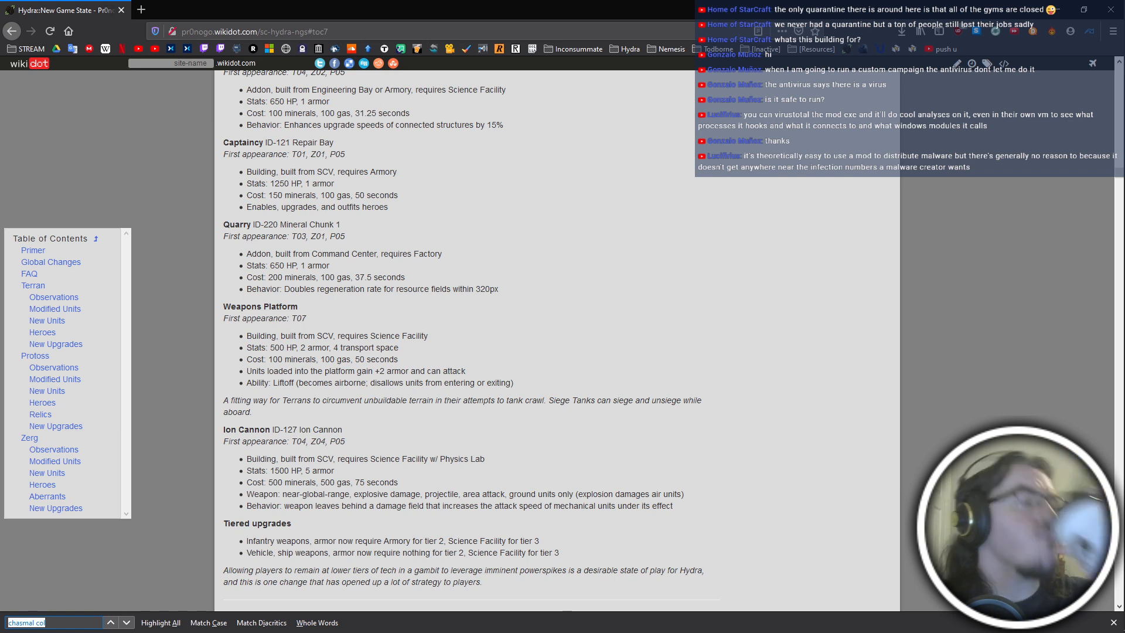
pyautogui.hotkey('alt', 'Tab')
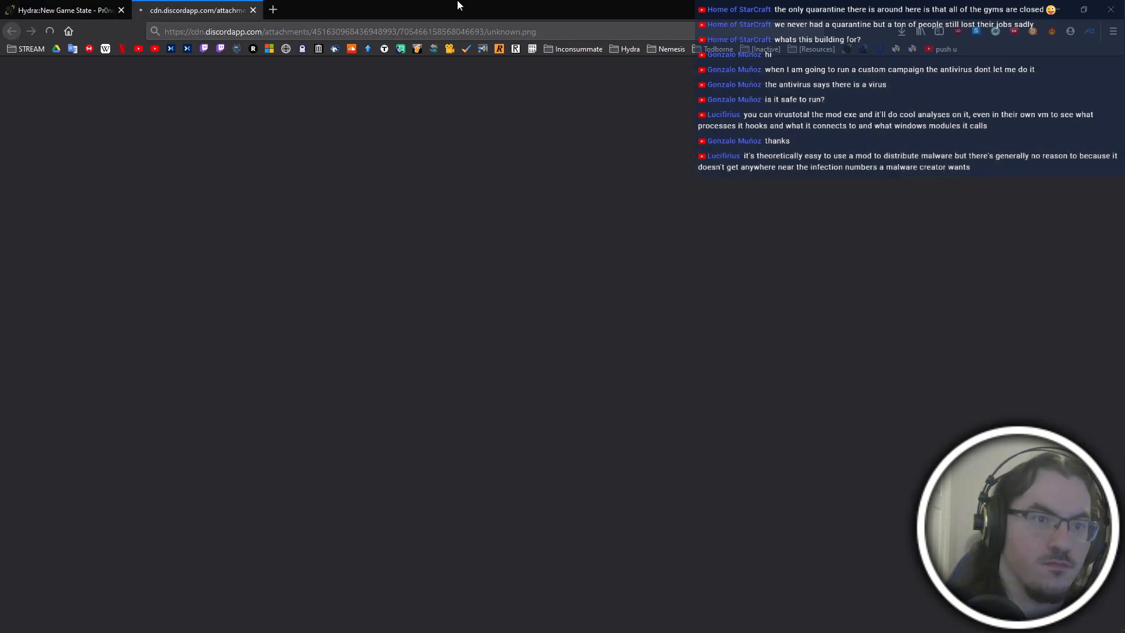
pyautogui.moveTo(459, 2); pyautogui.dragTo(1124, 12)
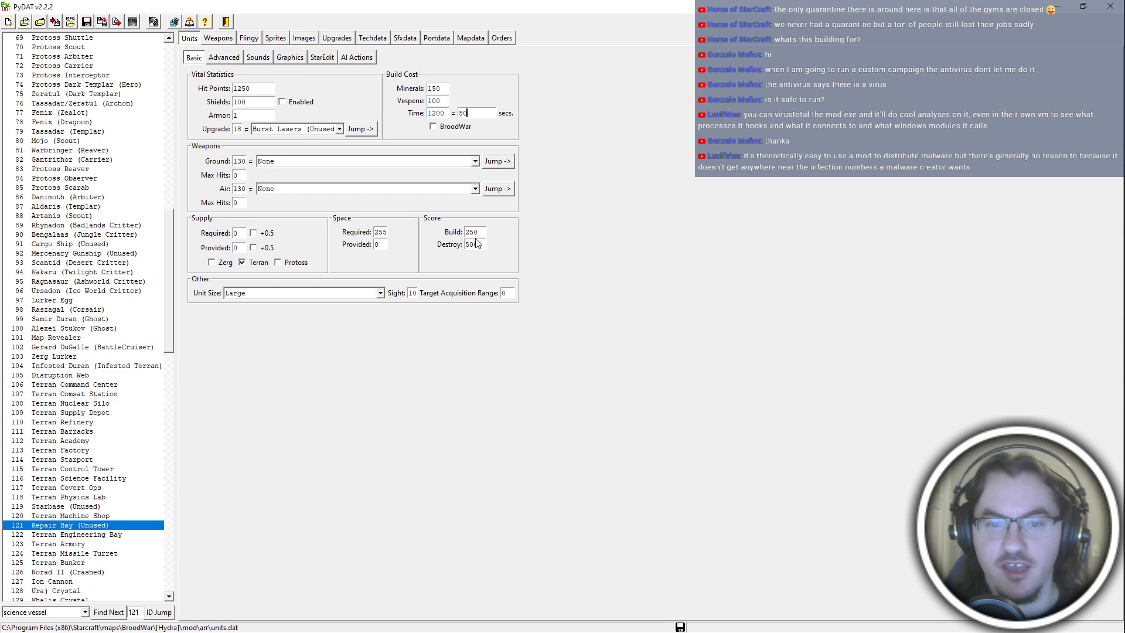
pyautogui.hotkey('alt', 'Tab')
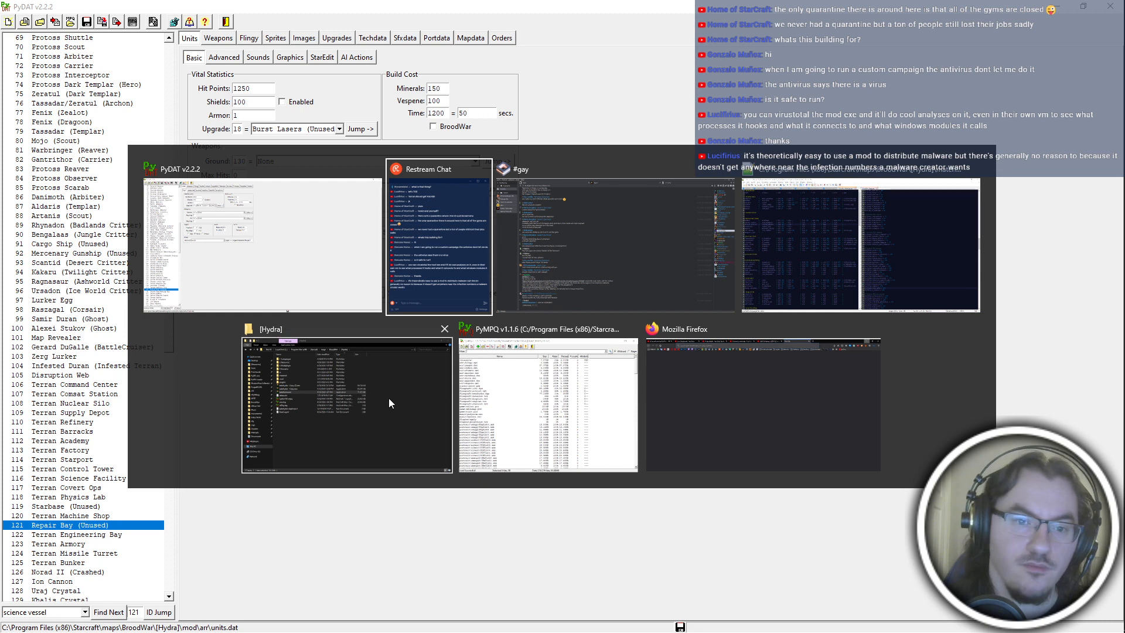
pyautogui.press('Escape')
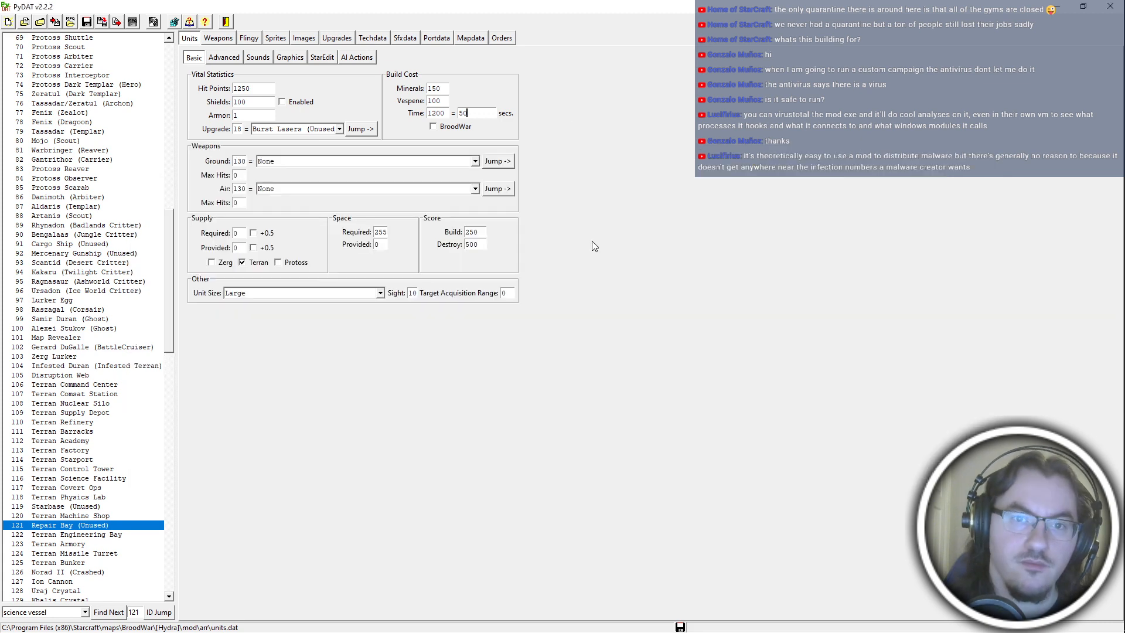
# Review the Repair Bay's sounds, advanced properties, StarEdit settings and AI actions, and return to its basic stats.
pyautogui.click(260, 57)
pyautogui.click(233, 59)
pyautogui.click(261, 60)
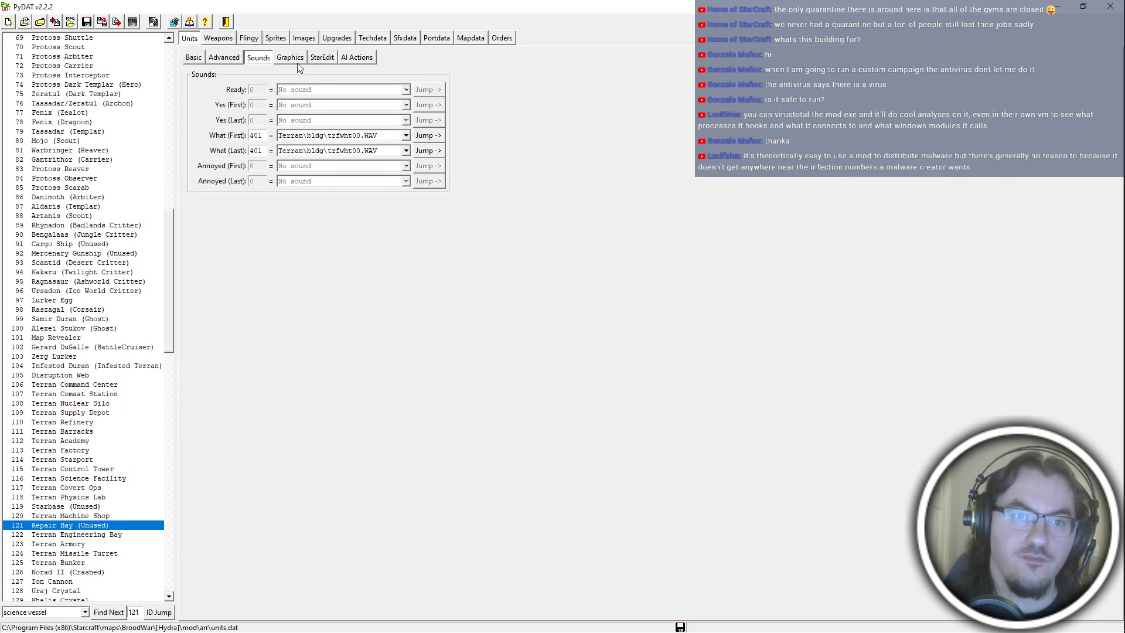
pyautogui.click(228, 60)
pyautogui.click(375, 177)
pyautogui.click(321, 57)
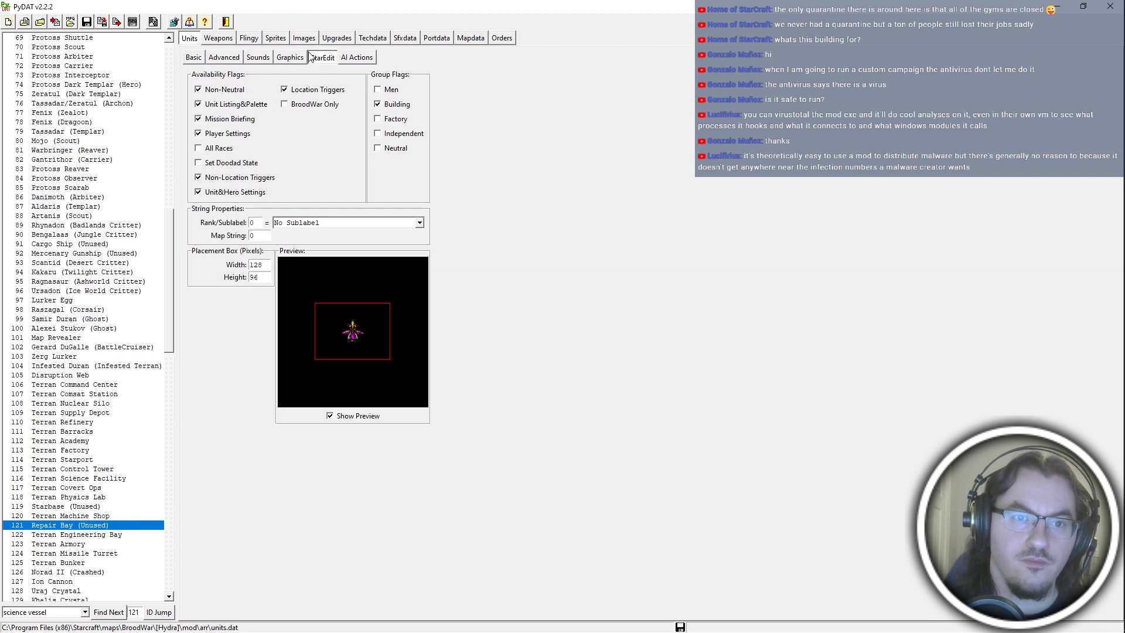
pyautogui.click(344, 58)
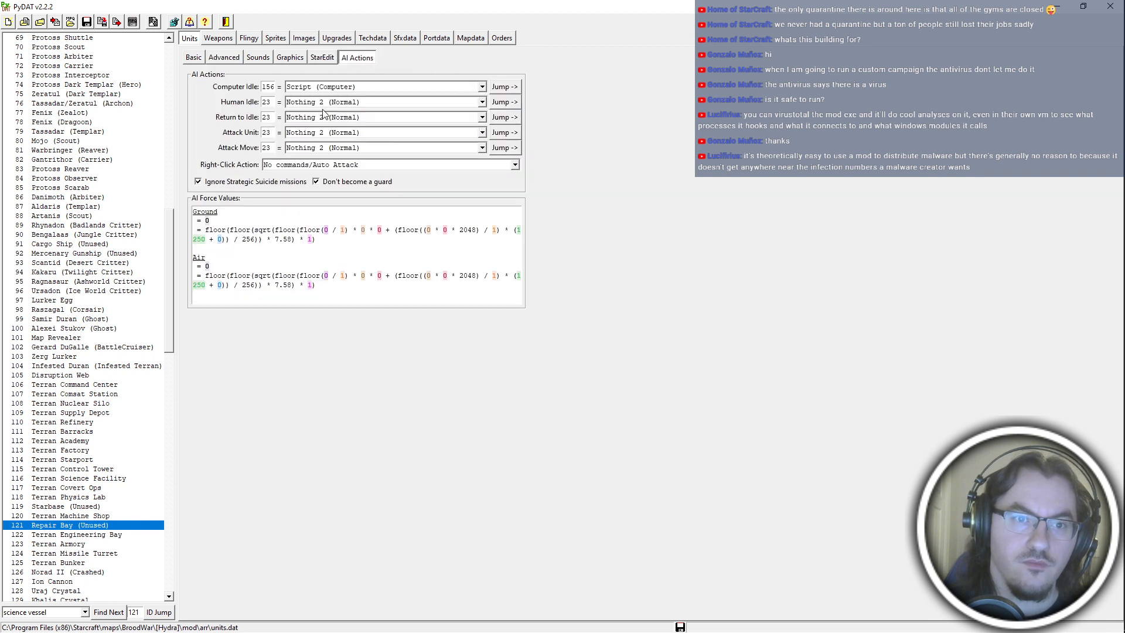
pyautogui.click(194, 57)
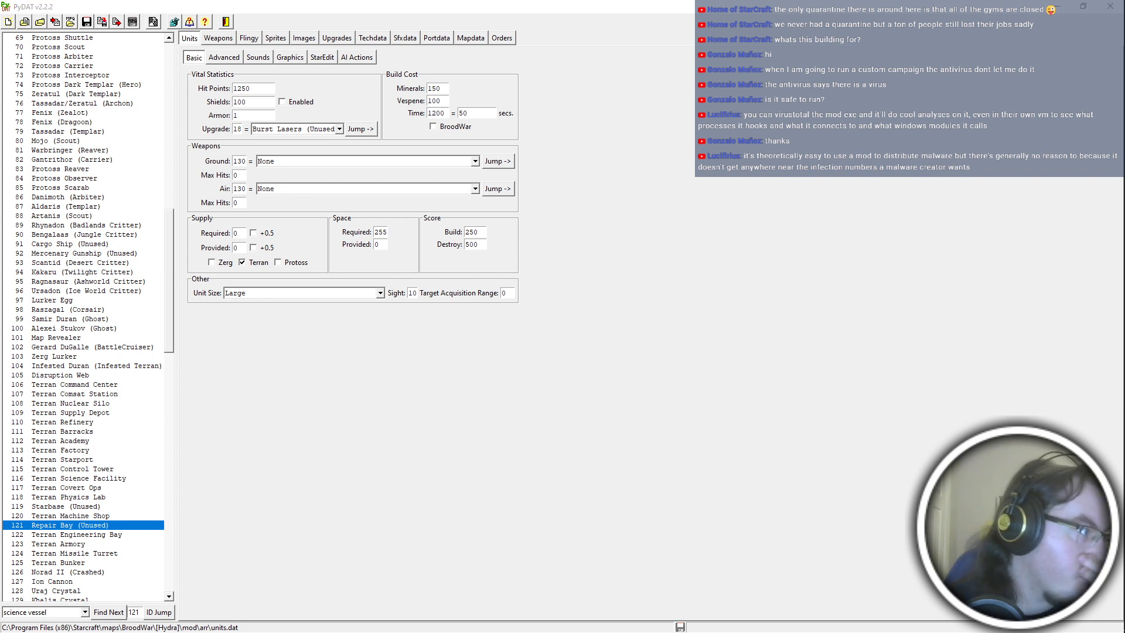
pyautogui.click(618, 316)
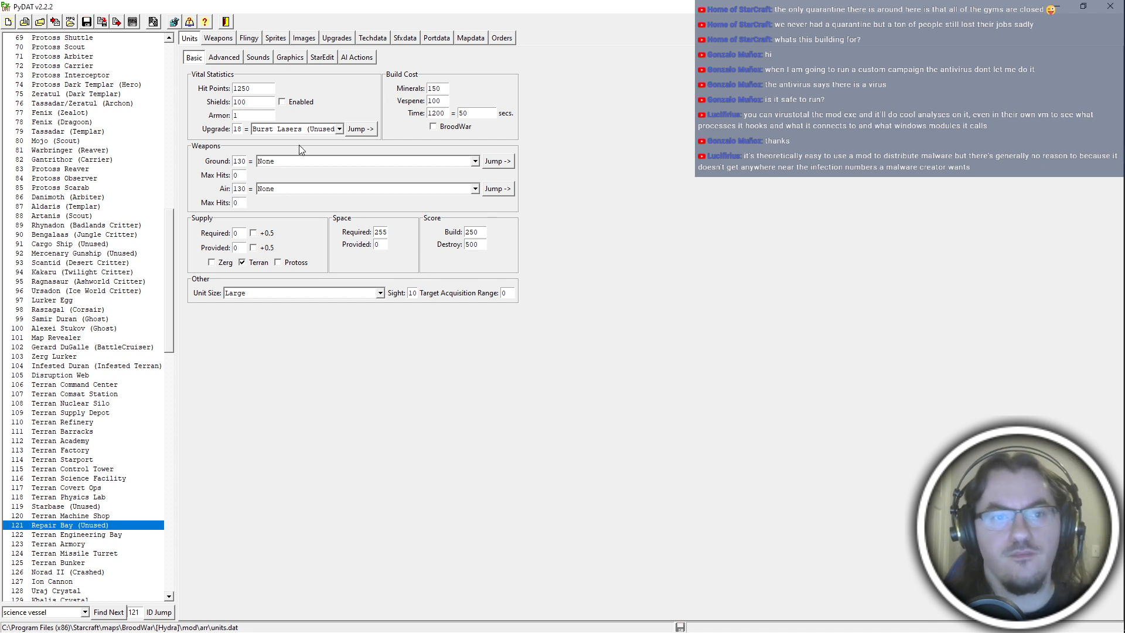
# Try Immobile Barracks as the Repair Bay's sprite graphics.
pyautogui.click(289, 58)
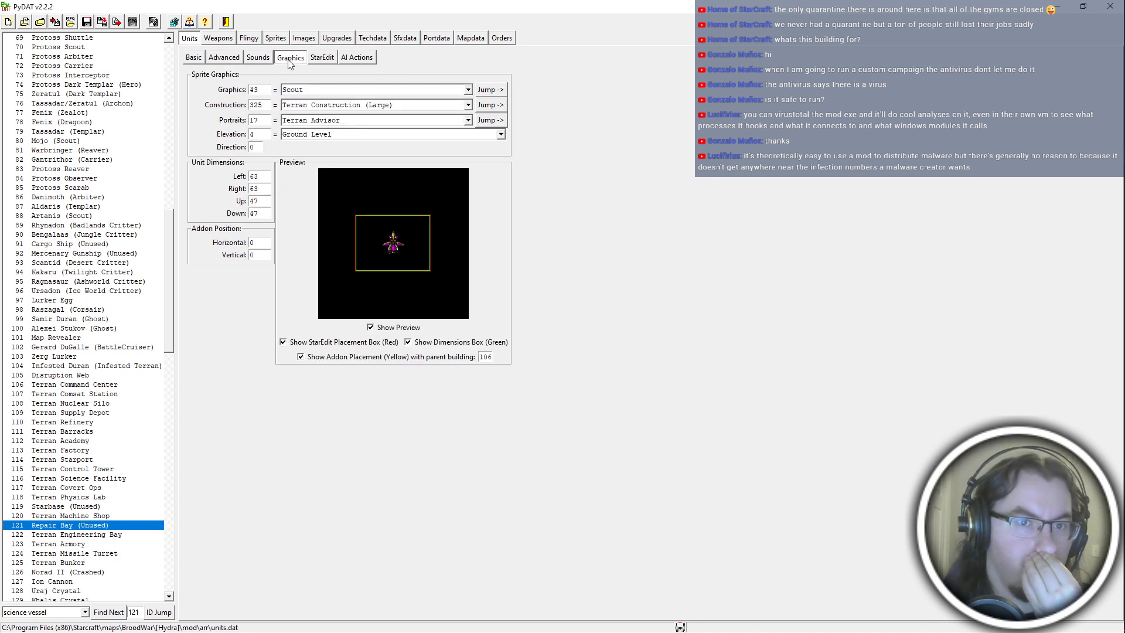
pyautogui.click(340, 89)
pyautogui.scroll(-9, 345, 91)
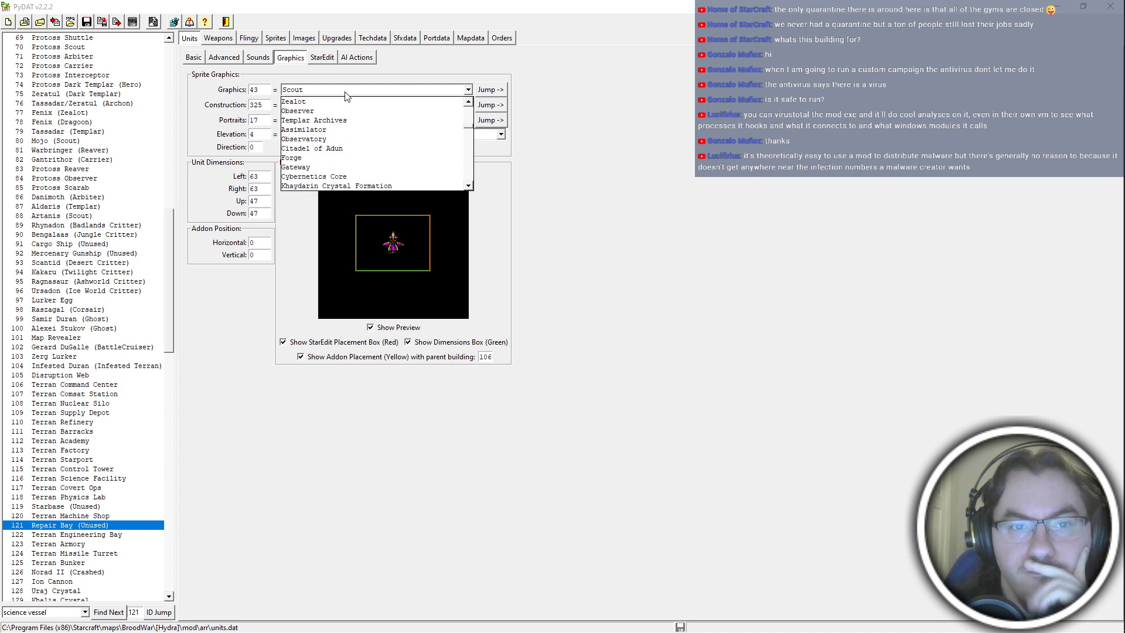
pyautogui.scroll(-4, 346, 96)
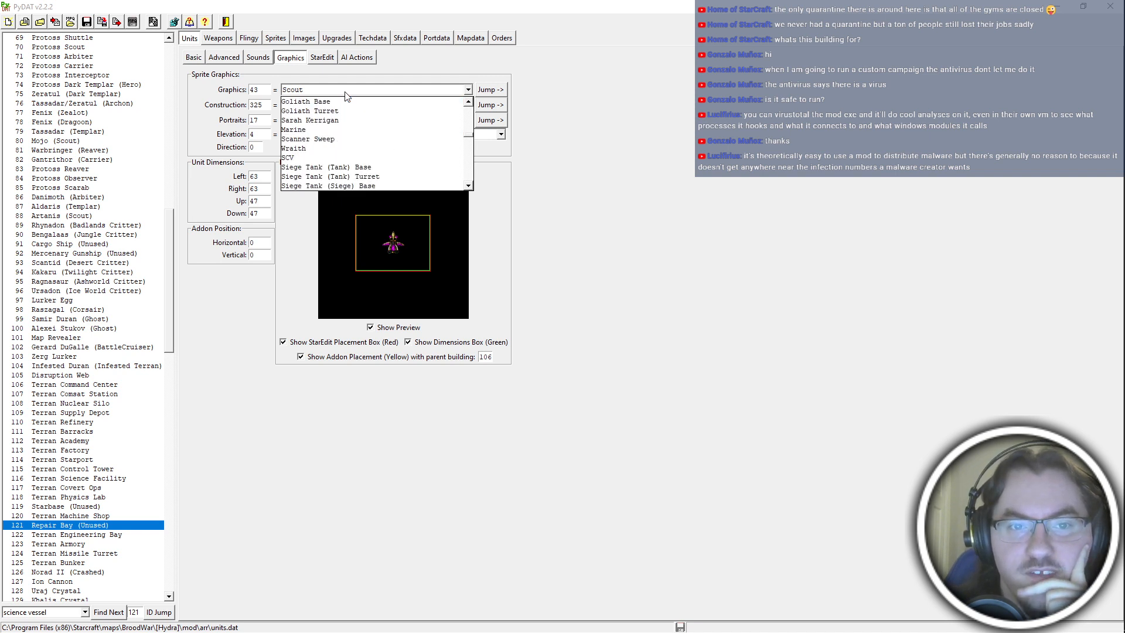
pyautogui.scroll(-10, 345, 95)
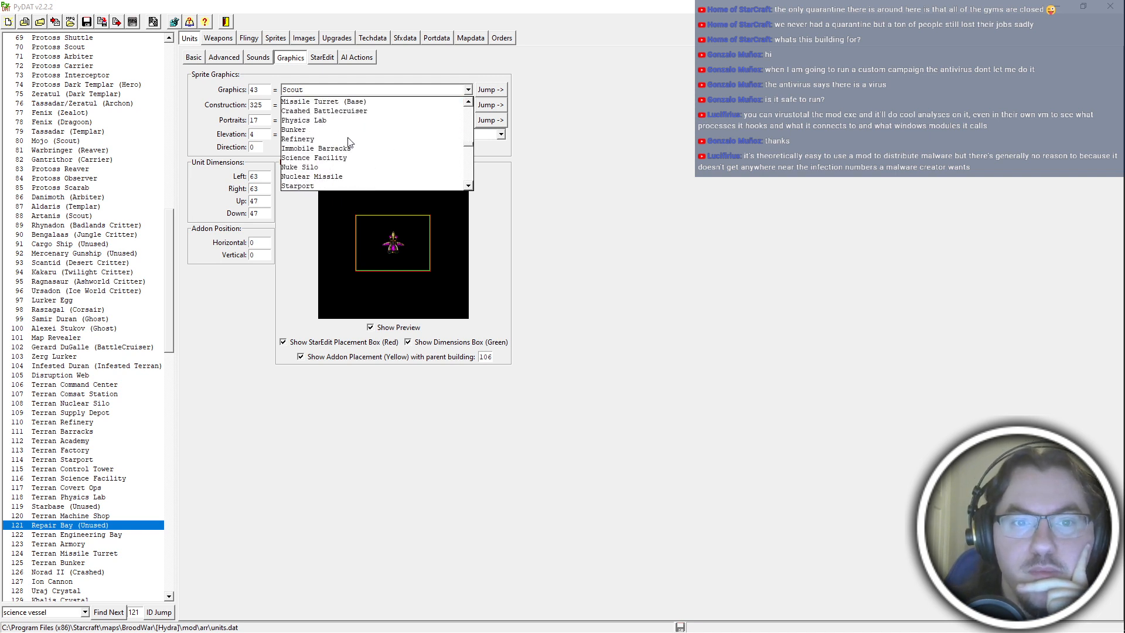
pyautogui.click(339, 145)
pyautogui.hotkey('alt', 'Tab')
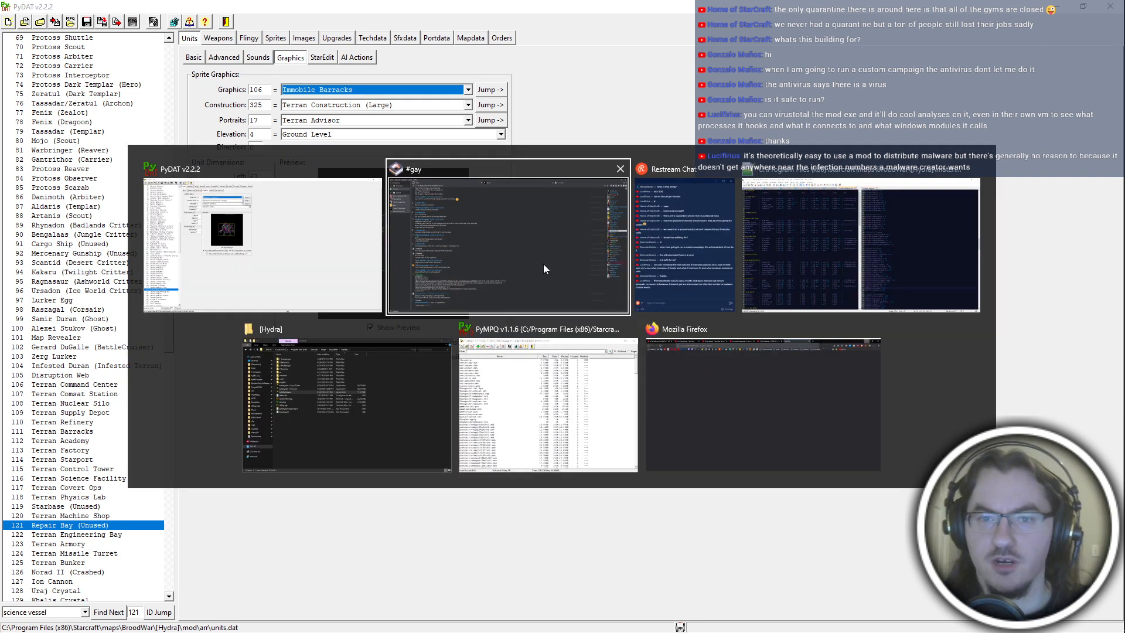
pyautogui.press('Escape')
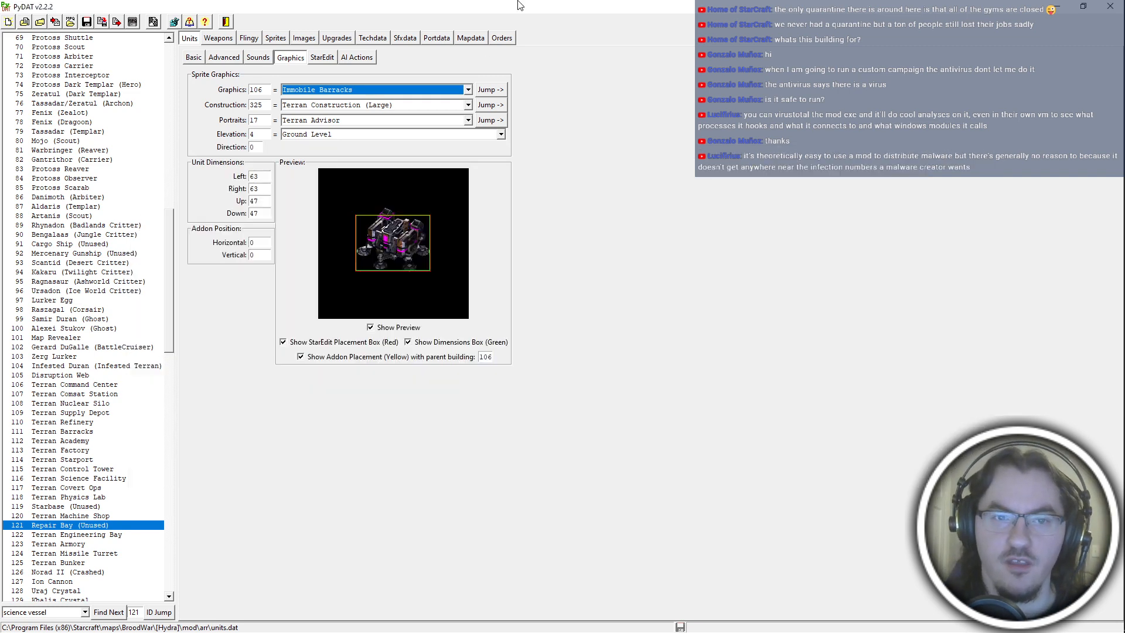
# Set the Repair Bay's sprite graphics to Data Disc and open the linked flingy entry.
pyautogui.click(382, 90)
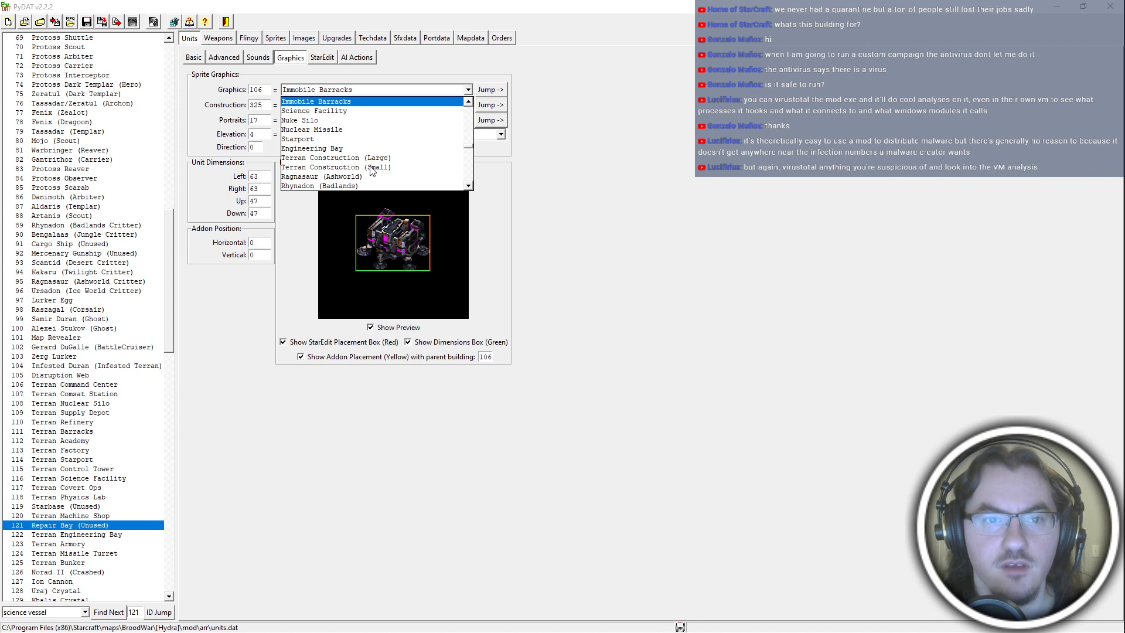
pyautogui.scroll(-3, 372, 170)
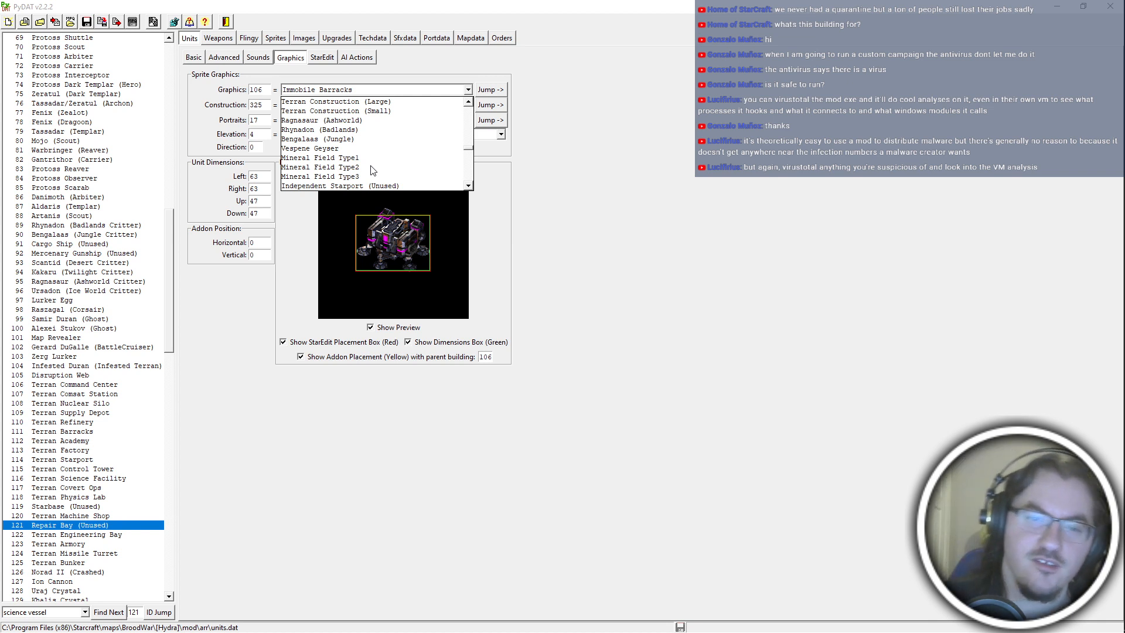
pyautogui.scroll(-2, 373, 170)
pyautogui.scroll(-1, 373, 170)
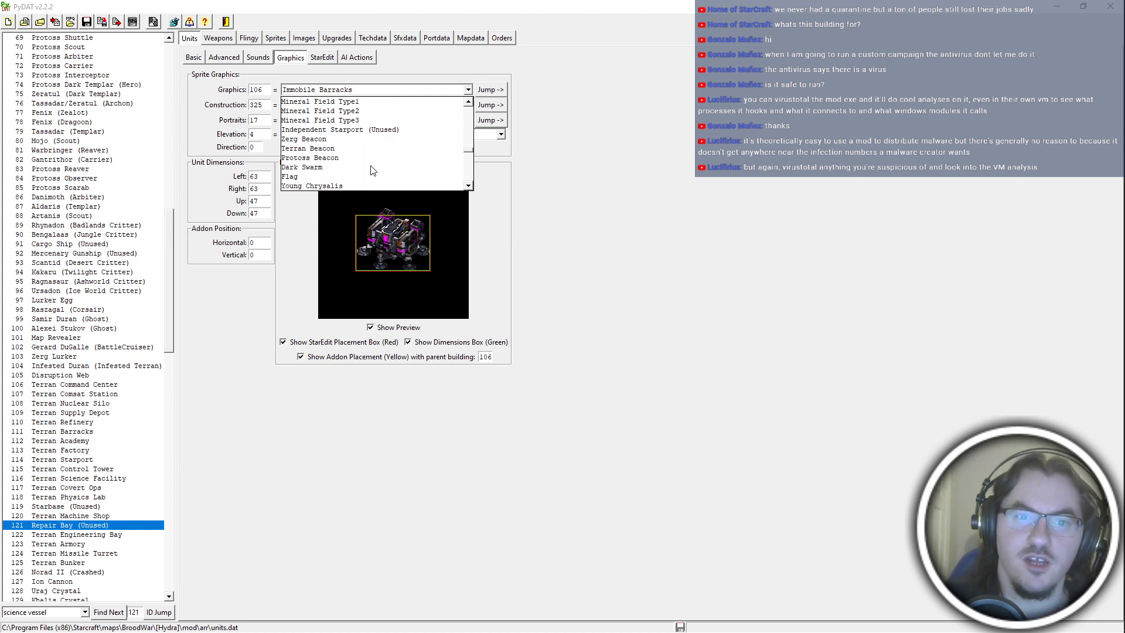
pyautogui.scroll(-1, 373, 170)
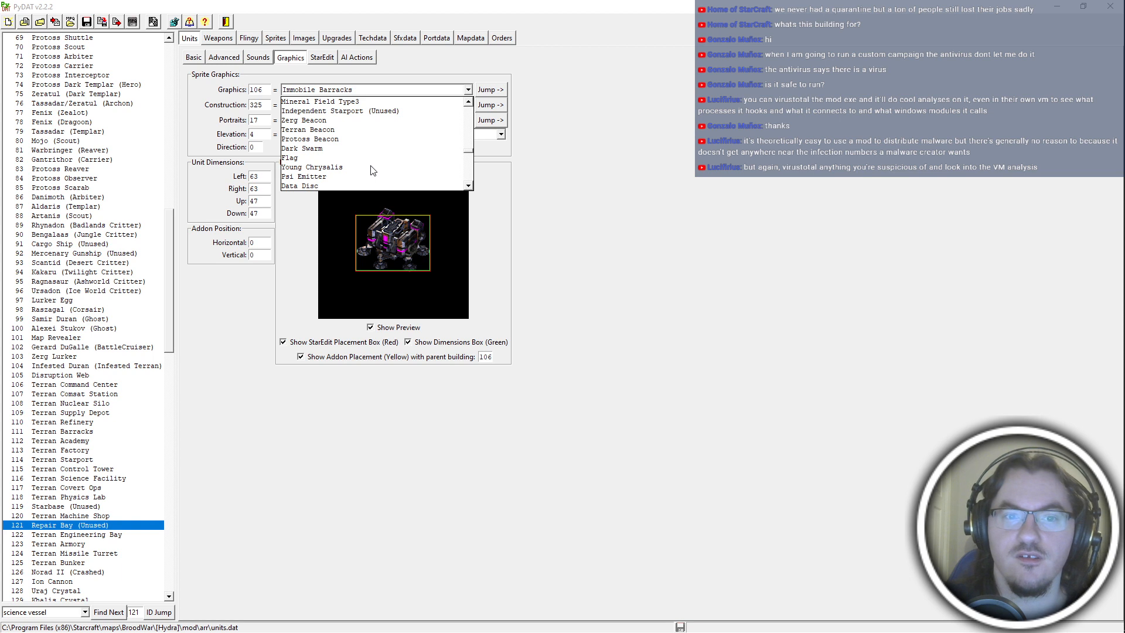
pyautogui.scroll(-1, 374, 170)
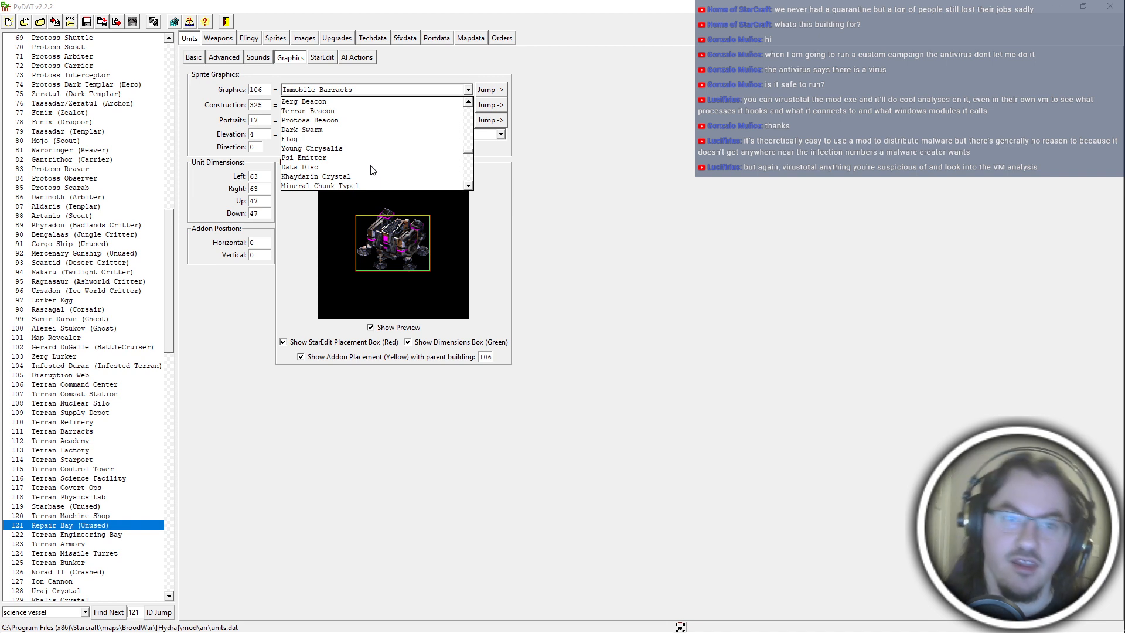
pyautogui.scroll(-1, 374, 171)
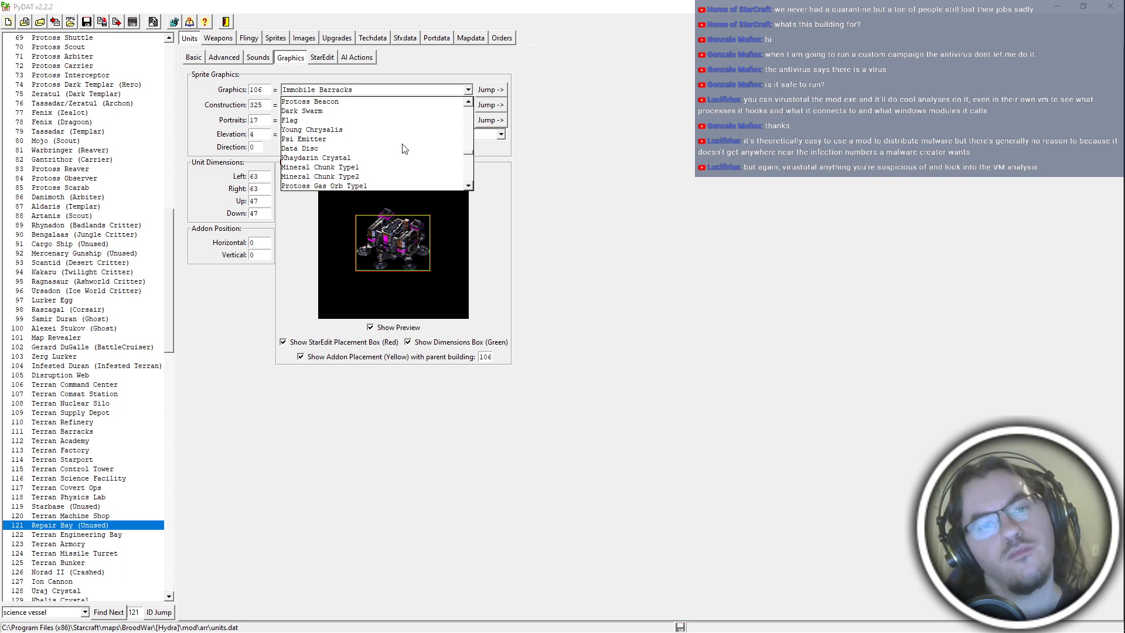
pyautogui.scroll(-3, 403, 148)
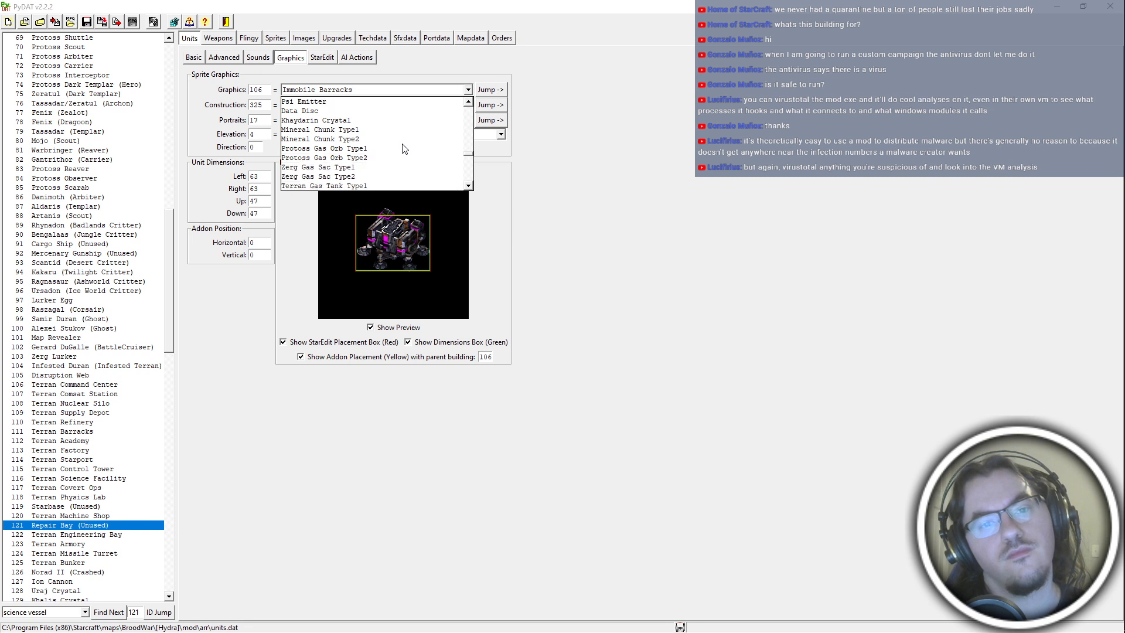
pyautogui.scroll(4, 403, 148)
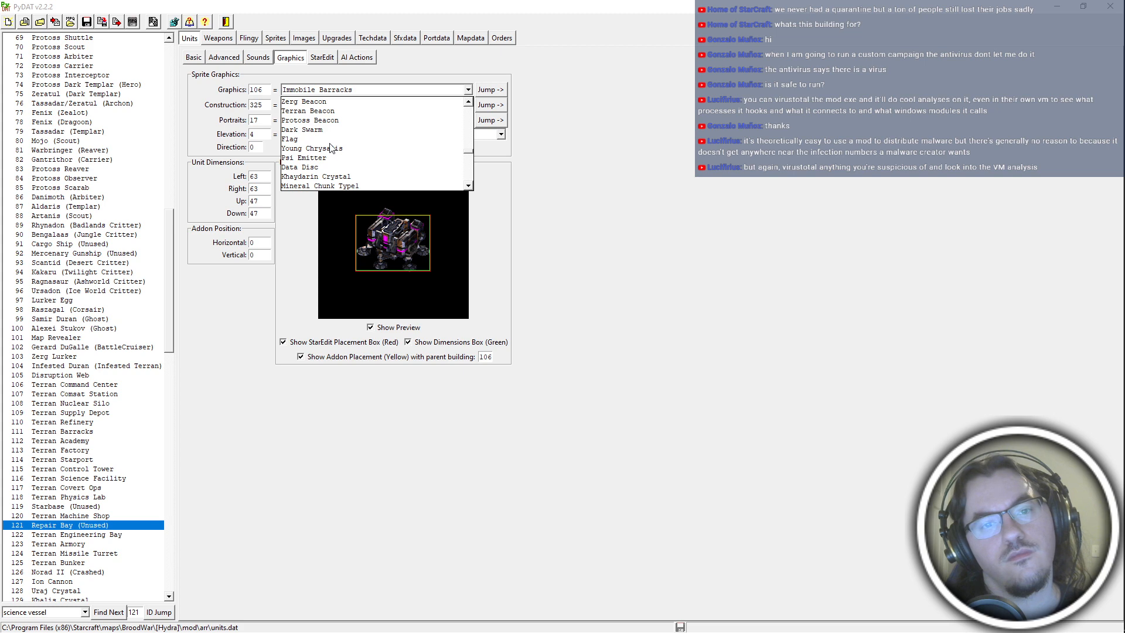
pyautogui.click(339, 167)
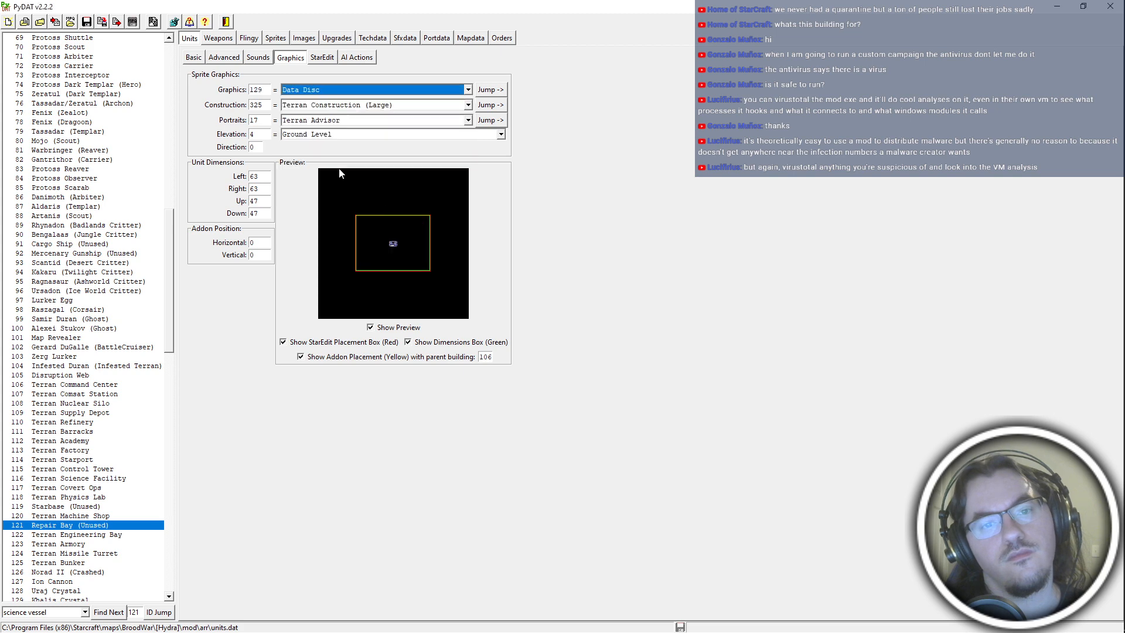
pyautogui.click(491, 90)
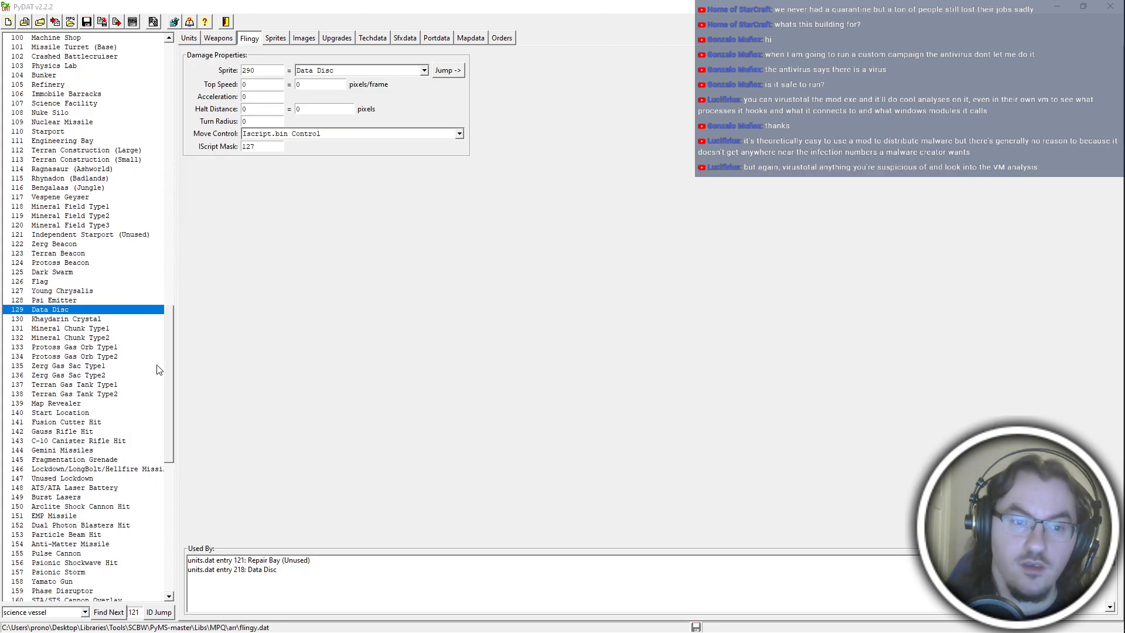
# Switch to hydra_references.asc3 in Notepad++ and set the quarry row's fId to 129 and sId to 290.
pyautogui.hotkey('alt', 'Tab')
pyautogui.hotkey('alt', 'Tab')
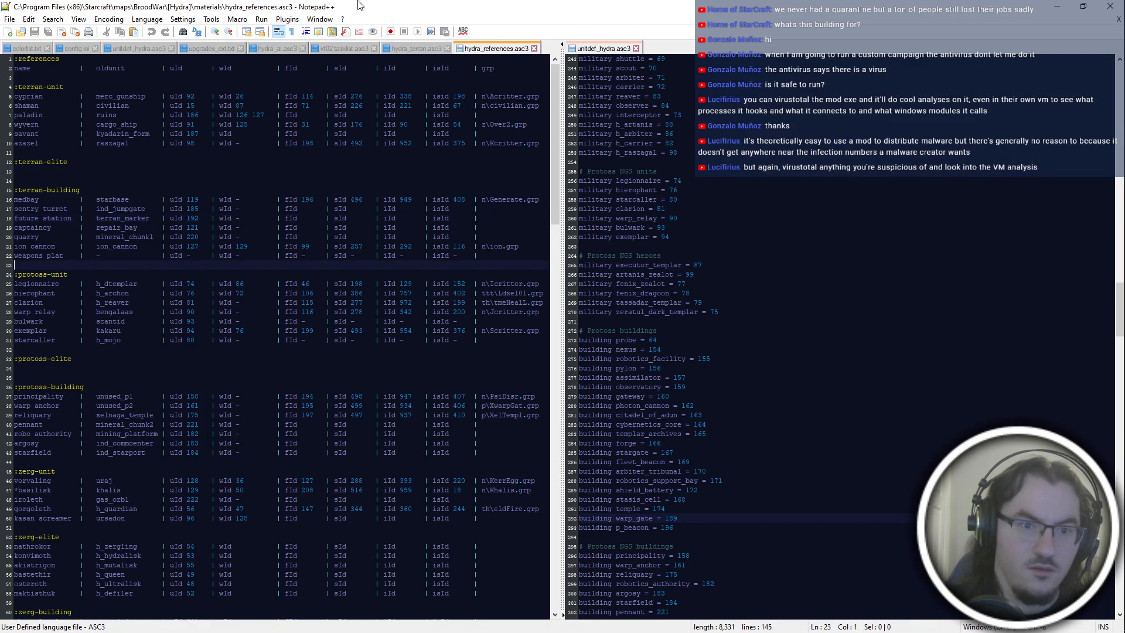
pyautogui.click(309, 236)
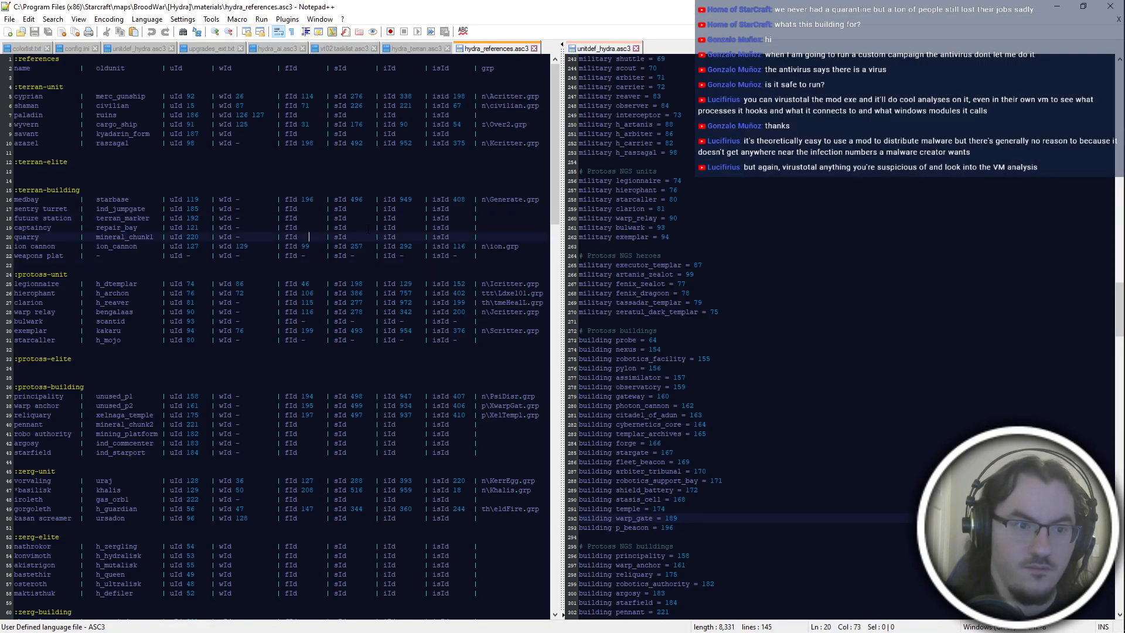
pyautogui.hotkey('shift', 'Left')
pyautogui.write('12')
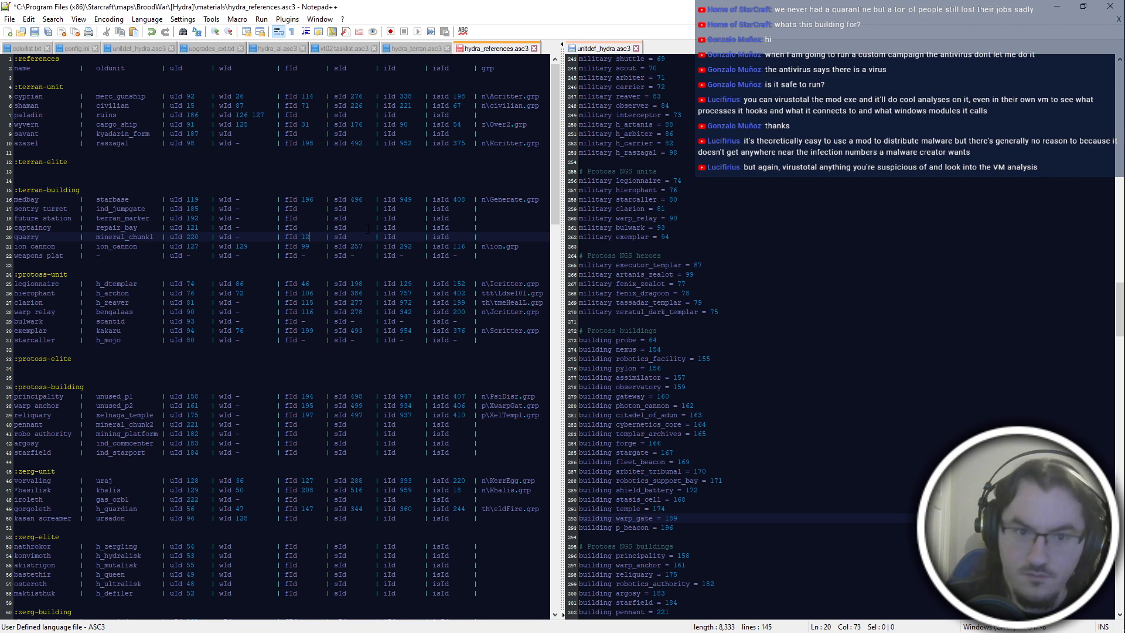
pyautogui.write('+0')
pyautogui.hotkey('shift', 'Left')
pyautogui.hotkey('shift', 'Left')
pyautogui.write('9')
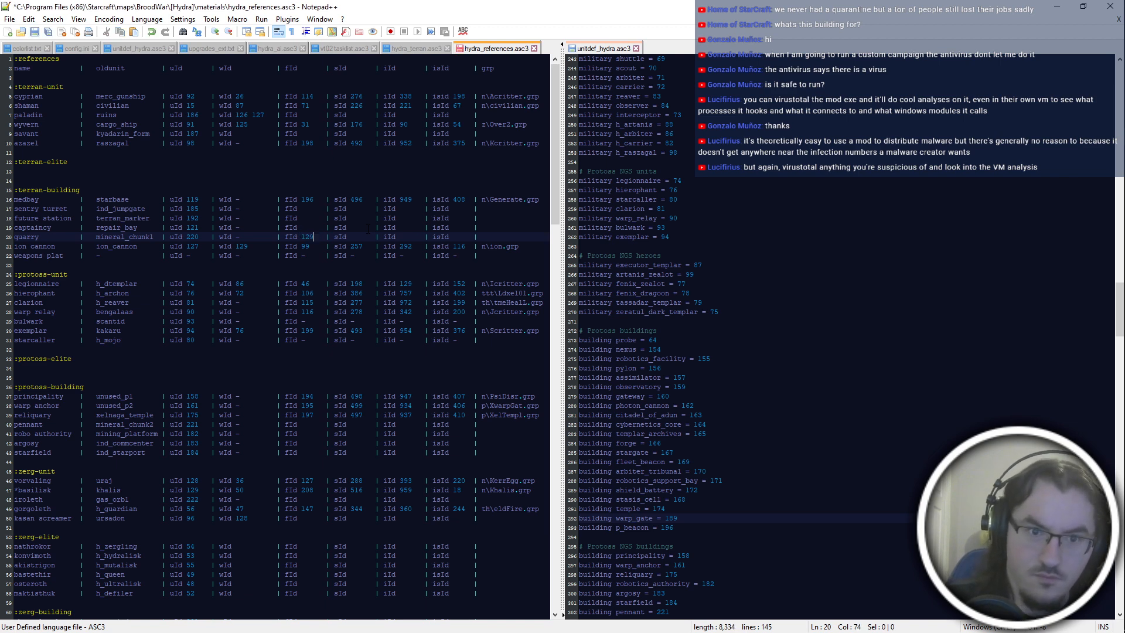
pyautogui.hotkey('shift', 'Right')
pyautogui.hotkey('alt', 'Tab')
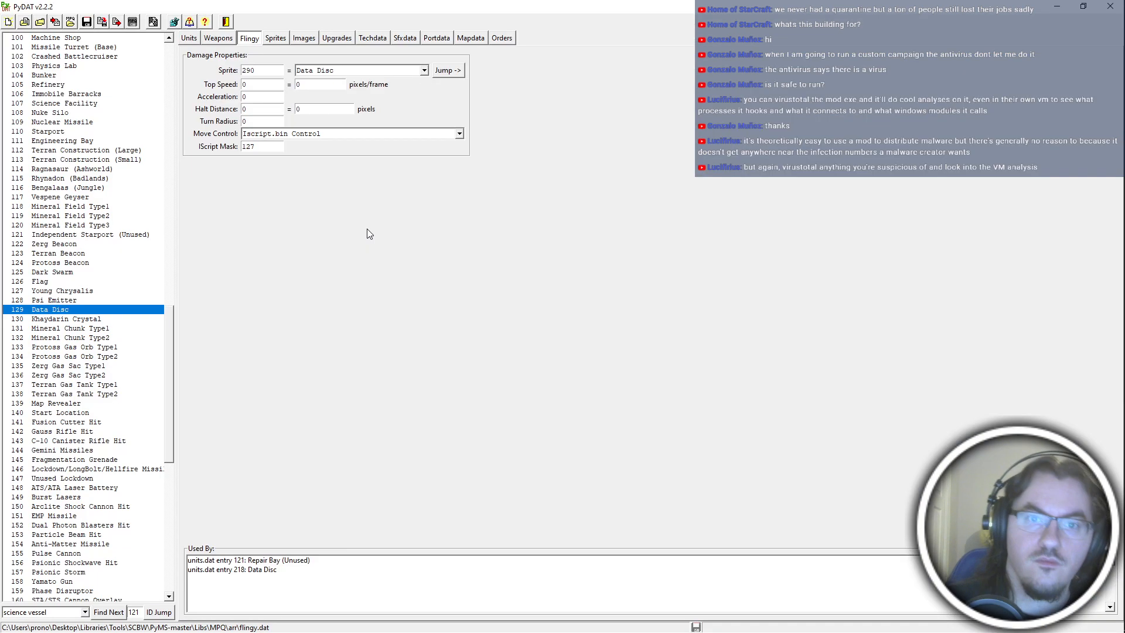
pyautogui.hotkey('alt', 'Tab')
pyautogui.write('290')
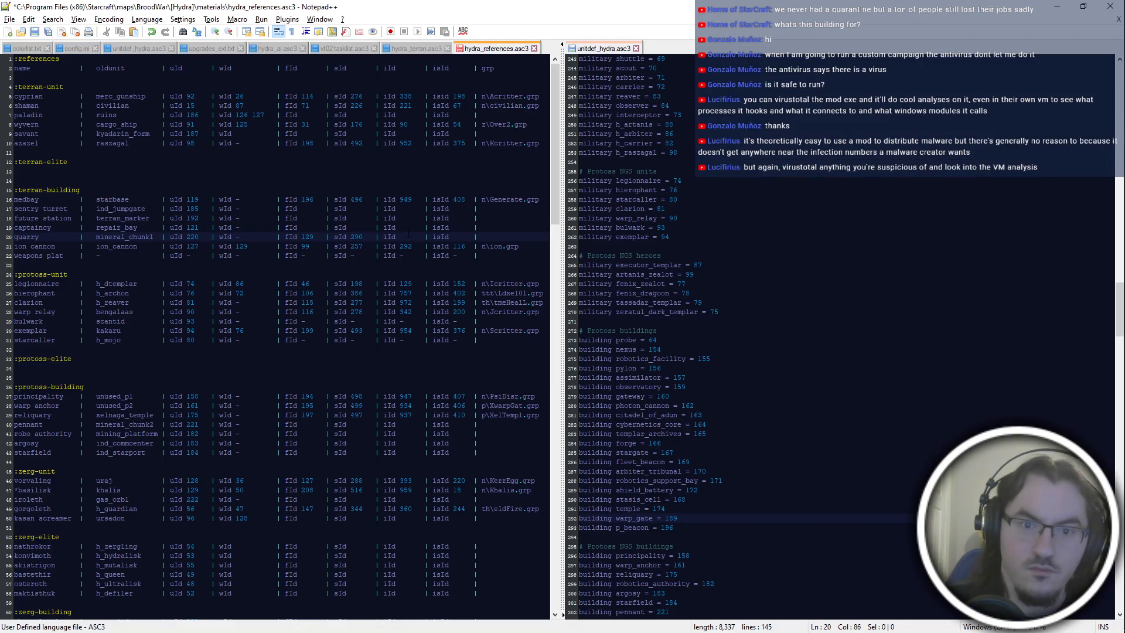
# Open the sprite linked to the Data Disc flingy in PyDAT and enter 395 as the quarry row's iId in the references file.
pyautogui.hotkey('alt', 'Tab')
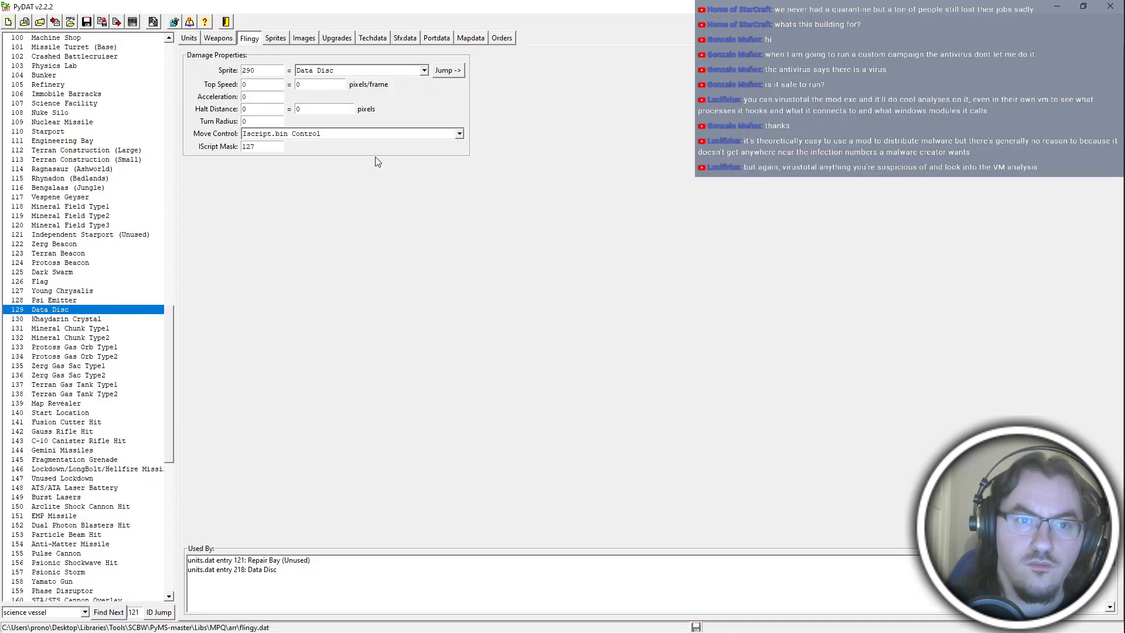
pyautogui.click(452, 70)
pyautogui.hotkey('alt', 'Tab')
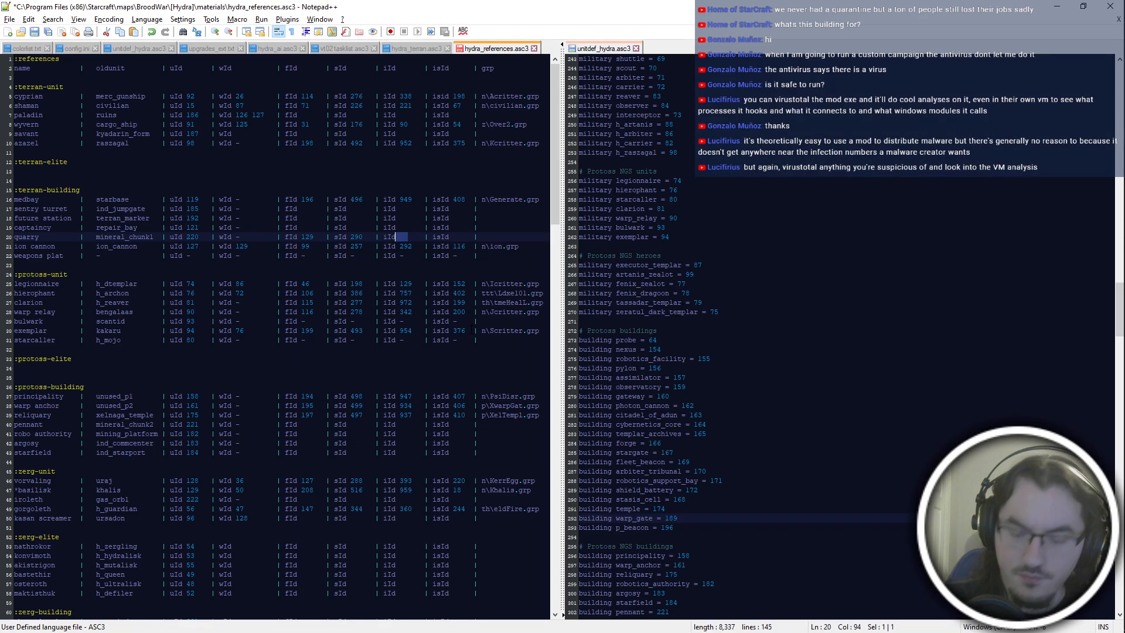
pyautogui.write('995')
pyautogui.press('BackSpace')
pyautogui.press('BackSpace')
pyautogui.press('BackSpace')
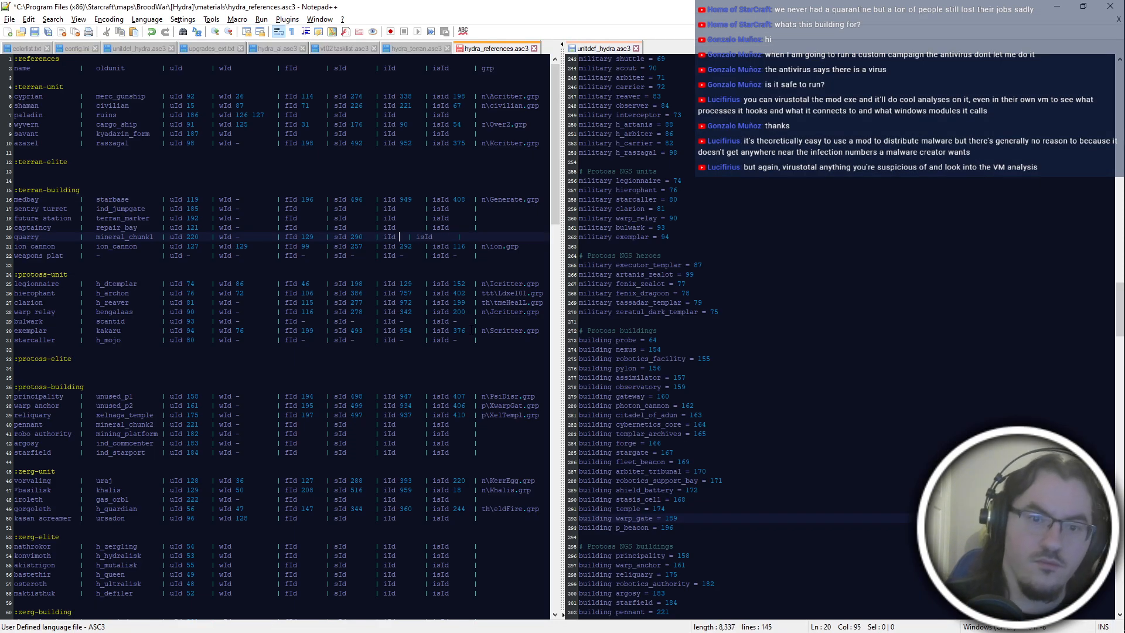
pyautogui.write('395')
pyautogui.press('Right')
pyautogui.press('Right')
pyautogui.press('Right')
pyautogui.press('Right')
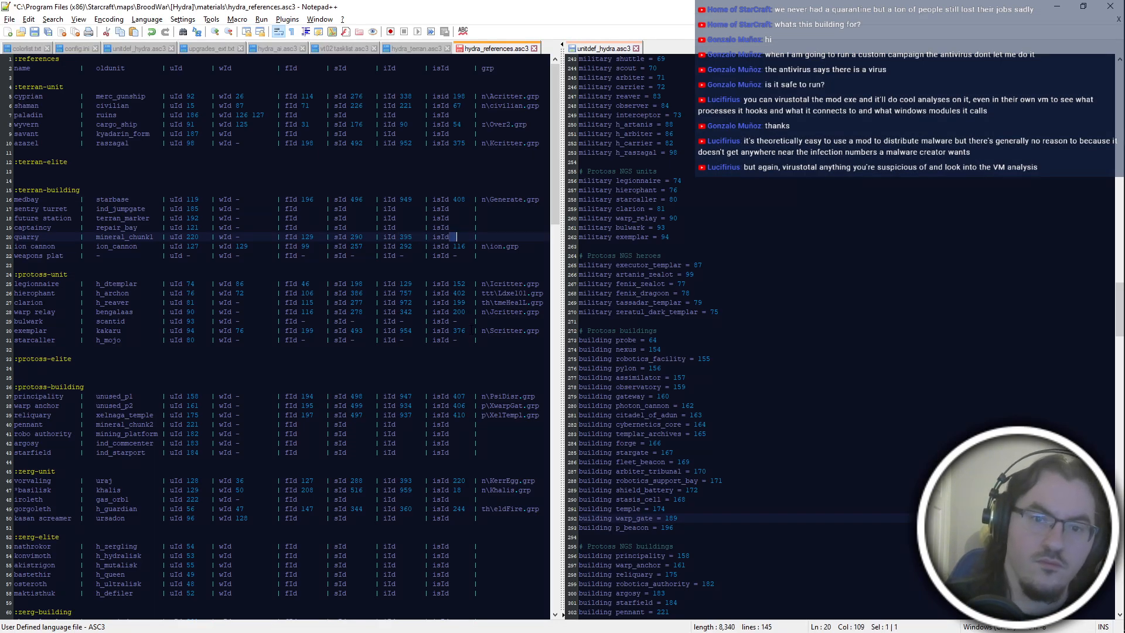
# Try the Factory sprite's values on sprite 290 Data Disc: selection circle 7, health bar 91 and vertical position 12.
pyautogui.hotkey('alt', 'Tab')
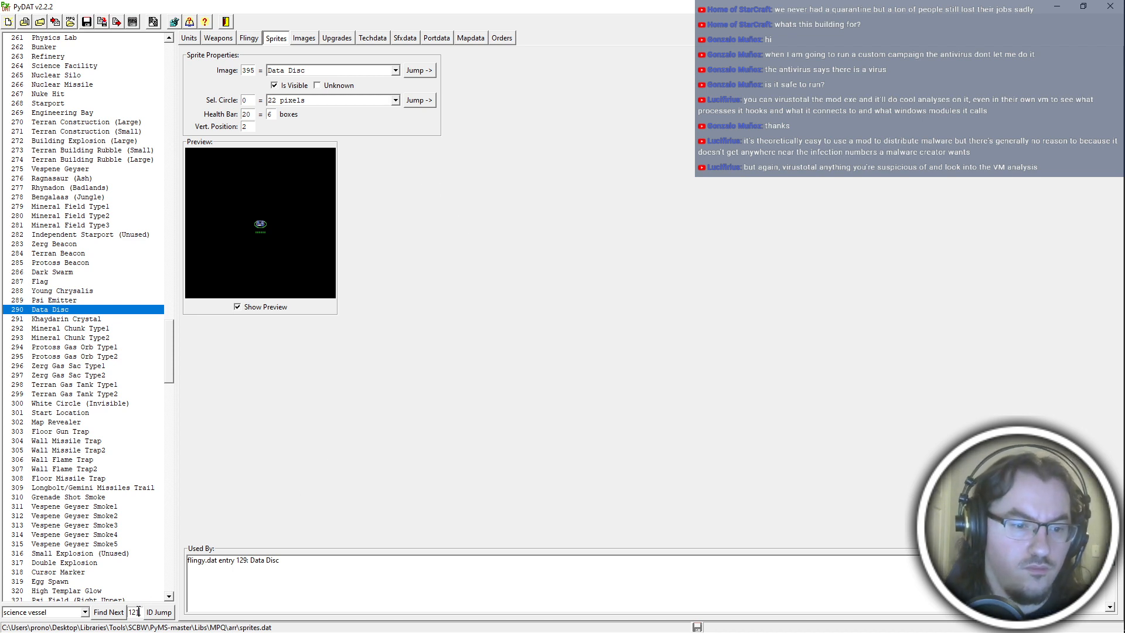
pyautogui.moveTo(138, 611); pyautogui.dragTo(124, 612)
pyautogui.write('290')
pyautogui.moveTo(48, 613); pyautogui.dragTo(3, 612)
pyautogui.write('fact')
pyautogui.press('Return')
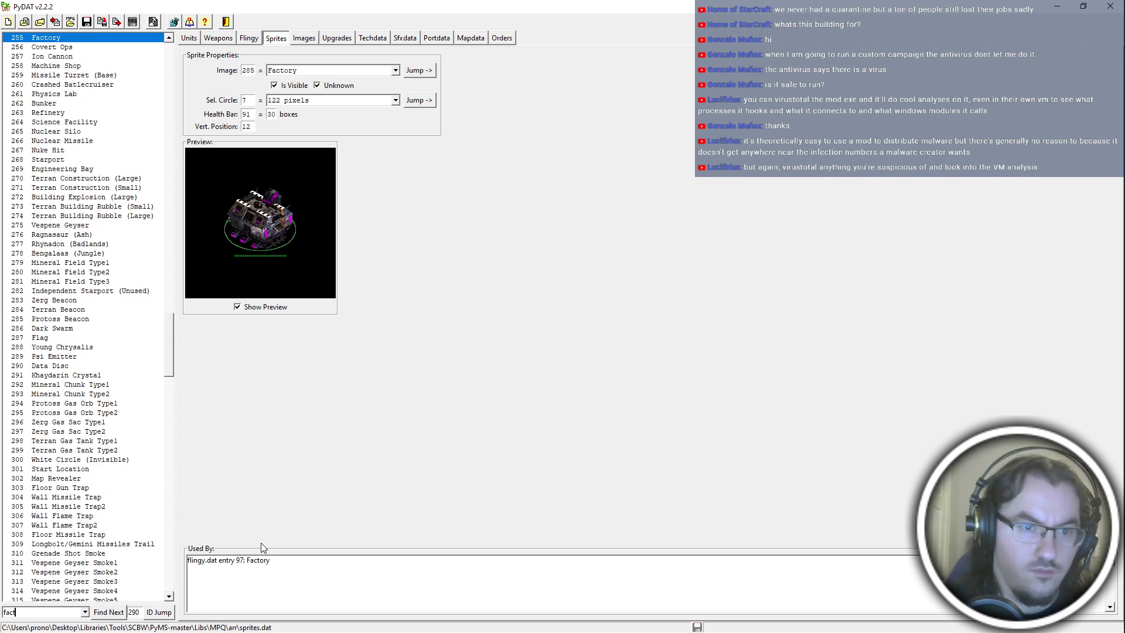
pyautogui.click(160, 613)
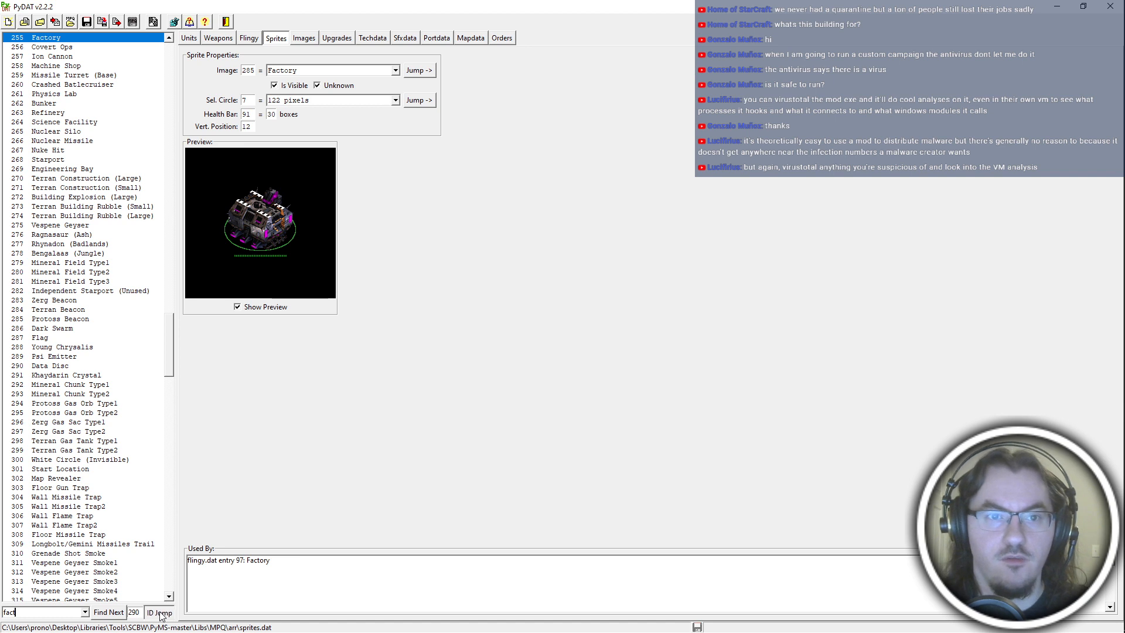
pyautogui.click(247, 101)
pyautogui.moveTo(254, 113)
pyautogui.mouseDown()
pyautogui.moveTo(240, 115)
pyautogui.moveTo(241, 128)
pyautogui.mouseUp()
pyautogui.write('91')
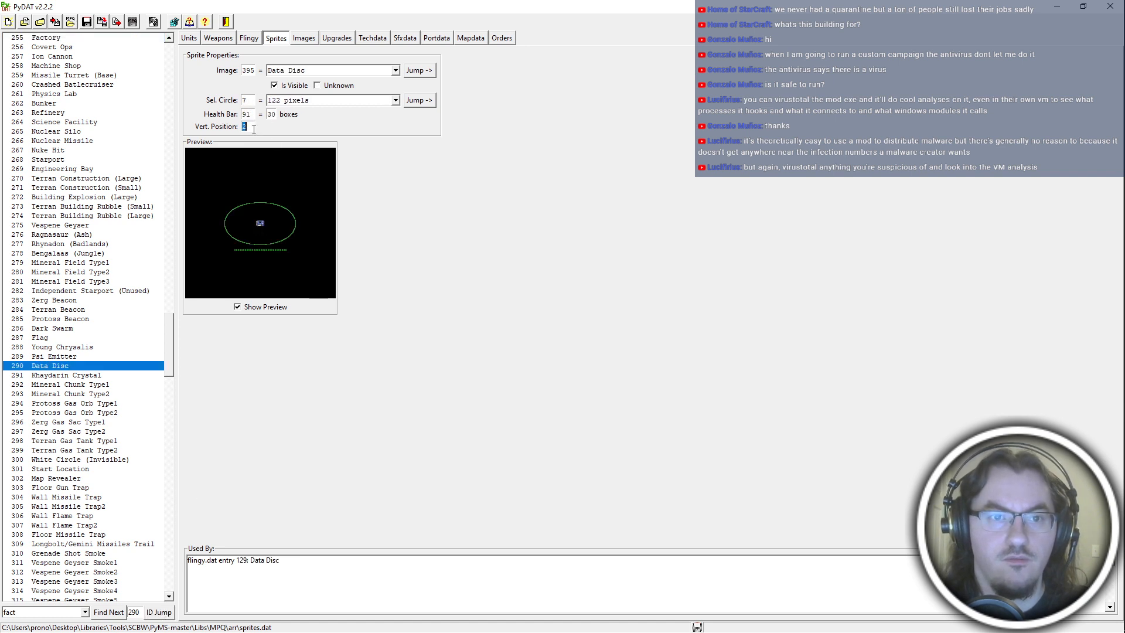
pyautogui.write('12')
# Open the image linked to the Data Disc sprite and enter 218 as the quarry row's isId in the references file.
pyautogui.click(431, 71)
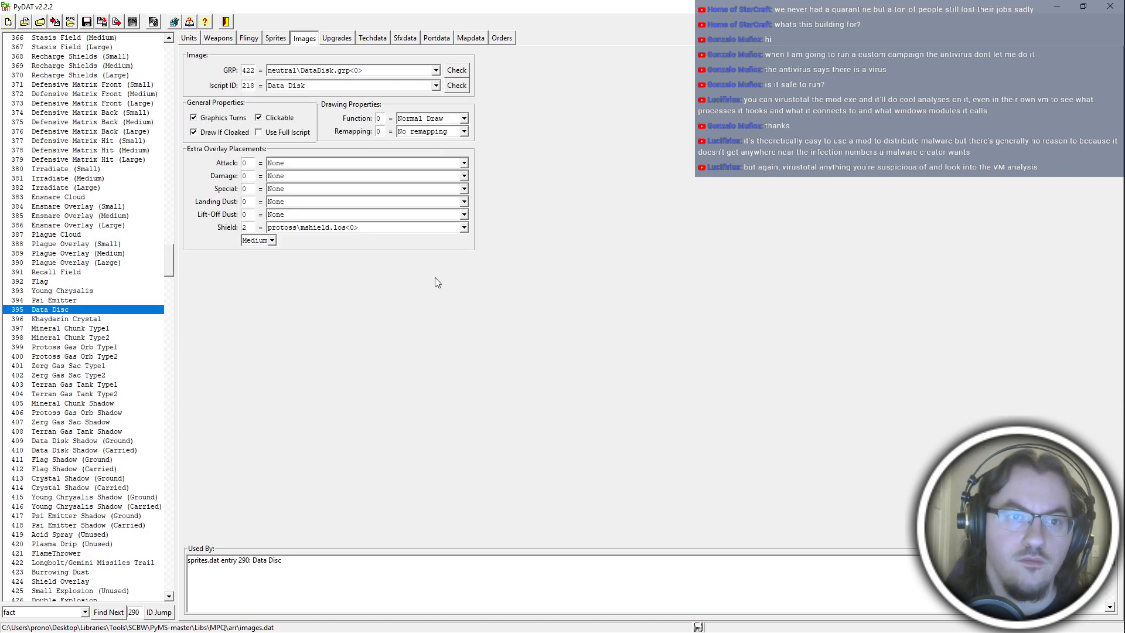
pyautogui.hotkey('alt', 'Tab')
pyautogui.write('218')
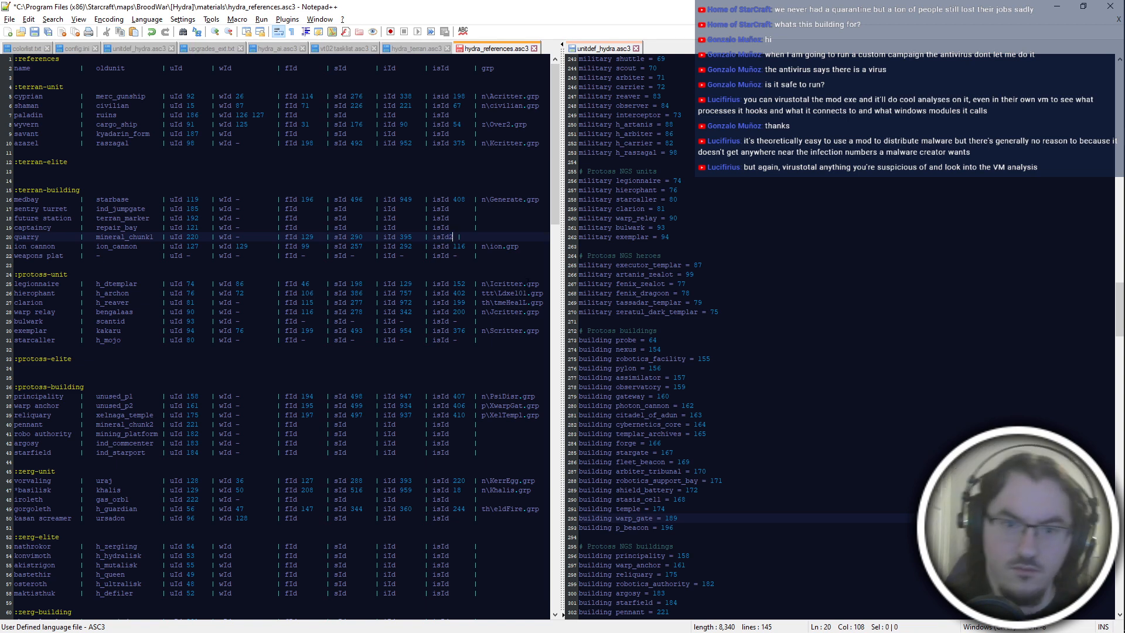
# Load images.dat, orders.dat and sprites.dat from the mod's arr folder into PyDAT, discarding the unsaved sprite changes.
pyautogui.hotkey('alt', 'Tab')
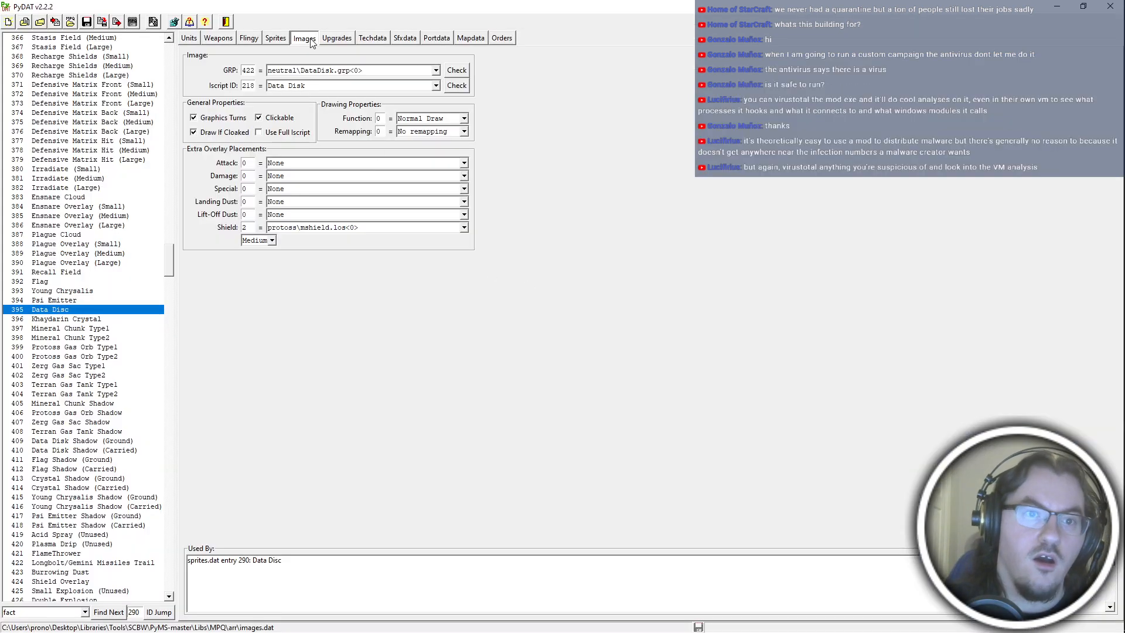
pyautogui.click(278, 43)
pyautogui.hotkey('ctrl', 'o')
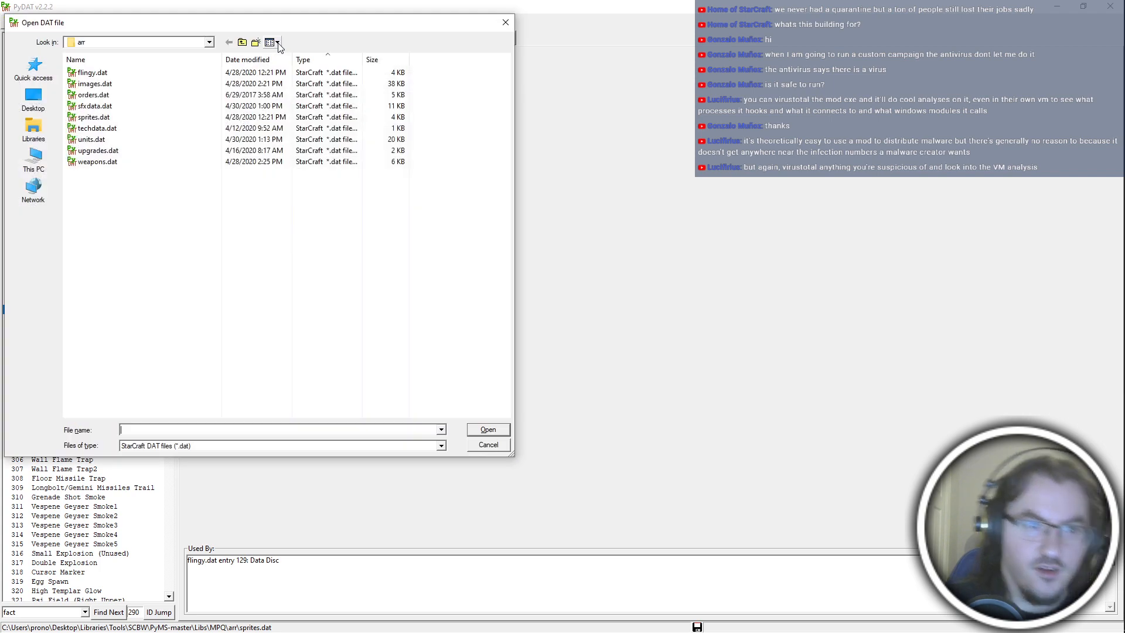
pyautogui.doubleClick(124, 85)
pyautogui.hotkey('ctrl', 'o')
pyautogui.doubleClick(142, 96)
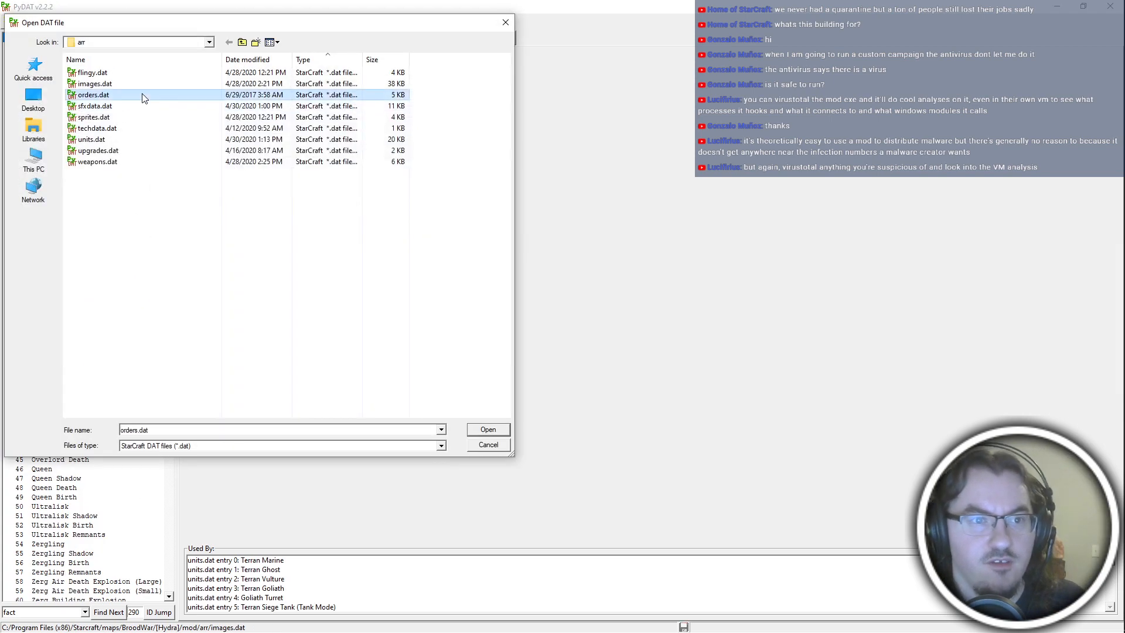
pyautogui.hotkey('ctrl', 'o')
pyautogui.doubleClick(117, 119)
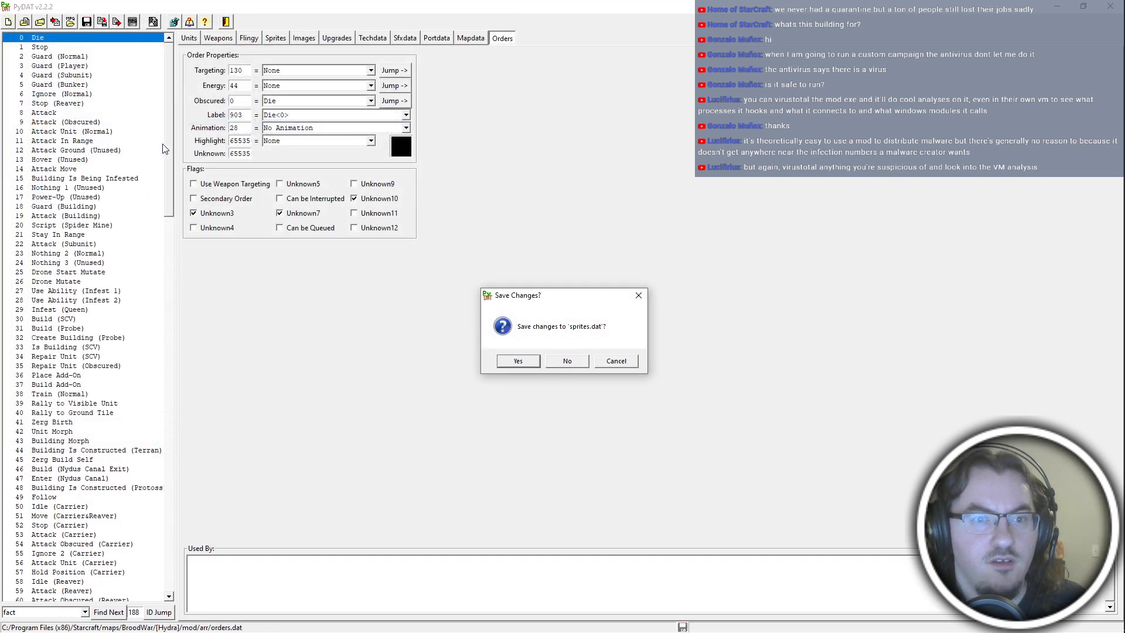
pyautogui.click(559, 357)
# Load the mod's flingy.dat, weapons.dat, upgrades.dat, techdata.dat and orders.dat files.
pyautogui.hotkey('ctrl', 'o')
pyautogui.click(166, 141)
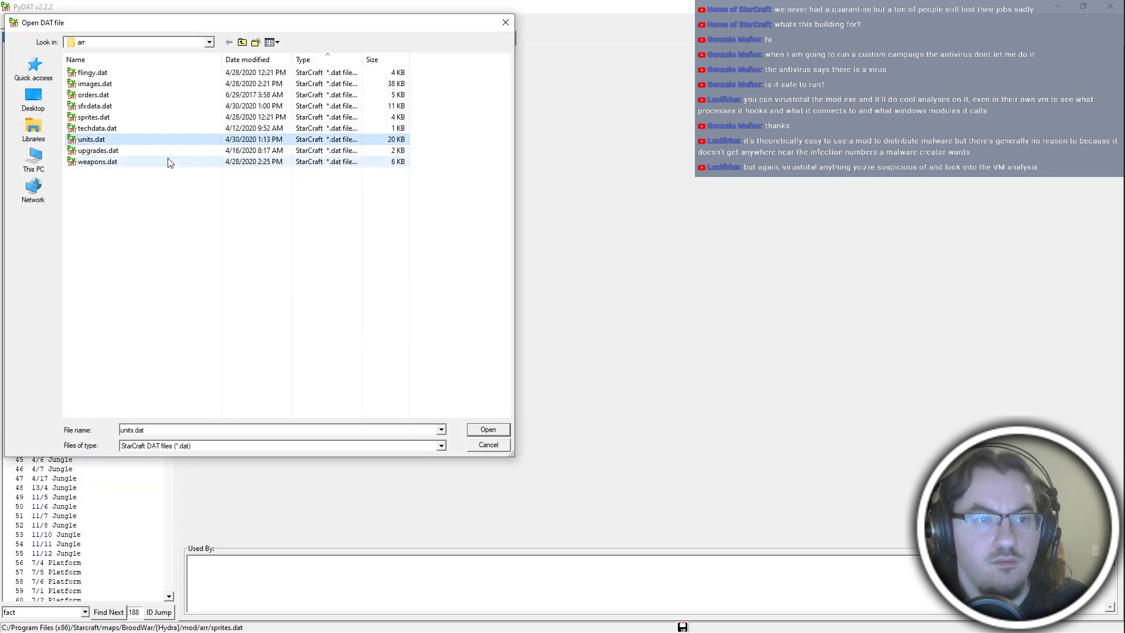
pyautogui.click(168, 162)
pyautogui.doubleClick(116, 75)
pyautogui.hotkey('ctrl', 'o')
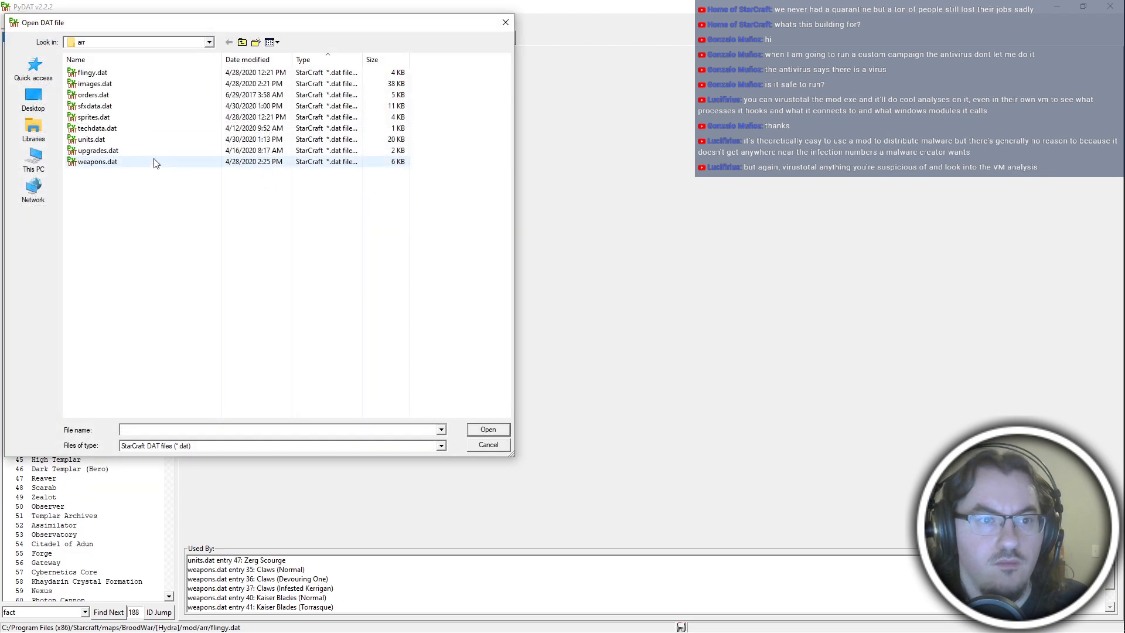
pyautogui.doubleClick(149, 160)
pyautogui.hotkey('ctrl', 'o')
pyautogui.doubleClick(88, 151)
pyautogui.hotkey('ctrl', 'o')
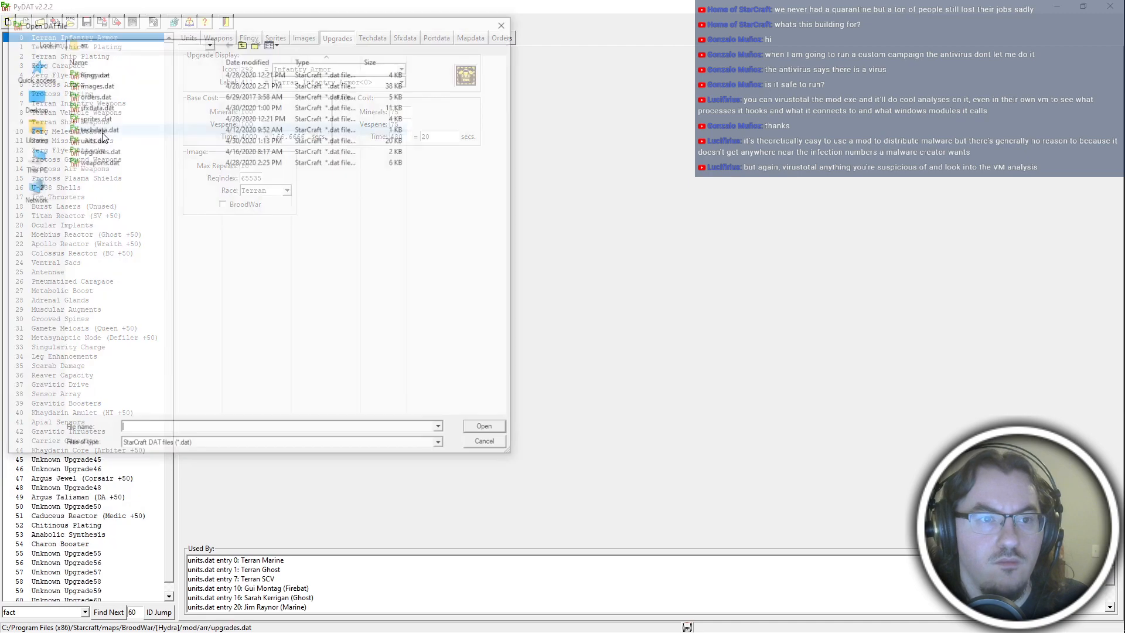
pyautogui.click(100, 129)
pyautogui.doubleClick(102, 132)
pyautogui.hotkey('ctrl', 'o')
pyautogui.doubleClick(106, 98)
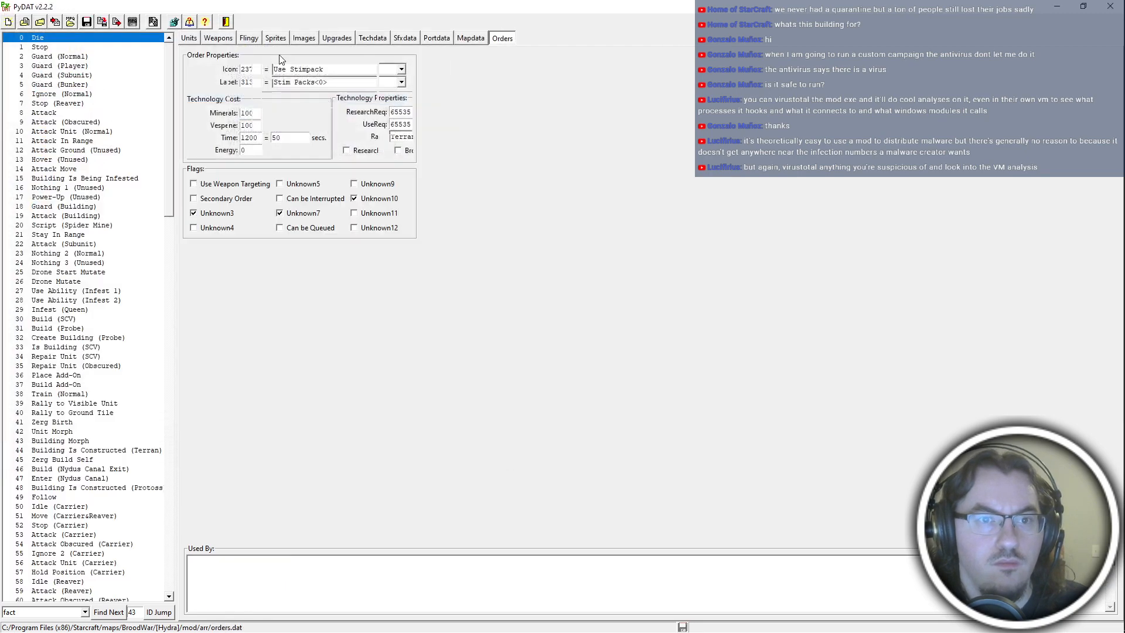
# Check the loaded images, sprites, flingy and weapons data and return to the Repair Bay's unit graphics.
pyautogui.click(305, 38)
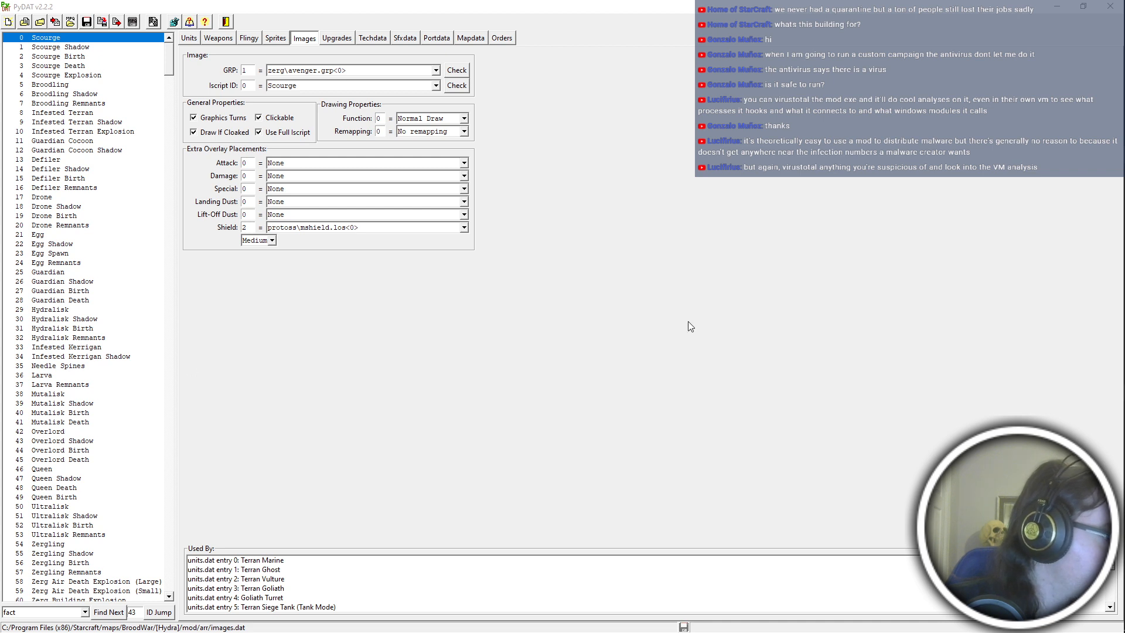
pyautogui.click(850, 218)
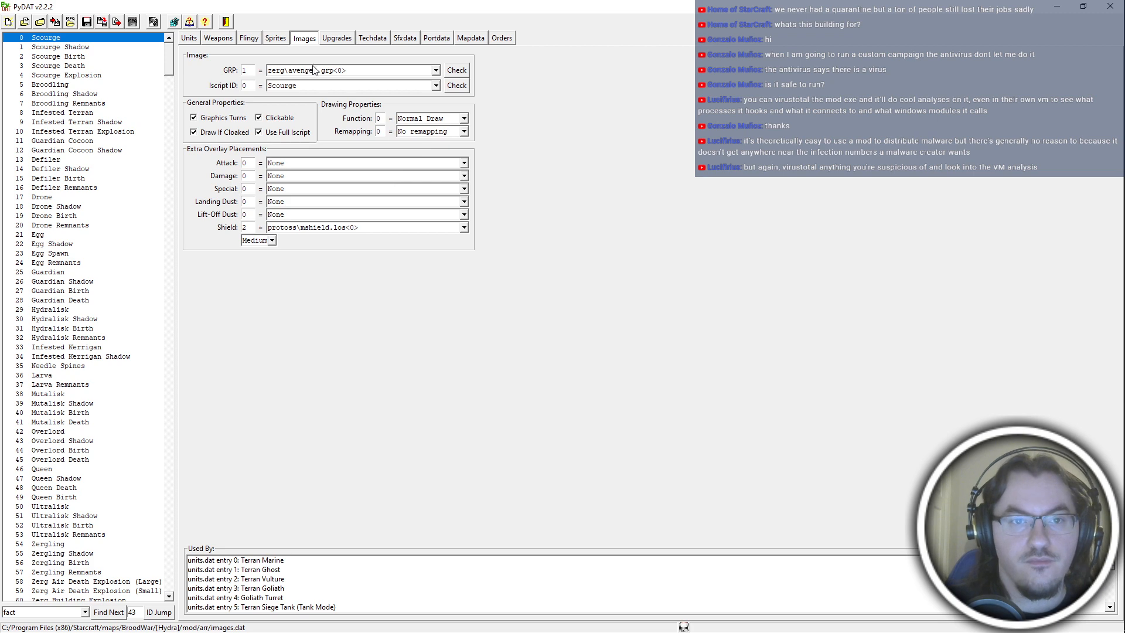
pyautogui.click(277, 39)
pyautogui.click(257, 40)
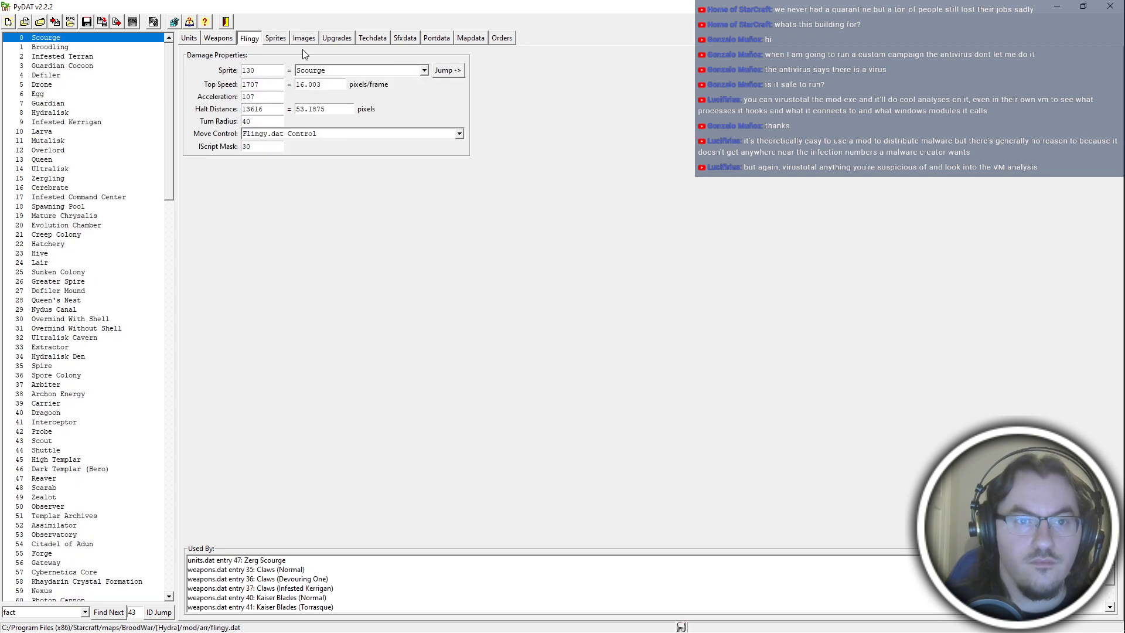
pyautogui.click(219, 40)
pyautogui.click(189, 38)
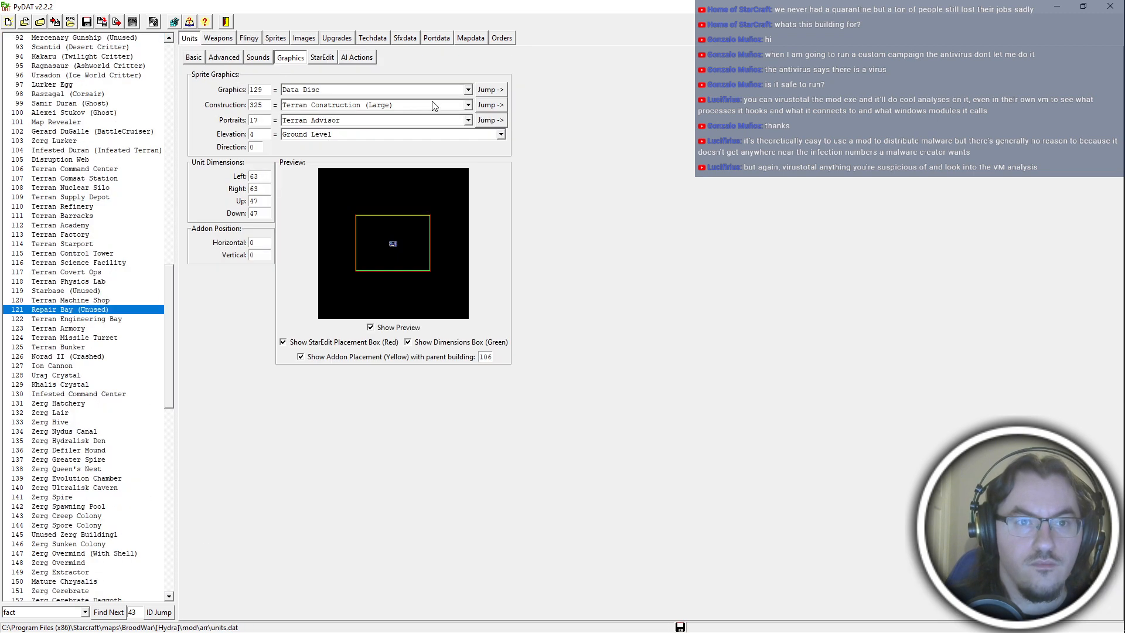
# Follow the Repair Bay's graphics to the Data Disc sprite and set its selection circle to 7, health bar to 91 and vertical position to 12.
pyautogui.click(485, 91)
pyautogui.click(451, 74)
pyautogui.click(423, 71)
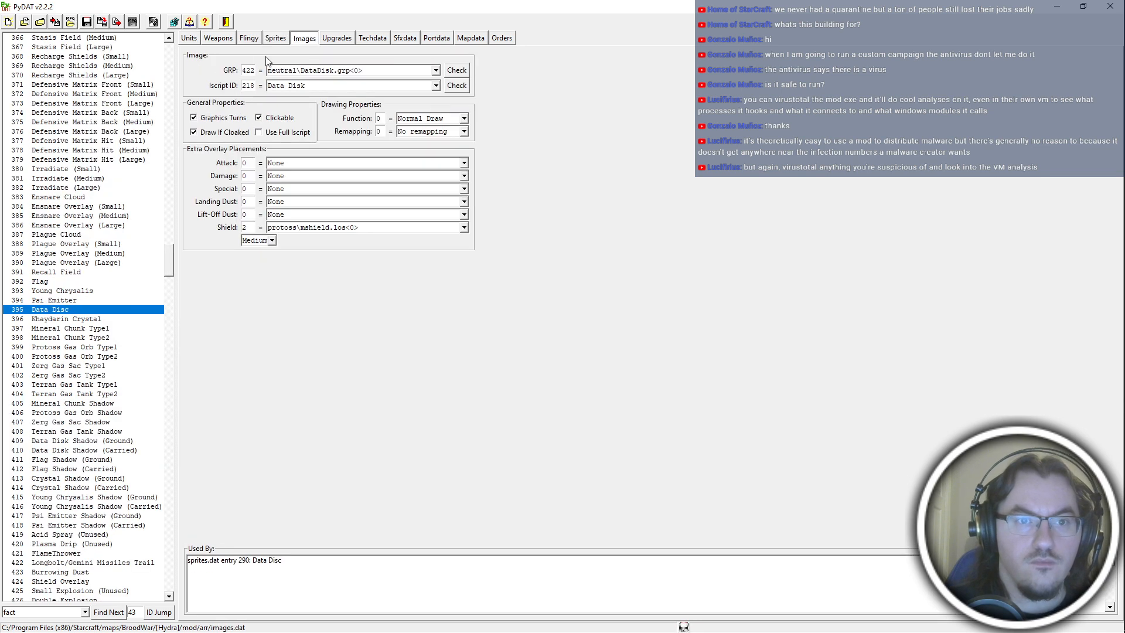
pyautogui.click(277, 39)
pyautogui.click(58, 611)
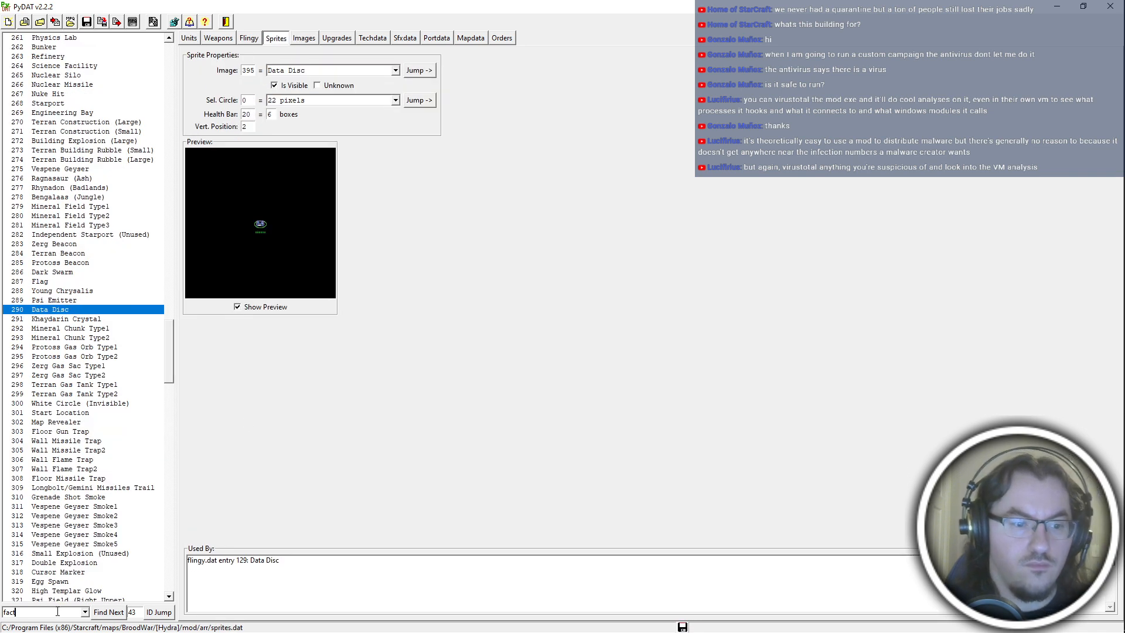
pyautogui.click(106, 614)
pyautogui.click(162, 612)
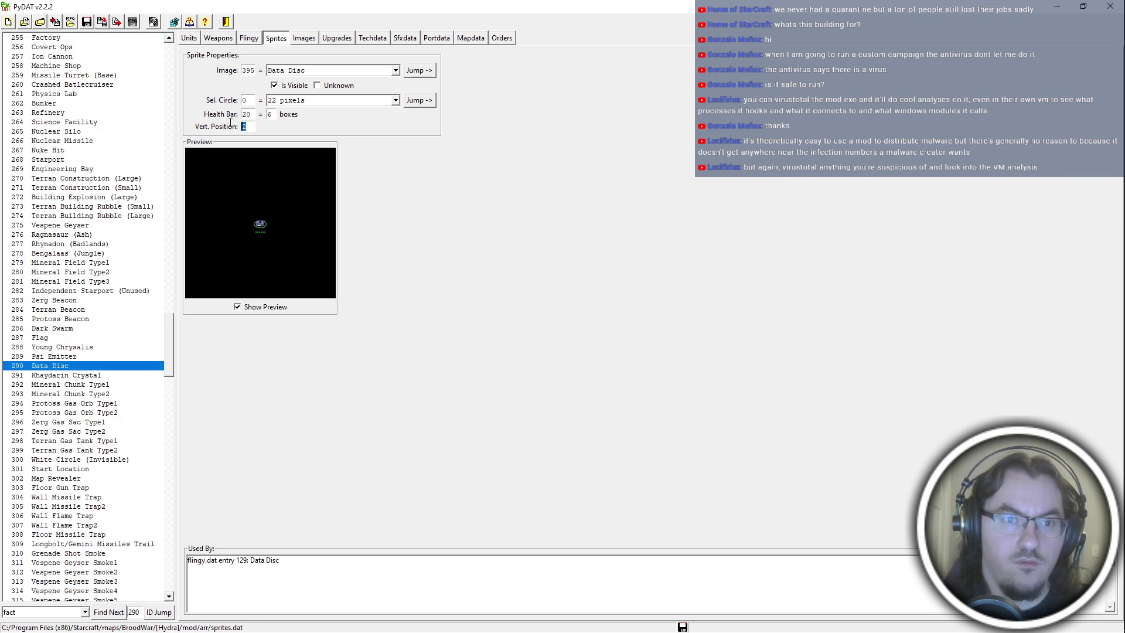
pyautogui.doubleClick(251, 112)
pyautogui.write('91')
pyautogui.moveTo(249, 101); pyautogui.dragTo(218, 103)
pyautogui.write('7')
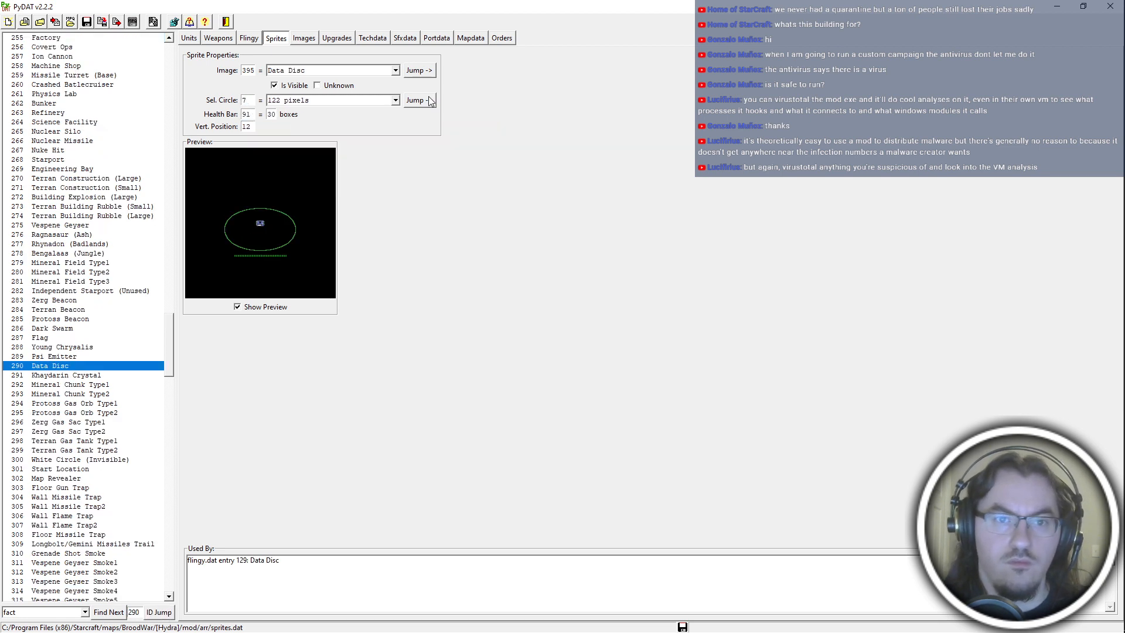
# Open the Data Disc's image entry and compare its properties with the Factory image's.
pyautogui.click(419, 71)
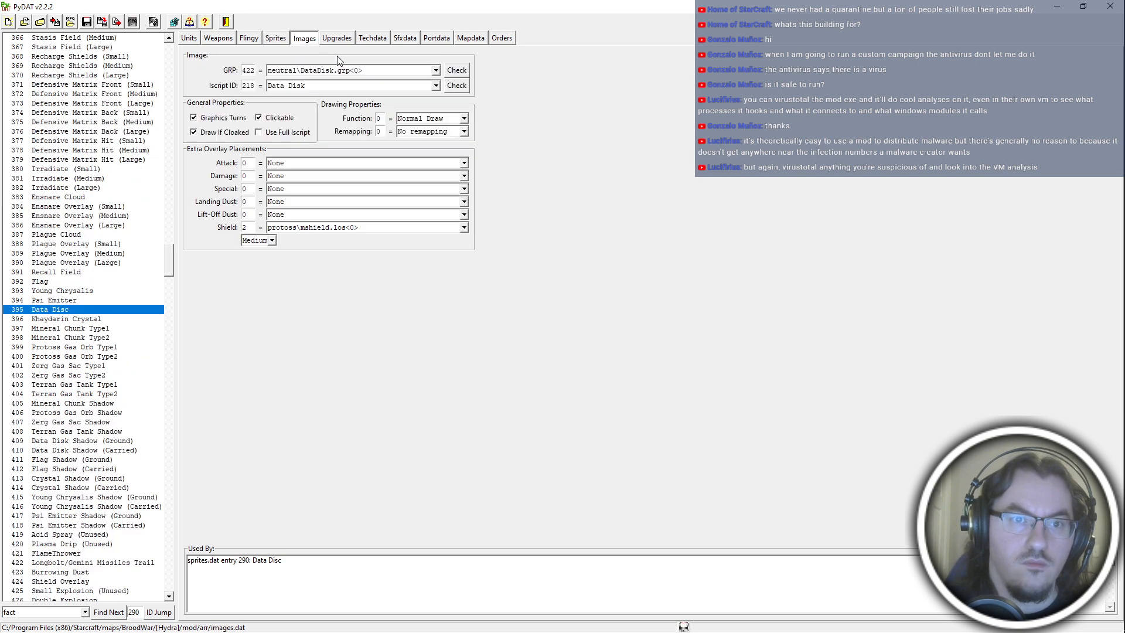
pyautogui.doubleClick(136, 613)
pyautogui.write('385')
pyautogui.press('Return')
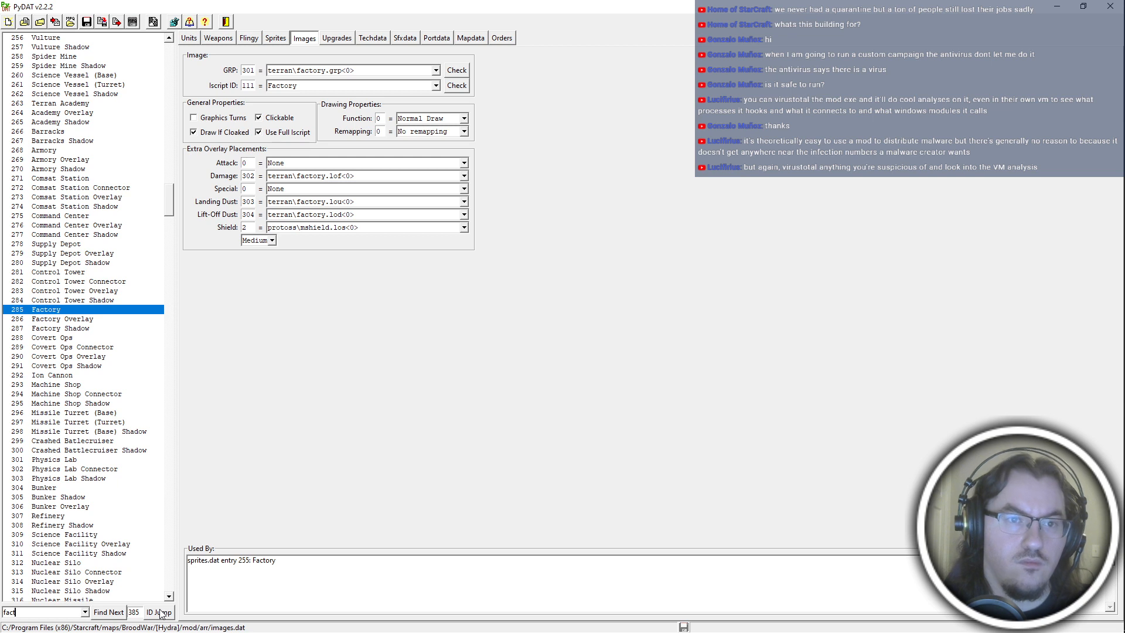
pyautogui.click(159, 612)
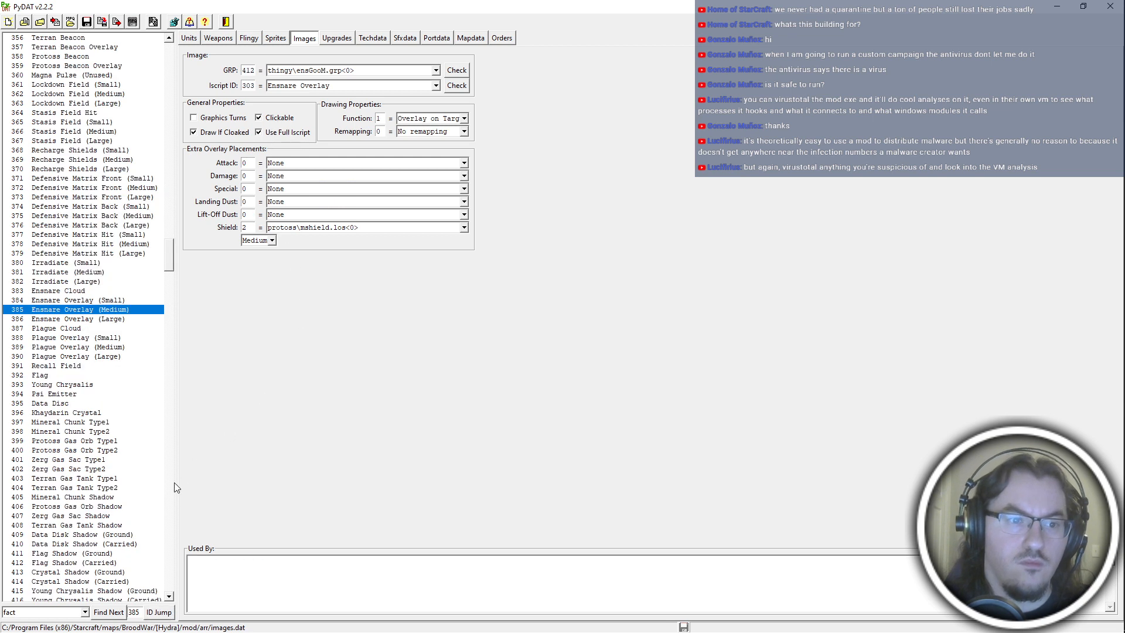
pyautogui.rightClick(120, 309)
pyautogui.click(169, 369)
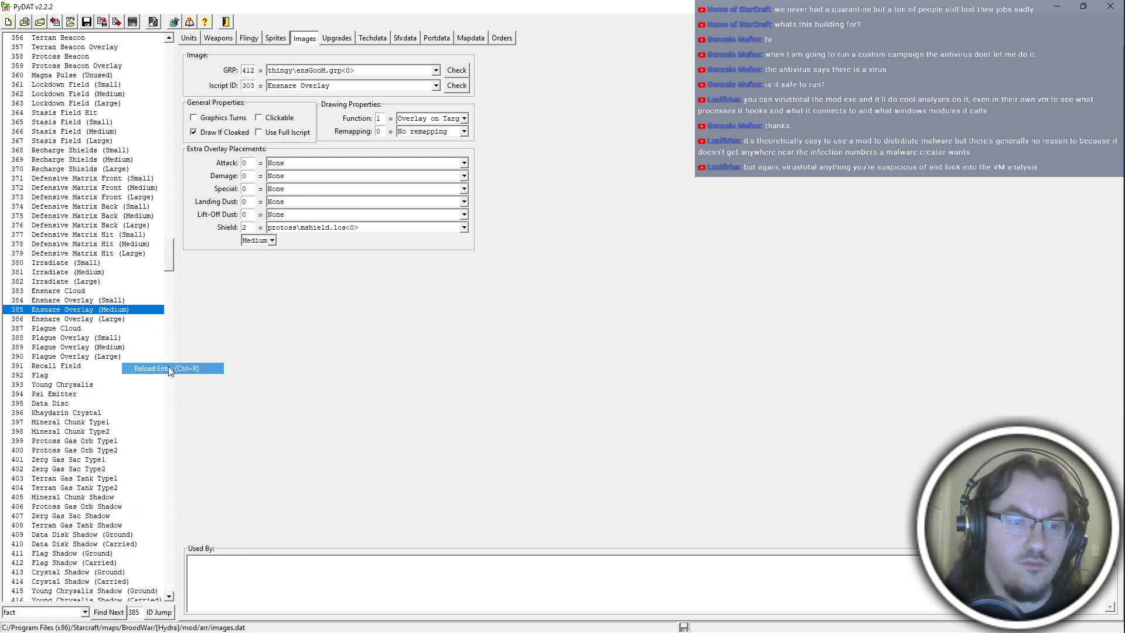
pyautogui.click(274, 38)
pyautogui.click(438, 73)
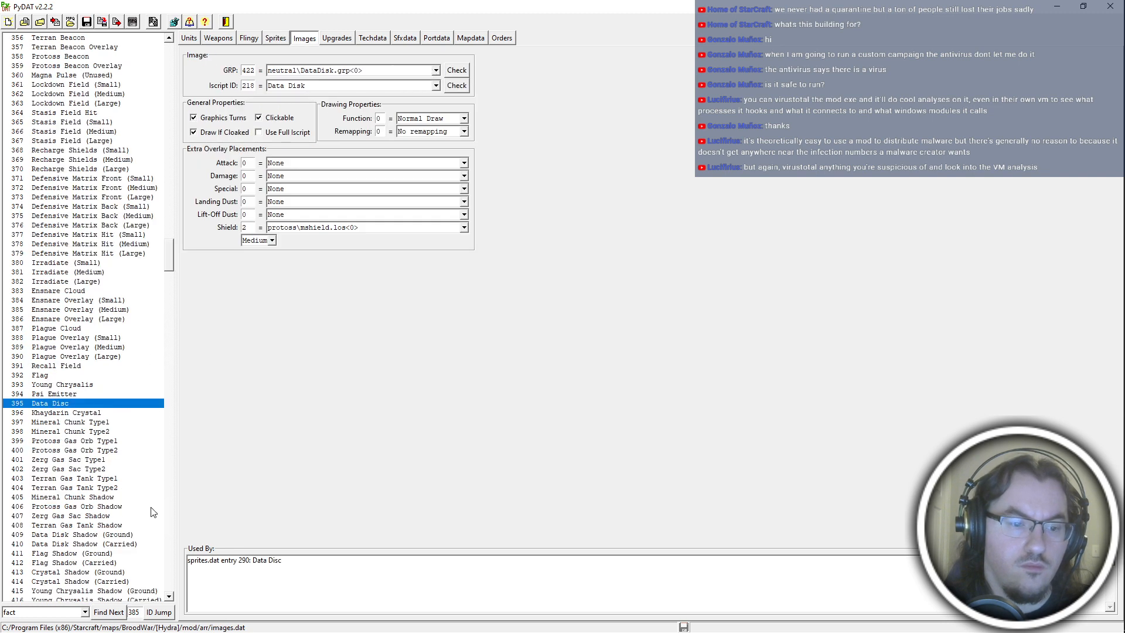
# On the Data Disc image (ID 395), disable Graphics Turns, enable Use Full Iscript and set the damage overlay to 302.
pyautogui.doubleClick(131, 614)
pyautogui.write('39')
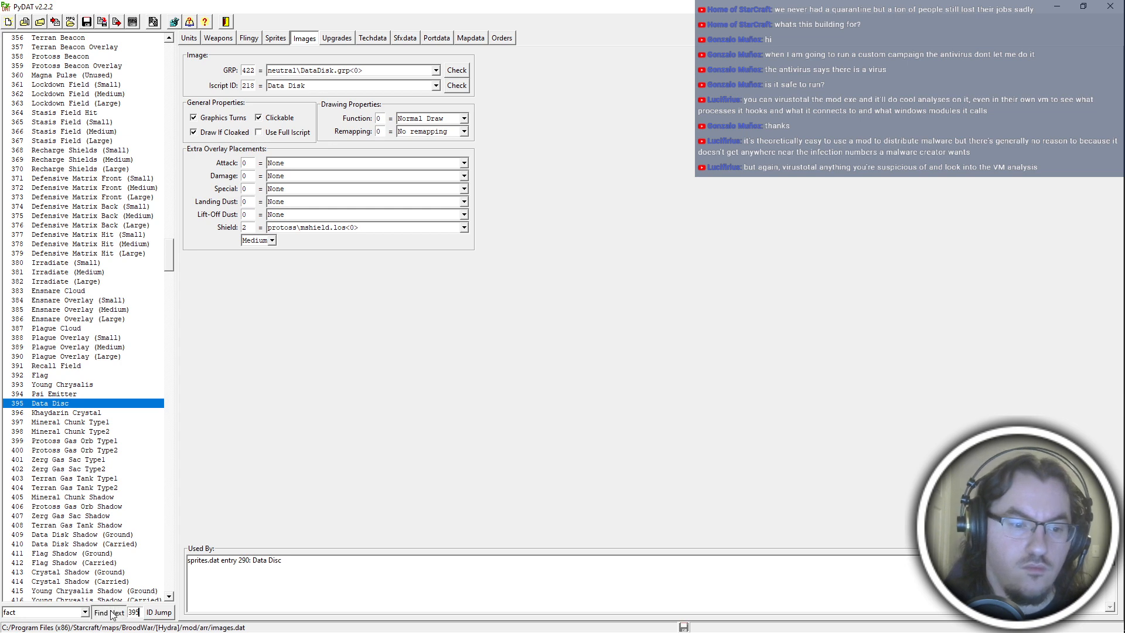
pyautogui.click(159, 613)
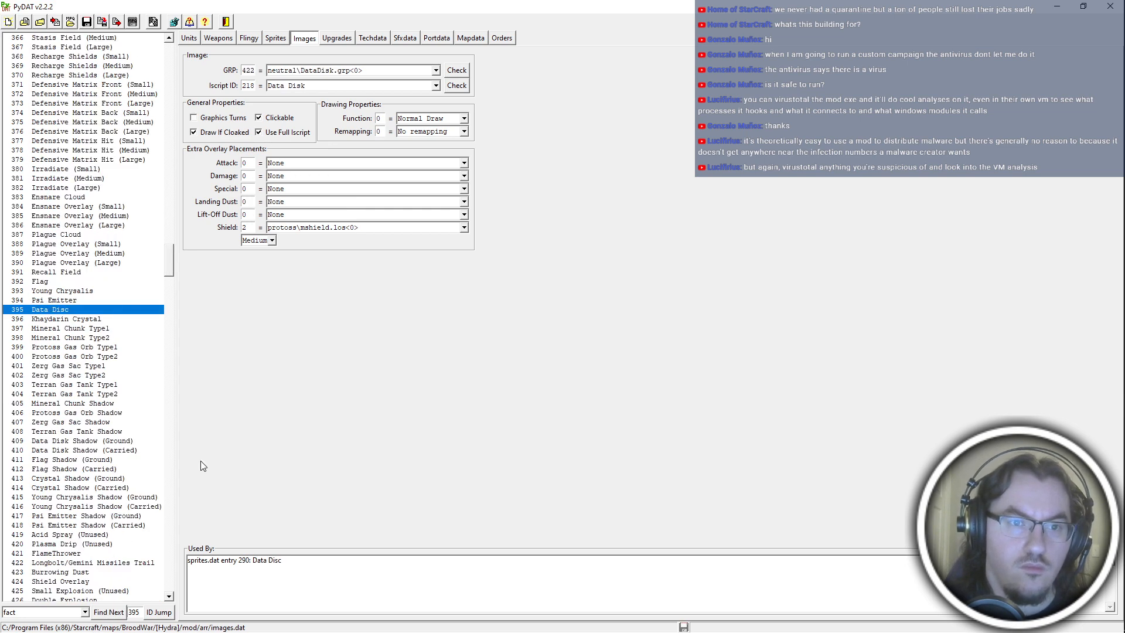
pyautogui.click(108, 612)
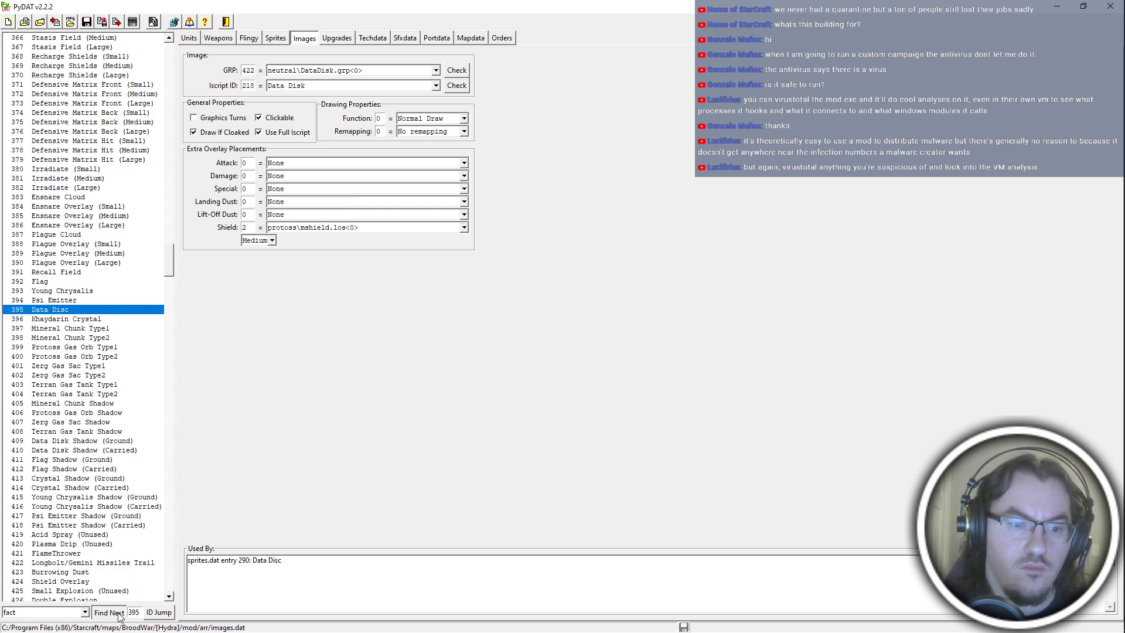
pyautogui.click(160, 612)
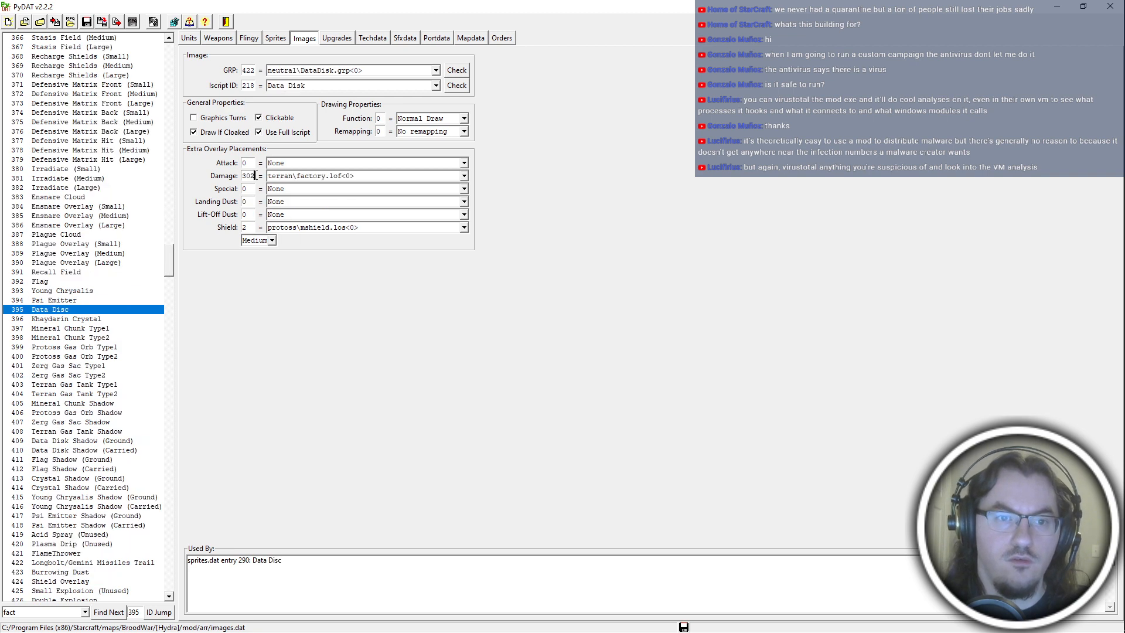
pyautogui.click(120, 615)
pyautogui.click(159, 614)
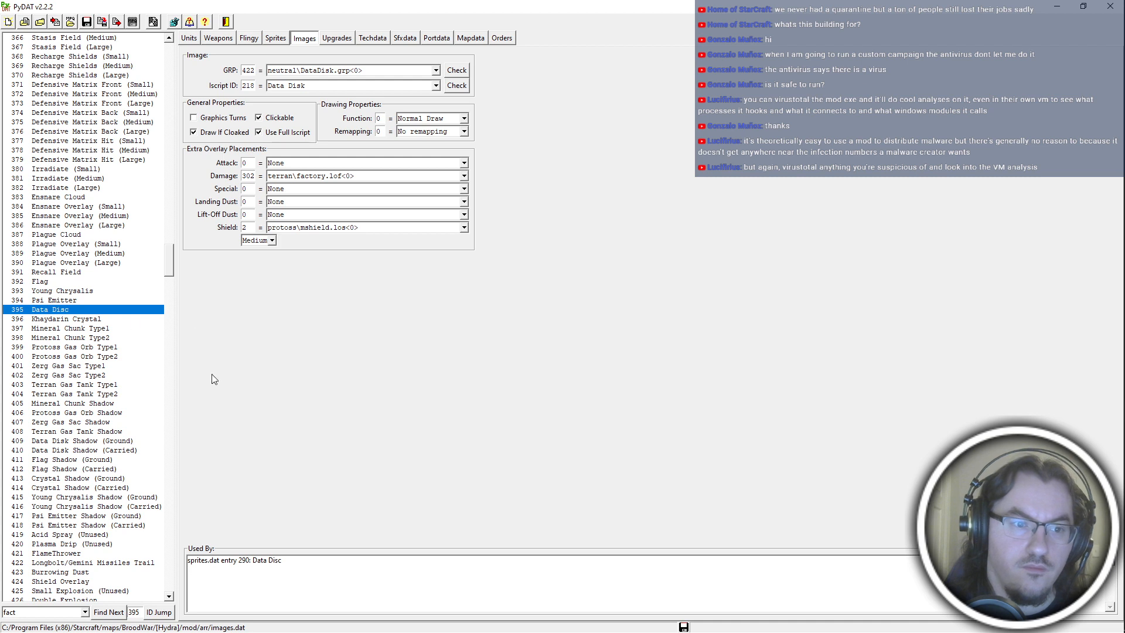
# Check the Data Disk Shadow (Ground) image properties, search the images for "factory shadow" and return to entry 409.
pyautogui.click(127, 441)
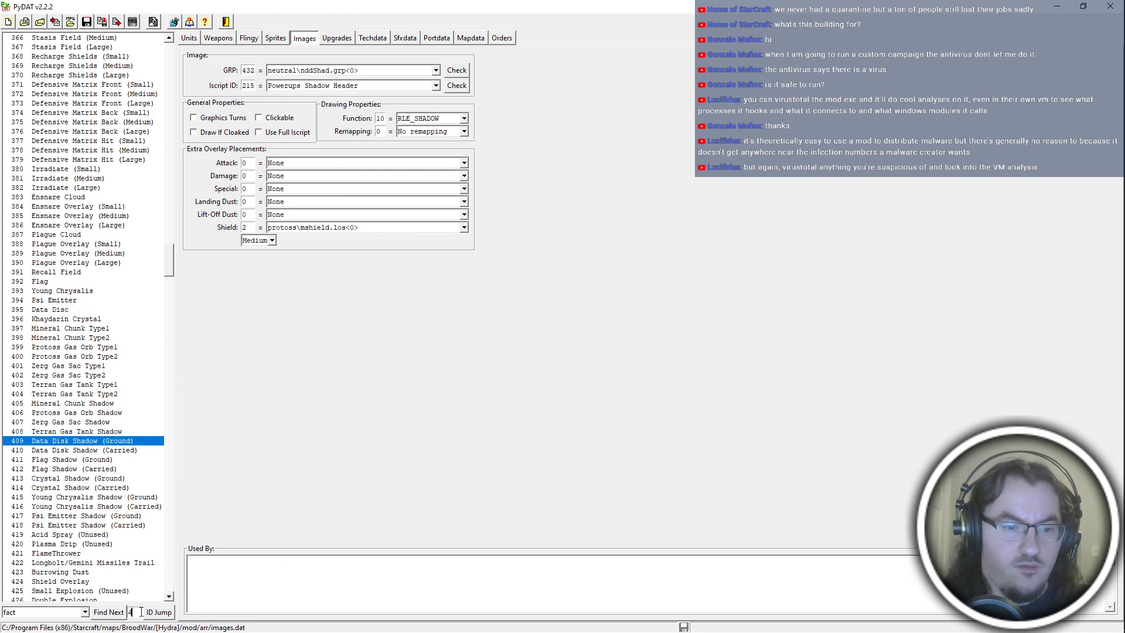
pyautogui.click(85, 613)
pyautogui.click(54, 613)
pyautogui.write('t')
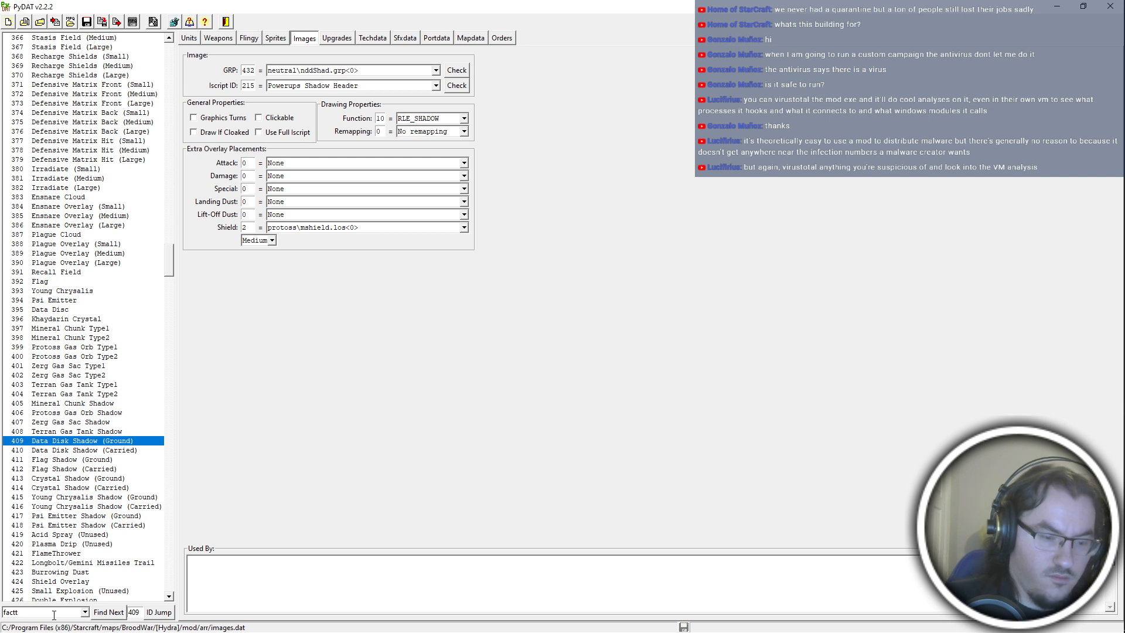
pyautogui.write('ory shad')
pyautogui.press('BackSpace')
pyautogui.press('BackSpace')
pyautogui.press('BackSpace')
pyautogui.press('BackSpace')
pyautogui.press('BackSpace')
pyautogui.press('BackSpace')
pyautogui.press('BackSpace')
pyautogui.press('BackSpace')
pyautogui.press('BackSpace')
pyautogui.write('t')
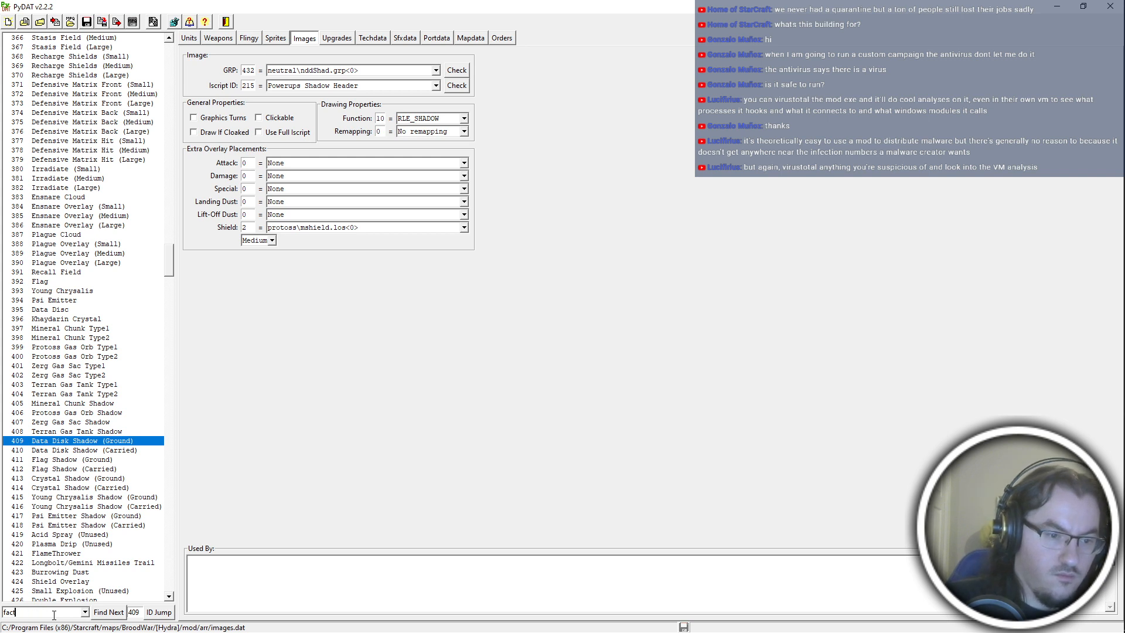
pyautogui.write('ory shadow')
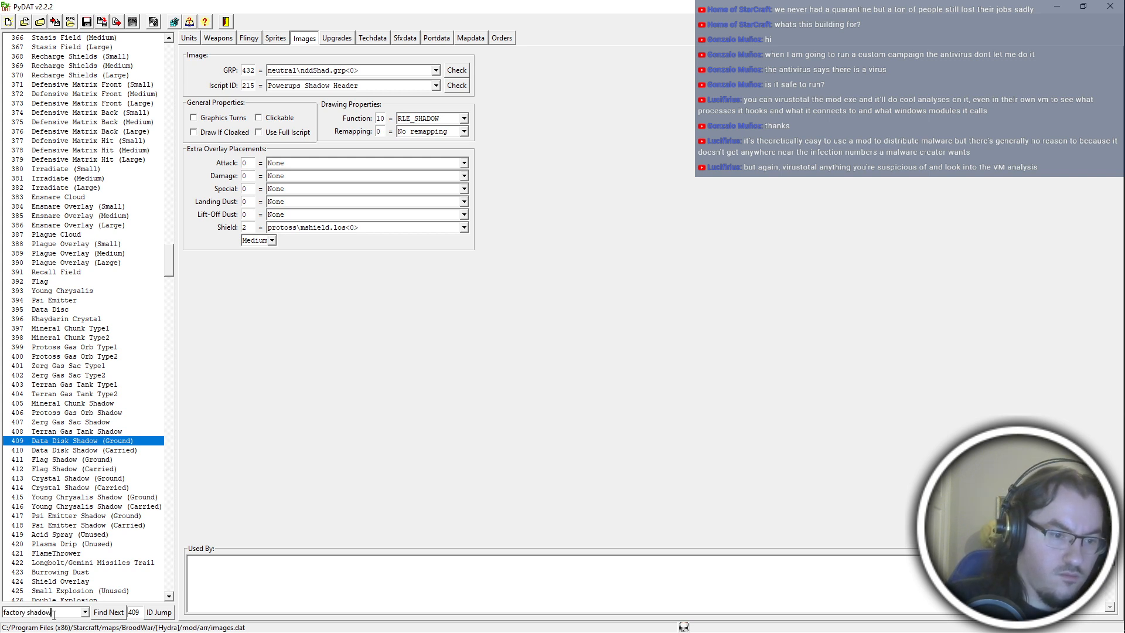
pyautogui.press('Return')
pyautogui.click(163, 614)
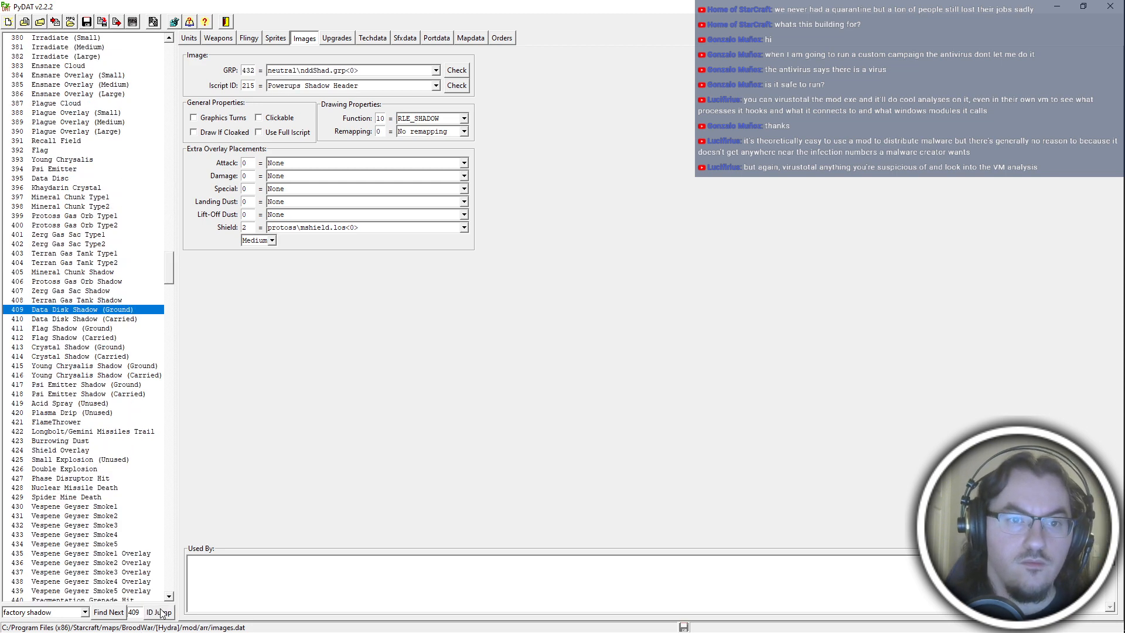
# Switch to Notepad++ and enter n\DataDisk.grp as the quarry's grp in hydra_references.asc3.
pyautogui.hotkey('alt', 'Tab')
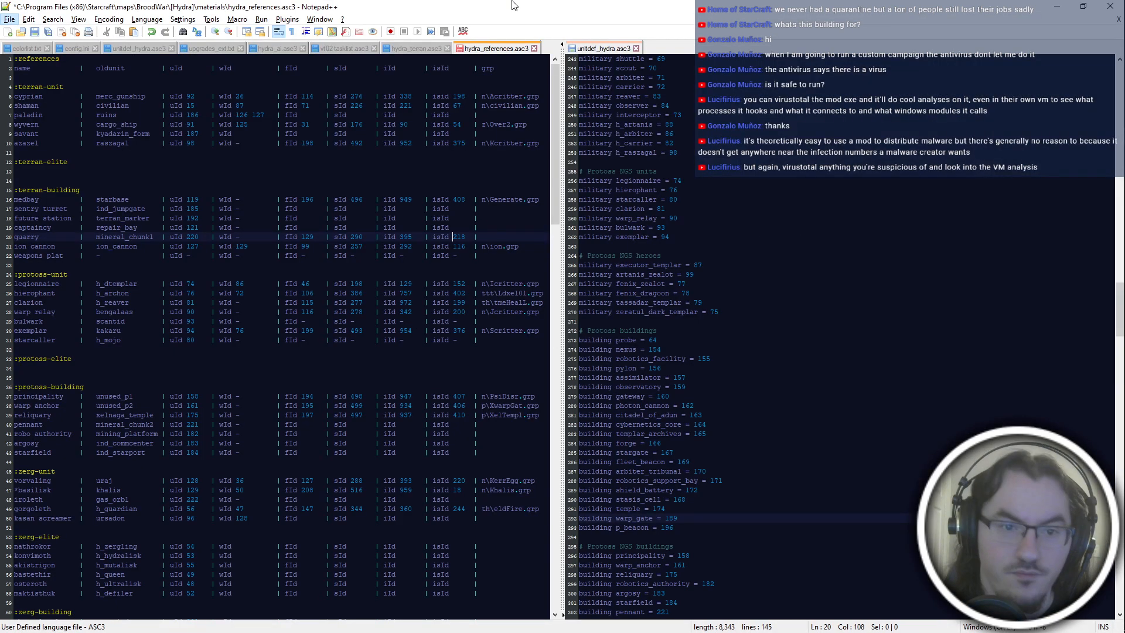
pyautogui.click(491, 239)
pyautogui.write('n\\Data')
pyautogui.hotkey('alt', 'Tab')
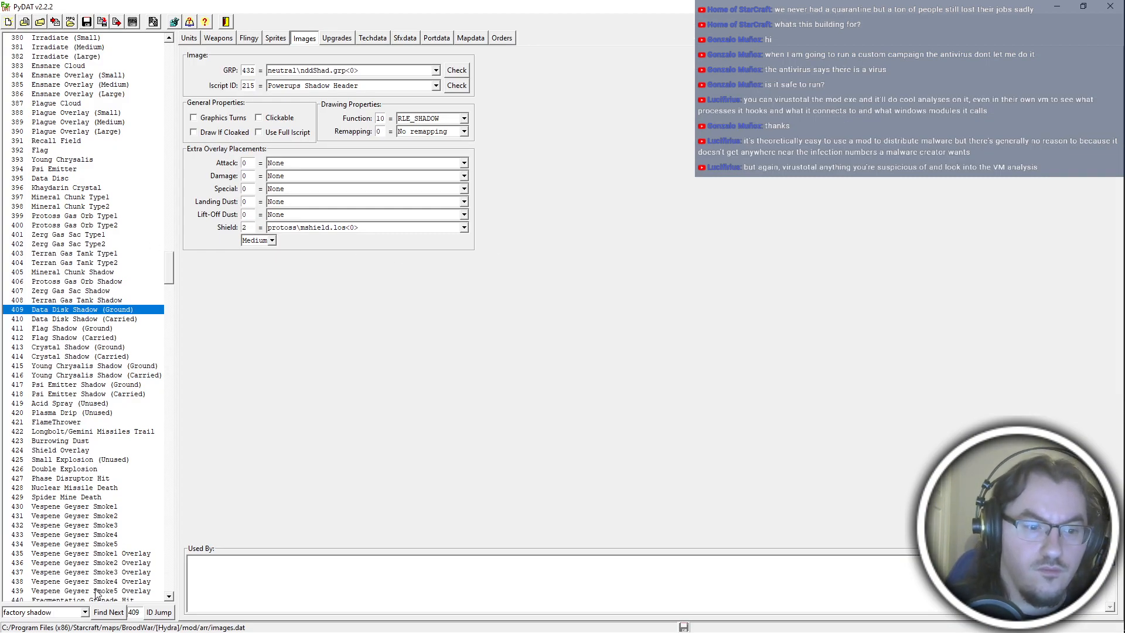
pyautogui.click(74, 178)
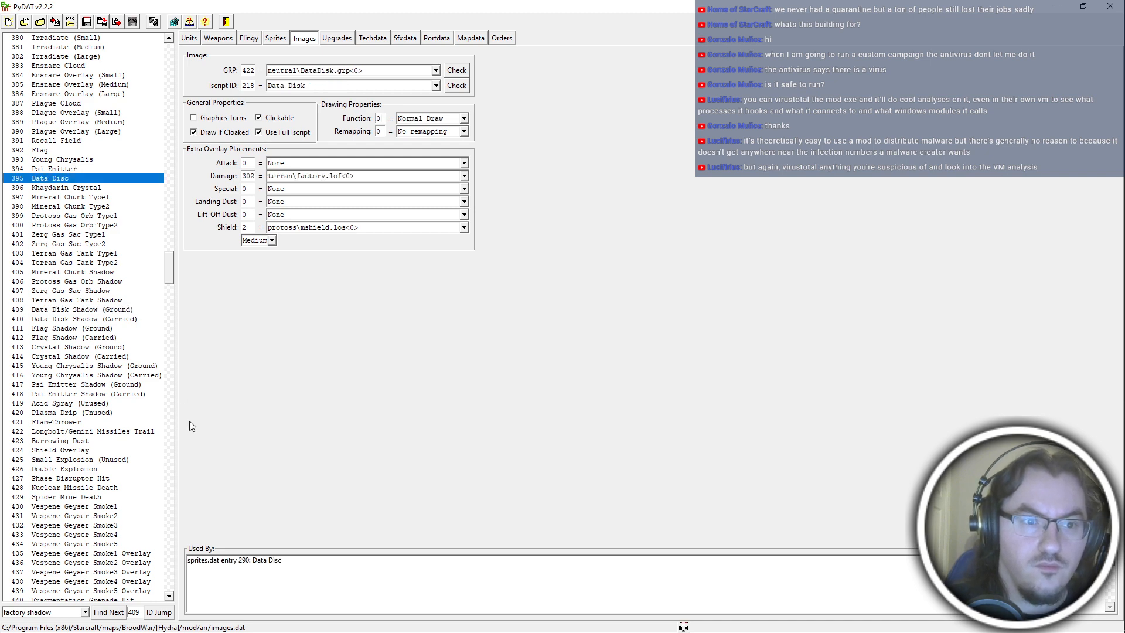
pyautogui.hotkey('alt', 'Tab')
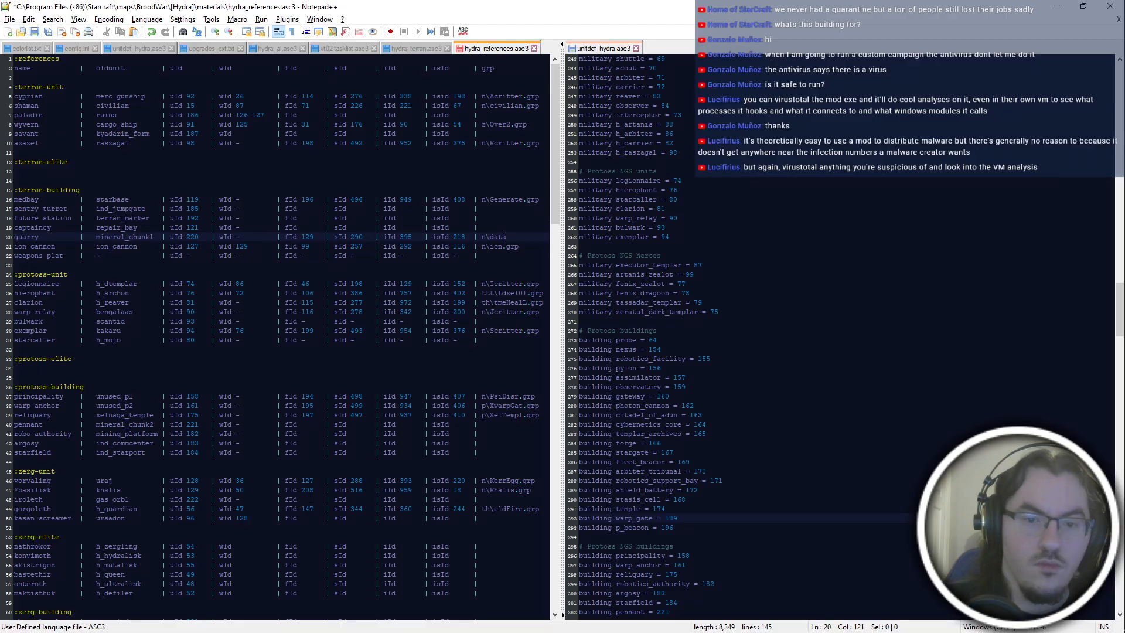
pyautogui.press('BackSpace')
pyautogui.press('BackSpace')
pyautogui.press('BackSpace')
pyautogui.press('BackSpace')
pyautogui.write('DataDisk.grp')
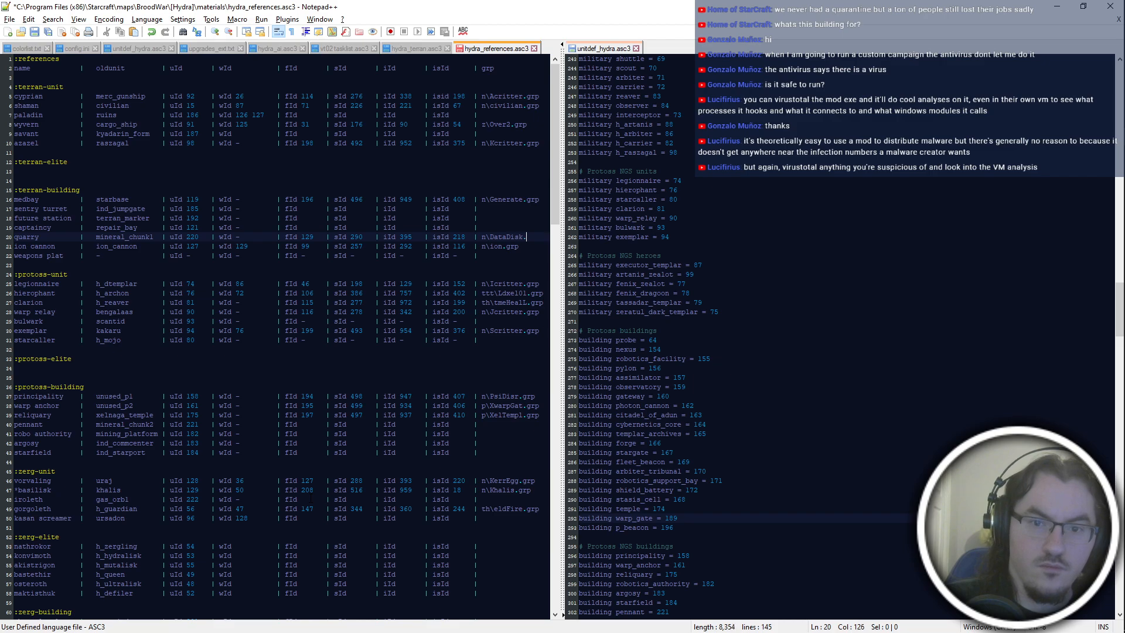
pyautogui.hotkey('alt', 'Tab')
pyautogui.hotkey('alt', 'Tab')
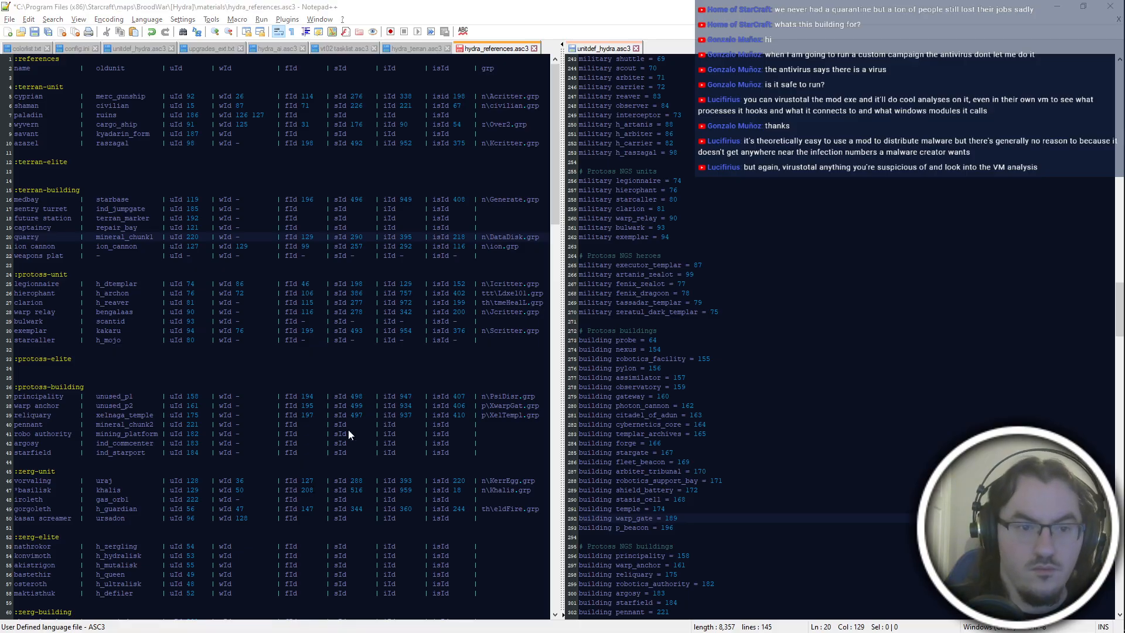
# Fill in the quarry shadow reference with image ID 409 and grp n\nddShad.grp, and save the references file.
pyautogui.scroll(-18, 276, 337)
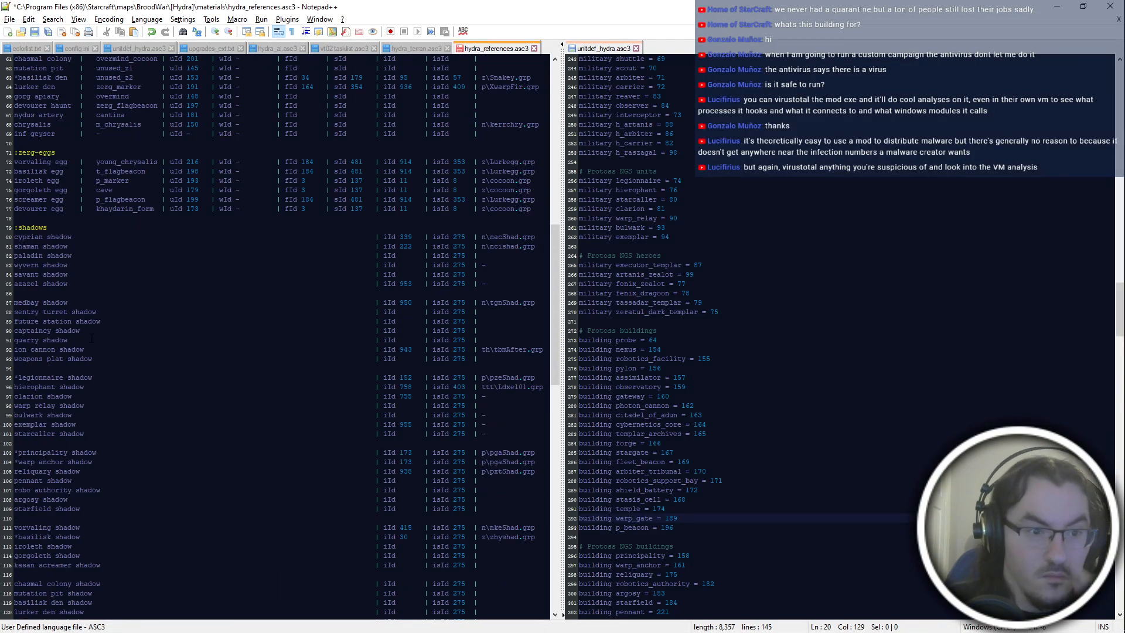
pyautogui.click(407, 340)
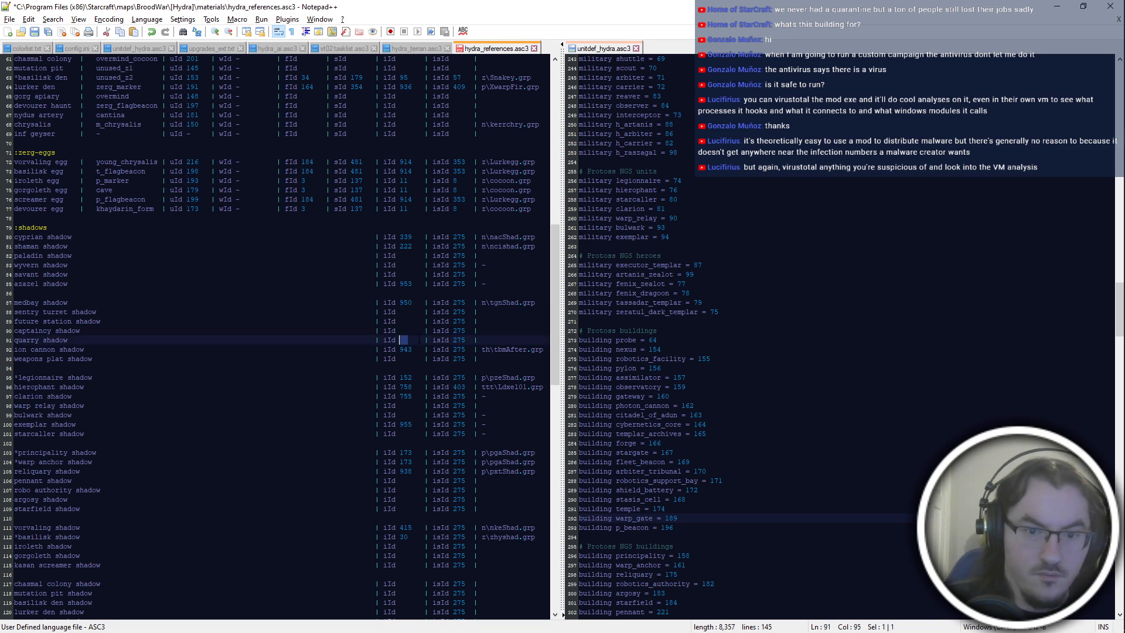
pyautogui.hotkey('alt', 'Tab')
pyautogui.click(159, 612)
pyautogui.hotkey('alt', 'Tab')
pyautogui.press('BackSpace')
pyautogui.write('409')
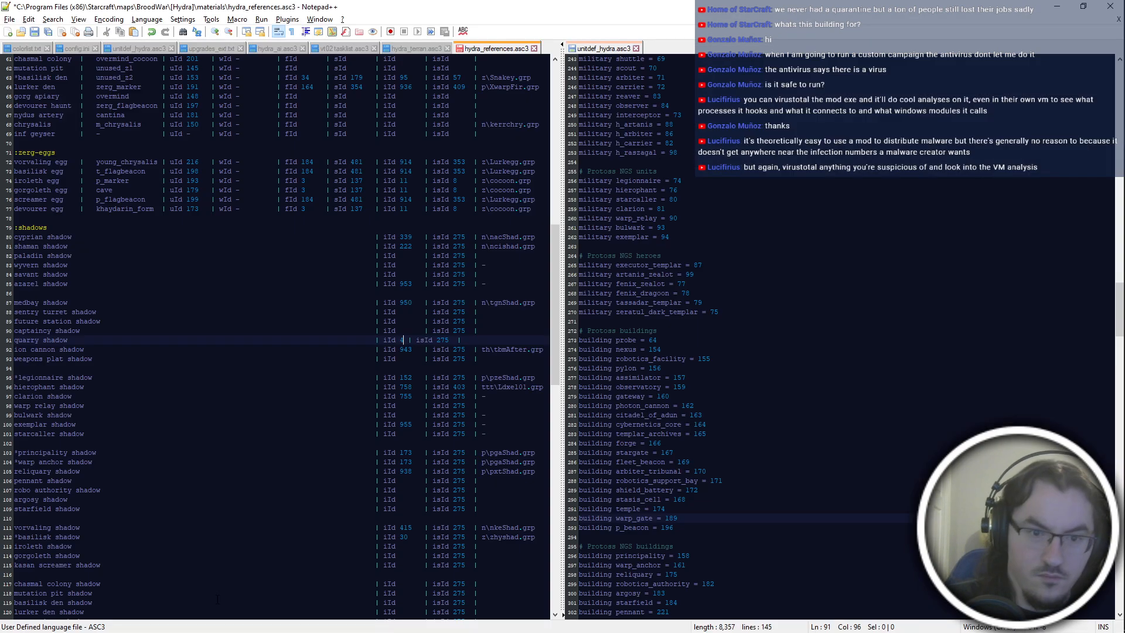
pyautogui.press('End')
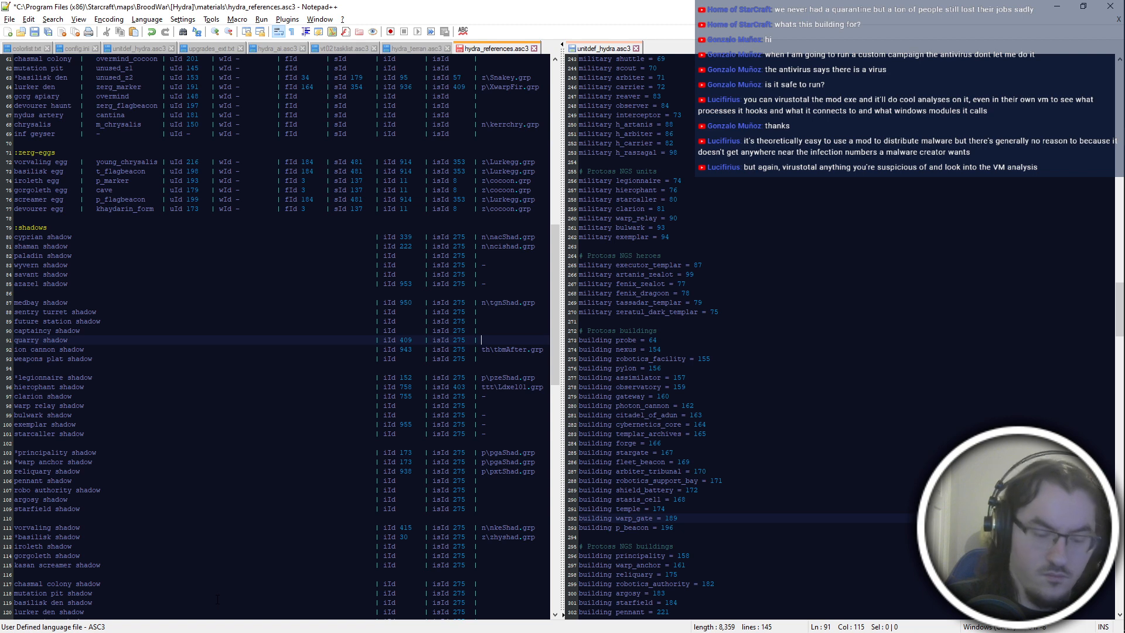
pyautogui.hotkey('alt', 'Tab')
pyautogui.hotkey('alt', 'Tab')
pyautogui.write('n\\ndd')
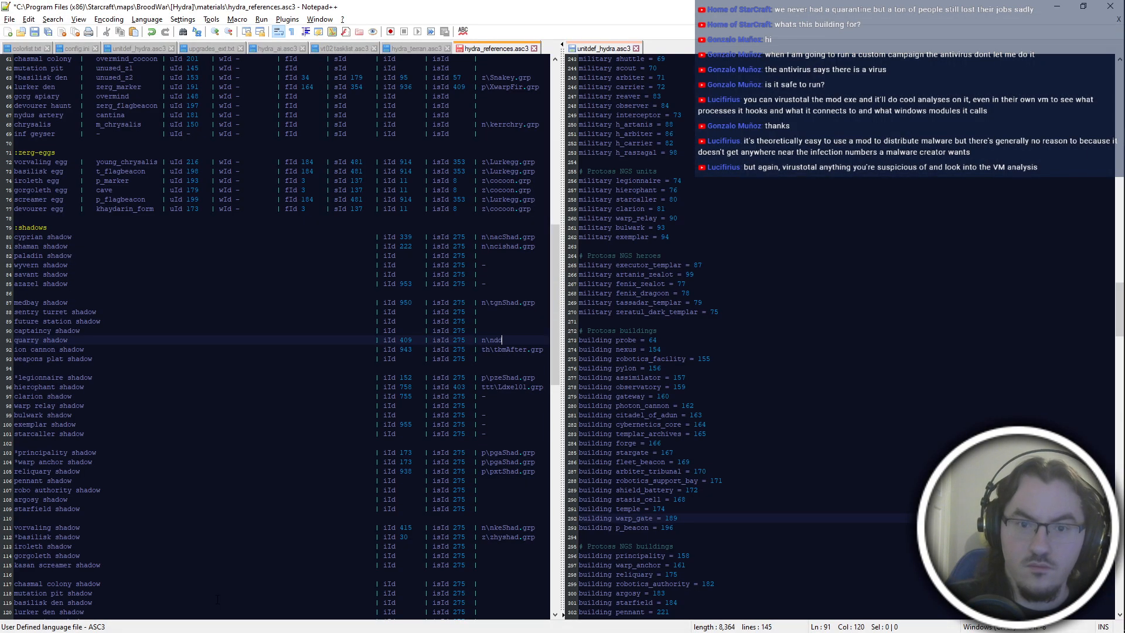
pyautogui.write('Shad.grp')
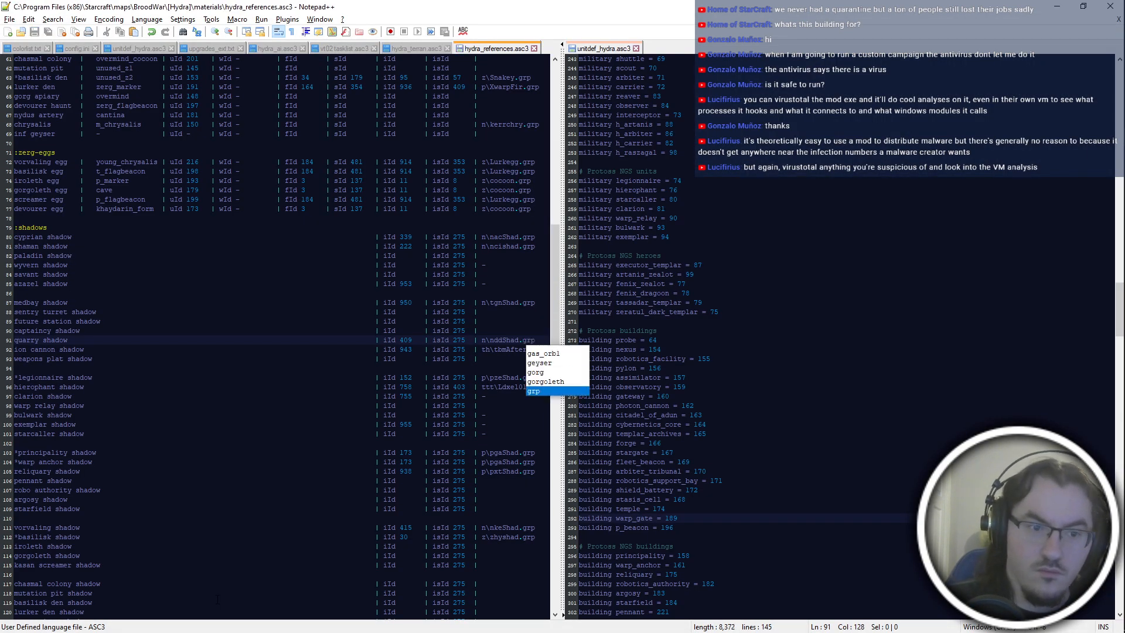
# Check the Data Disk Shadow (Carried) image in PyDAT and review the remaining shadow entries in the references file.
pyautogui.click(282, 473)
pyautogui.hotkey('alt', 'Tab')
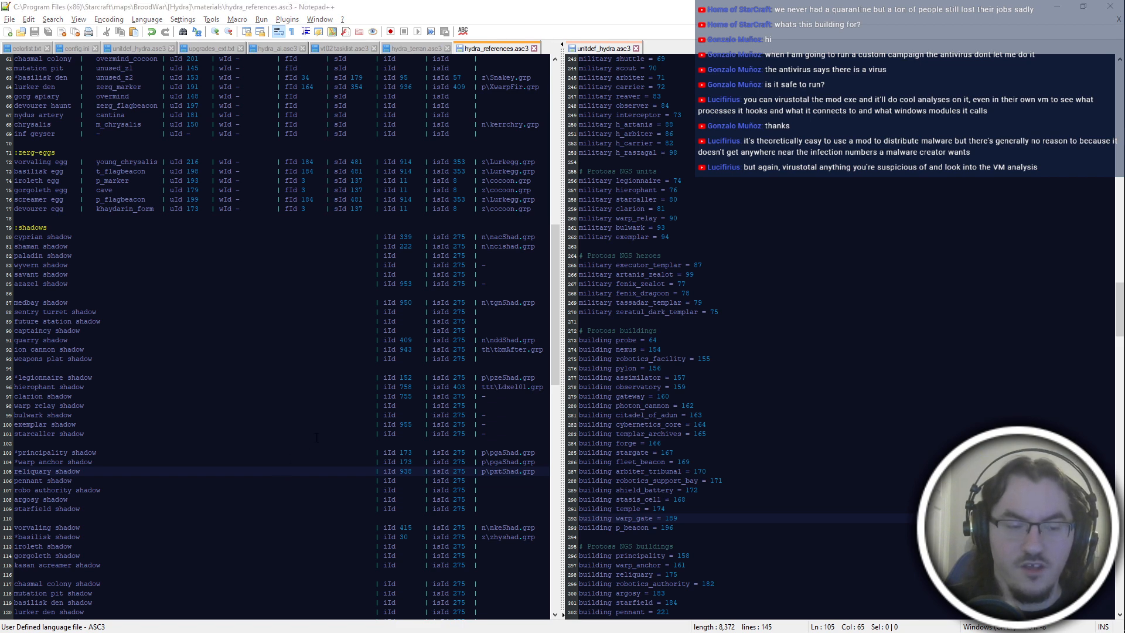
pyautogui.click(118, 321)
pyautogui.hotkey('alt', 'Tab')
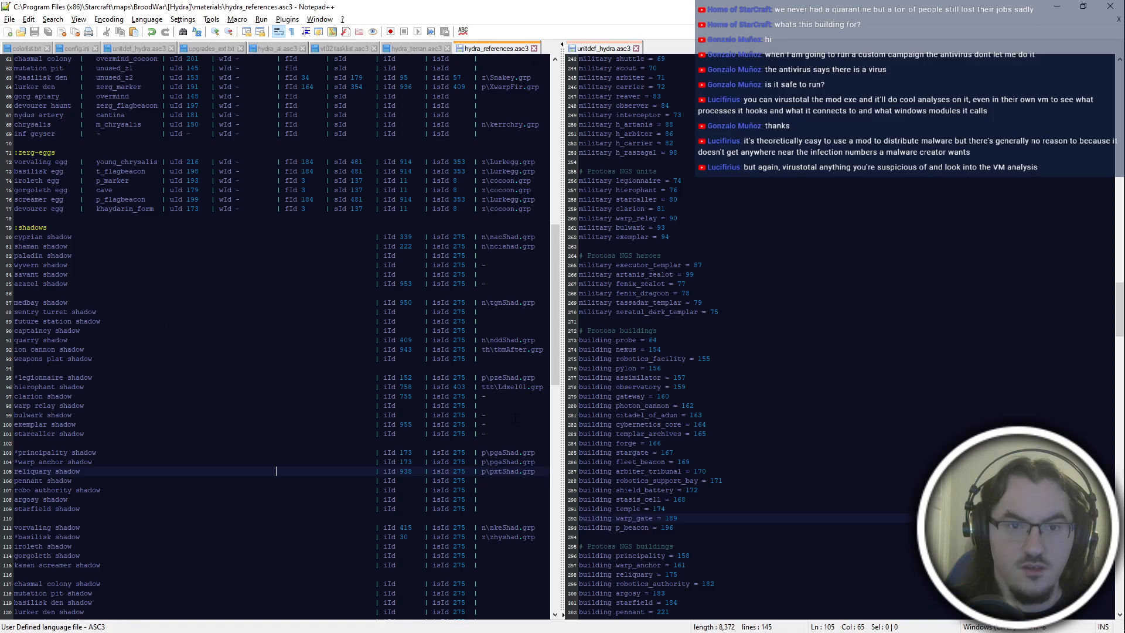
pyautogui.hotkey('alt', 'Tab')
pyautogui.hotkey('alt', 'Tab')
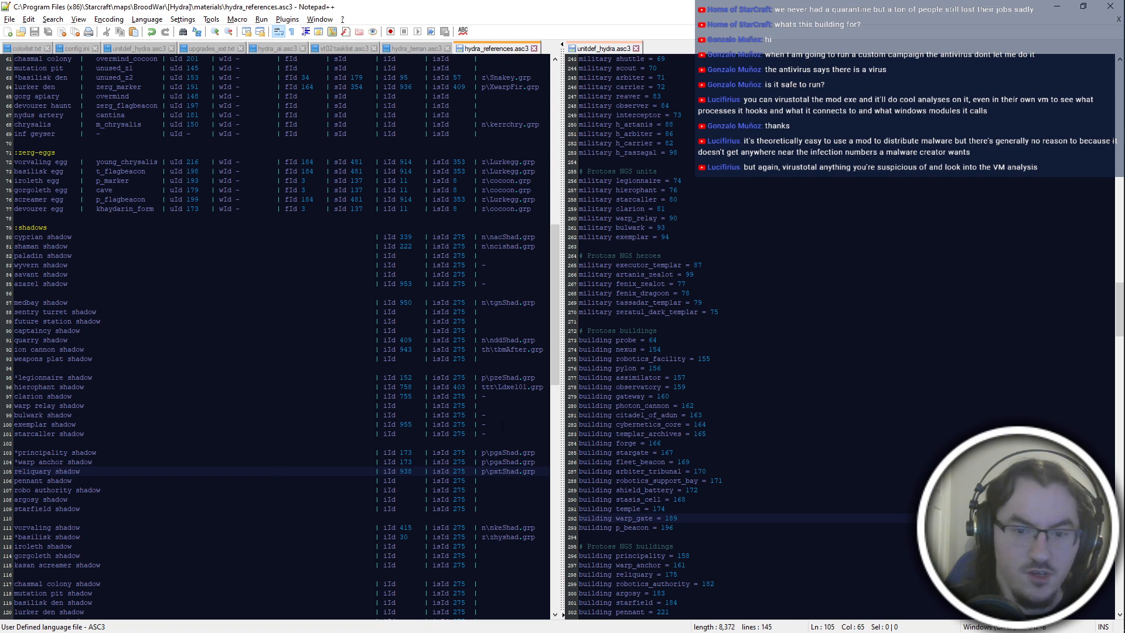
pyautogui.click(517, 494)
pyautogui.scroll(-4, 516, 491)
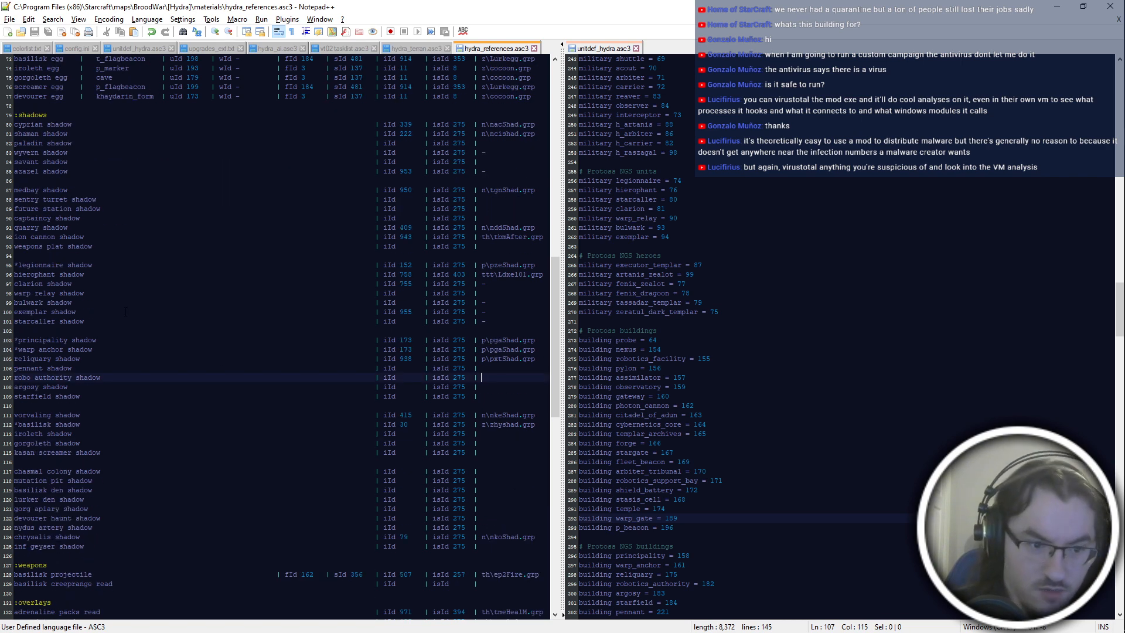
pyautogui.scroll(-6, 106, 522)
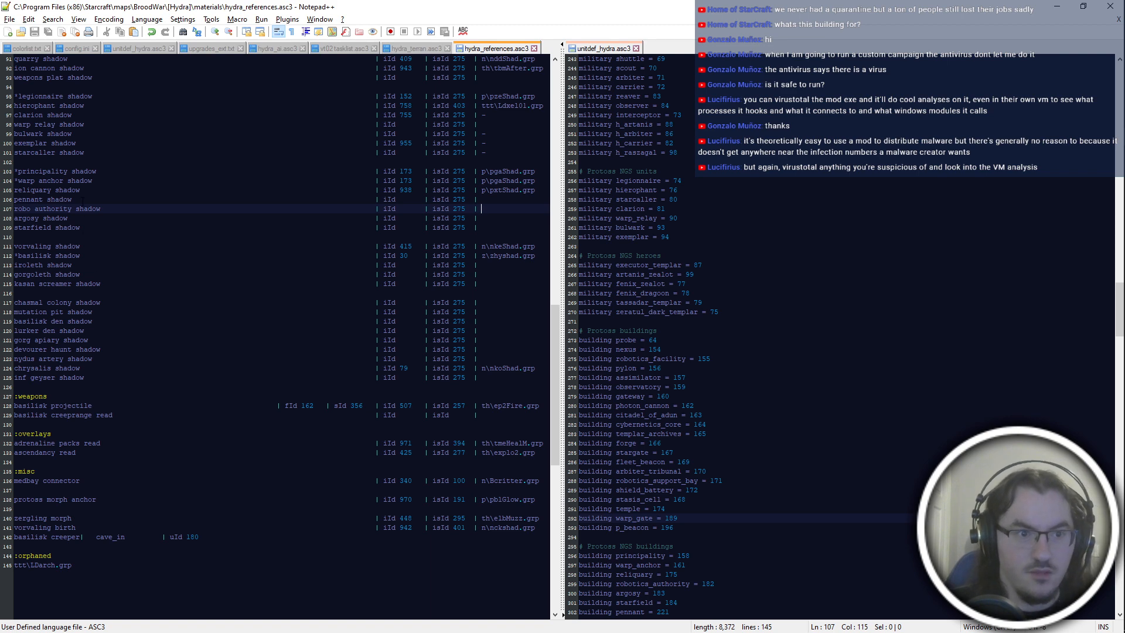
# Enter n\nddSha2.grp as the lurker den shadow's grp in hydra_references.asc3 and save the file.
pyautogui.click(105, 330)
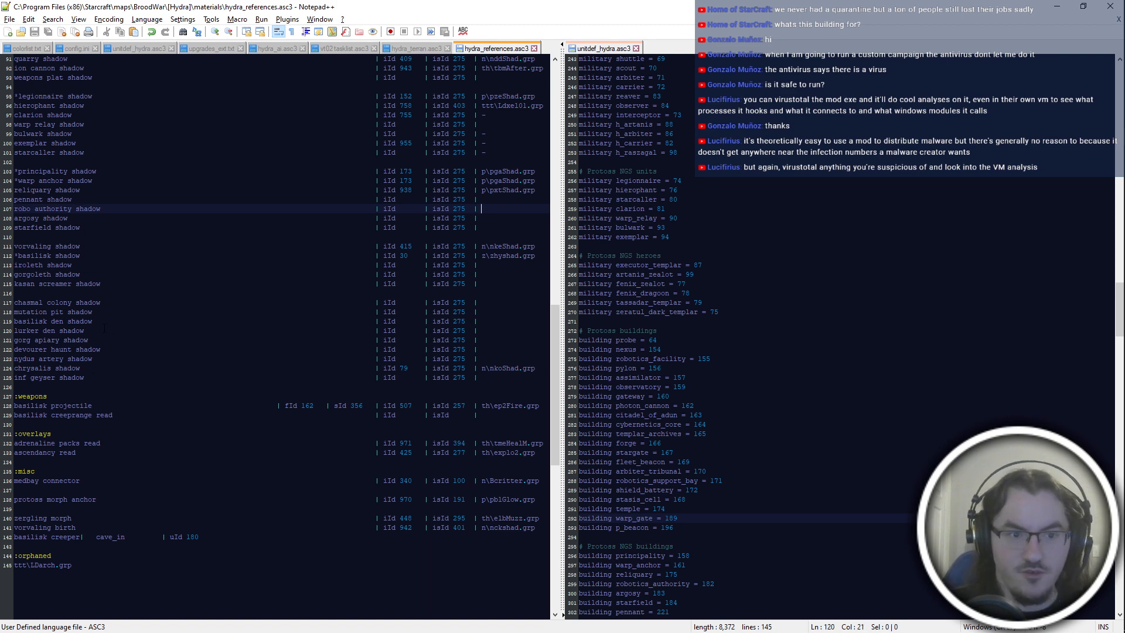
pyautogui.doubleClick(479, 331)
pyautogui.write('| ')
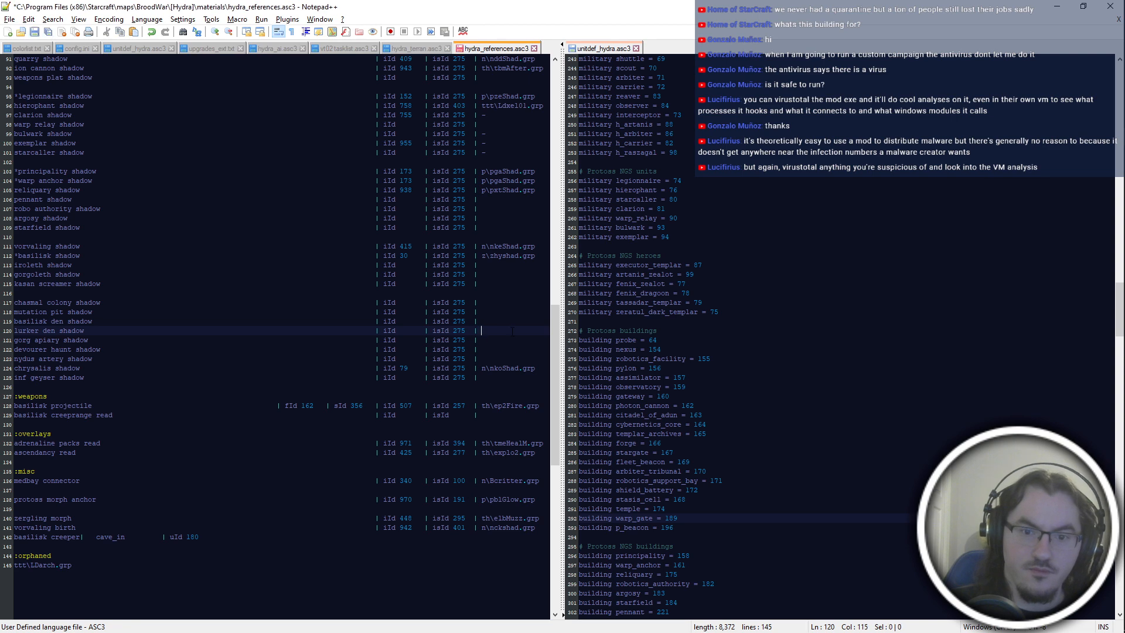
pyautogui.write('n\\')
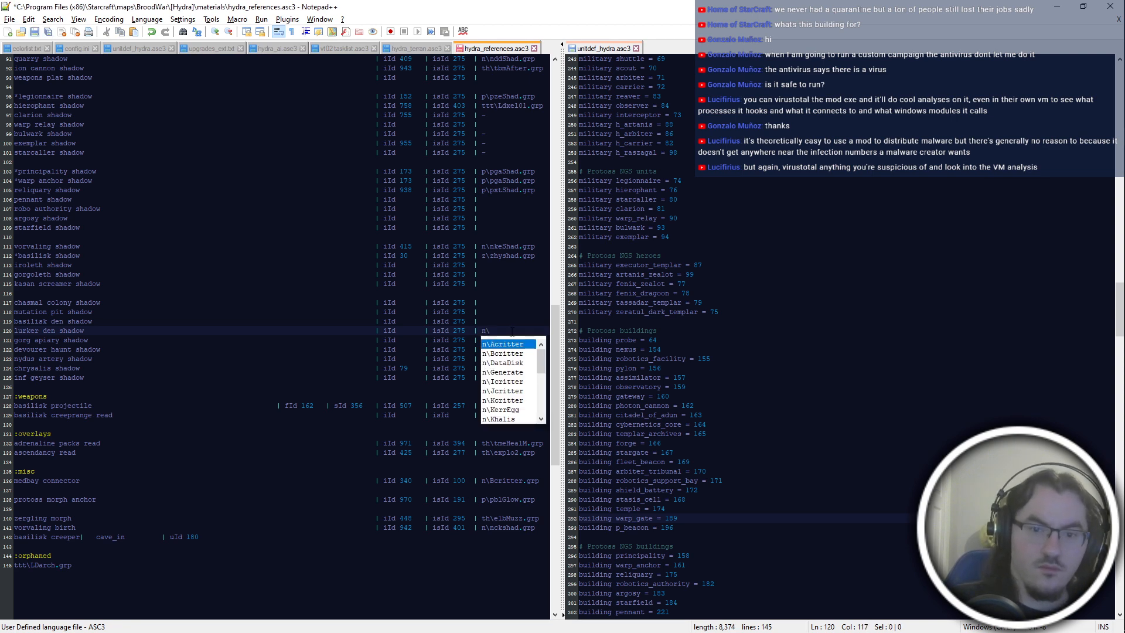
pyautogui.hotkey('alt', 'Tab')
pyautogui.hotkey('alt', 'Tab')
pyautogui.write('nddSha2.grp')
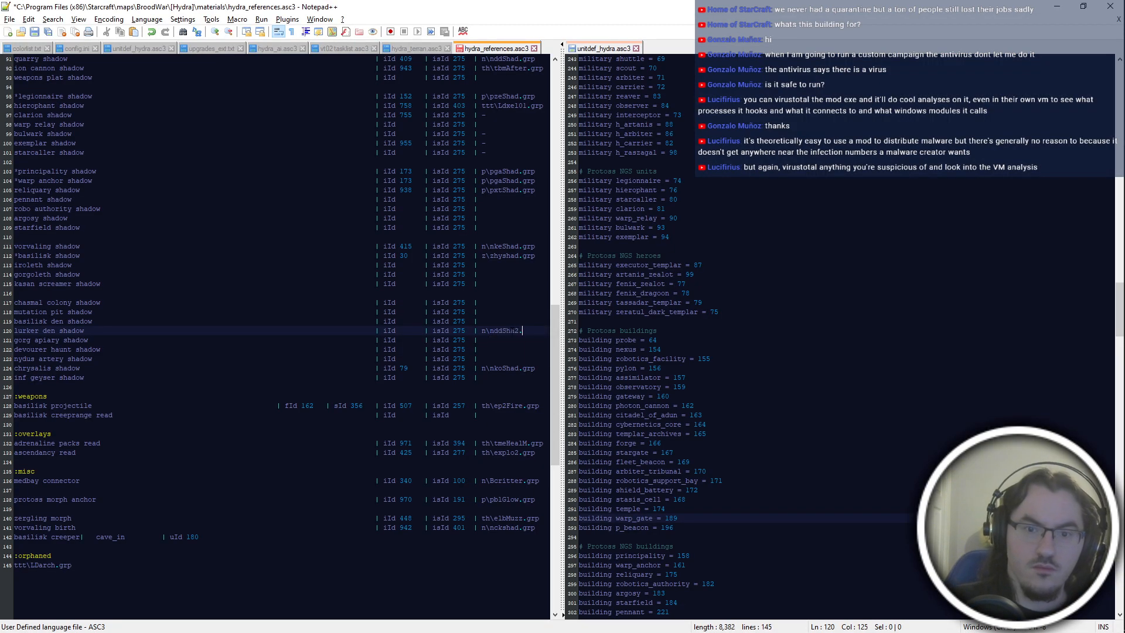
pyautogui.hotkey('ctrl', 's')
pyautogui.click(511, 332)
# Switch to PyDAT, turn off Graphics Turns for the Data Disk Shadow (Carried) image and set the ID jump to 410.
pyautogui.hotkey('alt', 'Tab')
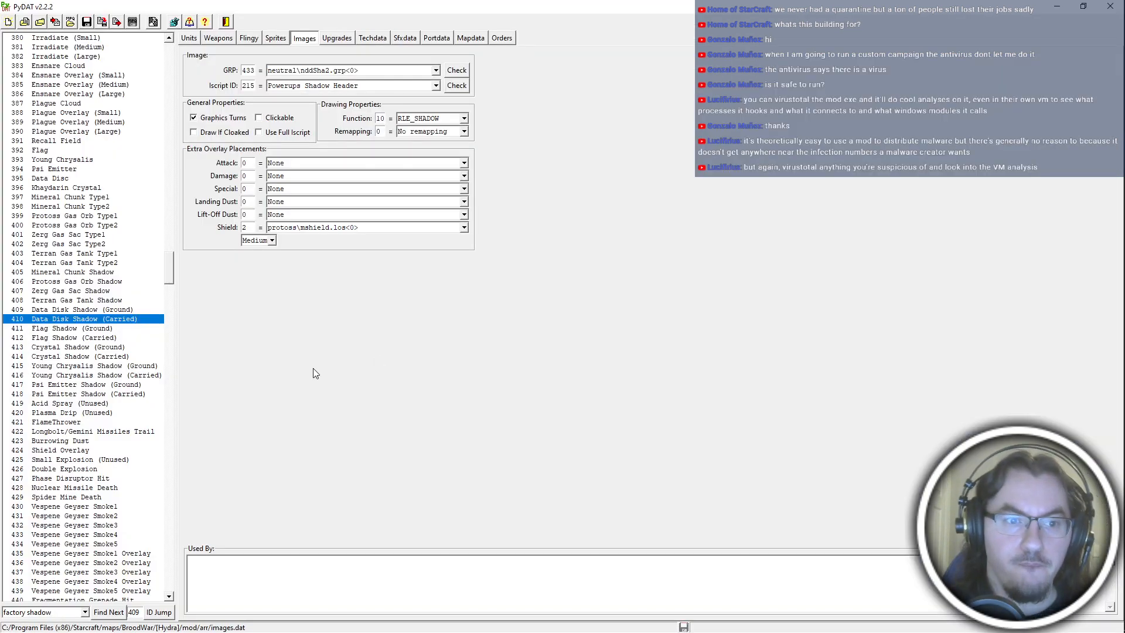
pyautogui.click(230, 120)
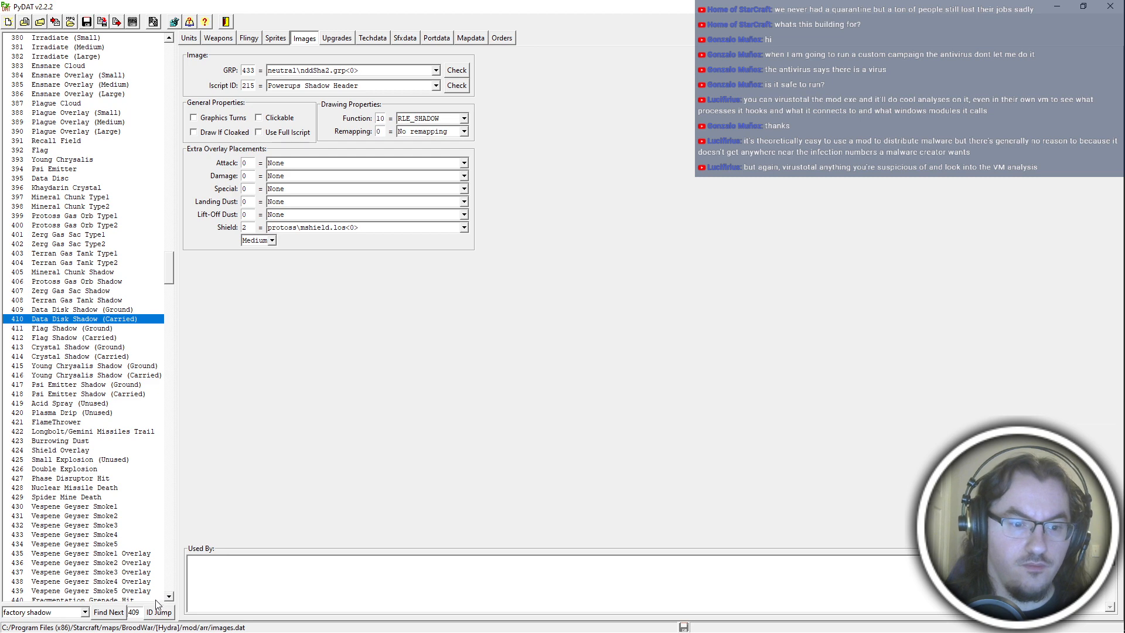
pyautogui.moveTo(140, 613); pyautogui.dragTo(66, 610)
pyautogui.write('410')
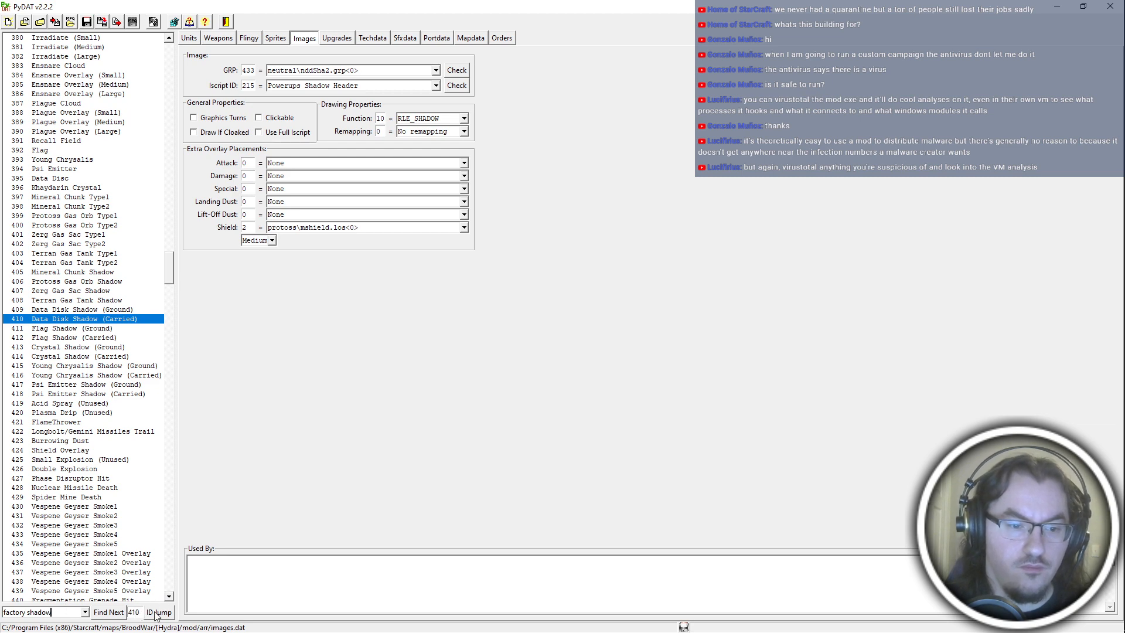
pyautogui.click(159, 612)
# Search the images for "hydralisk den shadow" to check its properties and return to entry 410.
pyautogui.tripleClick(37, 611)
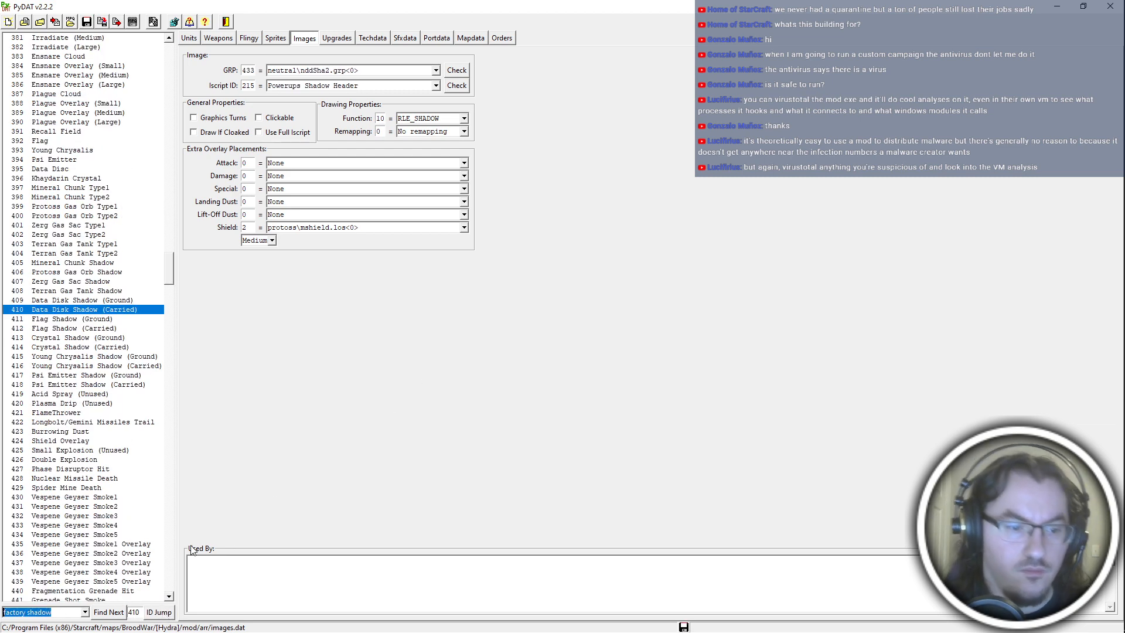
pyautogui.write('hydralisk den shadow')
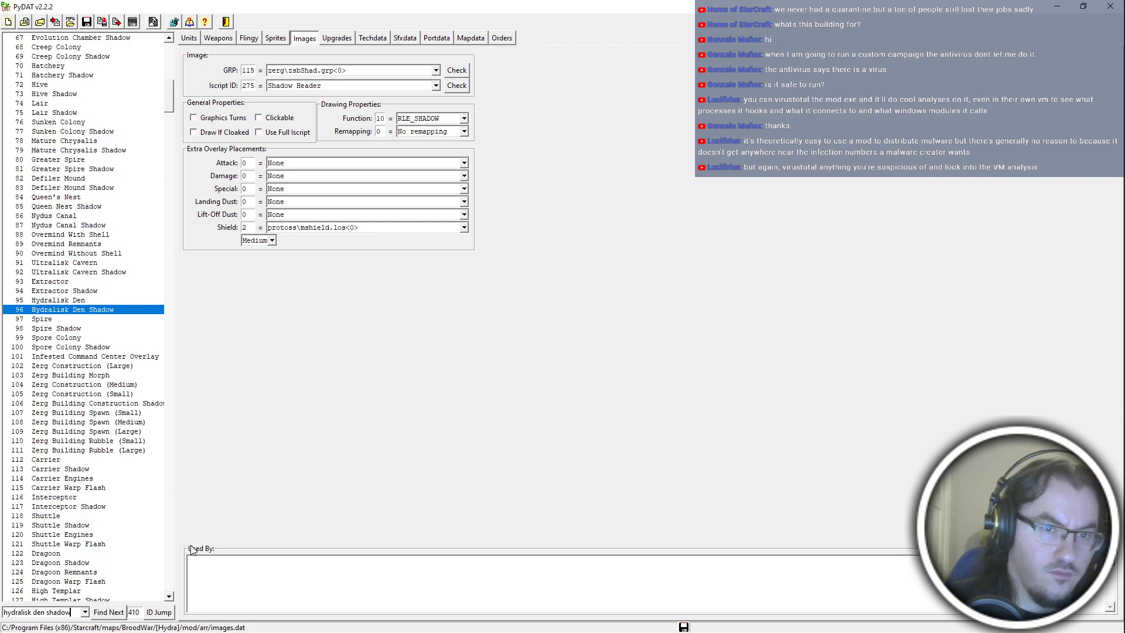
pyautogui.click(159, 613)
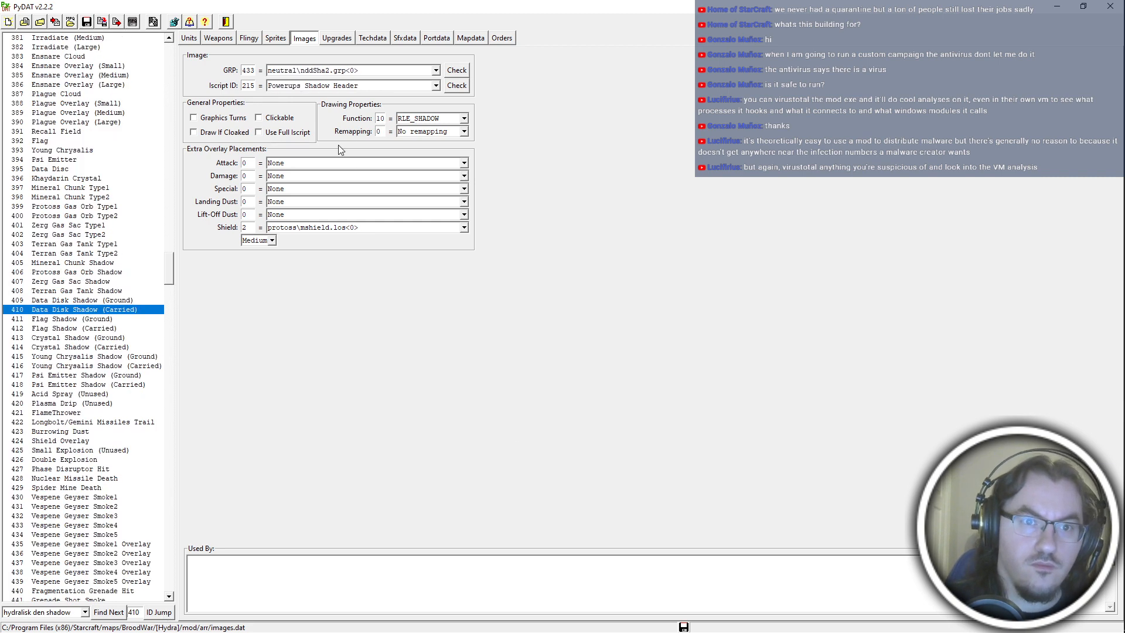
pyautogui.hotkey('alt', 'Tab')
pyautogui.hotkey('alt', 'Tab')
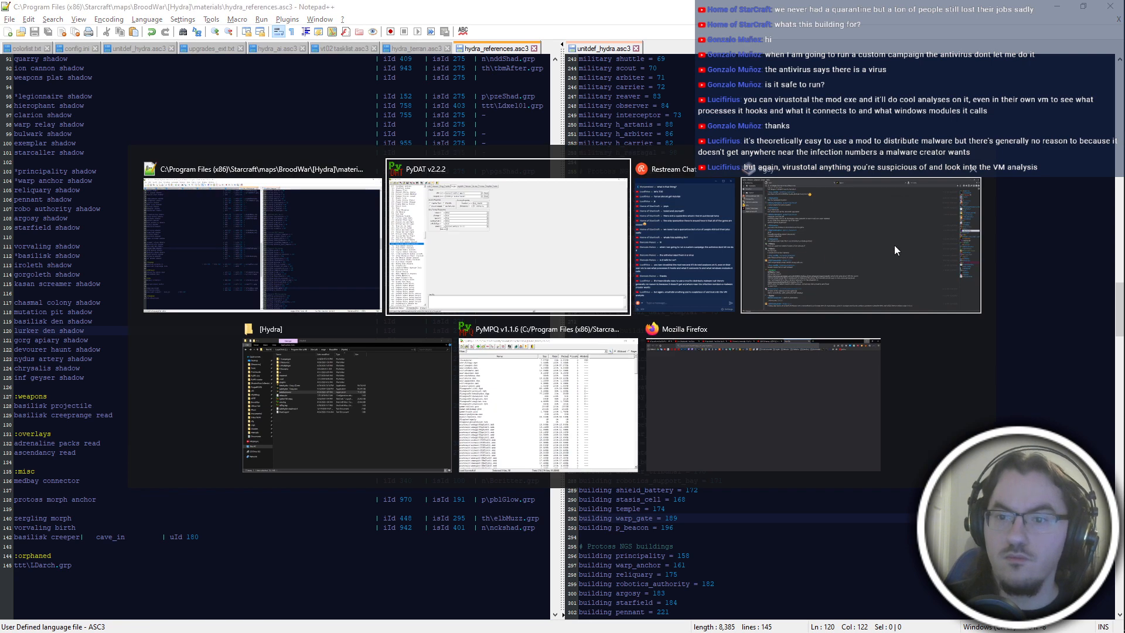
pyautogui.click(521, 396)
pyautogui.click(463, 66)
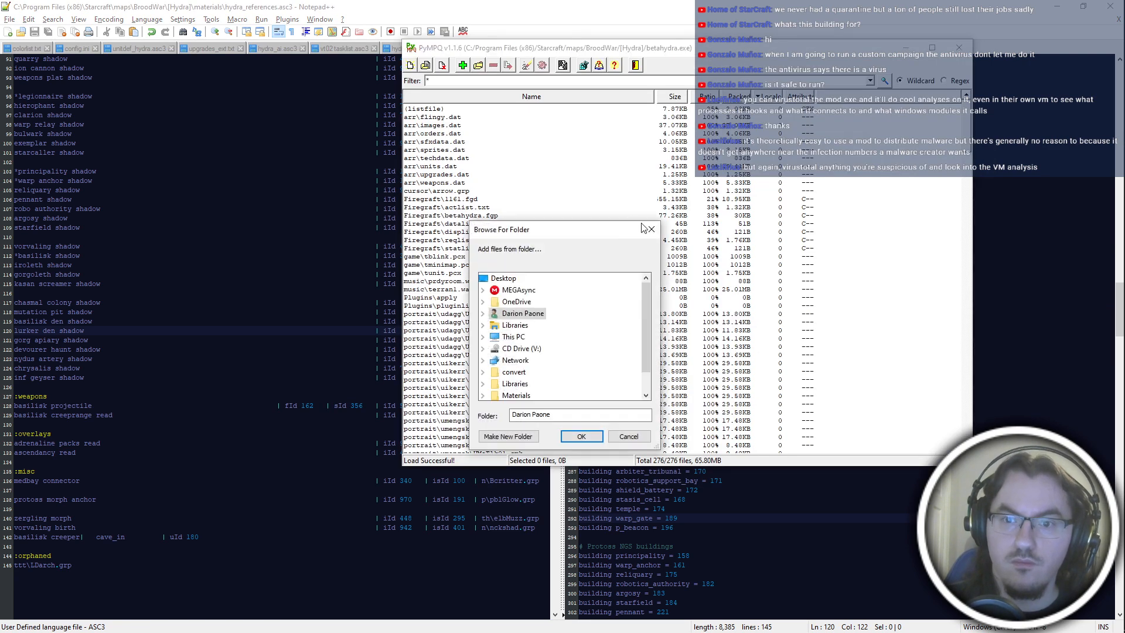
pyautogui.hotkey('alt', 'Tab')
# Launch PyICE from the PyMS-master folder and load the mod's iscript.bin.
pyautogui.press('super+e')
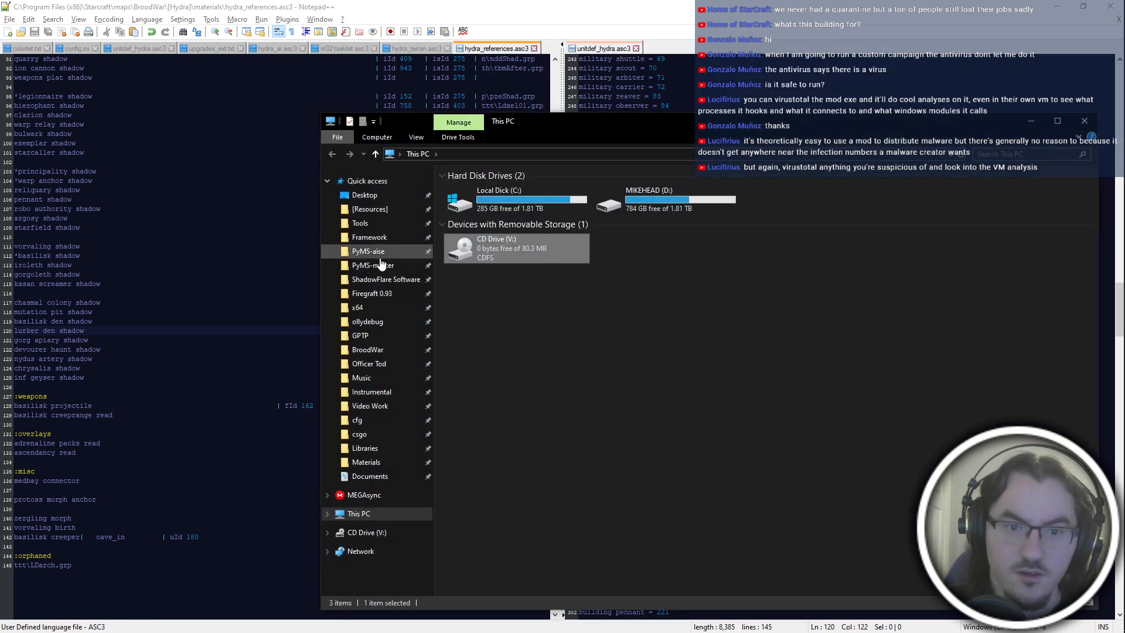
pyautogui.click(380, 257)
pyautogui.click(391, 279)
pyautogui.click(387, 265)
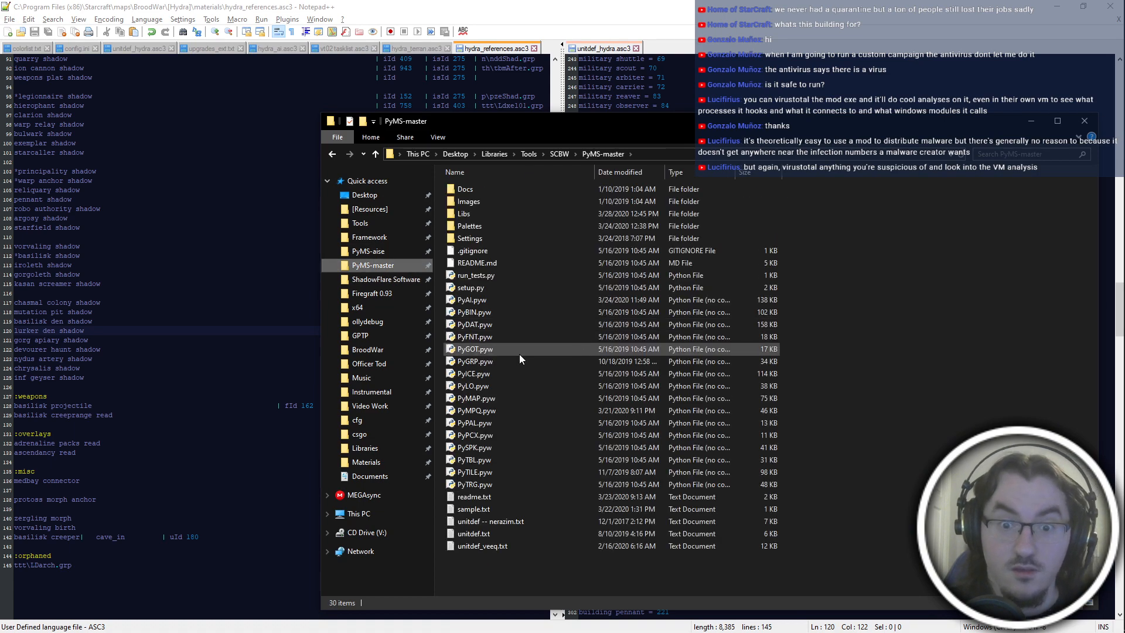
pyautogui.doubleClick(514, 368)
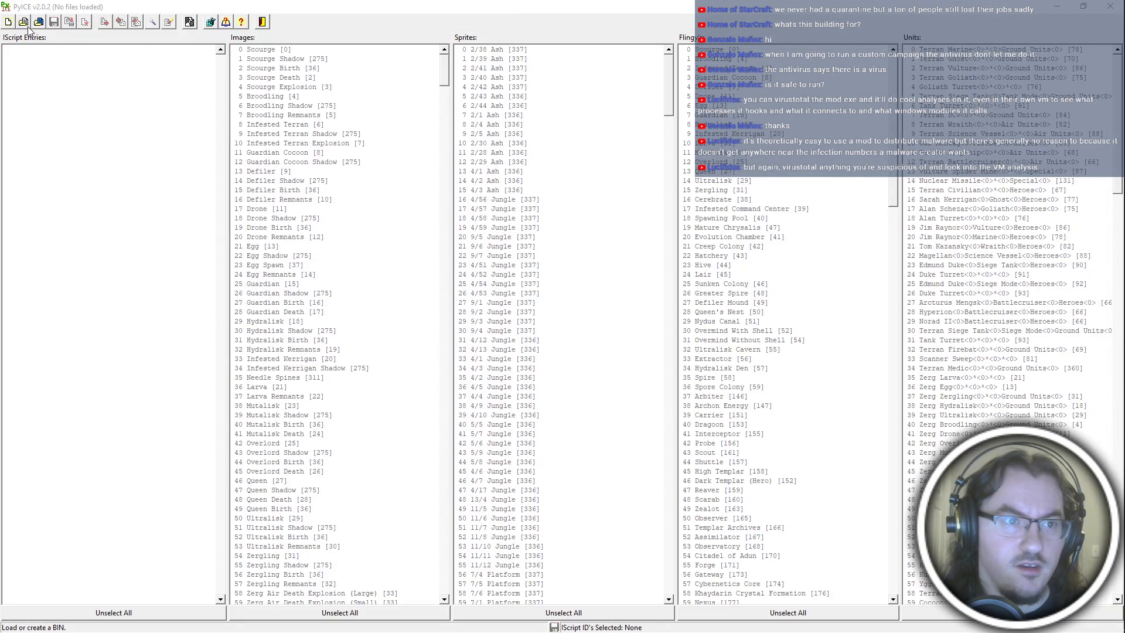
pyautogui.click(23, 23)
pyautogui.doubleClick(122, 97)
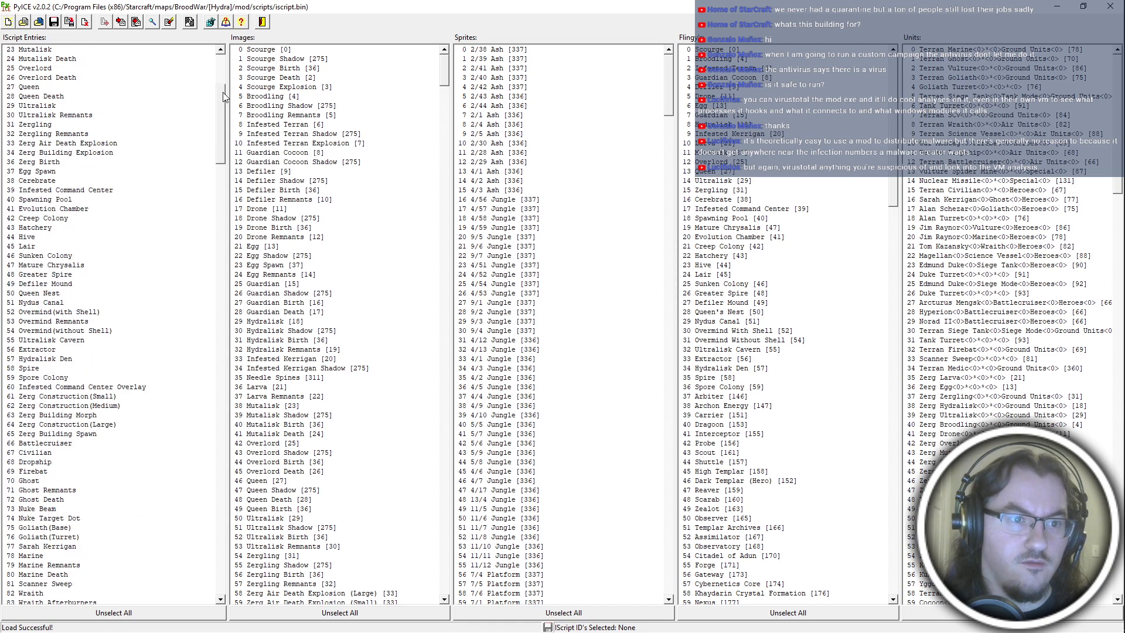
# Look up the lurker den's iscript ID in the references, open entry 409 Warp Gate Overlay in PyICE and select its imgul image ID.
pyautogui.hotkey('alt', 'Tab')
pyautogui.click(384, 406)
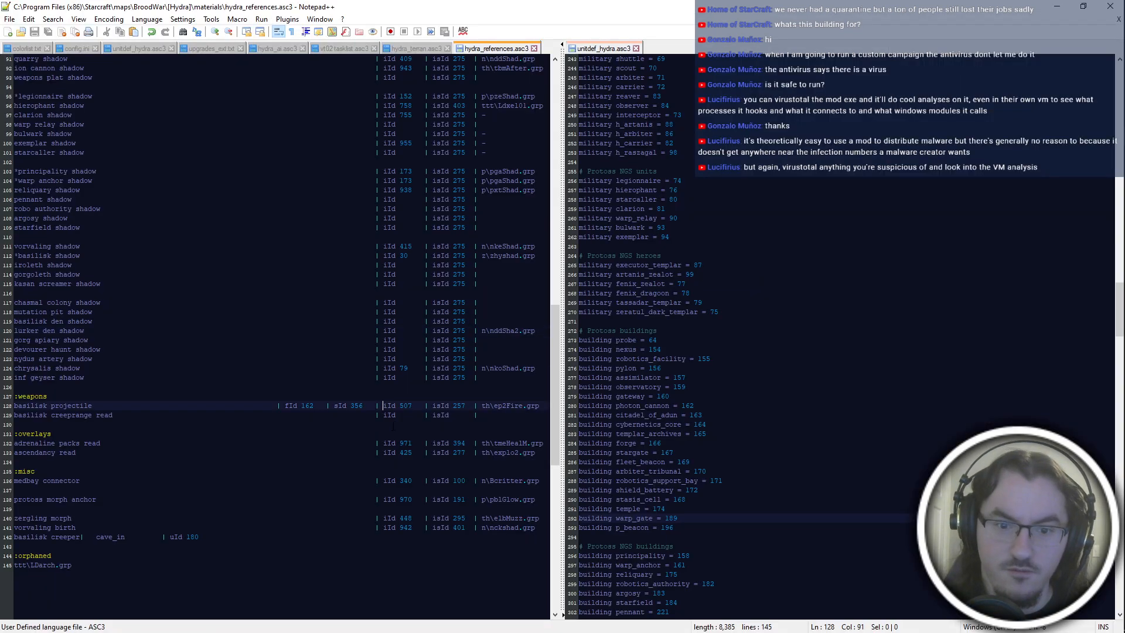
pyautogui.click(510, 453)
pyautogui.hotkey('alt', 'Tab')
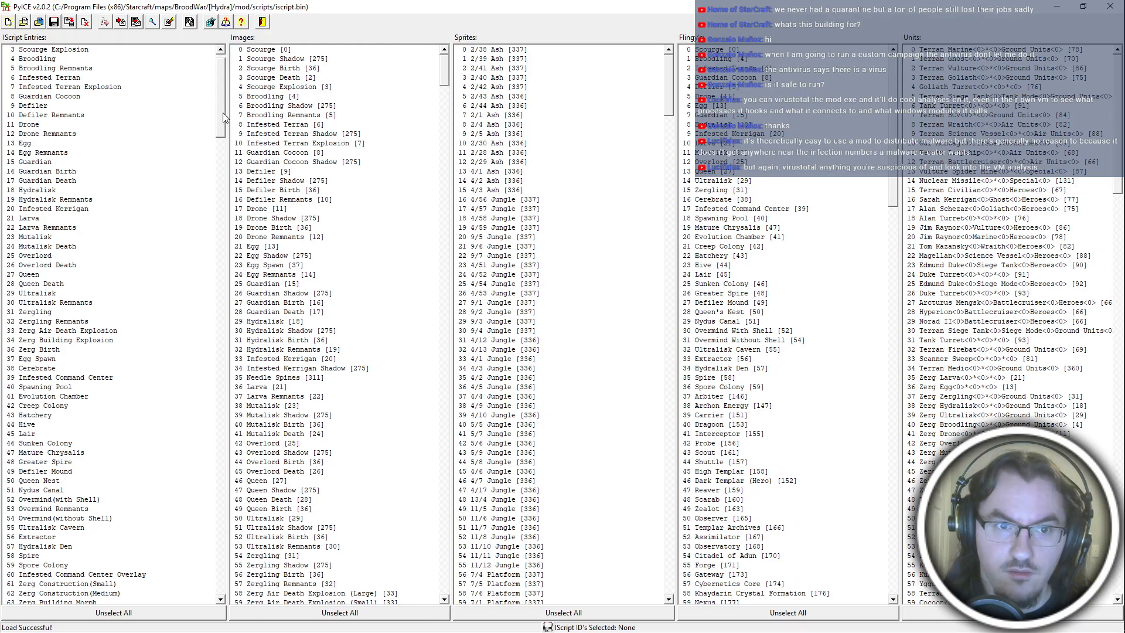
pyautogui.hotkey('alt', 'Tab')
pyautogui.scroll(12, 276, 334)
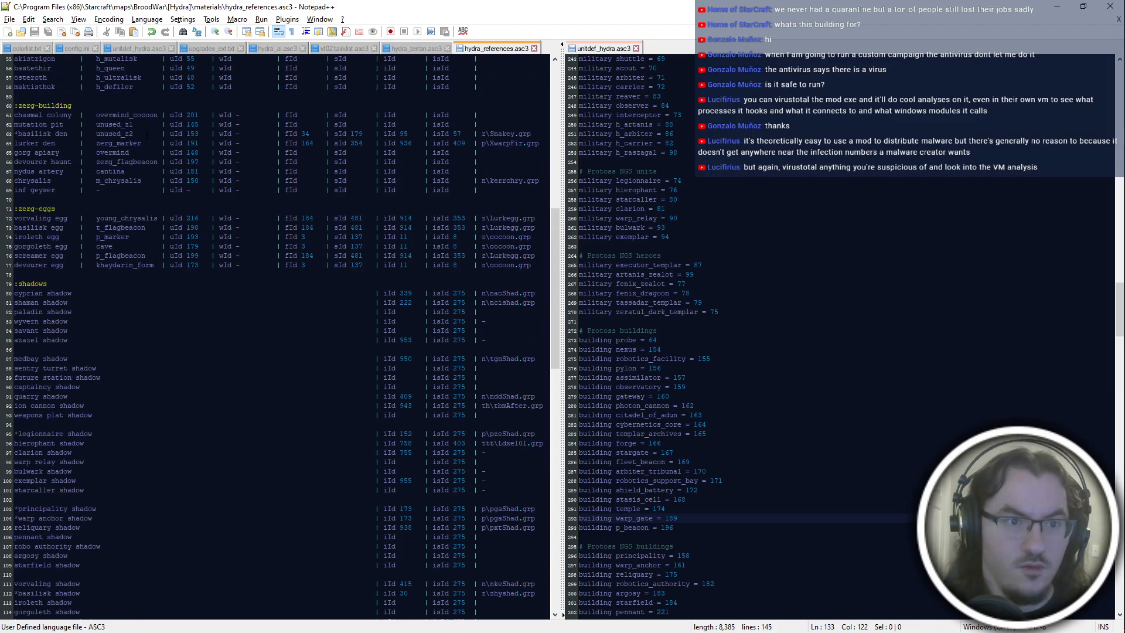
pyautogui.hotkey('alt', 'Tab')
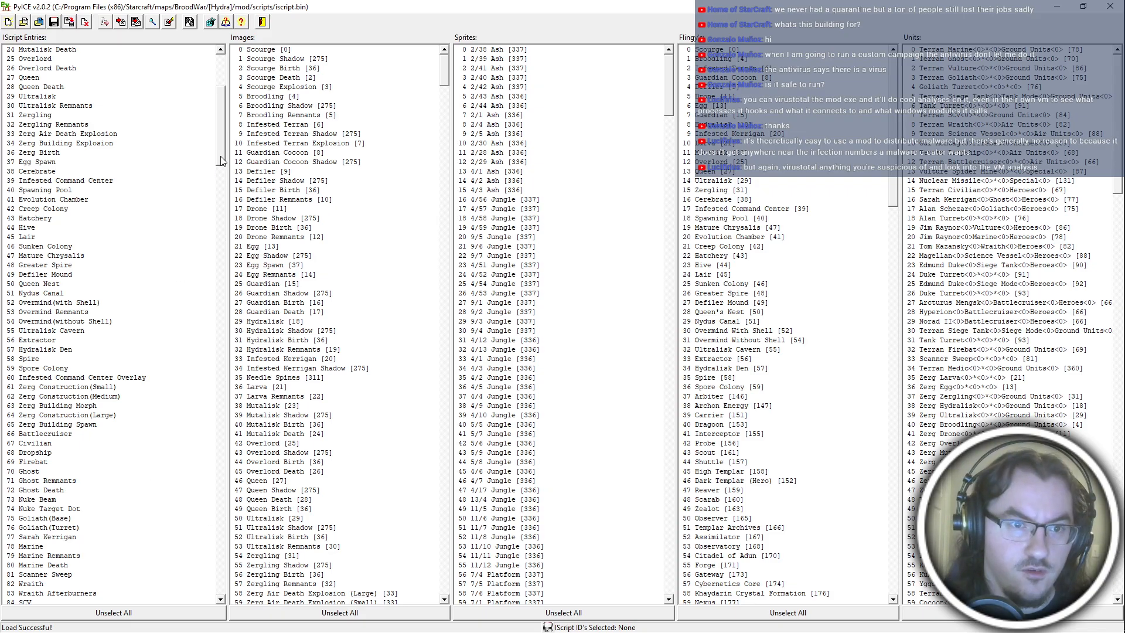
pyautogui.moveTo(223, 164); pyautogui.dragTo(283, 589)
pyautogui.doubleClick(76, 573)
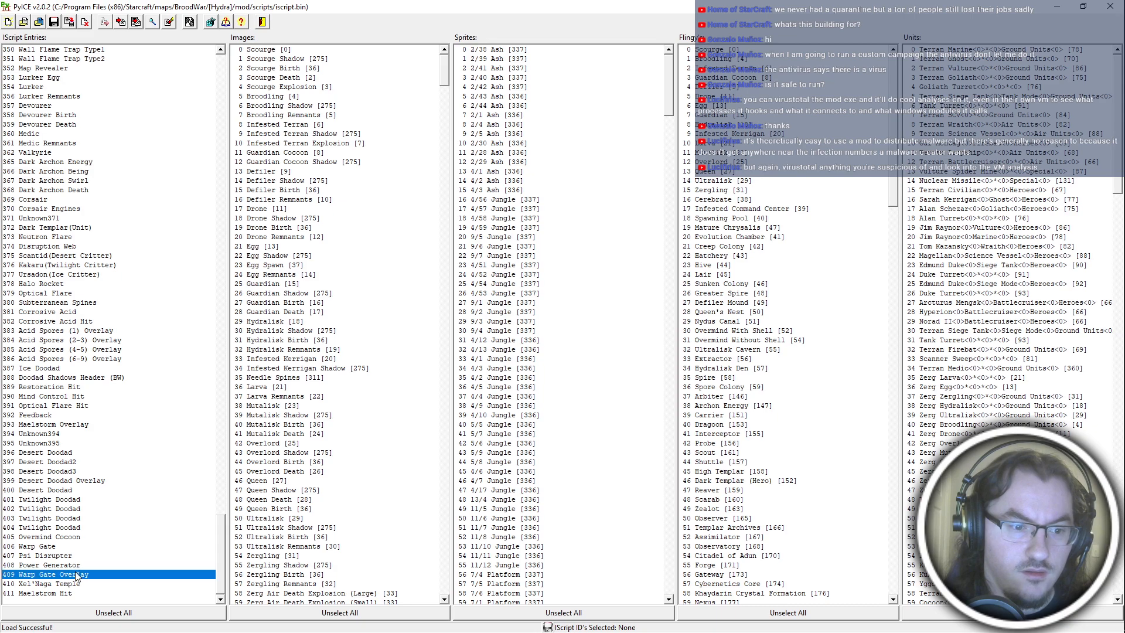
pyautogui.doubleClick(137, 320)
# Switch to the references file in Notepad++ and enter 409 as the lurker den shadow's image ID.
pyautogui.hotkey('alt', 'Tab')
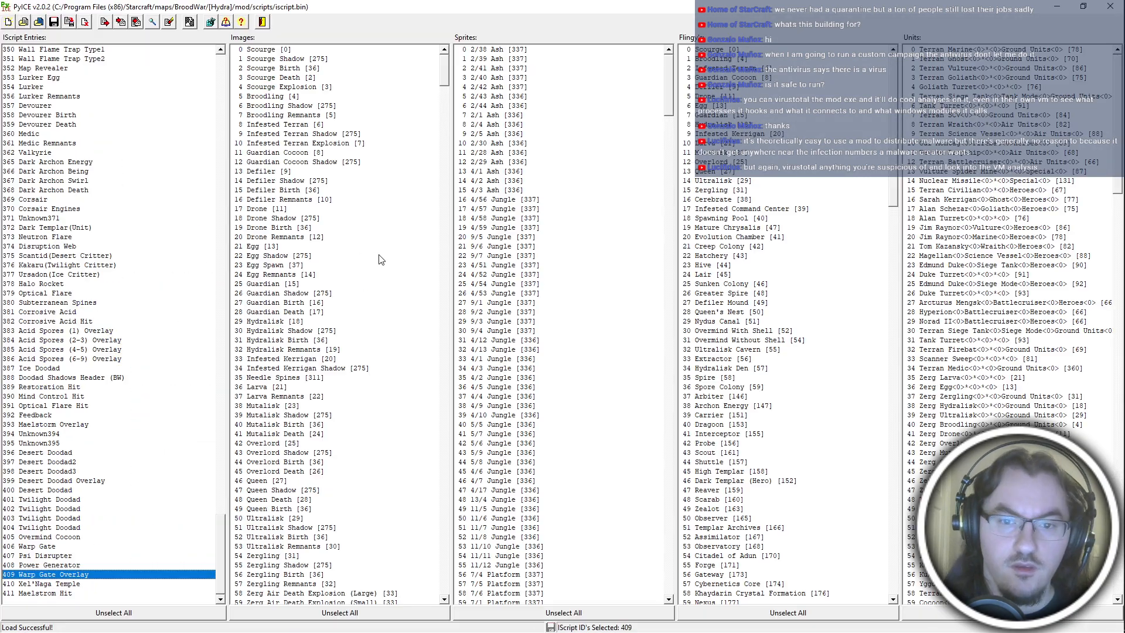
pyautogui.hotkey('alt', 'Tab')
pyautogui.hotkey('alt', 'Tab')
pyautogui.click(572, 268)
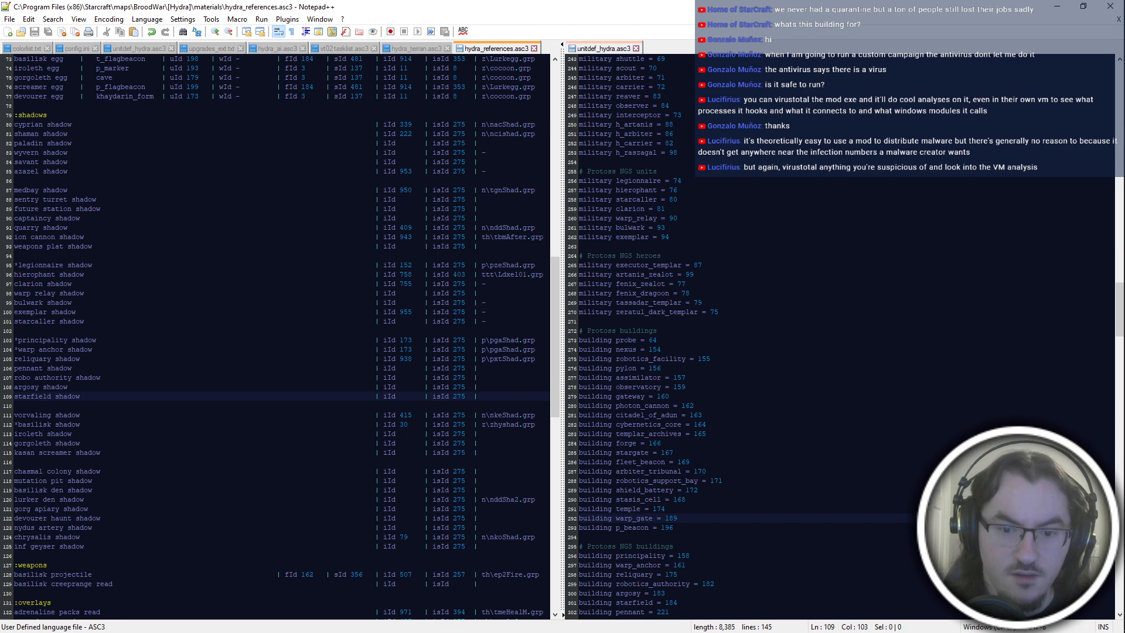
pyautogui.doubleClick(509, 500)
pyautogui.scroll(7, 509, 502)
pyautogui.scroll(-8, 509, 502)
pyautogui.click(423, 452)
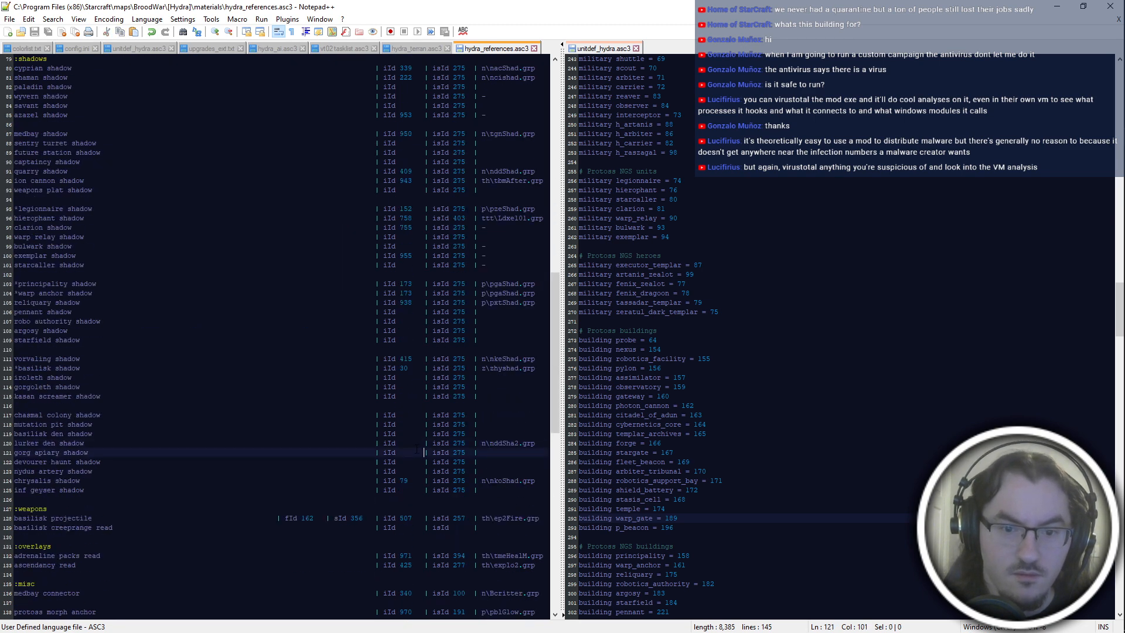
pyautogui.press('Up')
pyautogui.press('Left')
pyautogui.press('Left')
pyautogui.hotkey('shift', 'Right')
pyautogui.press('alt')
pyautogui.press('alt')
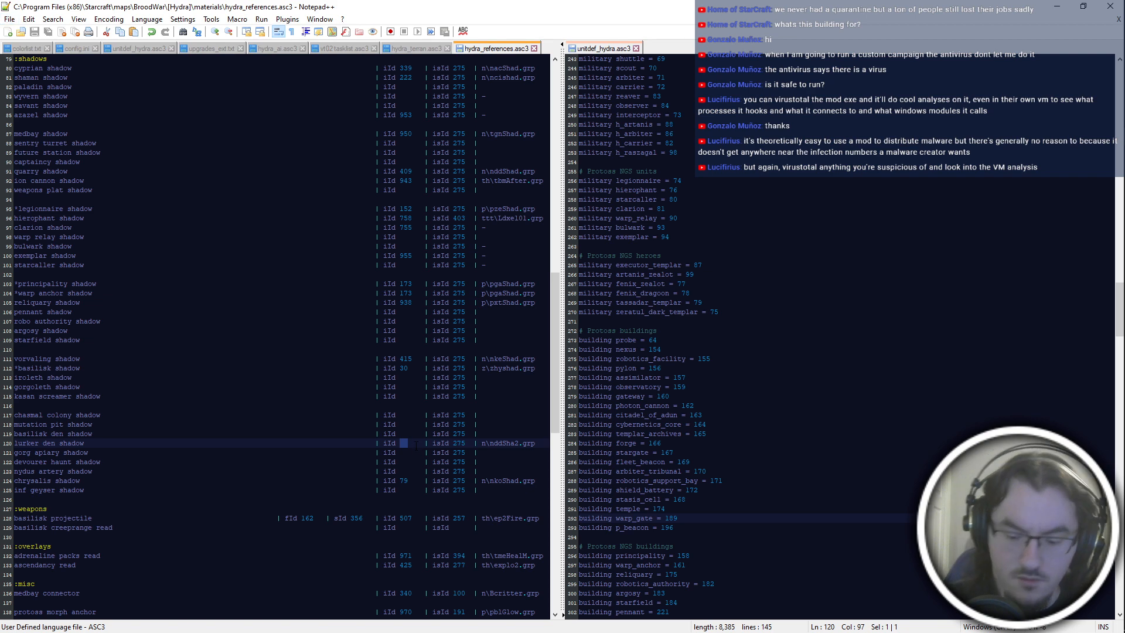
pyautogui.write('409')
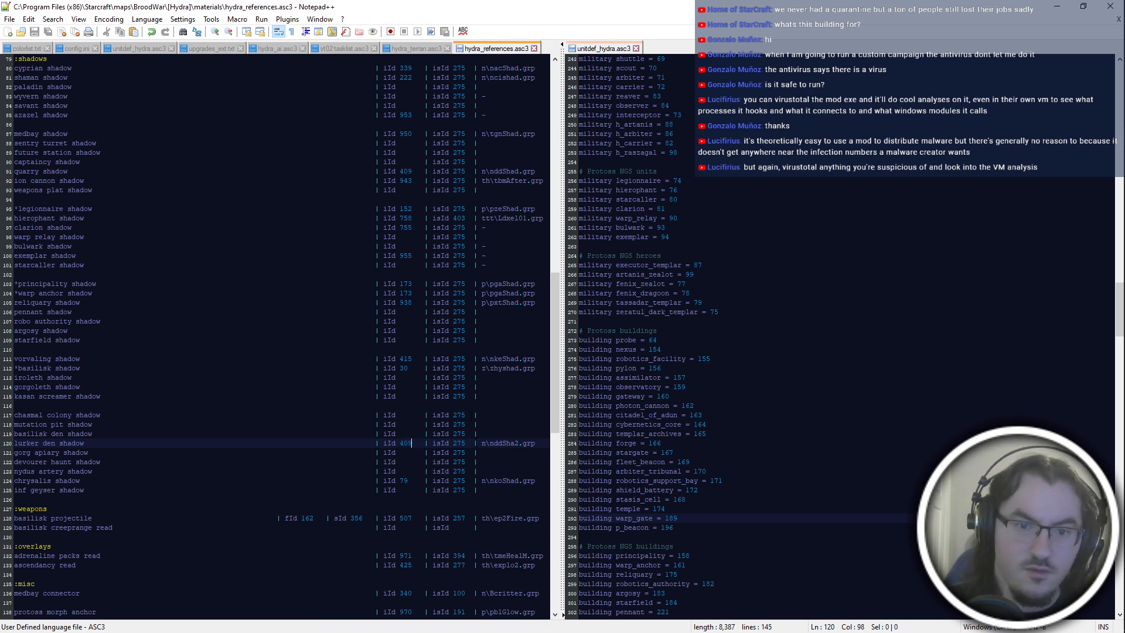
# Check the Data Disk Shadow (Carried) ID in PyDAT, correct the lurker den shadow's image ID to 410 and save the references file.
pyautogui.hotkey('alt', 'Tab')
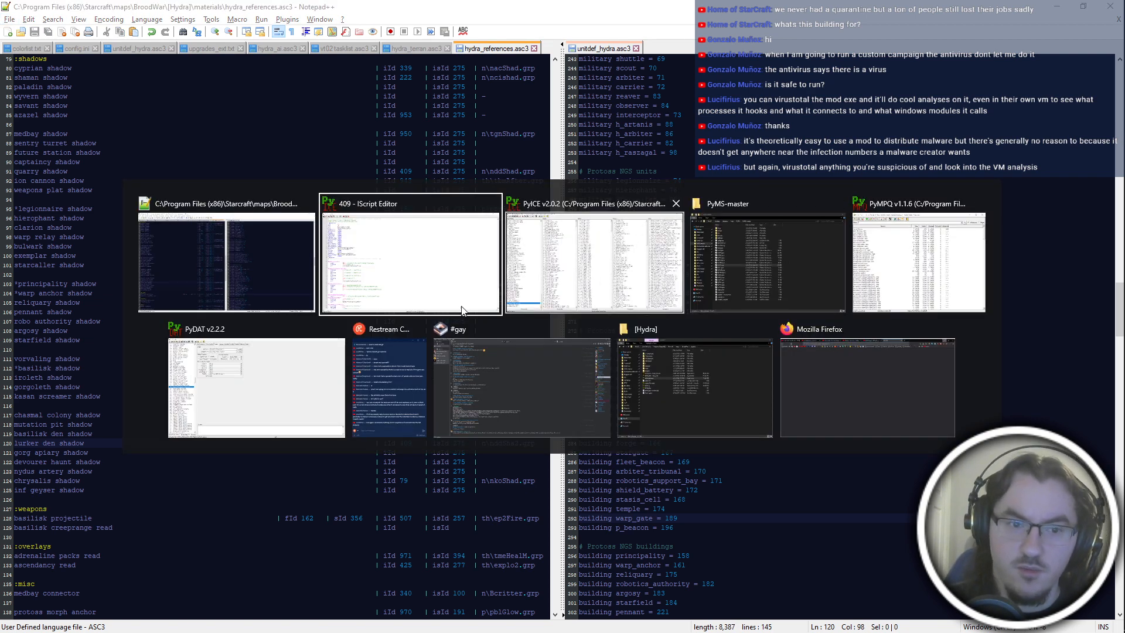
pyautogui.click(236, 374)
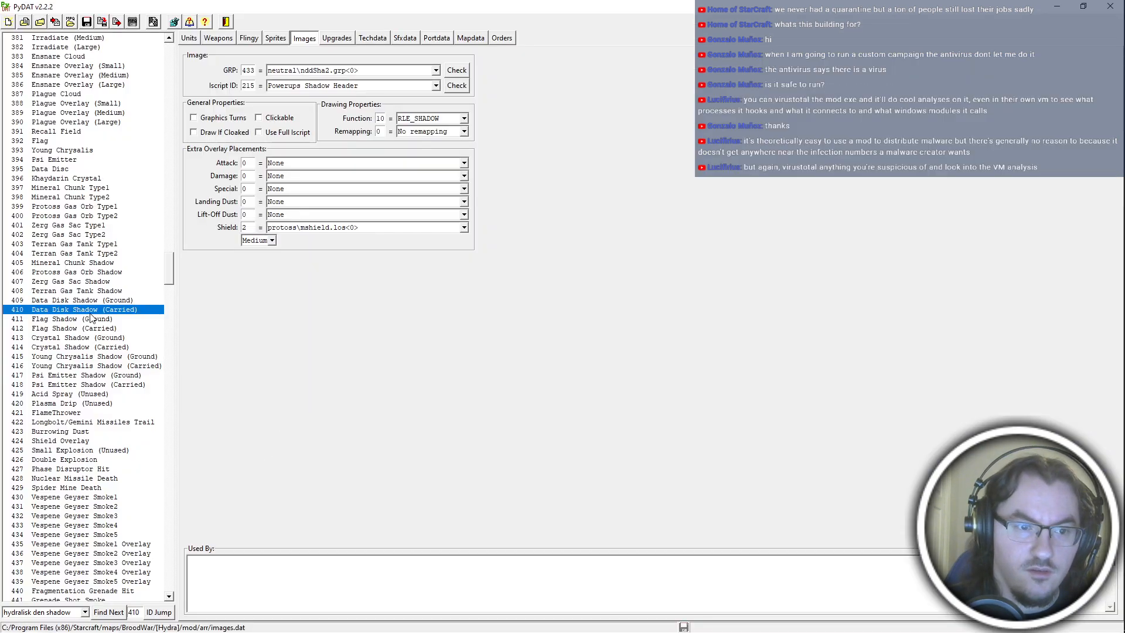
pyautogui.hotkey('alt', 'Tab')
pyautogui.hotkey('shift', 'Left')
pyautogui.hotkey('shift', 'Left')
pyautogui.write('10')
pyautogui.hotkey('ctrl', 's')
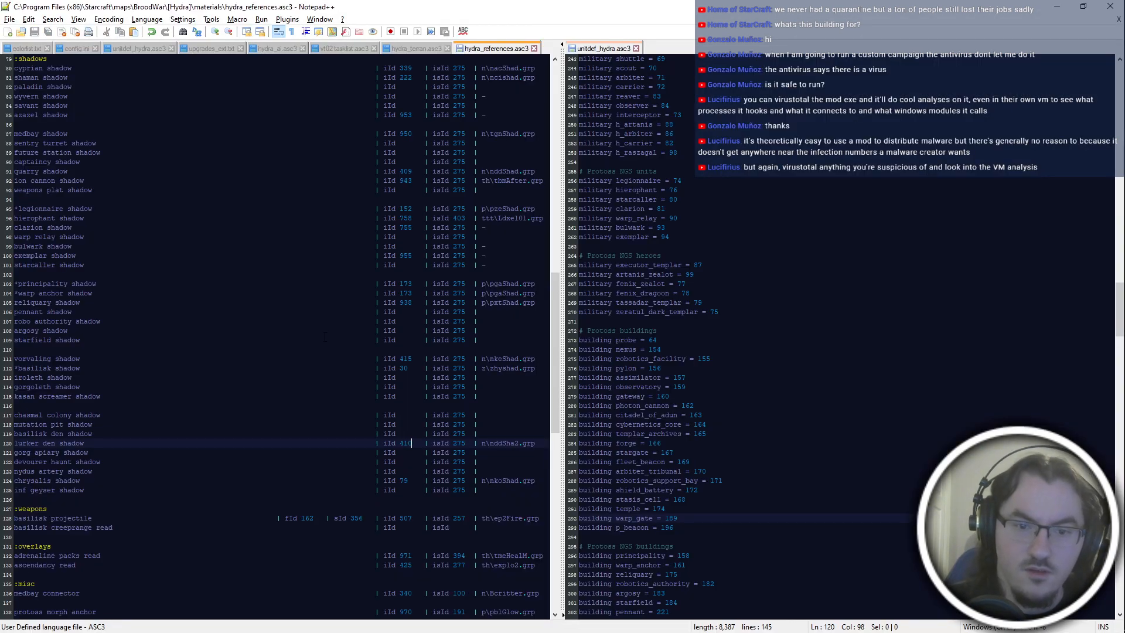
# In the iscript editor for entry 409, replace the imgul image ID under WarpGateOverlayInit with 410 and save the script.
pyautogui.doubleClick(404, 444)
pyautogui.scroll(20, 405, 445)
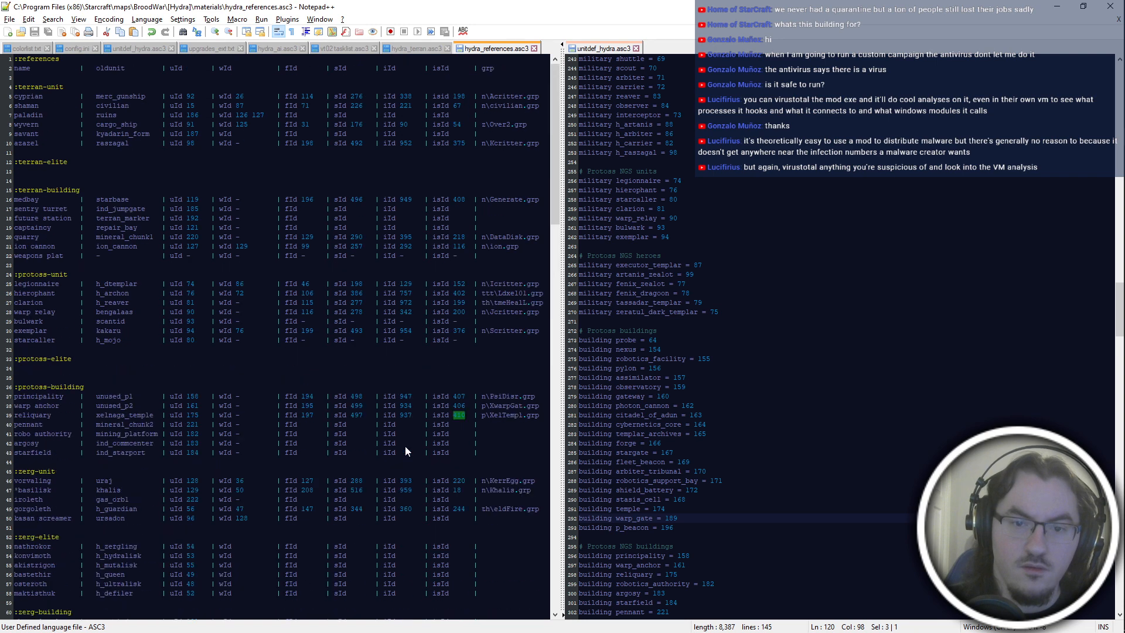
pyautogui.scroll(-20, 398, 419)
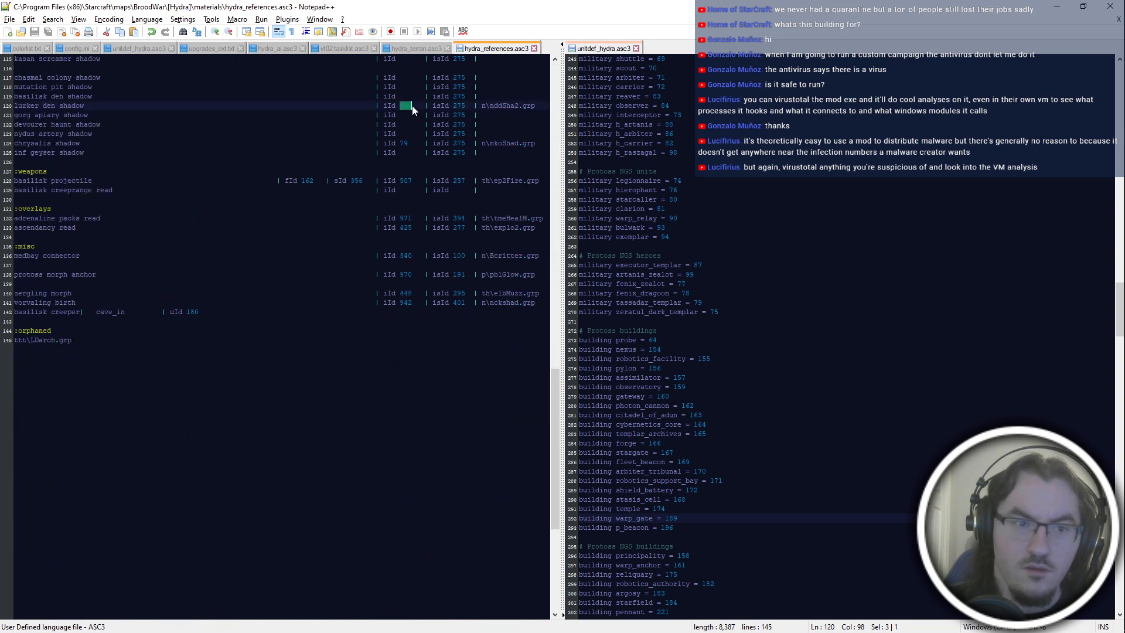
pyautogui.click(412, 107)
pyautogui.hotkey('alt', 'Tab')
# Return to hydra_references.asc3 in Notepad++ and review the Protoss and Zerg building entries.
pyautogui.hotkey('alt', 'Tab')
pyautogui.hotkey('alt', 'Tab')
pyautogui.hotkey('alt', 'Tab')
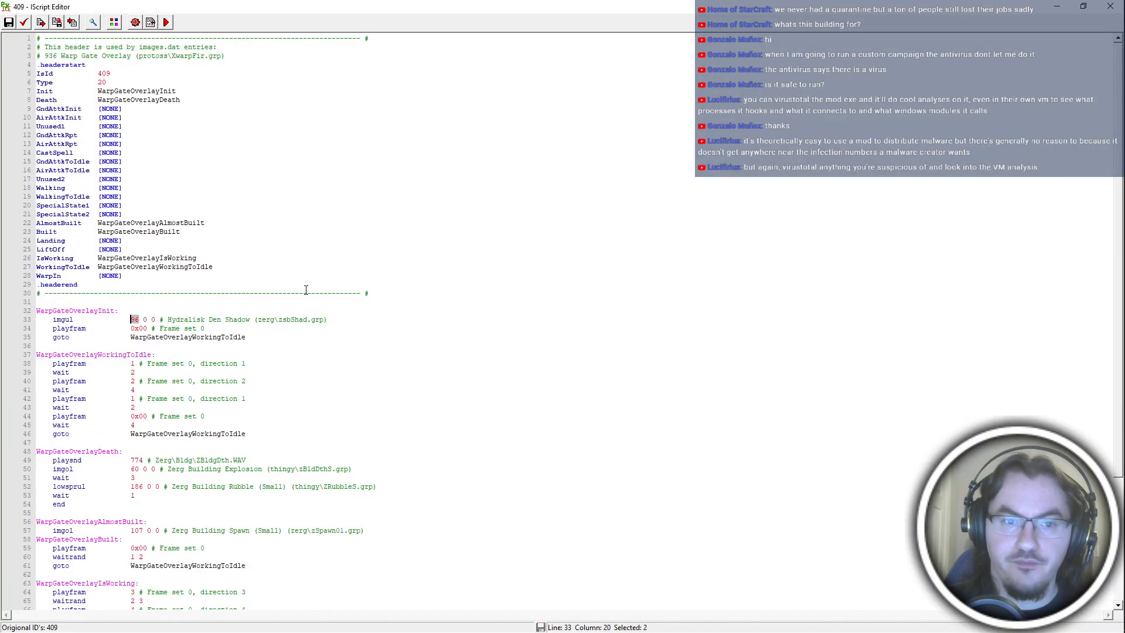
pyautogui.write('410')
pyautogui.hotkey('ctrl', 's')
pyautogui.hotkey('alt', 'Tab')
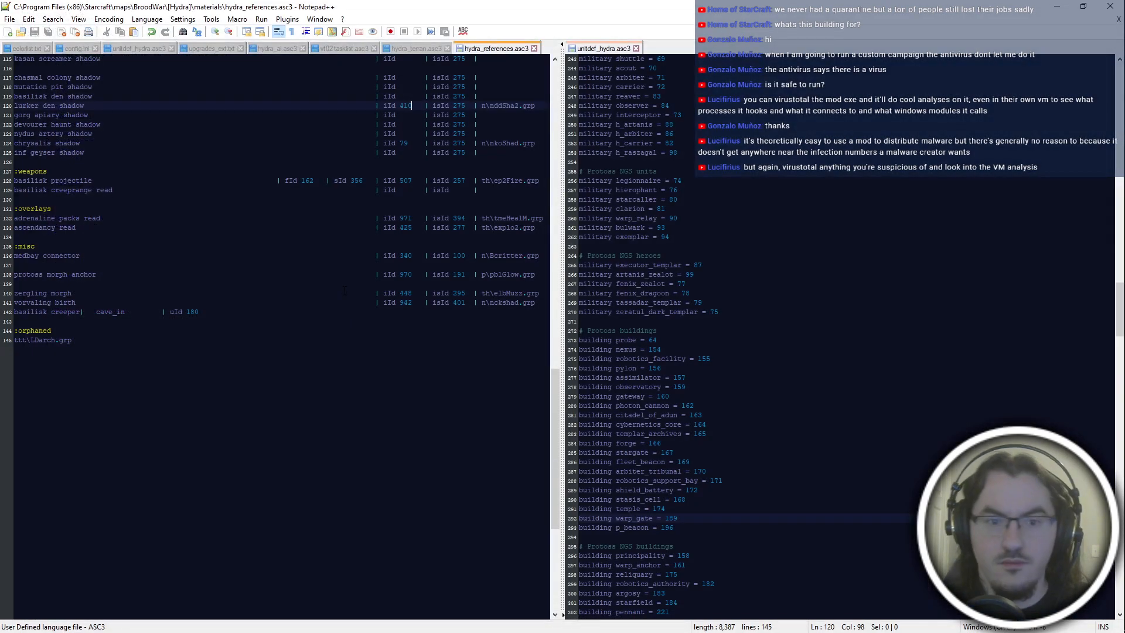
pyautogui.hotkey('alt', 'Tab')
pyautogui.hotkey('alt', 'Tab')
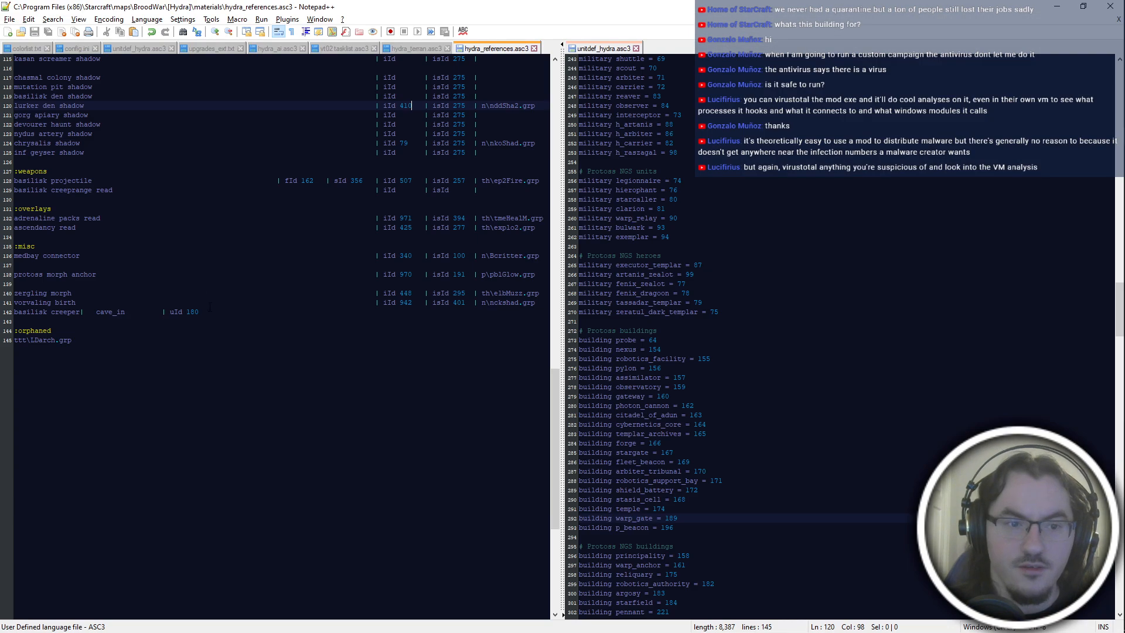
pyautogui.hotkey('alt', 'Tab')
pyautogui.hotkey('alt', 'Tab')
pyautogui.scroll(20, 400, 299)
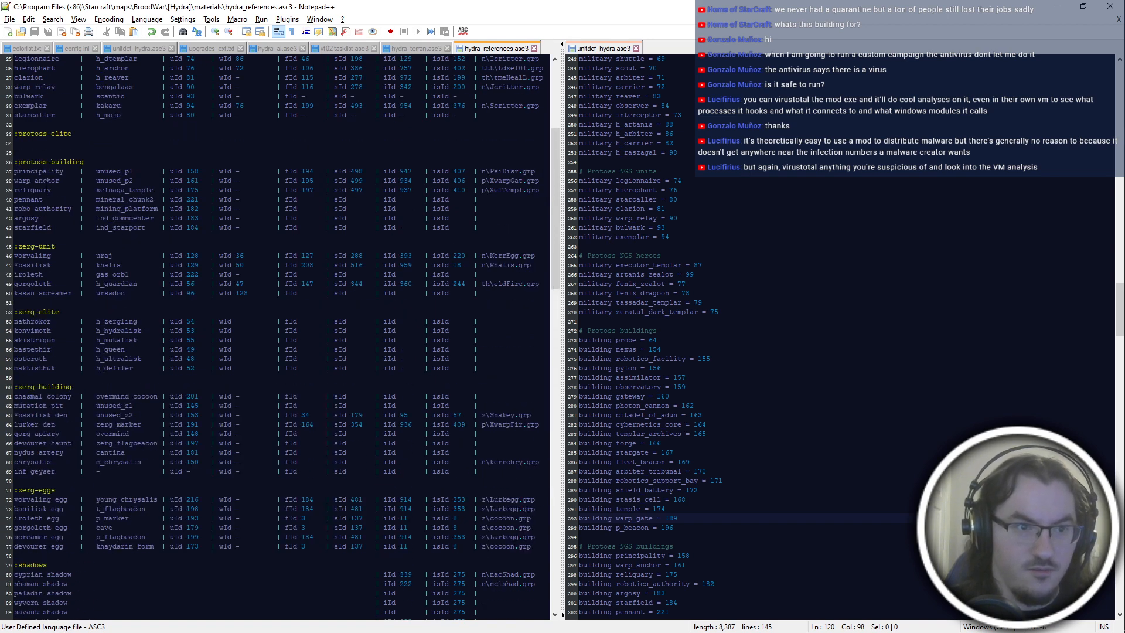
# Move the quarry's flingy ID 129 into the captaincy row of the Terran building entries.
pyautogui.scroll(4, 400, 299)
pyautogui.moveTo(15, 115); pyautogui.dragTo(482, 115)
pyautogui.click(356, 226)
pyautogui.moveTo(298, 115); pyautogui.dragTo(307, 116)
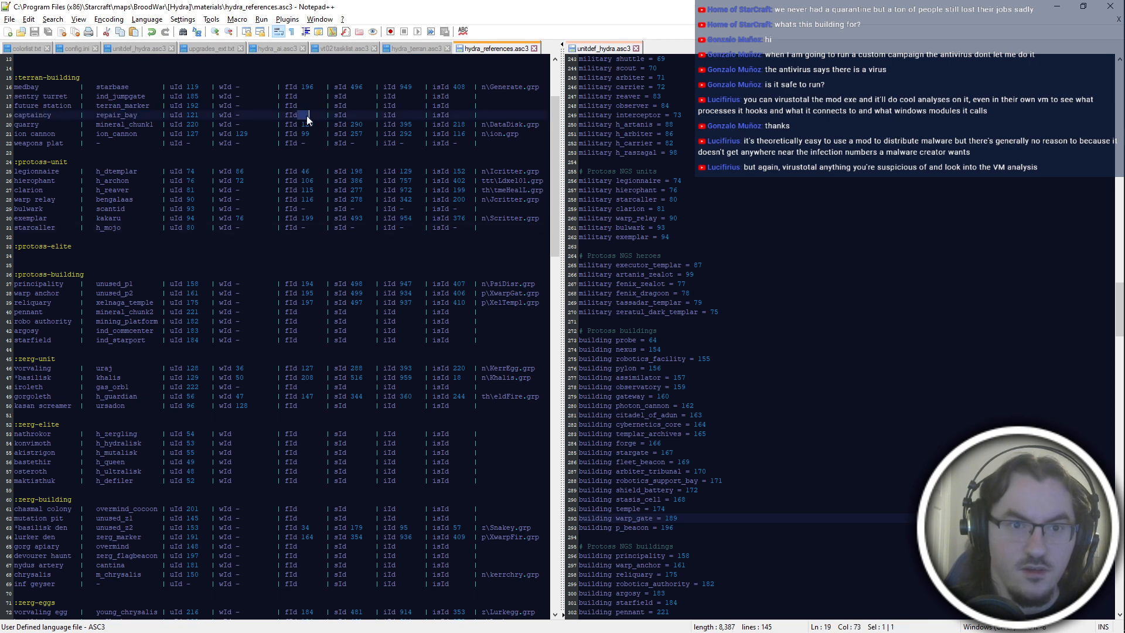
pyautogui.scroll(4, 311, 193)
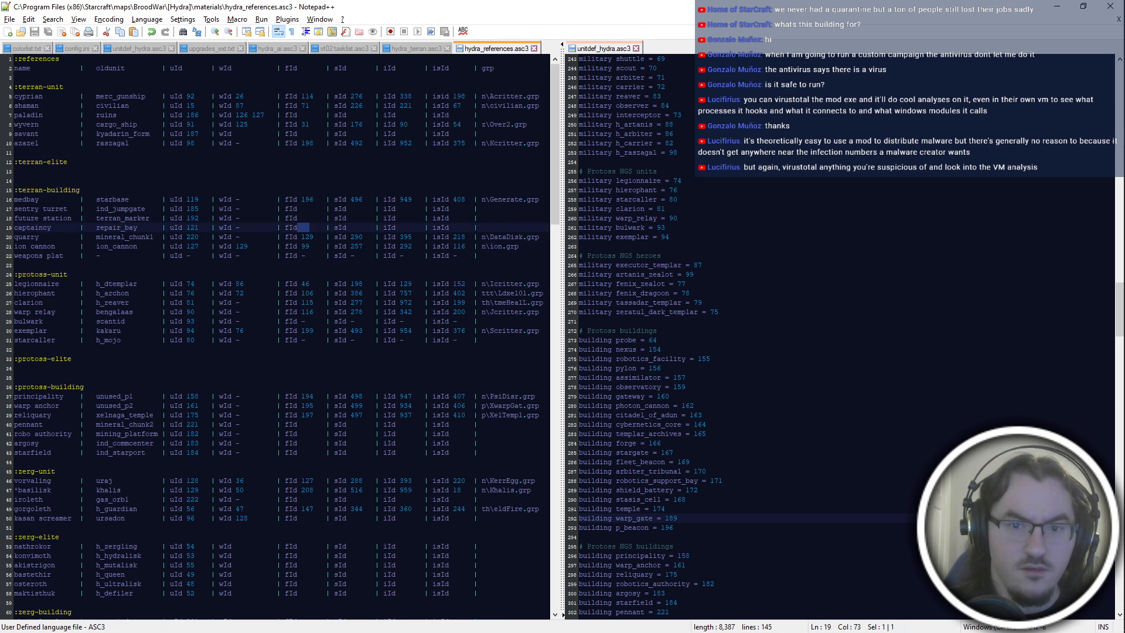
pyautogui.doubleClick(309, 238)
pyautogui.hotkey('ctrl', 'x')
pyautogui.moveTo(298, 228); pyautogui.dragTo(351, 227)
pyautogui.hotkey('ctrl', 'v')
# Move the quarry's sprite ID 290 and image ID 395 into the captaincy row and align its columns.
pyautogui.doubleClick(340, 237)
pyautogui.hotkey('ctrl', 'x')
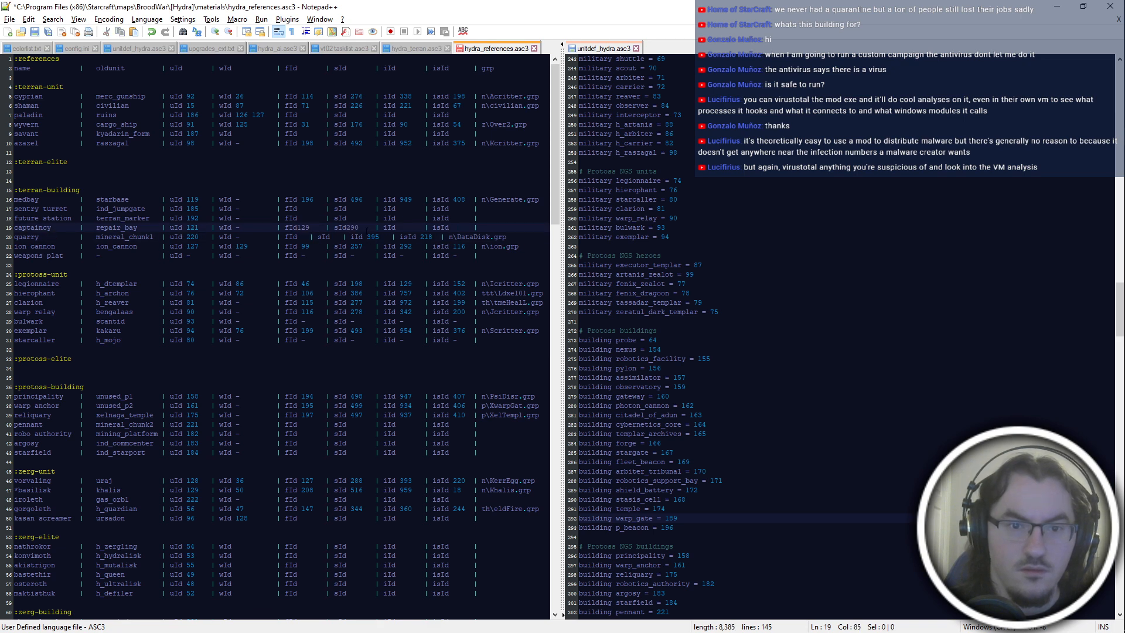
pyautogui.doubleClick(371, 237)
pyautogui.hotkey('ctrl', 'x')
pyautogui.click(403, 229)
pyautogui.press('Down')
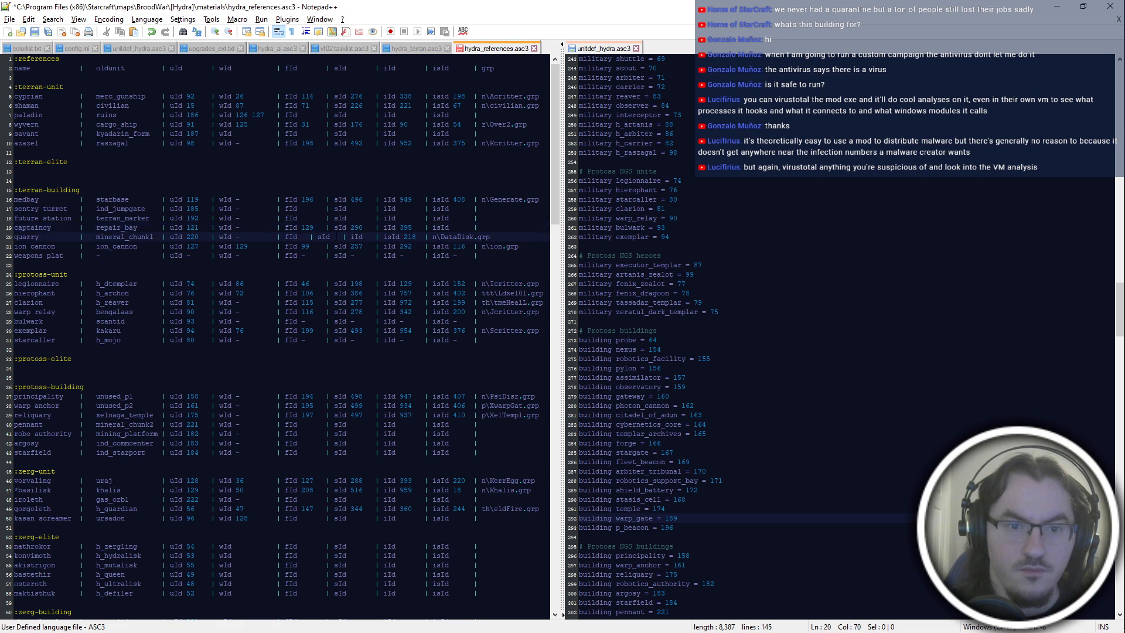
# Realign the emptied columns of the quarry row and remove its iscript ID.
pyautogui.click(334, 237)
pyautogui.press('Tab')
pyautogui.click(402, 237)
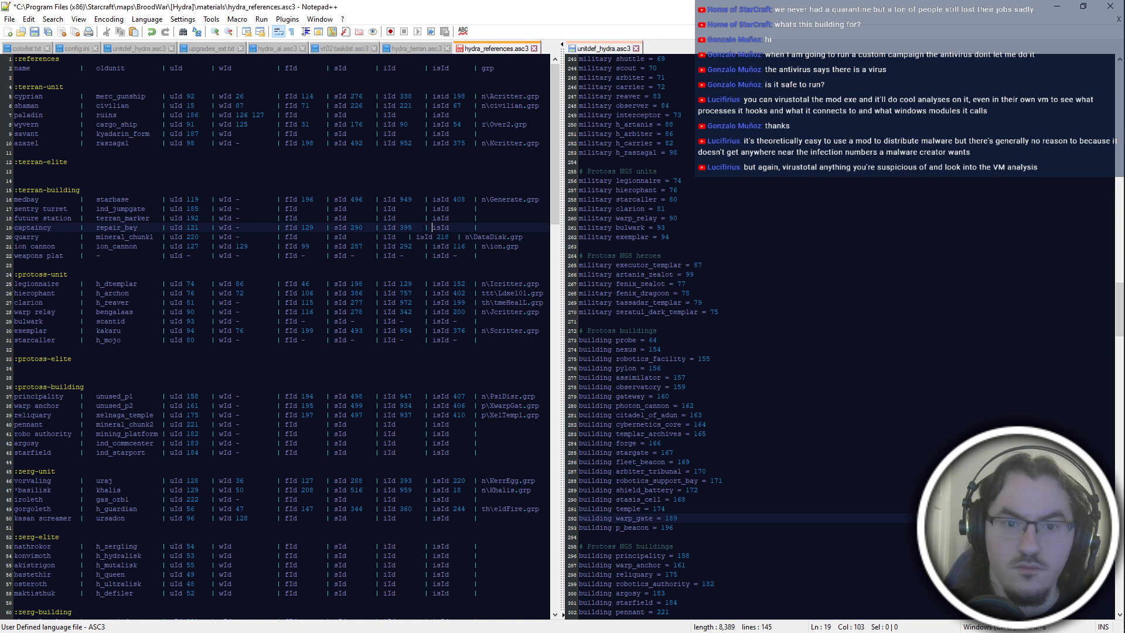
pyautogui.press('Tab')
pyautogui.click(464, 236)
pyautogui.press('BackSpace')
pyautogui.press('BackSpace')
# Enter 218 as the captaincy's iscript ID, move the n\DataDisk.grp path from the quarry row to it and save the file.
pyautogui.click(456, 227)
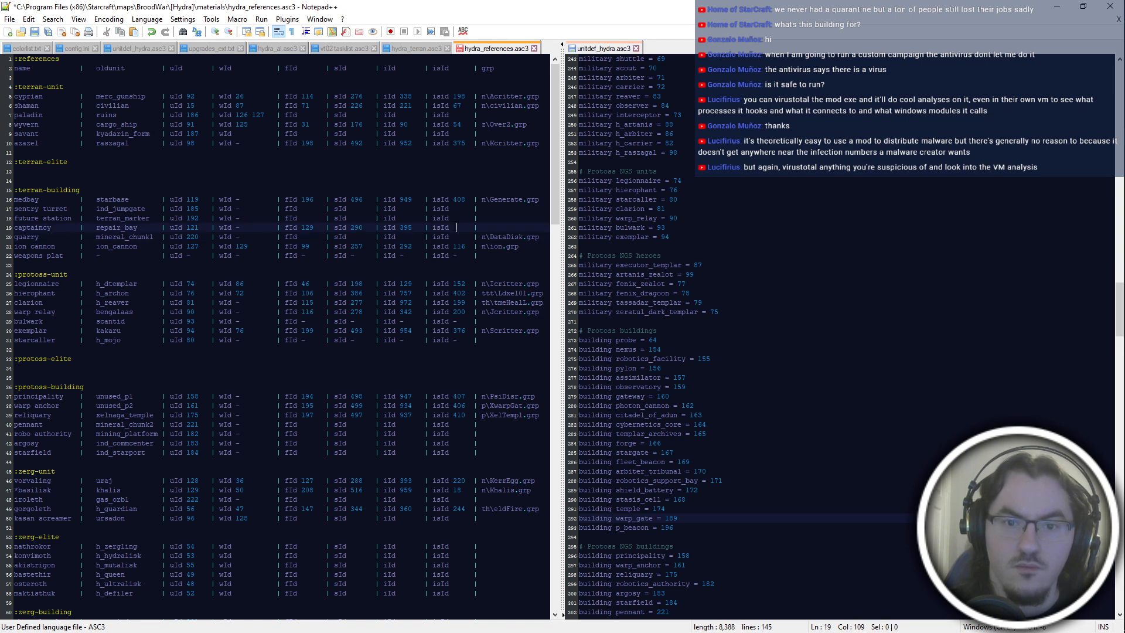
pyautogui.write('218')
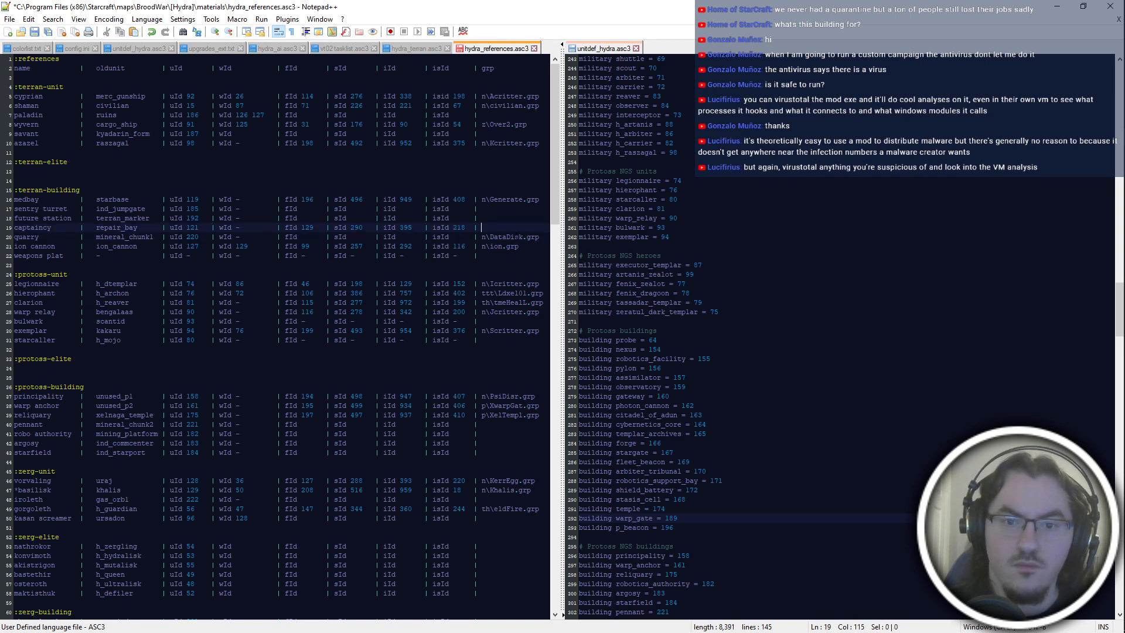
pyautogui.moveTo(481, 238); pyautogui.dragTo(554, 237)
pyautogui.hotkey('ctrl', 'x')
pyautogui.click(515, 228)
pyautogui.hotkey('ctrl', 'v')
pyautogui.hotkey('ctrl', 's')
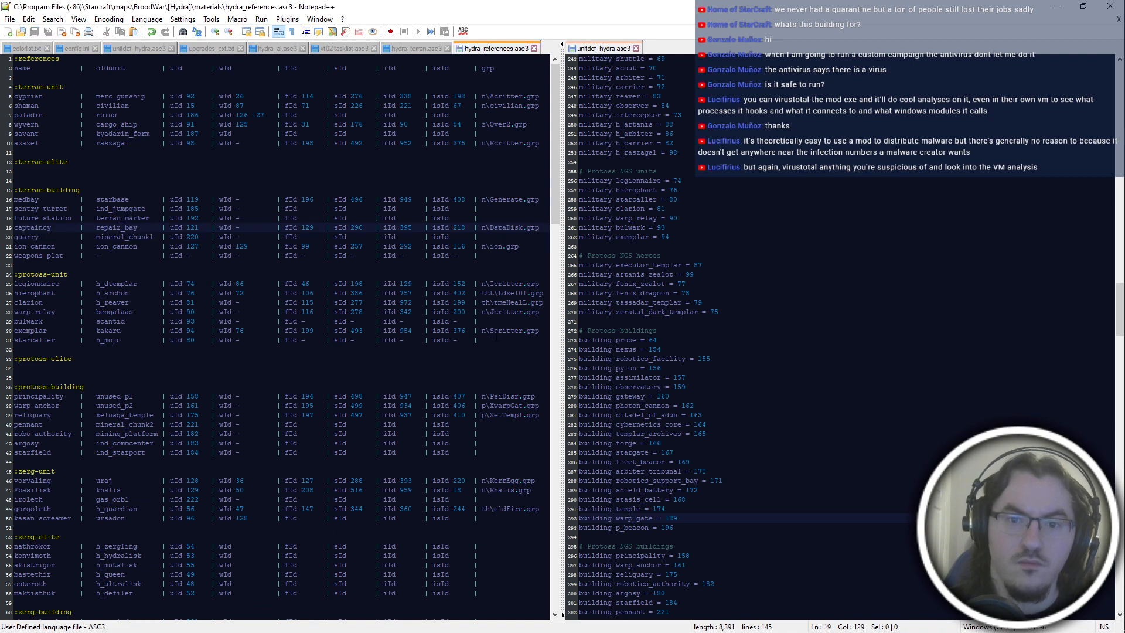
# Switch to PyICE and inspect the Data Disk iscript, entry 218.
pyautogui.hotkey('alt', 'Tab')
pyautogui.hotkey('alt', 'Tab')
pyautogui.hotkey('alt', 'Tab')
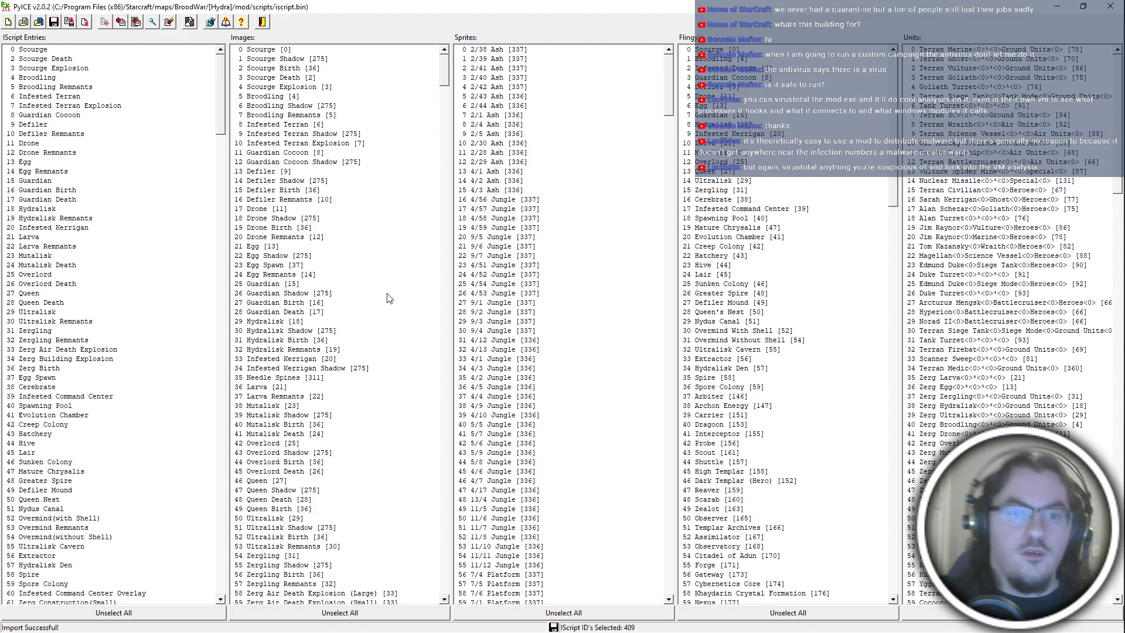
pyautogui.moveTo(224, 111); pyautogui.dragTo(220, 359)
pyautogui.doubleClick(58, 302)
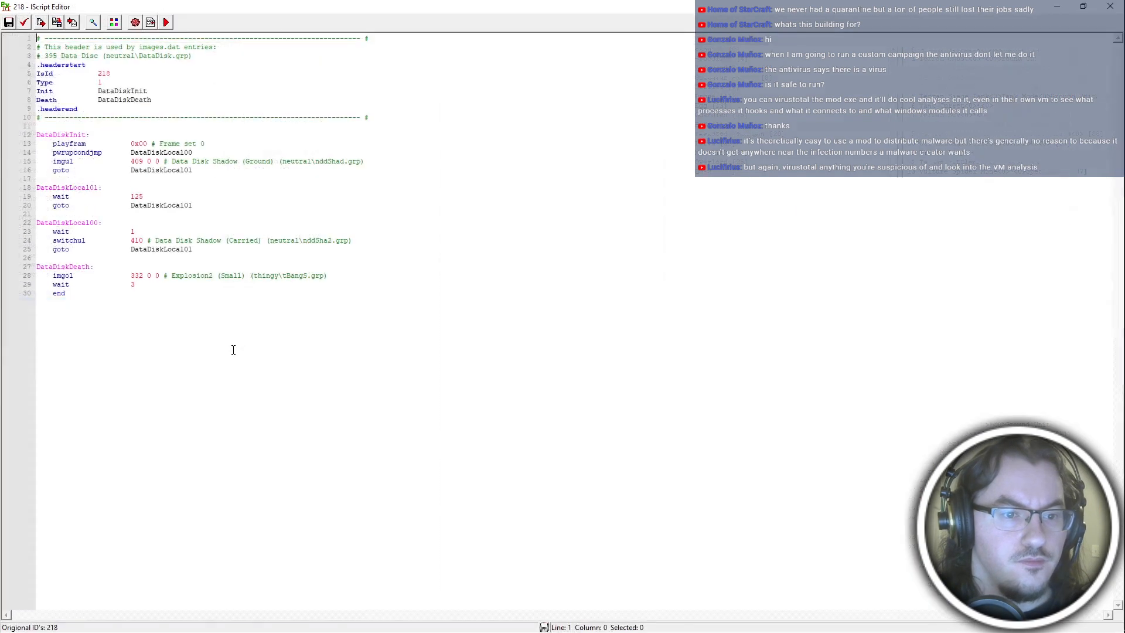
pyautogui.hotkey('alt', 'F4')
# Deselect the Data Disk entry and open the Terran Academy unit's iscript.
pyautogui.click(83, 303)
pyautogui.moveTo(1120, 211); pyautogui.dragTo(1122, 304)
pyautogui.scroll(1, 985, 235)
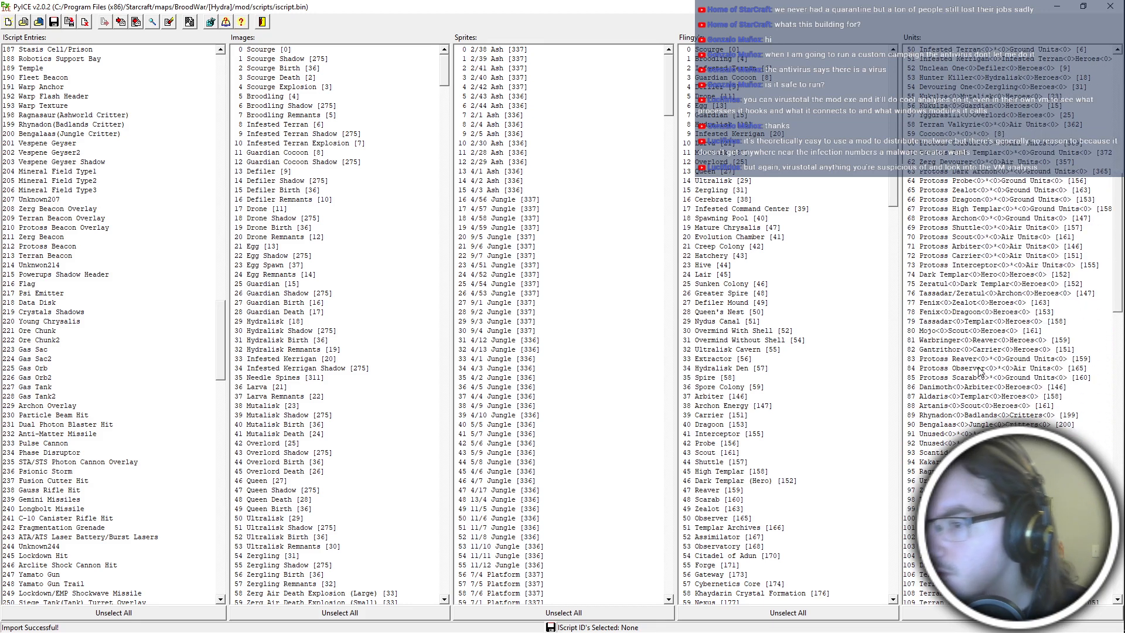
pyautogui.scroll(-20, 1001, 179)
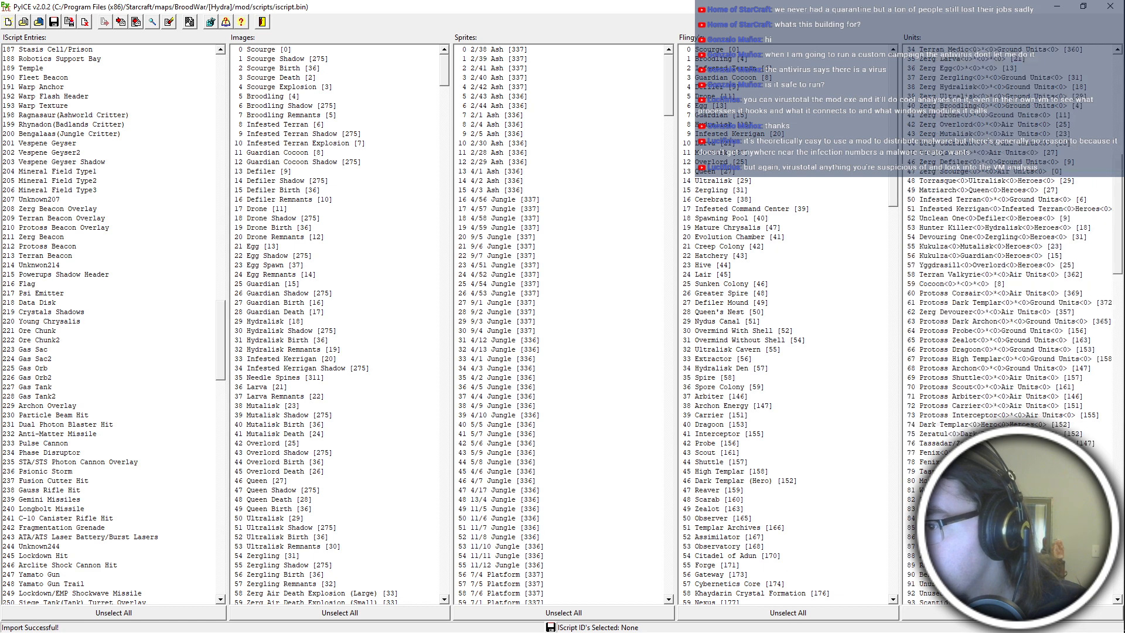
pyautogui.scroll(3, 1001, 178)
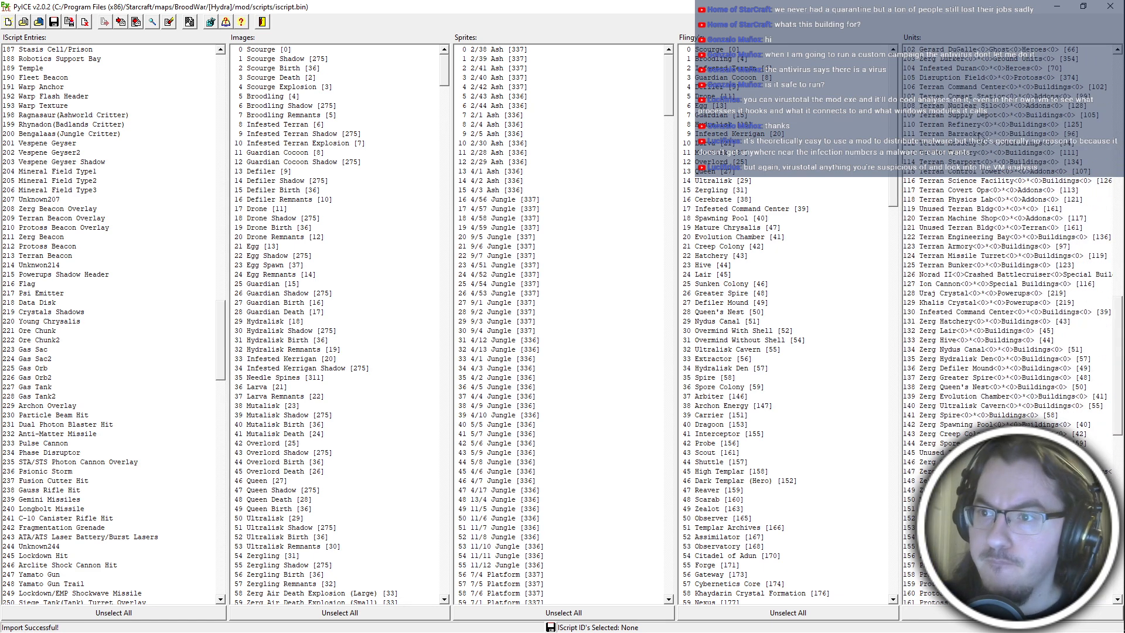
pyautogui.doubleClick(991, 143)
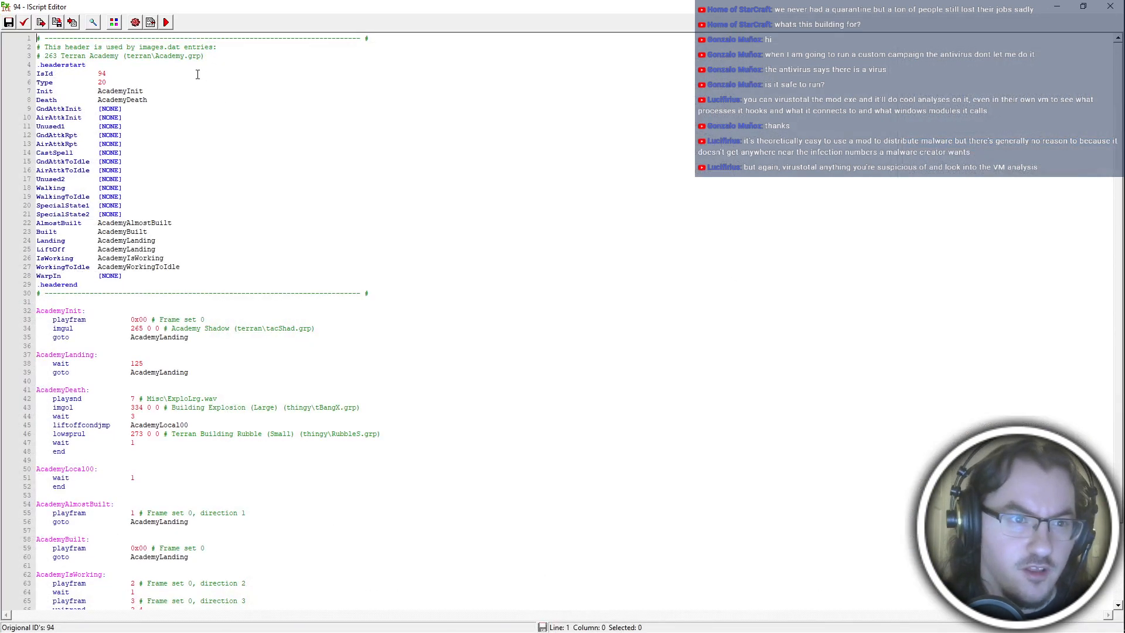
# Copy the entire Academy script and paste it over the contents of the Data Disk iscript, entry 218.
pyautogui.scroll(-4, 201, 130)
pyautogui.hotkey('ctrl', 'a')
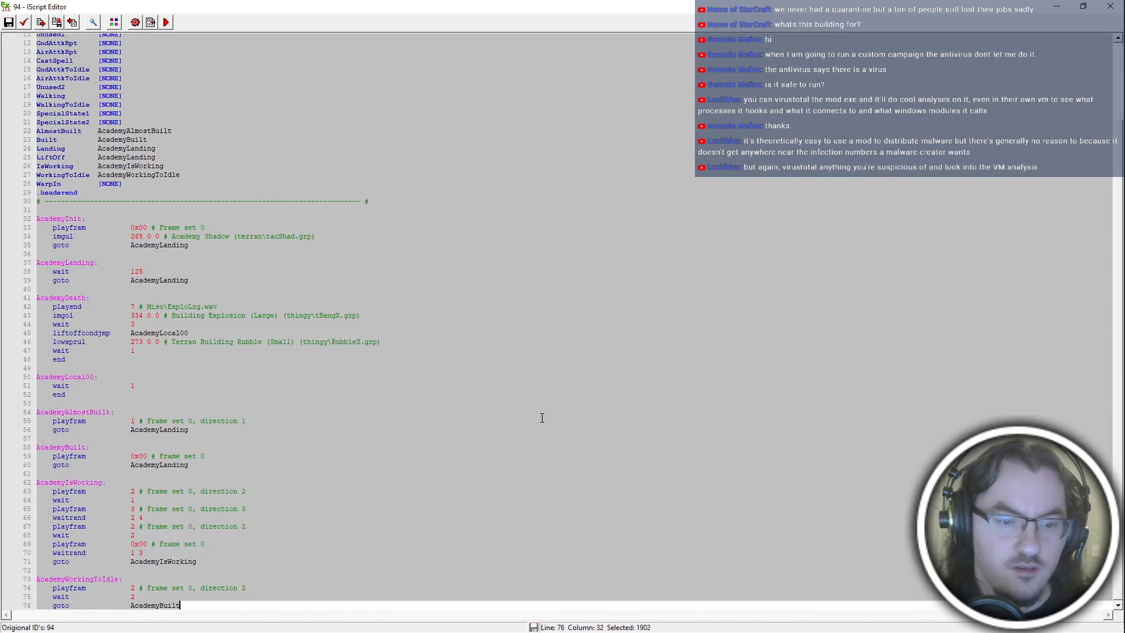
pyautogui.click(1111, 7)
pyautogui.doubleClick(512, 158)
pyautogui.hotkey('ctrl', 'a')
pyautogui.hotkey('ctrl', 'v')
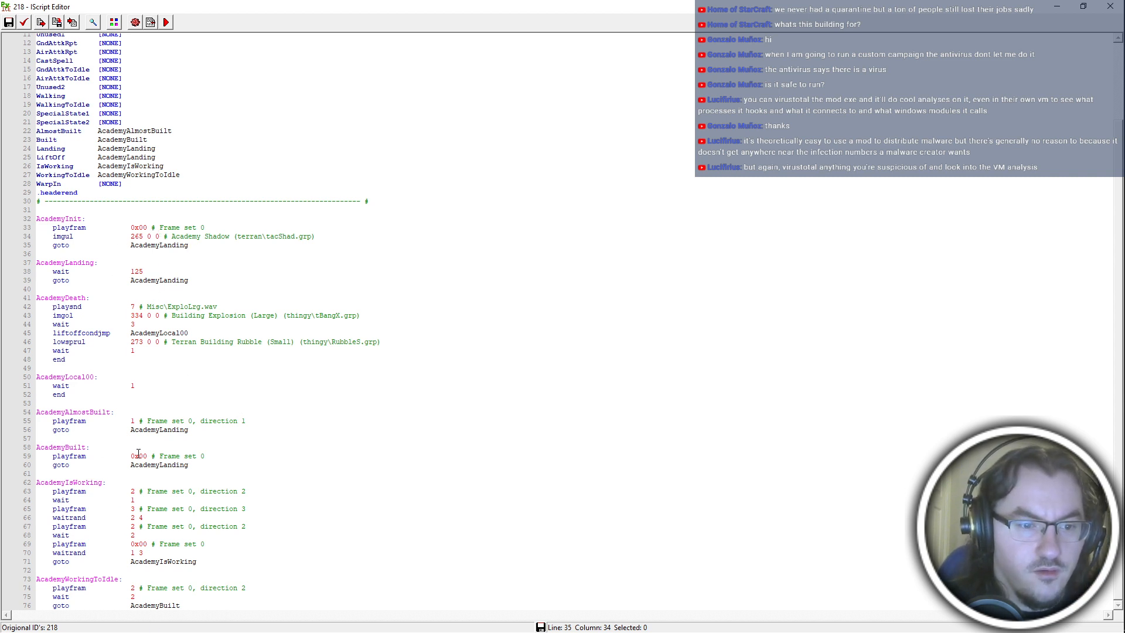
# Change the playfram frame under AcademyBuilt to 10.
pyautogui.moveTo(132, 456); pyautogui.dragTo(216, 459)
pyautogui.write('19')
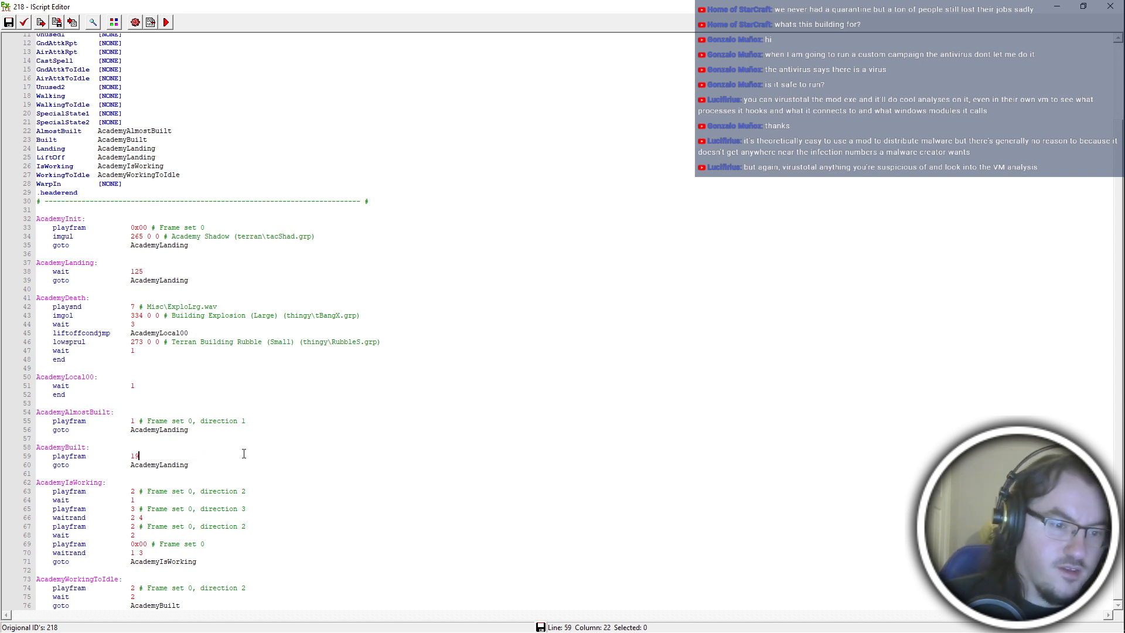
pyautogui.press('BackSpace')
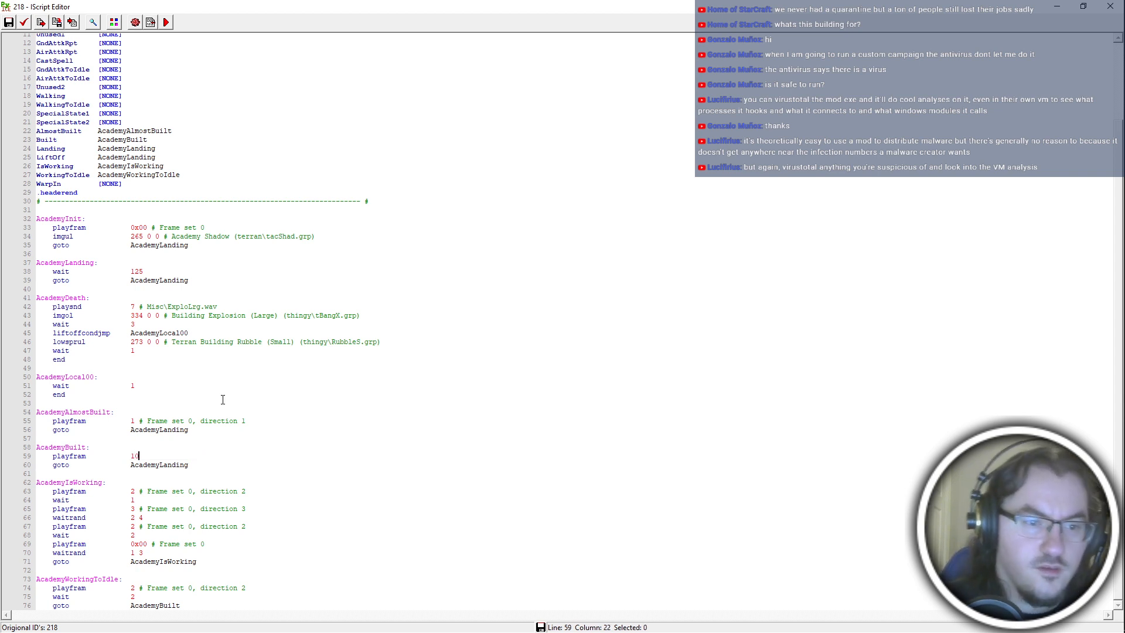
# Insert the lines playfram 1 and wait 1 at the start of the AcademyIsWorking block.
pyautogui.click(160, 482)
pyautogui.press('Return')
pyautogui.write('playfram 0x00')
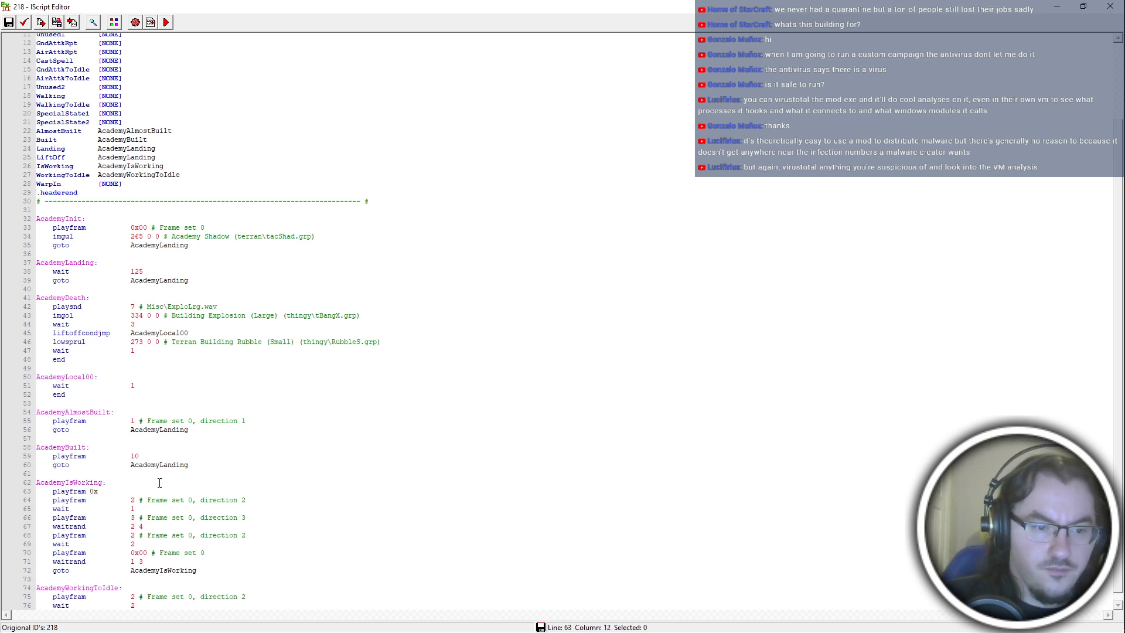
pyautogui.press('Return')
pyautogui.write('w')
pyautogui.press('BackSpace')
pyautogui.press('BackSpace')
pyautogui.press('BackSpace')
pyautogui.press('BackSpace')
pyautogui.press('BackSpace')
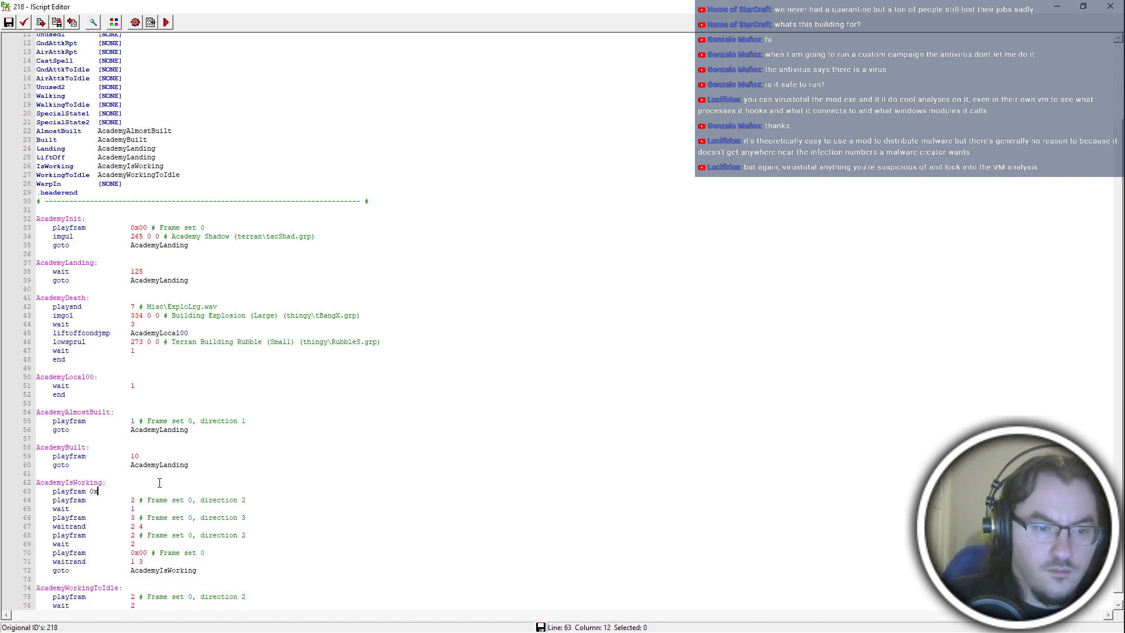
pyautogui.write('1')
pyautogui.press('Return')
pyautogui.write('wait')
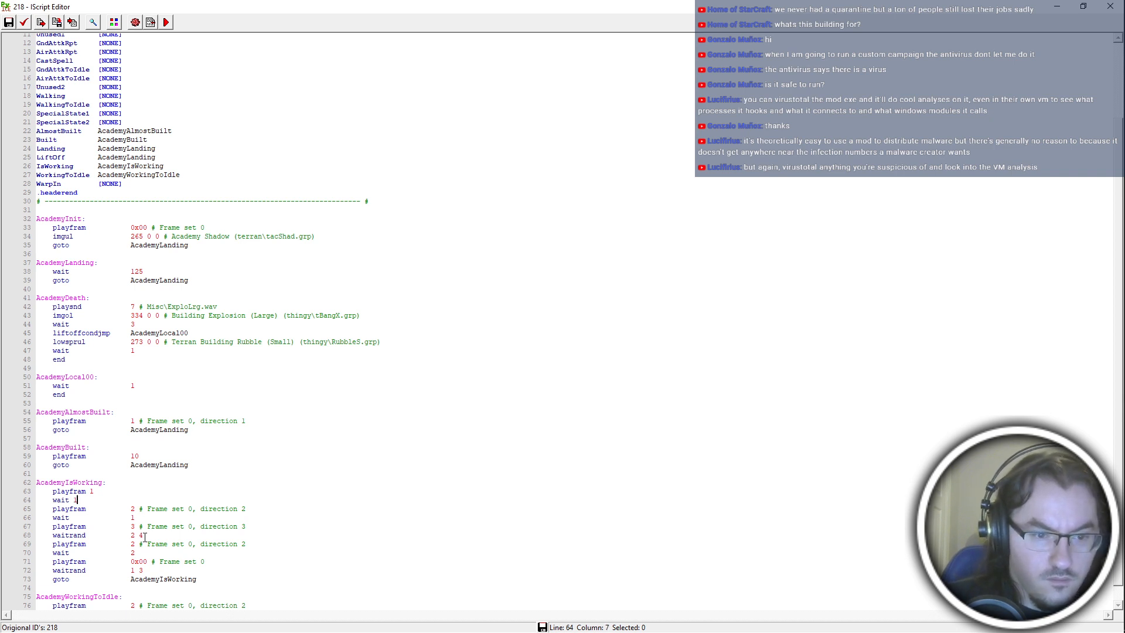
# Add another playfram line after the wait 2 line in the AcademyIsWorking block.
pyautogui.doubleClick(133, 517)
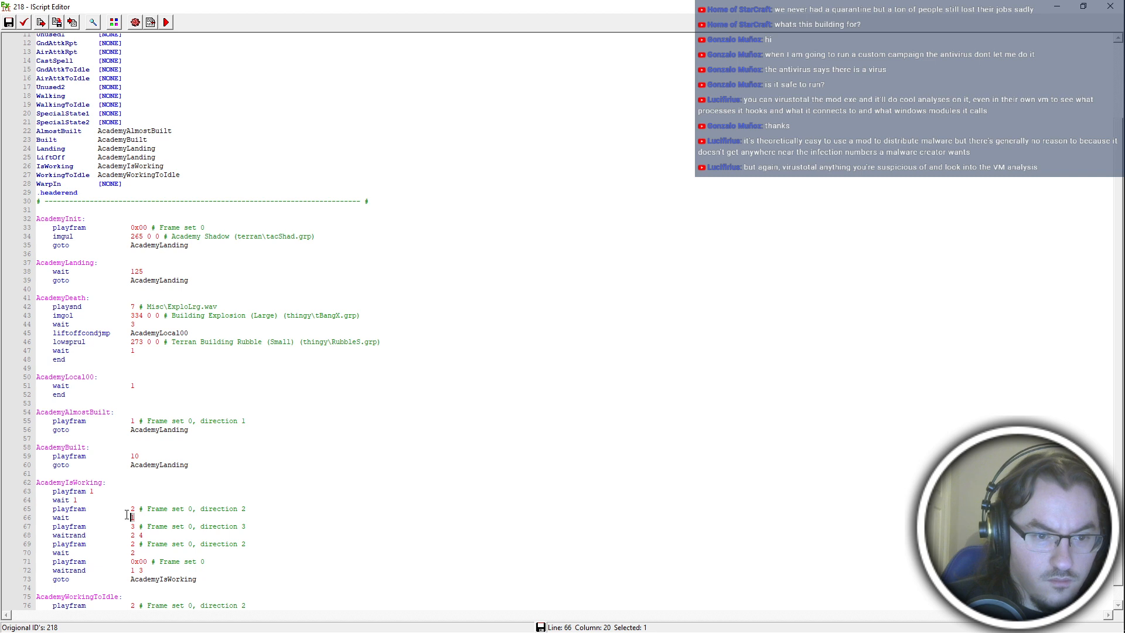
pyautogui.click(154, 551)
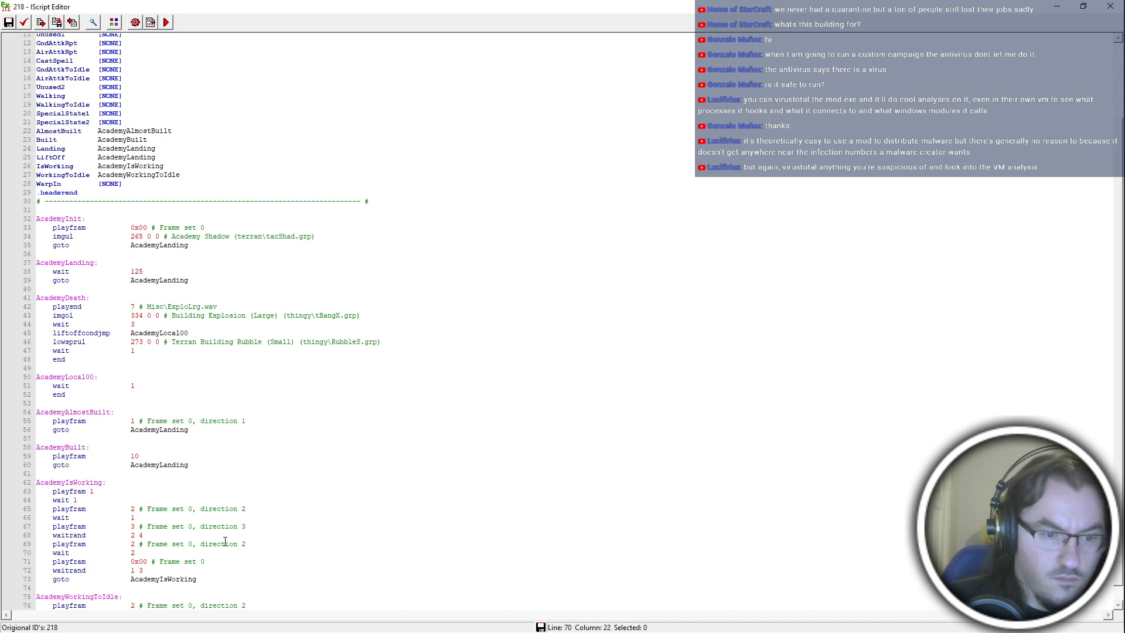
pyautogui.press('Return')
# Set the new playfram line to frame 4, and add waitrand 2 4 and playfram 5 below it in AcademyIsWorking.
pyautogui.write('playfram ')
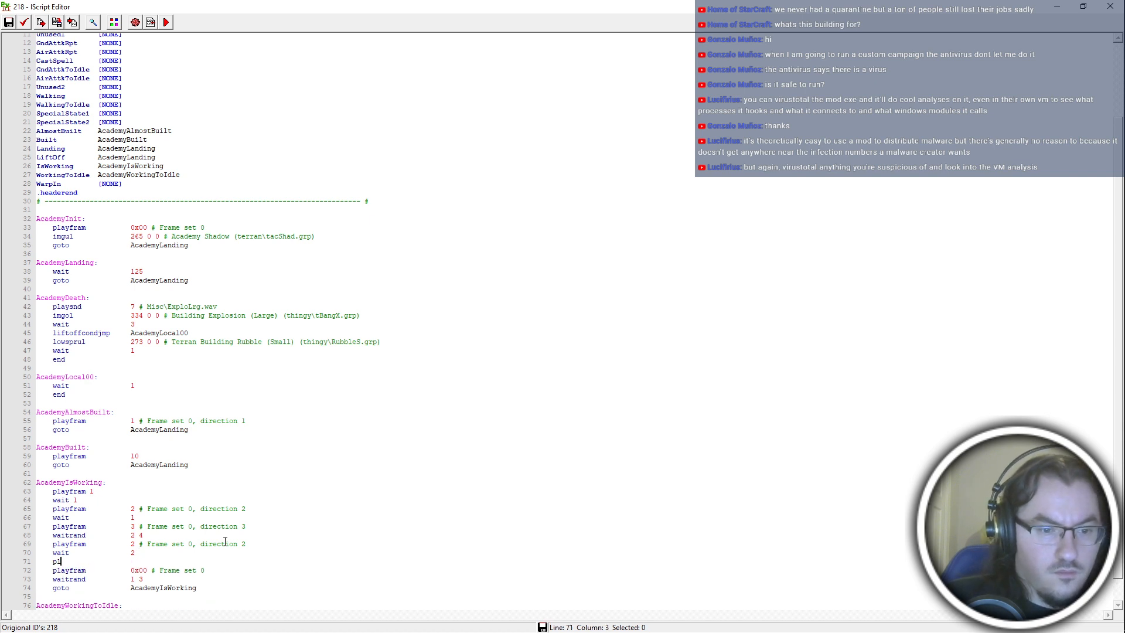
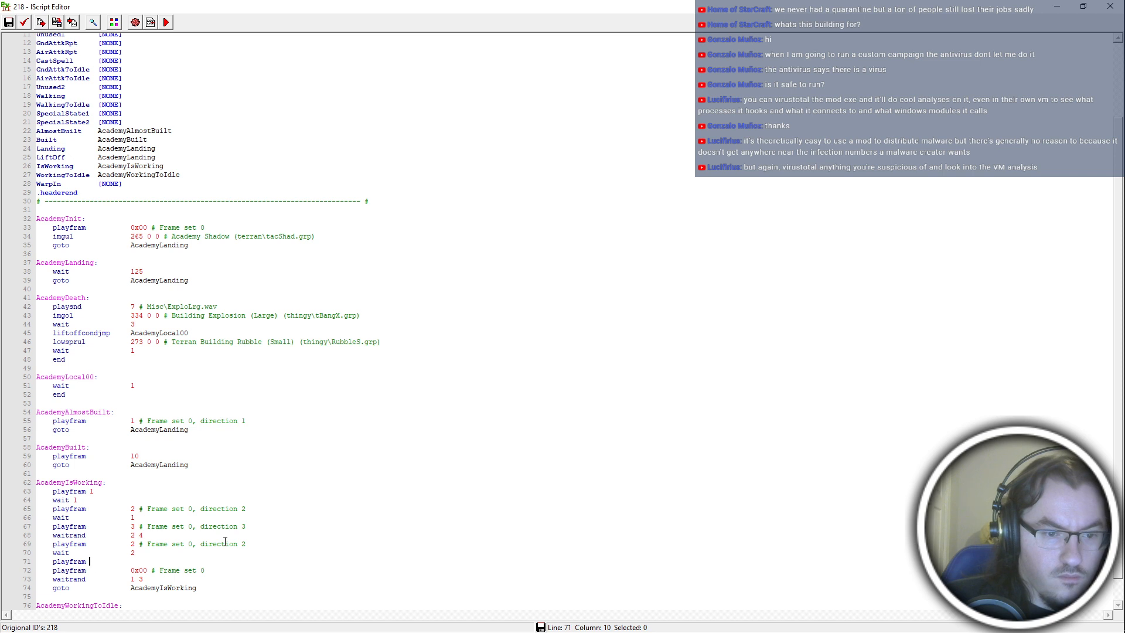
# Add another playfram line after the wait 2 line in the AcademyIsWorking block.
# Set the new playfram line to frame 4, and add waitrand 2 4 and playfram 5 below it in AcademyIsWorking.
pyautogui.write('4')
pyautogui.press('Return')
pyautogui.write('waitrand ')
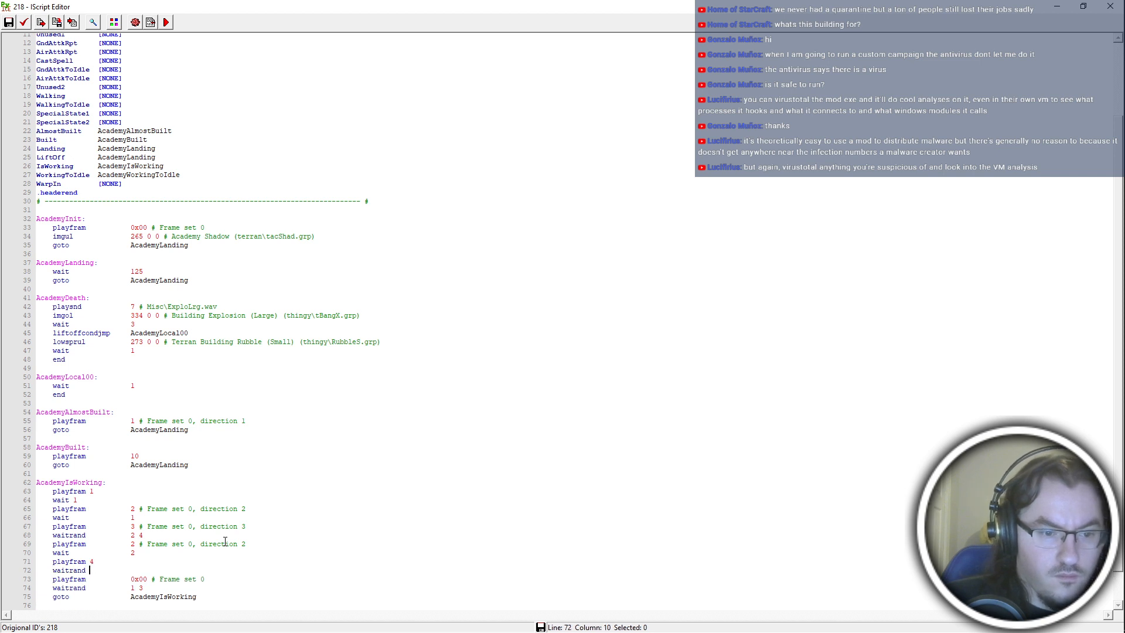
pyautogui.write('2 4')
pyautogui.press('Return')
pyautogui.write('playfram 5')
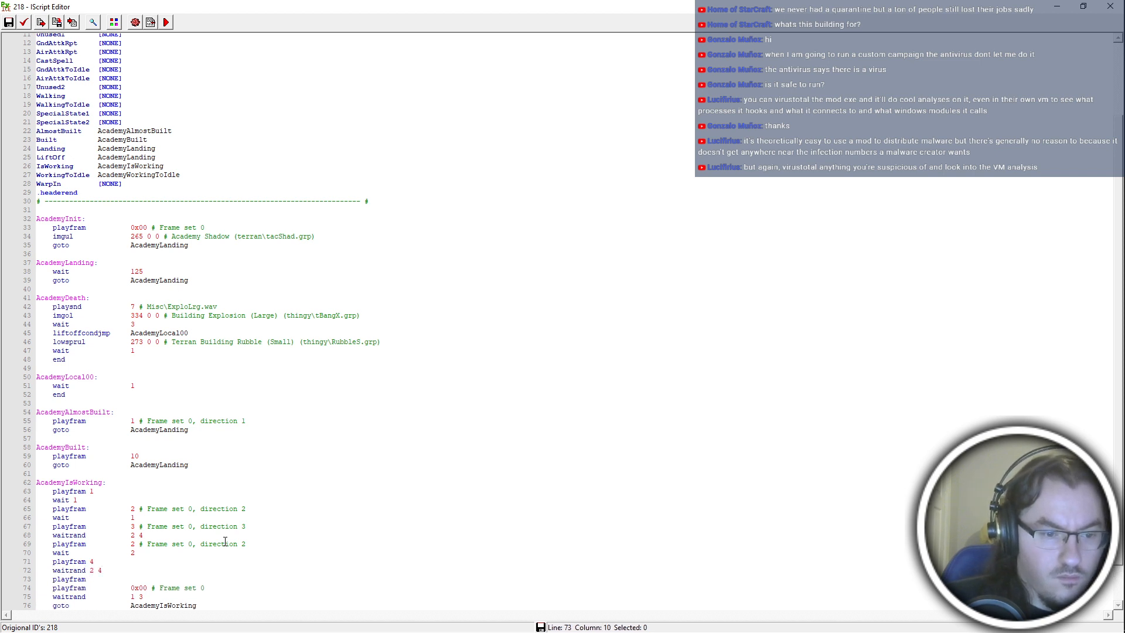
# Add the lines wait 1, playfram 6 and wait 2 after playfram 5 in the AcademyIsWorking block.
pyautogui.press('Return')
pyautogui.write('wait 1')
pyautogui.press('Return')
pyautogui.write('pla')
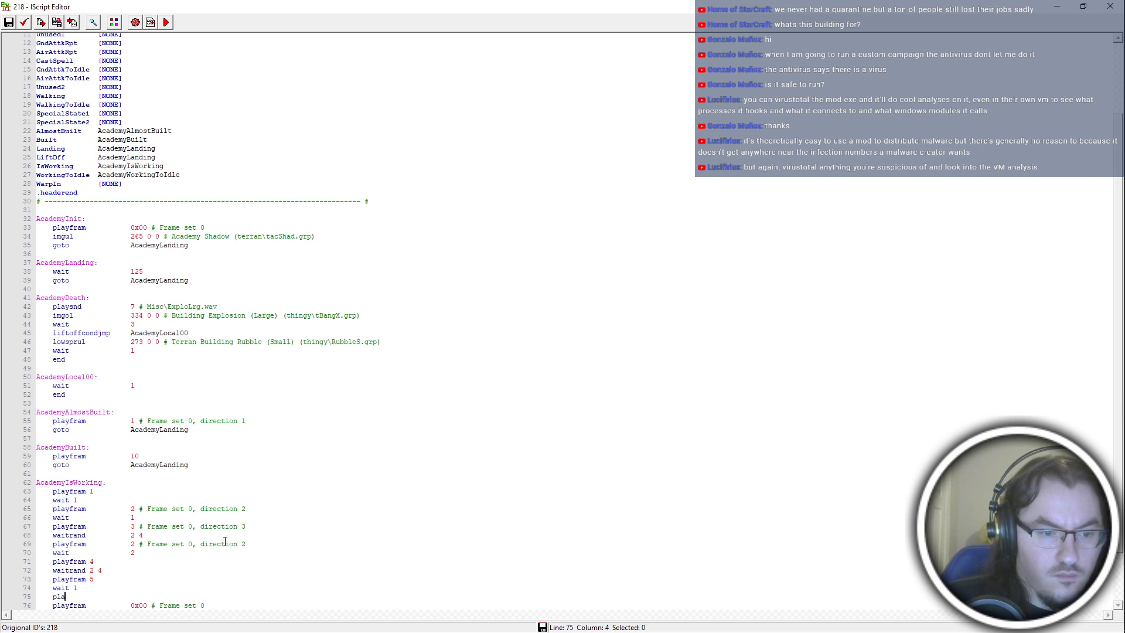
pyautogui.write('yfram 6')
pyautogui.press('Return')
pyautogui.write('wait 2')
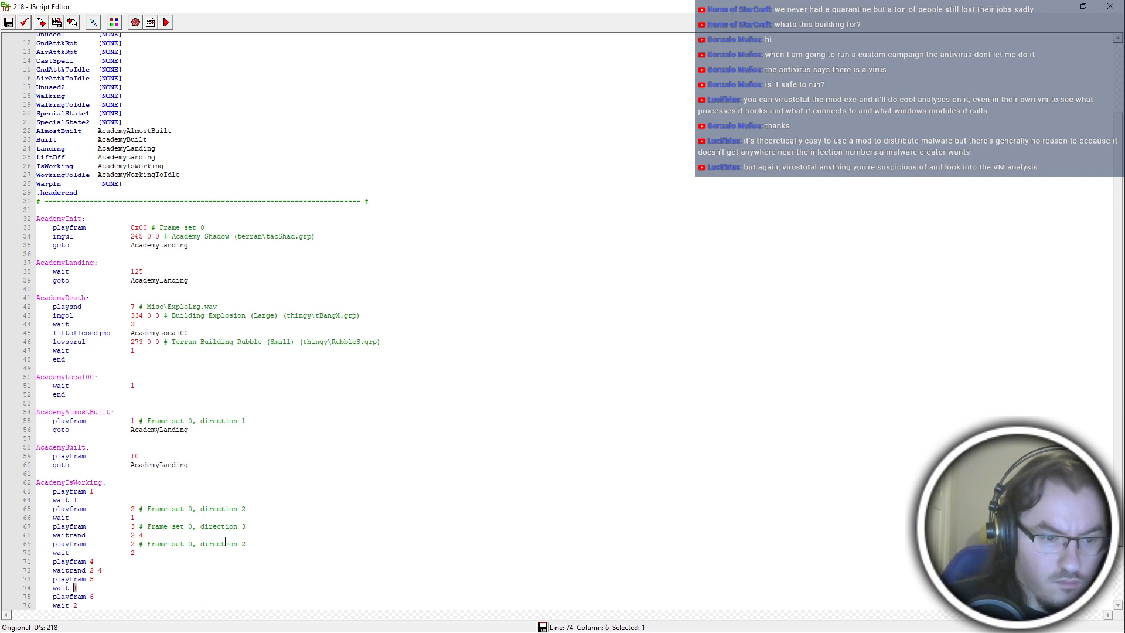
pyautogui.write('2')
# Change the waits after playfram 5, the first playfram 2 and playfram 1 in AcademyIsWorking to 2.
pyautogui.doubleClick(132, 517)
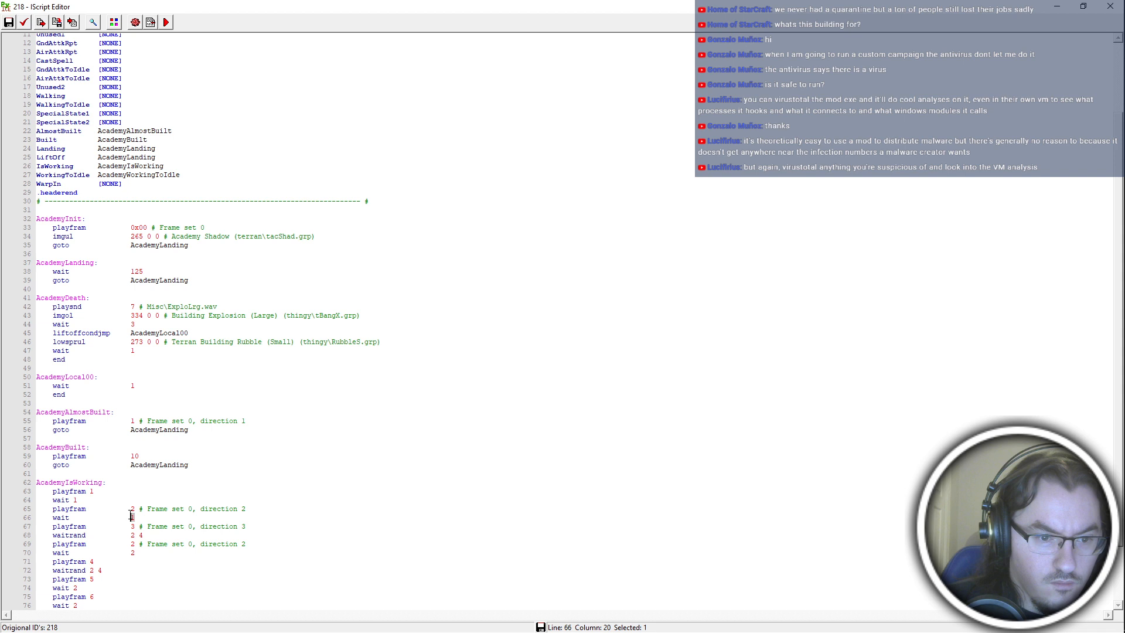
pyautogui.write('2')
pyautogui.doubleClick(75, 500)
pyautogui.write('2')
# Insert the lines playfram 7 and waitrand 2 4 after the wait that follows playfram 6.
pyautogui.click(139, 578)
pyautogui.scroll(-1, 141, 567)
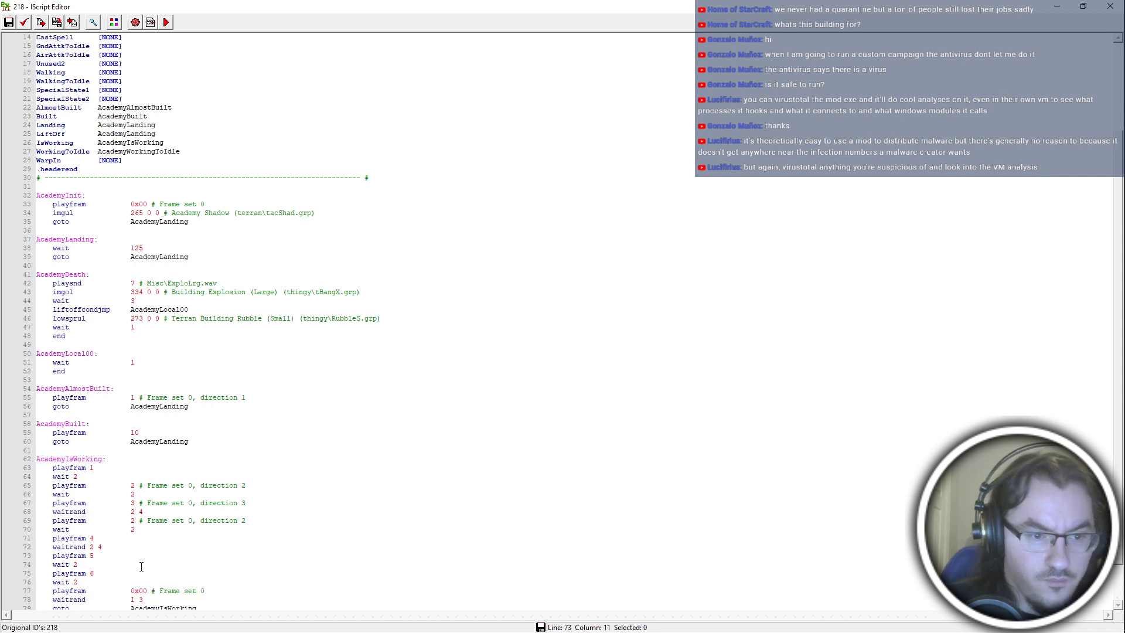
pyautogui.click(107, 580)
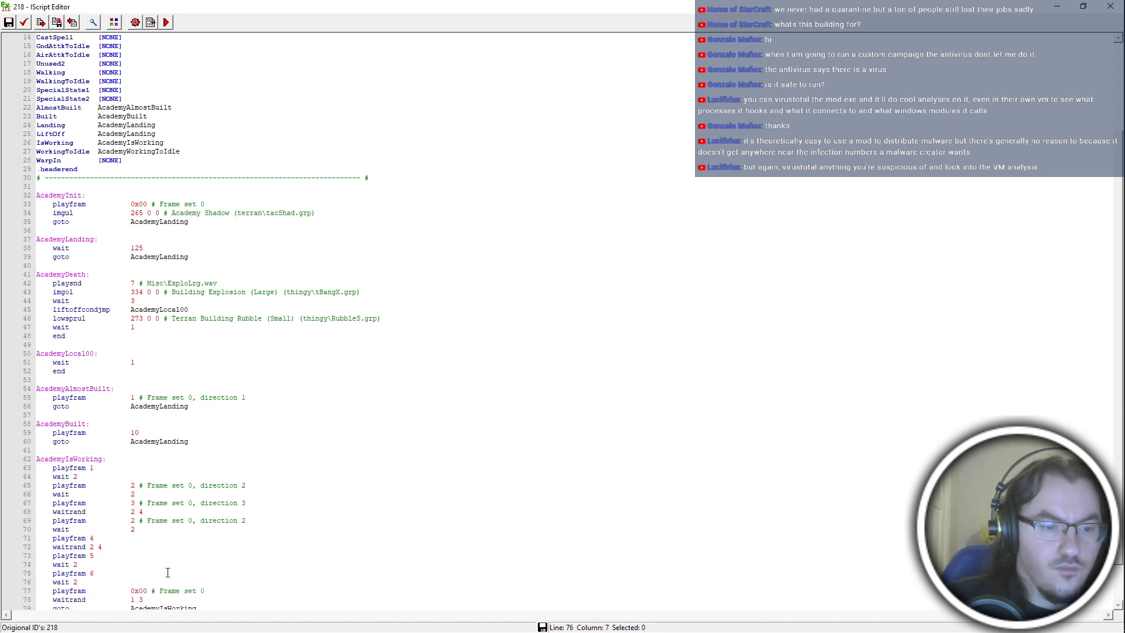
pyautogui.press('Return')
pyautogui.write('wplayfram 7')
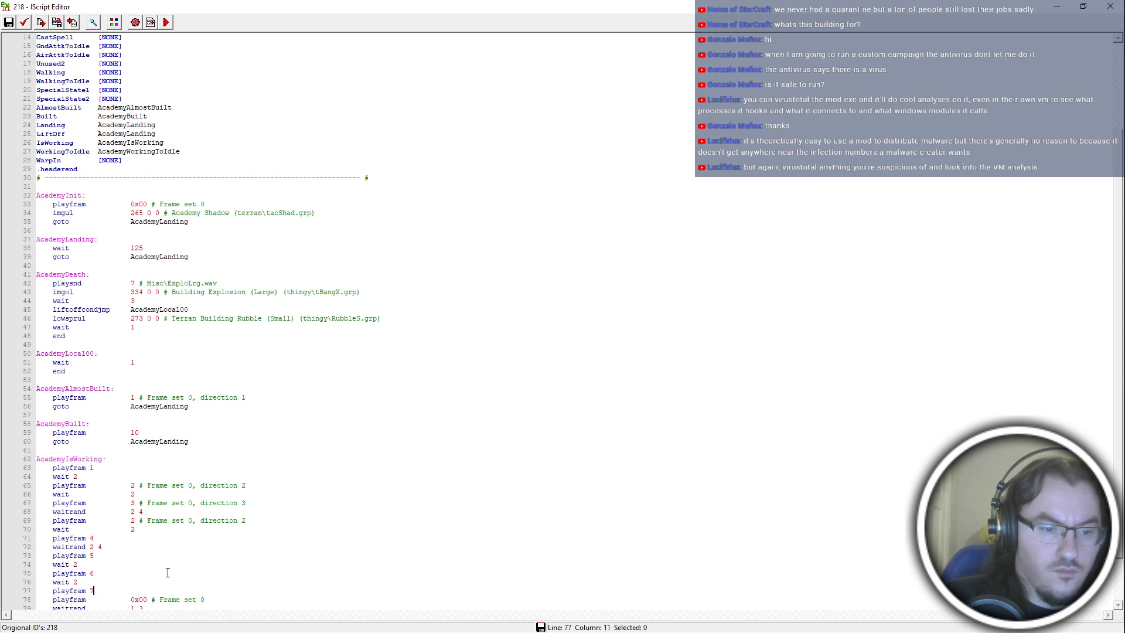
pyautogui.press('Return')
pyautogui.write('waitrand')
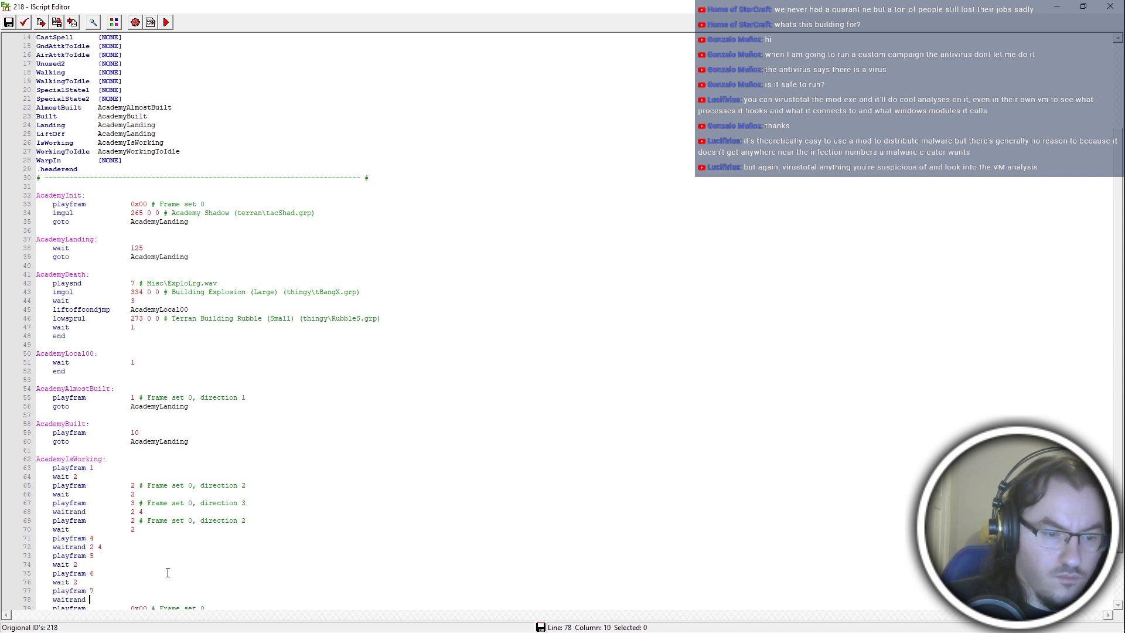
pyautogui.scroll(-2, 167, 572)
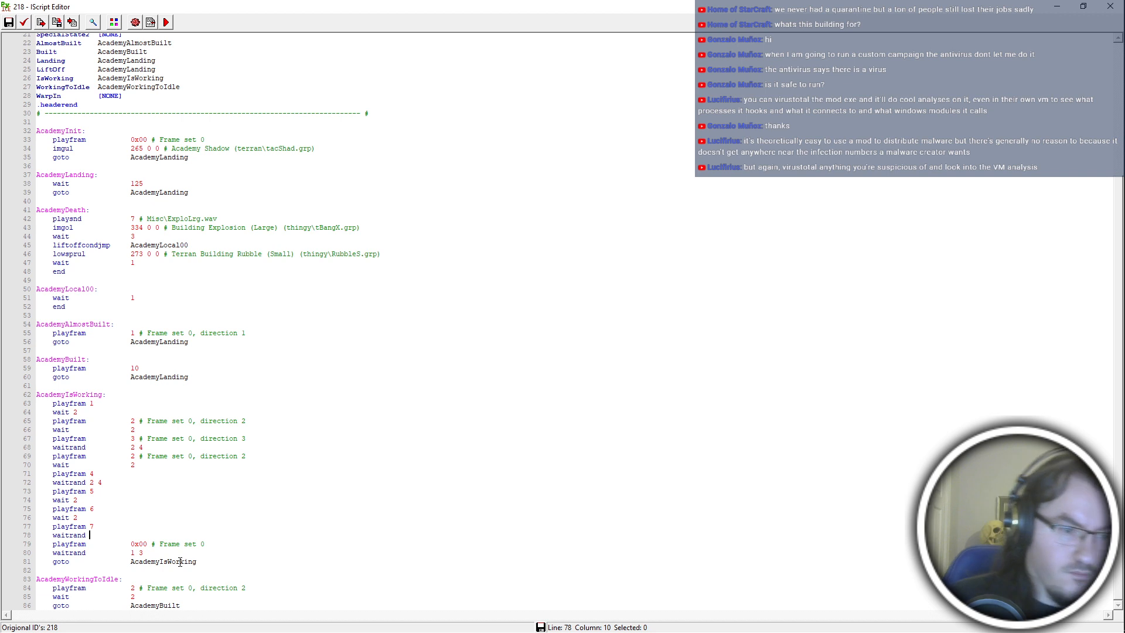
pyautogui.write('2')
pyautogui.press('BackSpace')
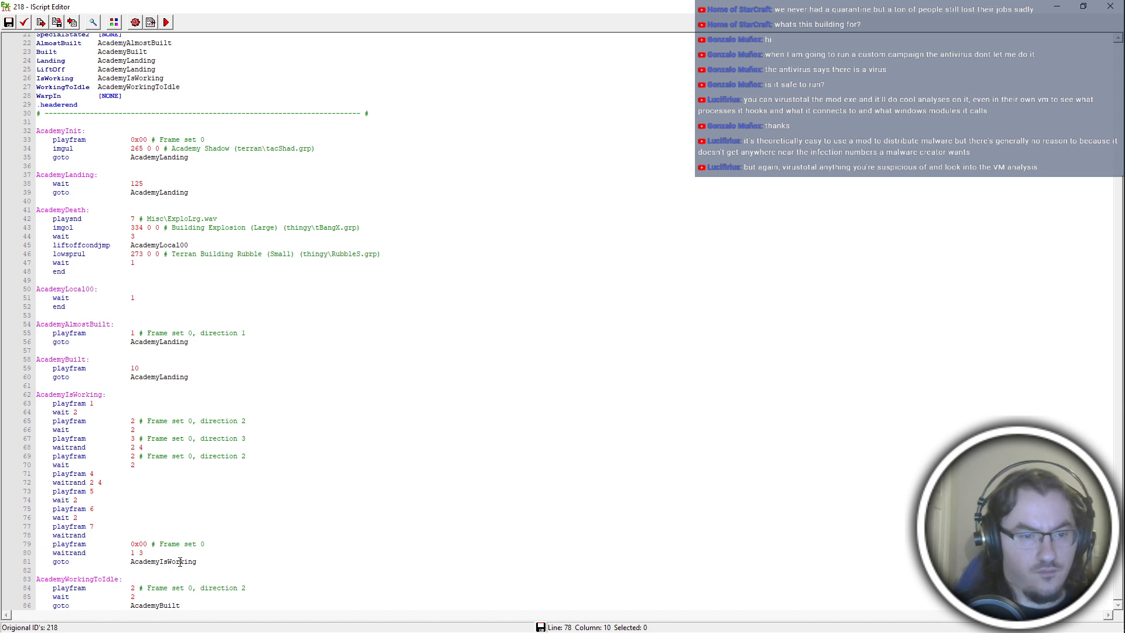
pyautogui.write('2 4')
# Add the lines playfram 8, wait 2, playfram 9 and wait 2 below the playfram 7 pair in AcademyIsWorking.
pyautogui.press('Return')
pyautogui.write('playfram 8')
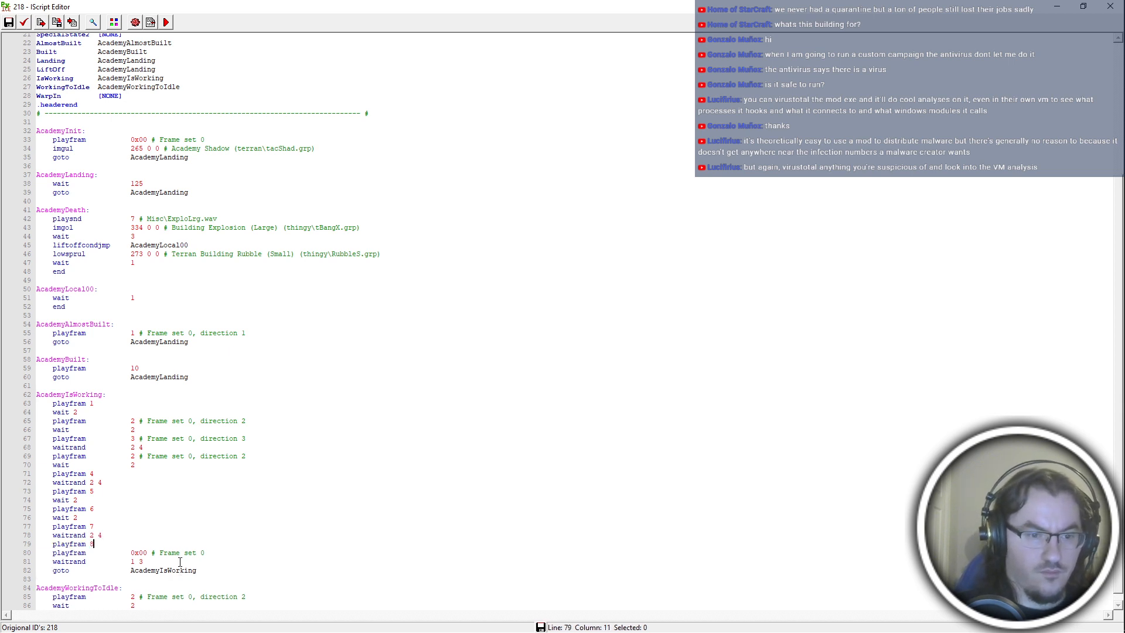
pyautogui.press('Return')
pyautogui.write('wait 2')
pyautogui.press('Return')
pyautogui.write('playfram 9')
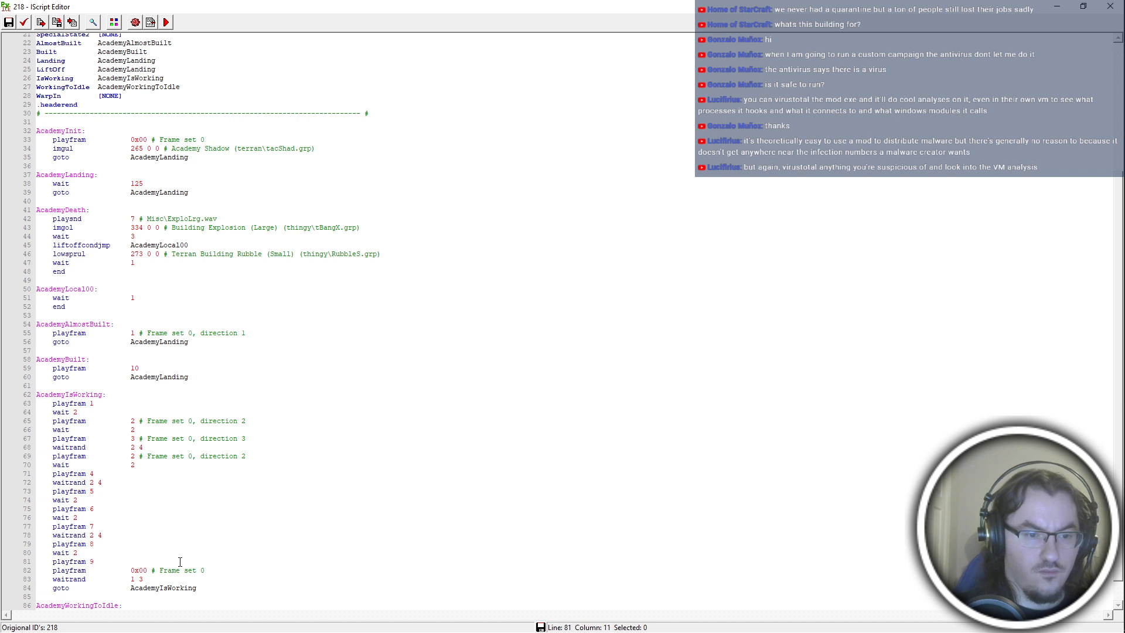
pyautogui.press('Return')
pyautogui.write('wait 2')
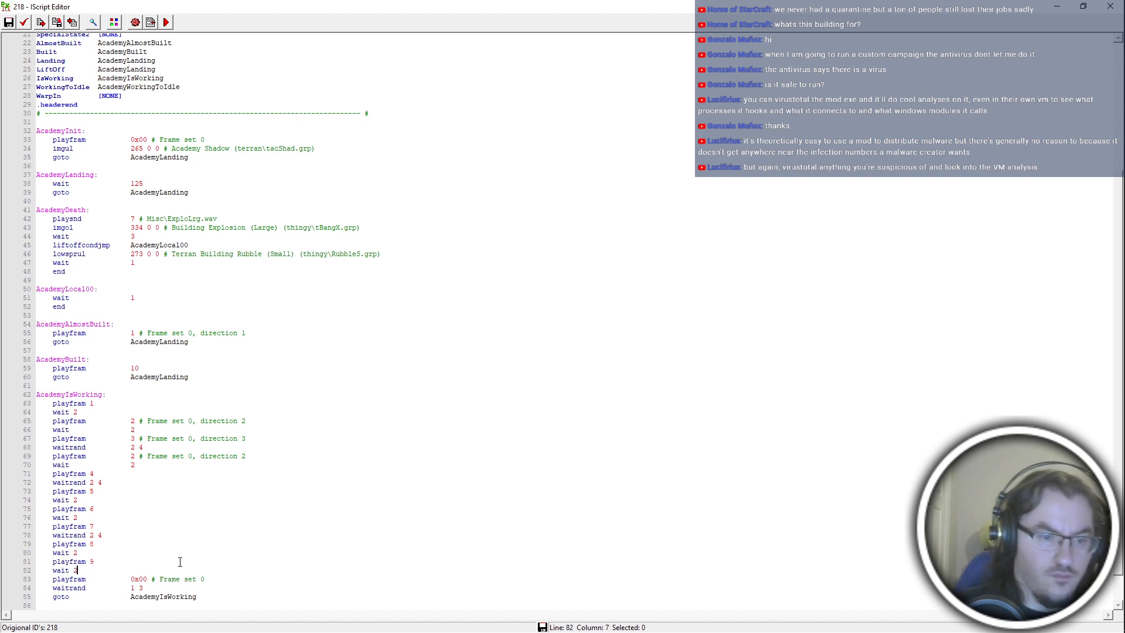
# Change the closing waitrand of the AcademyIsWorking block to 2 4.
pyautogui.press('End')
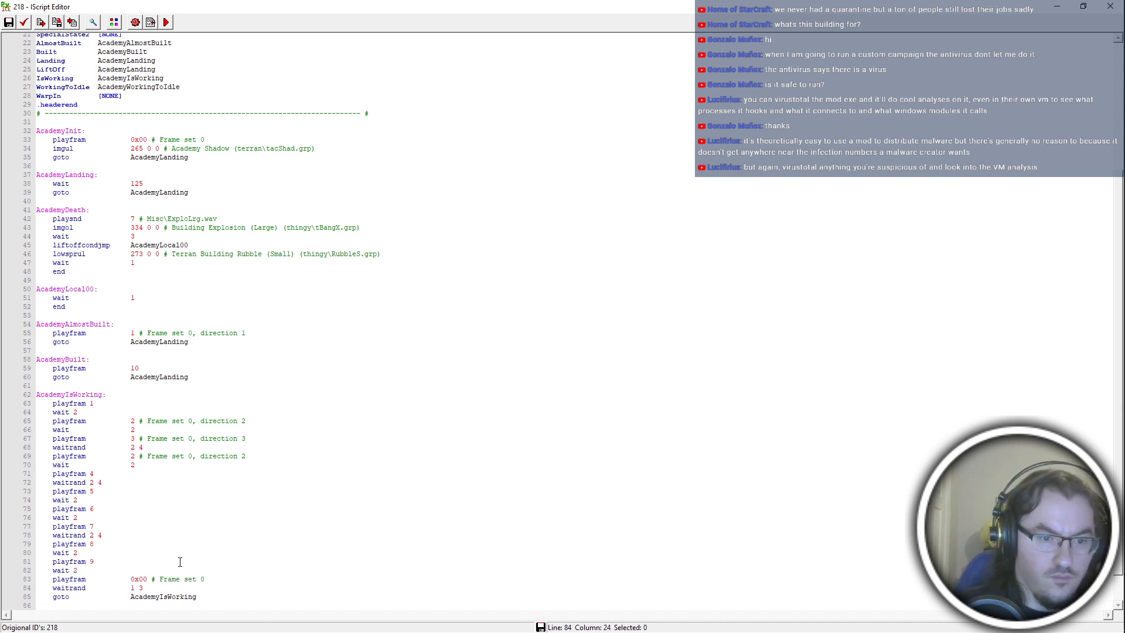
pyautogui.hotkey('shift', 'Left')
pyautogui.hotkey('shift', 'Left')
pyautogui.hotkey('shift', 'Left')
pyautogui.write('2 3')
pyautogui.press('Down')
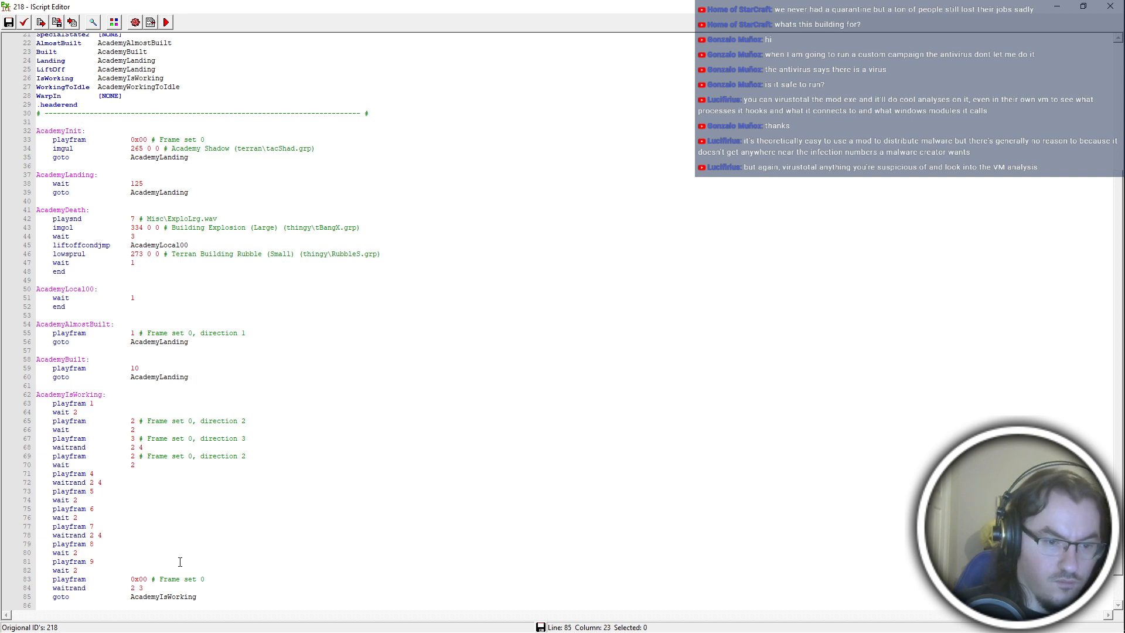
pyautogui.press('Up')
pyautogui.press('BackSpace')
pyautogui.write('4')
pyautogui.press('Down')
# Set the playfram frame under AcademyWorkingToIdle to 0.
pyautogui.scroll(-1, 181, 561)
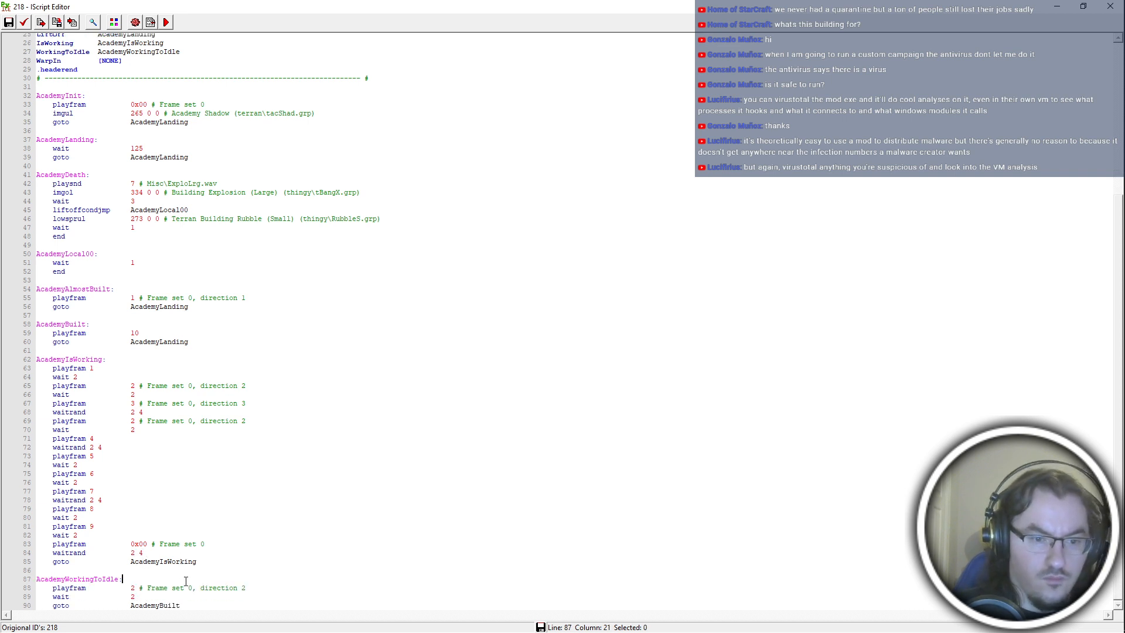
pyautogui.hotkey('shift', 'Right')
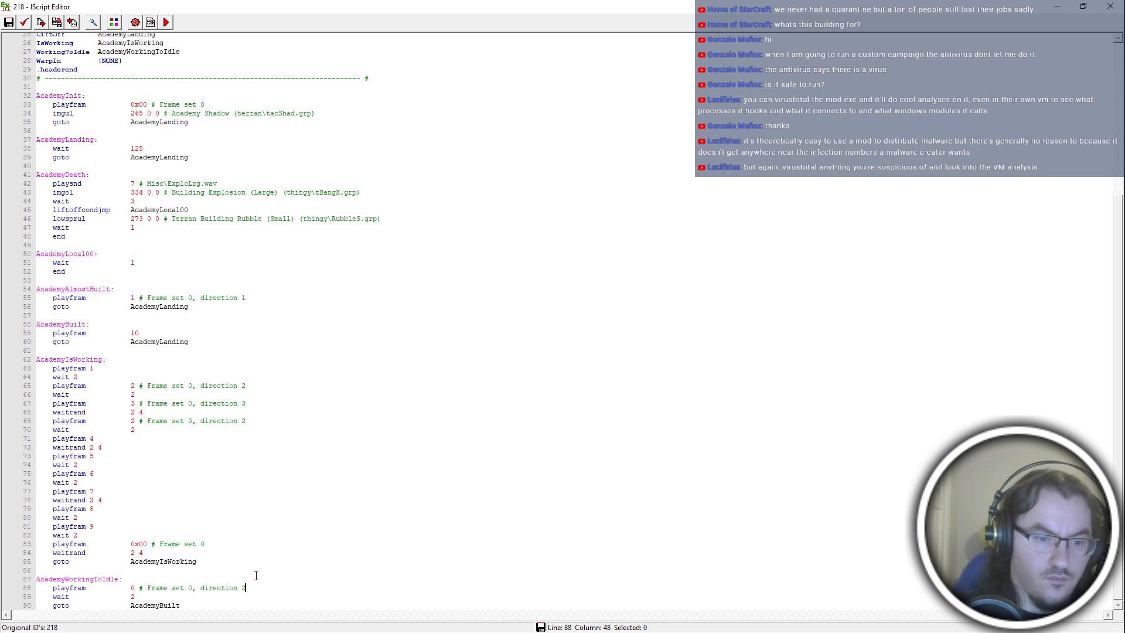
pyautogui.scroll(5, 184, 599)
pyautogui.scroll(-5, 184, 599)
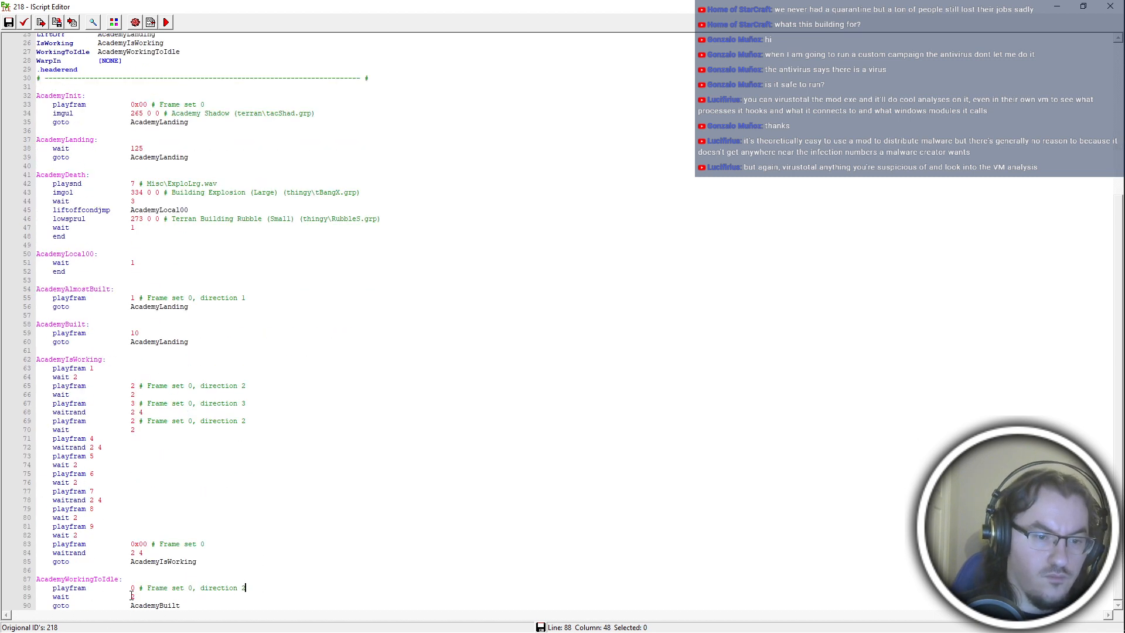
pyautogui.click(131, 588)
pyautogui.press('Up')
pyautogui.press('Up')
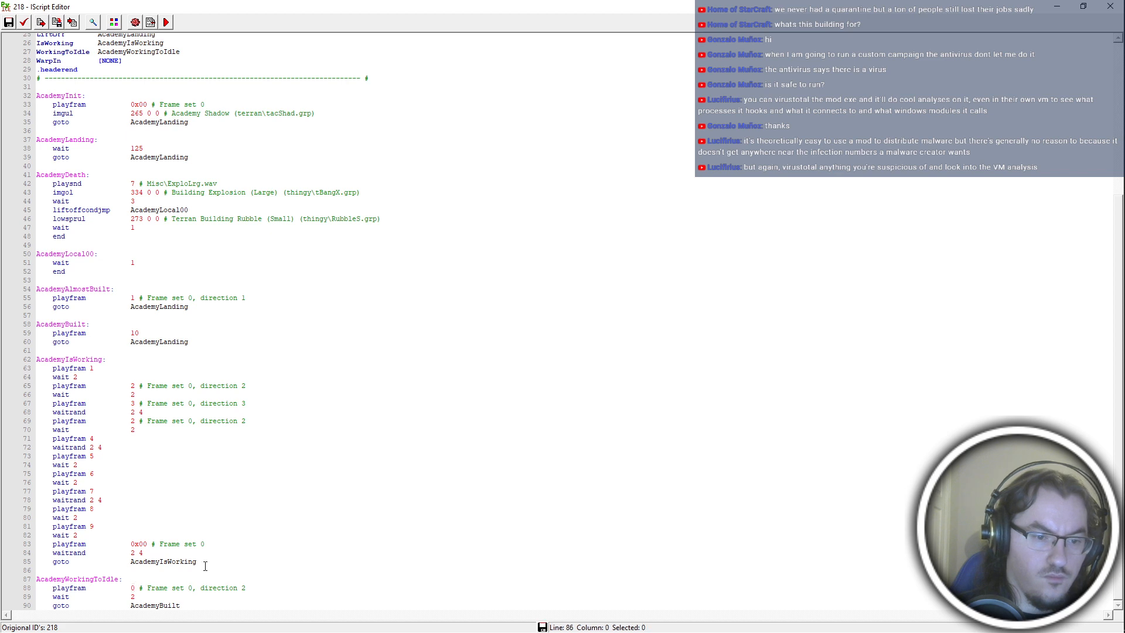
# Set the playfram frames under AcademyAlmostBuilt and AcademyBuilt to 0.
pyautogui.scroll(4, 193, 591)
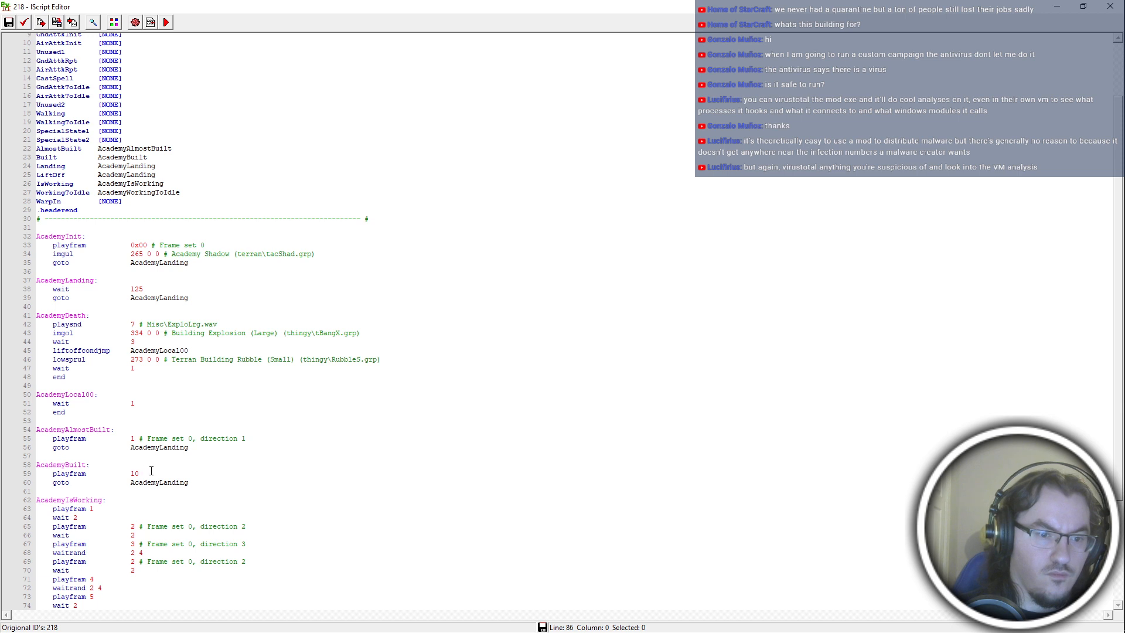
pyautogui.moveTo(140, 474); pyautogui.dragTo(131, 437)
pyautogui.write('00')
pyautogui.click(159, 386)
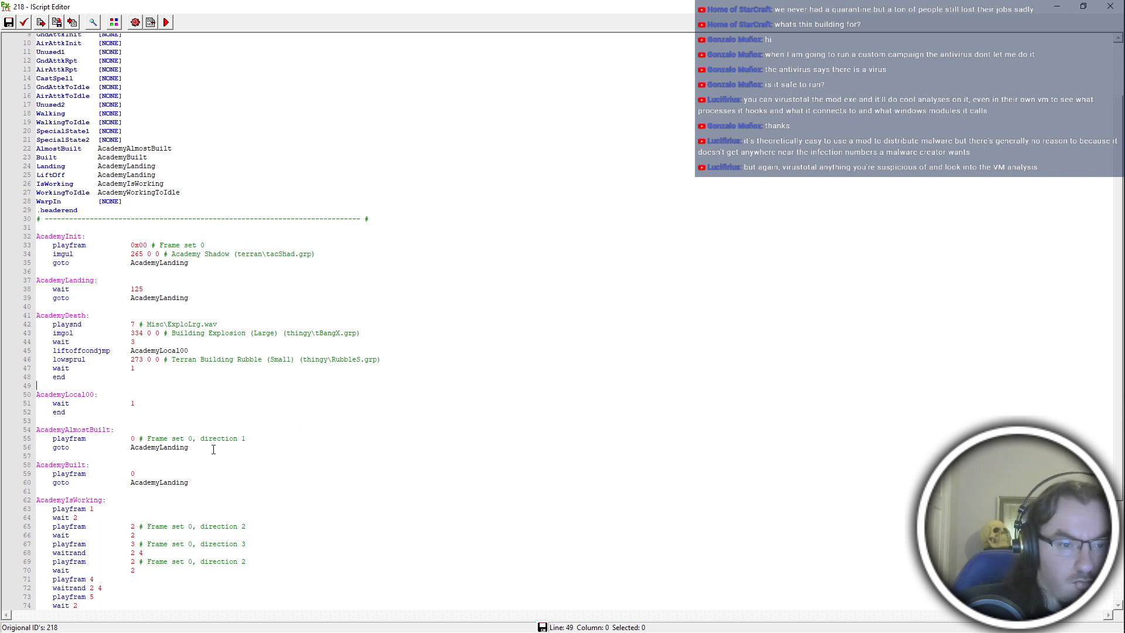
# Rewrite the zero playfram values under AcademyAlmostBuilt, AcademyBuilt and AcademyWorkingToIdle as 0x00.
pyautogui.click(138, 438)
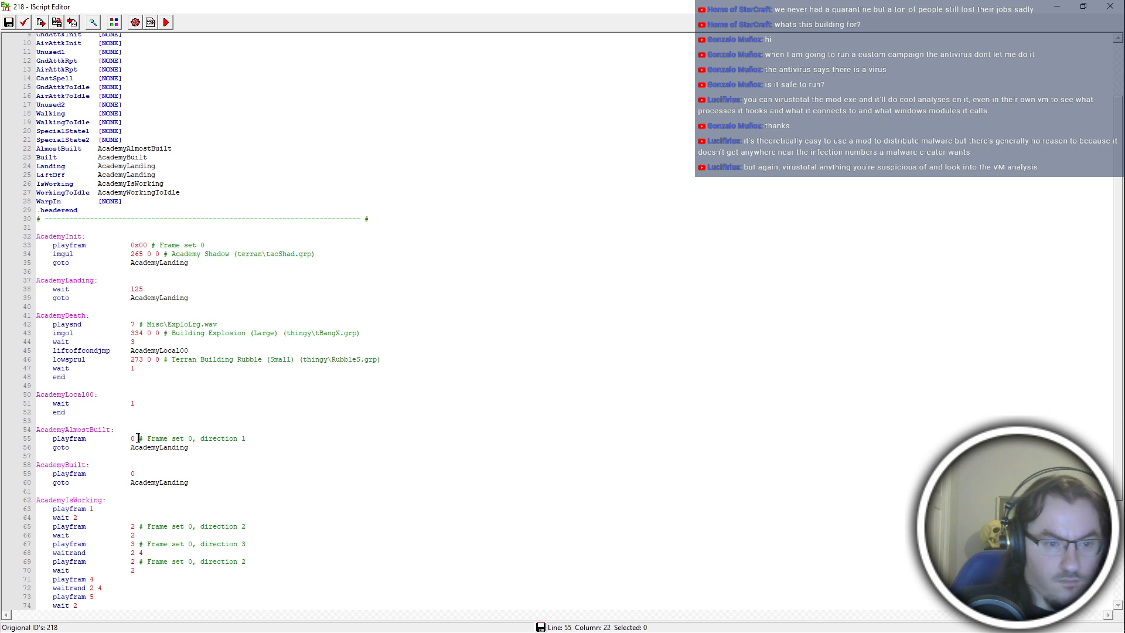
pyautogui.write('x00')
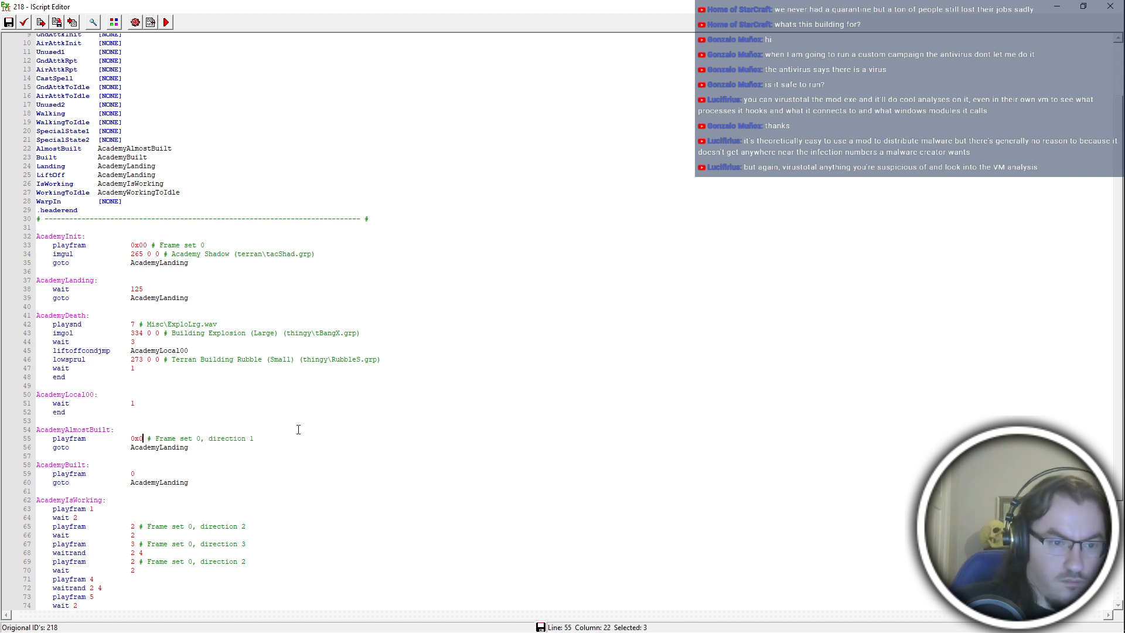
pyautogui.press('Down')
pyautogui.press('Down')
pyautogui.press('Down')
pyautogui.press('Down')
pyautogui.press('End')
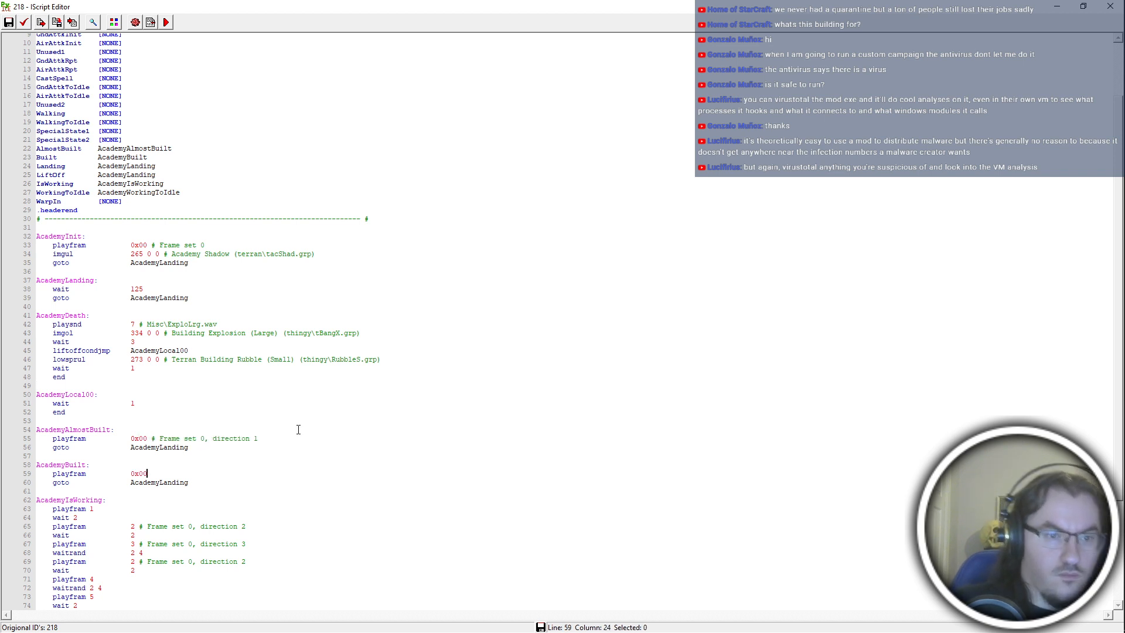
pyautogui.scroll(-5, 149, 262)
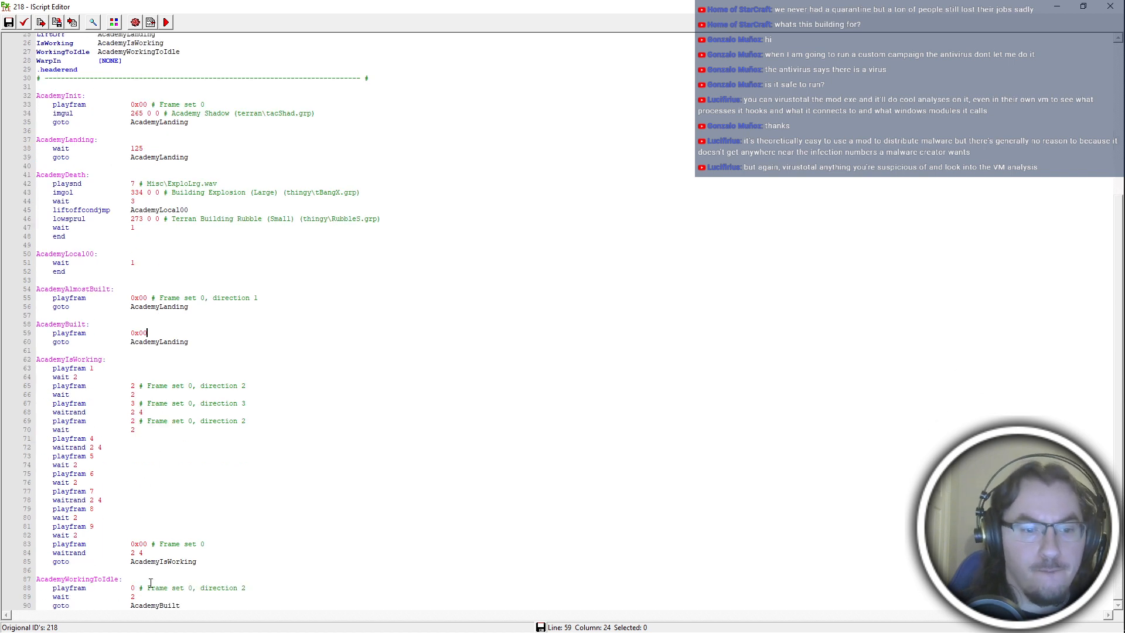
pyautogui.write('x00')
pyautogui.scroll(9, 212, 578)
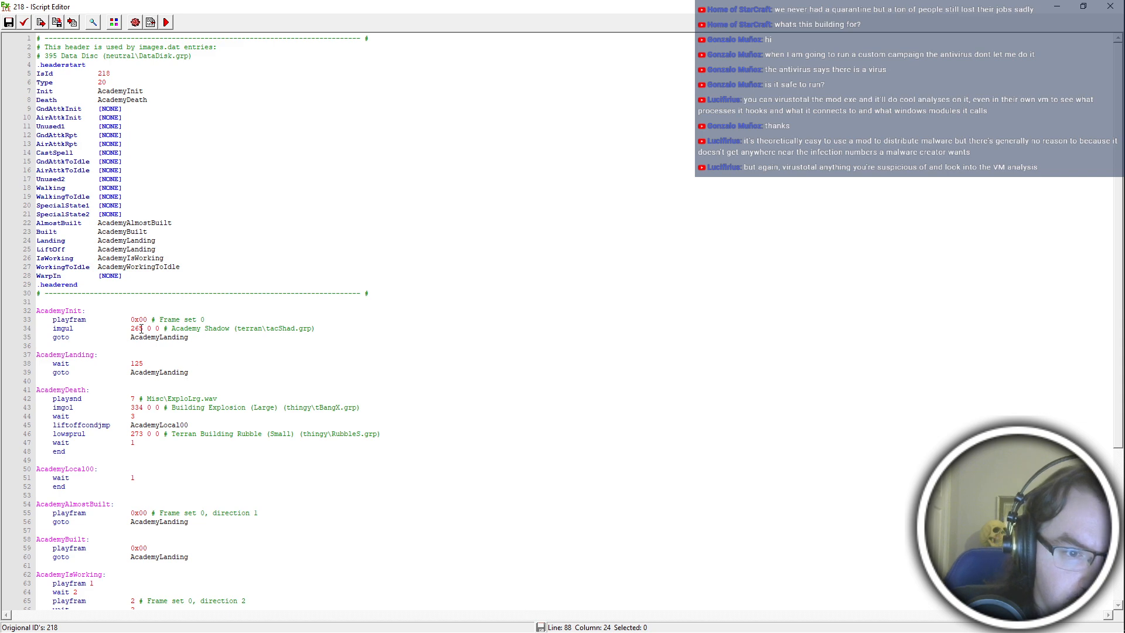
# Look up the shadow image IDs in hydra_references.asc3 in Notepad++, and set the imgul image under AcademyInit to 409.
pyautogui.hotkey('alt', 'Tab')
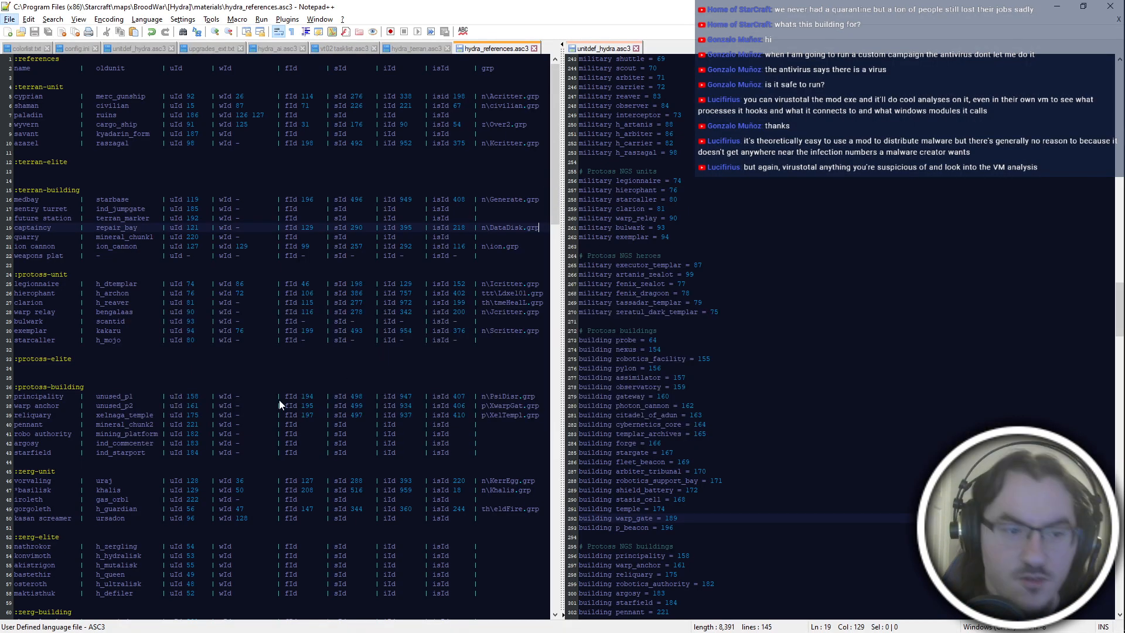
pyautogui.scroll(-2, 276, 400)
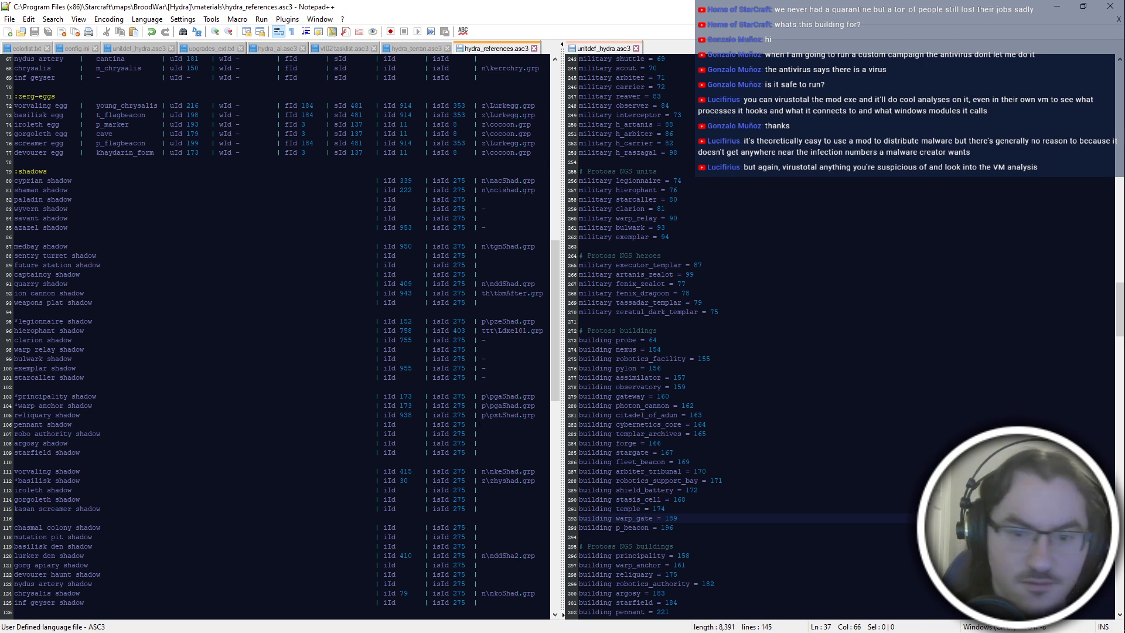
pyautogui.hotkey('alt', 'Tab')
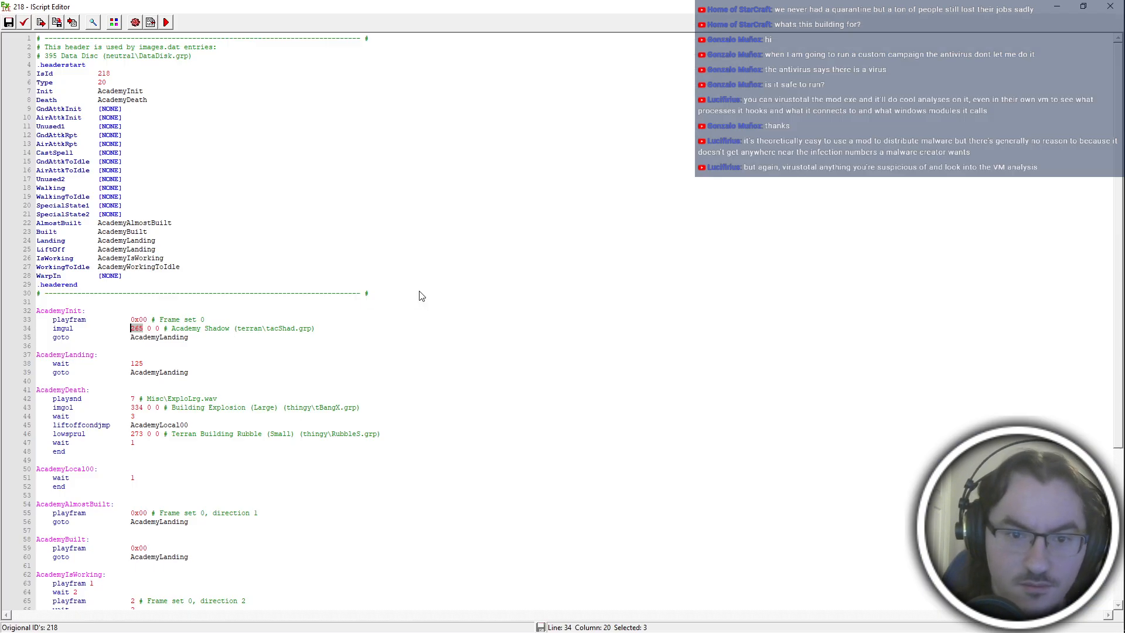
pyautogui.write('409')
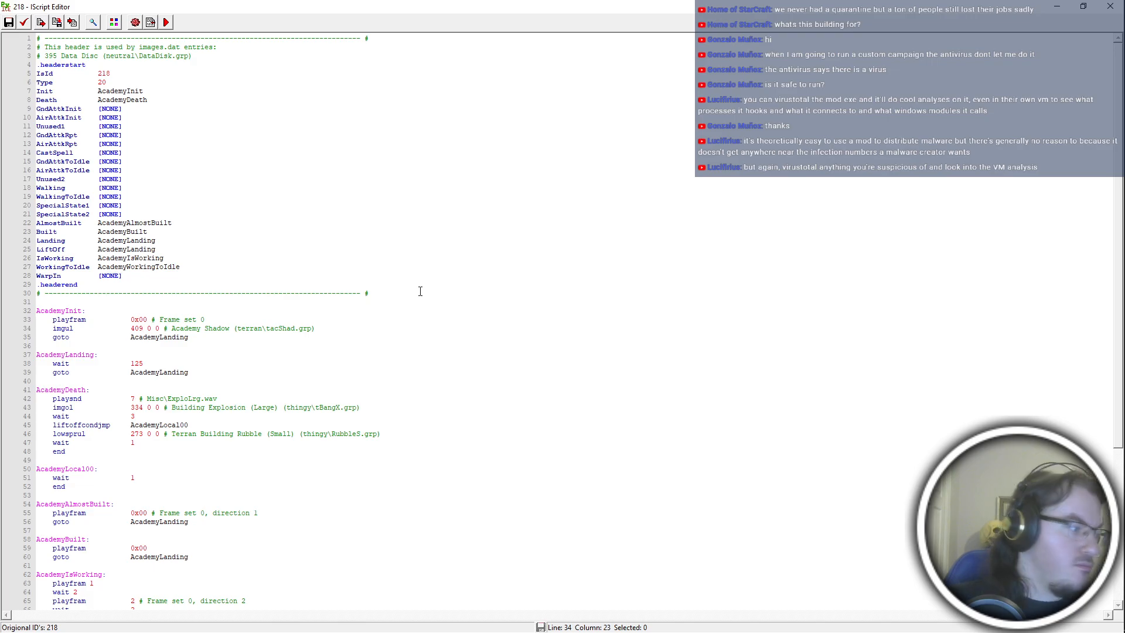
# Recheck the shadow references, and close the script editor for iscript entry 218.
pyautogui.hotkey('alt', 'Tab')
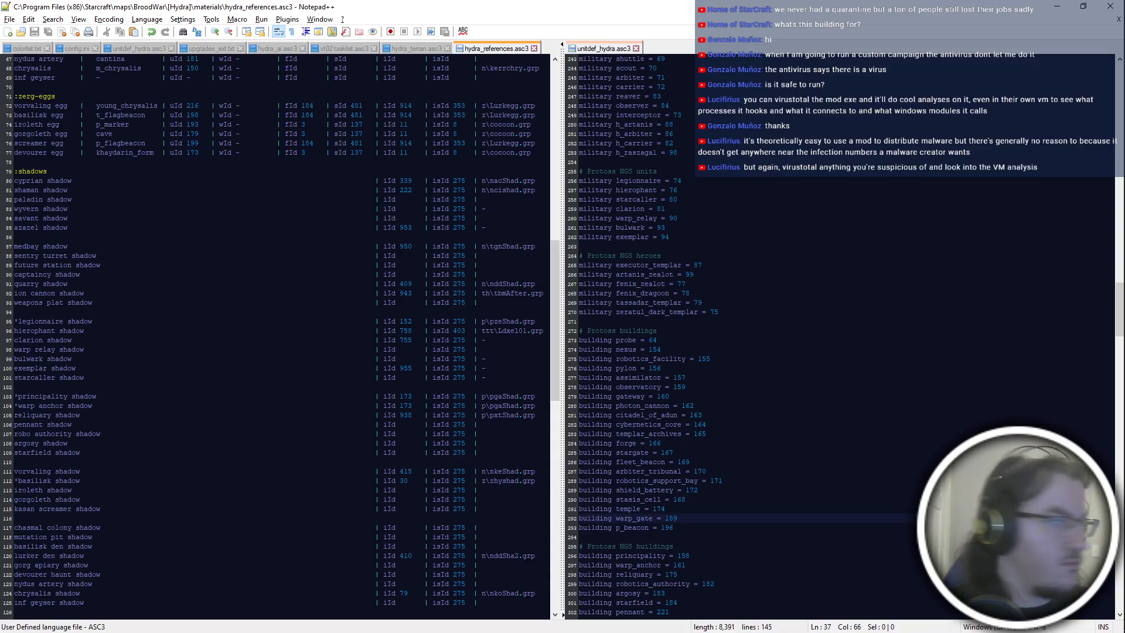
pyautogui.hotkey('alt', 'Tab')
pyautogui.click(1110, 6)
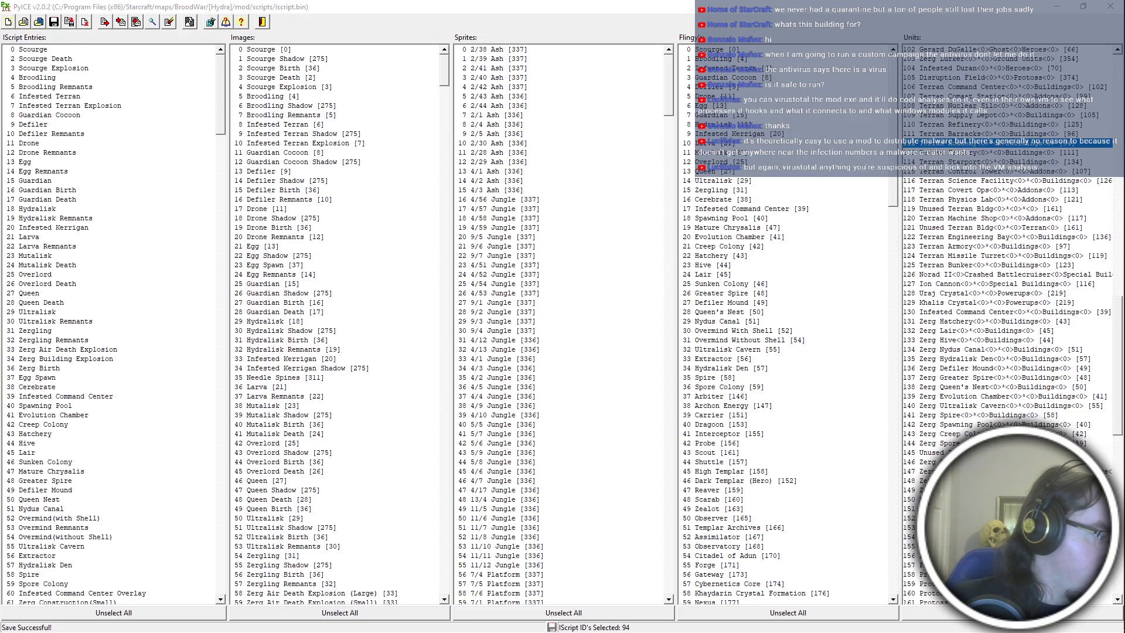
# Switch to PyMPQ and add the data files from the arr folder to the betahydra.exe archive under arr\.
pyautogui.hotkey('alt', 'Tab')
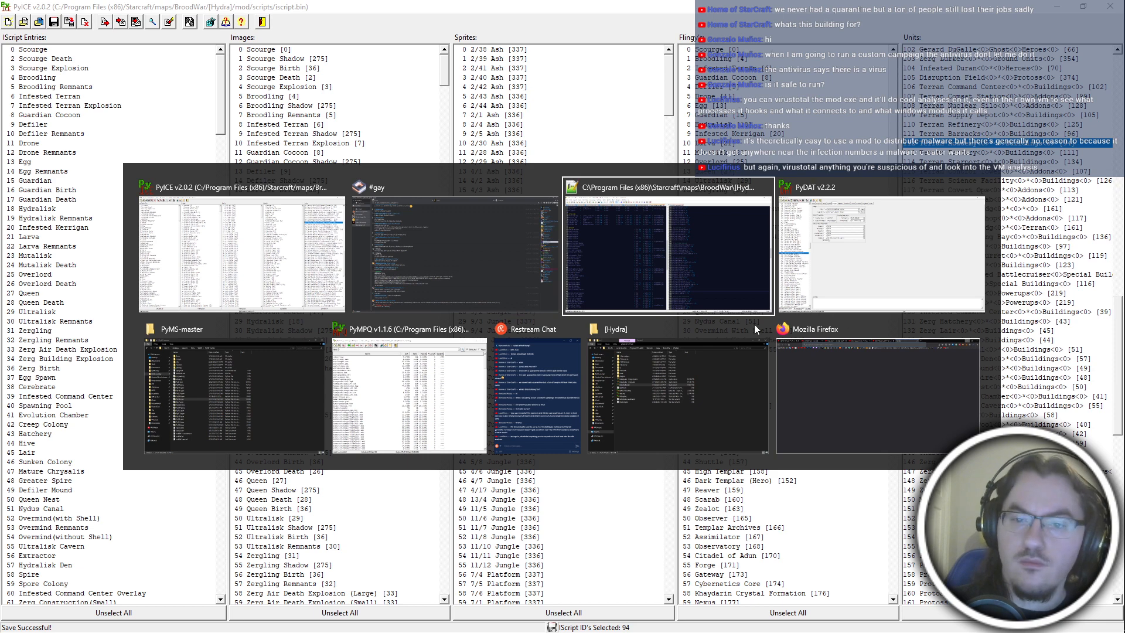
pyautogui.click(443, 391)
pyautogui.click(464, 64)
pyautogui.moveTo(562, 267); pyautogui.dragTo(557, 106)
pyautogui.press('Return')
pyautogui.write('arr\\')
pyautogui.press('Return')
pyautogui.hotkey('ctrl', 'o')
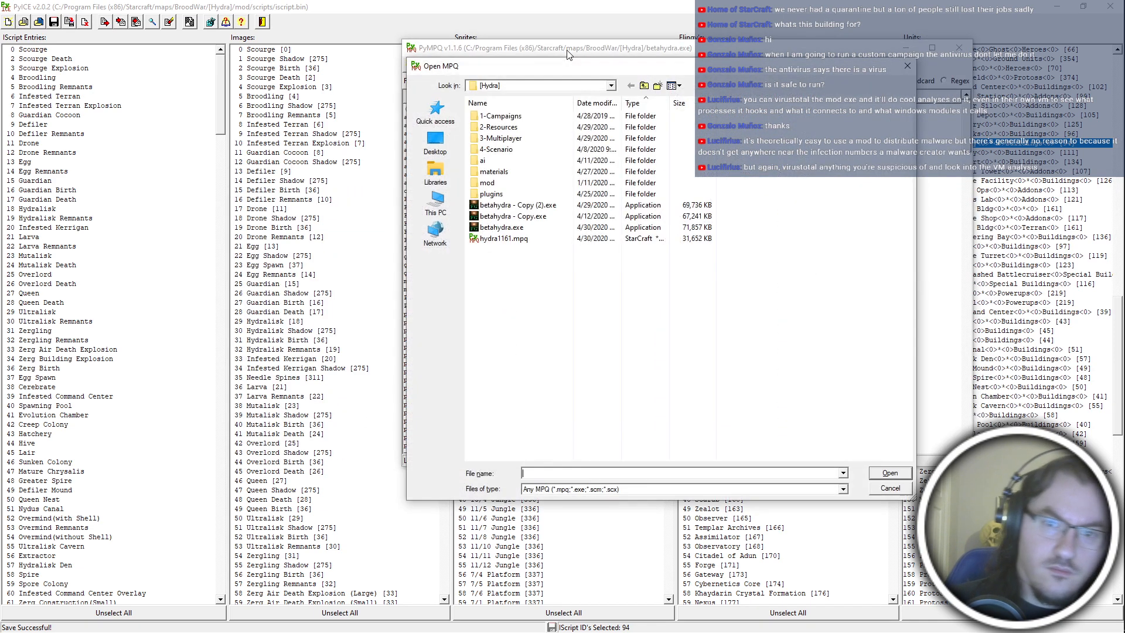
pyautogui.doubleClick(490, 183)
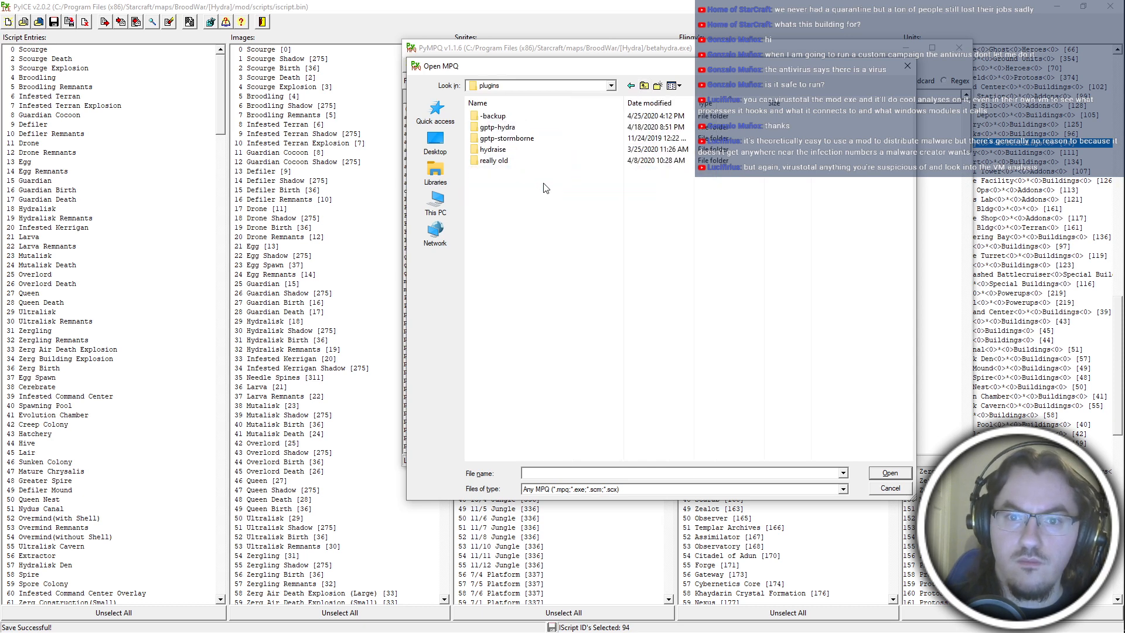
pyautogui.press('BackSpace')
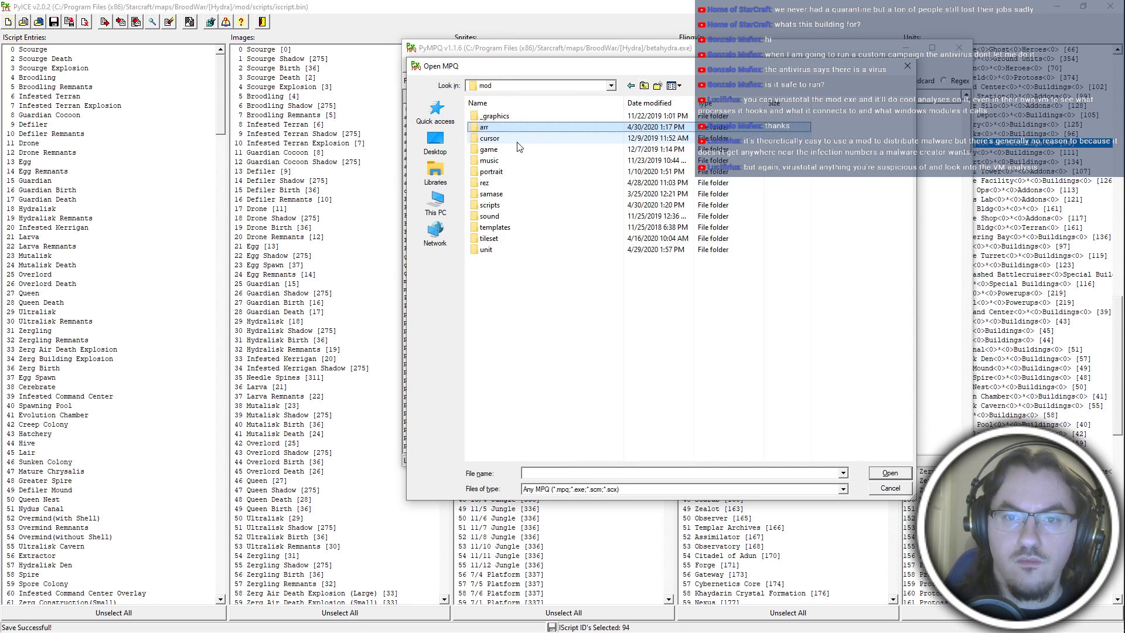
pyautogui.press('Return')
pyautogui.press('Escape')
# Add iscript.bin from the mod's scripts folder to the archive under scripts\.
pyautogui.click(468, 63)
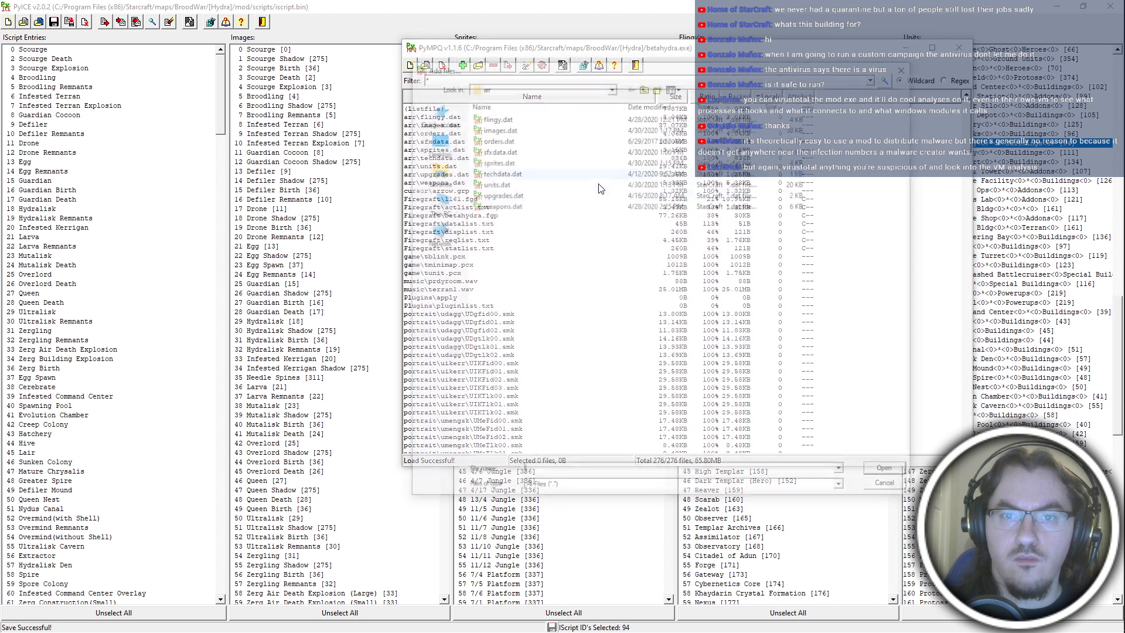
pyautogui.press('BackSpace')
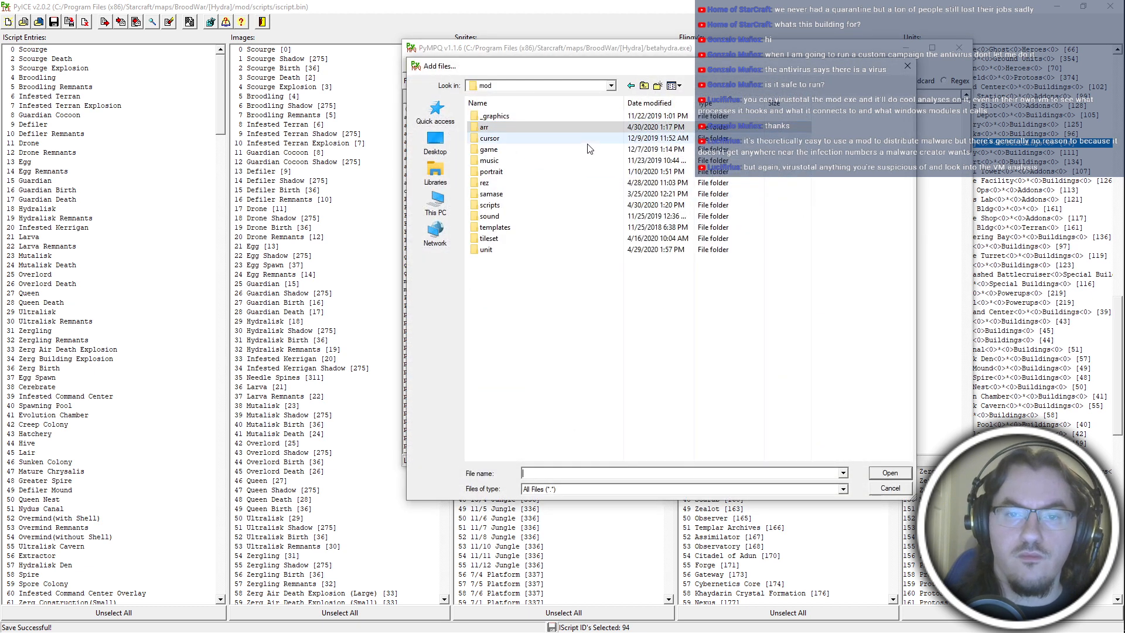
pyautogui.doubleClick(535, 205)
pyautogui.doubleClick(516, 150)
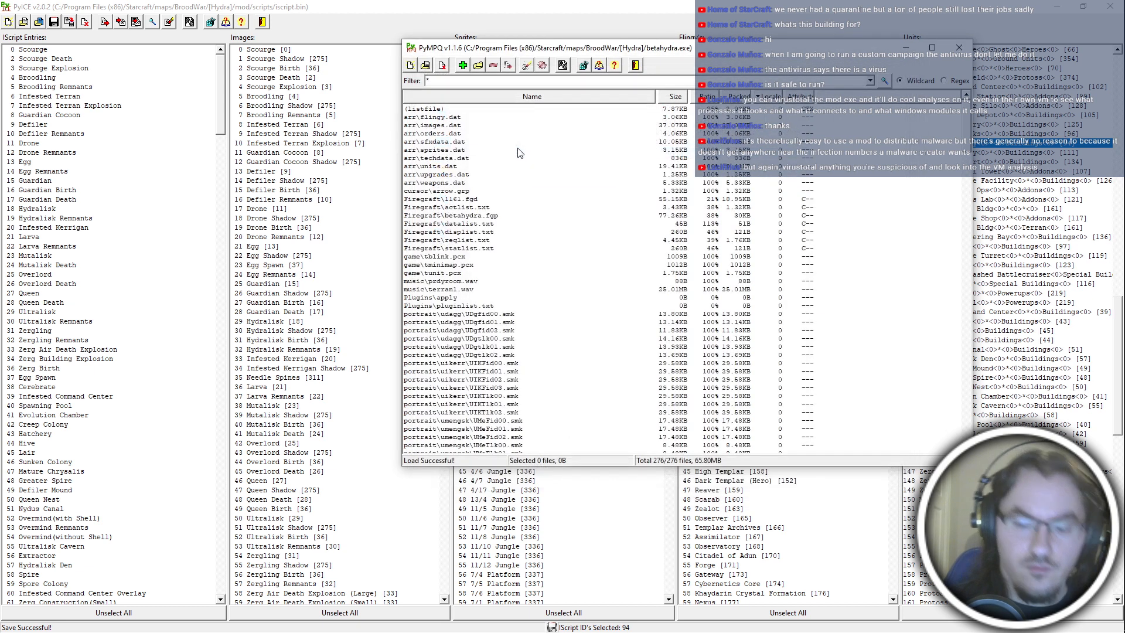
pyautogui.write('scripts\\')
pyautogui.press('Return')
# Find lurkerdenshad.grp in the mod's unit folder while adding files, and rename it as nddsha2.grp.
pyautogui.press('Insert')
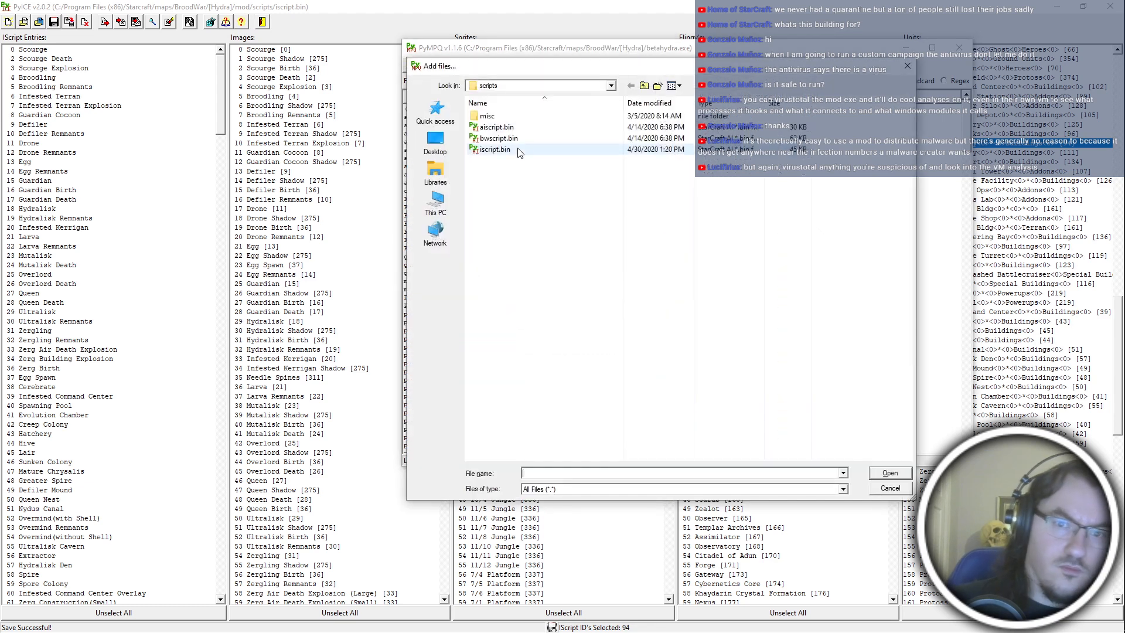
pyautogui.click(644, 86)
pyautogui.doubleClick(487, 249)
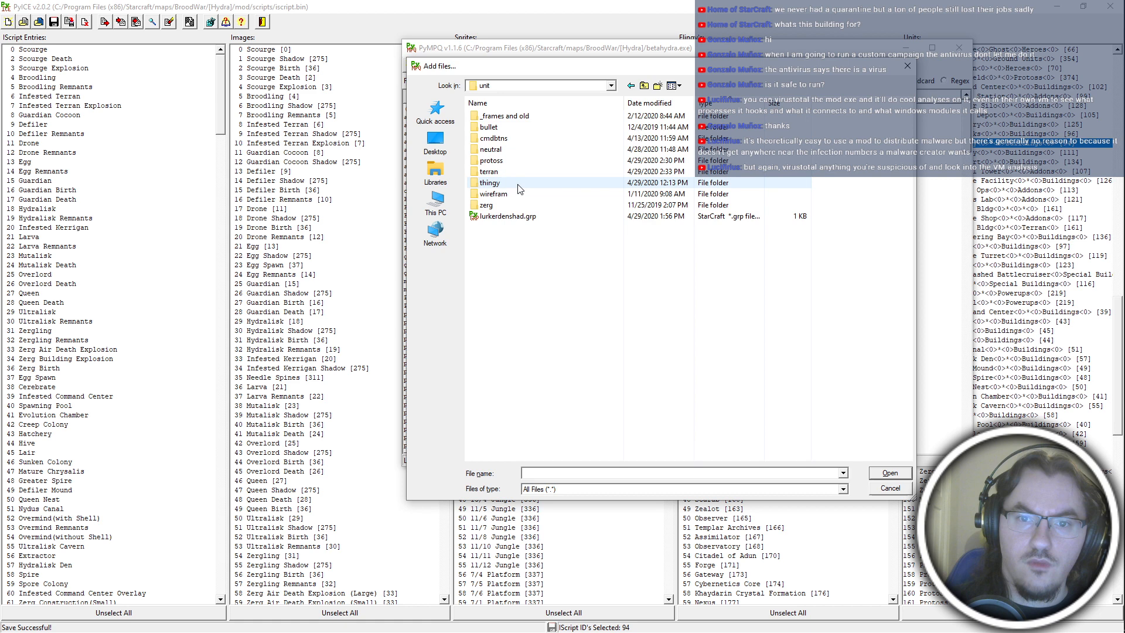
pyautogui.doubleClick(505, 153)
pyautogui.press('BackSpace')
pyautogui.click(522, 218)
pyautogui.press('F2')
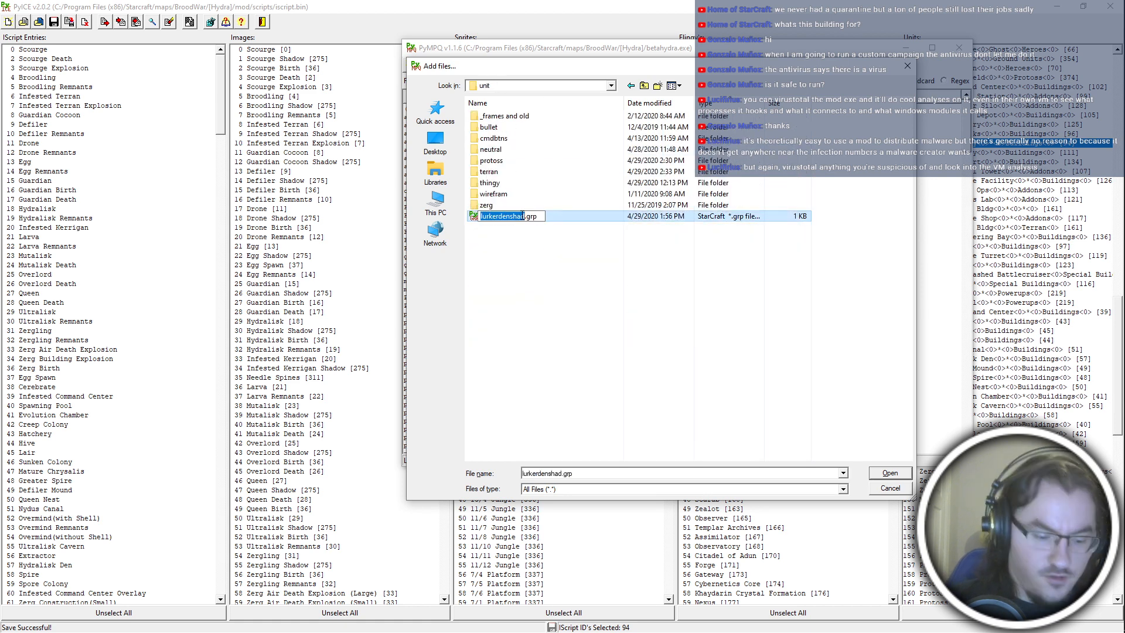
pyautogui.write('nddsh')
pyautogui.write('a2')
pyautogui.press('Return')
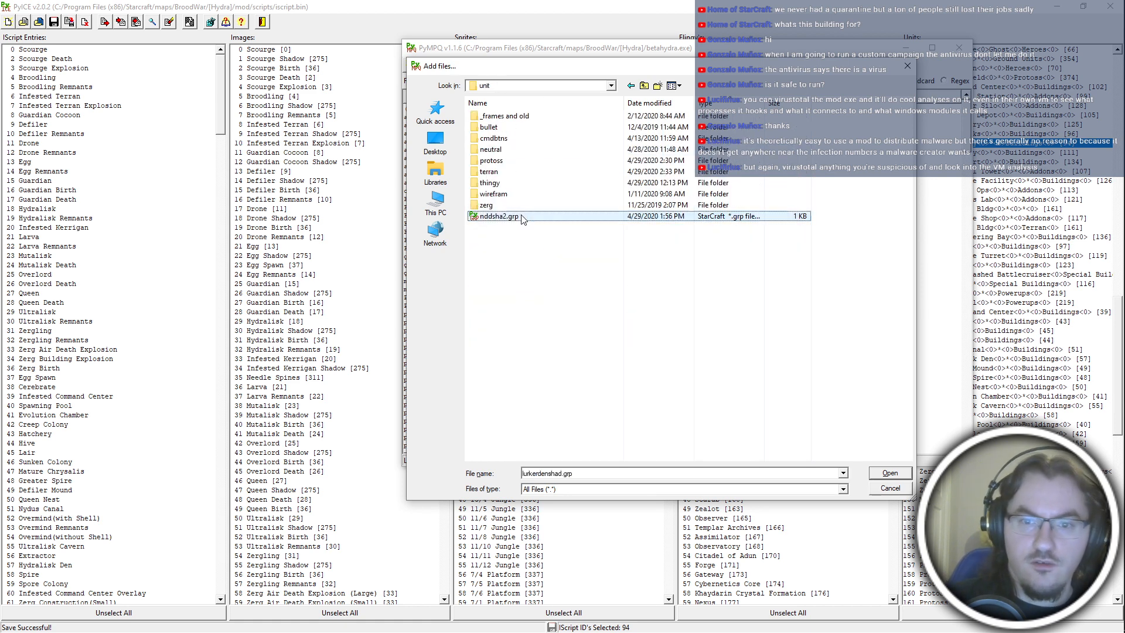
# Move nddsha2.grp from the unit folder into its neutral subfolder.
pyautogui.doubleClick(495, 139)
pyautogui.press('BackSpace')
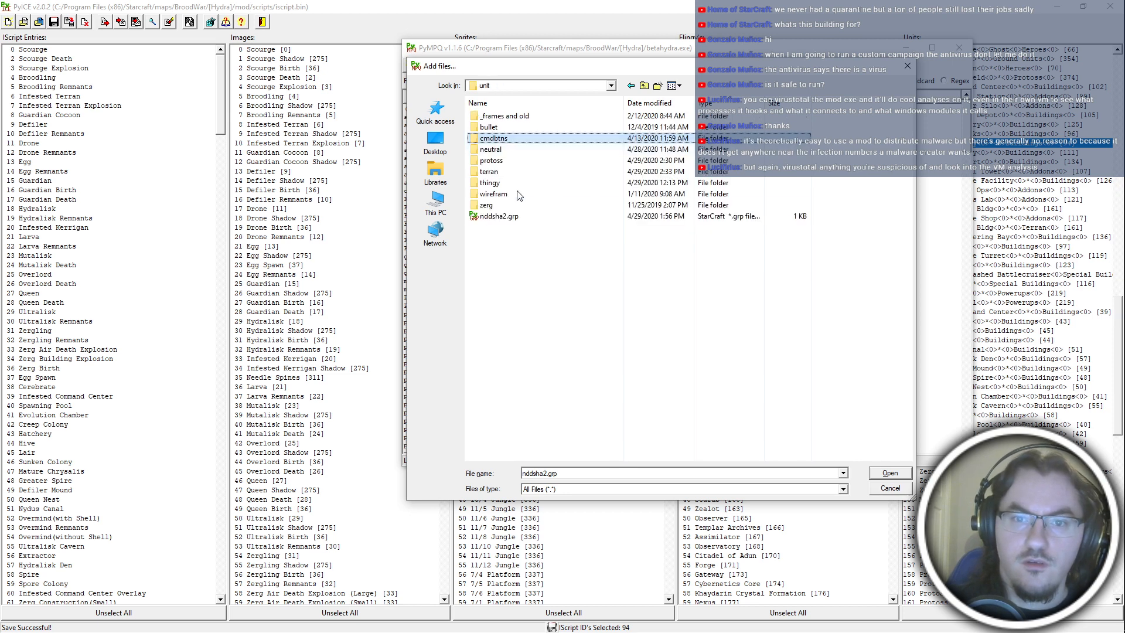
pyautogui.doubleClick(534, 149)
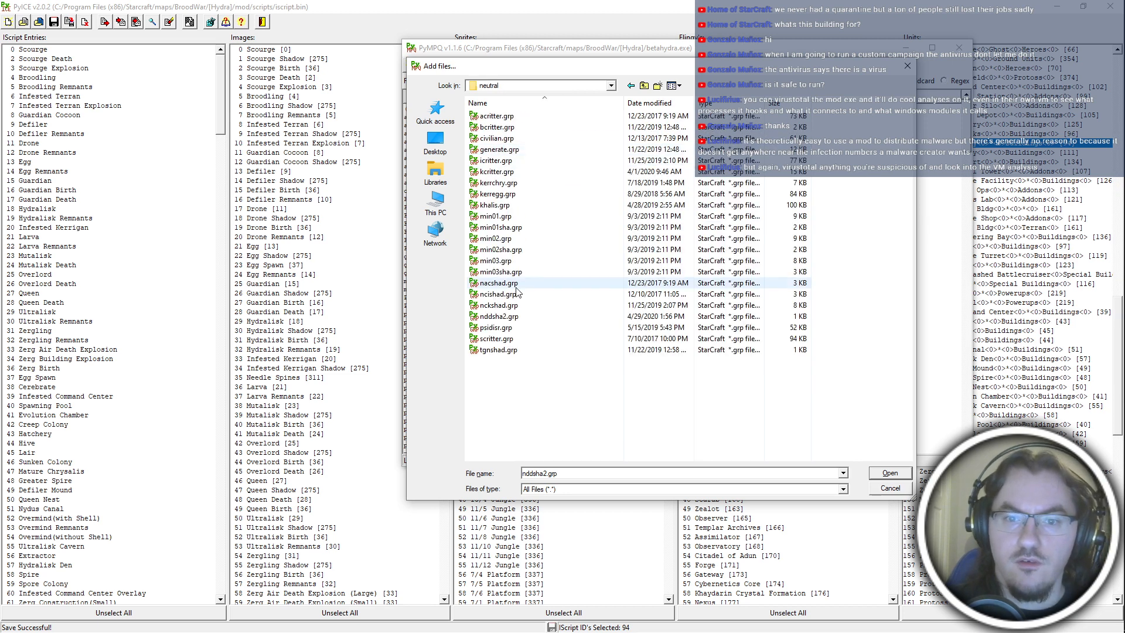
# Move captaincy.grp from the Desktop into the mod's unit\neutral folder.
pyautogui.hotkey('alt', 'Tab')
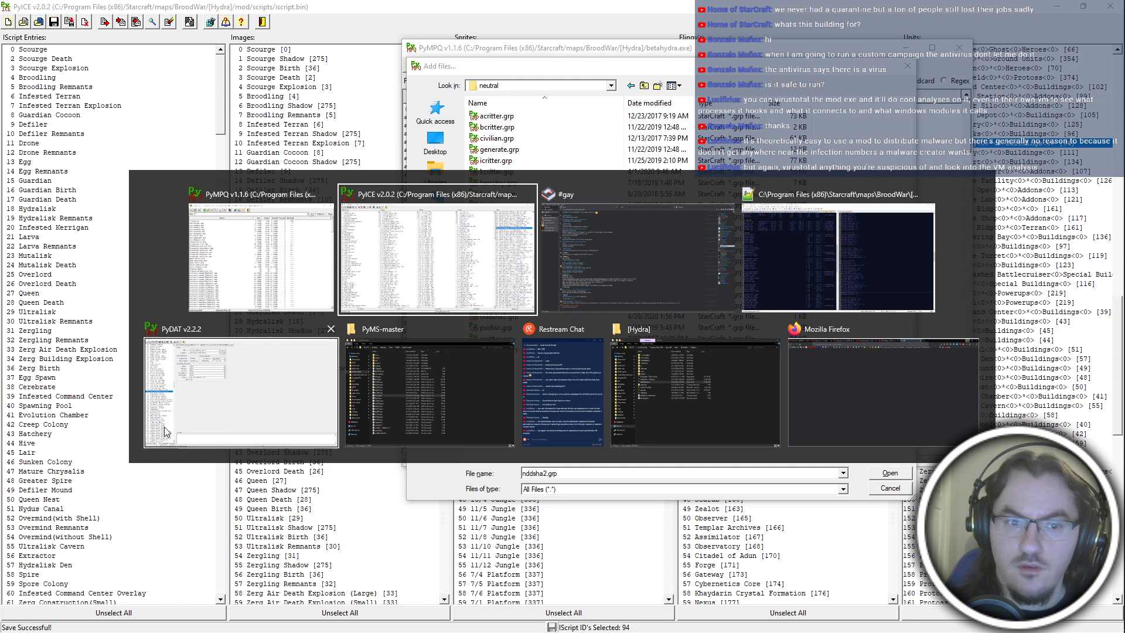
pyautogui.click(726, 392)
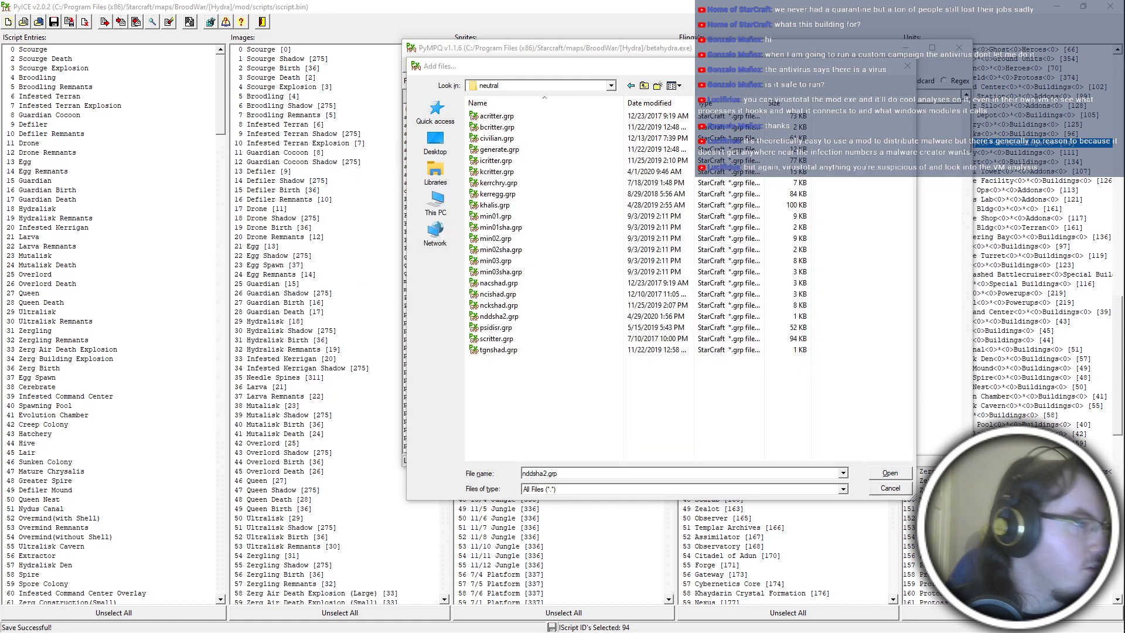
pyautogui.hotkey('alt', 'Tab')
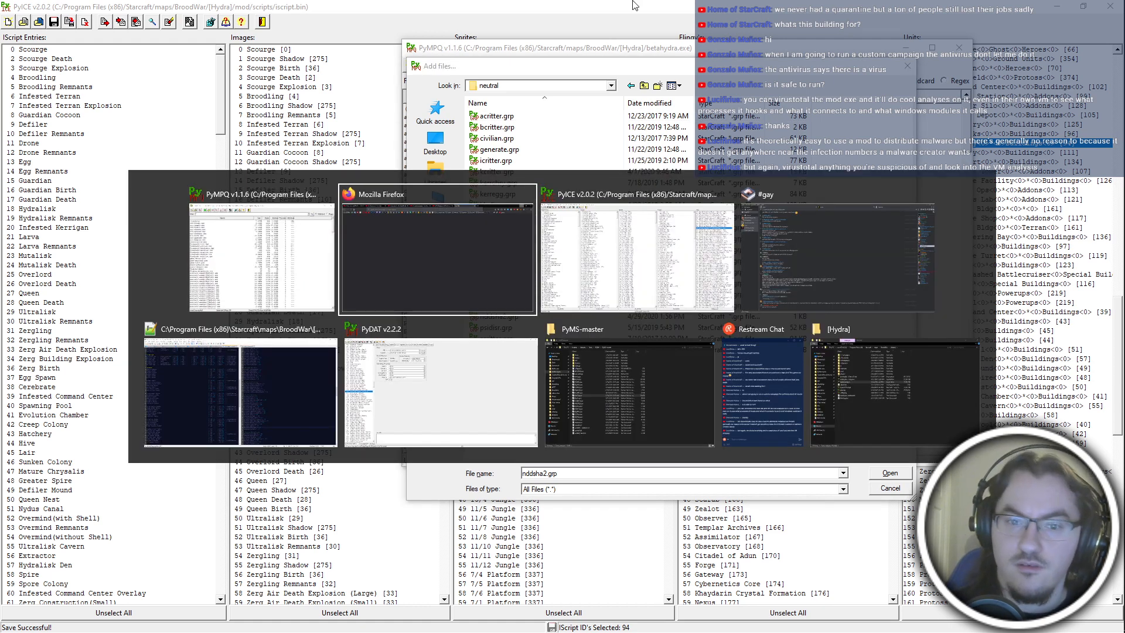
pyautogui.click(610, 424)
pyautogui.click(366, 195)
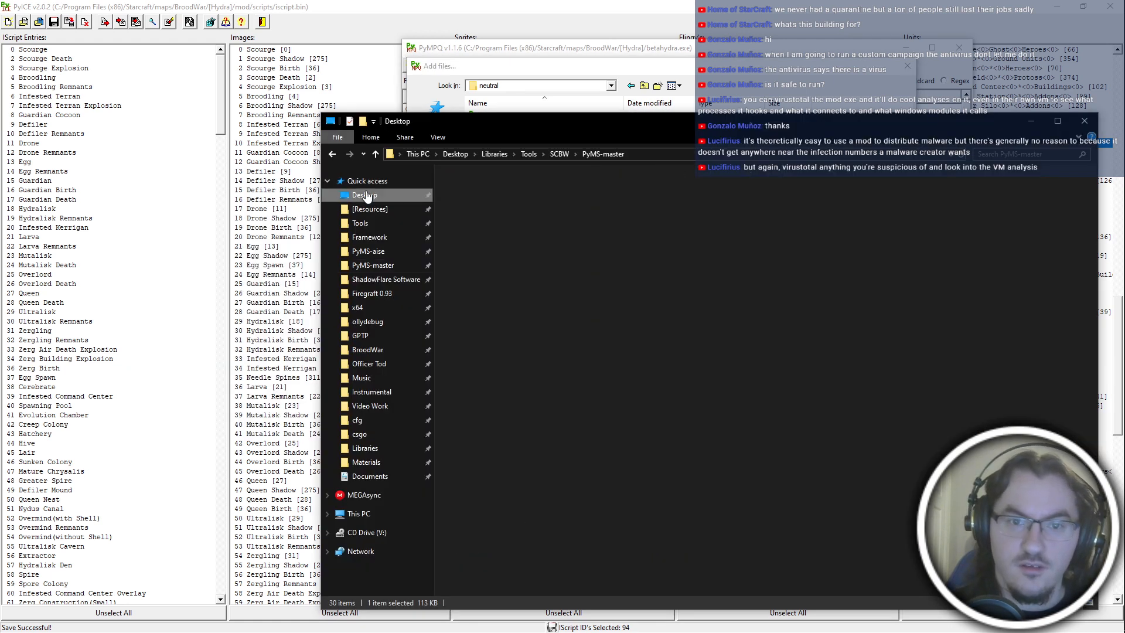
pyautogui.click(510, 288)
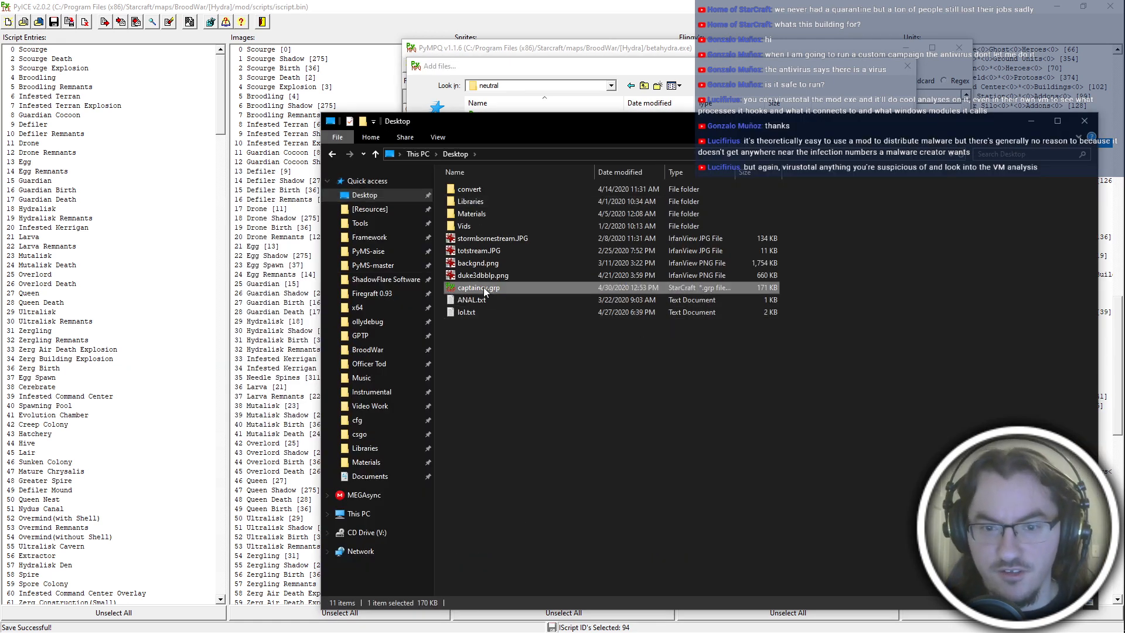
pyautogui.click(585, 69)
pyautogui.click(582, 284)
pyautogui.click(599, 403)
pyautogui.hotkey('ctrl', 'v')
# Rename captaincy.grp in the neutral folder as datadisk.grp.
pyautogui.press('F2')
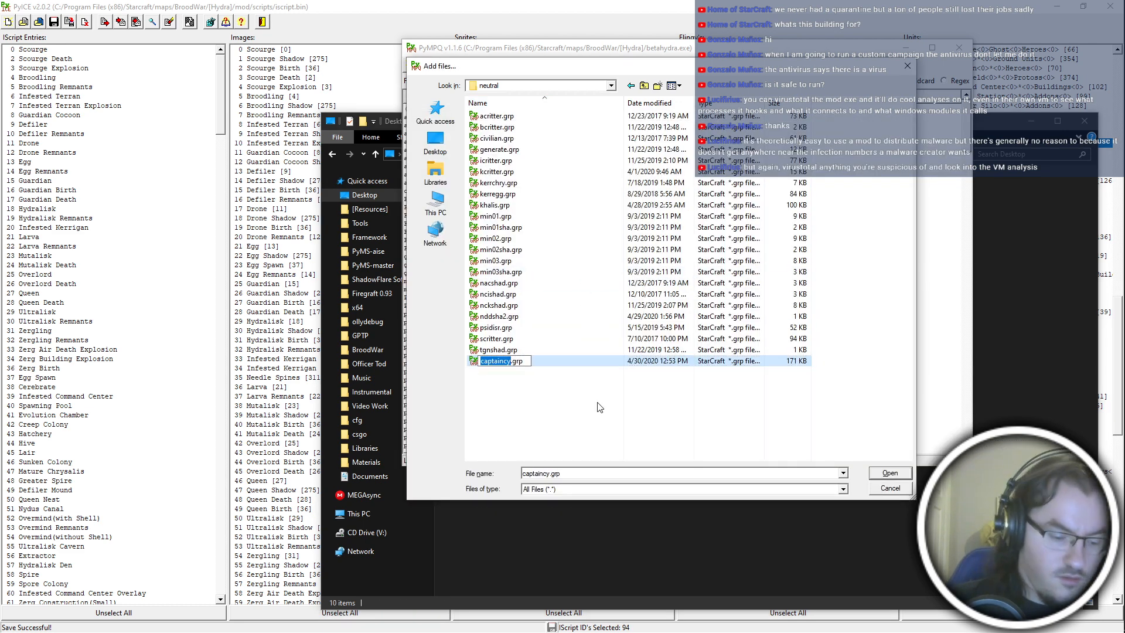
pyautogui.write('ndd')
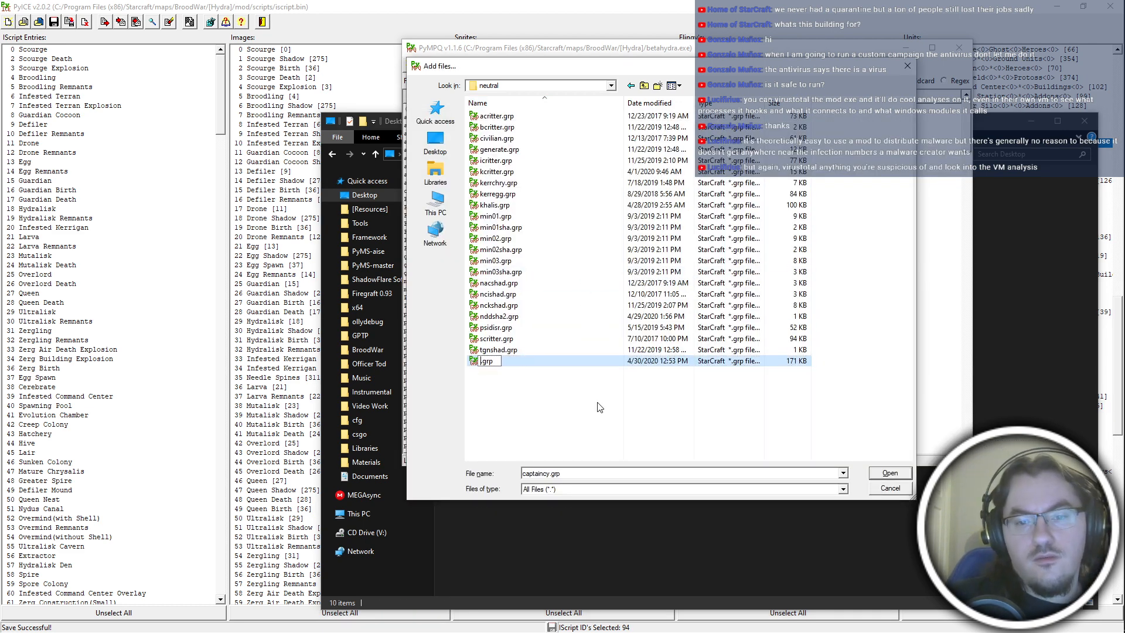
pyautogui.write('isk')
pyautogui.press('Return')
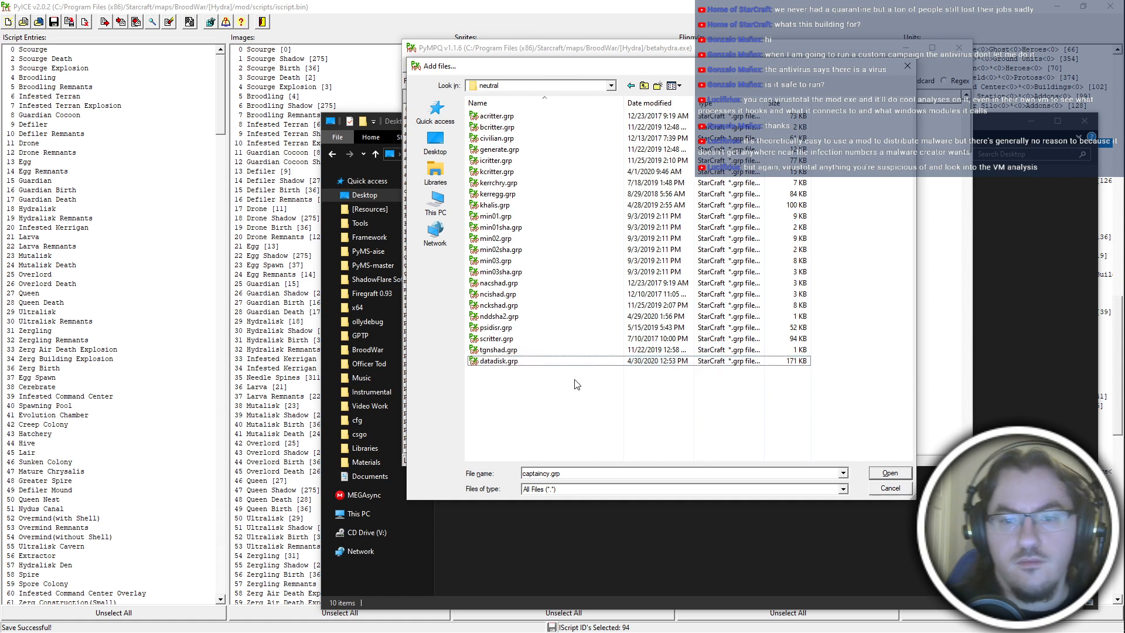
# Add datadisk.grp and nddsha2.grp from the neutral folder to the mod archive.
pyautogui.click(563, 361)
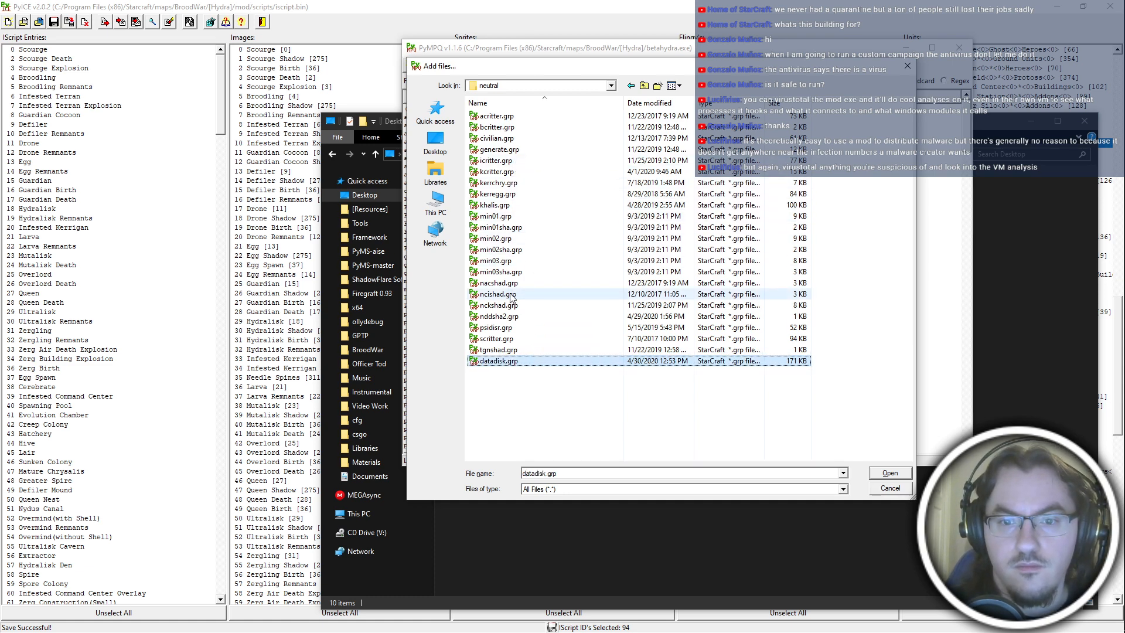
pyautogui.doubleClick(514, 318)
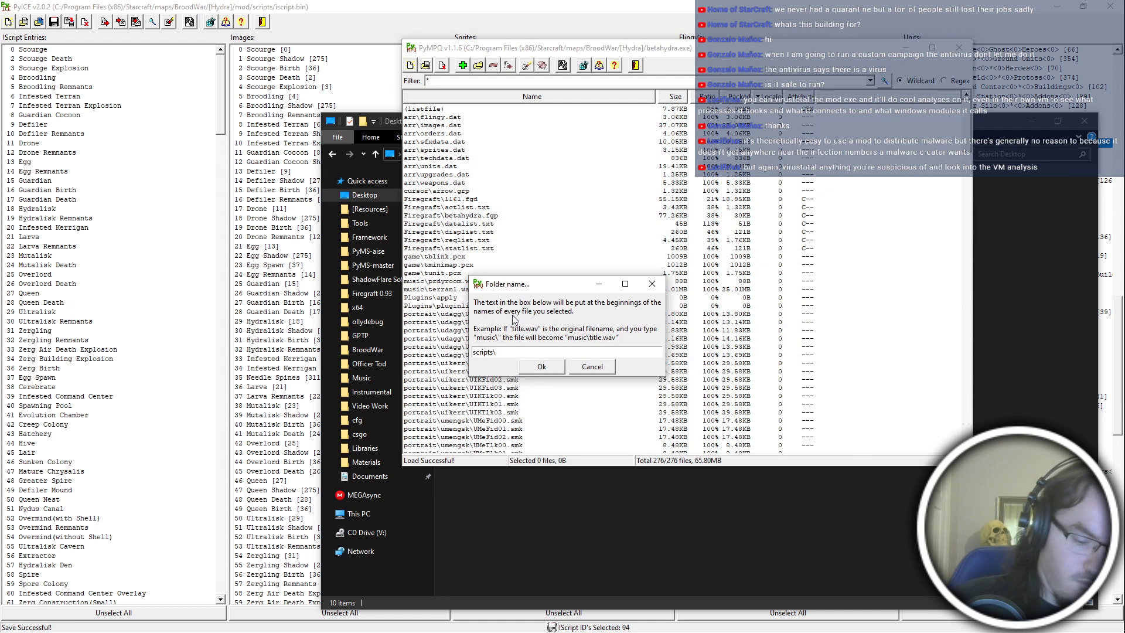
pyautogui.press('Return')
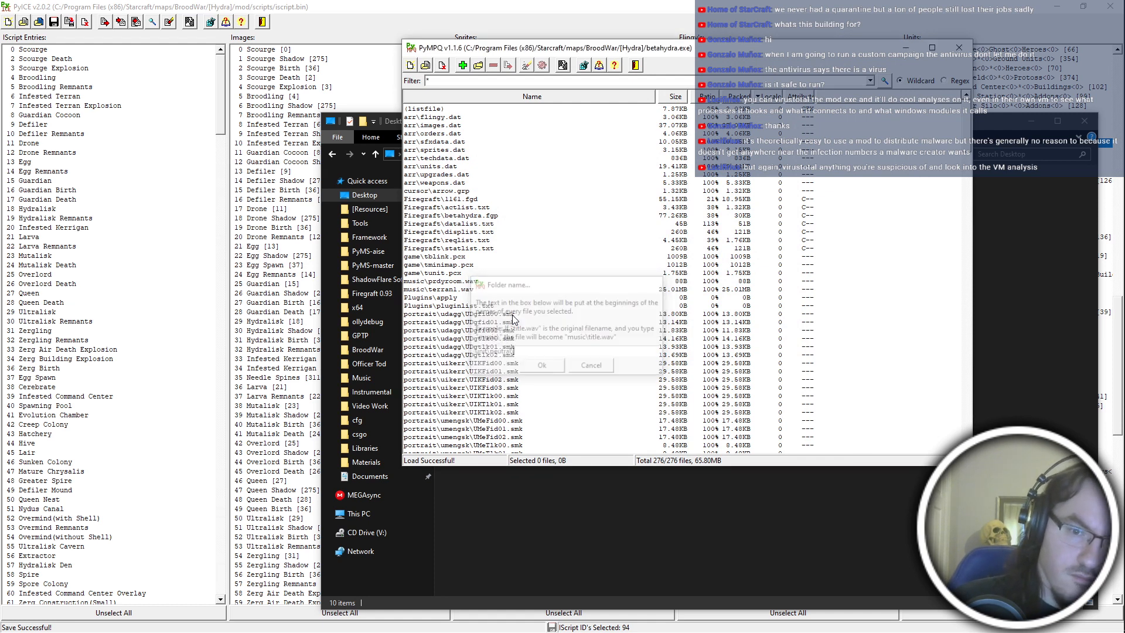
# Launch Adobe Photoshop CS6.
pyautogui.moveTo(1119, 267)
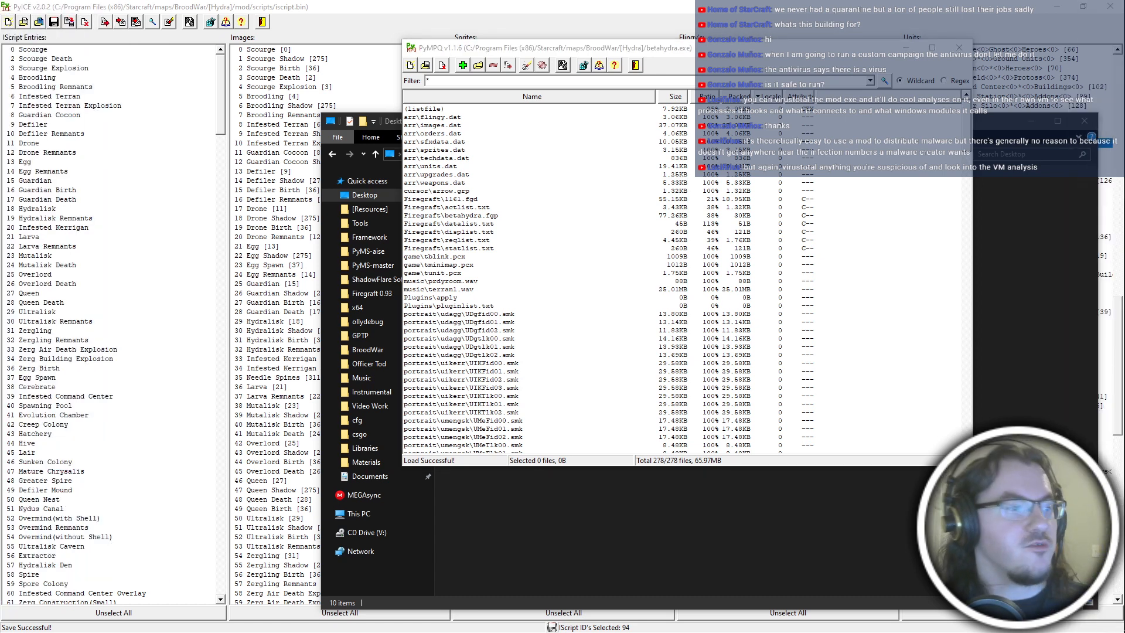
pyautogui.moveTo(1121, 319)
pyautogui.click(1085, 194)
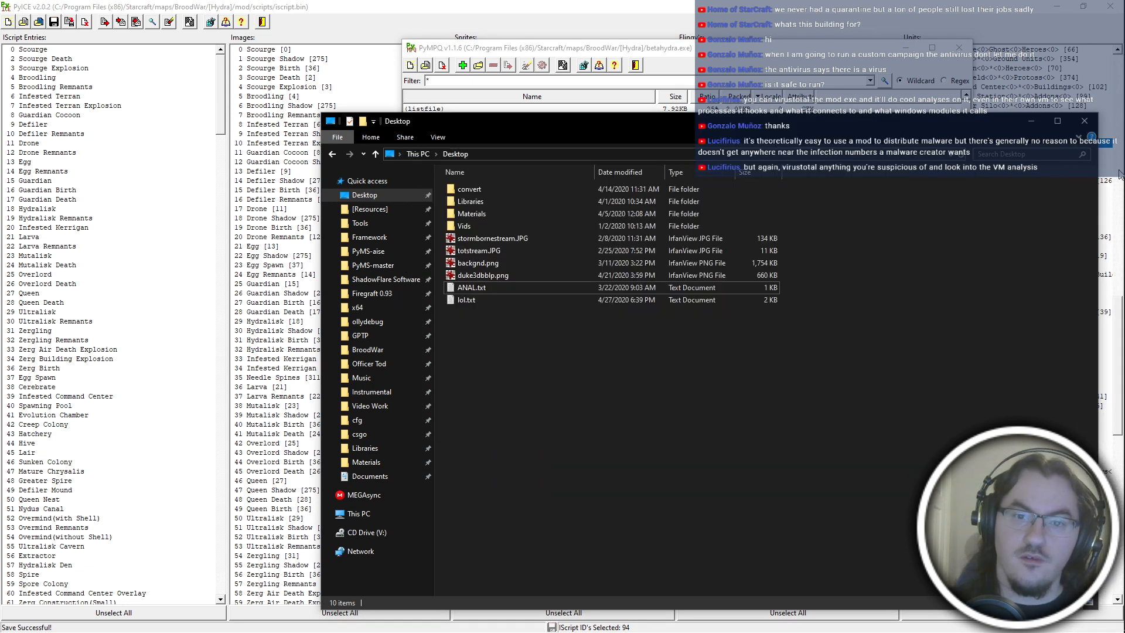
pyautogui.moveTo(1121, 228)
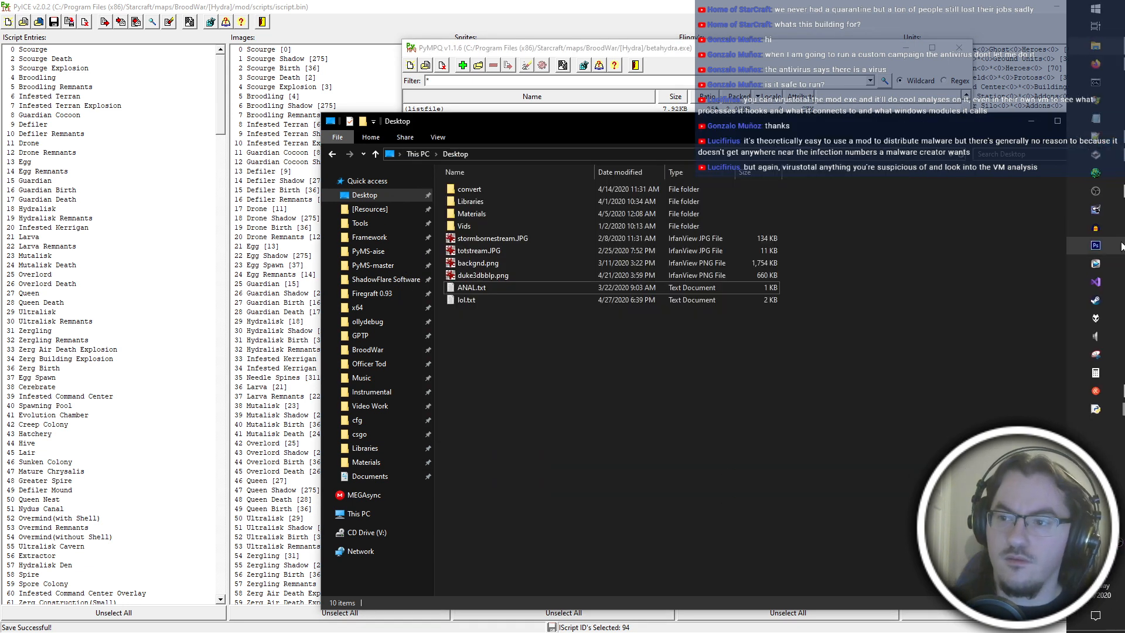
pyautogui.click(1106, 246)
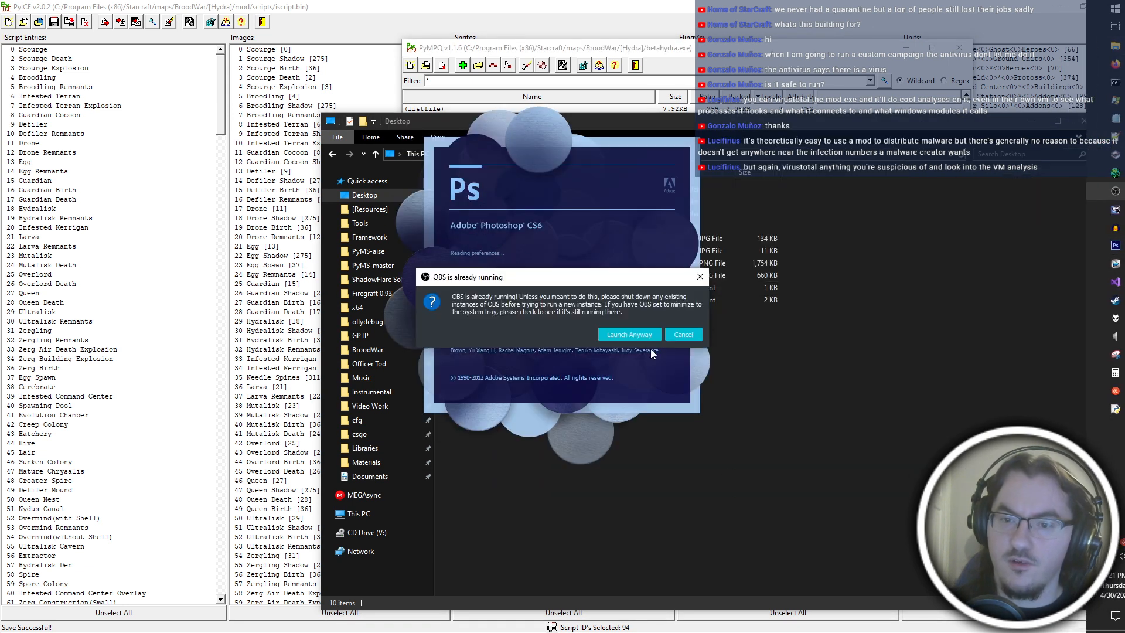
pyautogui.click(613, 334)
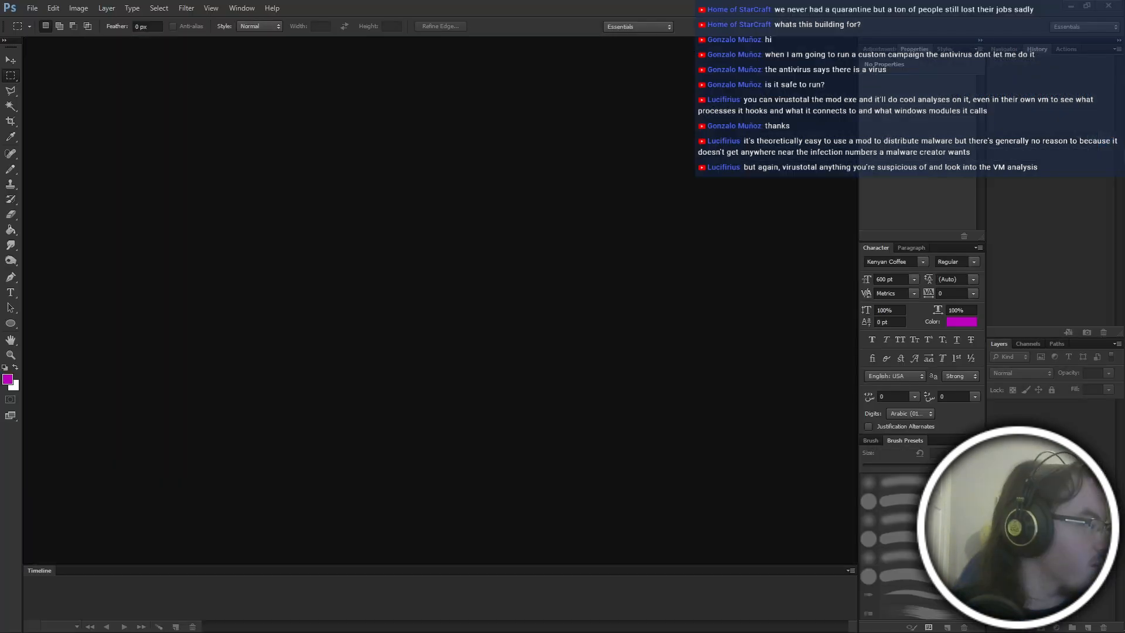
# Switch to File Explorer and open the thobuild10 folder under Desktop\convert\five nations\tho.
pyautogui.hotkey('alt', 'Tab')
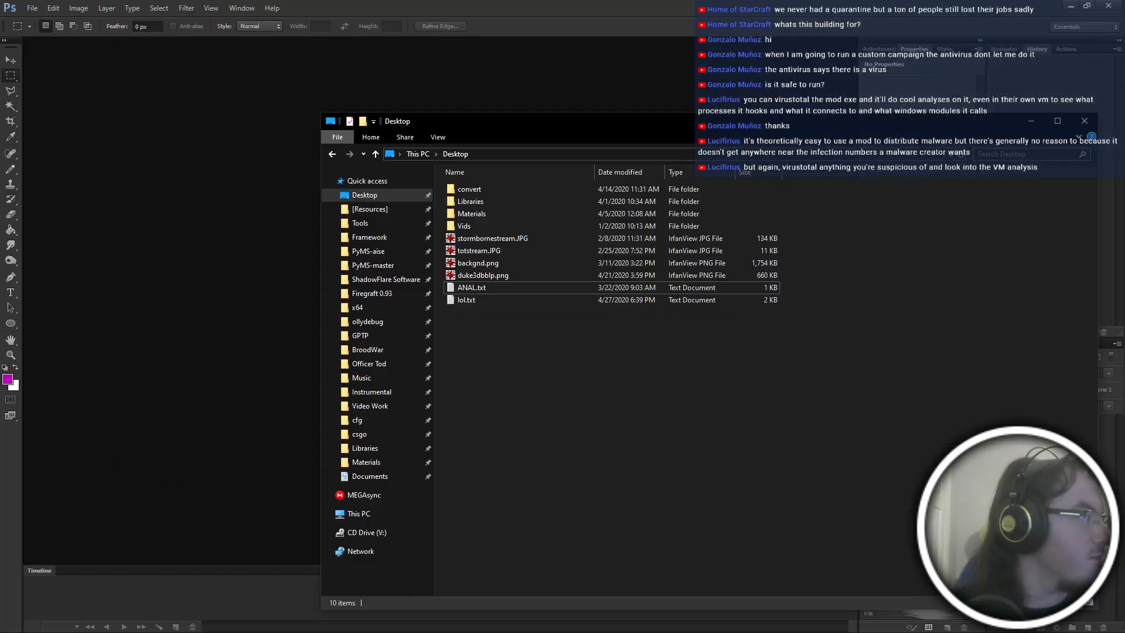
pyautogui.doubleClick(487, 191)
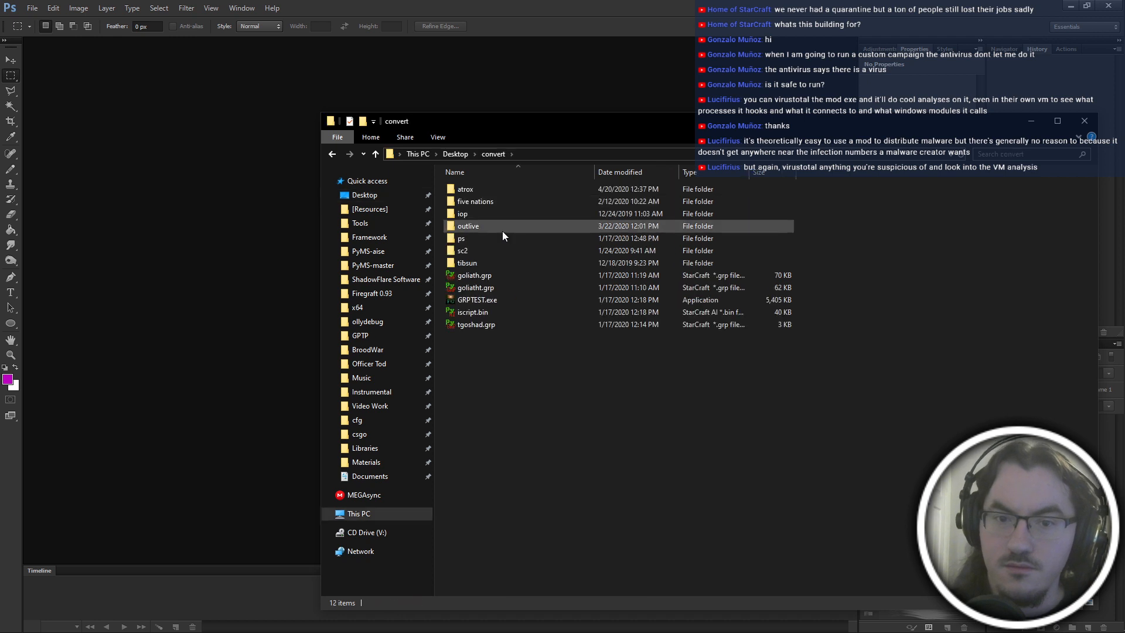
pyautogui.doubleClick(493, 203)
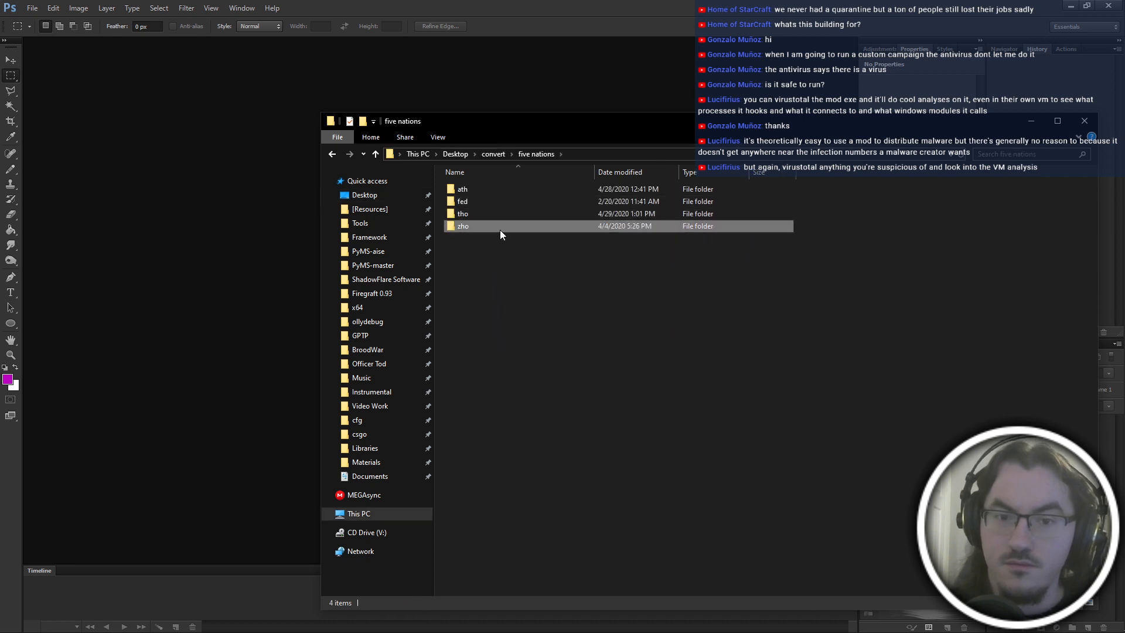
pyautogui.doubleClick(492, 214)
pyautogui.doubleClick(492, 202)
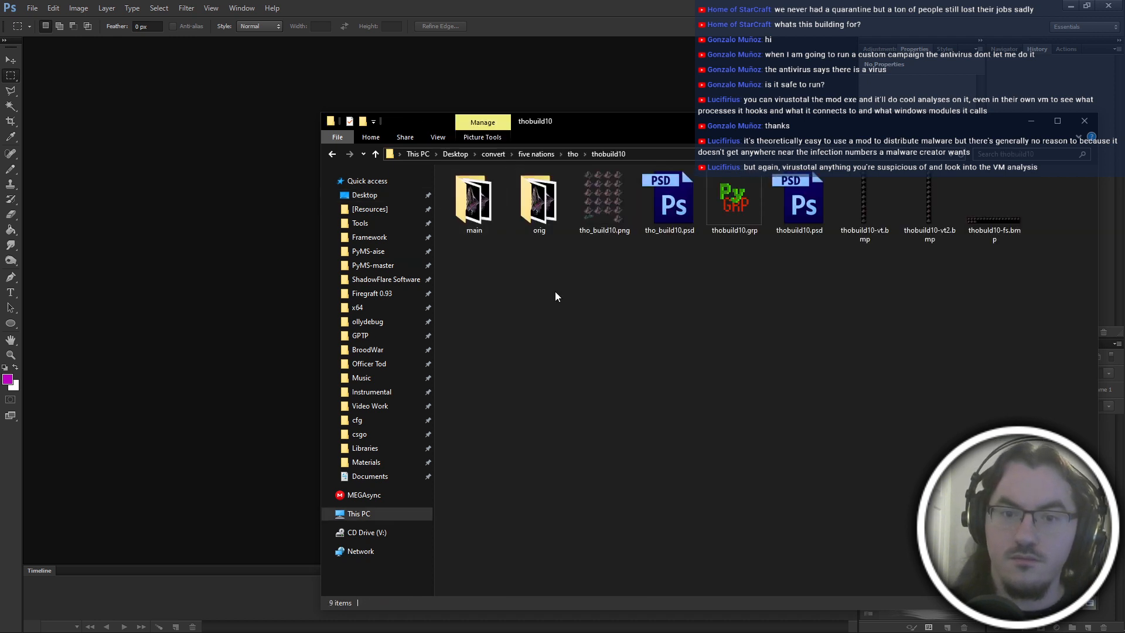
# Check the contents of the orig and main folders in thobuild10 and delete the main folder.
pyautogui.click(609, 217)
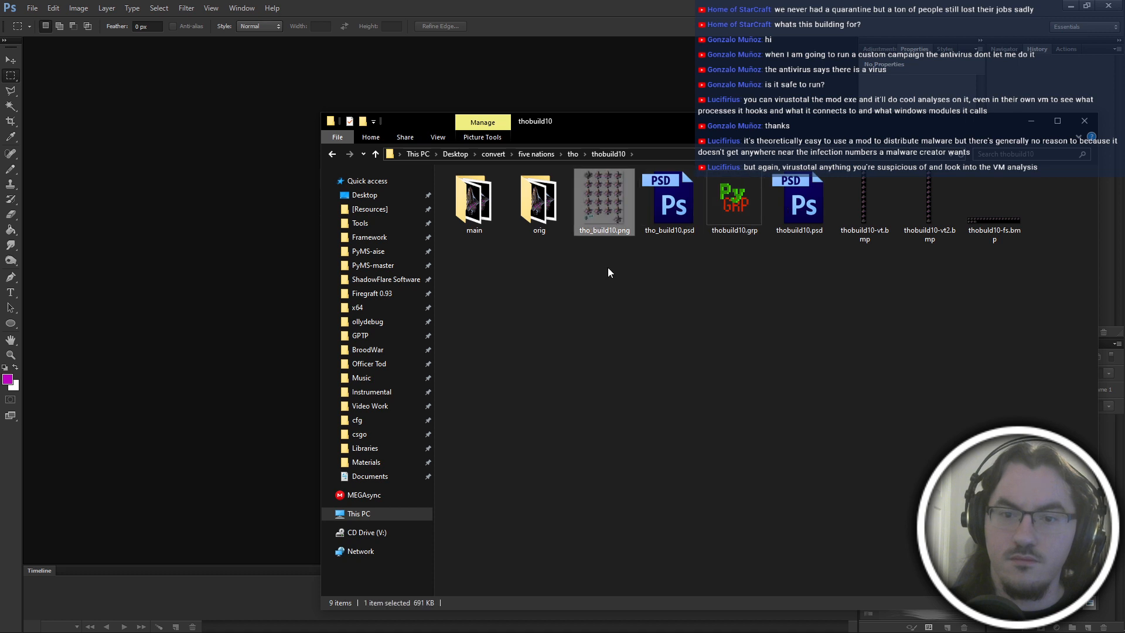
pyautogui.doubleClick(539, 203)
pyautogui.hotkey('alt', 'Left')
pyautogui.doubleClick(463, 224)
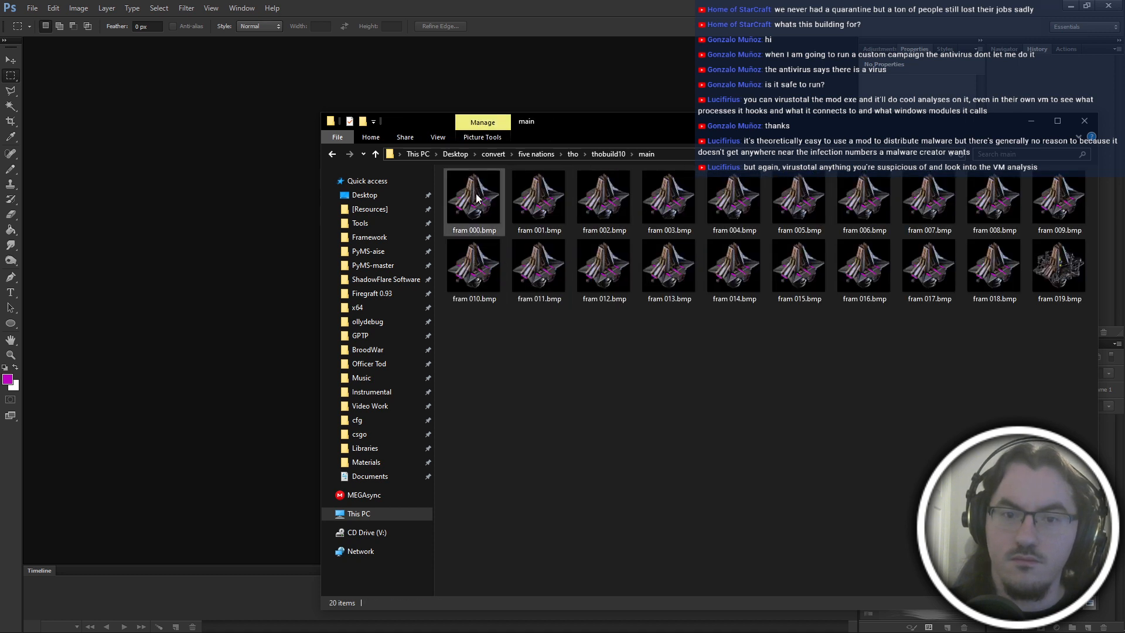
pyautogui.hotkey('alt', 'Left')
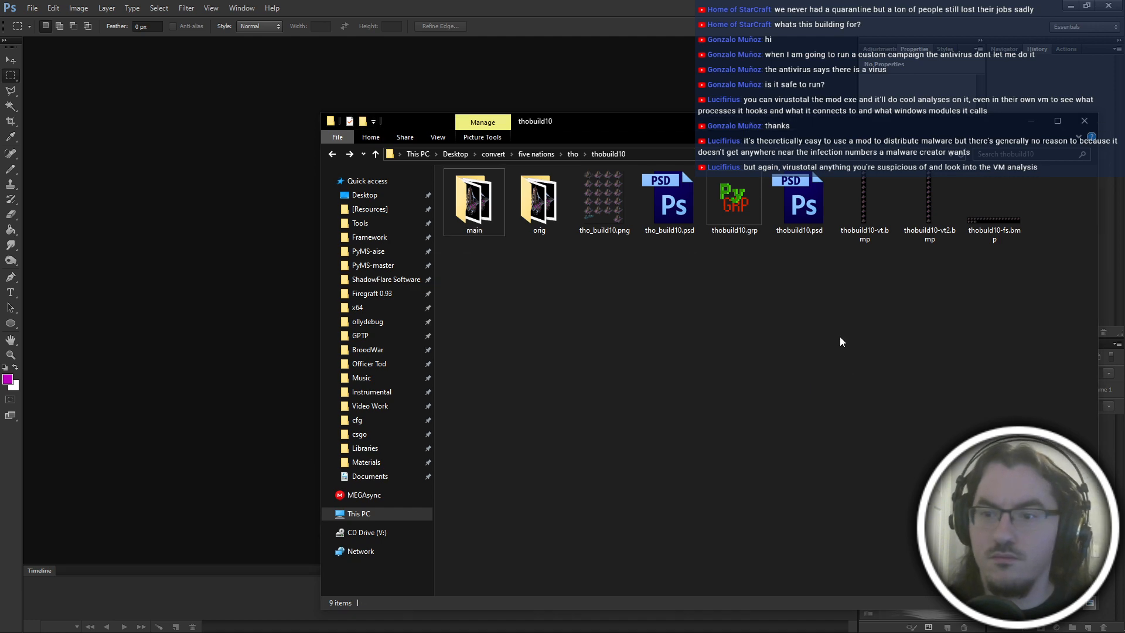
pyautogui.press('Delete')
# Open thobuild10.grp in PyGRP and set its frame export to a single frameset BMP.
pyautogui.doubleClick(650, 202)
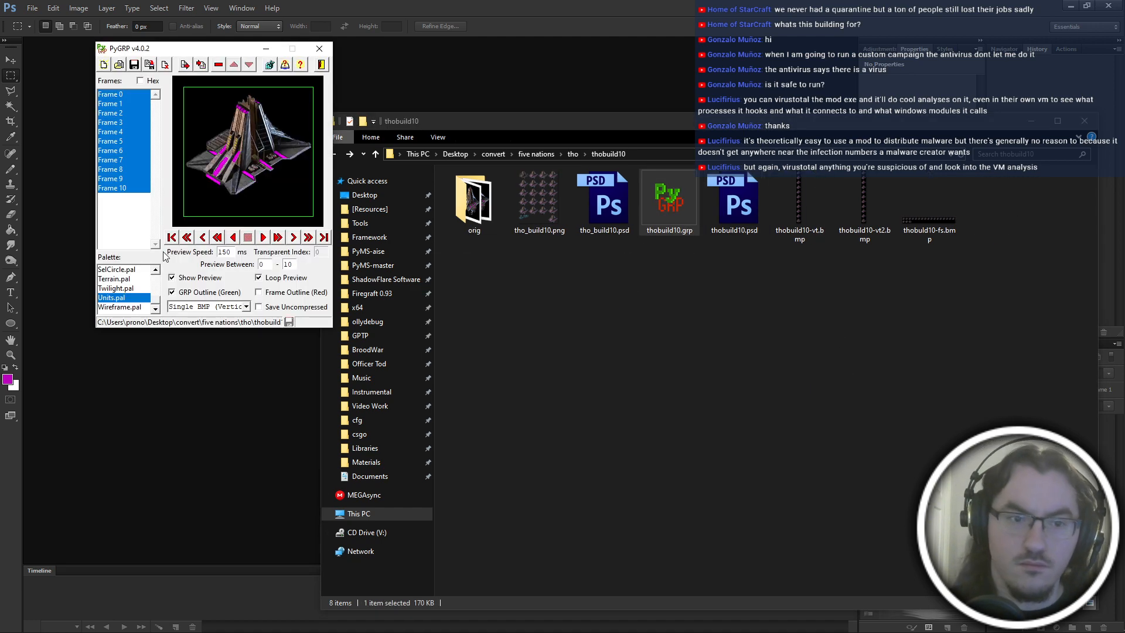
pyautogui.click(211, 307)
pyautogui.click(208, 330)
pyautogui.click(186, 66)
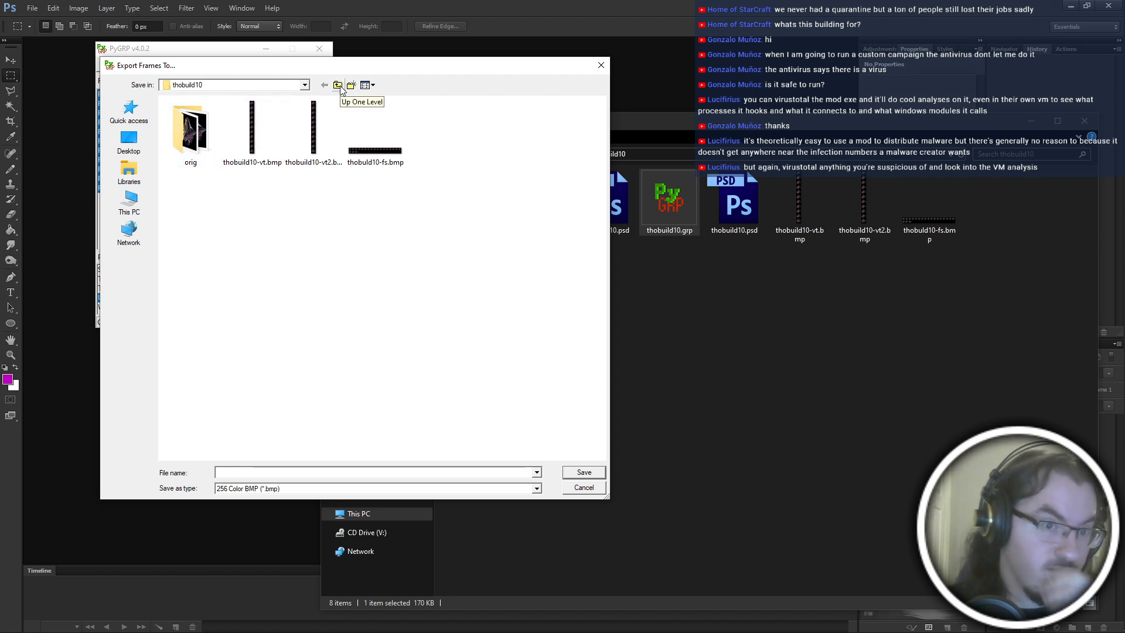
pyautogui.click(584, 488)
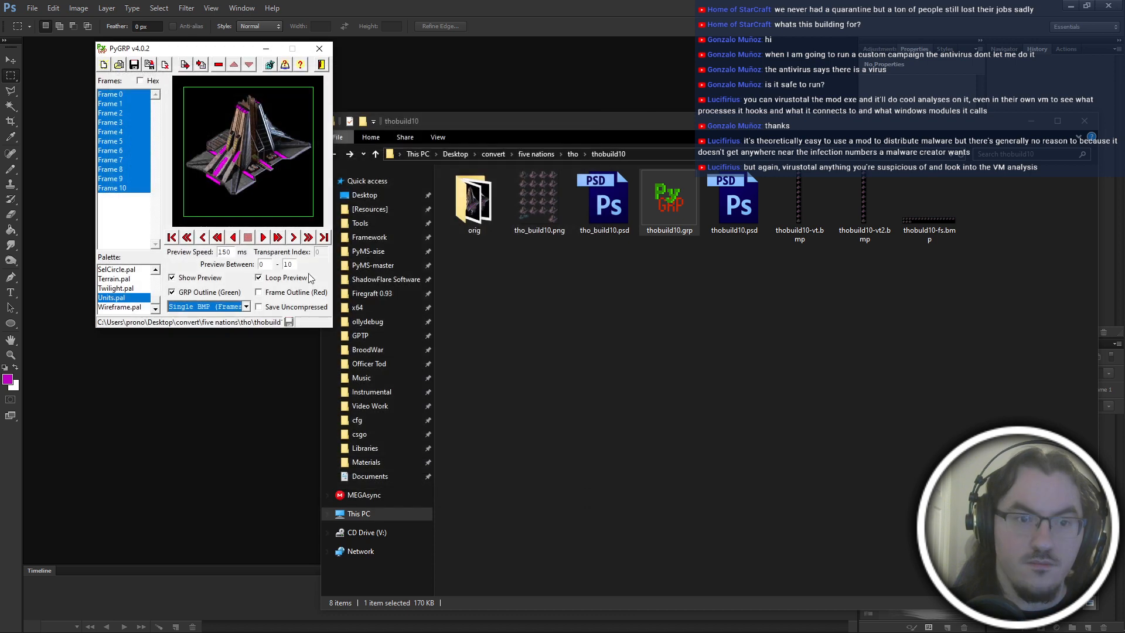
# Export all frames of thobuild10.grp as one frameset BMP into a new folder named new inside thobuild10.
pyautogui.click(132, 179)
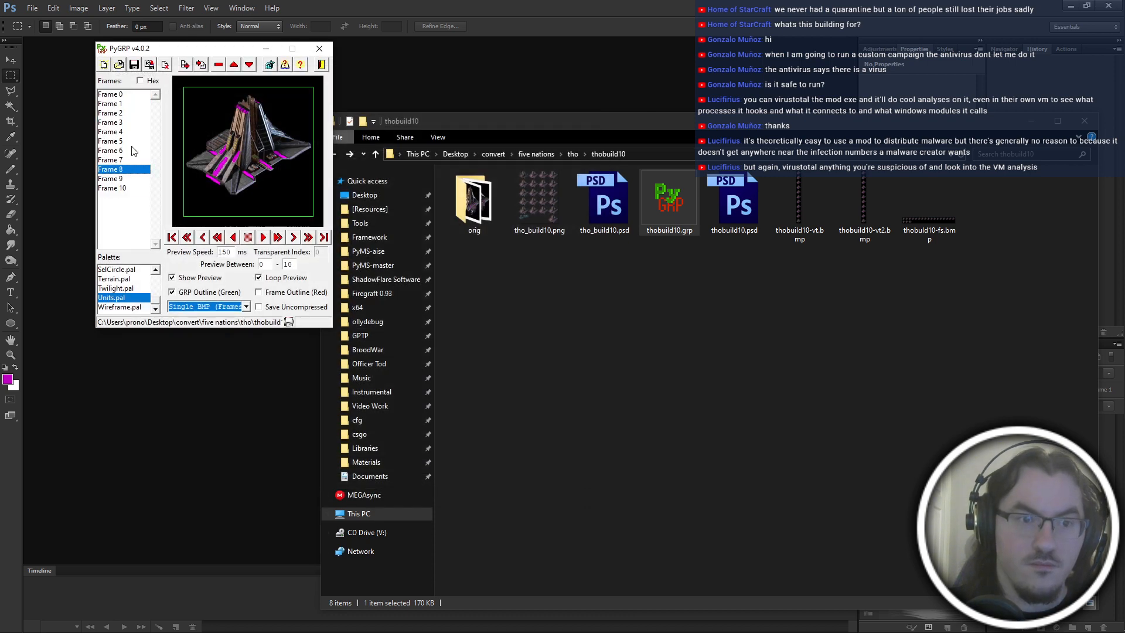
pyautogui.click(120, 95)
pyautogui.hotkey('ctrl', 'a')
pyautogui.click(186, 64)
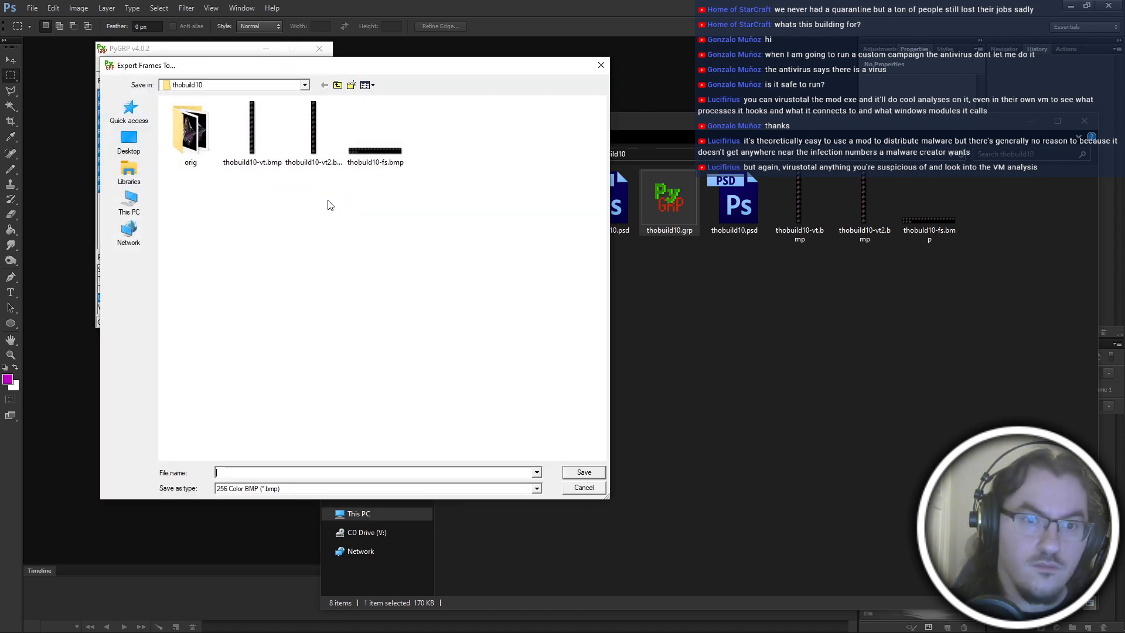
pyautogui.click(351, 85)
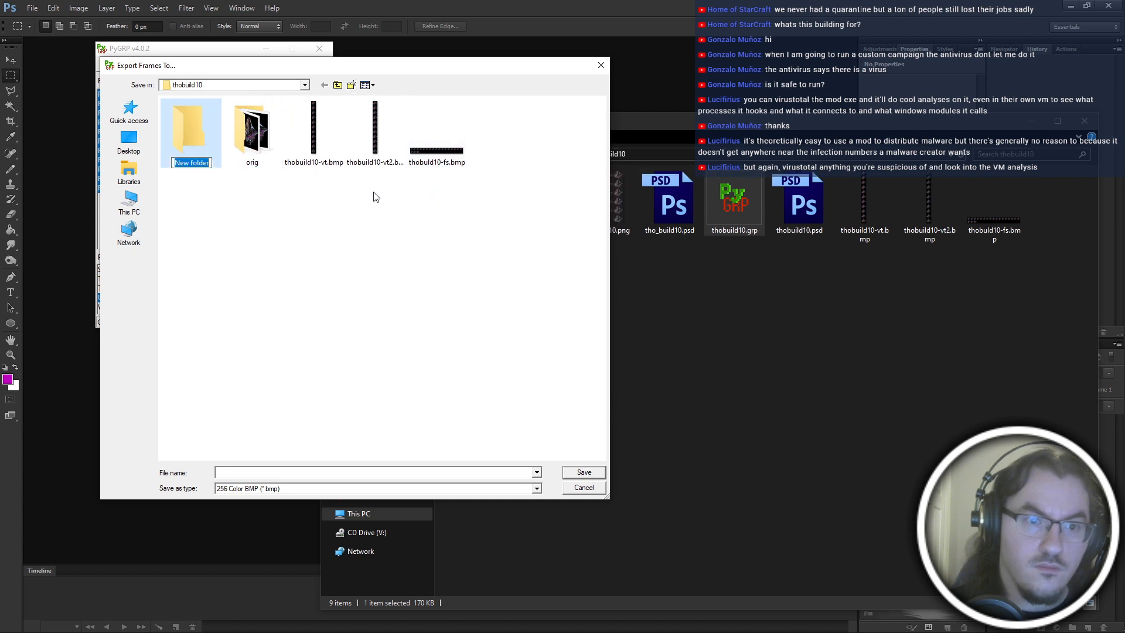
pyautogui.write('new')
pyautogui.press('Return')
pyautogui.press('Return')
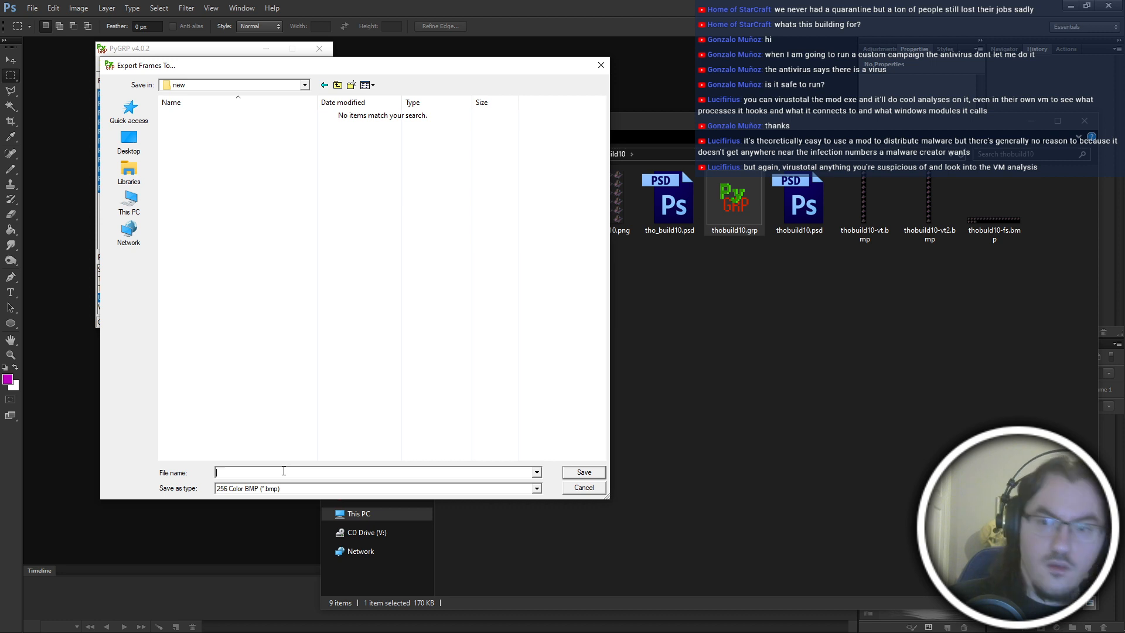
pyautogui.write('tho10')
pyautogui.press('Return')
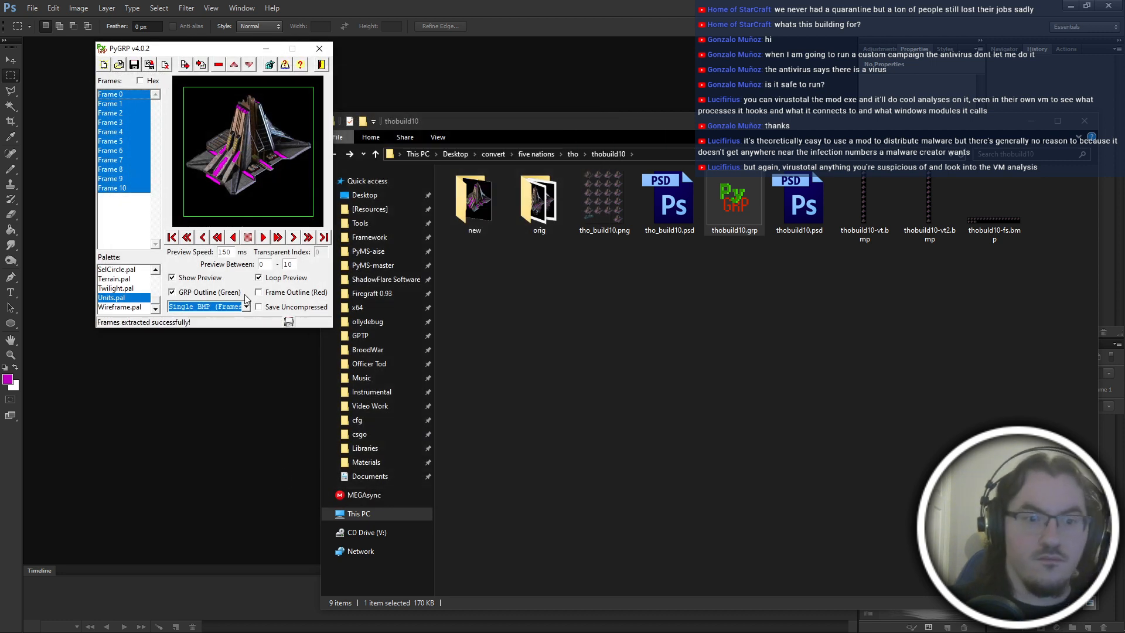
# Set the frame export to One BMP per Frame and delete fram00.bmp from the new folder.
pyautogui.click(242, 308)
pyautogui.click(231, 325)
pyautogui.click(197, 305)
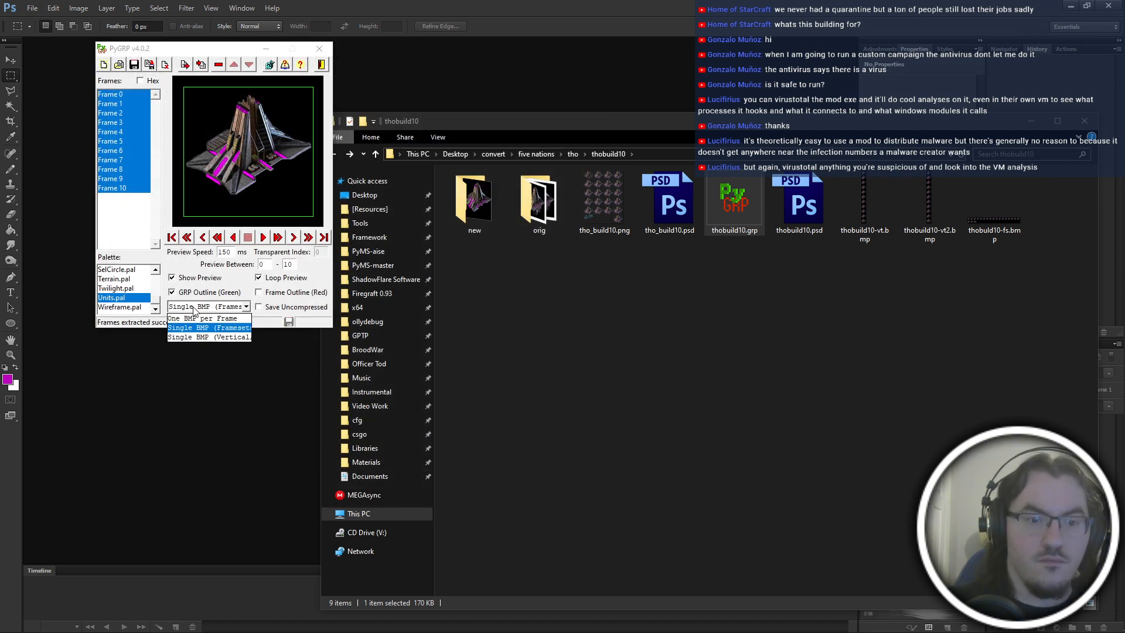
pyautogui.click(198, 323)
pyautogui.click(184, 65)
pyautogui.click(216, 155)
pyautogui.press('Delete')
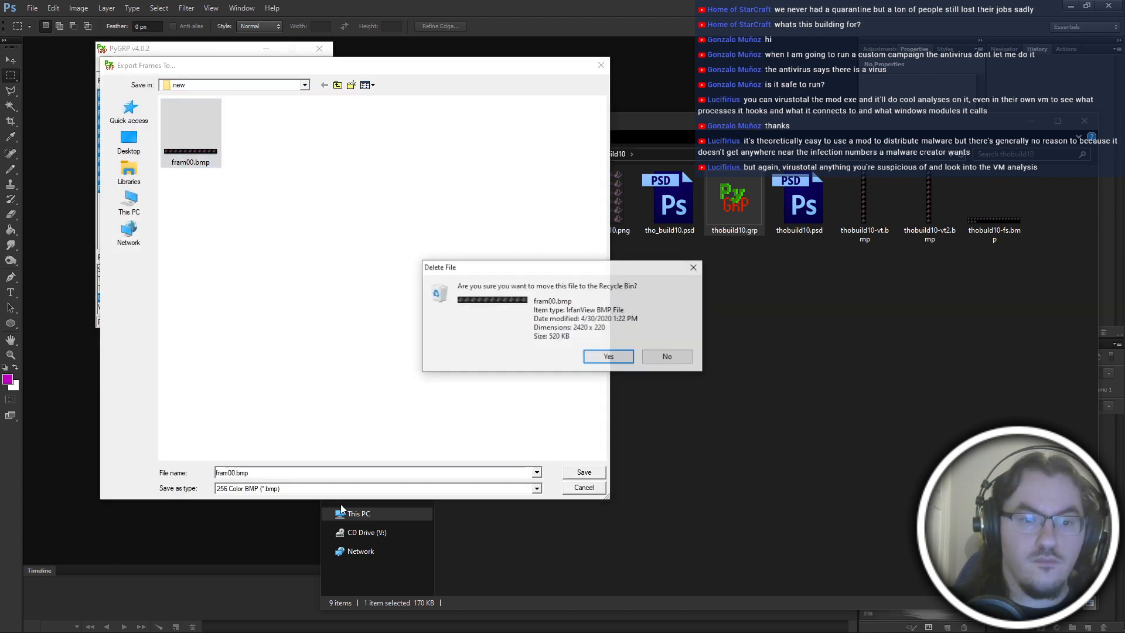
pyautogui.press('Return')
# Export all frames as separate BMPs into the new folder with the base name fram.
pyautogui.doubleClick(268, 476)
pyautogui.write('fram')
pyautogui.press('Return')
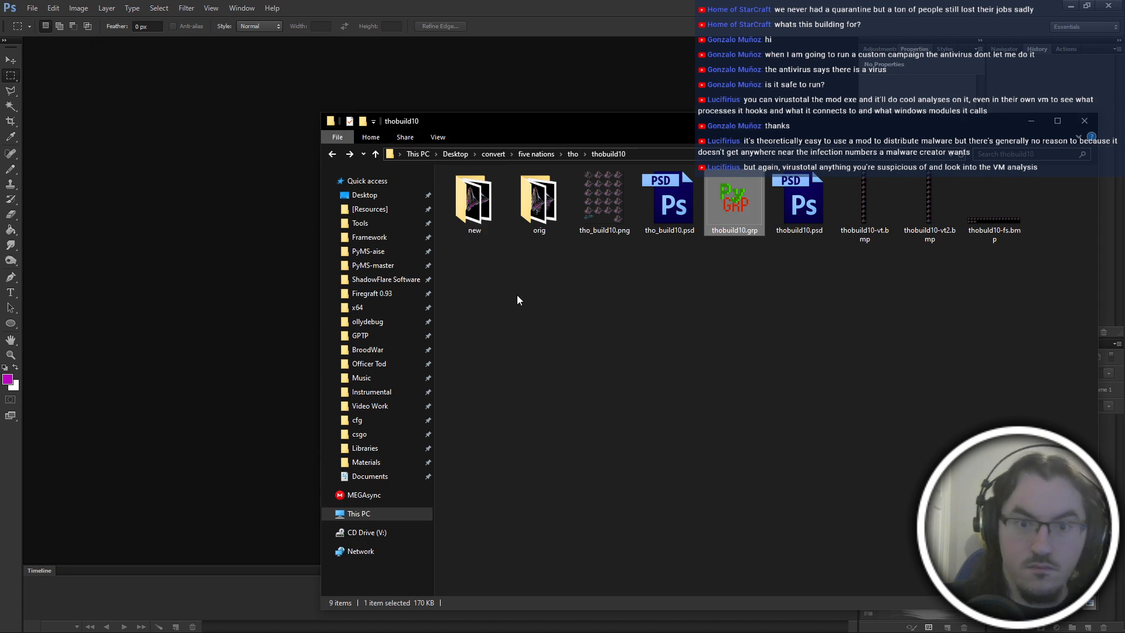
# Open fram 000.bmp from the new folder in Photoshop.
pyautogui.doubleClick(490, 234)
pyautogui.moveTo(480, 205); pyautogui.dragTo(167, 214)
# Try the buildingshadow action on fram 000.bmp and return the image to its opened state.
pyautogui.click(1065, 49)
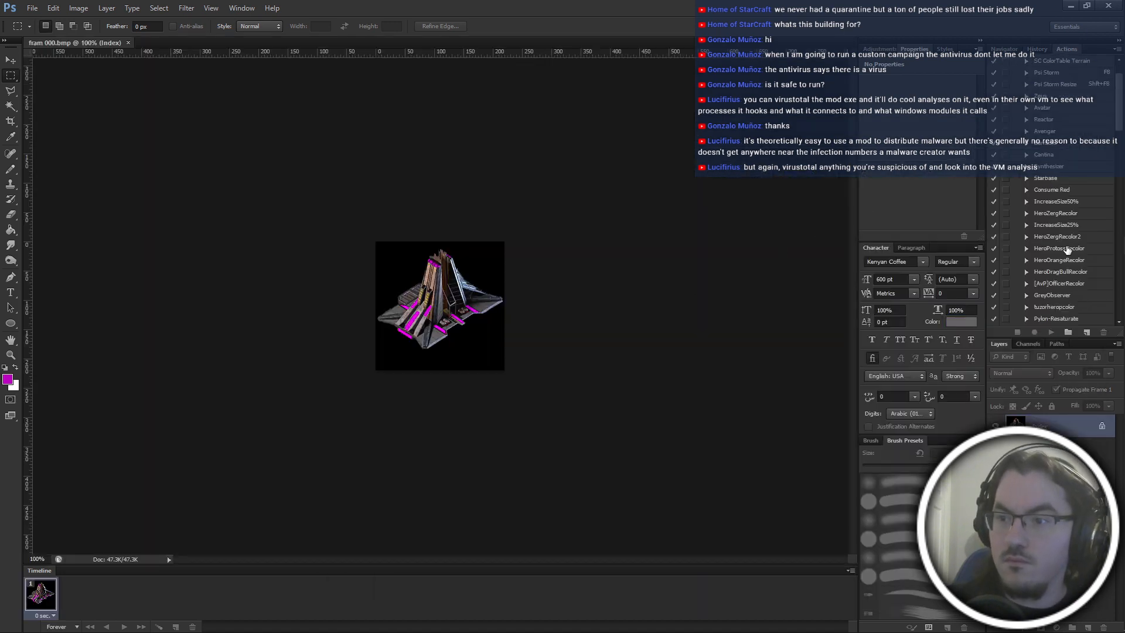
pyautogui.scroll(-6, 1068, 258)
pyautogui.scroll(4, 1061, 223)
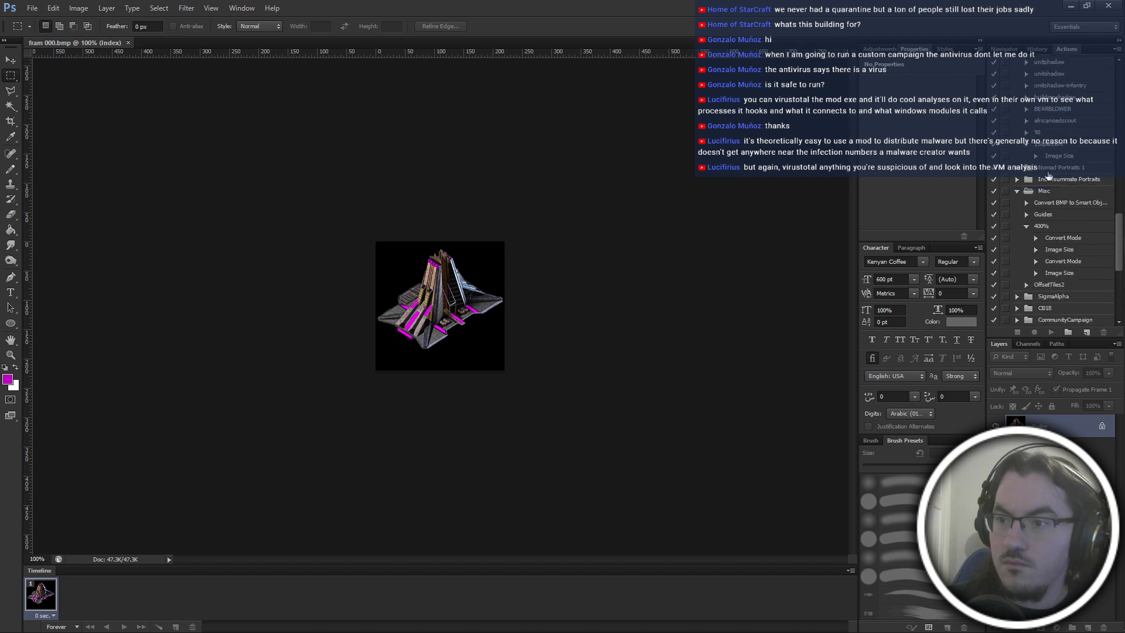
pyautogui.click(1068, 191)
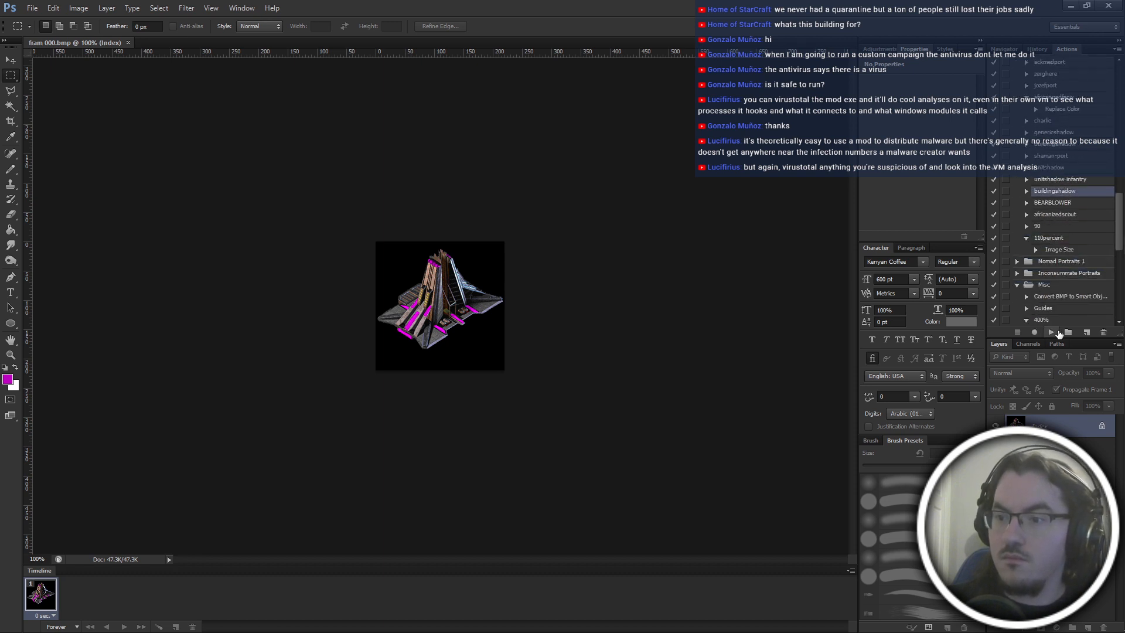
pyautogui.click(1051, 332)
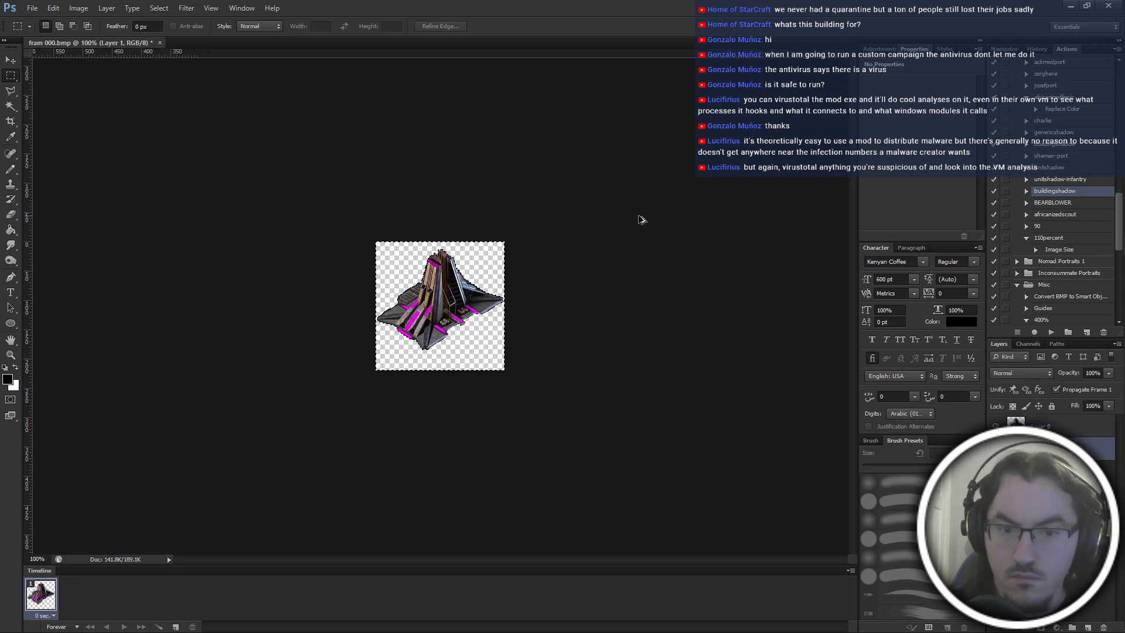
pyautogui.click(1026, 191)
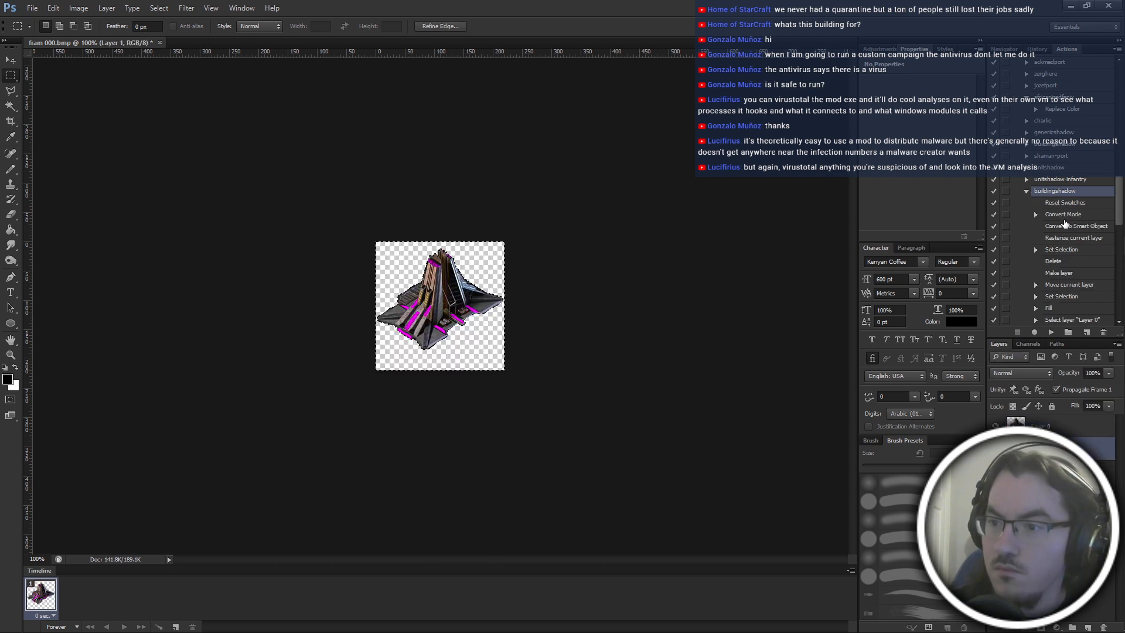
pyautogui.click(1038, 50)
pyautogui.click(1028, 85)
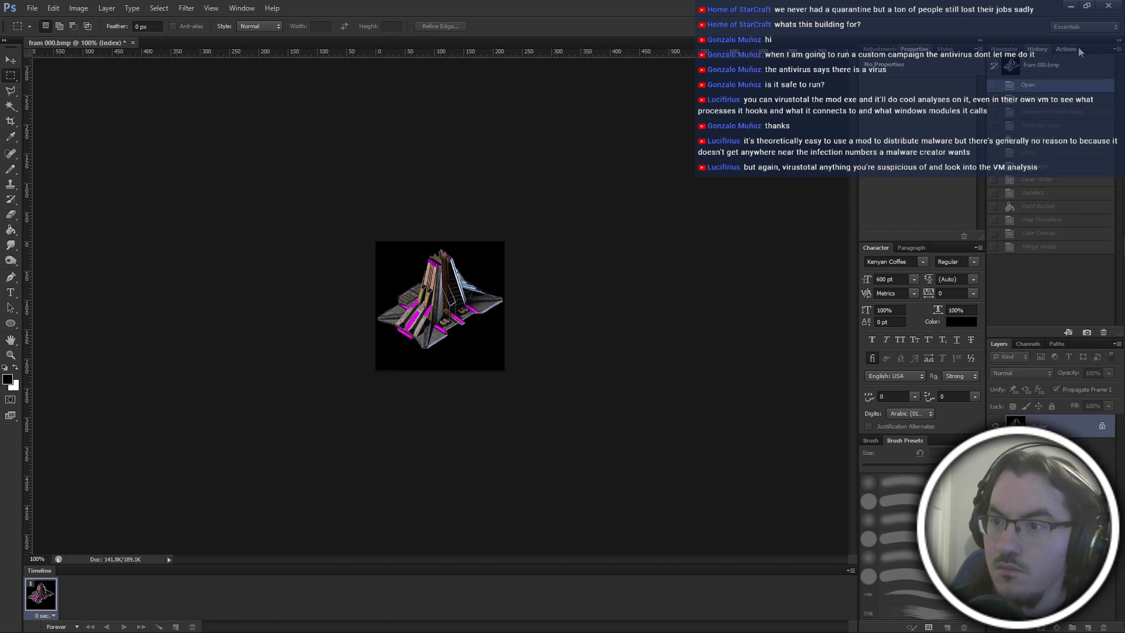
# Record a canvas enlargement to about 320 pixels square in the buildingshadow action and place it at the action's start.
pyautogui.click(1077, 49)
pyautogui.click(1048, 332)
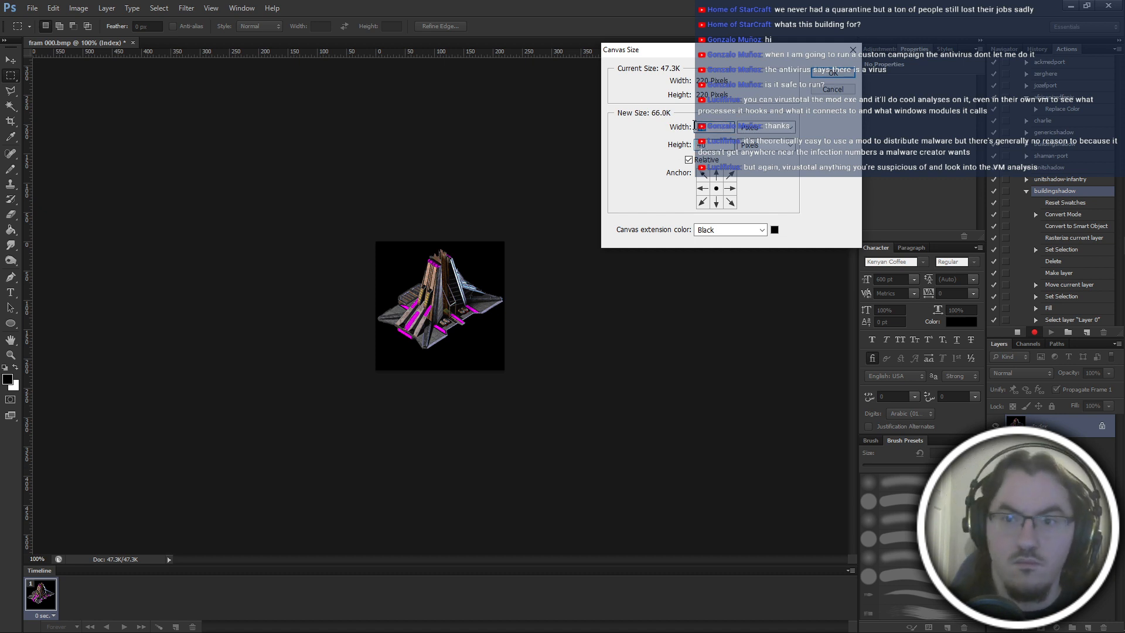
pyautogui.click(833, 73)
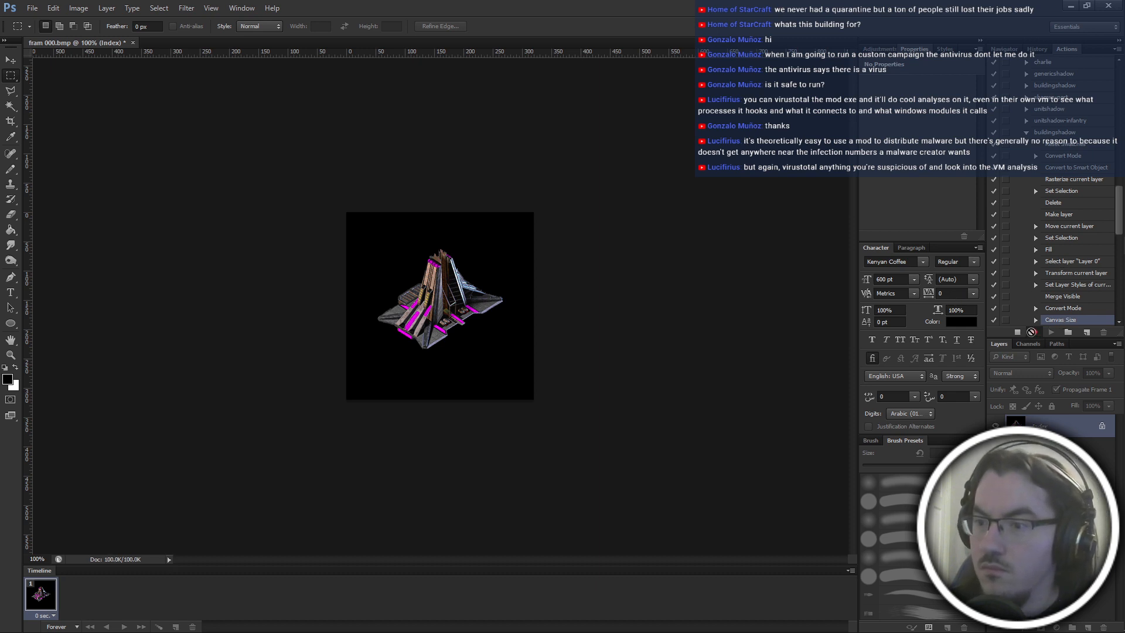
pyautogui.scroll(1, 1084, 177)
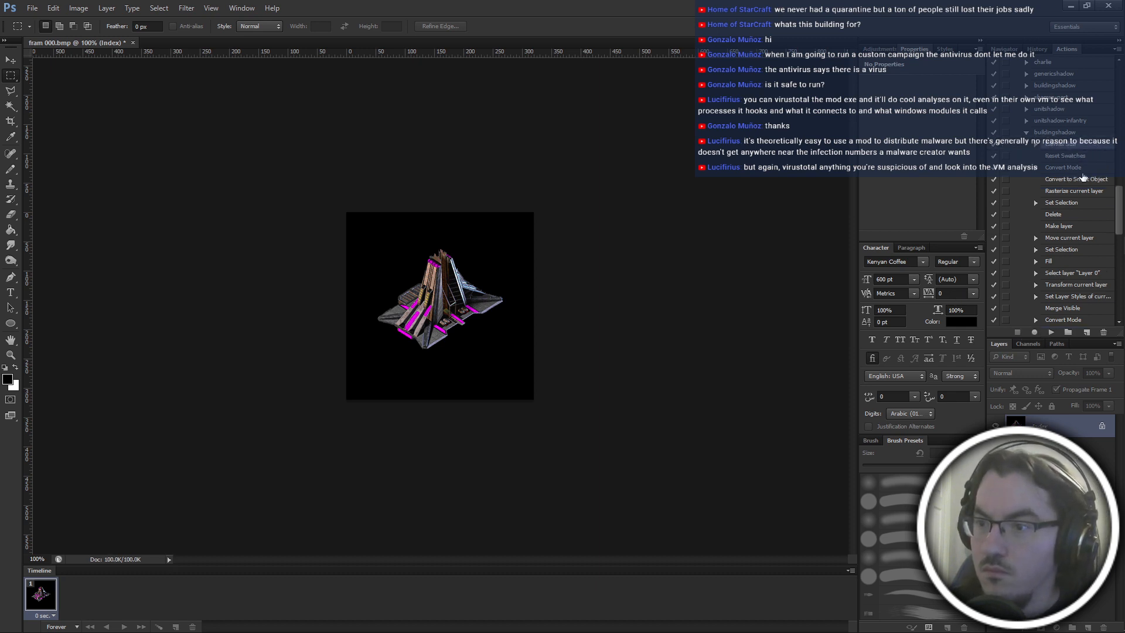
# Play the buildingshadow action on fram 000.bmp to turn the building into a red shadow shape.
pyautogui.click(1061, 134)
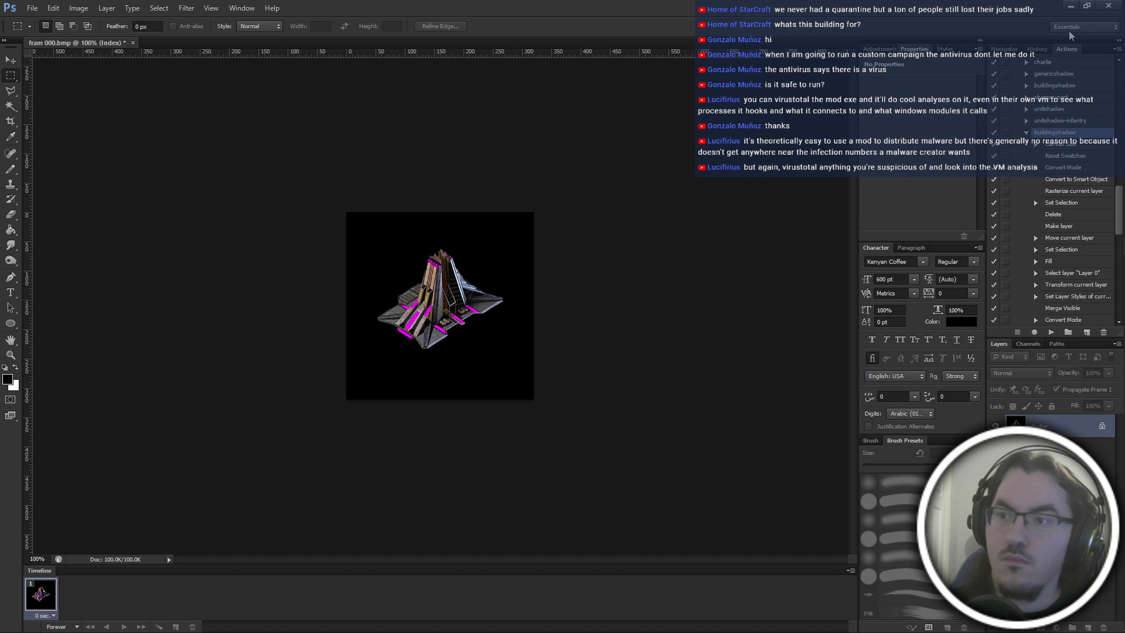
pyautogui.click(1052, 332)
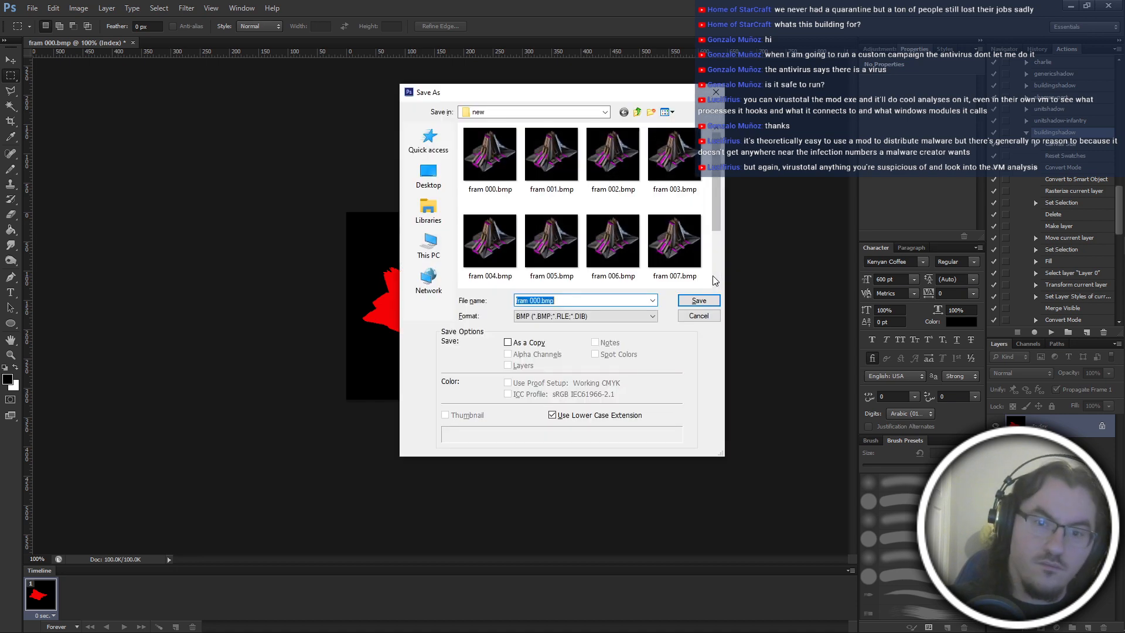
pyautogui.press('Escape')
# Save the shadow as the 8-bit Windows BMP shad.bmp in a new shad folder inside thobuild10 and close it.
pyautogui.hotkey('ctrl', 'shift', 's')
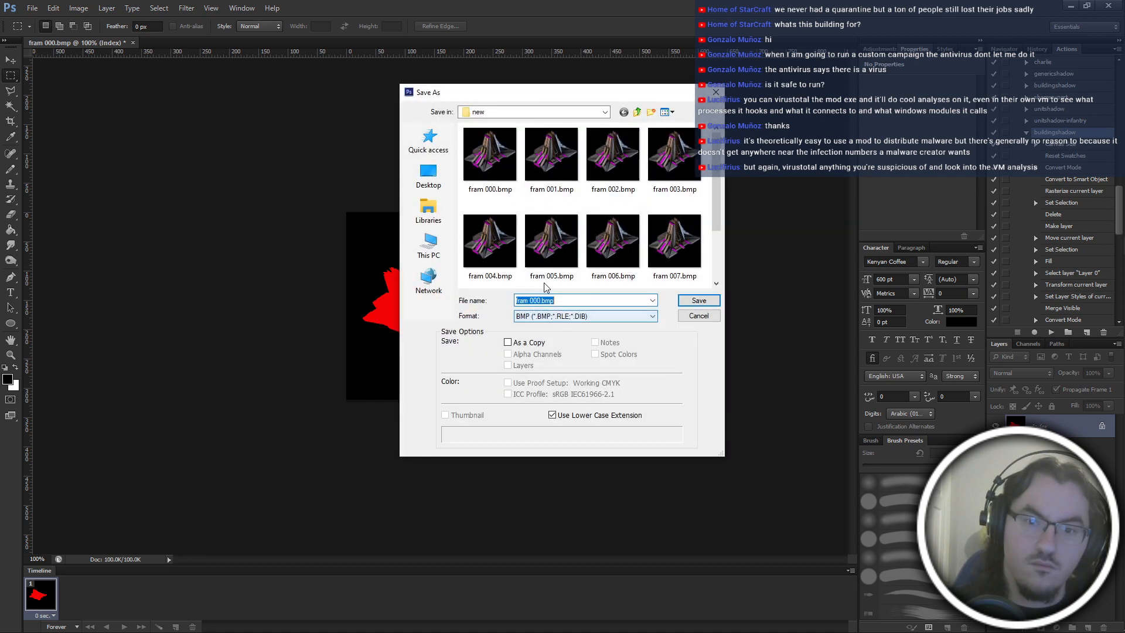
pyautogui.click(638, 112)
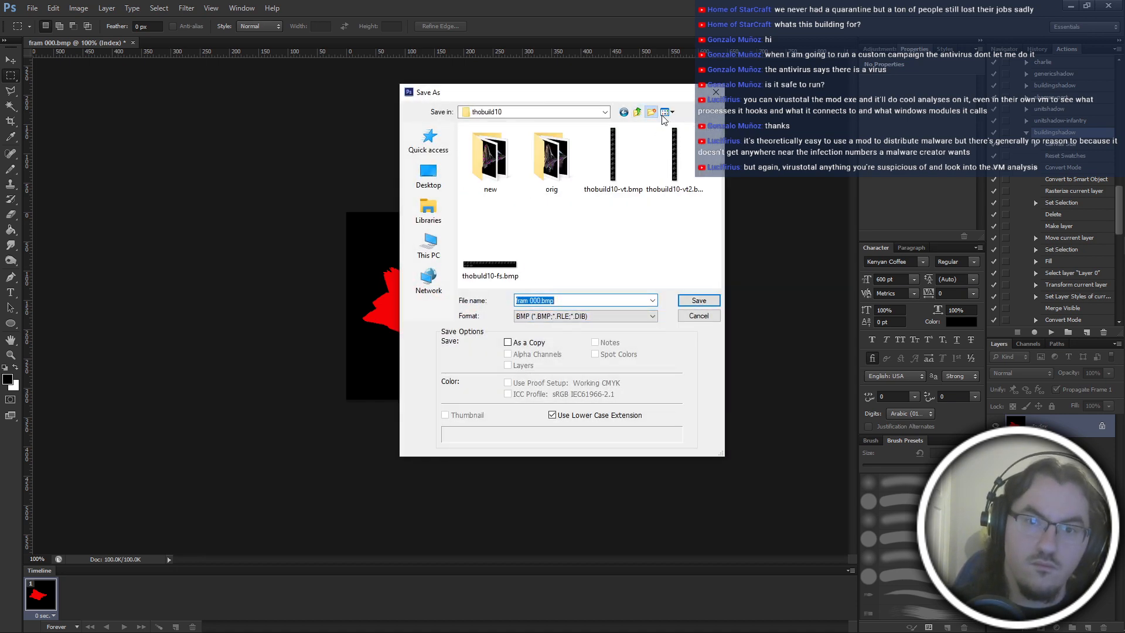
pyautogui.doubleClick(548, 154)
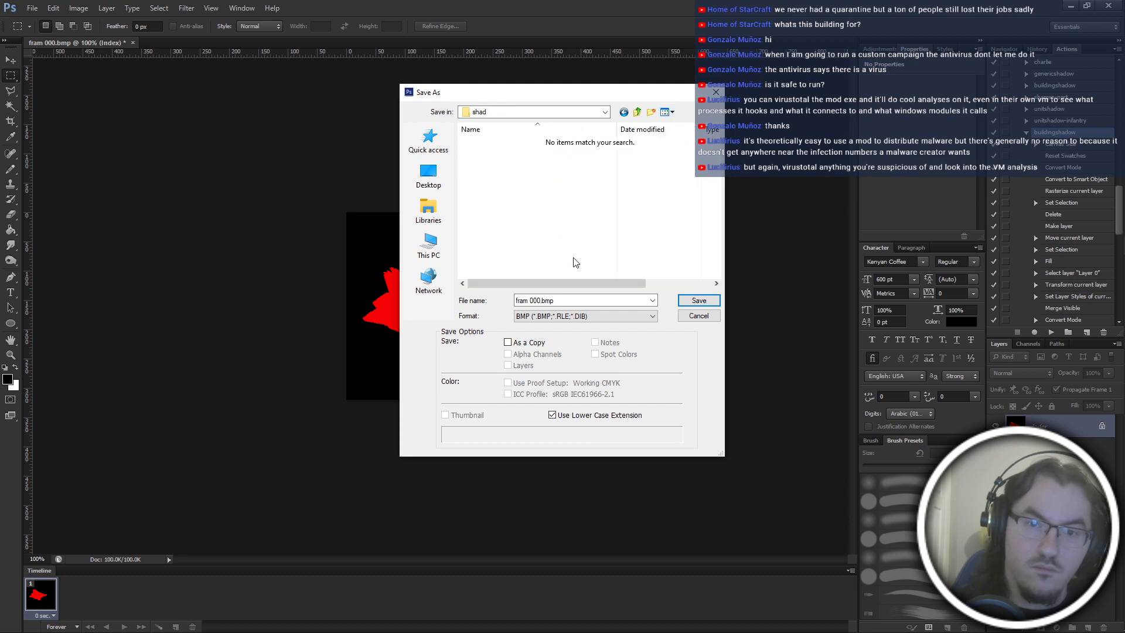
pyautogui.tripleClick(569, 301)
pyautogui.write('shad')
pyautogui.press('Return')
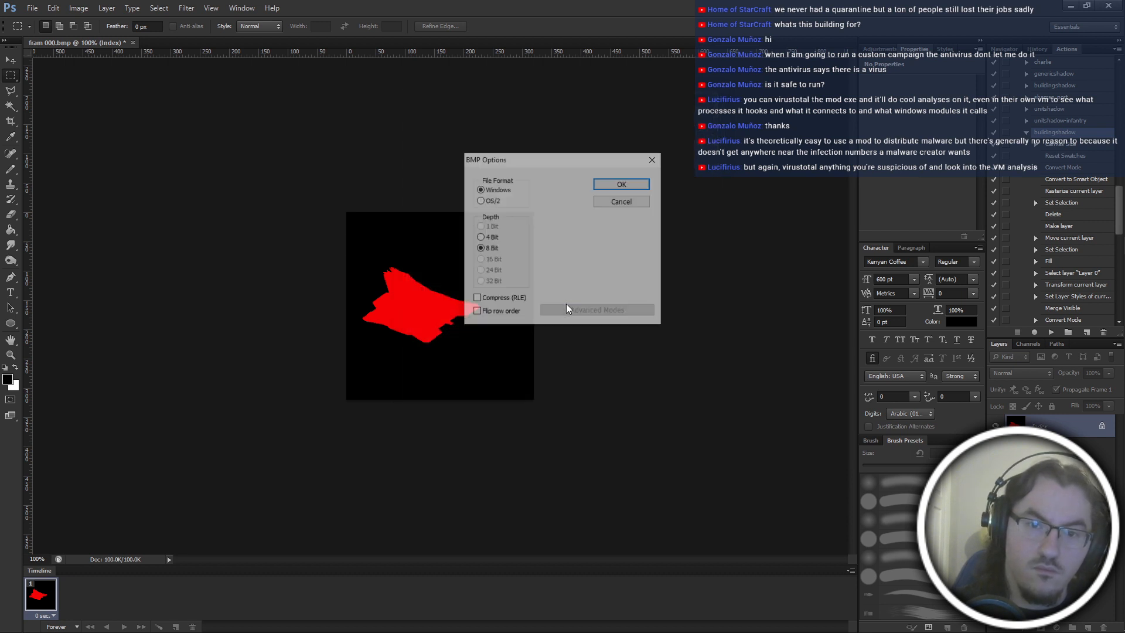
pyautogui.press('Return')
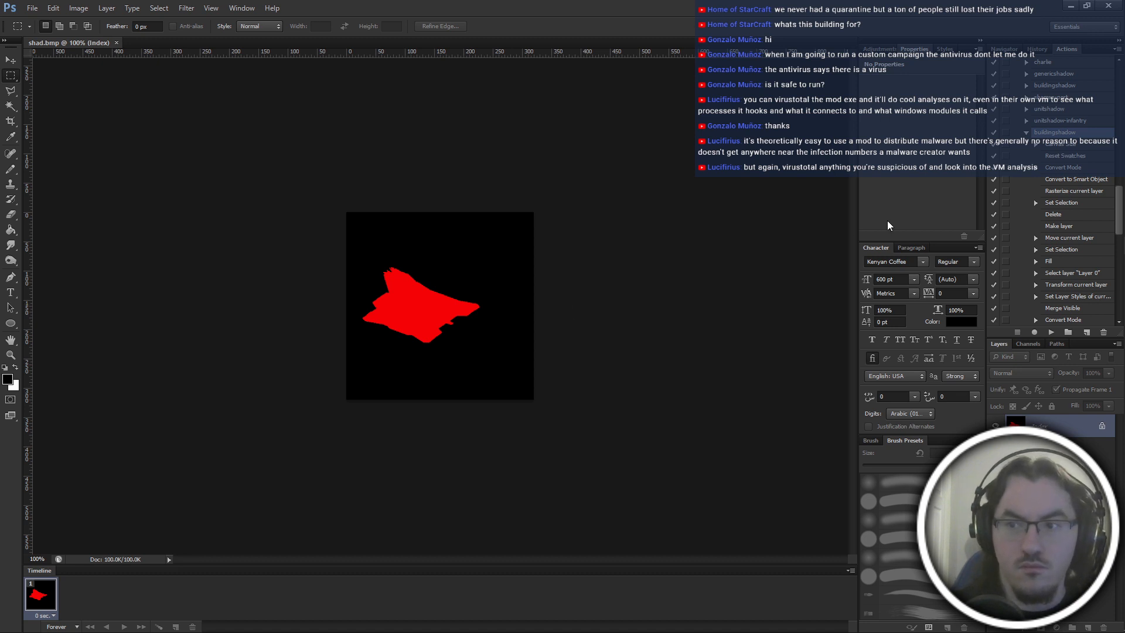
pyautogui.hotkey('ctrl', 'w')
pyautogui.hotkey('alt', 'Tab')
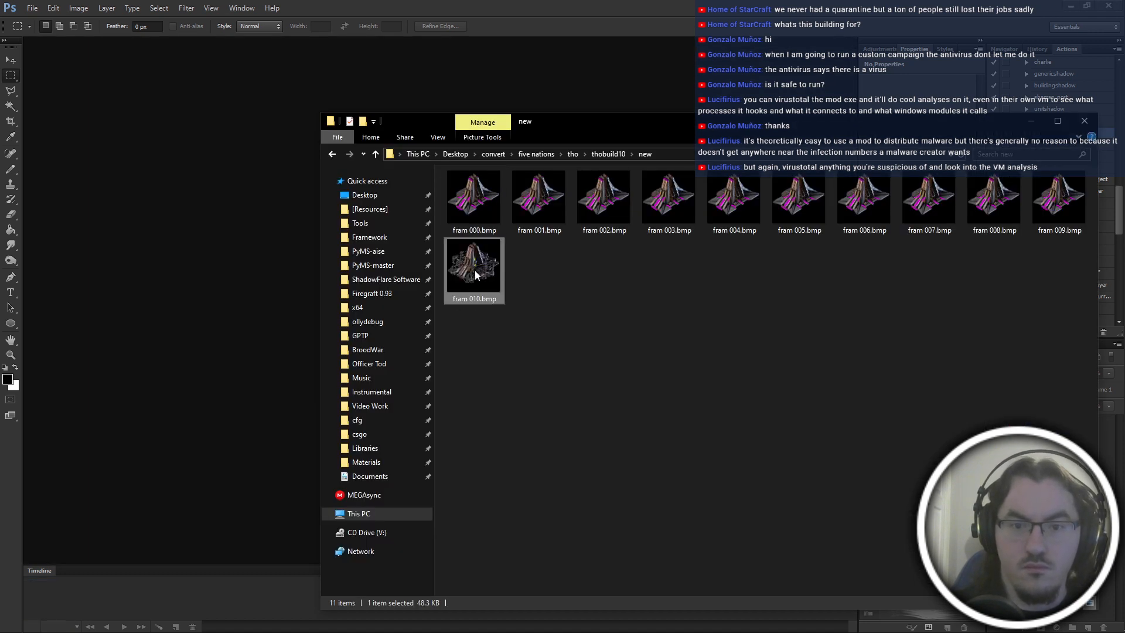
# Turn fram 010.bmp into a red shadow with the buildingshadow action and save it as shad2.bmp in the new folder.
pyautogui.doubleClick(474, 269)
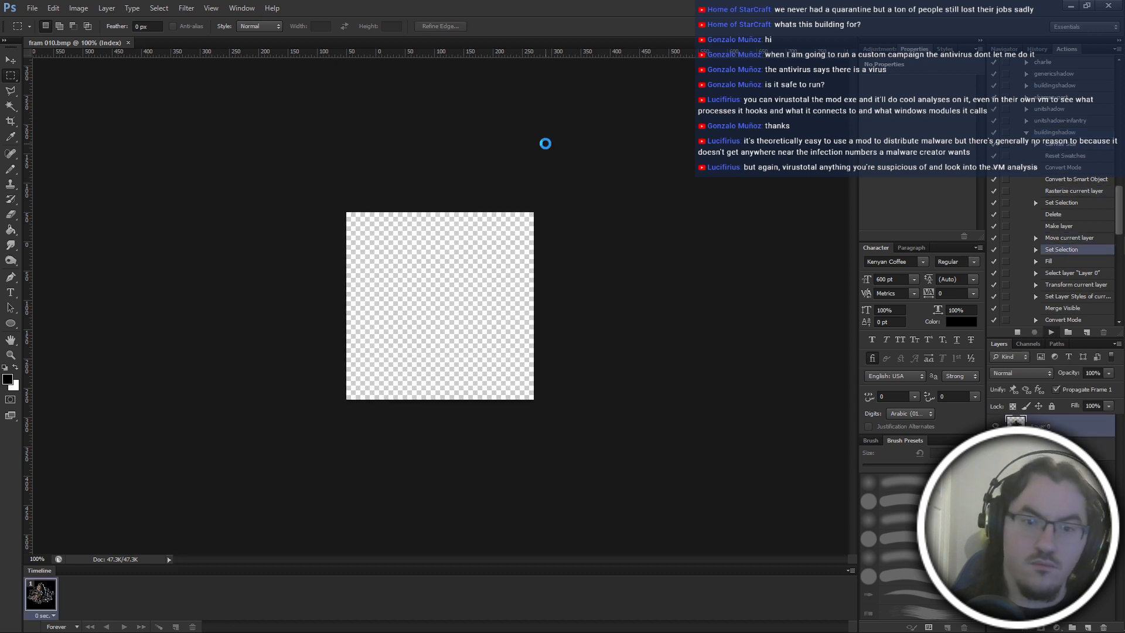
pyautogui.hotkey('ctrl', 'shift', 's')
pyautogui.write('sh')
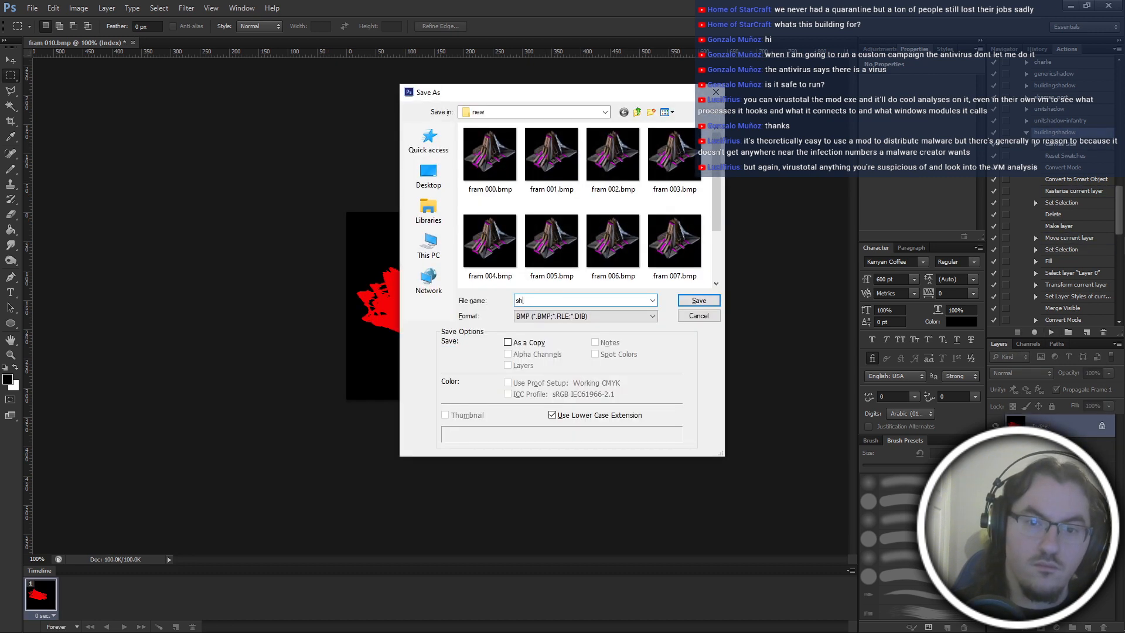
pyautogui.write('ad')
pyautogui.press('Return')
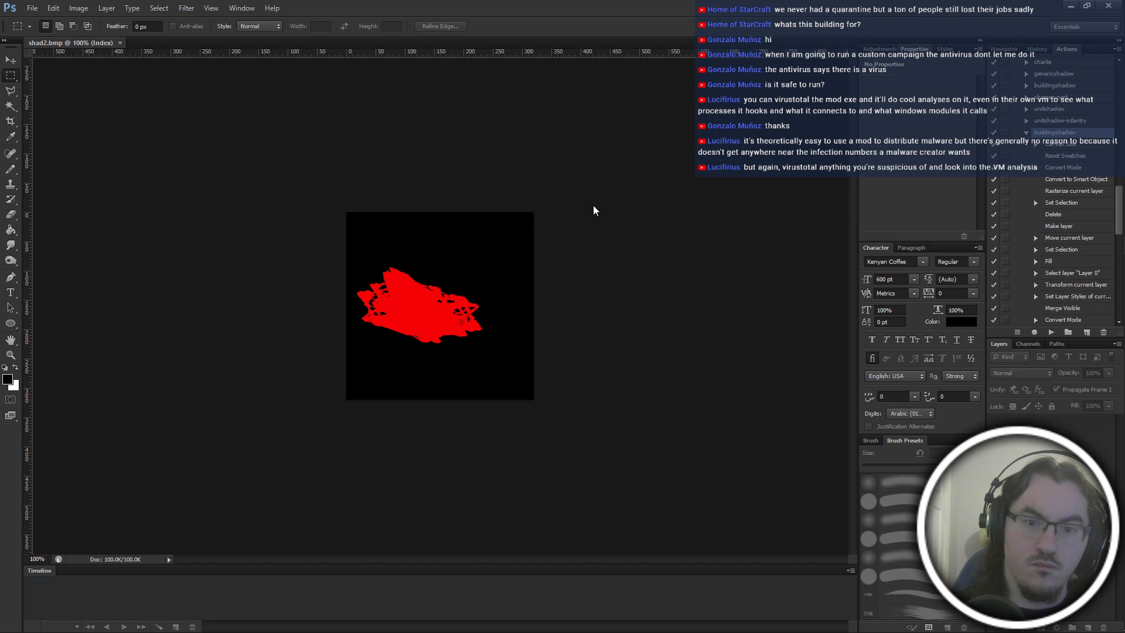
pyautogui.hotkey('ctrl', 'w')
# Move shad2.bmp into thobuild10's shad folder and rename the two shadow bitmaps there to shad00.bmp and shad10.bmp.
pyautogui.hotkey('alt', 'Tab')
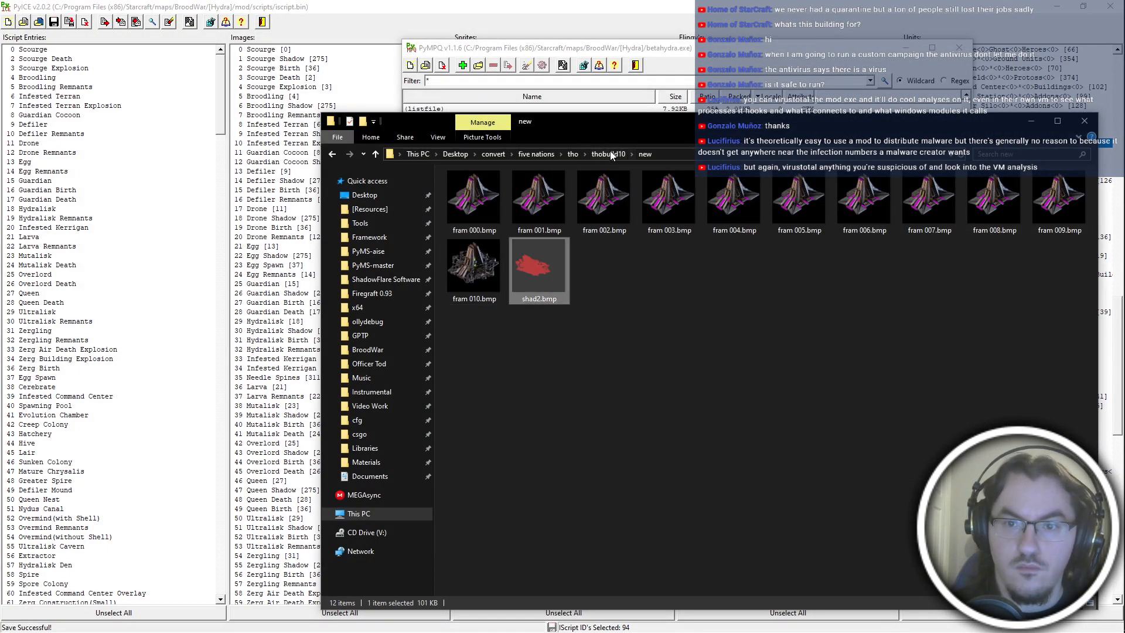
pyautogui.click(610, 152)
pyautogui.doubleClick(550, 199)
pyautogui.hotkey('alt', 'Left')
pyautogui.click(606, 203)
pyautogui.doubleClick(605, 202)
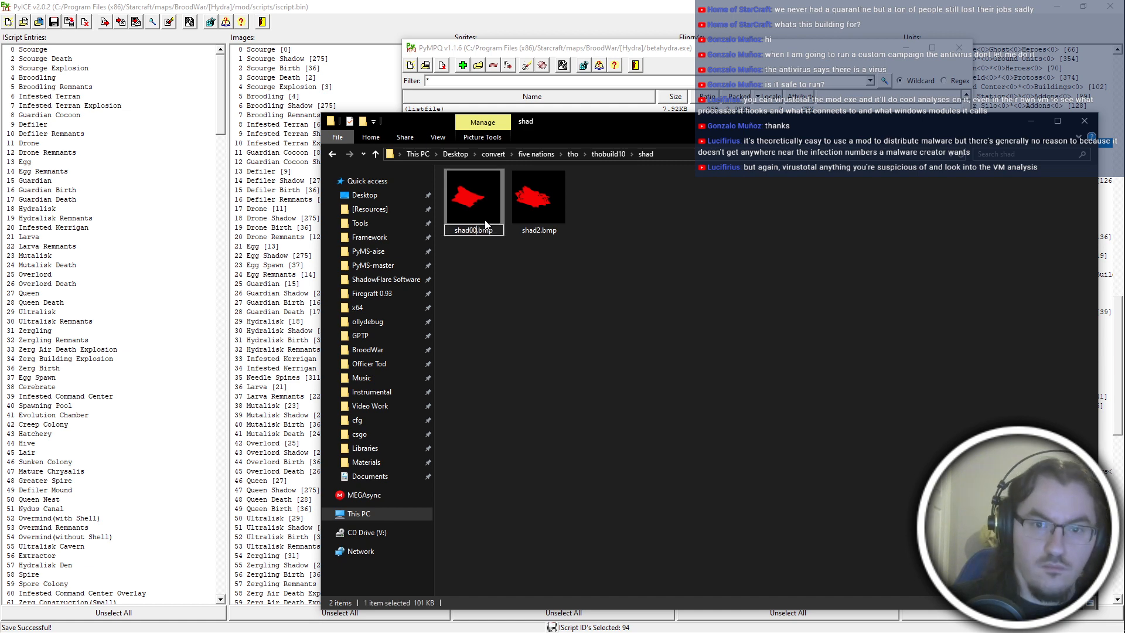
pyautogui.press('Tab')
pyautogui.write('sgh')
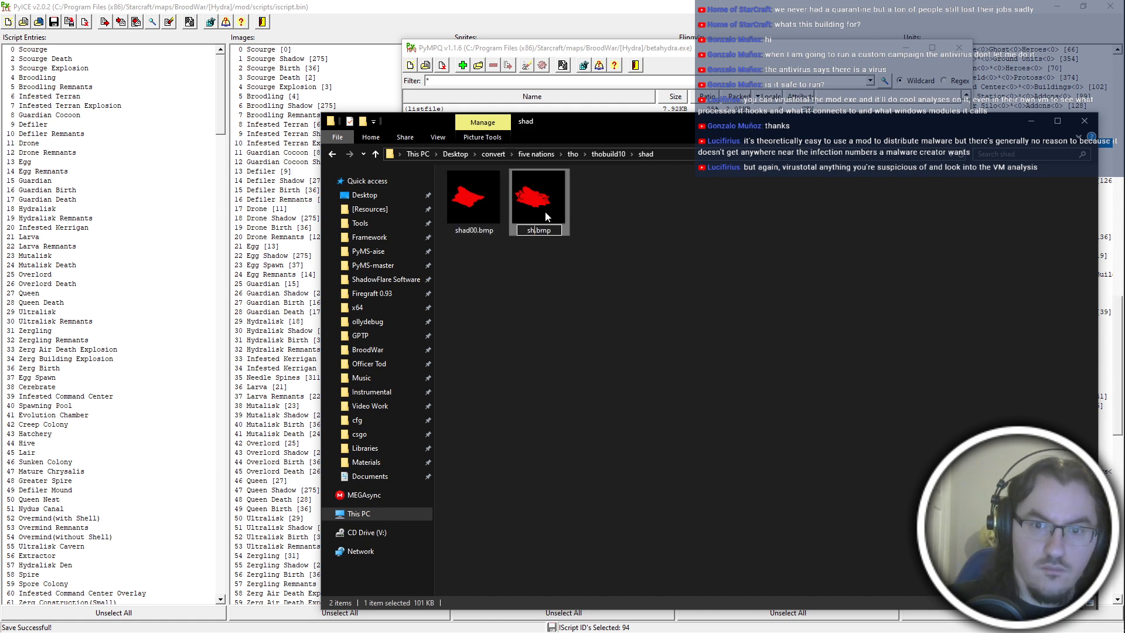
# Duplicate shad00.bmp nine times inside the shad folder.
pyautogui.click(474, 200)
pyautogui.hotkey('ctrl', 'c')
pyautogui.hotkey('ctrl', 'v')
pyautogui.hotkey('ctrl', 'v')
pyautogui.hotkey('ctrl', 'v')
pyautogui.hotkey('ctrl', 'v')
pyautogui.hotkey('ctrl', 'v')
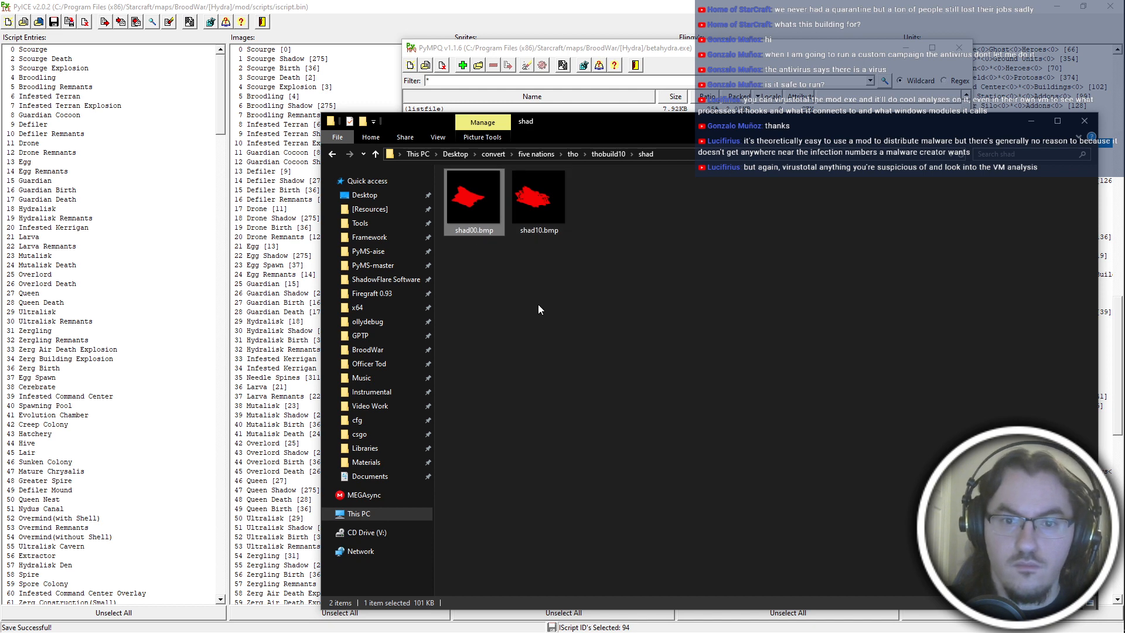
pyautogui.hotkey('ctrl', 'v')
pyautogui.hotkey('ctrl', 'v')
pyautogui.hotkey('ctrl', 'v')
pyautogui.hotkey('ctrl', 'v')
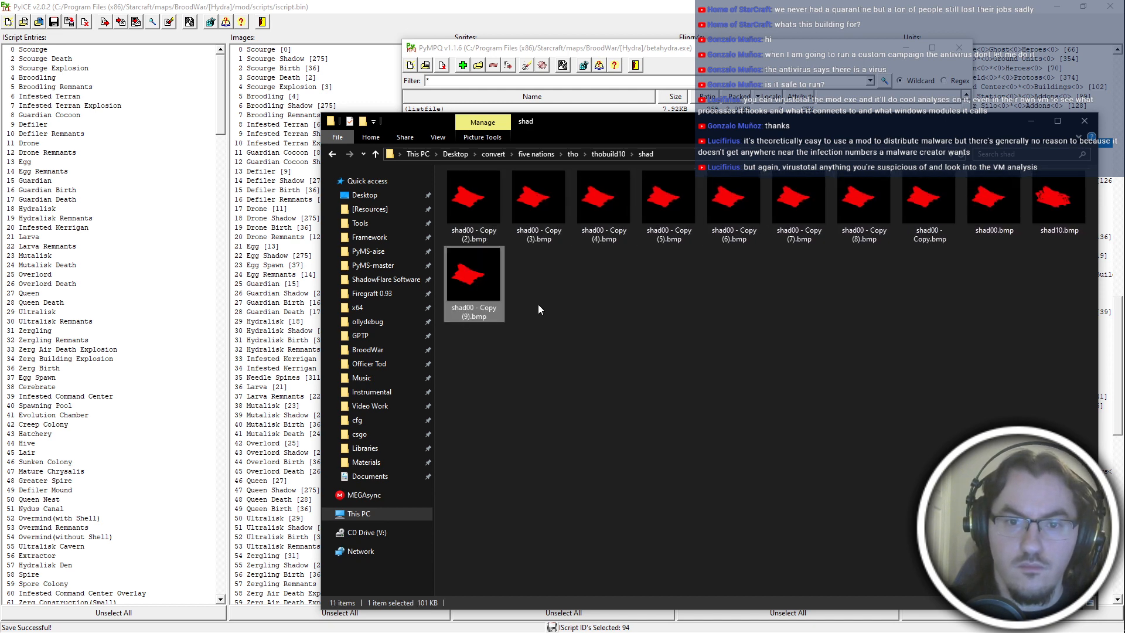
# Rename the first four duplicates of shad00.bmp in sequence as shad01.bmp through shad04.bmp.
pyautogui.click(487, 237)
pyautogui.press('F2')
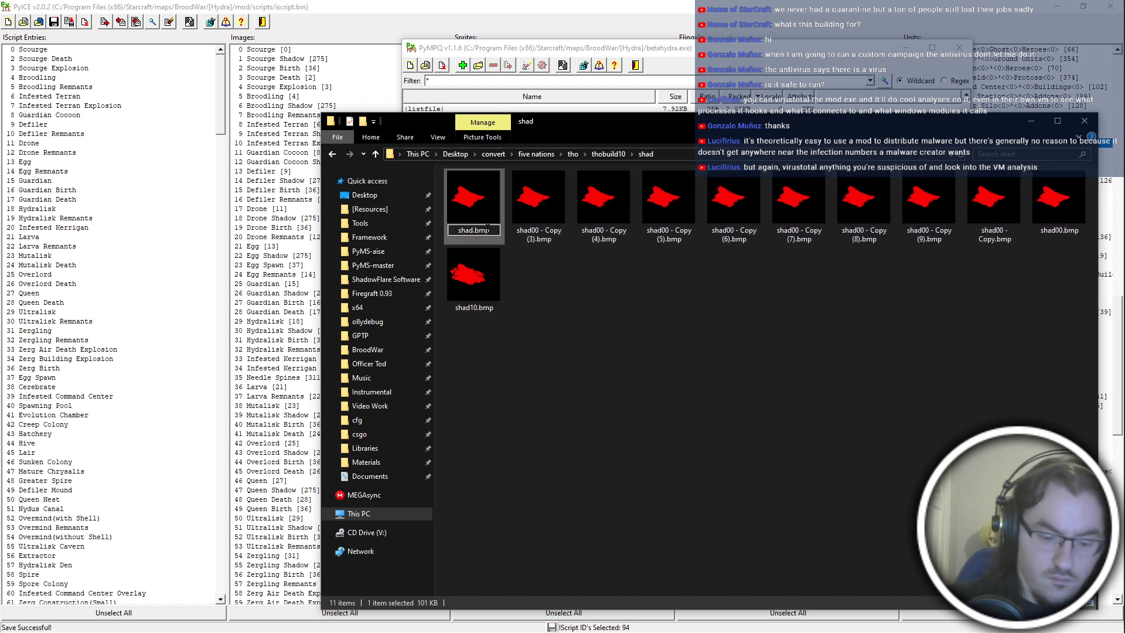
pyautogui.write('shad01')
pyautogui.press('Tab')
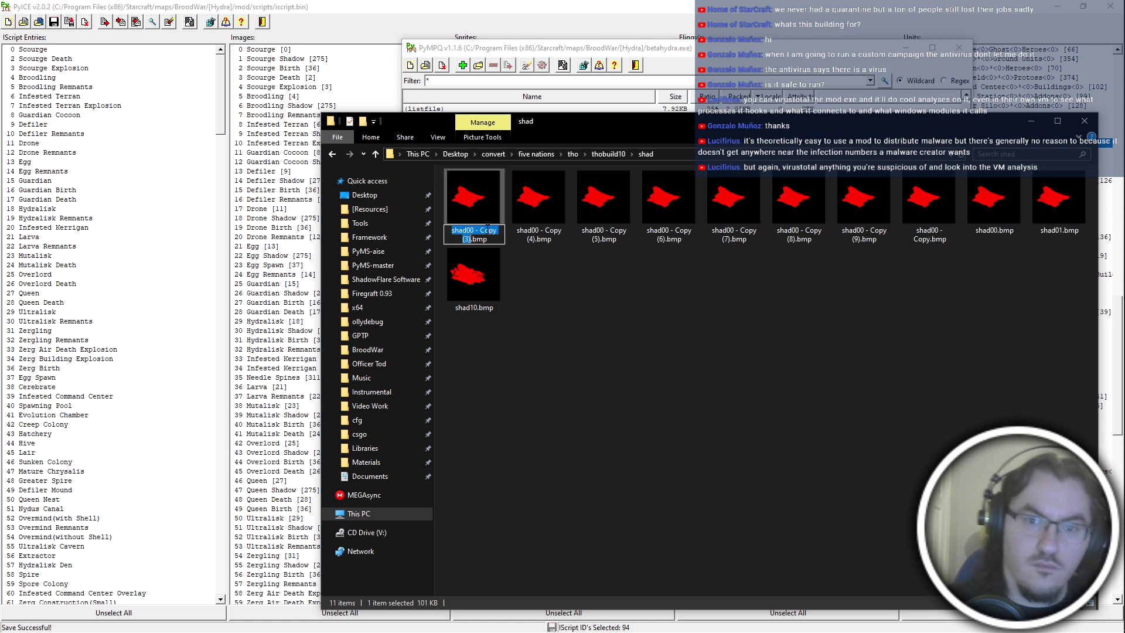
pyautogui.press('Return')
pyautogui.write('shad03')
pyautogui.press('Return')
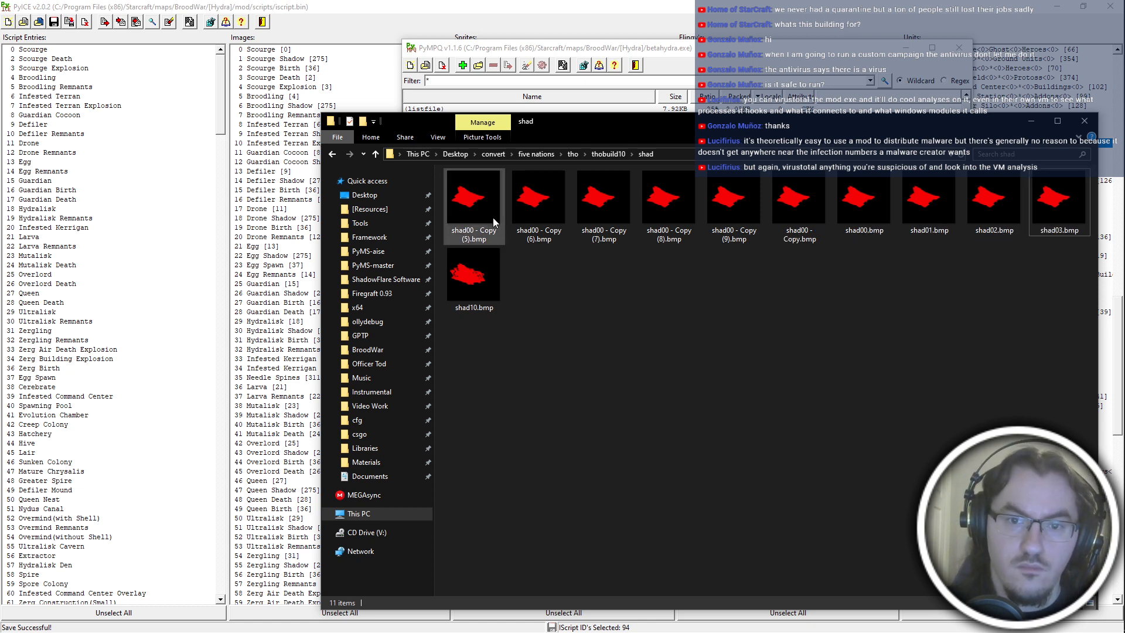
pyautogui.press('BackSpace')
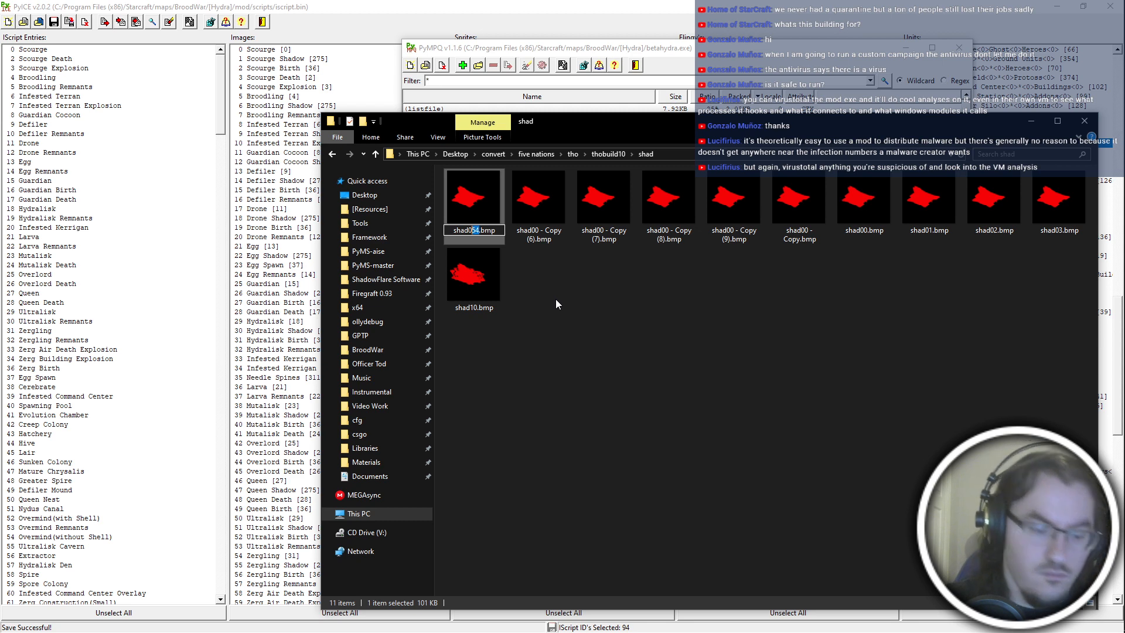
pyautogui.press('Return')
# Rename the next two duplicates of shad00.bmp as shad05.bmp and shad06.bmp.
pyautogui.click(491, 198)
pyautogui.press('F2')
pyautogui.hotkey('ctrl', 'v')
pyautogui.write('5')
pyautogui.press('Return')
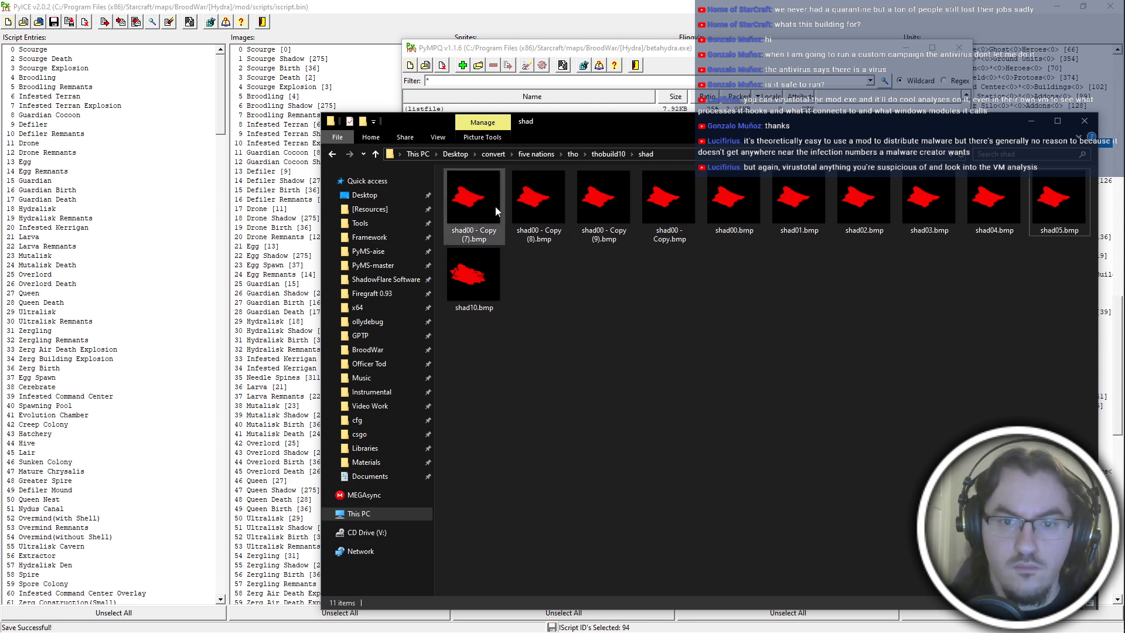
pyautogui.click(495, 212)
pyautogui.press('F2')
pyautogui.hotkey('ctrl', 'v')
pyautogui.write('6')
pyautogui.press('Return')
# Rename the remaining three duplicates of shad00.bmp as shad07.bmp, shad08.bmp and shad09.bmp.
pyautogui.click(497, 219)
pyautogui.press('F2')
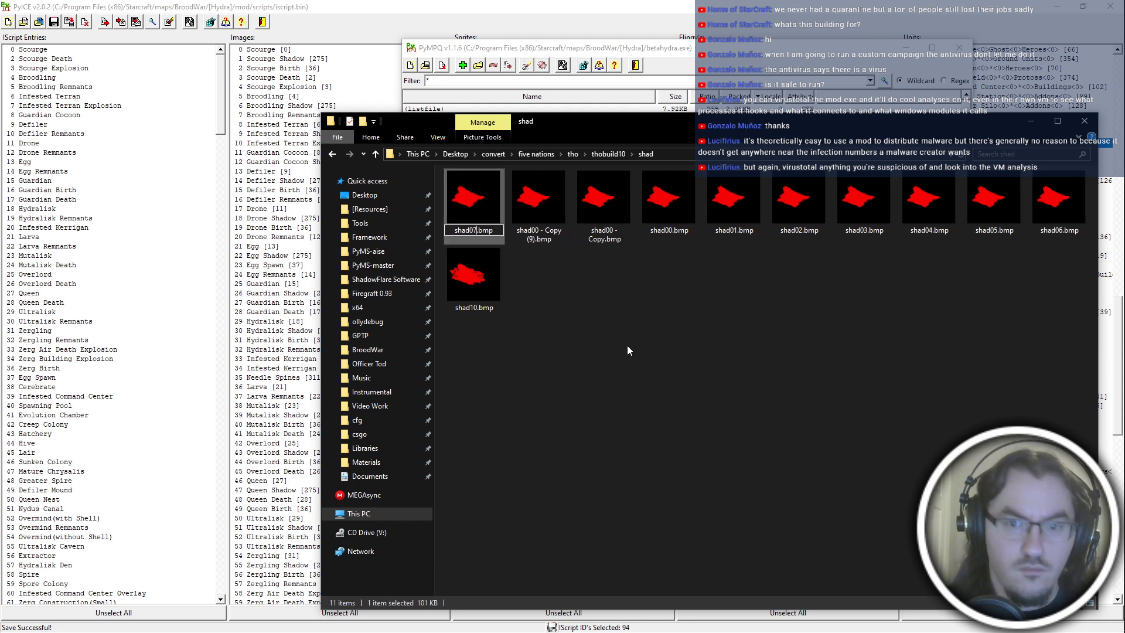
pyautogui.write('7')
pyautogui.press('Return')
pyautogui.click(475, 224)
pyautogui.click(536, 237)
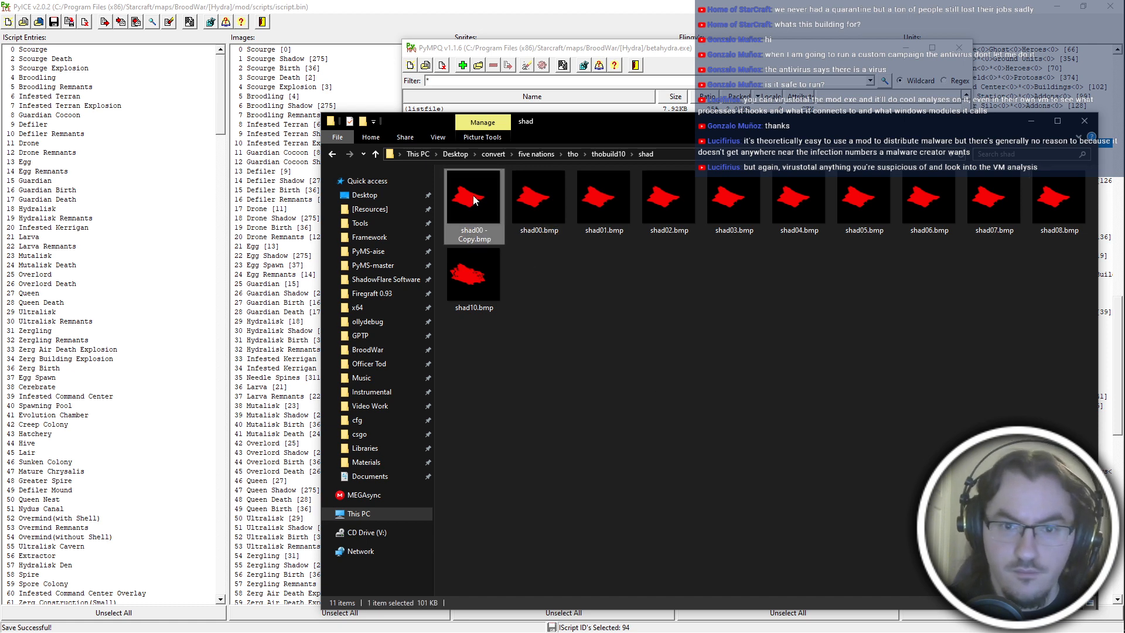
pyautogui.press('F2')
pyautogui.hotkey('ctrl', 'v')
pyautogui.write('9')
pyautogui.press('Return')
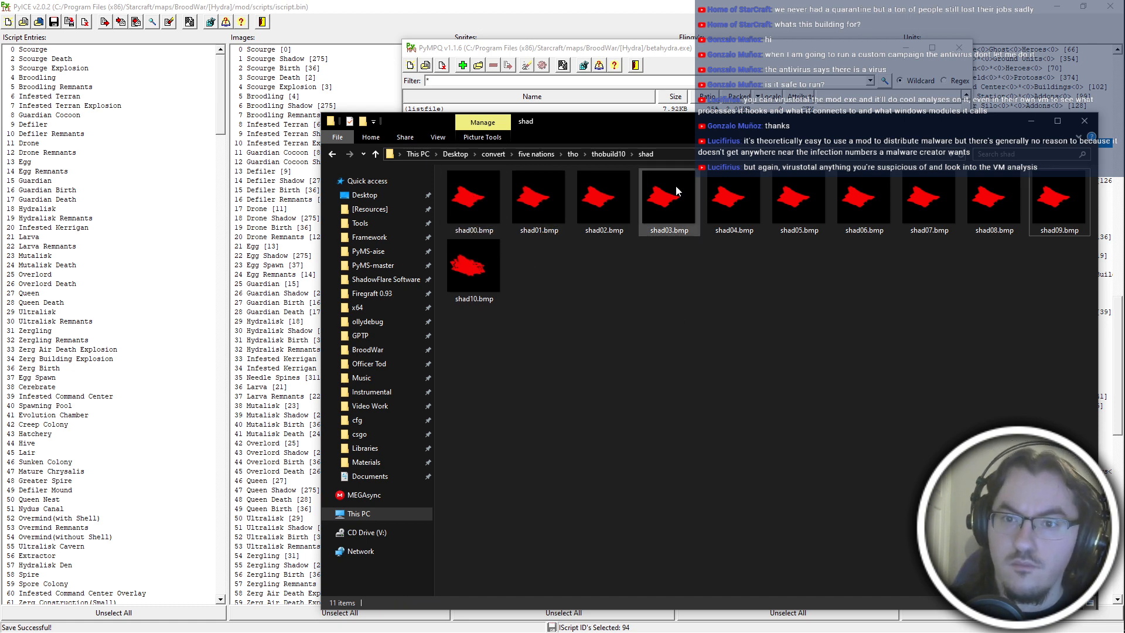
# Launch SFGrpConv.exe from the ShadowFlare Software folder and set the number of frames to 10.
pyautogui.click(713, 153)
pyautogui.click(704, 345)
pyautogui.moveTo(1124, 351)
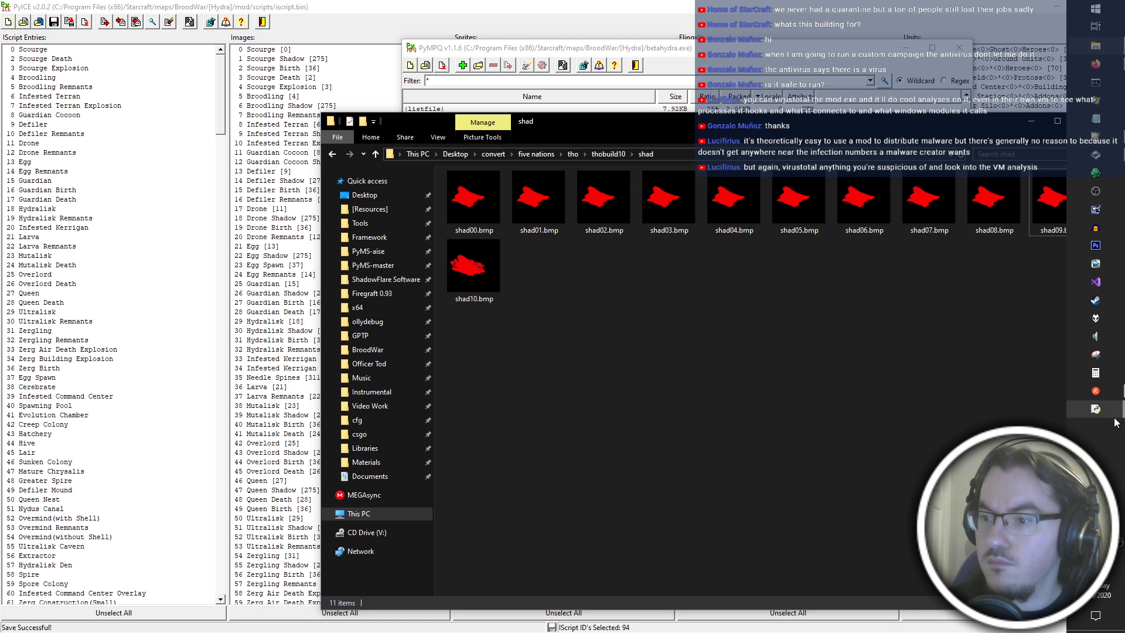
pyautogui.click(386, 279)
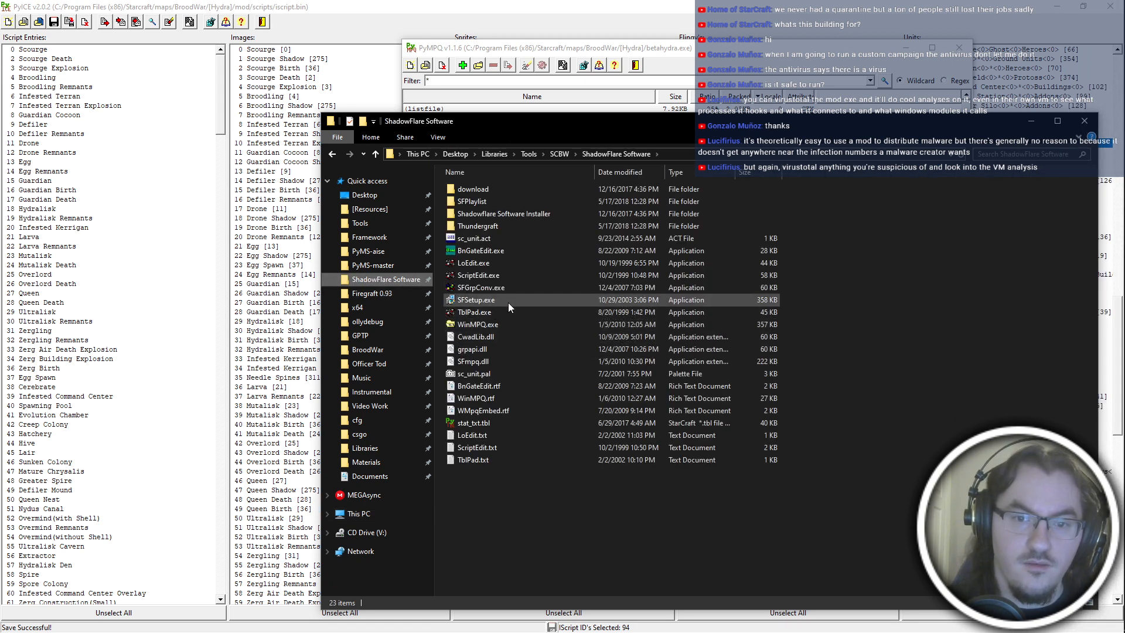
pyautogui.click(511, 287)
pyautogui.hotkey('alt', 'Left')
pyautogui.hotkey('alt', 'Tab')
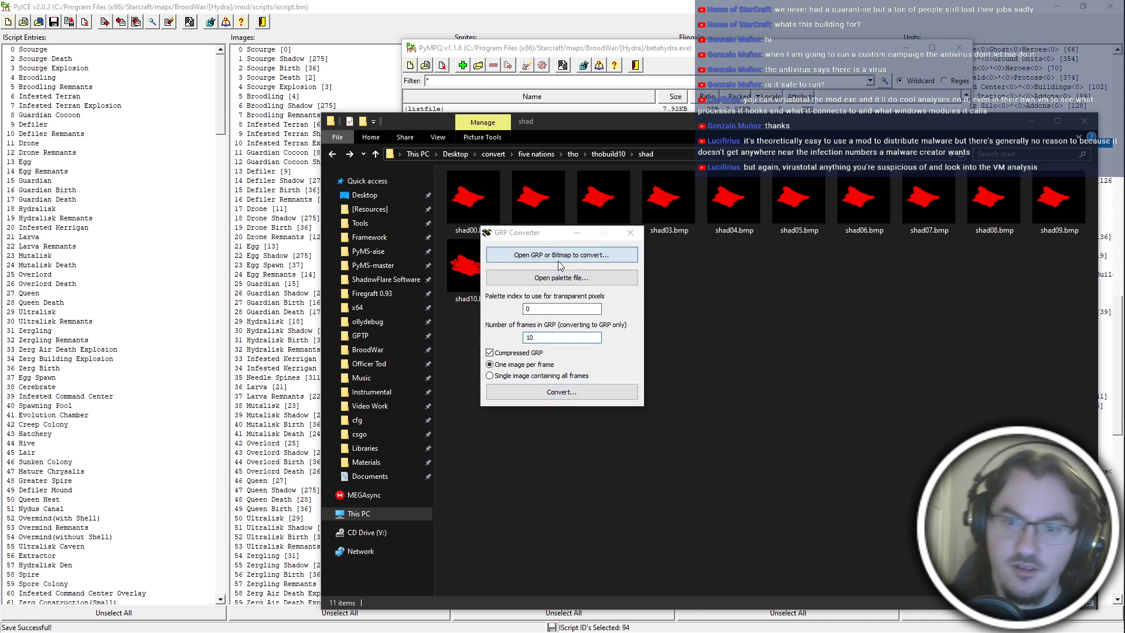
# Convert the shadow bitmaps starting with shad00.bmp, one image per frame, to thobuild10-shad.grp in the thobuild10 folder and close the converter.
pyautogui.click(558, 261)
pyautogui.doubleClick(615, 364)
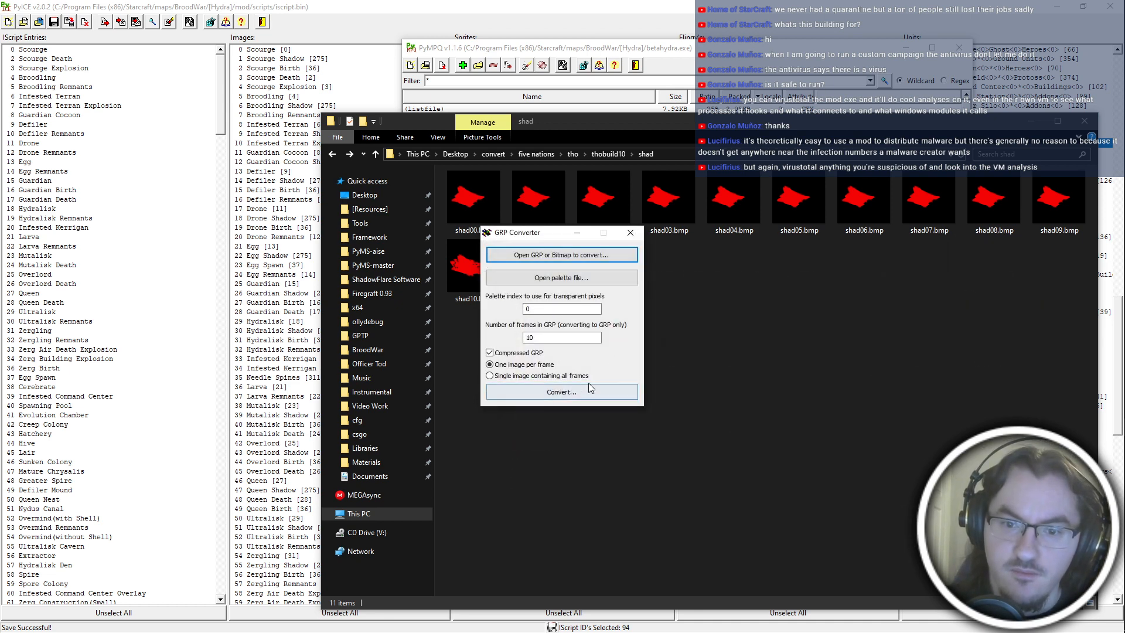
pyautogui.click(588, 387)
pyautogui.click(778, 273)
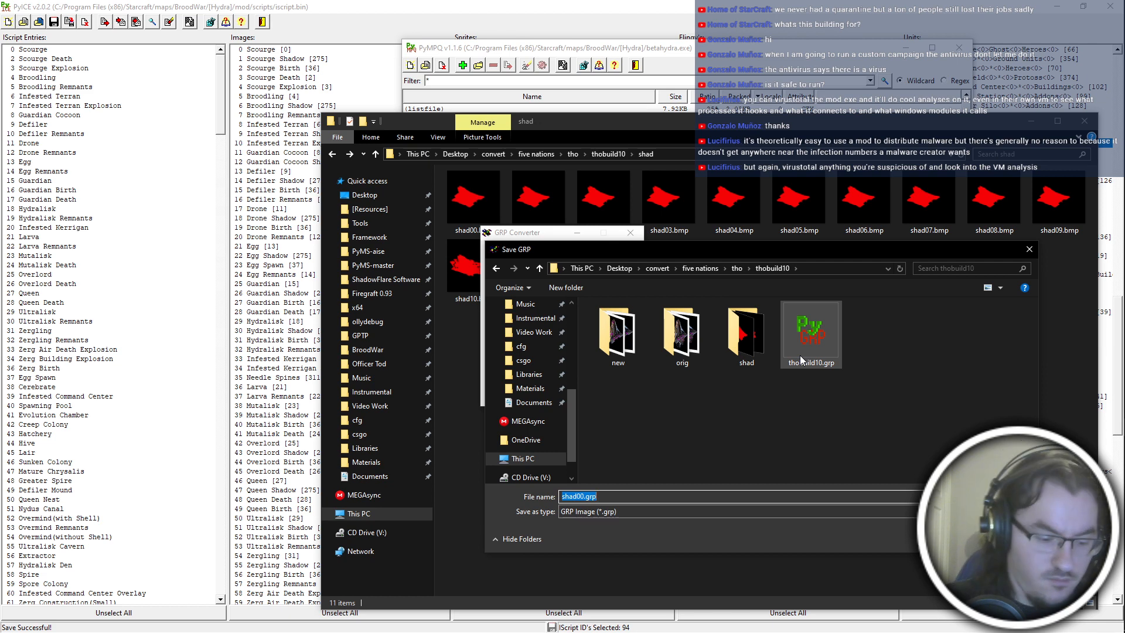
pyautogui.write('thobuild10')
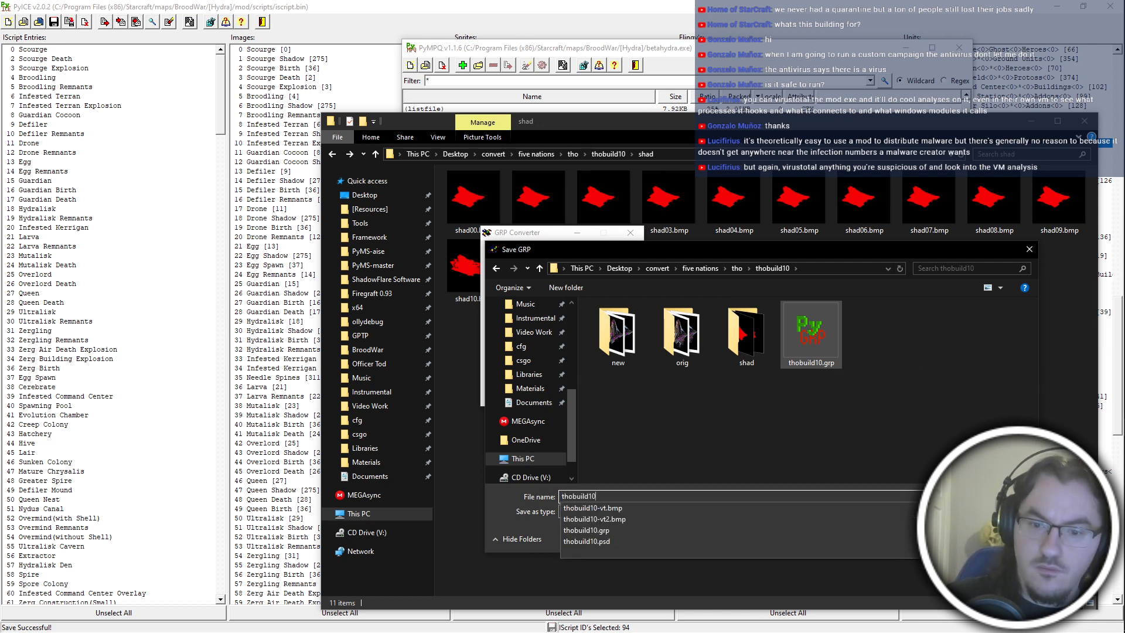
pyautogui.press('Return')
pyautogui.press('Return')
pyautogui.press('Escape')
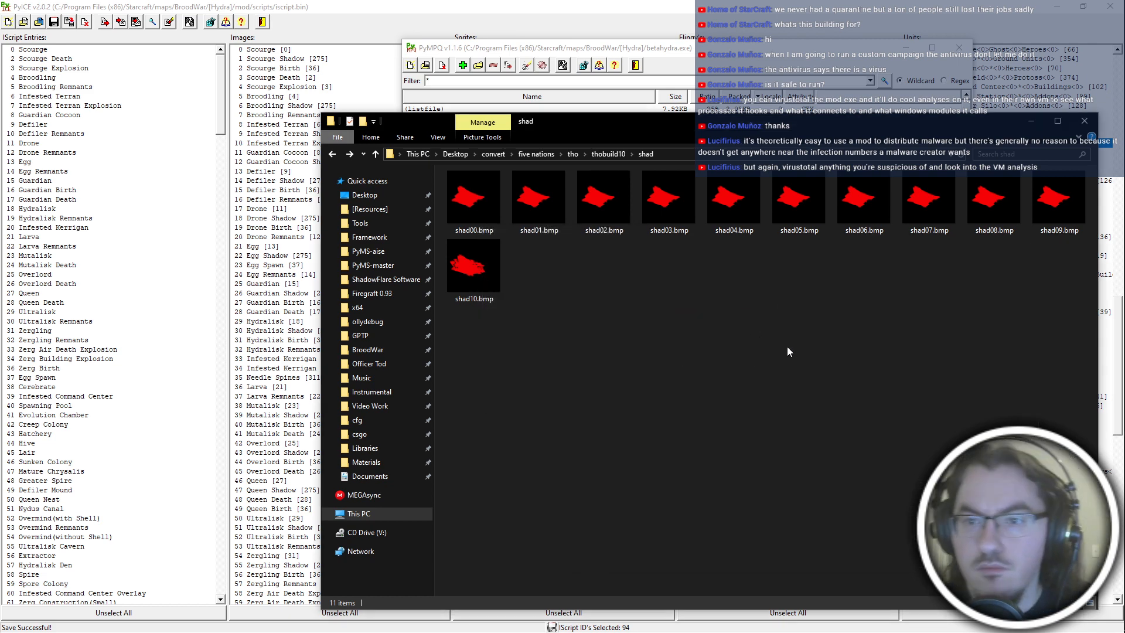
# Delete the shad folder from thobuild10 and move thobuild10-shad.grp to the Desktop.
pyautogui.hotkey('alt', 'Up')
pyautogui.press('Delete')
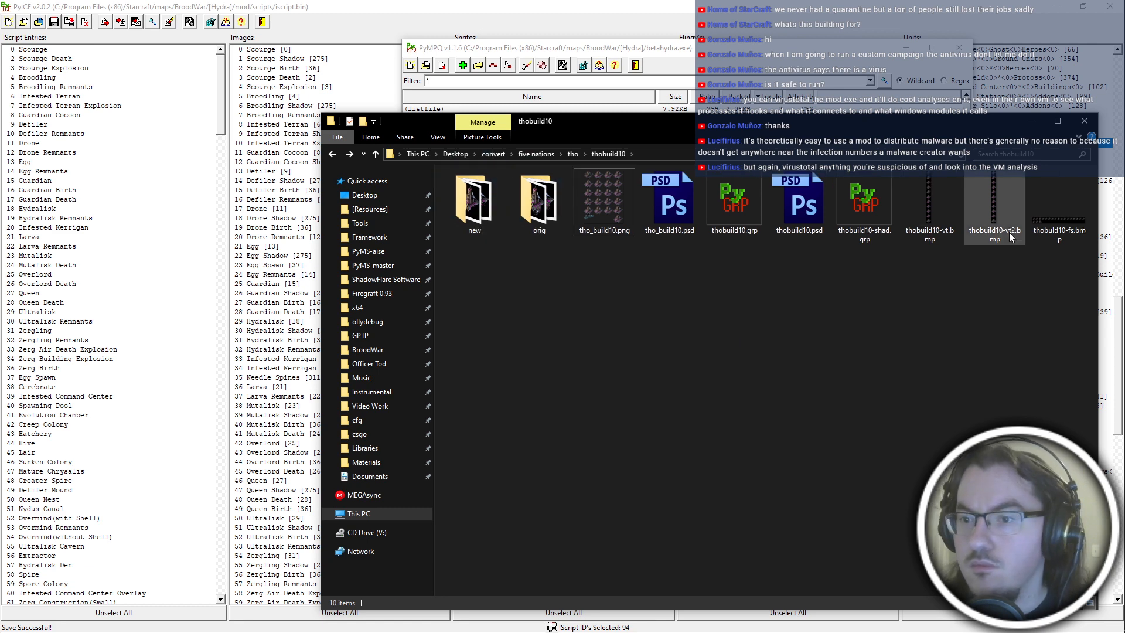
pyautogui.click(873, 208)
pyautogui.hotkey('ctrl', 'x')
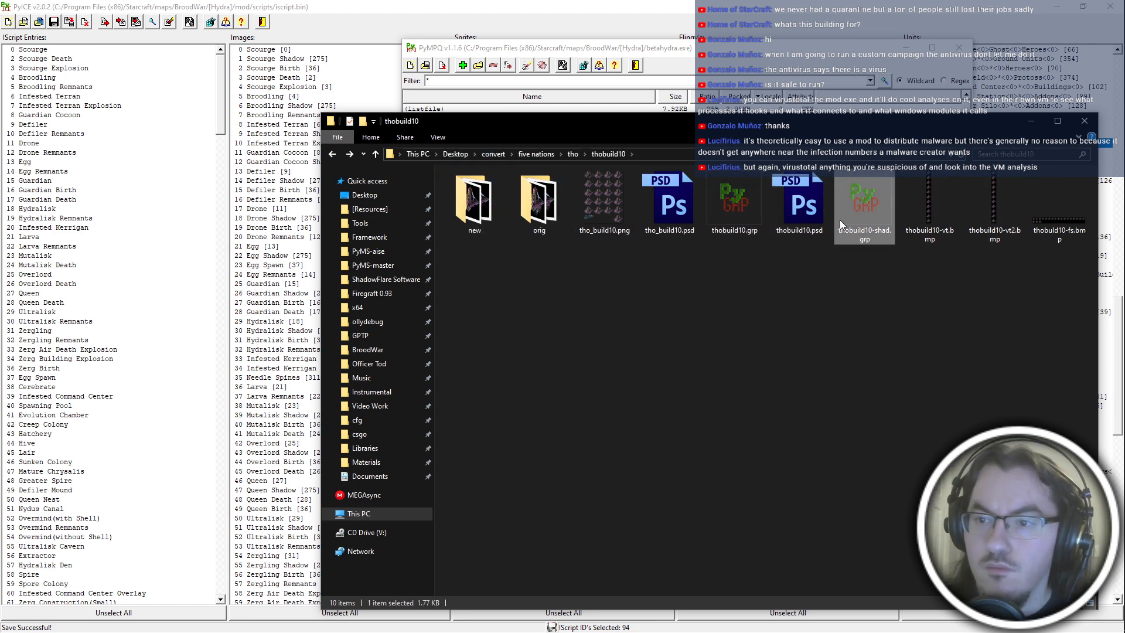
pyautogui.click(355, 195)
pyautogui.hotkey('ctrl', 'v')
# Rename the shadow GRP on the Desktop to nddshad.grp.
pyautogui.press('F2')
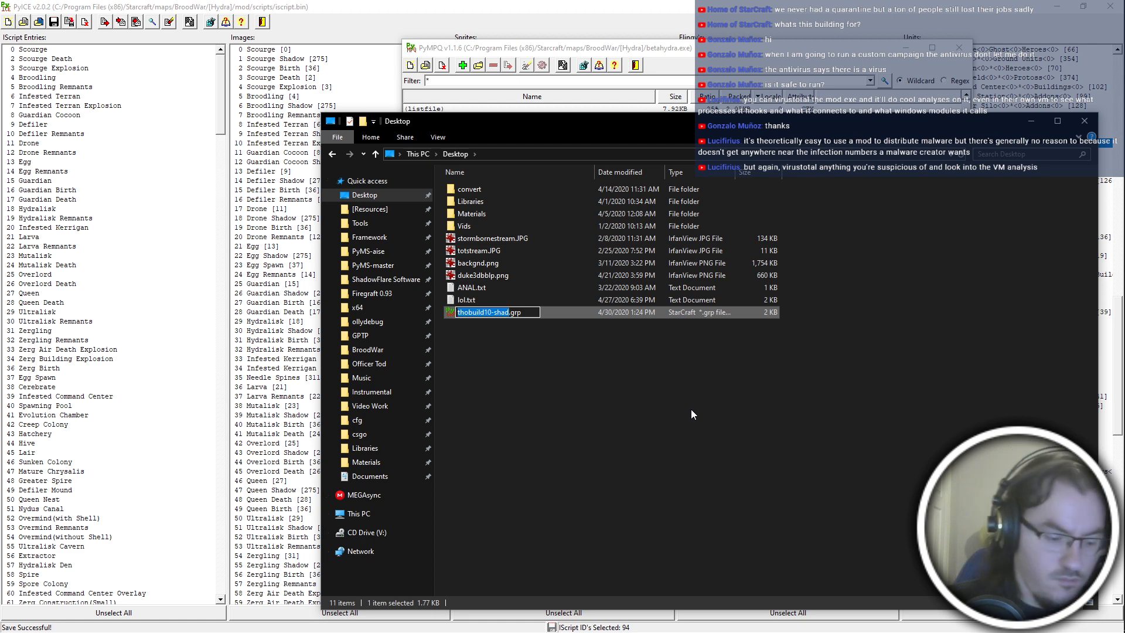
pyautogui.write('nddshad')
pyautogui.press('Return')
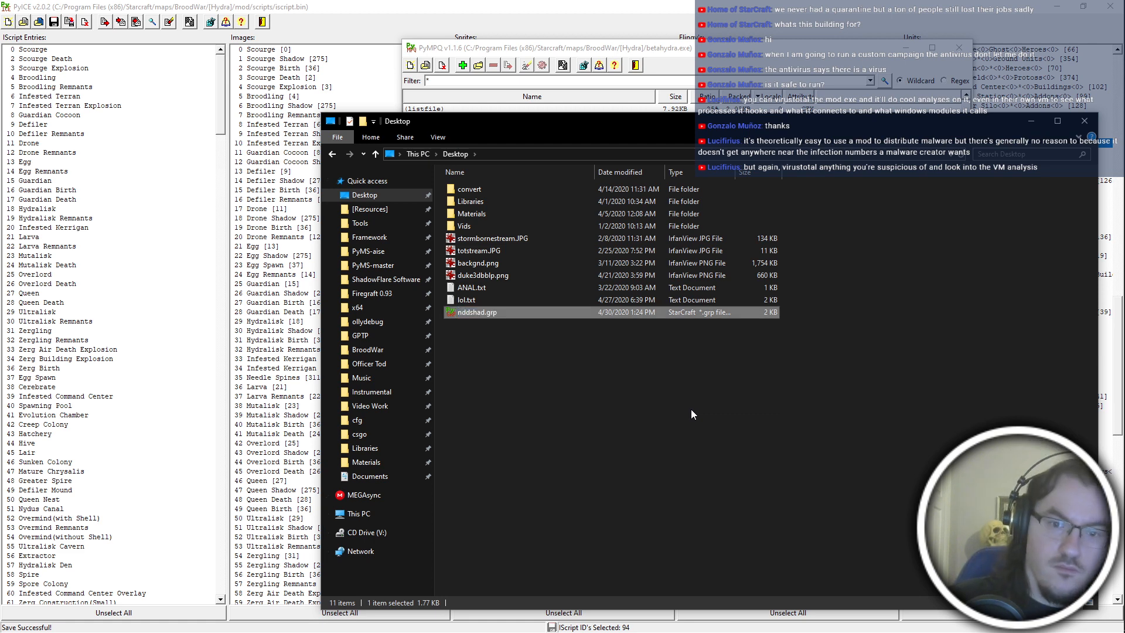
# Switch to PyMPQ, move nddshad.grp into the mod's neutral unit folder and add it to betahydra.exe.
pyautogui.click(462, 65)
pyautogui.click(631, 316)
pyautogui.click(630, 419)
pyautogui.hotkey('ctrl', 'v')
pyautogui.press('Escape')
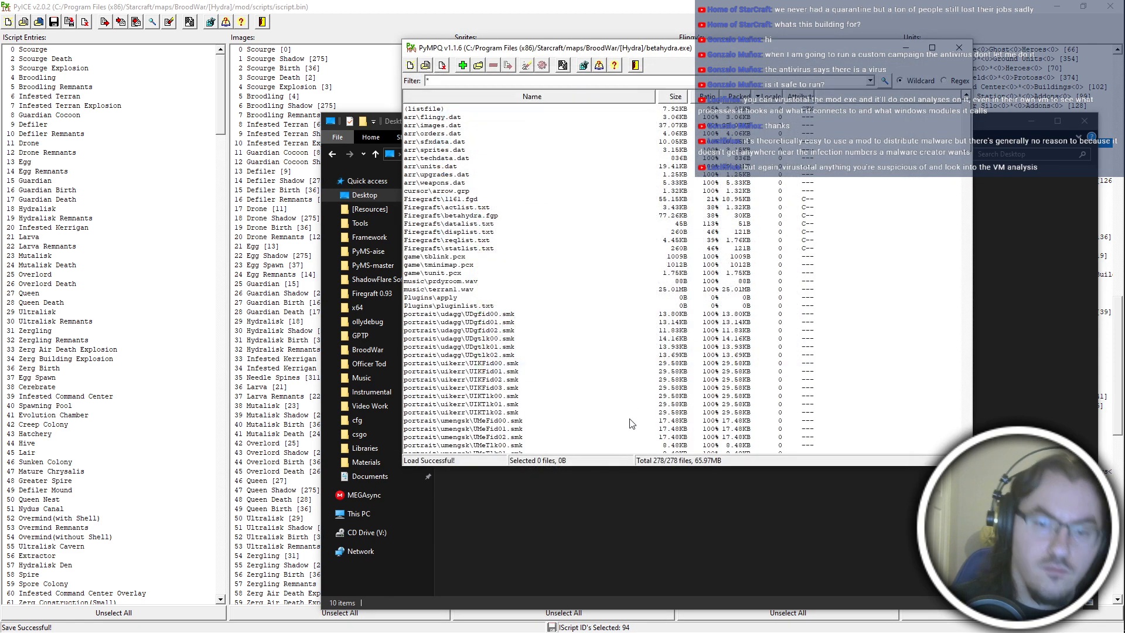
pyautogui.press('Return')
pyautogui.hotkey('ctrl', 'o')
pyautogui.press('Escape')
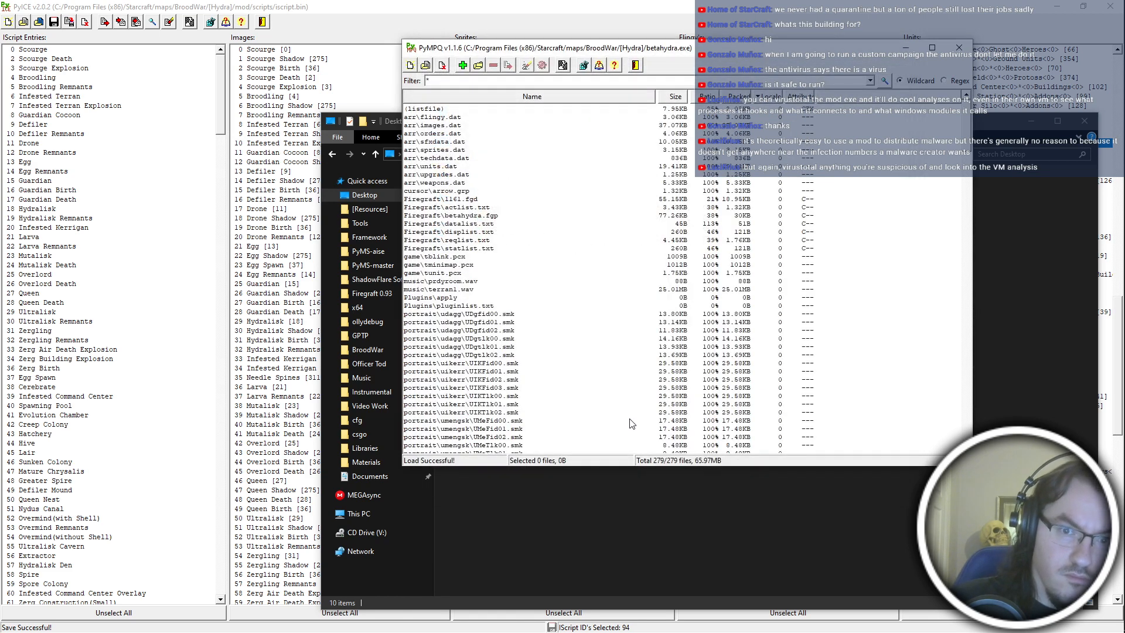
# Open hydra1161.mpq and add the GRP files from the neutral folder under the prefix unit\neutral\.
pyautogui.hotkey('ctrl', 'o')
pyautogui.doubleClick(490, 239)
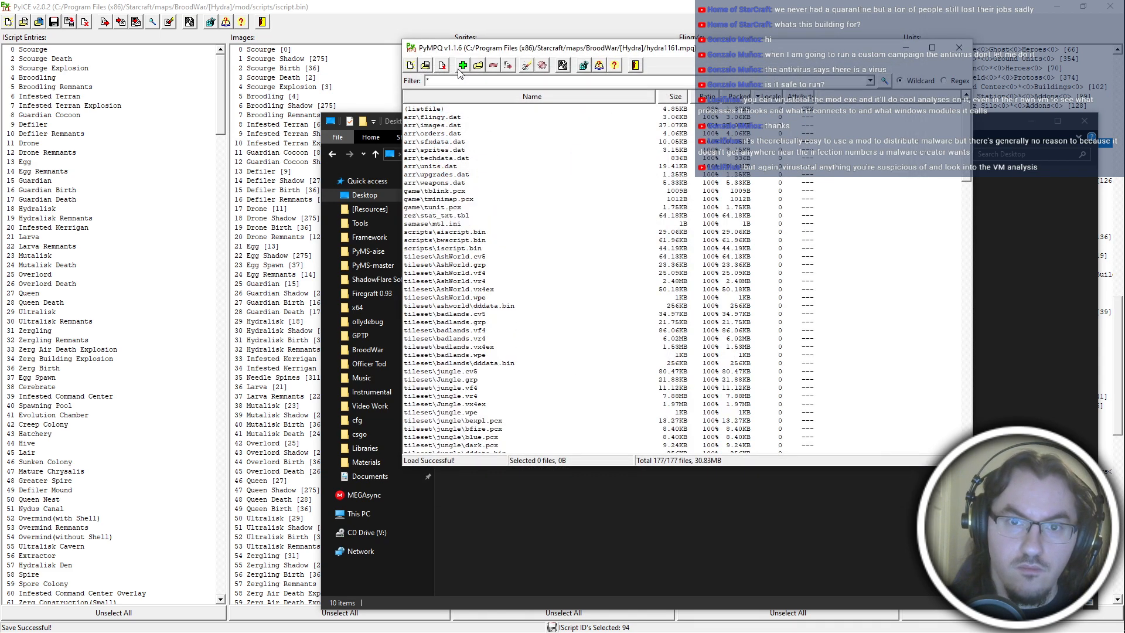
pyautogui.click(460, 67)
pyautogui.click(640, 294)
pyautogui.hotkey('ctrl', 'a')
pyautogui.press('Return')
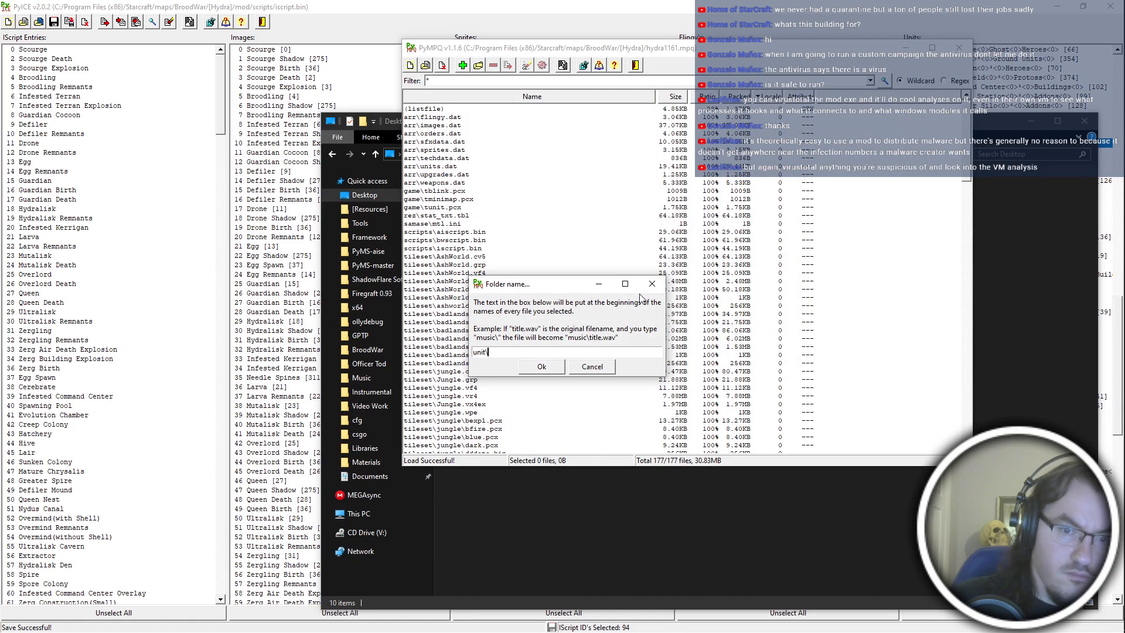
pyautogui.write('unit\\neutral\\')
pyautogui.press('Return')
# Add iscript.bin from the mod's scripts folder to hydra1161.mpq under scripts\.
pyautogui.press('Insert')
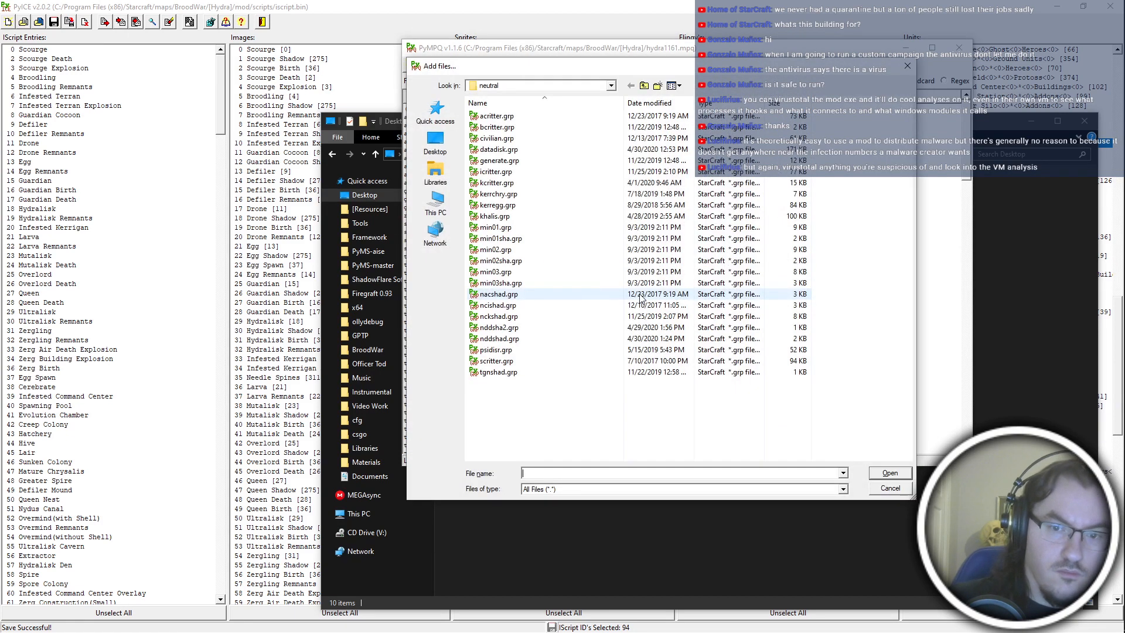
pyautogui.click(646, 85)
pyautogui.click(646, 85)
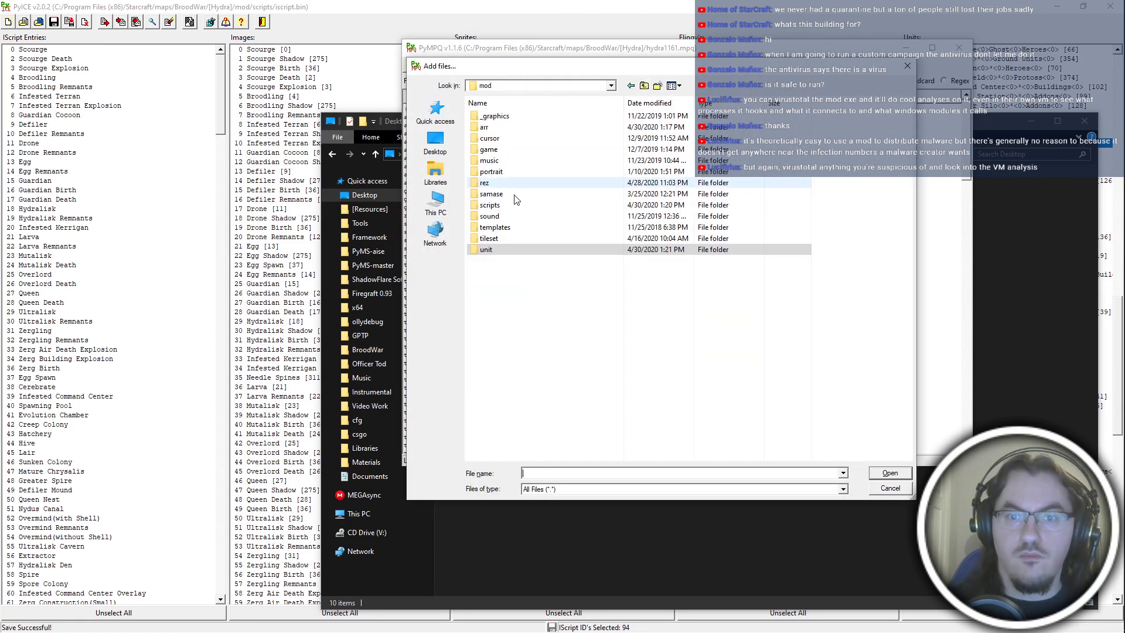
pyautogui.doubleClick(514, 213)
pyautogui.hotkey('ctrl', 'a')
pyautogui.doubleClick(534, 150)
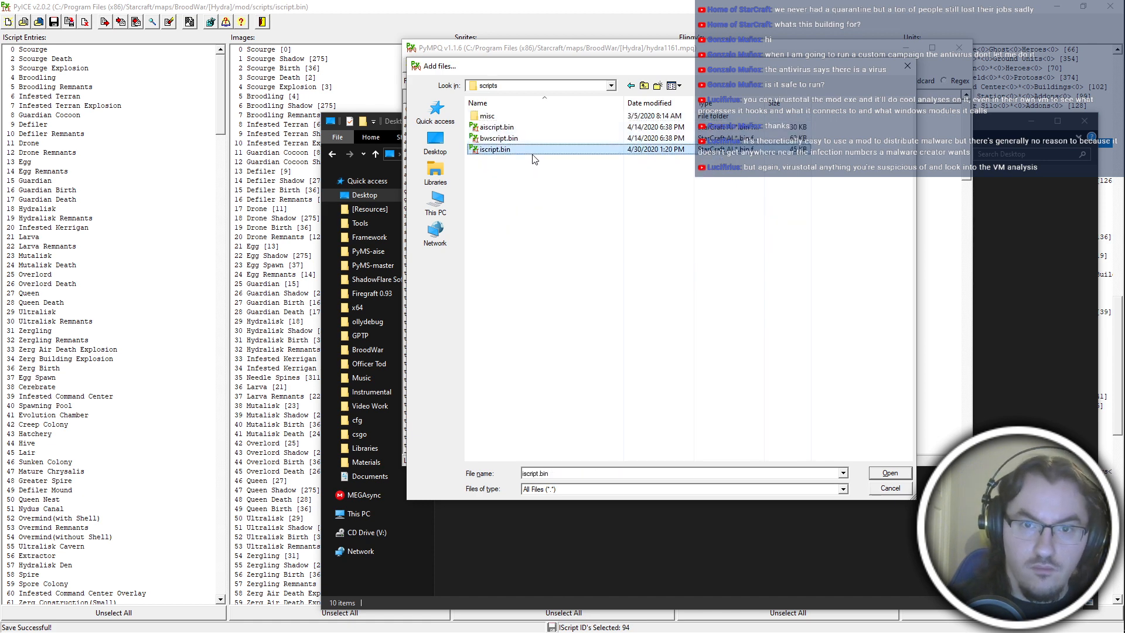
pyautogui.write('scripts\\')
pyautogui.press('Return')
pyautogui.press('Insert')
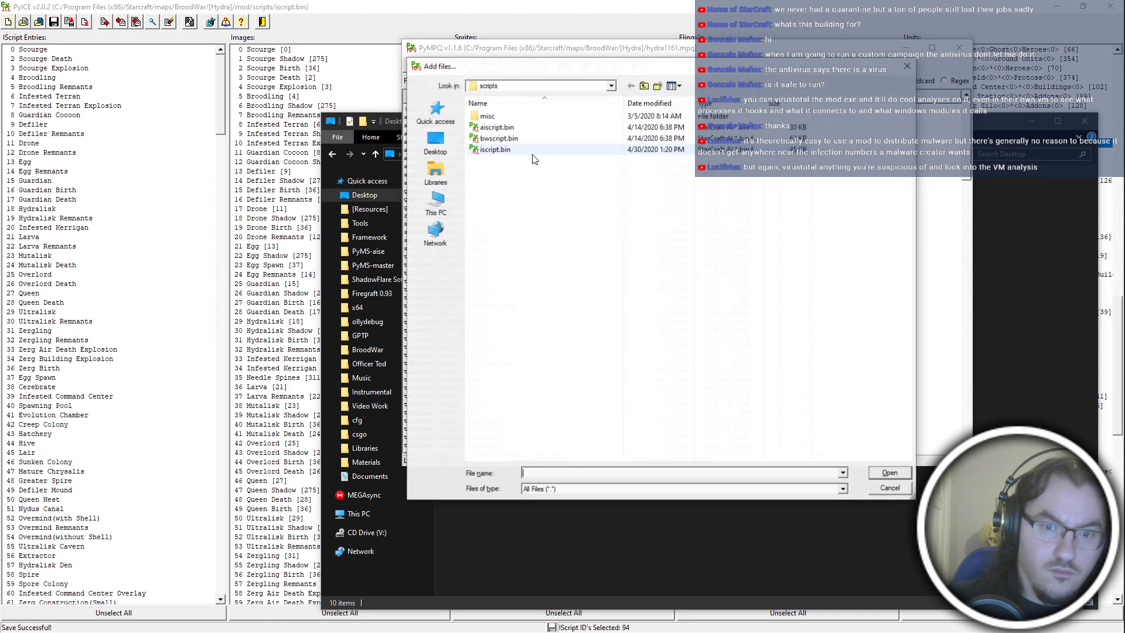
# Add the mod's arr data files to hydra1161.mpq under the prefix arr\.
pyautogui.click(645, 88)
pyautogui.doubleClick(534, 127)
pyautogui.doubleClick(533, 127)
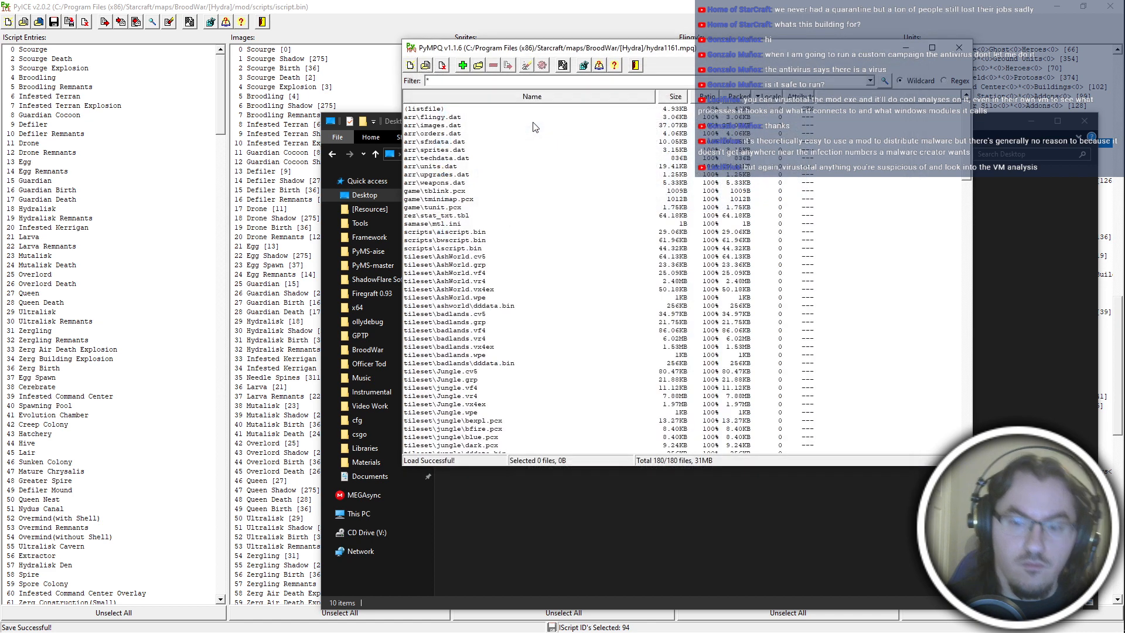
pyautogui.write('arr\\')
pyautogui.press('Return')
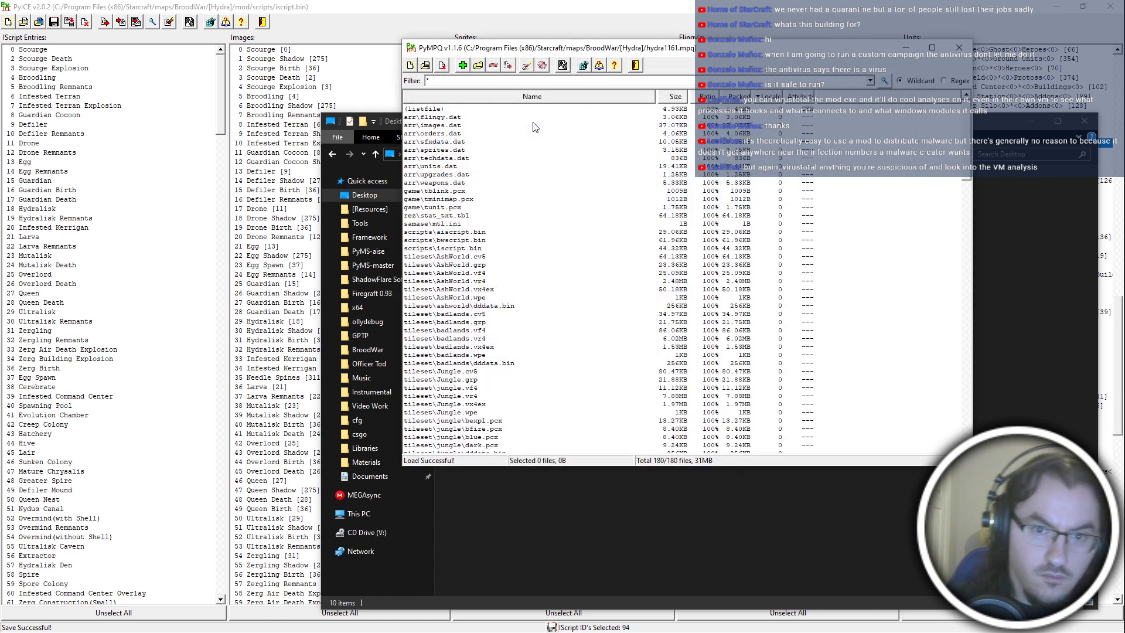
# Switch to ScmDraft with the Hydra profile, open the recent map Hydra-a.scx and activate the Units layer.
pyautogui.click(561, 586)
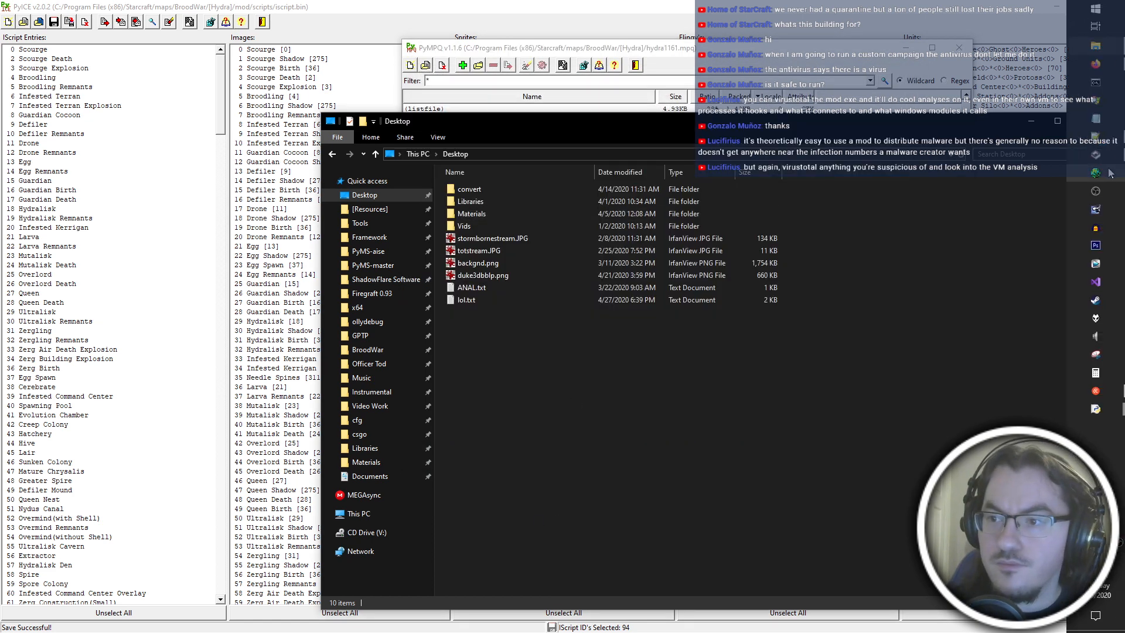
pyautogui.doubleClick(465, 415)
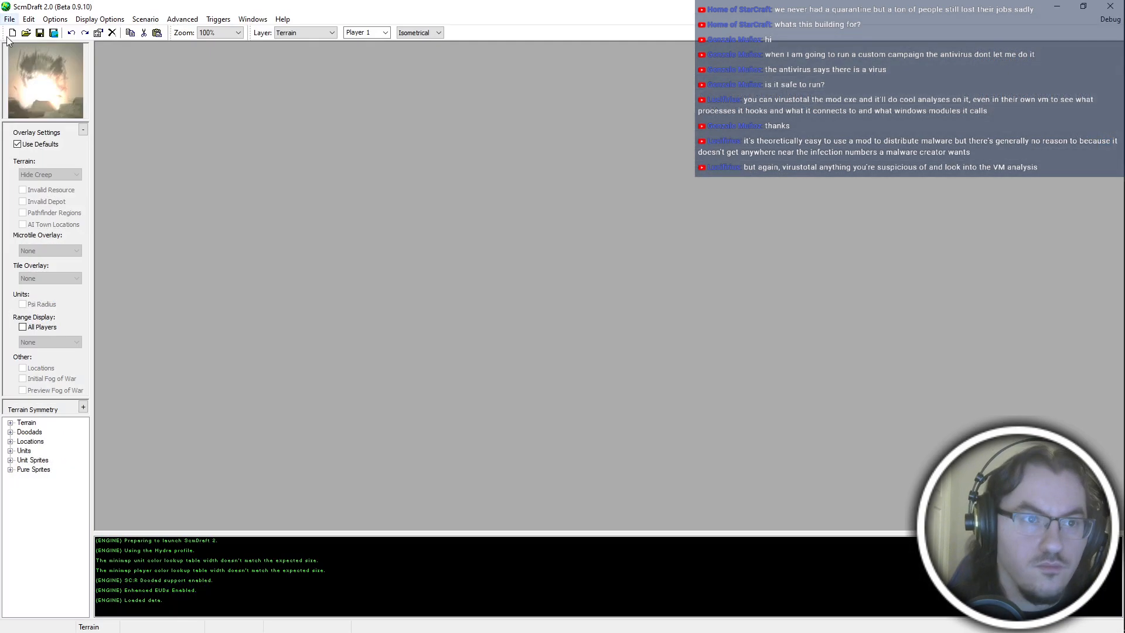
pyautogui.click(10, 20)
pyautogui.moveTo(55, 59)
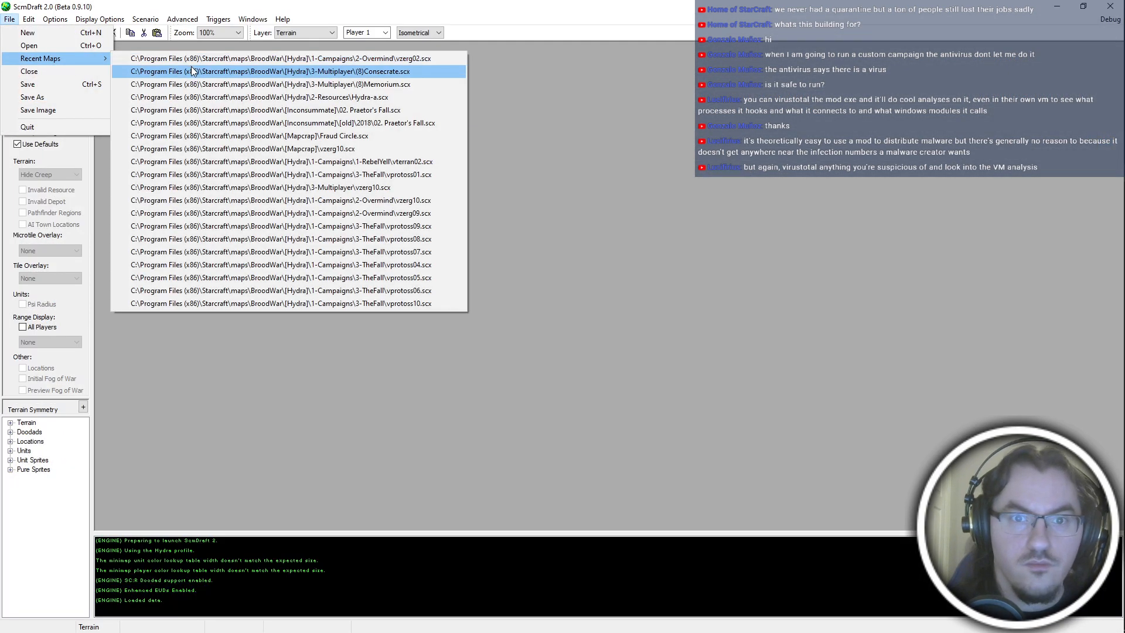
pyautogui.click(199, 96)
pyautogui.click(28, 77)
pyautogui.press('u')
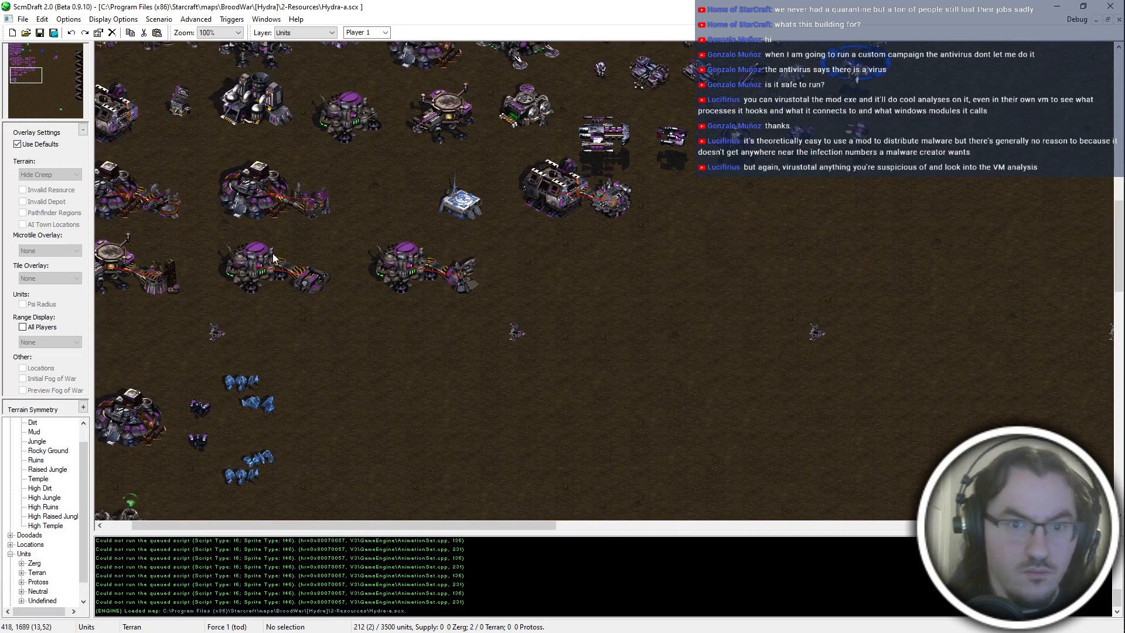
pyautogui.click(21, 572)
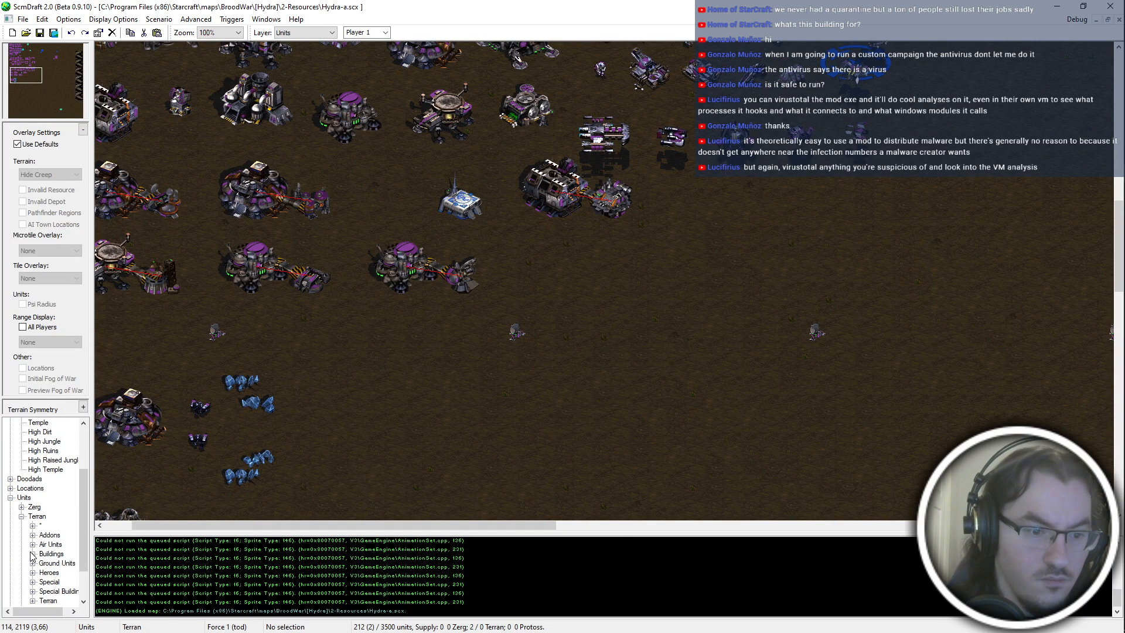
pyautogui.click(33, 555)
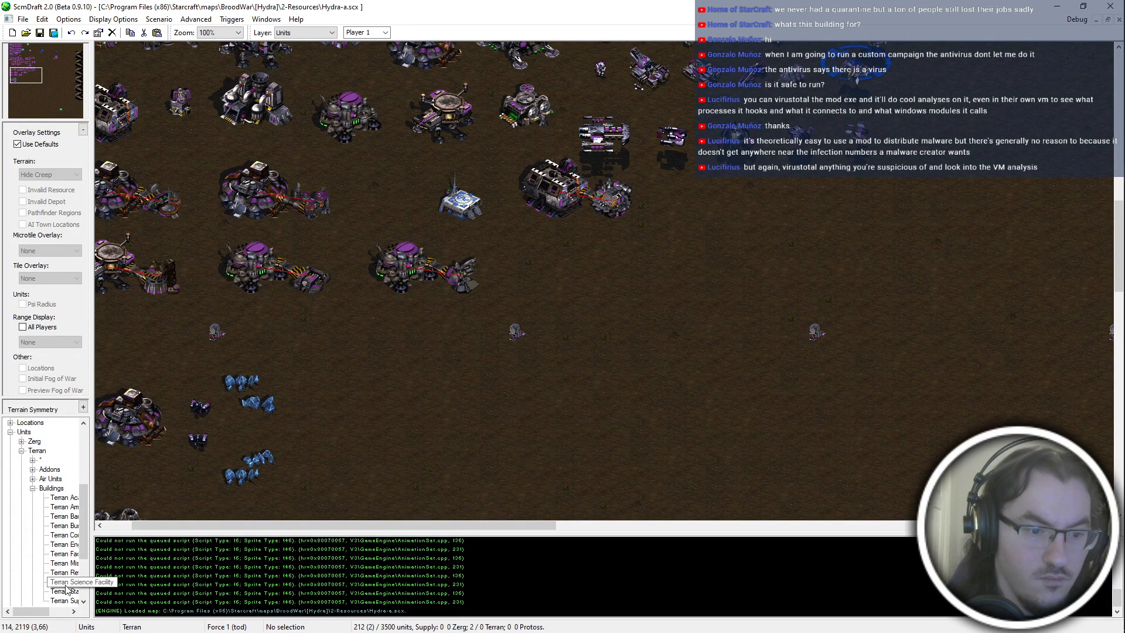
pyautogui.click(33, 488)
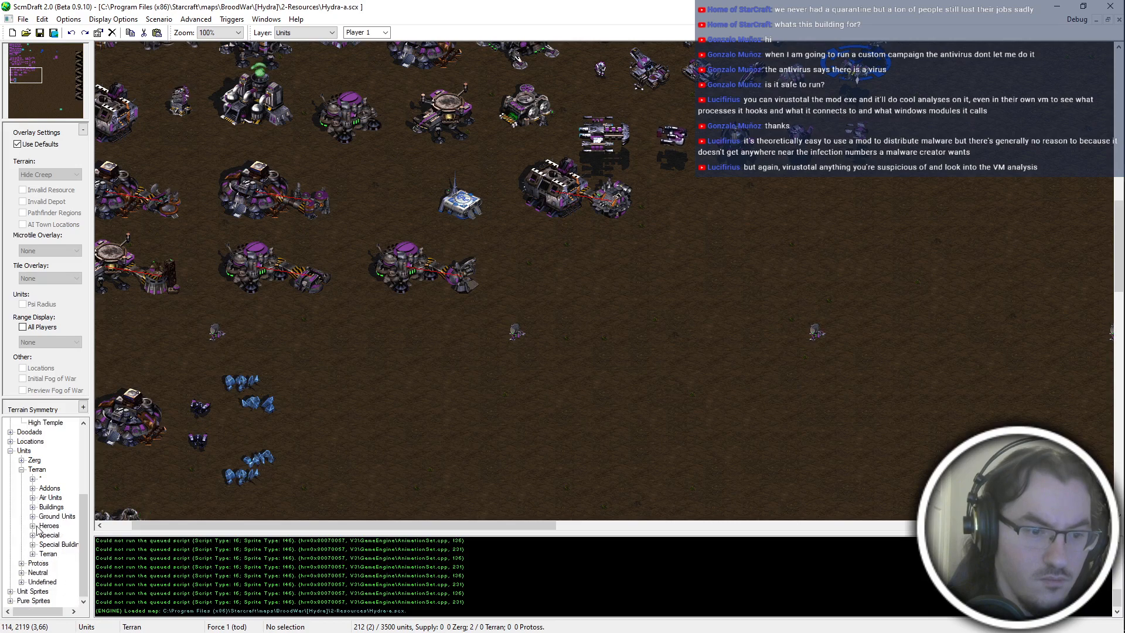
pyautogui.click(33, 478)
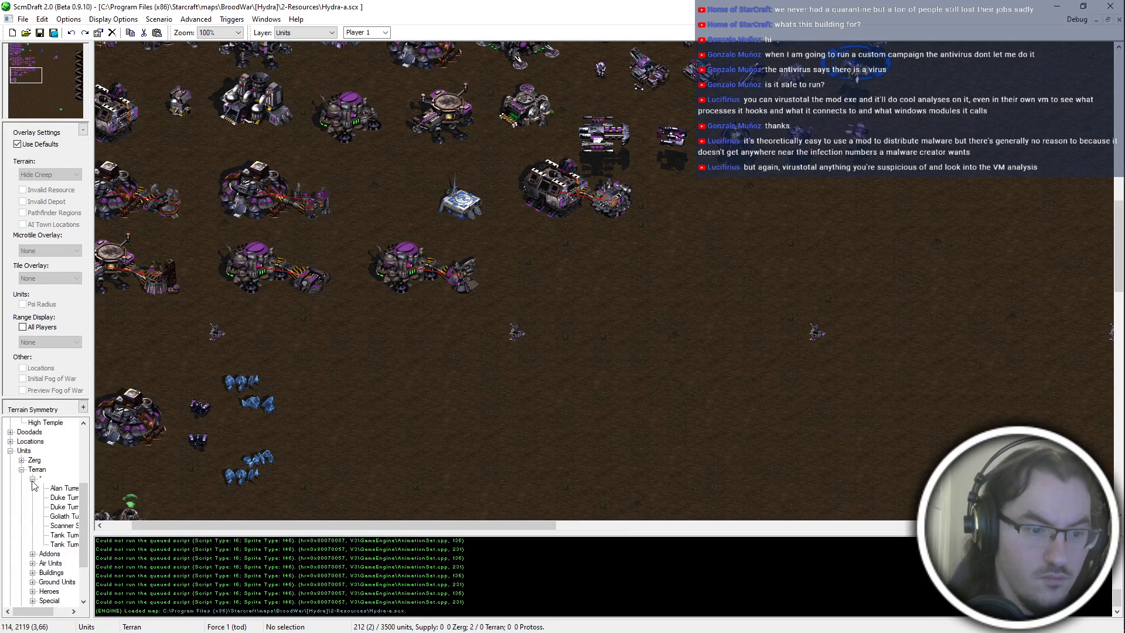
pyautogui.click(33, 479)
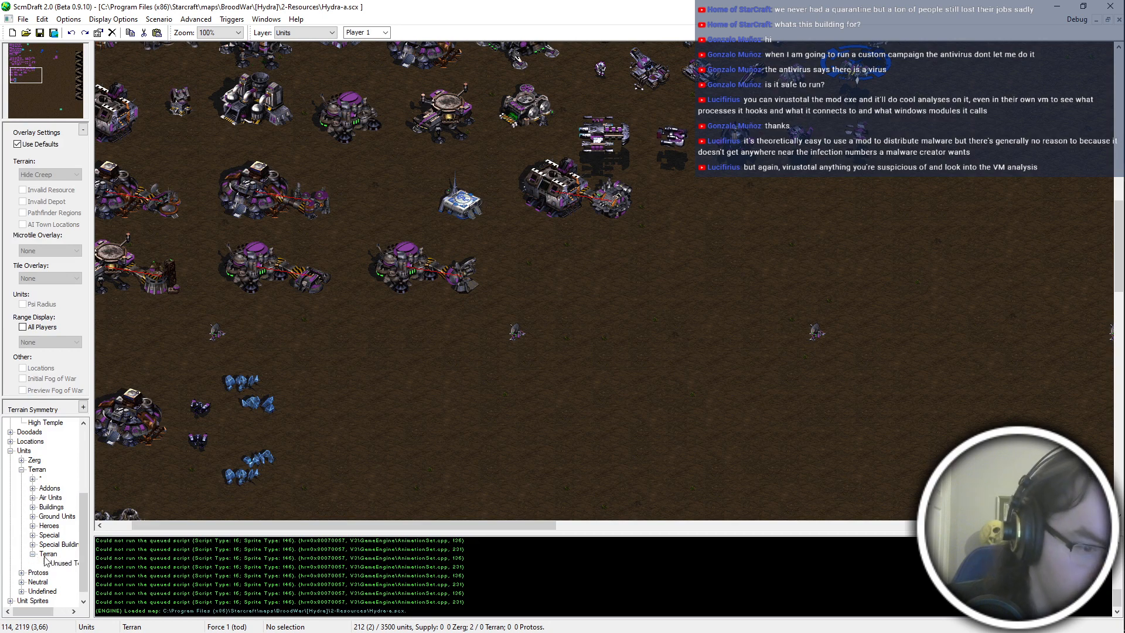
pyautogui.click(59, 563)
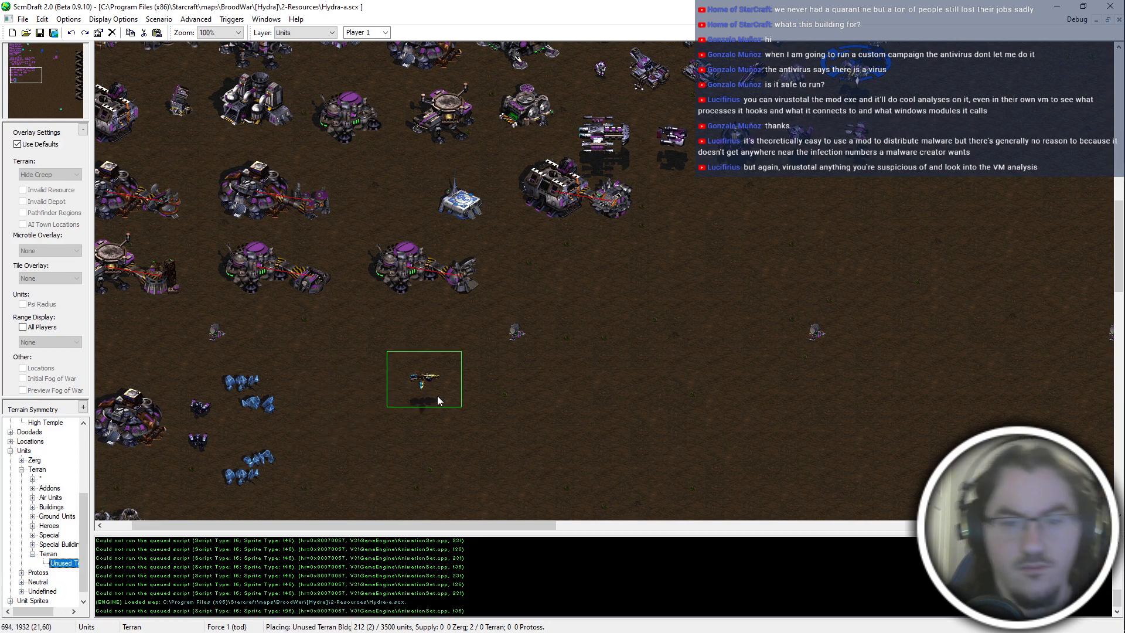
pyautogui.rightClick(420, 352)
# Copy a Terran Science Facility, paste it onto empty ground below and set the copy's unit ID to 121.
pyautogui.click(418, 281)
pyautogui.hotkey('ctrl', 'c')
pyautogui.hotkey('ctrl', 'v')
pyautogui.click(437, 374)
pyautogui.doubleClick(438, 374)
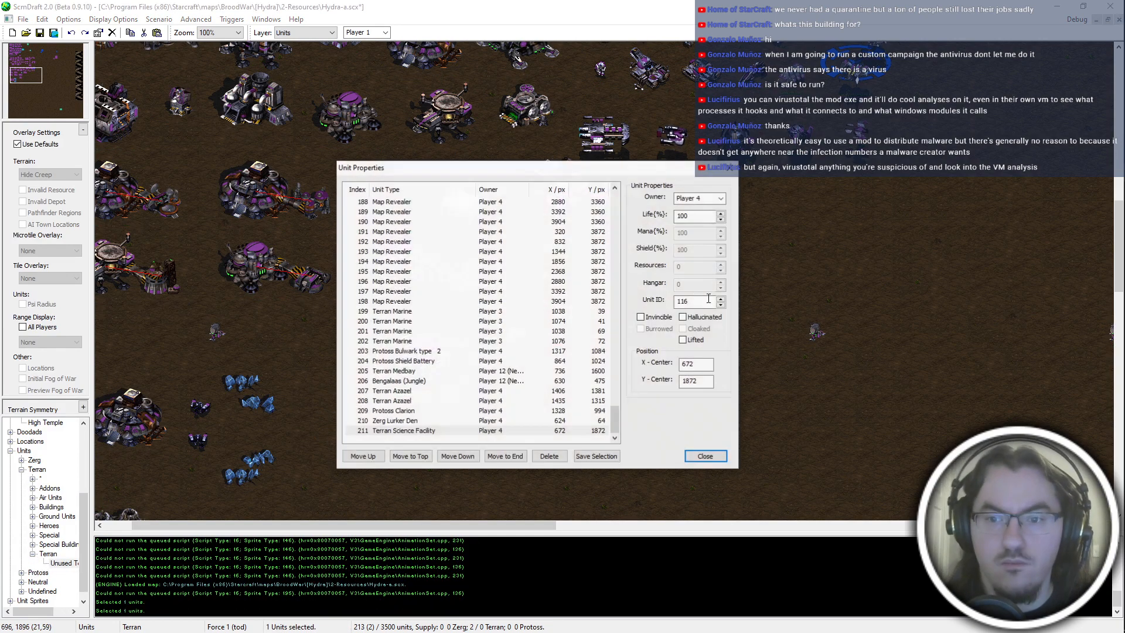
pyautogui.doubleClick(697, 299)
pyautogui.write('60')
pyautogui.click(706, 456)
# Cut the converted building and paste it beside the last building in the bottom Terran row, at X 896, Y 1712.
pyautogui.hotkey('ctrl', 'x')
pyautogui.hotkey('ctrl', 'v')
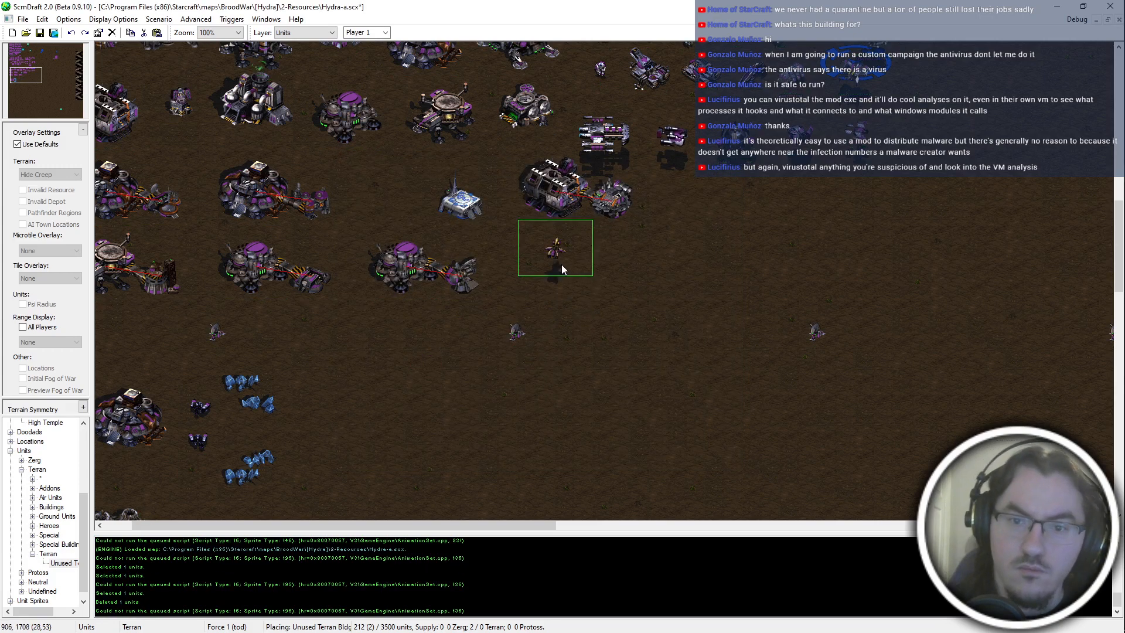
pyautogui.moveTo(480, 327); pyautogui.dragTo(476, 331)
pyautogui.press('Up')
pyautogui.press('Left')
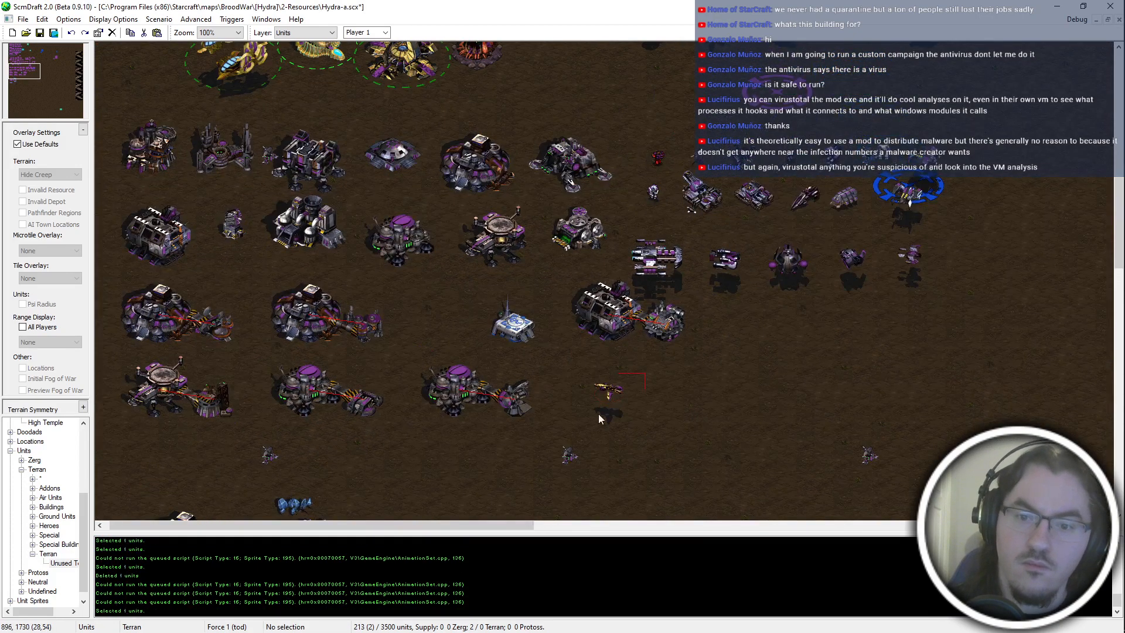
pyautogui.moveTo(599, 413); pyautogui.dragTo(597, 416)
# Check the placed building's unit properties, save the Hydra-a.scx map and close ScmDraft.
pyautogui.doubleClick(610, 393)
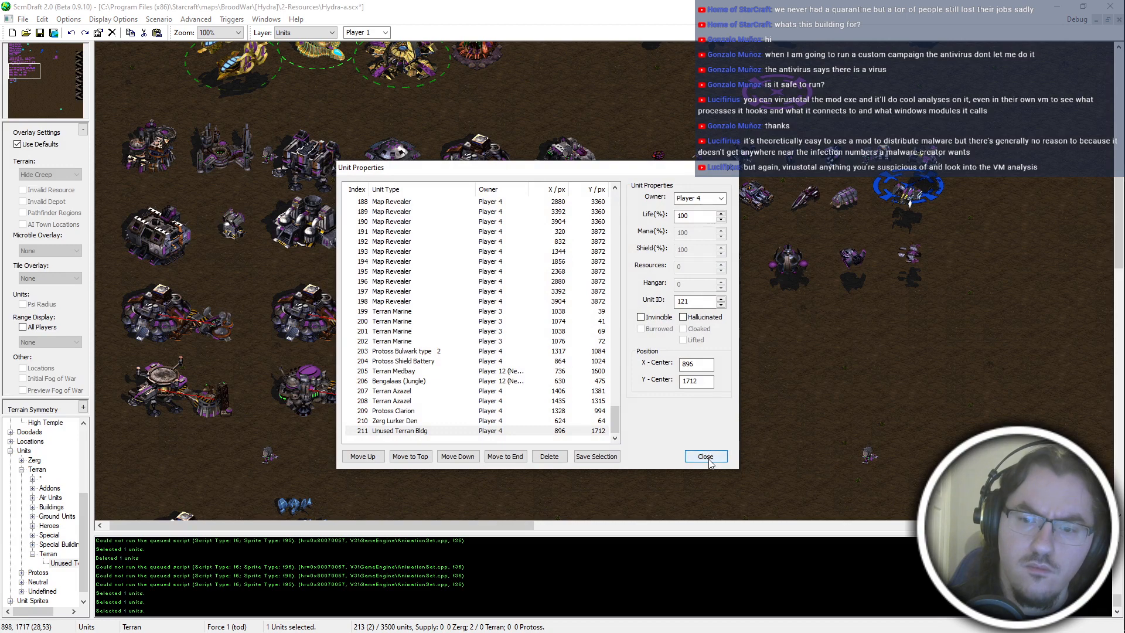
pyautogui.click(706, 456)
pyautogui.hotkey('ctrl', 's')
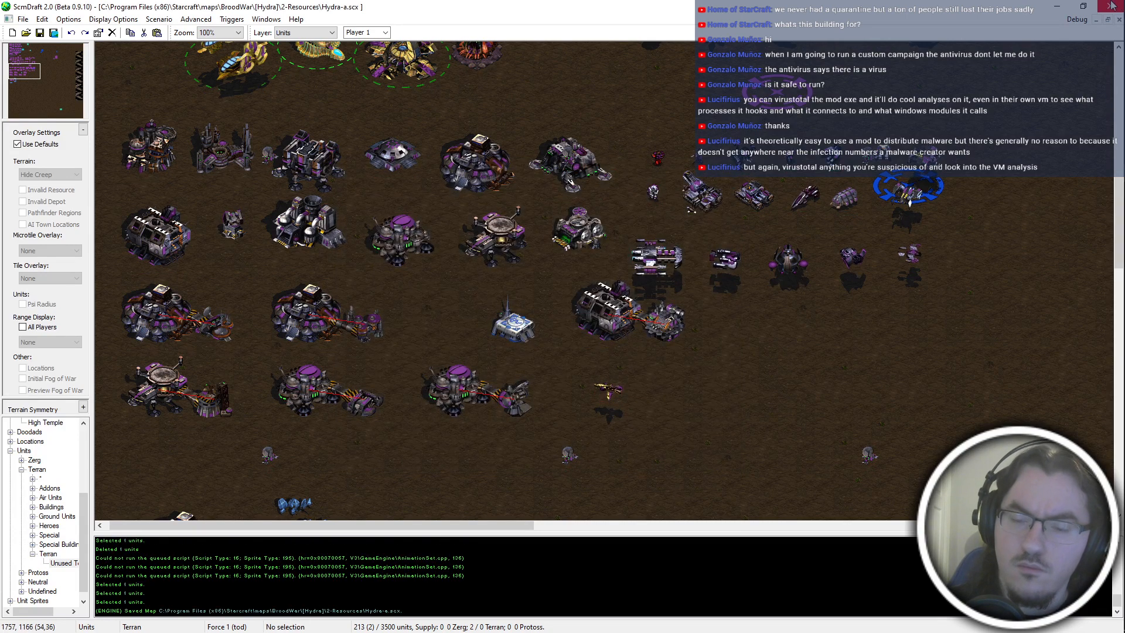
pyautogui.click(1112, 6)
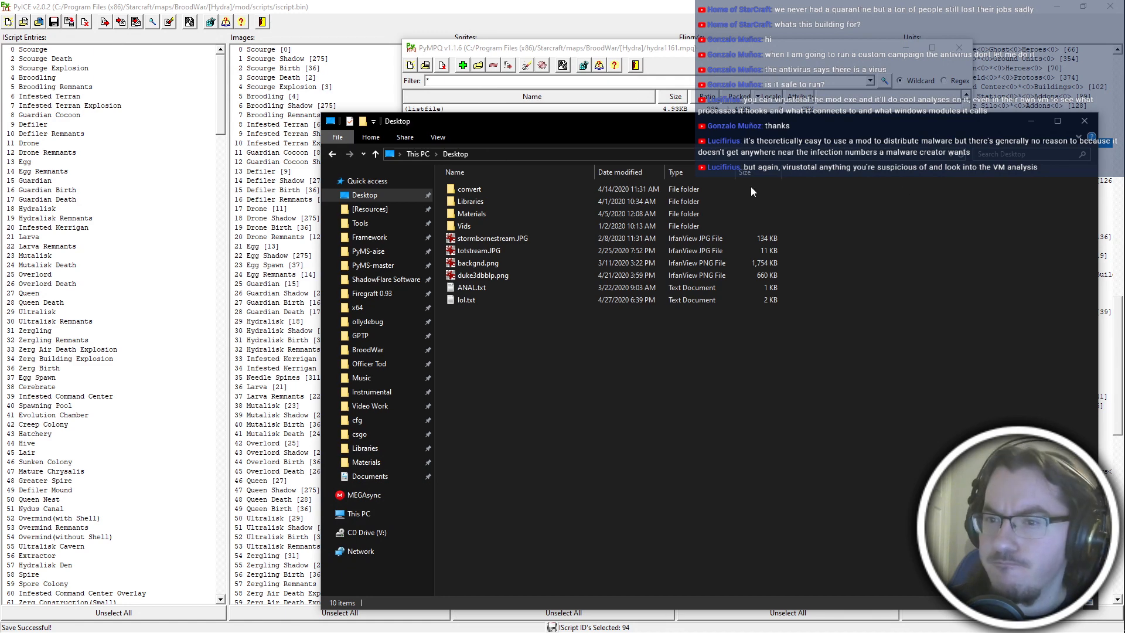
# Open the [Hydra] mod folder in File Explorer and launch betahydra.exe.
pyautogui.click(409, 351)
pyautogui.doubleClick(531, 209)
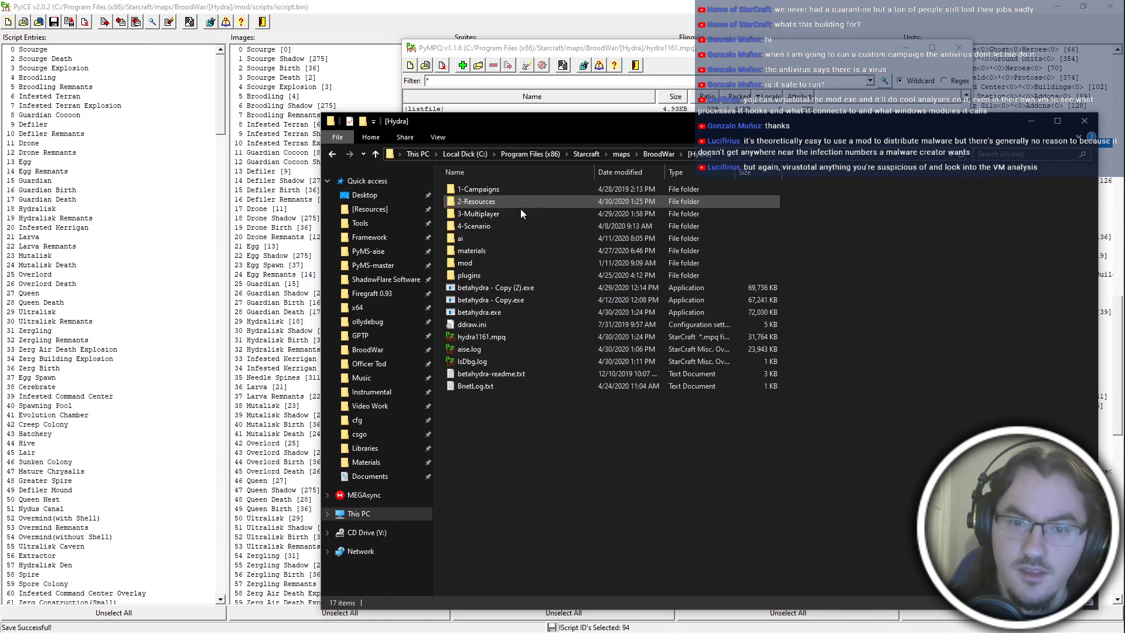
pyautogui.doubleClick(514, 312)
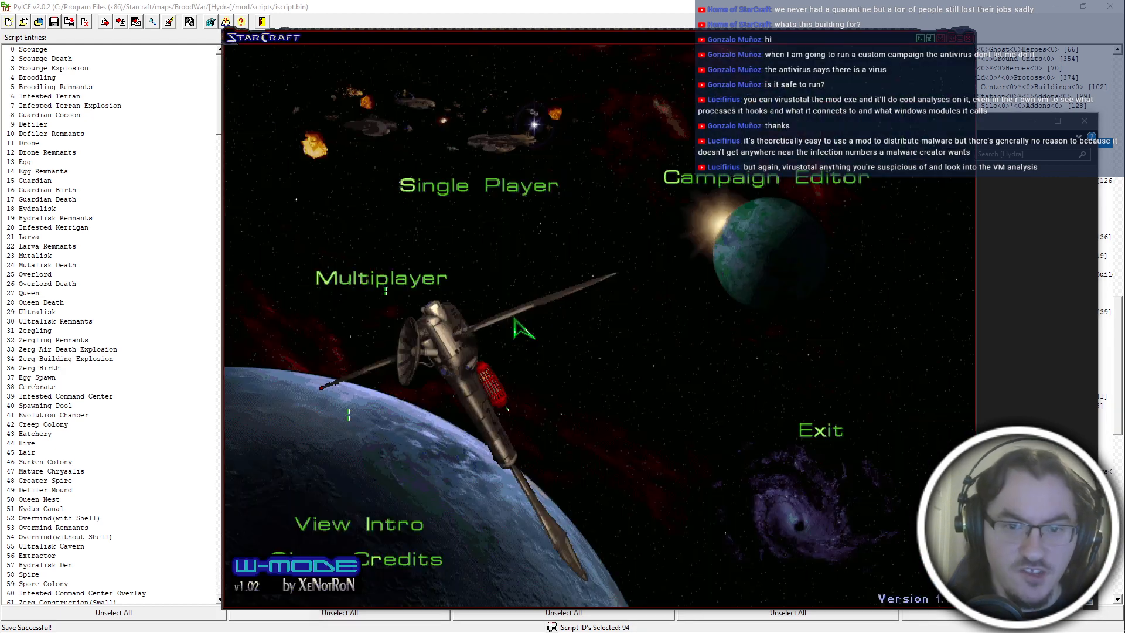
# Switch from the game to PyDAT, save units.dat and close PyDAT.
pyautogui.hotkey('alt', 'Tab')
pyautogui.click(557, 417)
pyautogui.click(193, 39)
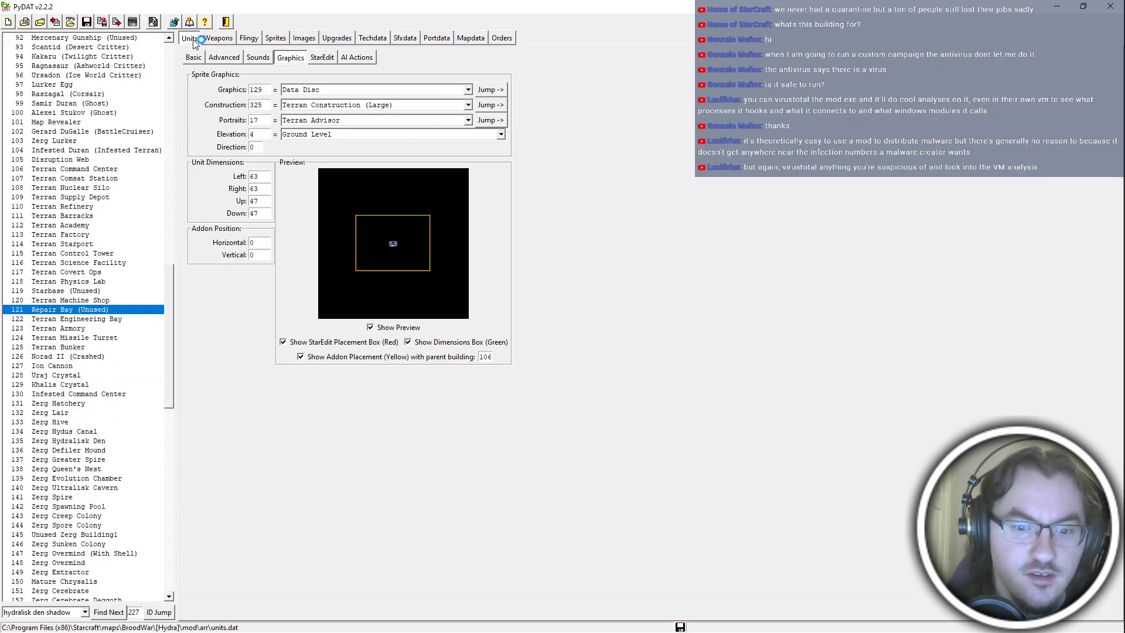
pyautogui.click(1111, 6)
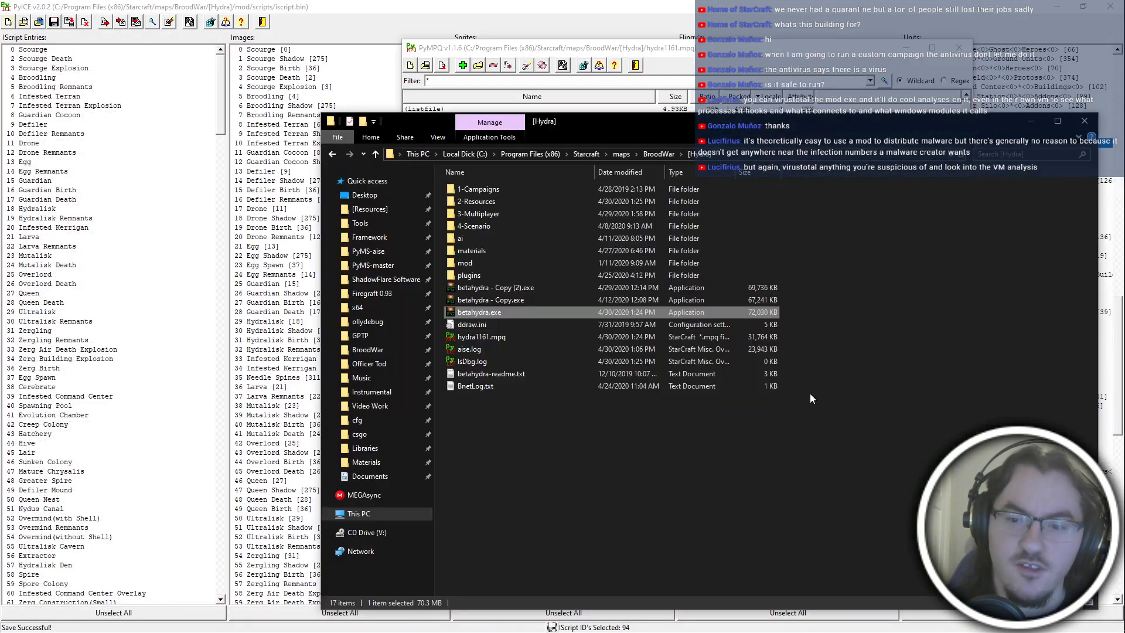
# Add all the updated .dat files from the mod's arr folder to hydra1161.mpq in PyMPQ again.
pyautogui.click(464, 65)
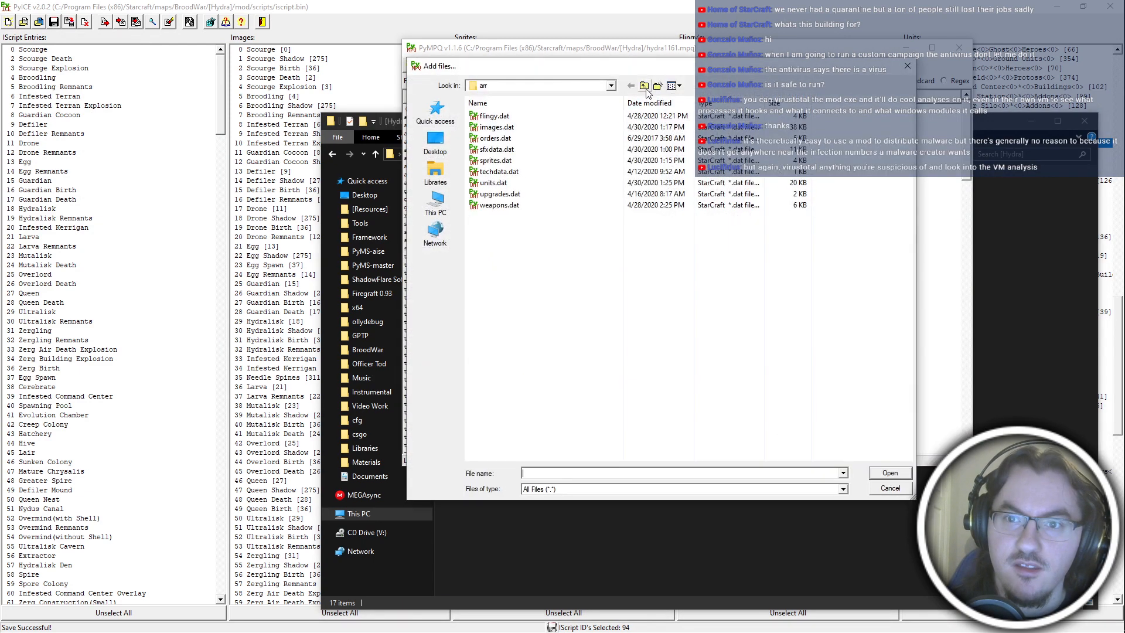
pyautogui.click(641, 89)
pyautogui.click(633, 88)
pyautogui.click(654, 339)
pyautogui.hotkey('ctrl', 'a')
pyautogui.press('Return')
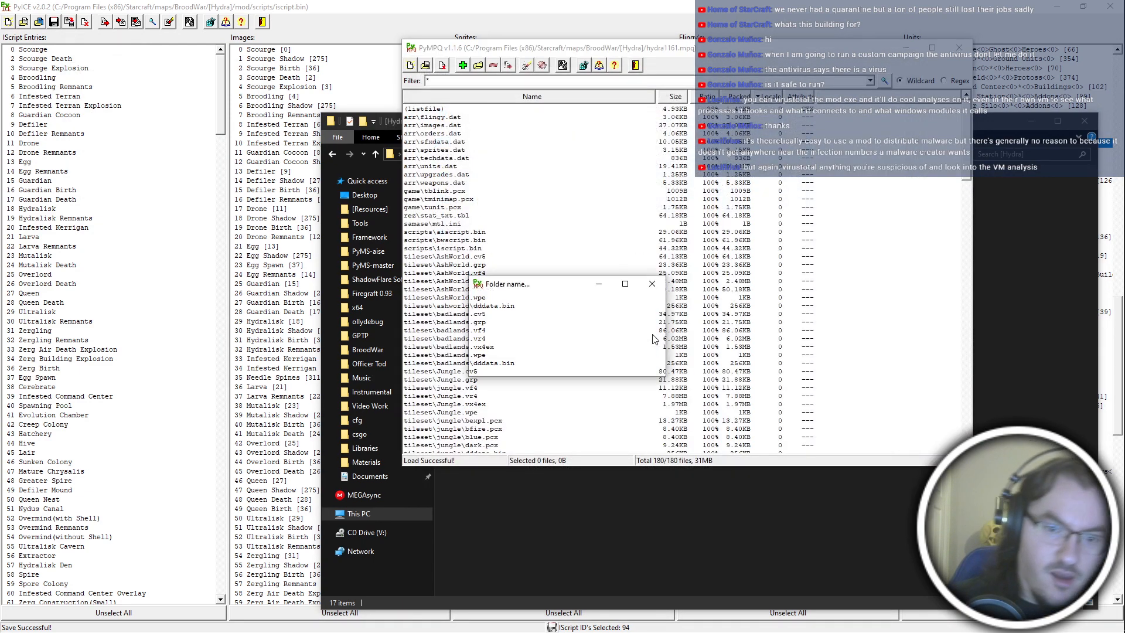
pyautogui.press('Return')
# Open the betahydra.exe archive and add the updated arr data files to it.
pyautogui.hotkey('ctrl', 'o')
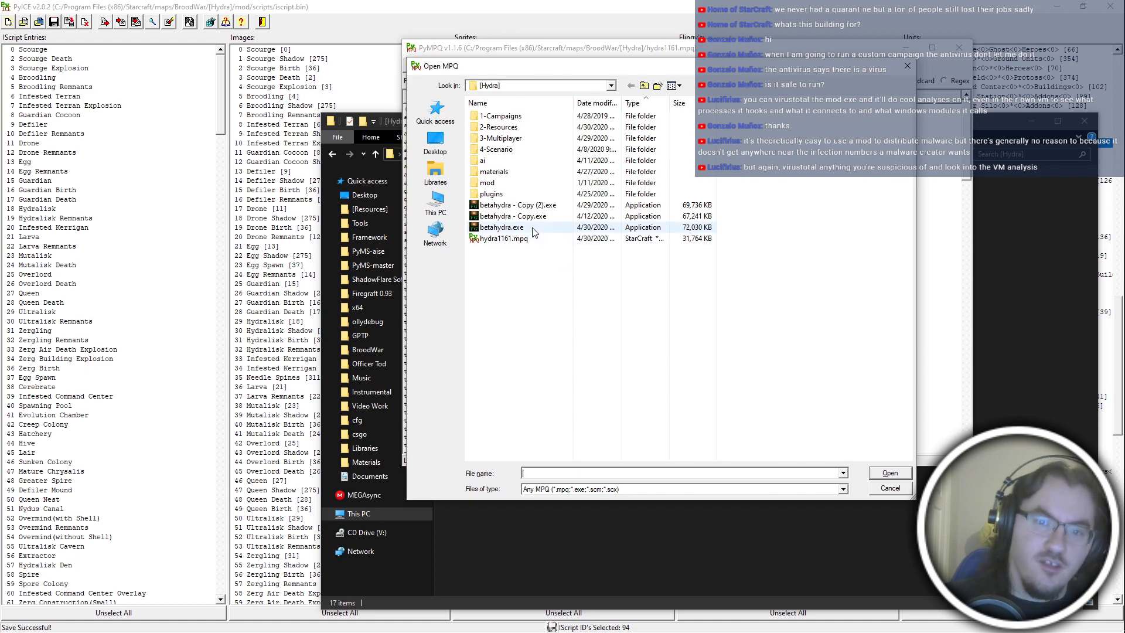
pyautogui.doubleClick(533, 229)
pyautogui.press('Insert')
pyautogui.press('Escape')
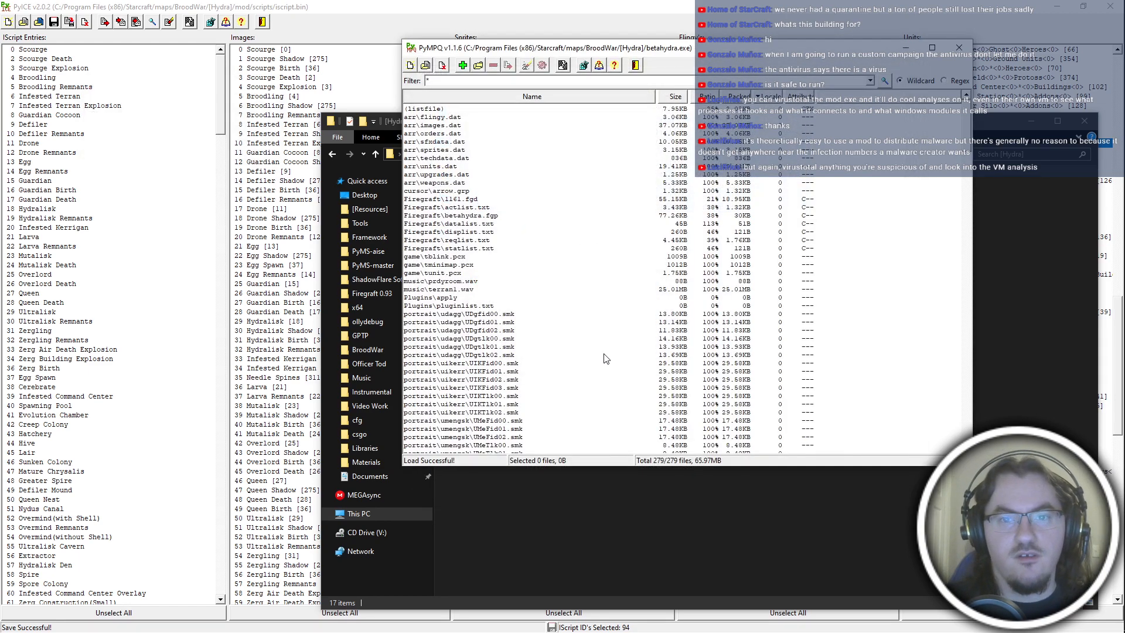
# Return to the [Hydra] folder, launch betahydra.exe and start a game on the test map.
pyautogui.hotkey('alt', 'Tab')
pyautogui.click(428, 348)
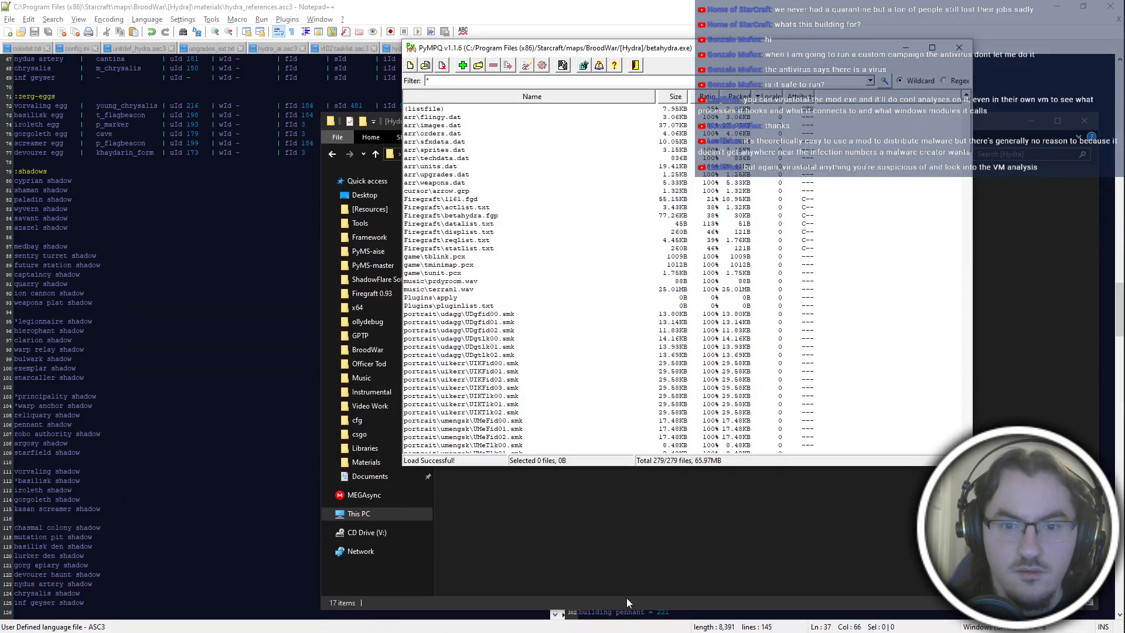
pyautogui.click(627, 597)
pyautogui.doubleClick(479, 312)
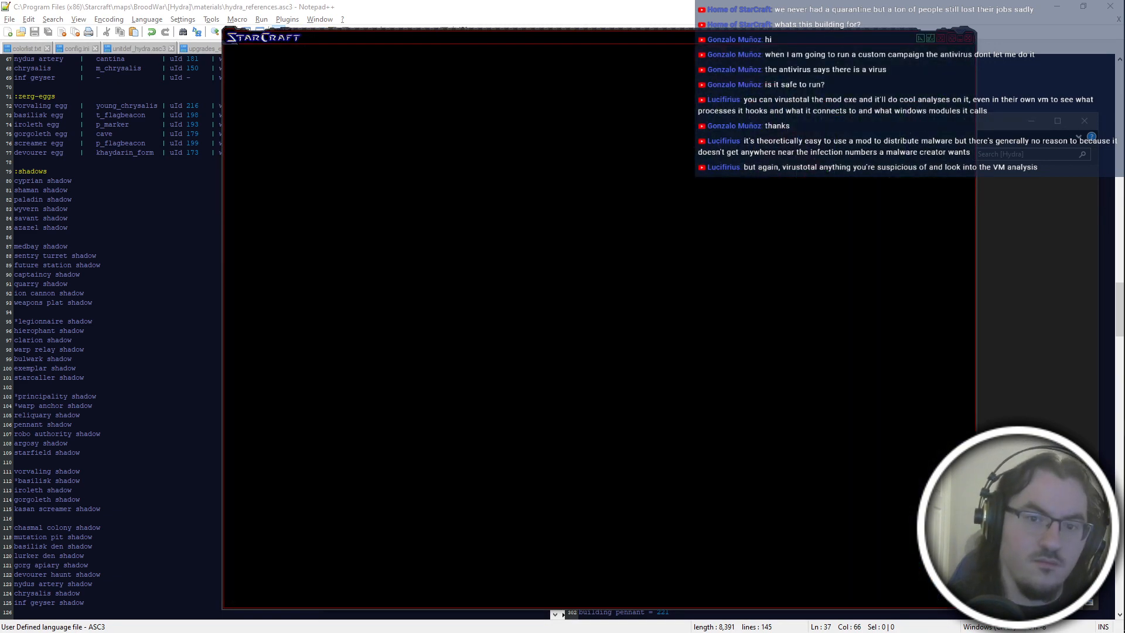
pyautogui.press('Return')
pyautogui.press('Return')
pyautogui.press('Return')
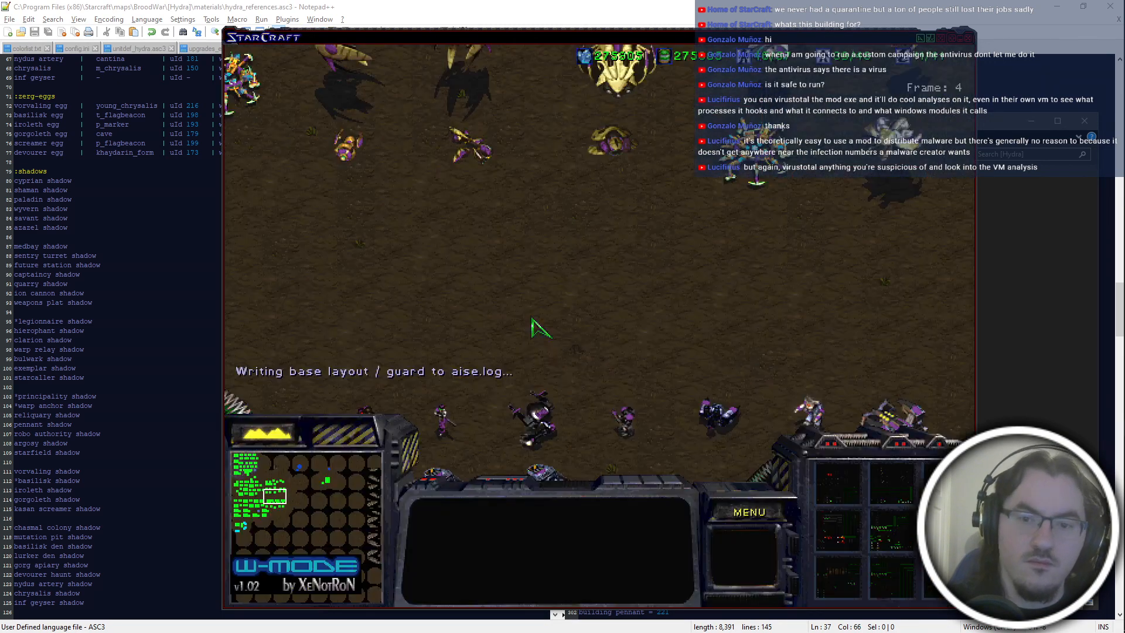
# Find the new Terran building on the game map and select it to inspect its graphics, shadow and selection circle.
pyautogui.press('Down')
pyautogui.press('Left')
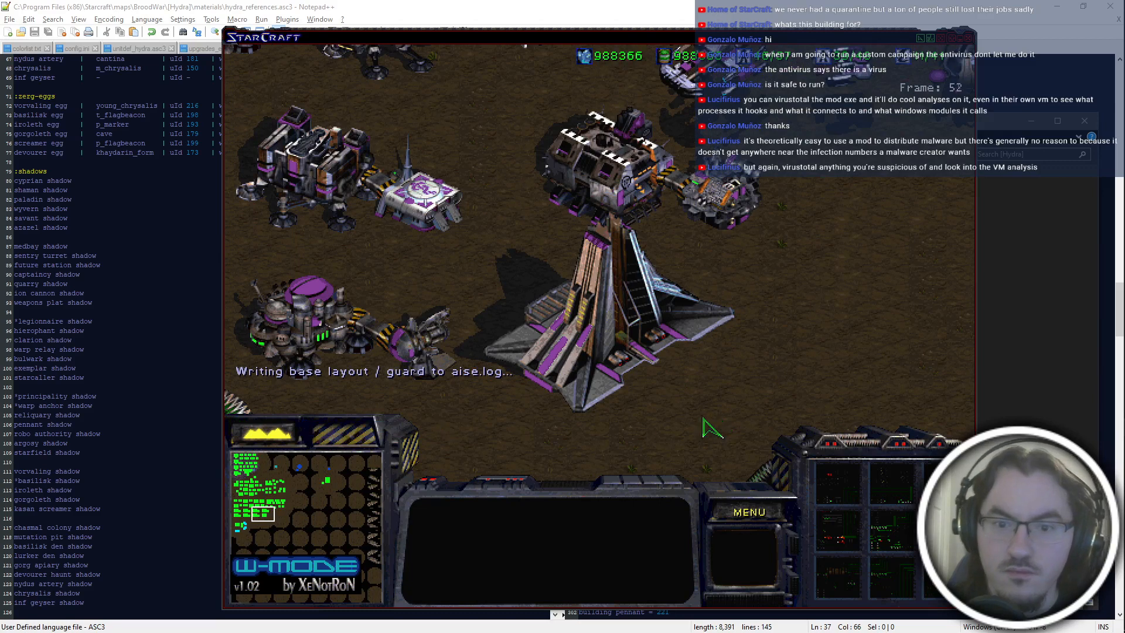
pyautogui.press('Left')
pyautogui.press('Left')
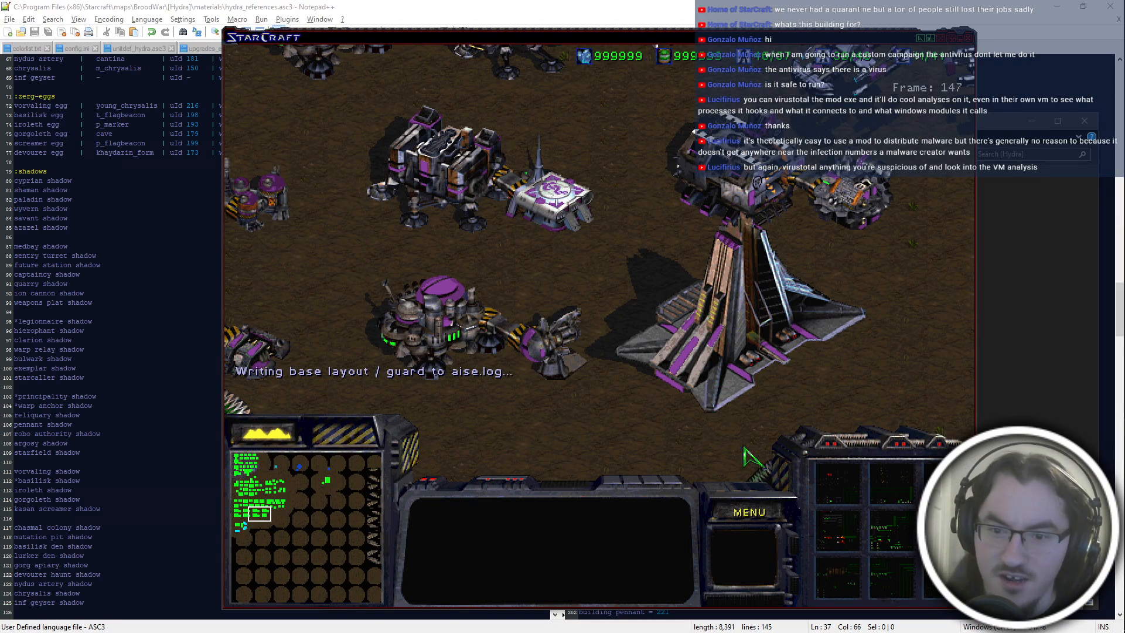
pyautogui.click(729, 378)
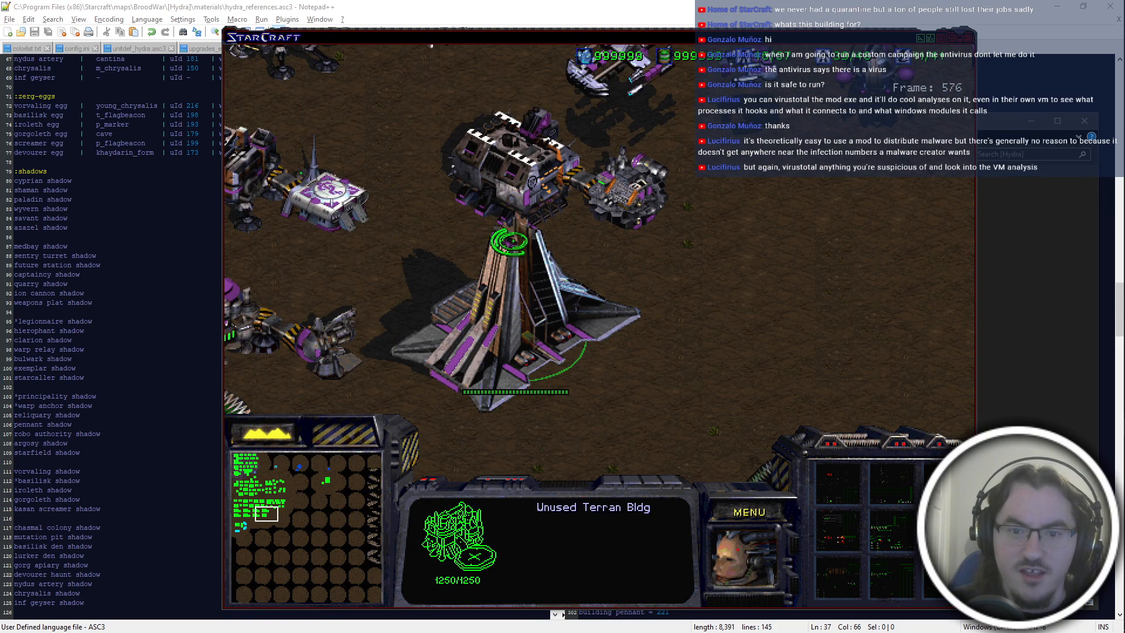
# Lift off the Terran Factory behind the new building, send it away to the north and reselect the new building.
pyautogui.click(550, 175)
pyautogui.press('l')
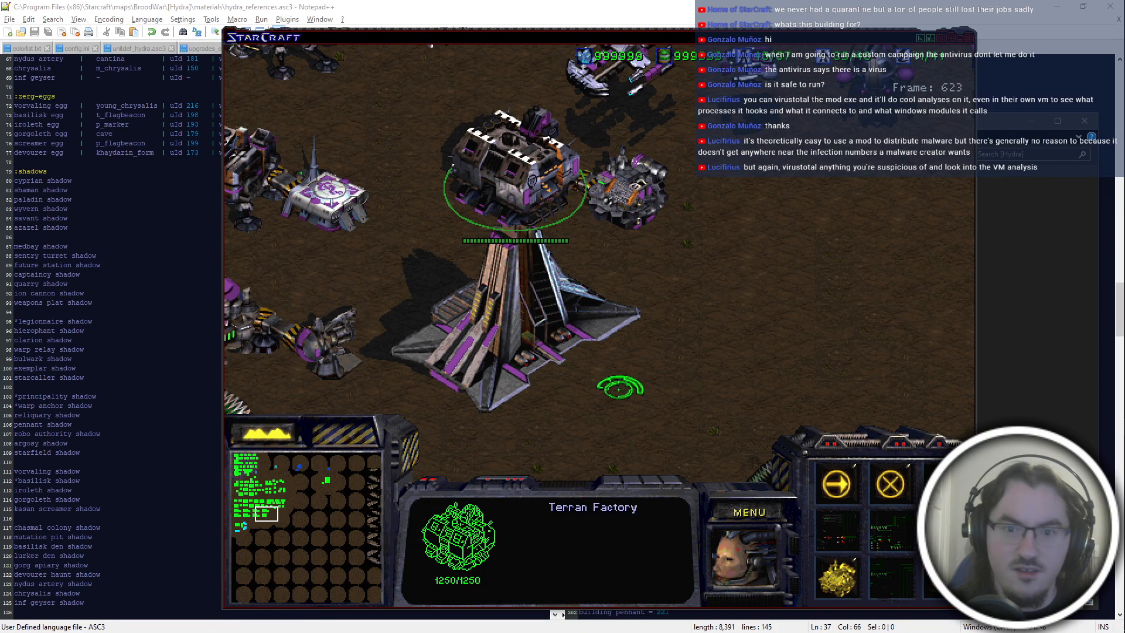
pyautogui.click(617, 386)
pyautogui.click(550, 172)
pyautogui.rightClick(536, 62)
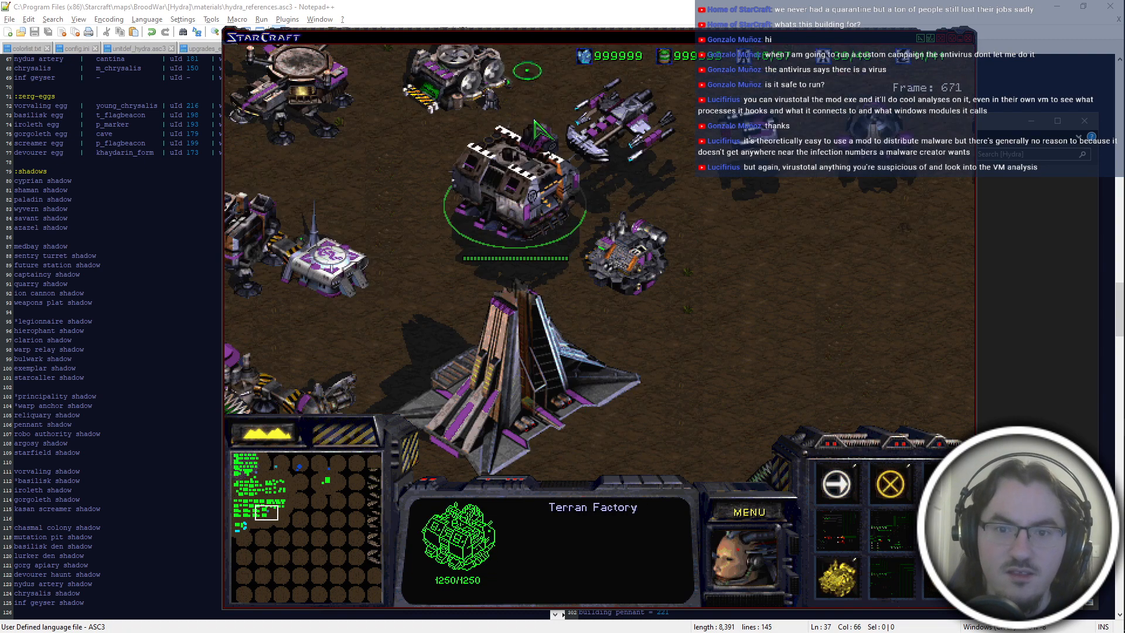
pyautogui.click(564, 460)
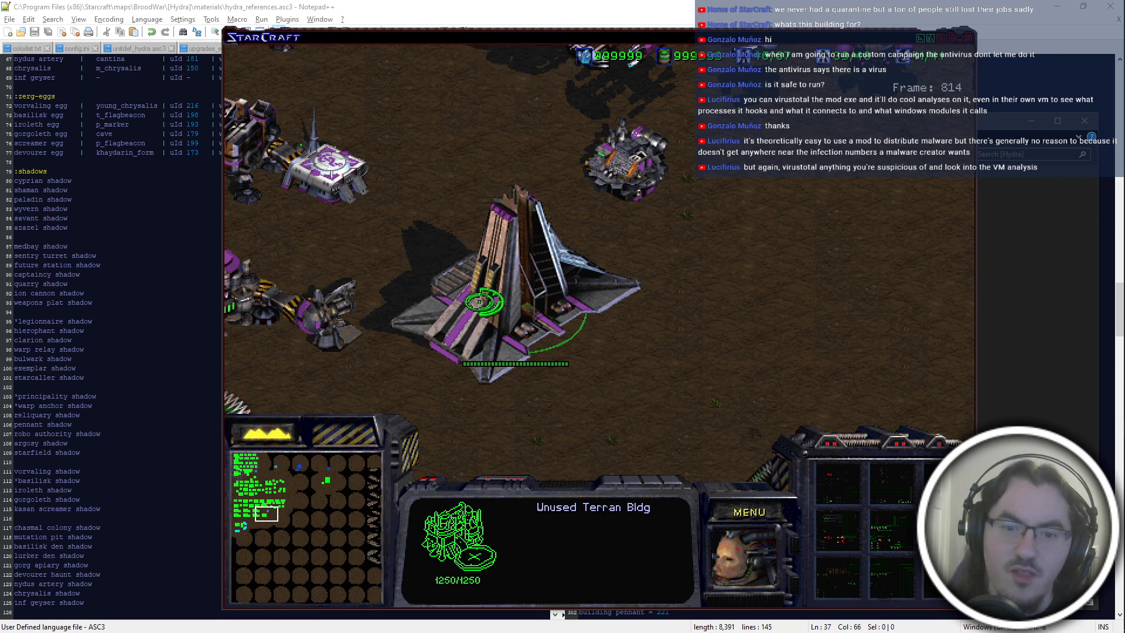
# Spawn a second copy of the Unused Terran Bldg on empty ground beside the first with the console command spawn 79 1 1.
pyautogui.press('Left')
pyautogui.press('Right')
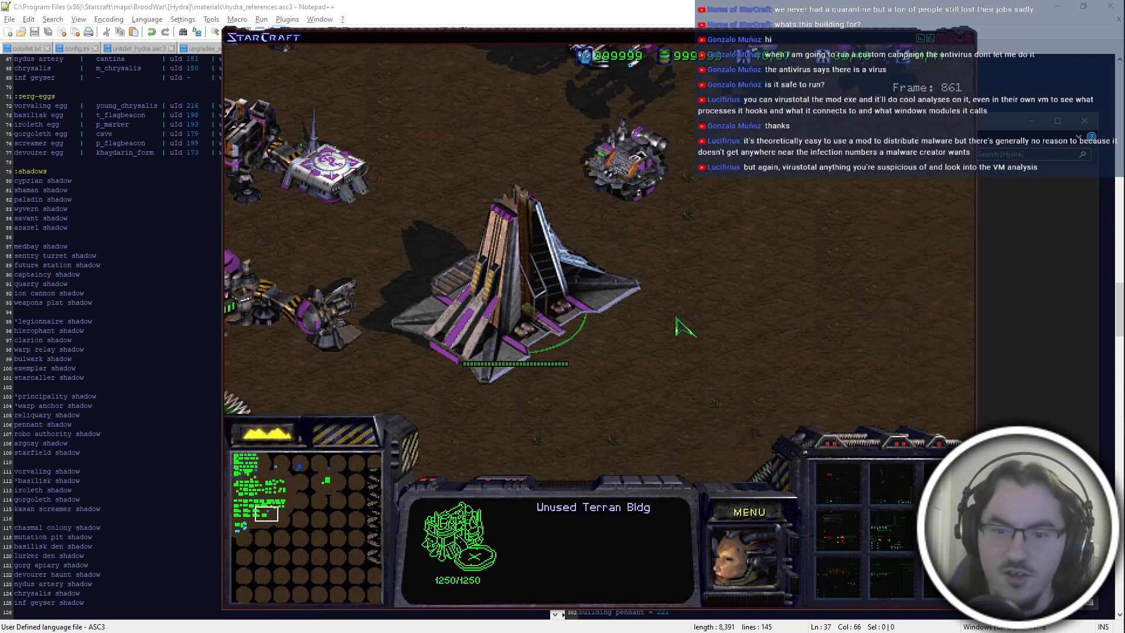
pyautogui.press('Left')
pyautogui.press('`')
pyautogui.write('spawn u')
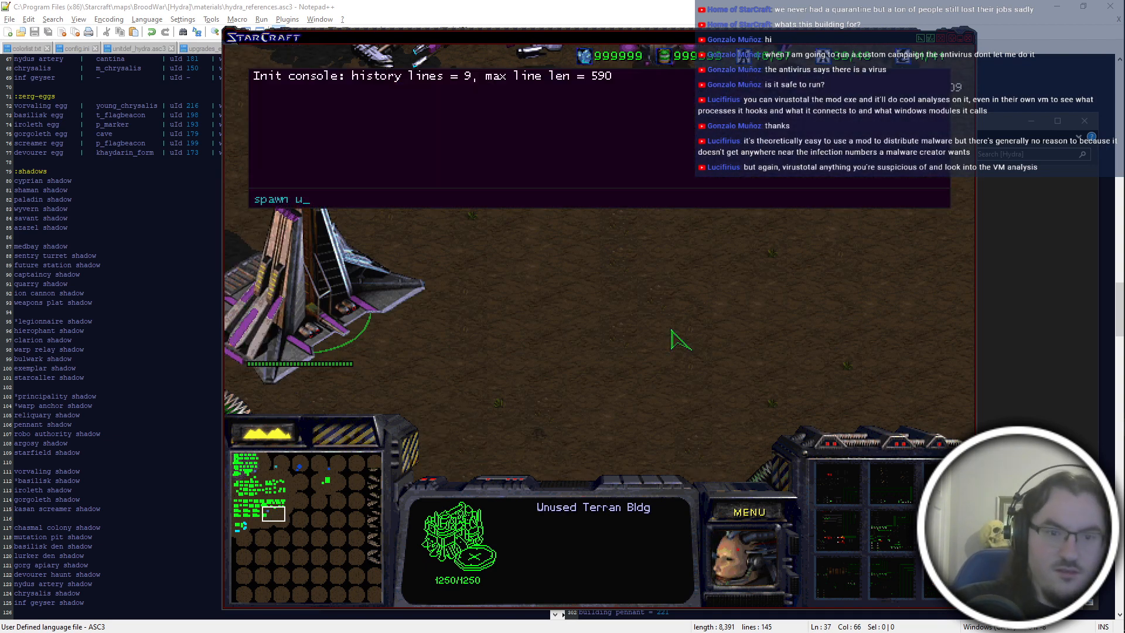
pyautogui.write('nused')
pyautogui.press('Return')
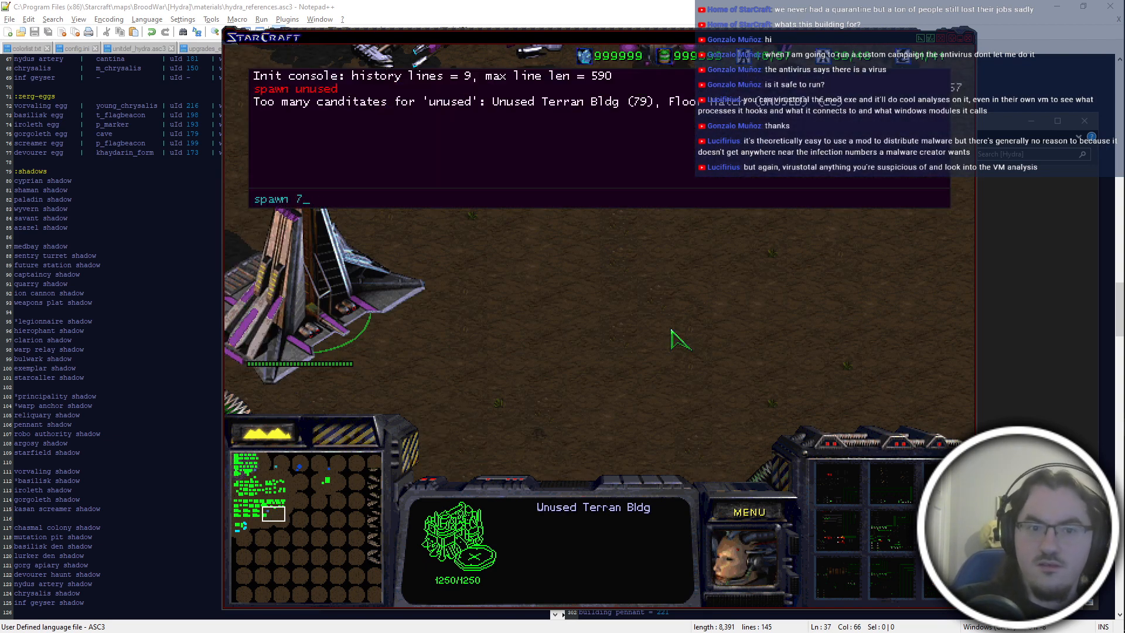
pyautogui.write('spawn 79 1 1')
pyautogui.press('Return')
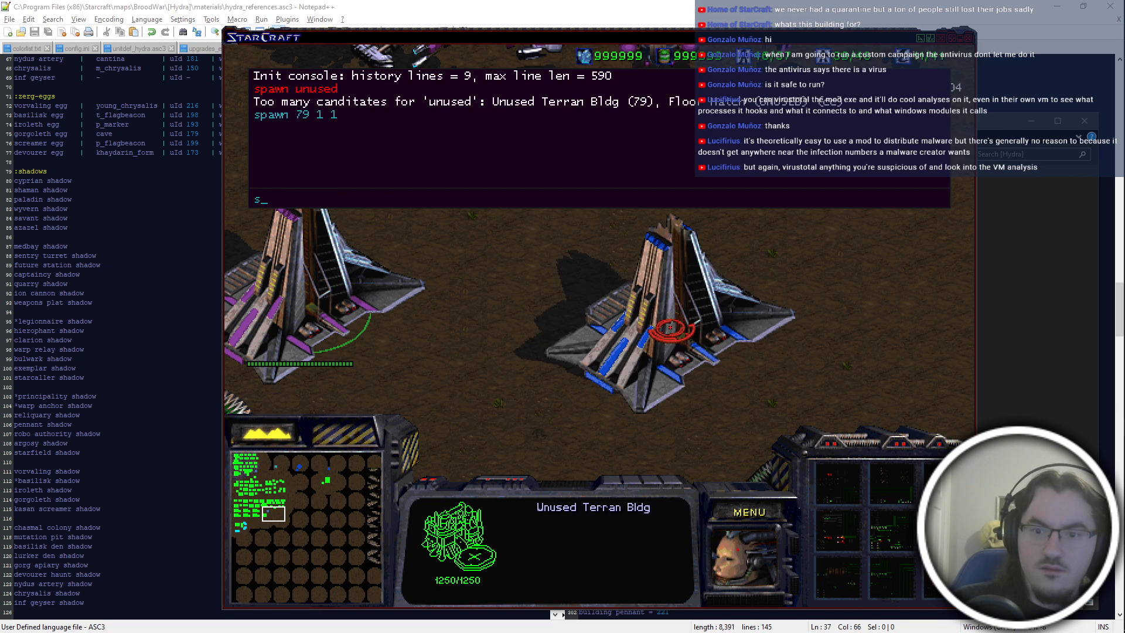
# Spawn a teal copy of the building with spawn 79 1 2 plus one more purple copy nearby, and close the console.
pyautogui.write('spawn 79')
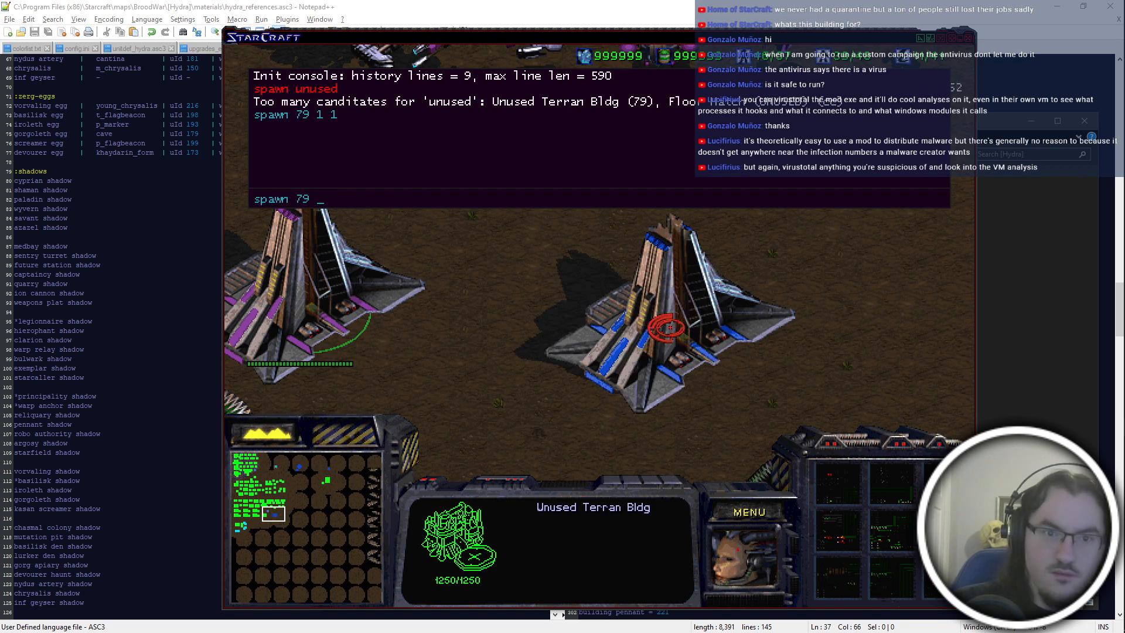
pyautogui.write(' 1 2')
pyautogui.press('Right')
pyautogui.press('Down')
pyautogui.press('Return')
pyautogui.press('Left')
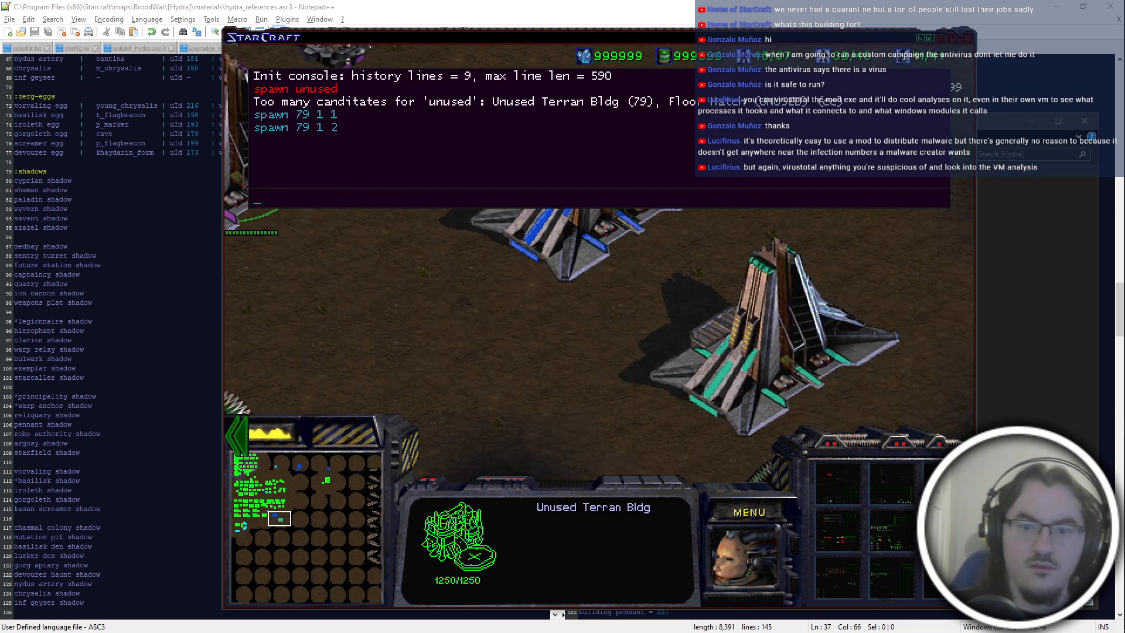
pyautogui.write('spo')
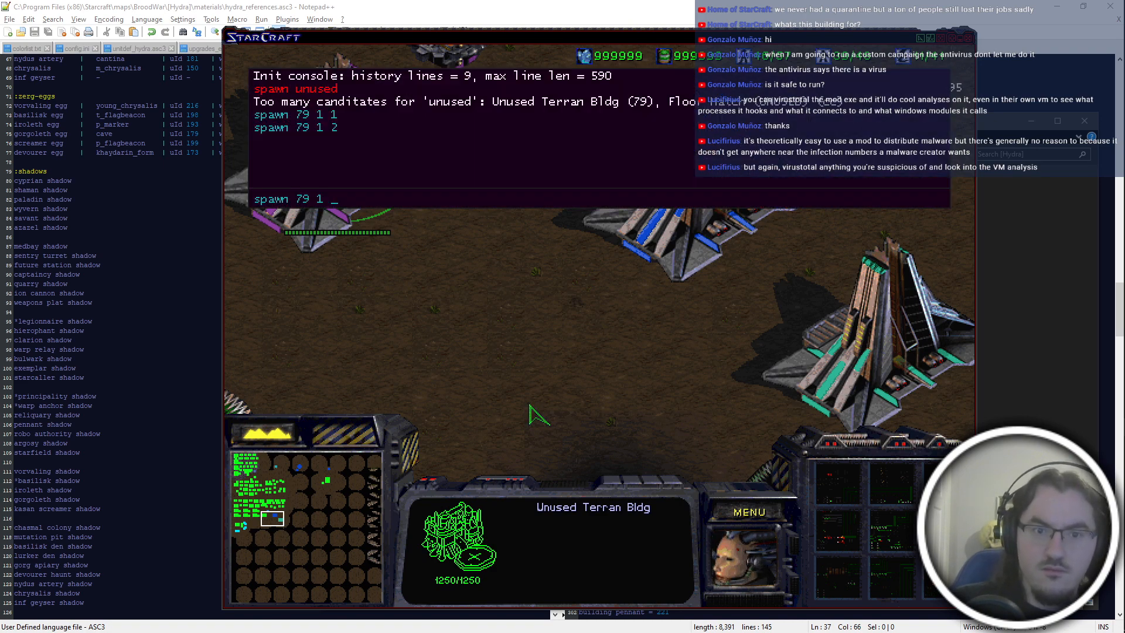
pyautogui.write('3')
pyautogui.press('Return')
pyautogui.press('`')
# Find the Terran units north of the buildings, order nearby ones to attack a friendly Terran Siege Tank and select that tank.
pyautogui.press('Up')
pyautogui.press('Right')
pyautogui.press('Up')
pyautogui.press('Left')
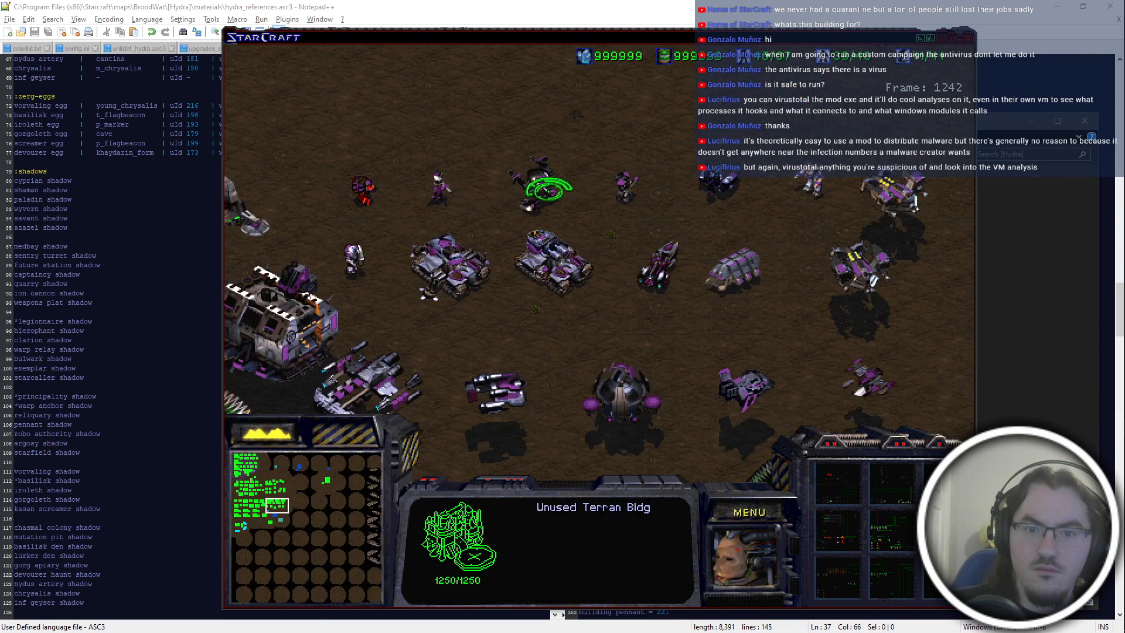
pyautogui.click(566, 246)
pyautogui.moveTo(572, 245); pyautogui.dragTo(437, 176)
pyautogui.press('a')
pyautogui.click(469, 257)
pyautogui.moveTo(328, 181); pyautogui.dragTo(386, 254)
pyautogui.press('a')
pyautogui.click(461, 252)
pyautogui.click(463, 251)
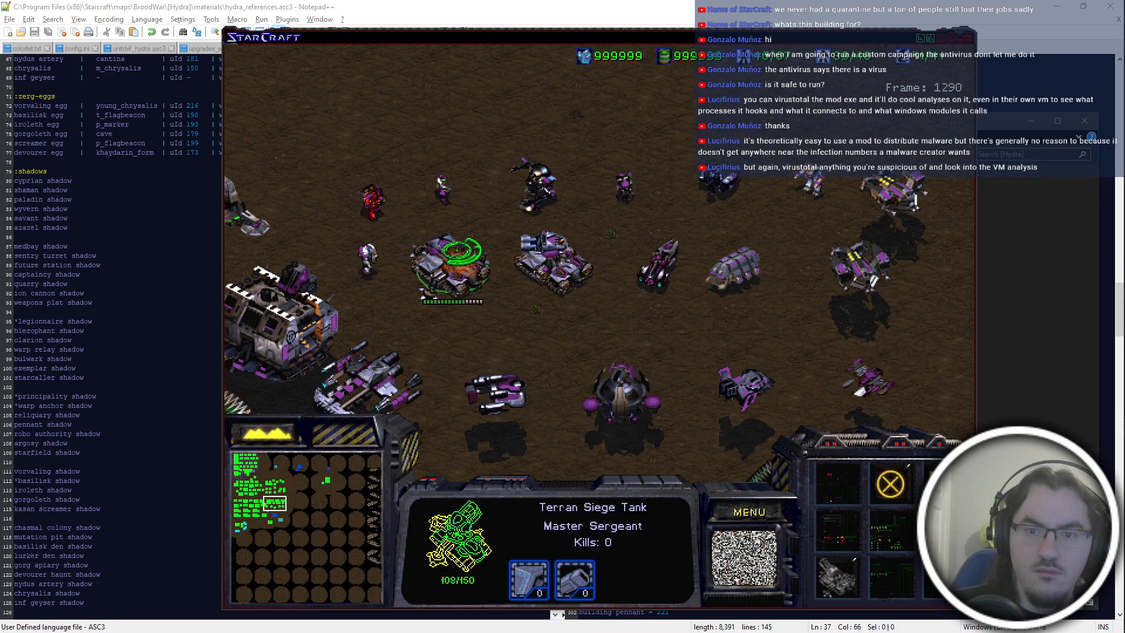
# Order the bike east of the Siege Tanks to attack the same tank and reselect the tank.
pyautogui.click(663, 266)
pyautogui.press('a')
pyautogui.click(456, 282)
pyautogui.click(455, 284)
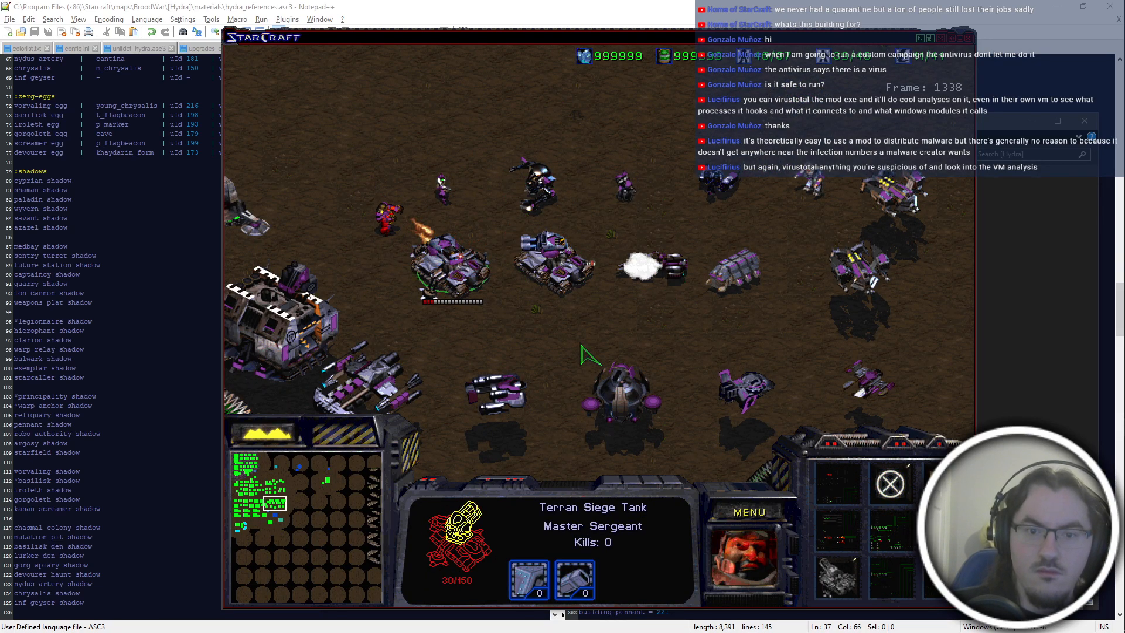
# Select the spawned building copies and compare their graphics, damage flames, shadows and selection circles across the player colours.
pyautogui.moveTo(697, 606)
pyautogui.click(662, 331)
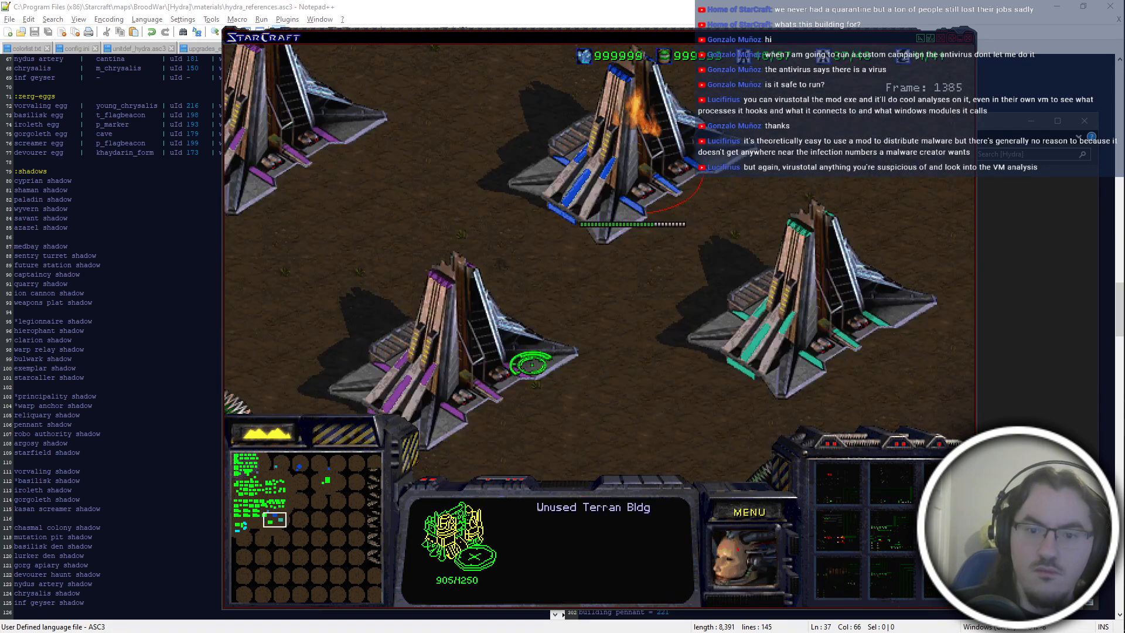
pyautogui.click(756, 346)
pyautogui.click(478, 249)
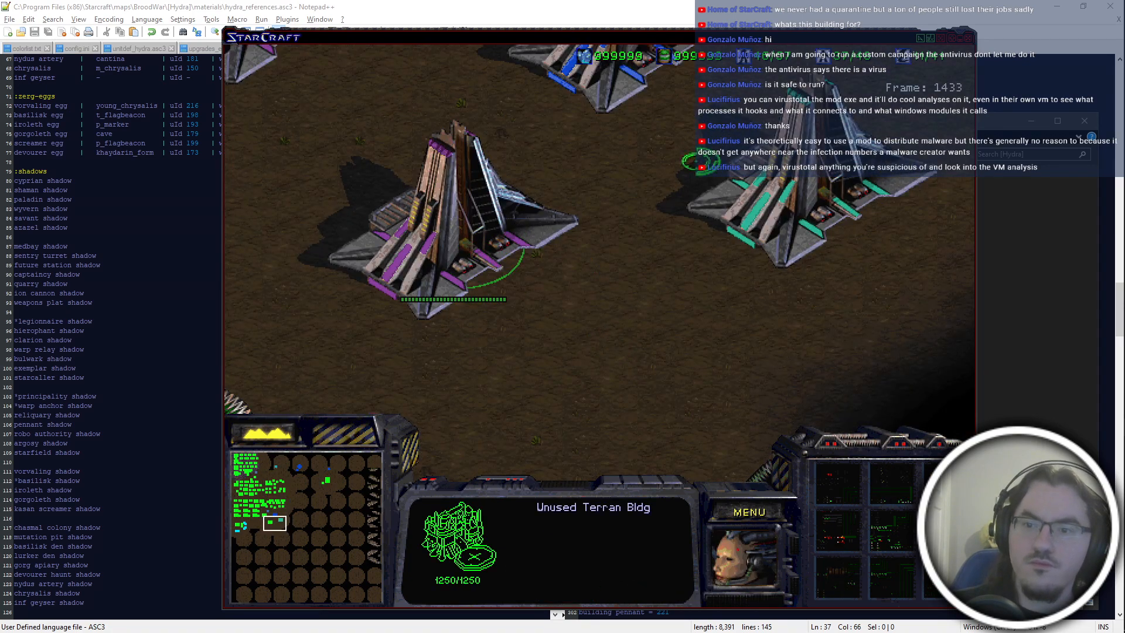
pyautogui.press('Right')
pyautogui.press('Up')
pyautogui.press('Up')
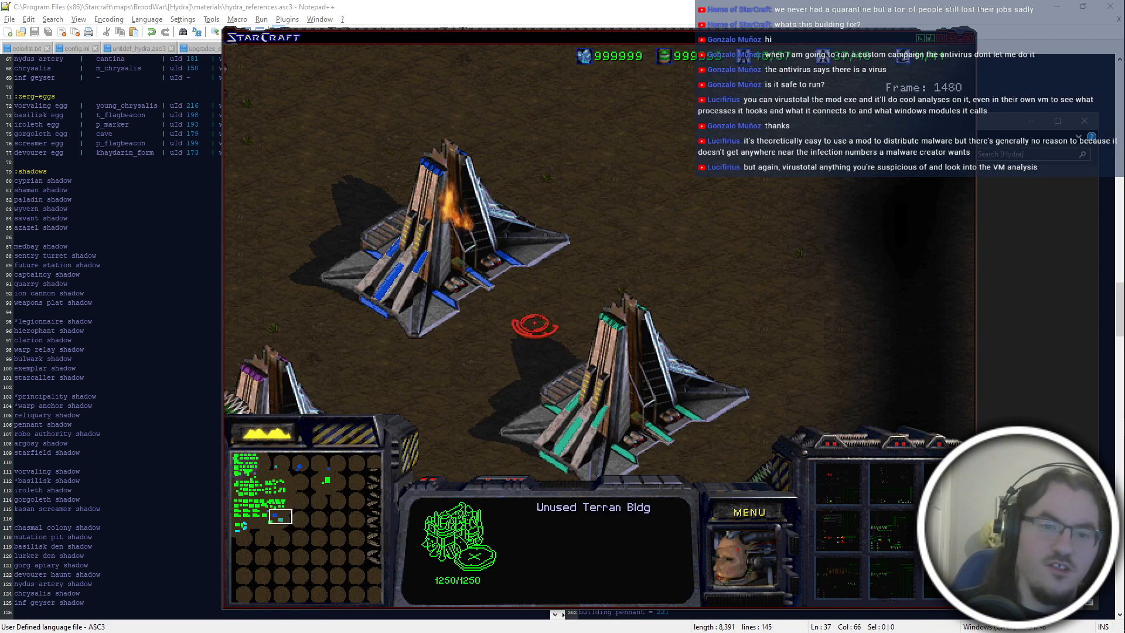
pyautogui.press('Left')
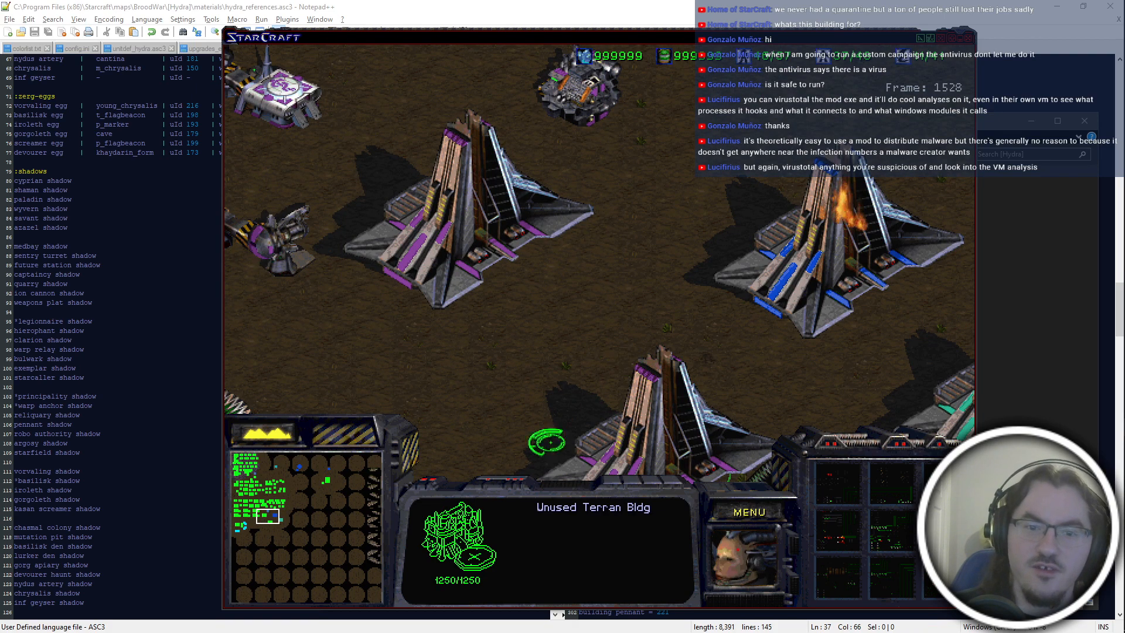
pyautogui.moveTo(970, 201)
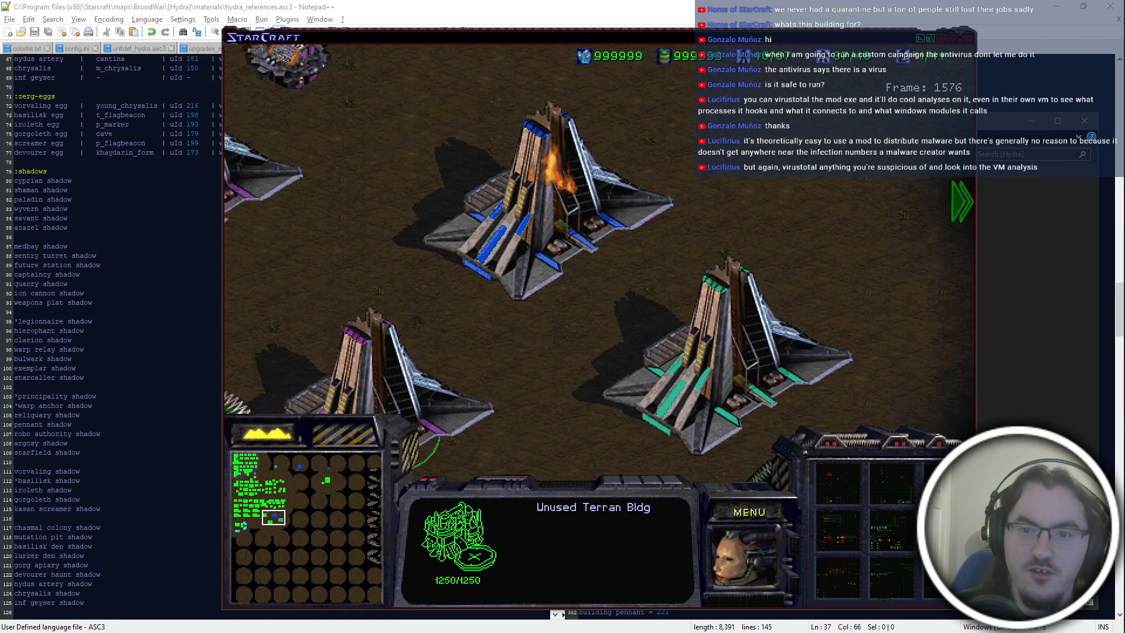
pyautogui.moveTo(226, 47)
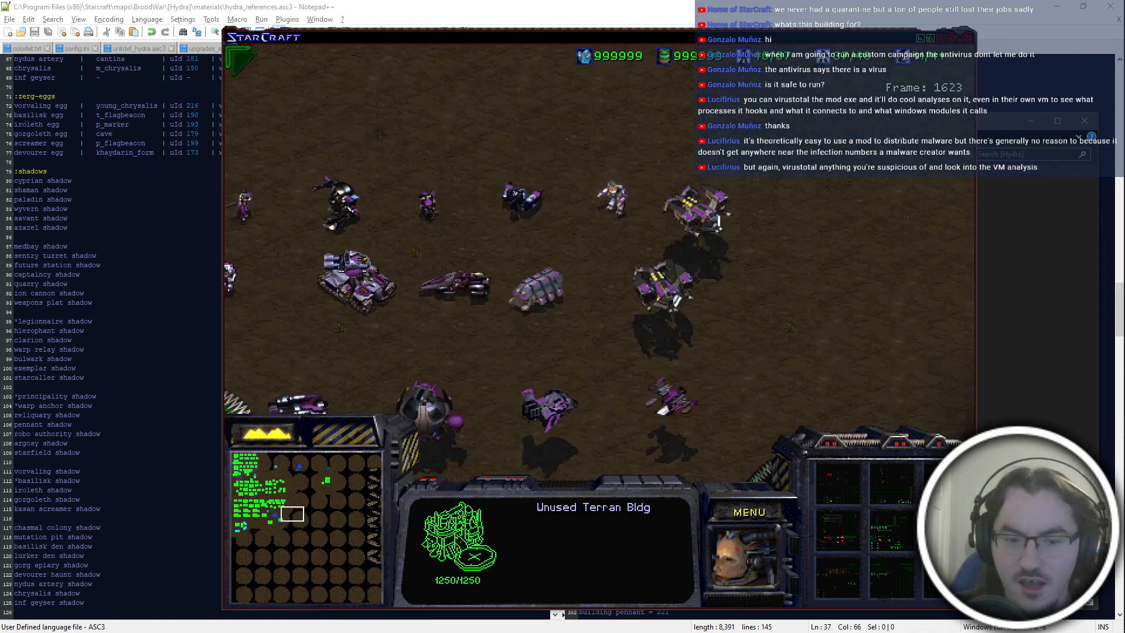
# Exit the test game and return to the [Hydra] folder.
pyautogui.click(750, 511)
pyautogui.press('e')
pyautogui.press('x')
pyautogui.press('x')
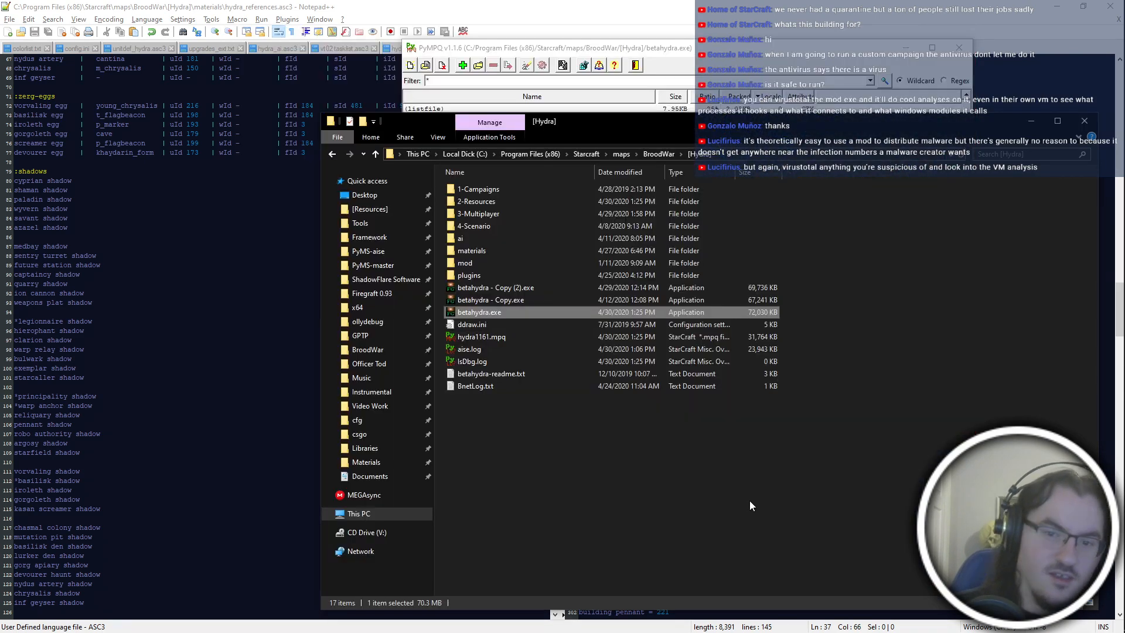
pyautogui.click(744, 500)
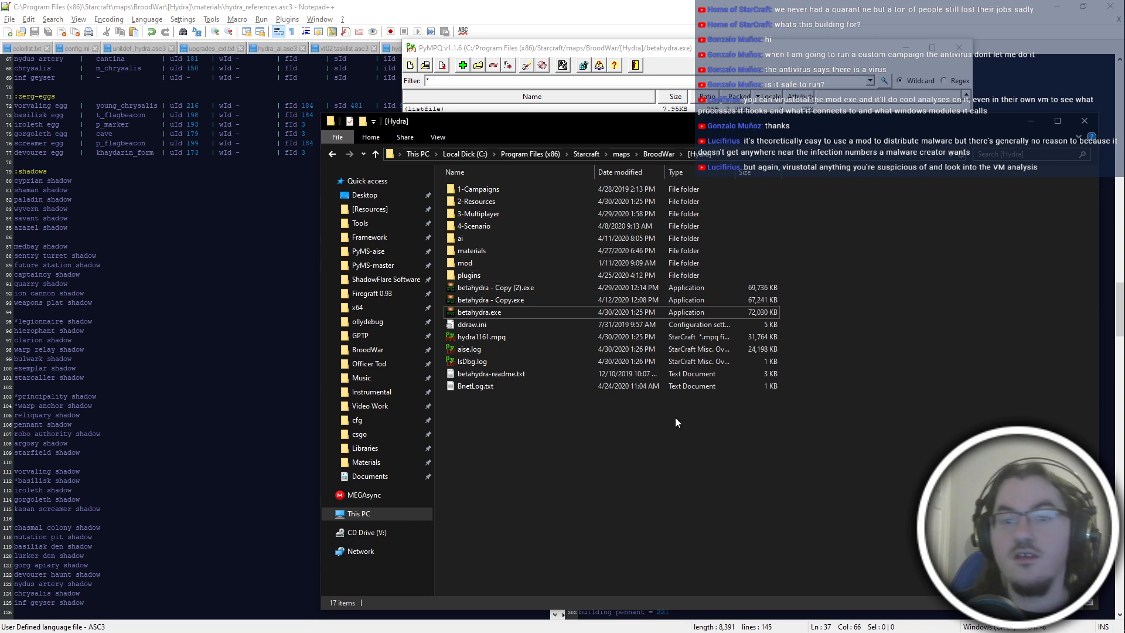
# Review the unit and building entries at the start of hydra_references.asc3, around the terran-elite section.
pyautogui.hotkey('alt', 'Tab')
pyautogui.press('Escape')
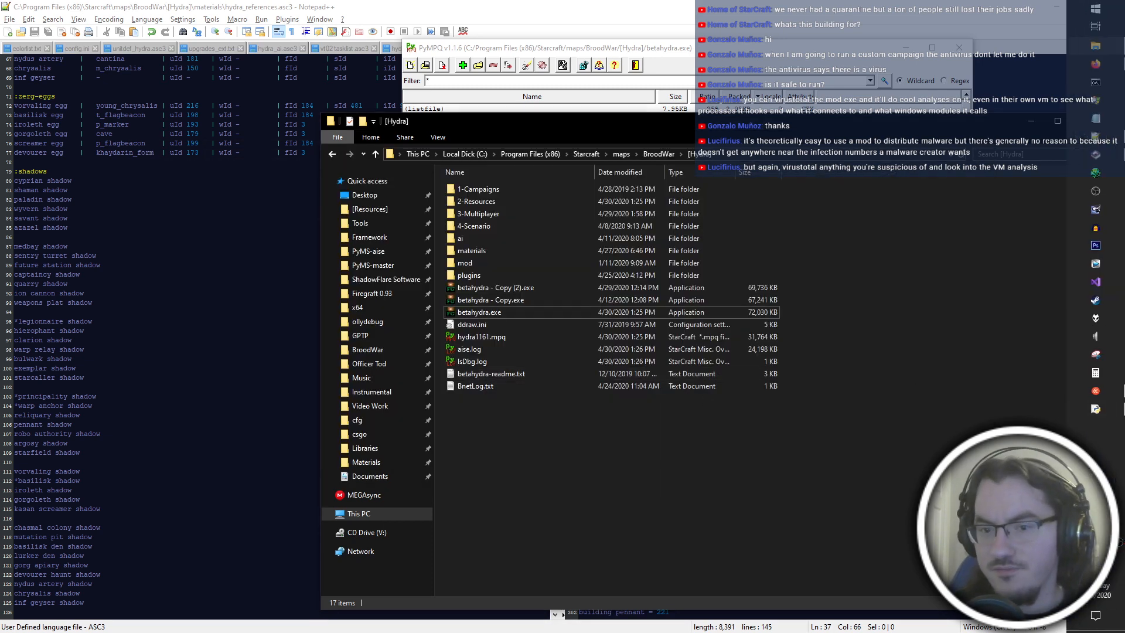
pyautogui.moveTo(1123, 516)
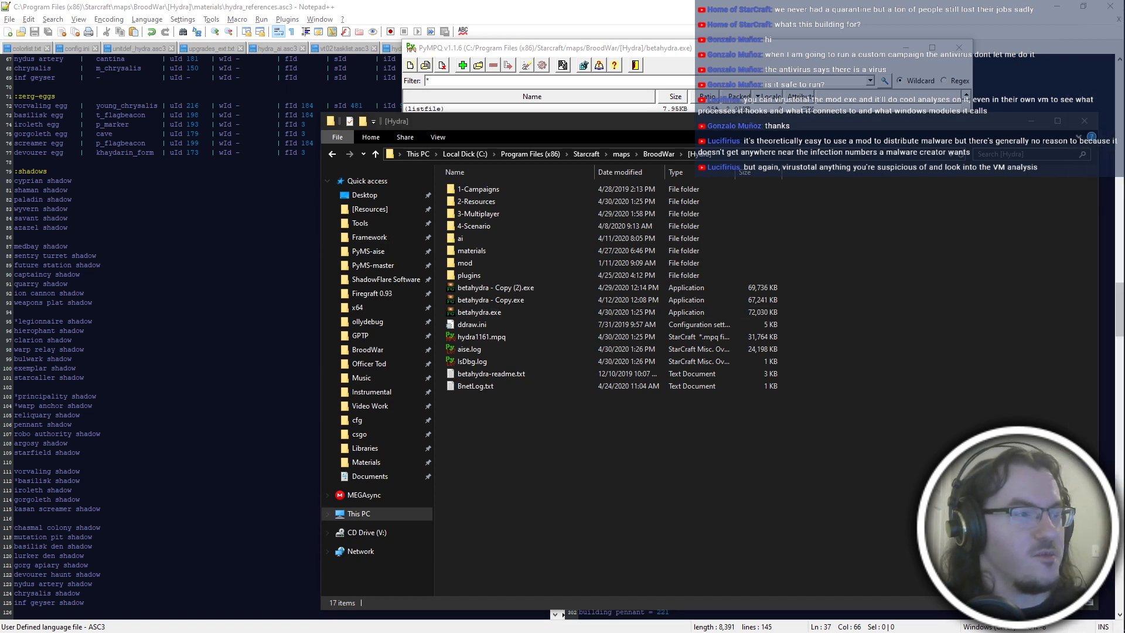
pyautogui.click(754, 462)
pyautogui.click(785, 51)
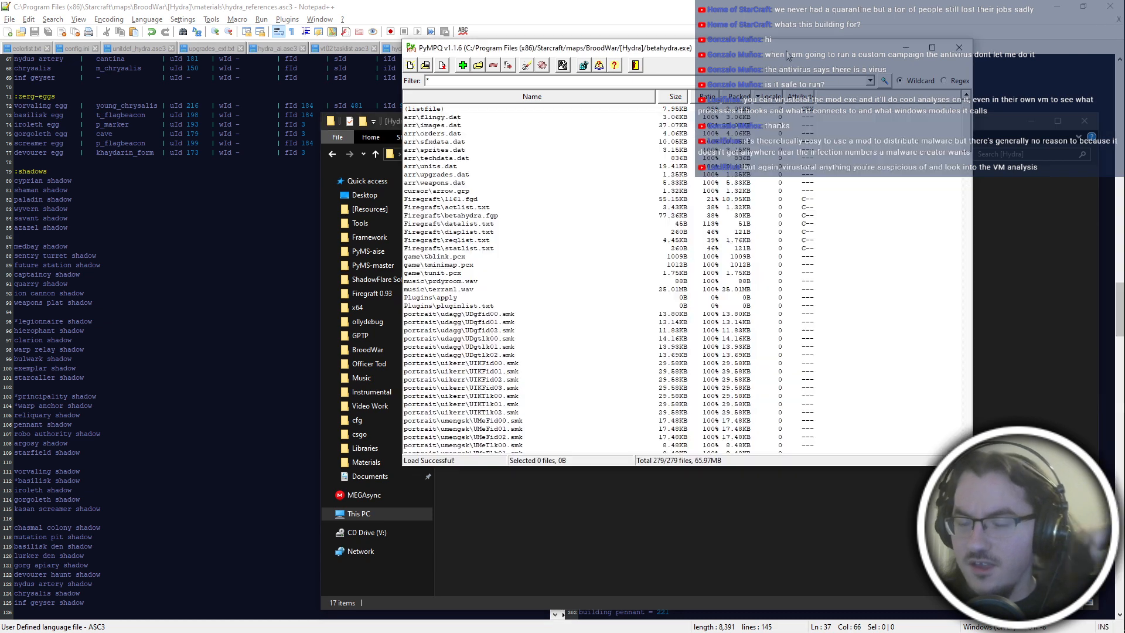
pyautogui.click(803, 599)
pyautogui.click(254, 246)
pyautogui.scroll(16, 253, 179)
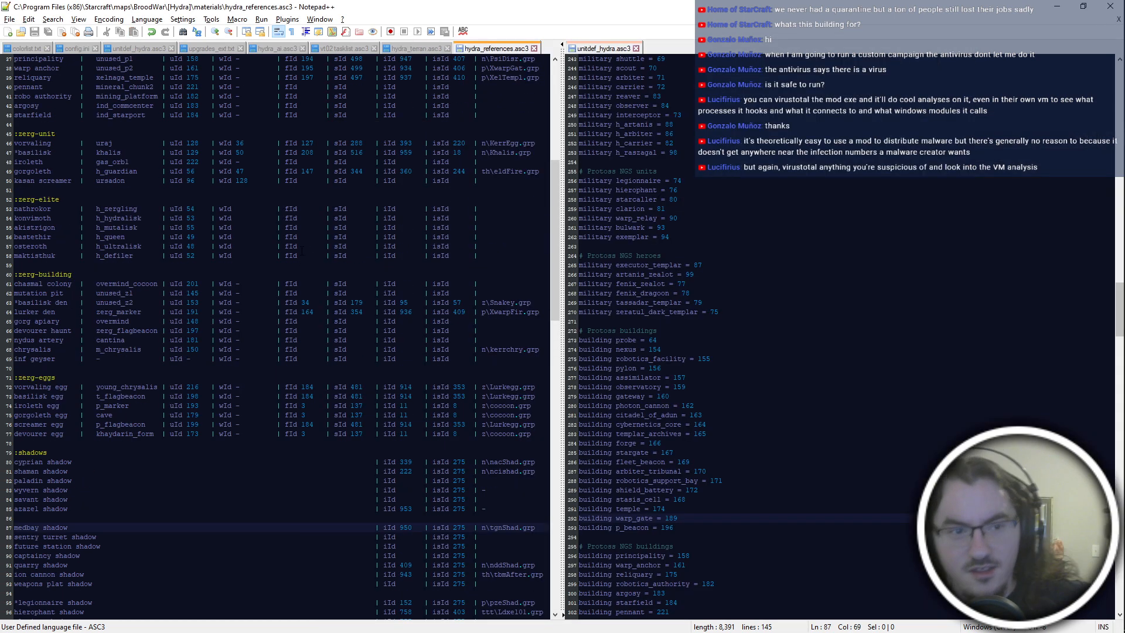
pyautogui.scroll(6, 253, 178)
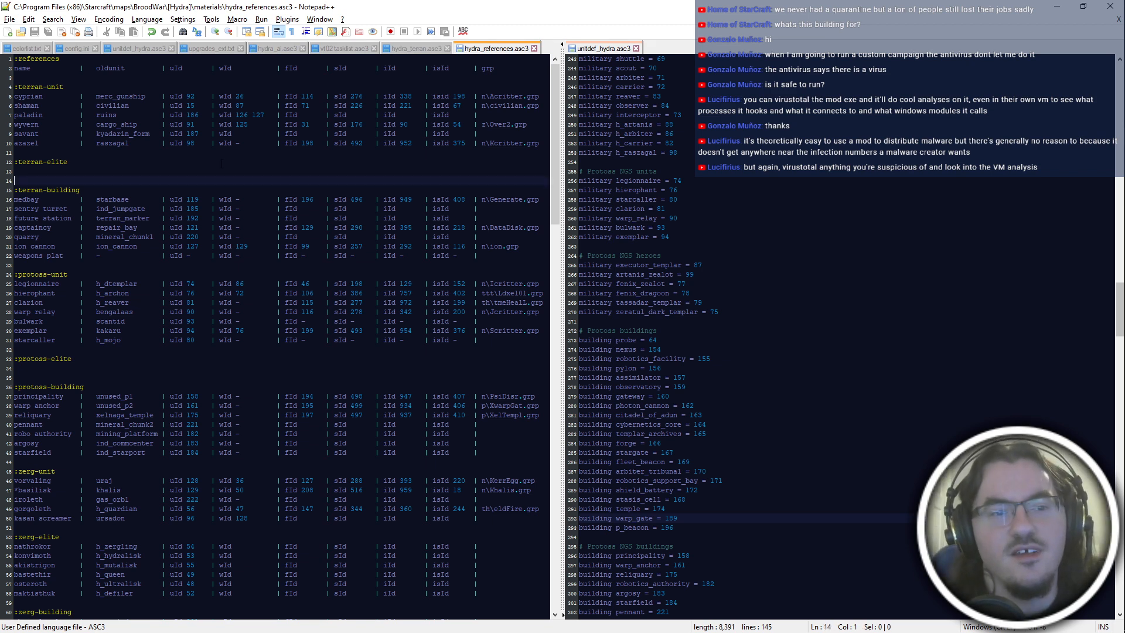
pyautogui.click(254, 172)
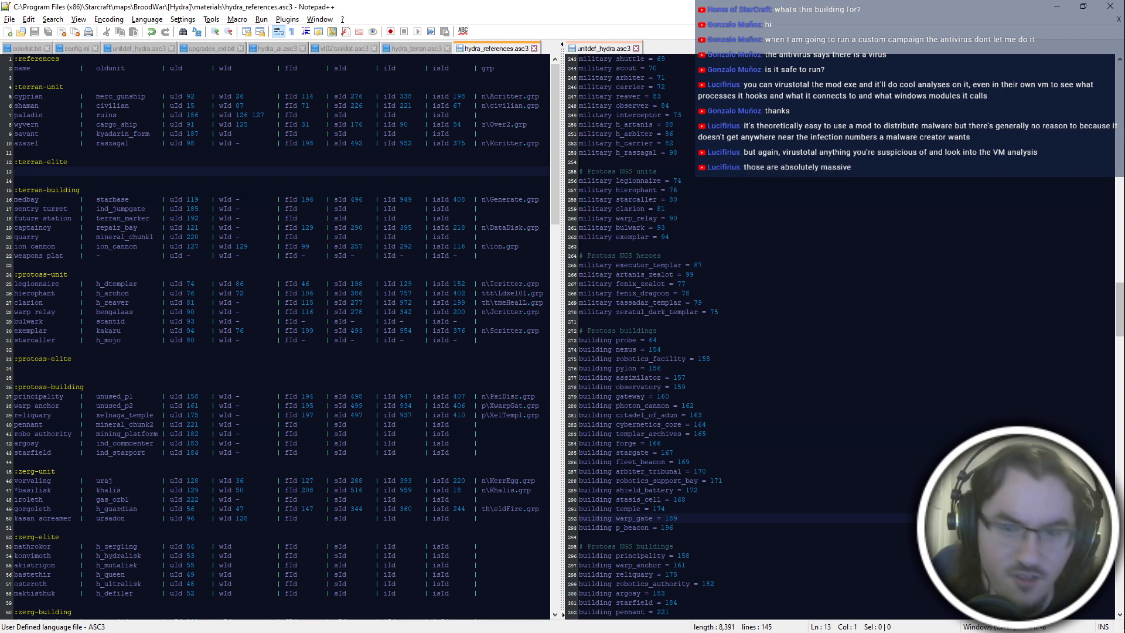
# Launch betahydra.exe from the [Hydra] folder in windowed mode and start a game on the test map.
pyautogui.hotkey('alt', 'Tab')
pyautogui.click(661, 231)
pyautogui.doubleClick(525, 310)
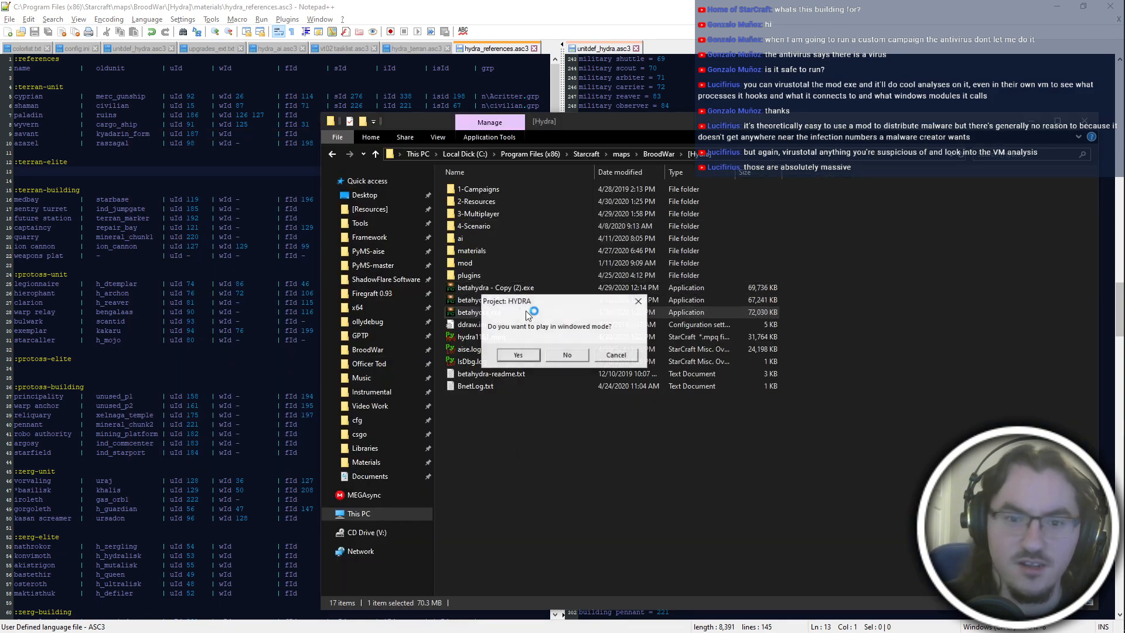
pyautogui.press('Return')
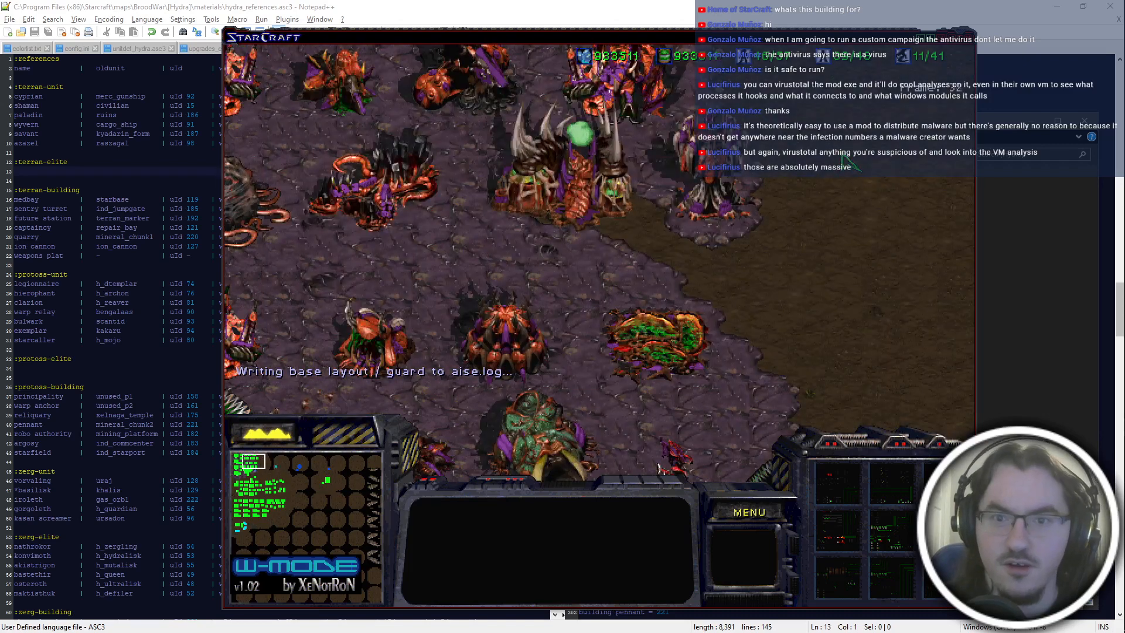
# Find the Zerg building area and select the Zerg Lurker Den and Basilisk Den to compare their graphics and selection circles.
pyautogui.press('Up')
pyautogui.press('Right')
pyautogui.press('Left')
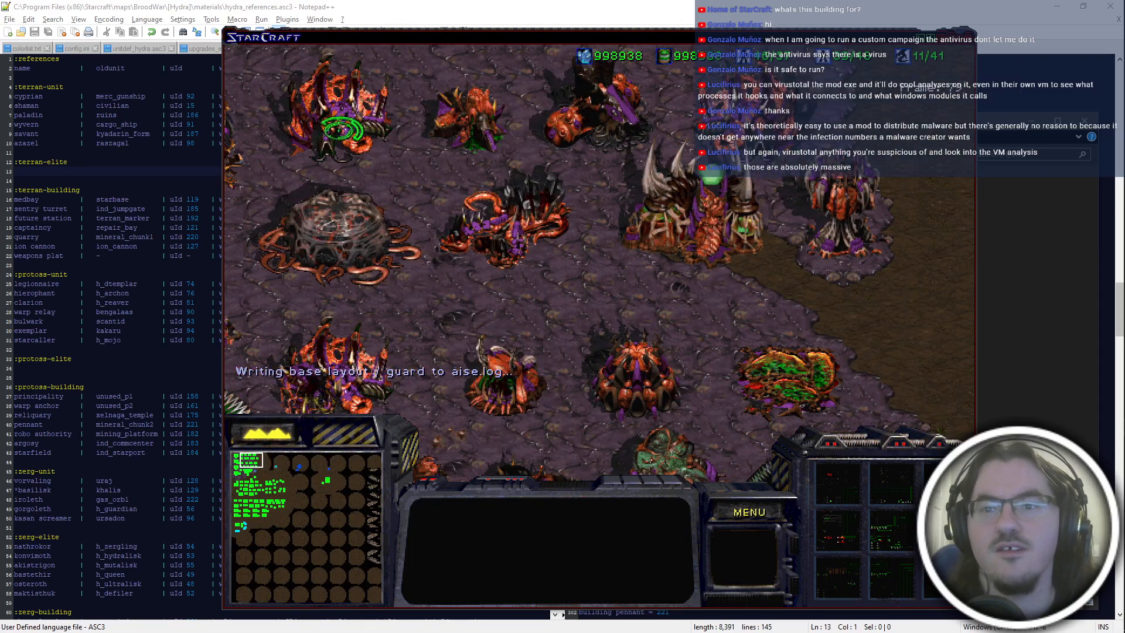
pyautogui.click(743, 112)
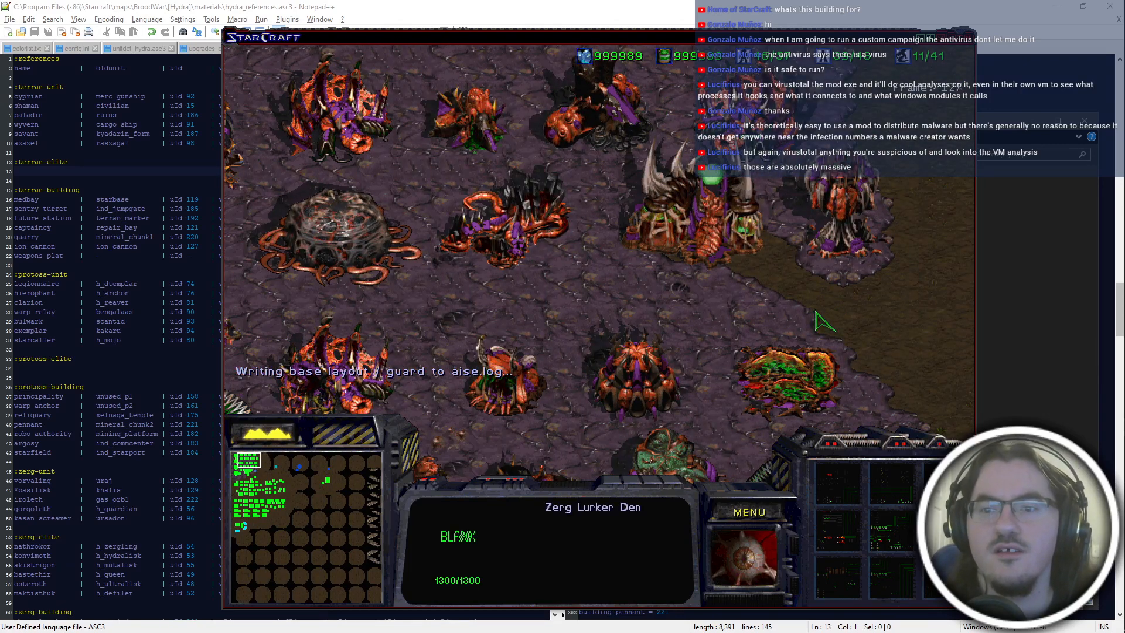
pyautogui.click(354, 136)
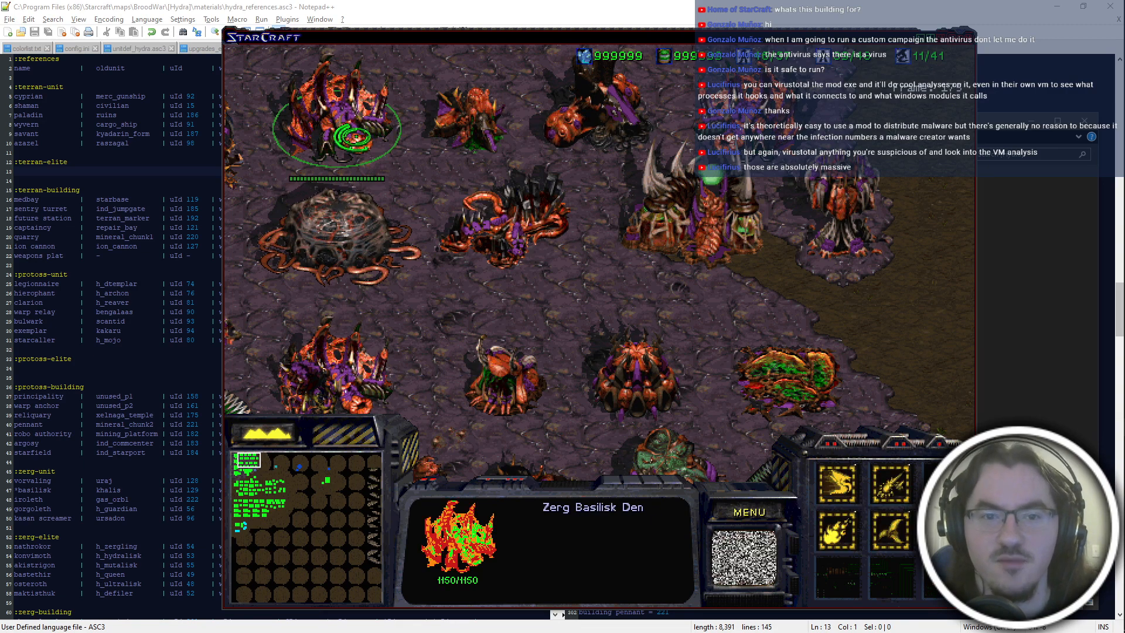
pyautogui.click(743, 111)
# Quit the running game after checking the Zerg buildings.
pyautogui.click(766, 513)
pyautogui.press('e')
pyautogui.press('x')
pyautogui.press('x')
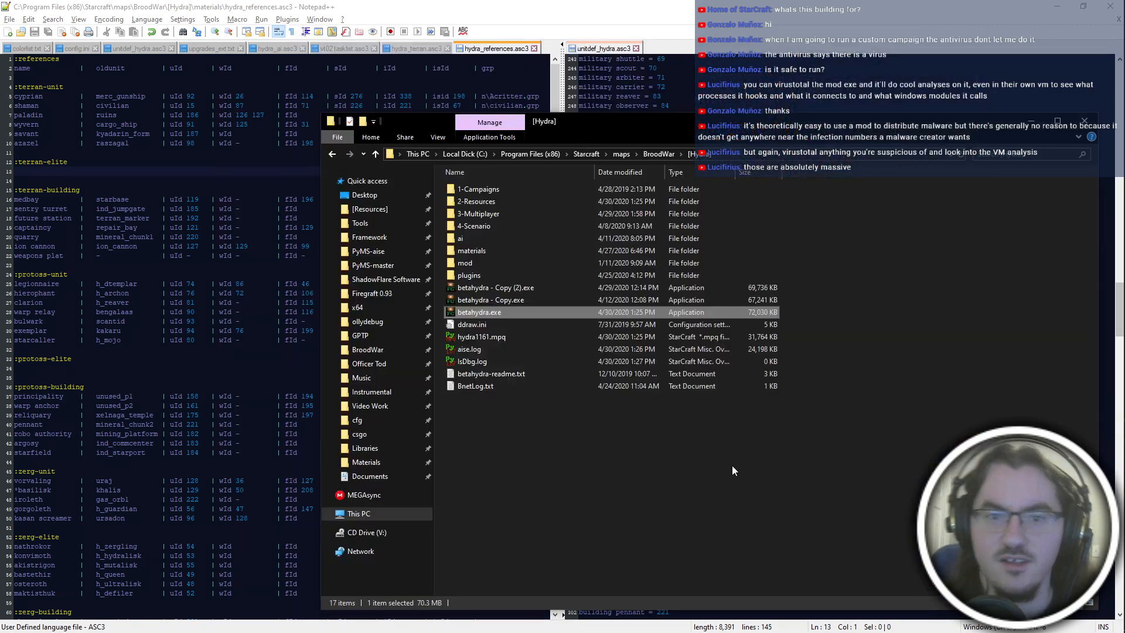
# Bring up the archive's file-adding dialog in PyMPQ and open sprites.dat from the arr folder in PyDAT.
pyautogui.hotkey('alt', 'Tab')
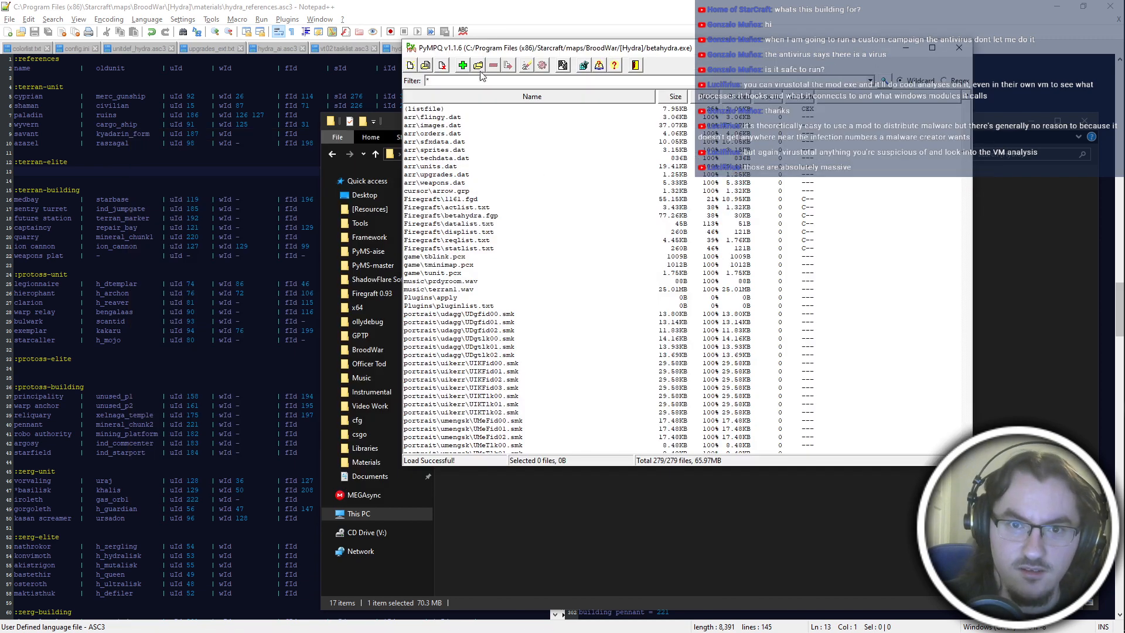
pyautogui.click(478, 66)
pyautogui.click(505, 183)
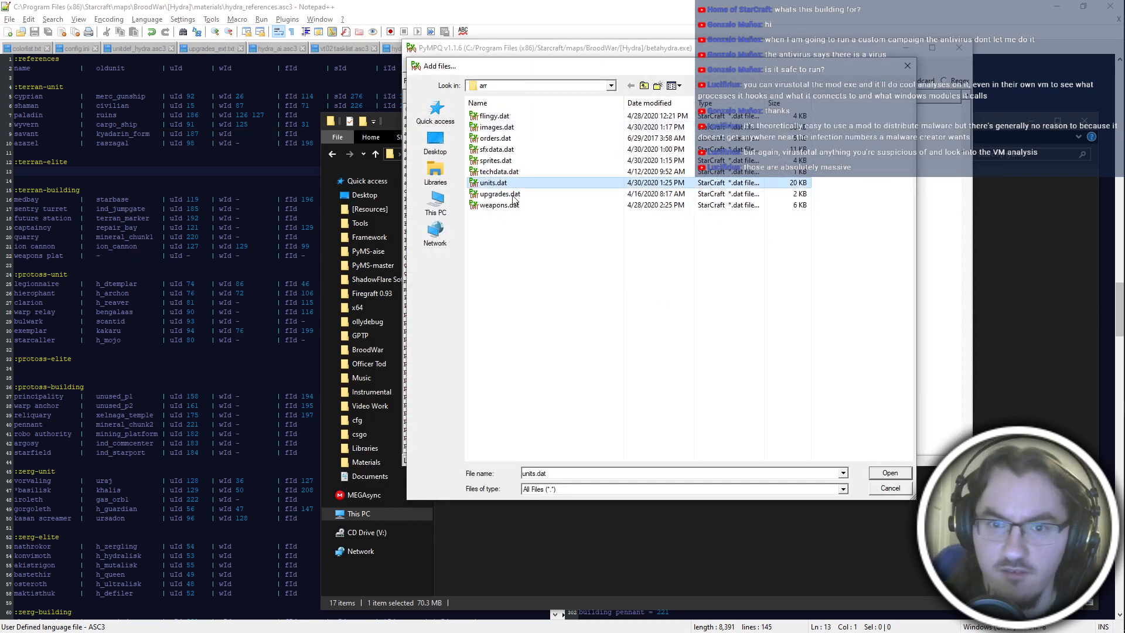
pyautogui.rightClick(508, 183)
pyautogui.click(497, 161)
pyautogui.rightClick(496, 164)
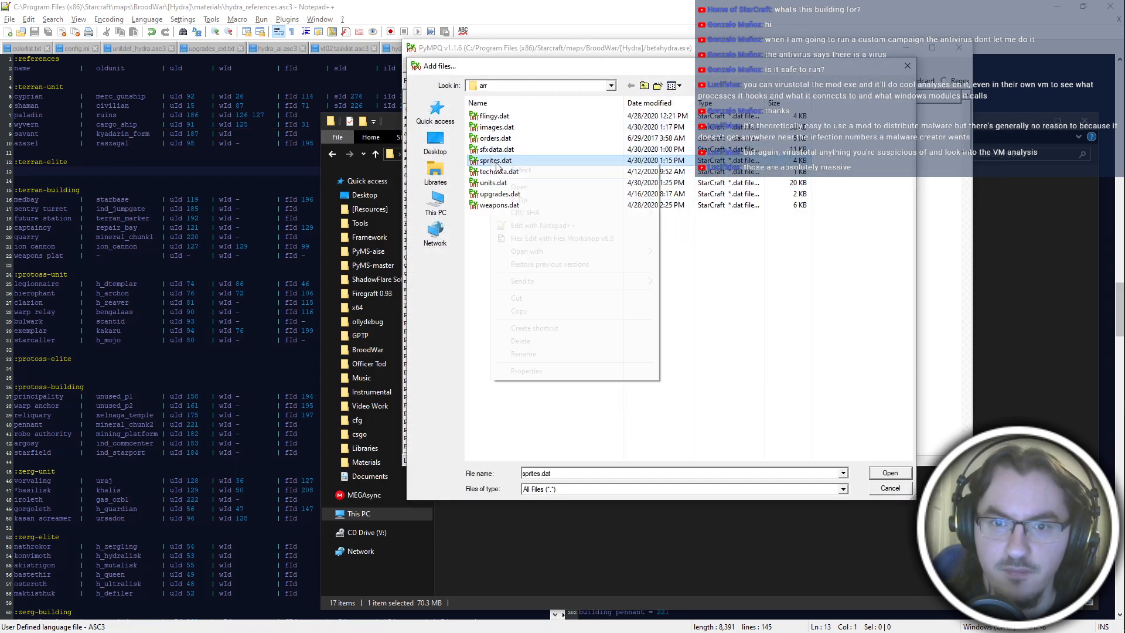
pyautogui.click(519, 186)
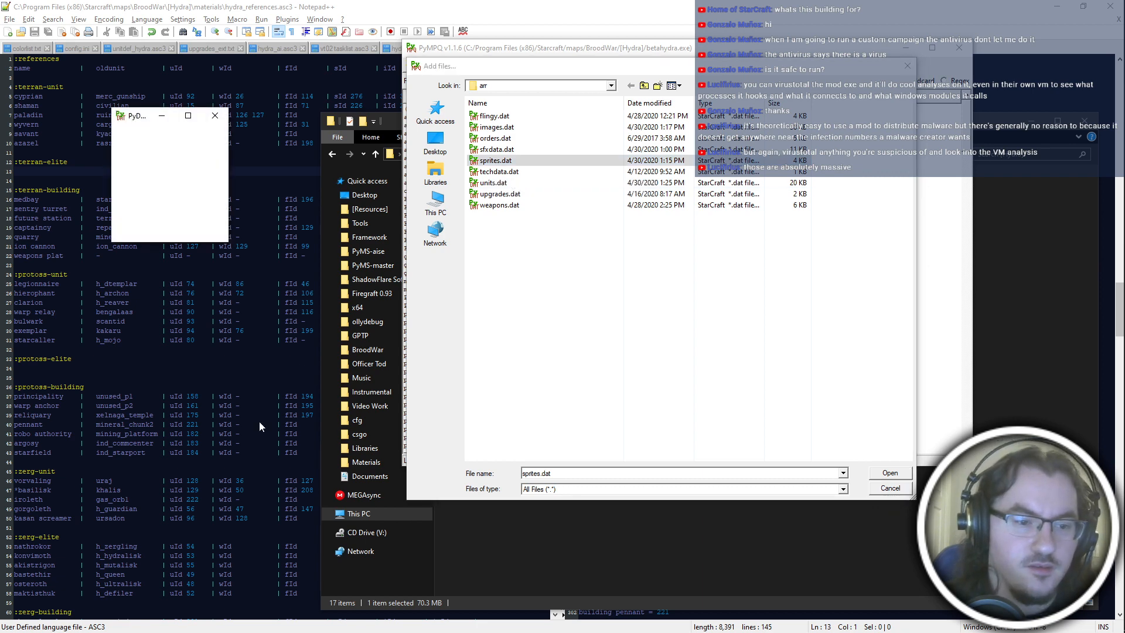
# Look up the lurker den's sprite ID in hydra_references.asc3 and bring up sprite entry 354 in PyDAT.
pyautogui.hotkey('alt', 'Tab')
pyautogui.click(751, 245)
pyautogui.click(139, 339)
pyautogui.scroll(-2, 139, 339)
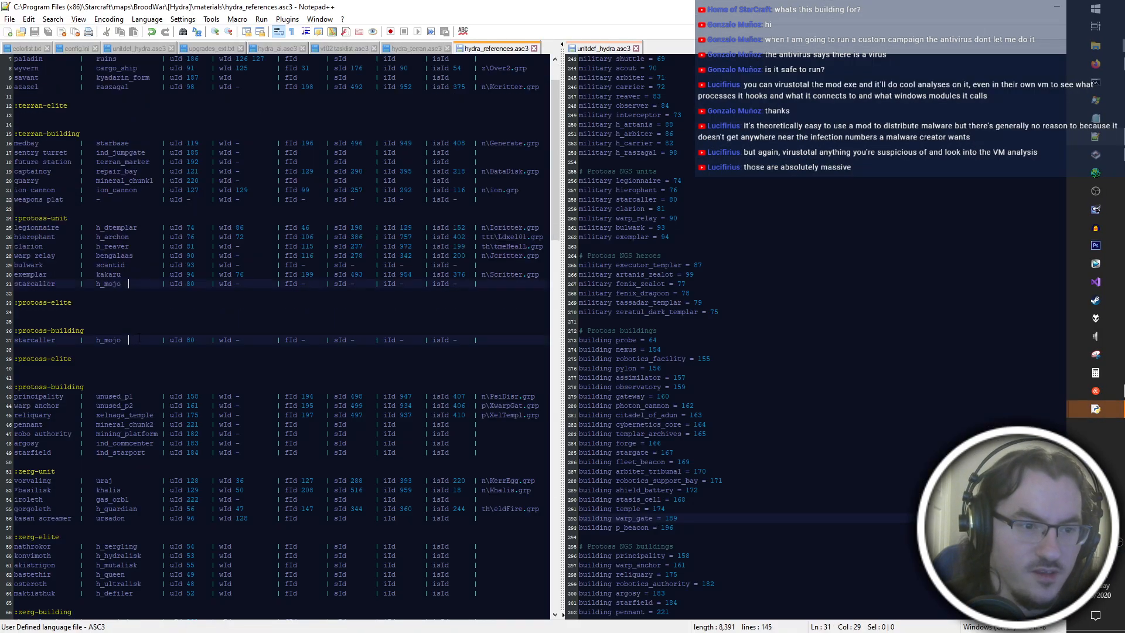
pyautogui.scroll(-6, 139, 338)
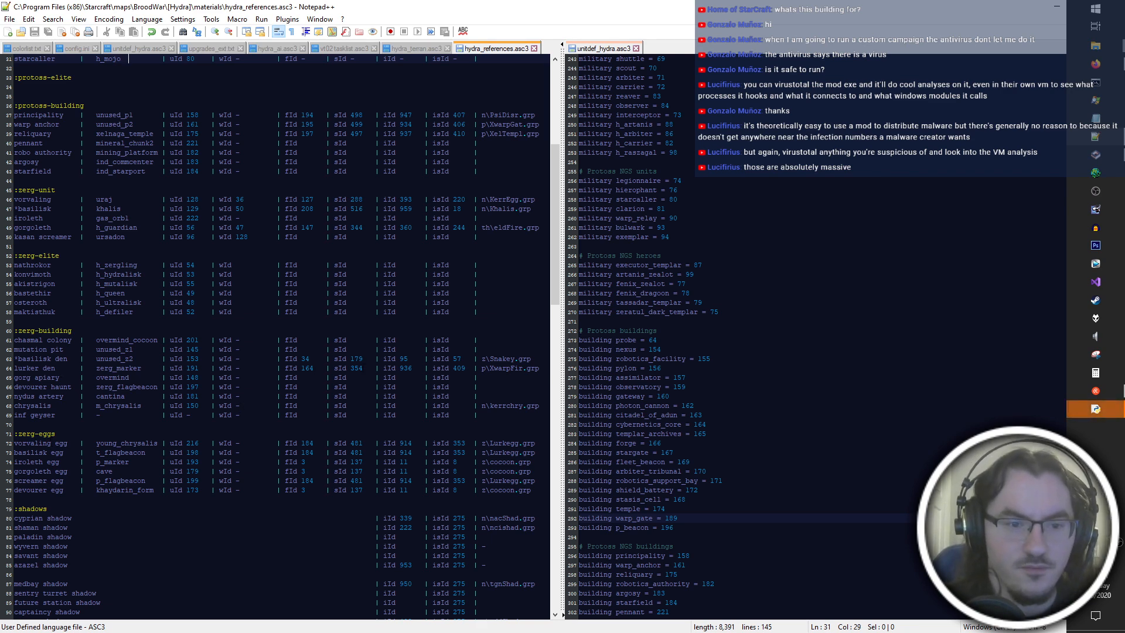
pyautogui.hotkey('alt', 'Tab')
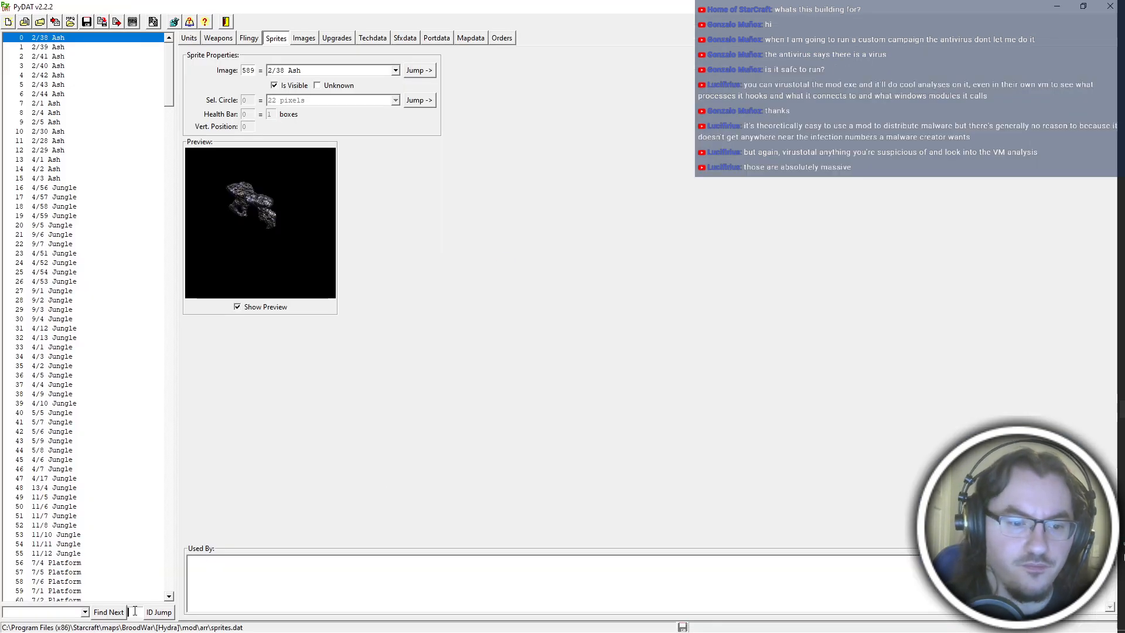
pyautogui.click(134, 610)
pyautogui.write('354')
pyautogui.click(159, 612)
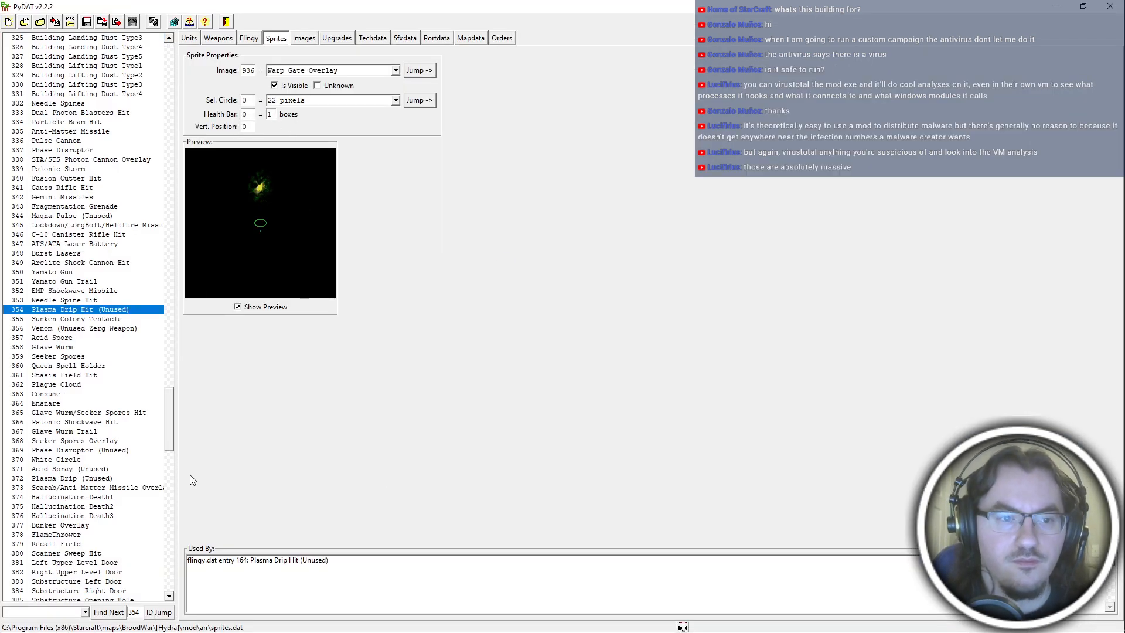
# Find the Hydralisk Den sprite to check its selection circle, health bar and vertical position.
pyautogui.click(64, 613)
pyautogui.write('hydralis')
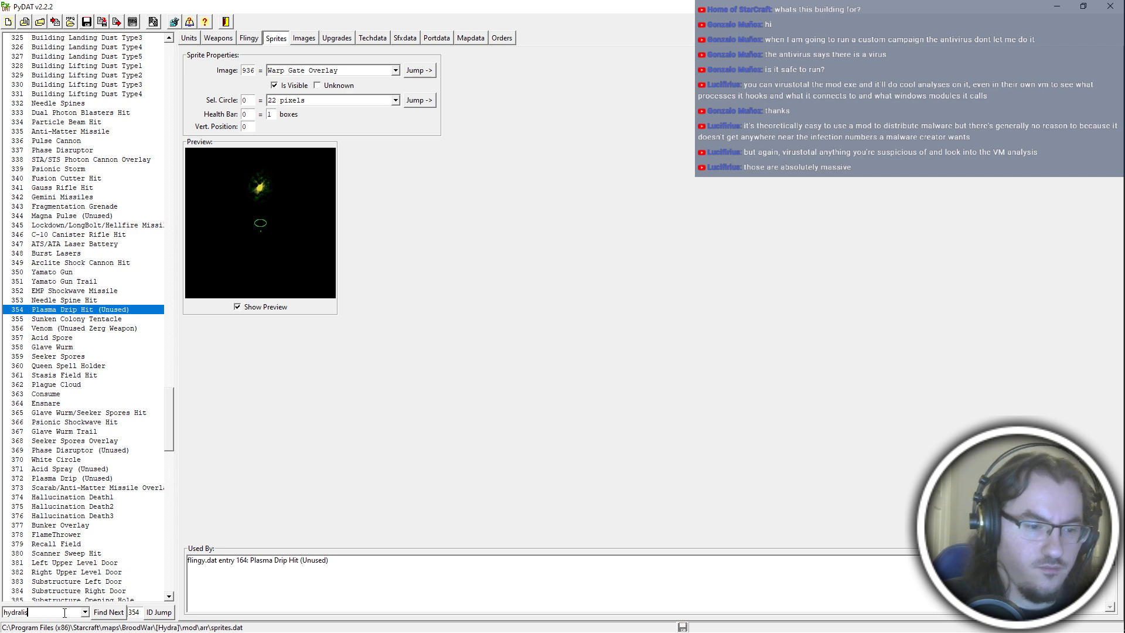
pyautogui.write('k den')
pyautogui.press('Return')
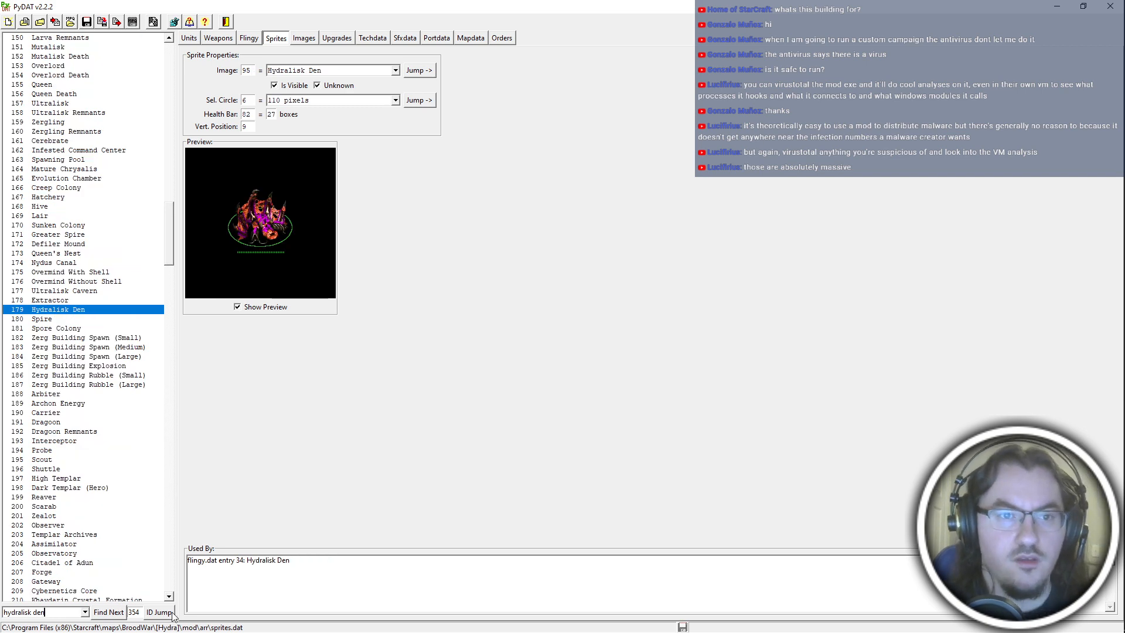
# Give sprite entry 354 a selection circle of 6, a health bar of 82 and a vertical position of 9.
pyautogui.click(172, 613)
pyautogui.moveTo(253, 102); pyautogui.dragTo(230, 102)
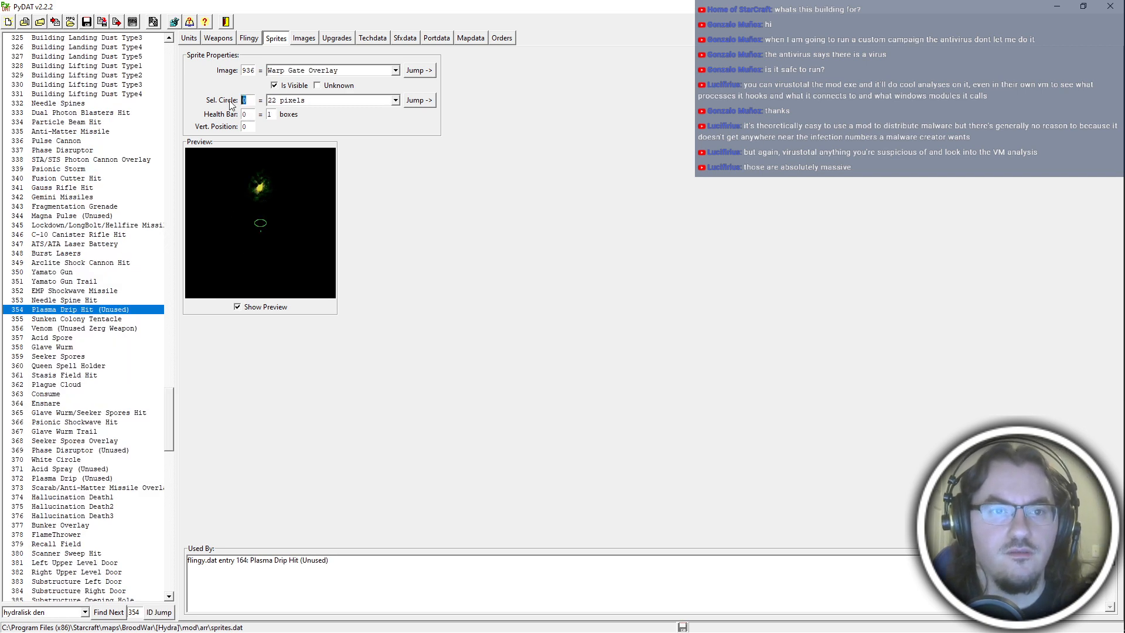
pyautogui.write('6')
pyautogui.press('Tab')
pyautogui.write('82')
pyautogui.press('Tab')
pyautogui.write('9')
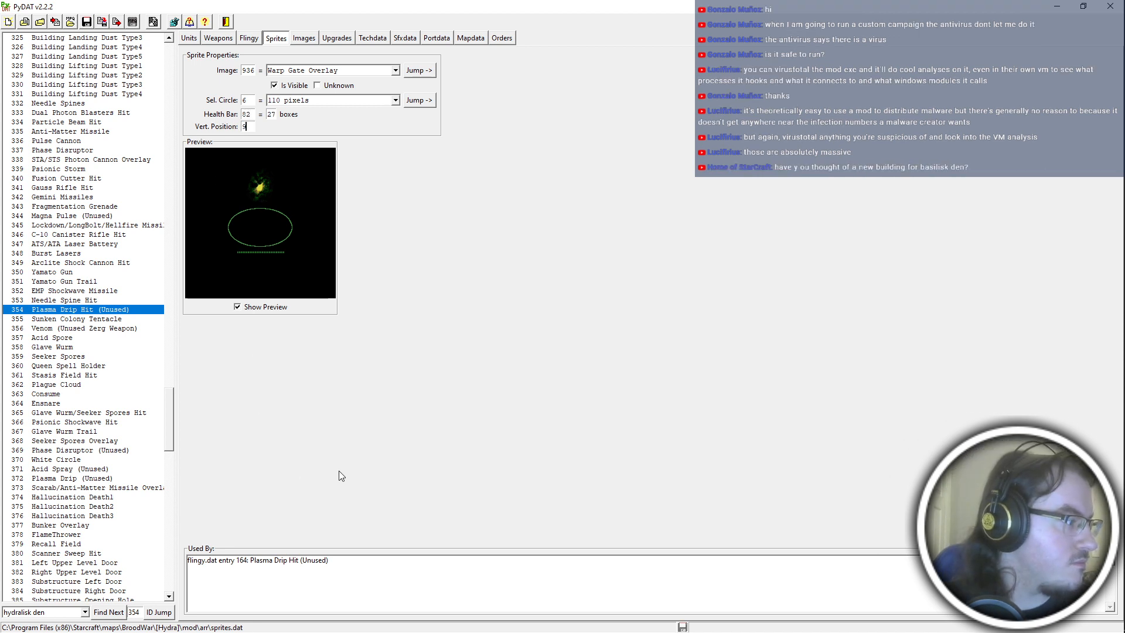
# Review the unit and building entries in hydra_references.asc3, including the lurker den row.
pyautogui.hotkey('alt', 'Tab')
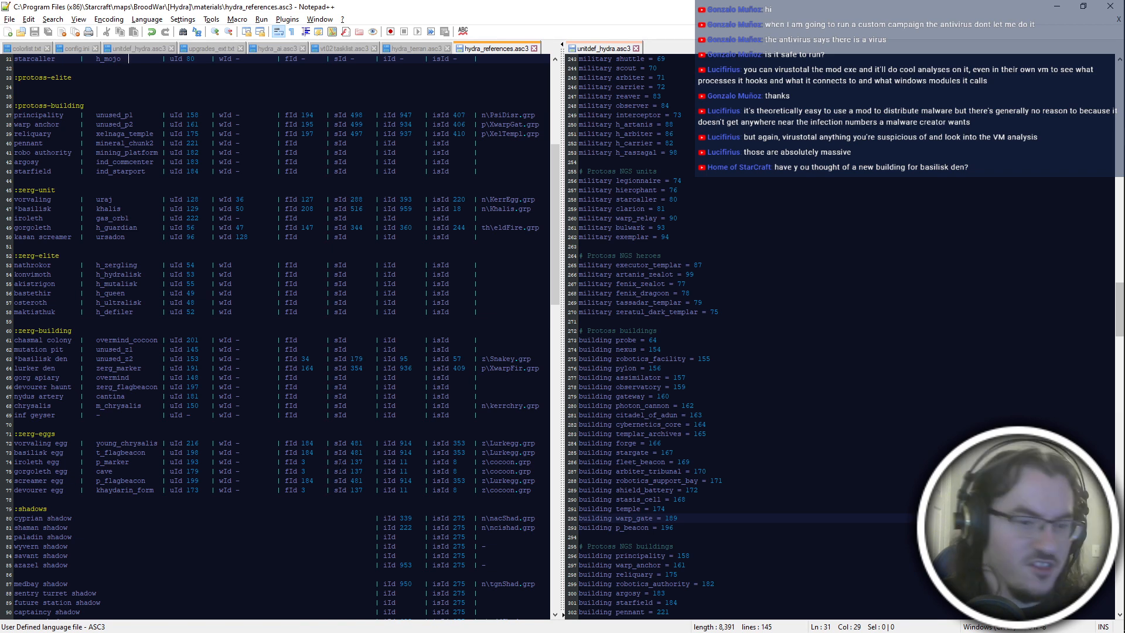
pyautogui.click(391, 368)
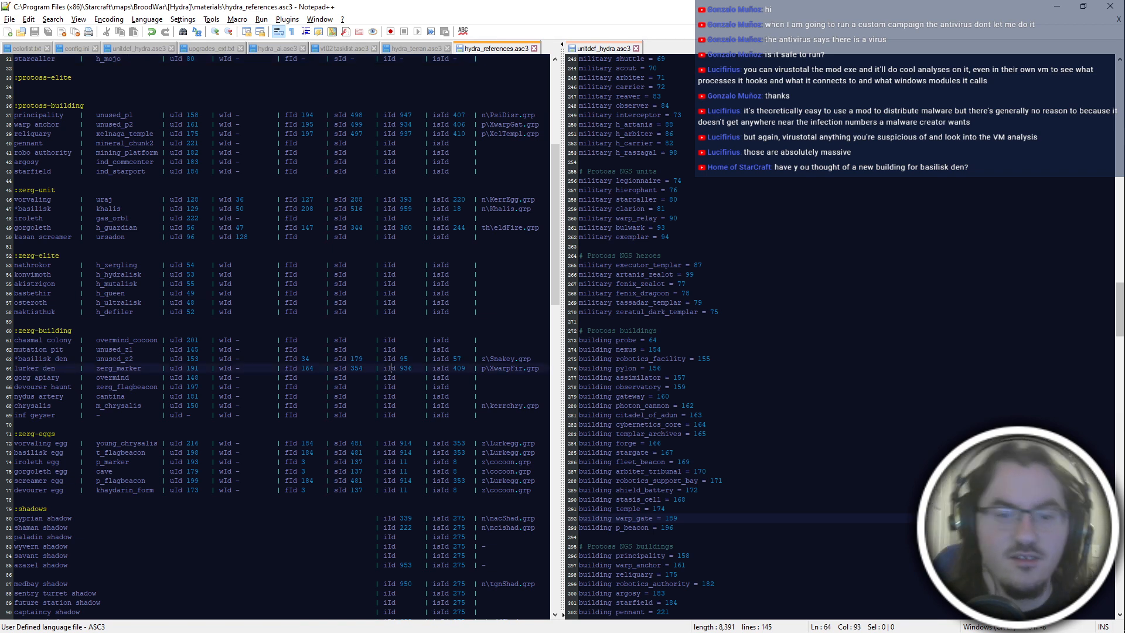
pyautogui.click(295, 426)
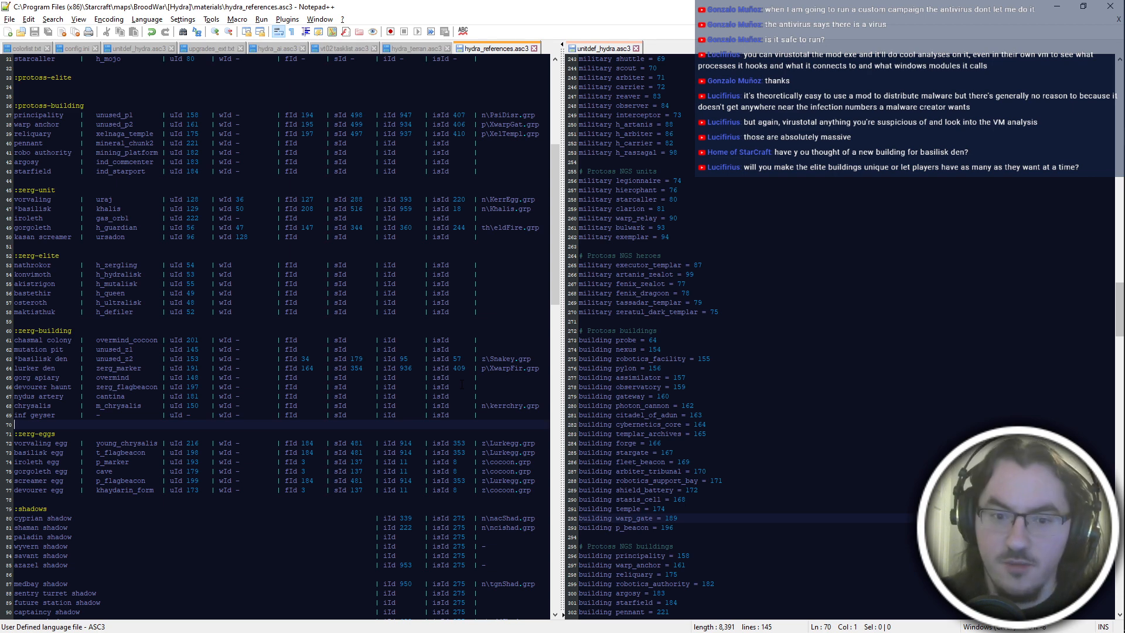
pyautogui.scroll(2, 462, 384)
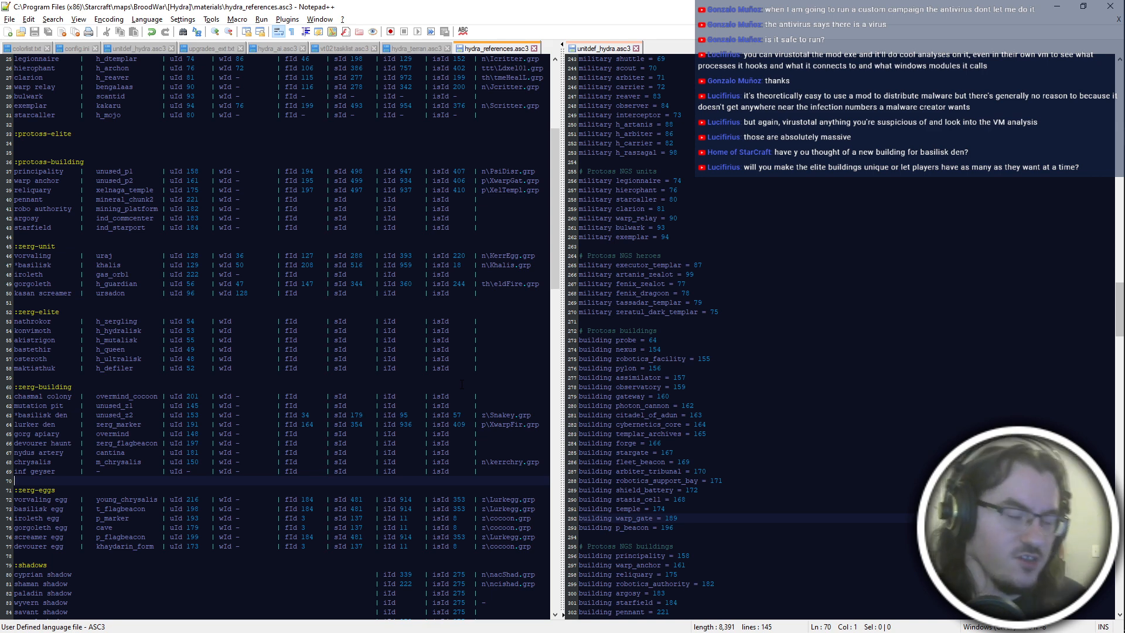
pyautogui.scroll(-2, 462, 384)
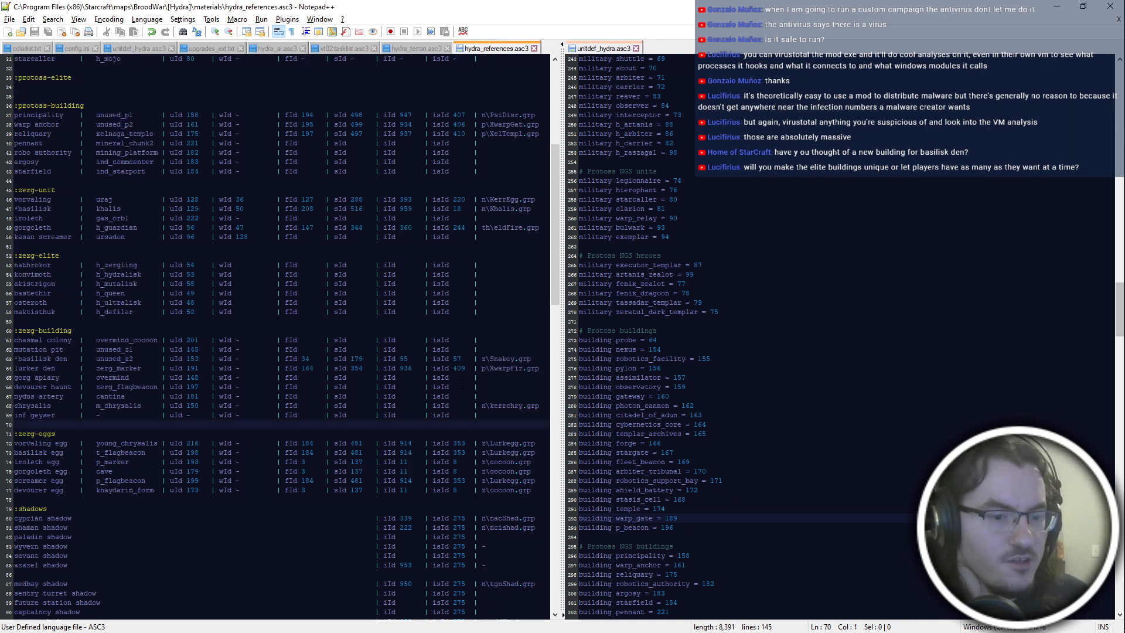
pyautogui.scroll(7, 462, 384)
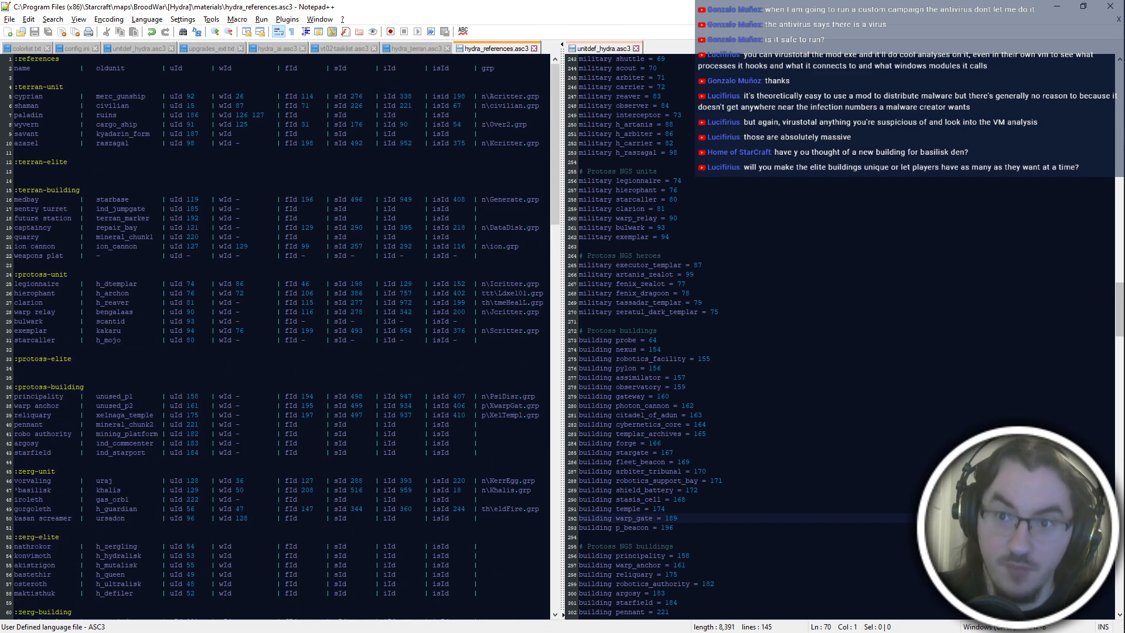
# Minimize the text editor and PyDAT, and add all .dat files from the arr folder to the betahydra.exe archive in PyMPQ.
pyautogui.click(1057, 6)
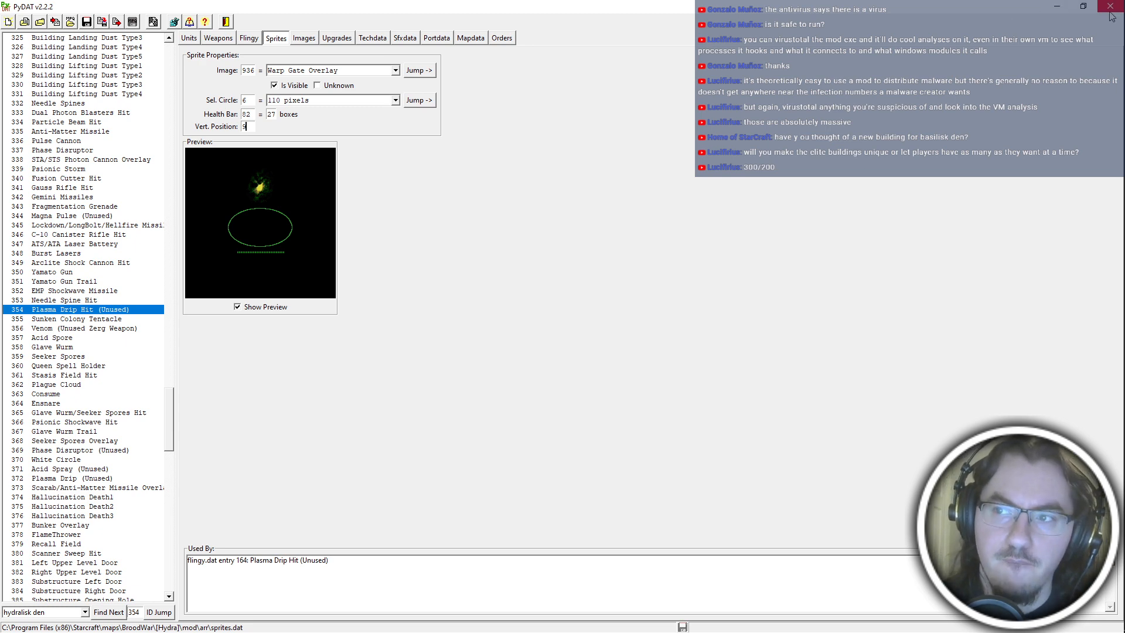
pyautogui.click(1060, 8)
pyautogui.doubleClick(725, 474)
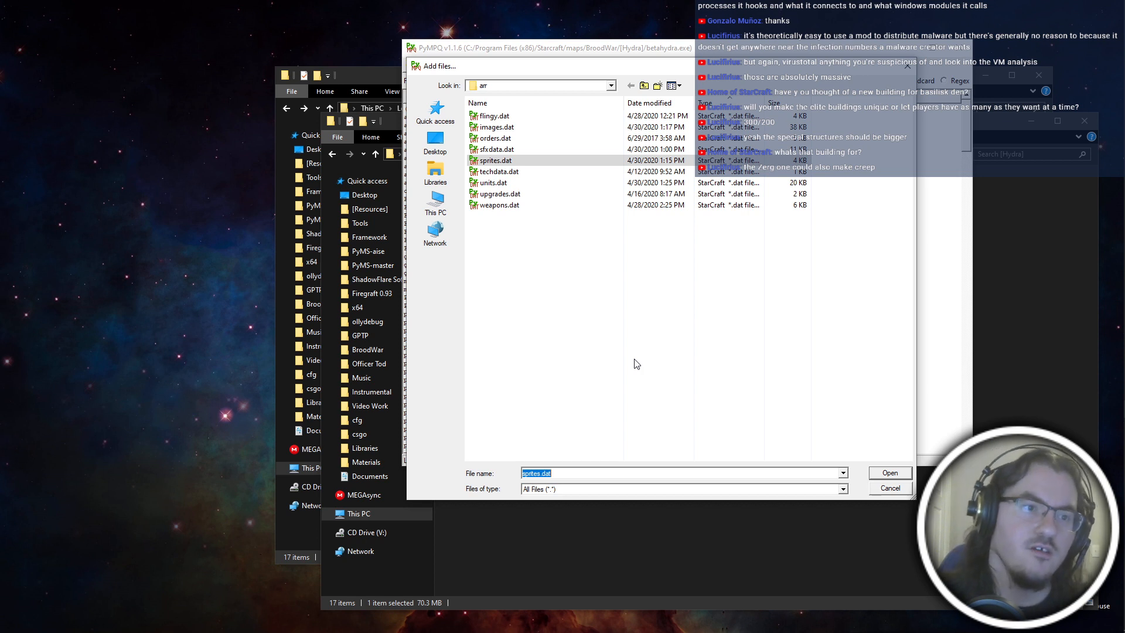
pyautogui.click(637, 364)
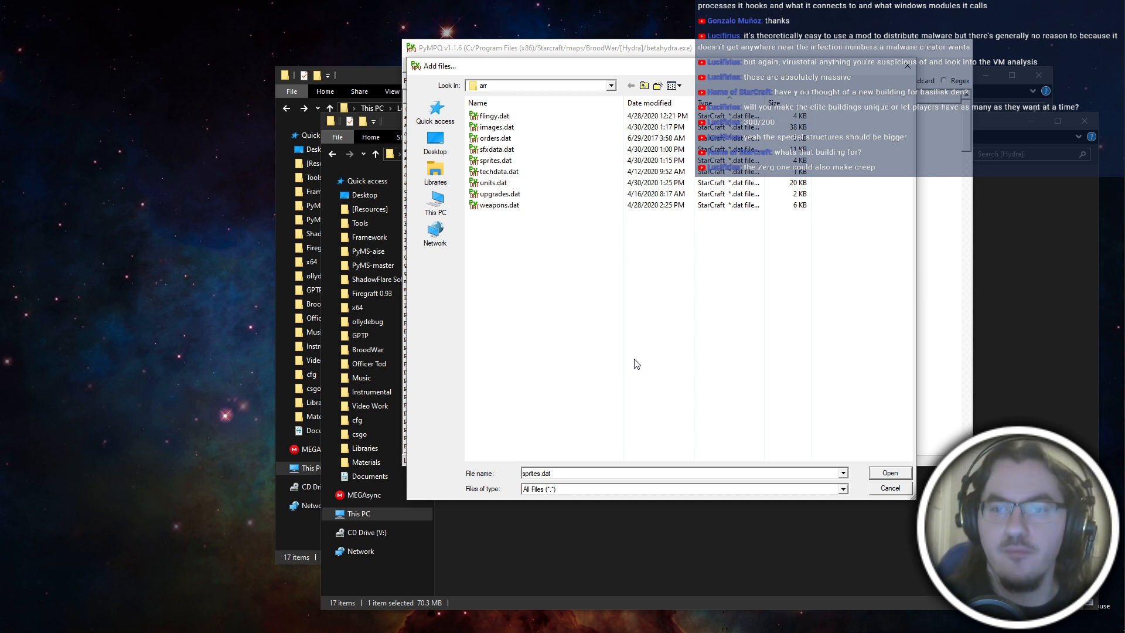
pyautogui.moveTo(1124, 265)
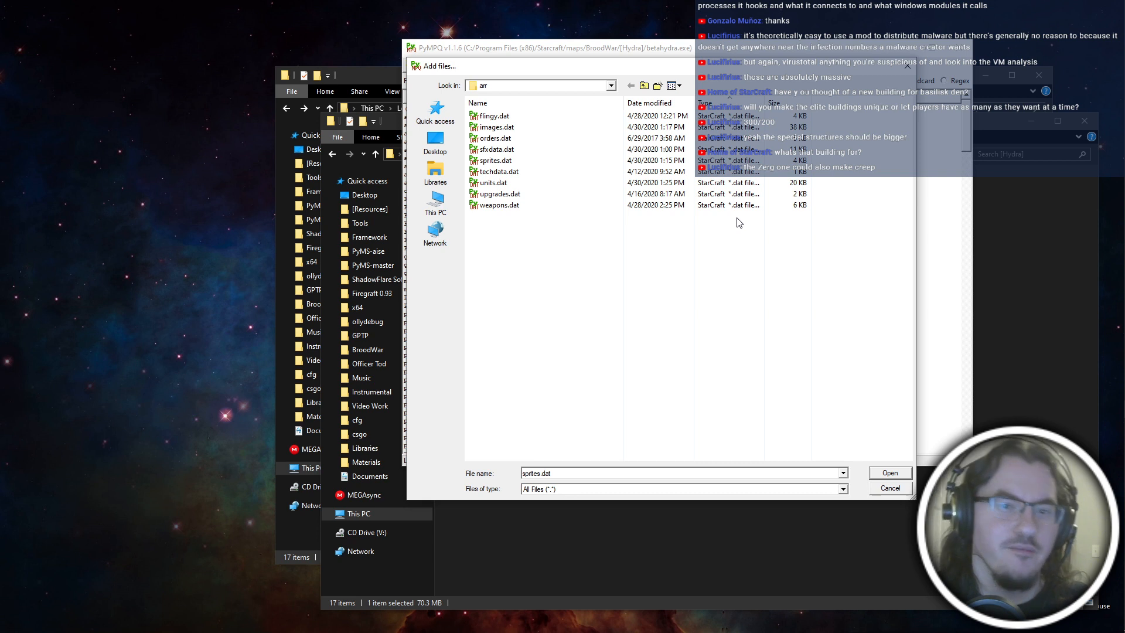
pyautogui.click(584, 377)
pyautogui.moveTo(768, 306); pyautogui.dragTo(590, 70)
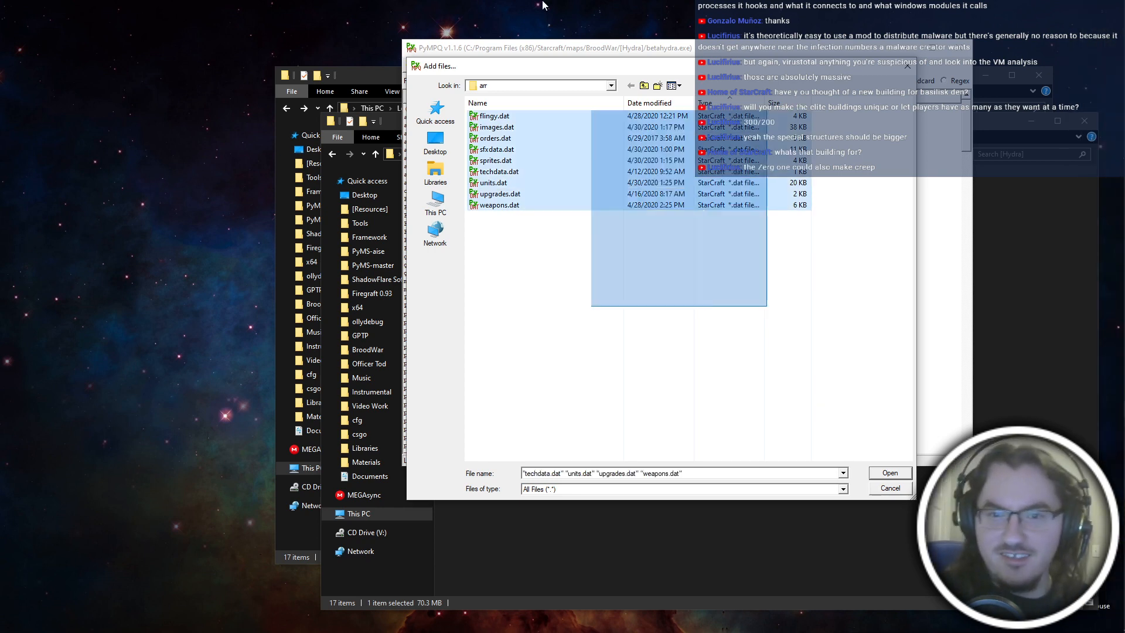
pyautogui.press('Return')
pyautogui.press('Return')
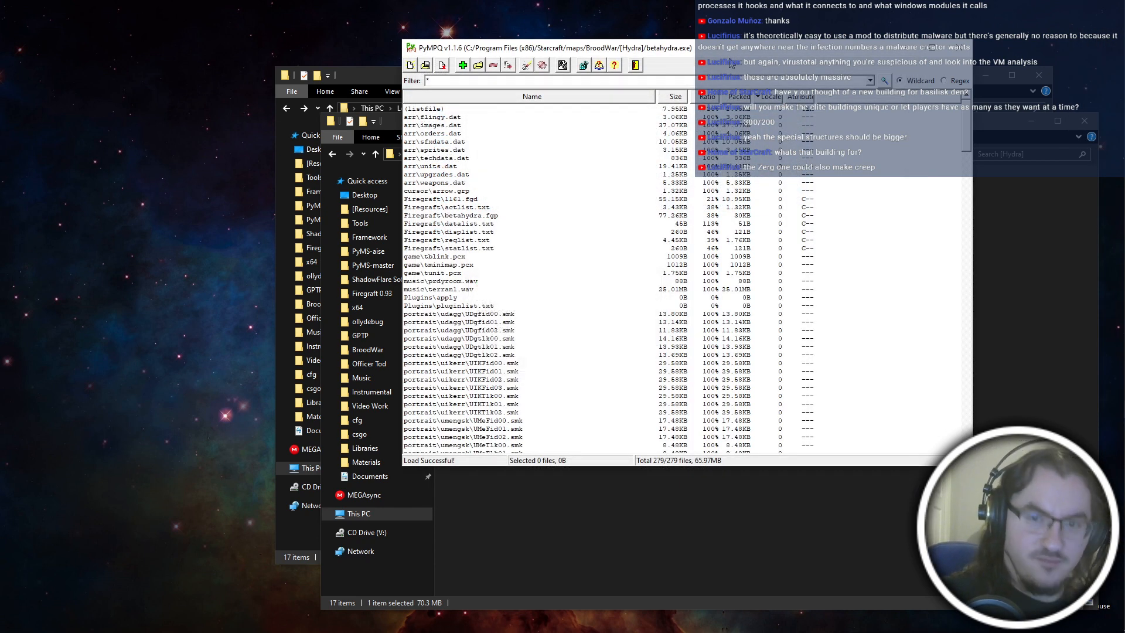
# Open the hydra1161.mpq archive and add all .dat files from the arr folder to it.
pyautogui.hotkey('ctrl', 'o')
pyautogui.doubleClick(548, 241)
pyautogui.press('Insert')
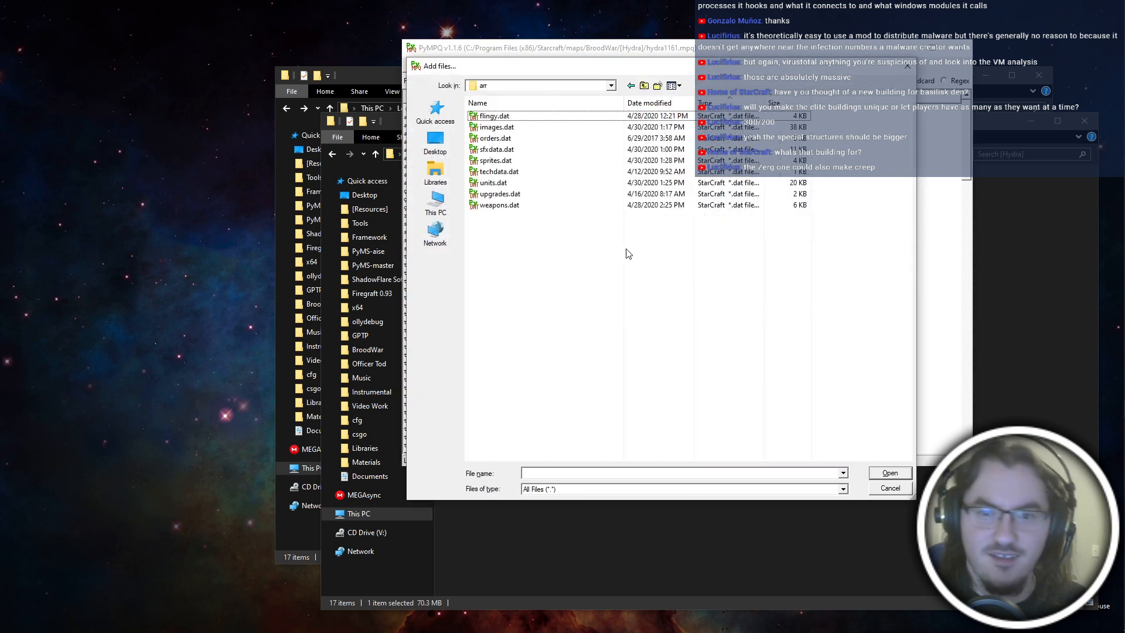
pyautogui.moveTo(629, 254); pyautogui.dragTo(556, 18)
pyautogui.press('Return')
pyautogui.press('Return')
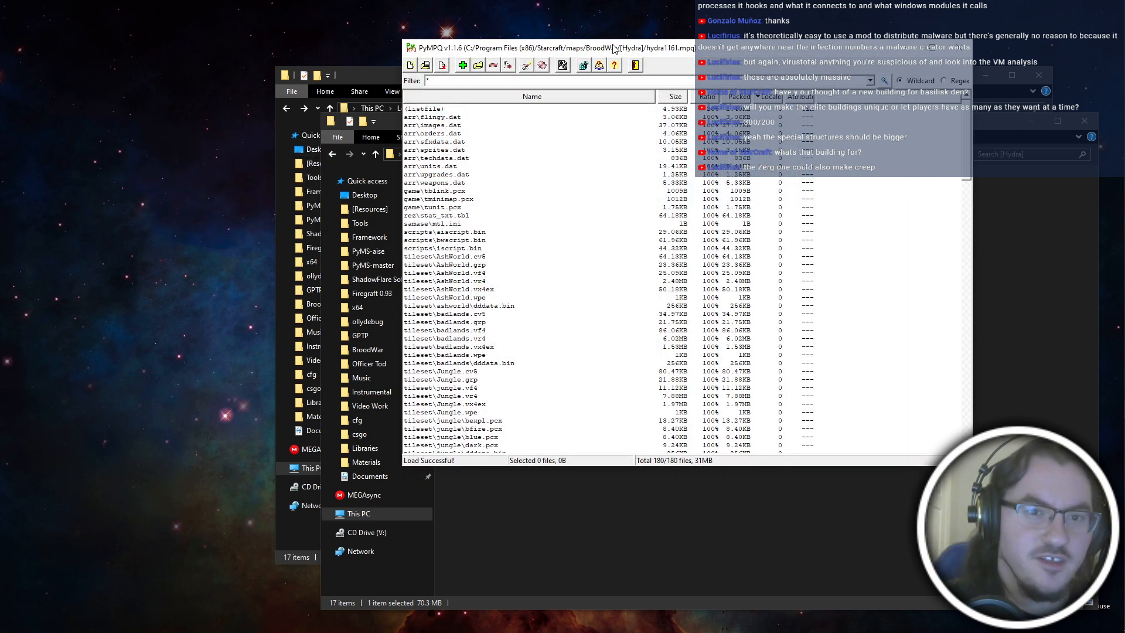
# Close PyMPQ and the spare Explorer window, and reposition the remaining [Hydra] folder window on the desktop.
pyautogui.click(961, 49)
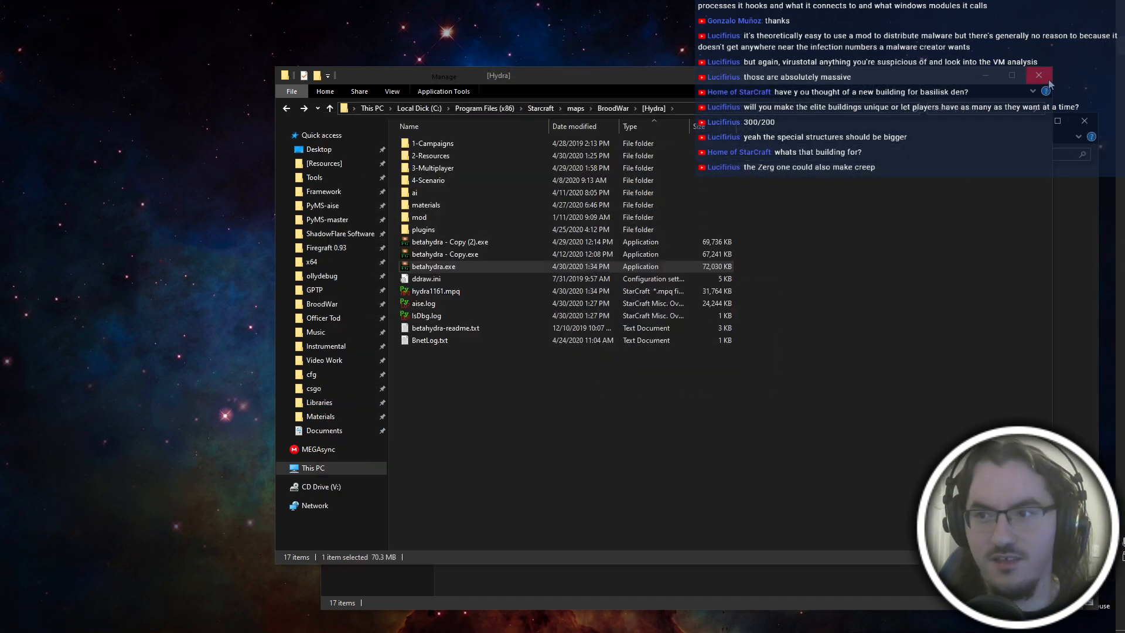
pyautogui.click(1049, 80)
pyautogui.moveTo(543, 123); pyautogui.dragTo(335, 49)
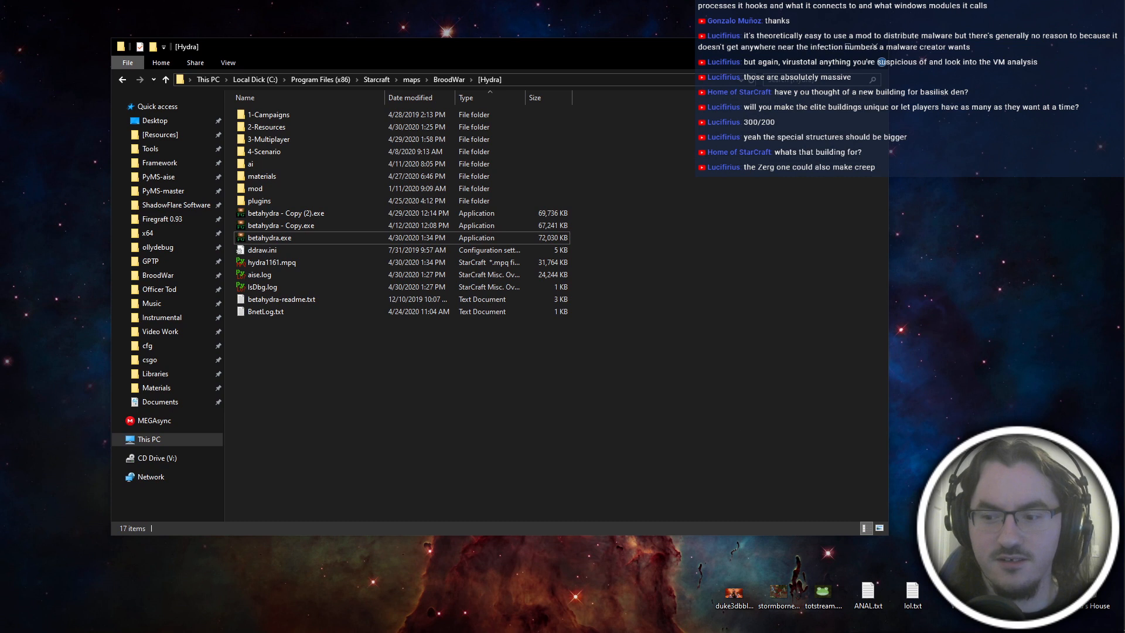
pyautogui.rightClick(1091, 593)
pyautogui.click(1049, 519)
pyautogui.press('Return')
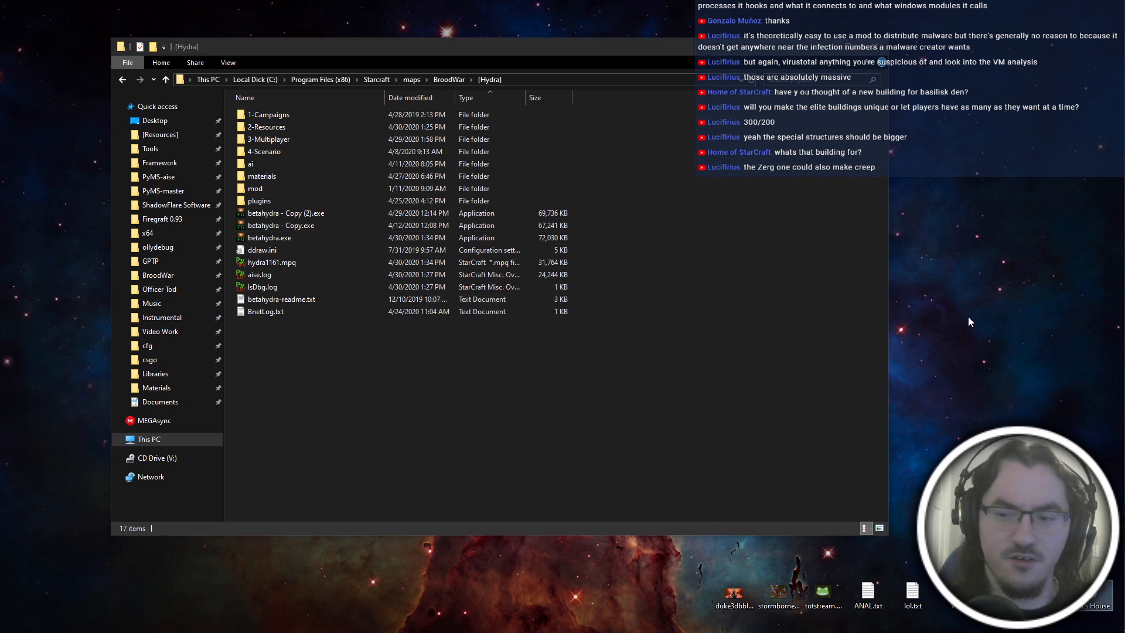
pyautogui.rightClick(929, 166)
pyautogui.click(973, 221)
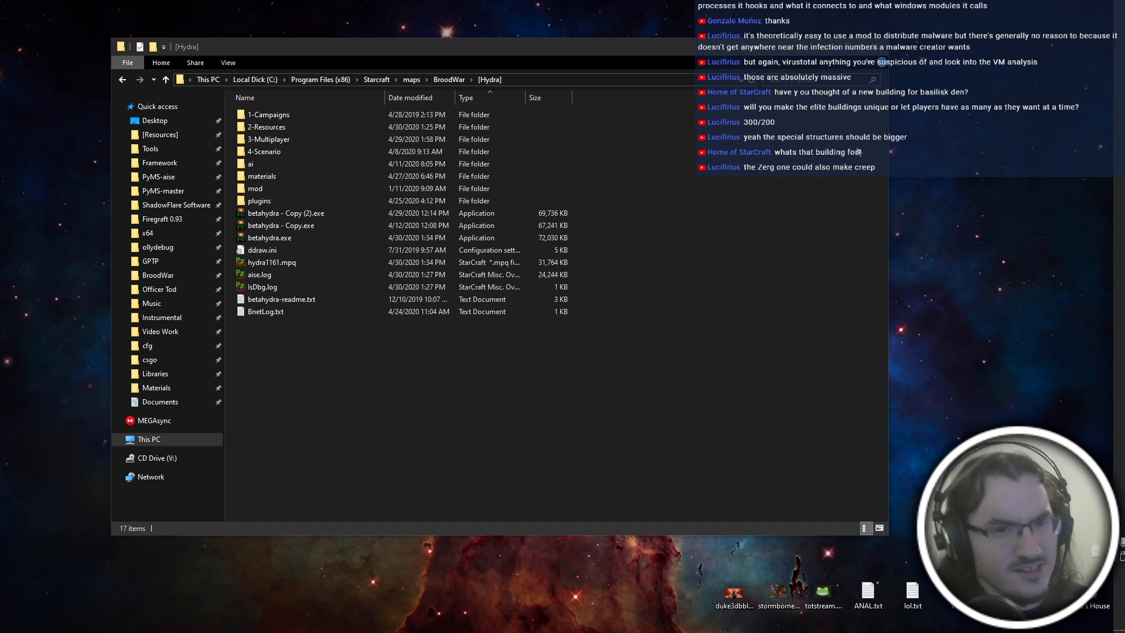
pyautogui.moveTo(1120, 542)
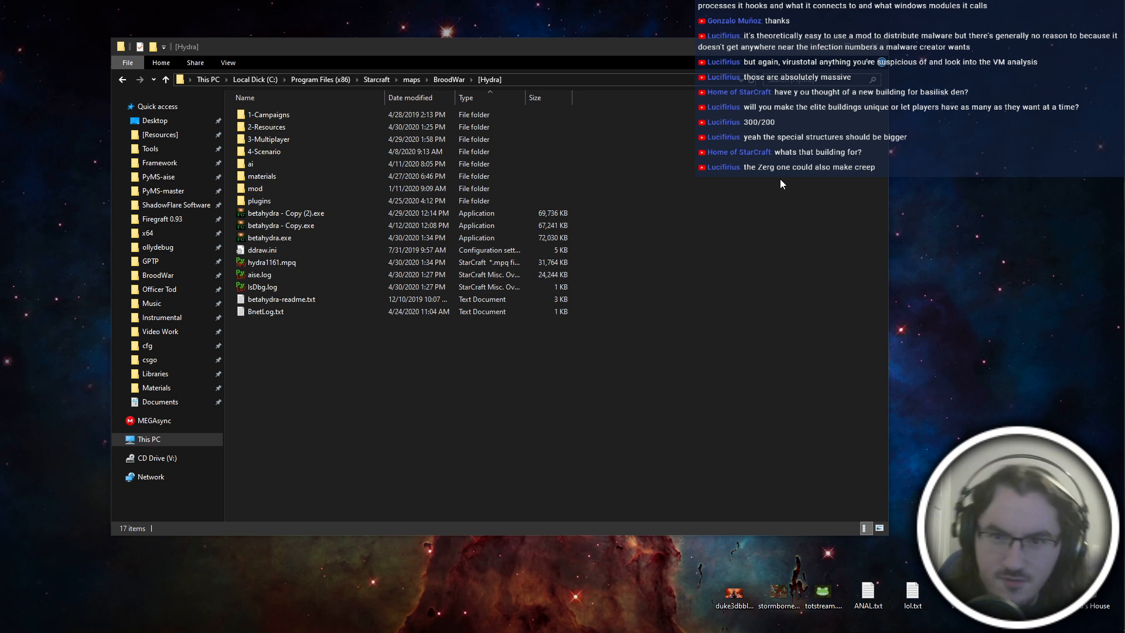
pyautogui.click(674, 236)
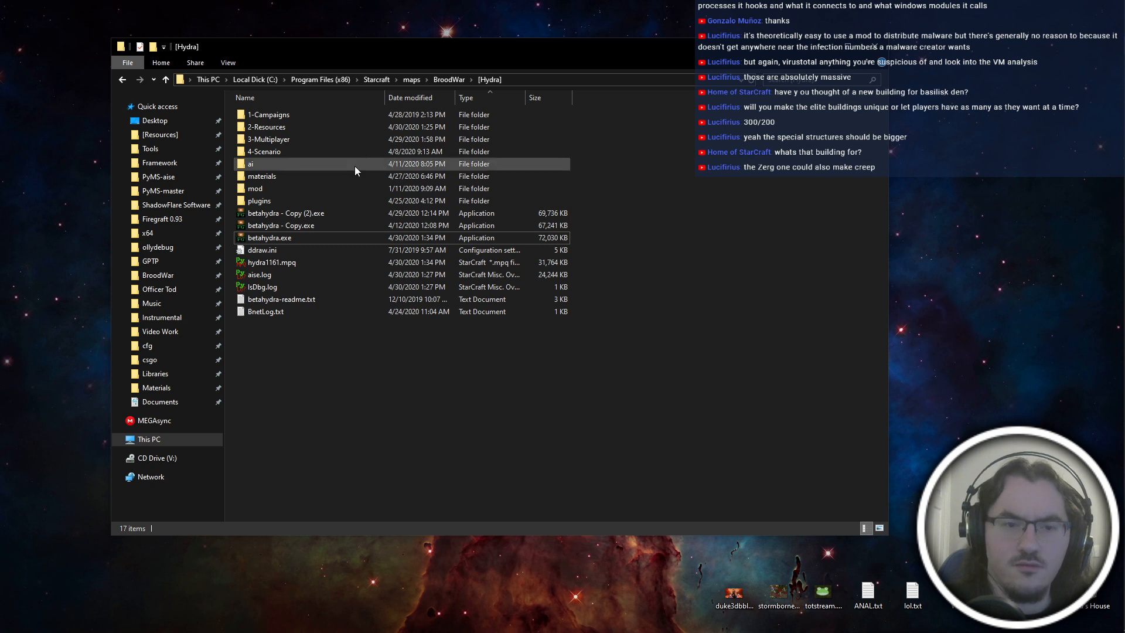
# Browse the mod\unit folder and check the contents of its bullet, cmdbtns and neutral subfolders.
pyautogui.doubleClick(330, 188)
pyautogui.doubleClick(311, 258)
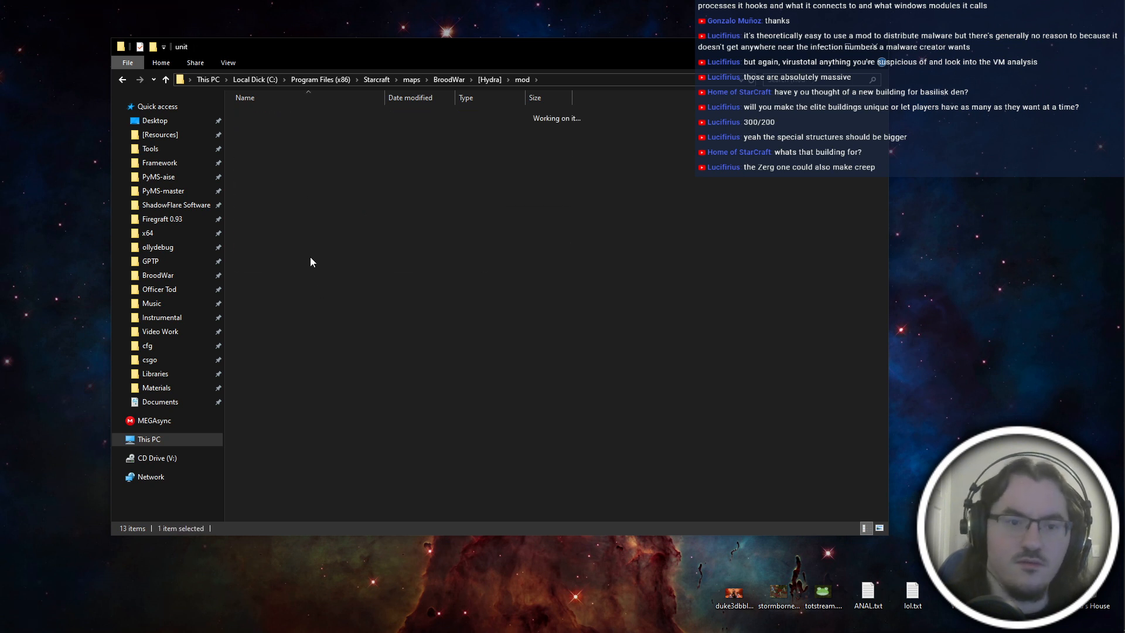
pyautogui.doubleClick(297, 127)
pyautogui.hotkey('alt', 'Left')
pyautogui.doubleClick(301, 142)
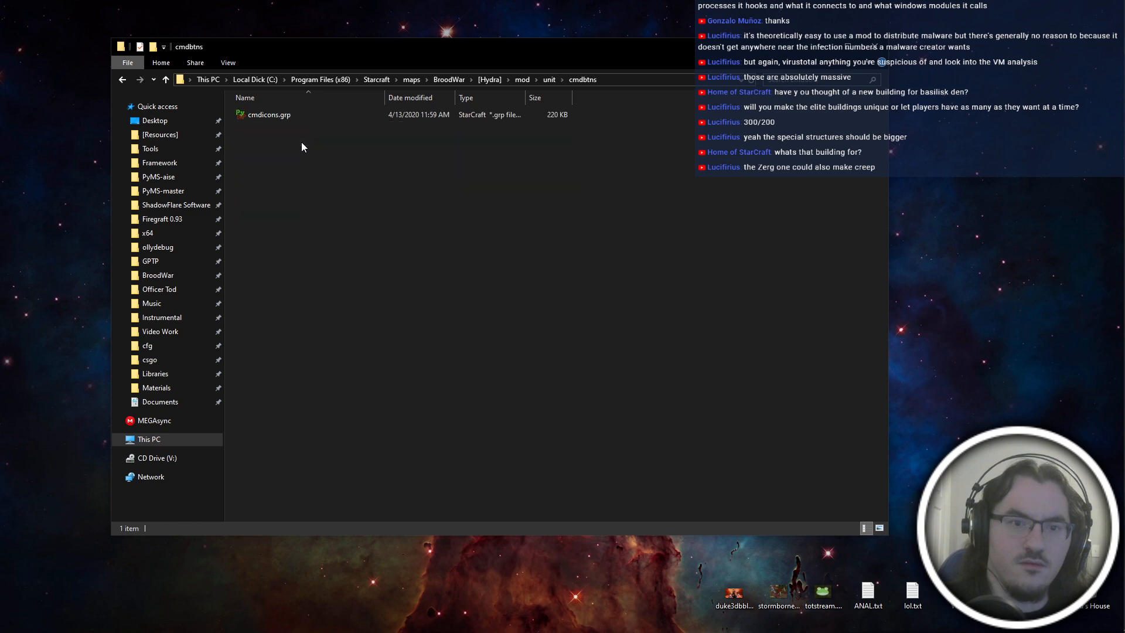
pyautogui.hotkey('alt', 'Left')
pyautogui.doubleClick(302, 150)
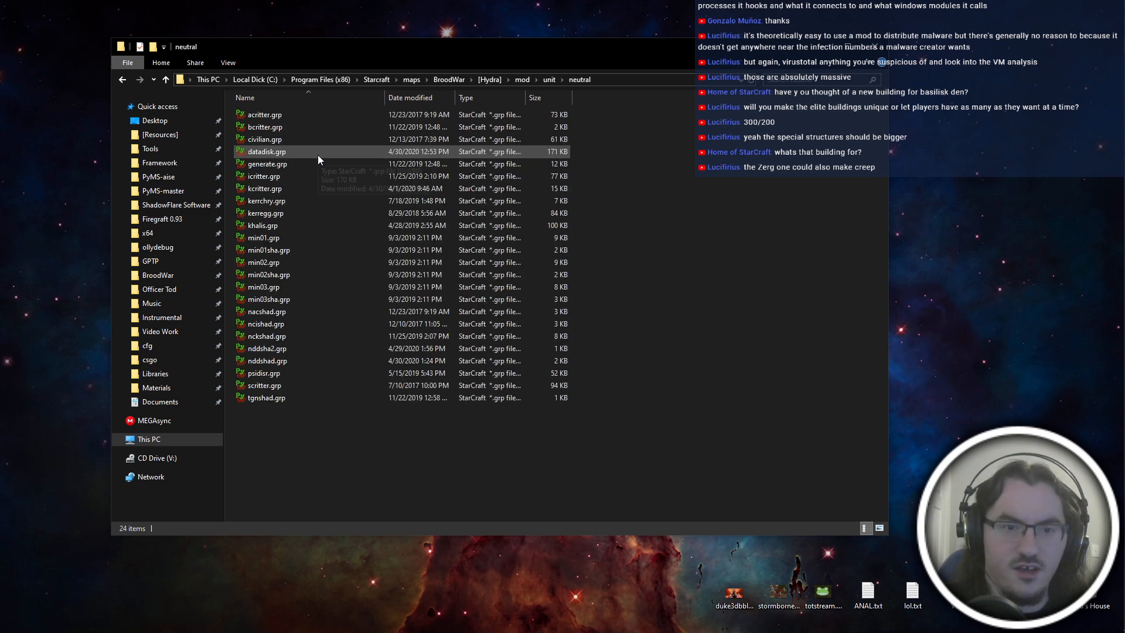
# Check the graphics files in the unit folder's thingy subfolder, its tileset folder and the terran subfolder.
pyautogui.hotkey('alt', 'Left')
pyautogui.doubleClick(304, 188)
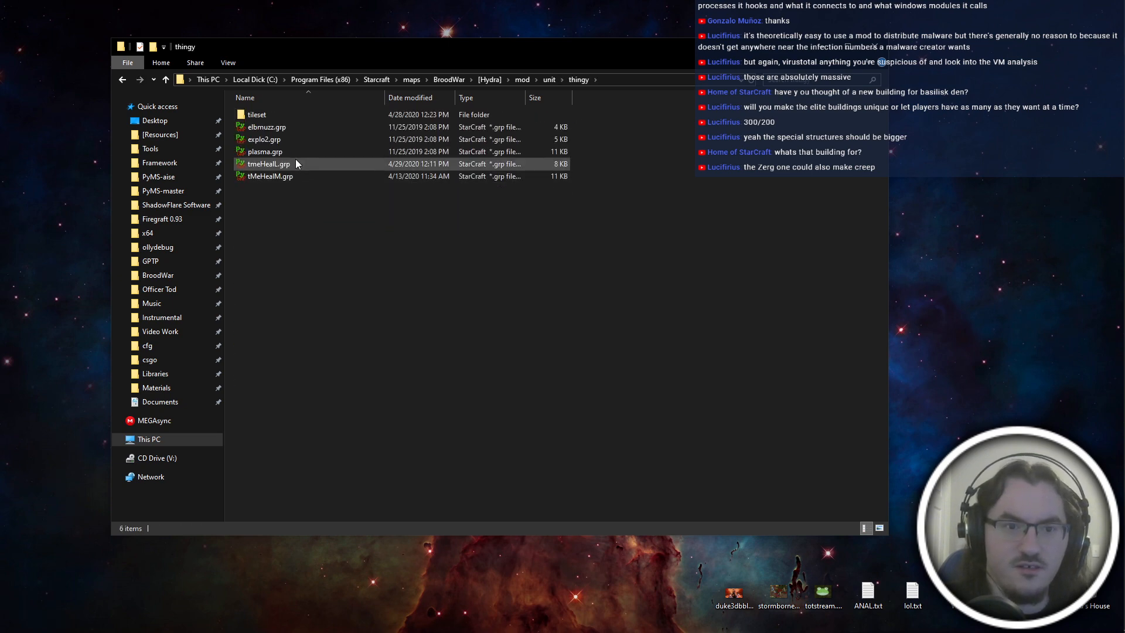
pyautogui.doubleClick(294, 114)
pyautogui.hotkey('alt', 'Left')
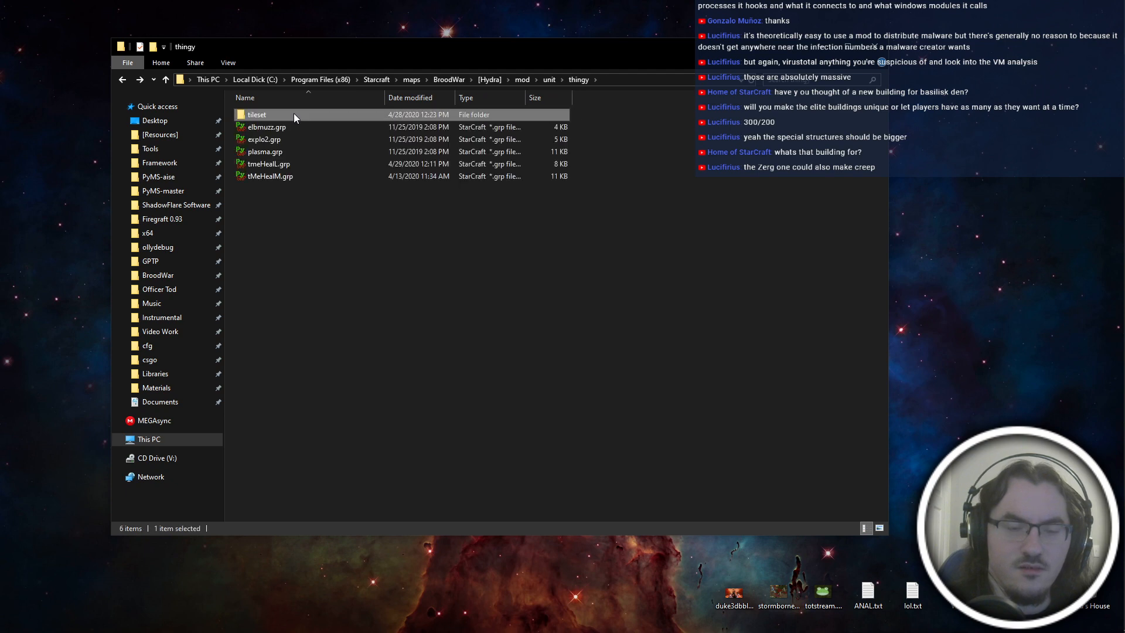
pyautogui.hotkey('alt', 'Left')
pyautogui.click(317, 202)
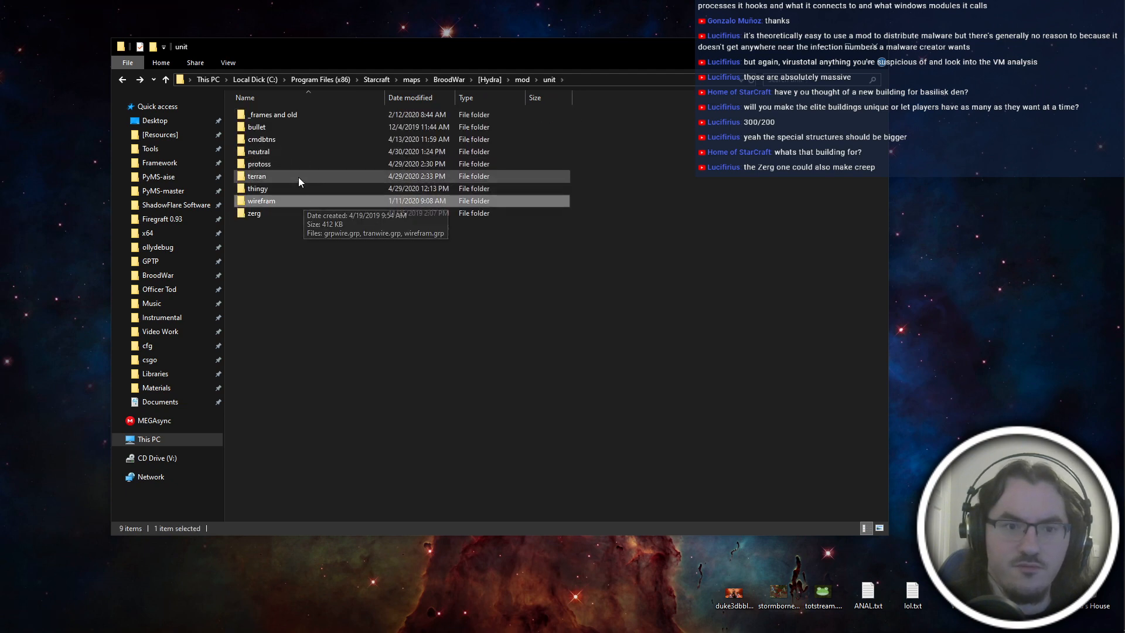
pyautogui.doubleClick(258, 177)
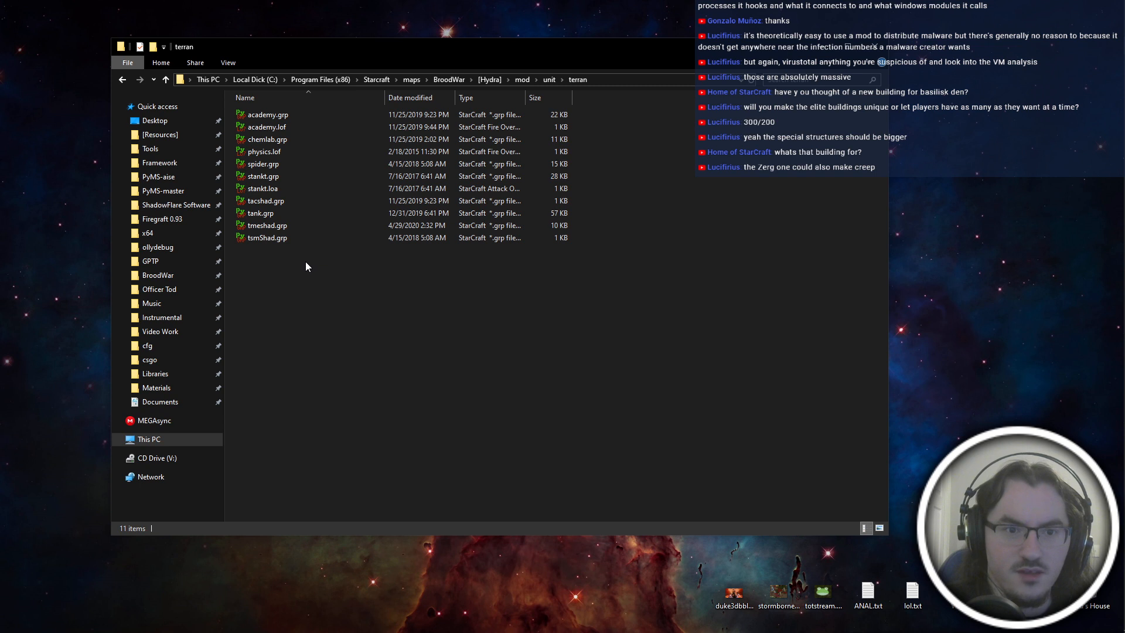
# Browse the mod\sound folder and check the contents of its subfolders, including zerg, terran and misc.
pyautogui.hotkey('alt', 'Left')
pyautogui.hotkey('alt', 'Left')
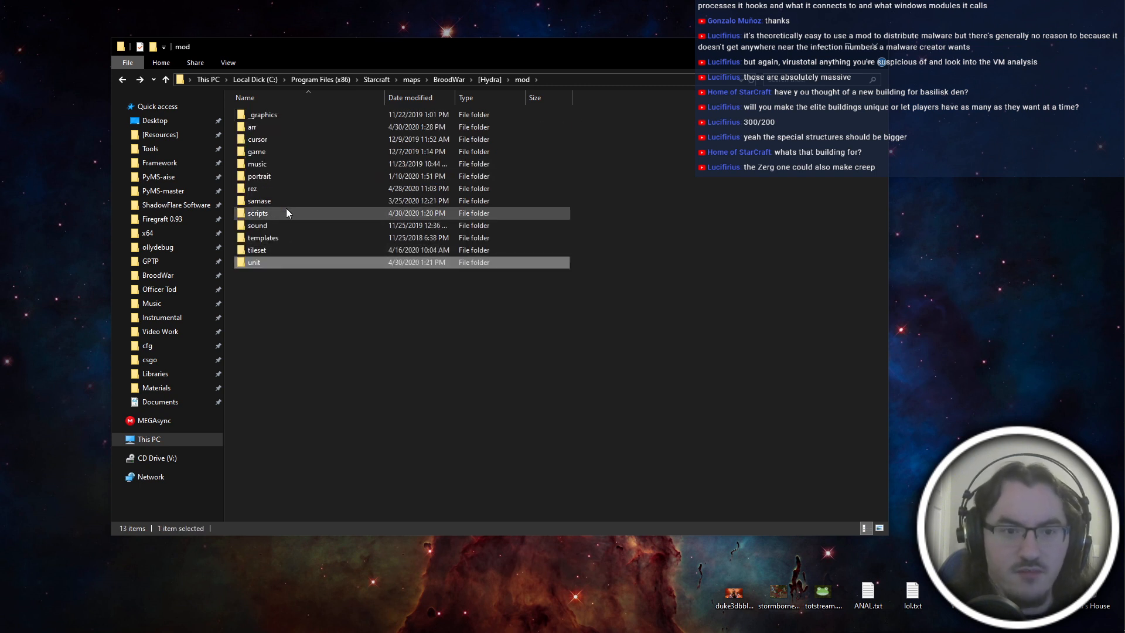
pyautogui.doubleClick(280, 225)
pyautogui.doubleClick(295, 152)
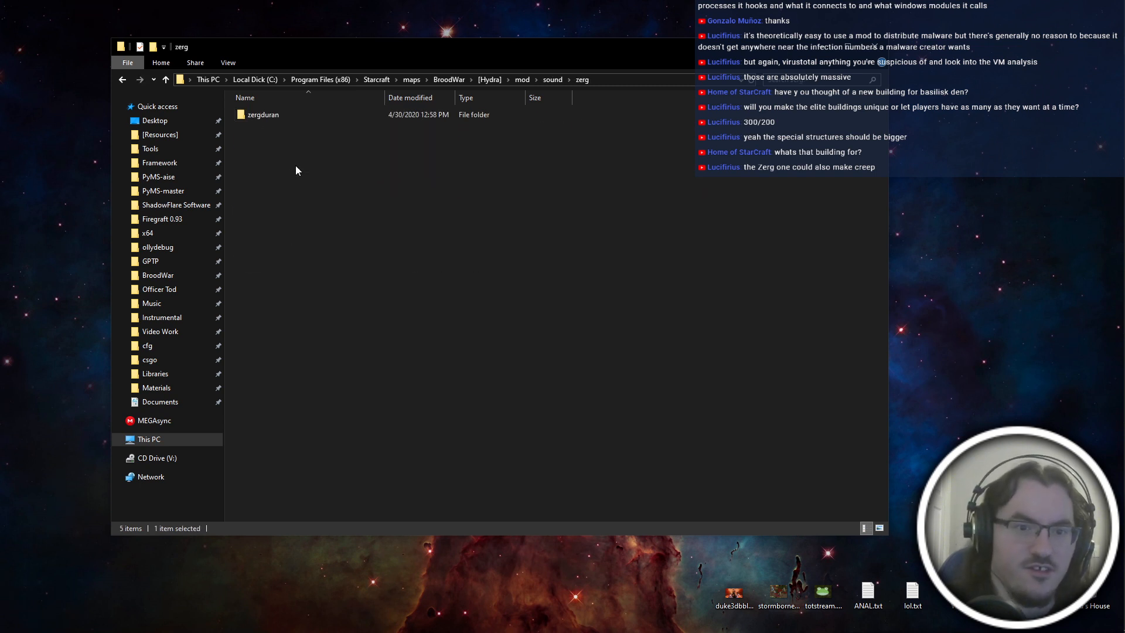
pyautogui.hotkey('alt', 'Left')
pyautogui.doubleClick(298, 147)
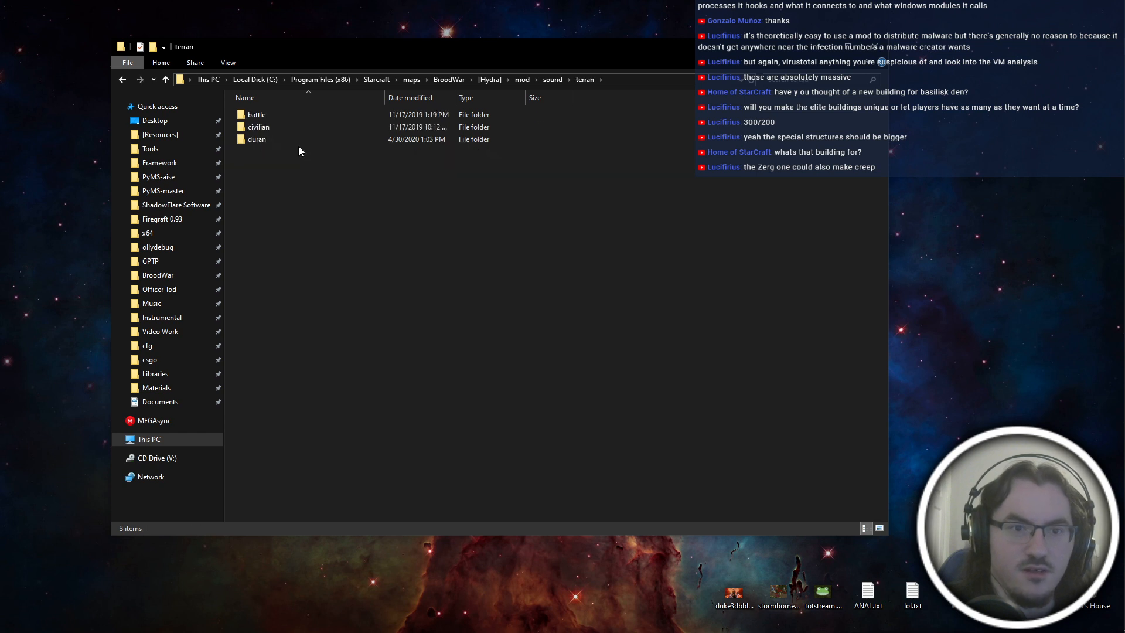
pyautogui.hotkey('alt', 'Left')
pyautogui.doubleClick(292, 139)
pyautogui.hotkey('alt', 'Left')
pyautogui.doubleClick(258, 125)
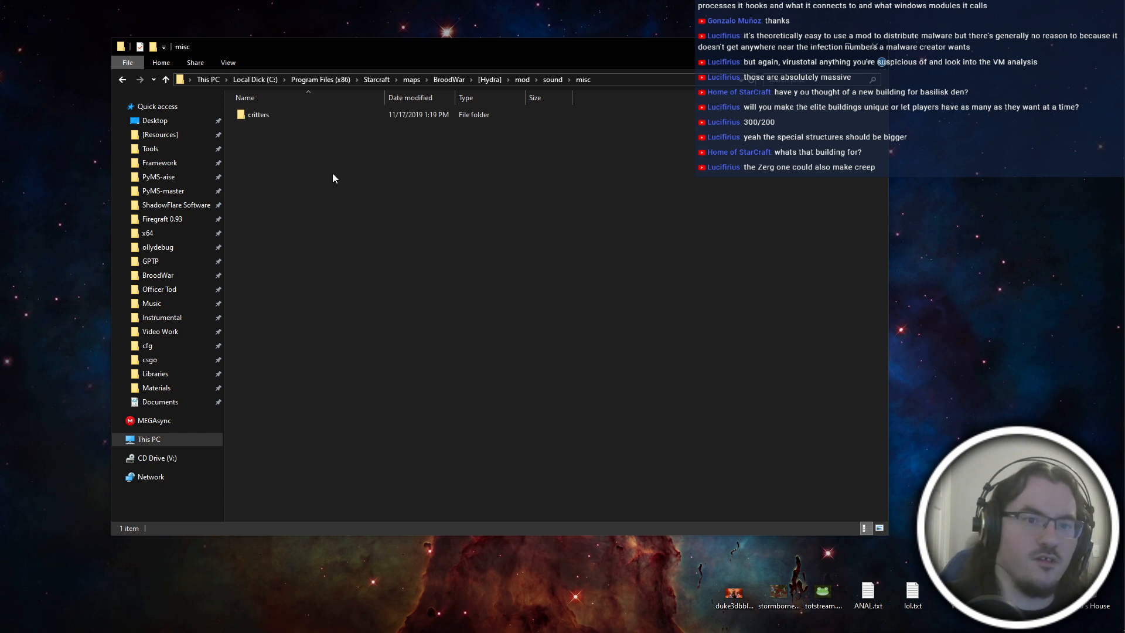
pyautogui.hotkey('alt', 'Left')
pyautogui.hotkey('alt', 'Left')
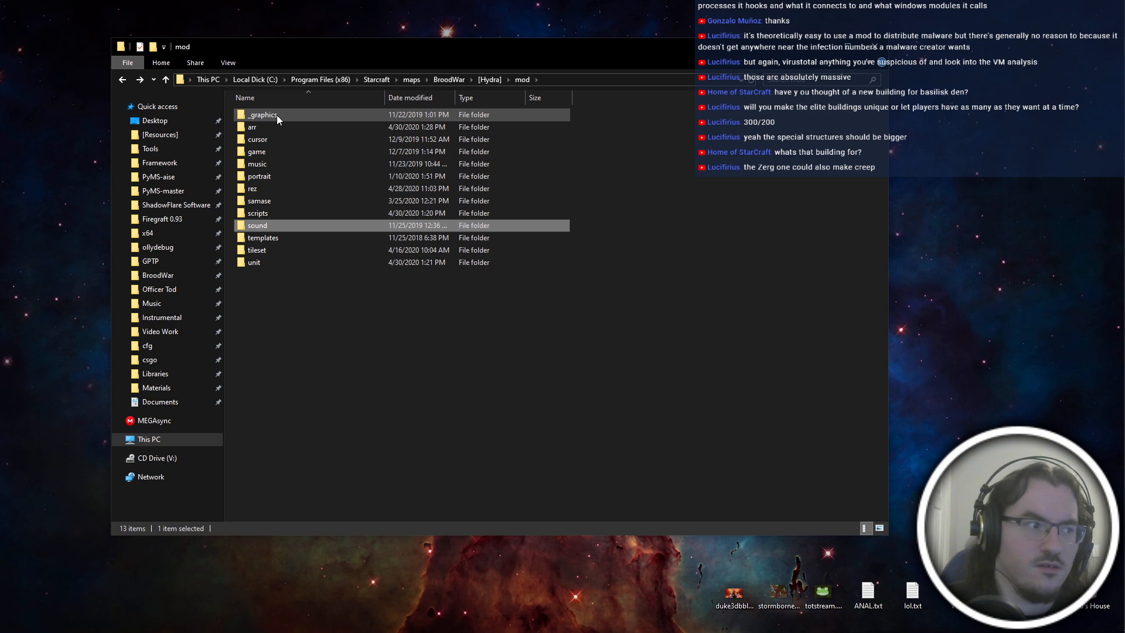
# Check the WAV files in the sound folder's _mesk subfolder and return to the [Hydra] folder.
pyautogui.press('Return')
pyautogui.doubleClick(367, 110)
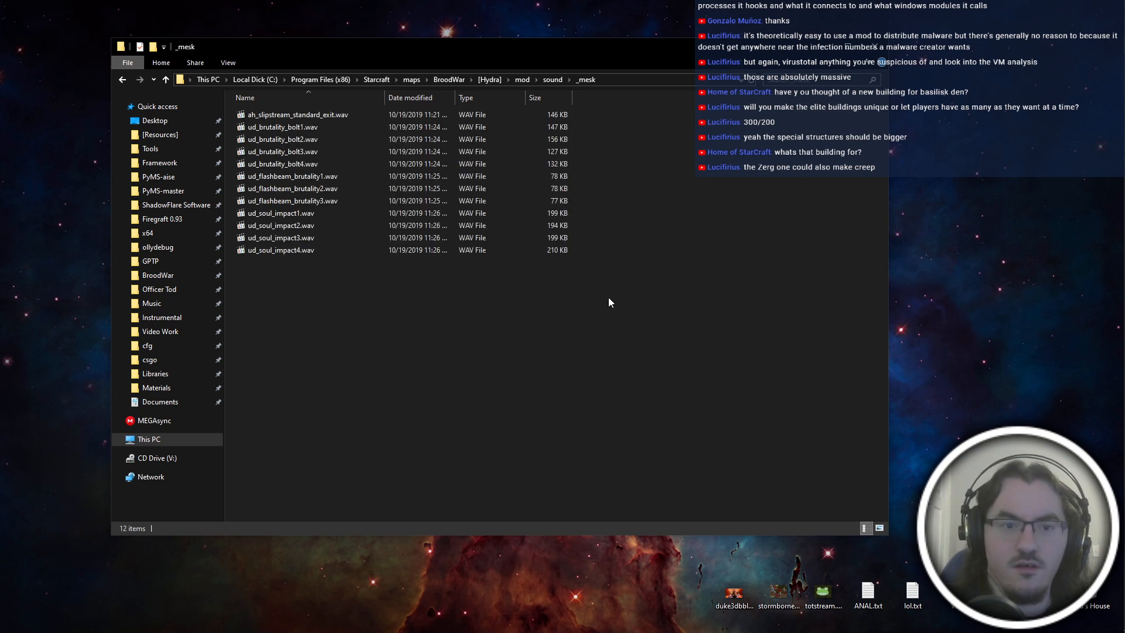
pyautogui.moveTo(609, 297); pyautogui.dragTo(458, 413)
pyautogui.hotkey('alt', 'Left')
pyautogui.hotkey('alt', 'Left')
pyautogui.hotkey('alt', 'Left')
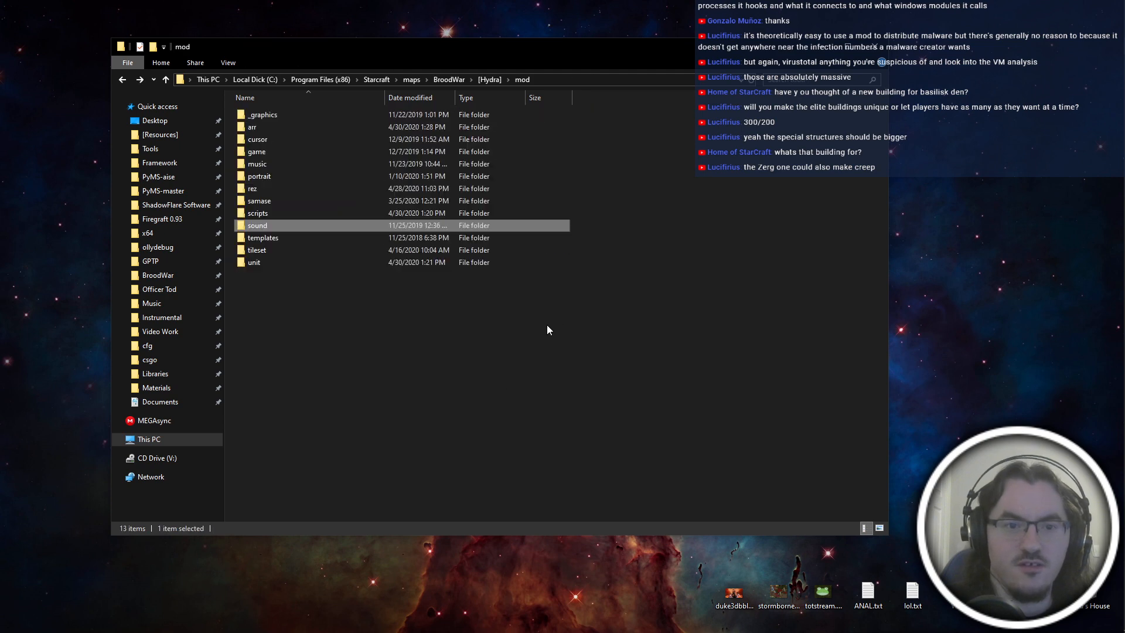
pyautogui.click(469, 407)
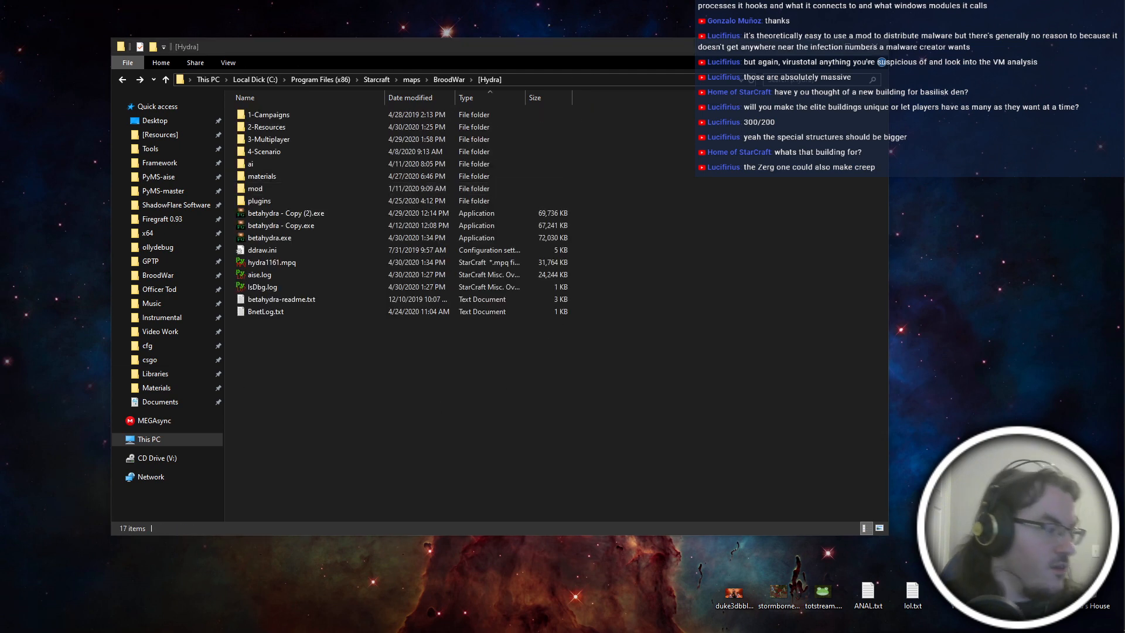